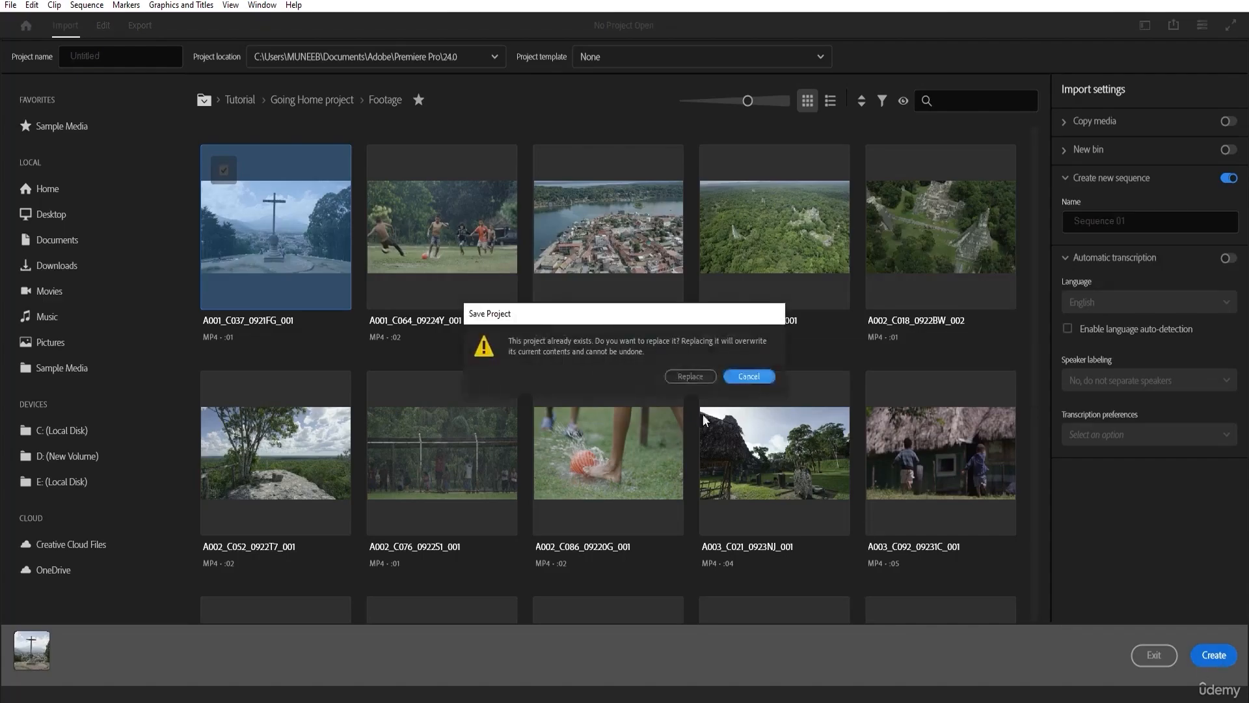
Replace the existing project file with the new project.
click(705, 374)
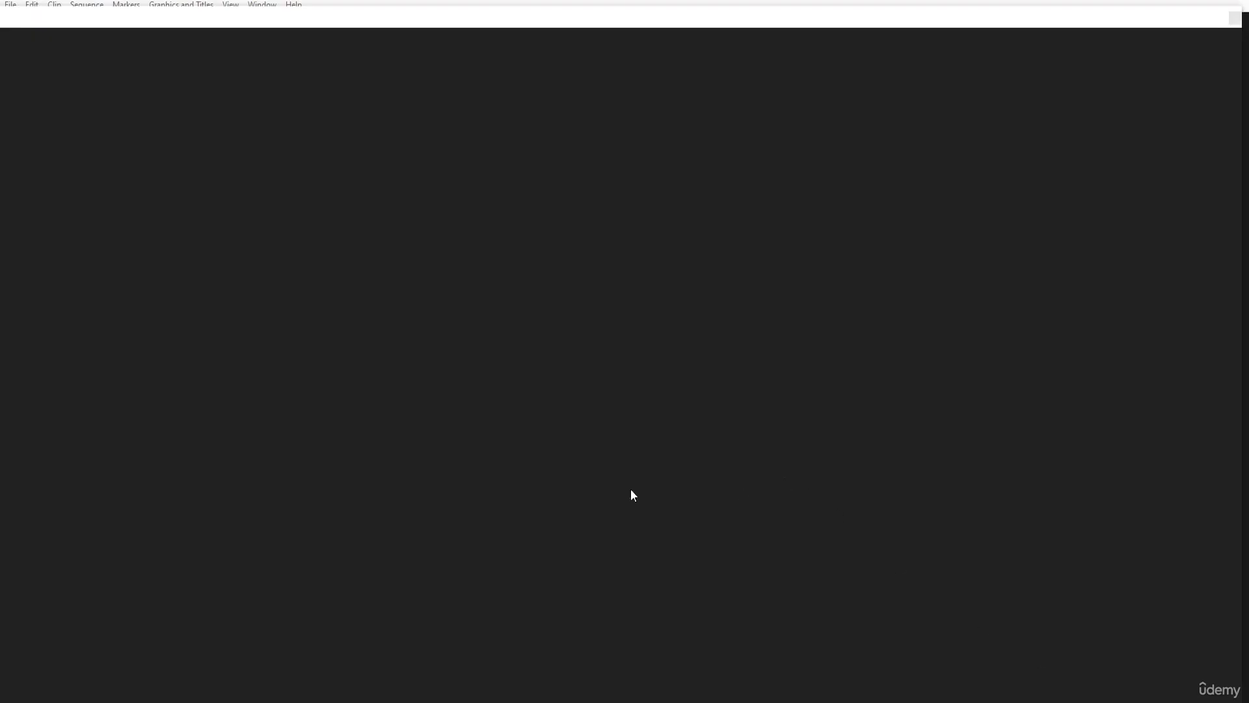
Move the empty floating window away from the workspace edge and close it.
mouse_move(57, 22)
mouse_down()
mouse_move(82, 18)
mouse_move(65, 26)
mouse_up()
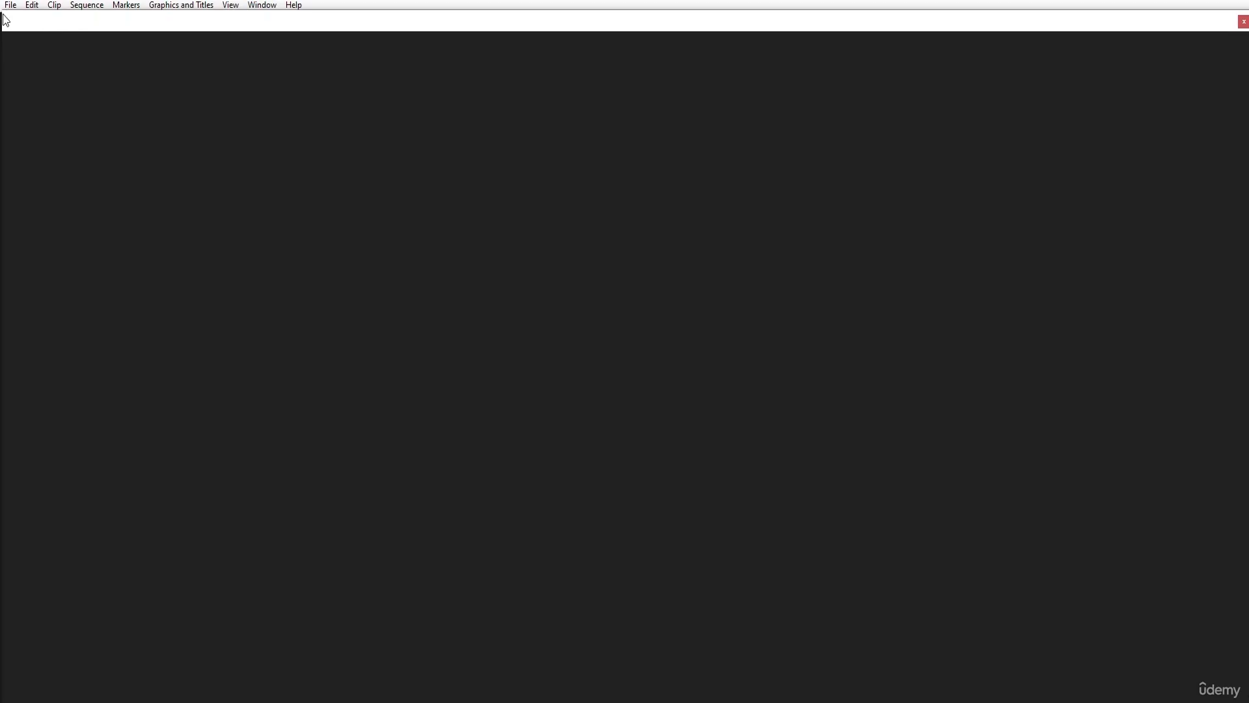
drag(8, 12, 337, 182)
drag(591, 198, 471, 104)
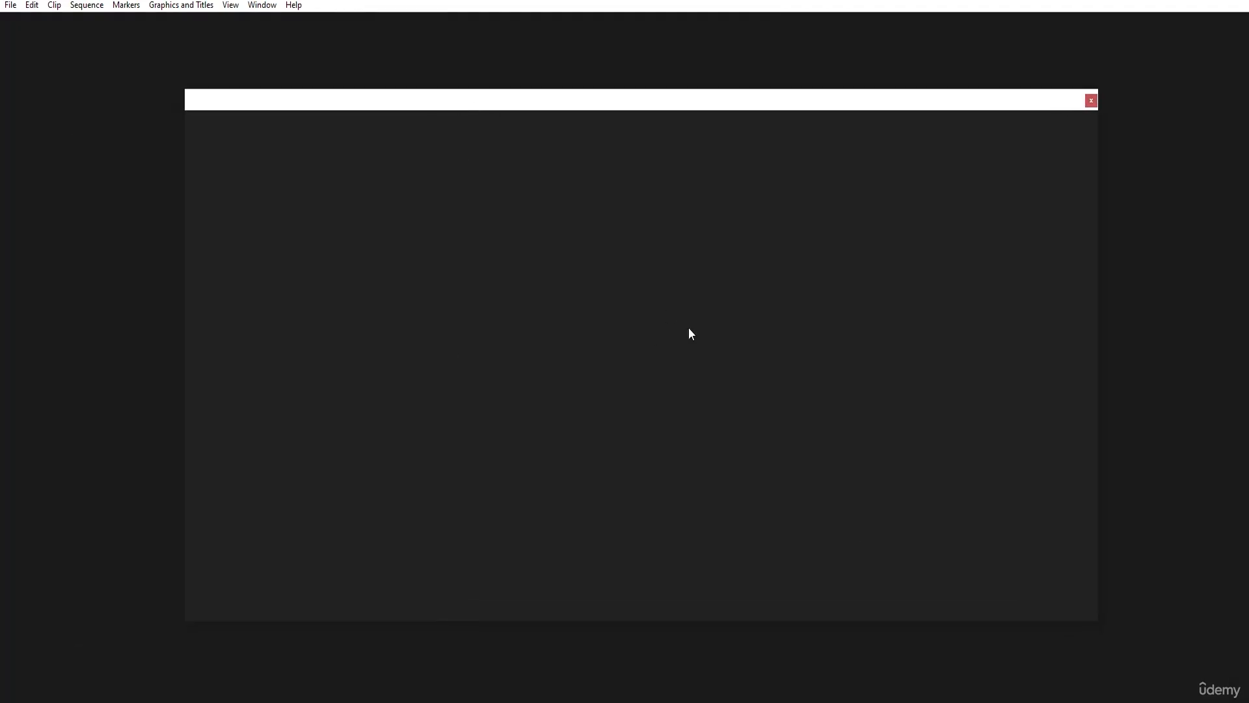
drag(567, 133, 447, 121)
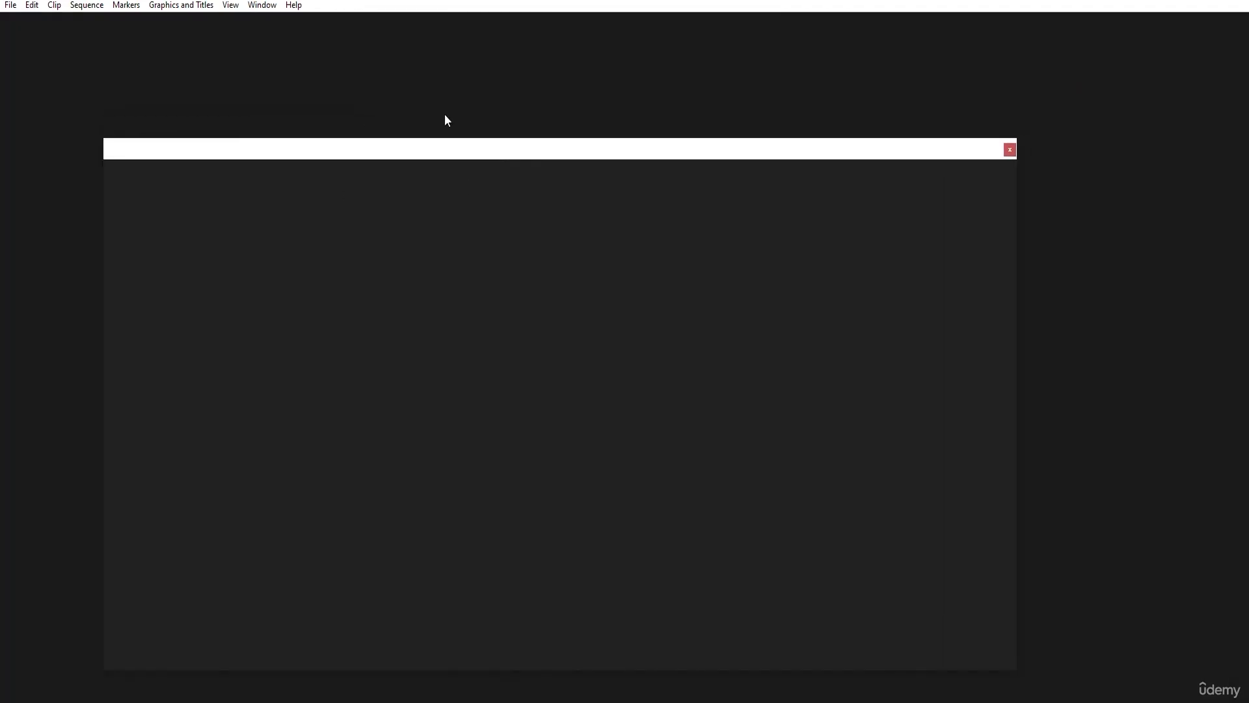
click(1009, 149)
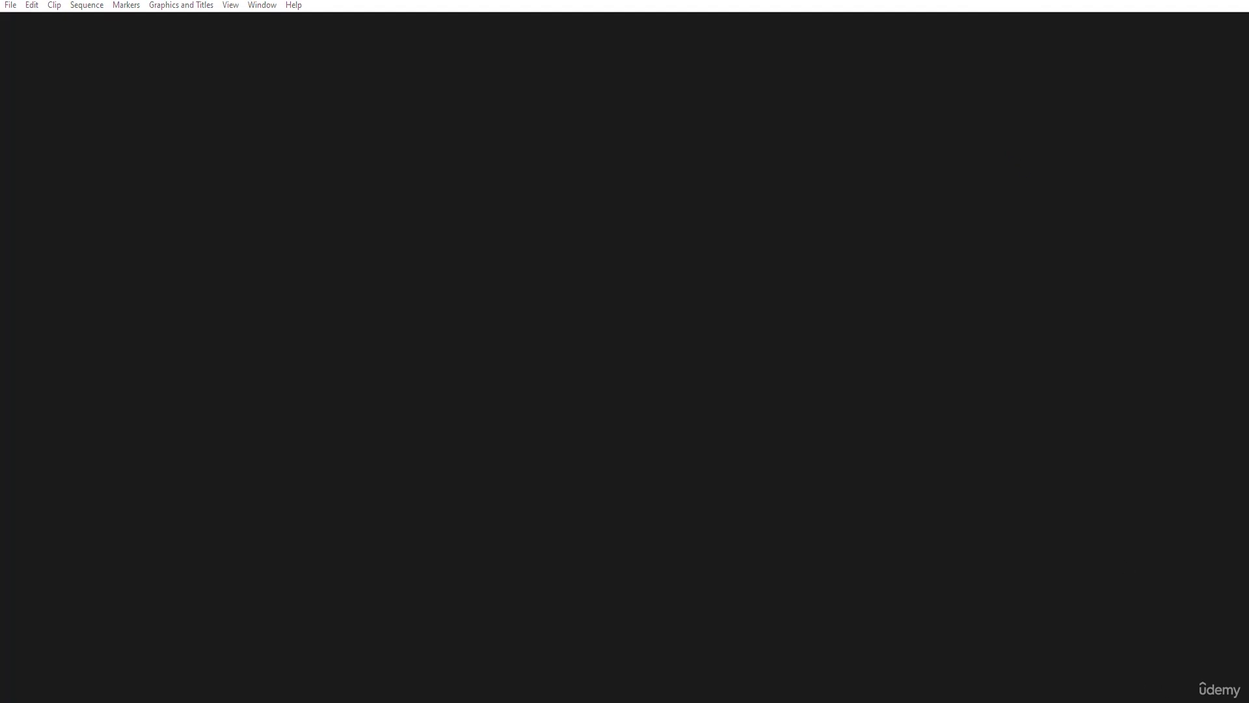
Start a new project.
click(10, 5)
mouse_move(52, 21)
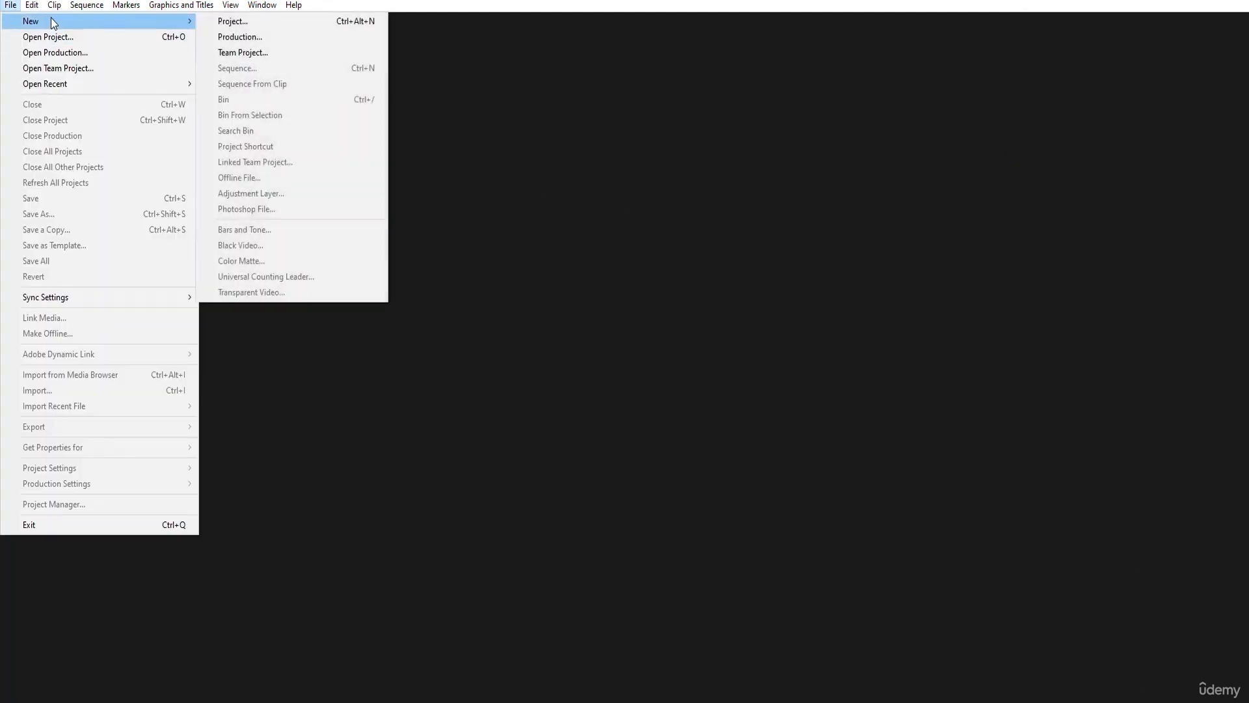
click(270, 22)
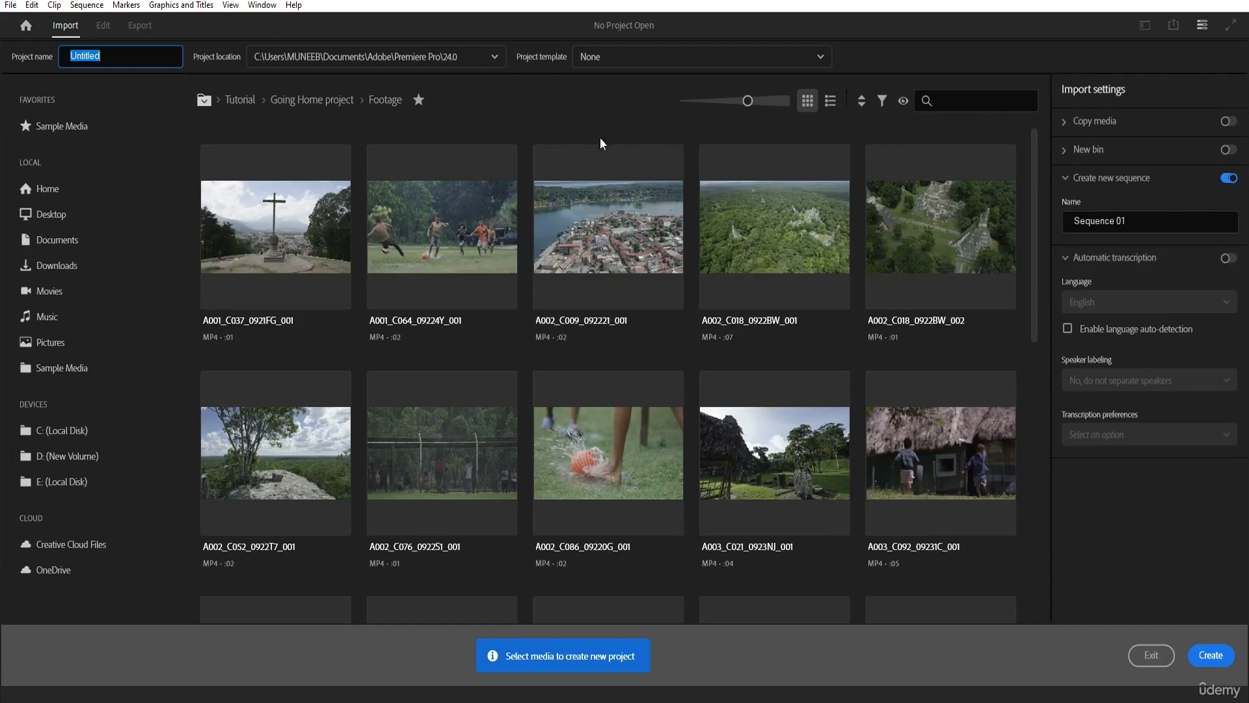
Look through the video clips available in the Footage folder of the Going Home project.
scroll(616, 404, down, 1)
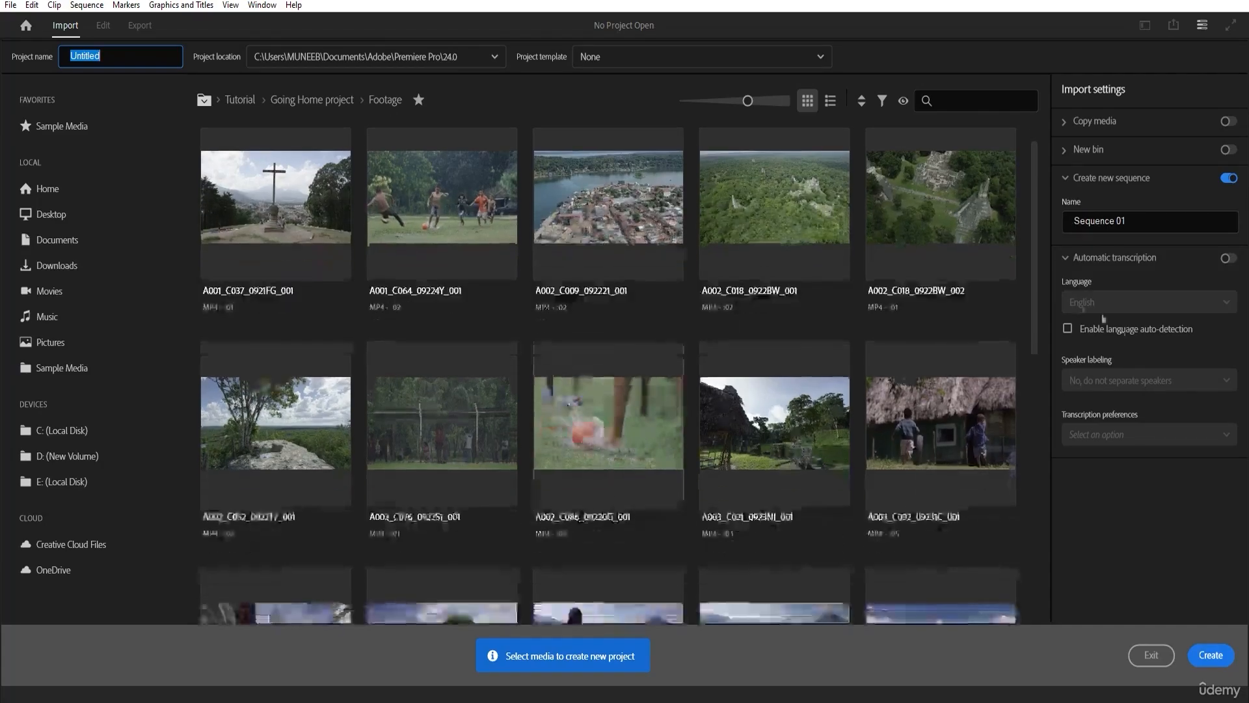
drag(1033, 336, 1036, 305)
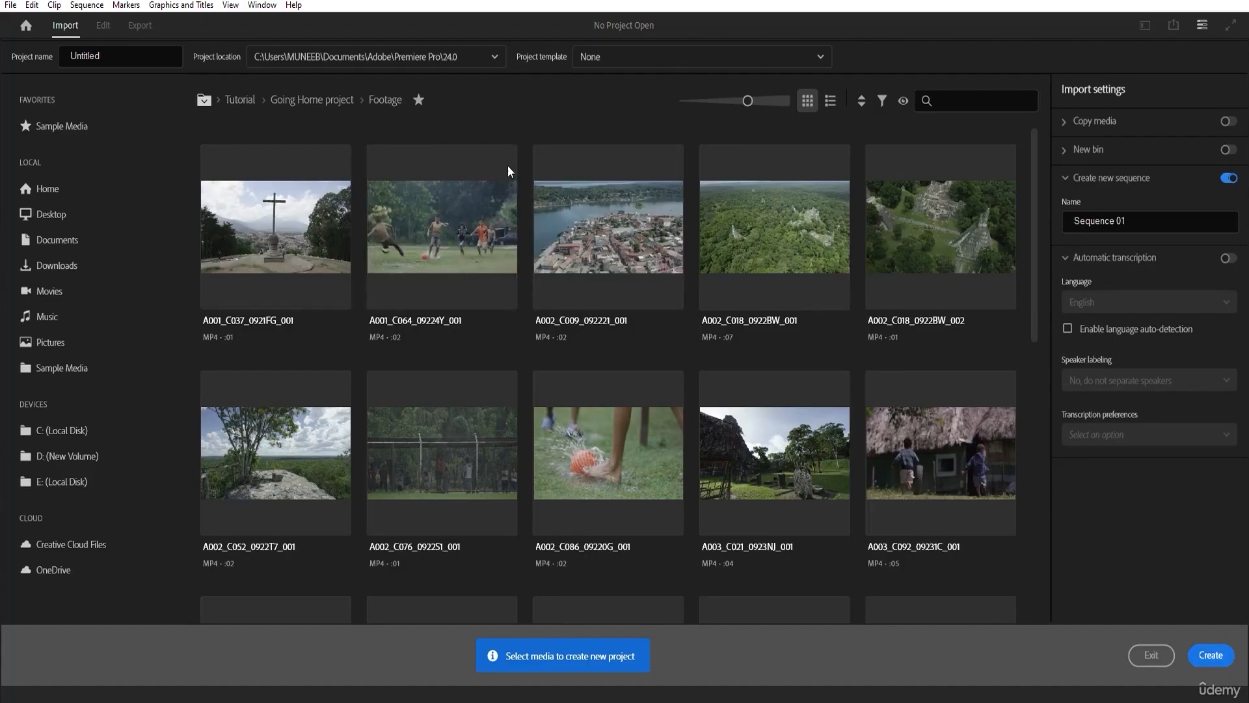
scroll(832, 252, down, 3)
drag(1031, 323, 1031, 231)
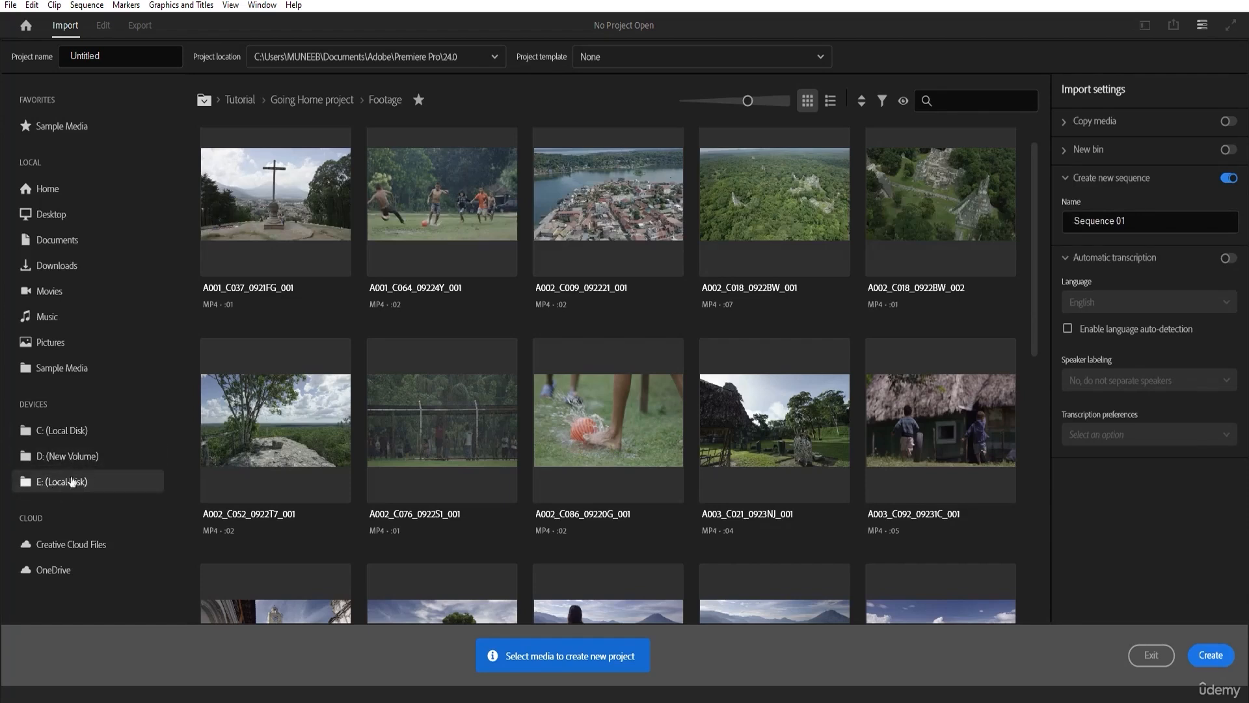
scroll(458, 466, down, 1)
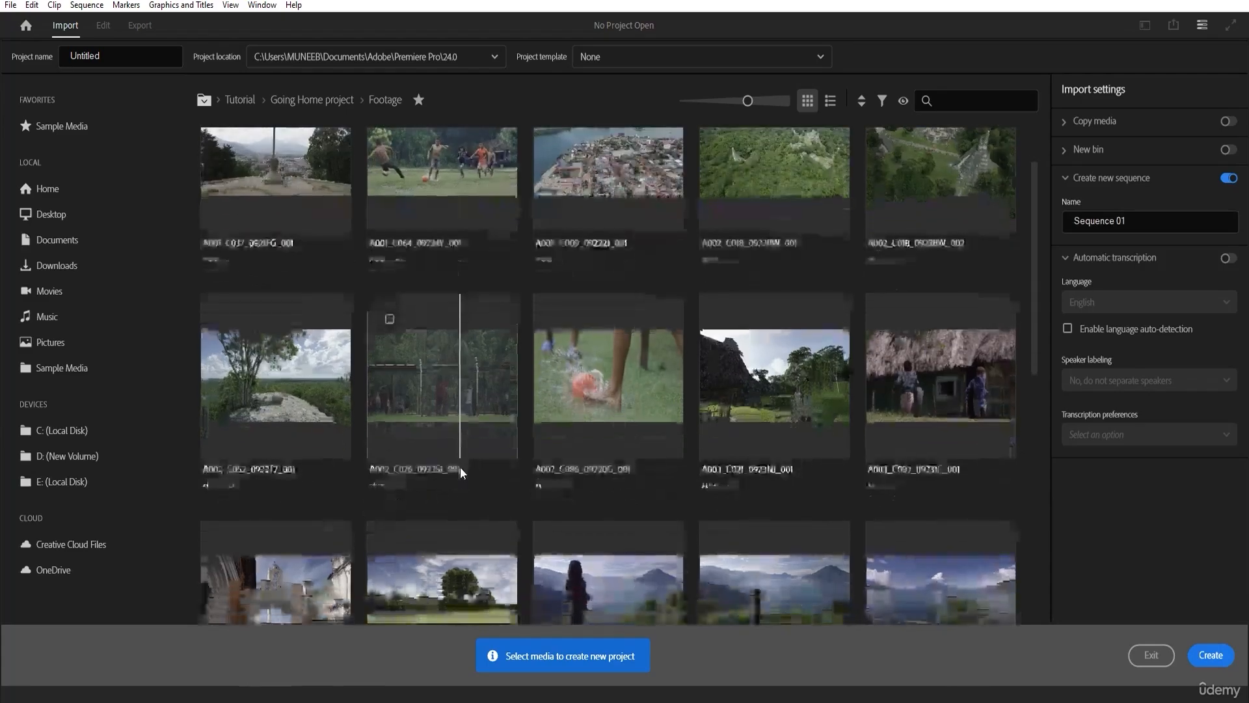
scroll(459, 466, up, 2)
scroll(1035, 280, down, 3)
scroll(996, 270, up, 3)
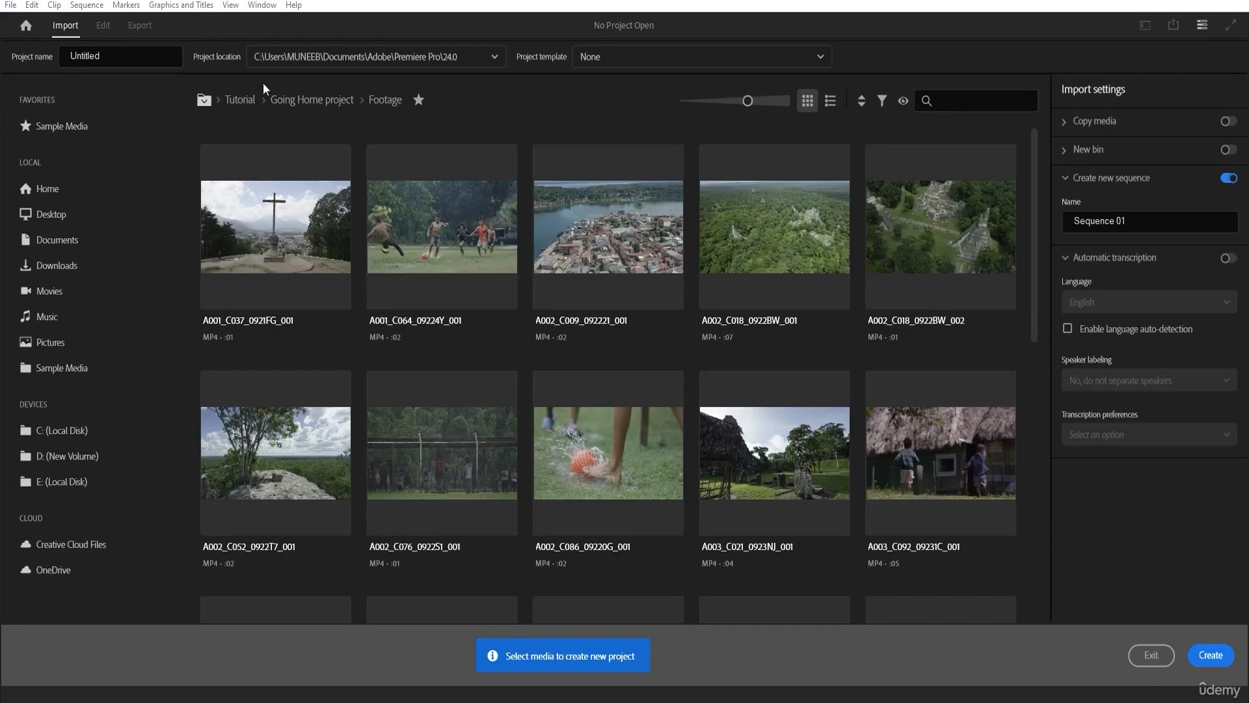
Enlarge the clip thumbnails slightly, and check the clip details in list view before returning to grid view.
mouse_move(747, 102)
mouse_down()
mouse_move(709, 102)
mouse_move(754, 103)
mouse_up()
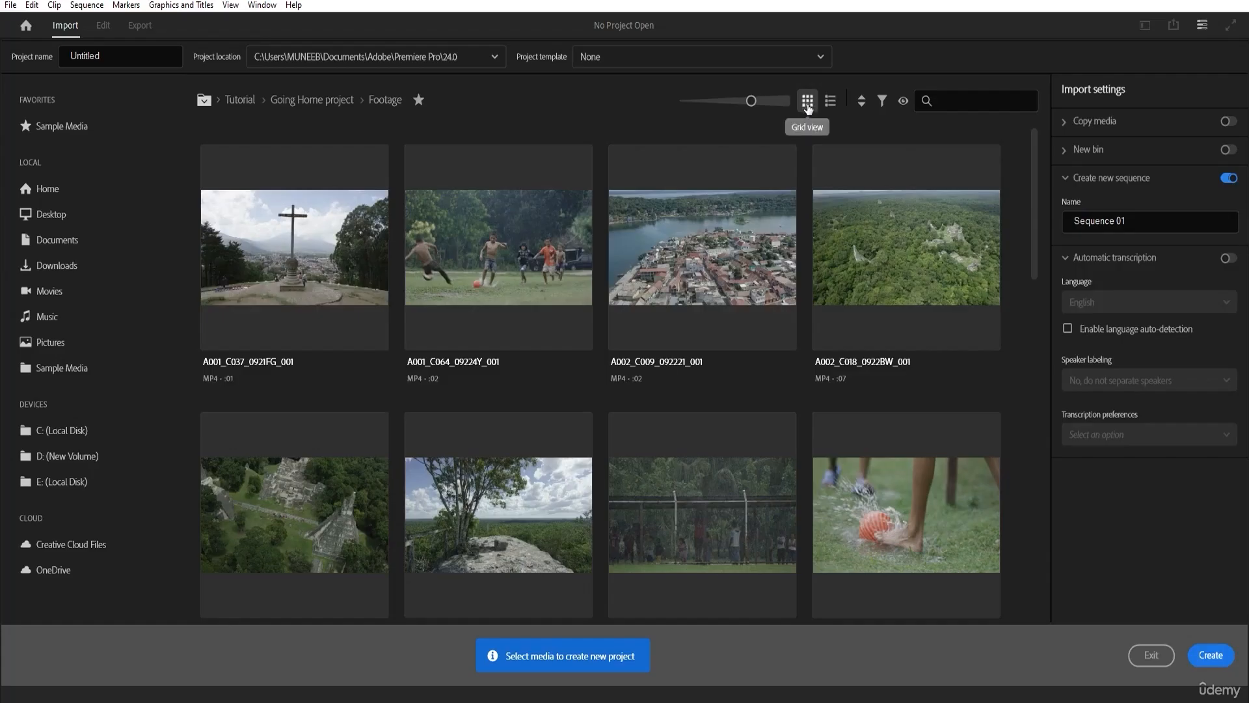
click(825, 104)
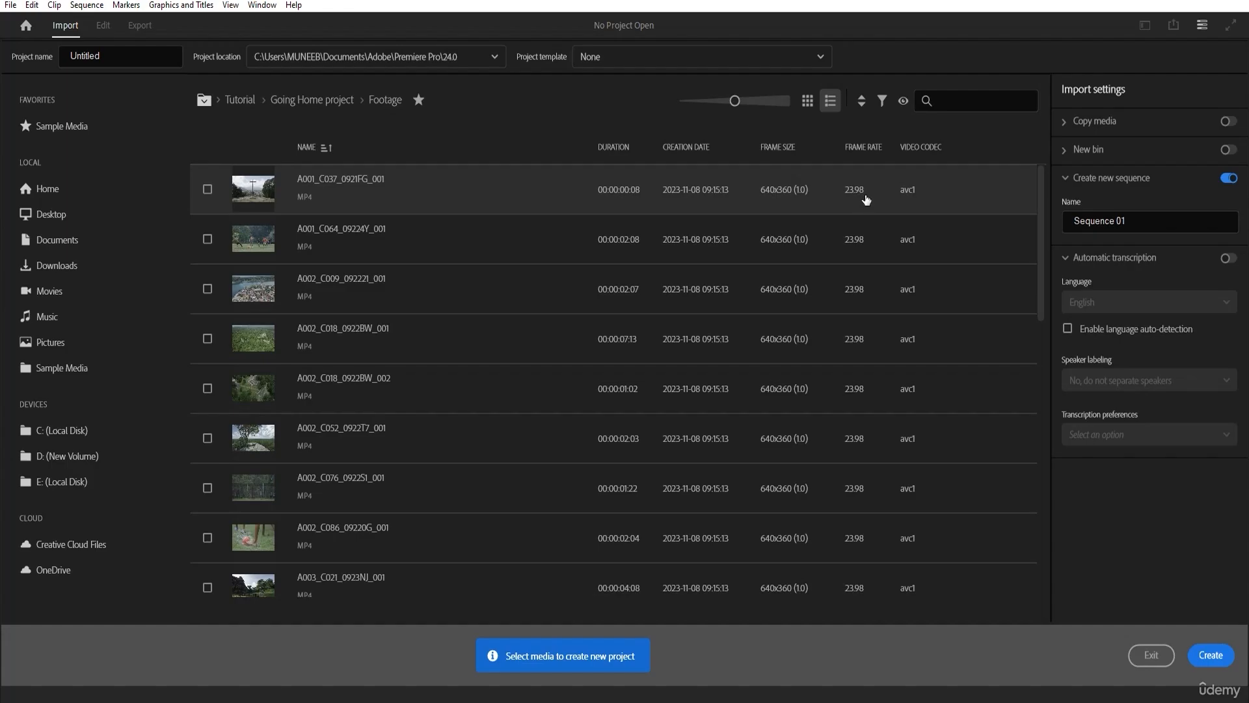
click(808, 102)
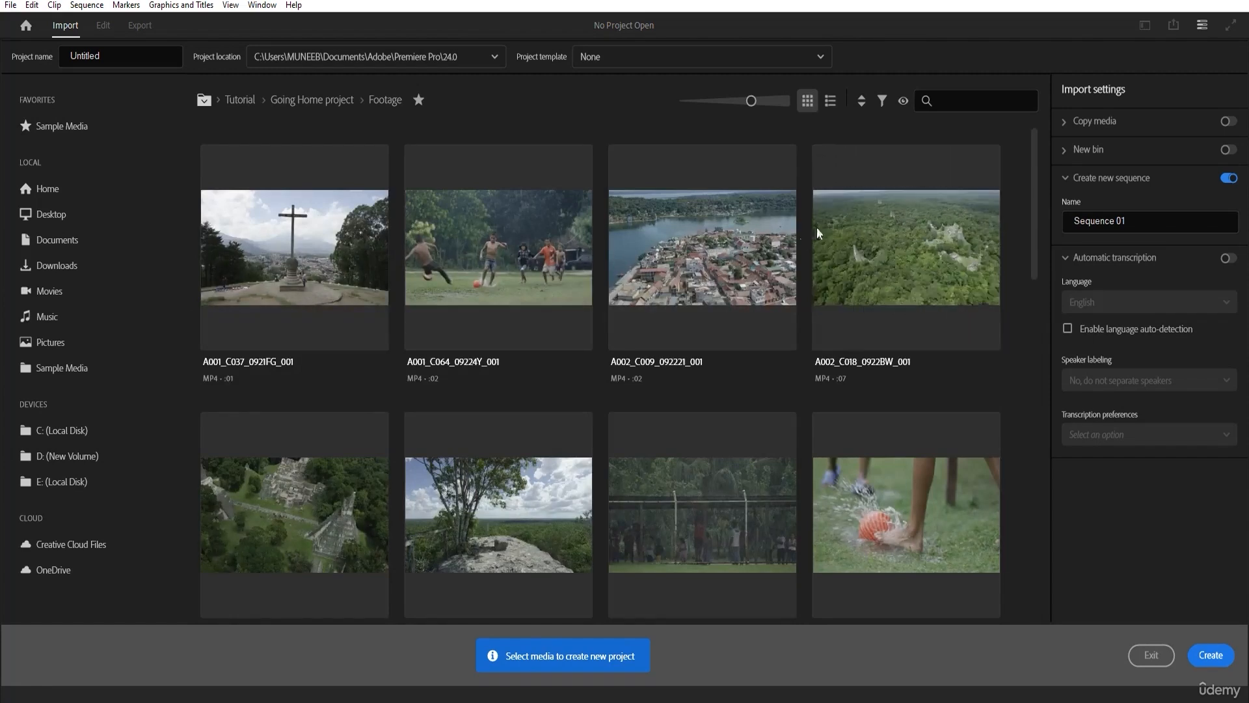
Check the sort options, try the Audio Only filter on the footage, and restore All Supported Files.
click(863, 102)
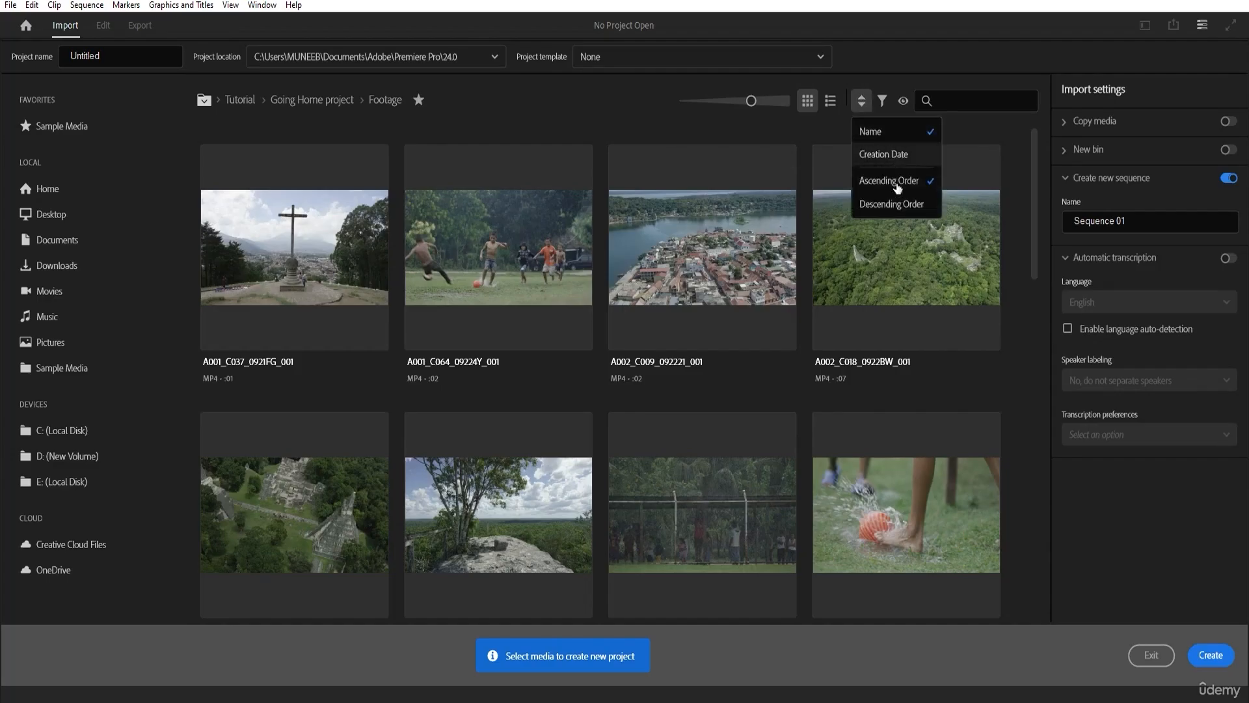
click(905, 85)
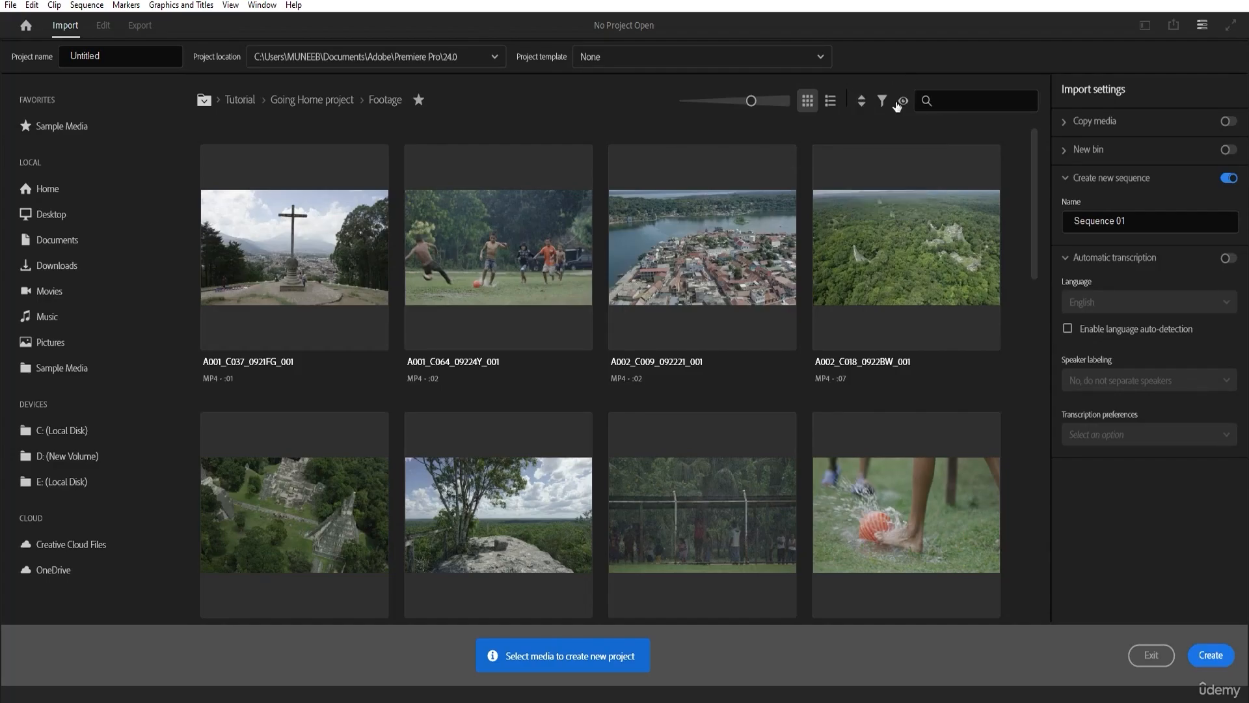
click(883, 102)
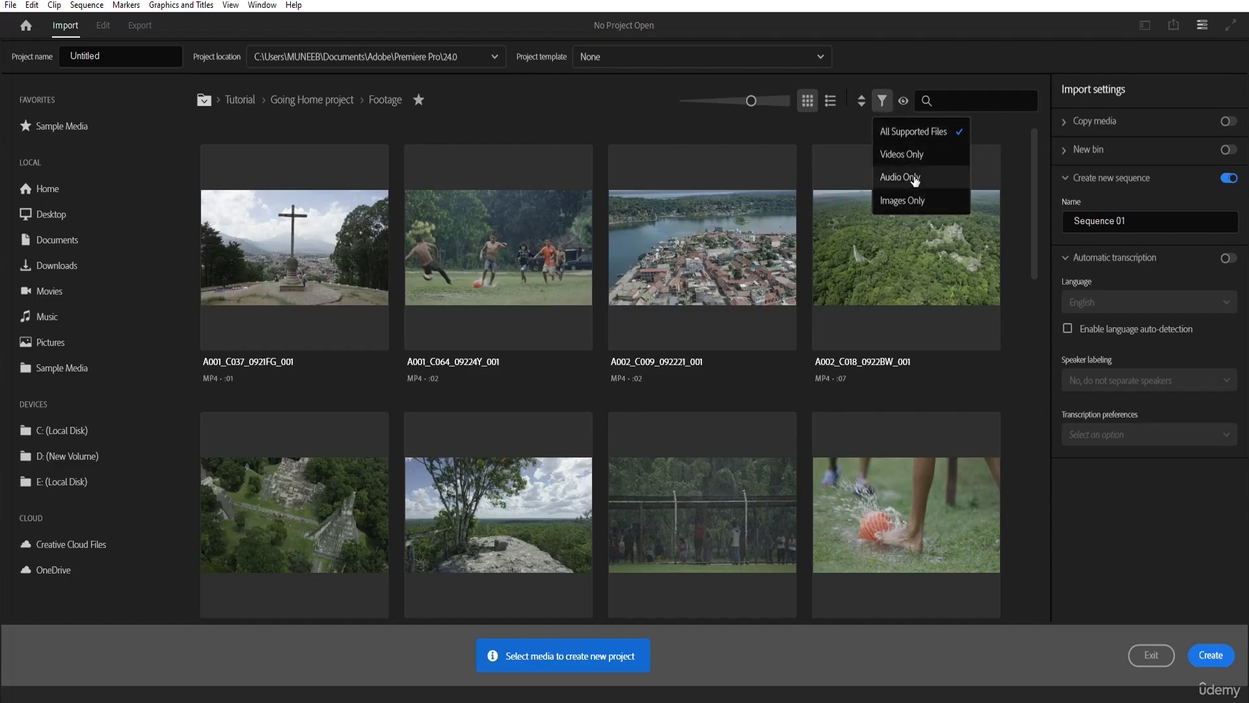
click(911, 177)
click(883, 101)
click(903, 177)
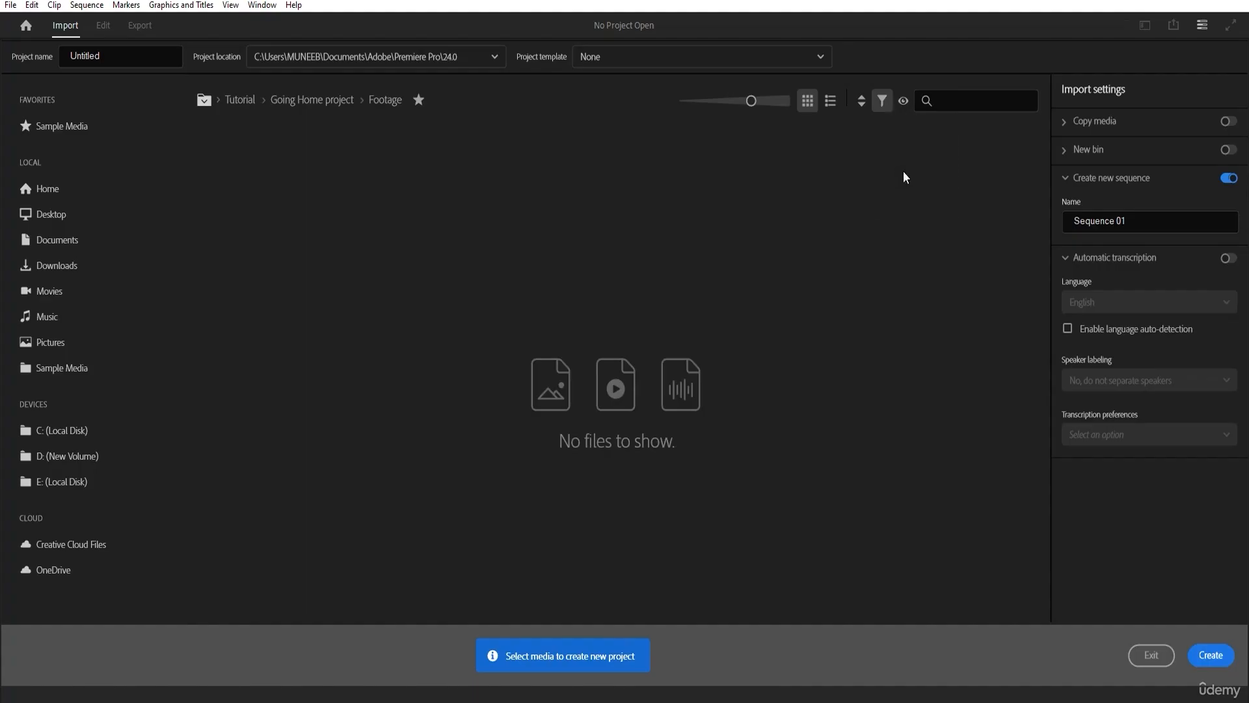
click(880, 99)
click(892, 128)
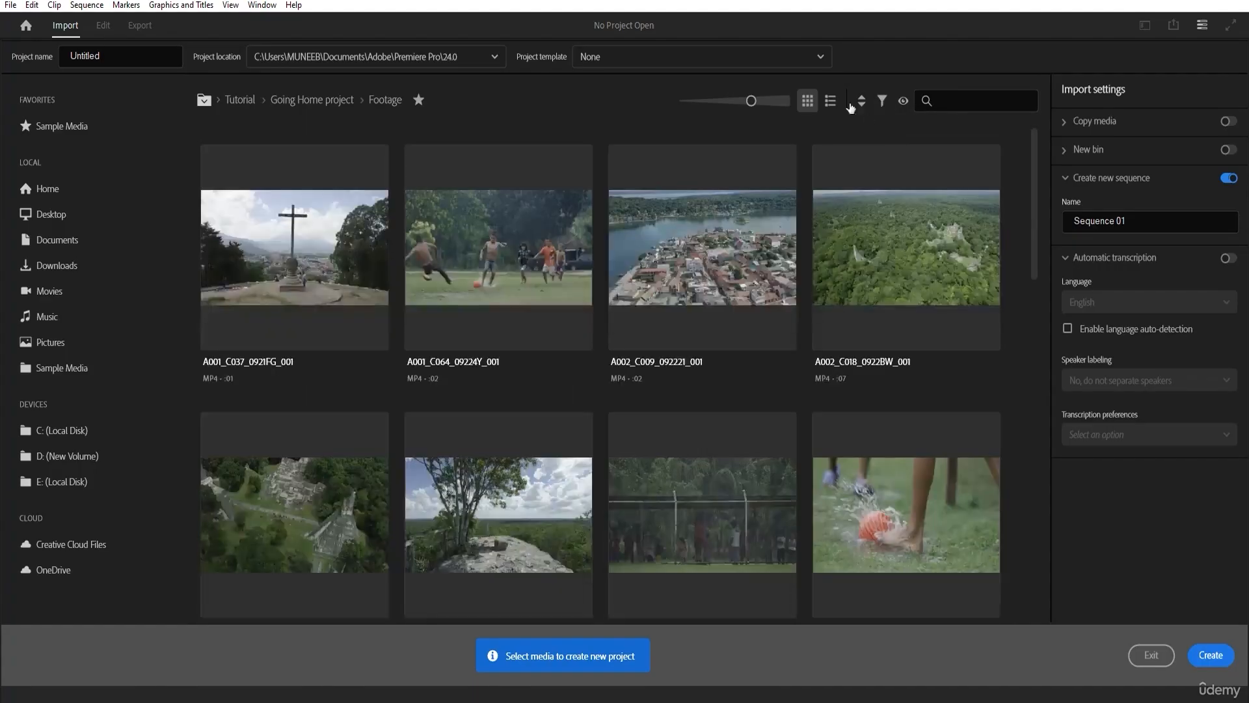
Look over the camera format view options, the empty media search and the clips in the Footage folder.
click(904, 103)
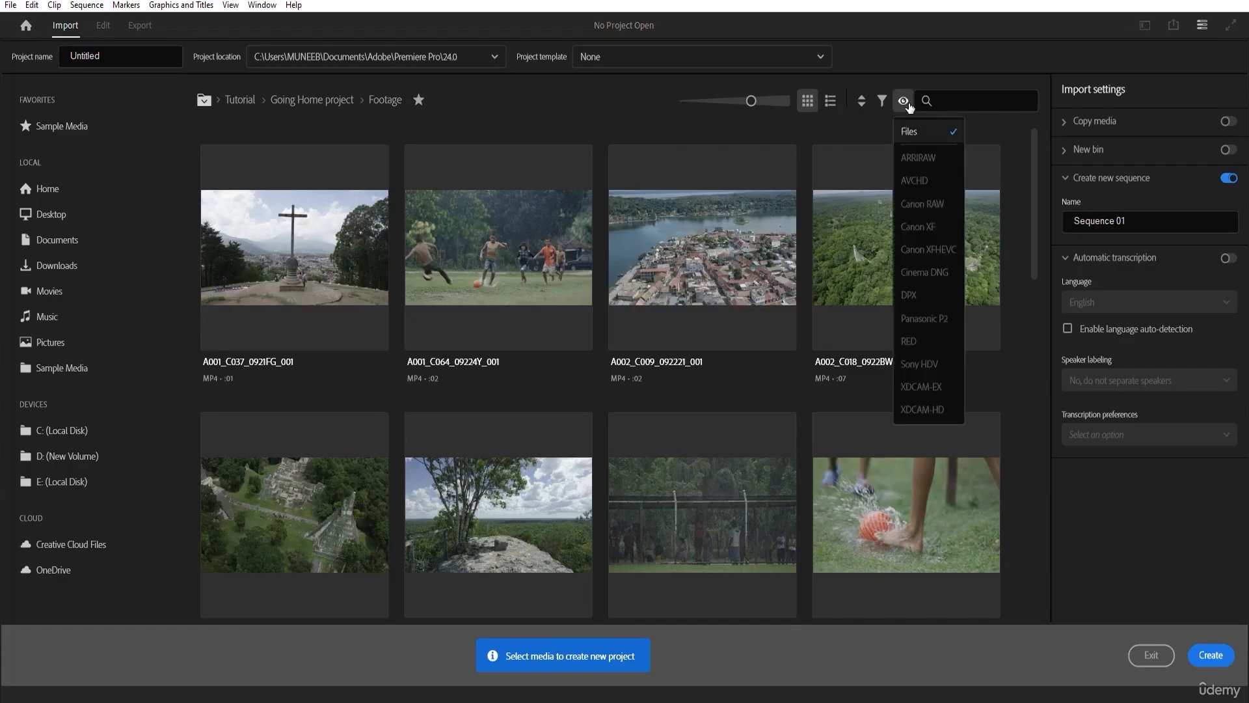
click(961, 100)
click(961, 100)
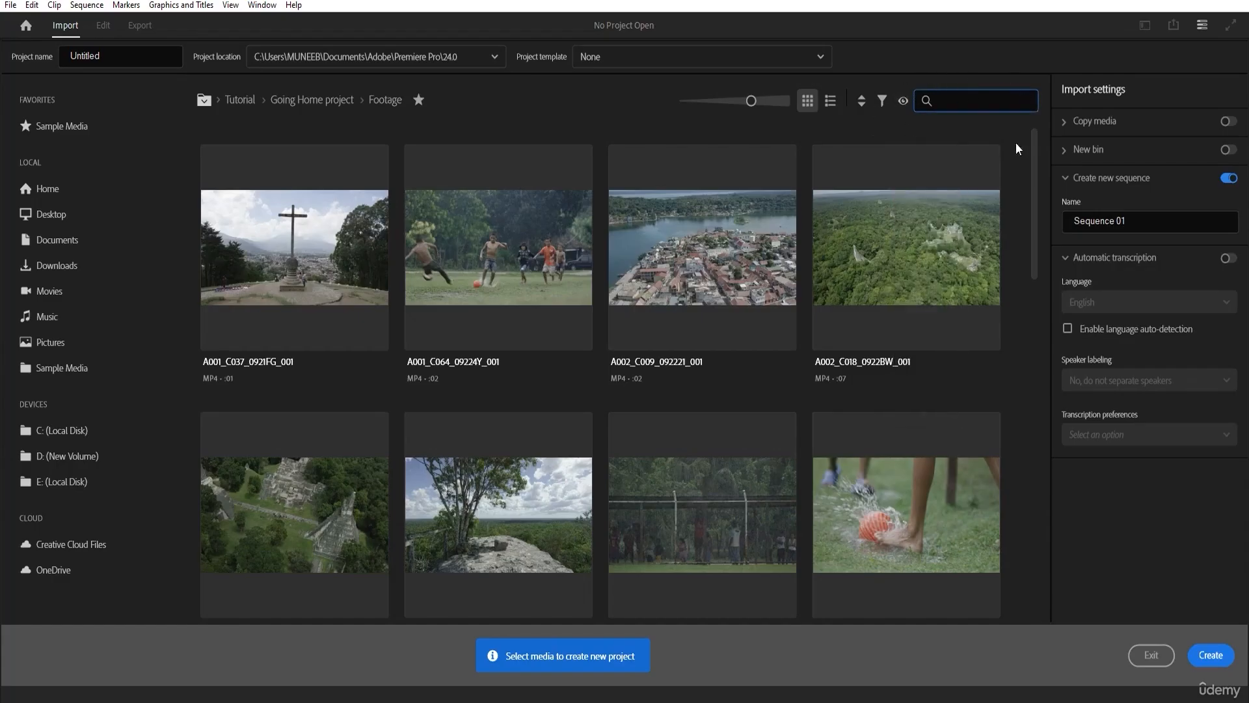
scroll(997, 204, down, 1)
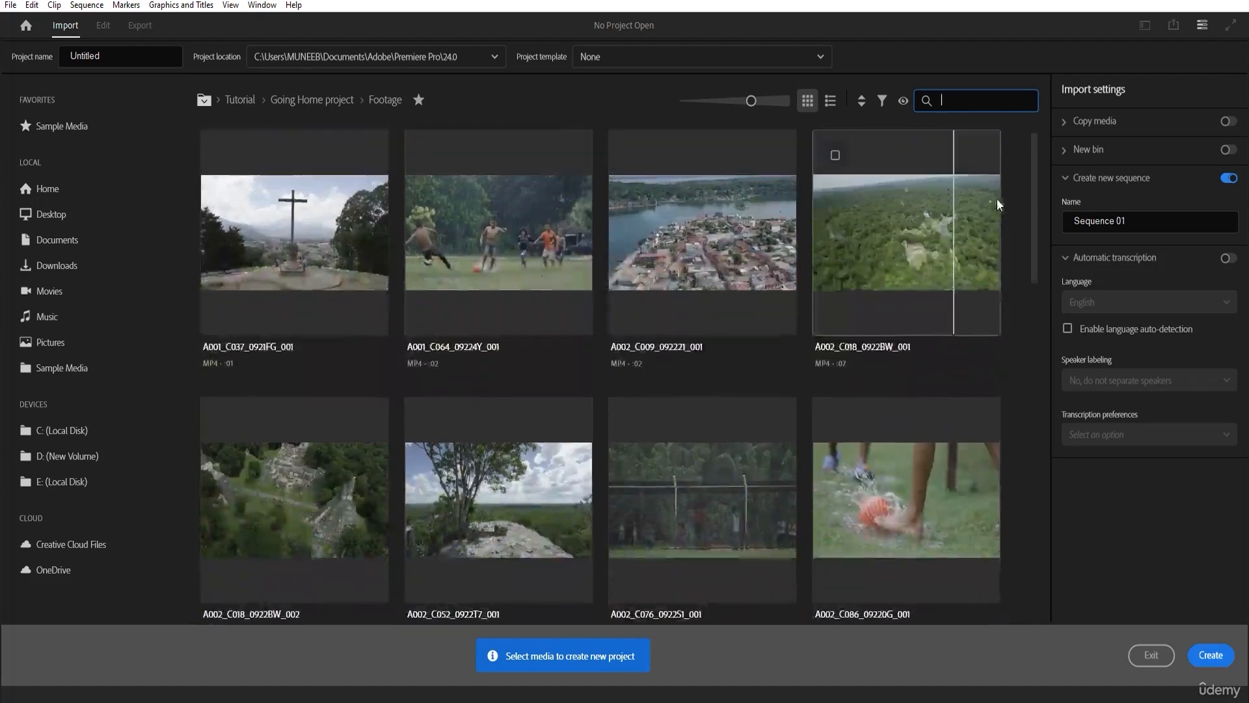
drag(1033, 202, 1050, 178)
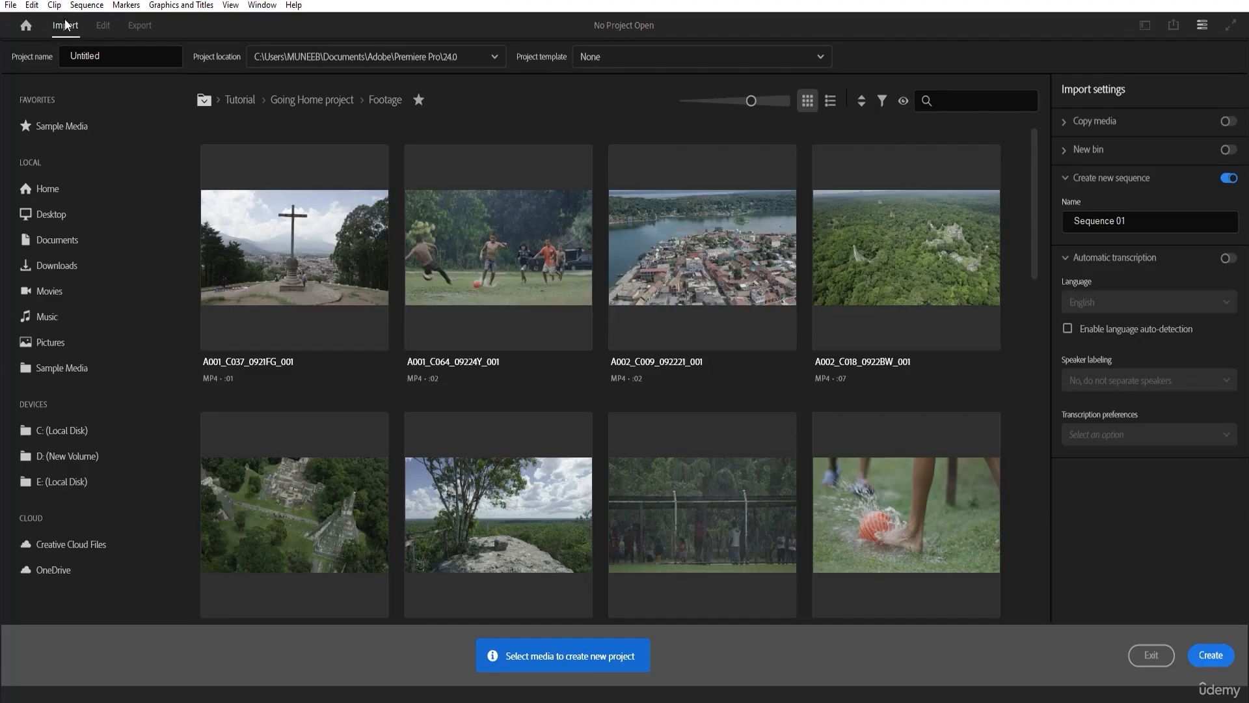
Name the project First and keep the project template set to None.
double_click(108, 55)
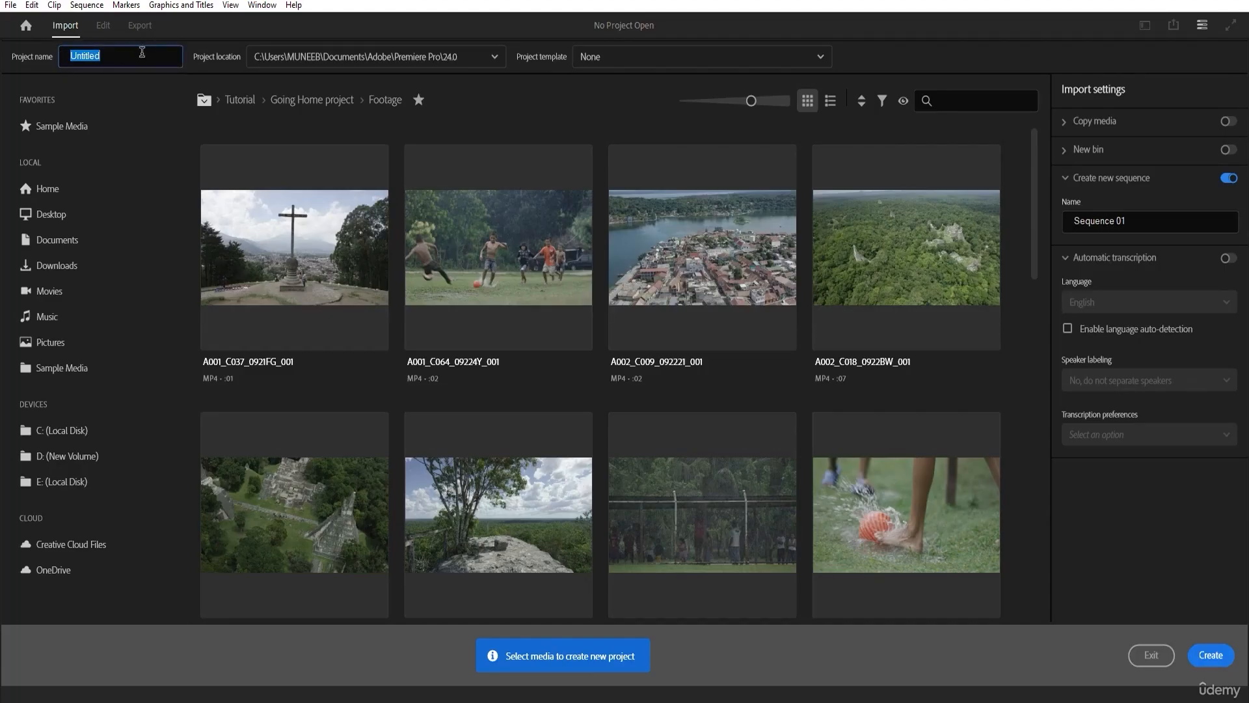
text(First)
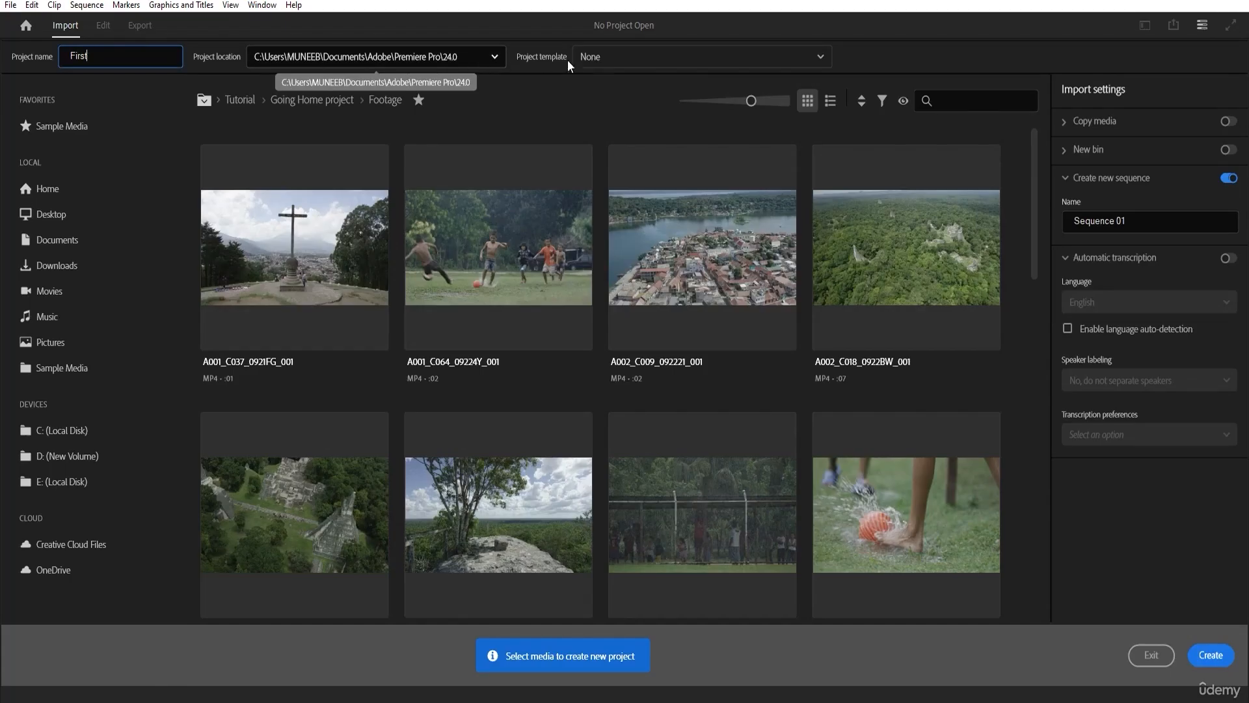
click(644, 57)
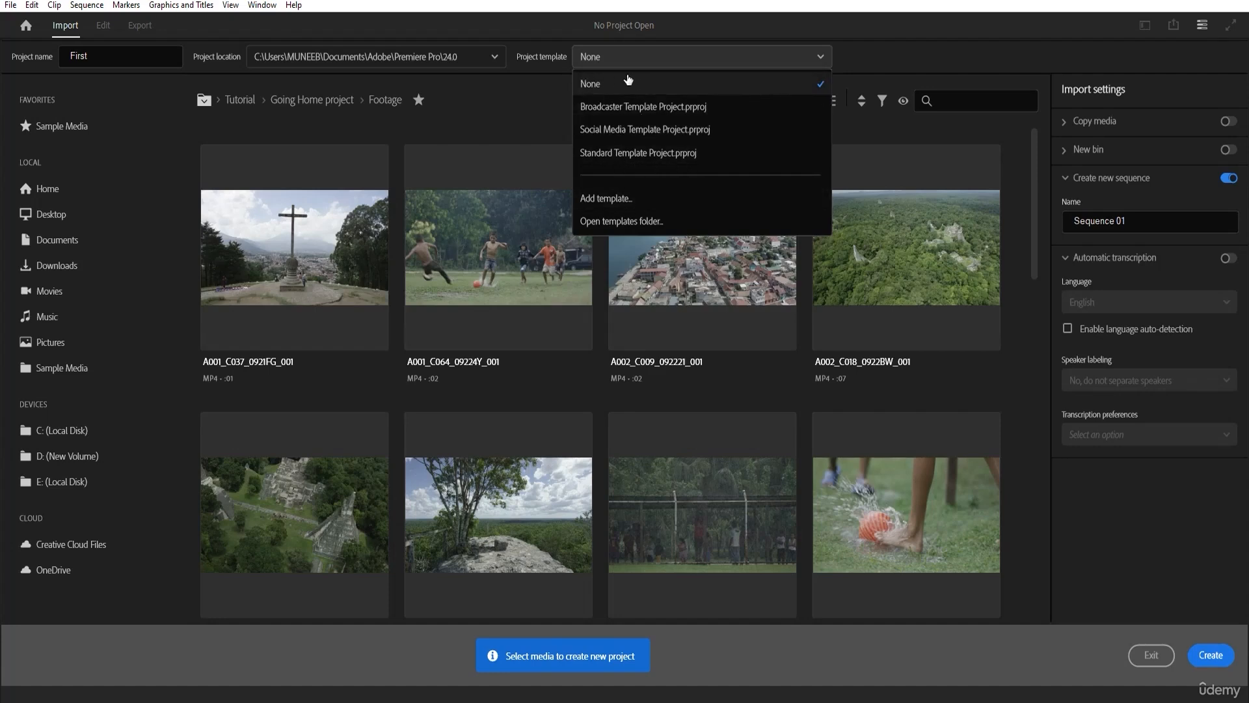
click(665, 84)
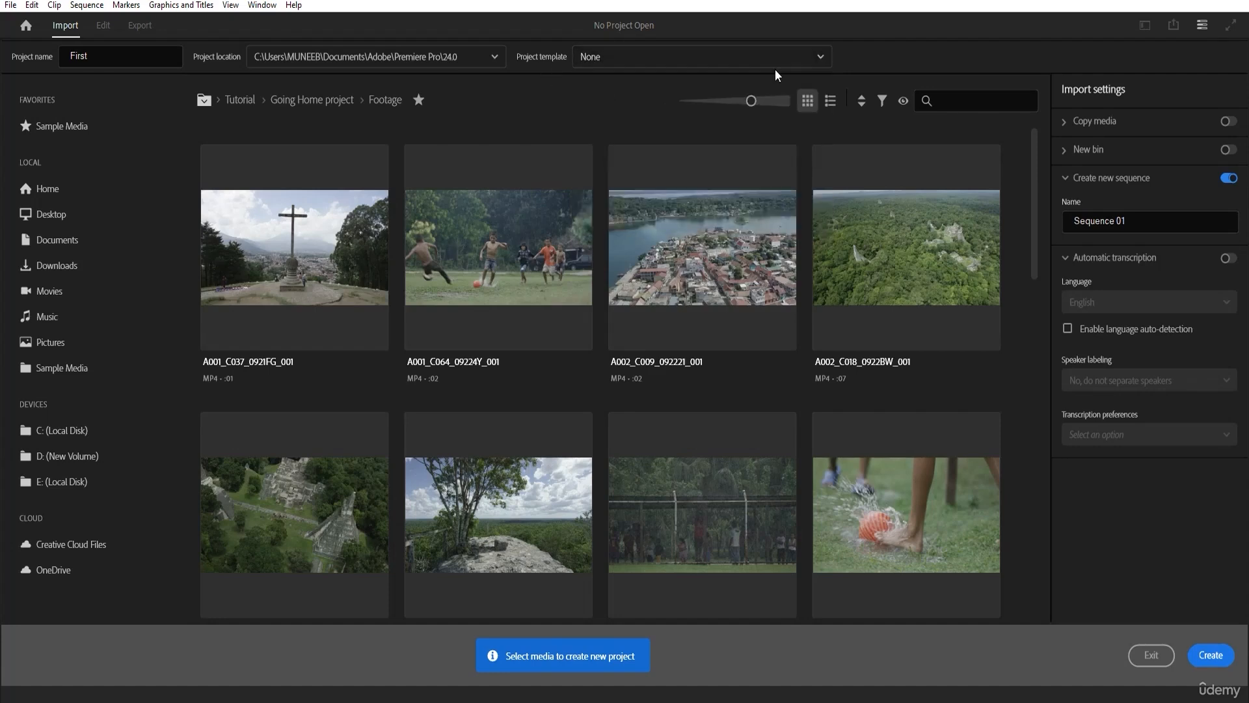
Review the sequence name, New bin and Copy media import settings, leaving the New bin section expanded.
click(1153, 220)
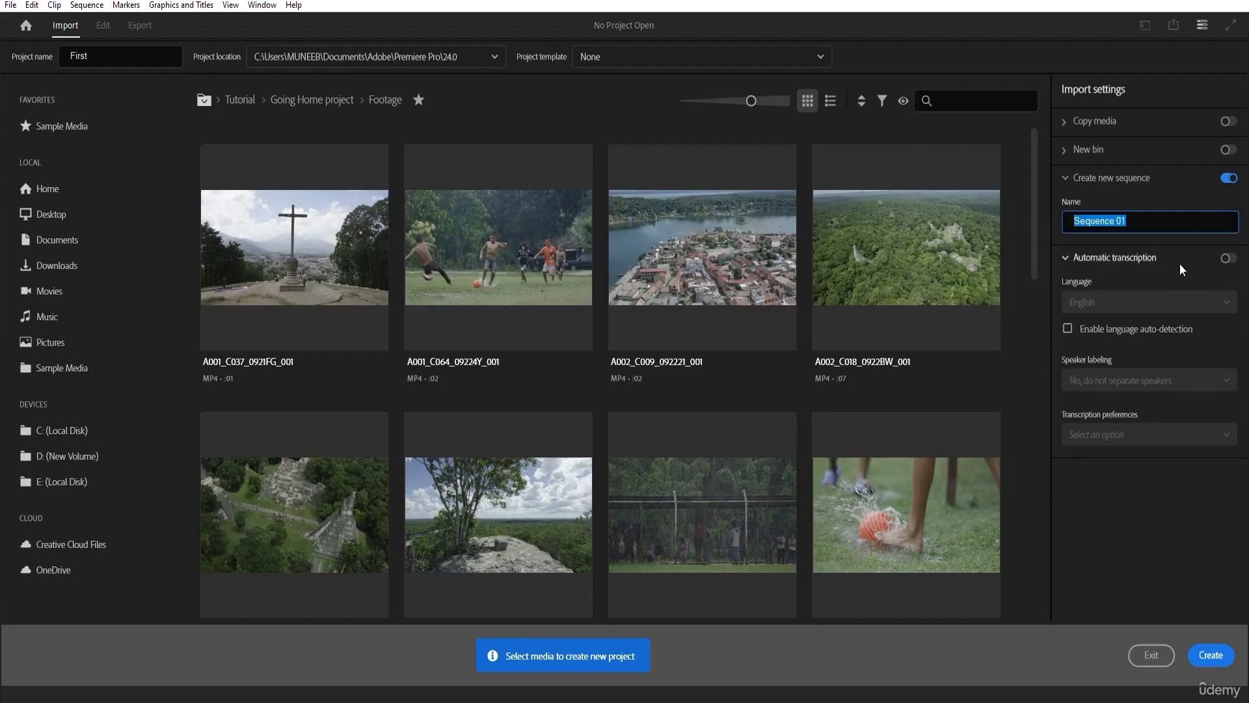
click(1071, 155)
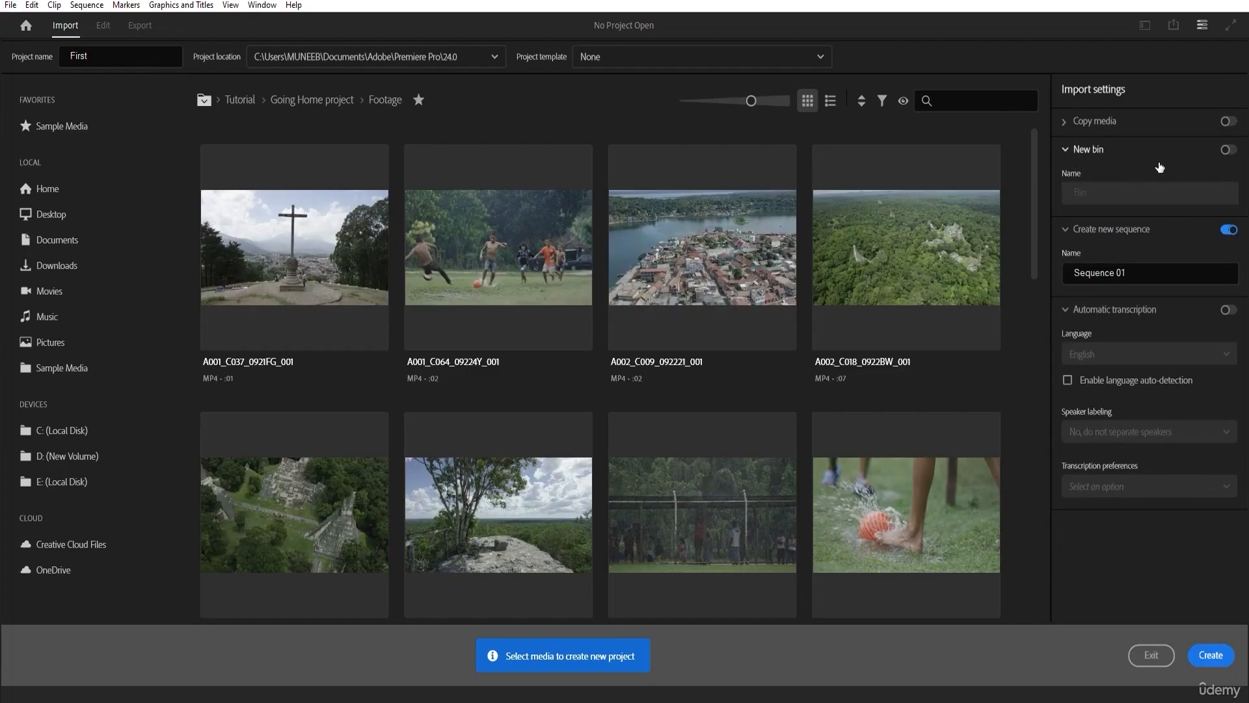
click(1070, 124)
click(1070, 124)
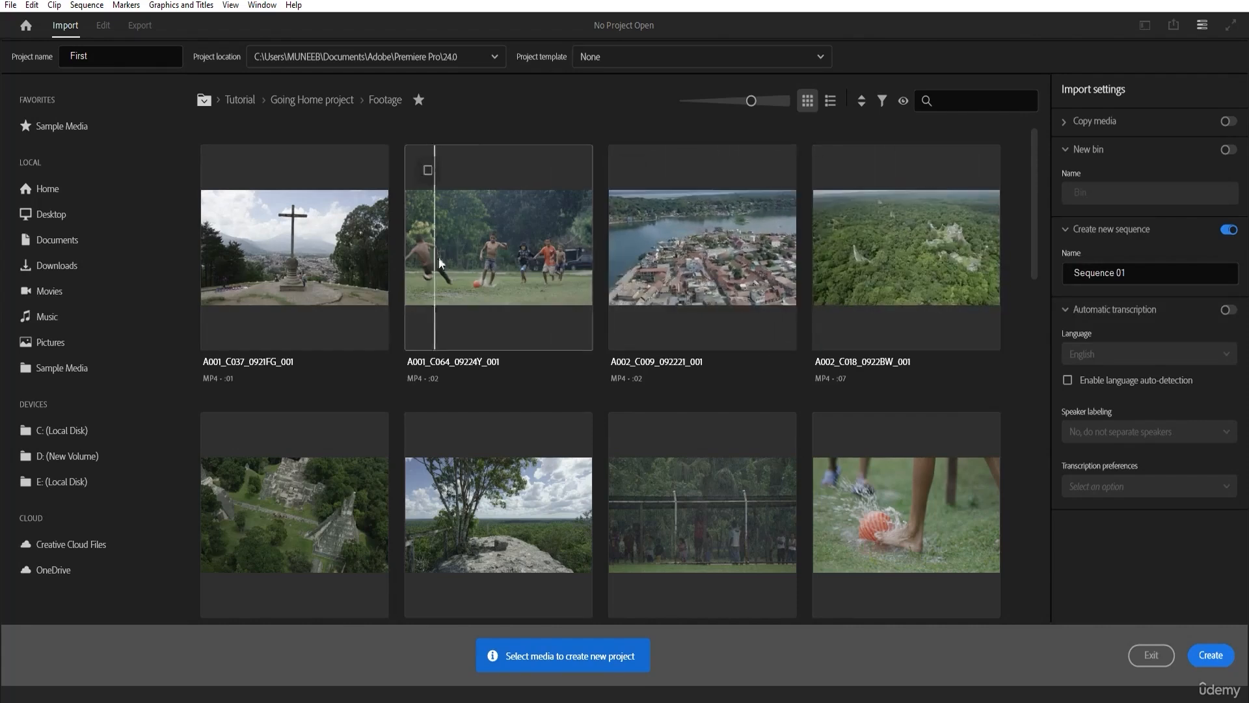
Create the project named First without selecting any media.
click(137, 57)
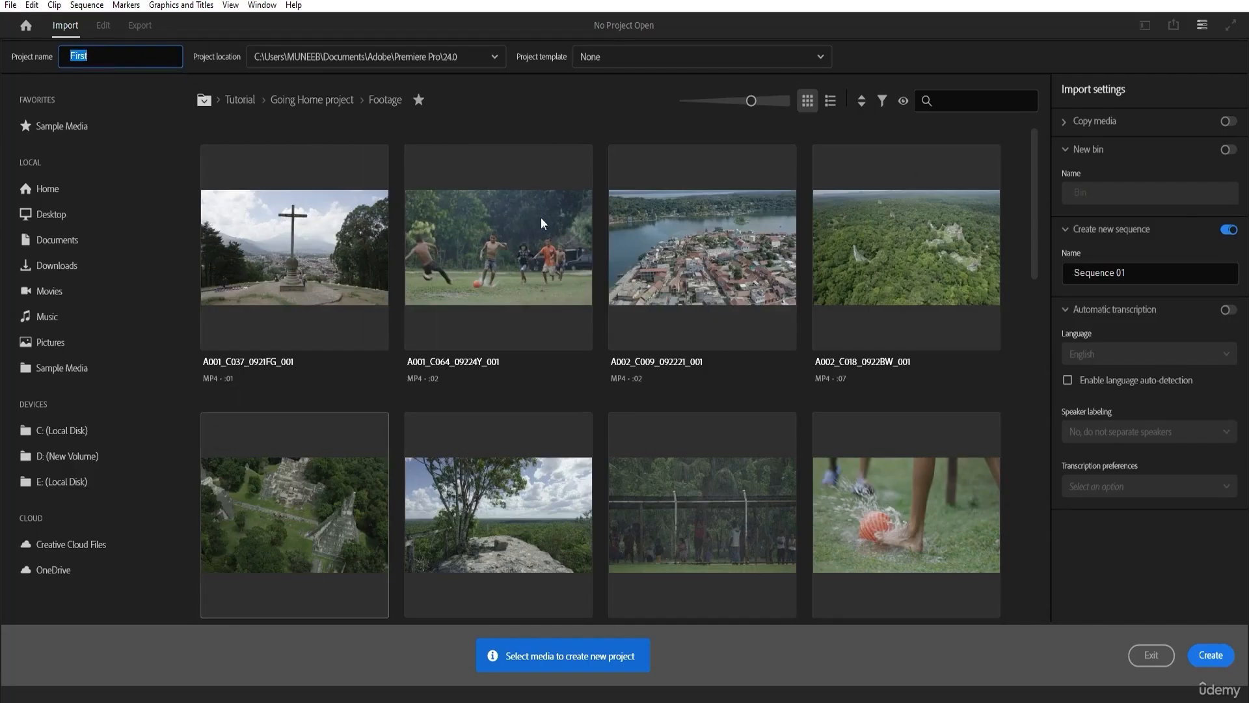
click(101, 58)
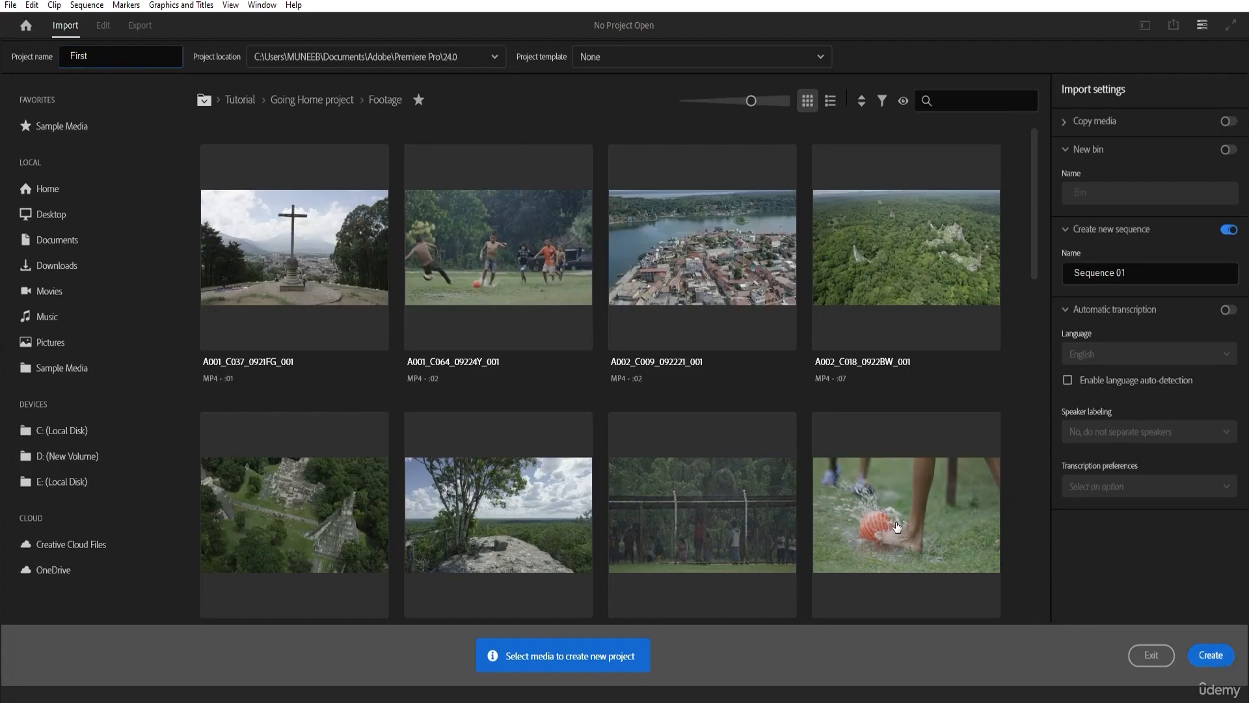
click(1209, 654)
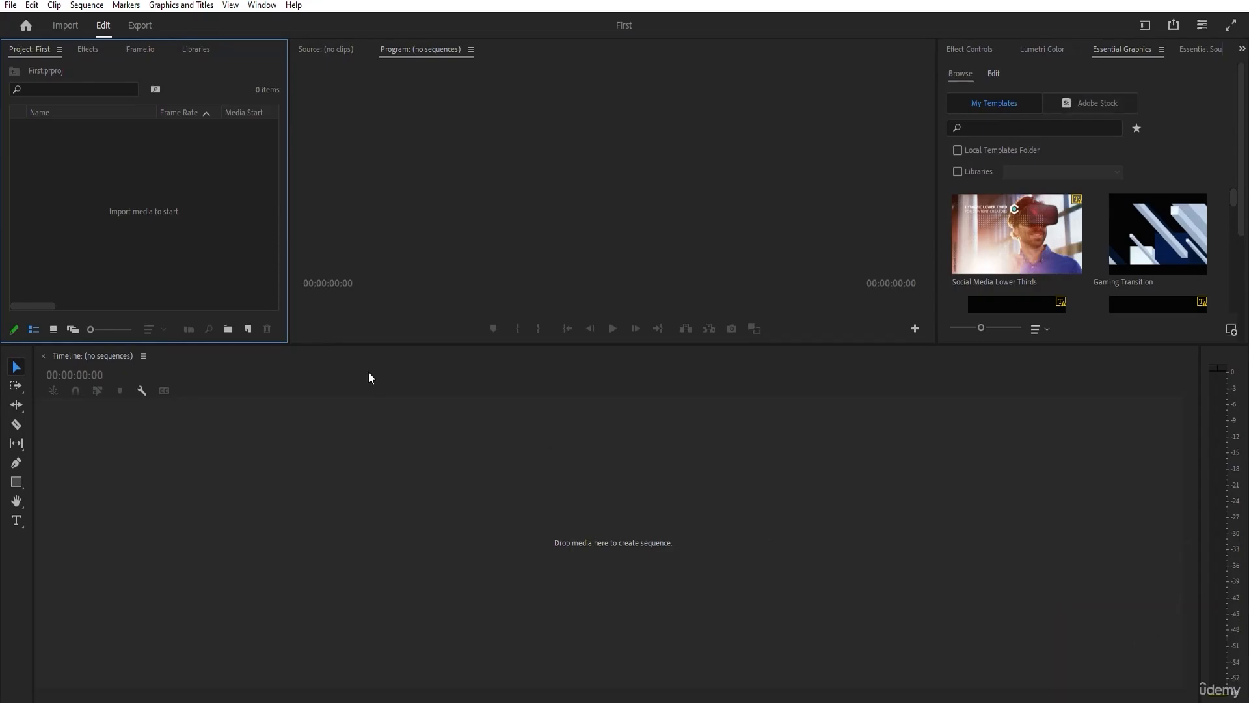
Resize the workspace so the Project and Program panels are taller and the Timeline is shorter.
drag(288, 345, 278, 464)
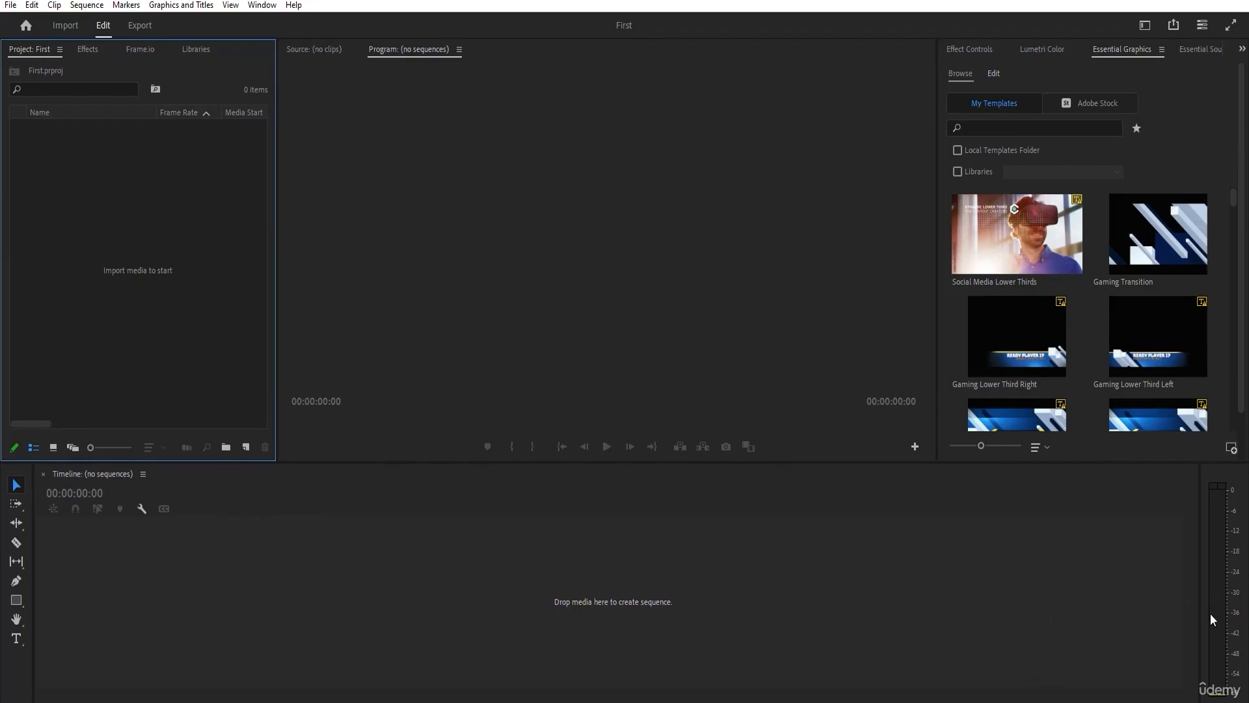
Show the Effect Controls panel, check the list of hidden panels in its group and make the Project panel active.
click(965, 47)
click(1242, 49)
click(1231, 62)
click(228, 174)
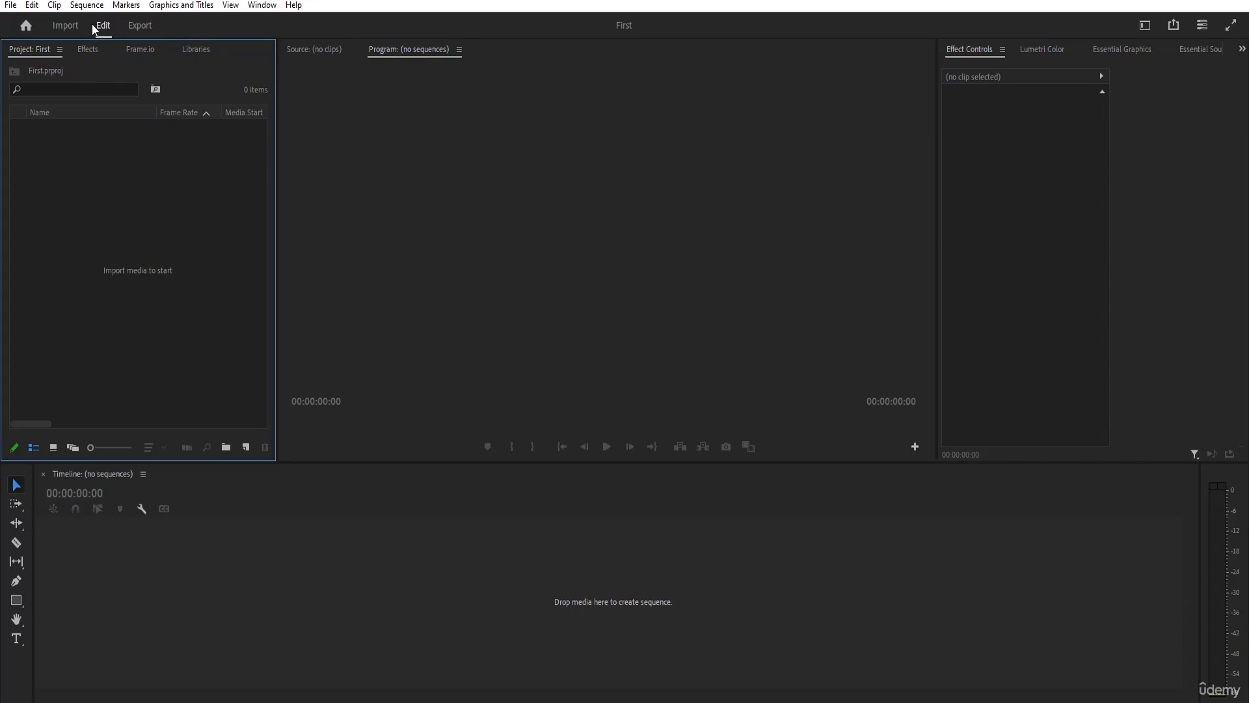
Look over the Import, Home and Export pages, ending back in the Edit workspace.
click(65, 26)
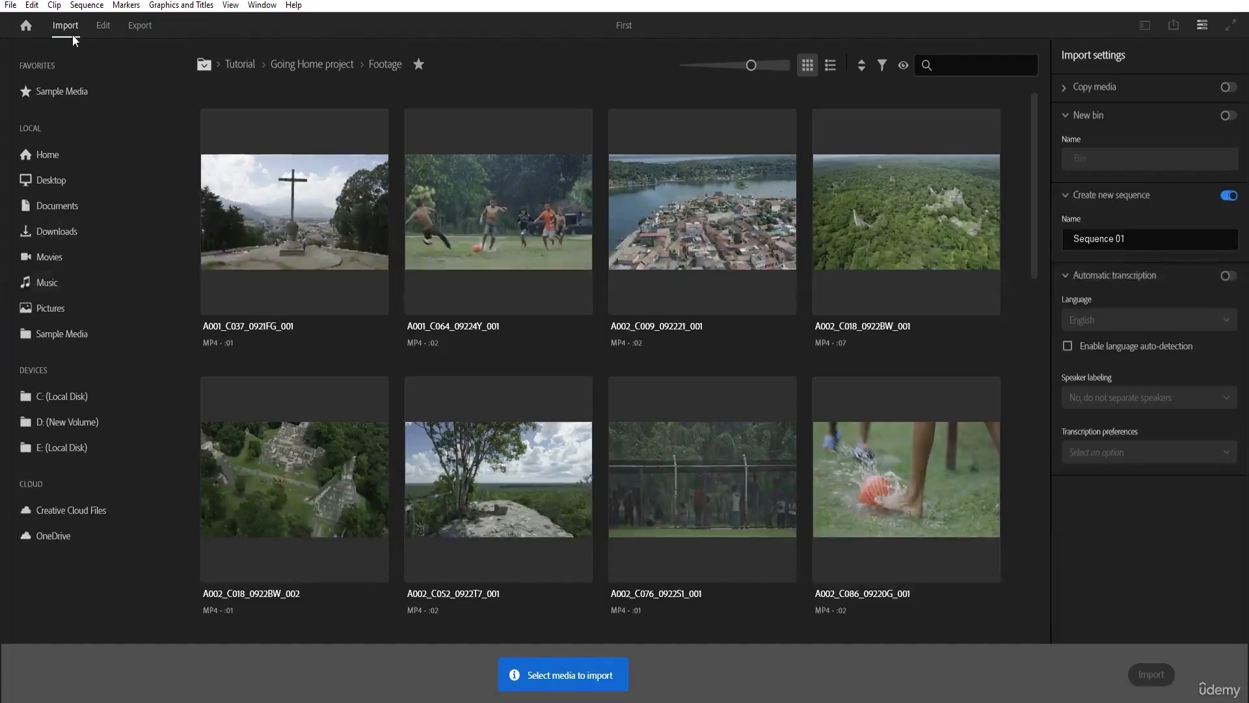
click(105, 25)
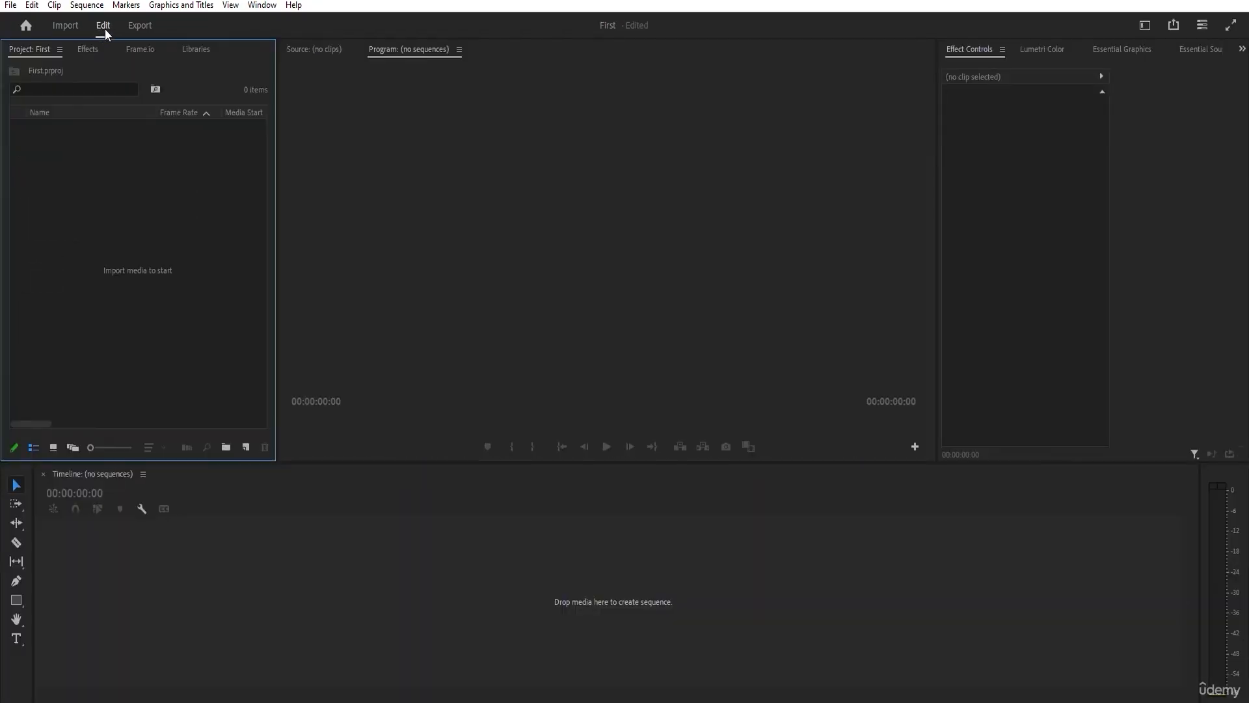
click(26, 27)
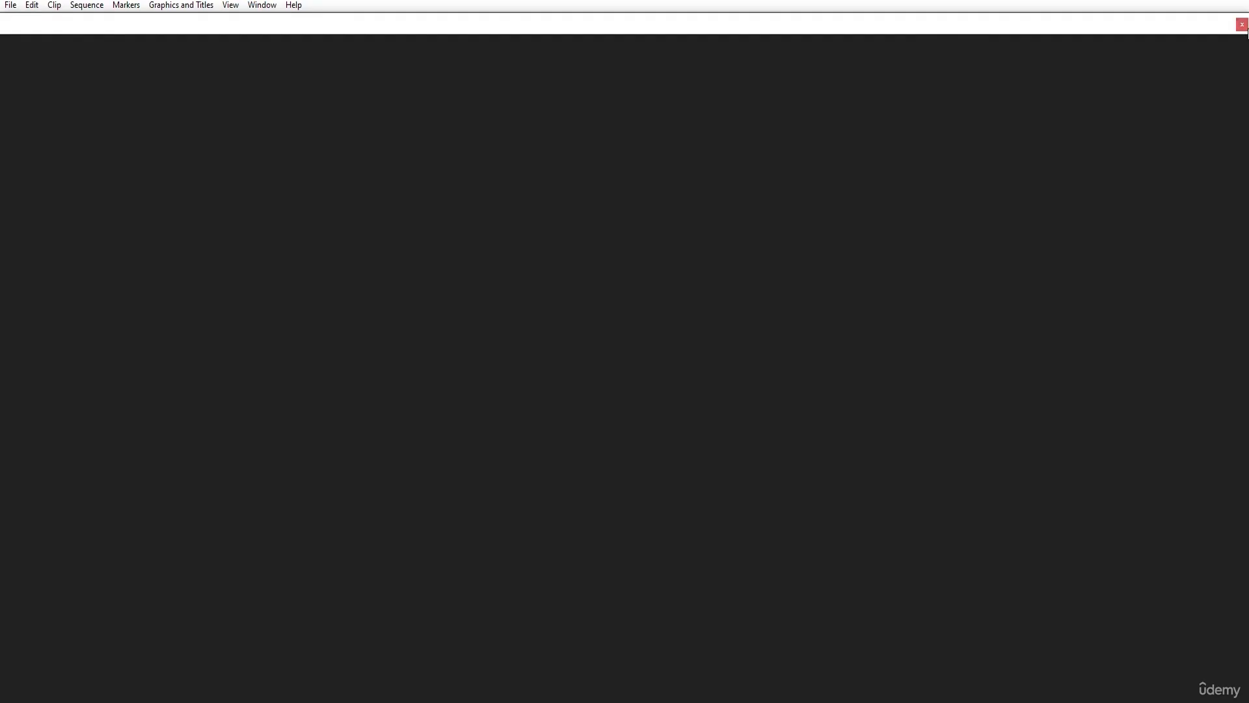
click(1242, 24)
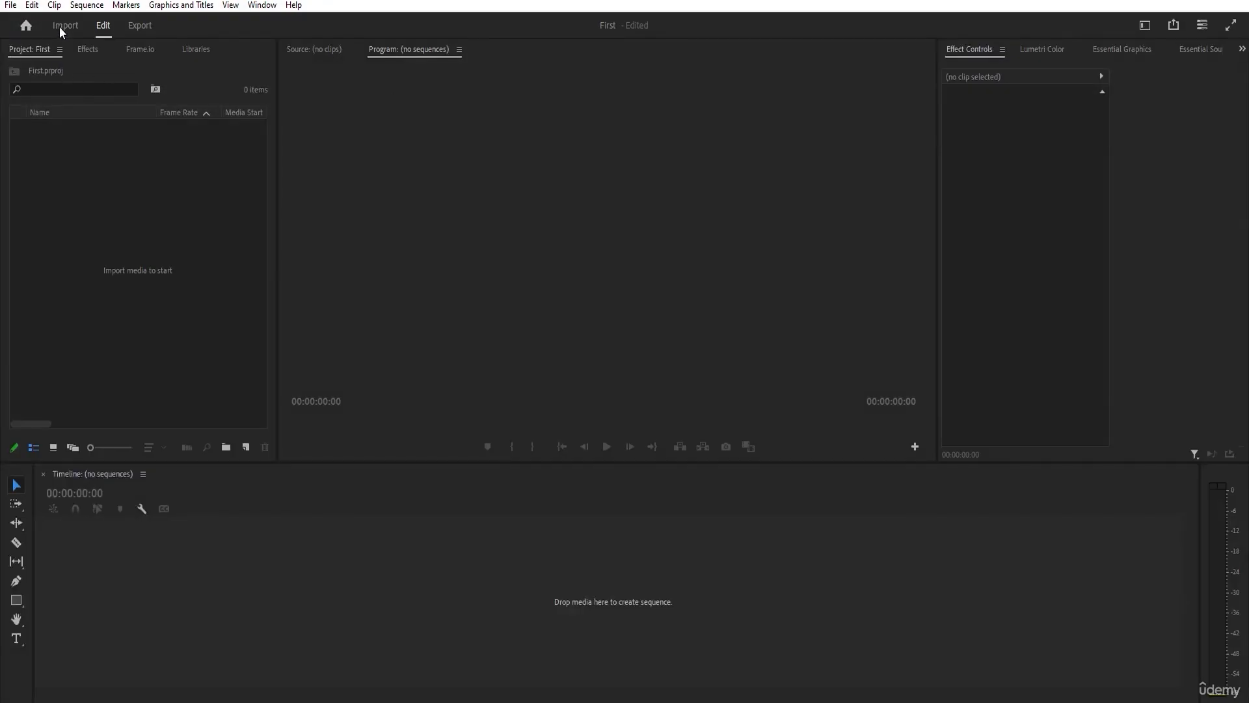
click(131, 31)
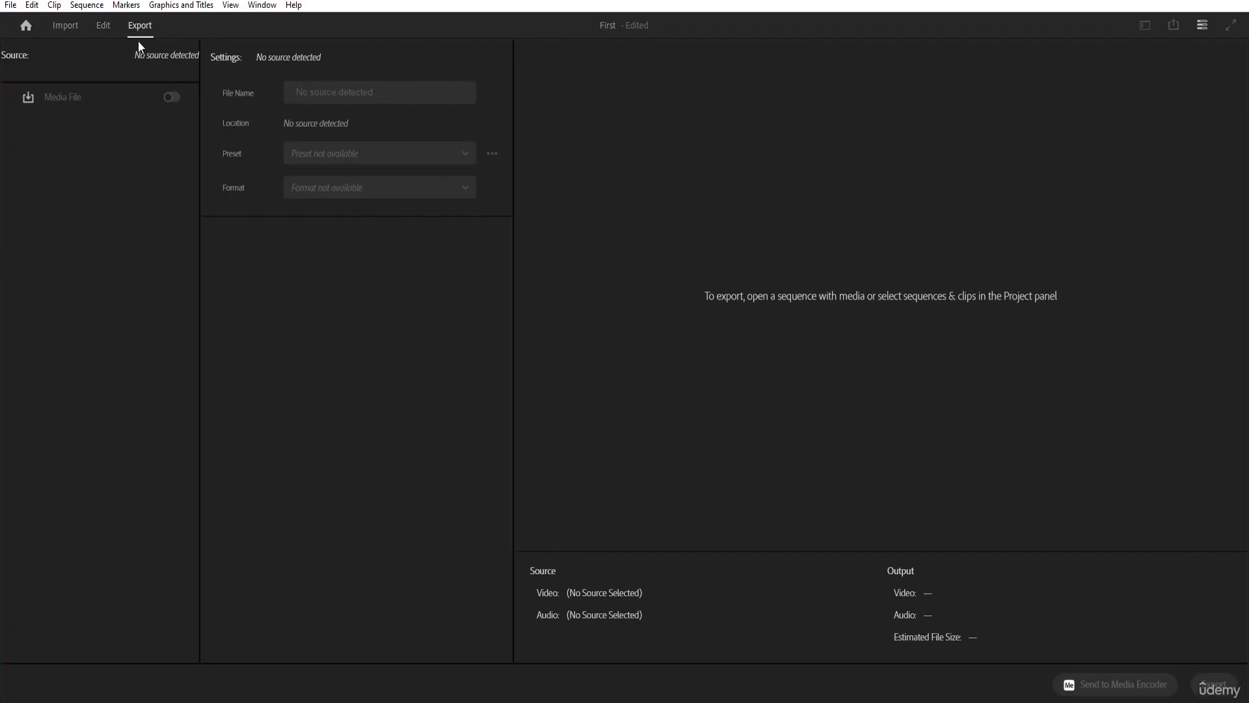
click(102, 29)
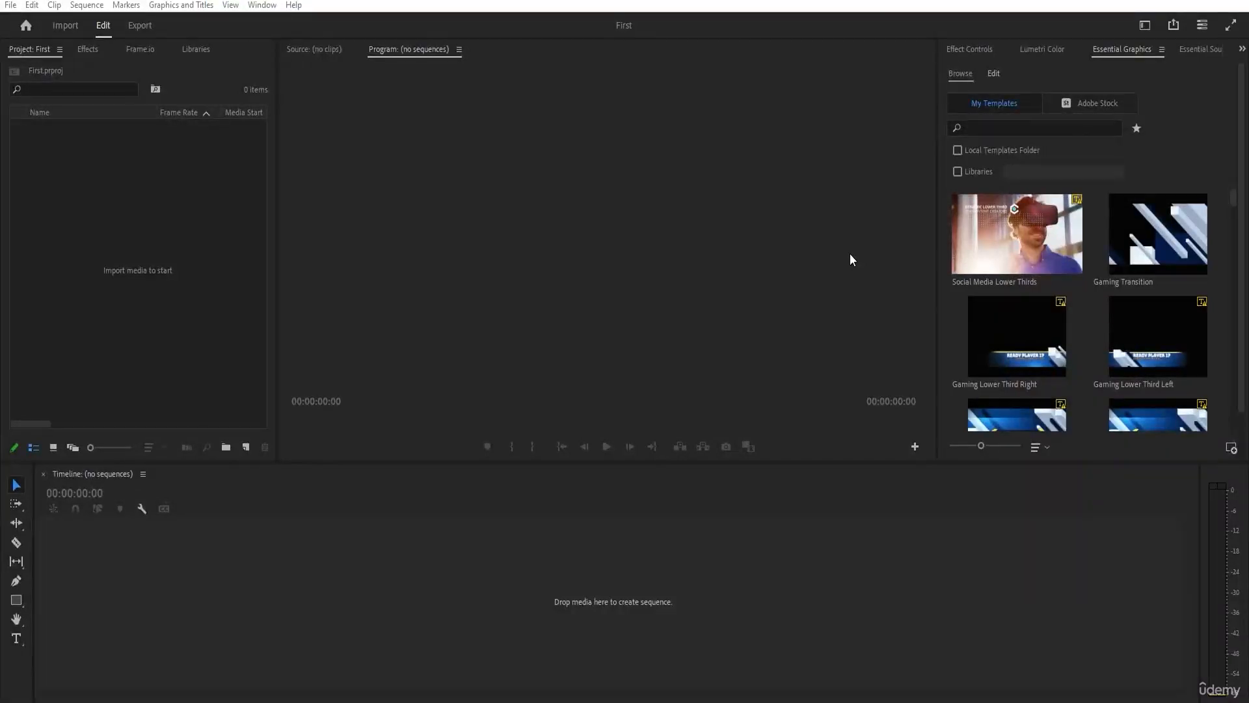
Open the General project settings for First and reposition the dialog near the middle of the workspace.
click(548, 174)
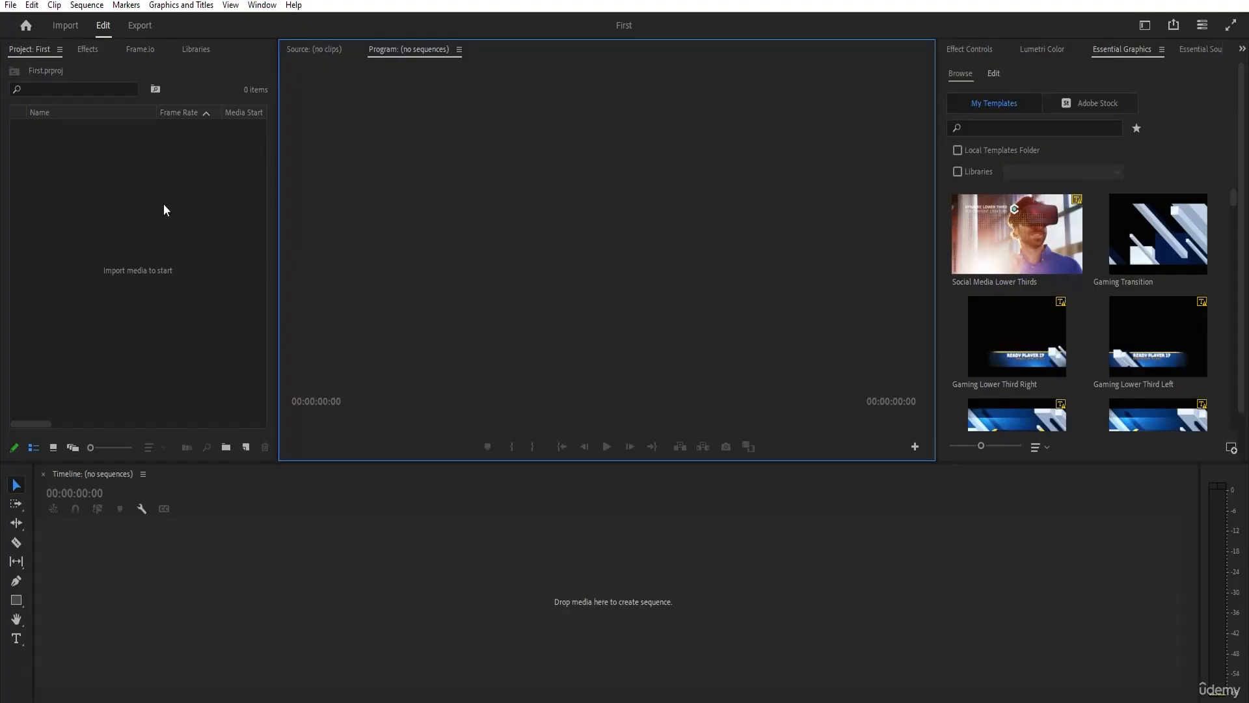
click(10, 6)
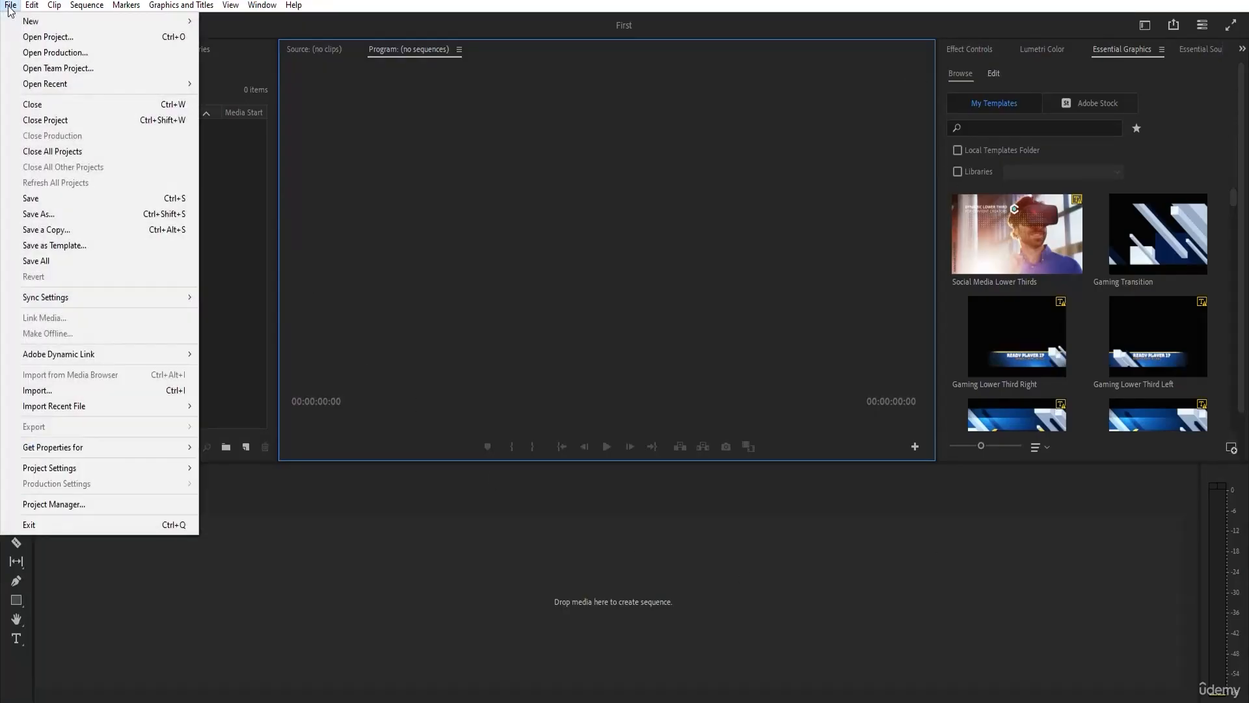
mouse_move(52, 469)
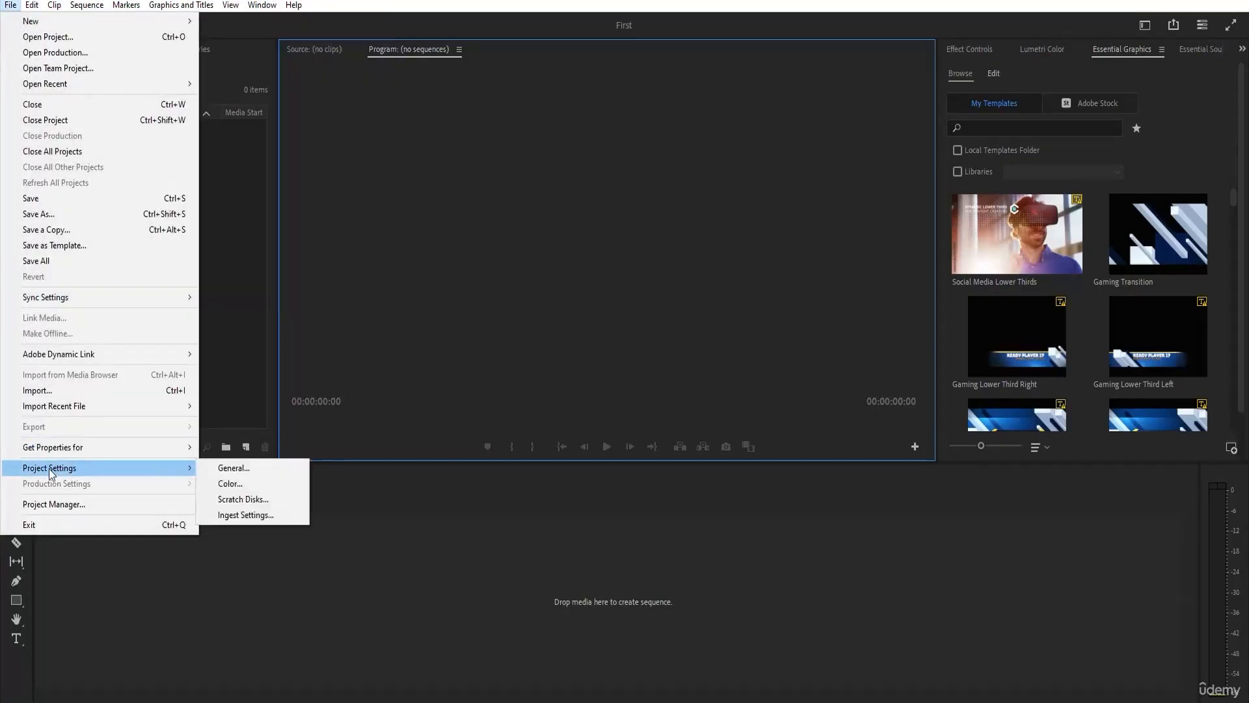
click(281, 473)
drag(641, 117, 588, 144)
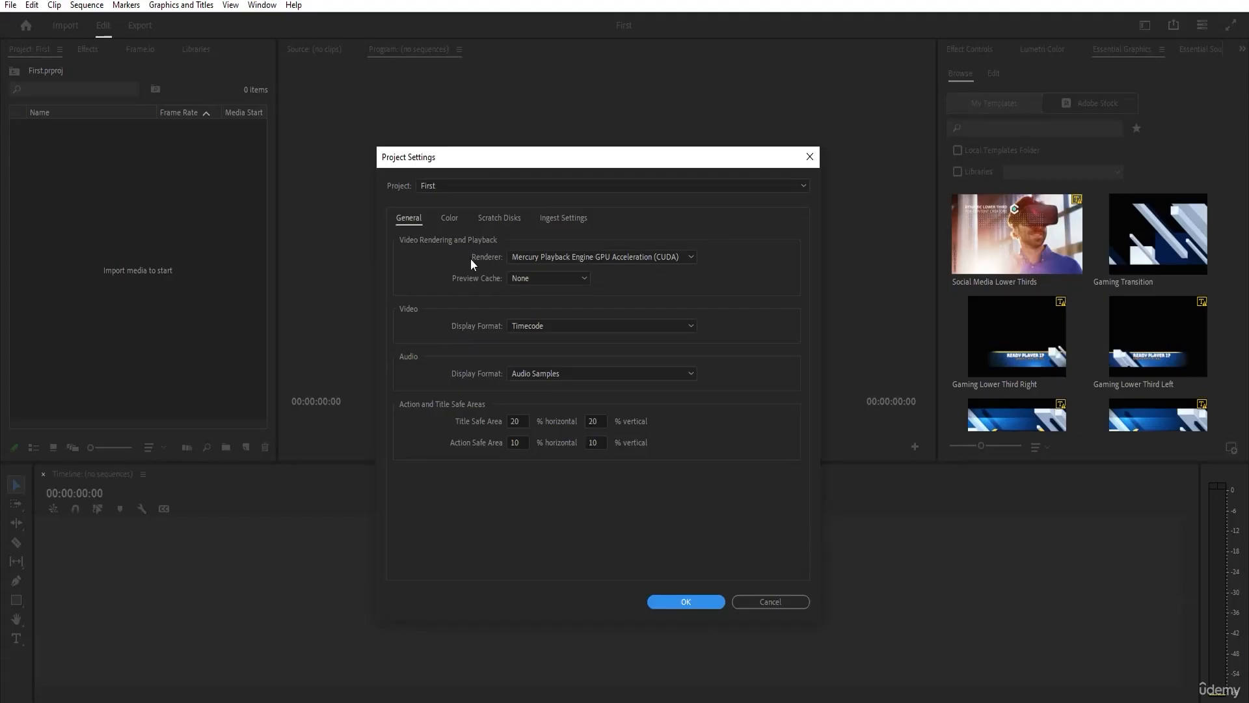
Examine the Renderer options for video rendering and playback, keeping Mercury Playback Engine GPU Acceleration (CUDA).
click(544, 256)
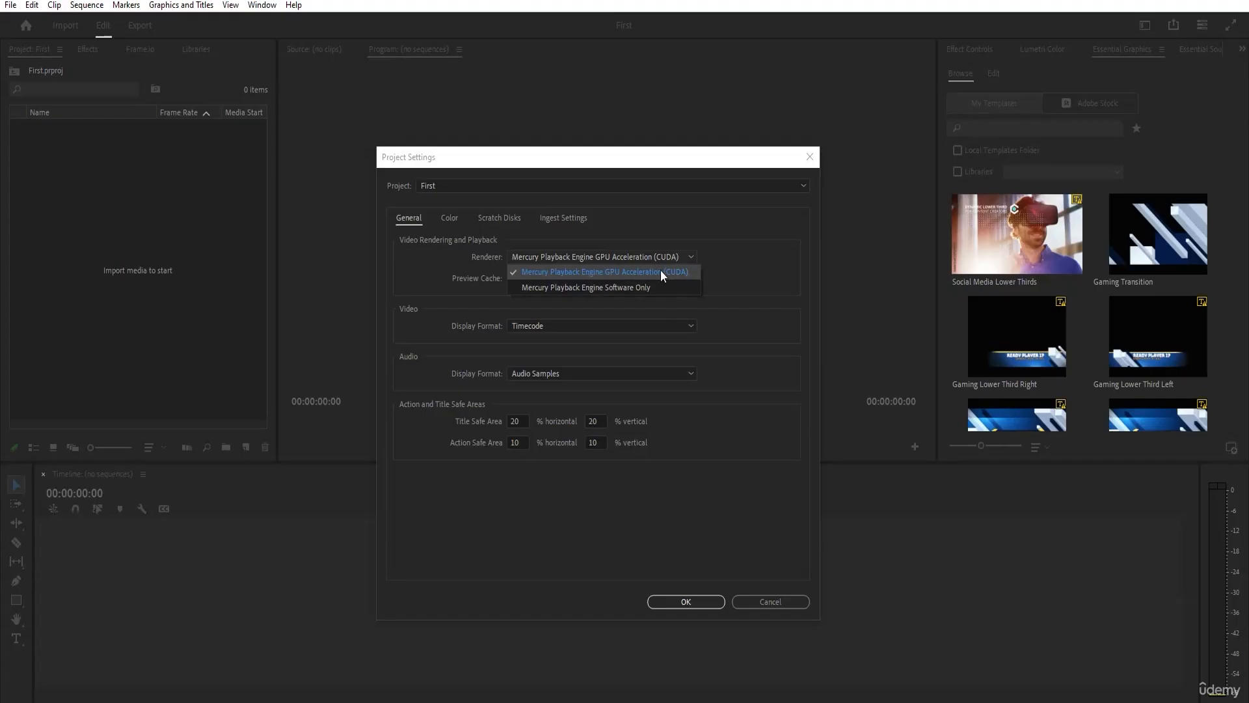
click(736, 244)
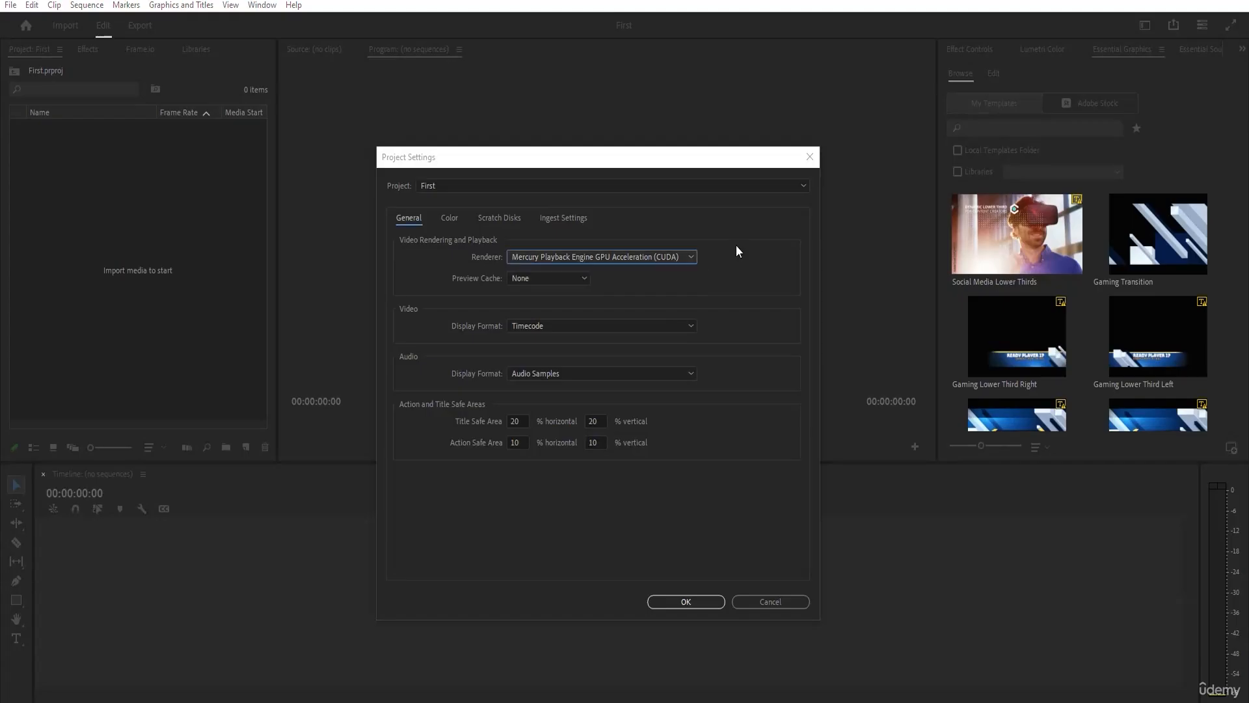
click(689, 257)
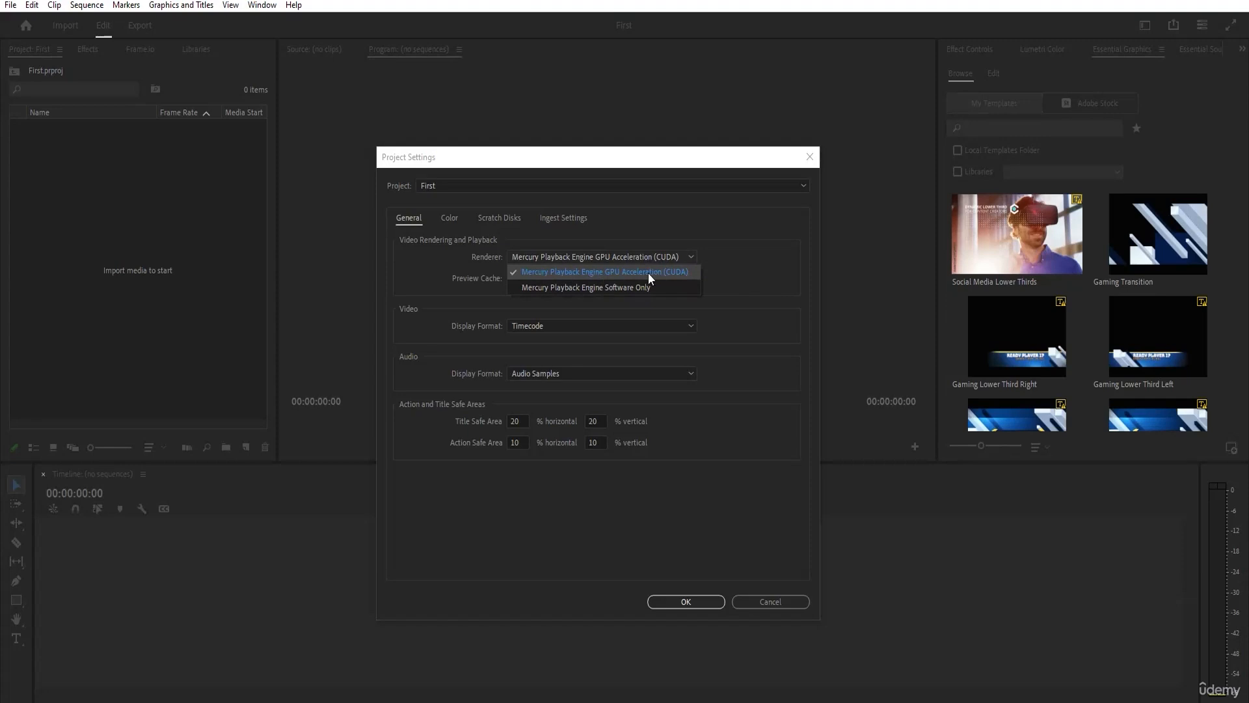
click(739, 344)
click(680, 260)
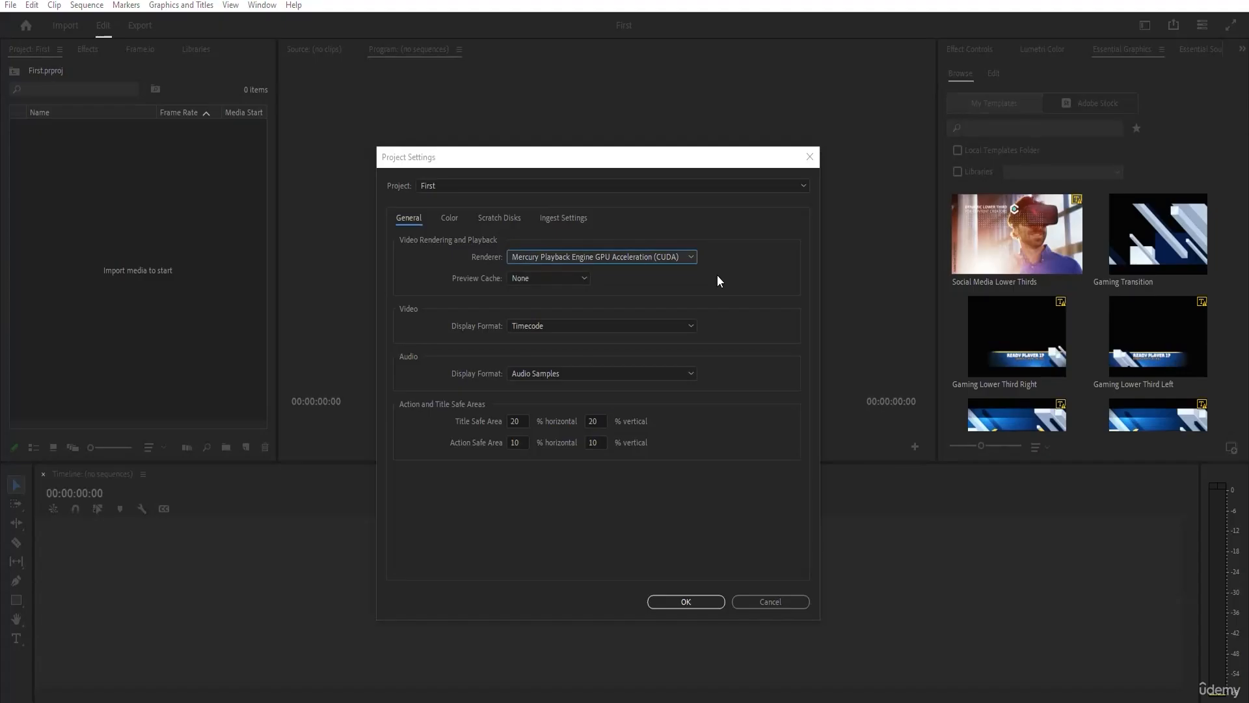
click(661, 256)
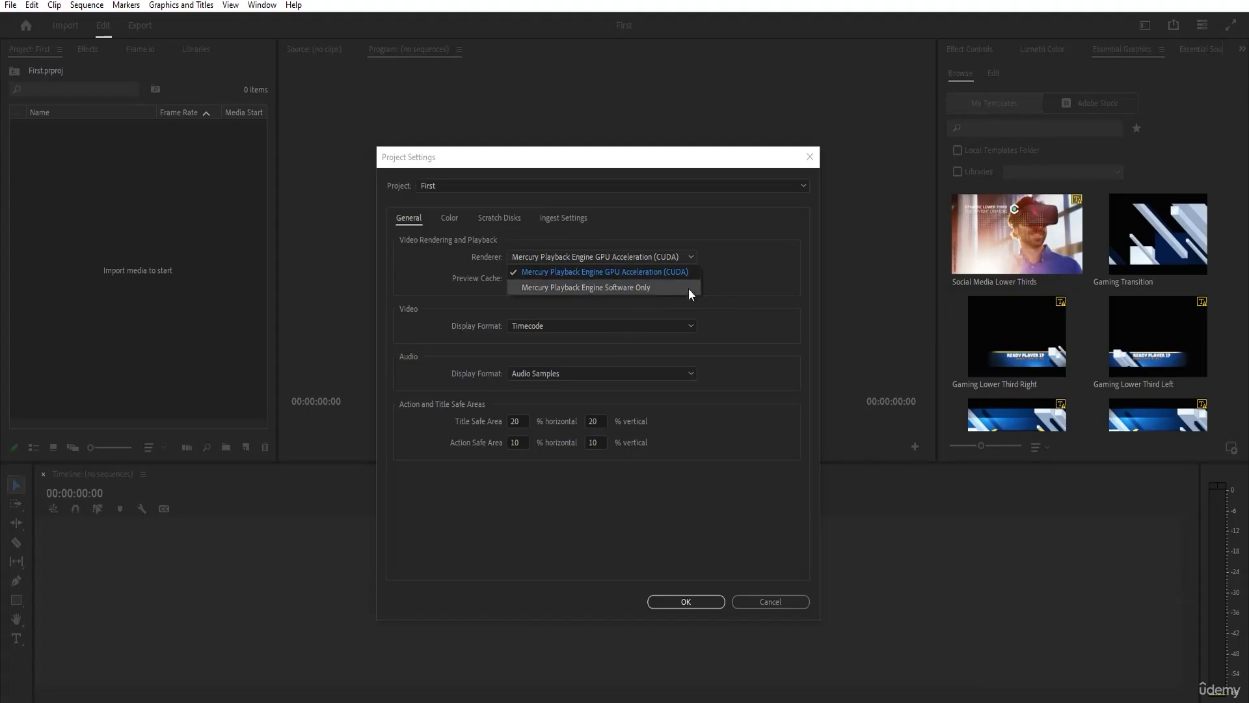
click(741, 291)
click(668, 263)
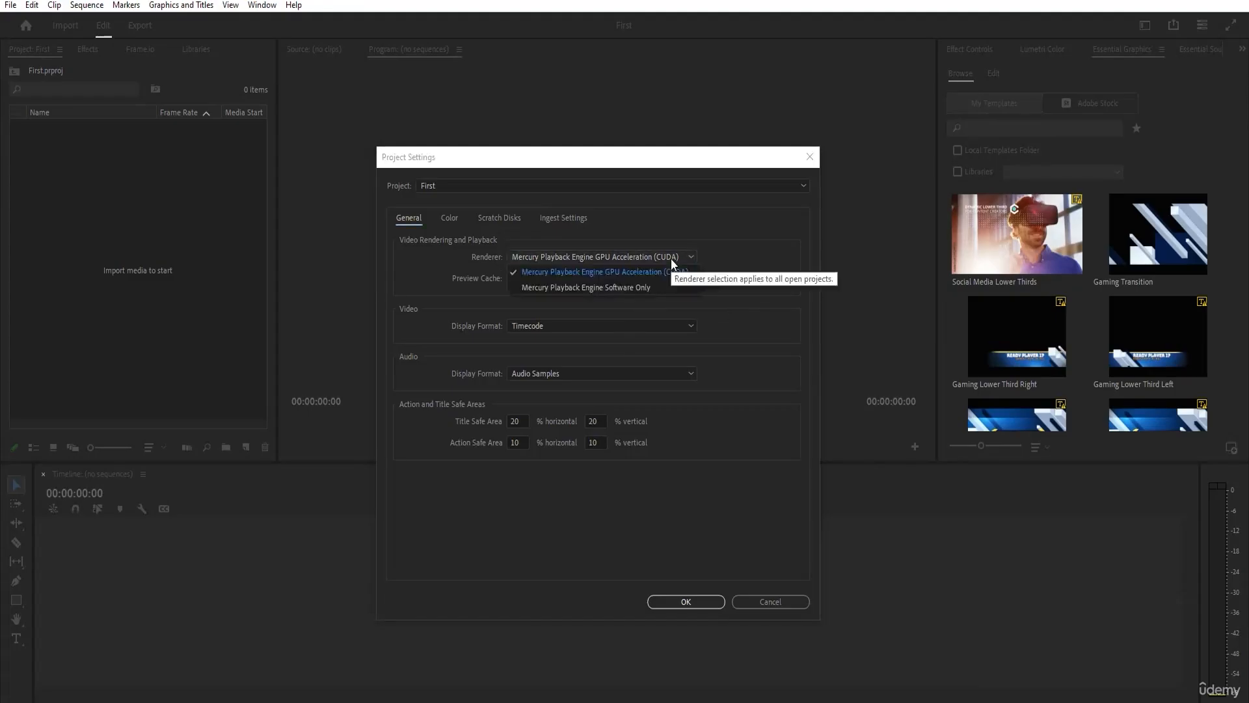
click(758, 301)
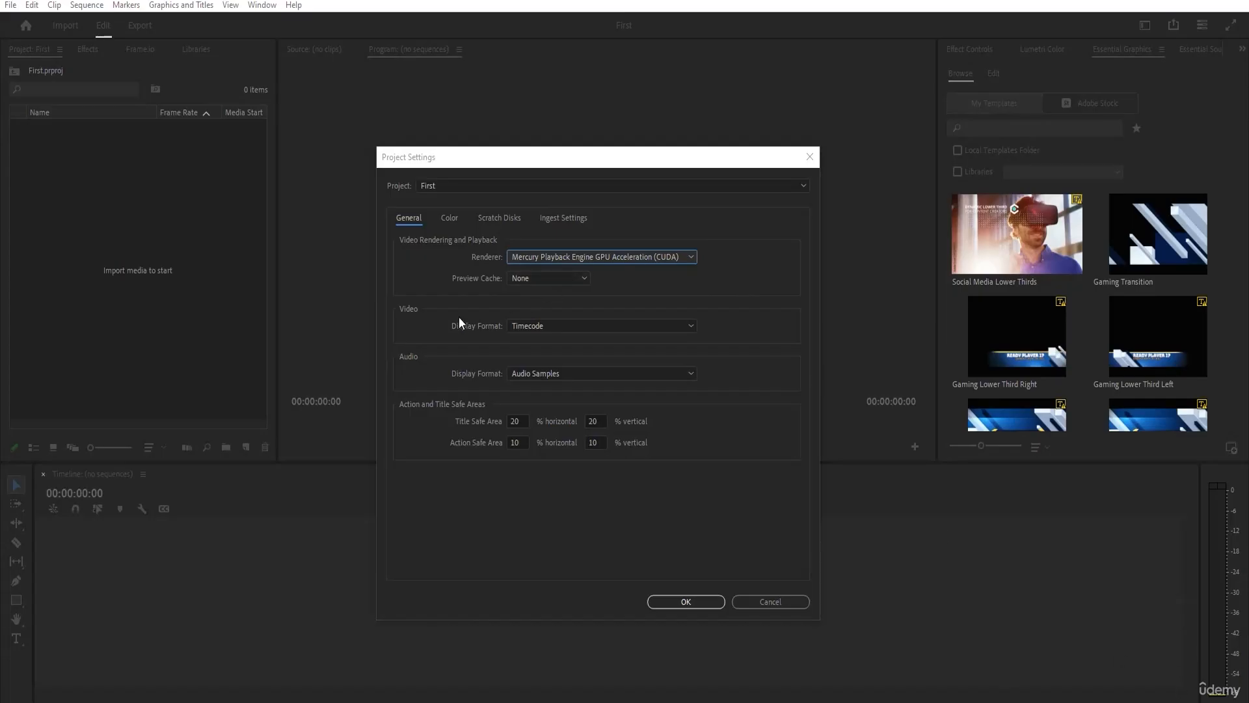
Examine the available video display formats in the General project settings, keeping Timecode.
click(540, 327)
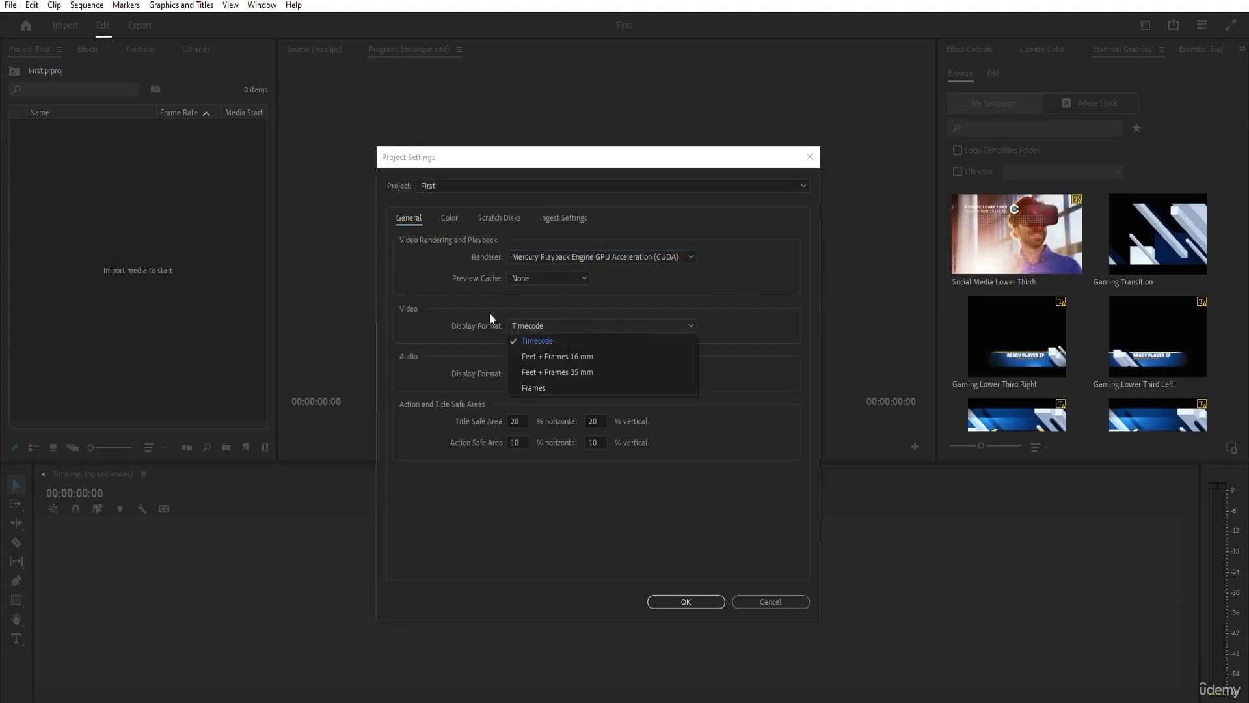
click(521, 324)
click(529, 328)
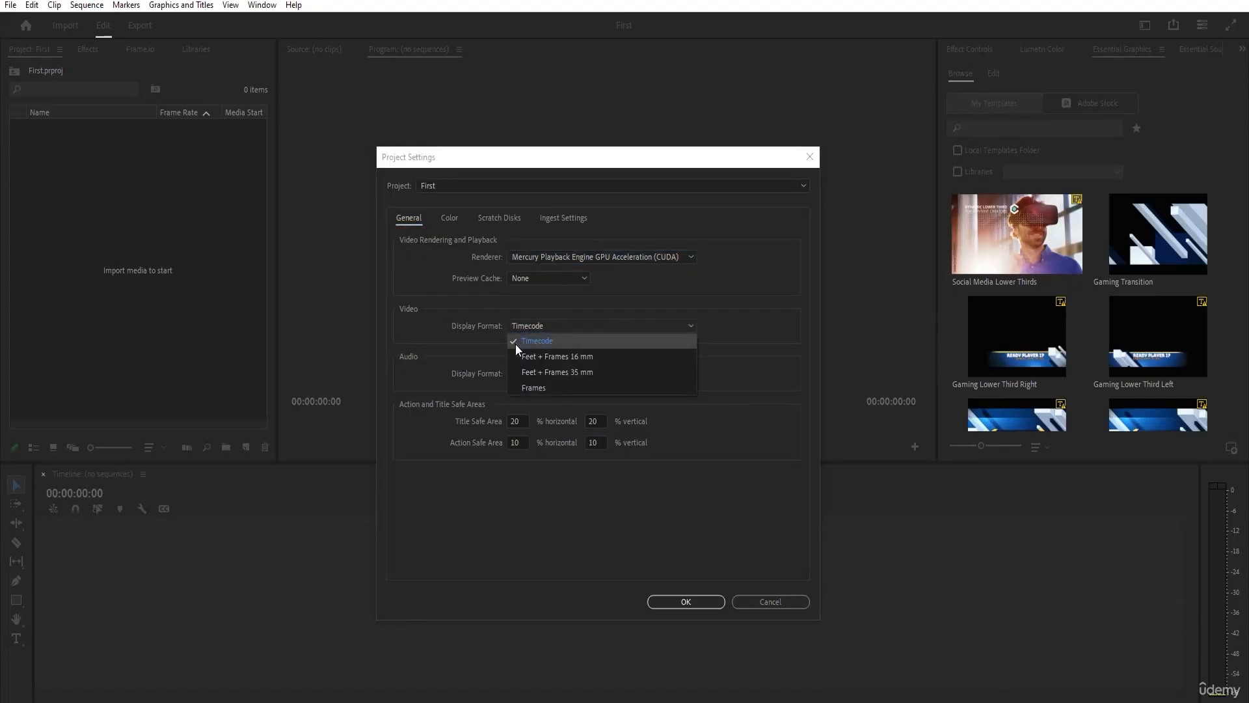
click(480, 339)
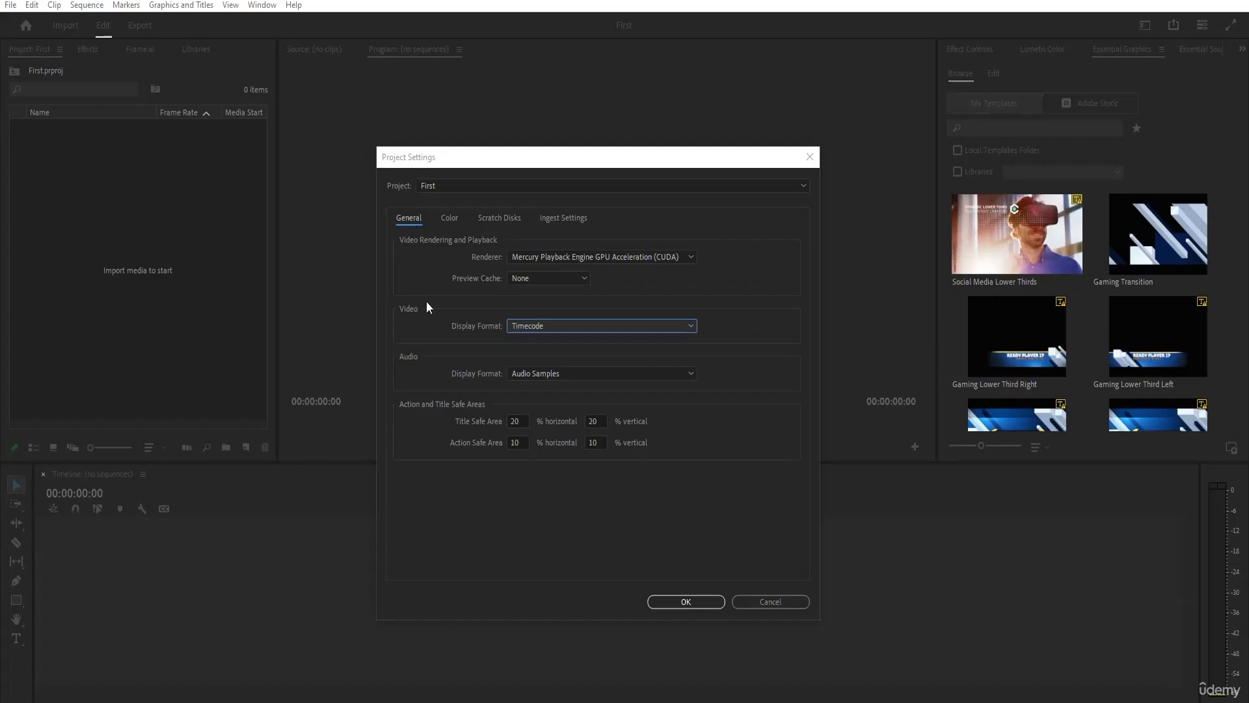
Try Frames as the video display format and restore it to Timecode.
click(528, 326)
click(537, 388)
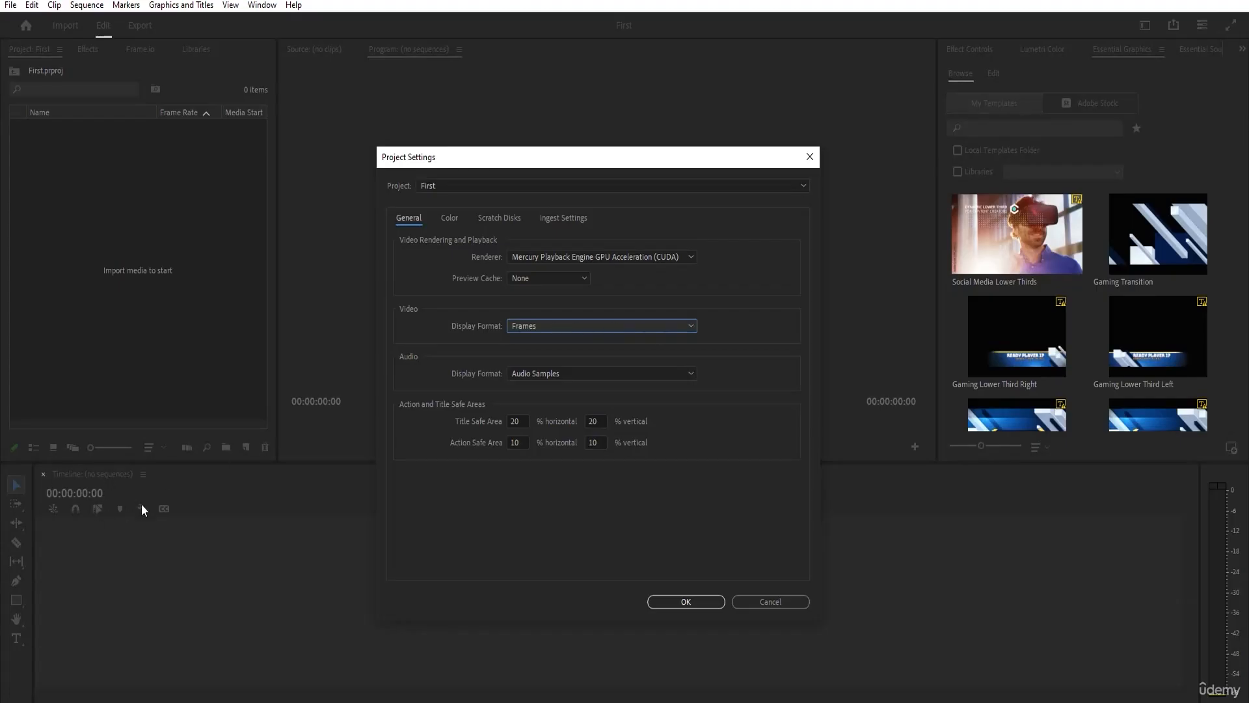
click(532, 329)
click(540, 341)
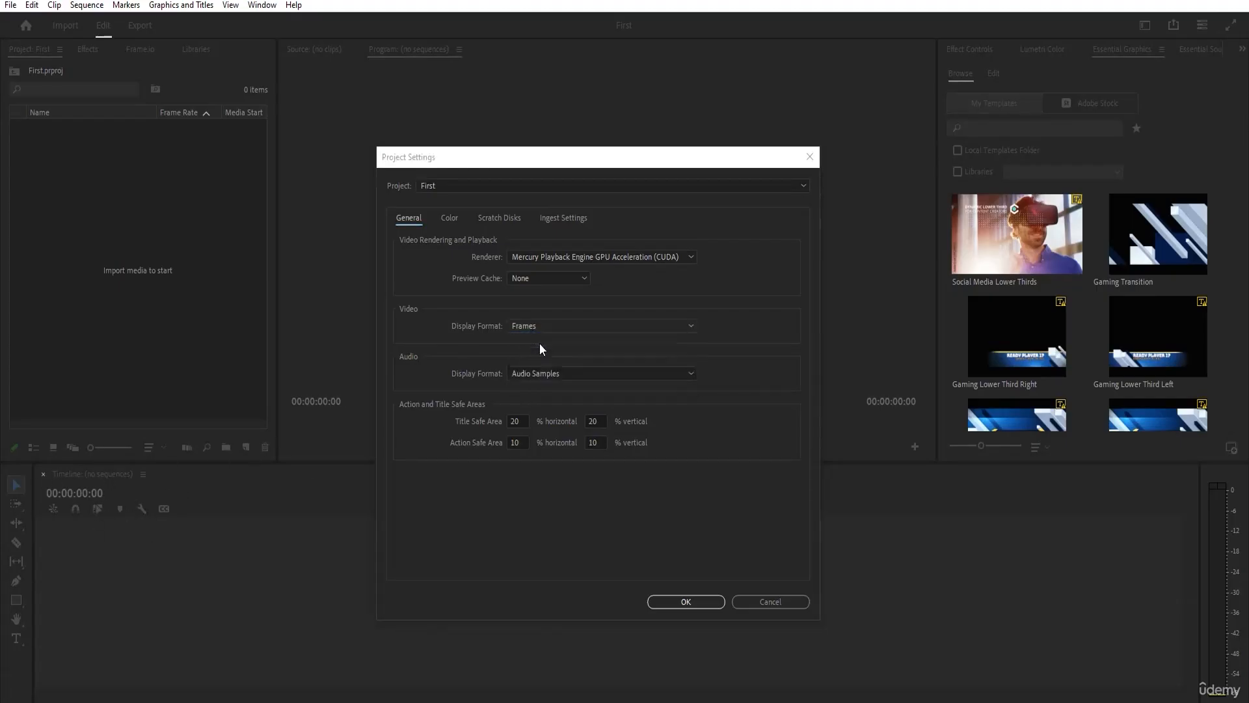
Review the audio display formats and the Color, Scratch Disks and Ingest project settings, returning to the General settings.
click(527, 376)
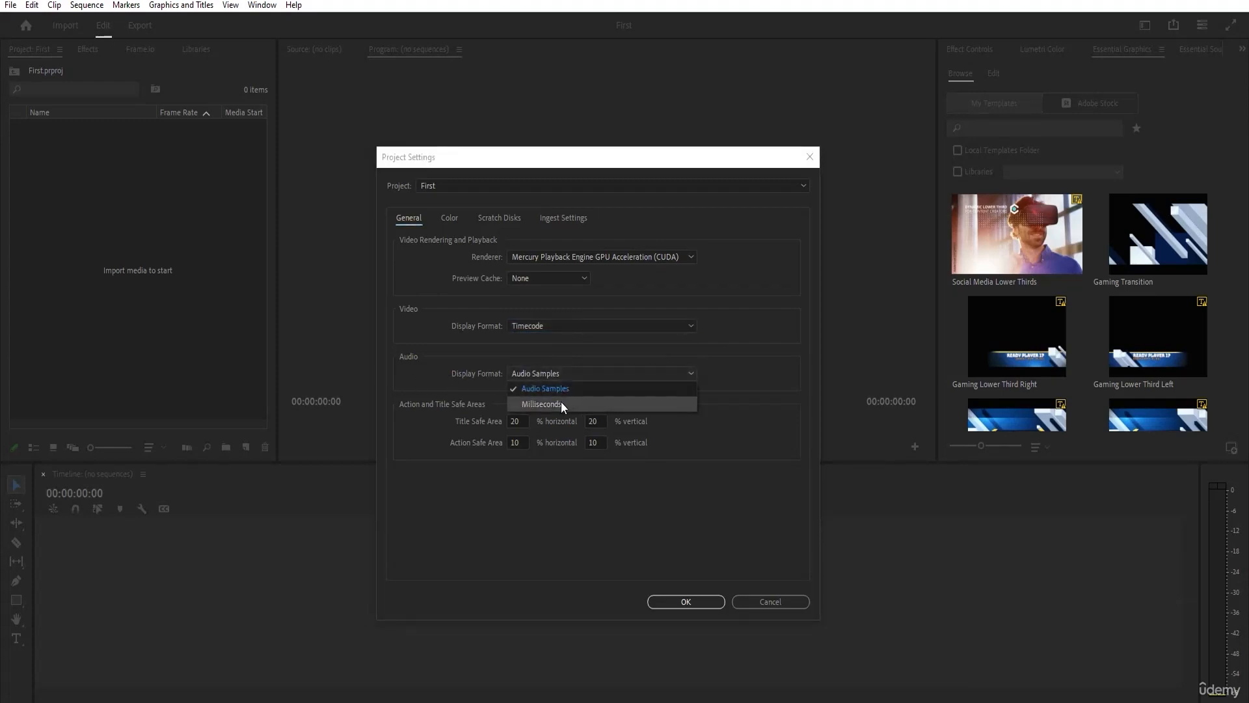
click(475, 358)
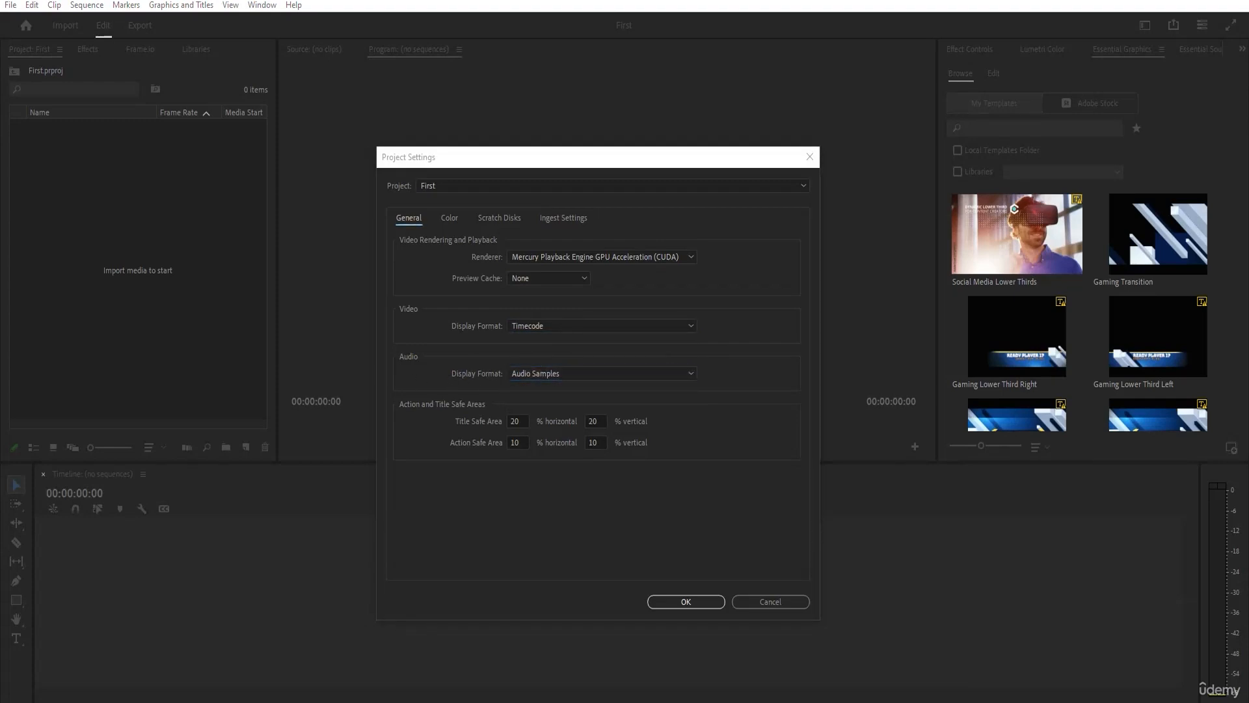
click(447, 220)
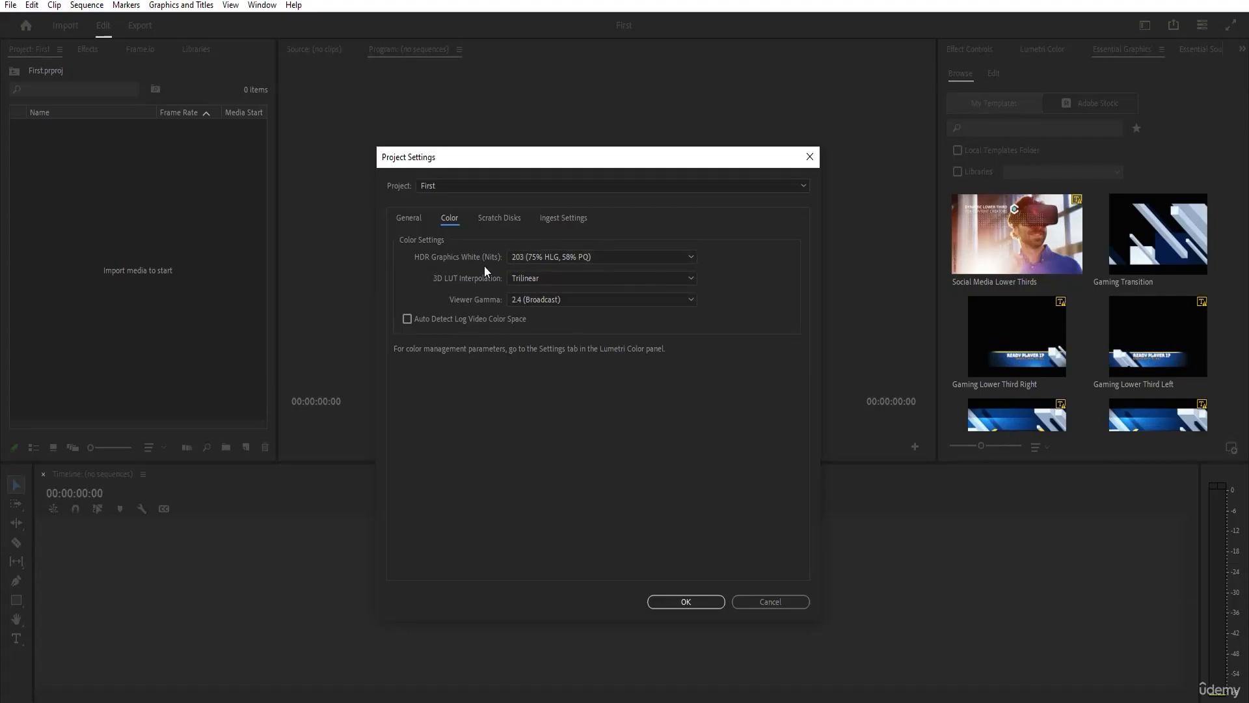
click(493, 220)
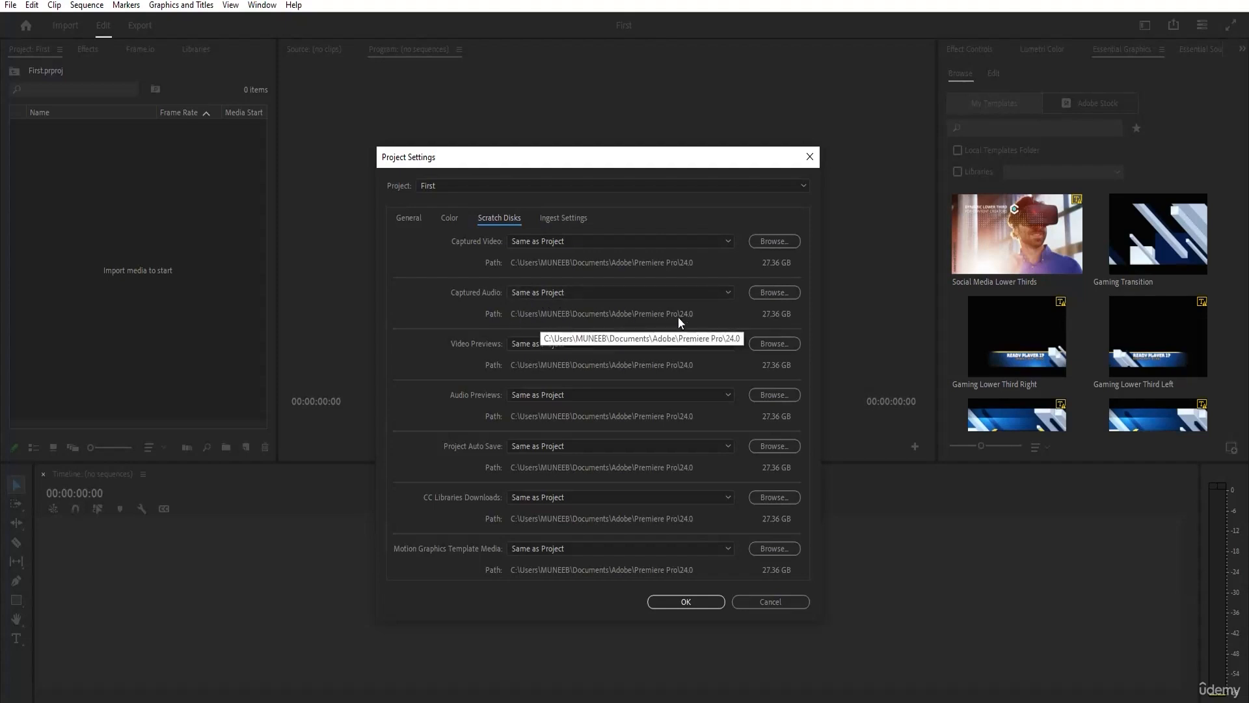
scroll(665, 348, down, 1)
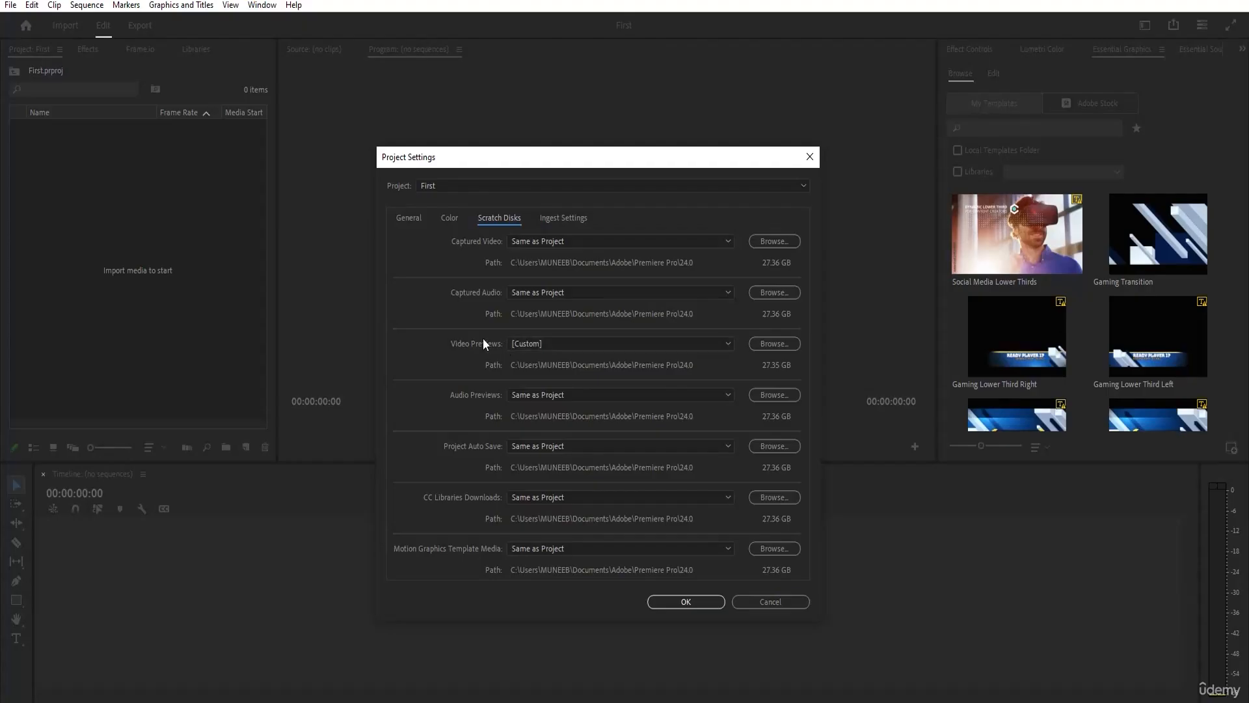
click(566, 220)
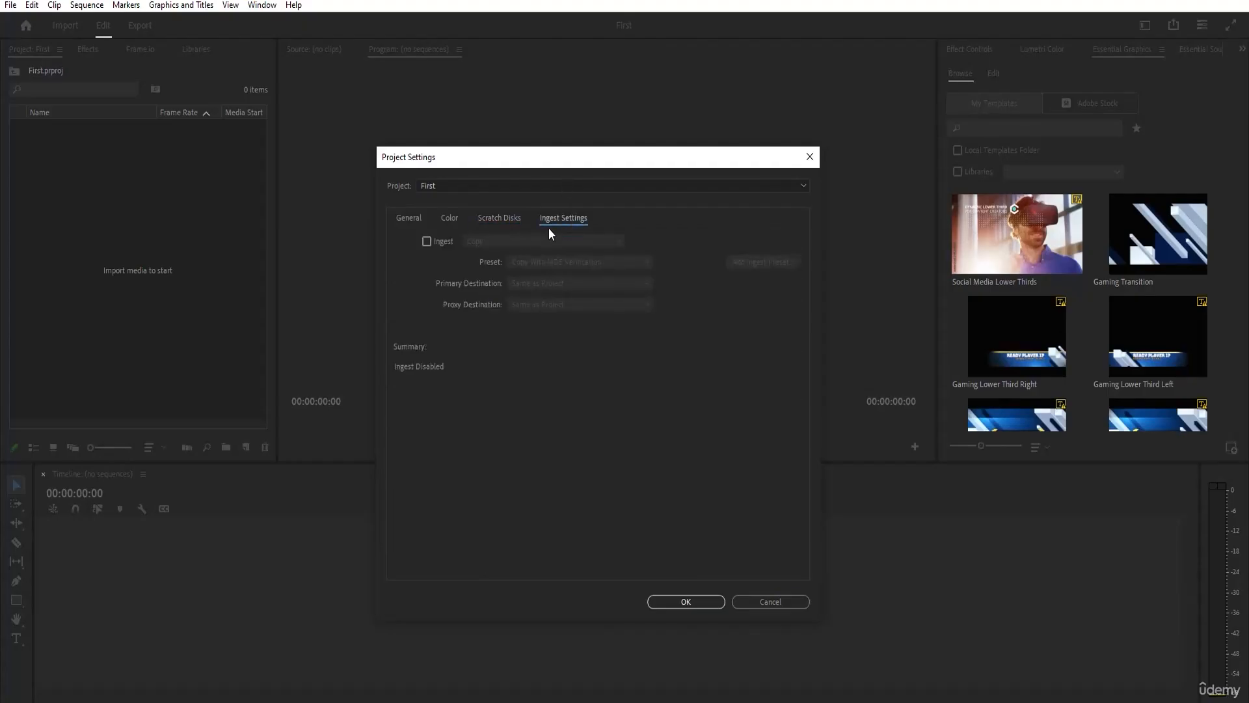
click(417, 222)
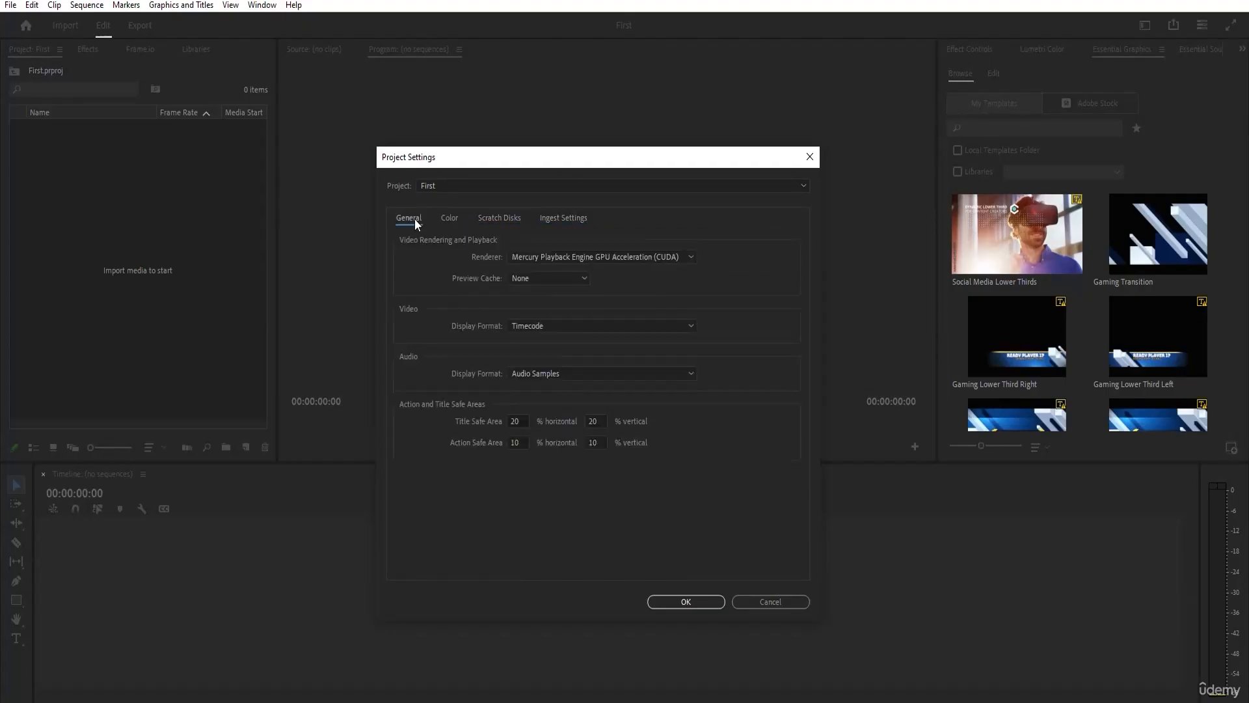
Keep First as the selected project and accept its project settings.
click(467, 187)
click(452, 186)
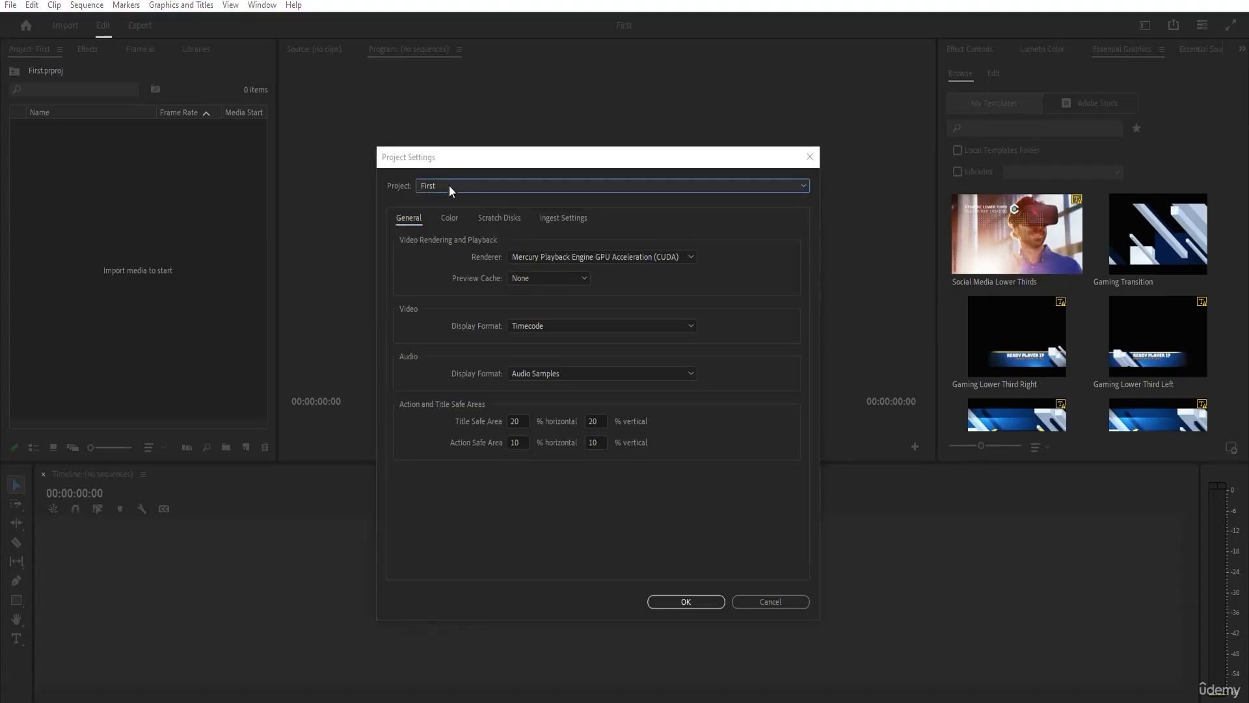
click(687, 600)
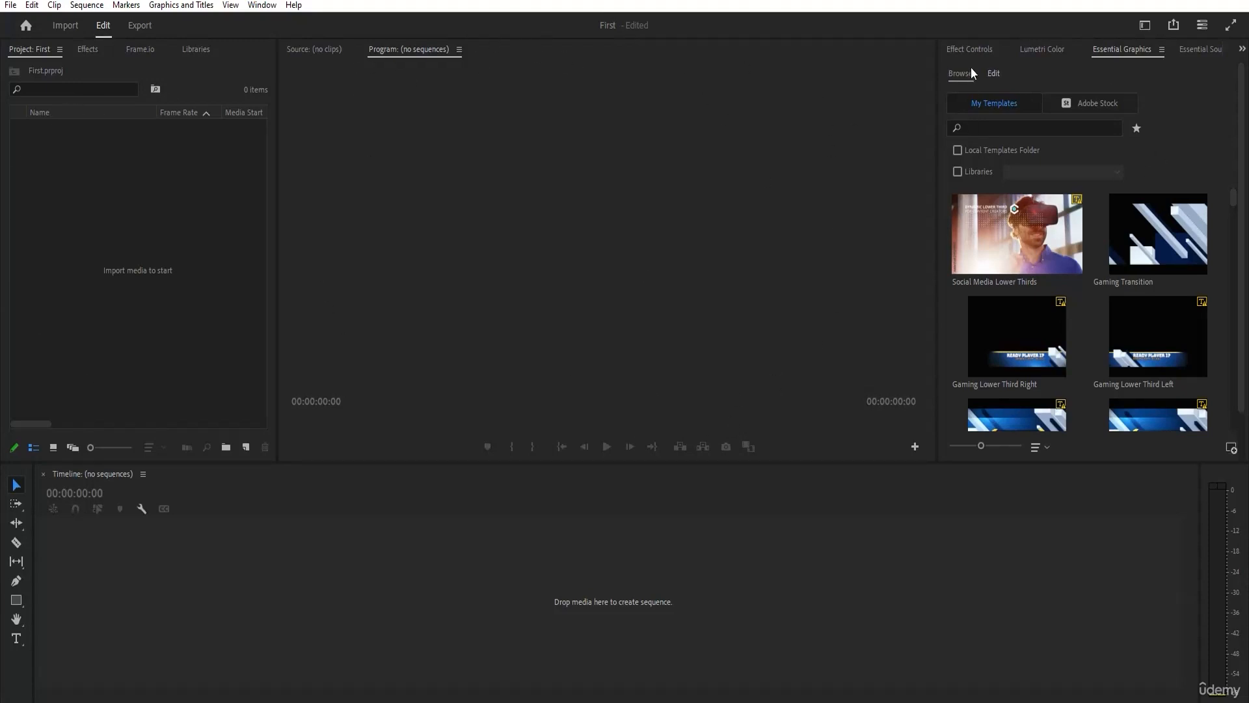
View the Effect Controls and Lumetri Color panels in place of Essential Graphics.
click(976, 49)
click(1042, 49)
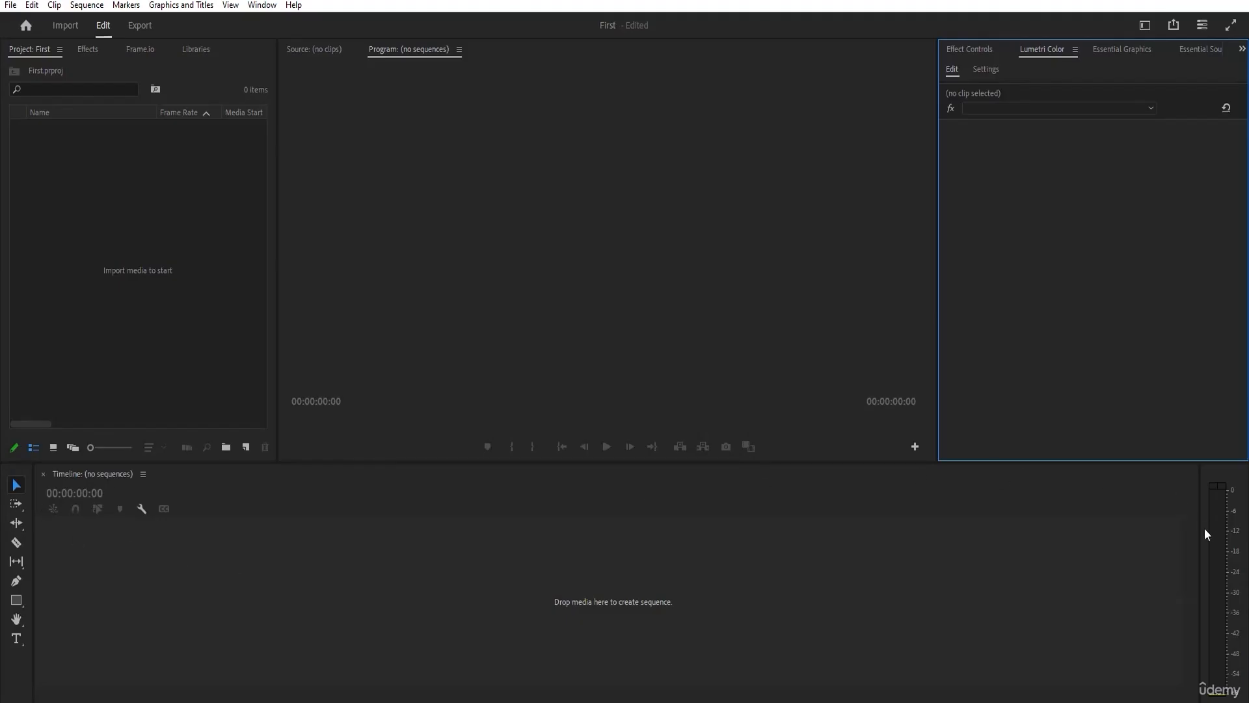
click(1147, 26)
click(1149, 27)
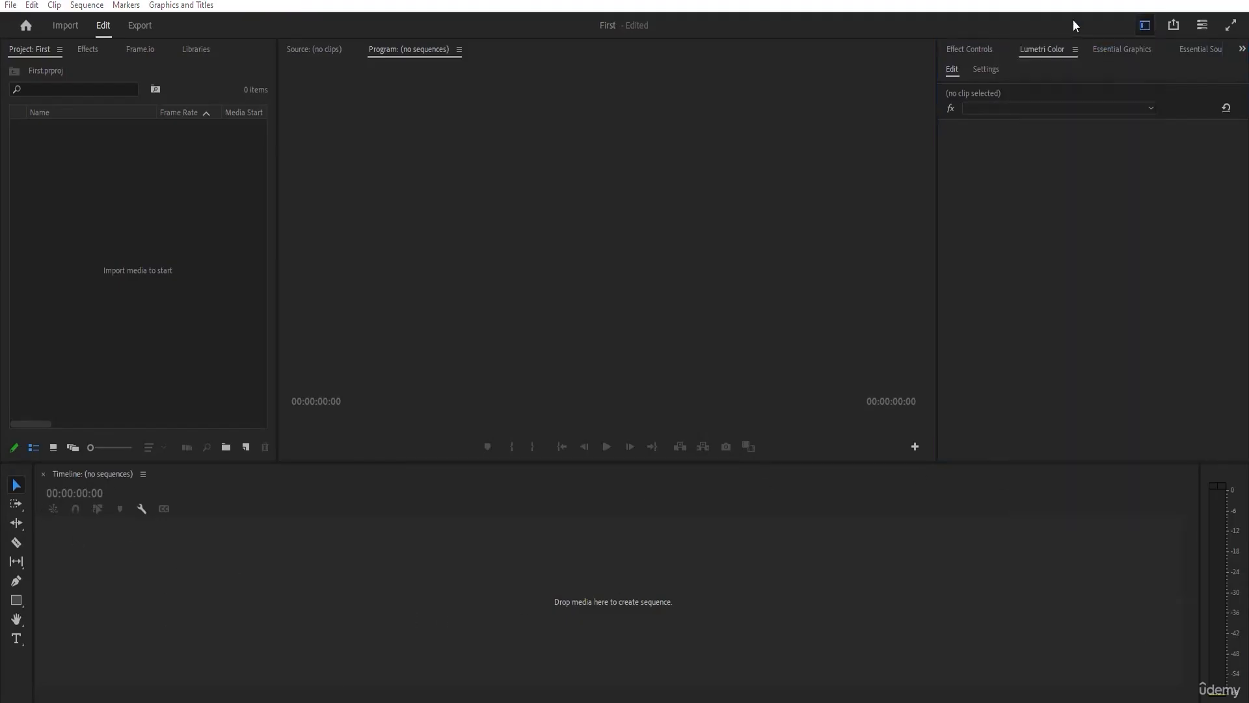
Preview the Vertical, Learning and Editing workspace layouts one after another.
click(1144, 29)
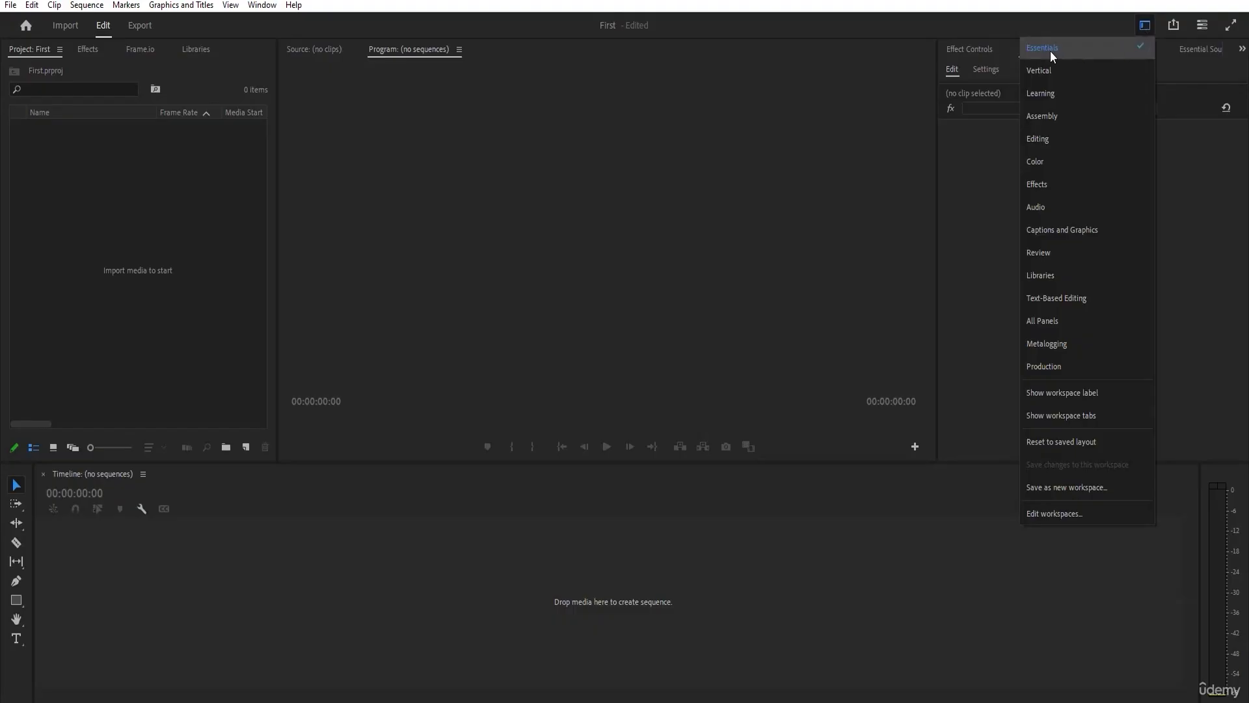
click(1051, 68)
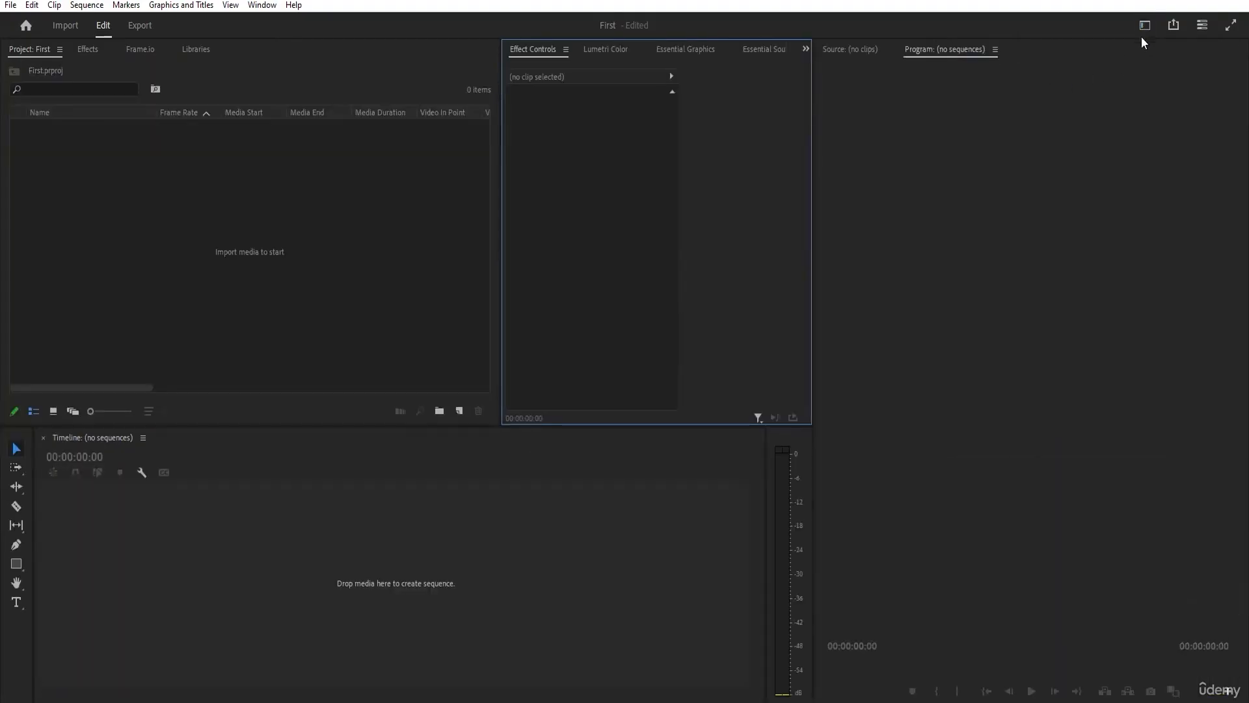
click(1145, 27)
click(1075, 99)
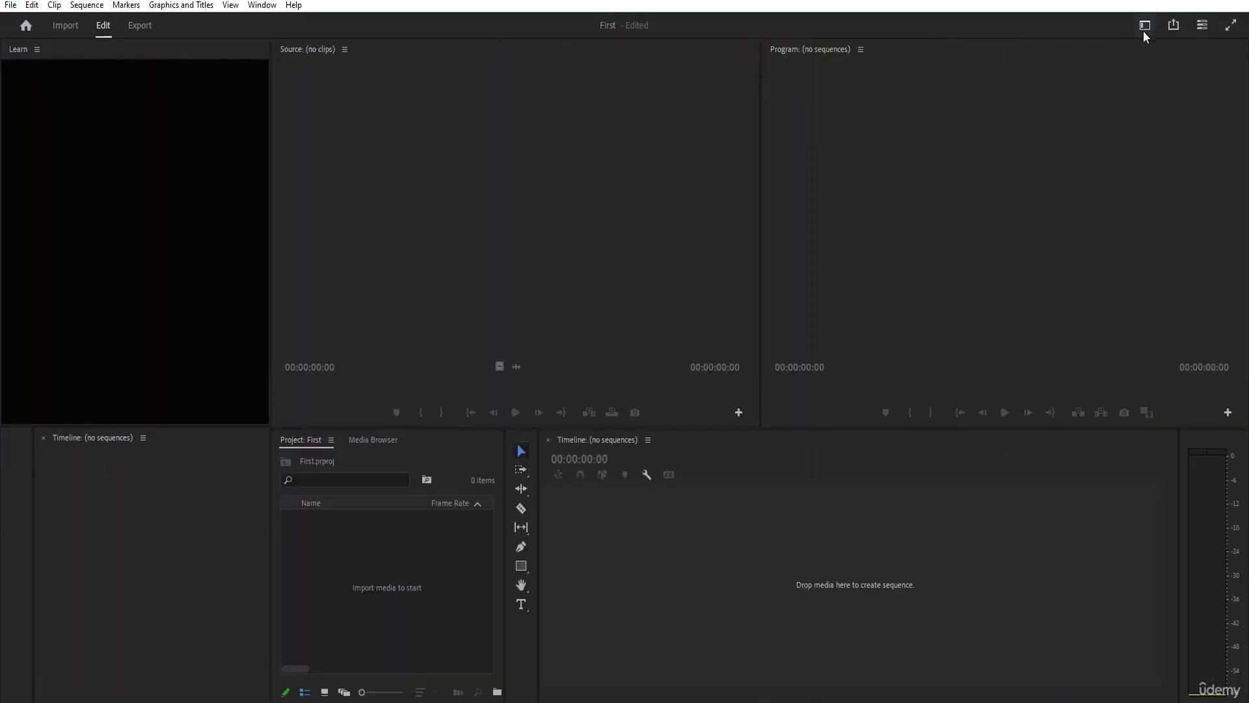
click(1143, 29)
click(1113, 139)
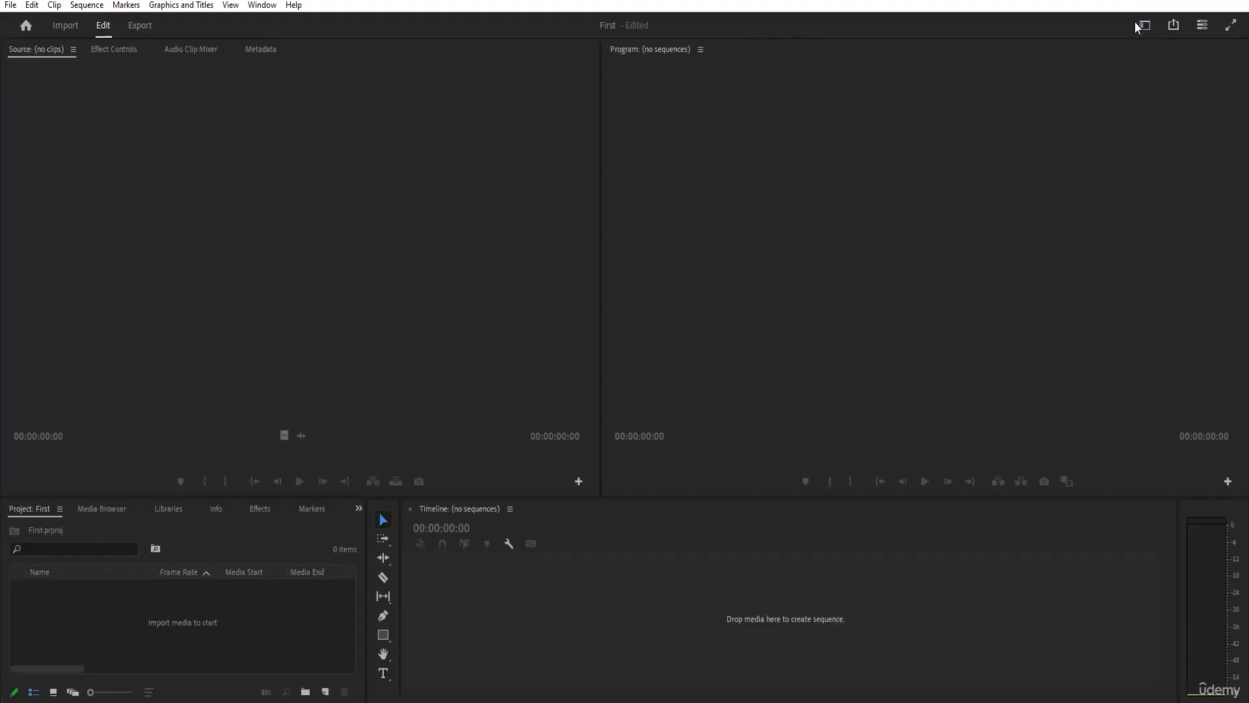
click(1140, 27)
click(1101, 139)
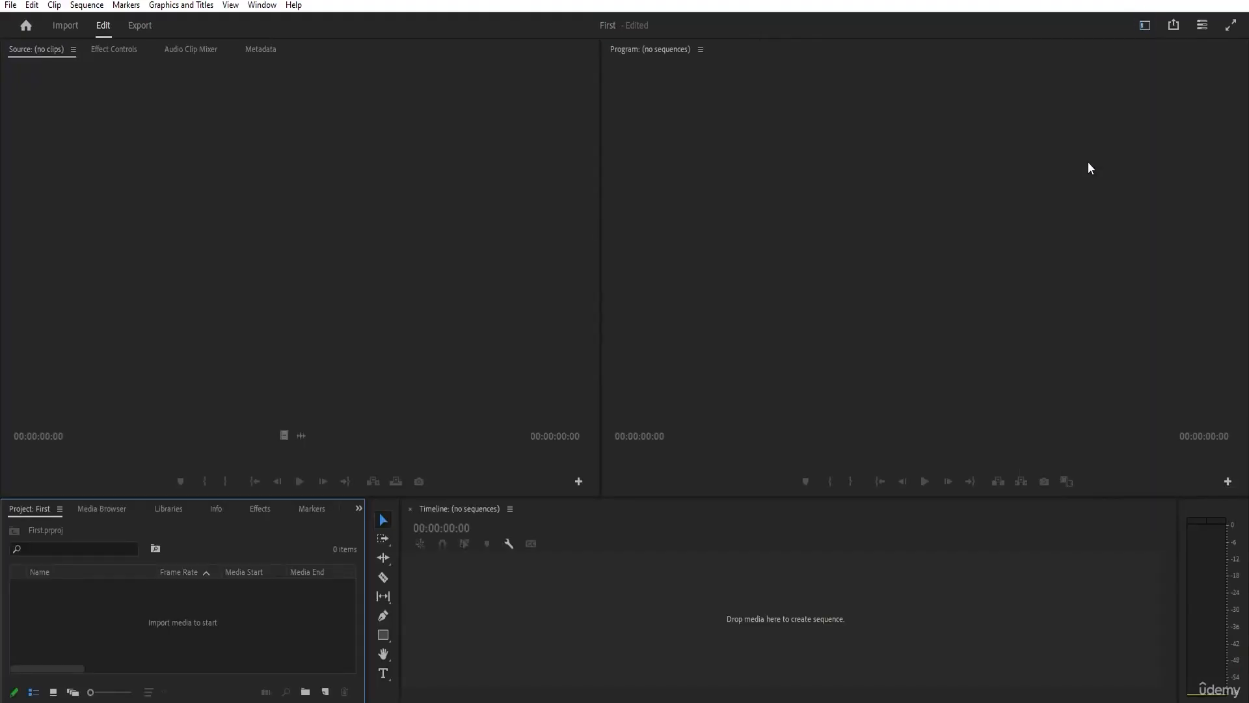
Switch back to the Essentials workspace and review the list of available workspaces.
click(1146, 26)
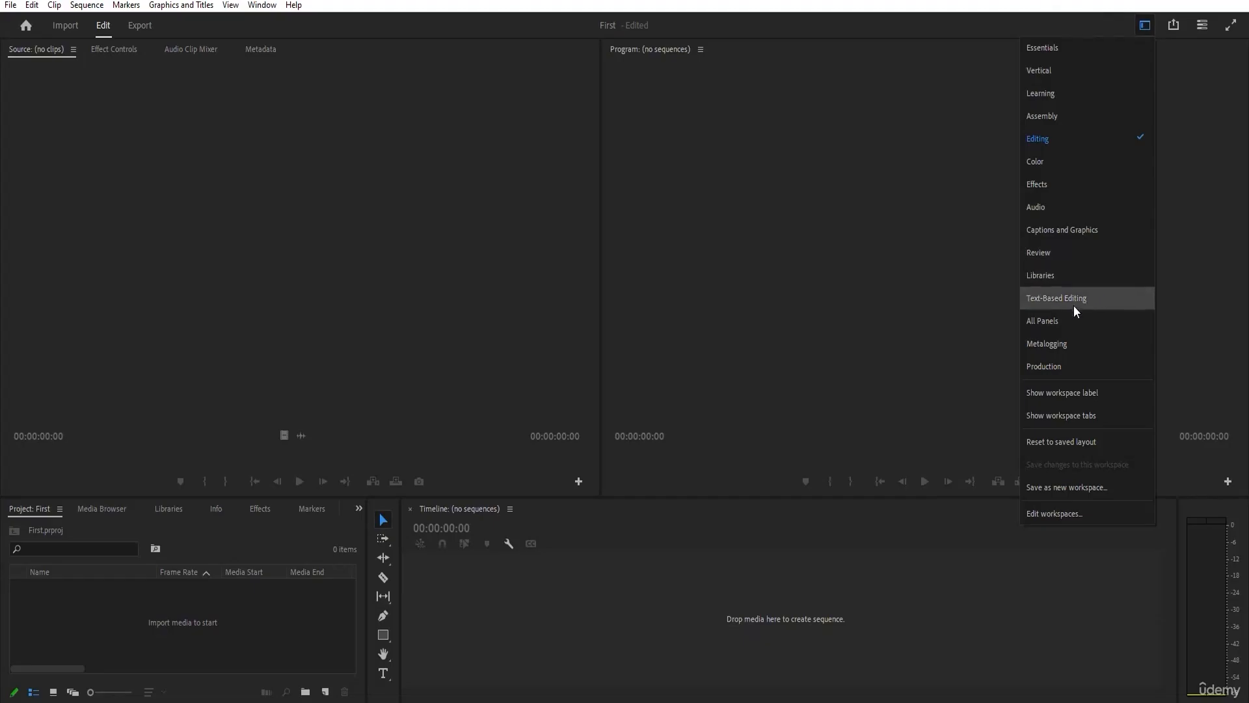
click(1061, 48)
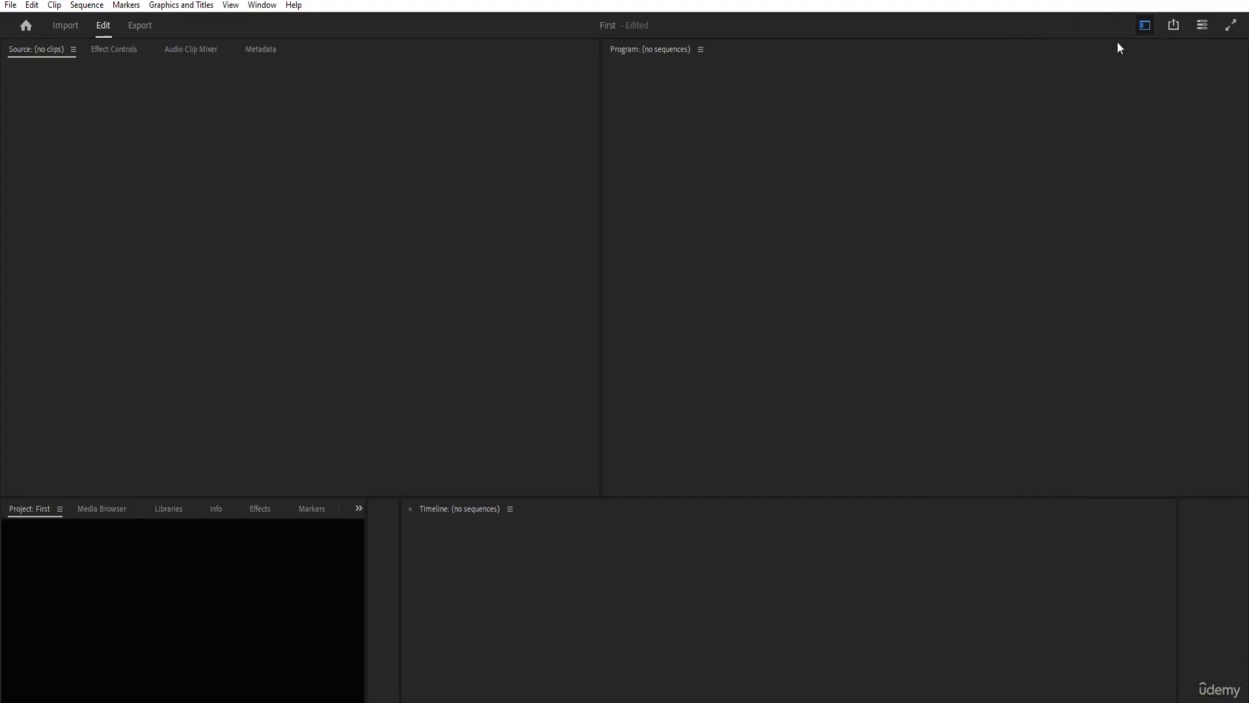
click(1149, 25)
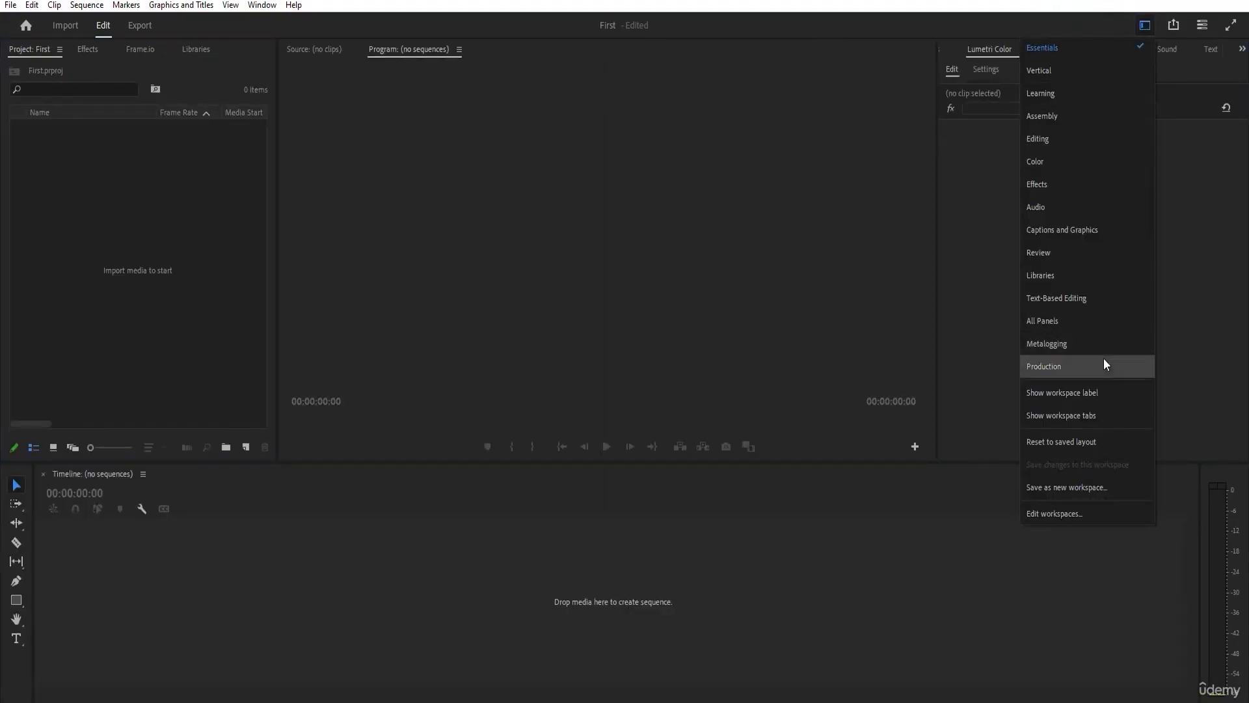
click(1175, 692)
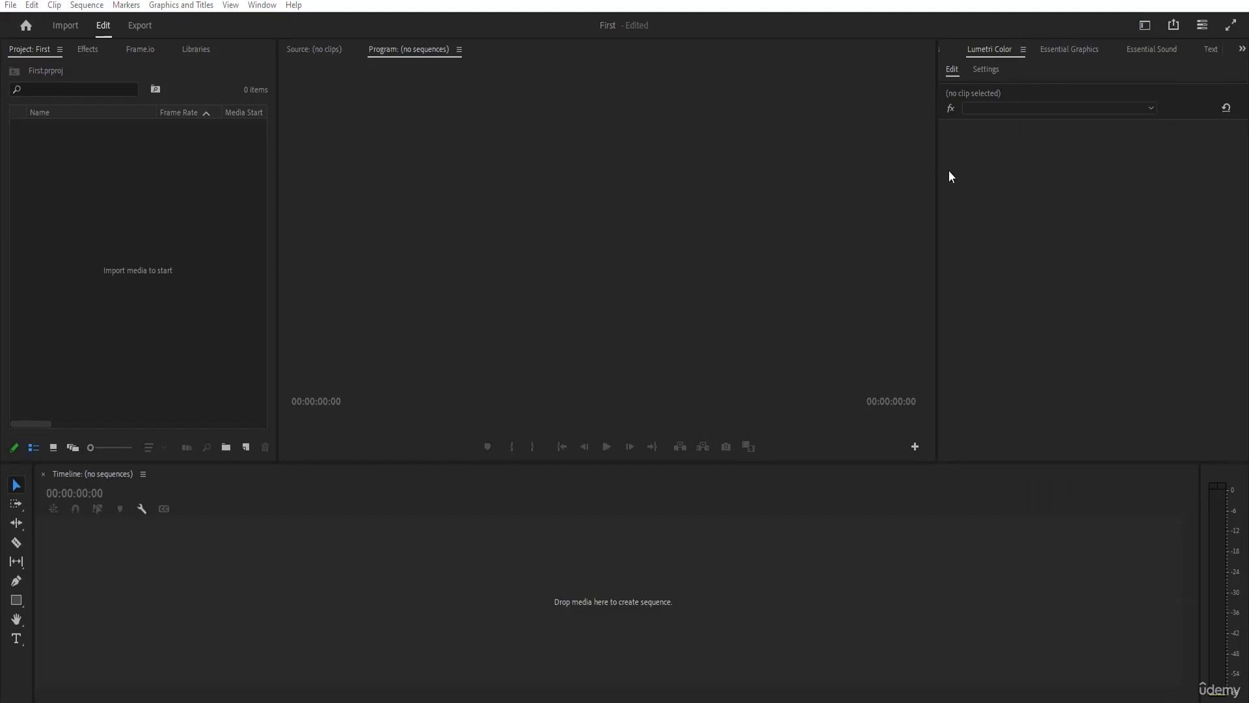
Widen the Lumetri Color panel group and add the Reference Monitor beside the Program Monitor.
drag(939, 177, 777, 177)
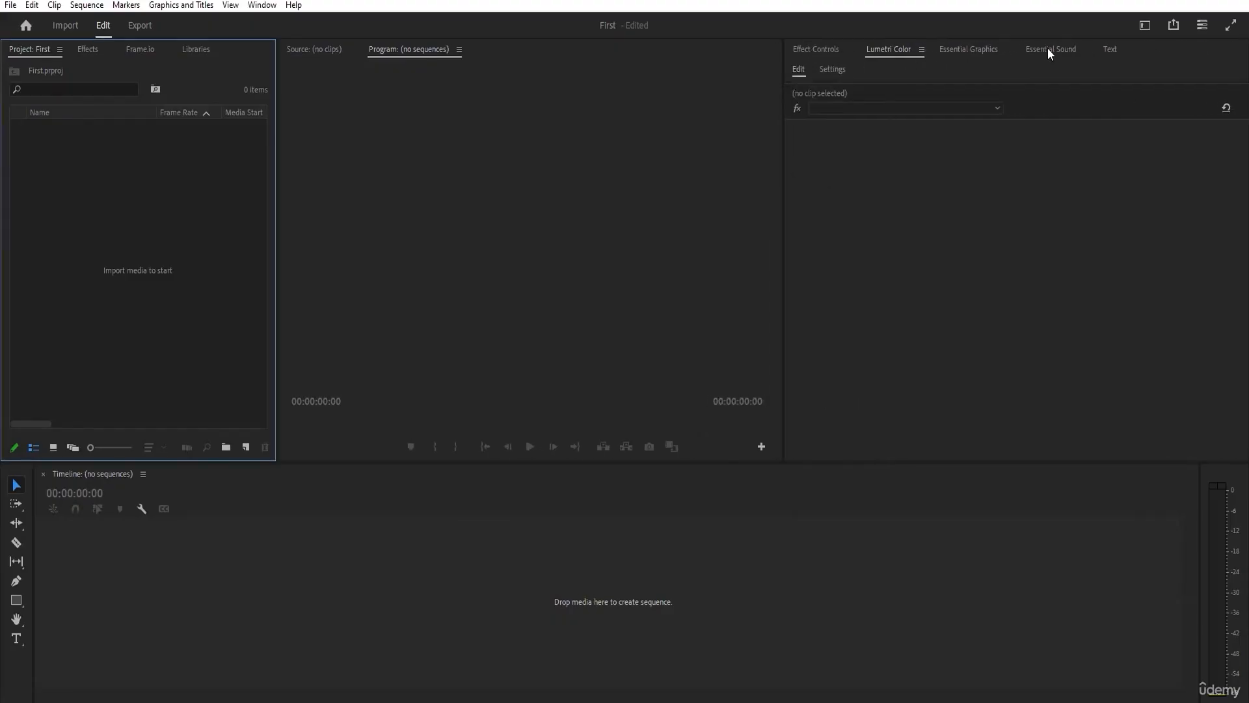
click(265, 6)
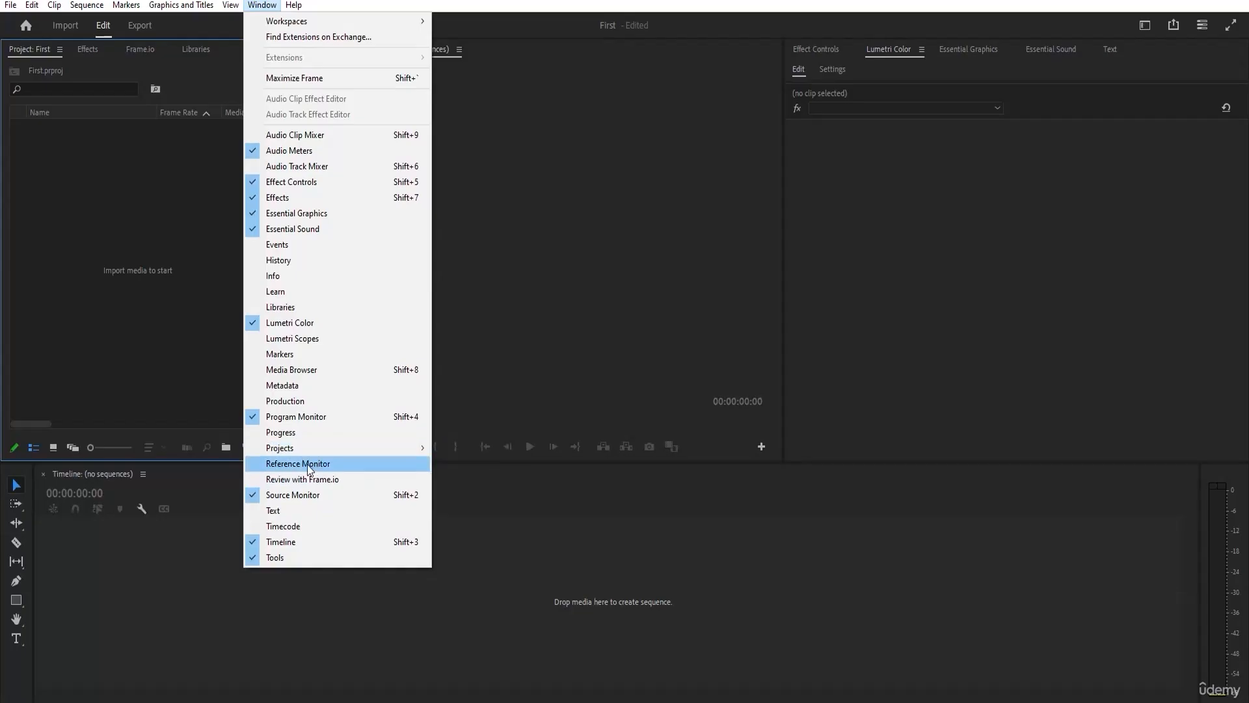
click(278, 464)
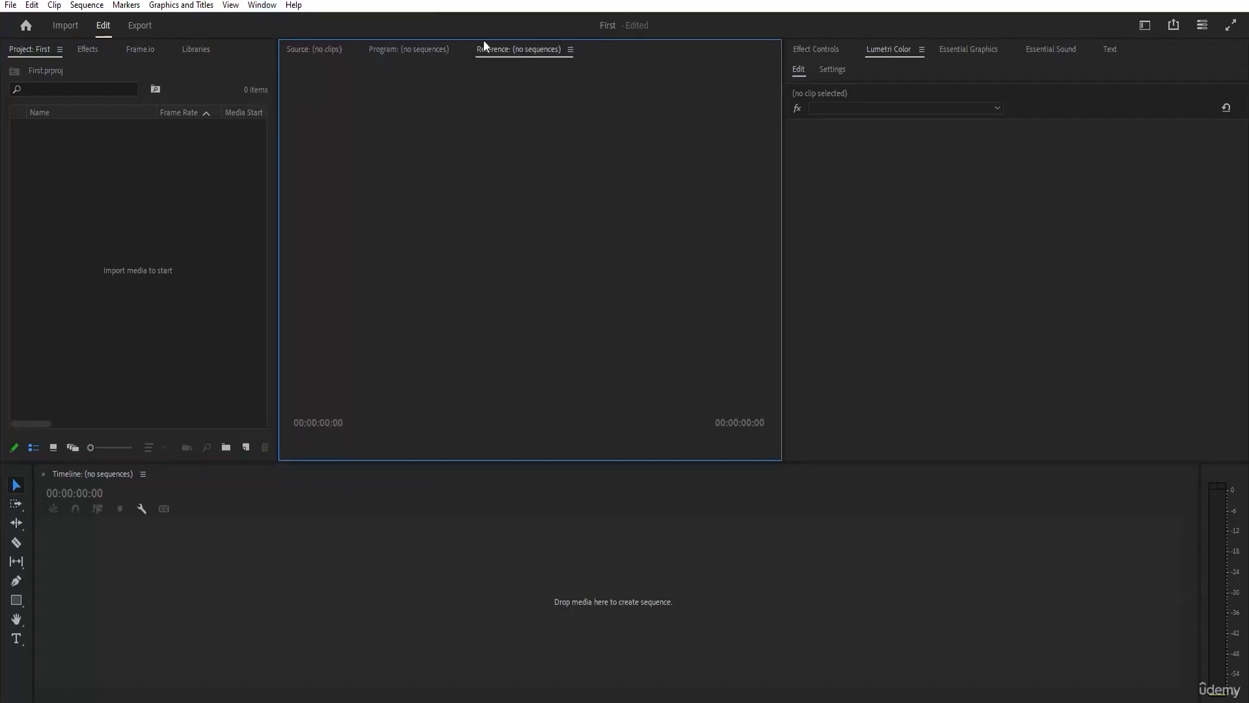
Open the Media Browser and Learn panels and dock both in the Lumetri Color panel group.
click(267, 6)
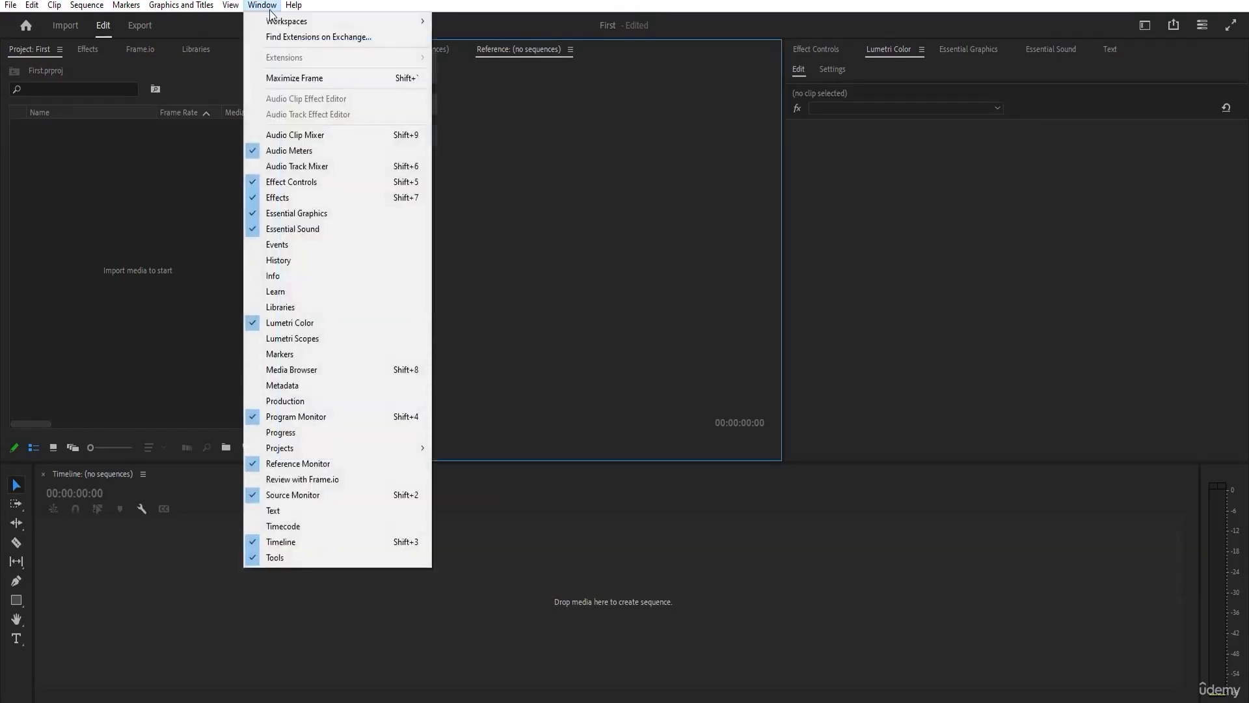
click(339, 370)
click(263, 7)
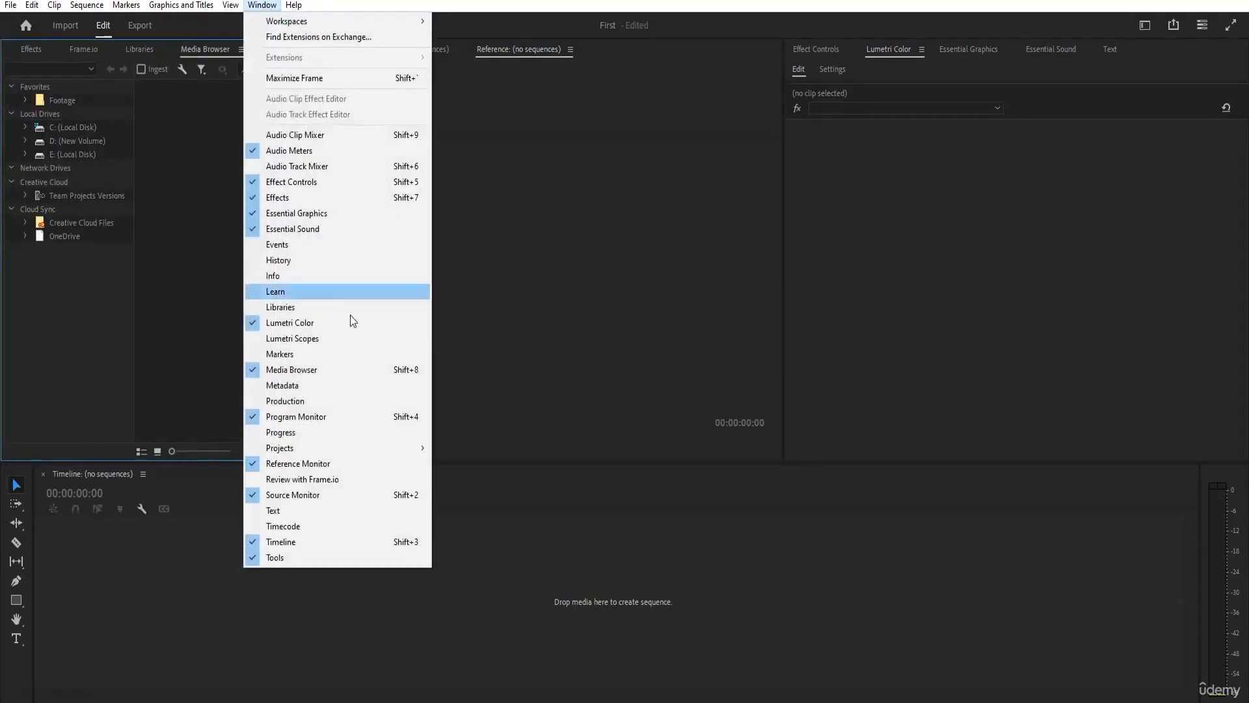
click(350, 300)
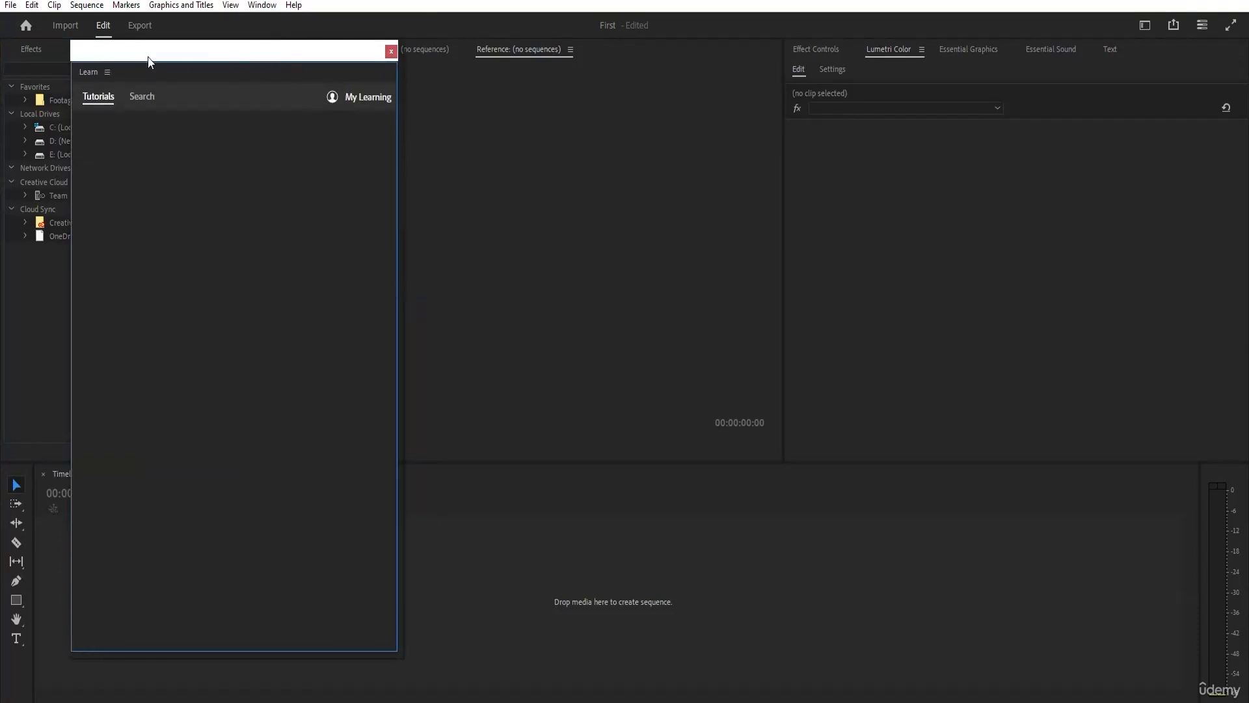
drag(306, 111, 1111, 68)
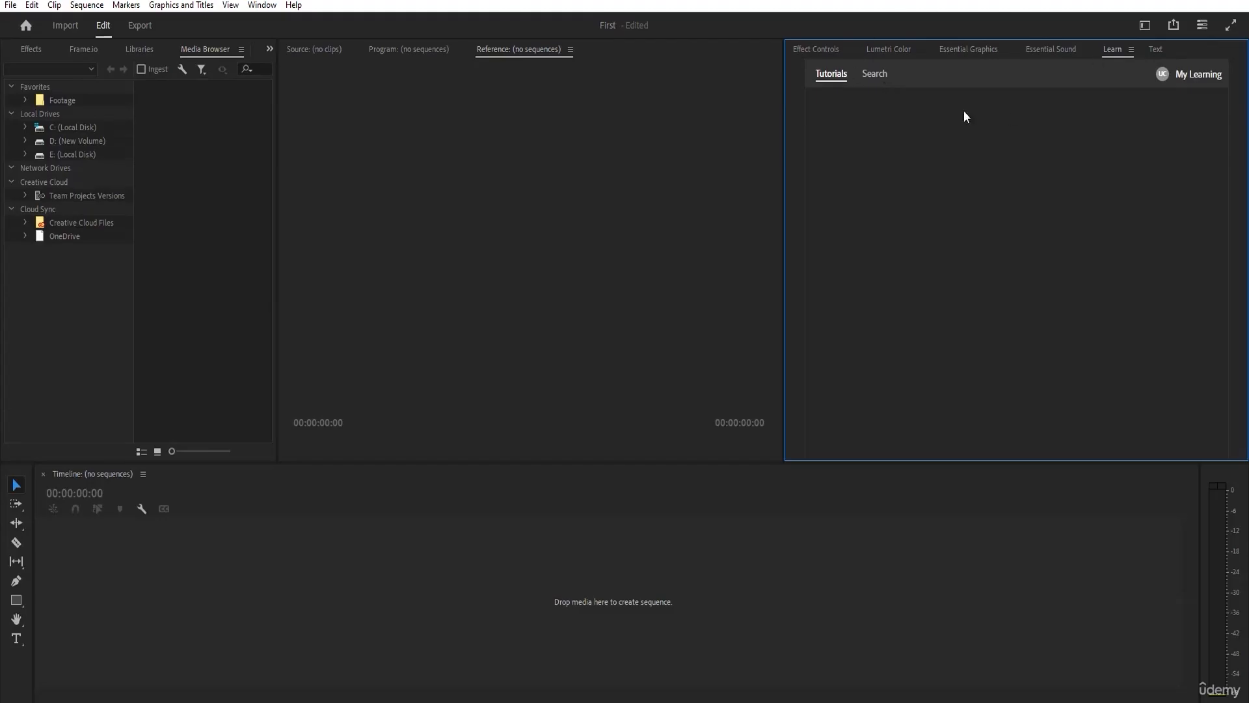
drag(199, 49, 1151, 51)
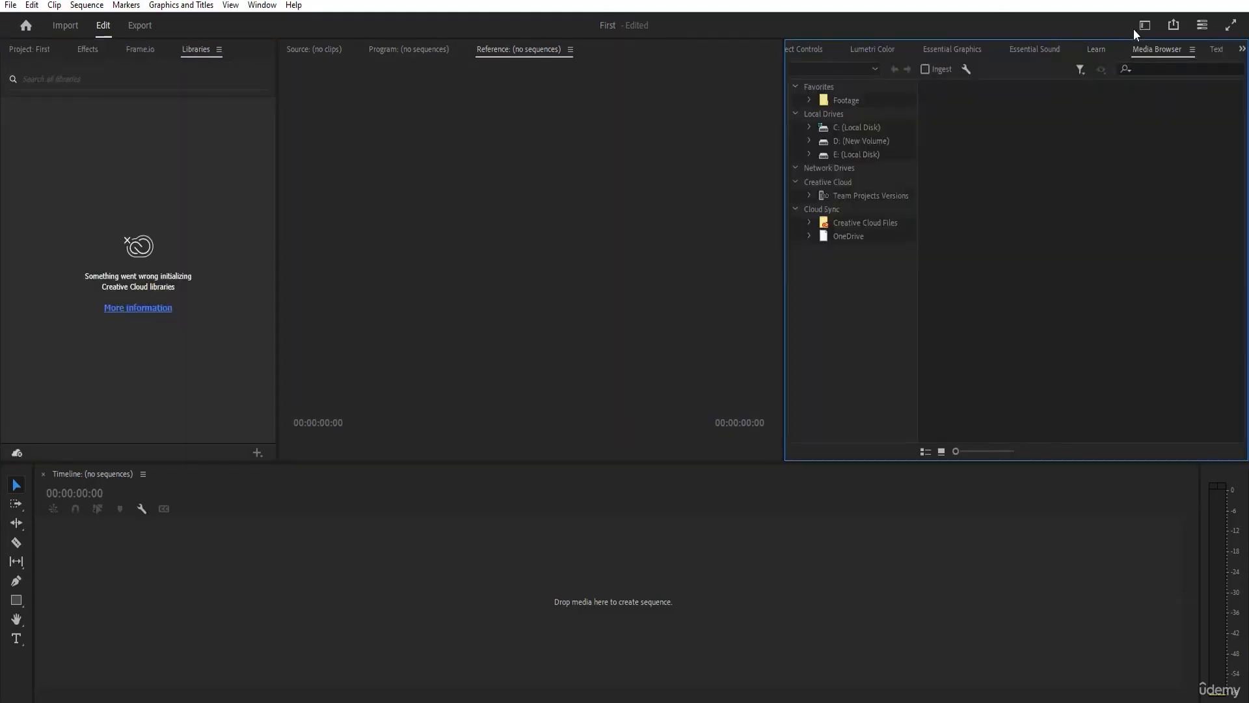
Try saving the current panel layout as a new workspace.
click(1144, 26)
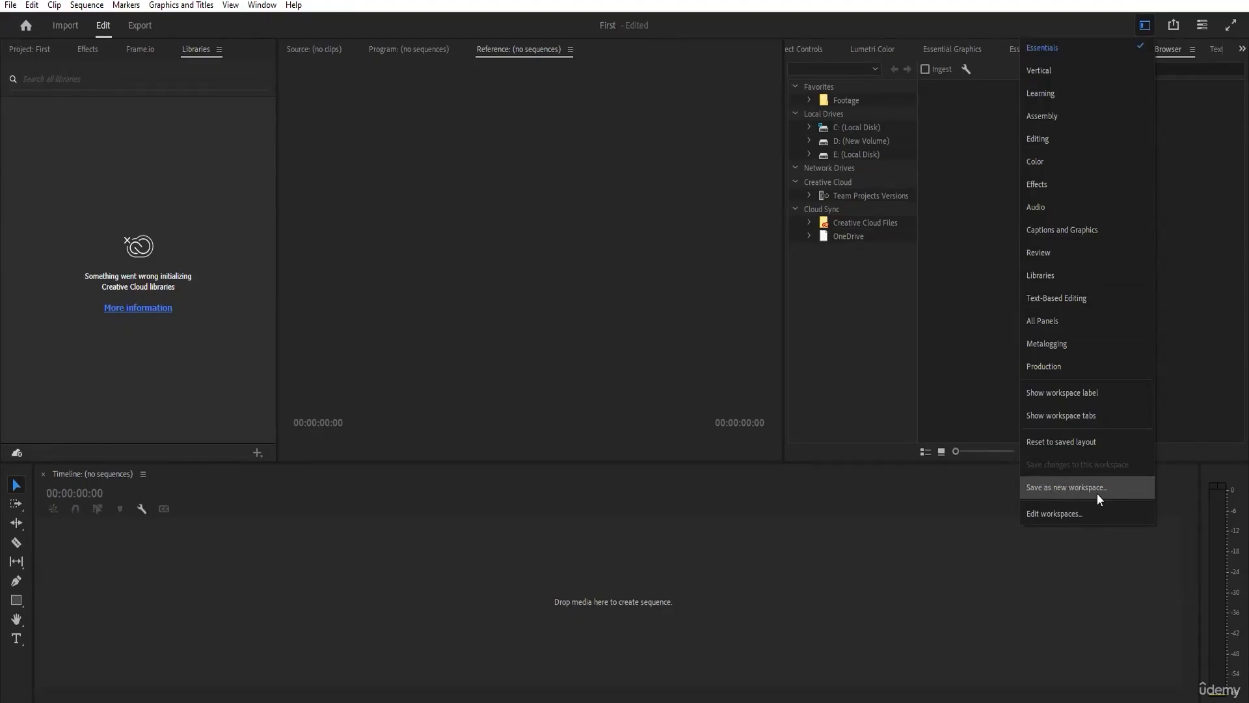
click(1067, 488)
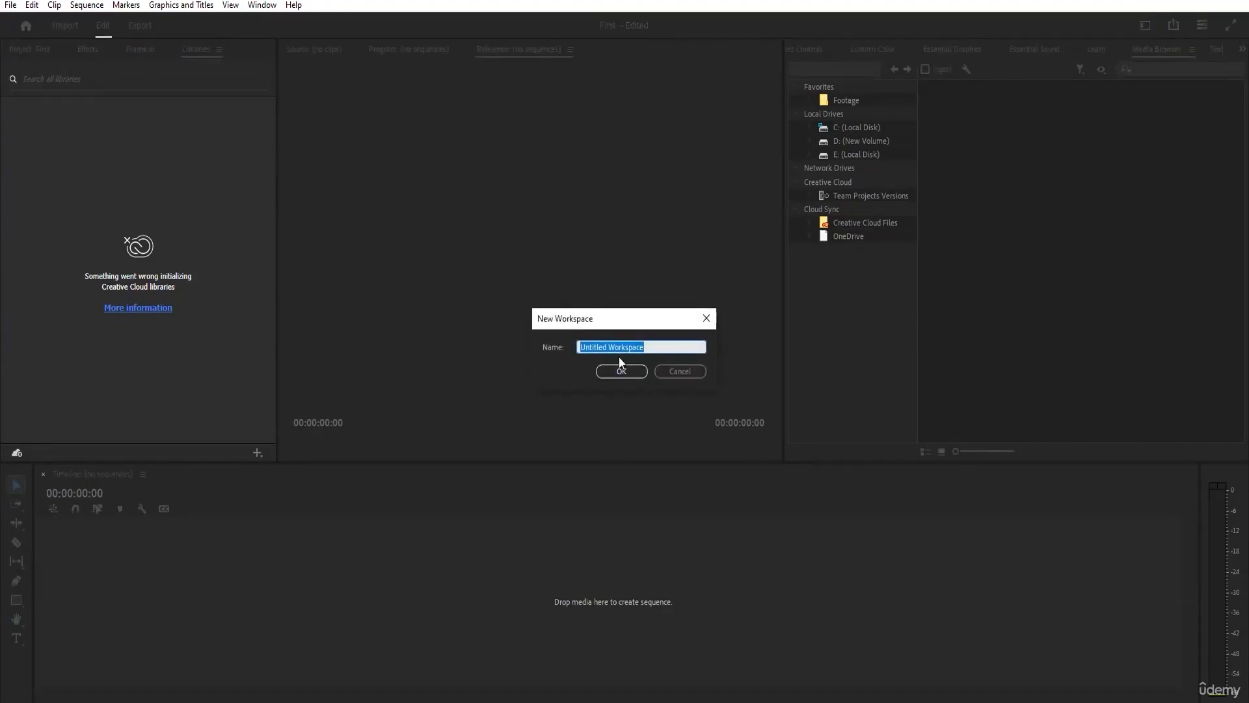
click(470, 255)
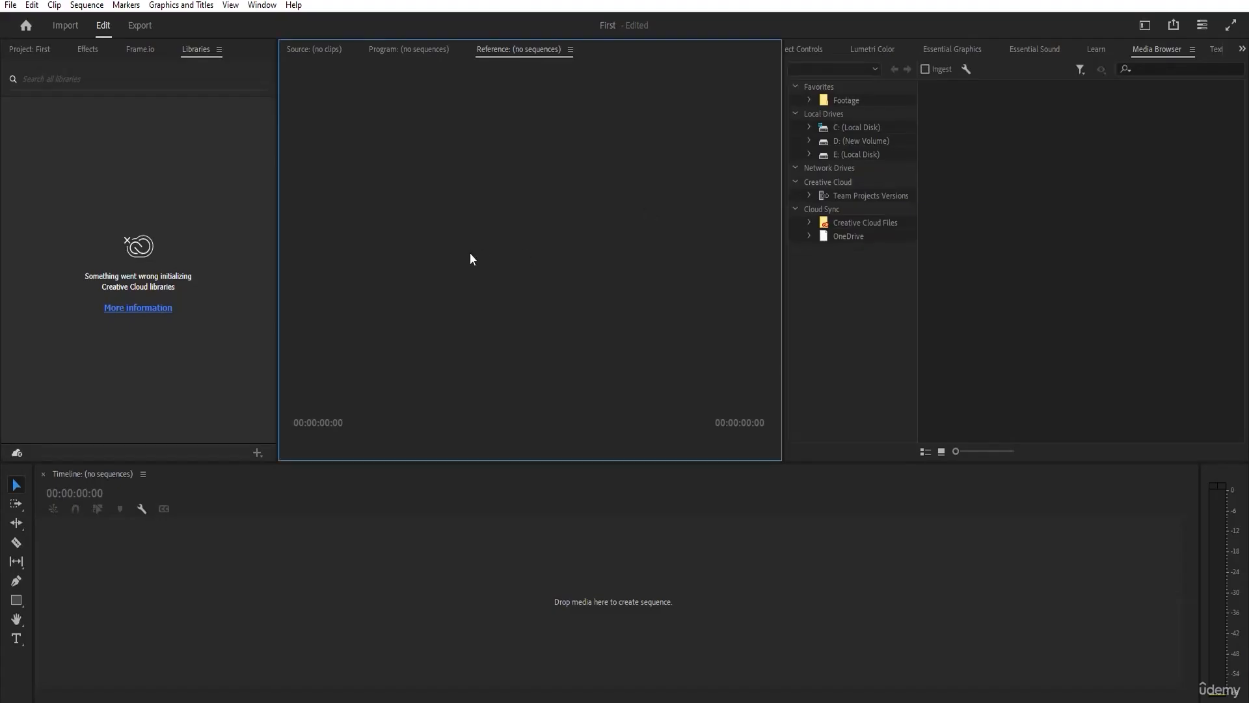
Reset the Essentials workspace to its saved layout.
click(1145, 25)
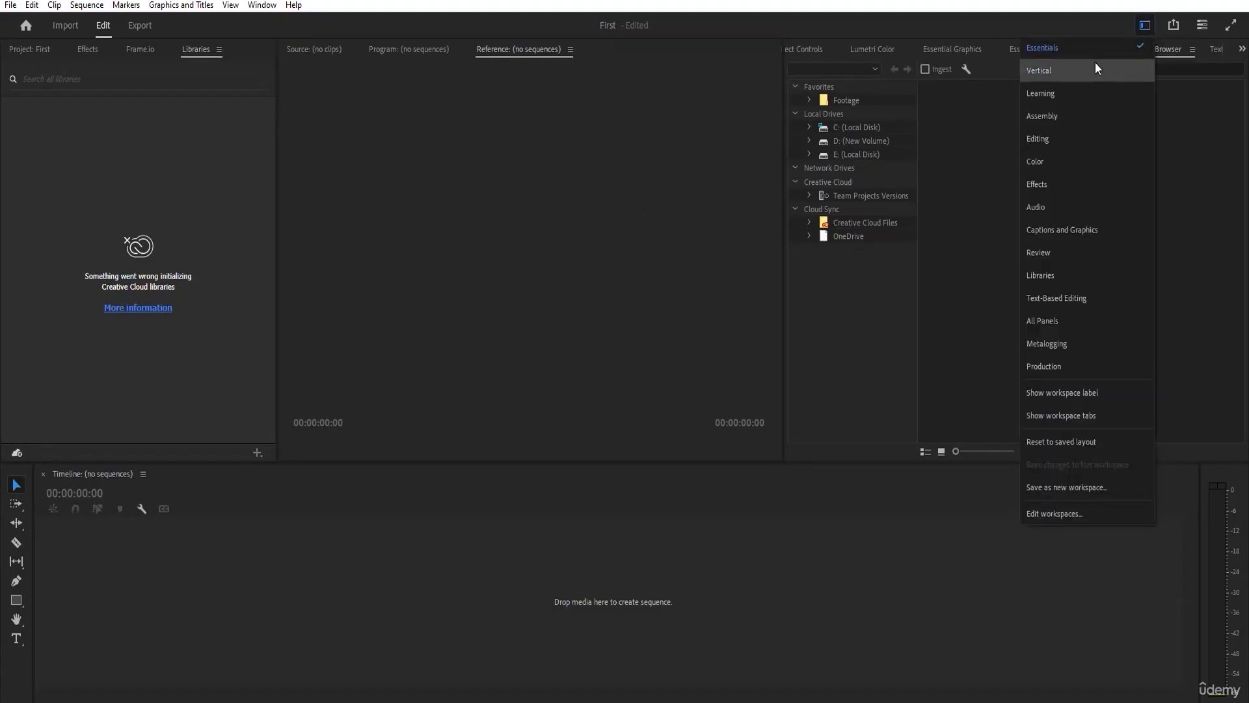
click(1043, 445)
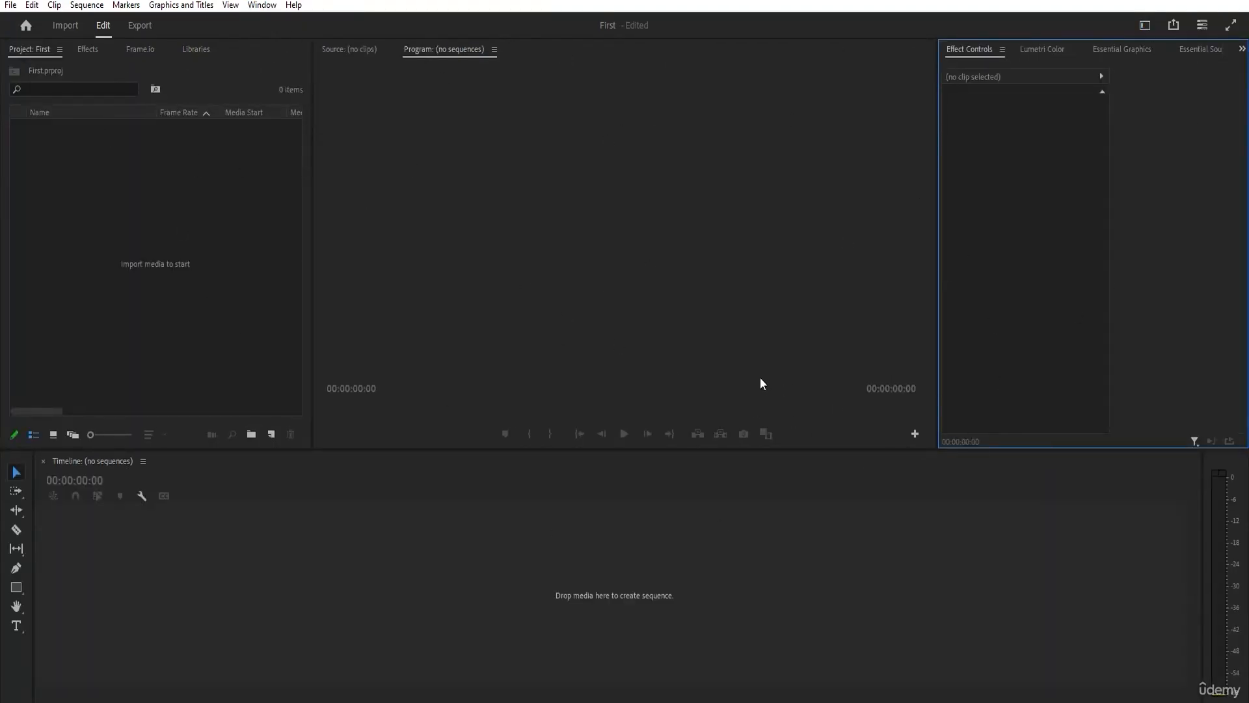
click(1145, 25)
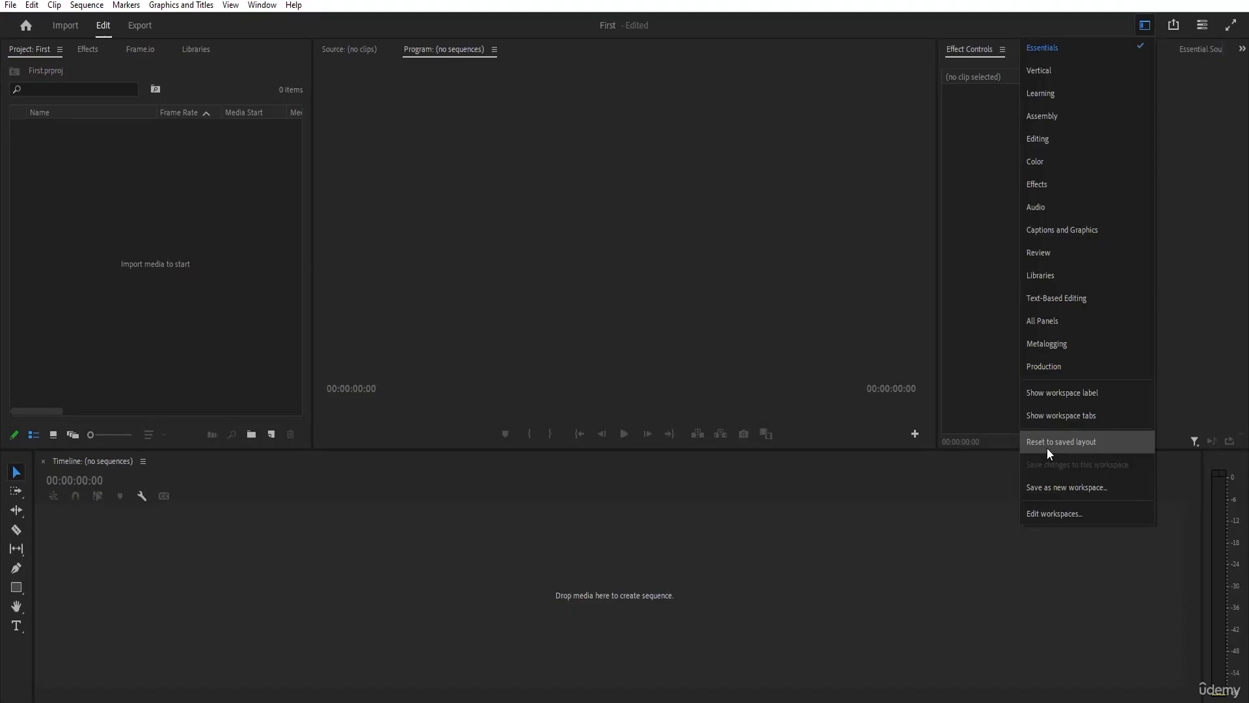
click(803, 217)
click(1120, 174)
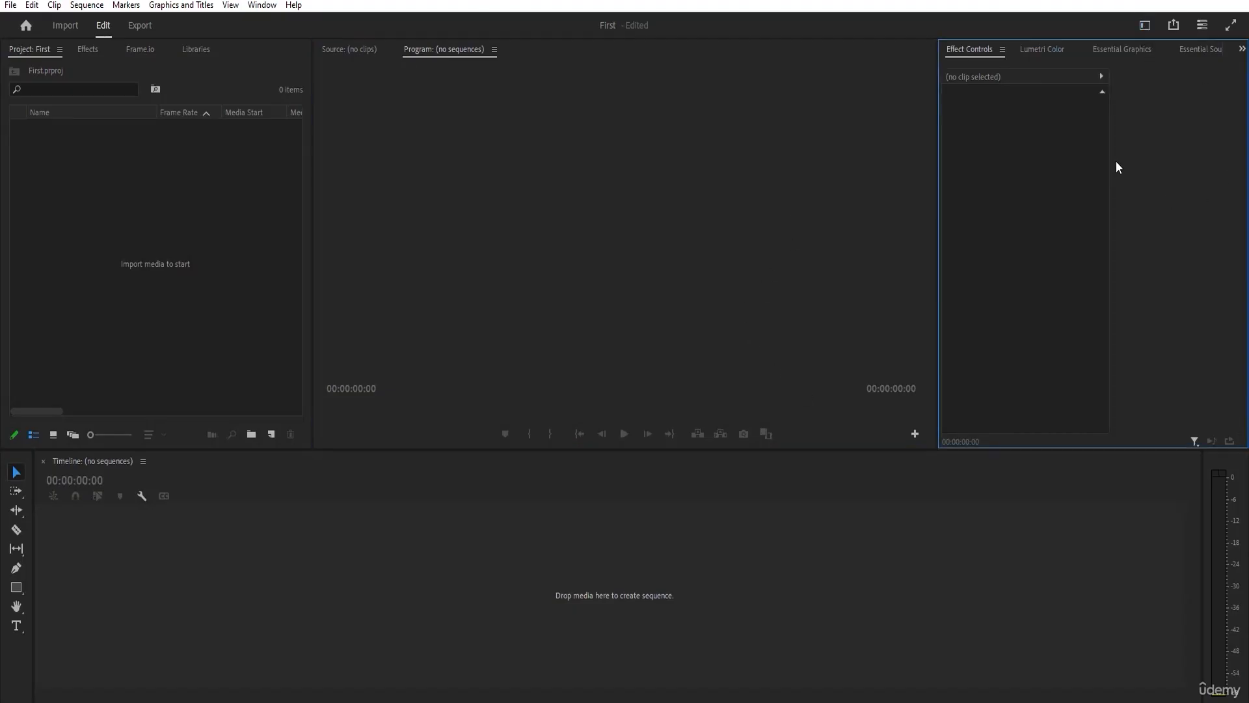
click(1147, 25)
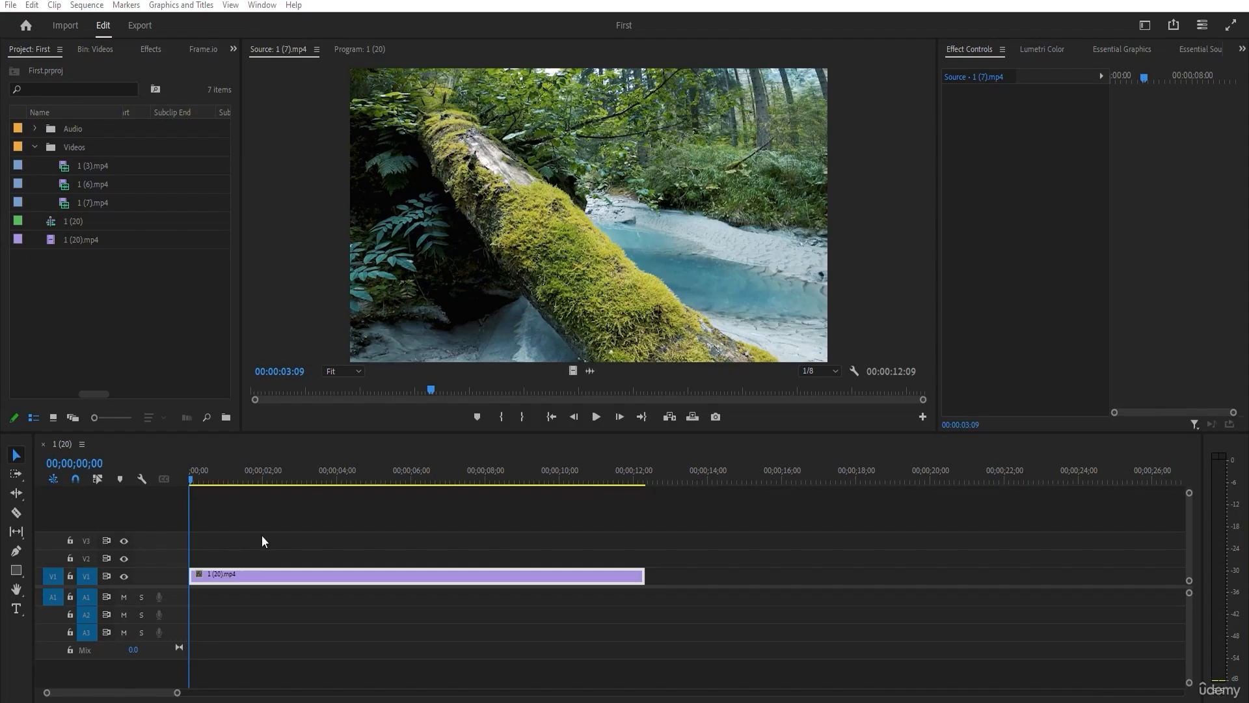
Scrub the 1 (20) sequence to 00;00;04;06 in the Program Monitor, and view 1 (7).mp4 in the Source Monitor.
drag(197, 477, 291, 508)
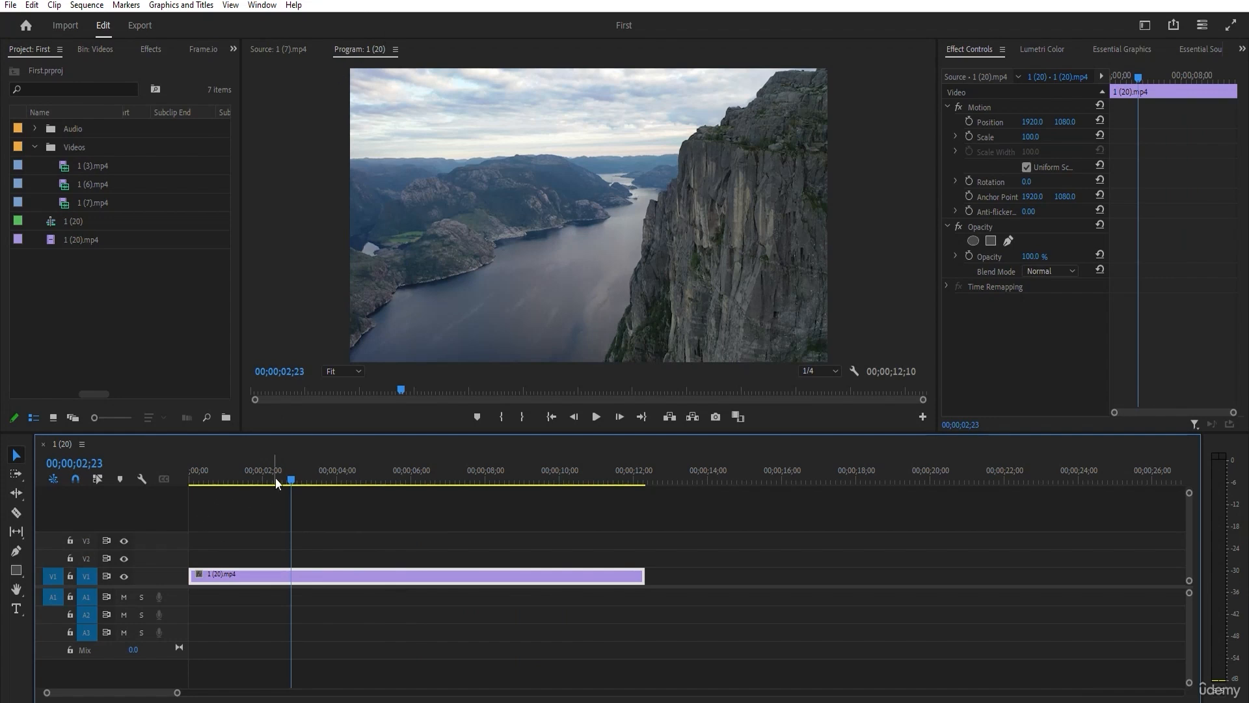
drag(275, 482, 344, 481)
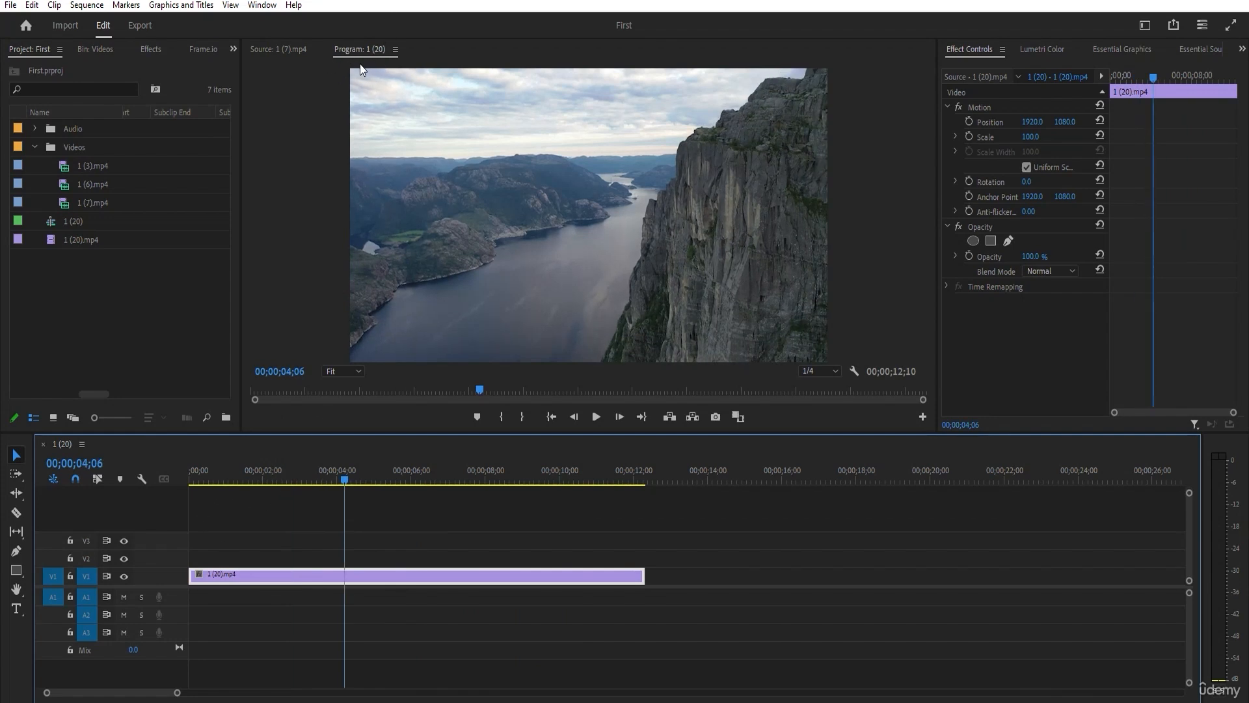
click(260, 48)
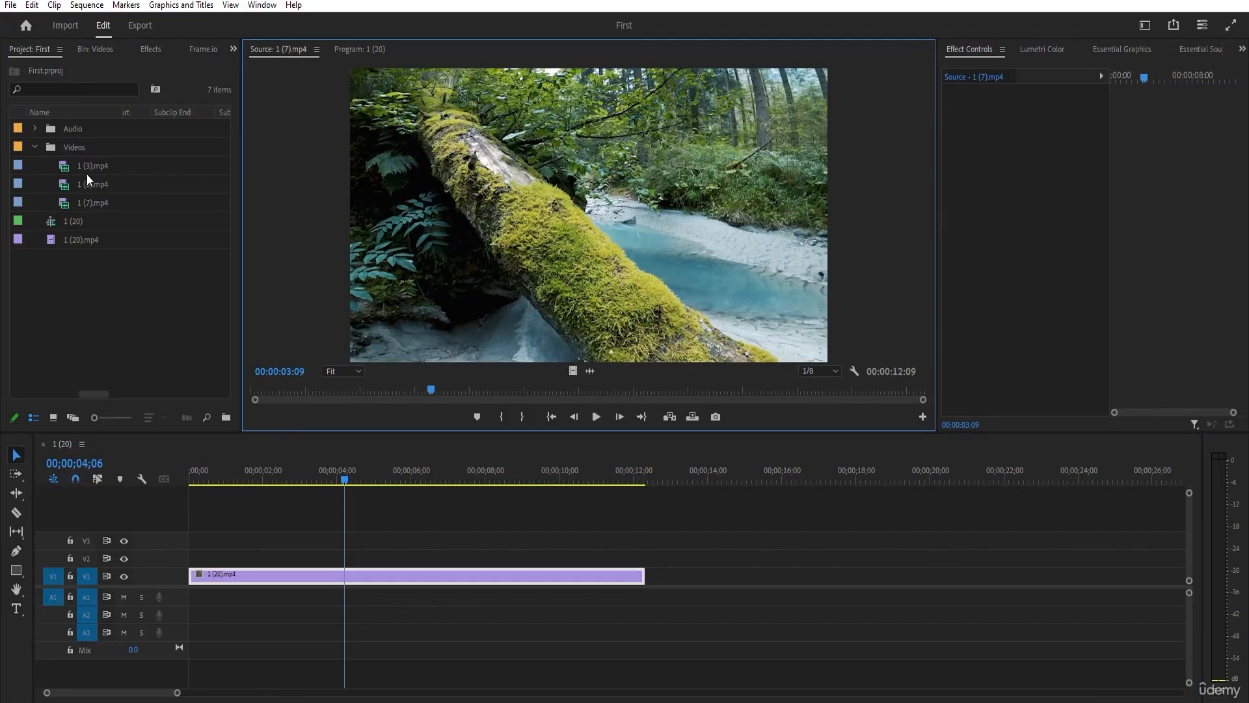
Preview the 1 (20) sequence in the Program Monitor at 00;00;01;17 and at 00;00;11;19.
click(361, 47)
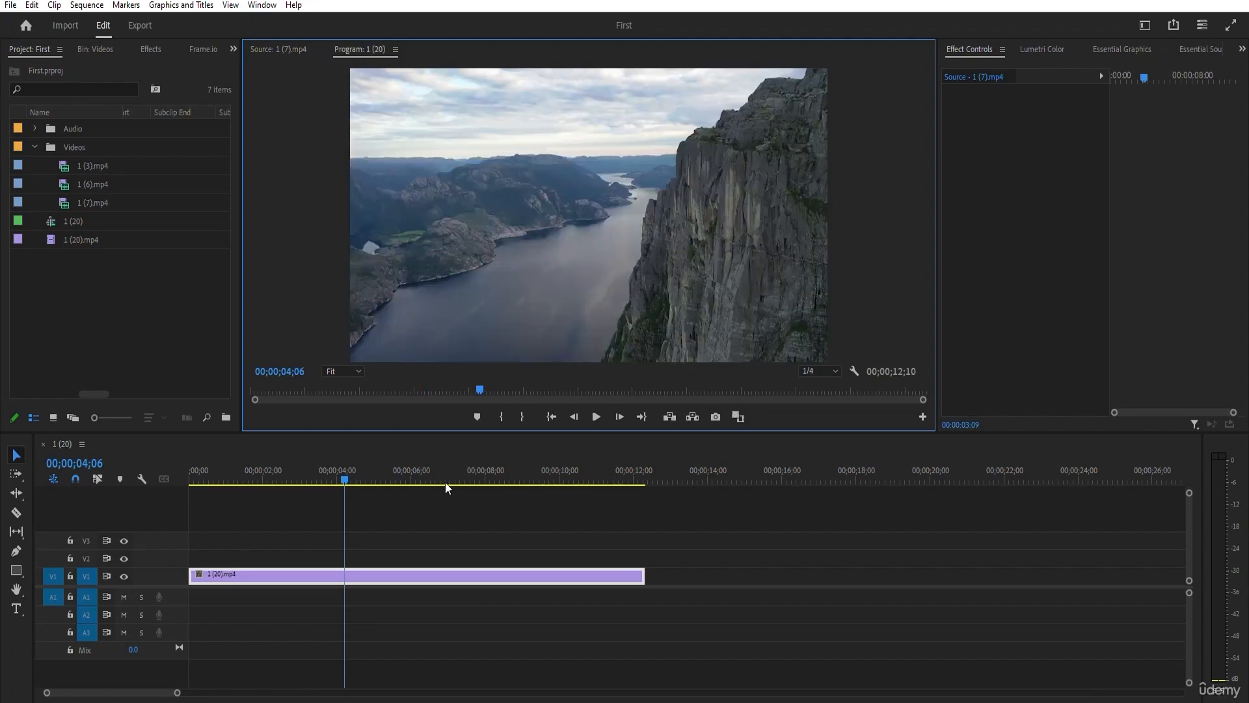
click(247, 479)
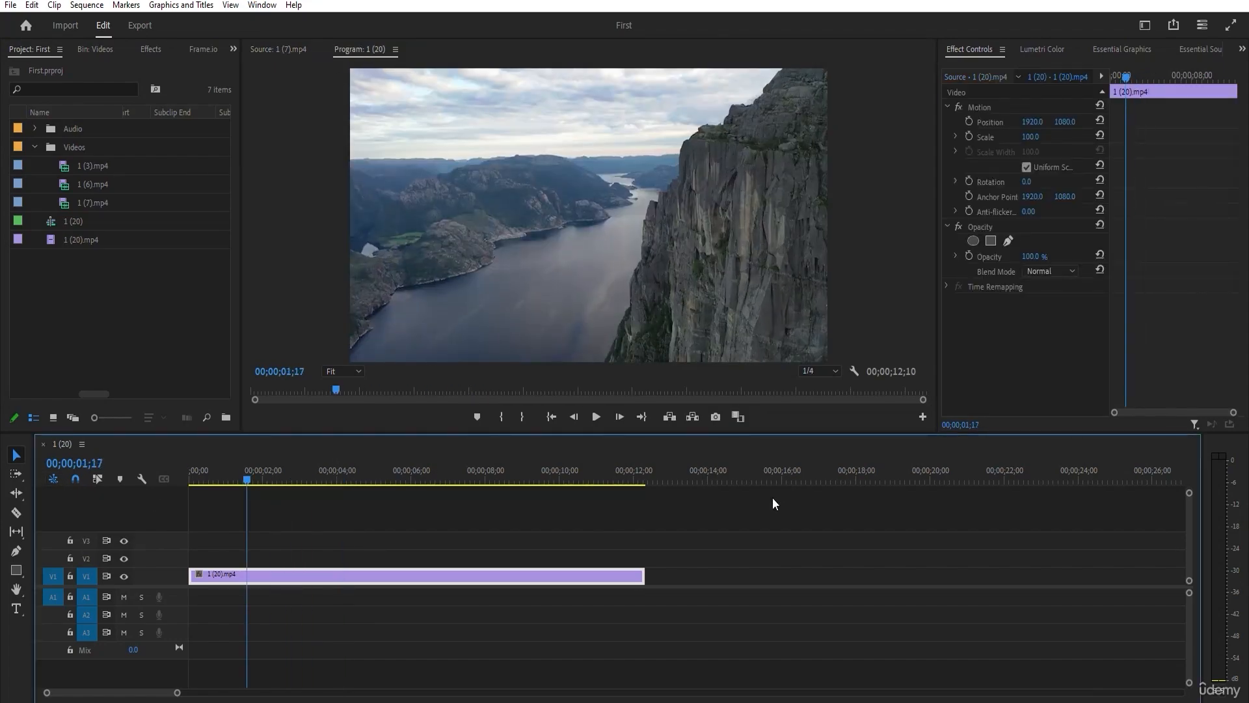
click(620, 479)
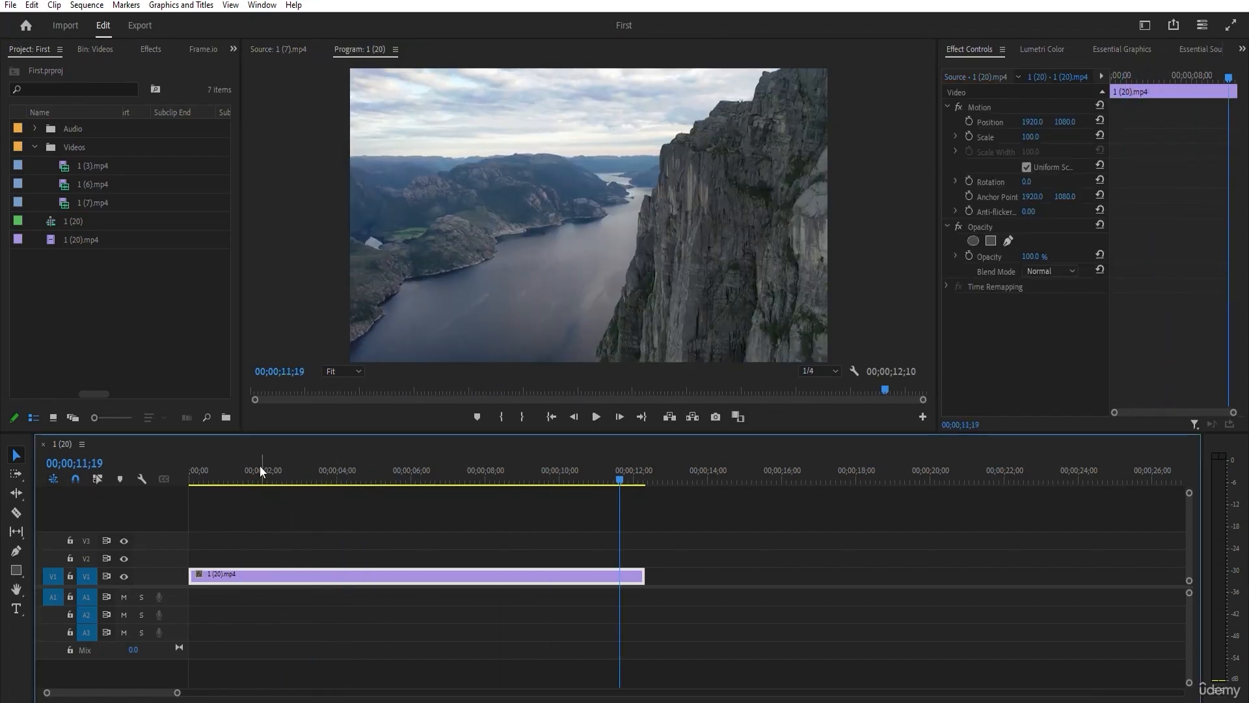
View 1 (7).mp4 in the Source Monitor, load 1 (3).mp4 there instead, and scrub it to 00:00:04:02.
click(271, 52)
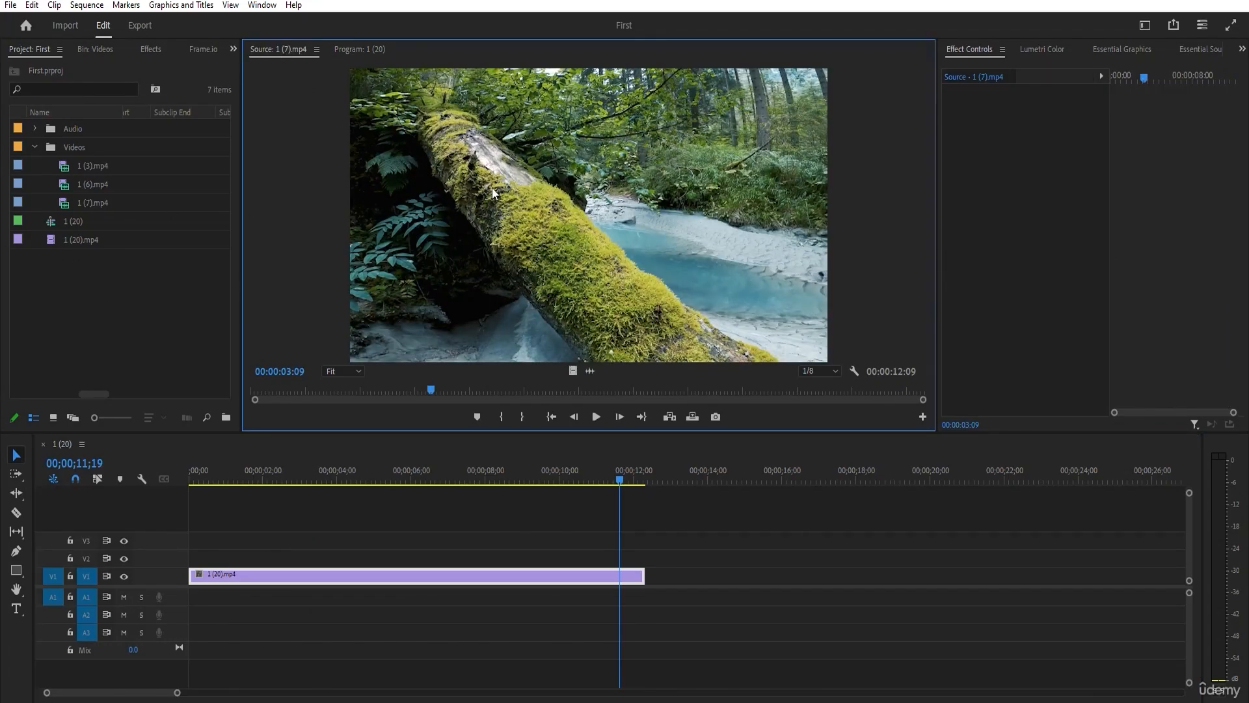
click(93, 272)
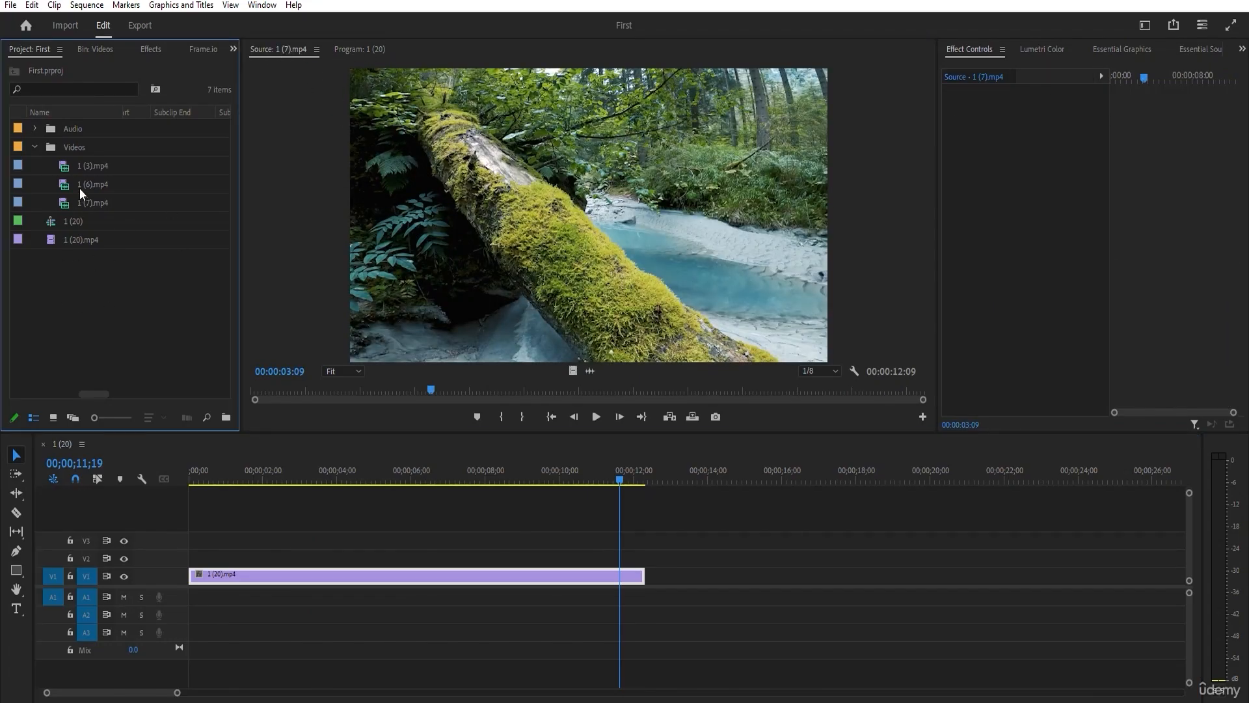
double_click(88, 163)
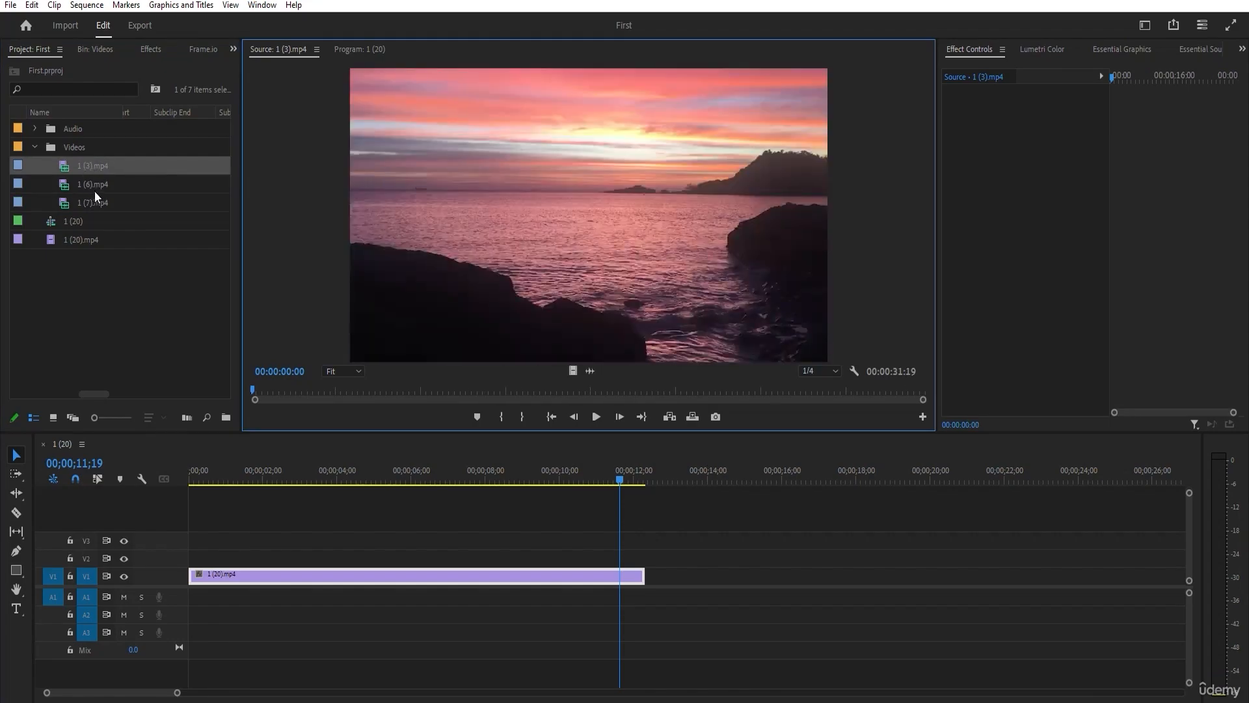
drag(256, 388, 333, 387)
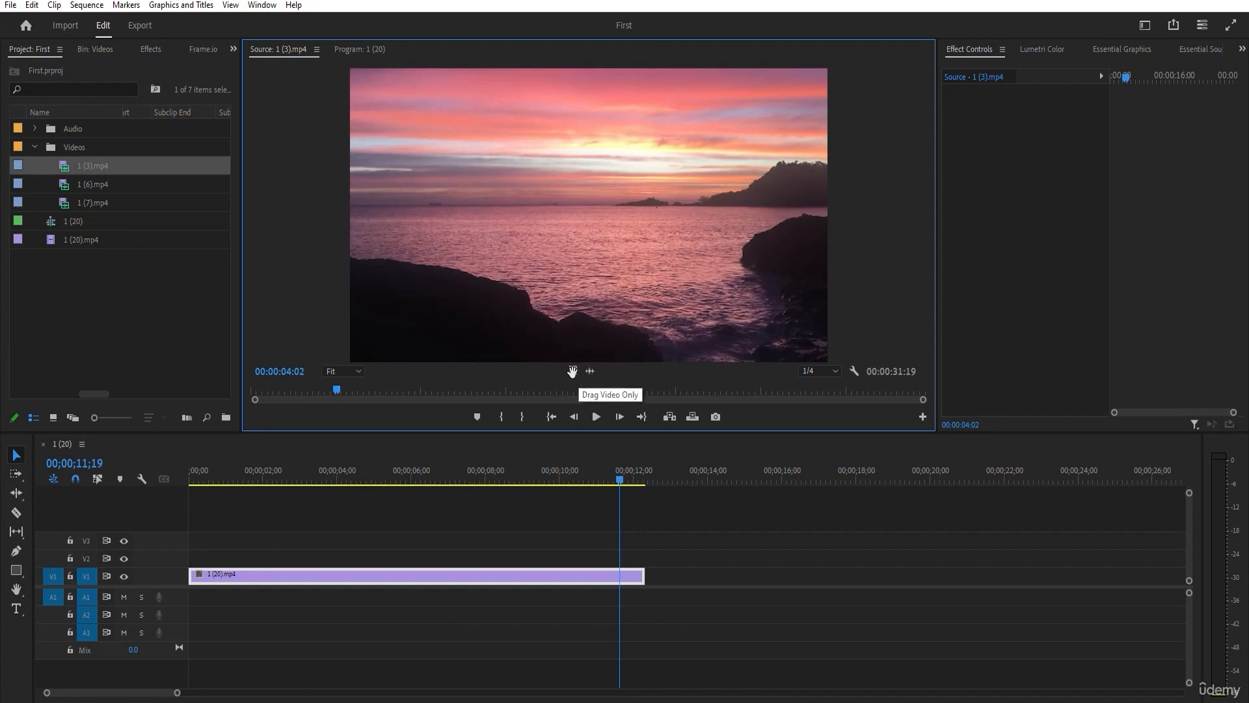
Place only the video of 1 (3).mp4 on V2 at about one second and only its audio at the start of A3.
drag(572, 371, 232, 561)
drag(590, 370, 190, 635)
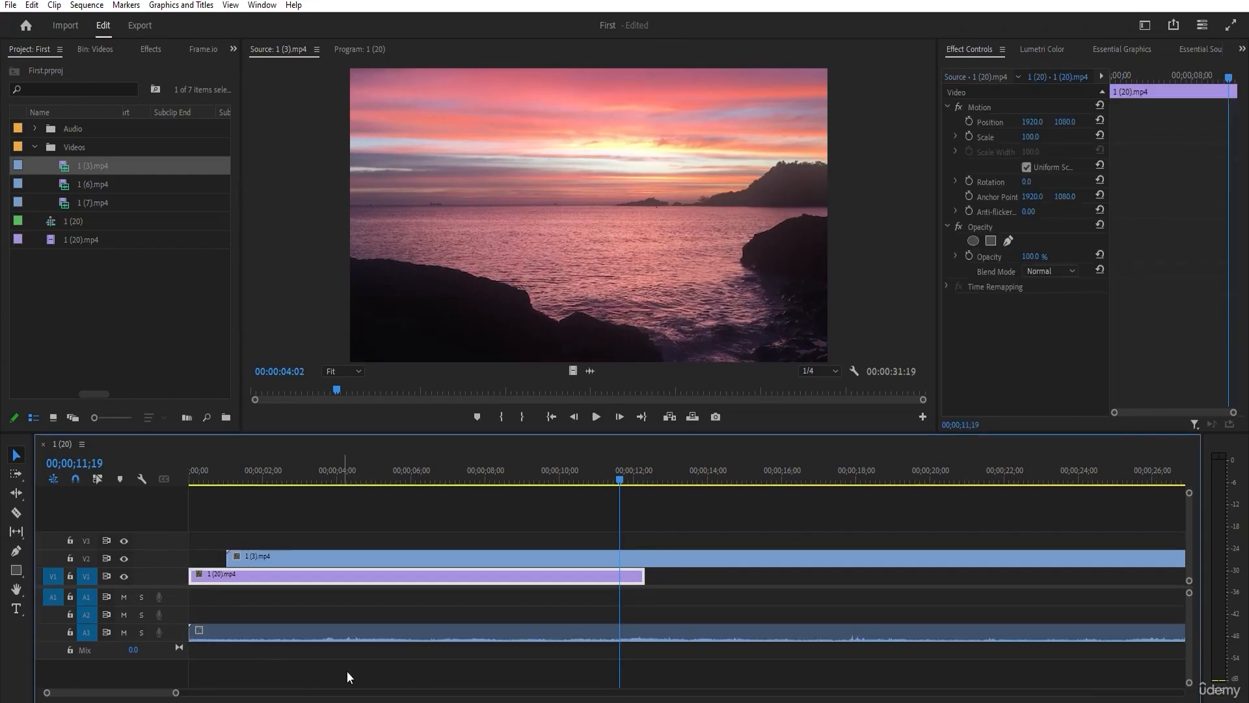
click(322, 634)
click(401, 560)
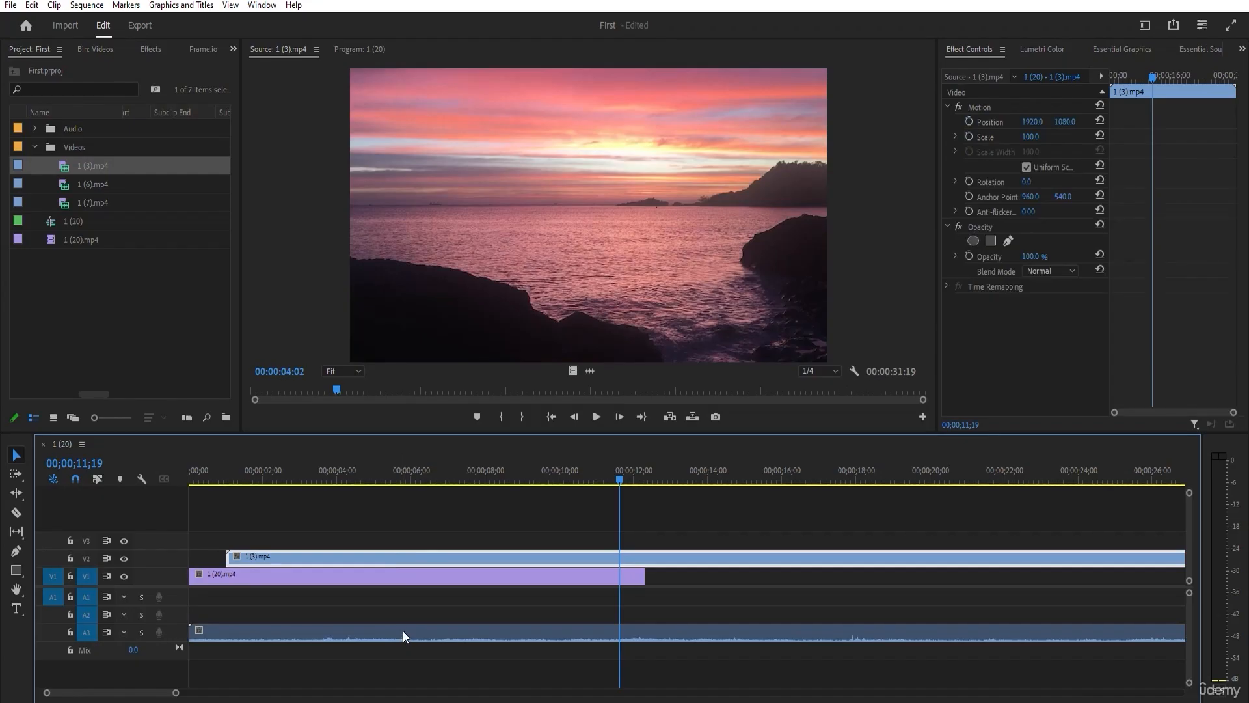
Delete the audio clip on A3, the 1 (3).mp4 video on V2, and the 1 (20).mp4 clip on V1.
click(402, 635)
key(Delete)
click(384, 557)
key(Delete)
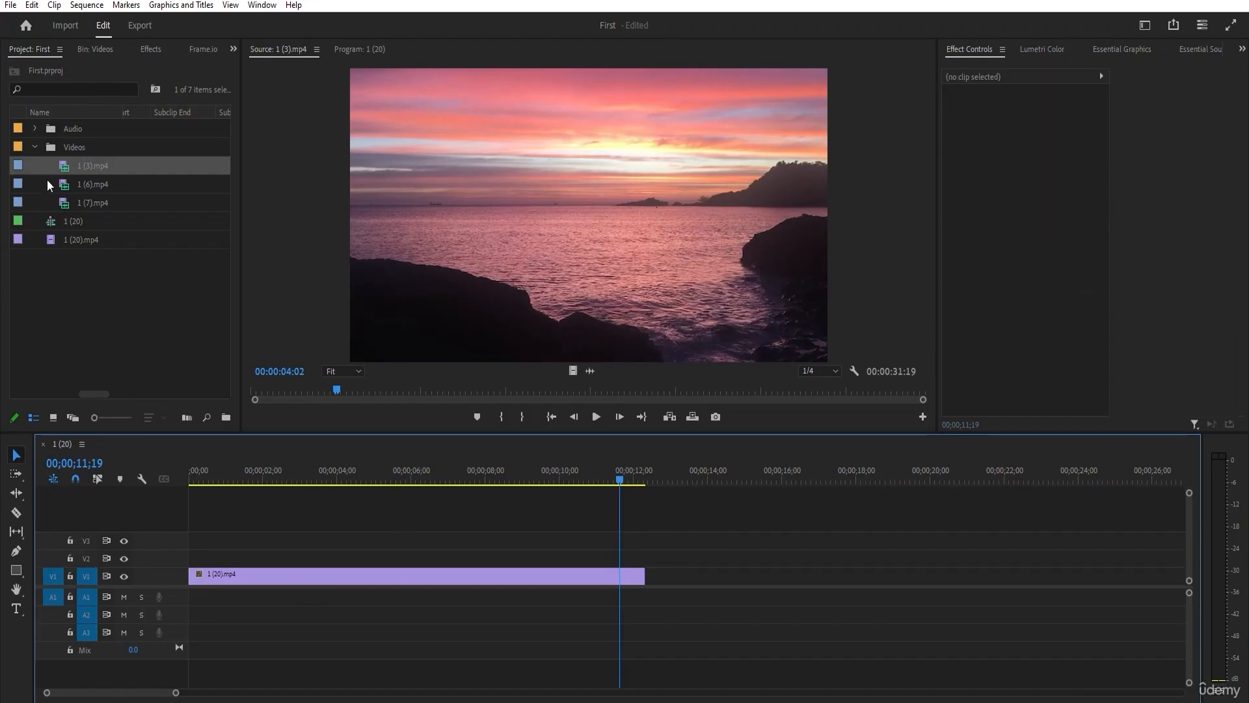
click(262, 575)
key(Delete)
Place 1 (3).mp4 at the start of V1 and A1, changing the sequence settings to match, and delete its video and audio from the timeline.
drag(81, 168, 188, 571)
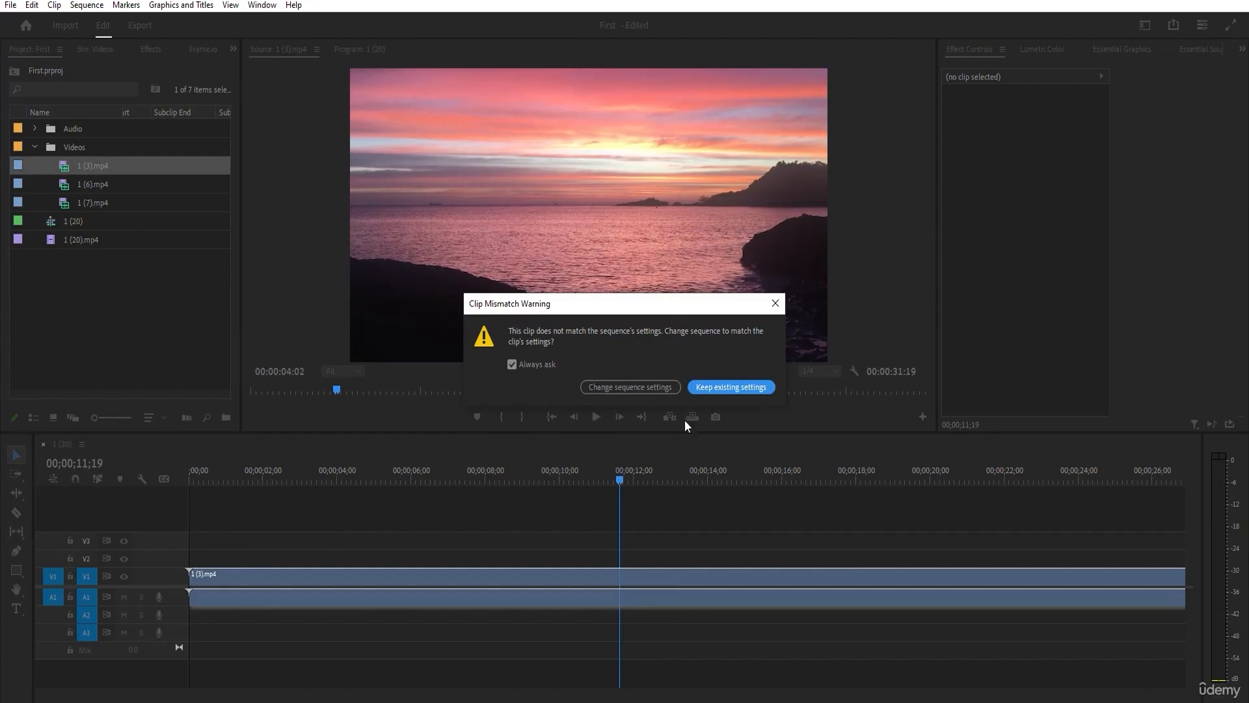
click(695, 387)
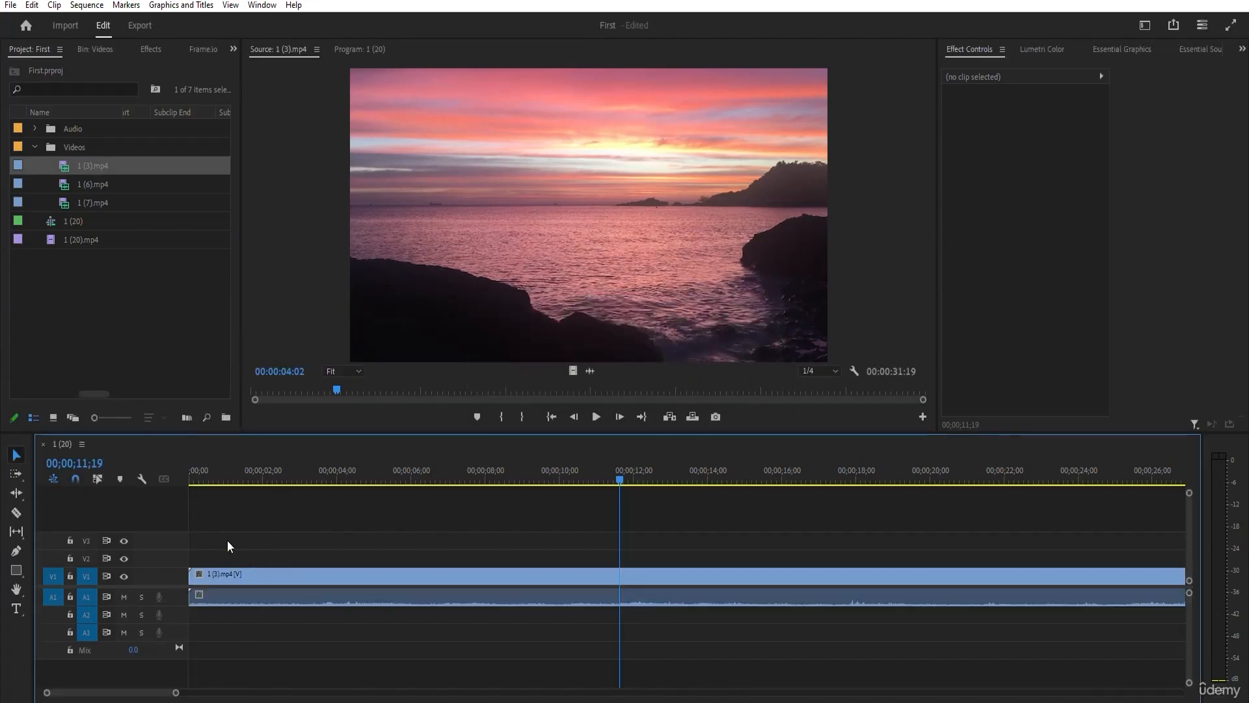
drag(310, 673, 238, 455)
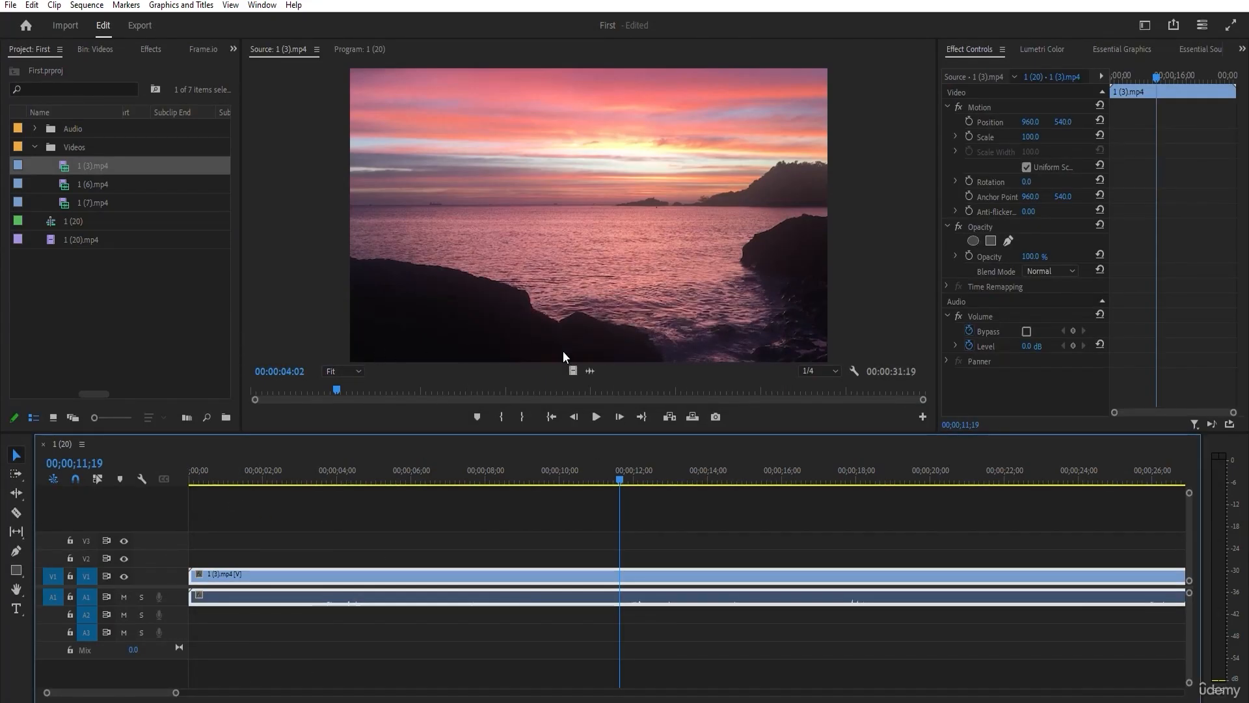
key(Delete)
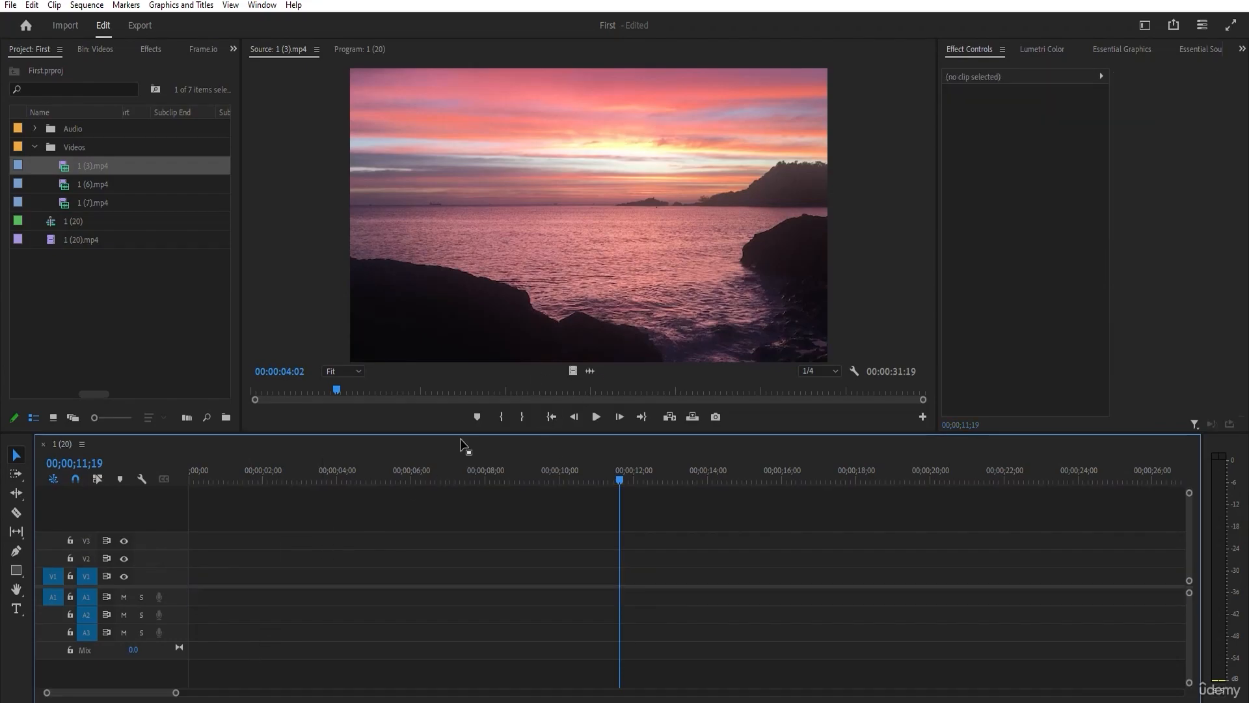
Examine the Source Monitor's playback resolution choices and its display settings.
click(821, 370)
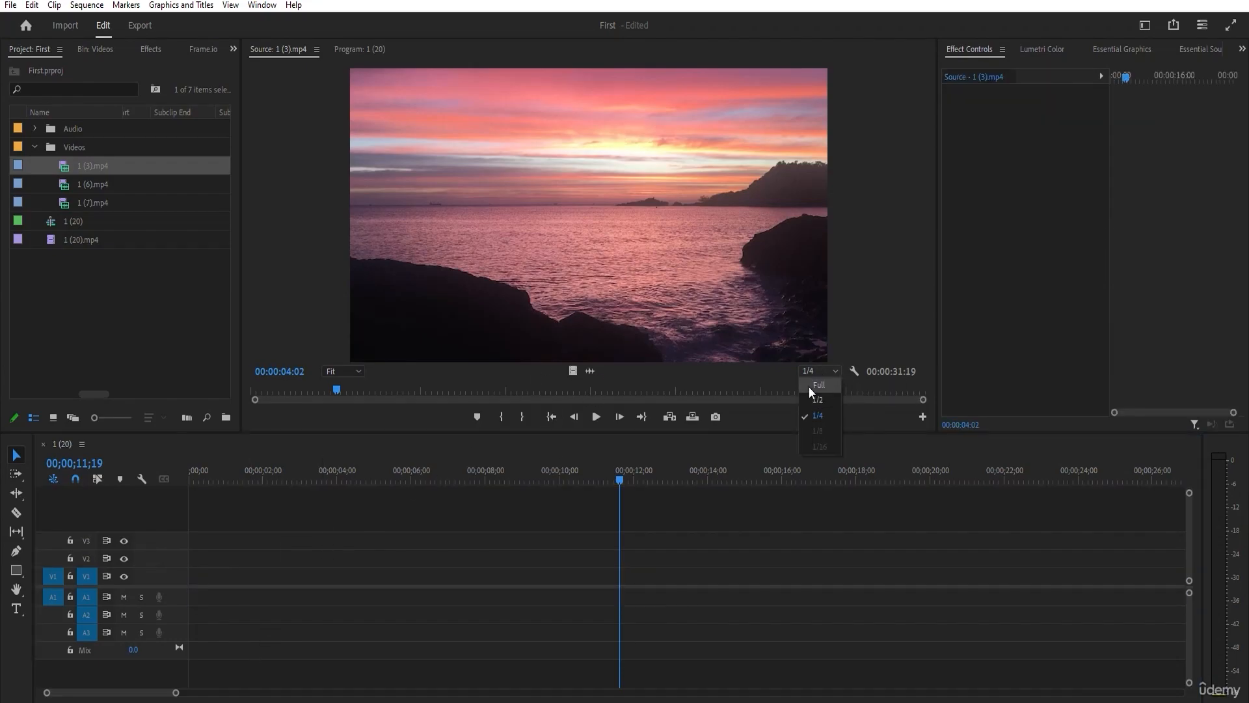
click(856, 370)
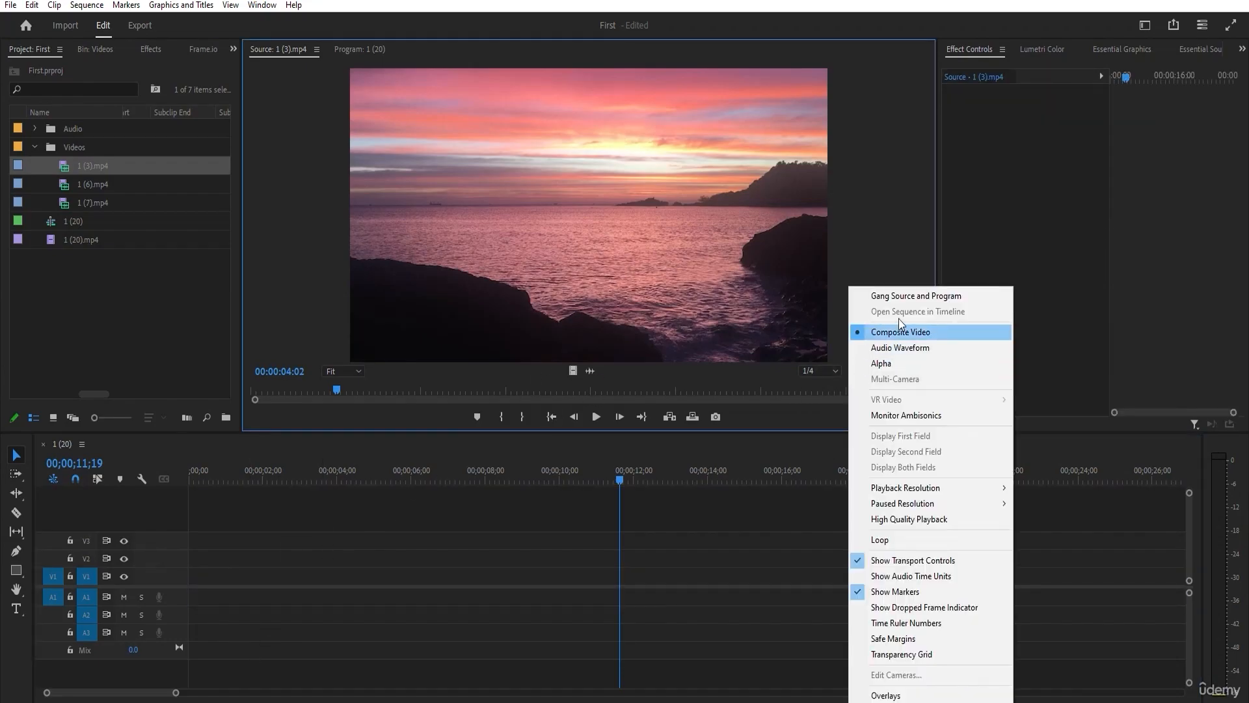
click(740, 540)
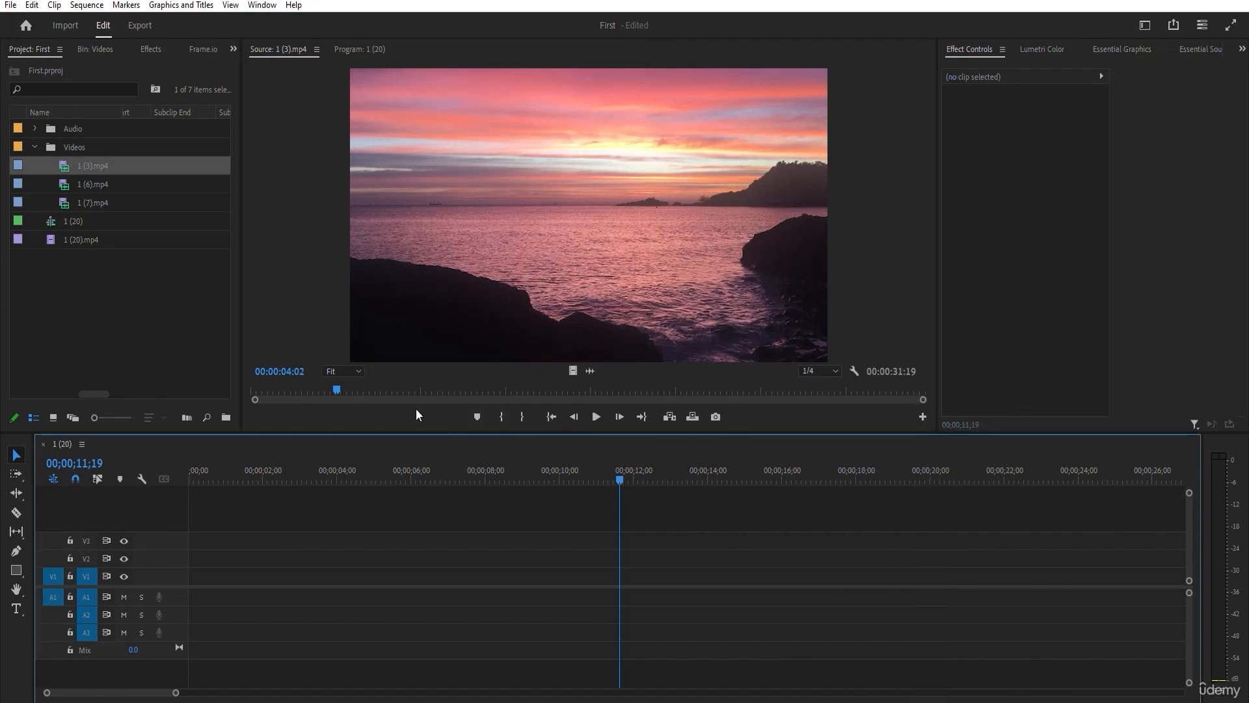
Add a marker to 1 (3).mp4 at 00:00:06:13 in the Source Monitor and name it "Camera SHake".
mouse_move(334, 388)
mouse_down()
mouse_move(359, 392)
mouse_move(293, 394)
mouse_move(530, 398)
mouse_move(362, 394)
mouse_move(412, 396)
mouse_move(375, 384)
mouse_move(387, 390)
mouse_up()
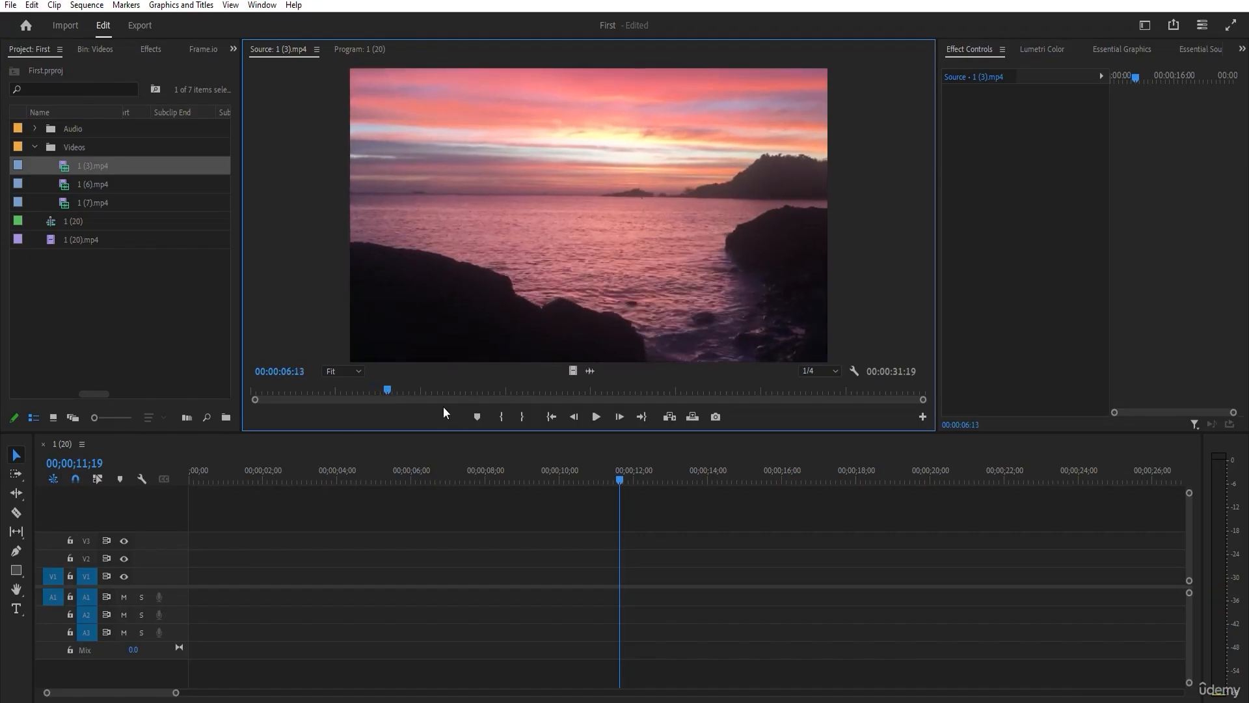
click(478, 422)
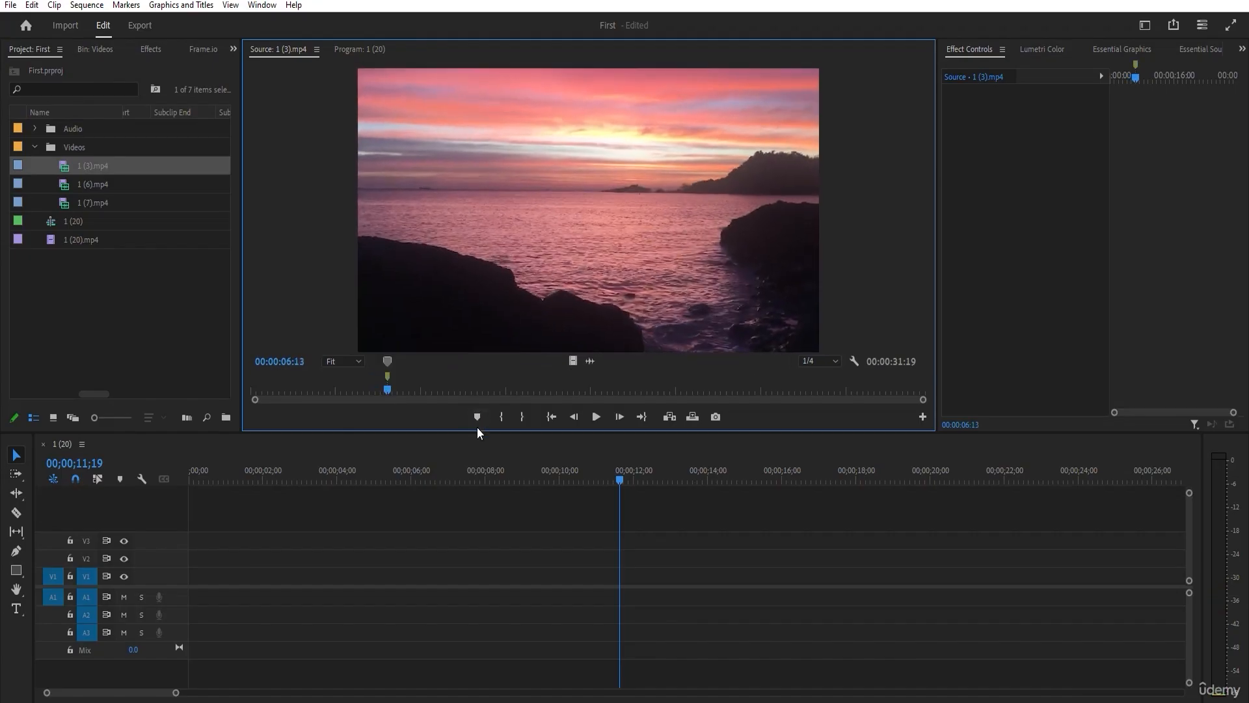
double_click(386, 361)
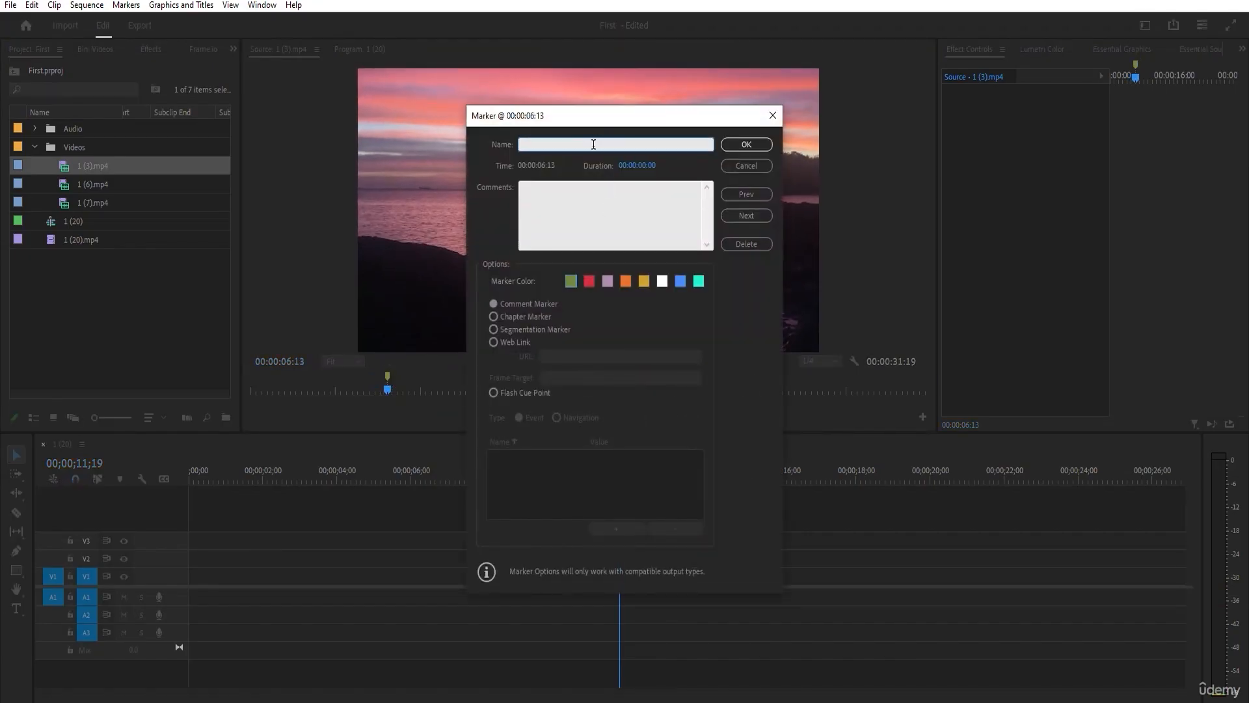
text(Camera SHake)
key(Return)
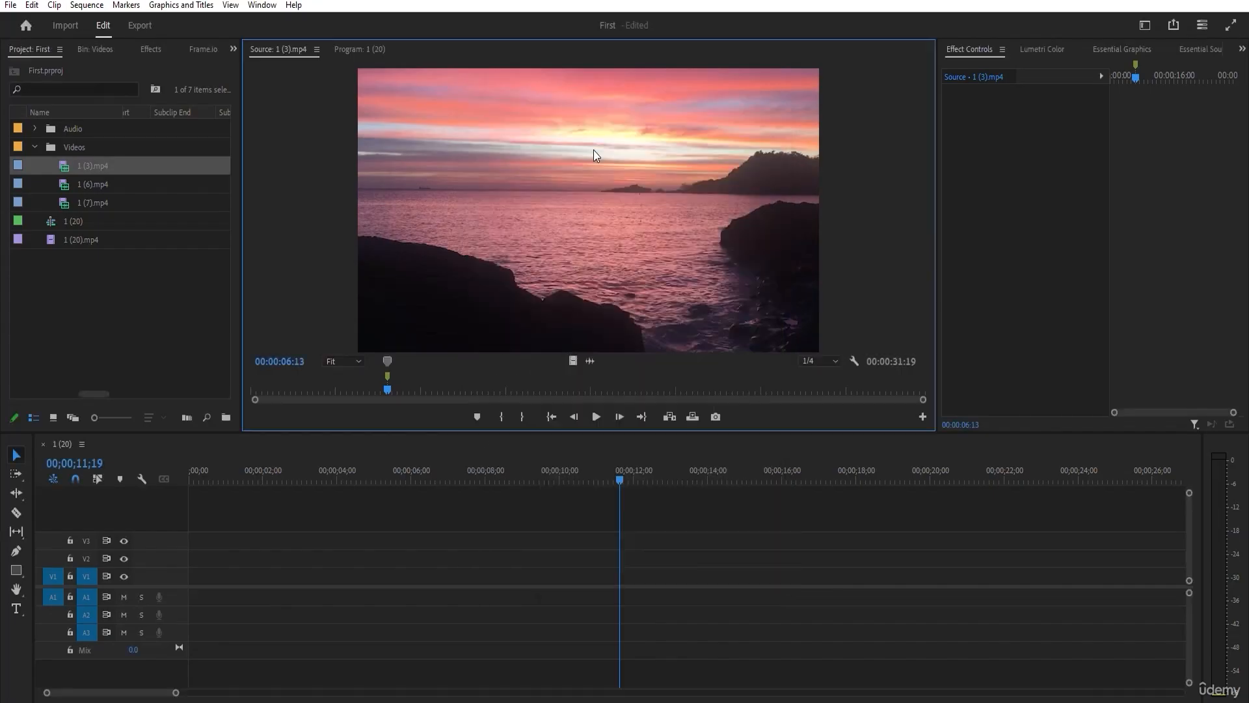
Place the marked 1 (3).mp4 clip at the start of V1 and A1, and move the sequence playhead to 00;00;09;02.
mouse_move(80, 161)
mouse_down()
mouse_move(207, 434)
mouse_move(210, 568)
mouse_move(177, 586)
mouse_up()
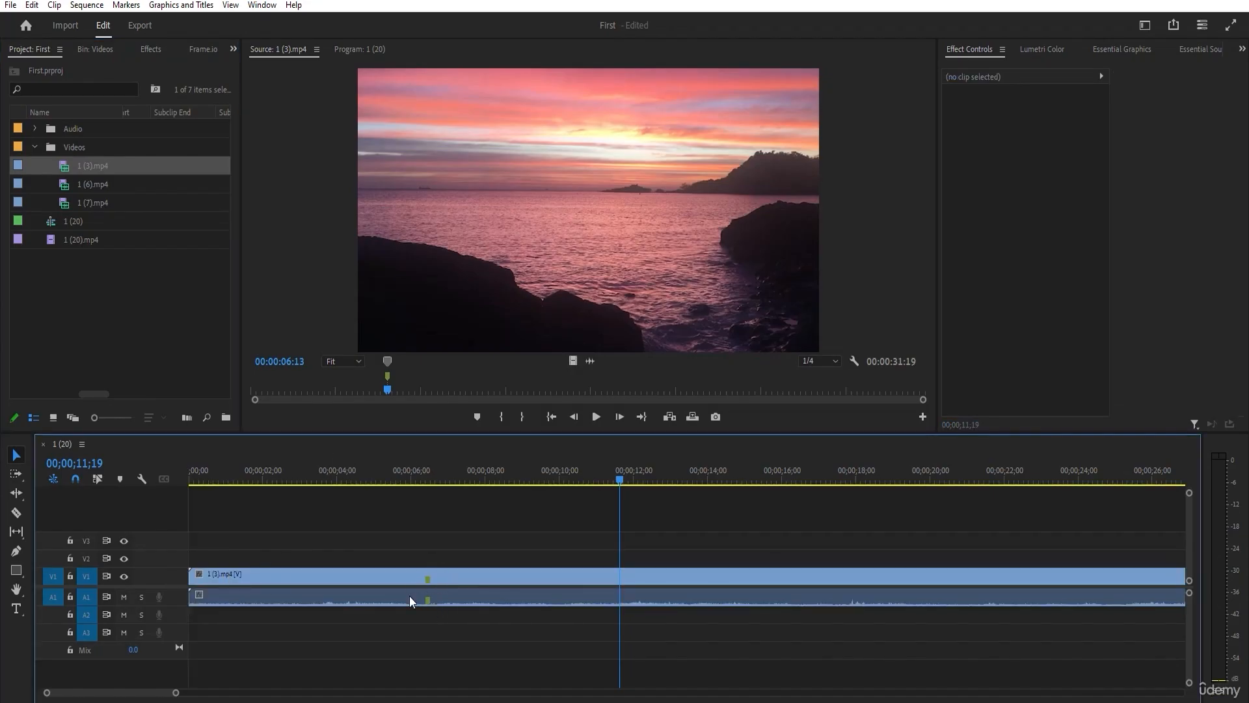
drag(465, 470, 524, 514)
Jump to the In and Out points of 1 (3).mp4 in the Source Monitor, and move its playhead to 00:00:14:24.
click(281, 48)
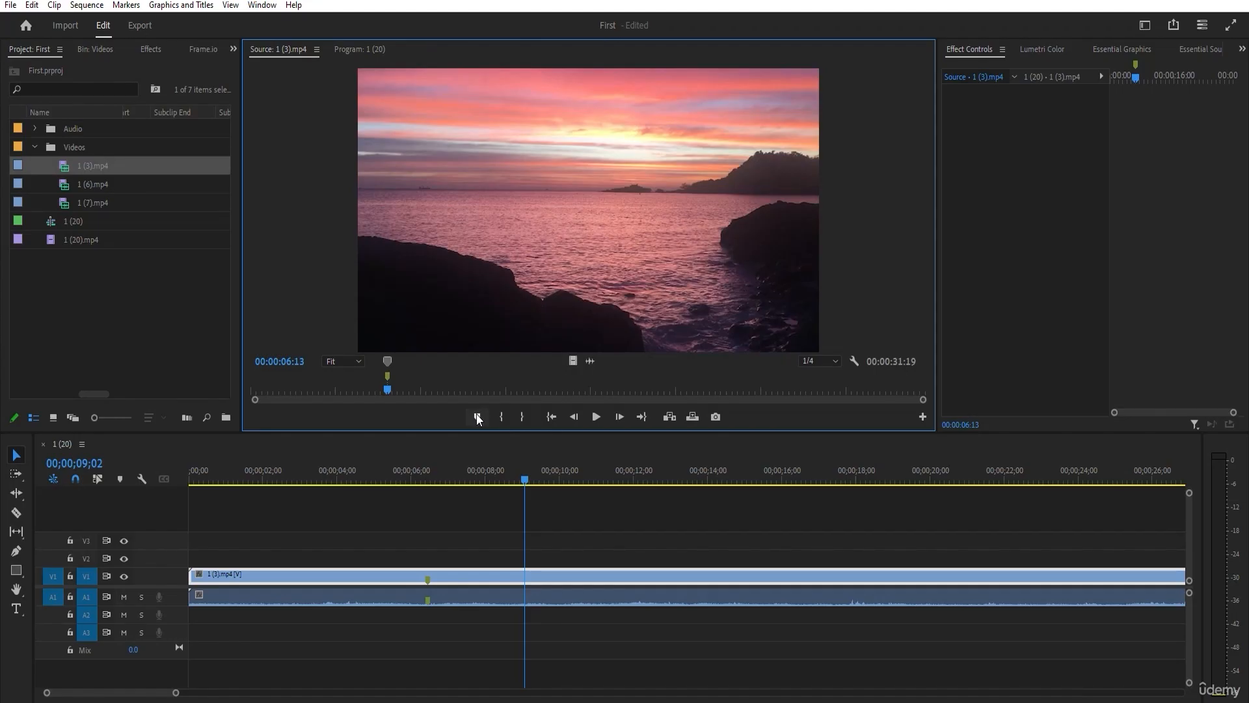
click(548, 415)
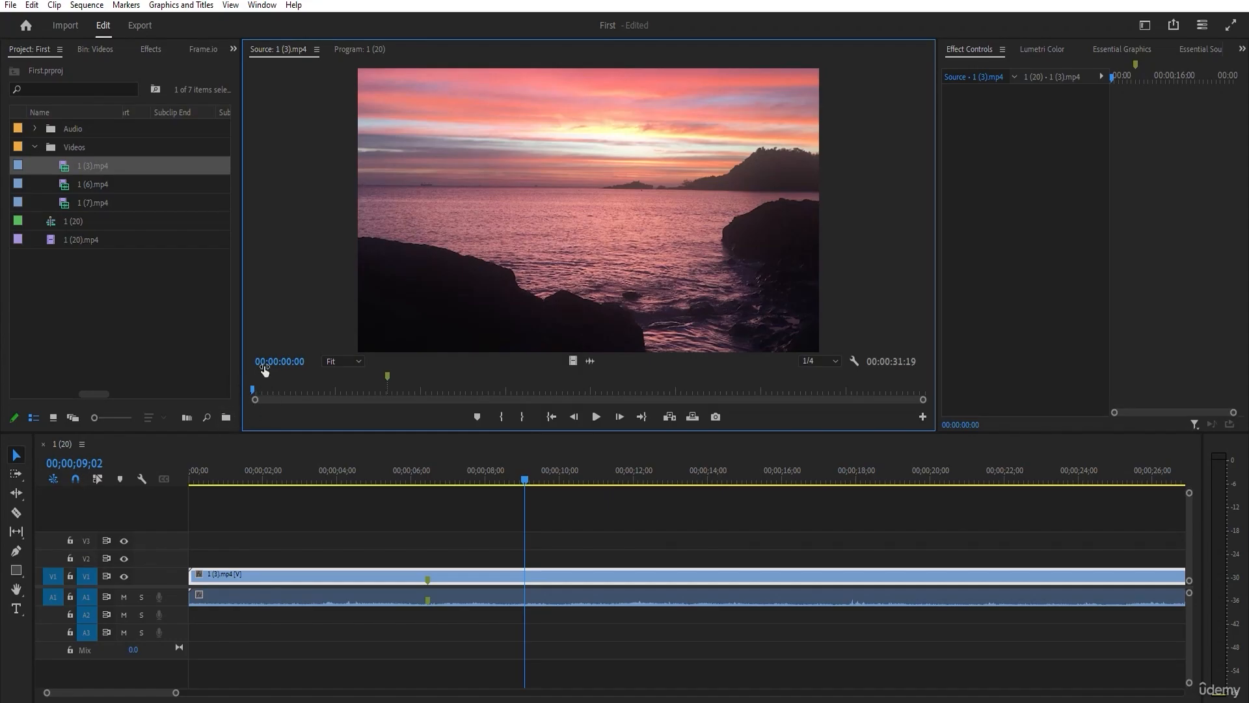
click(641, 416)
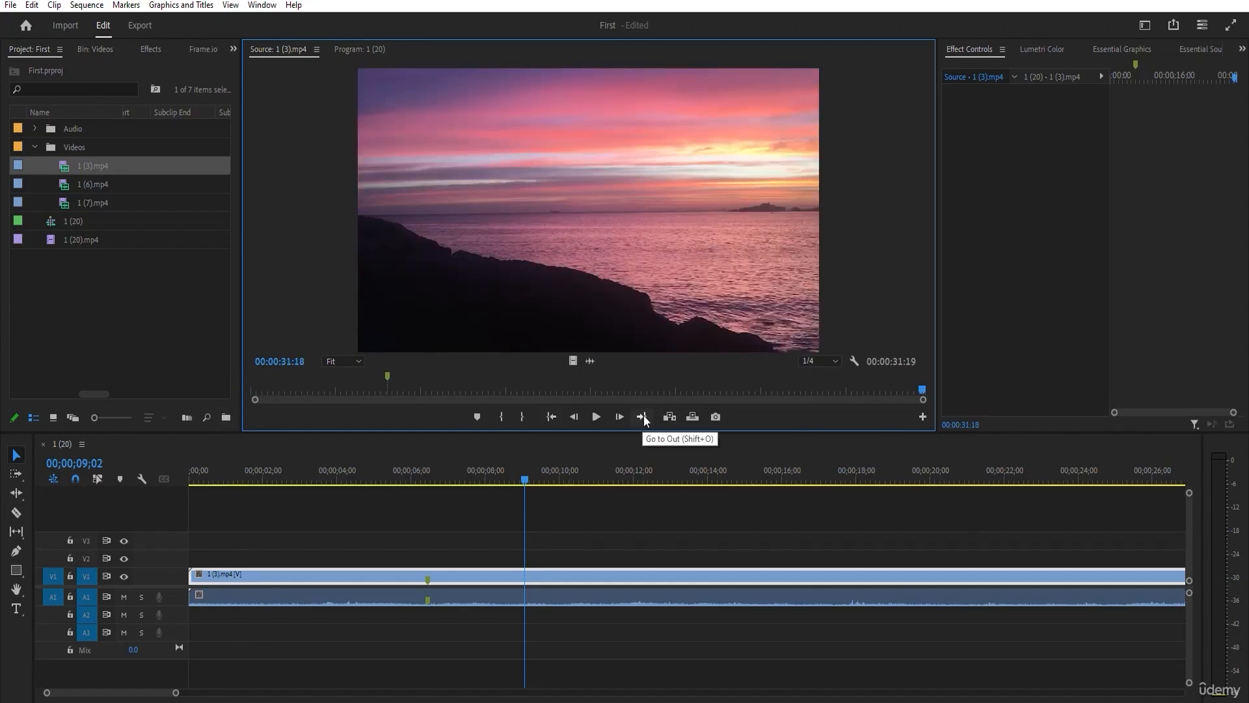
click(566, 390)
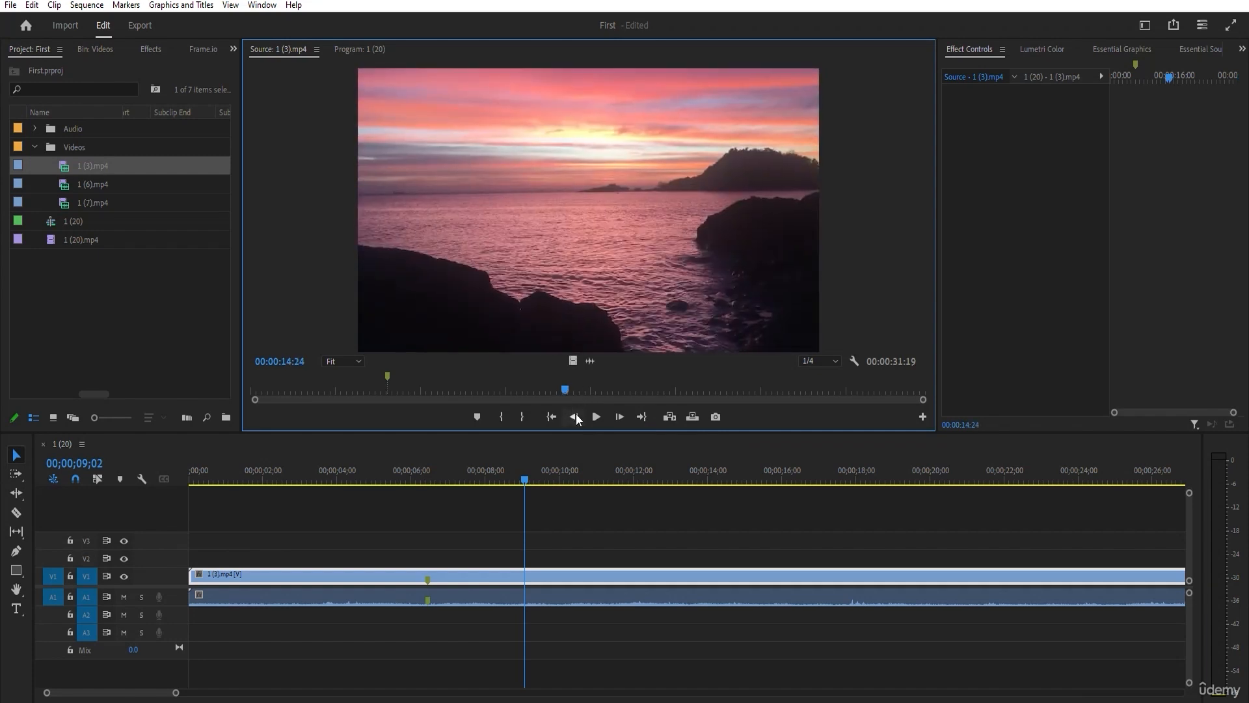
Step 1 (3).mp4 forward frame by frame in the Source Monitor, then play it and stop at 00:00:17:10.
click(614, 415)
click(614, 415)
click(615, 415)
click(618, 418)
click(618, 419)
click(618, 419)
click(624, 419)
click(623, 419)
click(623, 419)
click(623, 419)
click(624, 419)
click(624, 419)
click(623, 419)
click(619, 419)
click(596, 417)
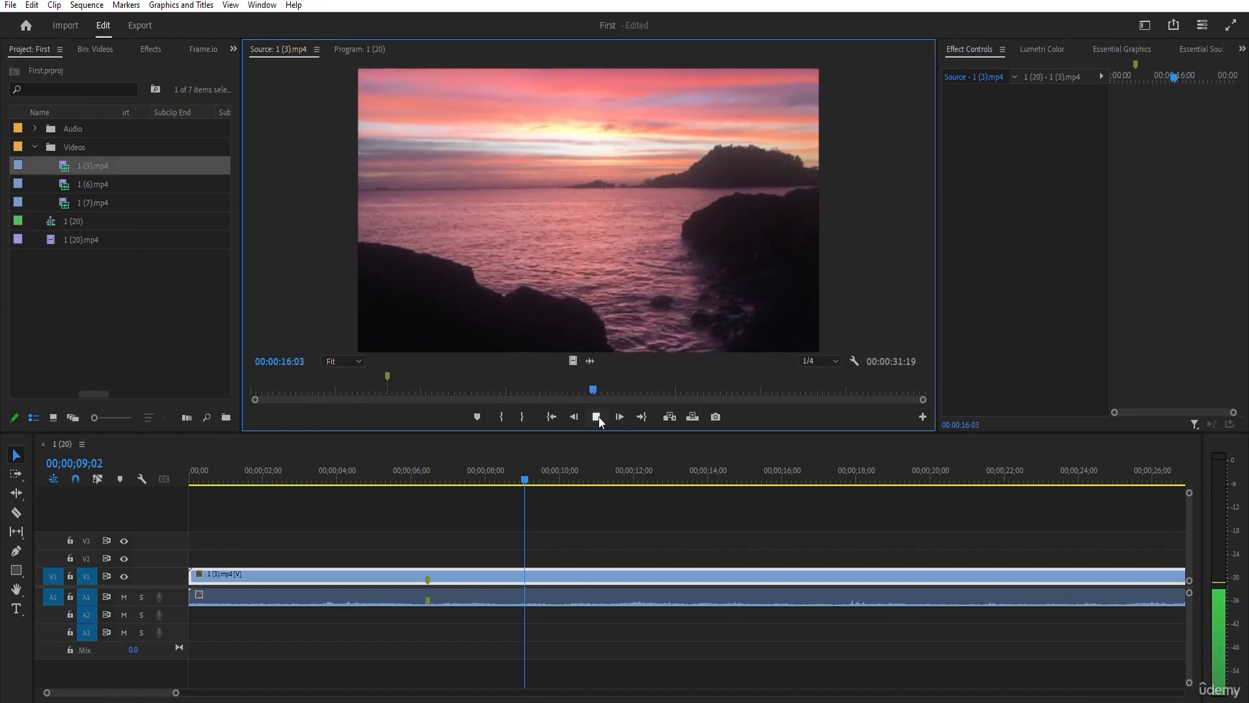
click(598, 416)
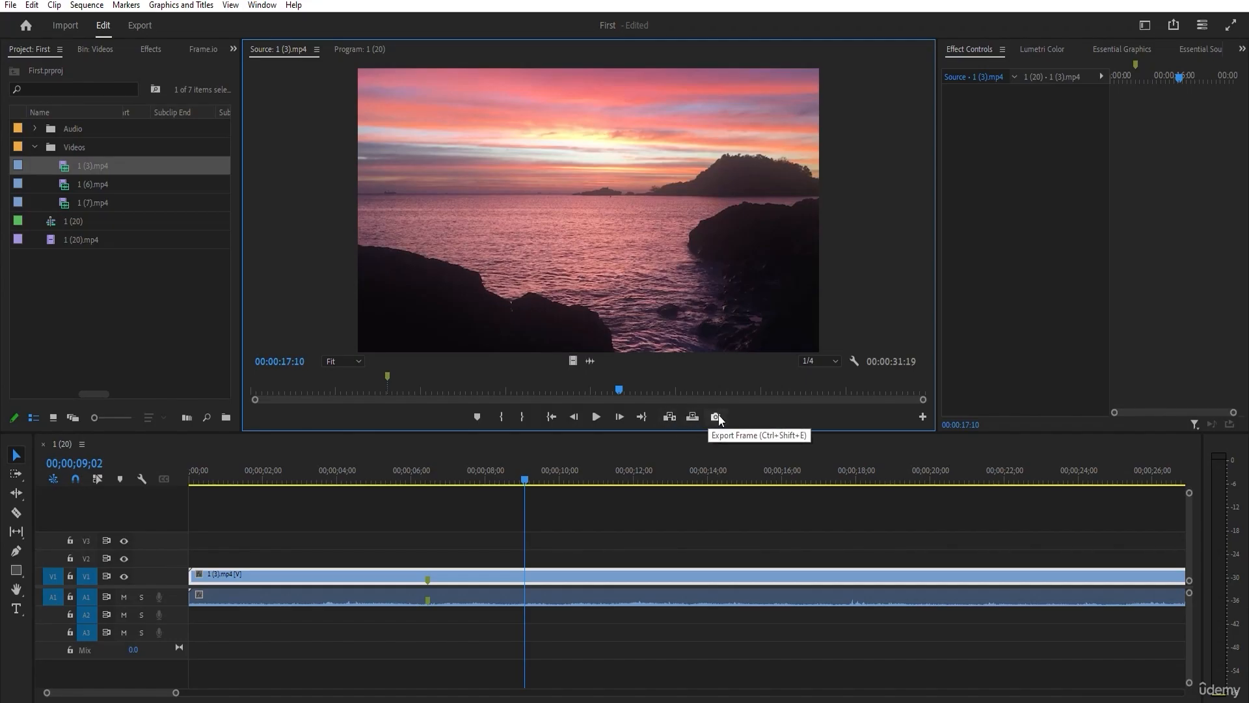
Scrub 1 (3).mp4 back and forth in the Source Monitor and settle on the frame at 00:00:16:28.
drag(620, 389, 655, 390)
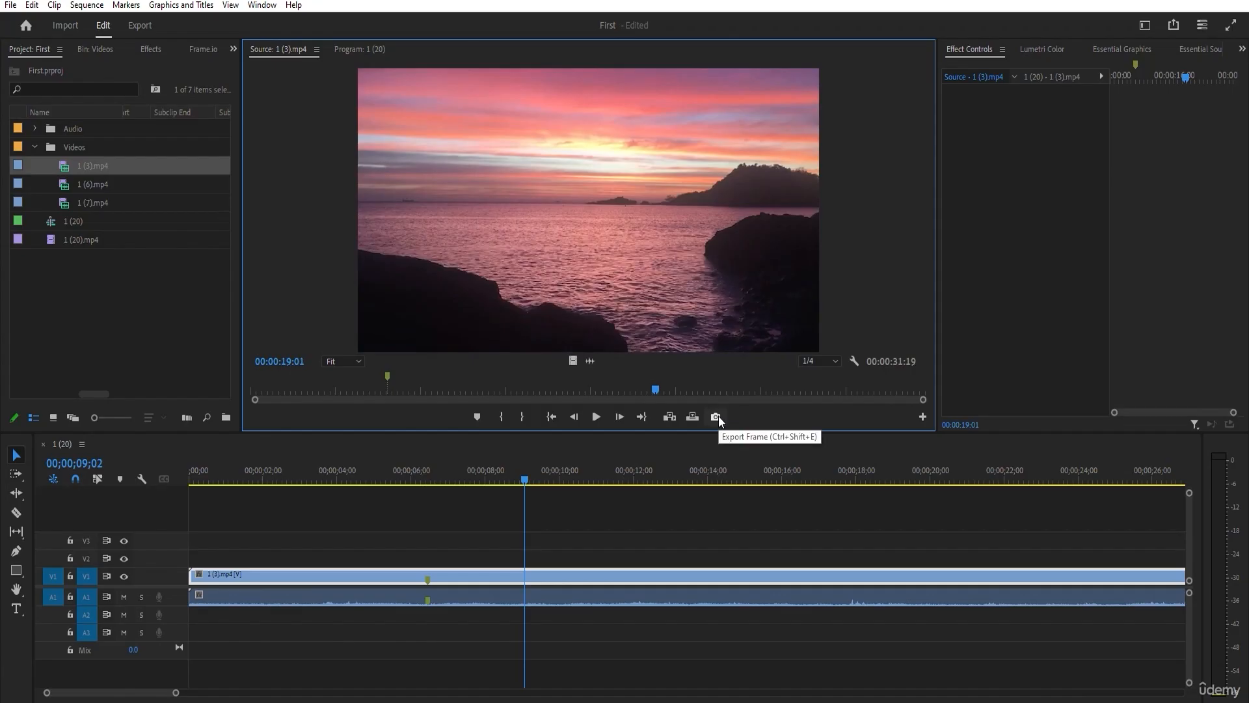
drag(660, 390, 672, 389)
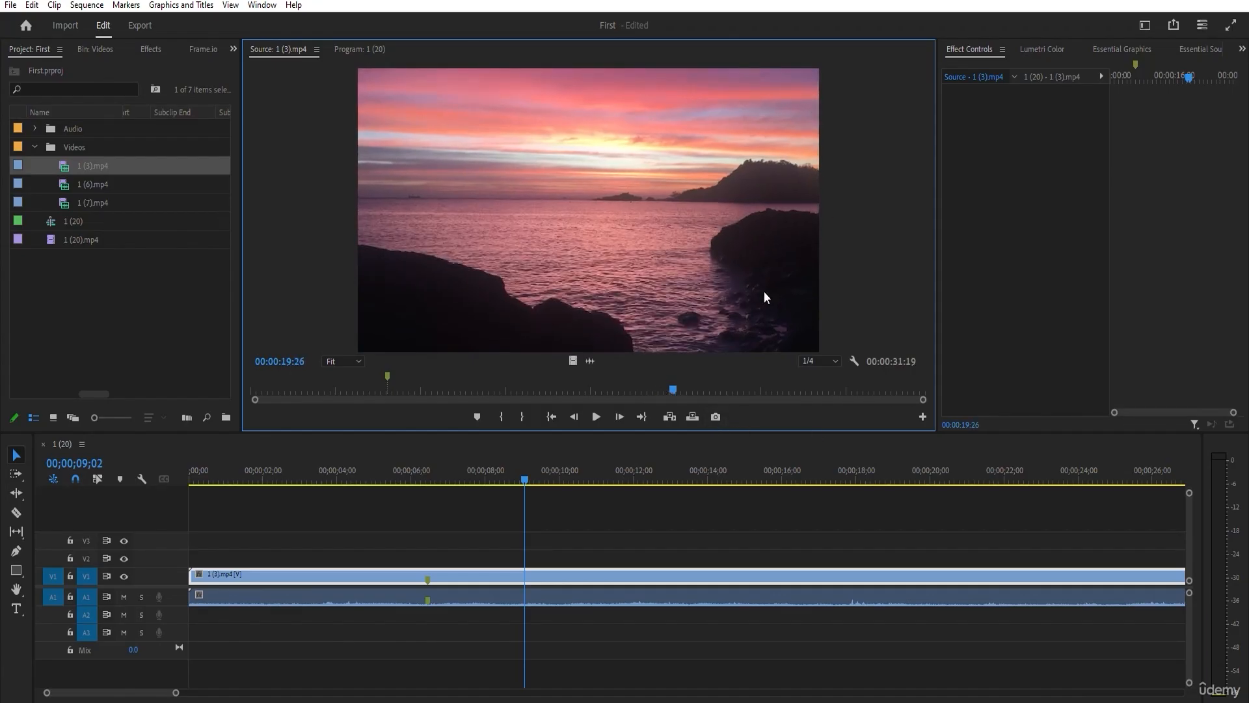
drag(669, 393, 598, 390)
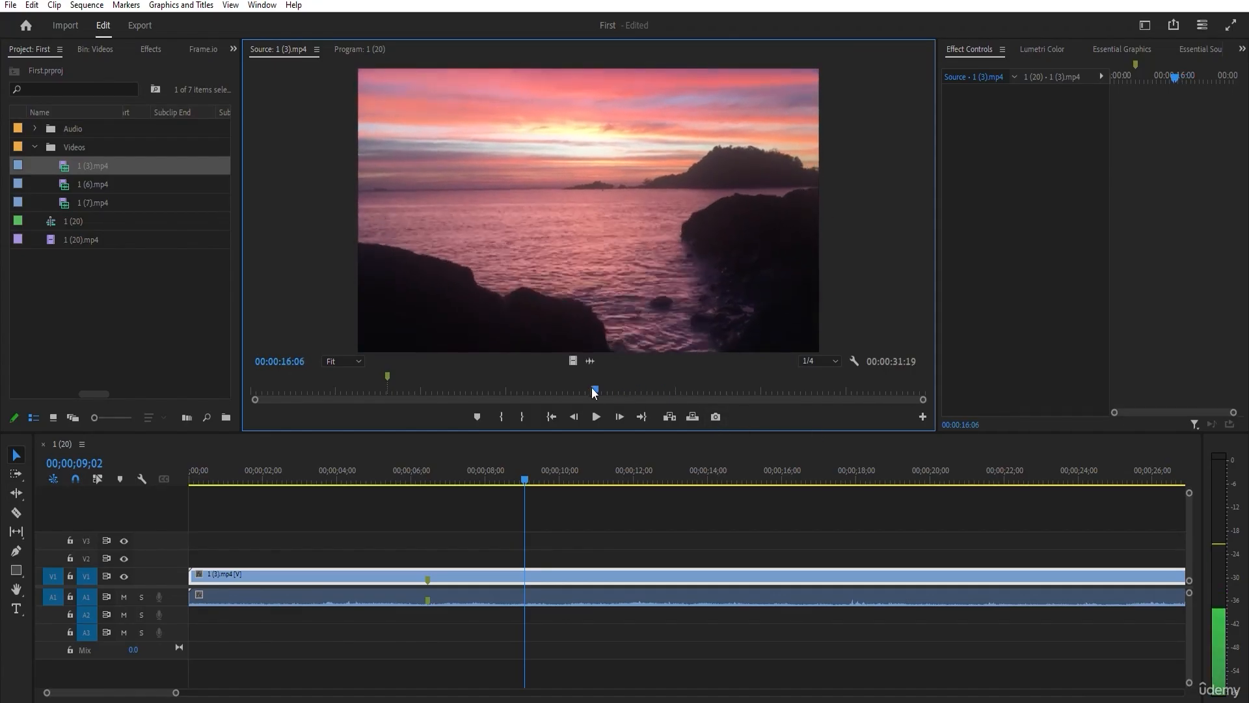
drag(601, 396, 609, 390)
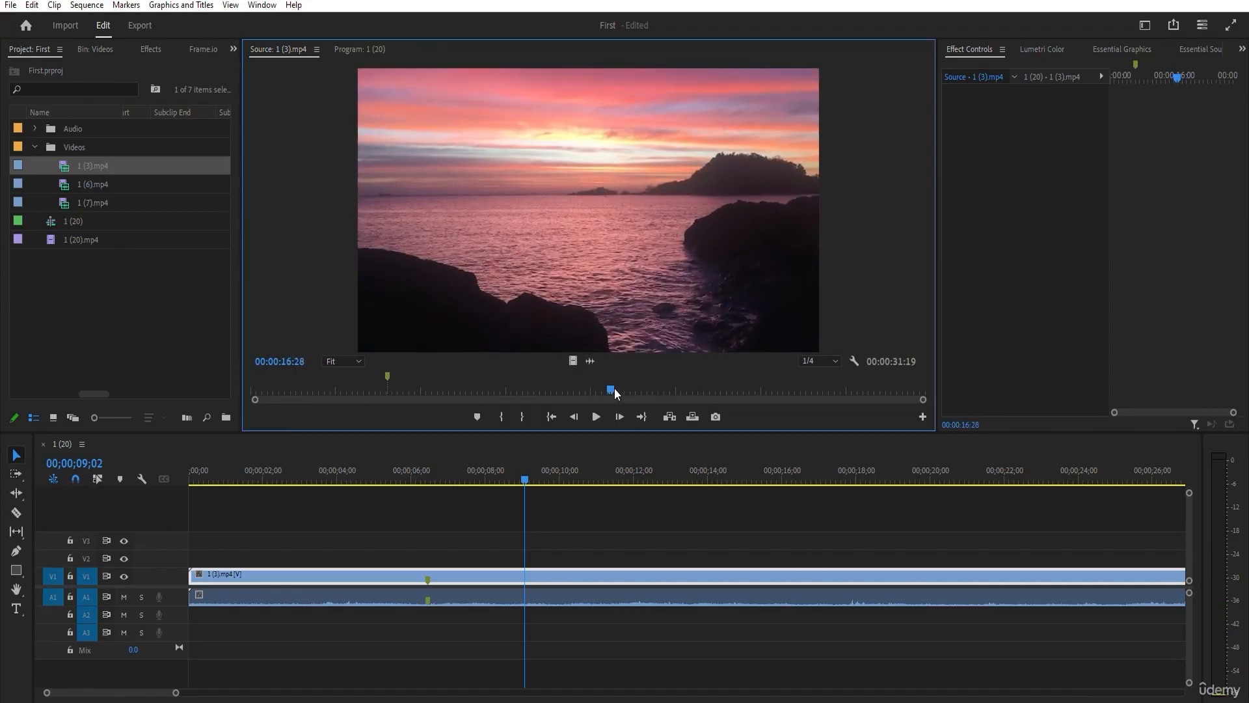
Export the current source frame as a JPEG image named "abc".
click(717, 416)
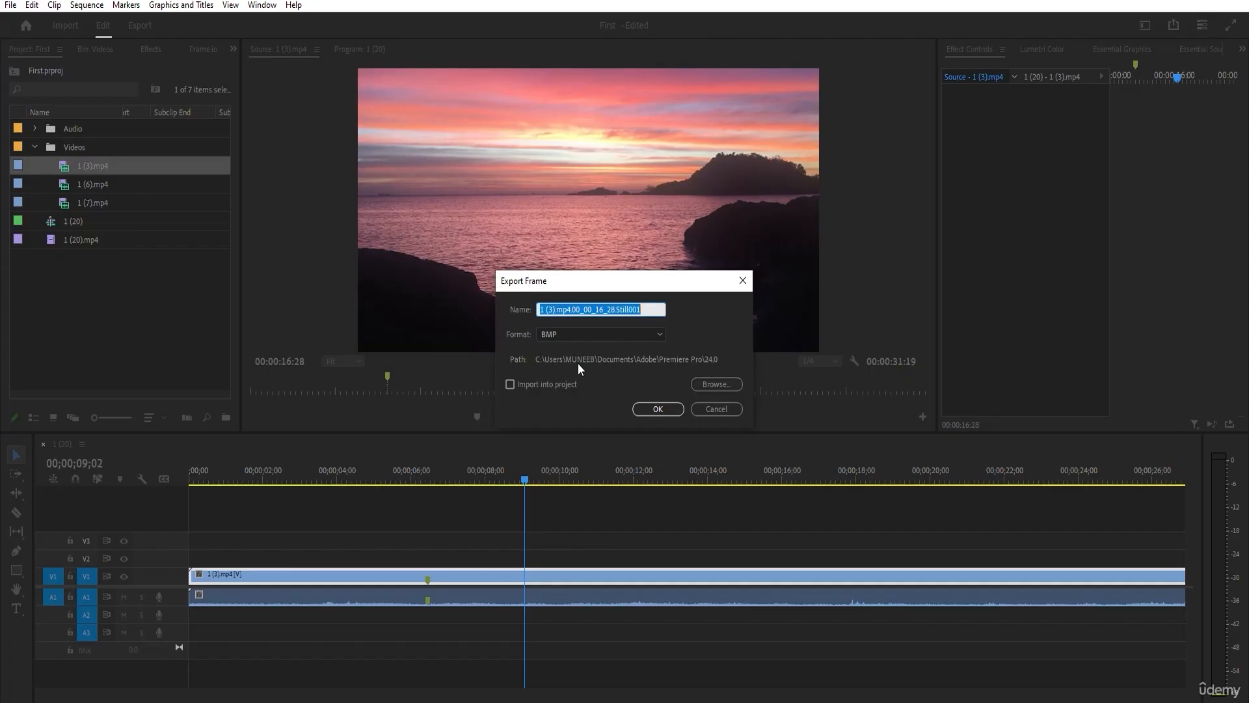
click(580, 334)
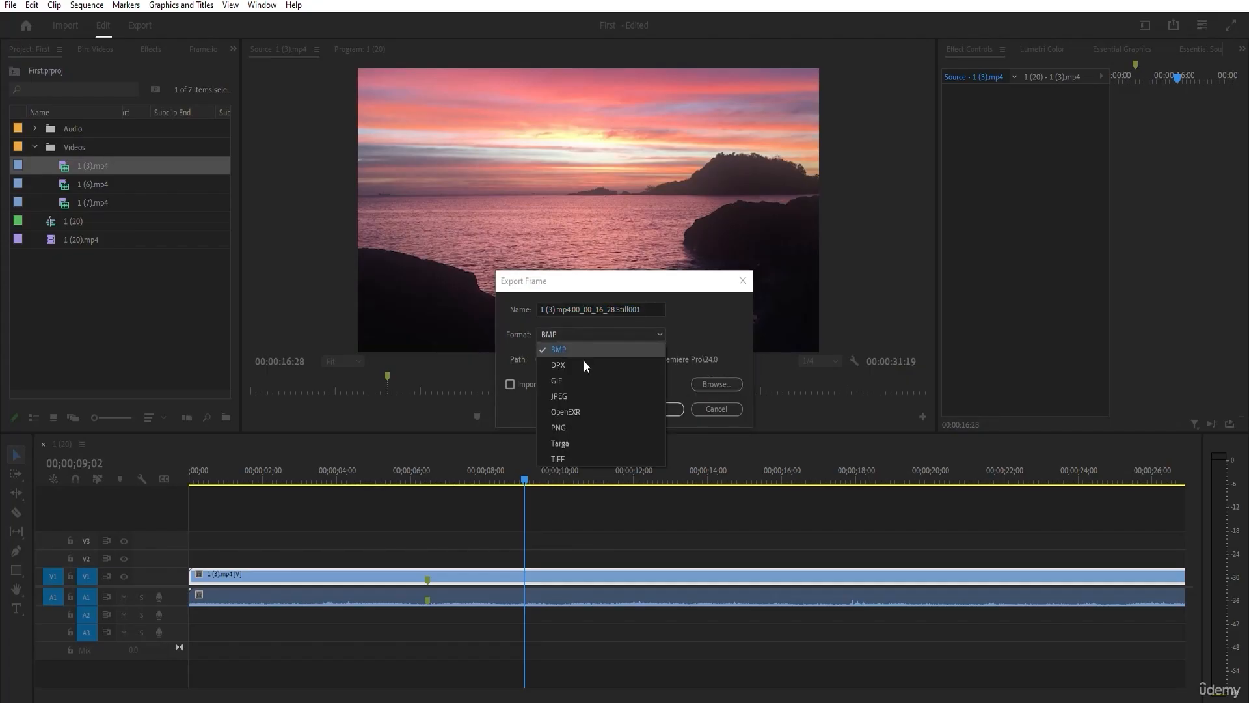
click(576, 397)
click(648, 308)
drag(568, 310, 531, 318)
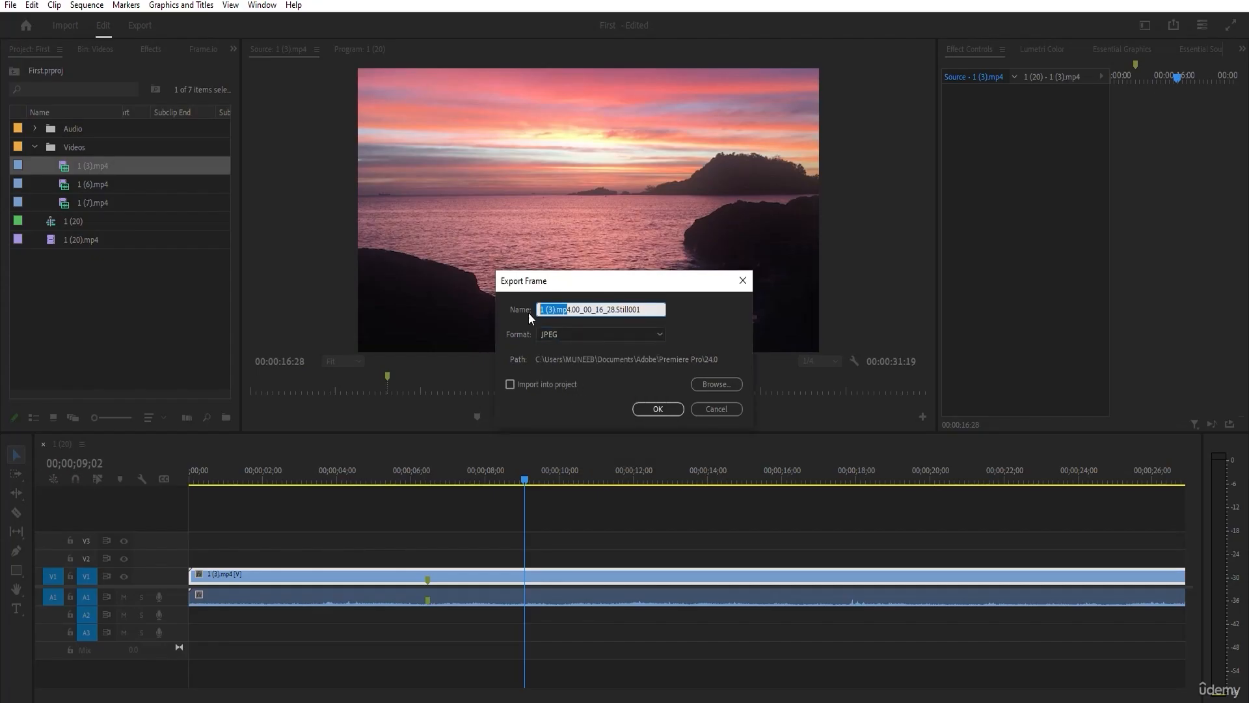
click(650, 308)
drag(650, 308, 524, 318)
text(abcv)
key(BackSpace)
key(Return)
Move the sequence playhead to 00;00;10;22 and delete the 1 (3).mp4 video and audio from the timeline.
drag(802, 479, 586, 624)
drag(464, 526, 328, 691)
key(Delete)
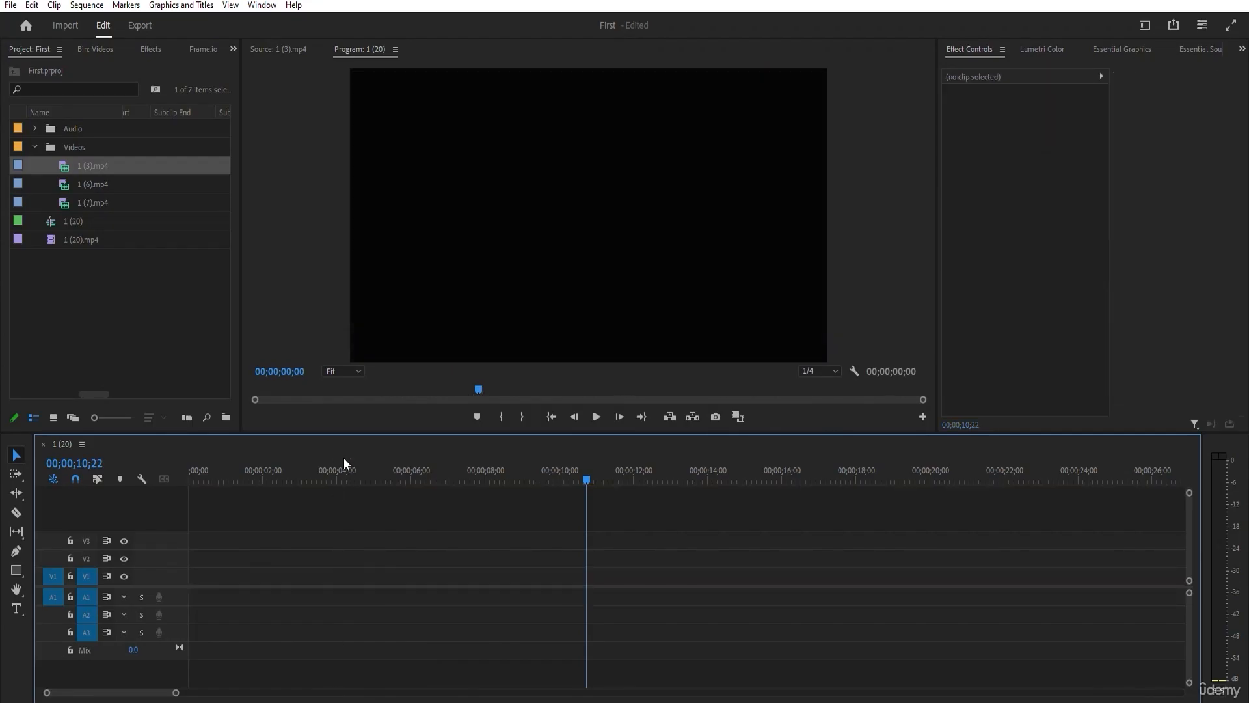
Reopen 1 (3).mp4 in the Source Monitor and mark an In point at 00:00:16:28.
double_click(97, 167)
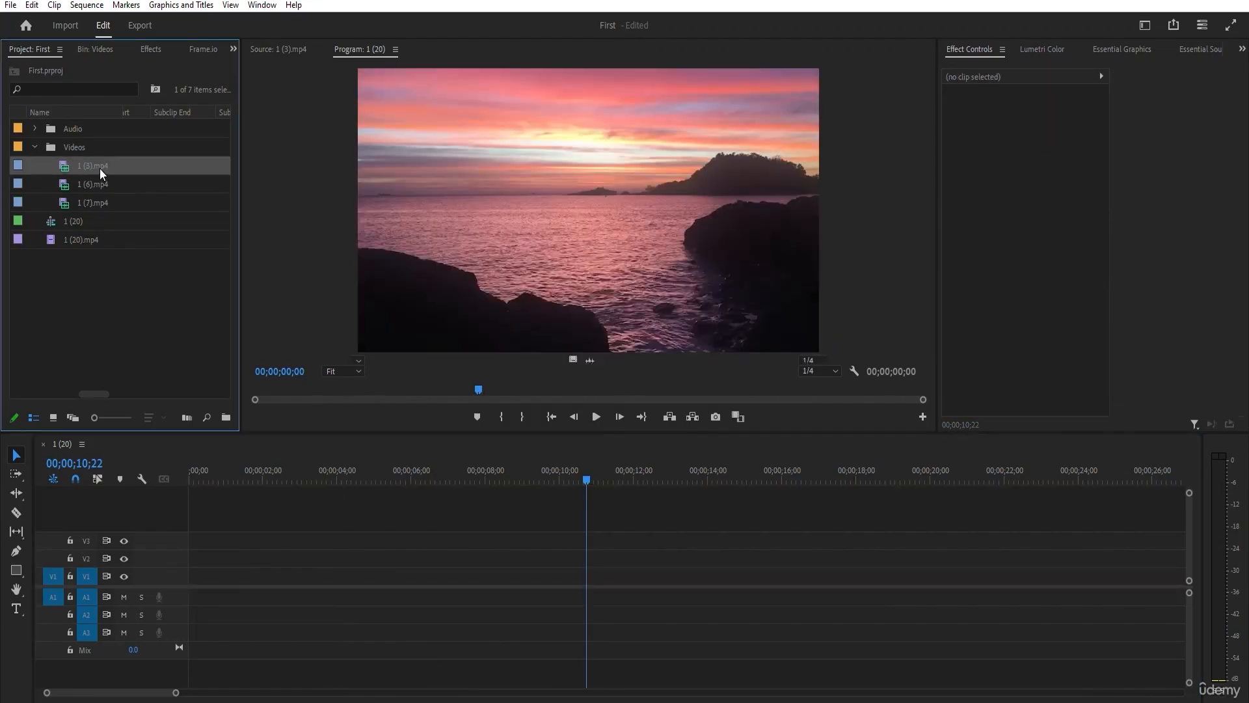
click(498, 417)
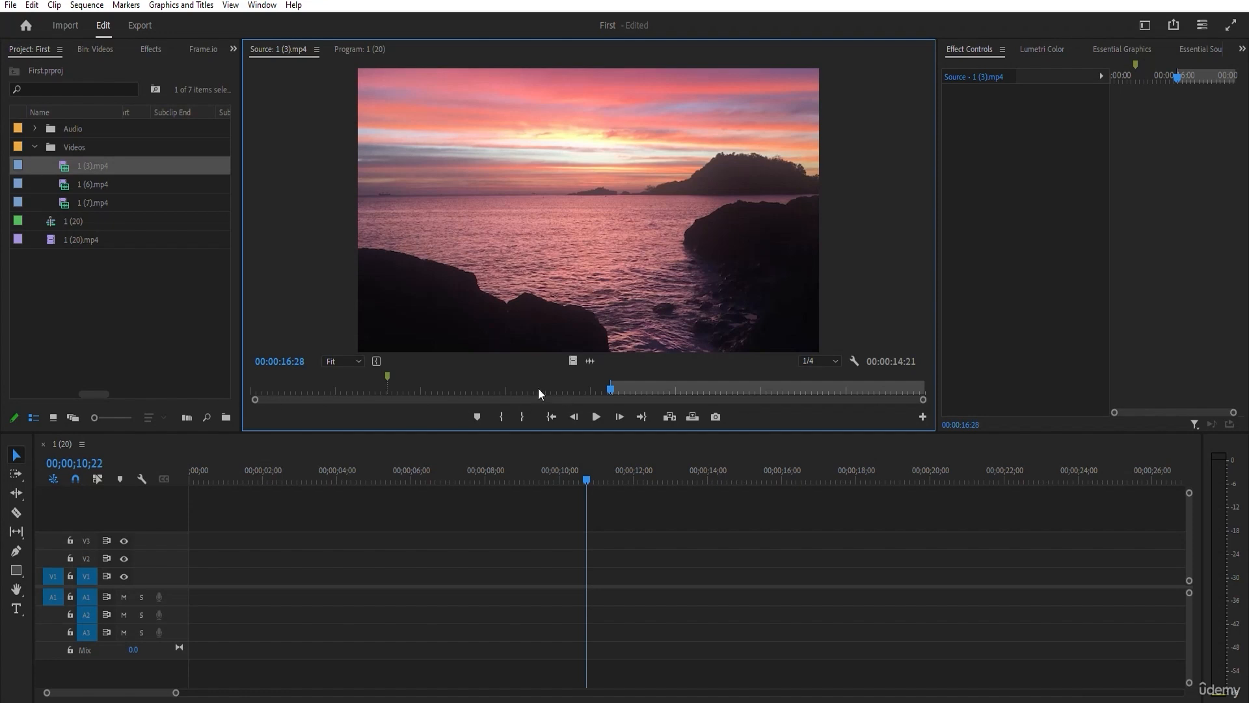
Mark an Out point at 00:00:20:14 in 1 (3).mp4 and place only its video at the start of track V1.
drag(610, 389, 685, 389)
click(522, 417)
drag(572, 360, 193, 583)
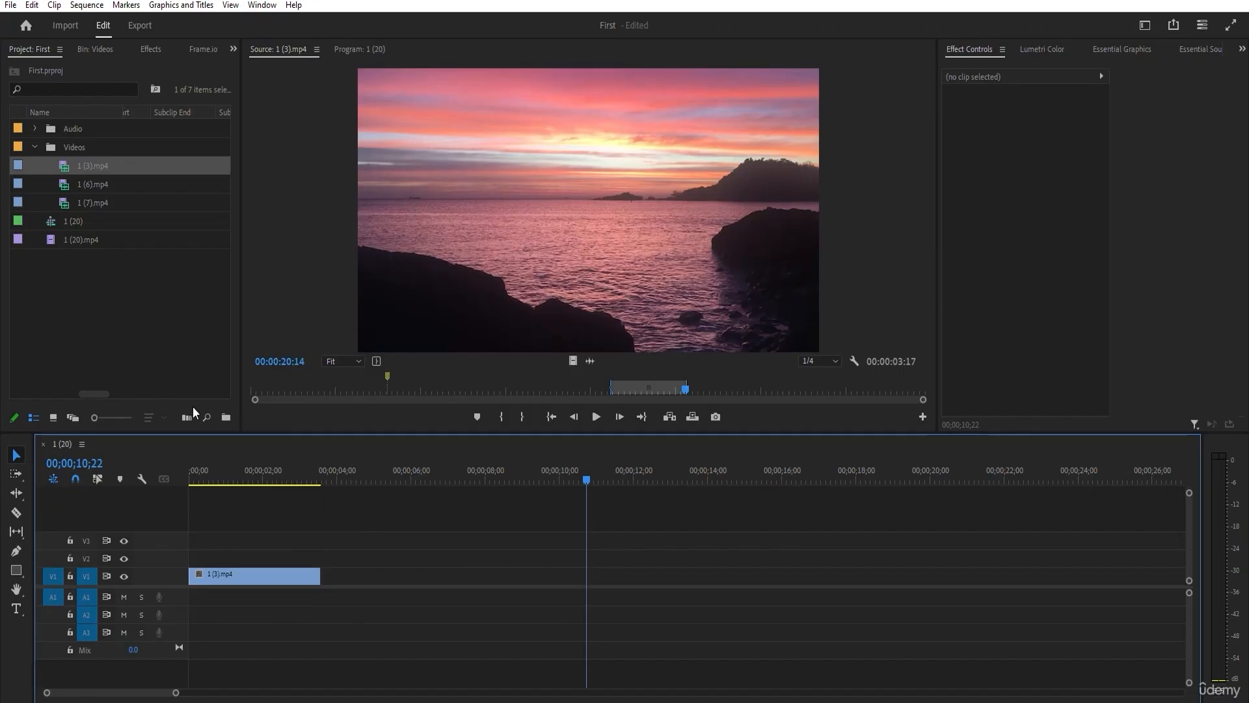
Open 1 (7).mp4 in the Source Monitor, mark a range ending at 00:00:06:19 and place only its video after the first clip on V1.
double_click(94, 195)
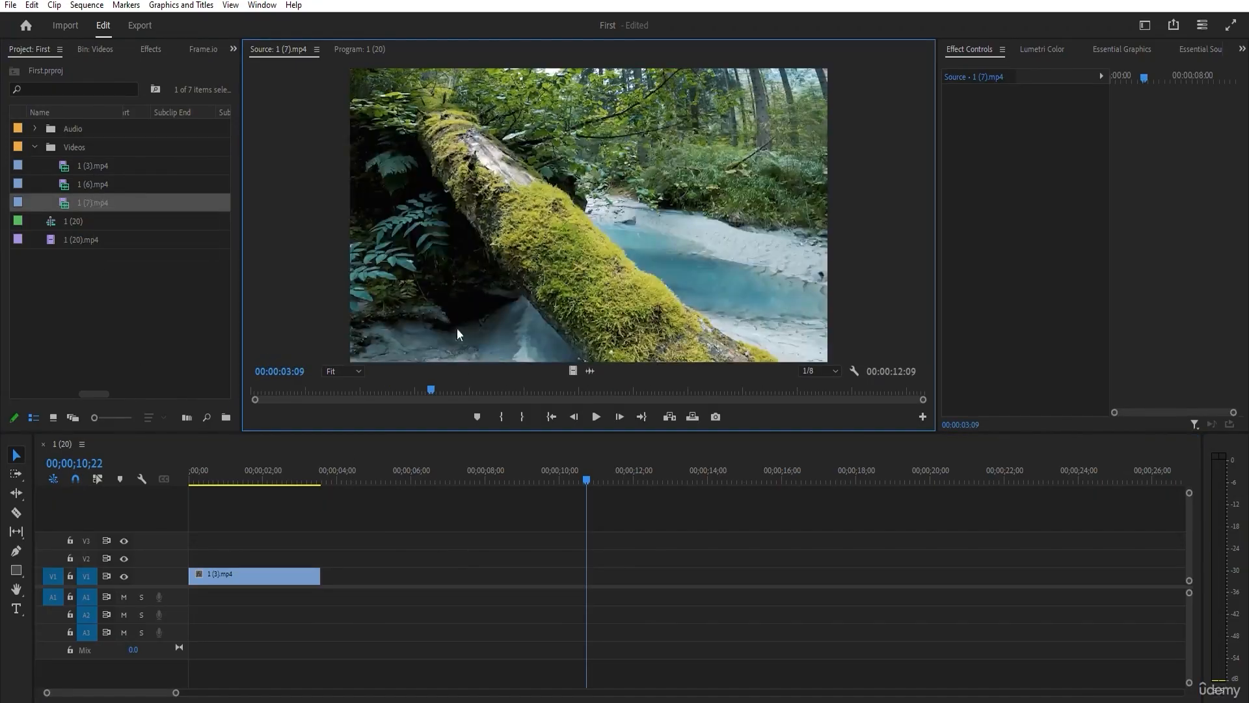
drag(543, 390, 383, 574)
click(500, 415)
click(522, 417)
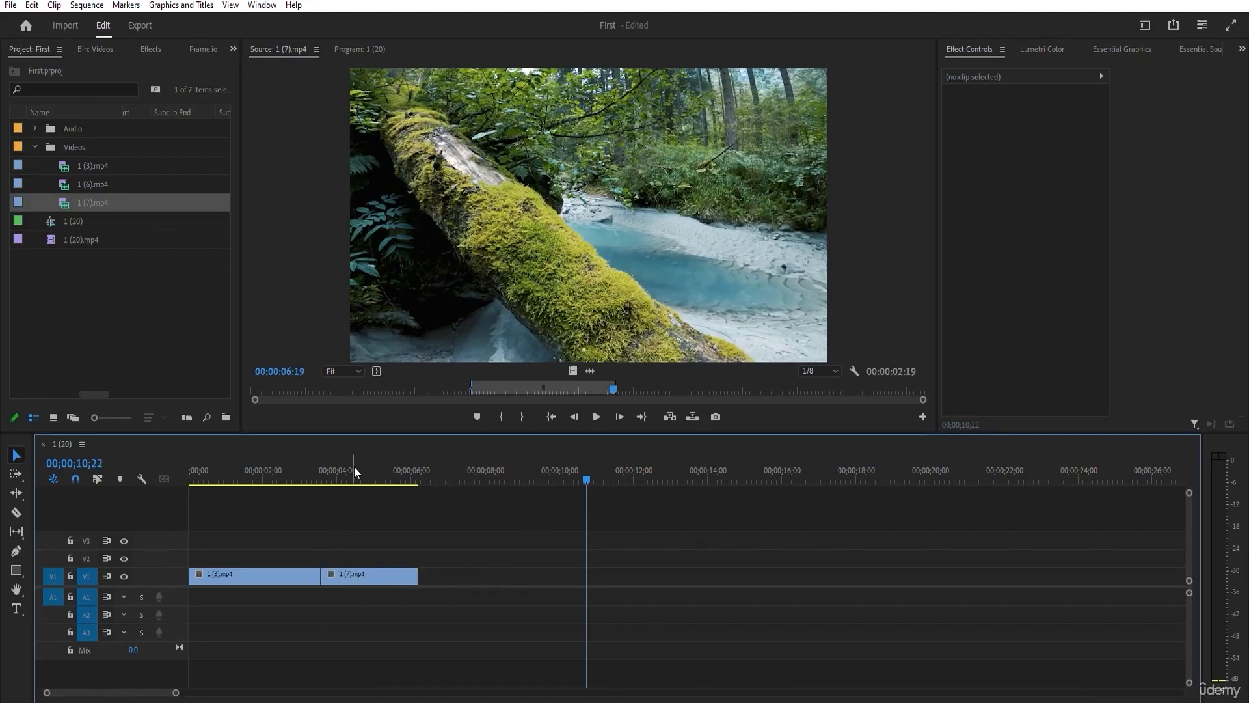
Set the scale of the 1 (7).mp4 timeline clip to 50 and move the playhead to 00;00;03;25.
mouse_move(348, 469)
mouse_down()
mouse_move(264, 471)
mouse_move(459, 474)
mouse_move(174, 466)
mouse_move(342, 463)
mouse_up()
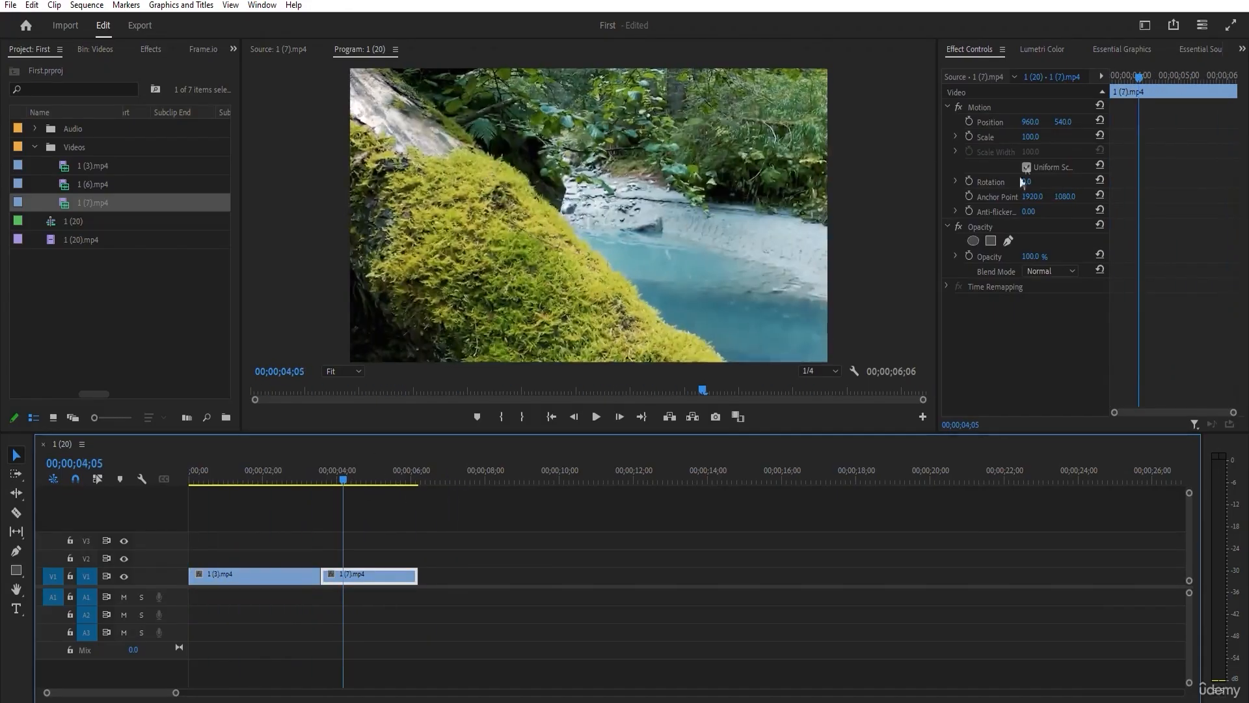
click(390, 490)
click(350, 576)
click(1030, 137)
text(50)
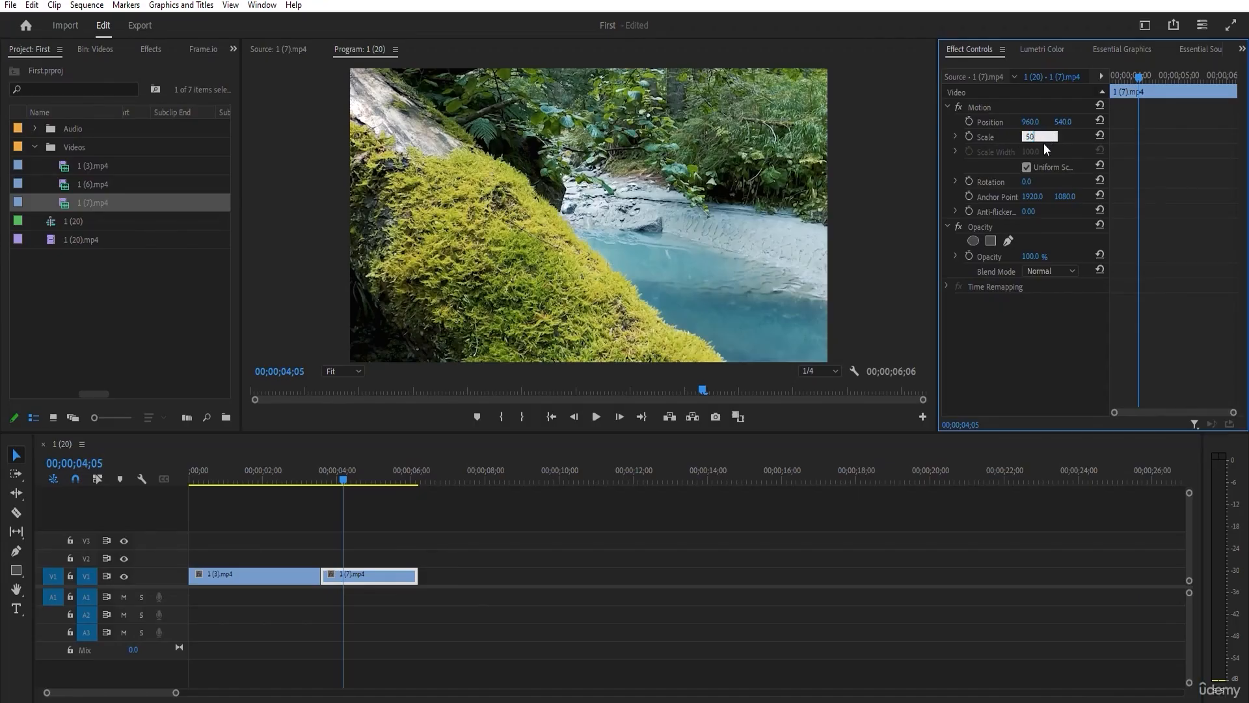
key(Return)
mouse_move(331, 478)
mouse_down()
mouse_move(240, 487)
mouse_move(332, 485)
mouse_up()
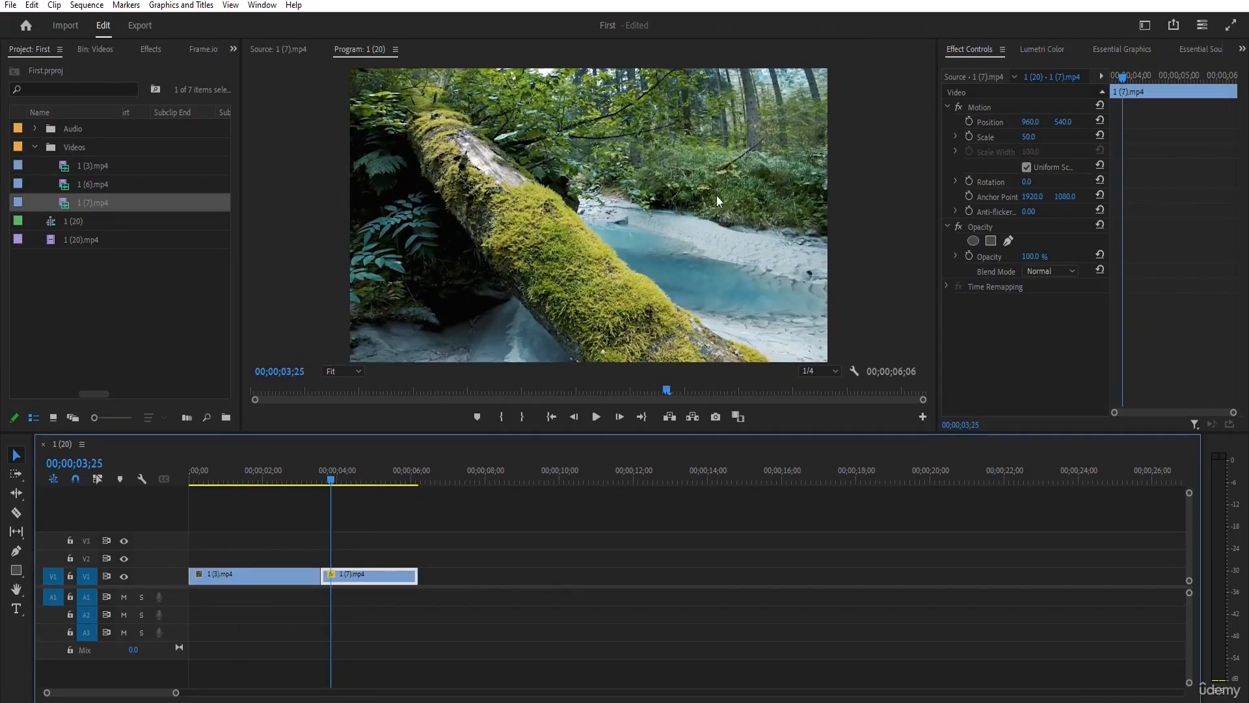
Widen the Project panel to compare the clips' Video Info, and narrow it again.
drag(242, 298, 721, 280)
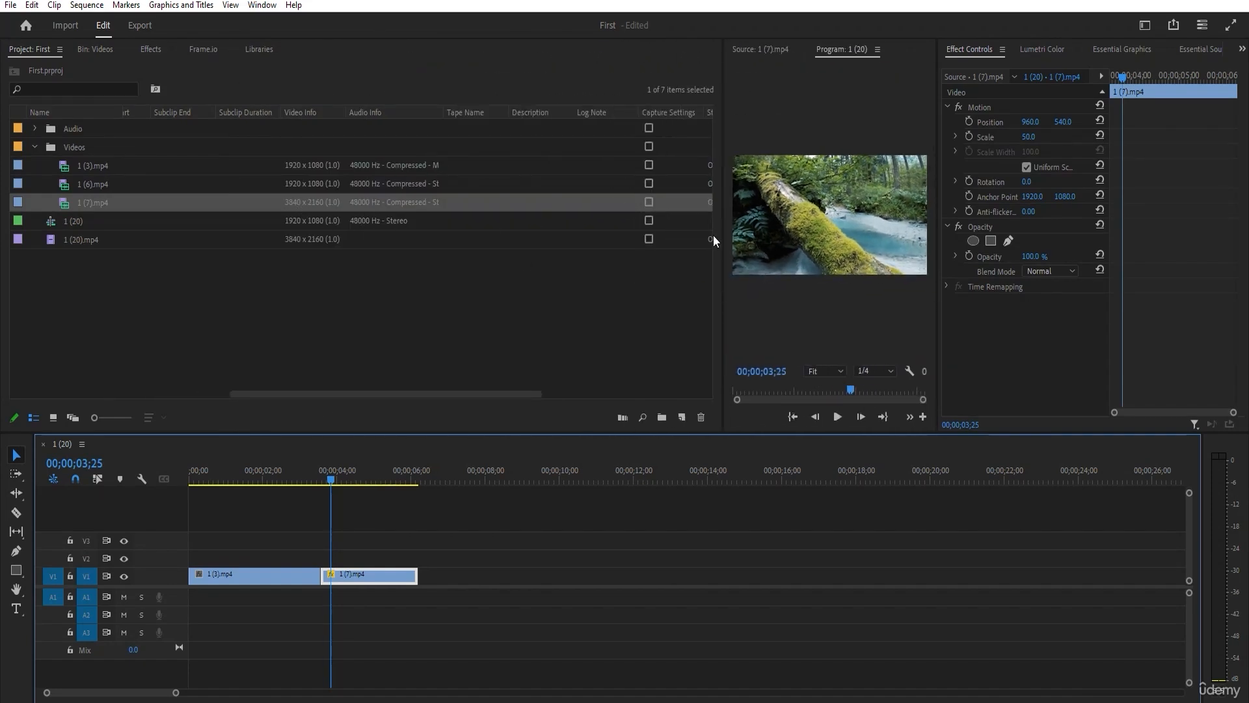
drag(720, 240, 267, 233)
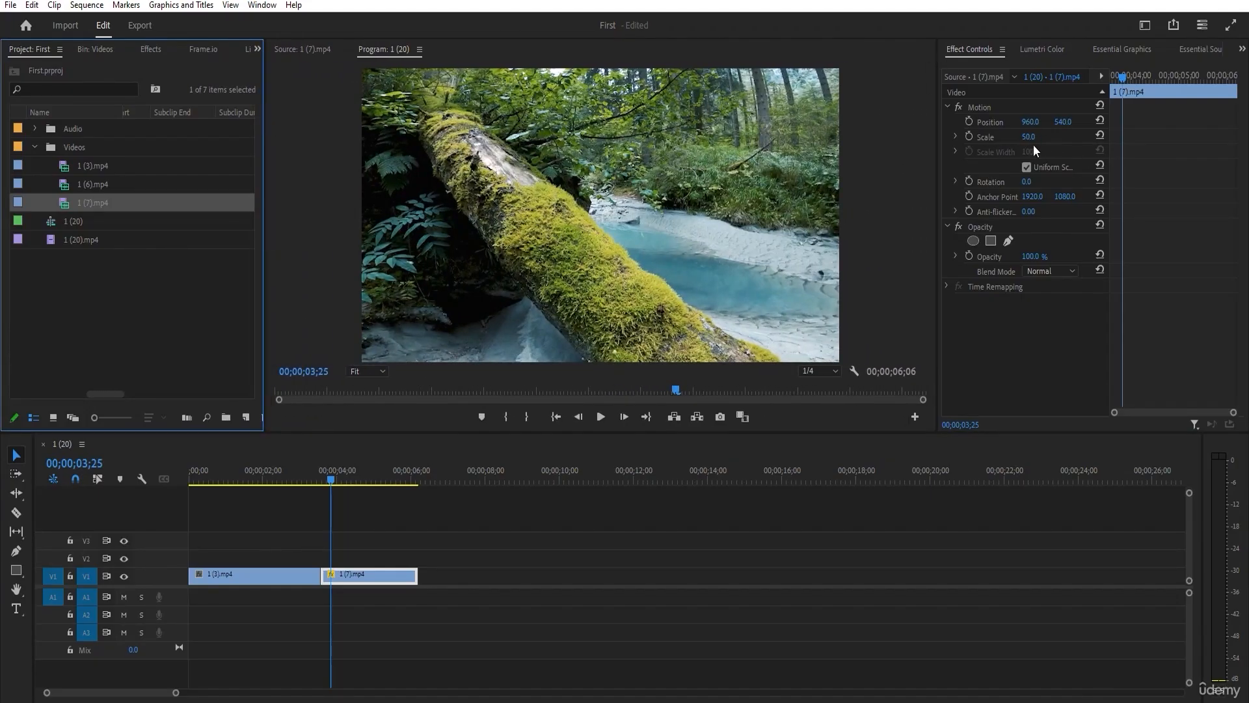
click(328, 486)
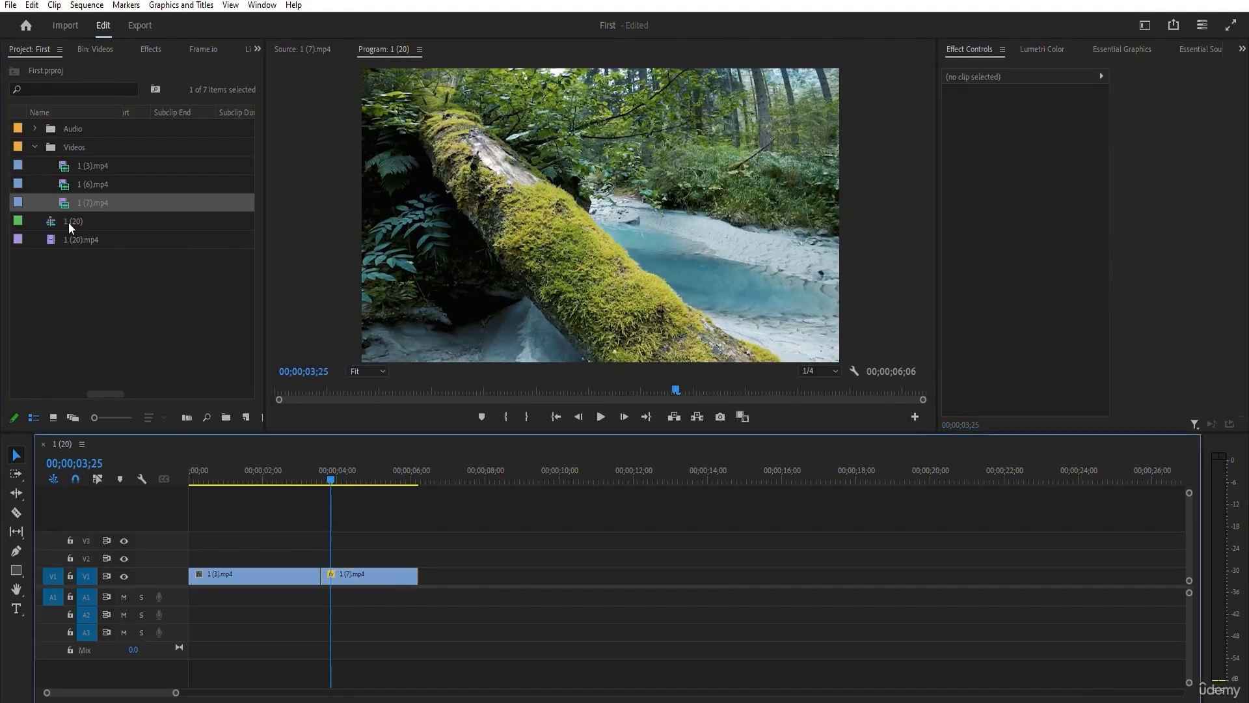
Open mixkit-driving-ambition-32.mp3 from the Audio bin, mark a range and place it at the start of track A1.
click(35, 128)
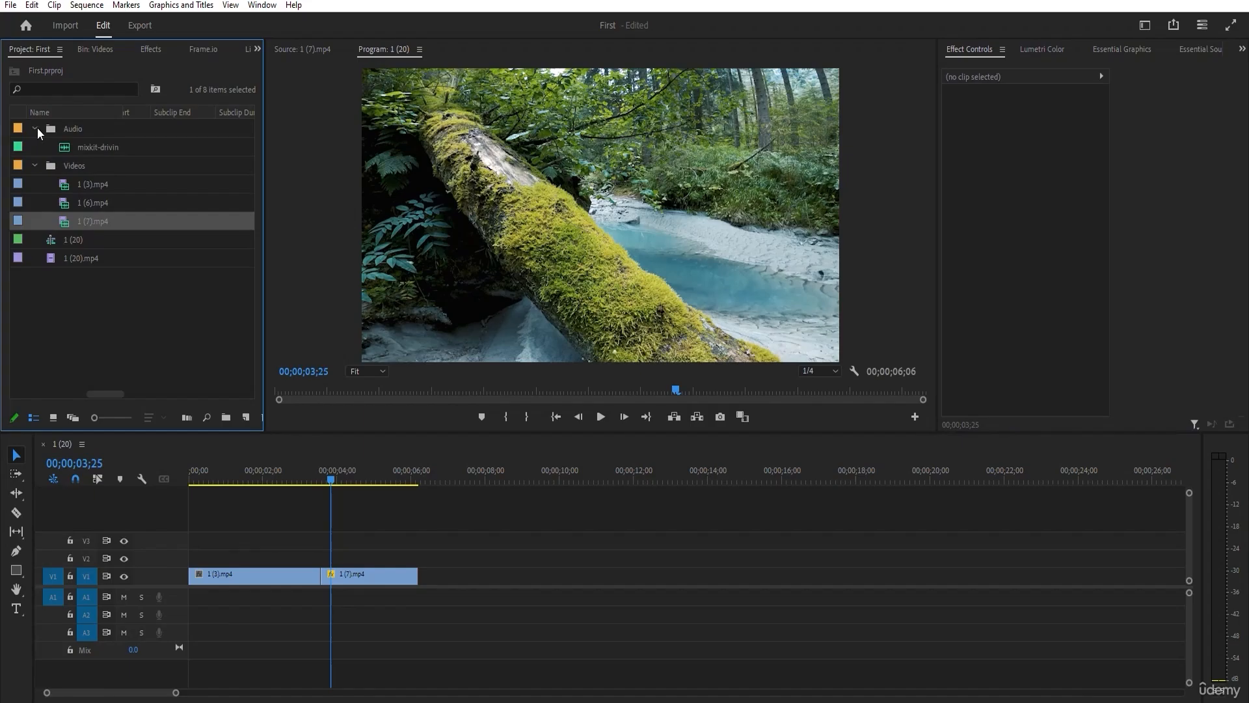
double_click(79, 146)
mouse_move(408, 388)
mouse_down()
mouse_move(342, 388)
mouse_move(654, 389)
mouse_move(403, 520)
mouse_move(192, 597)
mouse_up()
click(513, 417)
click(534, 416)
drag(323, 488, 337, 460)
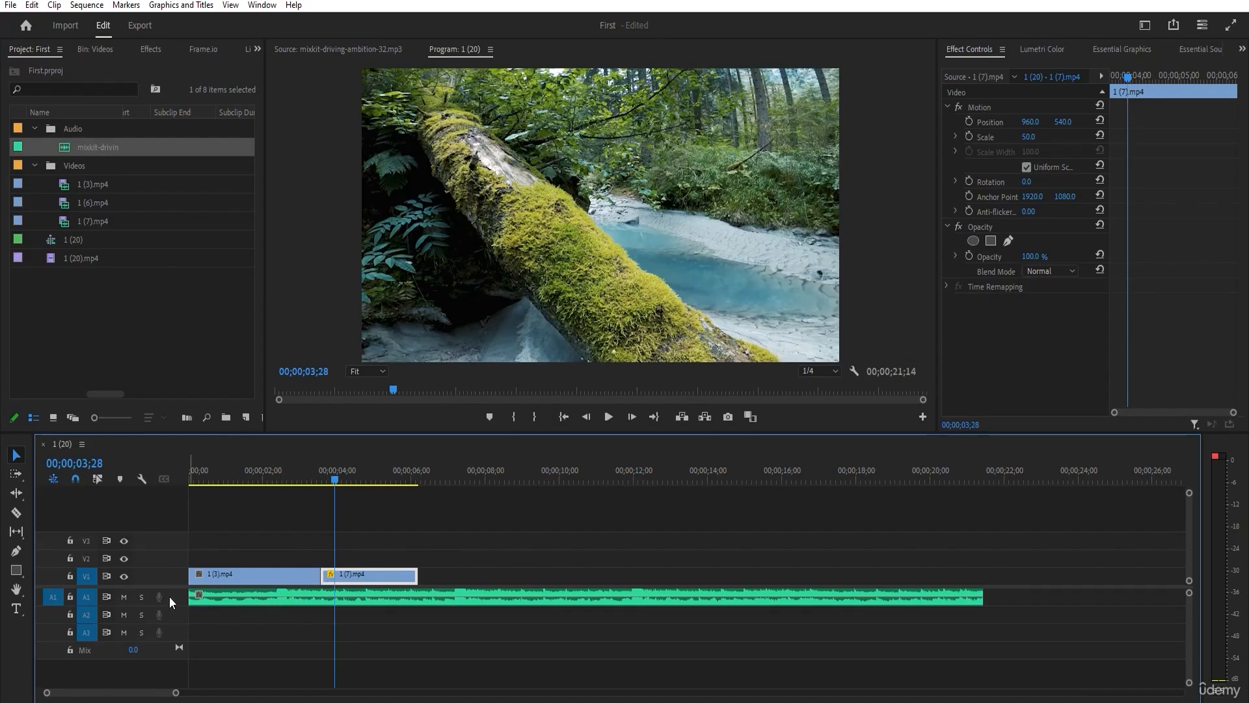
Raise the music clip's level to 3.1 dB and shift it so its beat change meets the cut between the two videos.
scroll(169, 596, up, 3)
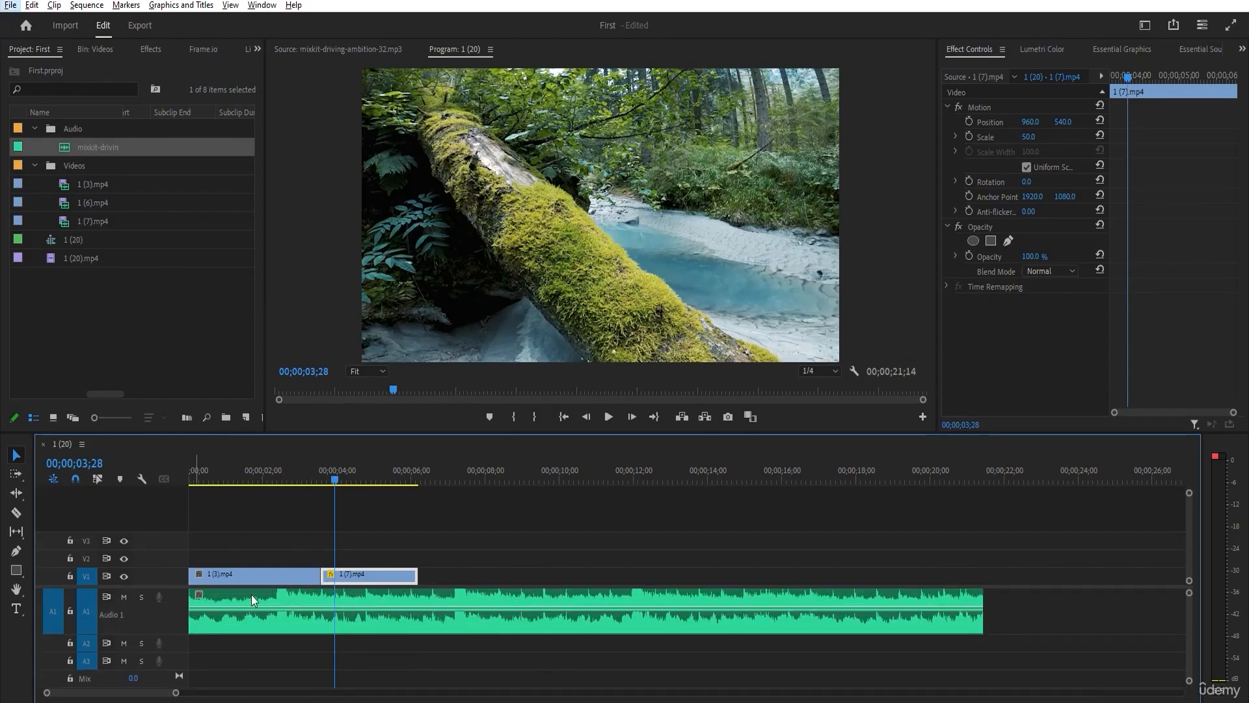
drag(275, 599, 303, 598)
mouse_move(320, 607)
mouse_down()
mouse_move(345, 592)
mouse_move(333, 596)
mouse_up()
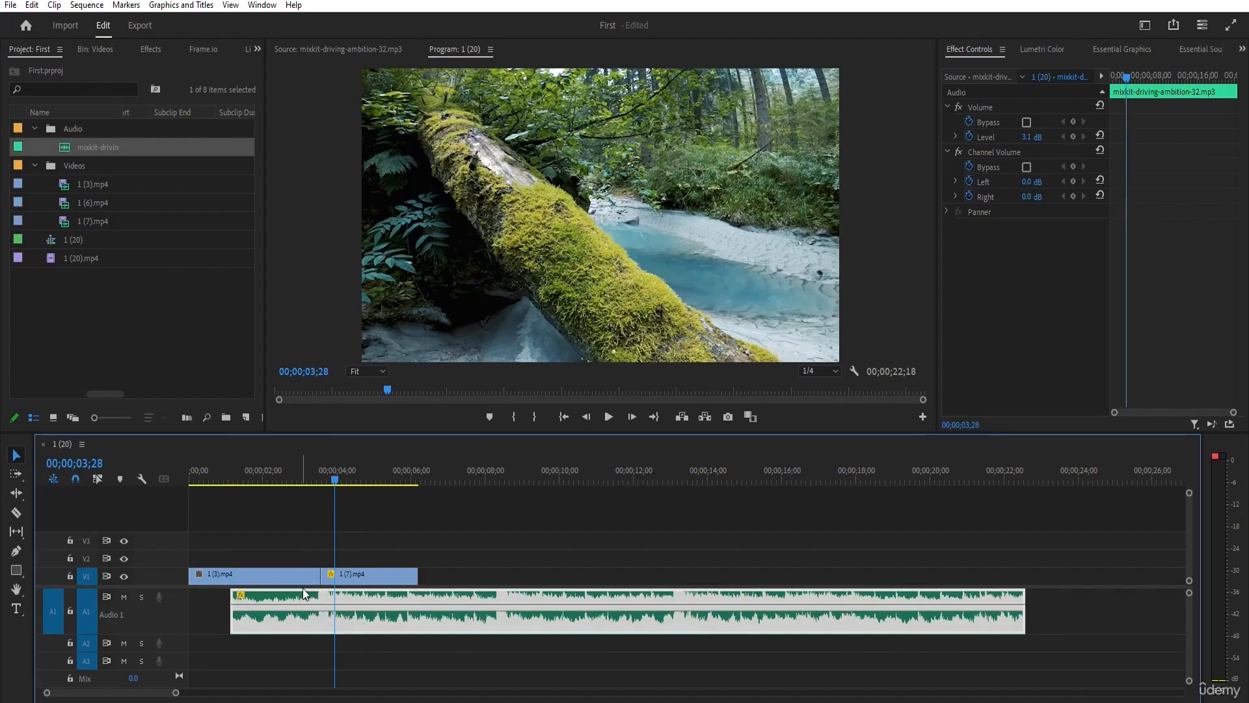
Extend the music clip's beginning to the sequence start and trim its end to match the video clips.
drag(335, 478, 288, 477)
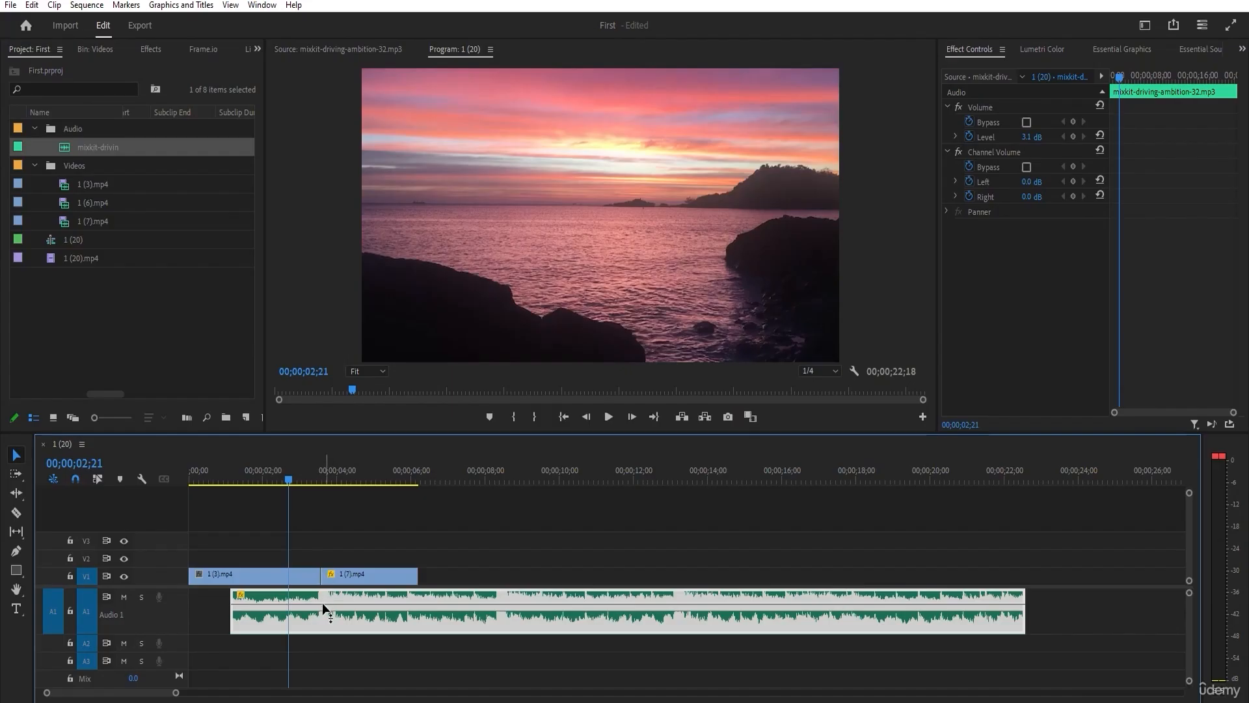
mouse_move(290, 478)
mouse_down()
mouse_move(353, 476)
mouse_move(299, 479)
mouse_up()
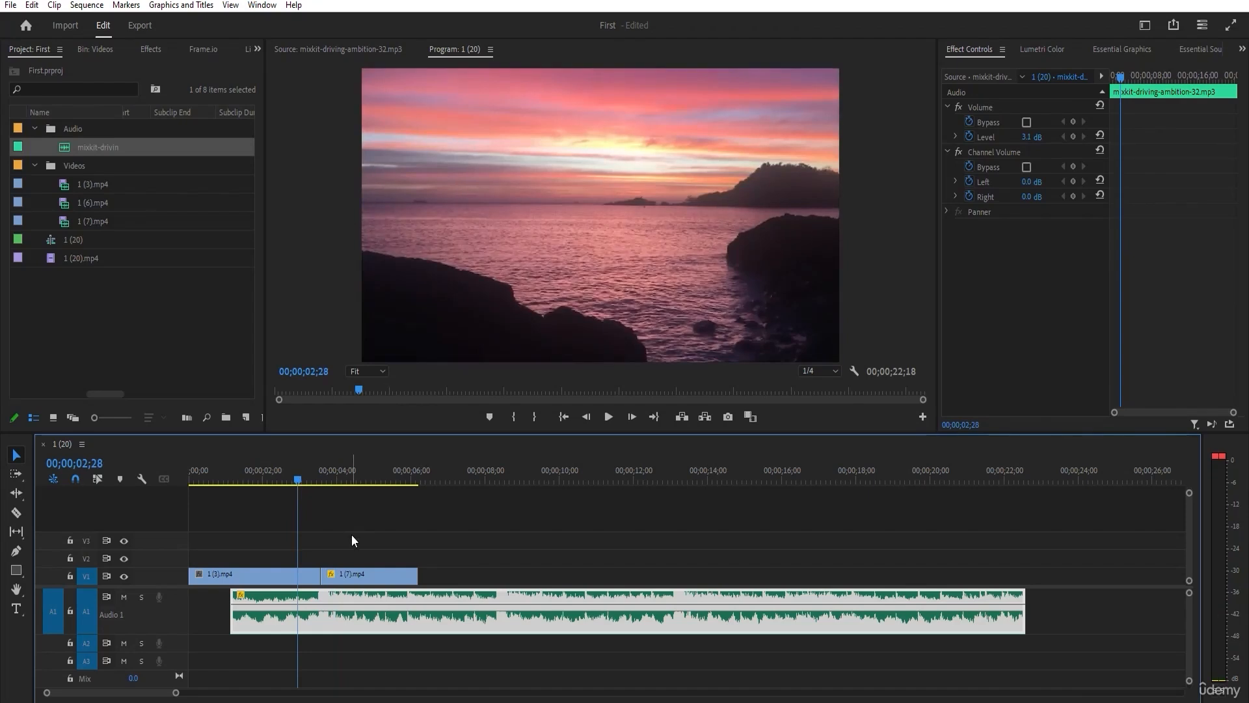
drag(351, 534, 276, 591)
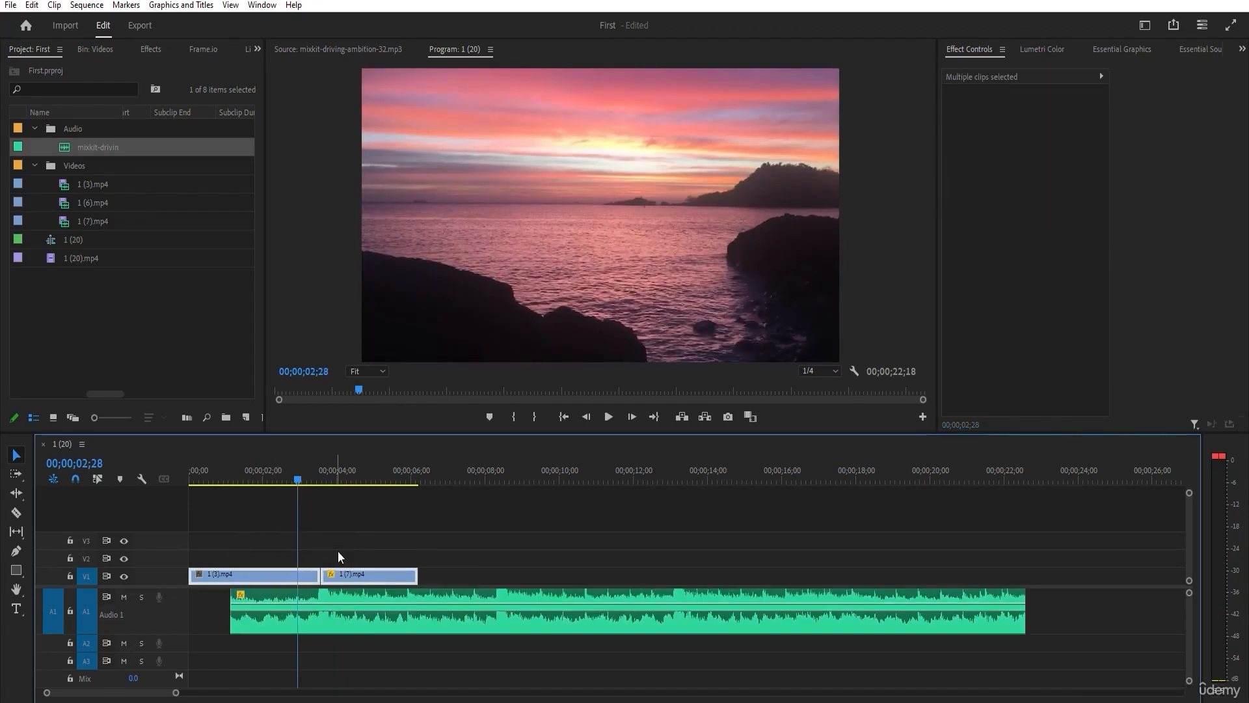
drag(231, 600, 189, 600)
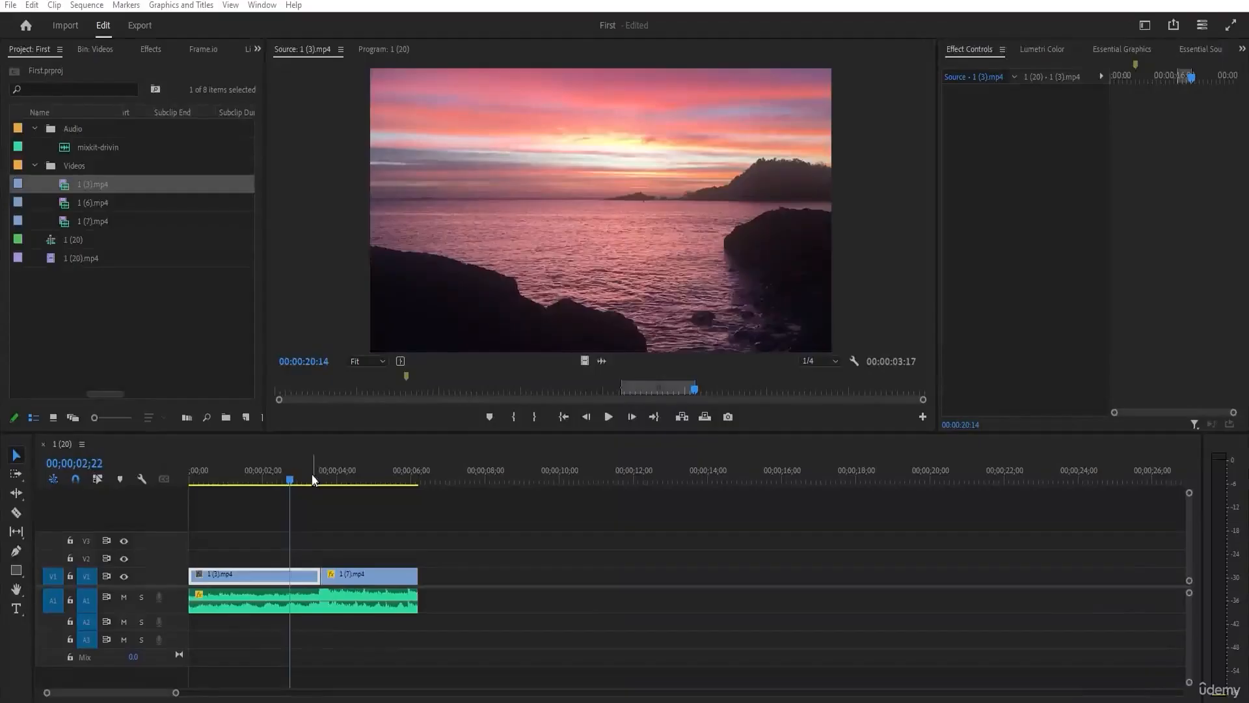
Readjust the In point of 1 (3).mp4 in the Source Monitor for a 00:00:04:28 range, with the source playhead at 00:00:17:10.
mouse_move(282, 480)
mouse_down()
mouse_move(190, 480)
mouse_move(396, 482)
mouse_move(355, 492)
mouse_move(283, 481)
mouse_up()
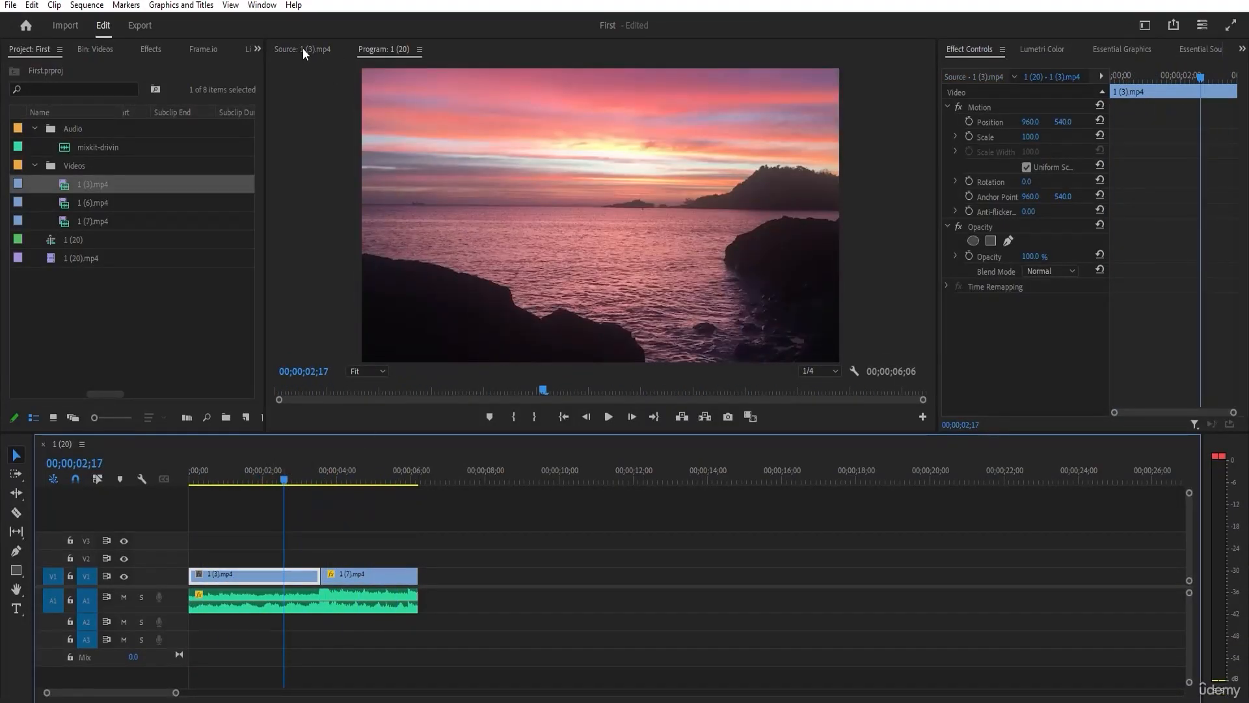
click(302, 48)
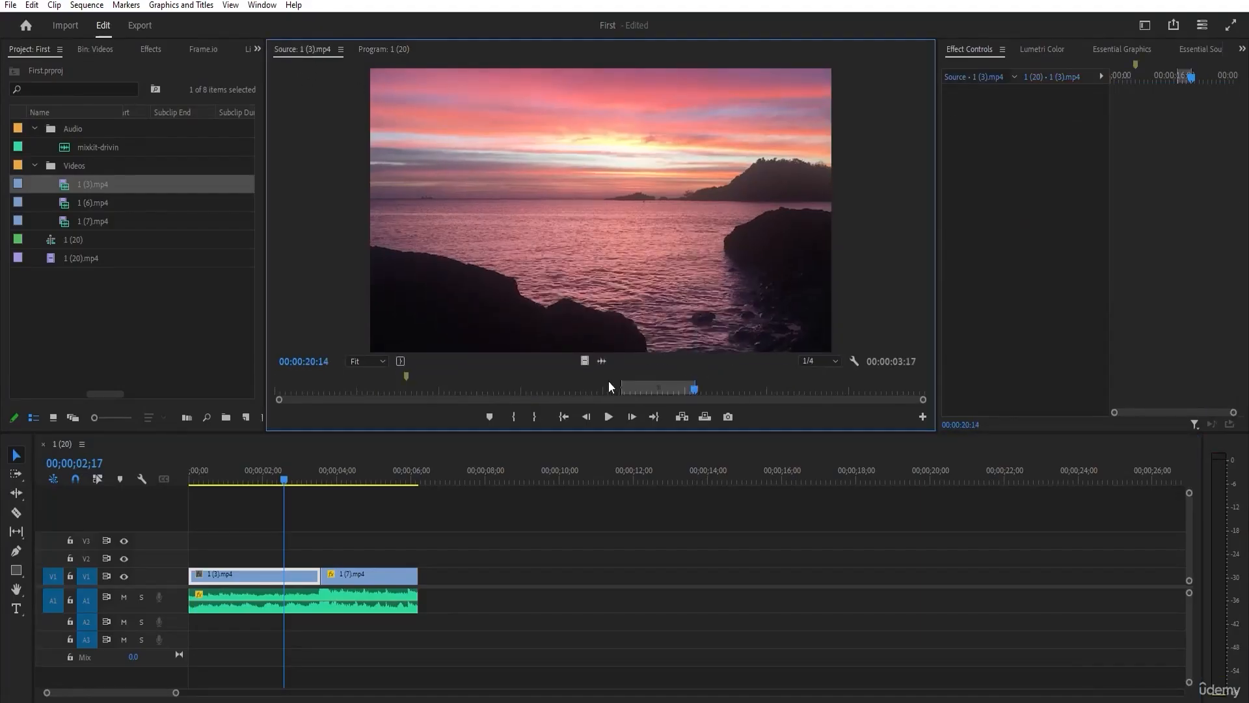
drag(622, 384, 276, 386)
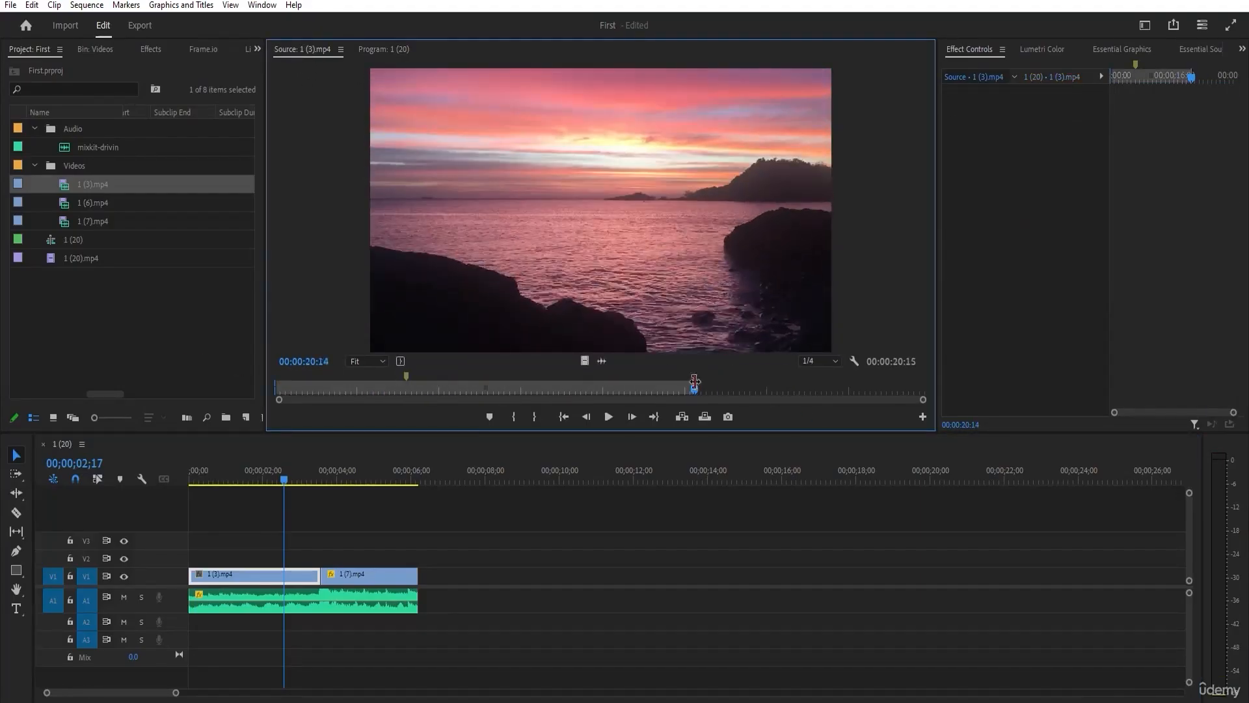
drag(278, 385, 630, 389)
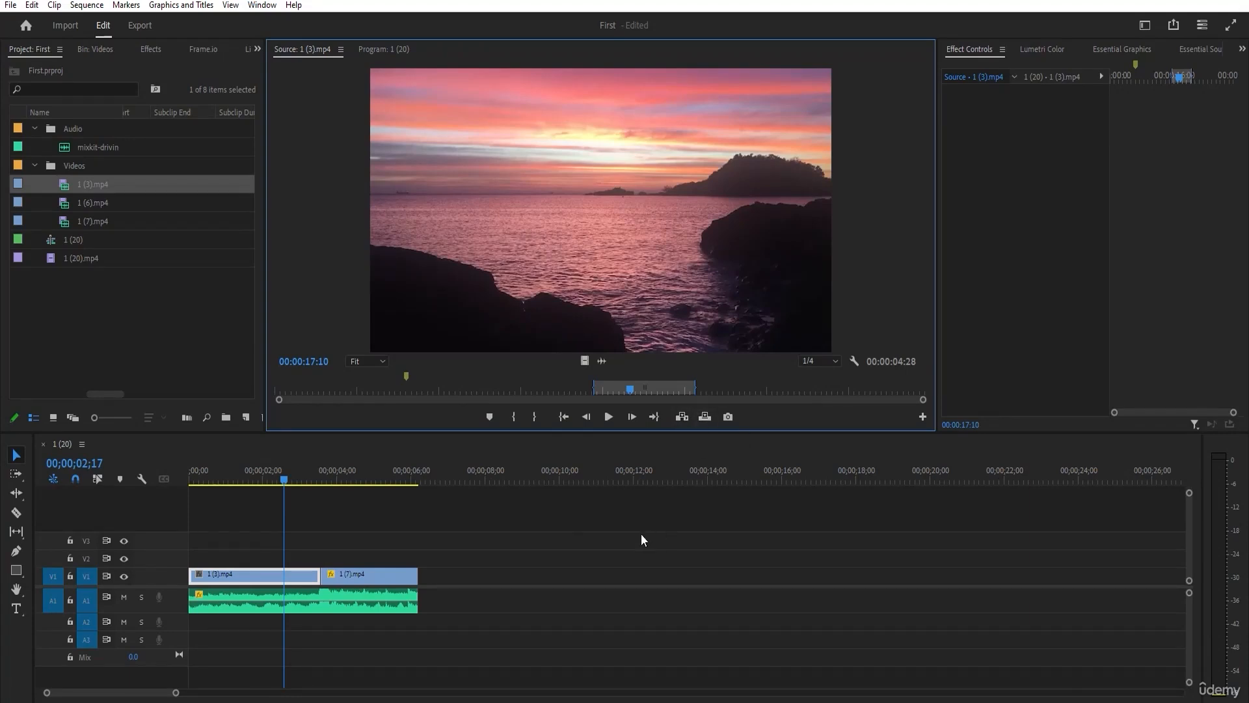
Insert the marked range of 1 (3).mp4 into the sequence at the cut at 00;00;03;17.
drag(286, 479, 321, 479)
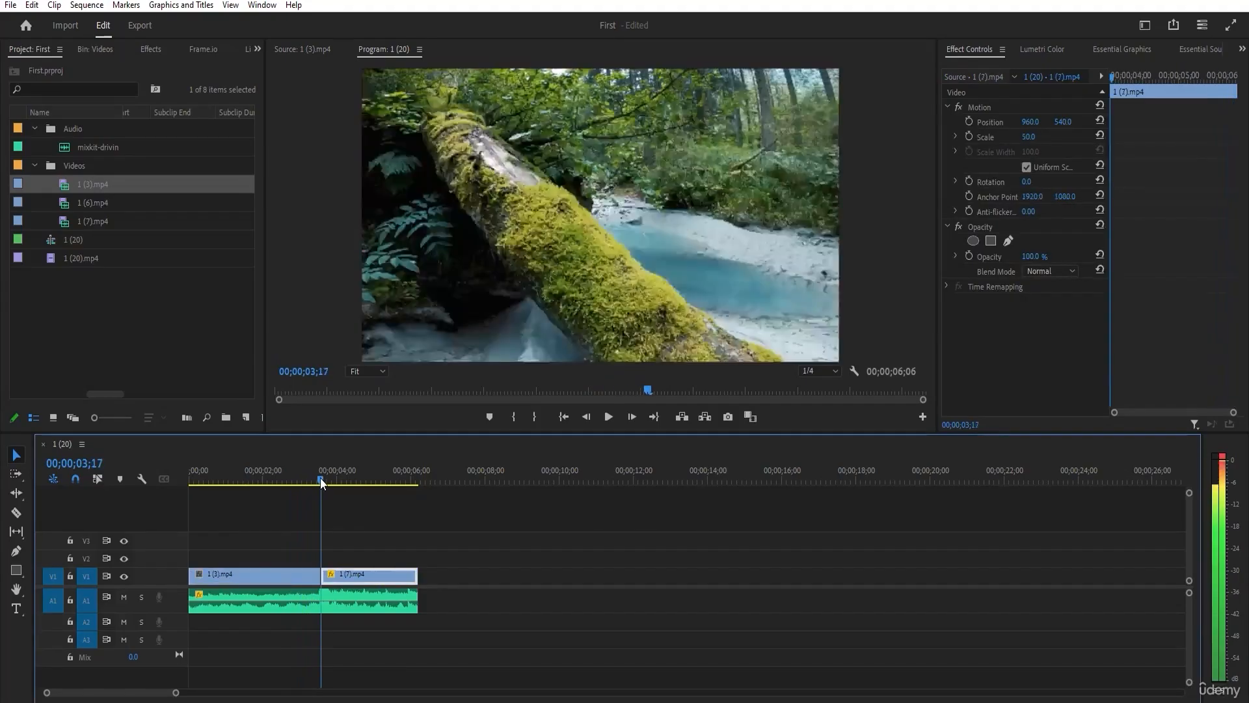
click(291, 48)
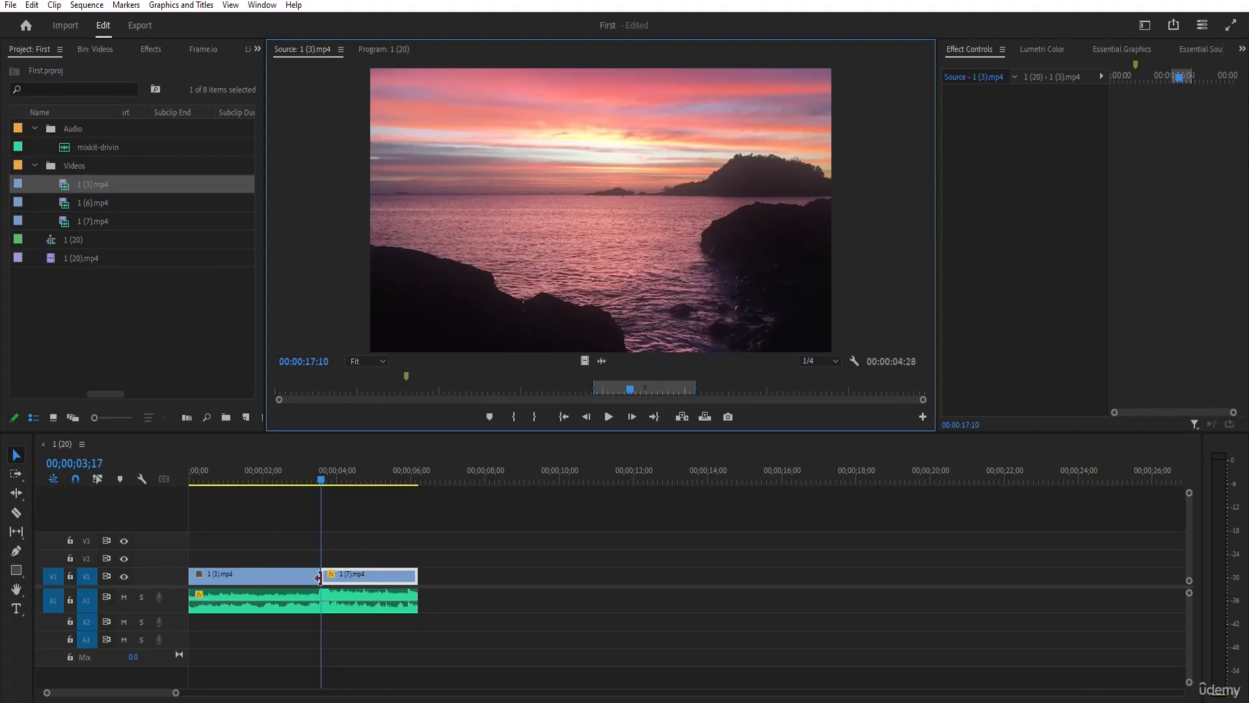
click(687, 417)
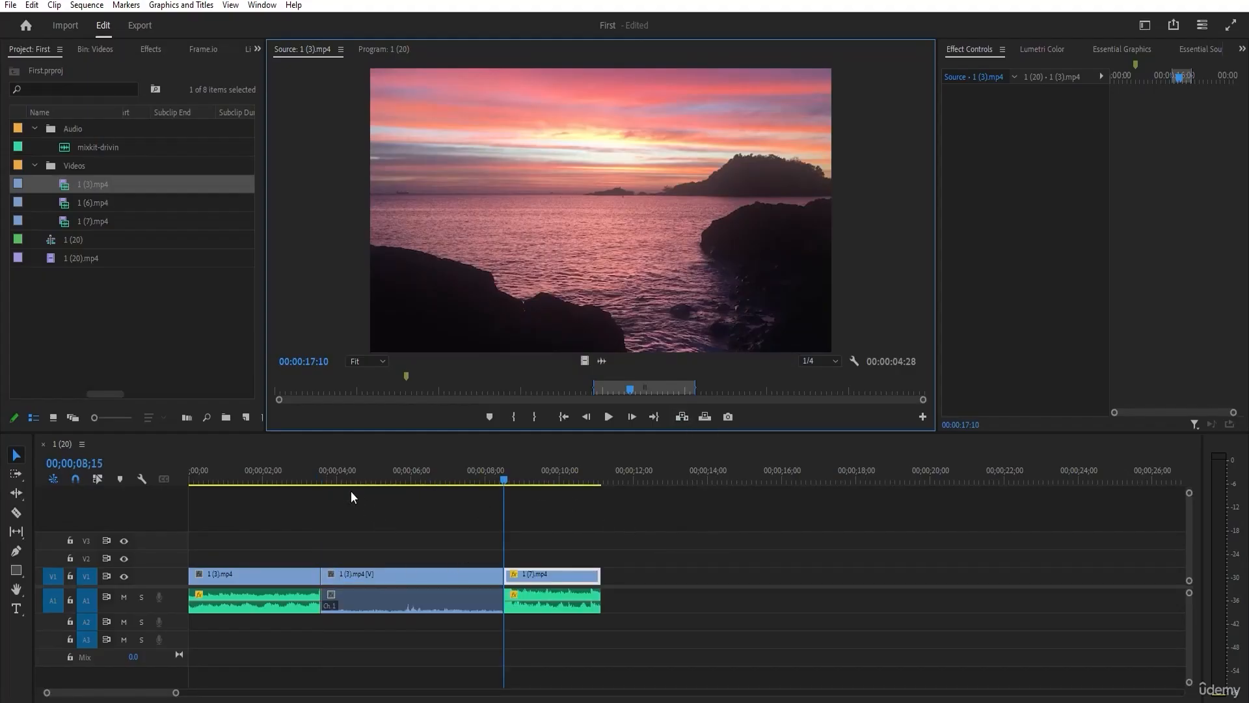
Scrub the inserted 1 (3).mp4 segment to 00;00;06;14 and remove the segment from the sequence.
click(381, 541)
drag(487, 483, 439, 482)
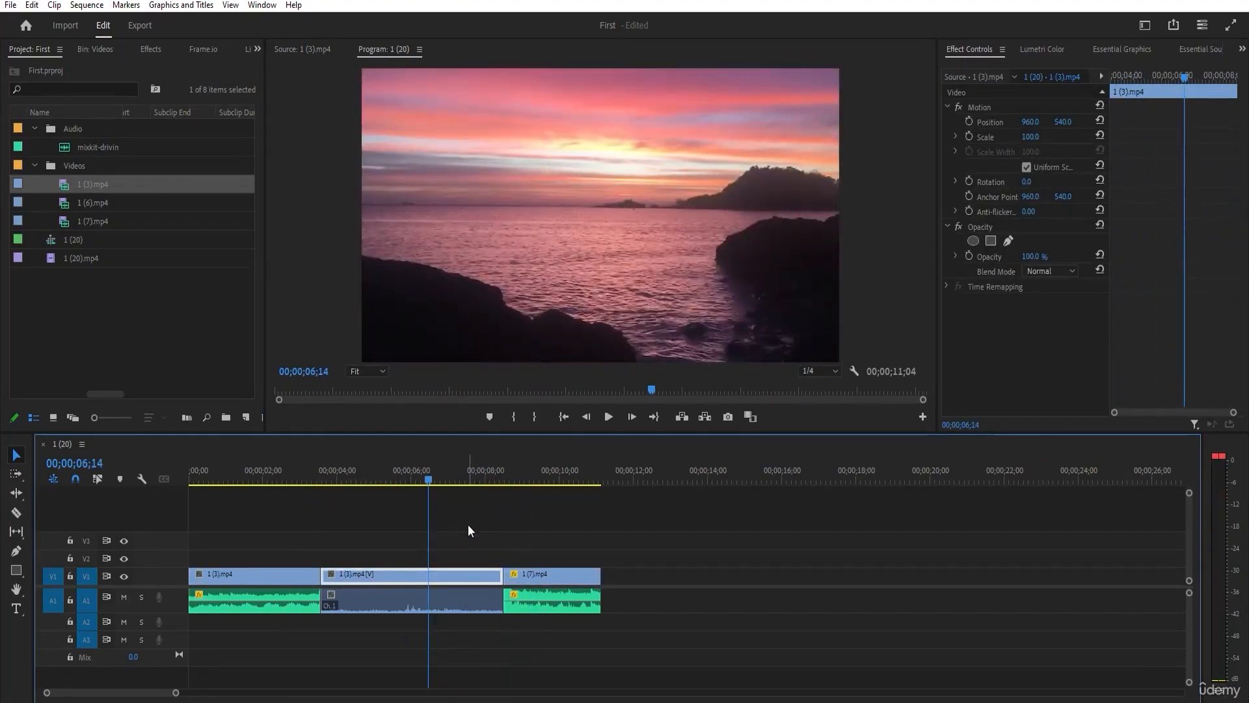
key(shift+Delete)
Overwrite the sequence from 00;00;03;17 with the marked range of 1 (3).mp4 and check the replaced section.
mouse_move(322, 480)
mouse_down()
mouse_move(309, 480)
mouse_move(321, 475)
mouse_up()
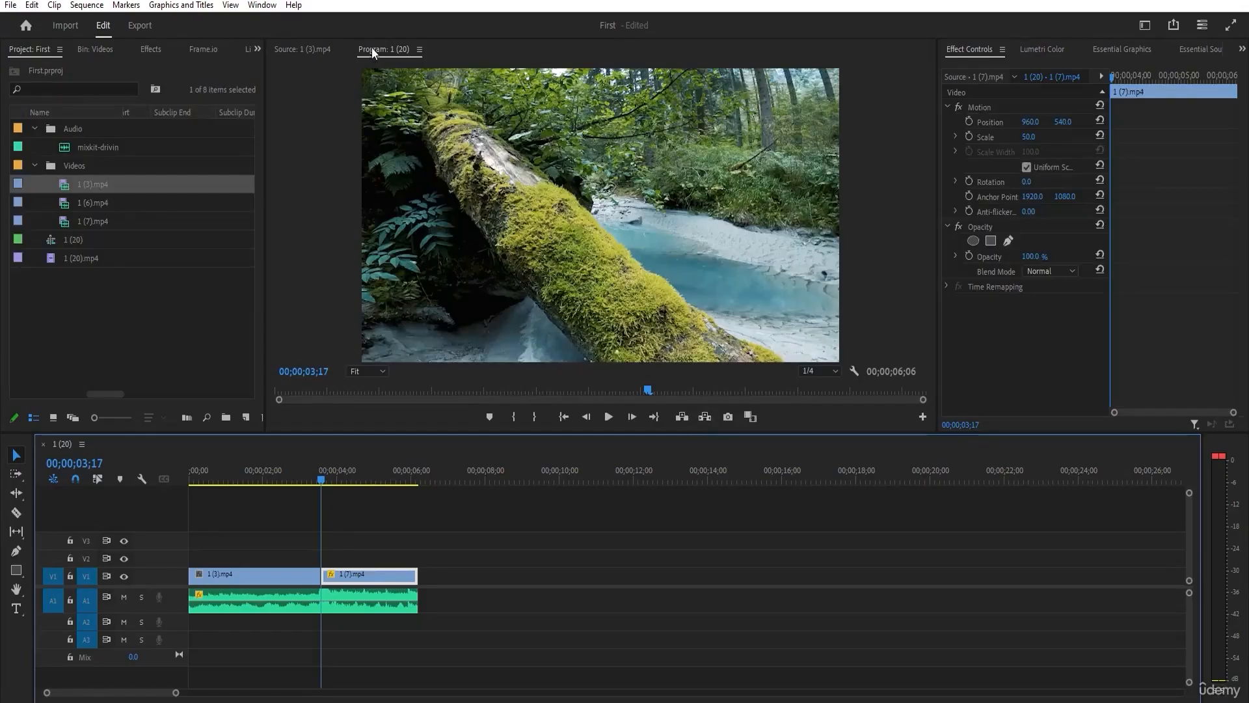
click(288, 49)
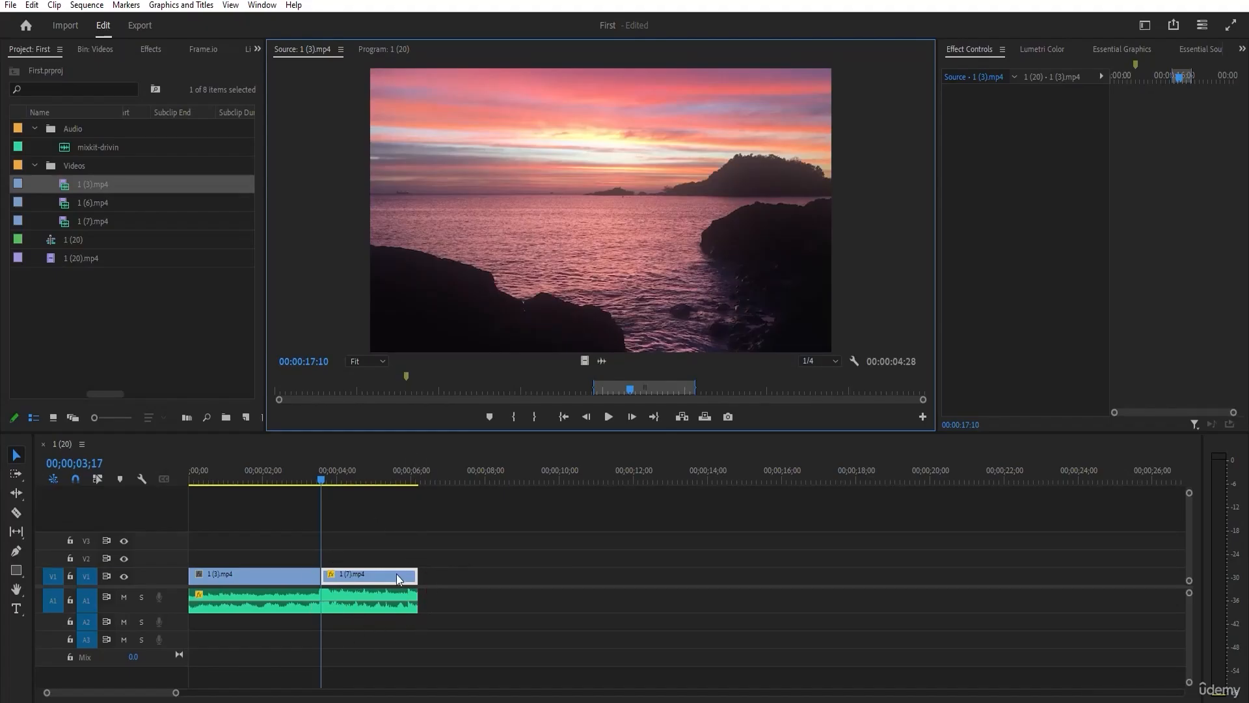
drag(612, 391, 688, 393)
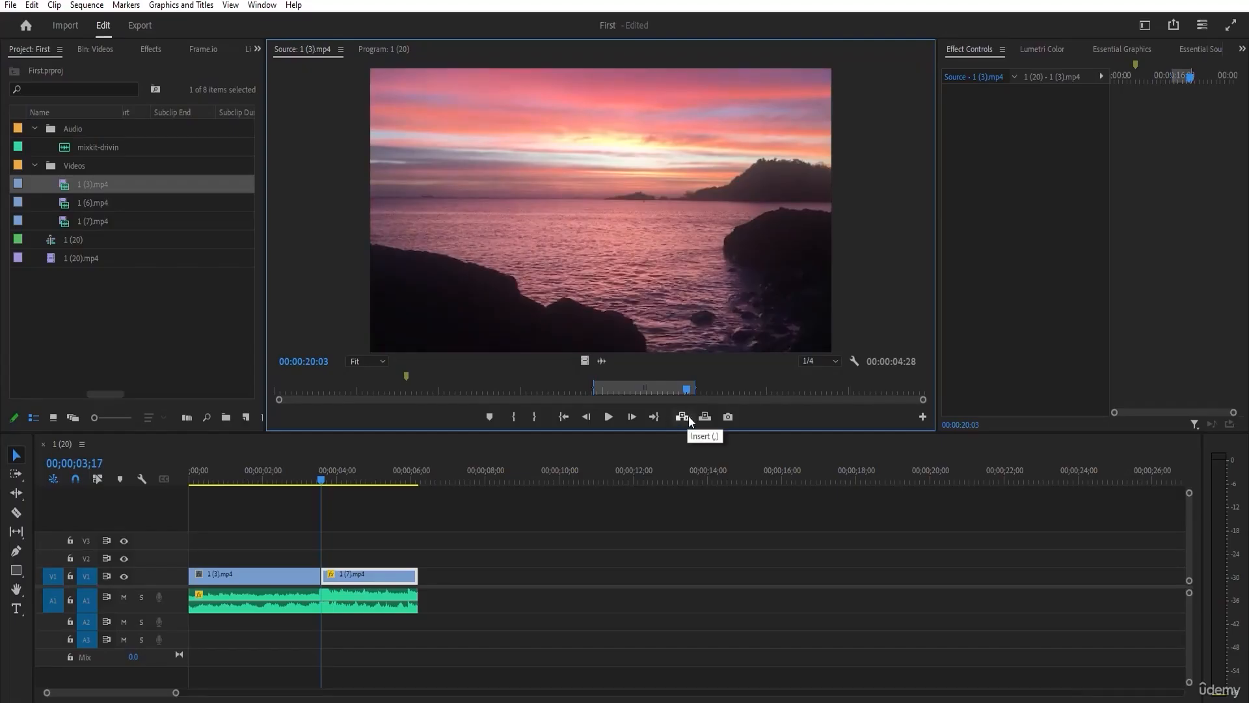
click(702, 419)
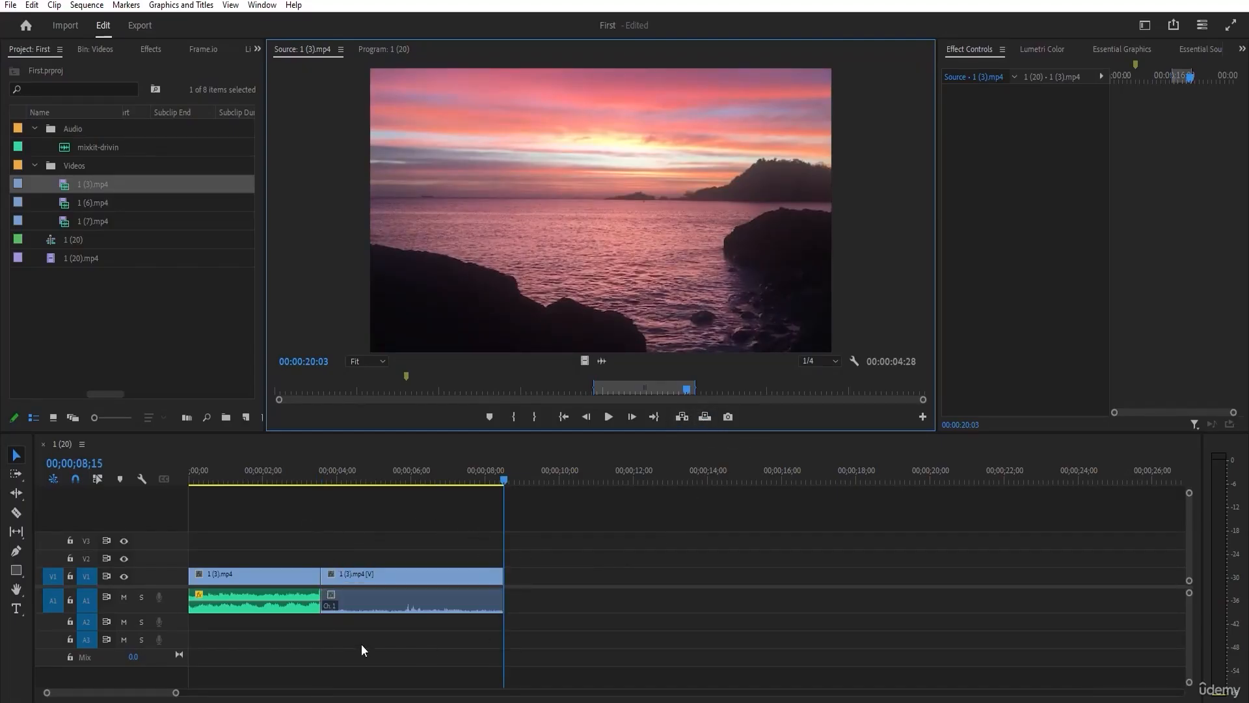
mouse_move(343, 481)
mouse_down()
mouse_move(322, 482)
mouse_move(497, 479)
mouse_move(398, 493)
mouse_move(335, 485)
mouse_up()
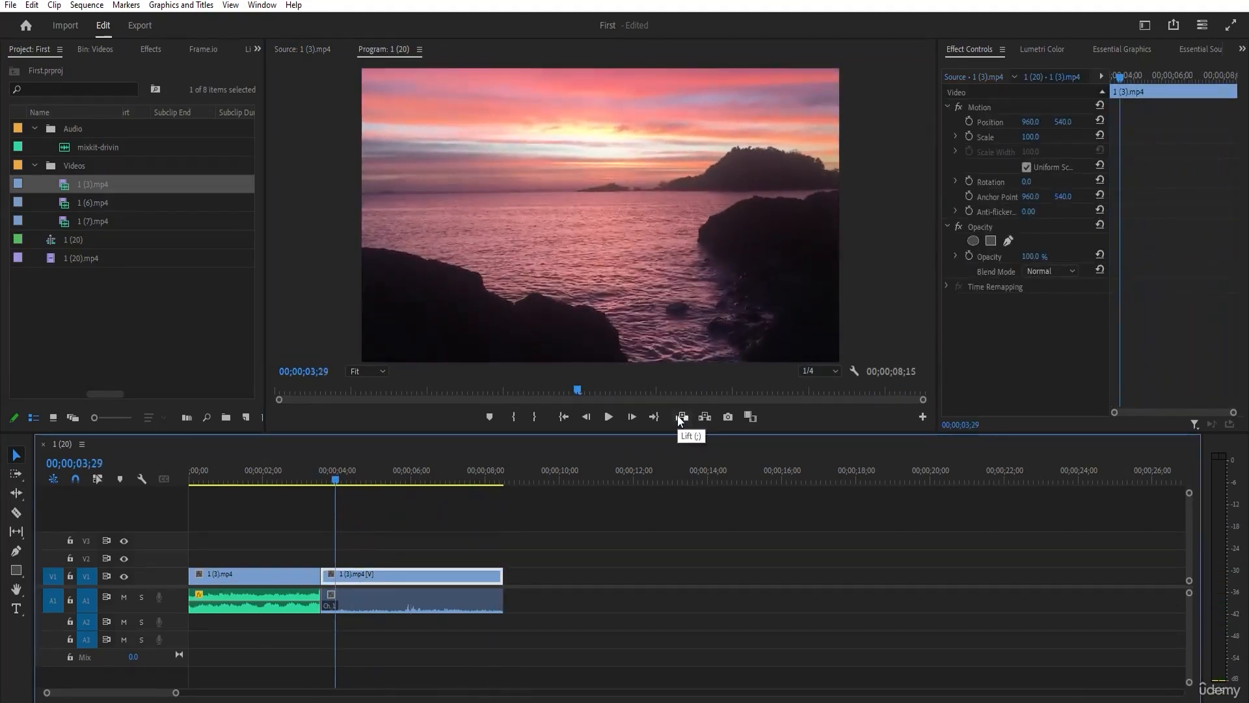
click(325, 49)
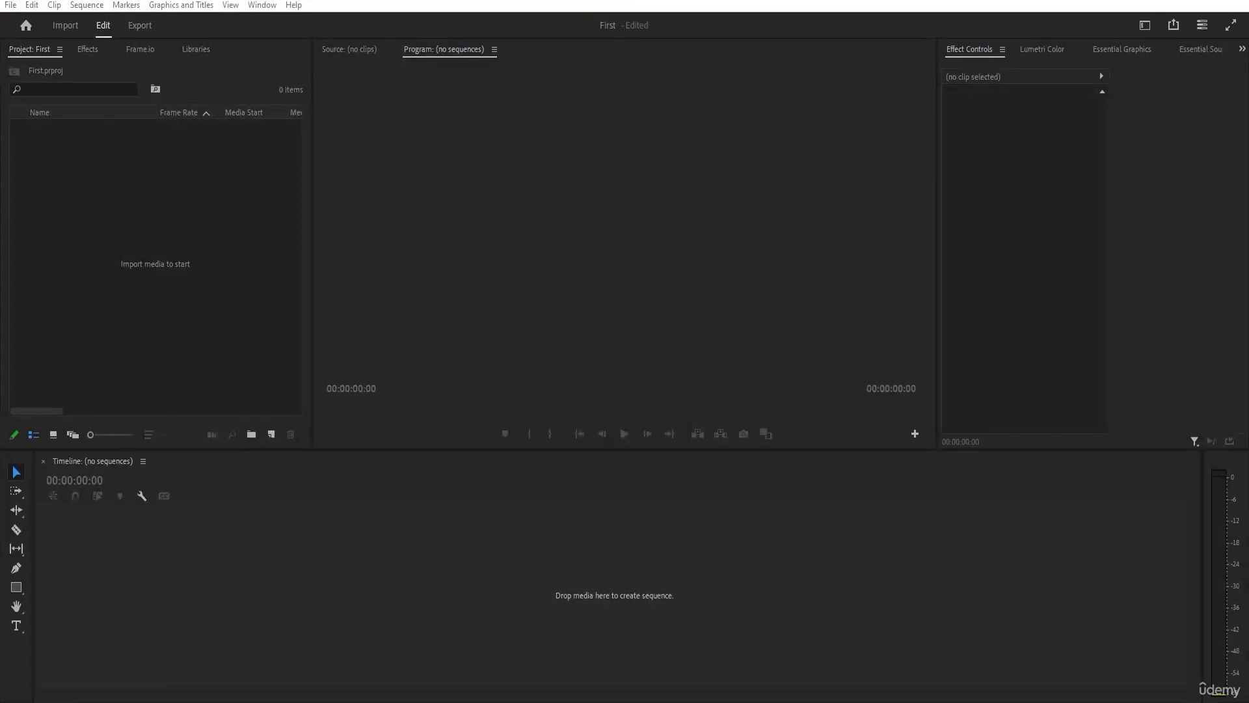
View the Import workspace of the empty project and return to the Edit workspace.
click(174, 183)
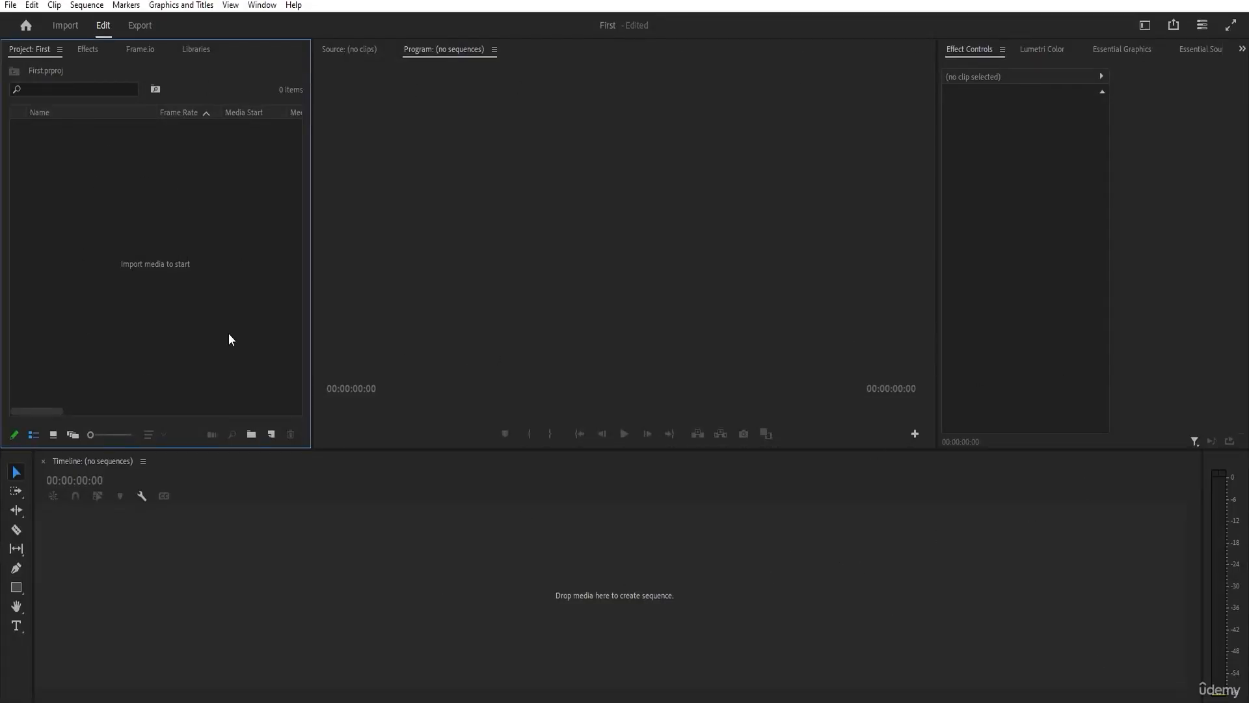
click(65, 28)
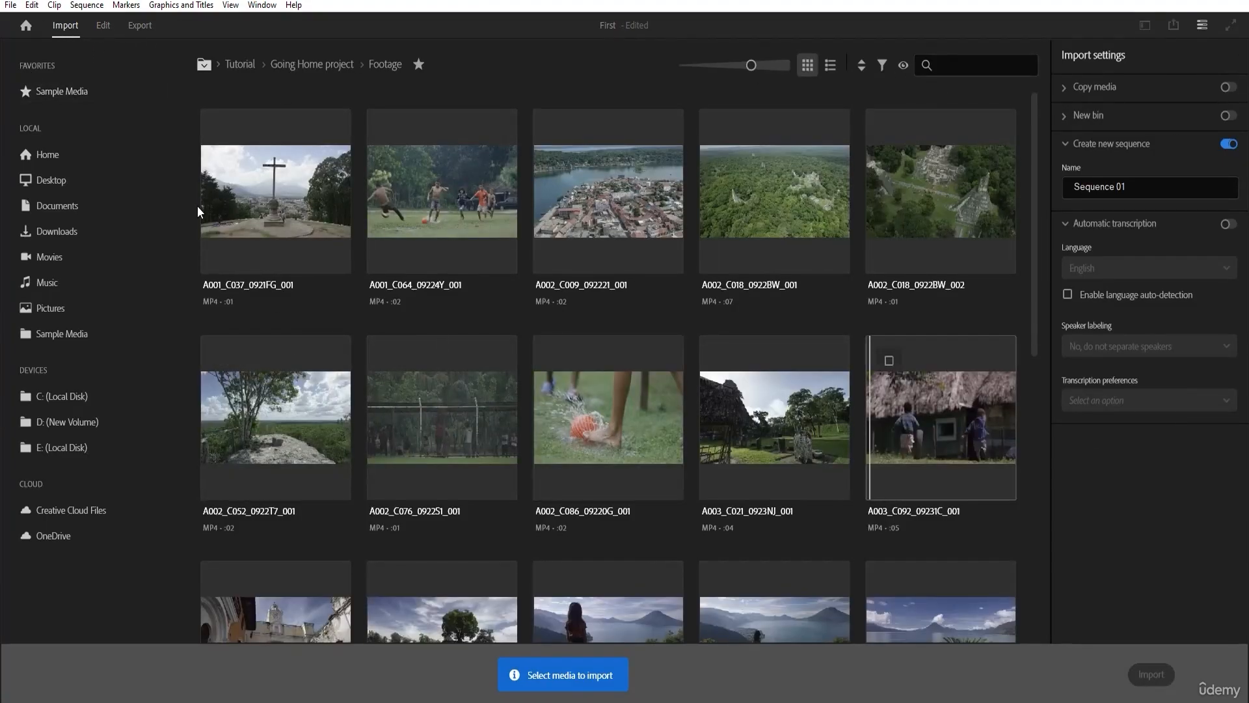
click(101, 25)
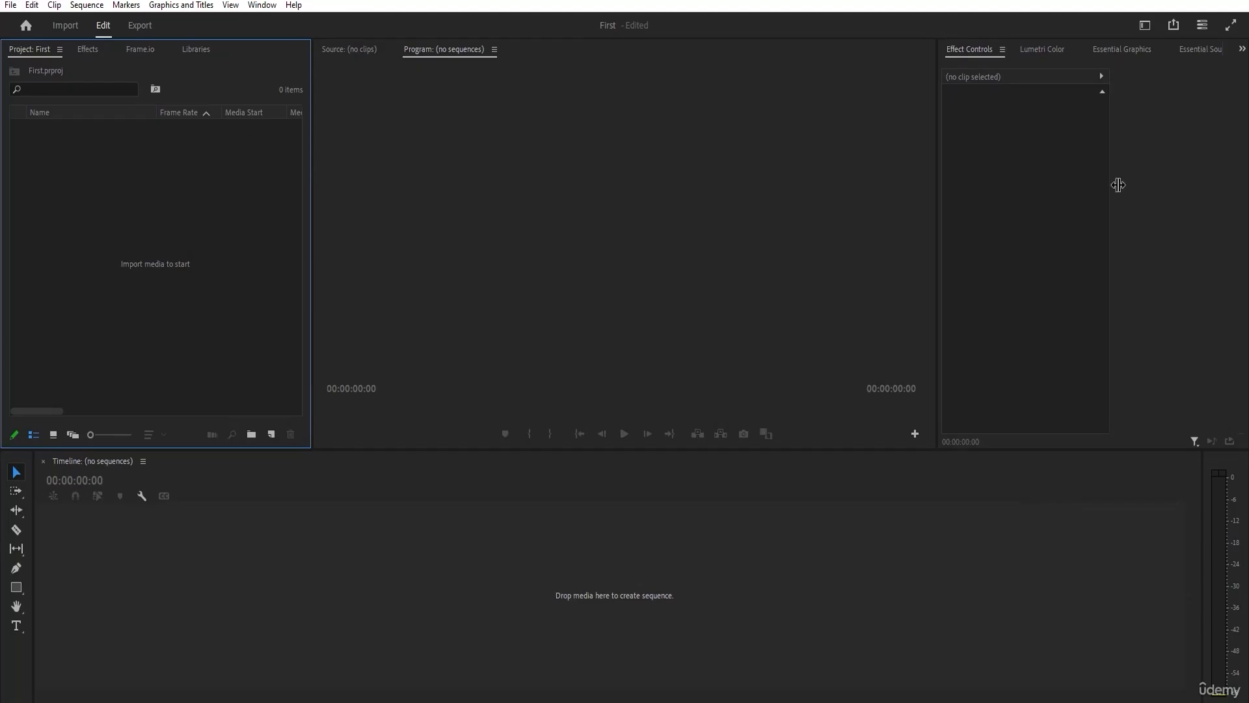
click(1189, 702)
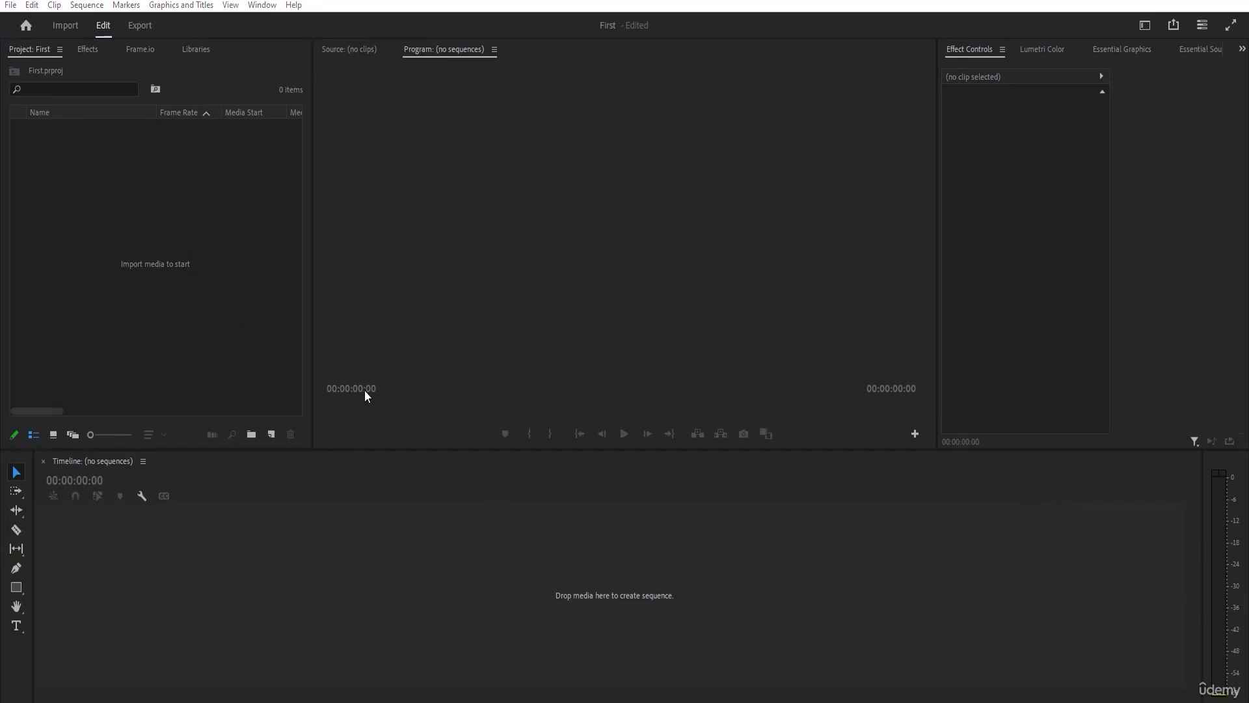
Import the video 1 (20) from the Videos > Nature folder into the project.
click(89, 160)
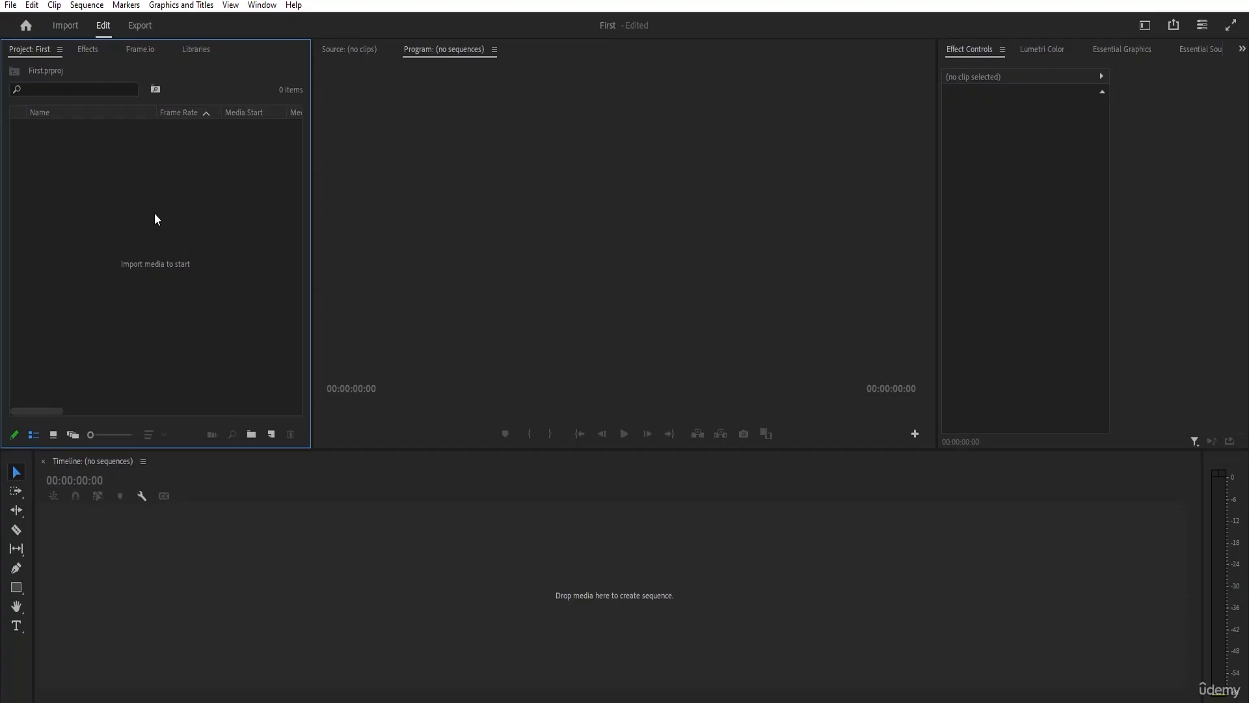
right_click(105, 198)
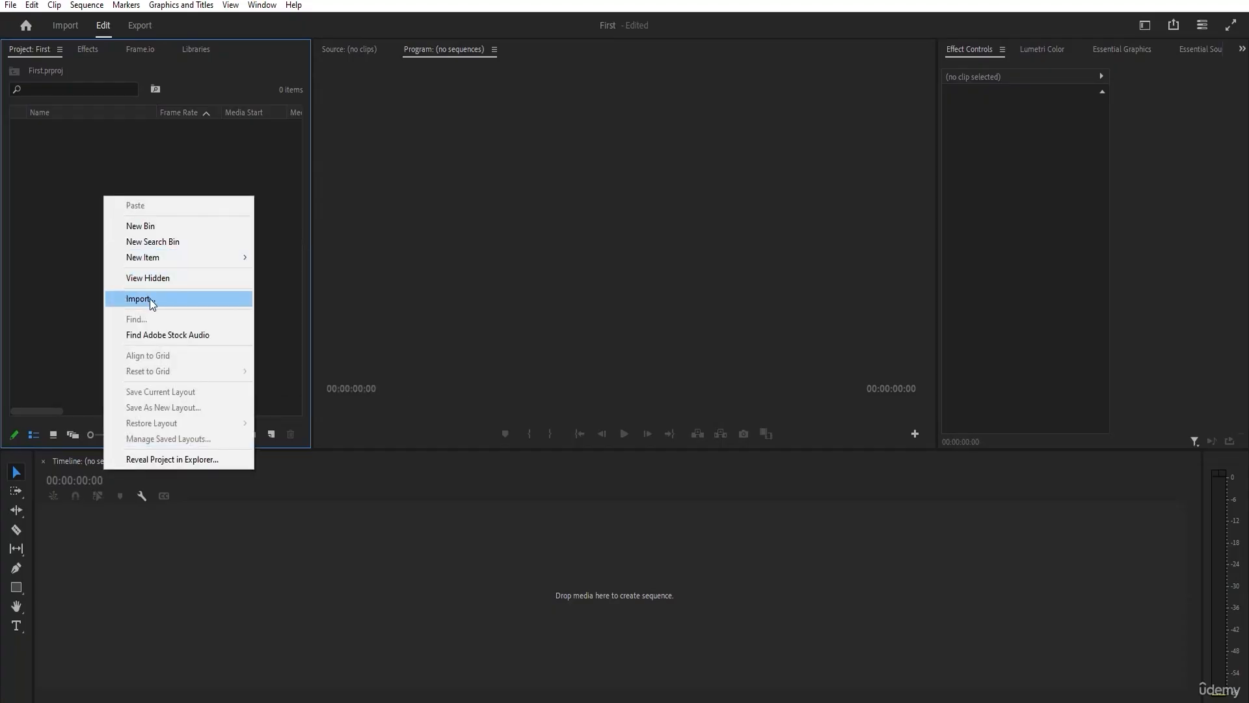
click(52, 279)
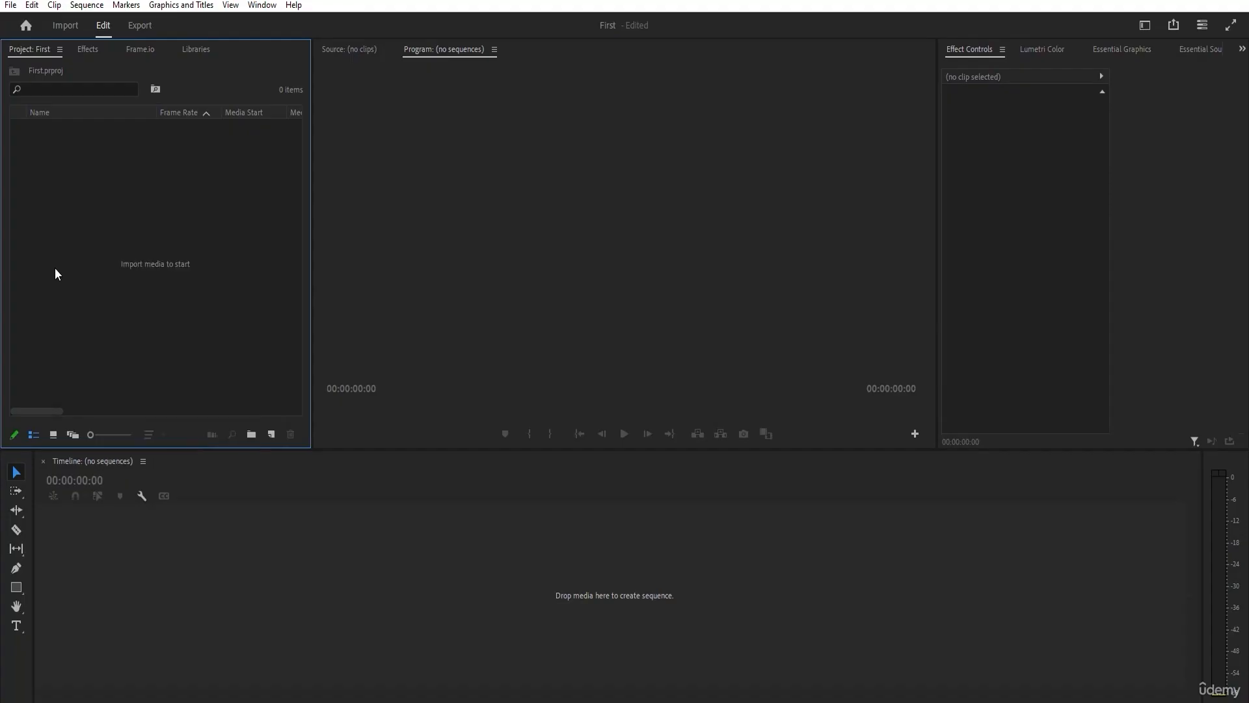
double_click(61, 234)
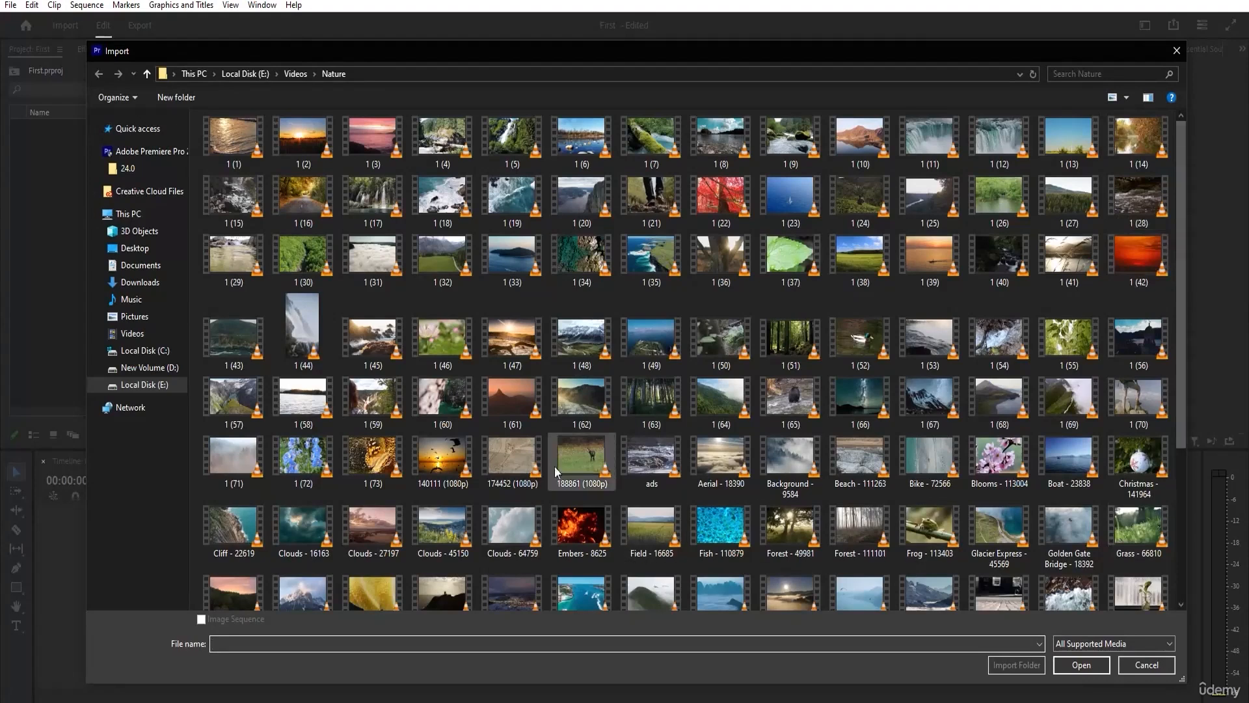
scroll(647, 440, down, 3)
scroll(692, 369, up, 3)
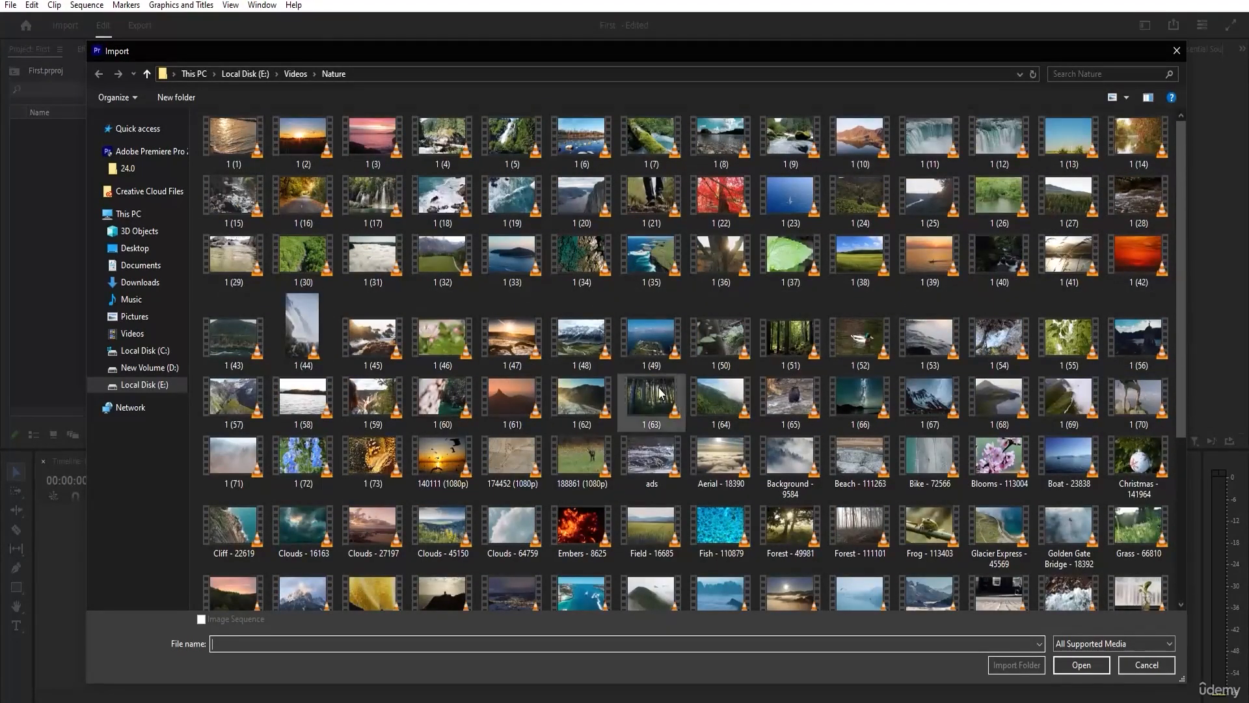
double_click(587, 203)
click(218, 212)
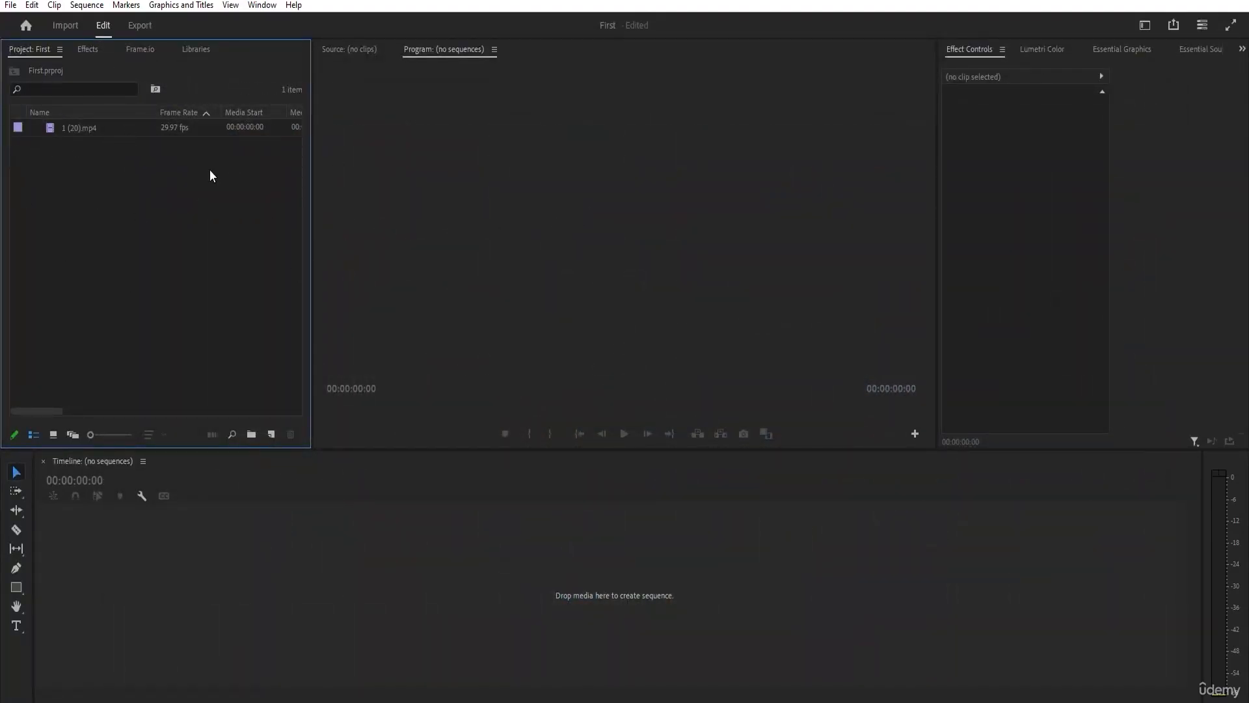
Widen the project list to examine the metadata columns of 1 (20).mp4, and narrow it again.
click(85, 130)
drag(314, 171, 802, 197)
click(412, 182)
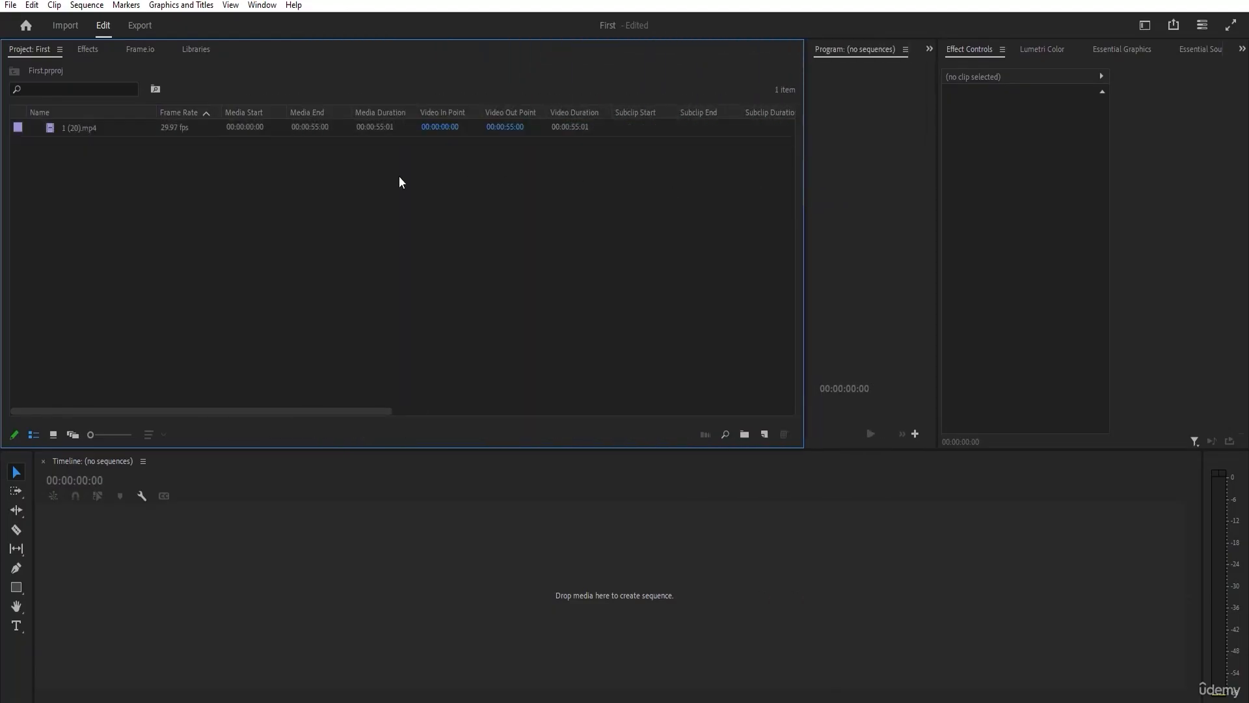
click(103, 128)
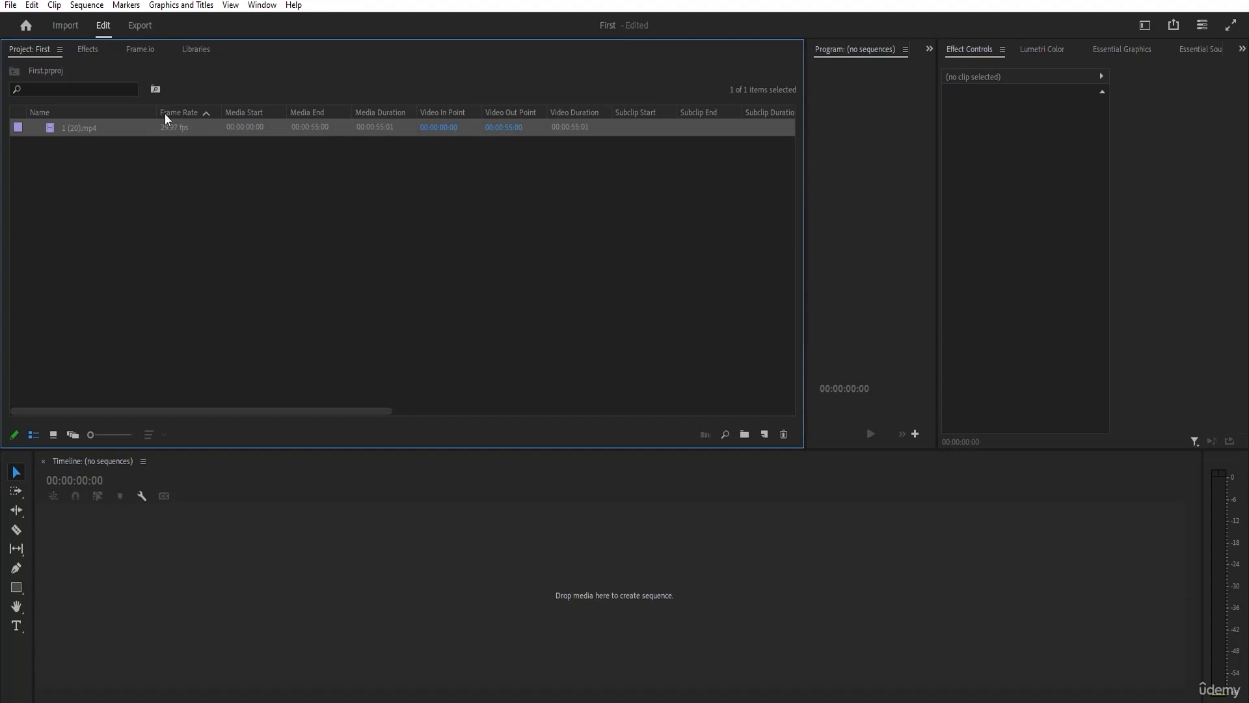
click(181, 152)
click(237, 134)
drag(296, 411, 812, 394)
drag(719, 392, 138, 434)
drag(805, 290, 281, 301)
click(218, 298)
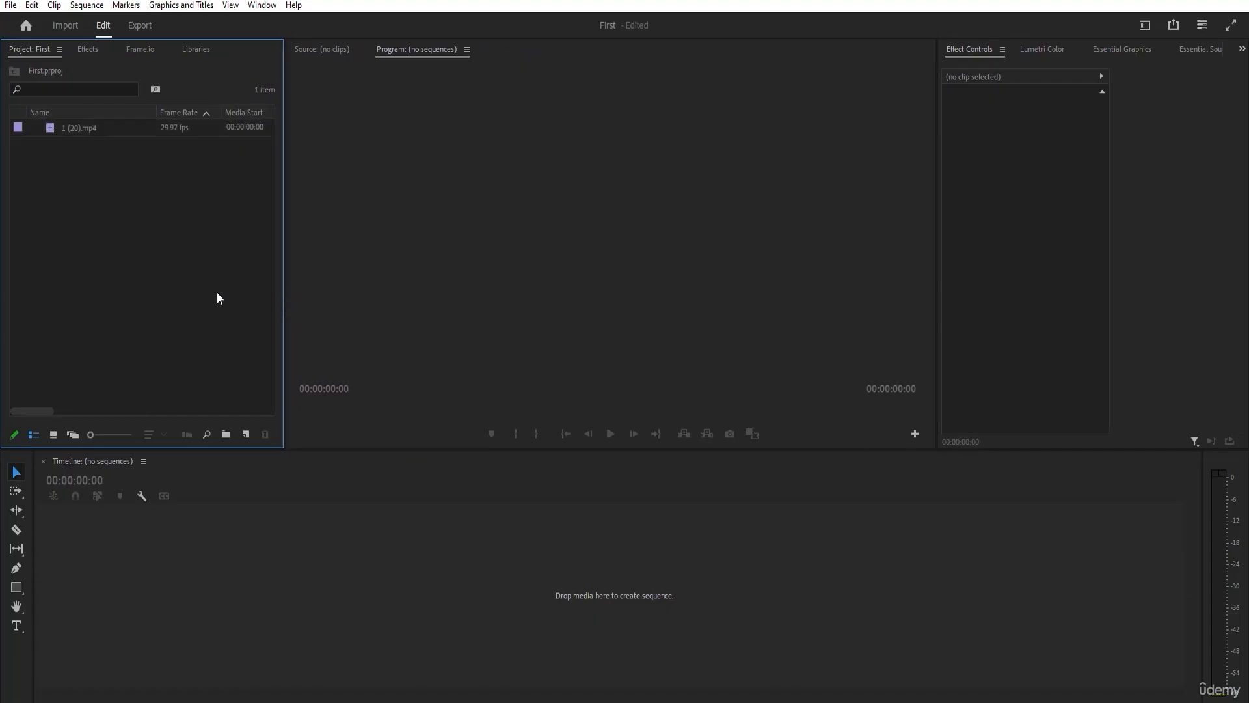
Open 1 (20).mp4 in the Source monitor and scrub it to 00:00:17:06.
mouse_move(82, 133)
double_click(82, 130)
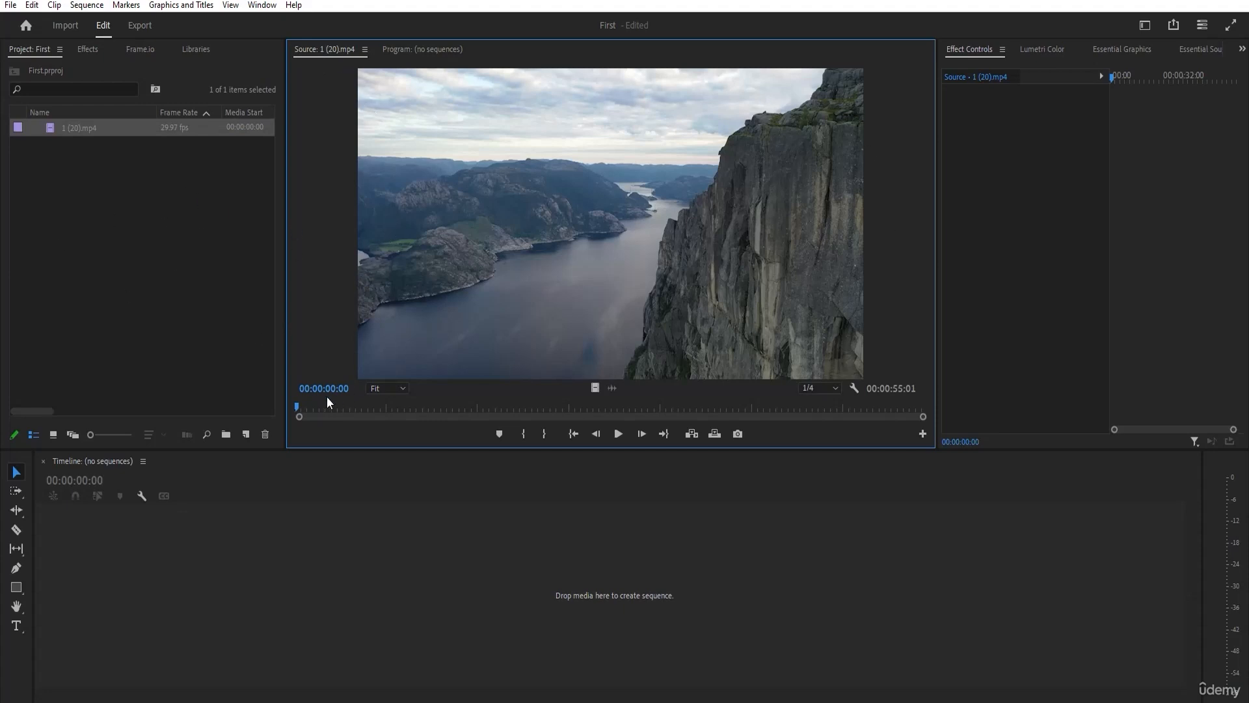
drag(298, 407, 491, 411)
Compare Source monitor playback at Full and 1/8 resolution, leaving it at 1/8 with the playhead at 00:00:03:26.
click(822, 390)
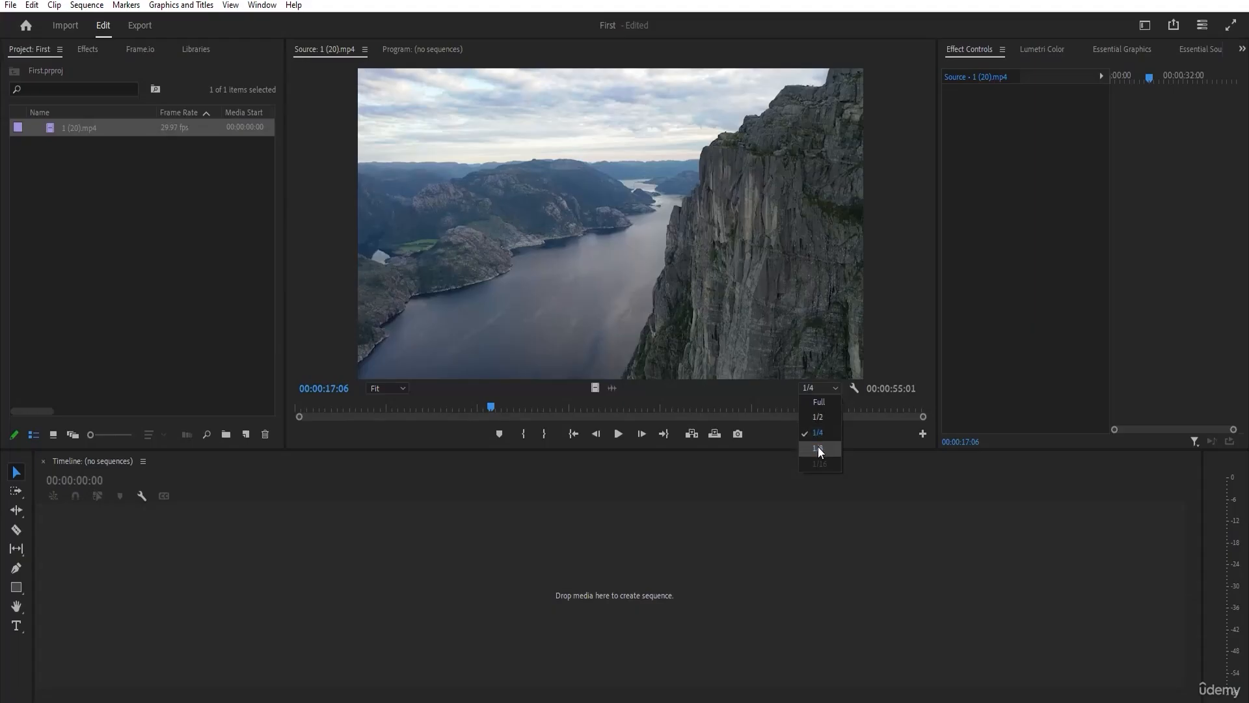
click(819, 402)
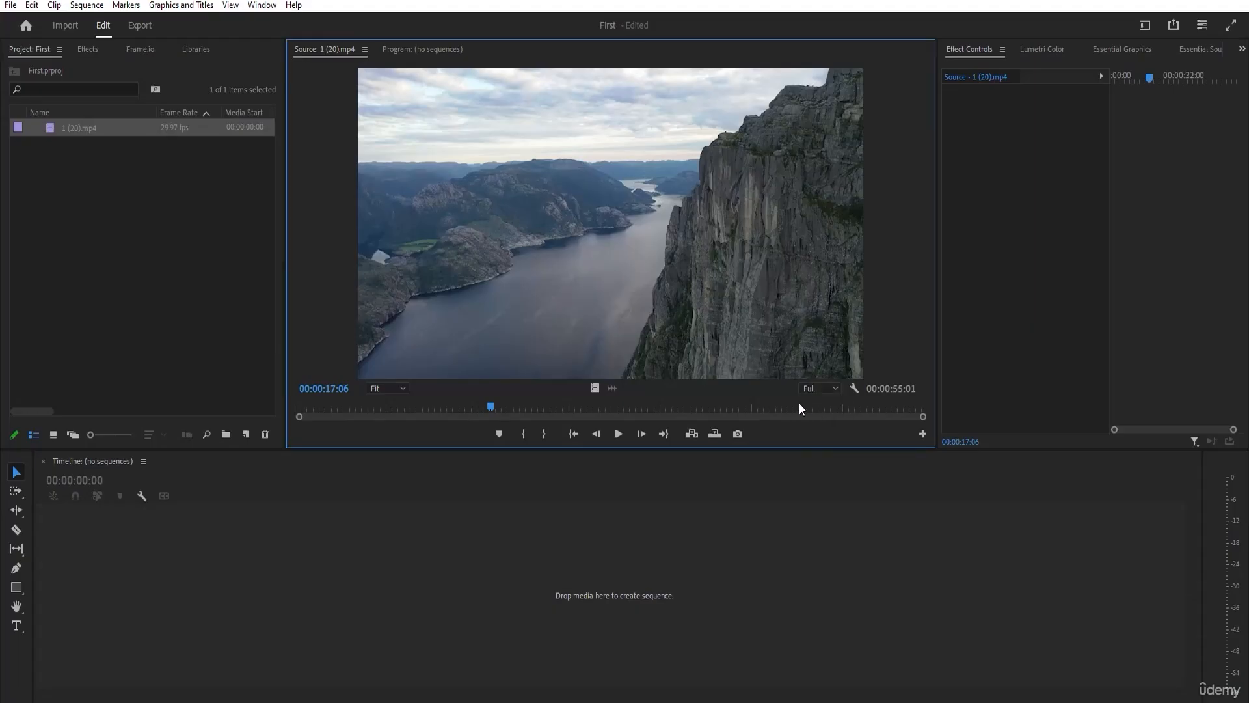
drag(489, 405, 593, 407)
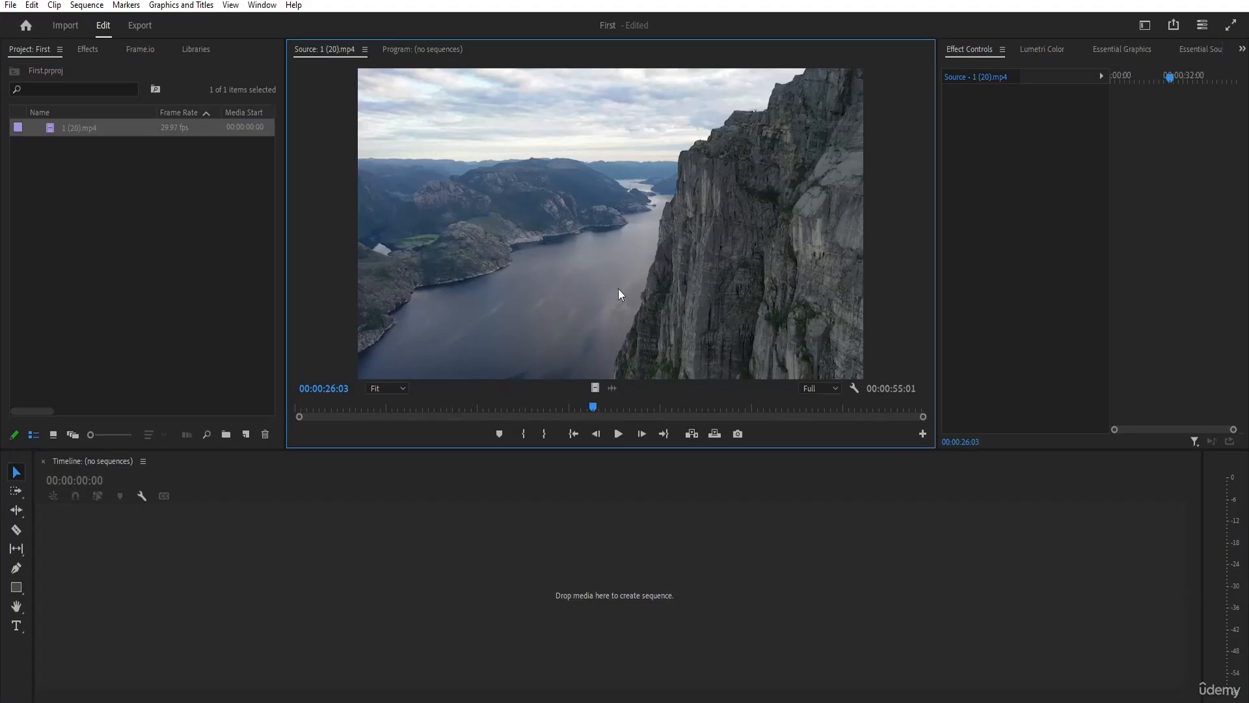
click(815, 389)
click(817, 448)
drag(593, 407, 338, 412)
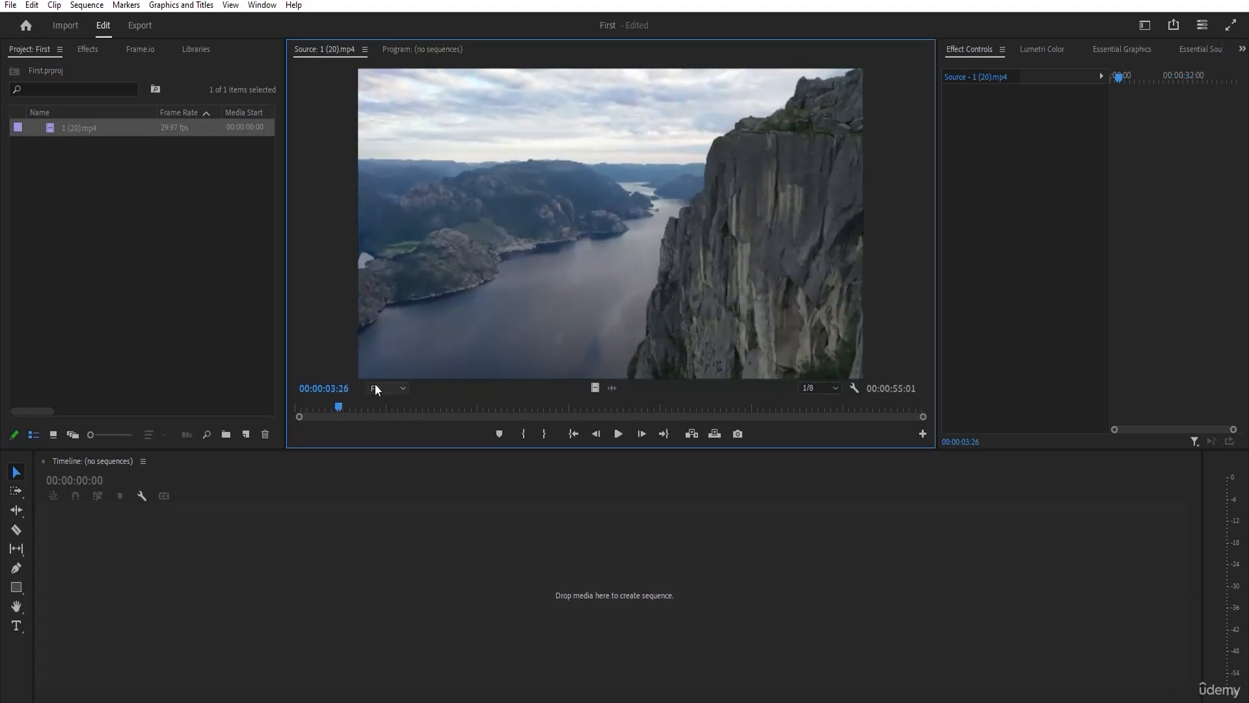
Preview the source clip at zoom levels 10%, 25%, 200% and 800%, and return the zoom to Fit.
click(375, 387)
click(394, 421)
click(387, 387)
click(396, 442)
click(386, 387)
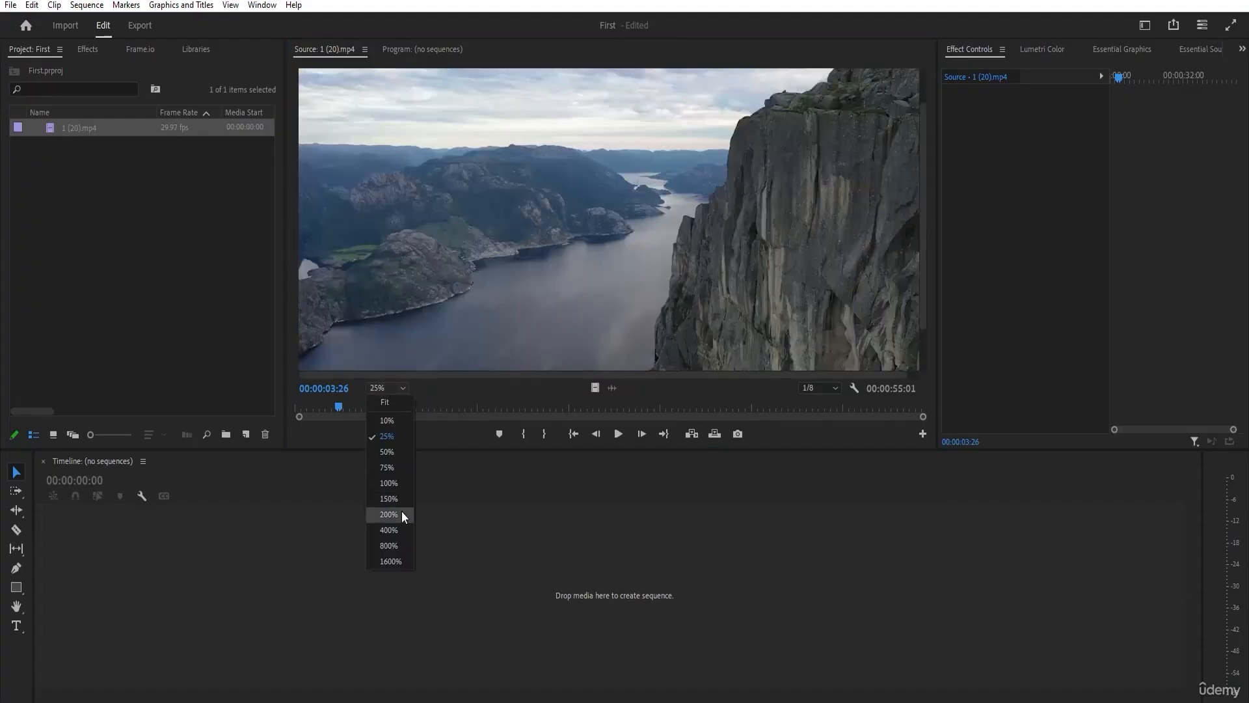
click(390, 514)
click(383, 387)
click(389, 545)
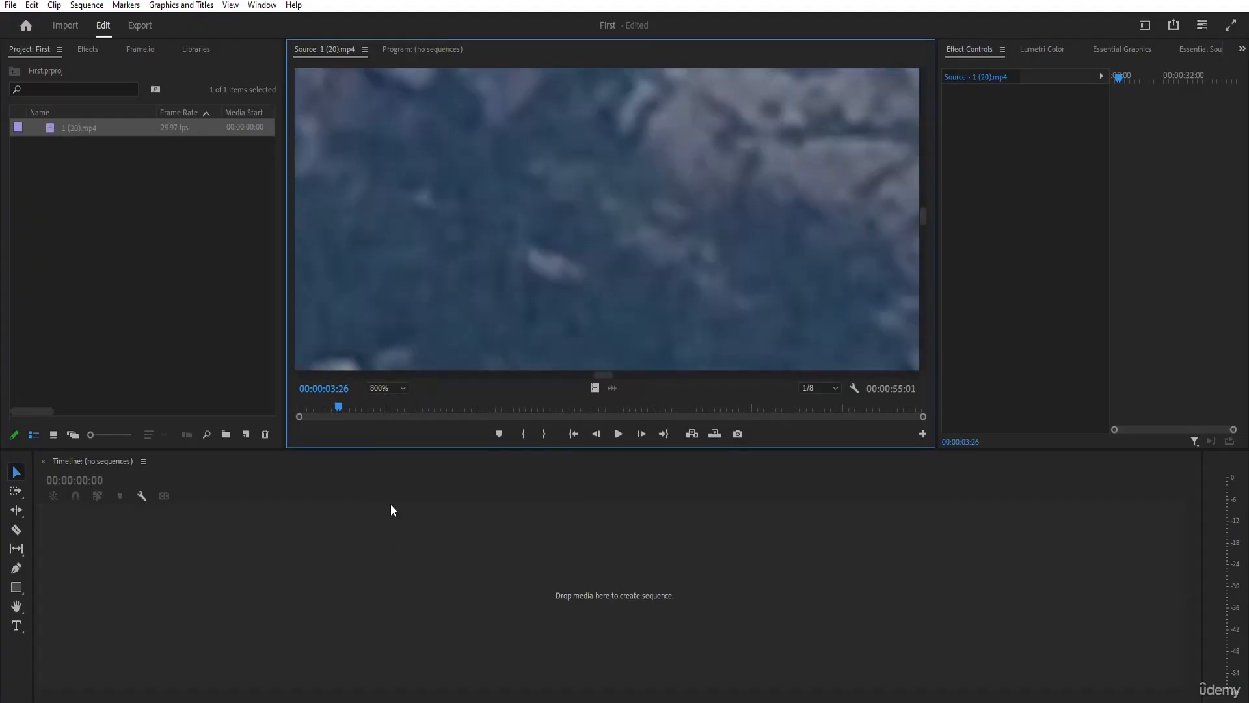
click(381, 388)
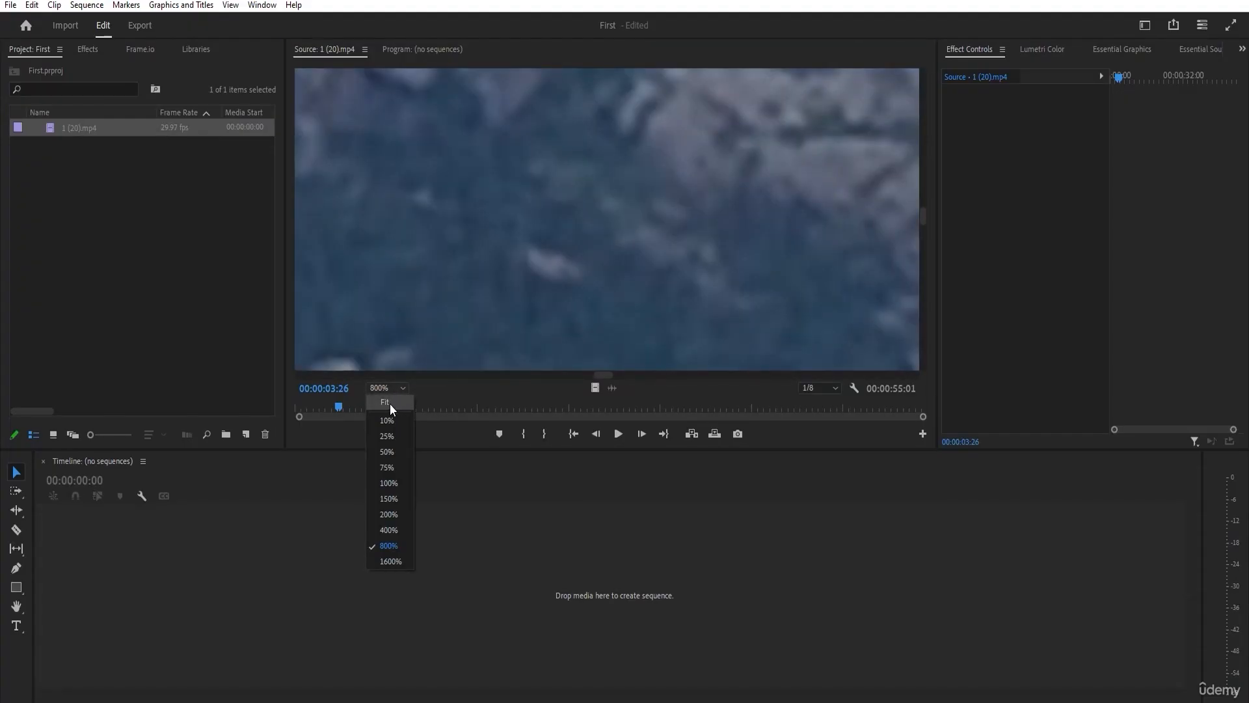
click(393, 403)
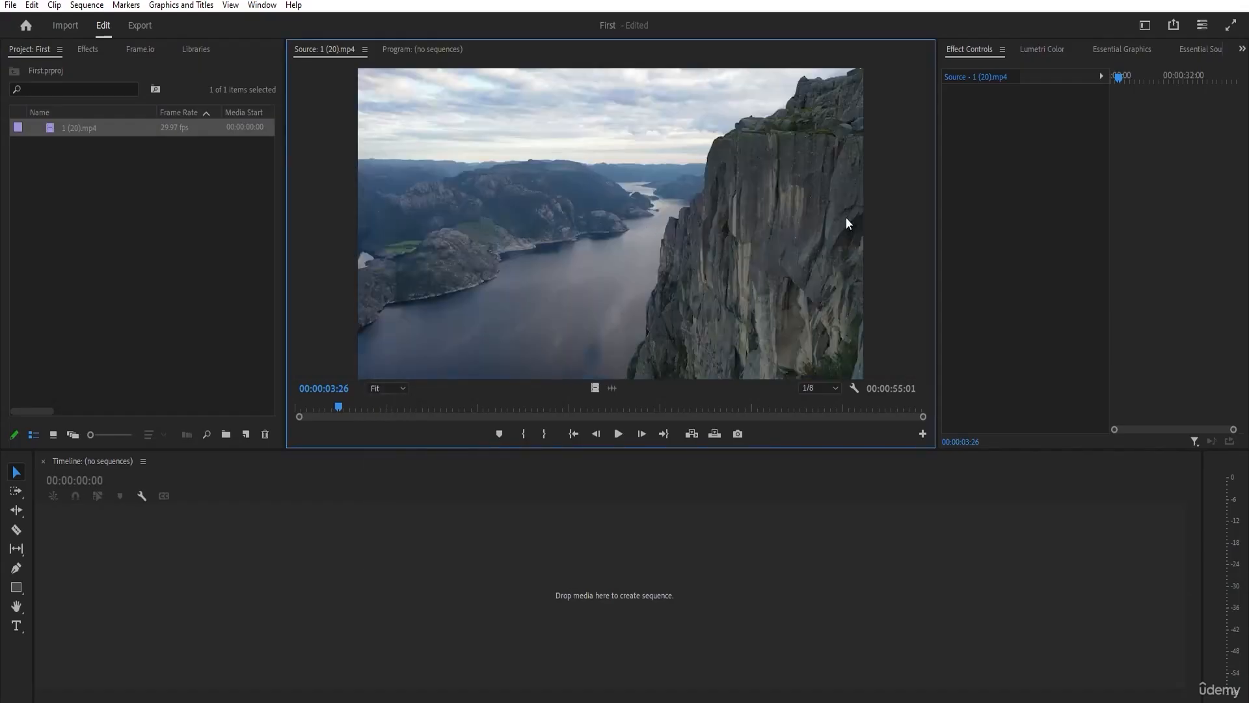
Scrub through 1 (20).mp4 in the Source monitor and mark the In point at 00:00:11:12.
drag(343, 405, 502, 418)
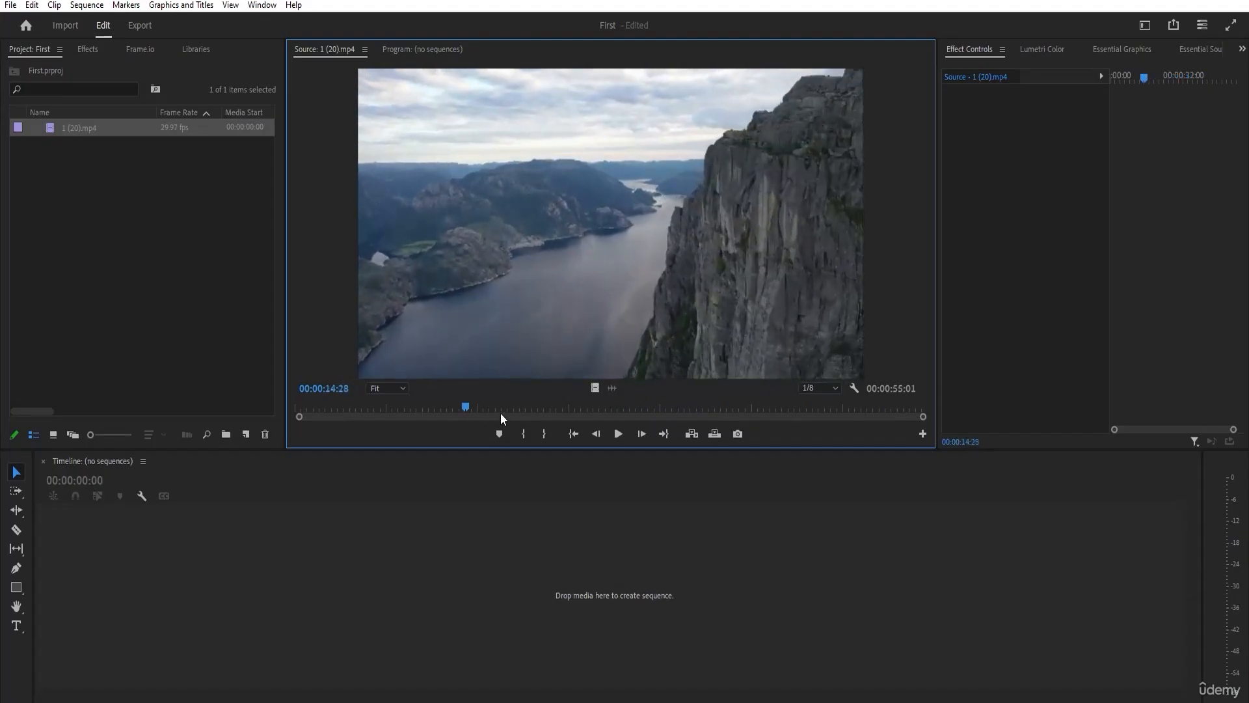
click(170, 205)
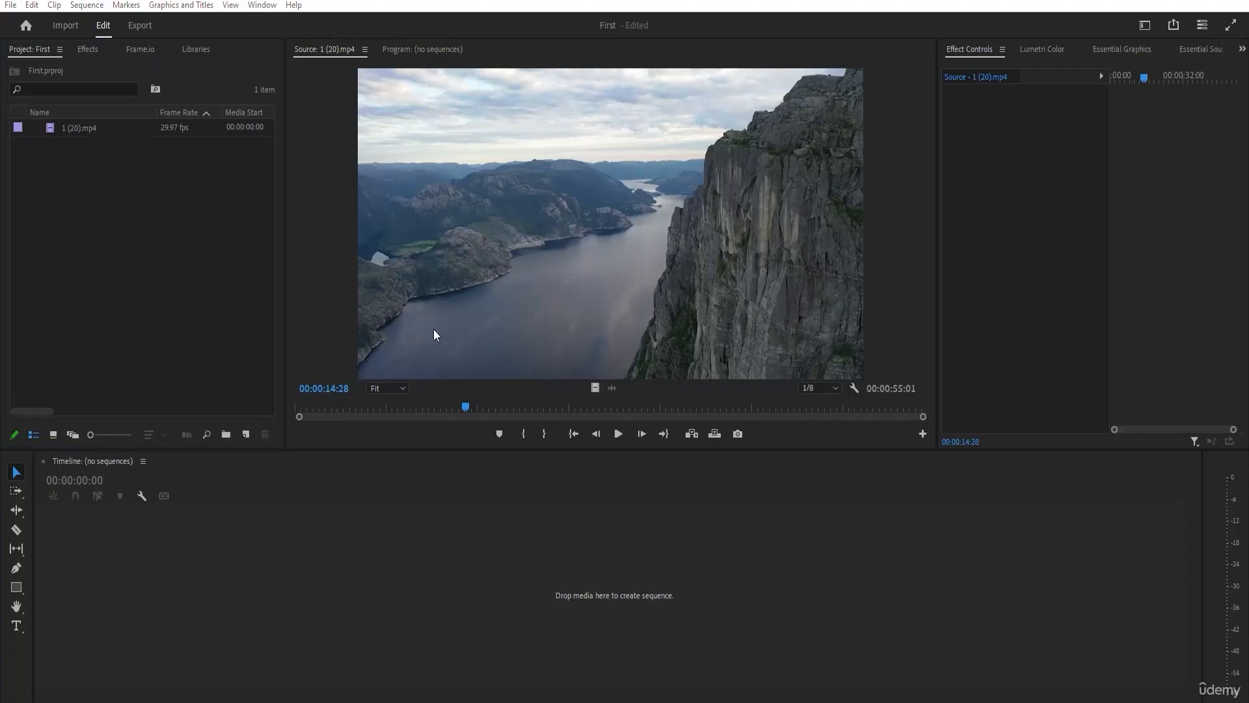
drag(393, 407, 541, 408)
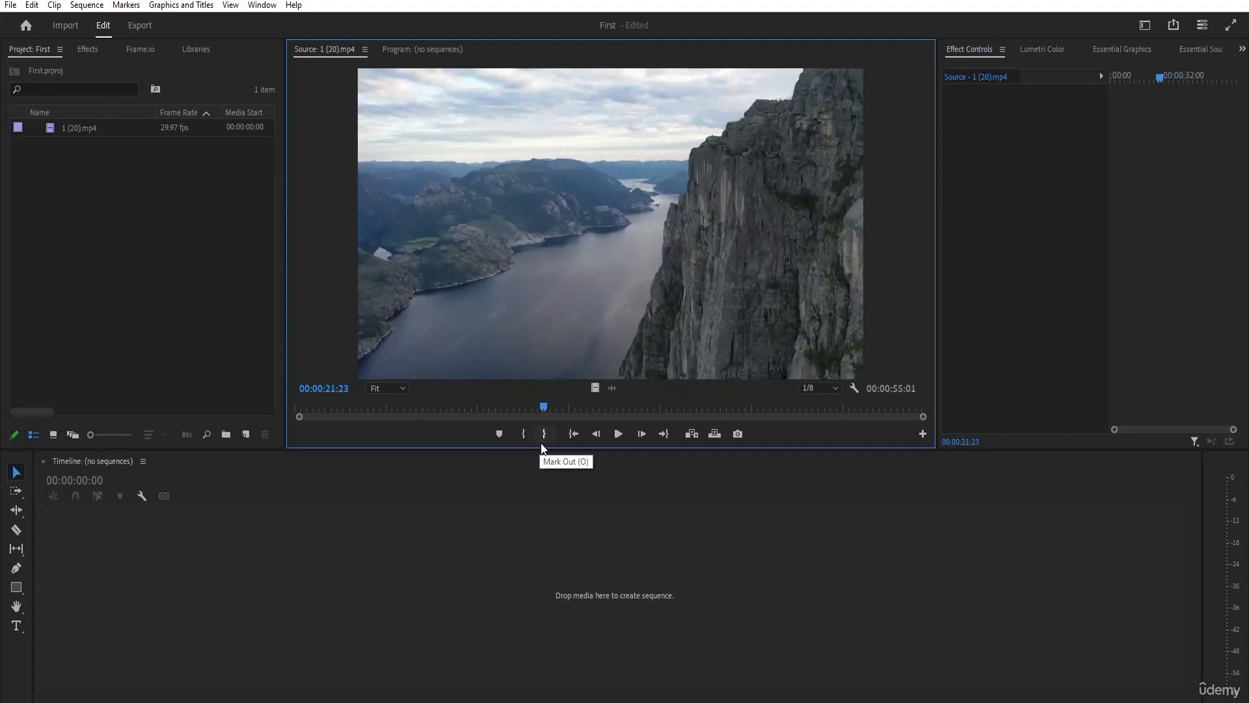
drag(541, 409, 417, 410)
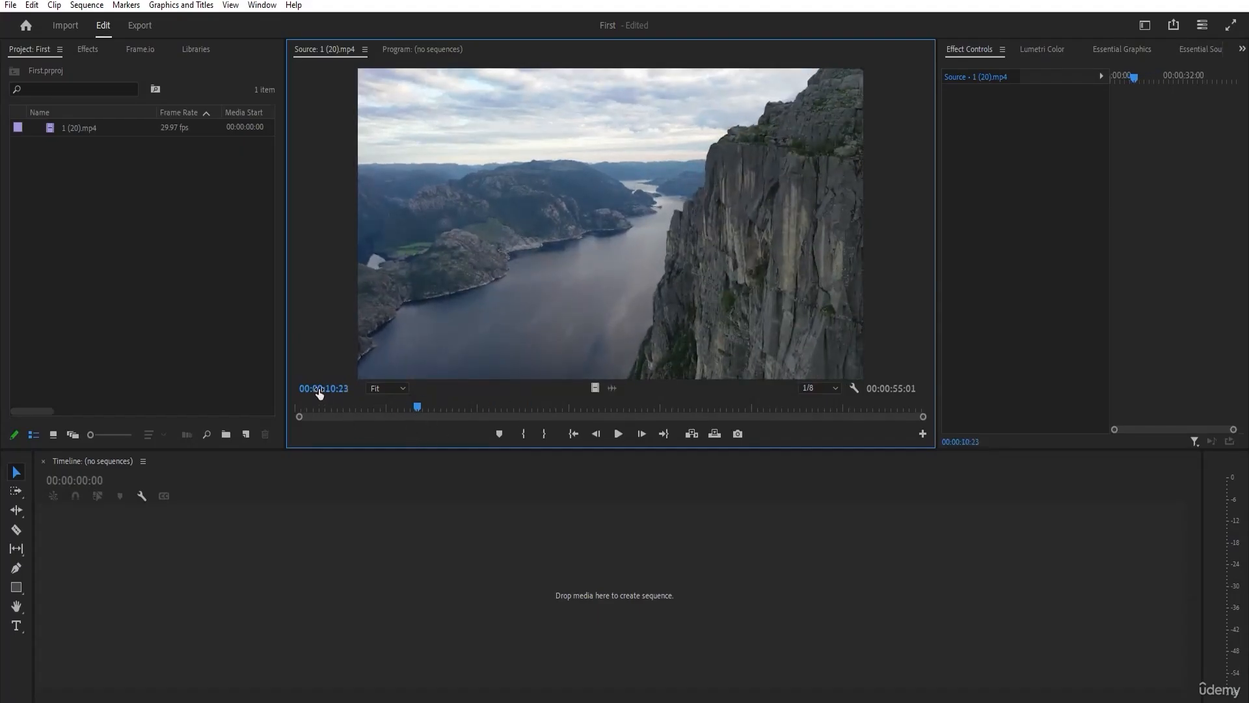
mouse_move(407, 408)
mouse_down()
mouse_move(388, 409)
mouse_move(424, 410)
mouse_up()
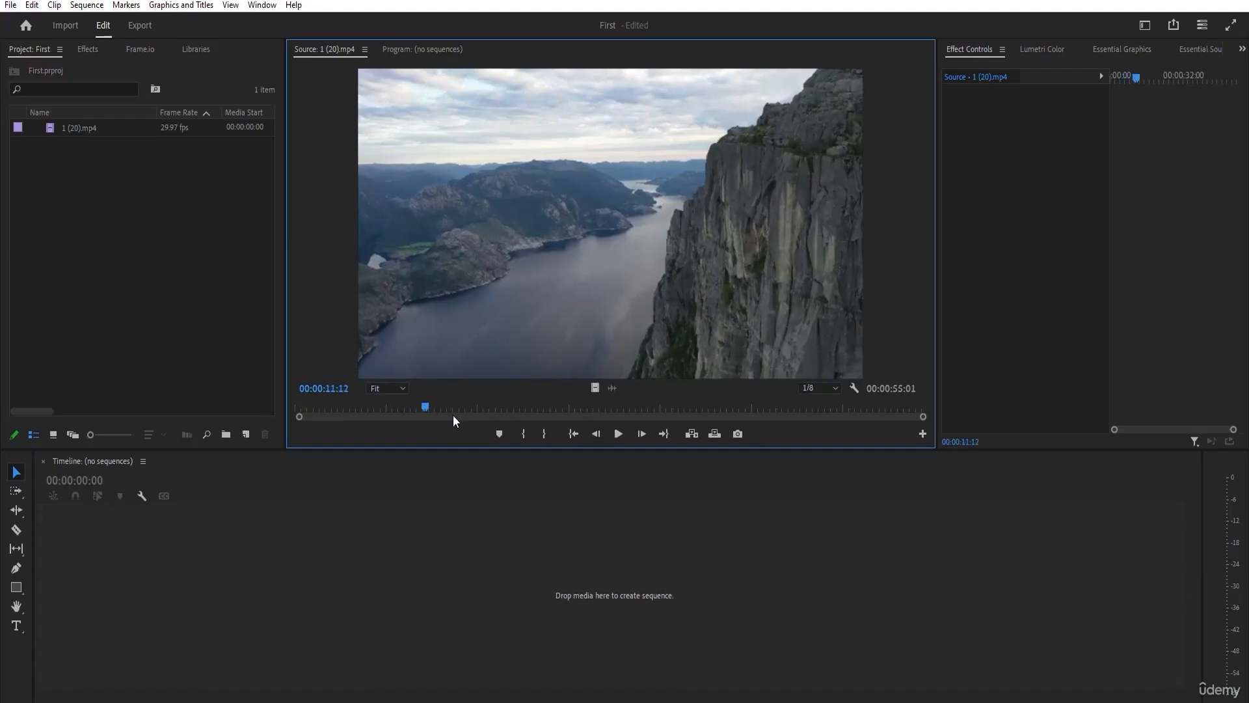
click(522, 433)
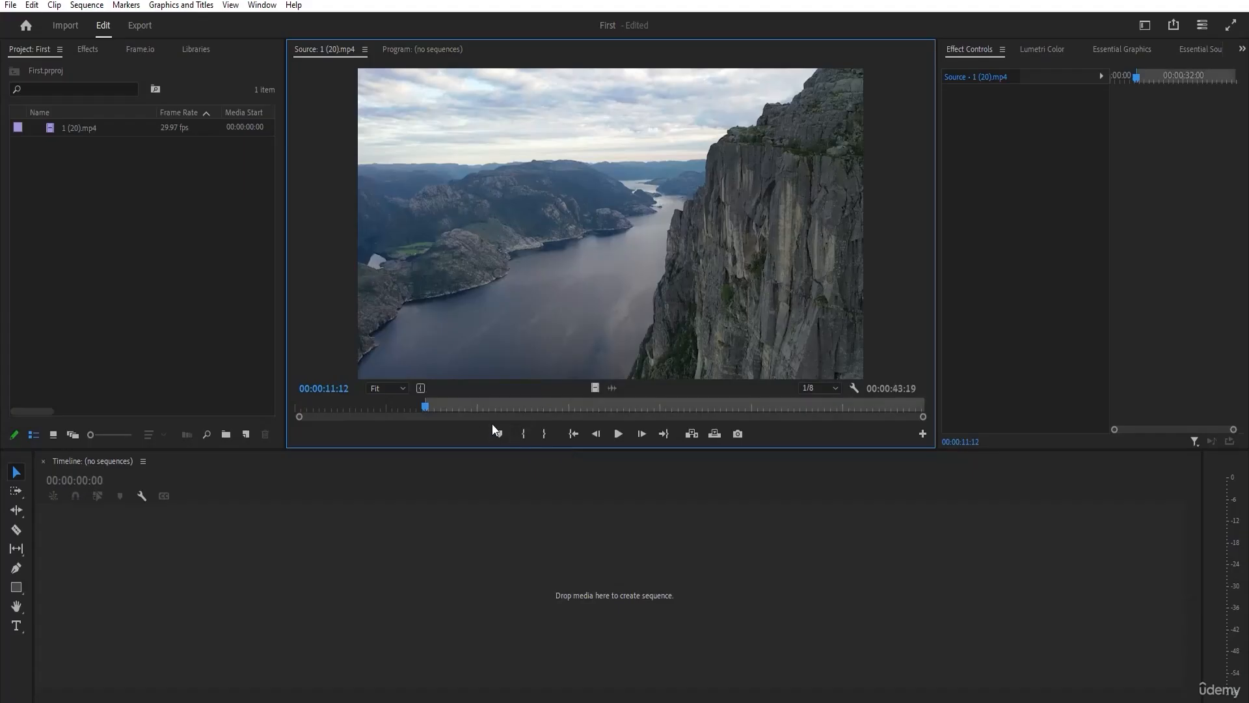
Mark the Out point of the source clip at 00:00:23:21 and scrub within the marked range to 00:00:17:13.
drag(425, 408, 424, 406)
click(426, 408)
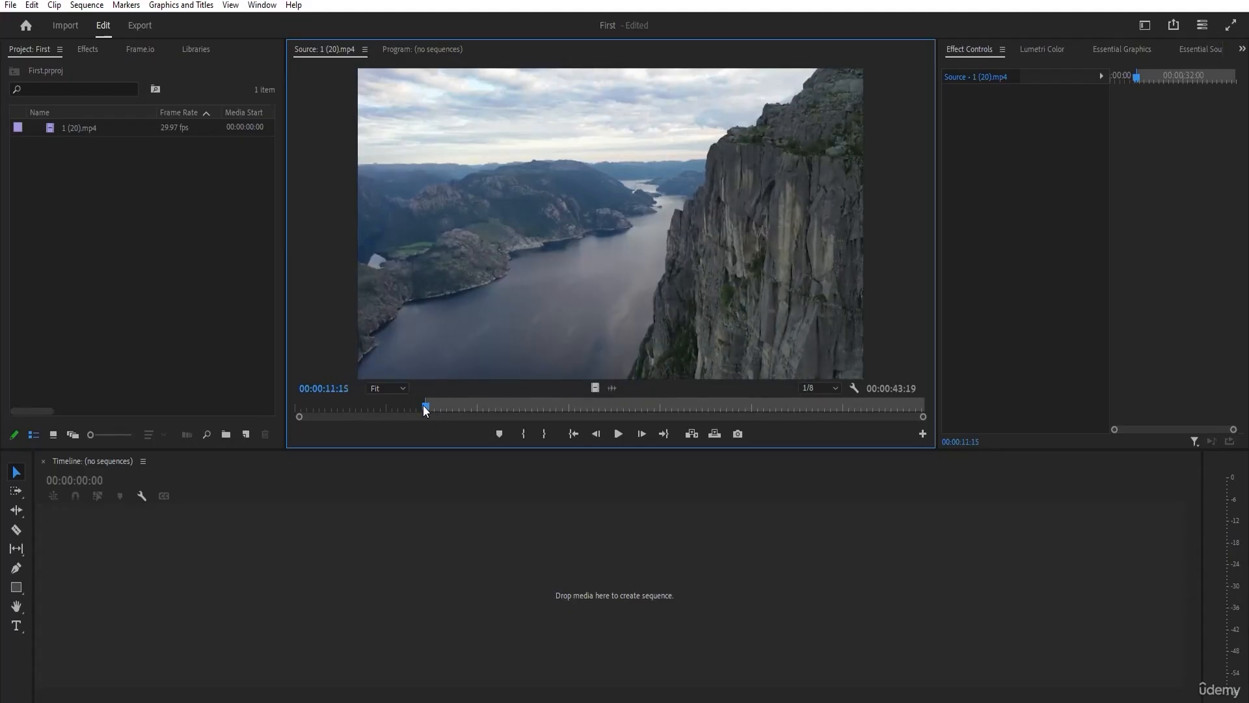
drag(418, 407, 565, 408)
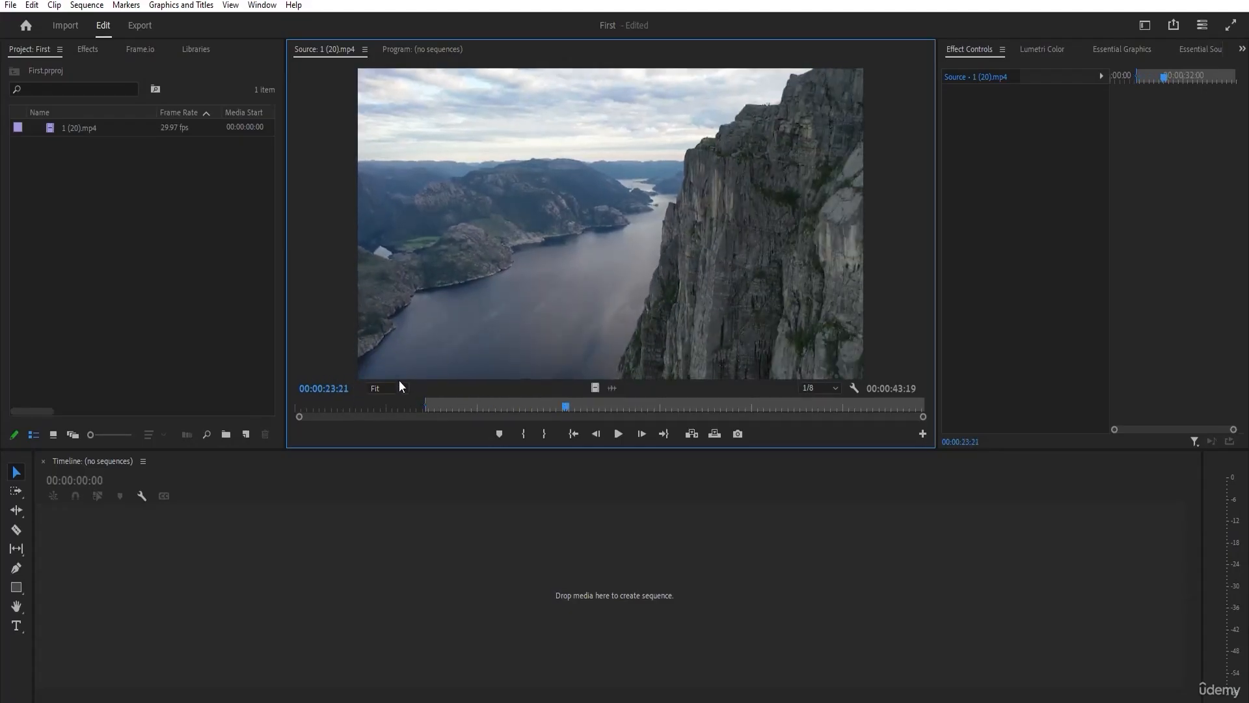
click(545, 434)
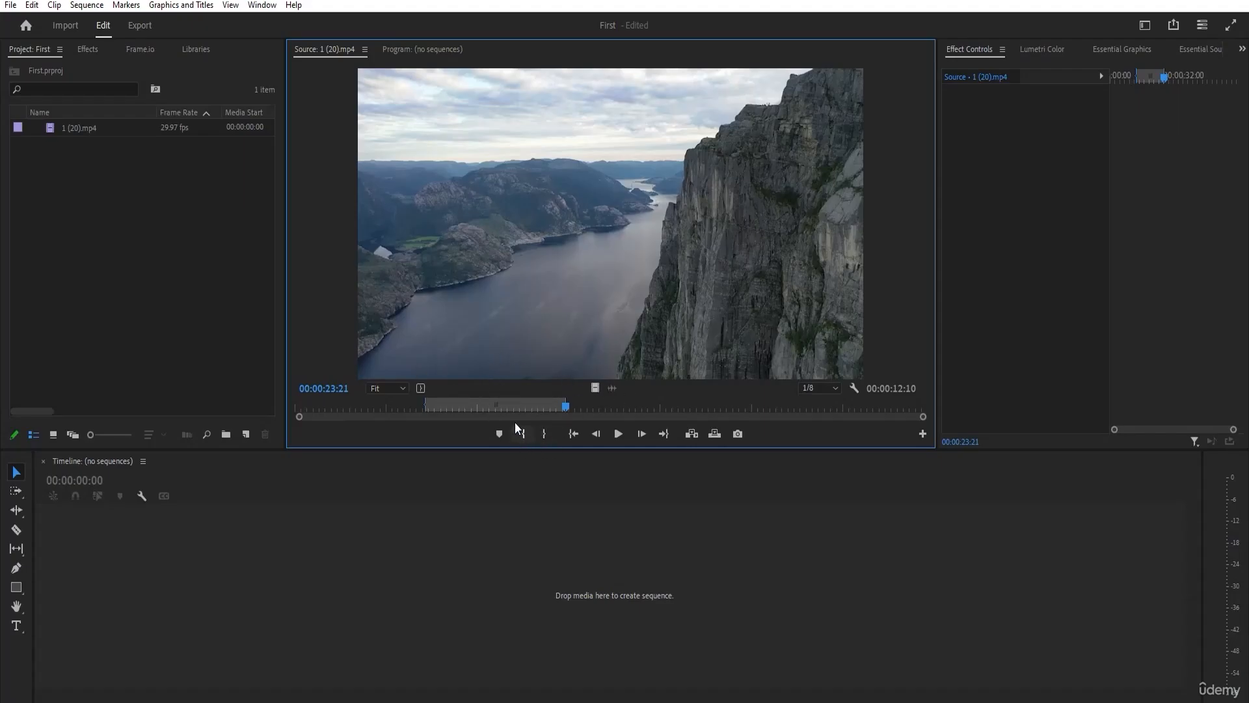
mouse_move(495, 406)
mouse_down()
mouse_move(455, 402)
mouse_move(519, 403)
mouse_up()
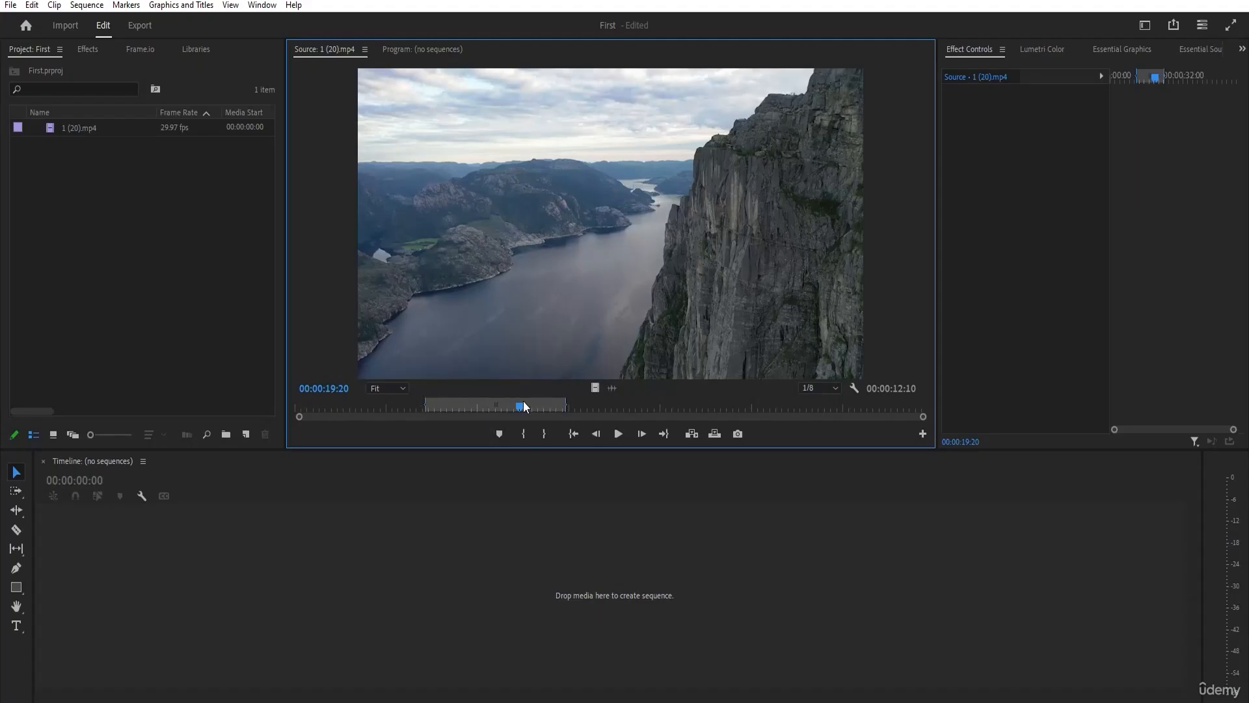
drag(519, 403, 494, 405)
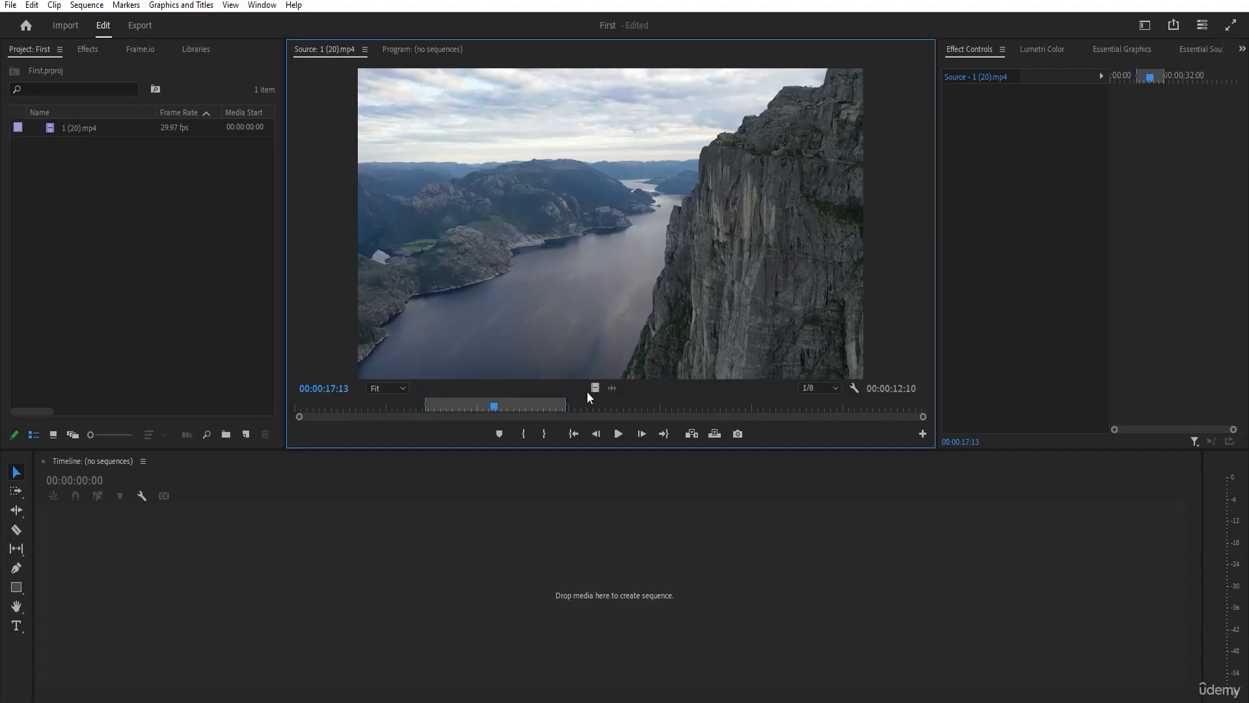
Create a sequence from the marked range of 1 (20).mp4 and move its playhead to 00:00:04:07.
click(73, 128)
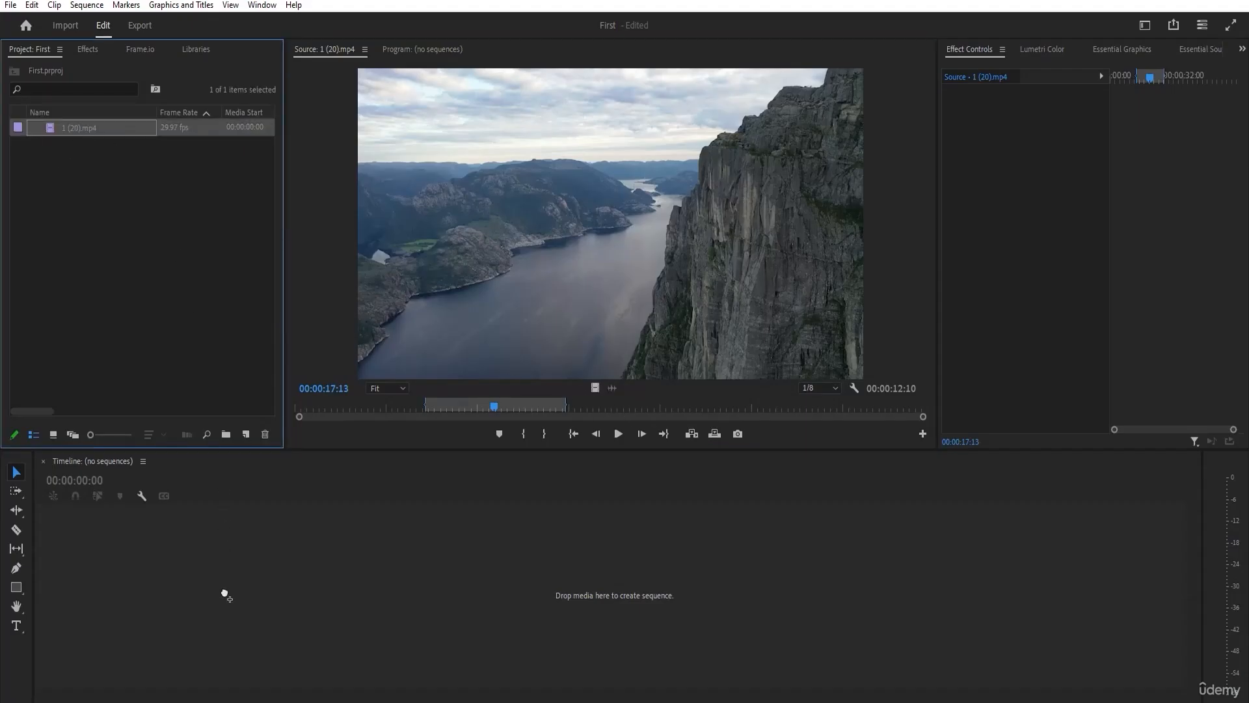
drag(217, 491, 345, 501)
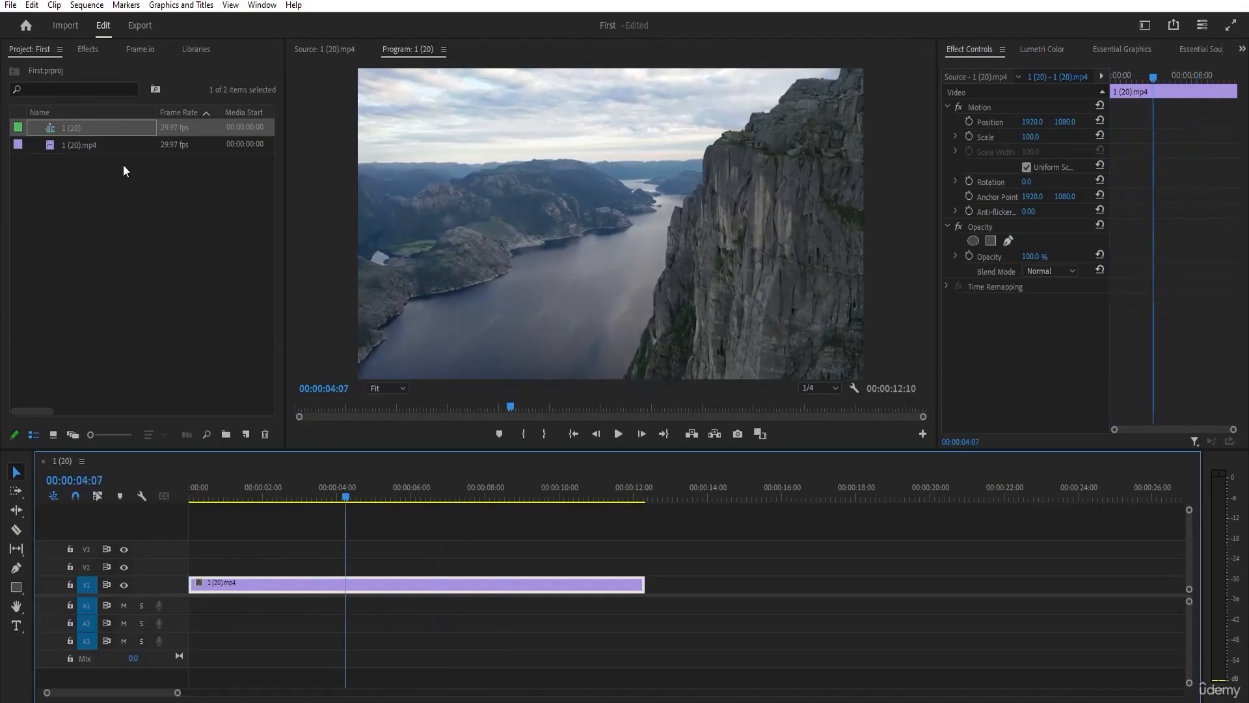
Reopen the project clip 1 (20).mp4 in the Source monitor and deselect the clip in the timeline.
click(82, 146)
double_click(82, 146)
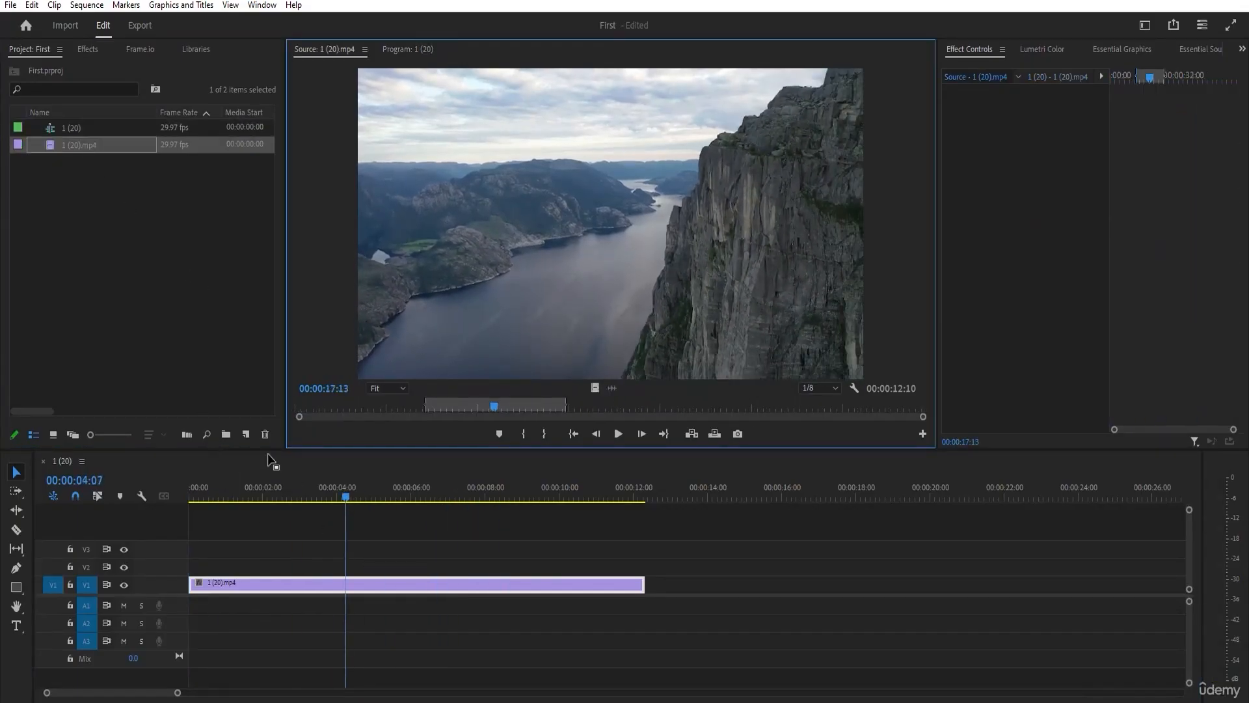
click(83, 143)
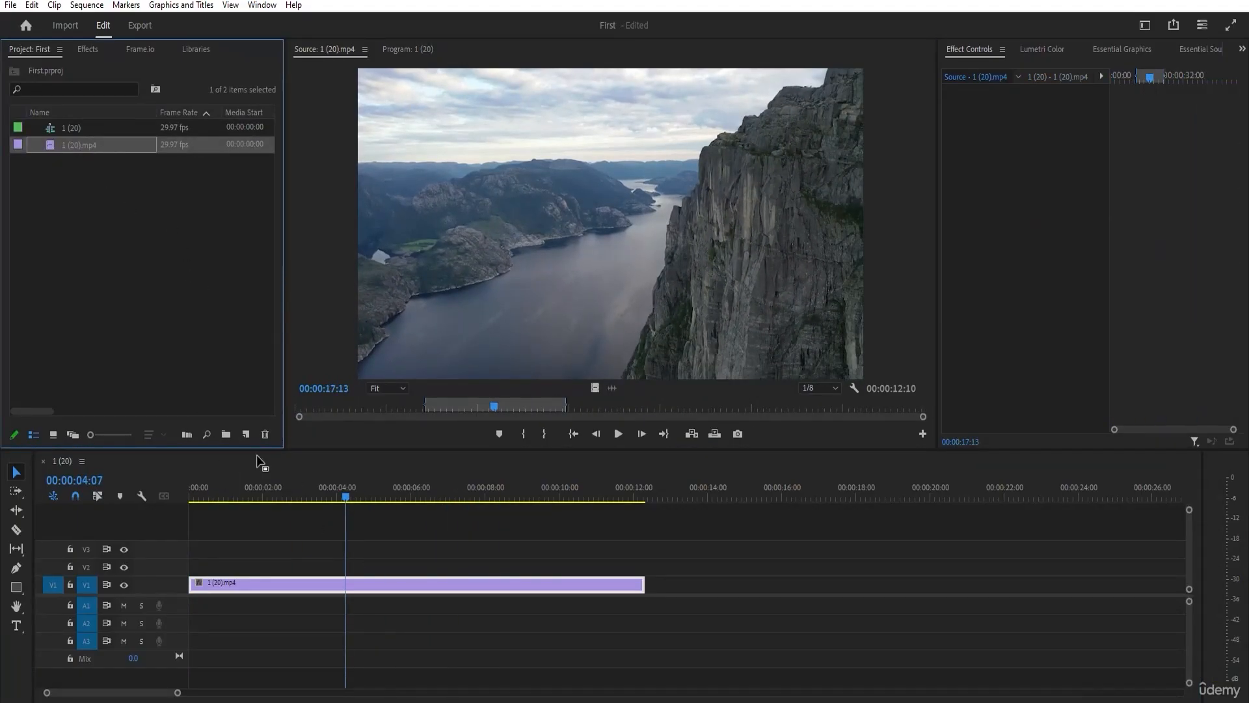
click(261, 533)
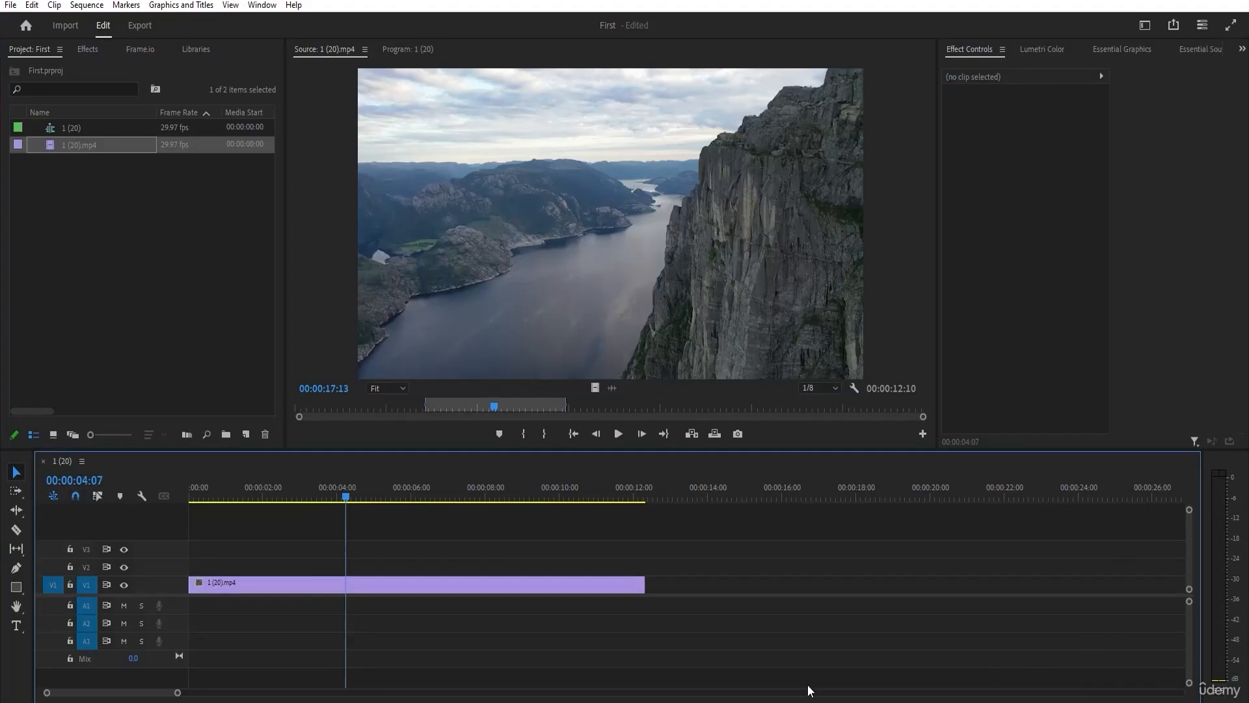
Show the 1 (20) sequence in the Program monitor and move the timeline playhead to 00:00:03:06.
click(411, 51)
click(289, 498)
mouse_move(289, 498)
mouse_down()
mouse_move(196, 494)
mouse_move(624, 497)
mouse_move(307, 508)
mouse_up()
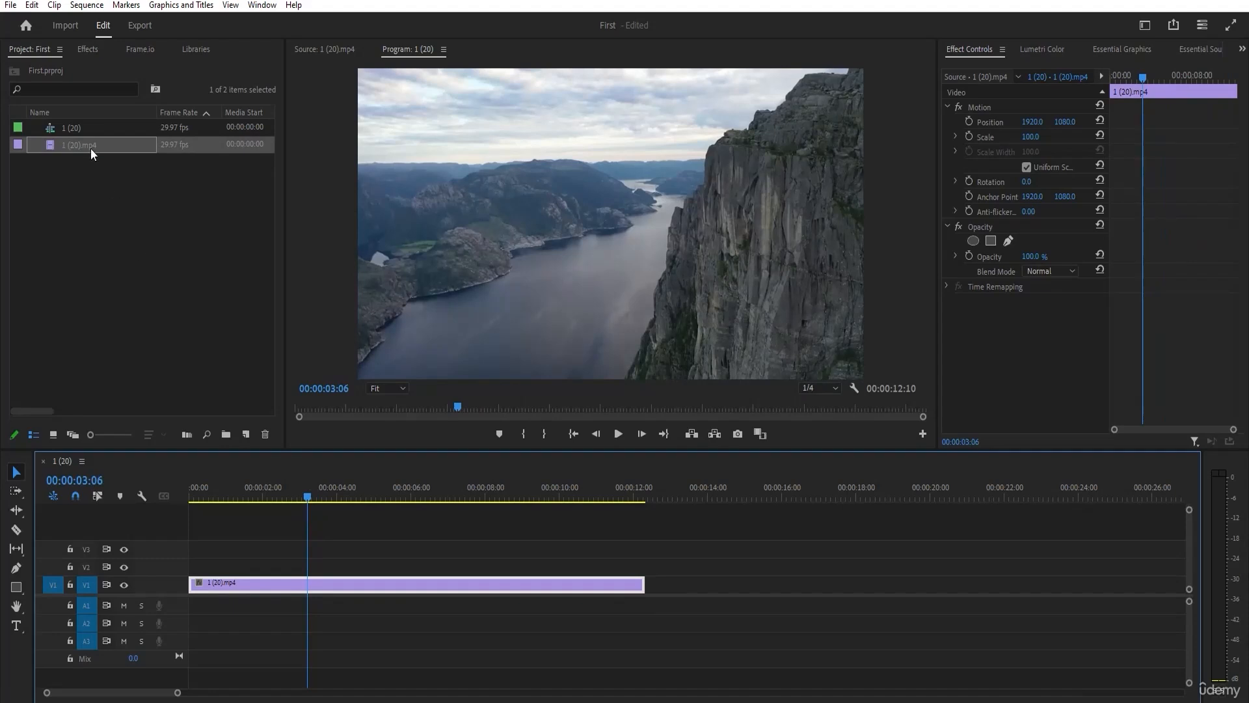
Delete the 1 (20).mp4 clip from track V1 of the sequence.
drag(207, 544, 236, 591)
click(407, 570)
click(398, 585)
key(Delete)
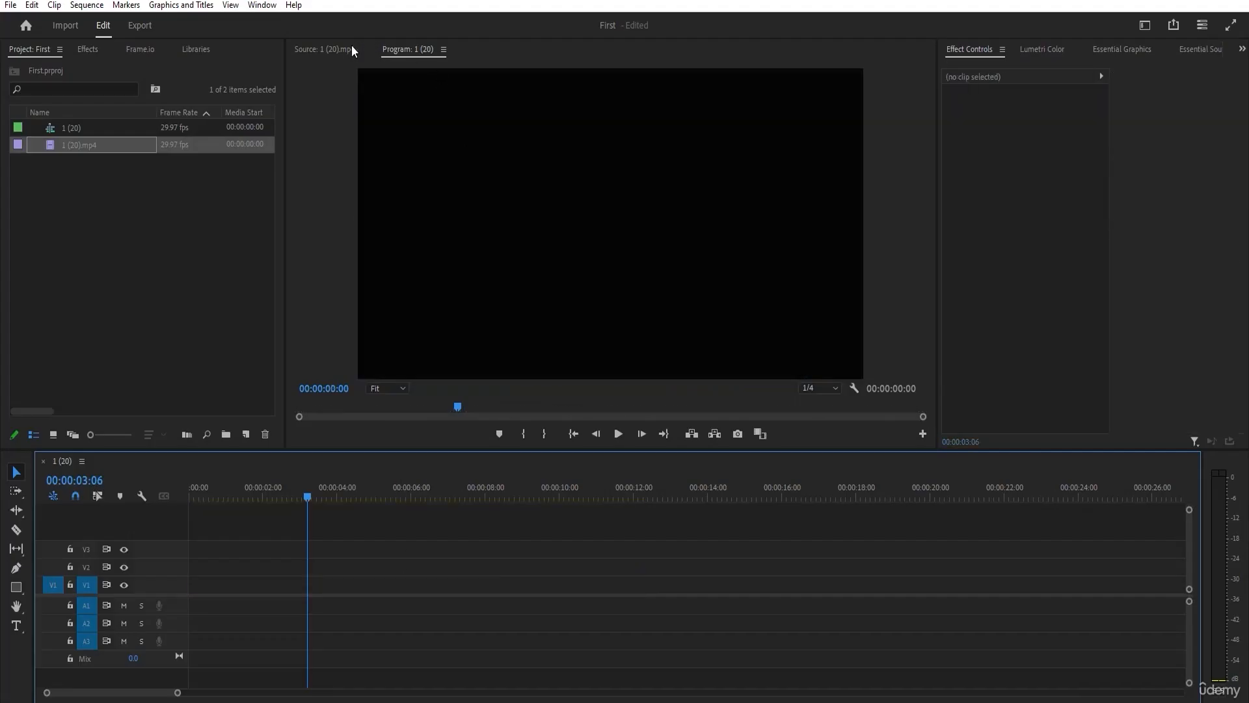
Add only the video of the marked source range at the start of track V1 and move the playhead to 00:00:03:21.
click(324, 50)
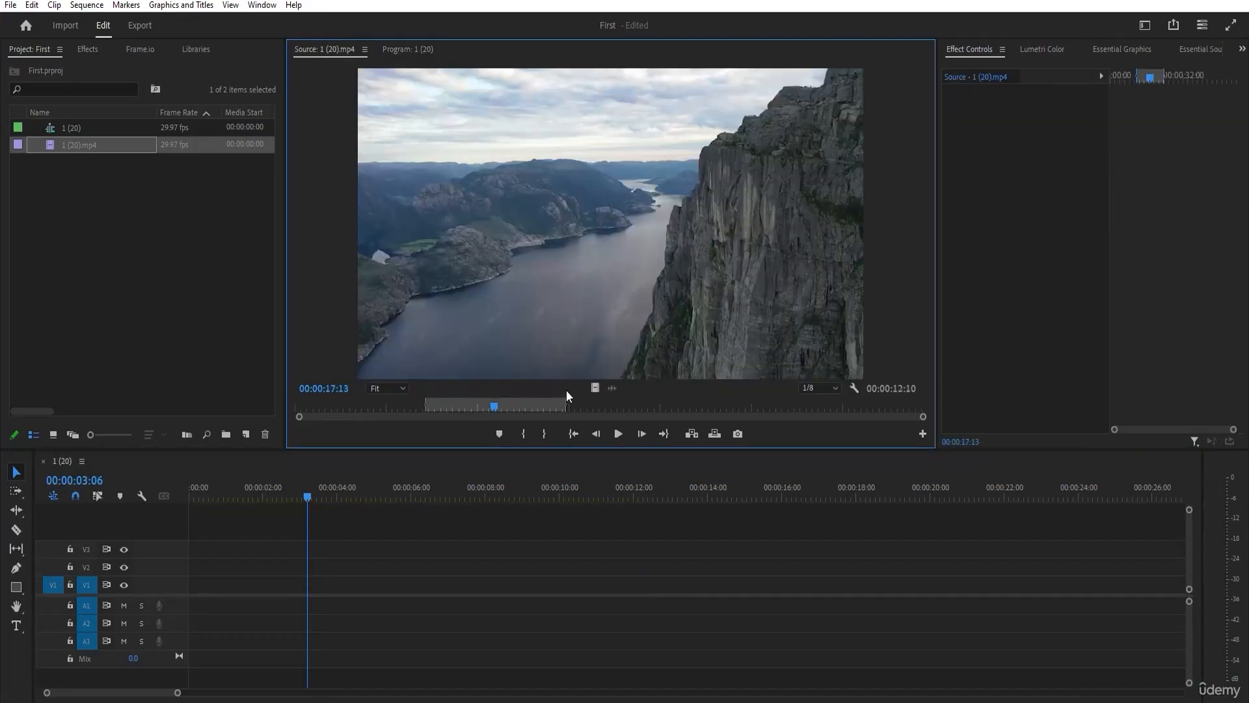
drag(592, 388, 236, 603)
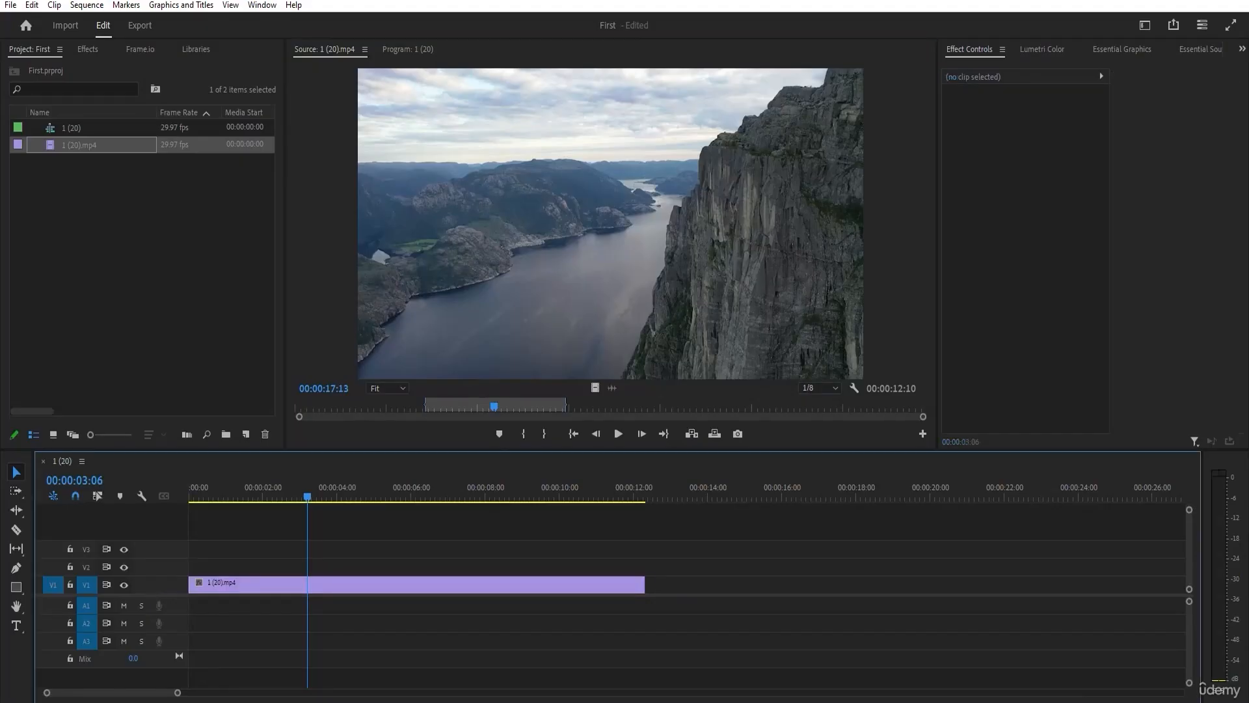
click(560, 583)
drag(245, 488, 325, 501)
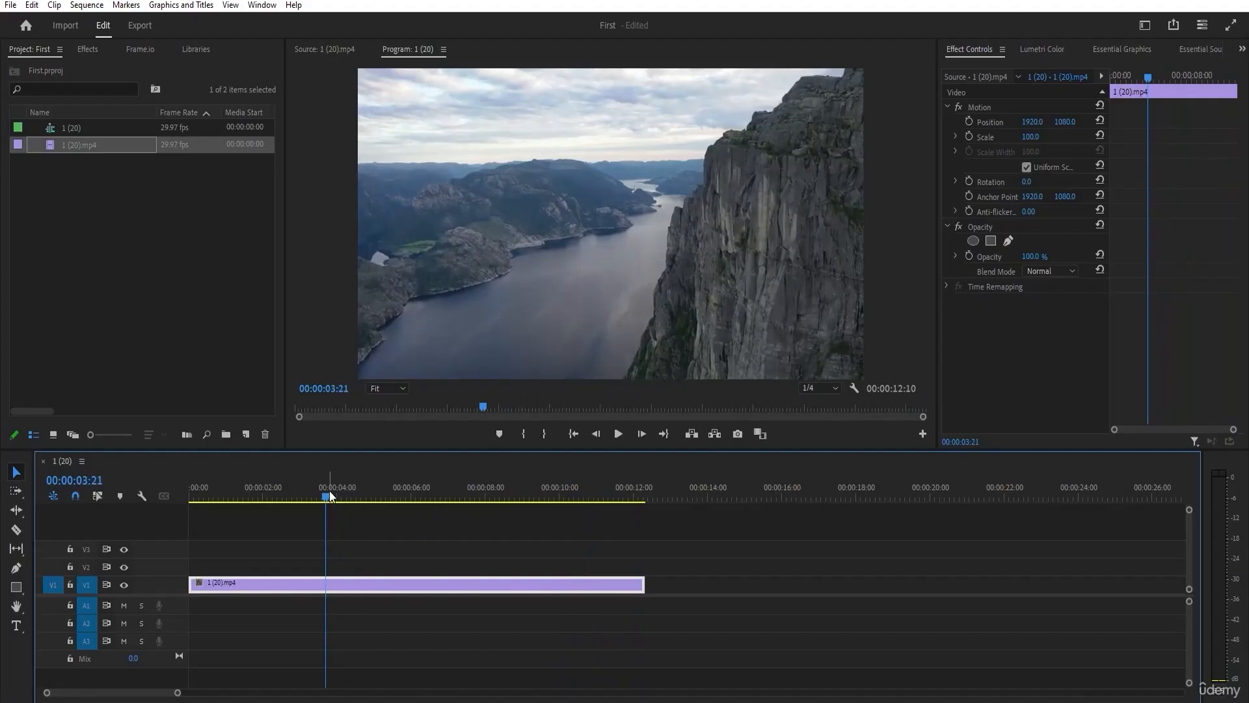
Open the project clip 1 (20).mp4 in the Source monitor and extend its In and Out points to the full clip length.
click(159, 325)
click(73, 146)
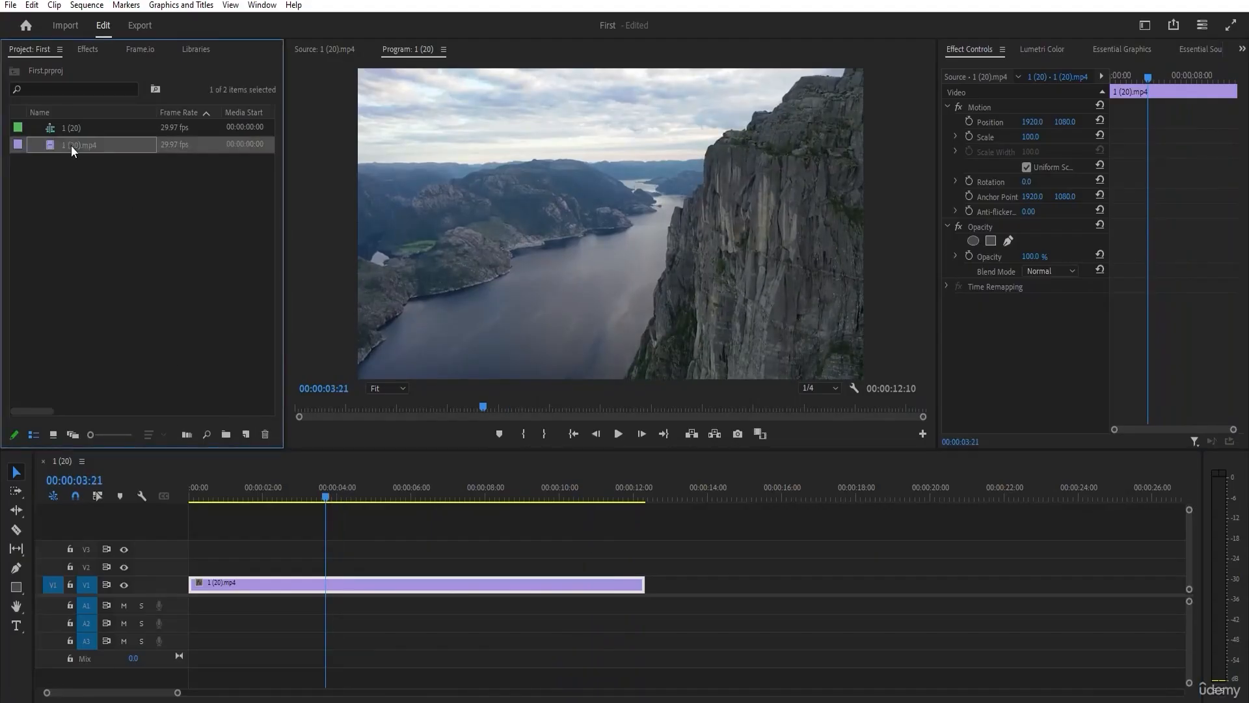
double_click(72, 146)
click(64, 171)
click(47, 147)
double_click(47, 146)
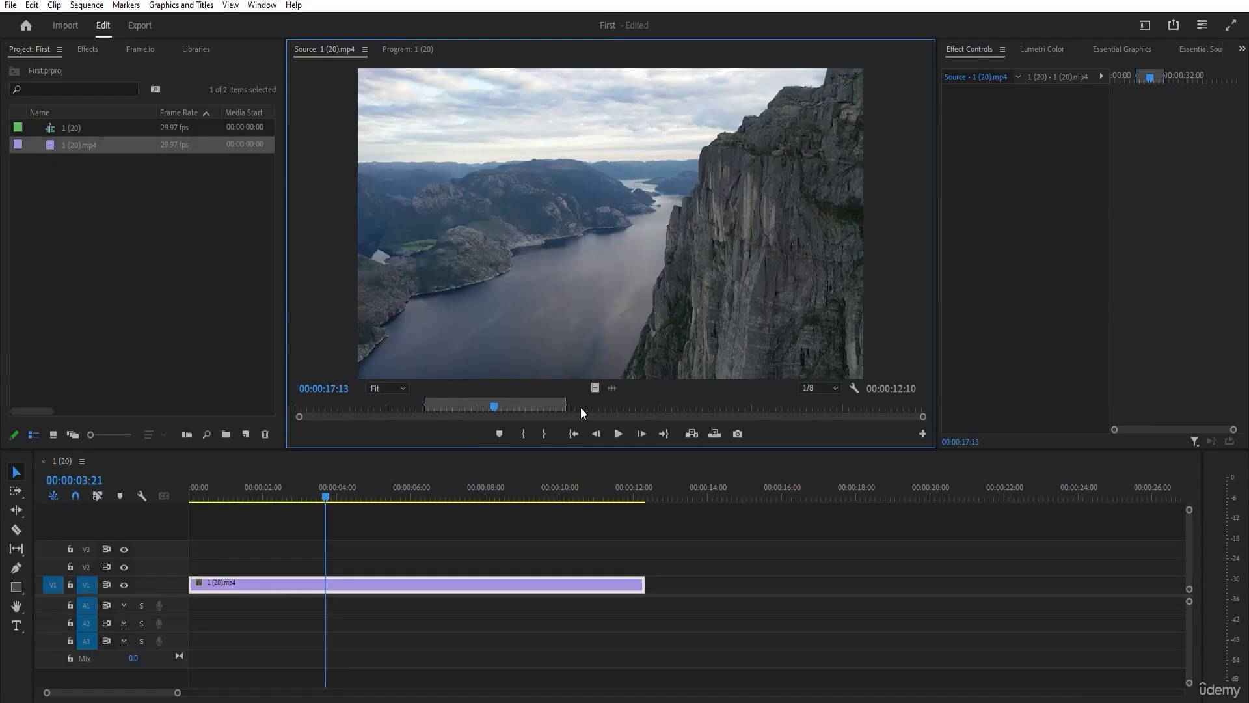
drag(567, 404, 923, 406)
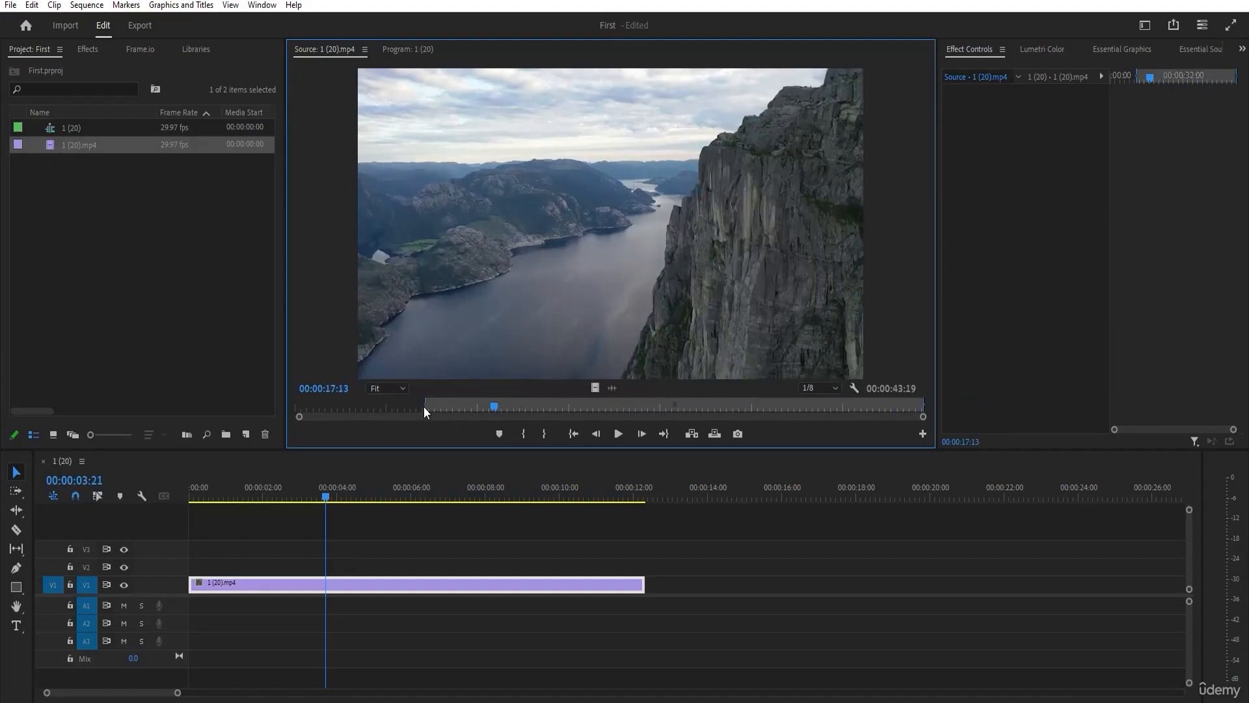
drag(425, 404, 287, 401)
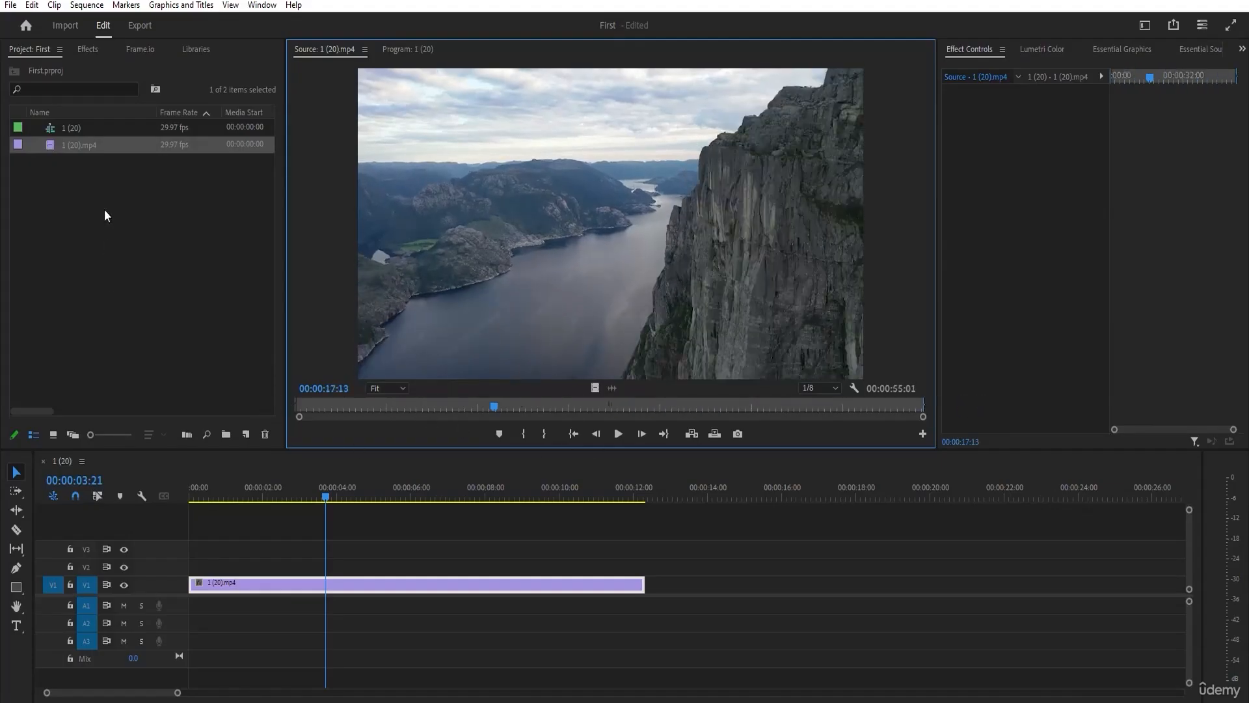
Try the full-length video of 1 (20).mp4 on track V2 above the trimmed clip and delete it from the sequence.
drag(594, 388, 185, 567)
click(213, 532)
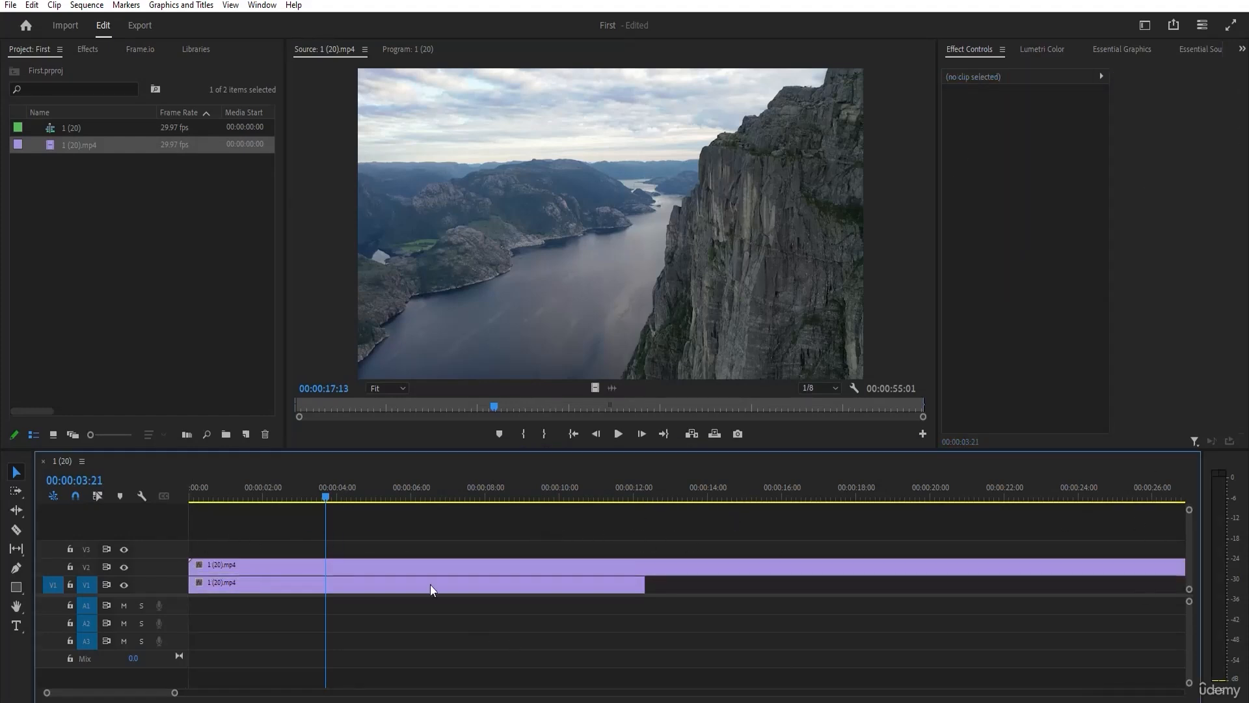
click(233, 584)
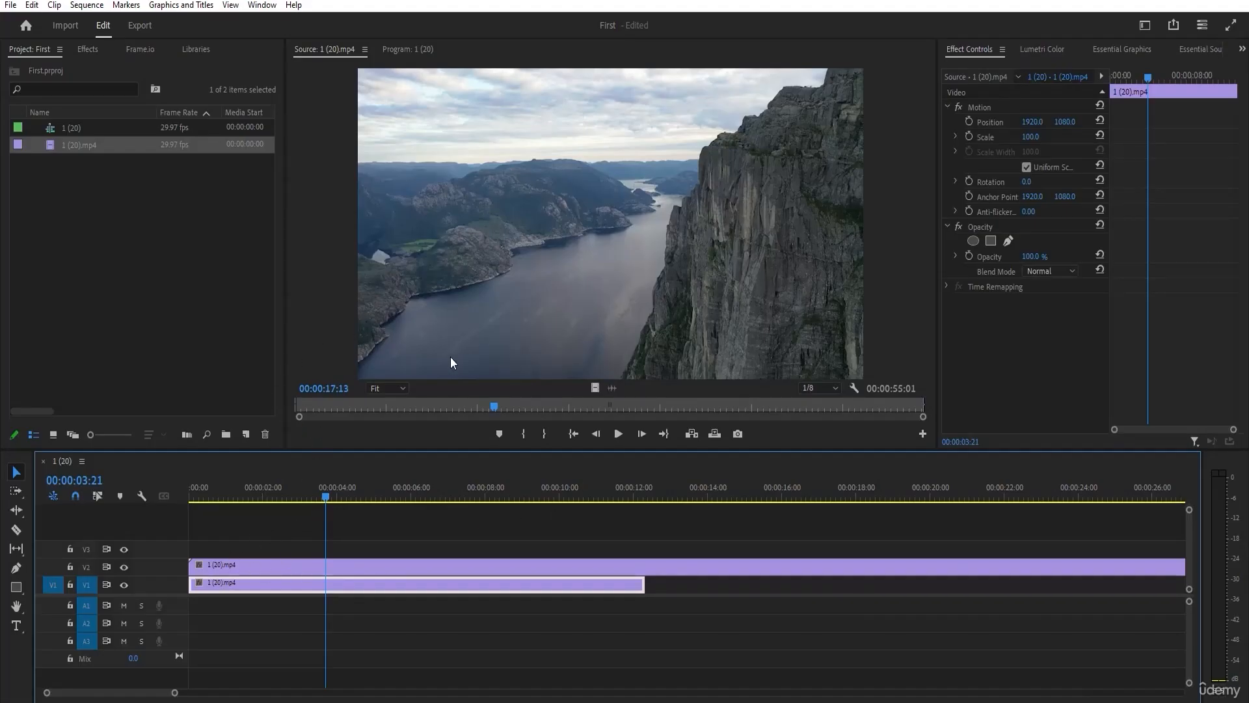
click(373, 571)
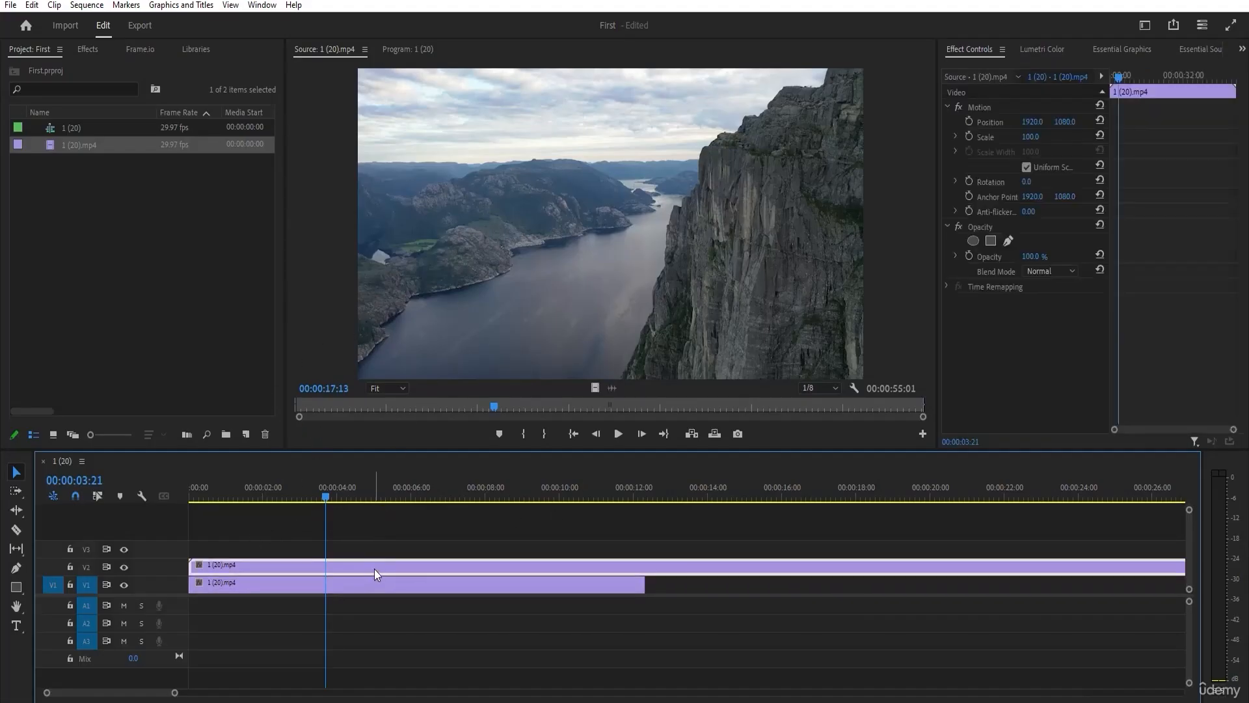
key(Delete)
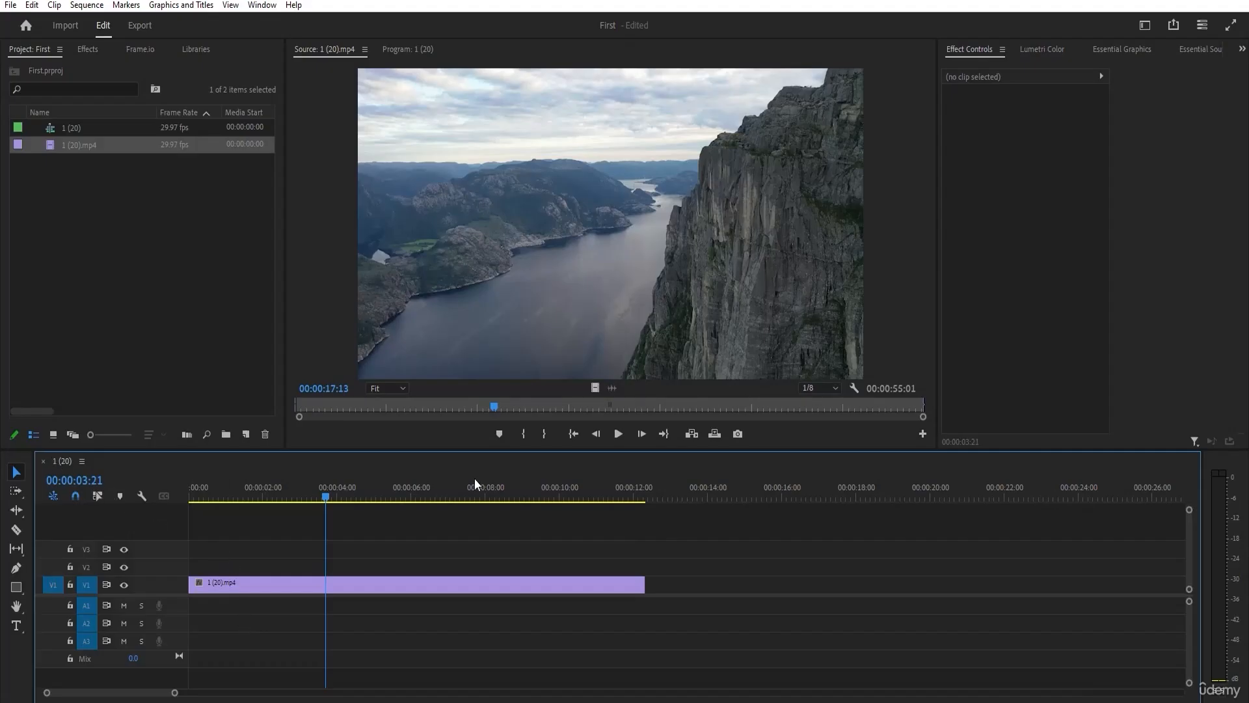
Move the playhead to 00;00;02;18 and review the video display format options in the general project settings, leaving them unchanged.
drag(347, 498, 285, 496)
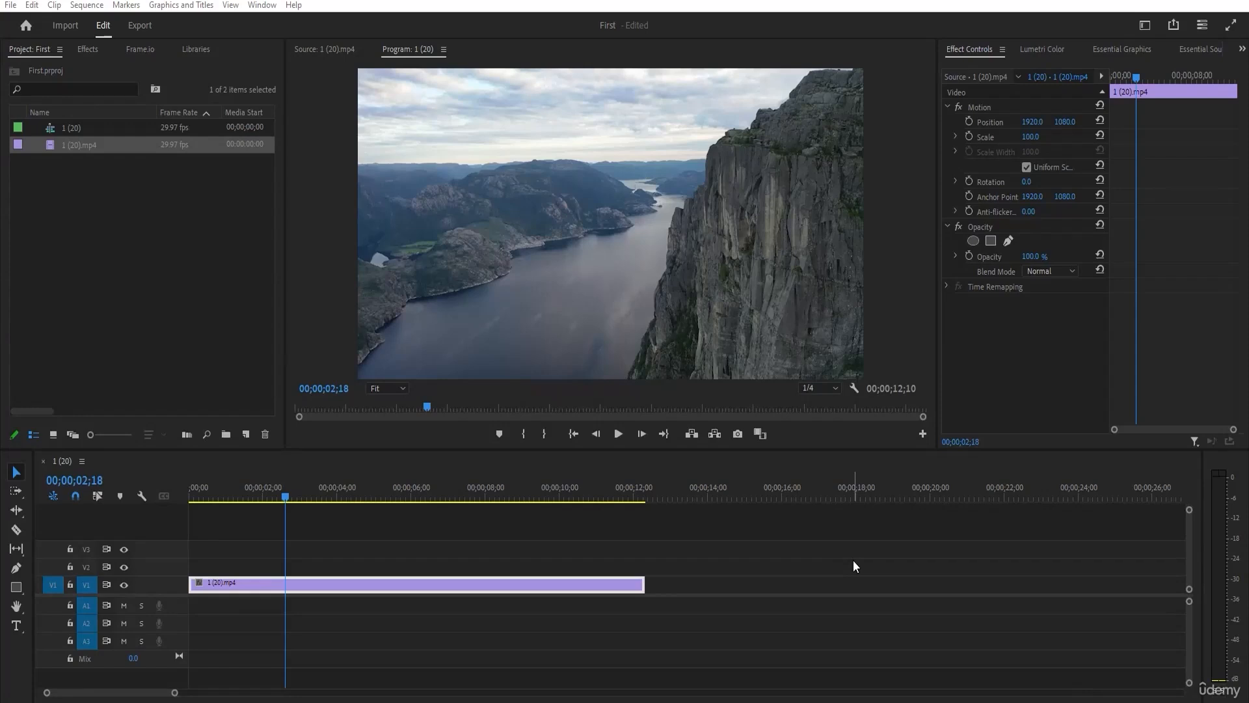
click(10, 5)
mouse_move(97, 468)
click(252, 465)
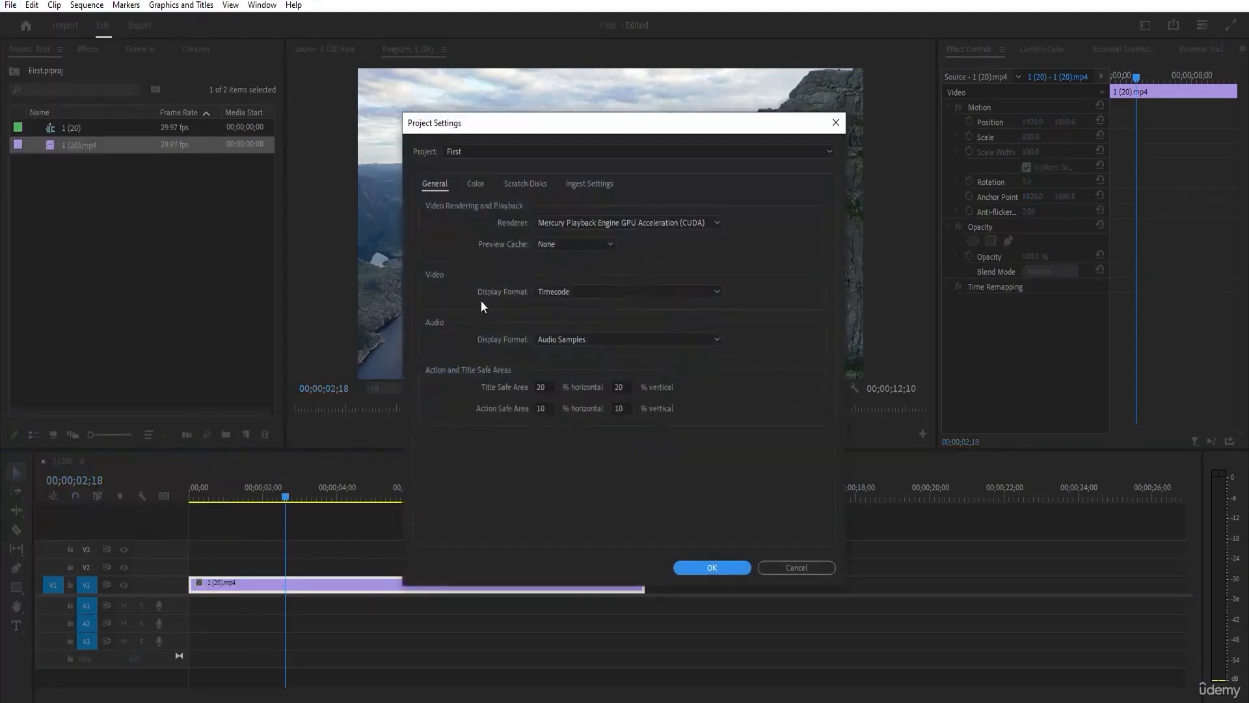
click(583, 291)
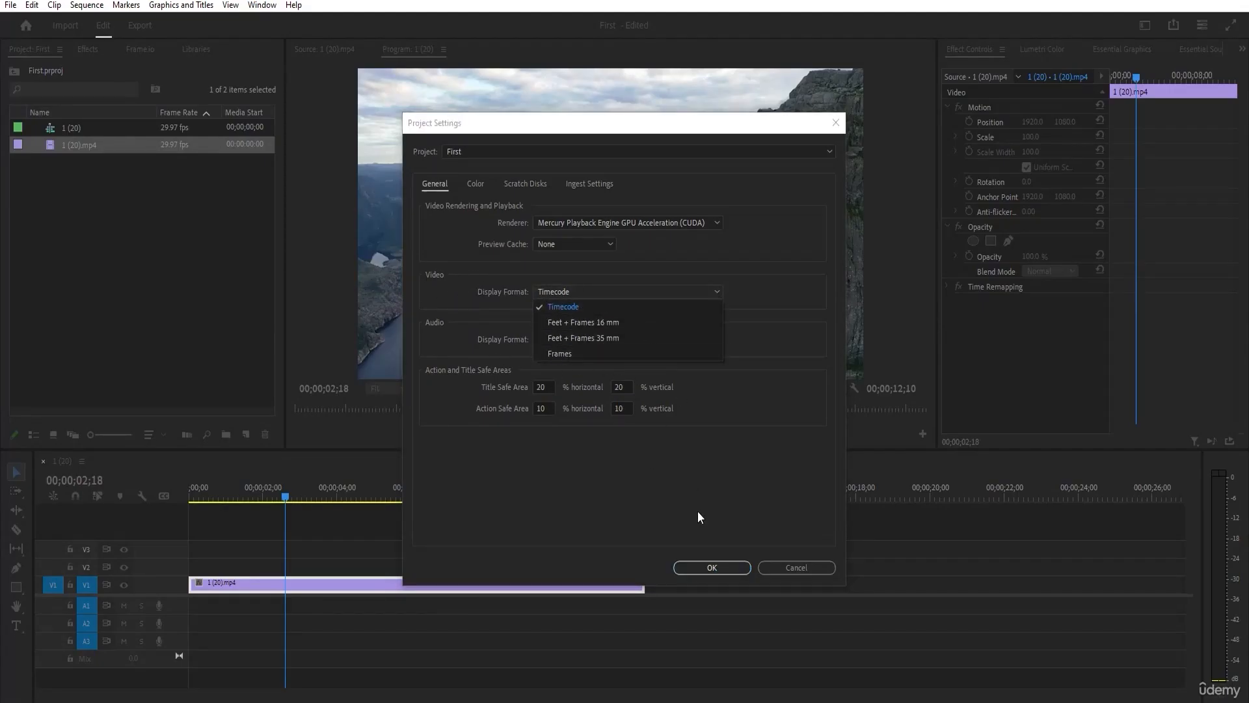
click(814, 563)
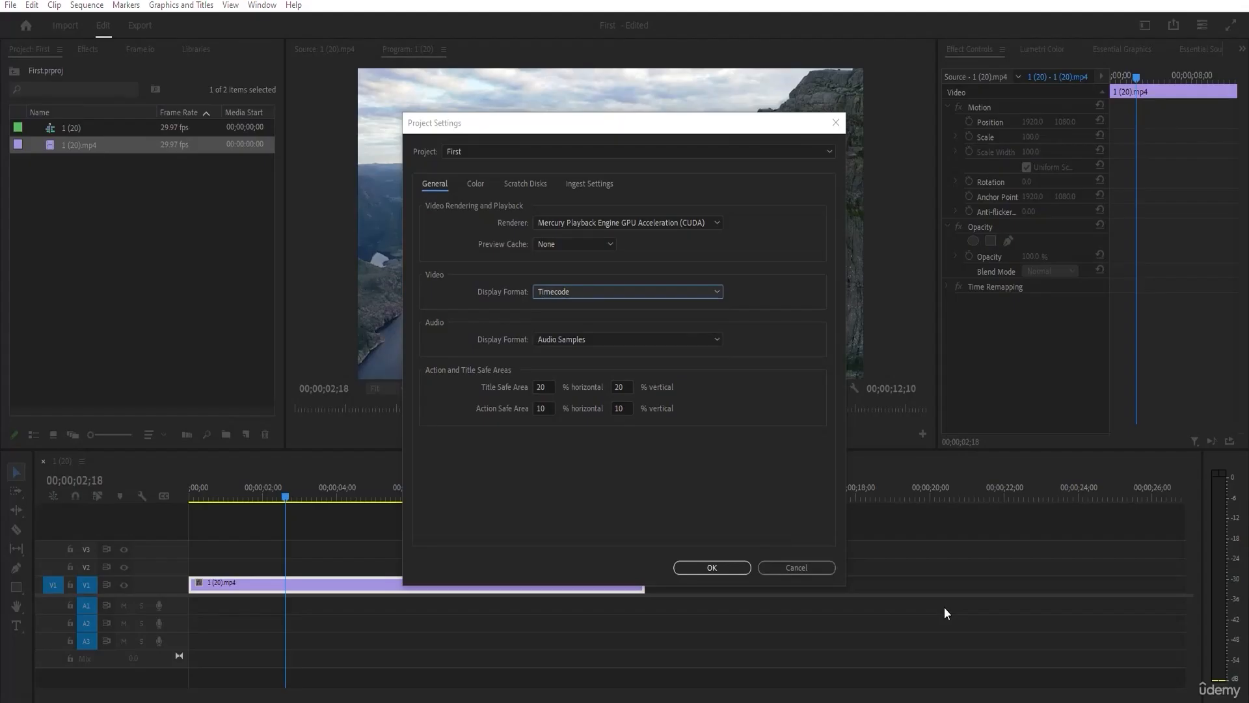
click(780, 568)
Switch the sequence time display through Feet + Frames to Frames and scrub the playhead to frame 363.
drag(245, 497, 645, 495)
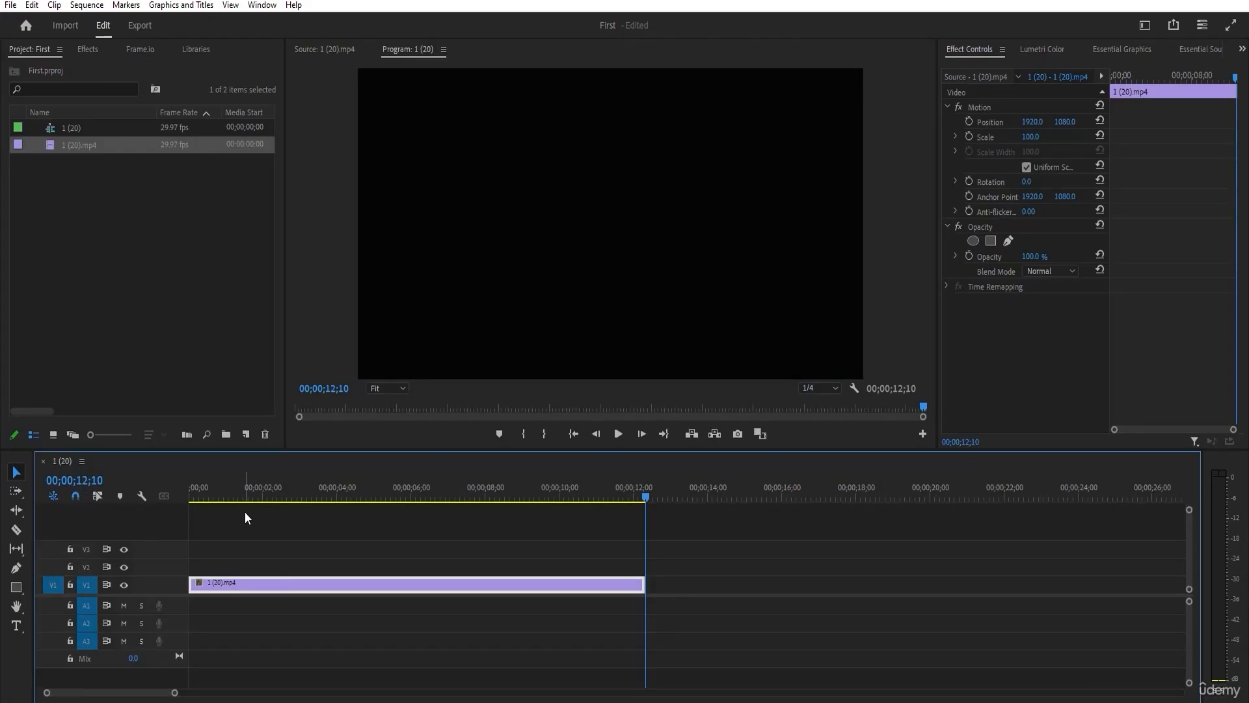
ctrl+click(76, 483)
ctrl+click(76, 483)
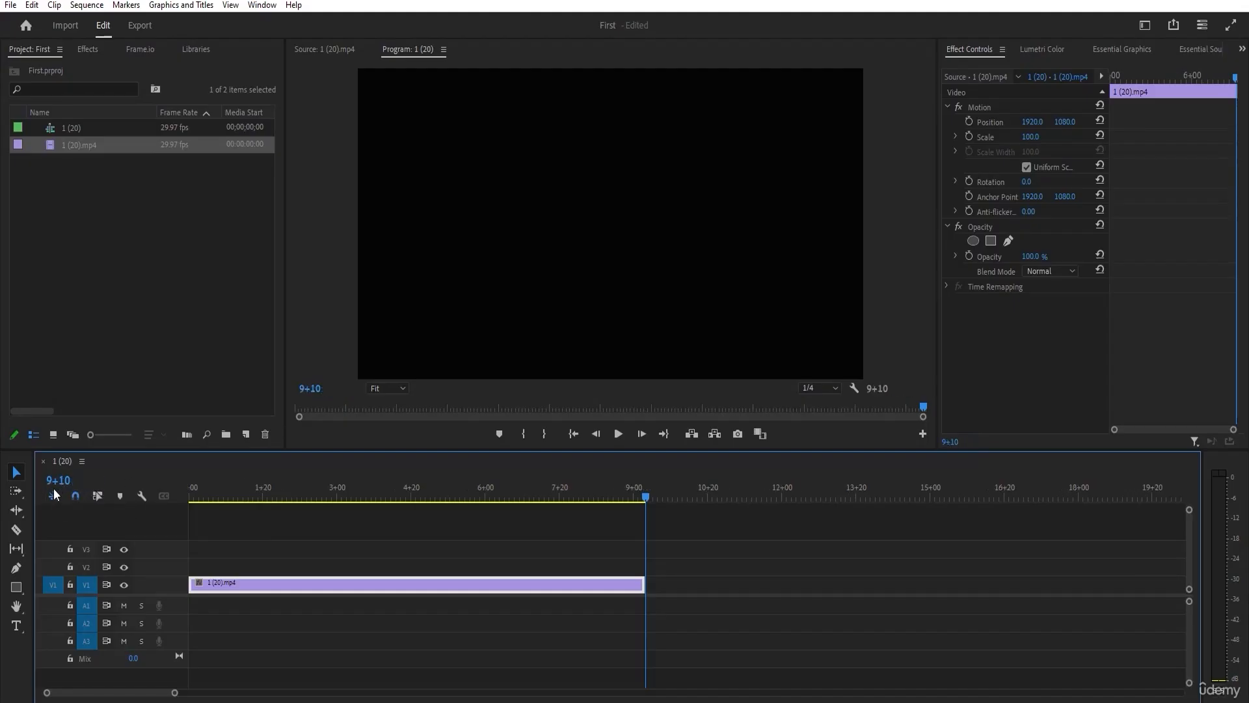
ctrl+click(59, 482)
ctrl+click(61, 483)
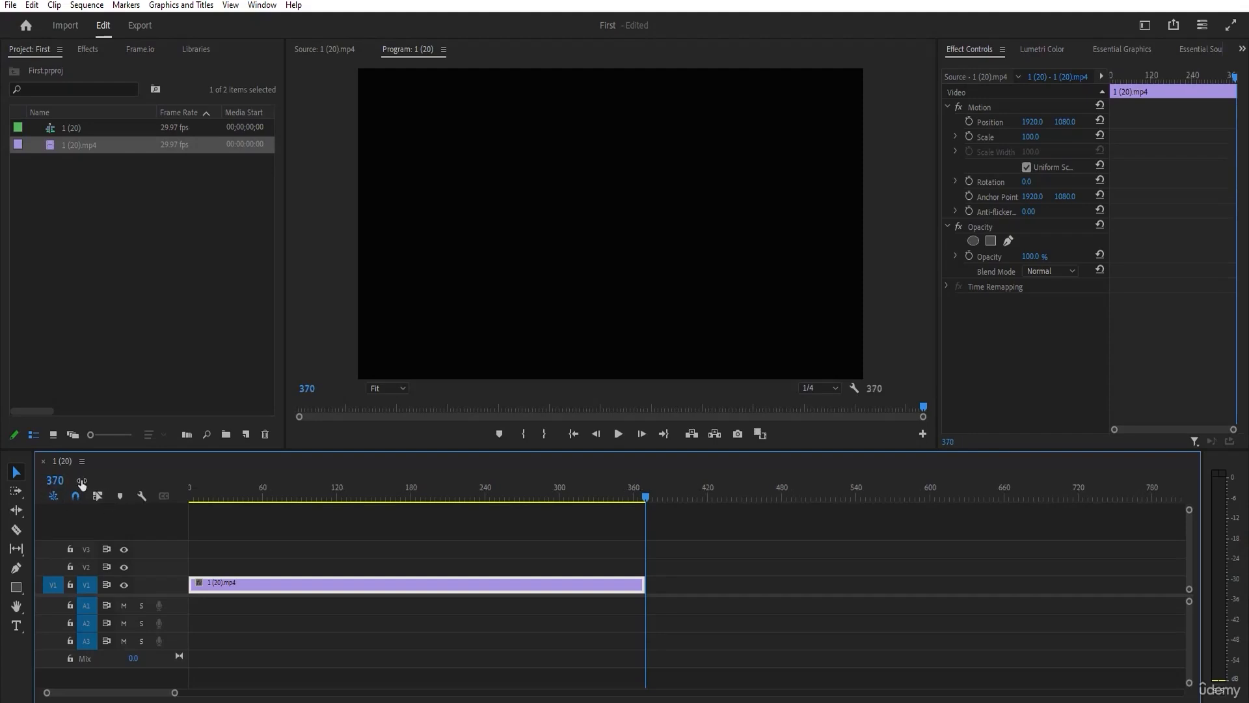
drag(454, 497, 646, 497)
drag(260, 494, 638, 506)
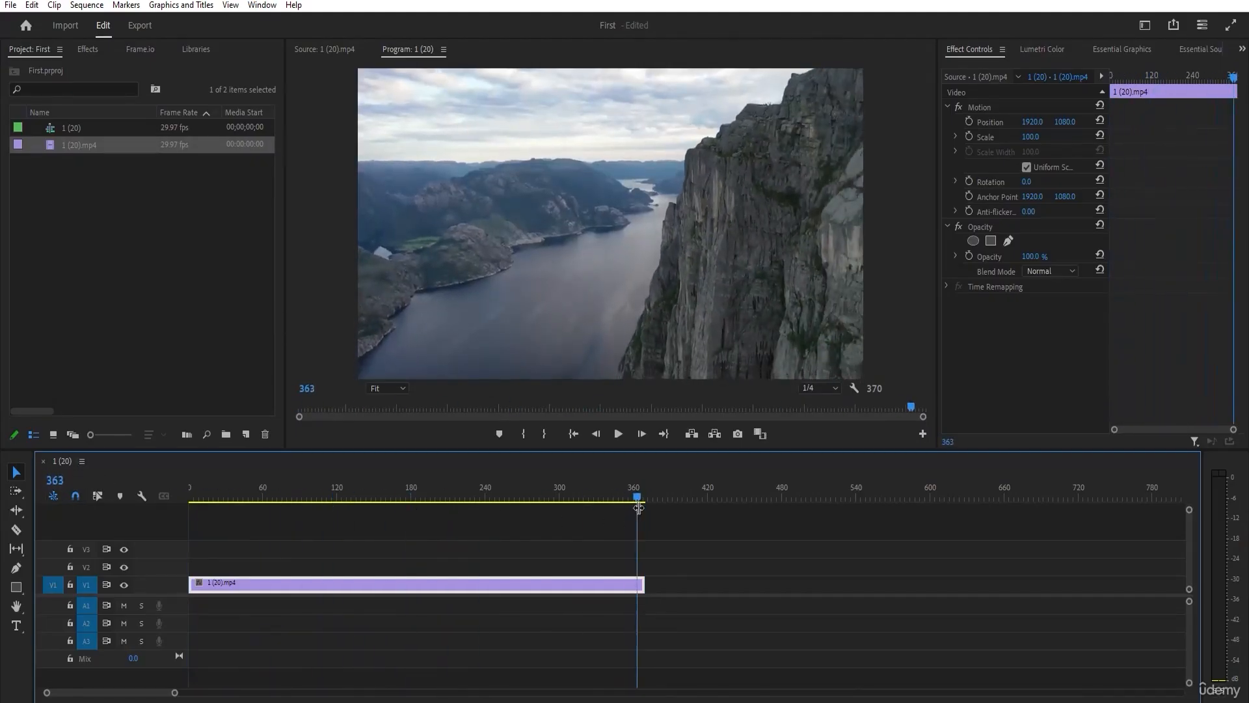
Switch the sequence time display back to timecode and move the playhead to 00;00;07;02.
ctrl+click(60, 484)
mouse_move(635, 492)
mouse_down()
mouse_move(447, 478)
mouse_move(628, 492)
mouse_up()
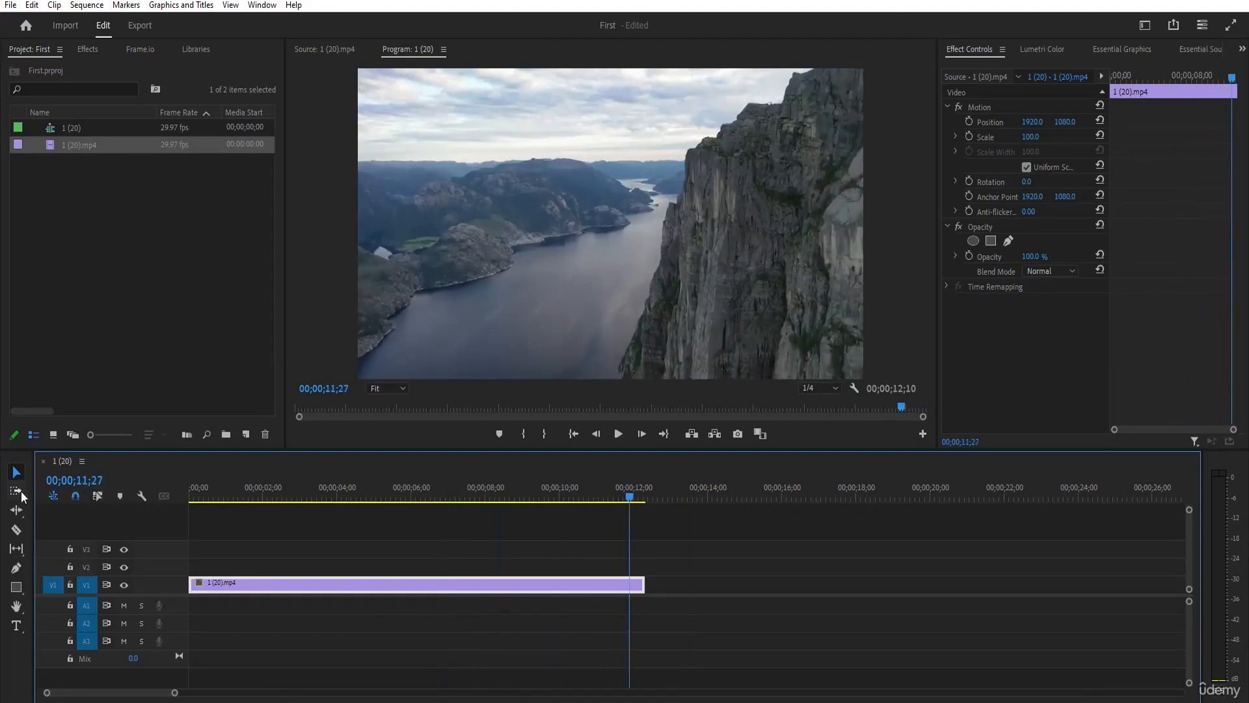
click(644, 488)
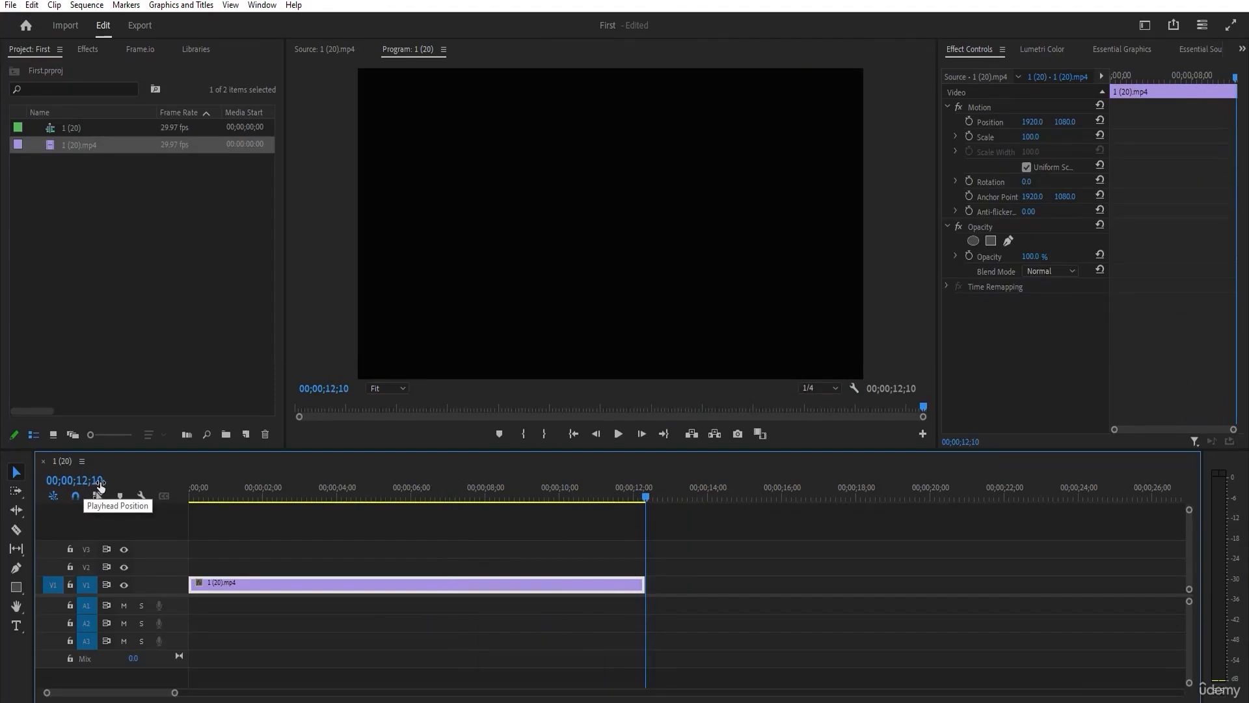
drag(661, 496, 450, 496)
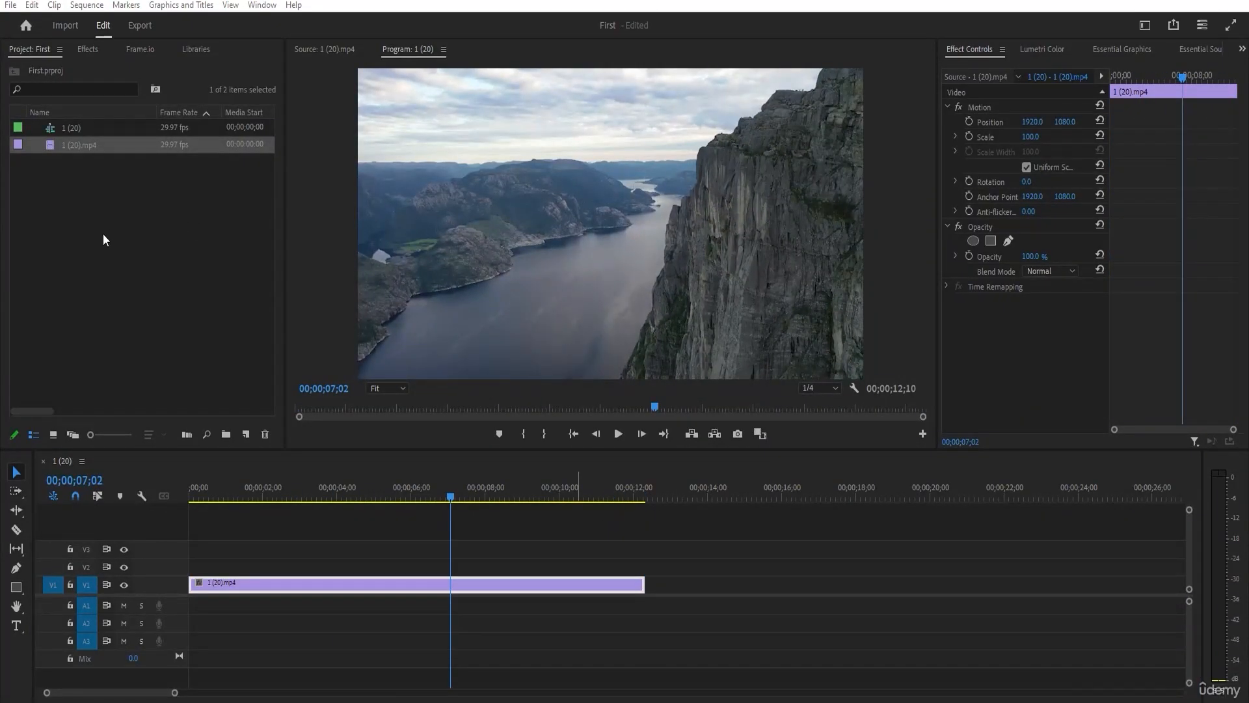
Import the clips 1 (3) through 1 (7) from the Nature folder into the project and deselect them.
double_click(145, 229)
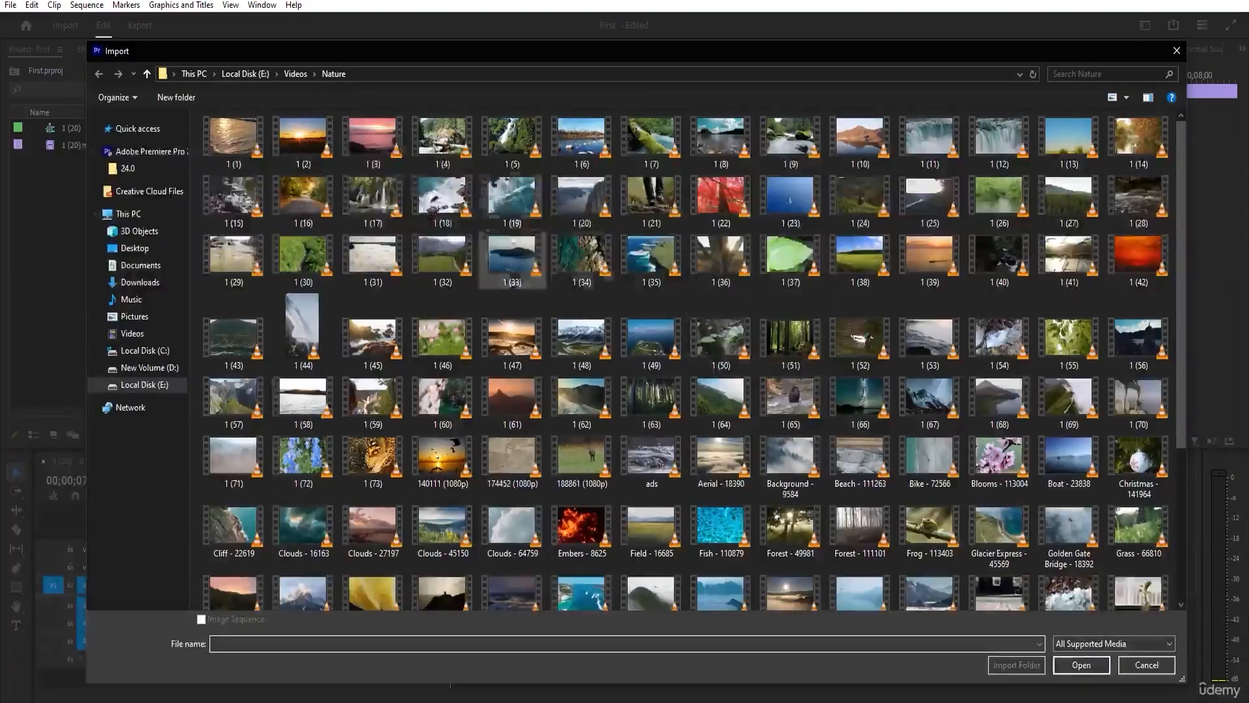
click(372, 138)
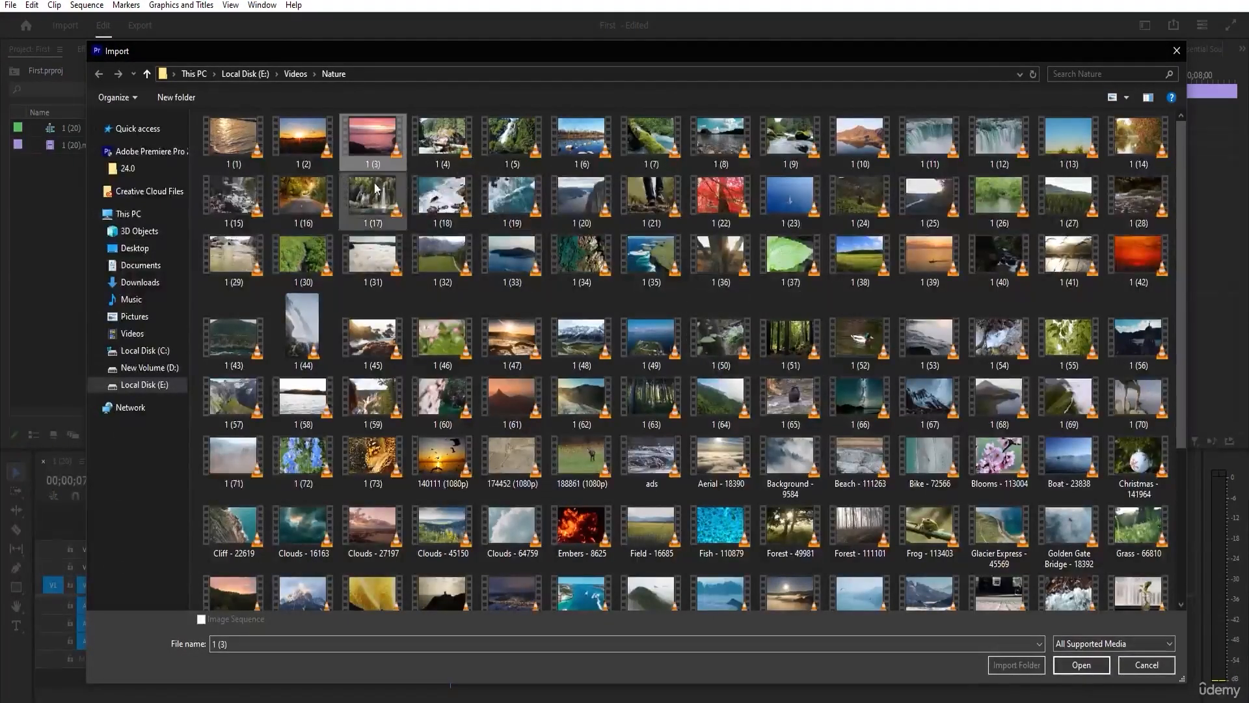
shift+click(670, 146)
click(1082, 664)
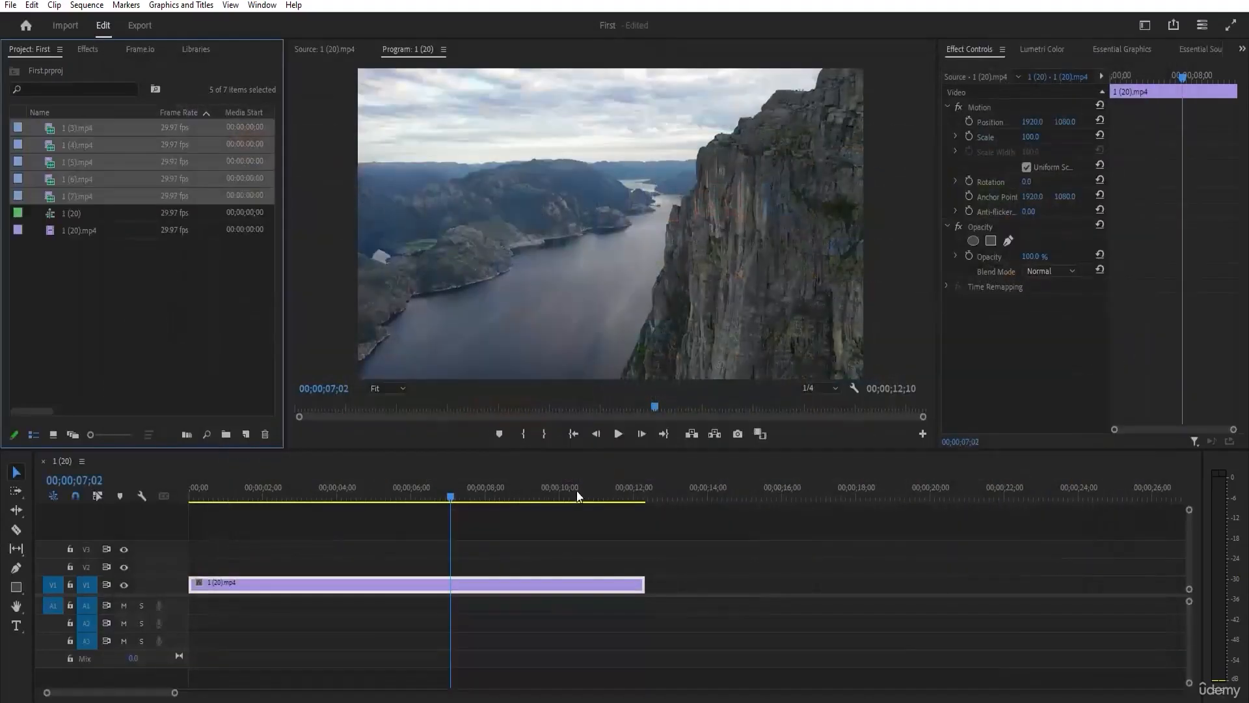
click(159, 278)
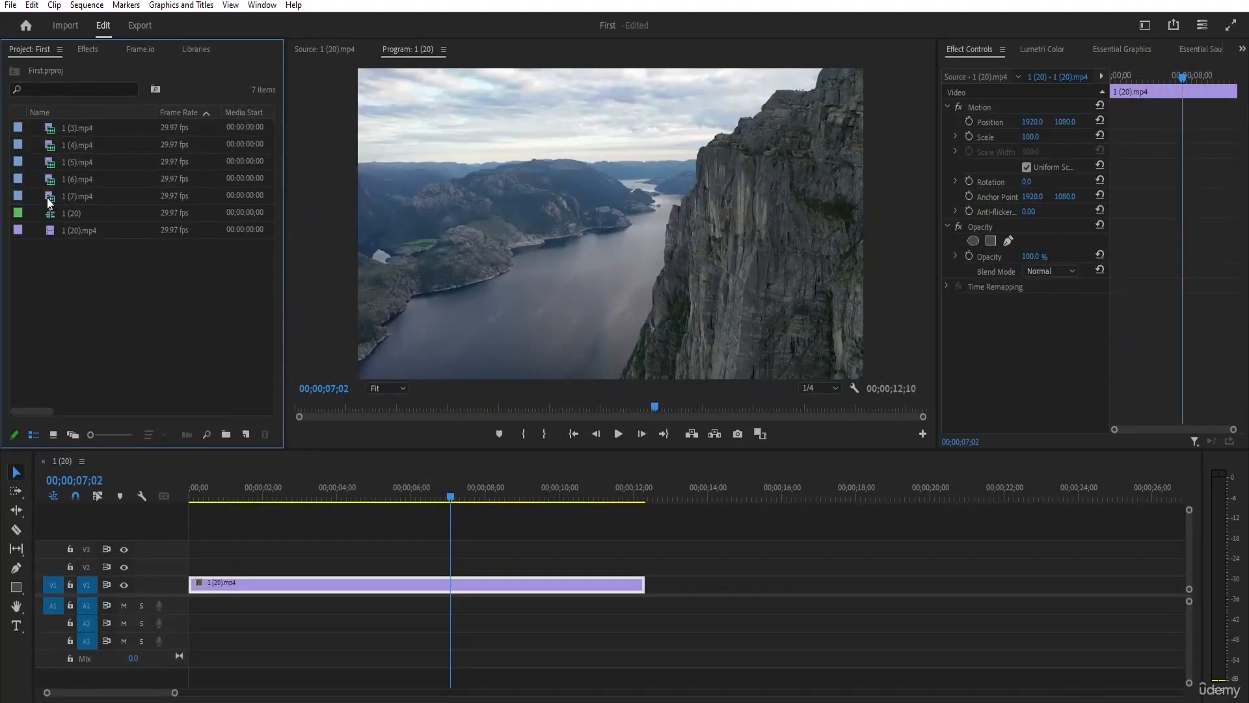
Compare the project items 1 (20).mp4, 1 (7).mp4 and the 1 (20) sequence by their item type icons.
click(49, 231)
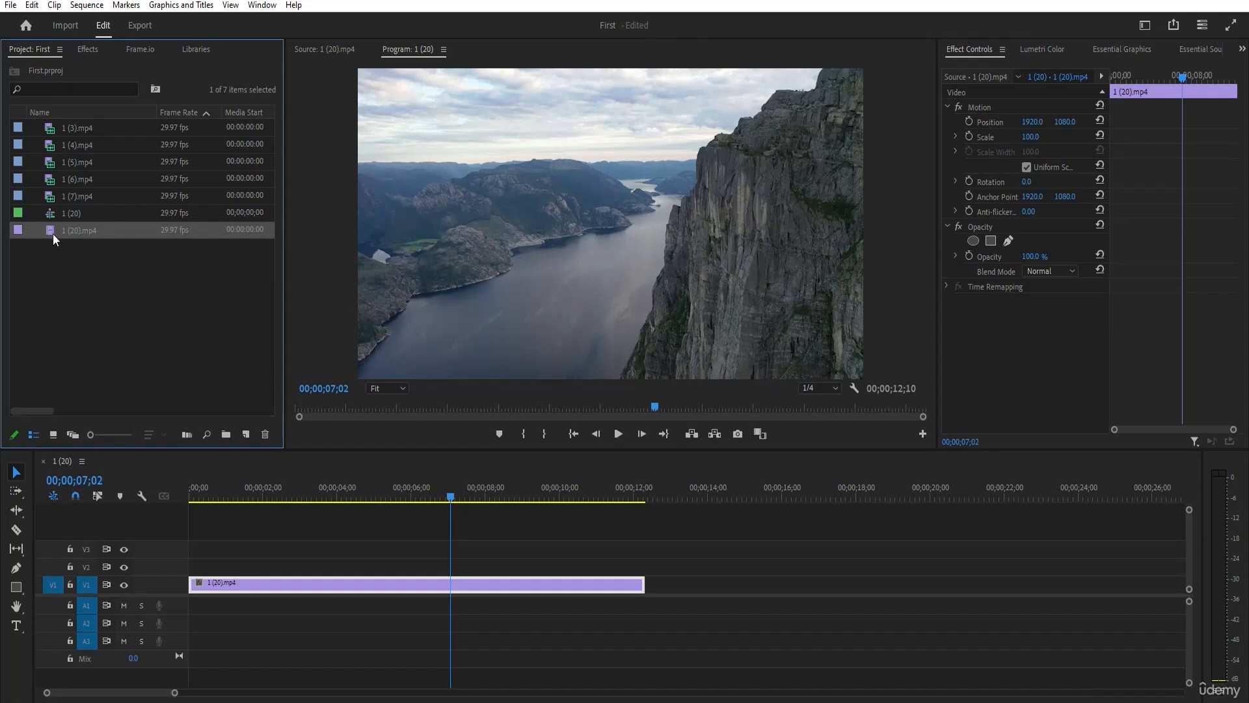
click(56, 195)
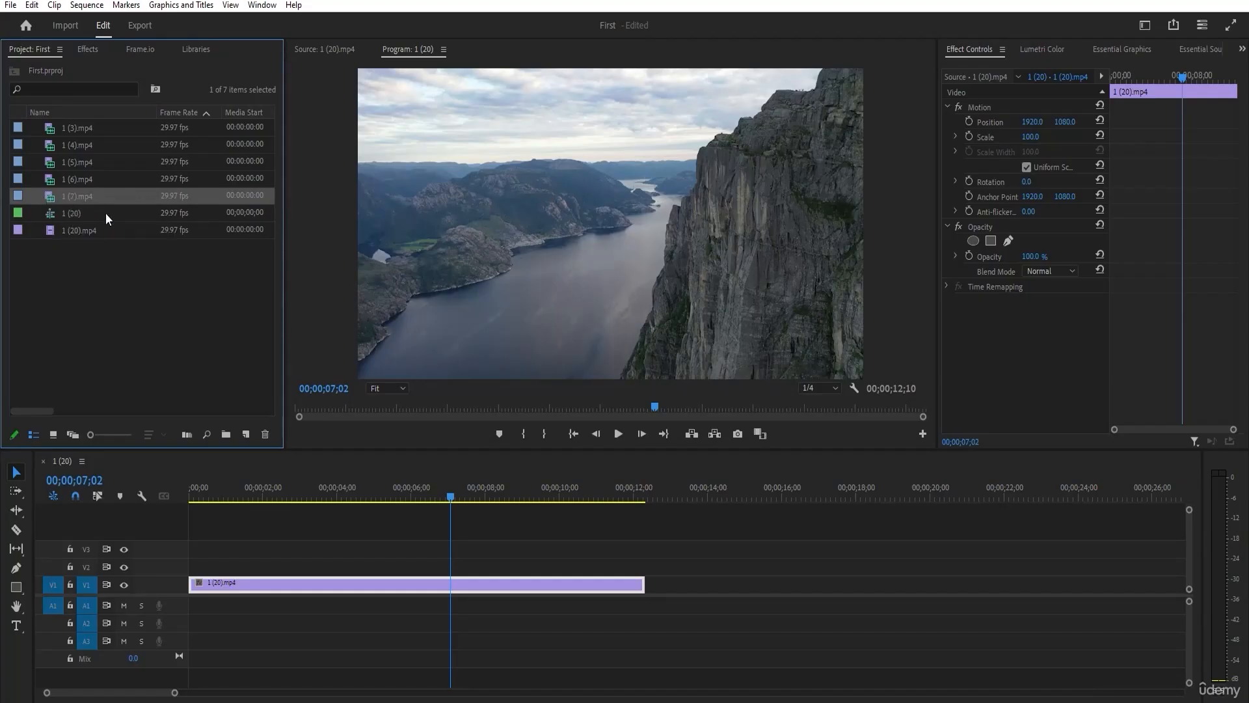
click(92, 230)
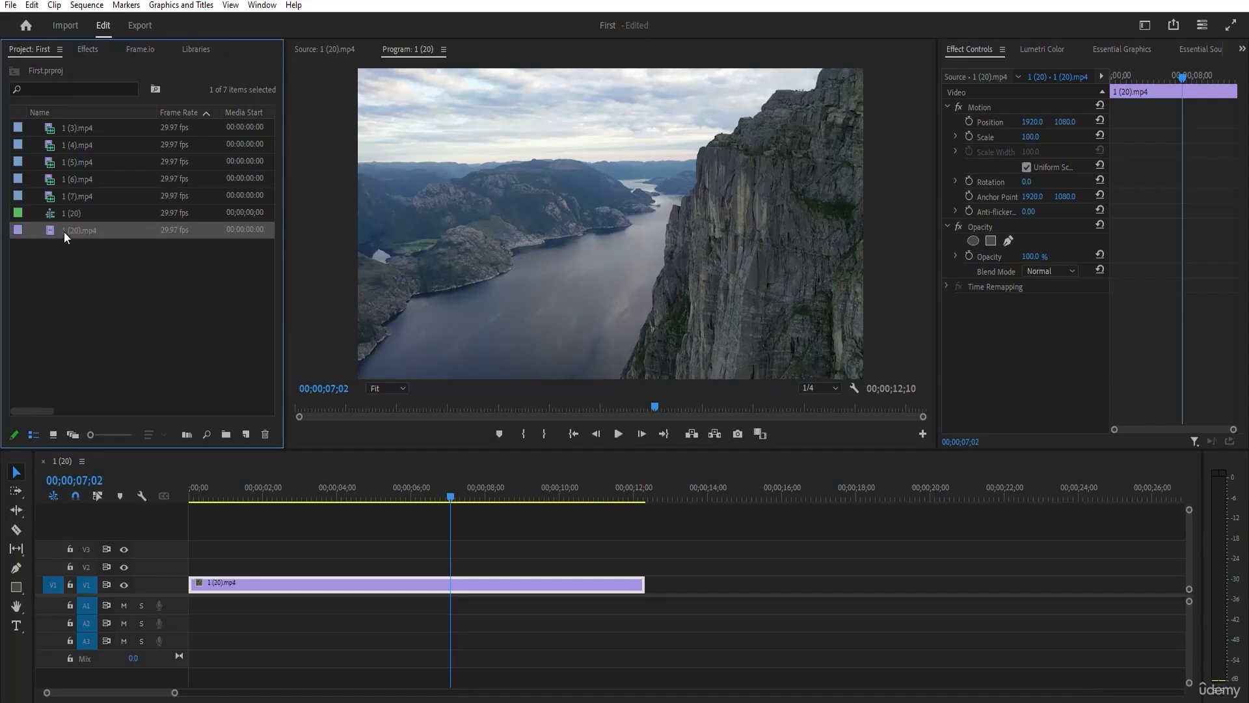
click(71, 214)
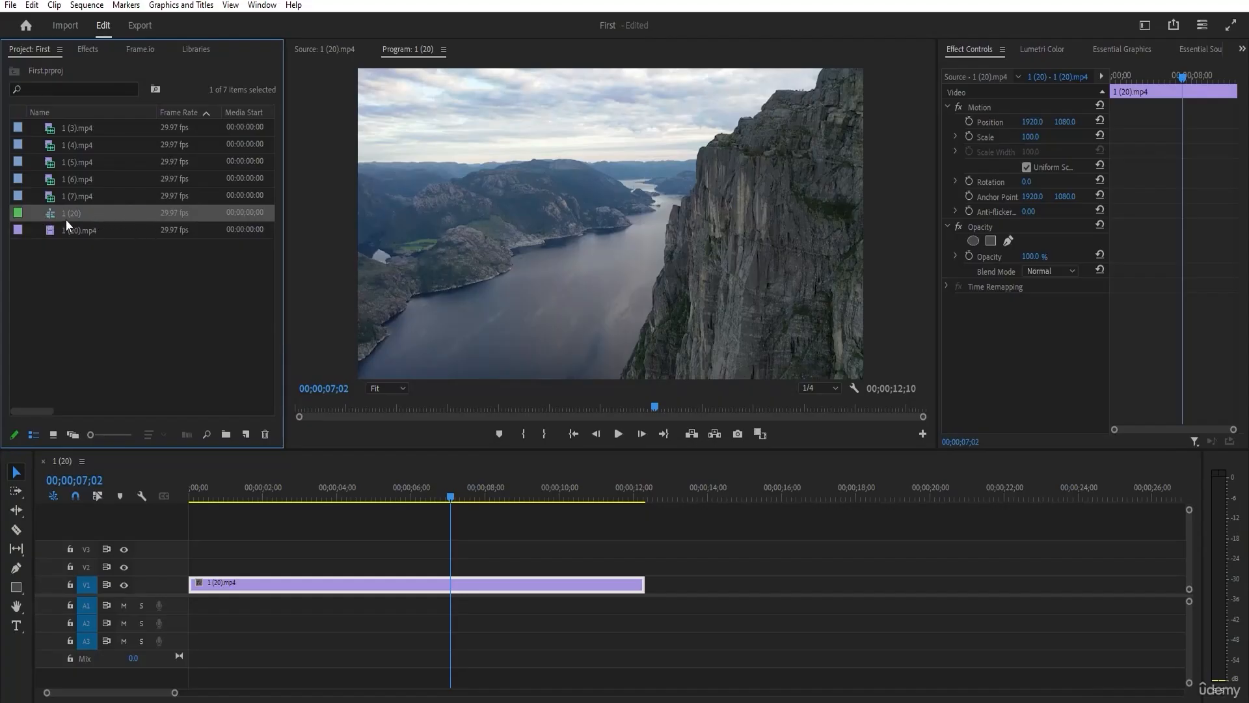
Place the clip 1 (6).mp4 on track V2 above the existing clip and undo the placement.
drag(76, 179, 281, 564)
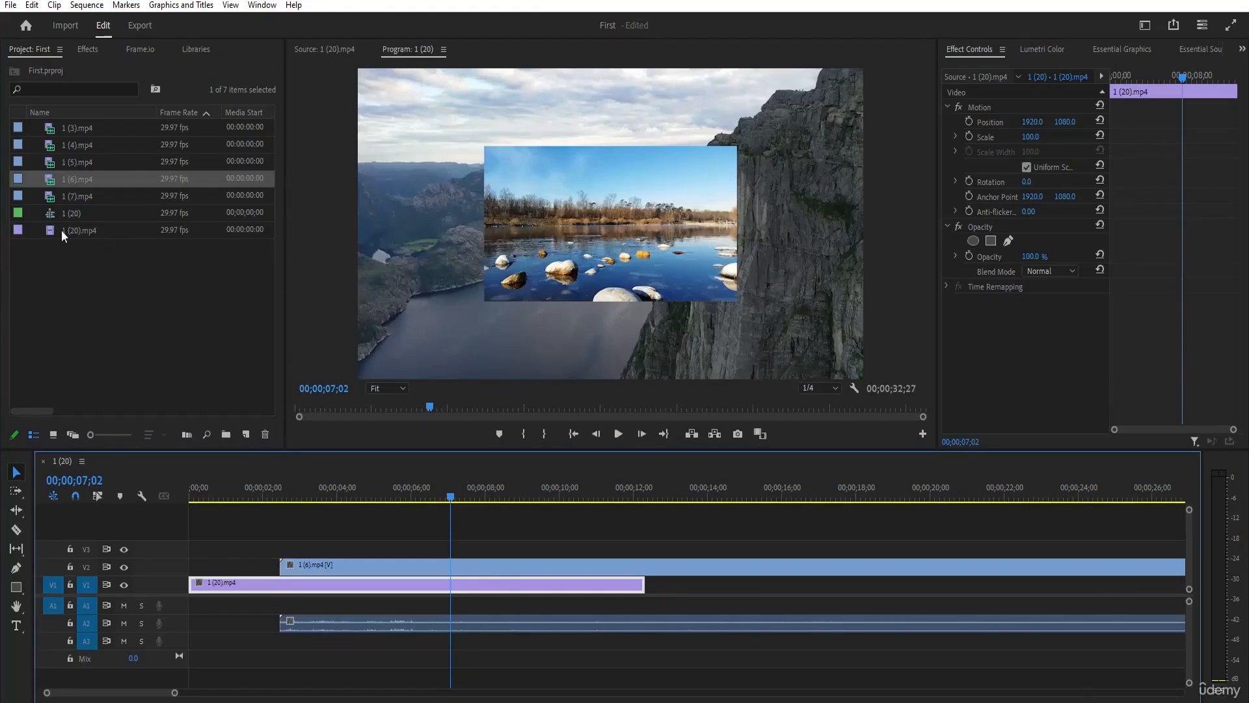
click(73, 210)
click(225, 558)
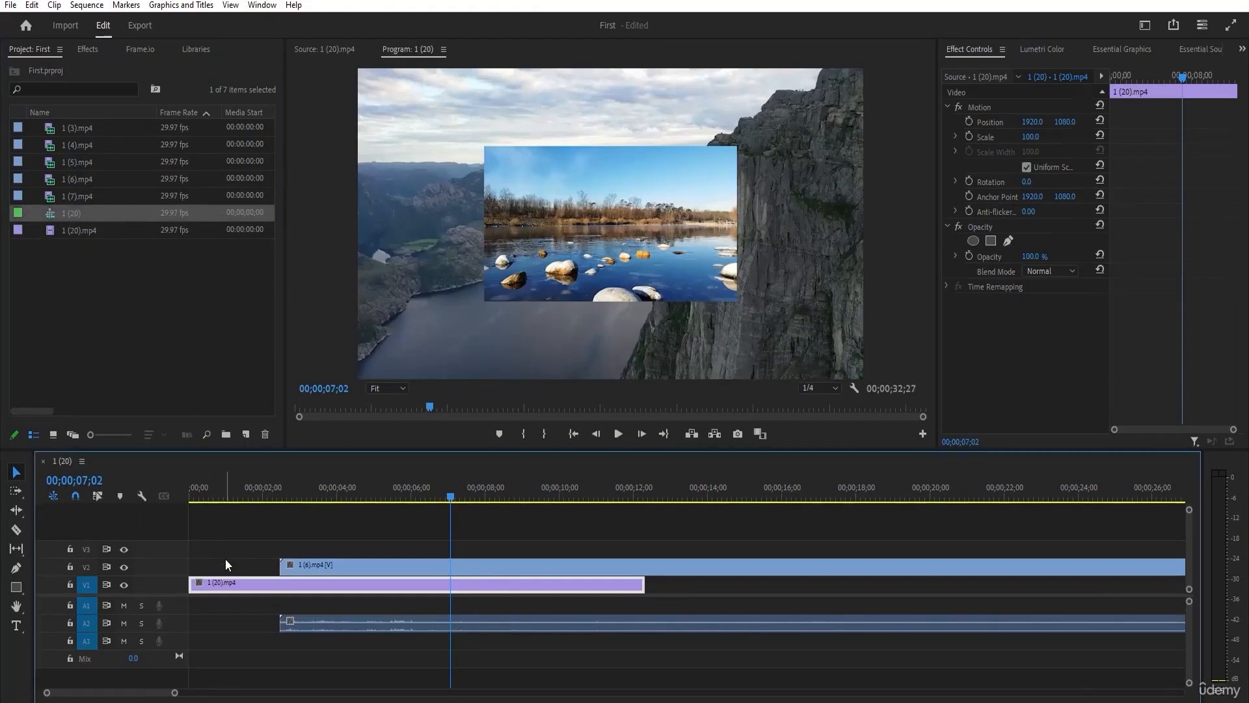
key(ctrl+z)
Return the playhead to the start of the sequence and clear the selection in the project.
click(202, 498)
key(Home)
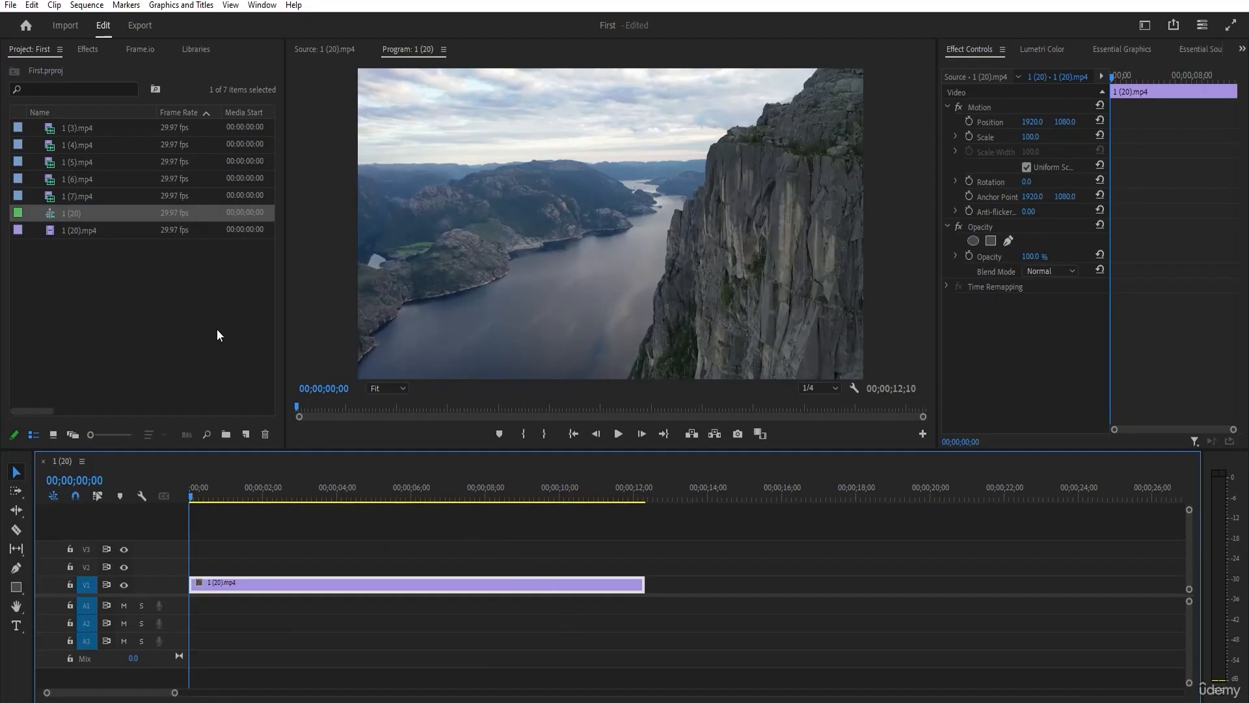
click(198, 312)
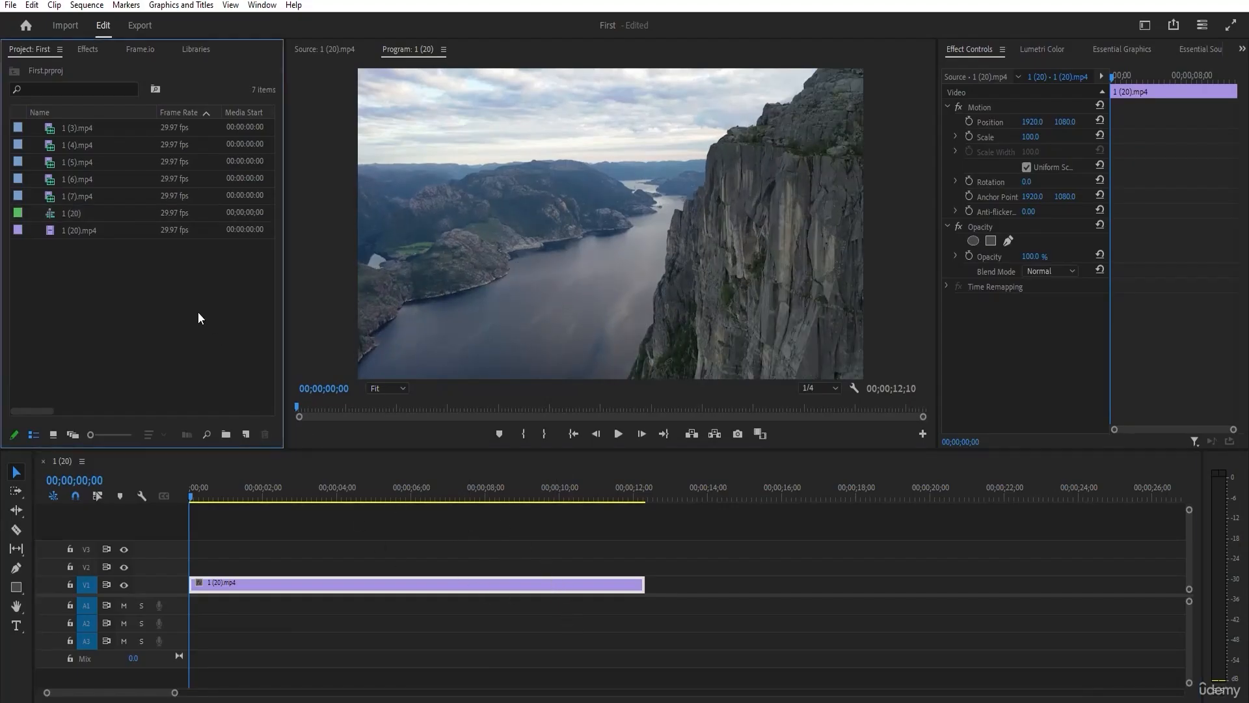
Preview the clips 1 (4).mp4 and 1 (5).mp4 in the Source monitor, scrubbing through them, and clear the project selection.
click(77, 127)
click(76, 126)
click(95, 175)
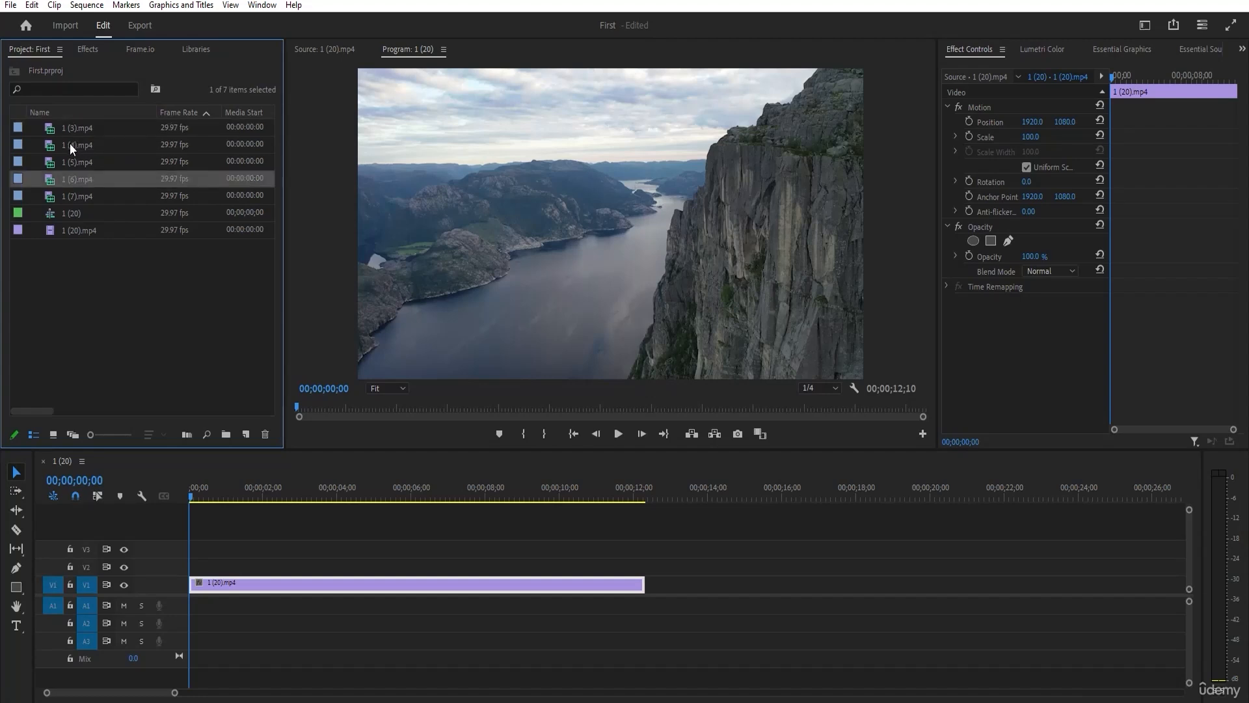
double_click(69, 143)
drag(299, 406, 462, 412)
double_click(71, 162)
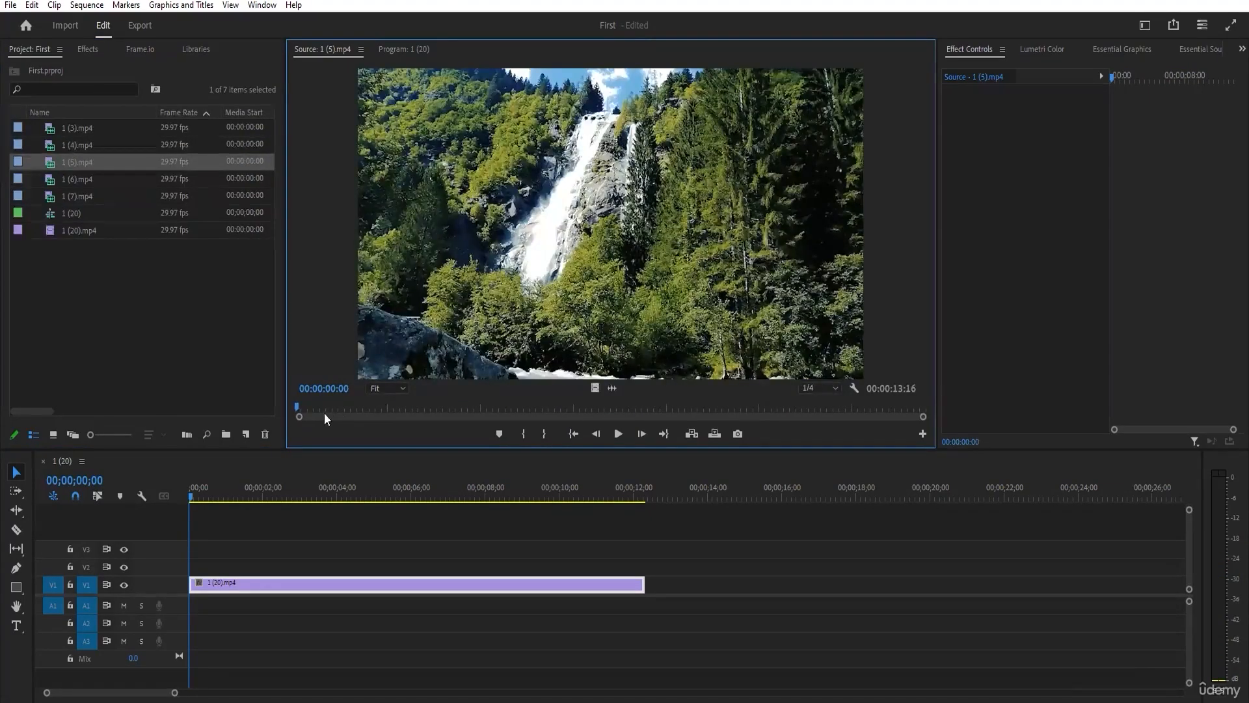
drag(309, 408, 178, 354)
click(130, 322)
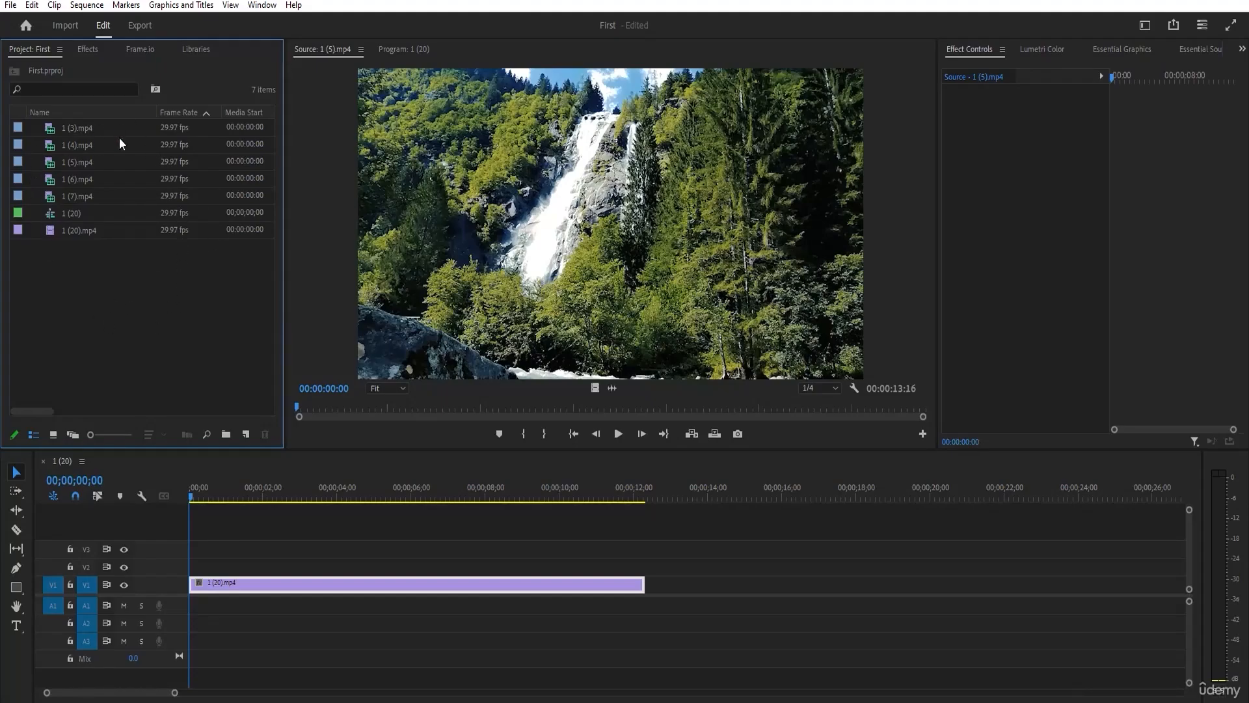
Compare the project items in icon, freeform and list views, ending in icon view.
click(48, 436)
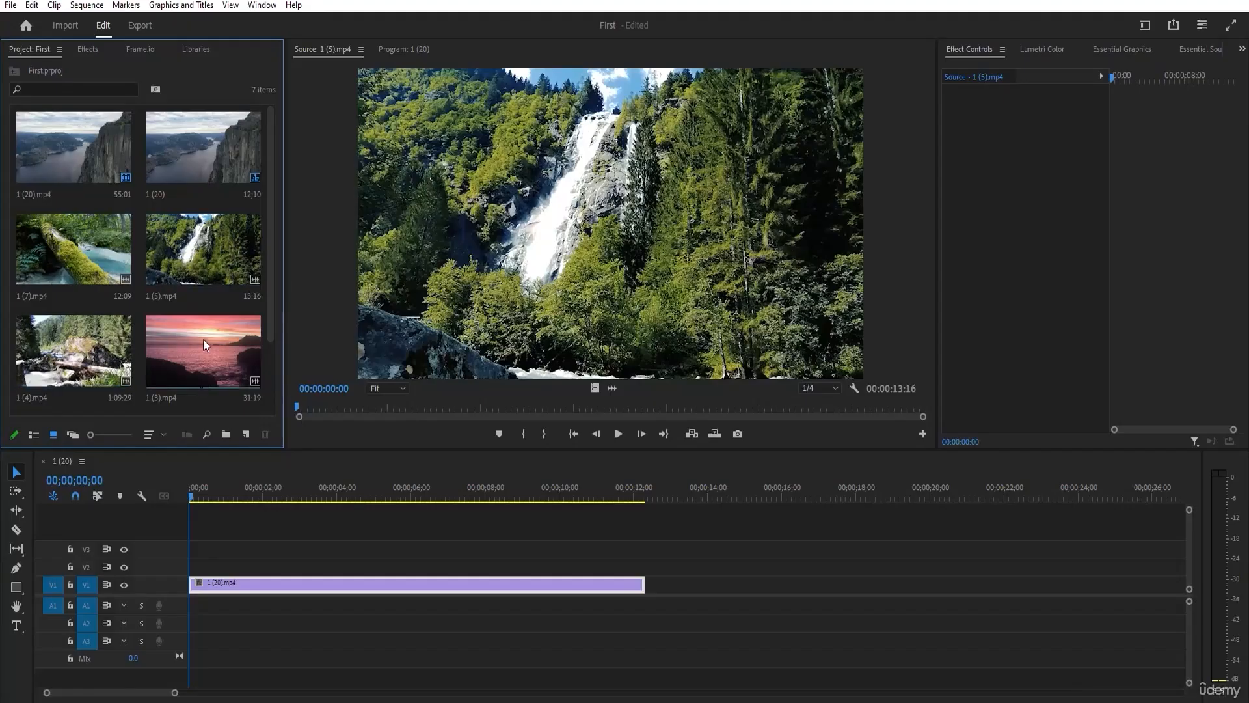
scroll(167, 339, down, 2)
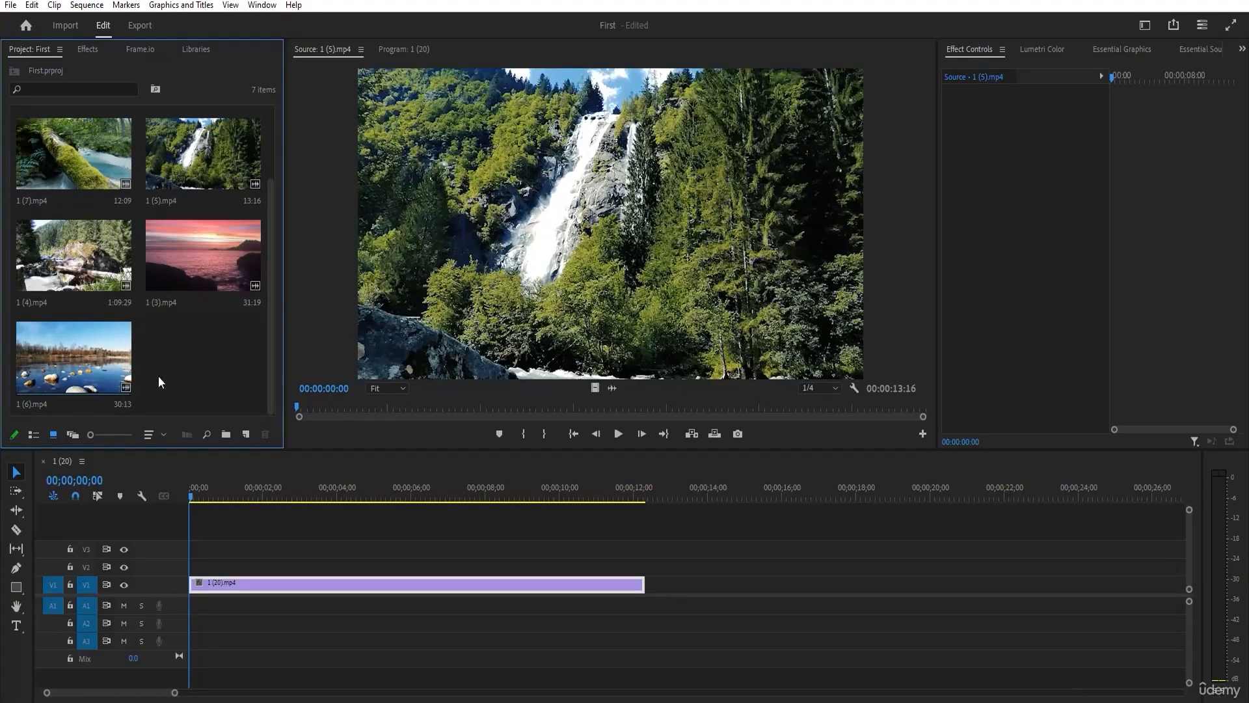
click(73, 433)
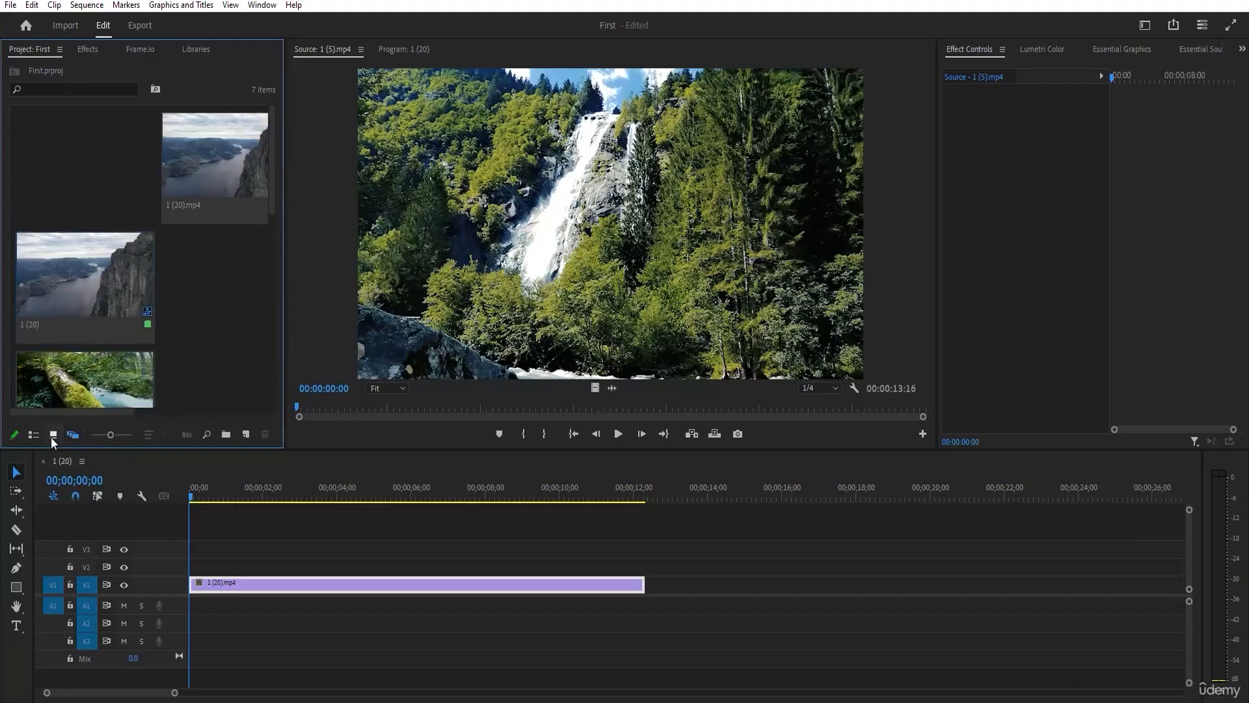
click(51, 436)
click(37, 436)
click(52, 435)
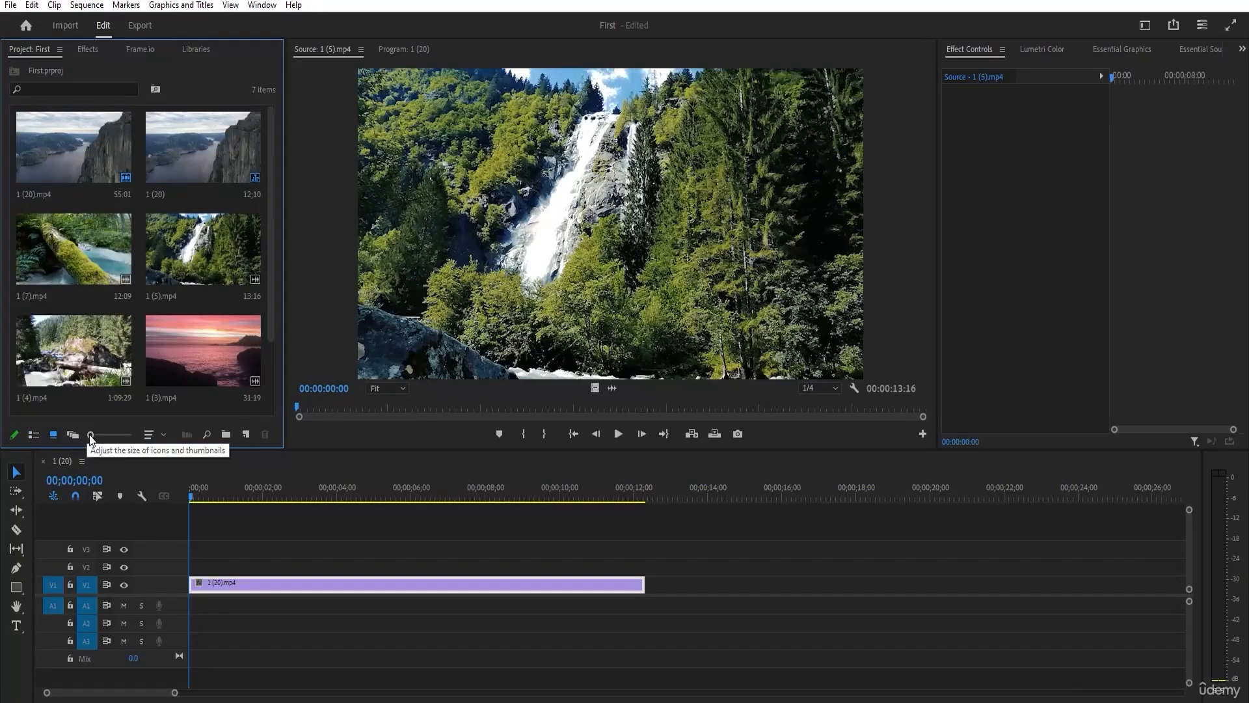
Try the thumbnail size adjustment and widen the Project panel so all items fit in one row.
mouse_move(90, 436)
mouse_down()
mouse_move(134, 437)
mouse_move(107, 436)
mouse_up()
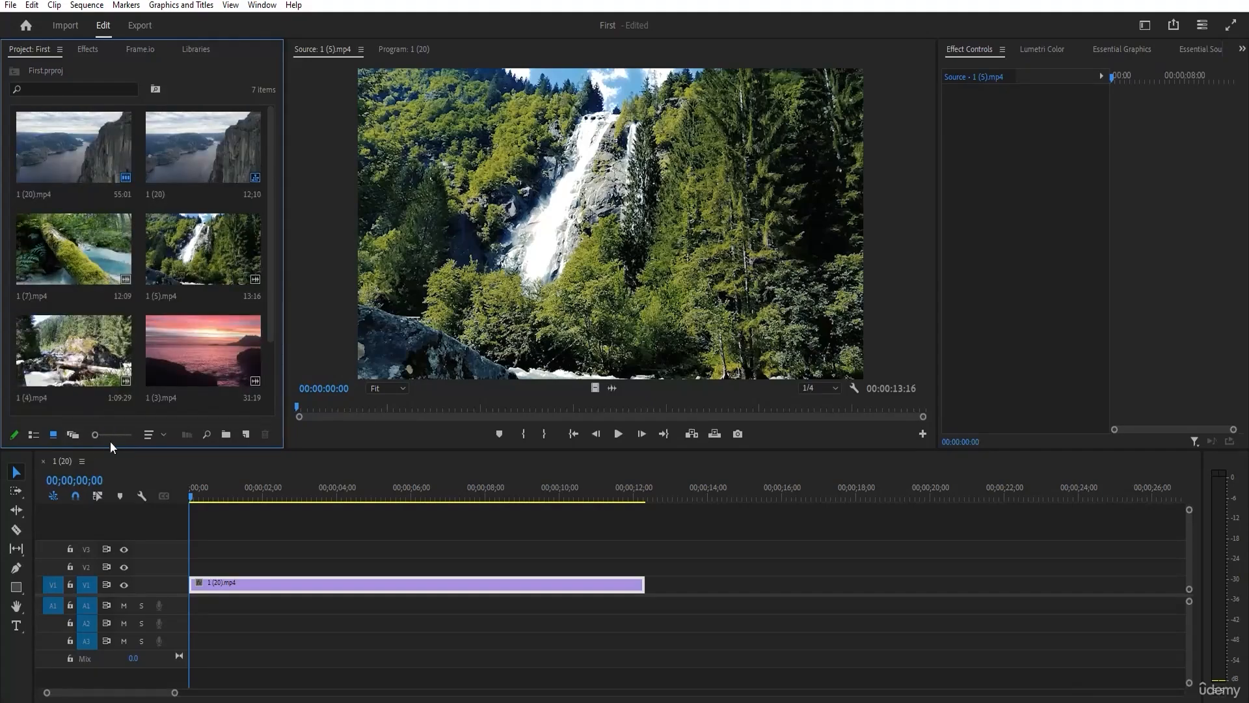
drag(284, 448, 827, 530)
mouse_move(93, 515)
mouse_down()
mouse_move(122, 519)
mouse_move(93, 518)
mouse_up()
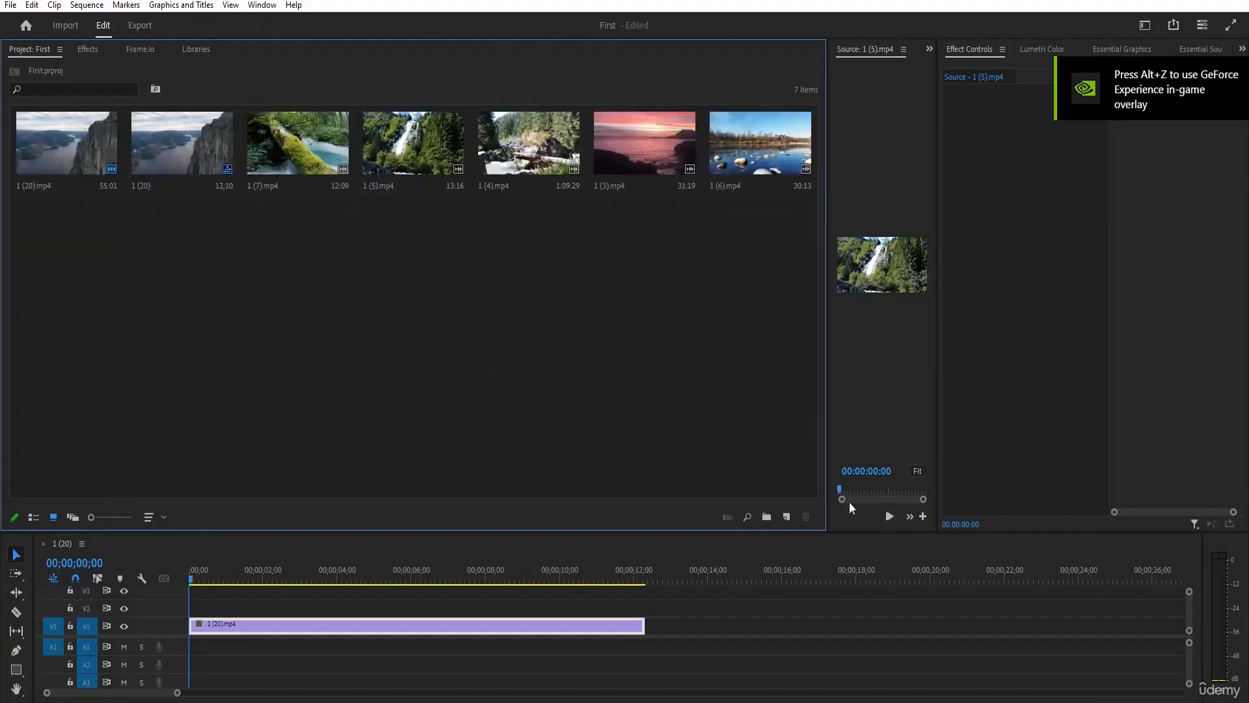
Show the project items as a list and examine the Video Info resolution of the imported clips.
click(34, 516)
drag(91, 517, 329, 493)
click(326, 130)
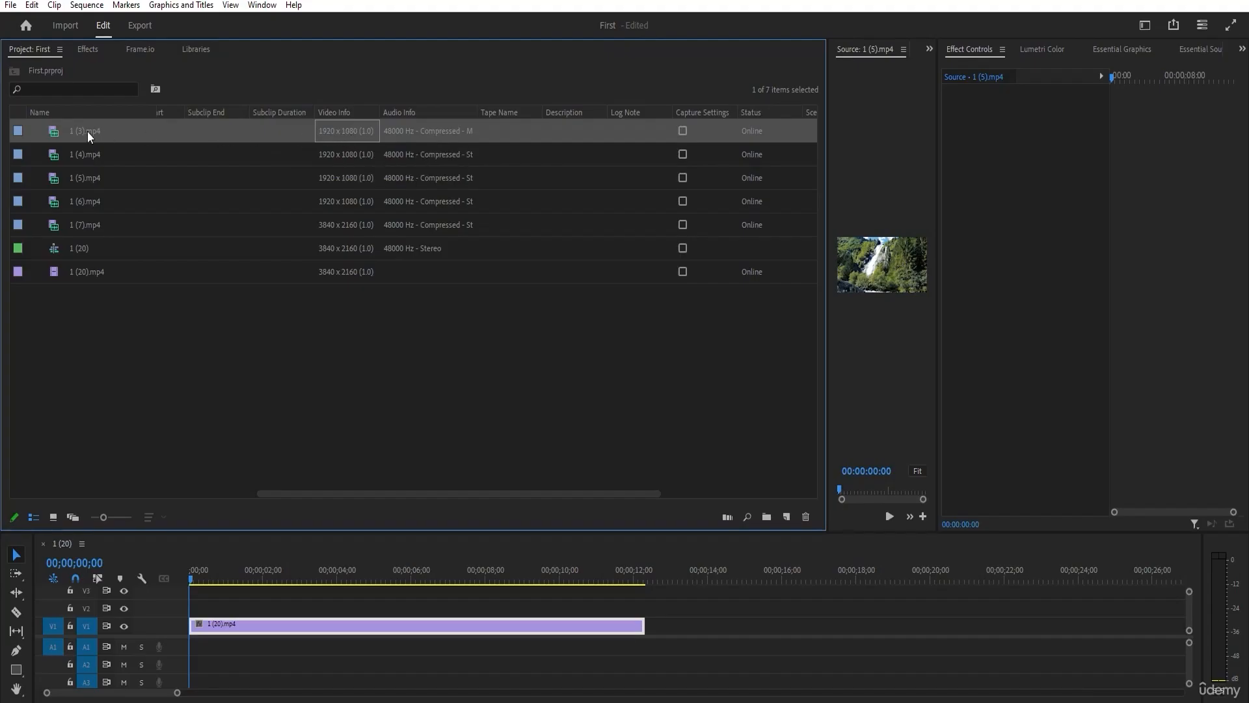
click(369, 158)
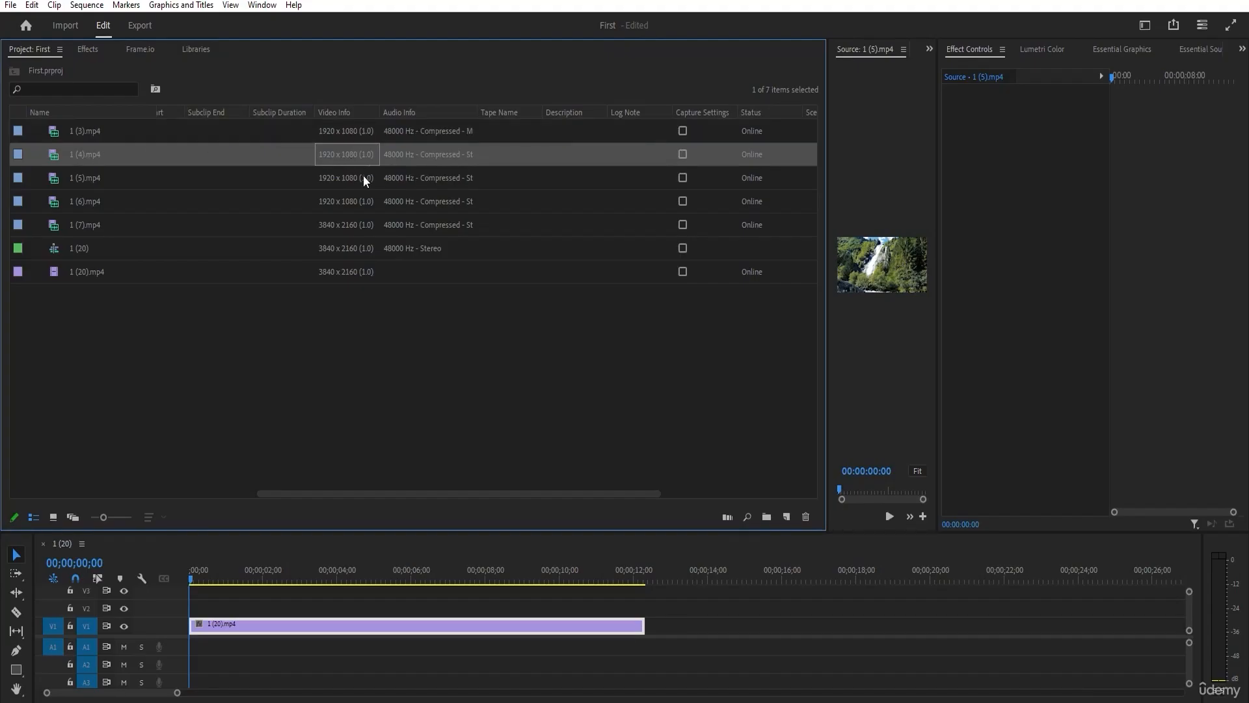
click(350, 225)
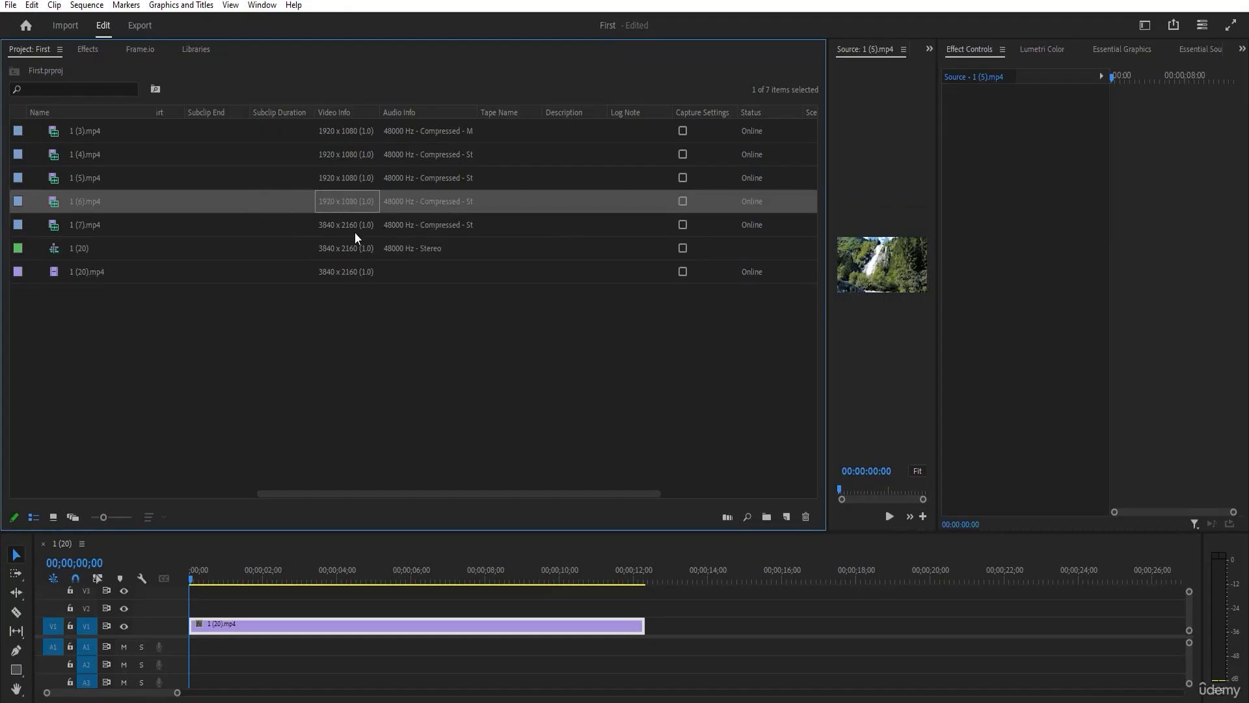
click(320, 229)
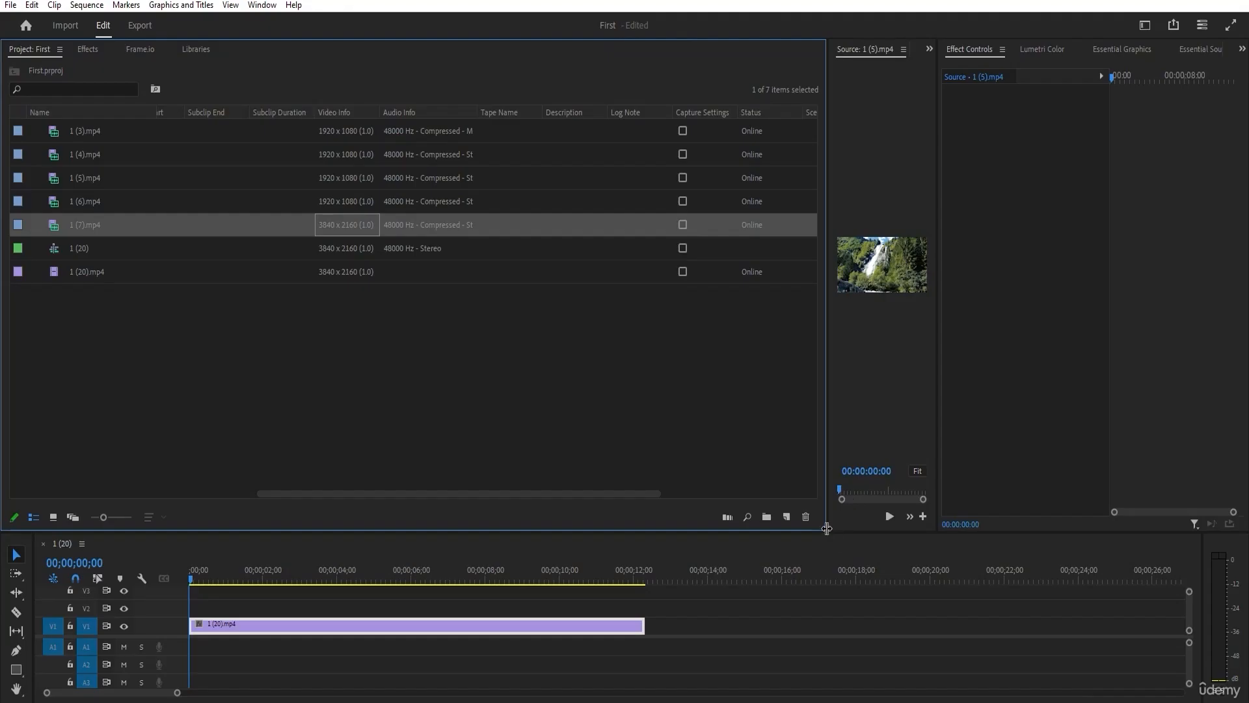
Shrink the Project panel, clear the selection and narrow the Name column.
drag(826, 532, 738, 513)
click(329, 197)
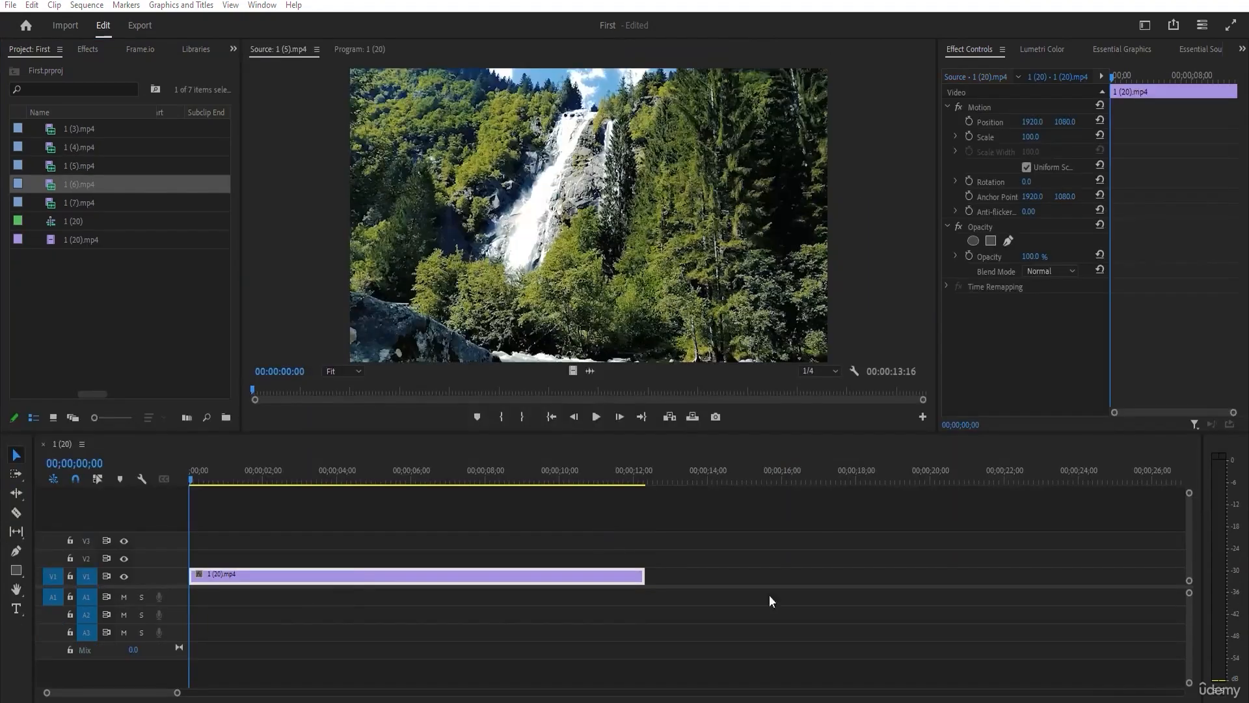
click(161, 340)
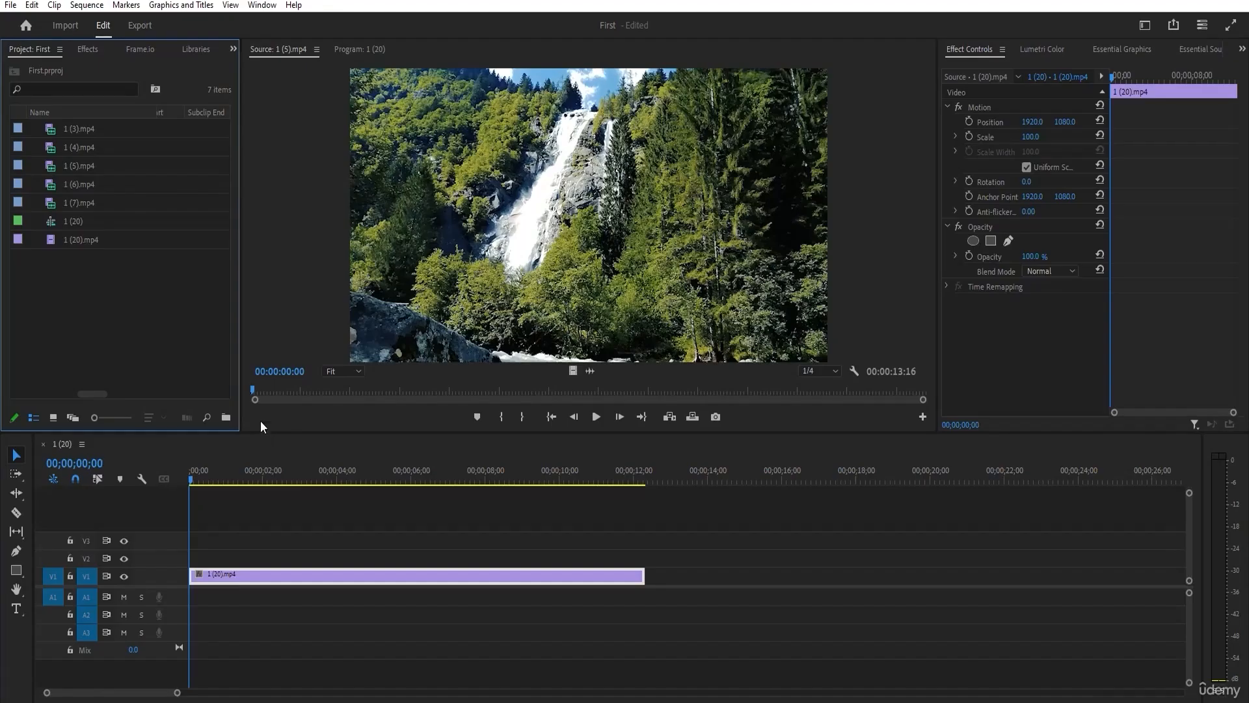
drag(159, 116, 123, 113)
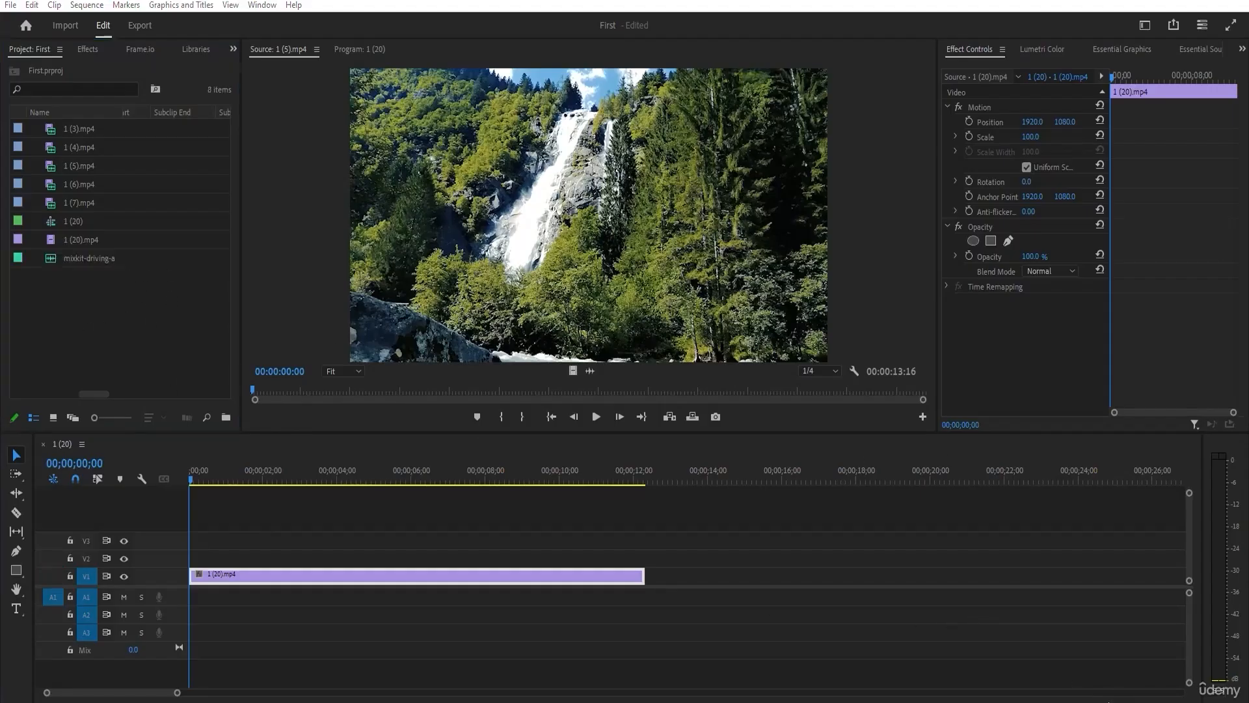
Open the audio file mixkit-driving-ambition-32.mp3 in the Source monitor and scrub its waveform to about 00;00;18;21.
click(80, 260)
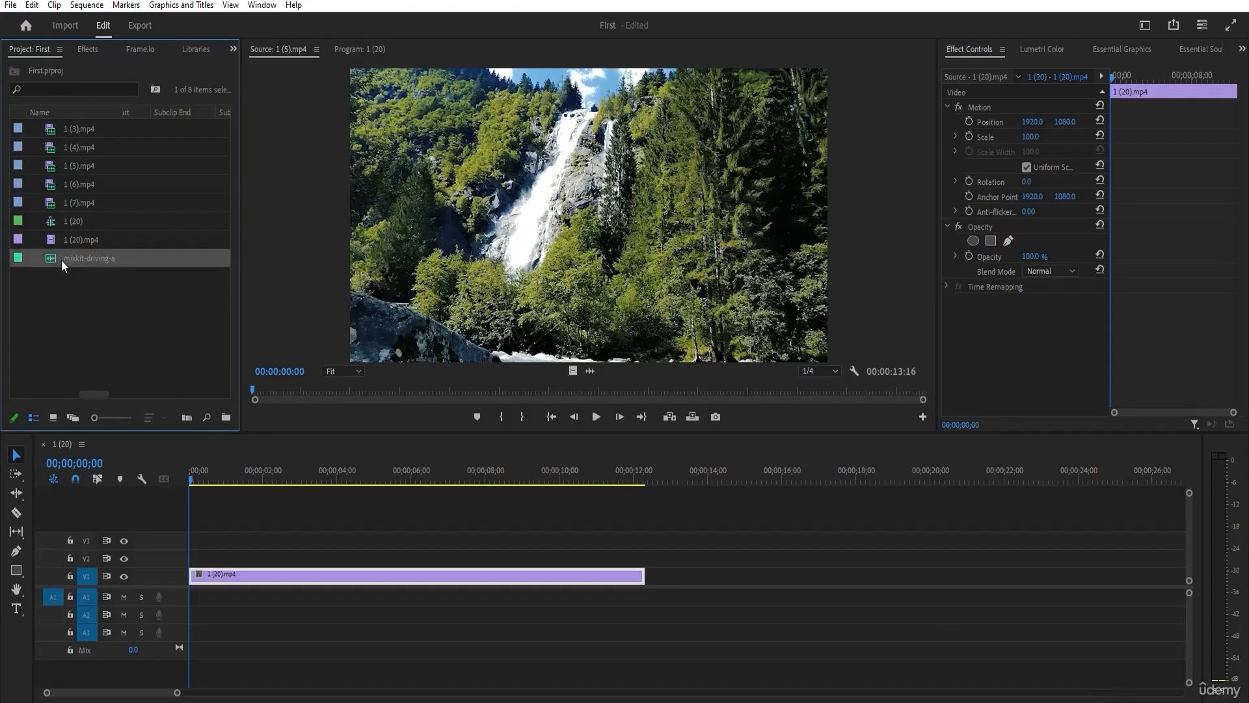
click(76, 260)
double_click(48, 264)
drag(297, 395, 382, 393)
click(151, 331)
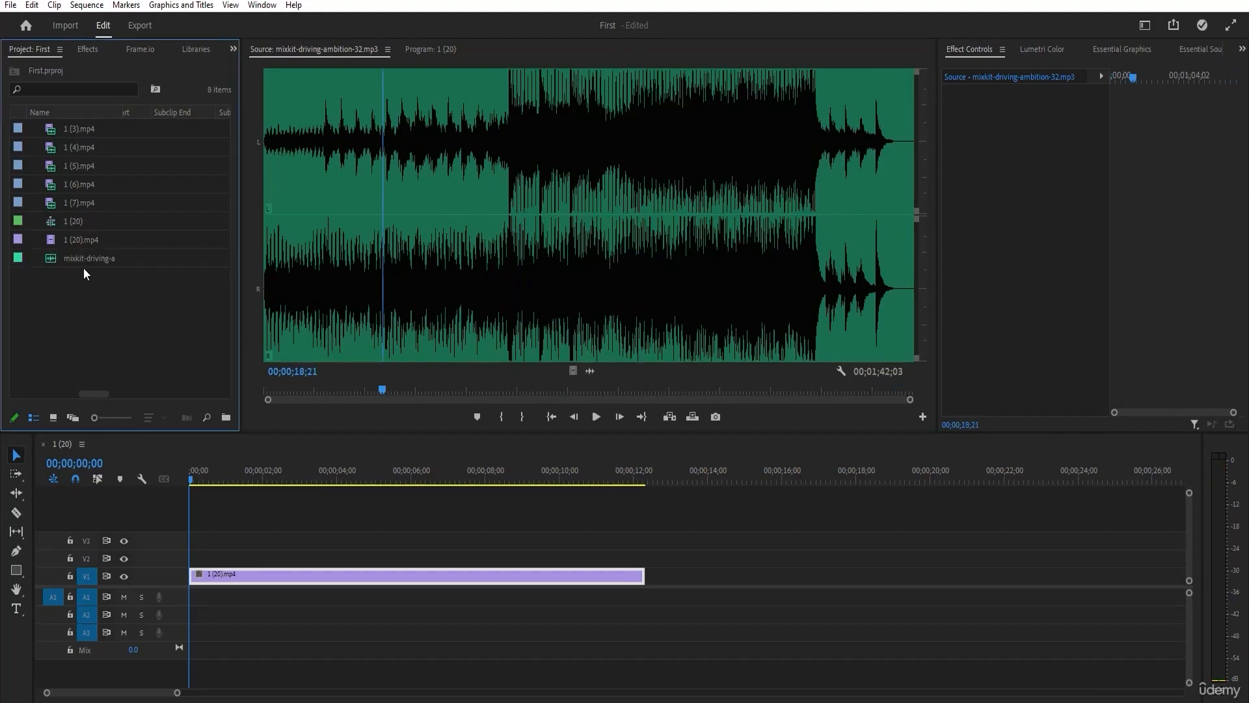
Open the names of clips 1 (3).mp4 and 1 (5).mp4 for editing, cancel both renames and clear the selection.
click(82, 133)
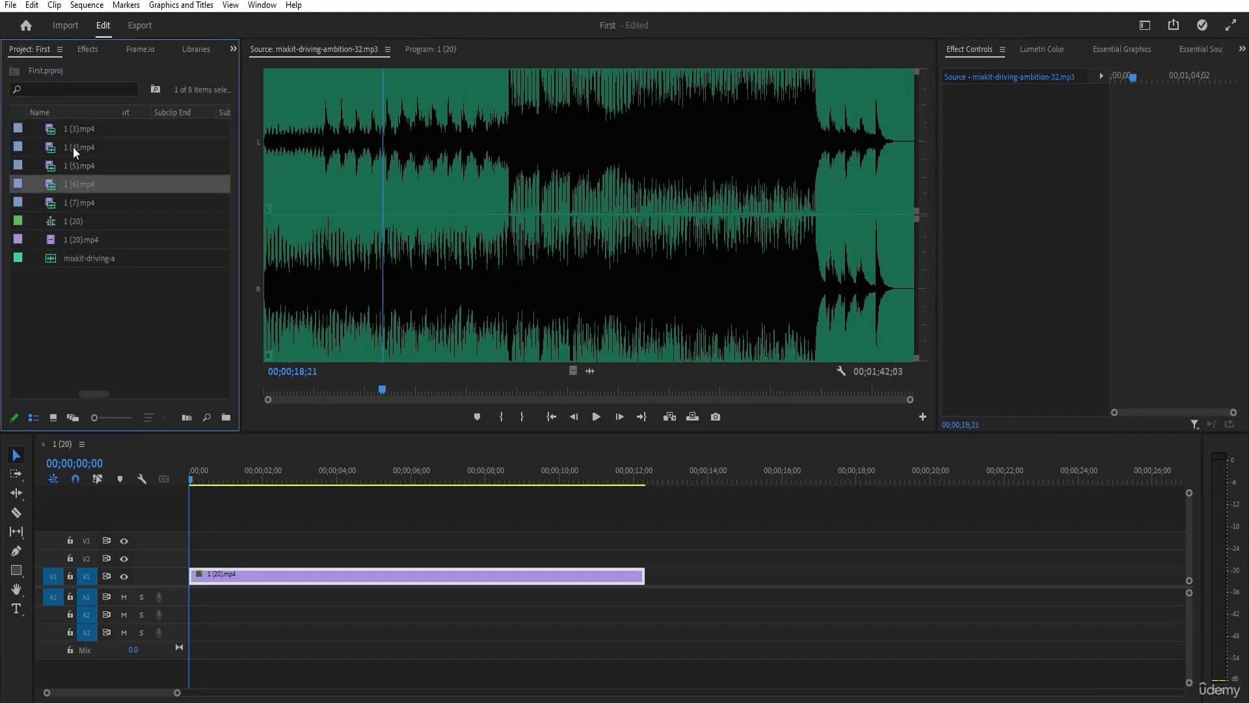
right_click(72, 127)
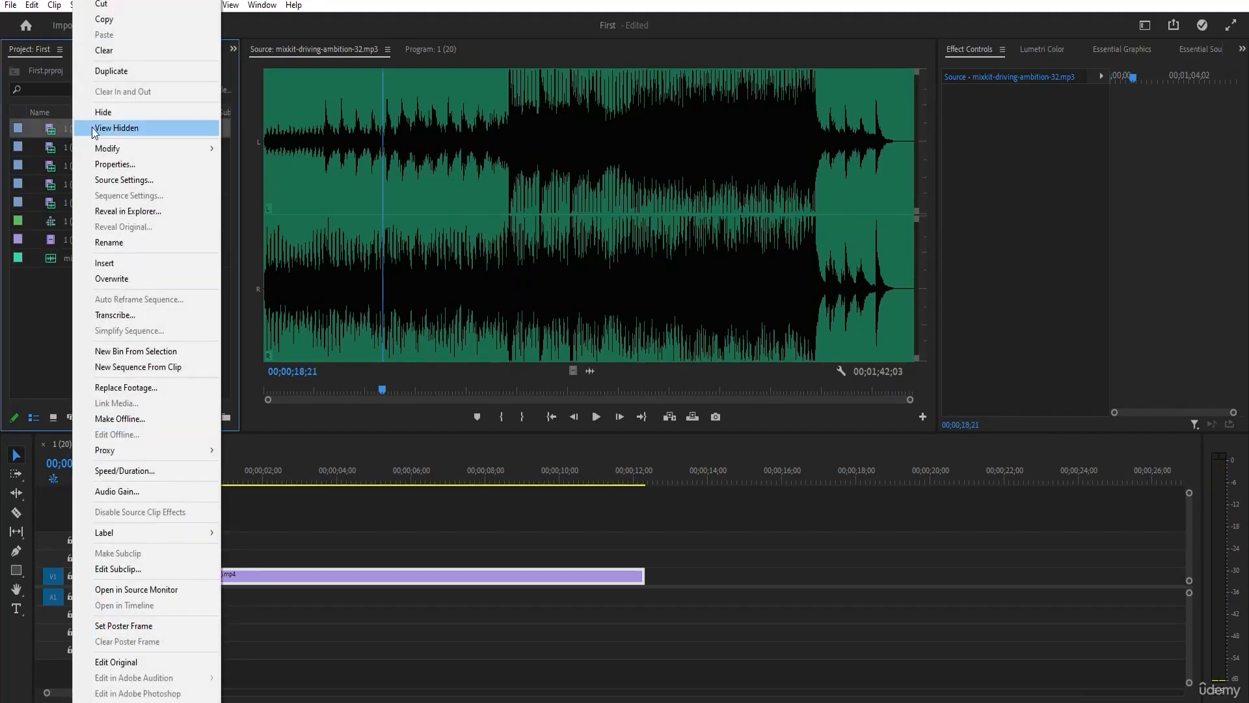
click(130, 242)
click(110, 295)
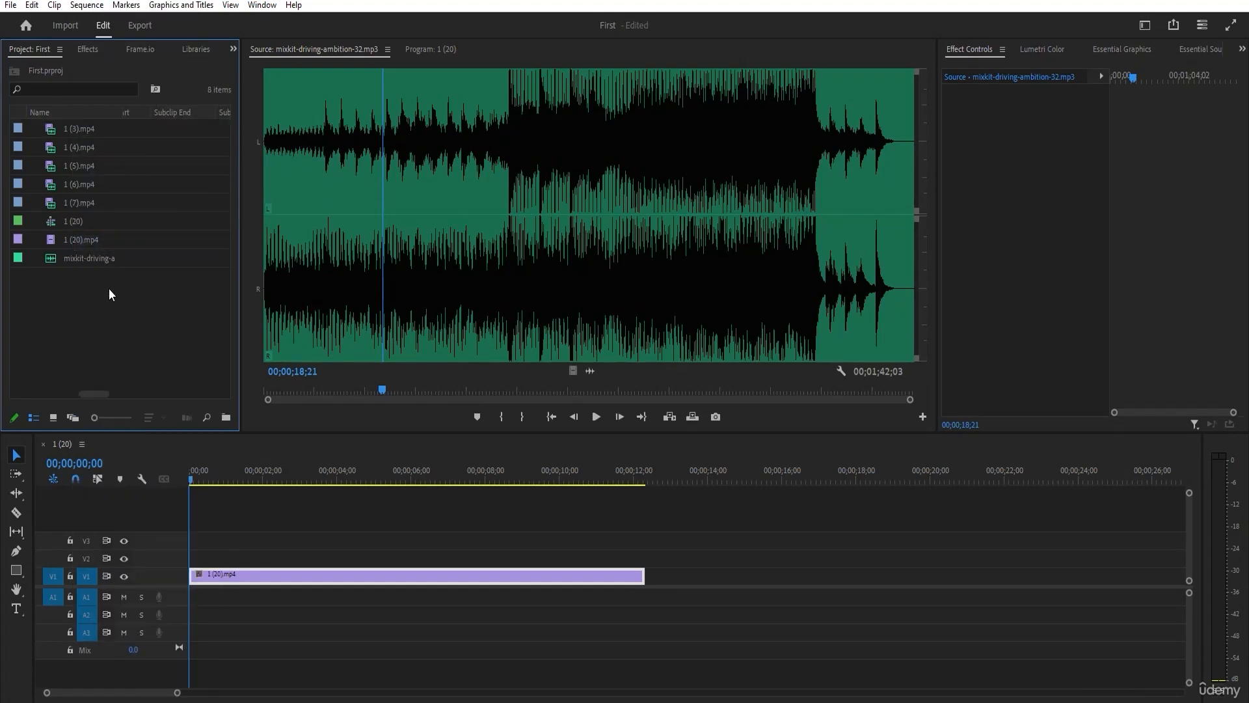
click(75, 167)
click(75, 166)
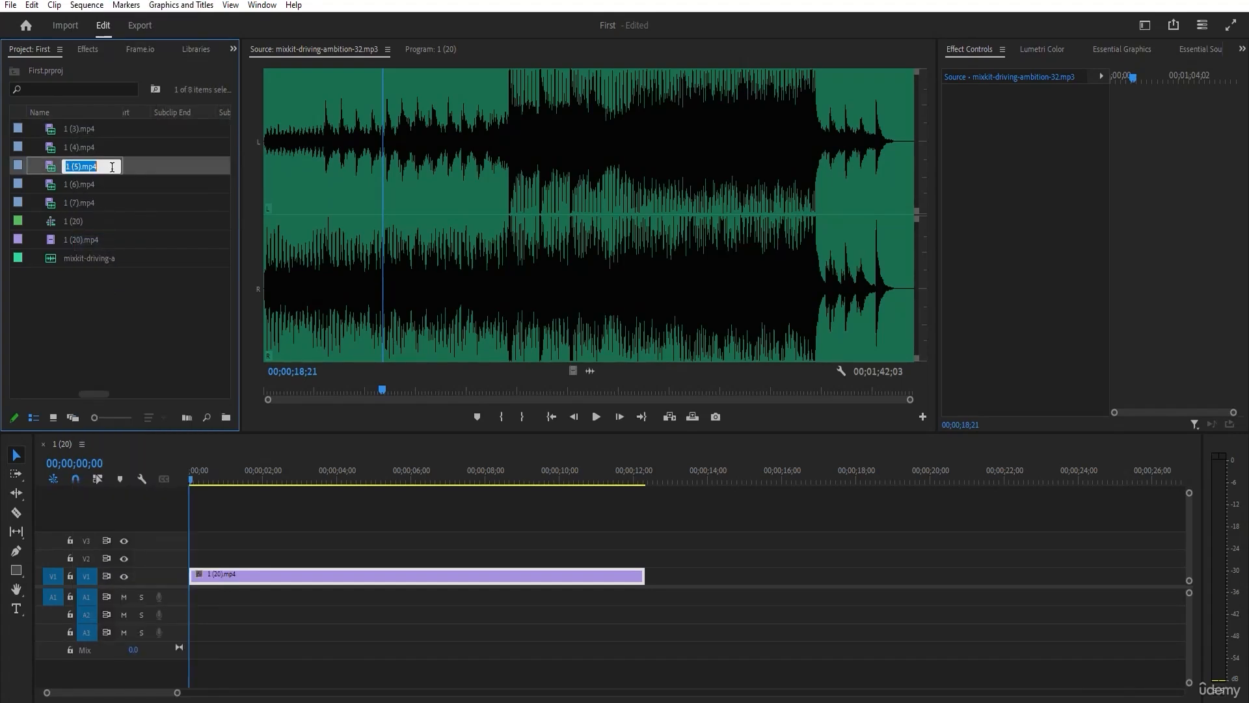
click(67, 167)
click(96, 186)
click(96, 203)
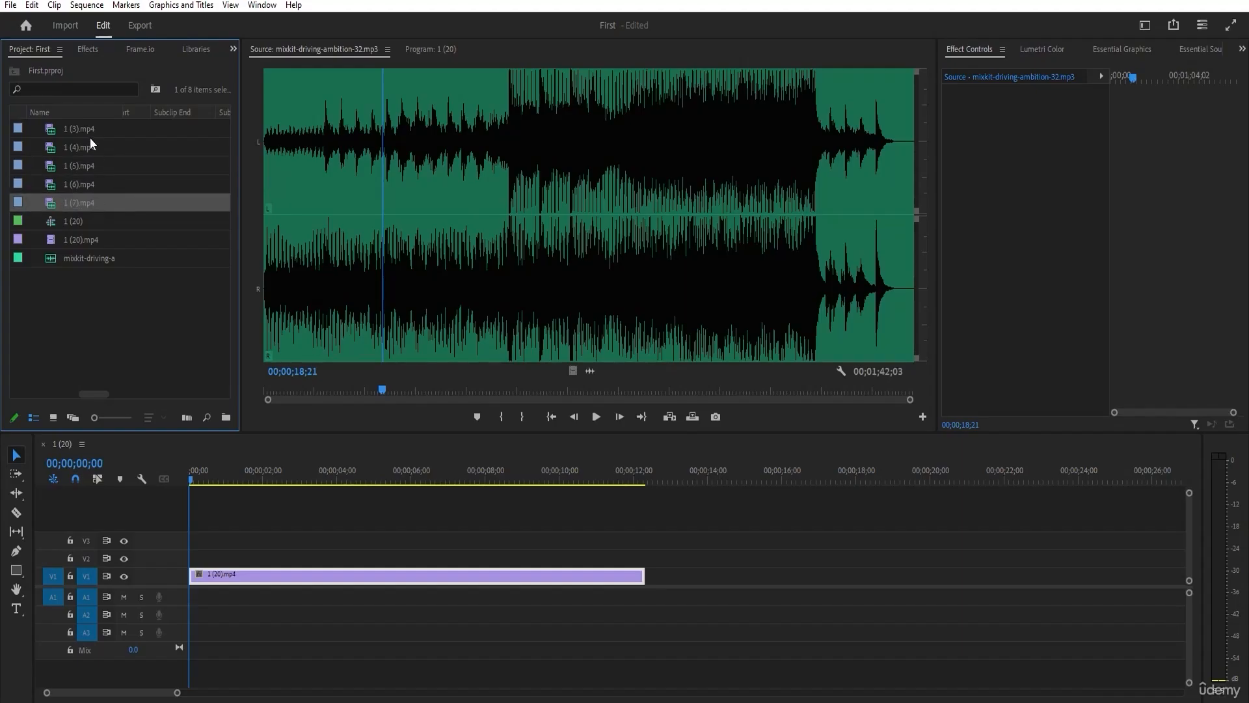
click(90, 137)
click(104, 283)
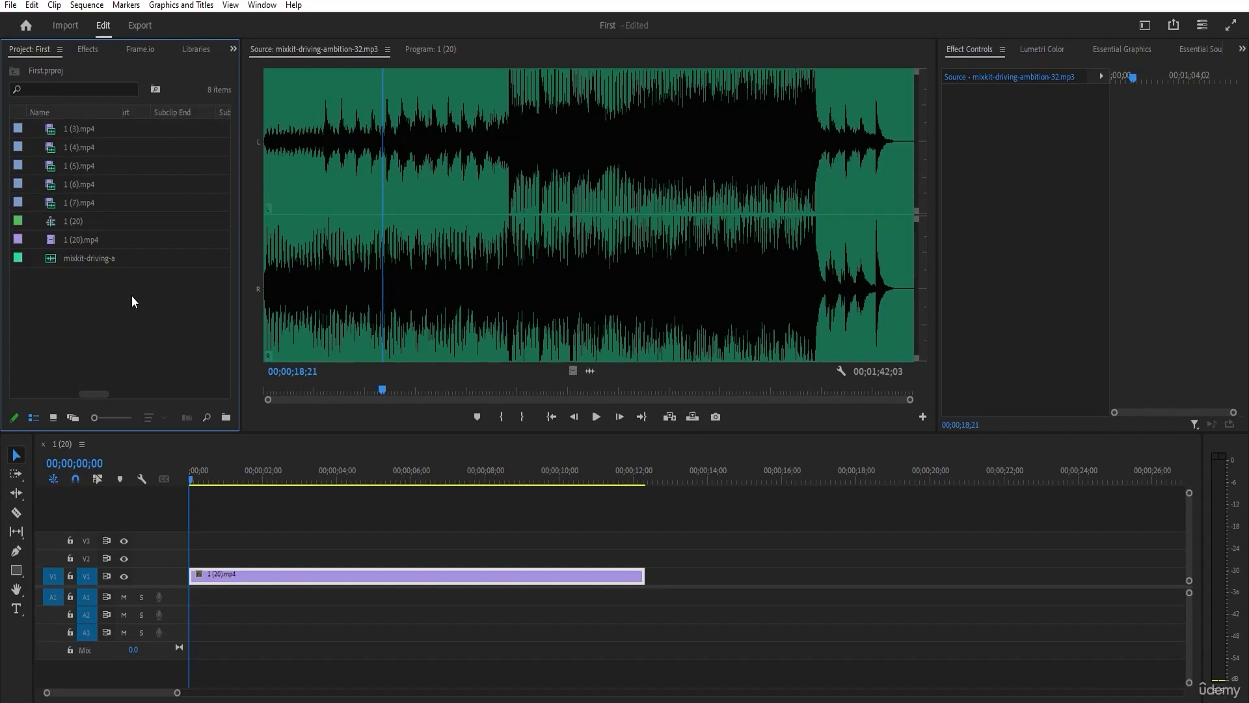
Create a new bin named Videos in the project.
click(225, 420)
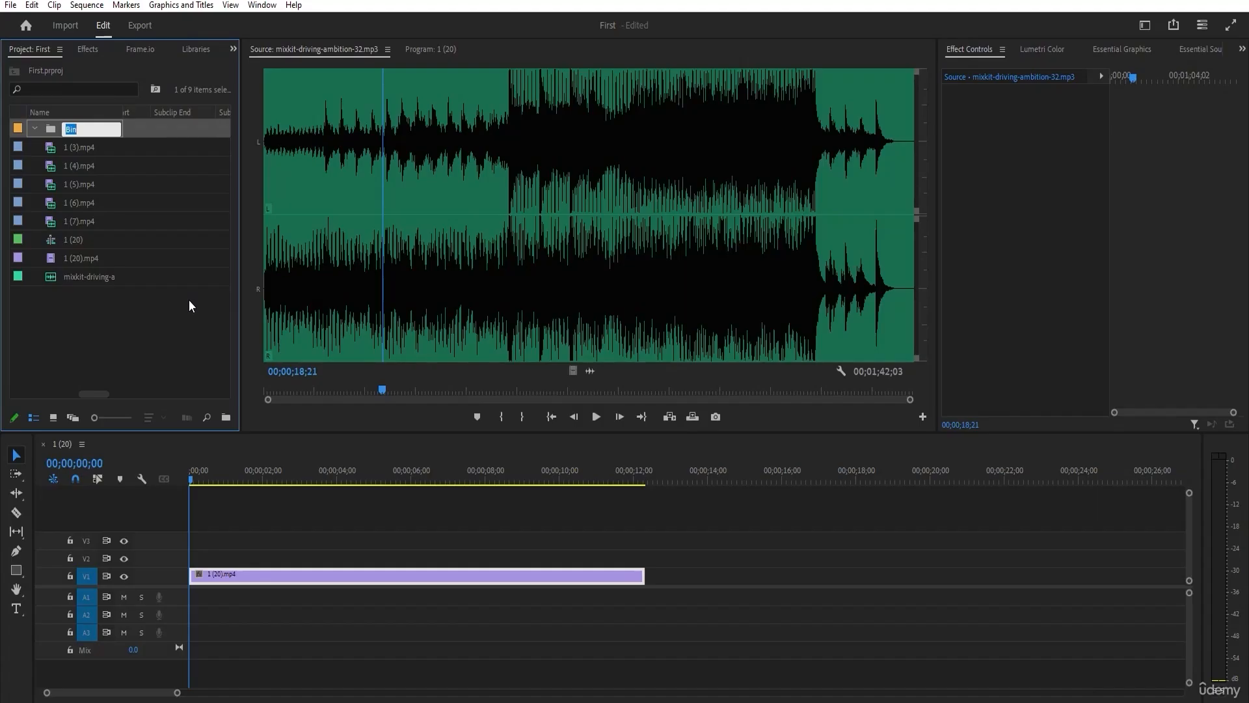
text(Videos)
key(Tab)
click(170, 322)
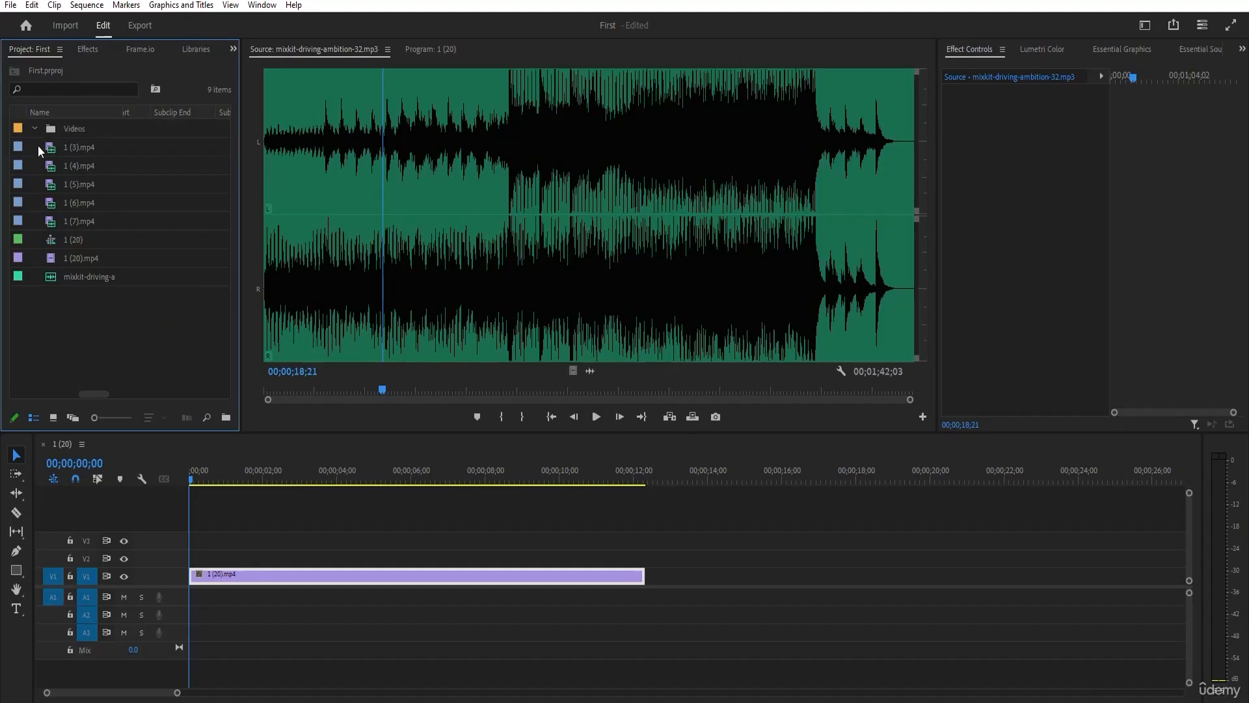
Move the clips 1 (3).mp4 through 1 (7).mp4 into the Videos bin.
click(71, 145)
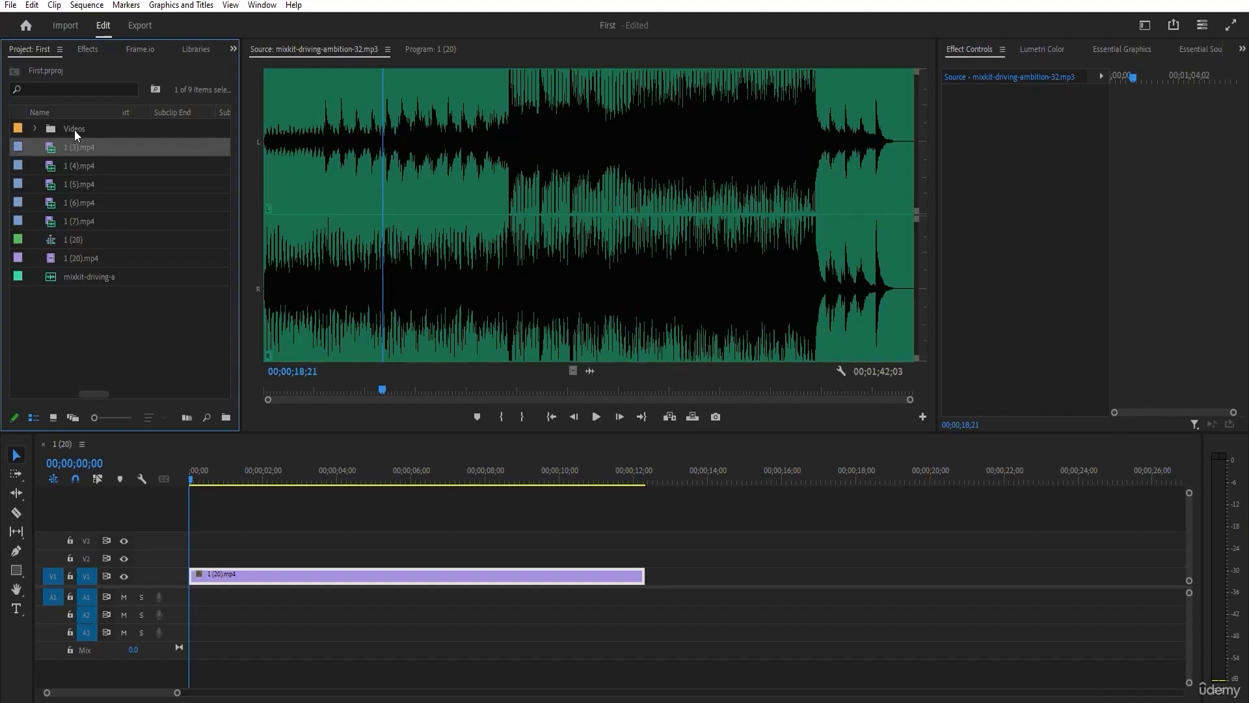
shift+click(83, 221)
drag(67, 147, 80, 131)
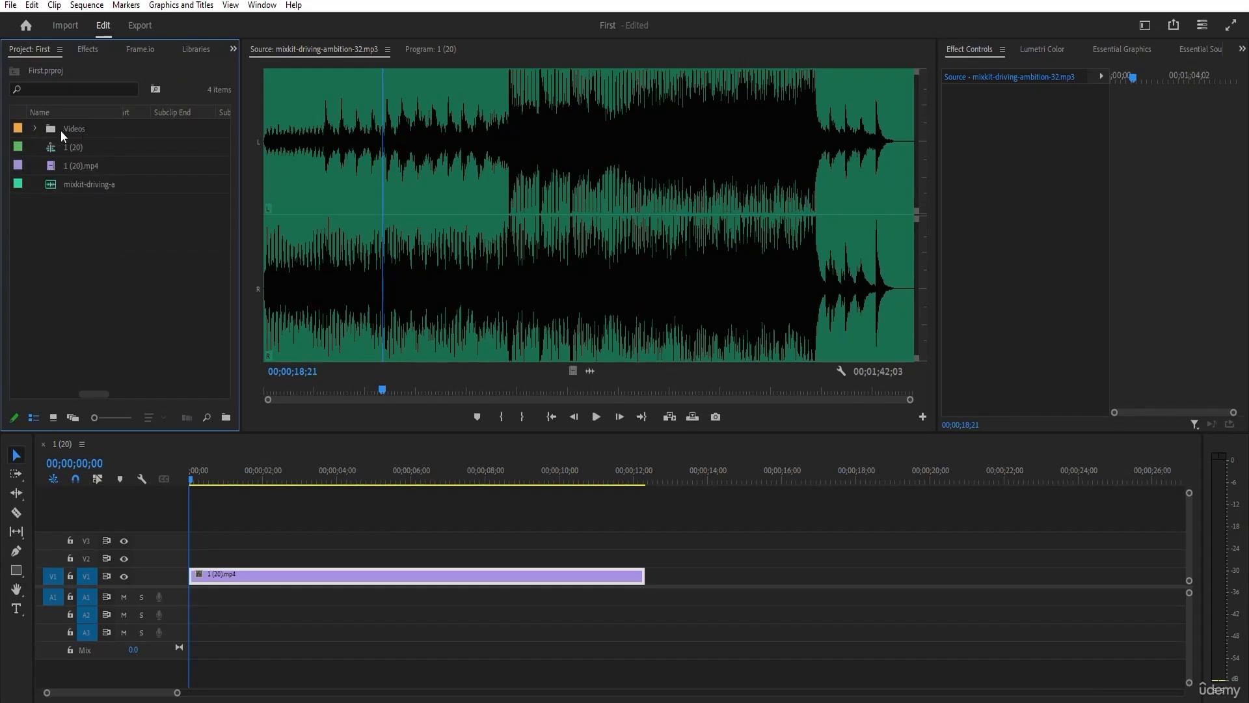
Expand the Videos bin to view its clips and collapse it again.
click(36, 128)
click(36, 128)
click(36, 128)
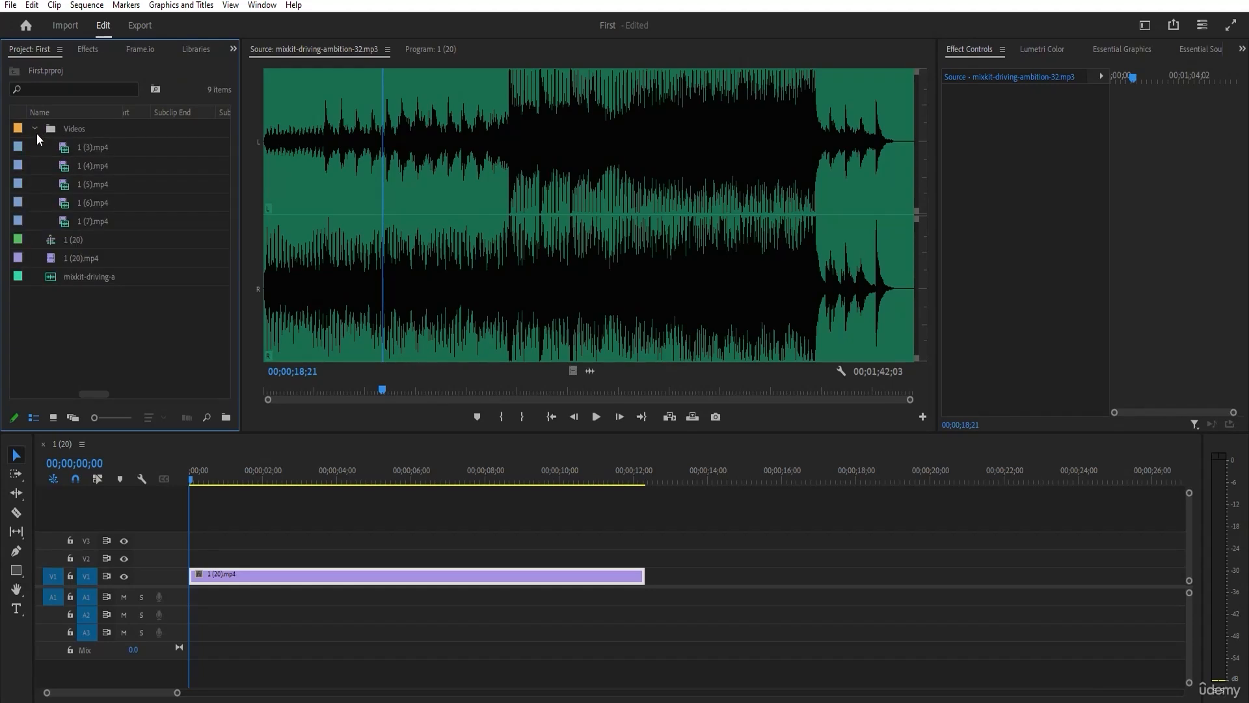
click(36, 129)
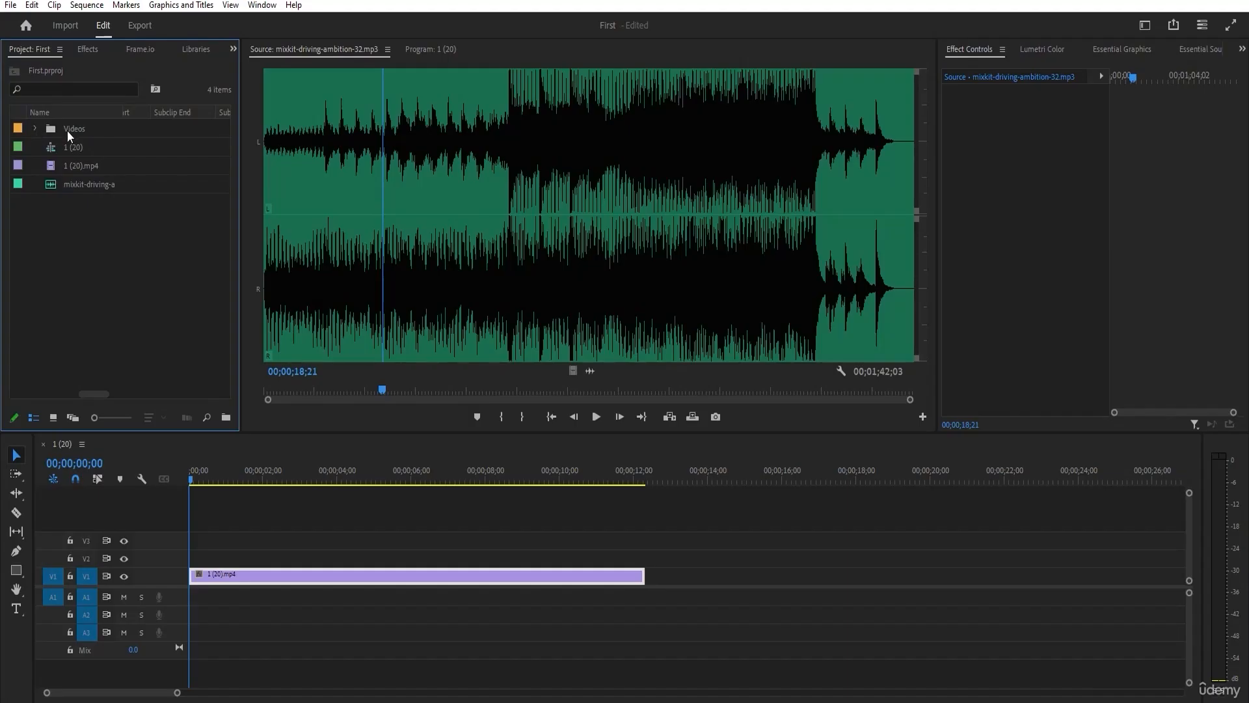
Open the Videos bin in its own tab beside the project.
click(68, 130)
click(67, 130)
double_click(49, 130)
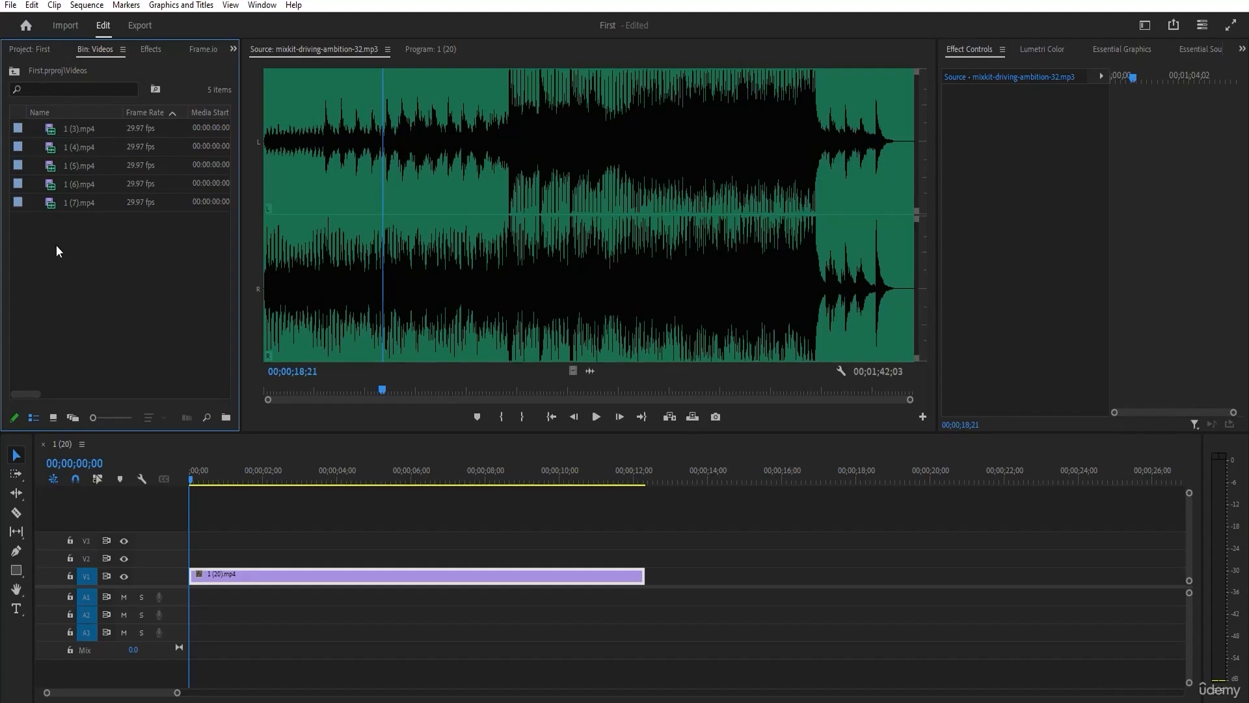
Switch between the project root and the Videos bin, selecting the 1 (20) sequence and the clip 1 (5).mp4.
click(42, 49)
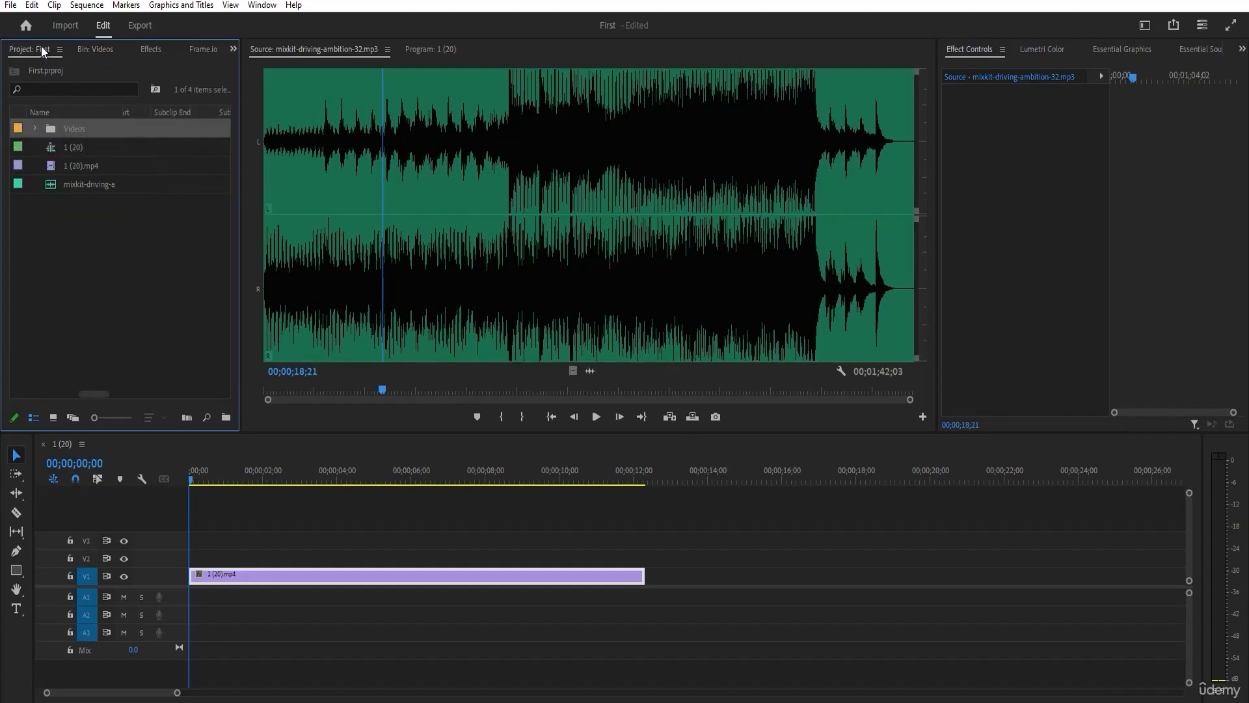
click(74, 151)
click(91, 50)
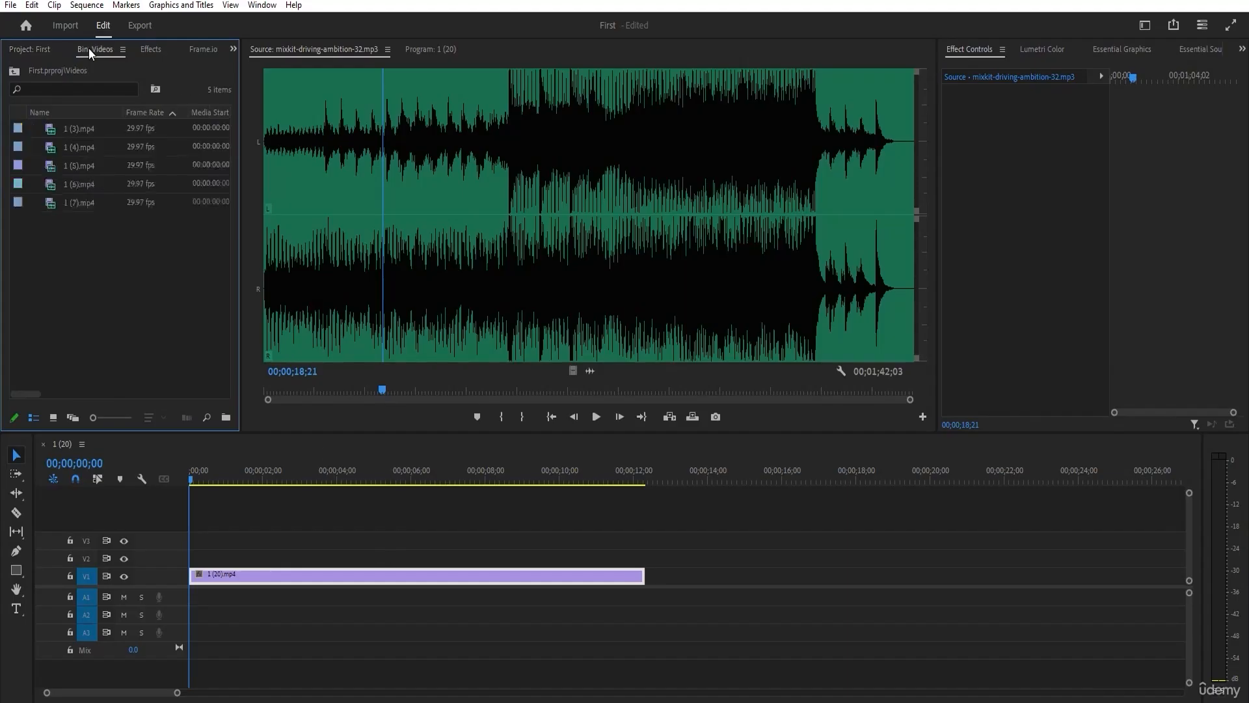
click(67, 168)
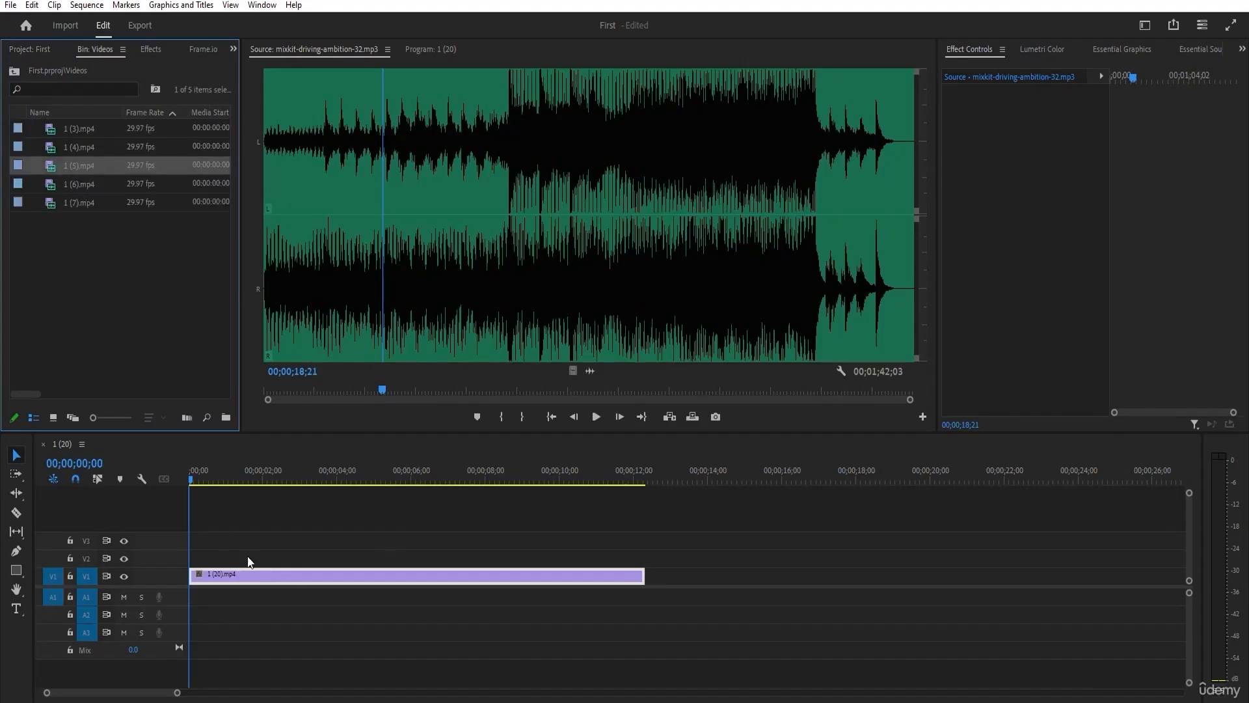
click(48, 48)
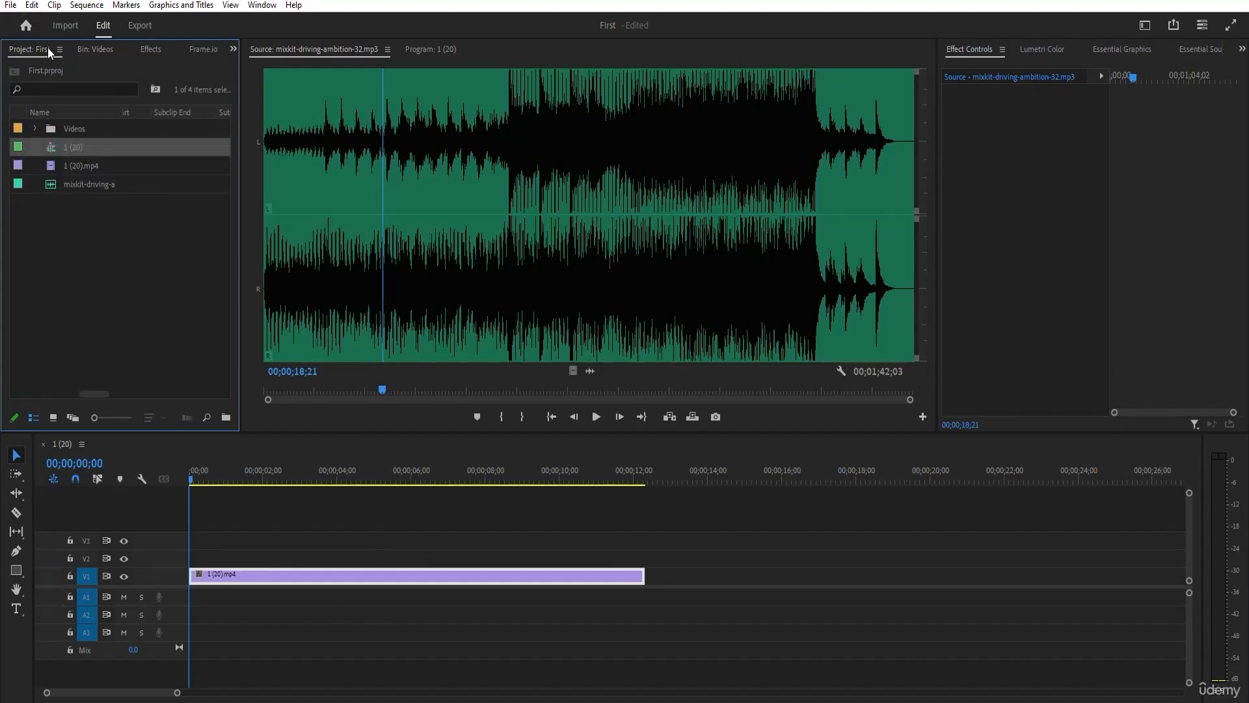
Create a bin named Audio in the project root and move the mixkit-driving-ambition-32.mp3 track into it.
click(81, 337)
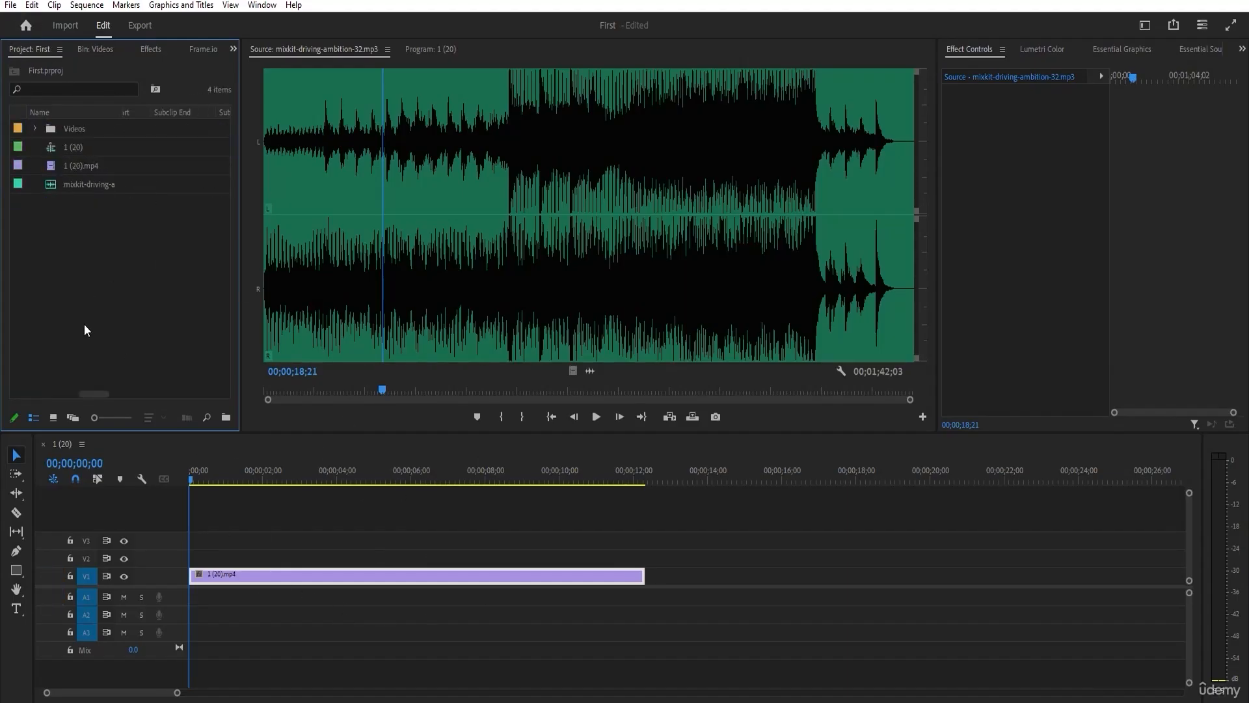
click(69, 185)
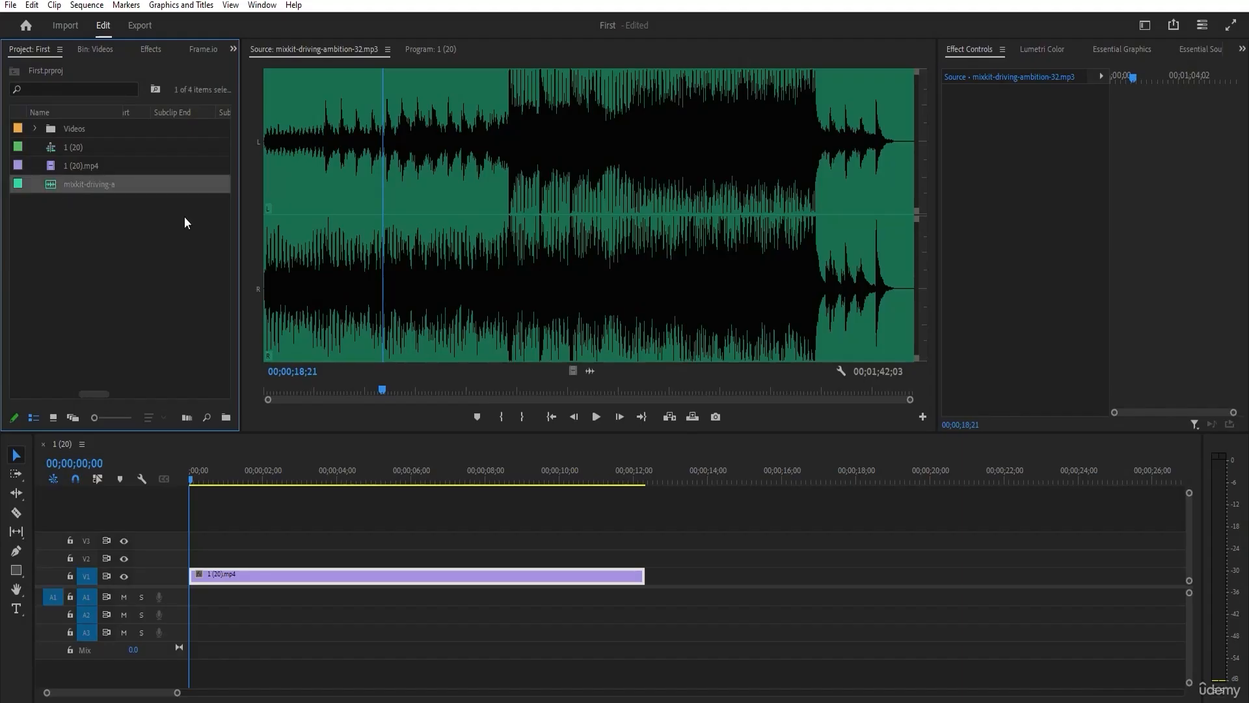
click(226, 417)
text(Audio)
key(Tab)
click(146, 243)
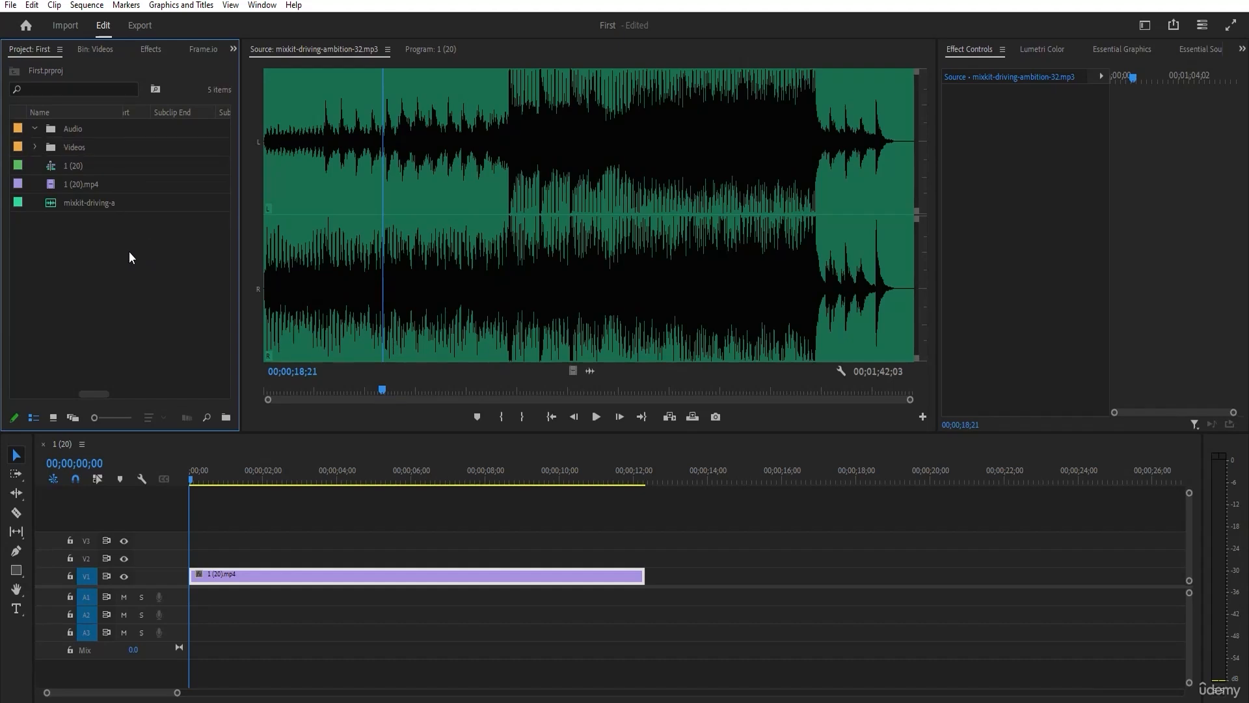
click(80, 204)
drag(72, 130, 71, 131)
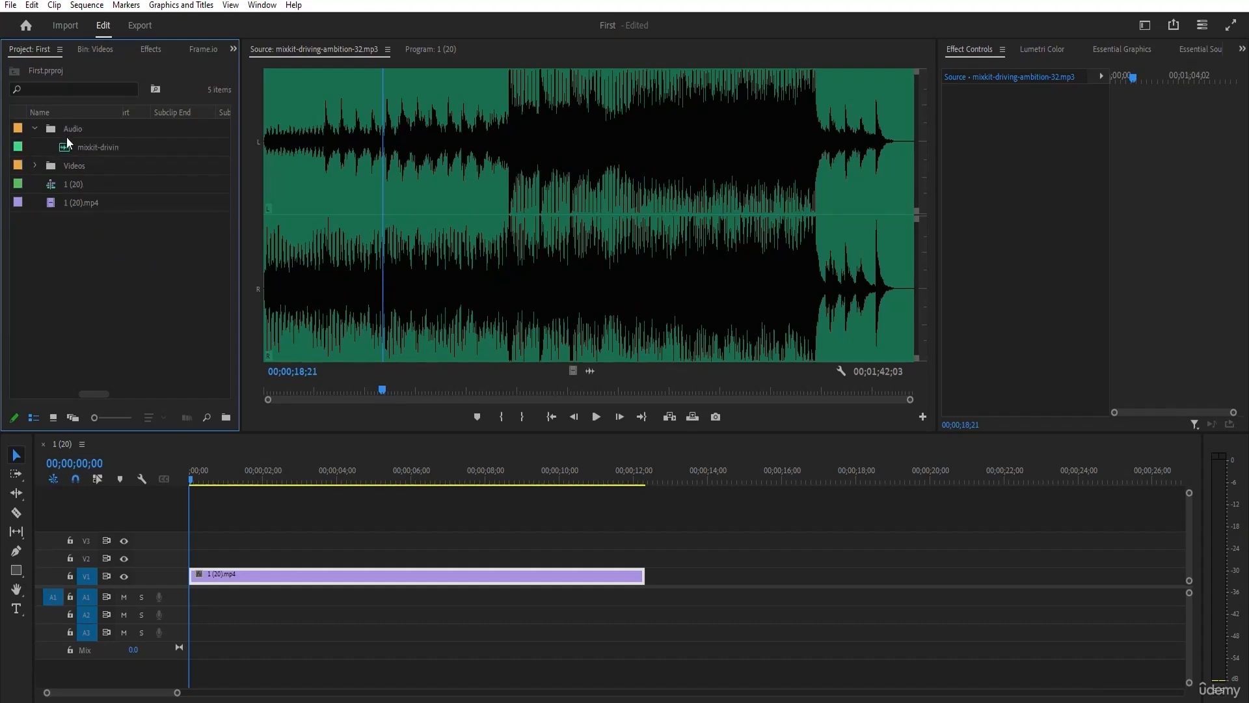
Check the contents of the Videos bin, collapse both the Videos and Audio bins, and save the project.
click(35, 165)
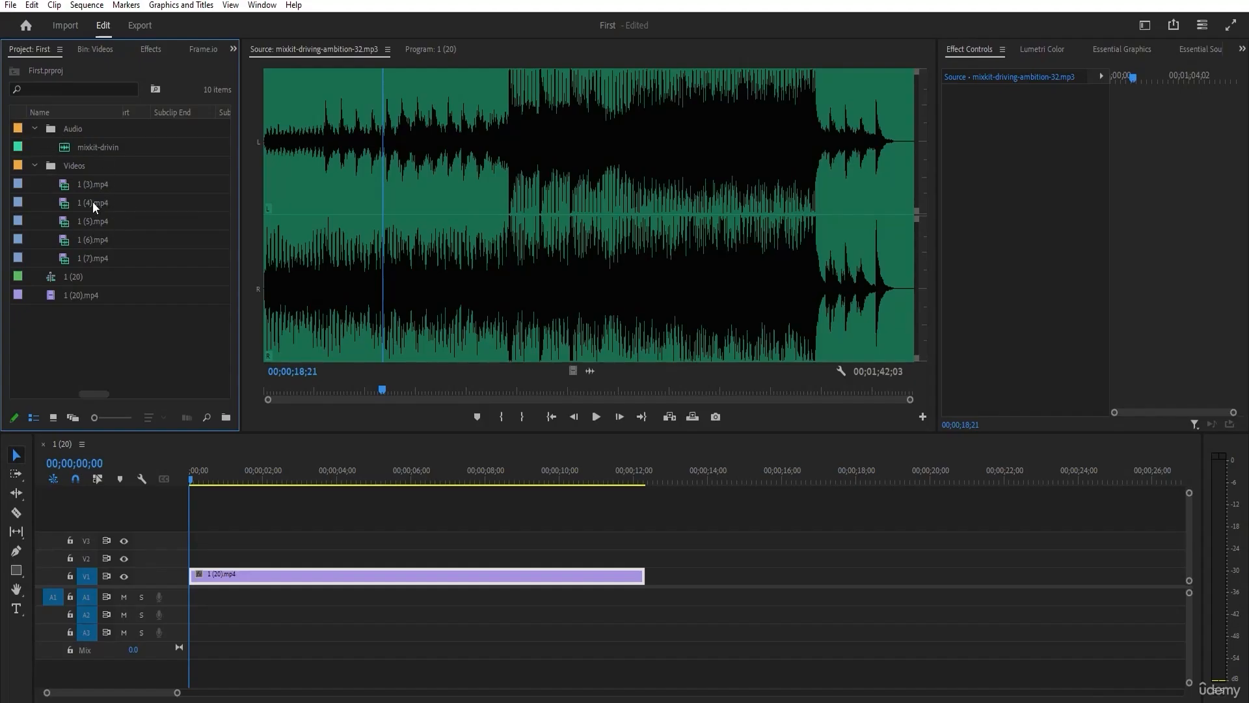
click(35, 166)
click(34, 128)
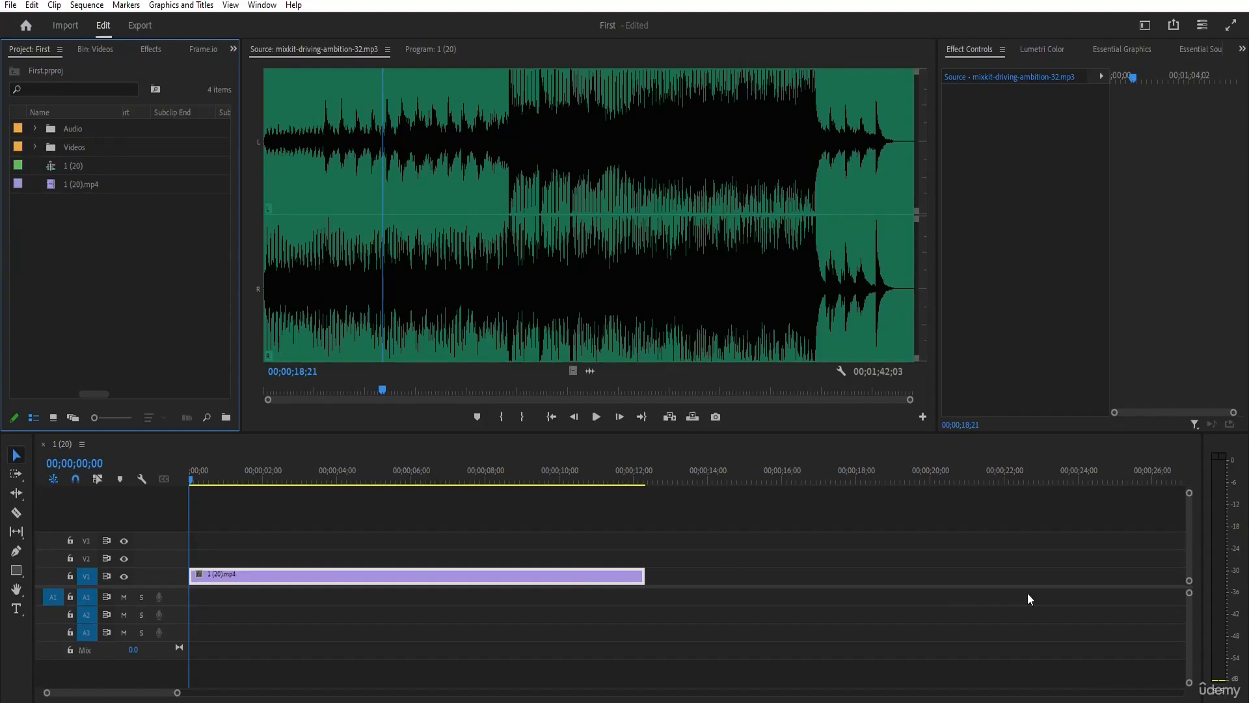
key(ctrl+s)
Delete the clips 1 (4).mp4 and 1 (5).mp4 from the Videos bin.
click(36, 143)
click(100, 182)
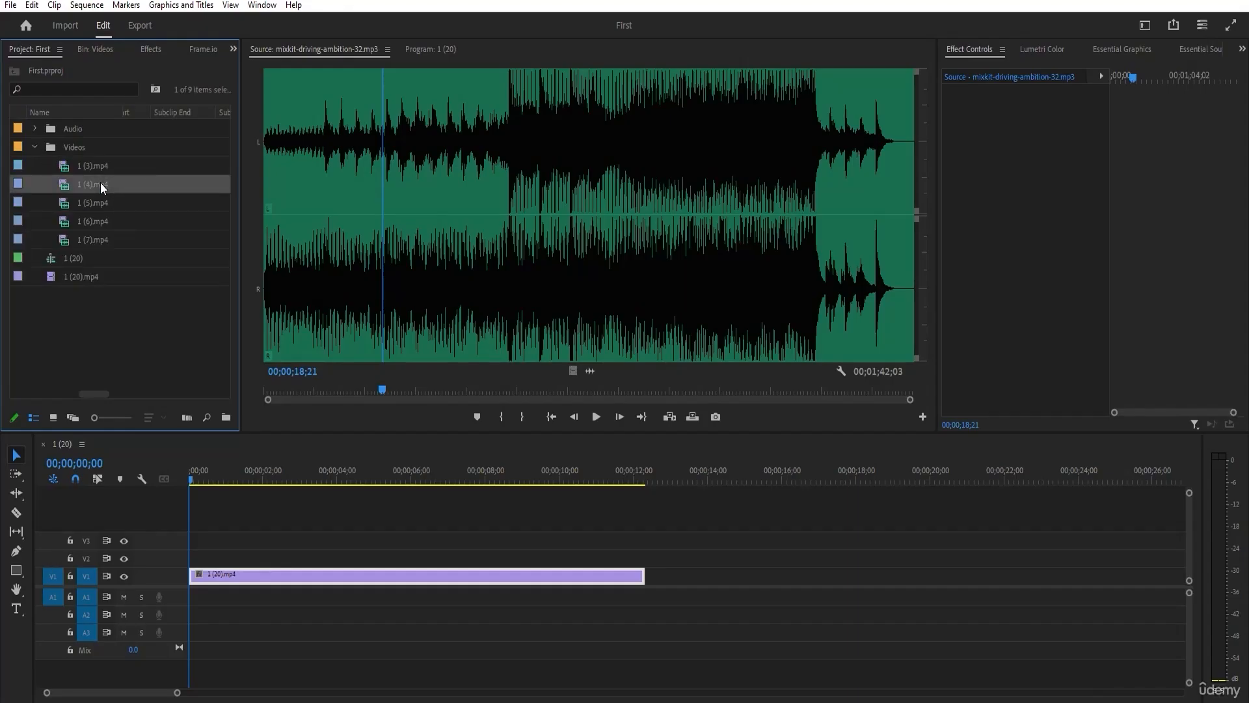
key(Delete)
click(122, 188)
key(Delete)
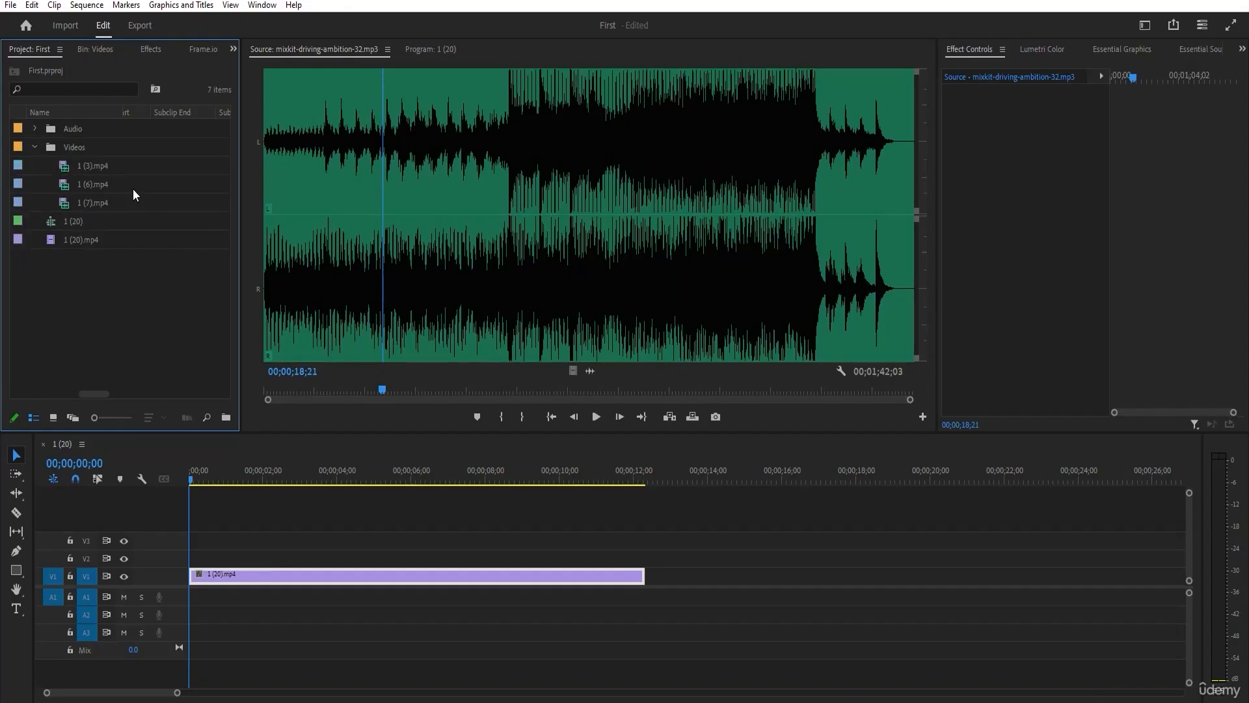
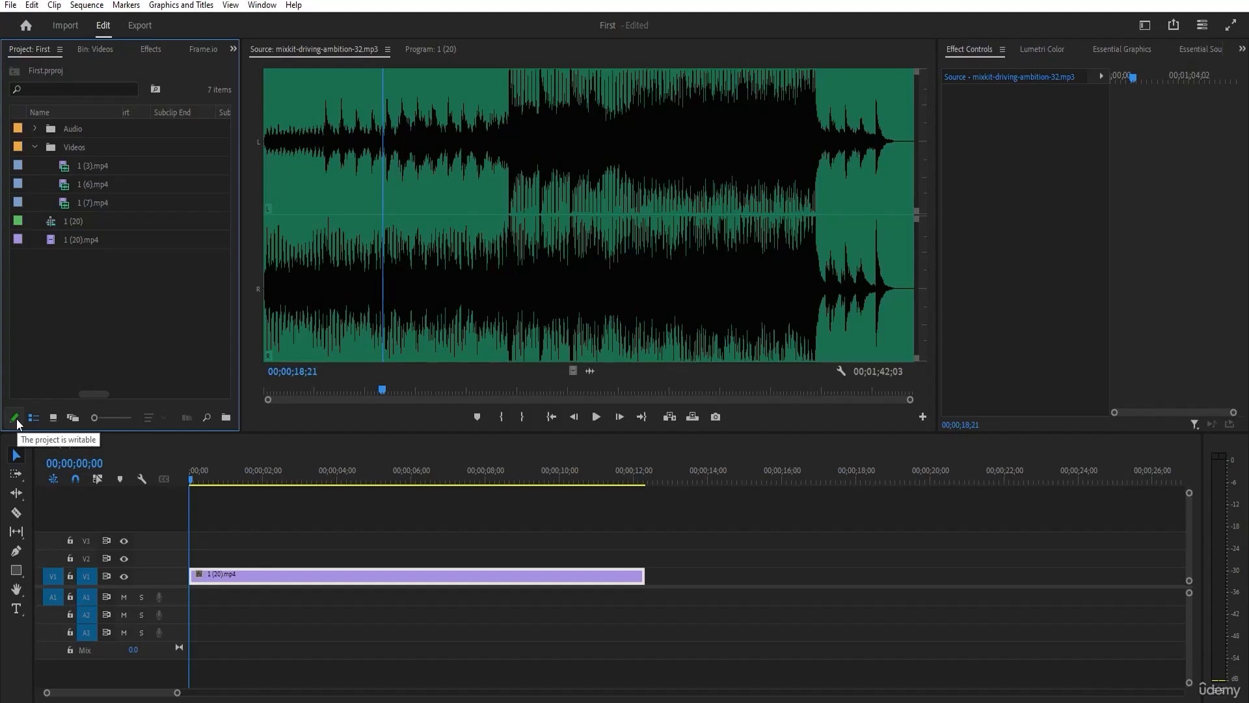
Save the project while switching it to read-only, select the clips in the Videos bin, and make the project writable again.
click(16, 419)
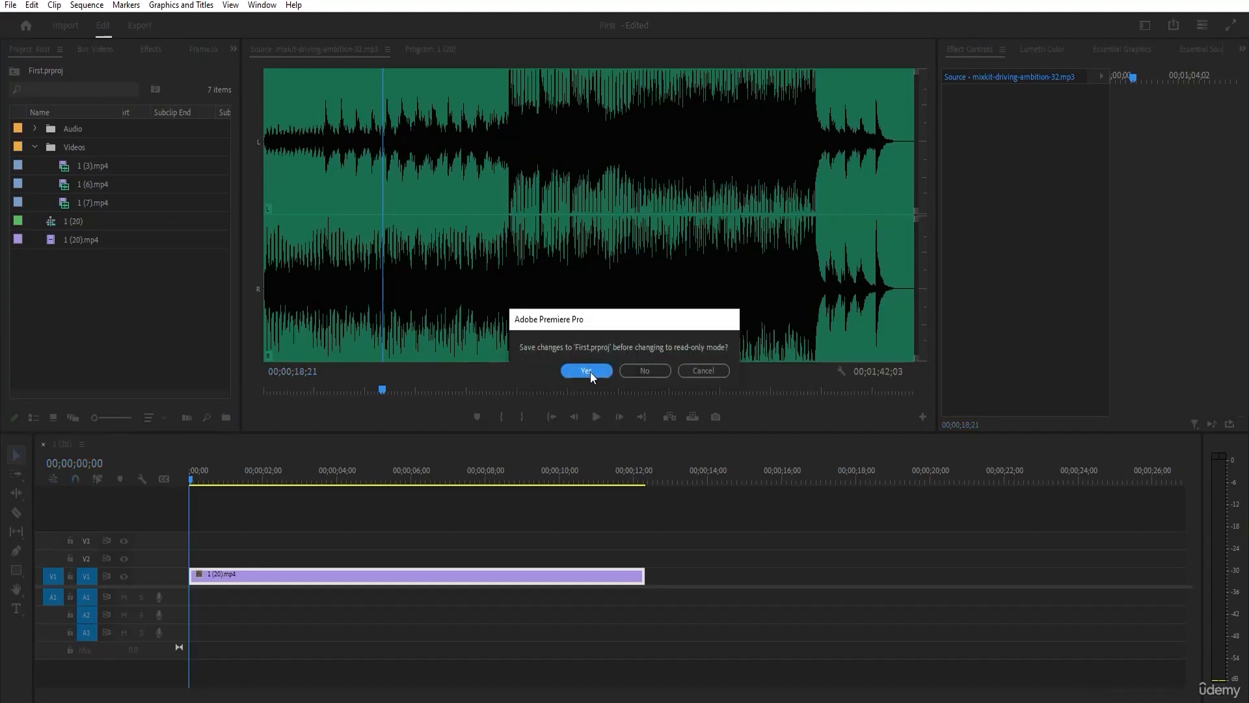
click(595, 372)
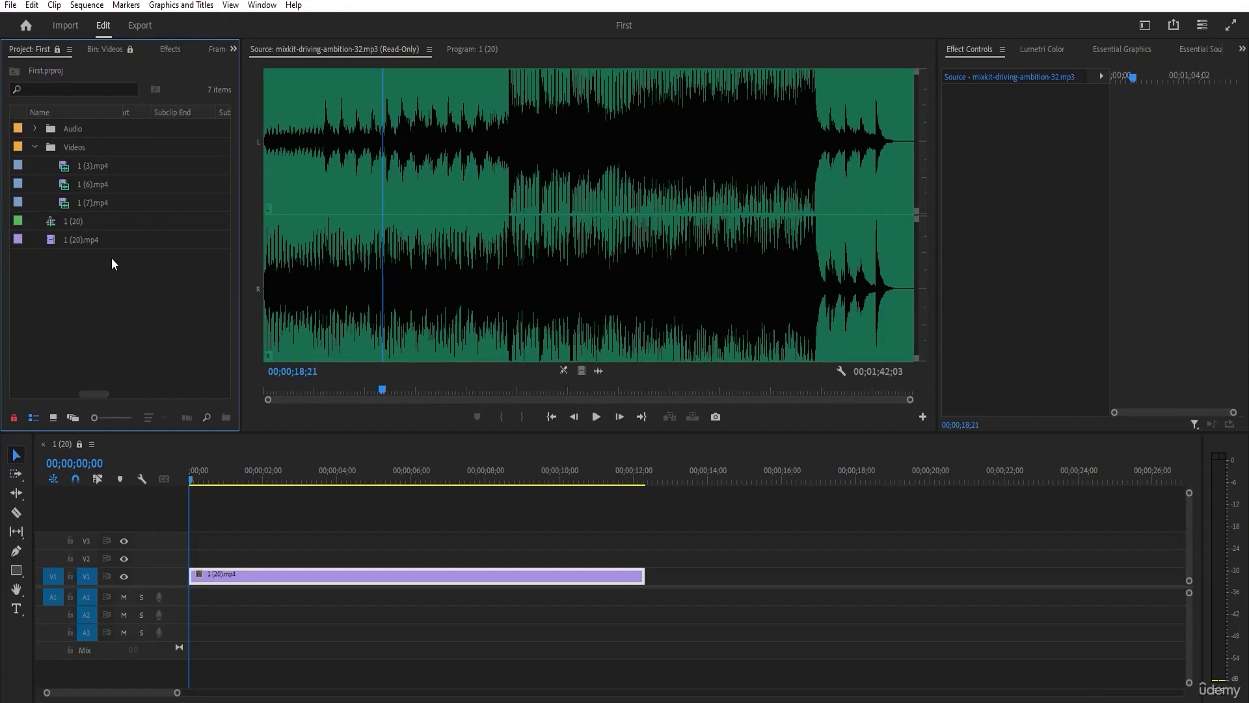
click(92, 166)
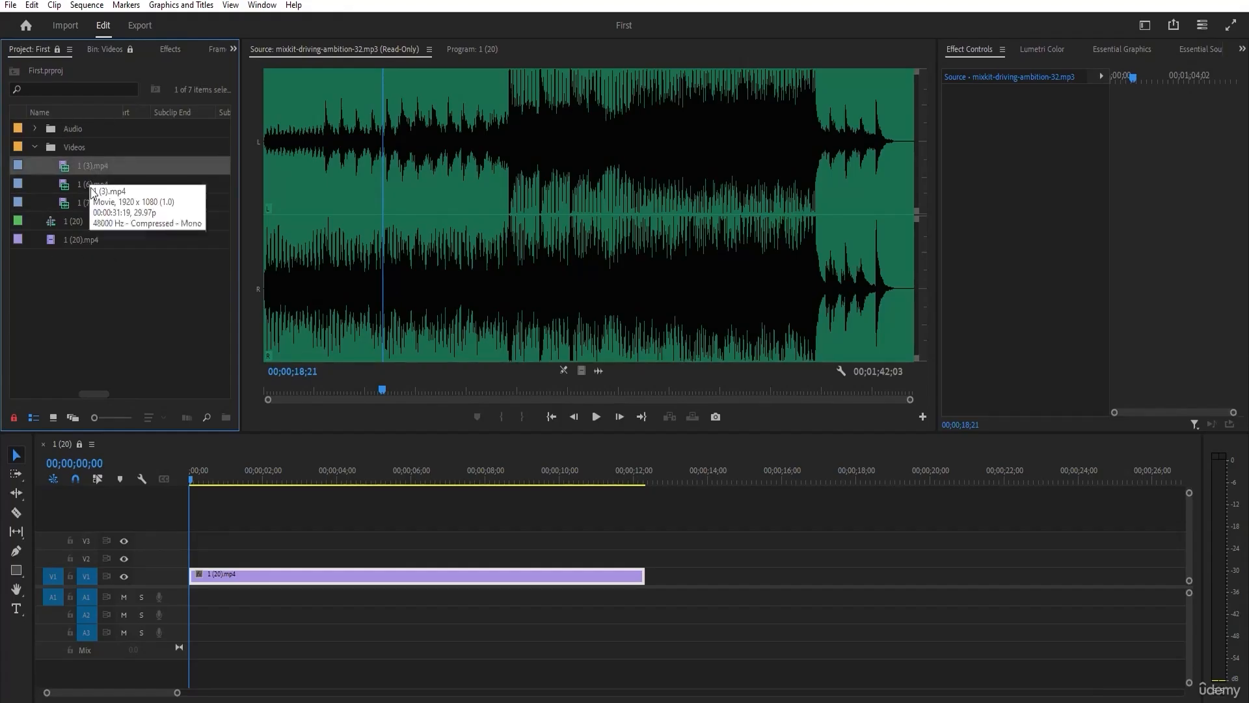
click(89, 184)
click(90, 203)
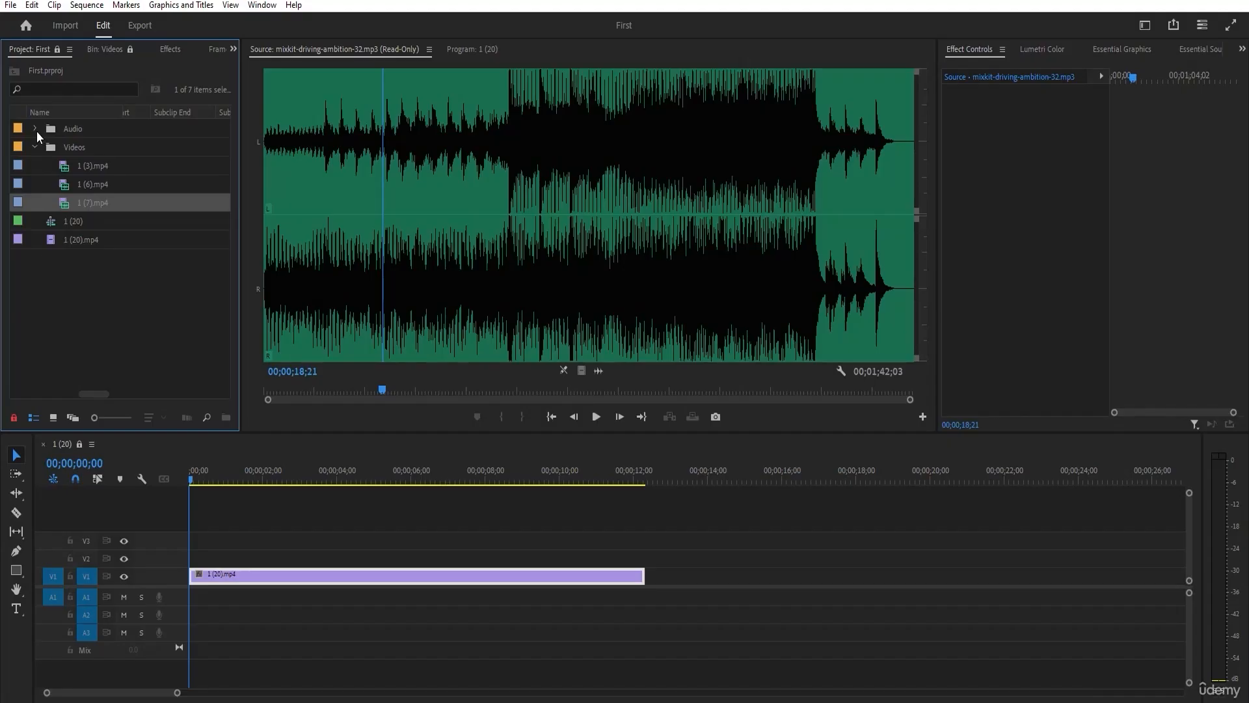
click(14, 420)
click(138, 300)
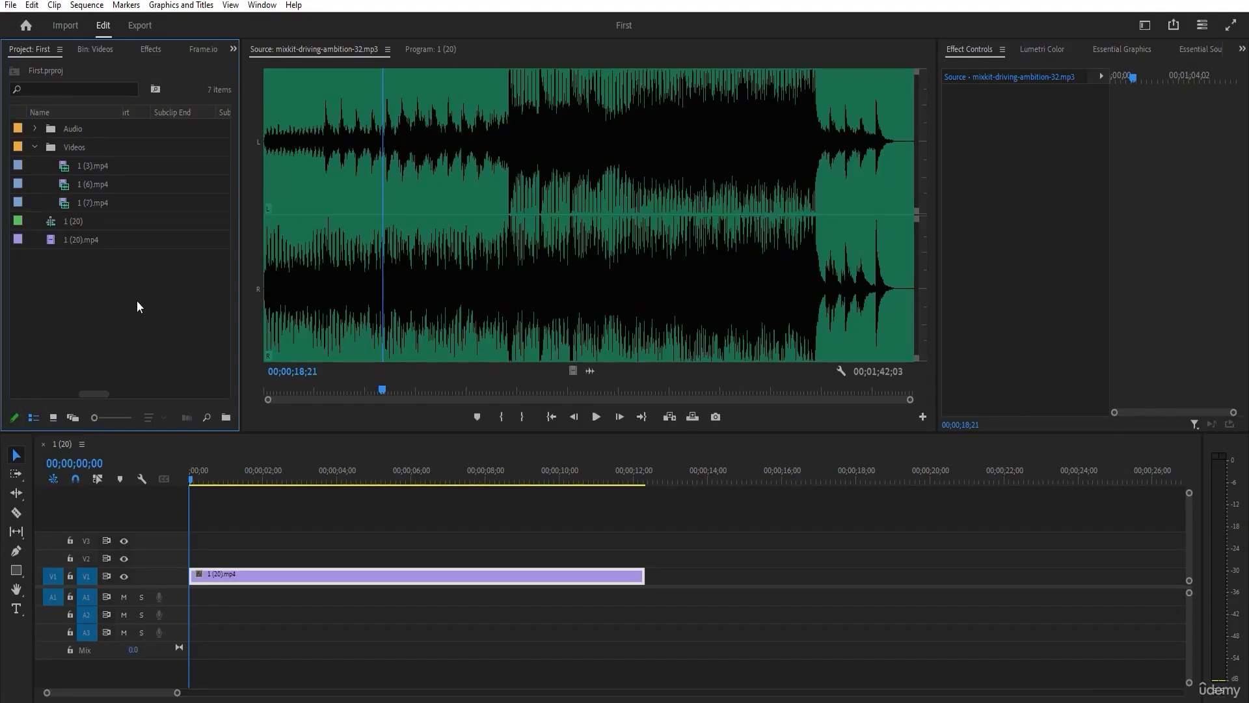
Examine the column, operator and match options for finding project items, and close the Find dialog.
click(207, 420)
drag(708, 277, 645, 301)
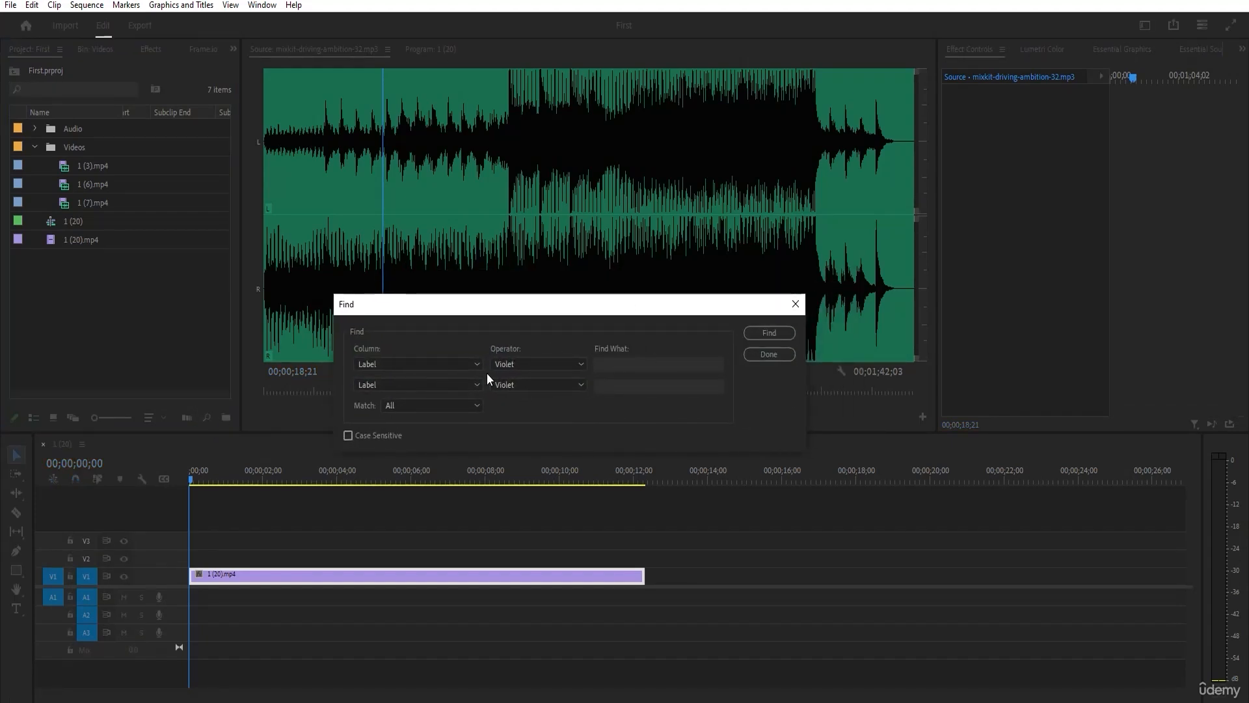
click(797, 305)
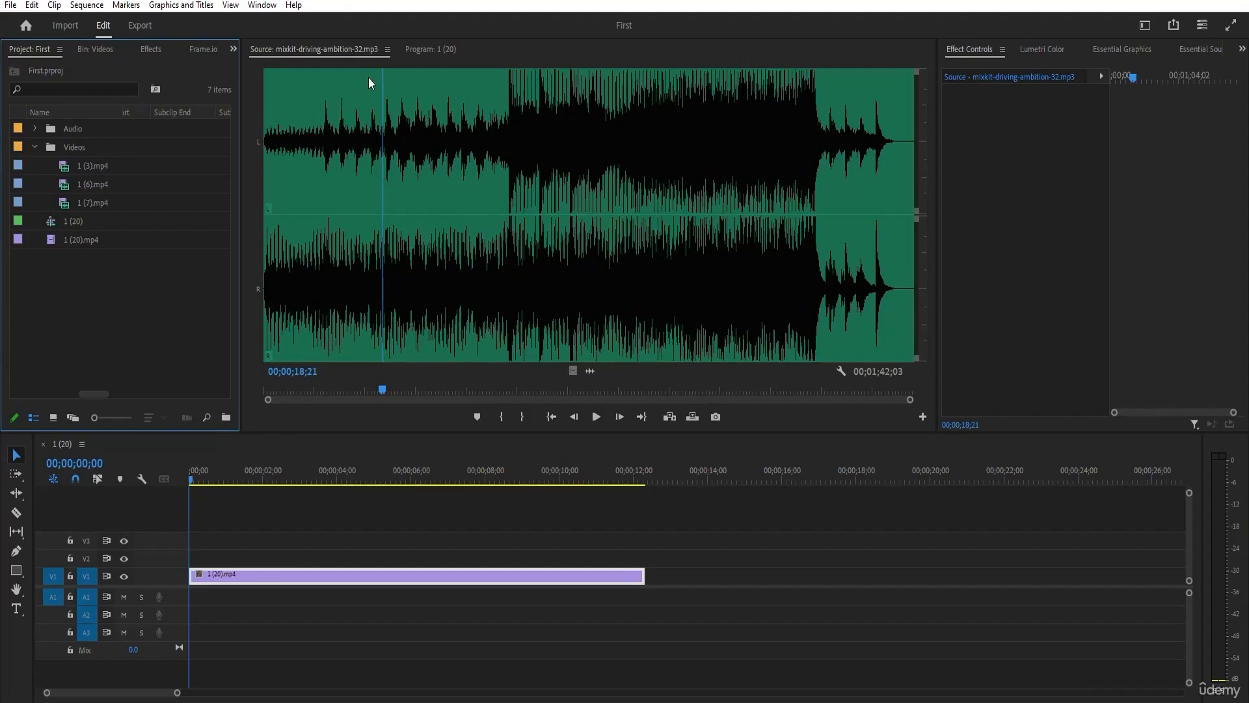
Load the clip 1 (7).mp4 in the Source monitor and move its playhead to 00:00:03:09.
double_click(78, 202)
drag(268, 391, 431, 391)
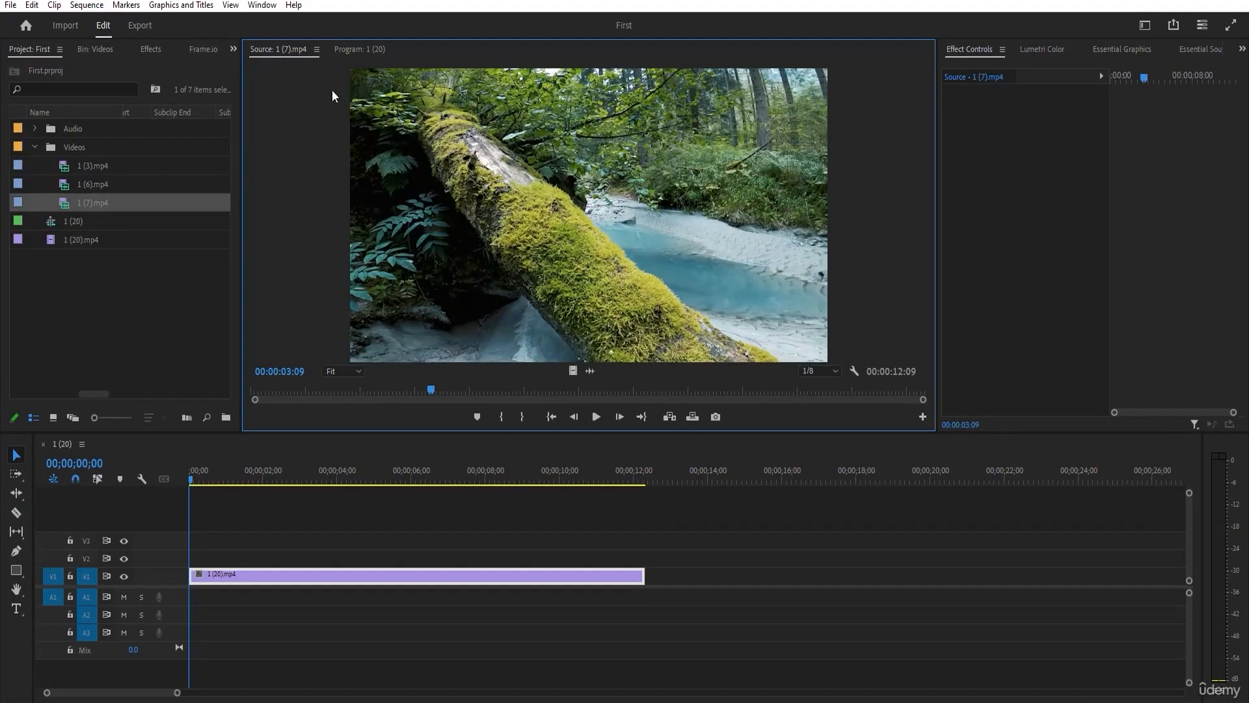
Search the project items for mix and clear the search text.
click(66, 86)
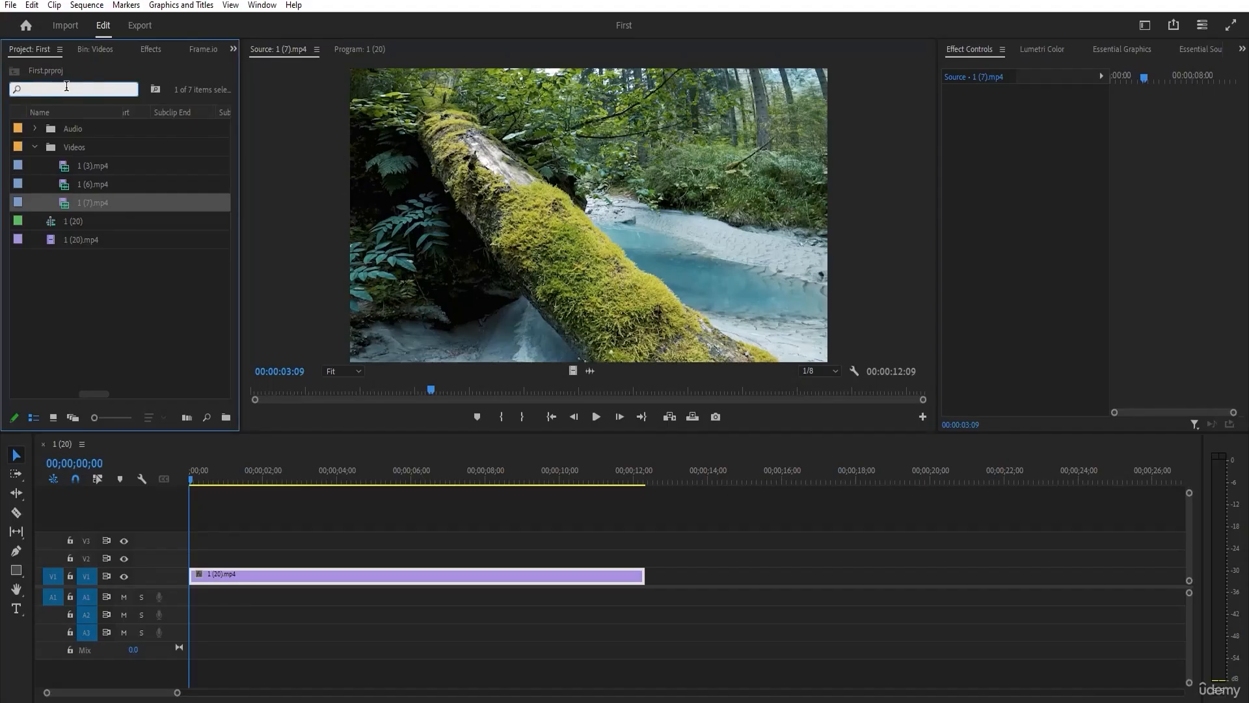
text(mix)
key(BackSpace)
key(BackSpace)
key(BackSpace)
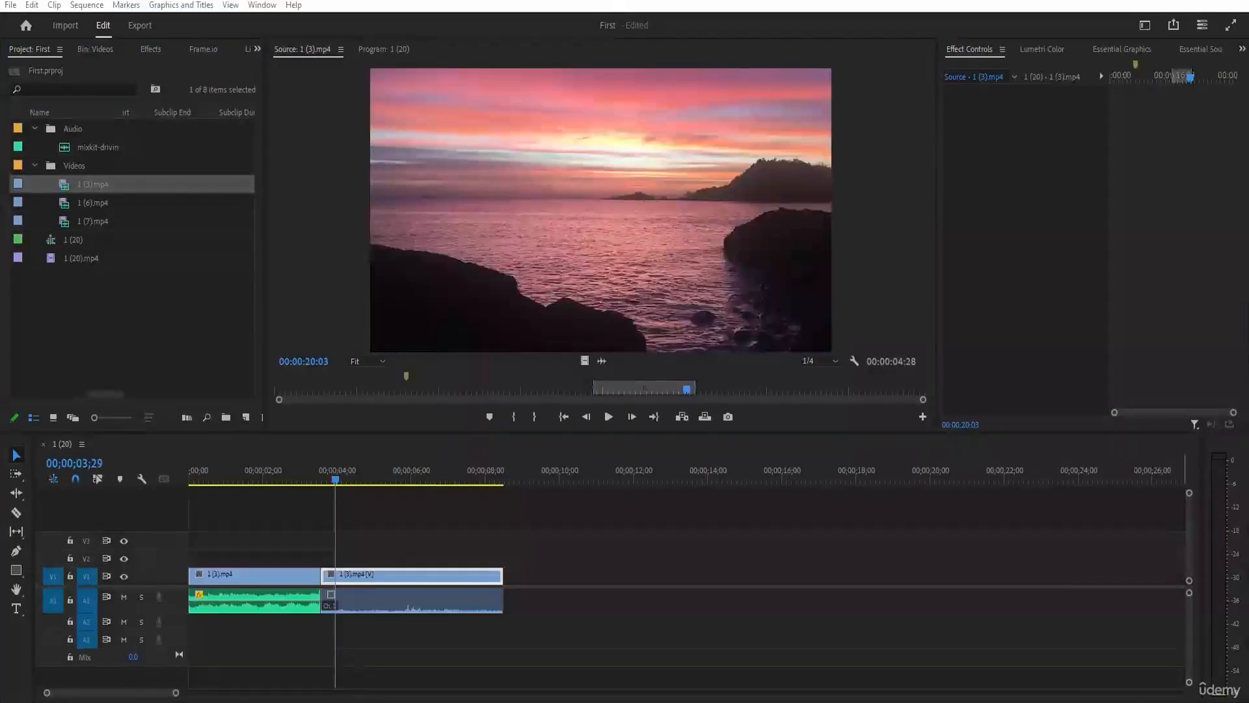
key(Delete)
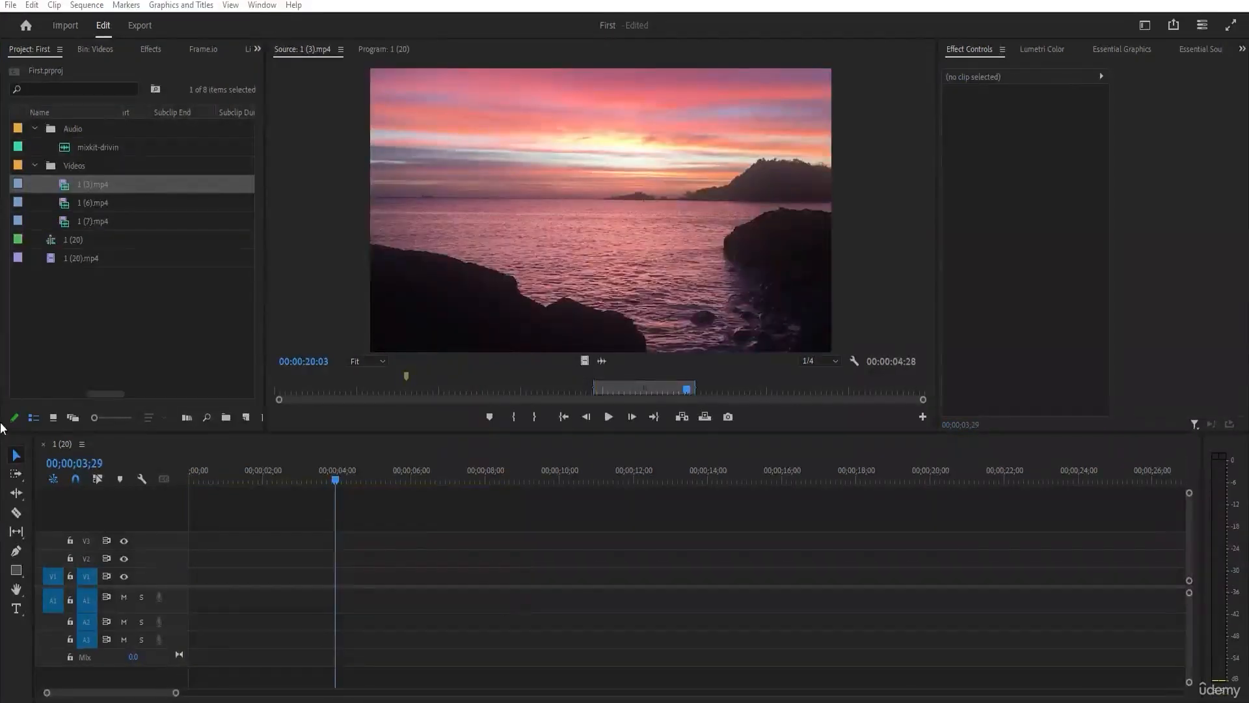
Close the 1 (20) sequence in the timeline and start creating a new sequence.
click(43, 444)
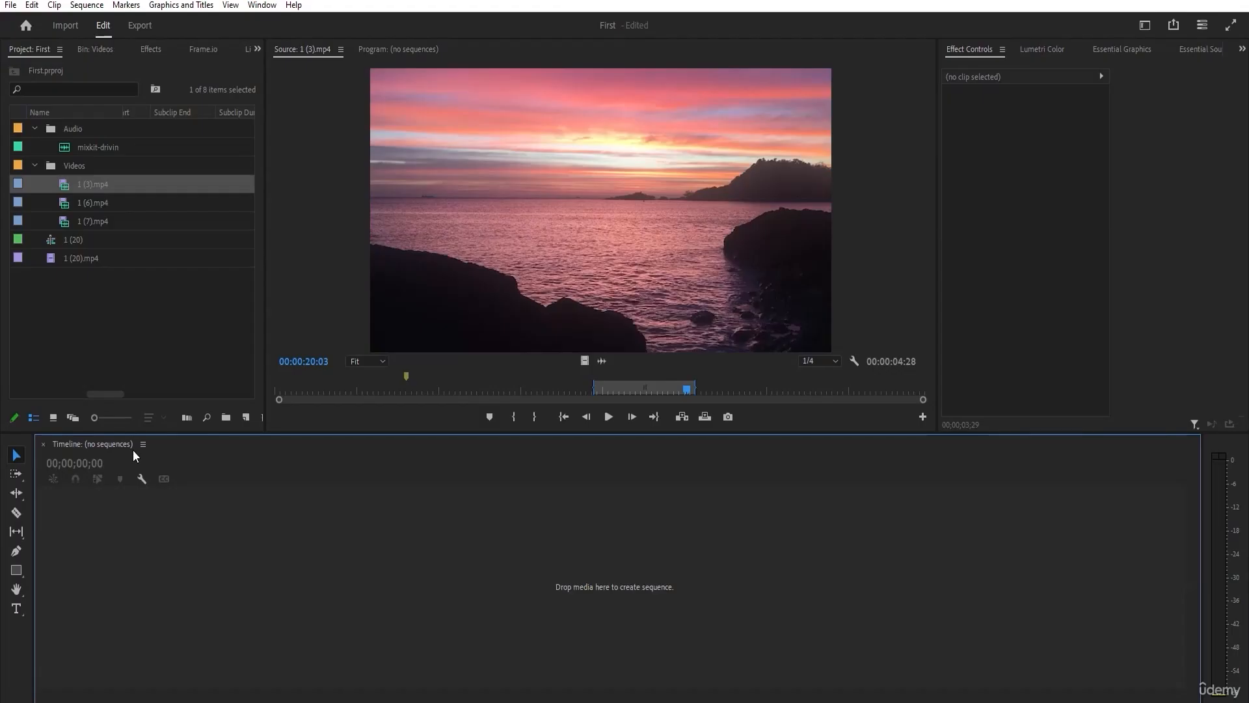
click(246, 420)
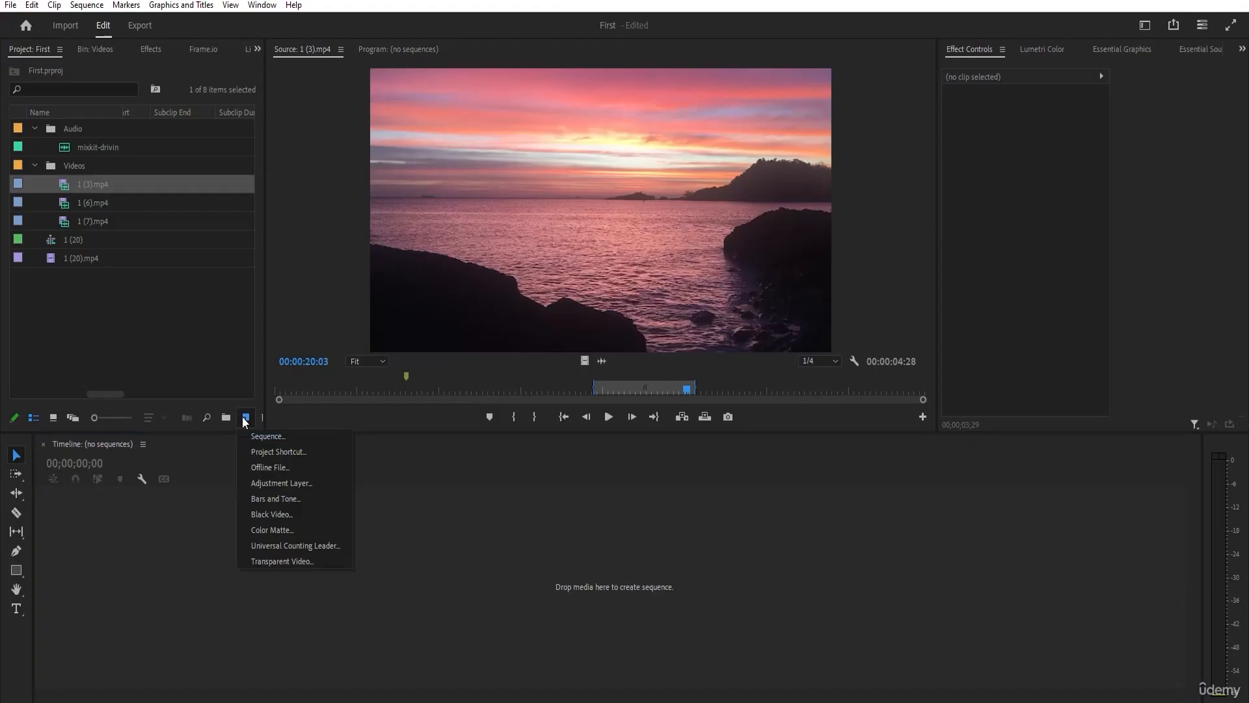
click(250, 436)
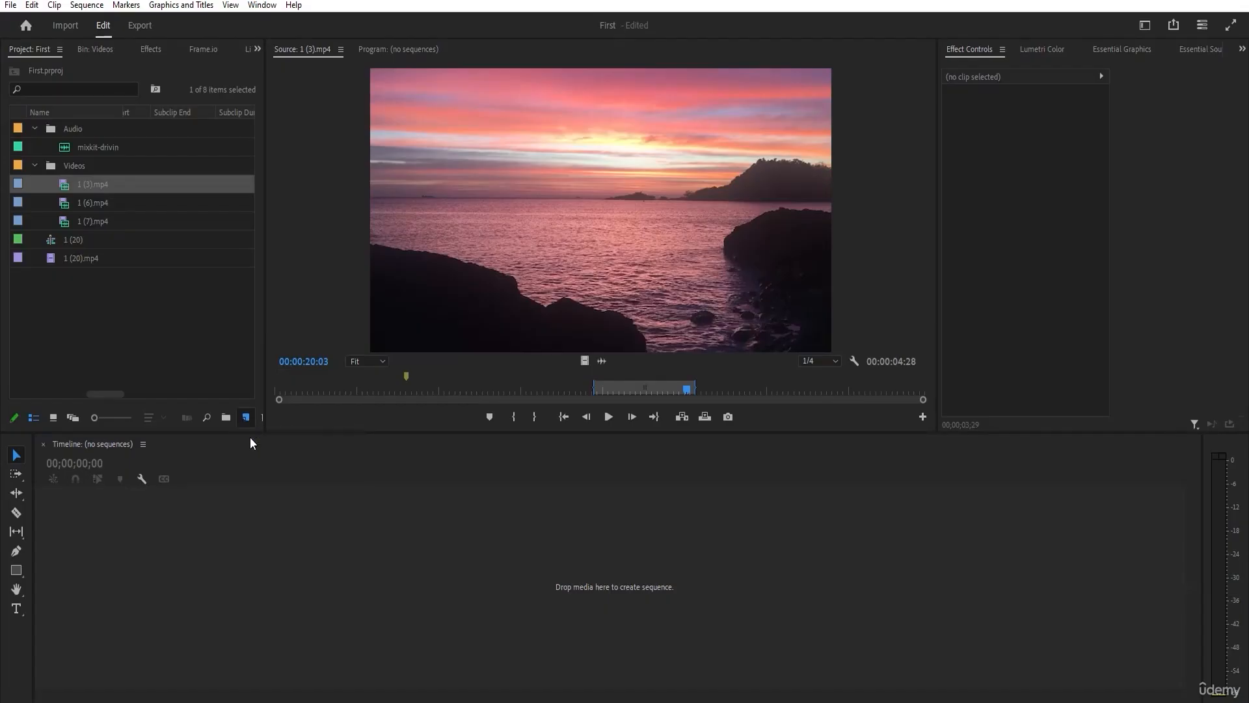
drag(570, 76, 546, 79)
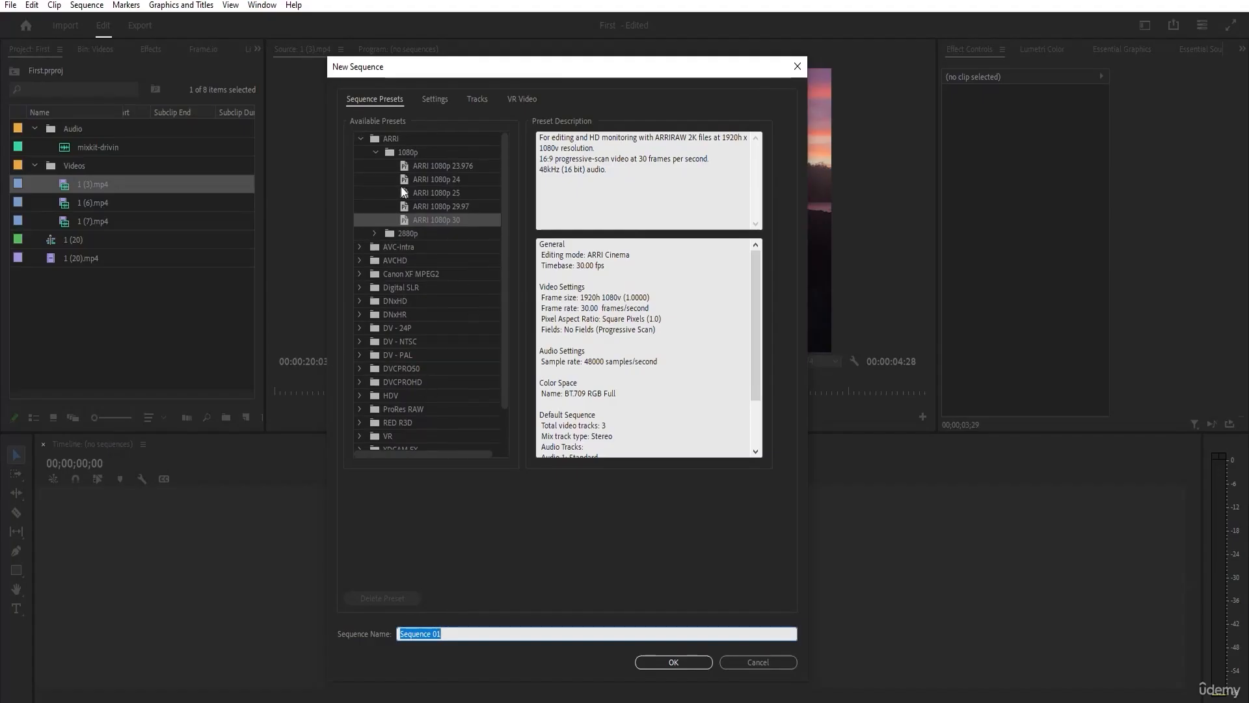
Compare the available sequence presets and choose ARRI 1080p 30 for the new sequence.
click(435, 194)
click(436, 182)
click(435, 194)
click(429, 223)
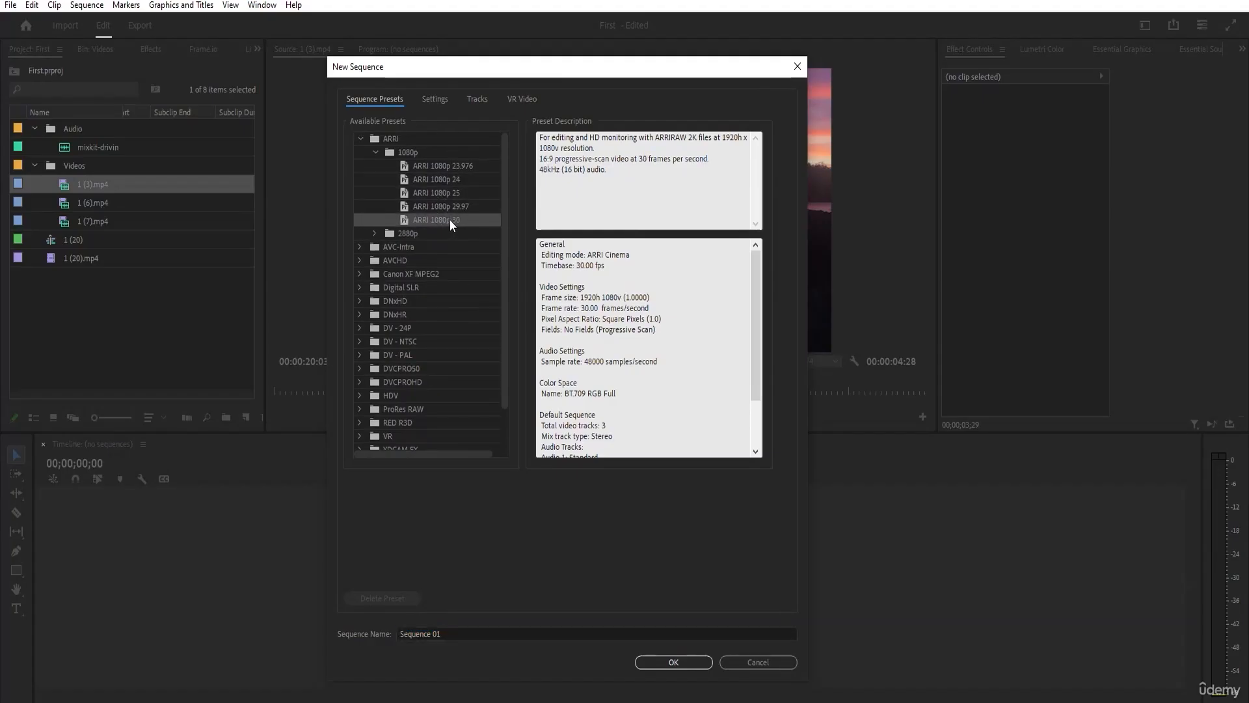
scroll(444, 238, down, 1)
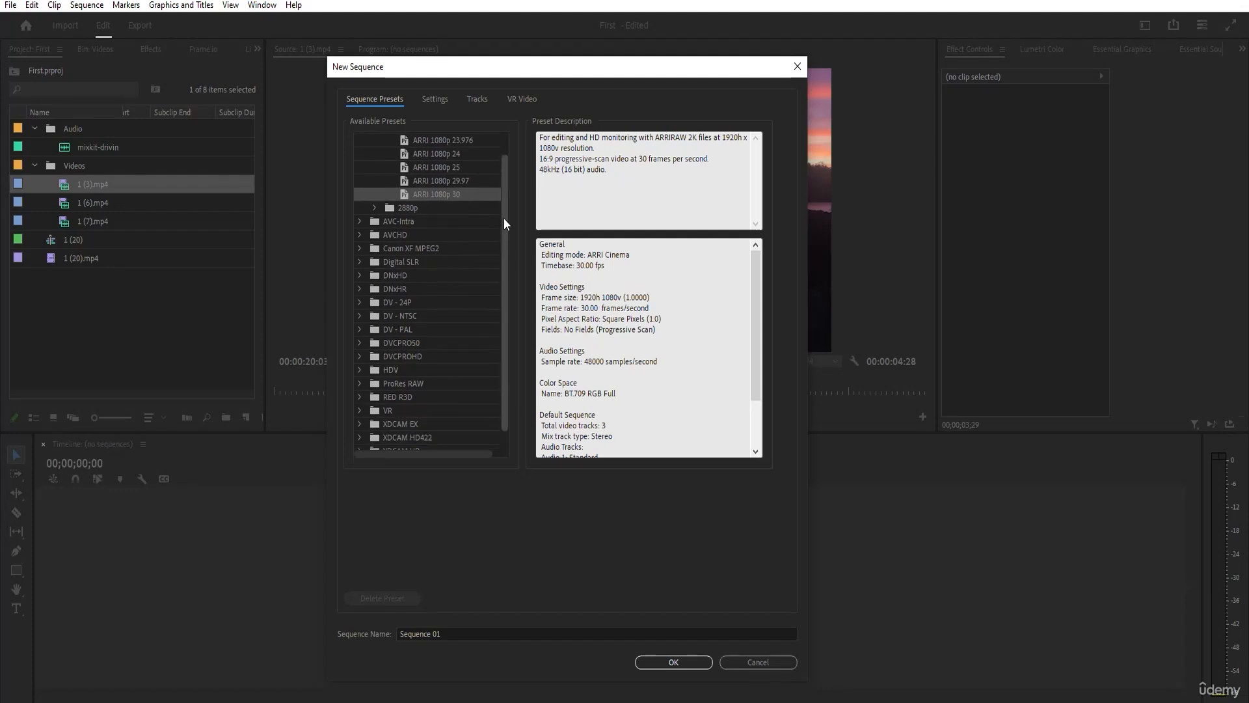
drag(504, 217, 506, 263)
scroll(498, 272, up, 2)
Check the new sequence's timebase and frame size settings, and choose Square Pixels (1.0) as the pixel aspect ratio.
click(432, 99)
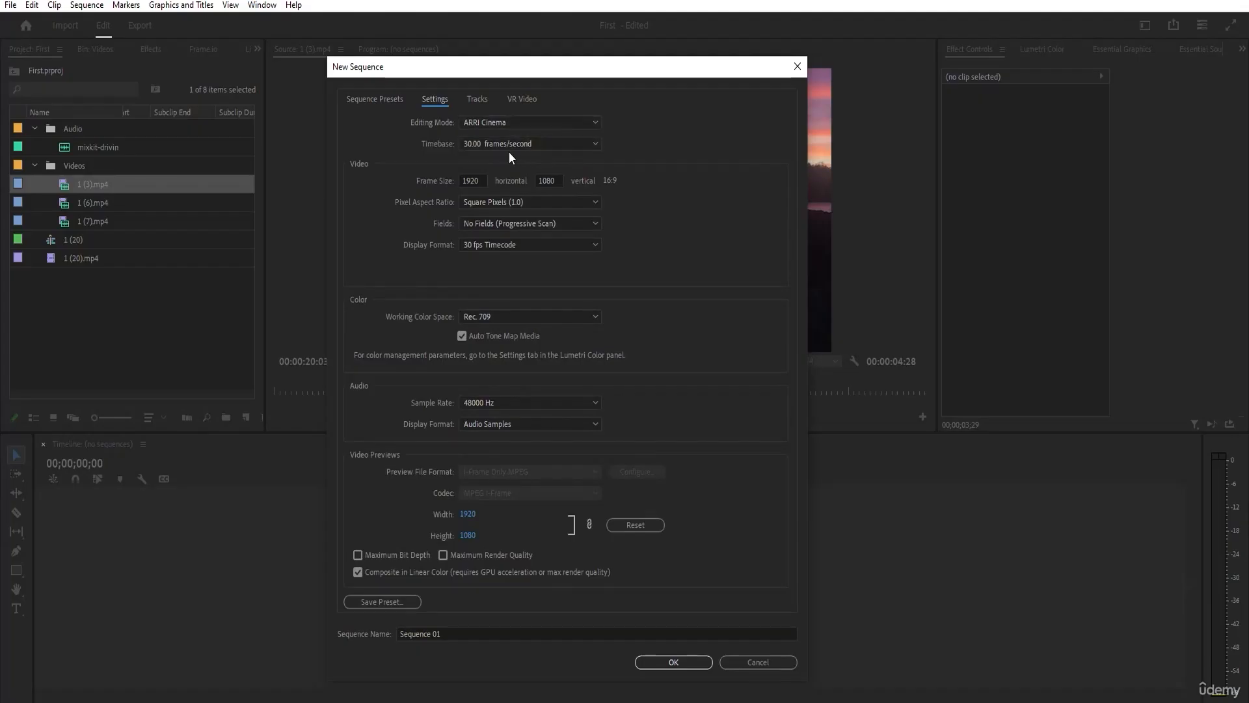
click(546, 149)
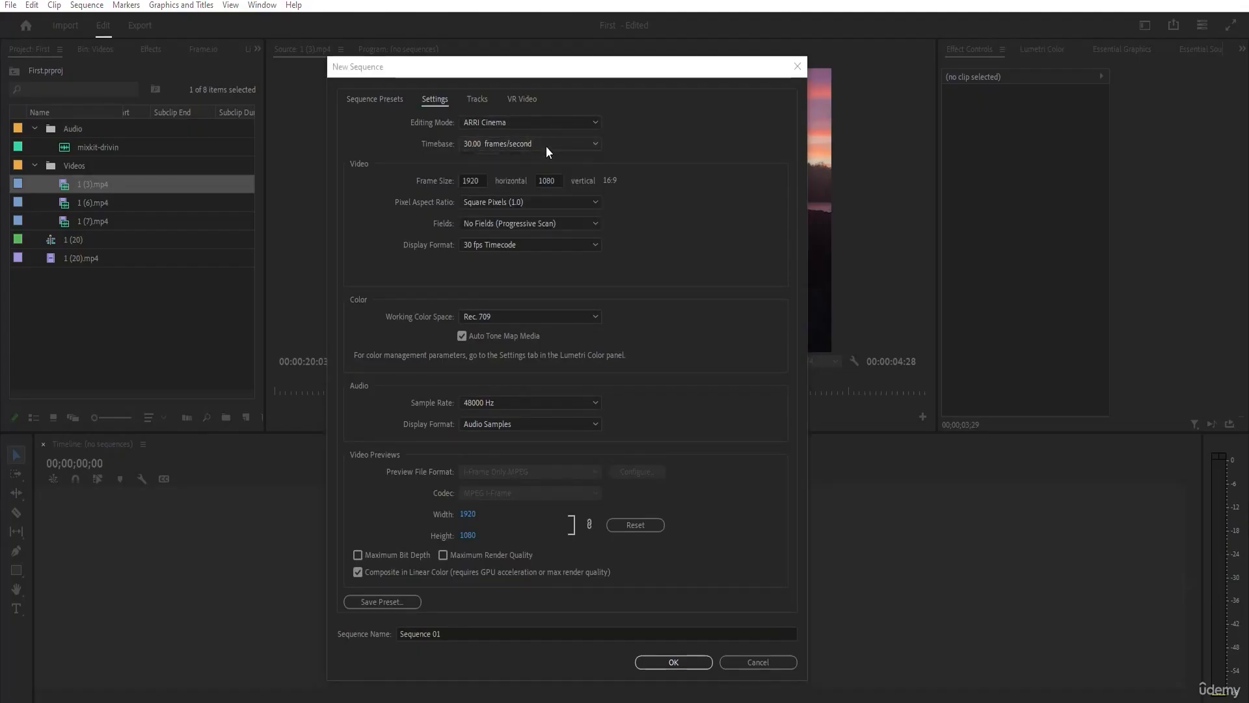
click(482, 181)
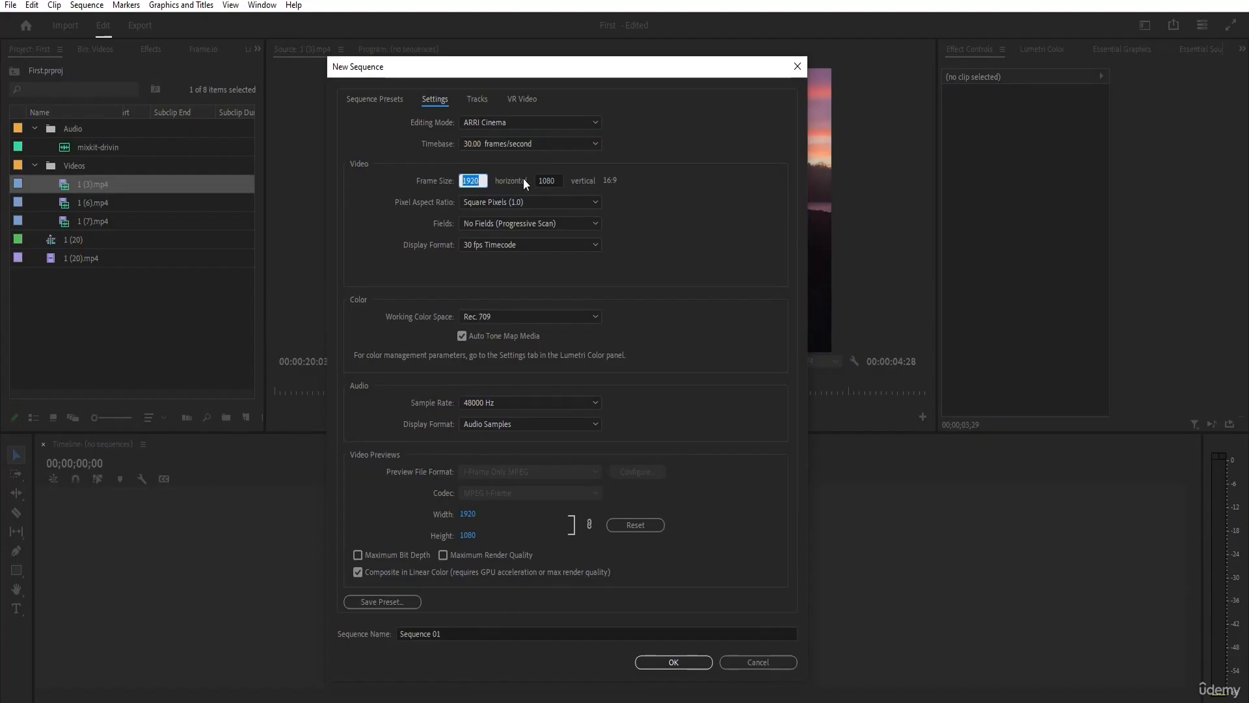
click(548, 178)
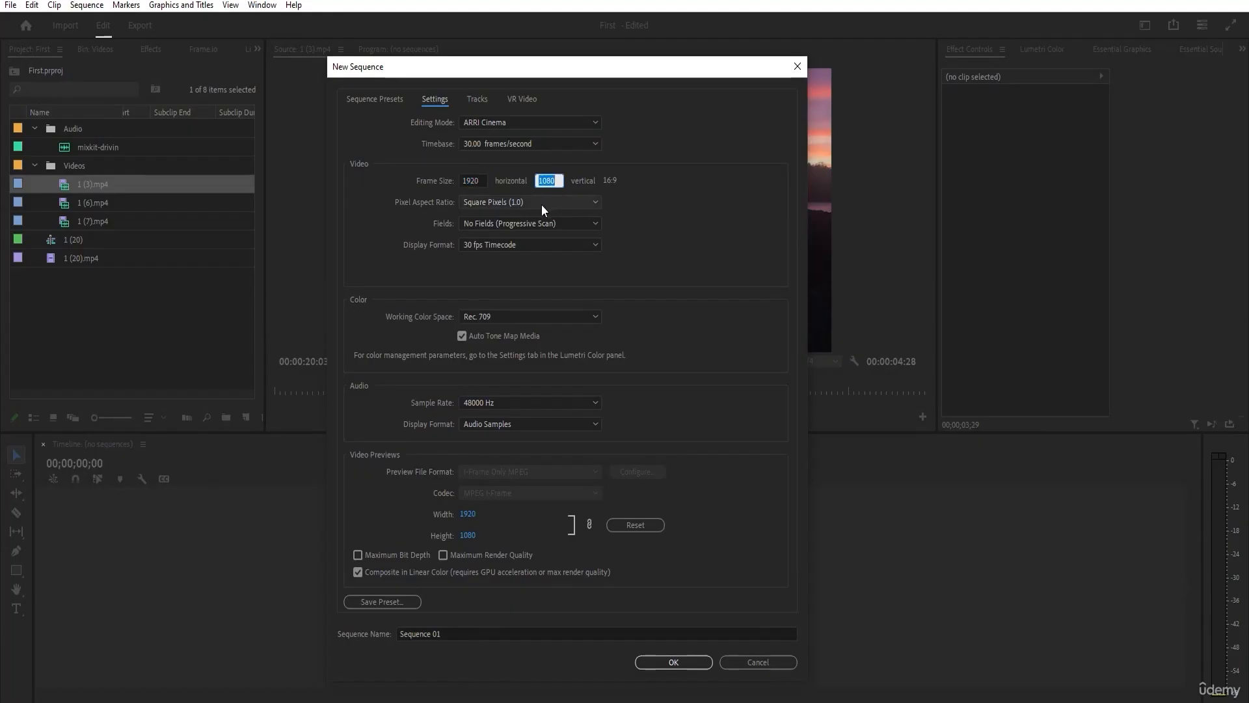
click(541, 204)
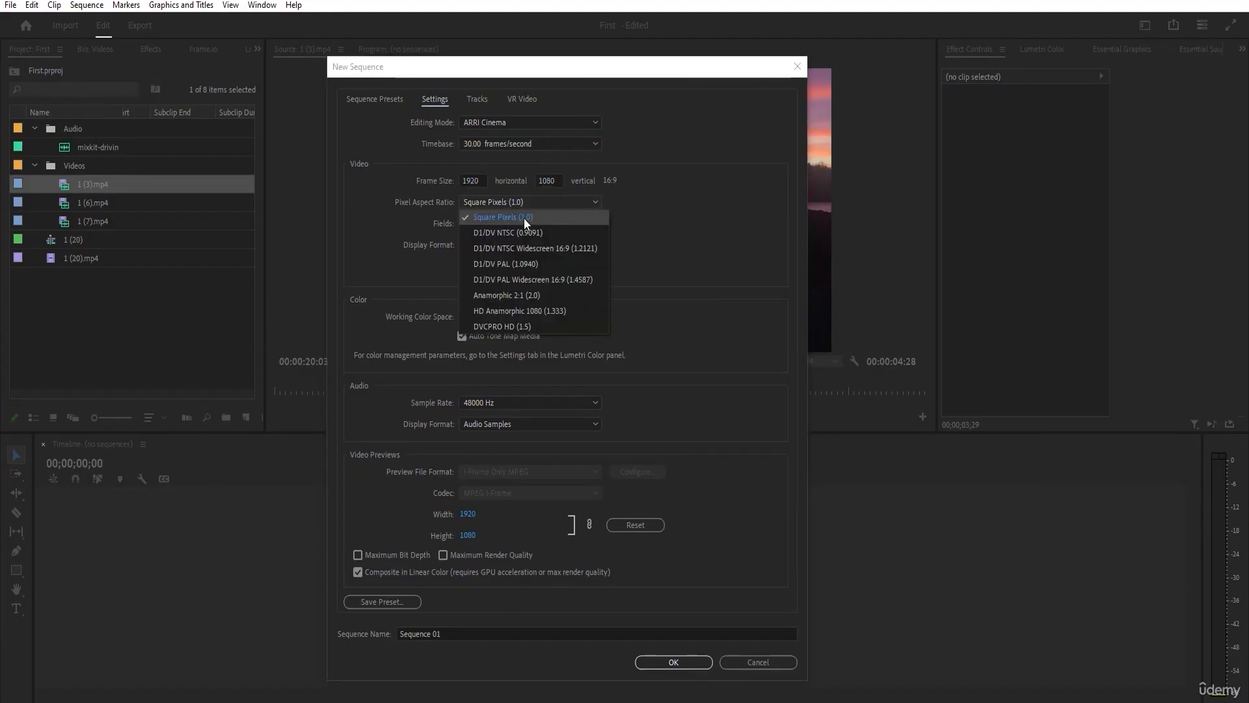
click(528, 218)
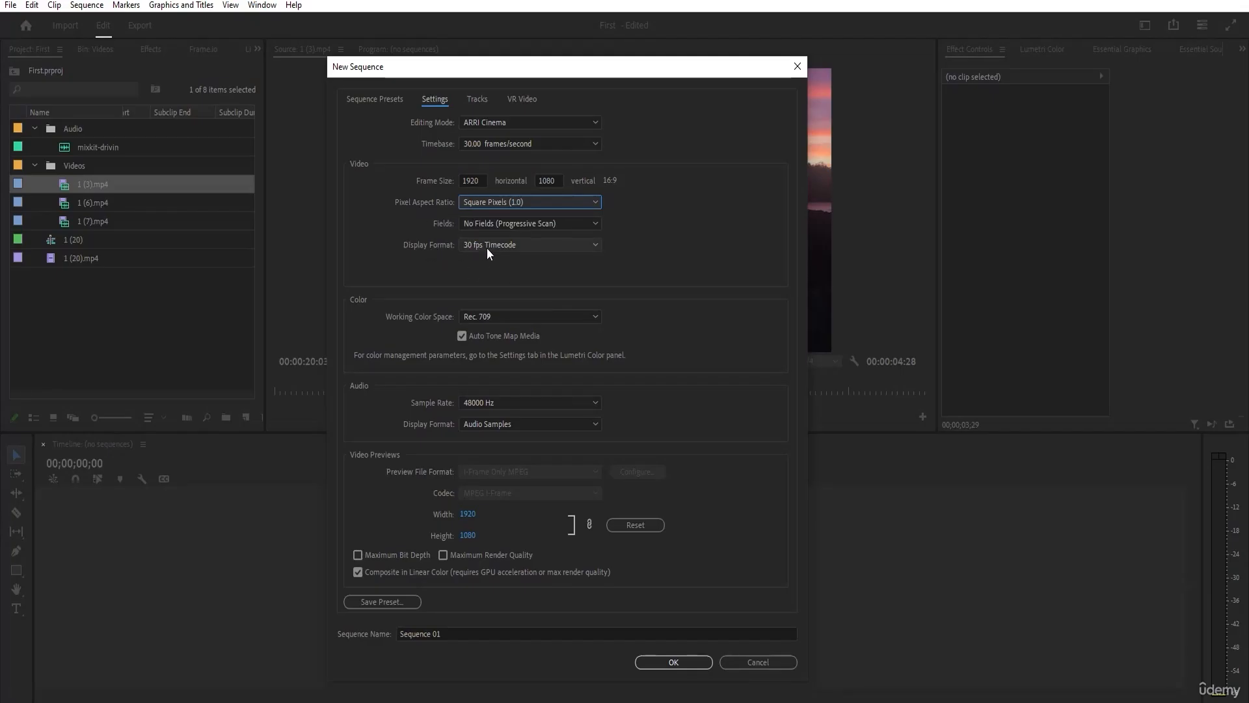
Use the 30 fps Timecode display format and 48000 Hz sample rate, and create the sequence with the name Sequence 01.
click(504, 250)
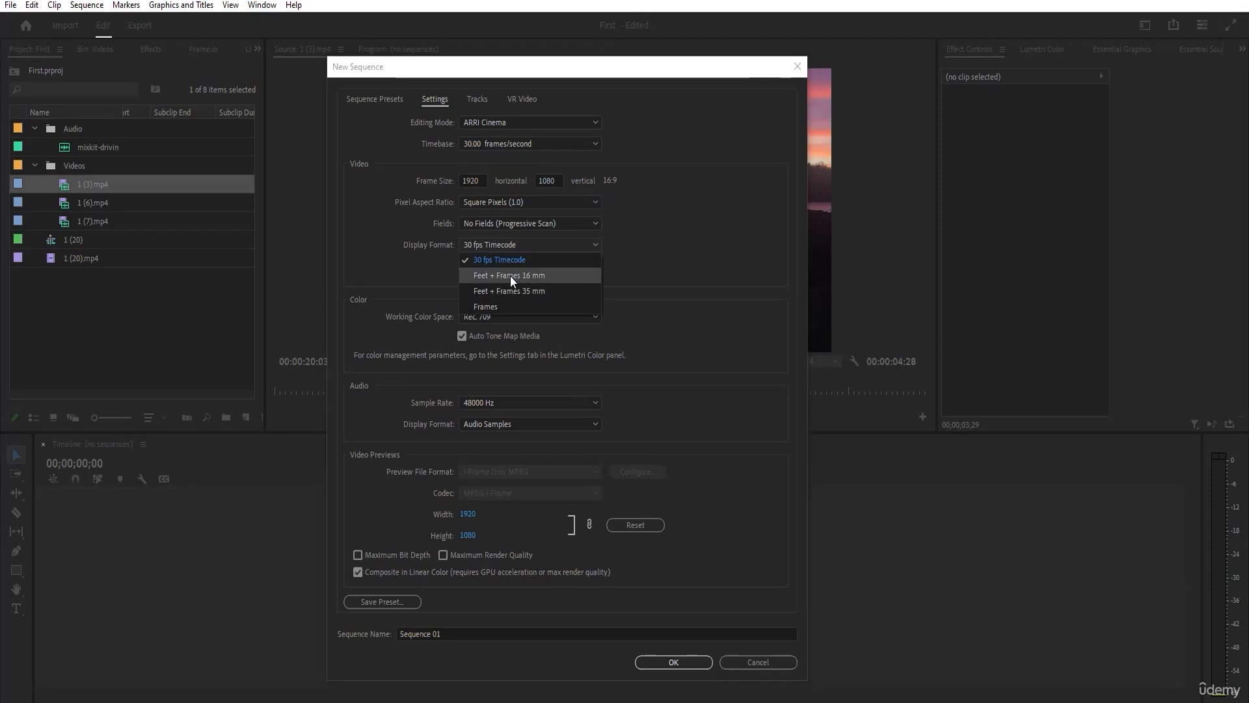
click(462, 263)
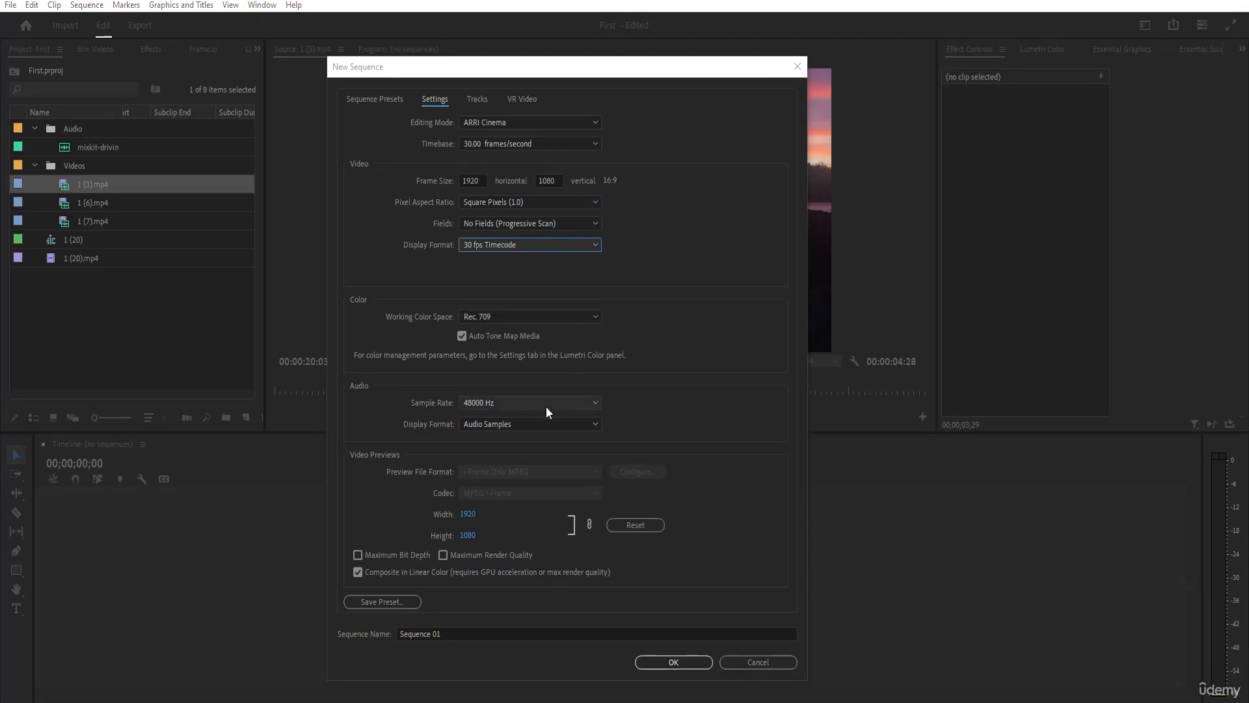
click(518, 405)
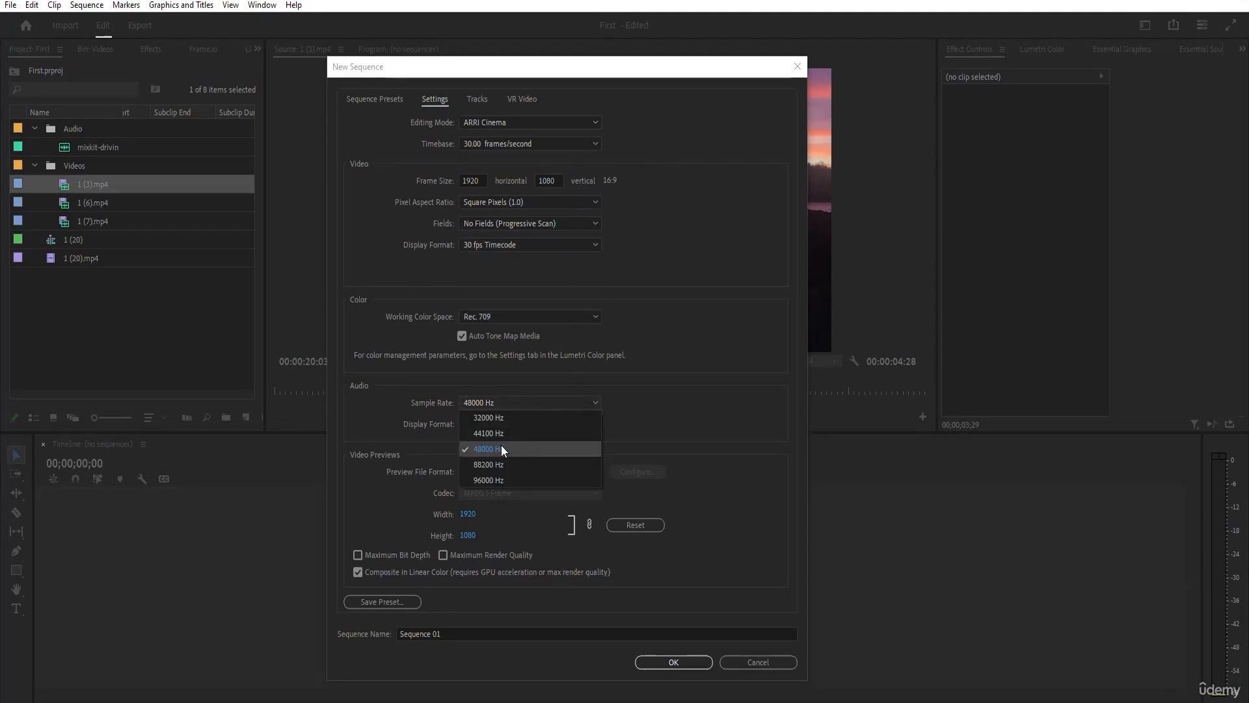
click(385, 432)
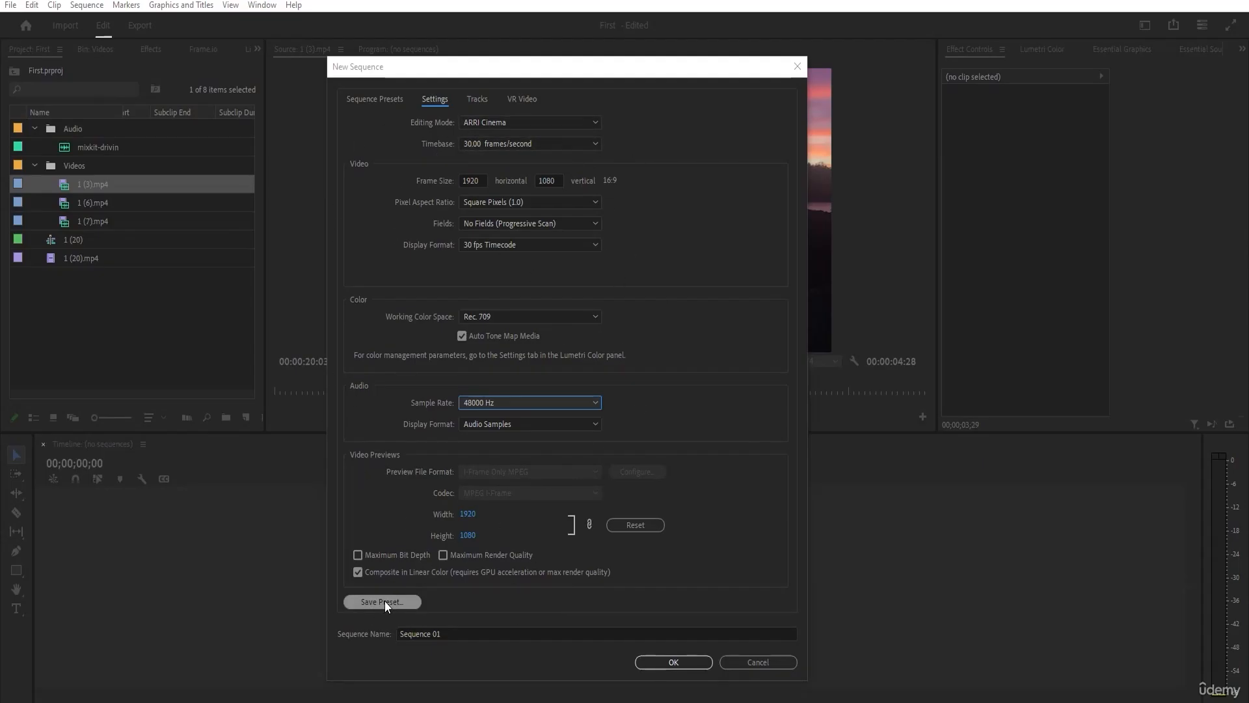
click(453, 633)
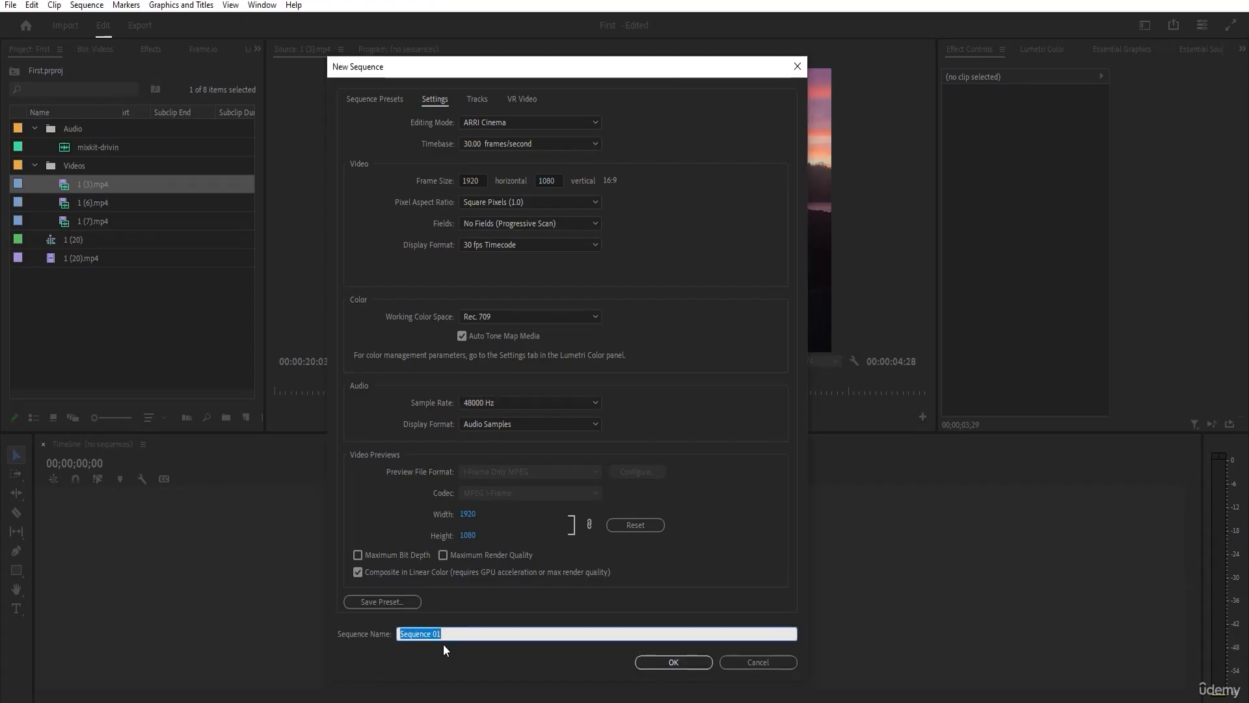
click(677, 662)
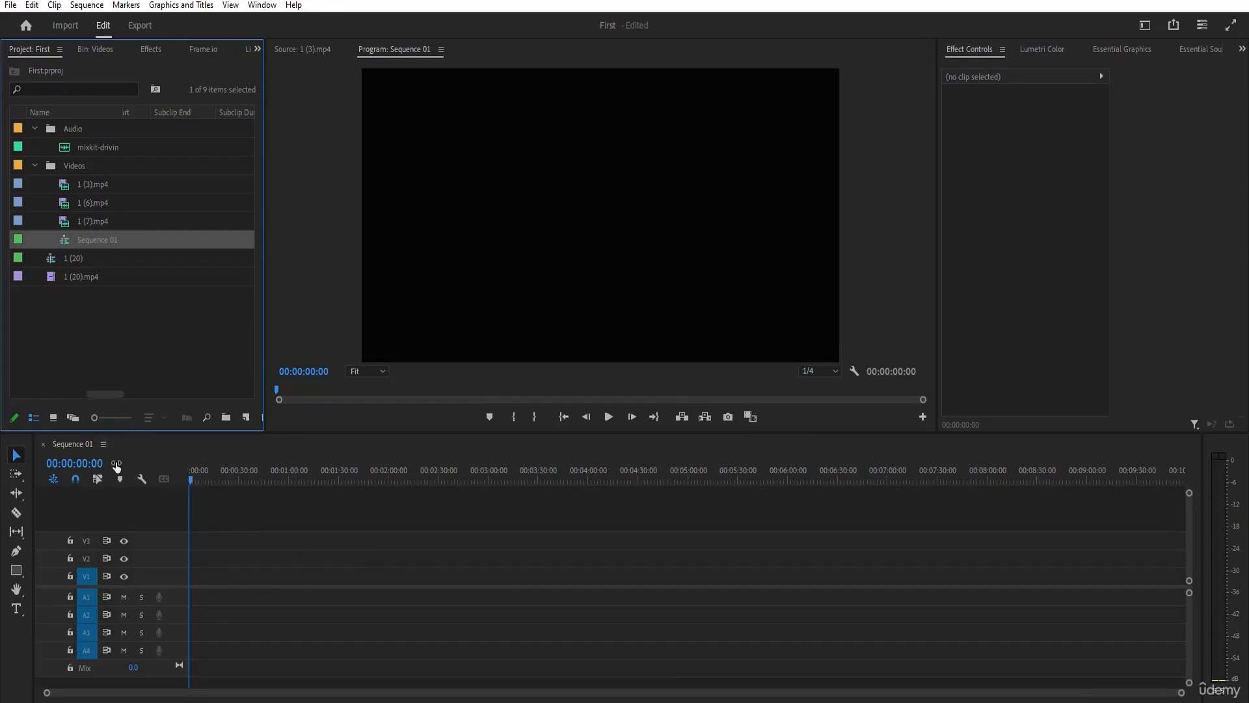
Widen the project list to compare the video info of 1 (7).mp4 and Sequence 01, and narrow it again.
drag(264, 363, 823, 363)
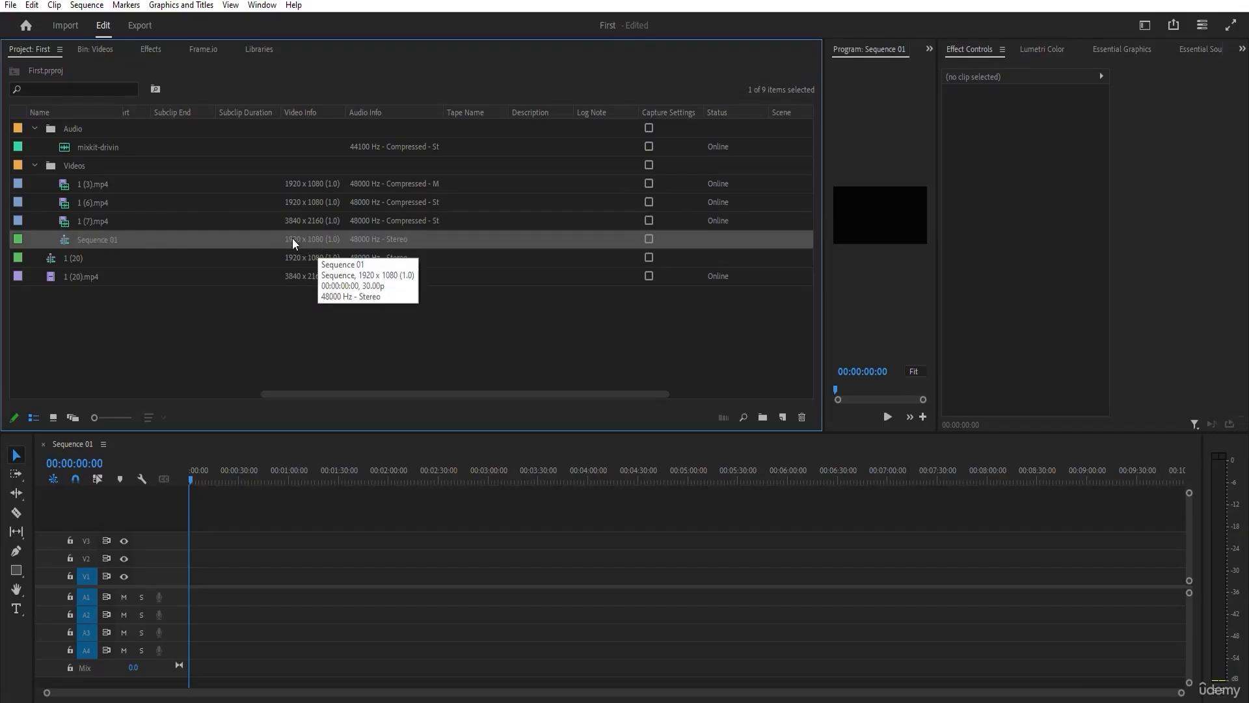
click(131, 223)
drag(188, 395, 14, 394)
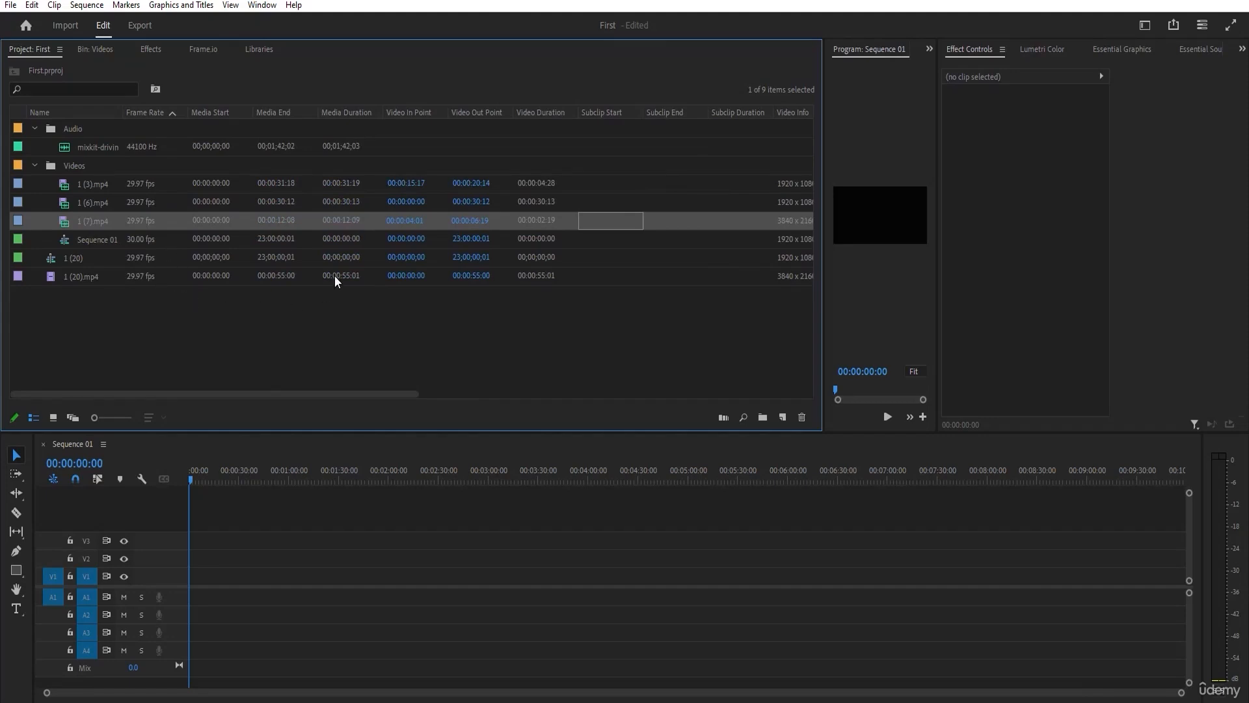
drag(261, 390, 322, 400)
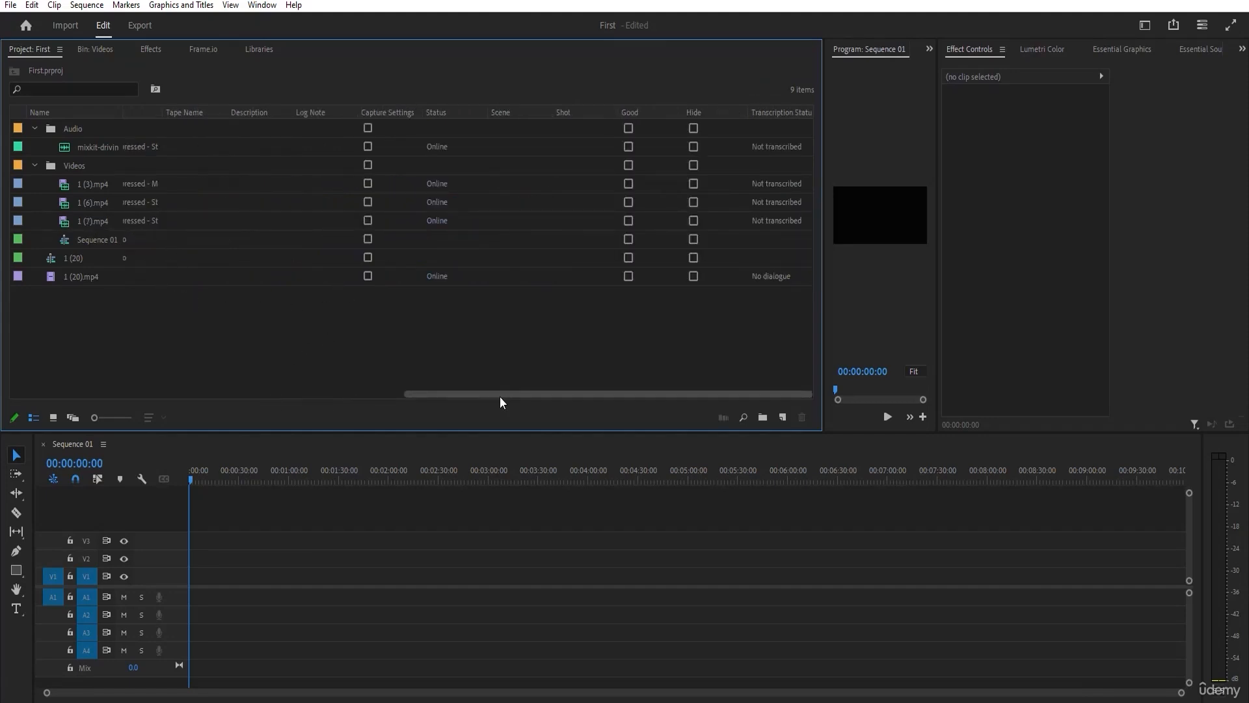
drag(500, 396, 286, 397)
click(434, 221)
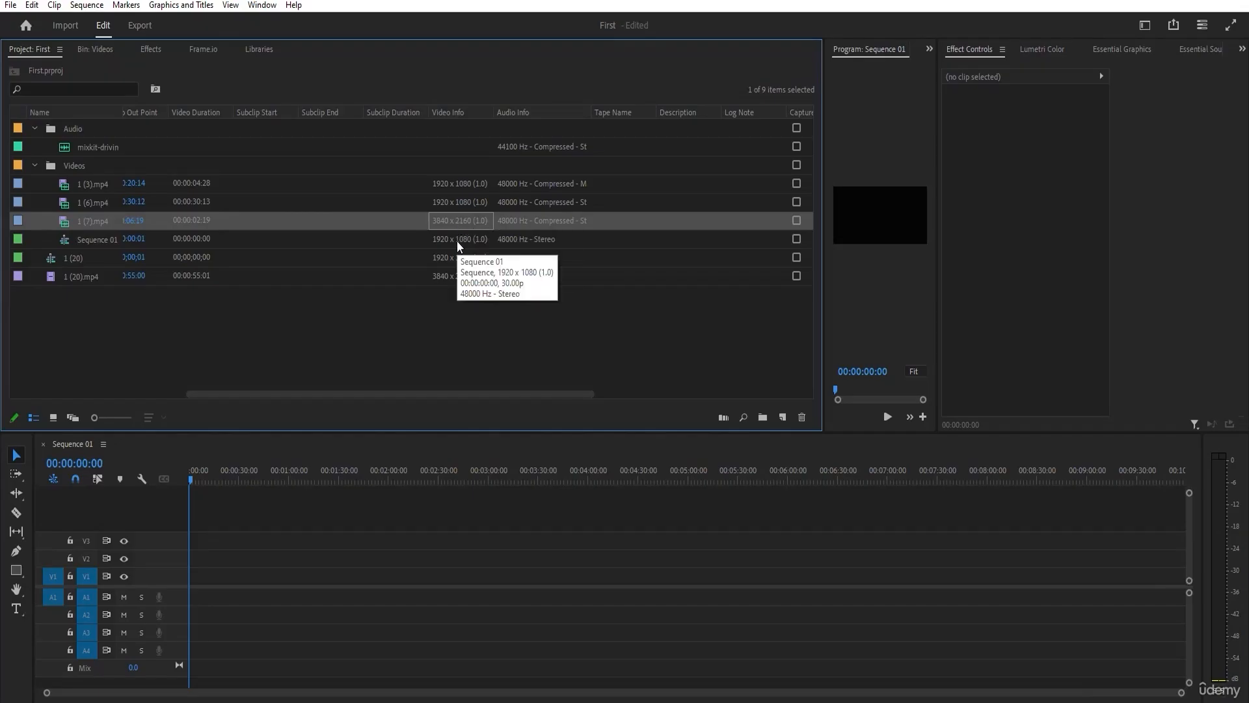
drag(824, 318, 398, 292)
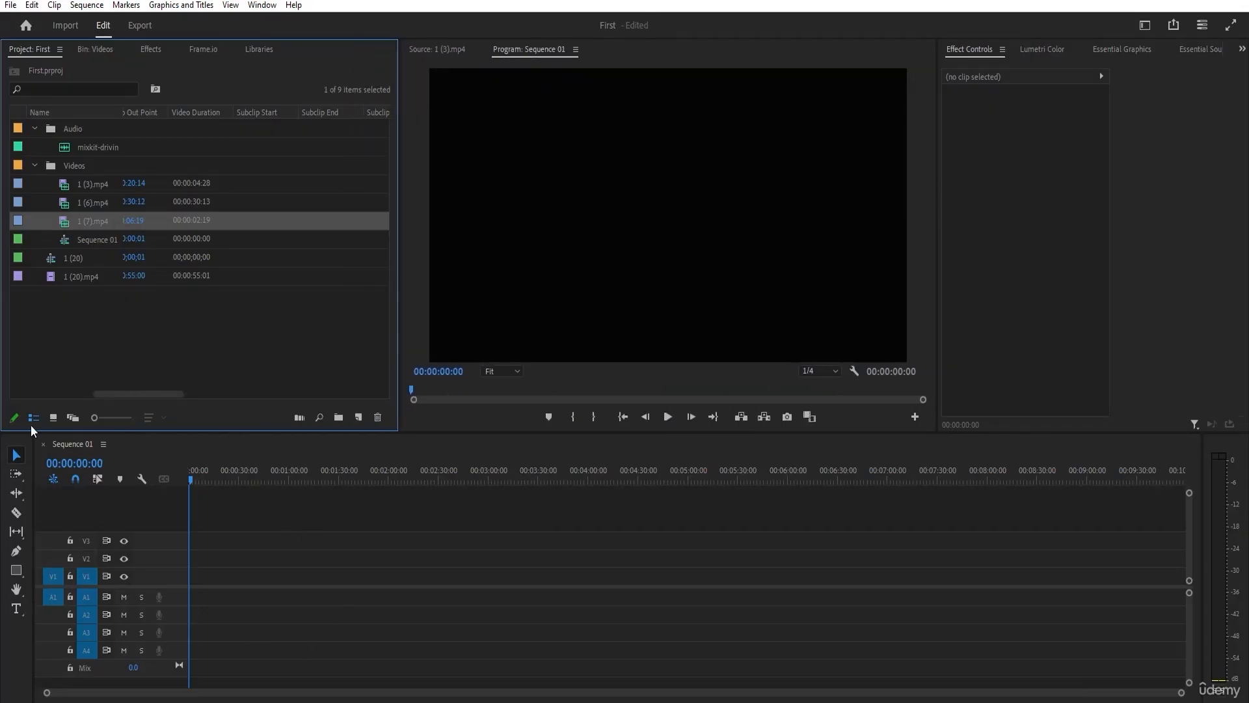
Place 1 (7).mp4 at the start of V1 in Sequence 01 and change the sequence settings to match the clip.
drag(96, 224, 190, 583)
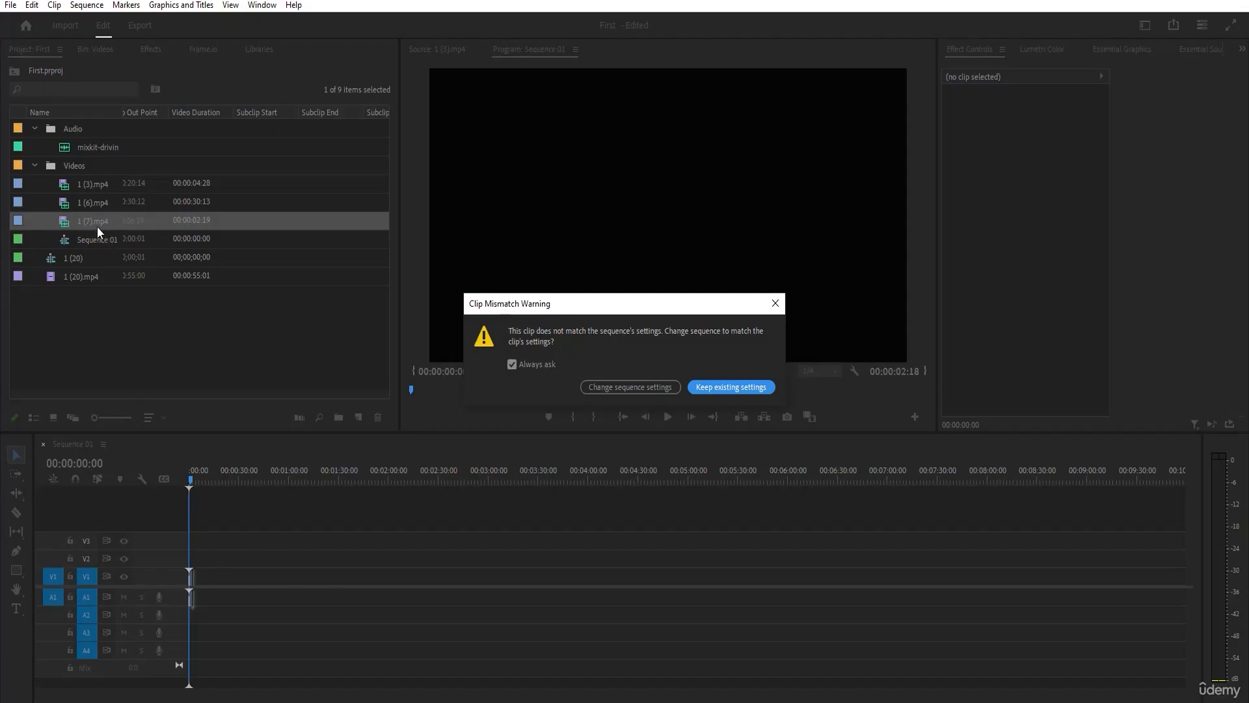
click(637, 390)
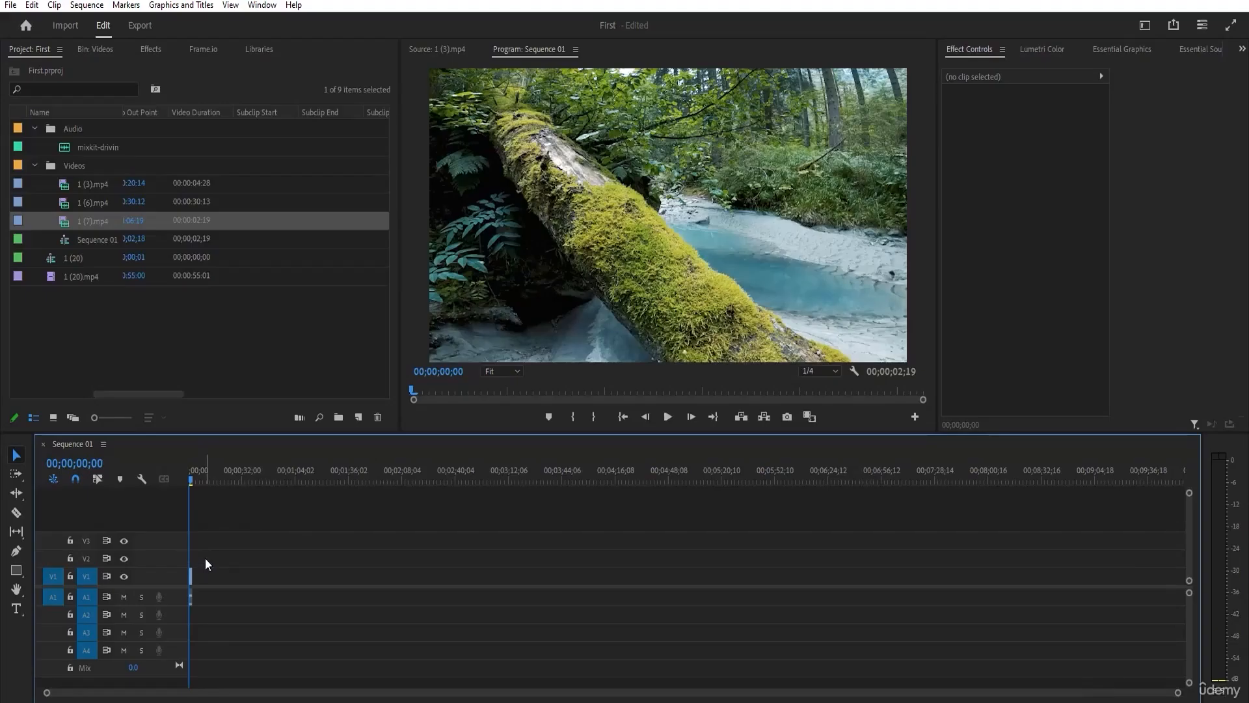
drag(265, 469, 274, 401)
click(151, 322)
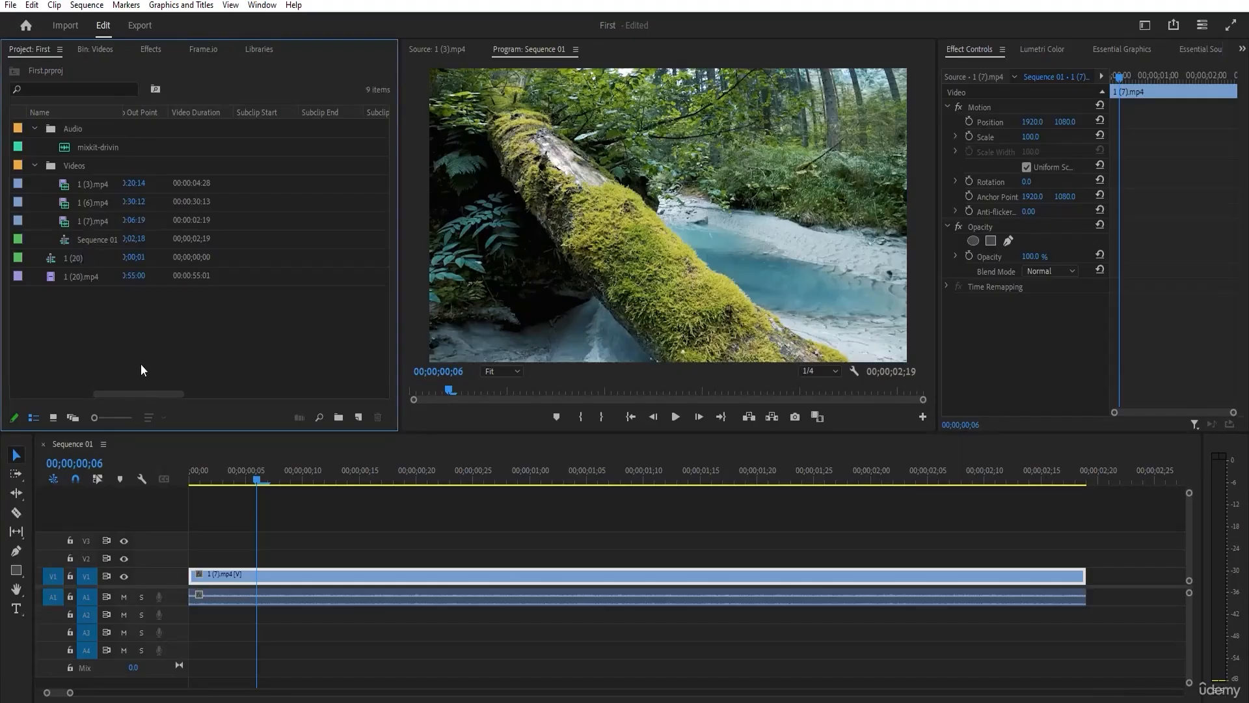
Close Sequence 01 and extend the in and out points of source clip 1 (3).mp4 to cover its whole length.
click(43, 445)
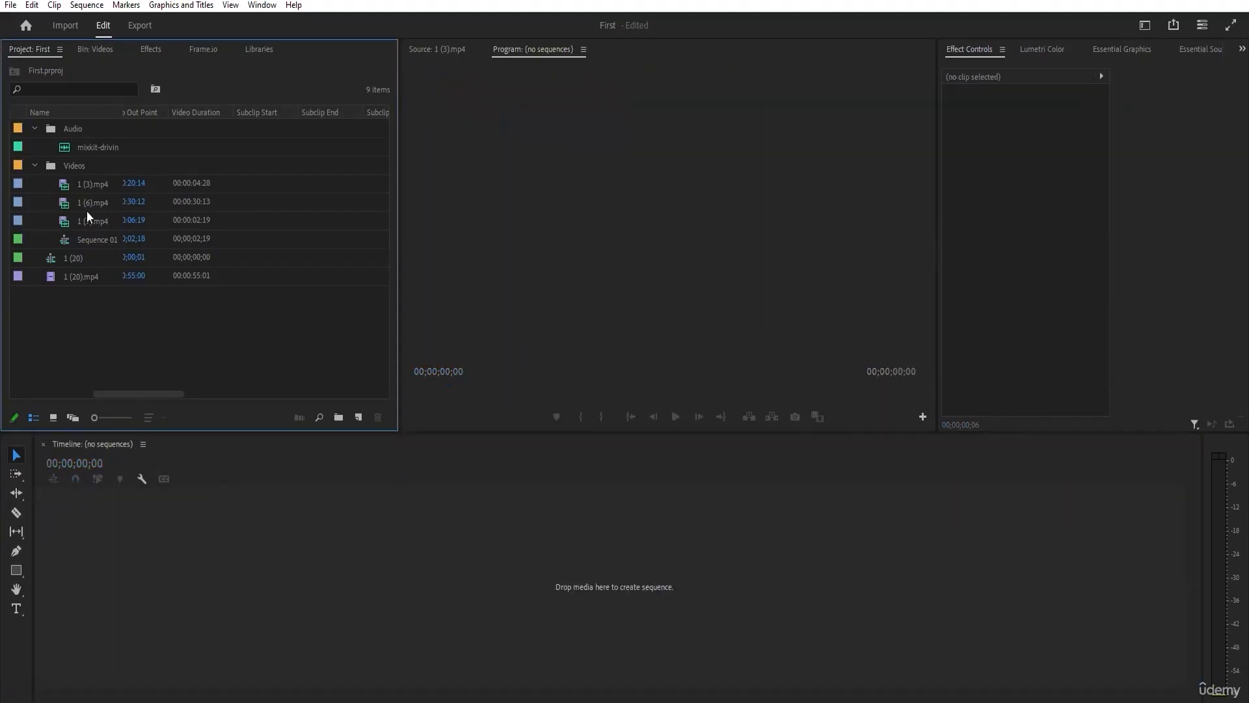
click(84, 184)
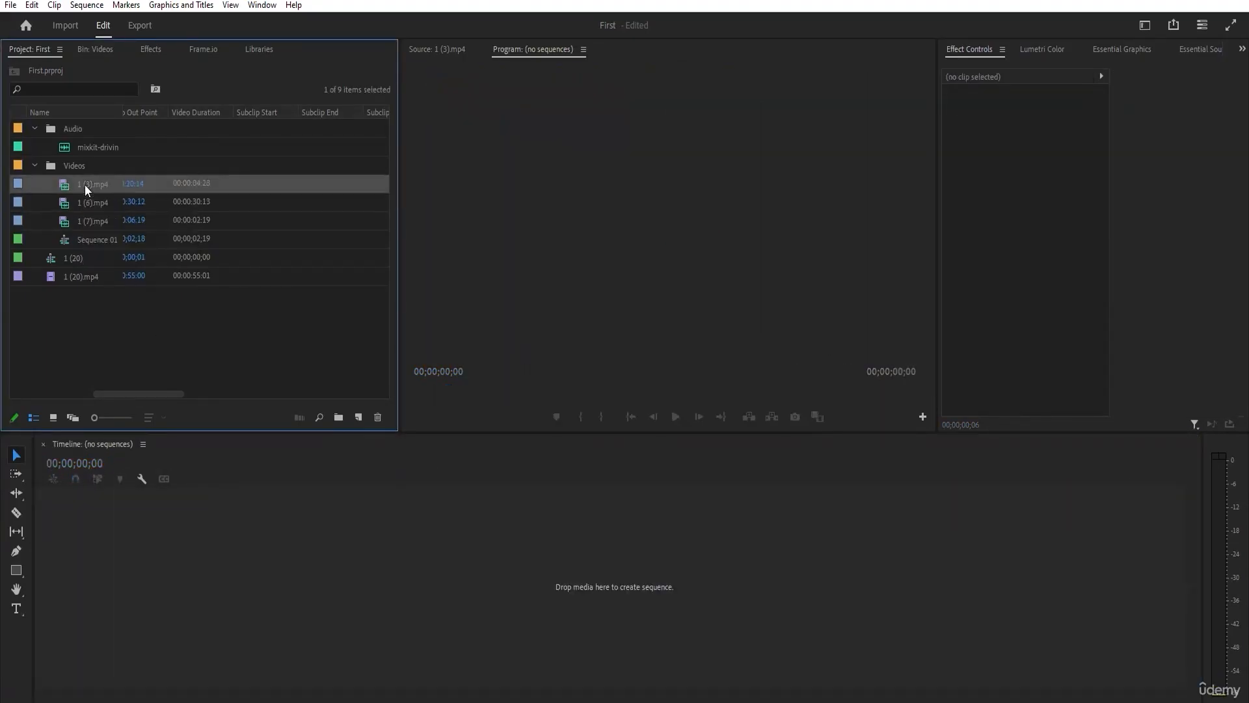
double_click(85, 191)
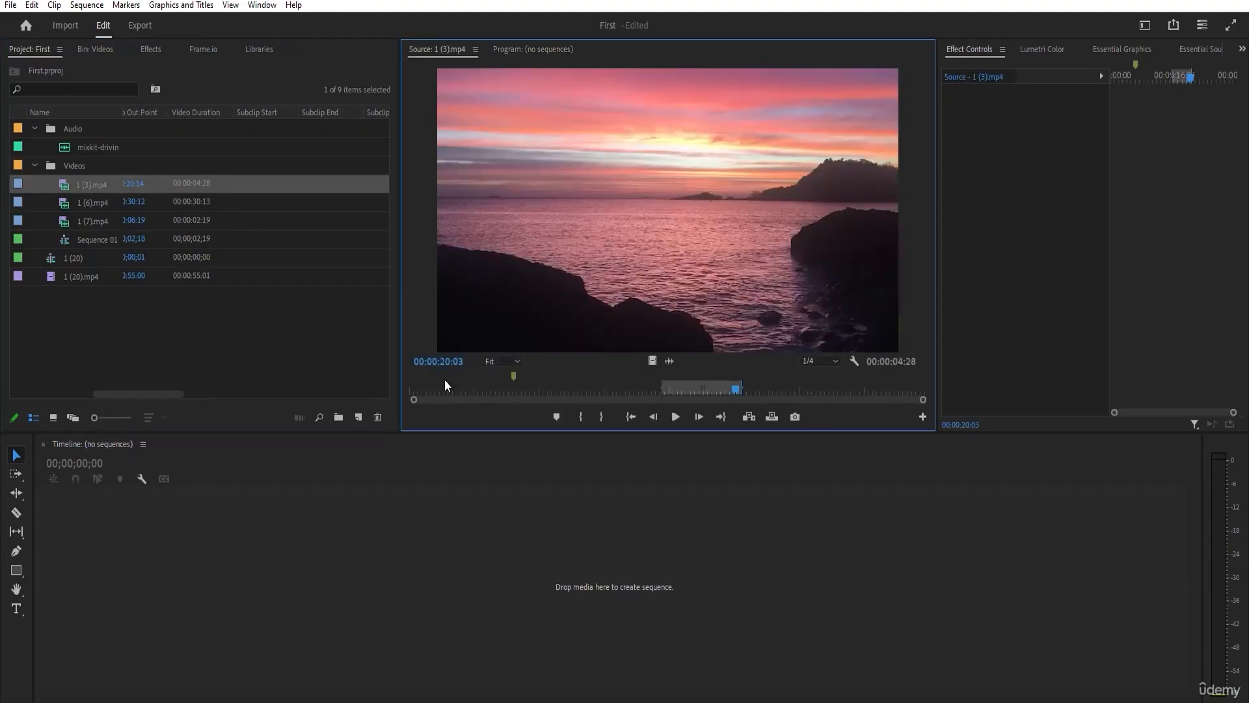
drag(662, 388, 408, 392)
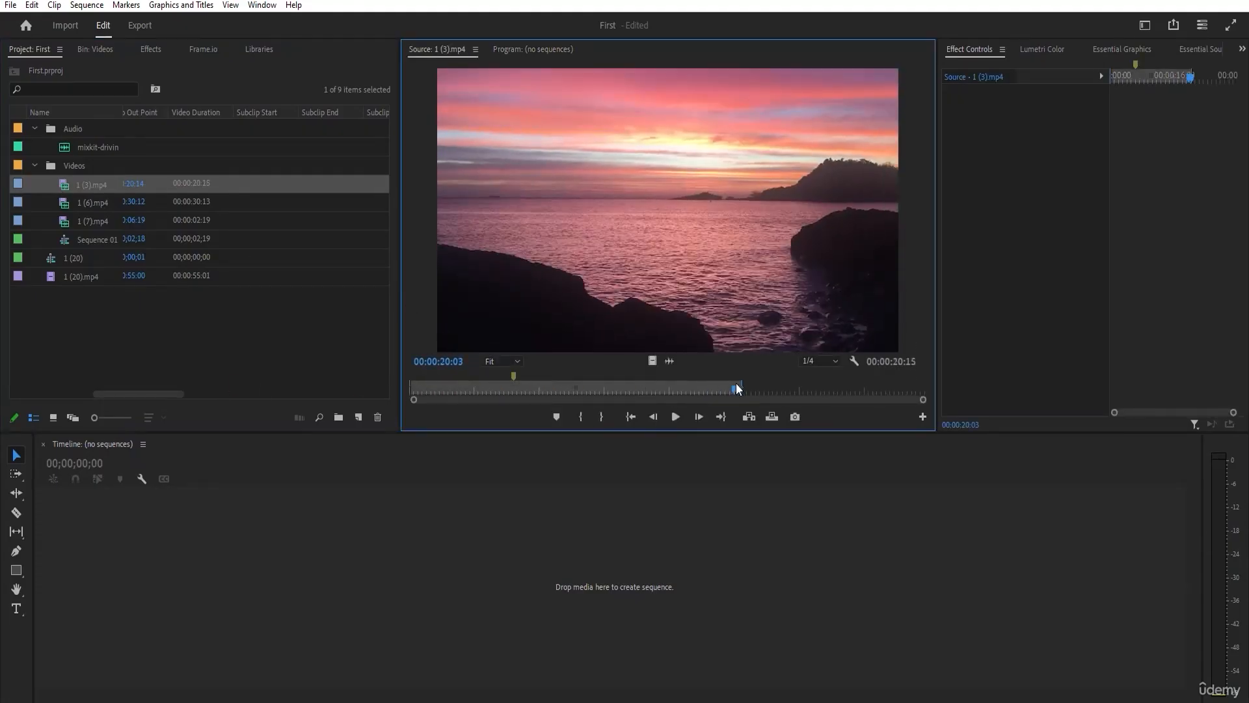
drag(742, 388, 925, 388)
Create a new sequence from clip 1 (3).mp4 and scrub through it in the timeline.
right_click(75, 187)
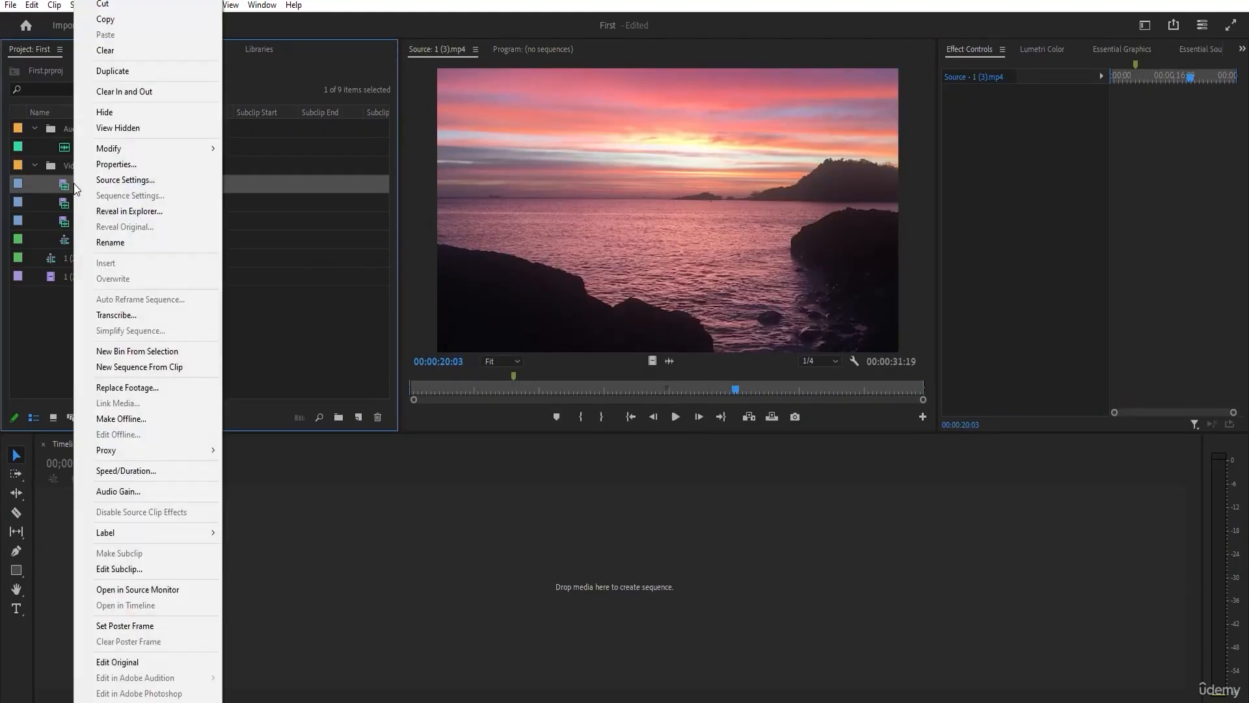
click(175, 368)
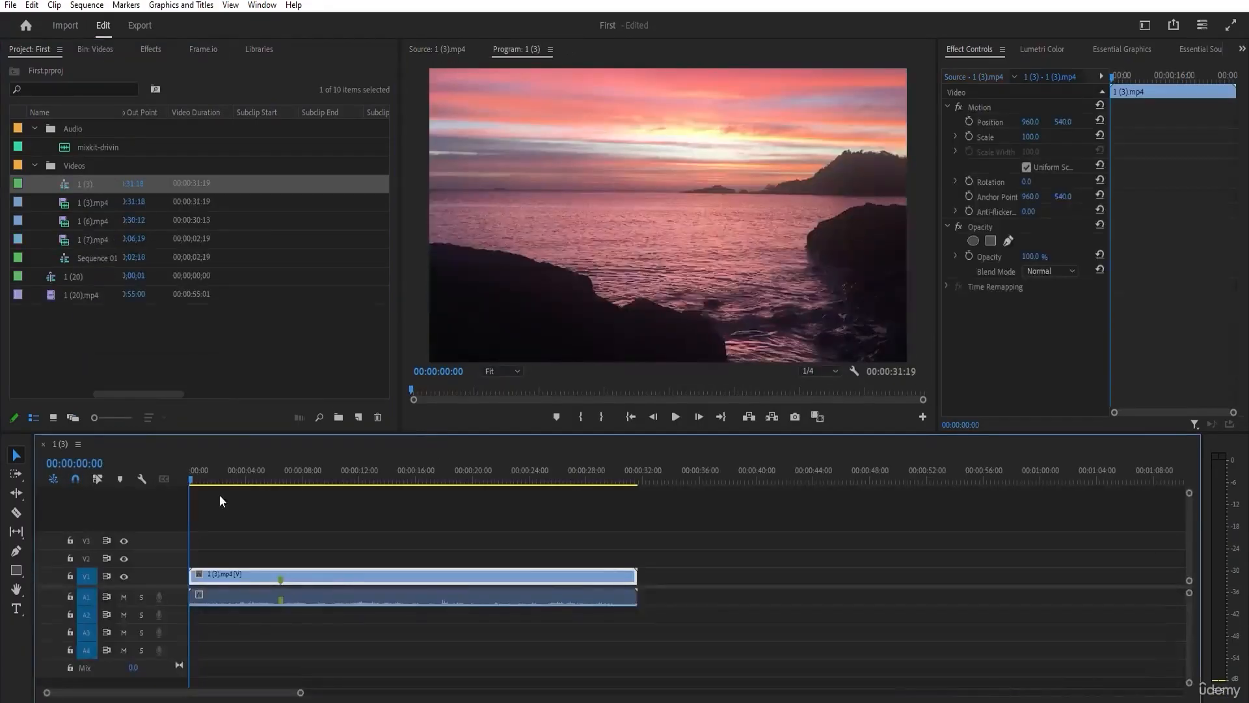
drag(199, 477, 570, 485)
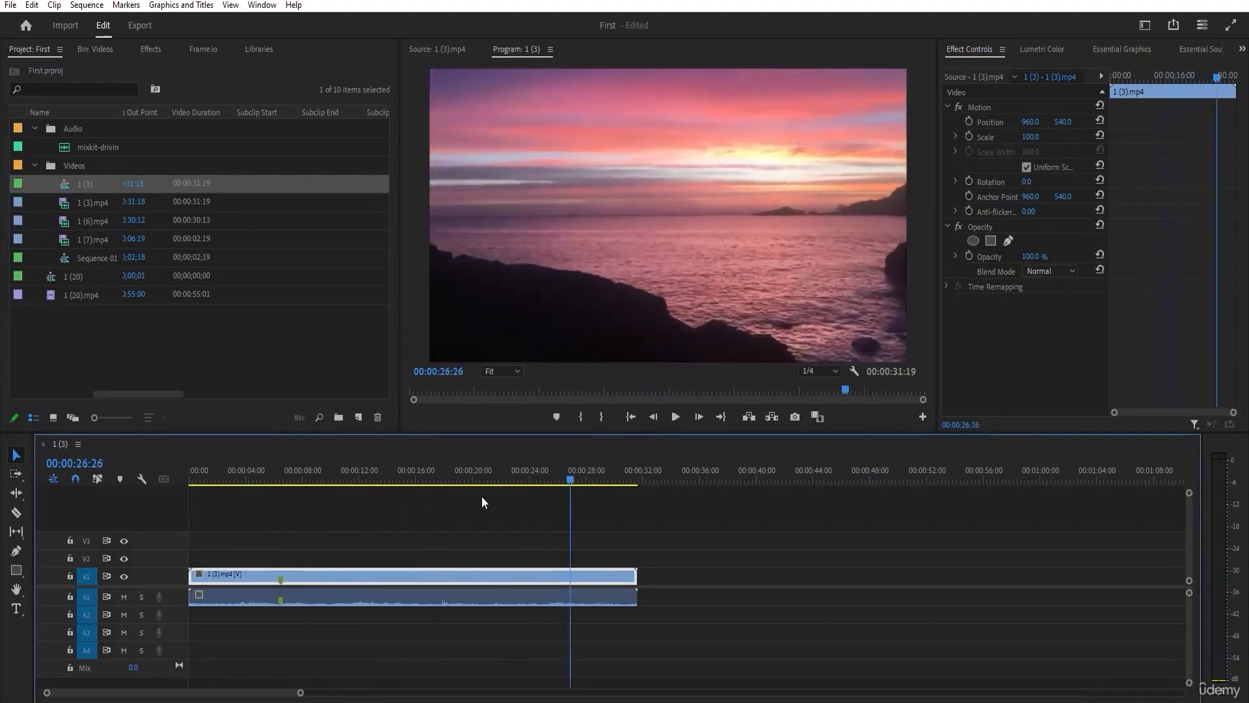
Check the timebase, frame size and display format in the settings of sequence 1 (3).
click(108, 330)
click(84, 182)
right_click(69, 187)
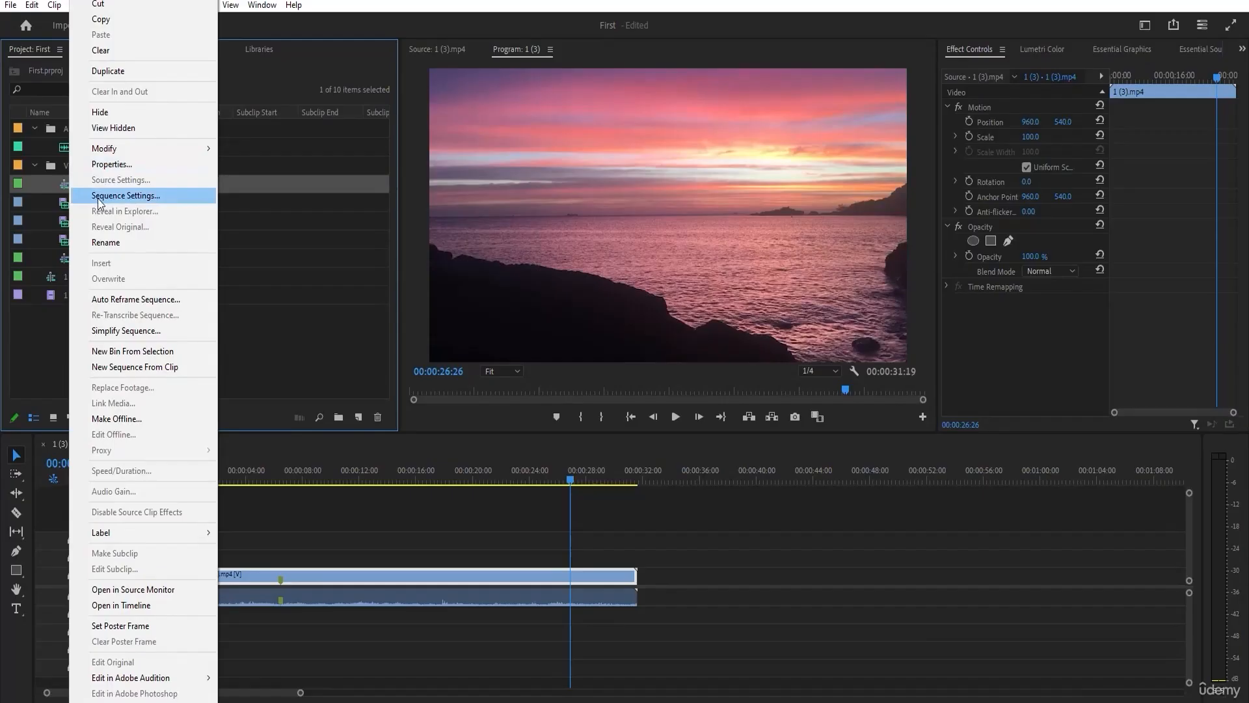
click(120, 197)
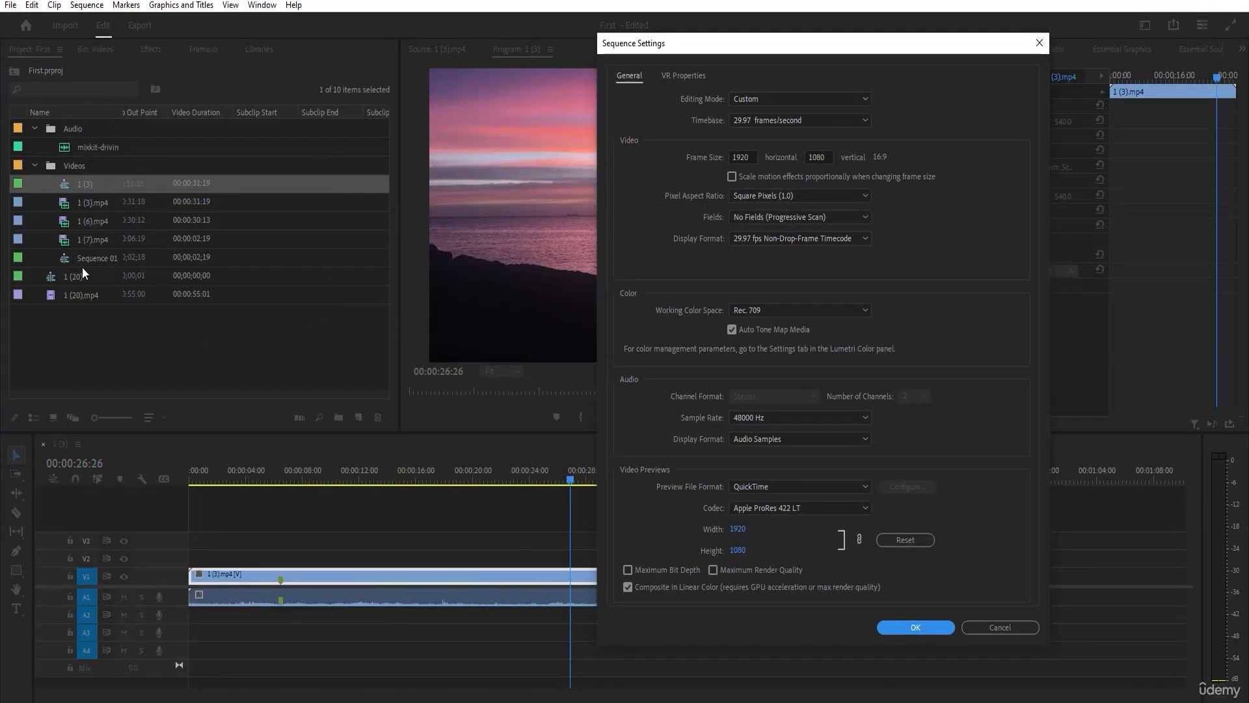
click(907, 626)
Add 1 (7).mp4 to V1 and A1 of sequence 1 (3), directly against the end of the 1 (3).mp4 clip.
click(107, 238)
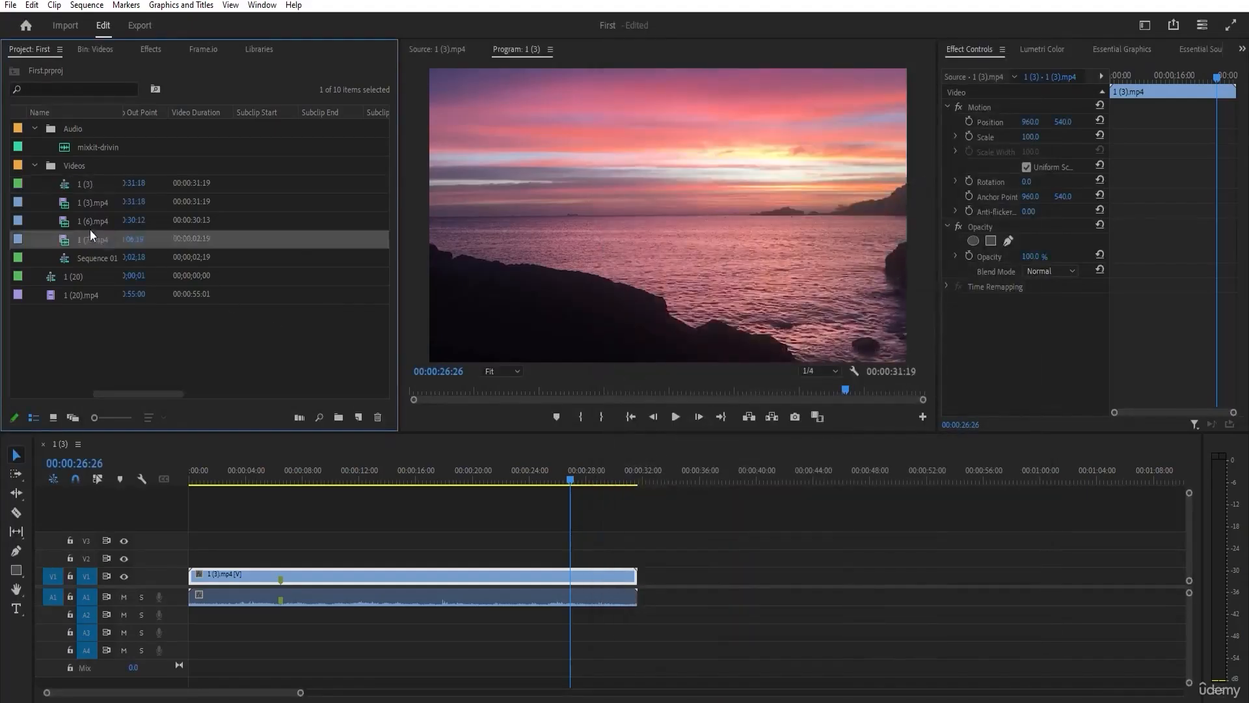
click(86, 225)
click(92, 240)
drag(92, 240, 656, 585)
drag(664, 480, 658, 481)
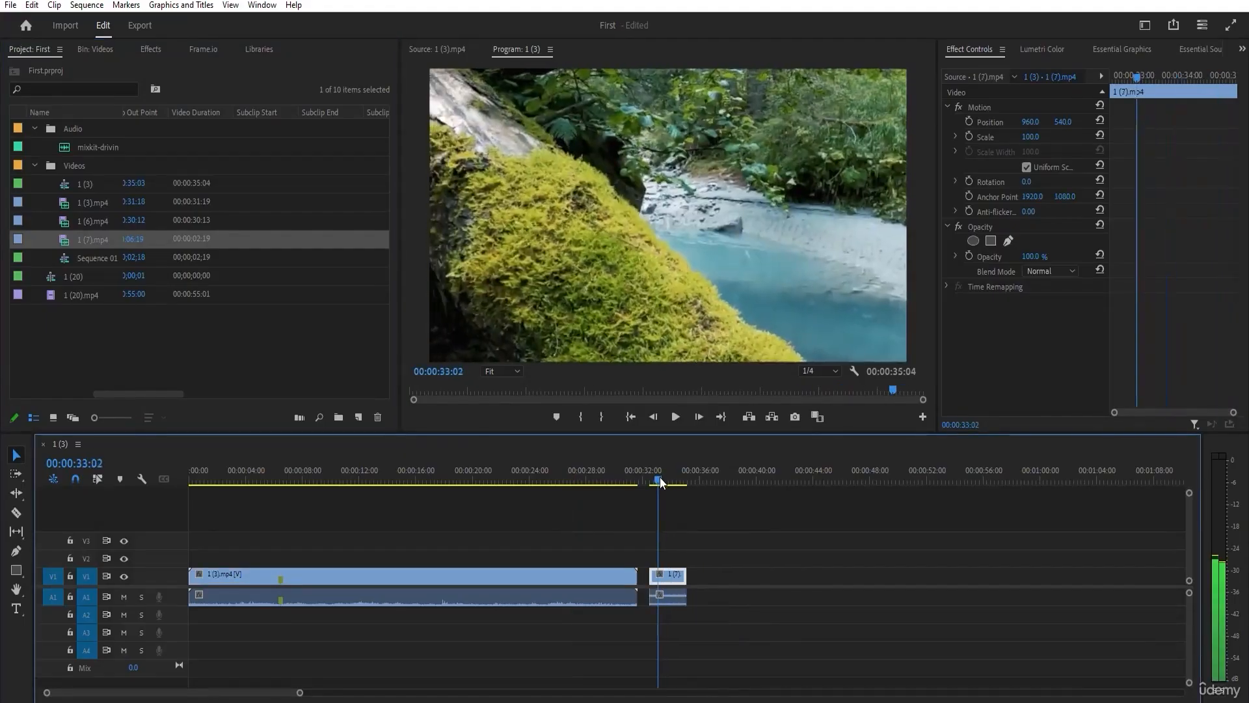
drag(676, 587, 657, 581)
drag(670, 597, 658, 598)
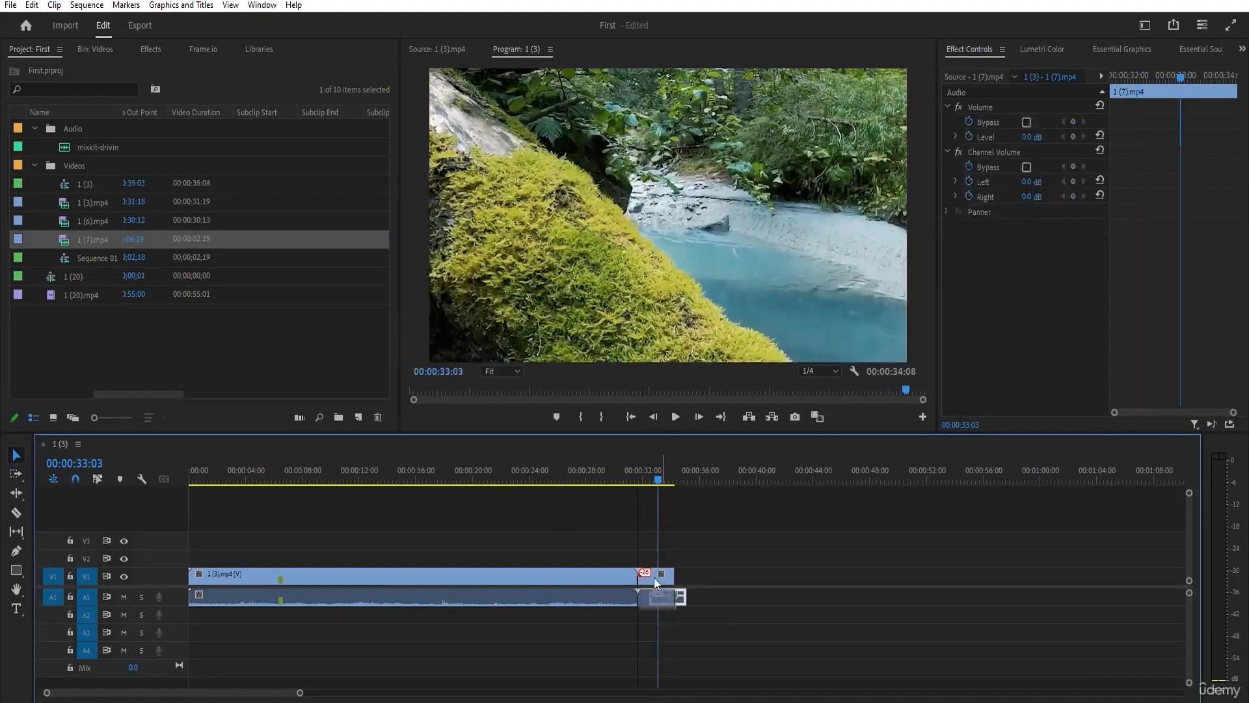
Compare the framing of both timeline clips and set the scale of the 1 (7).mp4 clip to 50.
drag(661, 485, 657, 486)
click(655, 576)
drag(647, 483, 587, 483)
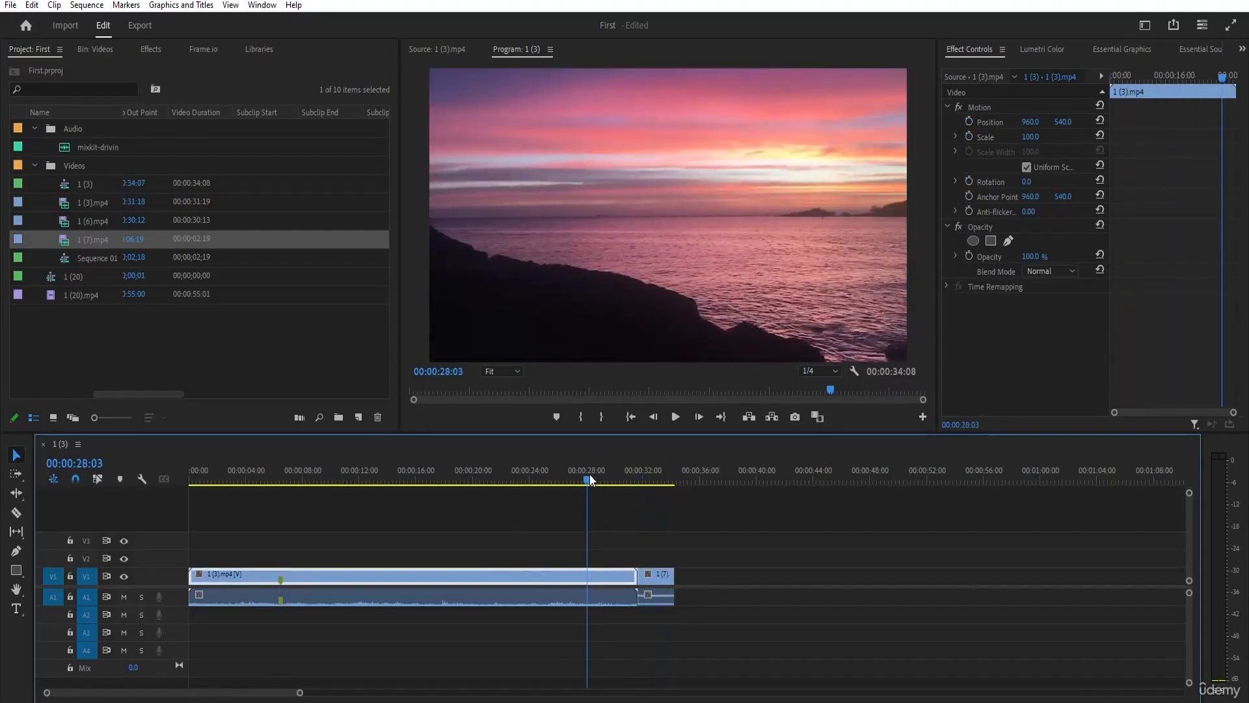
click(662, 483)
click(1031, 138)
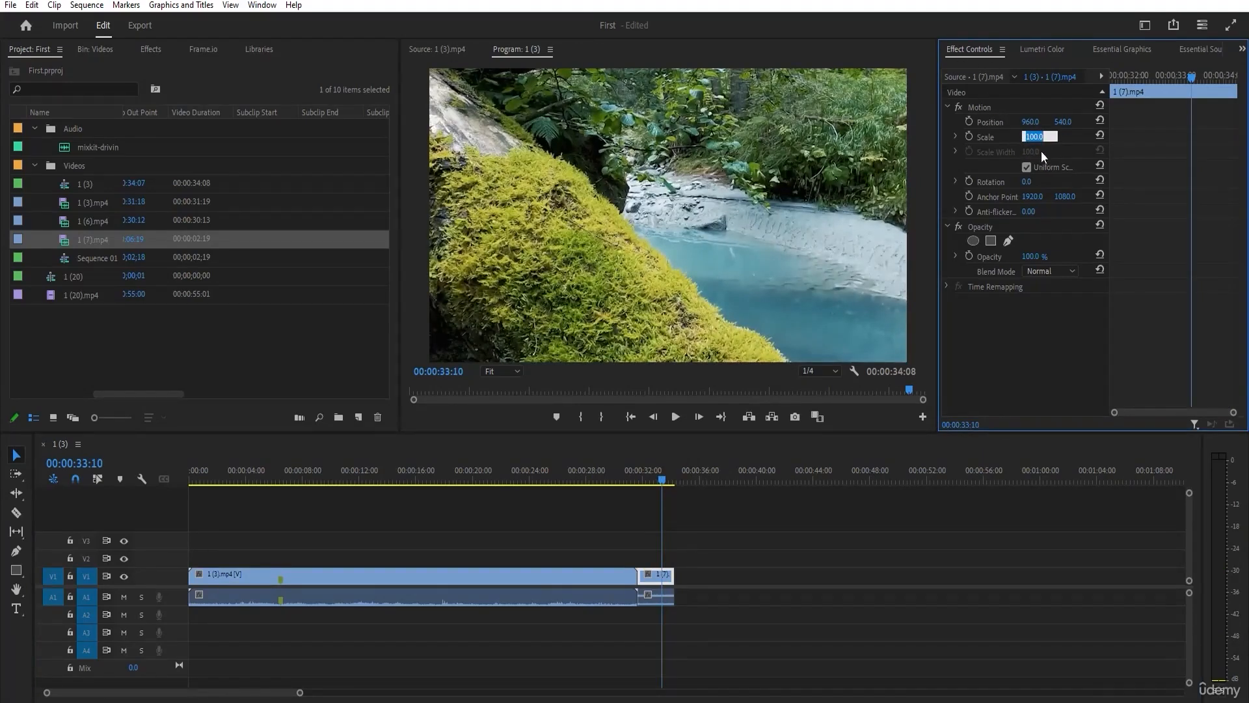
text(50)
key(Return)
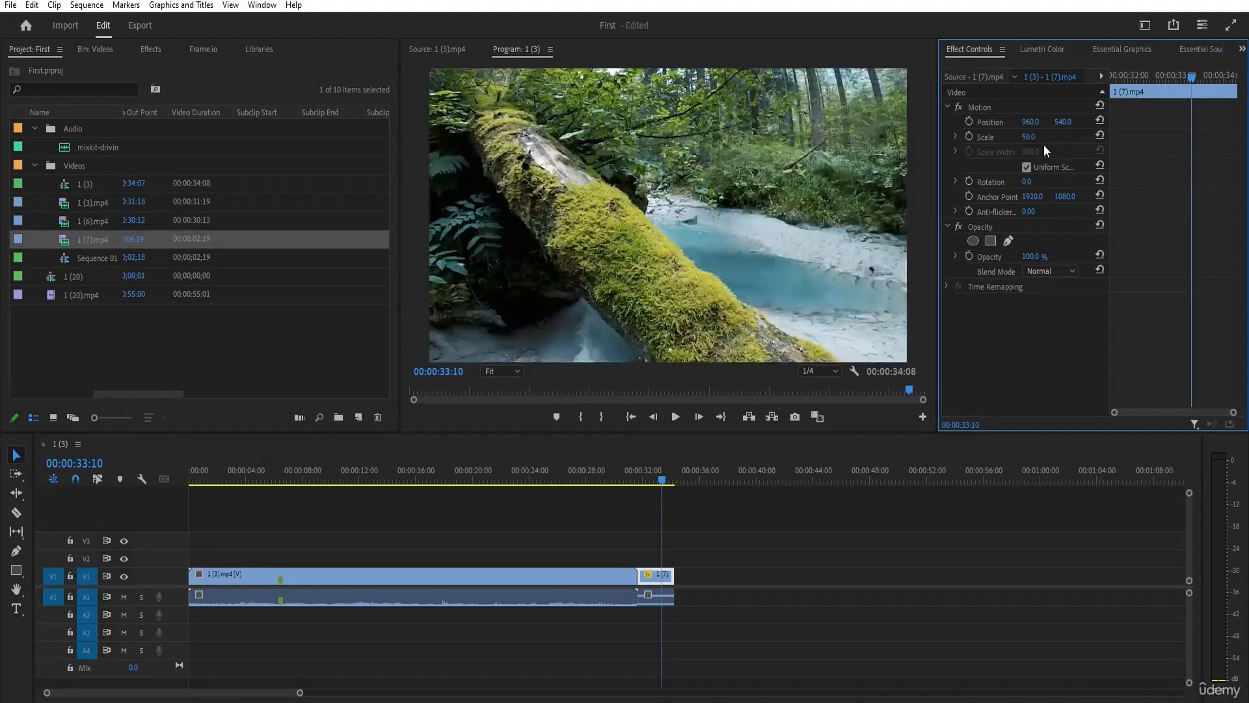
drag(662, 478, 556, 479)
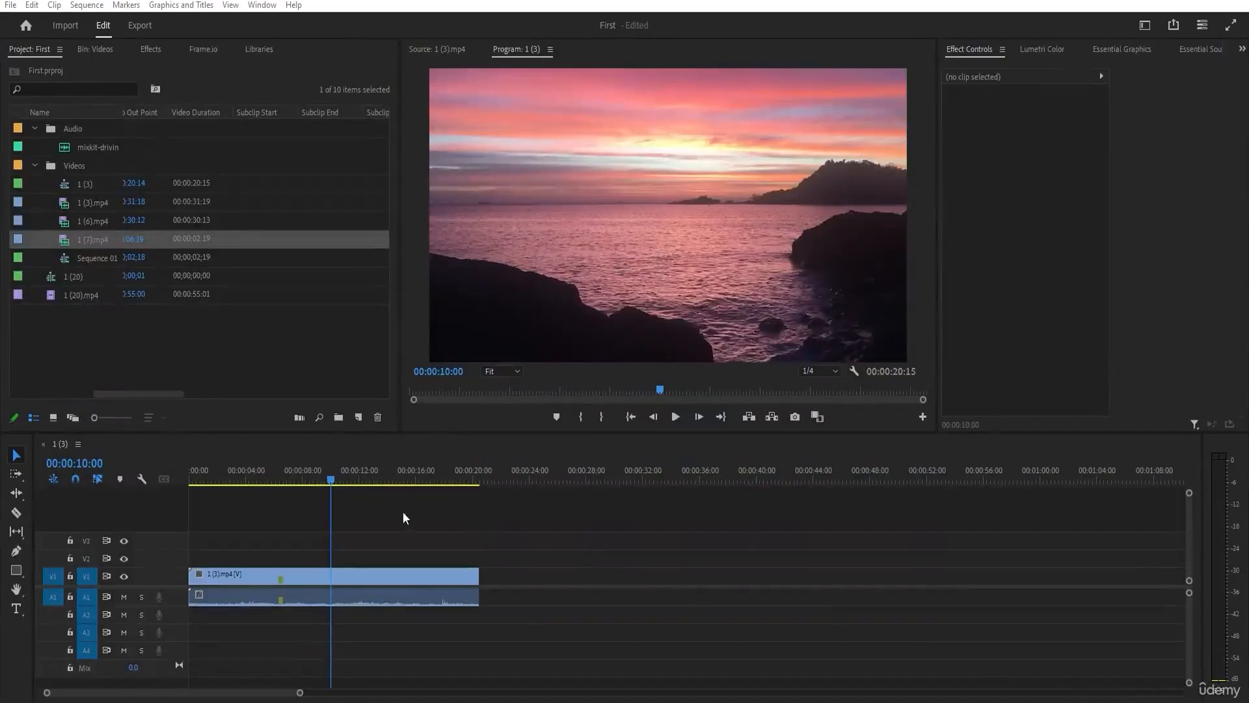
Stack two video-only copies of 1 (6).mp4 on V2 and V3 above the 1 (3).mp4 clip, with staggered starts.
mouse_move(279, 479)
mouse_down()
mouse_move(228, 475)
mouse_move(282, 479)
mouse_up()
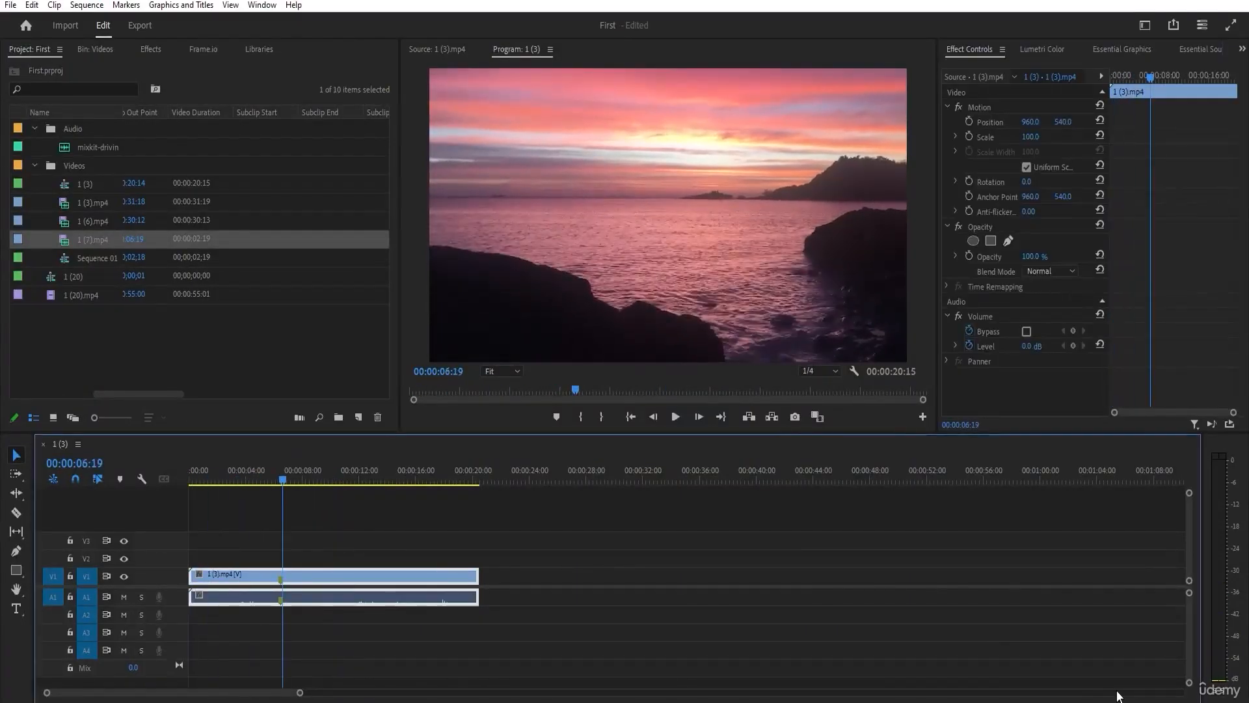
drag(225, 474, 310, 479)
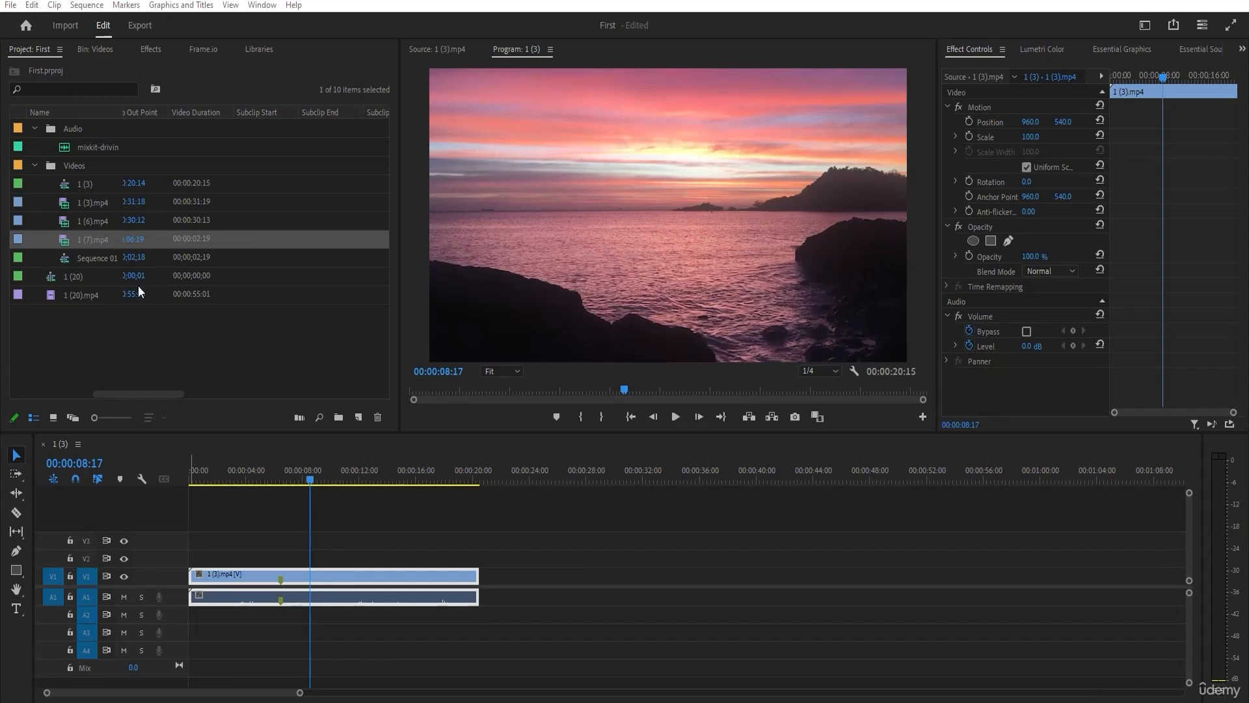
double_click(104, 220)
drag(652, 370, 214, 559)
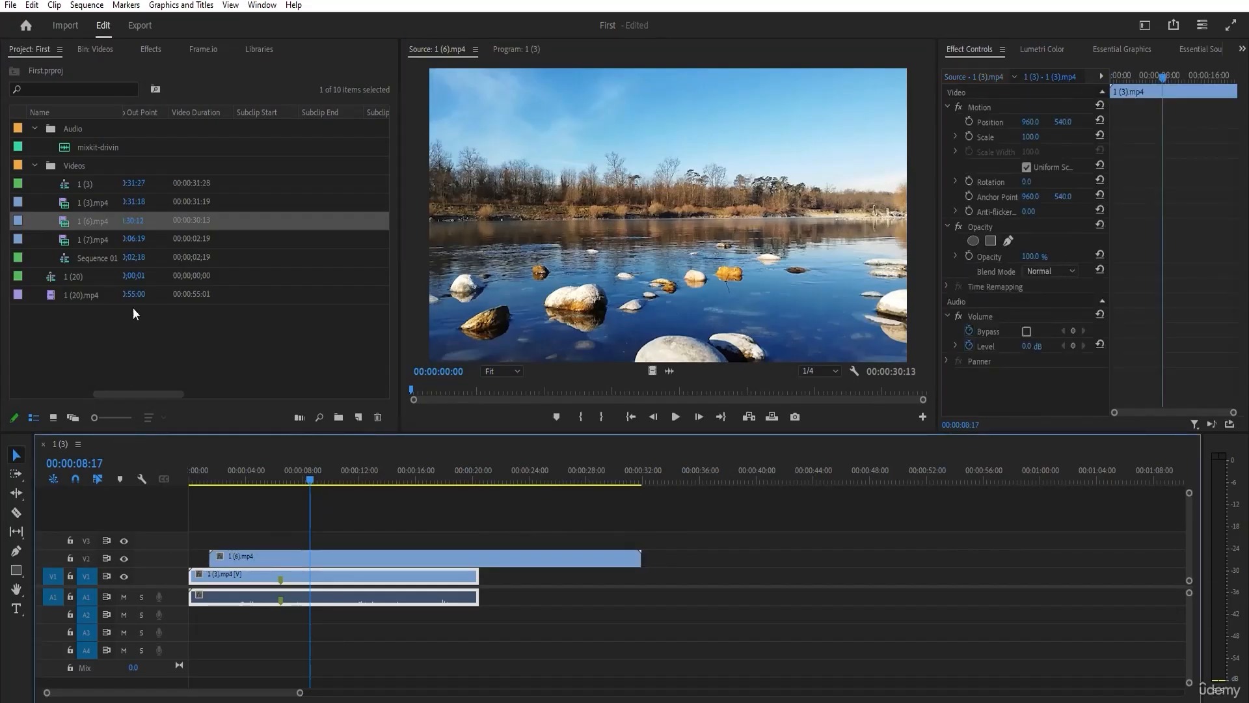
click(99, 201)
drag(652, 370, 237, 540)
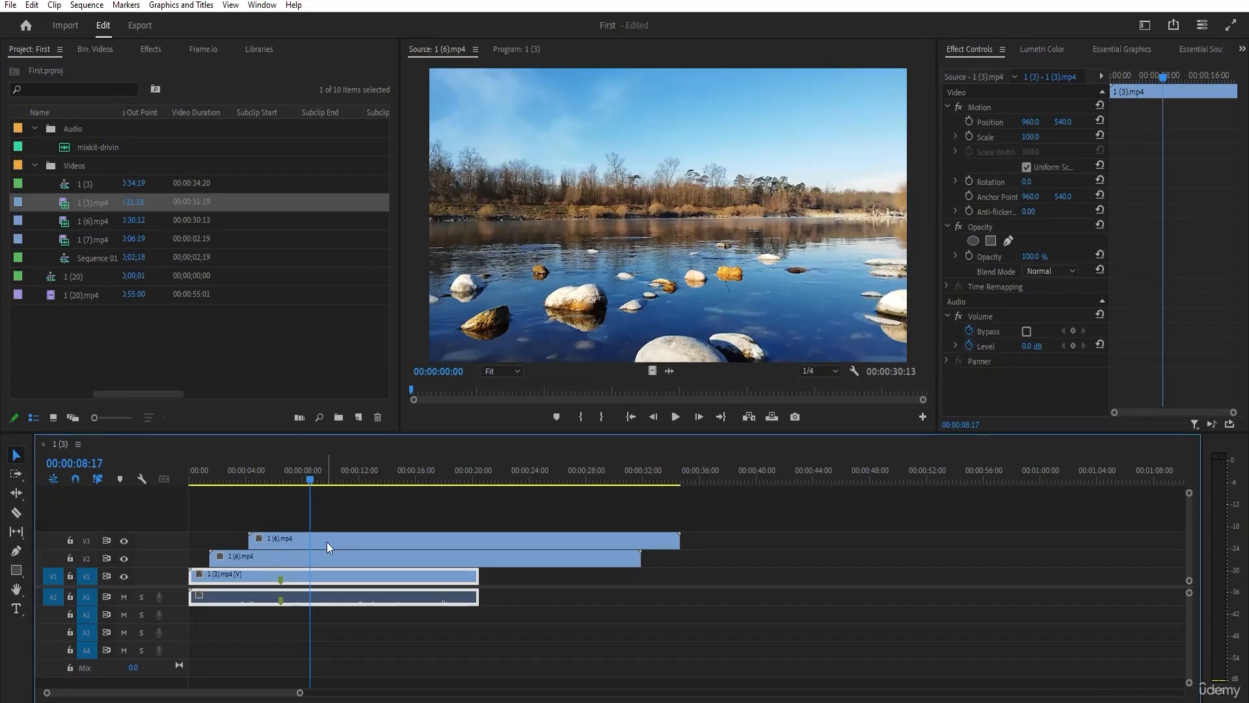
Add only the video of 1 (7).mp4 on a new track V4, shift it further along and lengthen it.
click(73, 236)
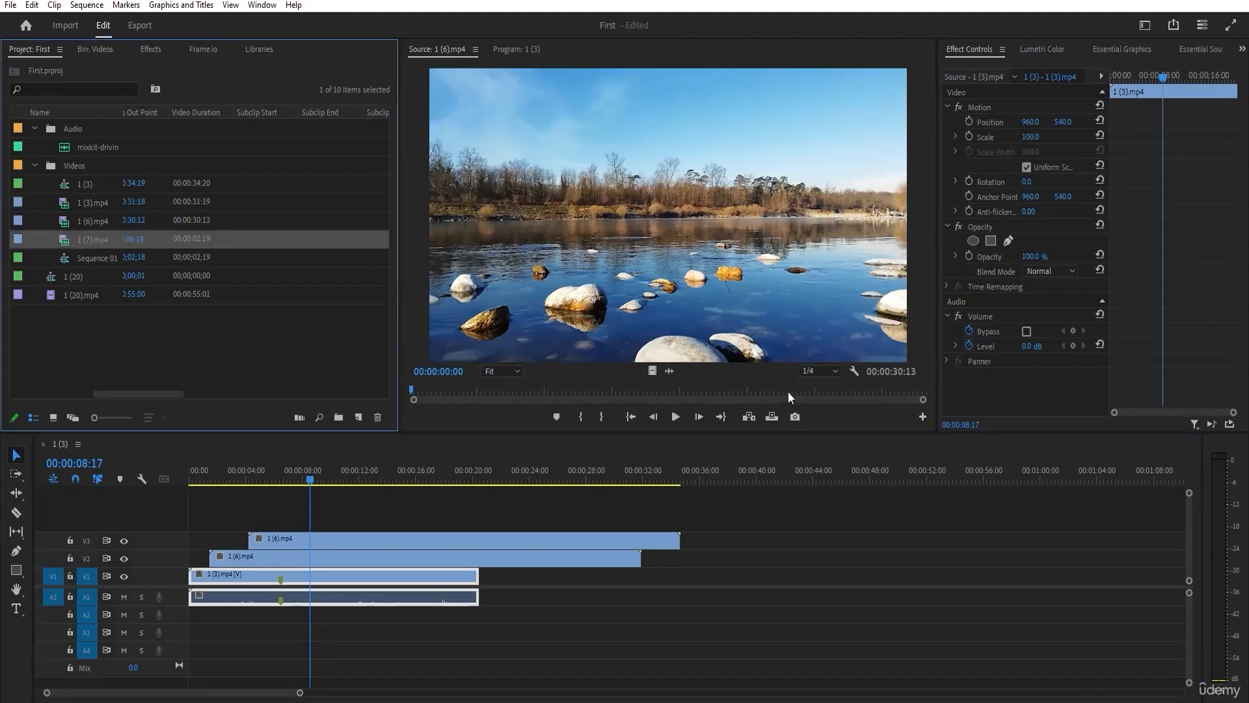
double_click(76, 240)
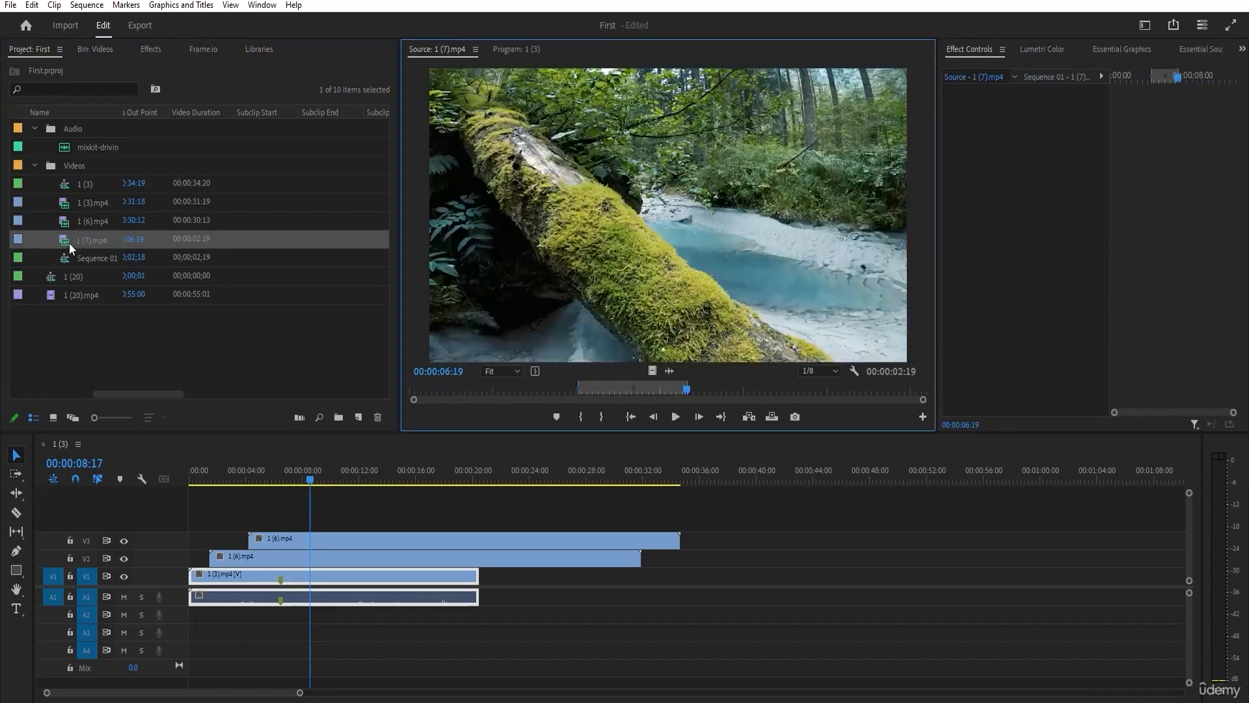
drag(651, 370, 283, 522)
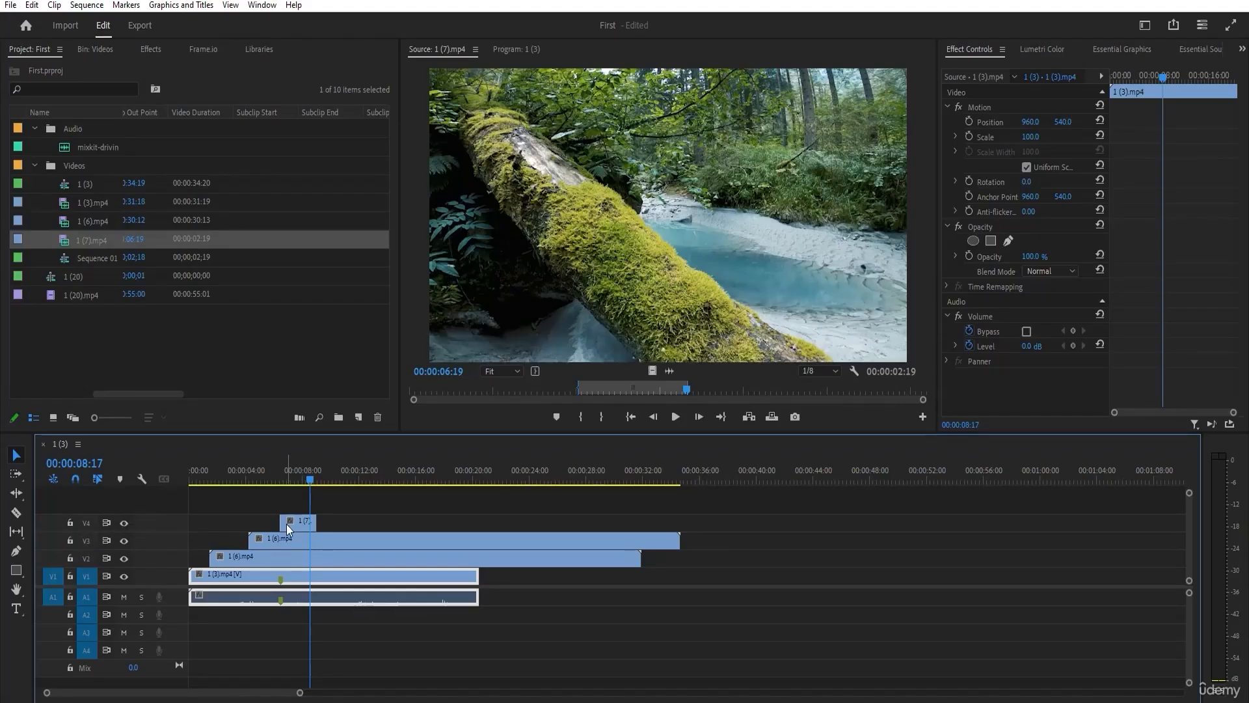
drag(290, 524, 394, 521)
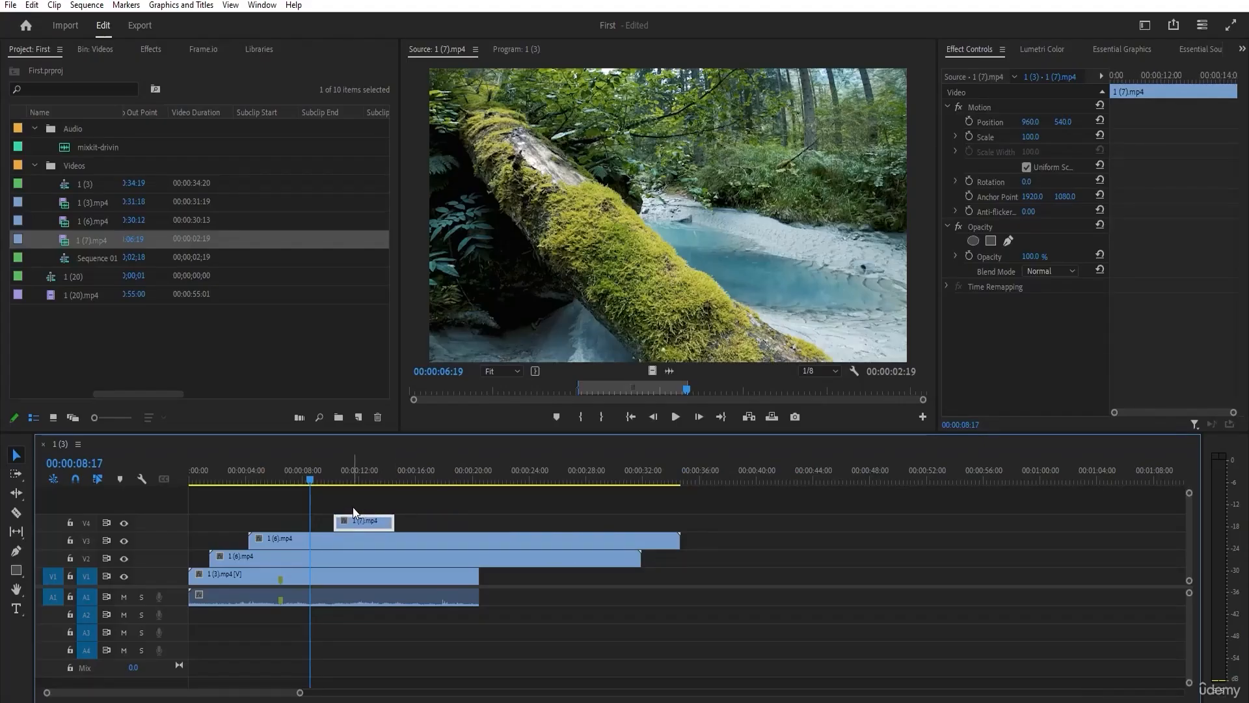
Lock and unlock track V4, and delete the stacked clips on V2, V3 and V4.
click(71, 522)
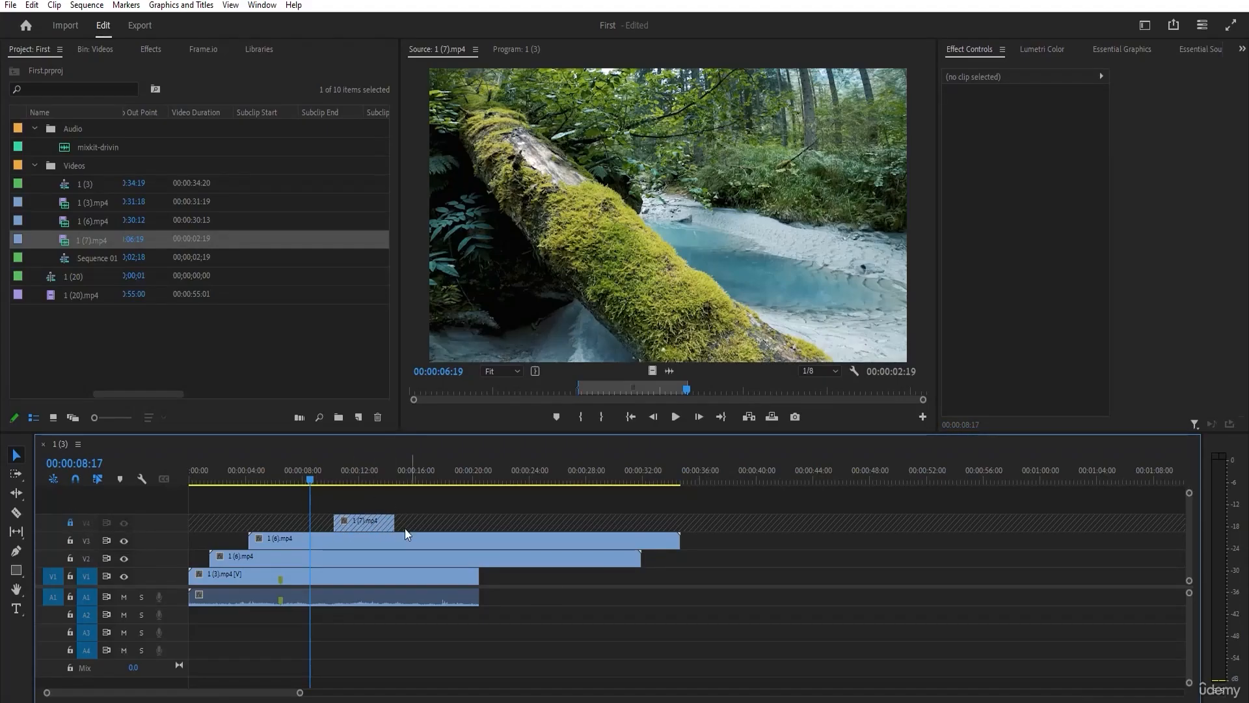
click(69, 522)
drag(450, 495, 254, 553)
key(Delete)
drag(282, 479, 244, 480)
click(309, 552)
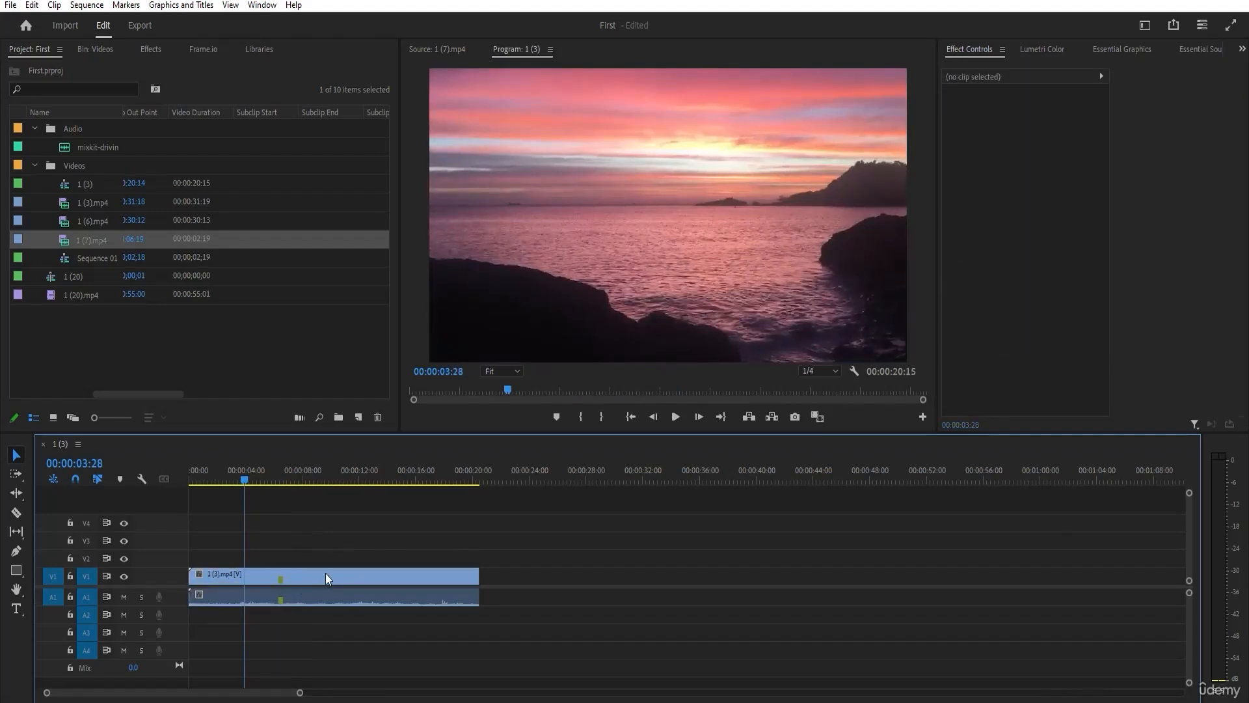
click(291, 574)
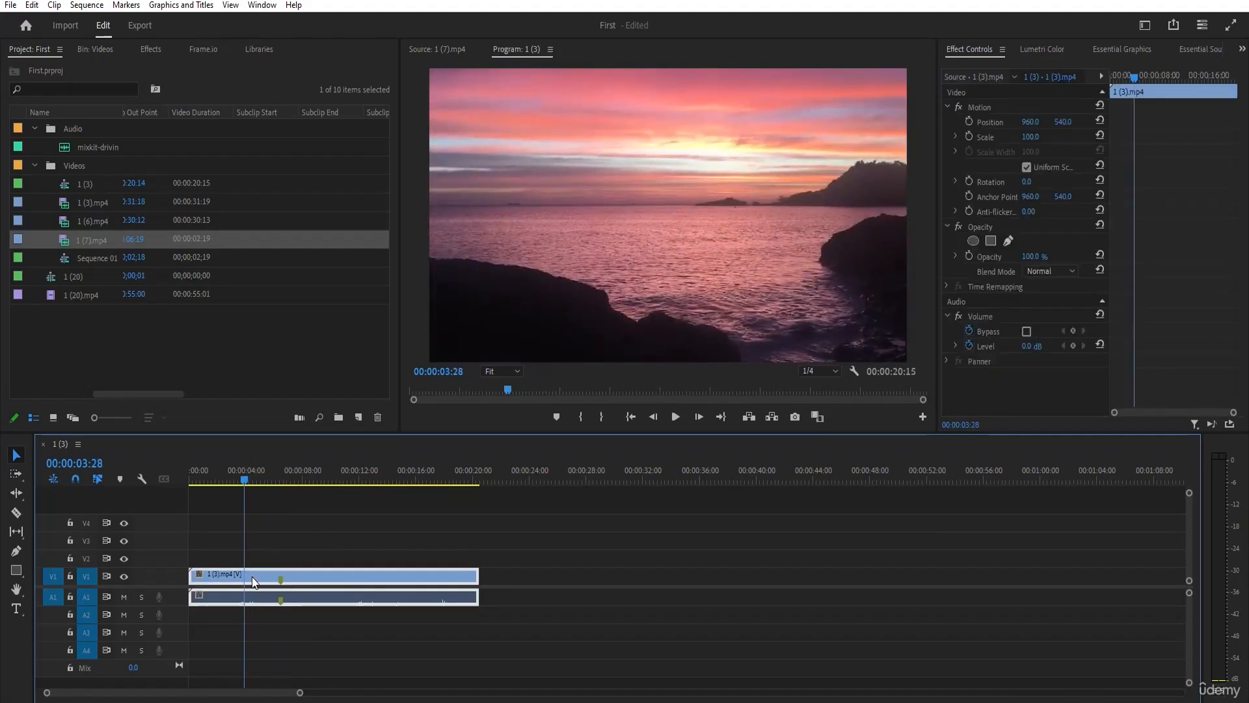
Place 1 (6).mp4 on V1 past the end of the 1 (3).mp4 clip and delete it again.
click(95, 221)
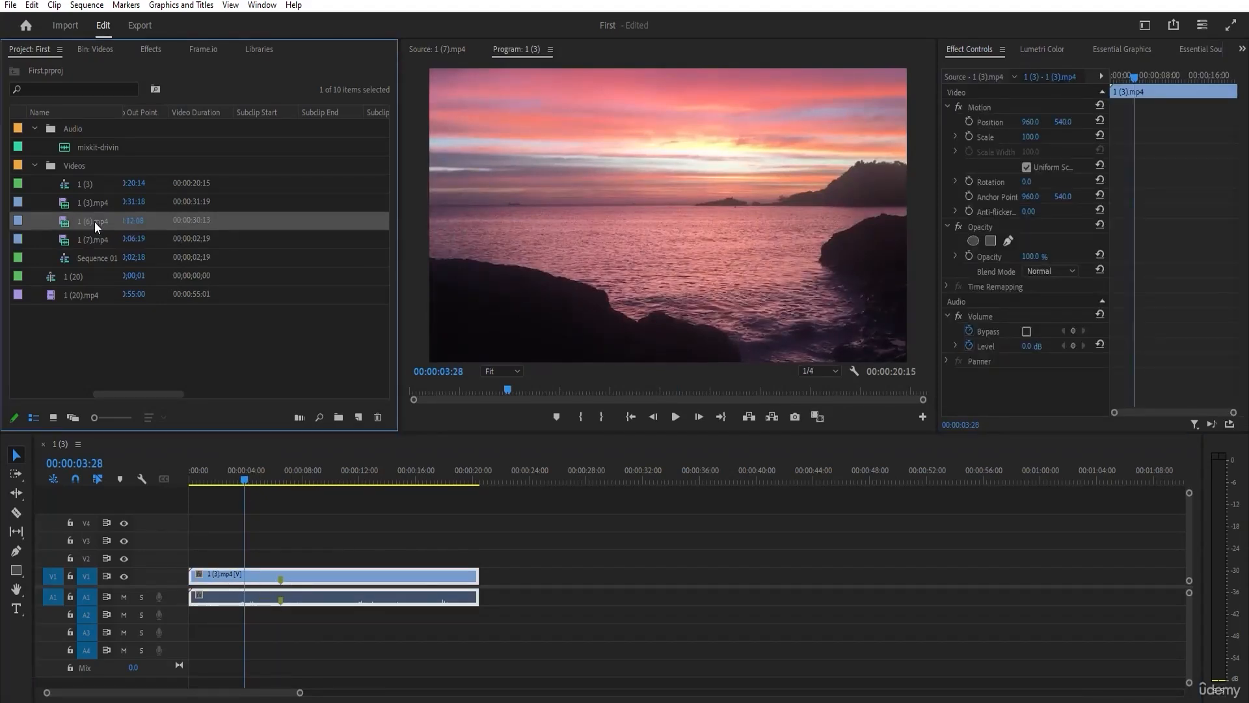
click(92, 222)
drag(64, 224, 558, 576)
click(505, 526)
click(684, 581)
key(Delete)
With audio track A1 locked, overwrite V1 with 1 (6).mp4 from the clip marker of 1 (3).mp4 onward, and unlock A1.
click(70, 597)
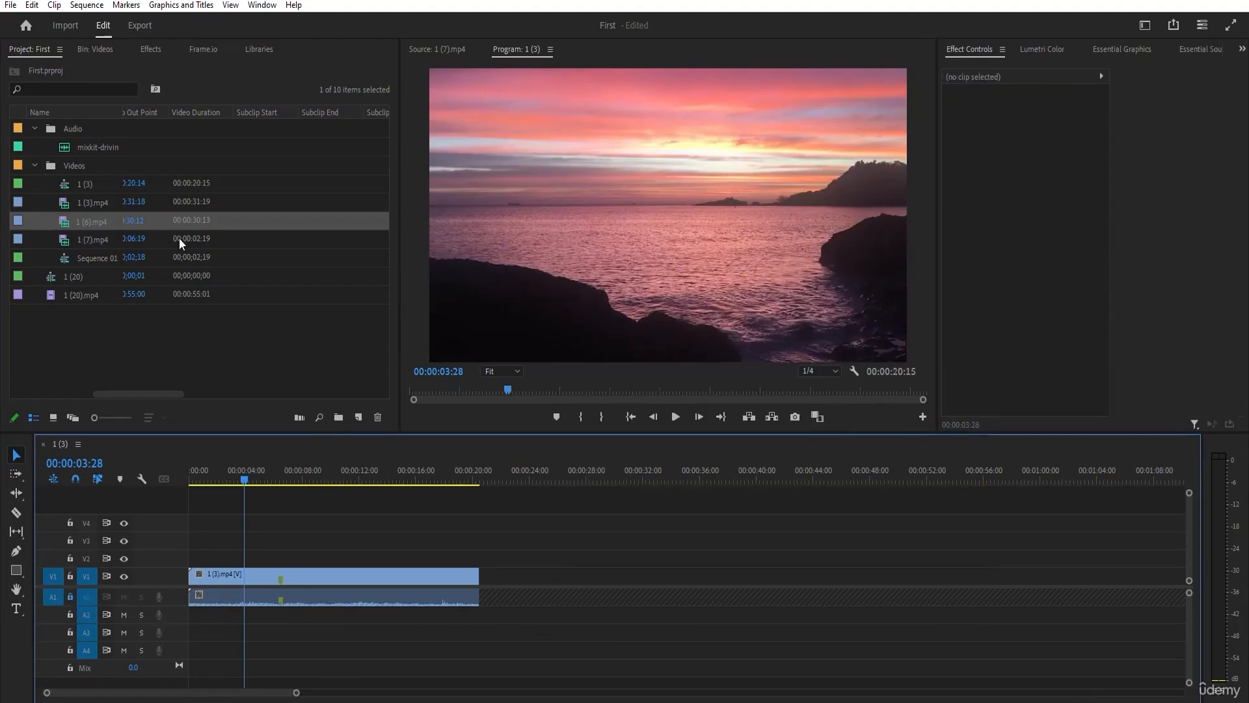
drag(74, 218, 281, 583)
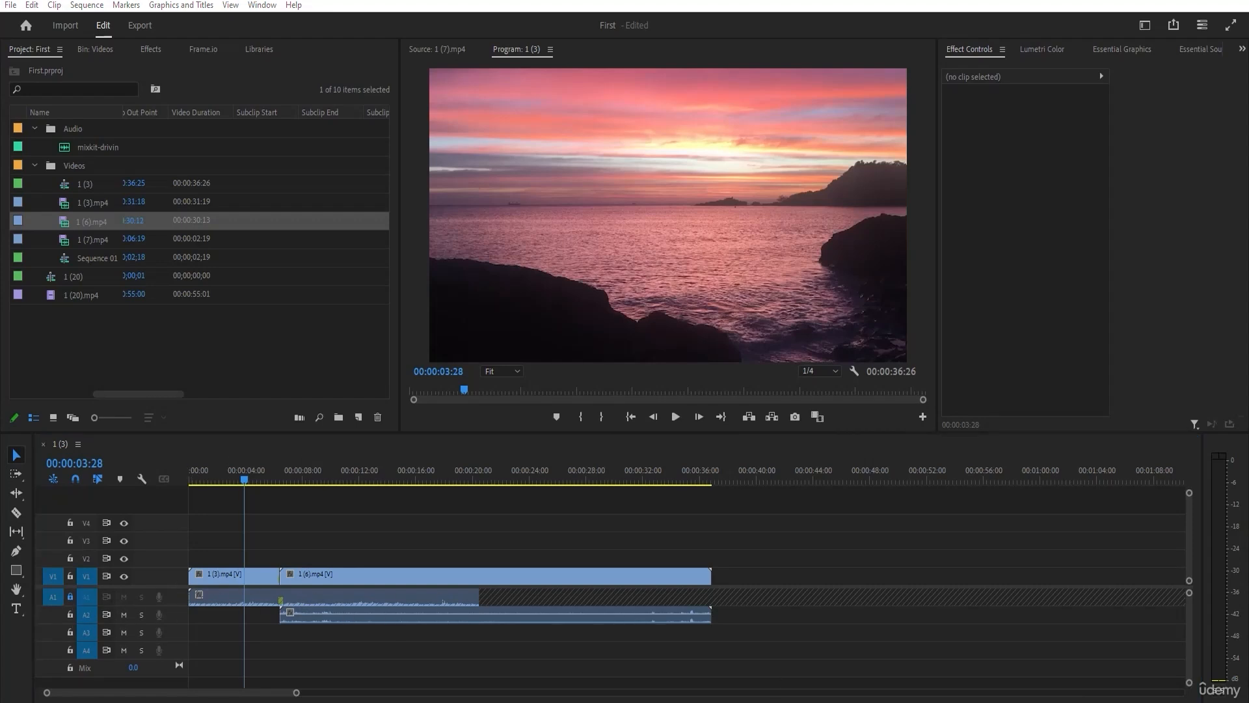
click(70, 596)
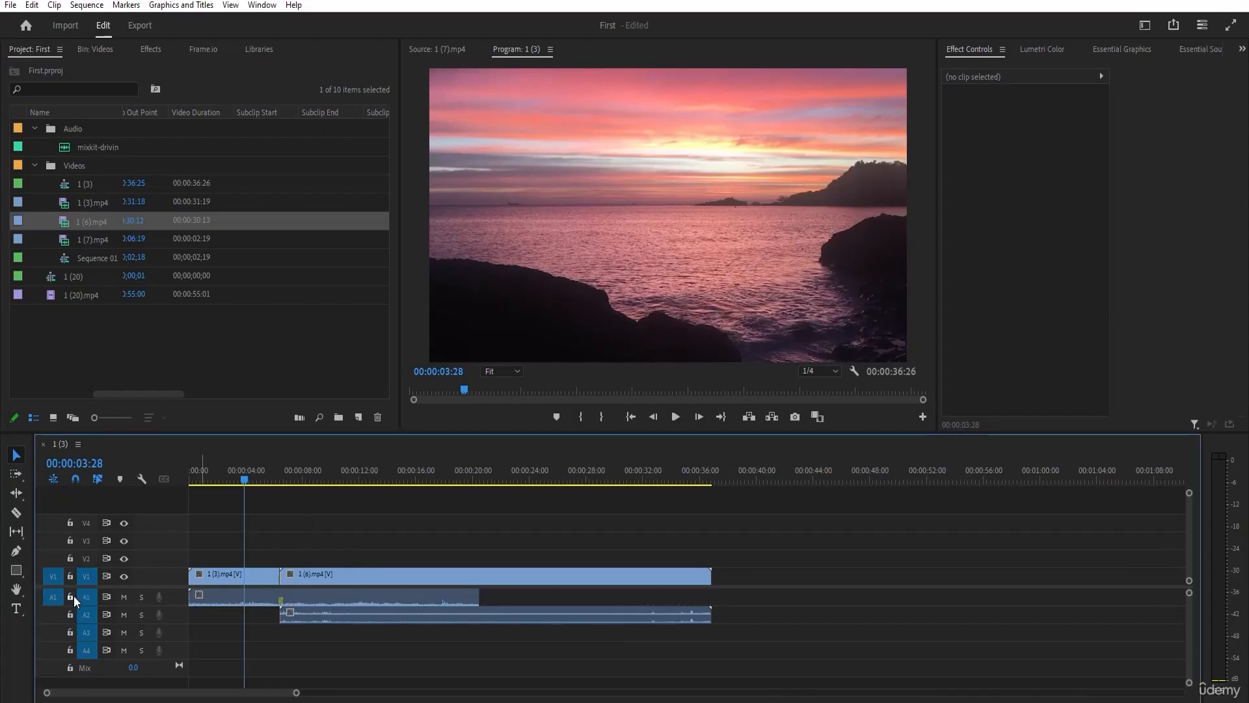
Delete the 1 (6).mp4 clip and the remaining 1 (3).mp4 clip from the 1 (3) sequence.
click(420, 608)
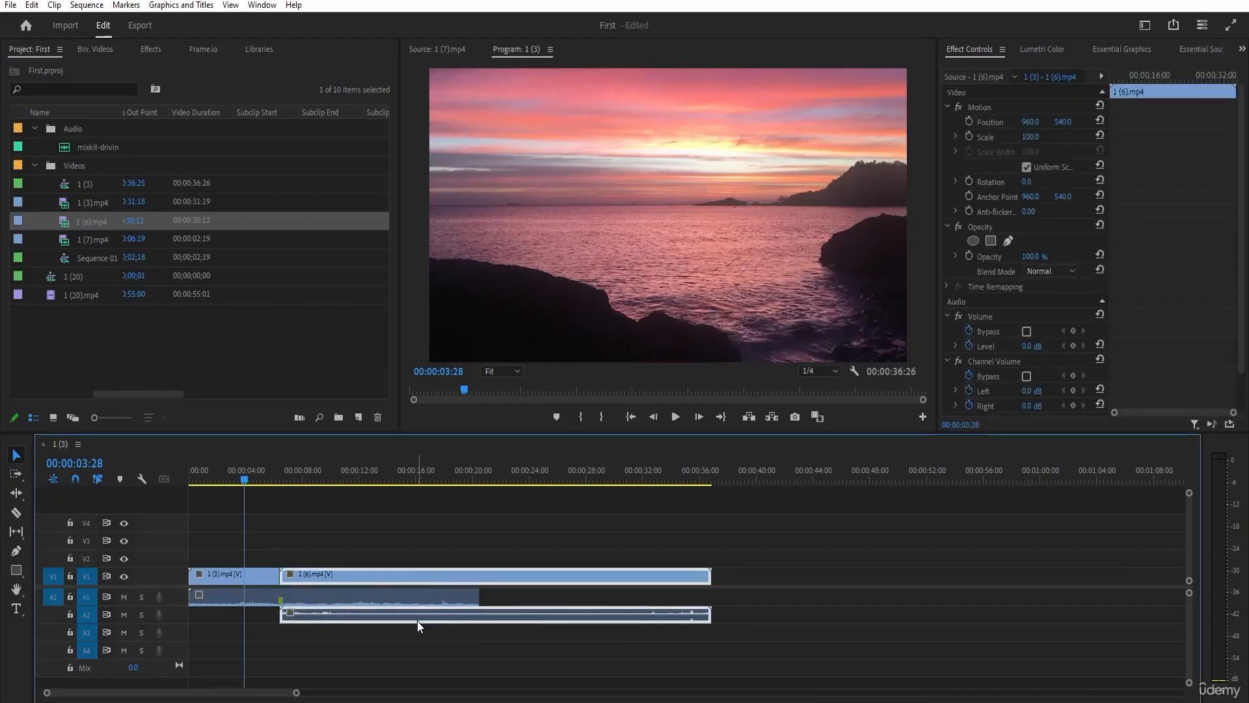
key(Delete)
mouse_move(284, 576)
mouse_down()
mouse_move(349, 577)
mouse_move(280, 576)
mouse_up()
click(250, 574)
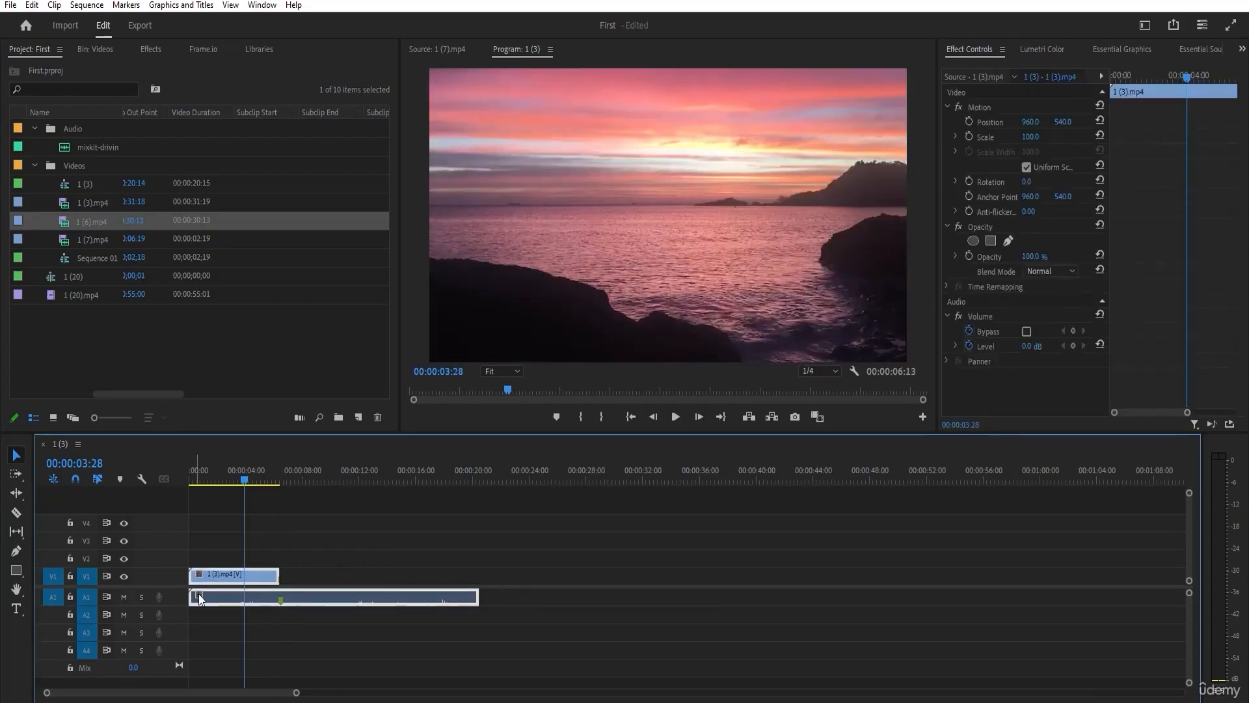
key(Delete)
Place 1 (6).mp4 at the start of V1 and stack 1 (3).mp4 on V2, starting slightly after it.
click(92, 224)
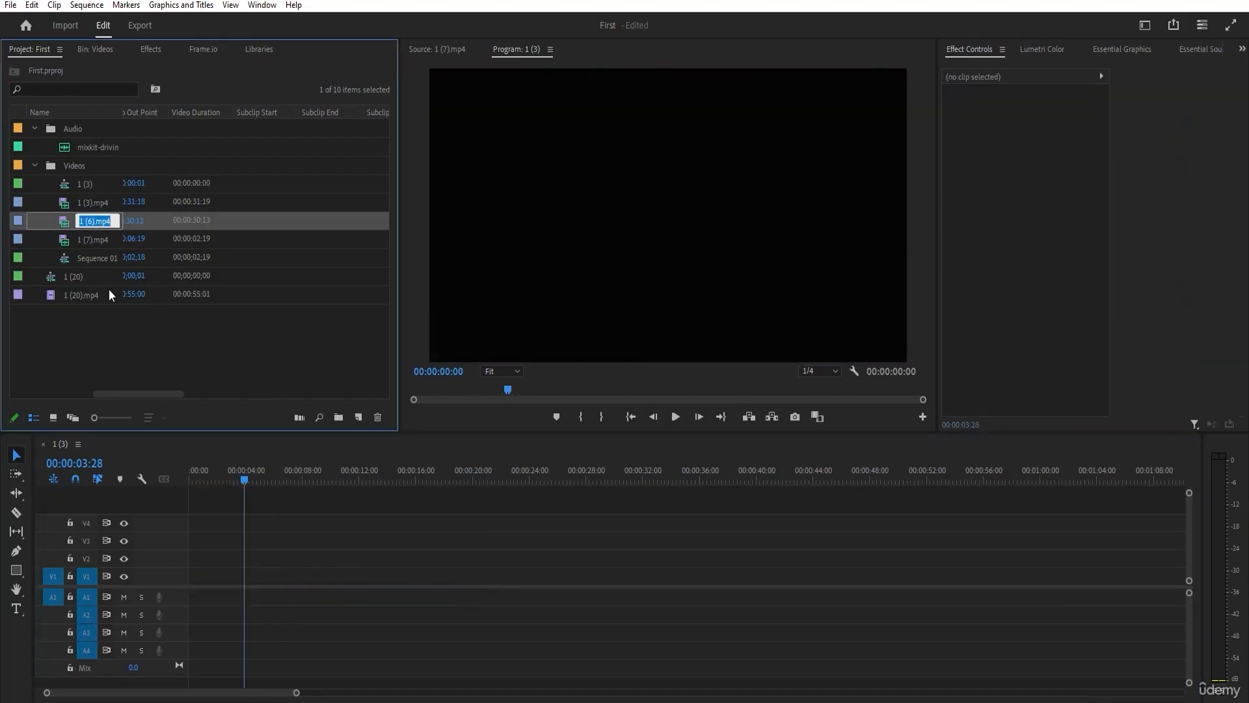
click(80, 279)
drag(76, 225, 199, 578)
drag(244, 479, 280, 506)
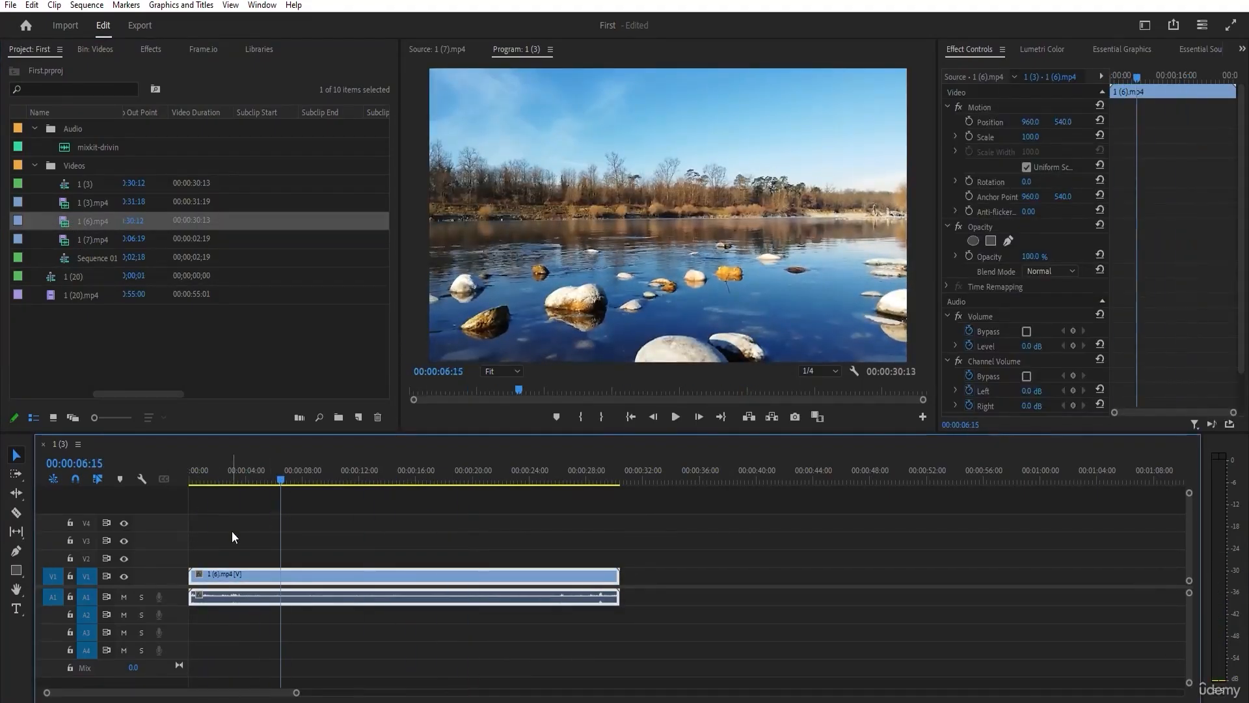
drag(80, 208, 201, 559)
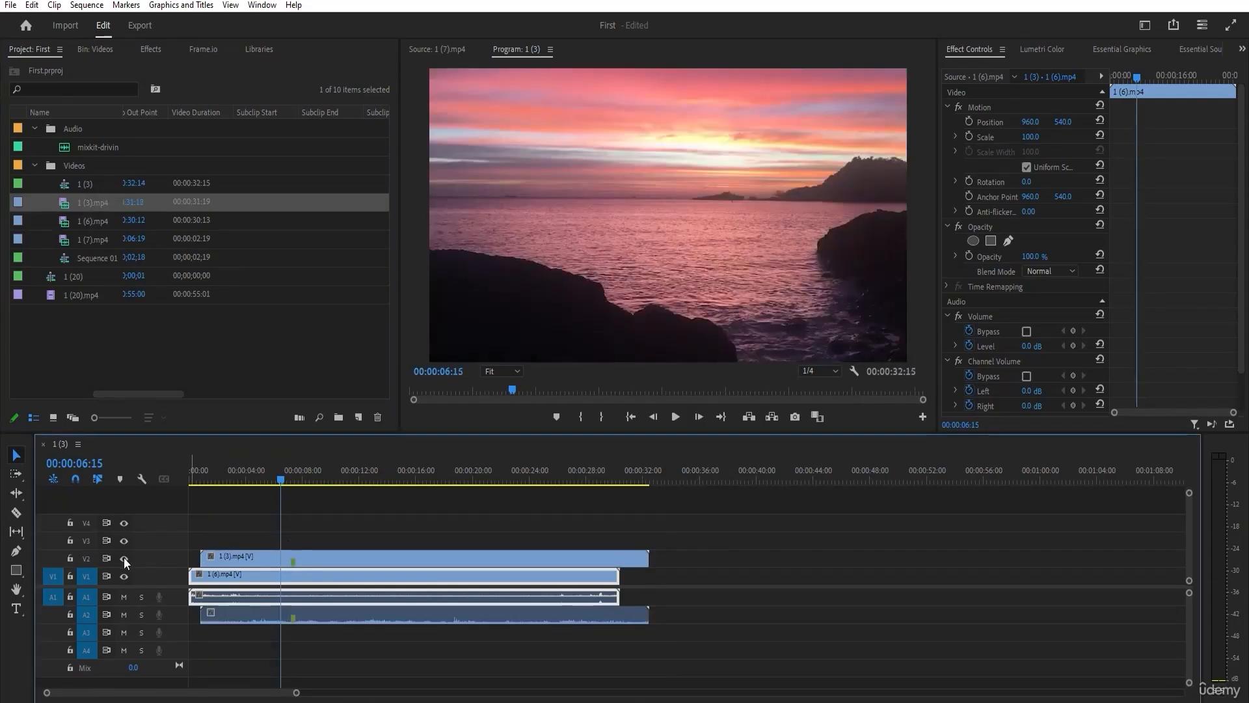
Hide the output of track V2, scrub through the sequence, and show the track again.
click(259, 559)
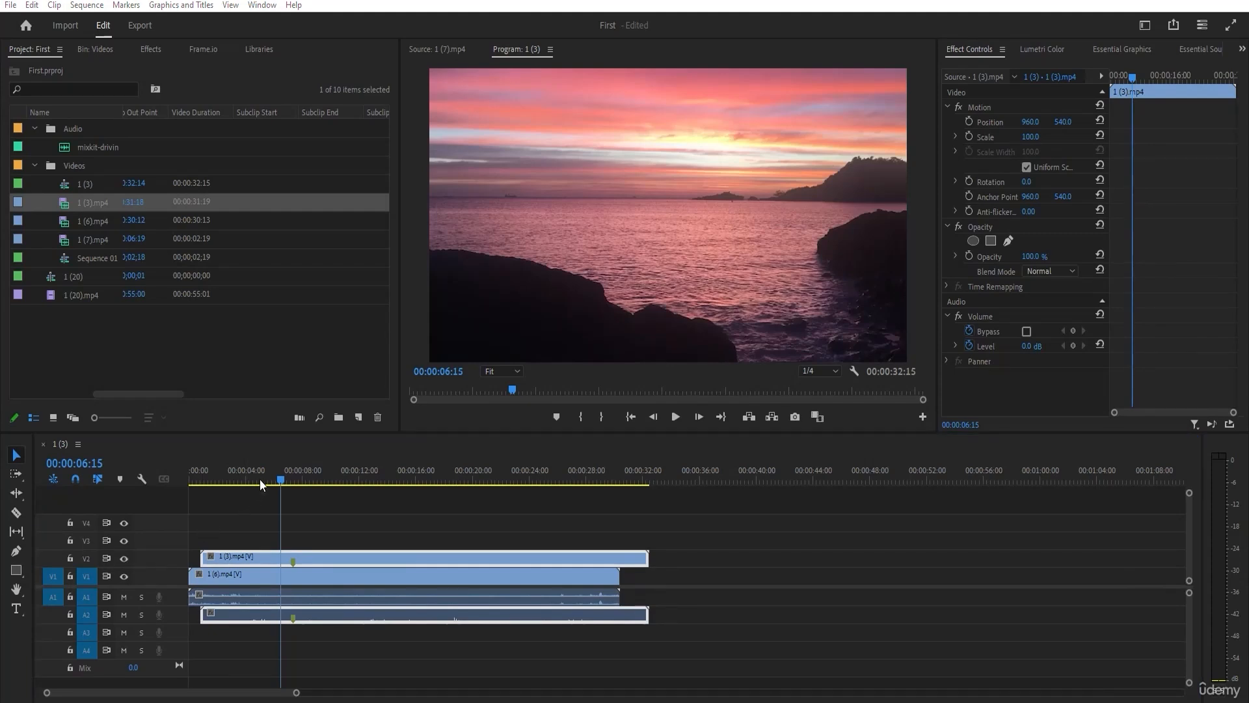
drag(259, 479, 233, 479)
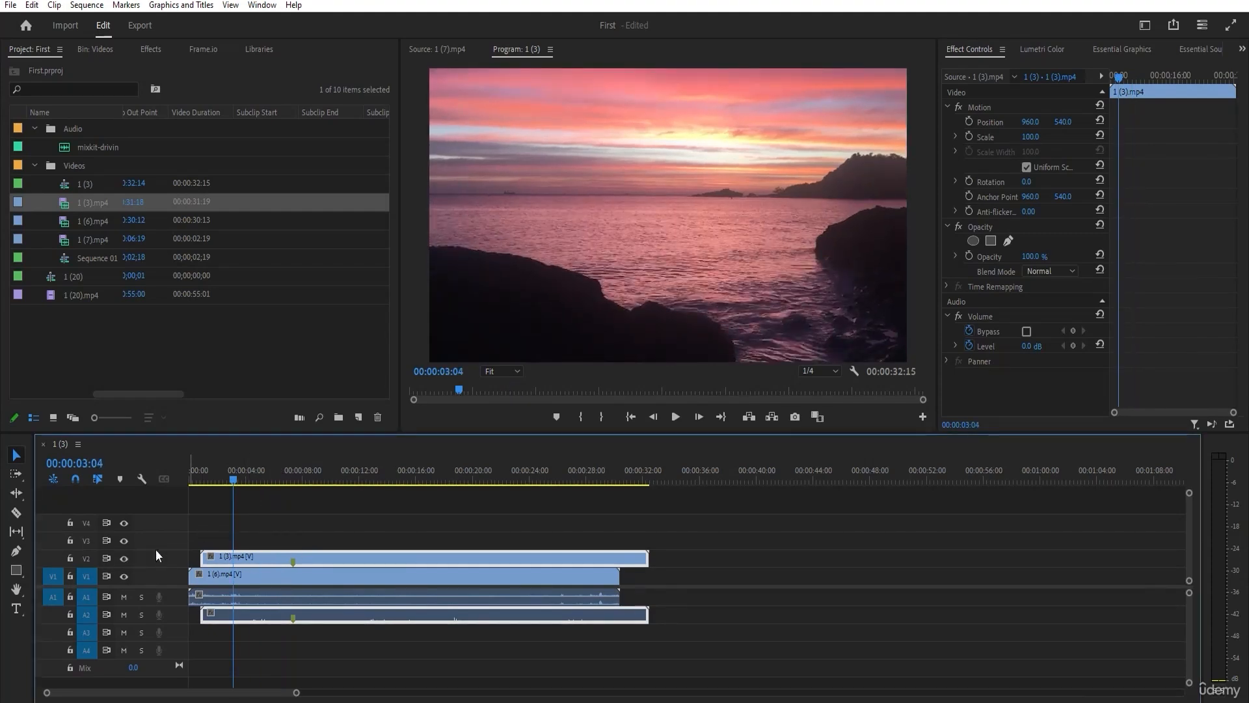
click(124, 558)
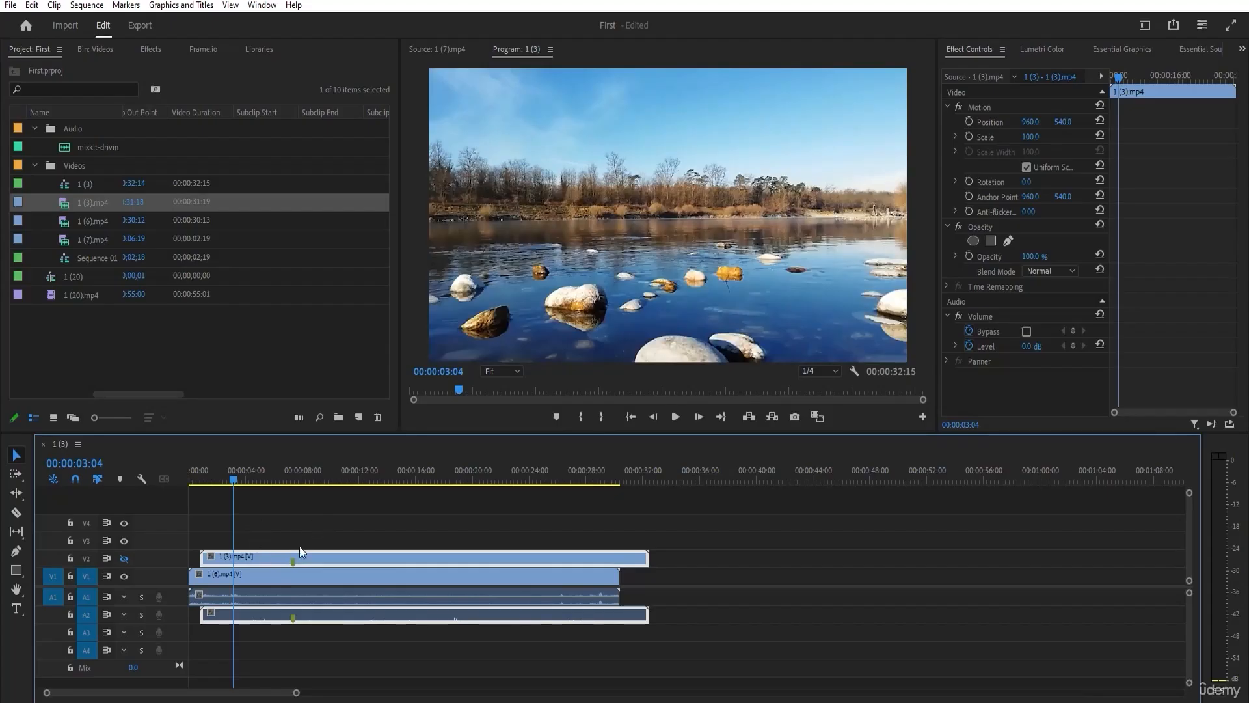
drag(235, 483, 294, 481)
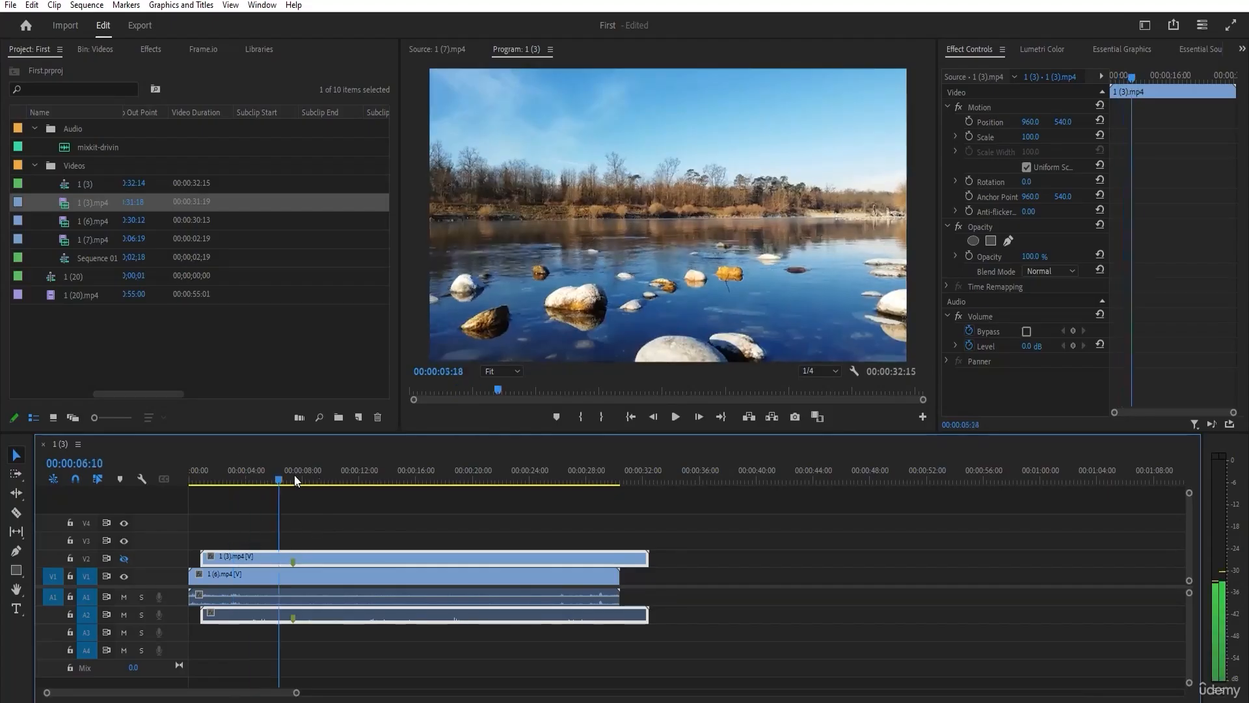
click(124, 558)
mouse_move(272, 480)
mouse_down()
mouse_move(306, 481)
mouse_move(258, 483)
mouse_move(425, 493)
mouse_move(324, 497)
mouse_move(236, 471)
mouse_move(262, 481)
mouse_up()
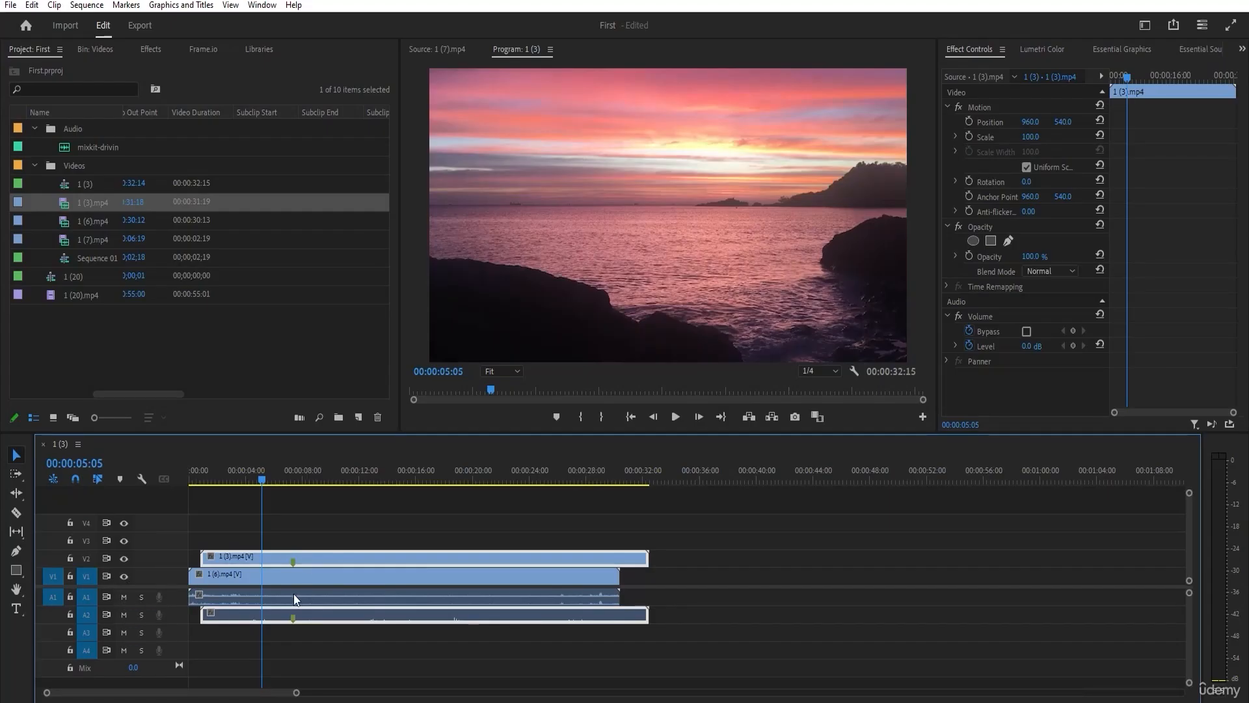
click(256, 482)
Duplicate the 1 (3).mp4 audio onto A3 and A4, and shift the A2 audio about 2 seconds later.
click(141, 597)
click(147, 596)
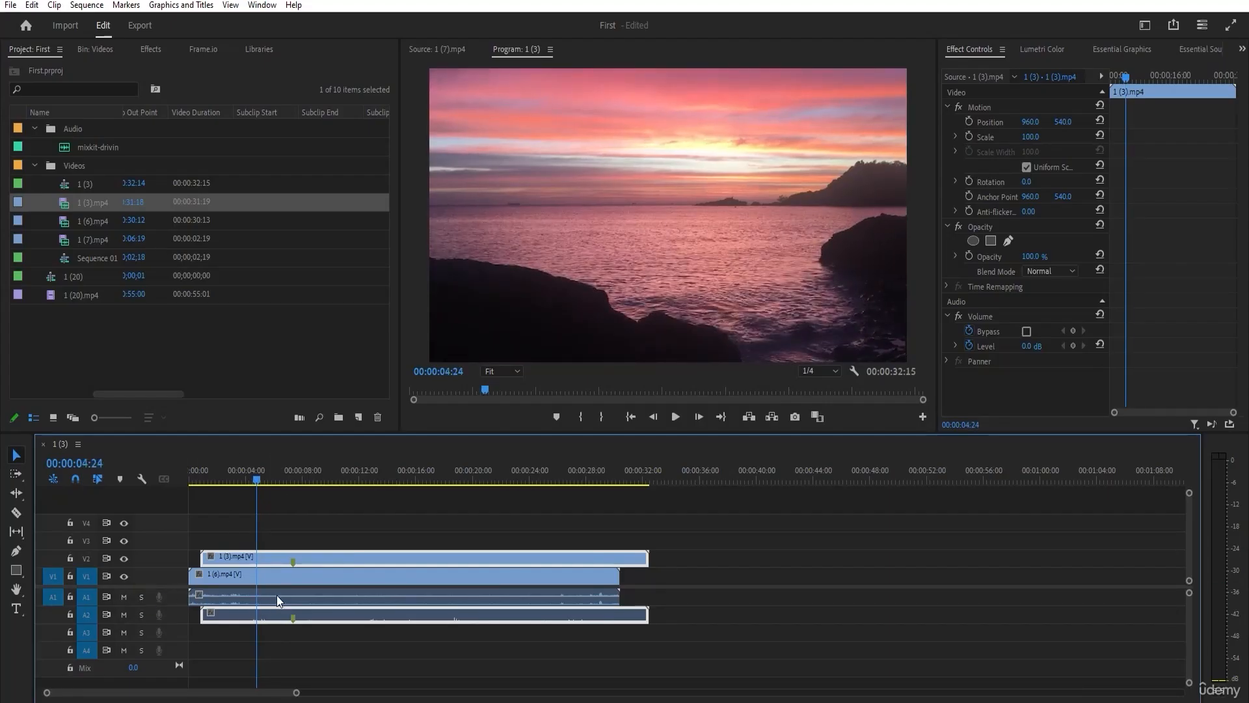
click(274, 596)
click(330, 619)
drag(330, 619, 316, 651)
drag(323, 615, 352, 616)
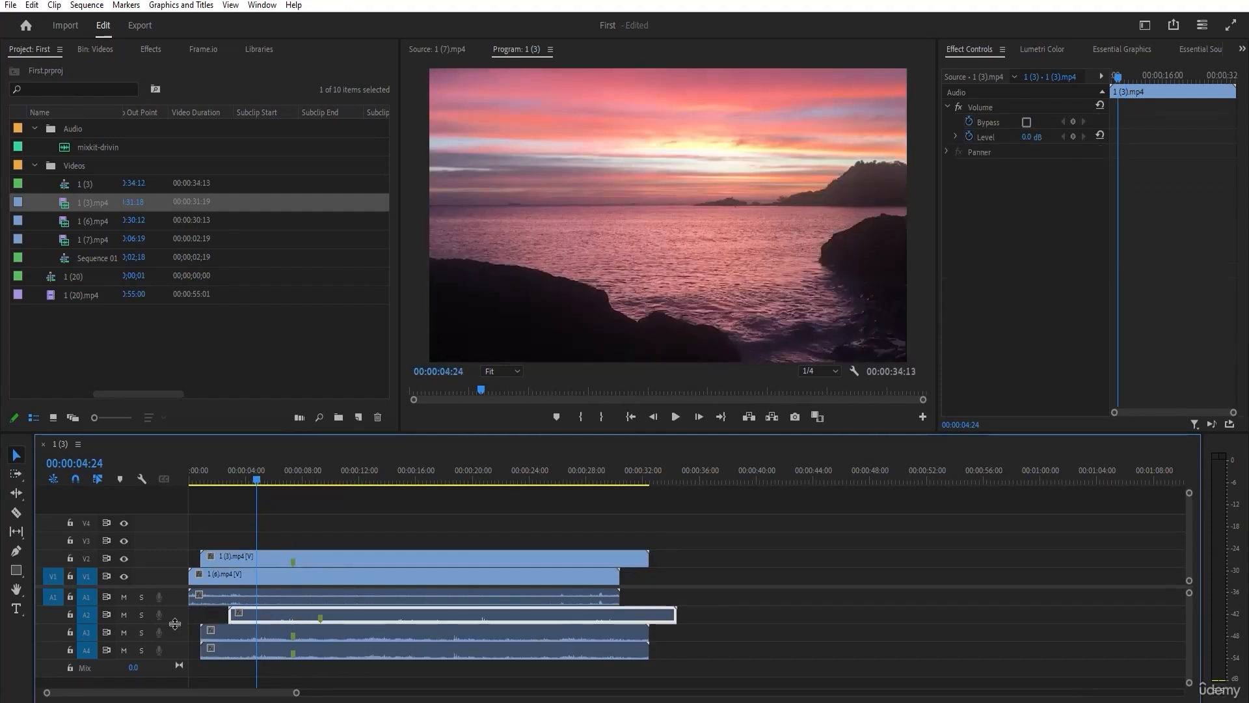
Solo audio track A2, check the audio clips on the other tracks, and turn the solo off again.
click(142, 615)
click(242, 596)
click(244, 630)
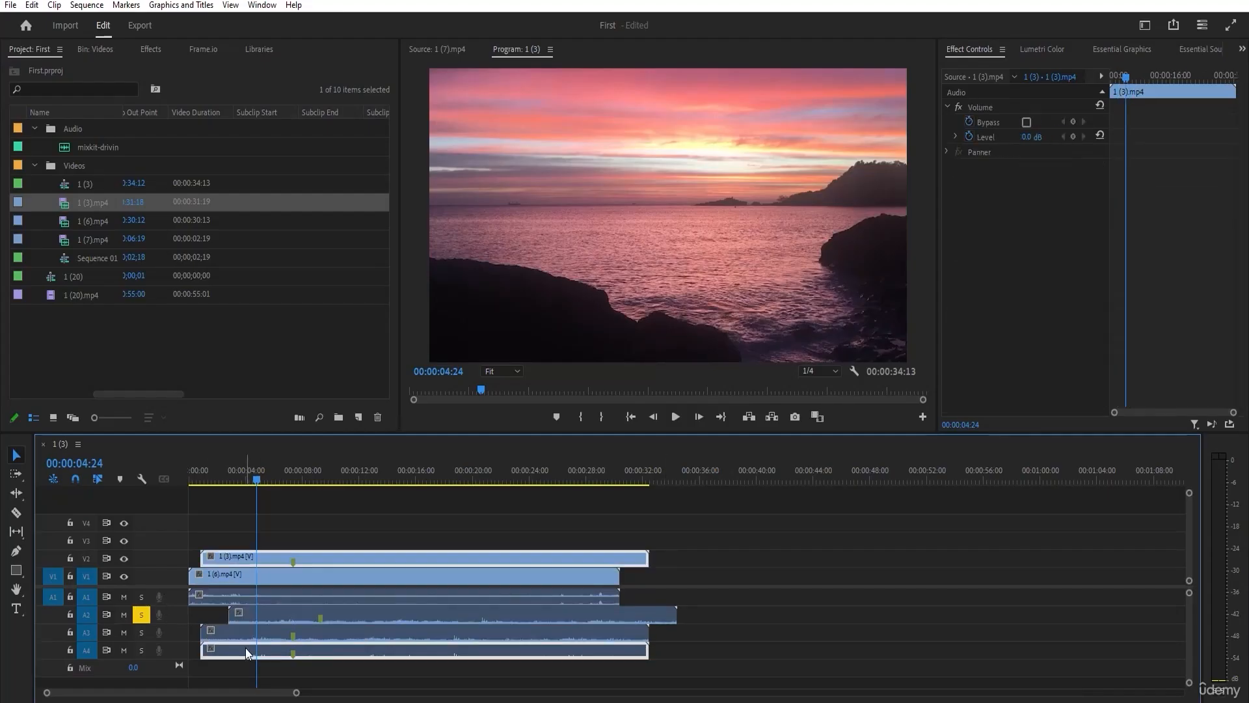
click(232, 598)
click(236, 615)
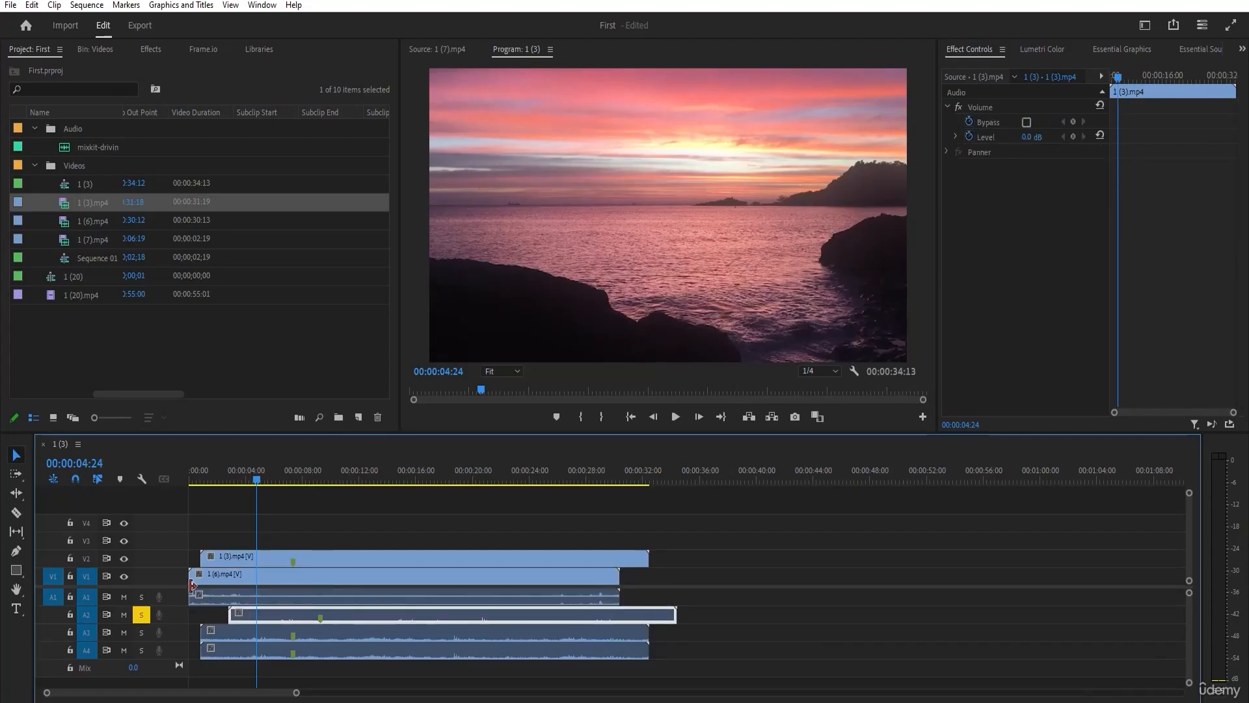
click(142, 614)
Mute audio tracks A1, A3 and A4, and unmute them again.
click(124, 596)
click(125, 631)
click(124, 650)
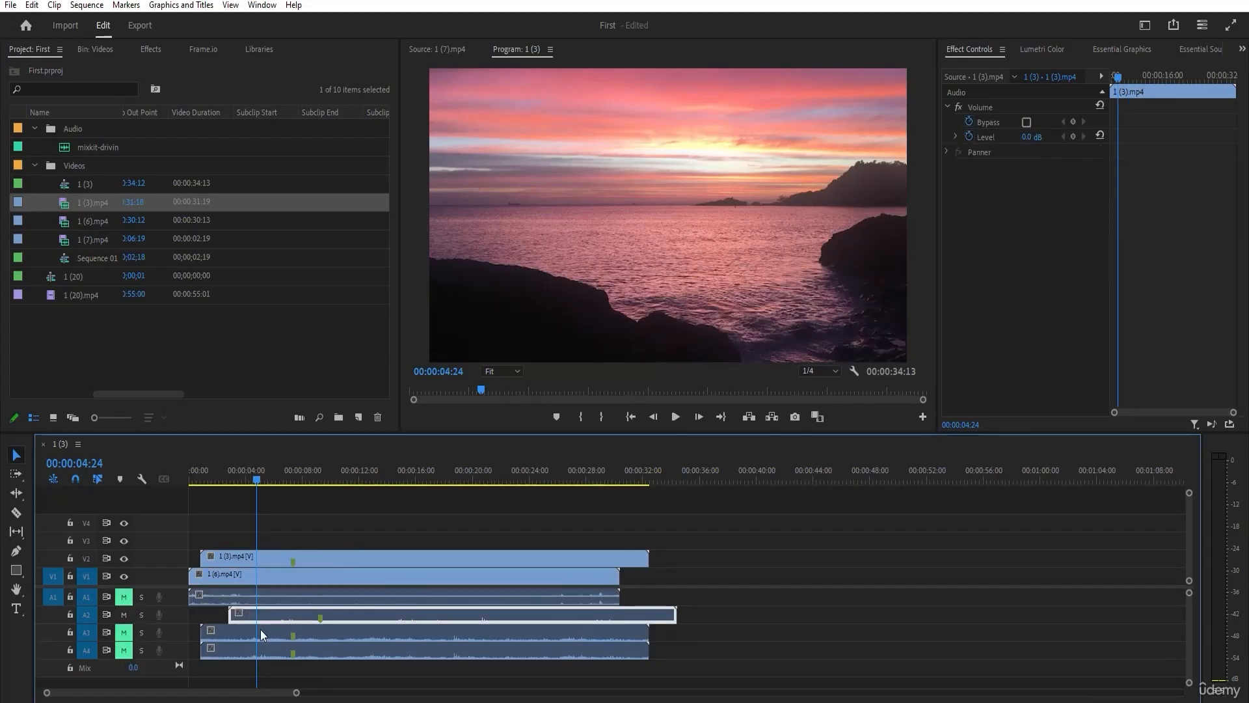
click(124, 632)
click(124, 650)
click(141, 616)
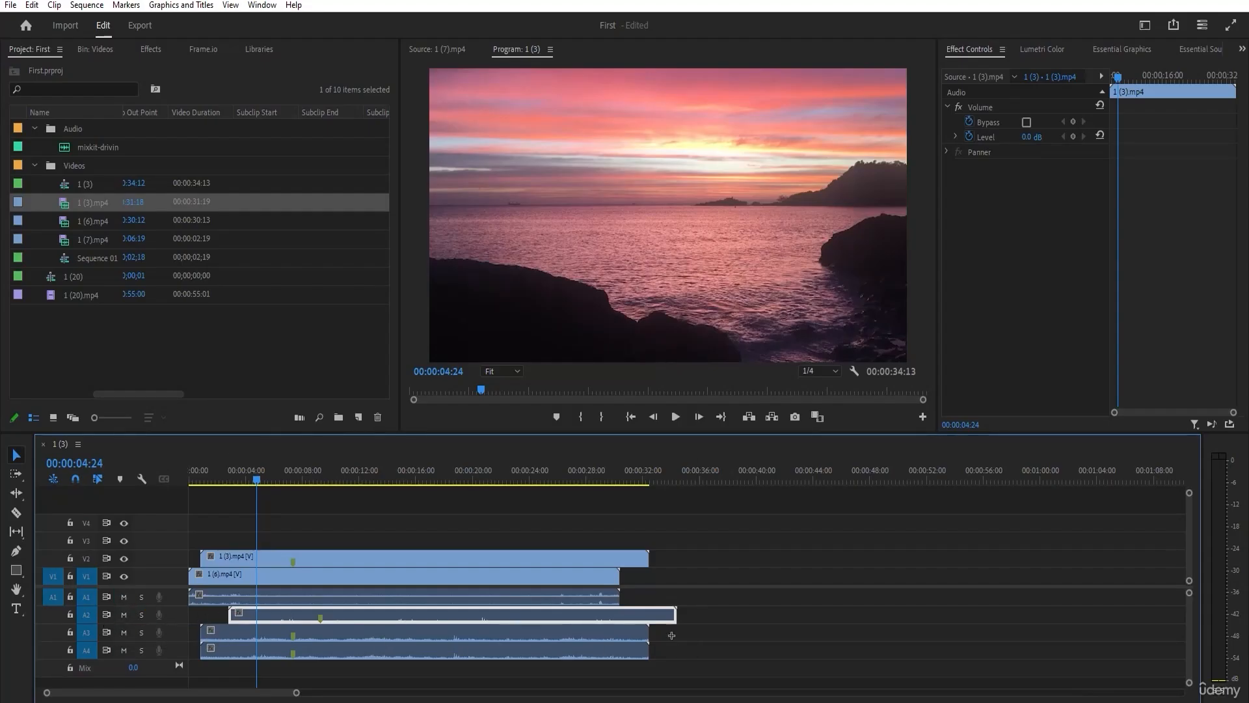
Delete the 1 (3).mp4 video on V2 and its audio clips on A2 to A4, keeping only 1 (6).mp4.
click(470, 631)
key(Delete)
click(352, 617)
key(Delete)
drag(362, 601, 190, 545)
drag(260, 477, 371, 495)
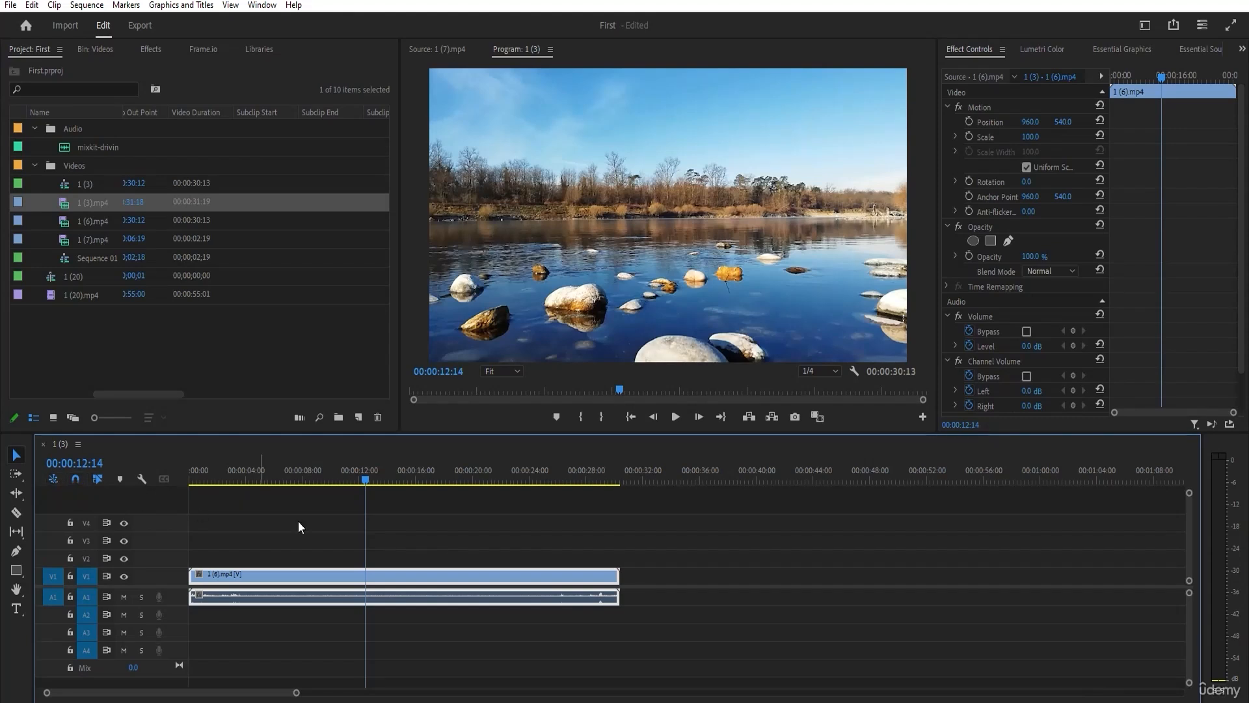
Place 1 (7).mp4 on V1 after a gap, snap it to the end of 1 (6).mp4, and delete it again.
drag(117, 239, 749, 571)
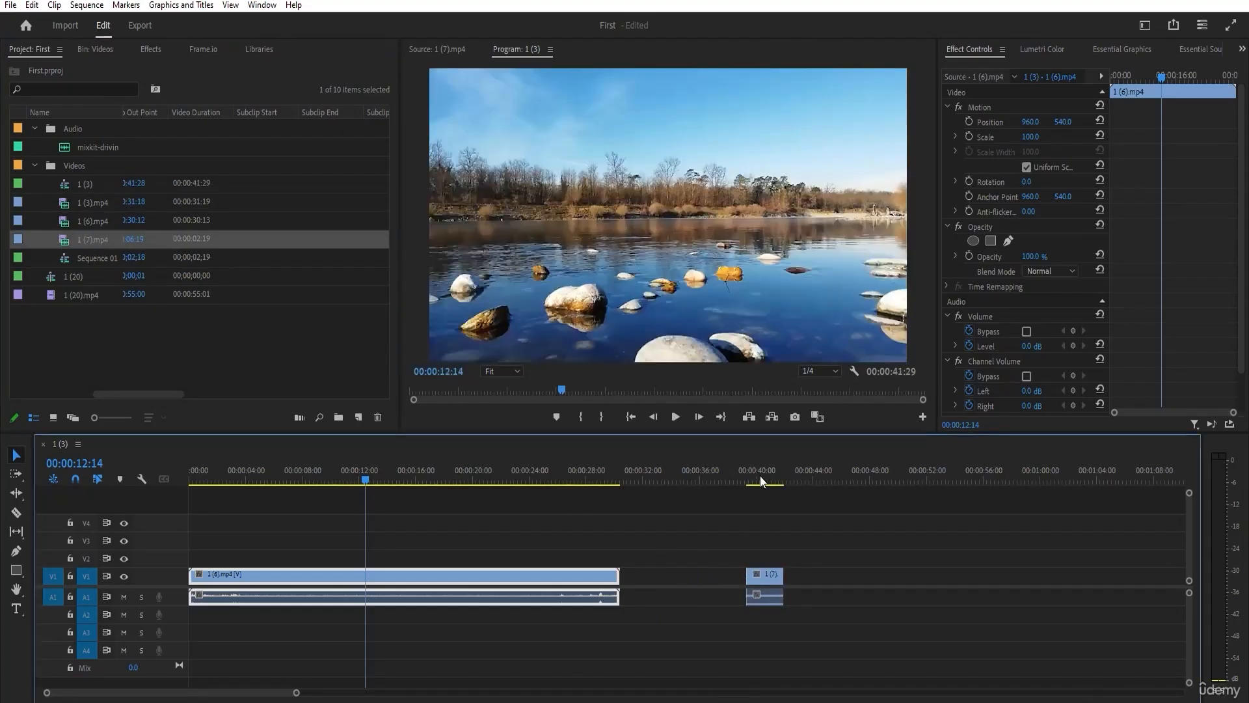
click(715, 482)
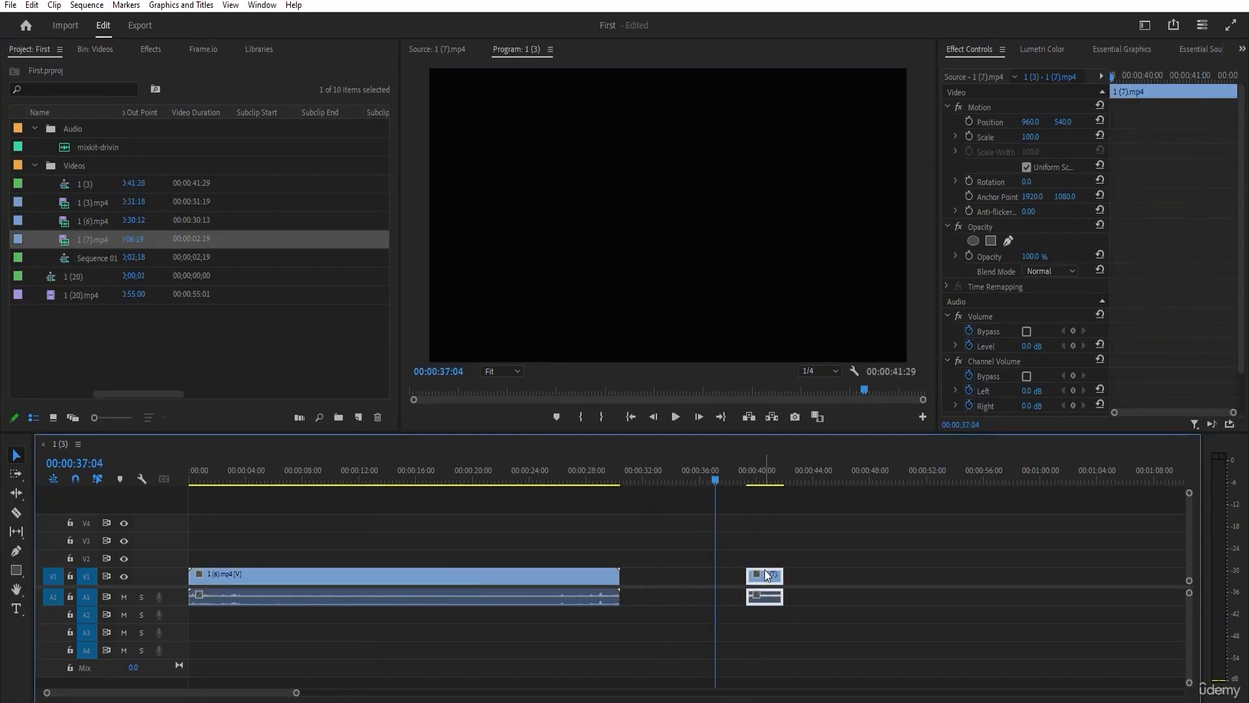
drag(767, 574, 662, 577)
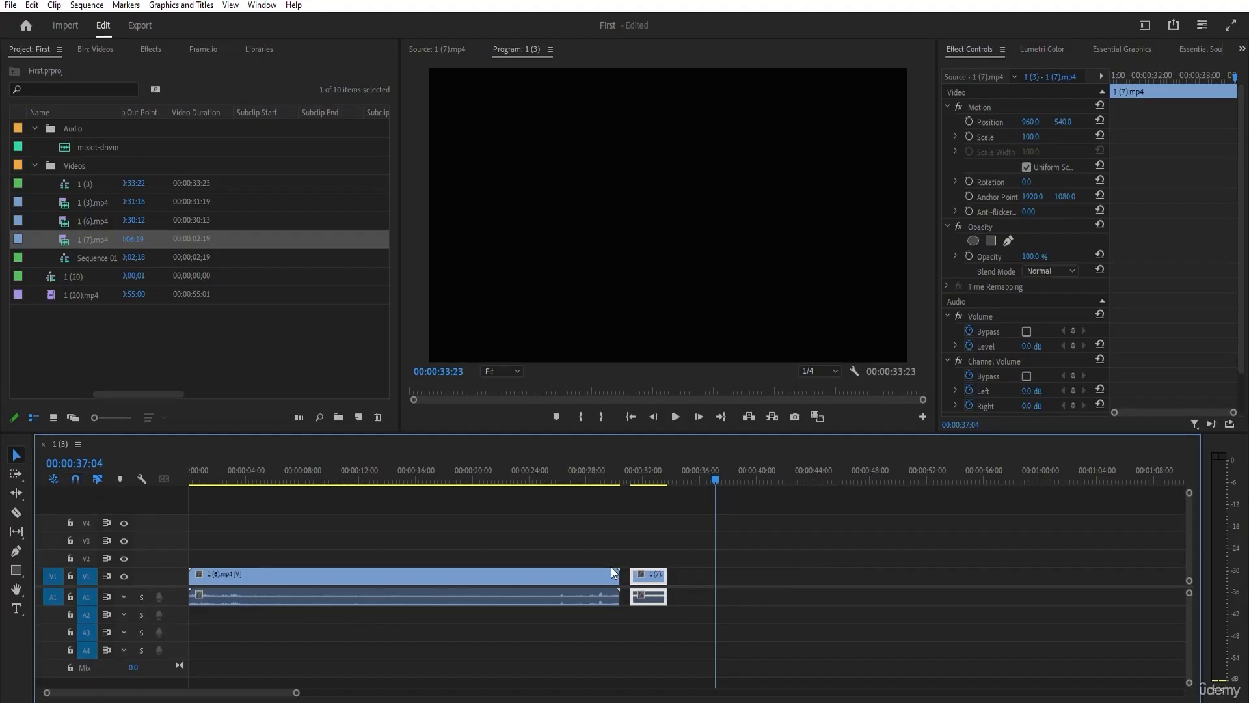
mouse_move(643, 579)
mouse_down()
mouse_move(657, 581)
mouse_move(631, 581)
mouse_up()
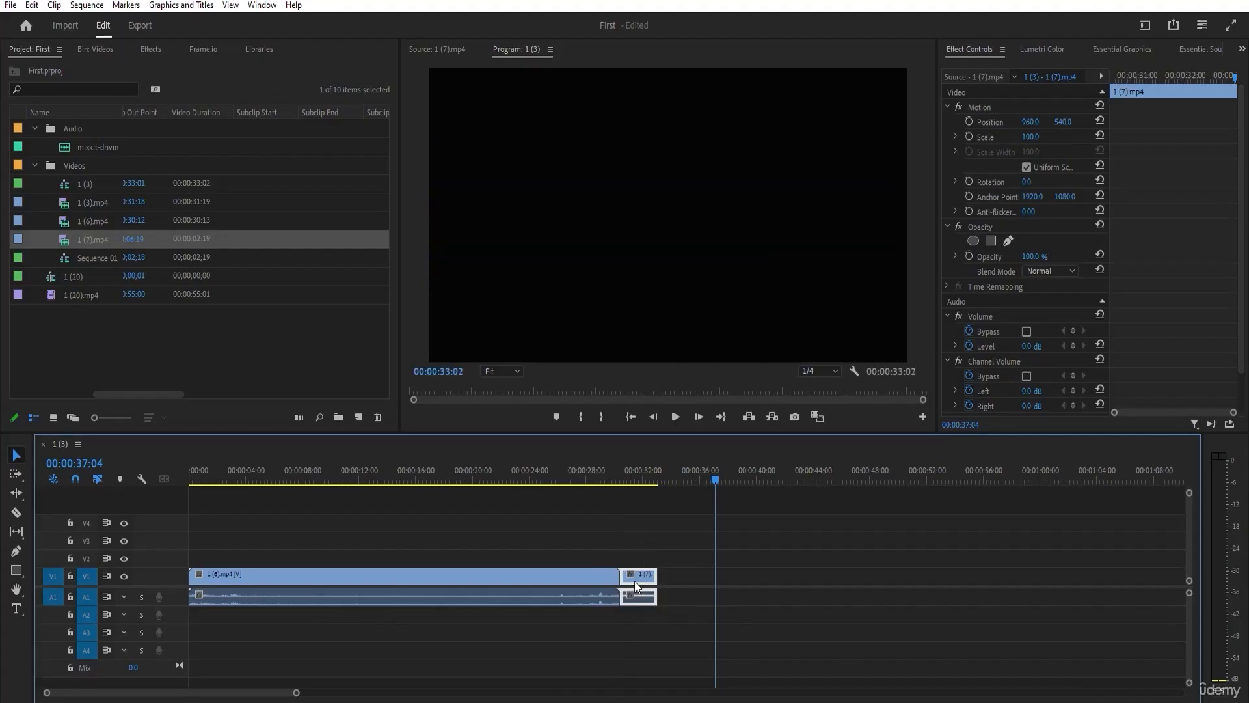
key(Delete)
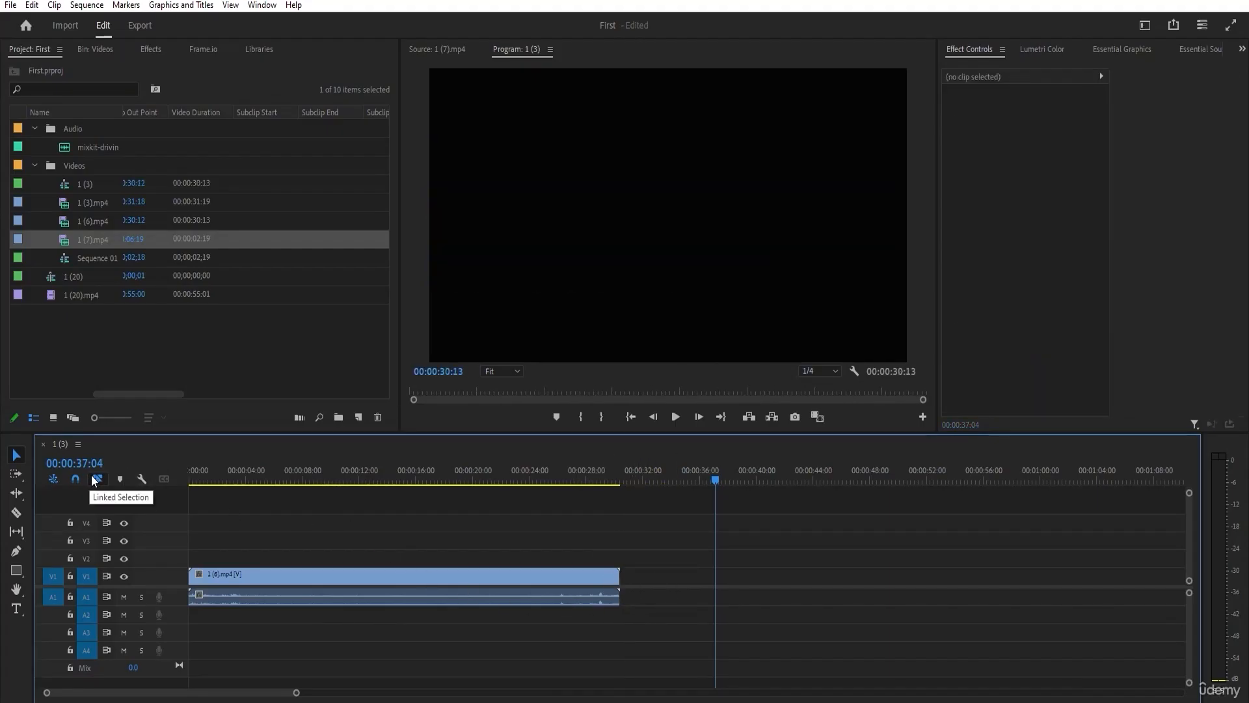
Turn off Linked Selection, move only the 1 (6).mp4 video about 14 seconds later on V1, and undo the move.
mouse_move(261, 579)
mouse_down()
mouse_move(412, 578)
mouse_move(247, 569)
mouse_up()
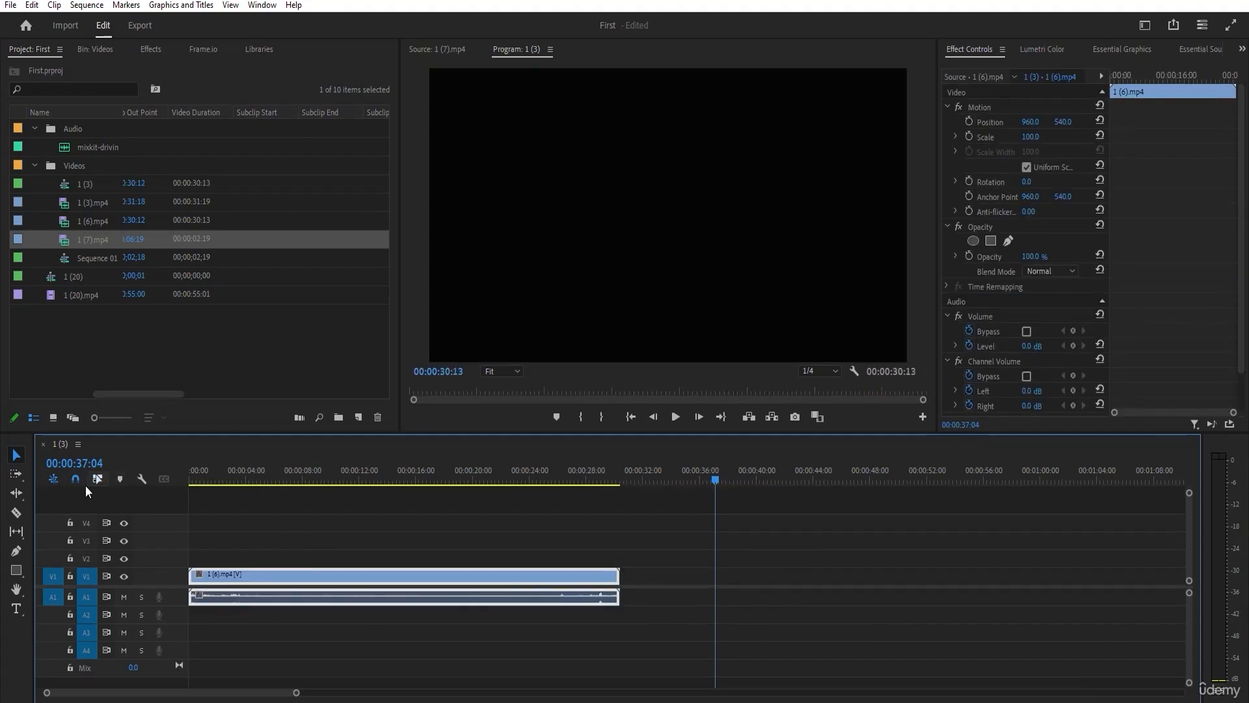
drag(254, 573, 453, 573)
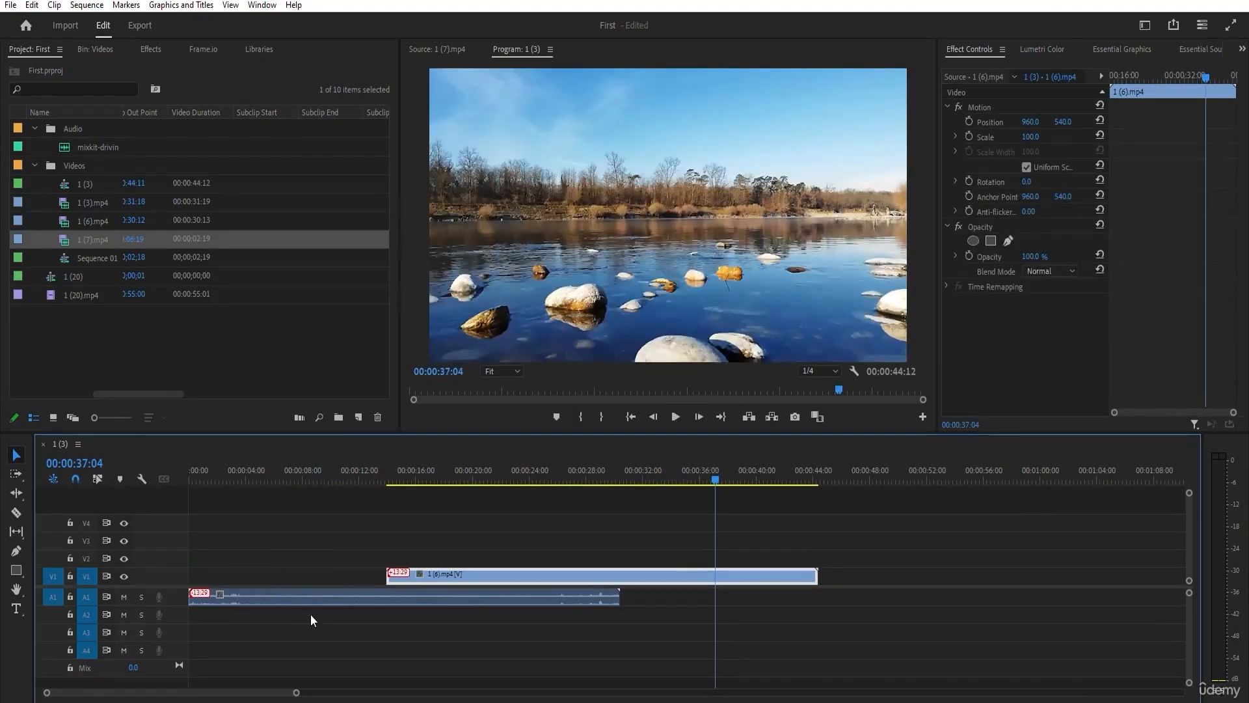
click(323, 518)
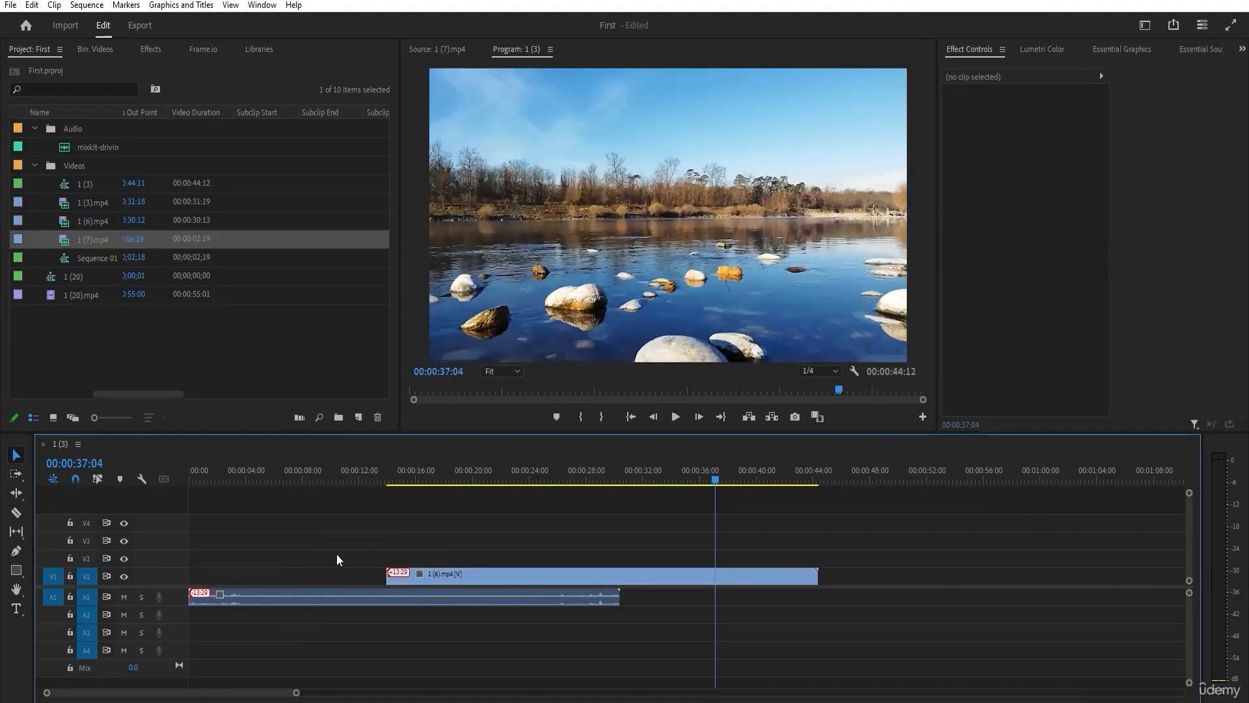
key(ctrl+z)
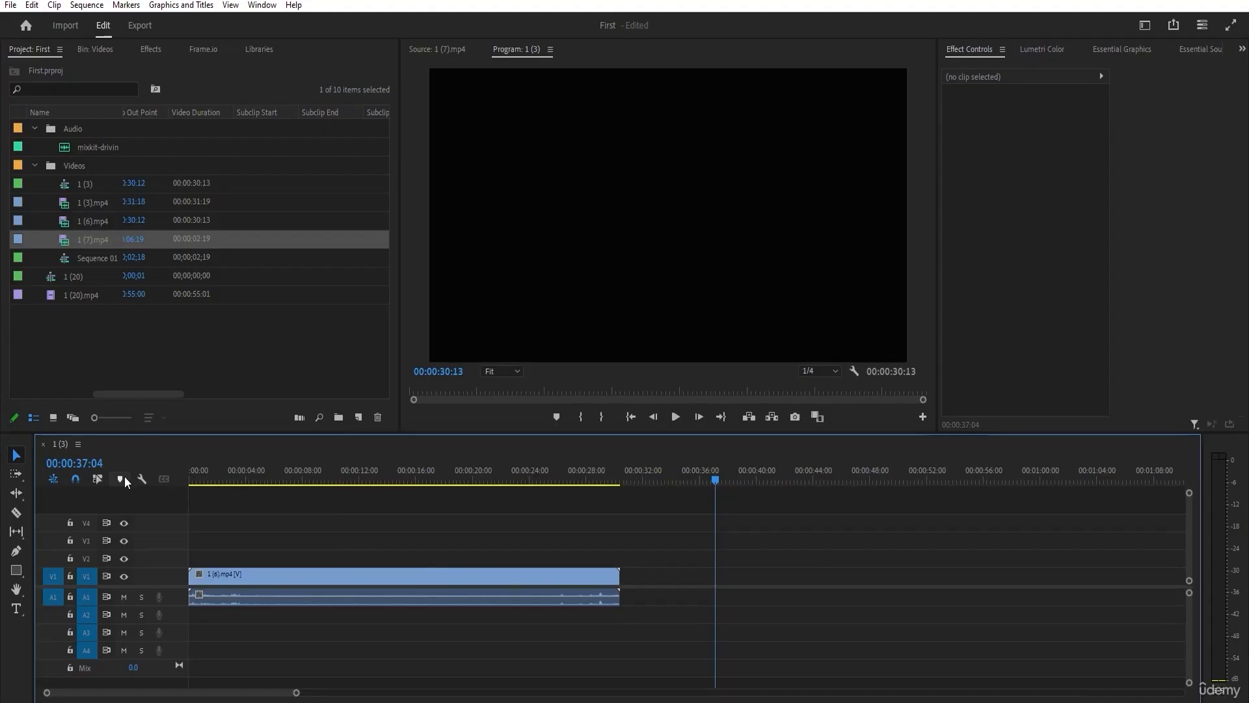
Show audio names on the timeline clips through the timeline display settings, and hide them again.
drag(189, 471, 469, 478)
click(142, 479)
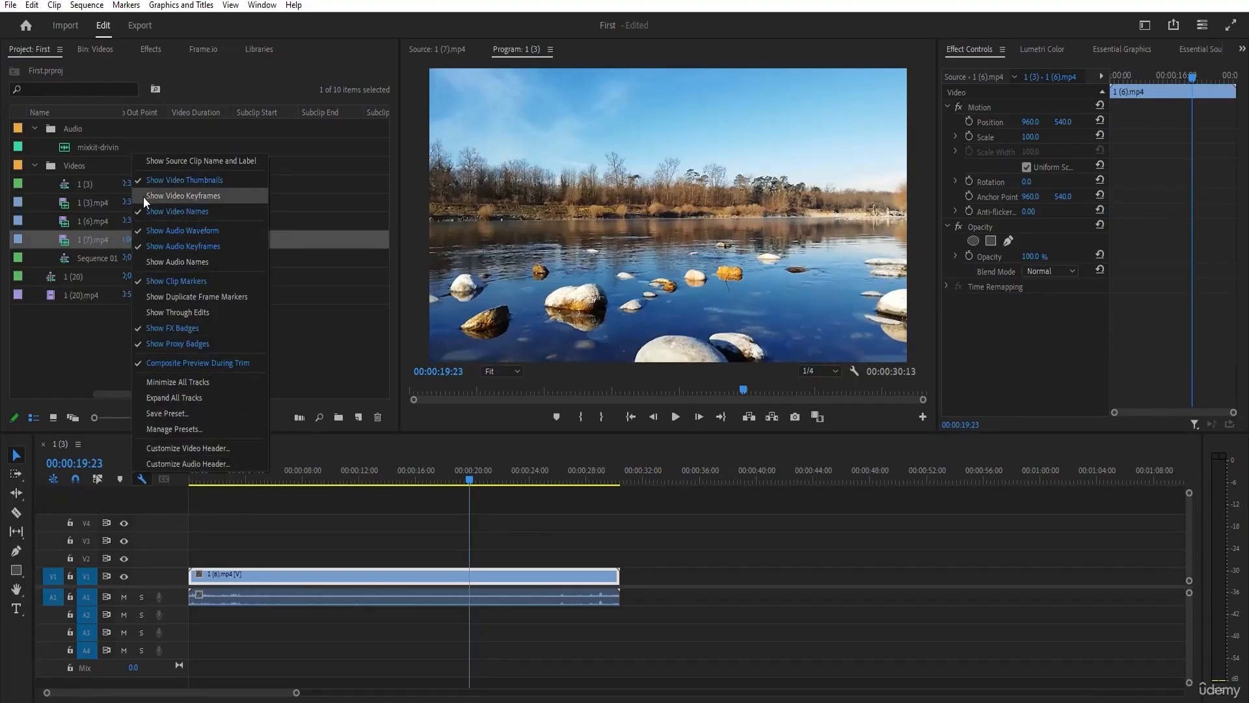
click(217, 260)
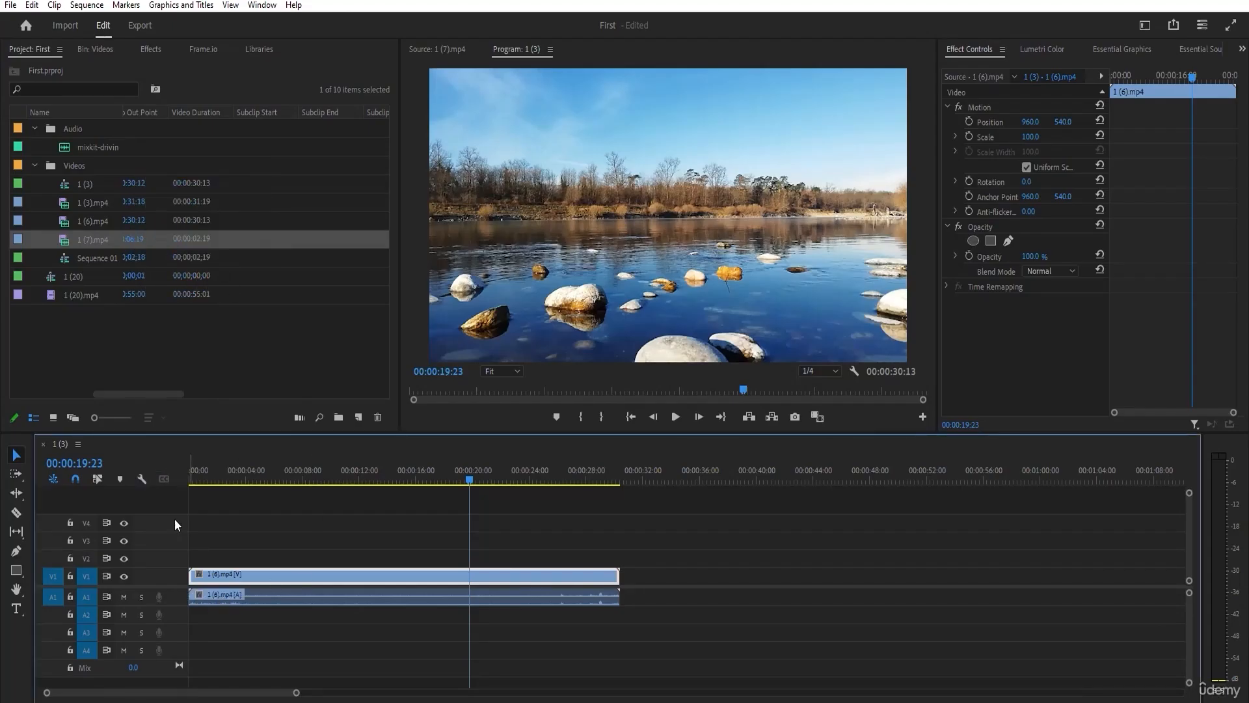
click(142, 479)
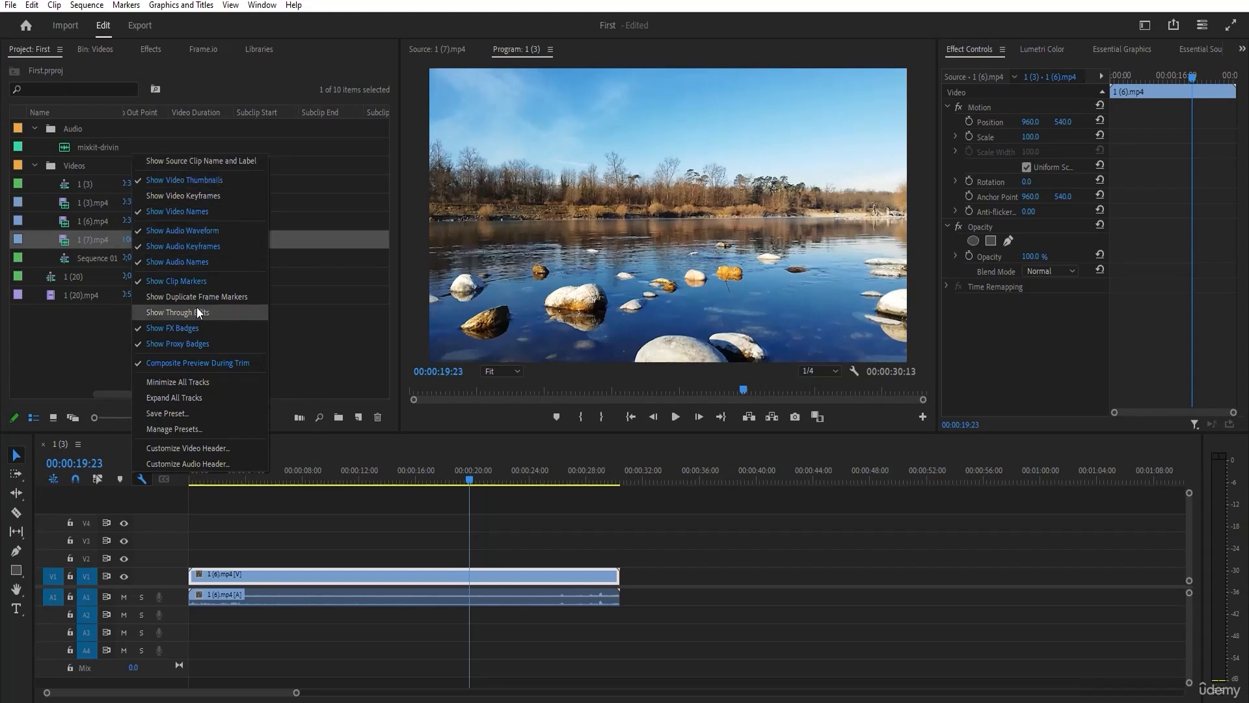
click(166, 261)
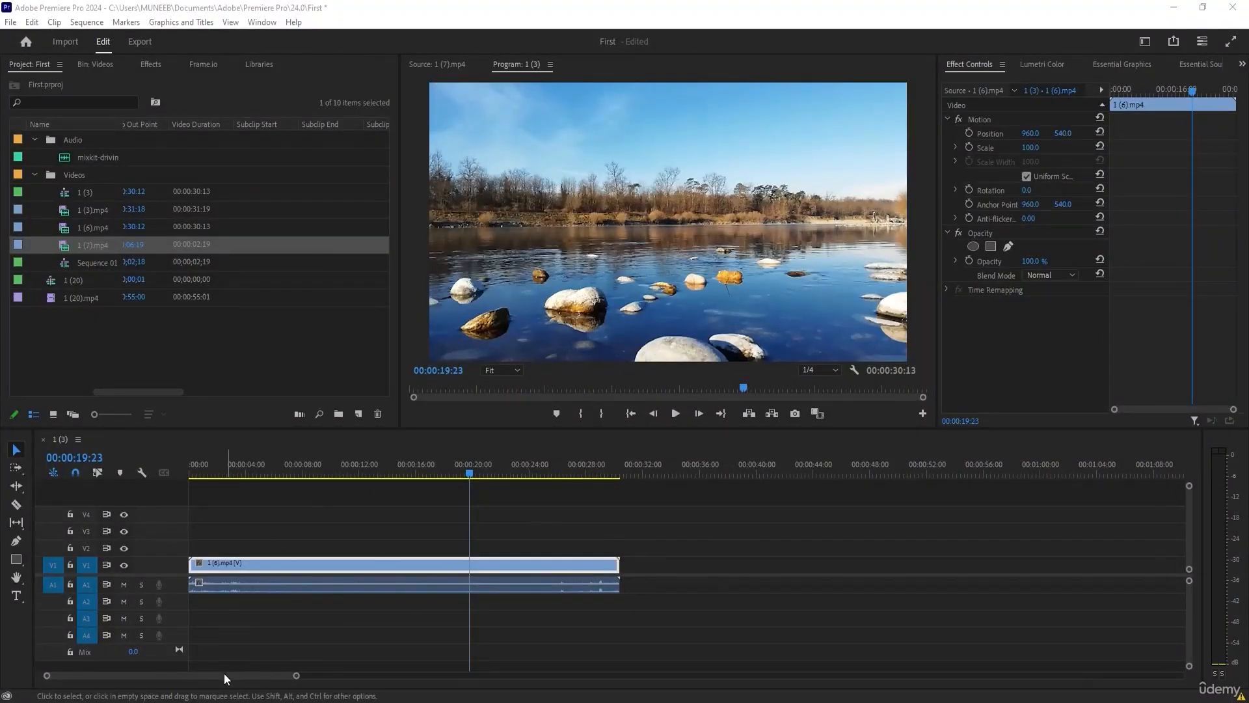
Append 1 (3).mp4, 1 (7).mp4 and another 1 (3).mp4 back to back after the 1 (6).mp4 clip on V1.
drag(79, 217, 715, 568)
drag(95, 252, 1095, 564)
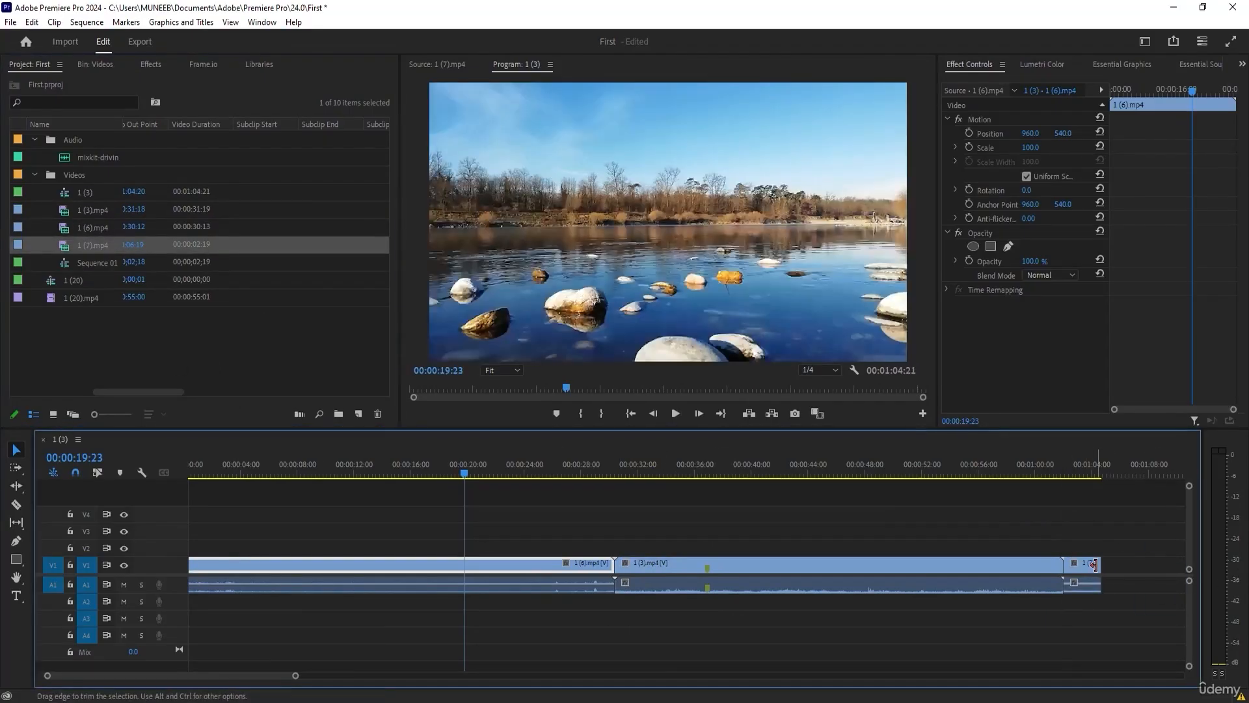
drag(89, 209, 1028, 584)
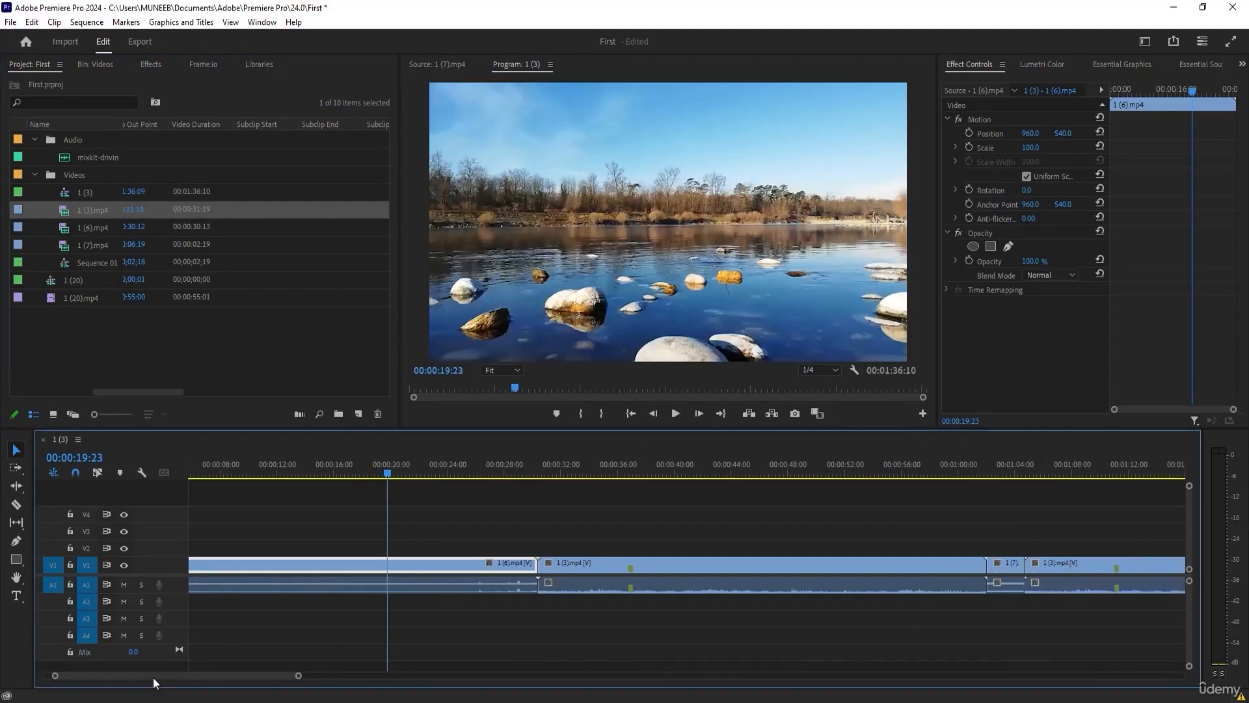
Look through the assembled clips, return the playhead to the sequence start, and fit the whole edit in the timeline view.
drag(154, 677, 204, 686)
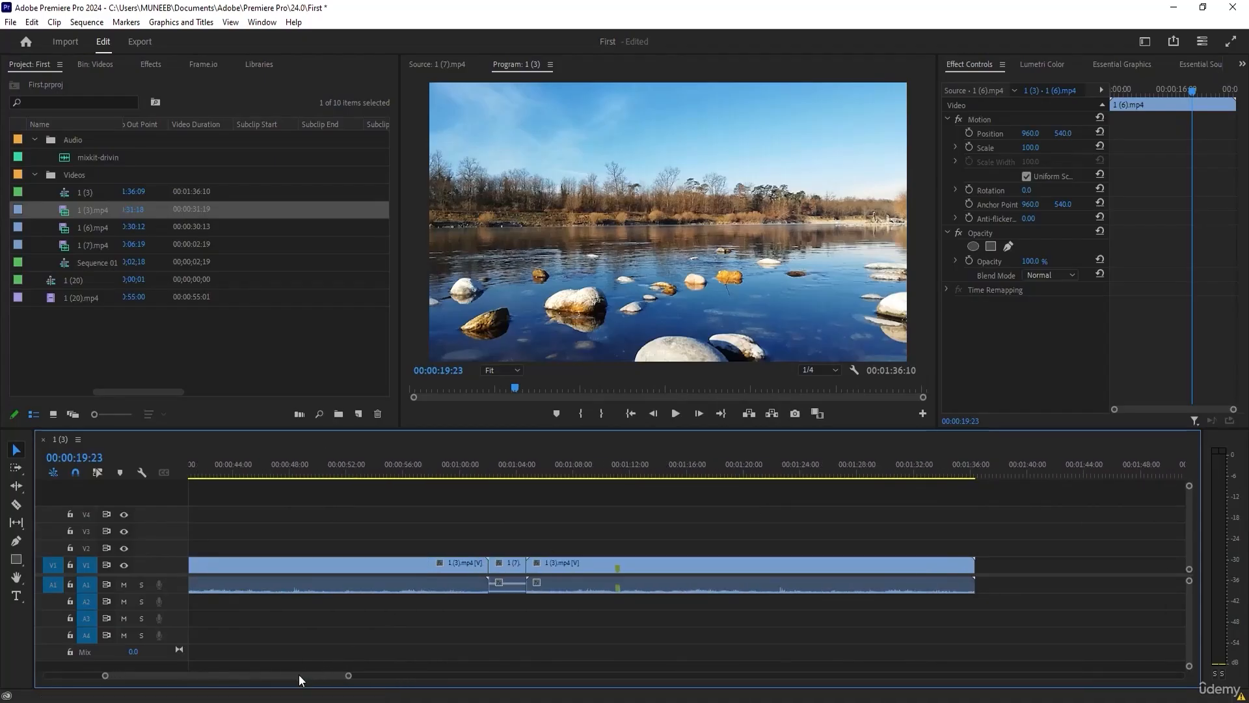
drag(301, 676, 162, 673)
drag(469, 473, 81, 478)
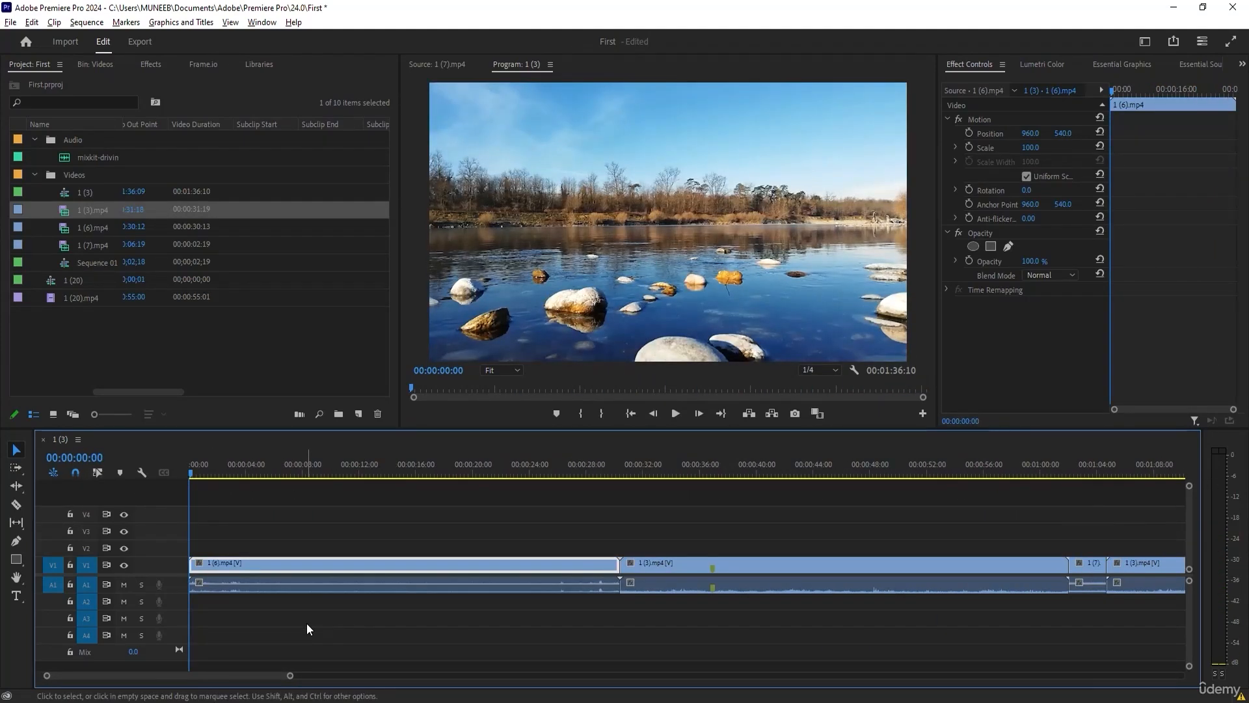
key(minus)
key(minus)
key(minus)
key(minus)
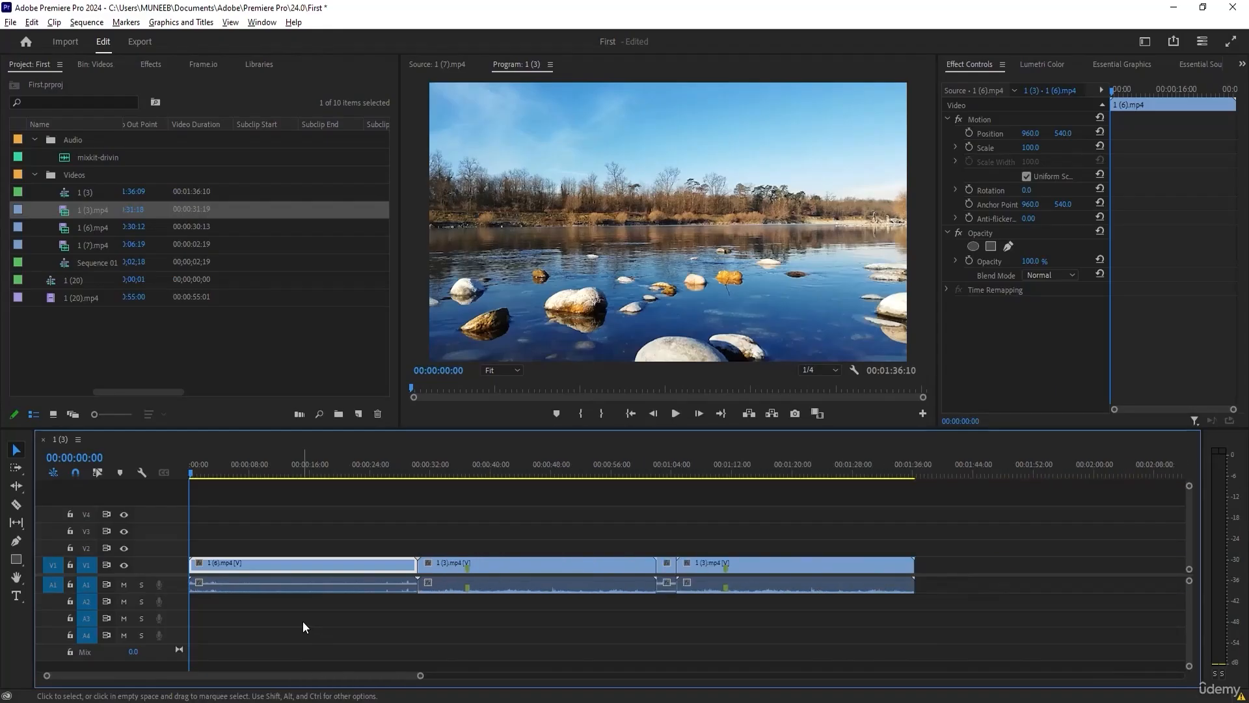
Zoom the timeline in and out to examine the clips and the cuts between them at different scales.
key(minus)
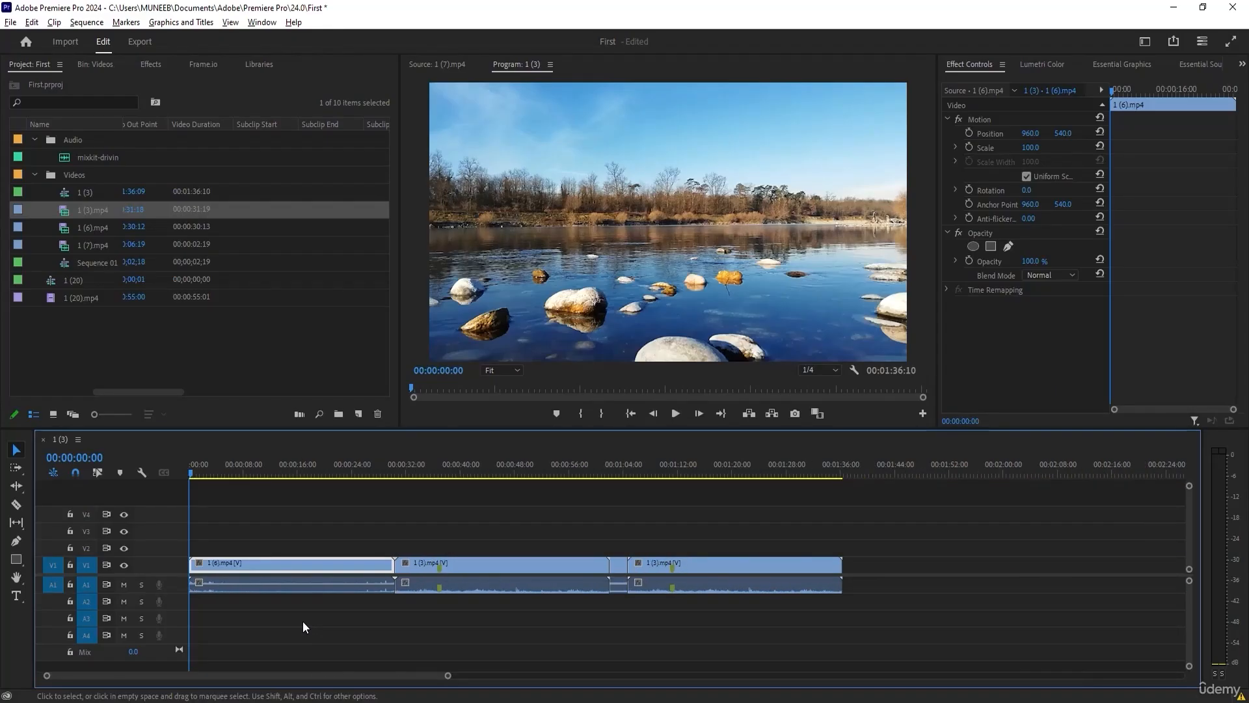
scroll(303, 621, up, 7)
scroll(302, 621, down, 5)
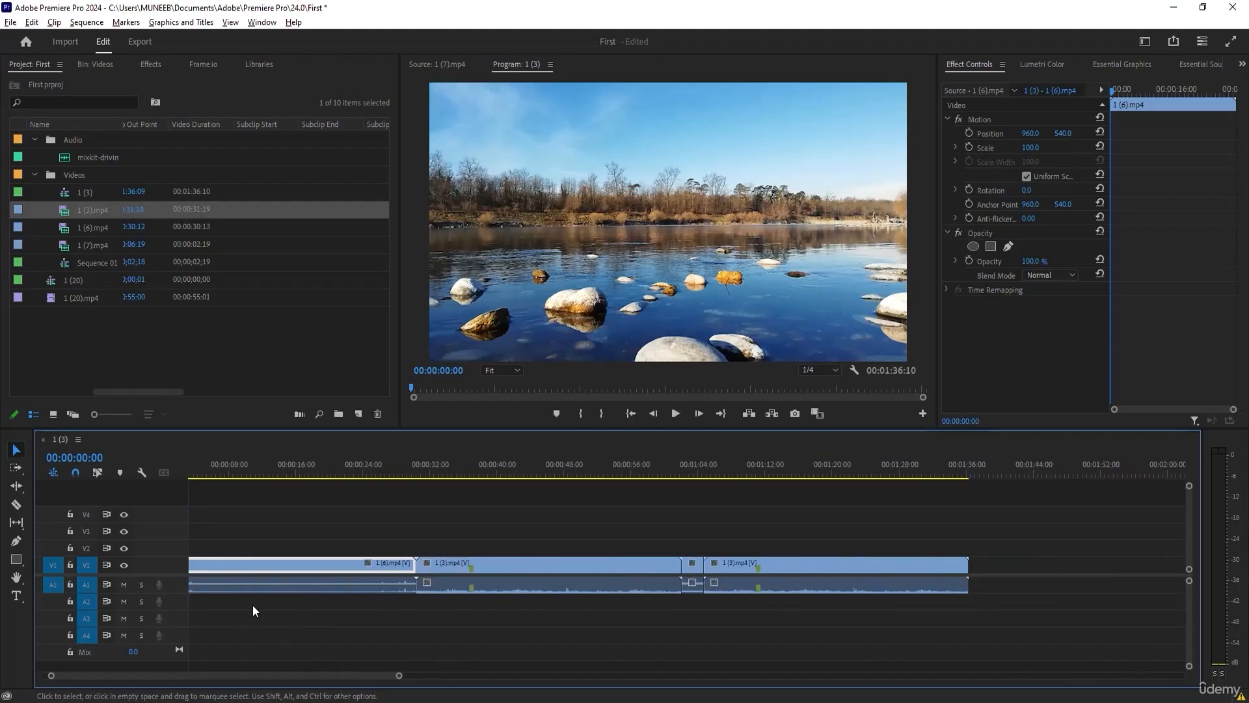
scroll(825, 585, up, 4)
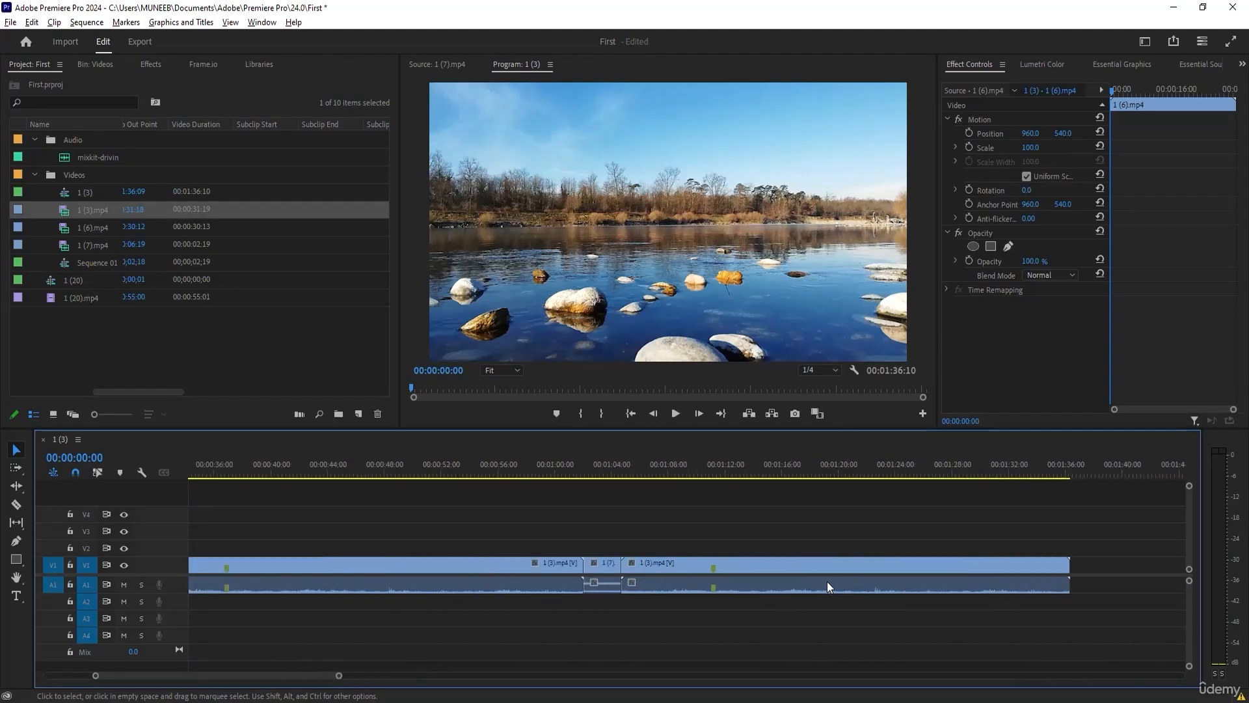
scroll(828, 585, up, 2)
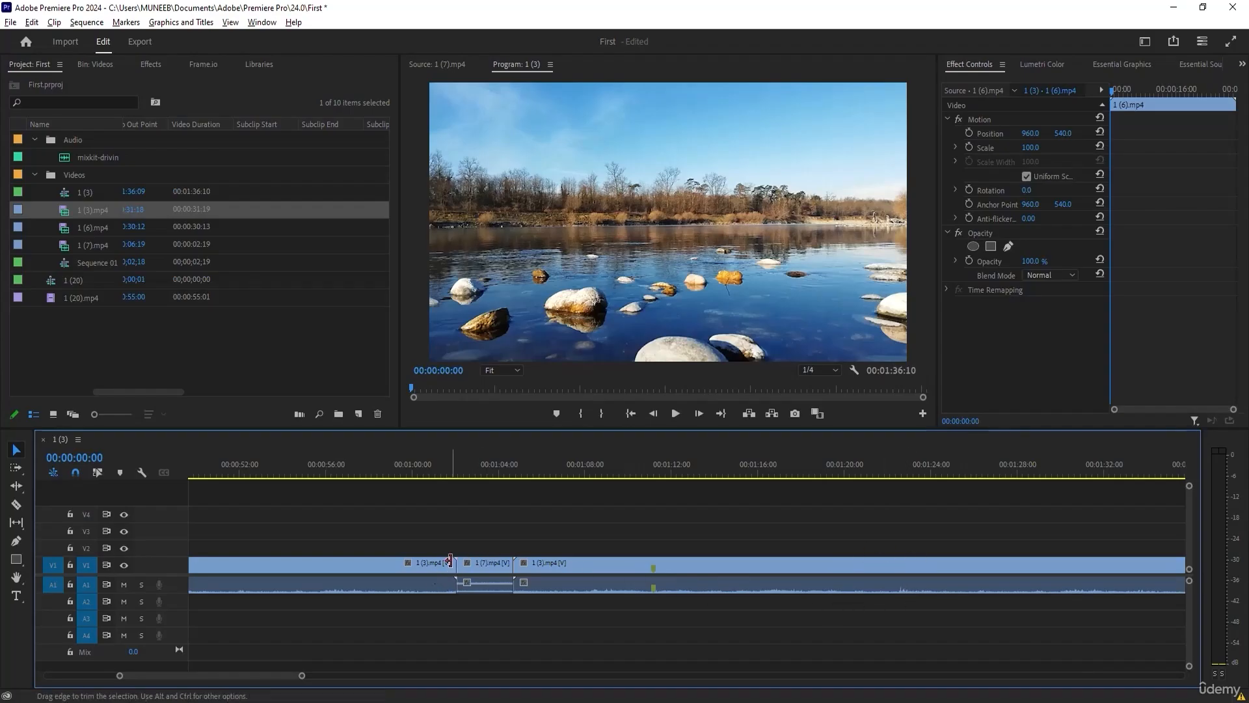
scroll(449, 563, down, 2)
scroll(448, 562, down, 3)
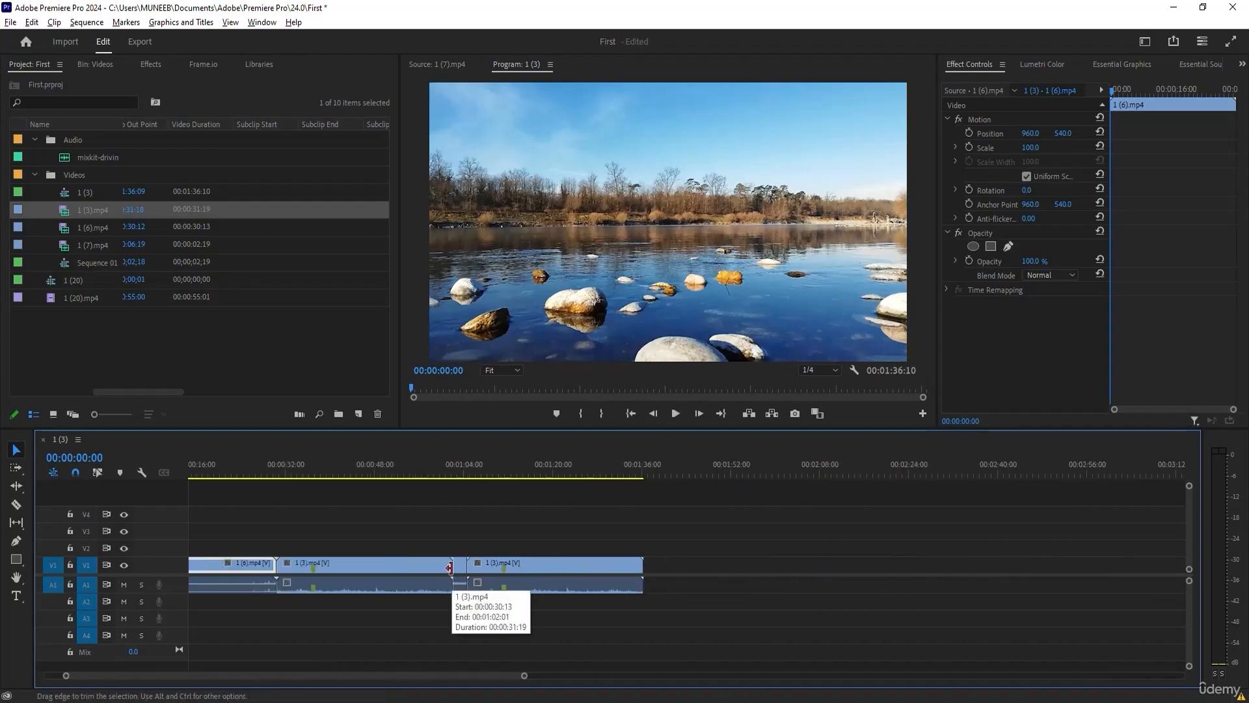
scroll(449, 564, down, 2)
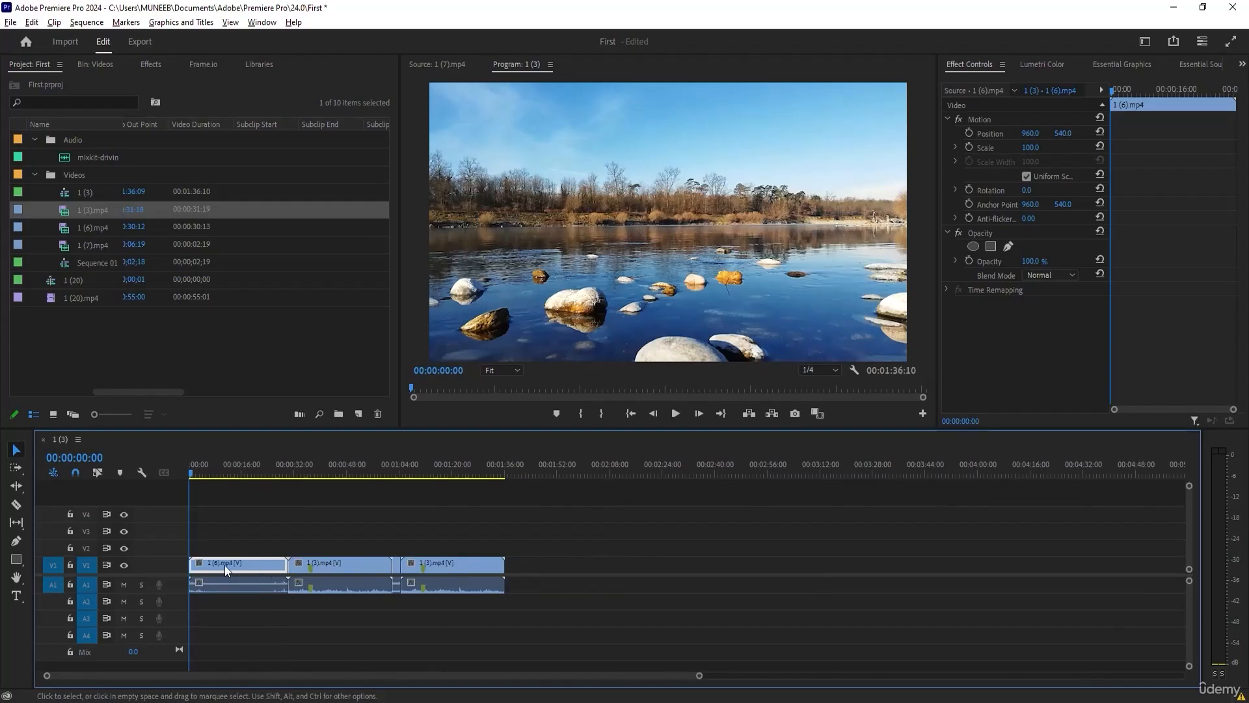
scroll(201, 569, up, 10)
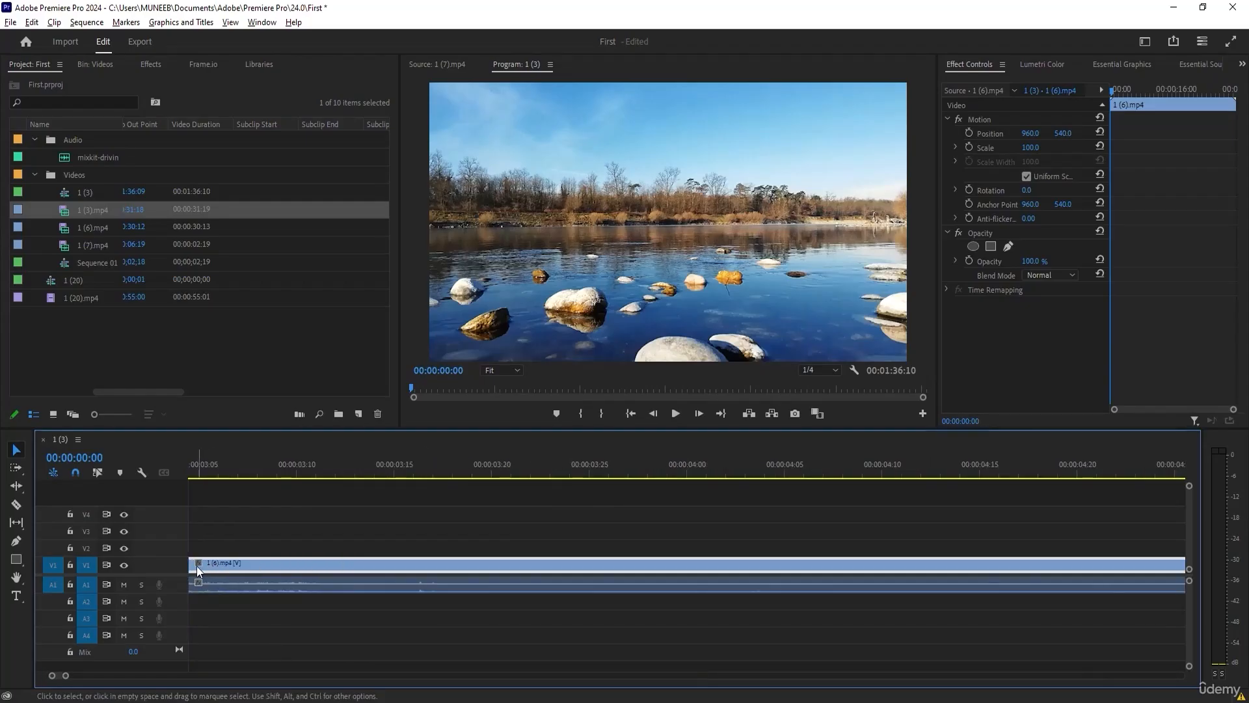
scroll(198, 571, down, 3)
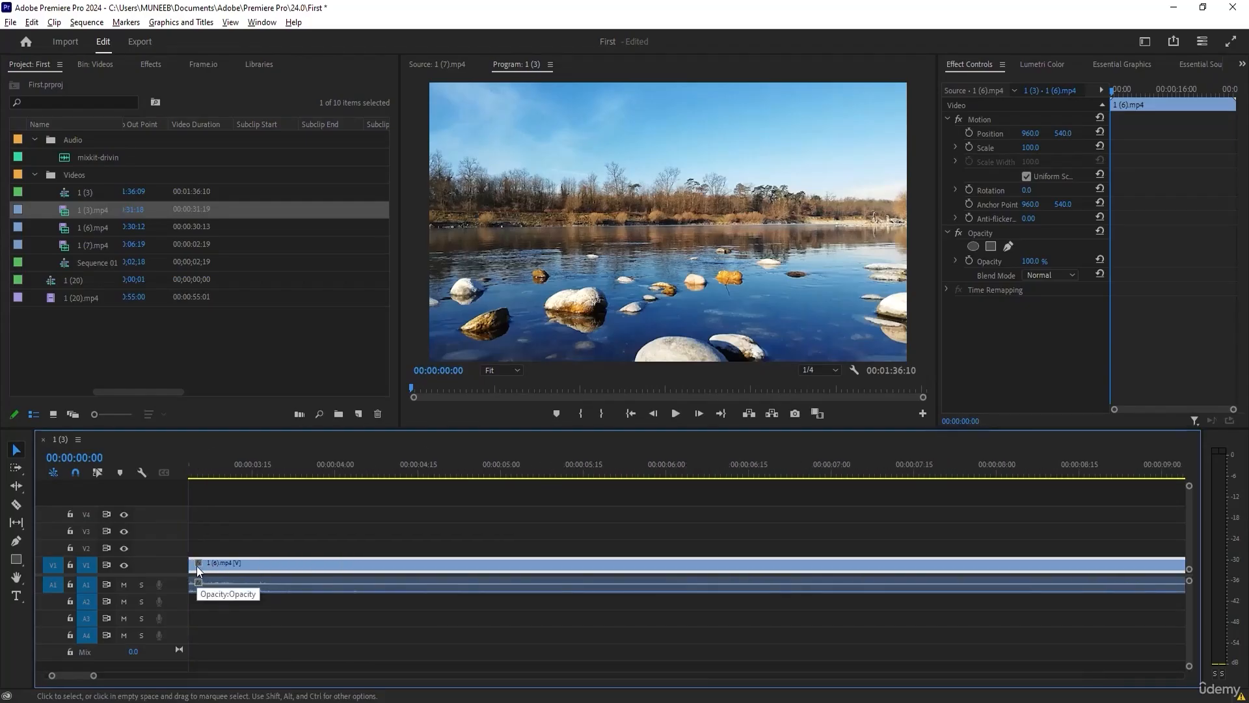
scroll(199, 572, down, 2)
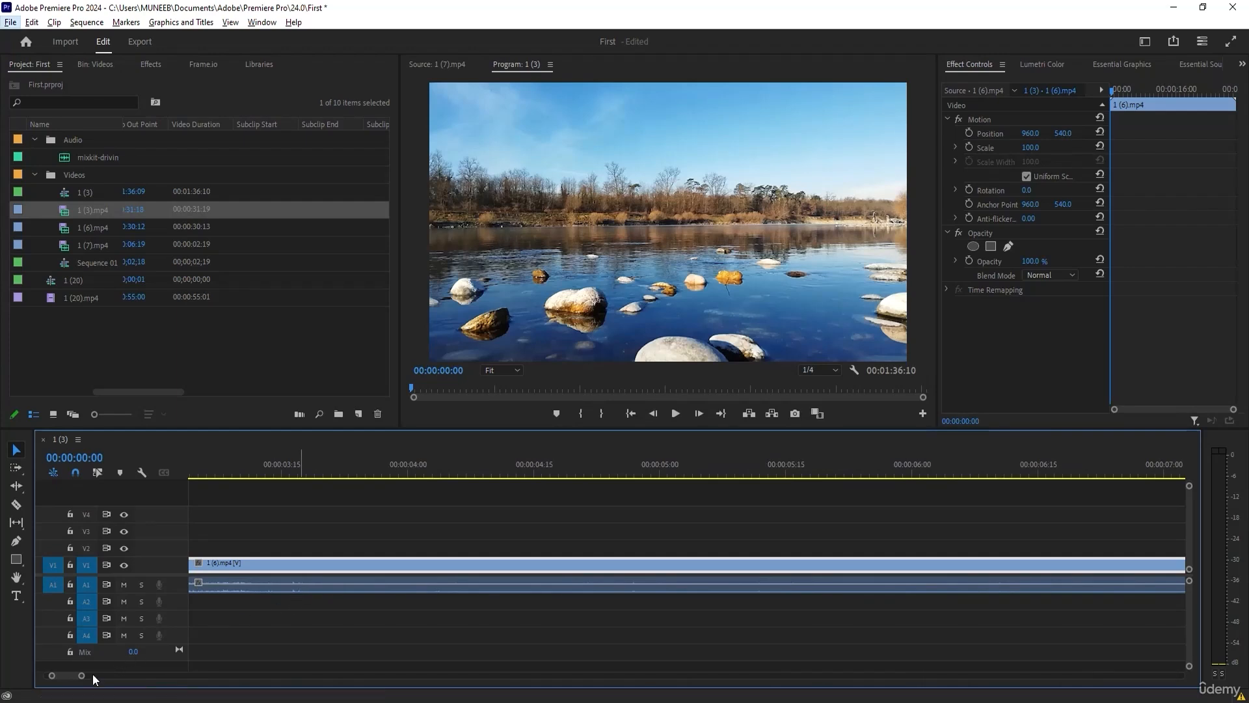
Widen the timeline's visible range until the whole edit from 1 (6).mp4 to the last 1 (3).mp4 fits, and deselect the clip.
scroll(78, 680, right, 3)
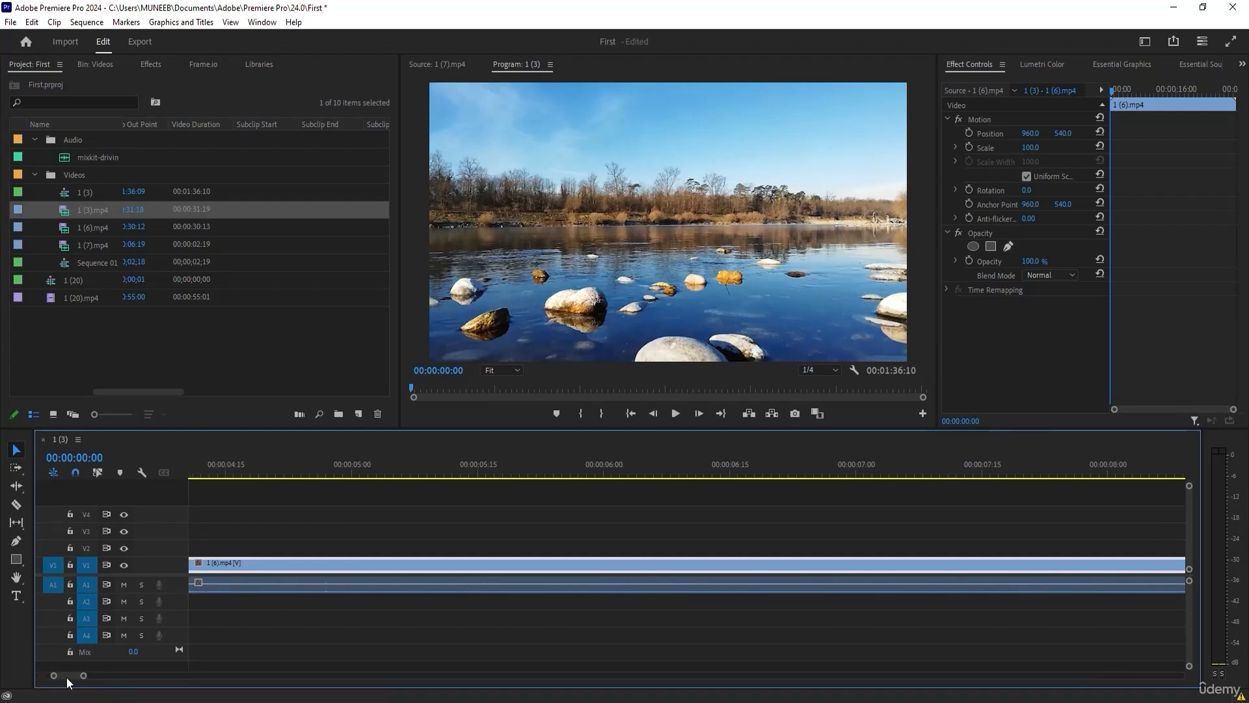
drag(81, 677, 535, 682)
click(260, 598)
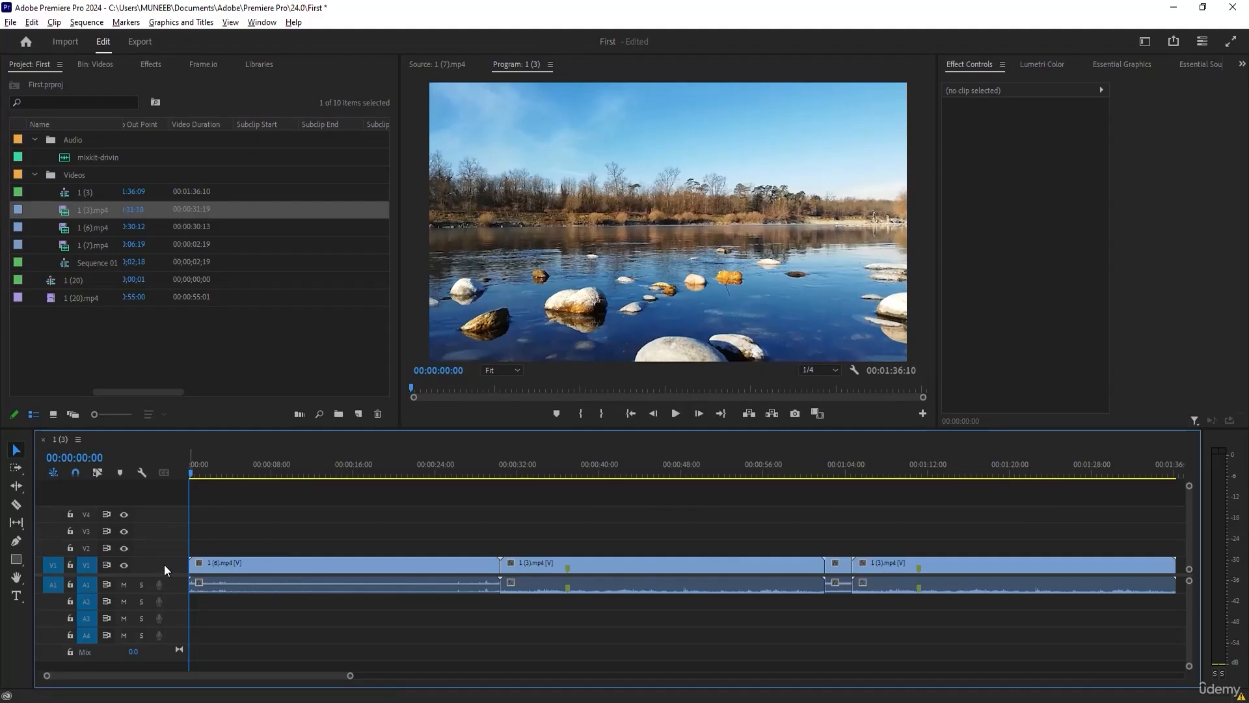
Increase the height of video track V1 to show clip thumbnails and of audio track A1 to show larger waveforms.
alt+scroll(164, 564, up, 4)
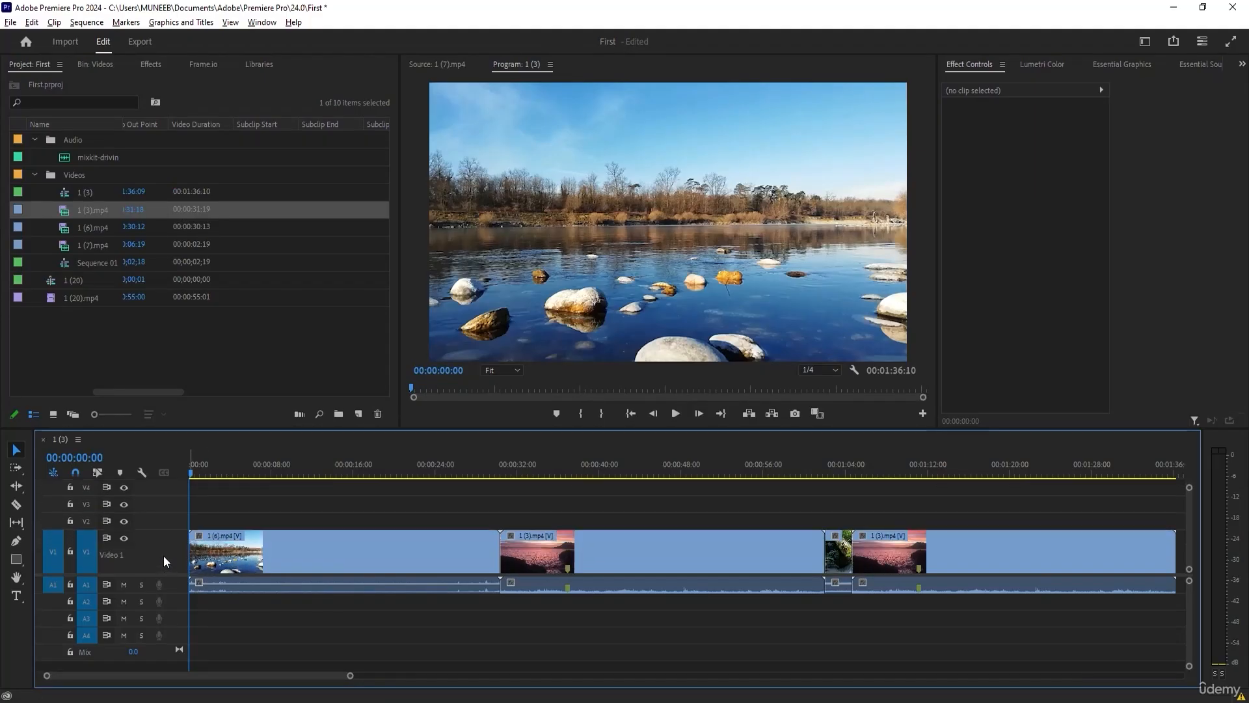
alt+scroll(162, 556, up, 1)
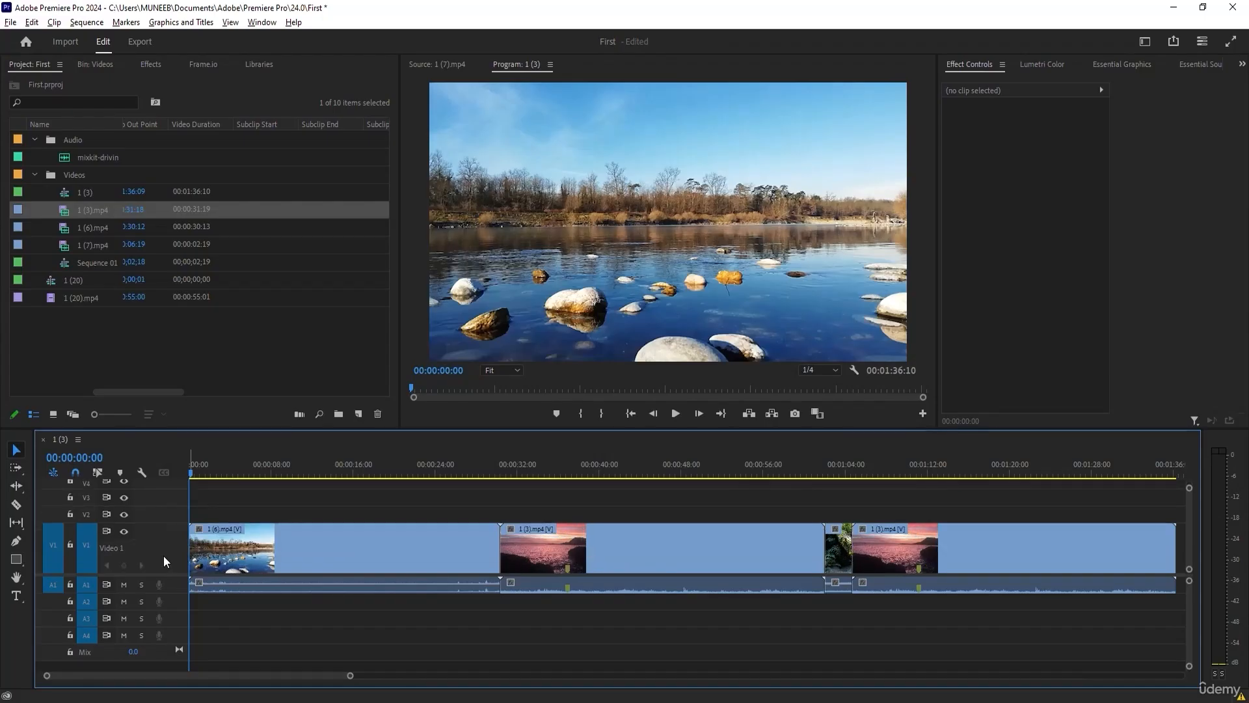
key(alt)
alt+scroll(174, 585, up, 3)
alt+scroll(174, 590, up, 1)
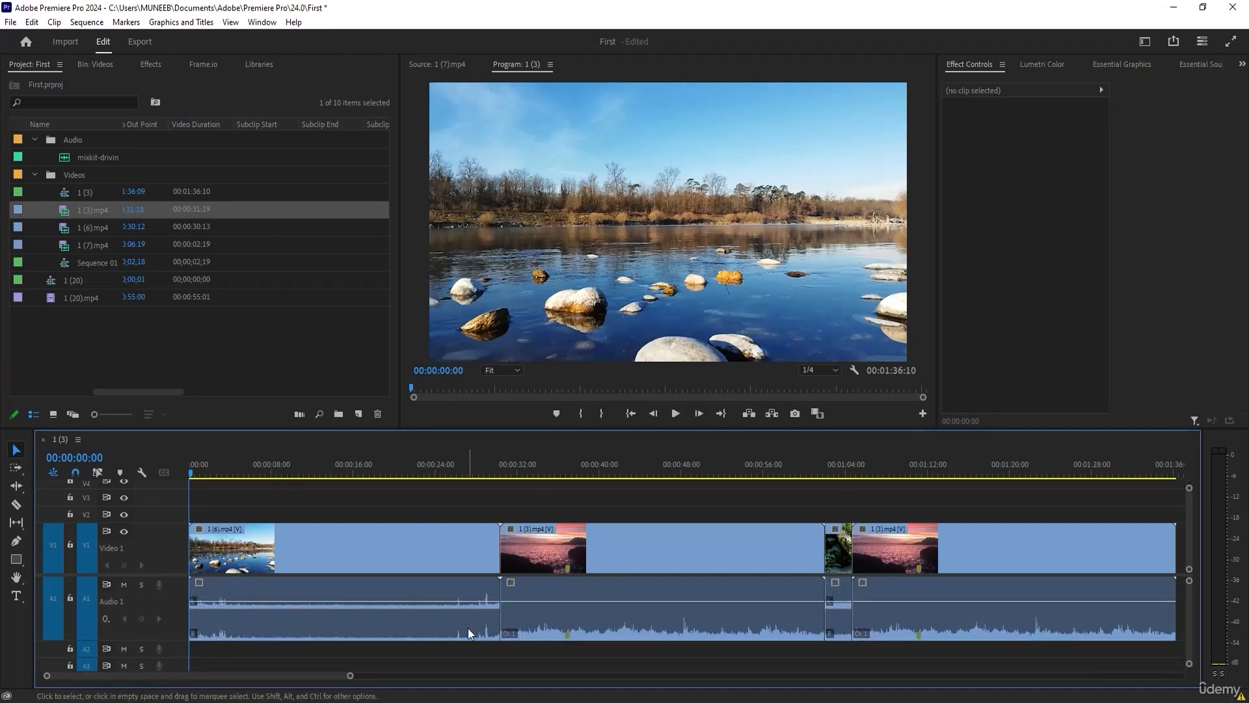
Switch the timeline clips to head and tail thumbnails, to continuous video thumbnails, and back to video head thumbnails.
click(250, 540)
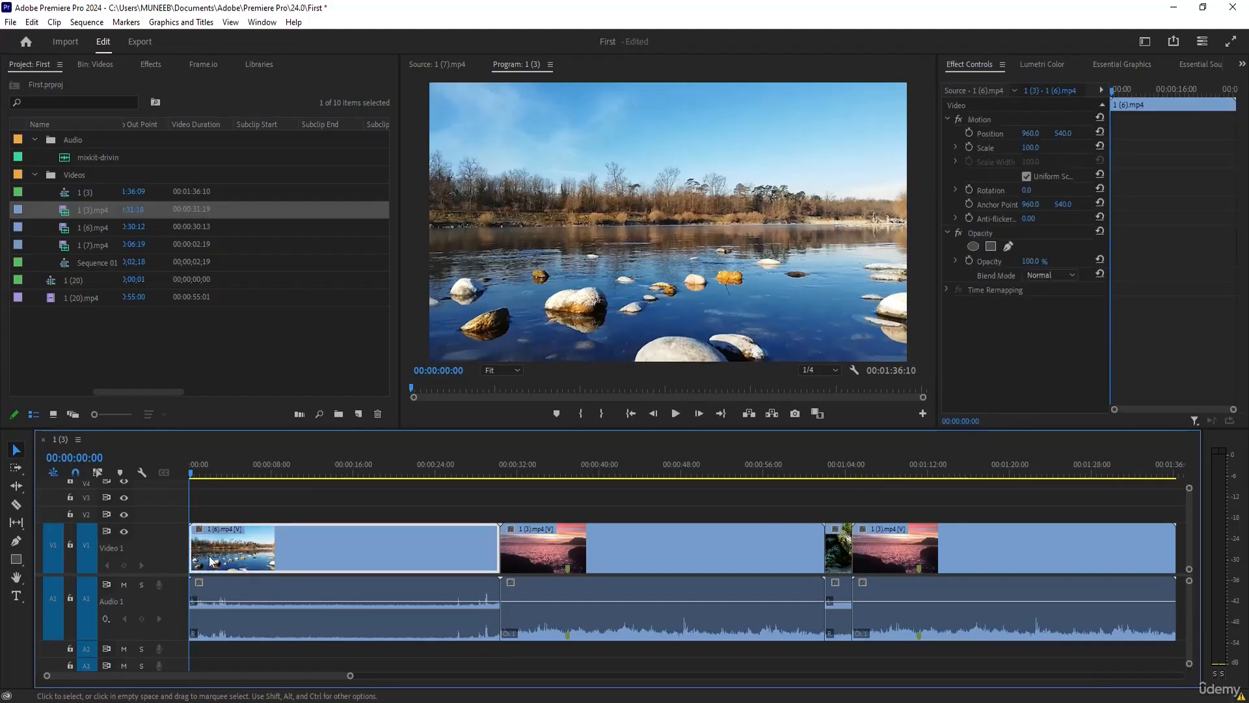
click(77, 439)
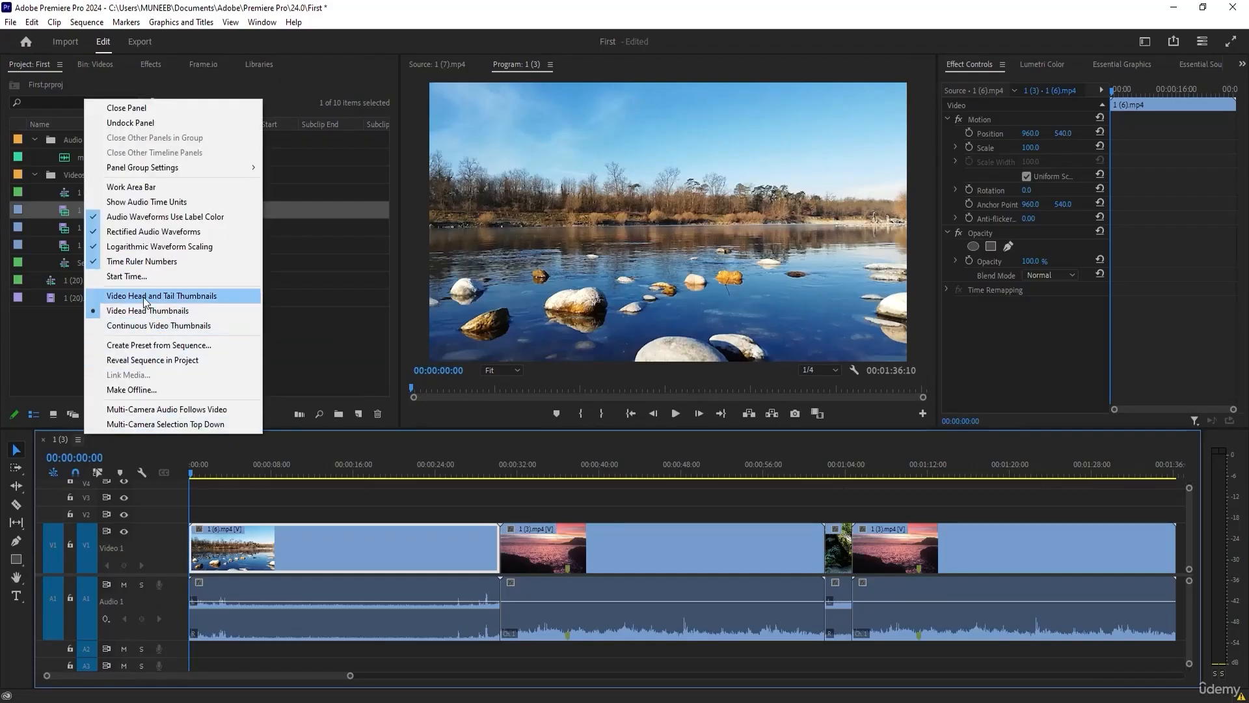
click(169, 294)
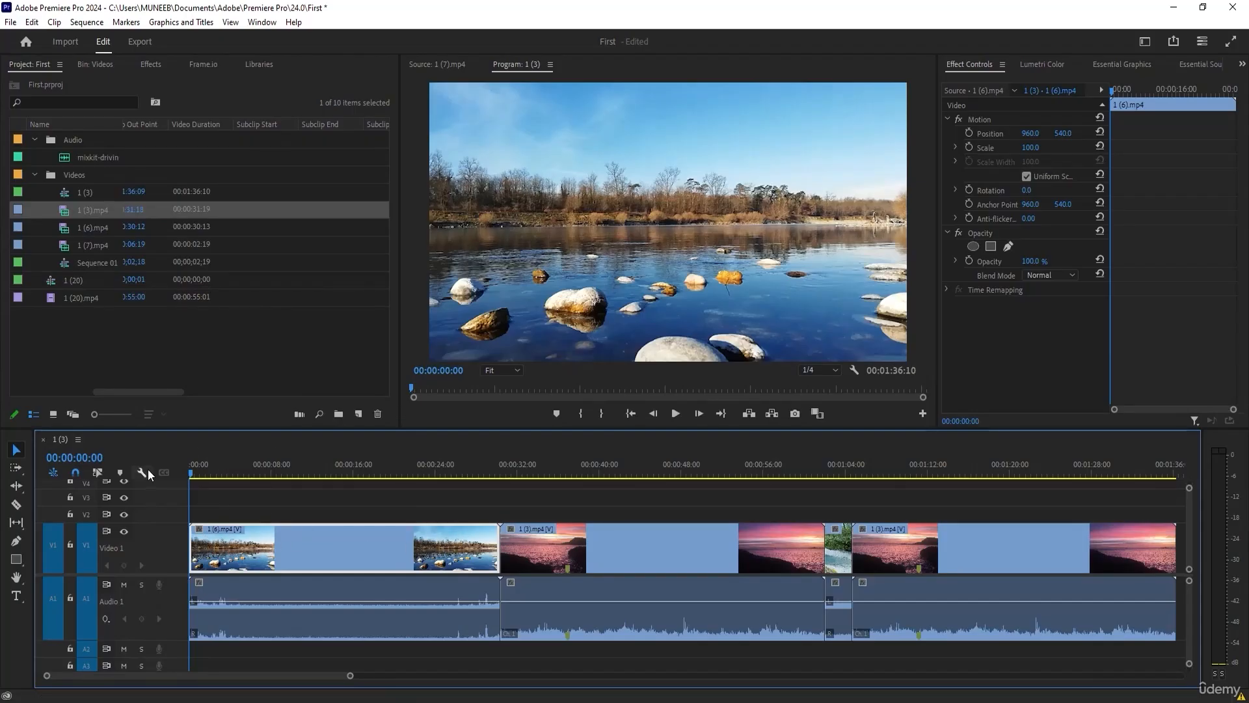
click(77, 439)
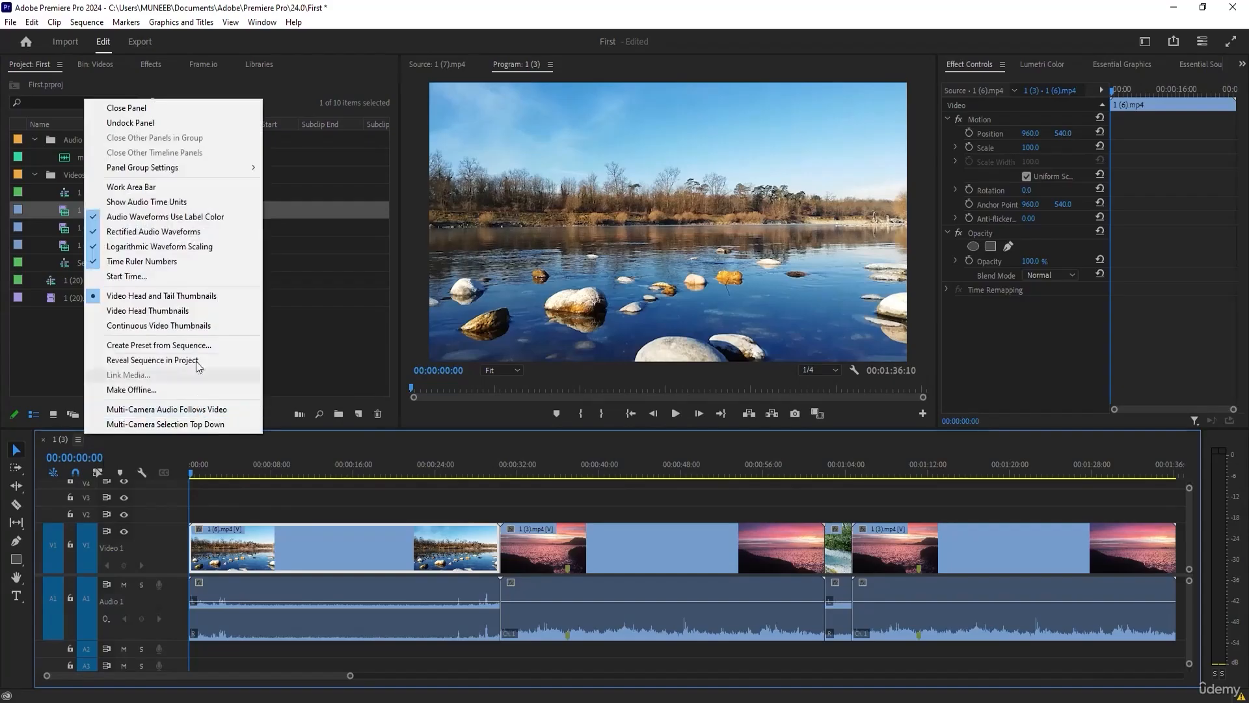
click(138, 326)
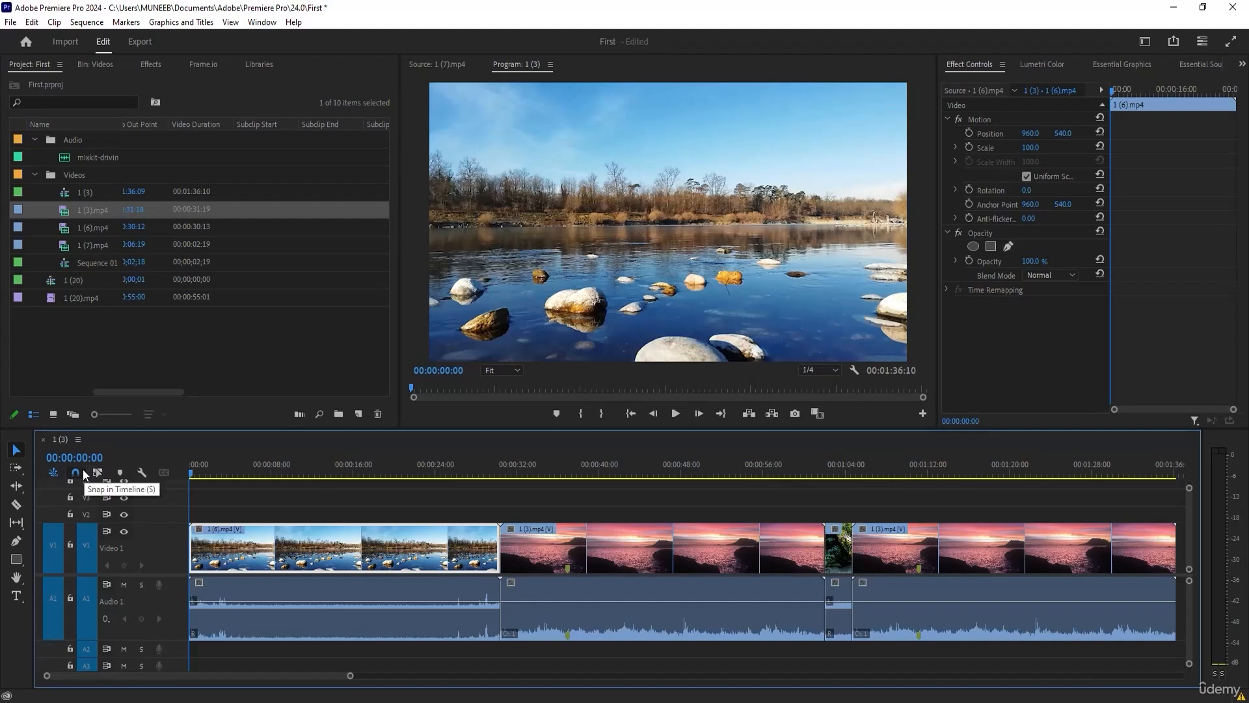
click(78, 439)
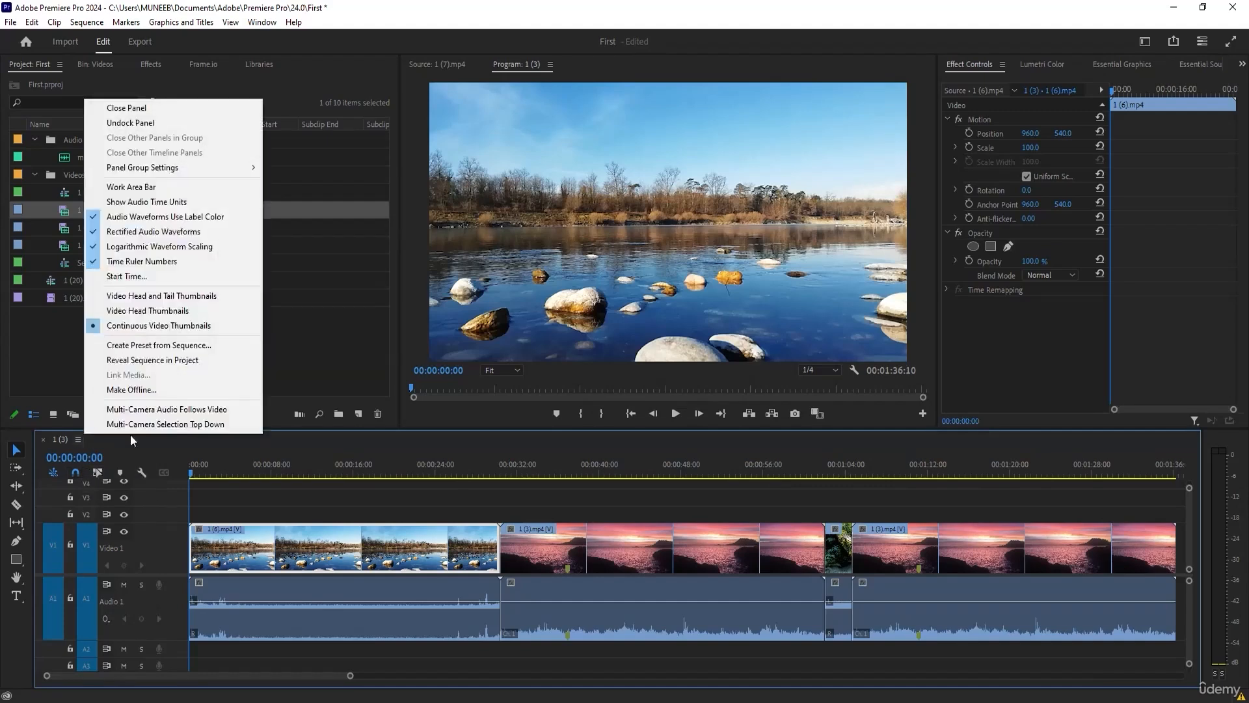
click(163, 311)
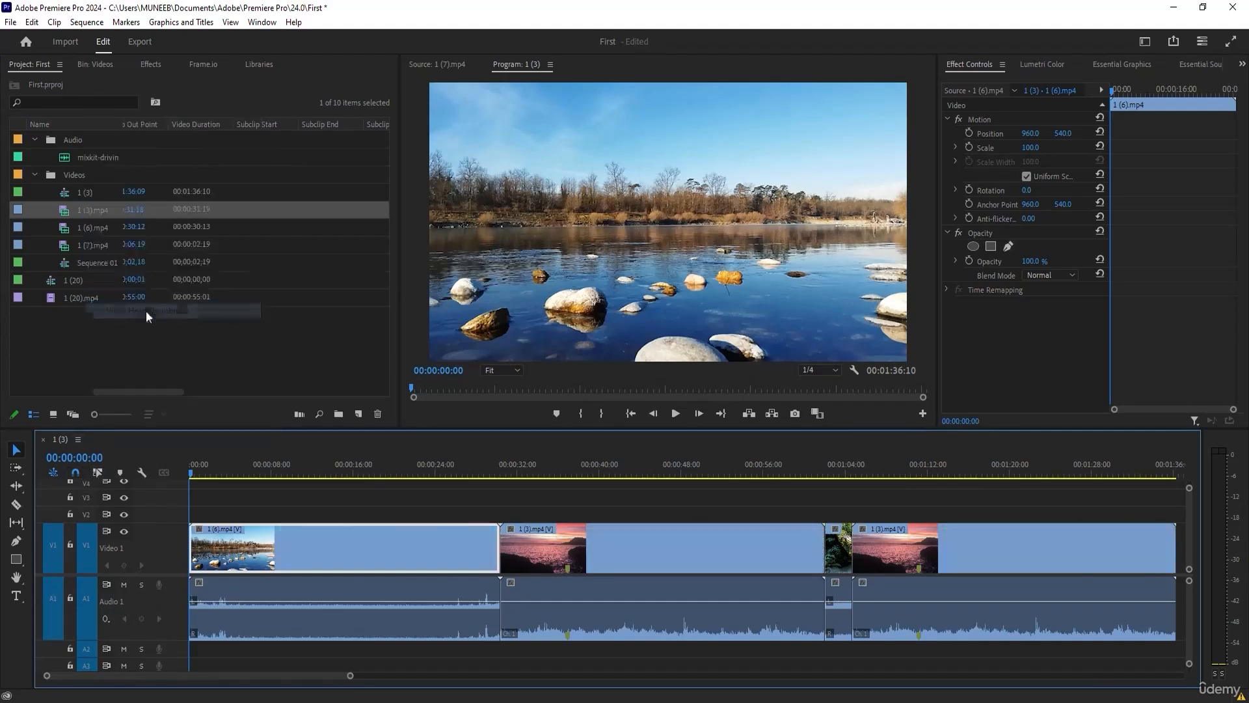
Reduce the height of video track V1 until its clips show no thumbnails.
double_click(169, 548)
double_click(168, 561)
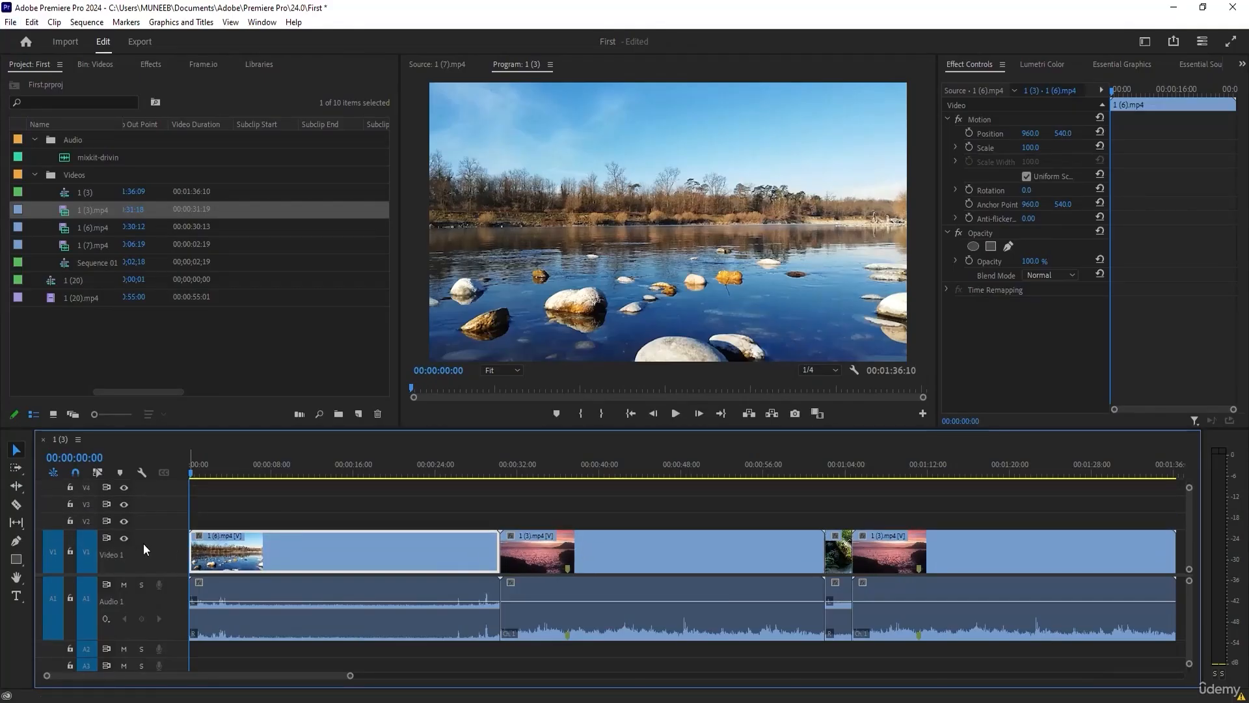
double_click(152, 553)
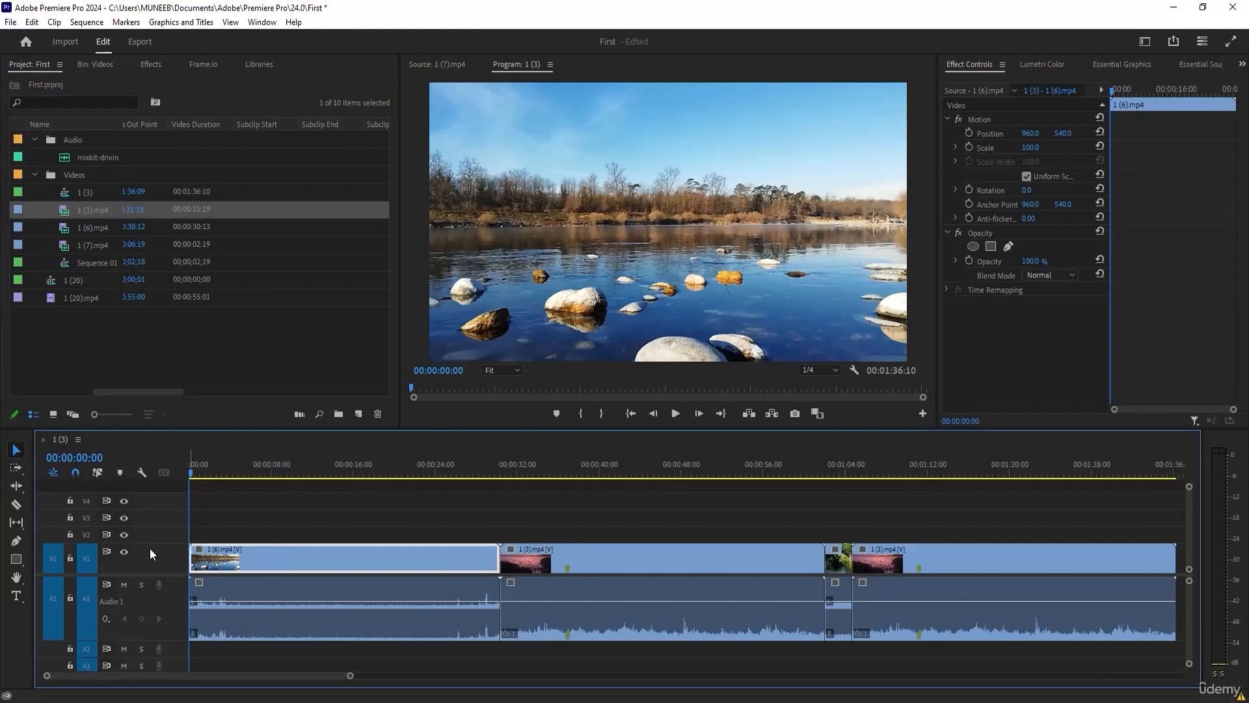
double_click(149, 555)
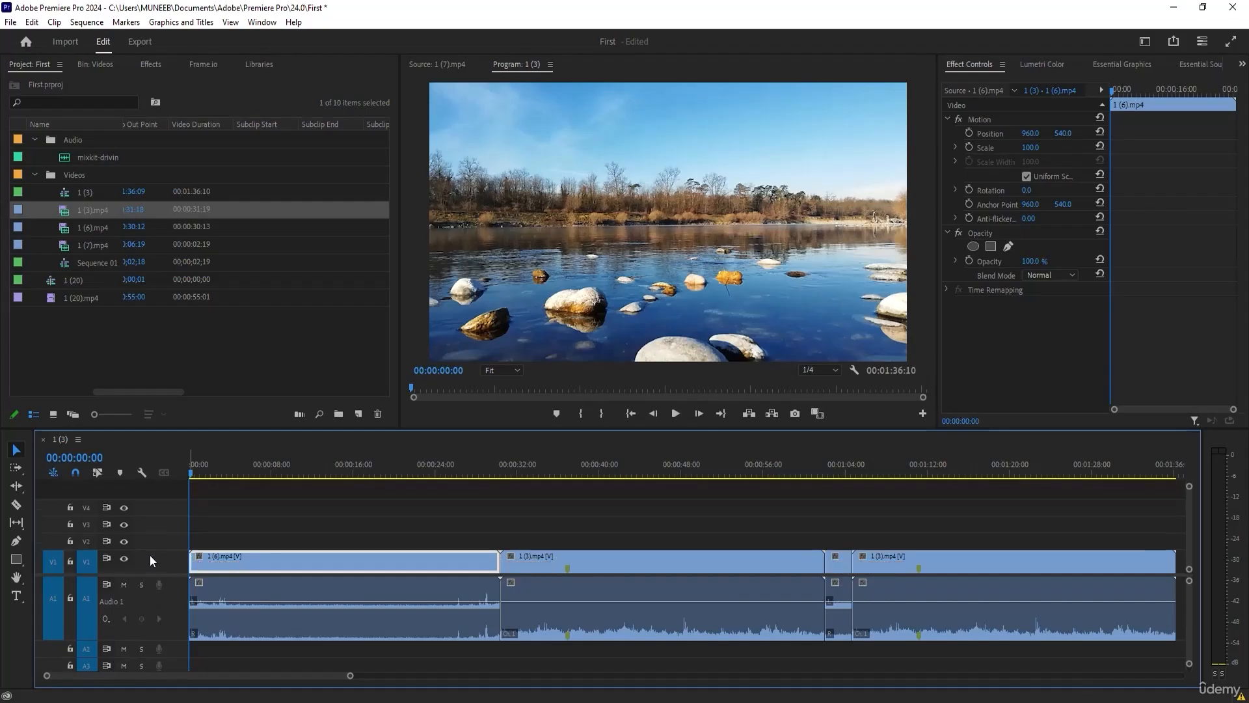
Reduce the height of audio track A1 and enlarge it again to show the full waveforms.
double_click(170, 611)
double_click(173, 595)
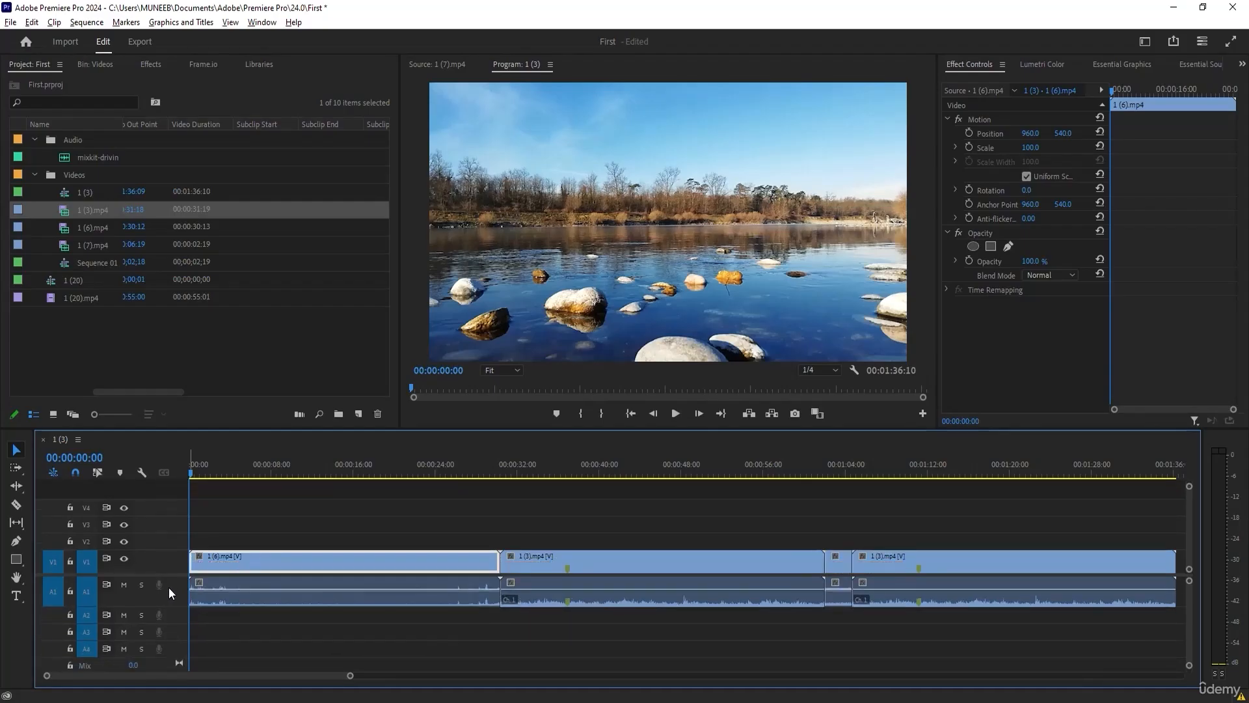
double_click(170, 587)
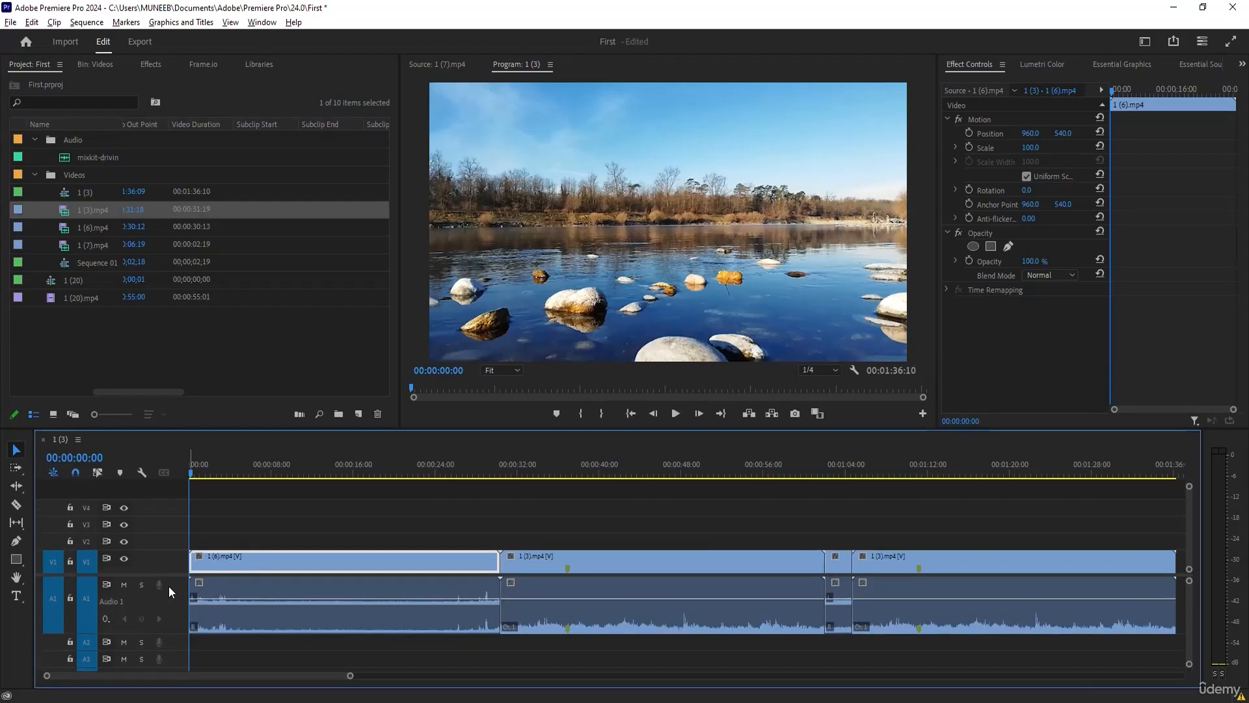
double_click(169, 586)
key(alt)
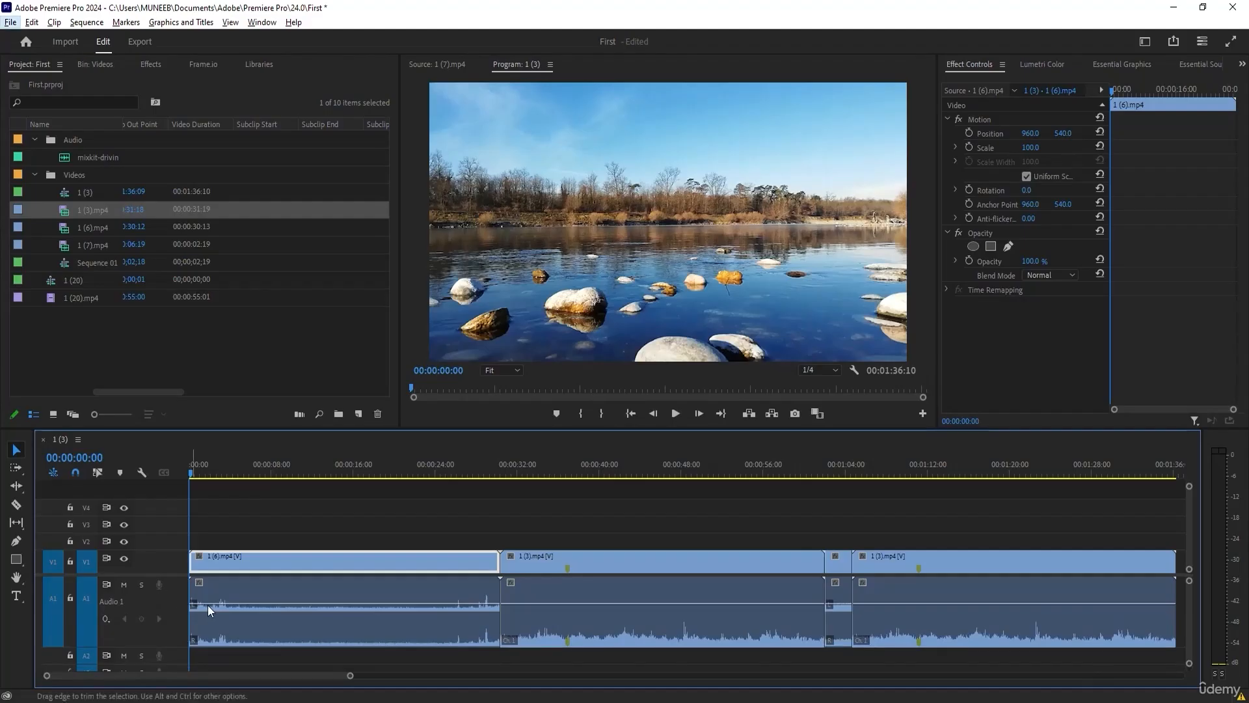
Open the 1 (6).mp4 audio in the Source monitor, raise its volume to 9.8 dB, lower it to -25.4 dB, and readjust the level value.
double_click(289, 605)
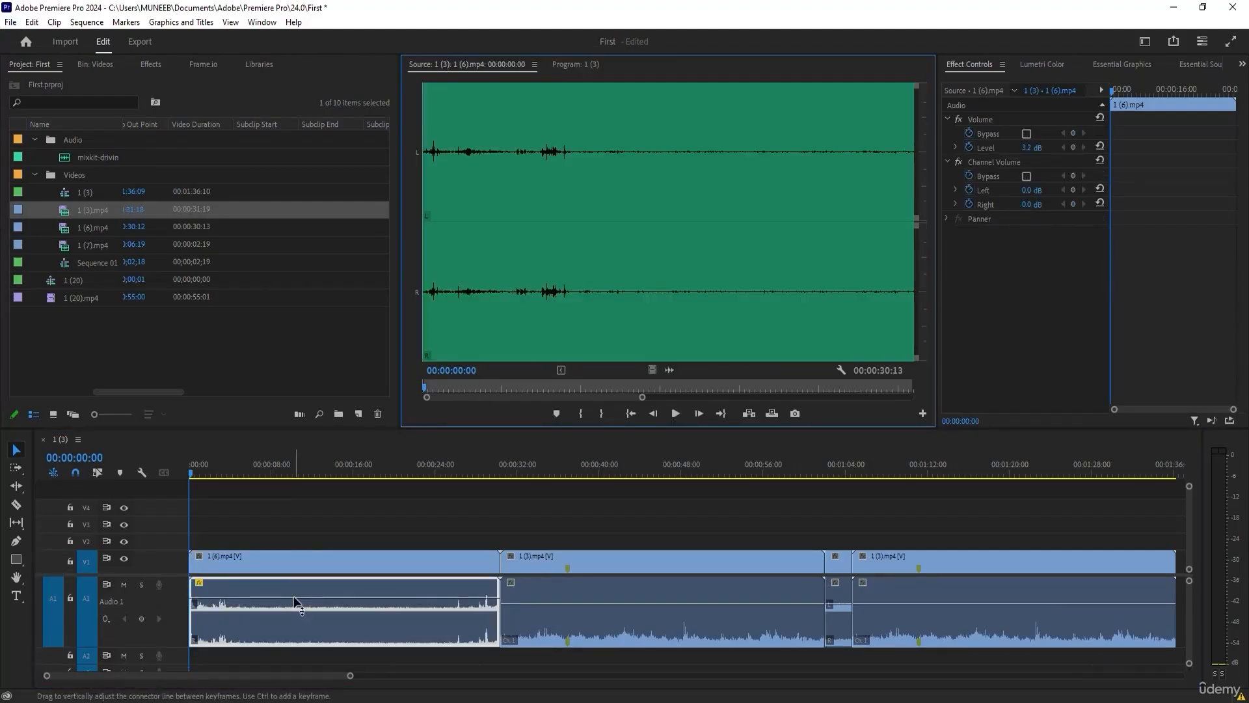
drag(296, 602, 296, 606)
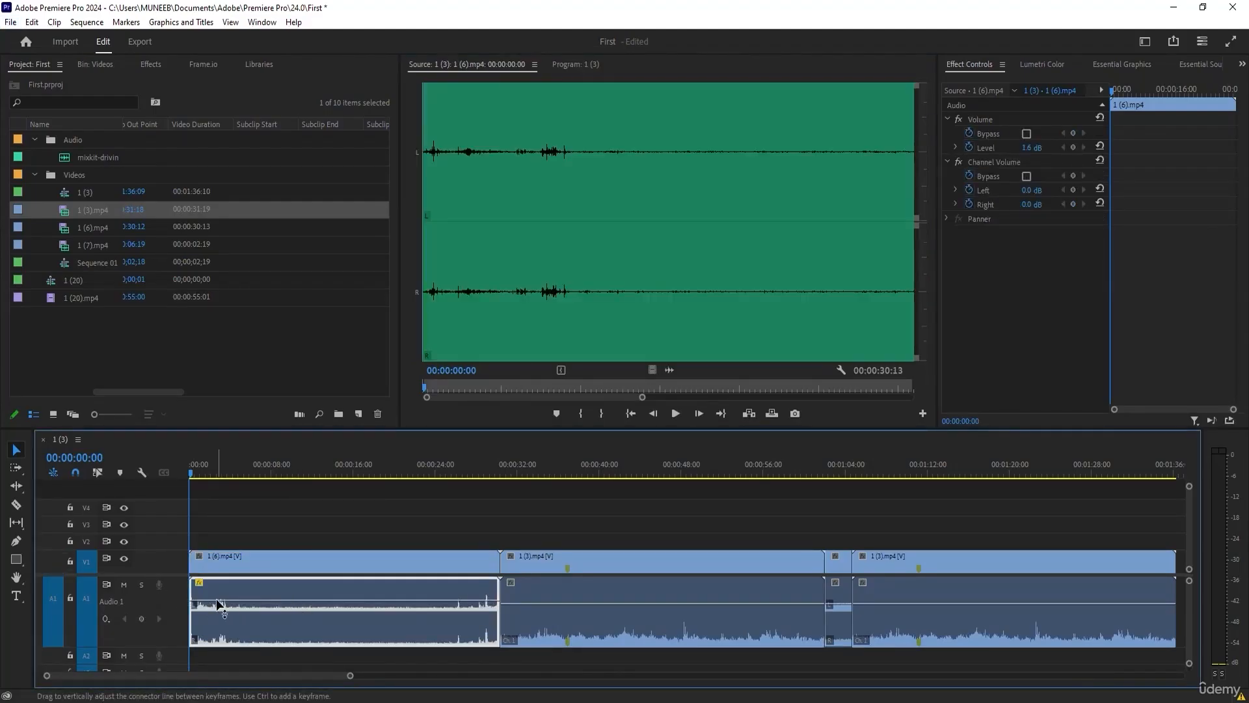
drag(219, 603, 222, 579)
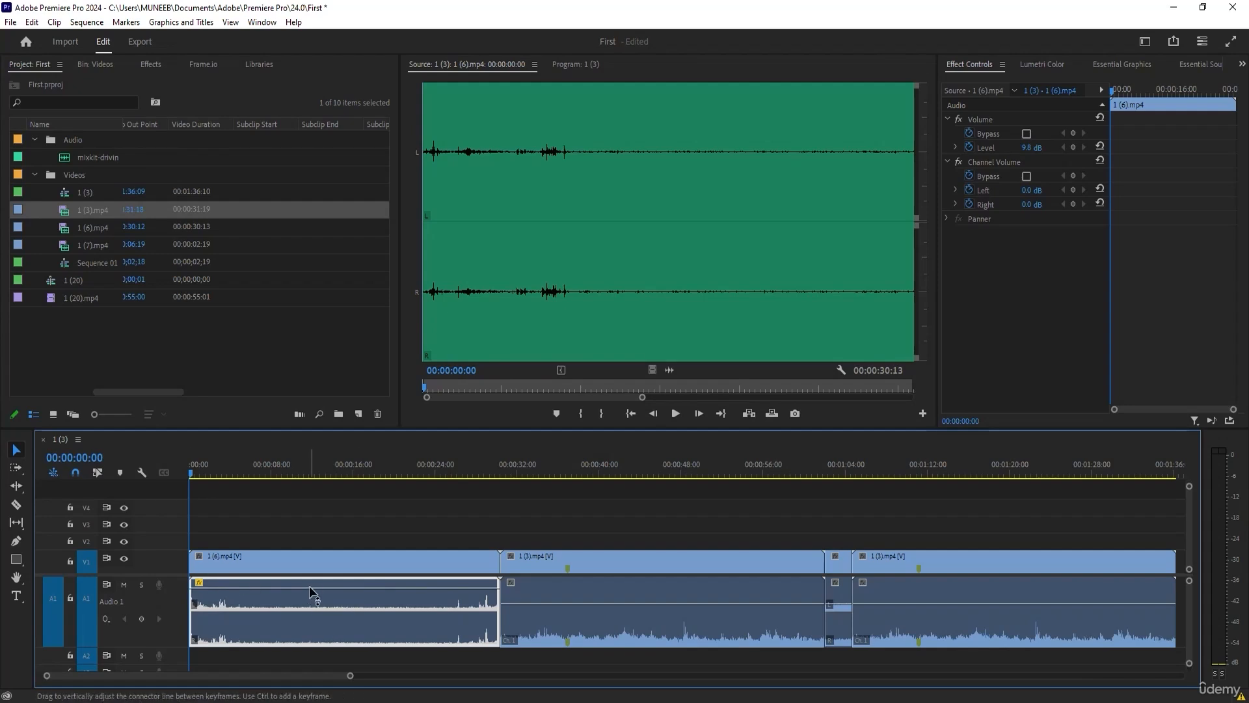
drag(310, 586, 310, 631)
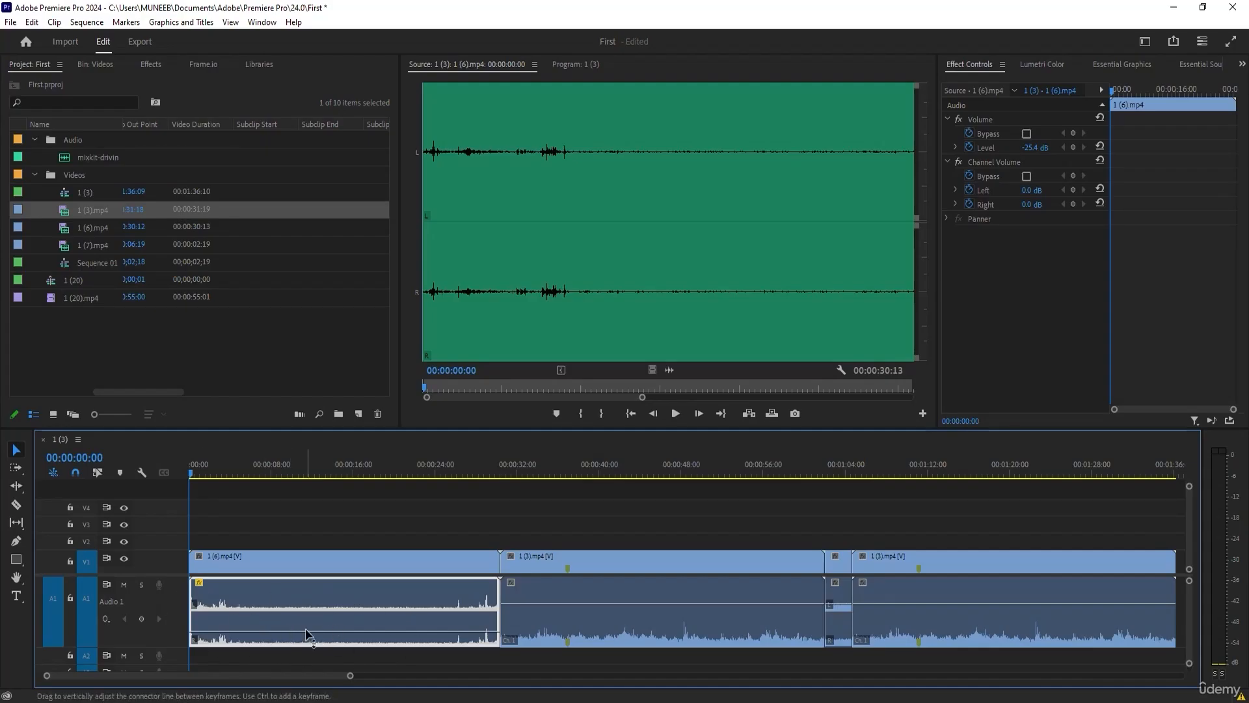
mouse_move(1039, 148)
mouse_down()
mouse_move(1022, 149)
mouse_move(1060, 148)
mouse_move(1018, 148)
mouse_up()
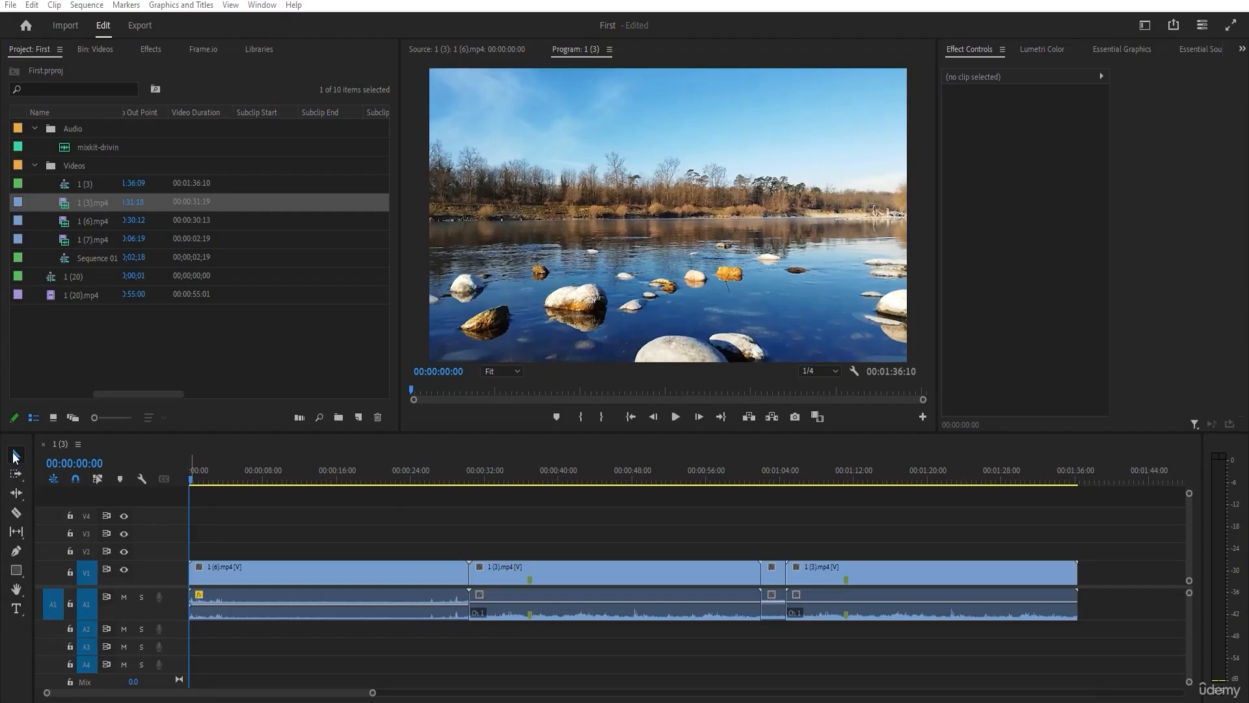
Turn on Linked Selection and select both 1 (3).mp4 clips and the 1 (7).mp4 clip in turn together with their audio.
click(341, 572)
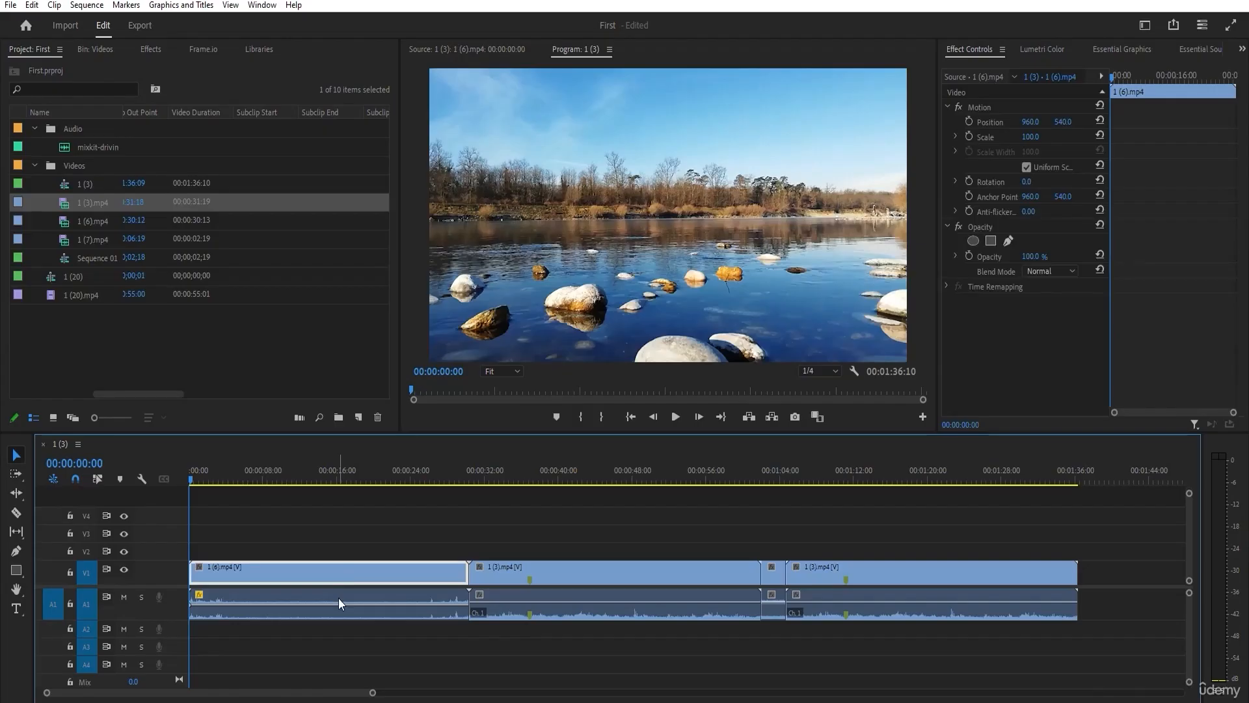
click(229, 533)
click(98, 479)
click(572, 583)
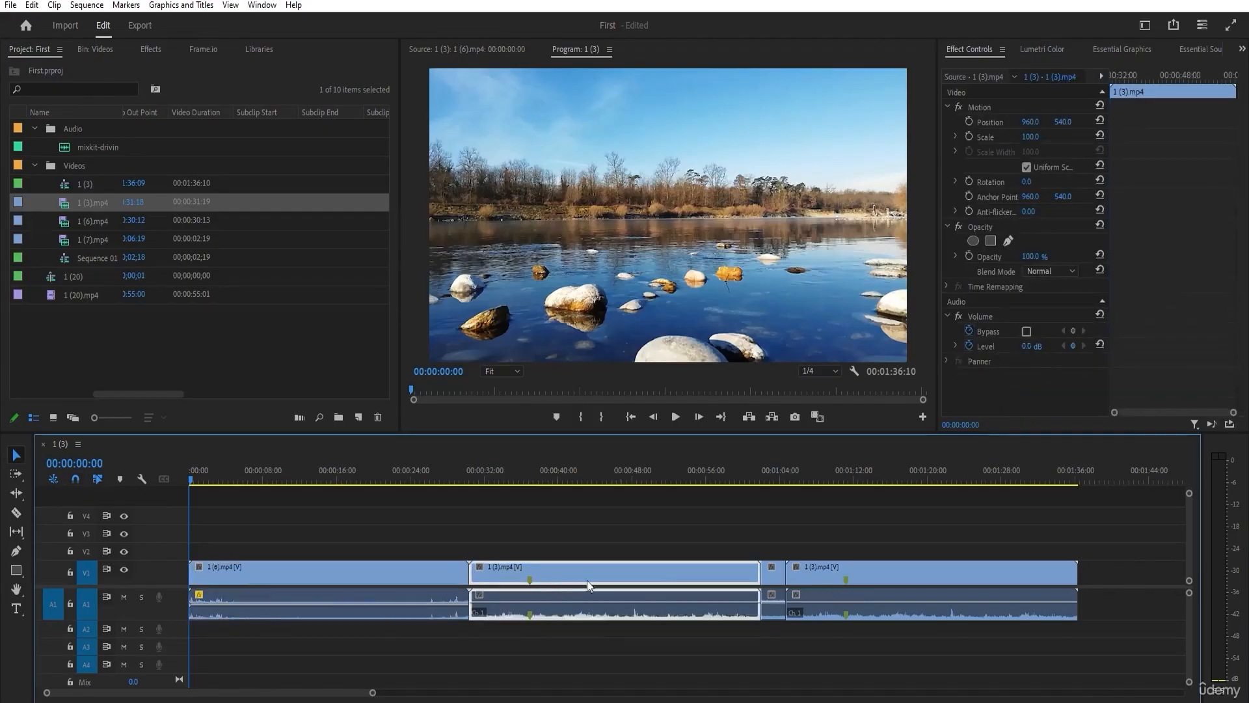
click(855, 585)
click(781, 579)
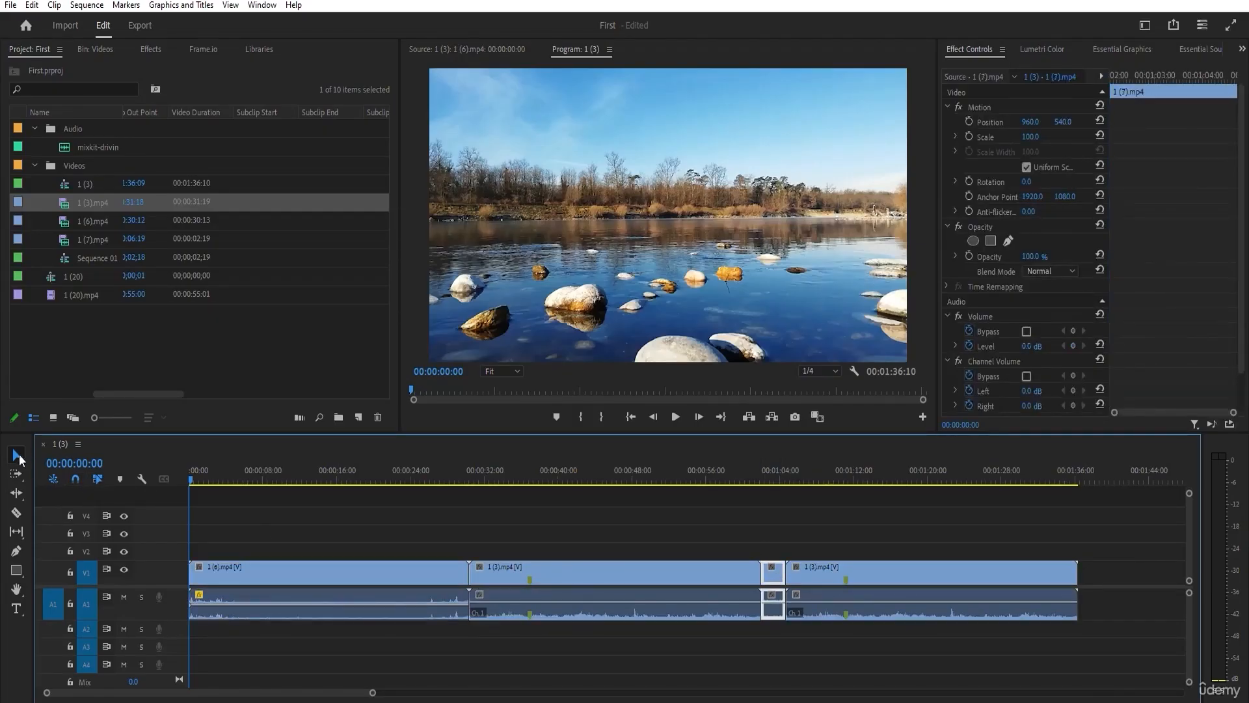
Move the first 1 (3).mp4 clip up to V3 with its audio on A3, and delete the clip together with its audio.
mouse_move(774, 576)
mouse_down()
mouse_move(777, 519)
mouse_move(774, 572)
mouse_up()
drag(696, 571, 648, 532)
drag(598, 612, 623, 648)
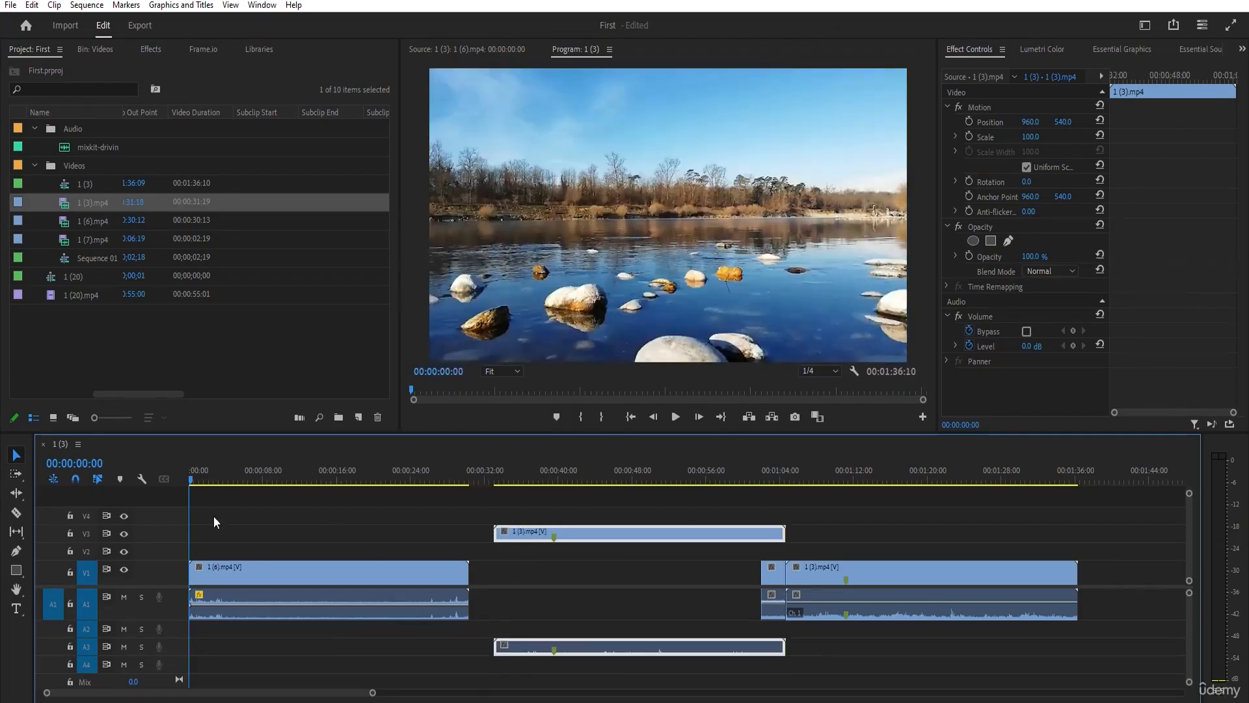
drag(638, 535, 622, 537)
drag(702, 509, 651, 643)
key(Delete)
Shorten 1 (6).mp4 from its end to about 14 seconds with the Selection tool, and extend it back to full length.
click(770, 575)
click(363, 575)
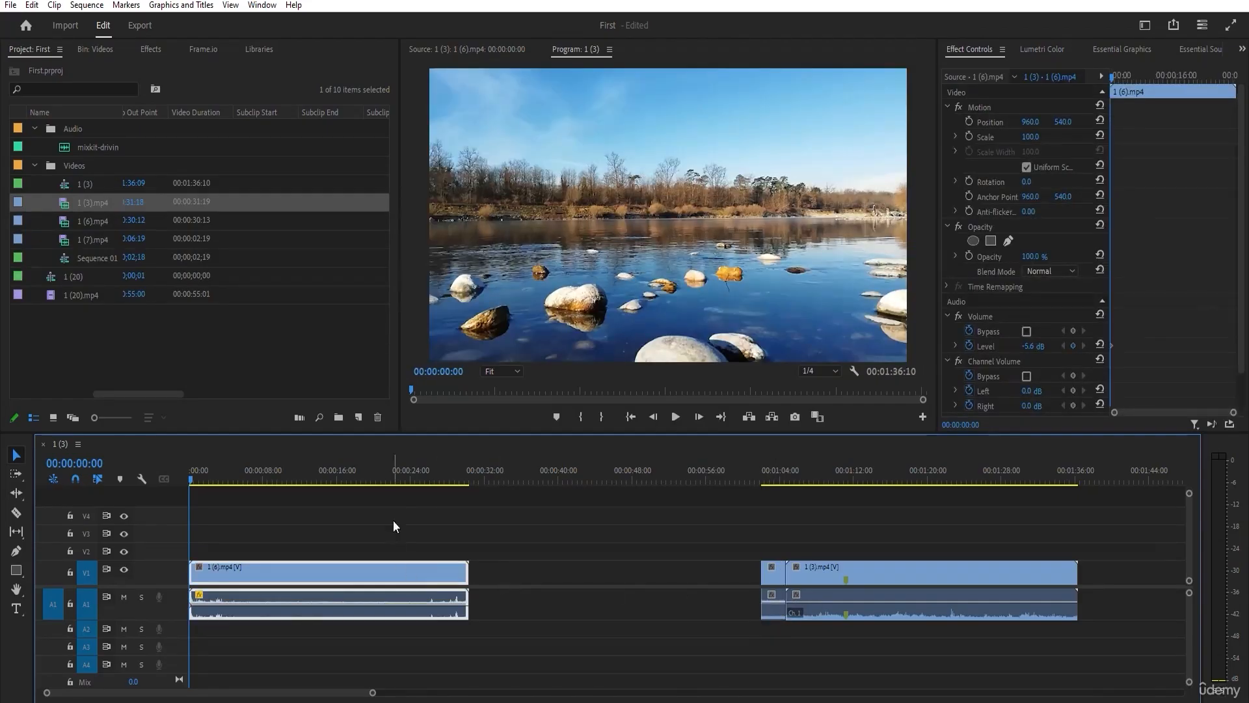
drag(400, 482, 284, 481)
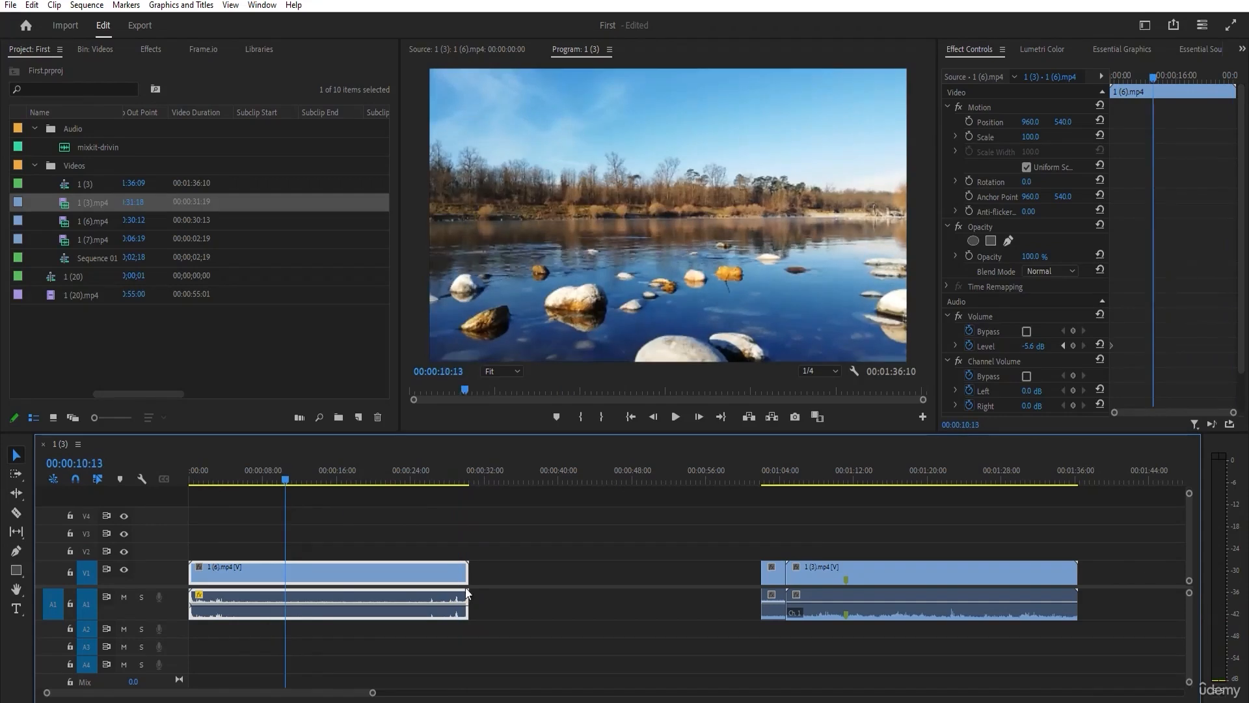
drag(467, 573, 321, 574)
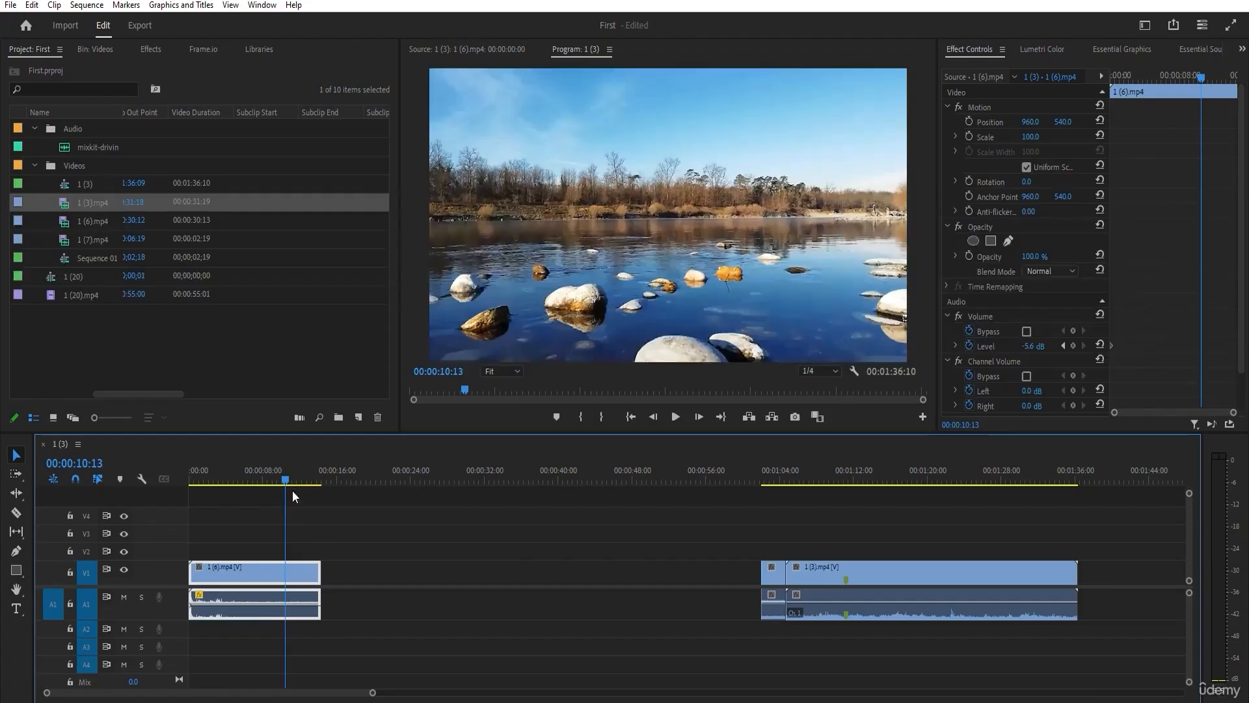
mouse_move(246, 488)
mouse_down()
mouse_move(228, 481)
mouse_move(328, 482)
mouse_move(248, 482)
mouse_up()
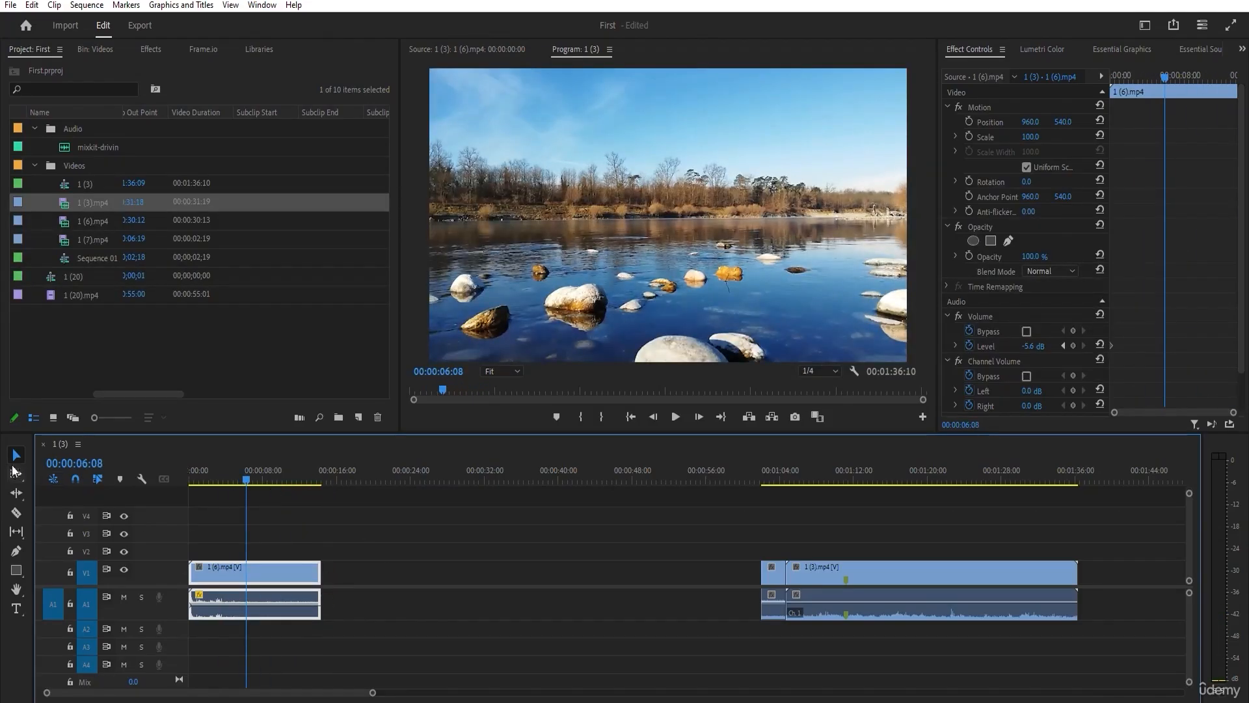
drag(320, 572, 560, 572)
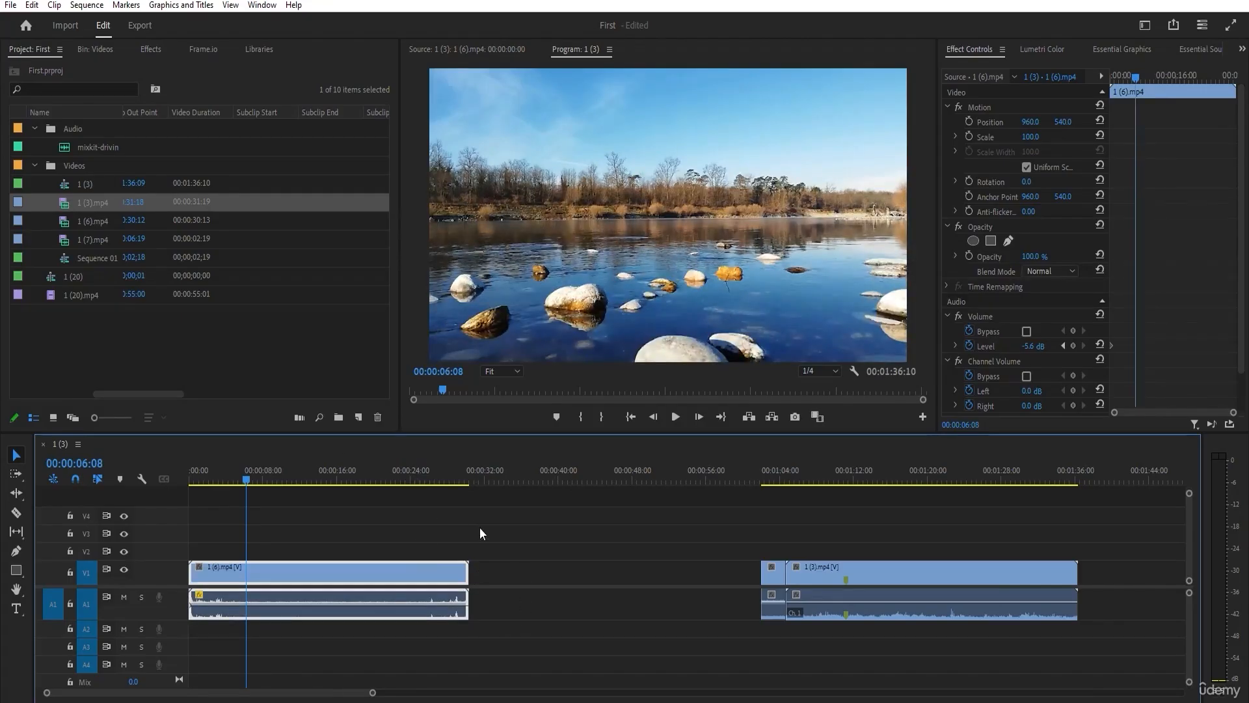
Trim the end of 1 (6).mp4 to about 00:00:24 and its start to 00:00:06:08, and place the playhead at 00:00:11:17.
click(481, 563)
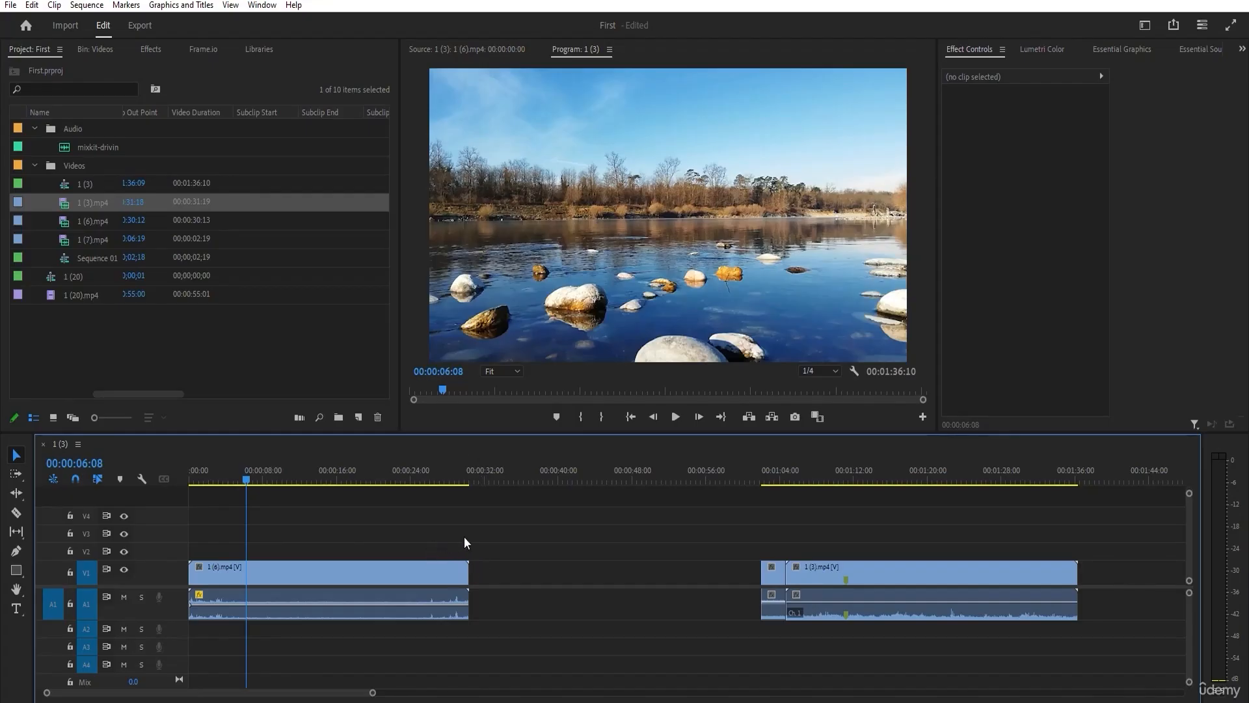
click(396, 575)
drag(468, 572, 409, 572)
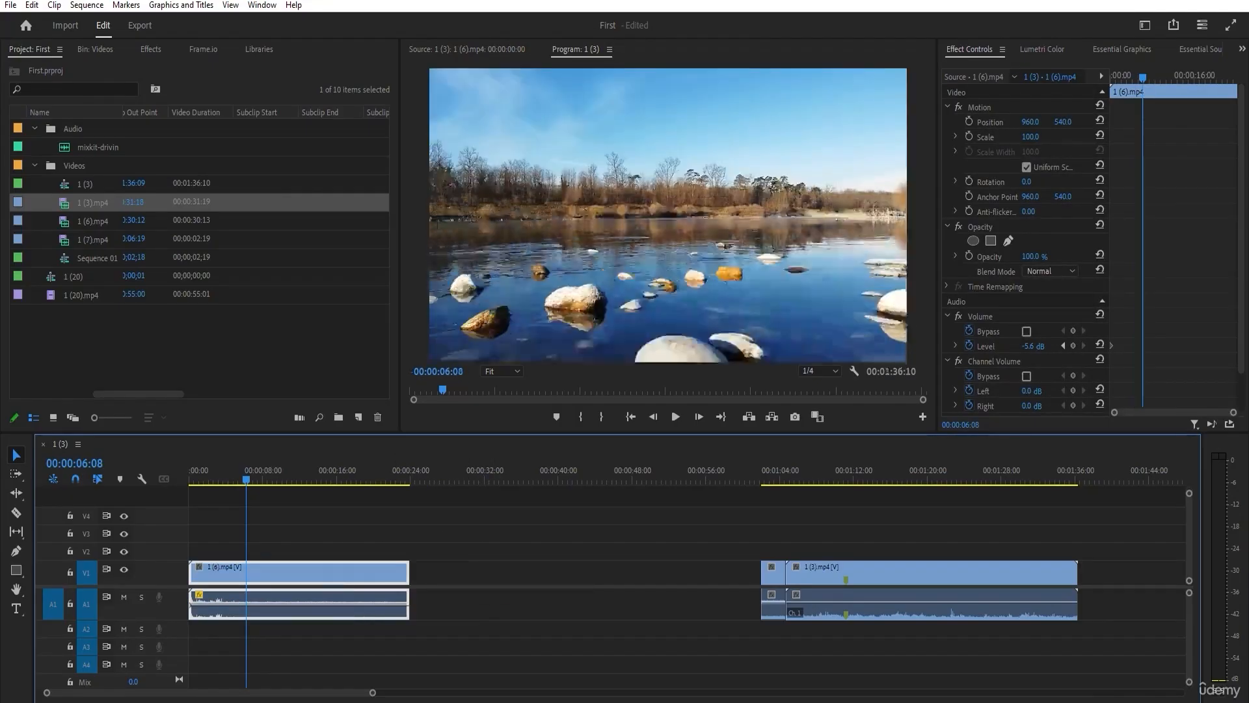
drag(190, 573, 241, 563)
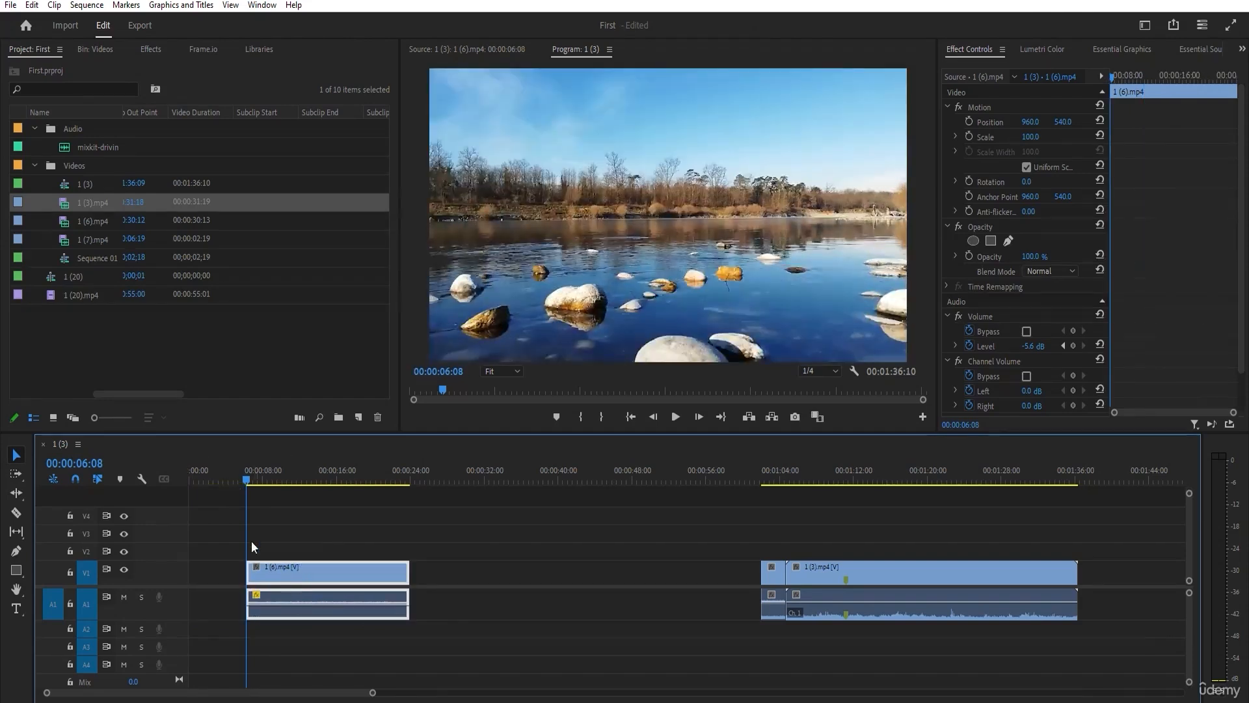
drag(248, 480, 295, 481)
click(240, 529)
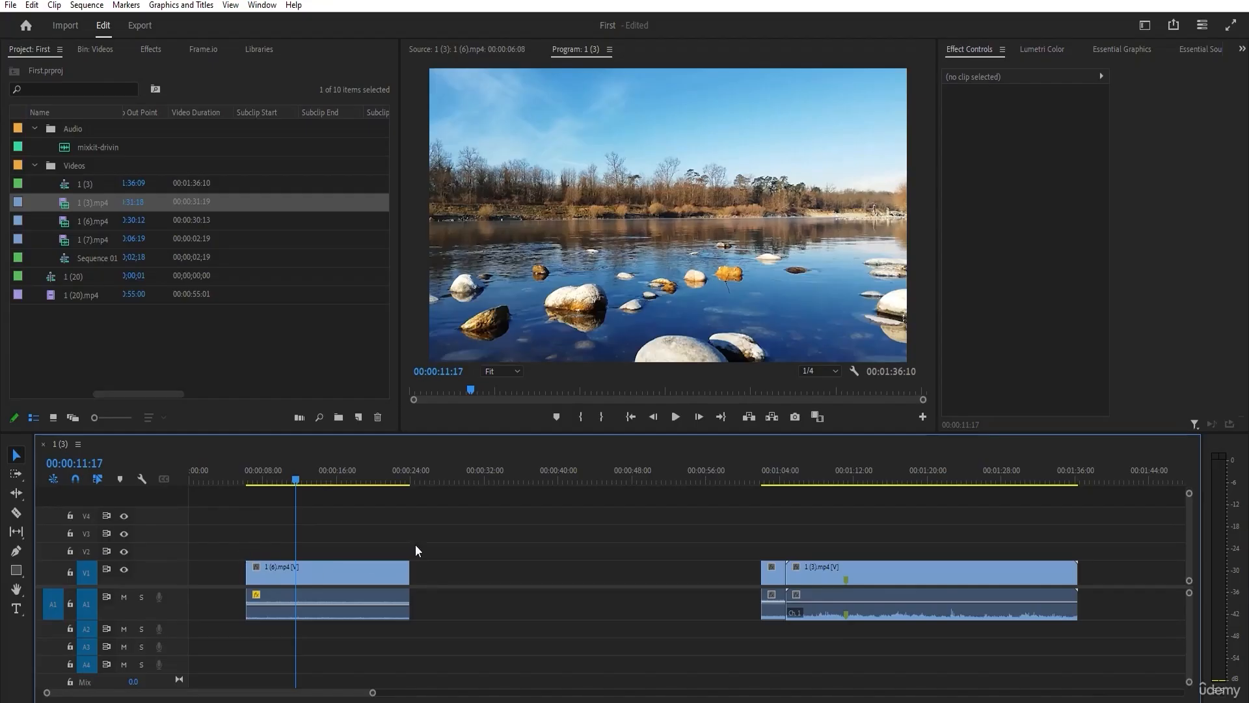
Open the trimmed 1 (6).mp4 clip in the Source monitor and widen its time ruler to show the full source range.
click(315, 572)
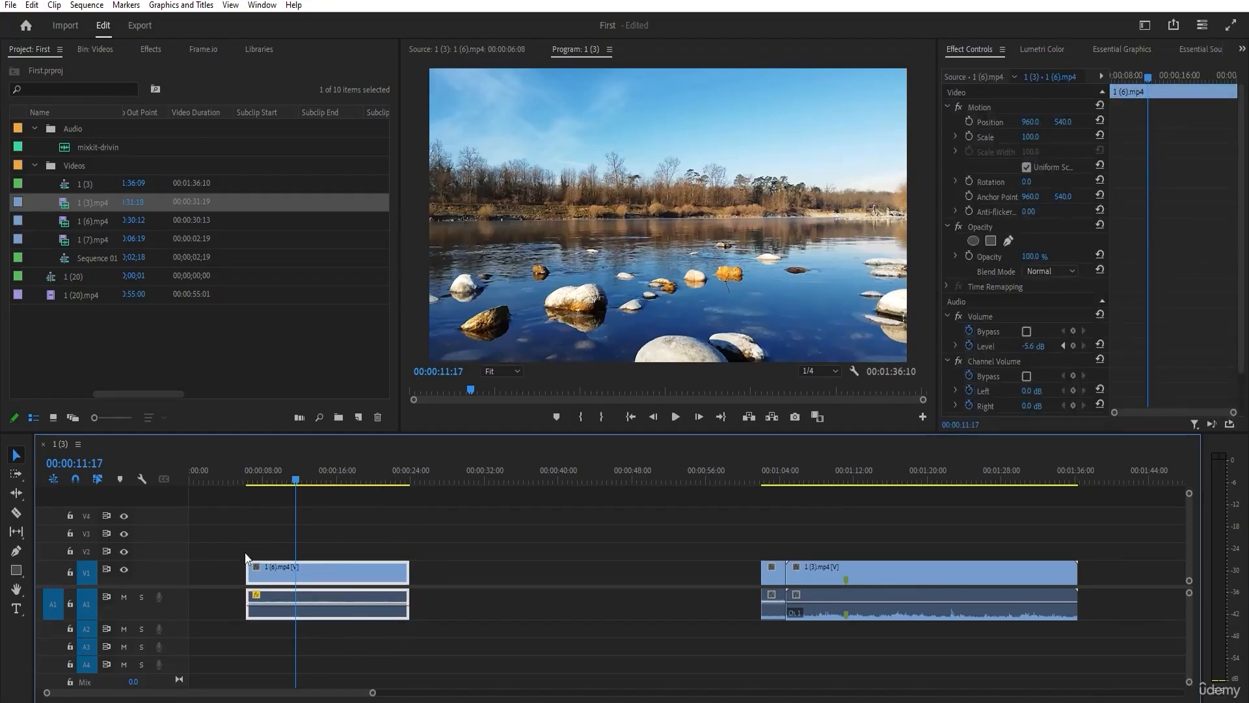
click(417, 521)
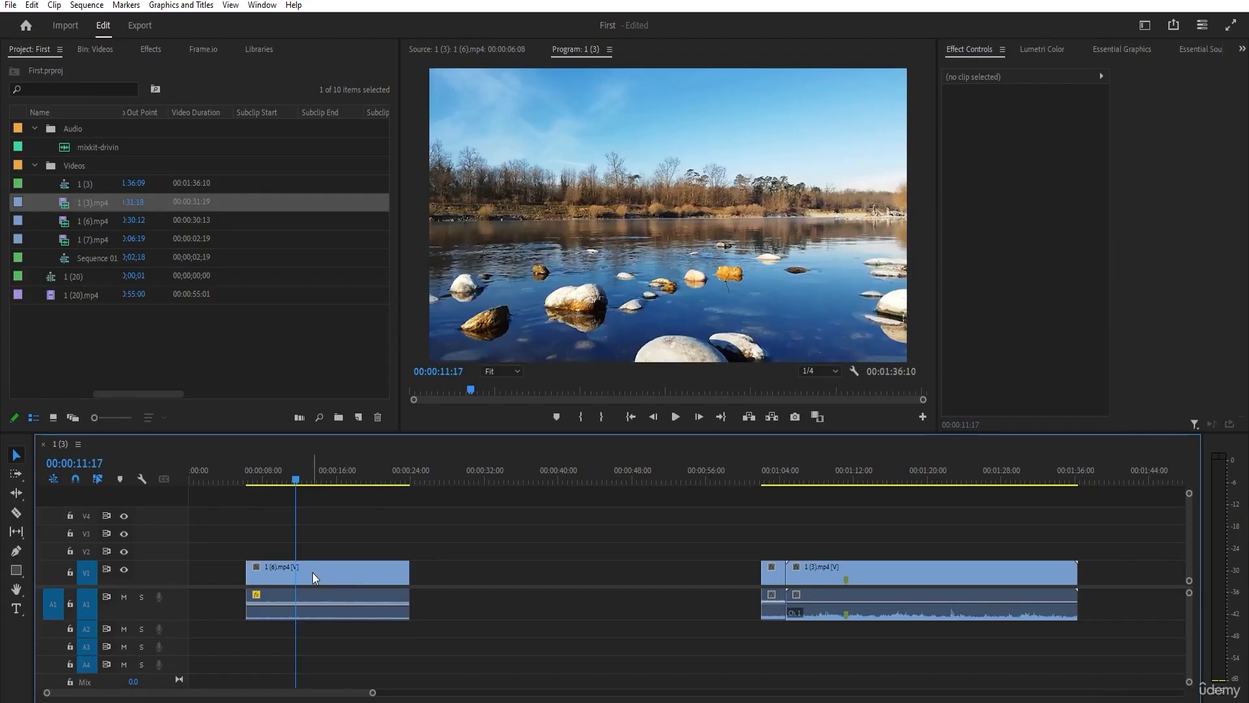
double_click(313, 573)
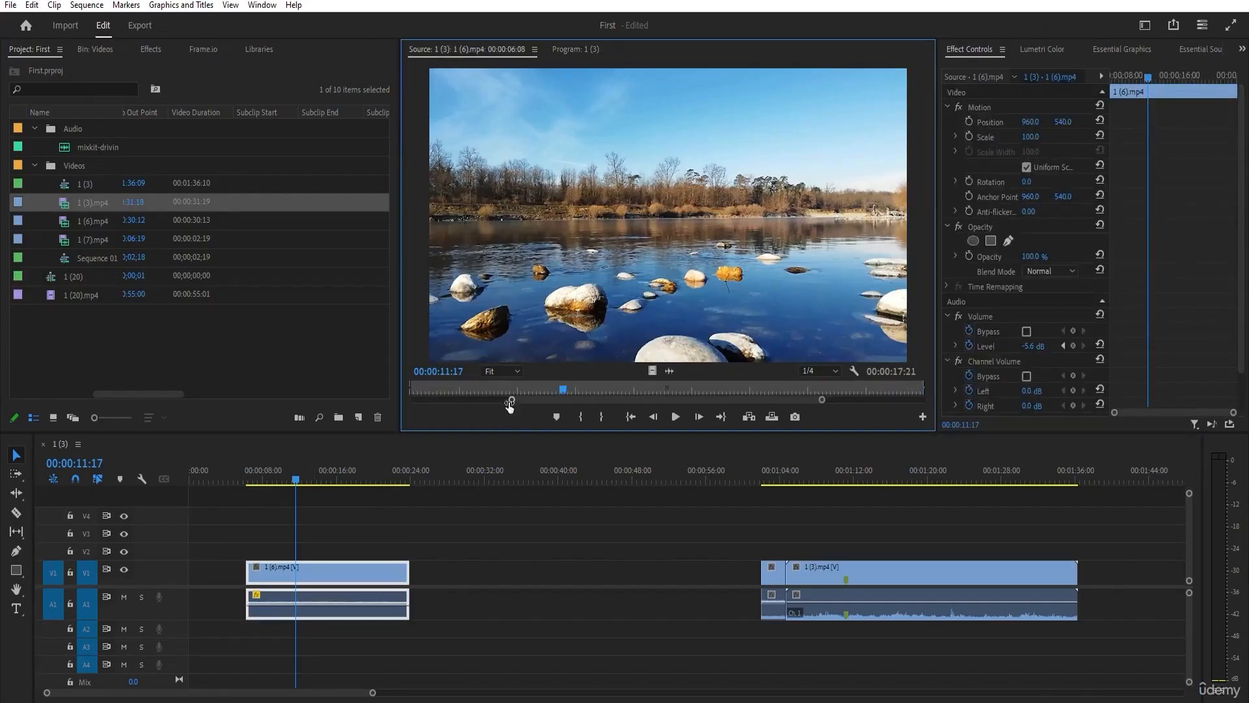
drag(510, 400, 415, 401)
drag(854, 401, 925, 400)
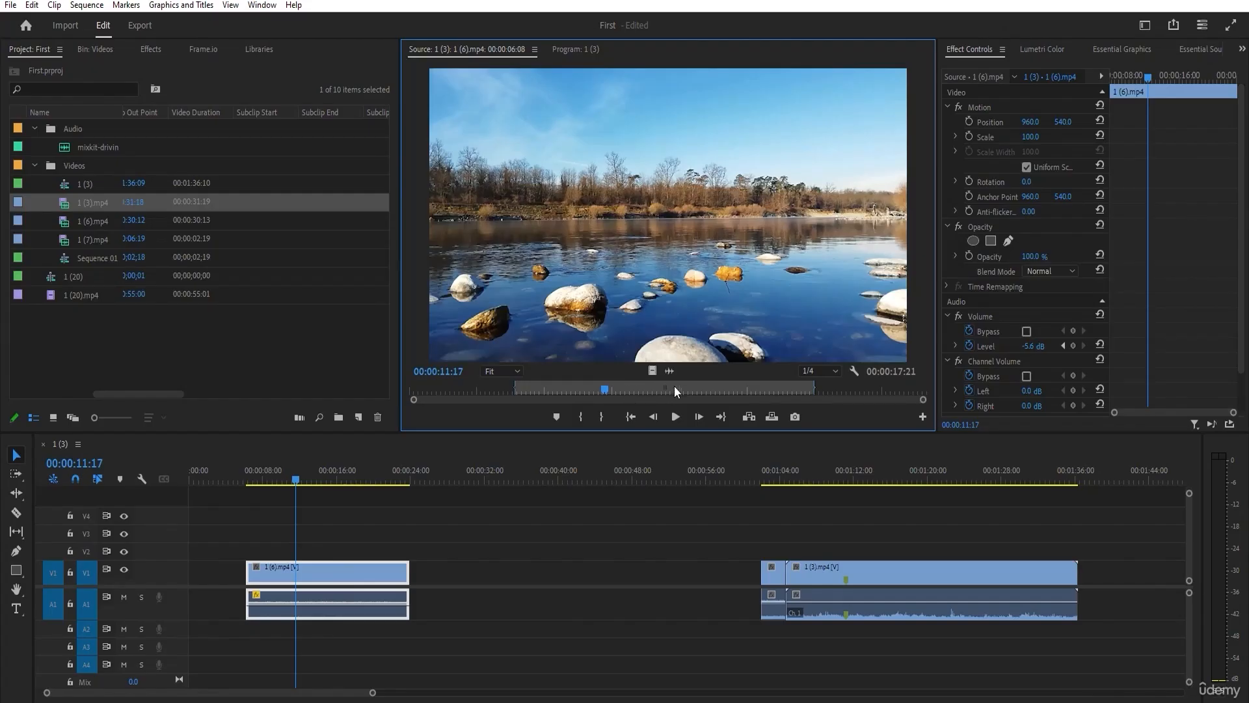
Move 1 (6).mp4 along V1 to start at 00:00:17:23, and extend its end to a clip duration of 00:00:24:05.
click(338, 540)
click(377, 577)
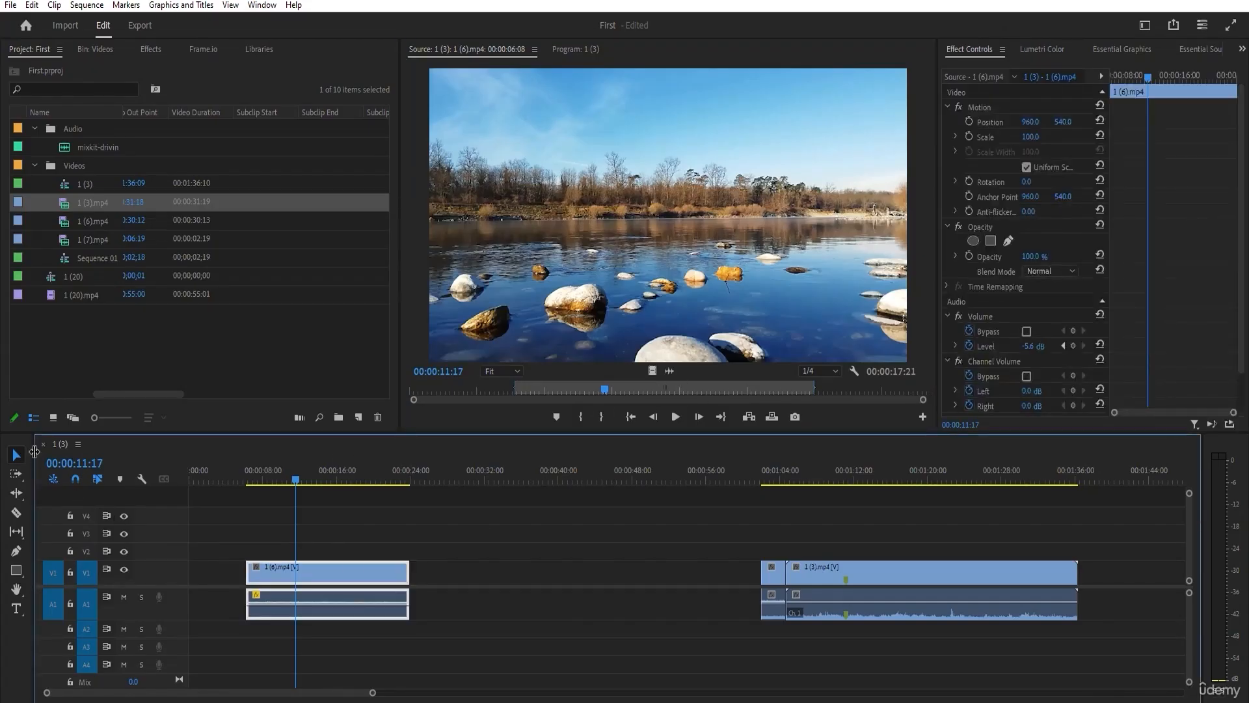
drag(285, 566, 392, 566)
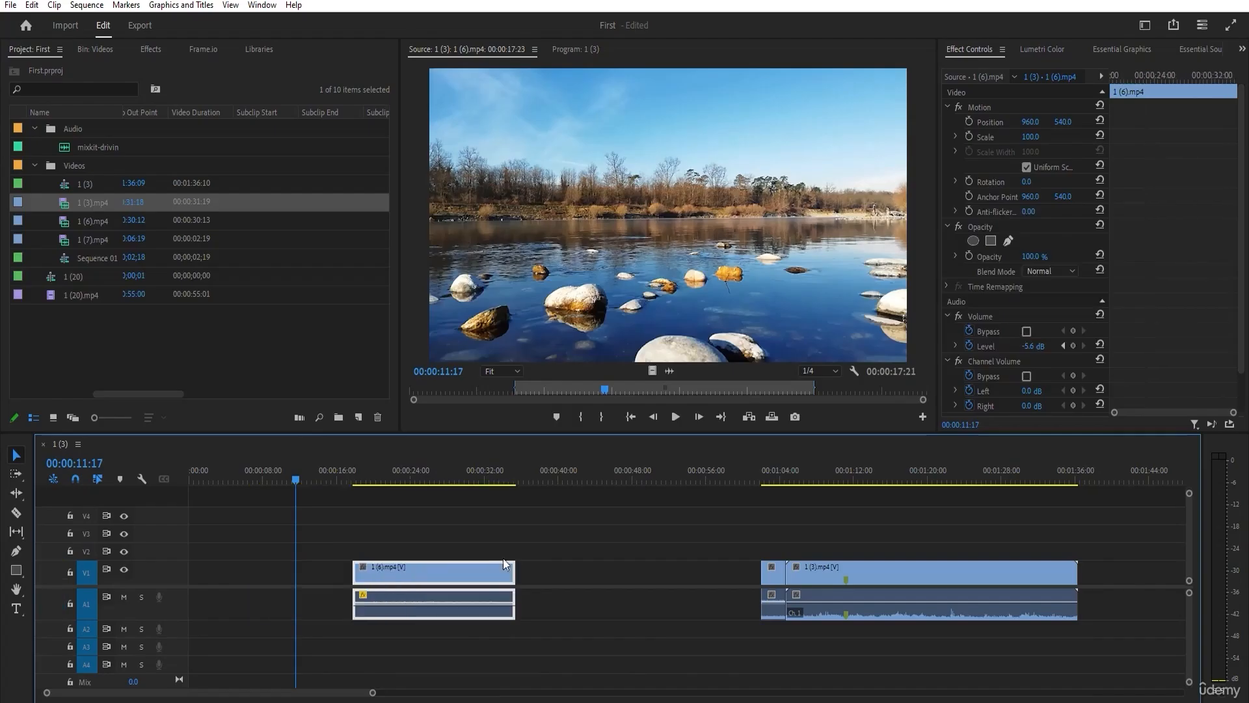
drag(522, 567, 636, 574)
click(358, 570)
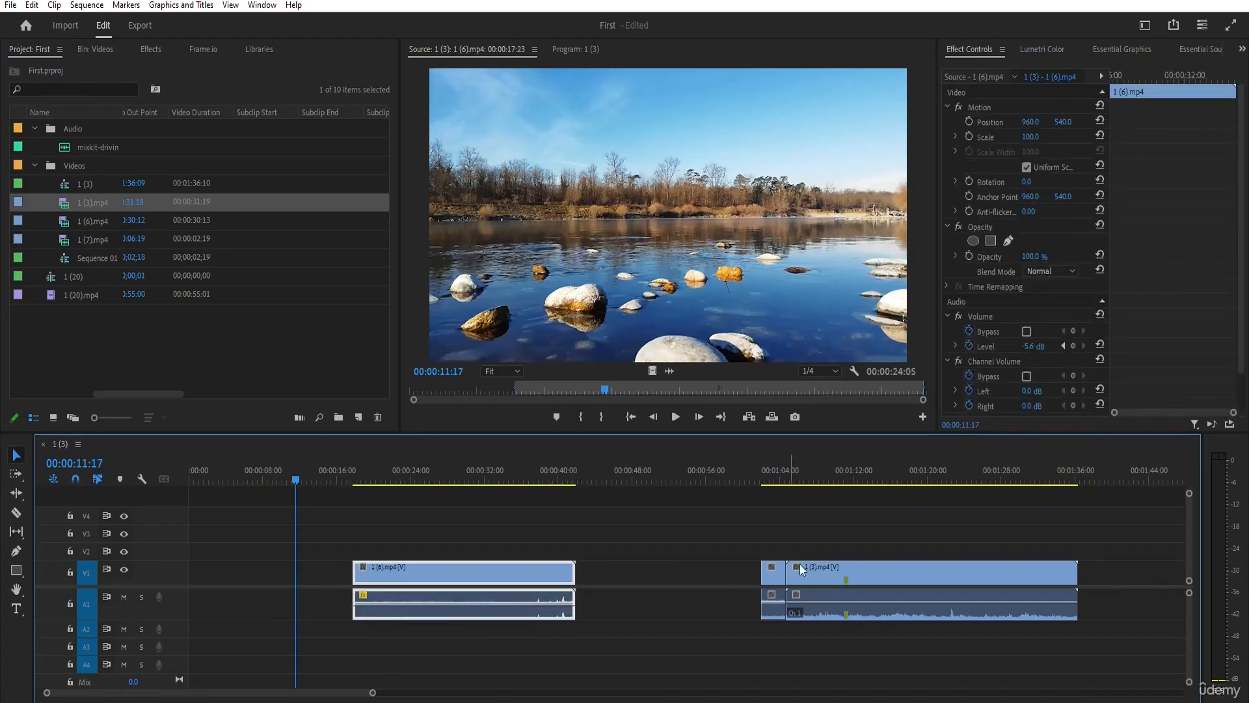
Move 1 (7).mp4 over the end of 1 (6).mp4 on V1, and try to extend 1 (6).mp4 into it.
drag(774, 574, 578, 577)
mouse_move(578, 577)
mouse_down()
mouse_move(623, 578)
mouse_move(576, 579)
mouse_up()
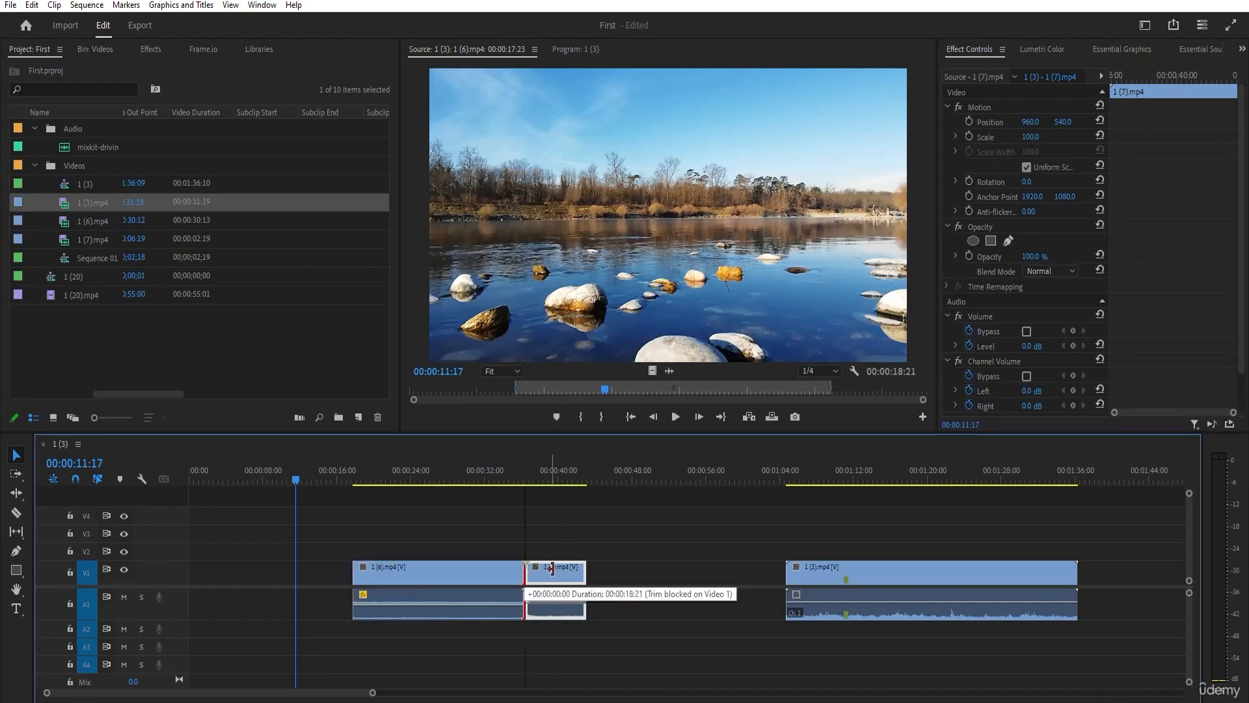
Move 1 (6).mp4 later on V1 to start at 00:01:05:05, and extend the start of 1 (3).mp4 back to meet it.
drag(473, 572, 772, 572)
drag(932, 574, 1018, 589)
drag(673, 577, 848, 581)
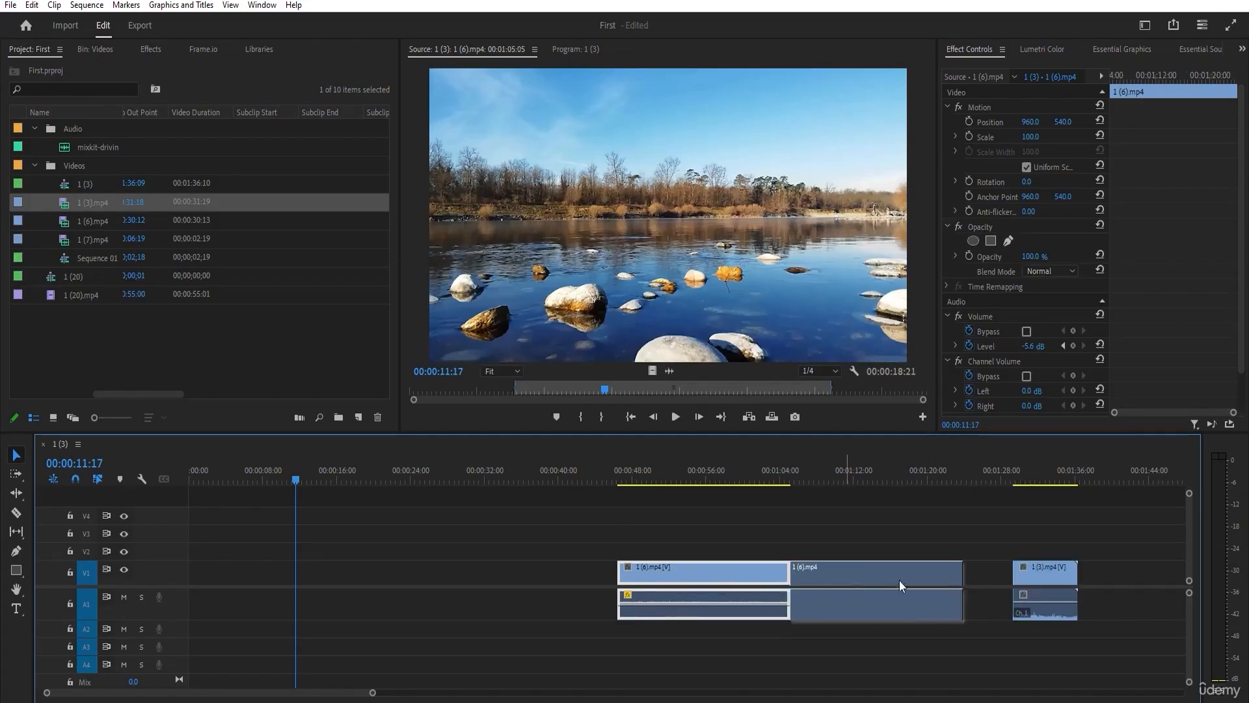
drag(1017, 572, 947, 561)
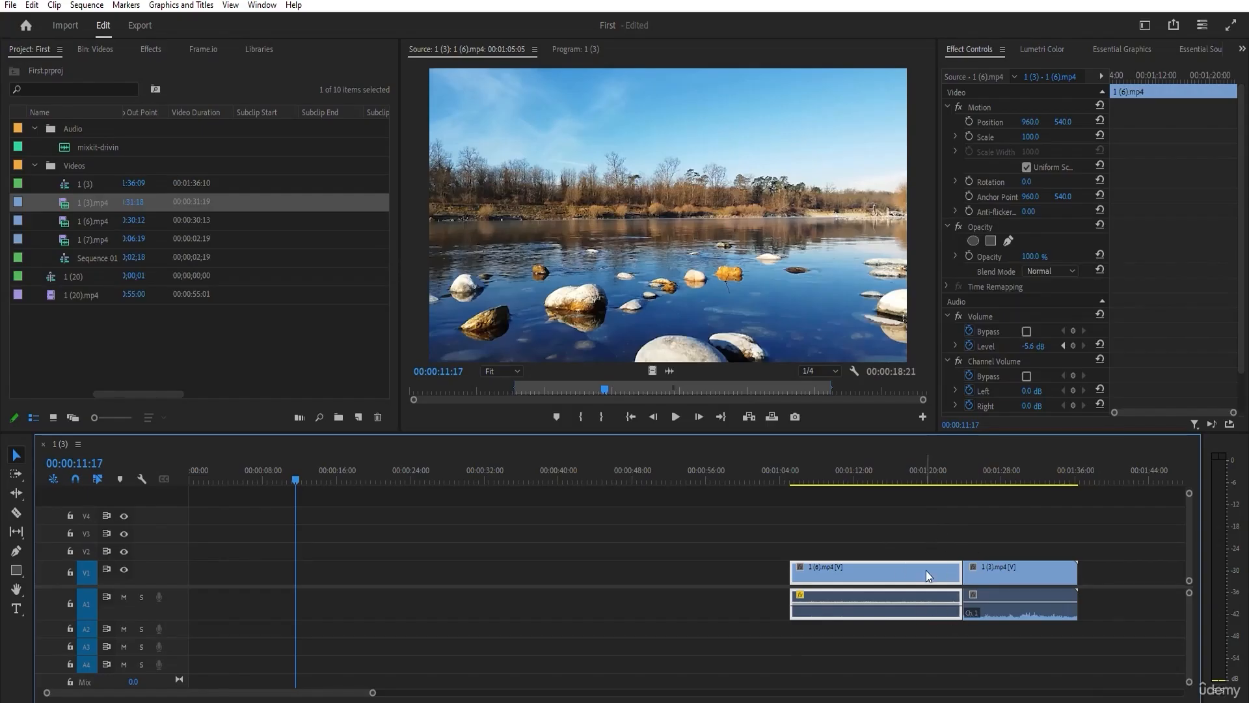
Move 1 (6).mp4 back to start at 00:00:55:05, and place 1 (3).mp4 directly after it on V1.
drag(928, 577, 836, 577)
drag(997, 577, 871, 575)
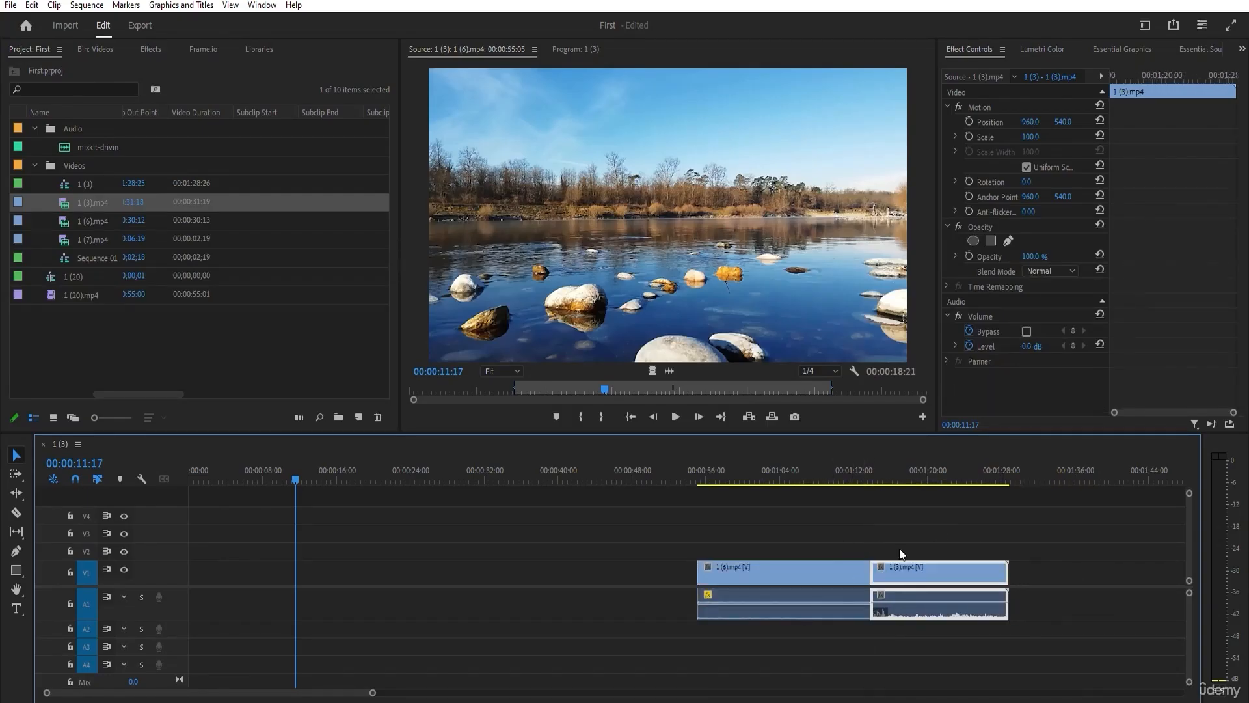
click(901, 553)
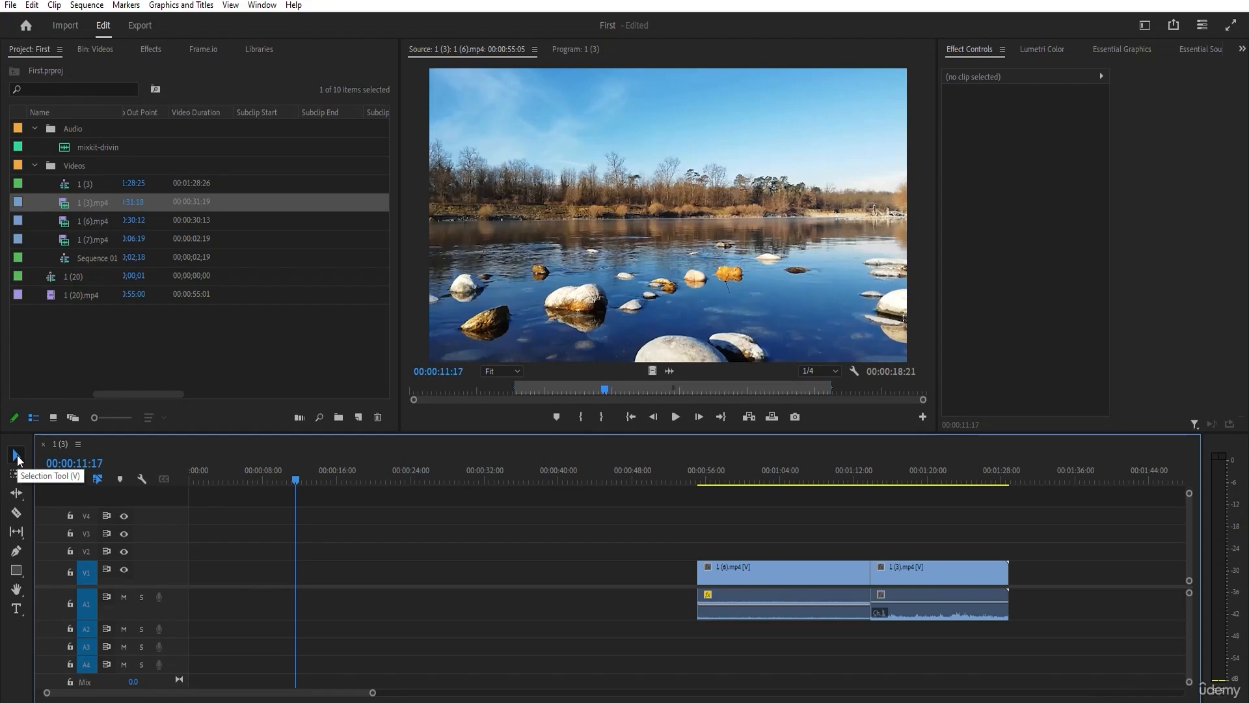
click(13, 480)
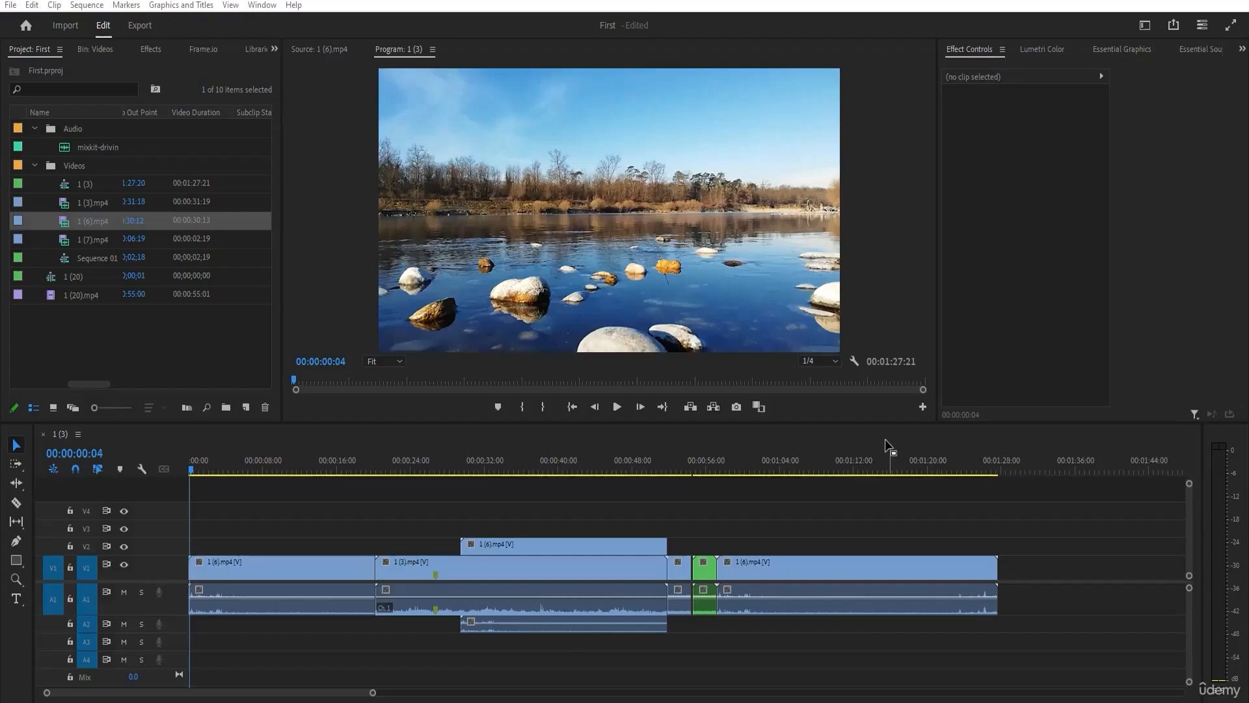
Select the last three clips on V1 with their audio, move them about 17 seconds later, and undo the move.
drag(208, 495, 1025, 659)
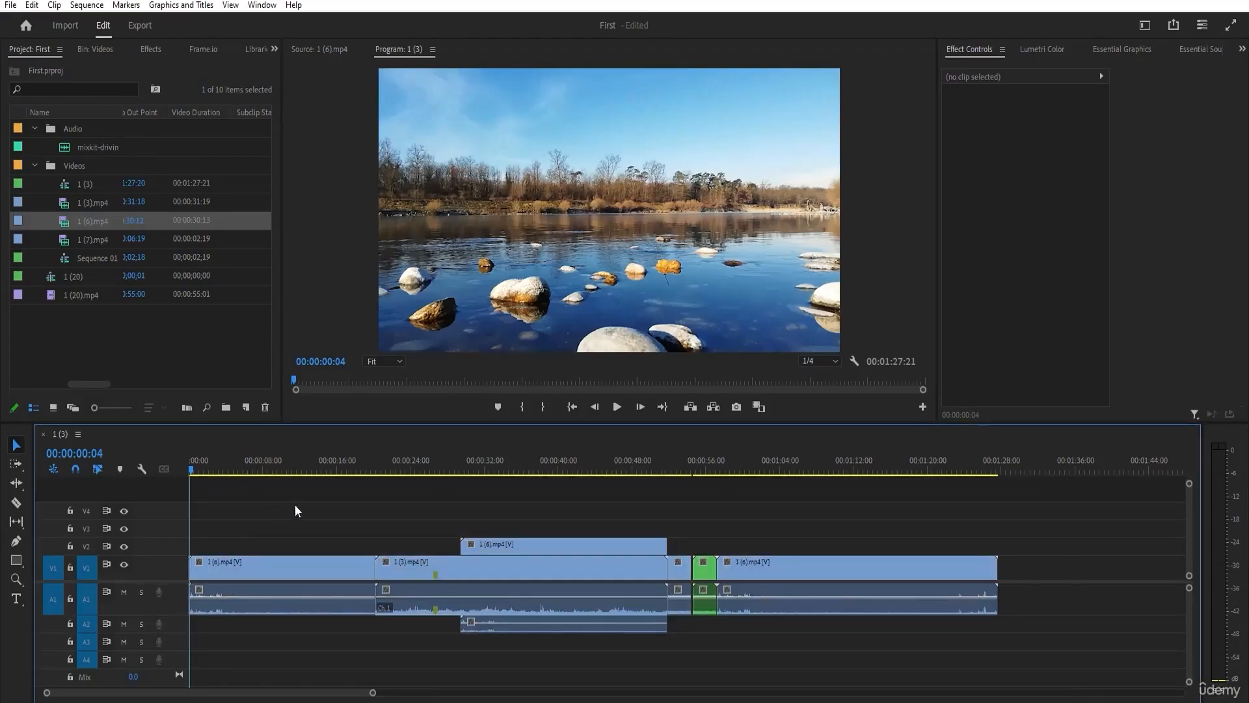
drag(350, 462, 1, 477)
drag(725, 506, 678, 644)
drag(773, 567, 927, 566)
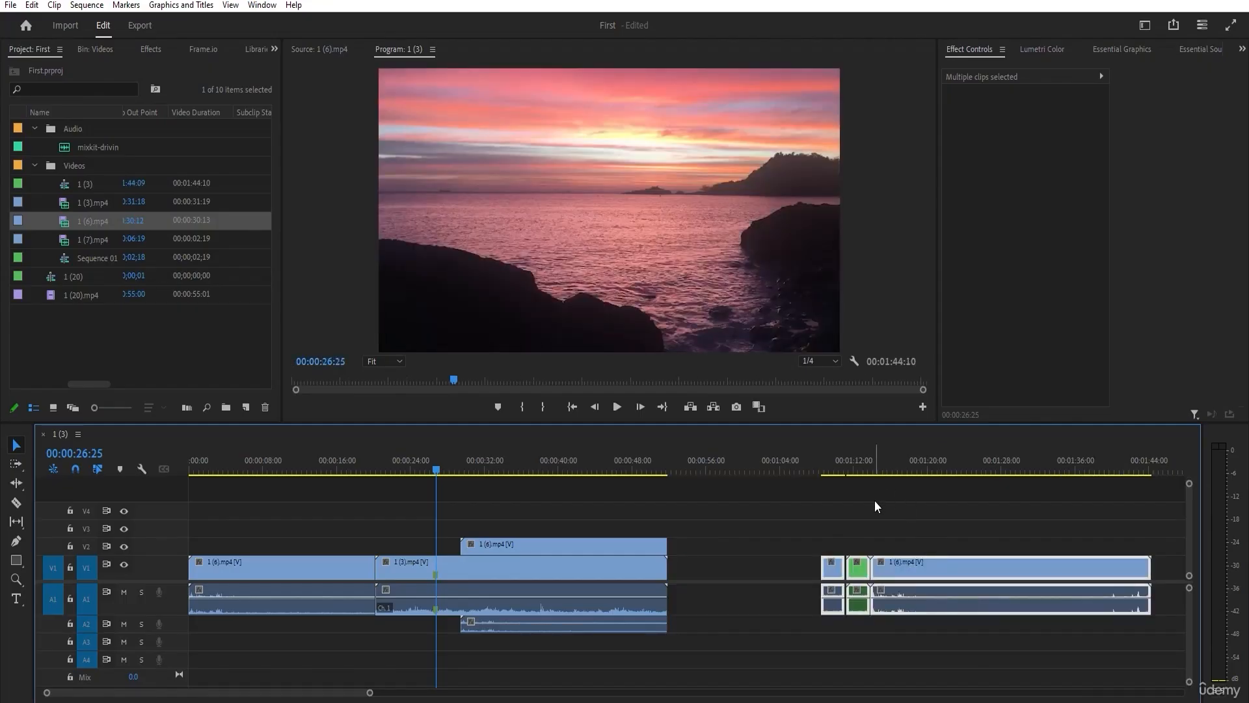
key(ctrl+z)
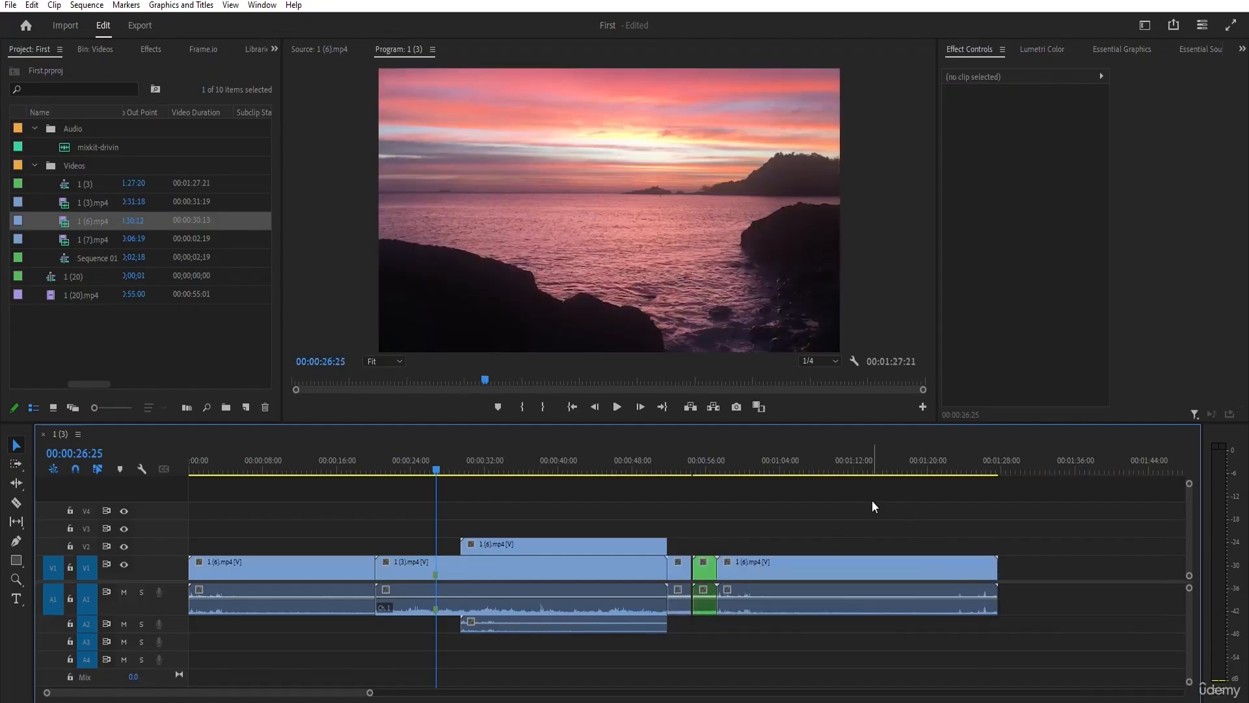
Select 1 (3).mp4 and every following clip on all tracks with the Track Select Forward tool, and clear the selection.
click(12, 470)
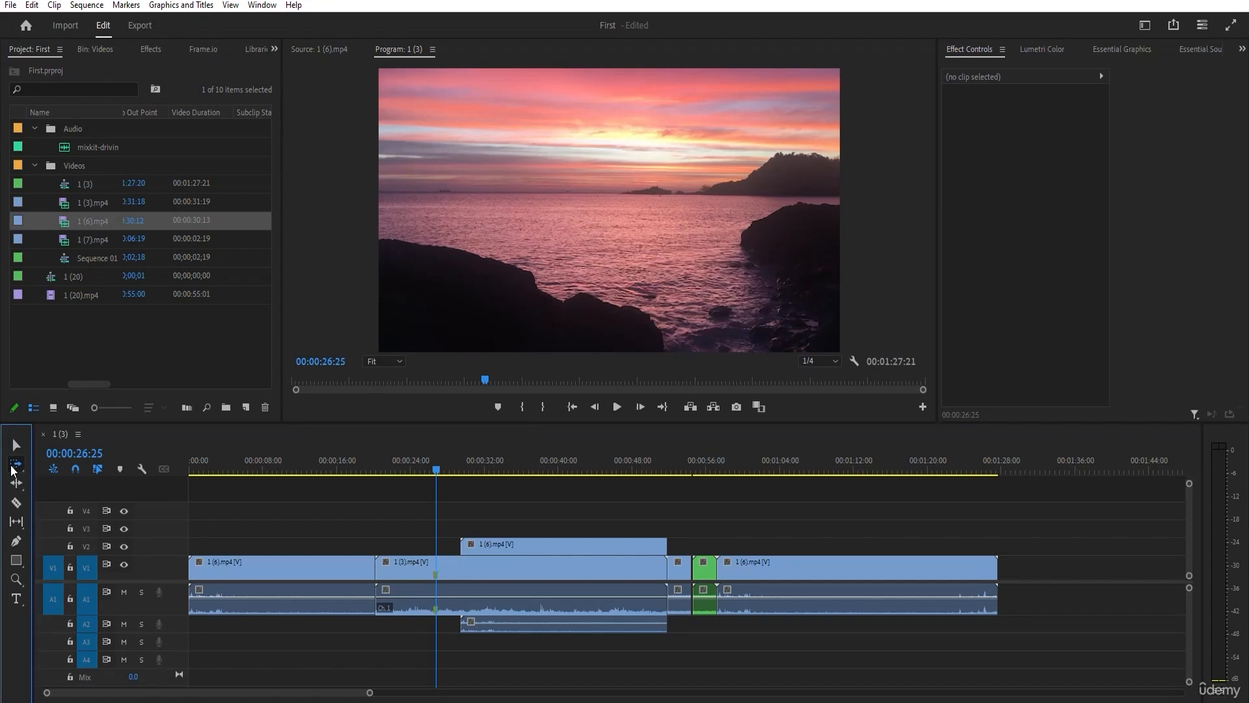
click(412, 566)
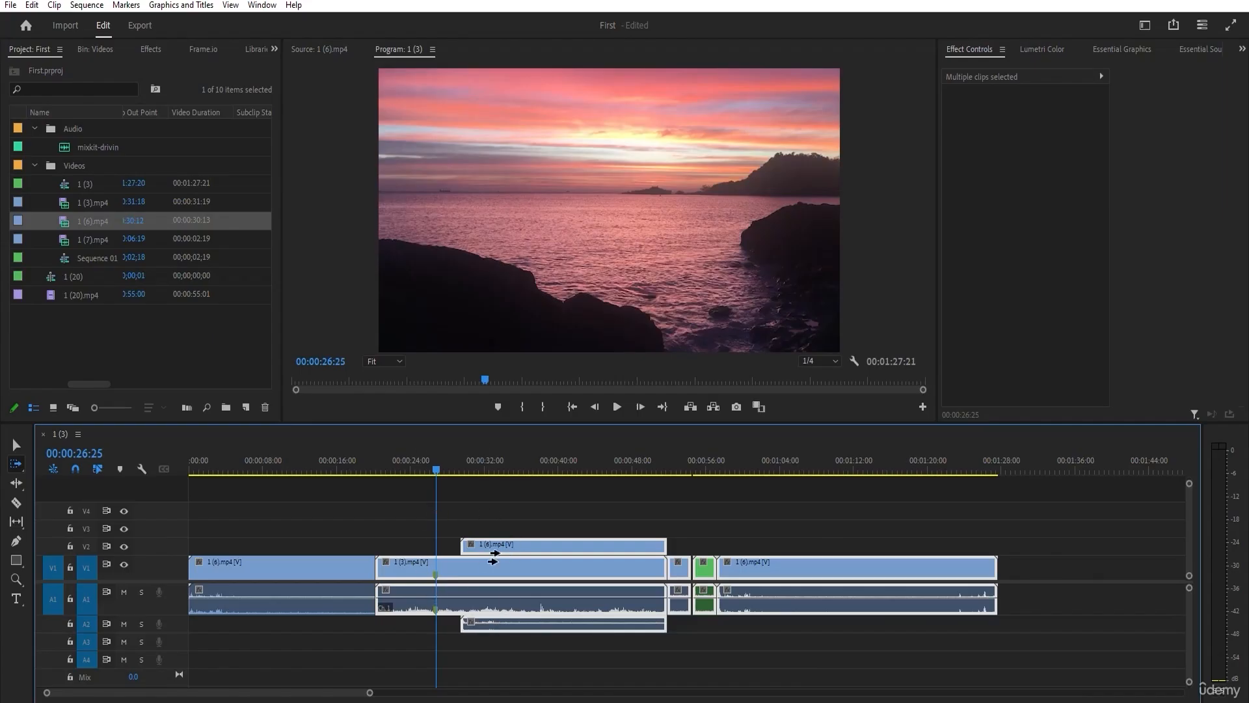
key(alt)
key(alt)
click(692, 658)
click(15, 444)
click(381, 545)
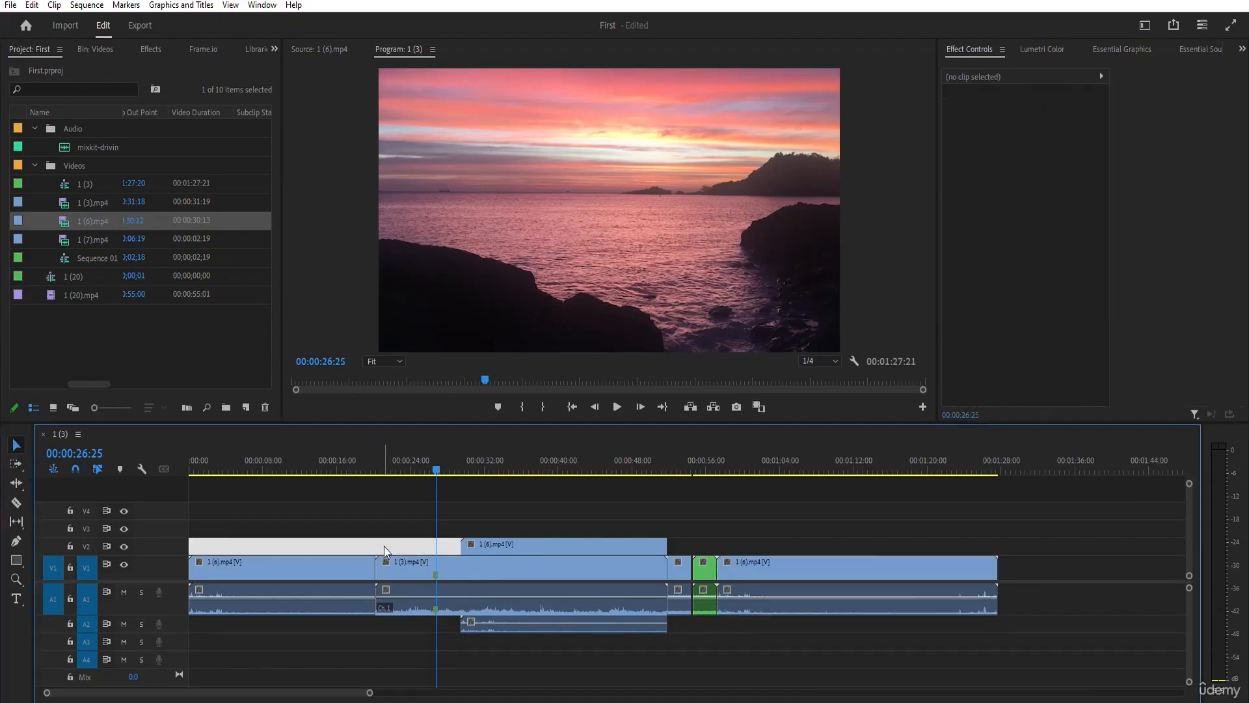
click(69, 480)
Select the short clip after 1 (3).mp4 and everything following it with the Track Select Forward tool, and clear the selection.
click(15, 463)
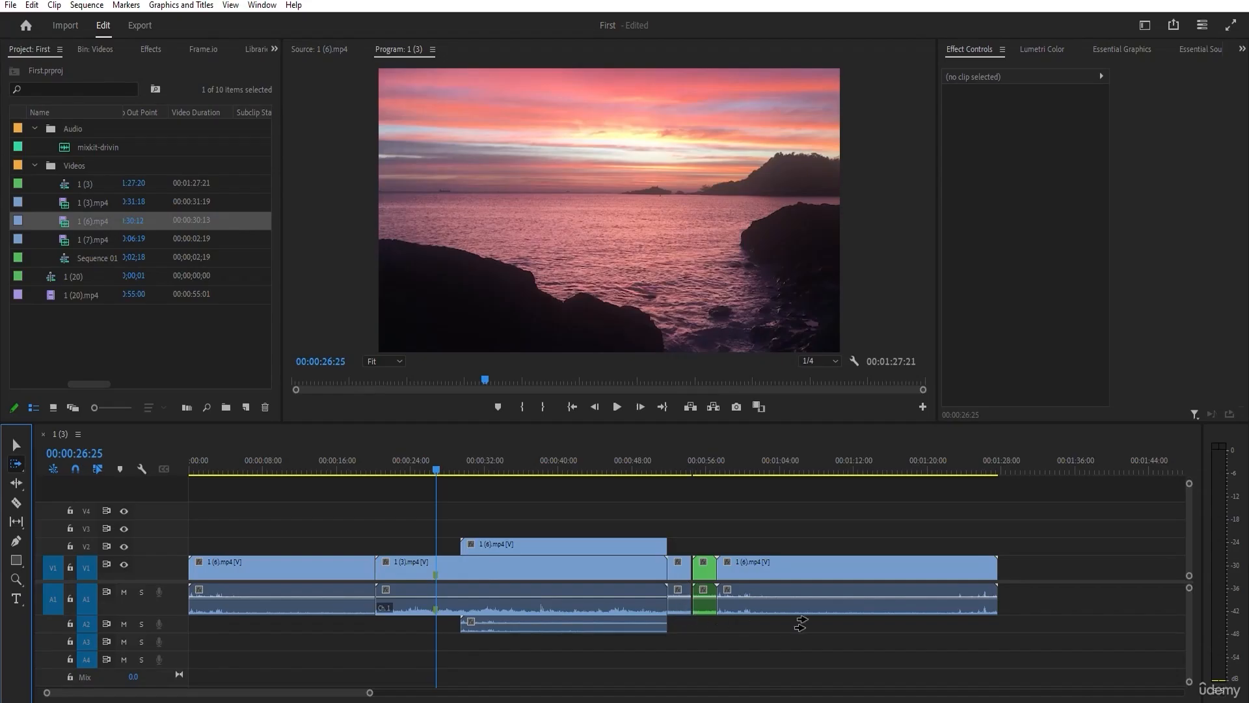
click(679, 566)
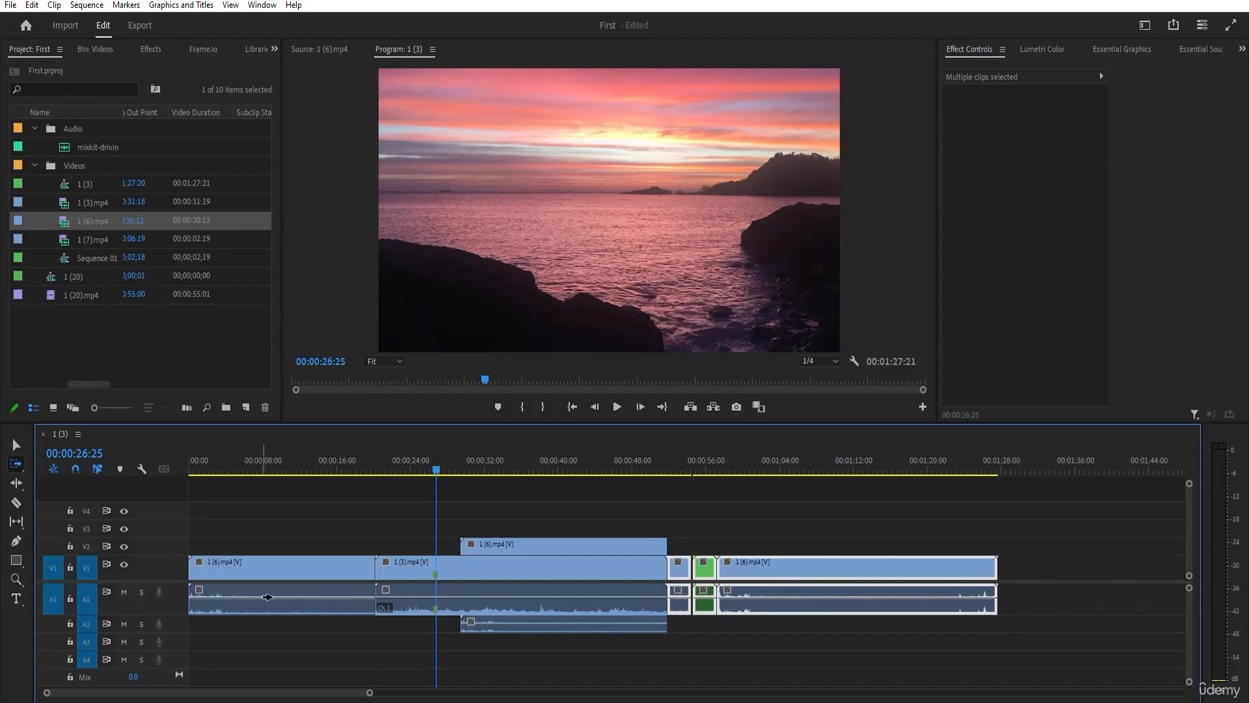
click(574, 632)
key(v)
click(296, 525)
Select forward from 1 (3).mp4 on V1 and its linked audio only, leaving out the V2 clip, and return to the Selection tool.
click(15, 467)
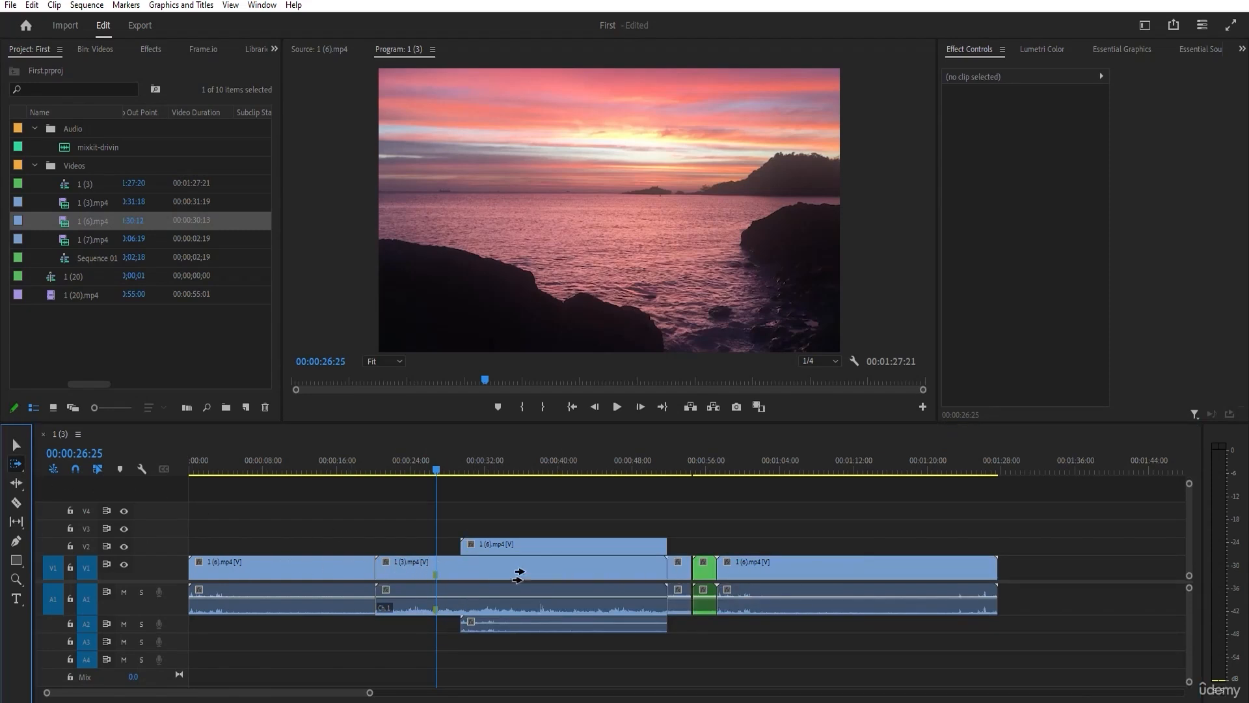
click(410, 564)
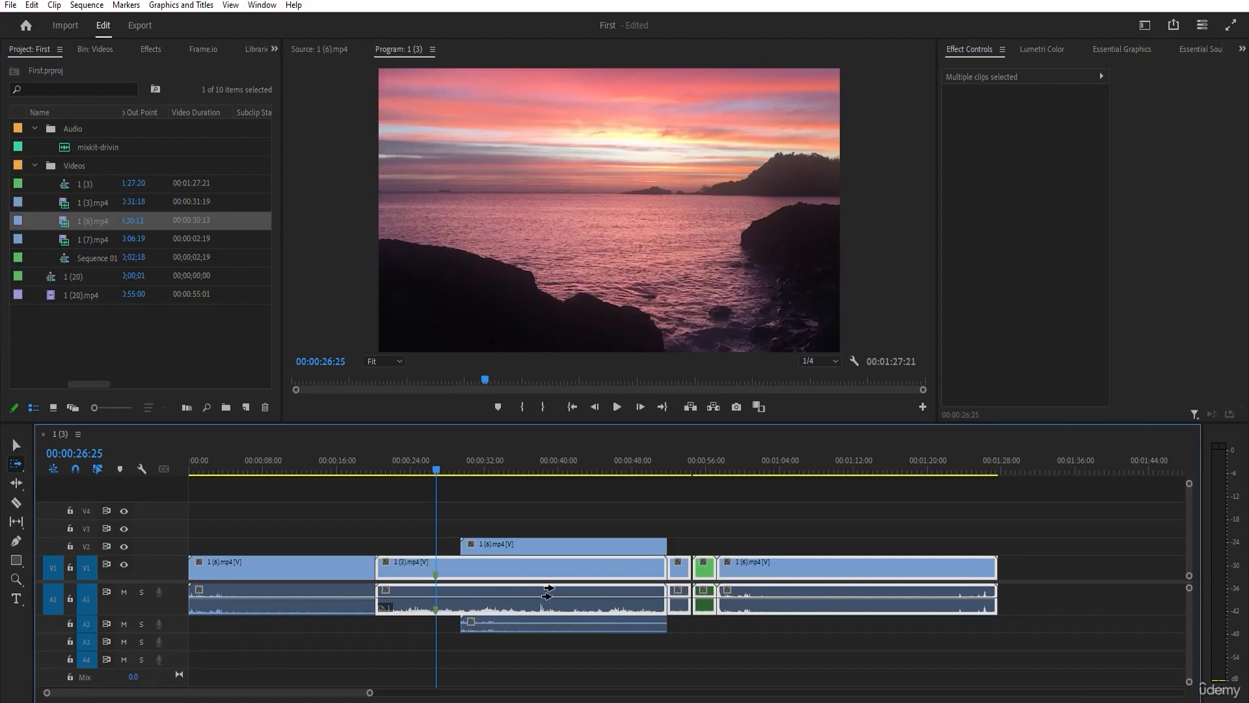
key(v)
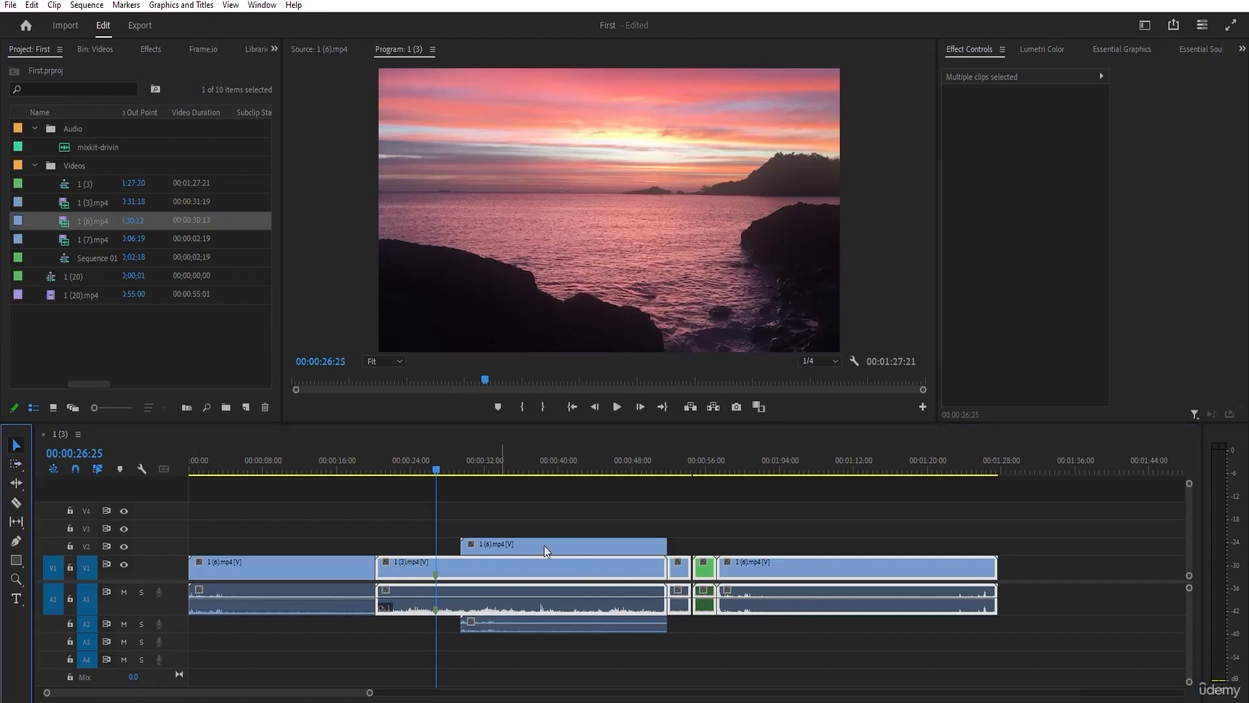
Select every clip on all tracks backward from beyond the sequence's last clip with the Track Select Backward tool, and clear the selection.
click(17, 464)
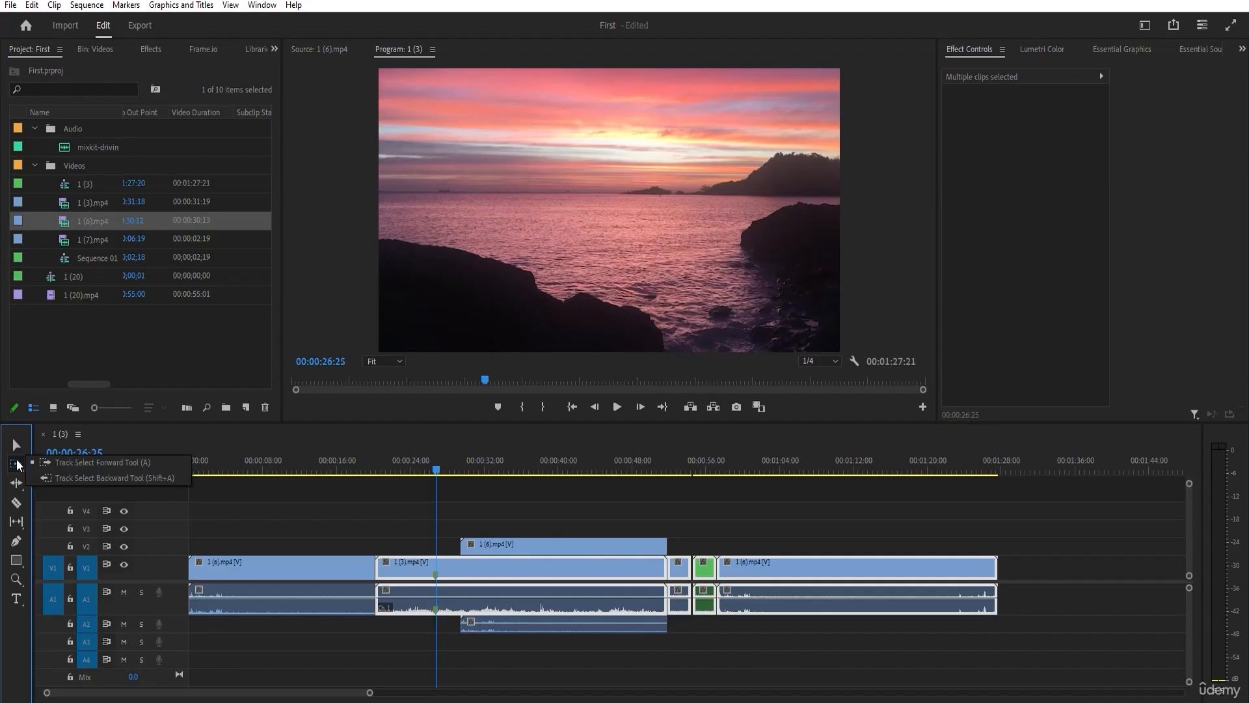
click(65, 478)
click(787, 678)
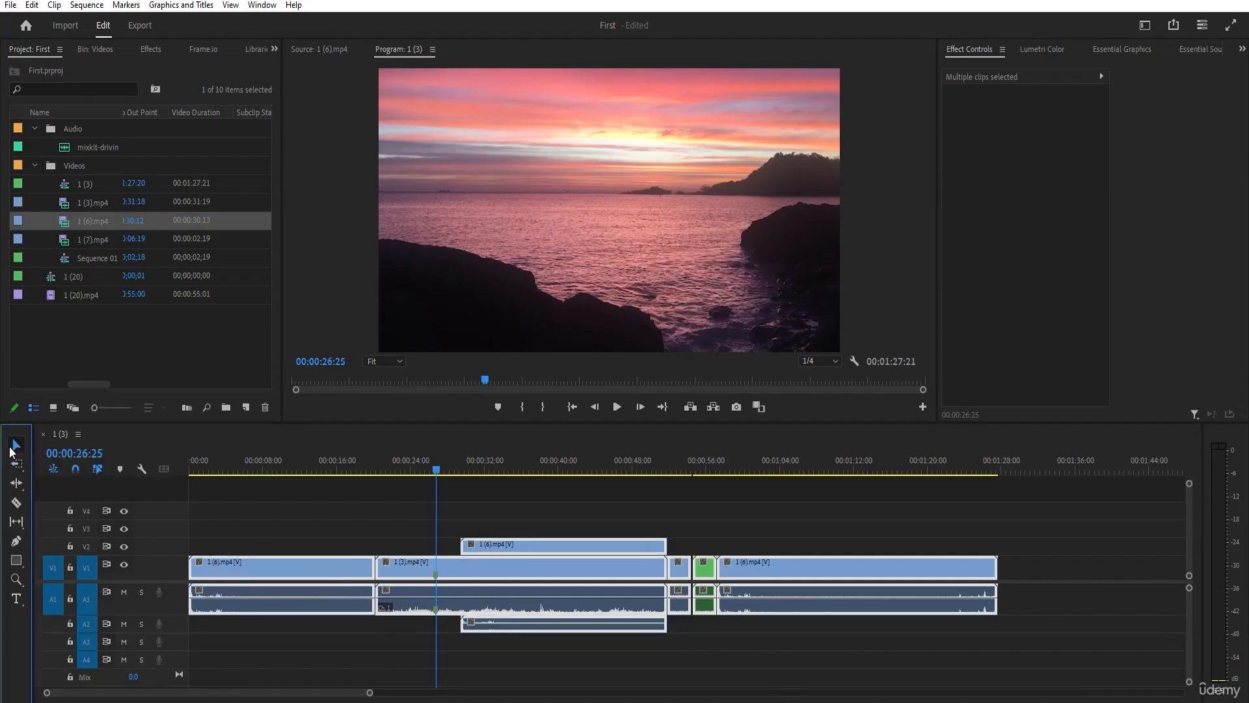
click(9, 447)
click(315, 517)
Select backward across all tracks with the Track Select Backward tool, starting from 1 (3).mp4 and from the first and last clips on V1.
click(13, 466)
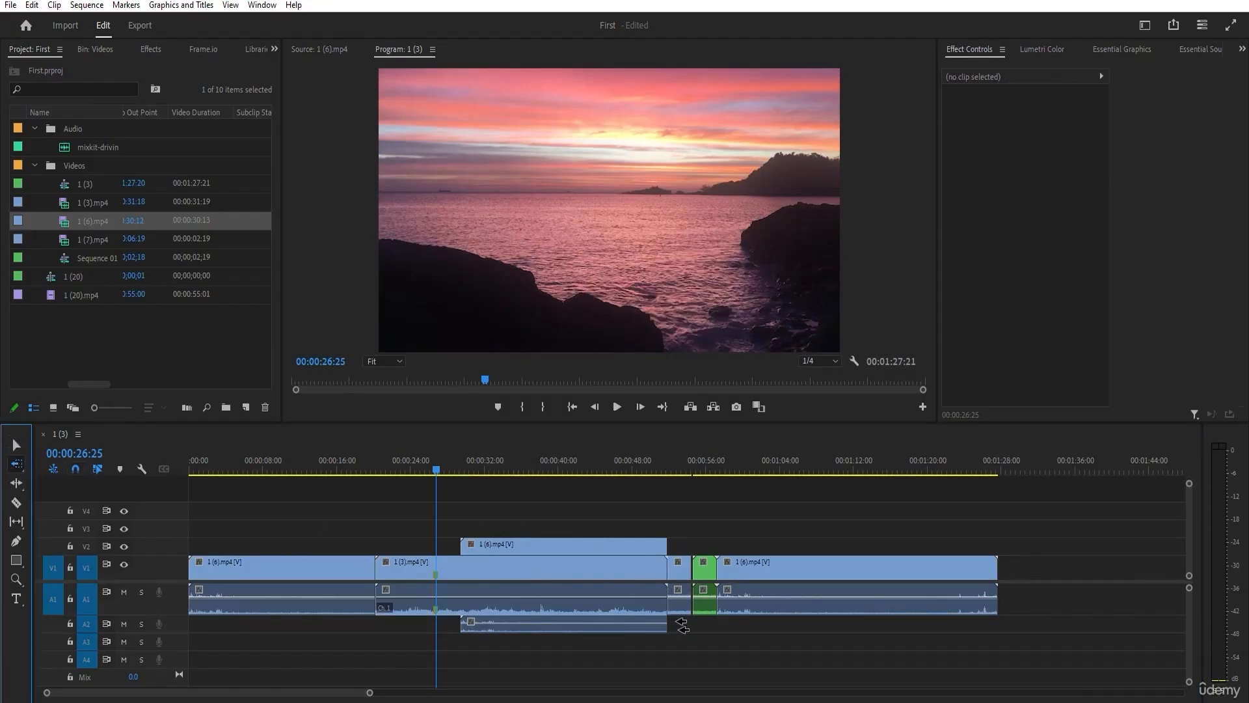
click(654, 566)
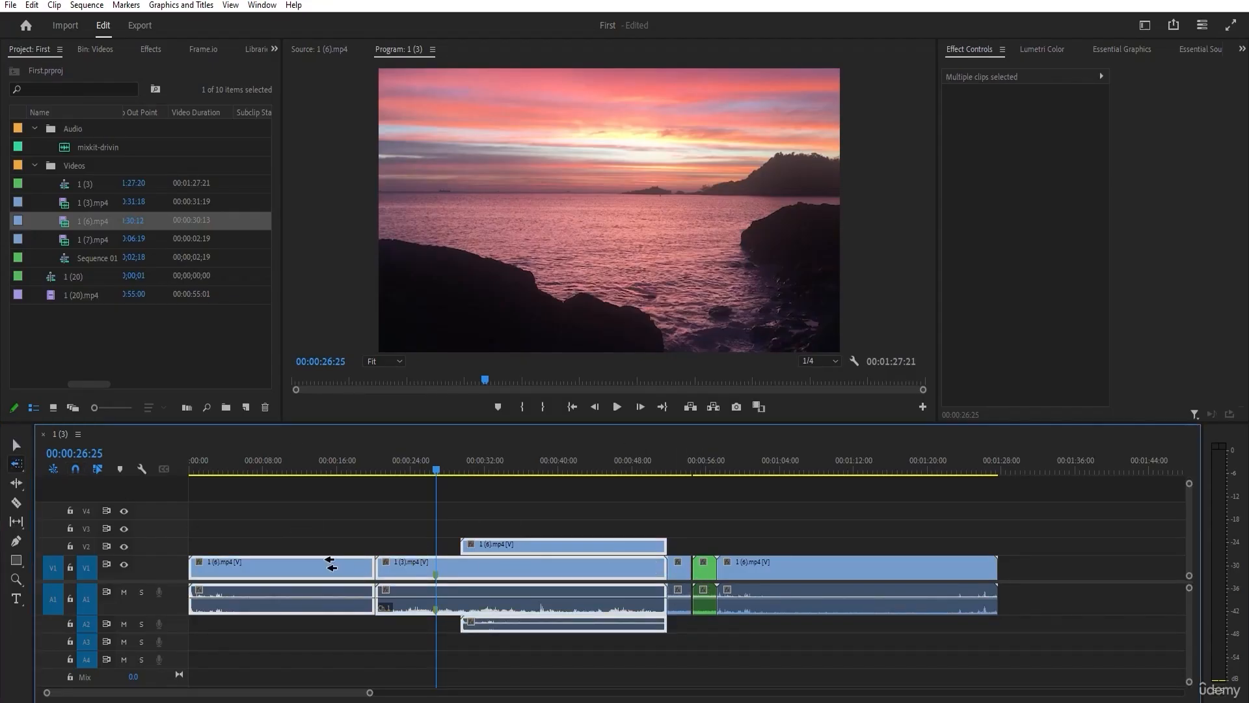
click(336, 564)
click(772, 572)
click(659, 570)
click(328, 568)
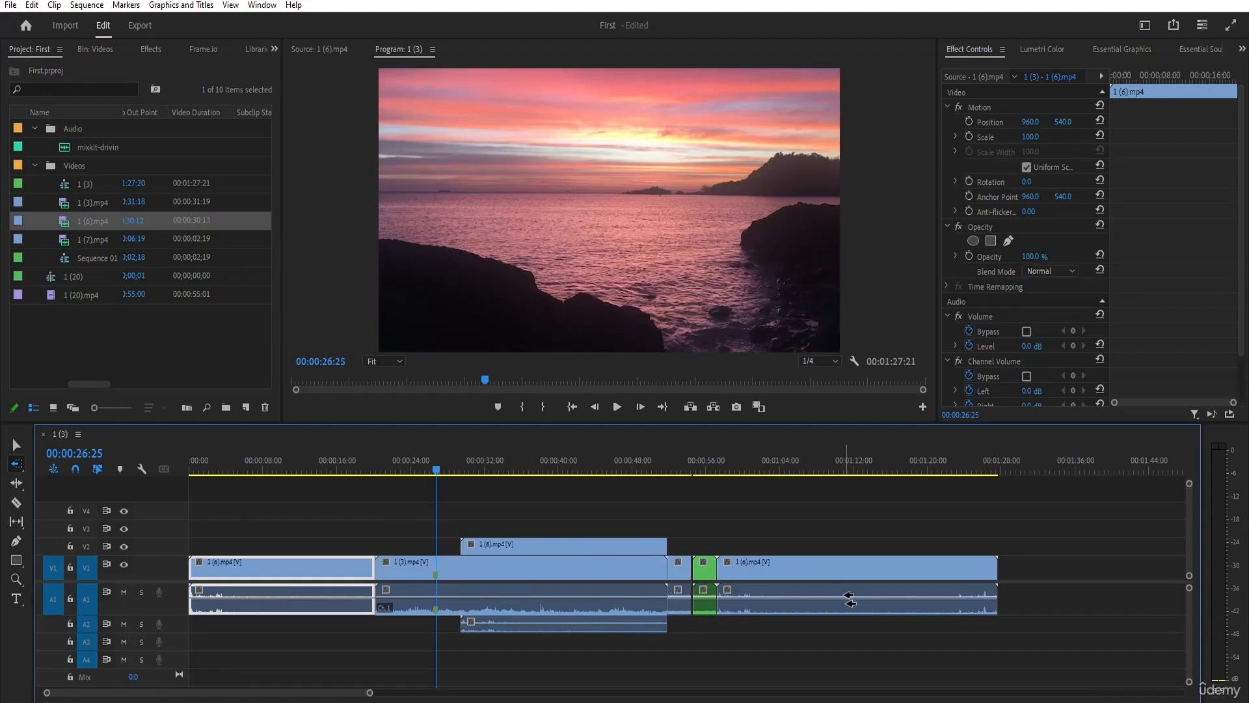
Select backward from the last clip on V1 and linked audio only, and repeat from the first clip, 1 (3).mp4 and the green clip.
click(885, 571)
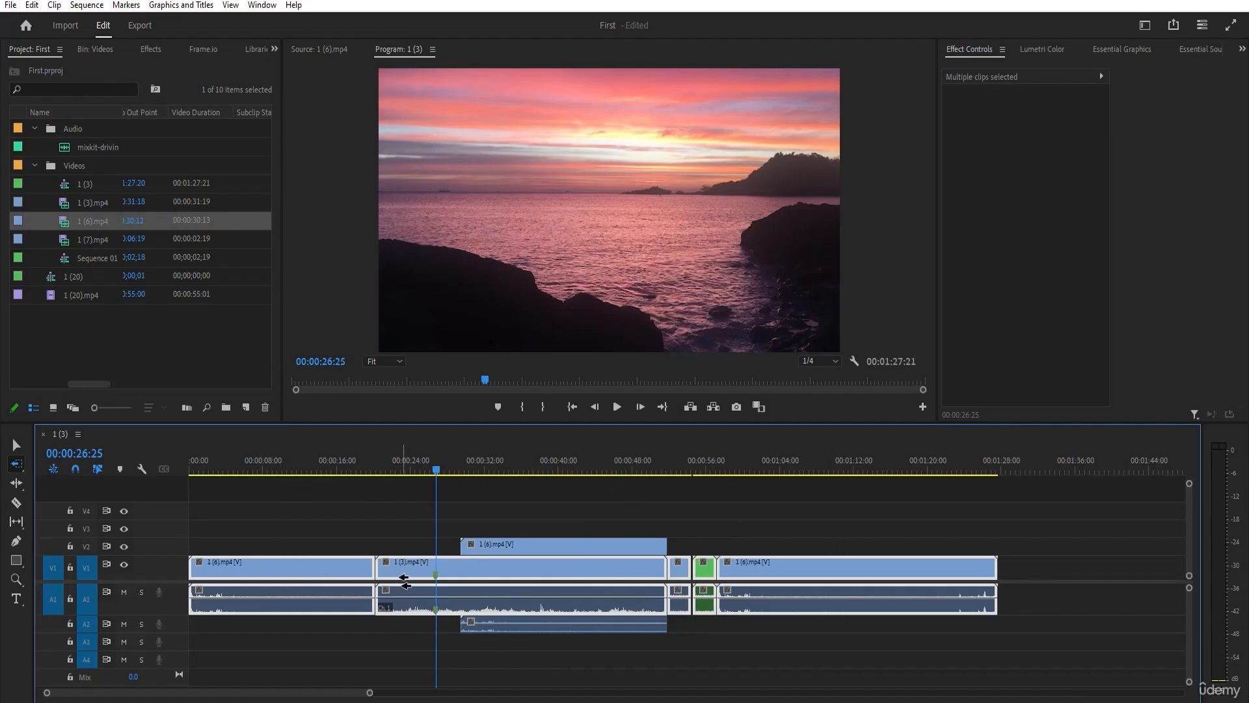
shift+click(366, 570)
shift+click(398, 571)
shift+click(701, 569)
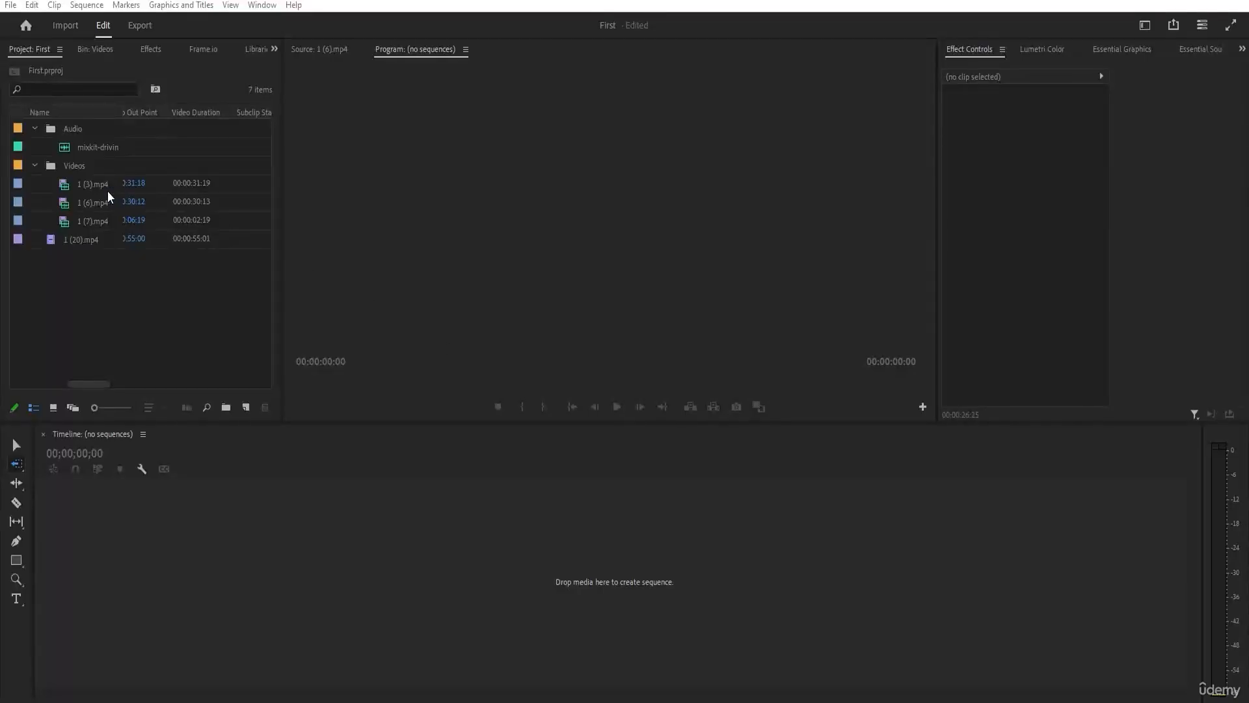
Mark a section of about 5 seconds in 1 (3).mp4, create a new sequence from it, and return to the Selection tool.
click(106, 190)
click(92, 220)
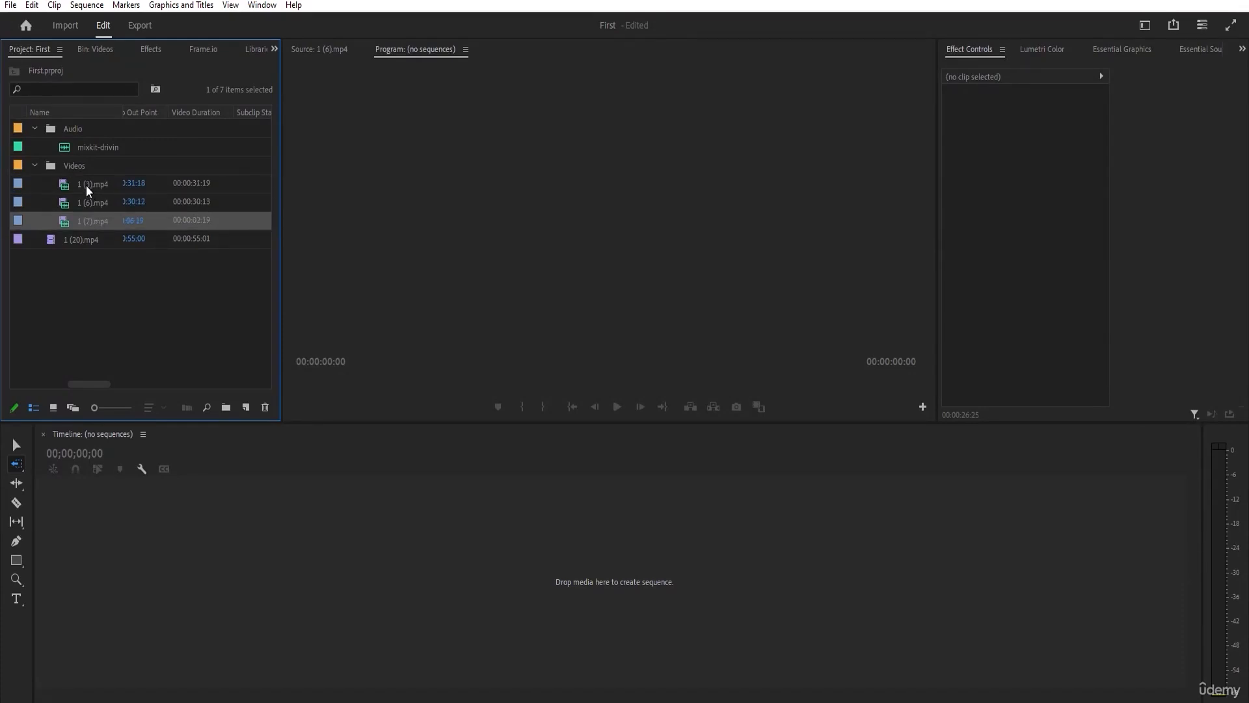
double_click(78, 185)
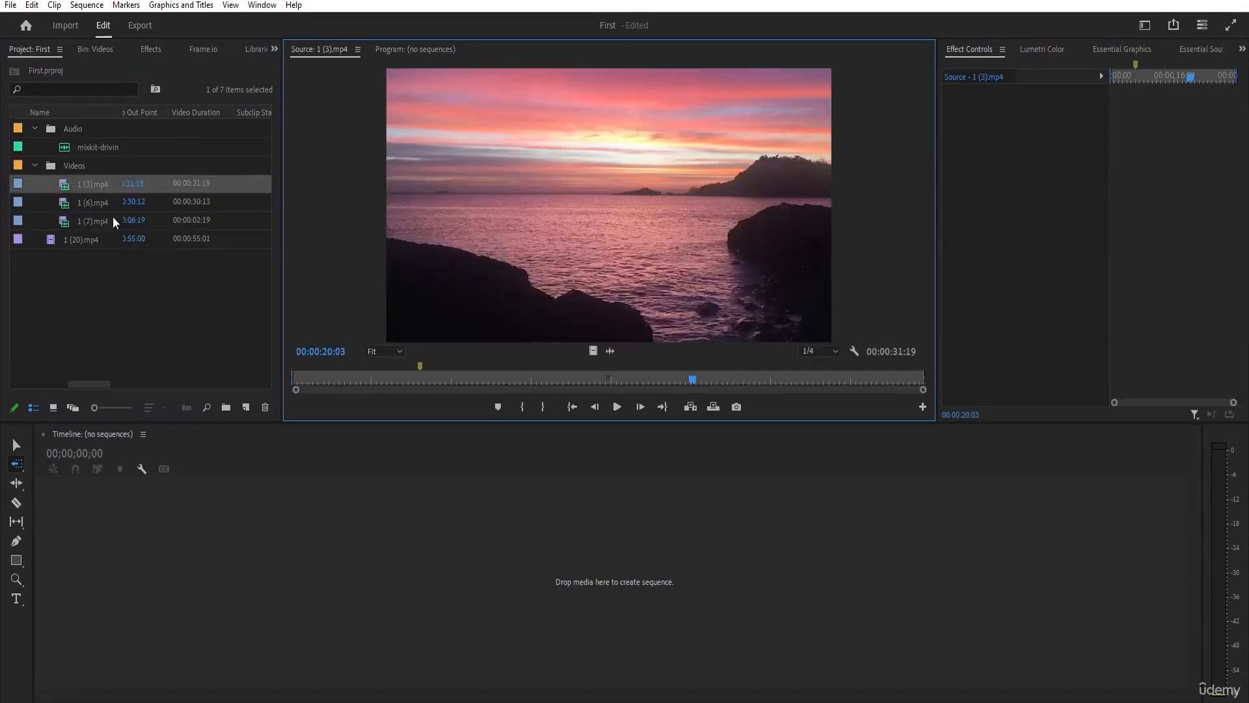
drag(293, 376, 478, 378)
drag(925, 377, 575, 378)
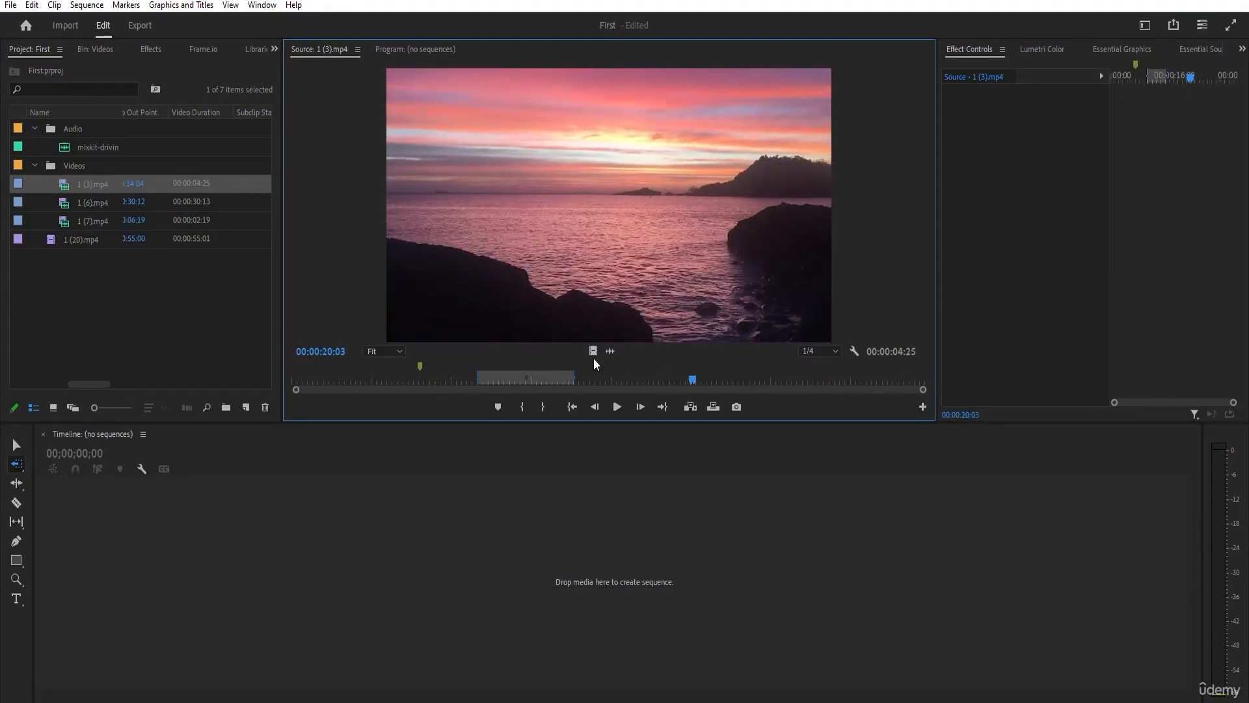
drag(66, 188, 87, 412)
drag(94, 568, 276, 582)
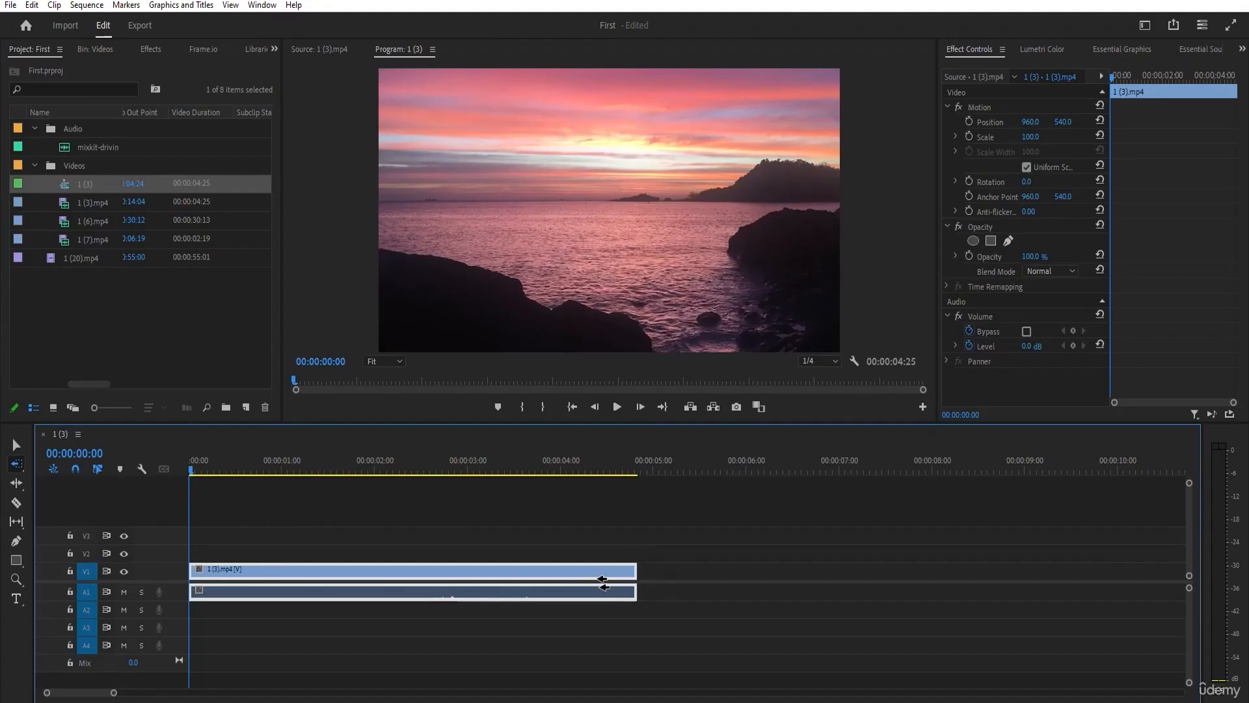
key(v)
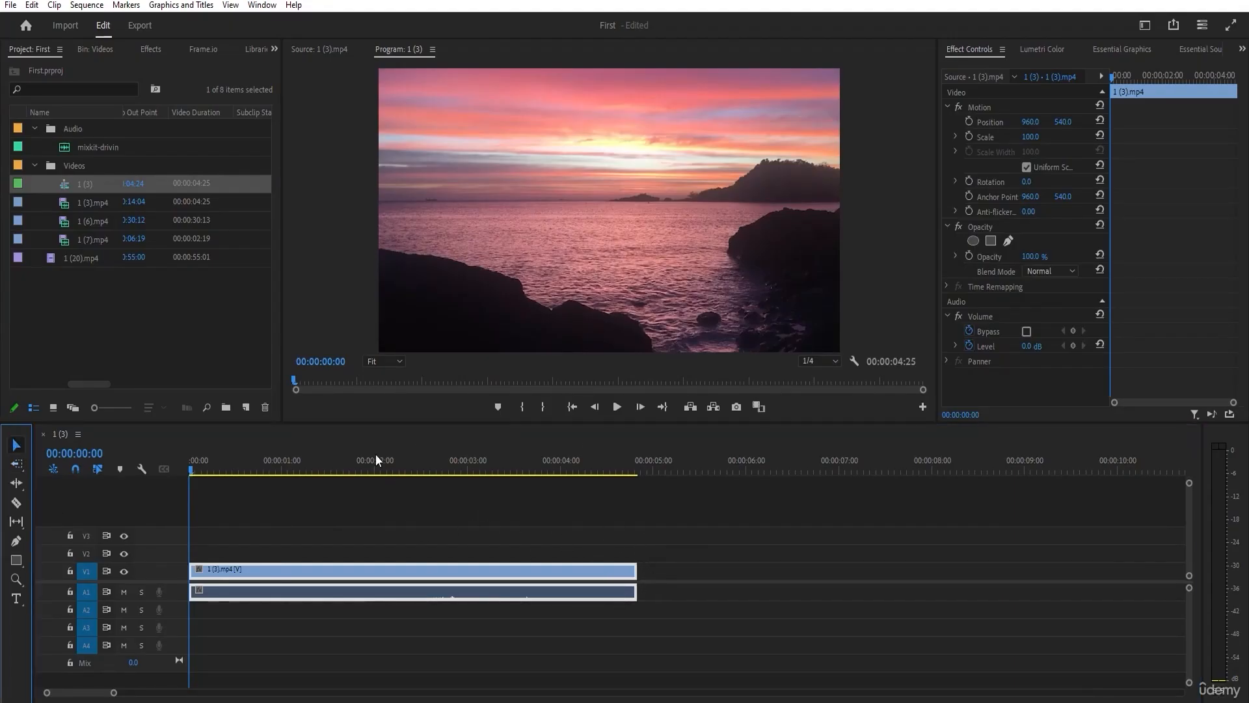
Mark a section of about 7.7 seconds in 1 (6).mp4 and place it directly after 1 (3).mp4 on V1.
double_click(87, 220)
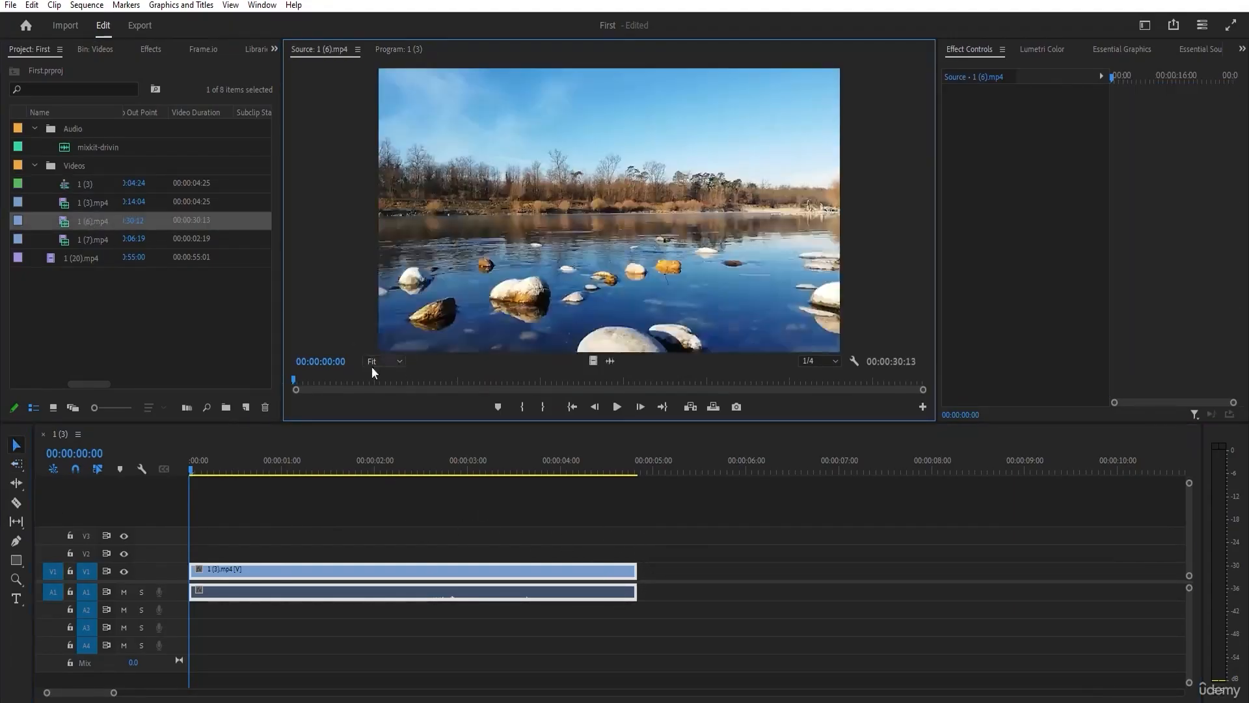
click(445, 380)
click(522, 407)
drag(445, 380, 602, 380)
click(542, 407)
click(614, 380)
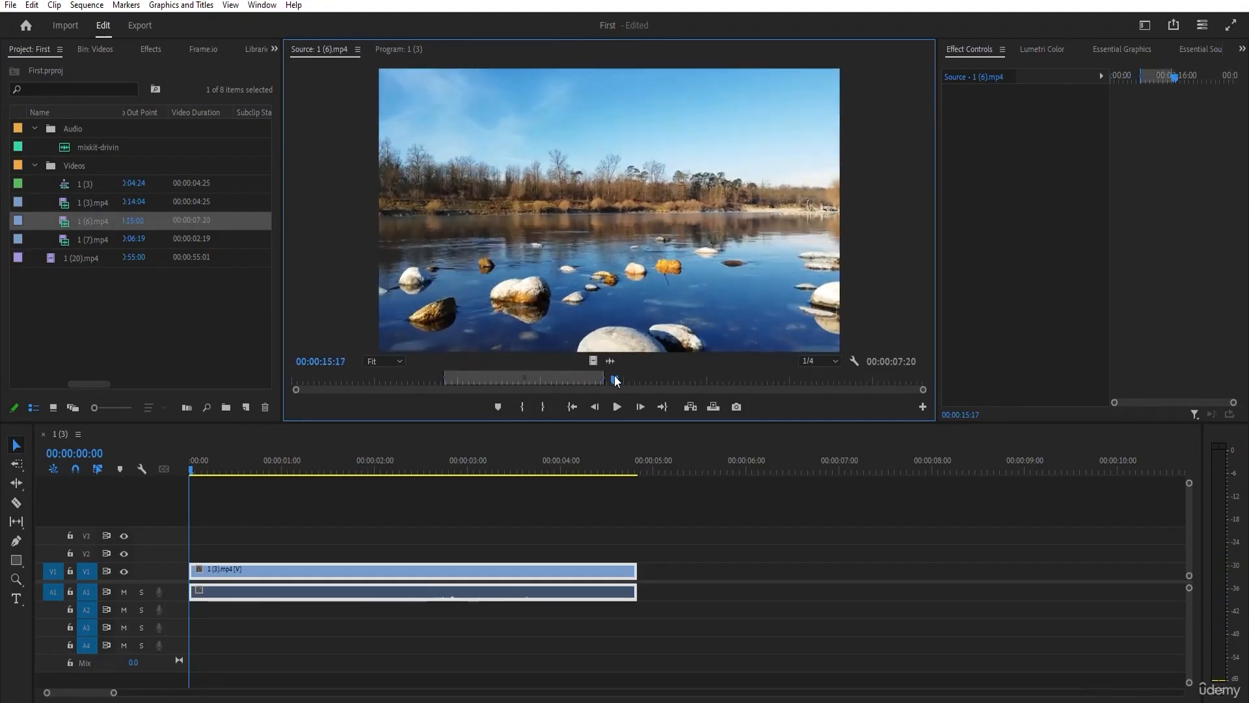
drag(64, 220, 644, 570)
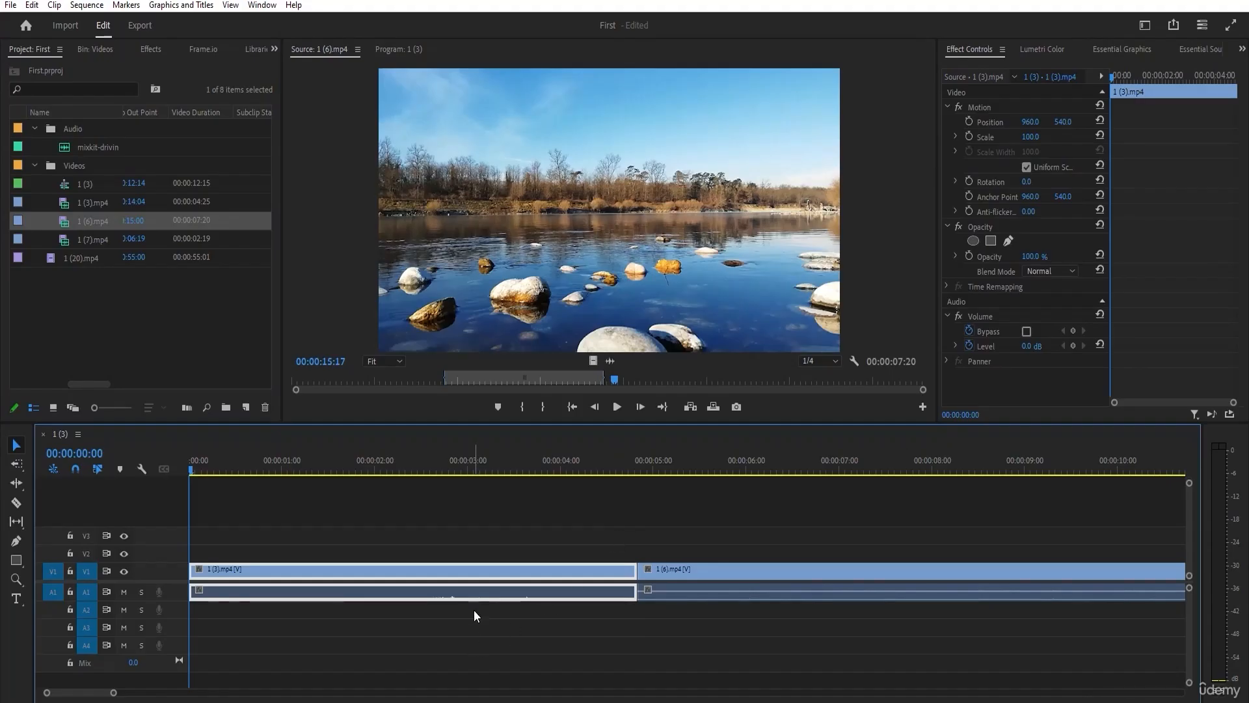
key(alt)
key(alt)
alt+scroll(506, 526, down, 4)
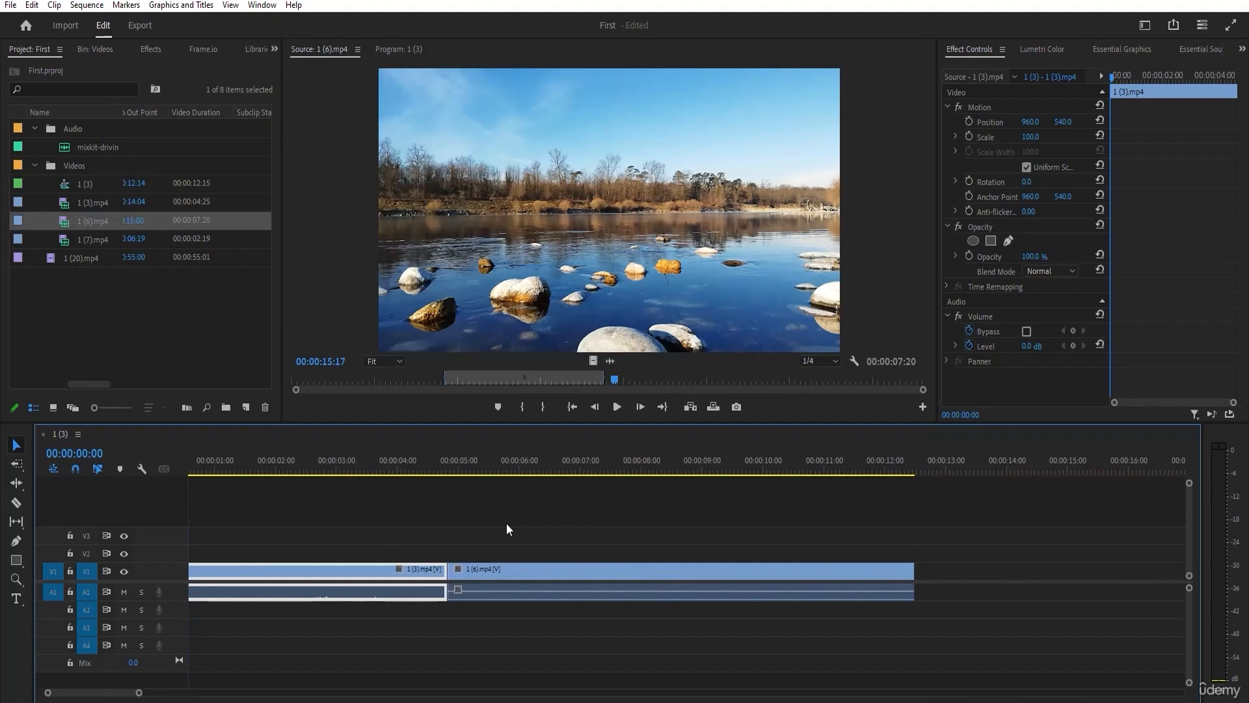
Open 1 (7).mp4 in the Source monitor and add it after 1 (6).mp4 on V1.
click(90, 240)
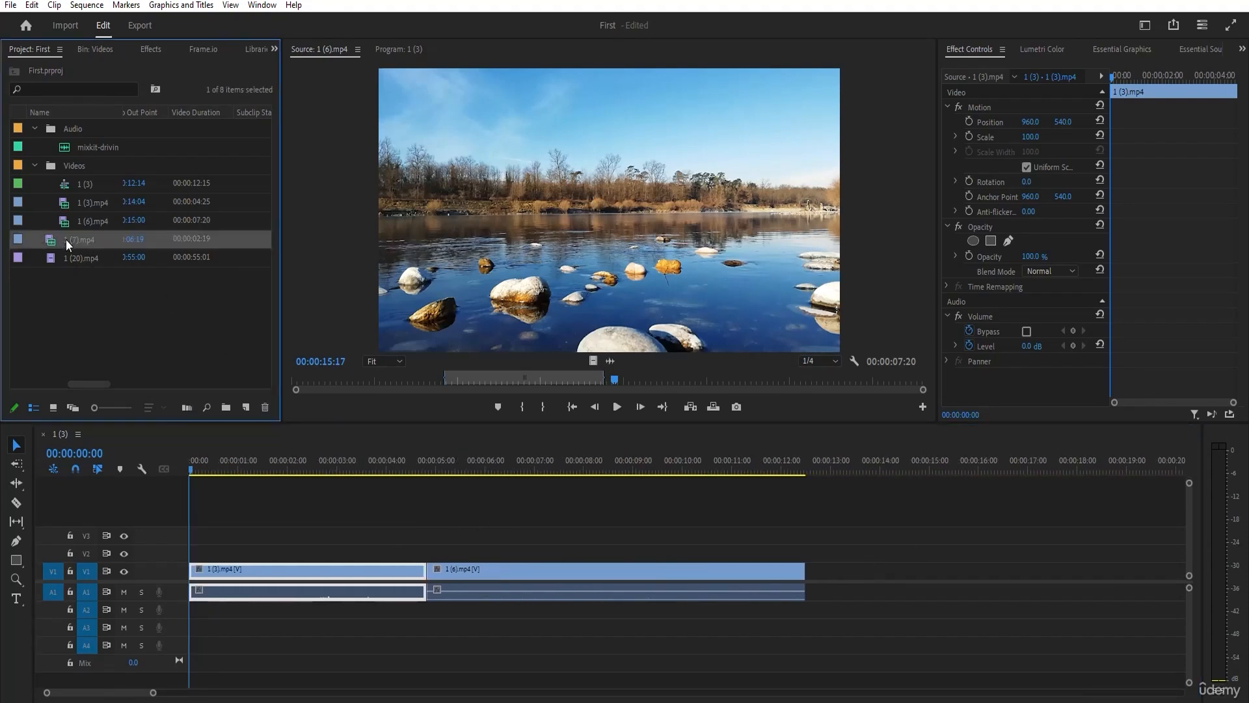
double_click(65, 239)
drag(521, 381, 608, 389)
drag(130, 239, 818, 570)
Trim the end of 1 (6).mp4 back to about 9.5 seconds on the timeline and move 1 (7).mp4 against it.
drag(825, 463, 749, 471)
drag(805, 570, 660, 572)
drag(858, 572, 709, 565)
Set the scale of 1 (7).mp4 to 50 and clear the timeline selection.
click(1033, 137)
key(Return)
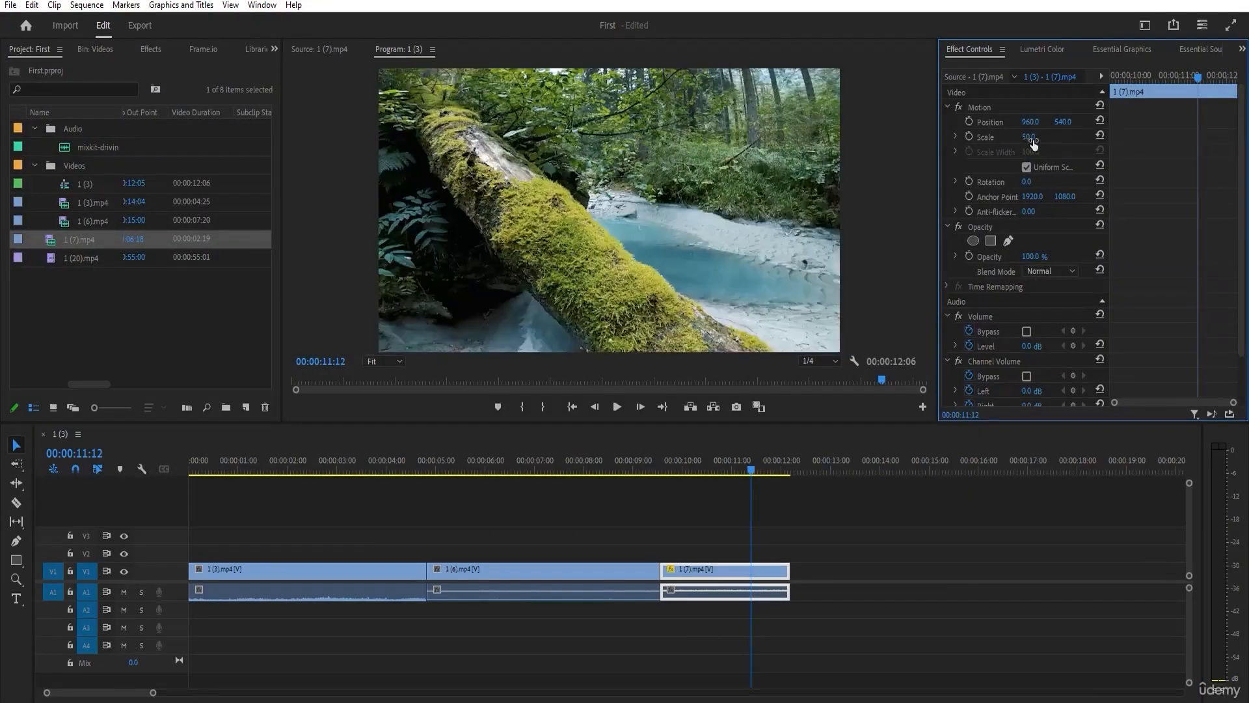
click(359, 571)
click(482, 538)
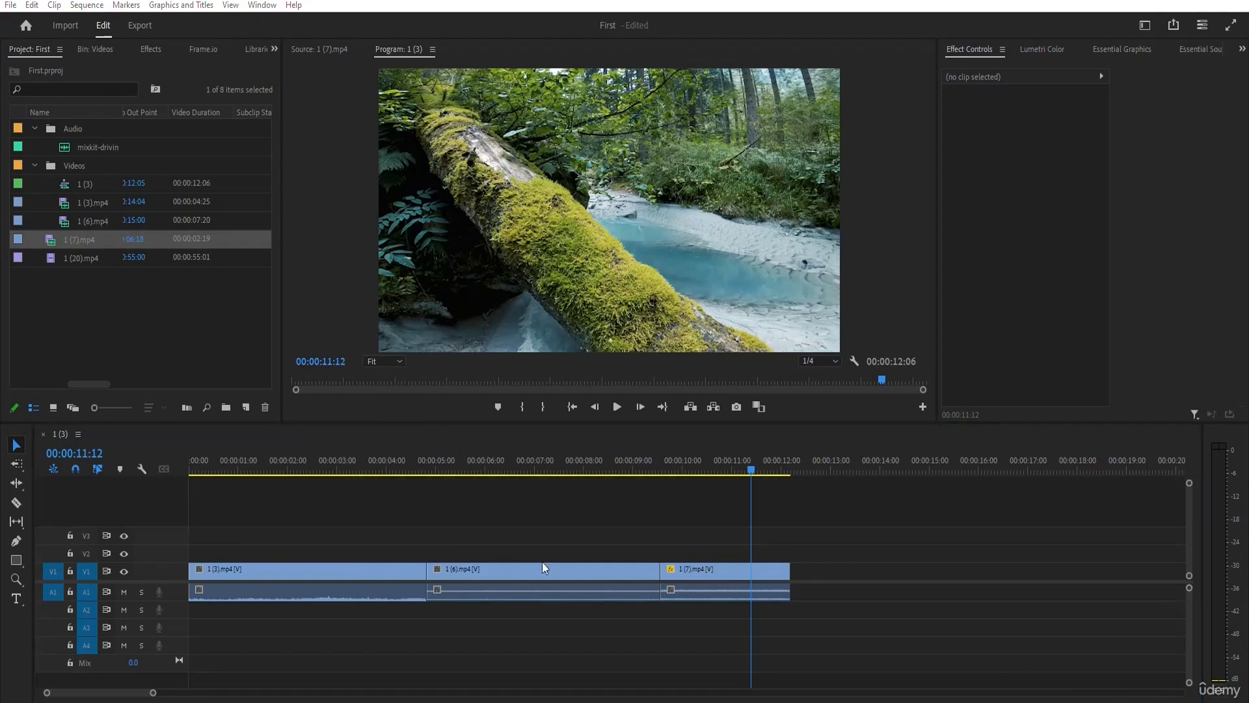
Trim the end of 1 (3).mp4 to about 3 seconds with the Selection tool, extend the start of 1 (6).mp4 to meet it, and undo both trims.
click(19, 483)
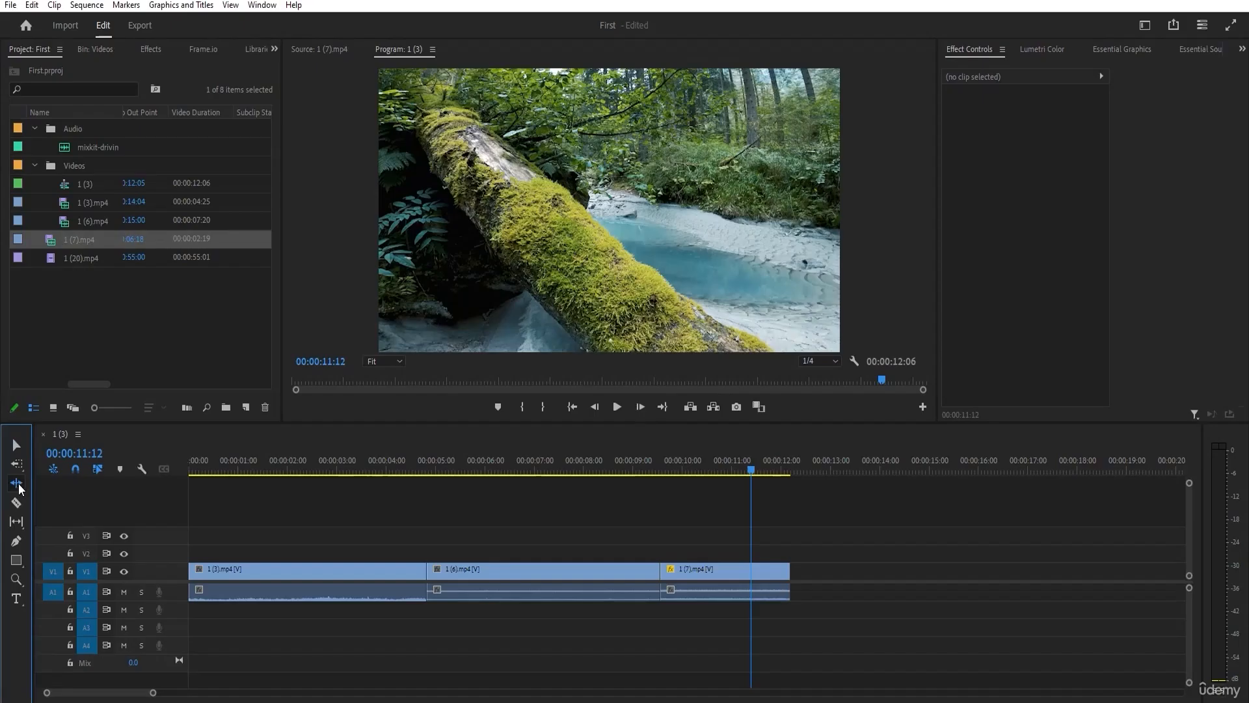
click(14, 445)
click(402, 567)
drag(423, 570, 333, 571)
drag(419, 569, 338, 570)
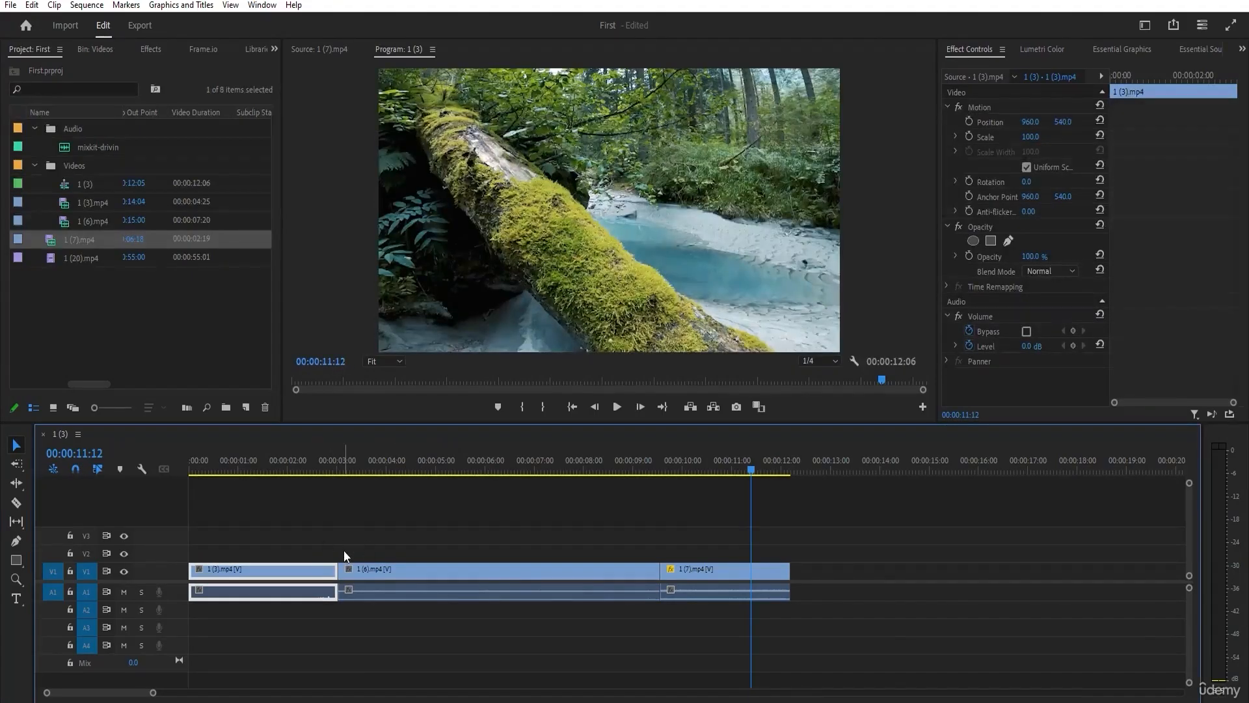
key(ctrl+z)
key(ctrl+z)
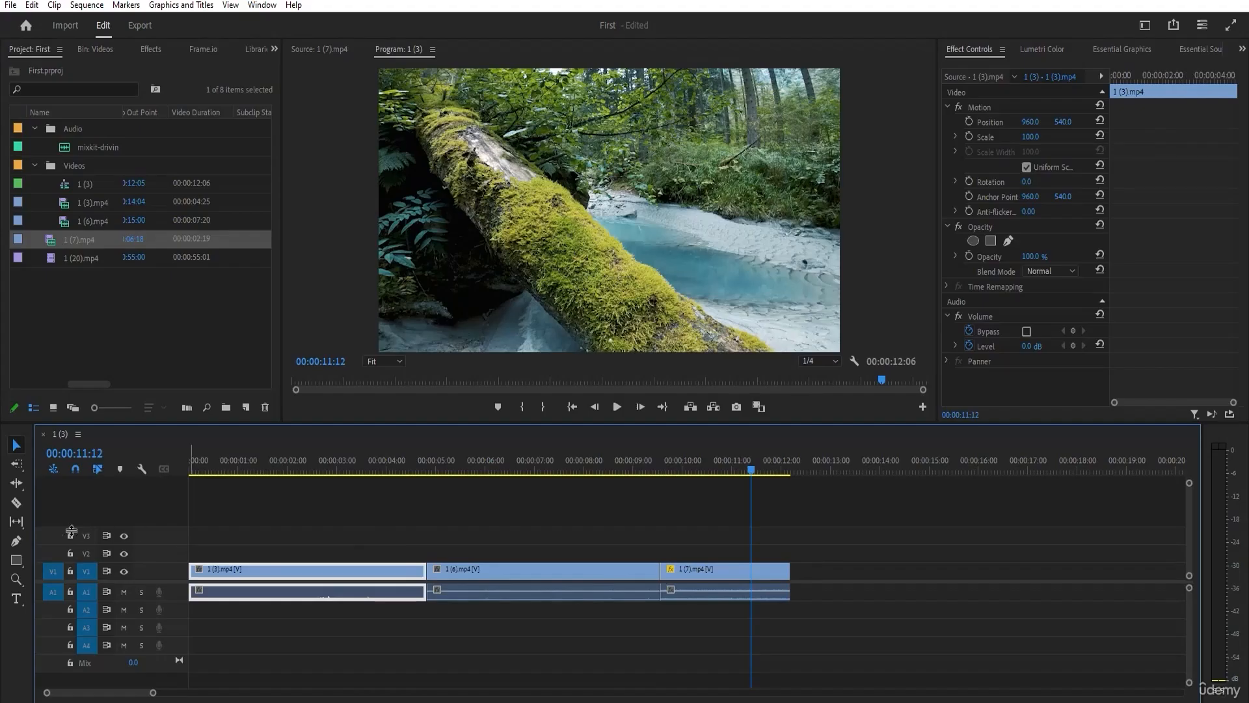
Ripple trim the end of 1 (3).mp4 to about 2.3 seconds and undo the trim.
click(17, 482)
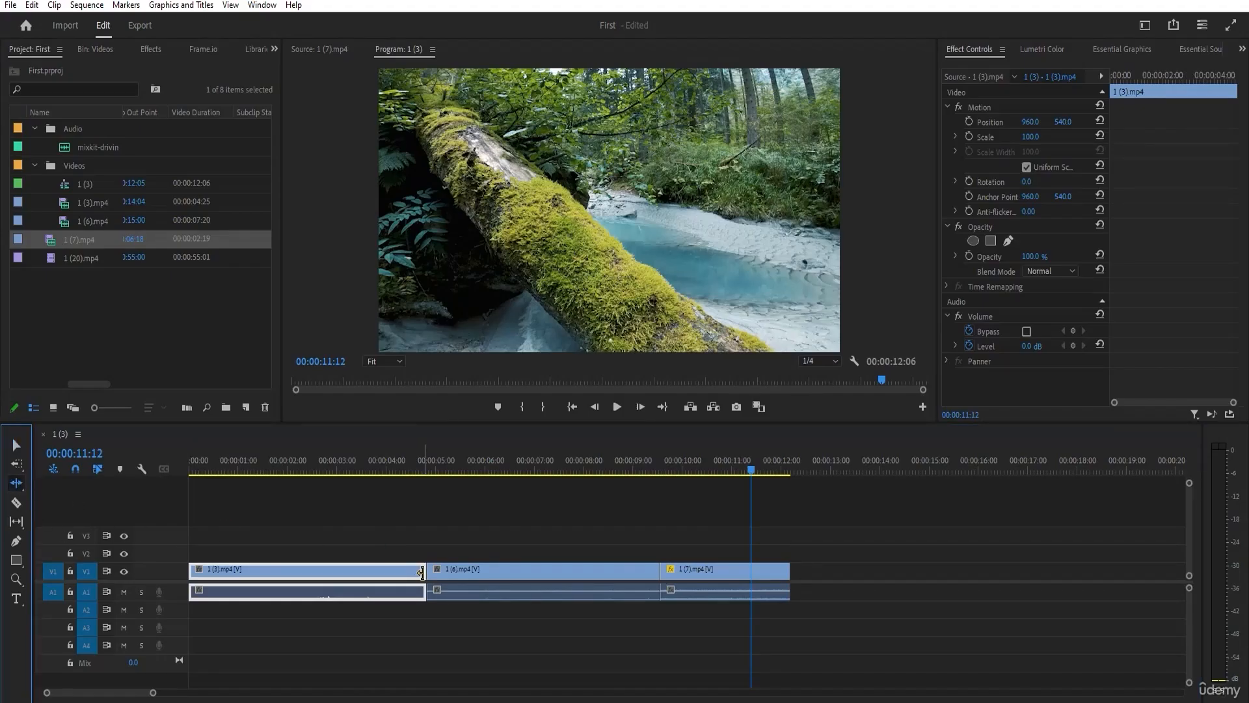
drag(424, 573, 300, 573)
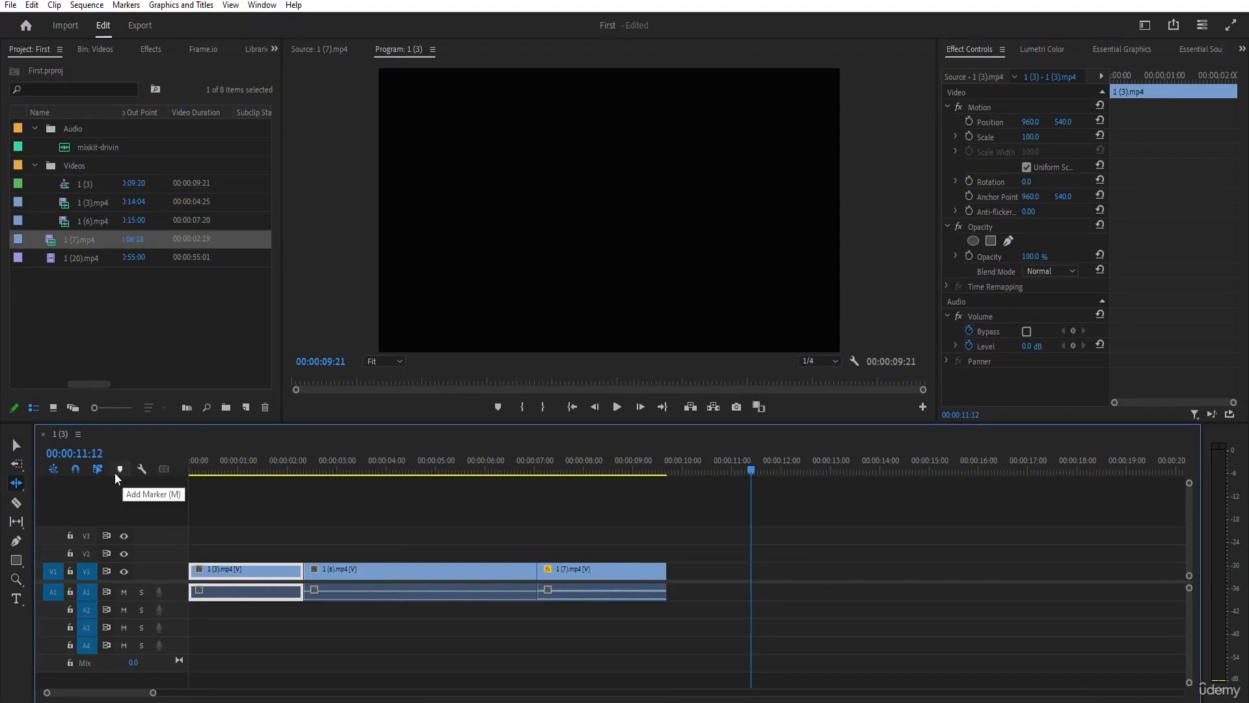
key(ctrl+z)
Ripple edit the cut between 1 (3).mp4 and 1 (6).mp4 so 1 (3).mp4 lasts about 2.4 seconds, and undo the edits.
click(16, 484)
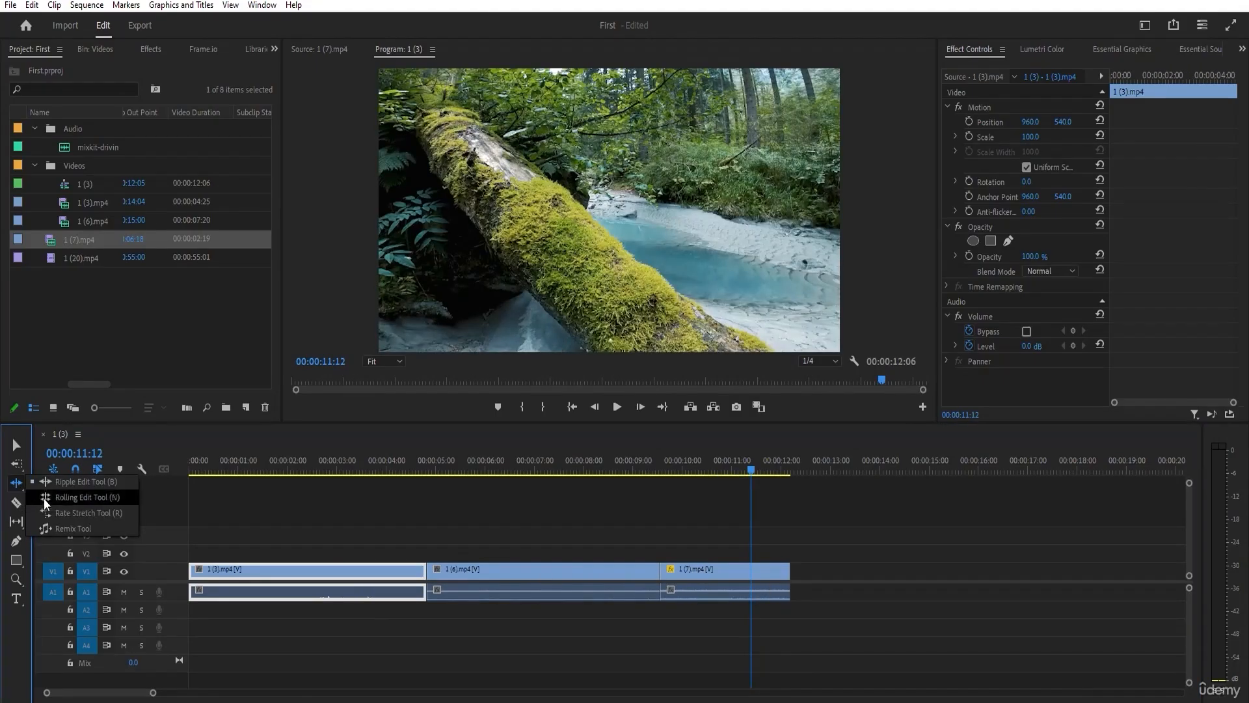
click(65, 486)
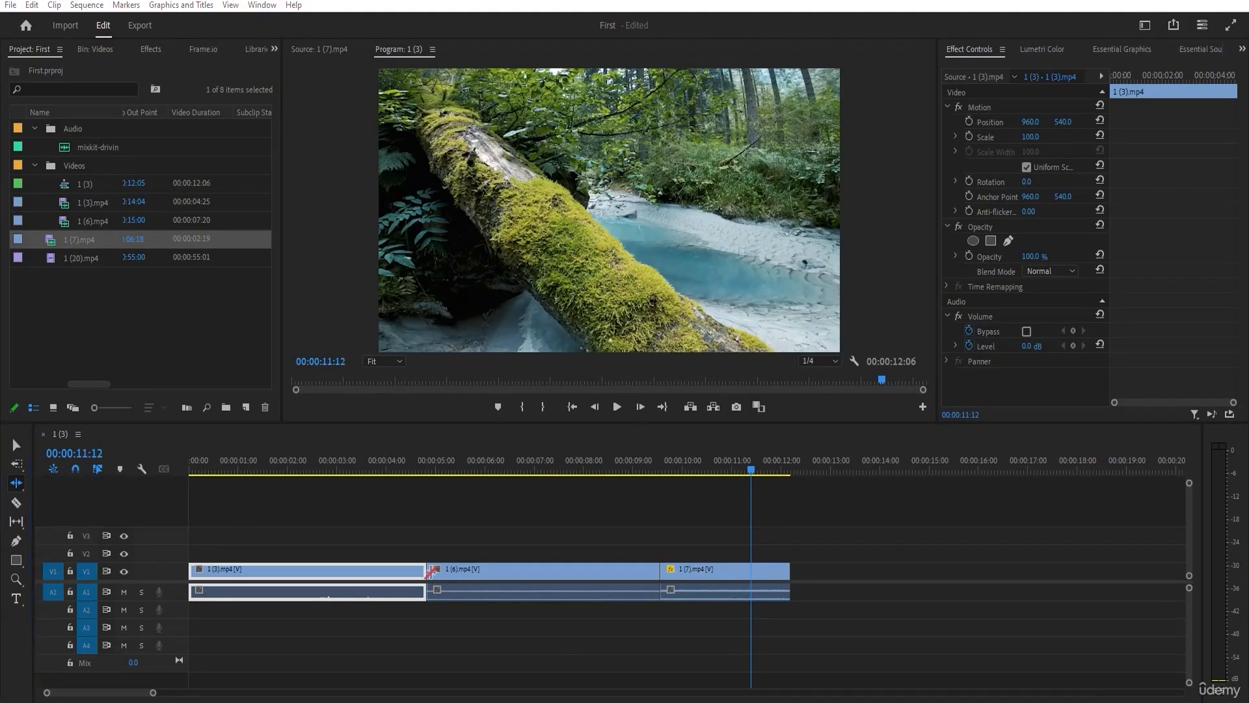
drag(433, 570, 296, 572)
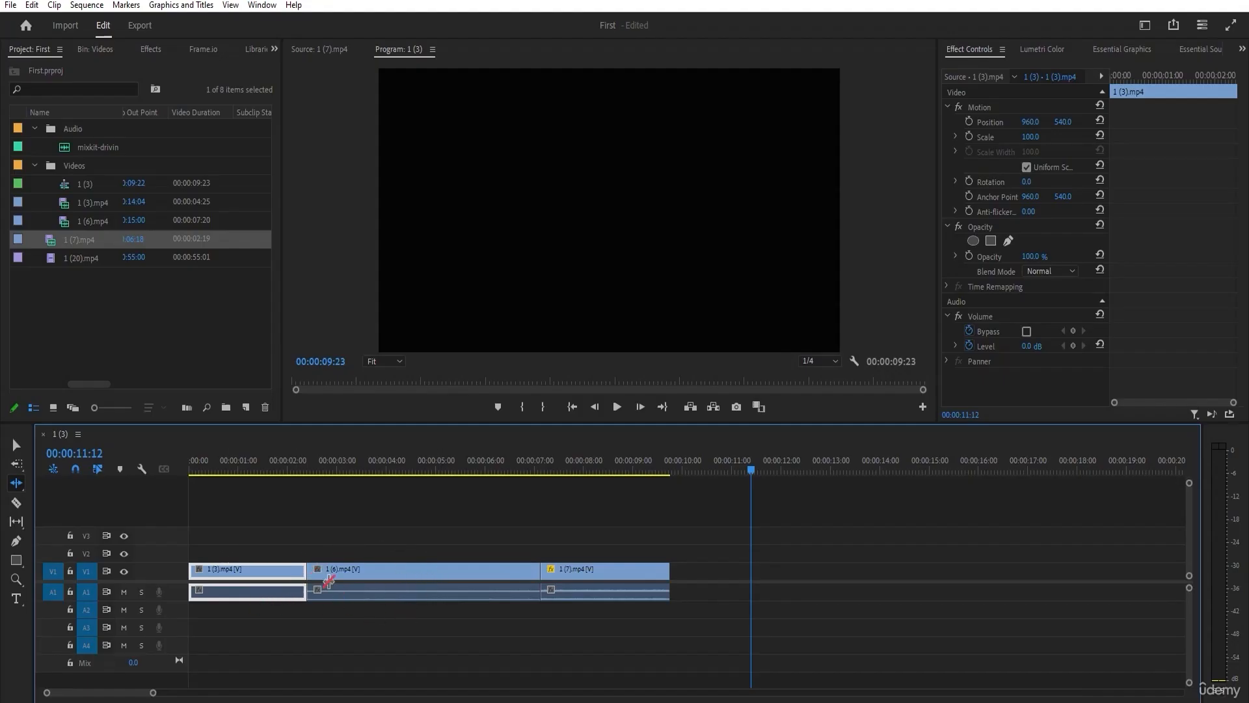
key(ctrl+z)
key(ctrl+z)
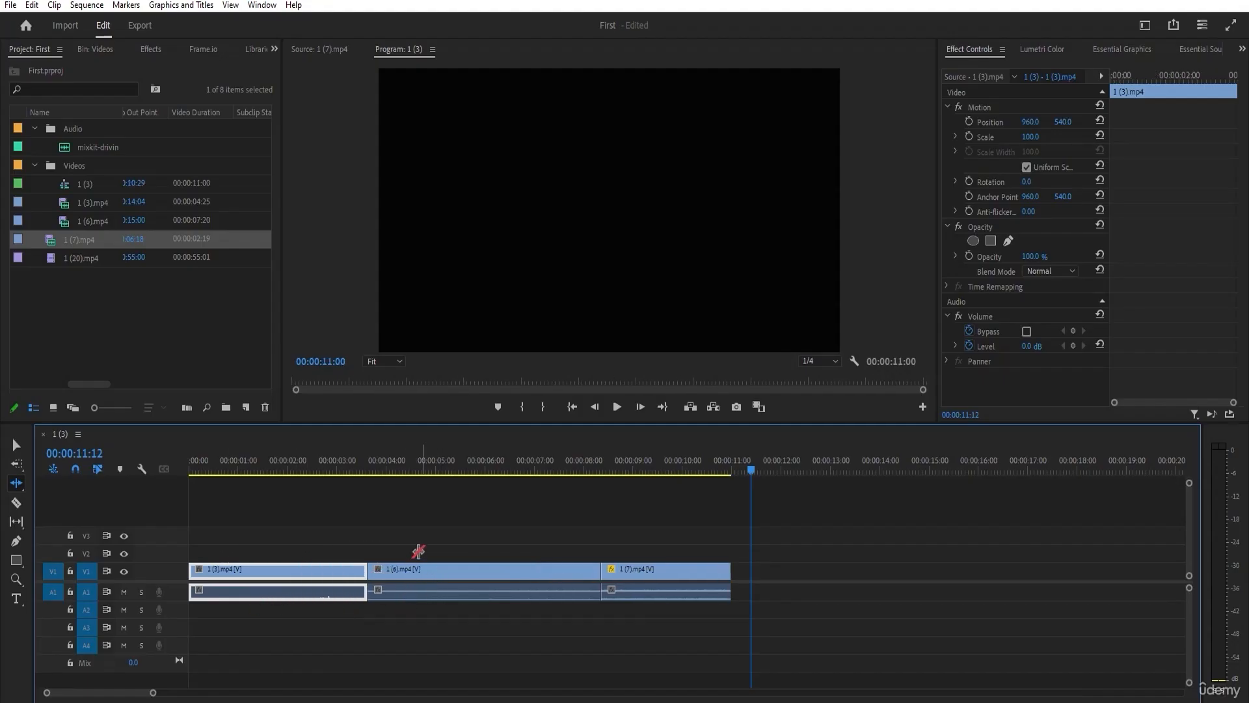
Switch from the Ripple Edit tool to the Rolling Edit tool.
click(16, 483)
click(37, 497)
Shorten 1 (3).mp4 to about 4 seconds with the Selection tool, extend the start of 1 (6).mp4 back to it, and undo both changes.
click(14, 446)
click(398, 514)
click(411, 566)
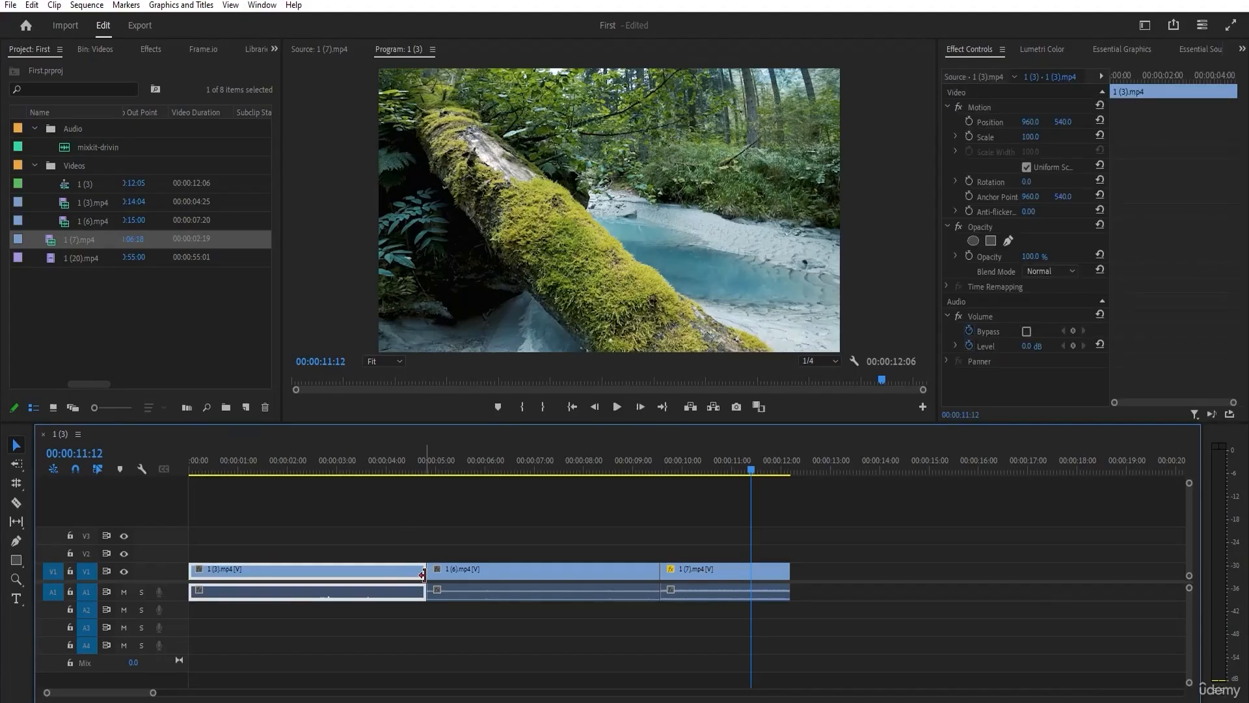
drag(421, 573, 384, 573)
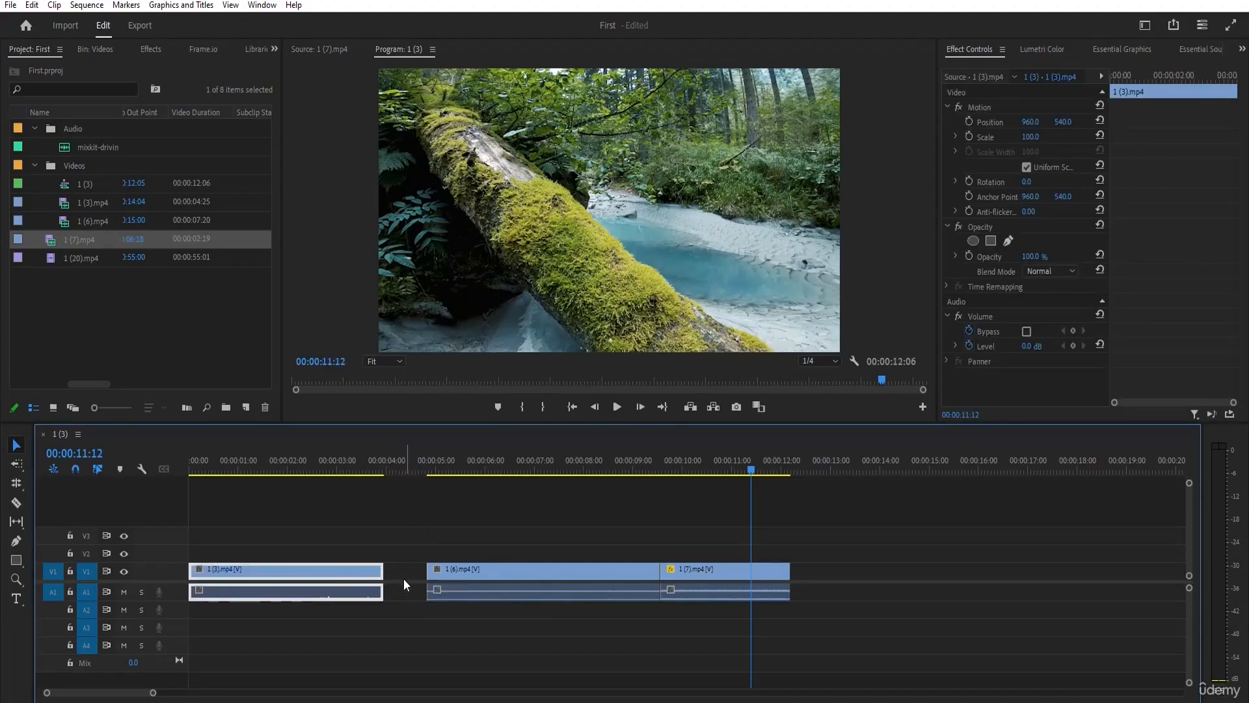
drag(422, 568, 384, 570)
key(ctrl+z)
key(ctrl+z)
Roll the cut between 1 (3).mp4 and 1 (6).mp4 back to about 2.6 seconds and forward to about 3.3 seconds with the Rolling Edit tool.
click(16, 483)
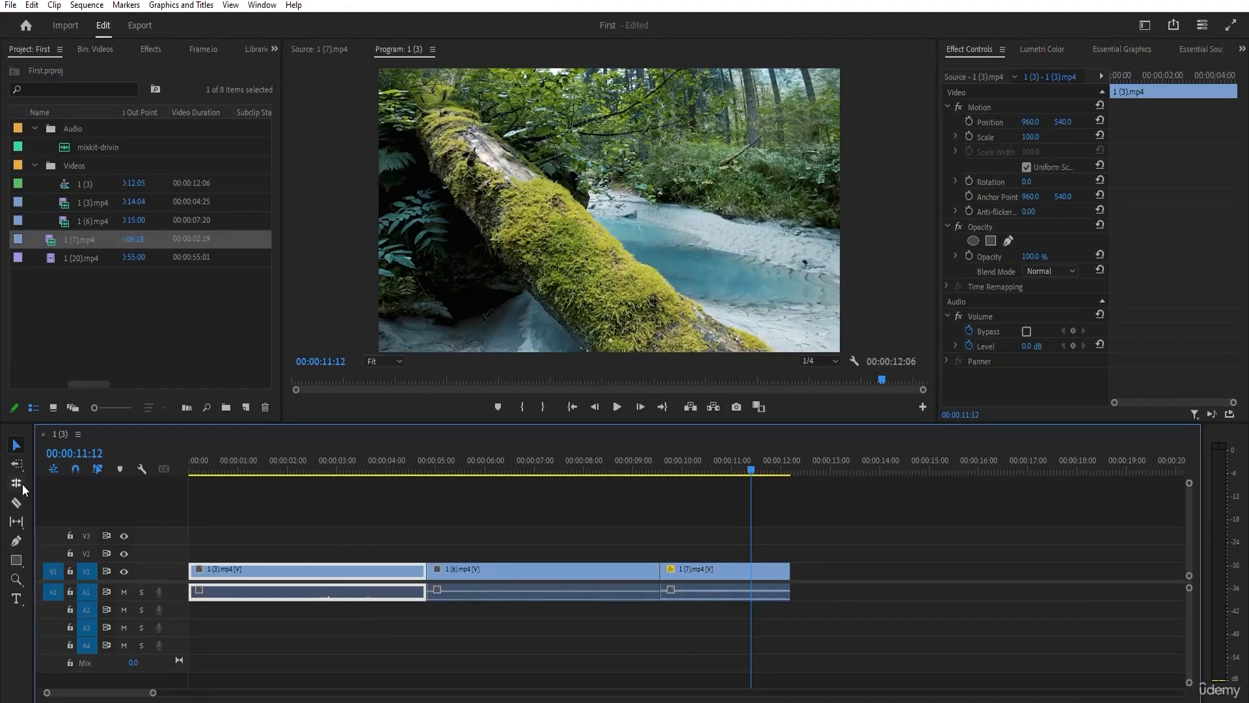
drag(427, 569, 329, 570)
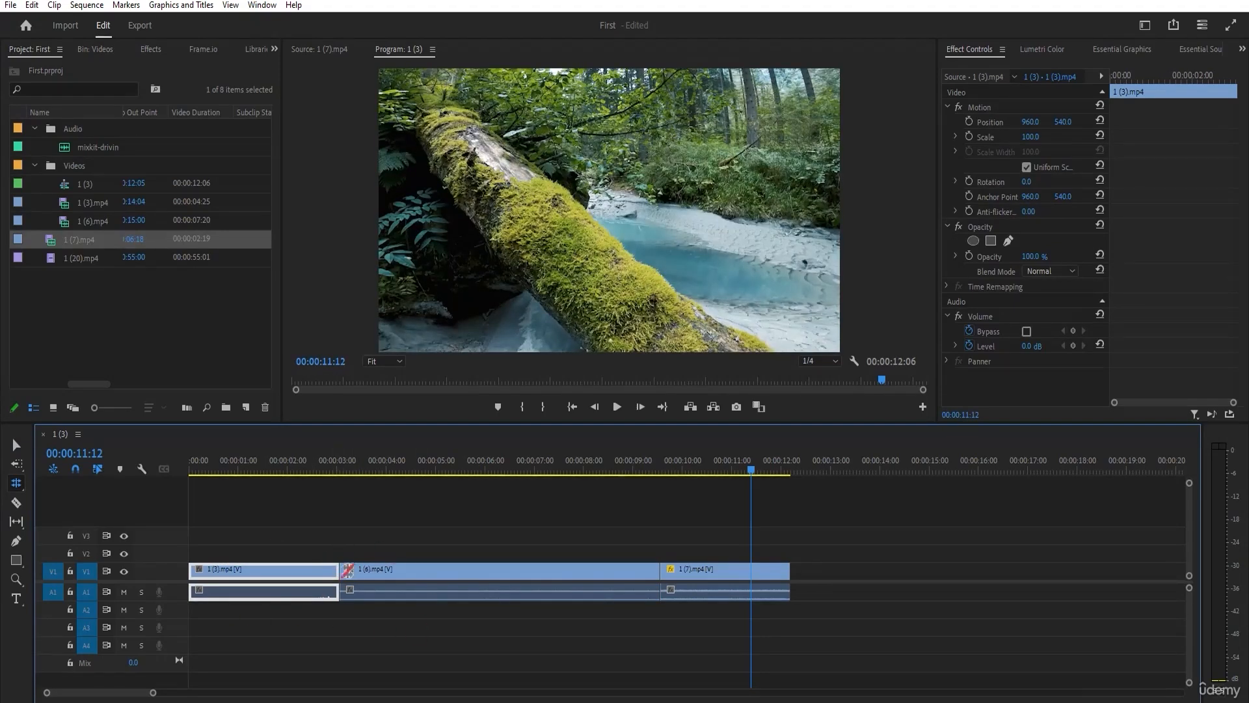
drag(338, 570, 274, 558)
double_click(451, 570)
click(279, 568)
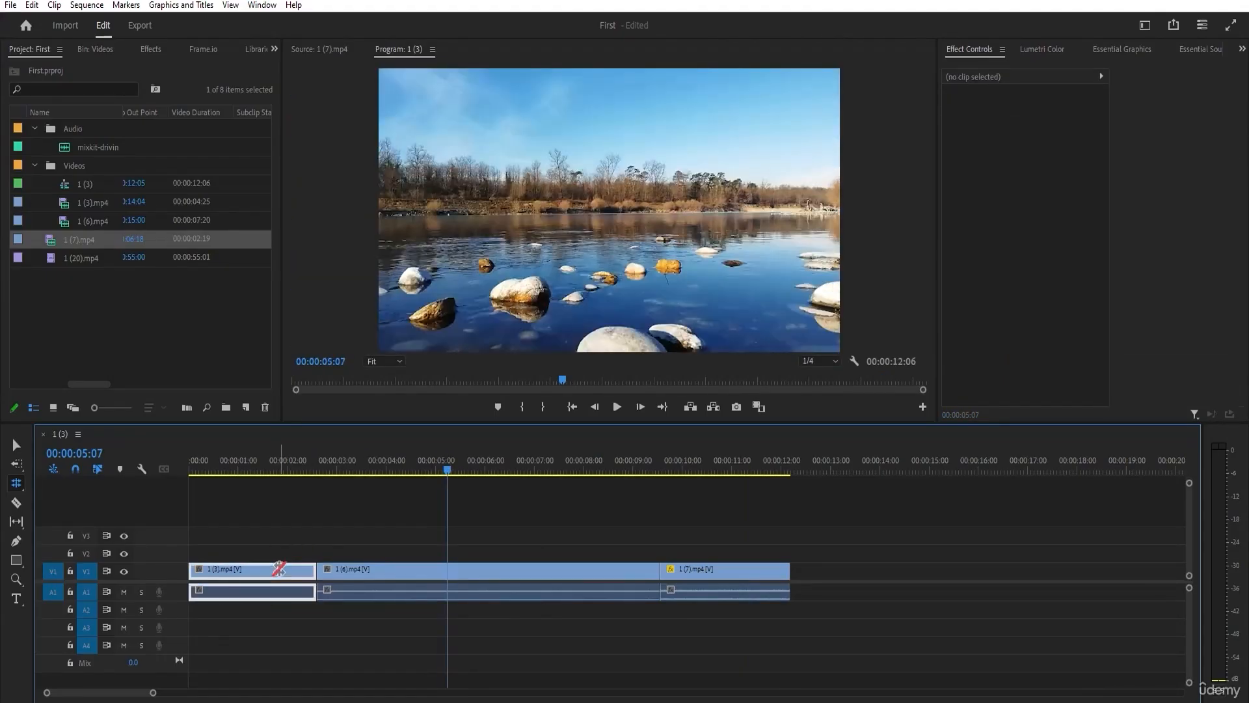
double_click(320, 571)
drag(321, 574, 366, 574)
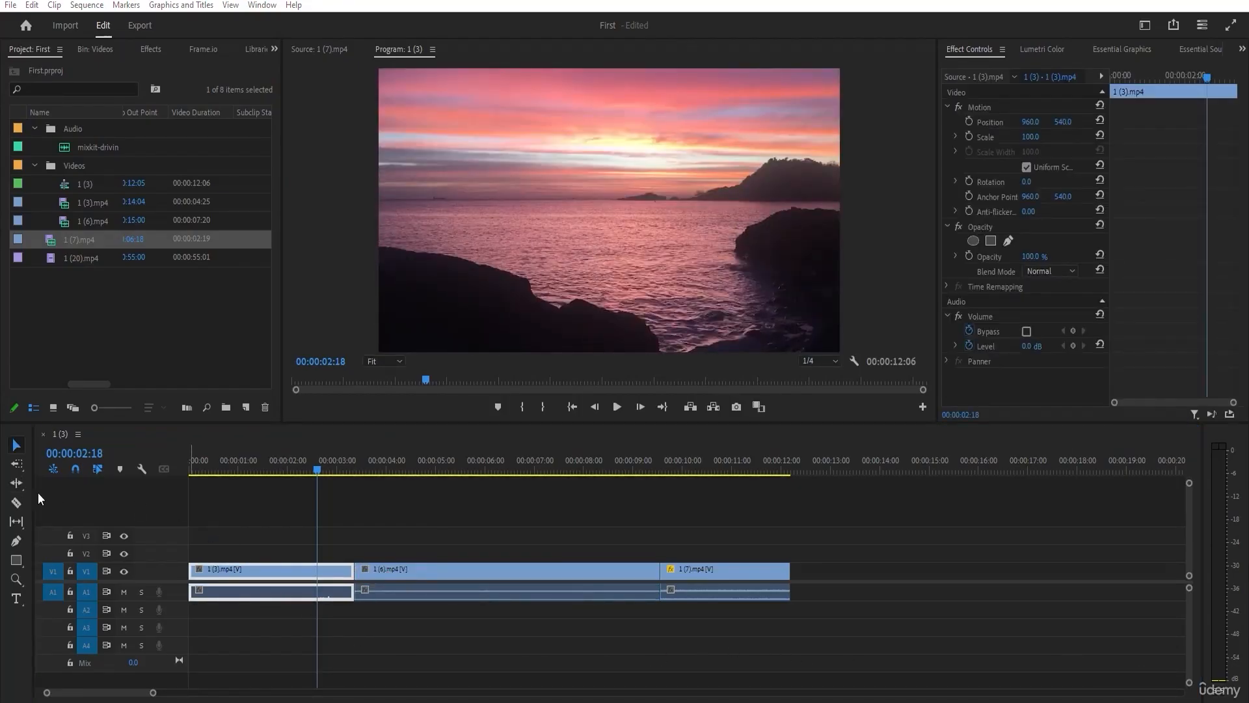
Ripple edit the end of 1 (3).mp4 out to about 4.5 seconds and undo the edit.
click(21, 486)
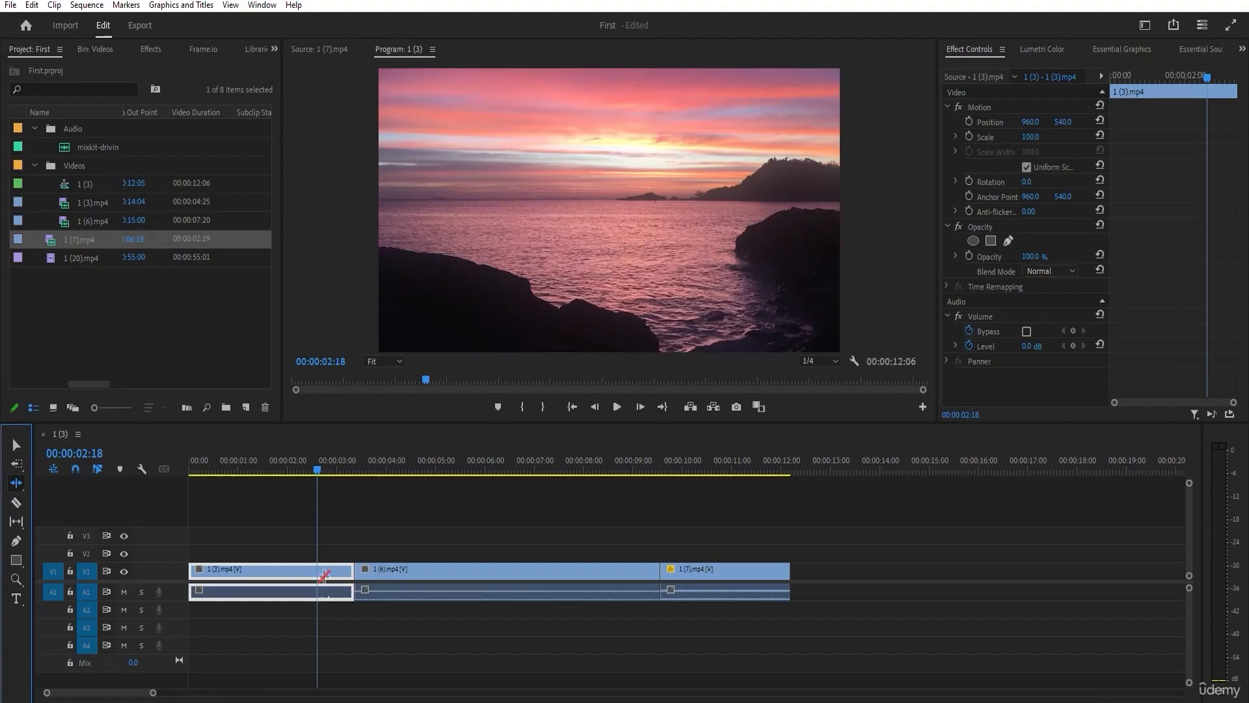
drag(347, 572, 409, 572)
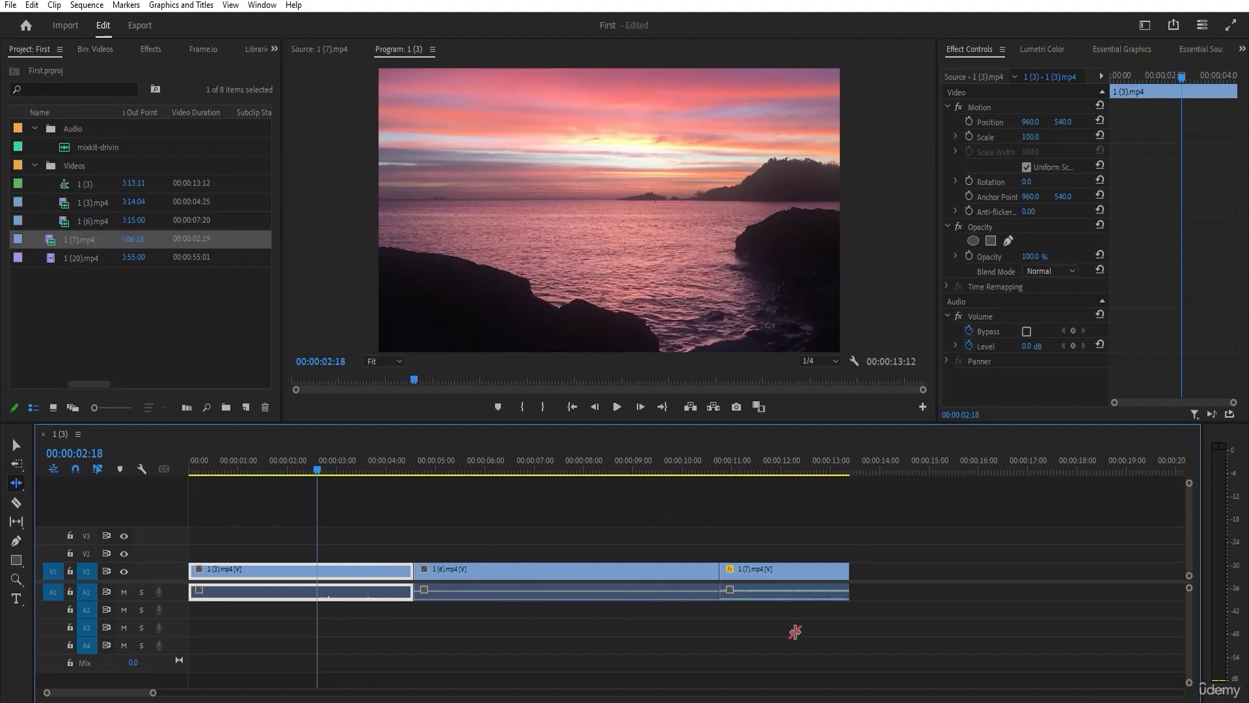
key(ctrl+z)
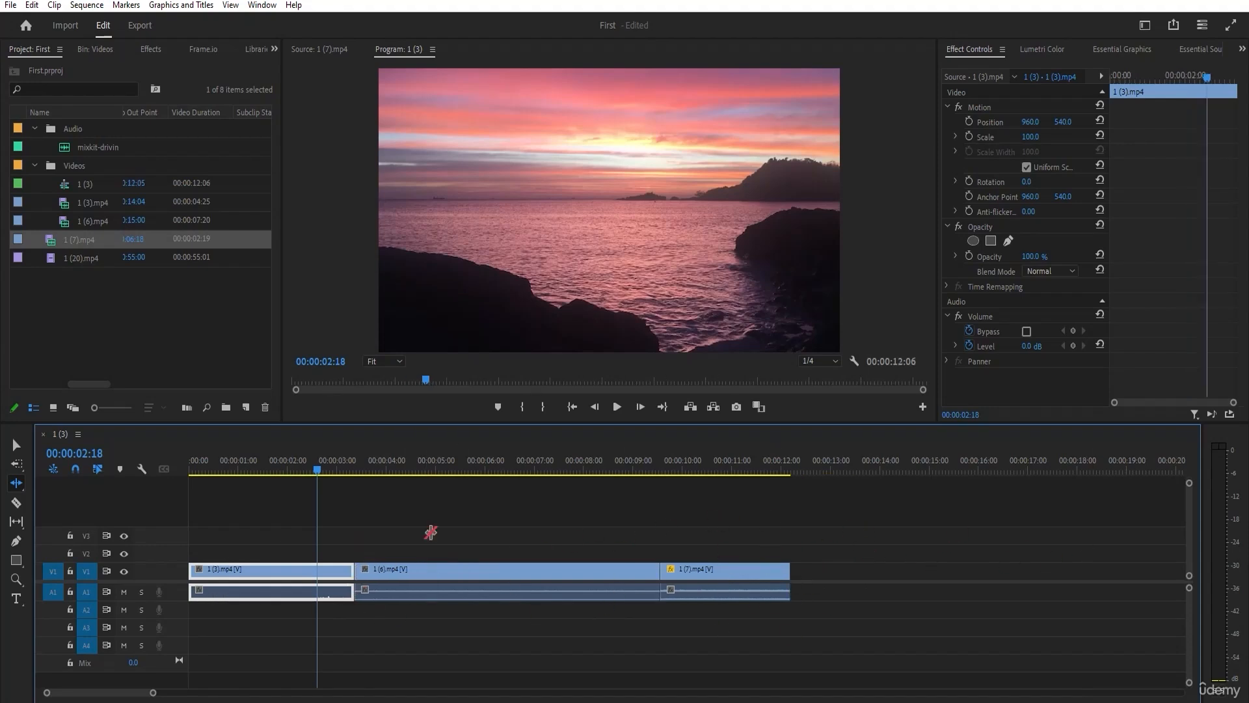
Roll the cut between 1 (3).mp4 and 1 (6).mp4 back to about 2.9 seconds with the Rolling Edit tool.
click(17, 482)
click(71, 513)
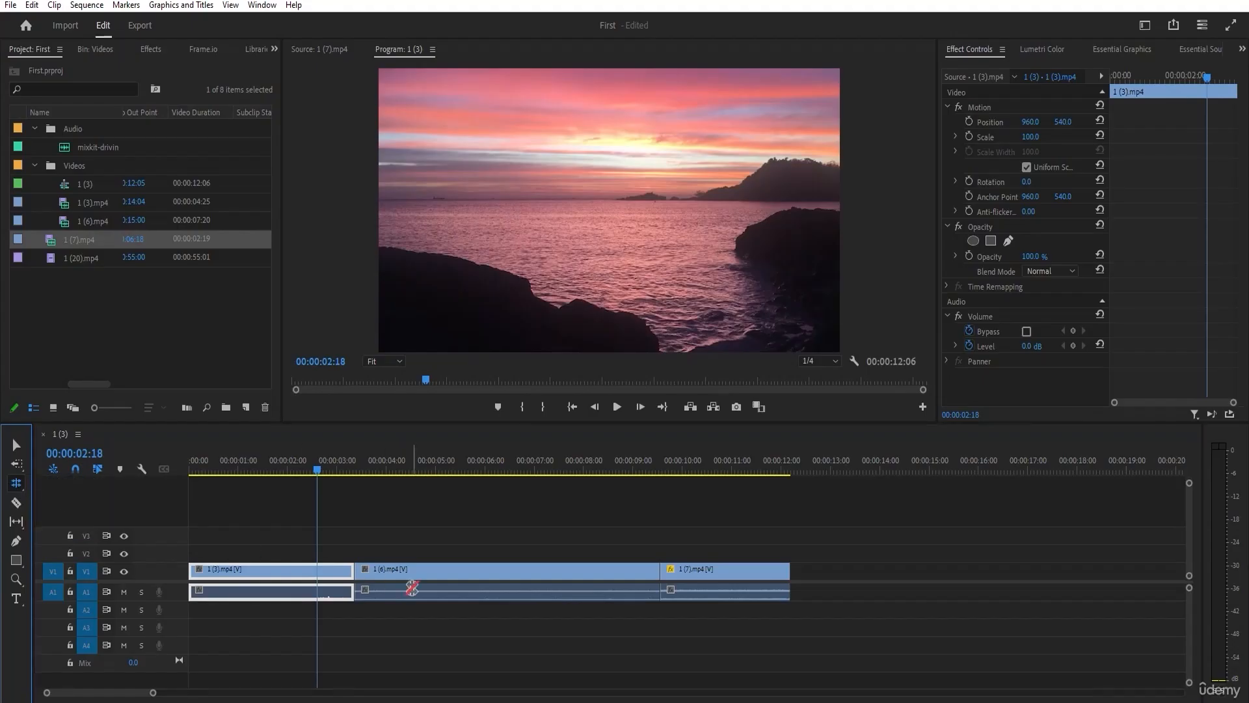
drag(360, 573, 334, 572)
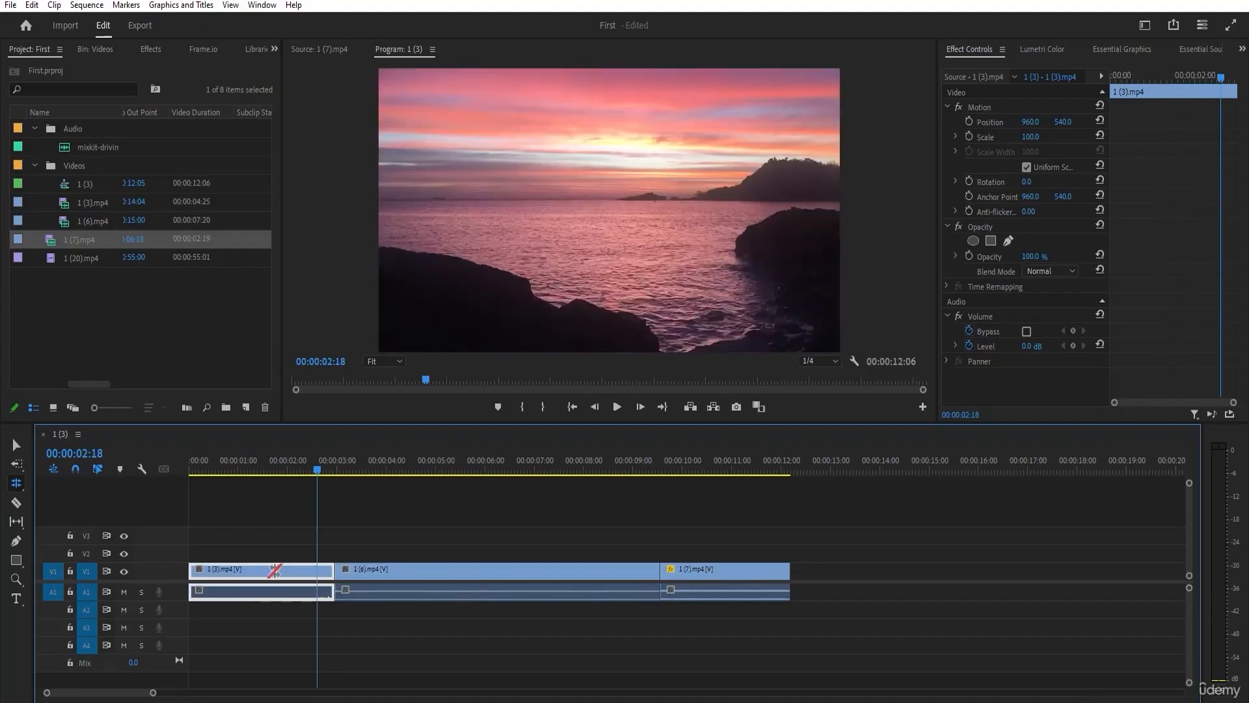
Switch to the Rate Stretch tool, select 1 (7).mp4, and scrub the playhead to 00:00:10:07 within that clip.
click(17, 486)
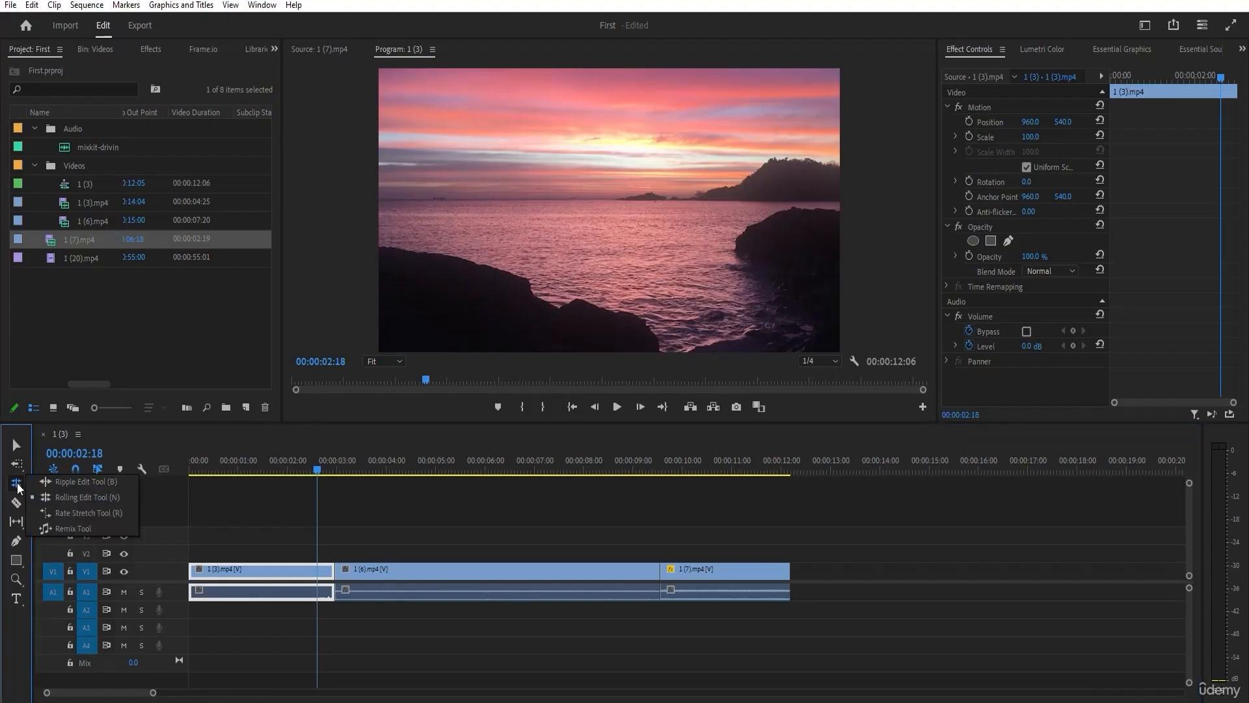
click(79, 513)
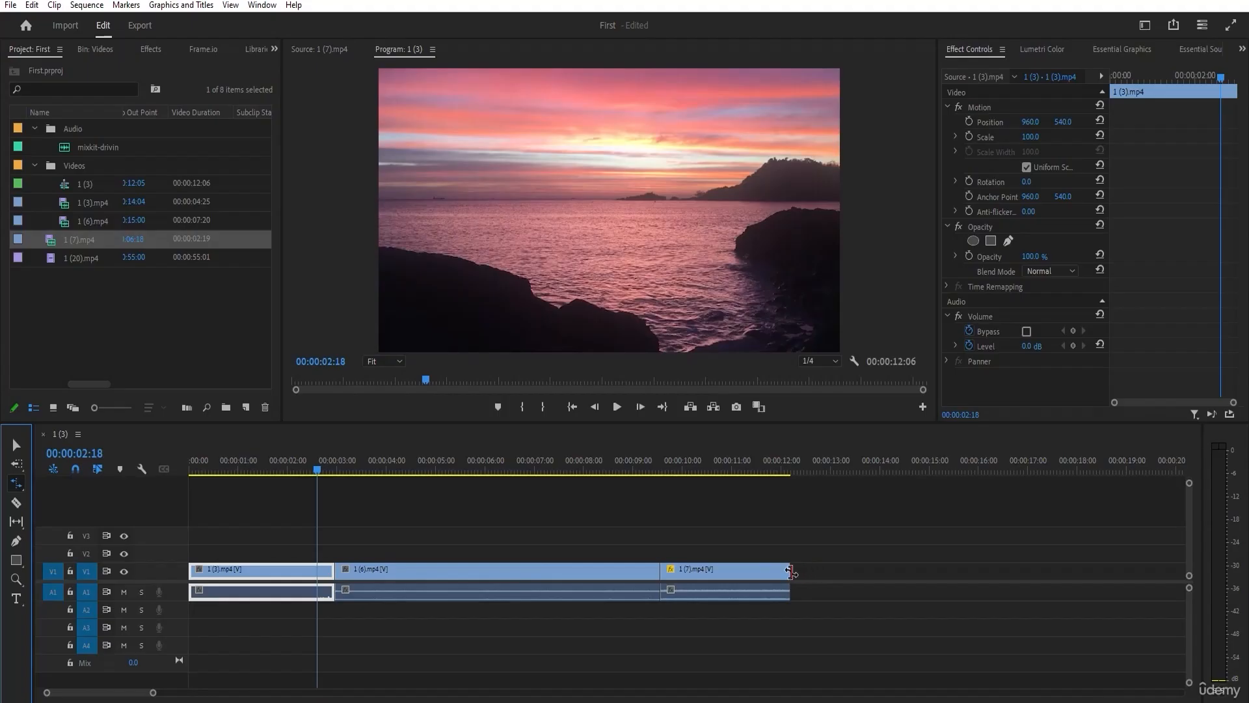
click(763, 570)
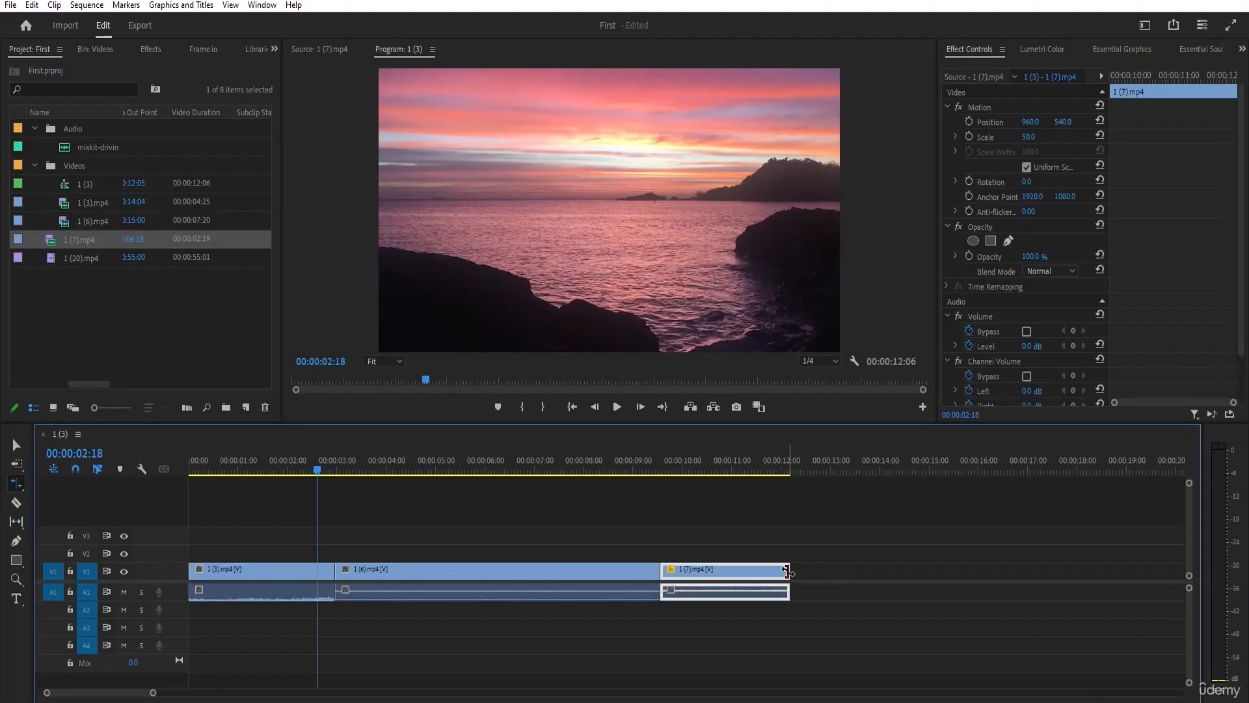
click(663, 464)
drag(661, 460, 694, 474)
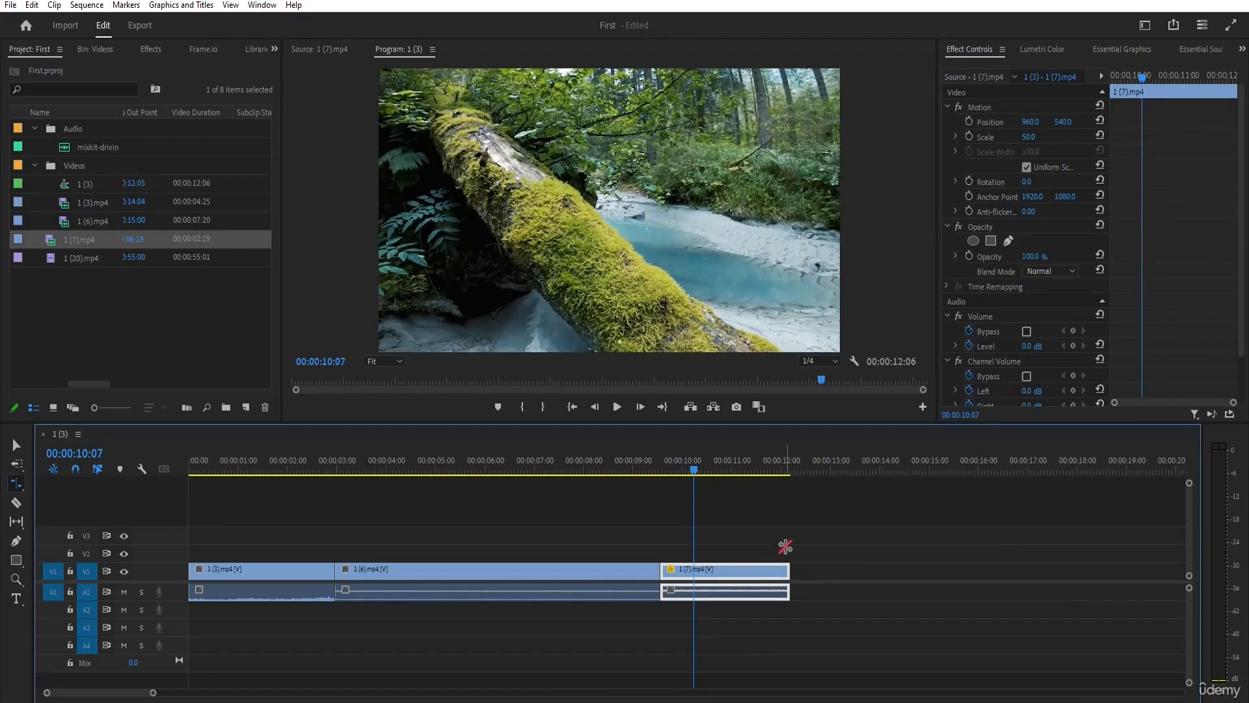
click(14, 484)
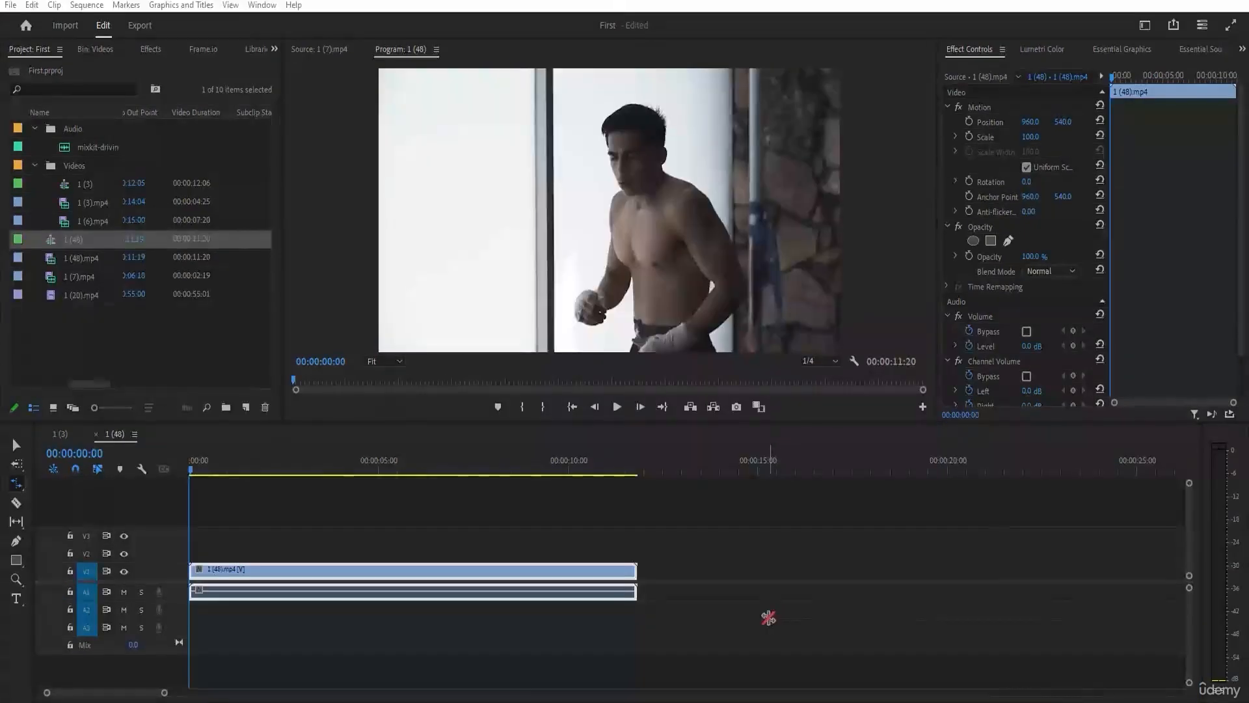
Activate the Rate Stretch tool in sequence 1 (48) and preview 1 (48).mp4 at its original speed, returning the playhead to the start.
click(16, 445)
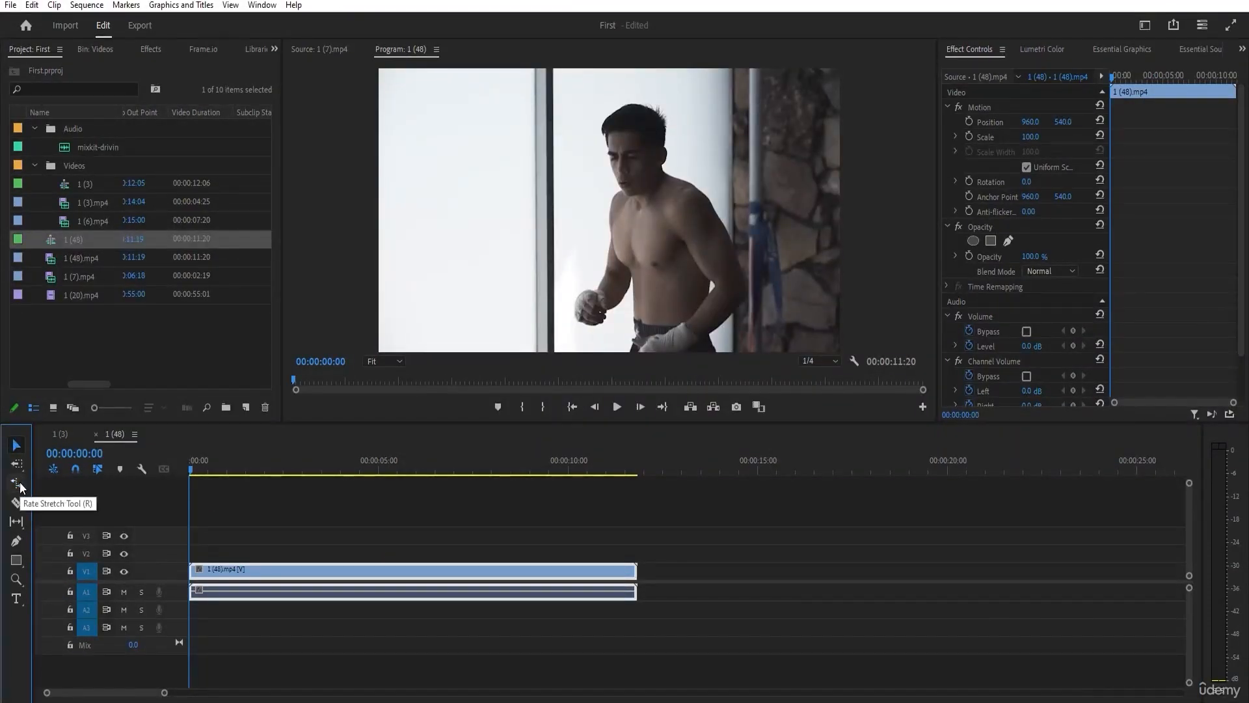
click(20, 486)
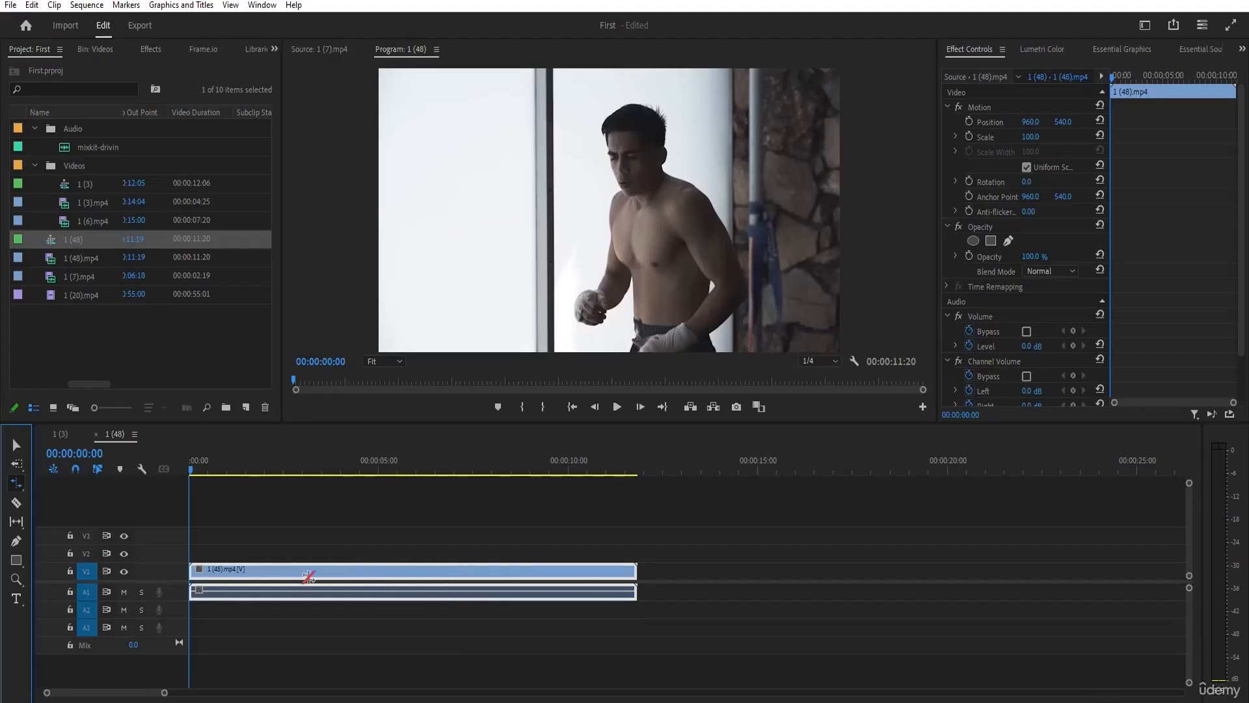
click(216, 474)
click(621, 408)
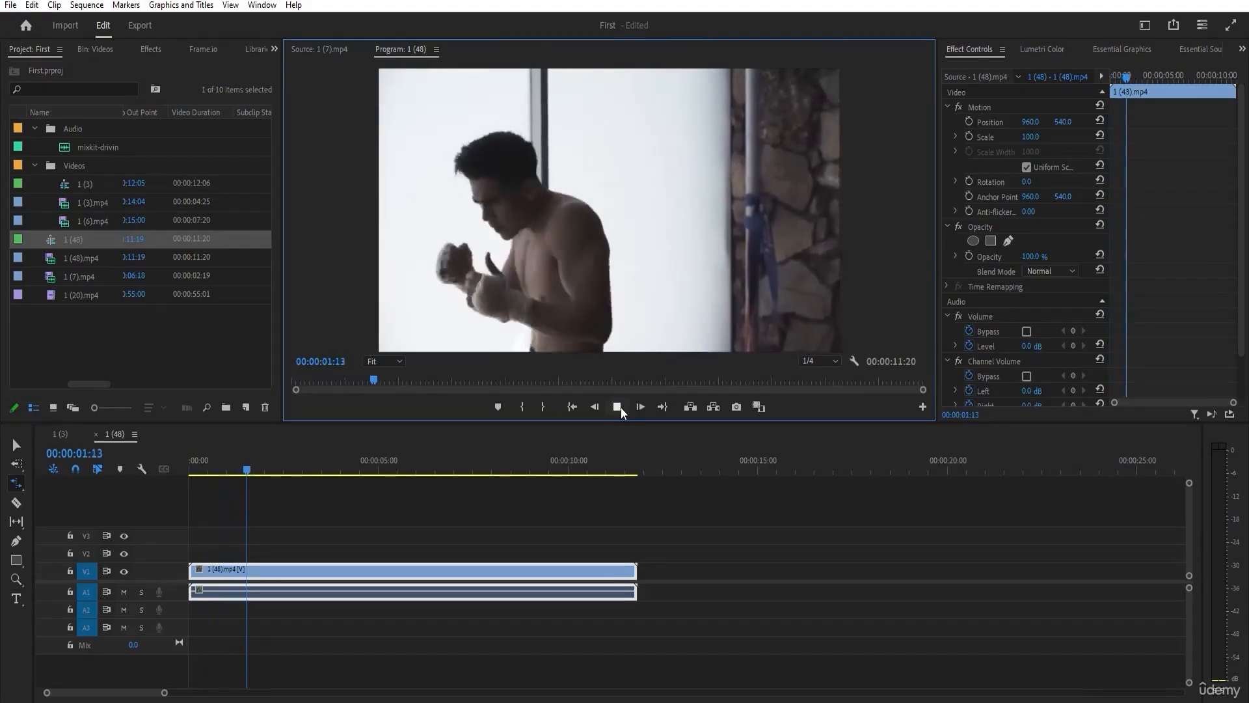
click(621, 408)
drag(301, 470, 178, 474)
Rate stretch 1 (48).mp4 down to a duration of 00:00:01:23 and play back the sped-up clip.
click(16, 483)
drag(637, 571, 262, 582)
click(618, 407)
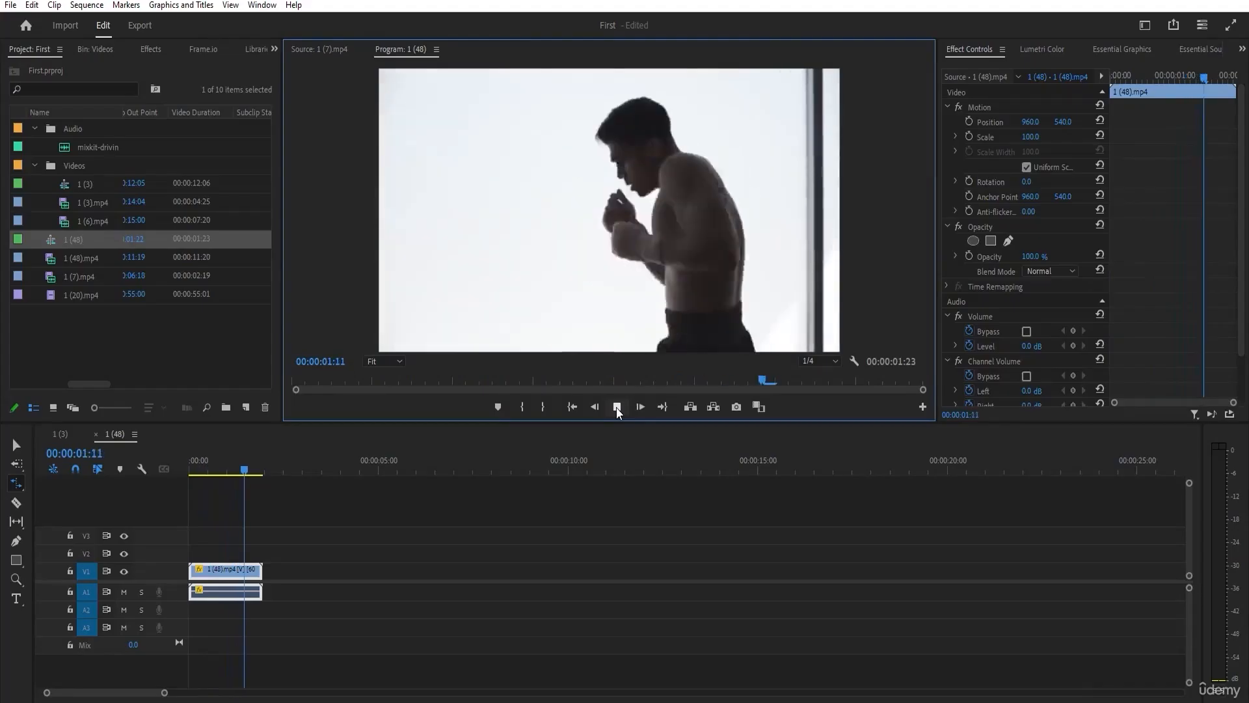
click(206, 462)
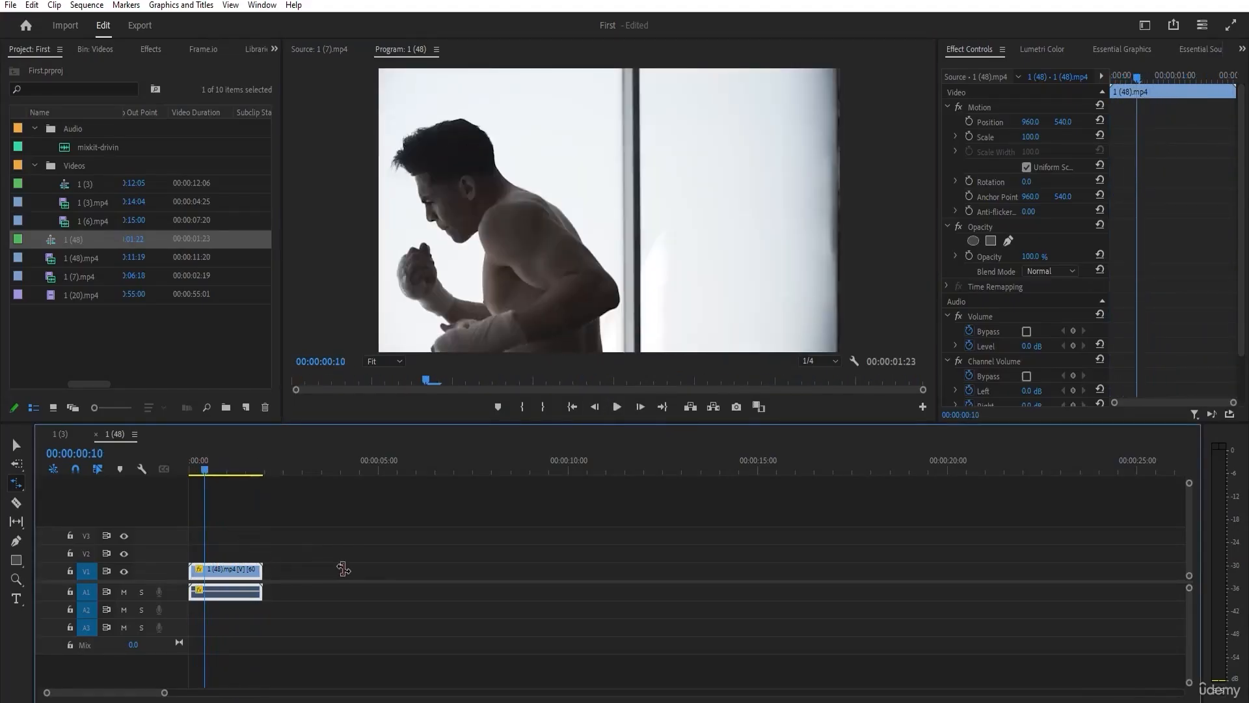
Rate stretch 1 (48).mp4 out to a duration of 00:00:16:21 and play back the slowed-down clip.
click(409, 570)
click(264, 572)
click(322, 570)
click(254, 571)
drag(262, 571, 827, 572)
click(617, 406)
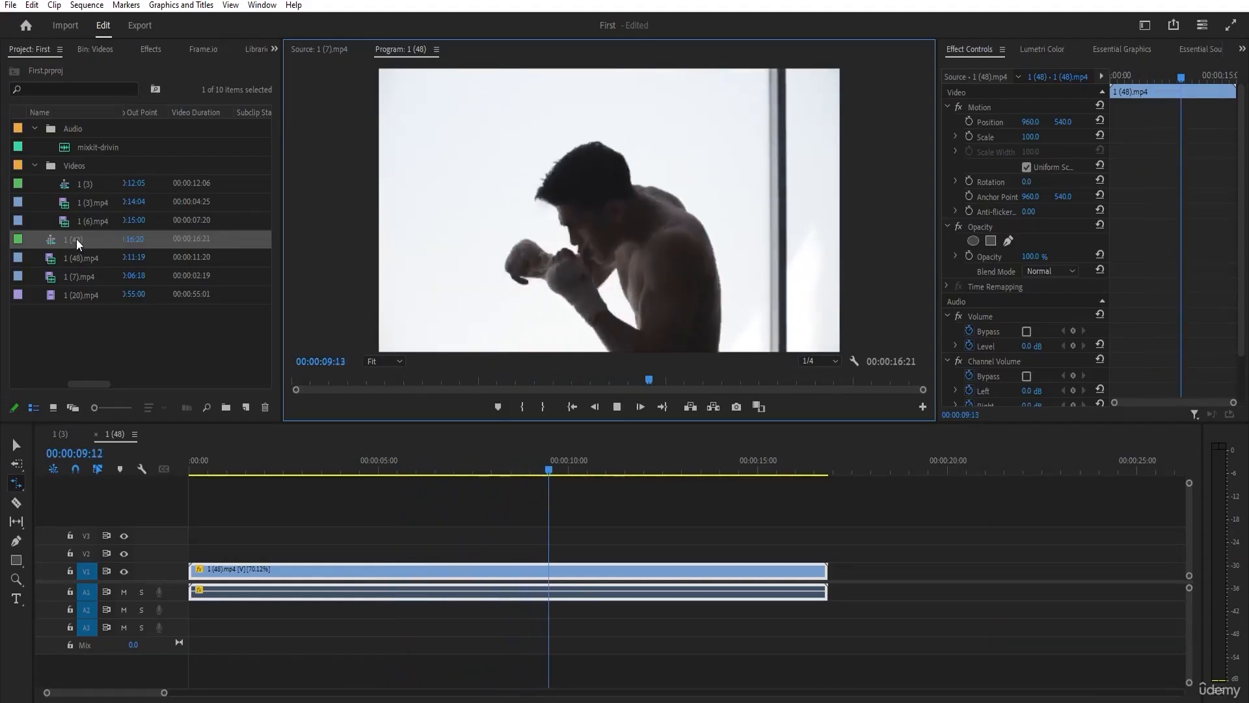
click(620, 407)
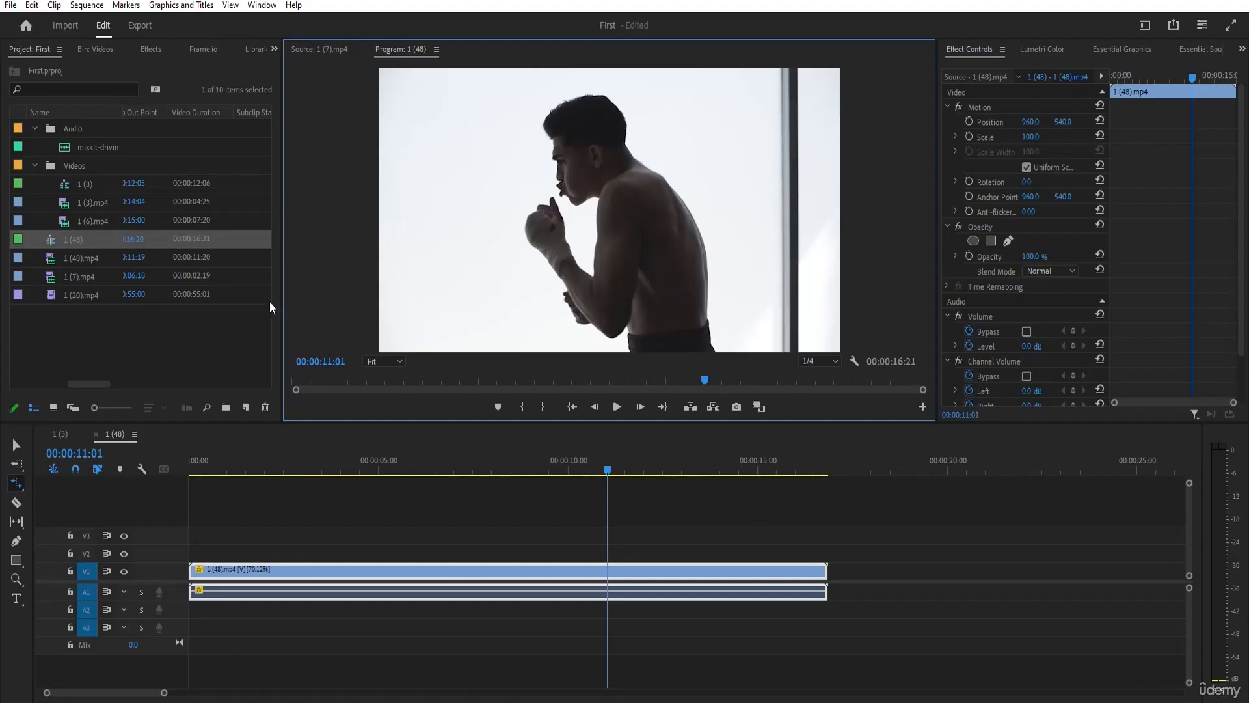
Open 1 (48).mp4 in the Source Monitor and check the frame rates of the project's clips, temporarily widening the project listing.
drag(285, 322, 719, 322)
double_click(104, 265)
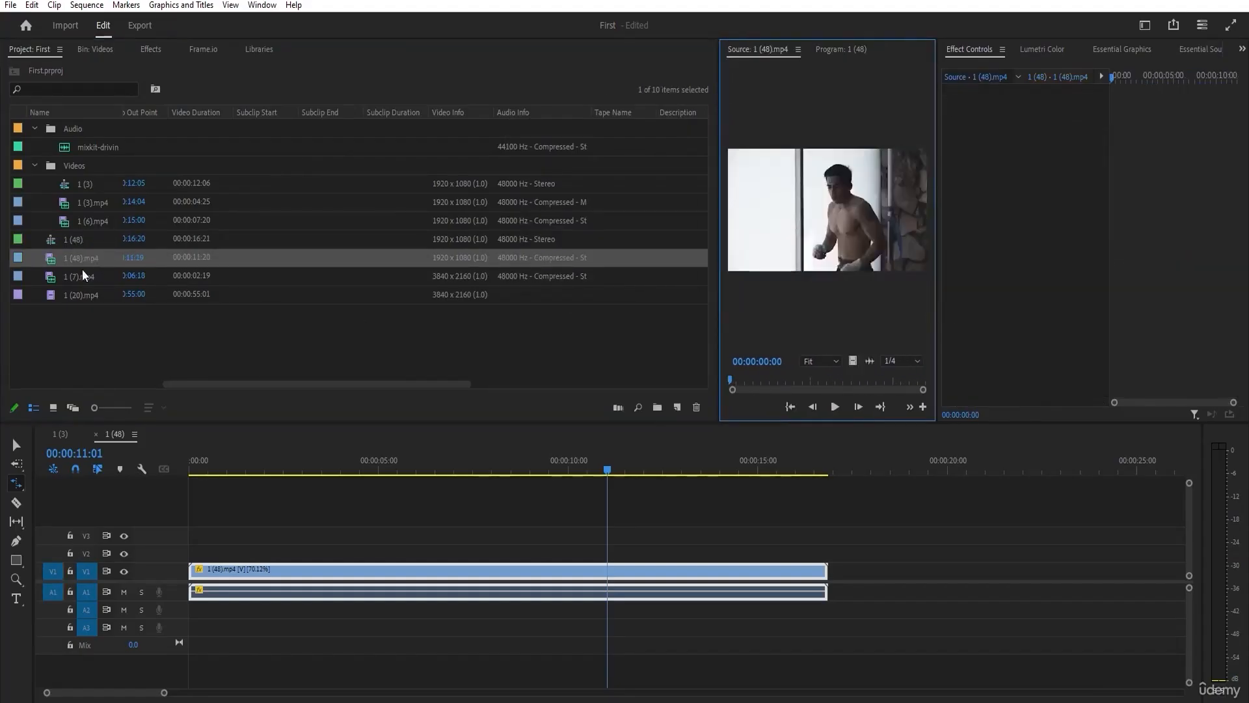
drag(183, 384, 10, 367)
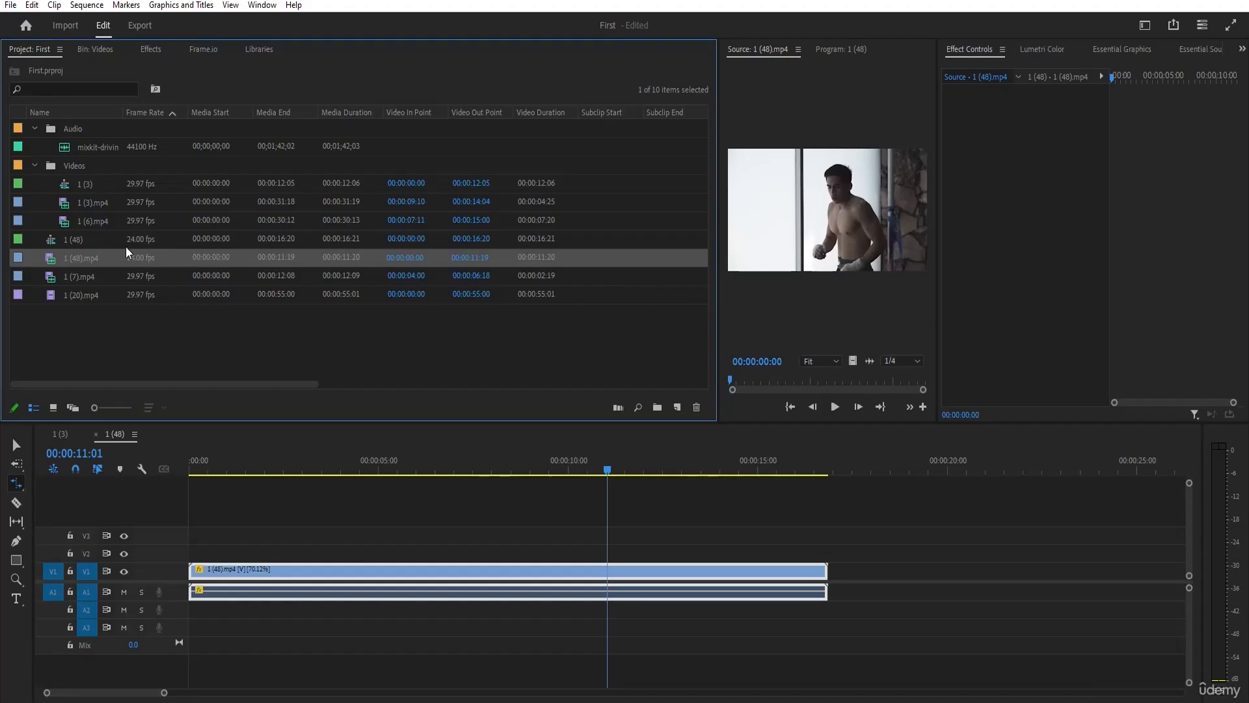
drag(719, 280, 177, 280)
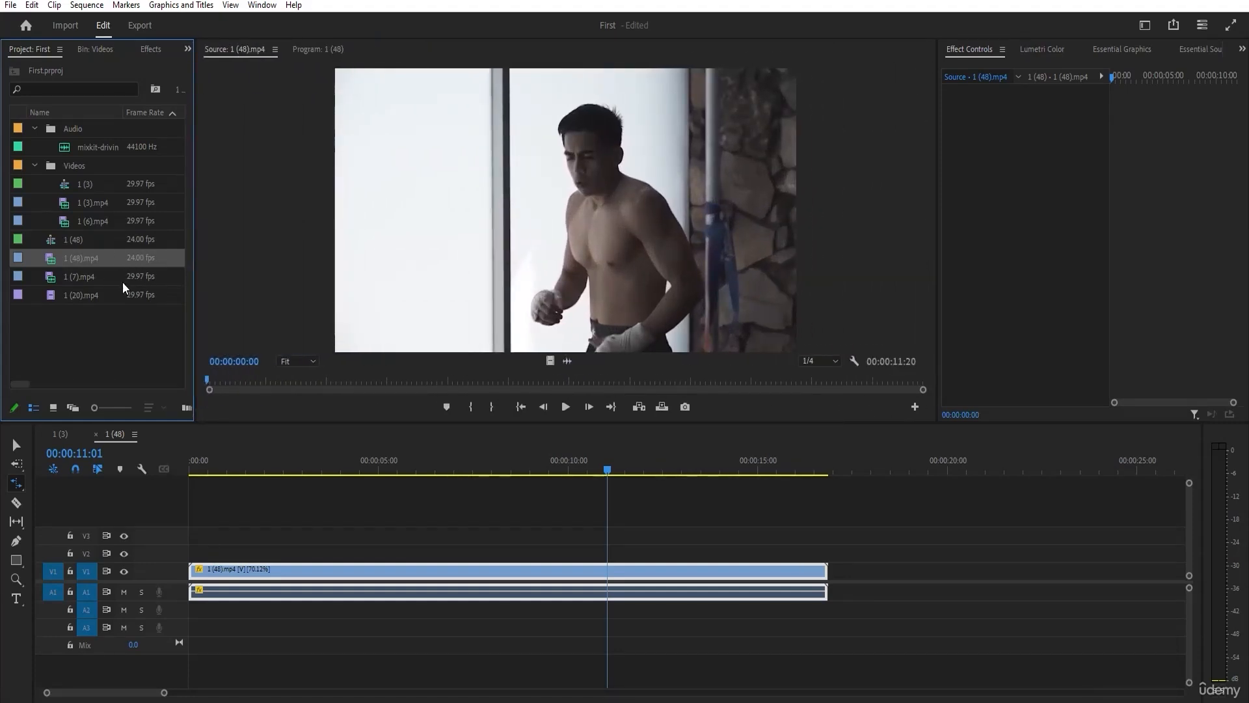
Scrub sequence 1 (48) to 00:00:09:10 and reset the speed of 1 (48).mp4 to 100% in its Speed/Duration settings.
drag(335, 461, 545, 465)
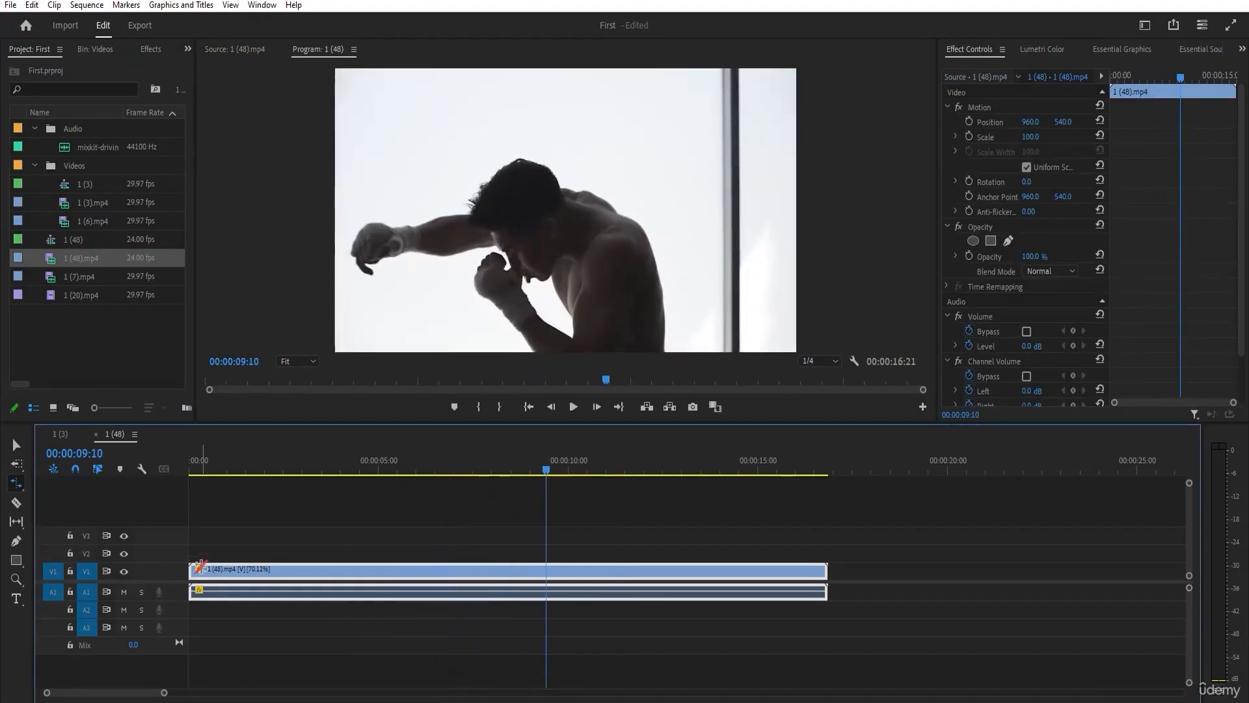
click(297, 545)
click(17, 444)
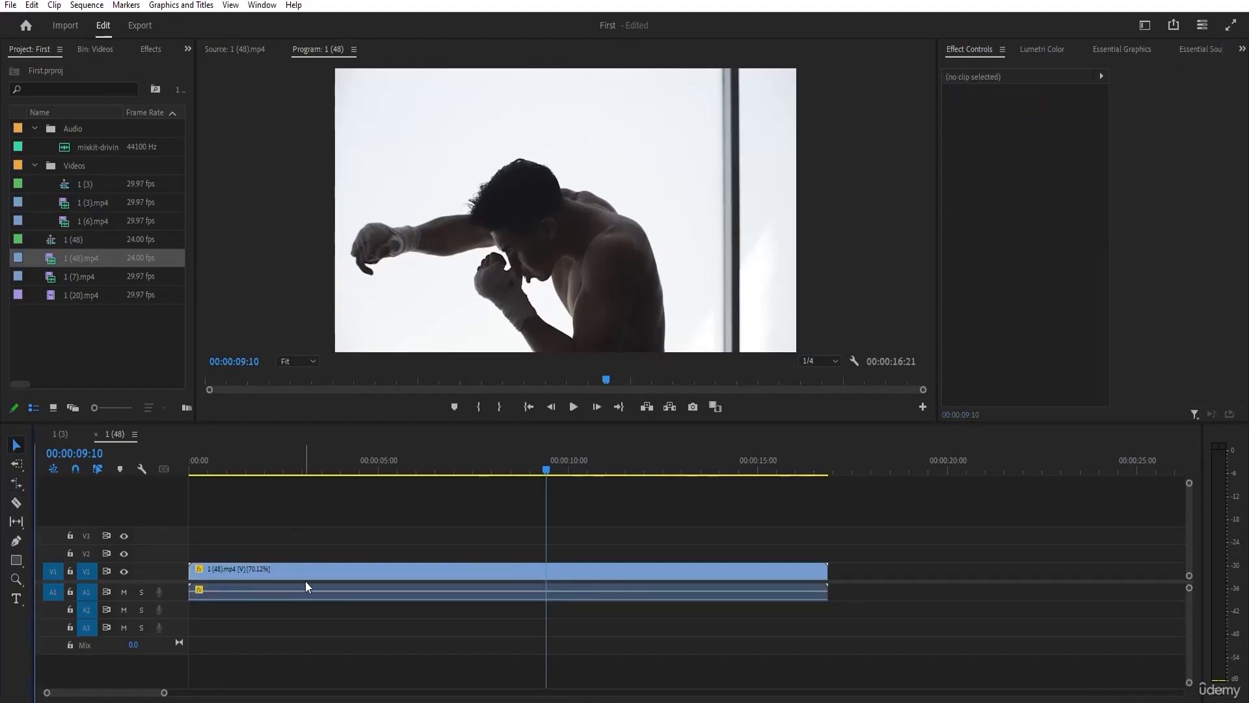
click(255, 576)
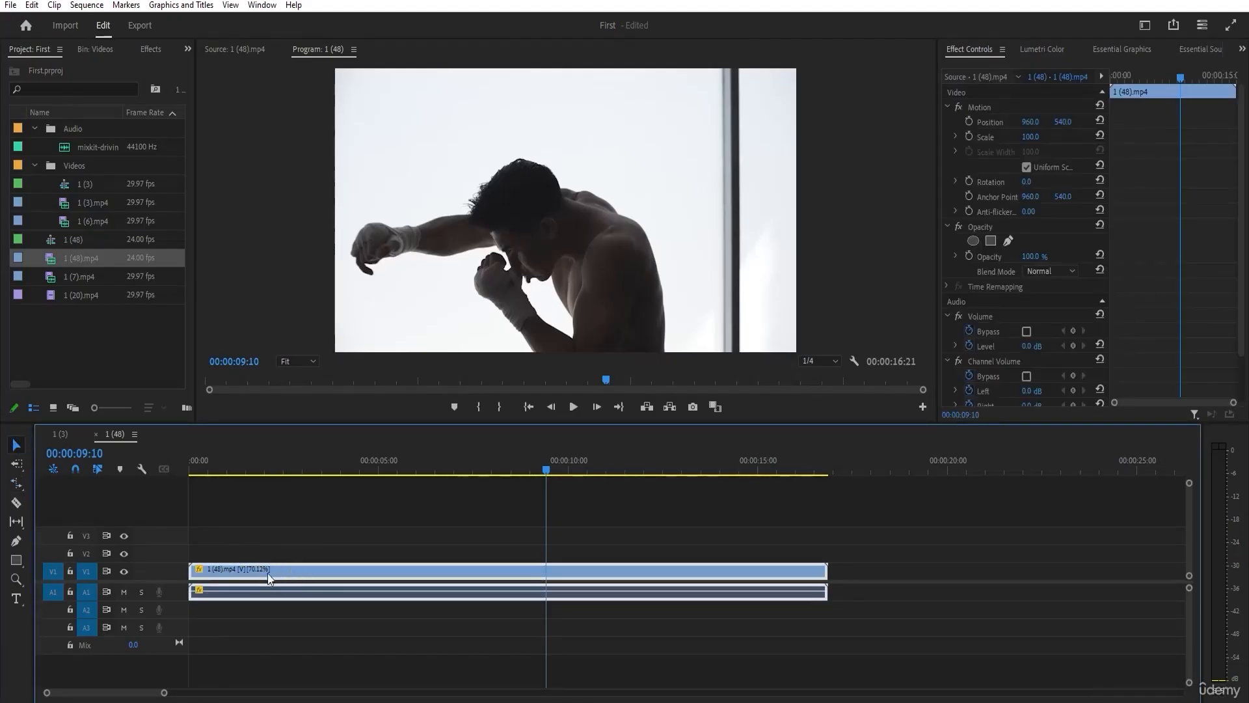
right_click(386, 572)
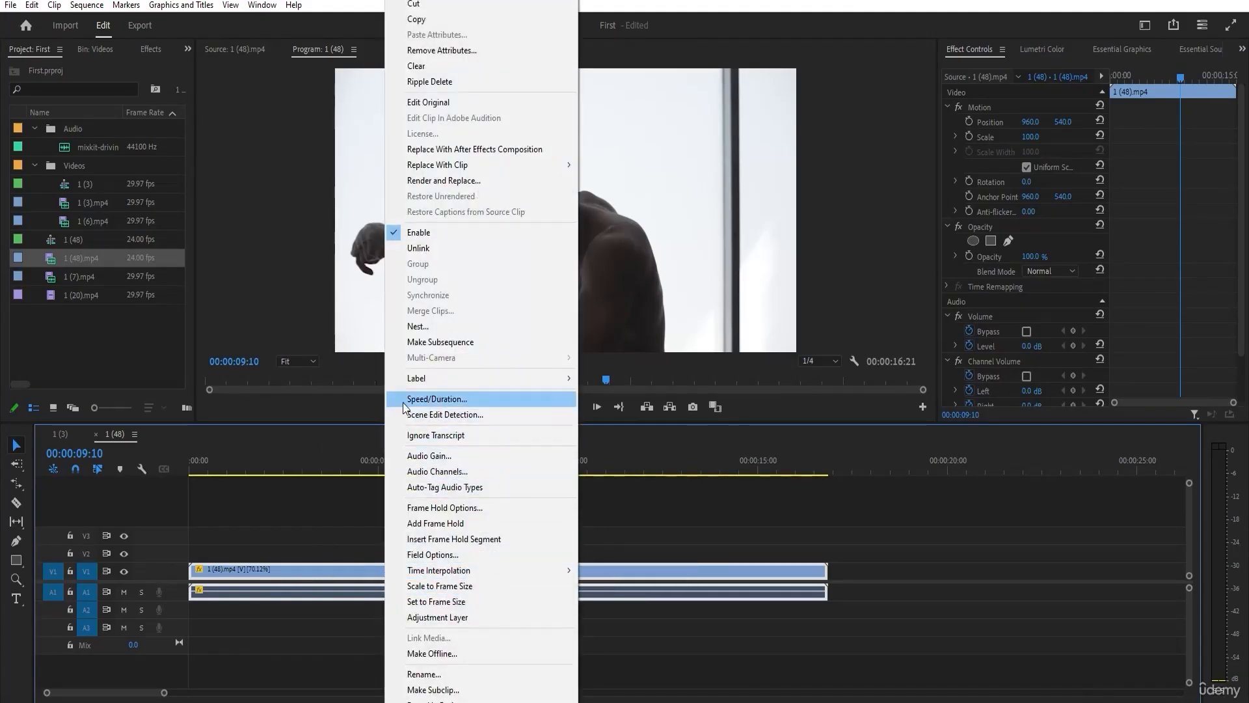
click(428, 398)
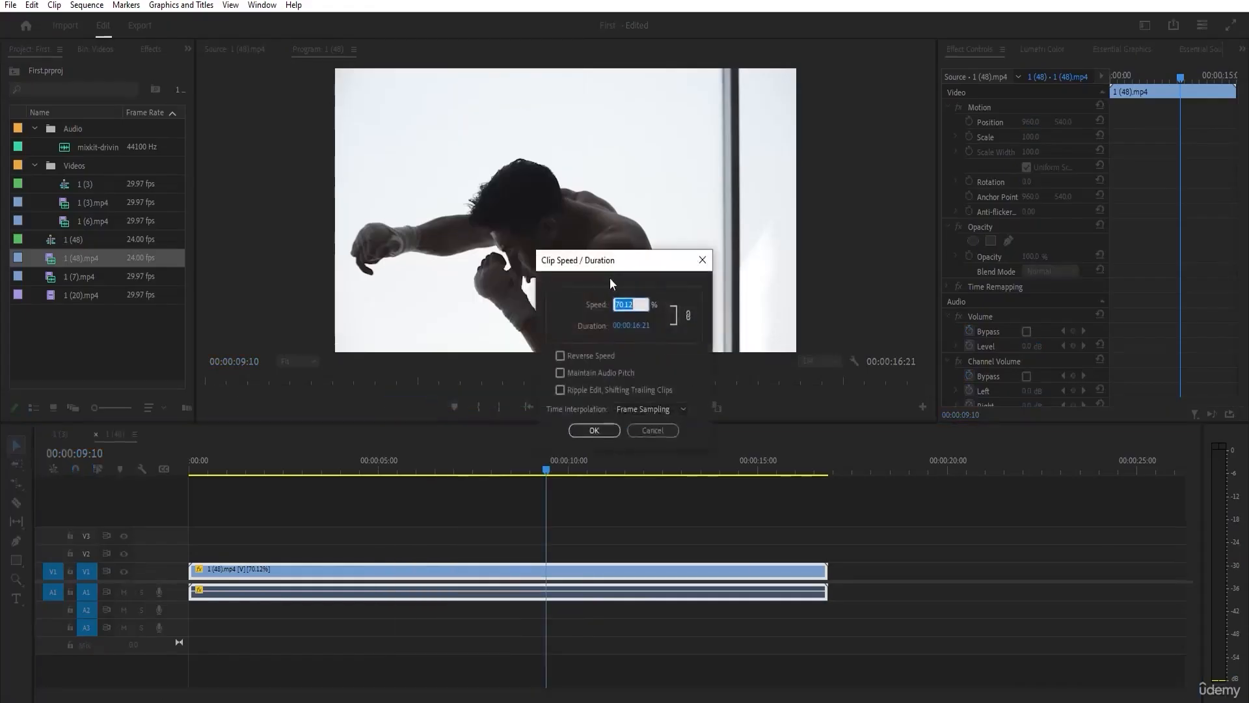
drag(514, 285, 514, 286)
click(533, 323)
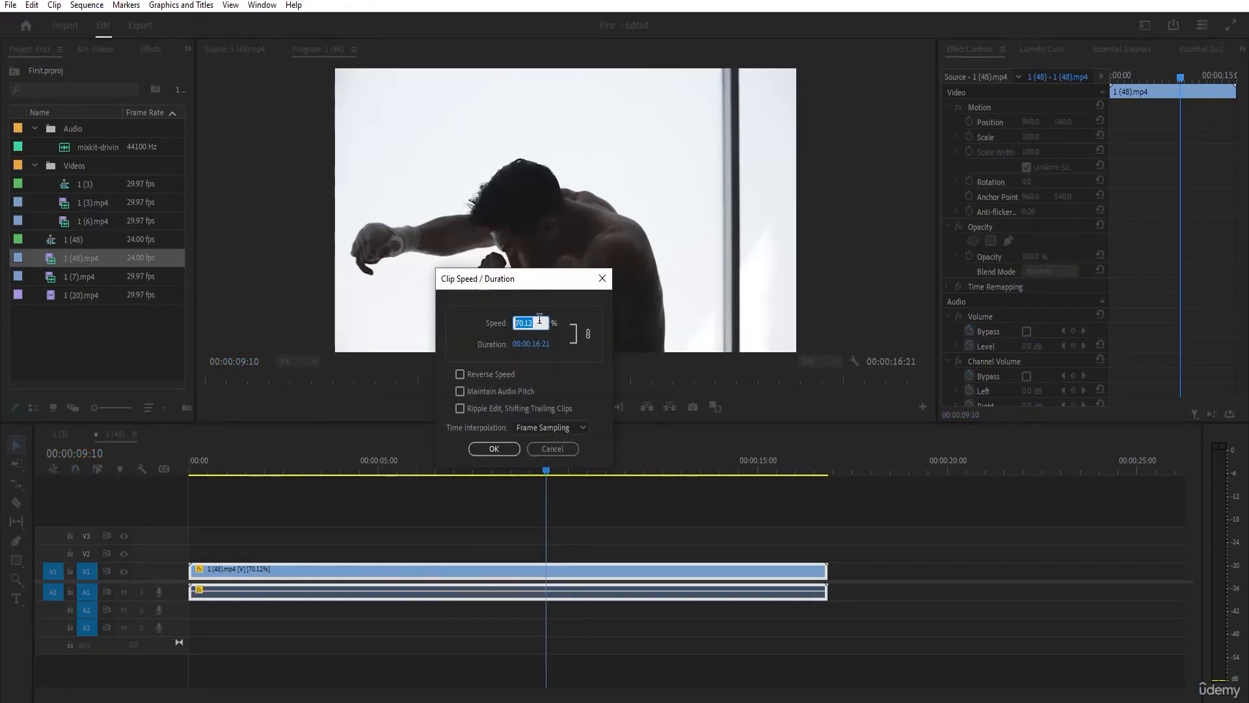
text(100)
click(498, 450)
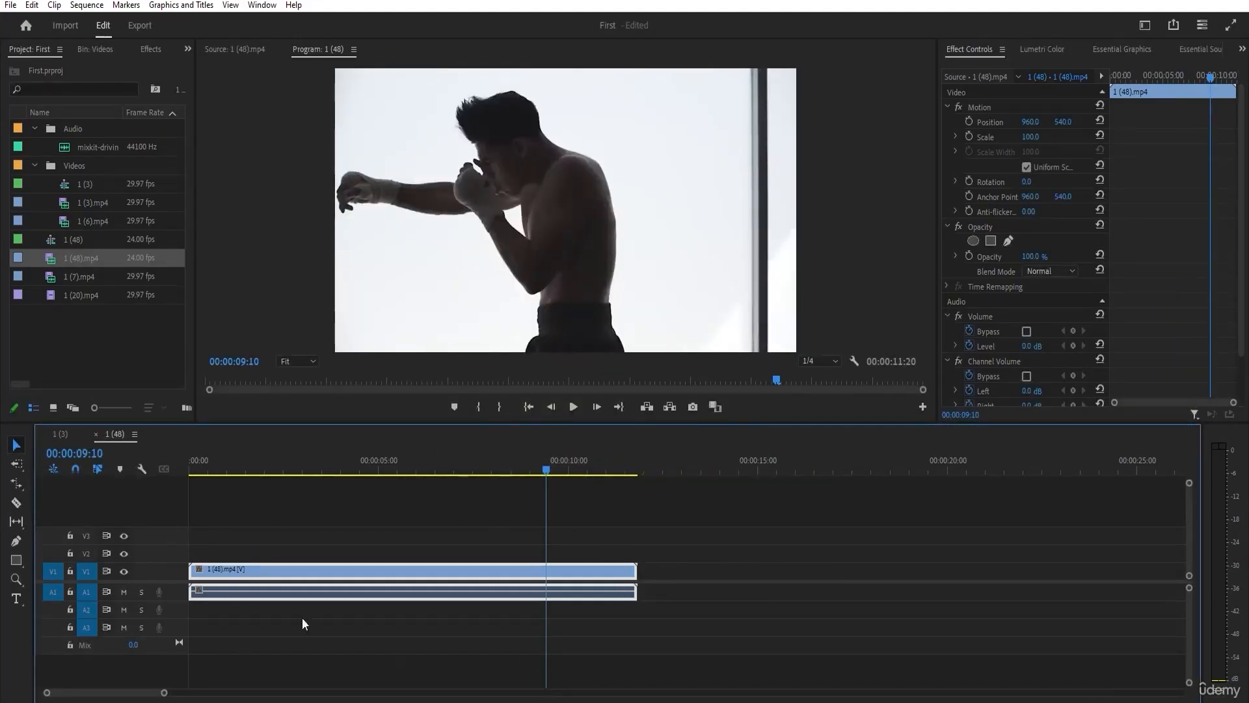
Set the speed of 1 (48).mp4 to 200% and scrub to 00:00:03:20 to preview it.
right_click(360, 571)
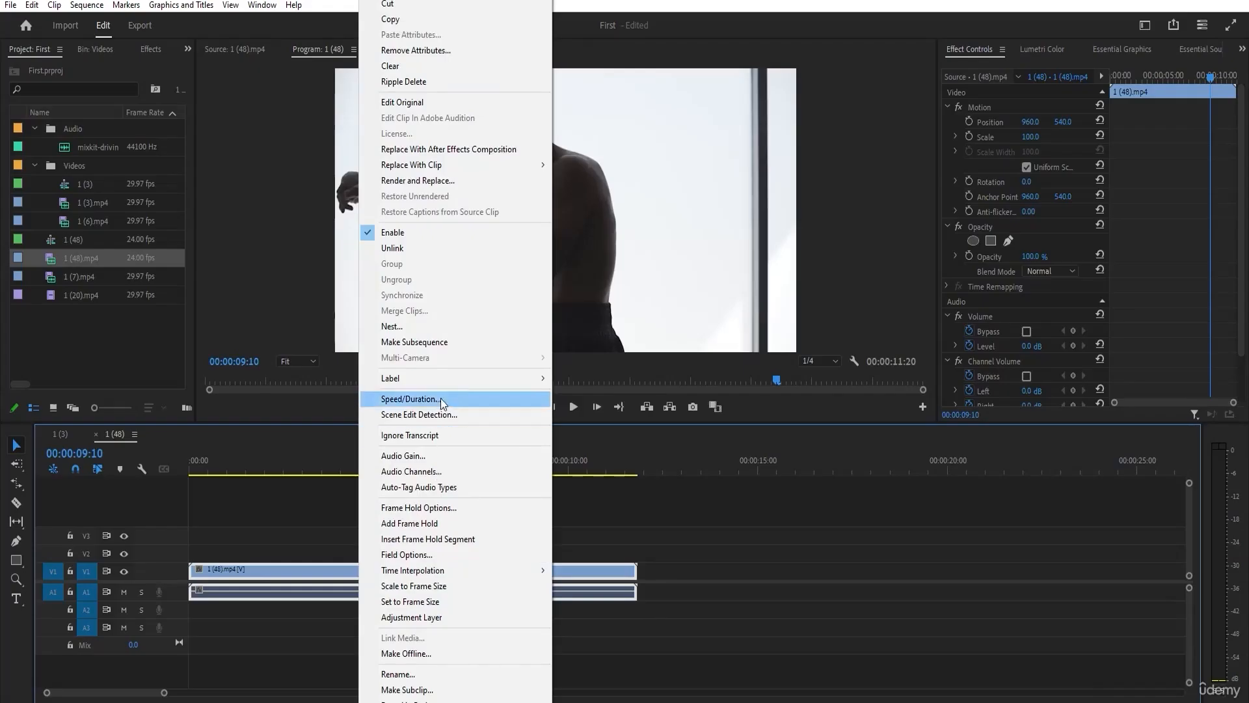
click(411, 398)
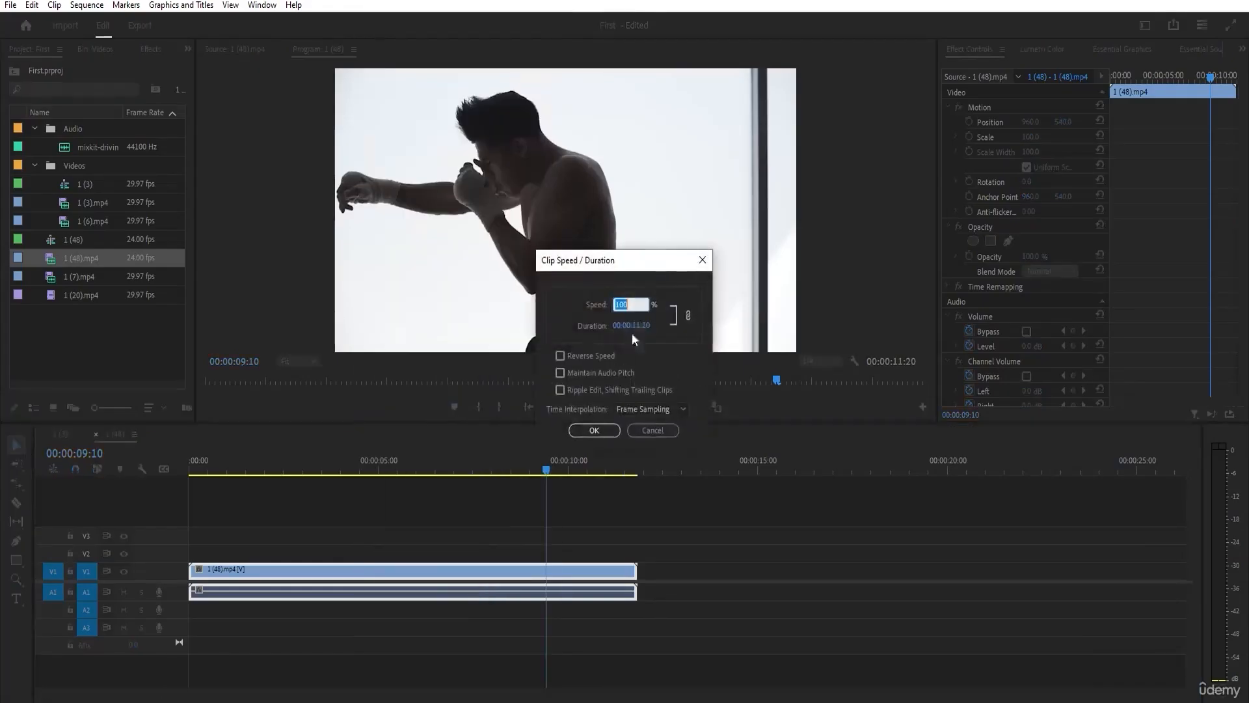
text(200)
key(Return)
mouse_move(333, 462)
mouse_down()
mouse_move(228, 461)
mouse_move(334, 461)
mouse_up()
Set the speed of 1 (48).mp4 to 50% and scrub to 00:00:10:05 to preview the slow motion.
right_click(286, 569)
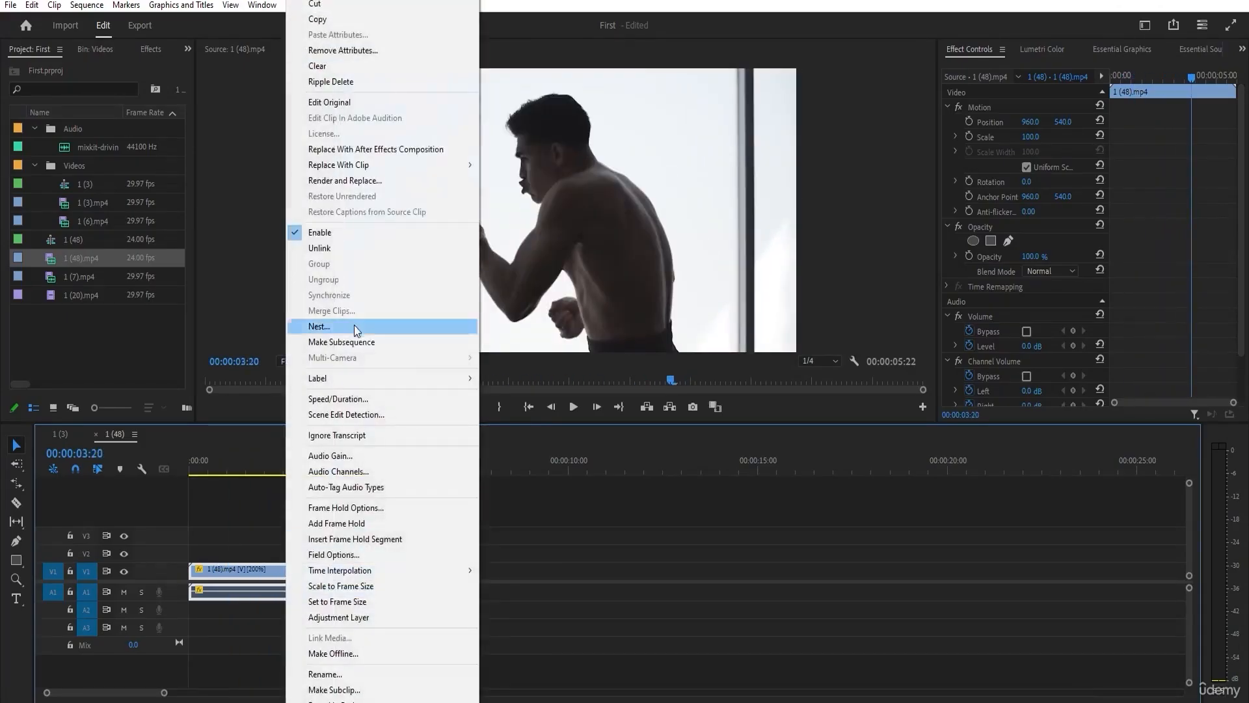
click(356, 404)
text(50)
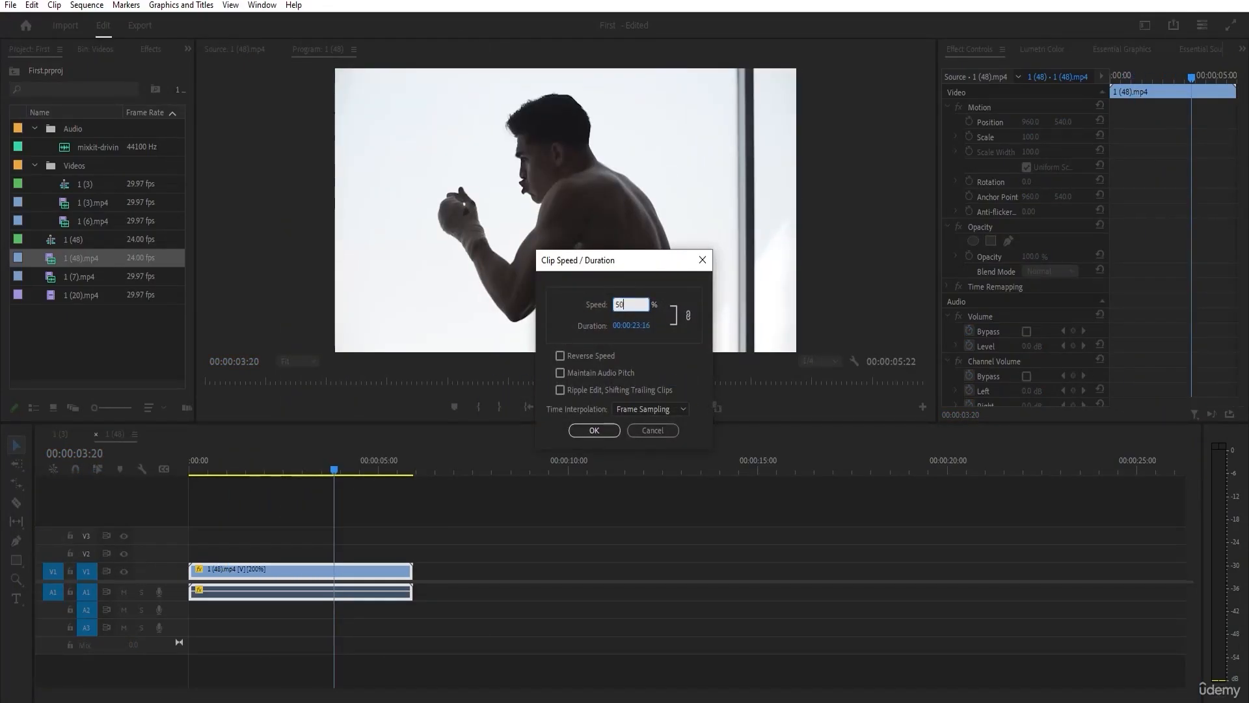
key(Return)
drag(372, 464, 575, 469)
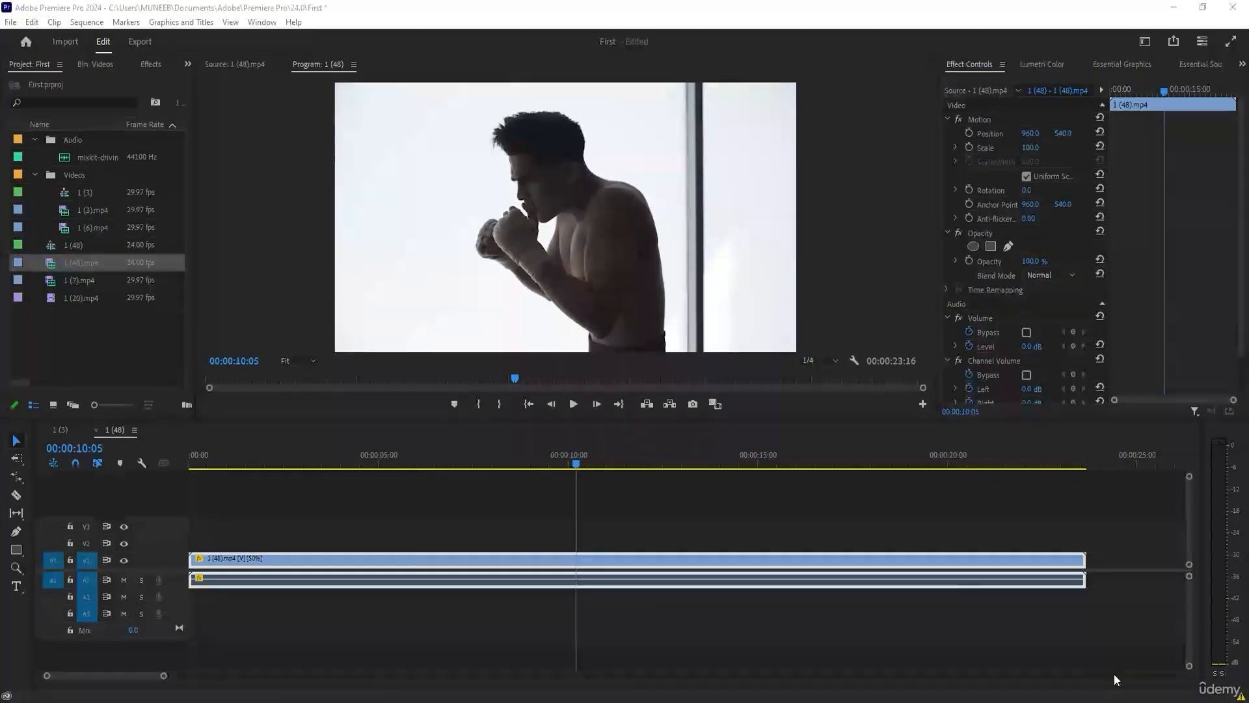
Reset the speed of 1 (48).mp4 to 100% and scrub the sequence to 00:00:02:23 to preview it.
click(353, 521)
click(337, 570)
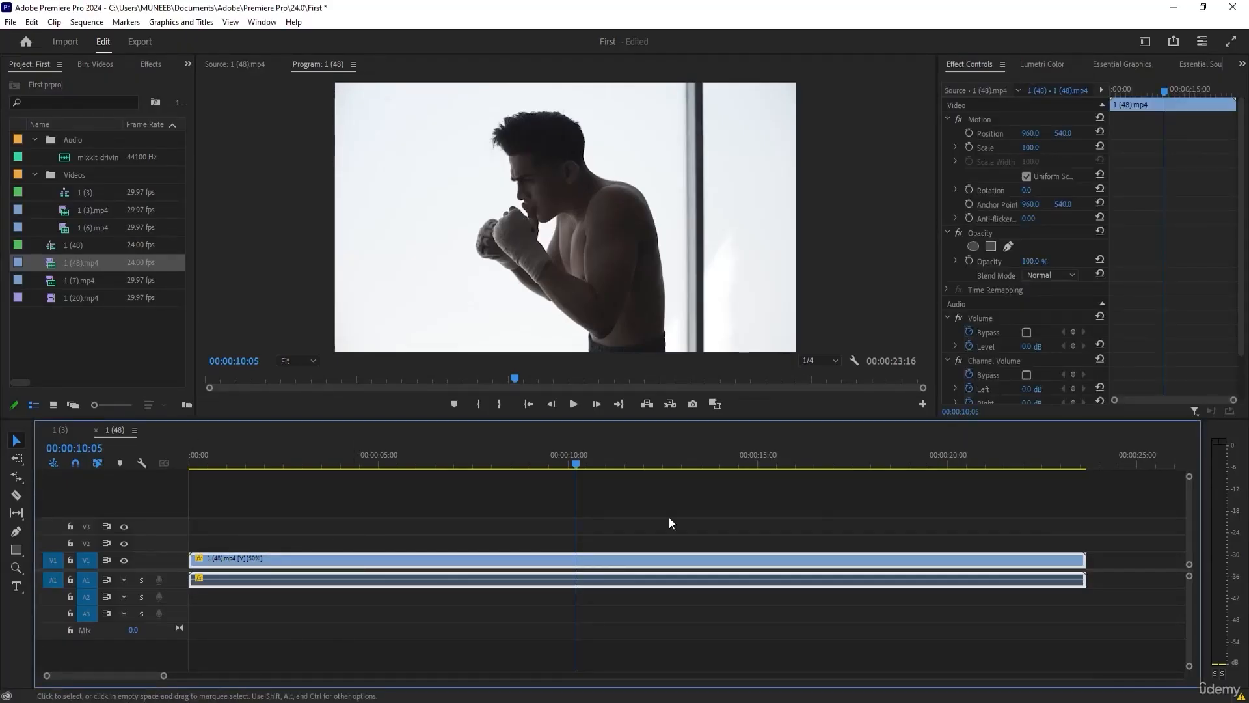
right_click(368, 557)
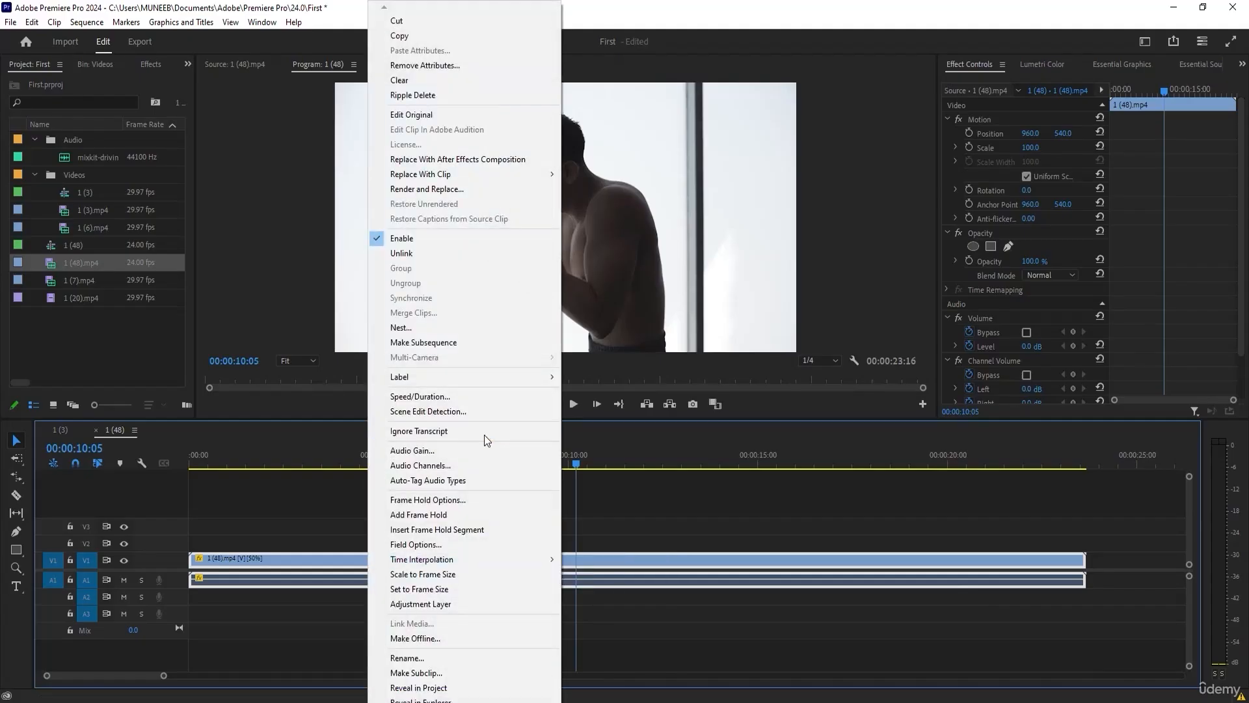
click(423, 396)
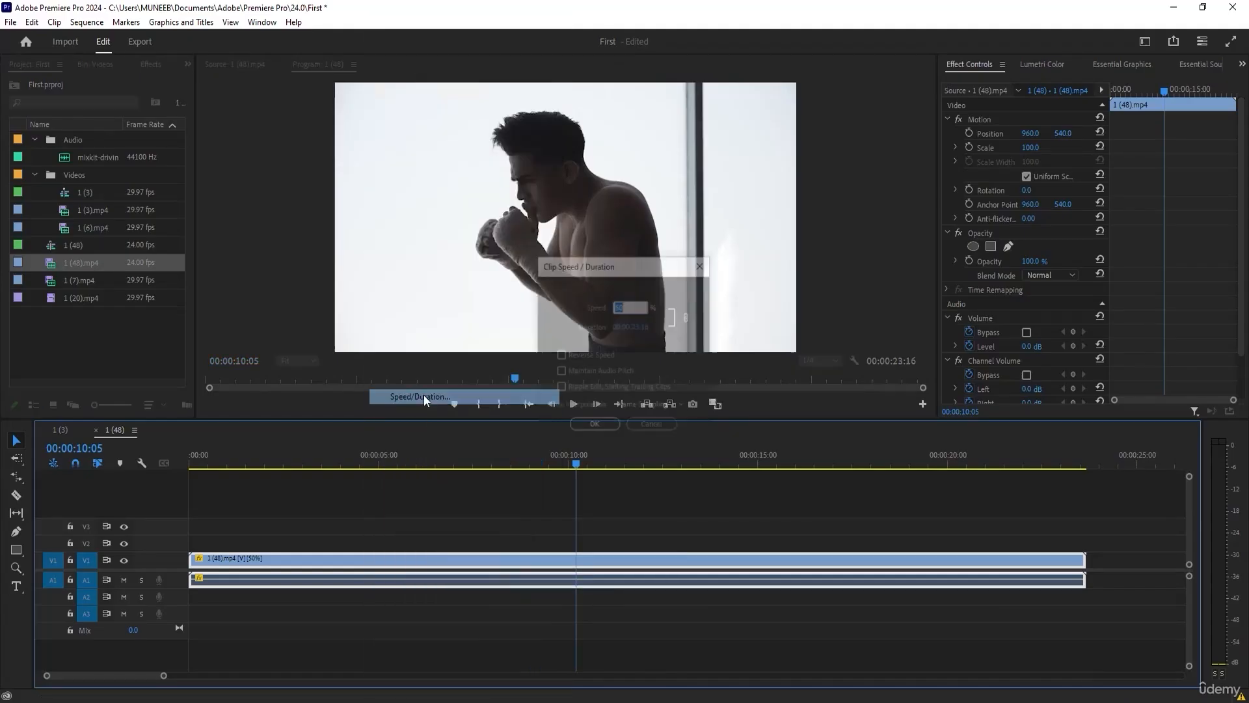
text(1)
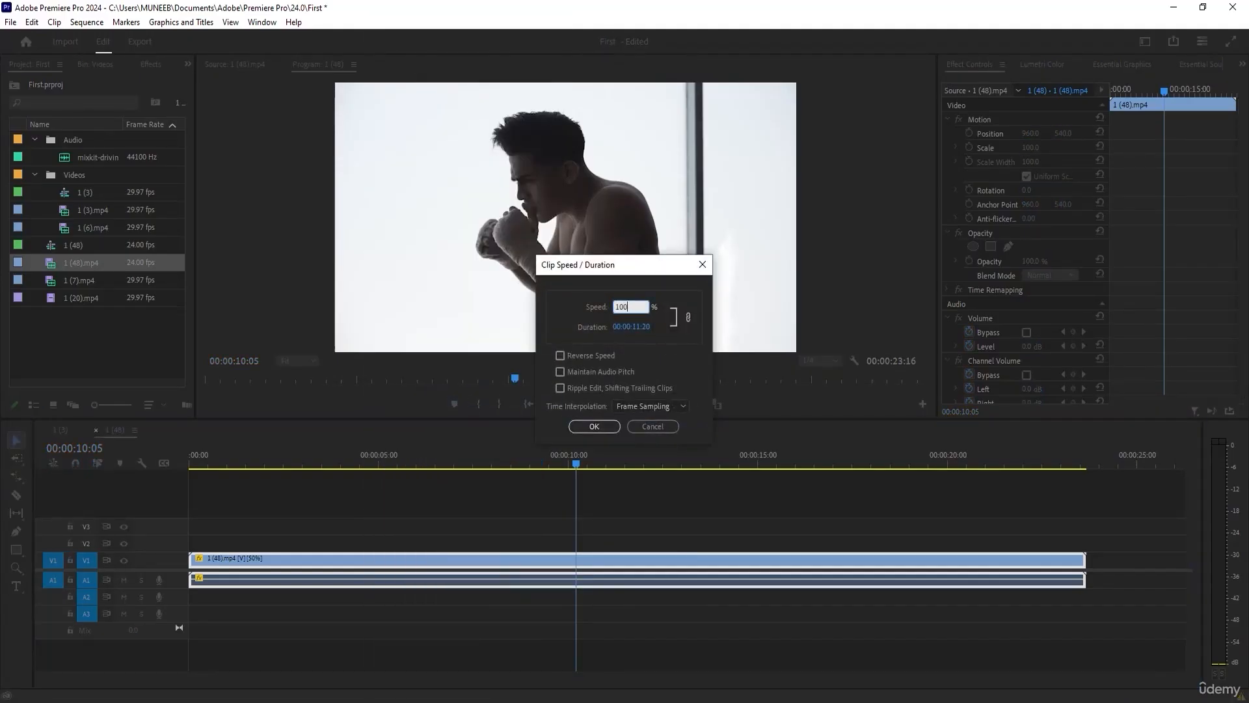
text(00)
key(Return)
click(245, 458)
drag(245, 458, 301, 459)
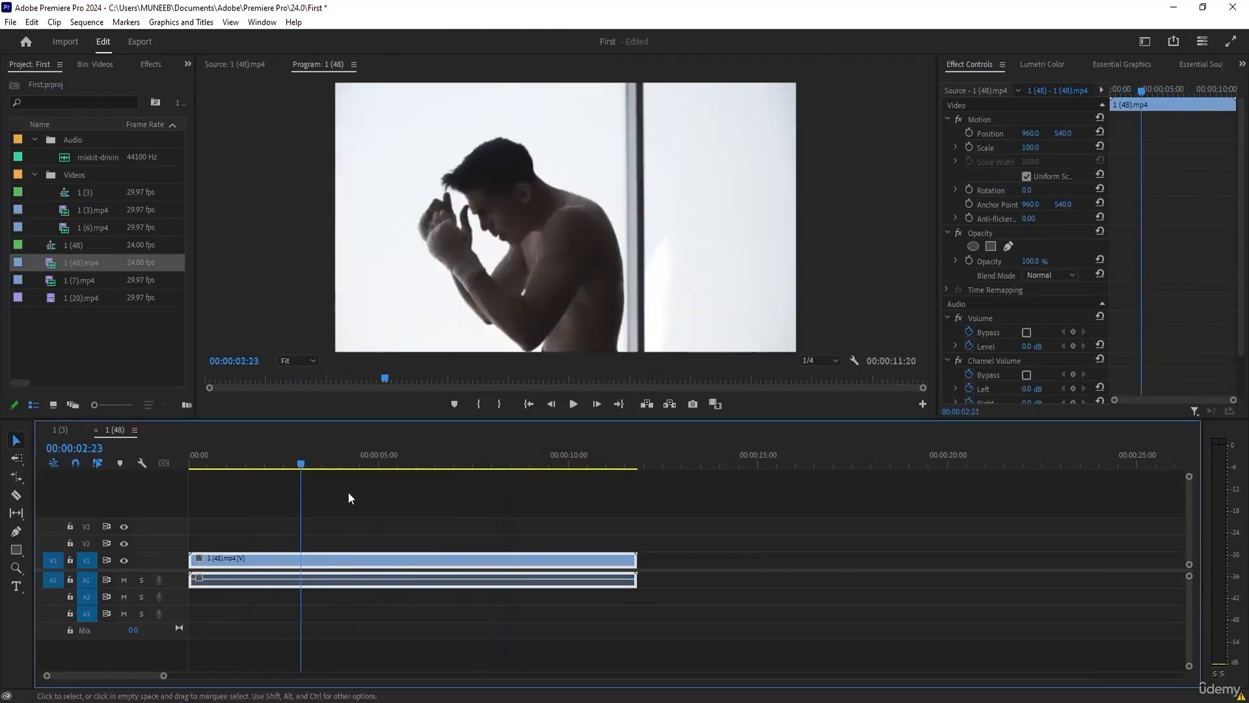
Enable Reverse Speed on 1 (48).mp4 and preview the reversed clip from the sequence start to 00:00:07:23.
right_click(365, 561)
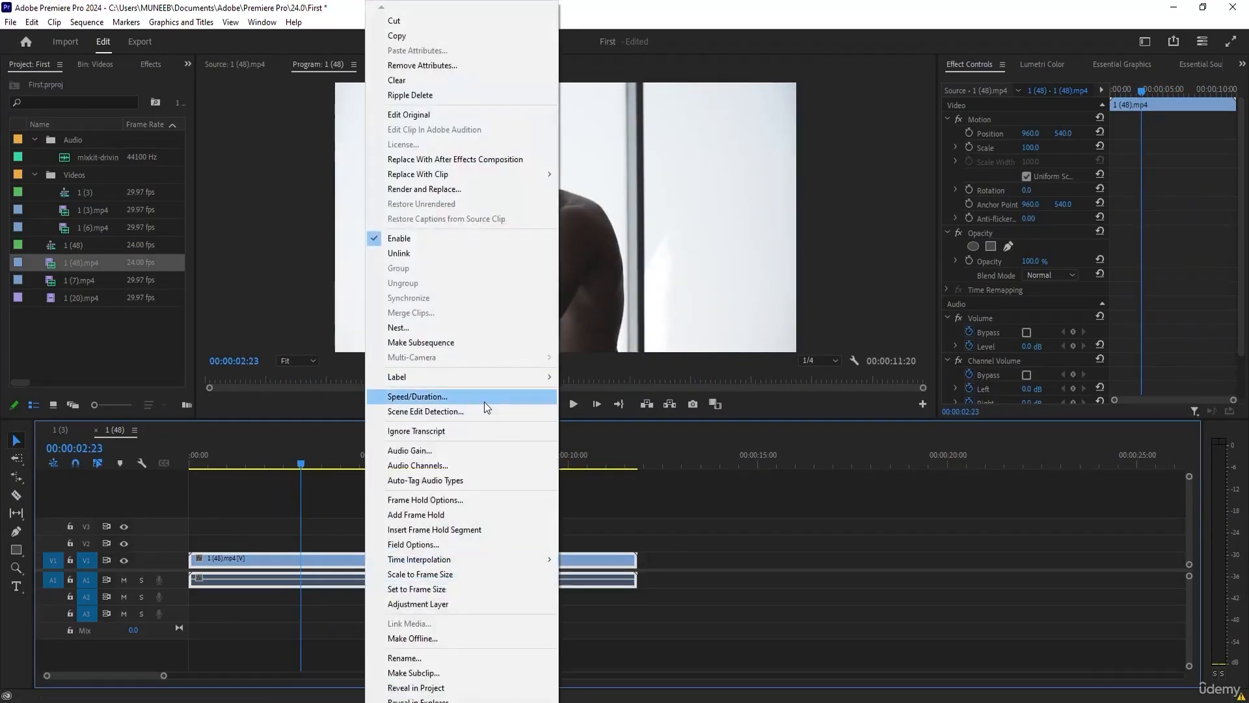
click(419, 396)
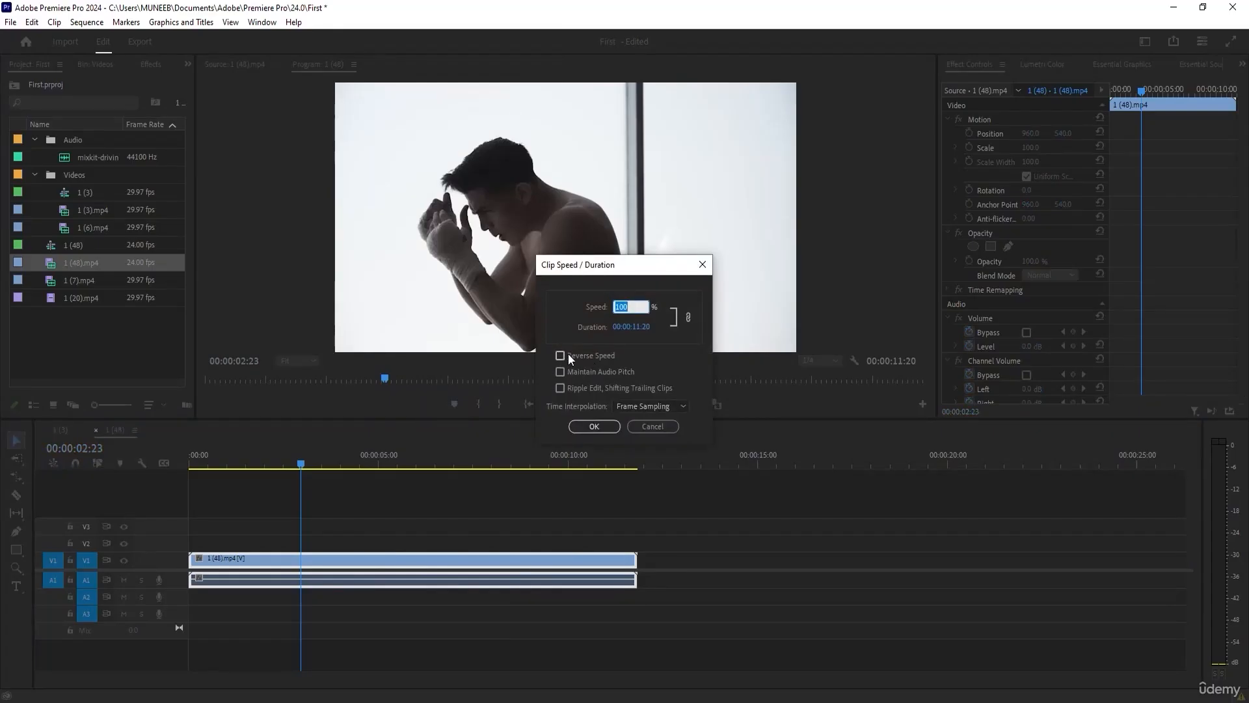
click(560, 355)
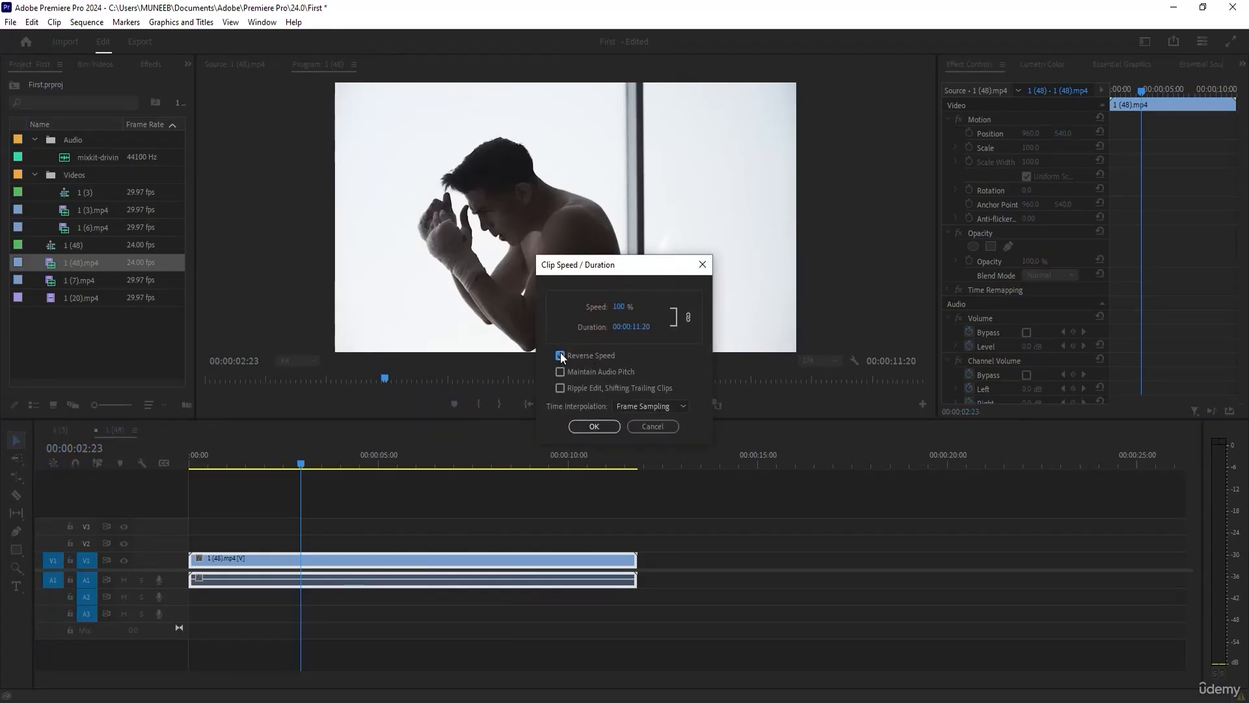
click(596, 428)
drag(299, 464, 189, 464)
click(575, 404)
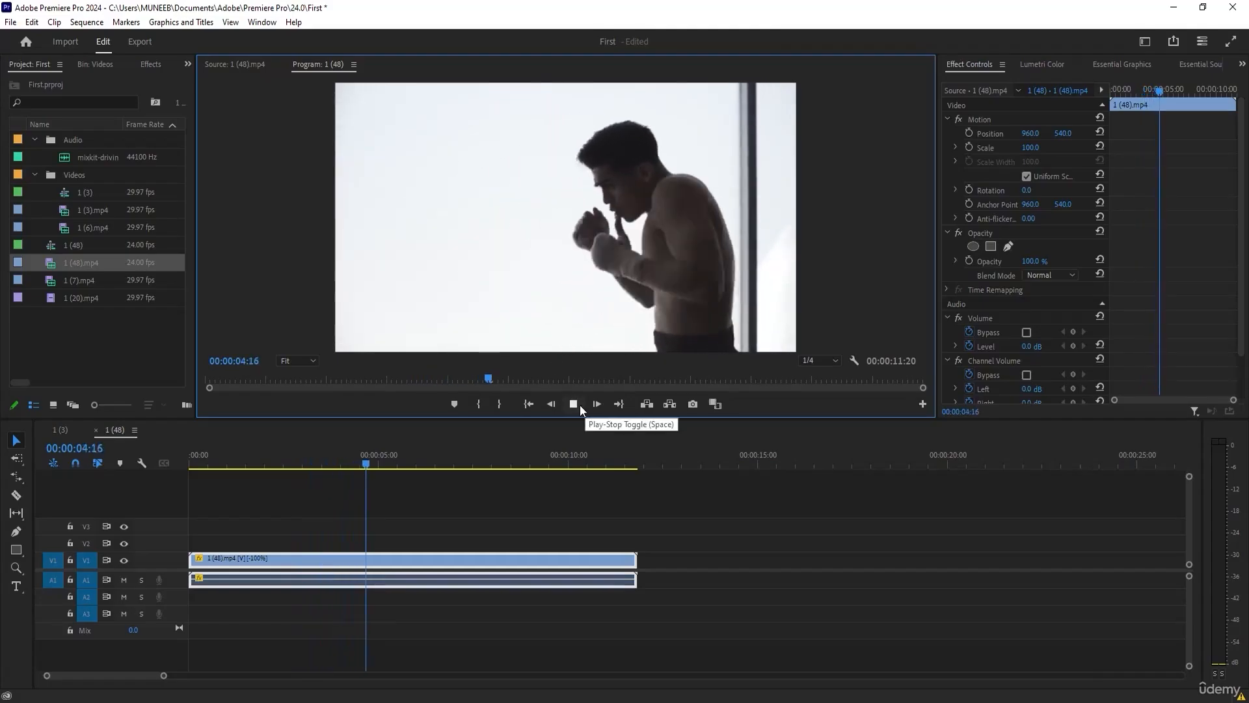
drag(568, 376, 689, 393)
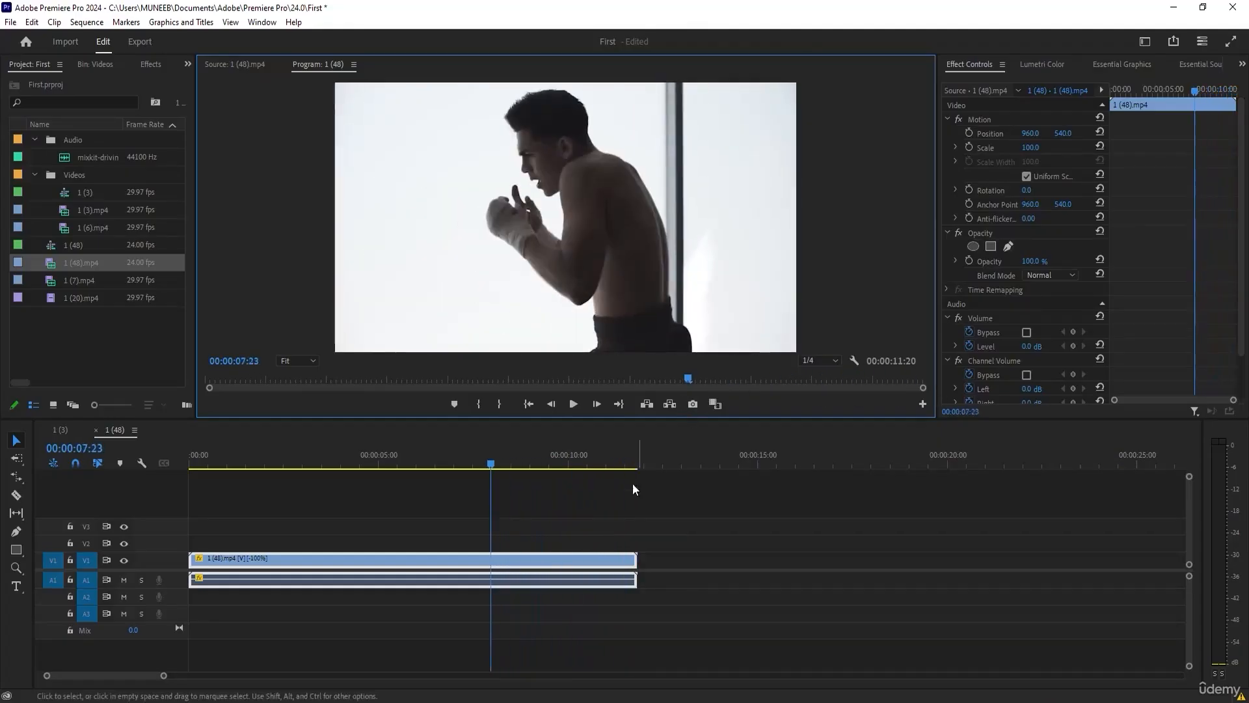
Open the Speed/Duration settings of the reversed 1 (48).mp4 clip and move the dialog aside.
right_click(511, 559)
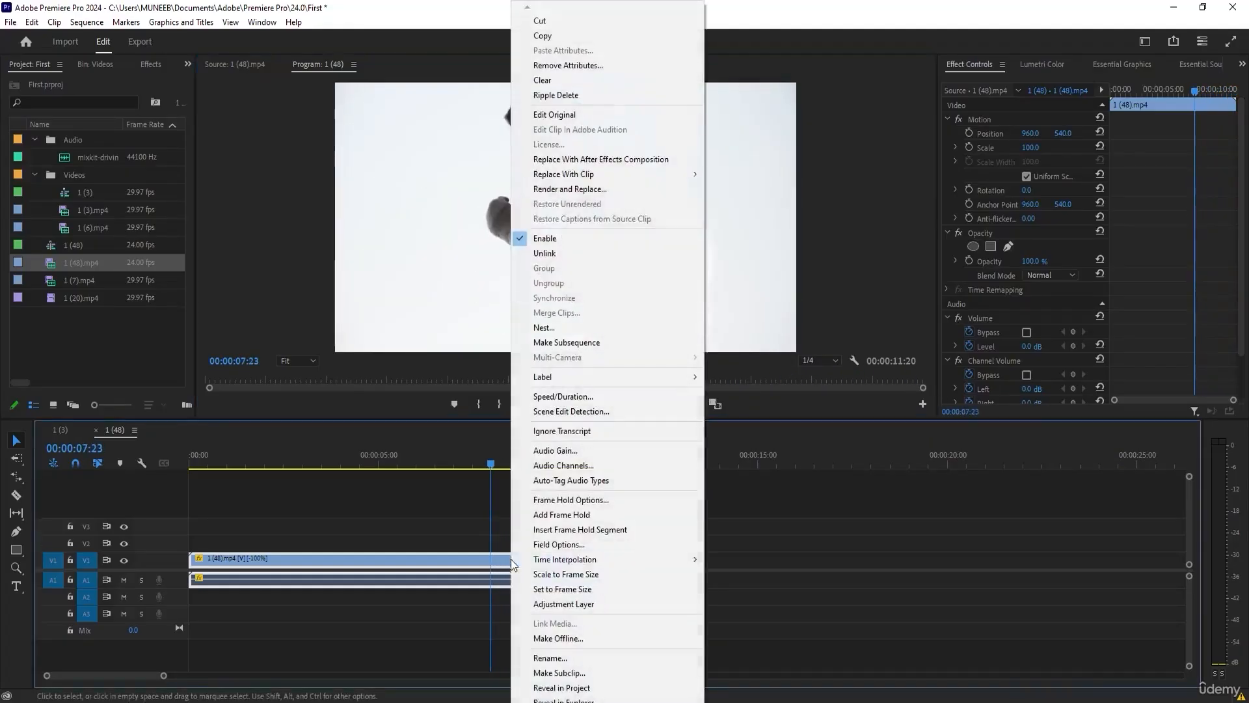
click(582, 395)
drag(606, 269, 745, 279)
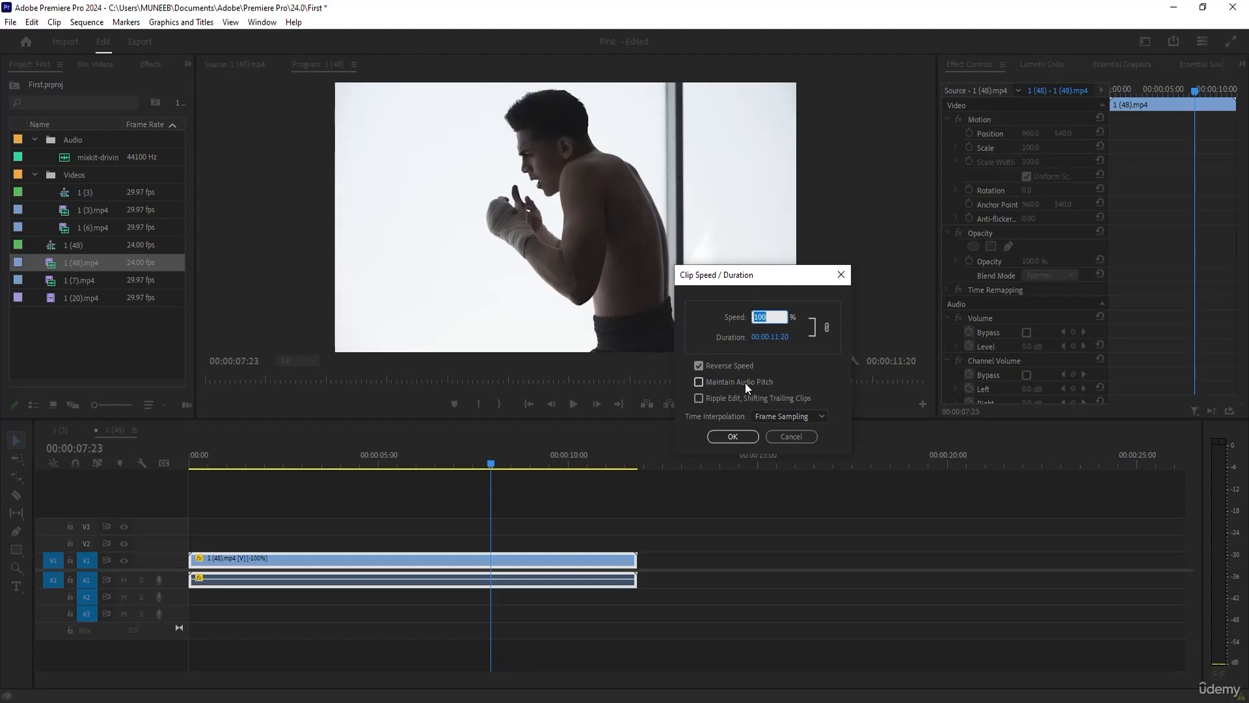
Turn off Reverse Speed on 1 (48).mp4, with Frame Blending as time interpolation and speed at 50%.
click(699, 382)
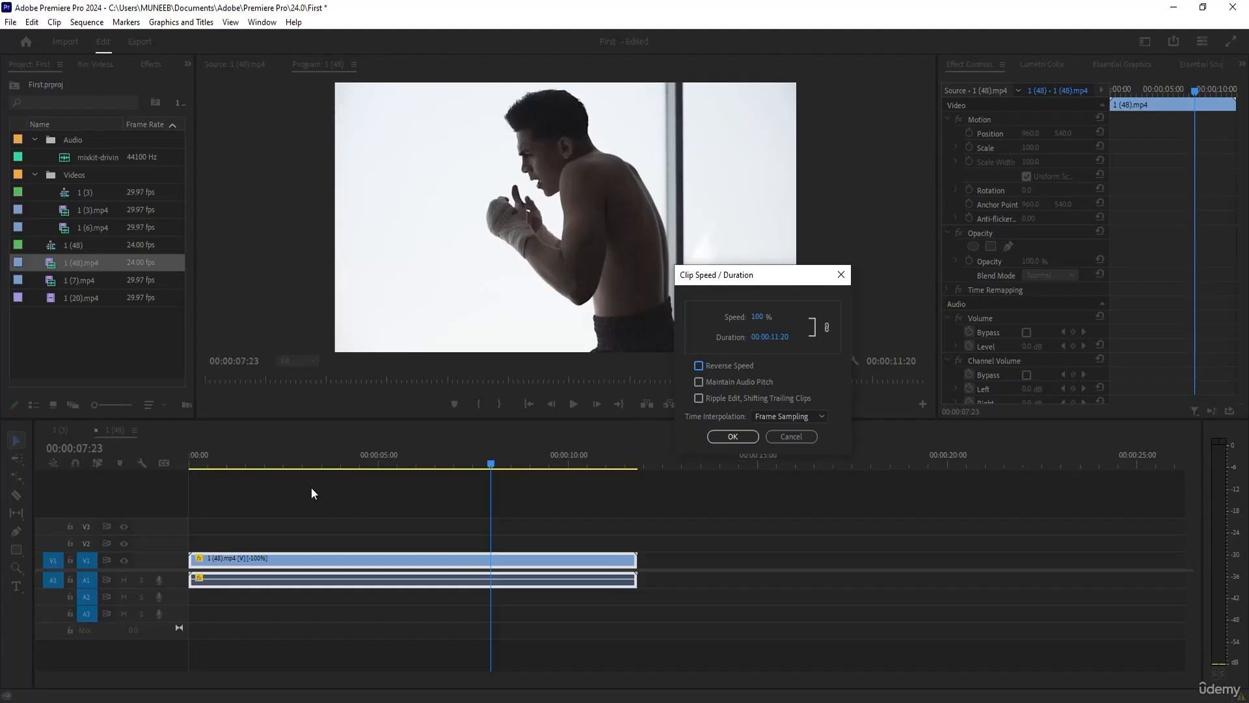
click(701, 395)
click(767, 419)
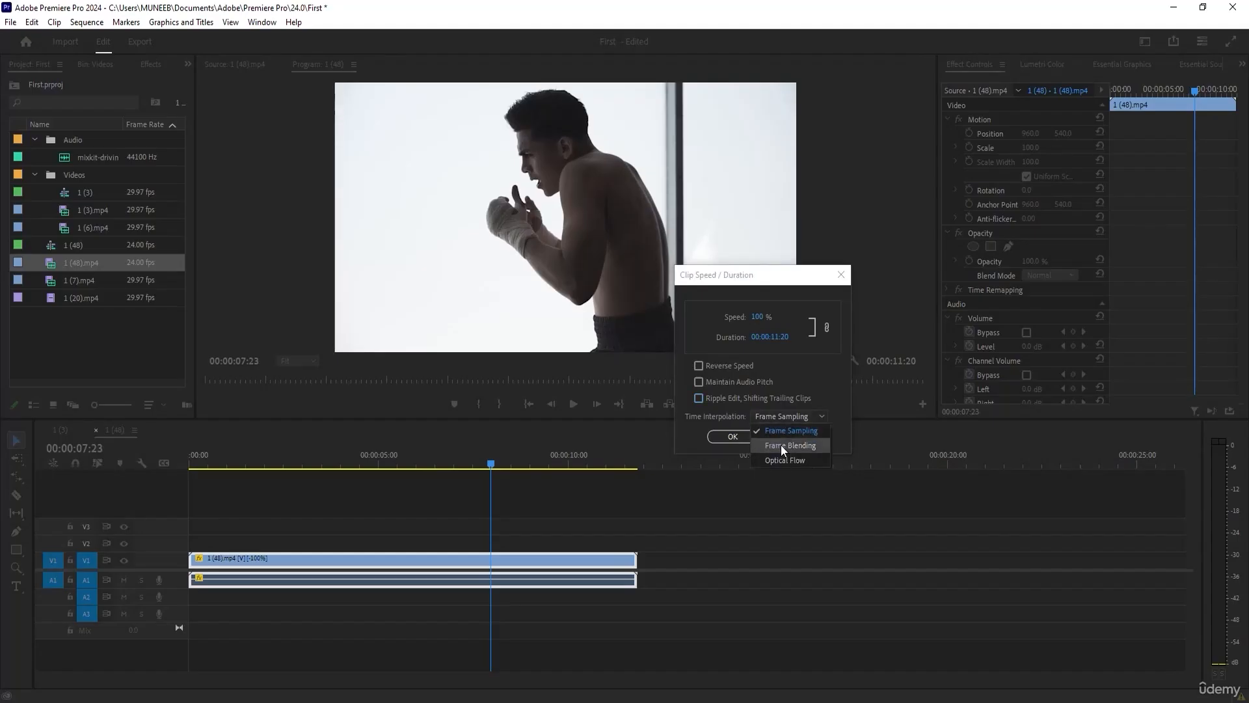
click(781, 444)
click(759, 316)
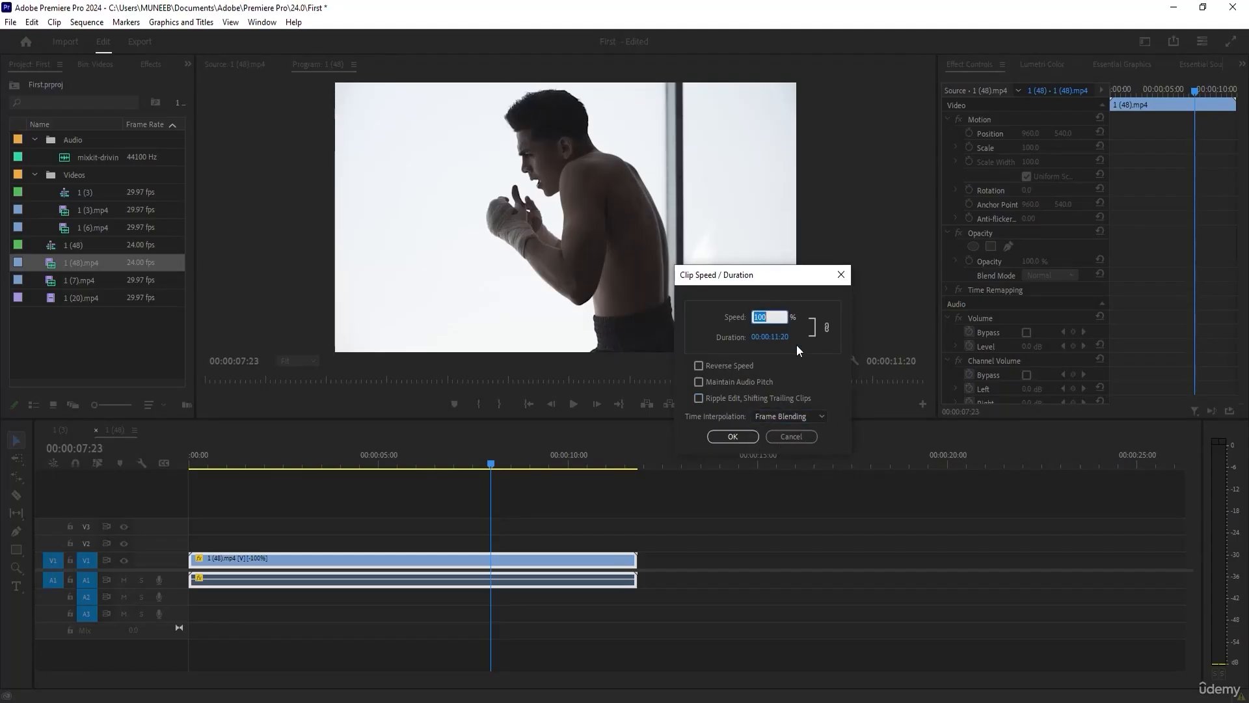
text(50)
key(Return)
Preview the slowed clip from 00:00:06:06 and scrub on to 00:00:10:02.
drag(501, 462, 426, 463)
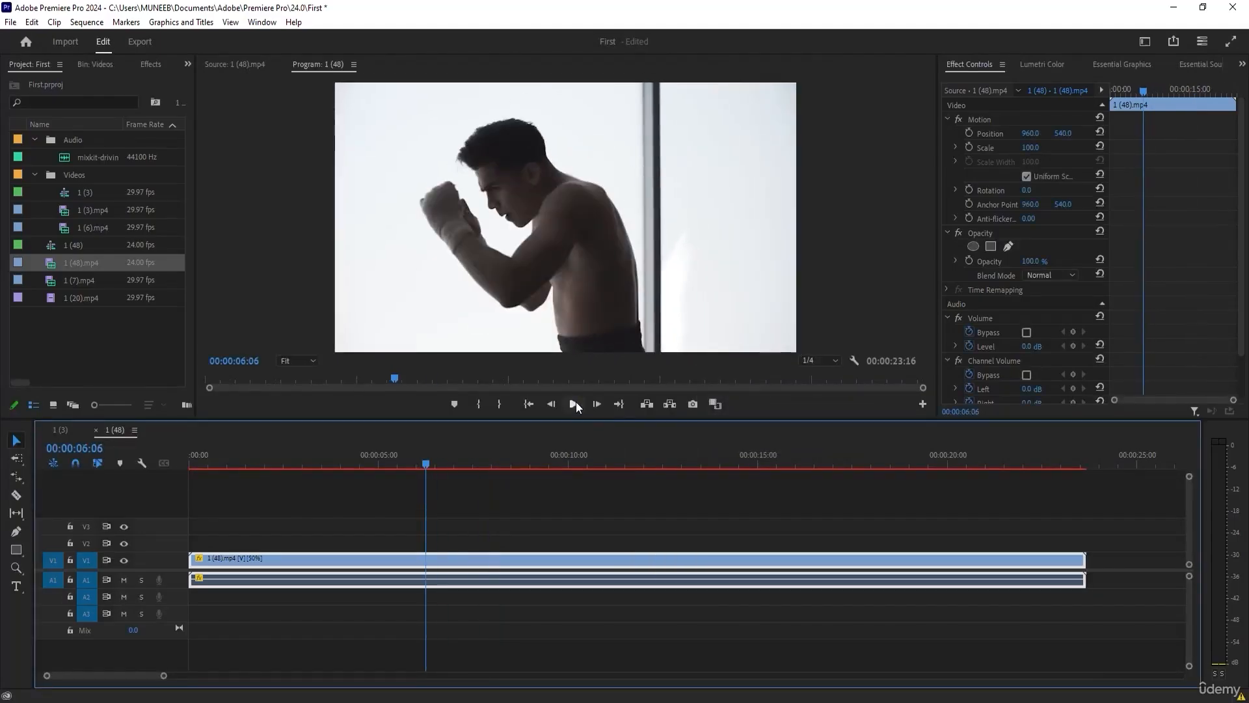
click(574, 404)
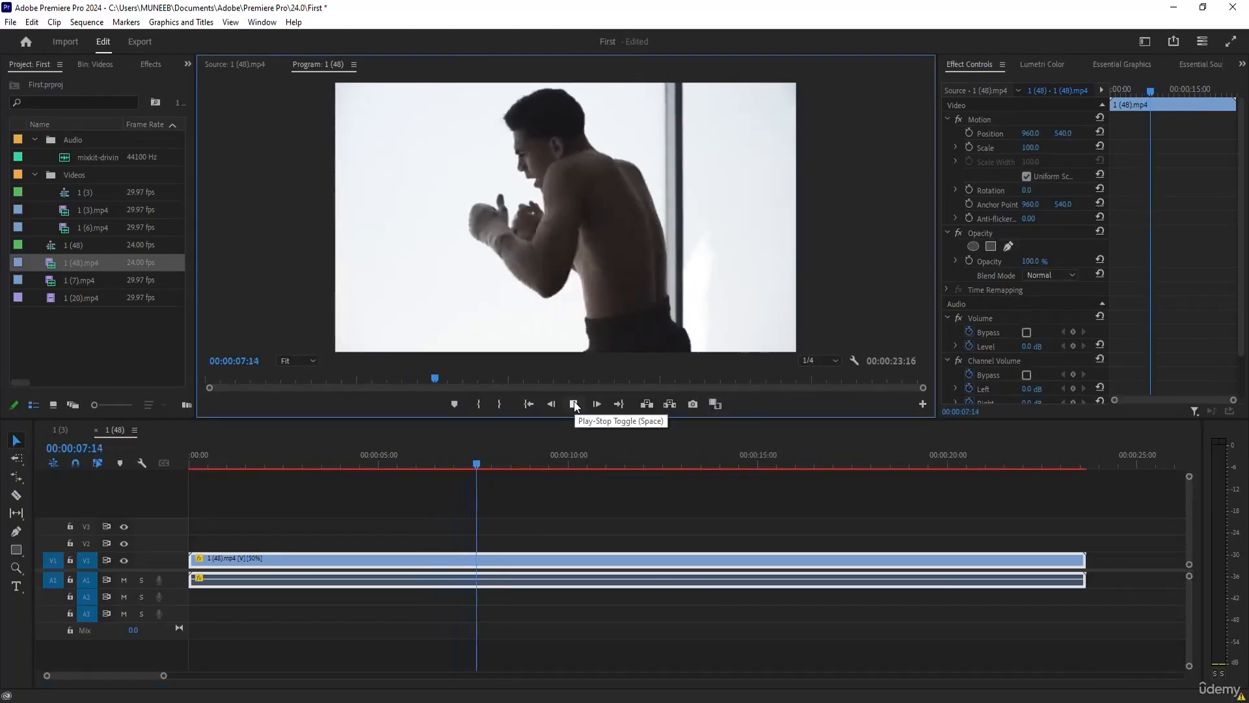
click(536, 464)
drag(538, 463, 572, 469)
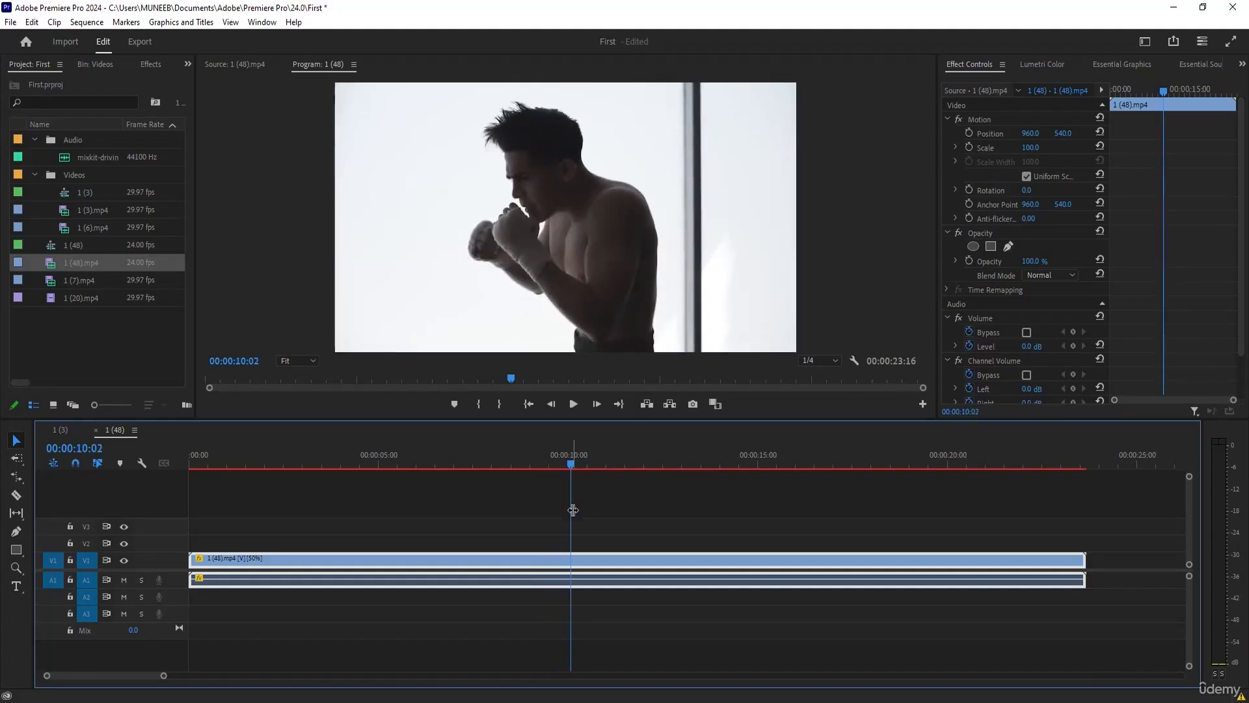
Set the time interpolation of 1 (48).mp4 to Frame Sampling and scrub to 00:00:11:14 to preview it.
right_click(557, 564)
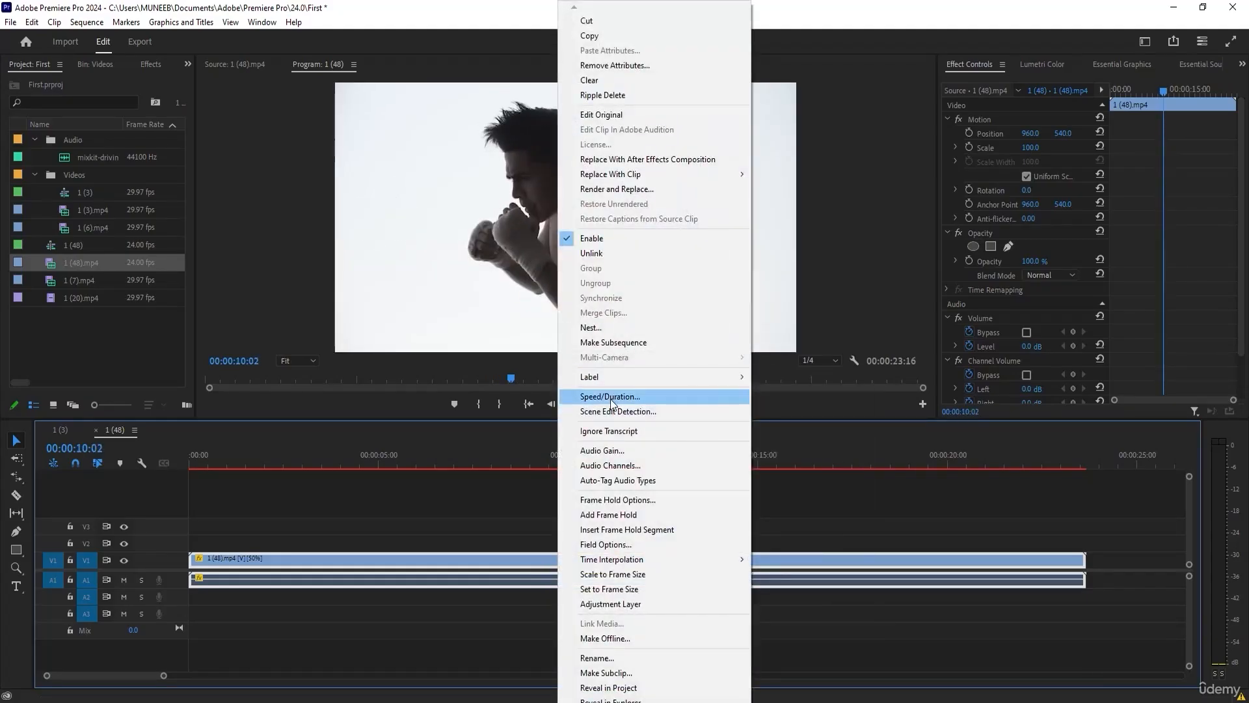
click(615, 396)
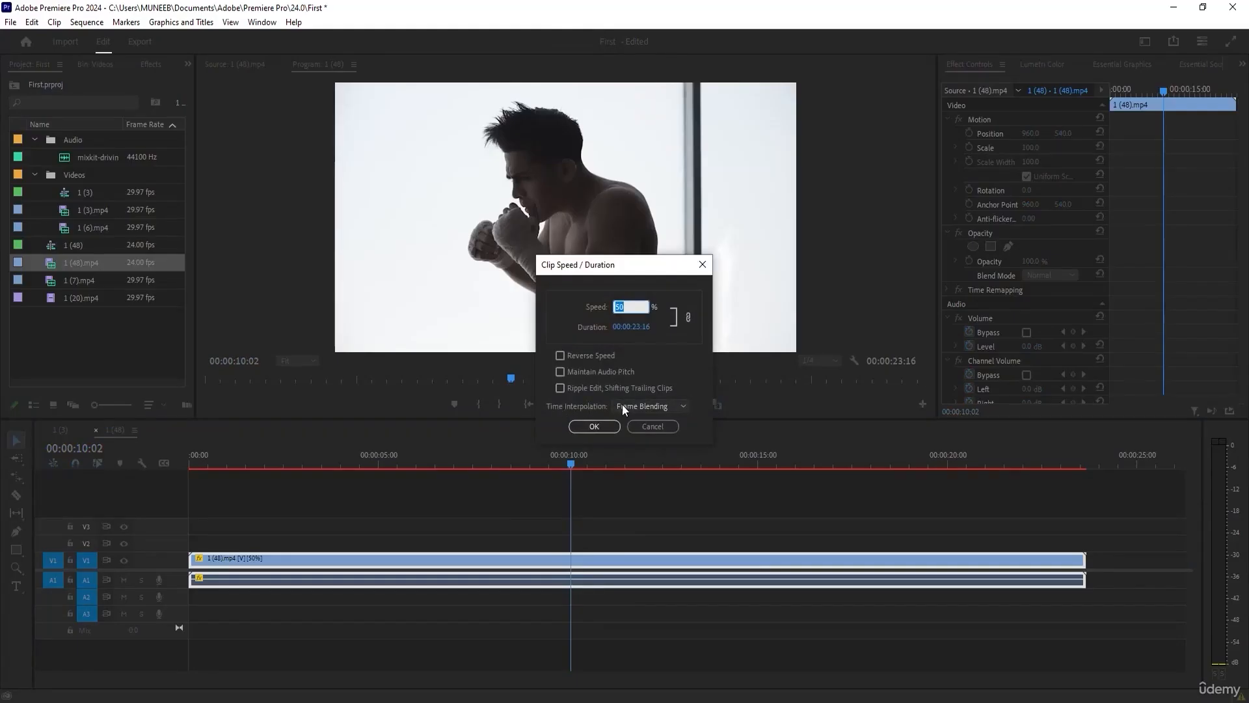
click(622, 404)
click(630, 419)
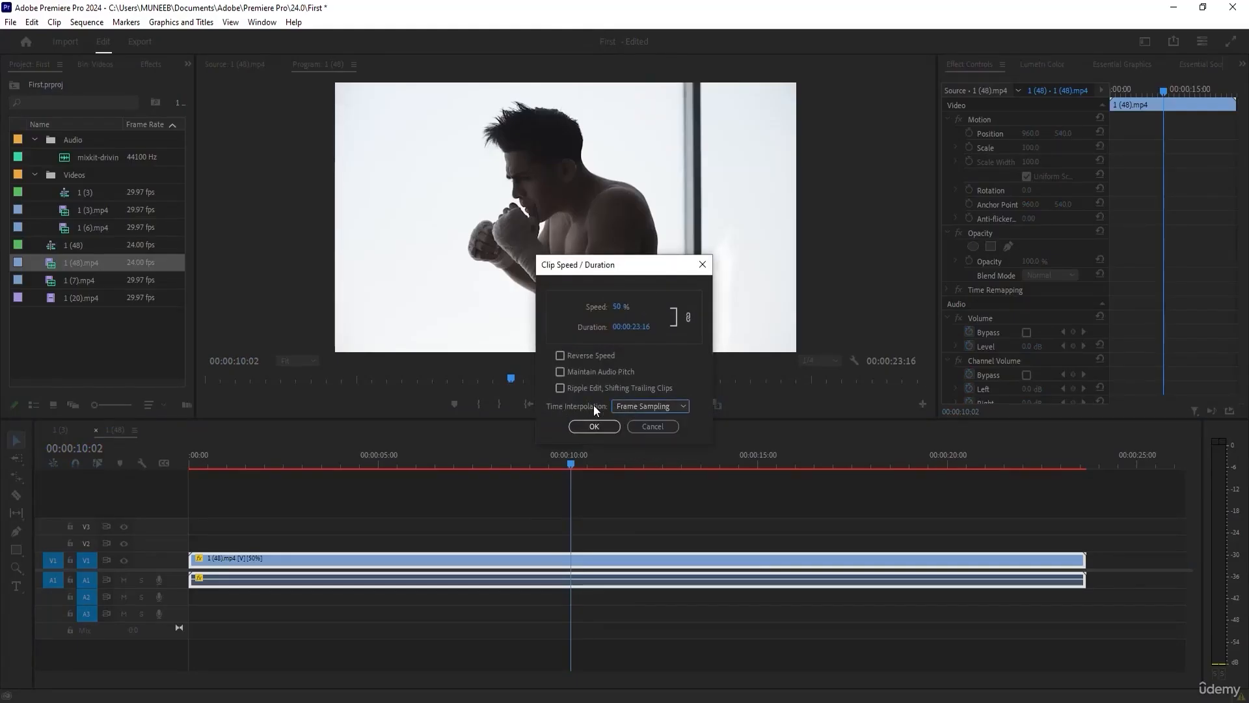
click(594, 426)
drag(576, 461, 627, 463)
Review the time interpolation options in the Speed/Duration settings of 1 (48).mp4, keeping Frame Sampling.
right_click(542, 558)
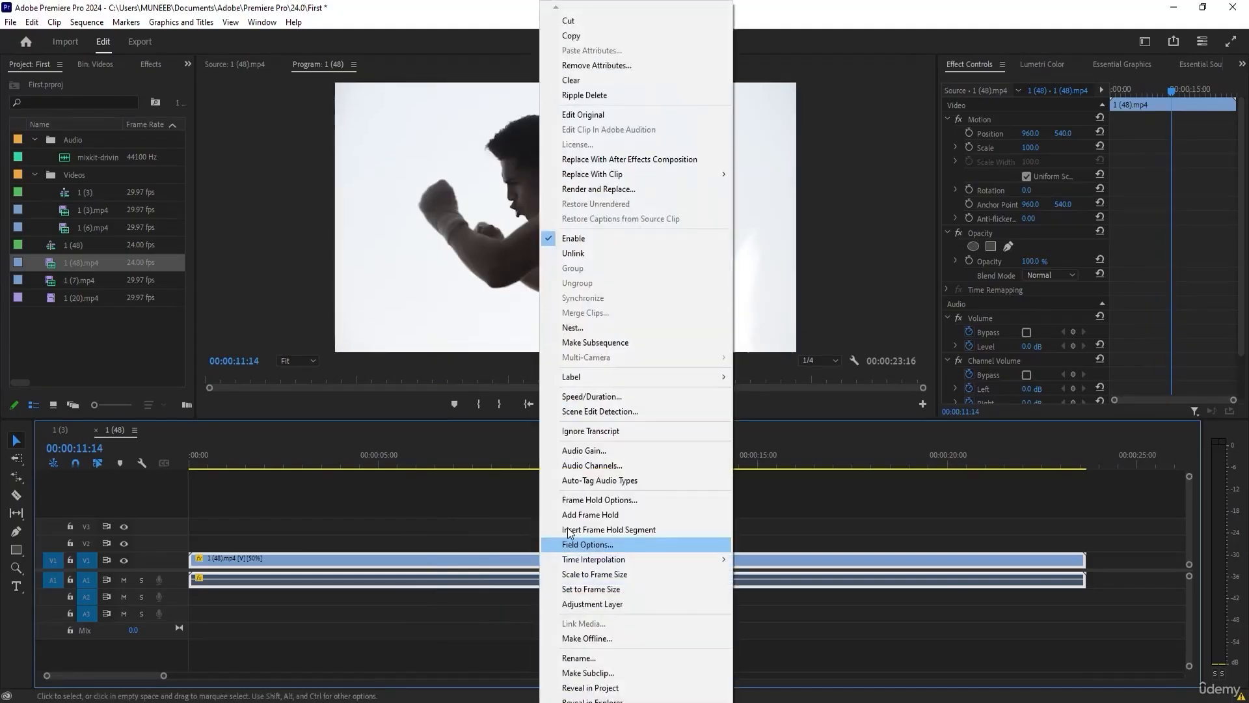
click(615, 397)
click(623, 408)
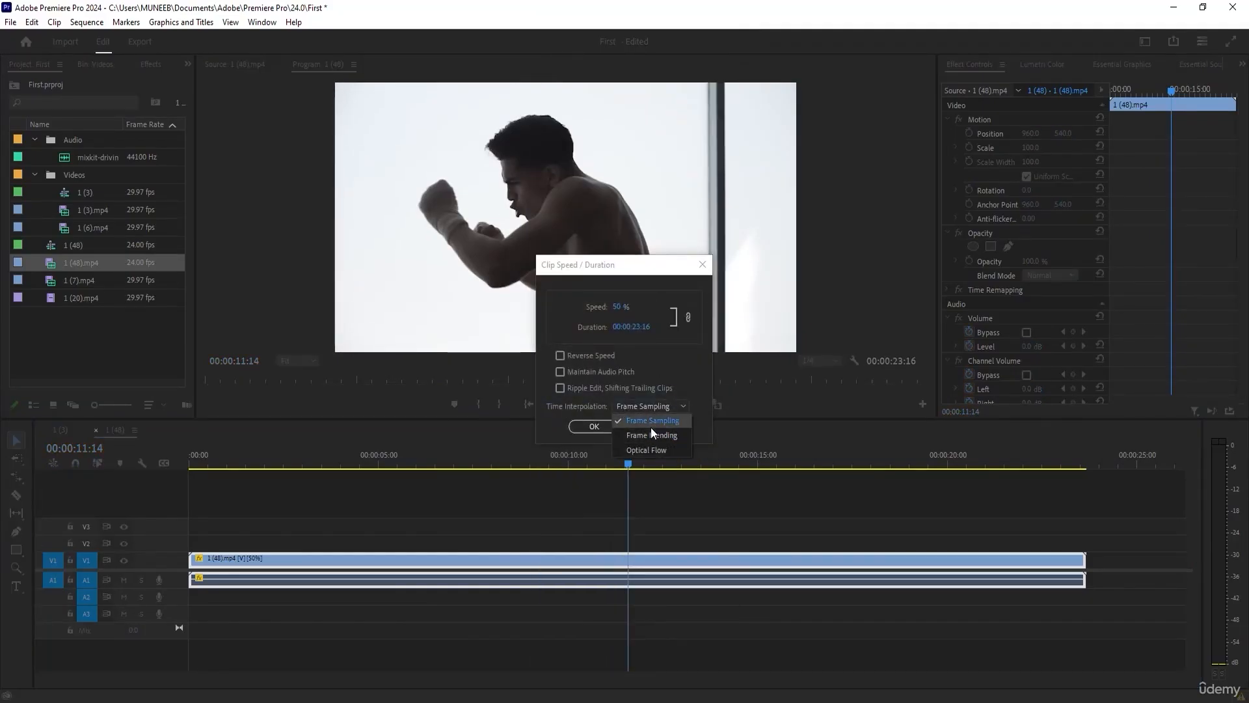
click(572, 415)
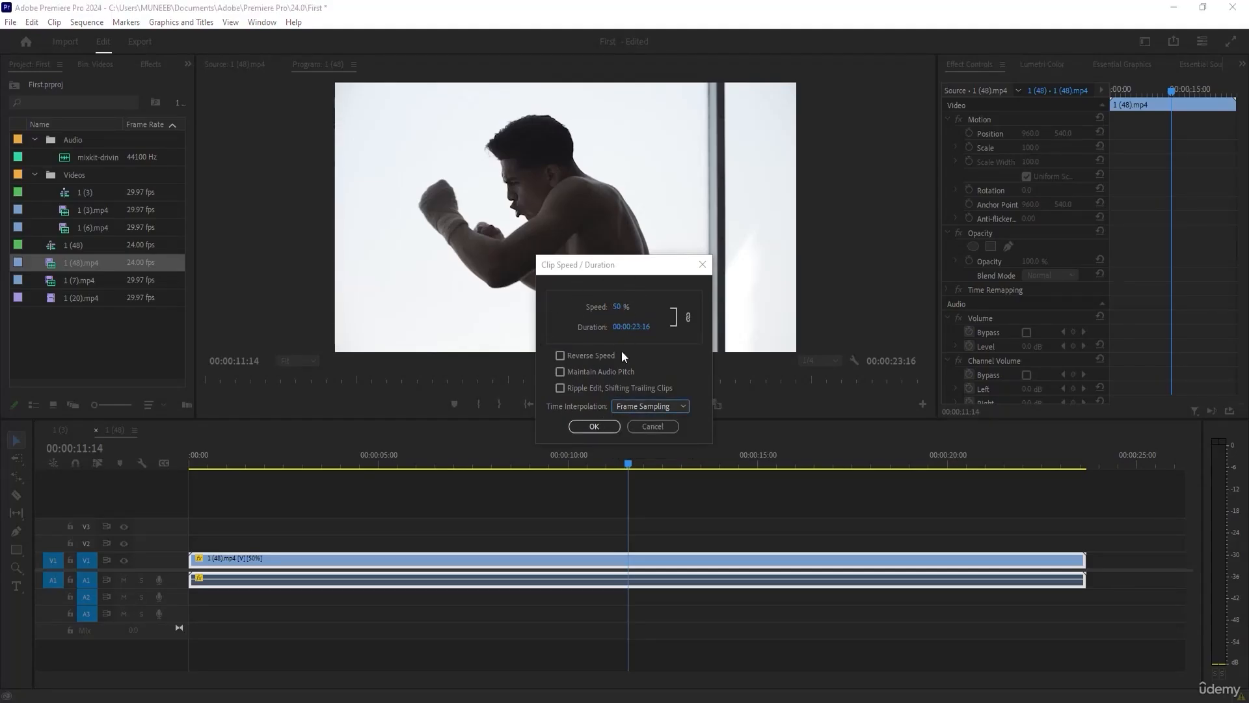
click(593, 428)
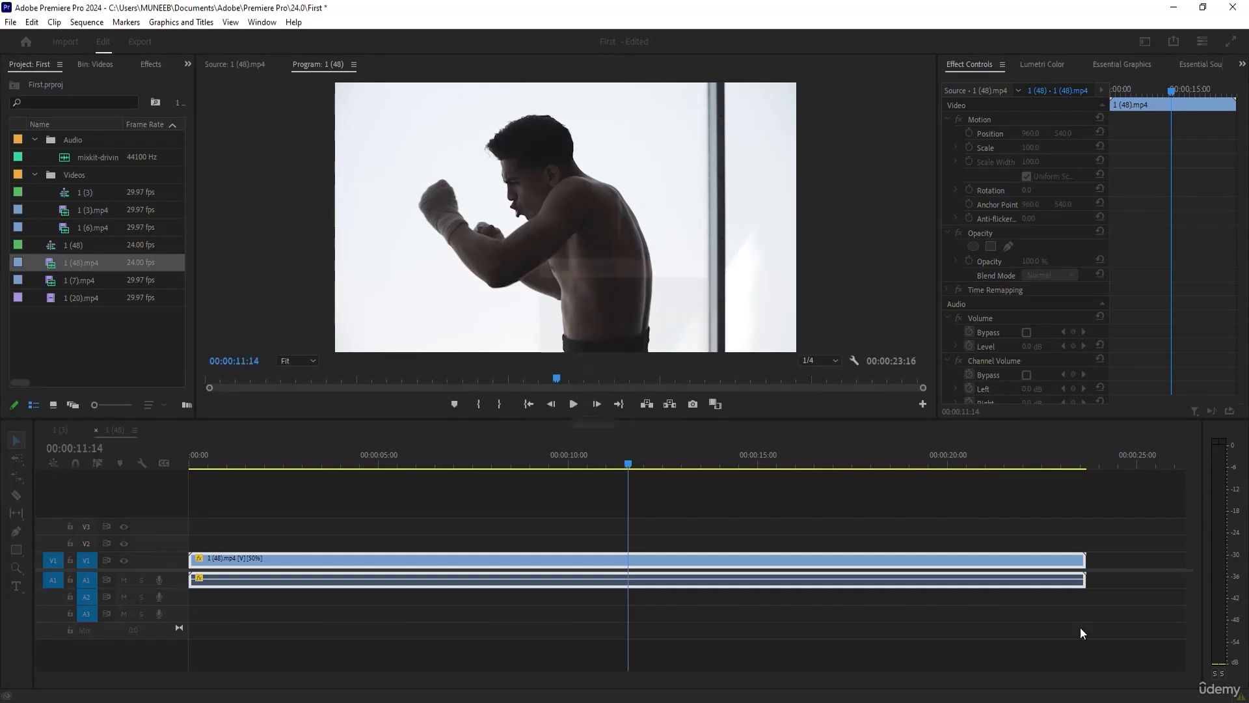
Split 1 (48).mp4 with the Razor tool at 00:00:04:08, 00:00:06:17 and several further points along the clip.
drag(507, 462, 354, 461)
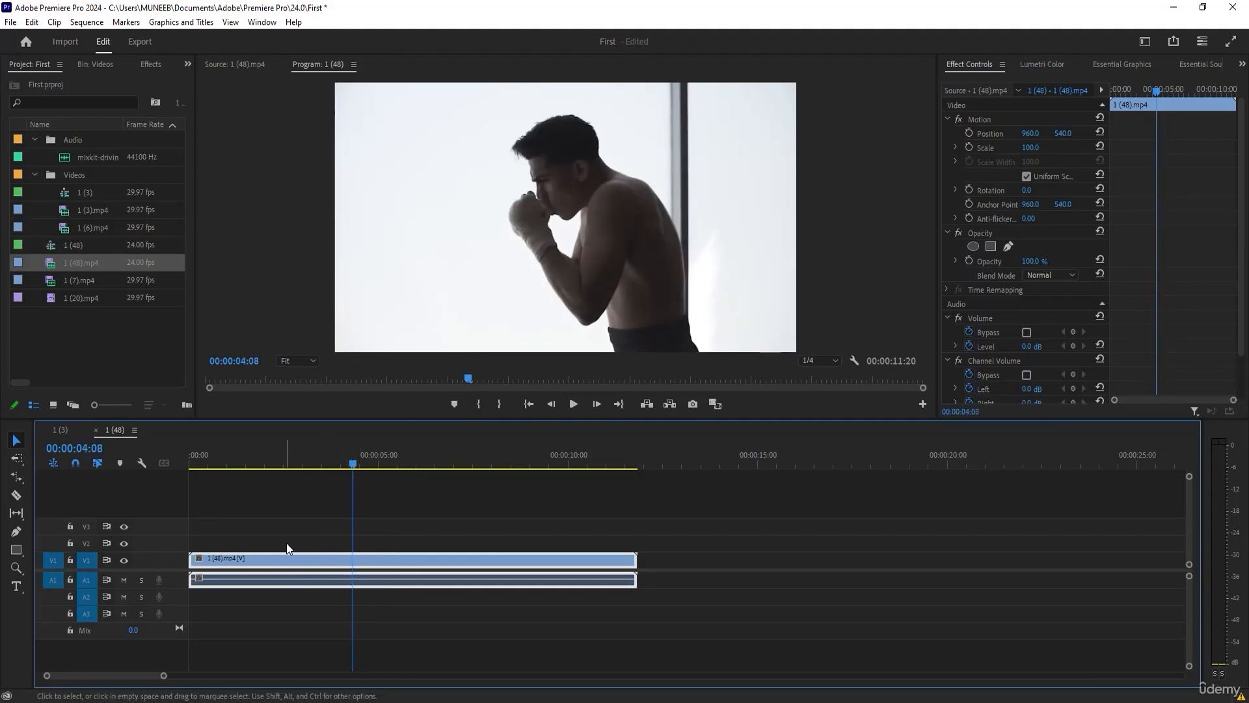
click(17, 496)
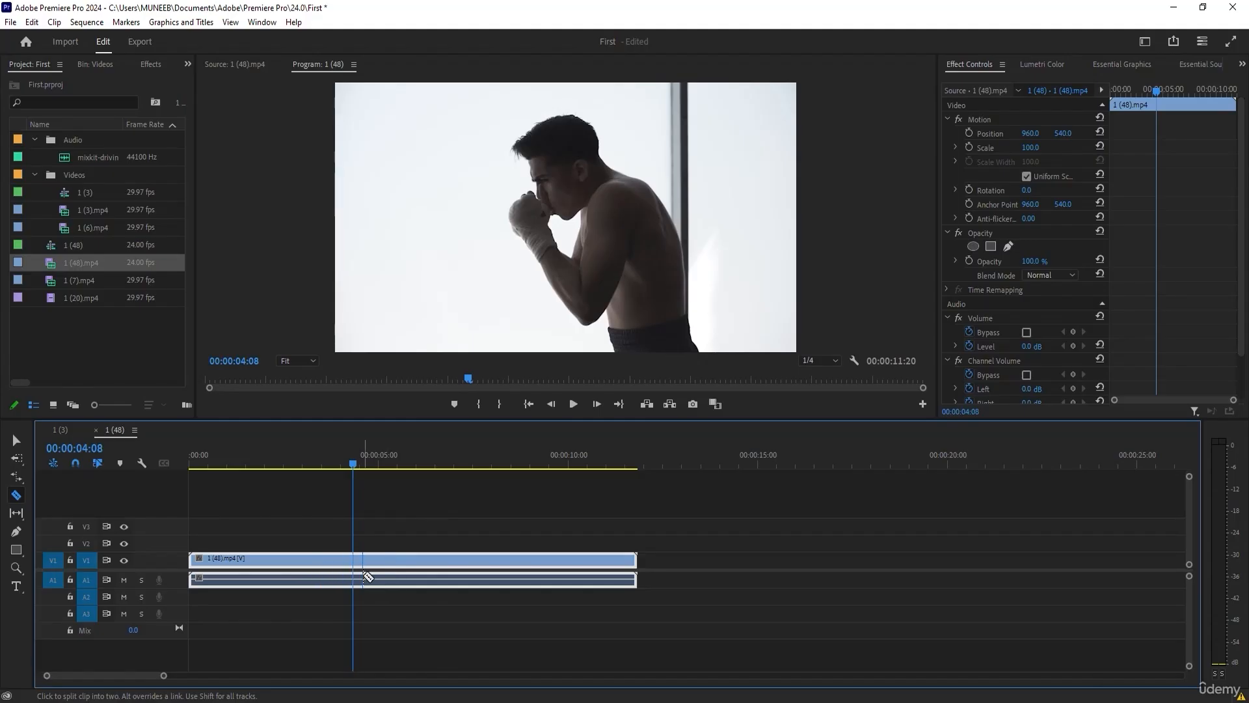
key(v)
click(445, 462)
click(16, 494)
click(443, 571)
click(512, 572)
click(581, 571)
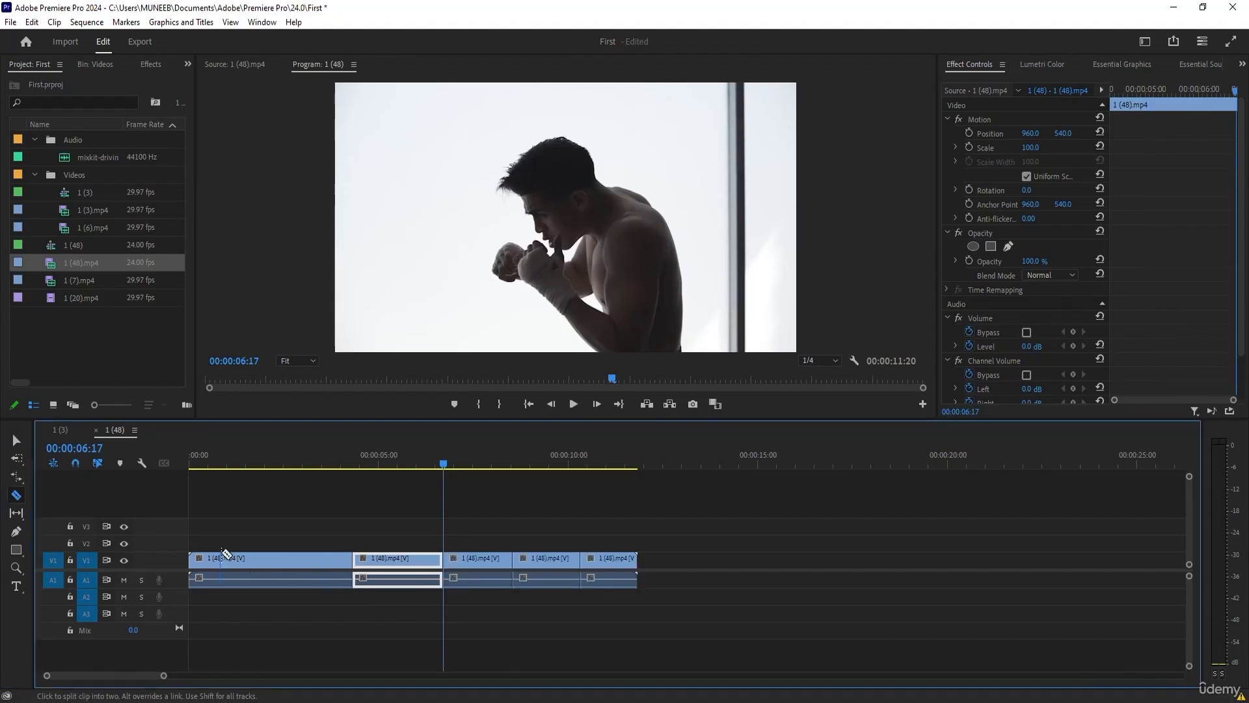
click(241, 577)
Undo all razor cuts on 1 (48).mp4 and switch back to the Selection tool.
key(ctrl+z)
key(ctrl+z)
key(ctrl+z)
key(ctrl+z)
key(ctrl+z)
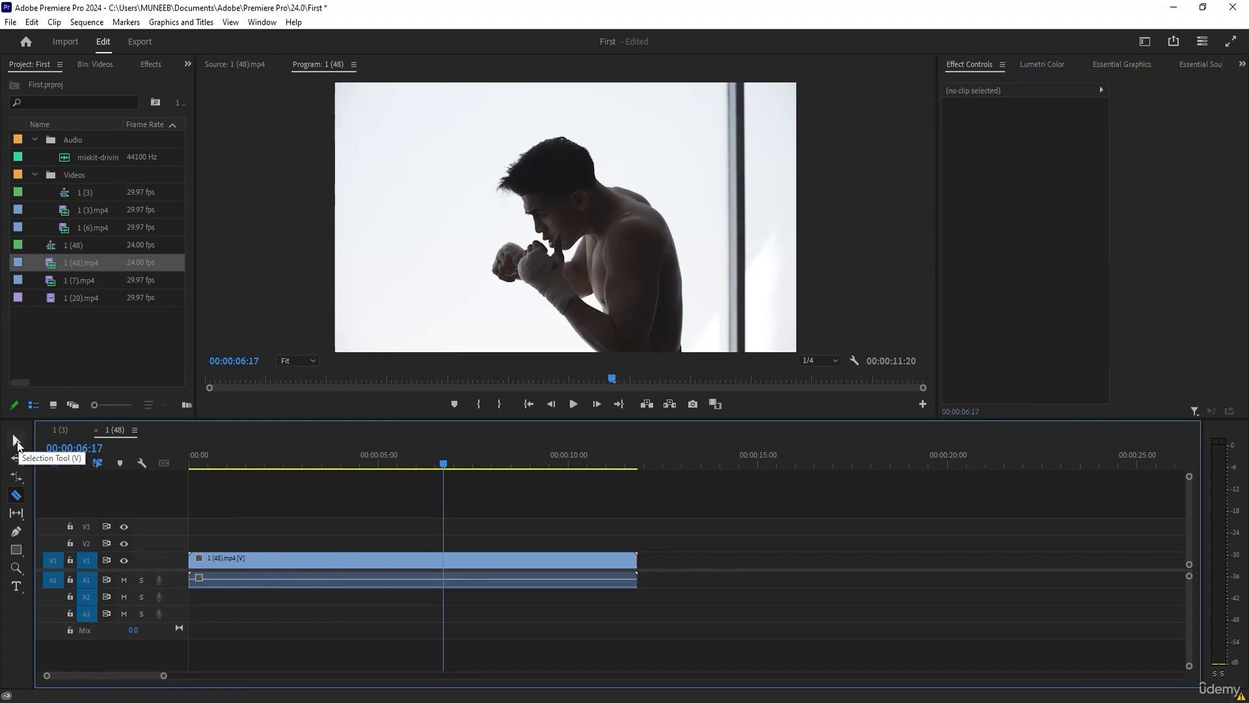
click(18, 442)
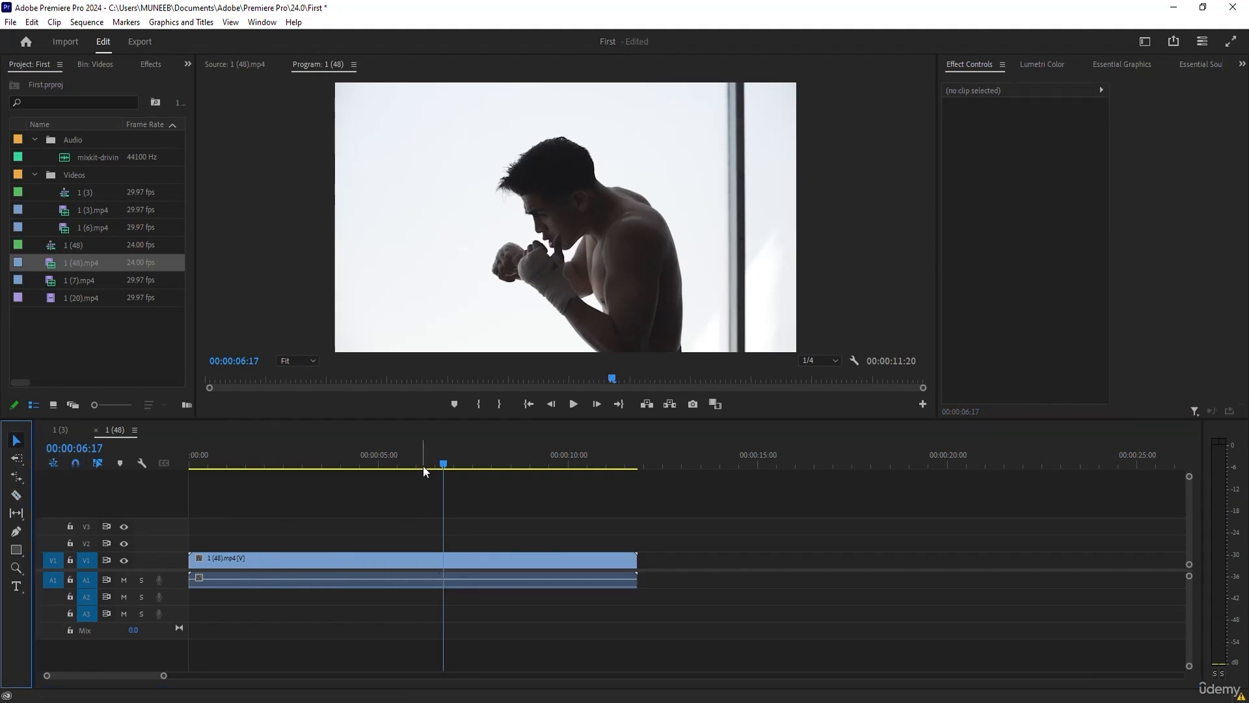
Split 1 (48).mp4 at the playhead at five positions, including 00:00:04:13 and 00:00:01:06.
drag(421, 466, 394, 466)
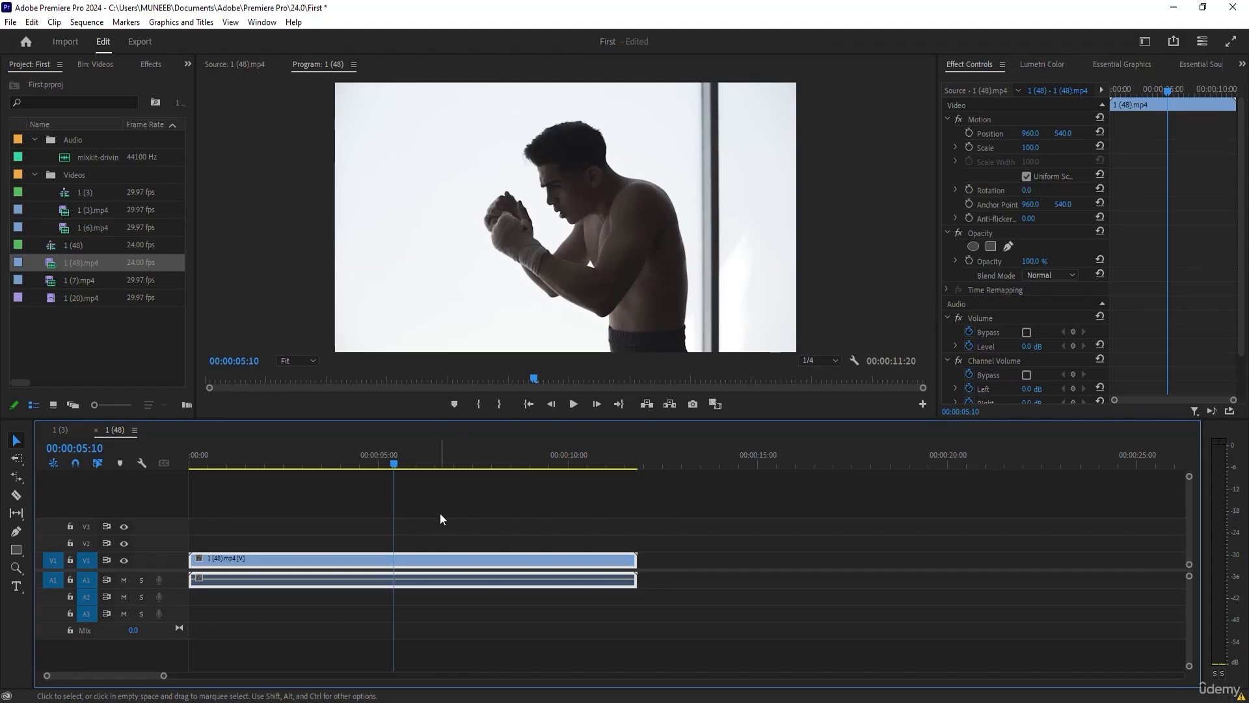
click(340, 464)
drag(326, 463, 360, 509)
key(ctrl+k)
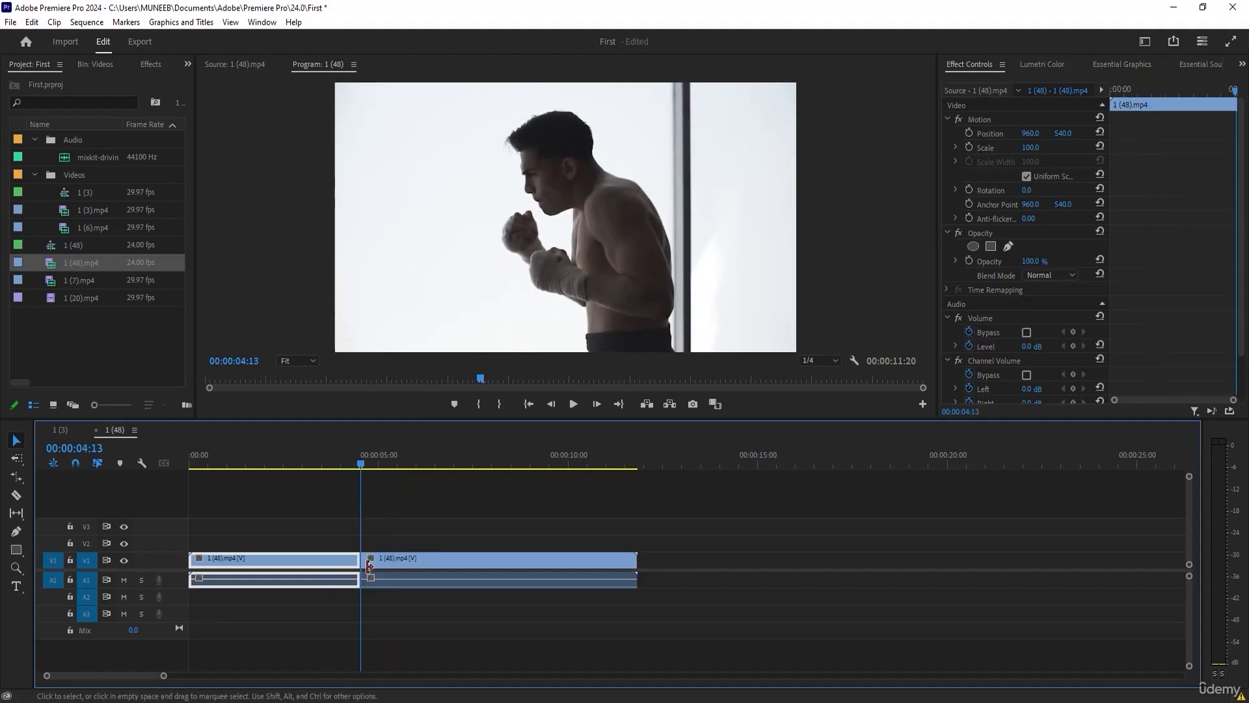
click(423, 463)
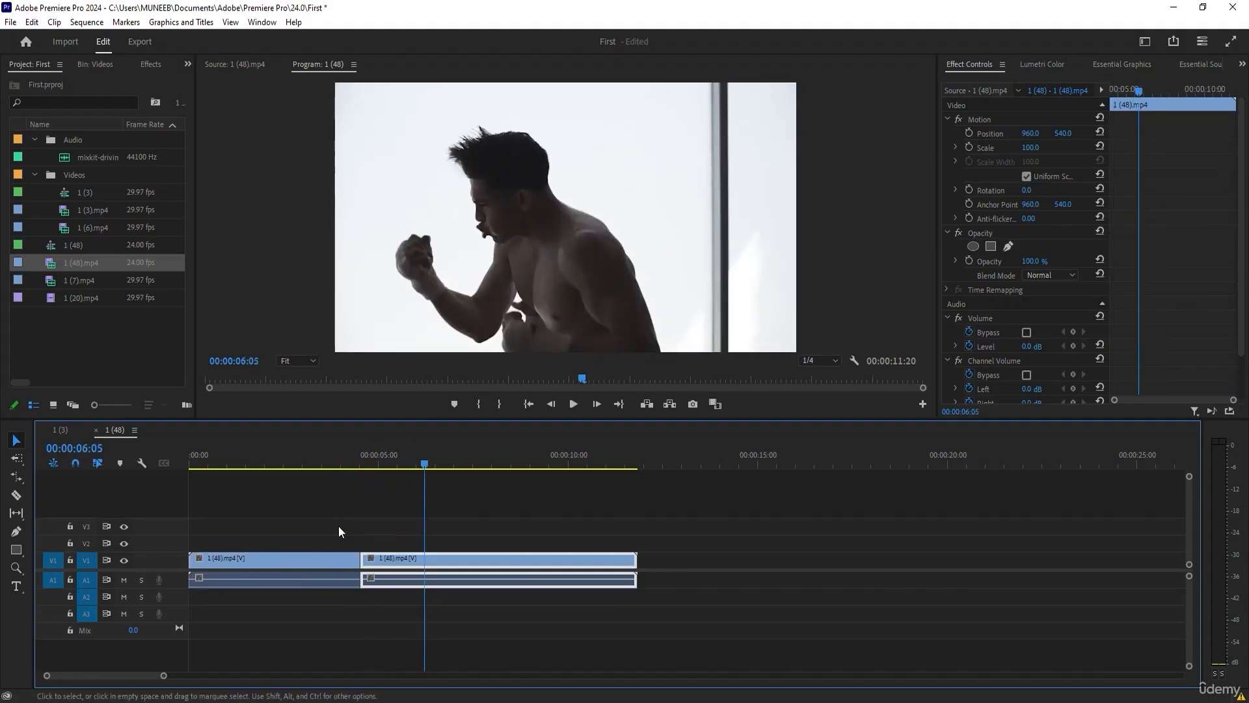
click(469, 463)
key(ctrl+k)
drag(470, 460, 235, 468)
key(ctrl+k)
key(ctrl+k)
key(ctrl+k)
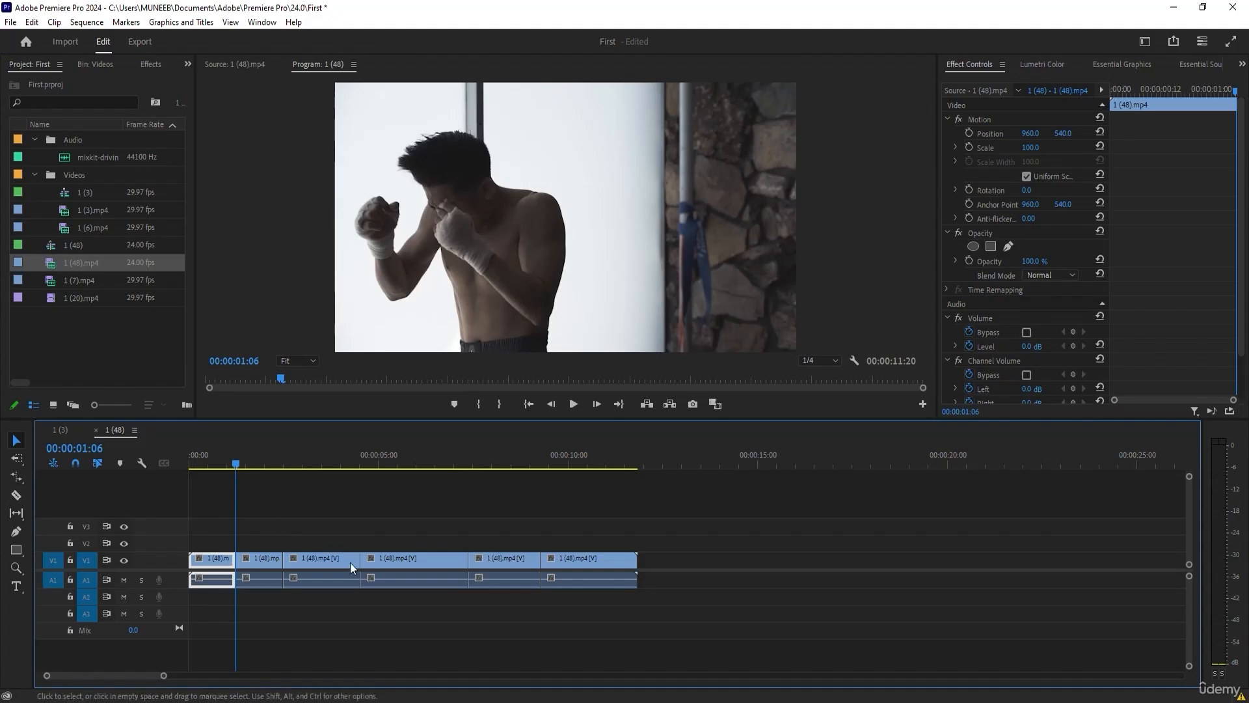
Scrub the cut sequence to 00:00:08:22 and undo all five playhead cuts on 1 (48).mp4.
drag(241, 460, 528, 473)
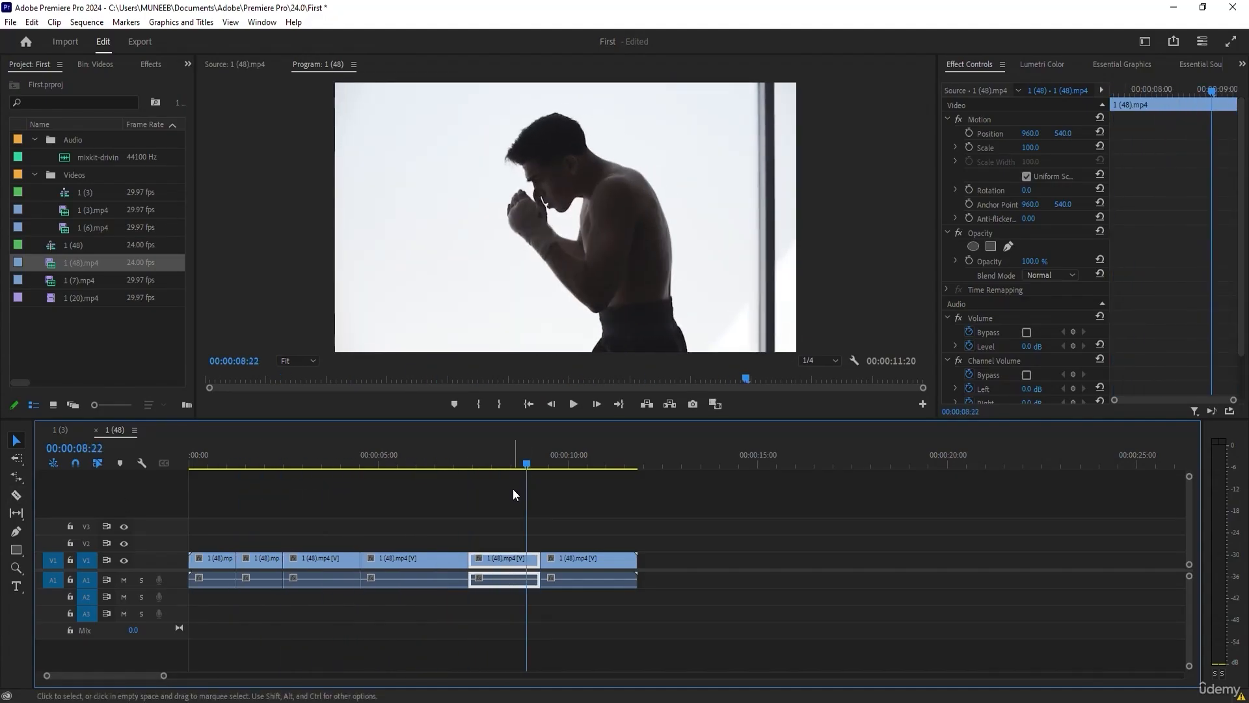
key(ctrl+z)
key(ctrl+z)
key(ctrl+z)
key(ctrl+z)
key(ctrl+z)
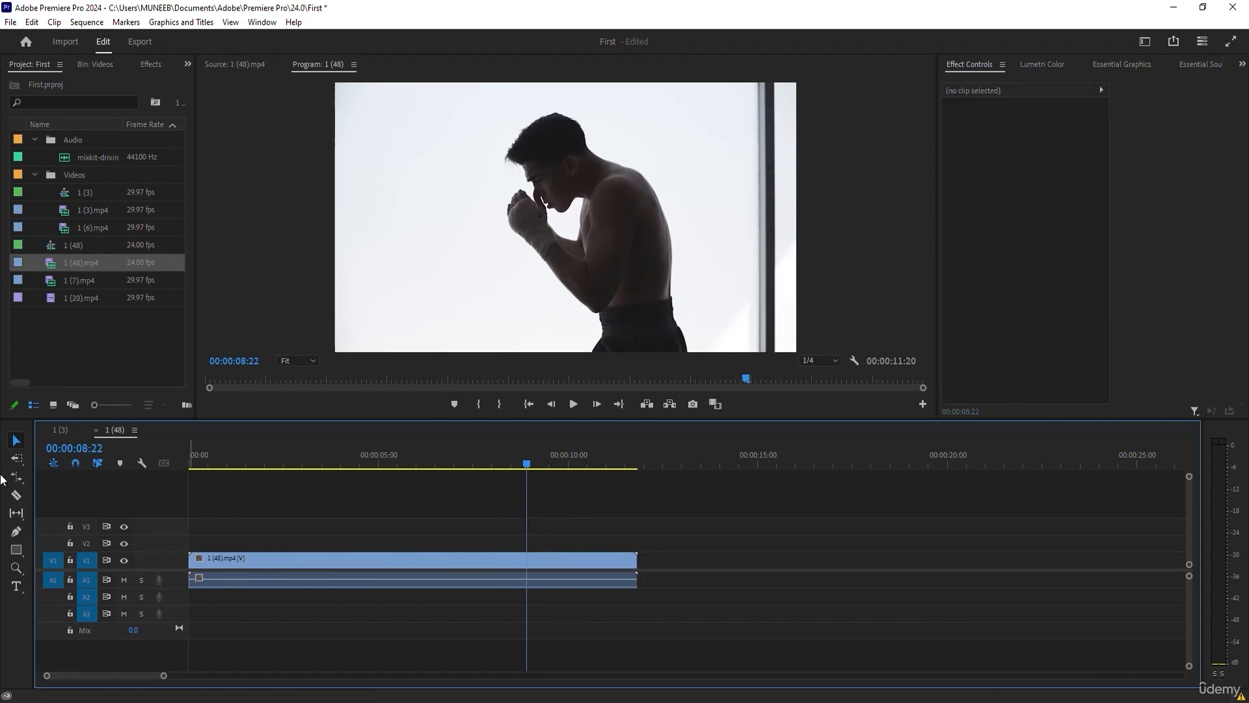
Add 1 (6).mp4 to V2 about 2 seconds in and 1 (3).mp4 to V3 about 5 seconds in.
drag(97, 229, 279, 543)
drag(82, 208, 372, 524)
Cut 1 (48).mp4 alone with the Razor tool, and cut the clips on all tracks at three other points.
click(16, 497)
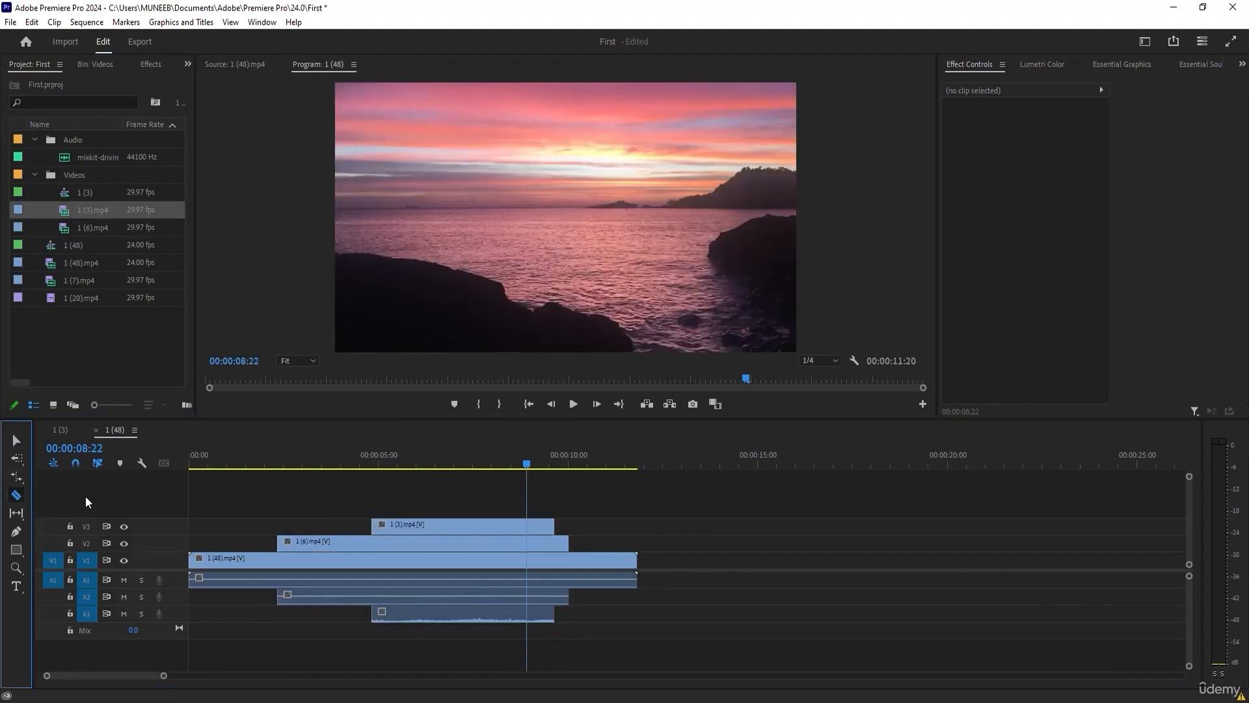
click(471, 570)
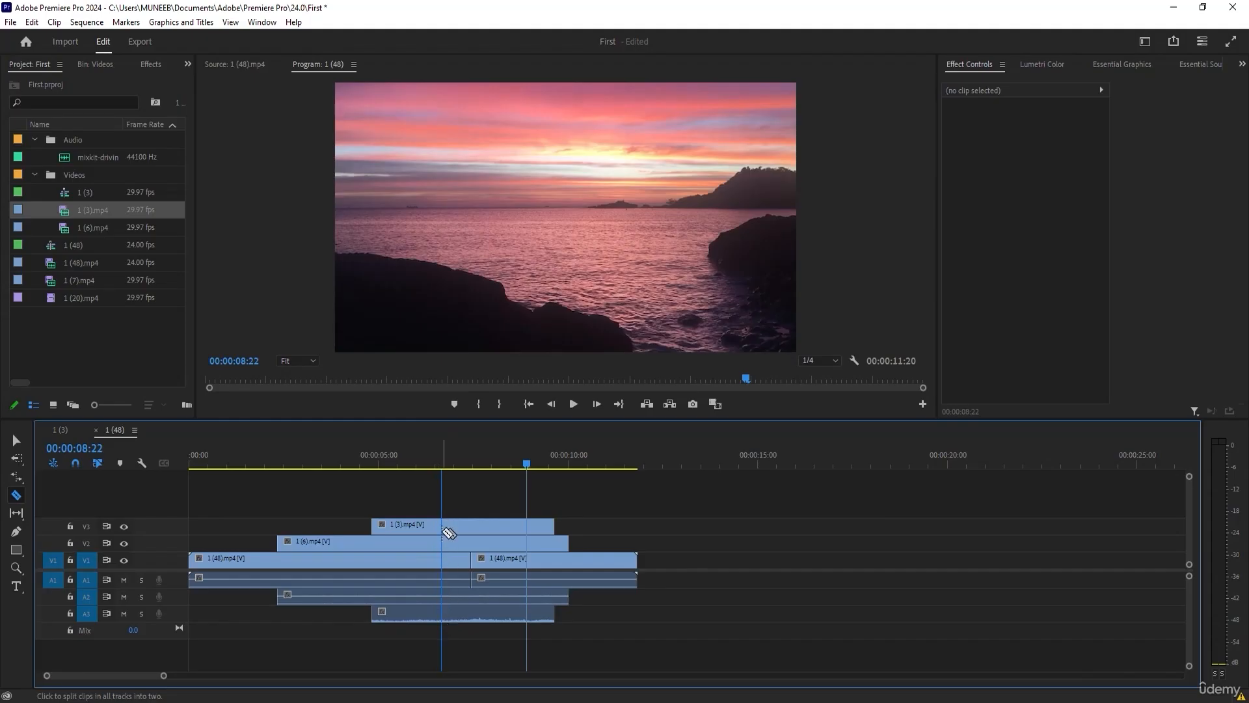
shift+click(442, 553)
shift+click(404, 554)
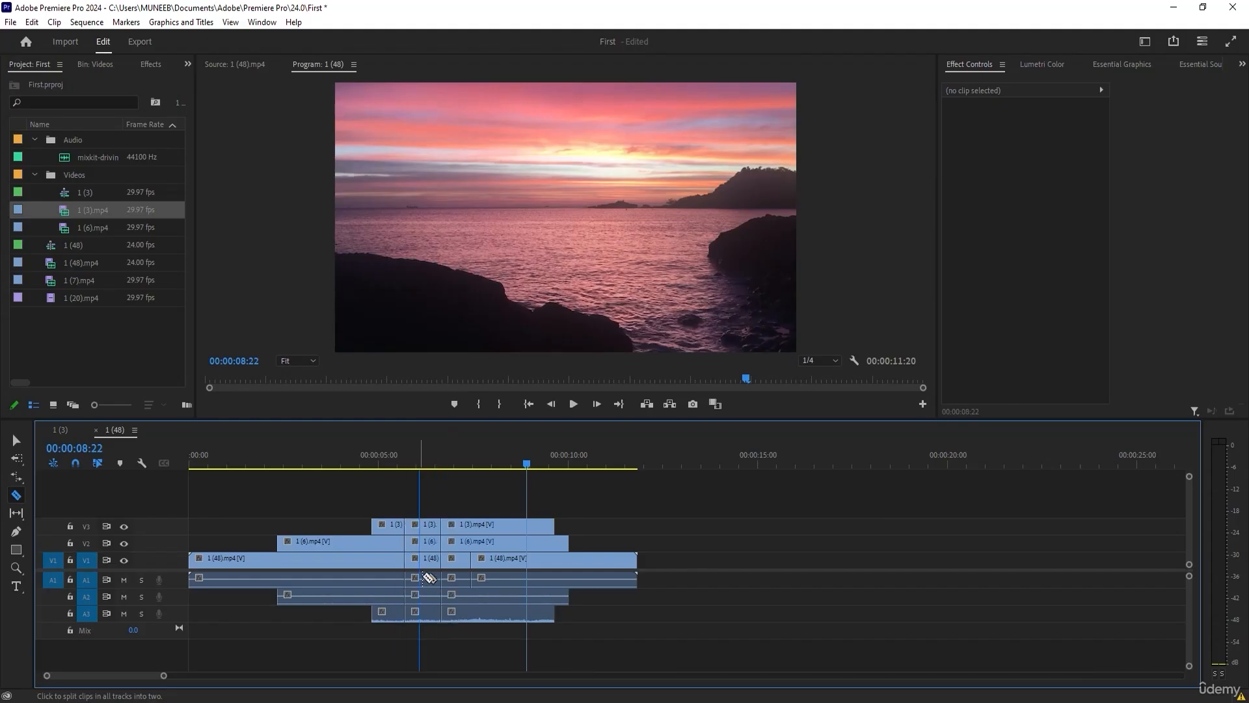
shift+click(519, 561)
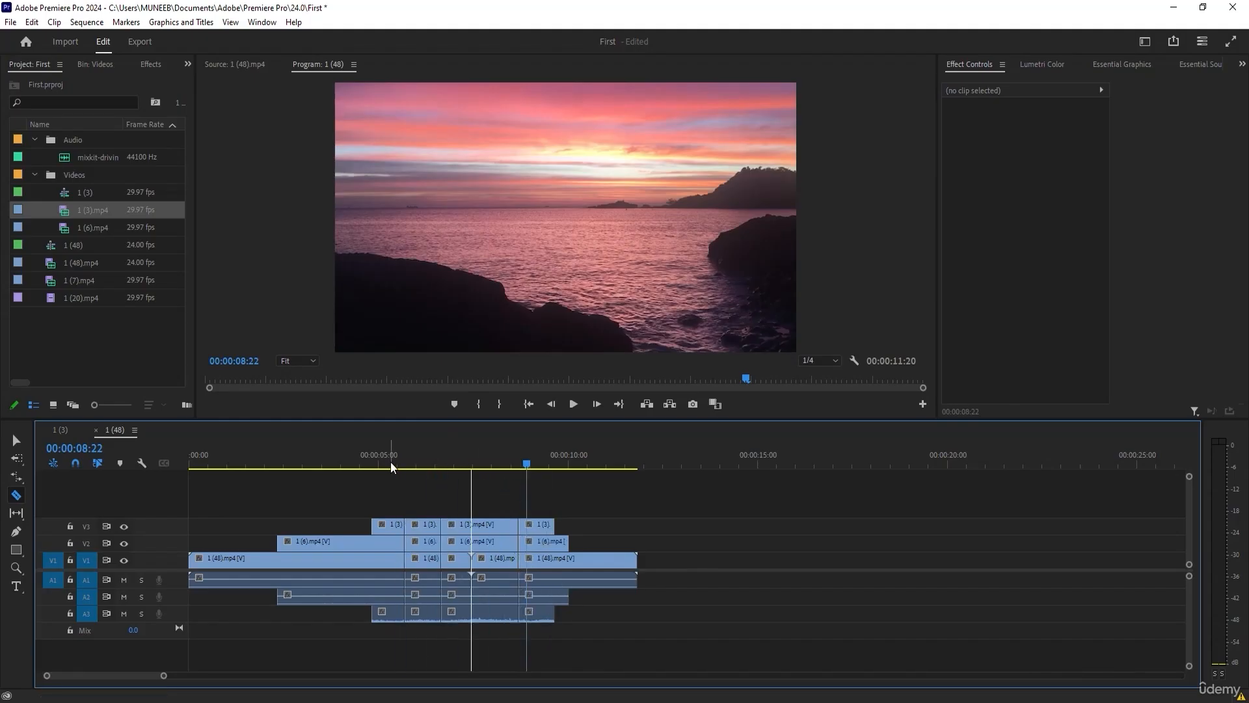
Undo the three razor cuts made across all tracks.
key(ctrl+z)
key(ctrl+z)
key(ctrl+z)
Split the clips on all tracks at the playhead at four positions, the earliest at 00:00:04:05.
drag(520, 463, 348, 456)
key(ctrl+shift+k)
key(ctrl+shift+k)
key(ctrl+shift+k)
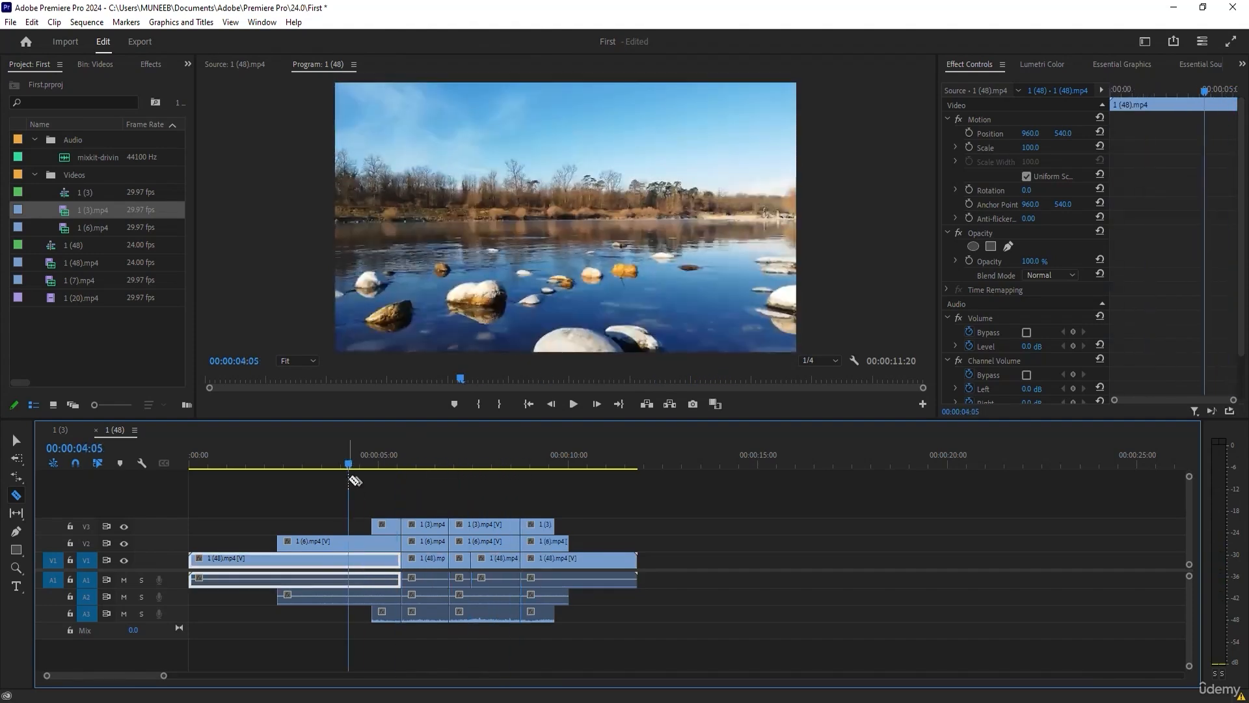
key(ctrl+shift+k)
Delete the segments on all tracks right after 00:00:04:05 and those between about 7 and 9 seconds.
click(16, 440)
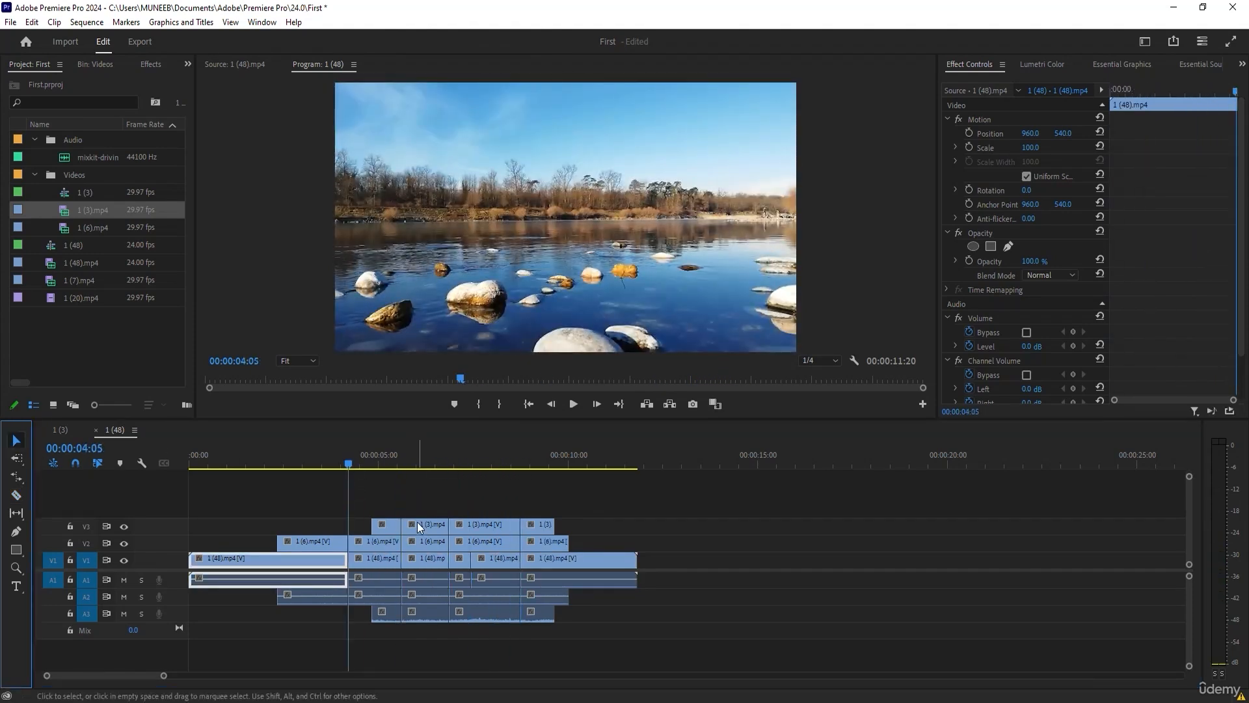
drag(386, 474, 369, 653)
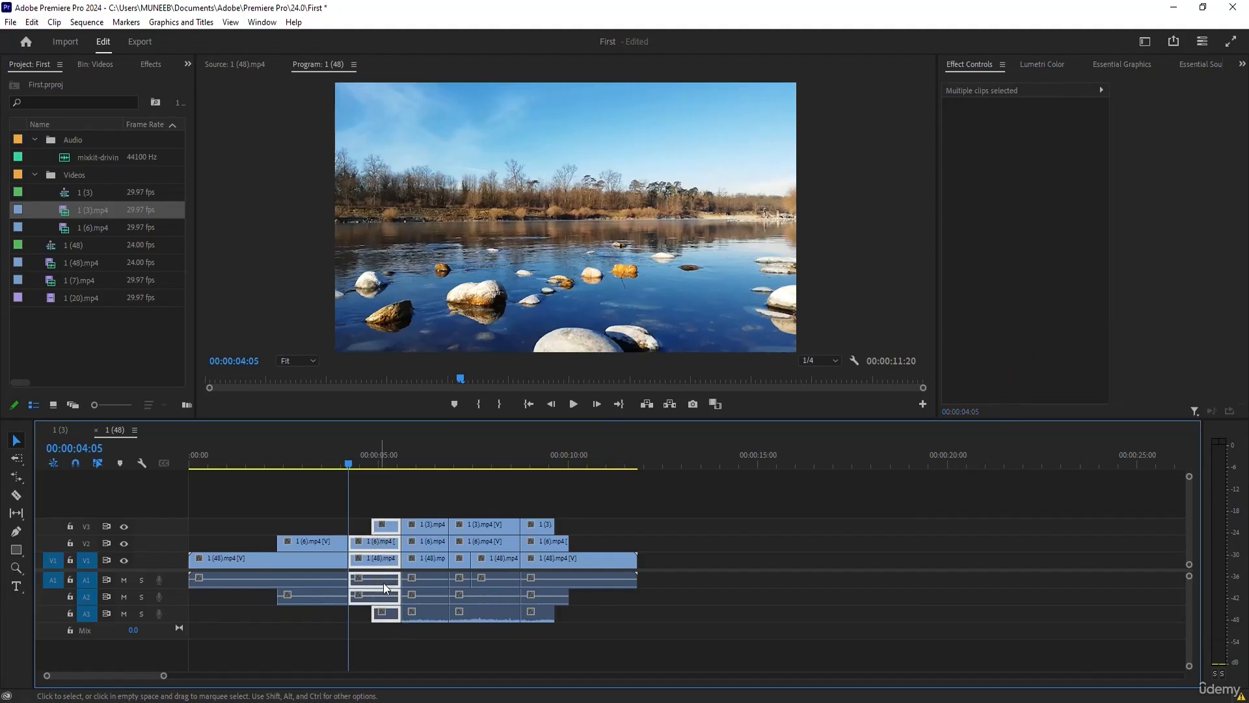
key(Delete)
drag(457, 473, 489, 656)
key(Delete)
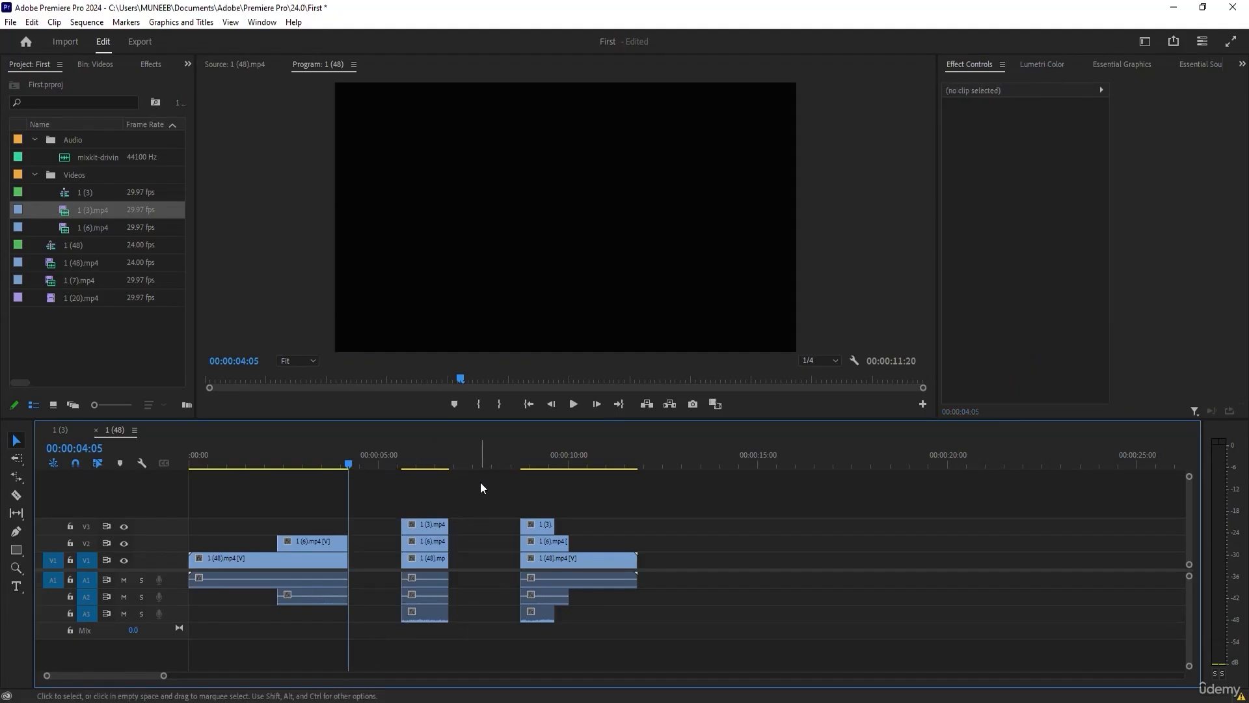
Move the two remaining clip groups earlier on all tracks to close both gaps, and scrub past the first join.
drag(481, 483, 401, 625)
drag(429, 557, 376, 557)
drag(492, 502, 590, 619)
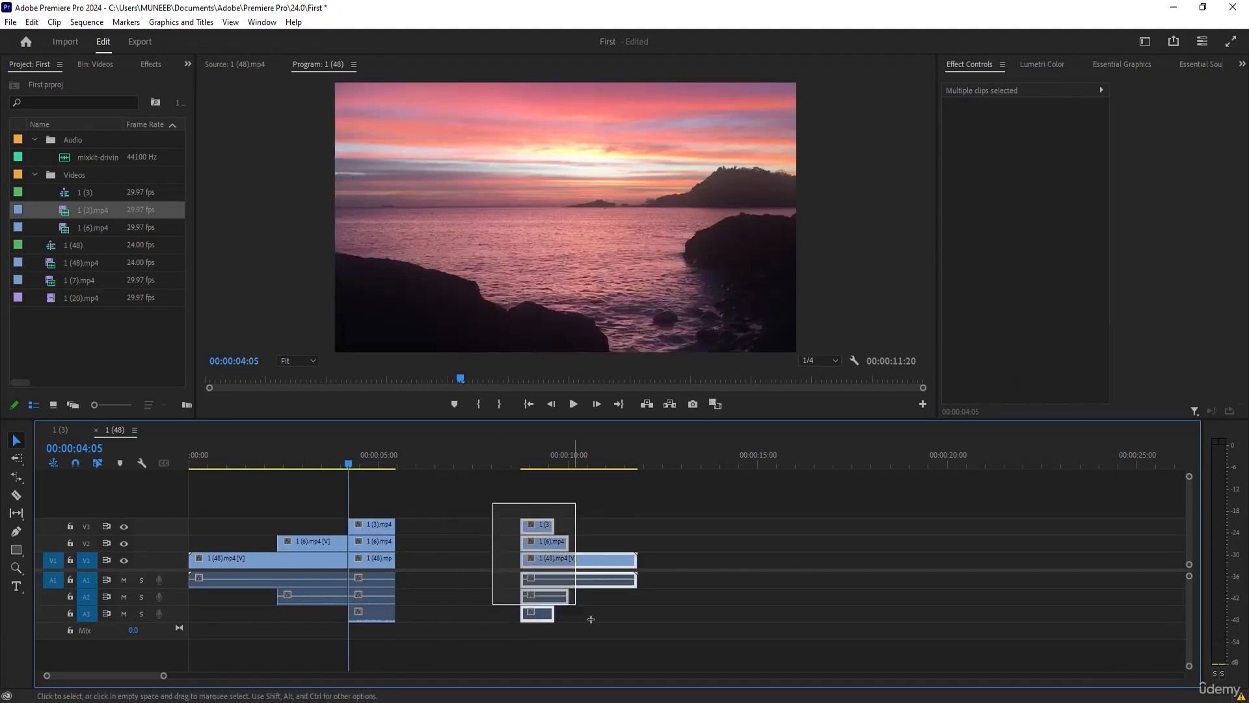
drag(573, 557, 449, 558)
click(554, 533)
drag(352, 463, 387, 483)
Delete all clips after 00:00:04:05 and the remaining 1 (6).mp4 piece on V2.
drag(617, 513, 349, 634)
key(Delete)
click(319, 538)
key(Delete)
Extend the end of 1 (48).mp4 to 00:00:08:04 and split the clip at the playhead at 00:00:02:10.
drag(347, 561, 498, 562)
drag(389, 466, 285, 470)
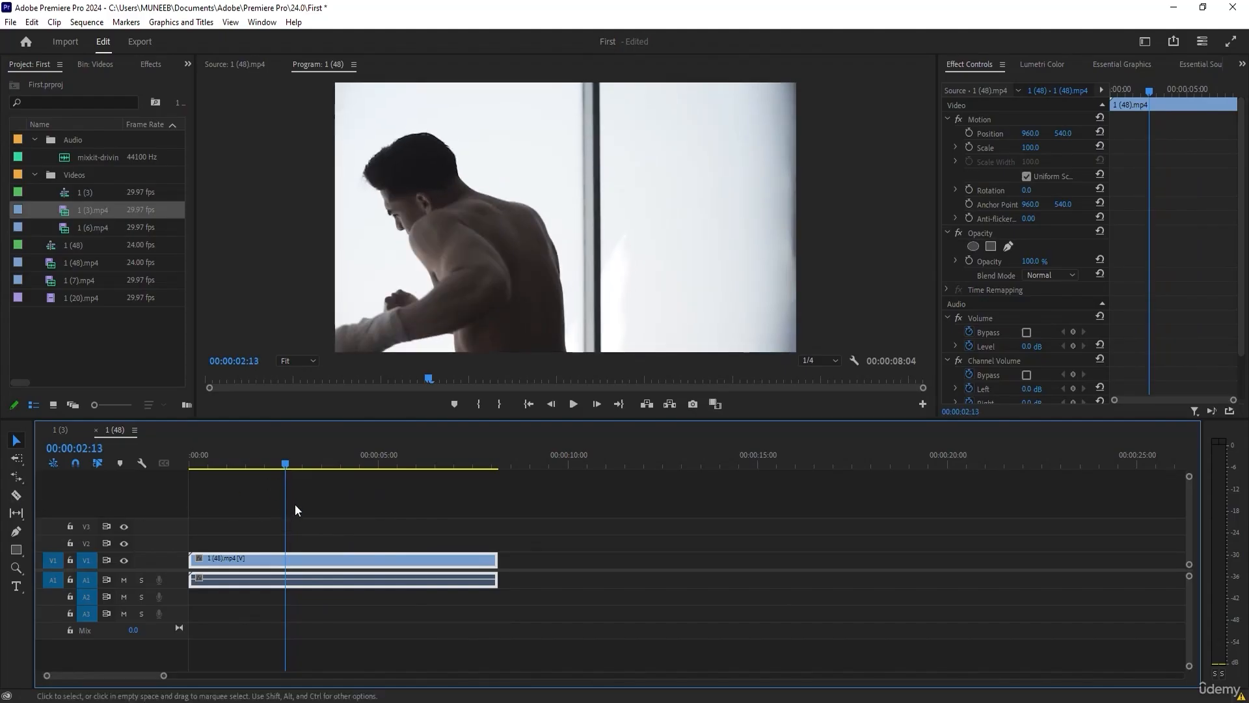
click(280, 464)
key(ctrl+k)
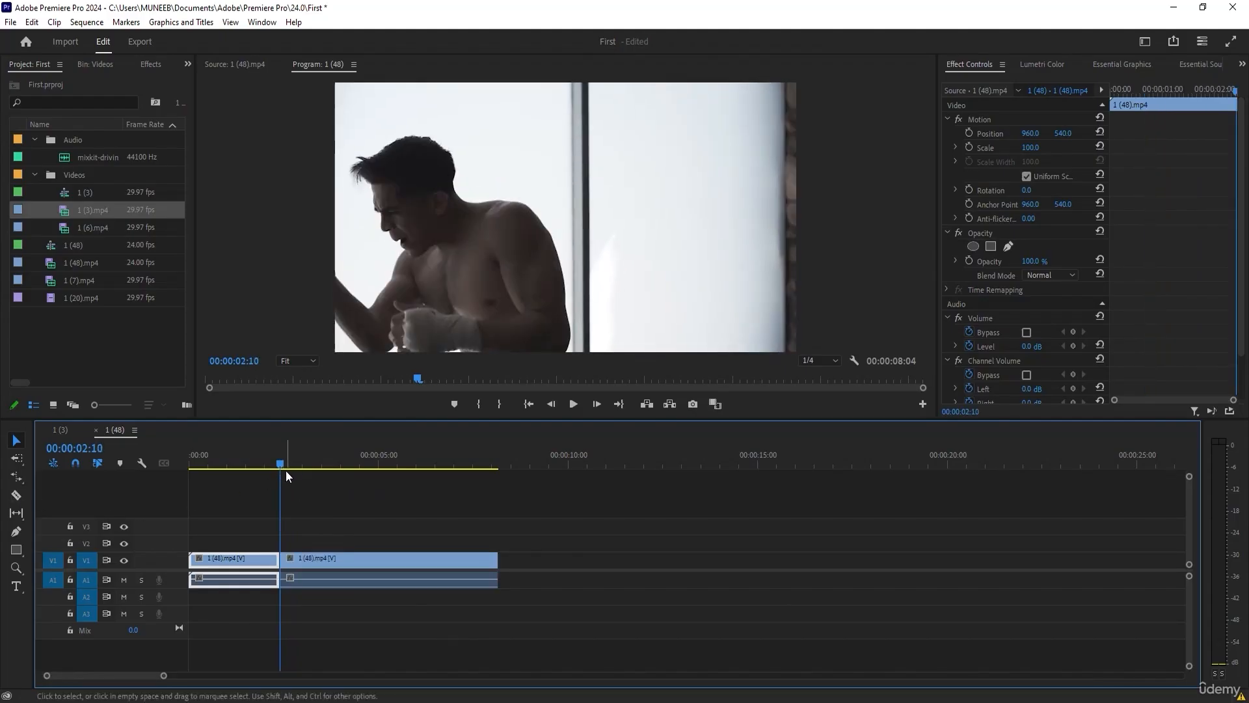
Split 1 (48).mp4 at 00:00:04:12 and remove the middle segment, with the last segment closing the gap.
click(360, 465)
key(ctrl+k)
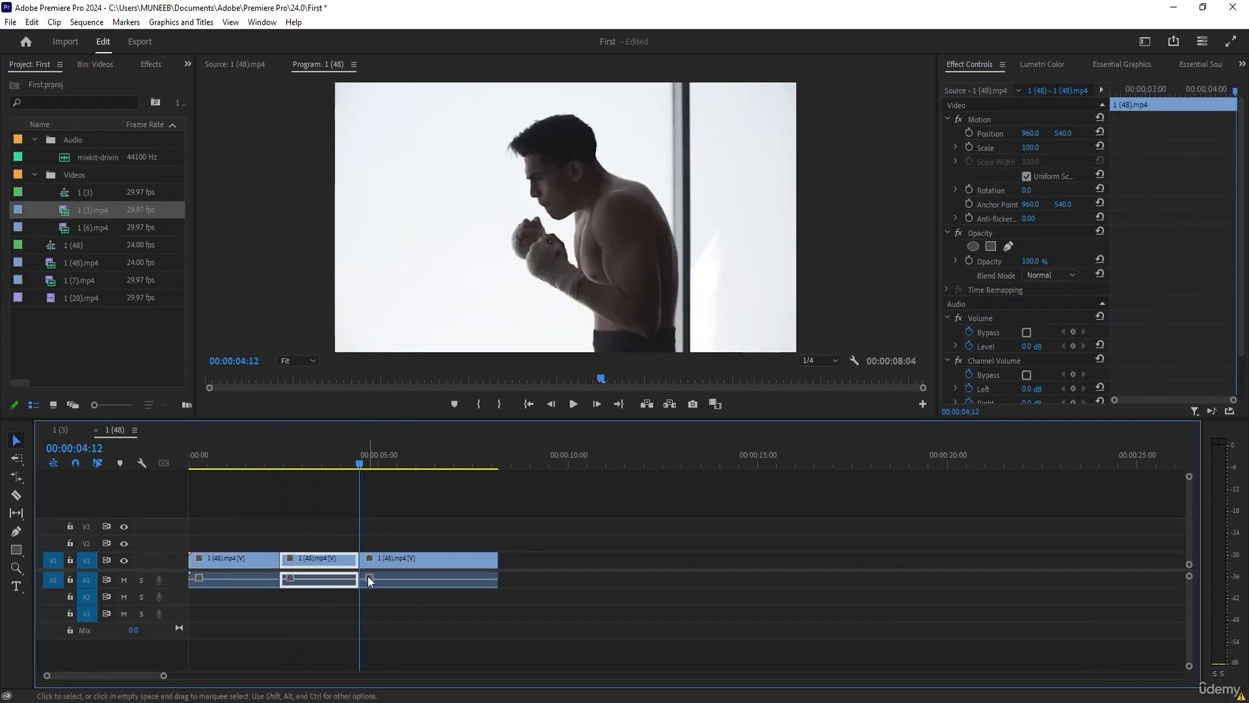
click(337, 623)
mouse_move(318, 559)
mouse_down()
mouse_move(413, 561)
mouse_move(334, 559)
mouse_up()
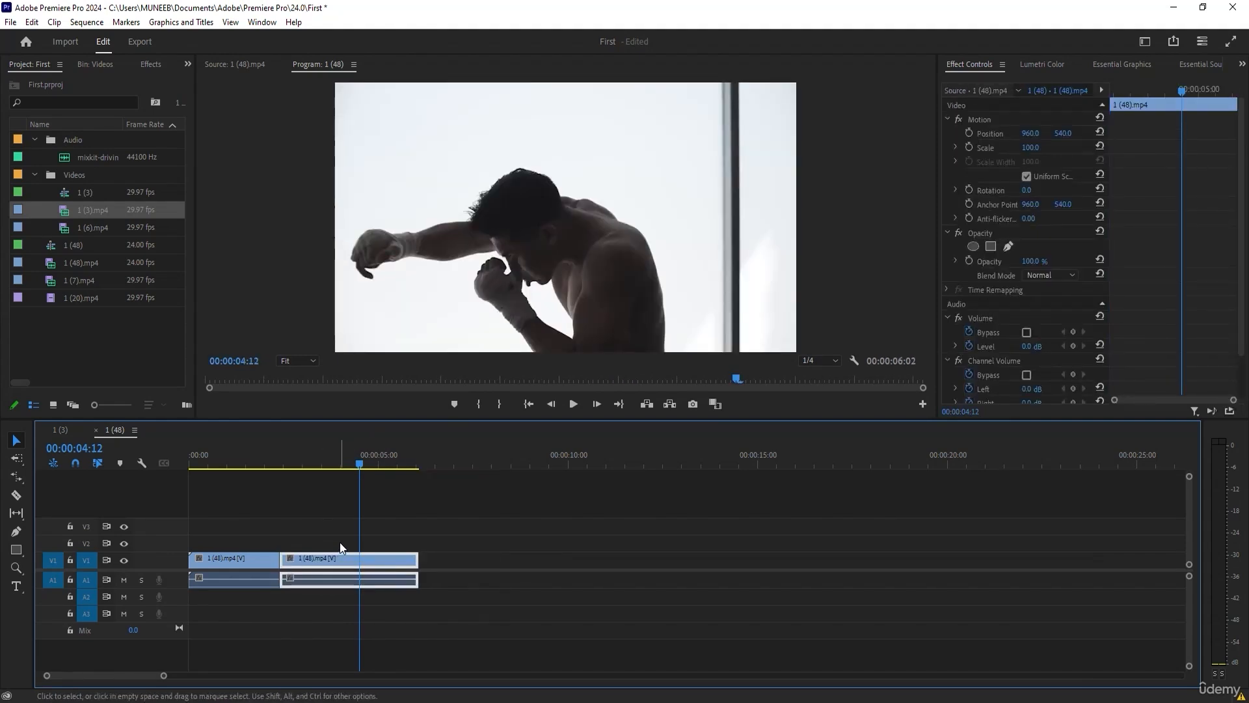
Undo that removal, and this time delete the middle segment and move the last one back to 00:00:02:10.
key(ctrl+z)
key(ctrl+z)
click(322, 561)
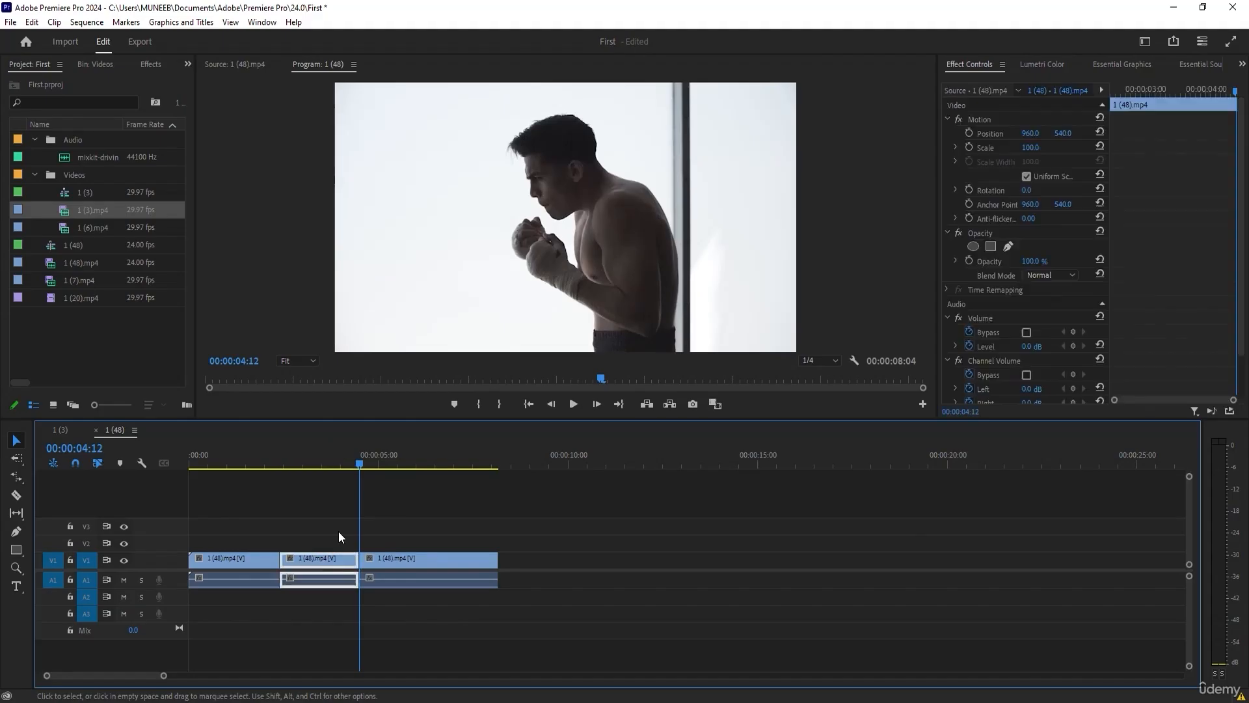
click(292, 509)
drag(338, 460, 271, 464)
click(324, 565)
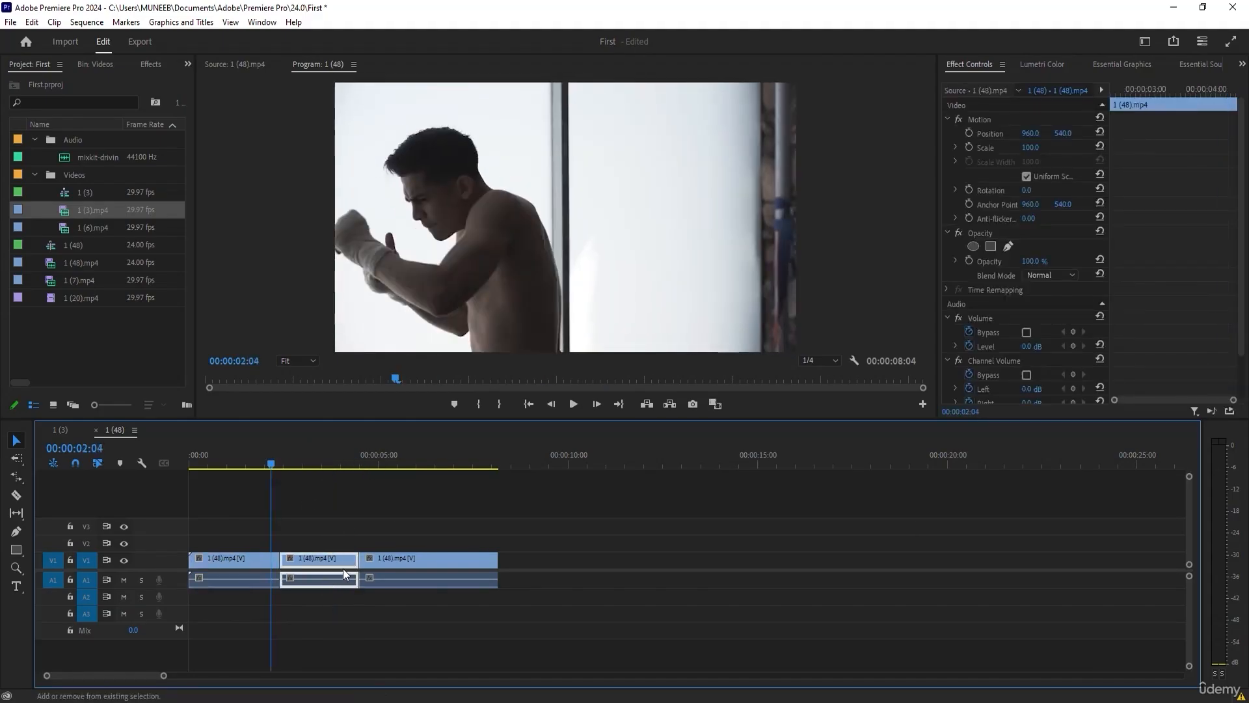
drag(369, 554, 307, 566)
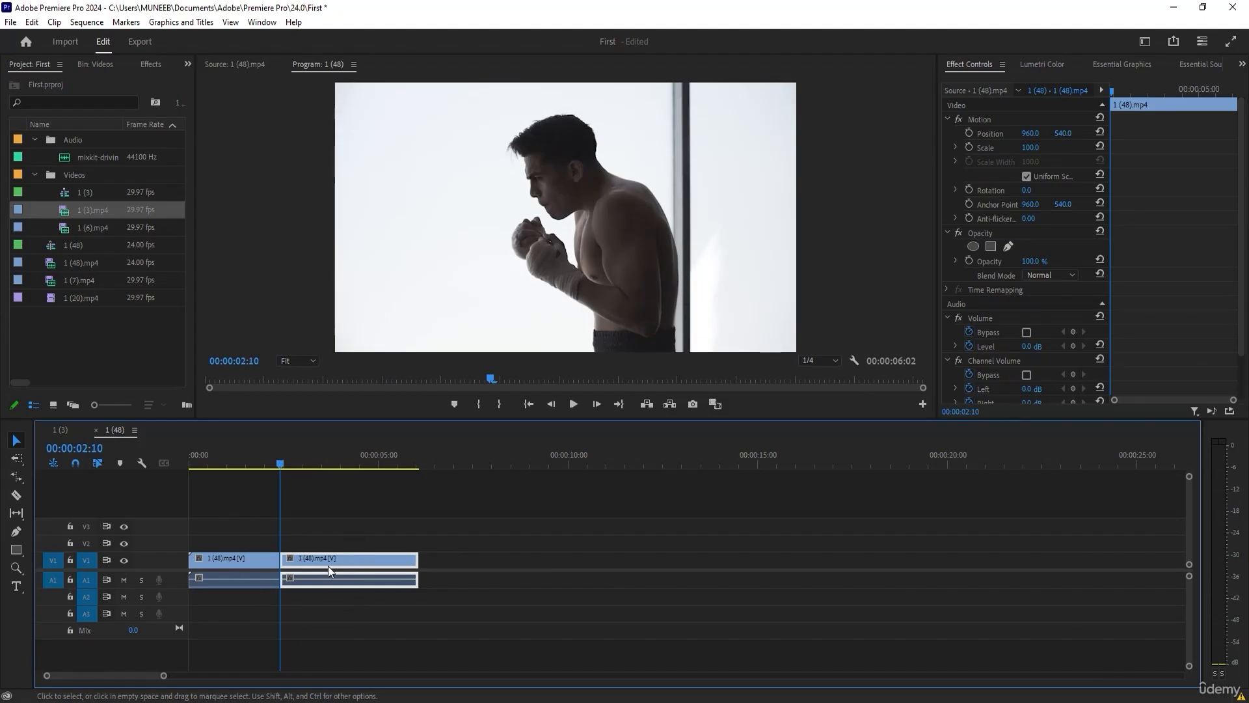
mouse_move(285, 459)
mouse_down()
mouse_move(266, 457)
mouse_move(295, 459)
mouse_move(284, 460)
mouse_up()
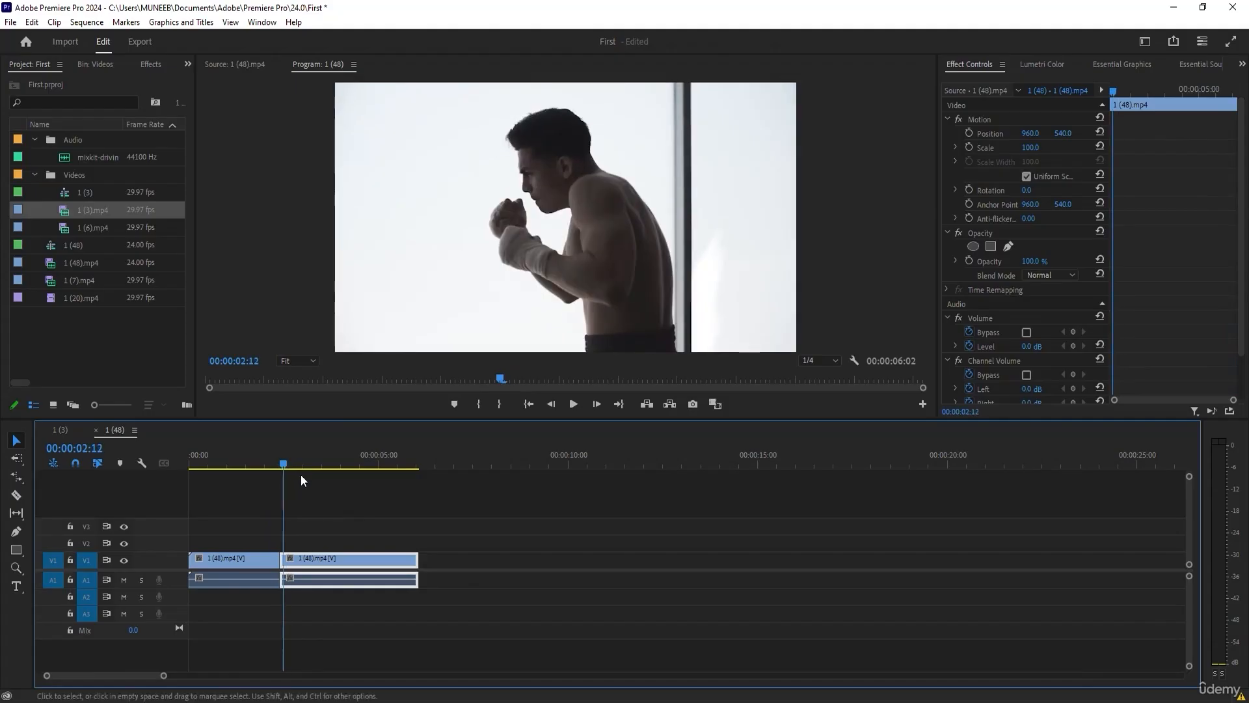
Restore the middle segment of 1 (48).mp4, delete it again and ripple delete the empty gap it leaves.
key(ctrl+z)
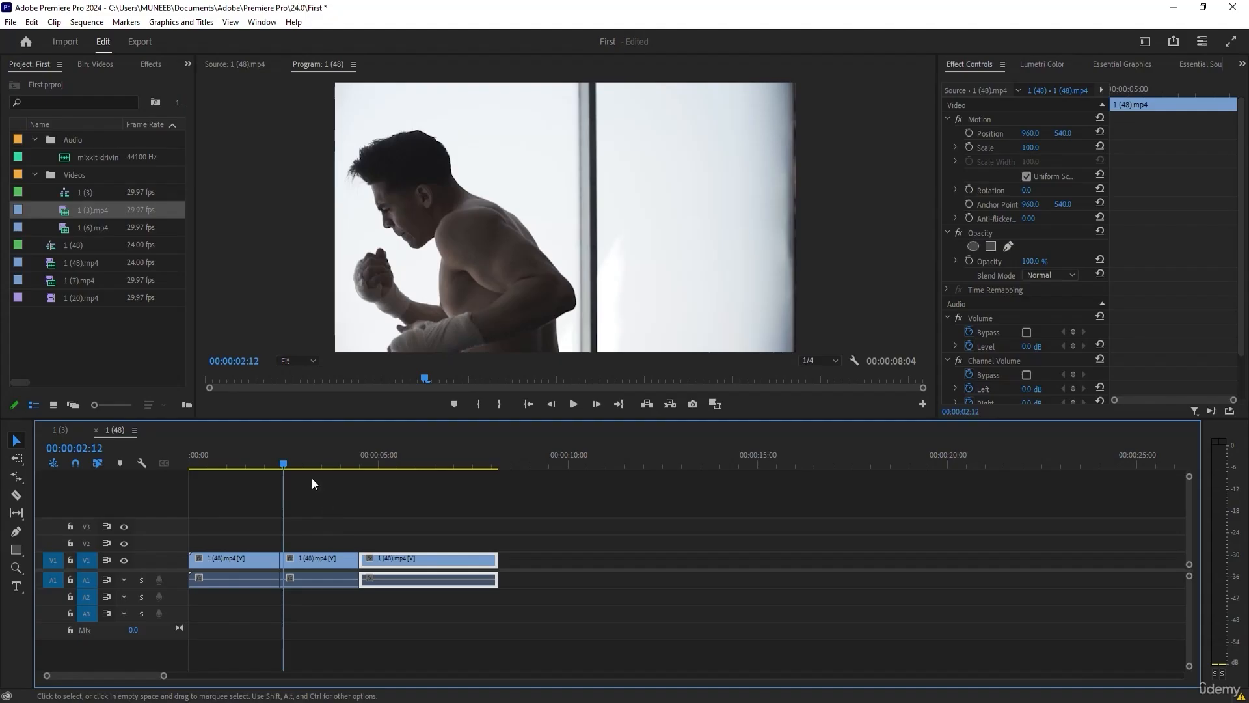
drag(285, 462, 241, 462)
click(326, 560)
key(Delete)
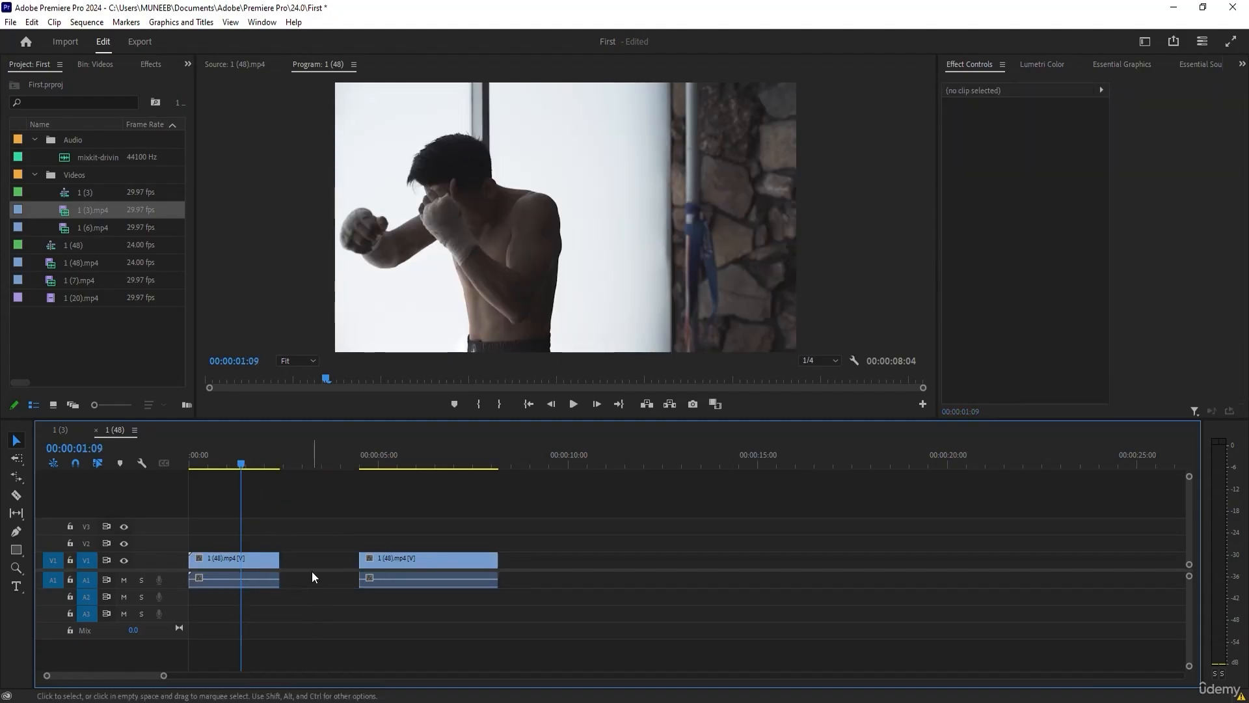
right_click(312, 567)
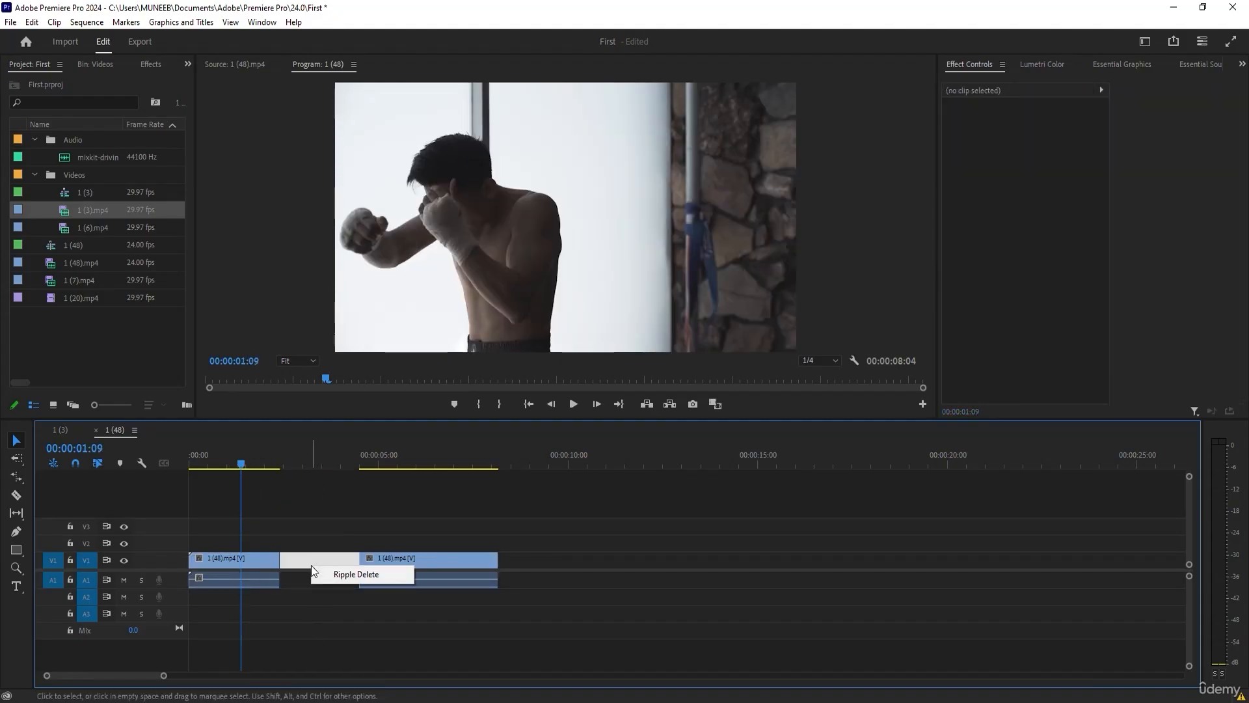
click(354, 577)
key(Down)
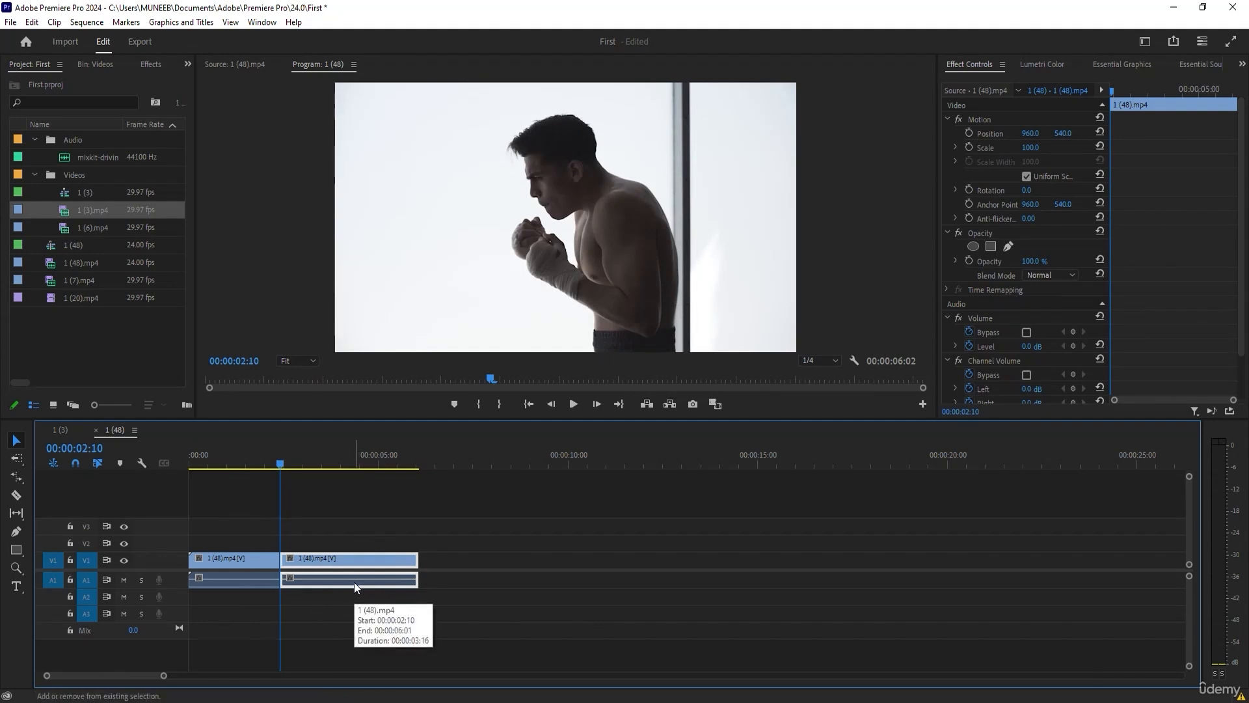
Delete the segment after 00:00:02:10, and undo back to 1 (48).mp4 split only at 00:00:02:10.
key(Delete)
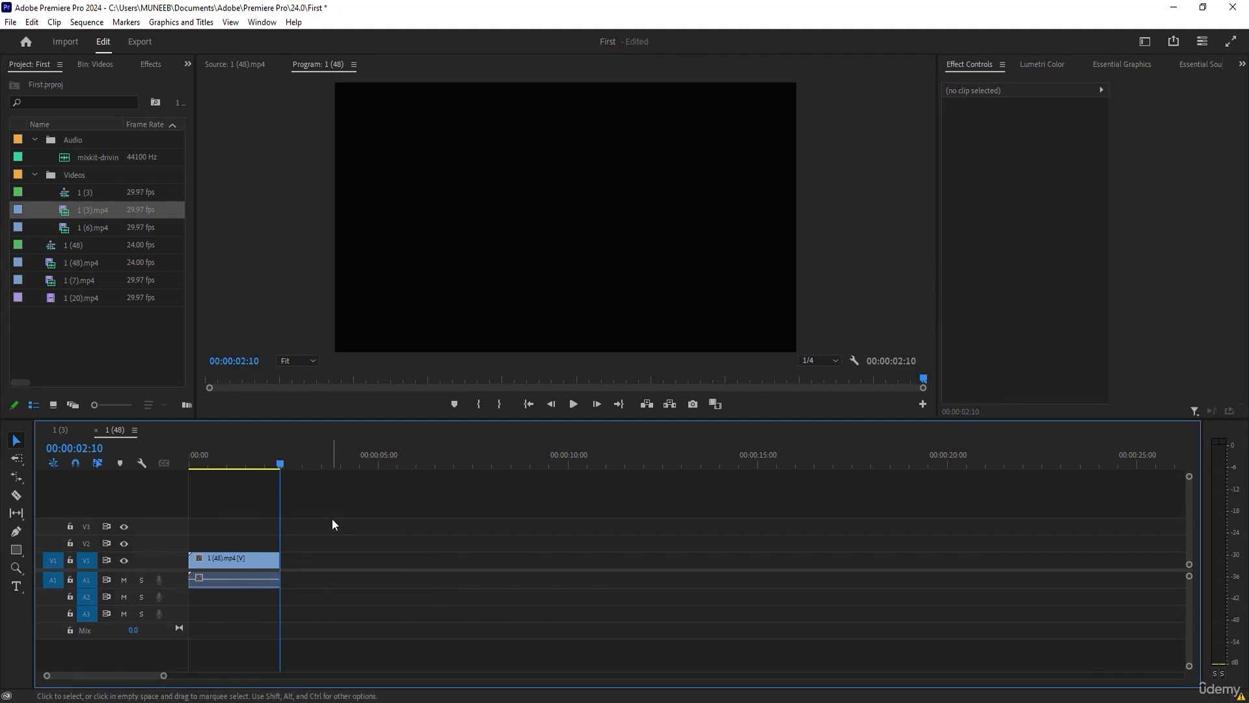
key(ctrl+z)
key(ctrl+z)
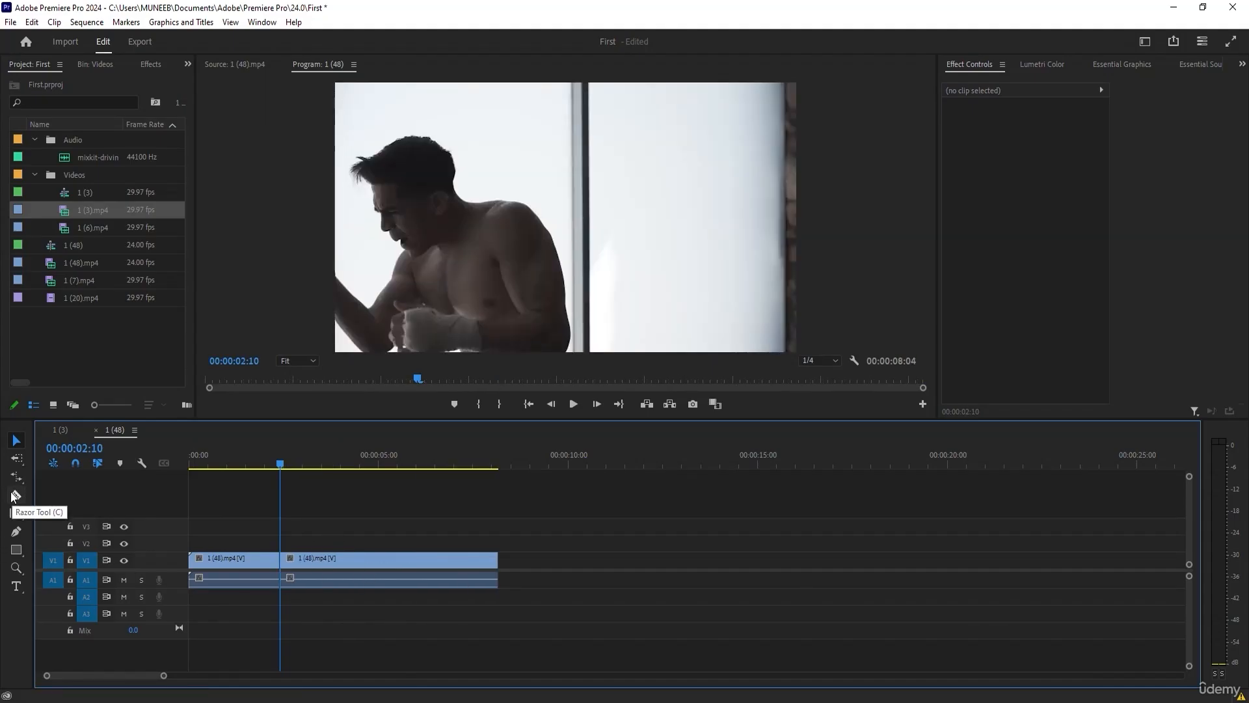
Split 1 (48).mp4 at about 5 seconds and ripple delete the middle segment directly.
click(379, 457)
key(ctrl+k)
click(326, 456)
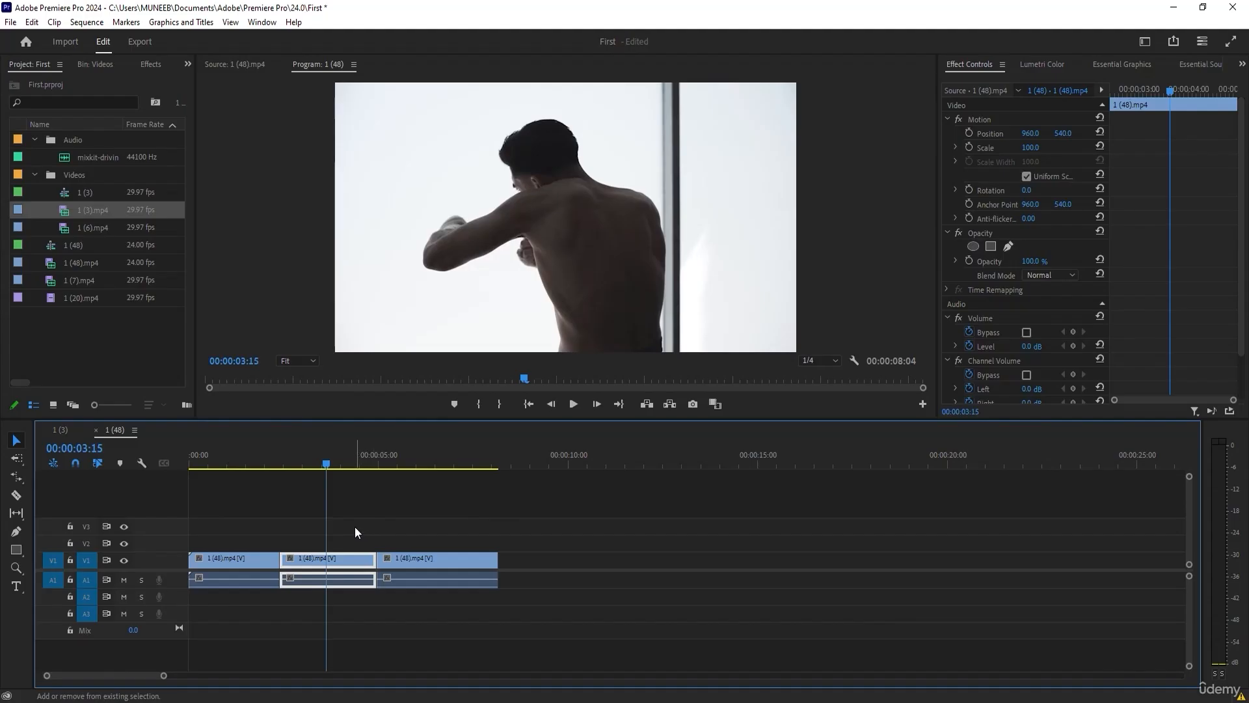
key(shift+Delete)
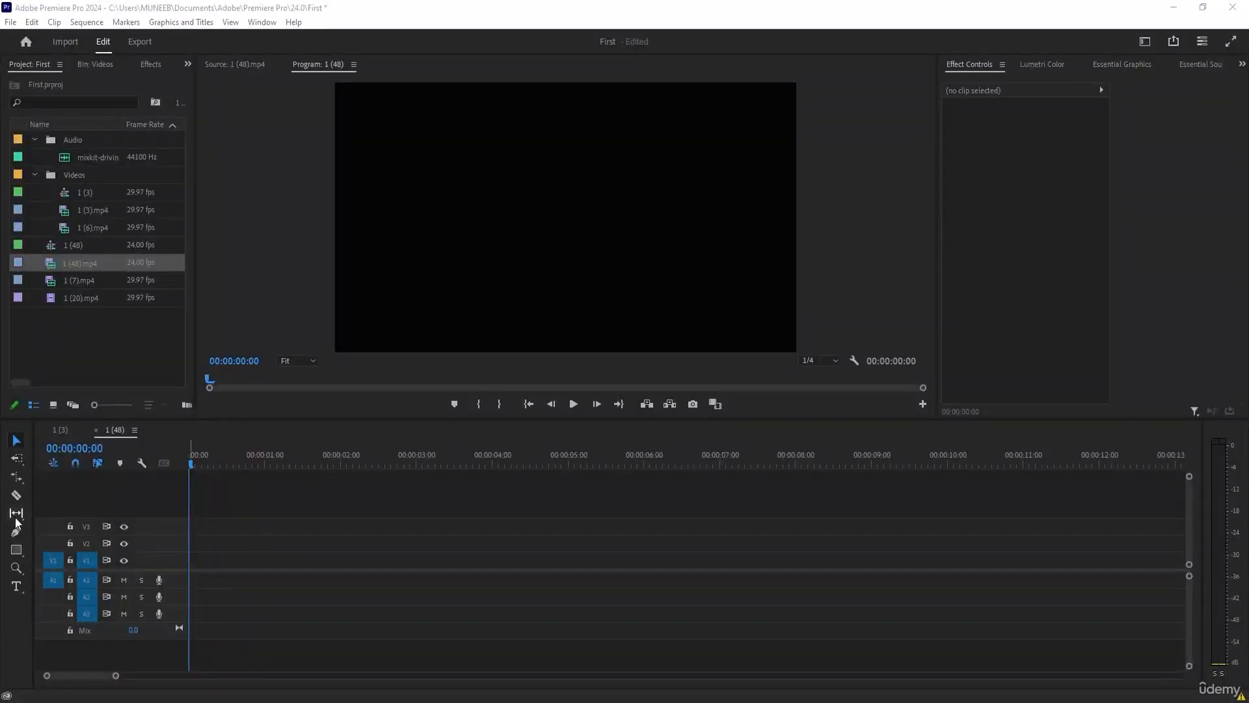
drag(15, 517, 59, 525)
click(356, 549)
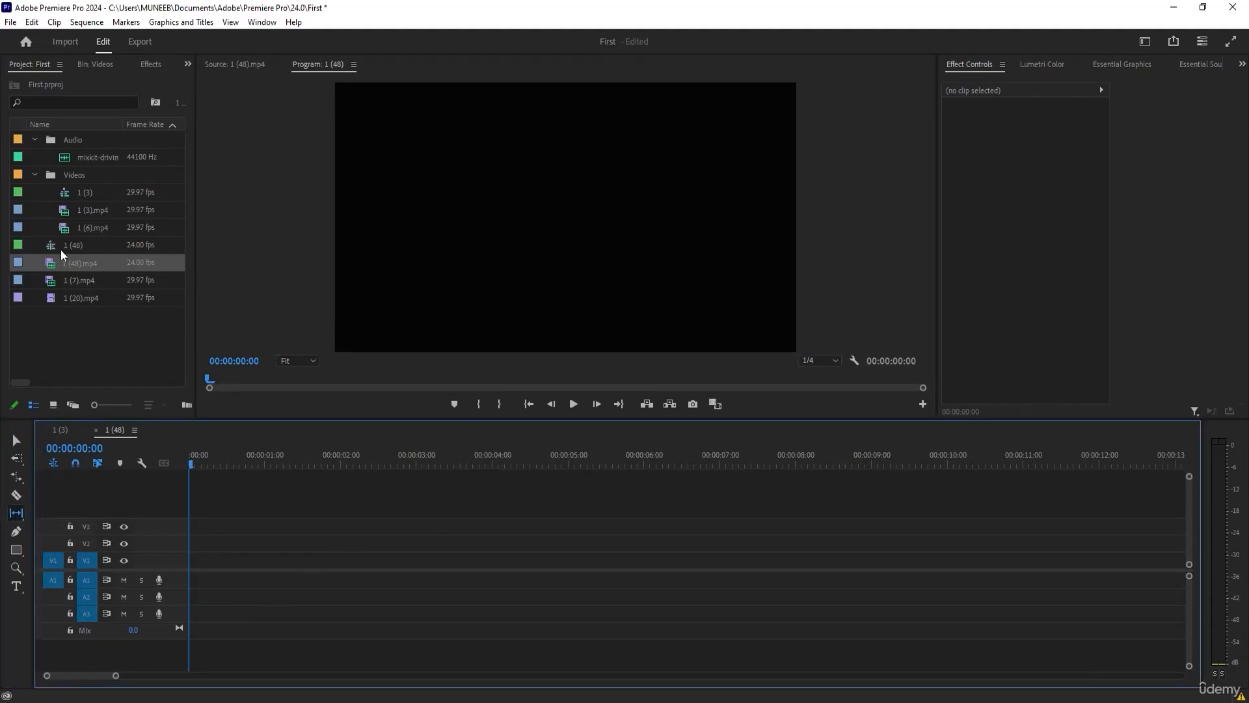
click(13, 441)
Open 1 (48).mp4 in the Source Monitor and mark In at 00:00:02:16 and Out at 00:00:04:20.
double_click(56, 266)
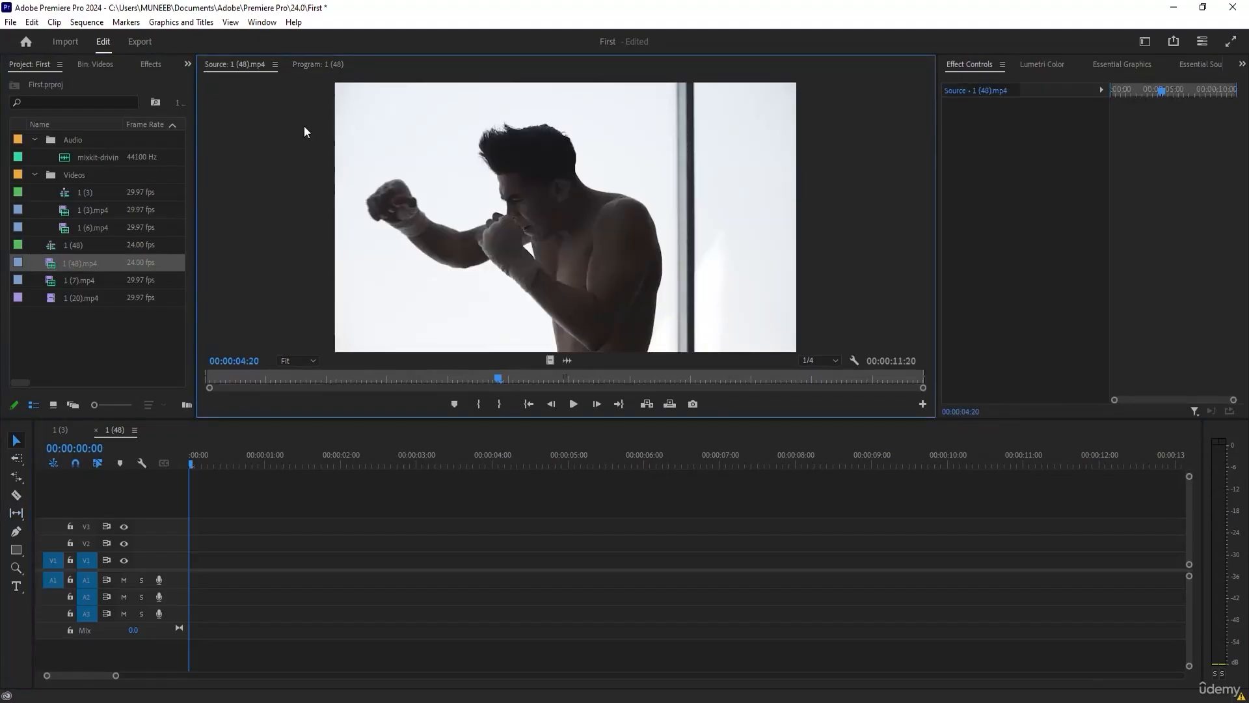
drag(233, 378, 367, 379)
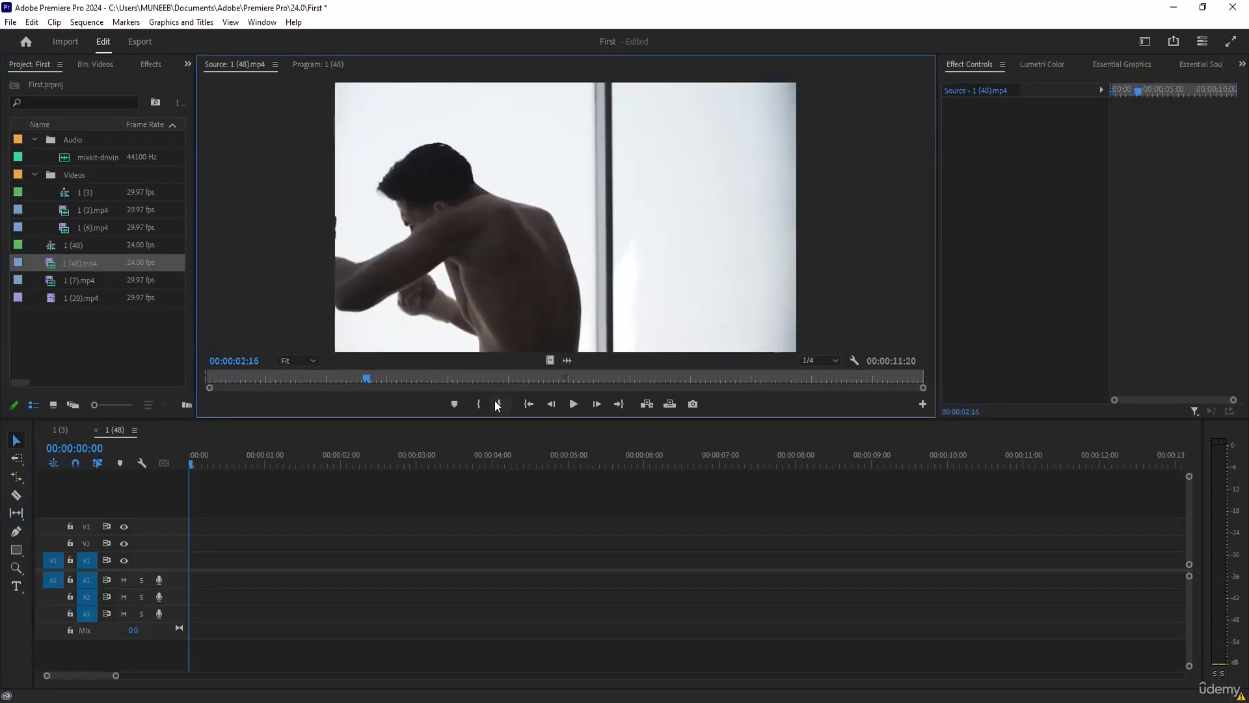
click(478, 404)
click(498, 378)
click(499, 403)
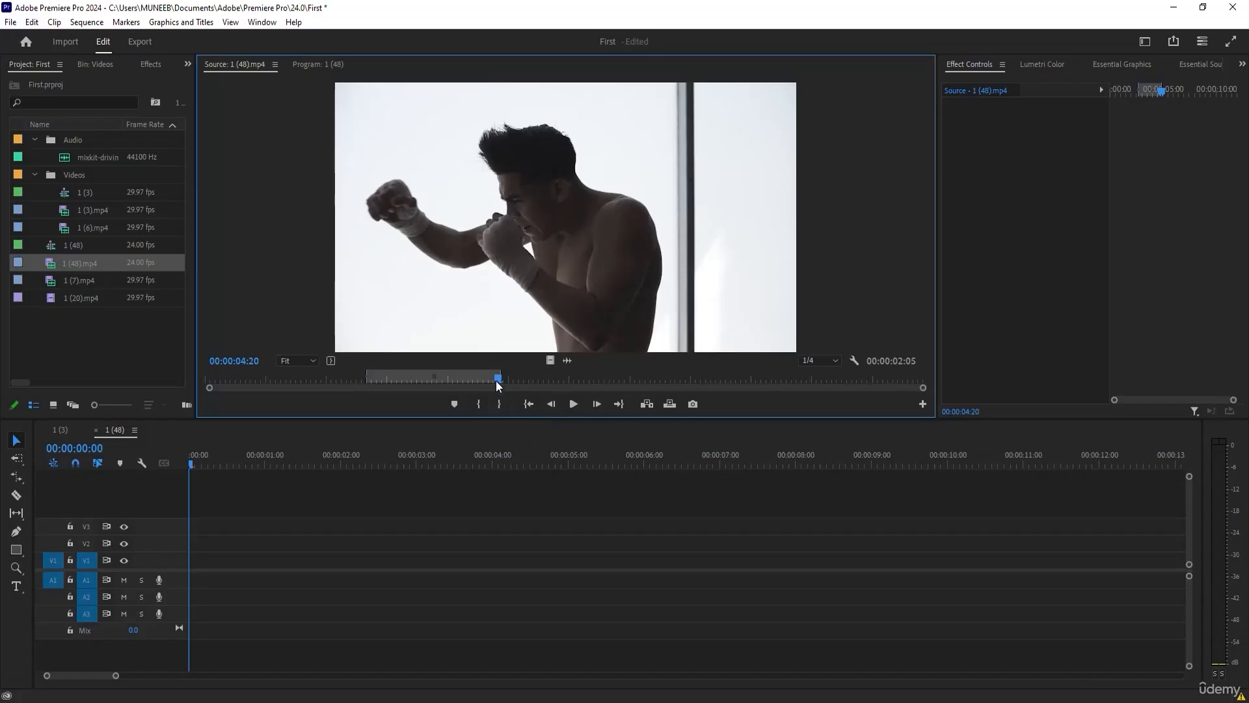
Place a 00:00:02:05 video-only range of 1 (48).mp4 at the start of V1.
mouse_move(452, 378)
mouse_down()
mouse_move(546, 379)
mouse_move(513, 384)
mouse_move(278, 591)
mouse_move(196, 577)
mouse_up()
click(245, 561)
mouse_move(198, 465)
mouse_down()
mouse_move(235, 464)
mouse_move(191, 464)
mouse_up()
Open the V1 clip in the Source Monitor and expand its time ruler to show the full source length.
double_click(239, 558)
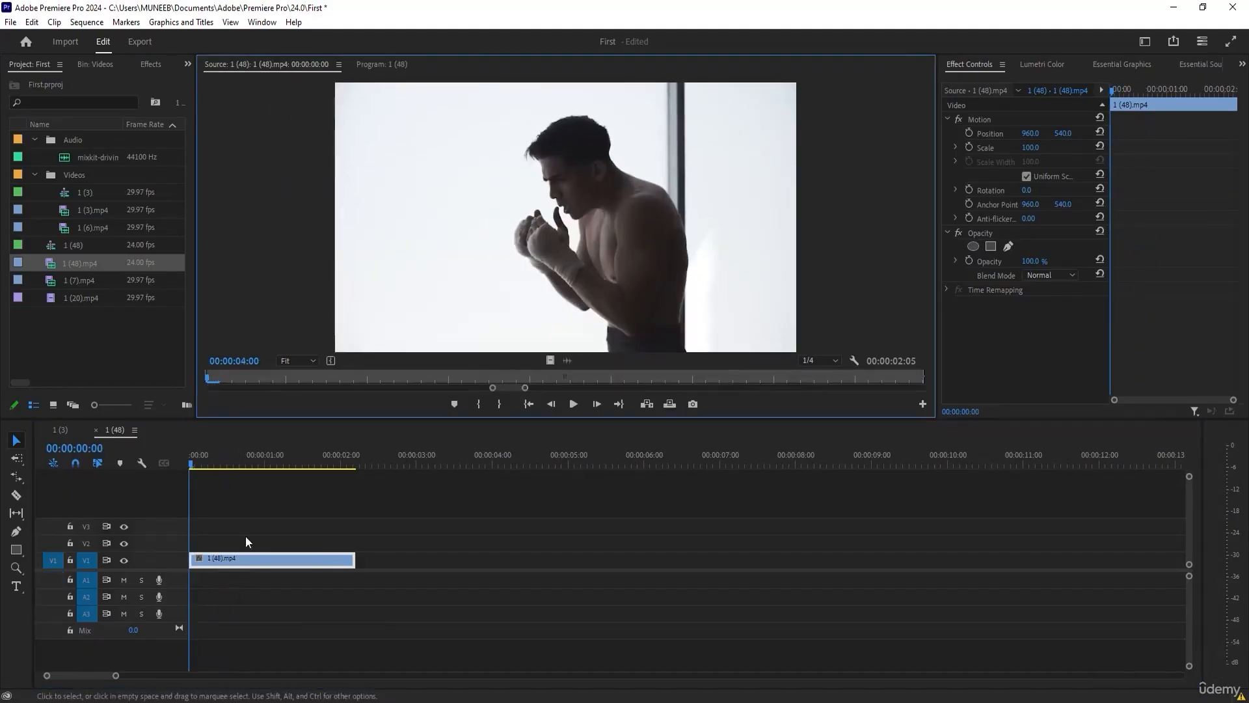
click(267, 527)
double_click(229, 558)
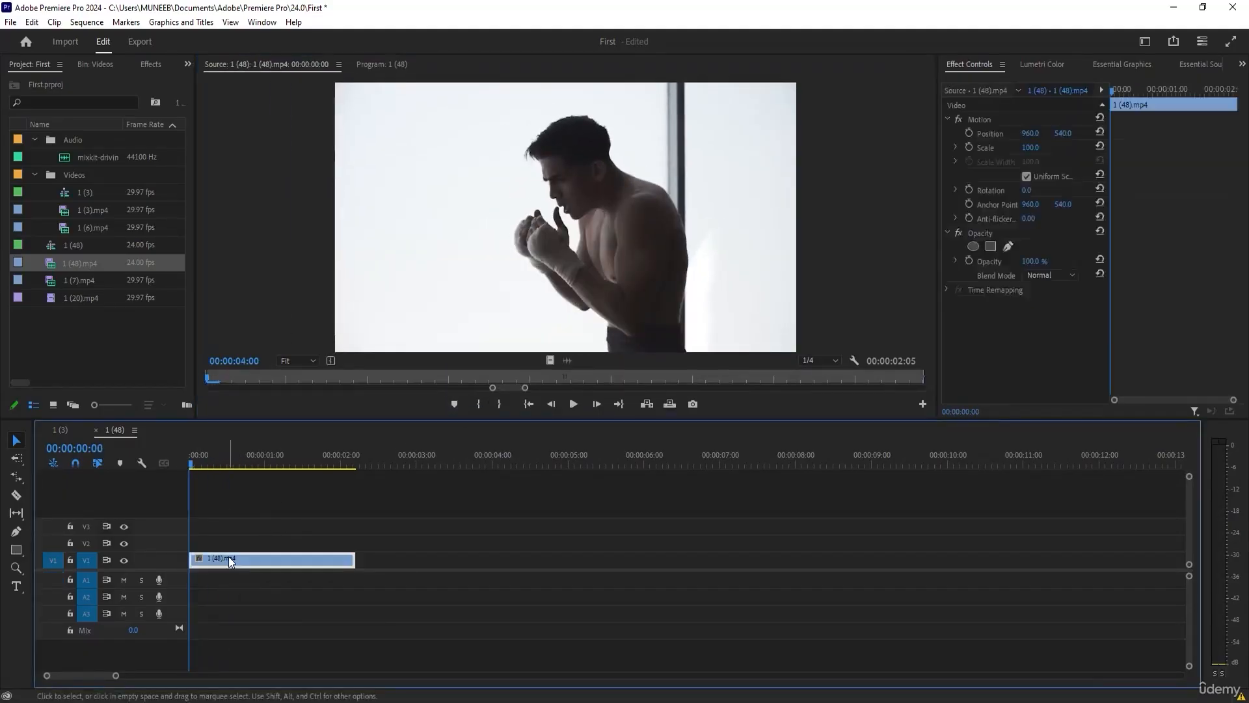
drag(493, 390, 259, 402)
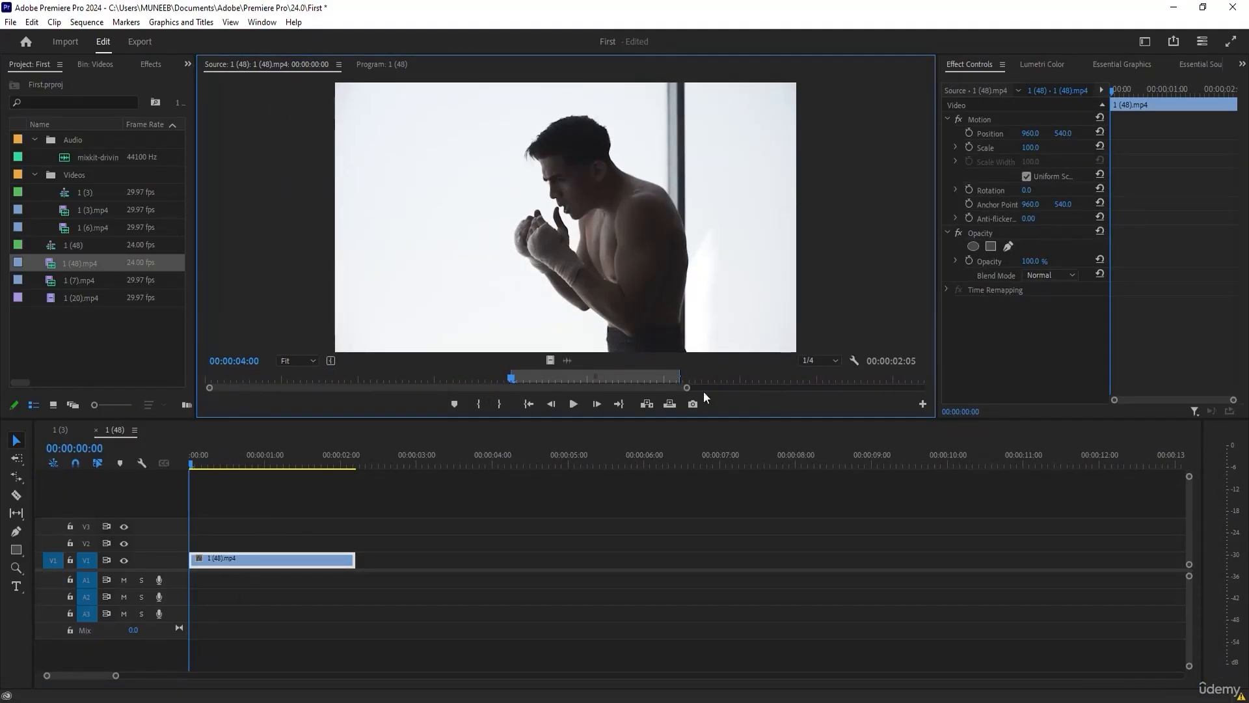
drag(687, 389, 923, 389)
click(365, 579)
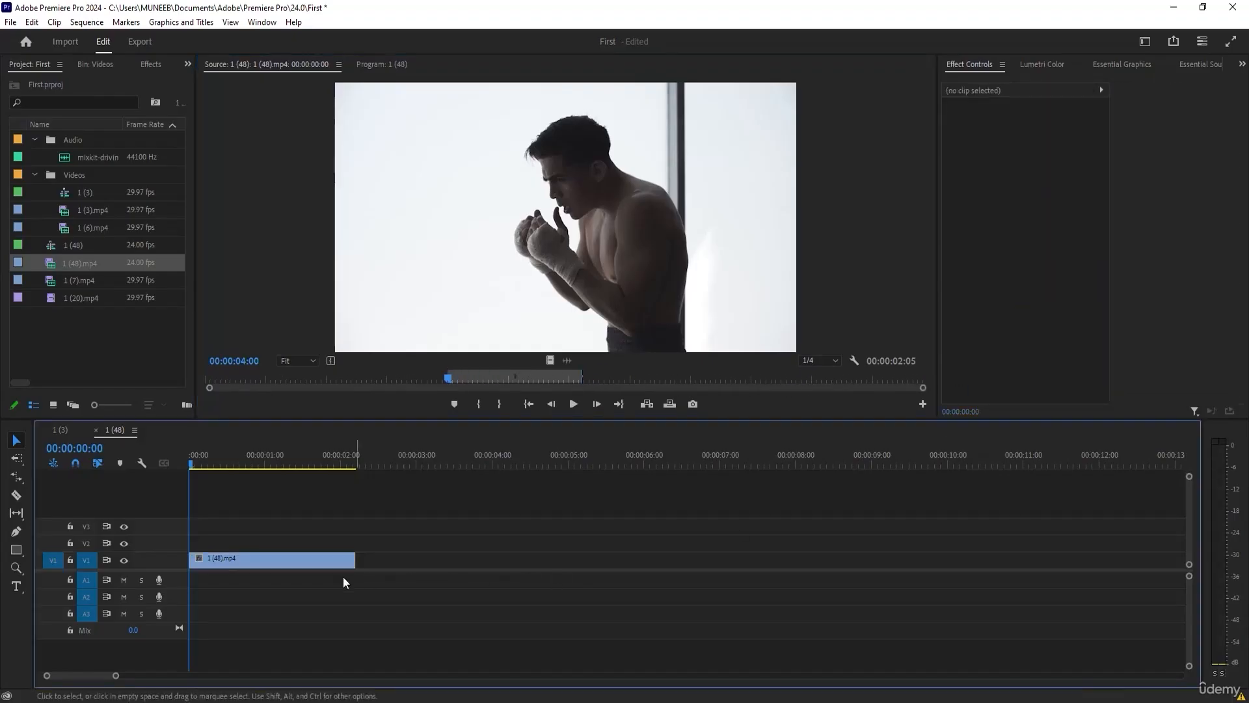
Scrub through the V1 clip to compare it with its source range, and return the playhead to 00:00:00:00.
click(397, 70)
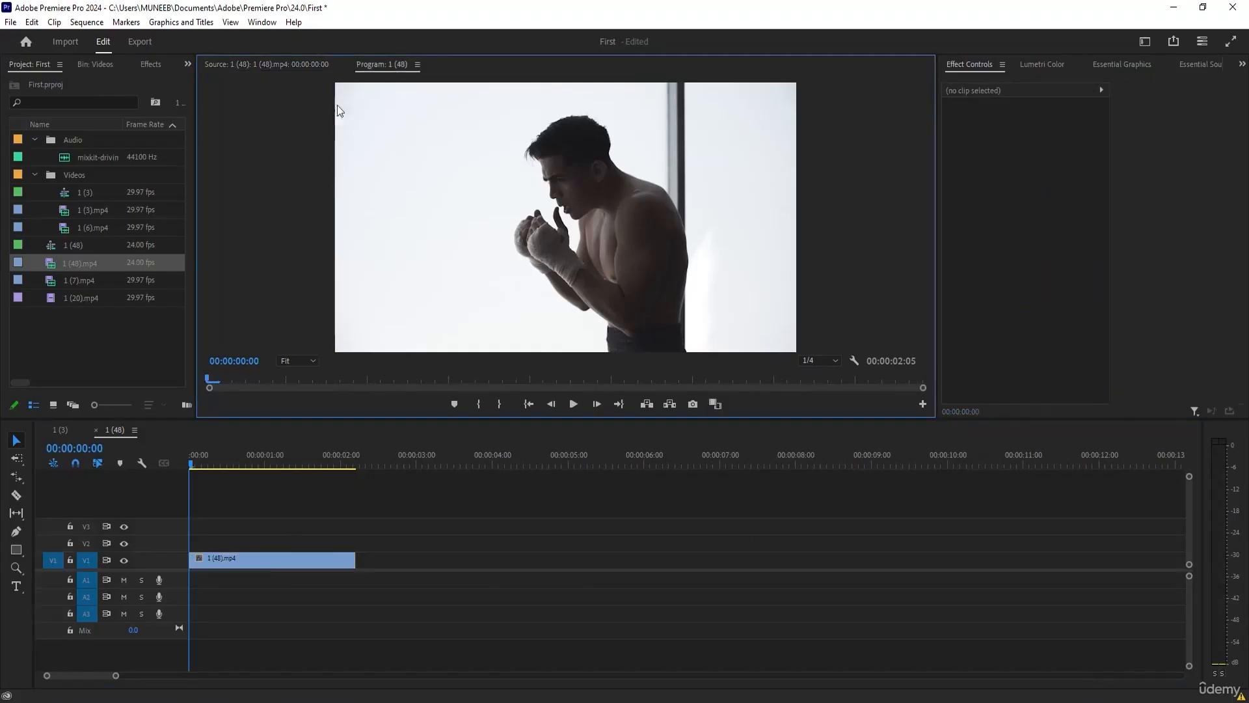
drag(192, 465, 308, 463)
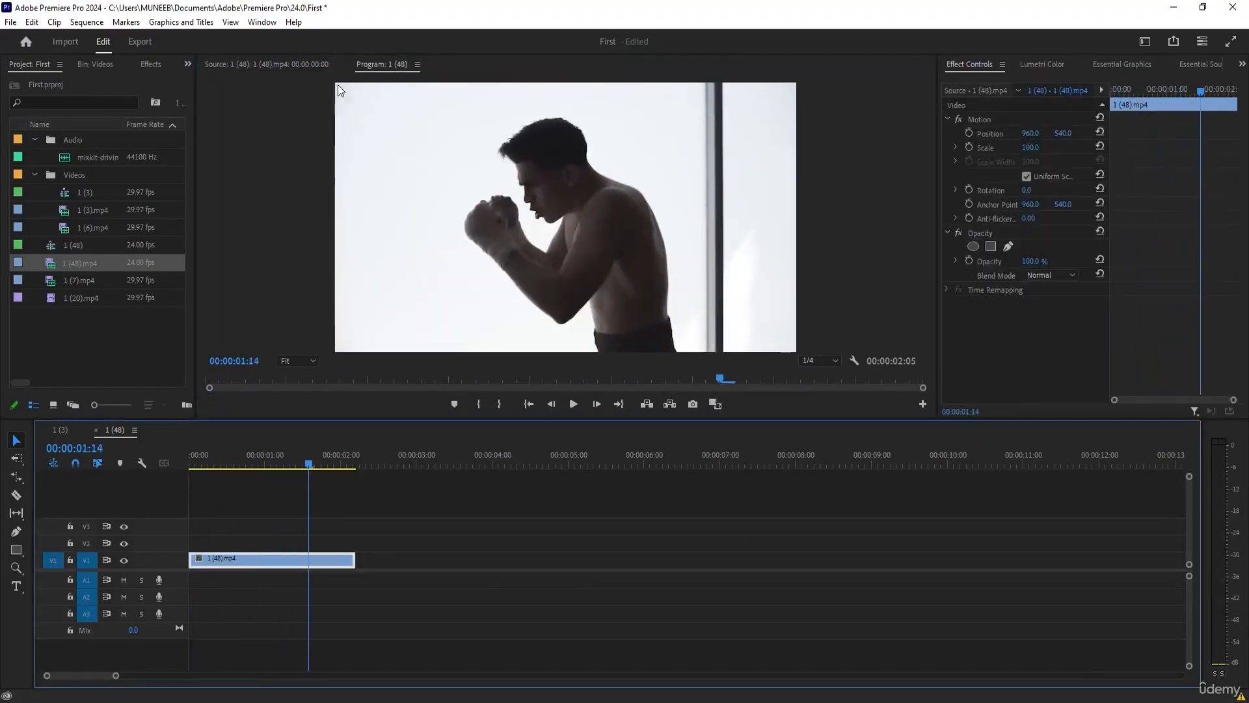
click(303, 66)
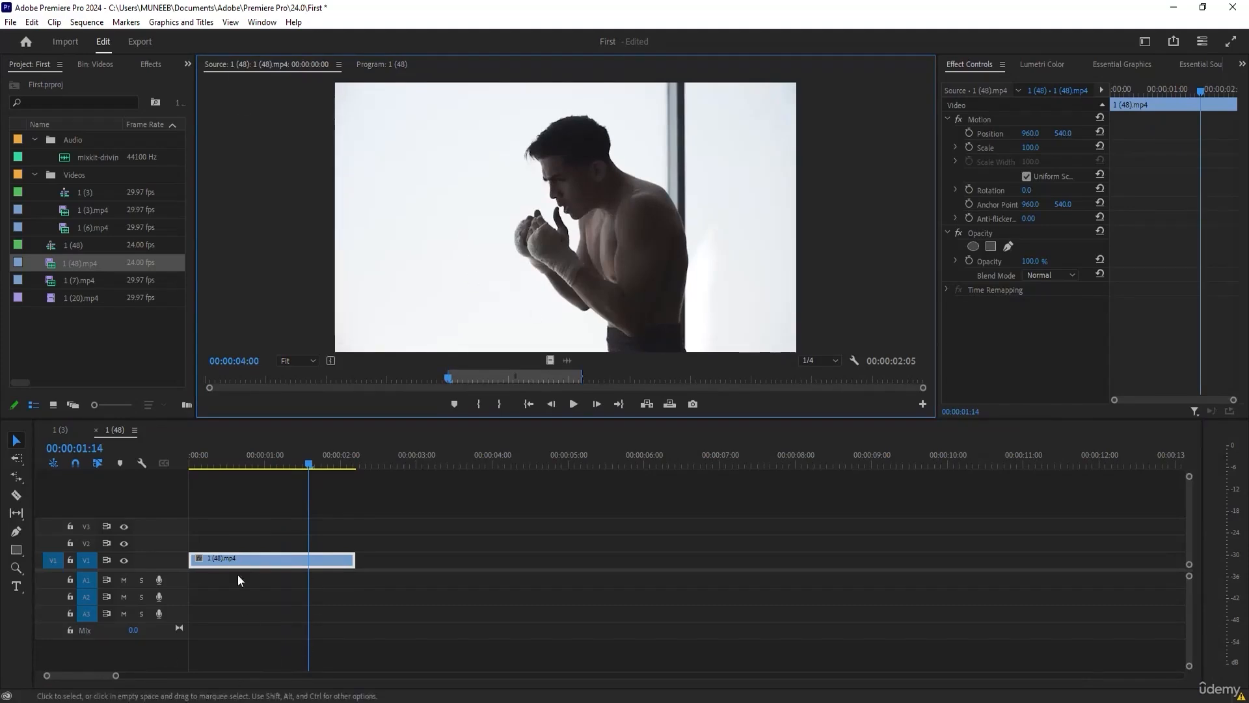
drag(308, 465, 303, 463)
drag(217, 460, 189, 459)
With the Slip tool, shift the V1 clip's source range about two seconds later and partly back, watching the Source Monitor.
click(17, 515)
click(17, 516)
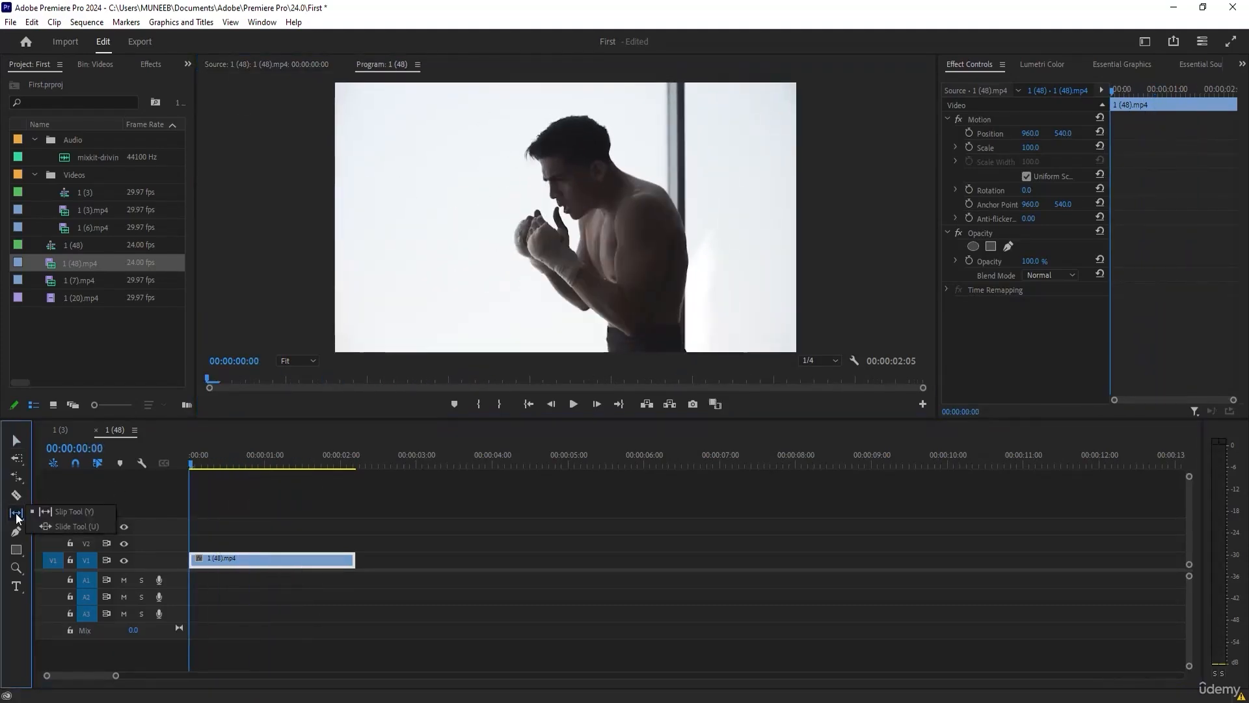
click(41, 513)
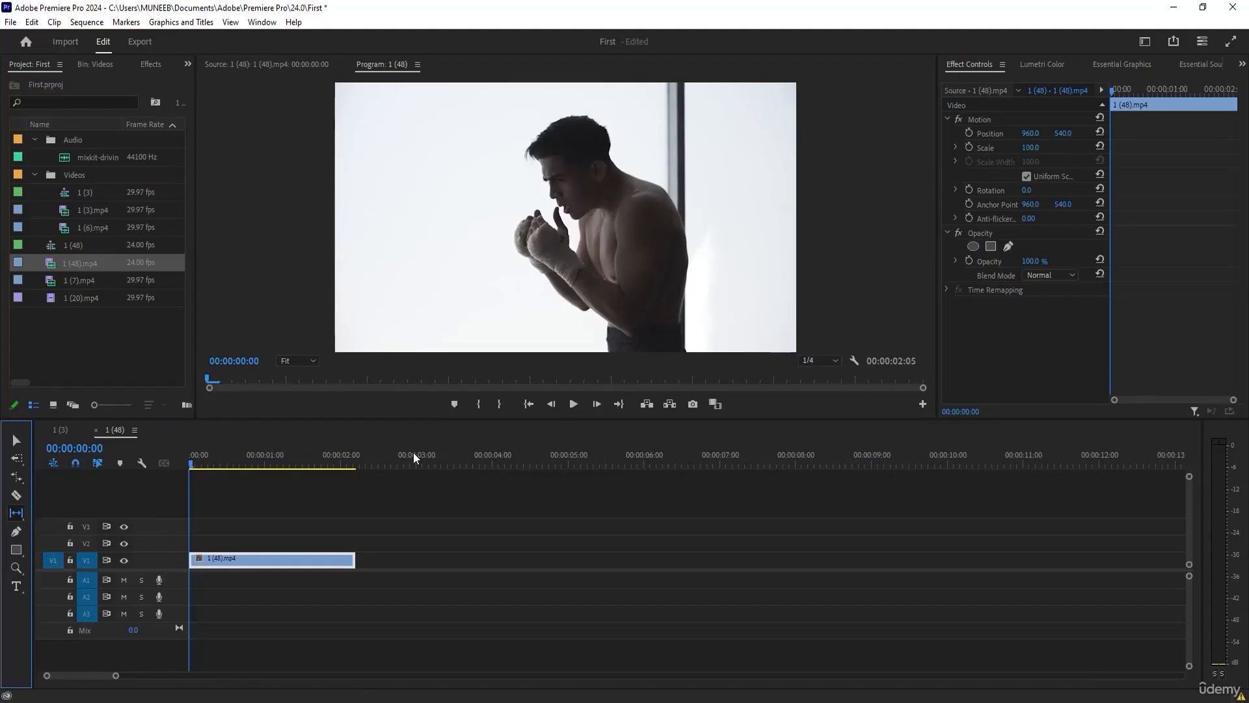
click(272, 64)
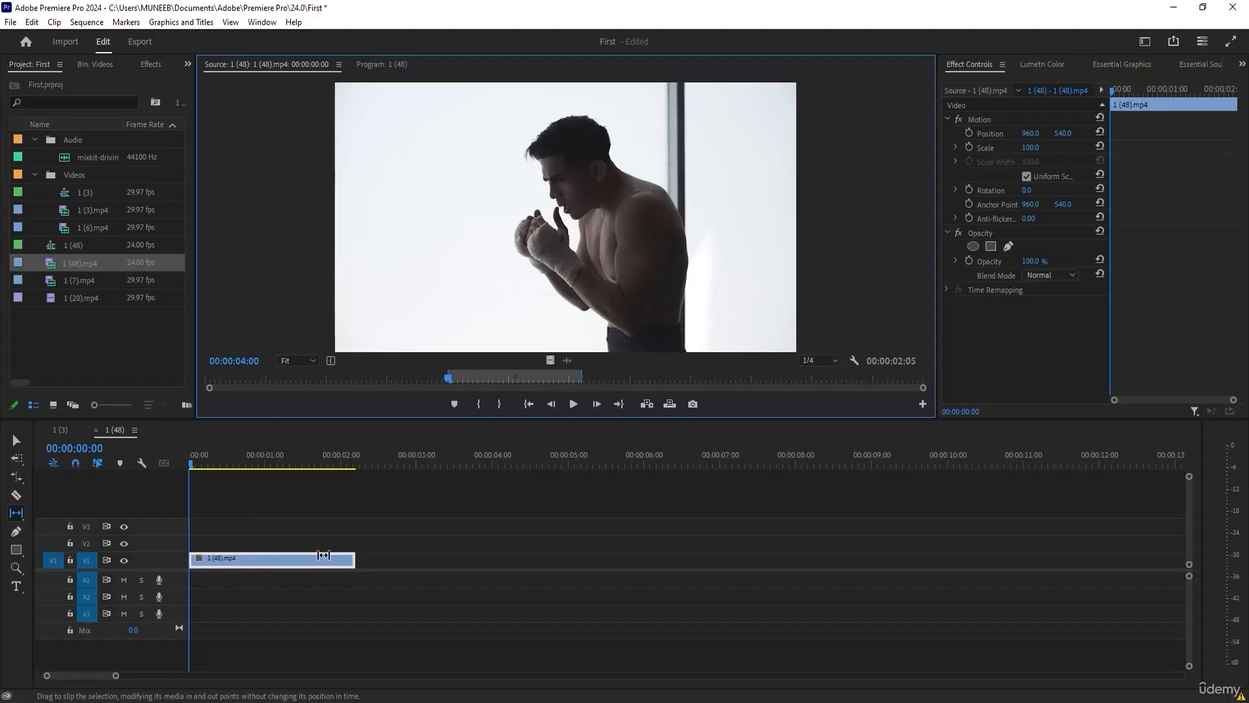
drag(315, 555, 249, 562)
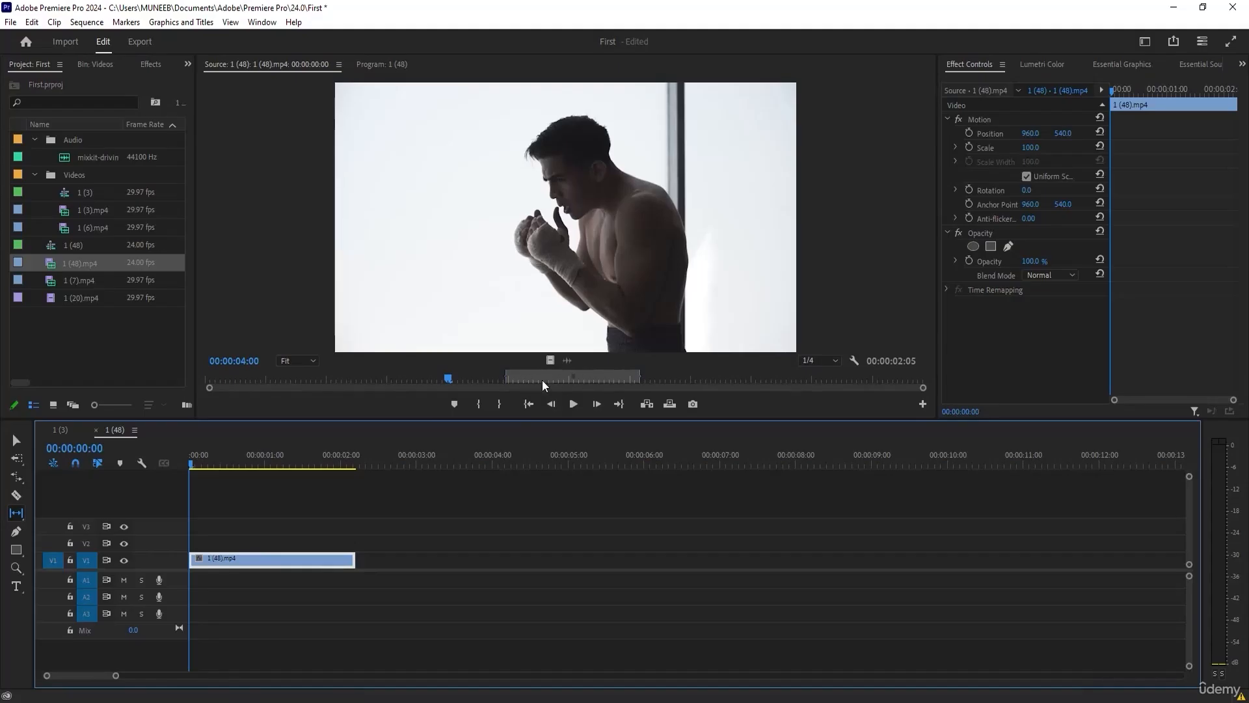
drag(303, 560, 219, 561)
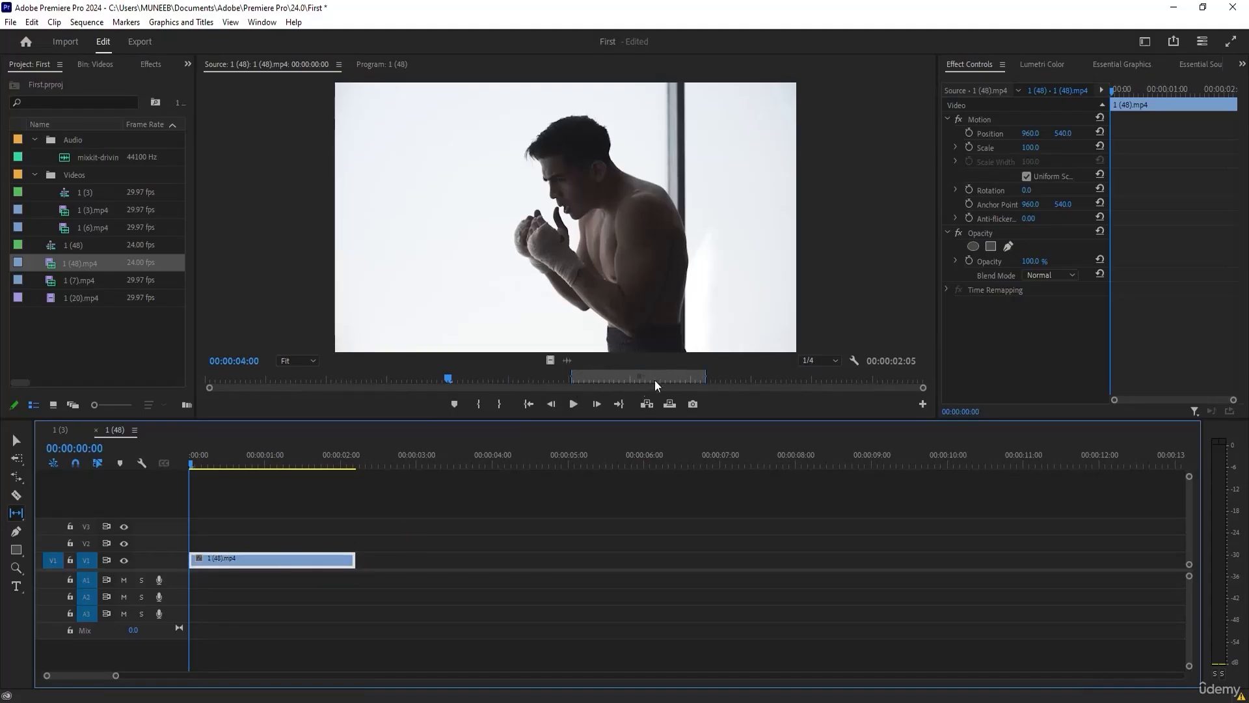
drag(255, 561, 321, 561)
Slip the V1 clip back and forth, ending on a source range that starts at about 3 seconds.
click(16, 440)
drag(633, 378, 594, 378)
click(16, 512)
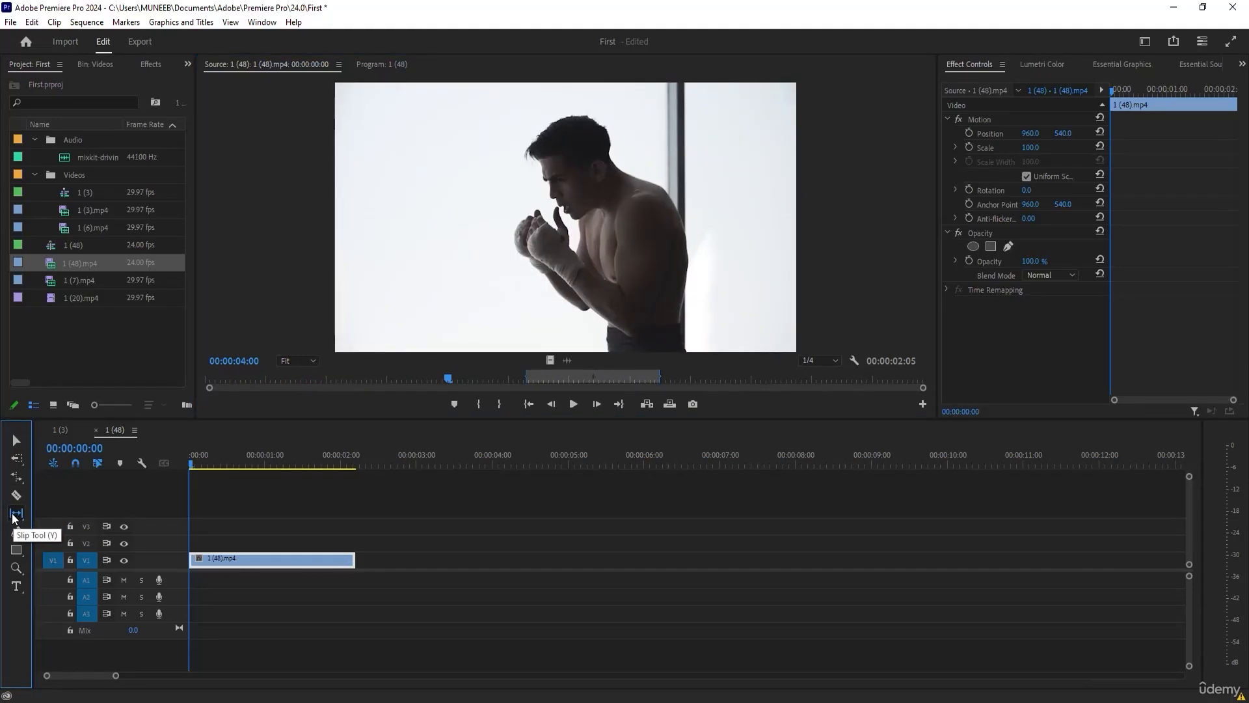
click(241, 564)
drag(241, 564, 402, 559)
drag(309, 562, 240, 571)
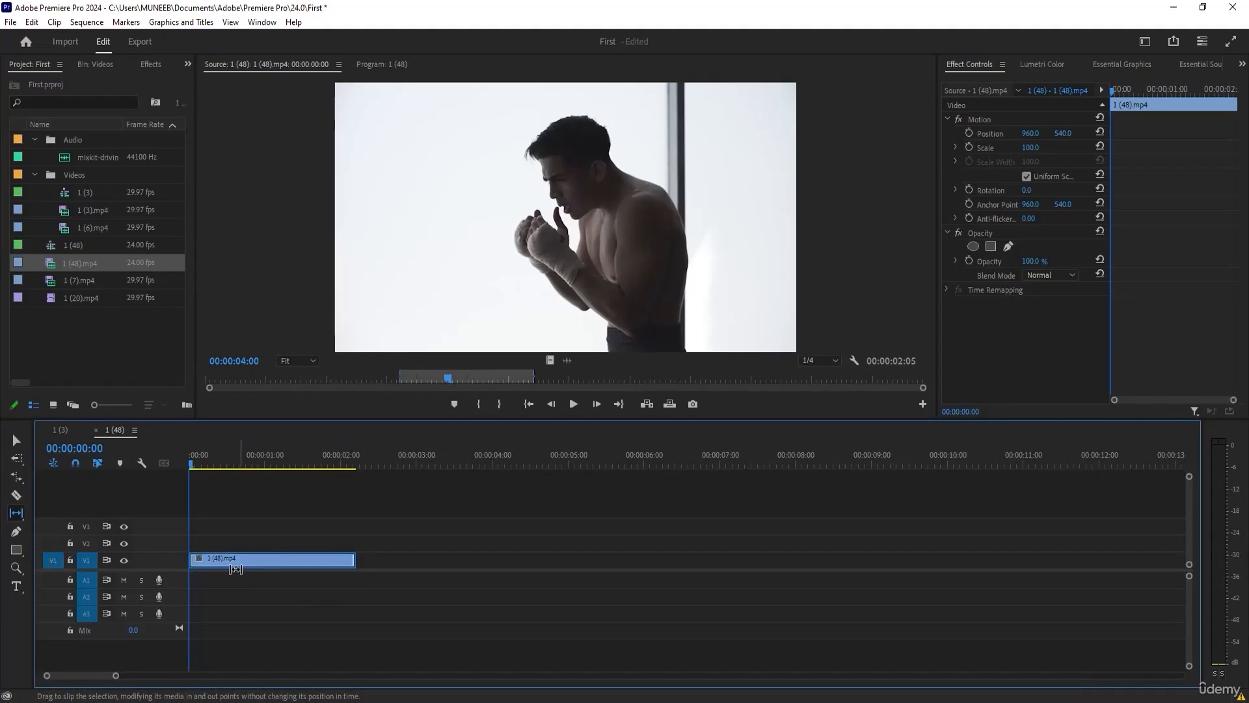
drag(358, 570, 306, 571)
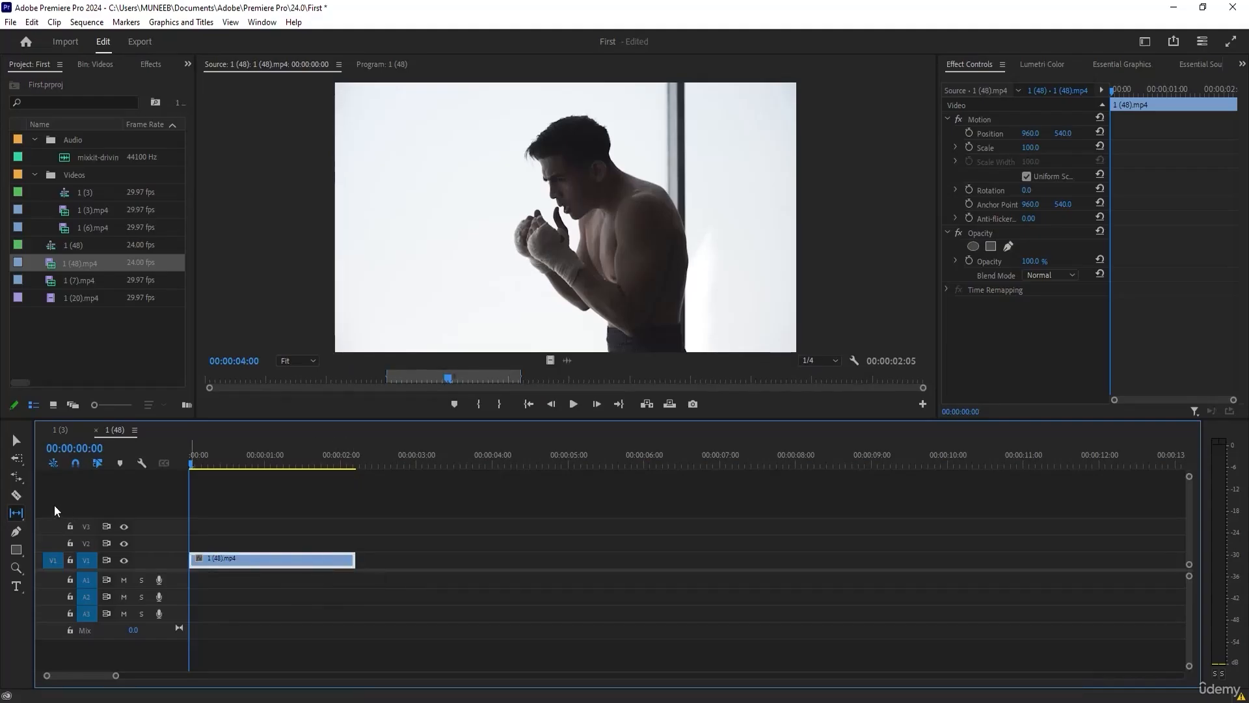
Duplicate the 1 (48).mp4 clip twice so that three copies sit end to end on track V1.
click(20, 516)
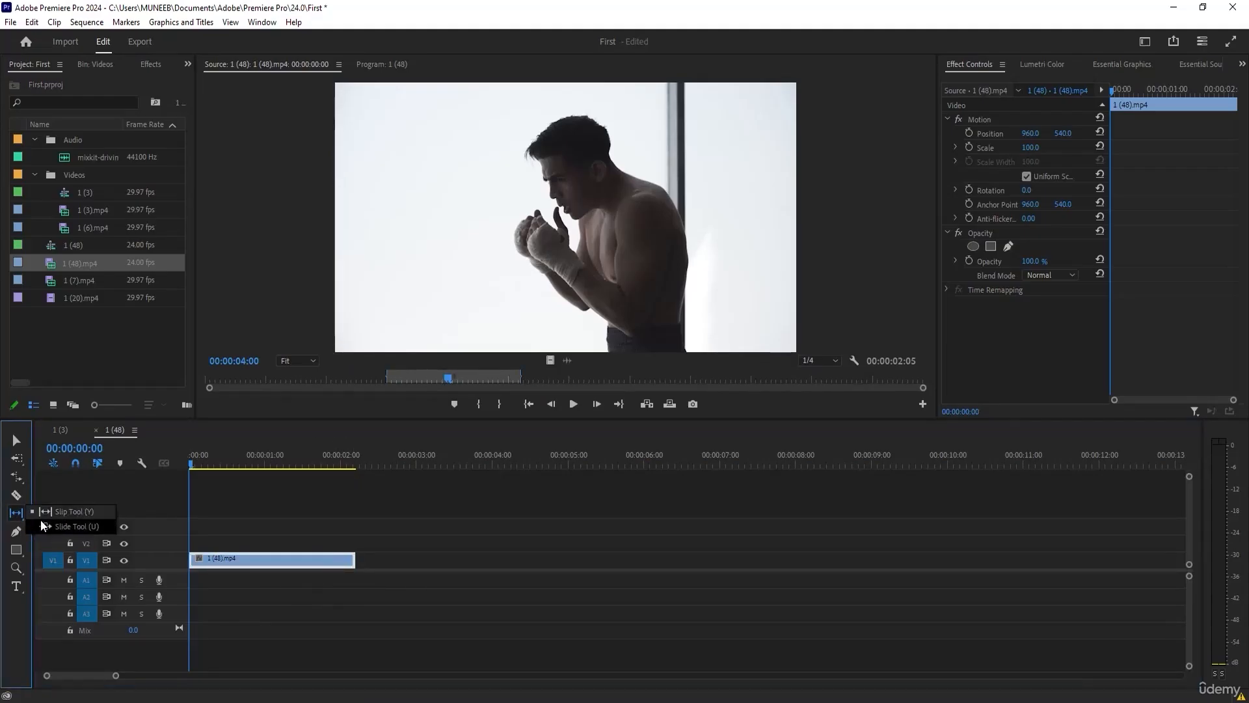
click(43, 525)
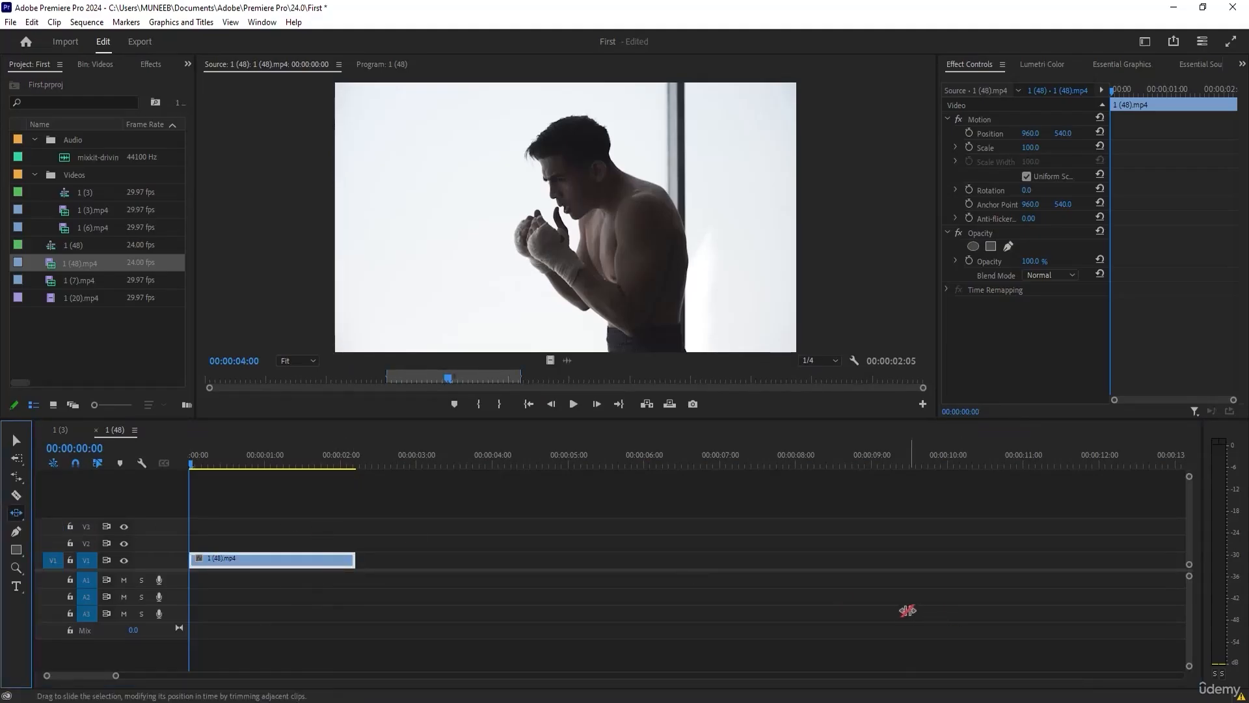
click(16, 441)
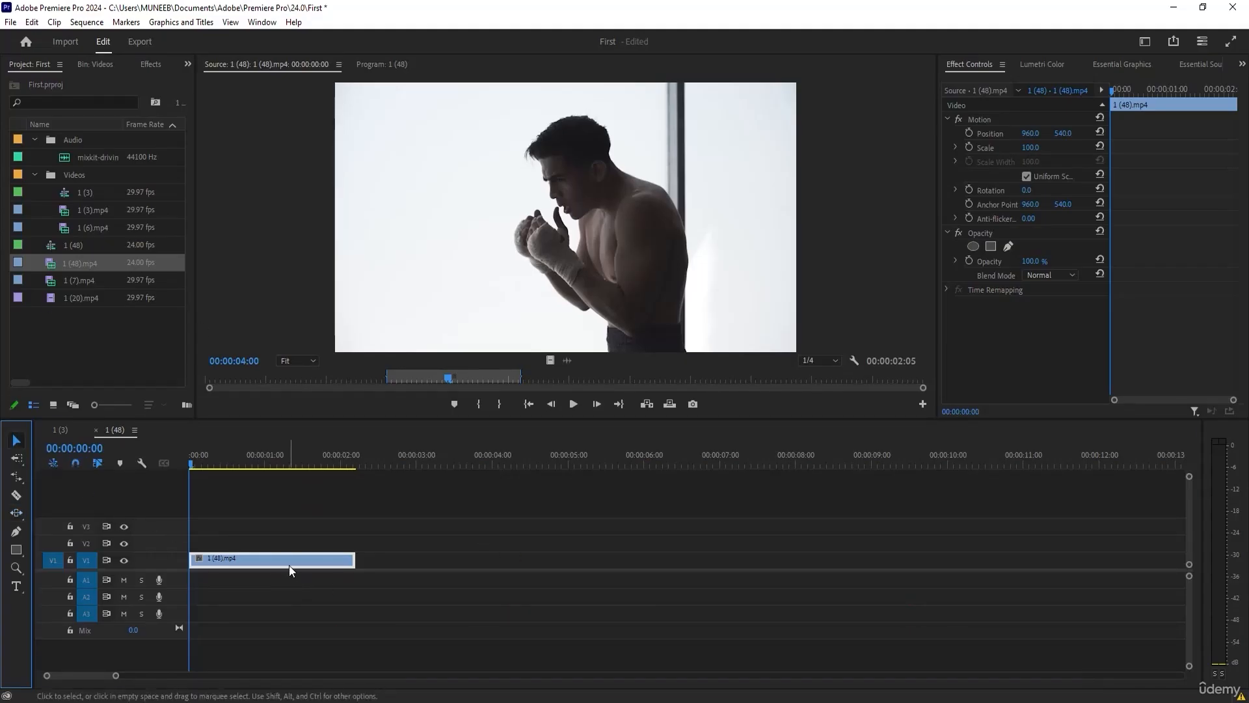
click(290, 530)
click(273, 563)
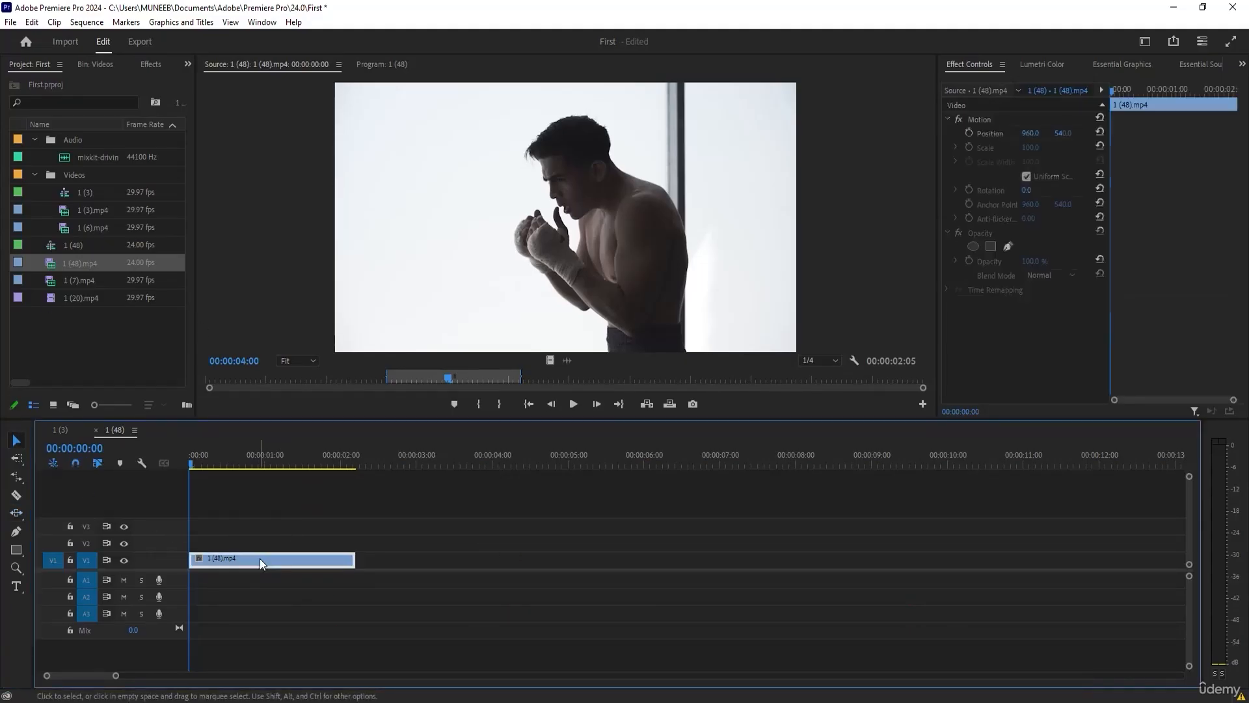
click(289, 513)
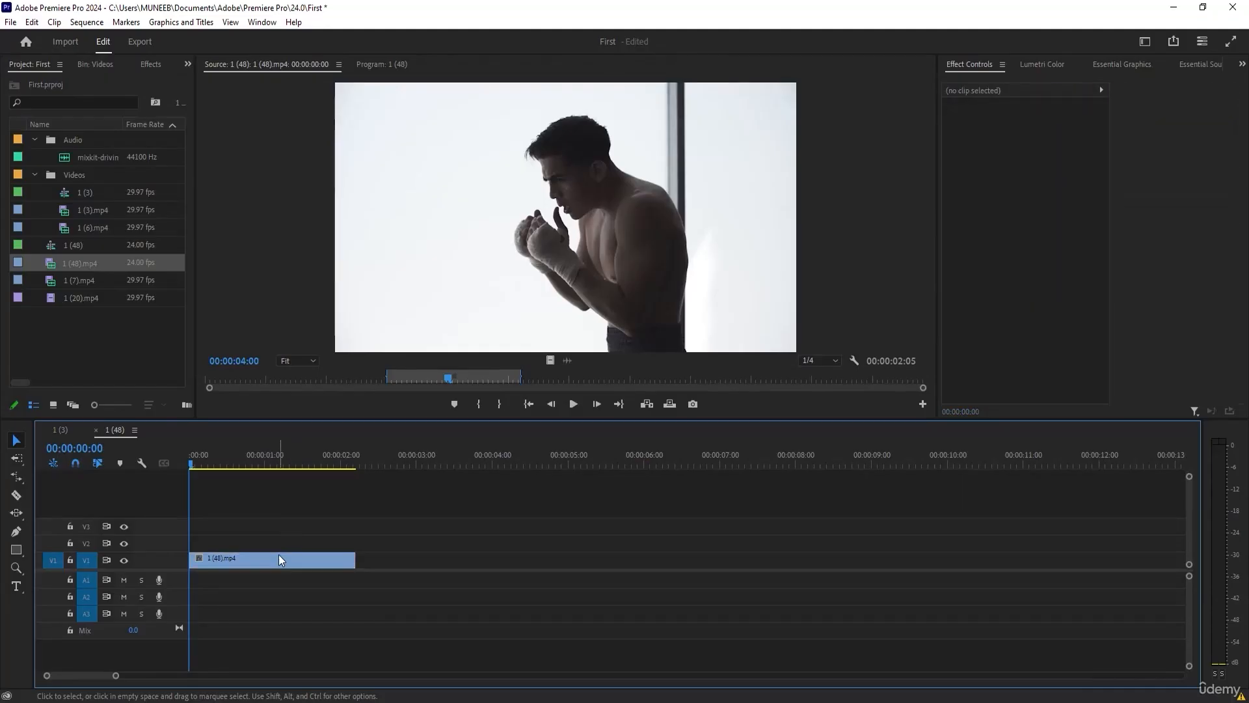
drag(306, 559, 399, 565)
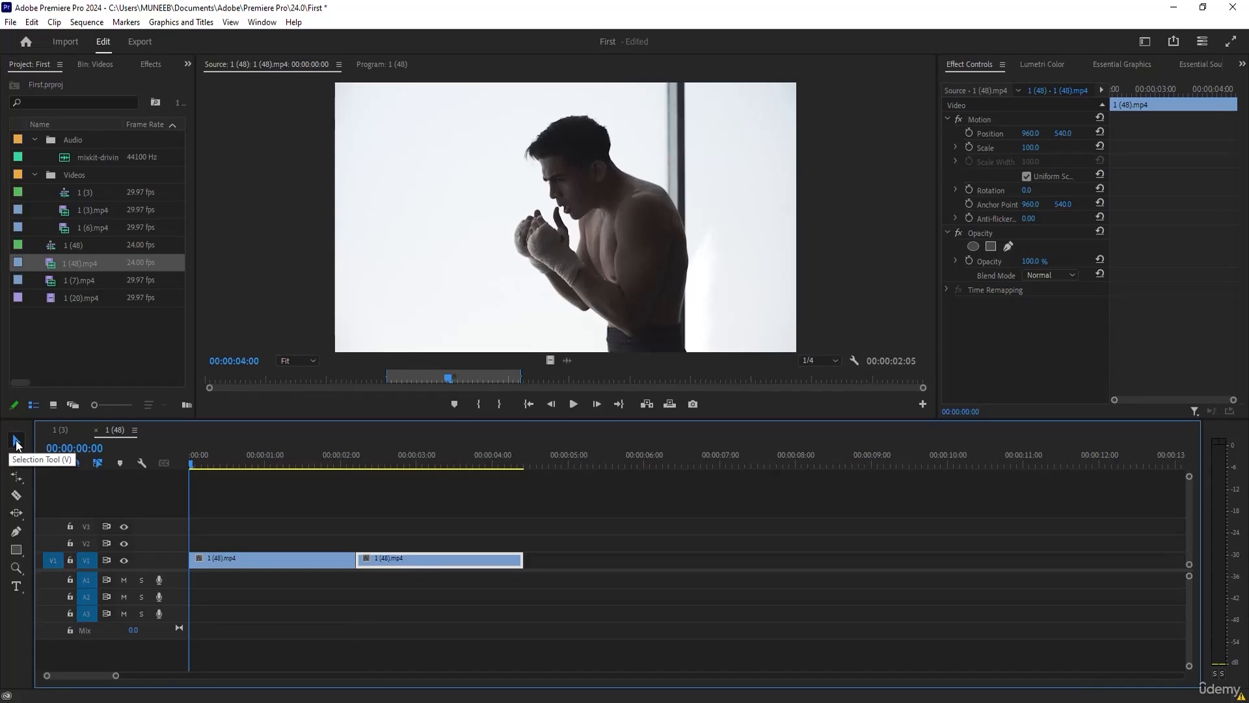
click(285, 513)
click(438, 557)
drag(389, 555, 554, 559)
click(446, 525)
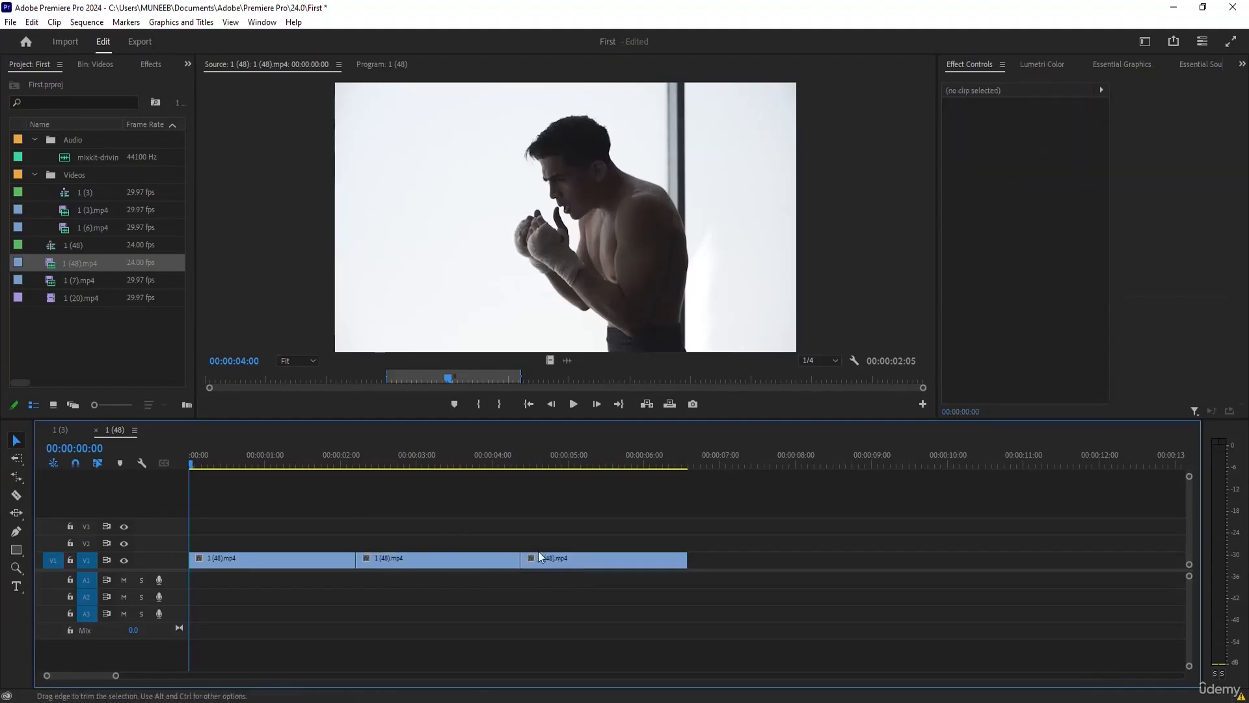
With the Slide tool, move the middle V1 clip earlier between its neighbours so that it starts at about 00:00:01:14.
drag(418, 541, 568, 609)
click(316, 512)
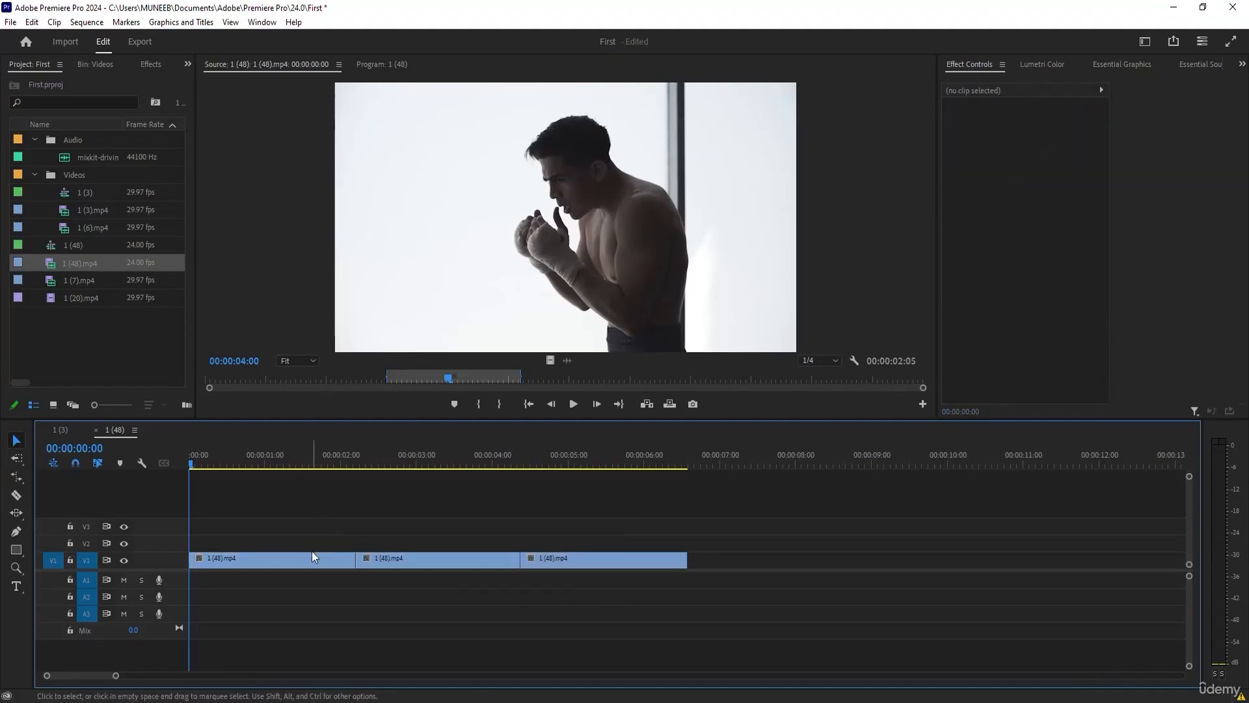
drag(392, 501, 635, 605)
click(260, 558)
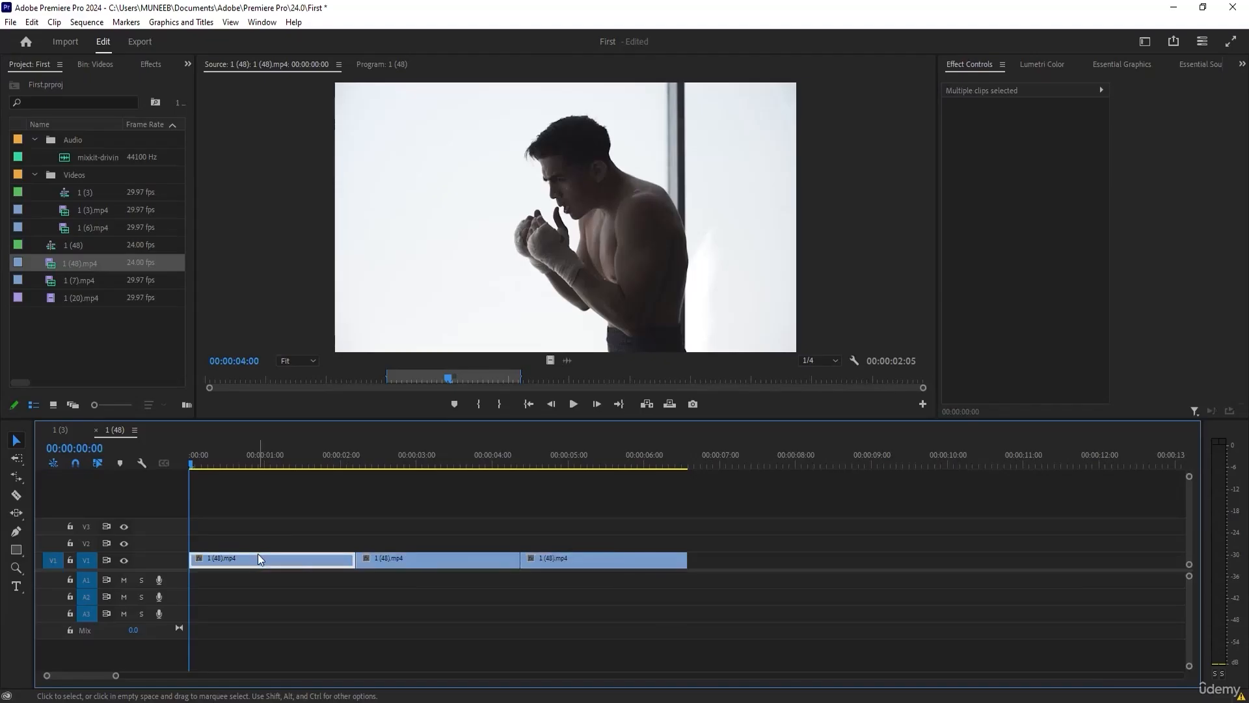
click(16, 514)
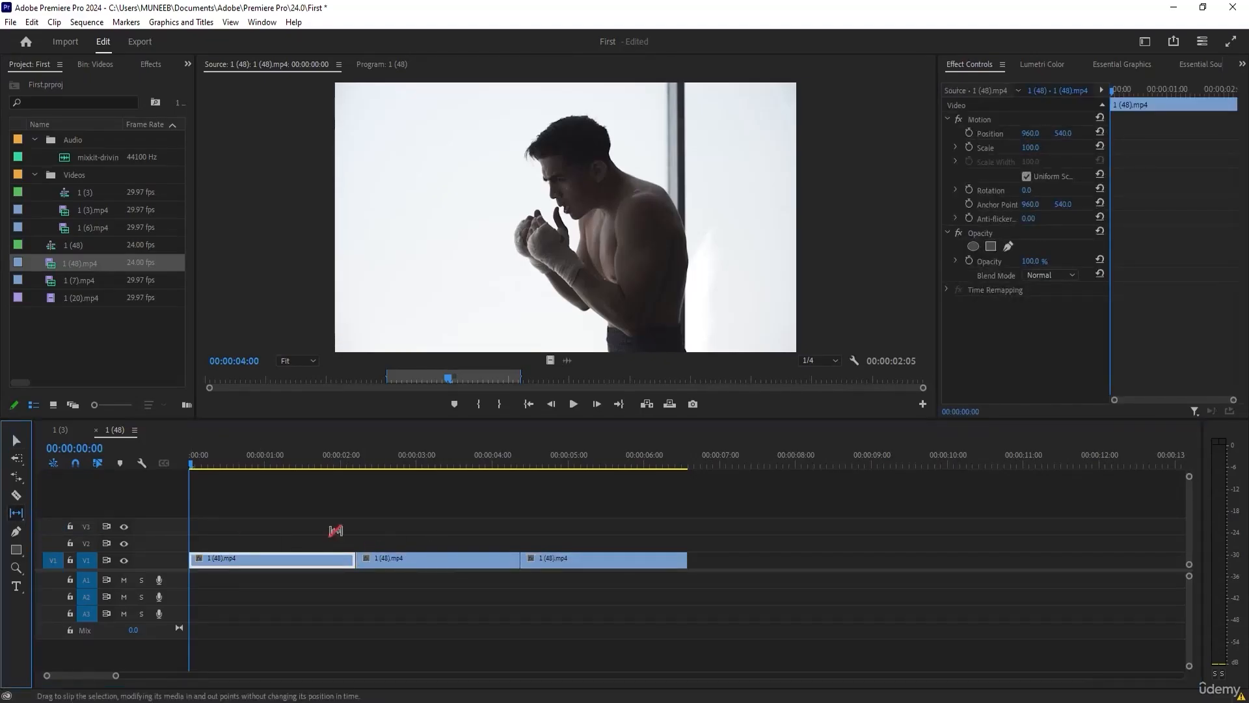
drag(357, 563, 366, 564)
click(16, 512)
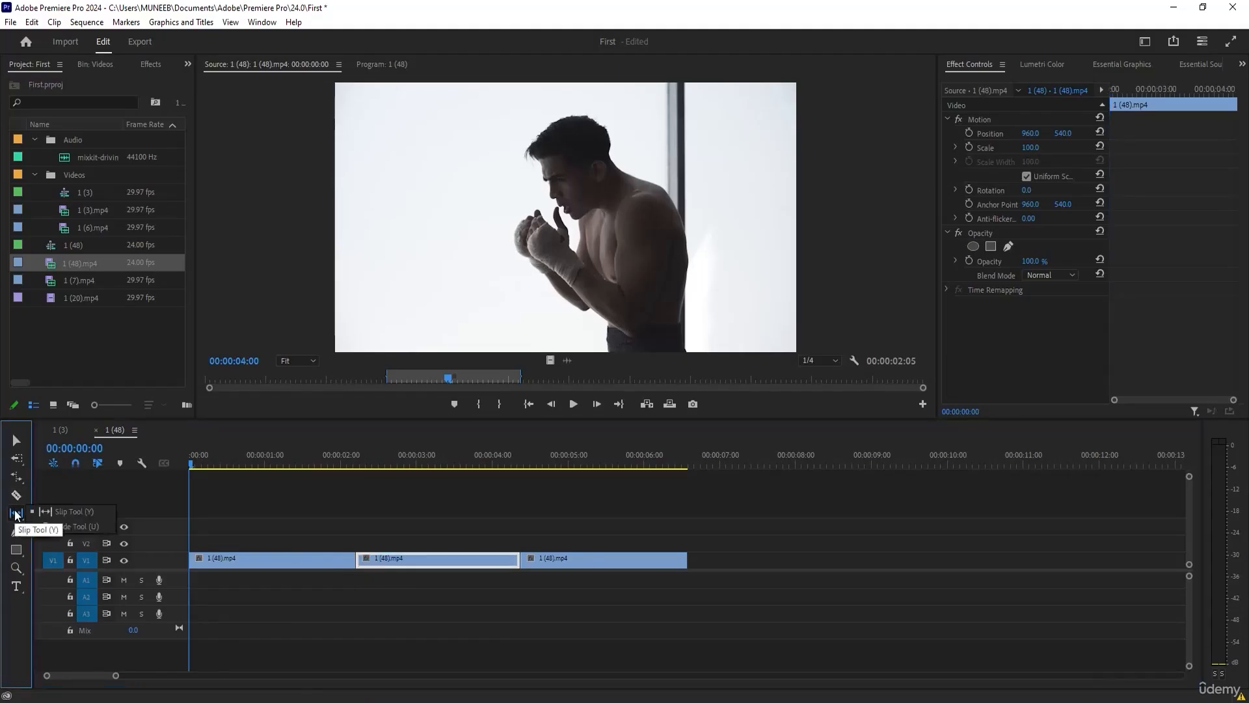
click(59, 528)
drag(354, 562, 307, 560)
click(357, 603)
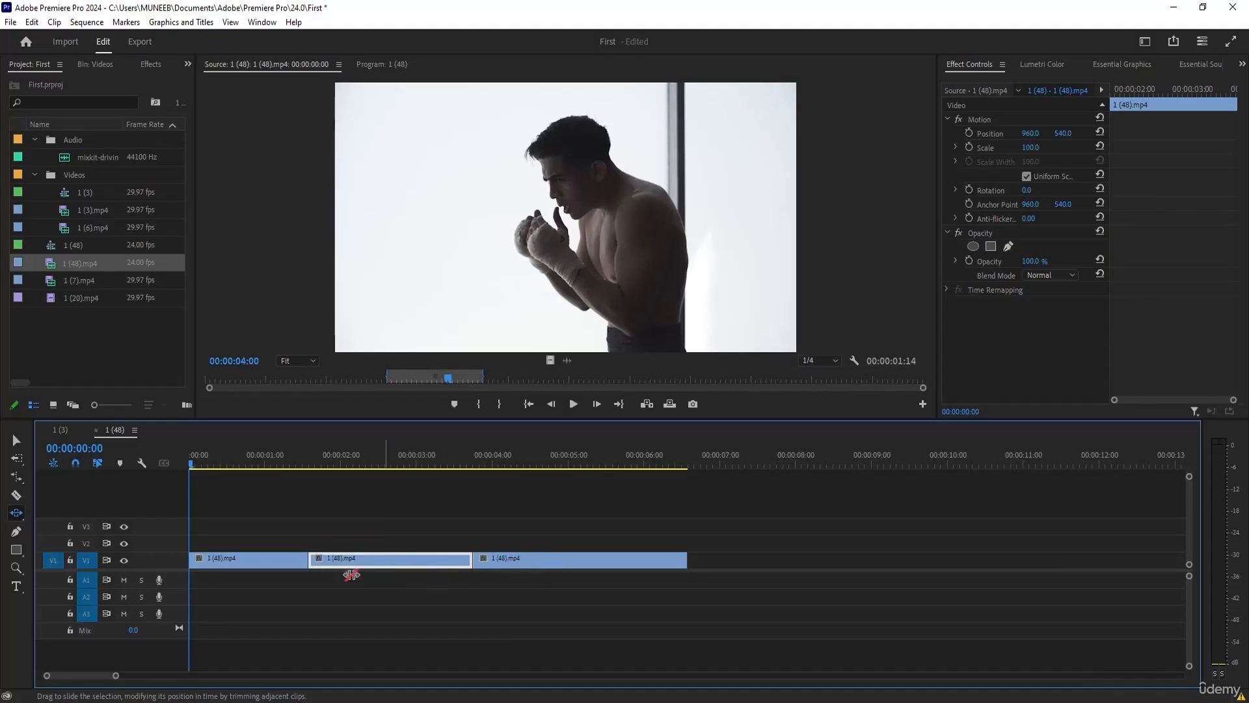
Try sliding the first V1 clip about one second later, and undo that slide.
drag(283, 562, 358, 560)
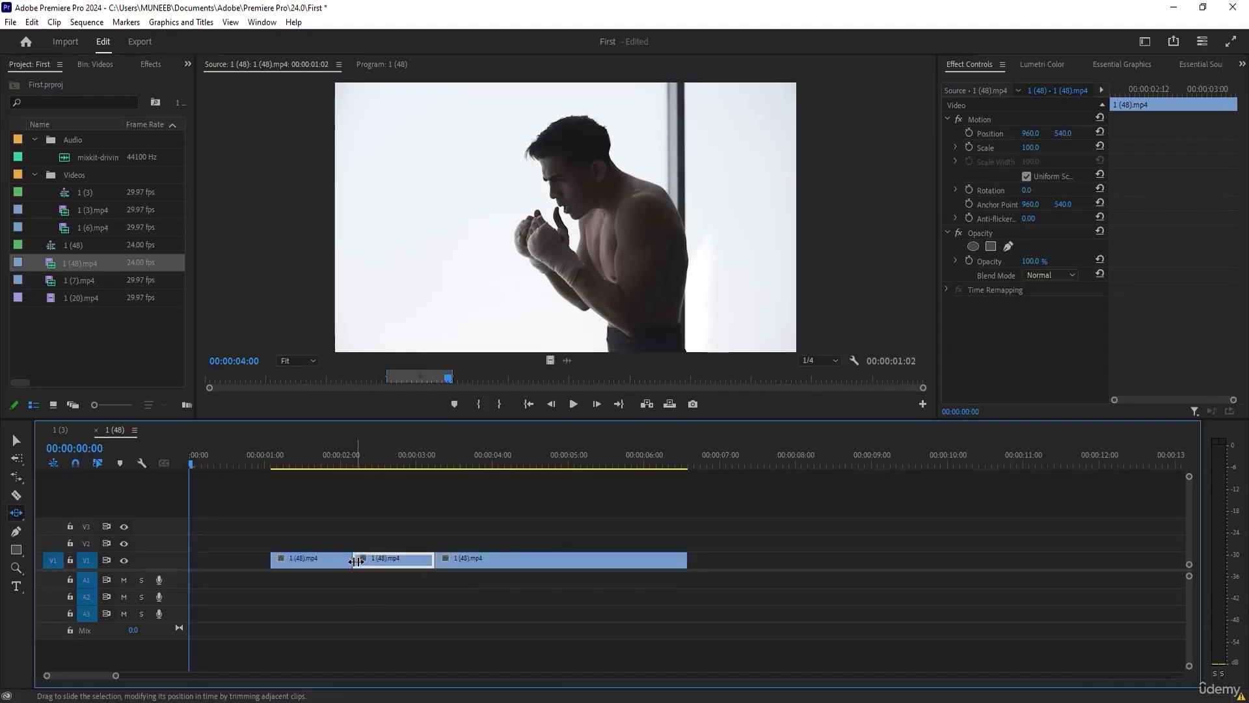
key(ctrl+z)
key(ctrl+z)
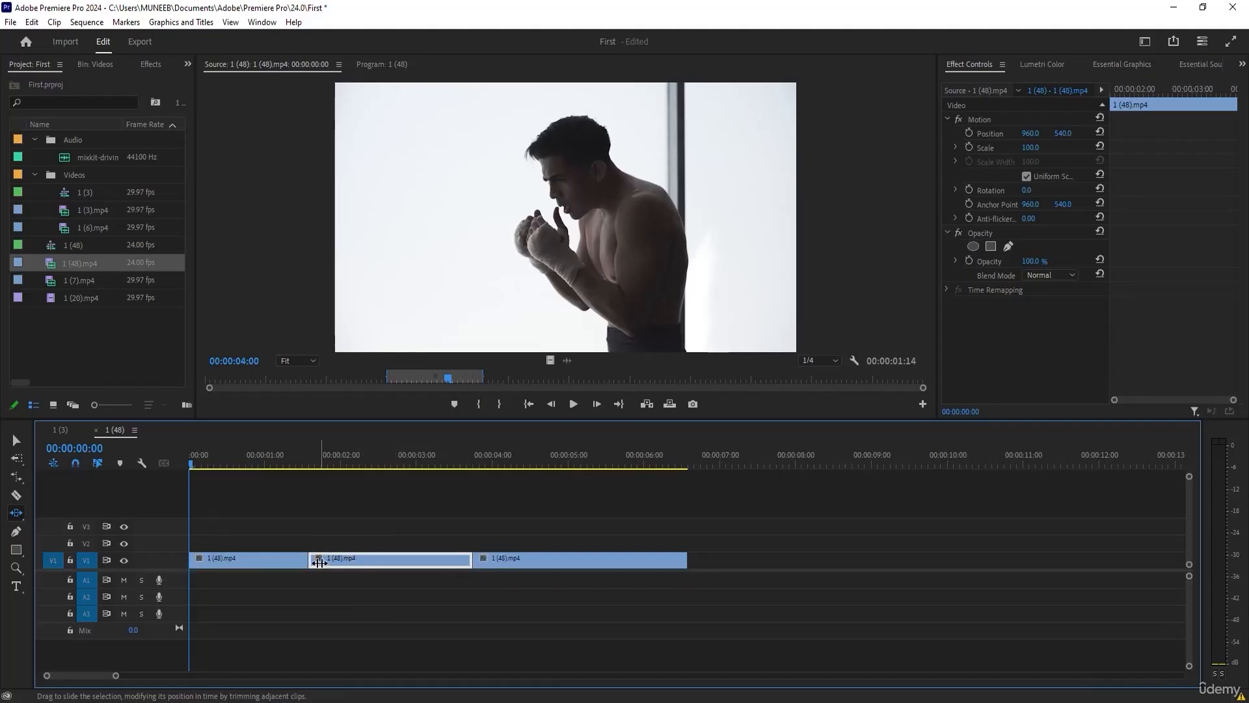
Slide the middle V1 clip further left between its neighbours so that it starts at about 00:00:00:21, keeping the Slide tool active.
drag(309, 560, 256, 564)
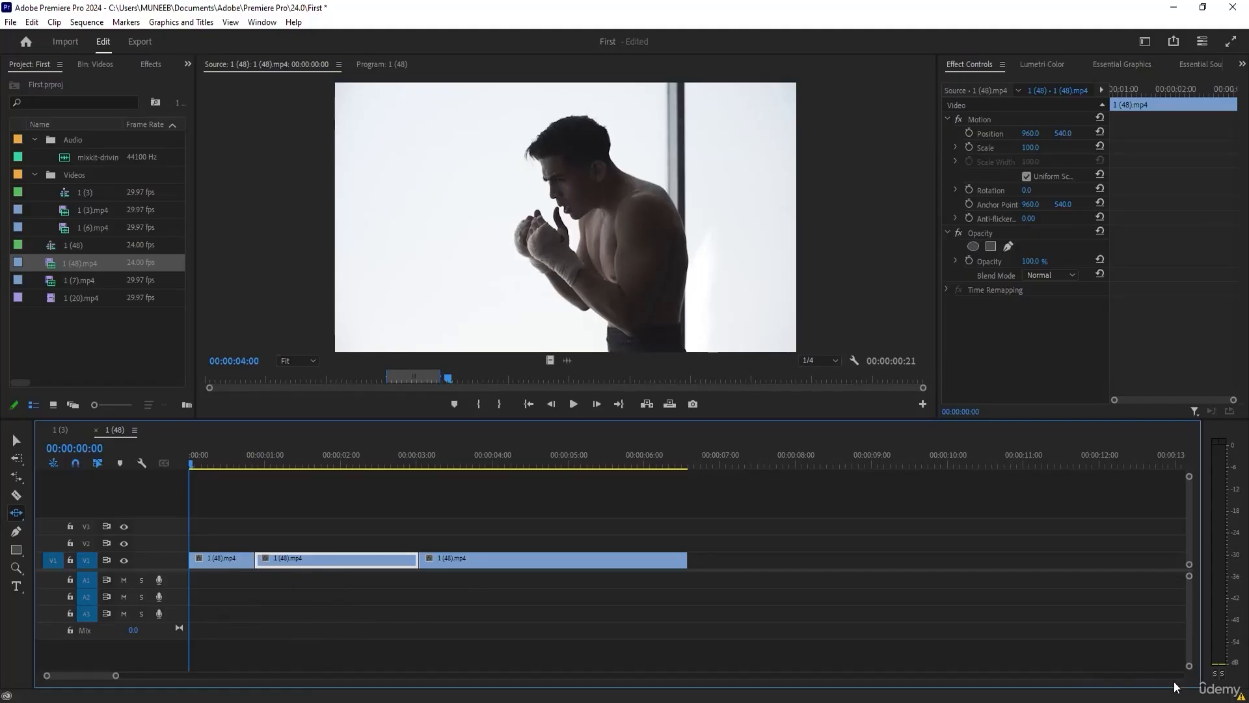
click(18, 517)
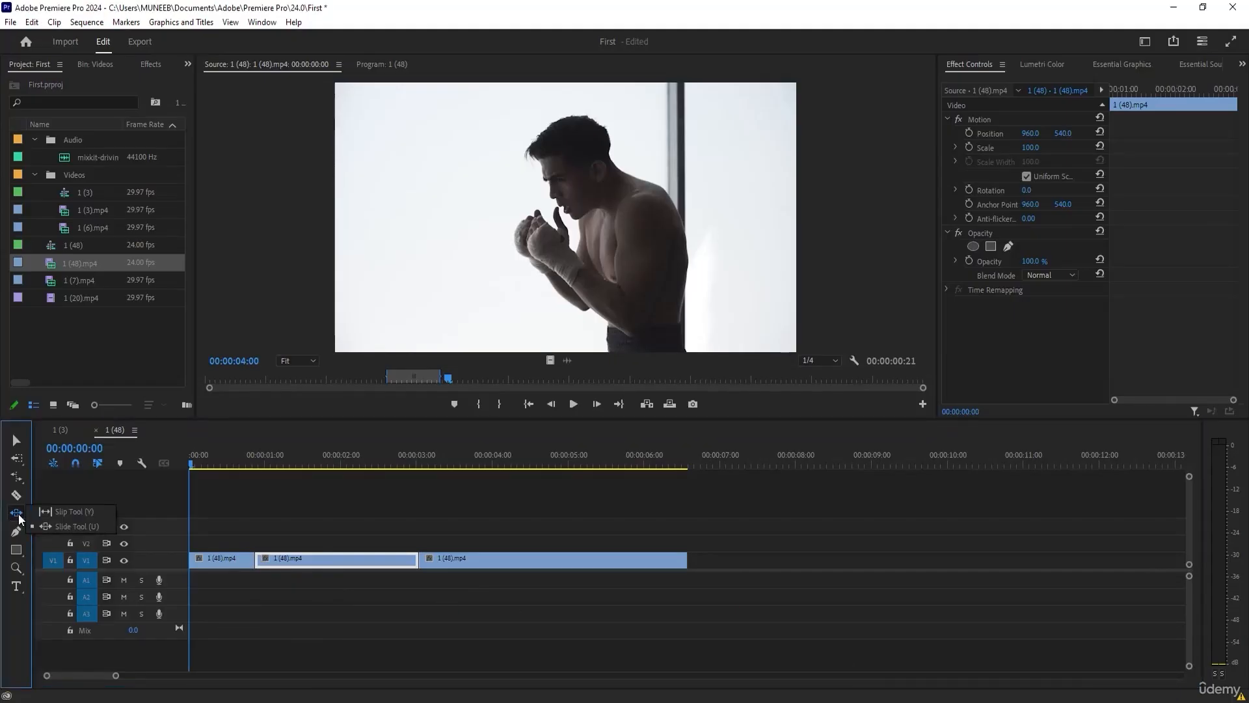
click(20, 519)
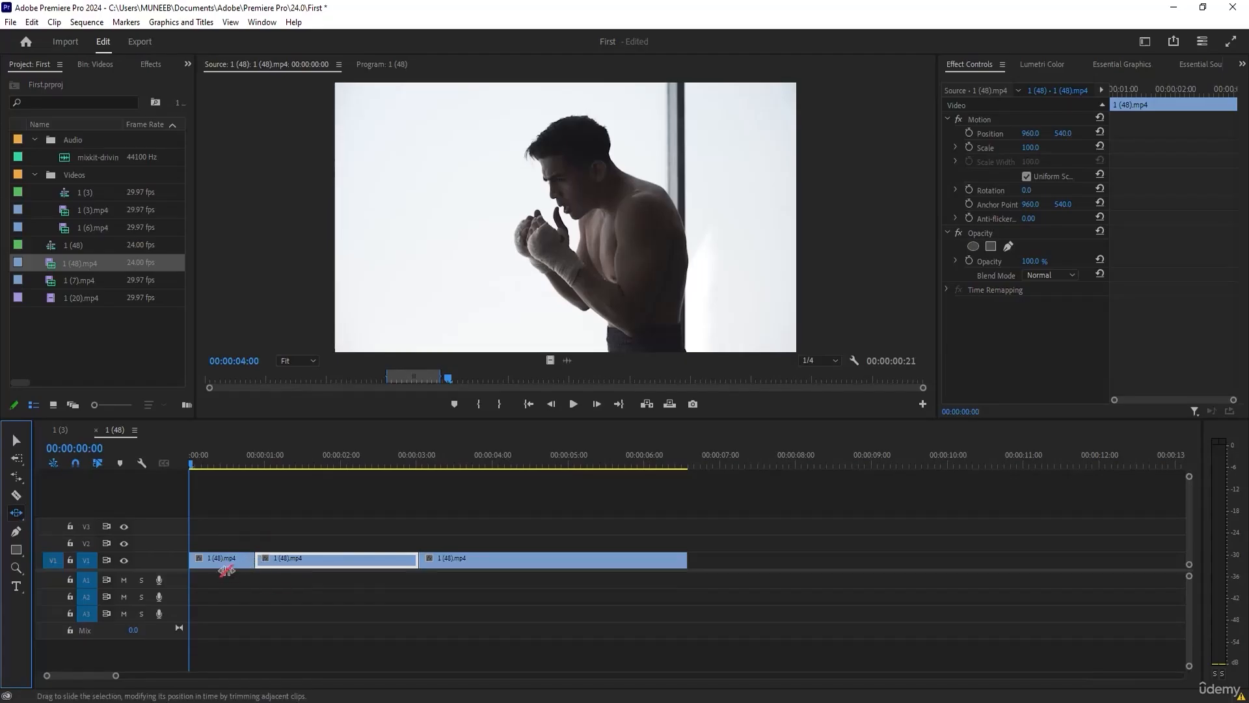
Try sliding the first V1 clip to start at about 00:00:01:06, and undo the move.
drag(256, 560, 370, 559)
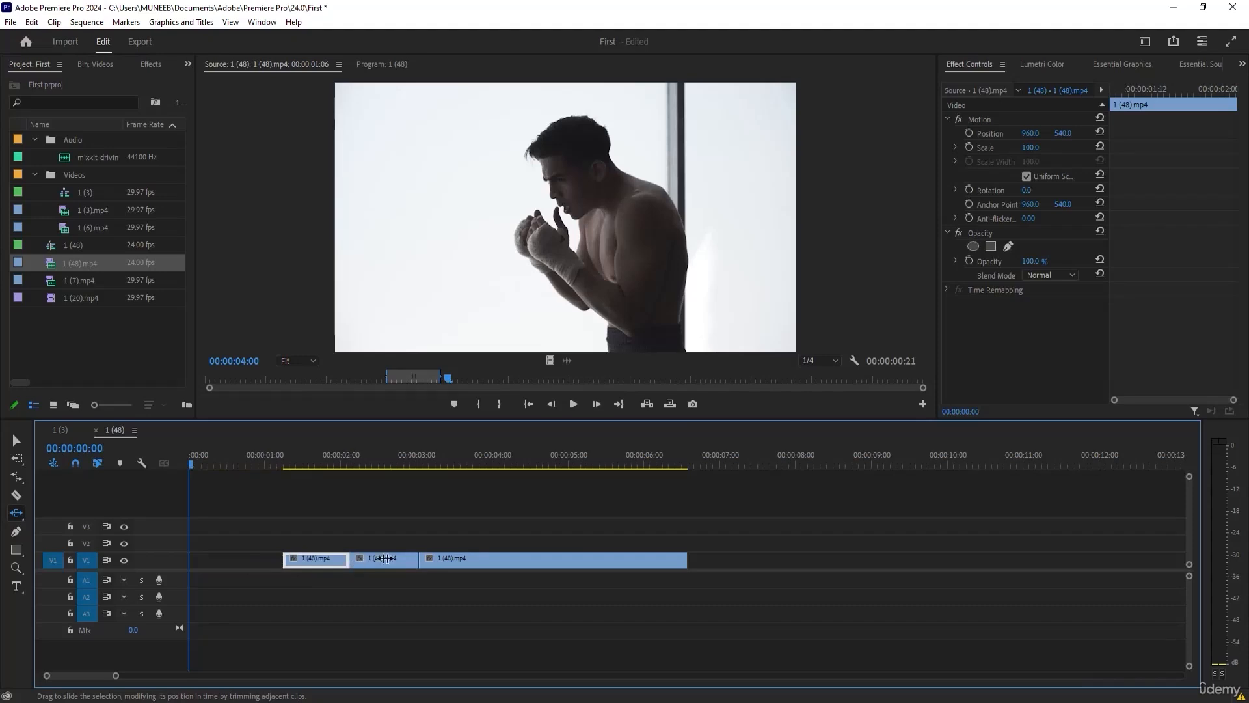
key(ctrl+z)
key(ctrl+z)
key(ctrl+z)
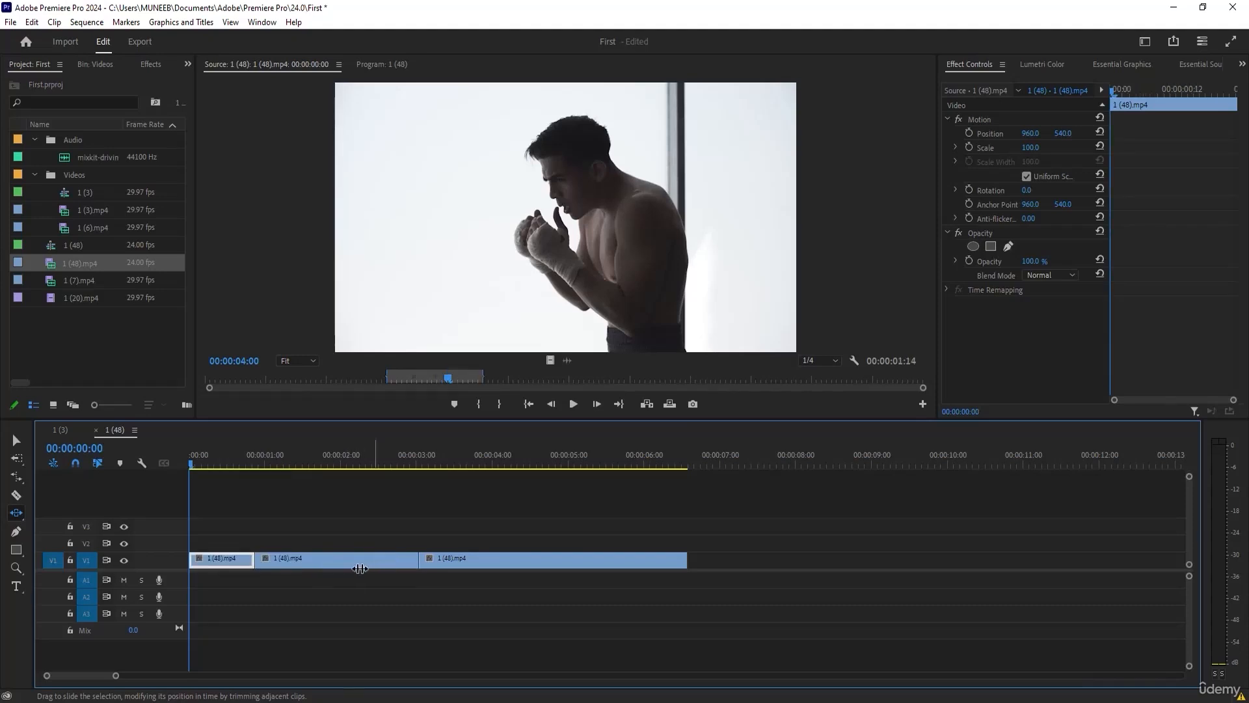
Slide the middle V1 clip so that it starts at about 00:00:01:19, switch to the Slip tool and deselect the clips.
drag(363, 561, 325, 559)
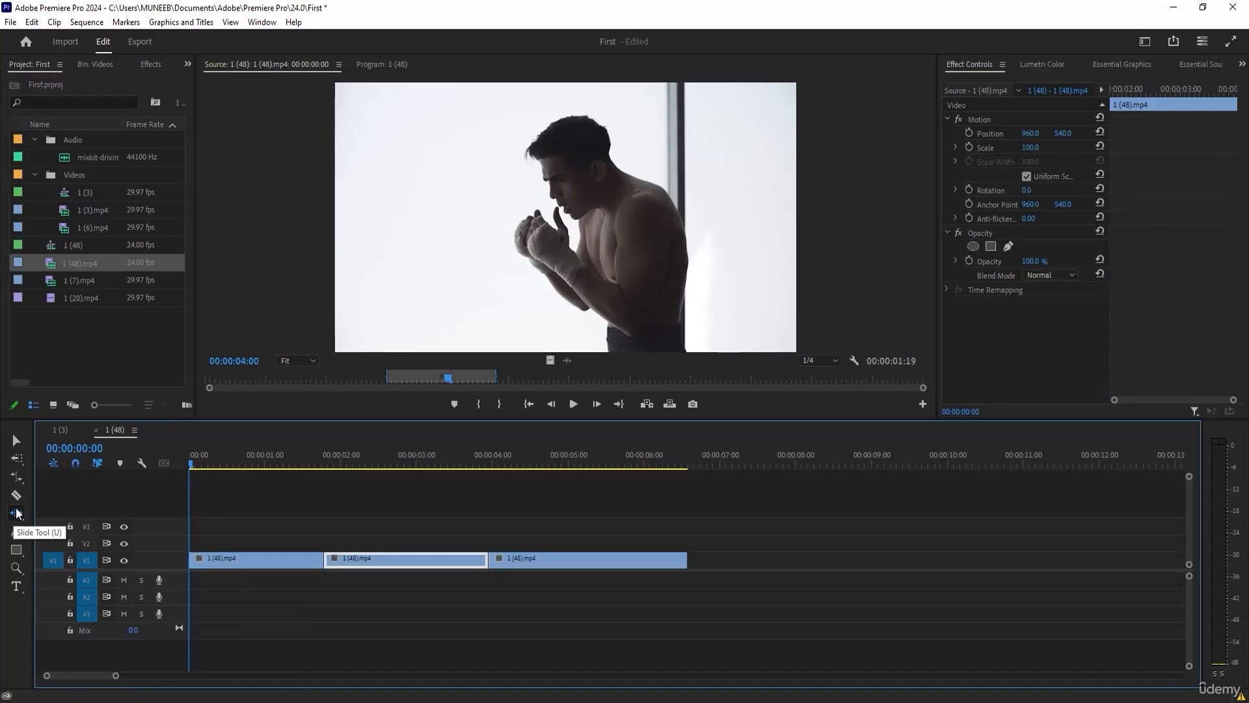
click(17, 513)
click(17, 514)
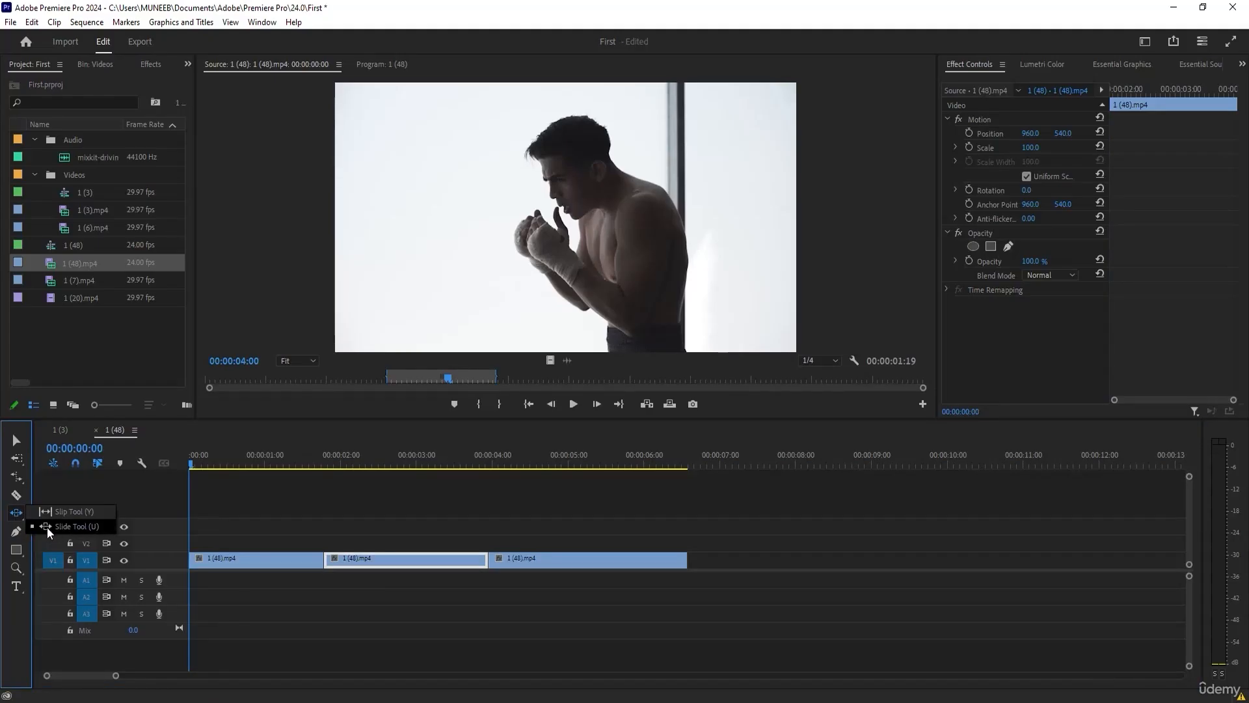
click(53, 517)
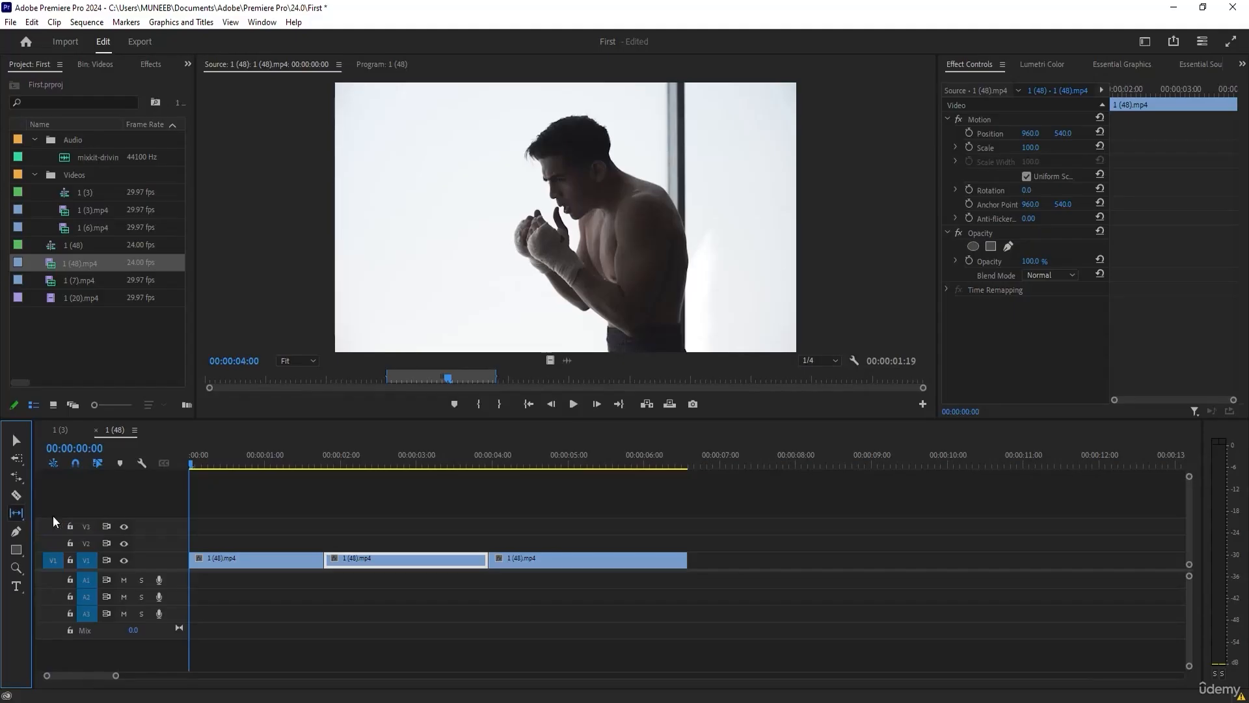
click(306, 524)
Select the first V1 clip and shift its source range in the Source Monitor to start at about 7 seconds.
click(15, 444)
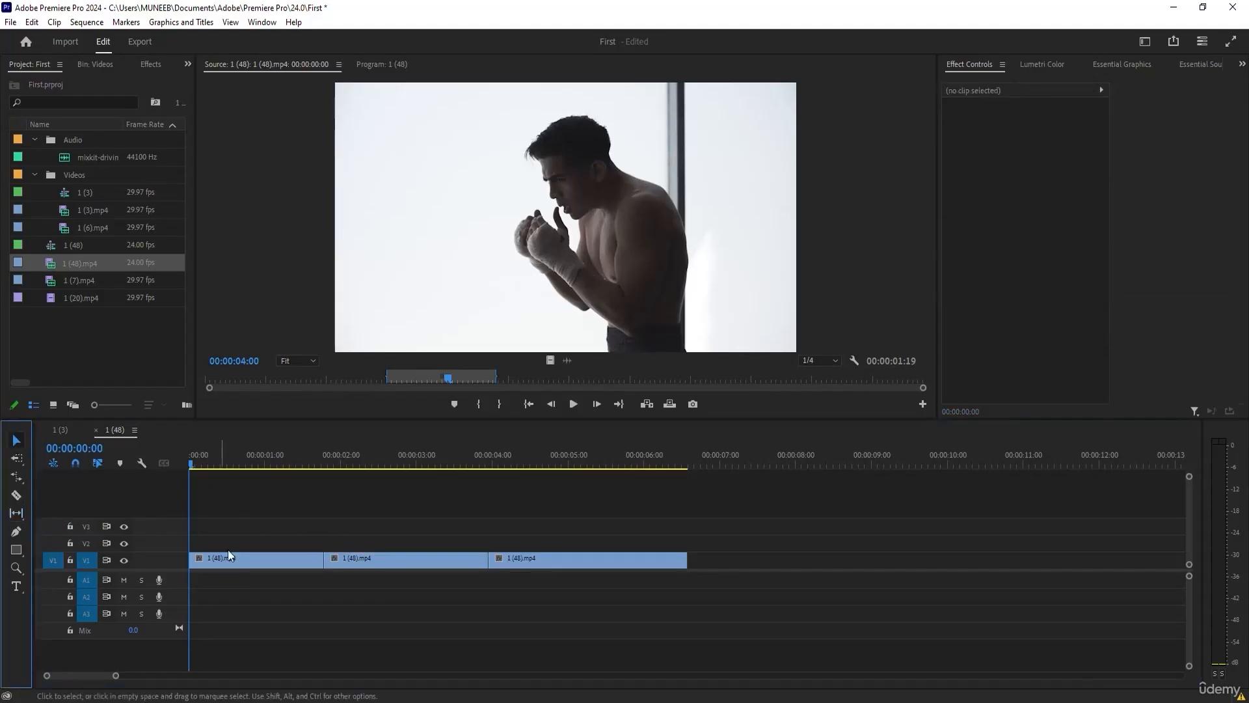
click(252, 558)
click(531, 404)
drag(441, 378, 667, 378)
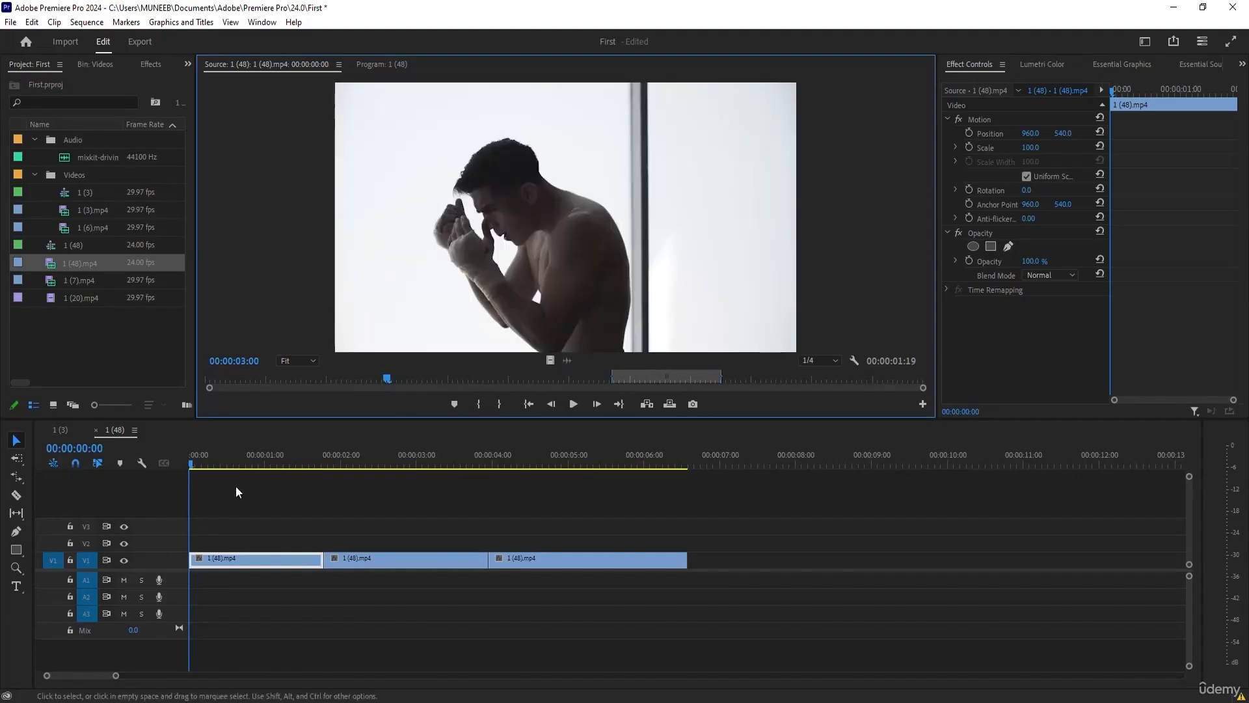
click(666, 376)
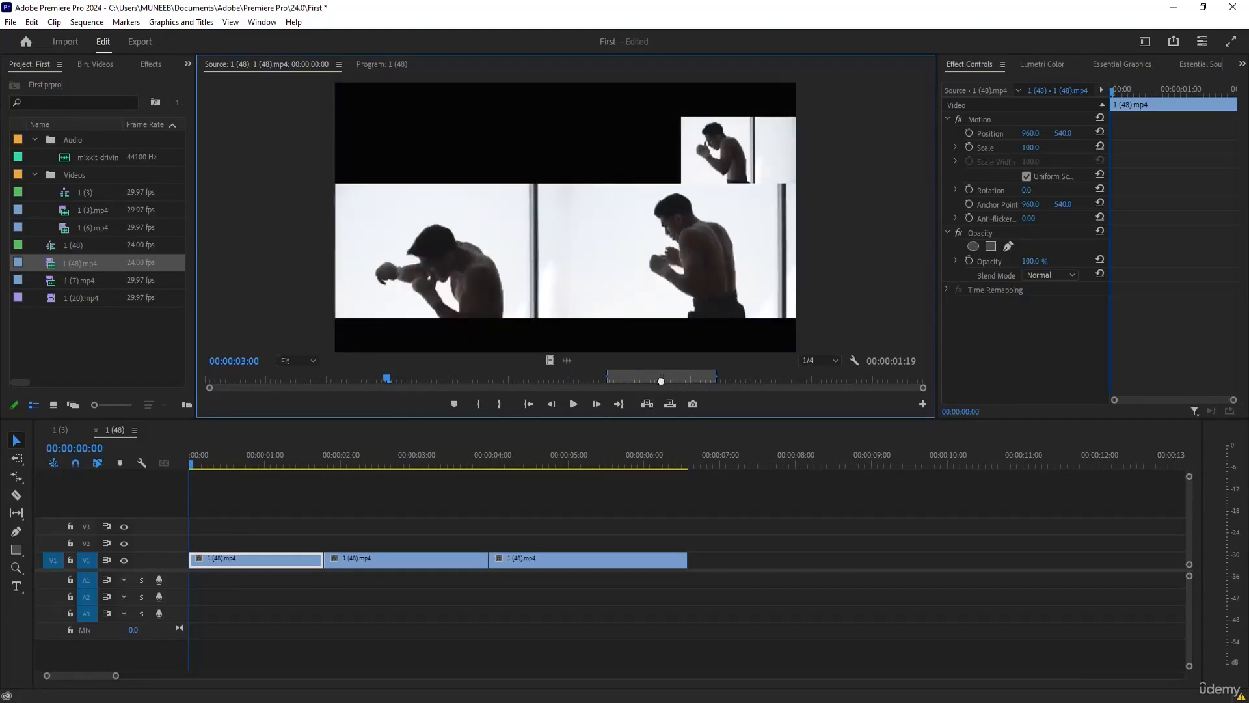
mouse_move(667, 378)
mouse_down()
mouse_move(632, 379)
mouse_move(681, 382)
mouse_up()
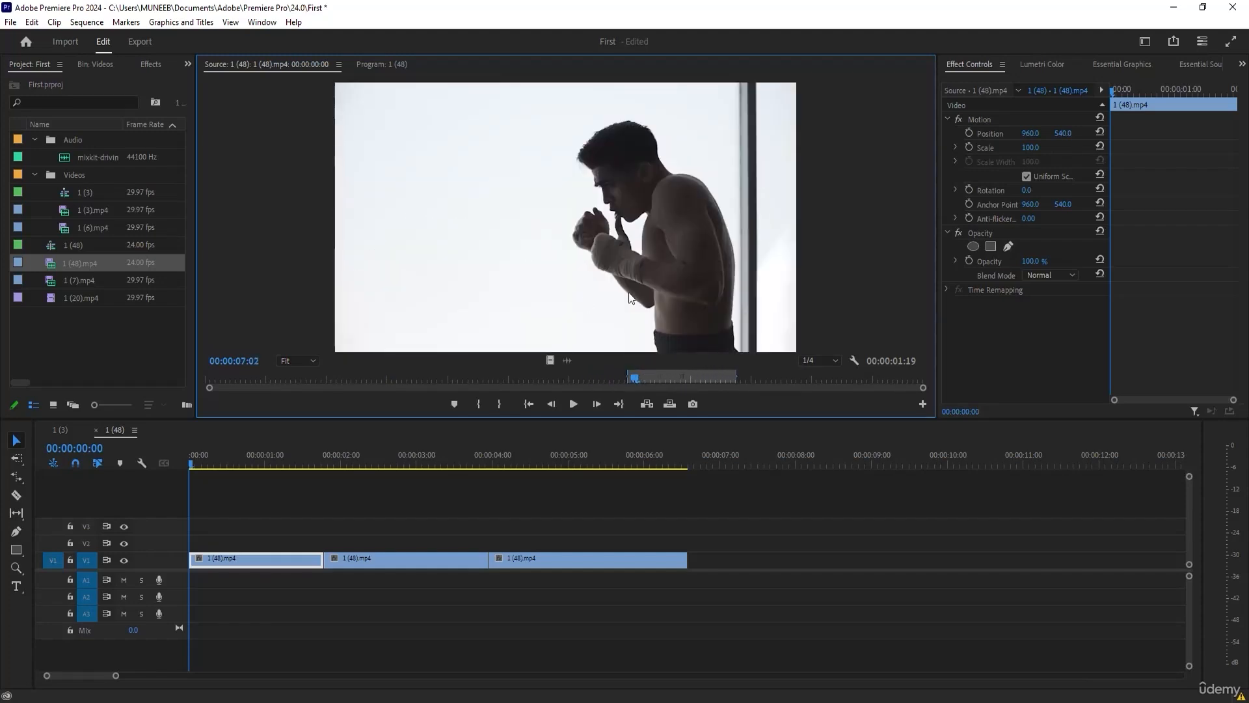
click(19, 513)
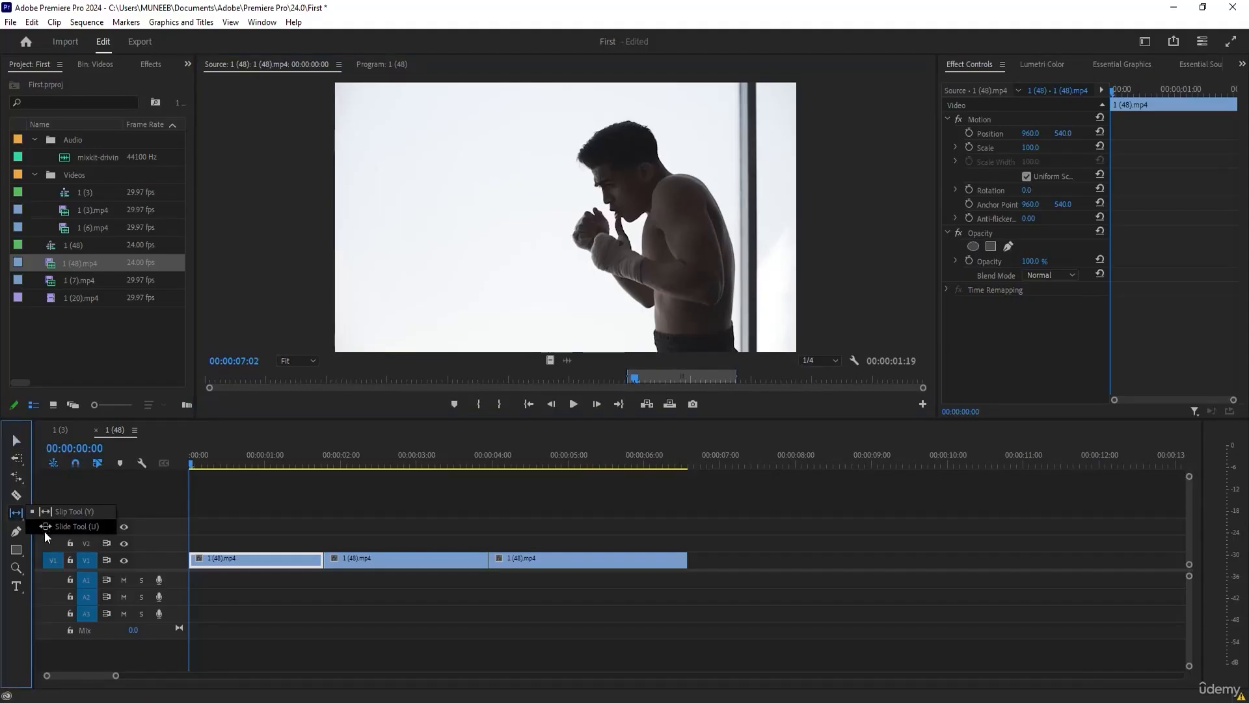
click(12, 519)
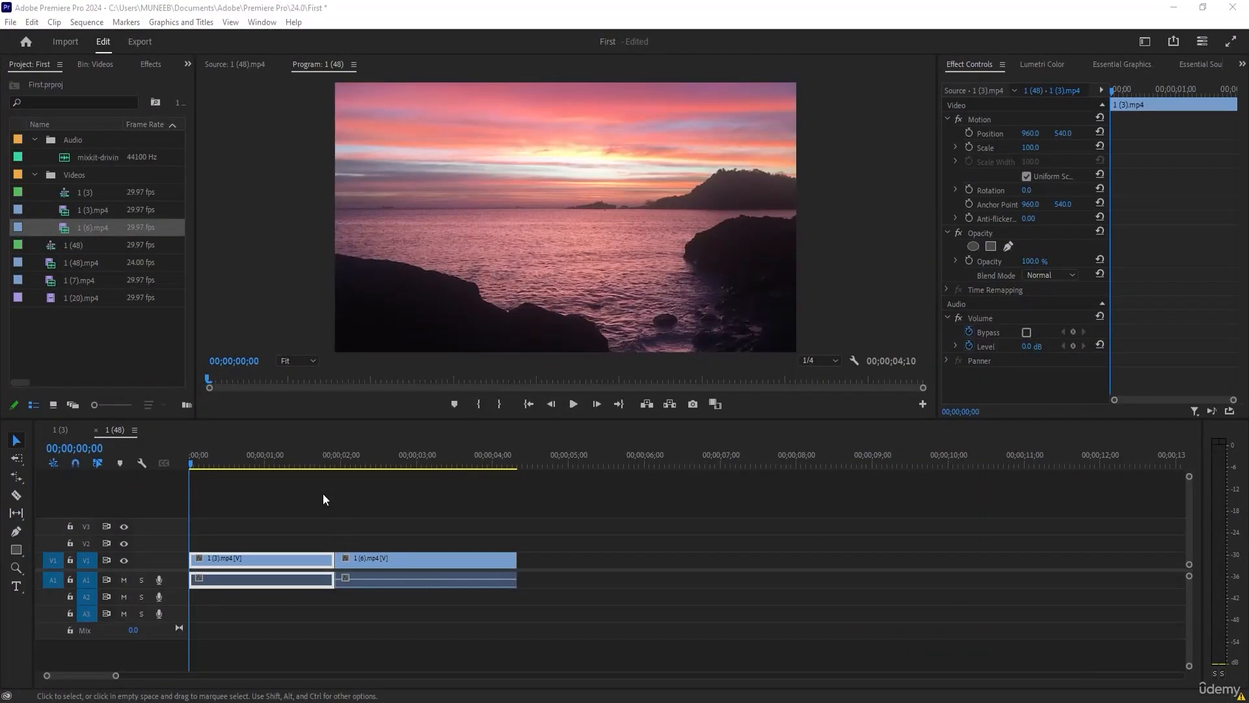
Apply the default transitions at the cut between 1 (3).mp4 and 1 (6).mp4.
drag(251, 462, 278, 463)
click(369, 461)
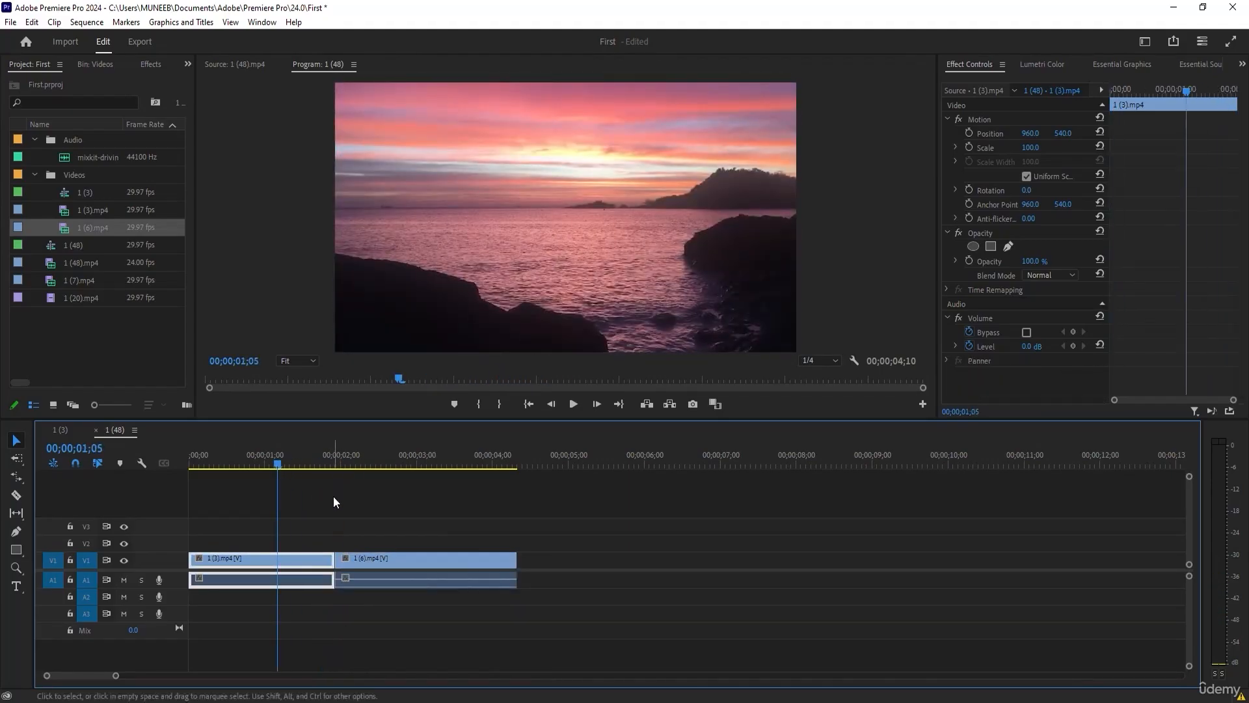
click(350, 505)
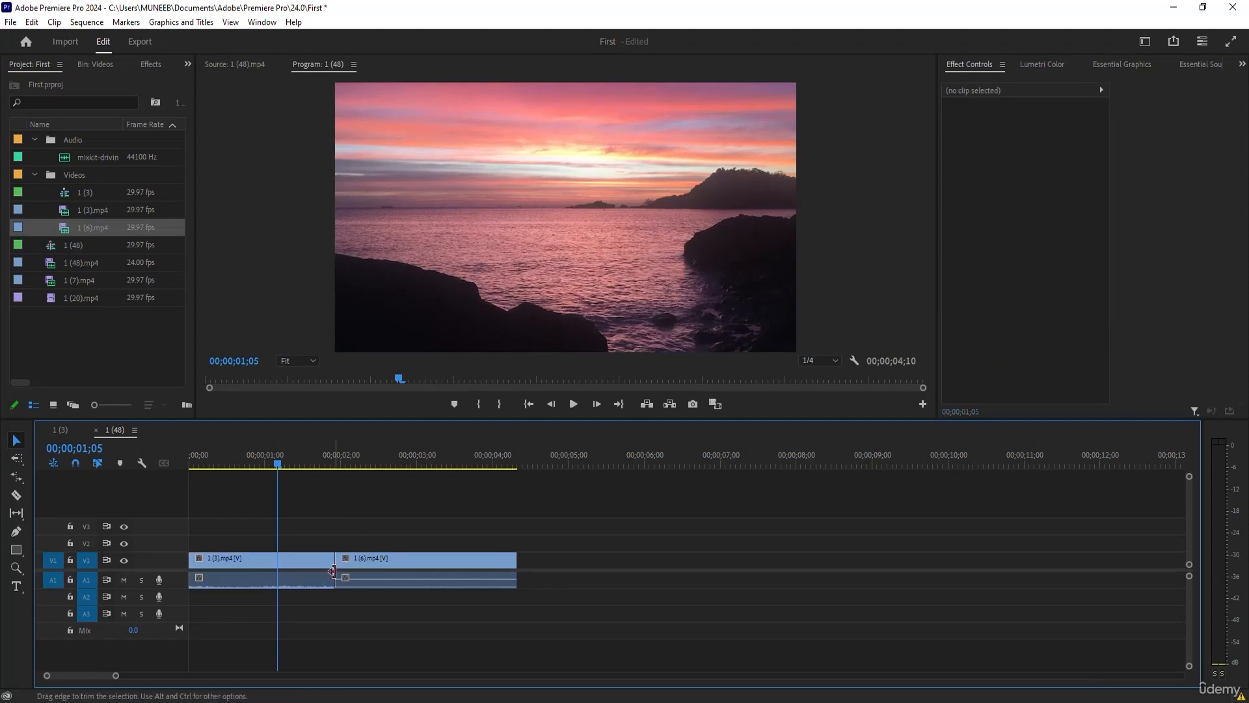
scroll(334, 566, up, 2)
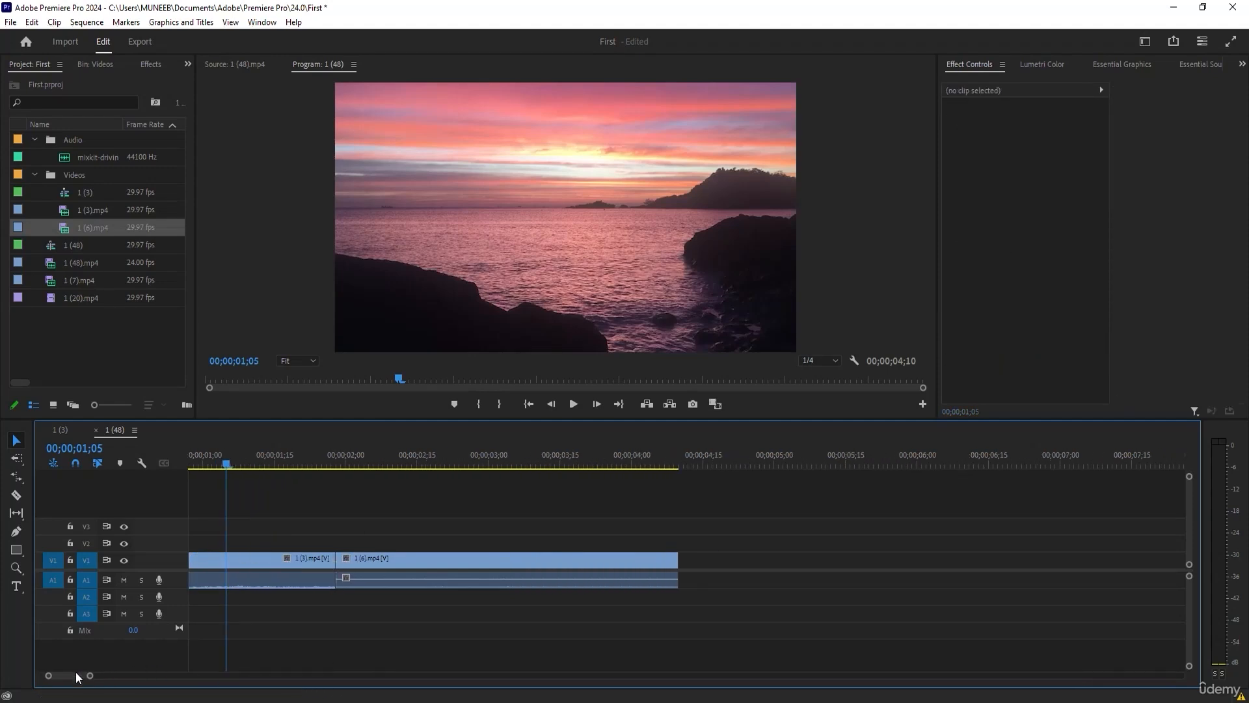
drag(76, 675, 61, 677)
right_click(462, 565)
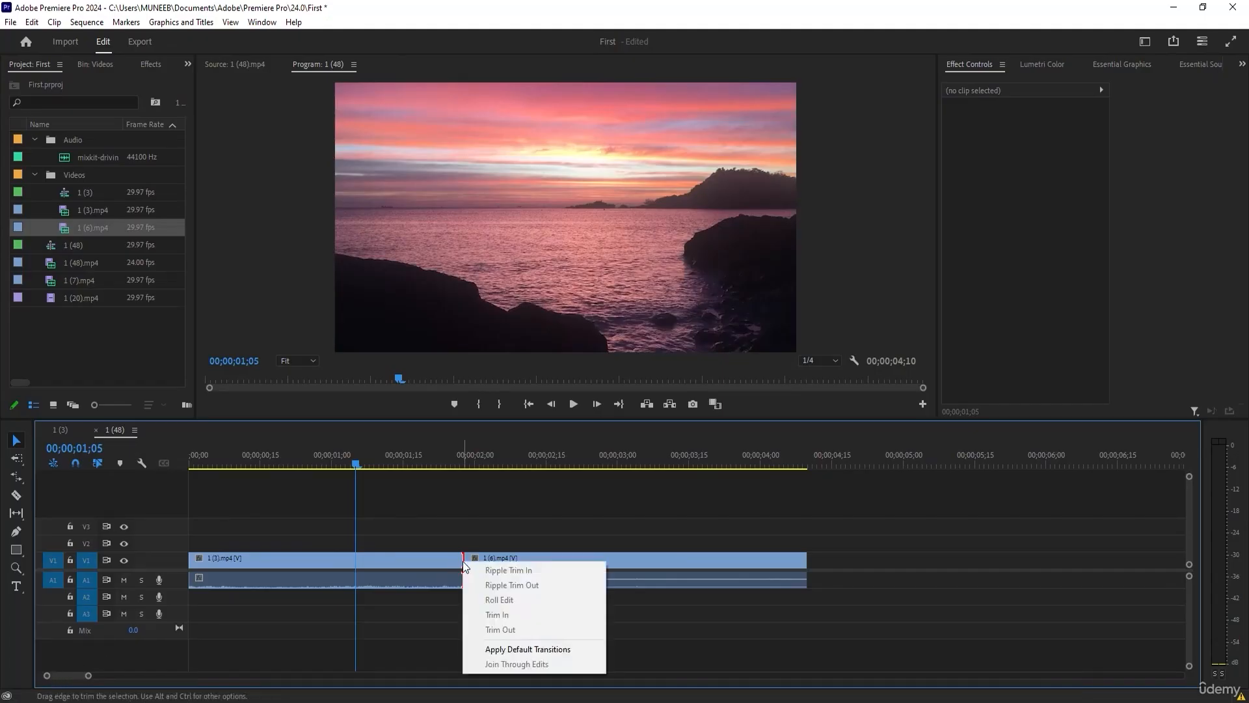
click(487, 651)
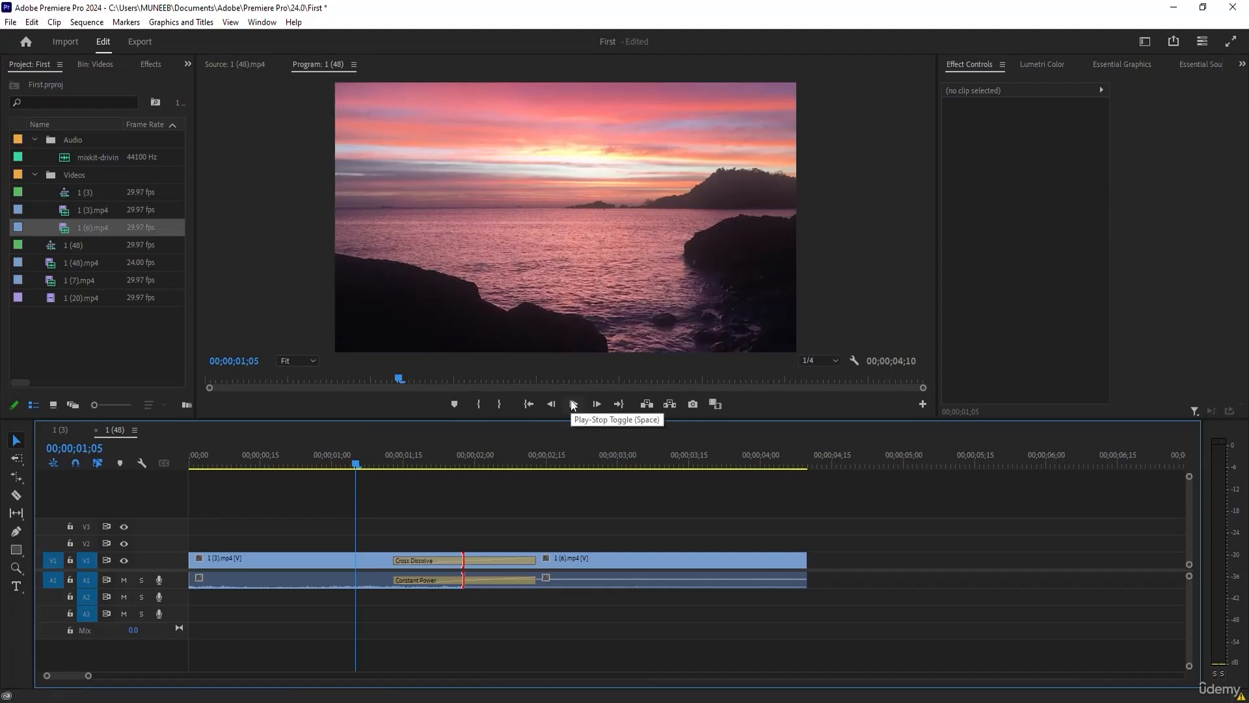
Play the sequence through the Cross Dissolve and stop at 00;00;02;25, past the transition.
click(573, 404)
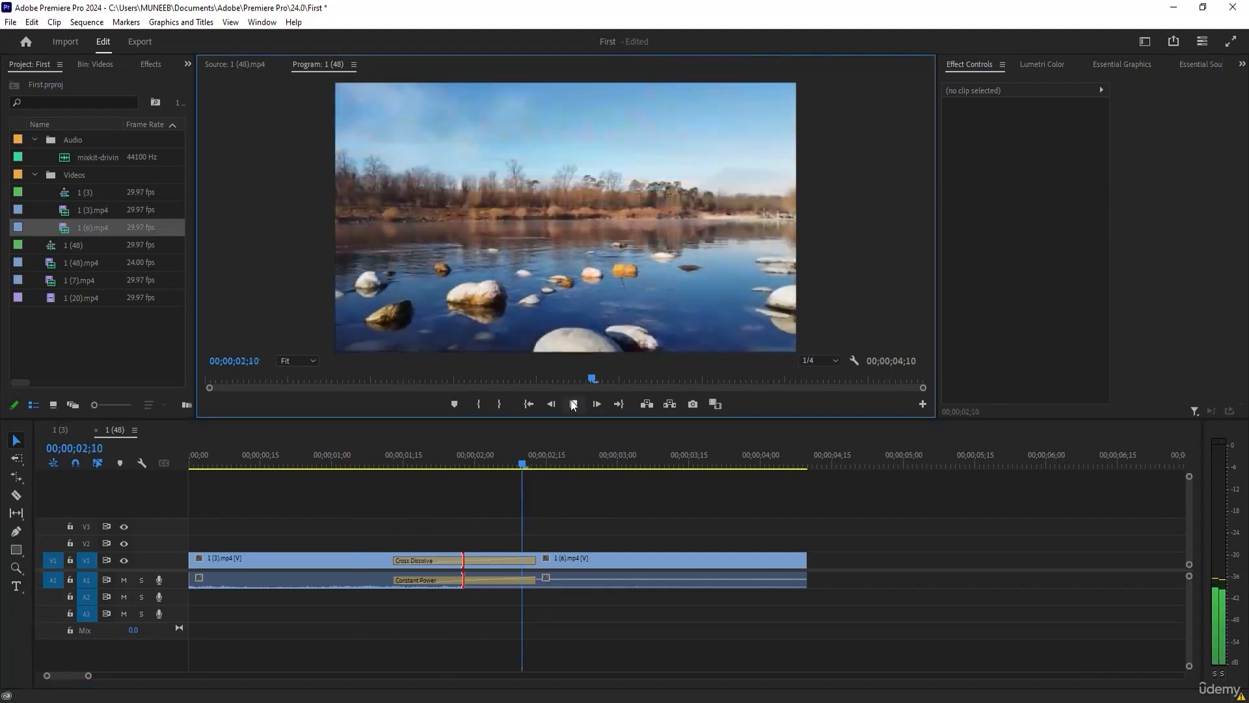
drag(536, 455, 594, 541)
click(1180, 701)
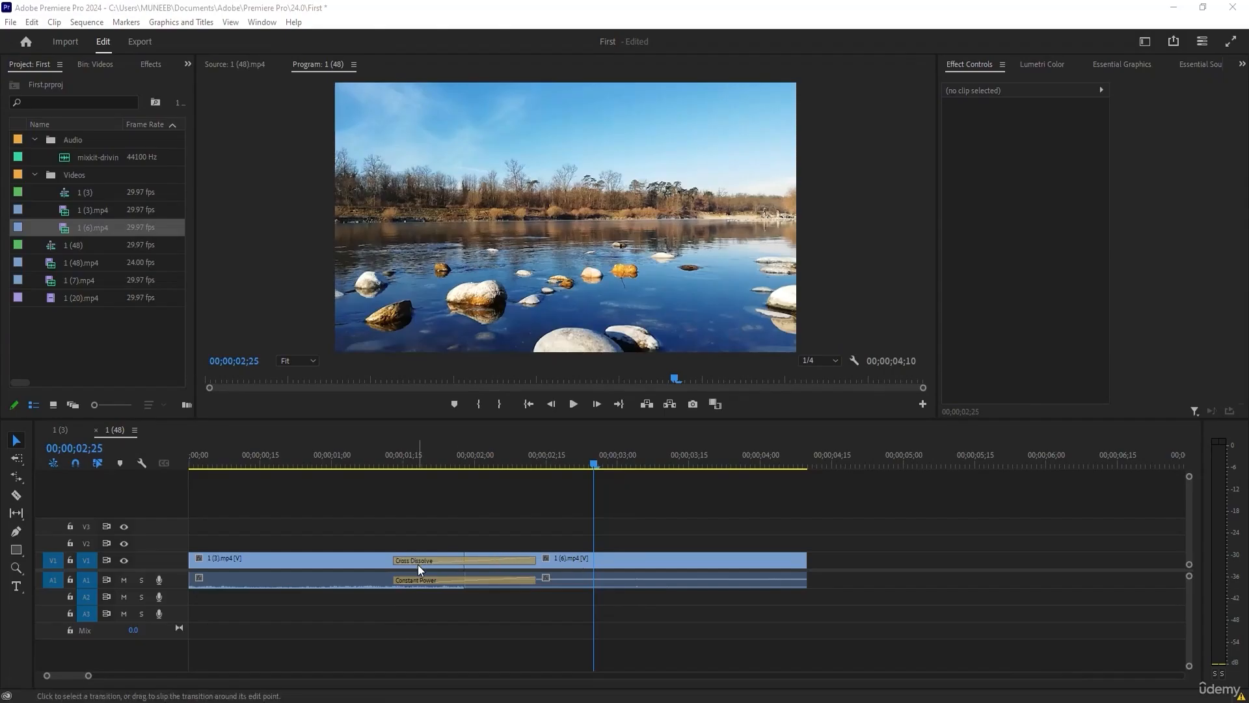
Select the Cross Dissolve and roll the cut between 1 (3).mp4 and 1 (6).mp4 earlier to about 00;00;01;24.
click(429, 561)
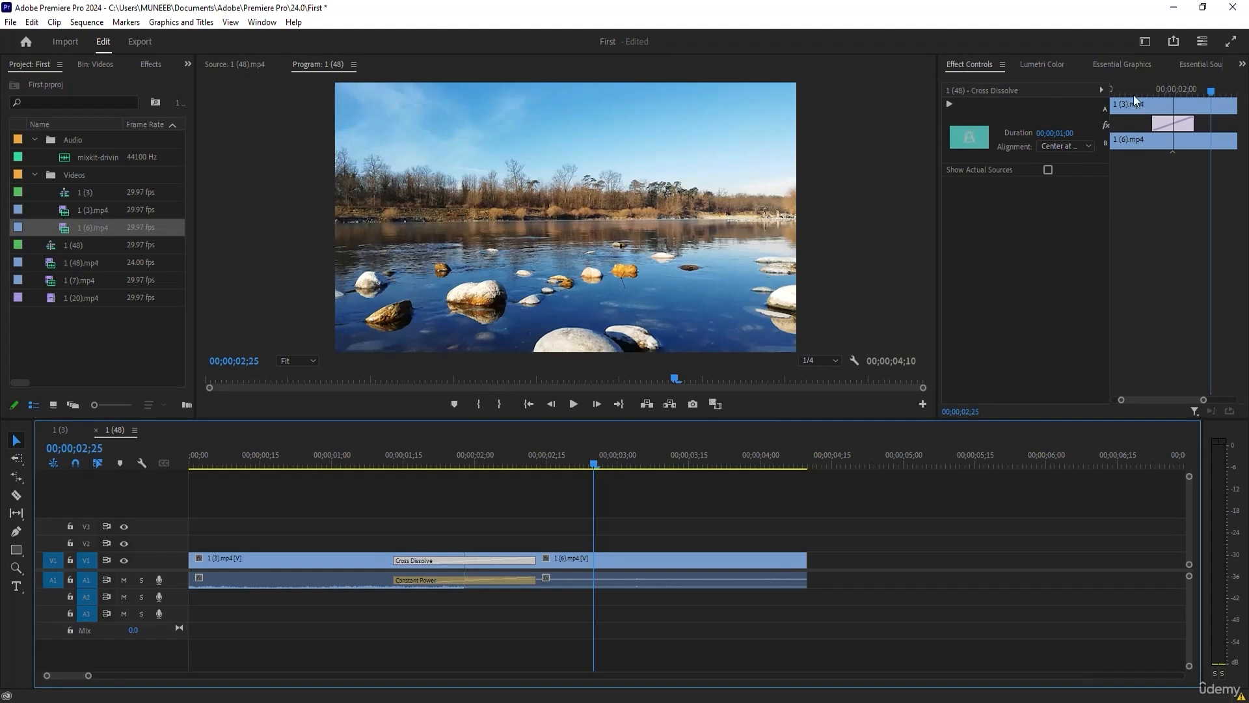
click(1173, 105)
mouse_move(1172, 105)
mouse_down()
mouse_move(1132, 120)
mouse_move(1186, 126)
mouse_move(1167, 126)
mouse_up()
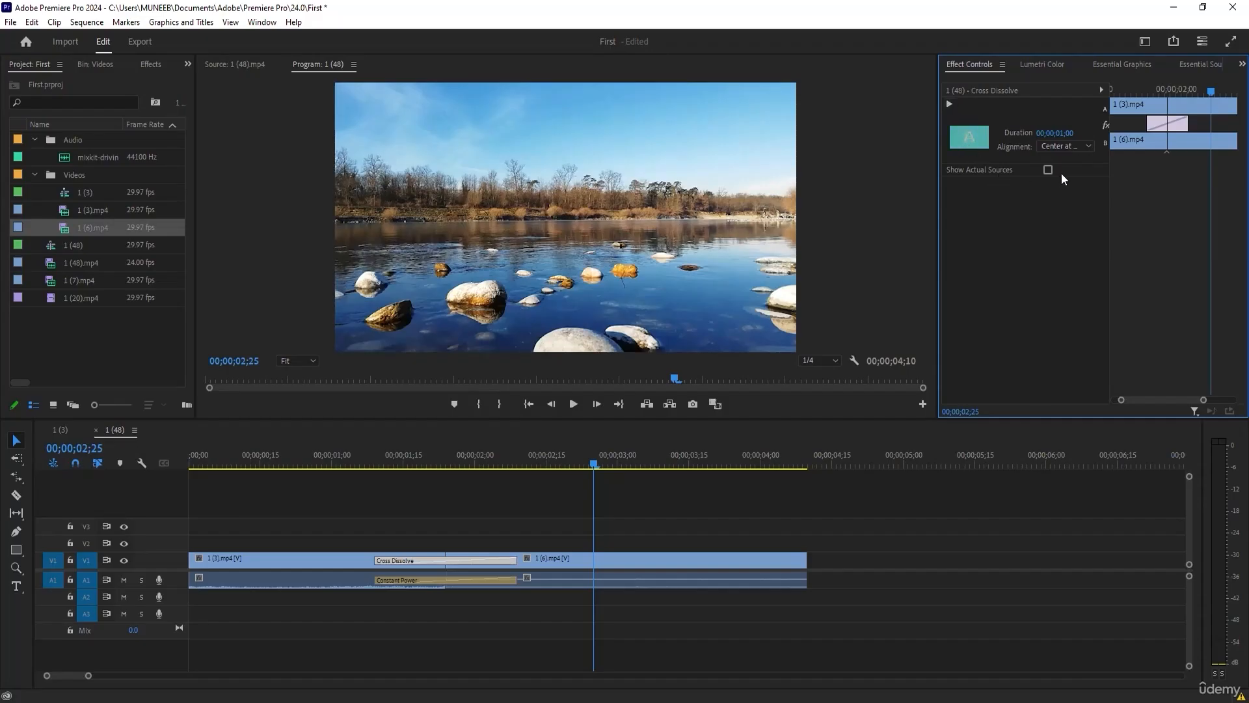
Try the Start at Cut and End at Cut alignments on the Cross Dissolve, finishing on Center at Cut.
click(1085, 141)
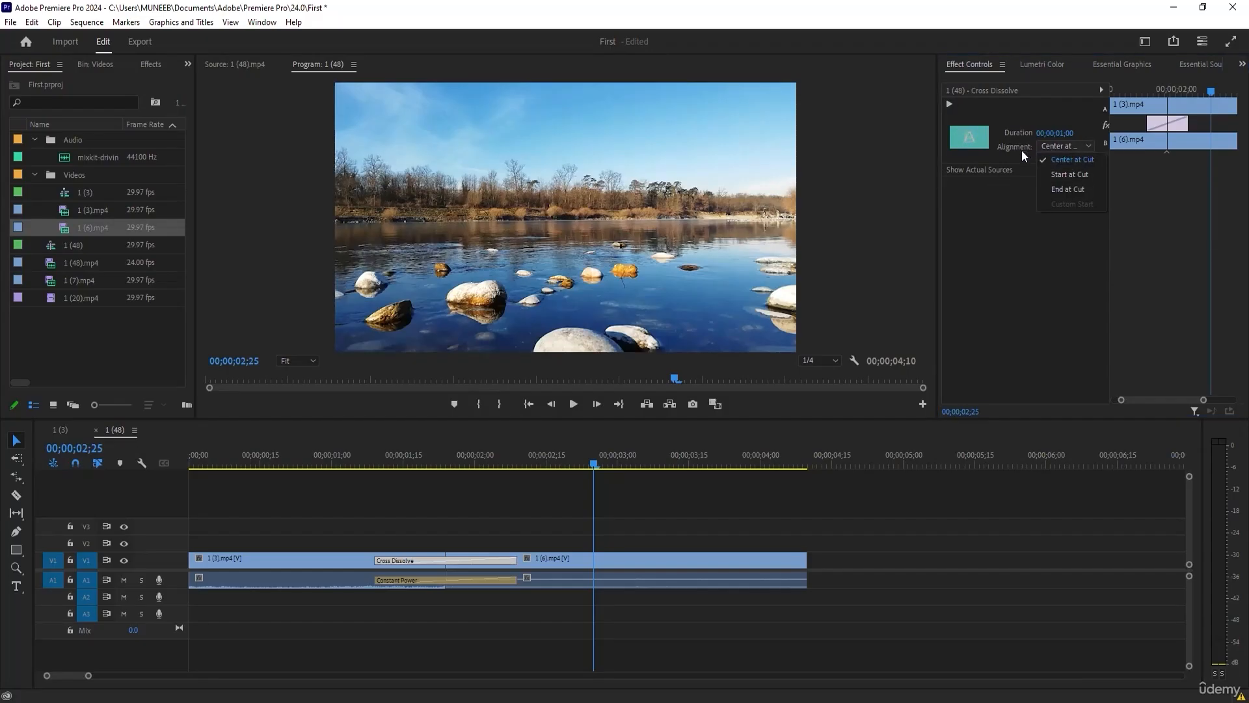
click(1067, 176)
click(1084, 145)
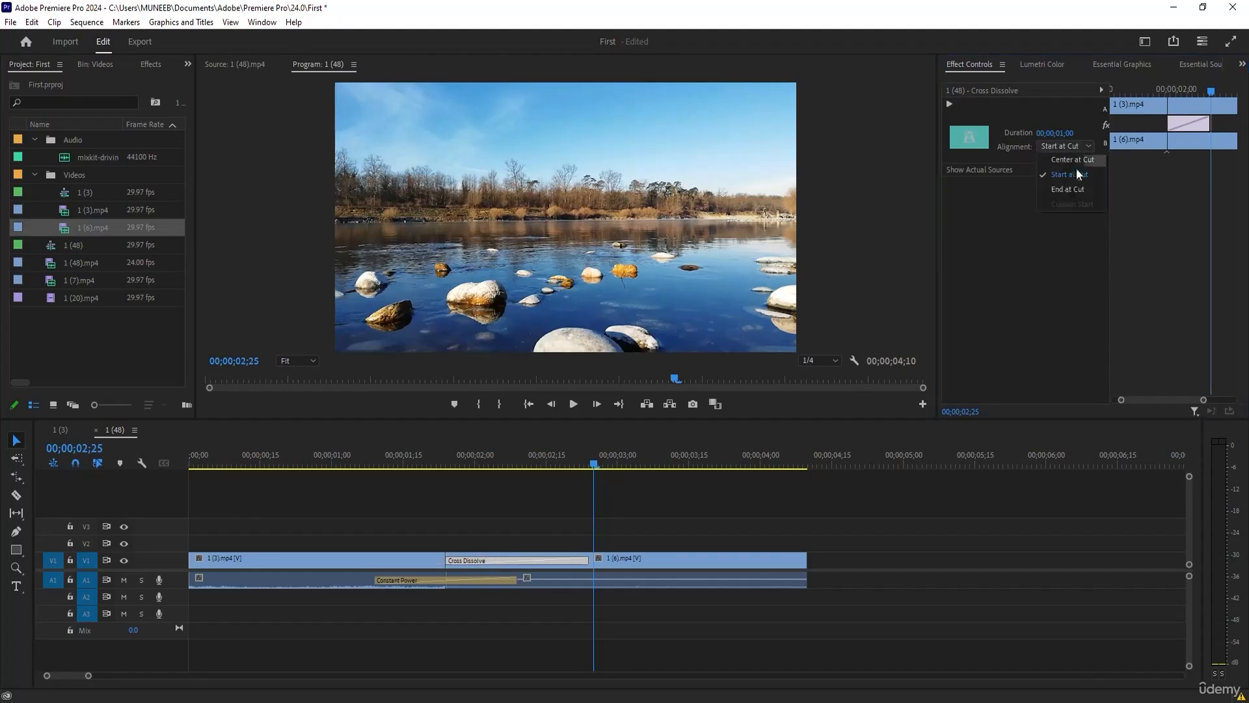
click(1065, 190)
click(1067, 147)
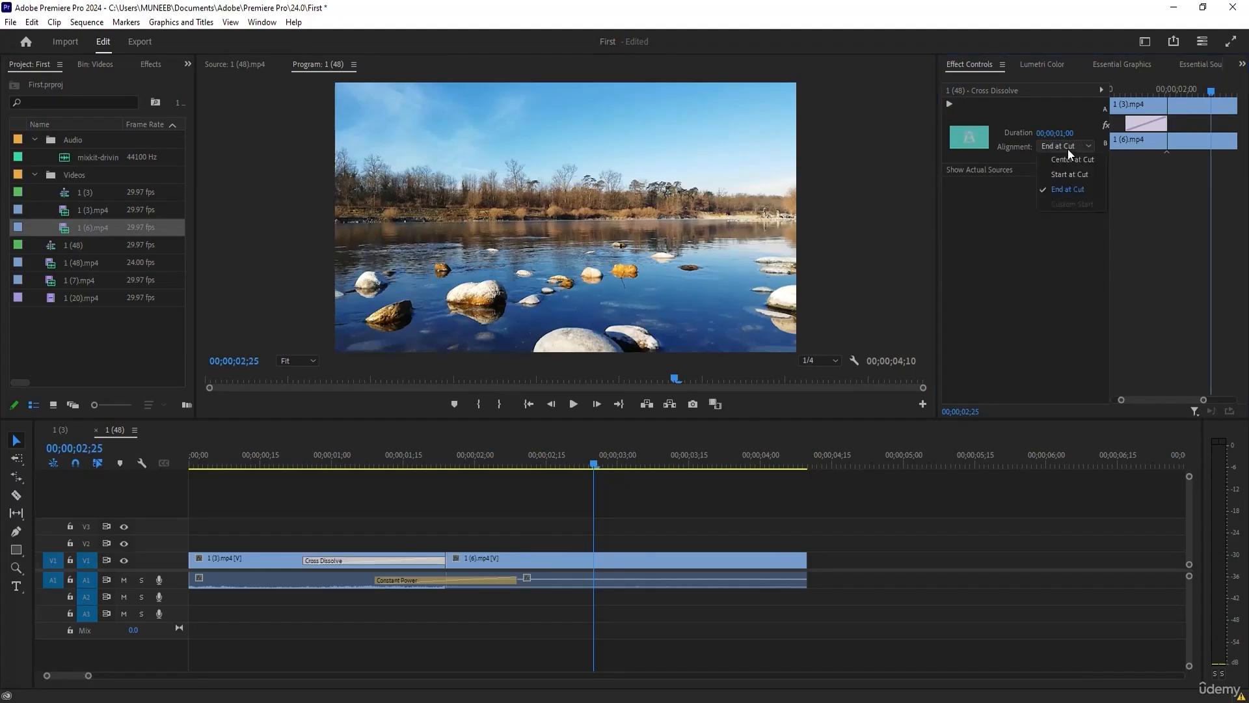
click(1067, 160)
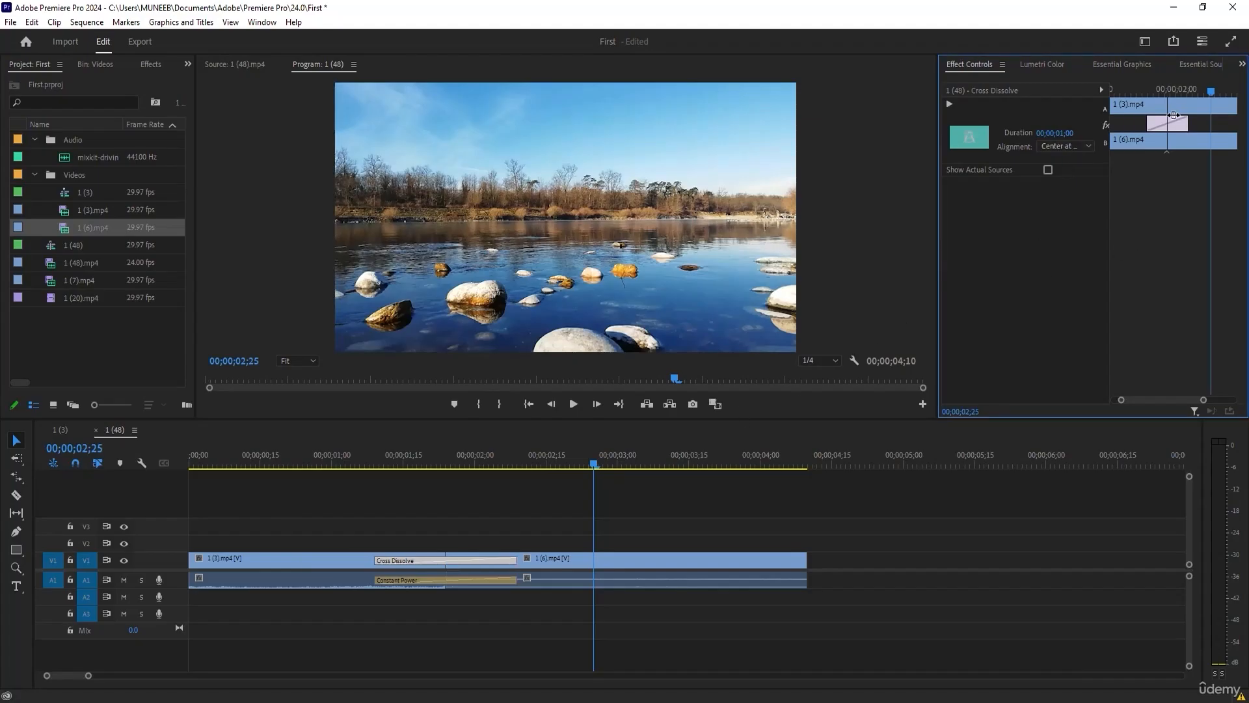
Lengthen the Cross Dissolve to 00;00;02;09 and delete the Constant Power audio transition.
drag(1148, 124, 1218, 126)
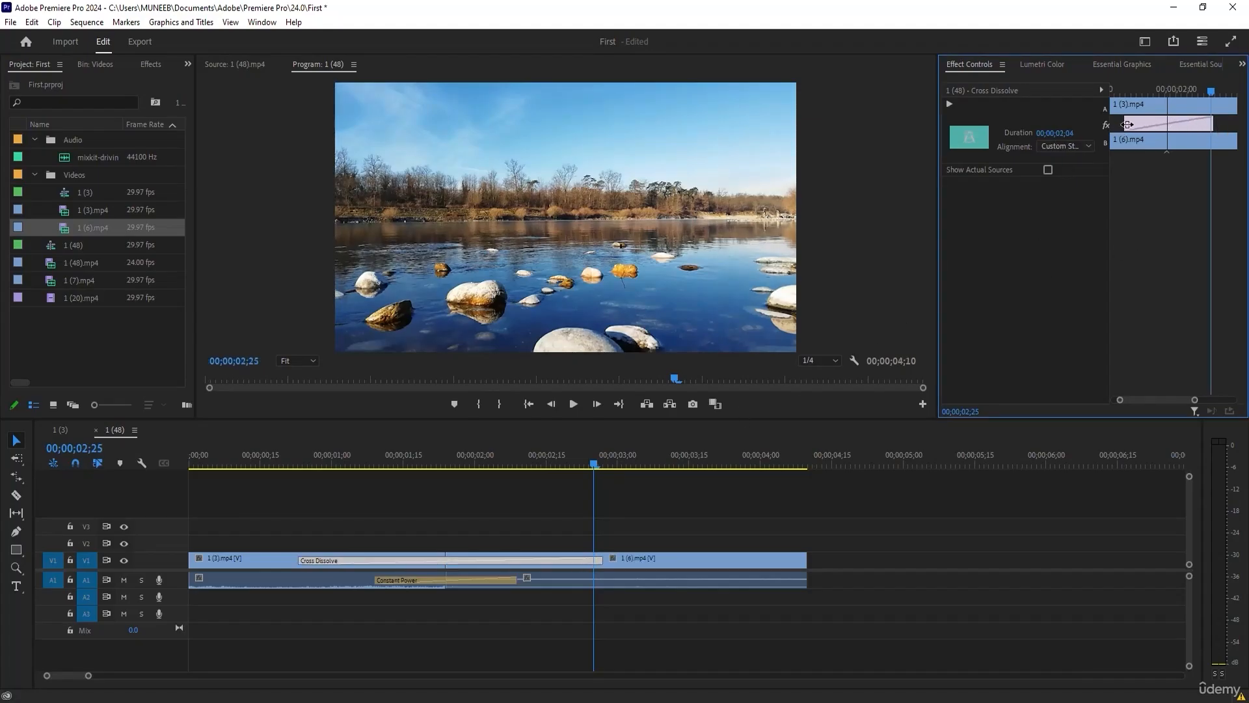
drag(1128, 121, 1117, 123)
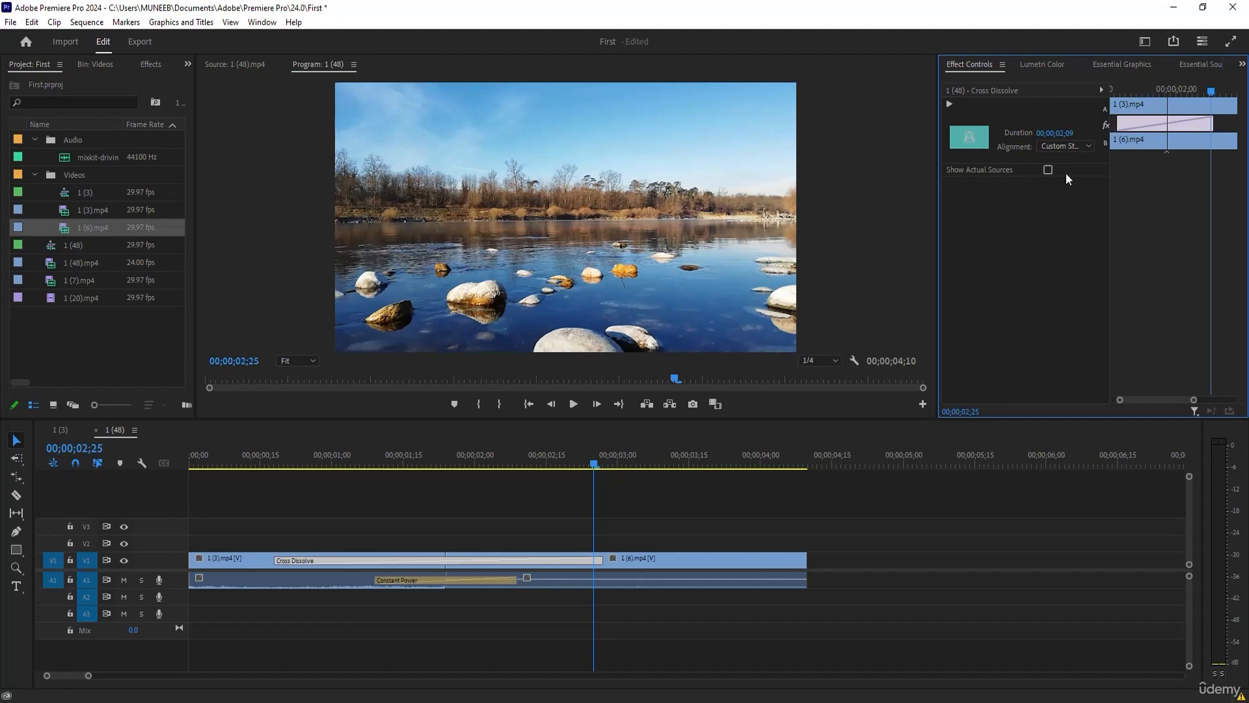
click(413, 583)
key(Delete)
Play the sequence from 00;00;00;08 through the Cross Dissolve, stop at 00;00;02;29 and deselect the clips.
click(379, 464)
drag(367, 460, 227, 462)
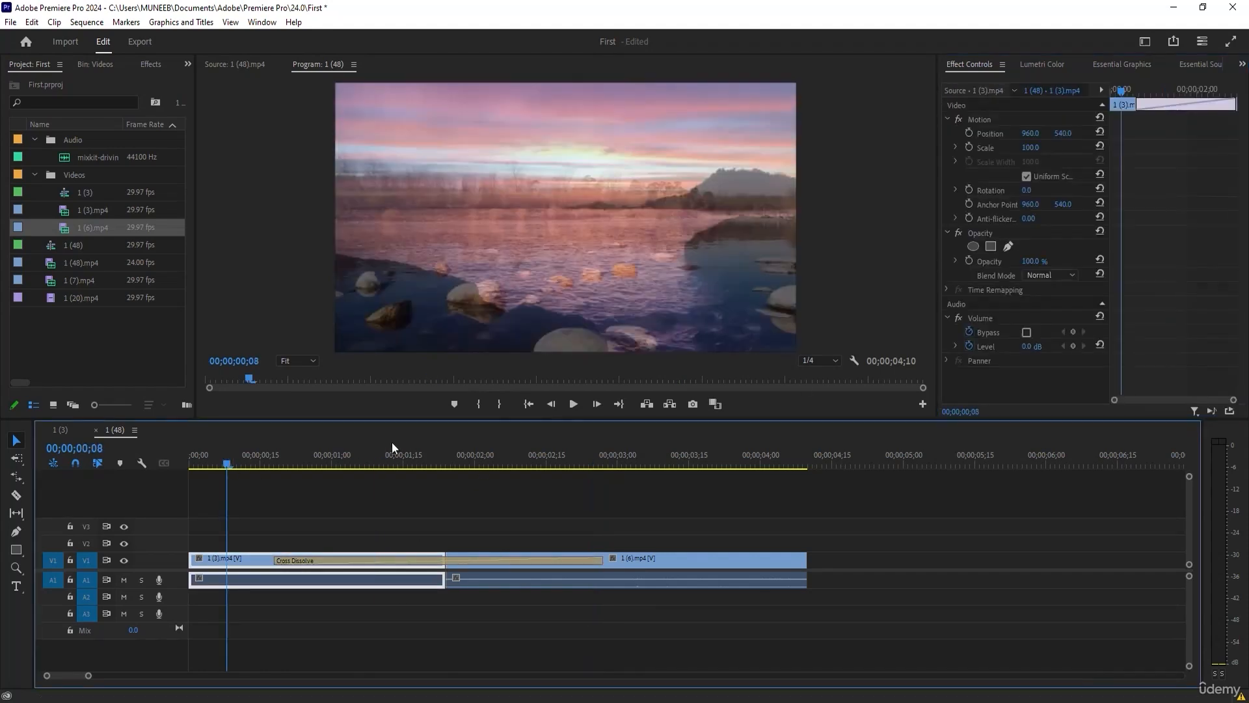
click(573, 406)
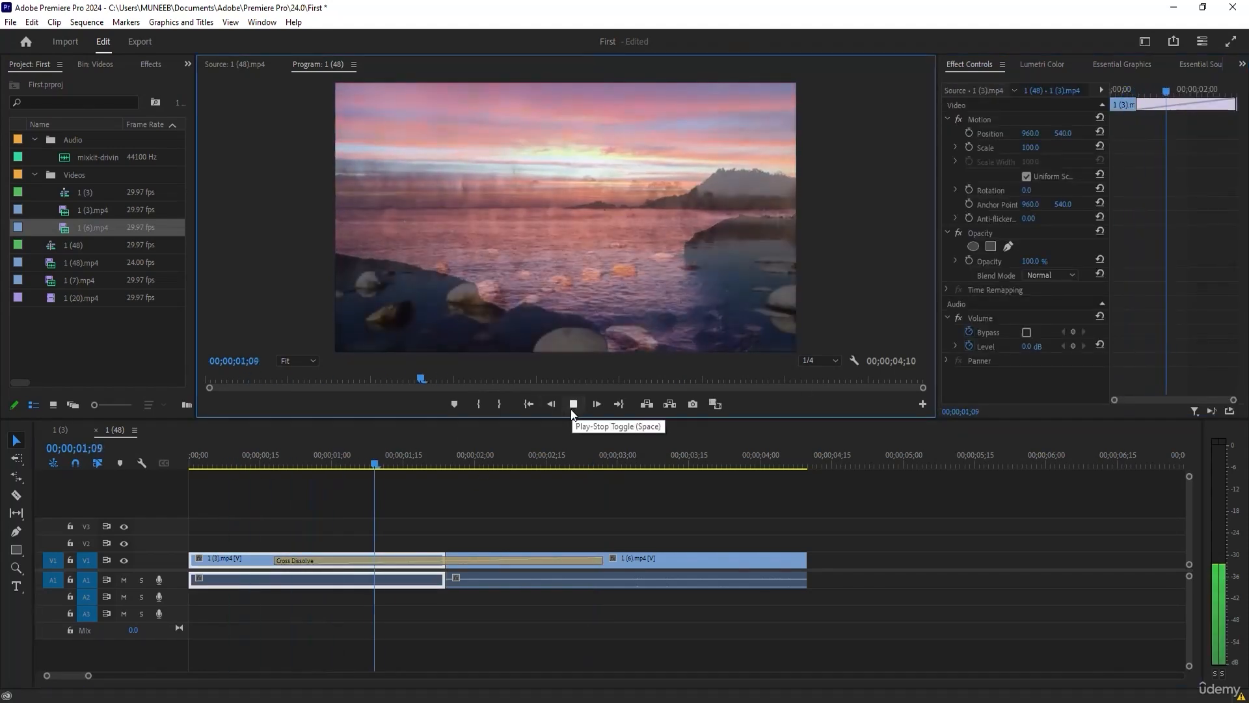
click(554, 569)
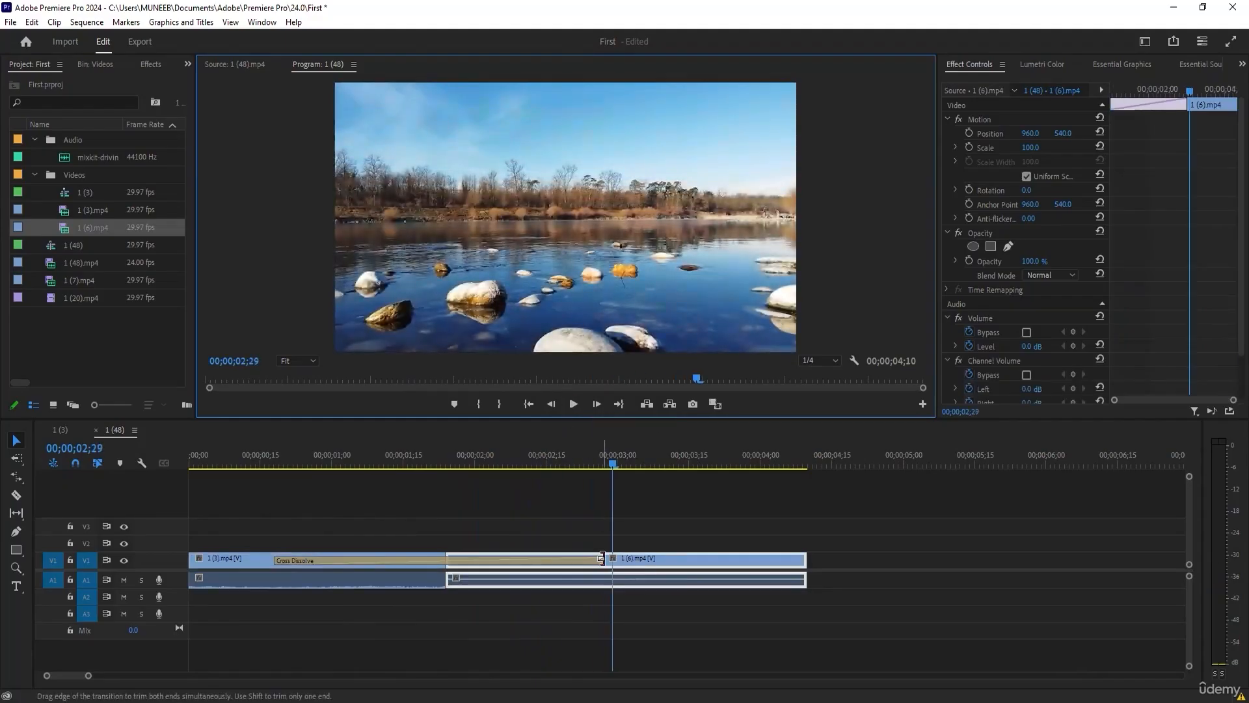
click(549, 557)
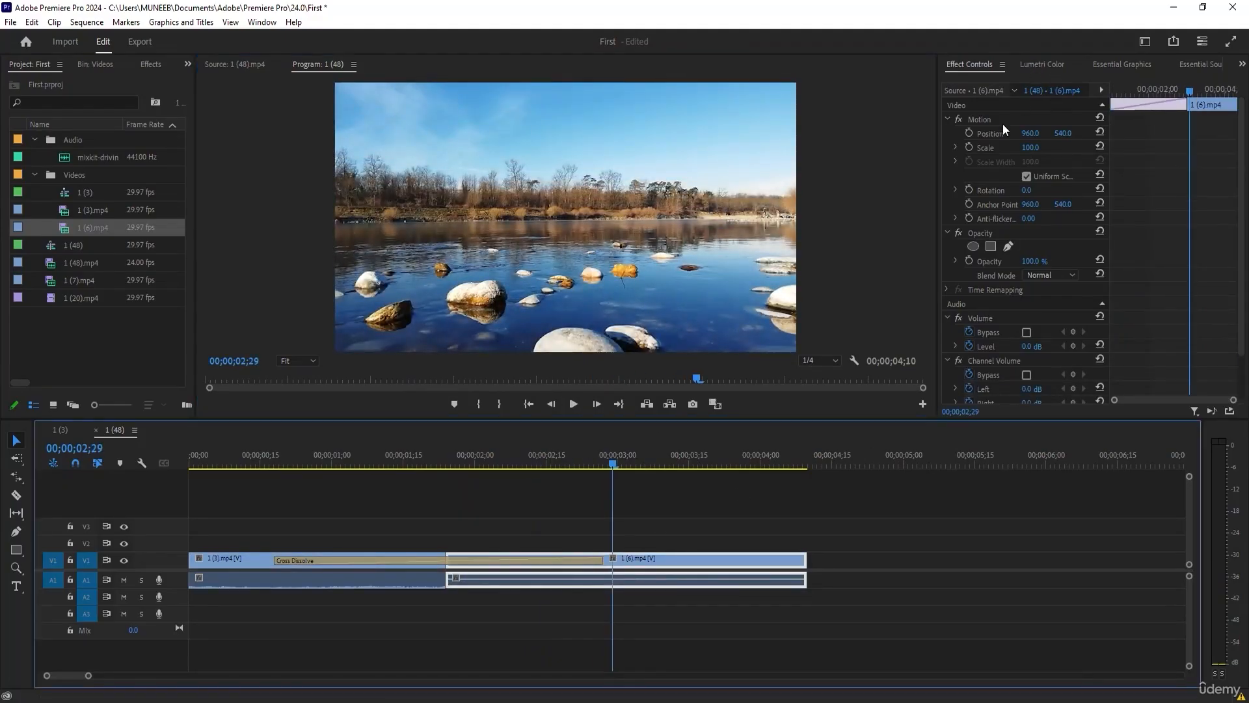
click(548, 529)
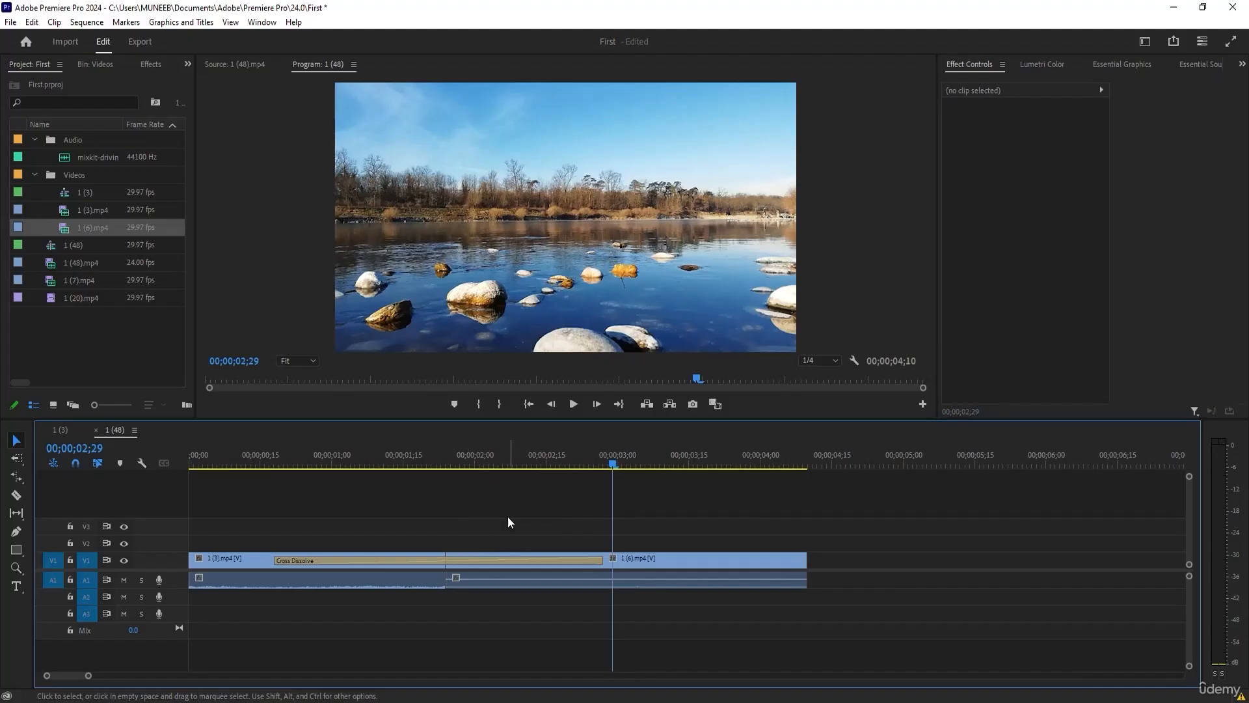
Lengthen the Cross Dissolve to 00;00;04;09 so that it spans both V1 clips.
click(373, 559)
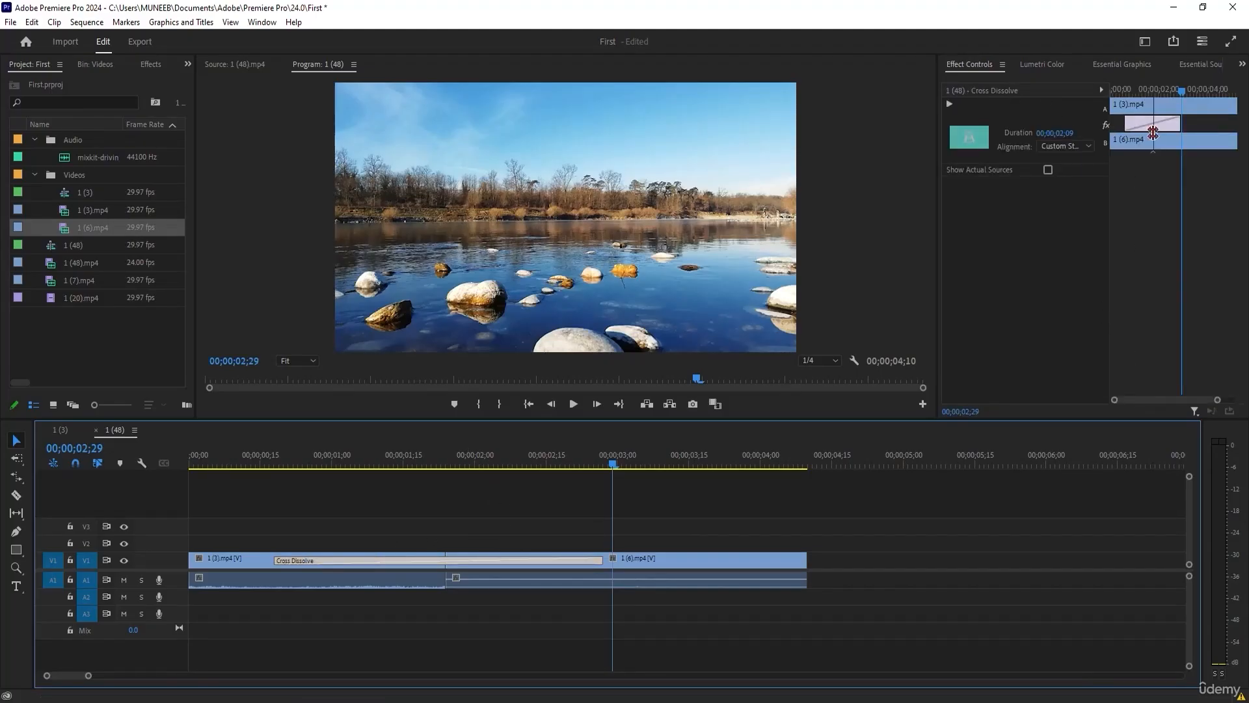
drag(1125, 119, 1220, 165)
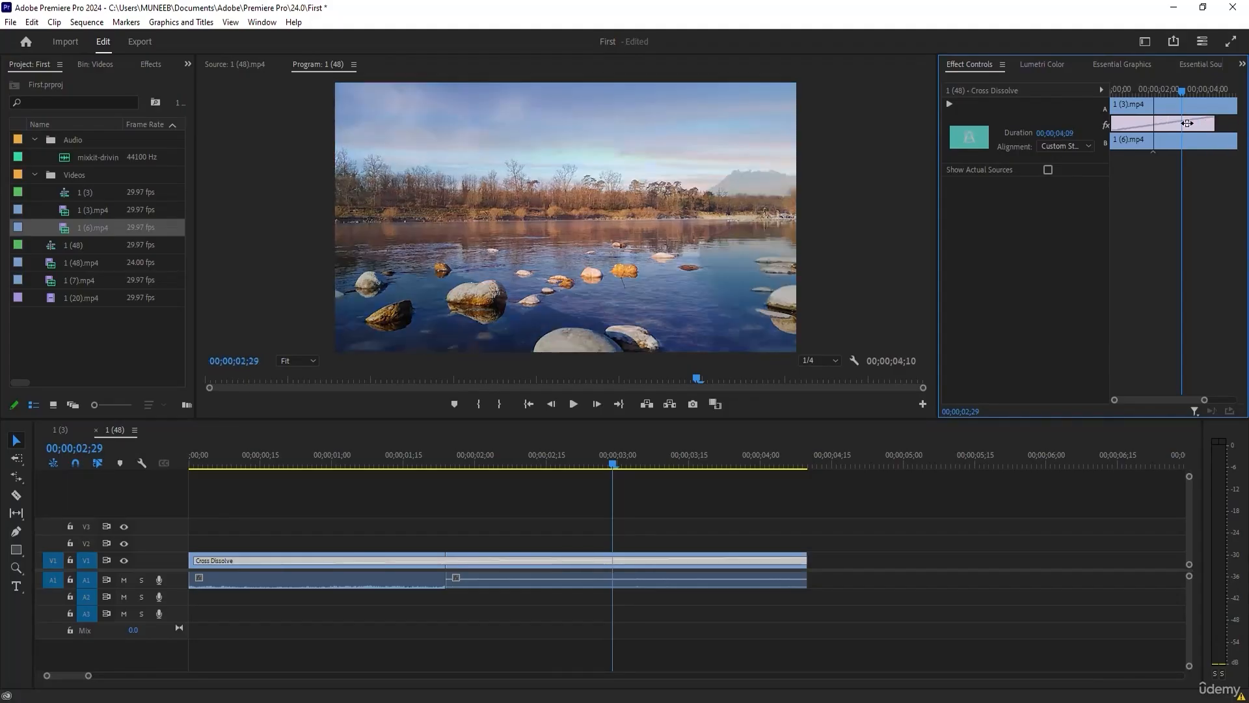
drag(1196, 123, 1160, 123)
Play the sequence from its start through the Cross Dissolve and stop at 00;00;03;14.
drag(512, 564, 518, 569)
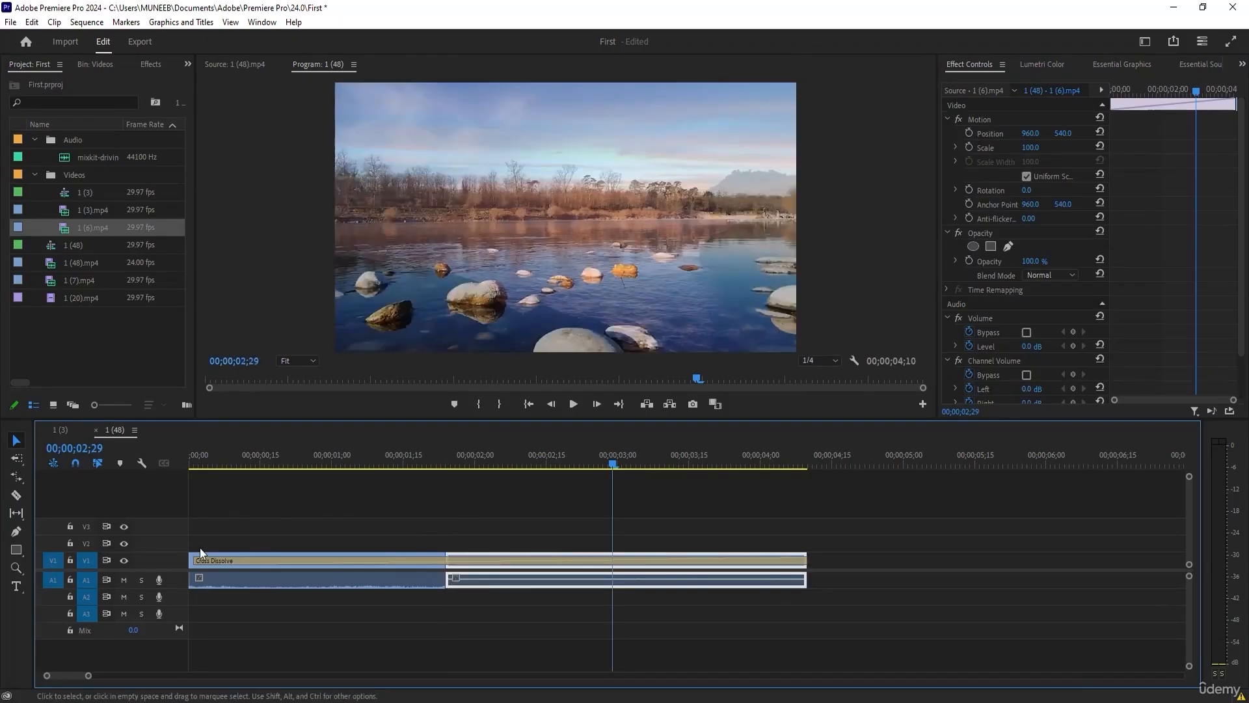
drag(564, 465, 186, 458)
click(577, 407)
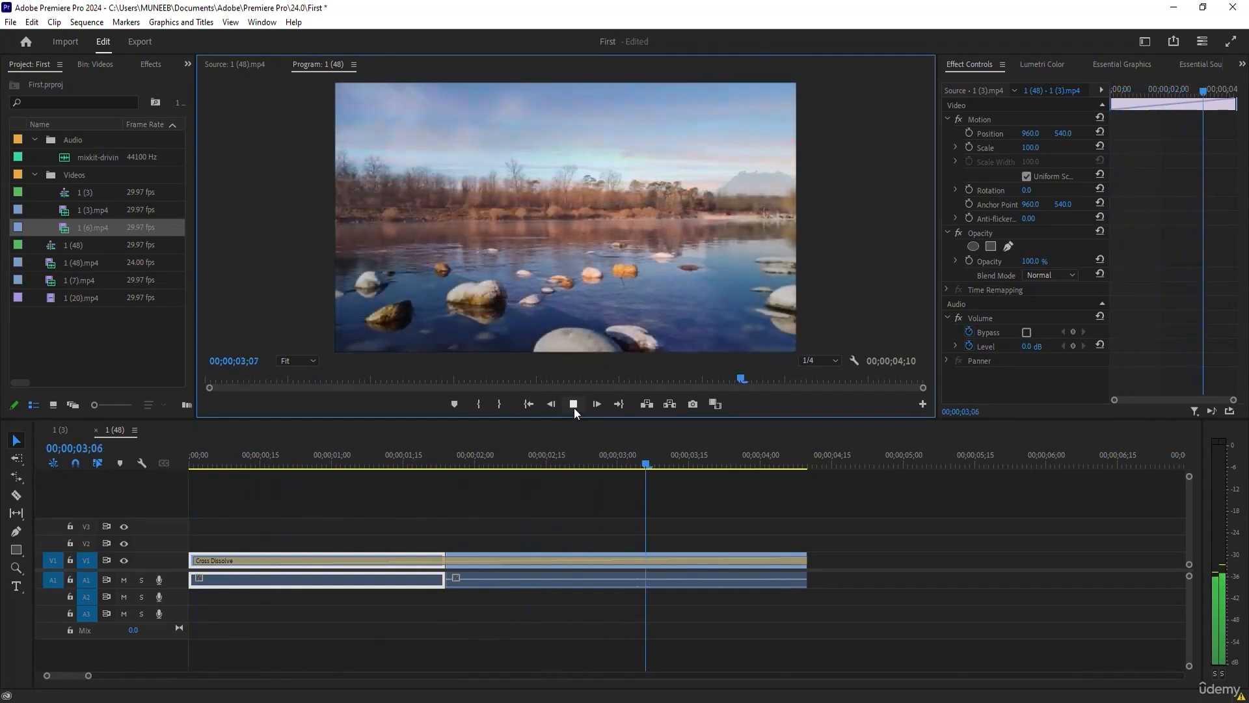
click(574, 407)
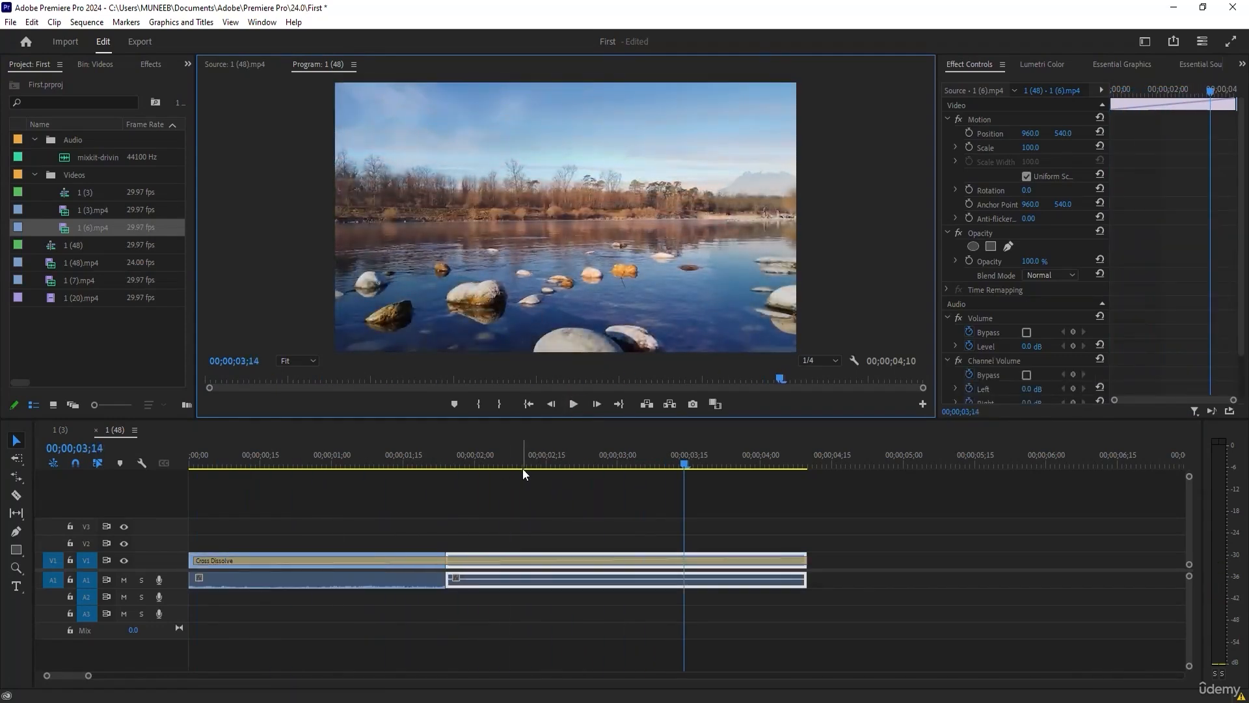
View 1 (6).mp4 in the Source Monitor, then replay the dissolve from about 00;00;01;04 and stop at 00;00;02;20.
double_click(466, 553)
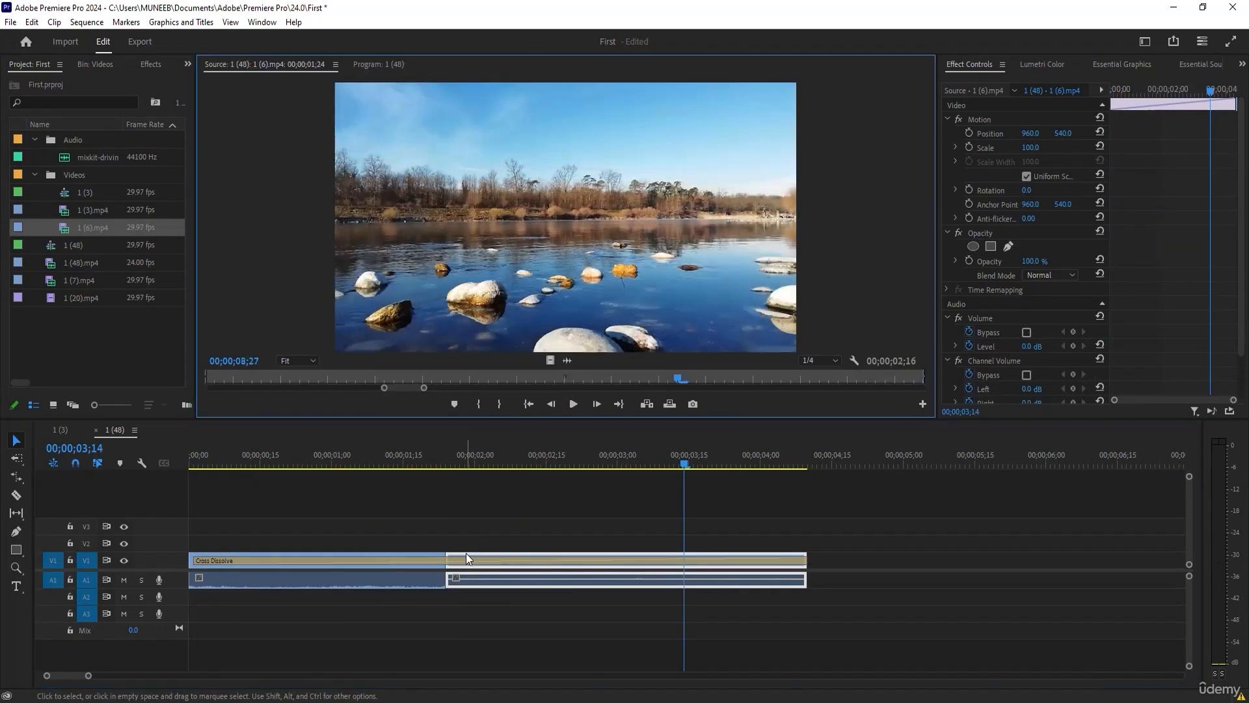
drag(385, 389, 209, 388)
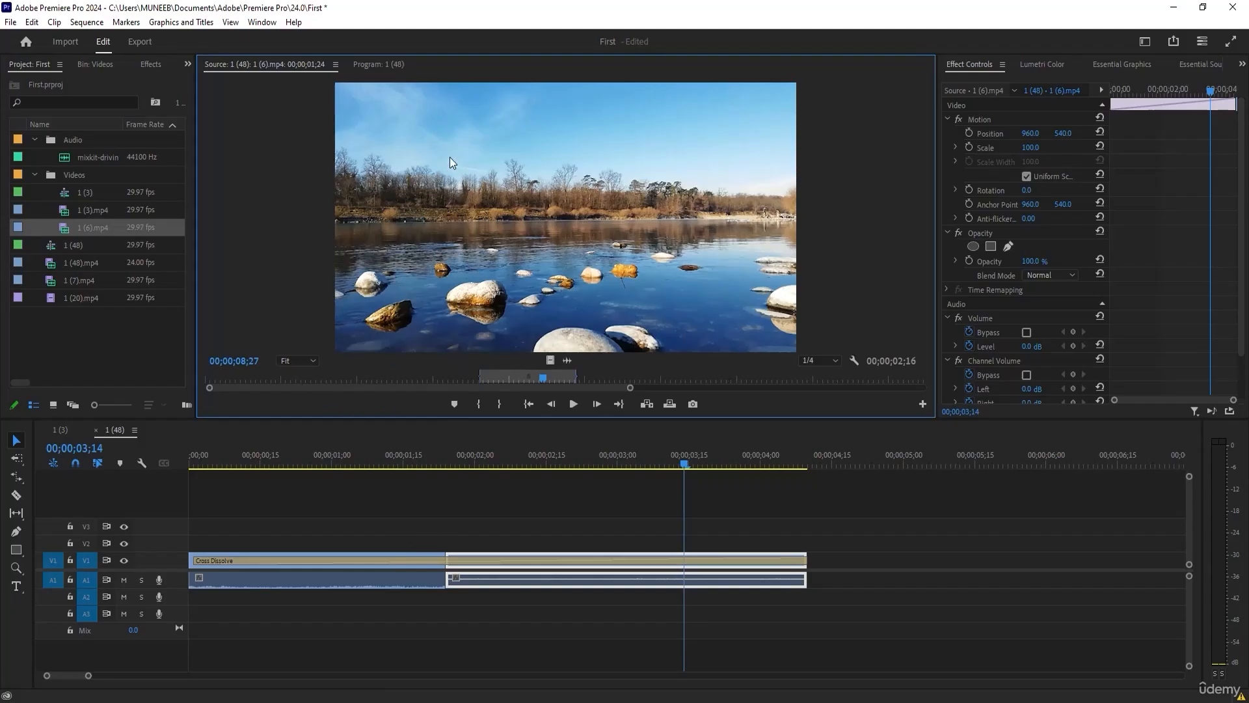
click(348, 466)
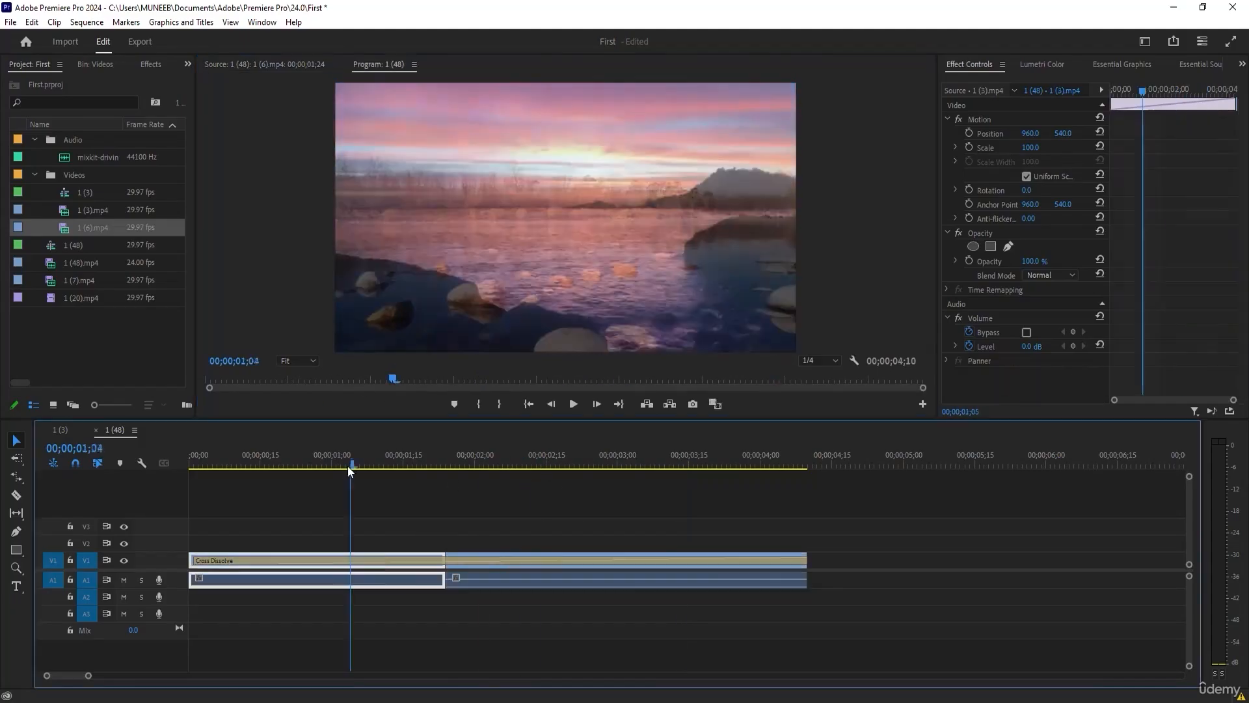
key(space)
mouse_move(576, 457)
mouse_down()
mouse_move(360, 474)
mouse_move(569, 463)
mouse_up()
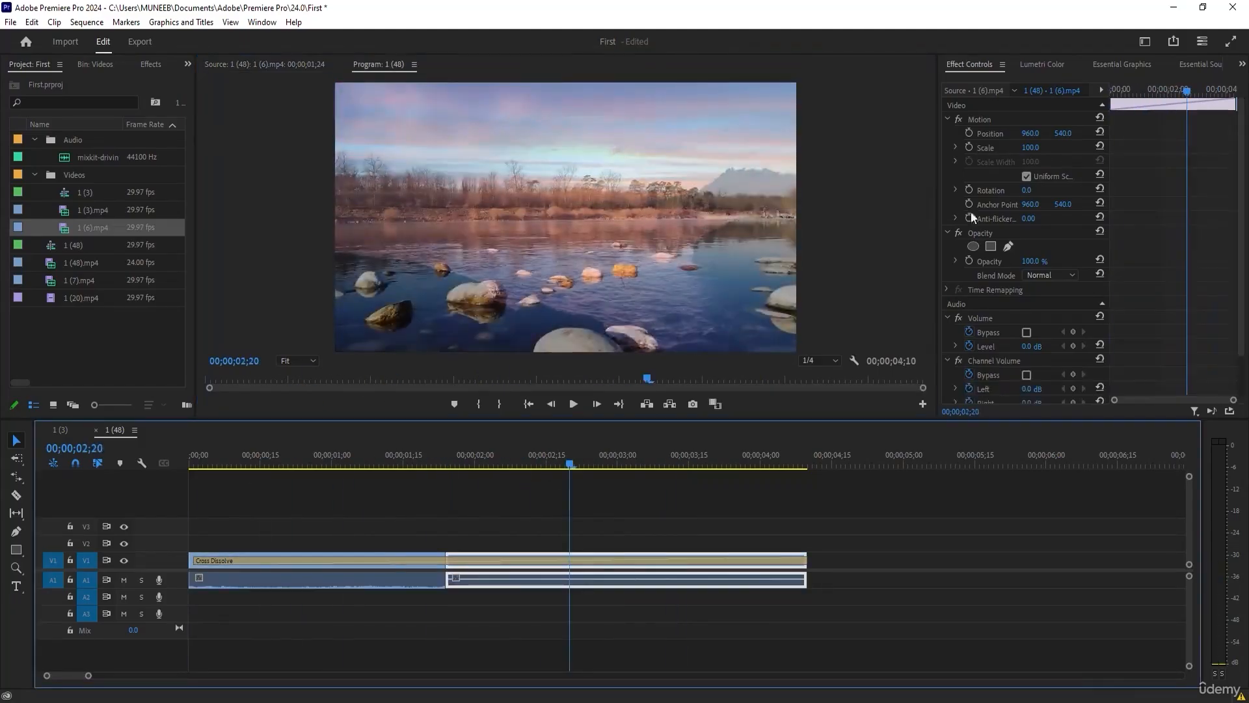
Delete the Cross Dissolve and apply the Cross Zoom video transition at the cut between 1 (3).mp4 and 1 (6).mp4.
click(454, 560)
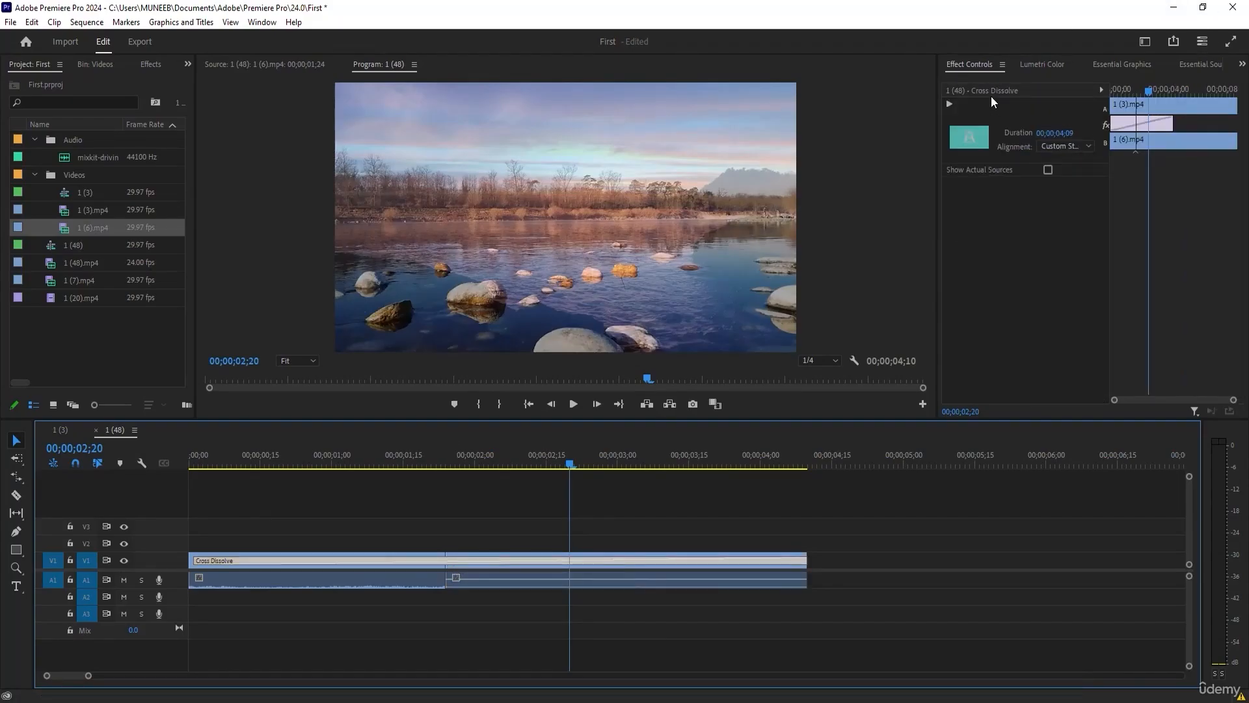
key(Delete)
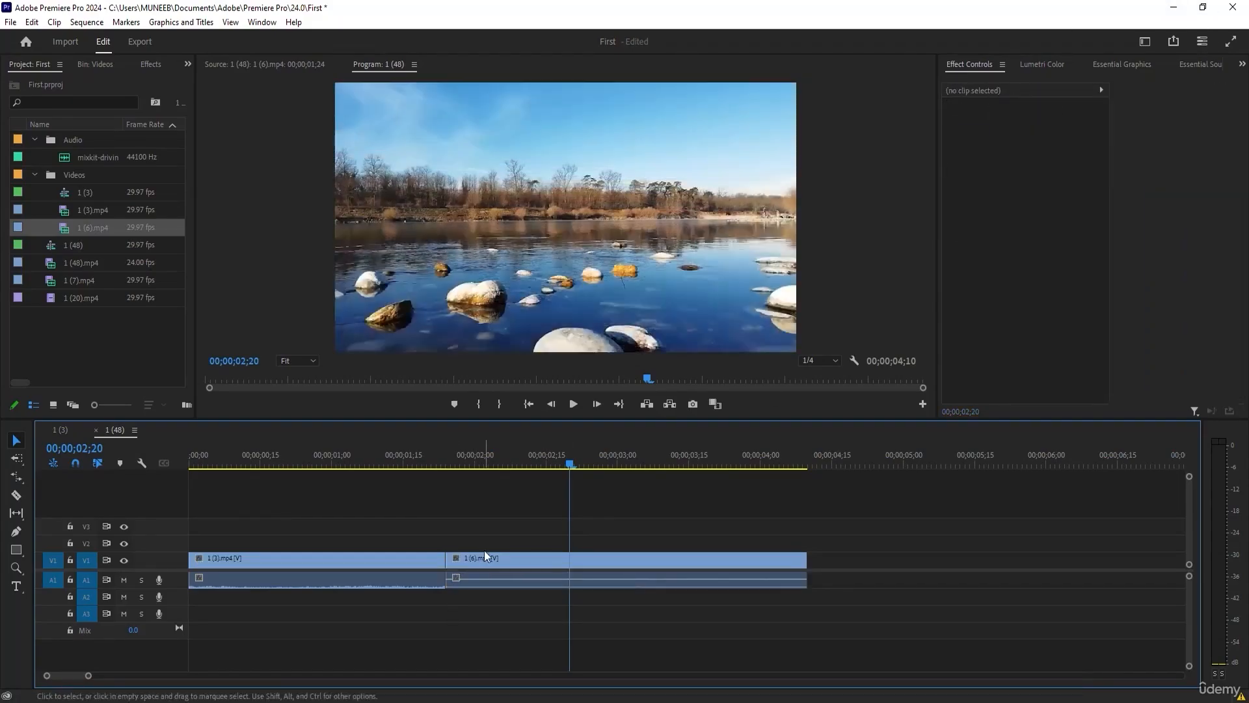
click(469, 457)
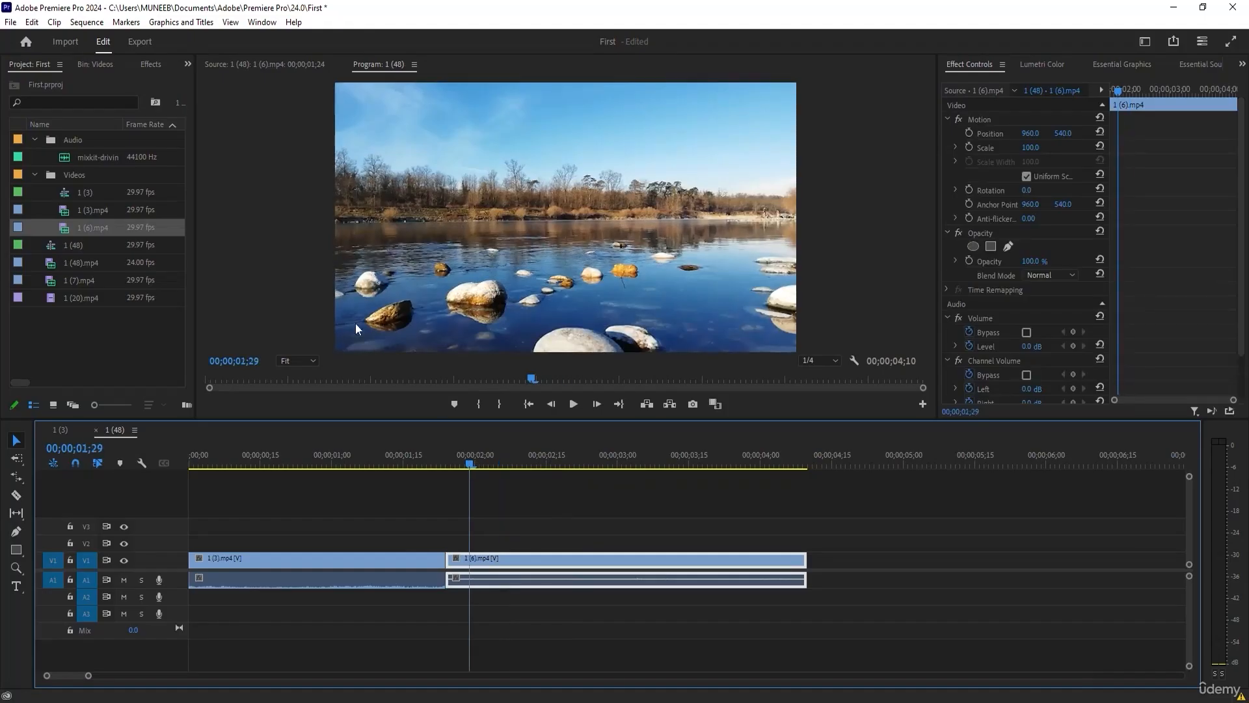
click(152, 61)
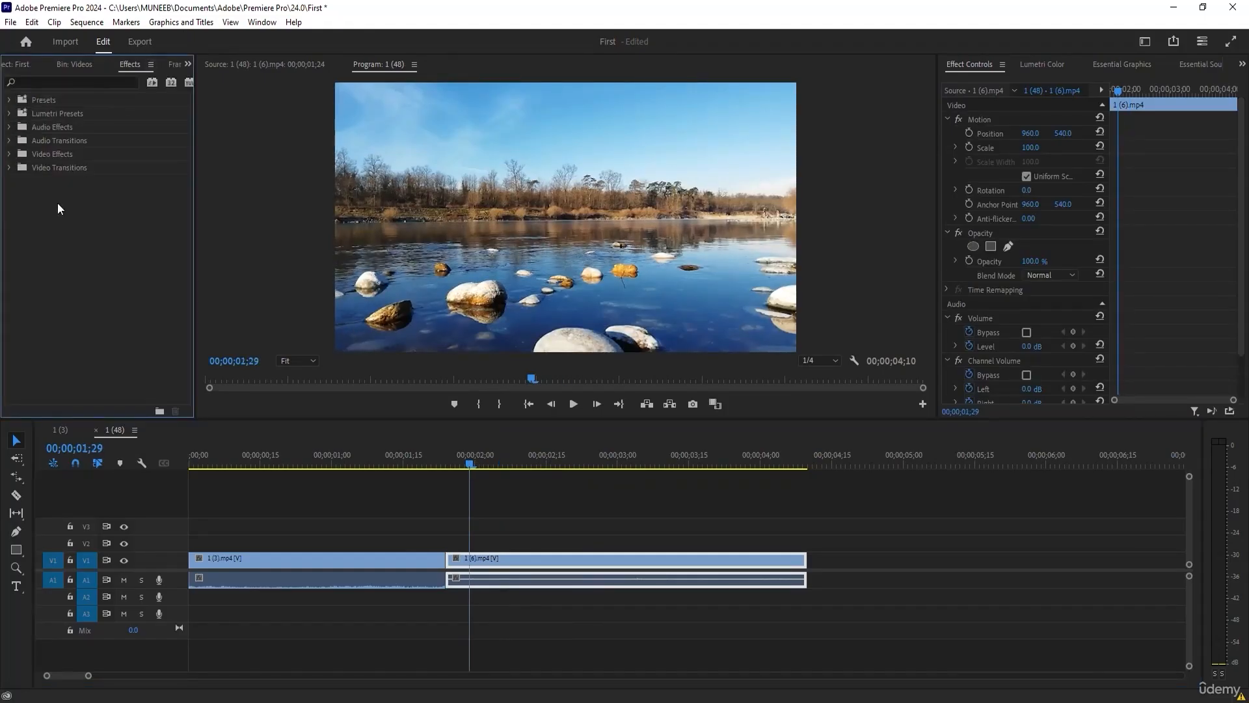
click(9, 168)
click(16, 275)
drag(46, 287, 449, 573)
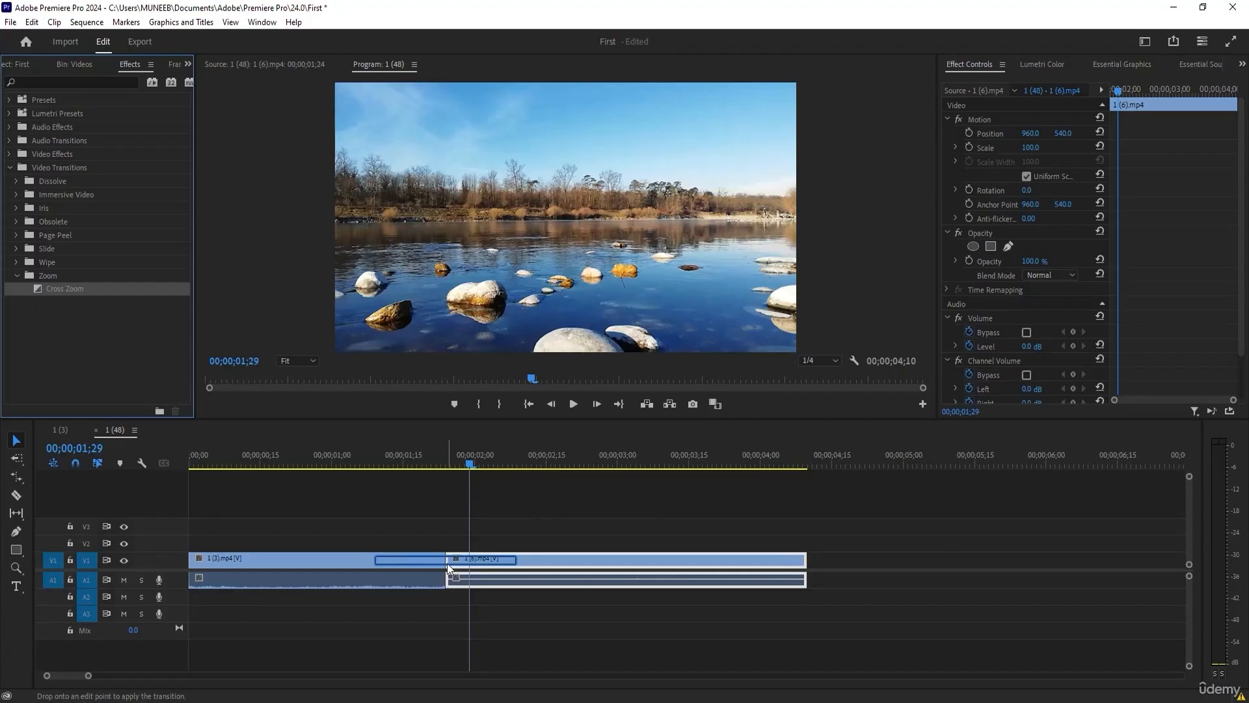
Scrub the playhead around the cut to preview the Cross Zoom transition.
click(429, 464)
drag(427, 466, 442, 489)
drag(429, 483, 397, 484)
Lengthen the Cross Zoom to 00;00;01;07, shift image A's zoom center toward its upper-left corner and preview it at 00;00;01;16.
click(466, 560)
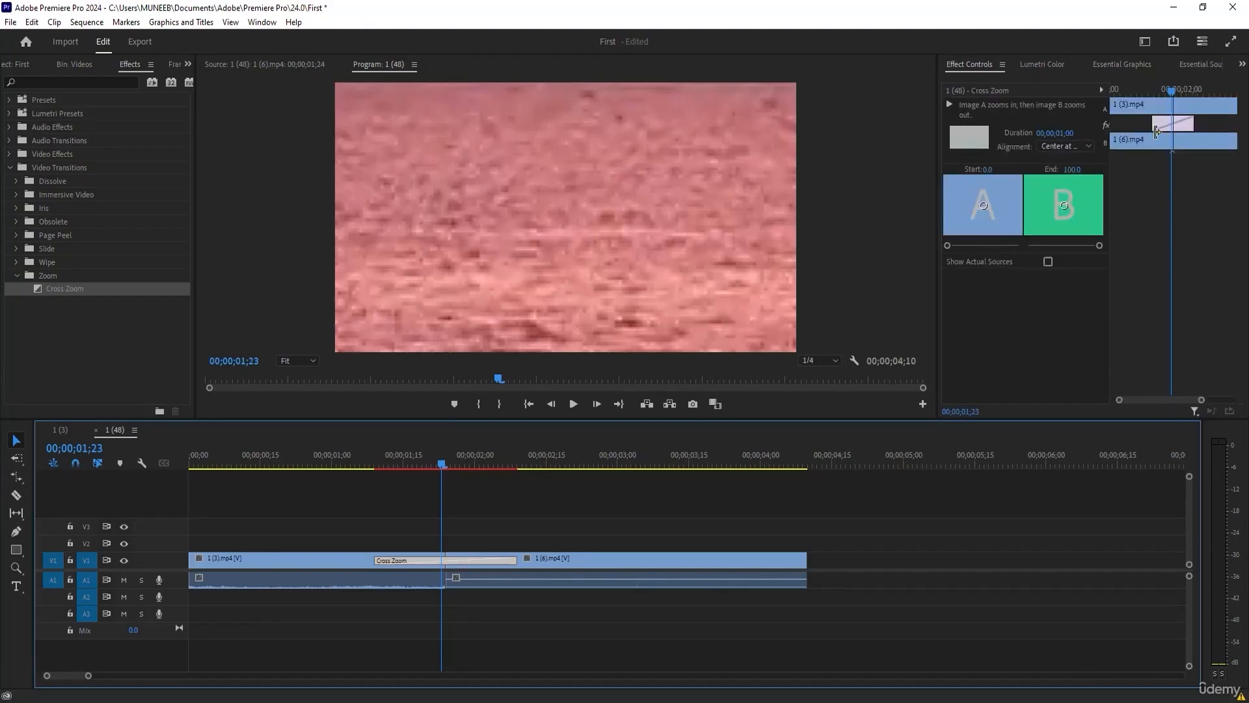
drag(1156, 124, 1189, 123)
mouse_move(951, 242)
mouse_down()
mouse_move(983, 240)
mouse_move(952, 247)
mouse_up()
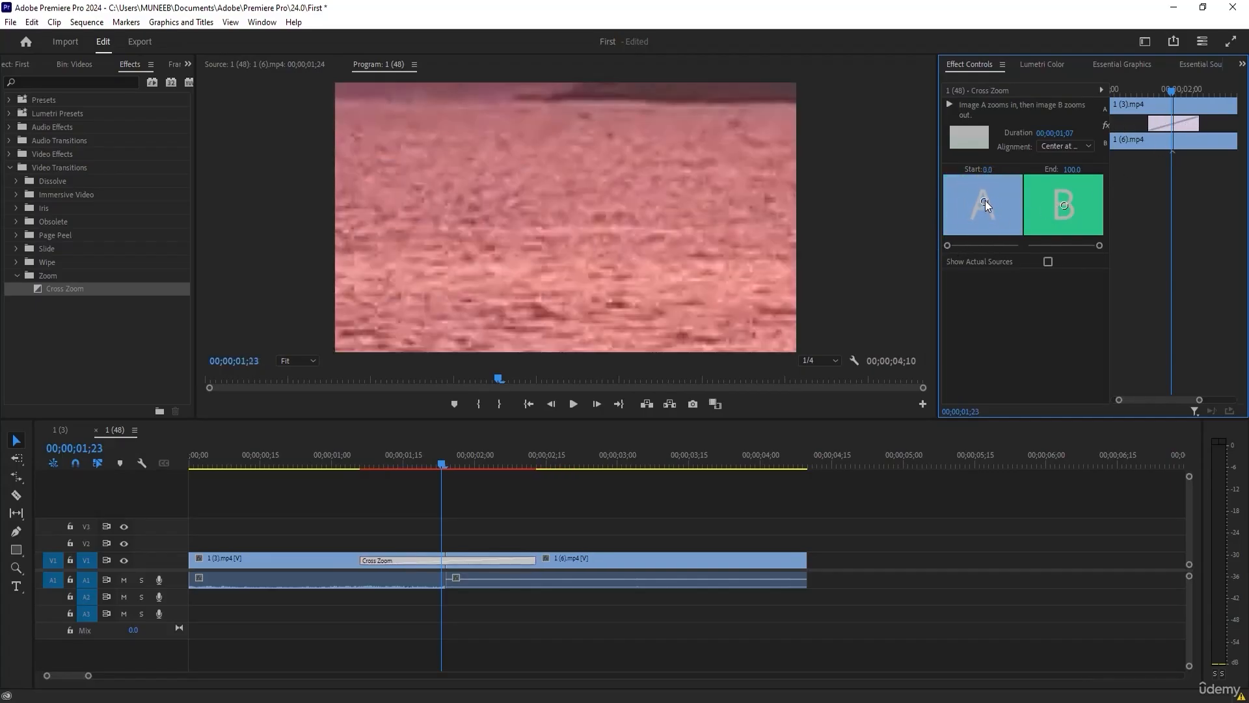
drag(985, 202, 964, 193)
mouse_move(431, 459)
mouse_down()
mouse_move(362, 468)
mouse_move(442, 463)
mouse_move(408, 466)
mouse_up()
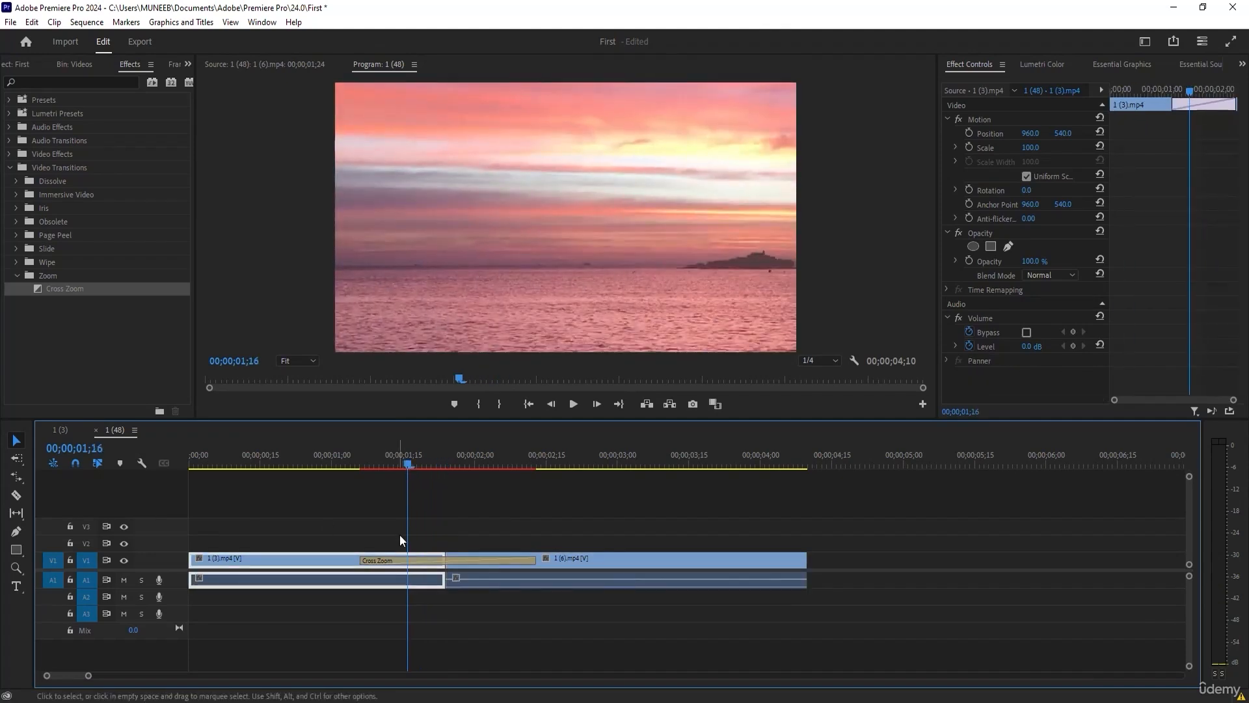
Delete the Cross Zoom, apply the Band Wipe transition near the cut and preview it up to 00;00;02;07.
click(455, 560)
key(Delete)
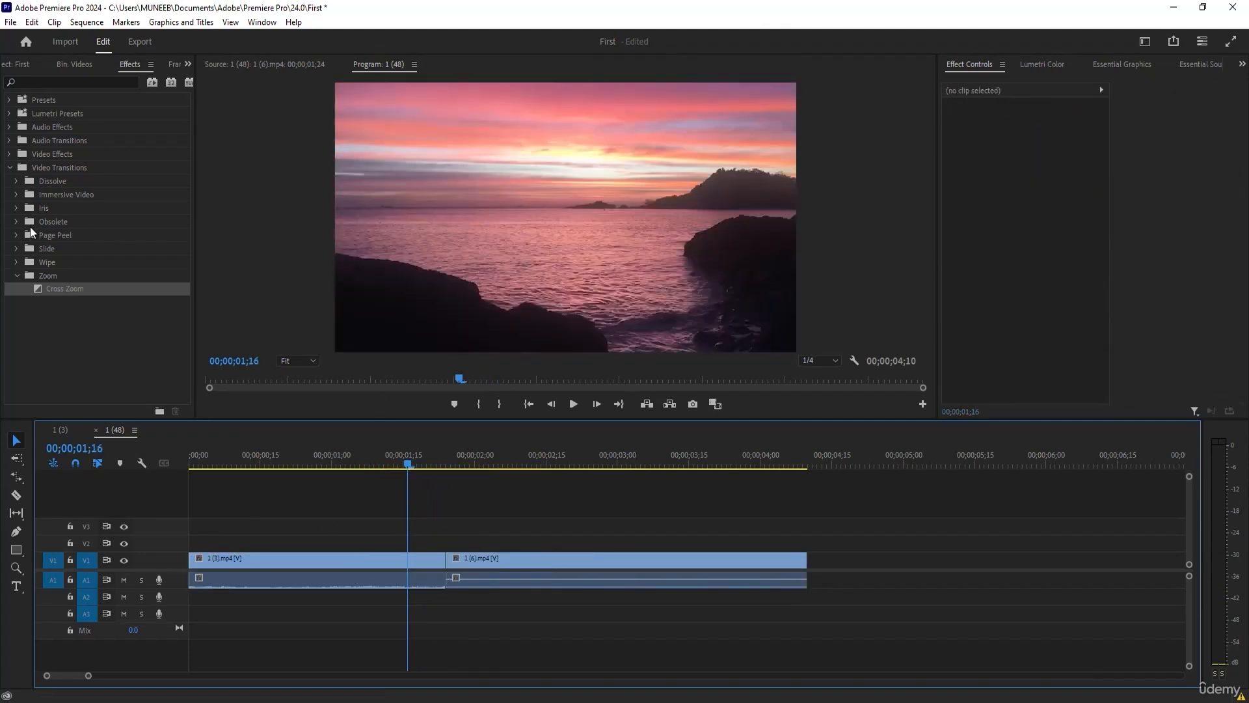
click(17, 263)
drag(64, 274, 499, 561)
drag(380, 460, 508, 464)
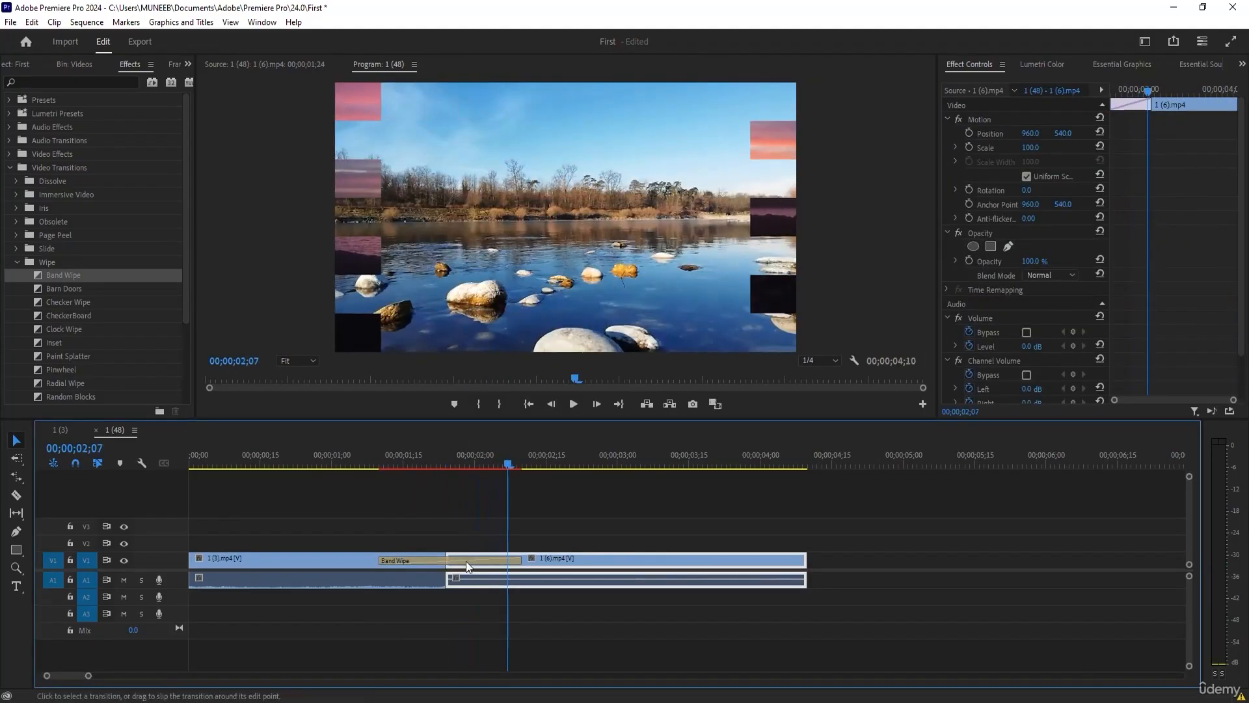
Replace the Band Wipe with the Checker Wipe transition and scrub back through it to preview.
click(465, 561)
drag(69, 302, 420, 561)
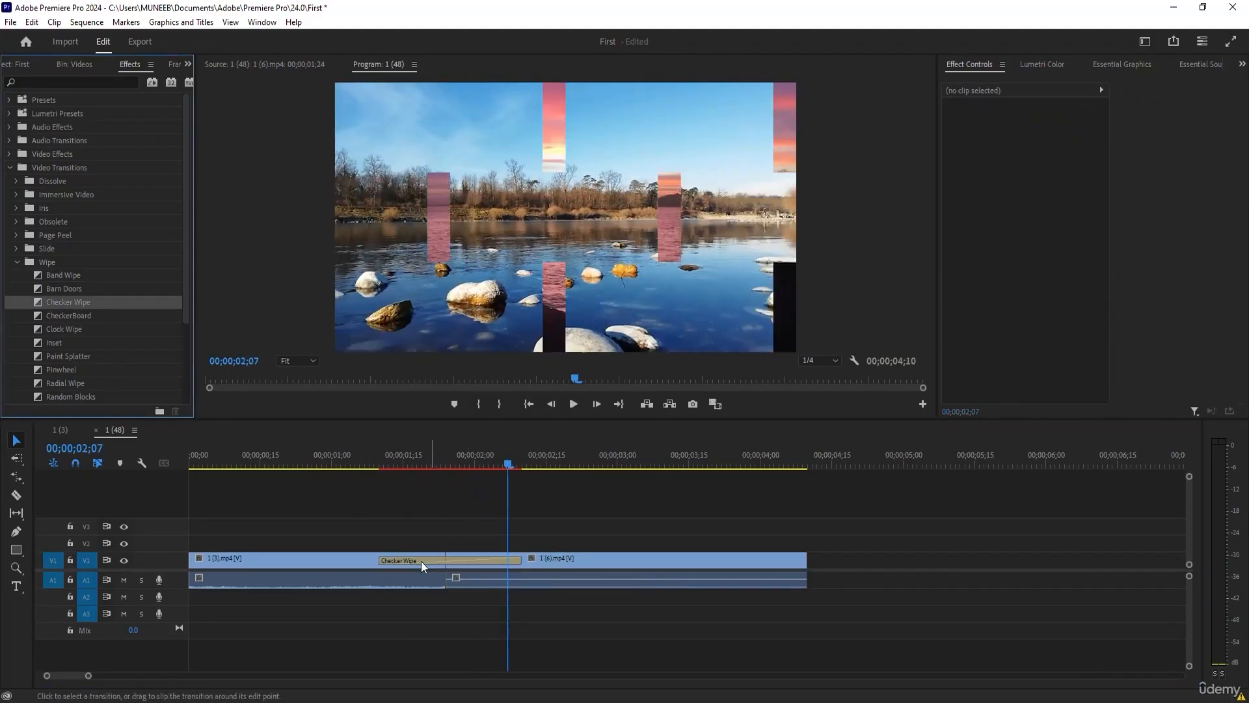
drag(468, 464, 436, 472)
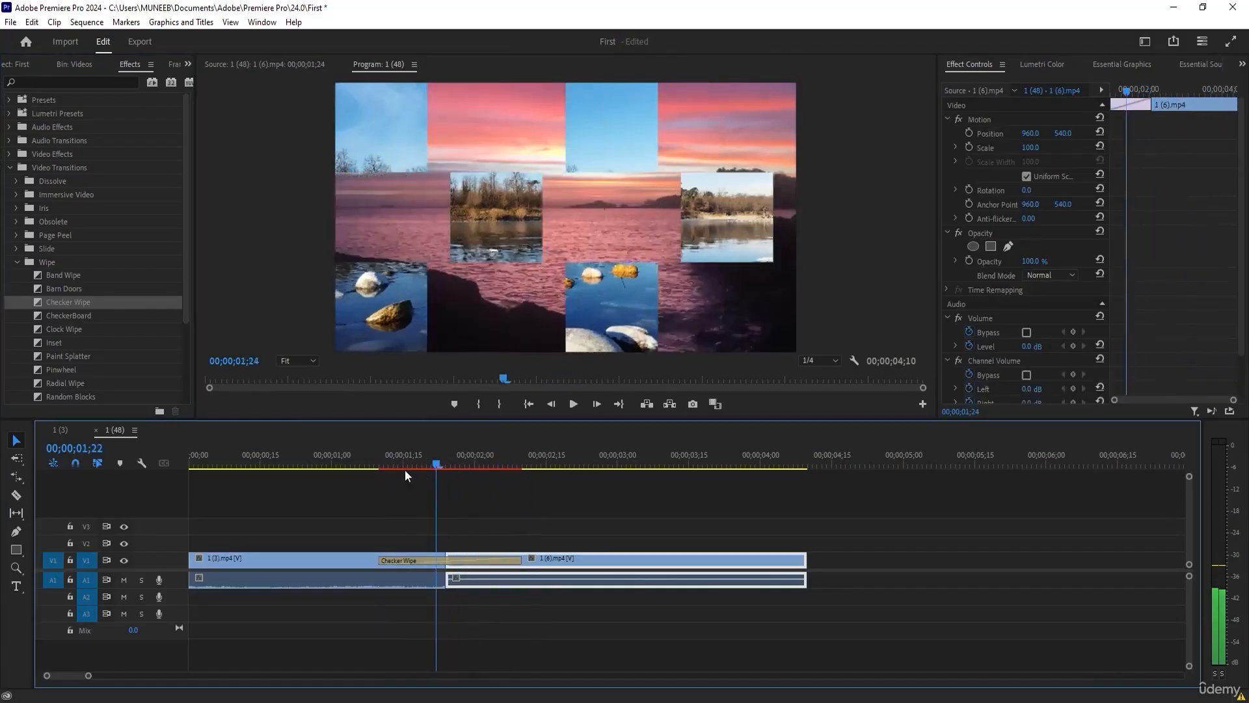
click(389, 465)
Replace the Checker Wipe with the Paint Splatter transition and preview it at 00;00;01;12.
mouse_move(68, 356)
mouse_down()
mouse_move(416, 530)
mouse_move(431, 556)
mouse_up()
click(390, 466)
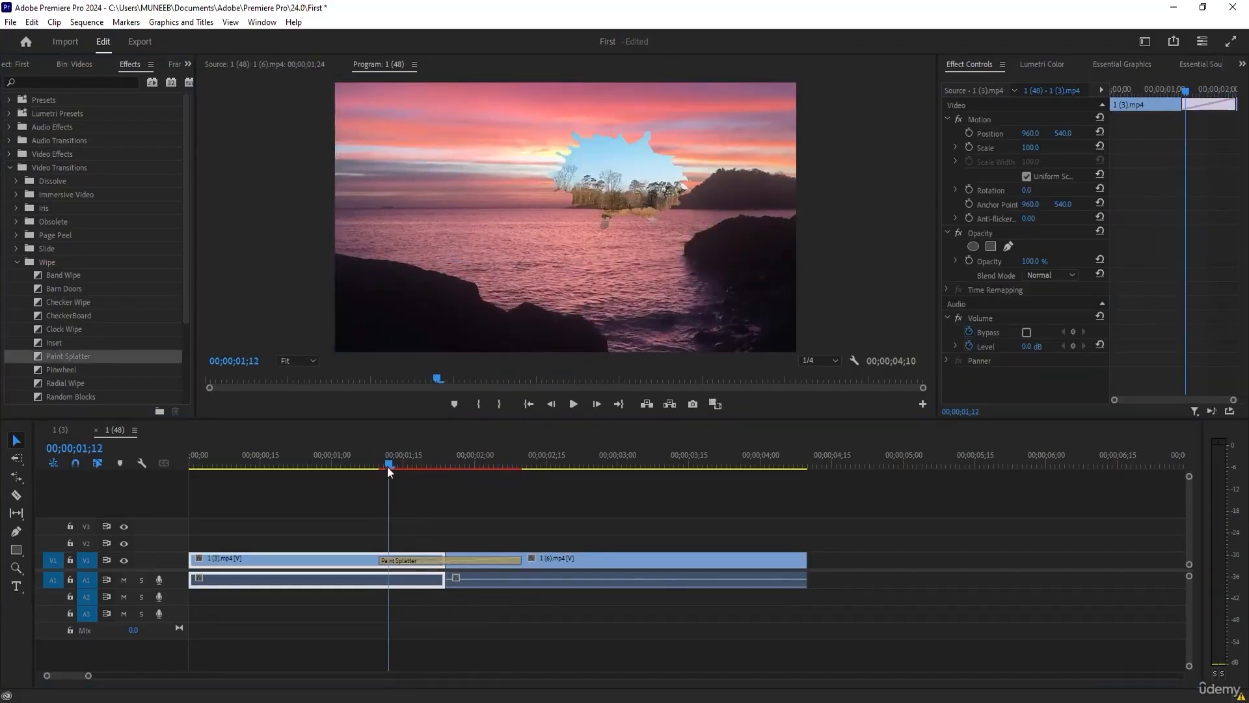
Preview the Paint Splatter at 00;00;01;27, replace it with the Radial Wipe transition and preview that at 00;00;02;00.
drag(391, 463, 461, 466)
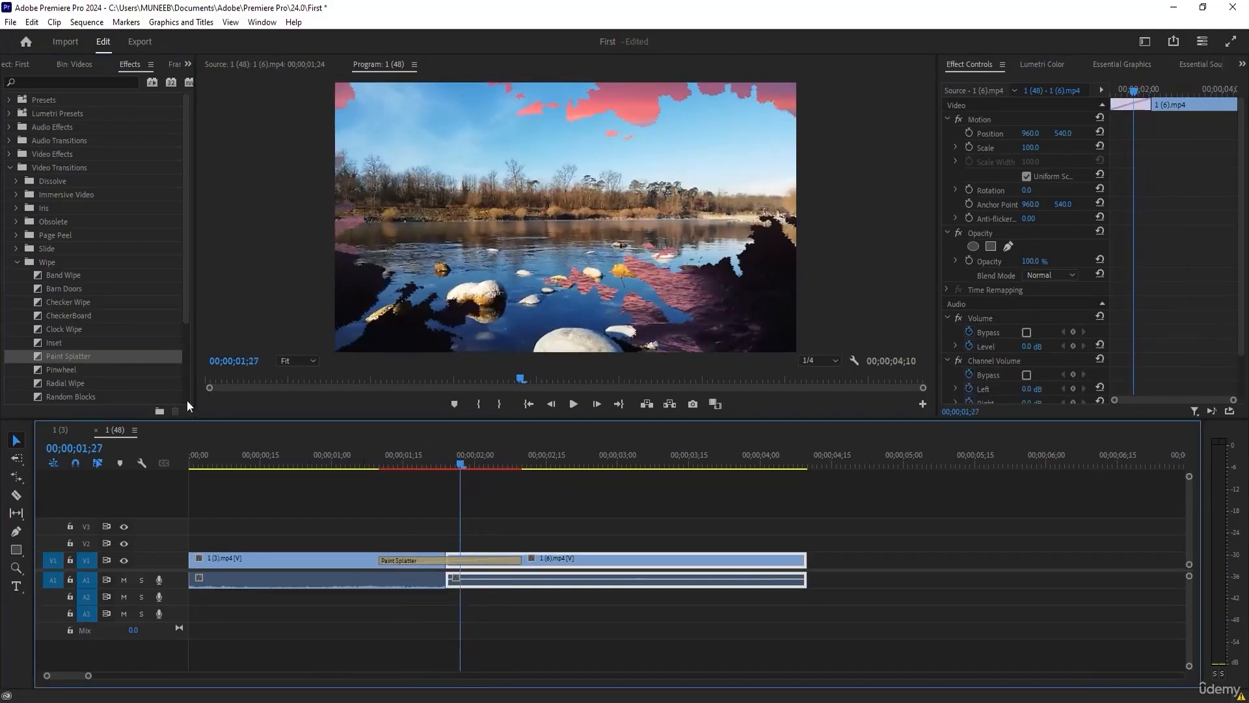
drag(65, 384, 452, 559)
mouse_move(455, 463)
mouse_down()
mouse_move(428, 463)
mouse_move(483, 473)
mouse_move(474, 466)
mouse_up()
click(412, 561)
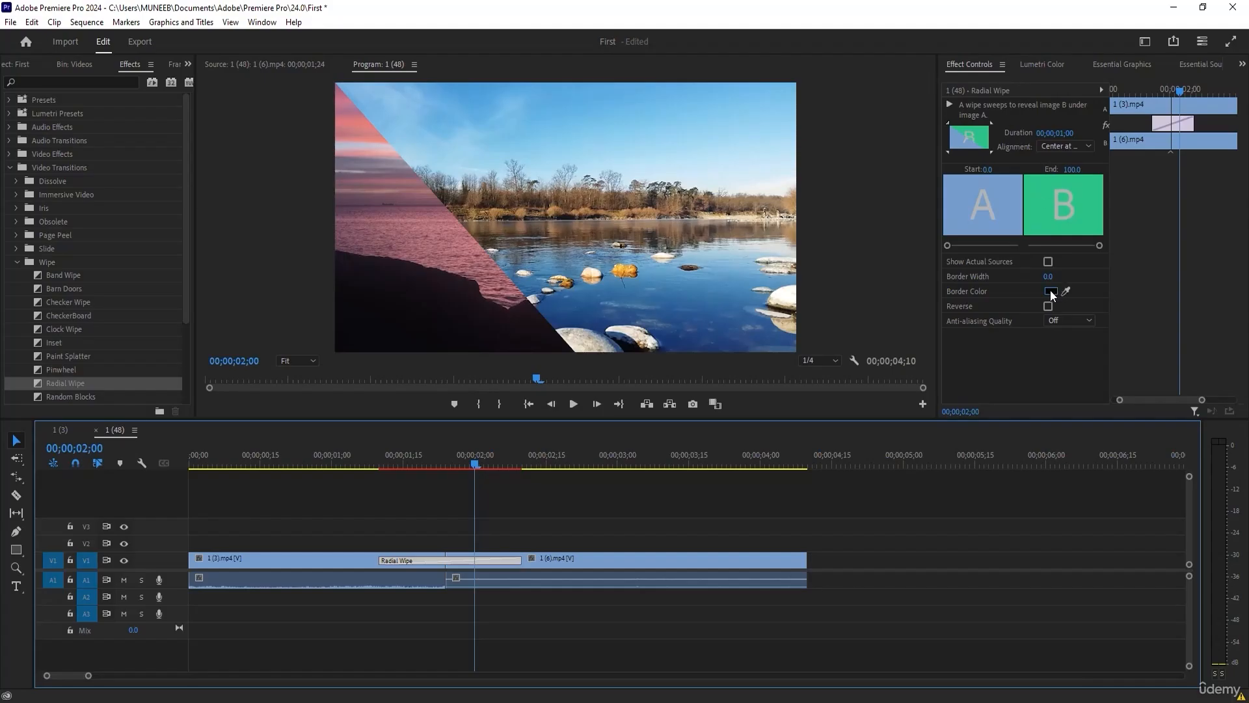
Give the Radial Wipe a border 34.7 wide in image B's green, reverse its direction and toggle its actual-sources preview on and off.
drag(1048, 277, 1051, 277)
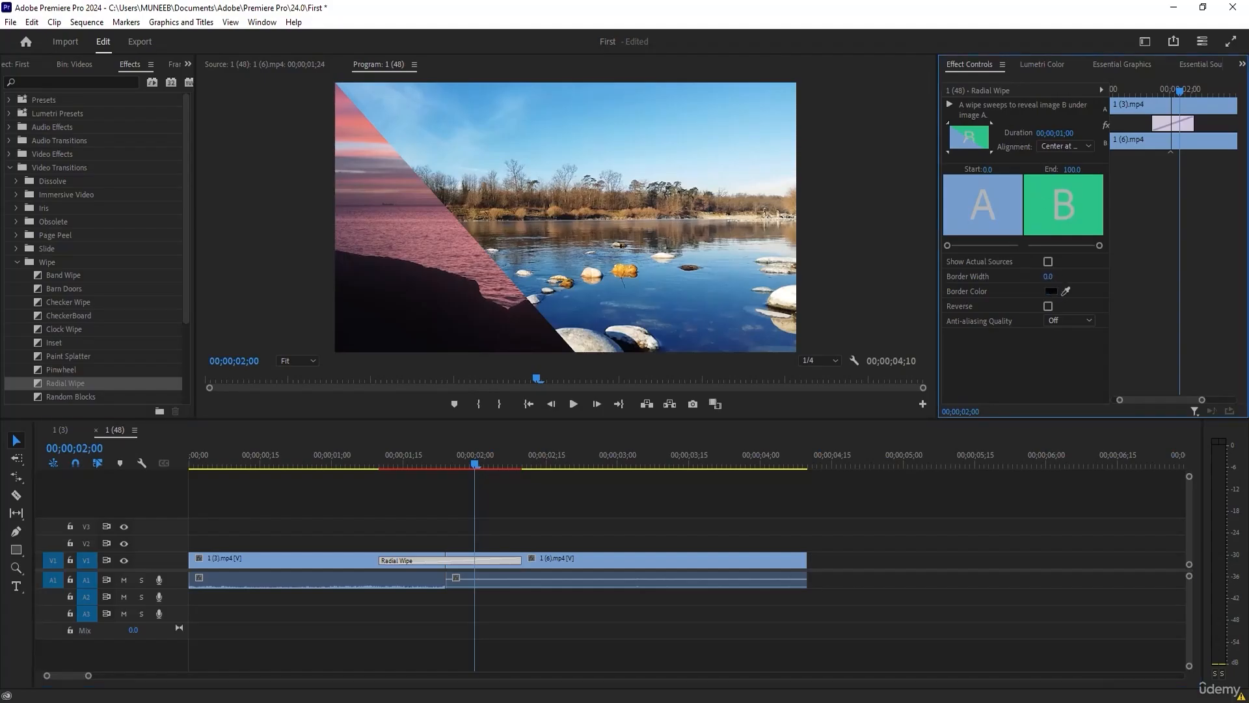
drag(1055, 277, 1046, 296)
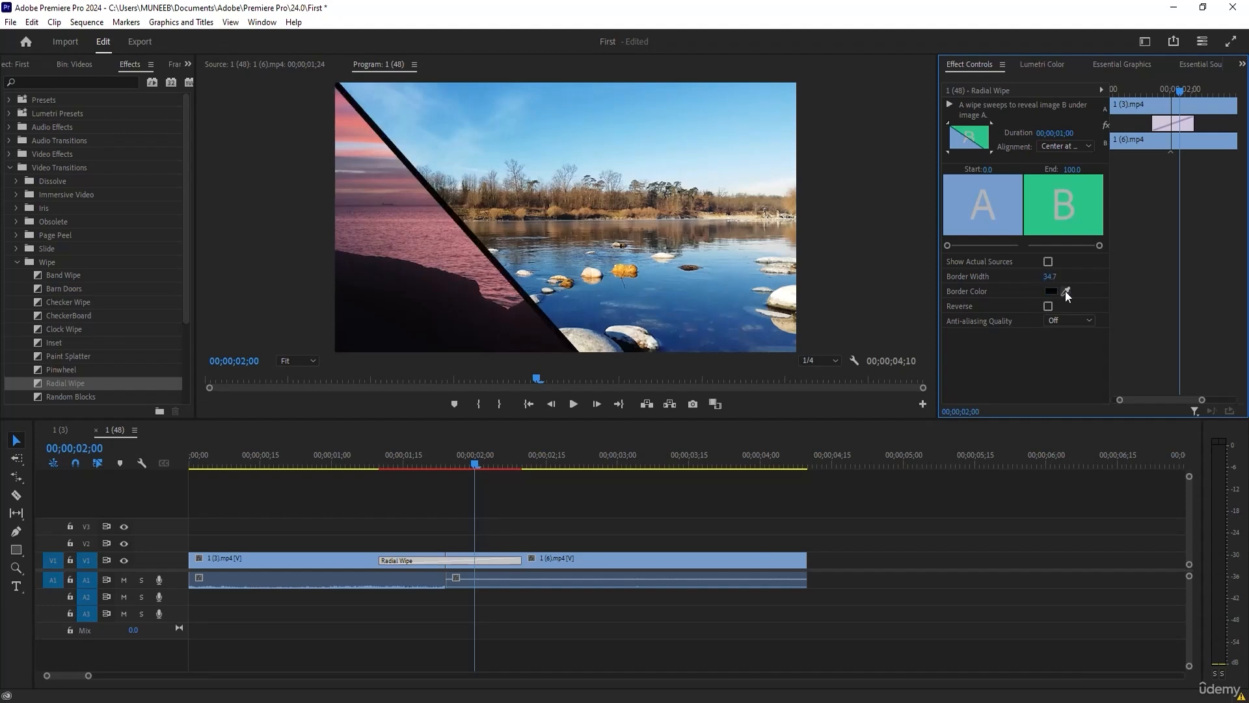
click(1065, 291)
click(1050, 228)
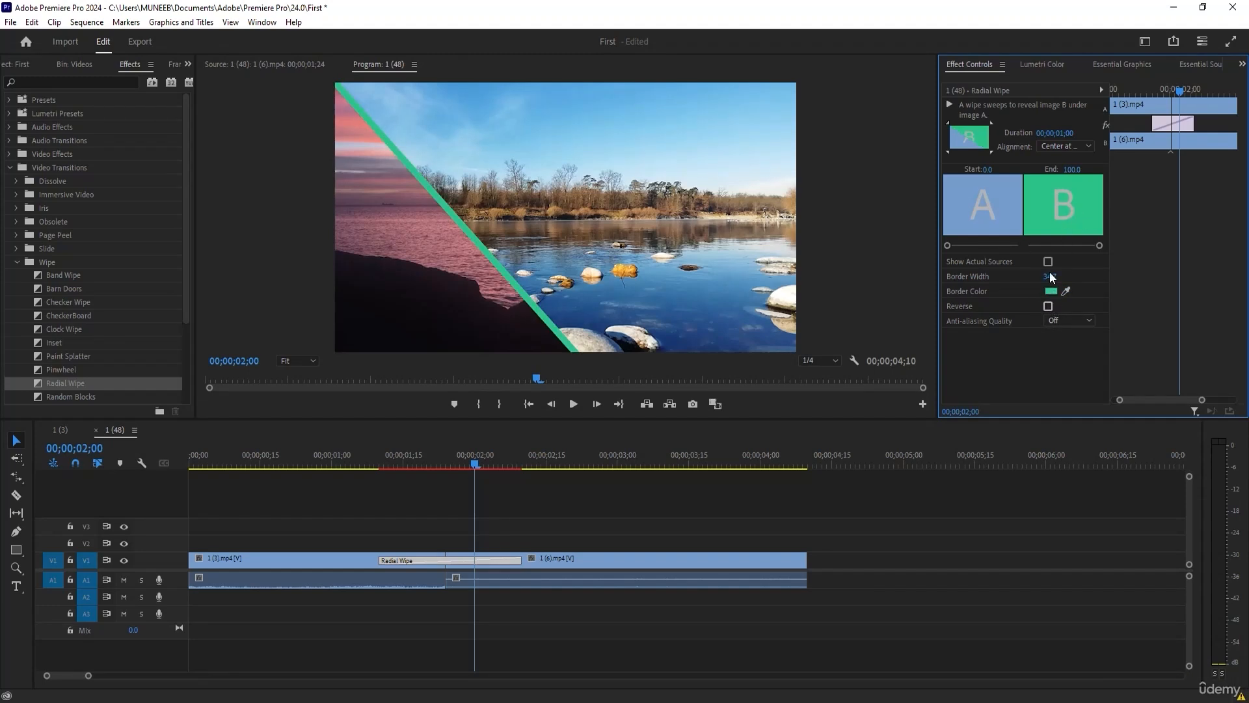
click(1048, 306)
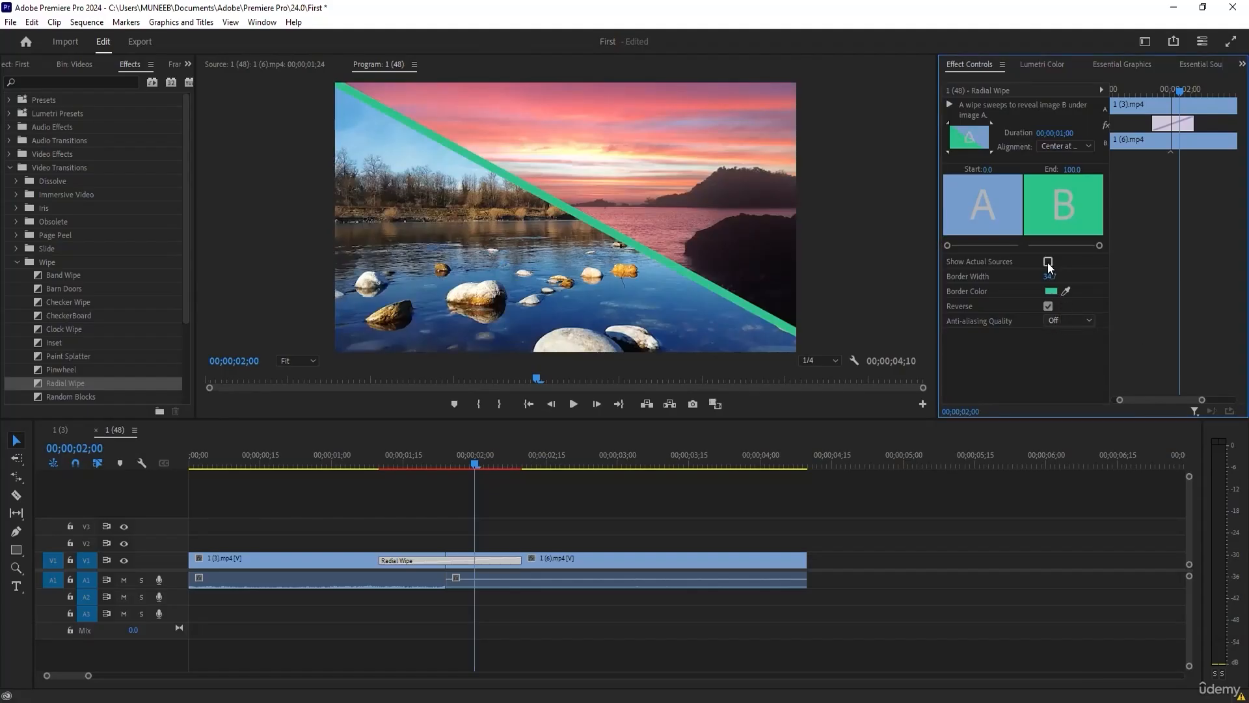
click(1047, 262)
click(1047, 261)
Replace the Radial Wipe with the Center Split slide transition and preview it at 00;00;01;17.
click(15, 249)
drag(59, 280, 441, 558)
drag(443, 473, 412, 463)
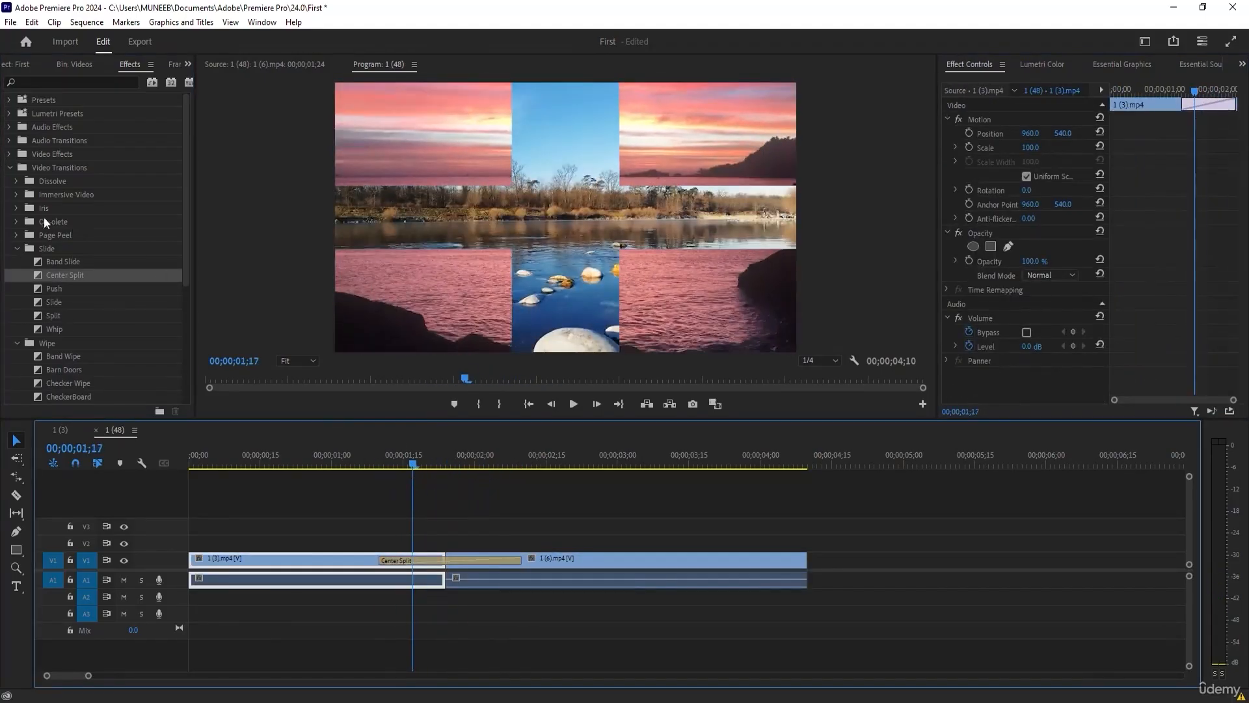
Replace the Center Split with the Dip to White dissolve, preview it up to 00;00;01;21 and select it on the timeline.
click(15, 195)
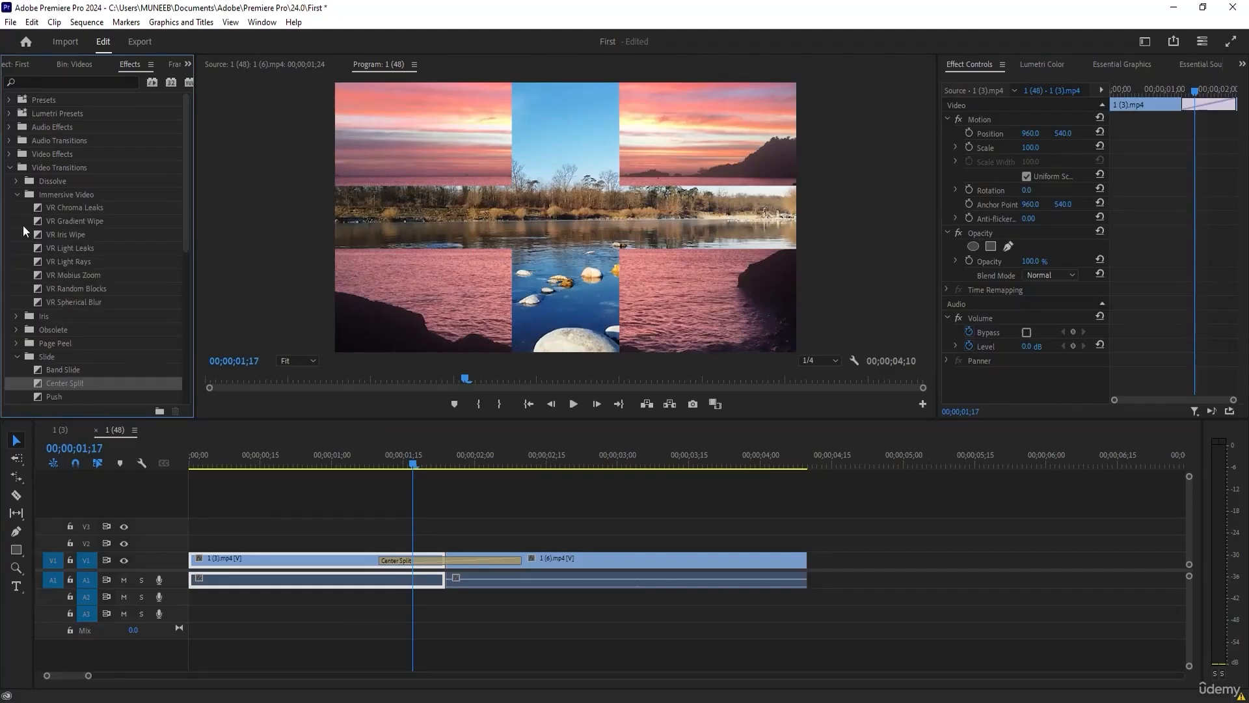
click(16, 183)
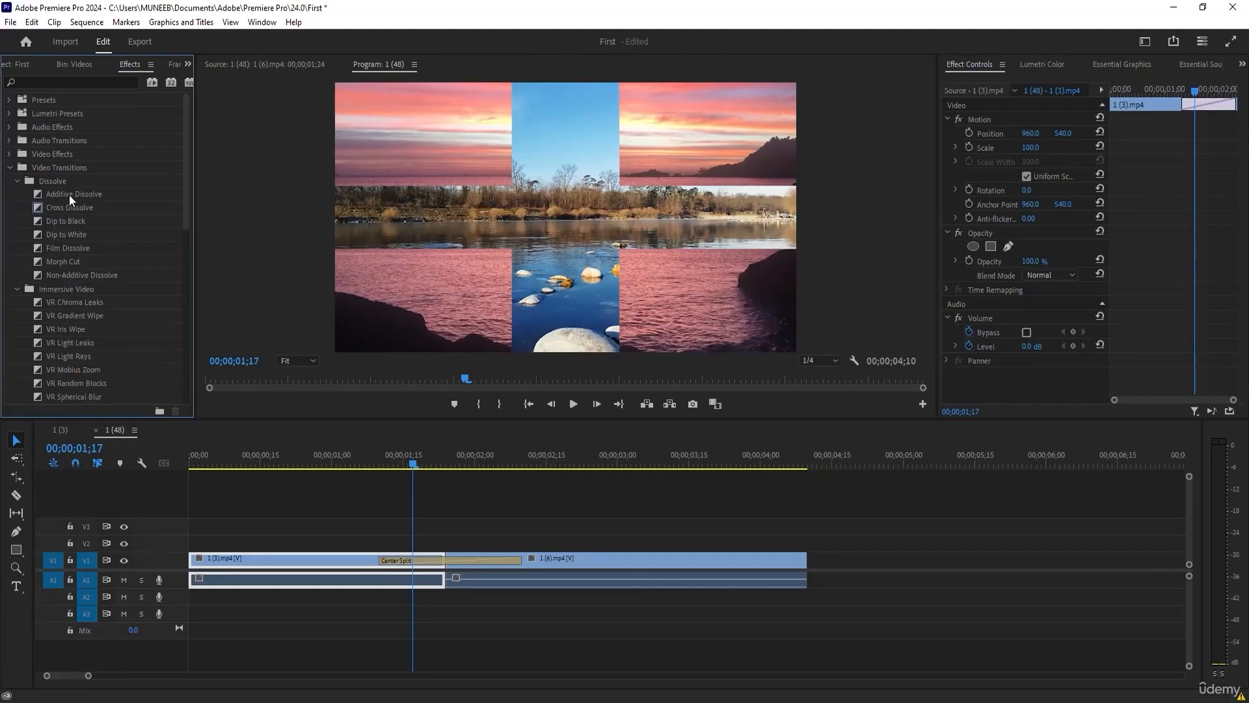
click(69, 194)
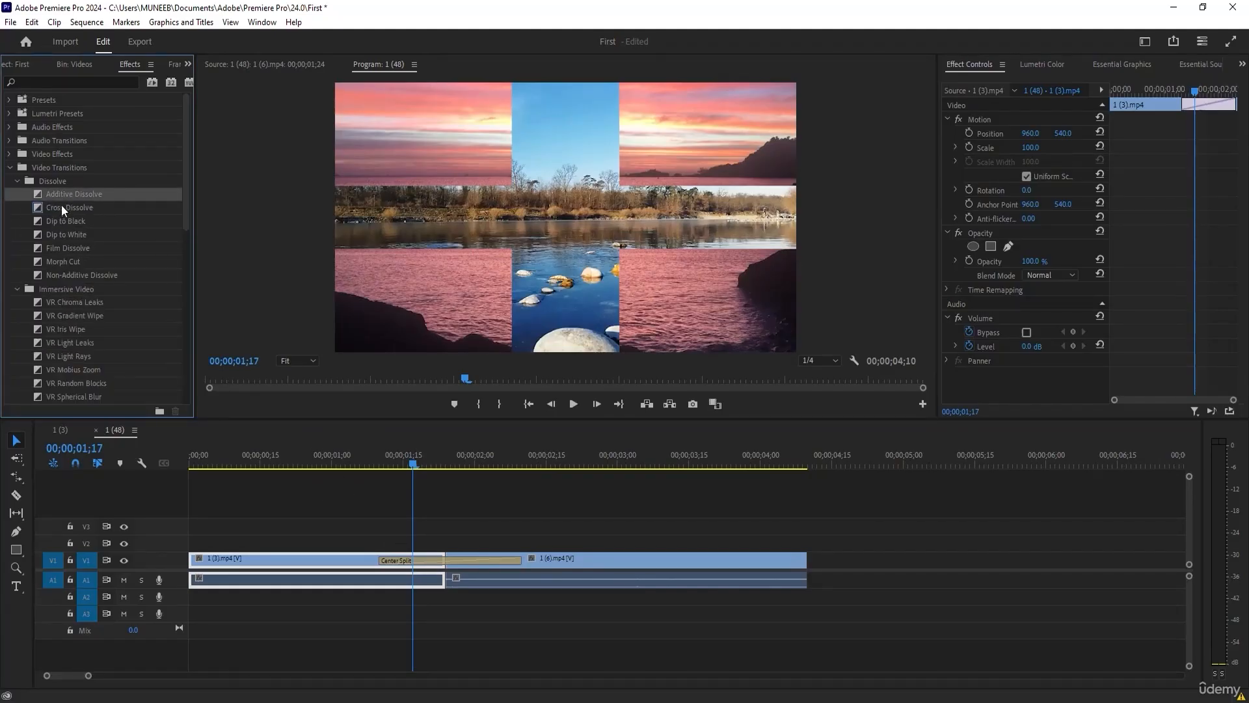
click(61, 206)
drag(65, 234, 437, 560)
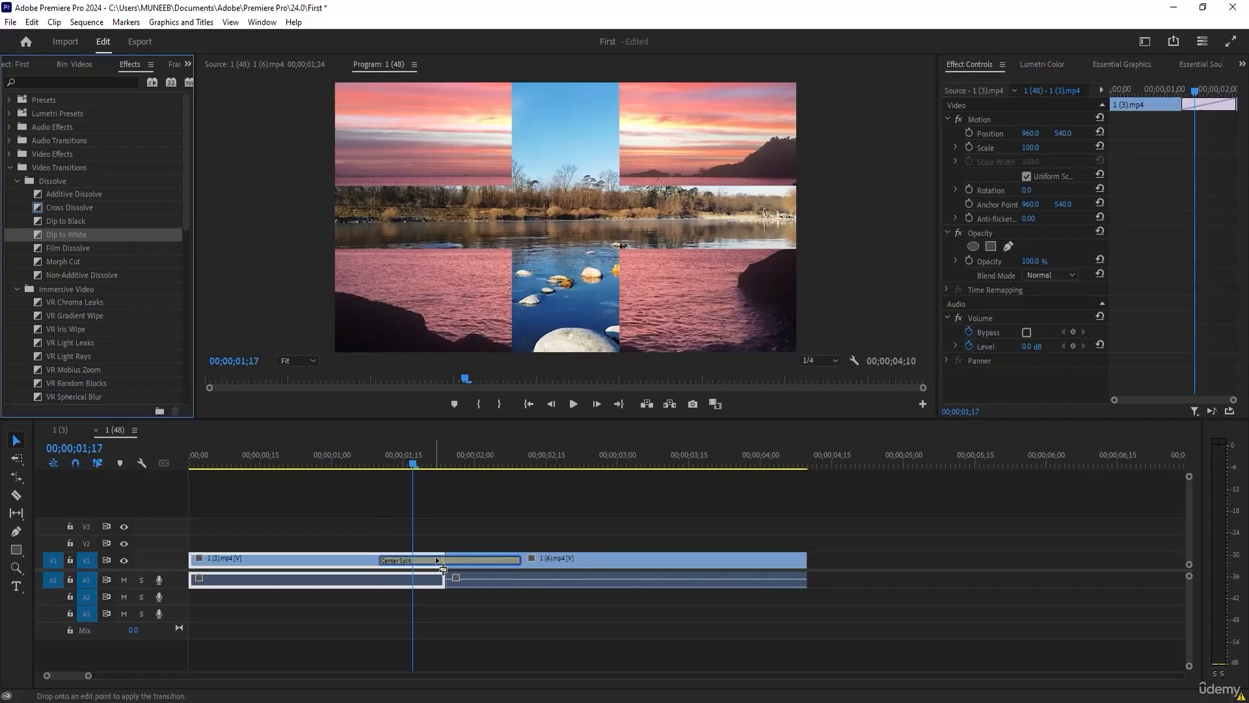
drag(403, 465, 392, 467)
drag(396, 466, 431, 475)
click(449, 560)
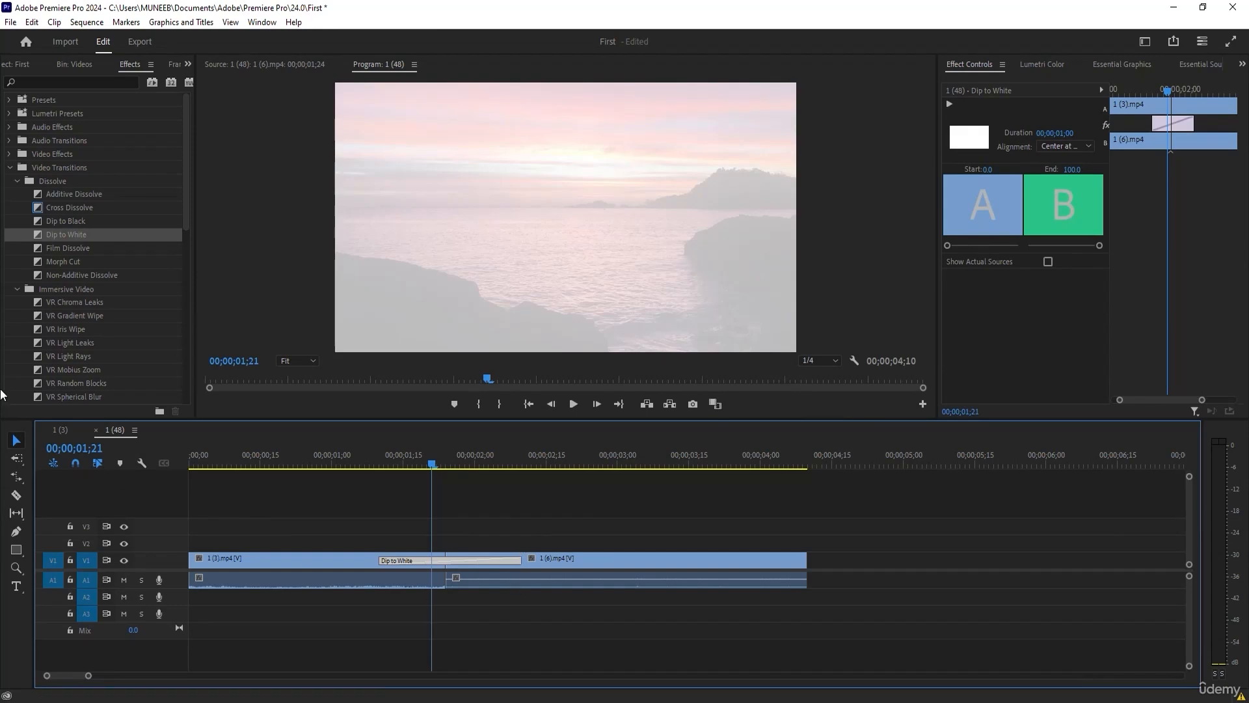
Replace the Dip to White with the obsolete Cube Spin transition and scrub through it to preview.
scroll(56, 296, down, 5)
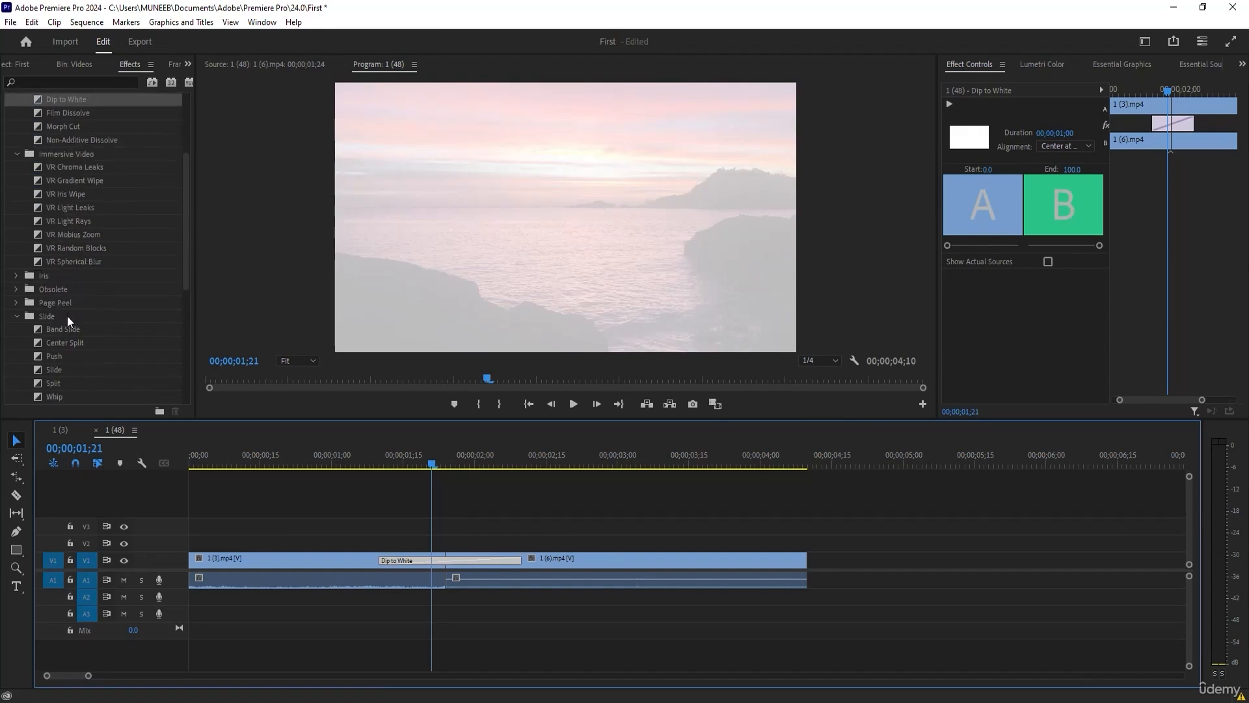
click(16, 289)
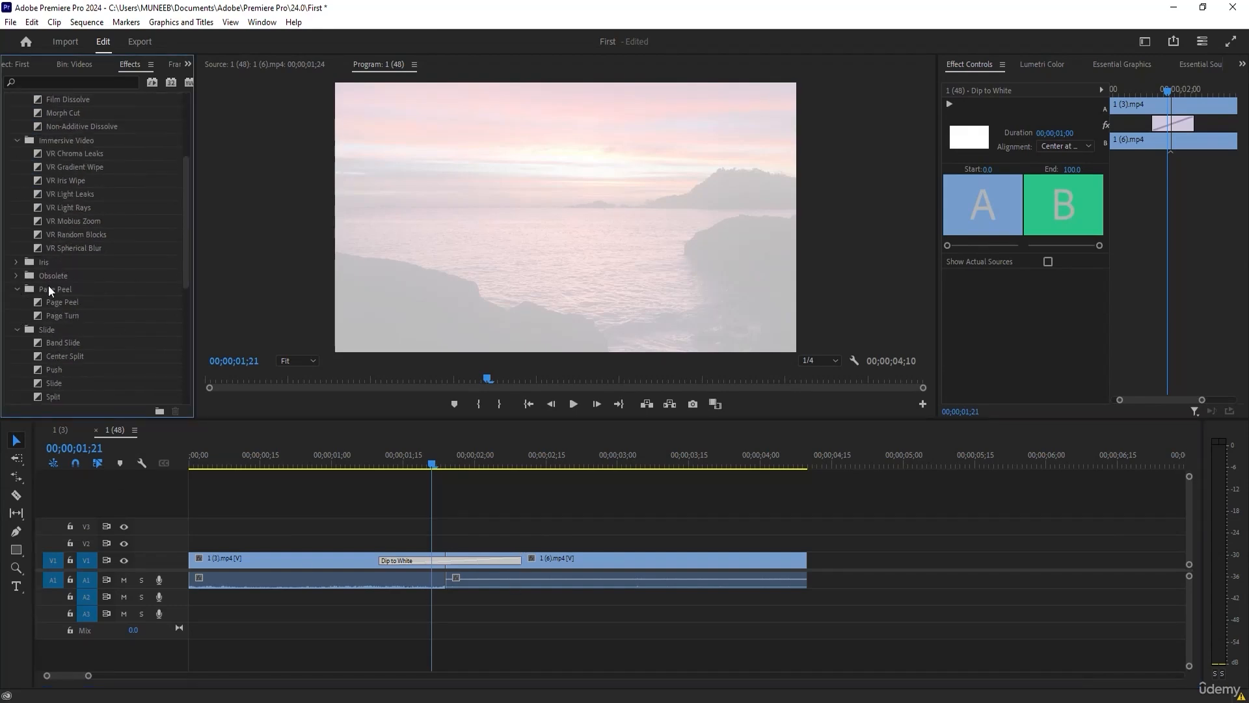
click(17, 276)
drag(48, 288, 498, 569)
drag(393, 451, 475, 466)
Replace the Cube Spin with the Flip Over transition and play through it from just before its start.
click(49, 301)
drag(49, 300, 494, 557)
click(365, 464)
key(space)
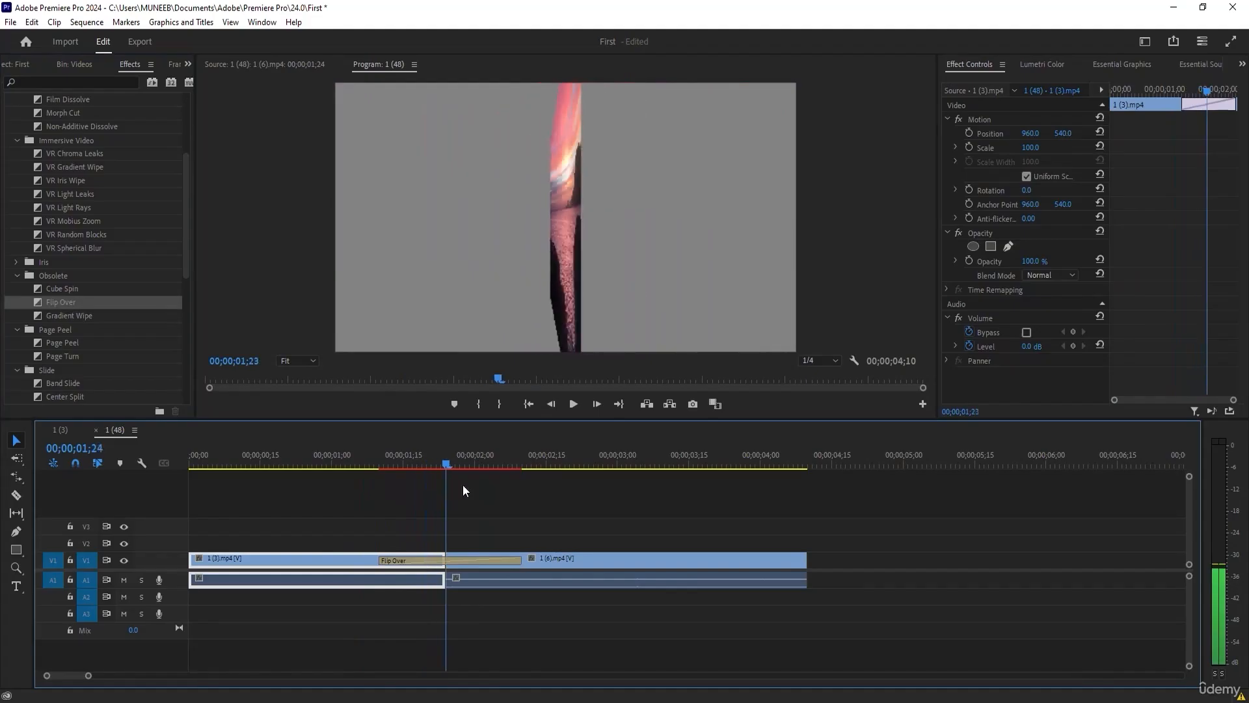
key(space)
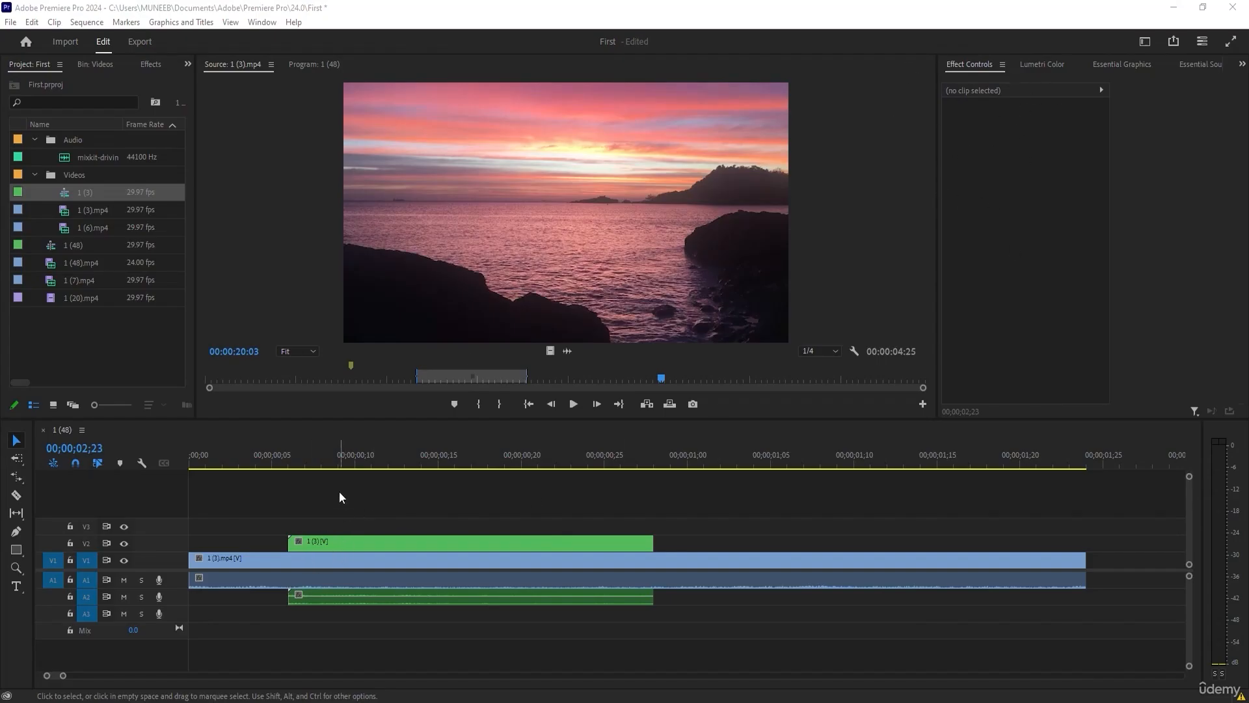
Examine the effect settings of the nested clip 1 (3) on V2 and of the clip 1 (3).mp4 on V1.
click(334, 543)
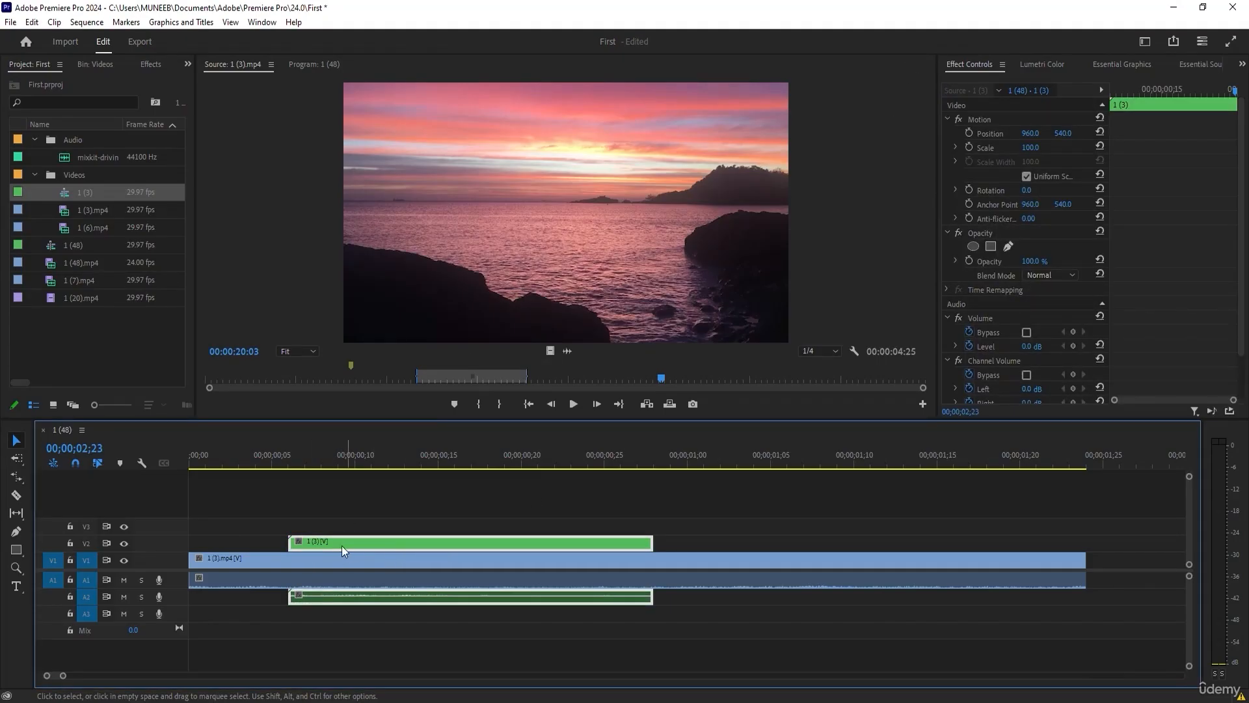
click(228, 554)
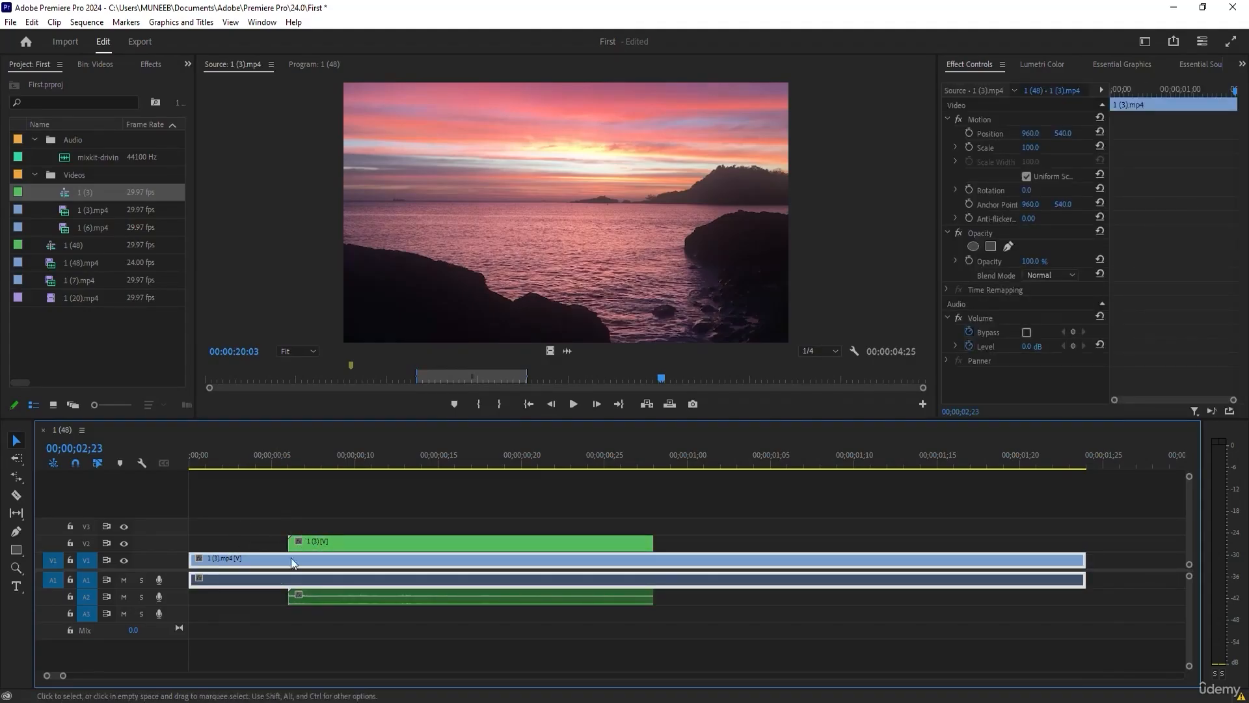
click(339, 542)
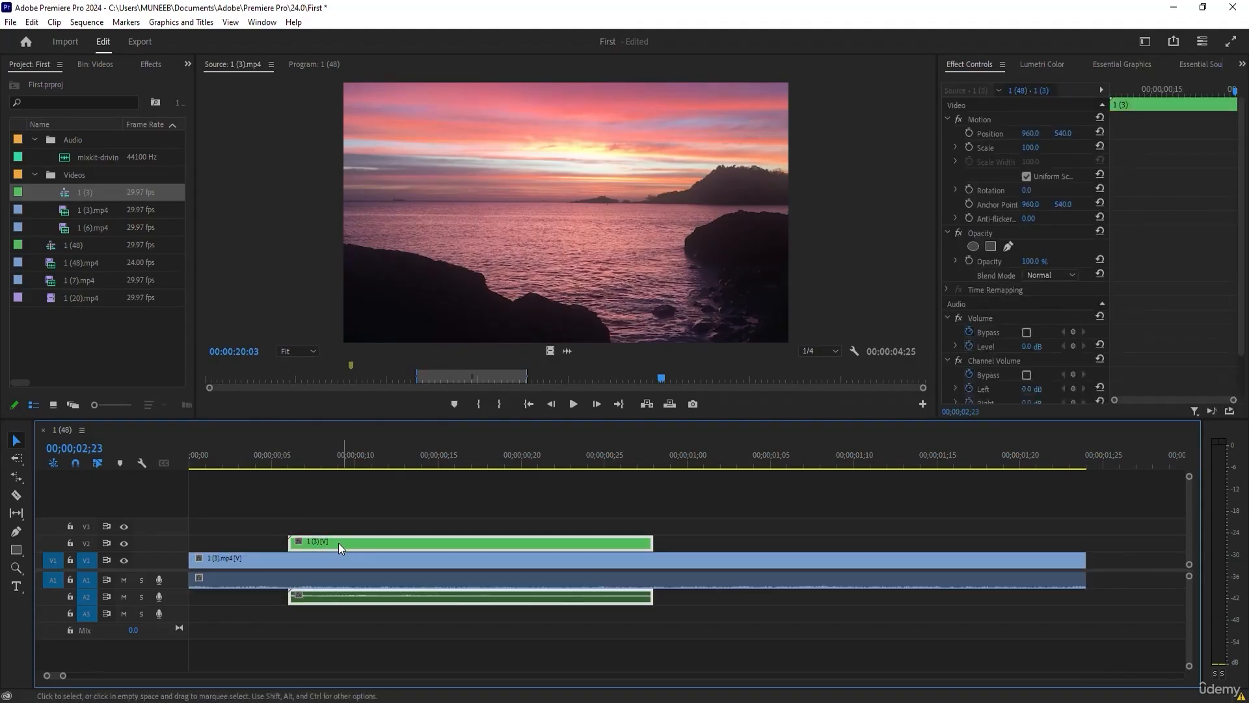
click(380, 511)
click(327, 540)
click(351, 523)
click(307, 539)
Shift the V2 clip 1 (3) horizontally to X 1425, view it at 00;00;00;16 and shift it back to X 301.
drag(1029, 133, 1089, 131)
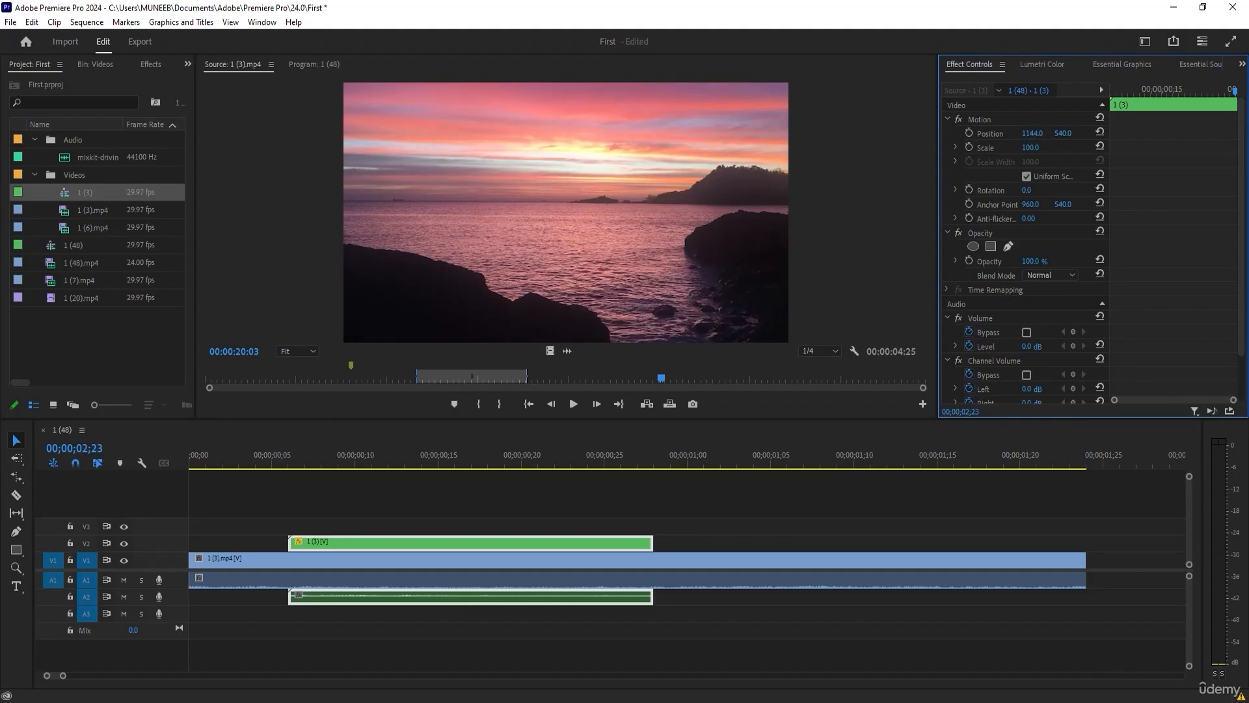
click(544, 511)
click(433, 544)
click(438, 463)
click(454, 460)
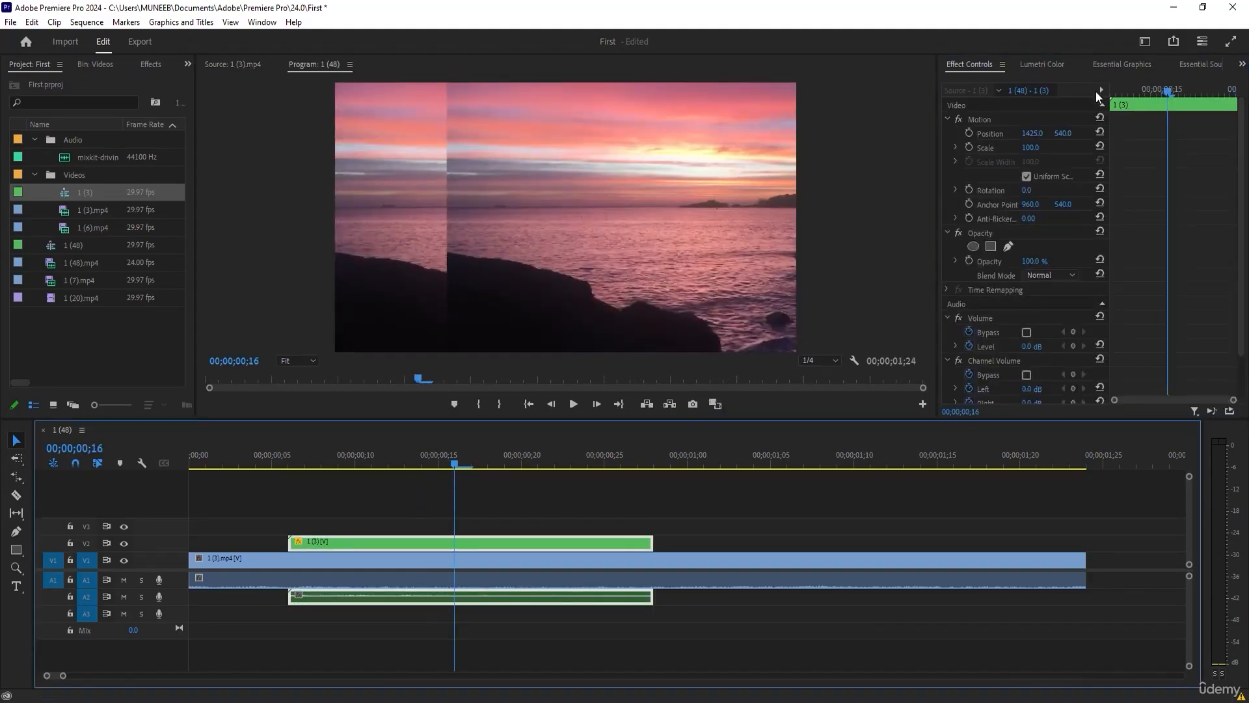
drag(1028, 132, 872, 132)
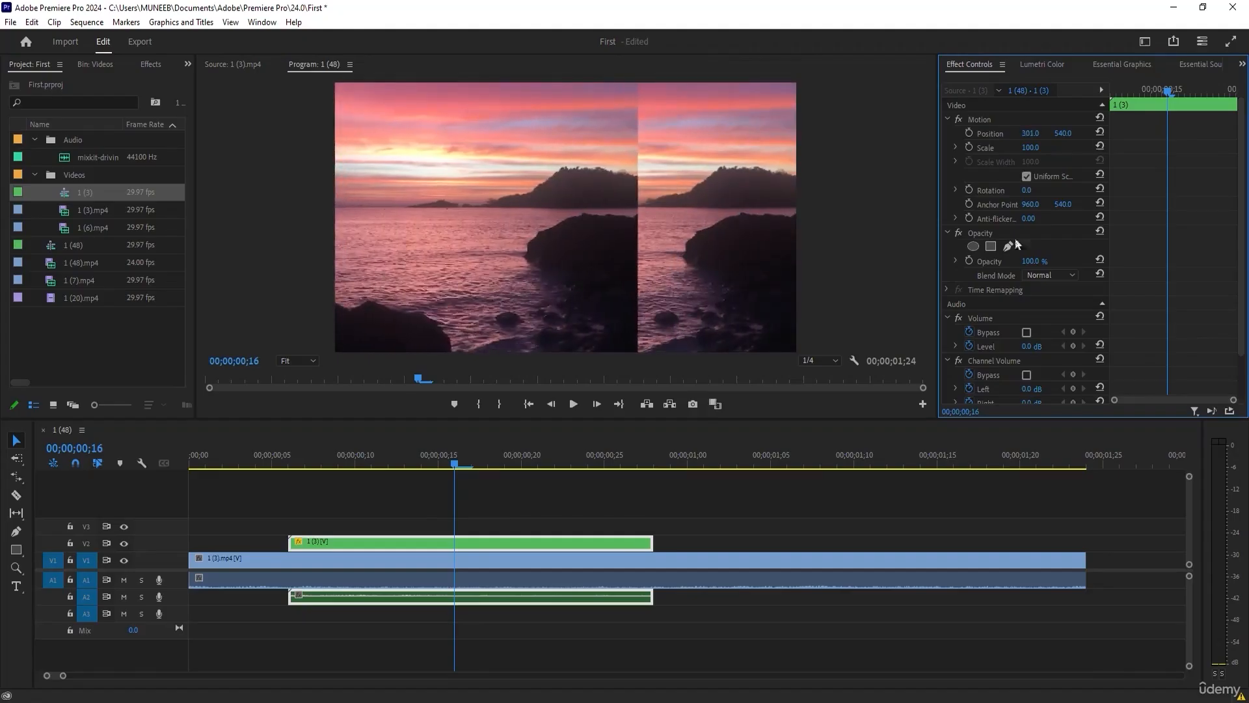
Replace the 1 (3).mp4 clip on V1 with 1 (6).mp4 at the sequence start and view the frame at 00;00;00;12.
click(380, 568)
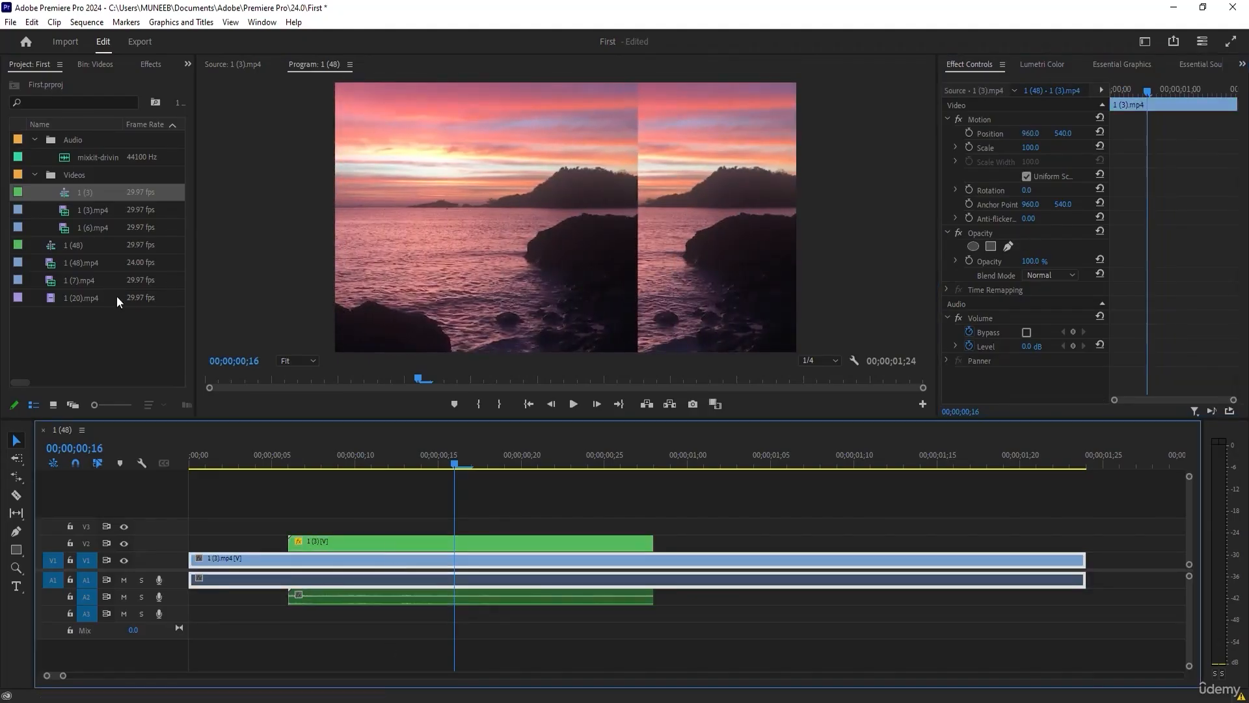
key(Delete)
click(78, 224)
drag(76, 225, 136, 560)
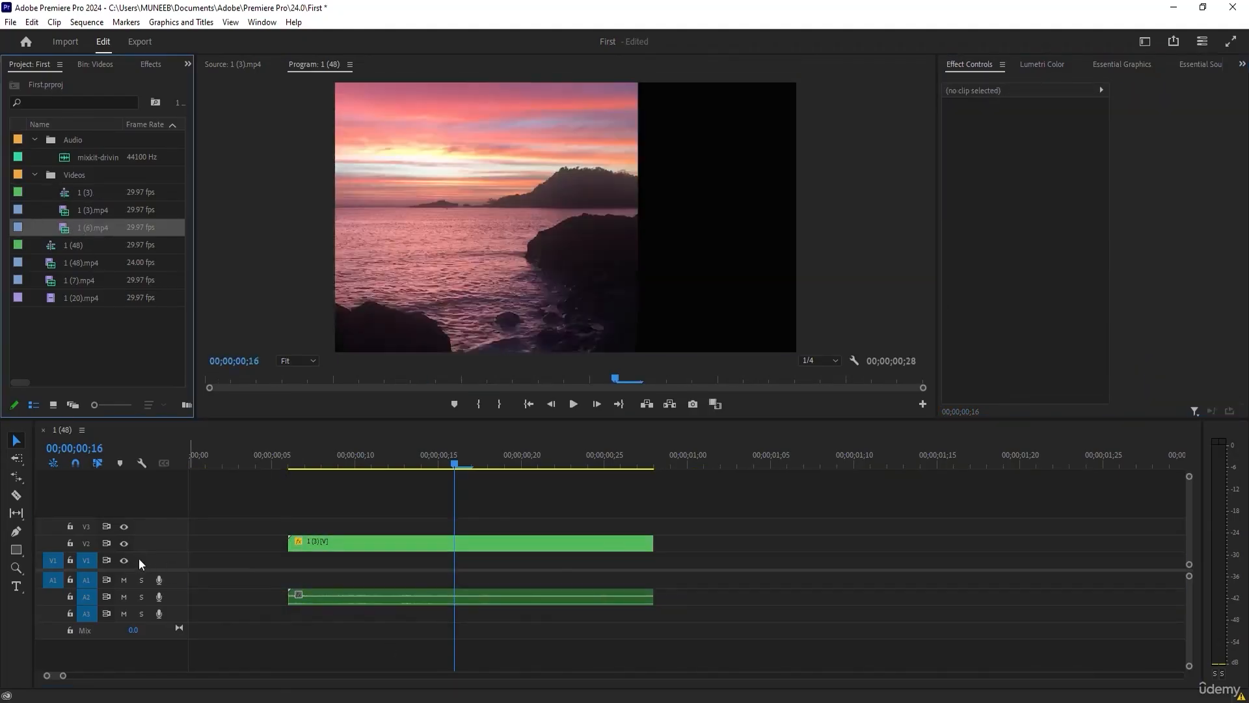
drag(68, 228, 193, 561)
click(387, 463)
Set the V2 clip's vertical position to 652 and scale to 39, and move it within the frame to about 885.9, 389.4.
click(414, 540)
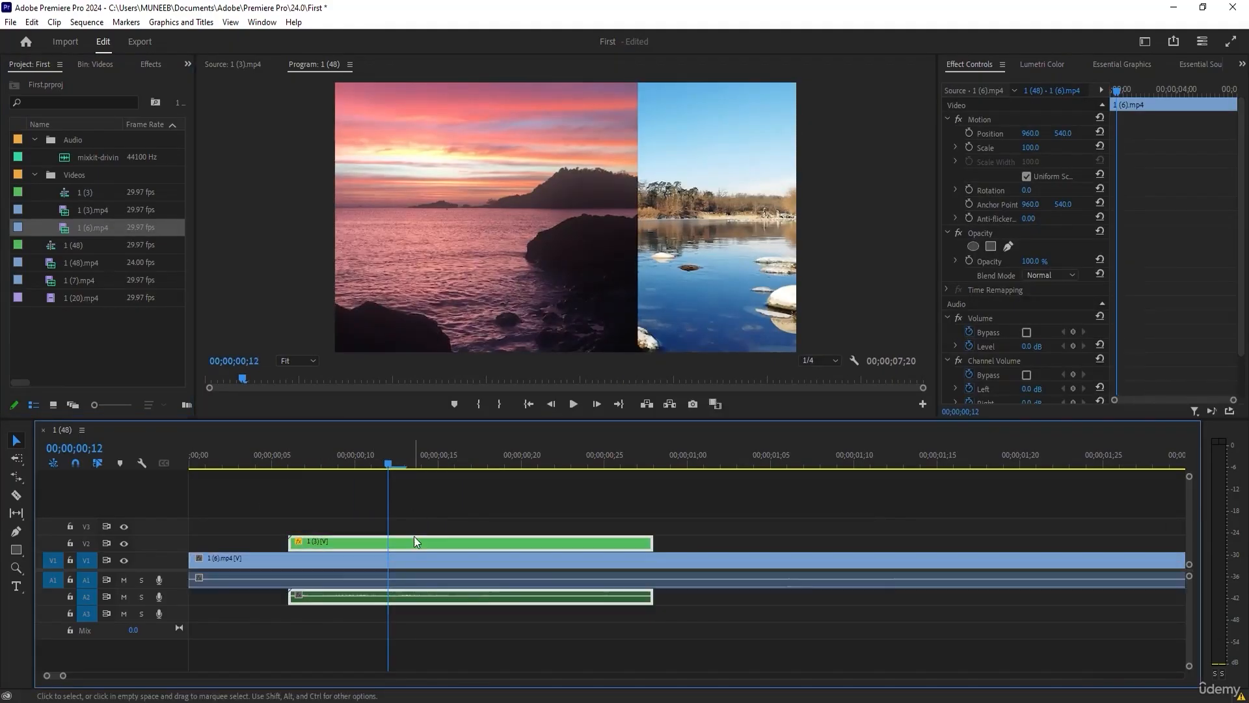
drag(1059, 135, 989, 147)
click(435, 262)
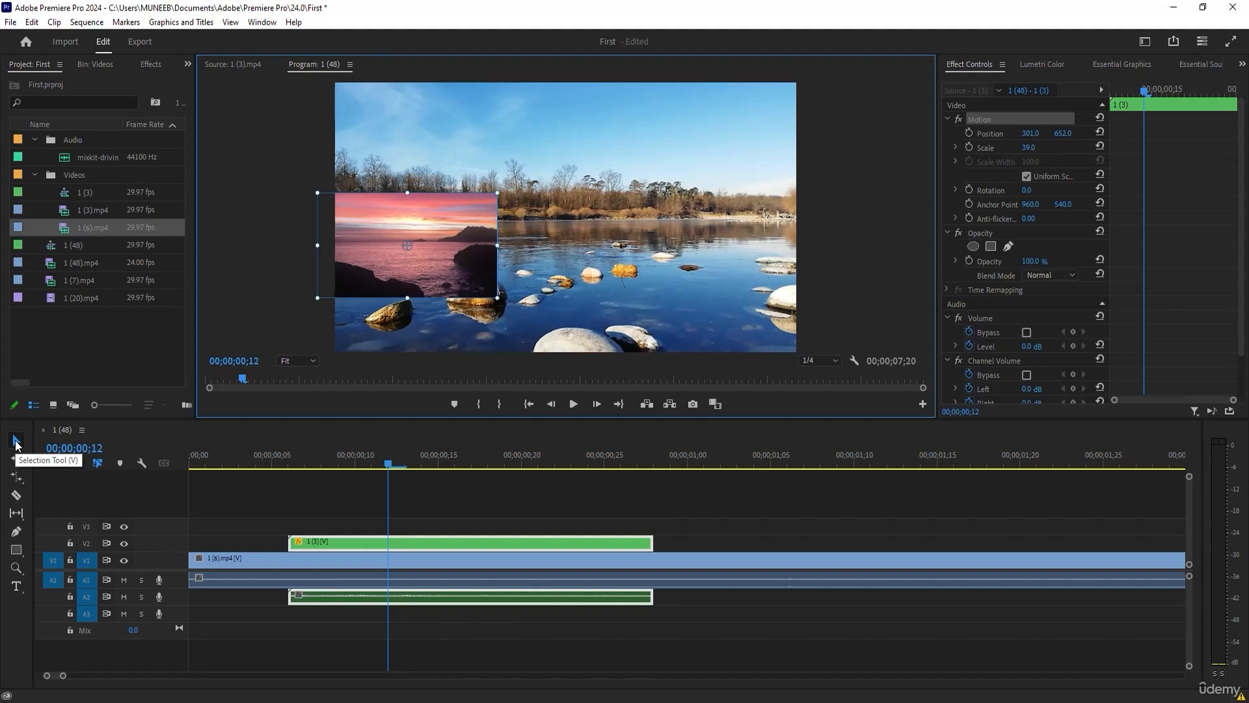
drag(424, 240, 552, 163)
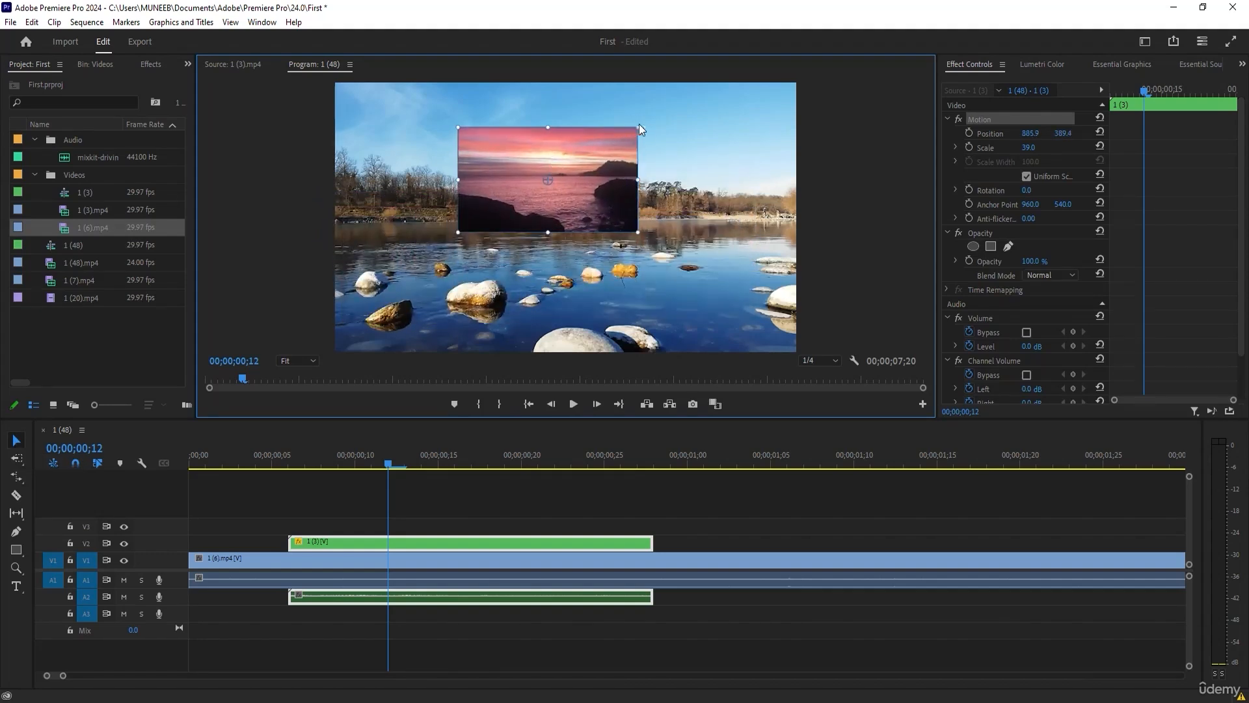
Rotate the V2 clip to 11°, move its anchor point to its lower-right corner and rotate it about that corner to -3°.
mouse_move(642, 125)
mouse_down()
mouse_move(574, 81)
mouse_move(530, 80)
mouse_move(621, 110)
mouse_move(643, 146)
mouse_up()
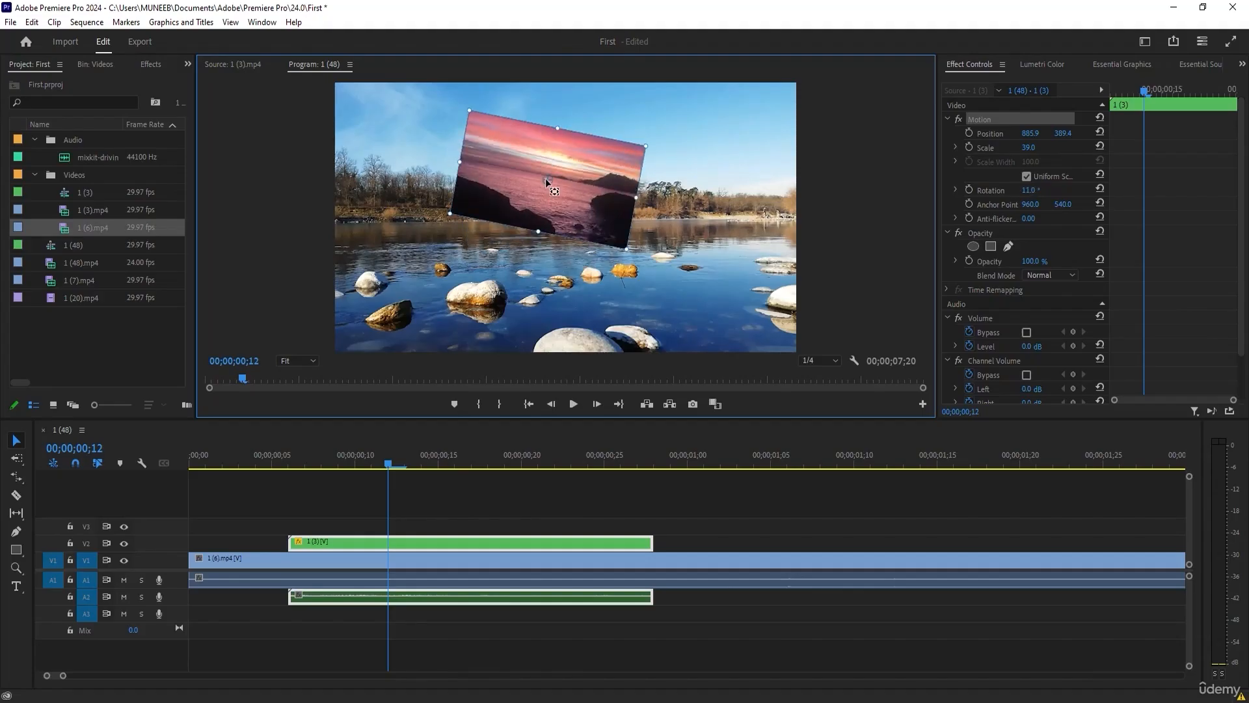
drag(548, 179, 624, 246)
drag(649, 143, 702, 241)
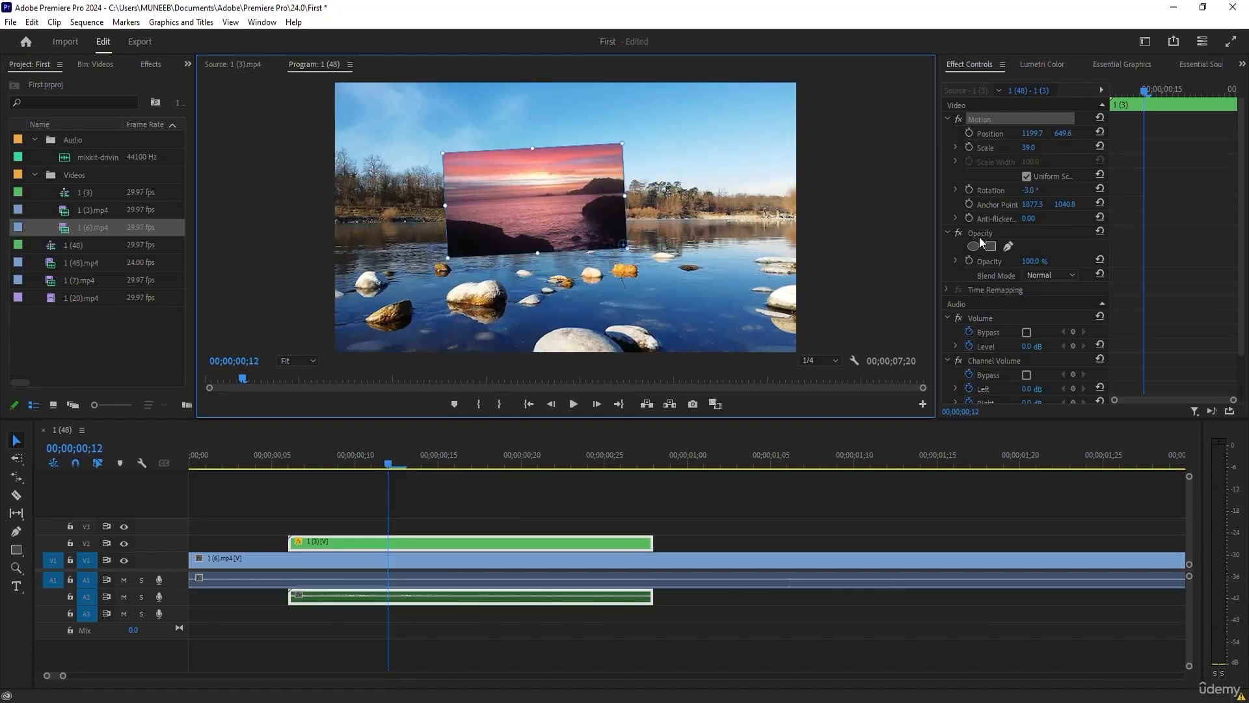
Try the Screen and Darken blend modes on the V2 clip and return it to Normal with 100% opacity.
click(1035, 263)
mouse_move(1035, 262)
mouse_down()
mouse_move(971, 263)
mouse_move(1036, 263)
mouse_up()
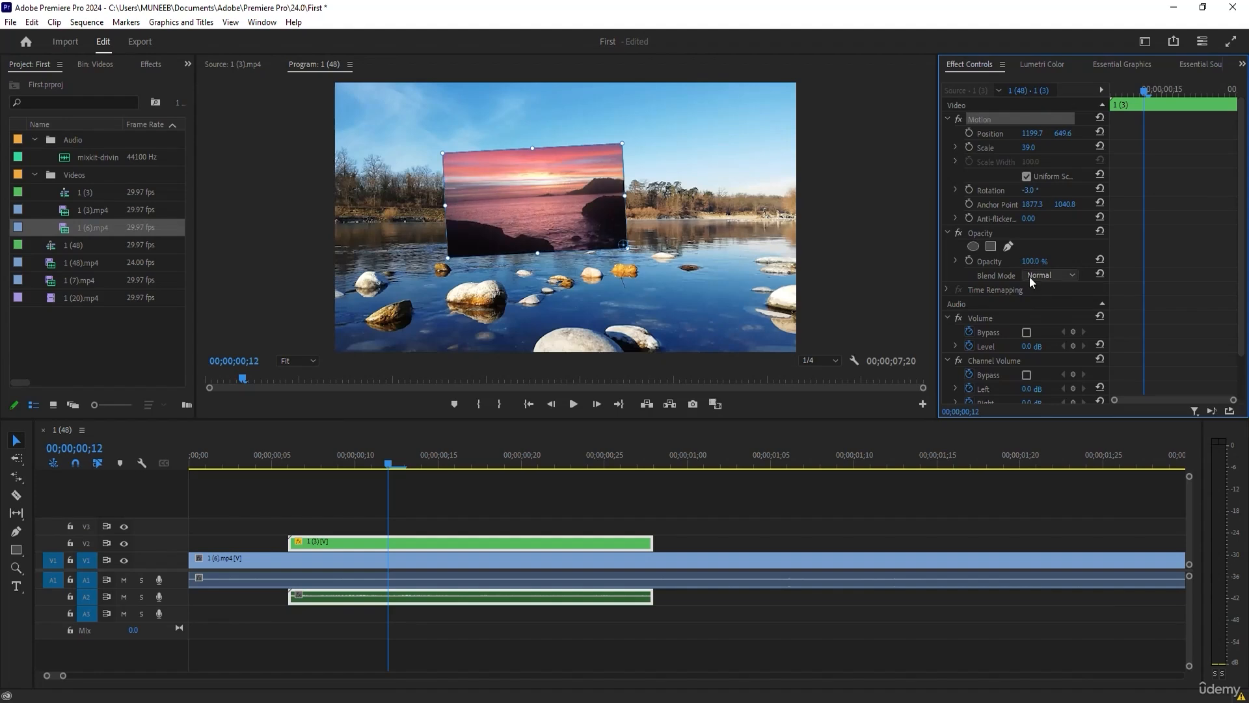
click(1029, 276)
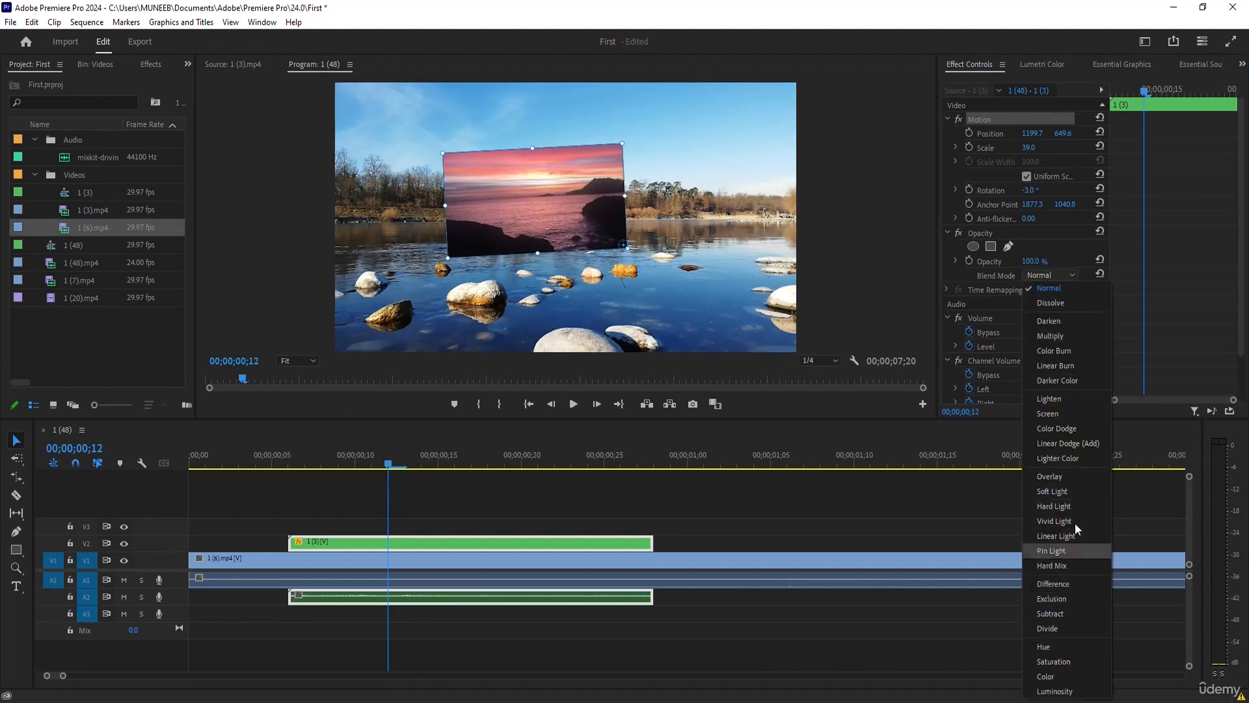
click(1056, 415)
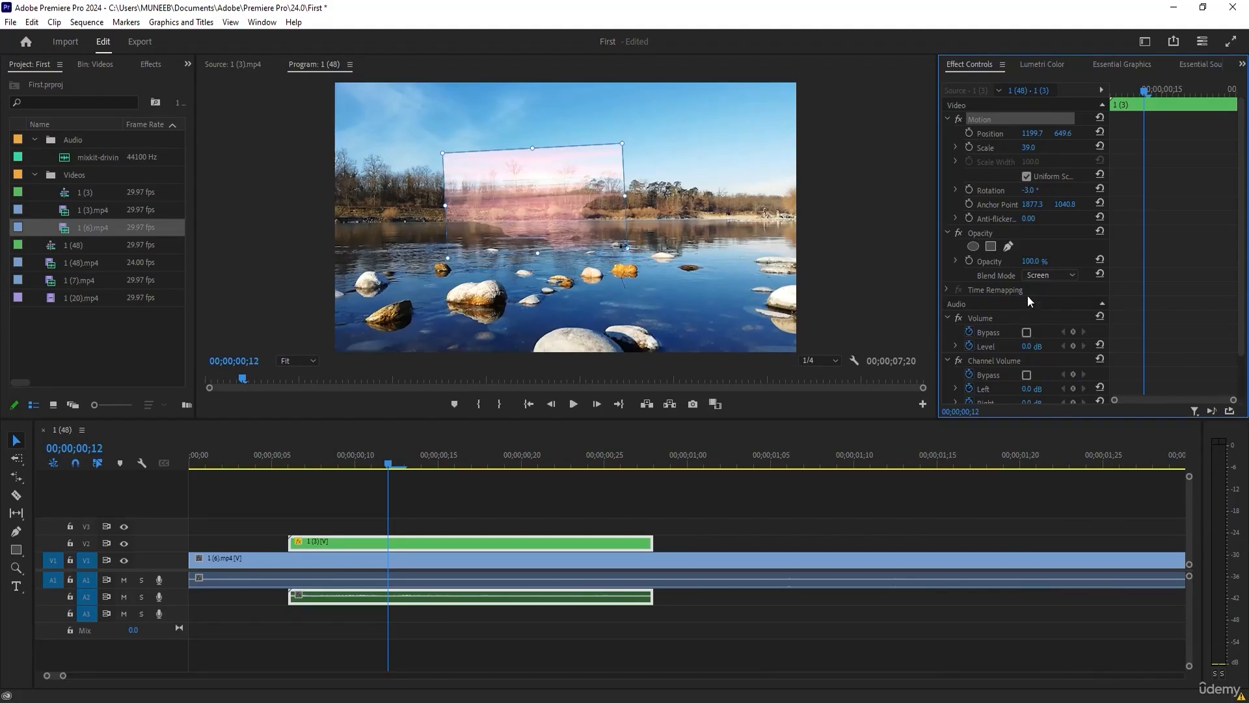
click(1052, 275)
click(1052, 324)
click(1053, 274)
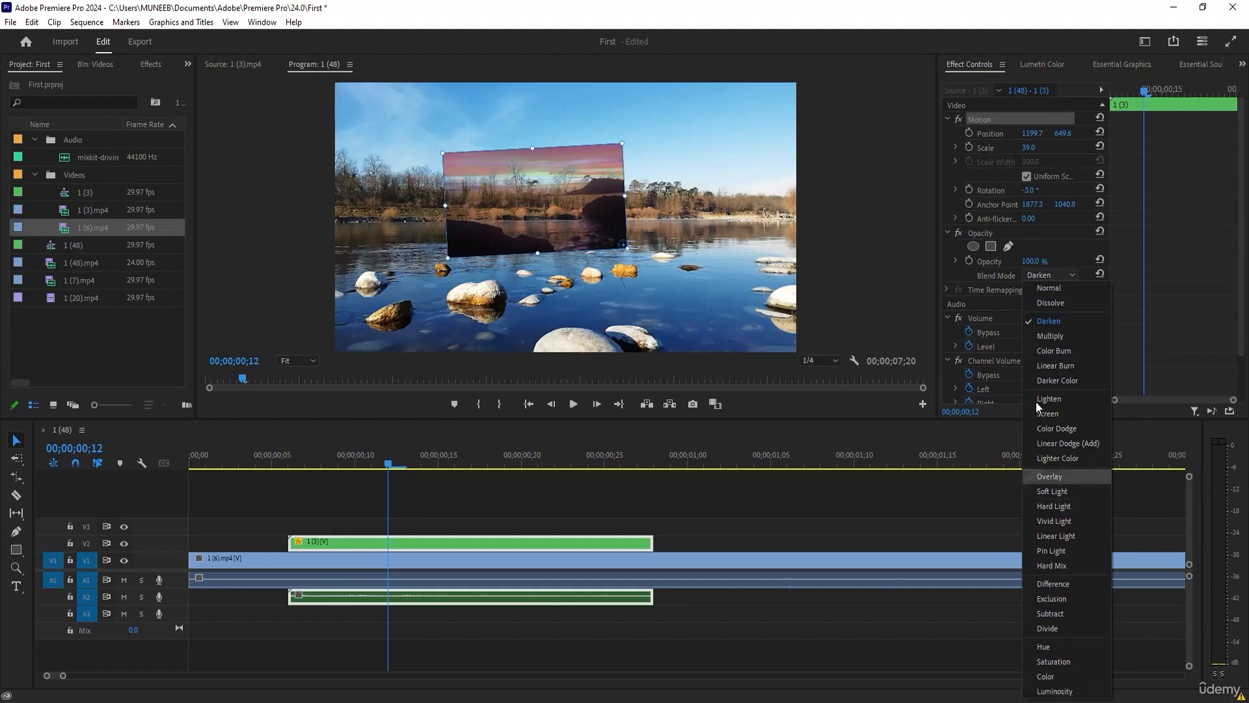
click(1043, 288)
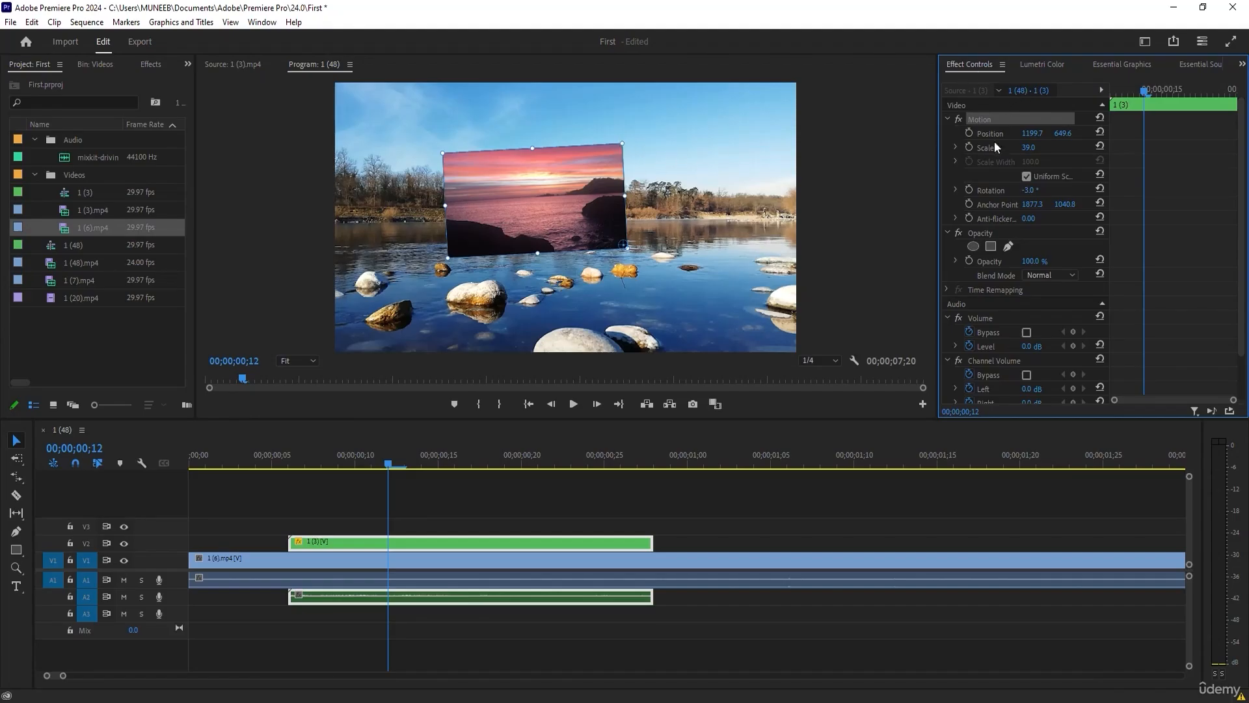
Scale the V2 clip to 58 and move its anchor point close to the clip's center, at about 915, 608.
mouse_move(1028, 147)
mouse_down()
mouse_move(1055, 147)
mouse_move(1040, 147)
mouse_up()
drag(1032, 205, 1018, 204)
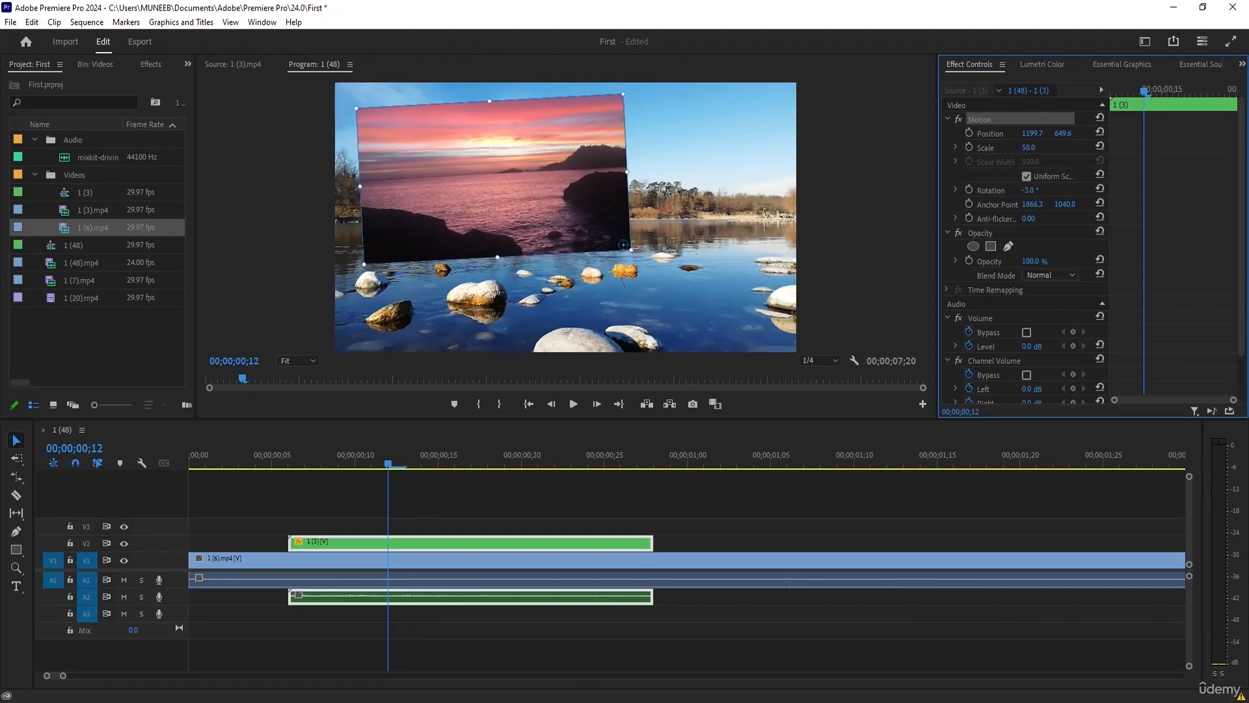
mouse_move(624, 258)
mouse_down()
mouse_move(565, 231)
mouse_move(638, 276)
mouse_up()
drag(552, 264, 506, 223)
Enable scale and position keyframing for the V2 clip at its start, 00;00;00;06.
click(386, 467)
drag(385, 466, 281, 480)
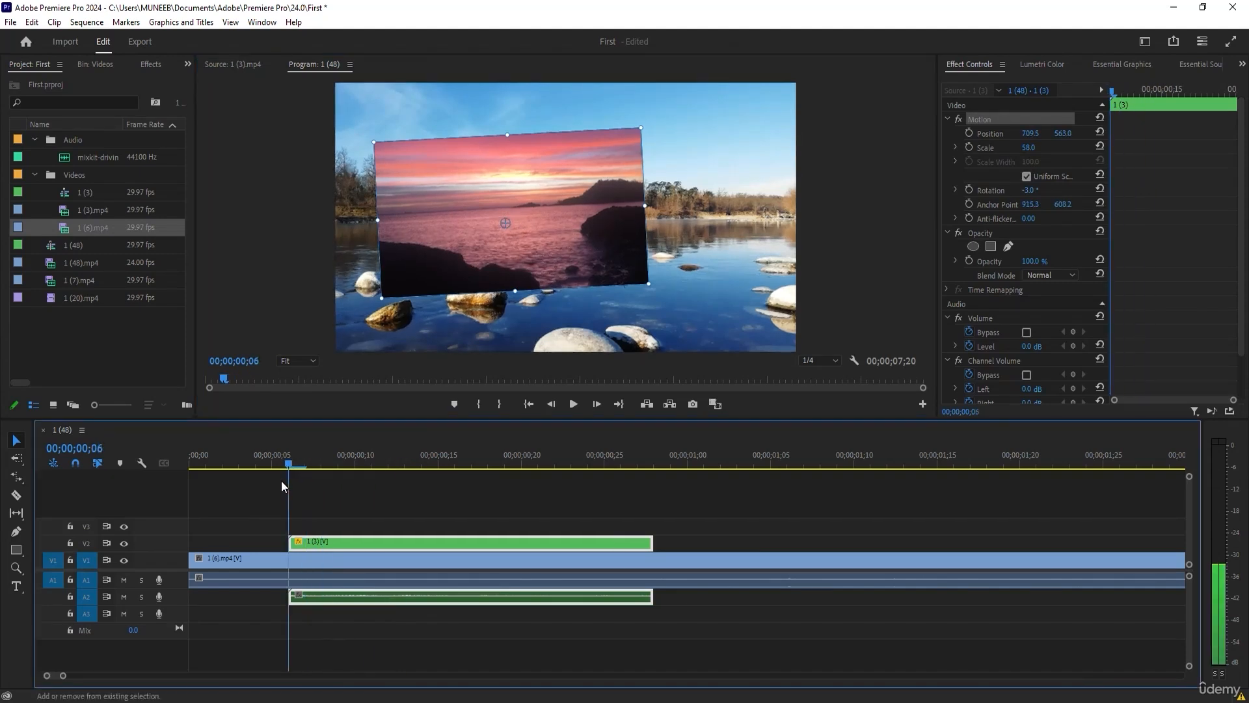
click(971, 148)
click(969, 133)
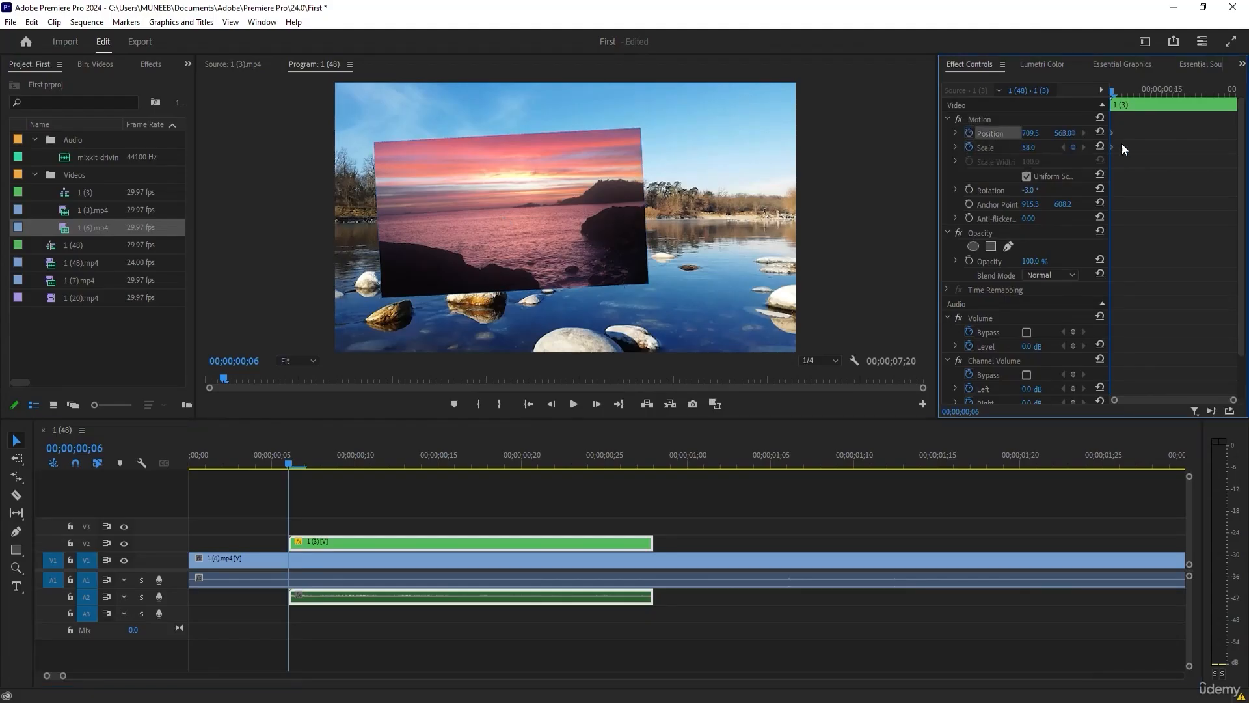
Add second position and scale keyframes to the V2 clip at 00;00;00;27, moving it higher in the frame and scaling it to 28.
drag(1122, 128, 1101, 168)
drag(1126, 89, 1243, 99)
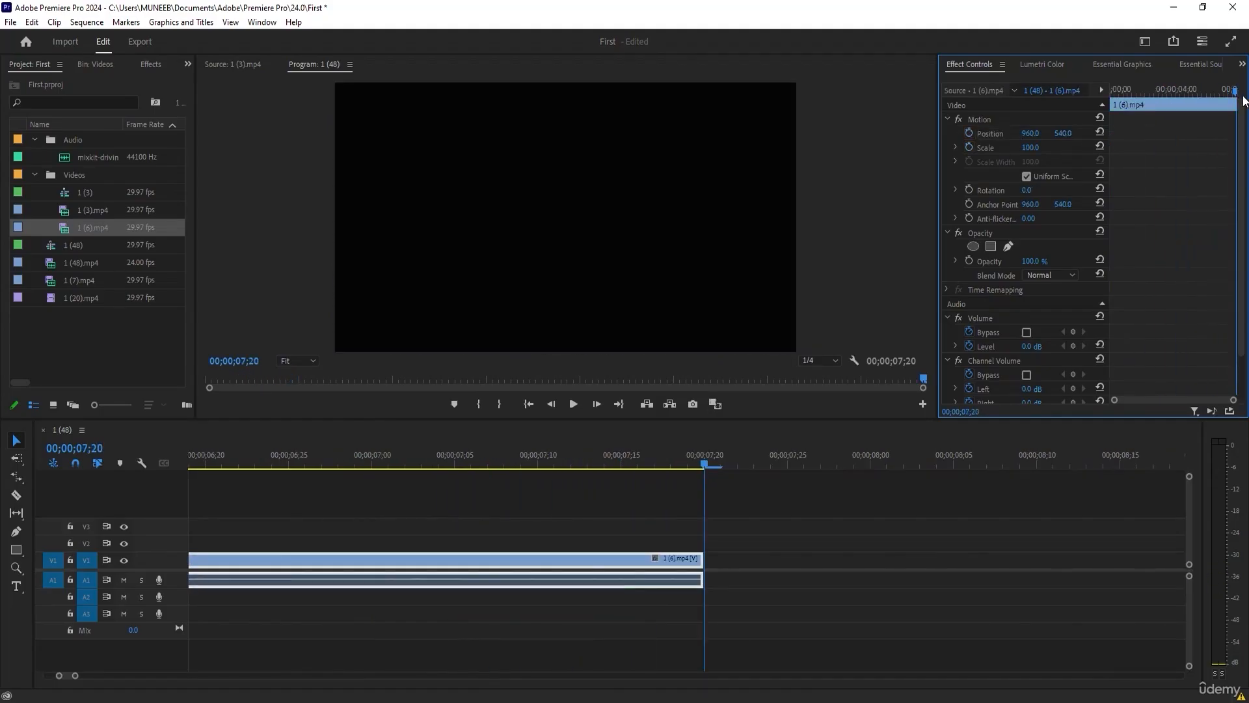
click(469, 492)
key(backslash)
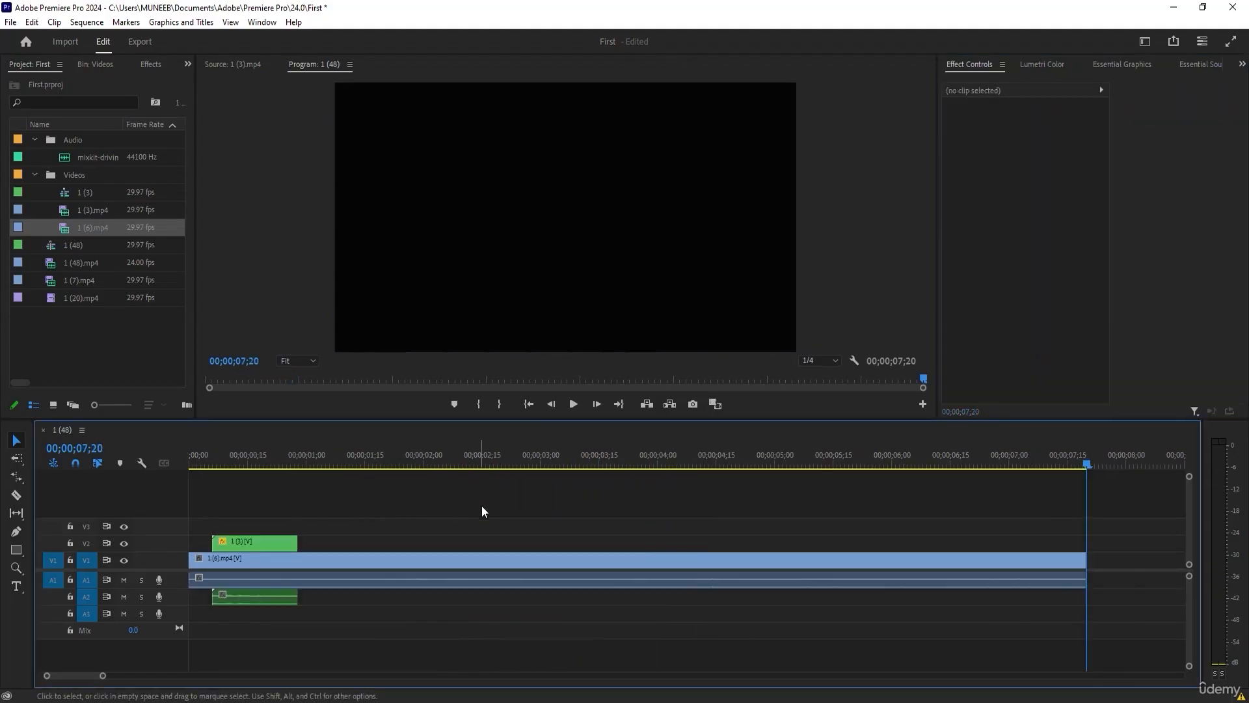
click(283, 545)
drag(291, 464, 294, 455)
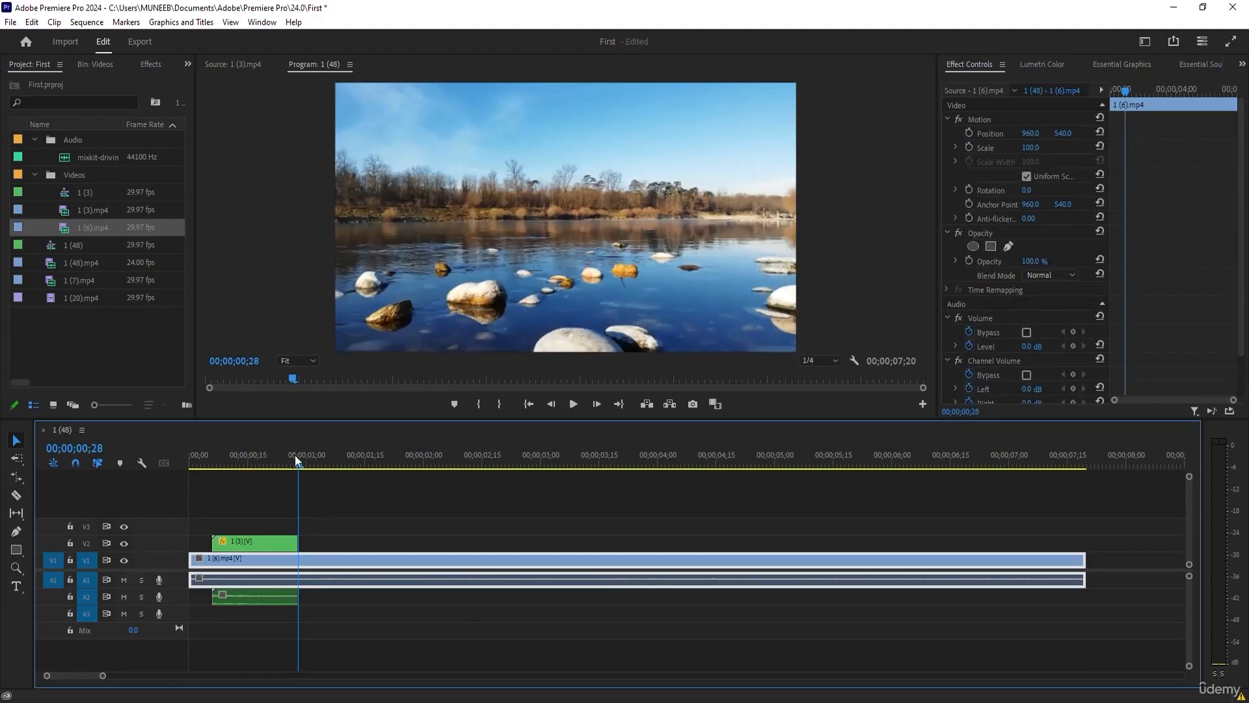
click(280, 477)
click(290, 464)
drag(288, 465, 294, 463)
drag(1062, 133, 1025, 133)
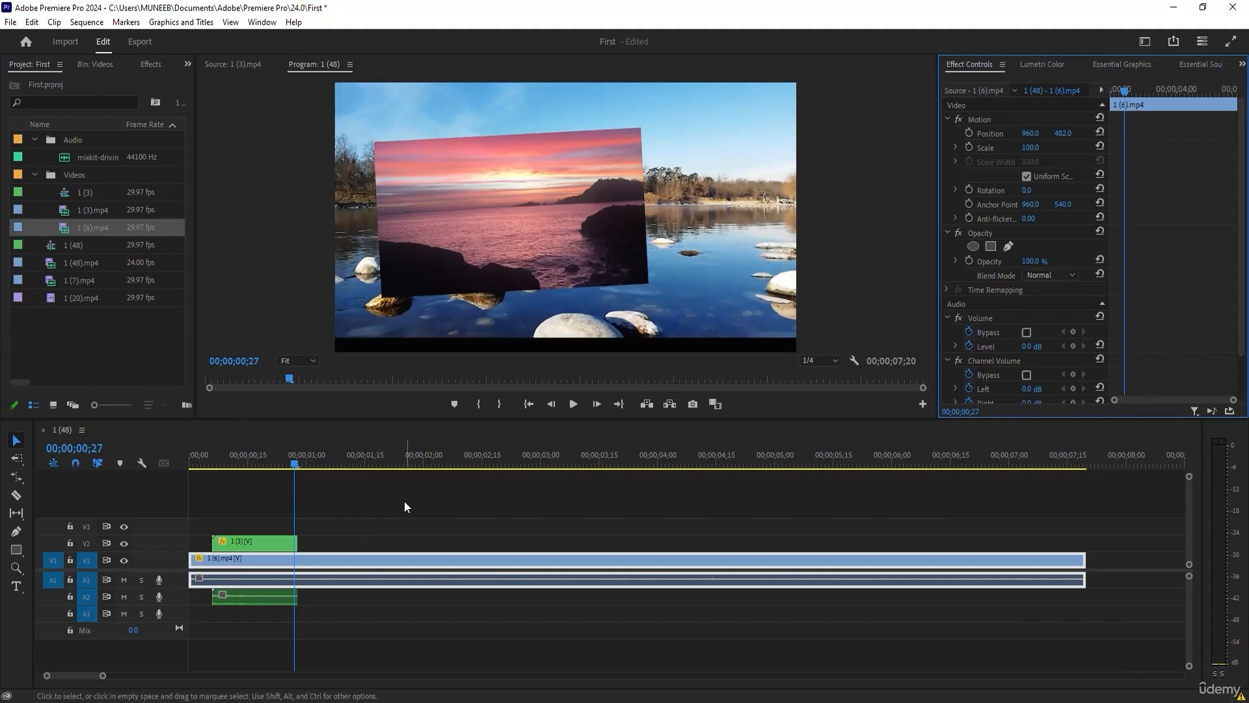
click(267, 542)
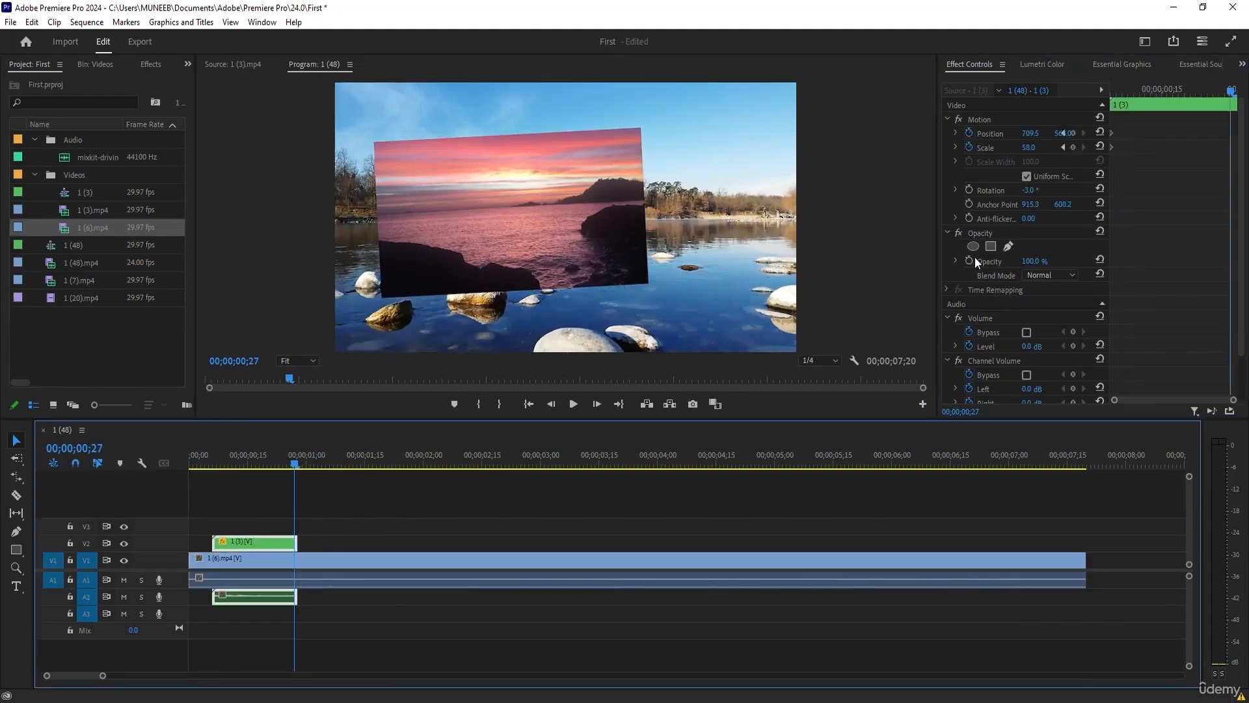
drag(1067, 139, 1009, 148)
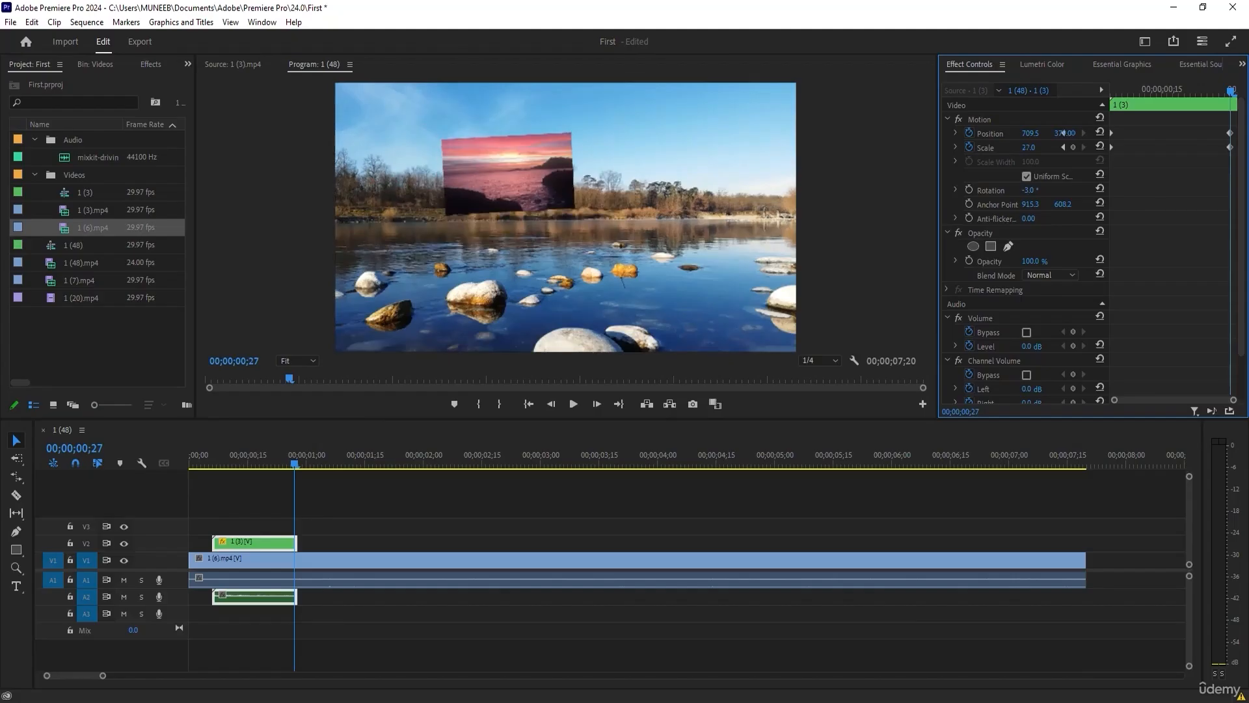
Scrub through the V2 clip's animation and lock tracks V1 and A1 so that their clips cannot be selected.
drag(1229, 95, 1040, 84)
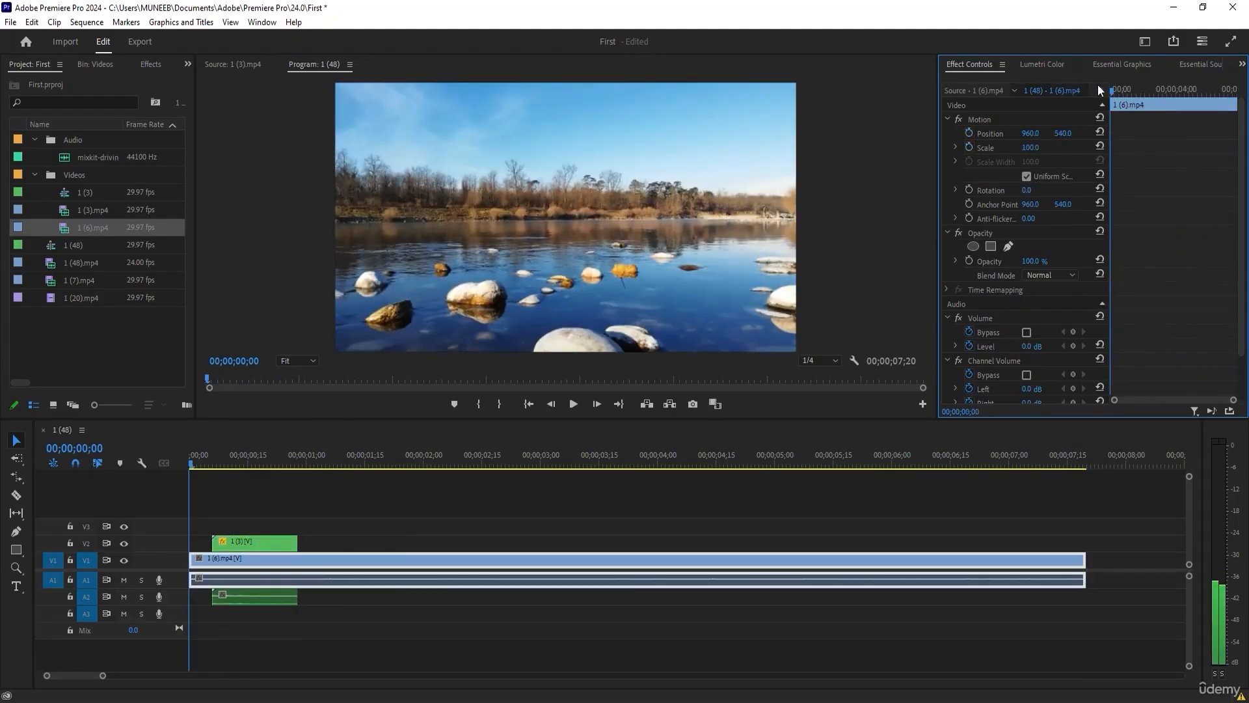
drag(1116, 89, 1123, 90)
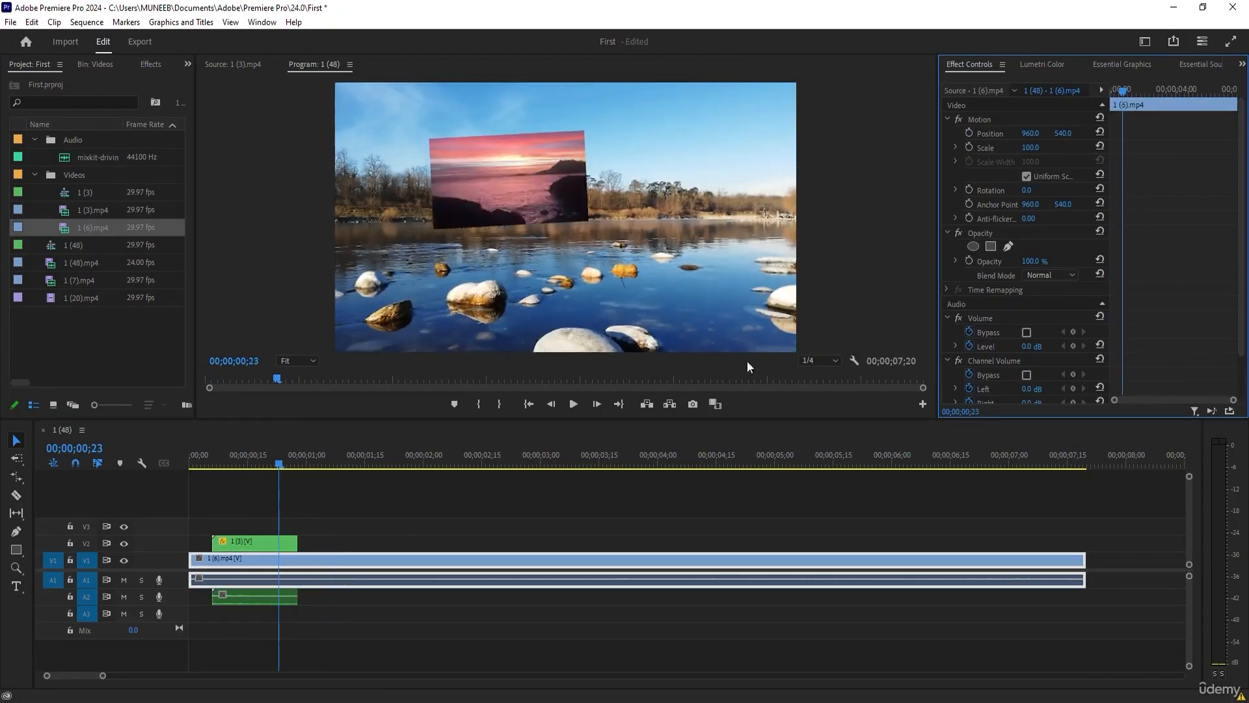
click(221, 541)
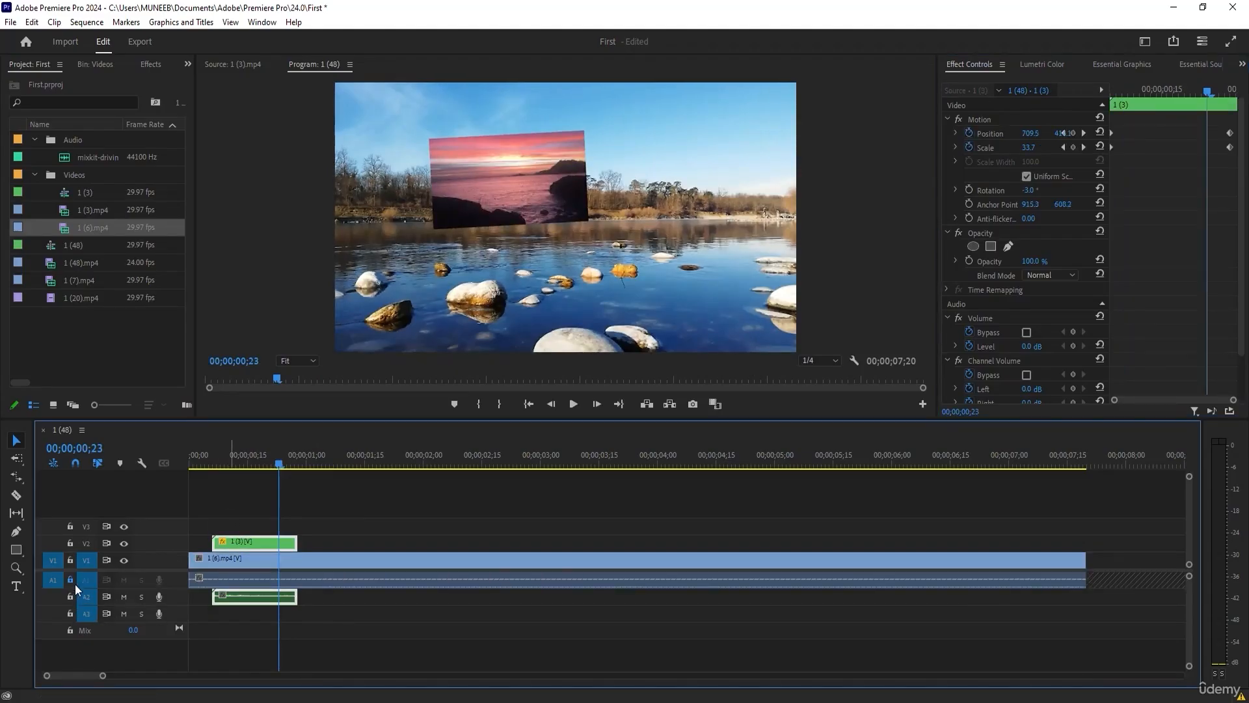
click(68, 562)
click(229, 466)
Retime the V2 clip's second keyframes, moving position to 00;00;00;15 and scale to 00;00;00;12.
drag(229, 467, 282, 490)
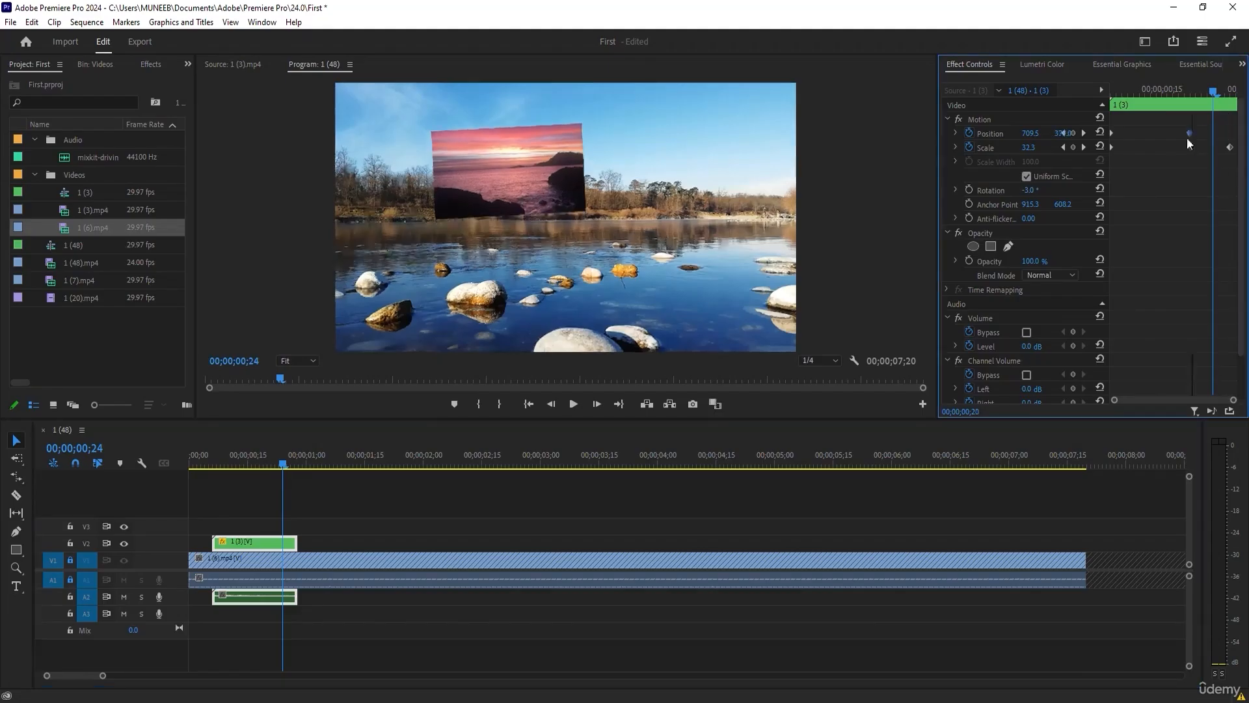
drag(1149, 95, 1196, 95)
drag(1231, 149, 1142, 148)
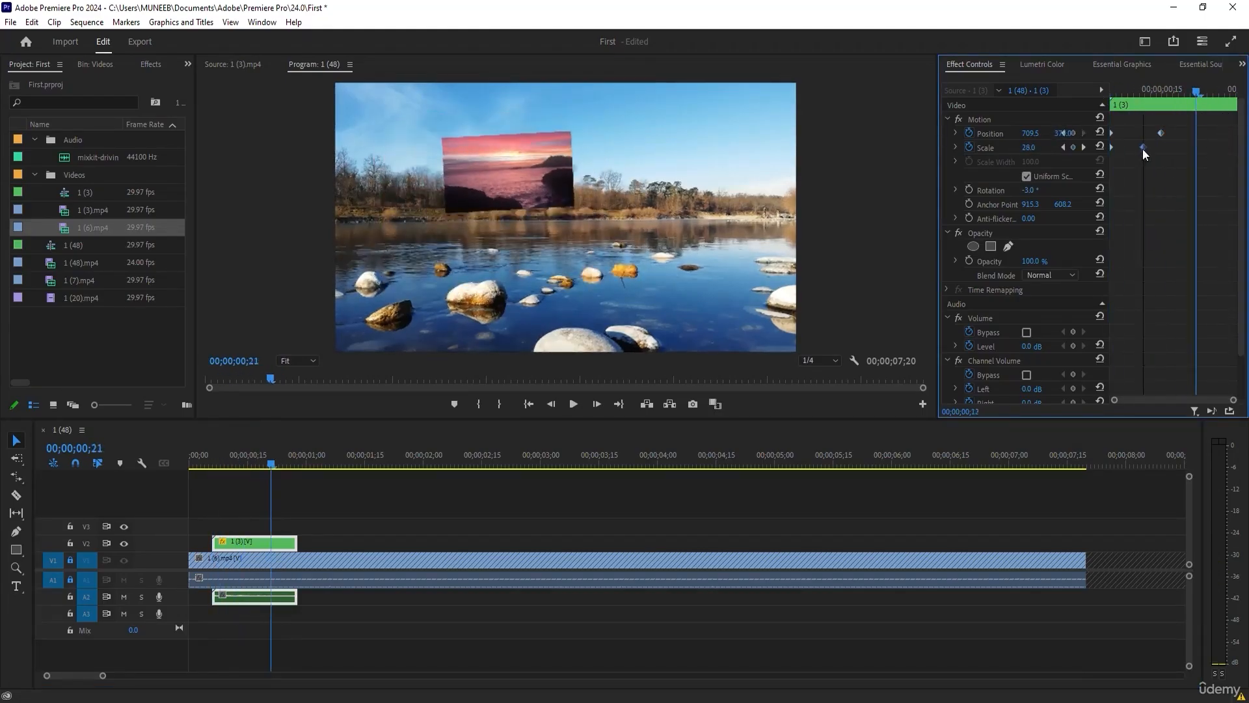
Add two more scale keyframes to the V2 clip, enlarging it at 00;00;00;20 and shrinking it again near its end.
drag(1155, 87, 1189, 95)
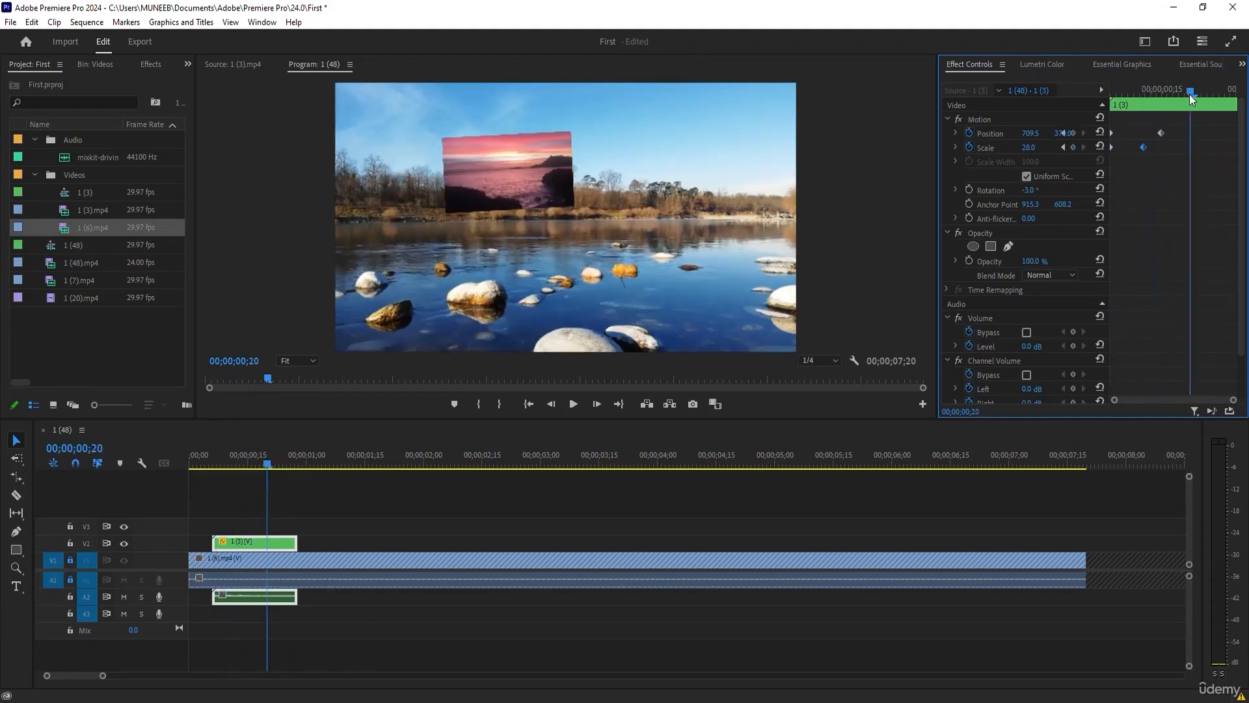
drag(1029, 147, 1059, 147)
drag(1190, 94, 1226, 95)
drag(1029, 148, 987, 147)
click(1215, 95)
drag(1110, 96, 1202, 102)
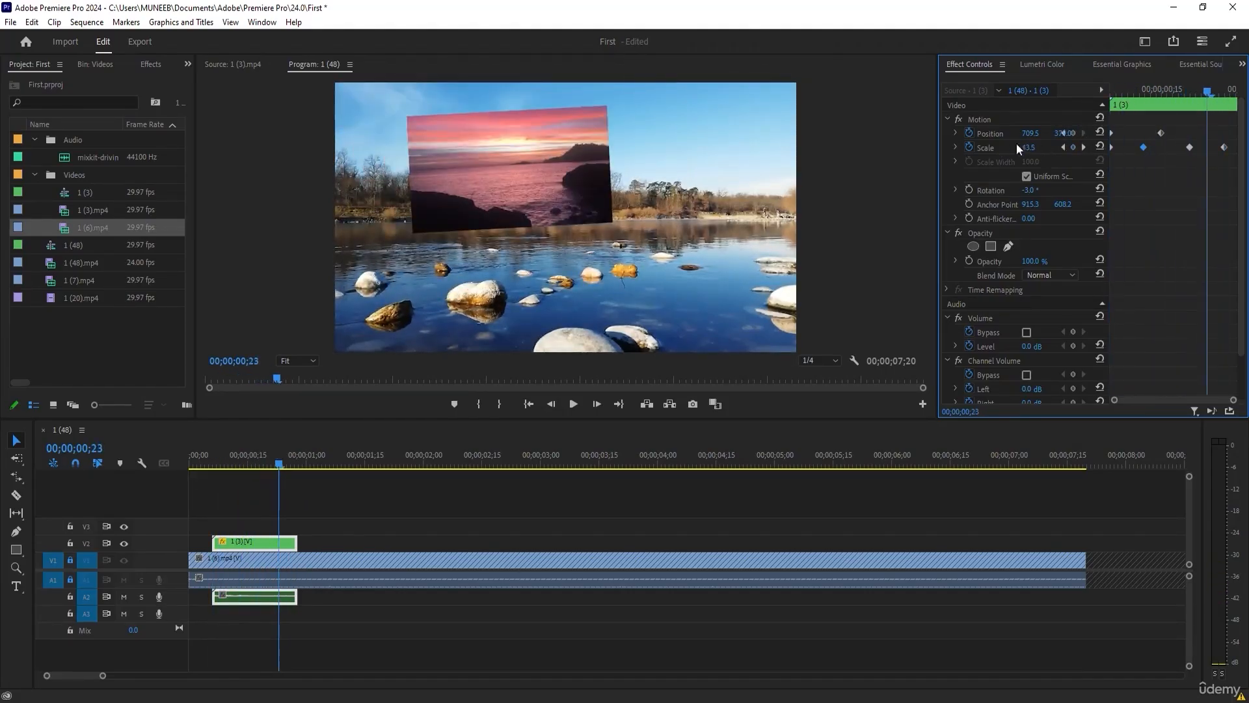
Add a position keyframe at 00;00;00;23 with horizontal position 1839.5 and scrub back through the V2 clip's animation.
mouse_move(1044, 139)
mouse_down()
mouse_move(1093, 135)
mouse_move(1049, 117)
mouse_up()
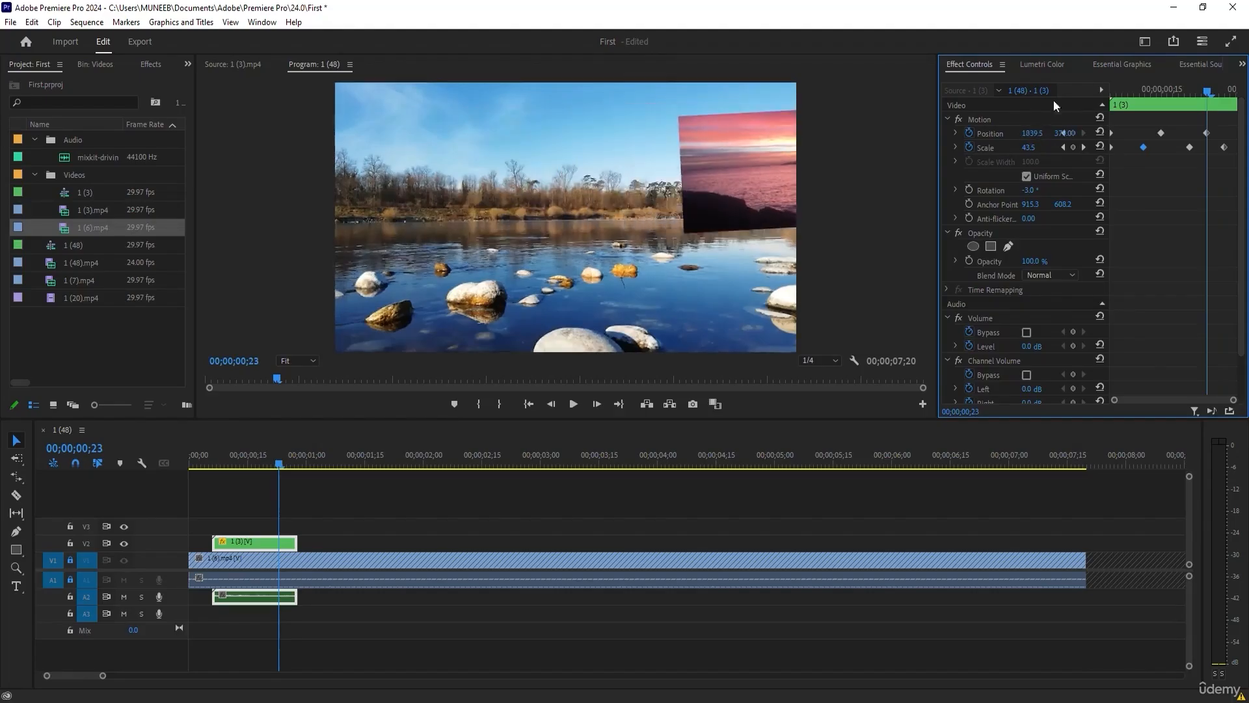
drag(1184, 89, 1139, 104)
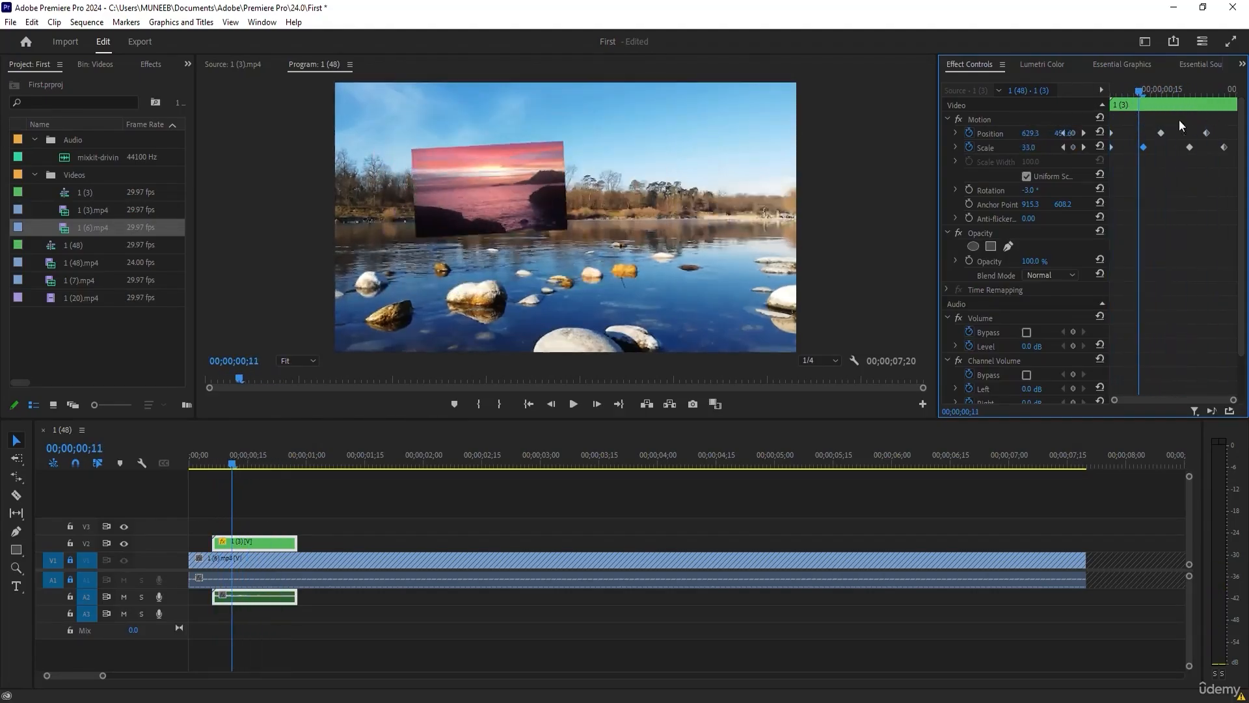
drag(1139, 105, 1112, 95)
Turn off scale keyframing for the V2 clip at 00;00;00;06, deleting its scale keyframes, and scrub to 00;00;00;15.
click(969, 147)
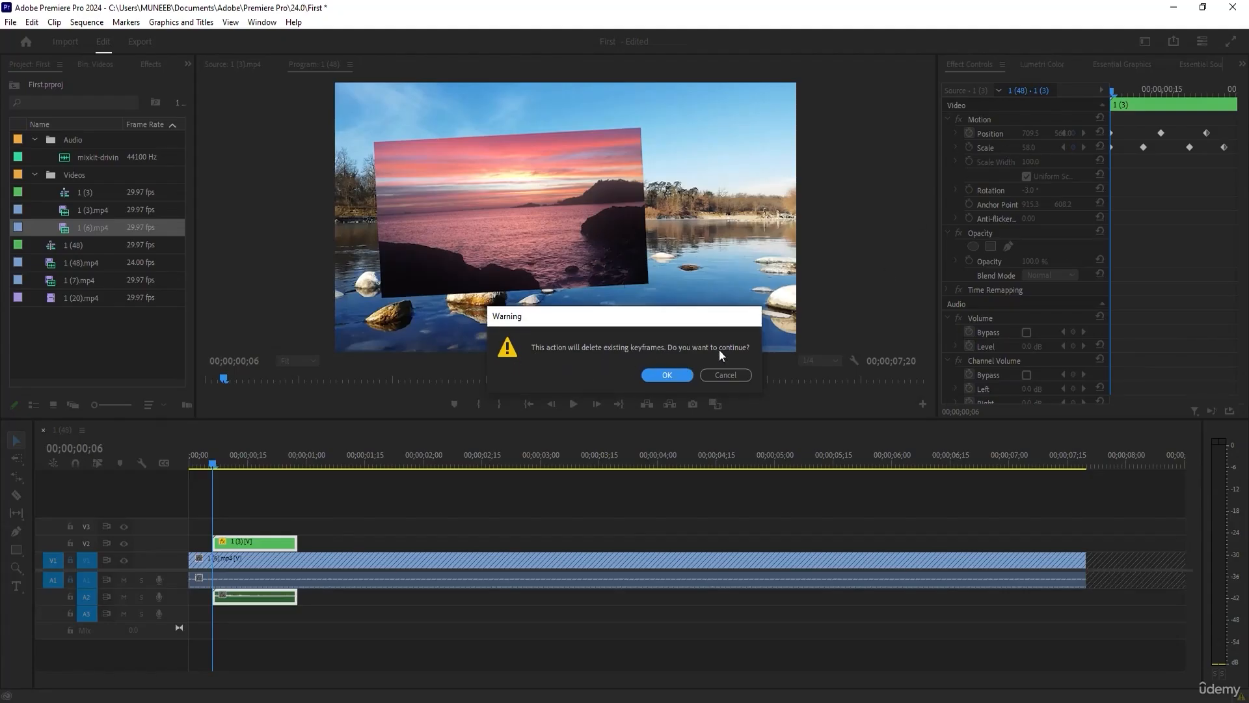
click(673, 375)
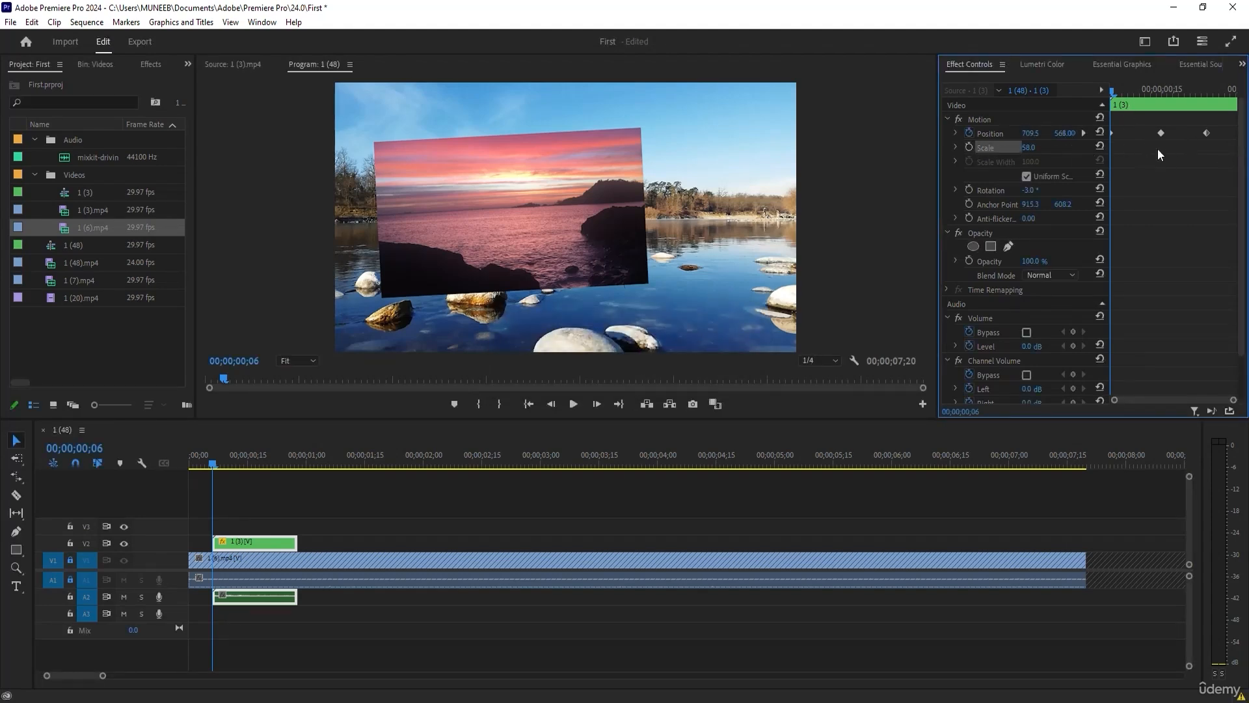
drag(1114, 99, 1162, 93)
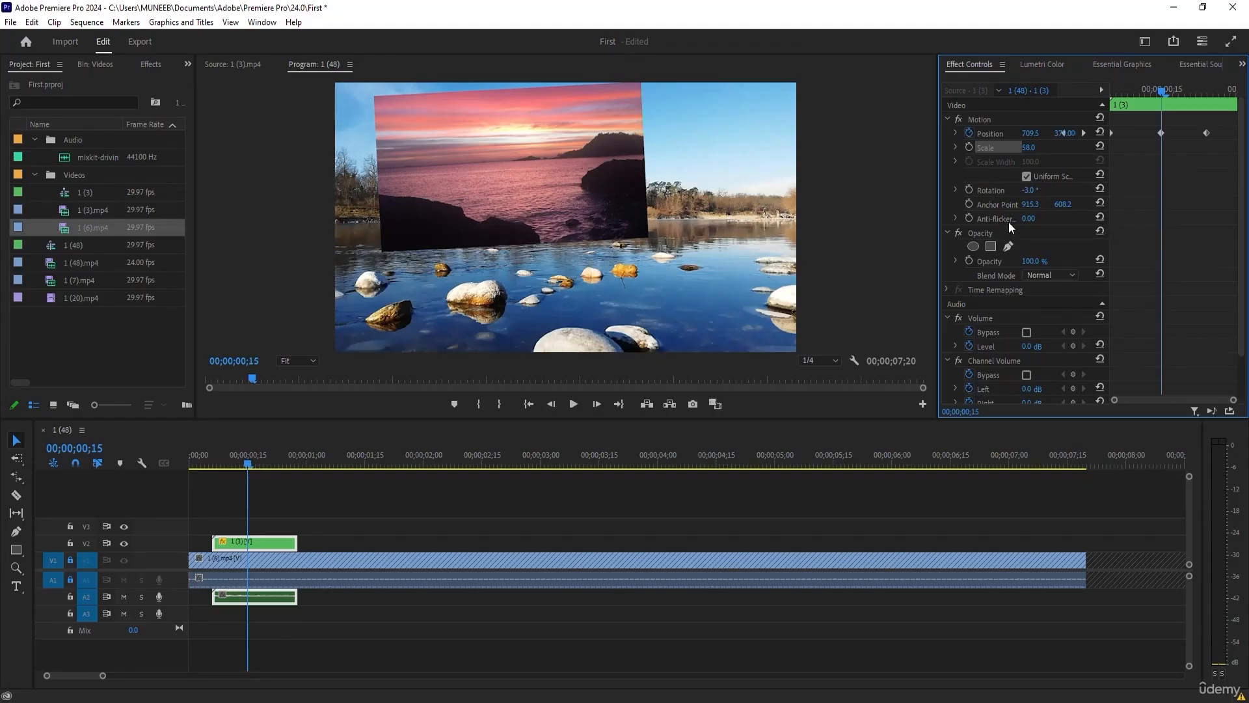
Reset the V2 clip's anchor point, rotation, scale and position to their defaults.
click(1099, 204)
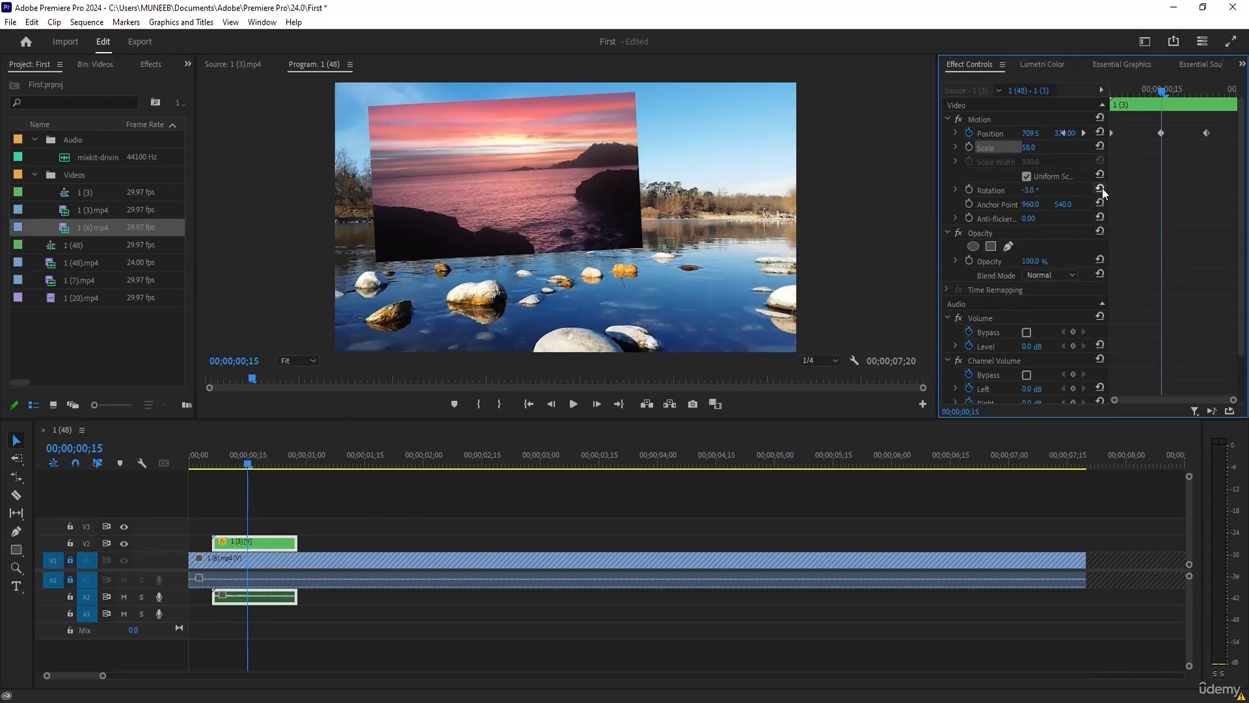
click(1101, 187)
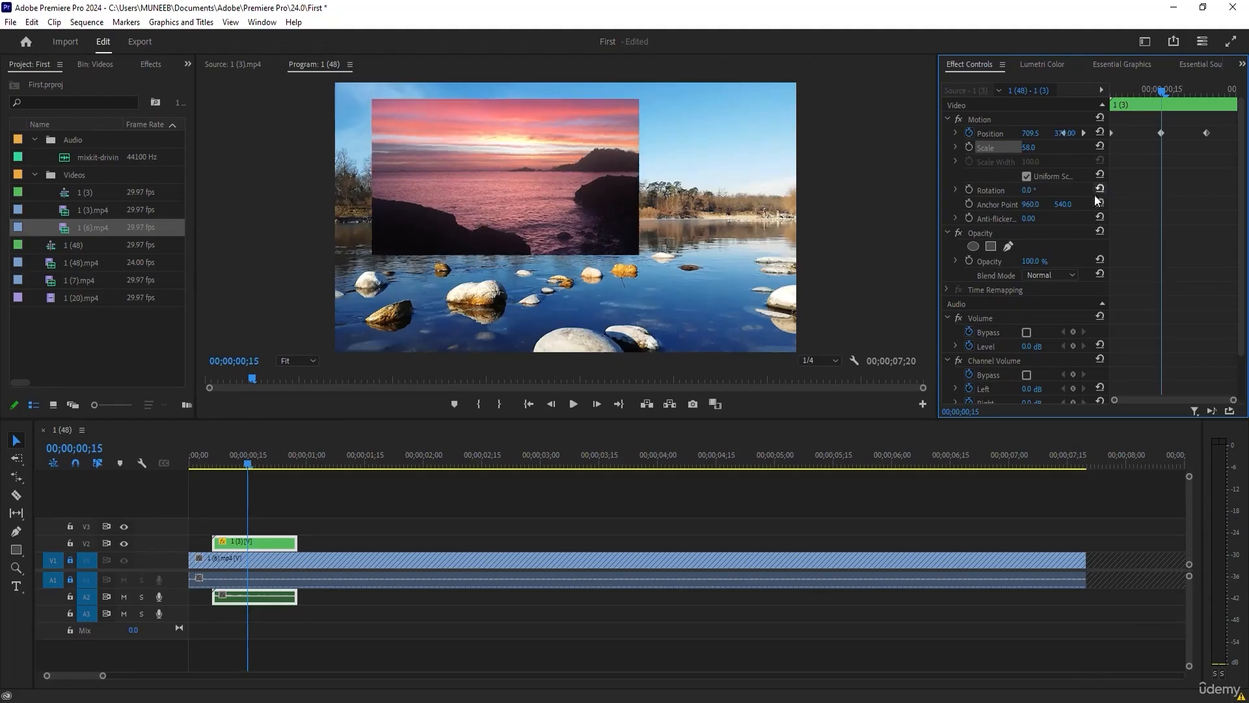
click(1100, 147)
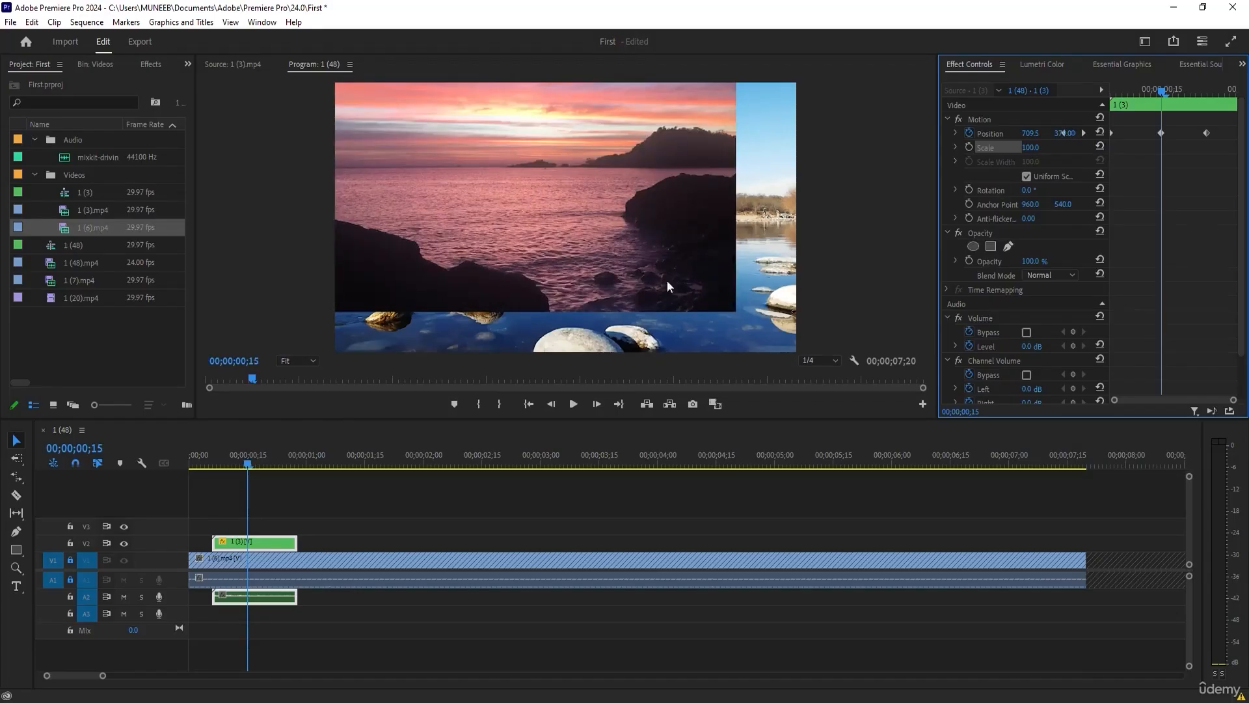
click(1099, 133)
drag(1130, 94, 1166, 94)
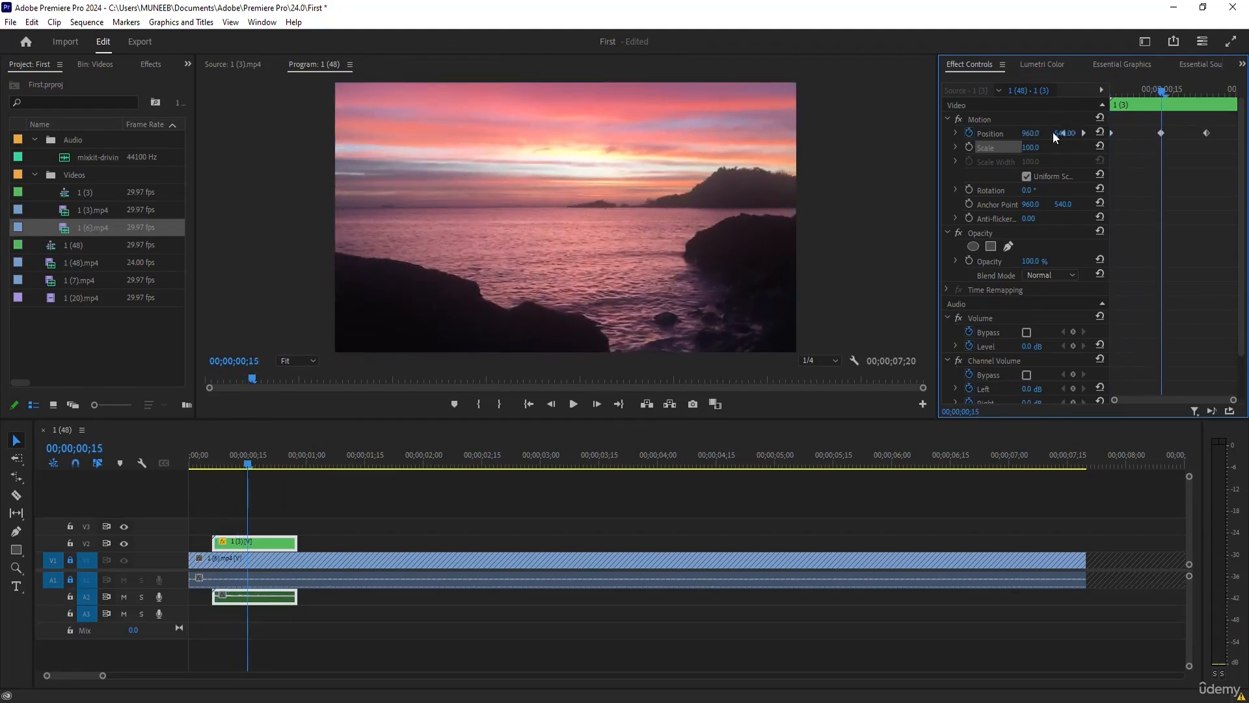
Turn off position keyframing for the V2 clip, deleting its position keyframes, and scrub to check the clip.
click(970, 135)
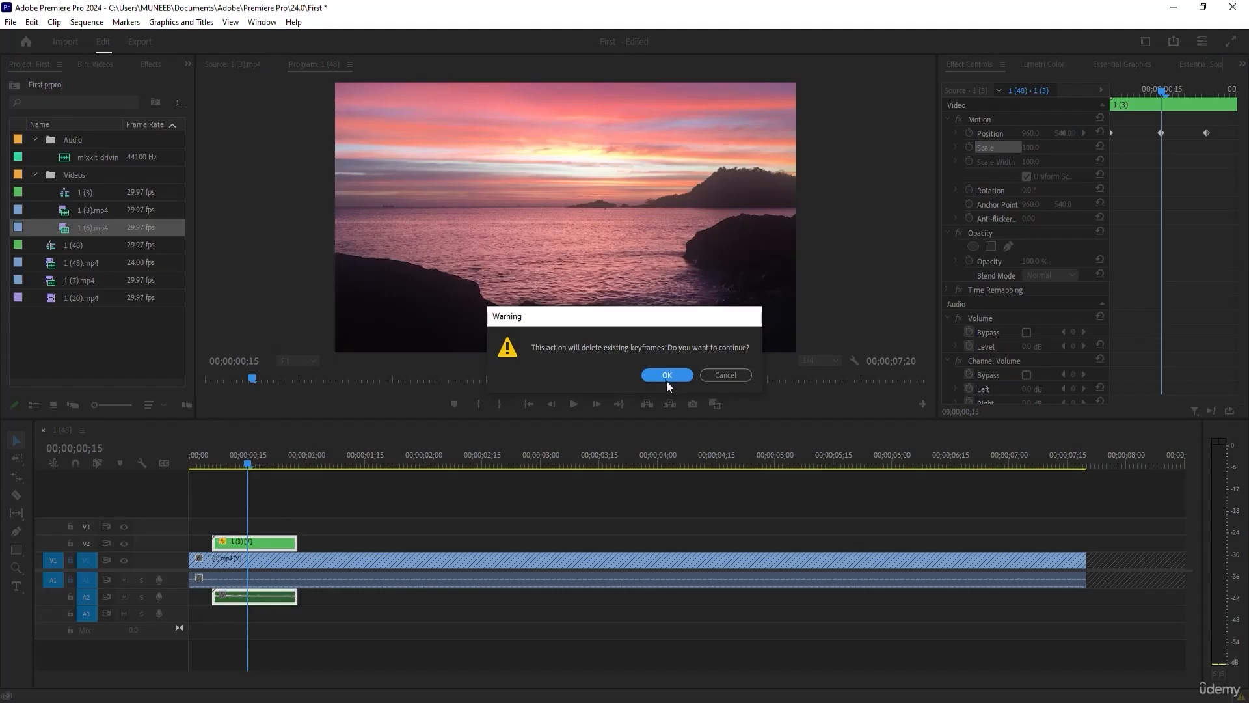
click(664, 376)
click(247, 467)
mouse_move(247, 466)
mouse_down()
mouse_move(197, 463)
mouse_move(251, 463)
mouse_up()
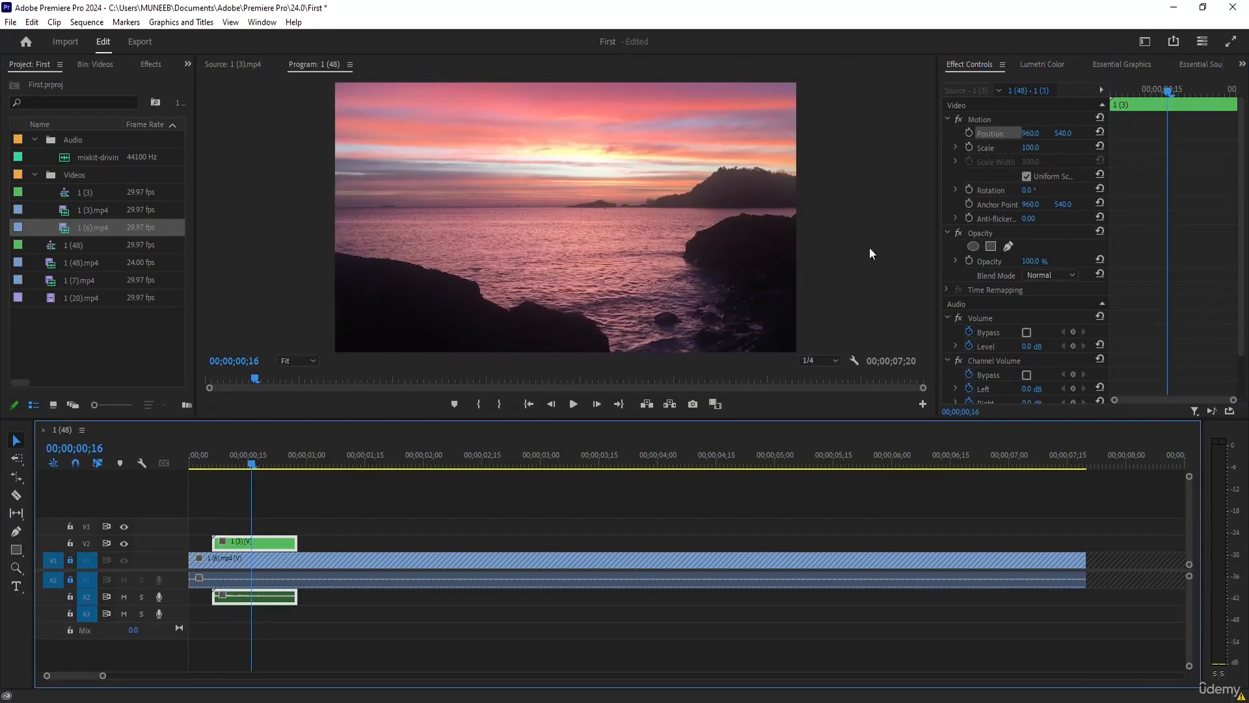
Scale the V2 clip to 30 and place it in the frame's upper-left area at position 423.8, 242.3.
click(235, 461)
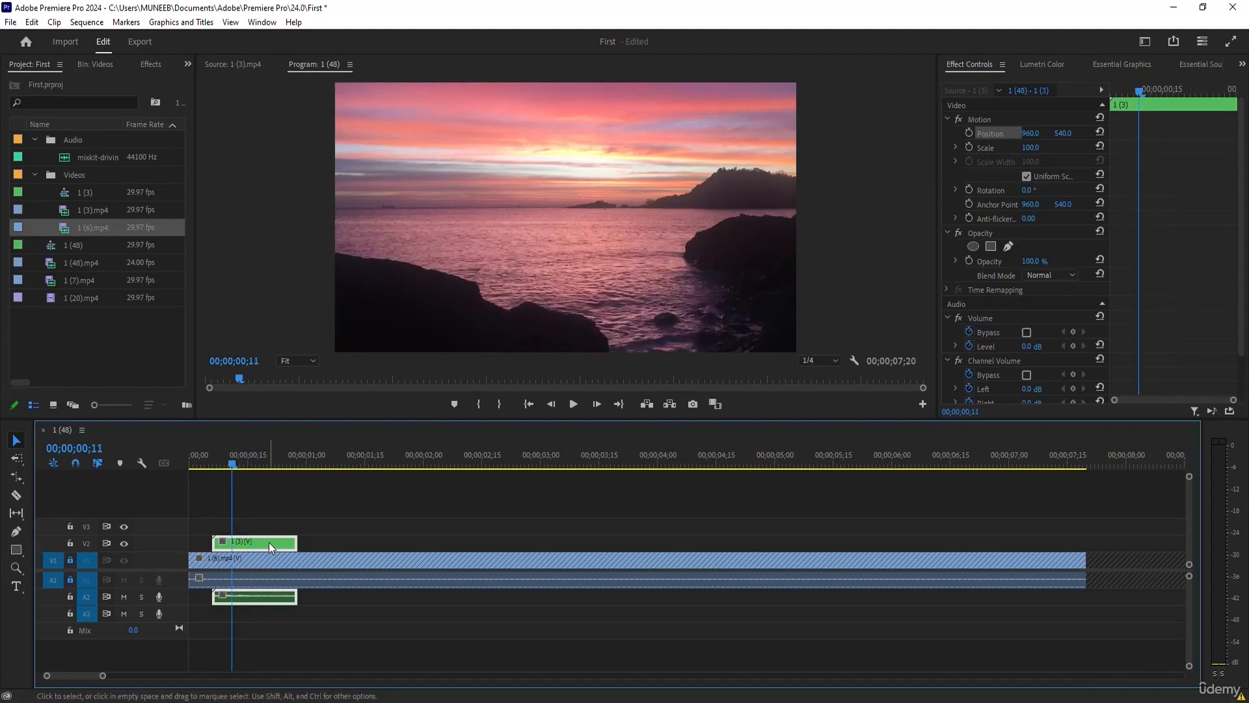
mouse_move(1039, 149)
mouse_down()
mouse_move(976, 149)
mouse_move(1049, 148)
mouse_move(1028, 149)
mouse_up()
click(591, 225)
drag(561, 215, 432, 140)
Duplicate the overlay clip so copies are stacked on V2 and V3, and place the V2 copy at position 1493.5, 242.3.
drag(264, 543, 263, 526)
drag(444, 180, 707, 141)
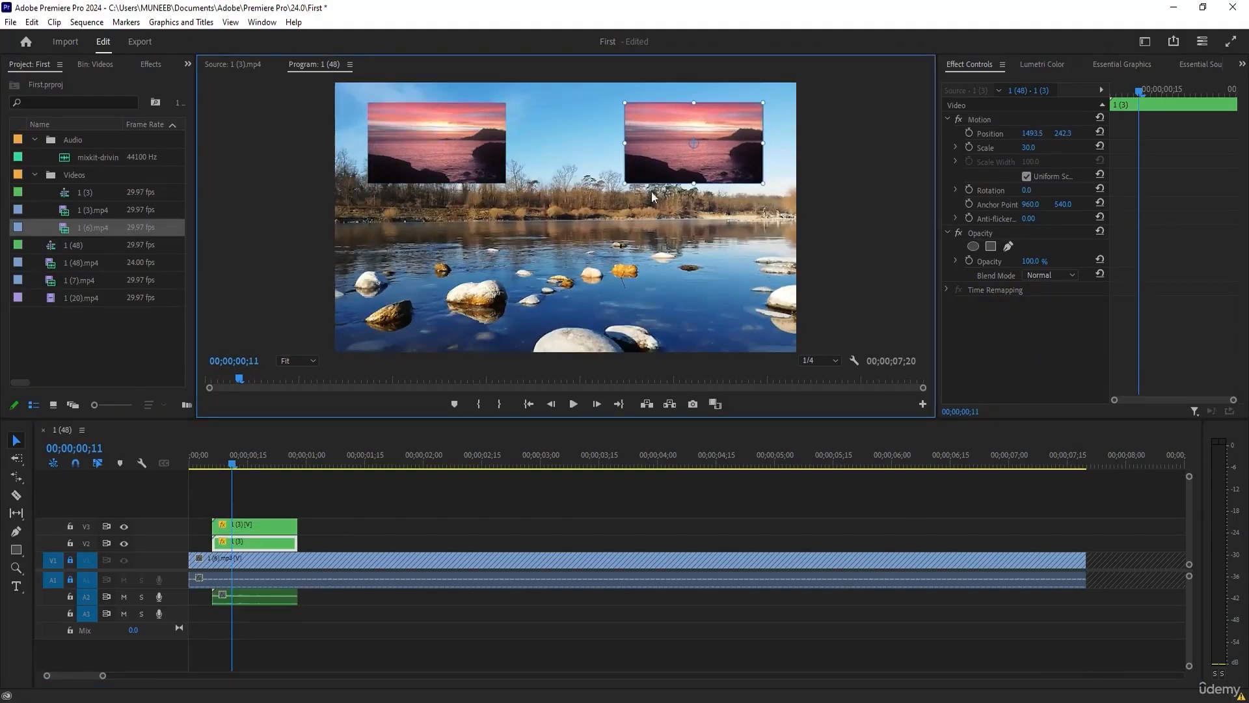
click(447, 150)
Enable position keyframing for the V3 clip at 00;00;00;06, try moving it below the frame there, and undo that move.
click(264, 544)
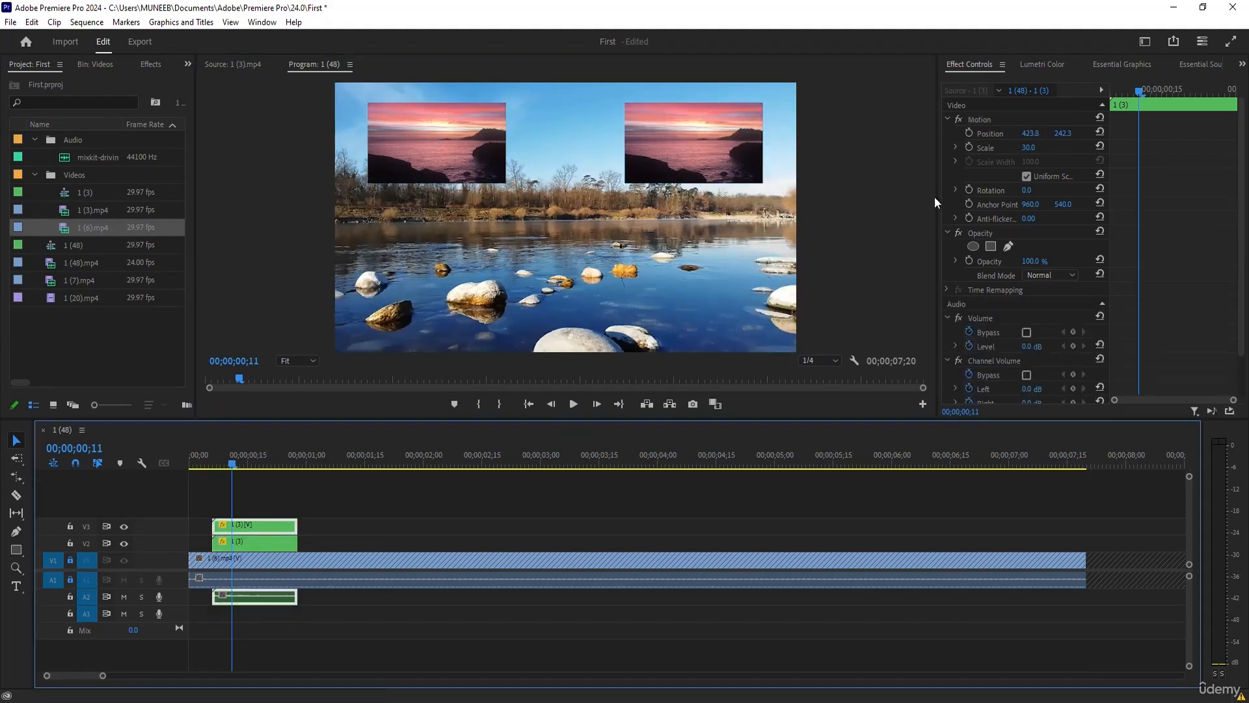
drag(1144, 89, 1111, 90)
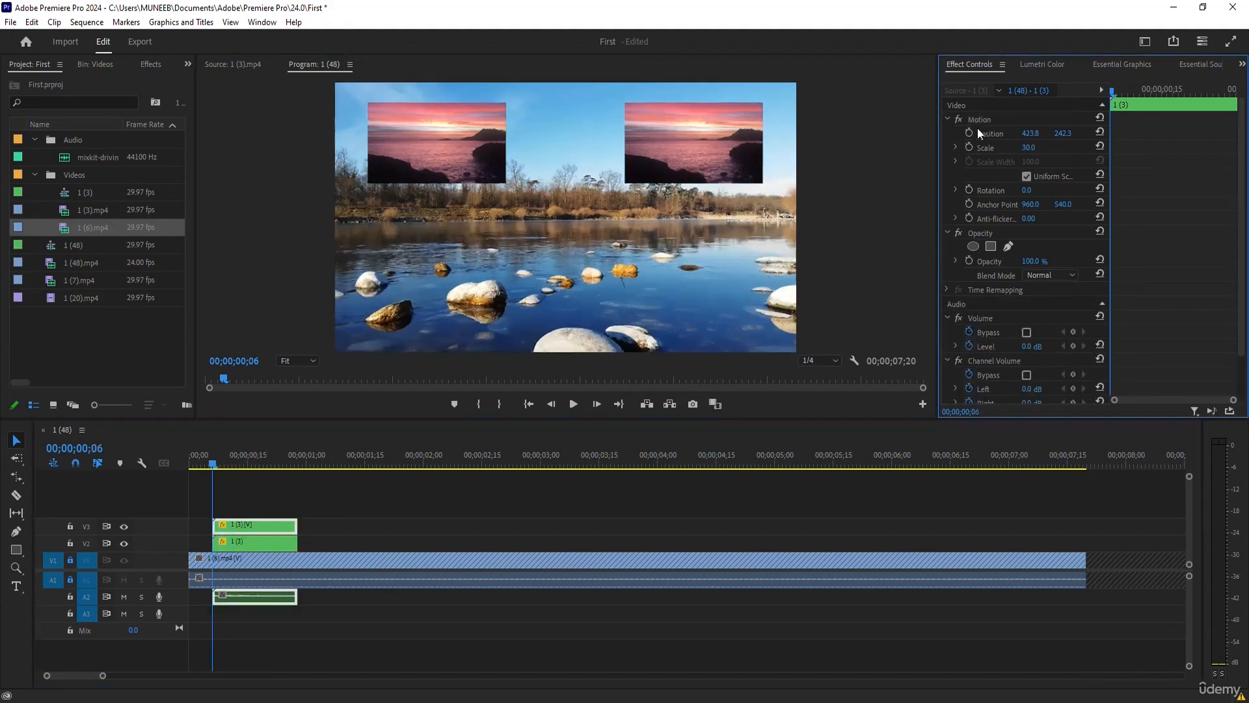
click(969, 132)
click(433, 160)
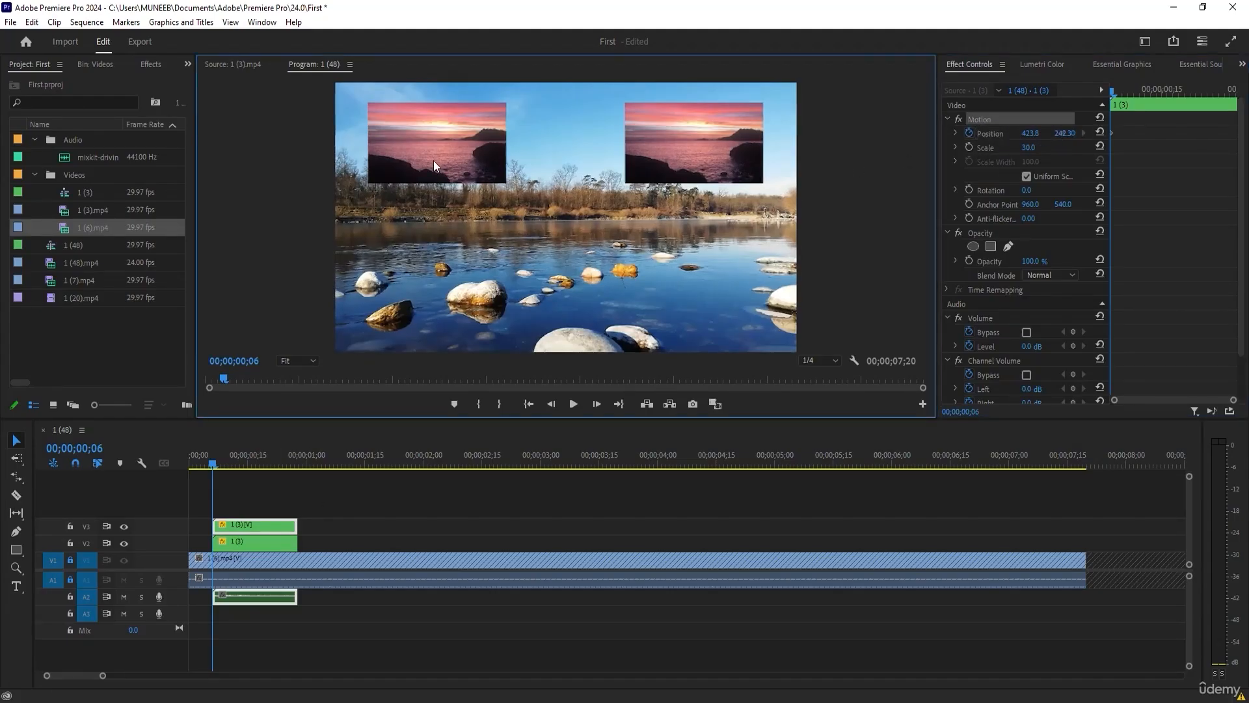
drag(462, 153, 450, 416)
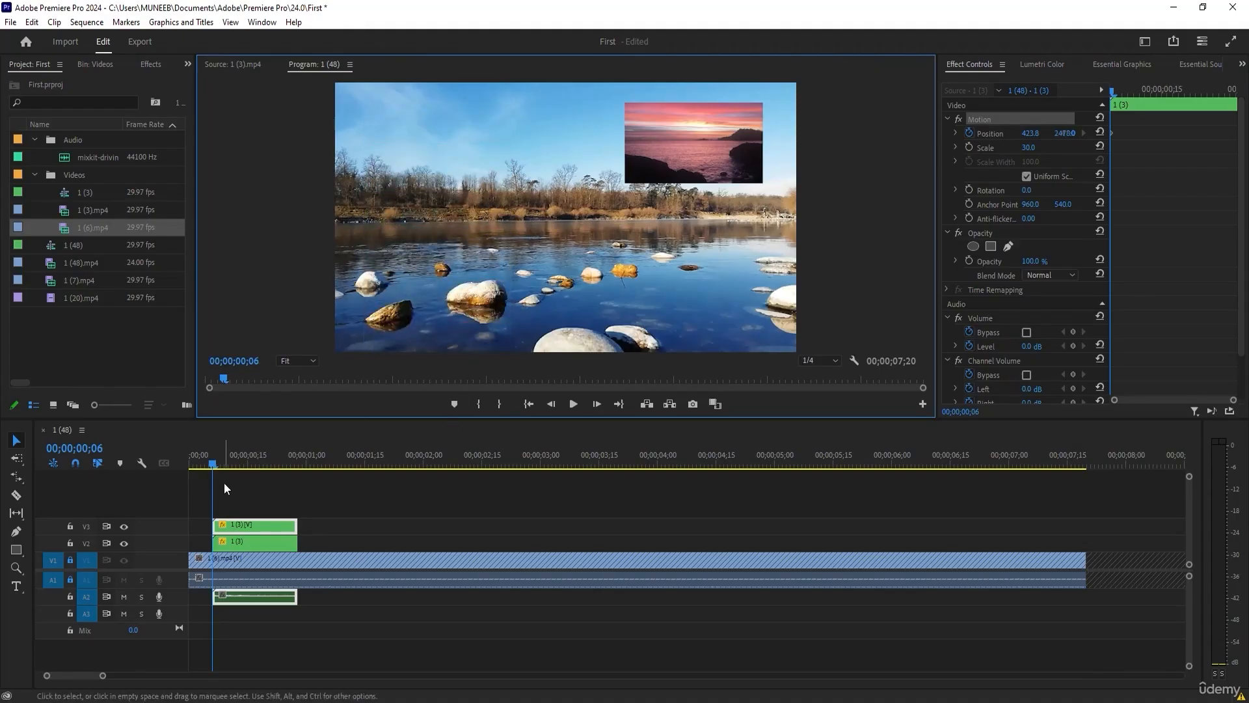
key(ctrl+z)
Add a position keyframe at 00;00;00;27 that moves the V3 clip straight down out of the frame.
drag(218, 466, 294, 462)
drag(472, 142, 436, 382)
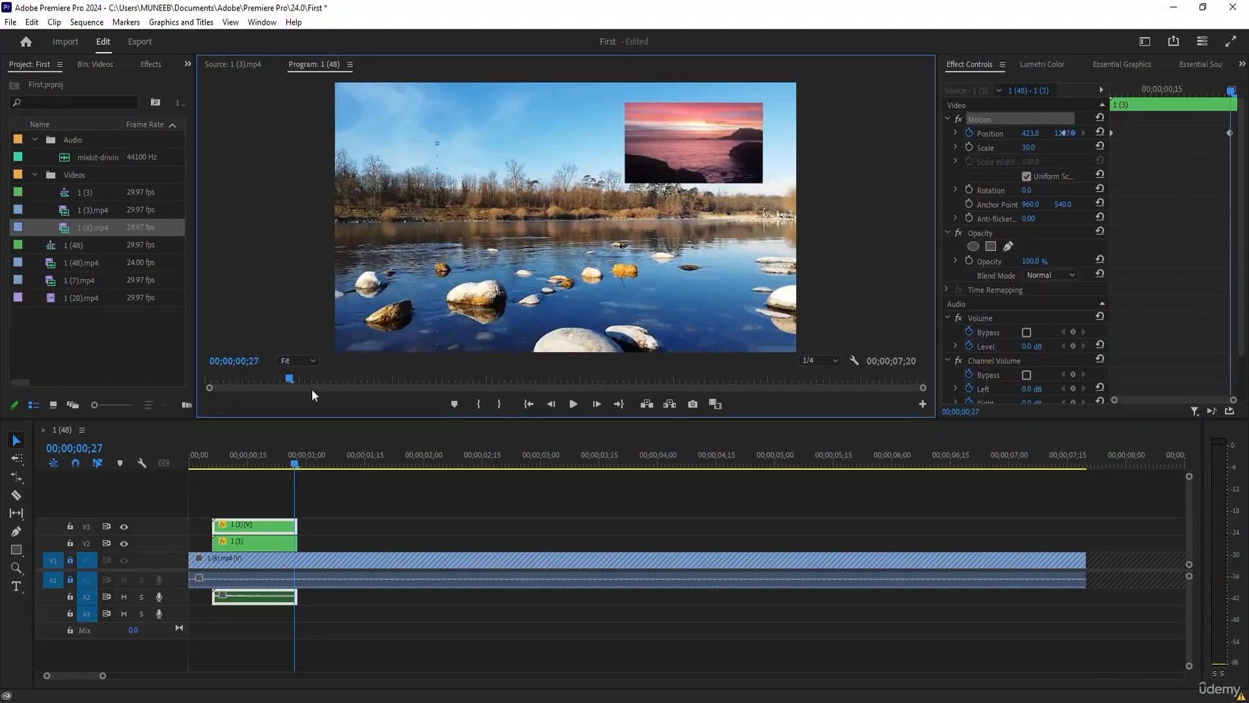
Enable position keyframing for the V2 overlay clip at 00;00;00;06.
drag(272, 463, 216, 467)
click(238, 540)
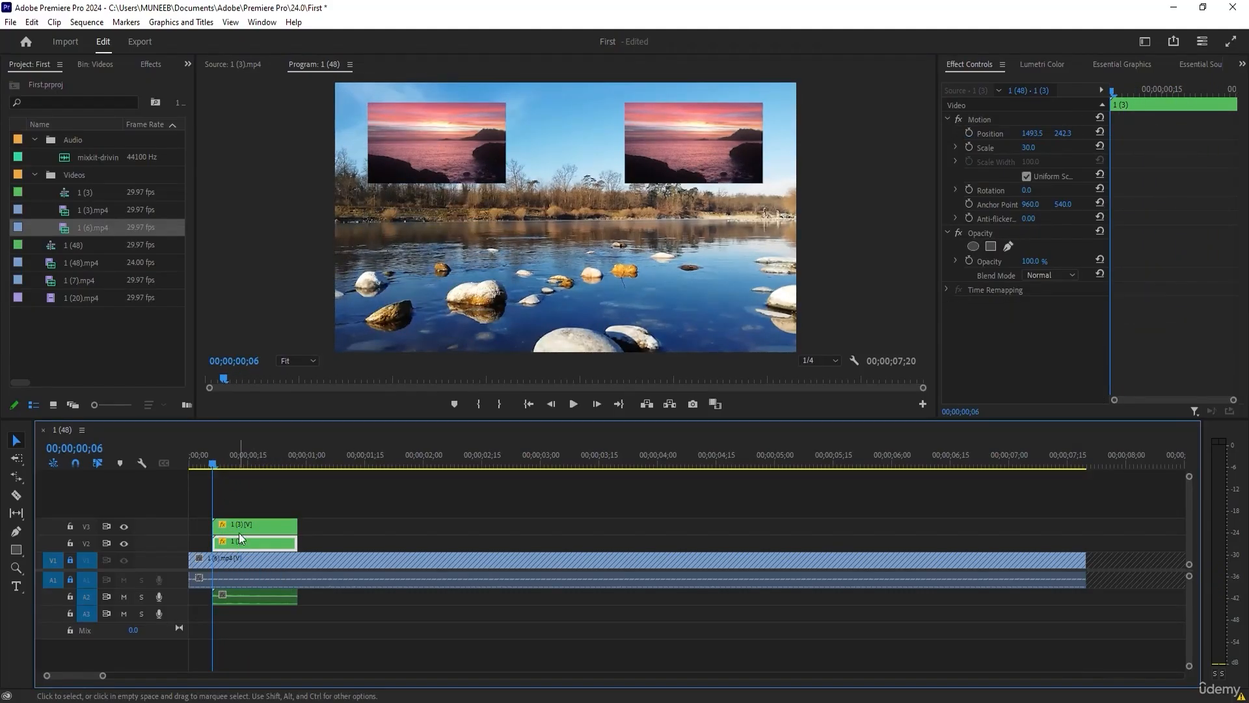
click(972, 132)
click(970, 132)
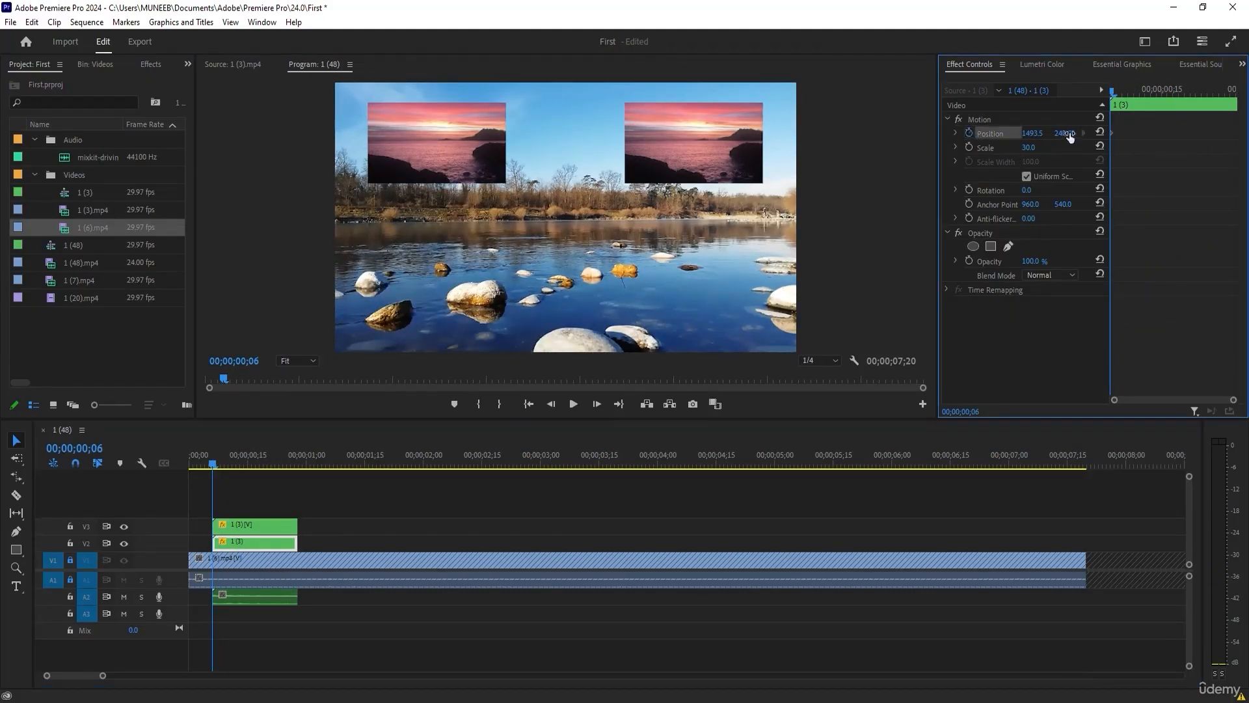
Add a position keyframe at 00;00;00;27 that moves the V2 clip straight down out of the frame.
click(298, 464)
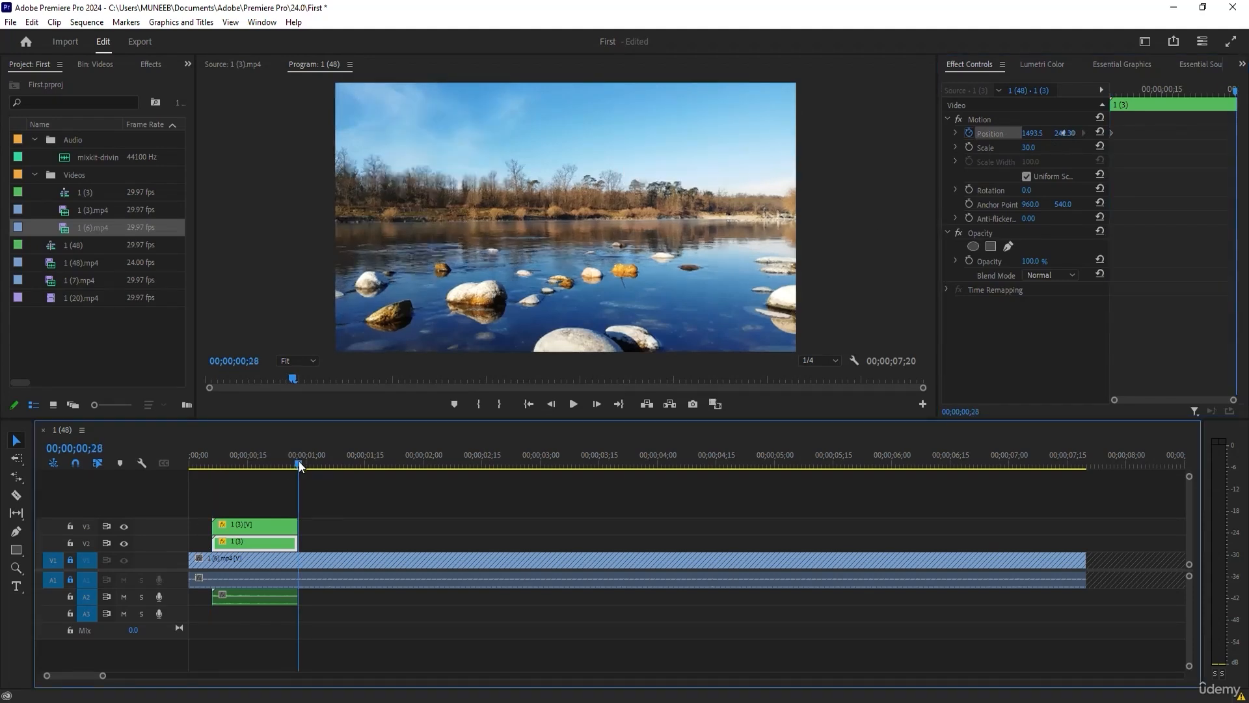
click(295, 464)
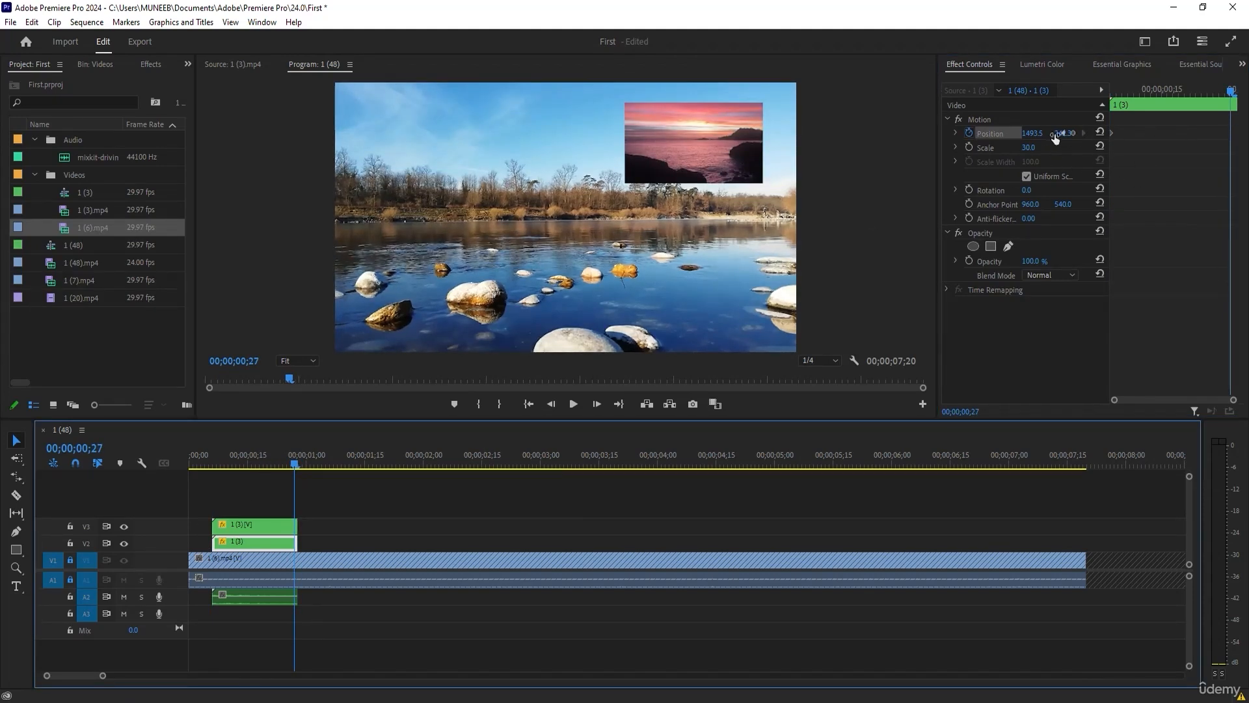
click(716, 139)
drag(724, 144, 701, 385)
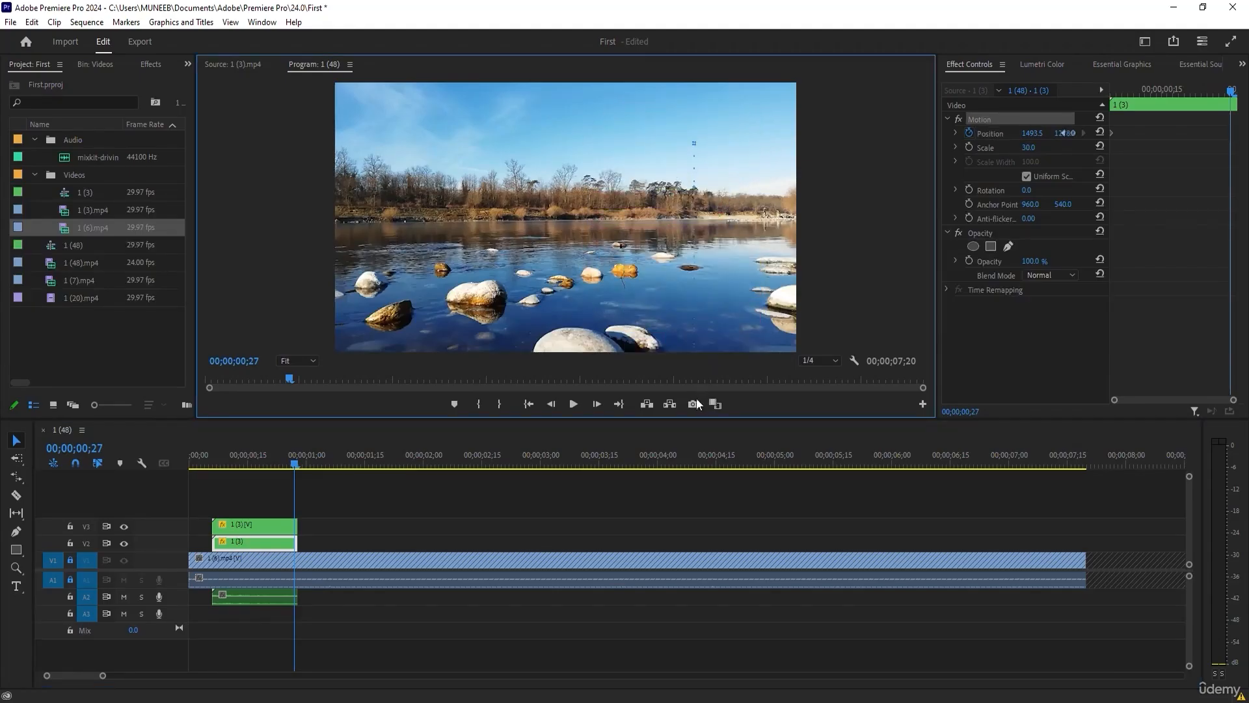
Shift the V3 clip's off-frame position keyframe earlier in the clip so it exits sooner, and scrub through the result.
mouse_move(287, 467)
mouse_down()
mouse_move(237, 466)
mouse_move(304, 470)
mouse_move(237, 469)
mouse_move(267, 469)
mouse_up()
click(285, 532)
drag(1230, 132, 1148, 133)
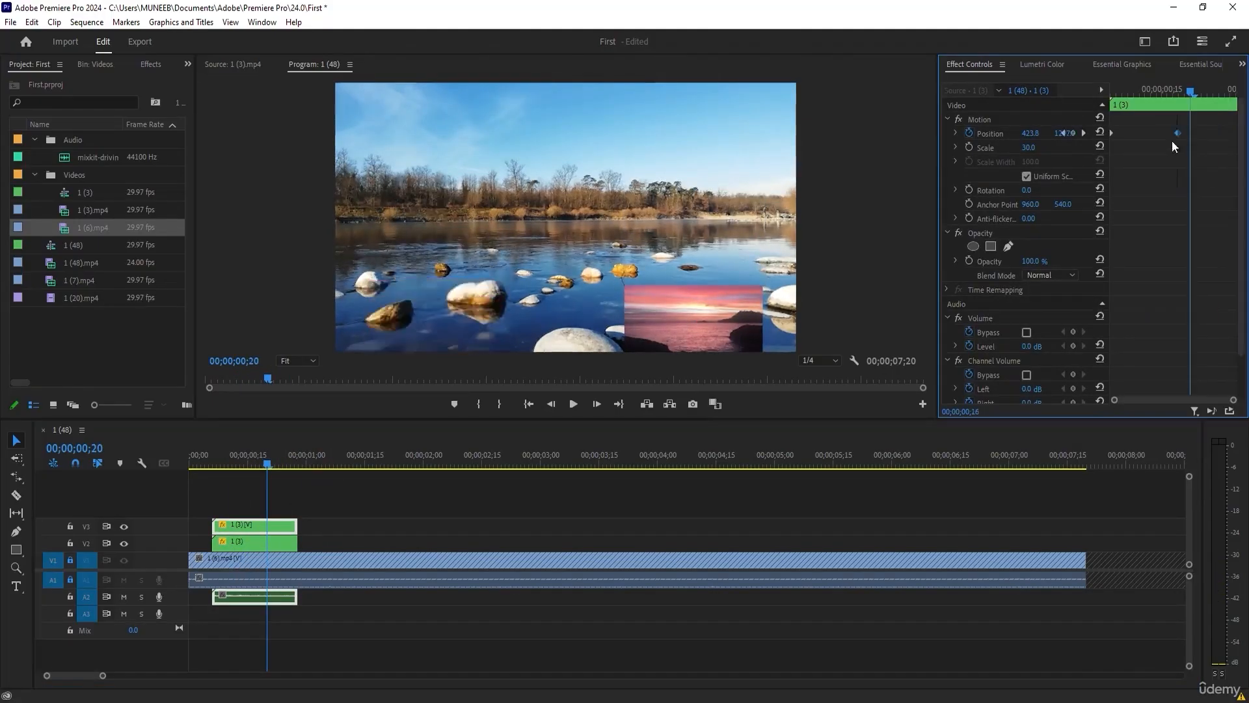
drag(273, 460, 264, 487)
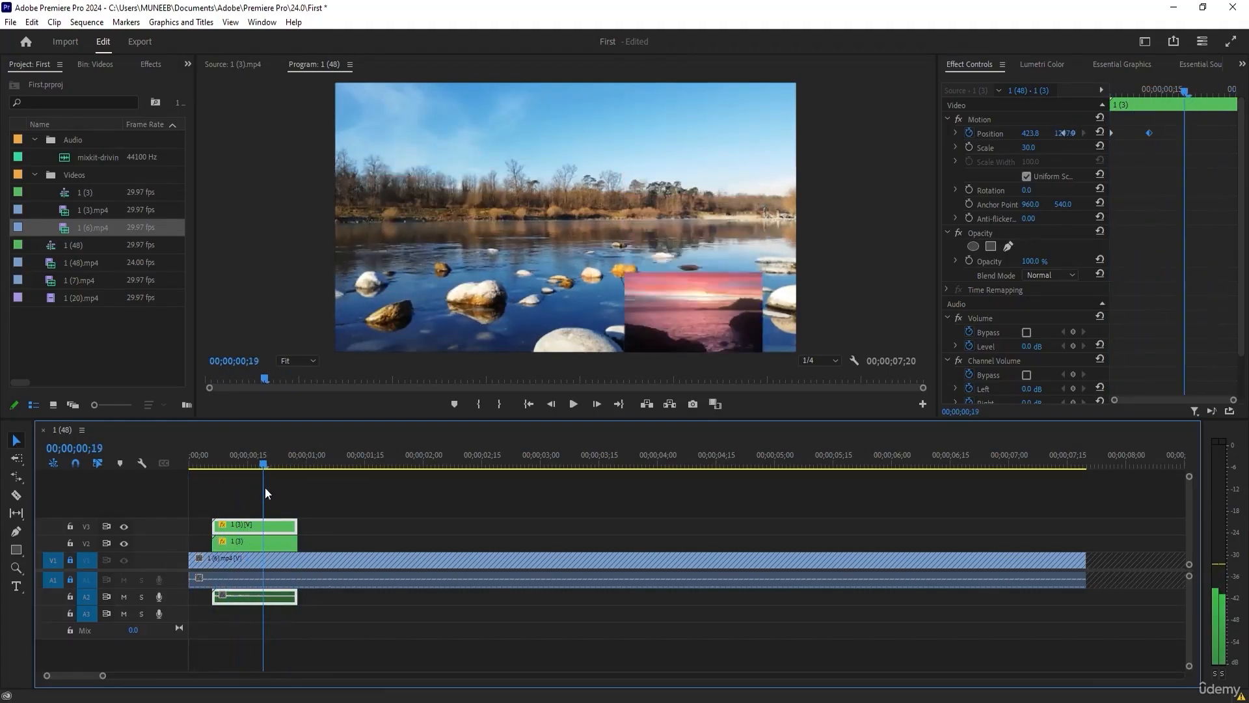
Move the V3 clip's first position keyframe later in the clip, and scrub through both overlays' animation from the start.
click(1163, 134)
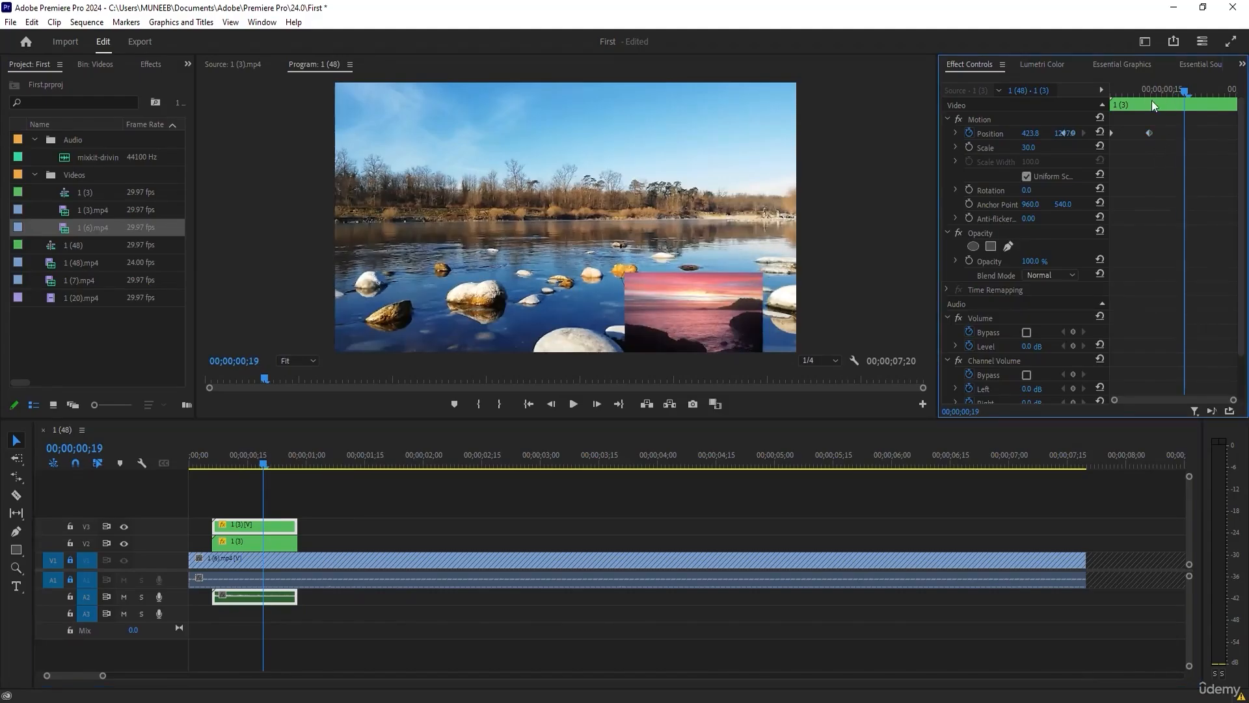
drag(1111, 133, 1196, 136)
drag(1212, 118, 1183, 134)
scroll(1153, 137, down, 1)
click(255, 542)
drag(1182, 90, 1098, 97)
mouse_move(212, 464)
mouse_down()
mouse_move(274, 463)
mouse_move(189, 468)
mouse_move(235, 463)
mouse_up()
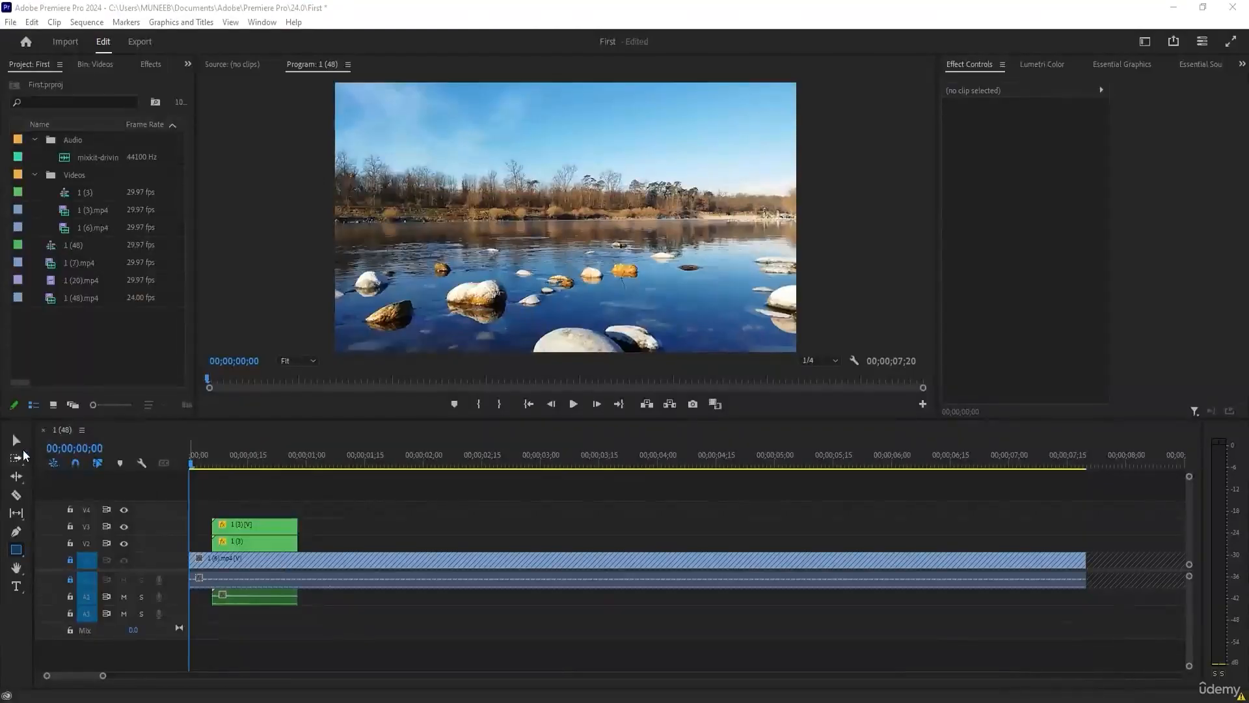
Draw a rectangle in the frame's upper-left area with the Rectangle tool and a circle right of centre with the Ellipse tool.
click(364, 497)
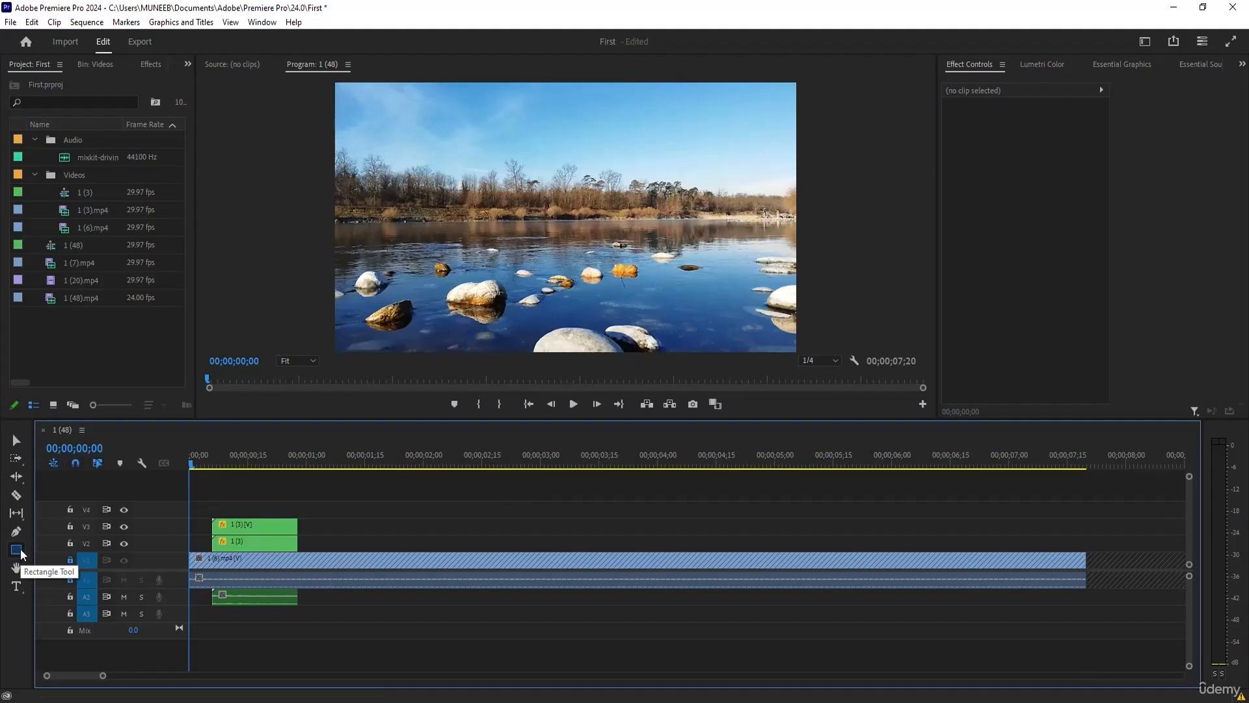
drag(356, 123, 439, 184)
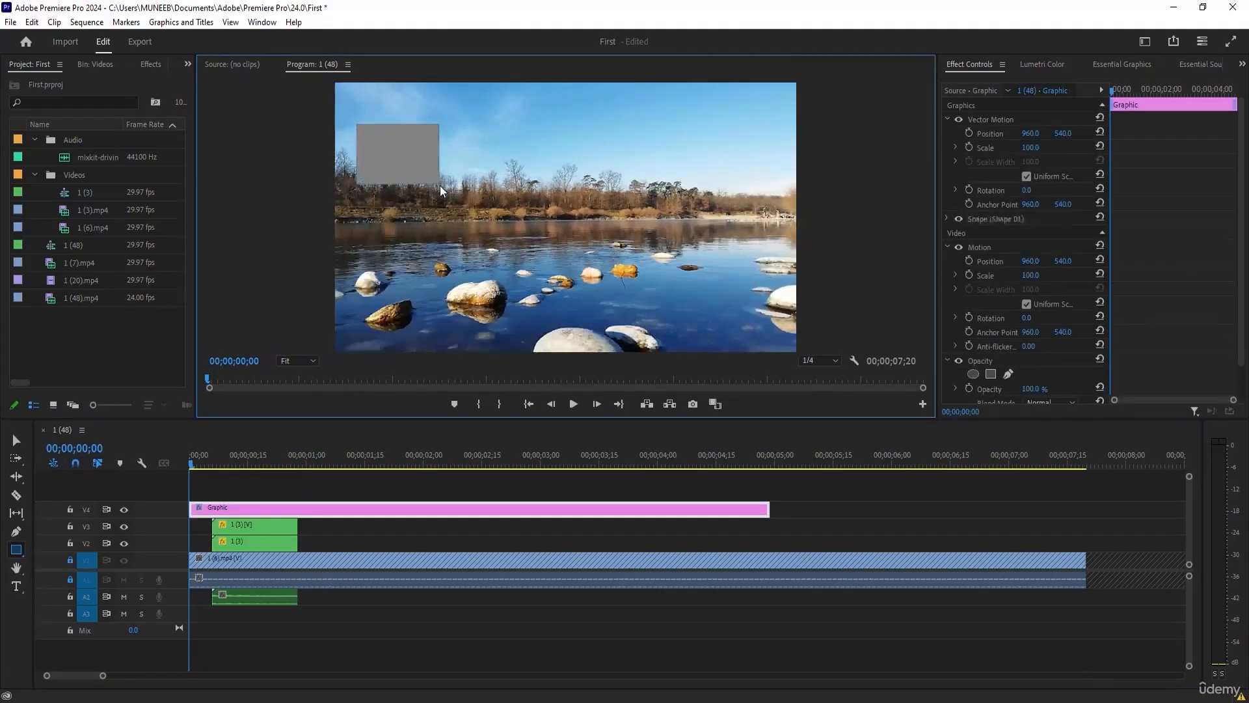
drag(17, 550, 30, 569)
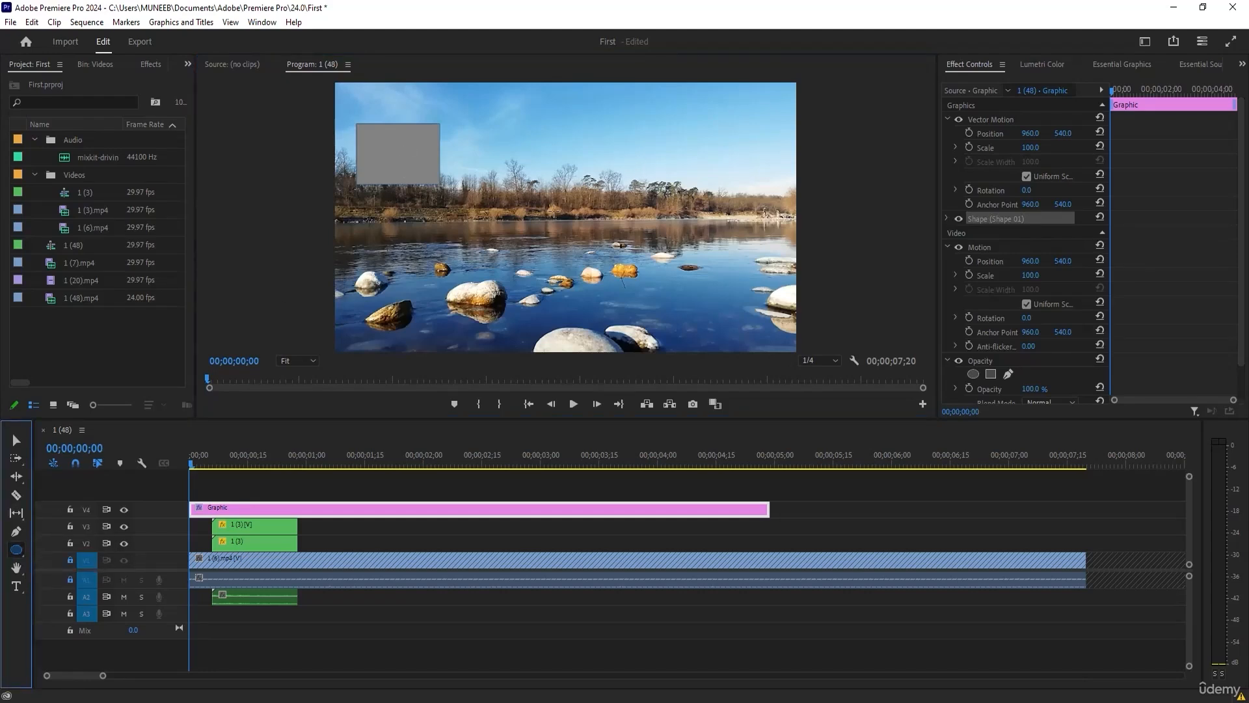
mouse_move(586, 155)
mouse_down()
mouse_move(646, 221)
mouse_move(572, 154)
mouse_up()
mouse_move(621, 220)
mouse_down()
mouse_move(640, 196)
mouse_move(614, 206)
mouse_move(628, 193)
mouse_move(666, 246)
mouse_move(603, 208)
mouse_move(665, 238)
mouse_move(603, 192)
mouse_move(675, 239)
mouse_move(662, 233)
mouse_up()
Draw a triangle in the lower middle of the frame with the Polygon tool, in the same graphic clip.
click(16, 549)
mouse_move(437, 236)
mouse_down()
mouse_move(536, 315)
mouse_move(526, 318)
mouse_move(547, 350)
mouse_up()
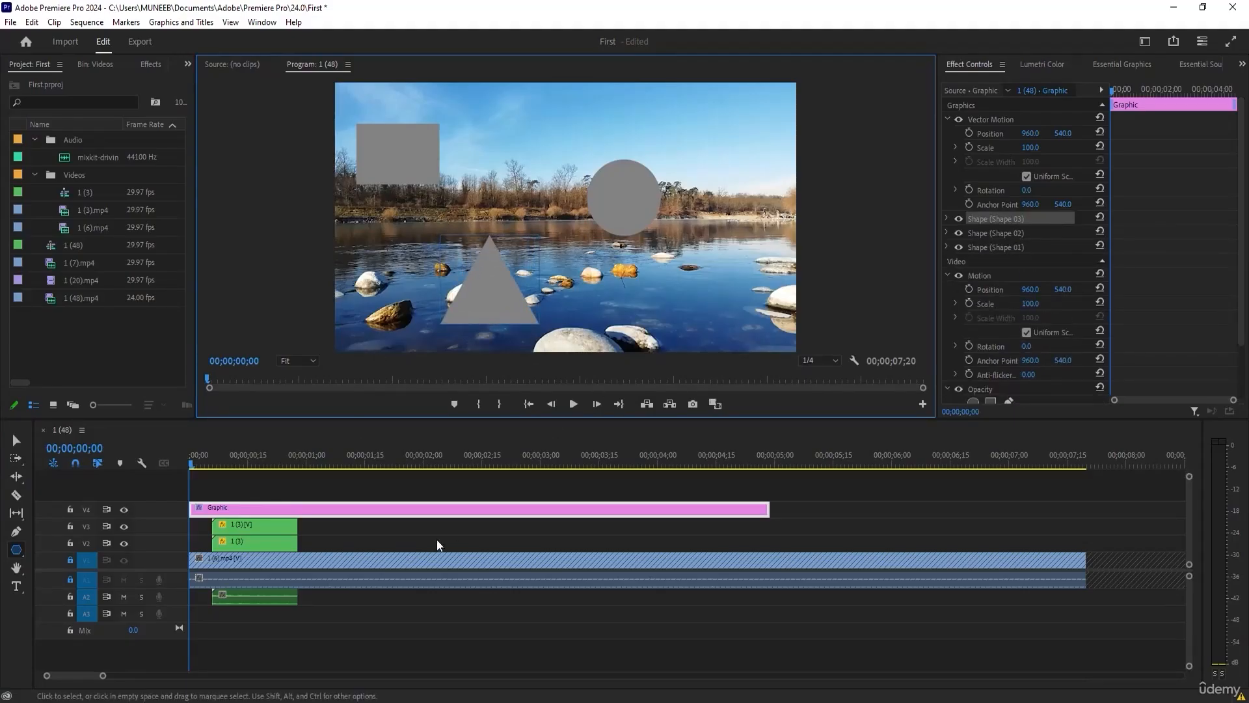
click(305, 516)
click(198, 512)
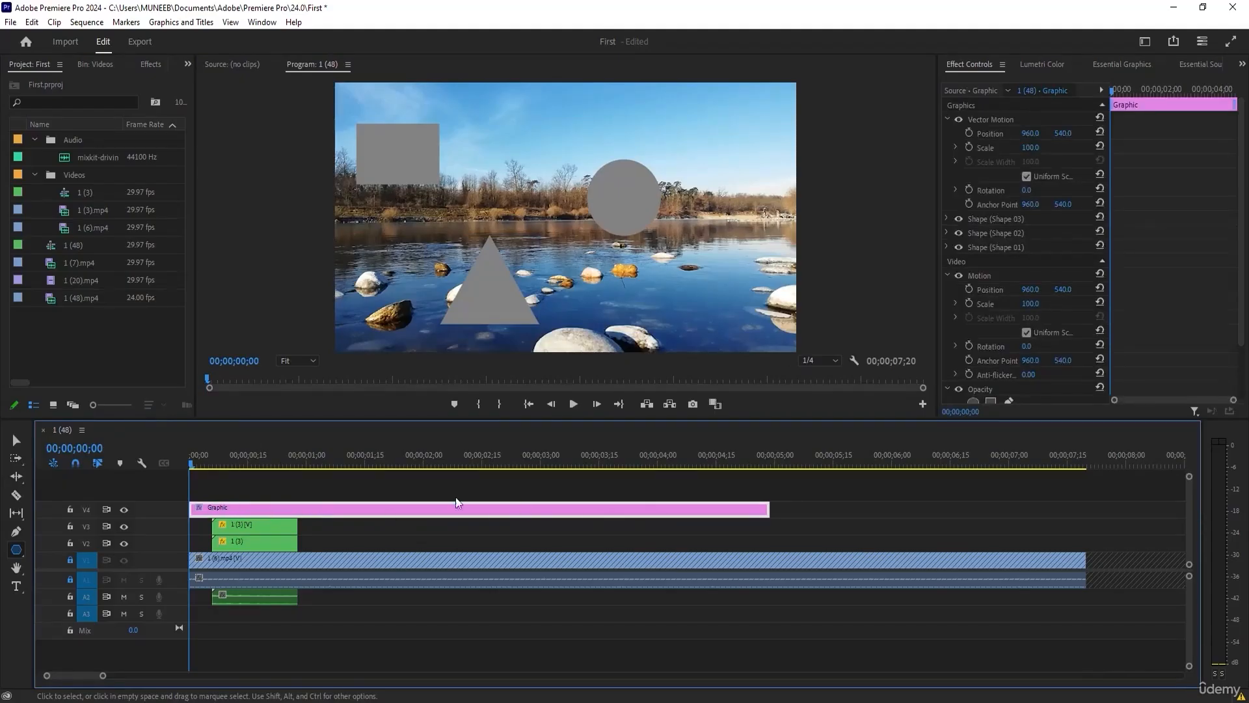
Select the graphic clip with the Selection tool and set the triangle's fill colour to green.
key(v)
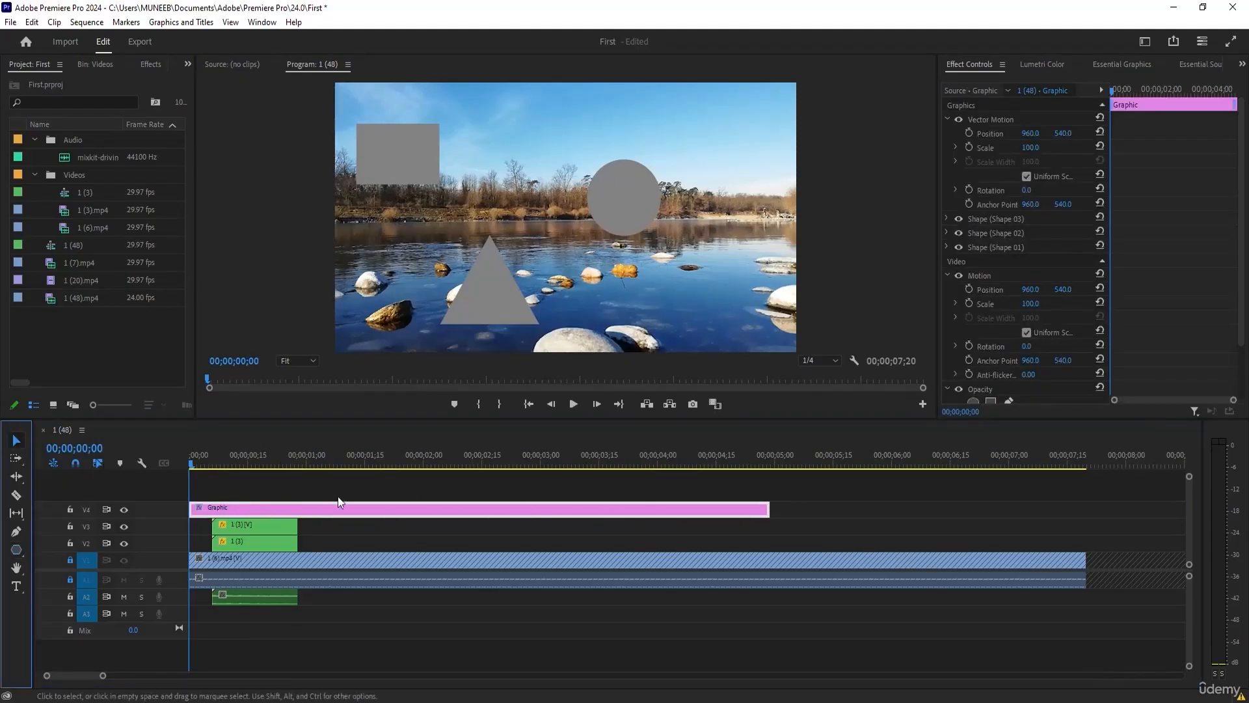
click(411, 542)
click(450, 511)
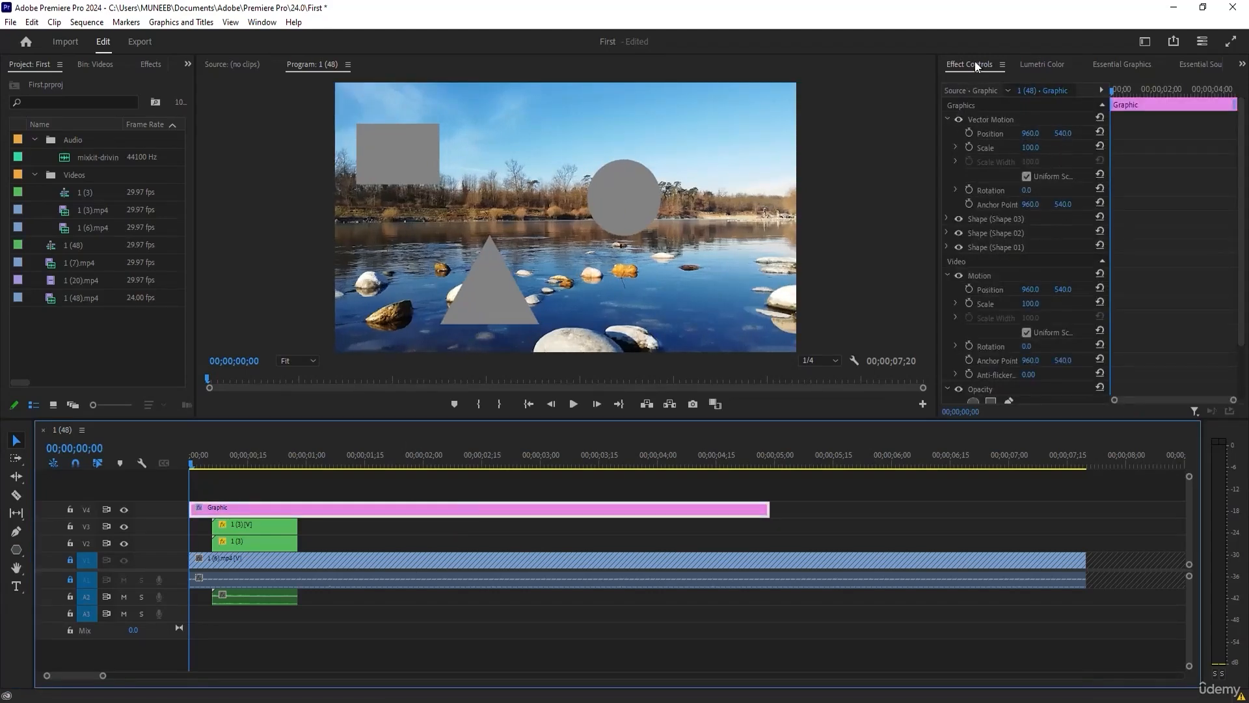
click(948, 219)
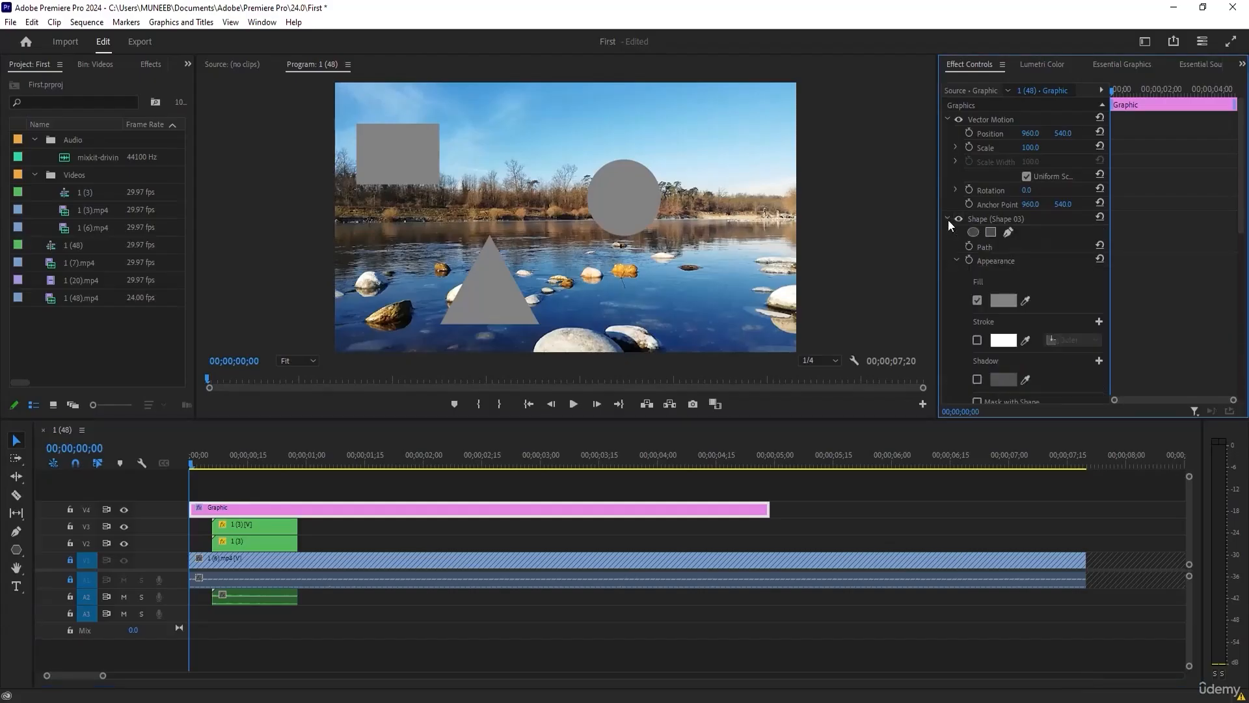
click(1005, 302)
click(631, 383)
click(655, 321)
click(752, 262)
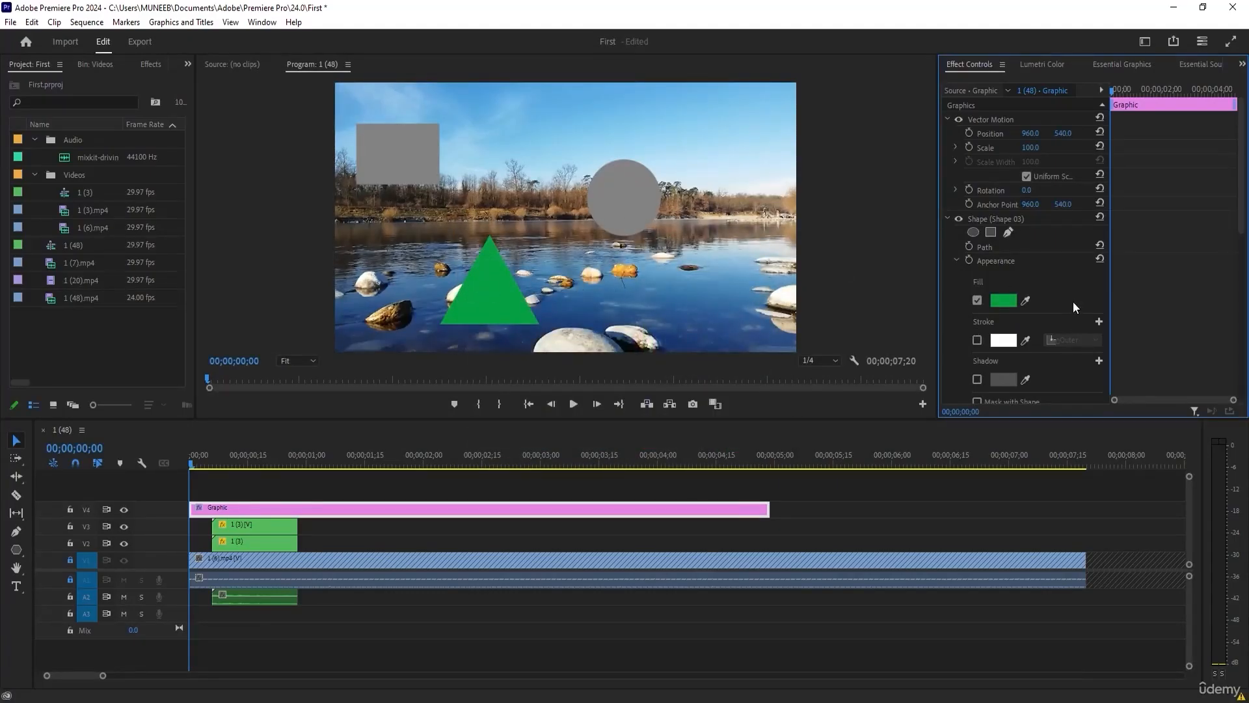
Enable an outer stroke on the triangle, colour it blue, and widen it into a thick border.
scroll(1072, 302, down, 5)
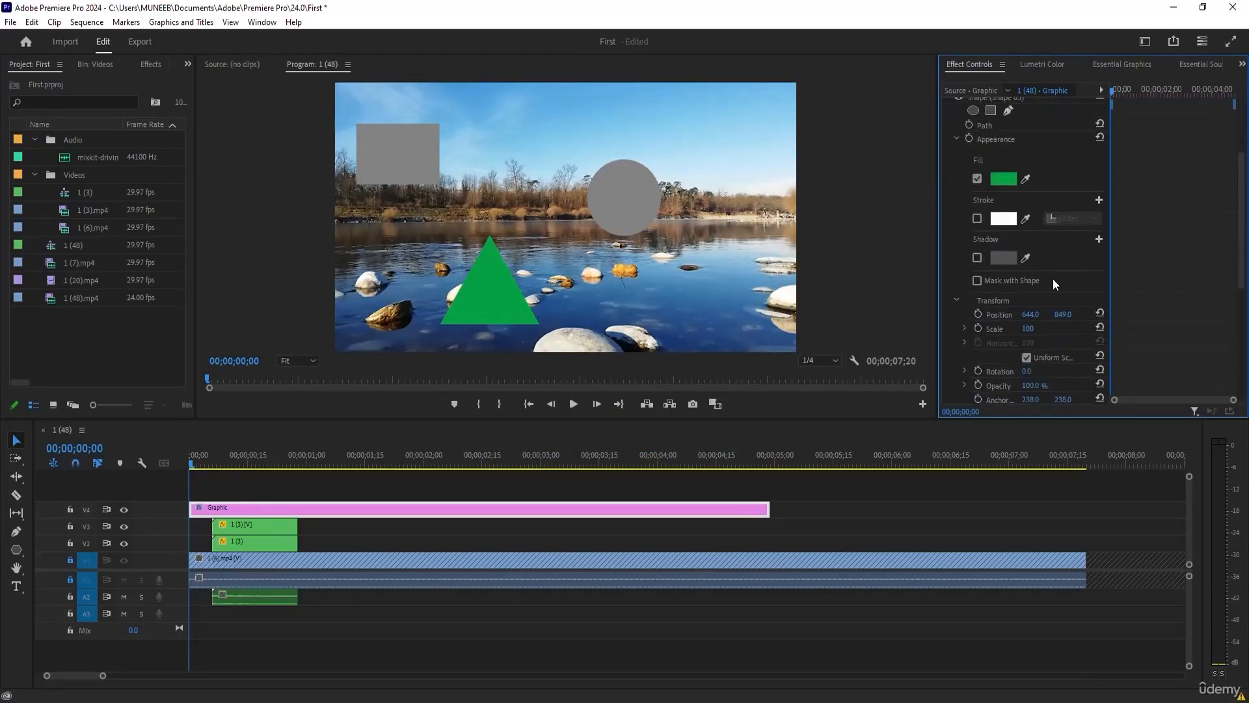
click(978, 219)
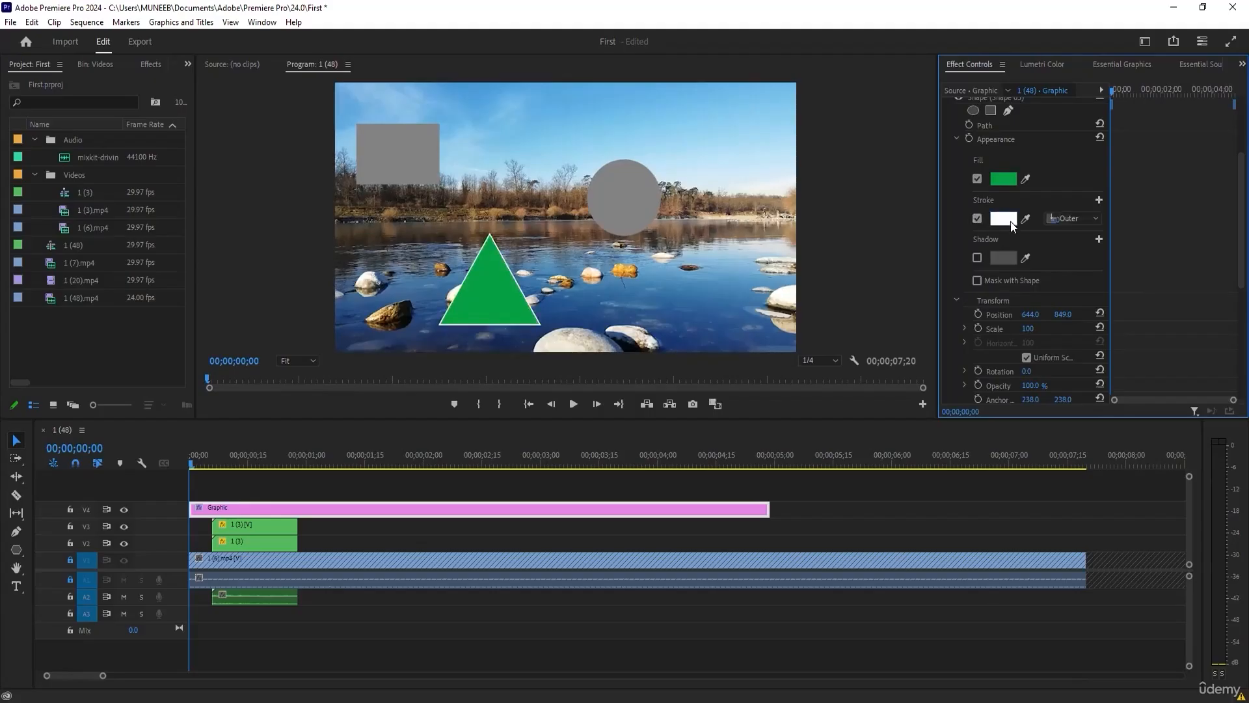
click(1007, 221)
drag(653, 322, 647, 377)
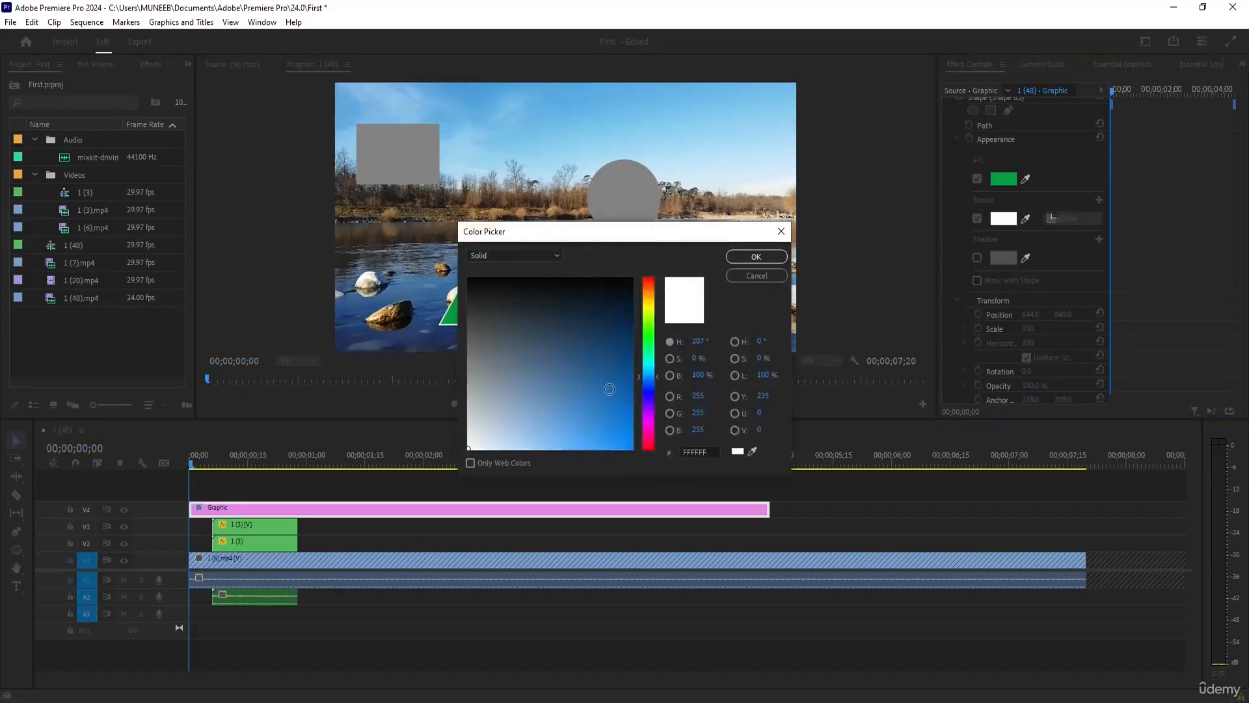
click(620, 389)
click(756, 256)
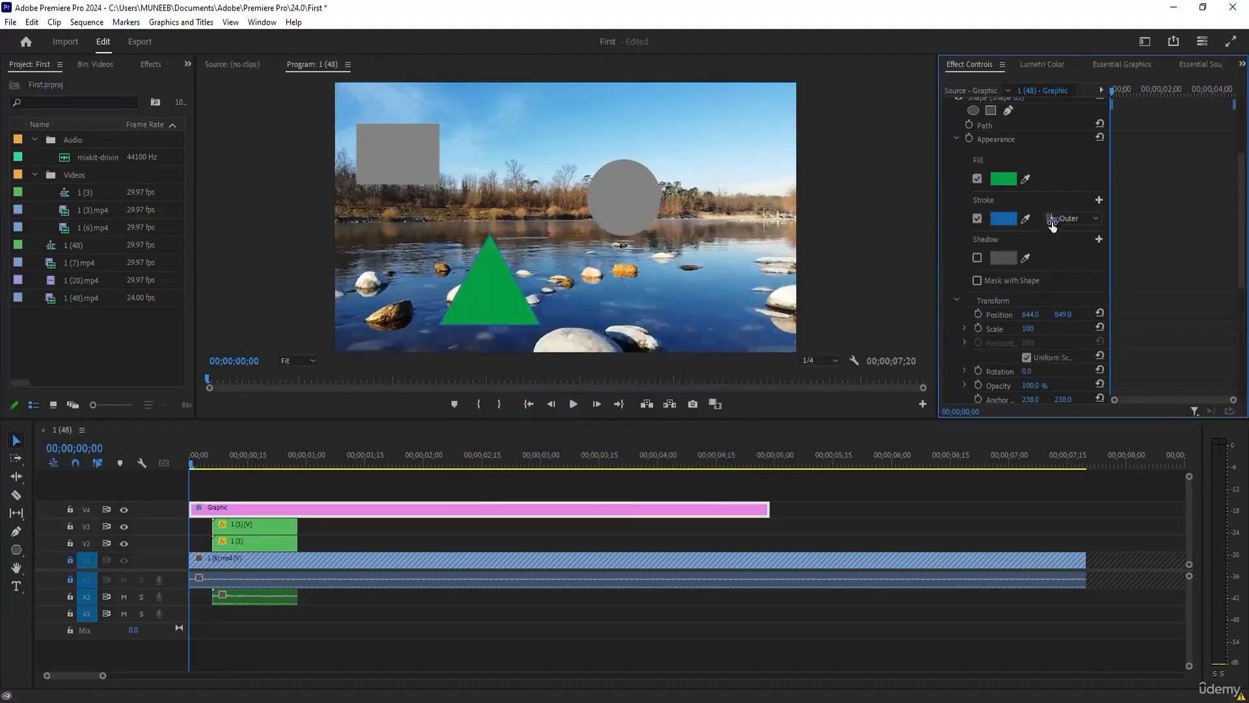
drag(1055, 220, 1087, 220)
Enable a near-black shadow on the triangle with 100 % opacity and a distance of 62.3.
click(977, 258)
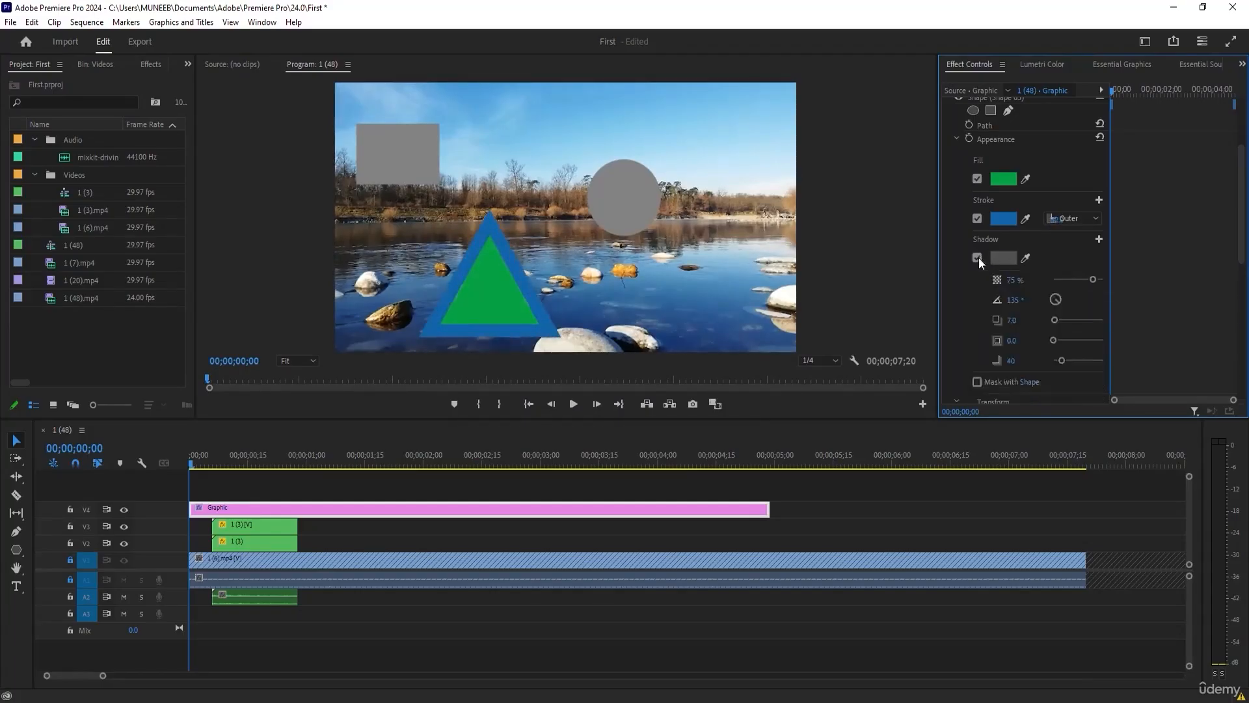
click(1003, 258)
click(533, 309)
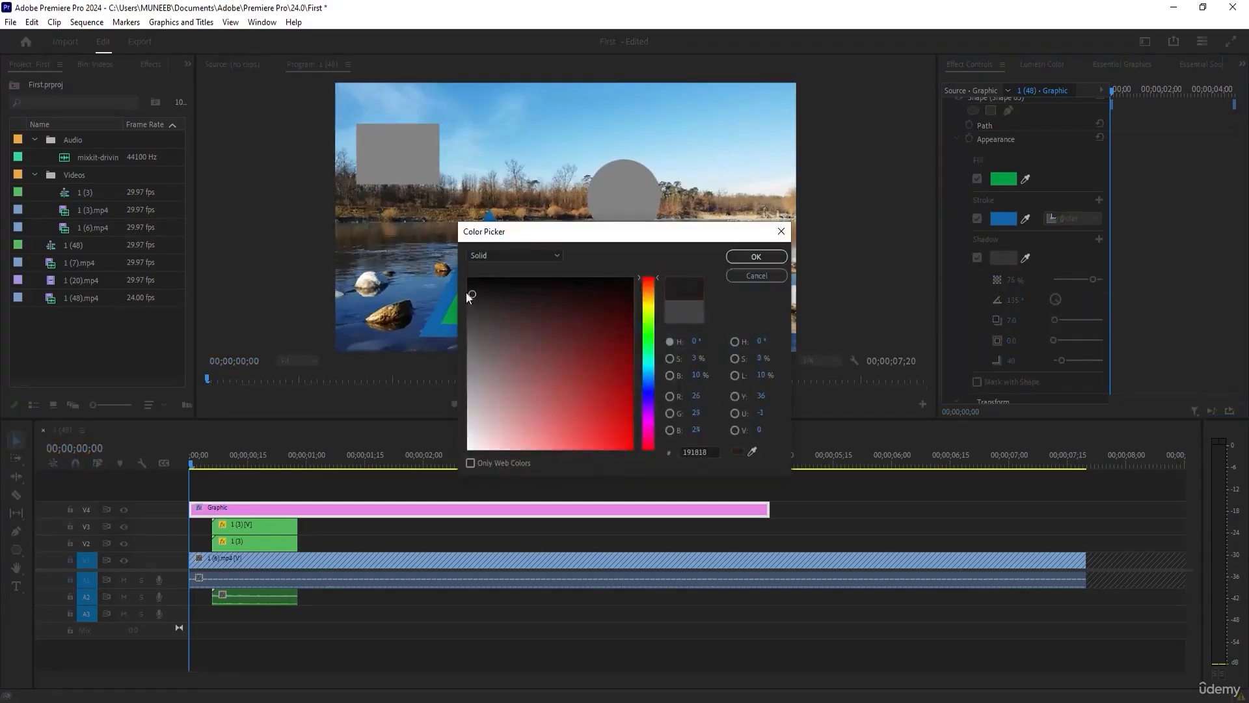
click(756, 256)
drag(1093, 279, 1104, 280)
drag(1055, 319, 1069, 319)
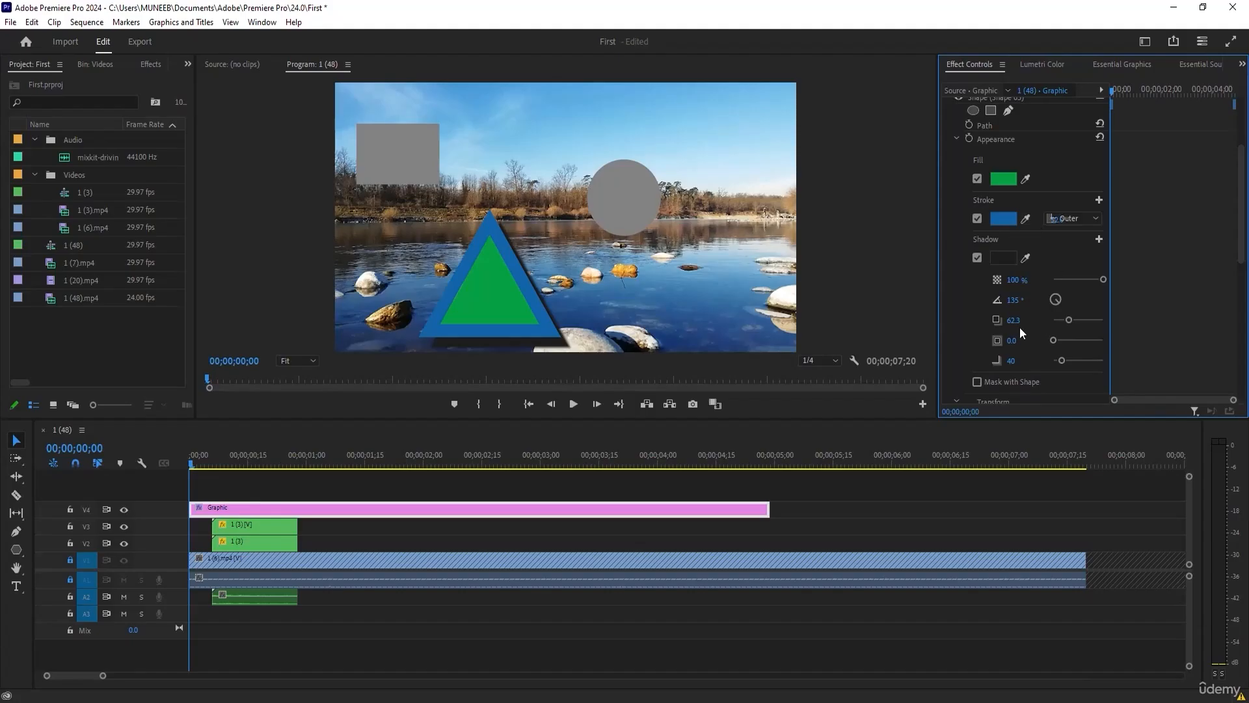
Examine the circle shape's appearance and transform settings in the graphic clip.
scroll(1031, 338, down, 5)
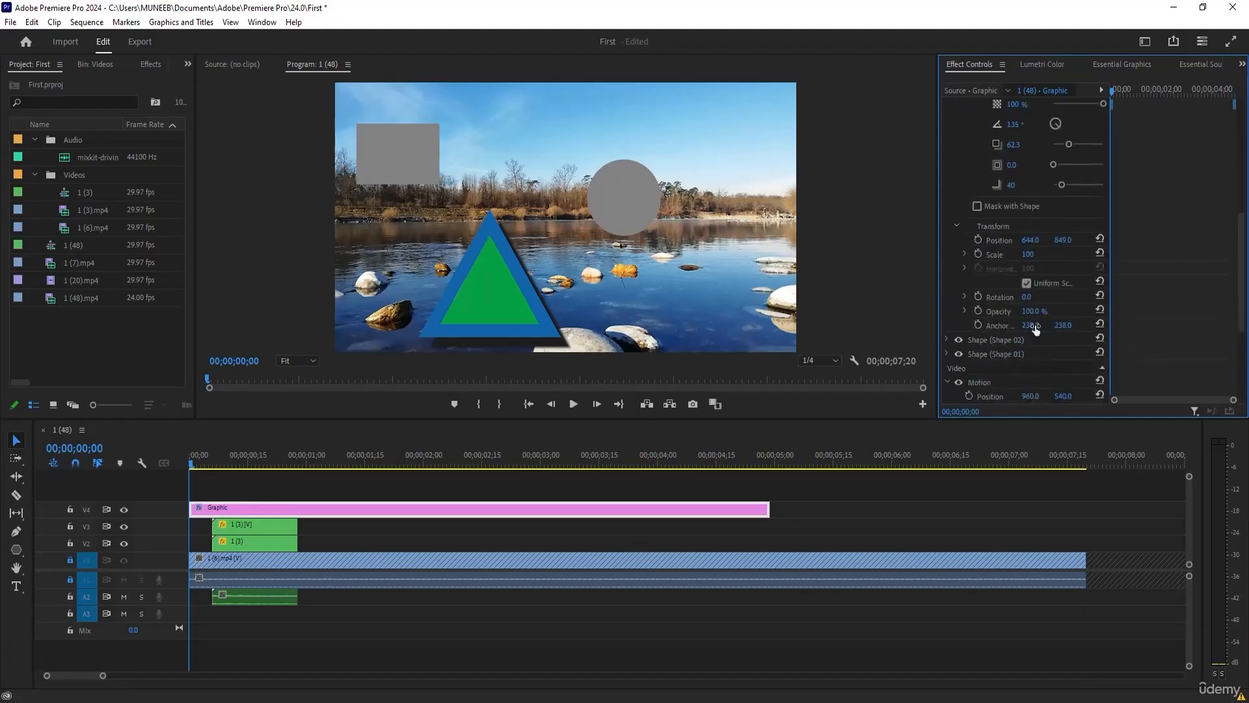
scroll(1015, 313, down, 2)
click(946, 272)
scroll(1040, 306, down, 2)
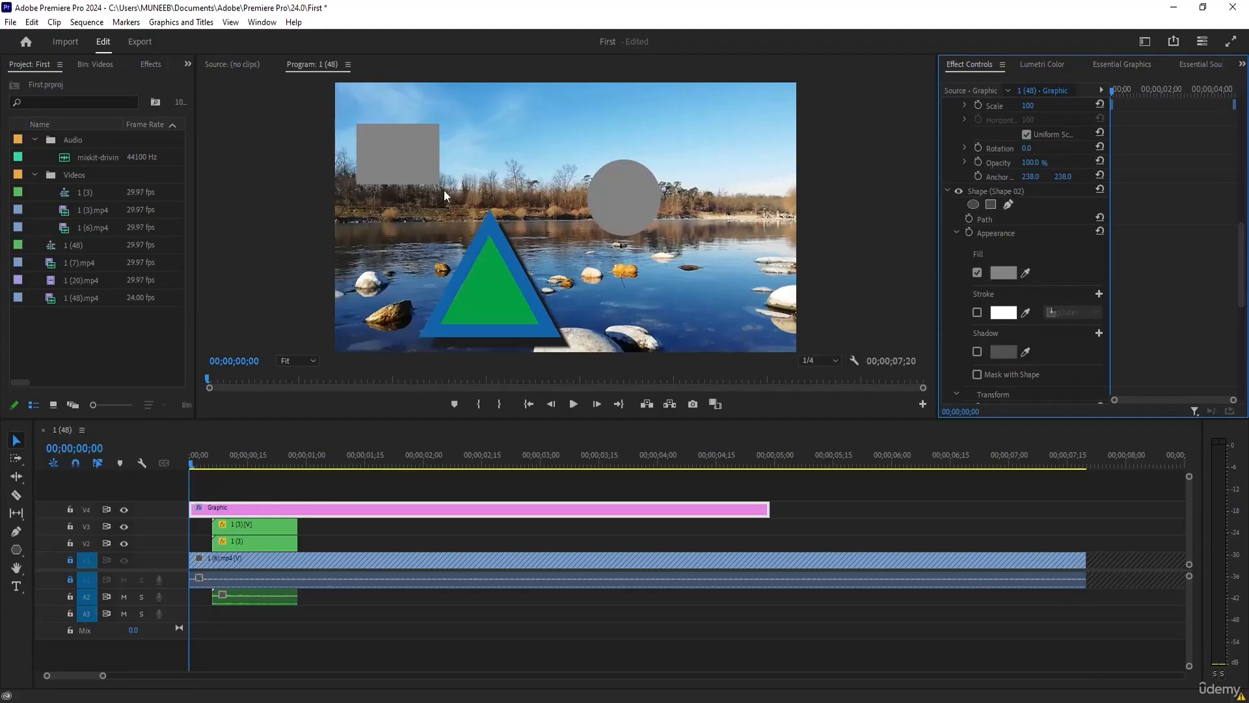
scroll(1054, 292, down, 5)
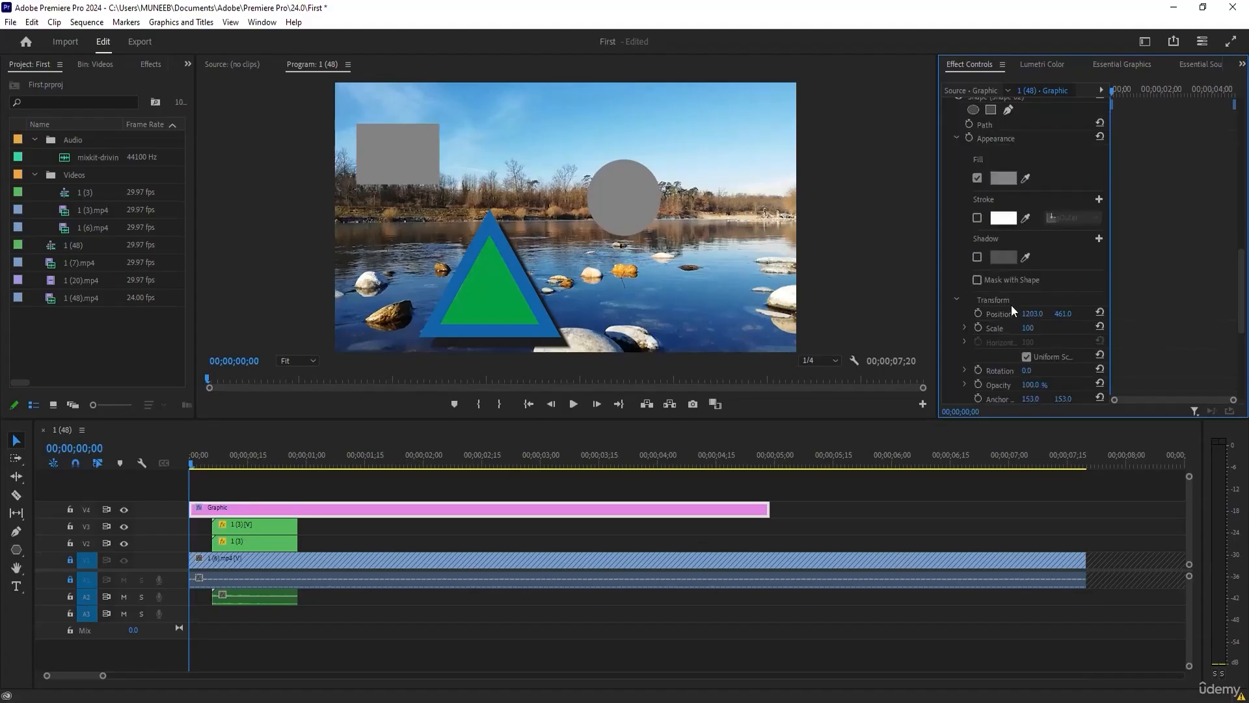
scroll(982, 293, up, 5)
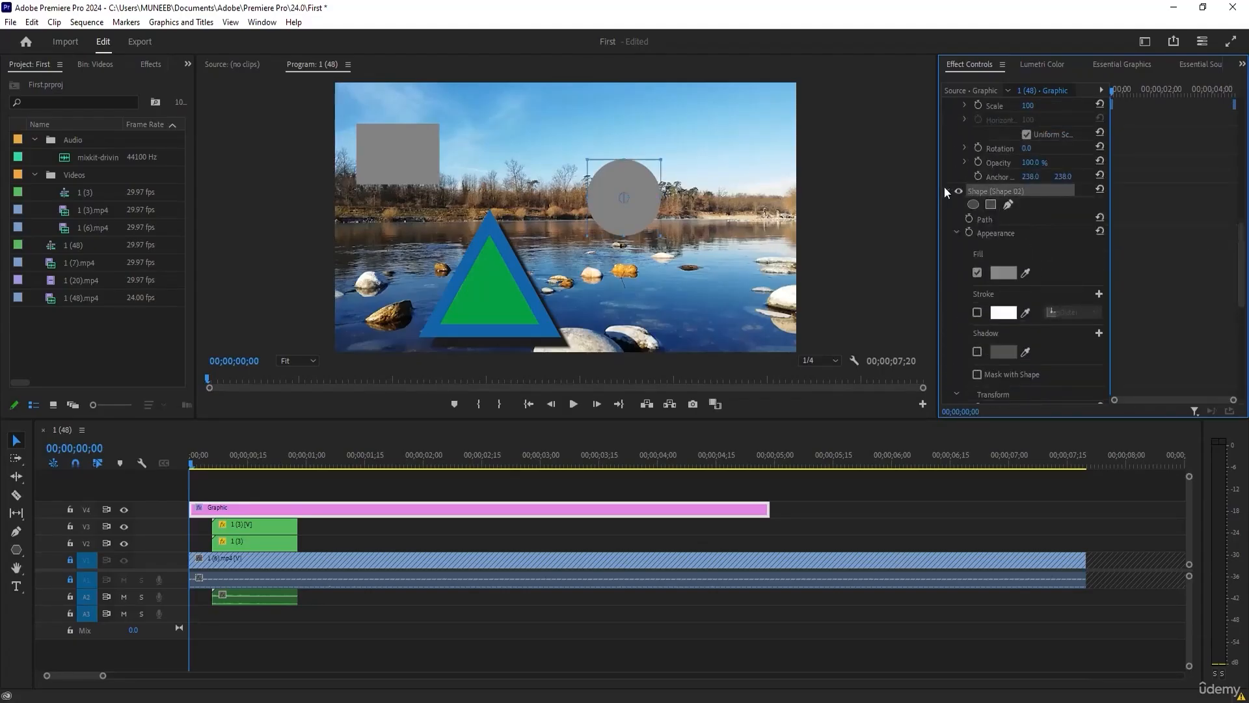
click(947, 190)
Enable position and scale keyframing in the triangle shape's transform settings at 00;00;00;00.
scroll(1002, 220, up, 3)
scroll(998, 230, up, 7)
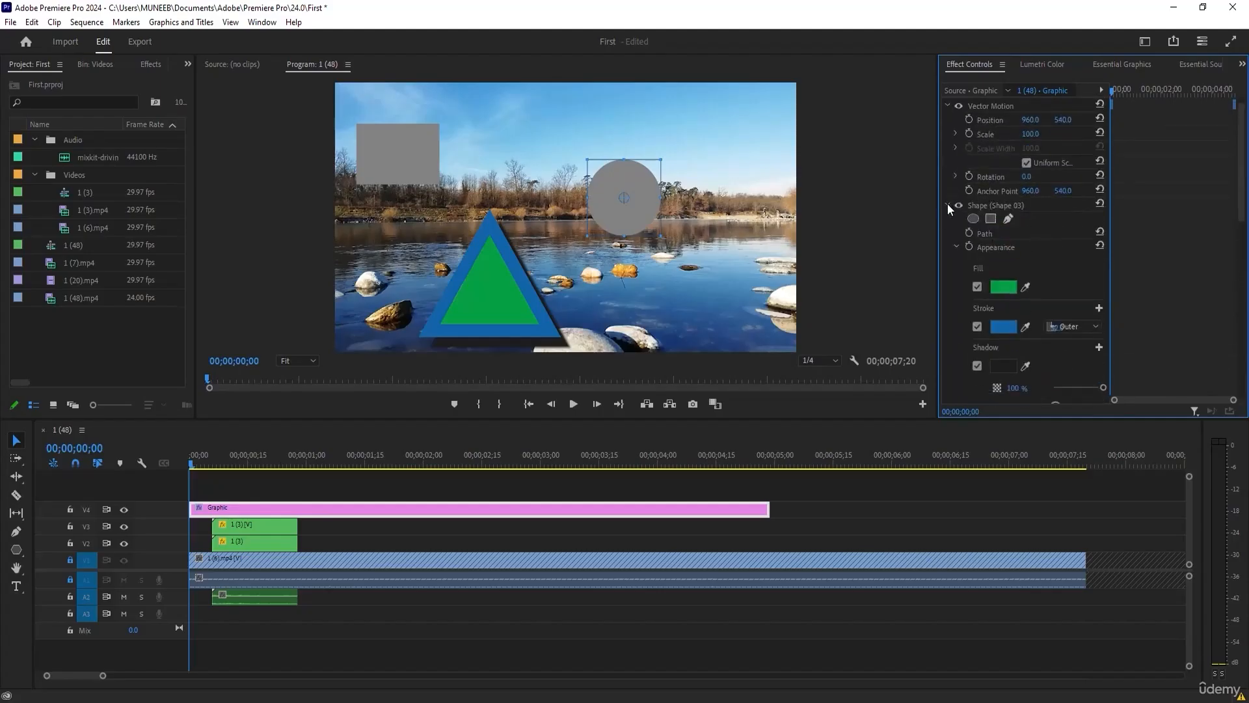
click(948, 205)
click(981, 206)
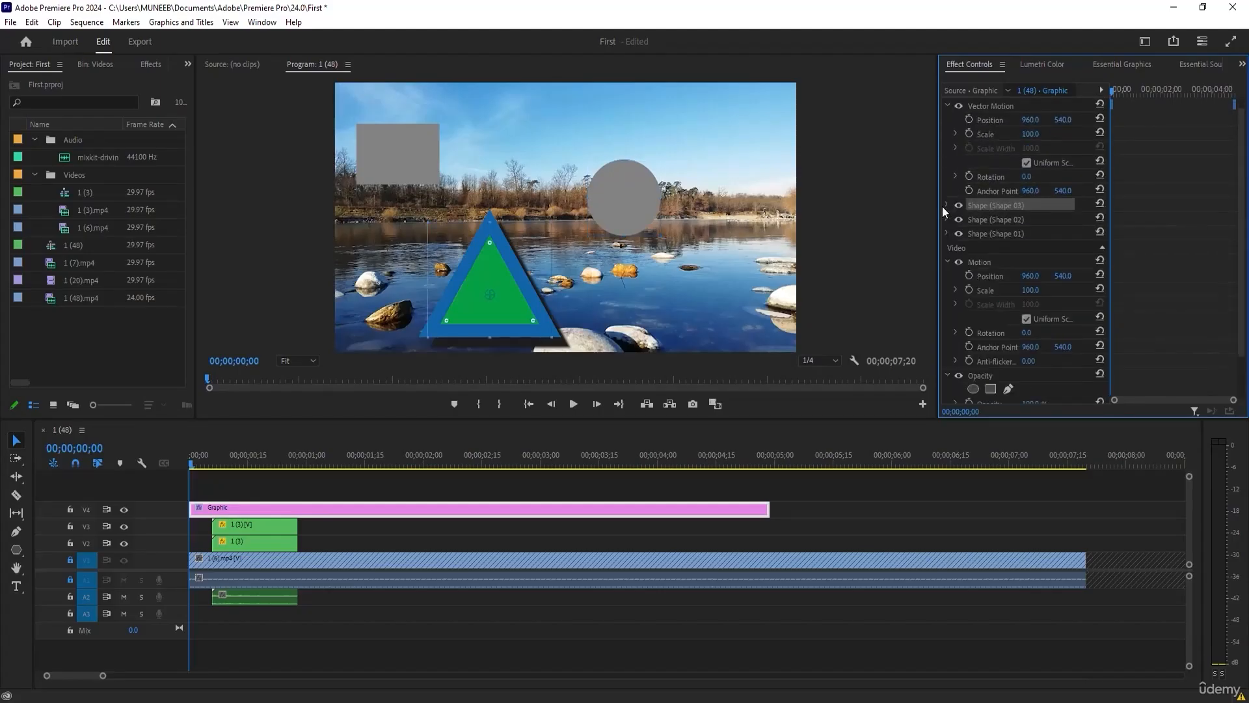
click(948, 206)
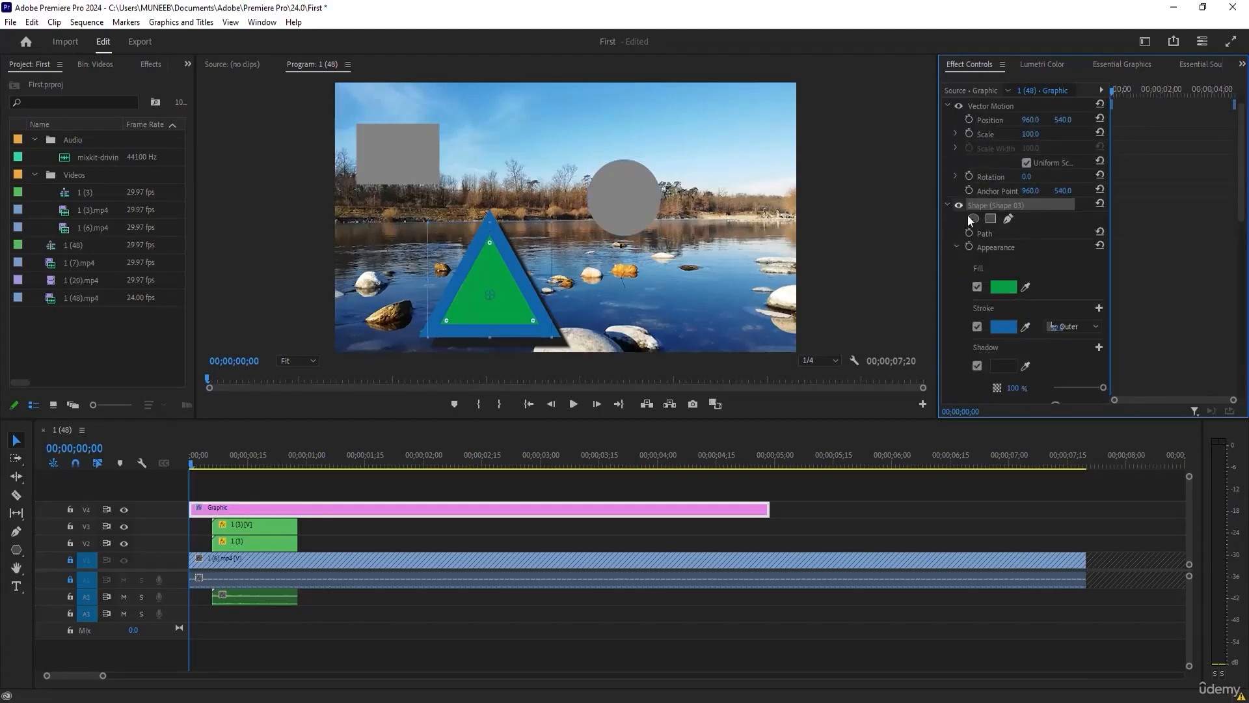
scroll(1040, 253, down, 6)
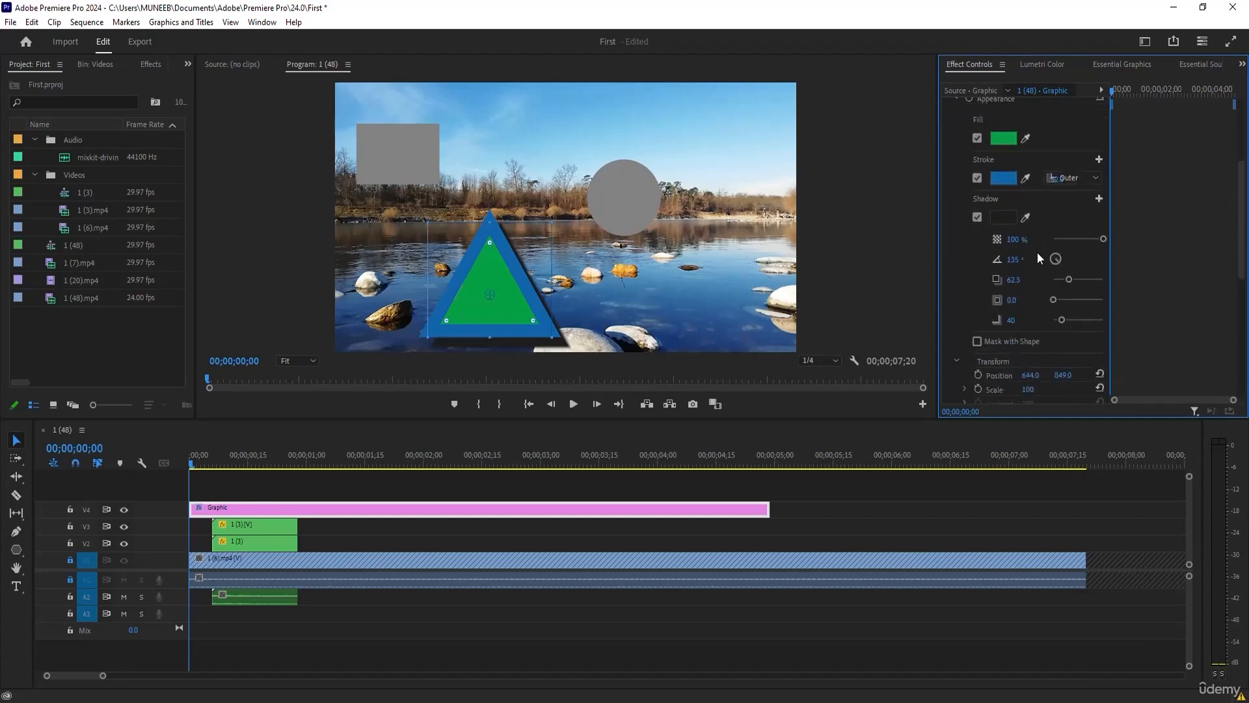
scroll(977, 333, down, 1)
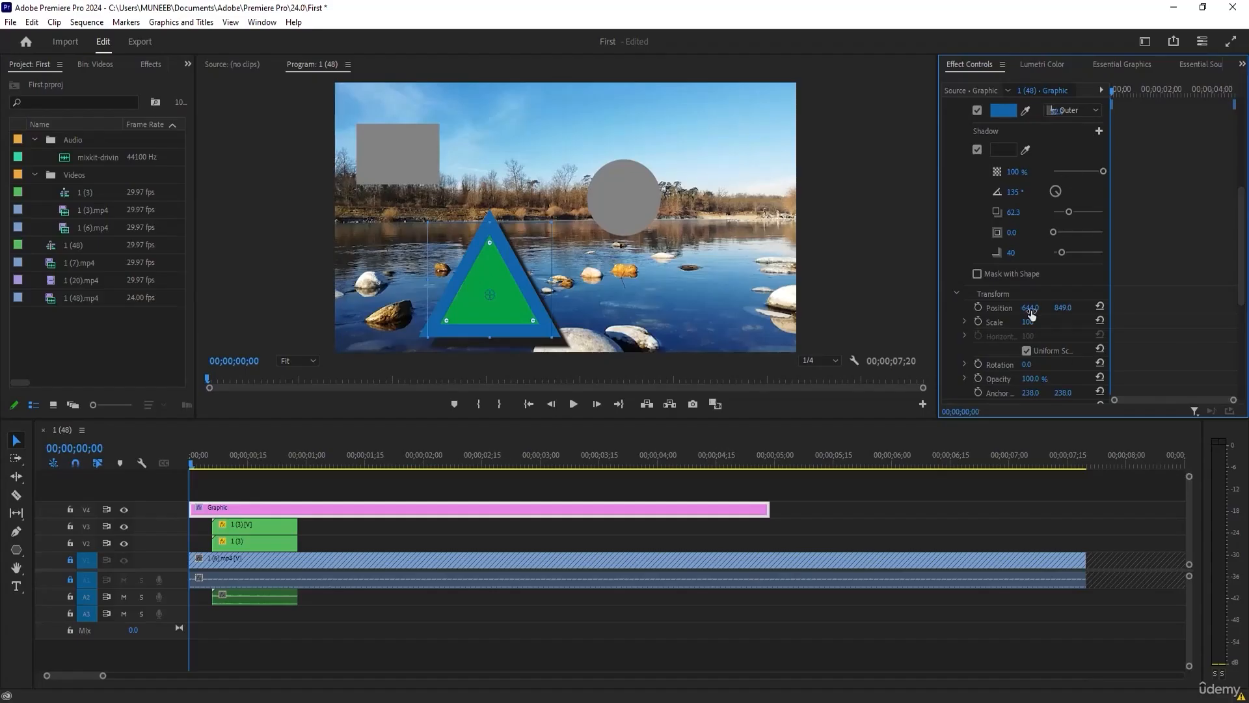
click(979, 305)
click(978, 321)
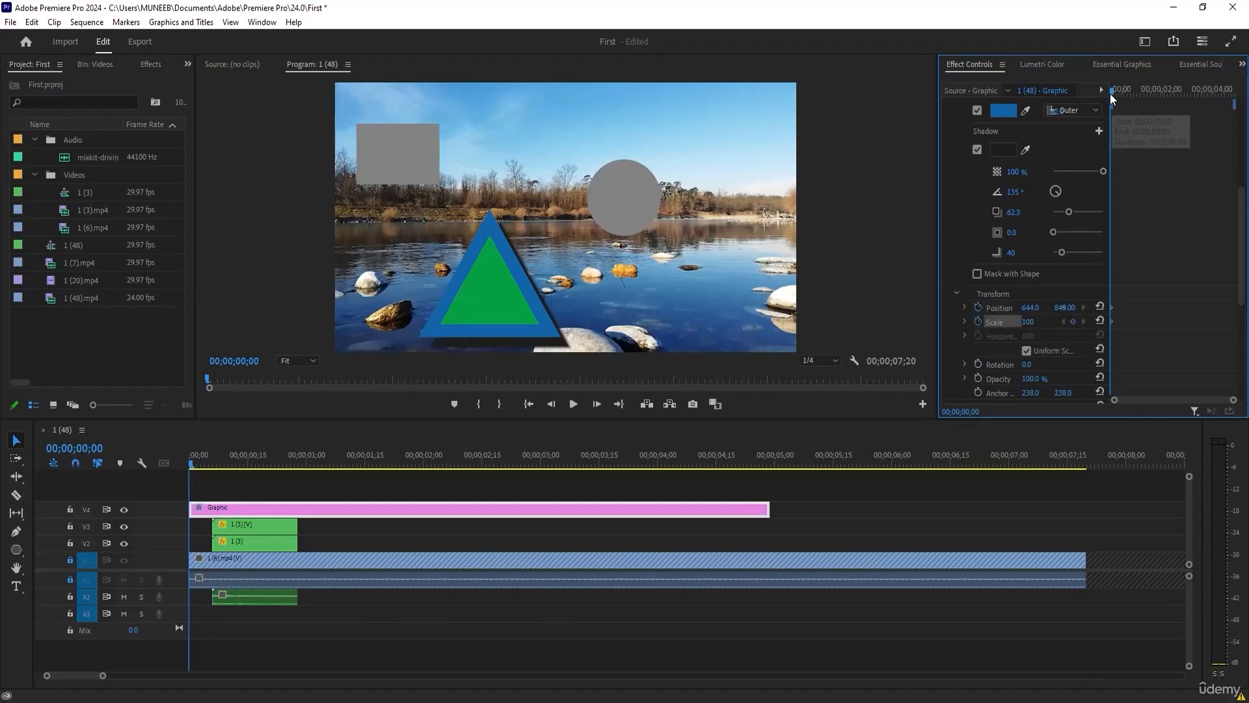
At 00;00;00;29, move the triangle horizontally to an X position of 1787.
click(1133, 91)
drag(1133, 91, 1138, 92)
drag(1031, 307, 1003, 316)
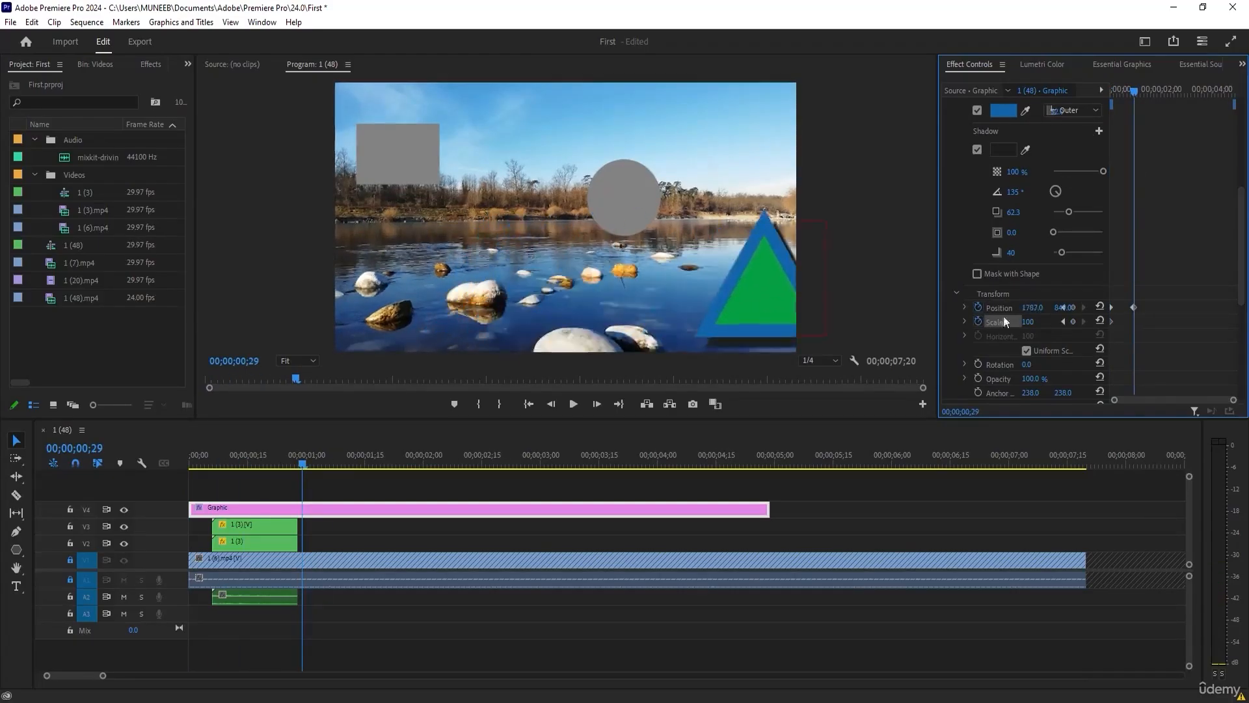
Animate the triangle's rotation from 0° at 00;00;00;00 to a turned angle at 00;00;00;29, and preview the motion.
click(978, 363)
drag(1022, 364, 1052, 308)
drag(1161, 95, 1108, 103)
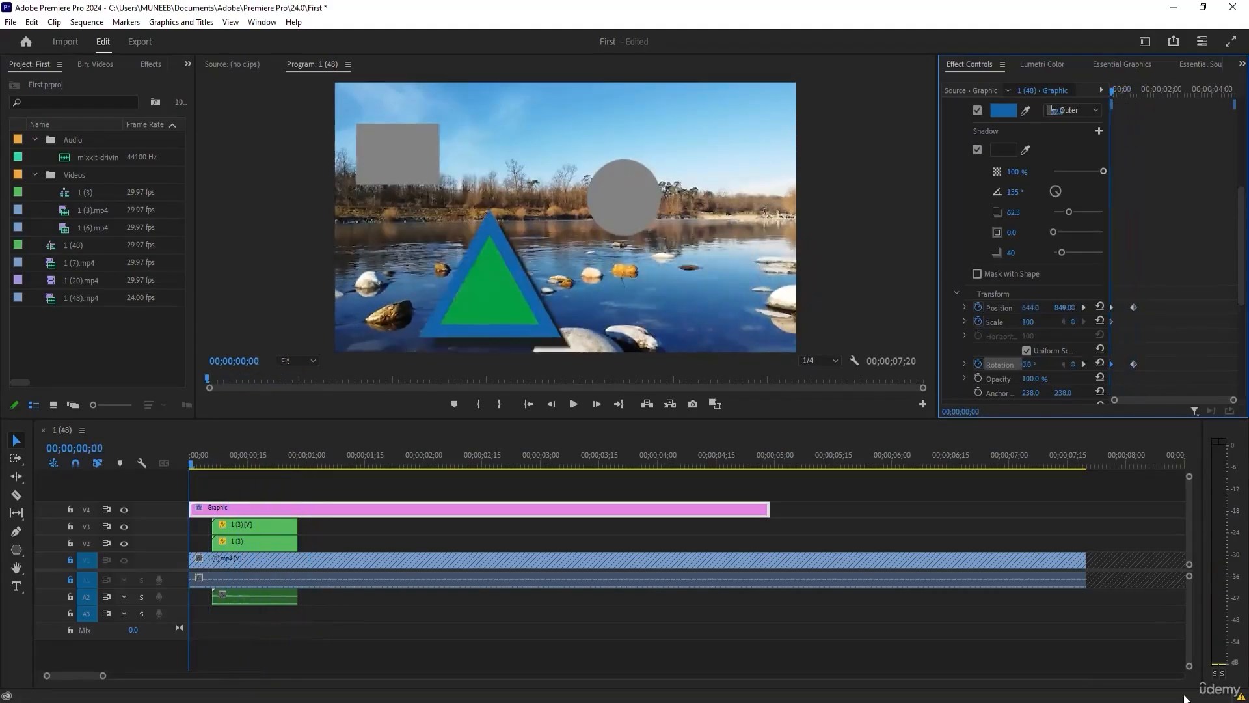
mouse_move(1111, 88)
mouse_down()
mouse_move(1132, 90)
mouse_move(1116, 86)
mouse_up()
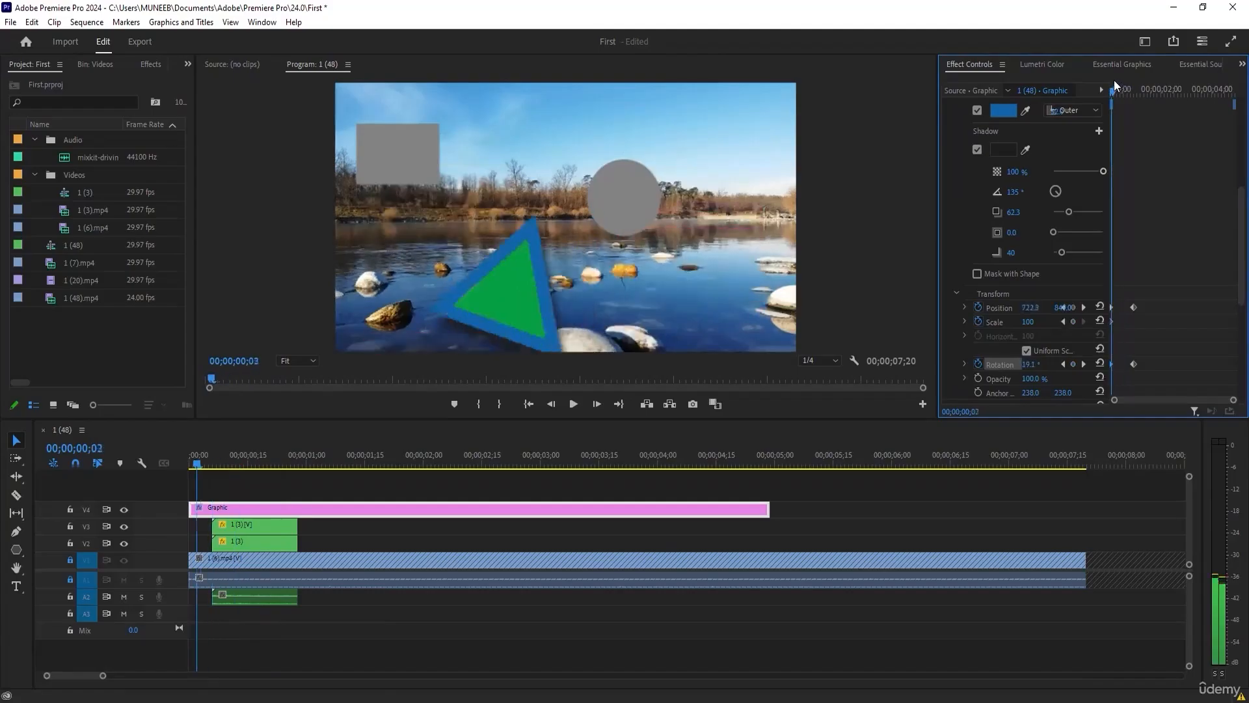
key(Right)
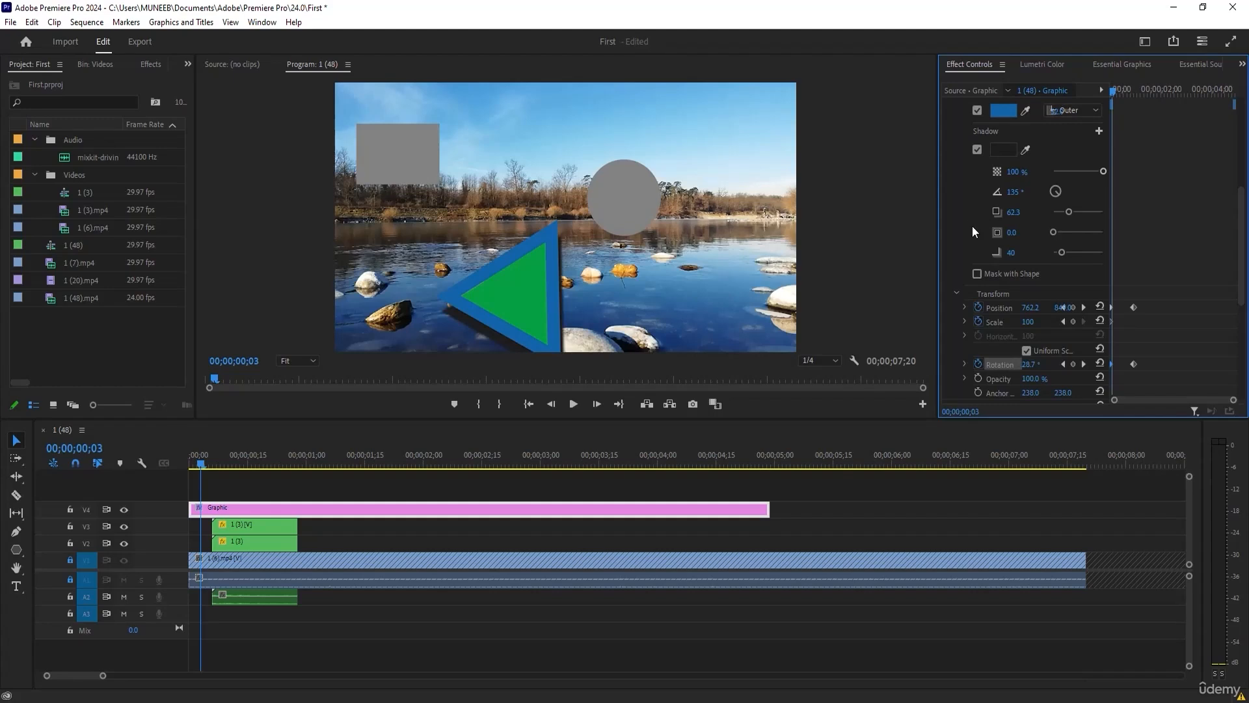
Draw a large closed freeform shape across the middle of the frame with the Pen tool and adjust the corner near its narrow end.
click(17, 534)
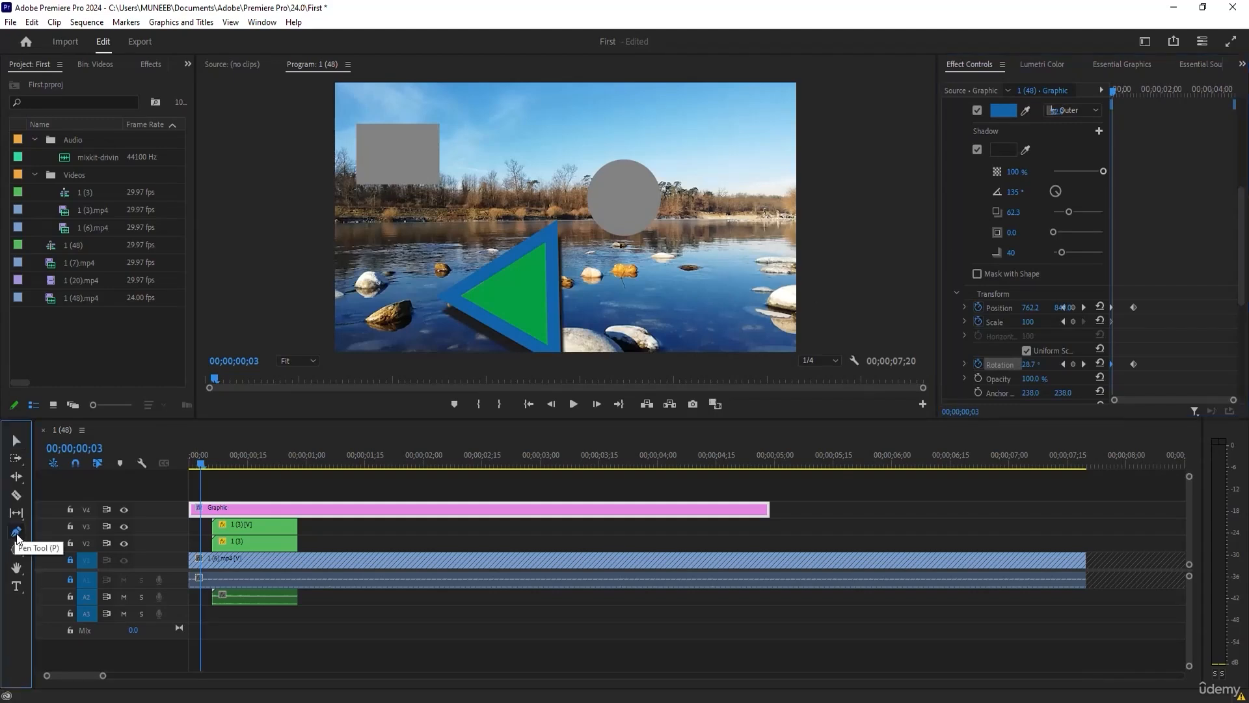
click(452, 538)
click(417, 217)
click(379, 249)
click(417, 278)
click(480, 246)
click(573, 198)
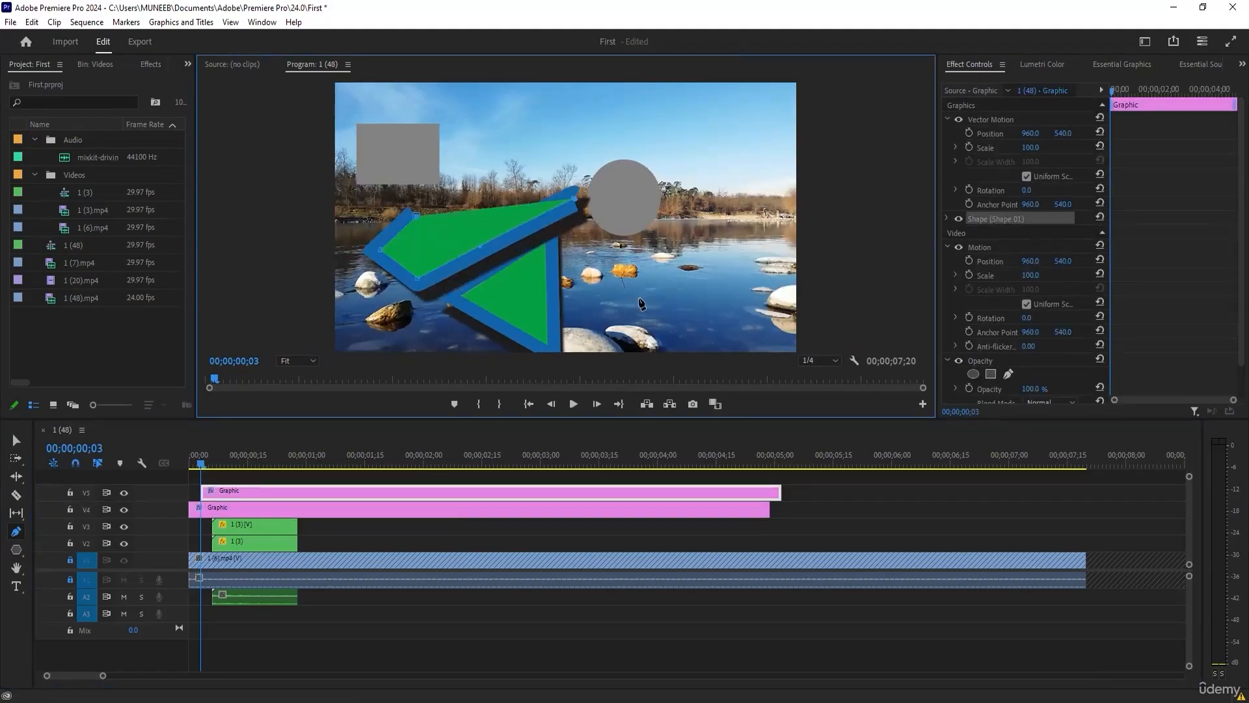
click(639, 299)
click(717, 271)
click(741, 181)
click(697, 127)
click(596, 108)
click(547, 150)
click(470, 150)
drag(449, 159, 449, 161)
click(446, 177)
click(453, 202)
click(416, 216)
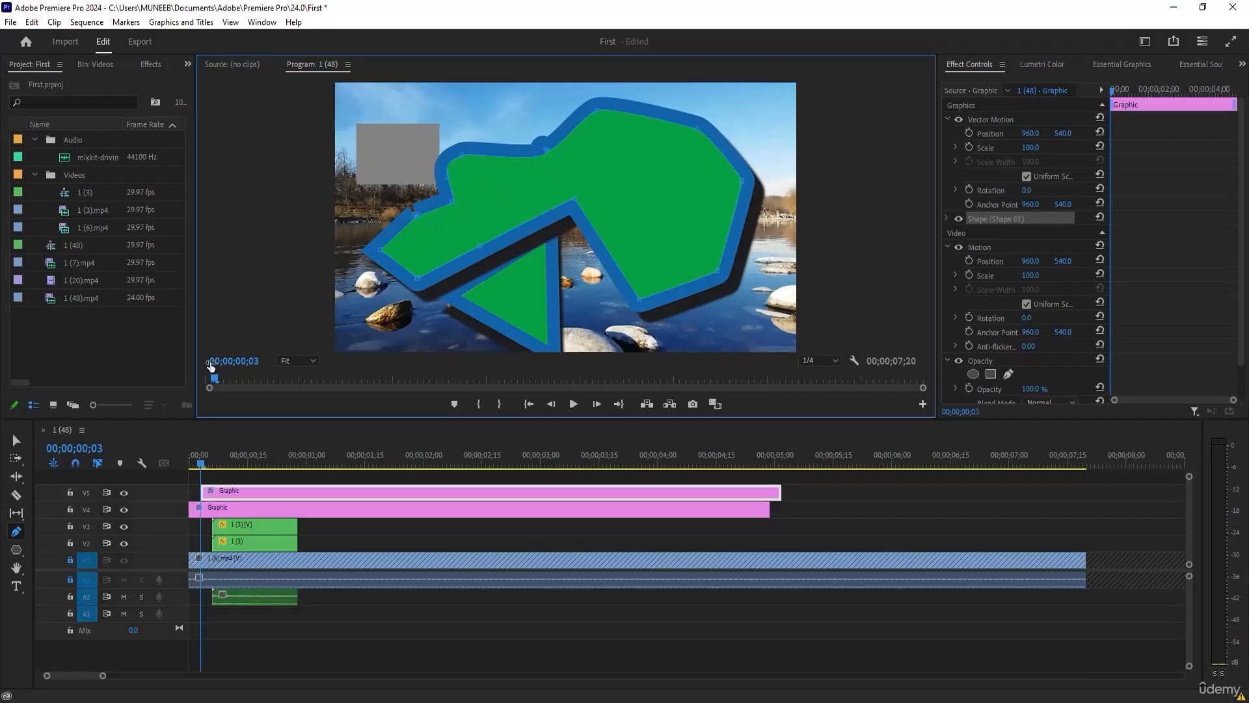
drag(415, 216, 446, 229)
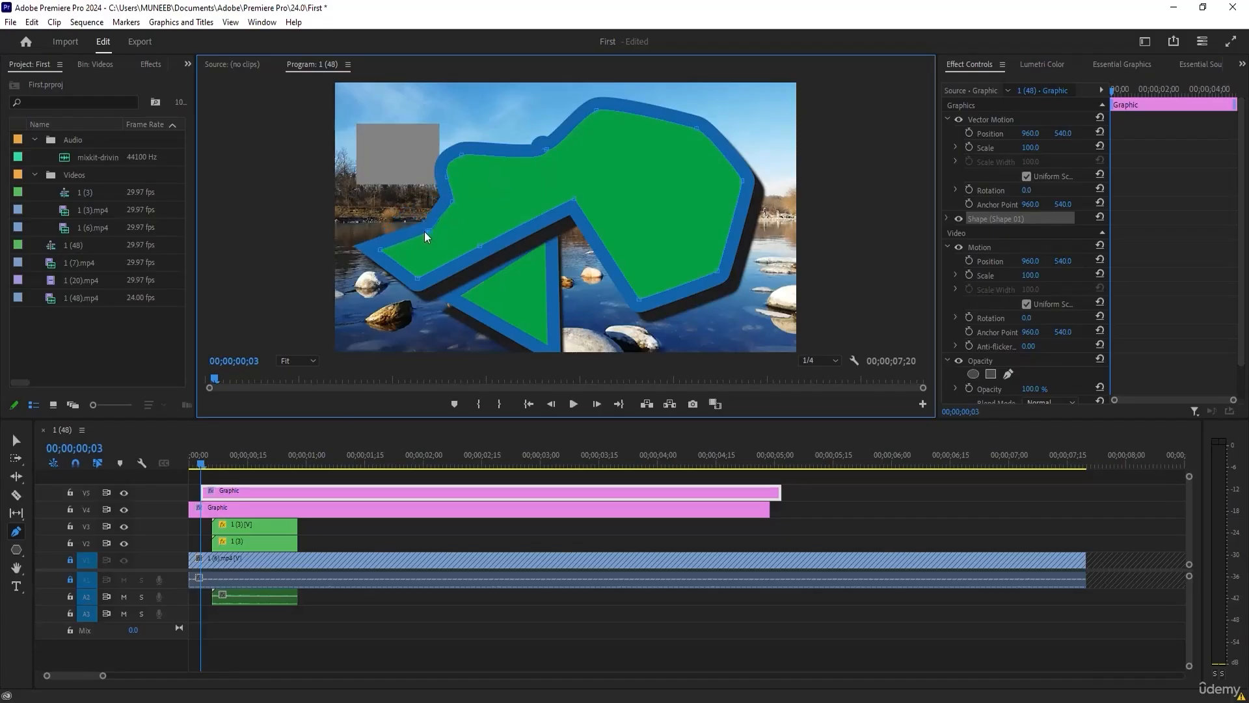
Thin the freeform shape's blue stroke and set its alignment to Center after trying Inner.
click(948, 219)
drag(1052, 339, 988, 325)
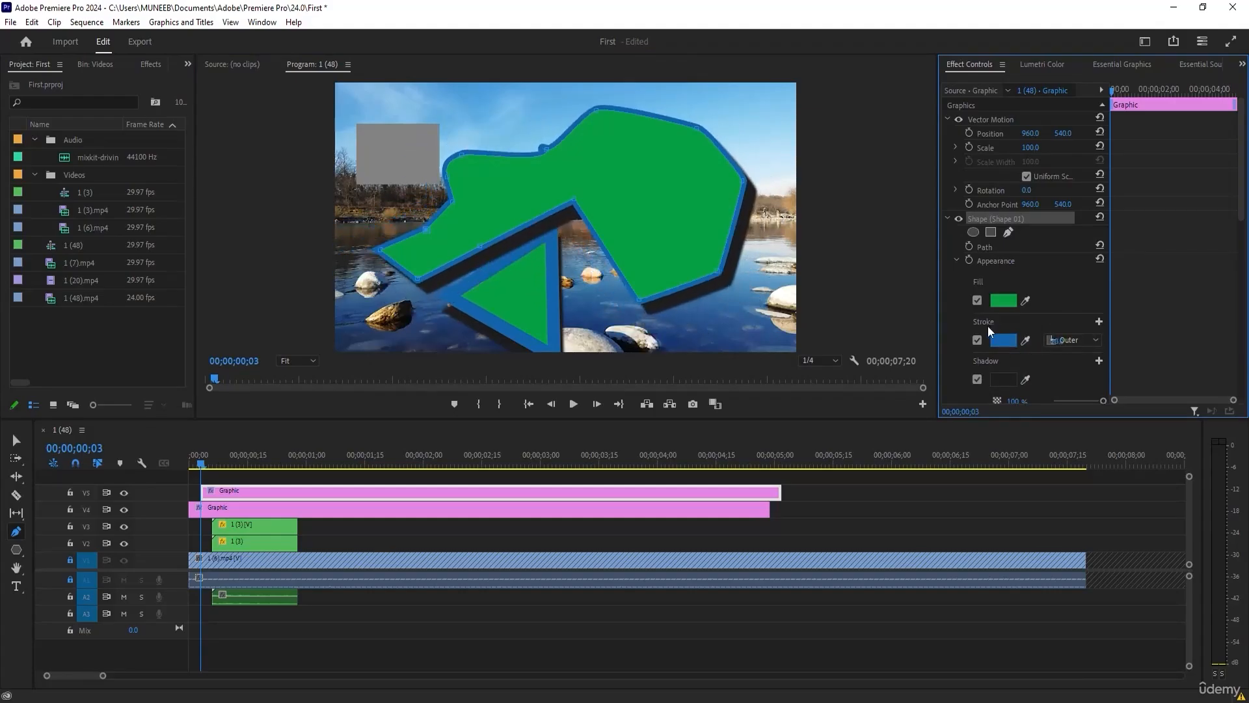
click(1096, 340)
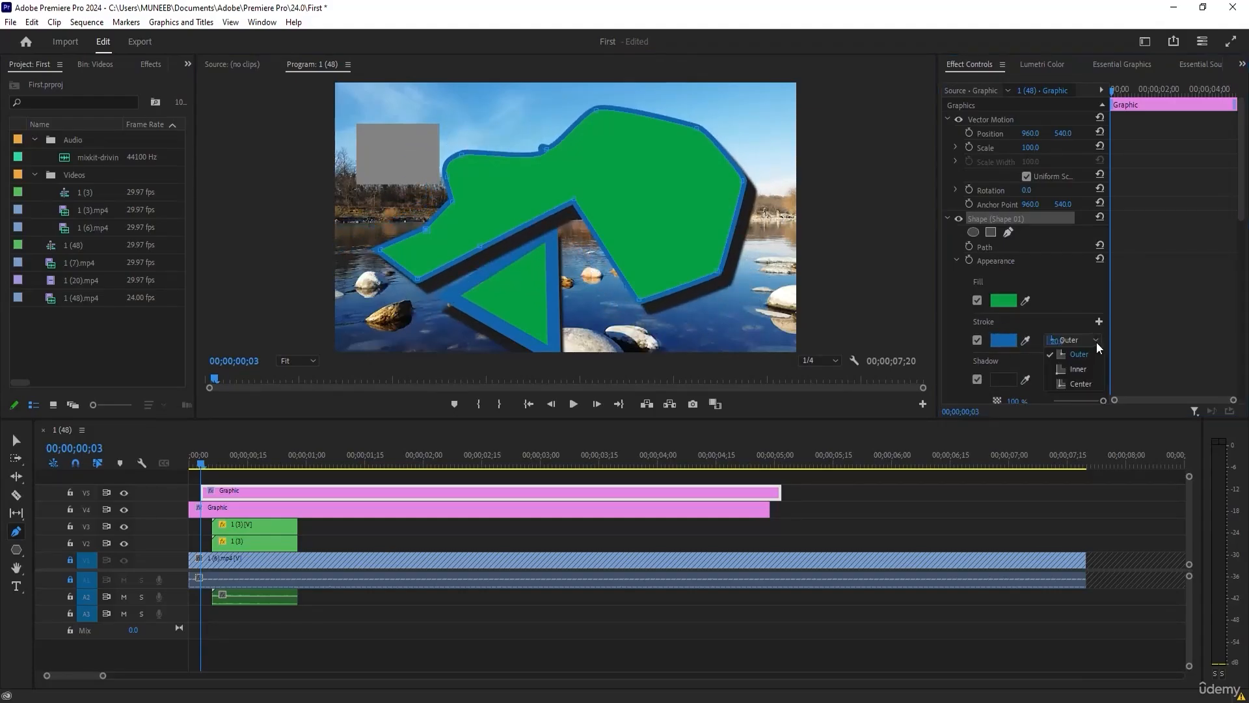
click(1090, 370)
click(1098, 341)
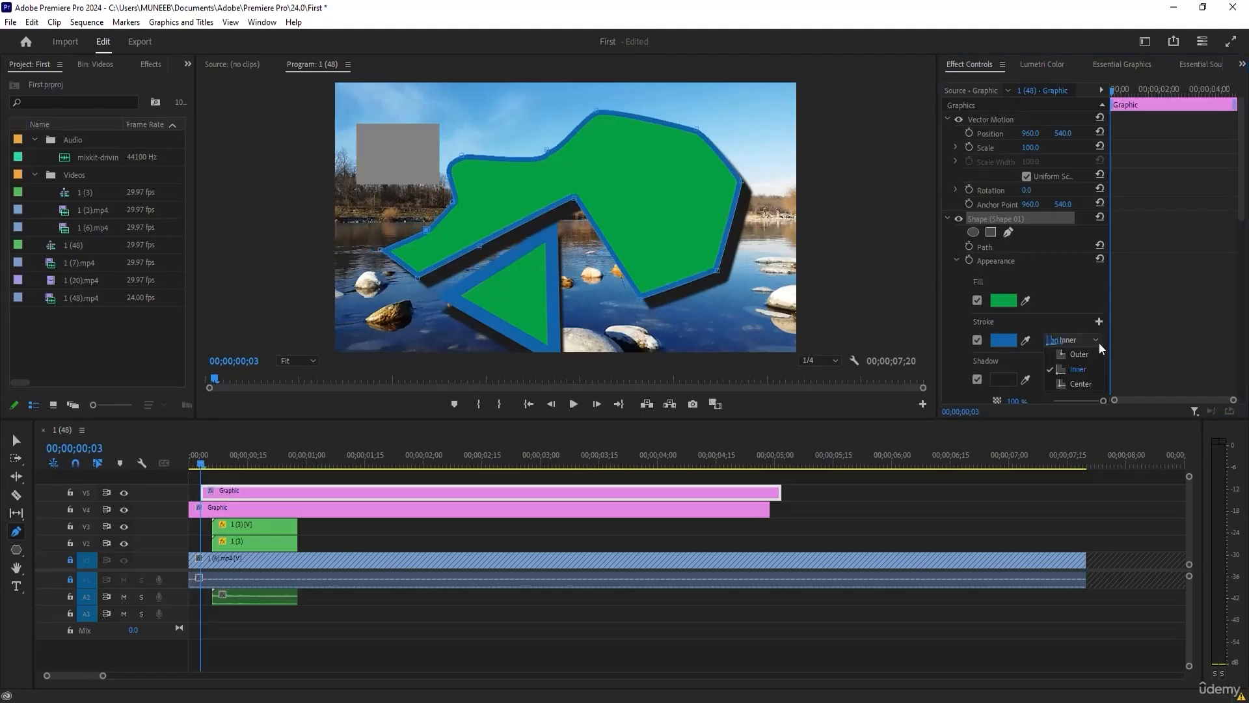
click(1086, 384)
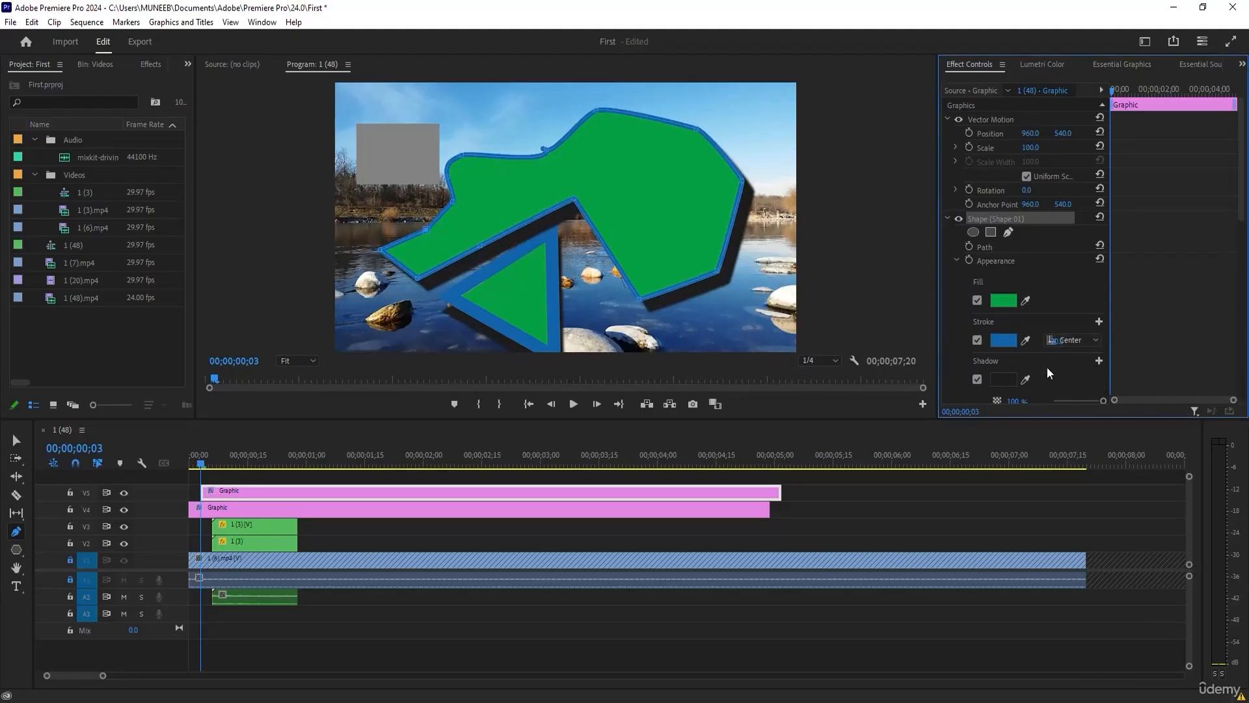
Add a second outer stroke to the freeform shape and colour it dark red.
scroll(1048, 367, down, 3)
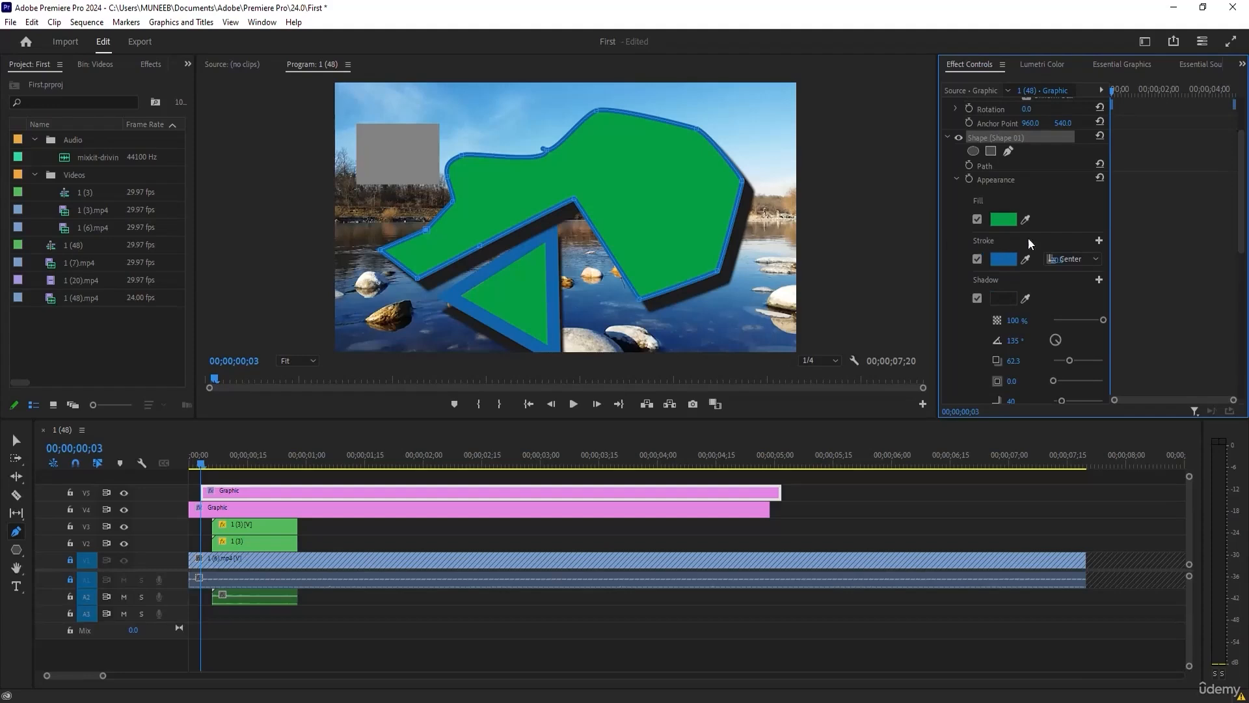
click(1099, 240)
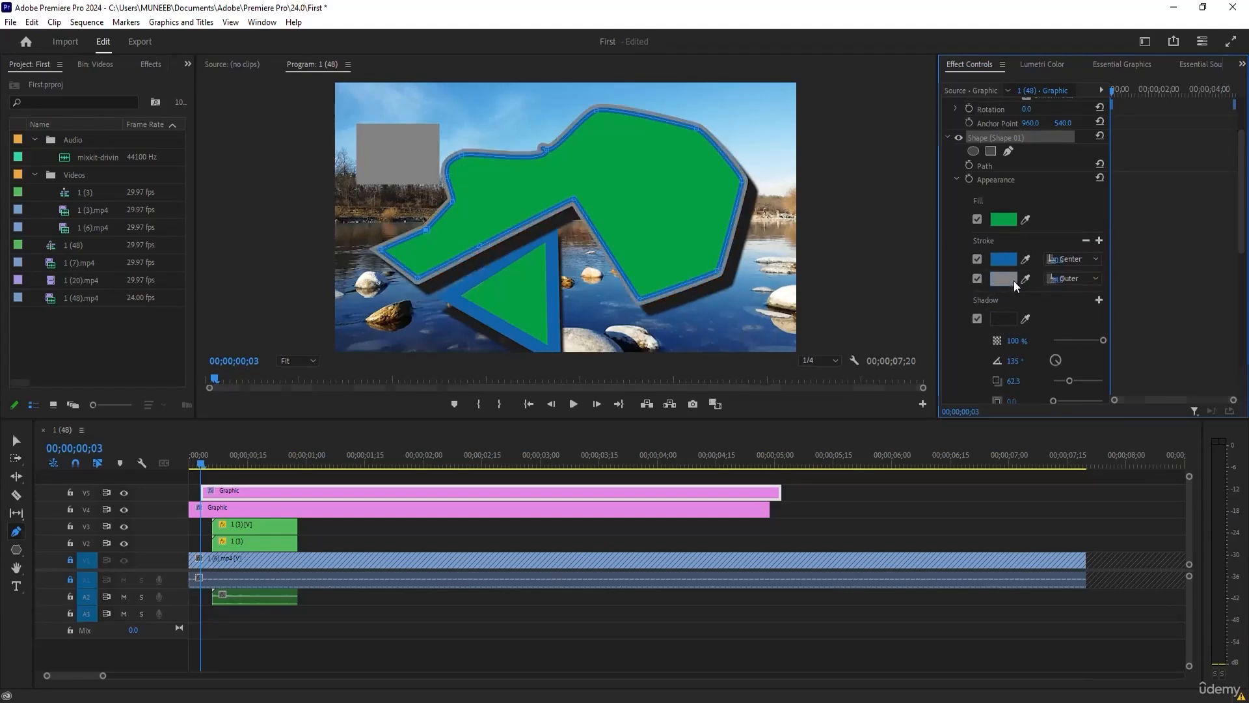
click(1002, 279)
drag(649, 390, 653, 436)
drag(629, 369, 620, 385)
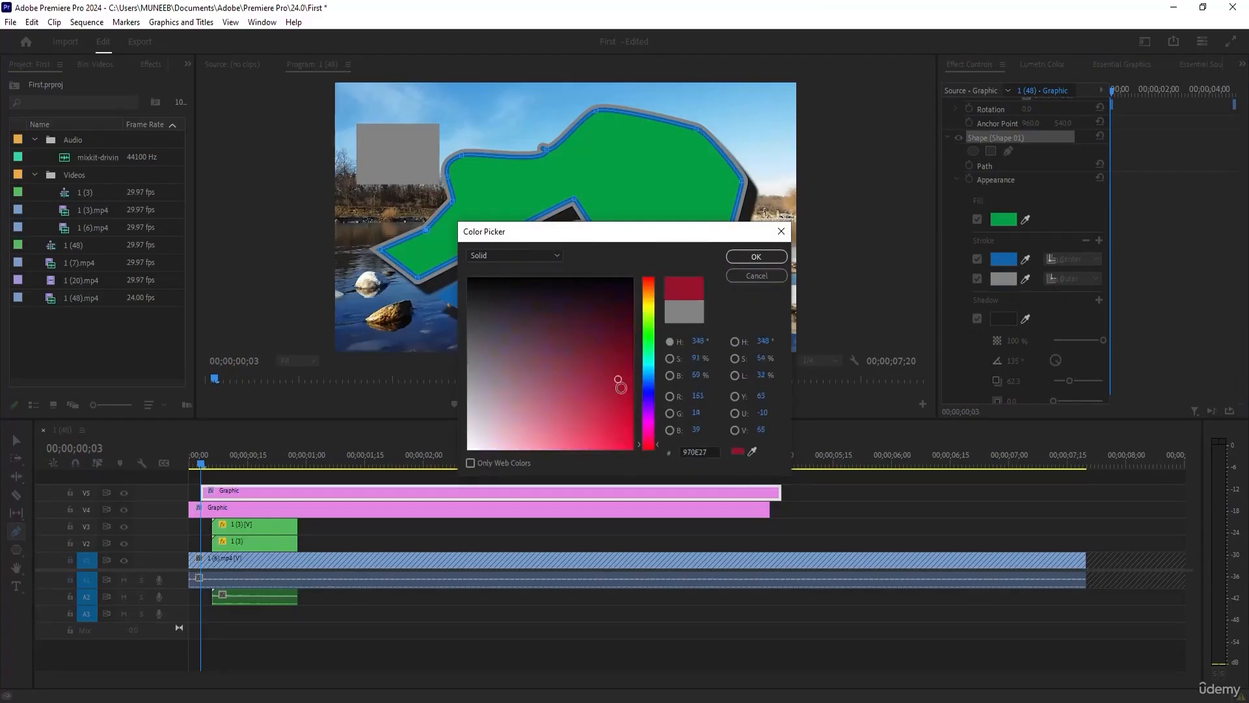
click(749, 257)
Add a third outer stroke to the freeform shape, colour it yellow FFEA00, and return to the Selection tool.
click(1098, 240)
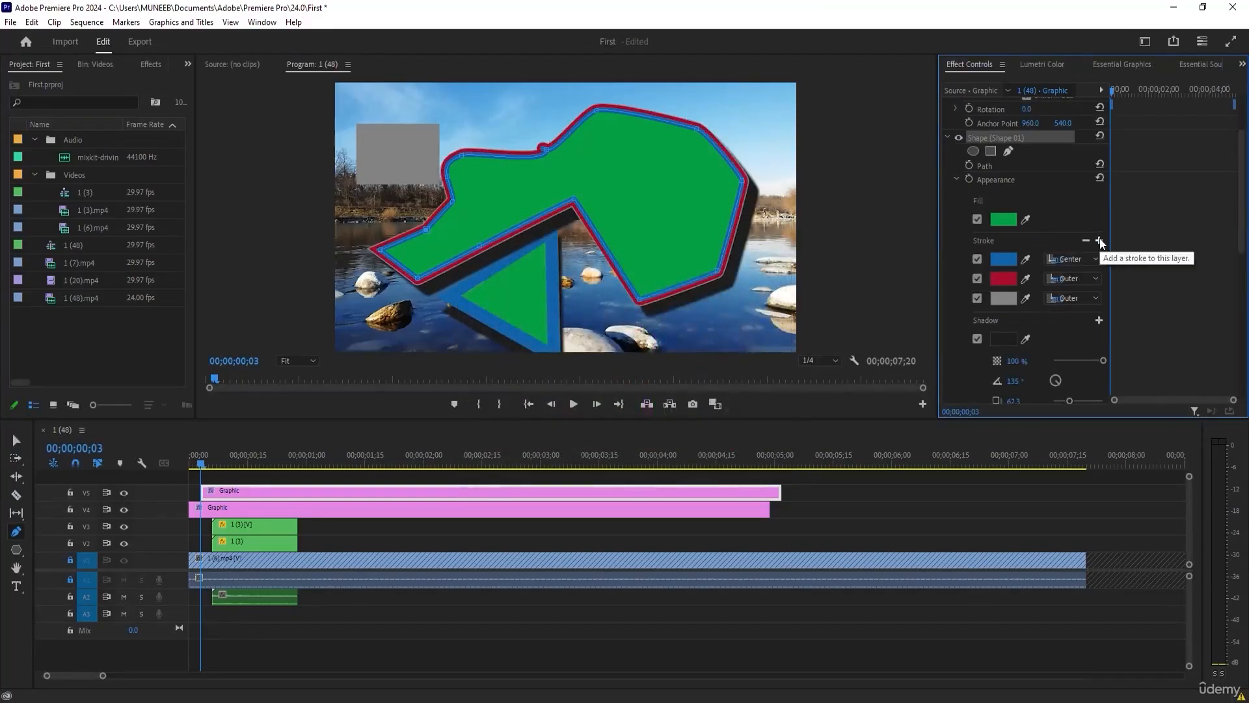
click(1003, 298)
mouse_move(620, 288)
mouse_down()
mouse_move(470, 387)
mouse_move(468, 402)
mouse_up()
click(650, 303)
click(615, 319)
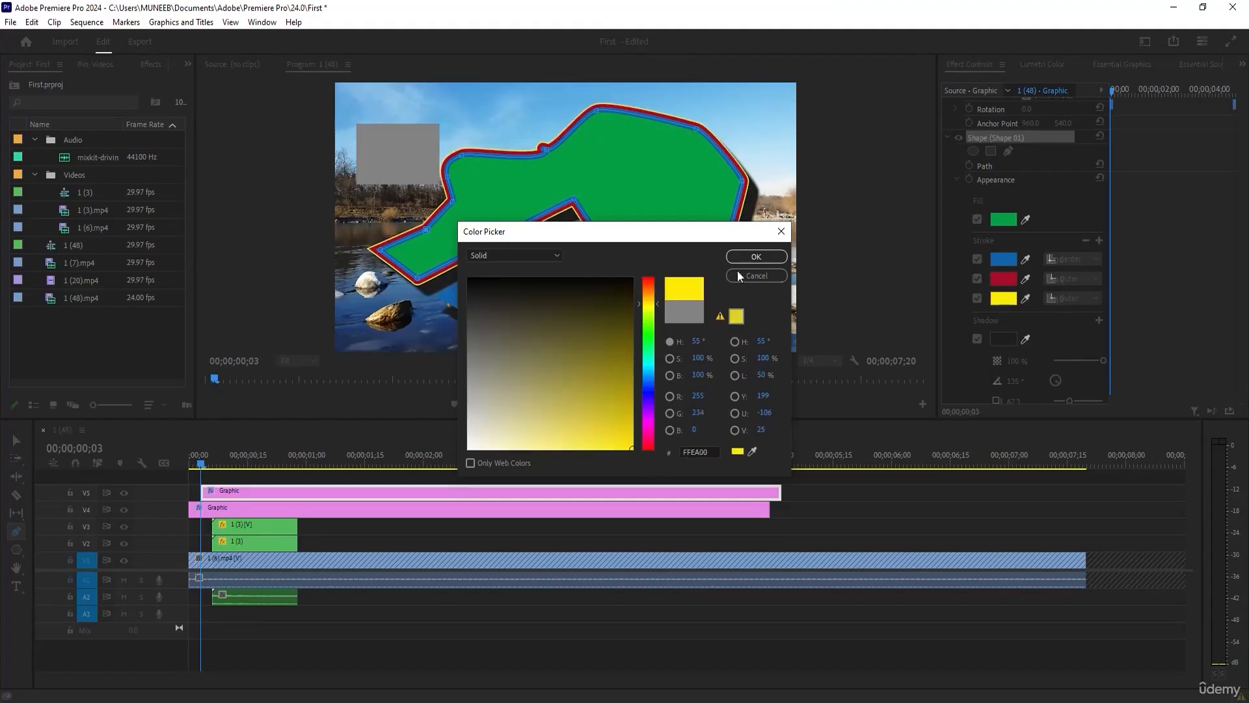
click(739, 253)
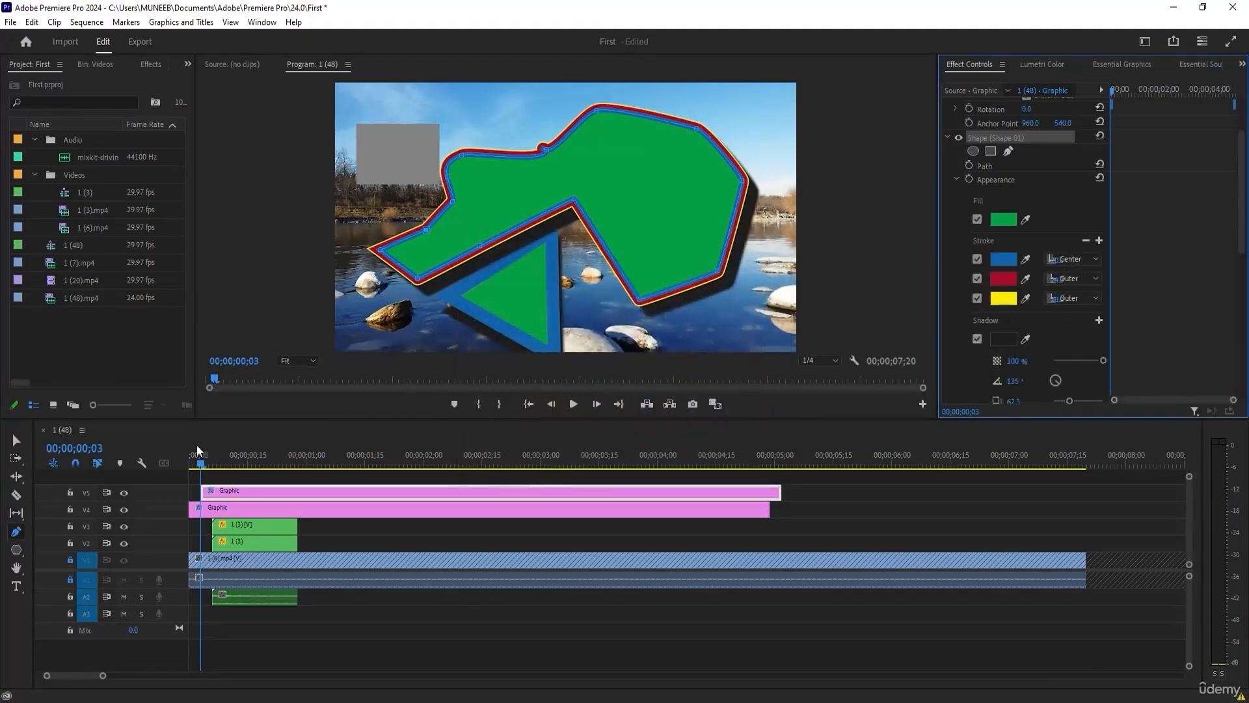
key(v)
click(821, 284)
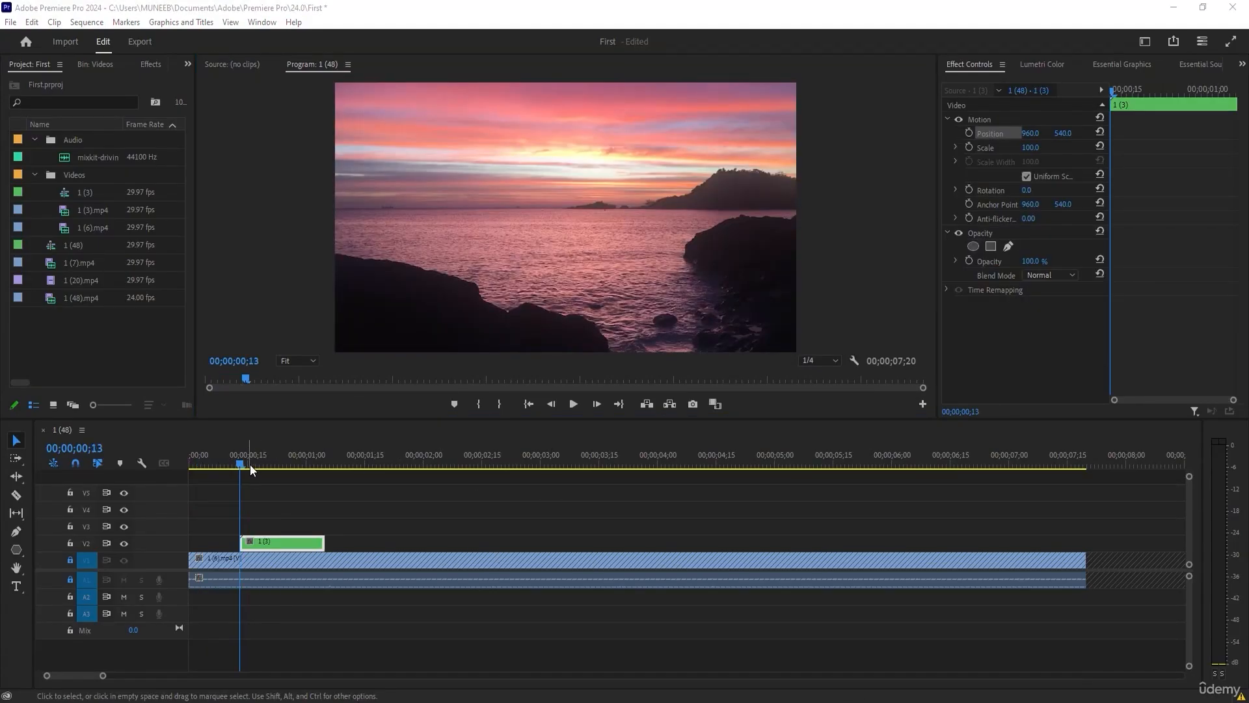
Scrub over clip 1 (3) on track V2 and extend its end to just past 00;00;01;15.
drag(247, 464, 196, 471)
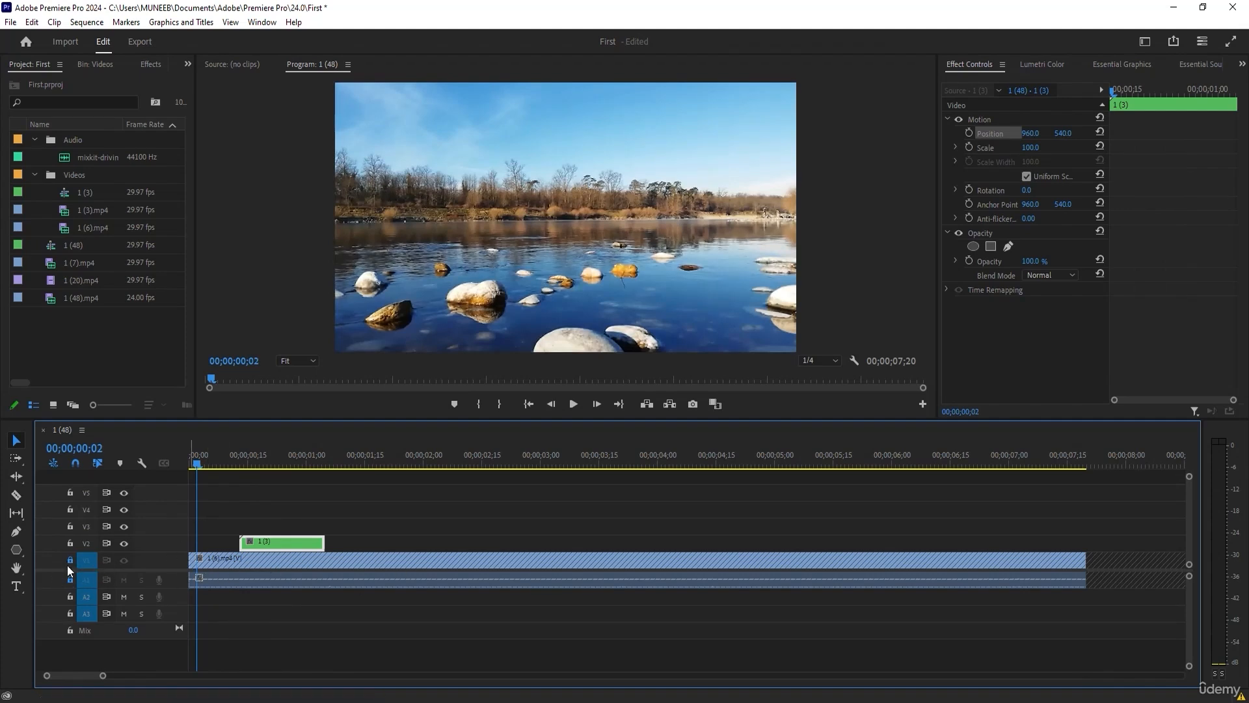
drag(196, 463, 299, 463)
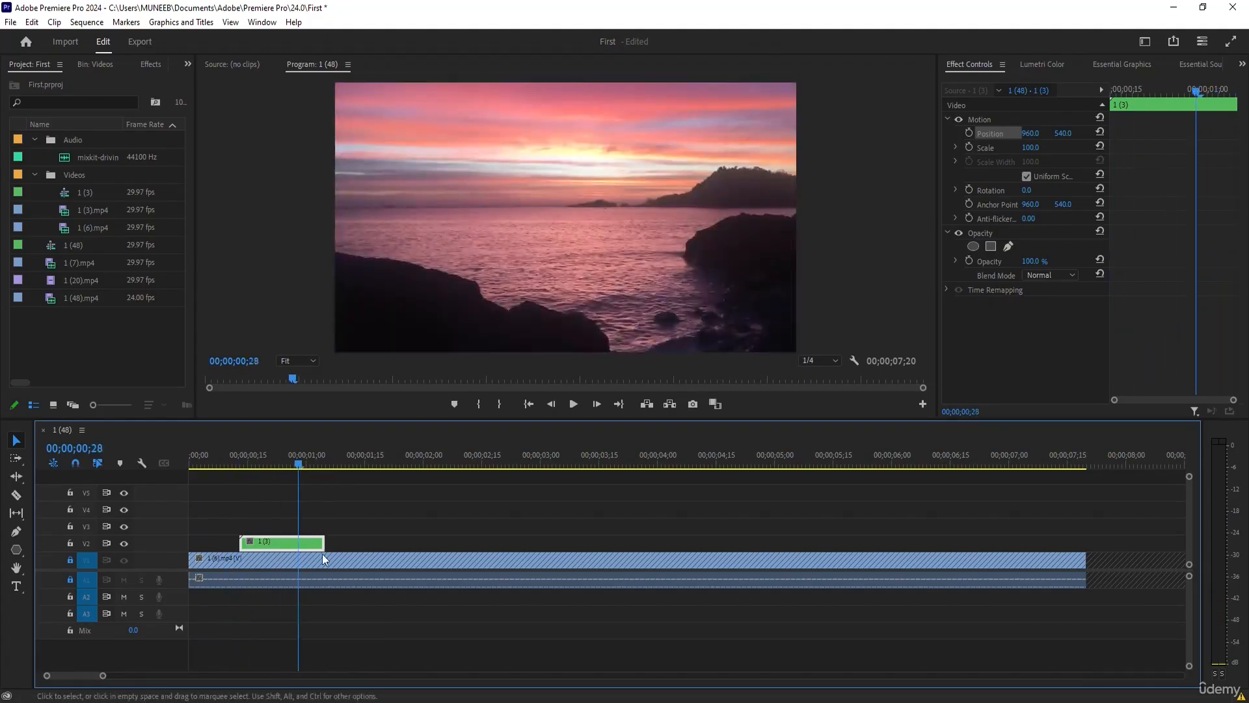
drag(322, 553, 375, 553)
Keyframe clip 1 (3)'s opacity to fade in from 0 % at 00;00;00;13 to 100 % at 00;00;00;21, and preview it.
drag(302, 459, 240, 464)
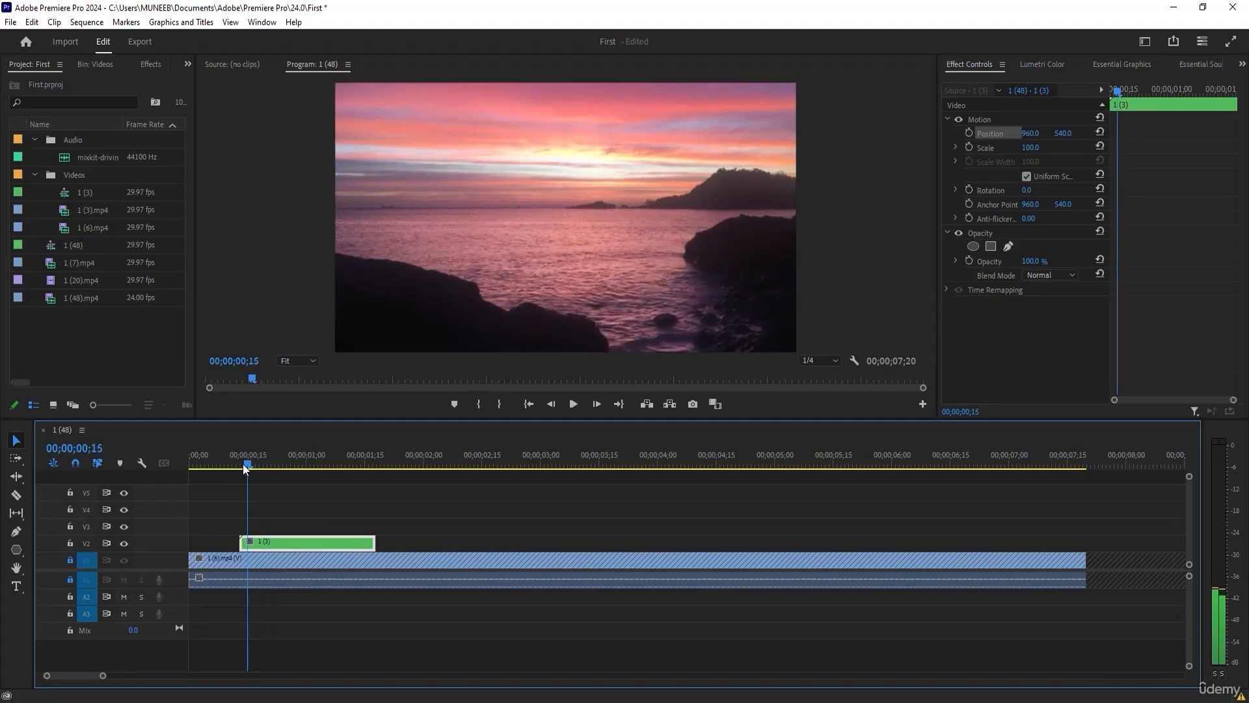
click(972, 261)
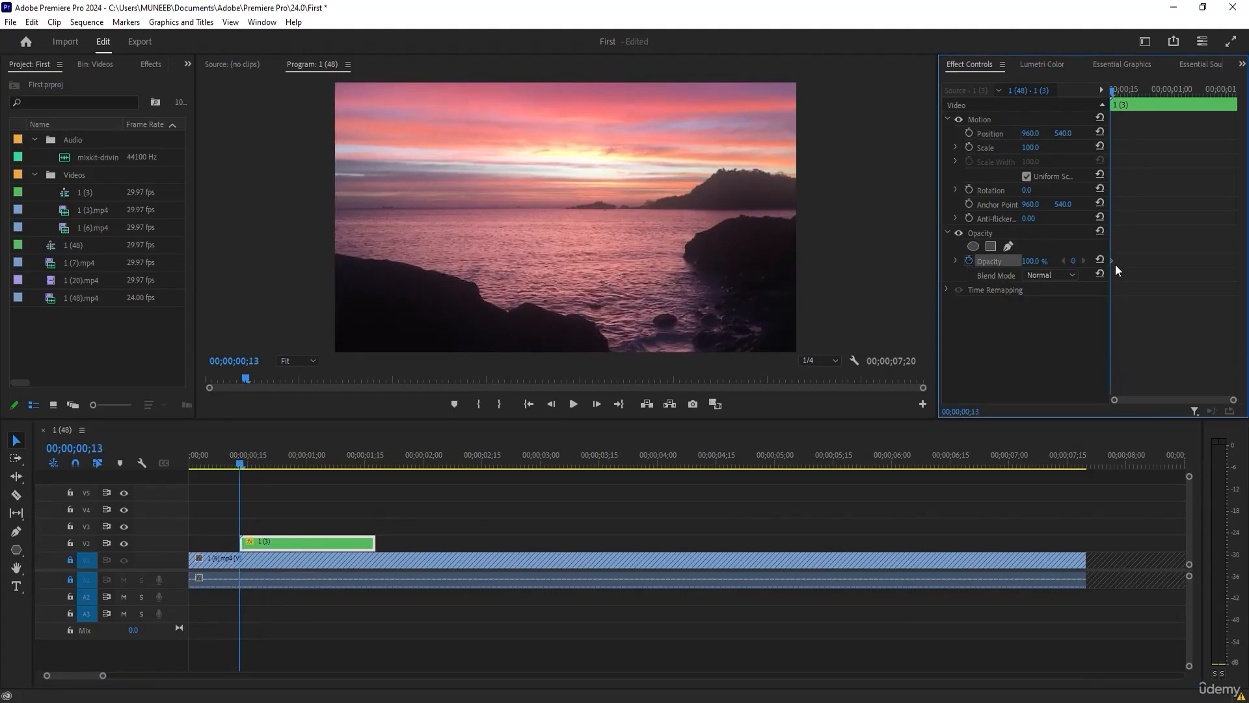
drag(1115, 262, 1138, 260)
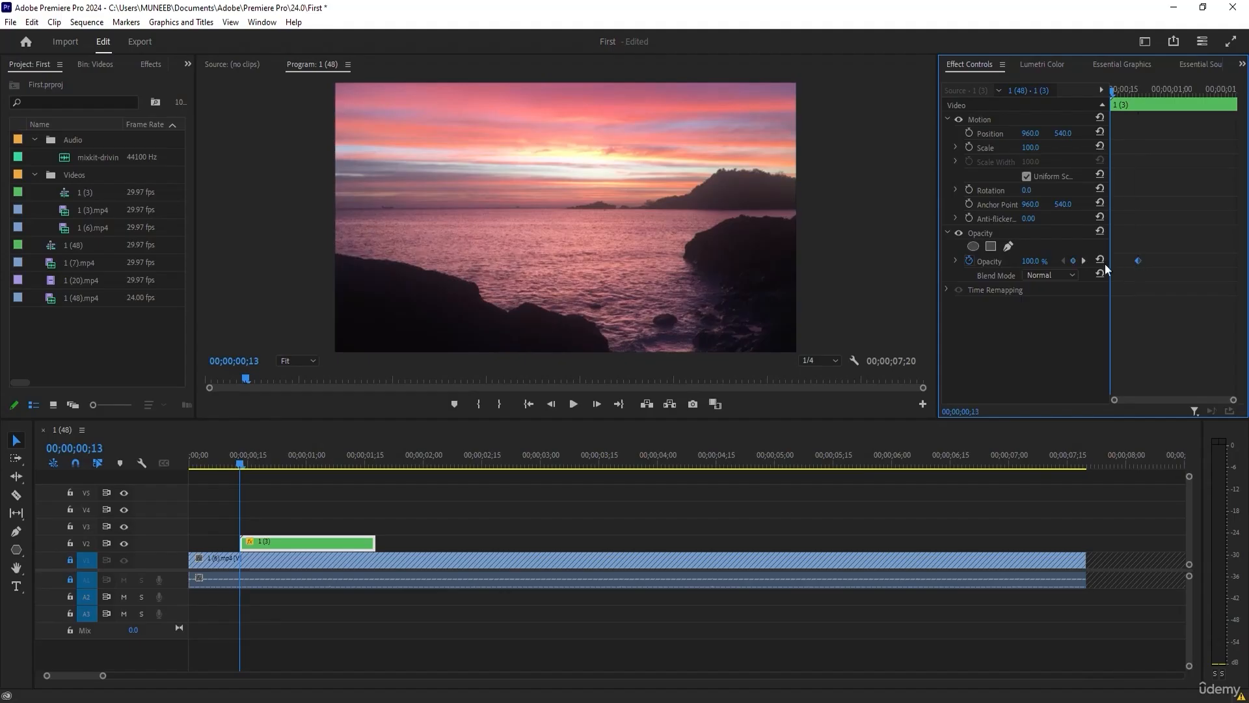
click(1040, 260)
text(25)
key(Return)
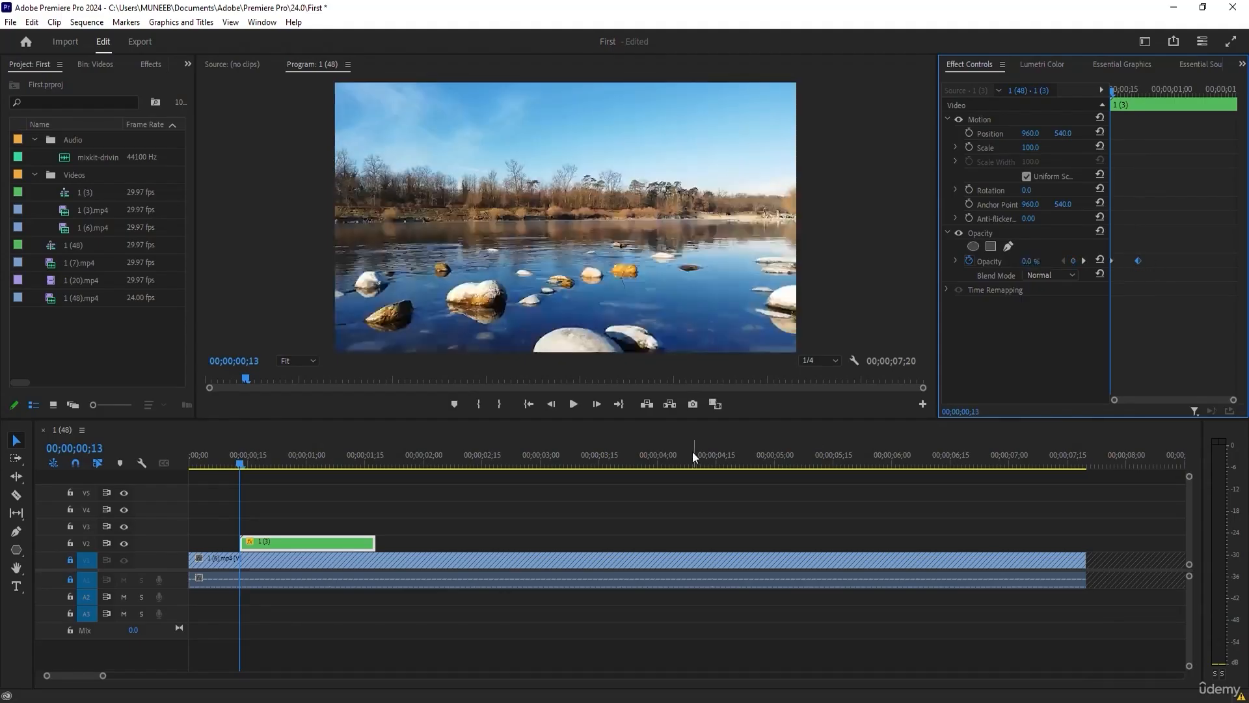
click(248, 463)
drag(249, 461, 278, 462)
Copy the opacity keyframes to the clip's end and arrange them to fade out from 100 % at 00;00;01;13 to 0 %.
click(1176, 248)
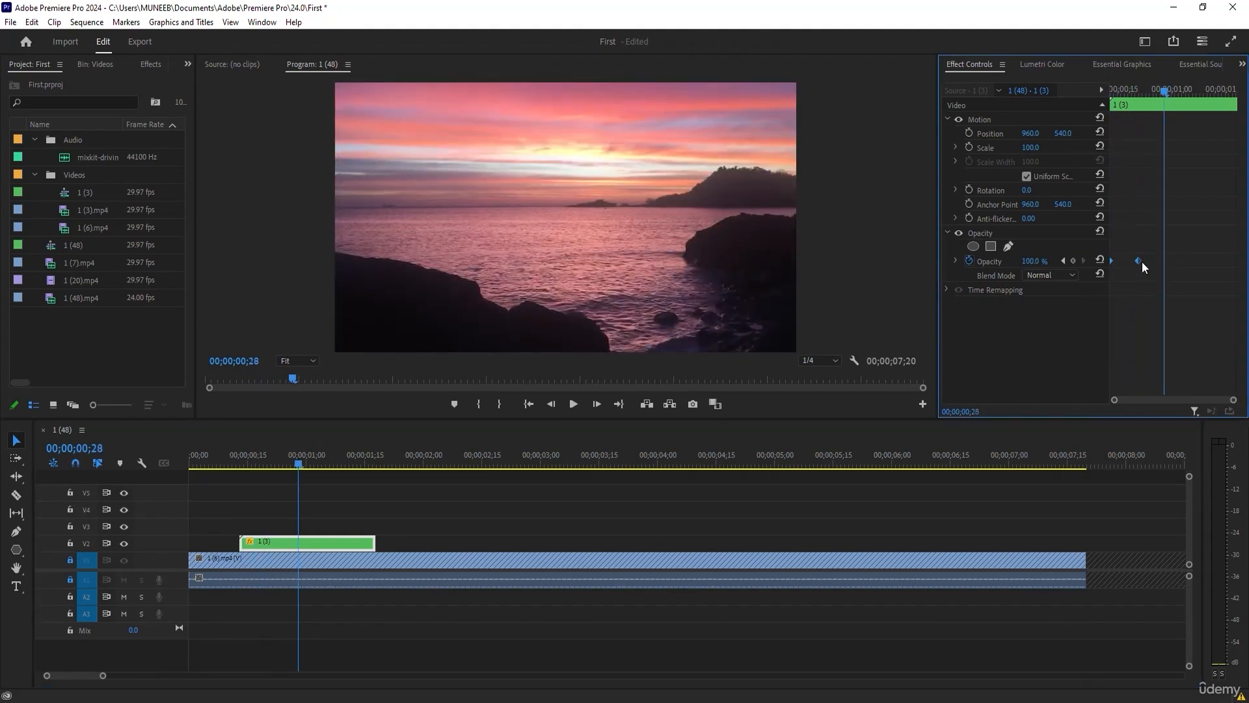
drag(1140, 261, 1225, 265)
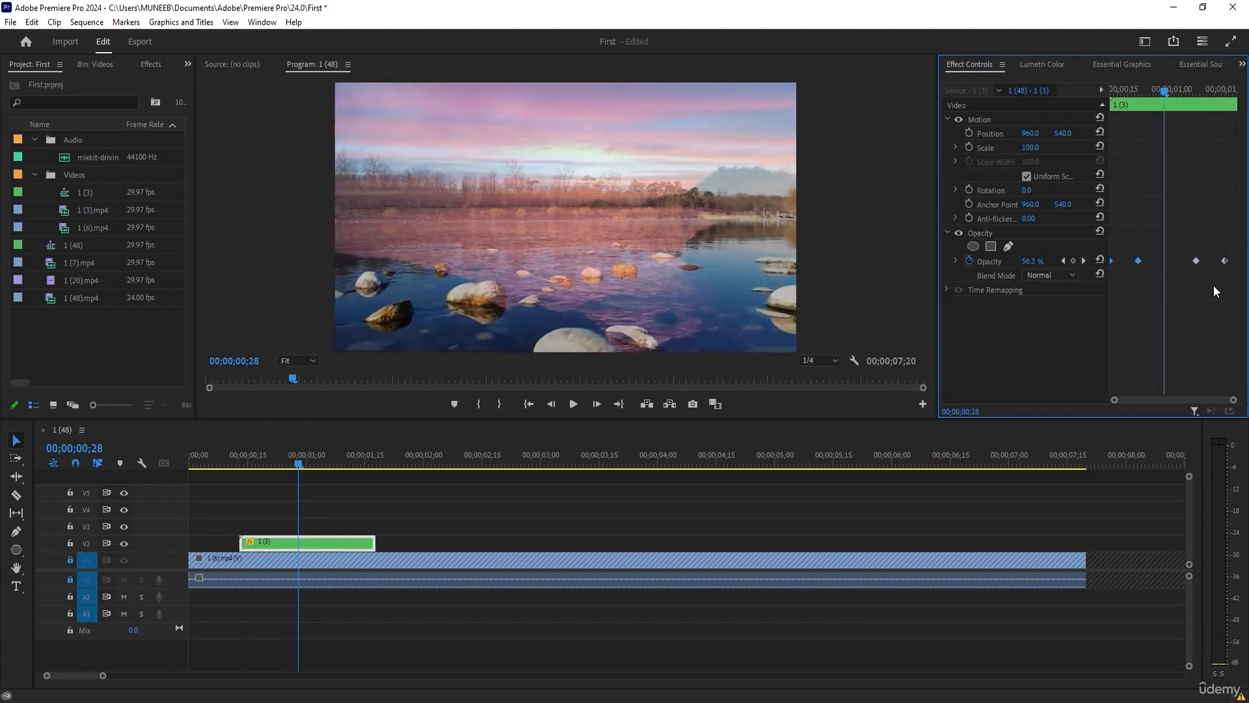
mouse_move(1196, 263)
mouse_down()
mouse_move(1209, 262)
mouse_move(1188, 266)
mouse_up()
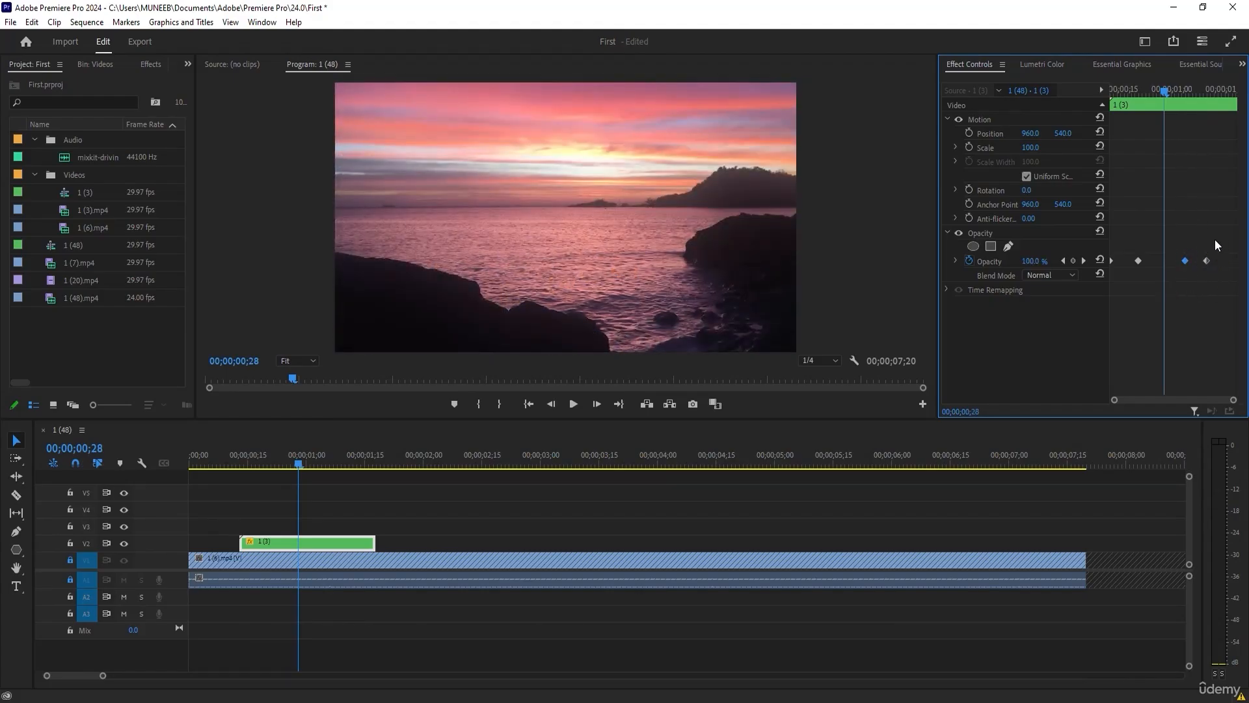
drag(1186, 263, 1220, 263)
Keyframe the clip's scale to grow from 0 at 00;00;00;13 to 100 at 00;00;00;21.
mouse_move(251, 464)
mouse_down()
mouse_move(385, 471)
mouse_move(244, 470)
mouse_up()
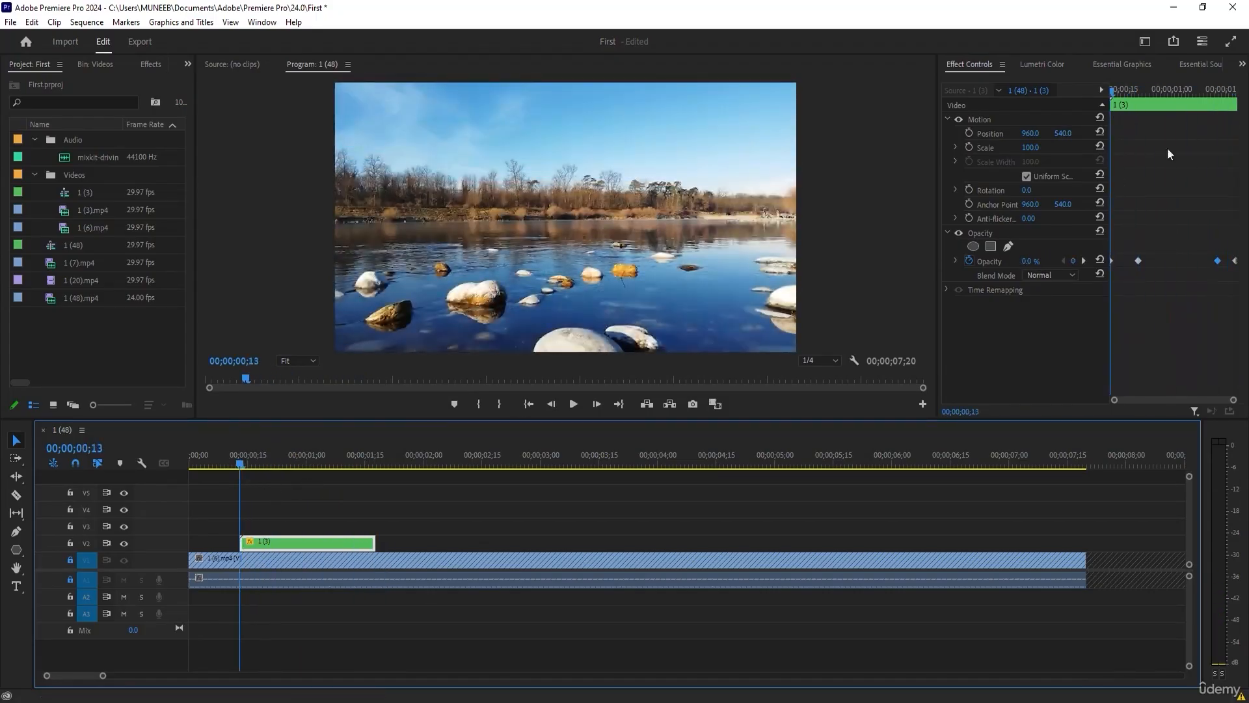
click(969, 147)
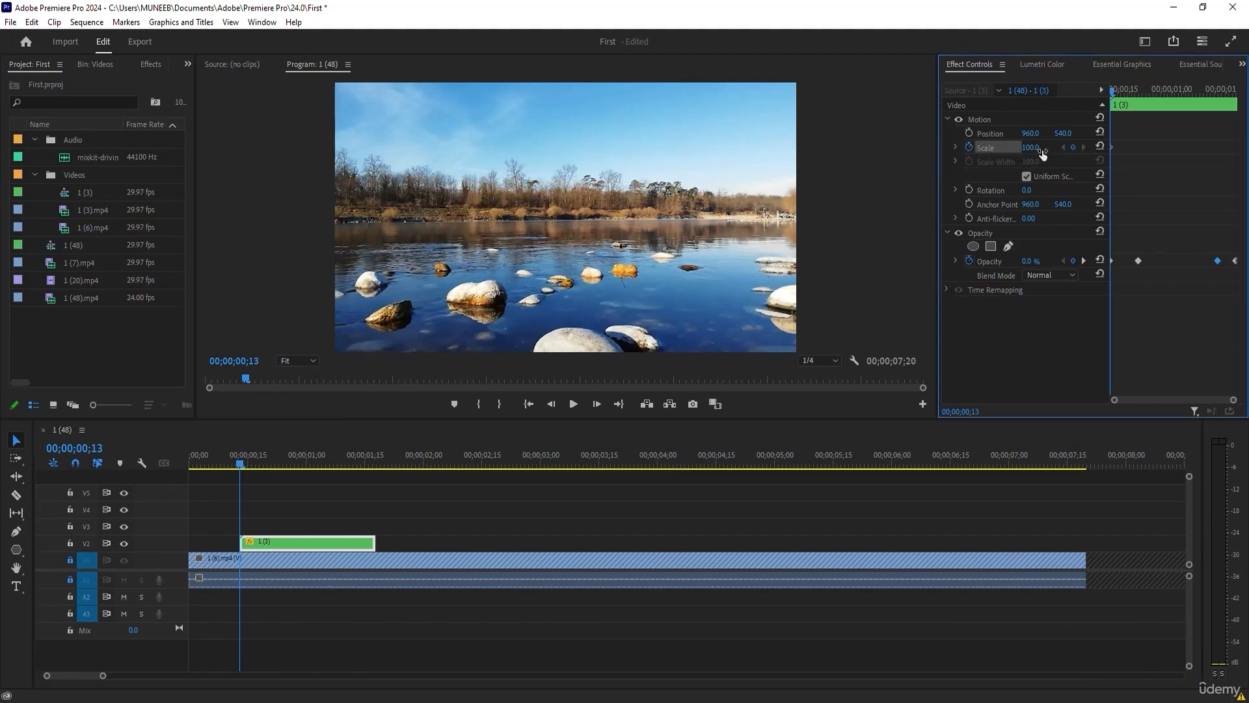
drag(1115, 147, 1138, 147)
text(0)
key(Return)
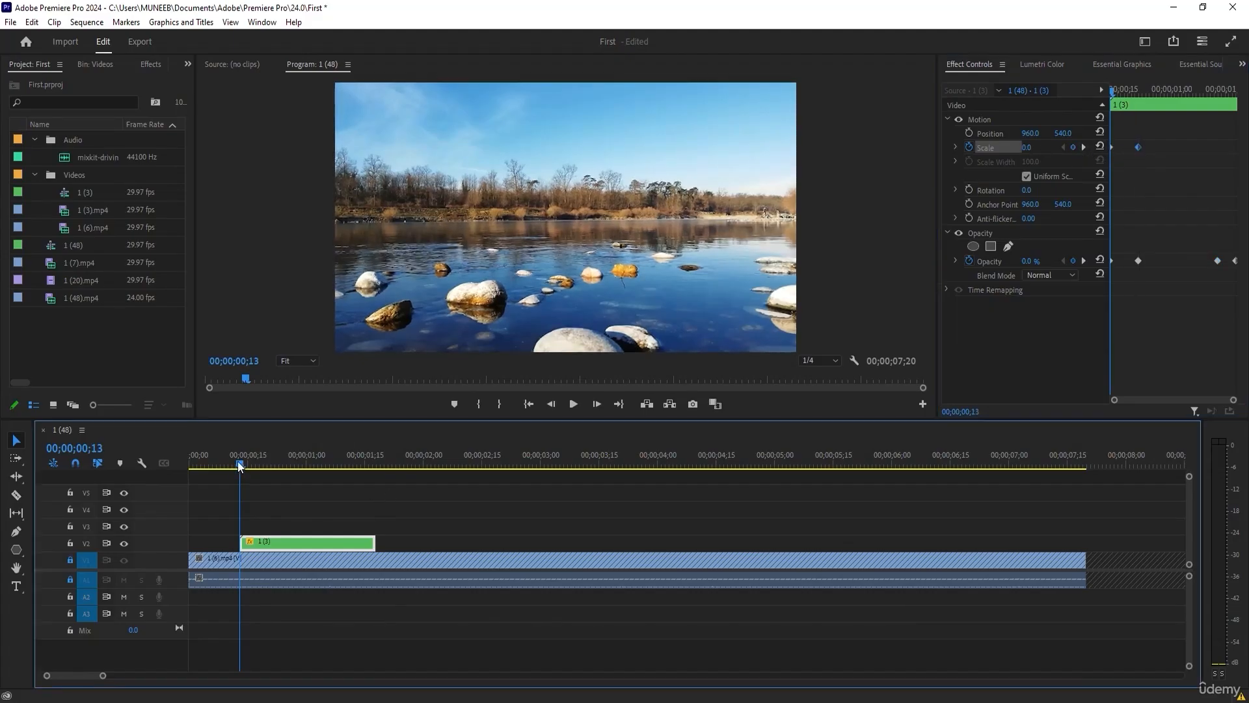
Preview the scale-in, and copy its keyframes to the clip's end so it shrinks from 100 at 00;00;01;13 to 0.
drag(241, 473, 267, 462)
click(1145, 160)
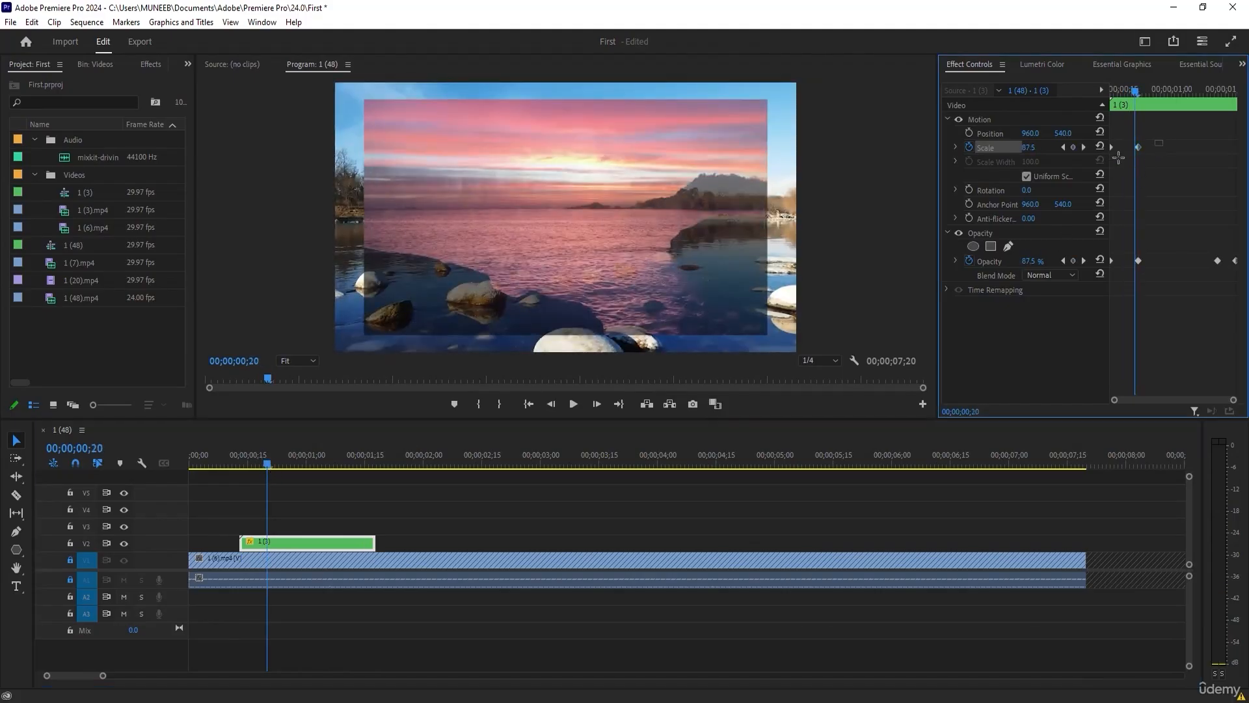
drag(1139, 147, 1219, 151)
Keyframe a 360° rotation of clip 1 (3) between 00;00;00;13 and 00;00;00;21.
drag(264, 471, 237, 468)
click(969, 190)
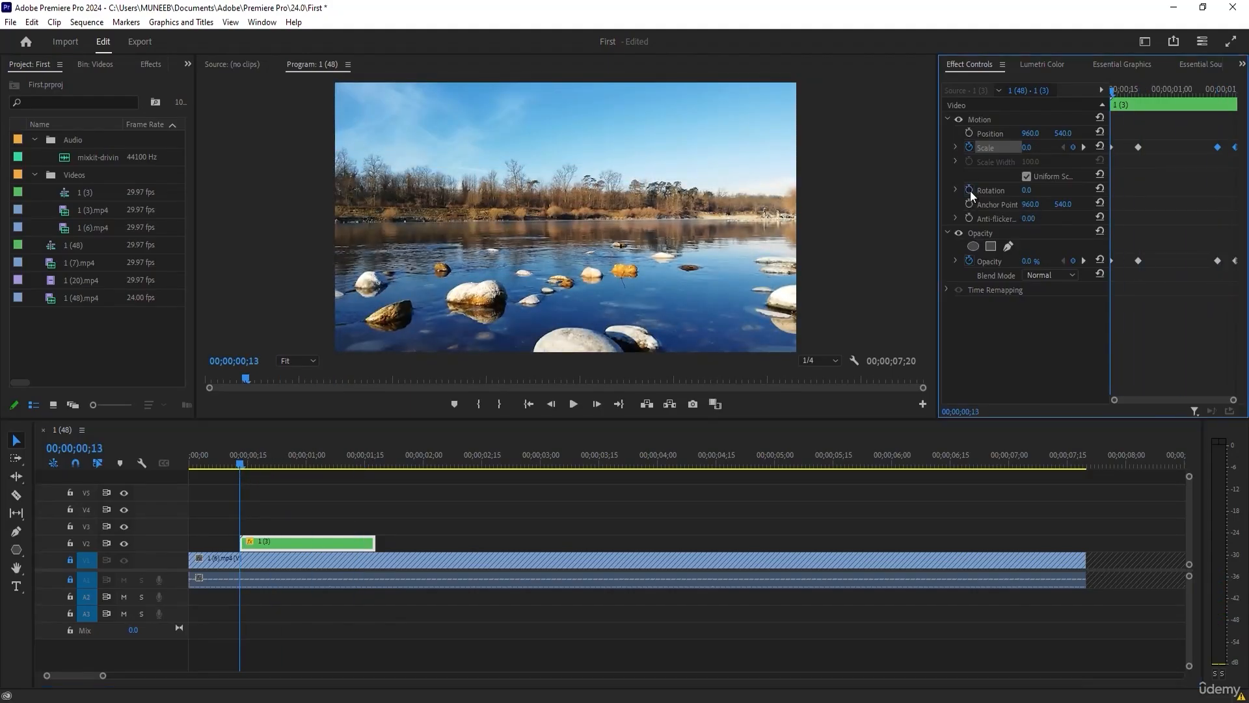
click(1139, 89)
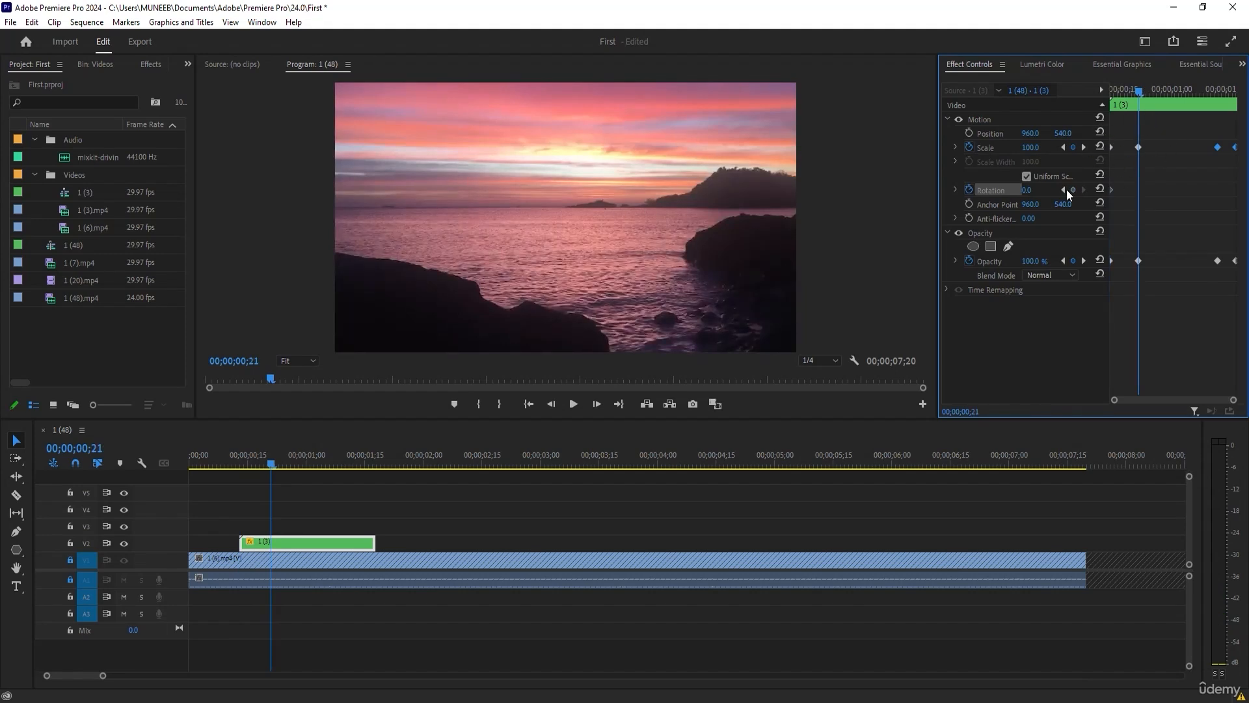
click(1030, 190)
text(360)
key(Return)
Copy the rotation keyframes to the clip's end, starting at 00;00;01;13, and scrub through the clip to preview the spin.
alt+drag(1138, 190, 1217, 190)
click(1207, 189)
click(248, 466)
drag(249, 470, 356, 466)
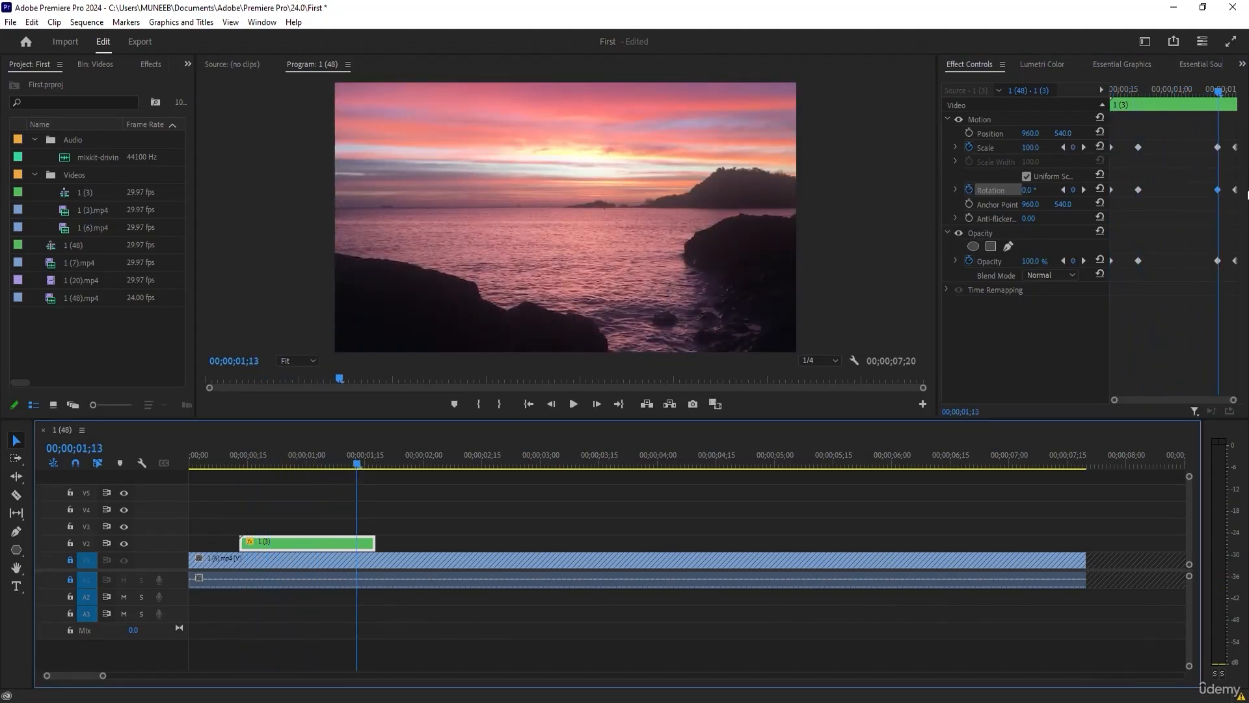
Play overlay clip 1 (3) from its start to preview the combined rotation, scale and opacity animation.
mouse_move(1217, 189)
mouse_down()
mouse_move(1196, 190)
mouse_move(1217, 190)
mouse_up()
drag(319, 465, 241, 471)
key(space)
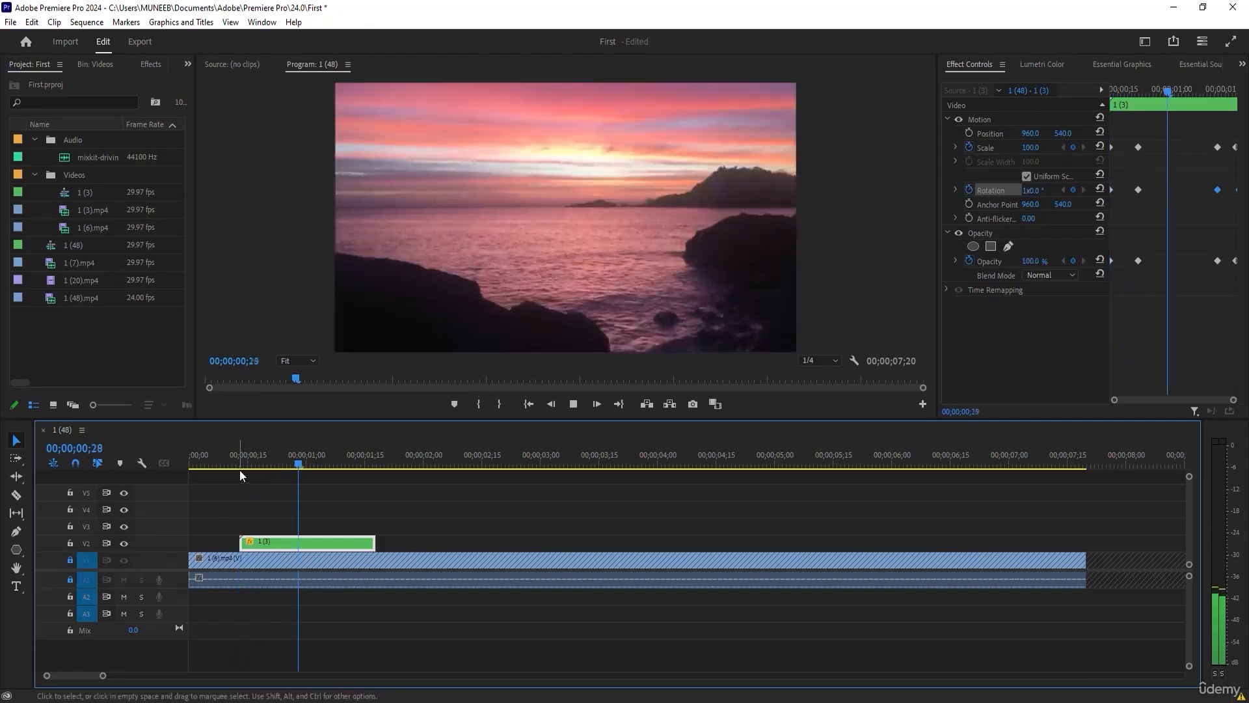
drag(217, 459, 276, 464)
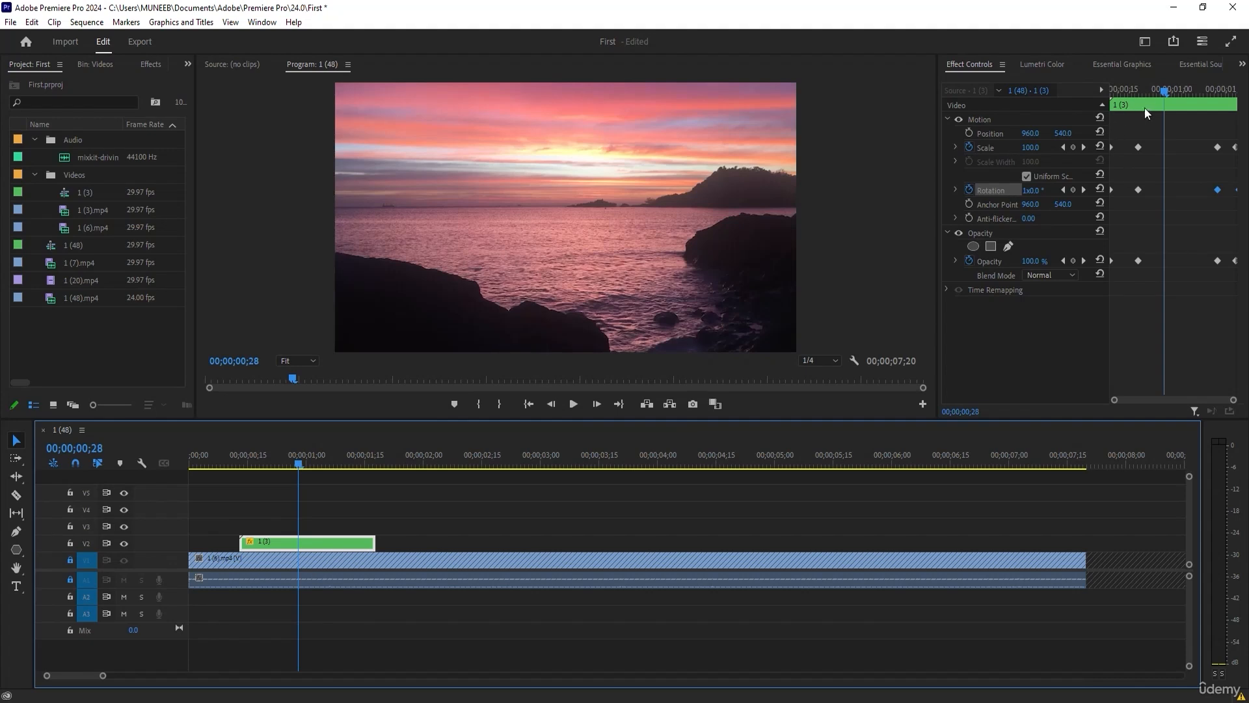
Remove all rotation keyframes from clip 1 (3), and replay the clip to preview its animation without the spin.
click(970, 189)
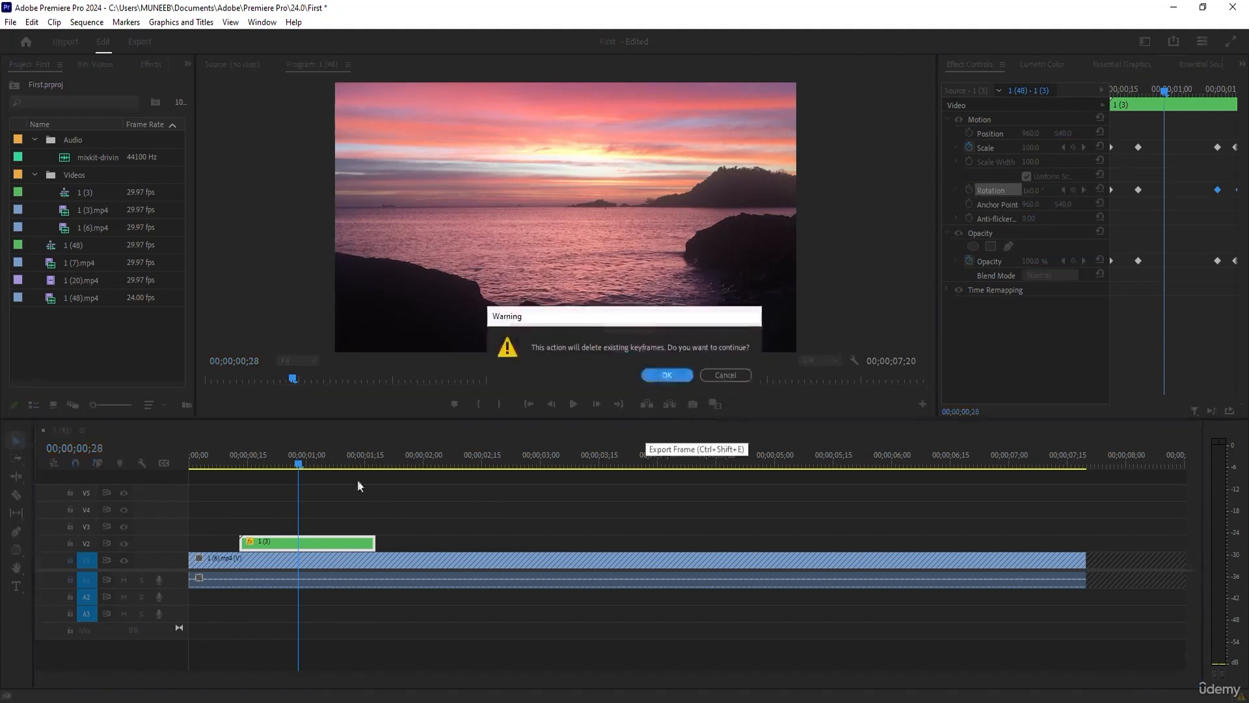
click(661, 373)
drag(245, 462, 223, 462)
key(space)
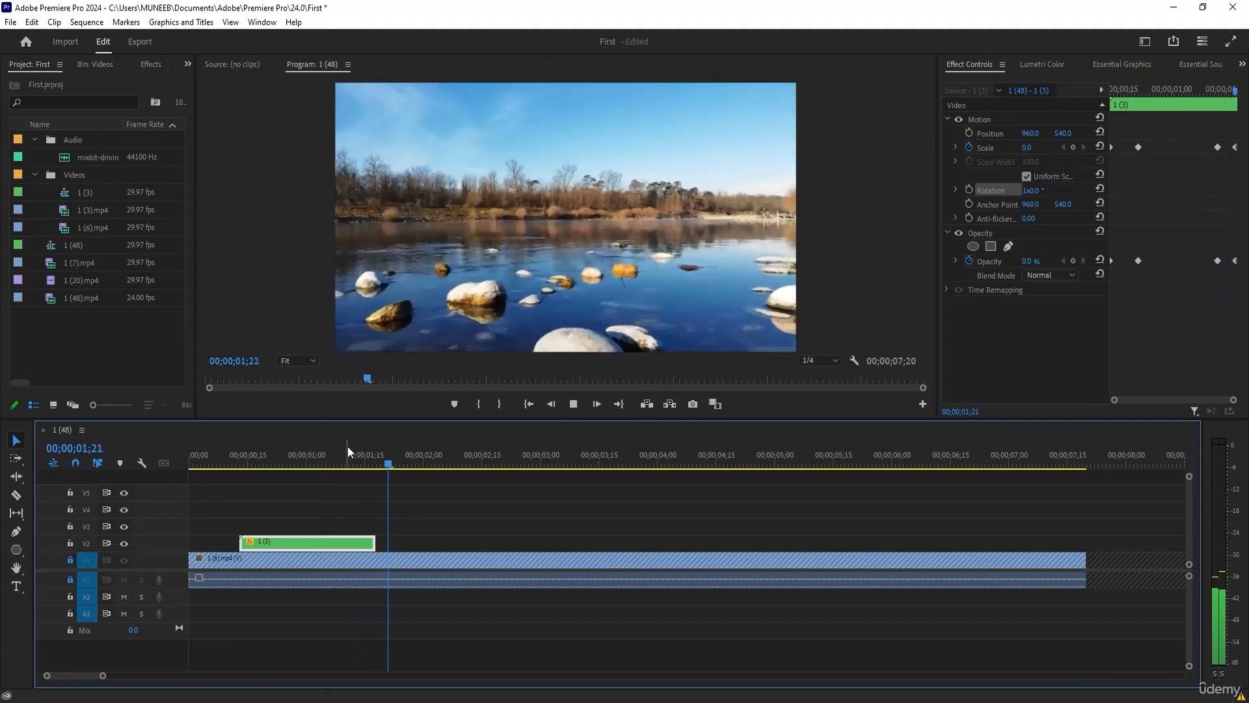
drag(428, 454, 302, 455)
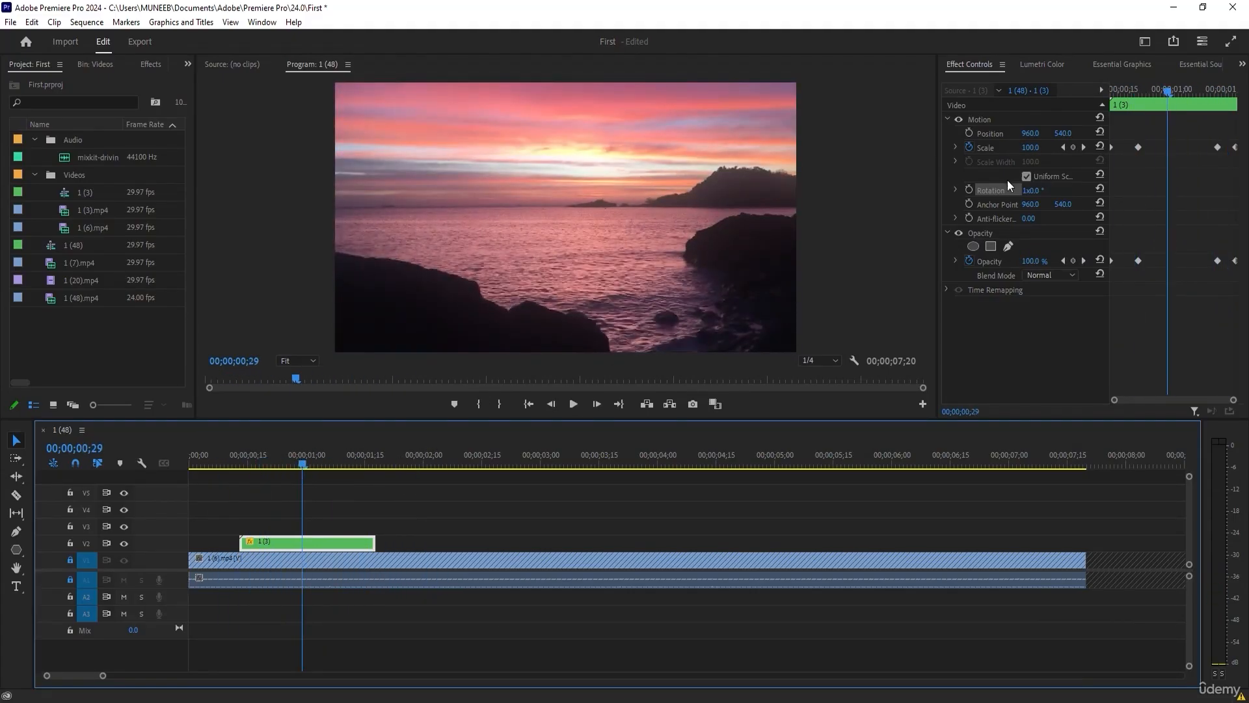
click(979, 223)
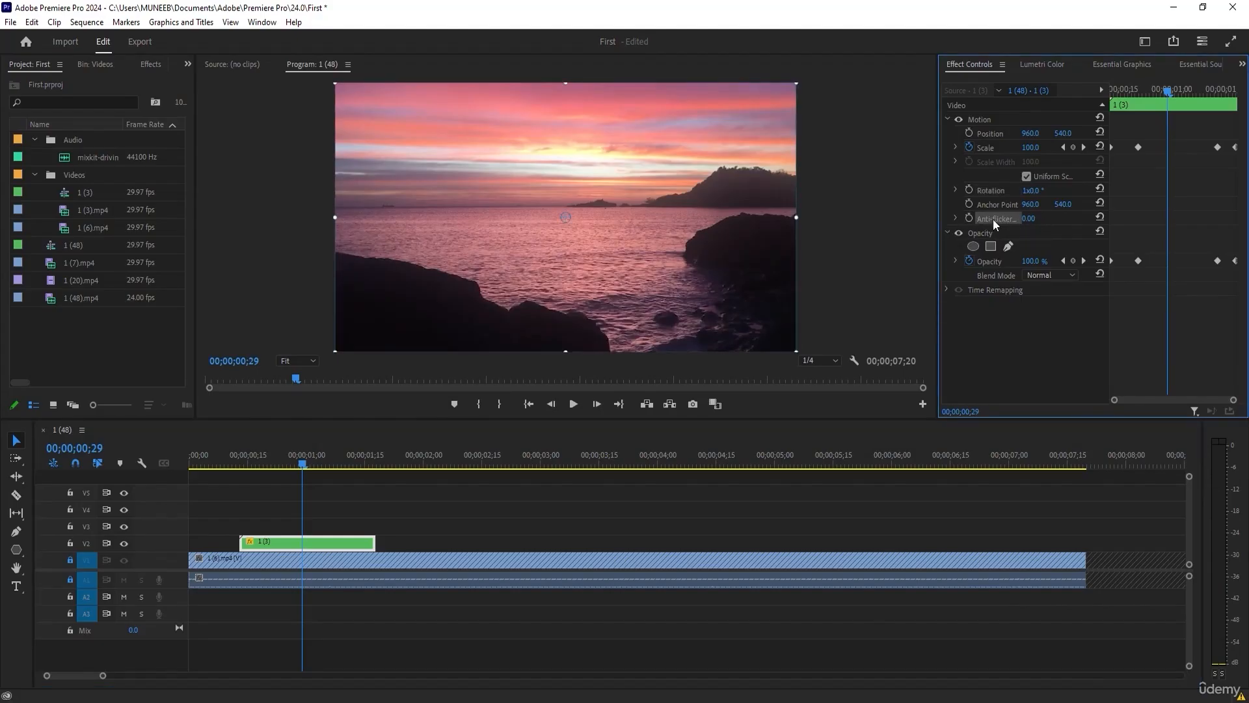
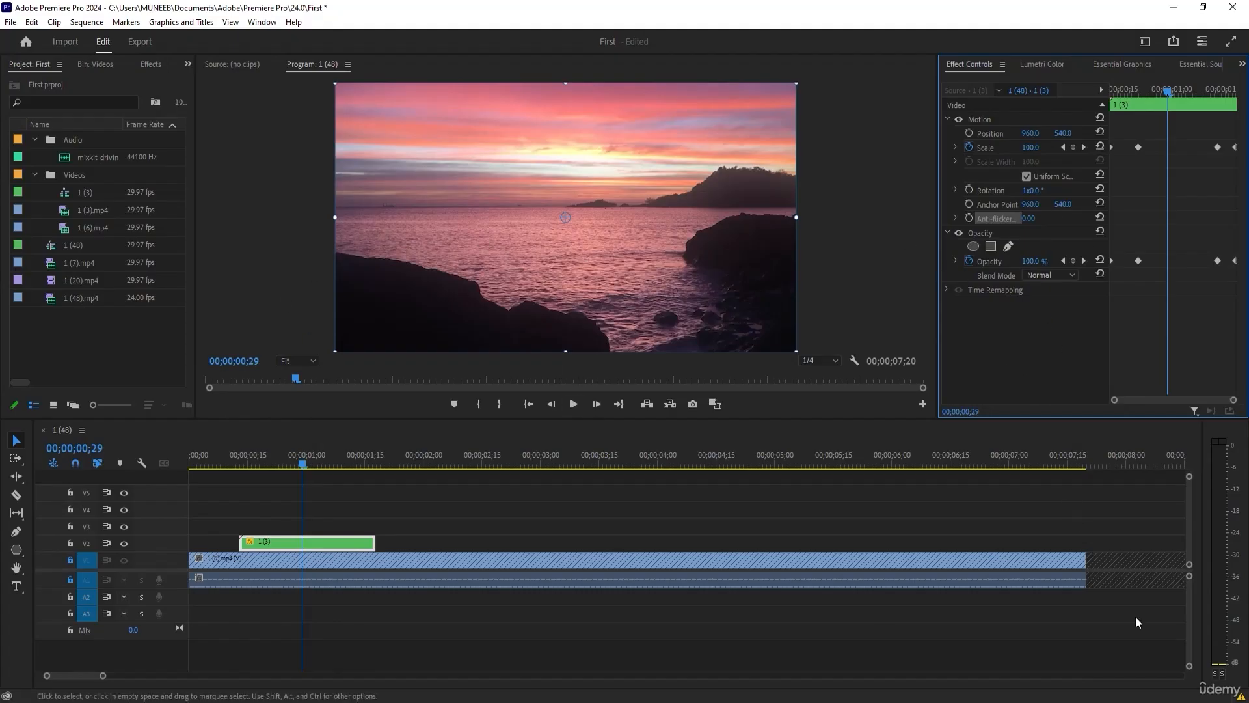
click(946, 291)
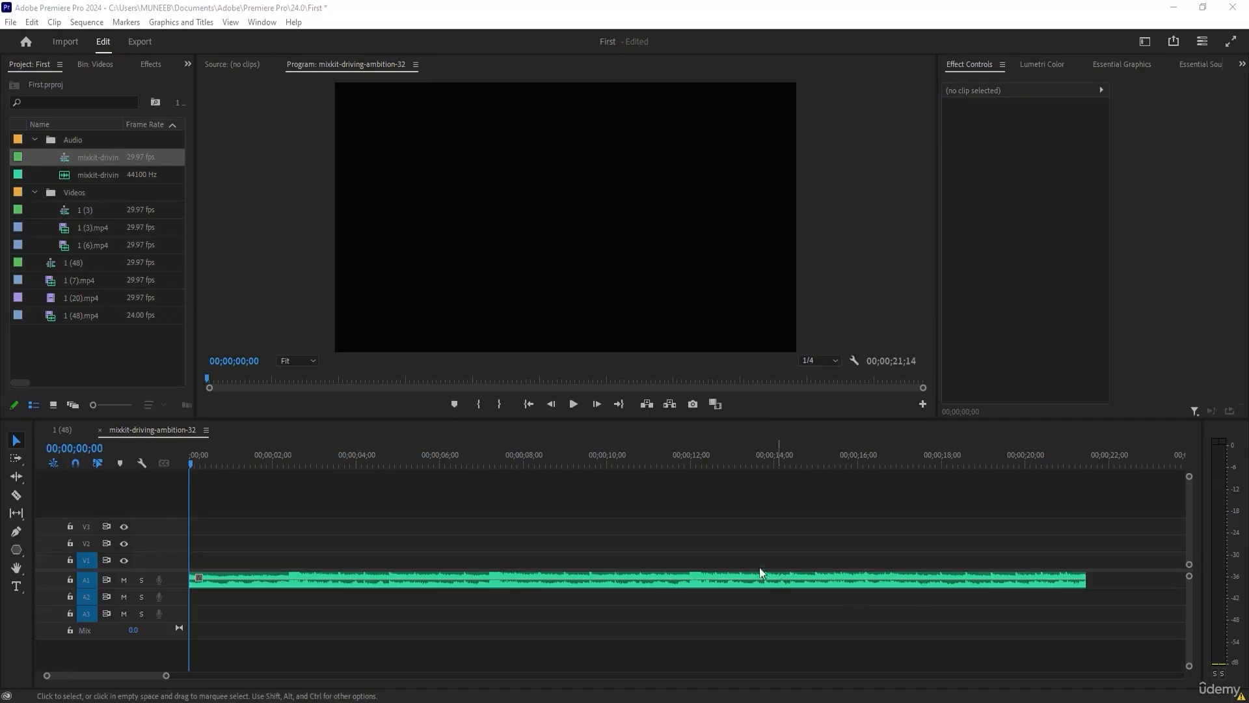
Draw a closed five-sided shape with the Pen tool across the upper-left half of the video preview.
click(16, 531)
click(445, 193)
click(389, 232)
click(488, 266)
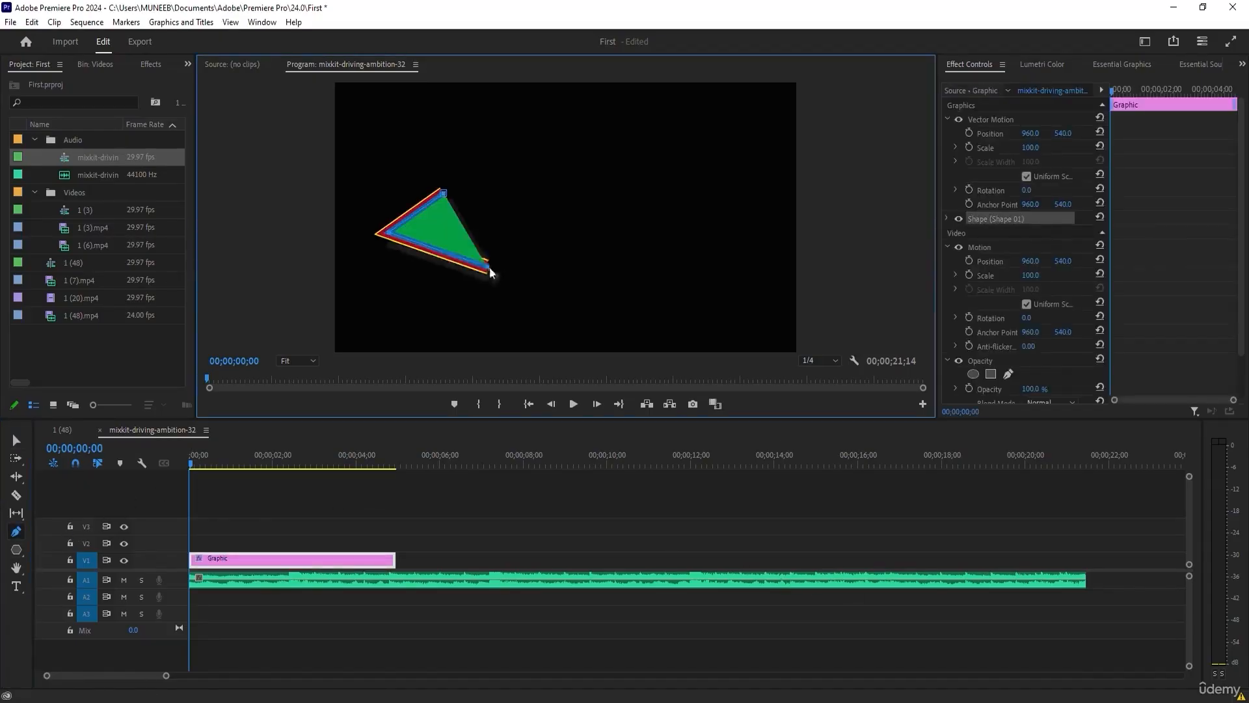
click(572, 240)
click(576, 180)
click(446, 192)
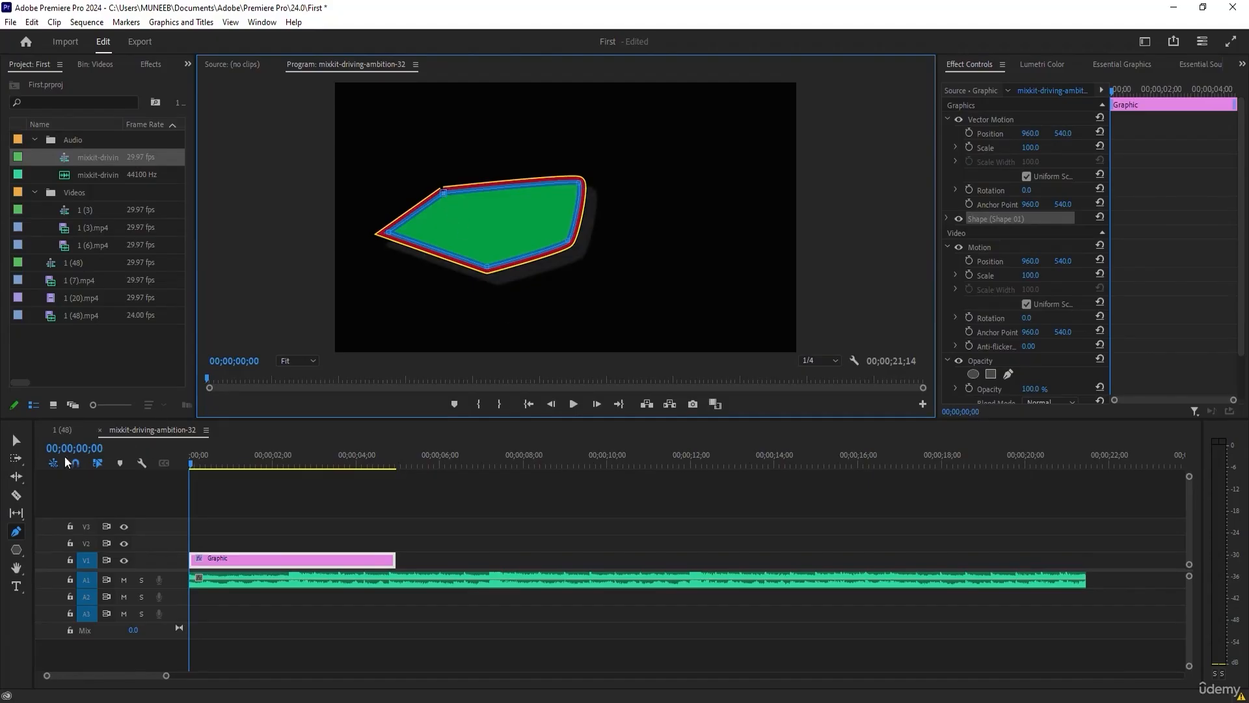
Delete the drawn shape and remove its Graphic clip from track V1.
click(16, 441)
click(473, 213)
key(Delete)
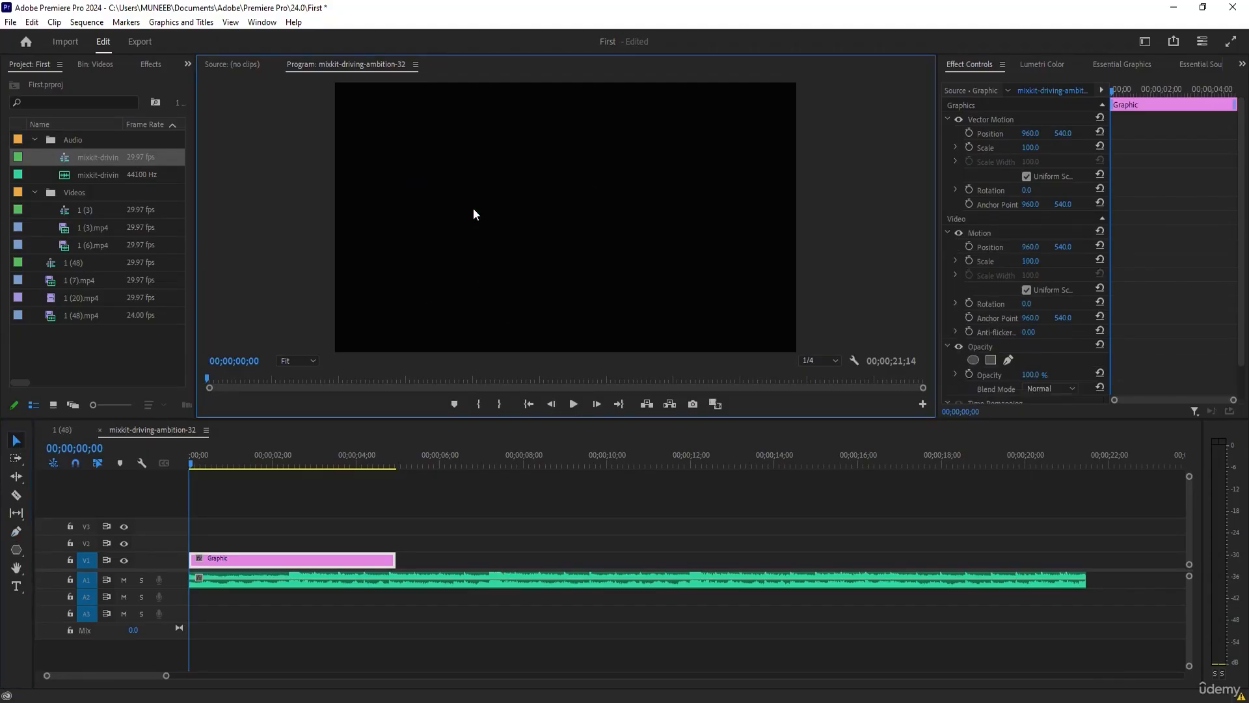
click(252, 559)
key(Delete)
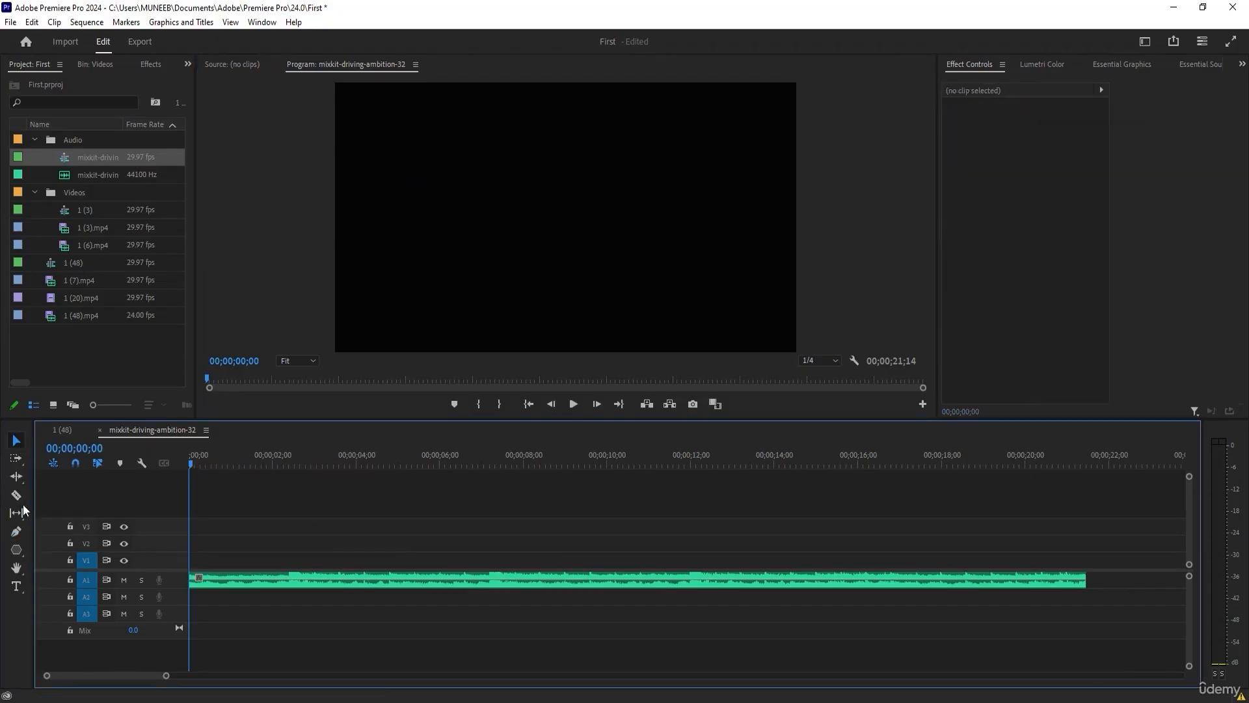
Enlarge the Audio 1 track and keyframe a volume fade-in over about the first second, starting at -79.8 dB.
click(16, 532)
click(174, 577)
scroll(174, 579, up, 6)
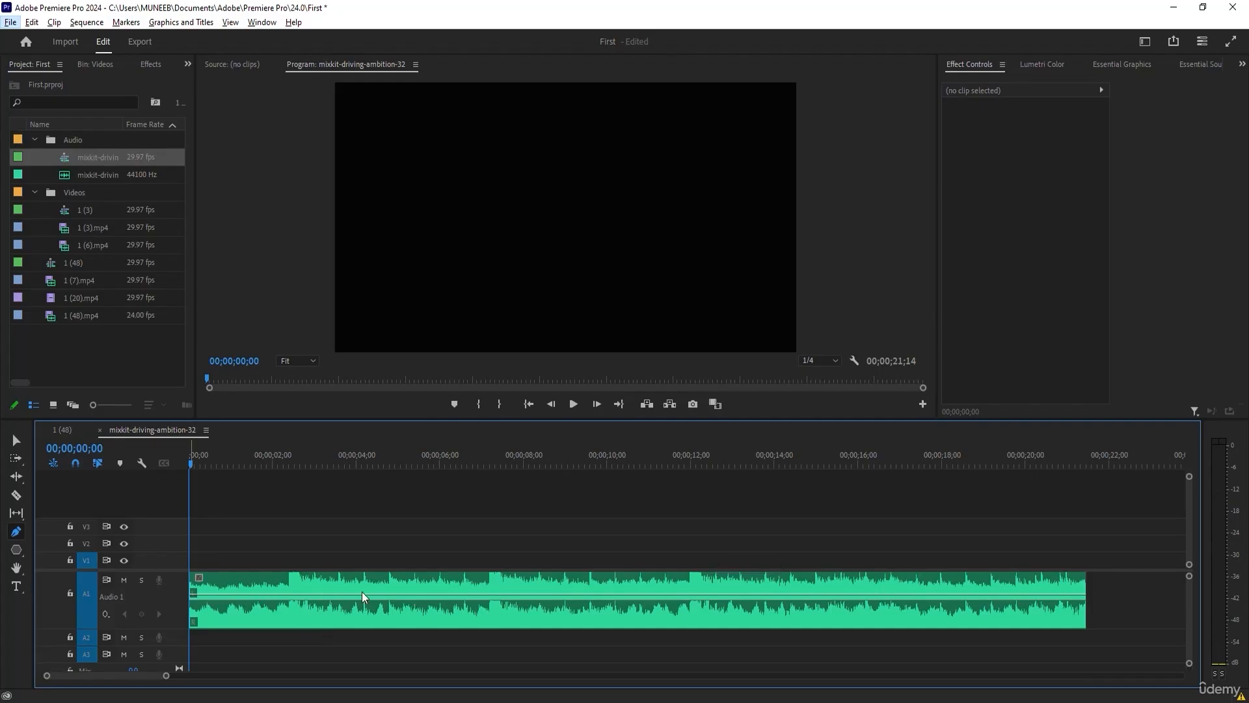
click(16, 534)
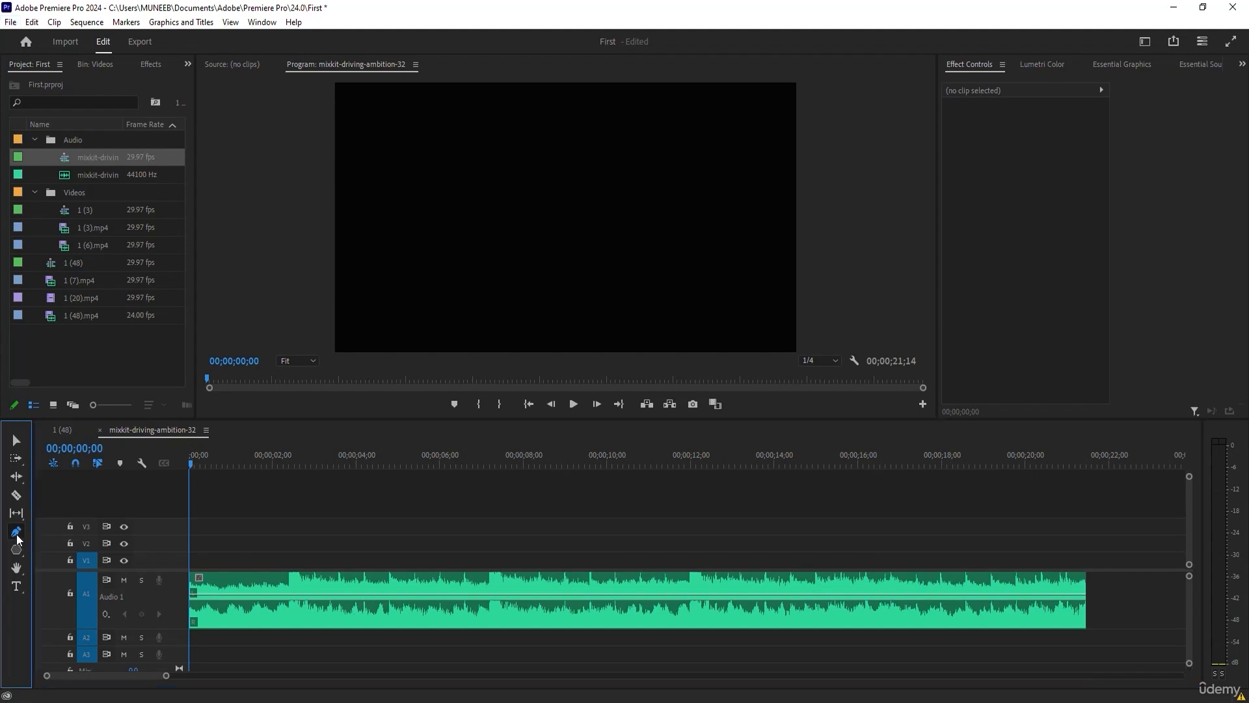
click(236, 594)
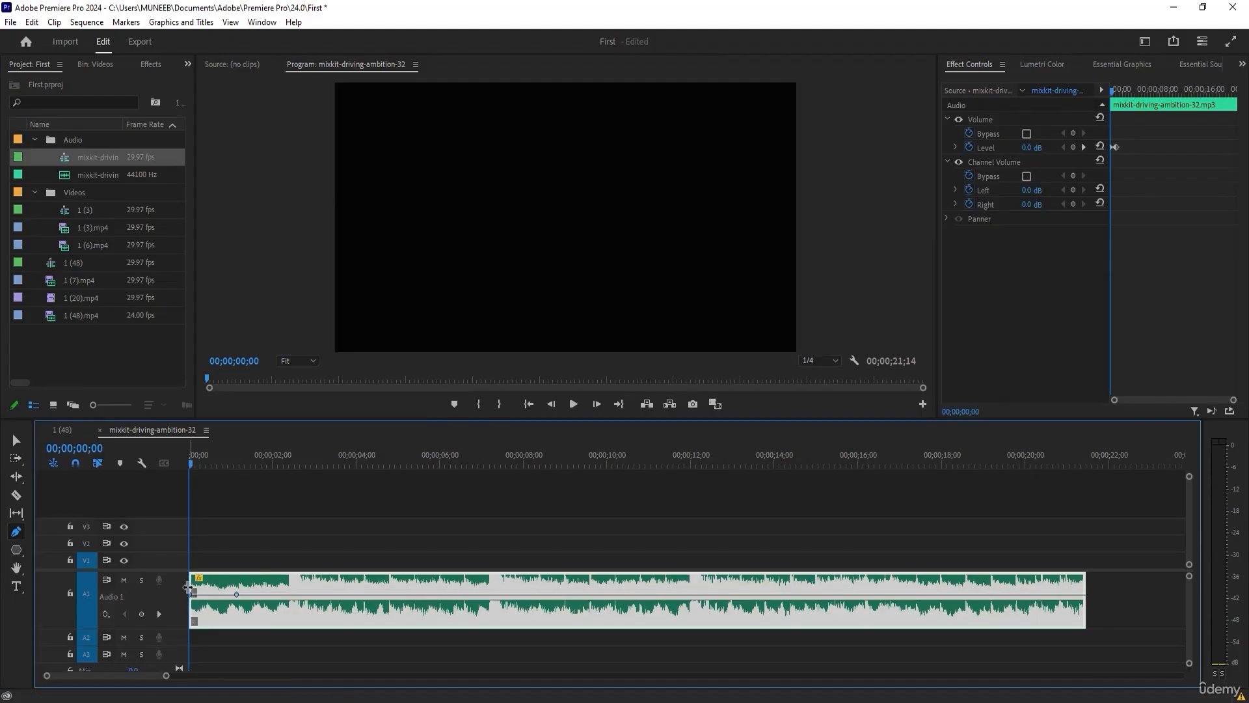
click(20, 440)
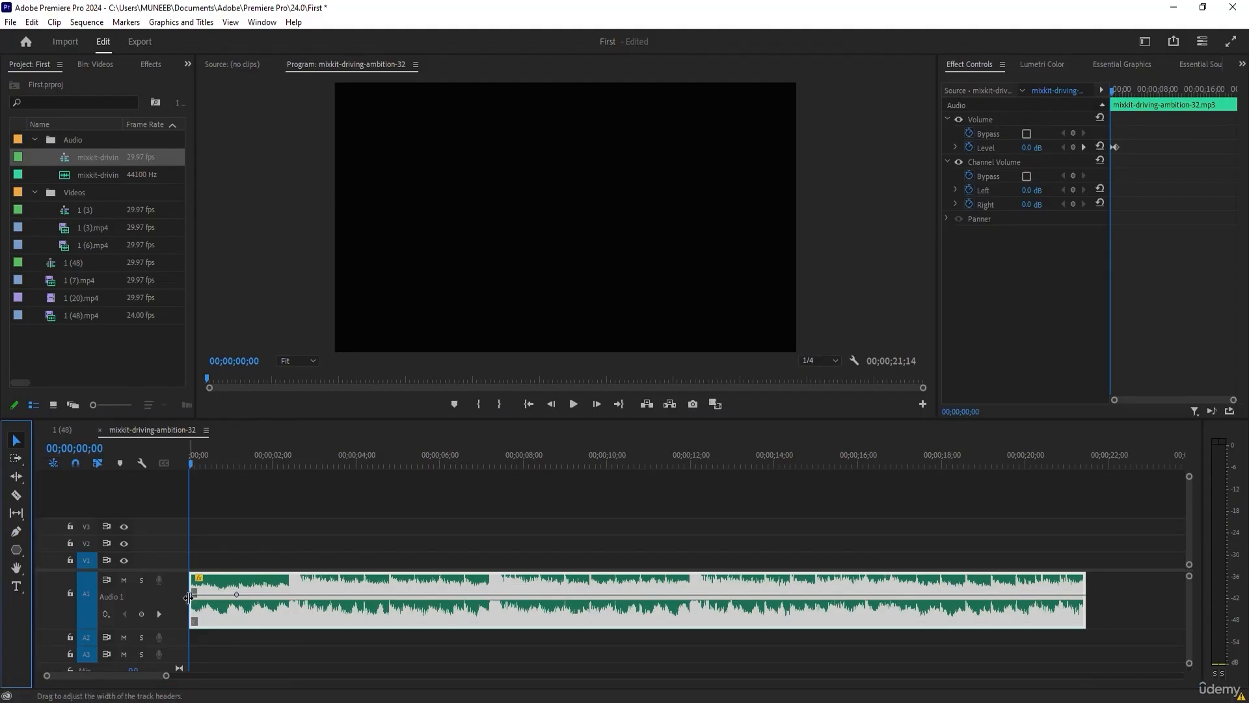
drag(194, 593, 194, 624)
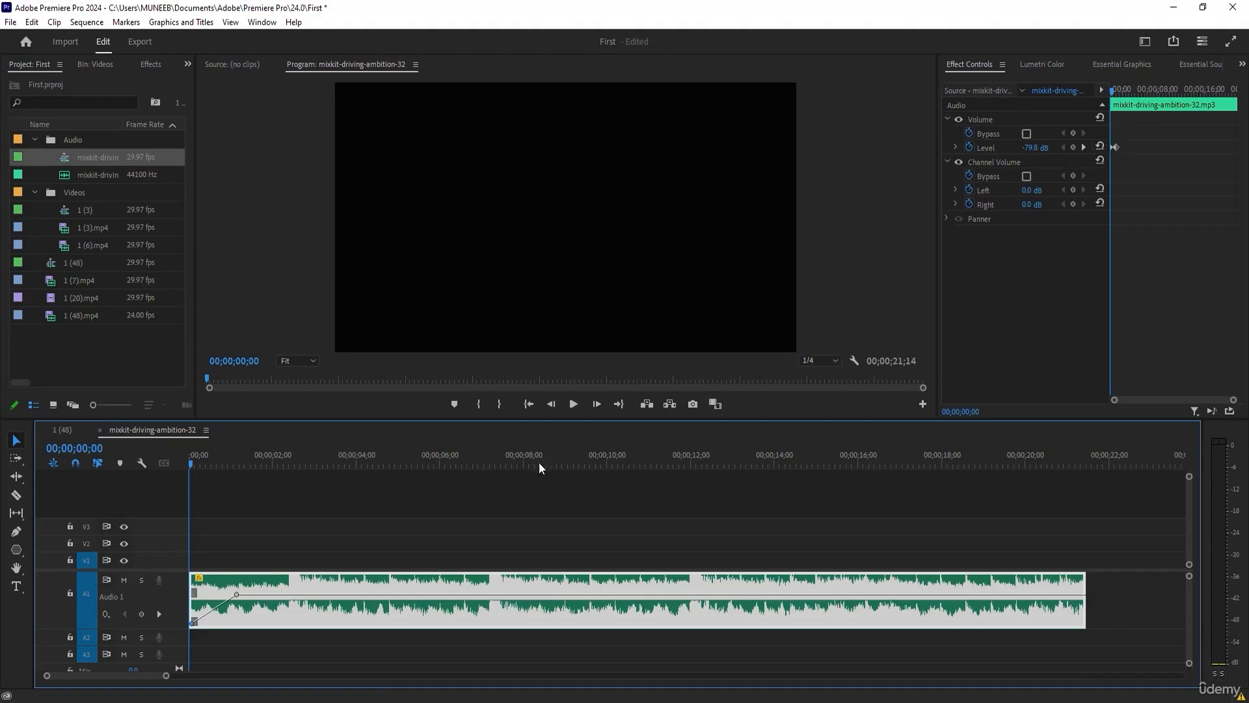
Scrub through the opening two seconds of the music to check the volume fade-in.
click(195, 462)
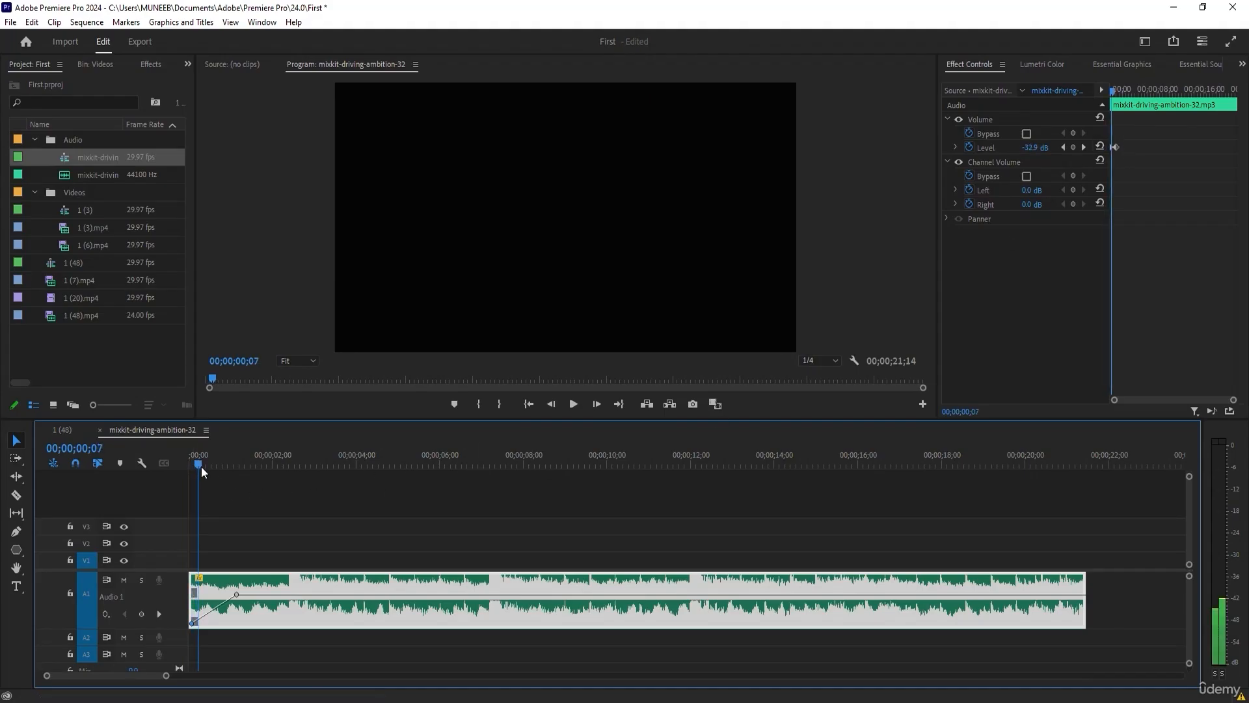
drag(197, 465, 276, 466)
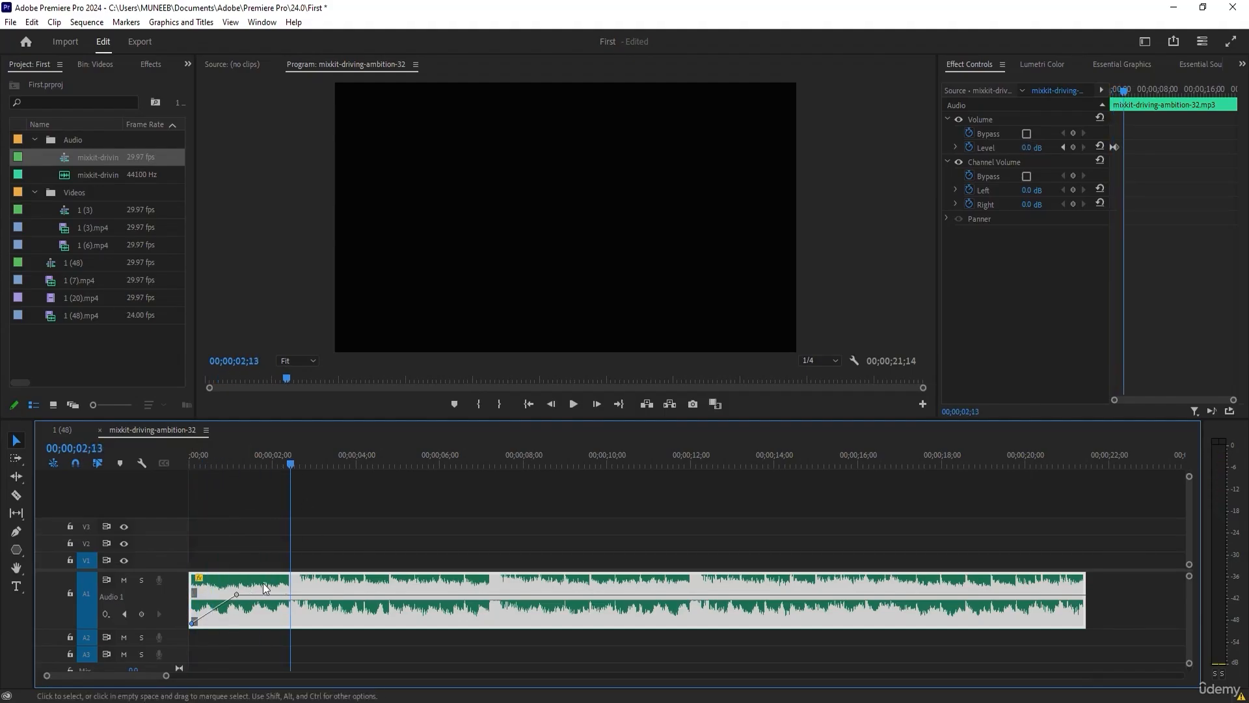
click(247, 467)
drag(248, 467, 216, 467)
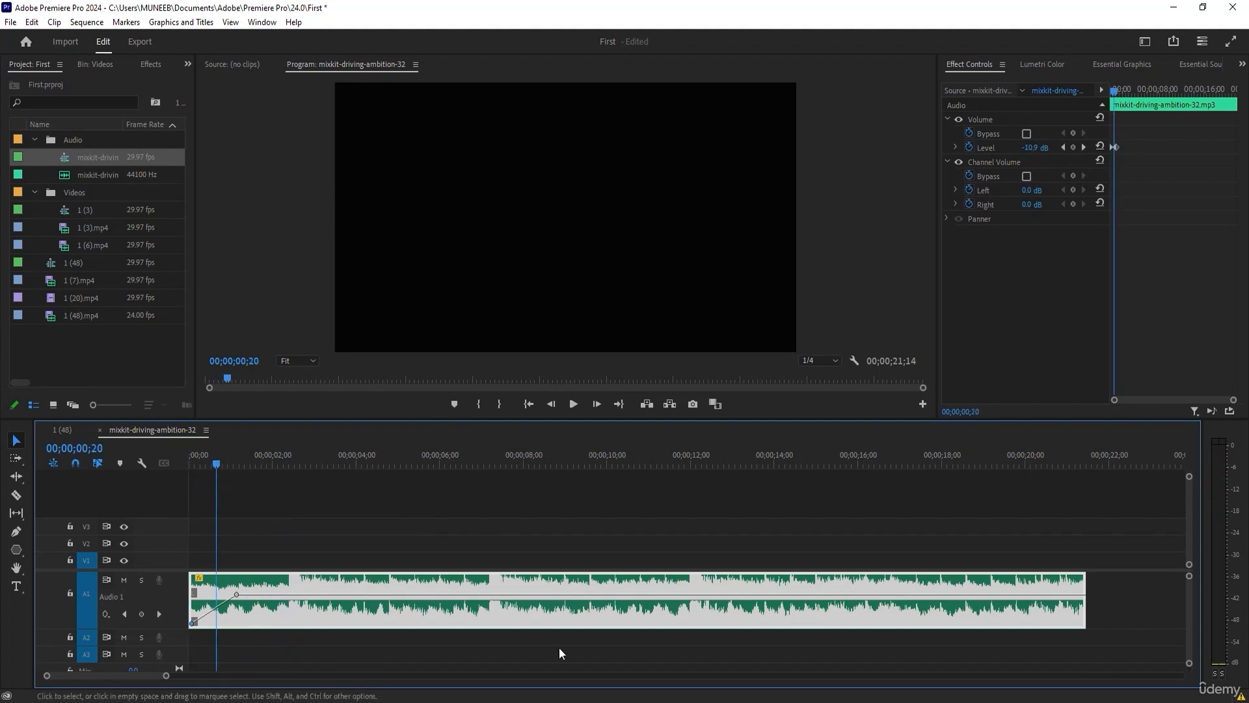
drag(212, 463, 263, 463)
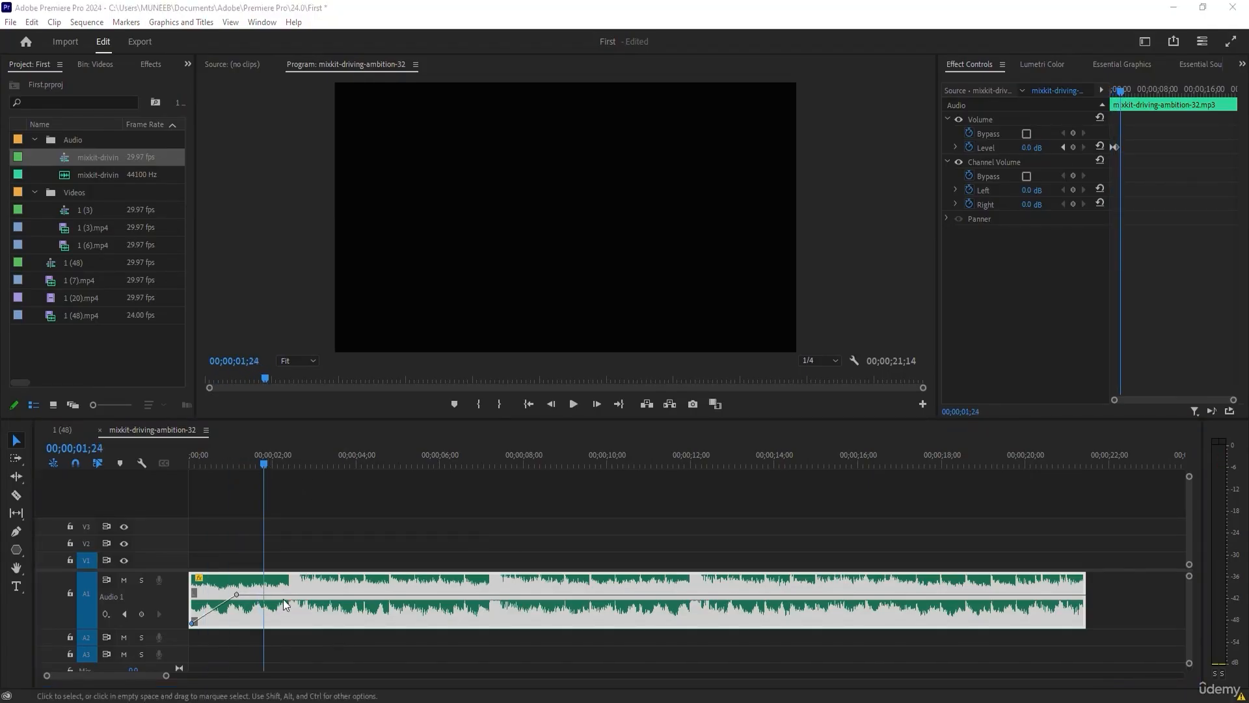
Add four volume keyframes to the music clip with the Pen tool, between about 2 and 3.5 seconds.
click(275, 462)
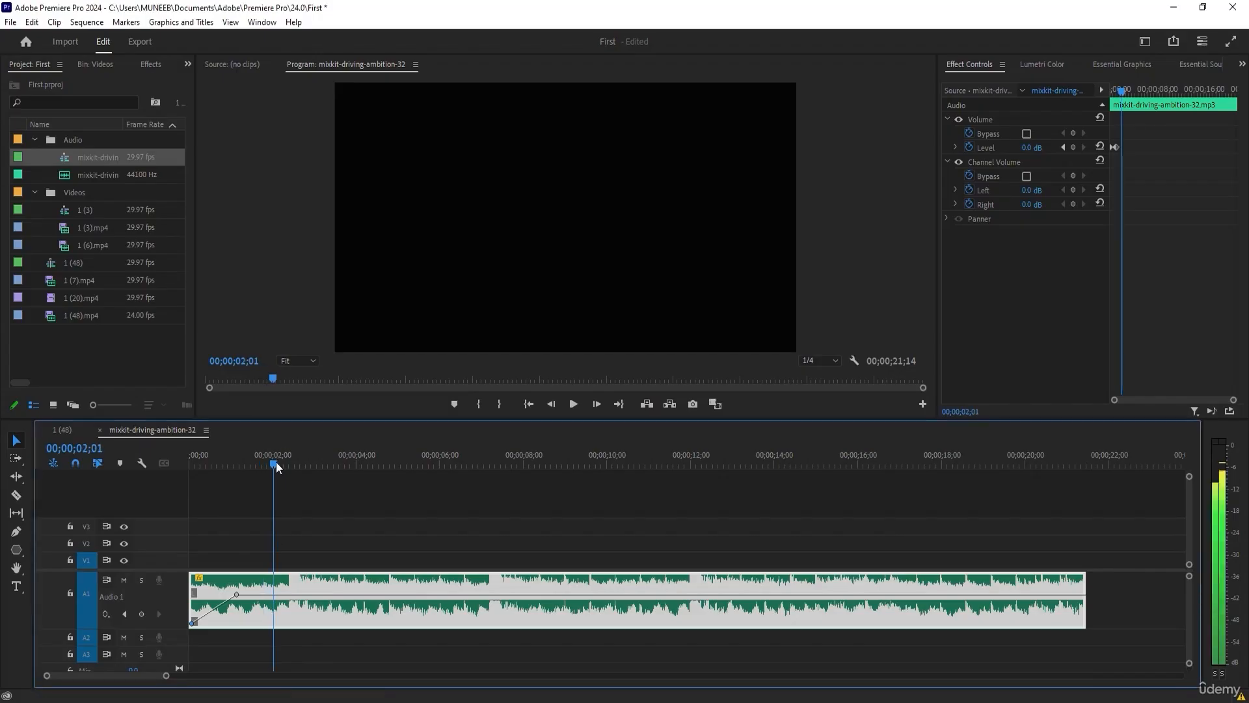
click(16, 531)
click(280, 594)
click(324, 594)
click(16, 440)
click(16, 531)
click(272, 594)
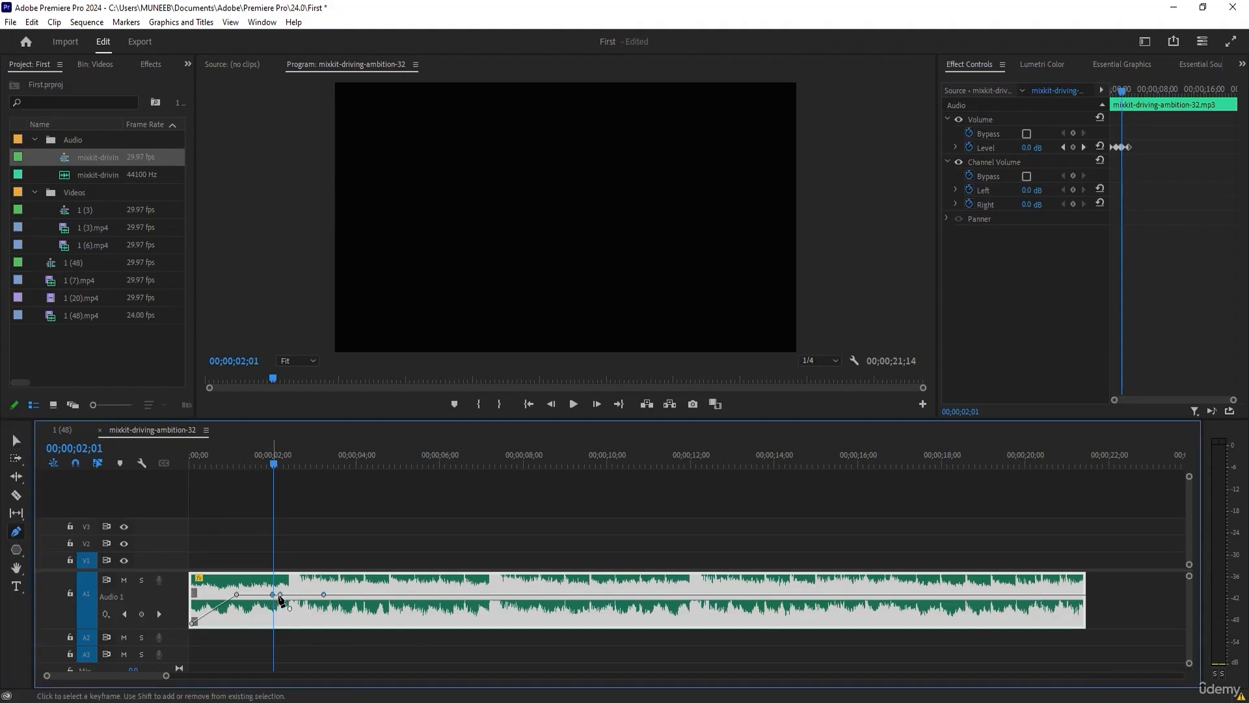
click(338, 594)
click(16, 442)
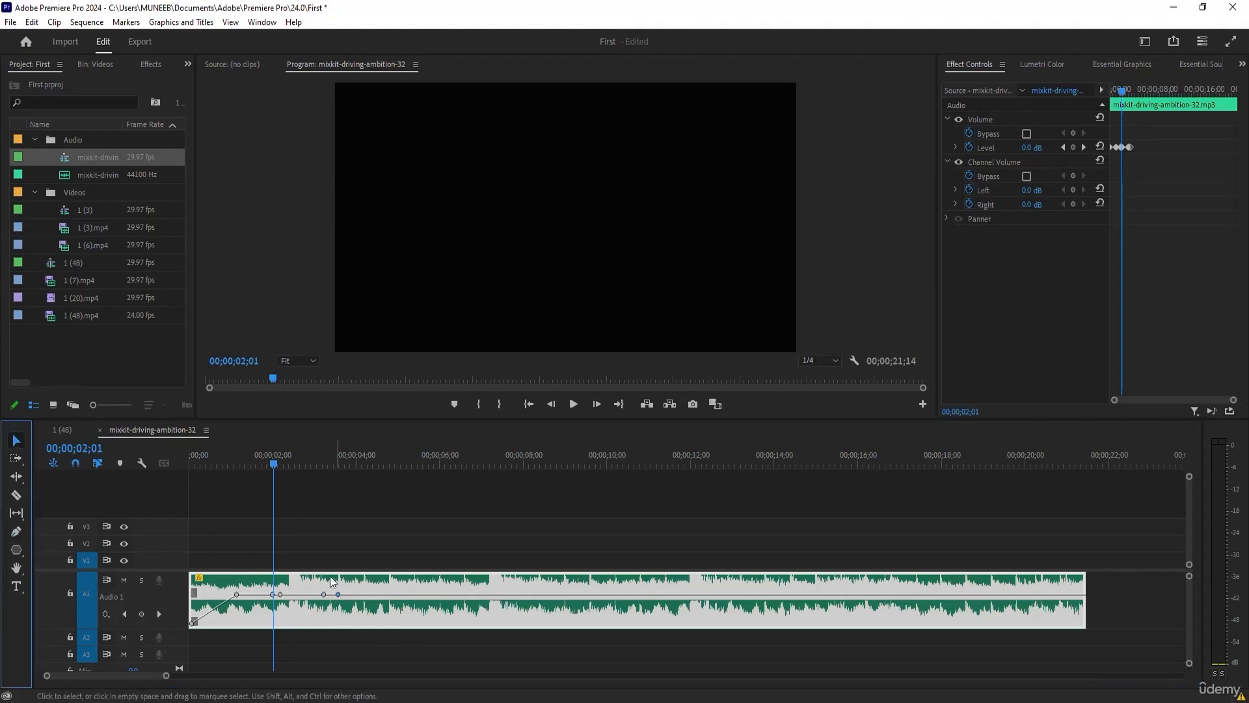
Lower the volume line between the two inner keyframes to form a dip and scrub through it.
drag(299, 594, 301, 619)
click(268, 464)
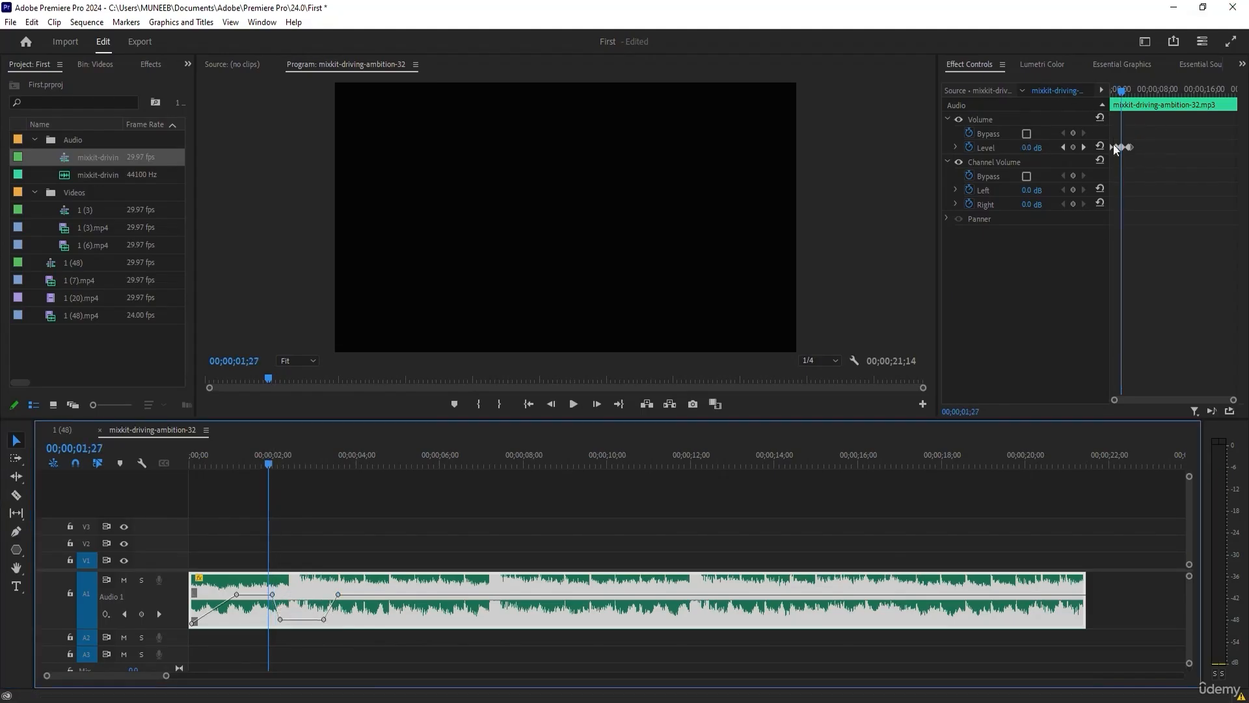
drag(260, 463, 357, 465)
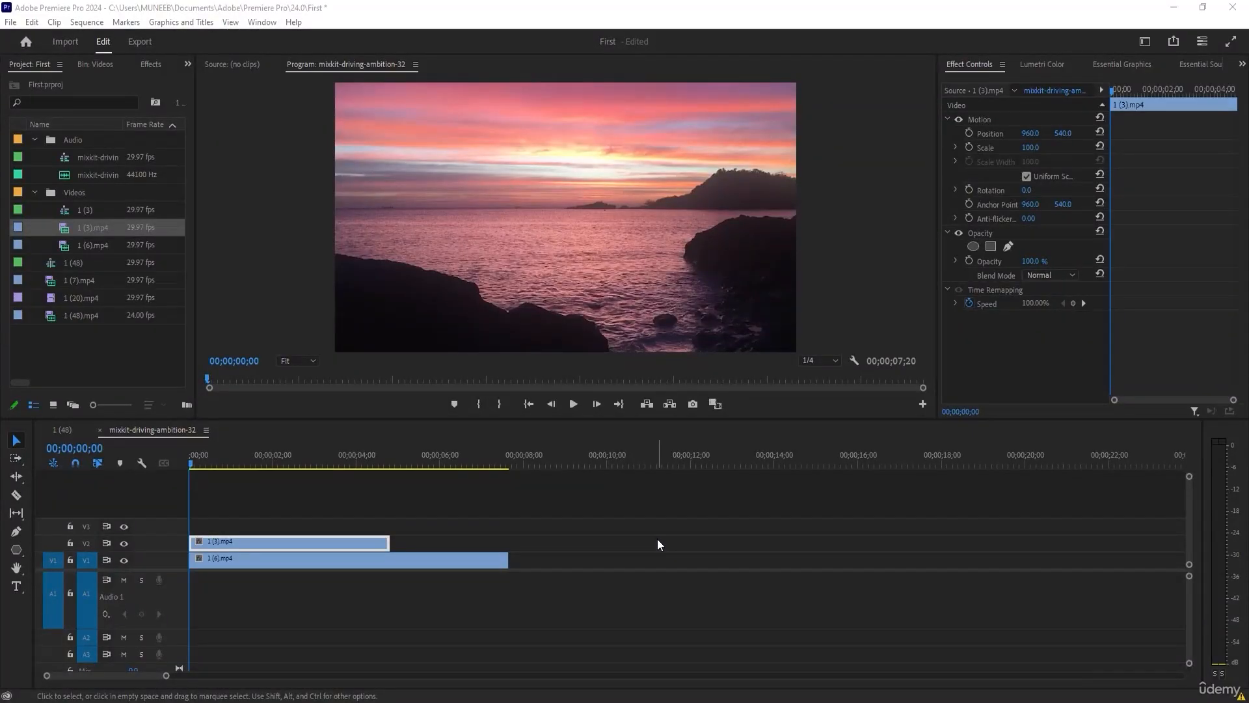
Slide the 1 (3).mp4 clip on V2 later, scrub over the stacked clips, and return it to the sequence start.
click(322, 494)
click(237, 540)
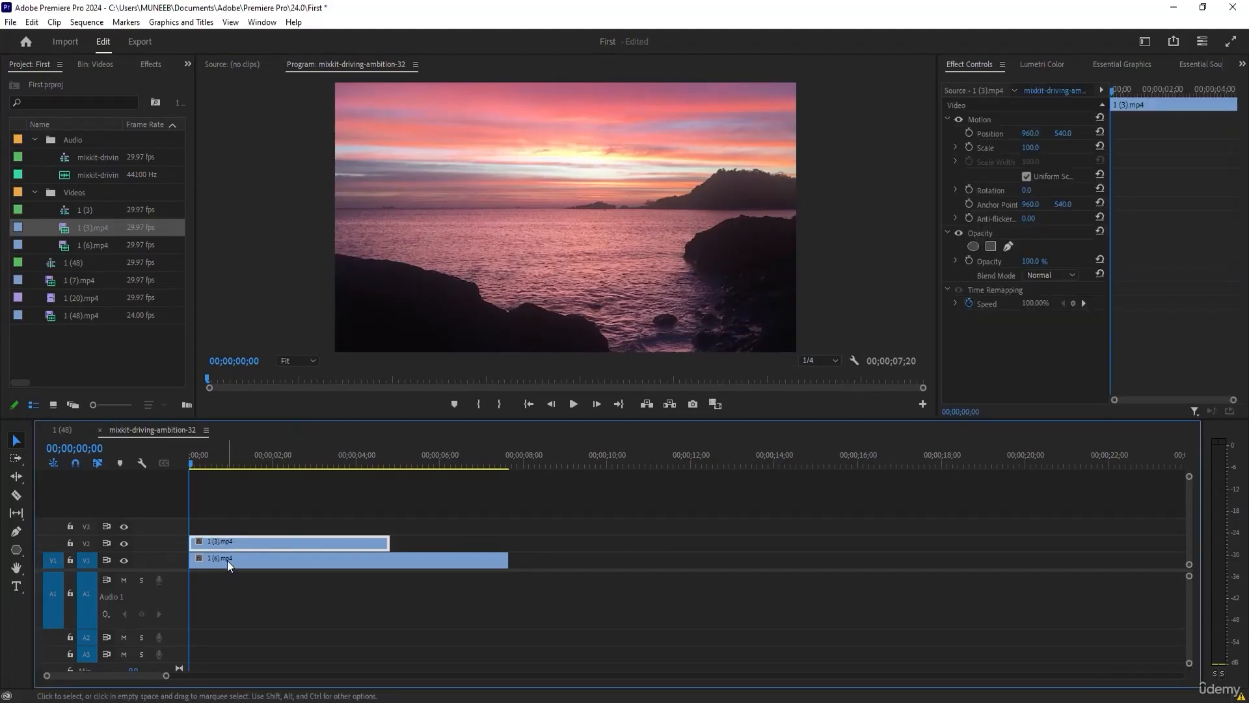
drag(219, 541, 277, 542)
drag(324, 461, 220, 469)
drag(311, 544, 254, 545)
Add an elliptical opacity mask to the 1 (3).mp4 clip and move it up and right, over the distant treeline.
mouse_move(221, 464)
mouse_down()
mouse_move(199, 468)
mouse_move(240, 470)
mouse_move(208, 467)
mouse_up()
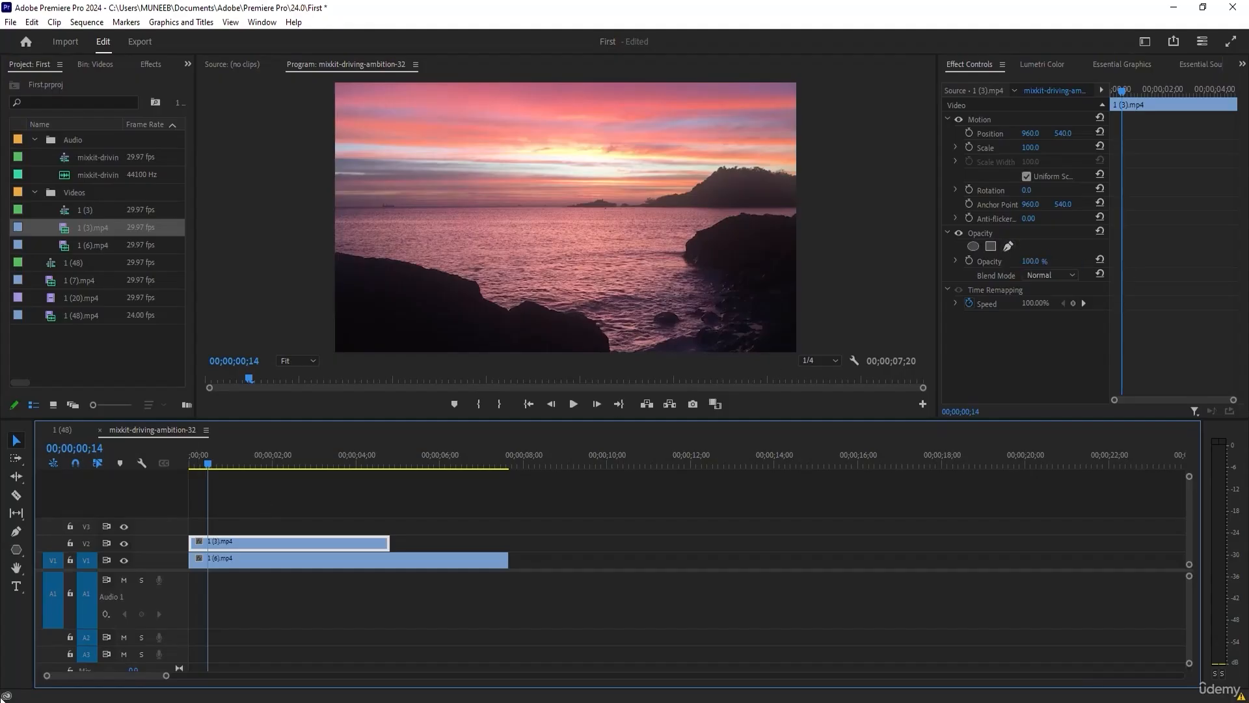
click(974, 245)
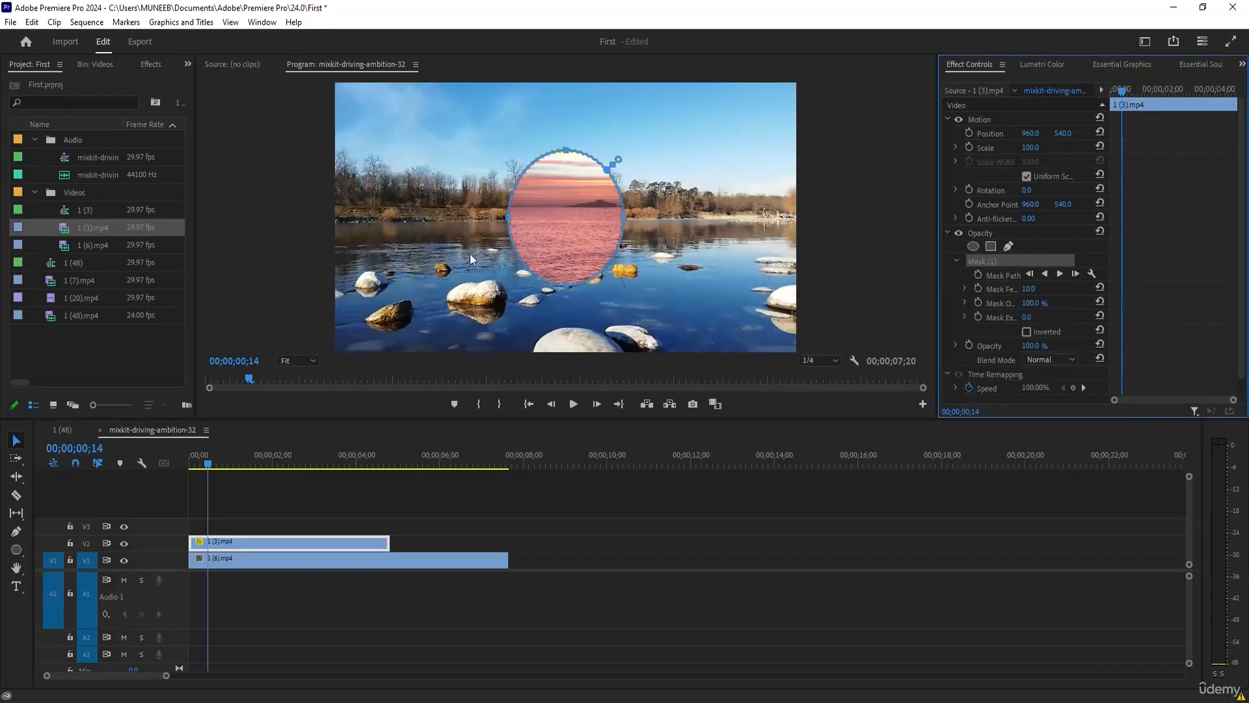
drag(554, 202, 623, 168)
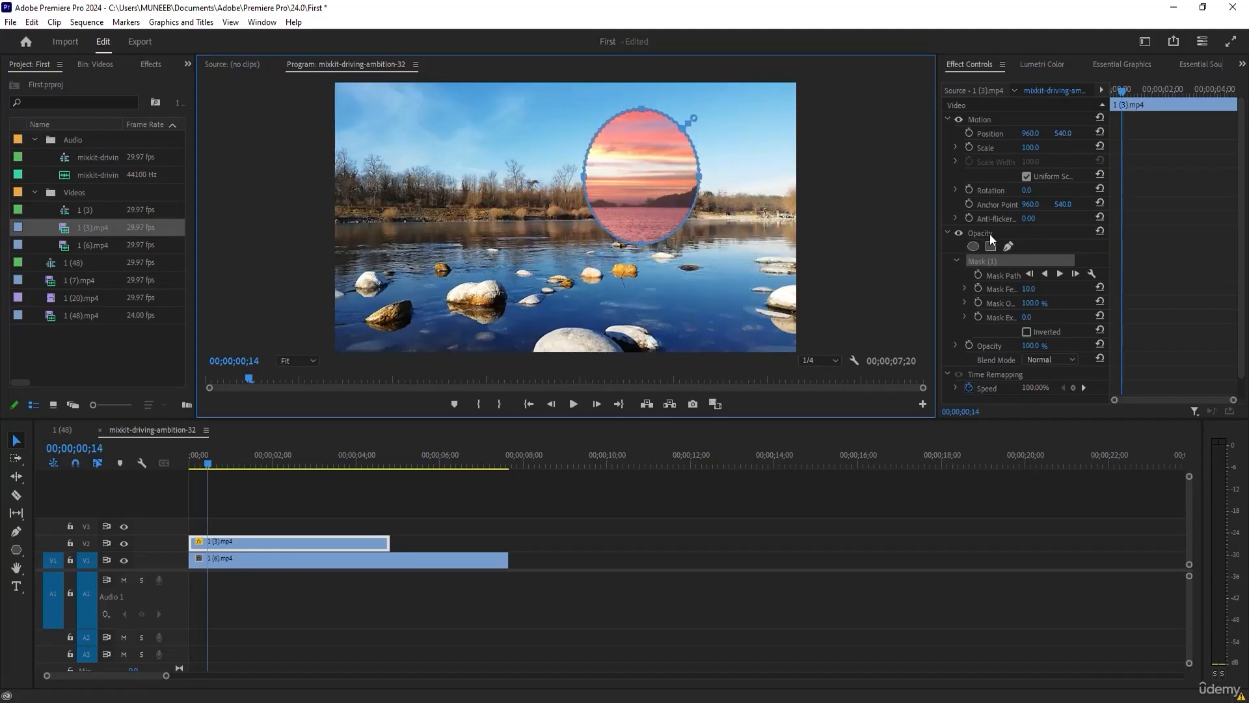
drag(937, 291, 880, 290)
click(532, 560)
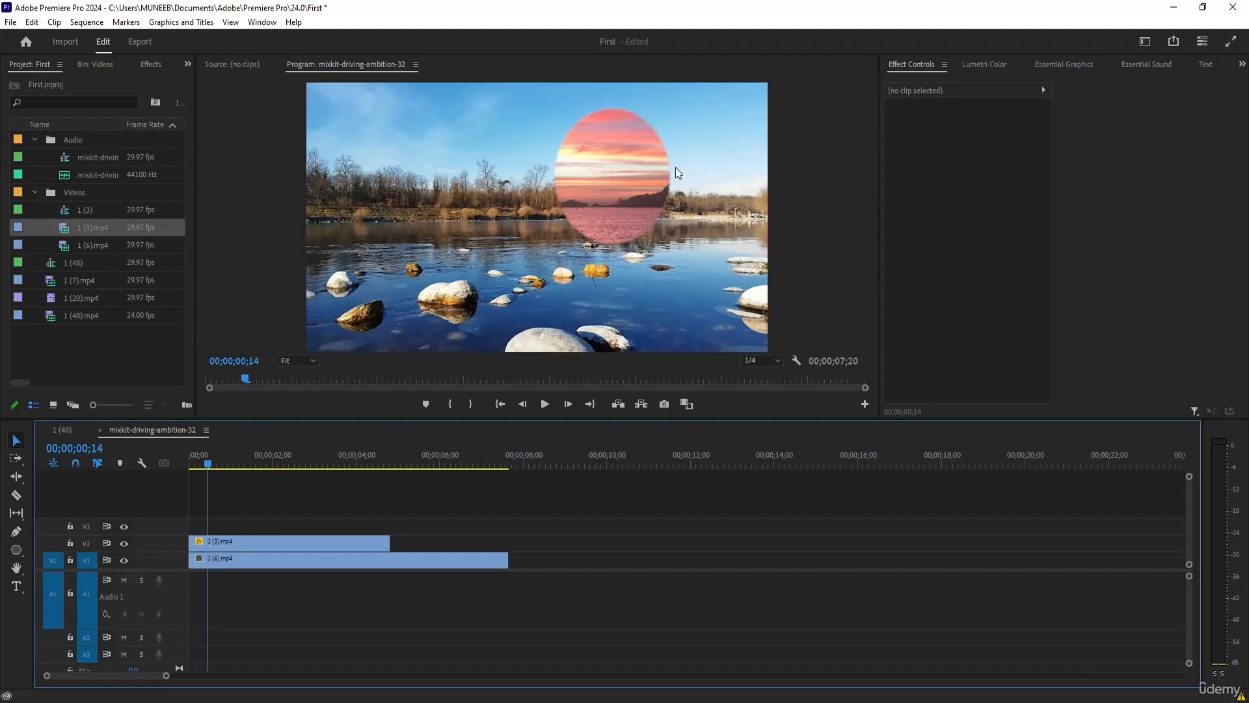
click(627, 150)
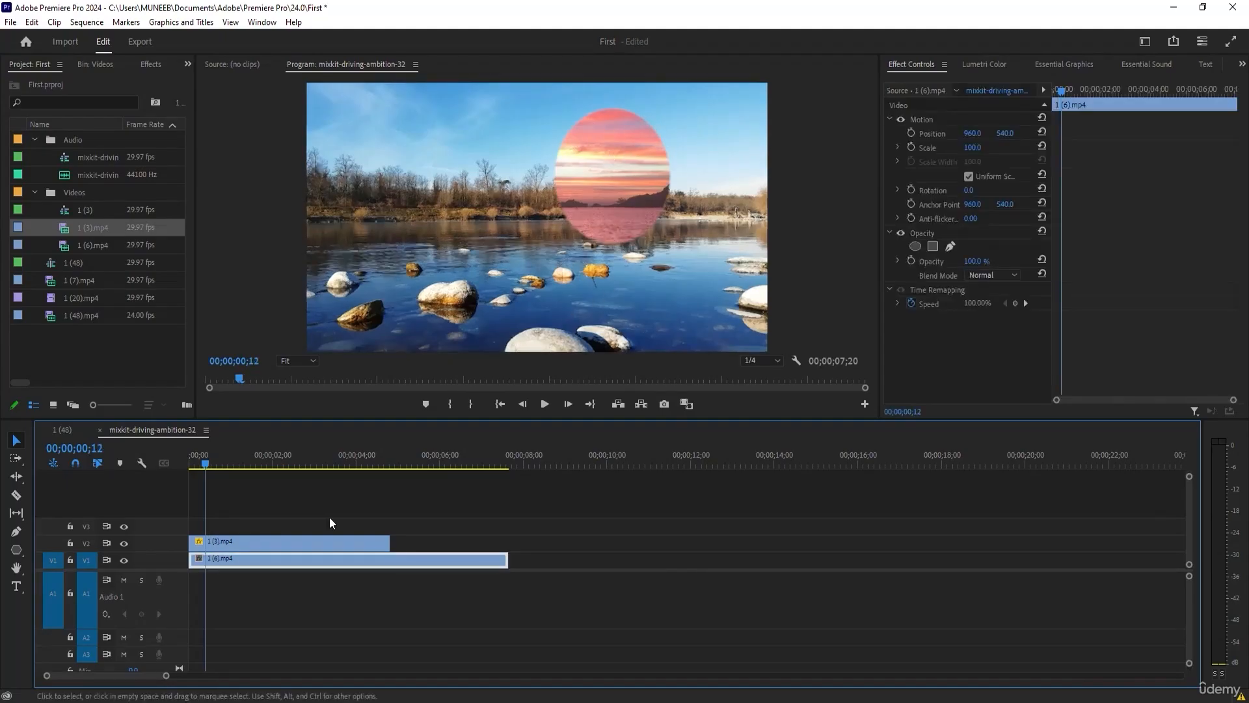
Set the ellipse mask's feather on the 1 (3).mp4 clip to 116 and view the softened edge.
click(284, 540)
click(310, 542)
click(930, 264)
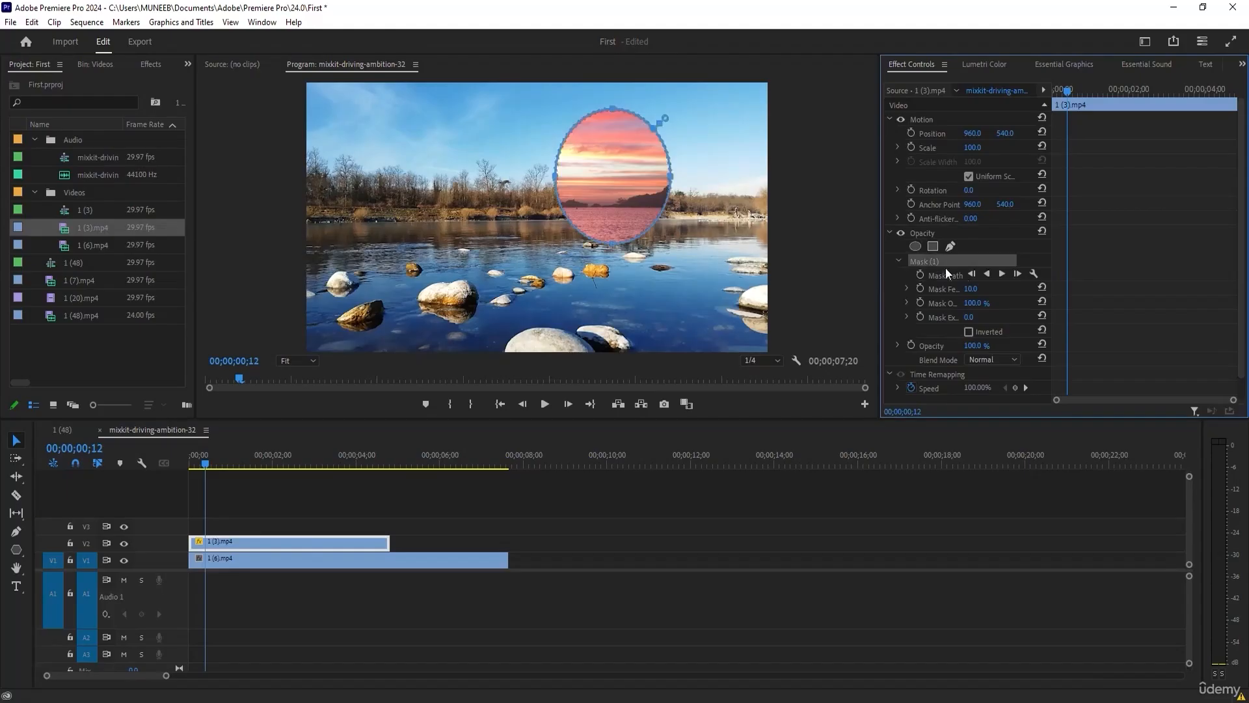
drag(971, 289, 1039, 288)
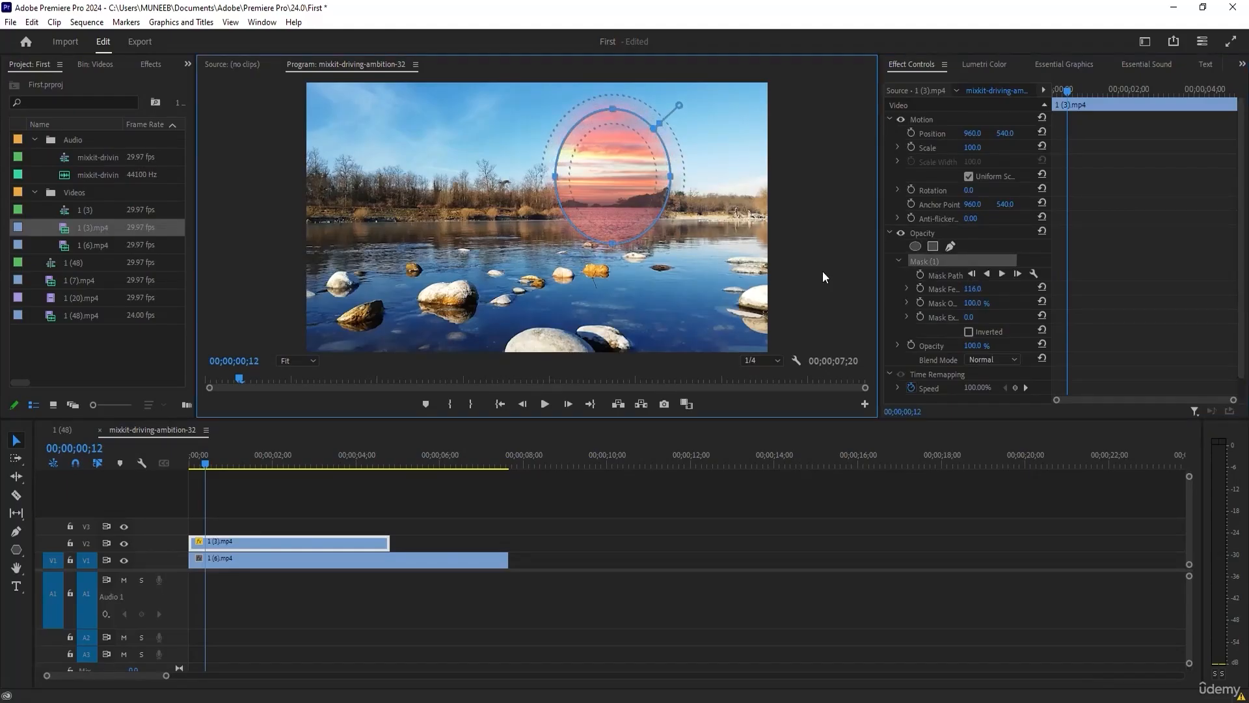
click(684, 550)
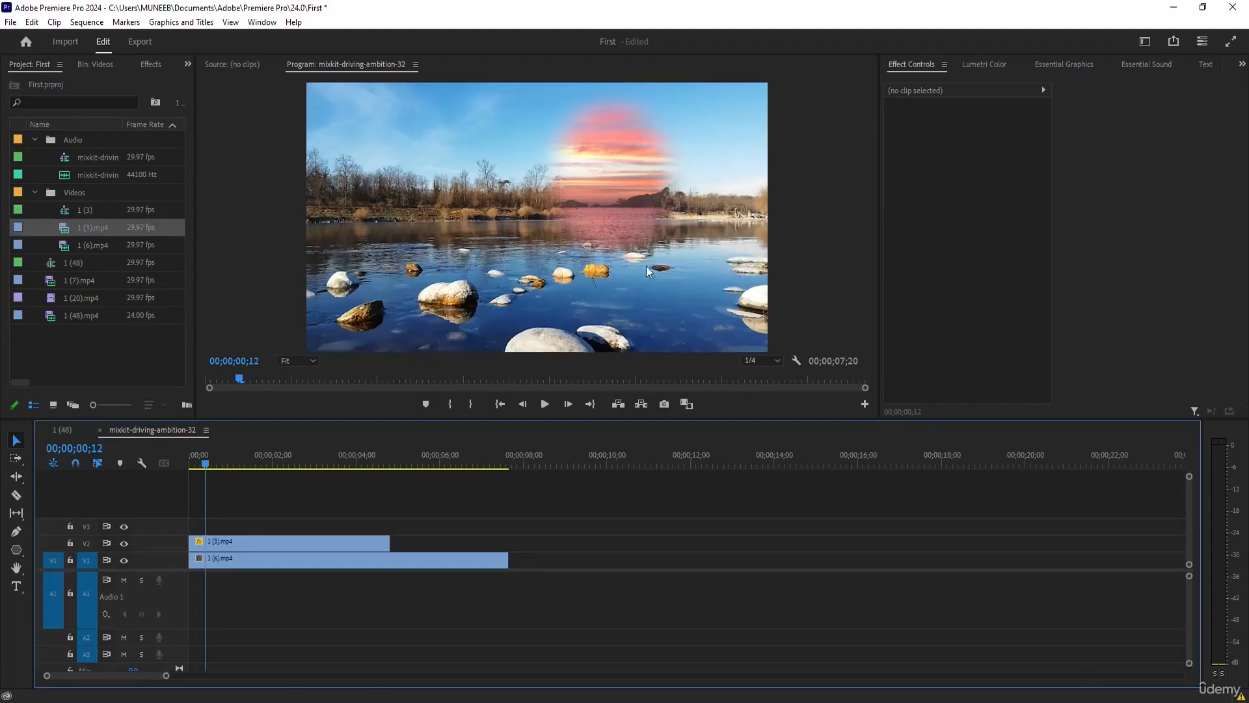
Set the mask expansion of the 1 (3).mp4 clip to 217 and widen the property area to show full labels.
click(264, 545)
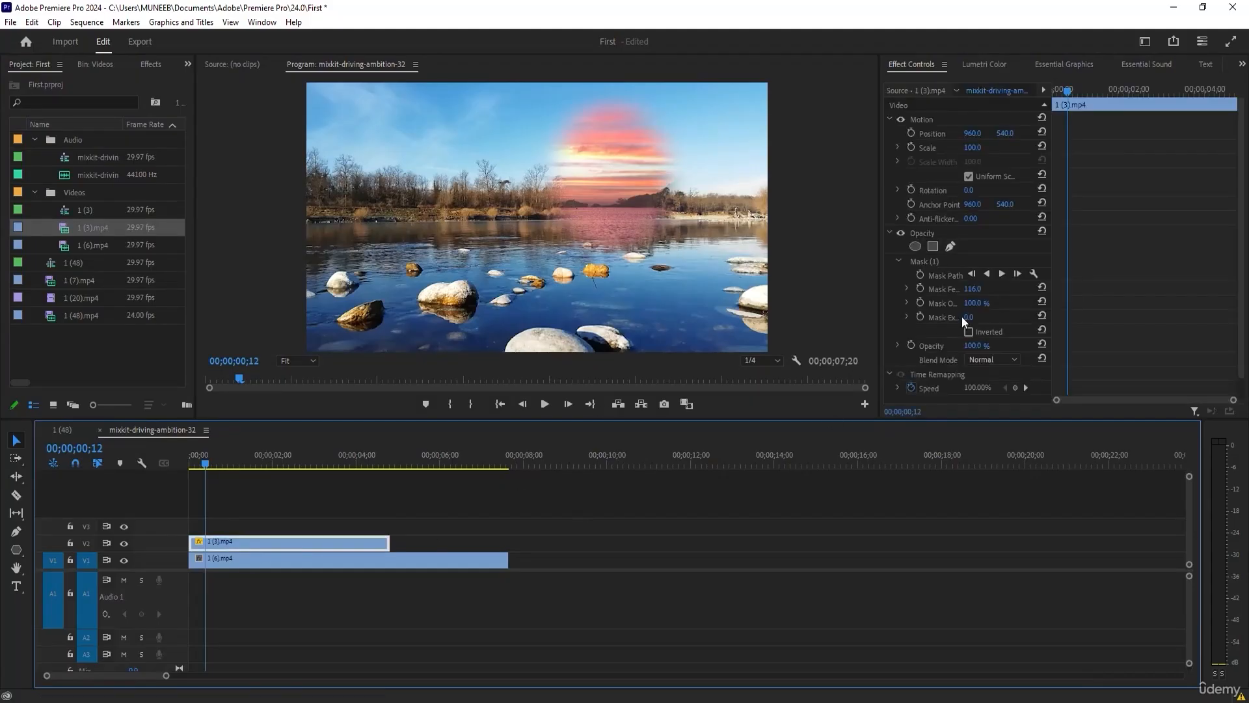
drag(968, 318, 1041, 306)
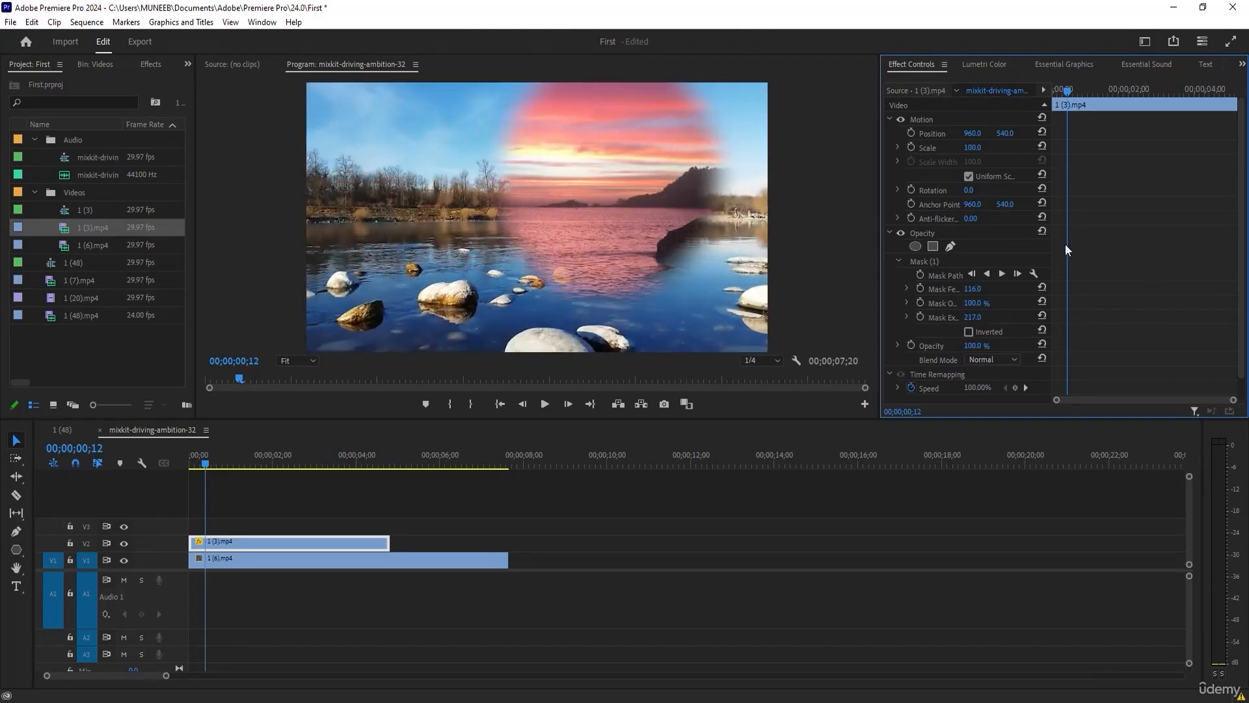
drag(1045, 247, 1167, 246)
mouse_move(1030, 308)
mouse_down()
mouse_move(963, 309)
mouse_move(1041, 308)
mouse_up()
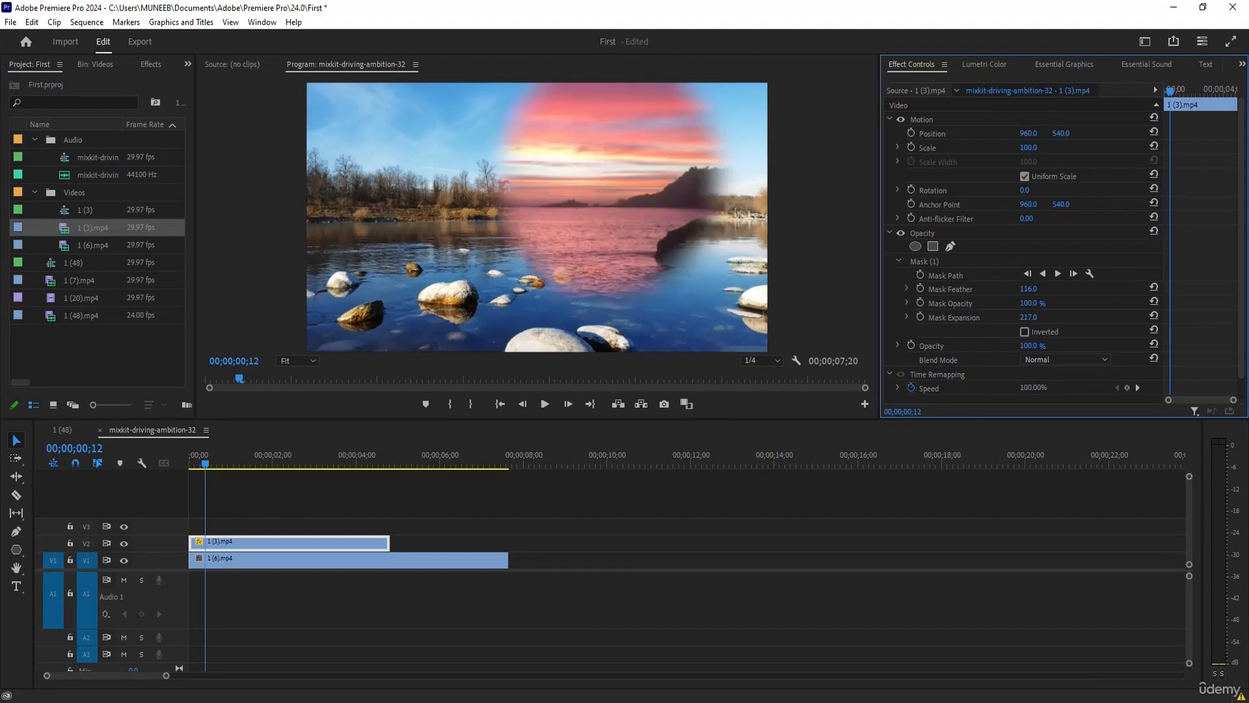
Add a second elliptical opacity mask over the lower-left rocks, with feather 59.4 and expansion 33.
click(915, 246)
drag(562, 175, 430, 208)
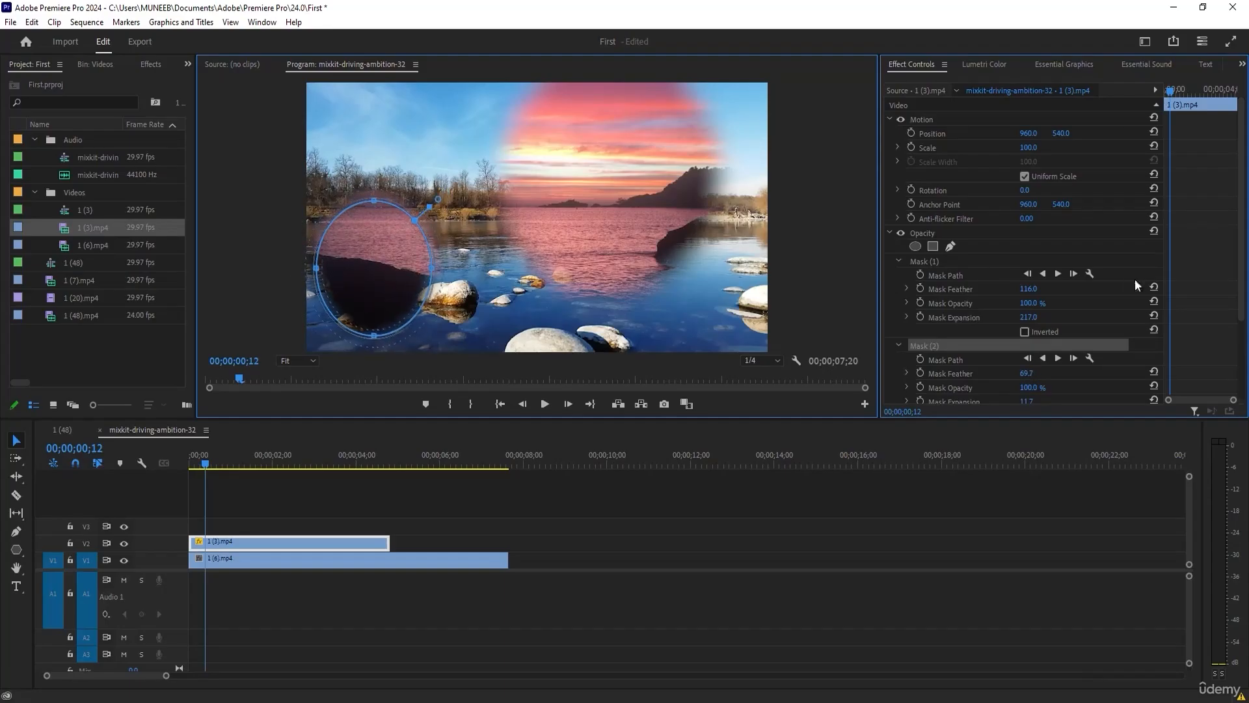
mouse_move(428, 207)
mouse_down()
mouse_move(458, 191)
mouse_move(435, 197)
mouse_move(469, 166)
mouse_move(423, 219)
mouse_up()
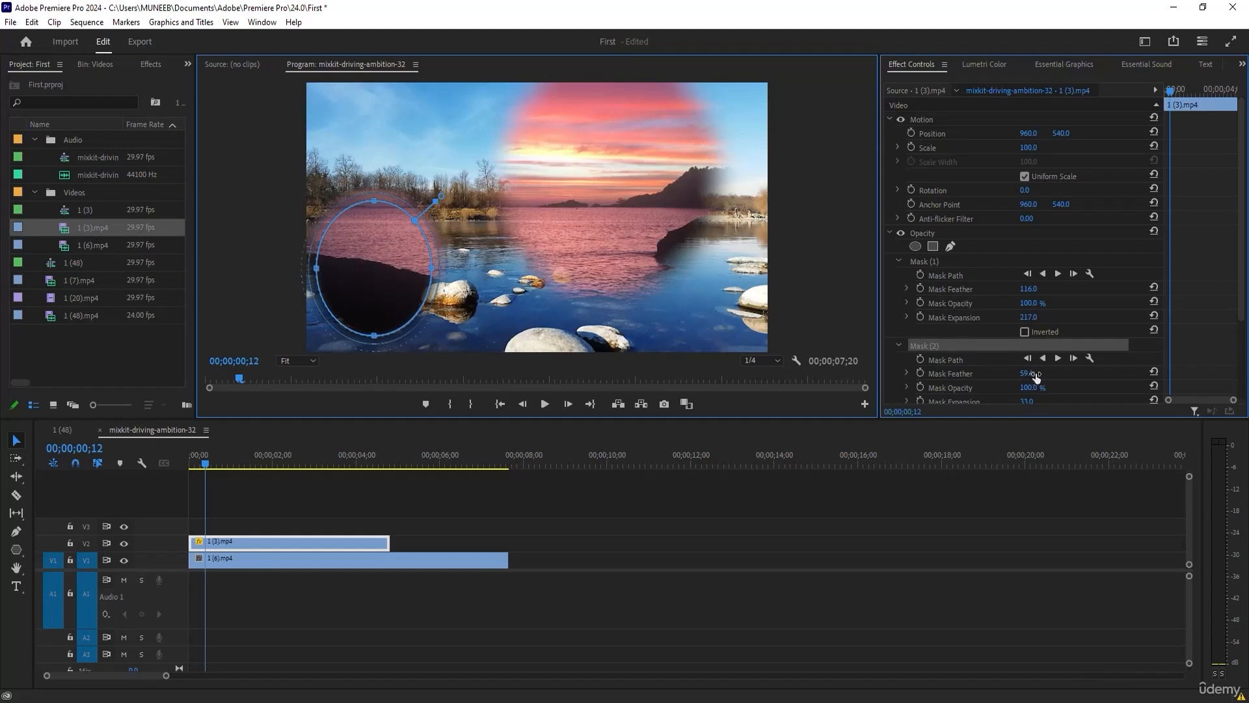
scroll(1032, 357, down, 2)
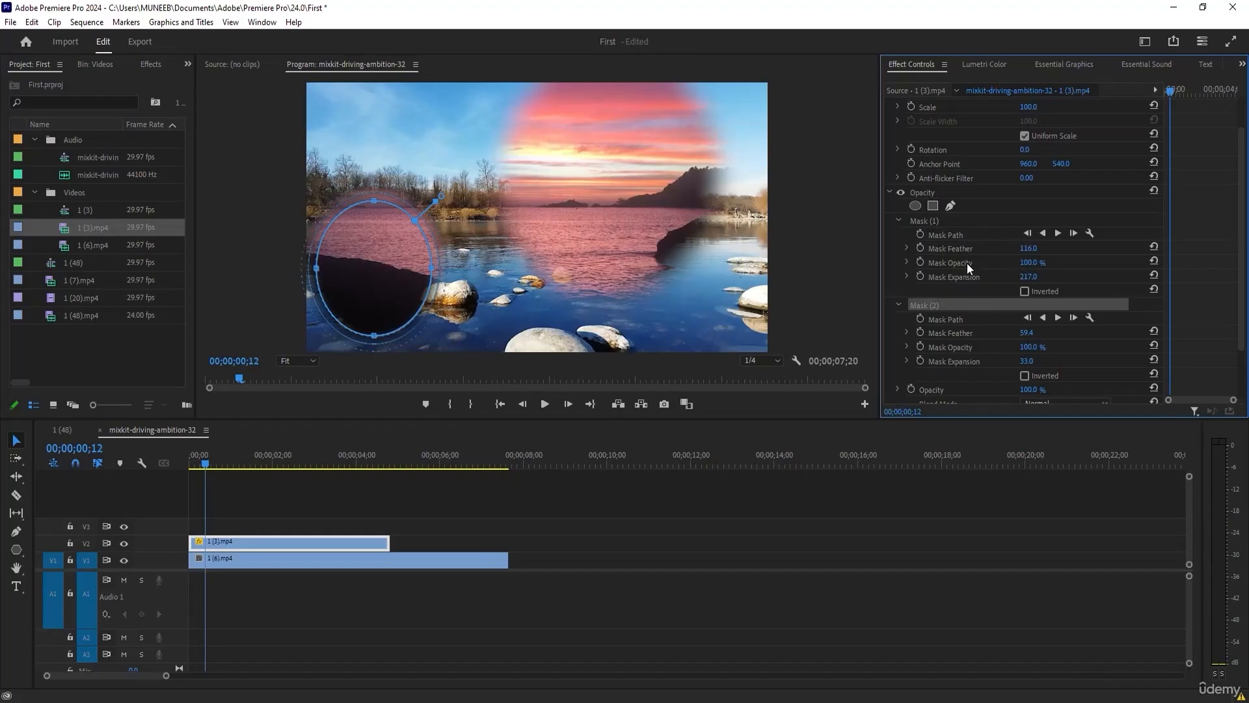
scroll(1019, 274, down, 3)
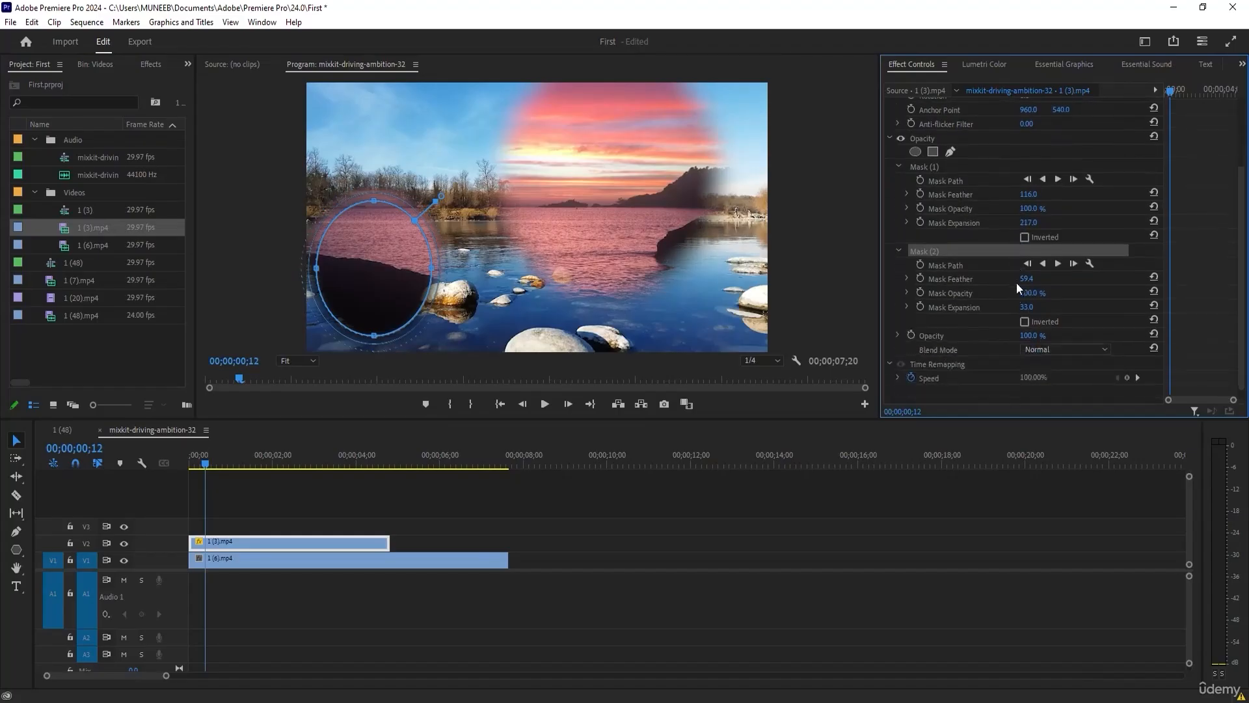
Delete the second ellipse mask from the 1 (3).mp4 clip's opacity.
mouse_move(1028, 335)
mouse_down()
mouse_move(964, 336)
mouse_move(1031, 336)
mouse_up()
key(Delete)
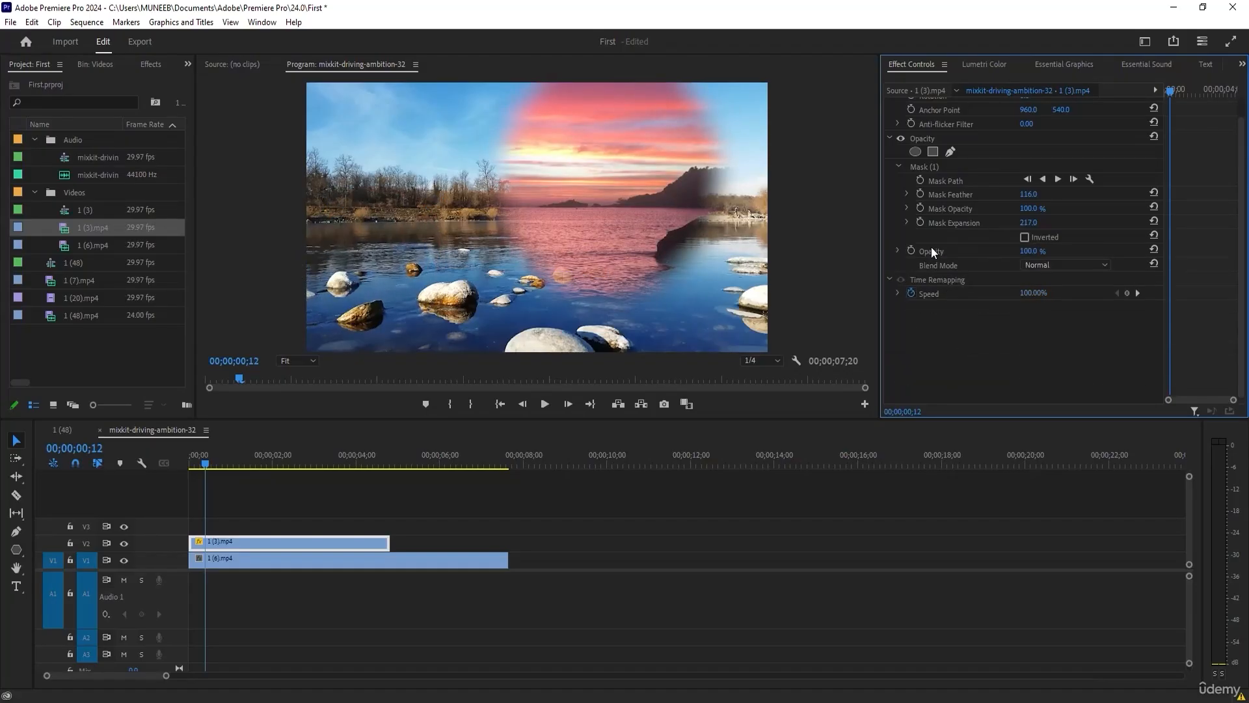
Invert the remaining ellipse mask on the 1 (3).mp4 clip and set its expansion to 275.
click(1024, 238)
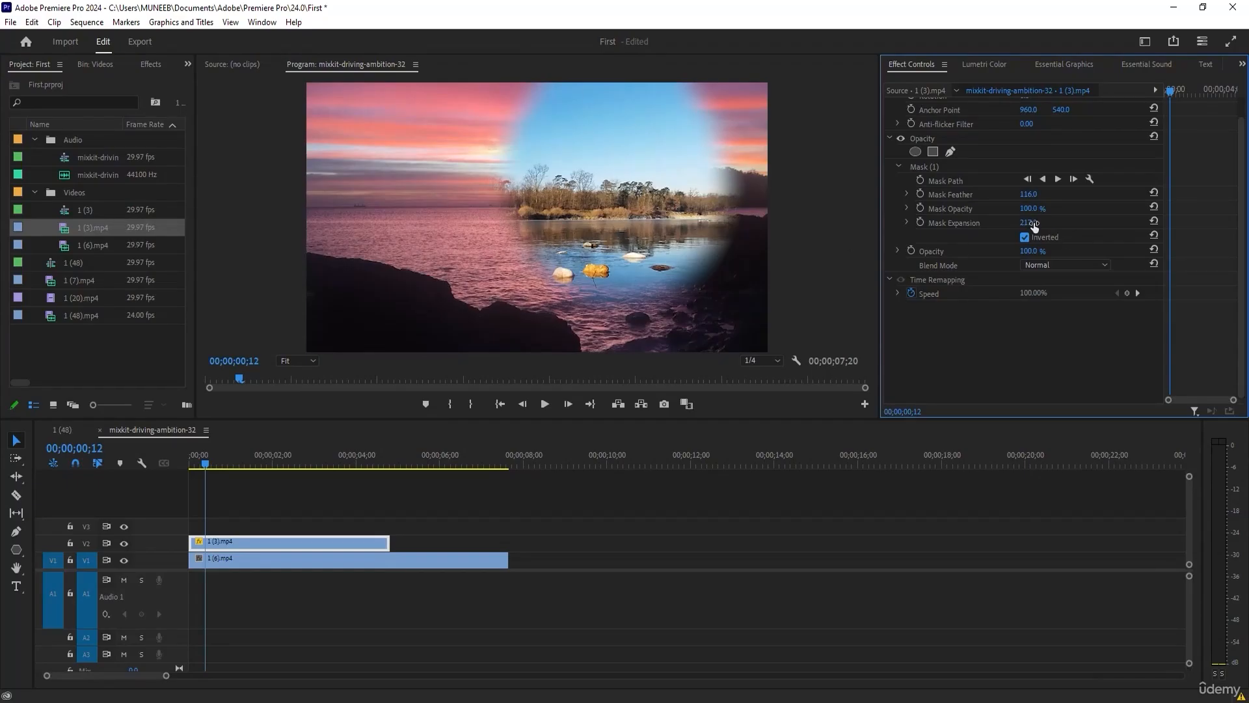
click(966, 204)
drag(1030, 226, 951, 221)
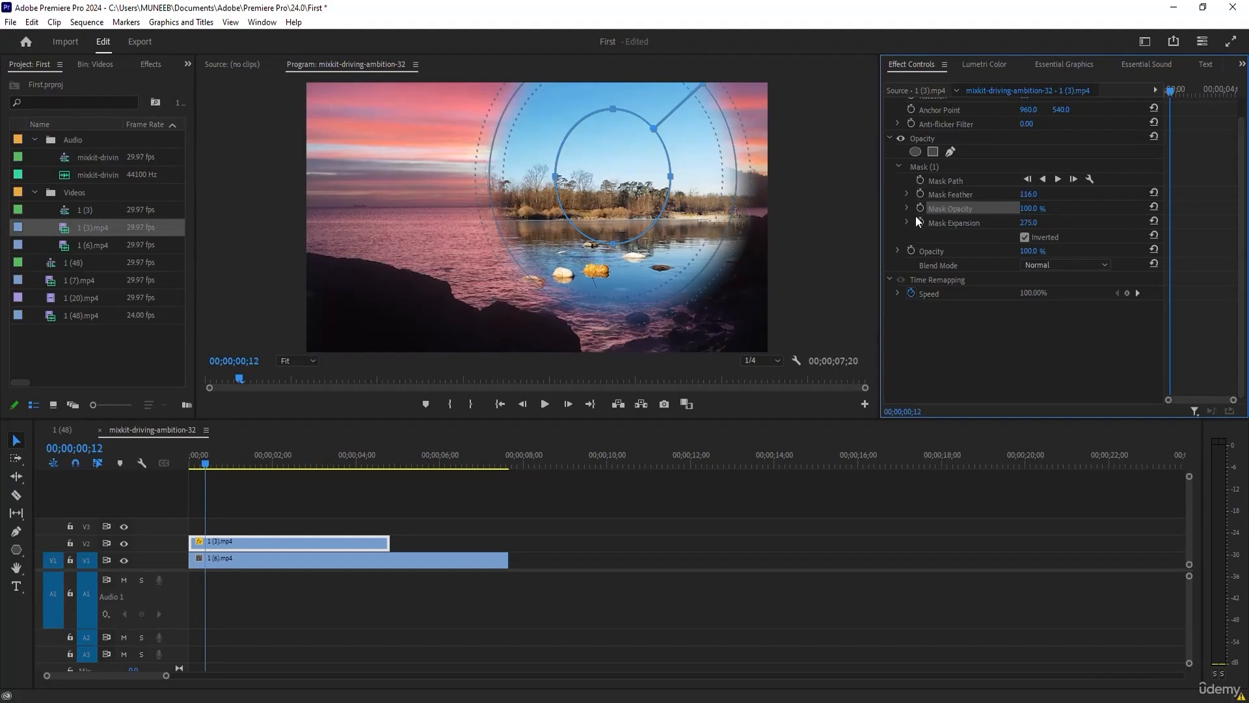
Replace the inverted mask with a new elliptical opacity mask and start keyframing its Mask Expansion at 00;00;00;12.
click(937, 171)
key(Delete)
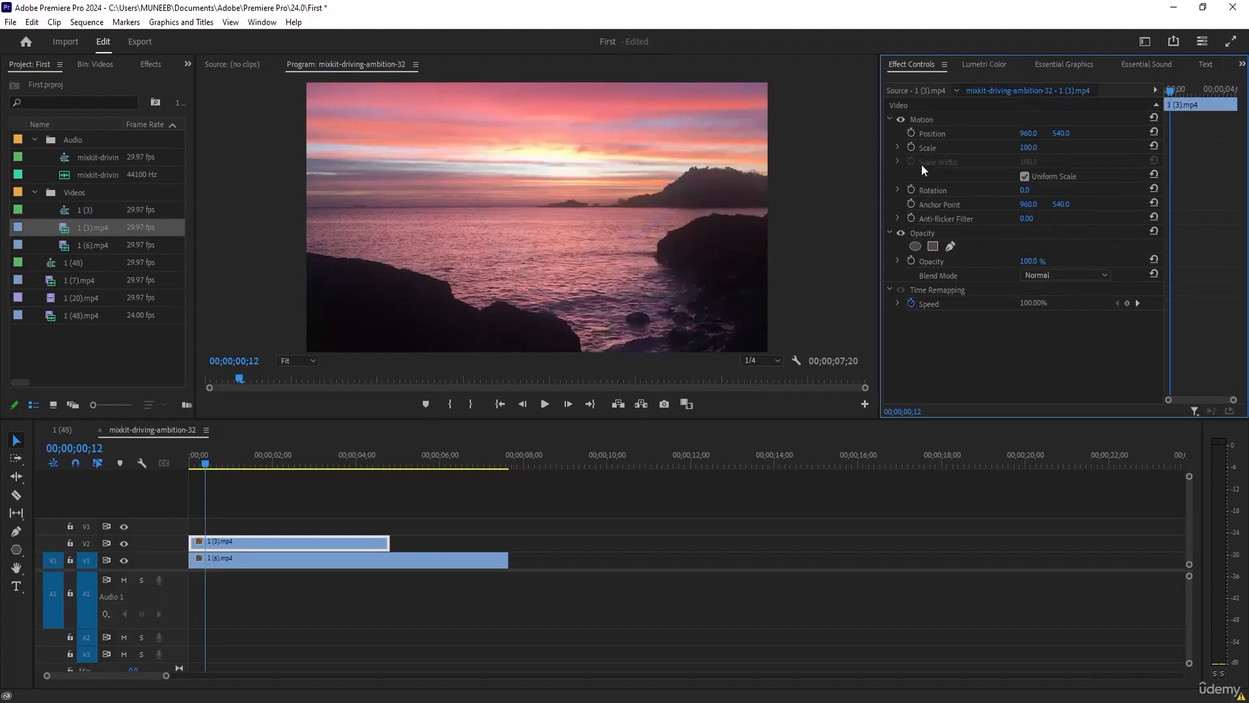
click(915, 247)
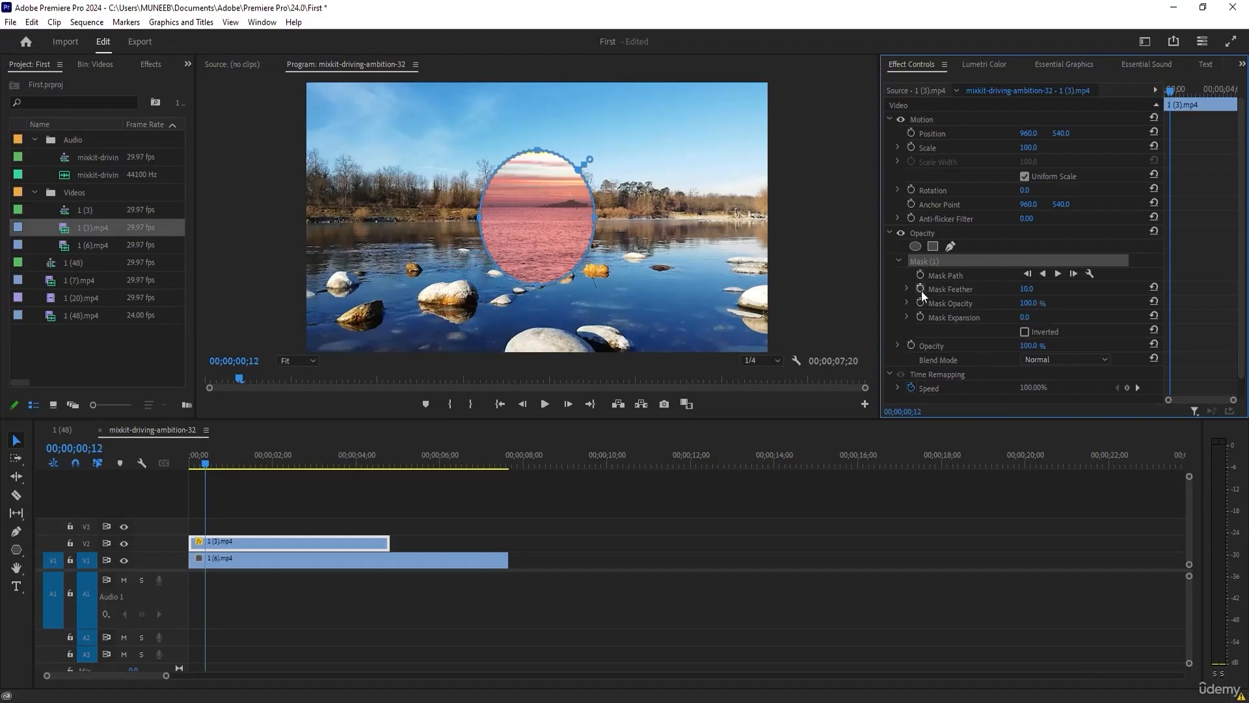
click(920, 316)
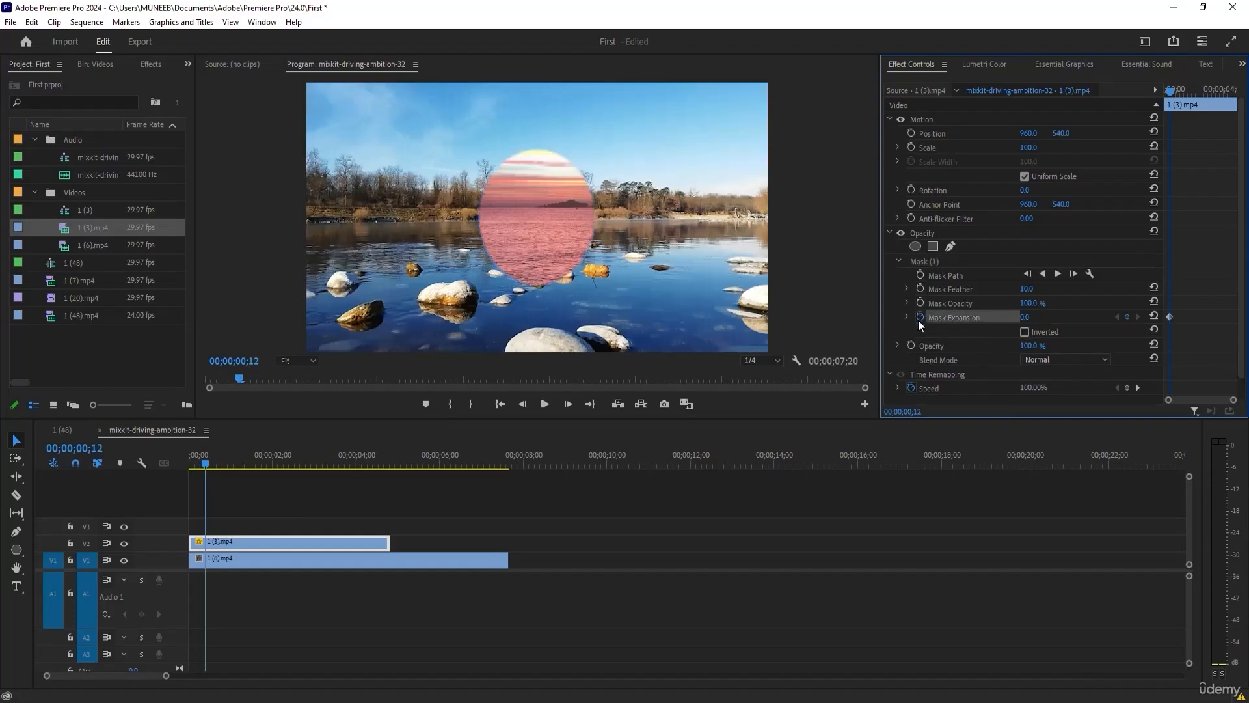
Move the new ellipse mask over the dark rocks on the image's right side and set its feather to 66.
click(534, 224)
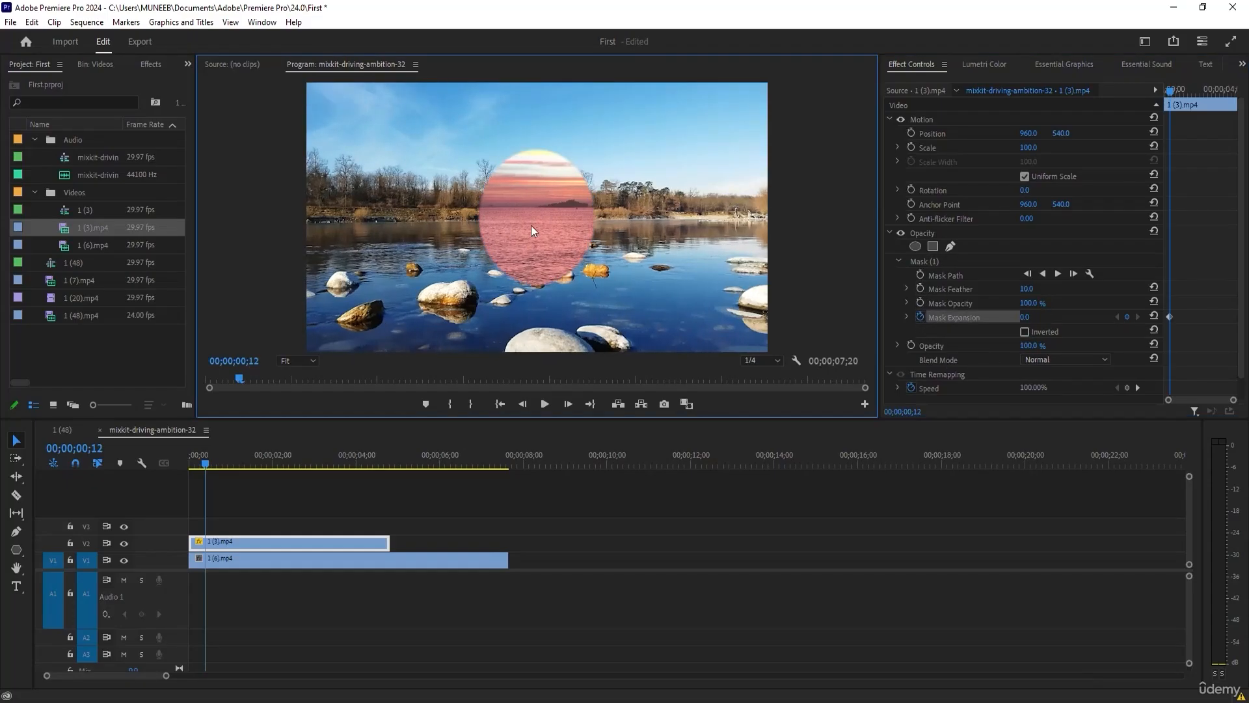
click(925, 260)
drag(506, 219, 684, 222)
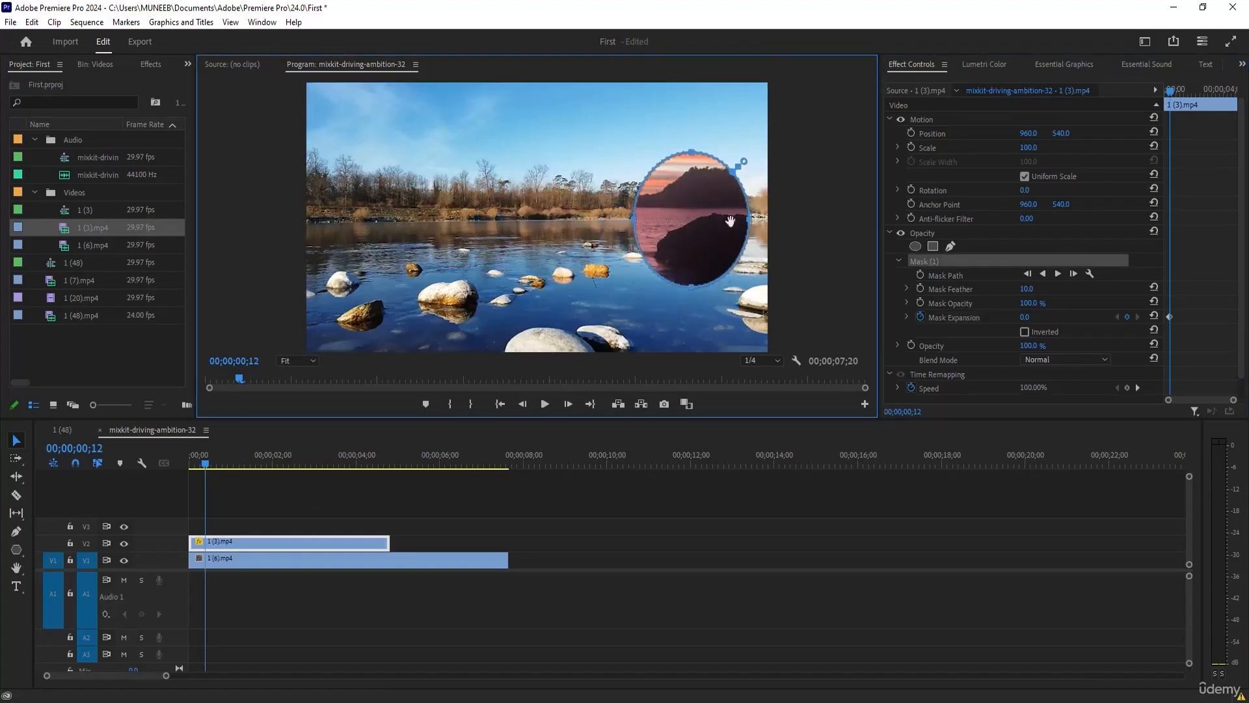
drag(1026, 289, 1055, 288)
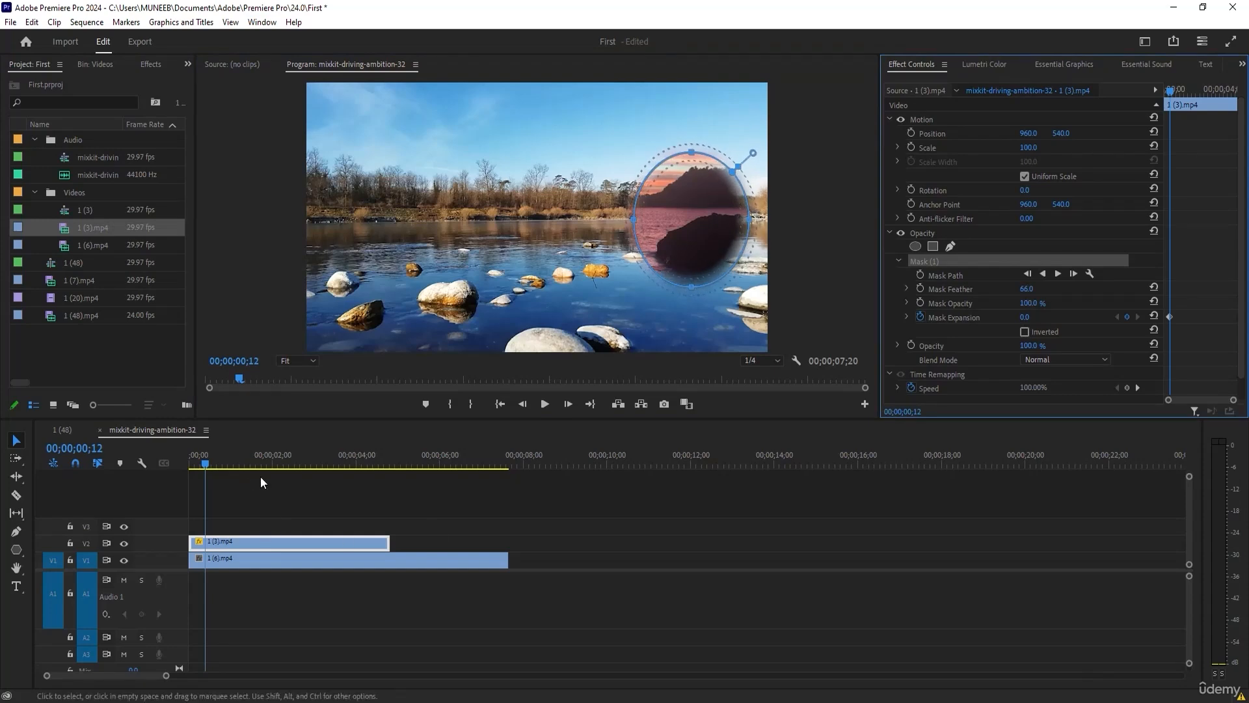
Increase the mask expansion to add a keyframe at 00;00;01;16, and set the expansion at 00;00;00;12 to -334.
drag(1181, 89, 1189, 91)
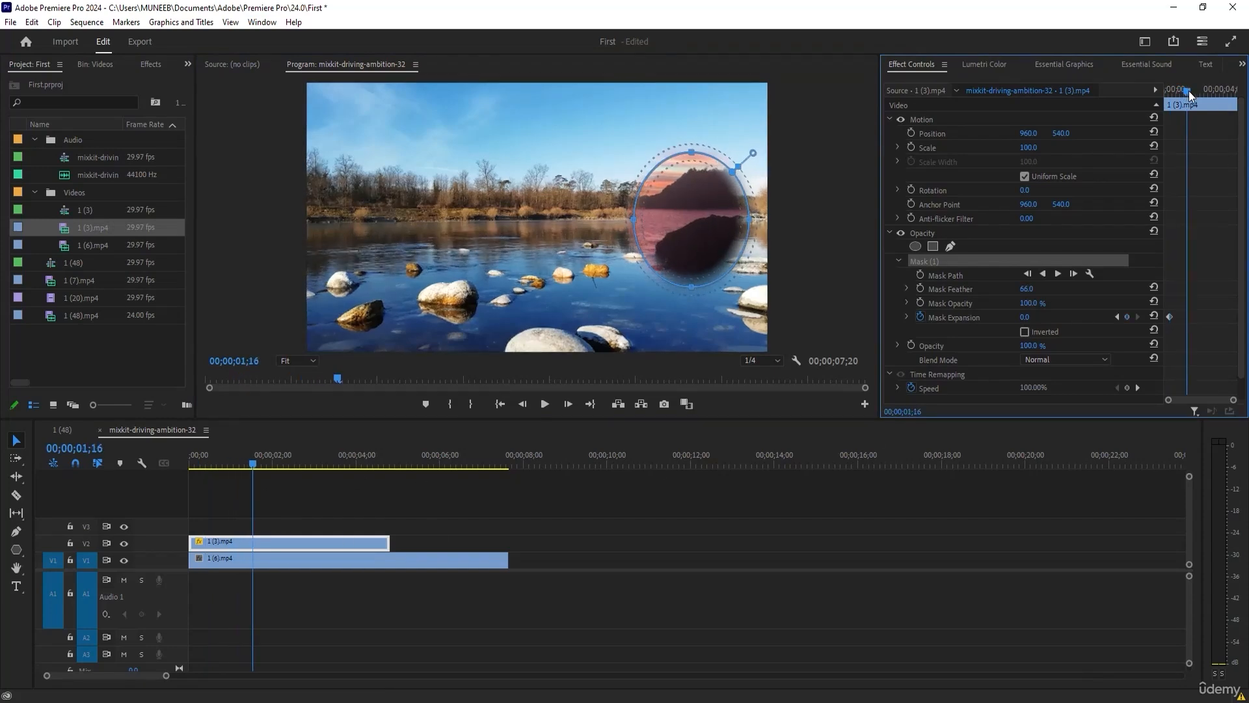
drag(1026, 317, 1106, 317)
drag(1186, 92, 1170, 92)
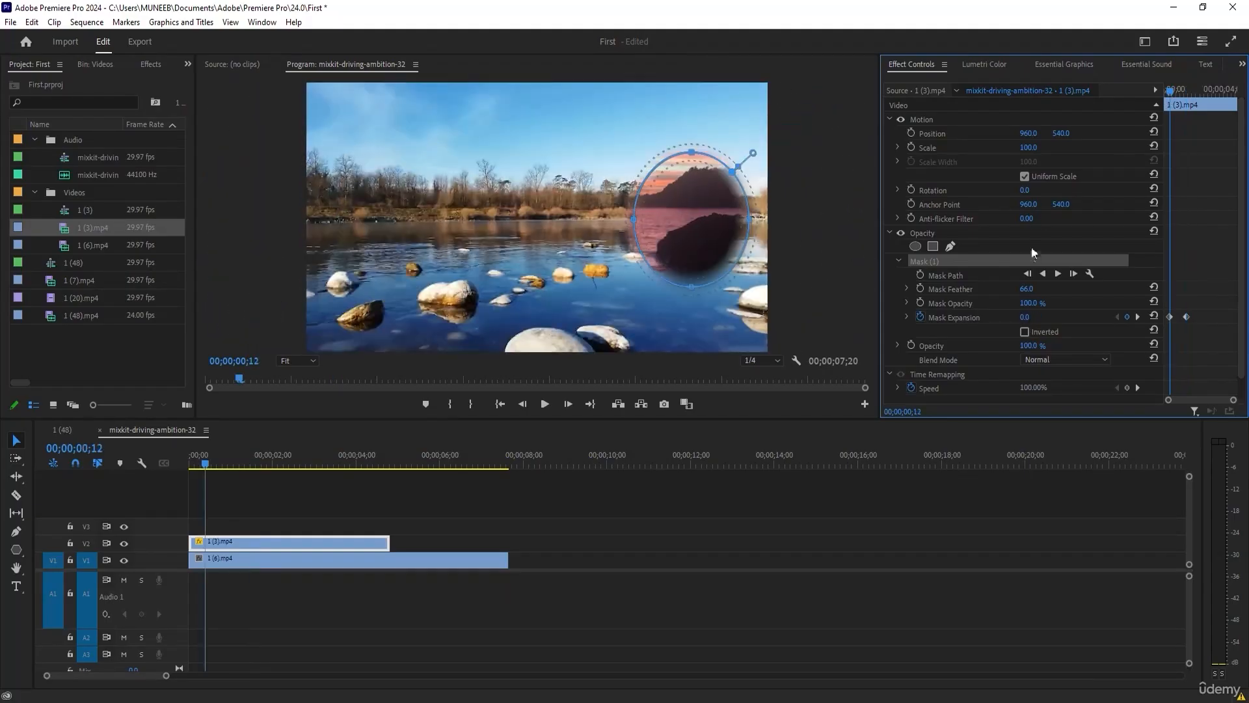
drag(1023, 320, 969, 320)
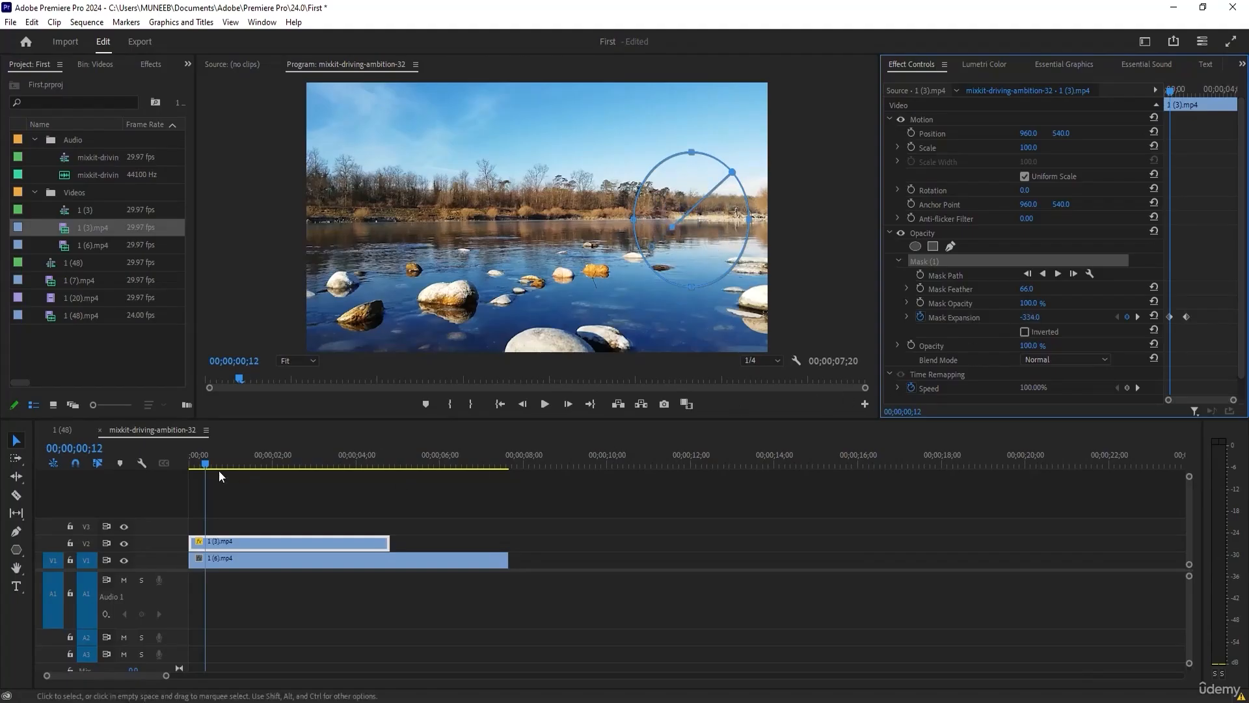
Scrub through the start of the sequence to preview the growing ellipse mask, finishing at 00;00;00;28.
mouse_move(229, 464)
mouse_down()
mouse_move(197, 462)
mouse_move(248, 456)
mouse_move(208, 442)
mouse_move(228, 449)
mouse_up()
click(212, 321)
click(264, 479)
click(278, 545)
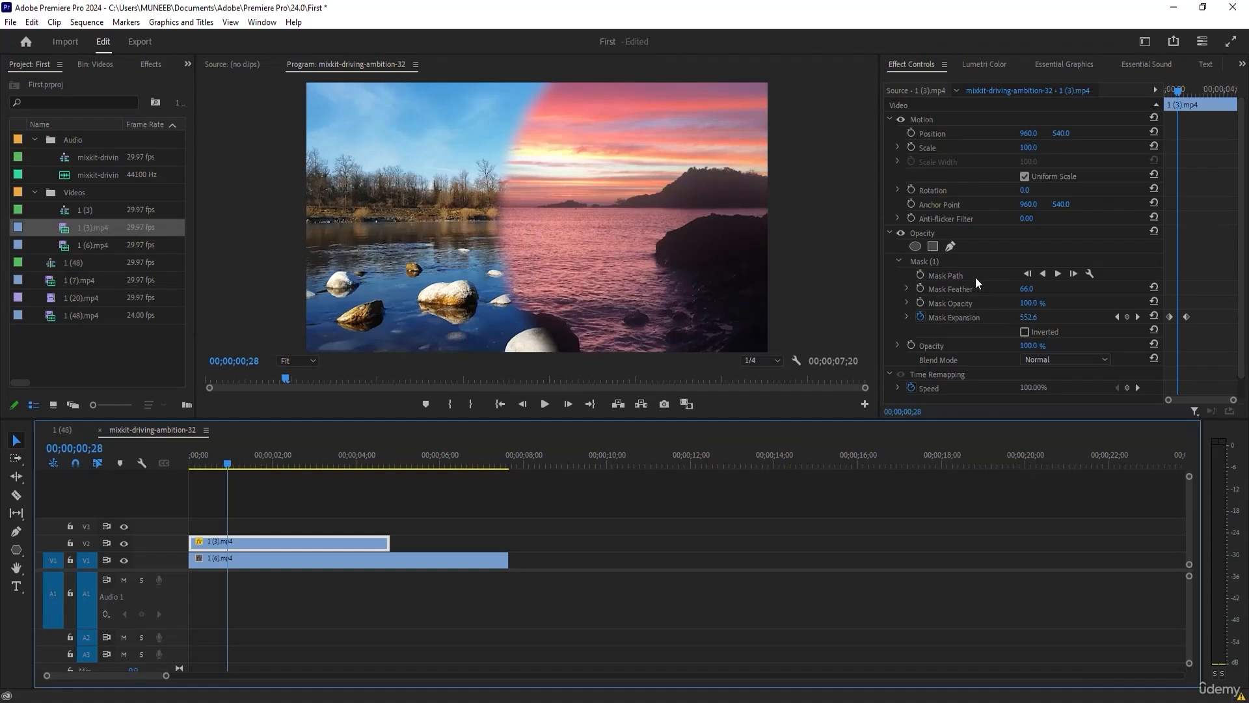
Move the playhead to 00;00;00;24 and remove all Mask Expansion keyframes, keeping the expansion at 330.9.
click(951, 275)
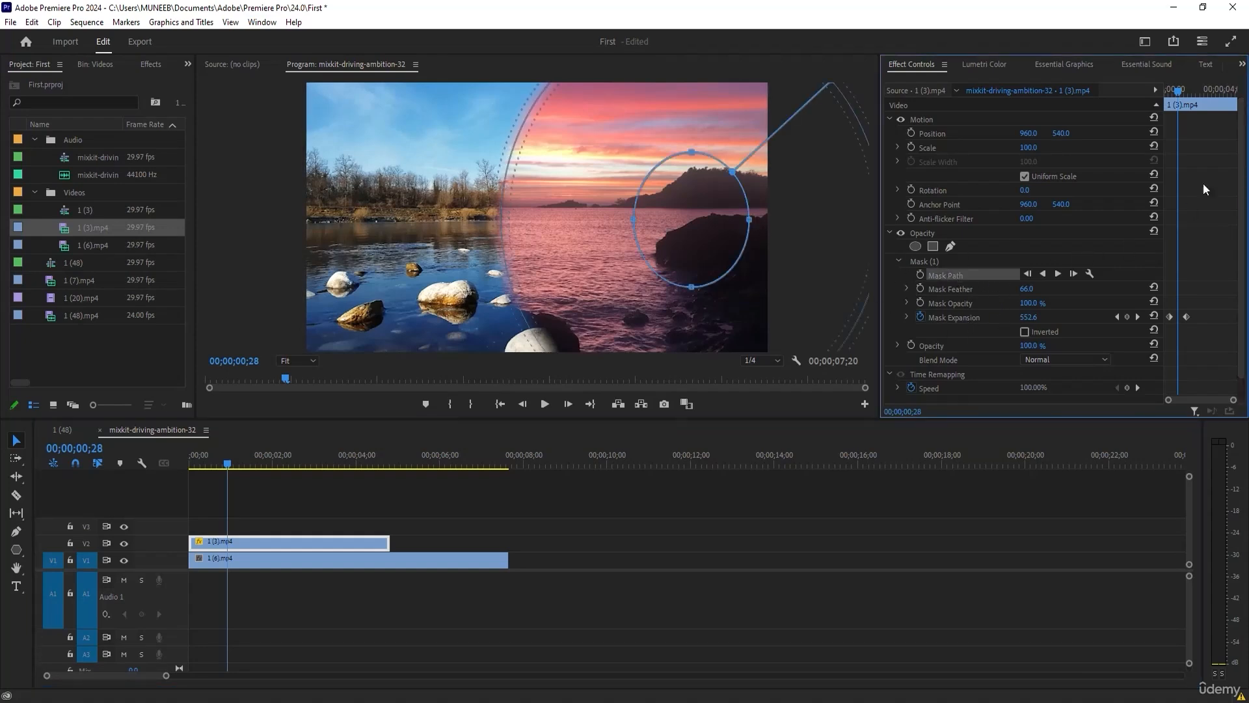
drag(1177, 91, 1176, 91)
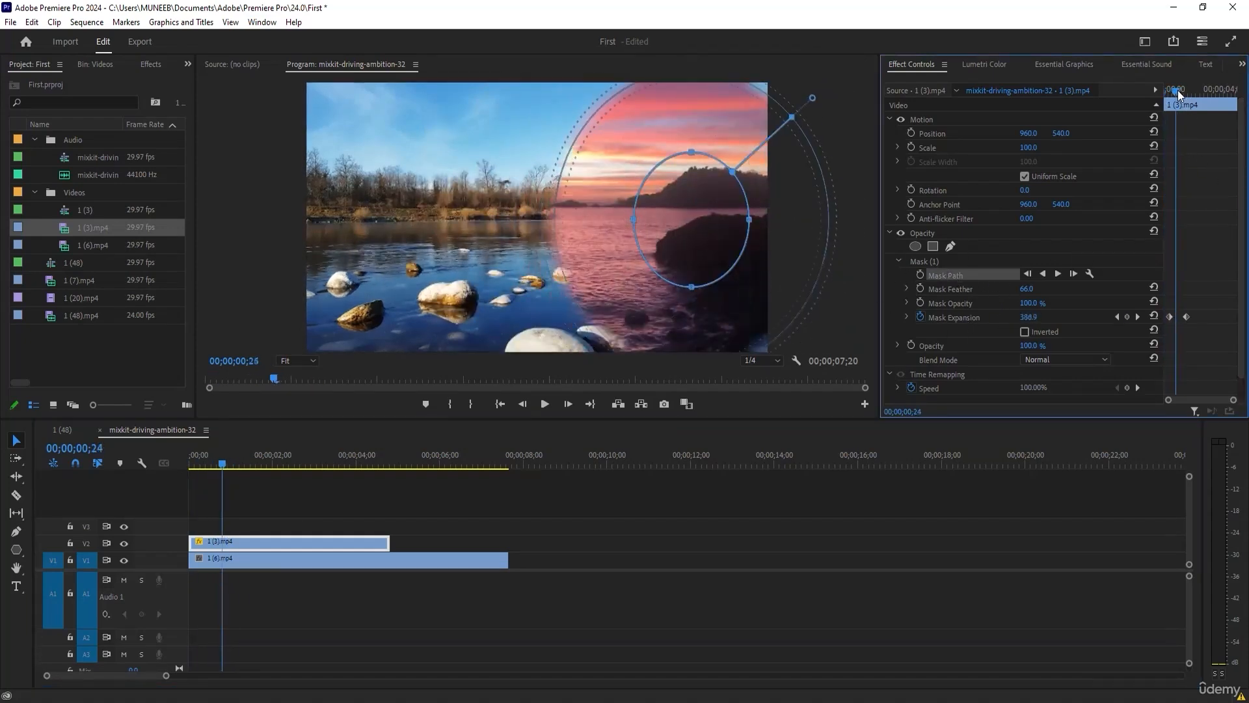
click(922, 317)
click(665, 380)
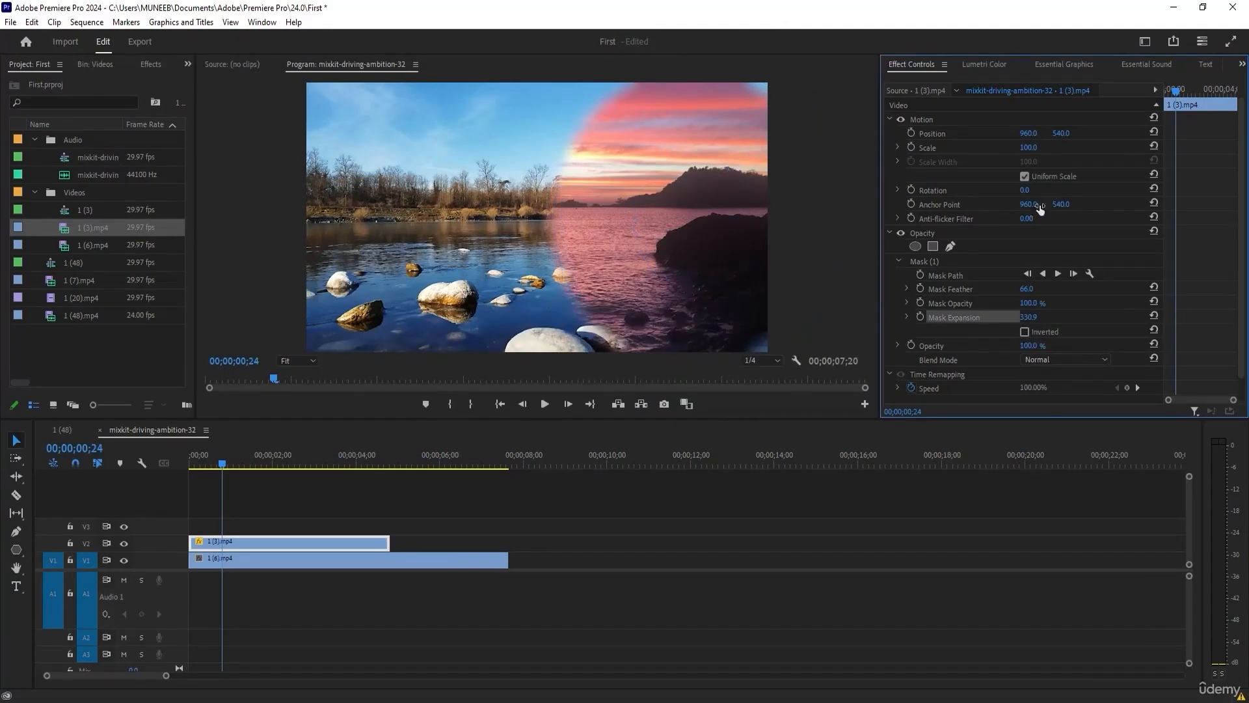
Keyframe the Mask Path at 00;00;00;00, and move the ellipse mask to the image's left edge at 00;00;01;08.
drag(1176, 91, 1156, 89)
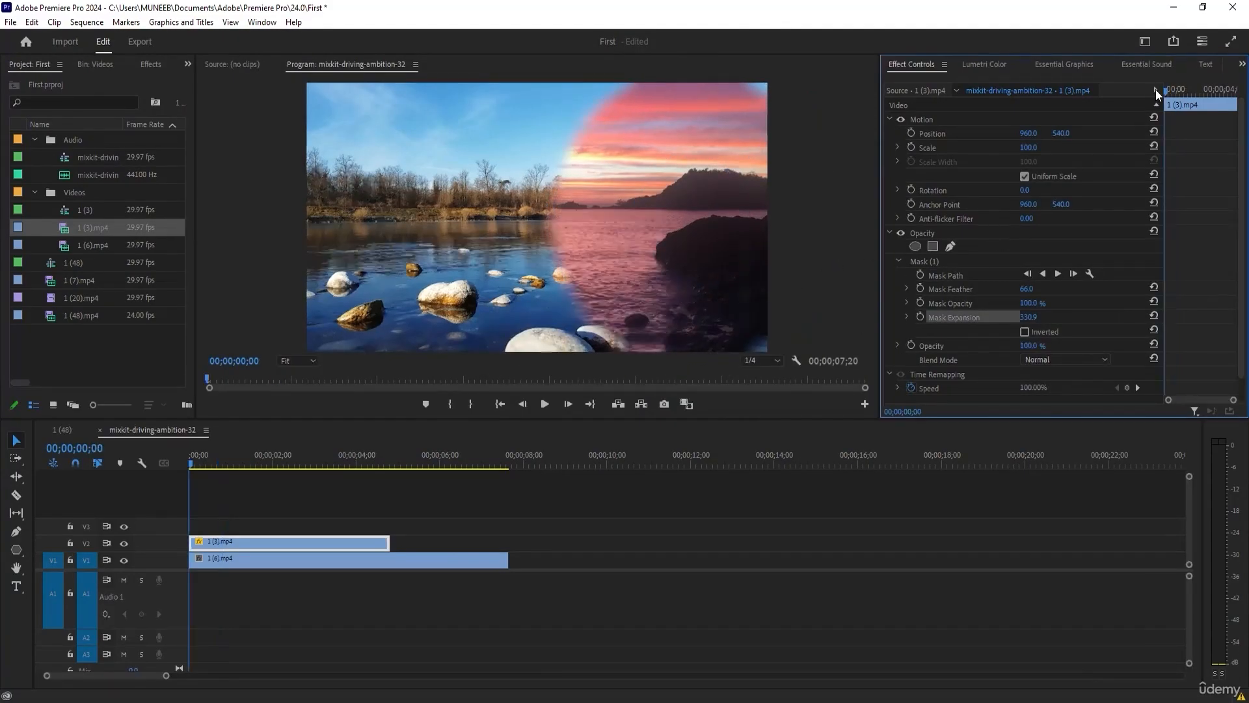
click(919, 276)
drag(1168, 91, 1183, 89)
click(603, 177)
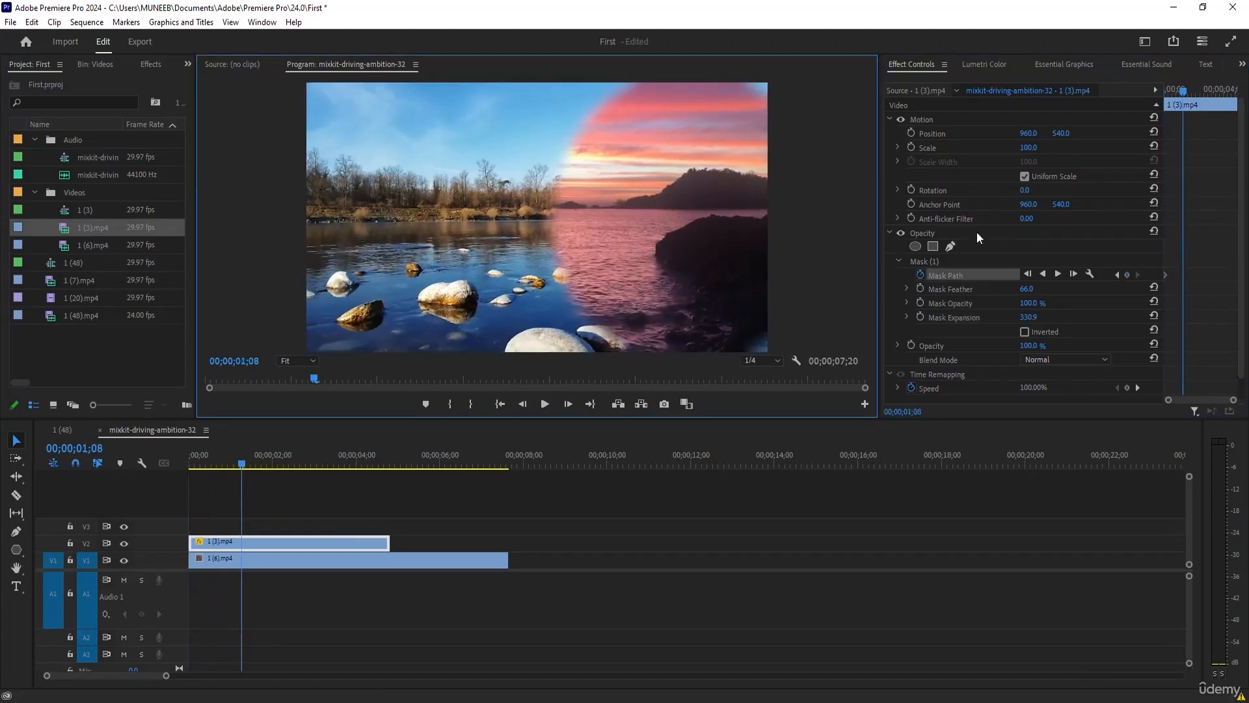
click(927, 260)
drag(696, 192, 305, 196)
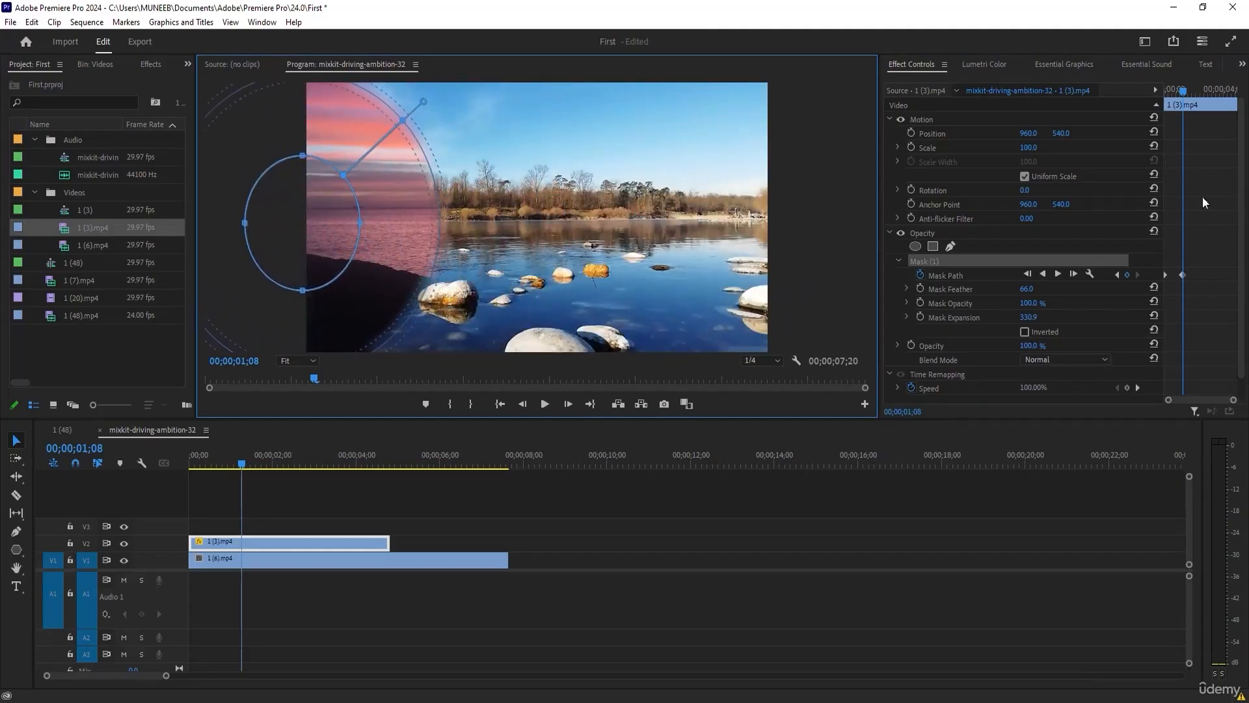
Scrub back to 00;00;00;00 to preview the ellipse mask travelling across the image.
click(246, 466)
drag(243, 463, 188, 462)
click(273, 392)
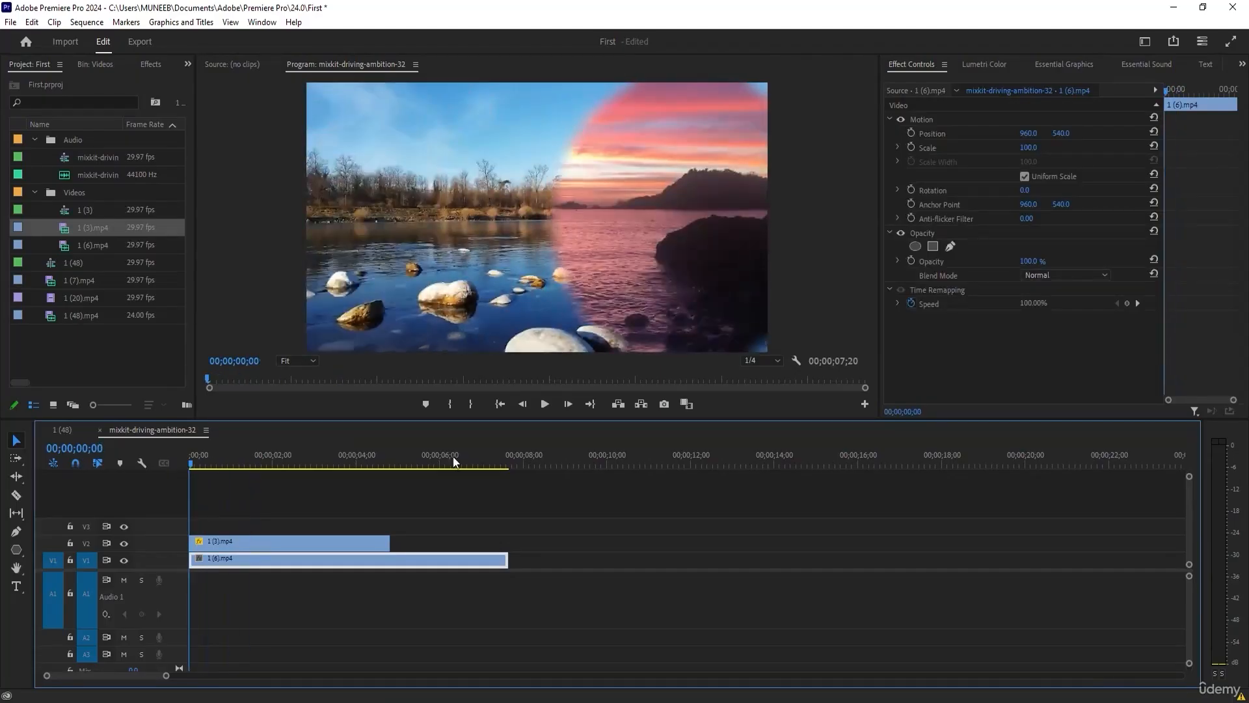
Invert the moving ellipse mask on the 1 (3).mp4 clip and scrub through the opening to preview it.
click(364, 541)
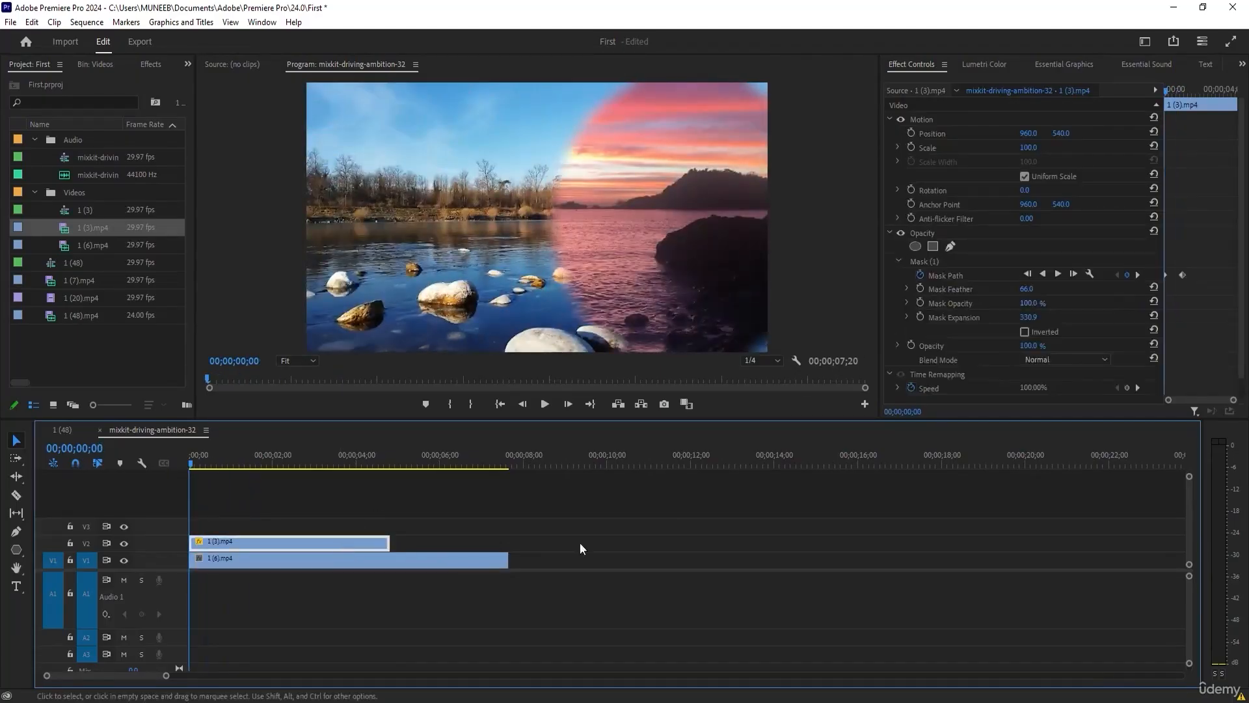
click(1025, 331)
click(407, 546)
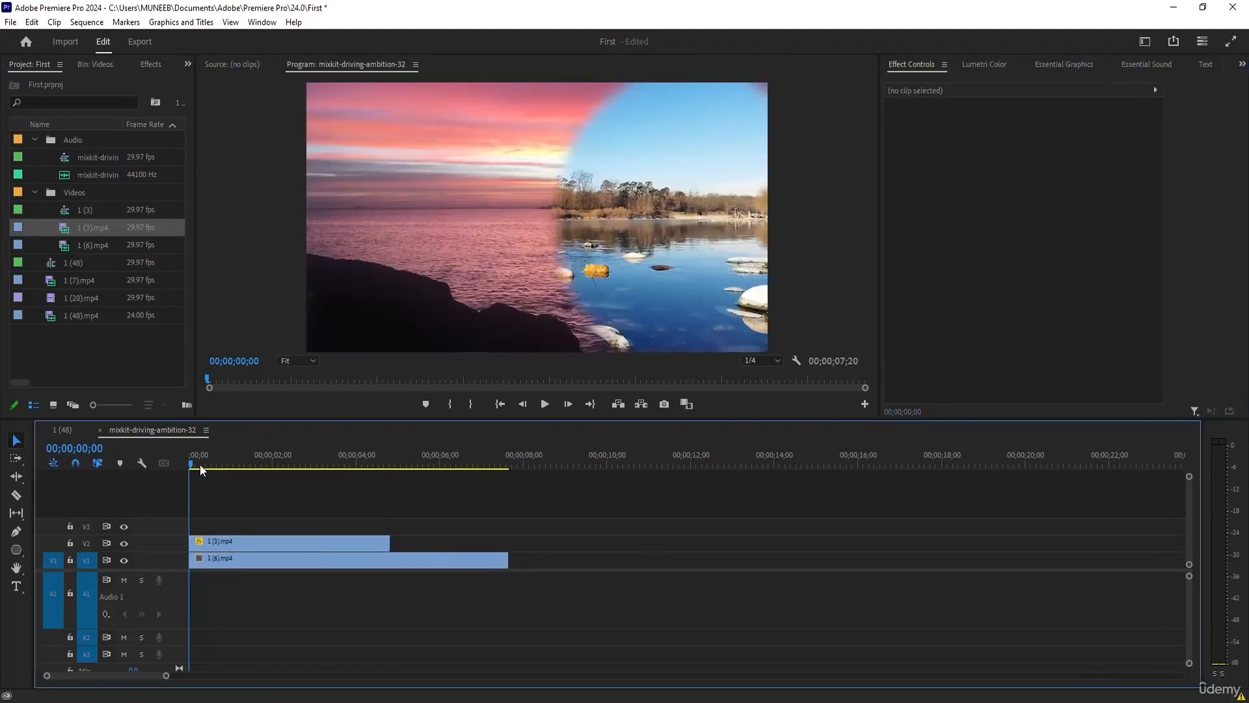
mouse_move(203, 462)
mouse_down()
mouse_move(234, 463)
mouse_move(188, 455)
mouse_move(237, 452)
mouse_move(192, 458)
mouse_up()
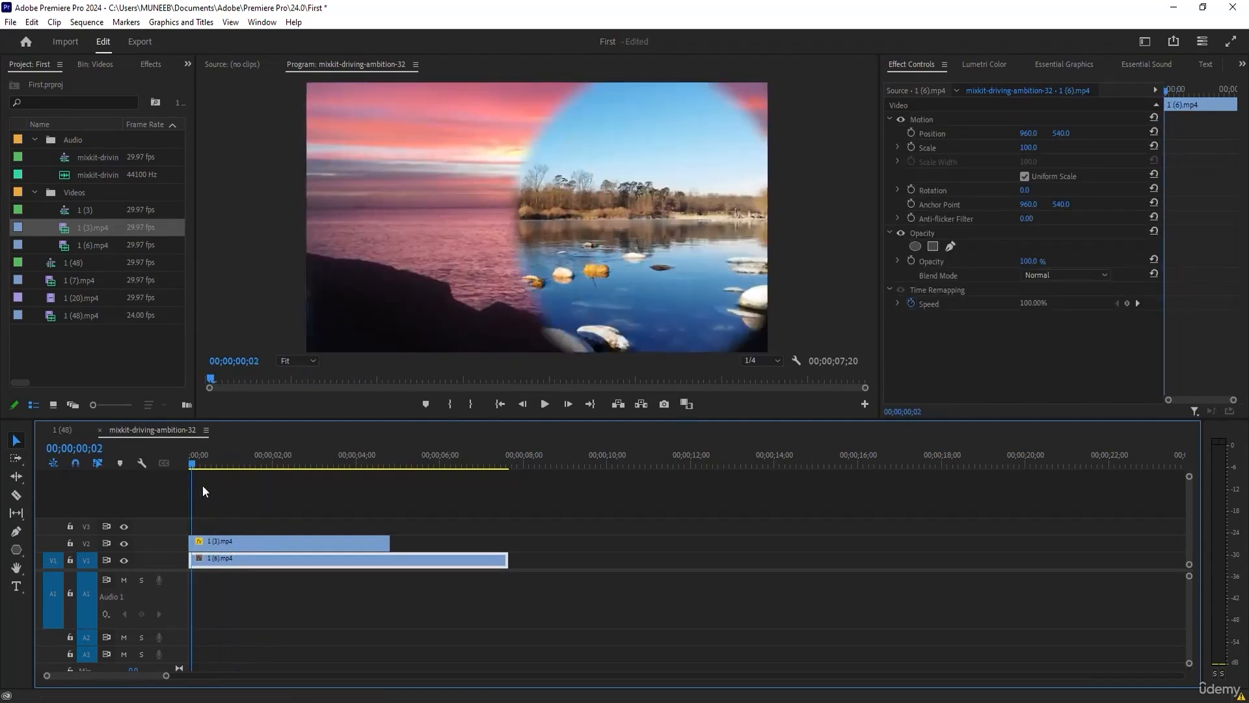
Replace the ellipse mask on the 1 (3).mp4 clip with a rectangular opacity mask and set its feather to 51.
click(232, 538)
click(935, 260)
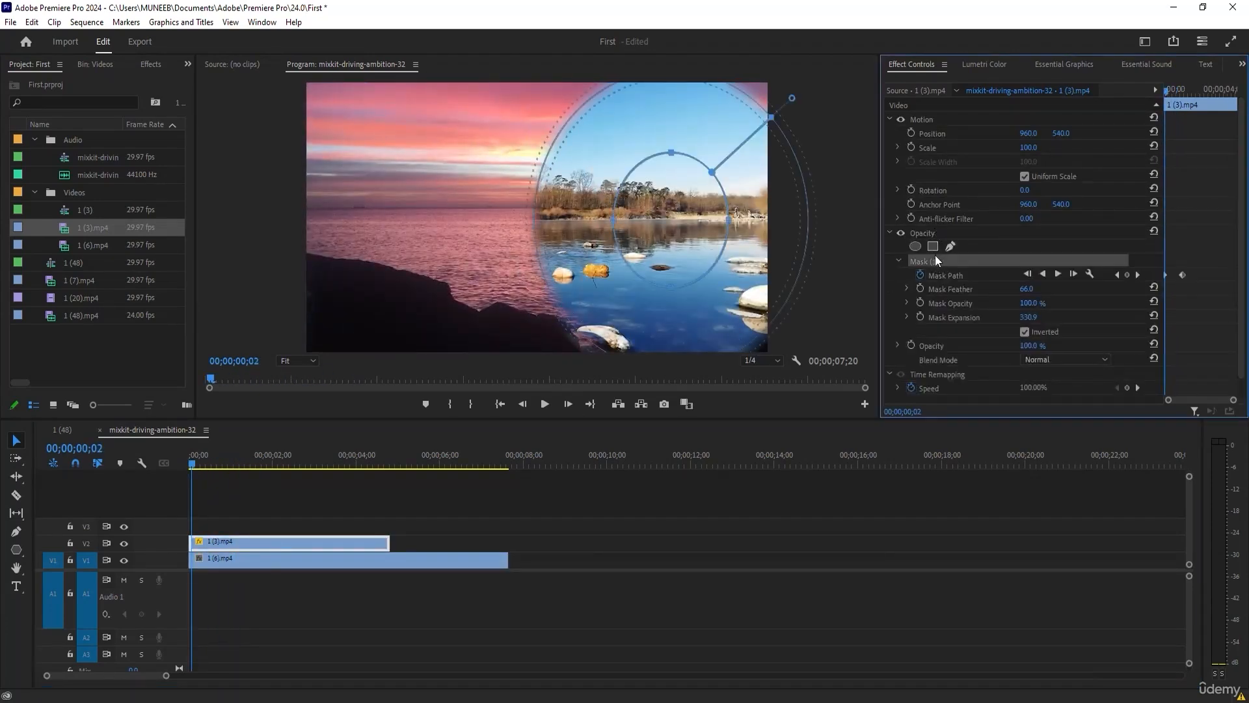
key(Delete)
click(934, 246)
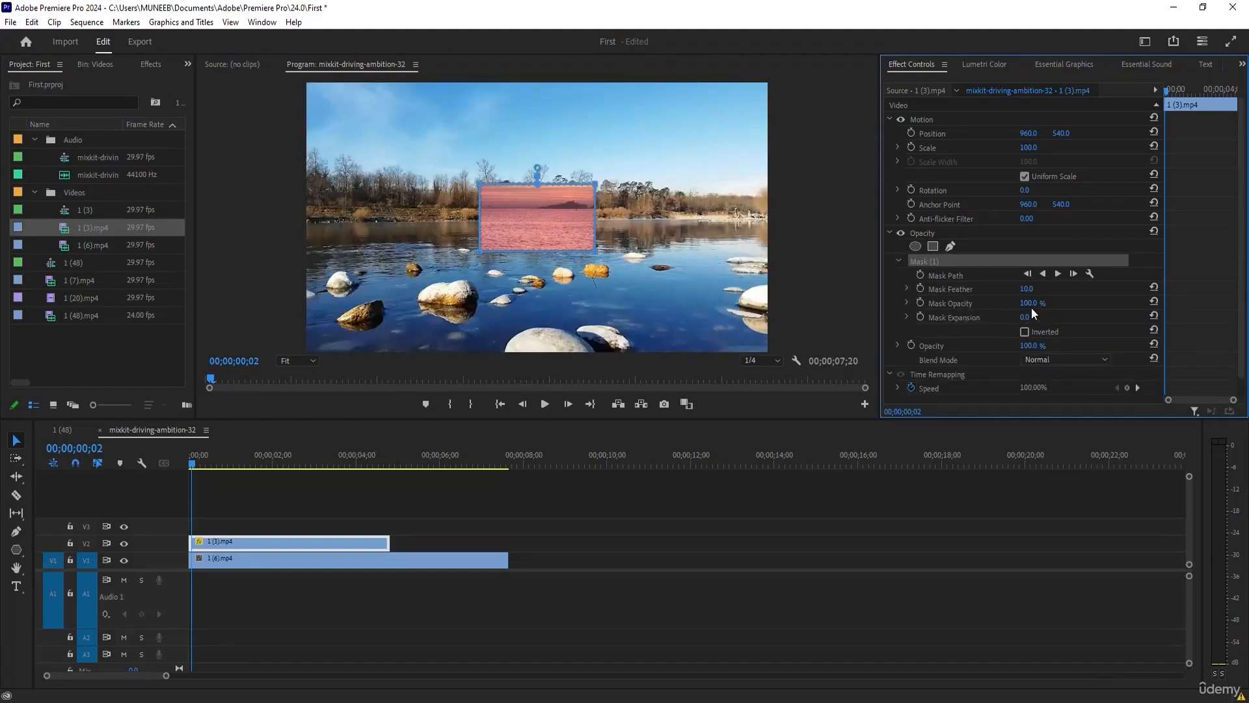
drag(1027, 289, 1053, 289)
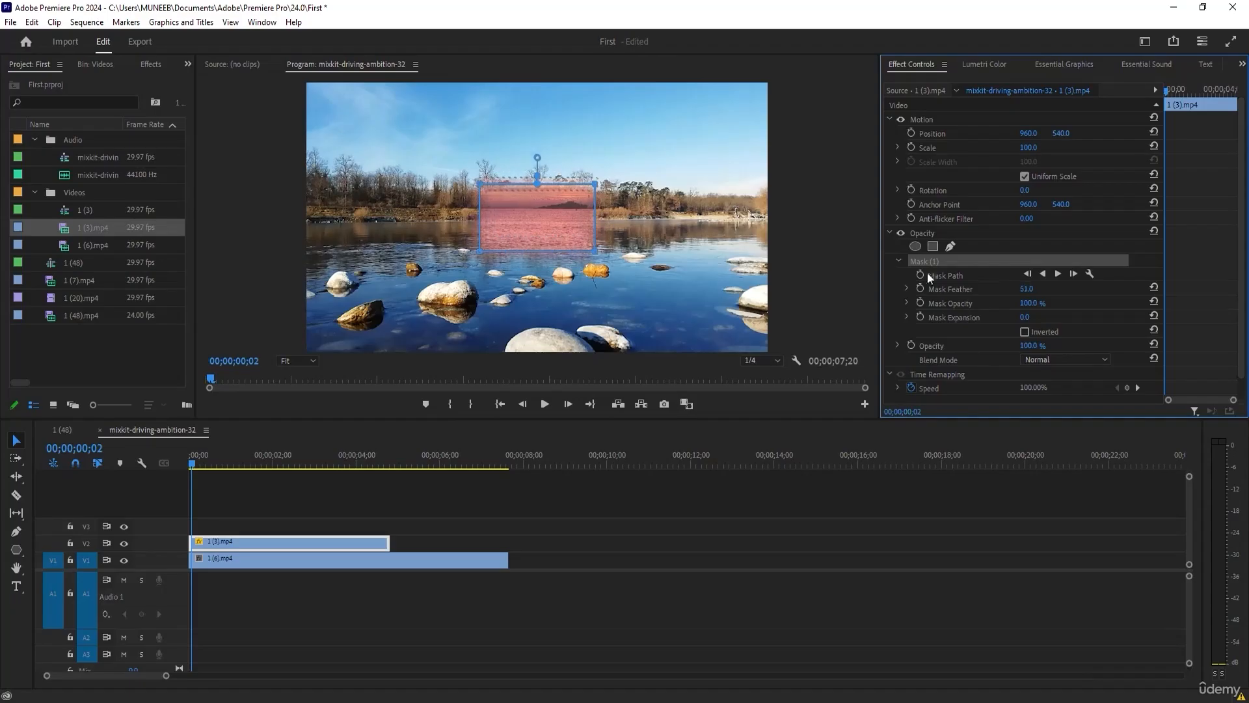
Pull the rectangle mask's corners outward over the lake, from the left bank to the right-hand rocks.
drag(595, 184, 717, 167)
drag(597, 252, 734, 292)
drag(478, 257, 600, 286)
drag(479, 184, 372, 218)
drag(599, 287, 534, 298)
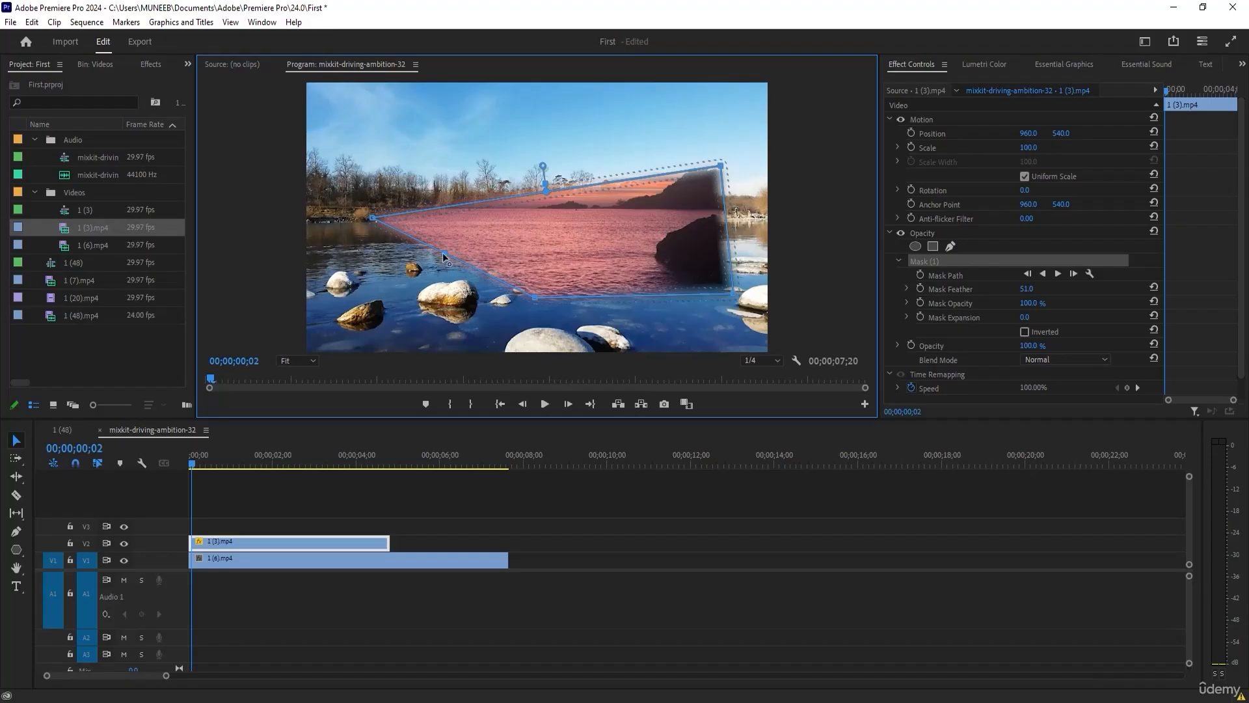
Add three points along the mask's edges, pulling them to the lower-left rocks, up into the sky and down to the front stones.
drag(444, 252, 342, 309)
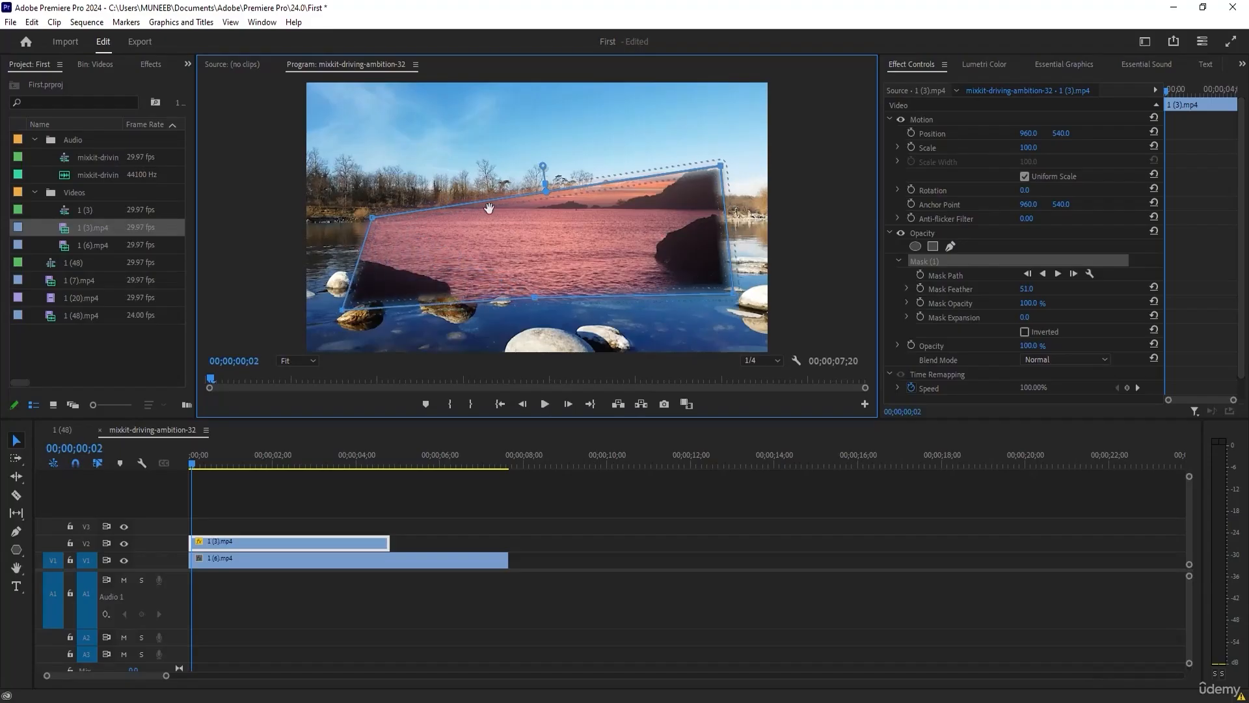
drag(486, 200, 511, 106)
drag(616, 298, 617, 339)
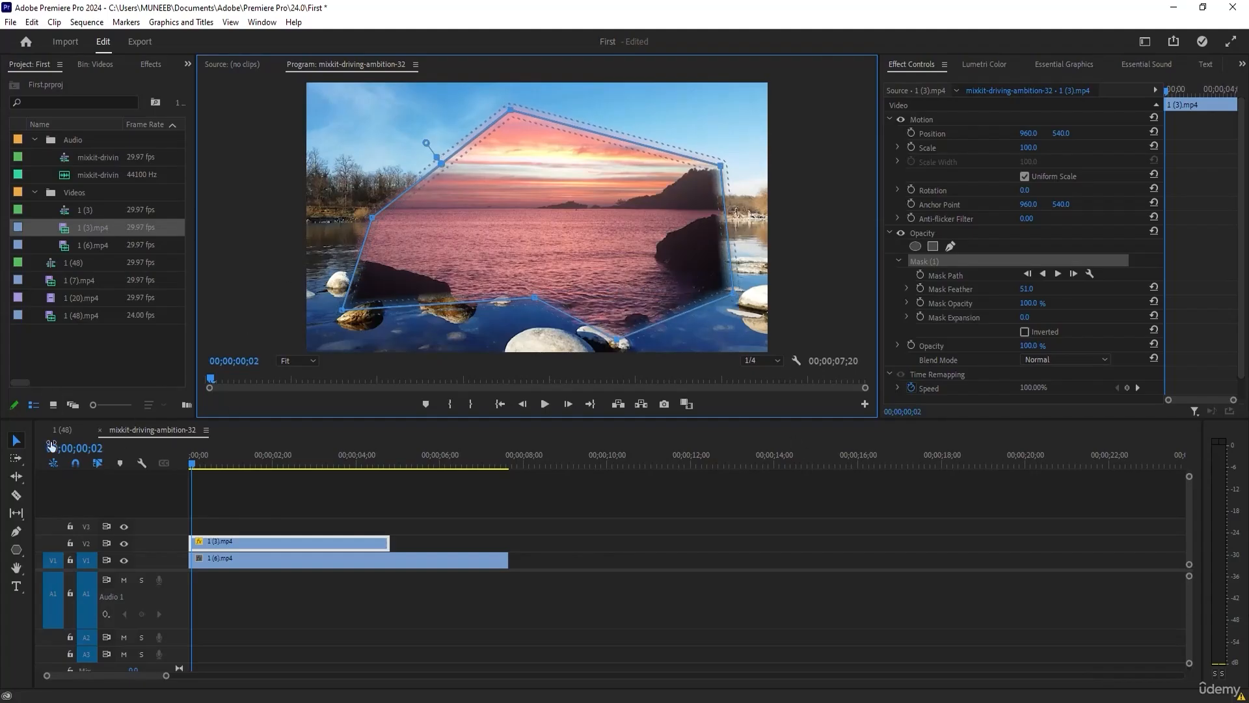
Replace the reshaped rectangle mask with a closed five-pointed star mask drawn with the Pen tool around the image's centre.
click(936, 260)
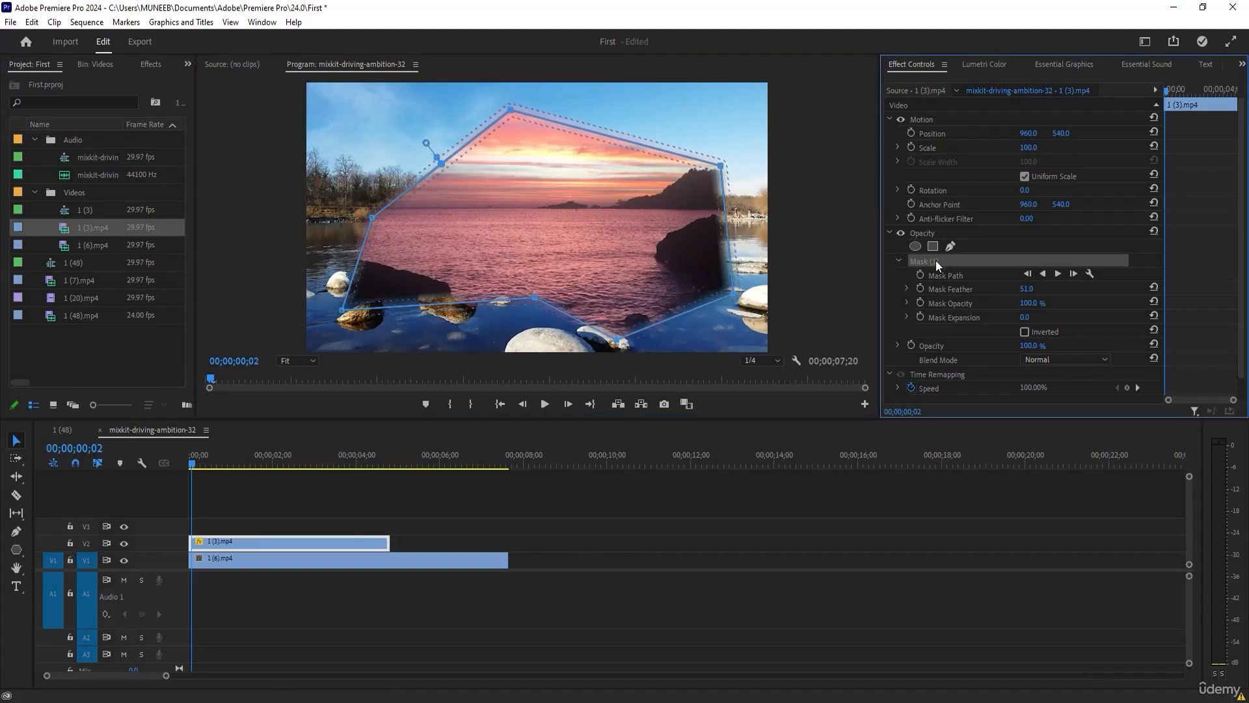
key(Delete)
click(950, 246)
click(489, 128)
click(468, 184)
click(391, 186)
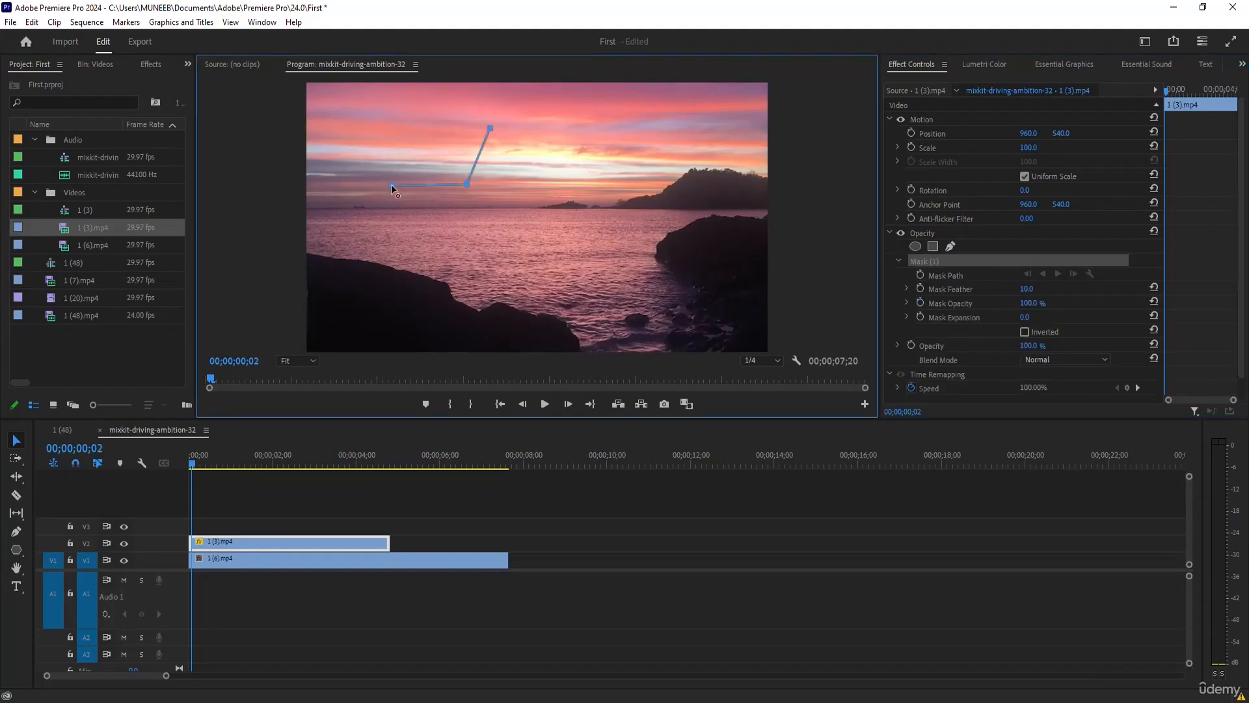
click(460, 227)
click(443, 287)
click(504, 233)
click(562, 294)
click(544, 211)
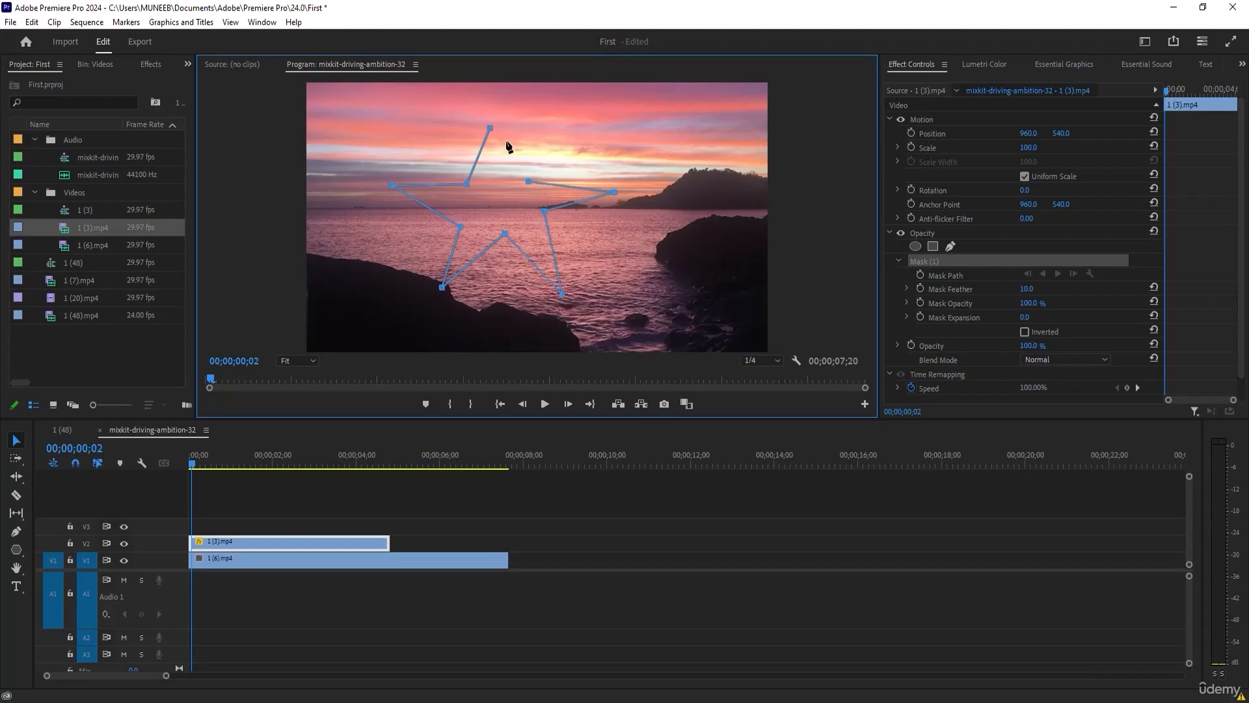
click(497, 113)
click(490, 128)
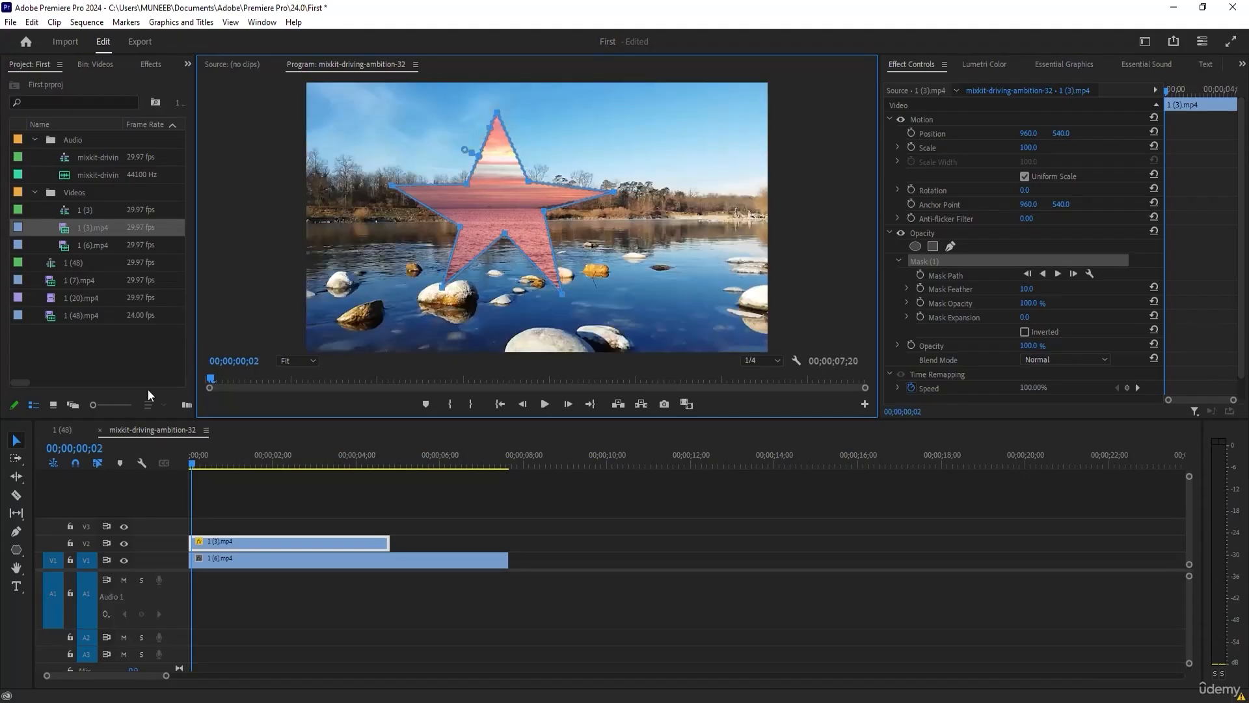
Even out the star mask by moving its bottom inner point, lower-left tip and right inner point slightly lower.
click(16, 442)
drag(507, 238, 494, 260)
drag(441, 290, 442, 296)
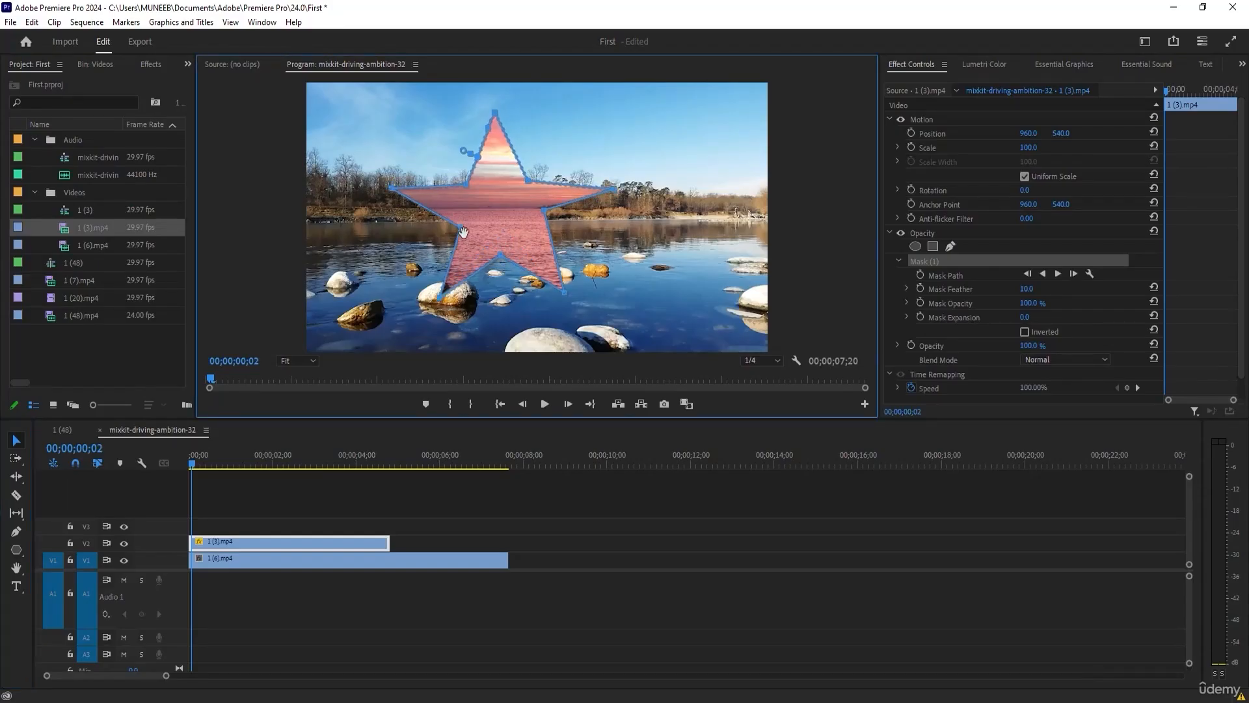
drag(544, 211, 542, 226)
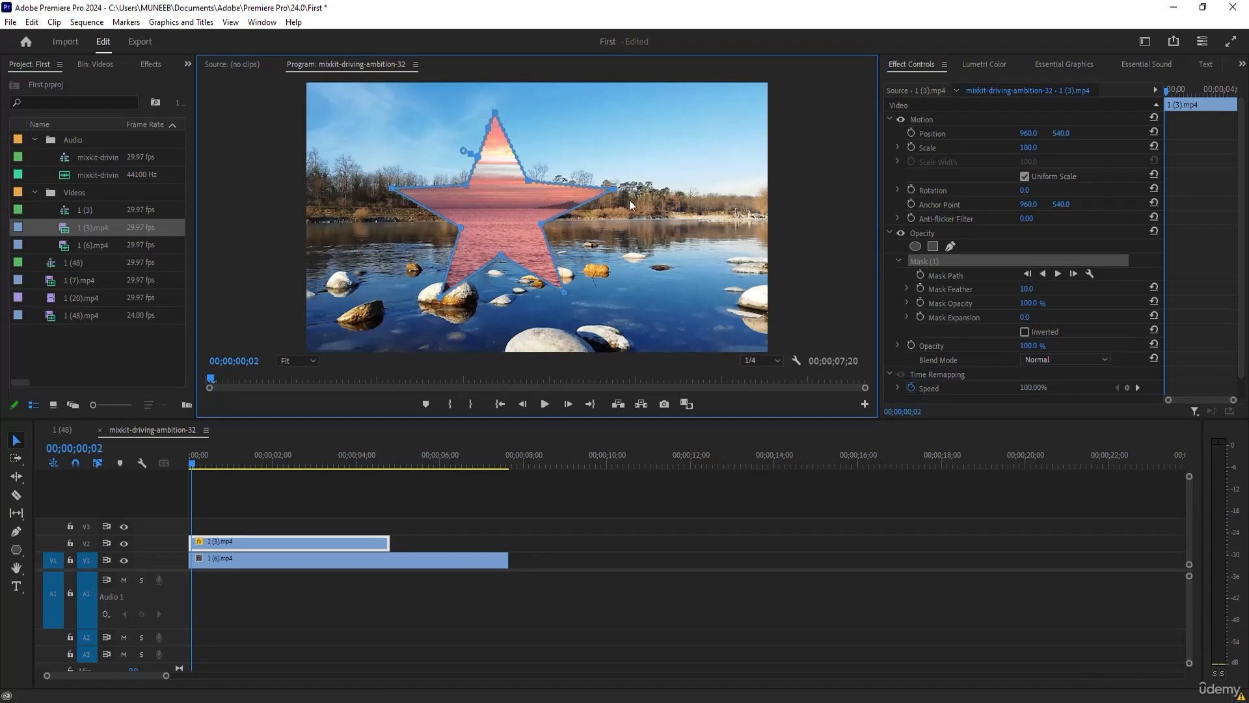
Set the star mask's feather to 73 and rotate the star around the middle of the frame.
drag(1030, 294, 1075, 294)
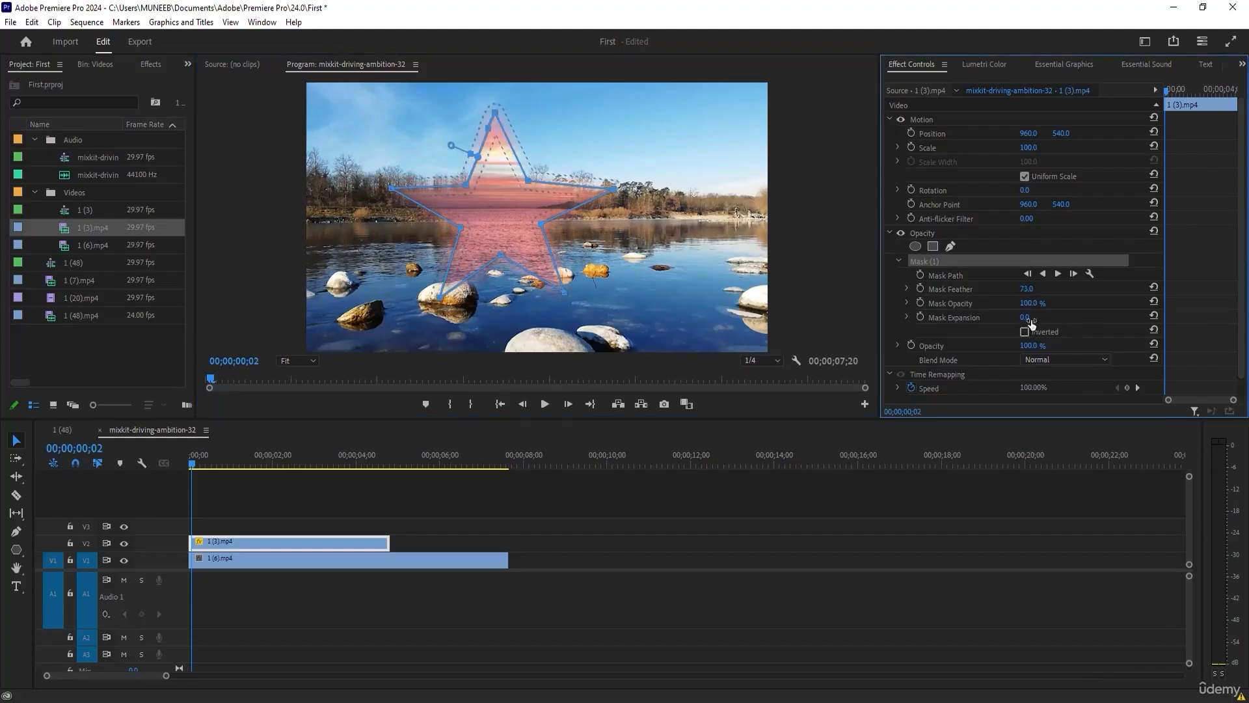
drag(567, 299, 605, 329)
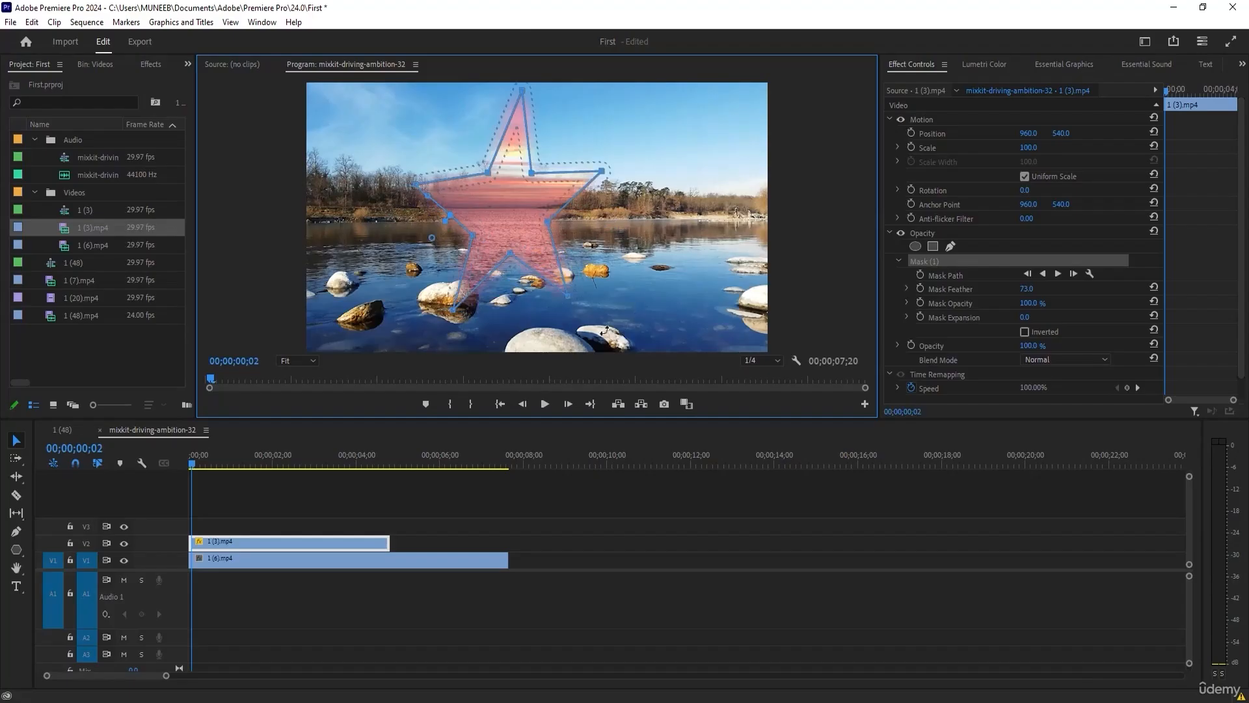
drag(441, 204, 565, 265)
Invert the star mask, check the clip without its outline, and increase the mask expansion.
click(1033, 329)
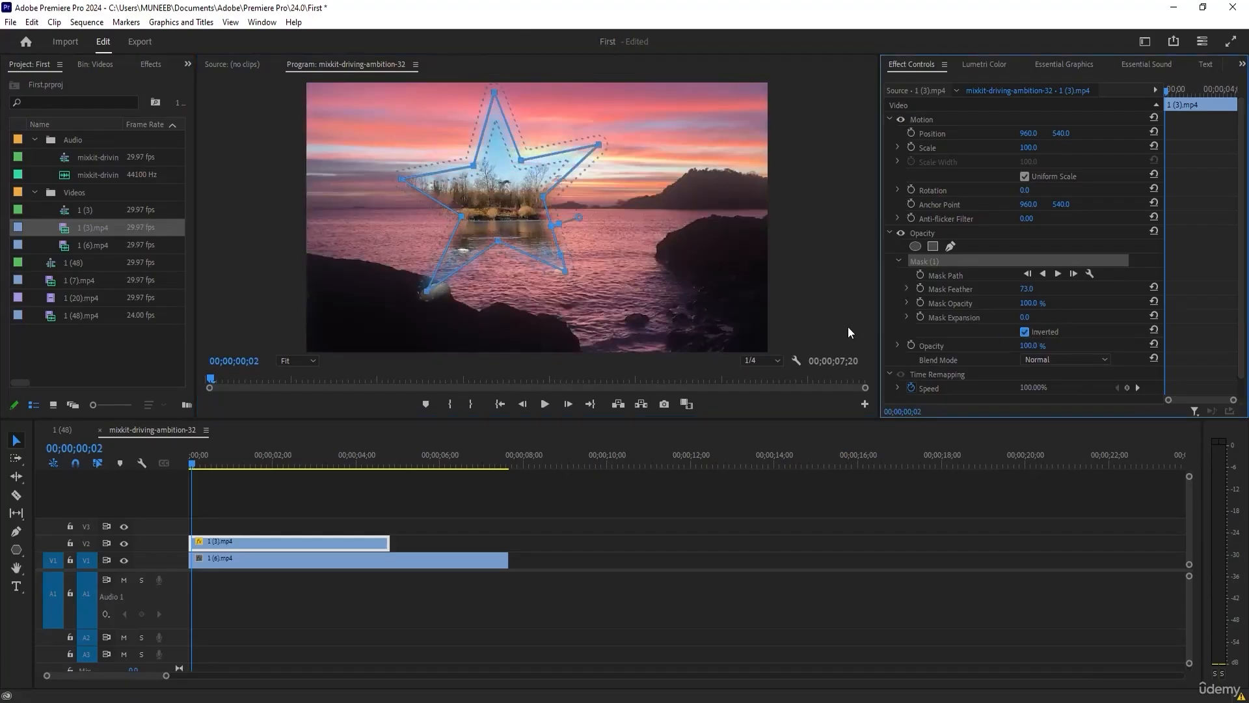
click(296, 528)
click(280, 540)
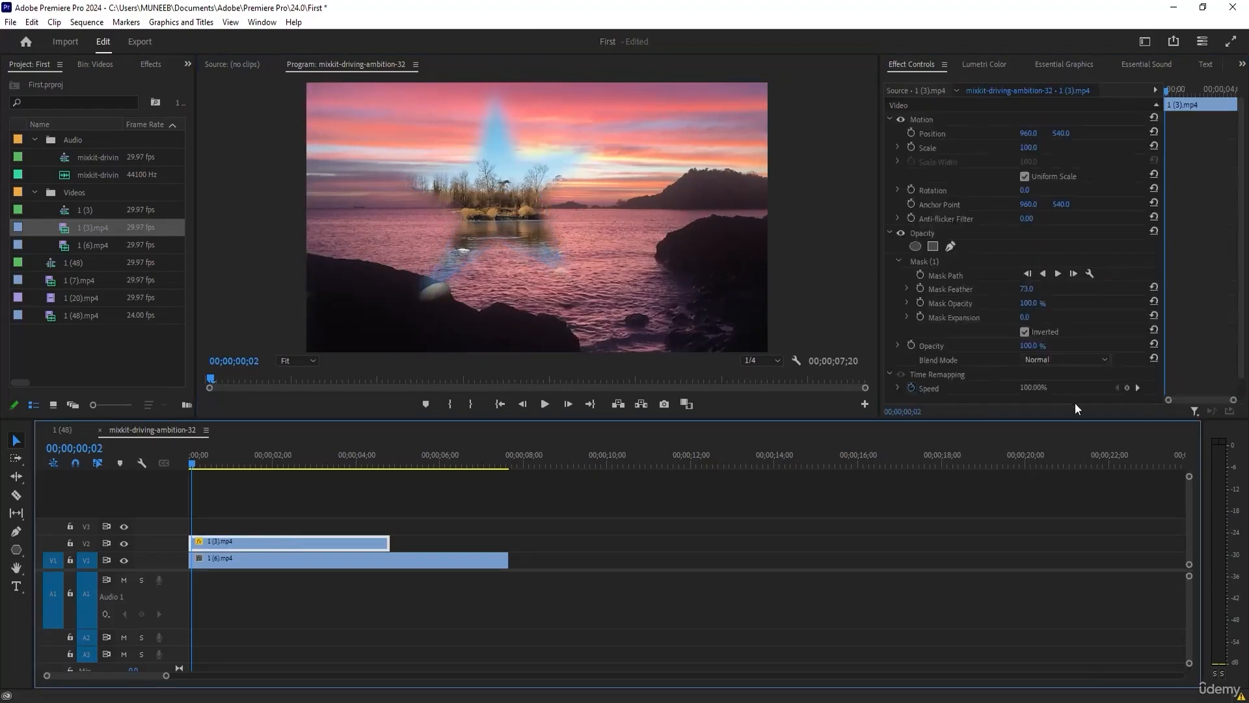
drag(1026, 317, 1174, 317)
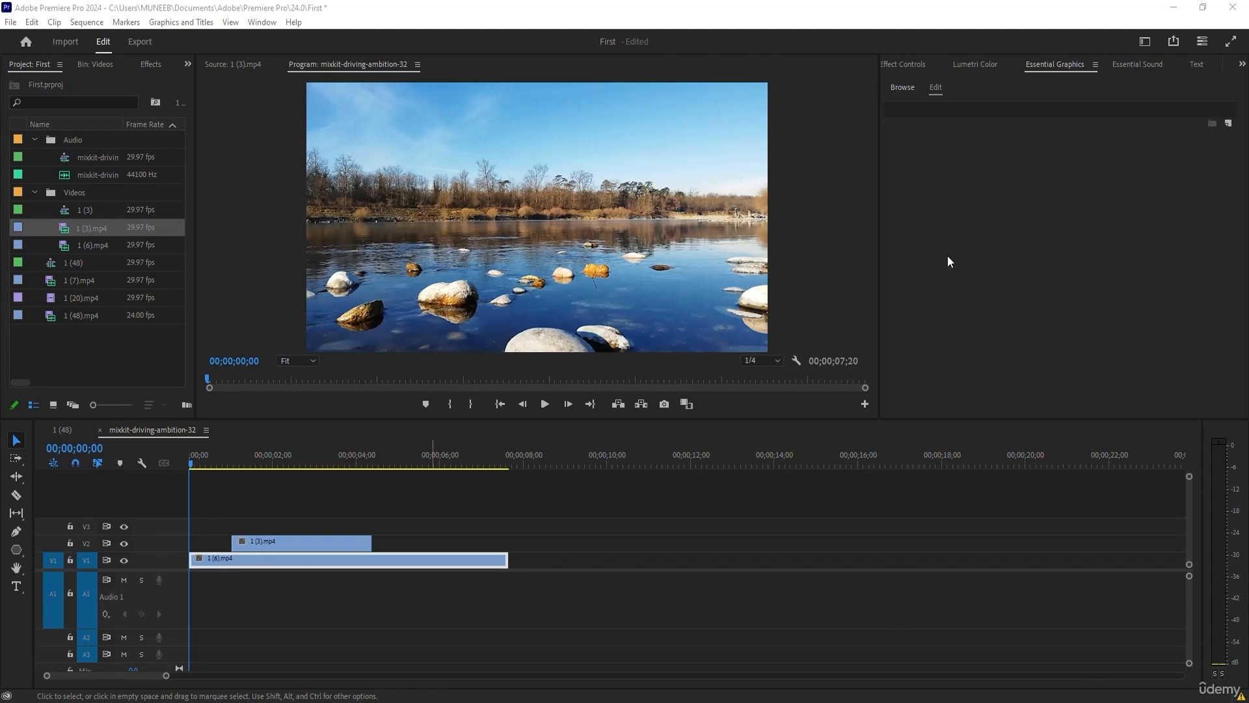
Widen the program monitor and add the text NATURE with the Type tool near the lake's left bank.
drag(878, 418, 988, 434)
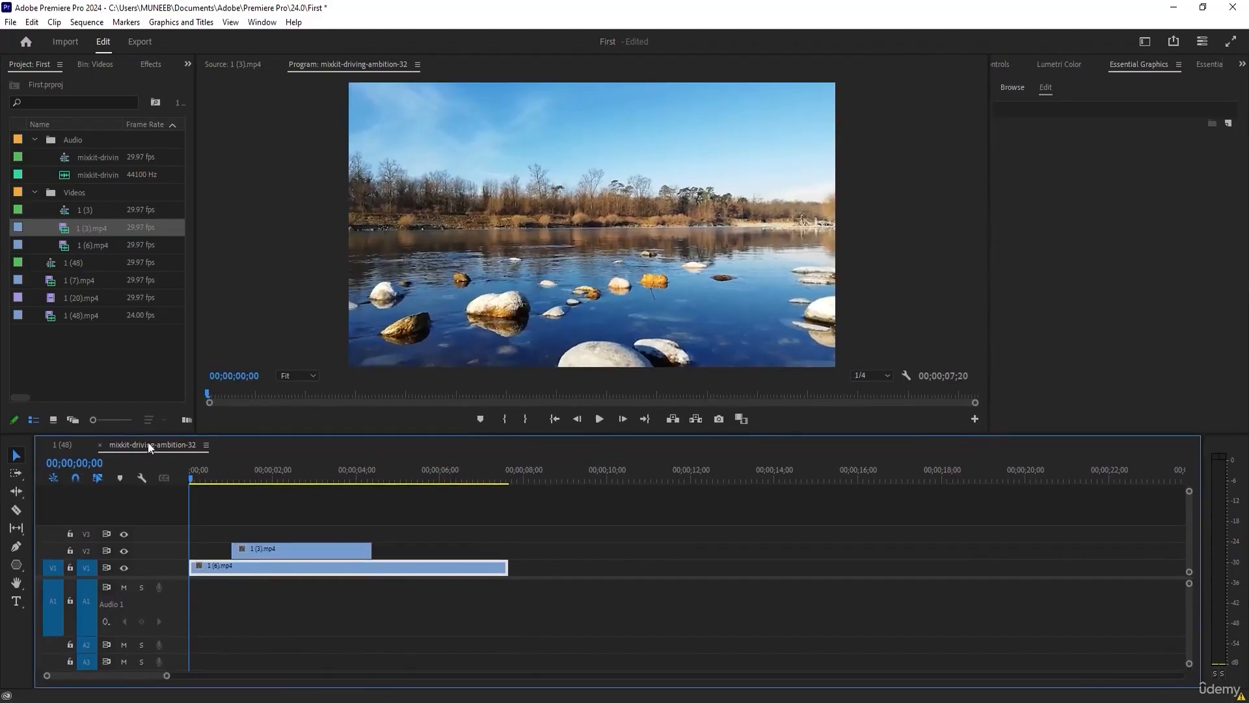
click(15, 602)
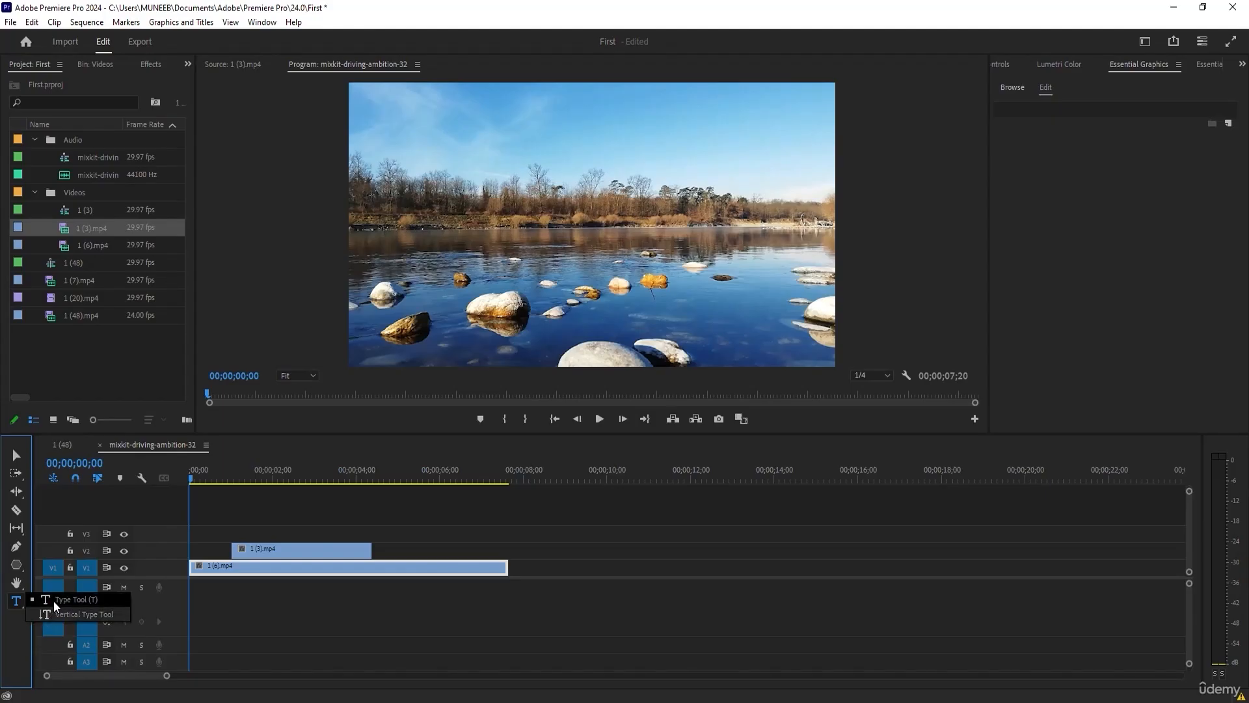
click(49, 599)
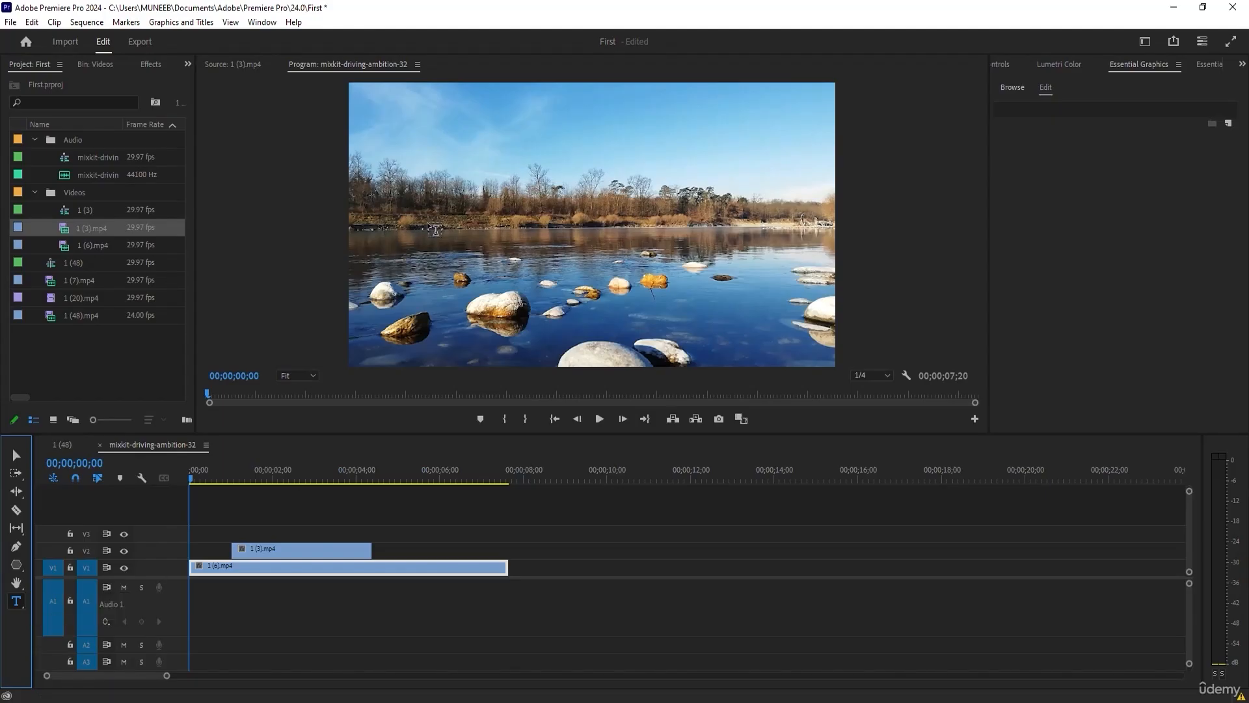
click(408, 223)
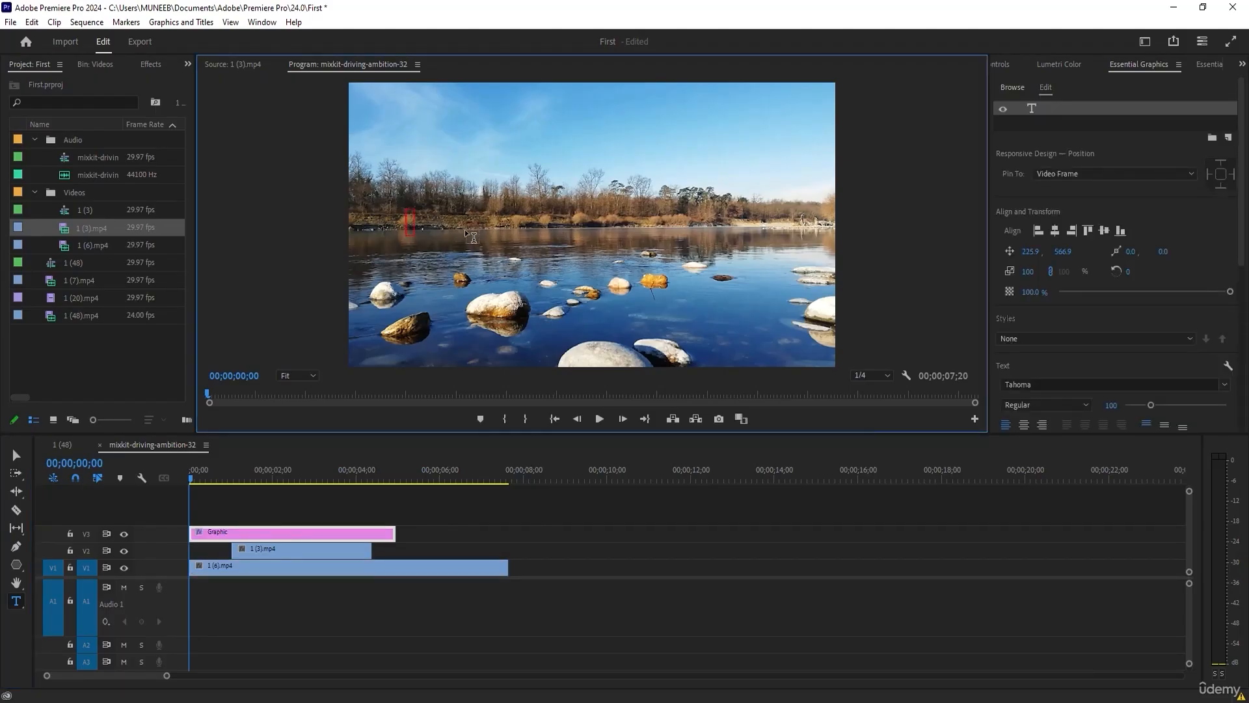
text(NATURE)
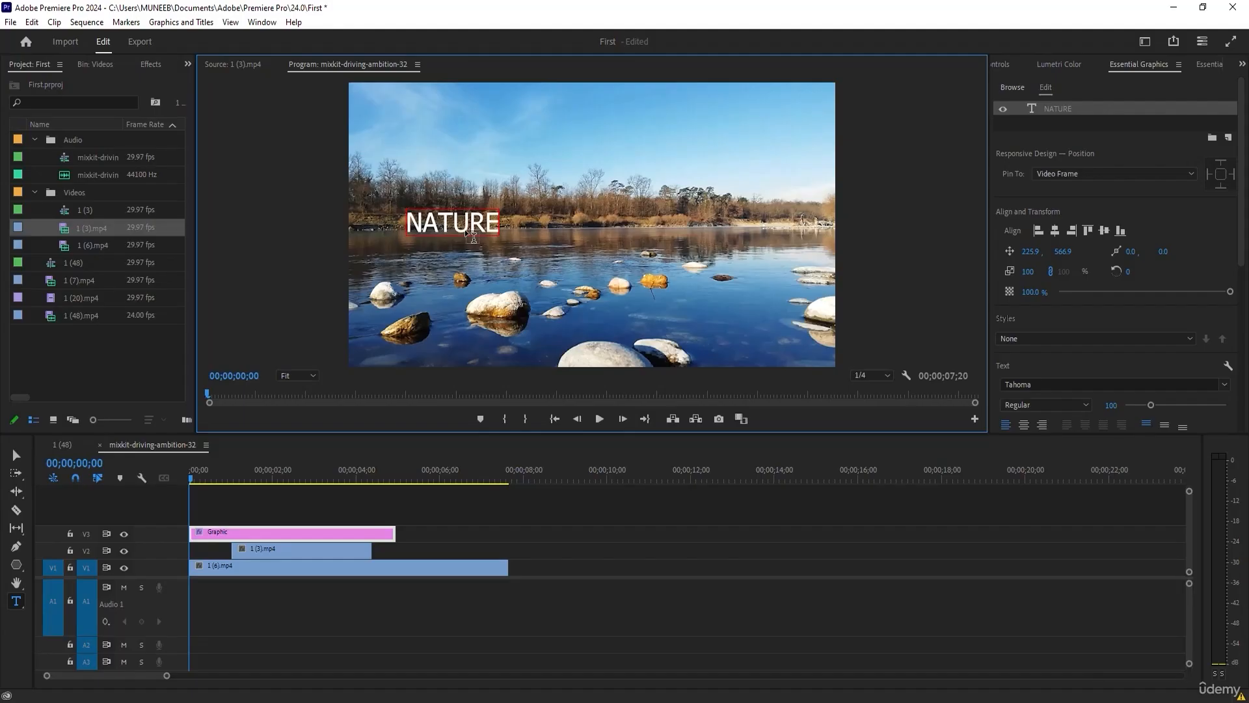
click(16, 455)
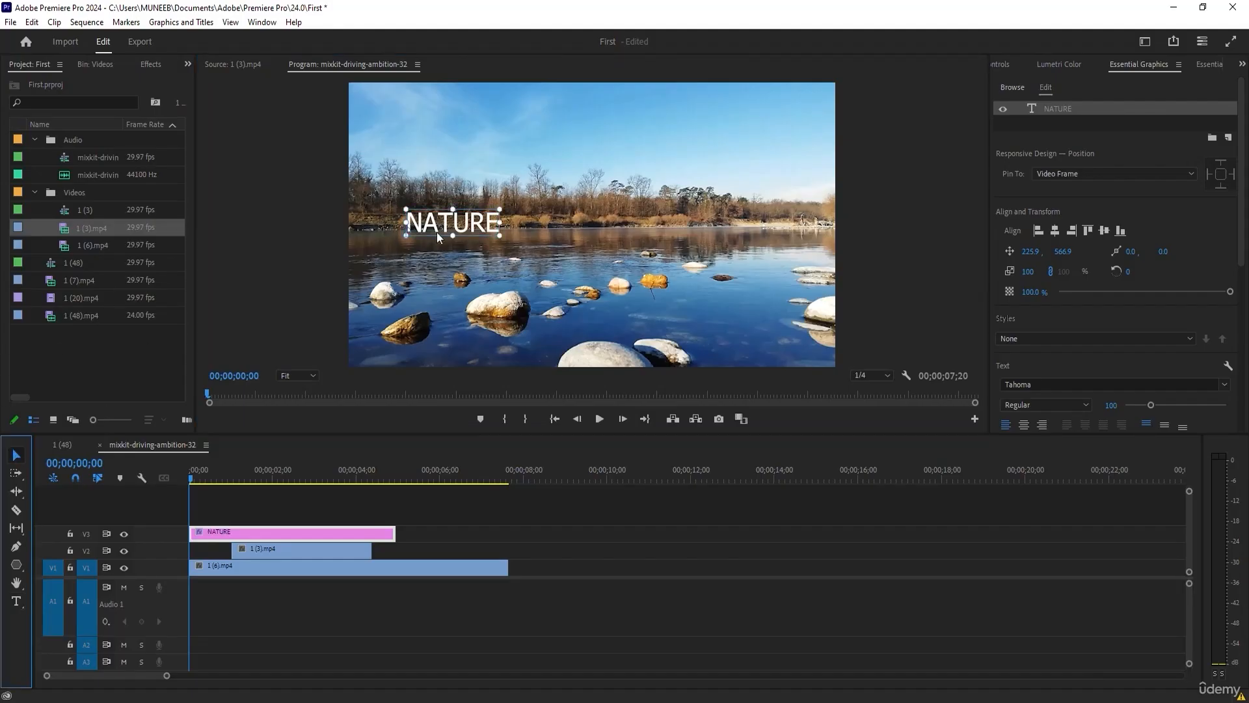
Expand the NATURE text's source text properties and set its font style to Bold.
click(1242, 64)
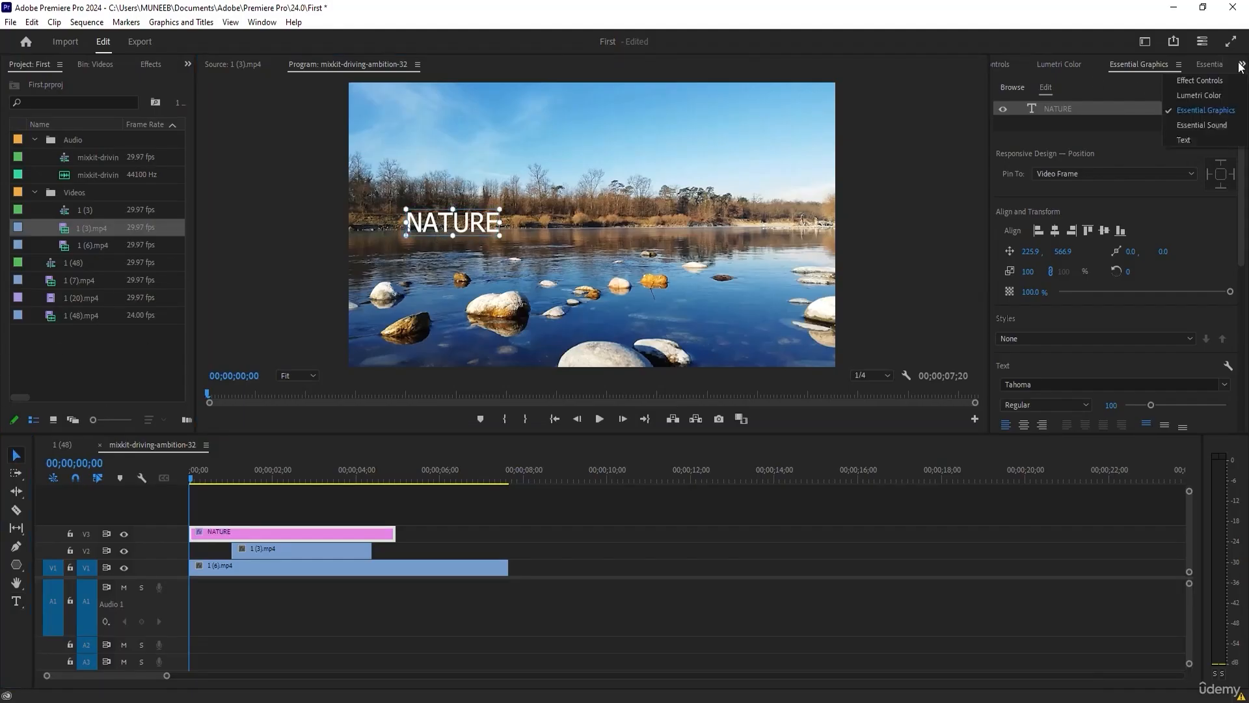
click(1212, 78)
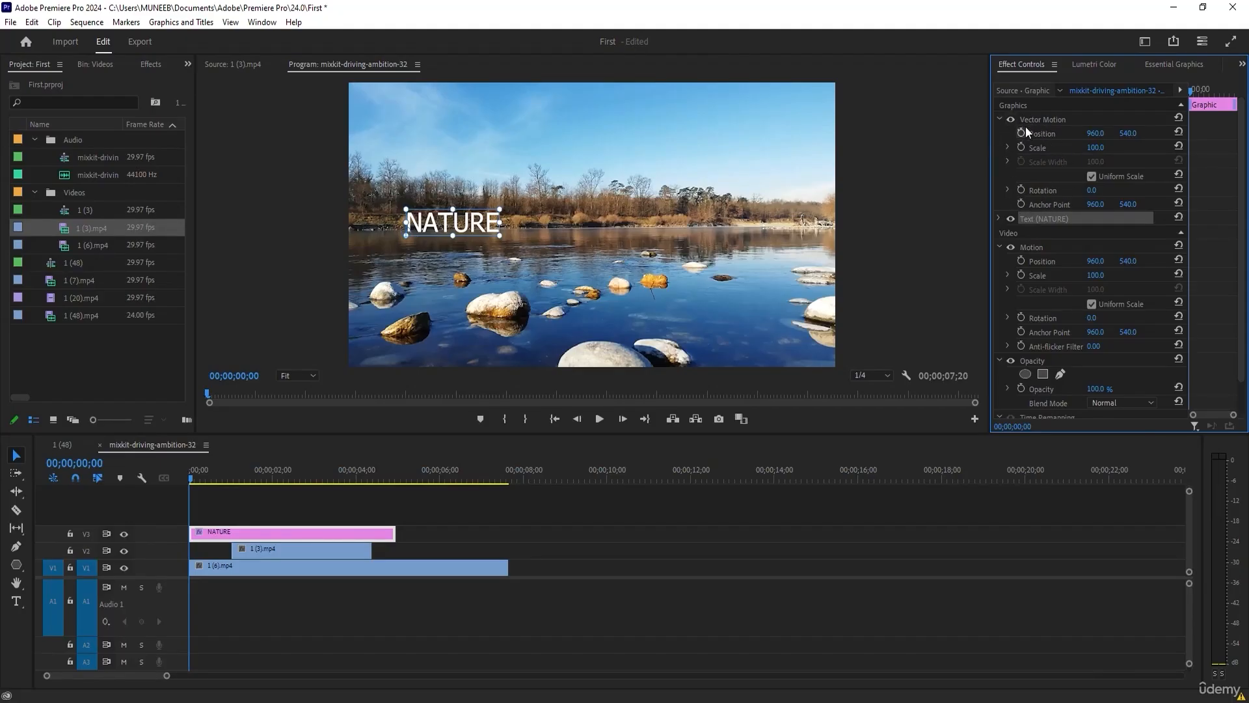
click(999, 219)
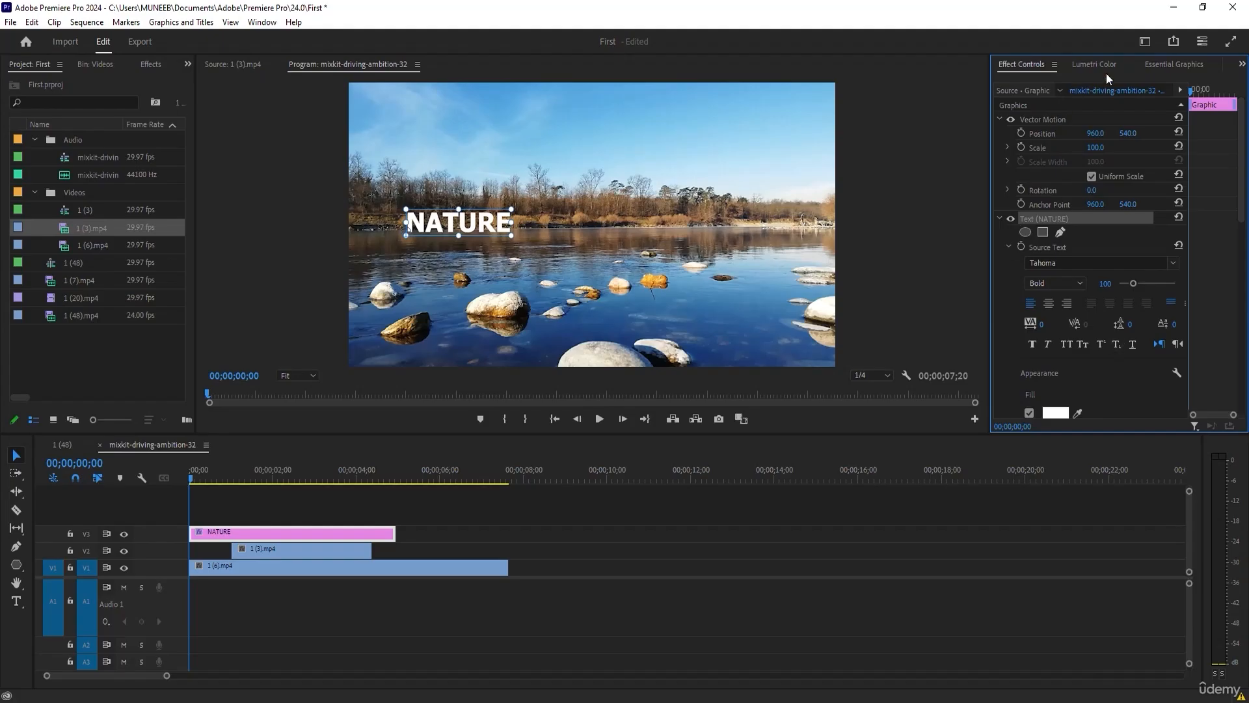
Centre the NATURE text horizontally in the frame using the Essential Graphics alignment options.
click(1166, 63)
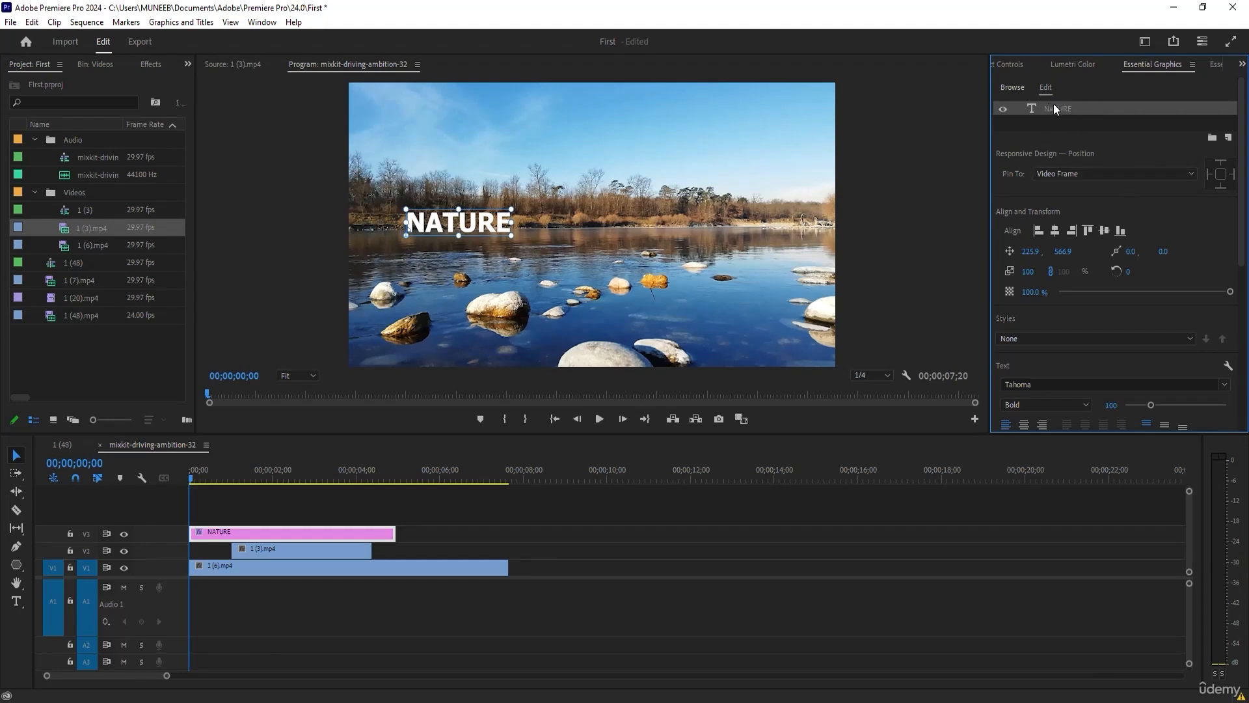
mouse_move(1241, 210)
mouse_down()
mouse_move(1245, 356)
mouse_move(1247, 188)
mouse_up()
click(1056, 231)
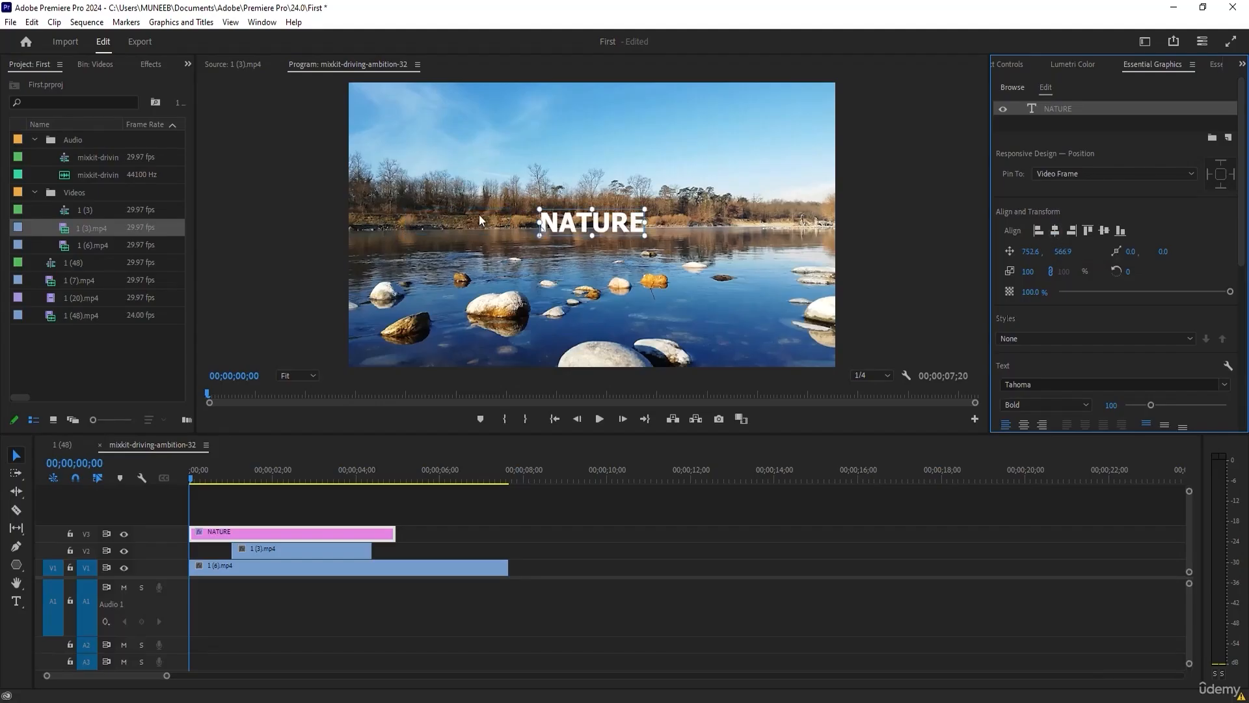
Move the NATURE text to about 1143, 998 and recentre it vertically and horizontally.
drag(615, 221, 691, 331)
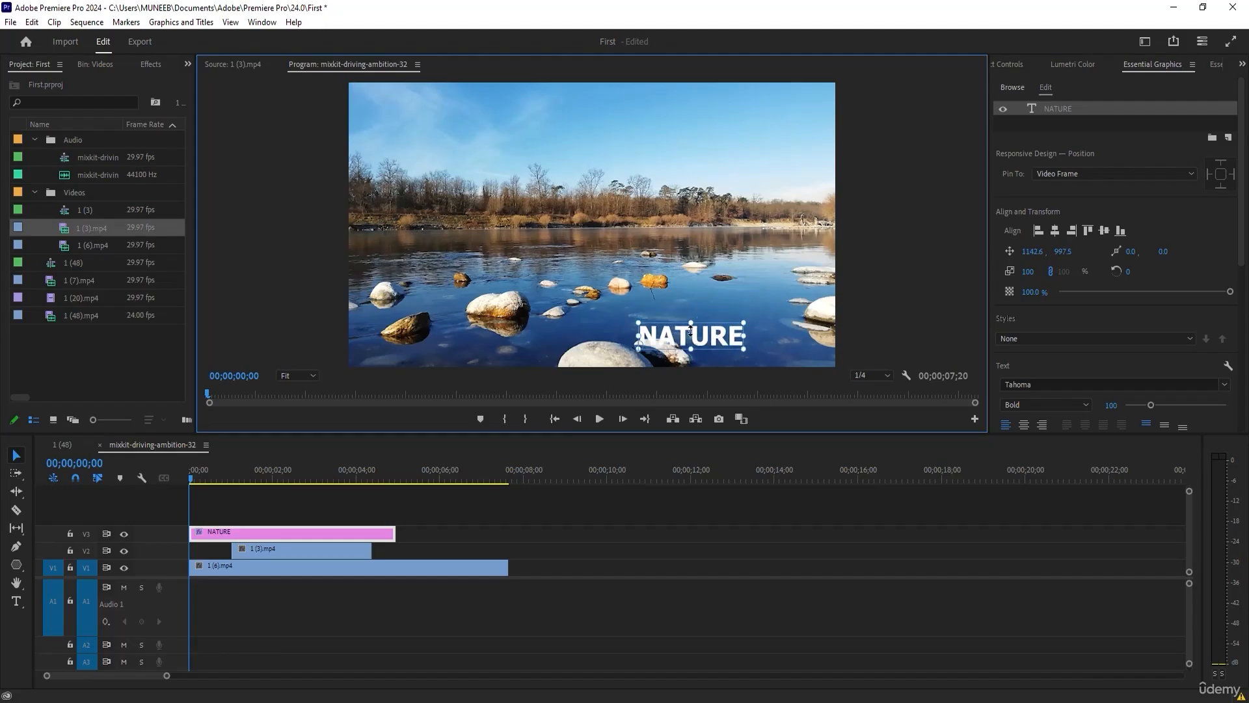
click(1104, 231)
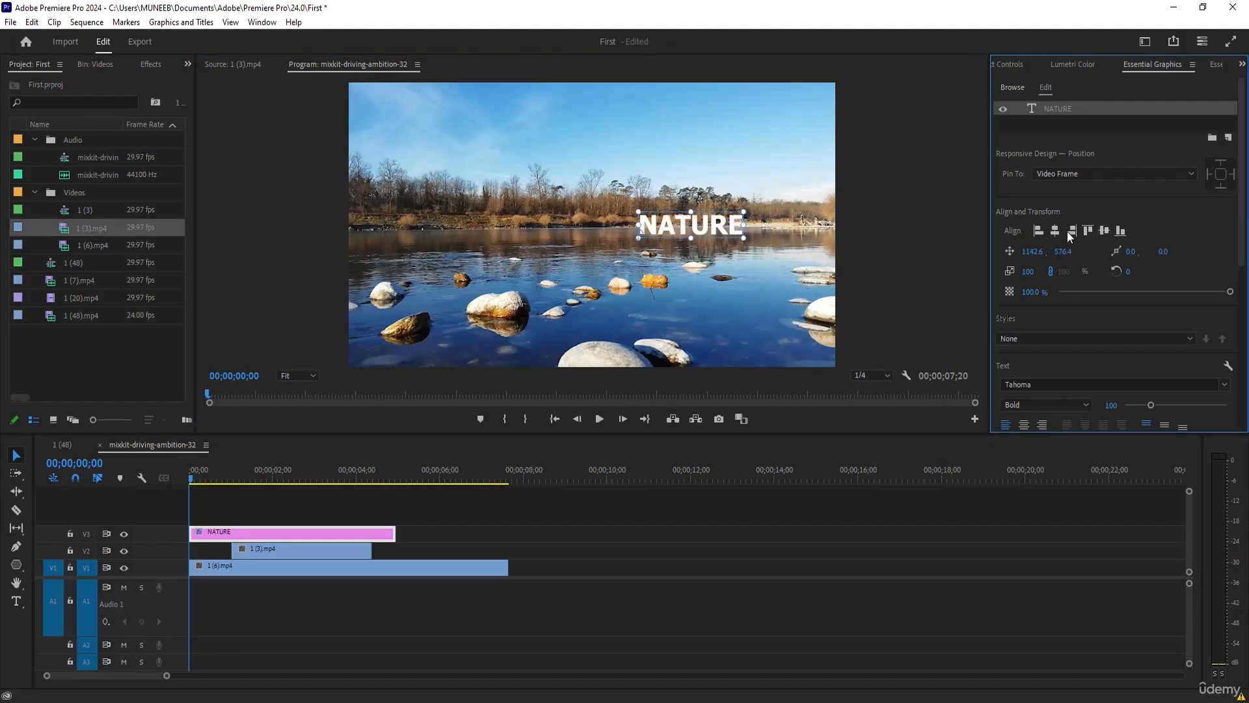
click(1050, 229)
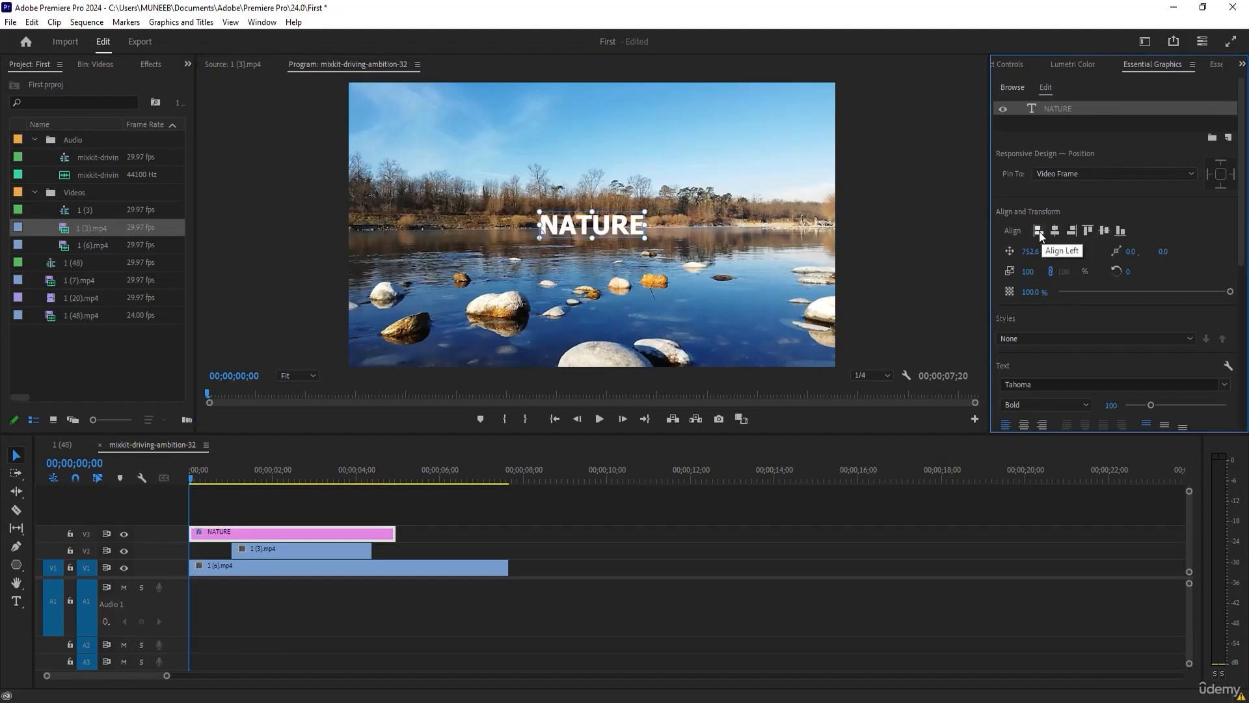
Try aligning the NATURE text to the frame's left, right, top and bottom edges, and return it to the centre.
click(1039, 233)
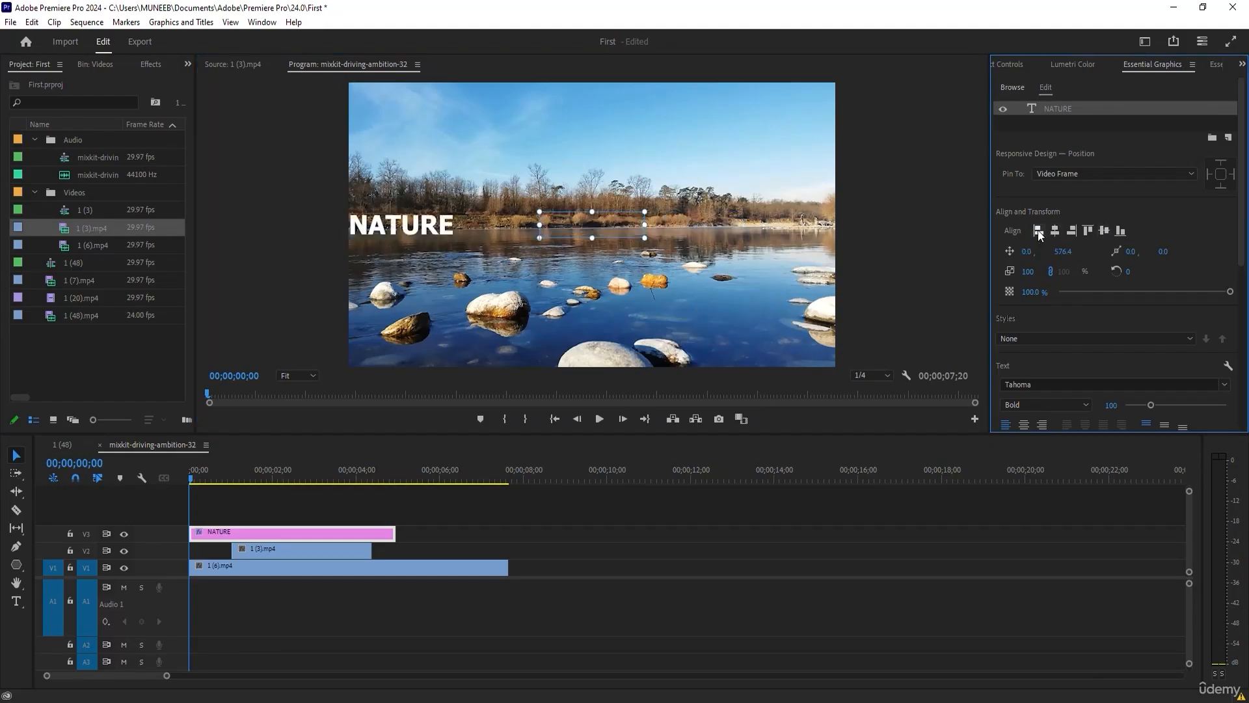
click(1076, 233)
click(1087, 232)
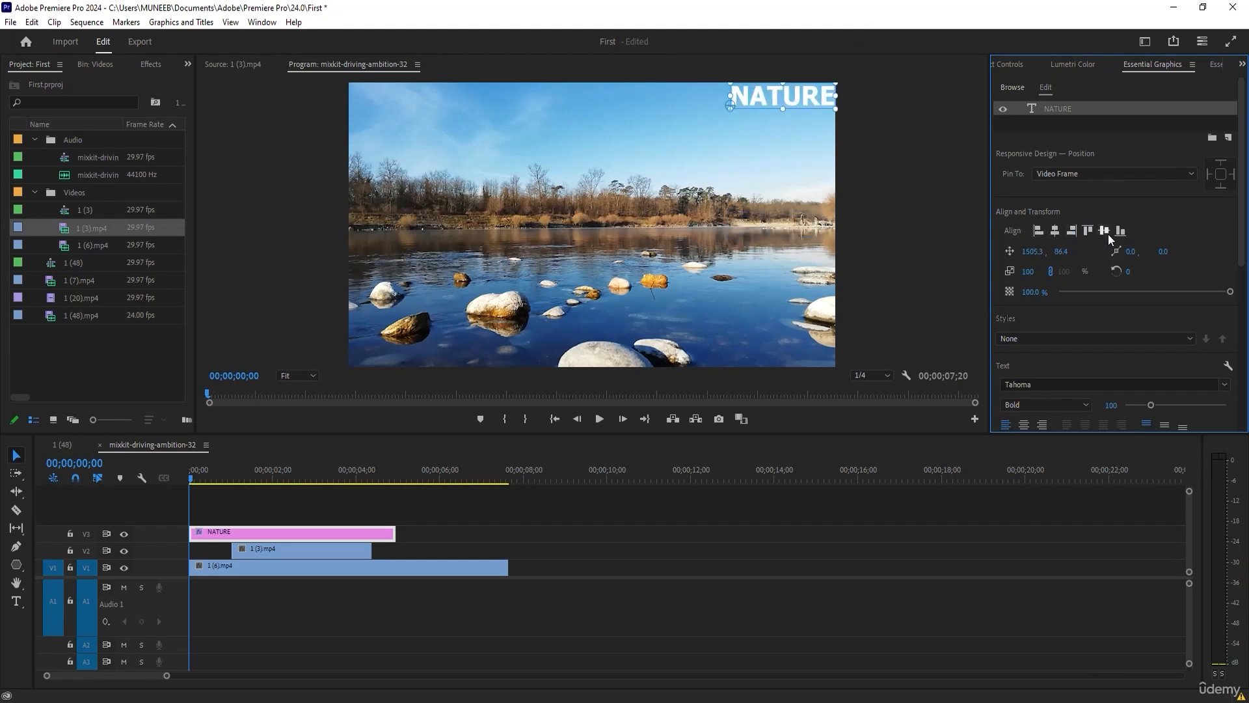
click(1106, 233)
click(1116, 233)
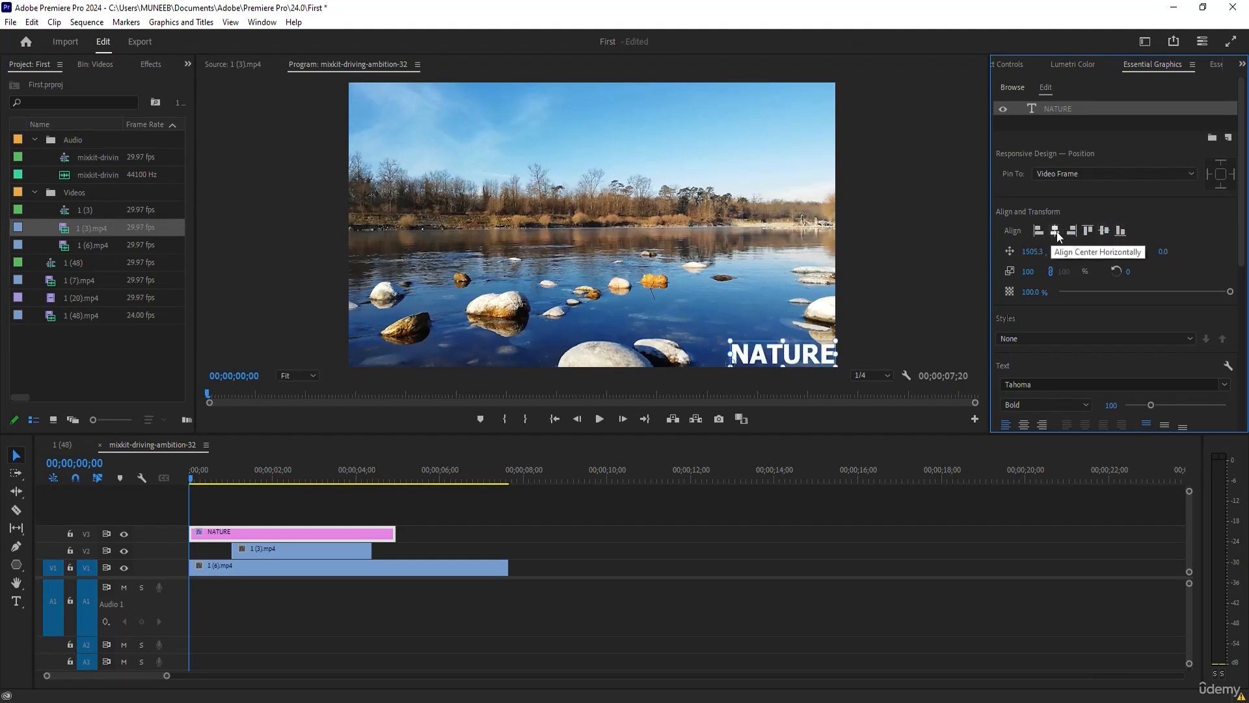
click(1054, 230)
click(1102, 230)
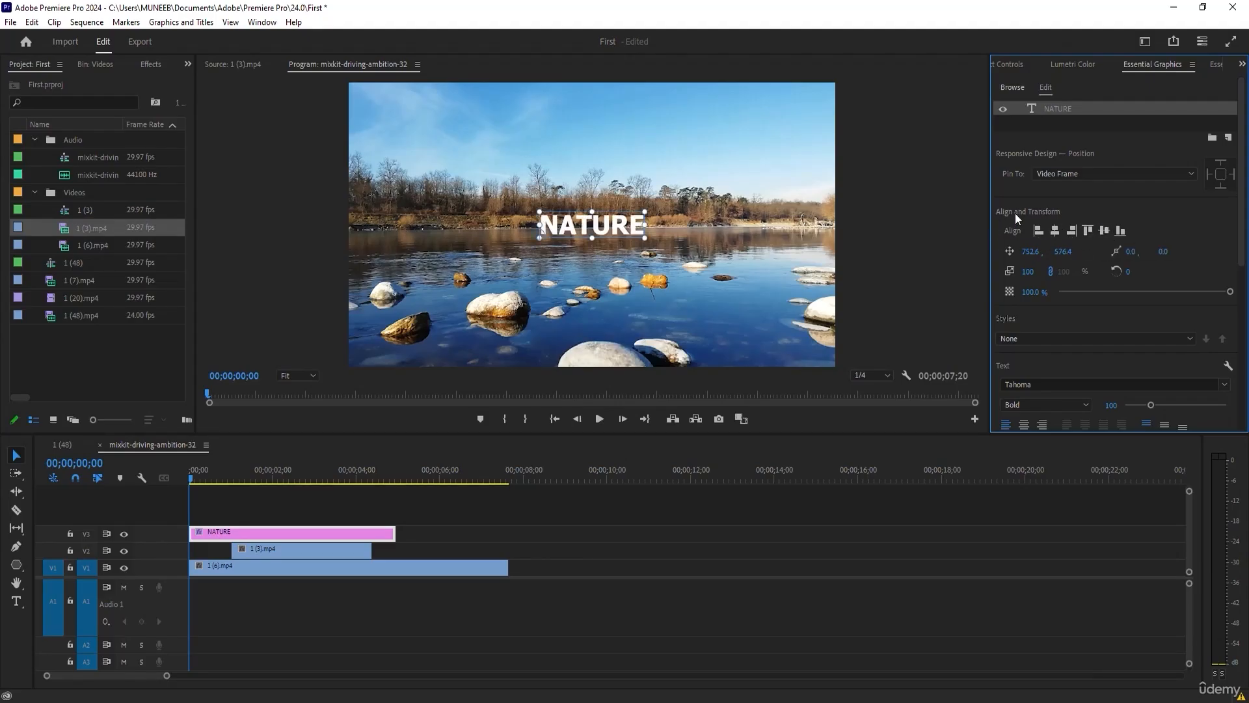
Move the NATURE text down over the stones and realign it to the frame's horizontal and vertical centre.
drag(592, 224, 503, 308)
click(1055, 231)
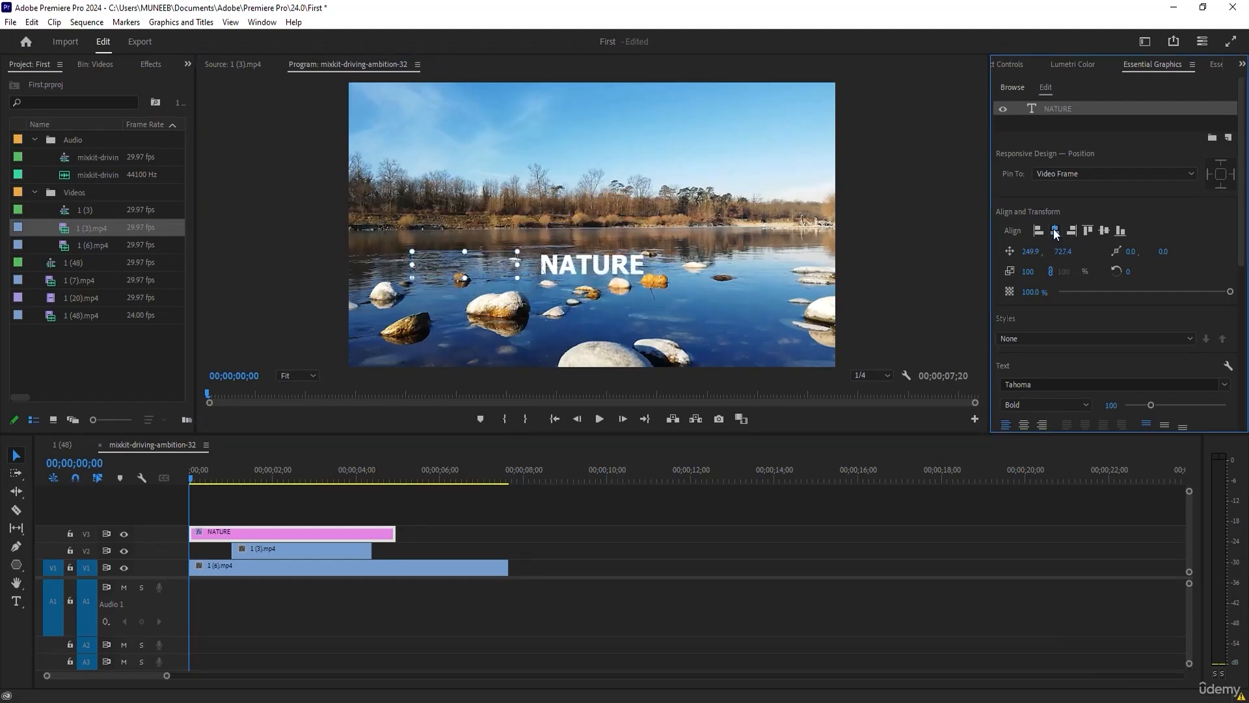
click(1104, 230)
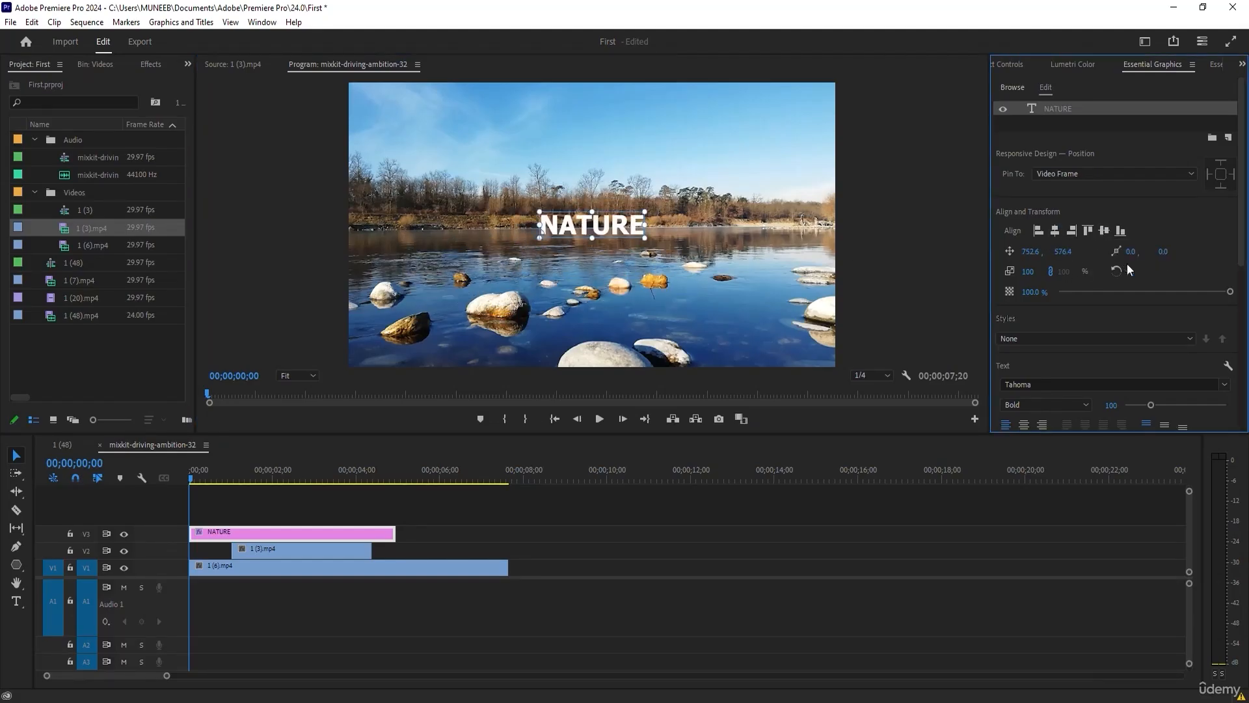
Set the NATURE text's position to 1053.6, 553.4 and scale to 129, and reset its trial rotation to 0°.
drag(1031, 252, 1045, 273)
mouse_move(1127, 275)
mouse_down()
mouse_move(1165, 275)
mouse_move(1131, 275)
mouse_up()
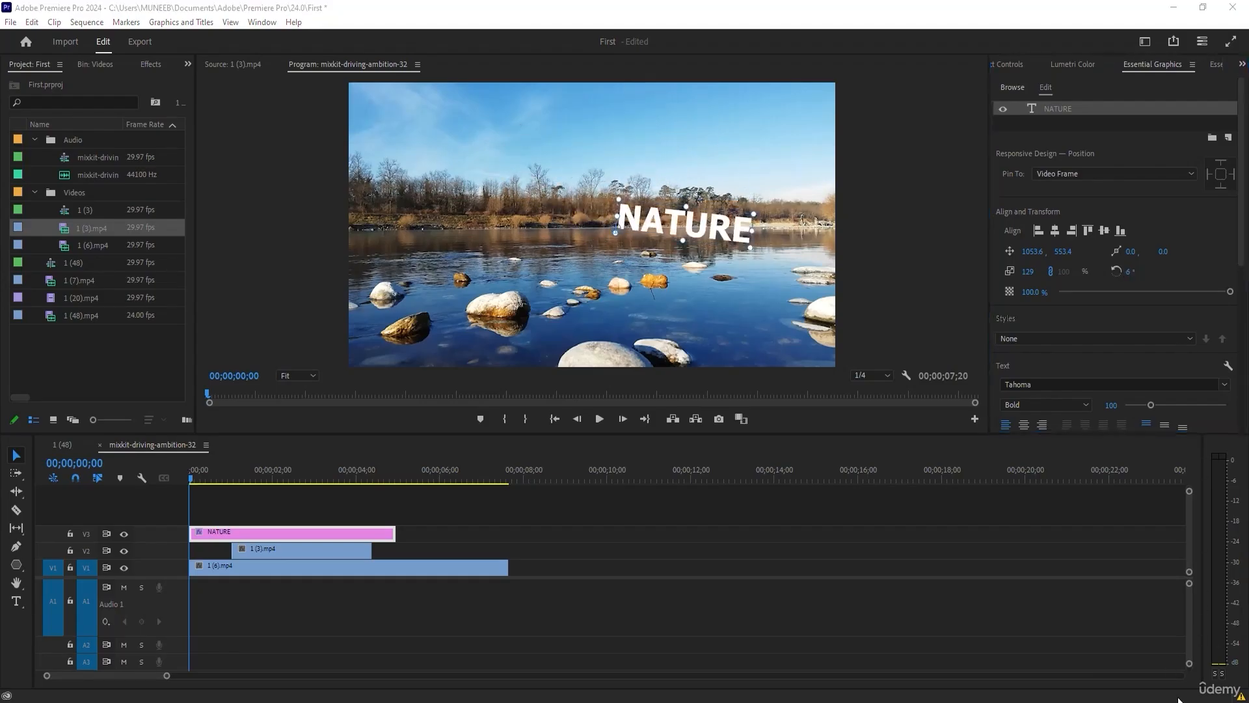
click(1131, 272)
key(Return)
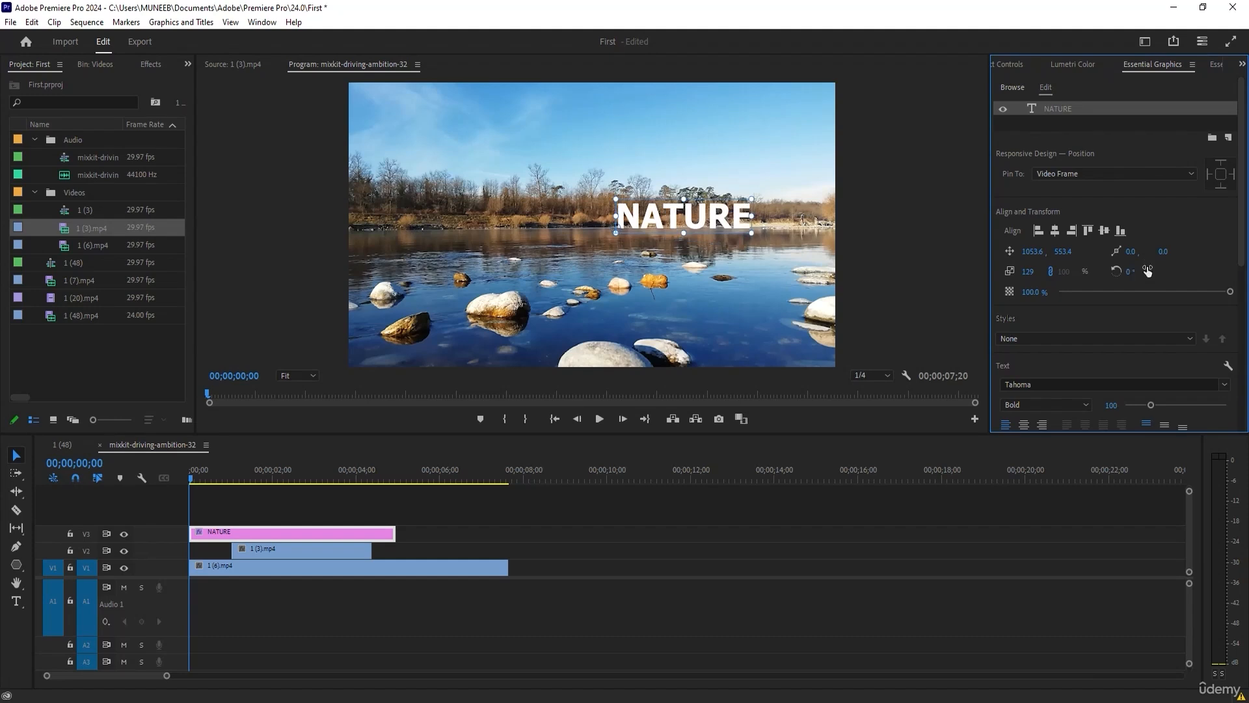
Shift the NATURE text's anchor point to 578.0, -19.0 and move it in the frame to about 508, 15.
drag(1131, 252, 1243, 253)
drag(1164, 253, 1176, 243)
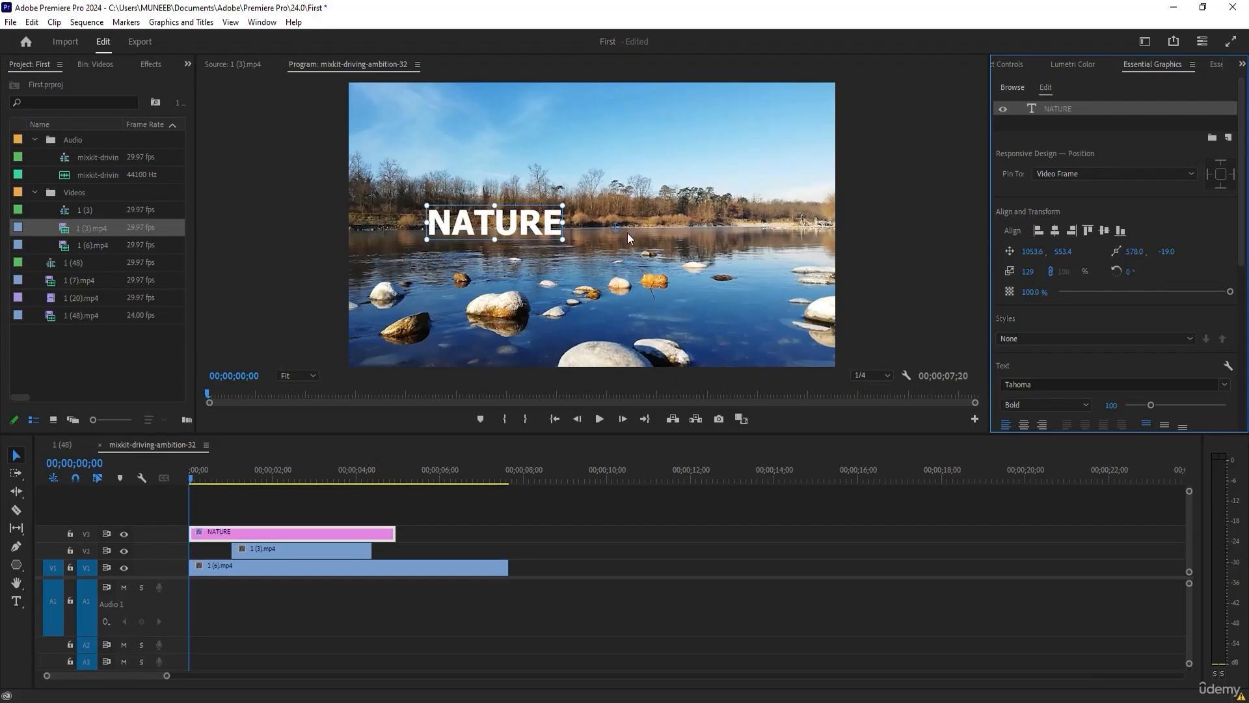
drag(613, 229, 594, 248)
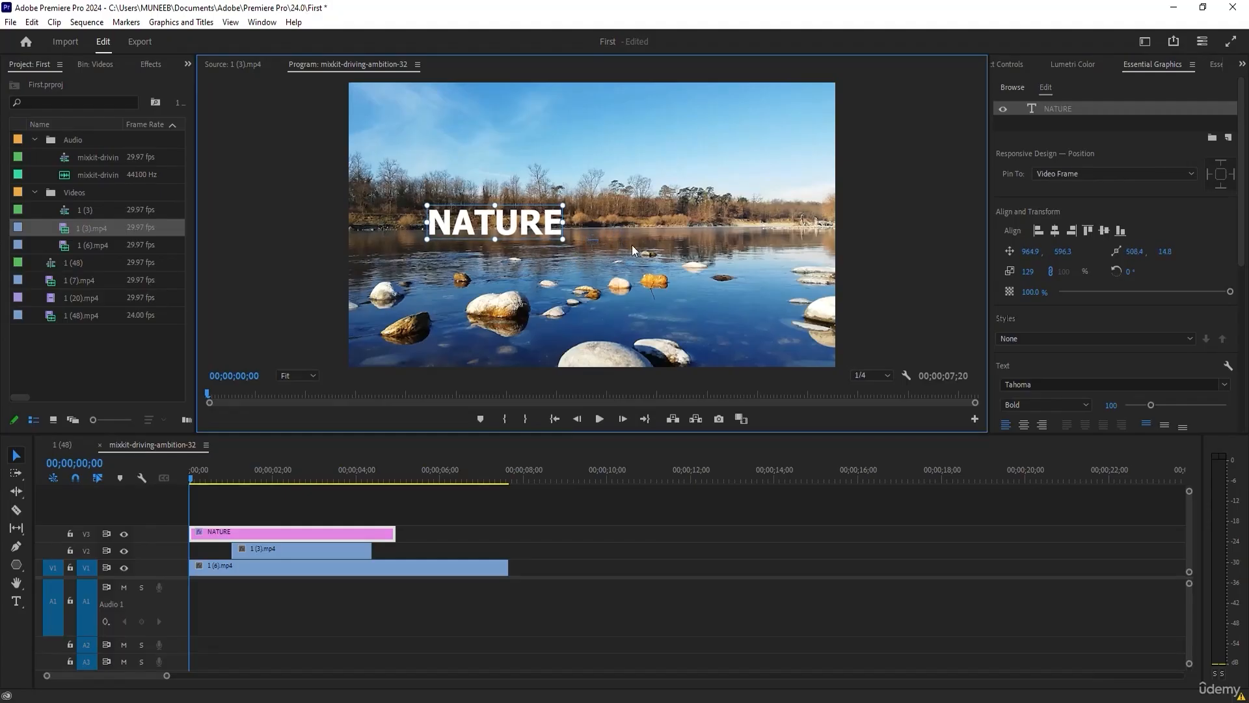
Try rotating the NATURE text around its displaced anchor point and reset the rotation to 0°.
drag(1127, 272, 427, 271)
click(1142, 274)
text(0)
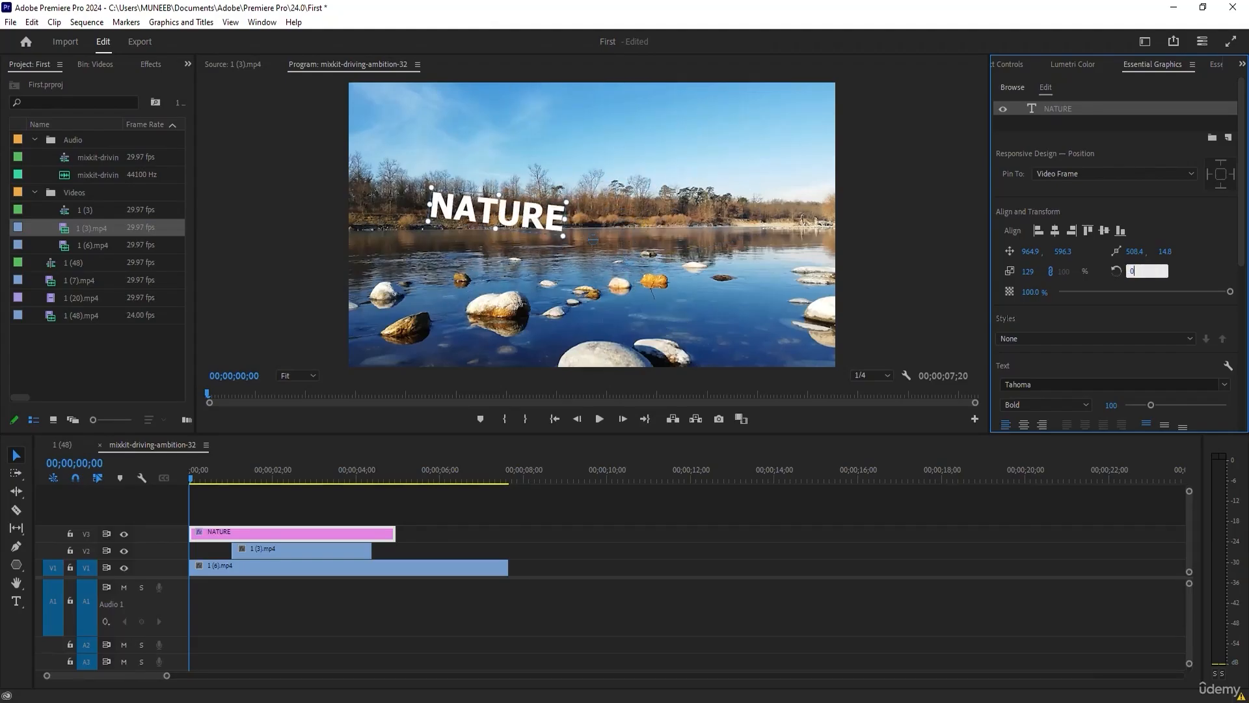
key(Return)
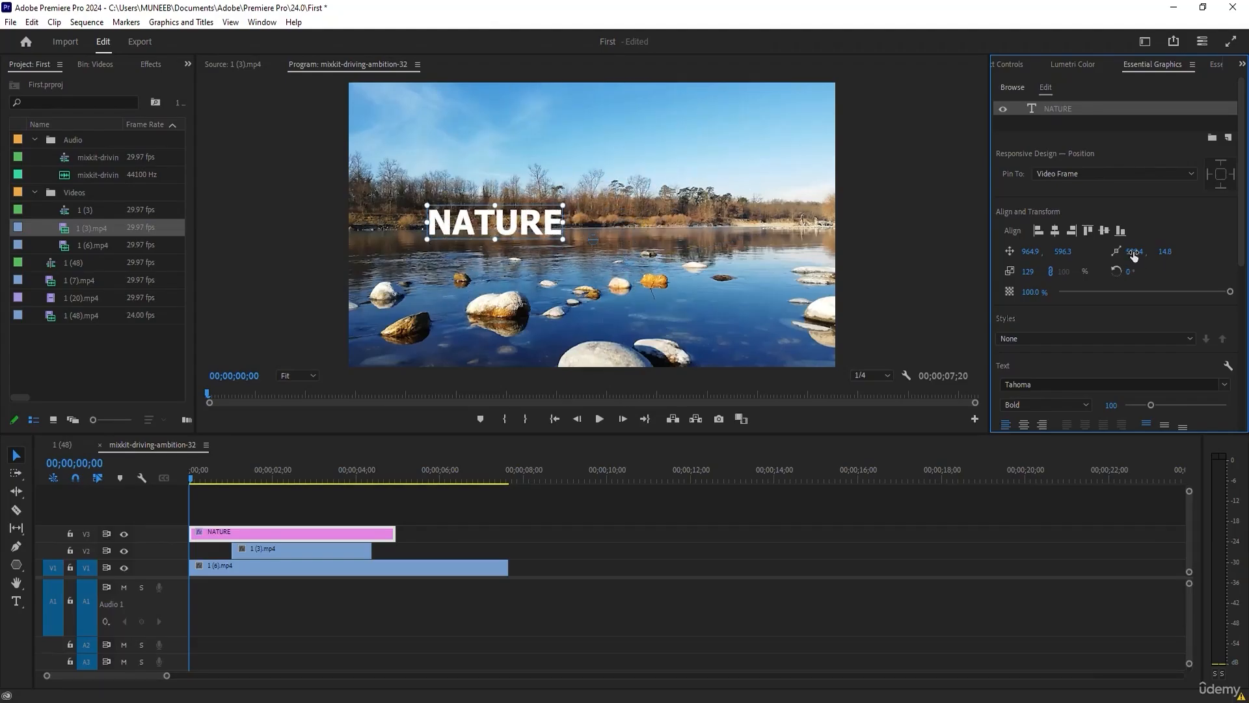
Reset both of the NATURE text's anchor point values to 0.
click(1137, 251)
click(1178, 692)
click(1140, 250)
text(0)
key(Return)
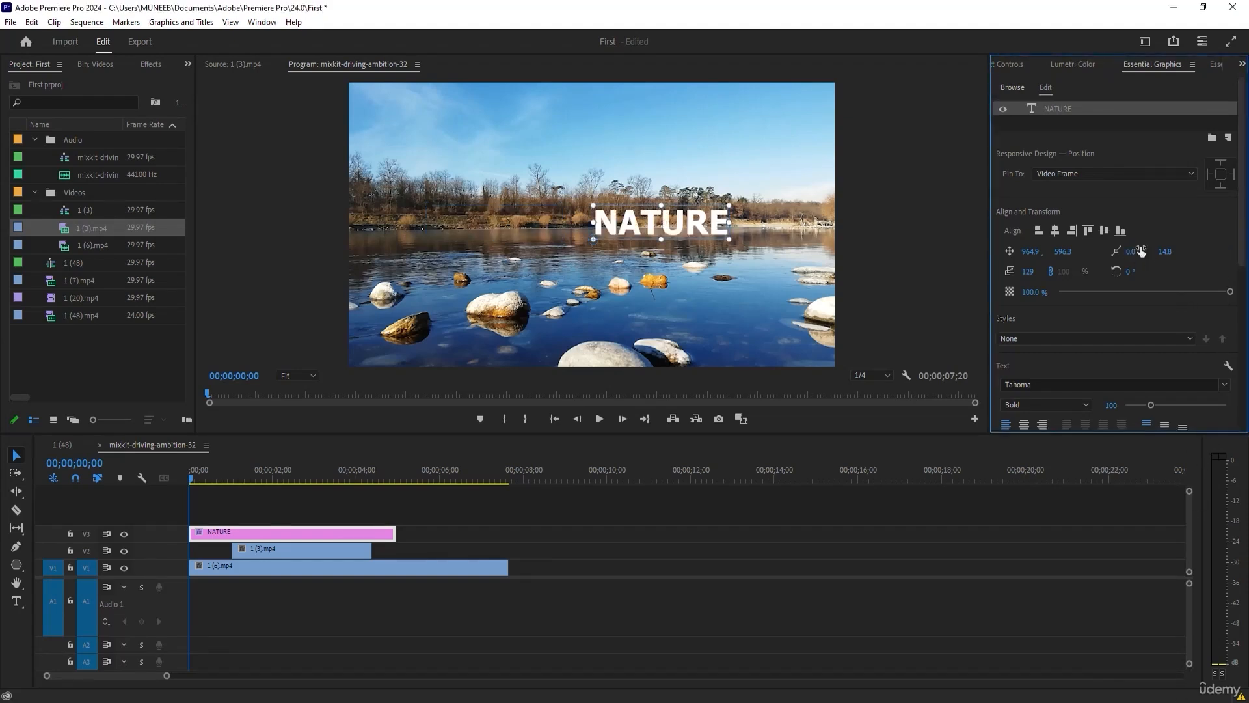
click(1170, 250)
text(0)
key(Return)
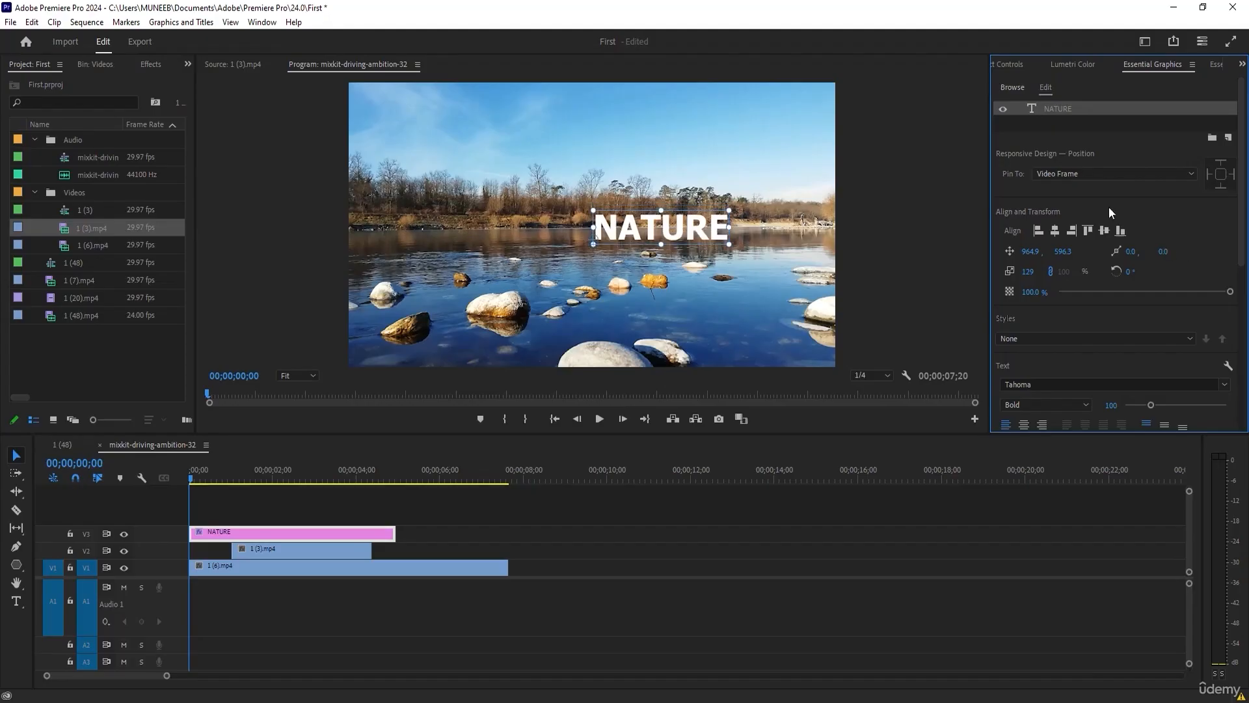
Centre the NATURE text horizontally and vertically, and enlarge it from its upper-right corner to a scale of 234.
click(1054, 231)
click(1104, 231)
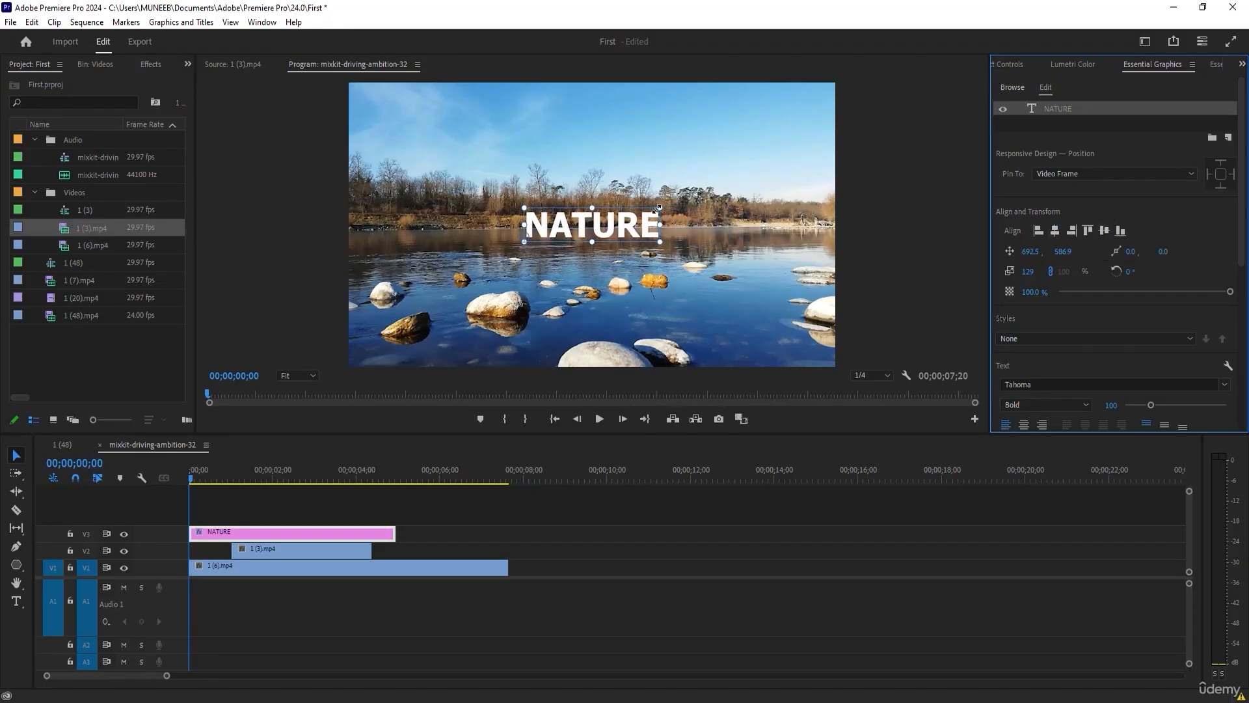
drag(657, 210, 493, 244)
drag(742, 190, 770, 184)
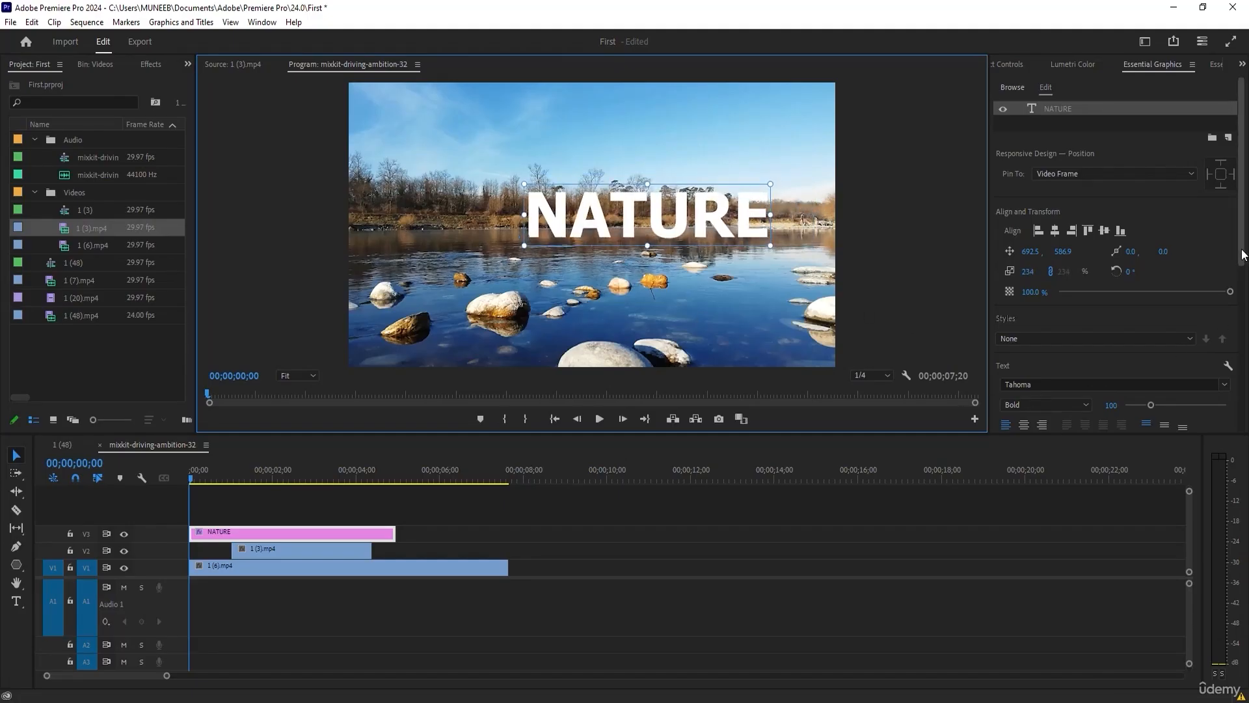
Centre-align the NATURE text's paragraph.
scroll(1115, 261, down, 5)
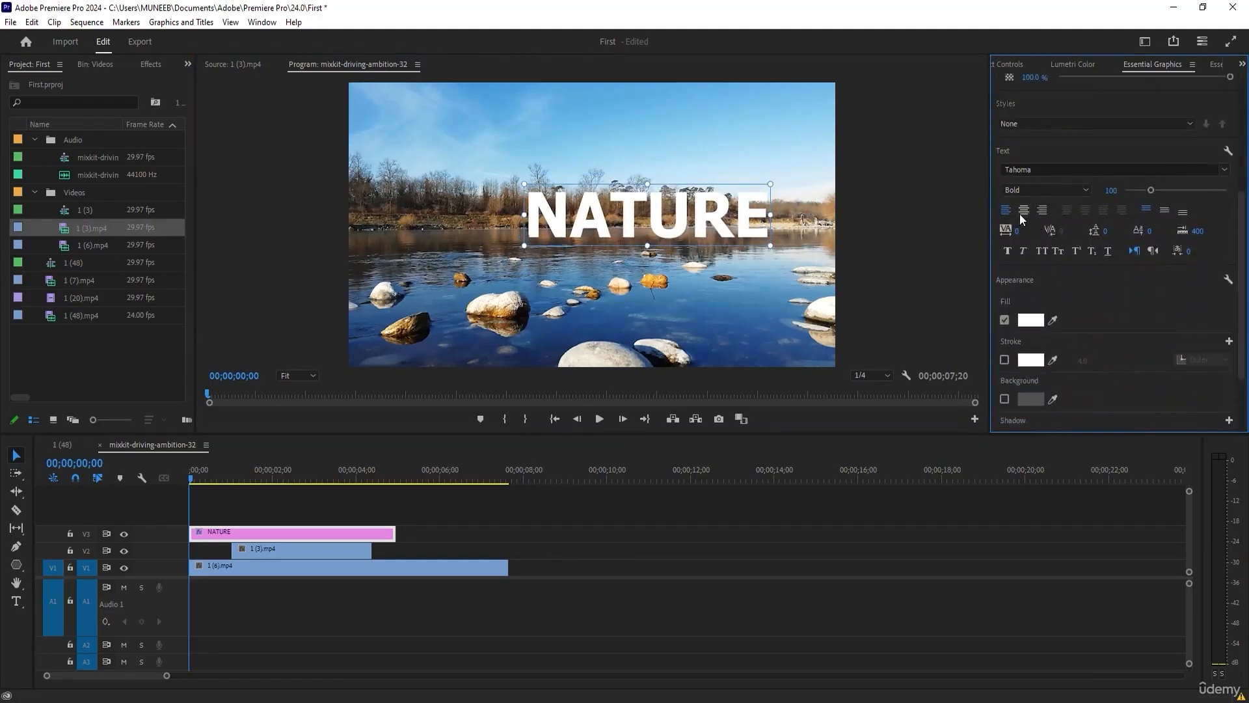
click(1023, 210)
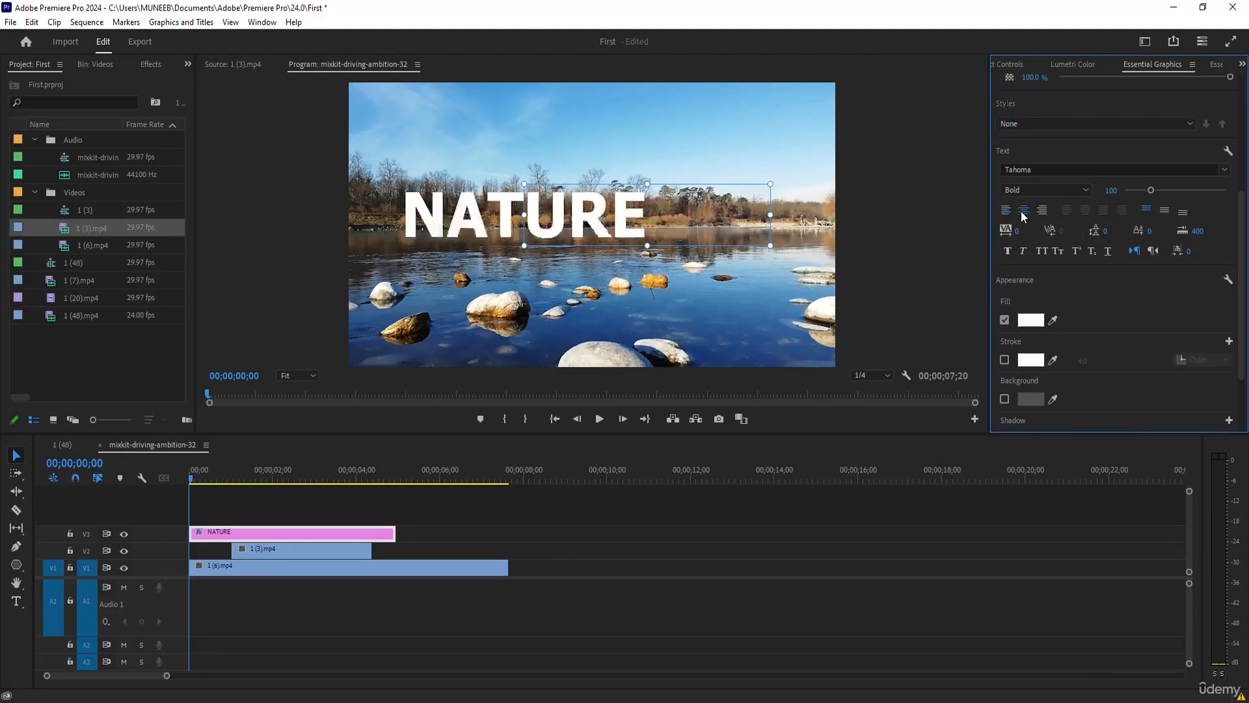
drag(1238, 196, 1239, 127)
Centre the NATURE text horizontally and vertically in the frame and reduce its scale to 218.
scroll(1239, 127, down, 1)
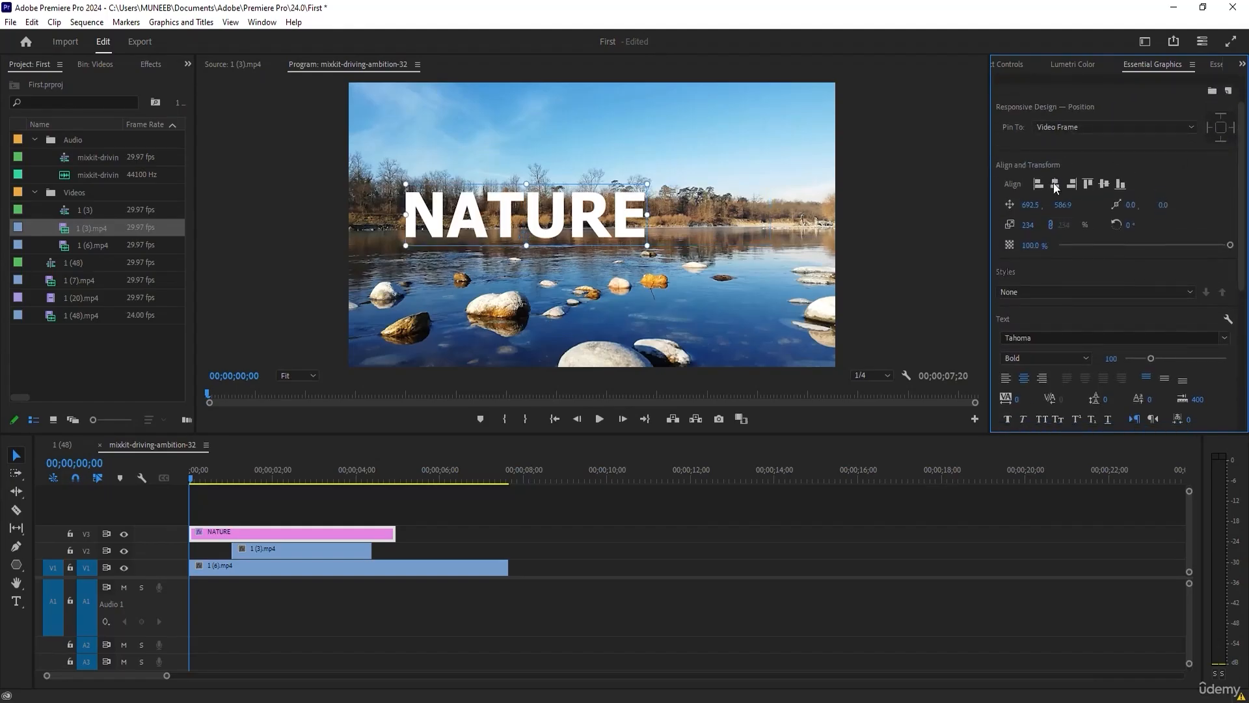
click(1054, 183)
click(1104, 183)
mouse_move(712, 193)
mouse_down()
mouse_move(810, 151)
mouse_move(591, 245)
mouse_move(814, 159)
mouse_move(669, 214)
mouse_move(705, 197)
mouse_up()
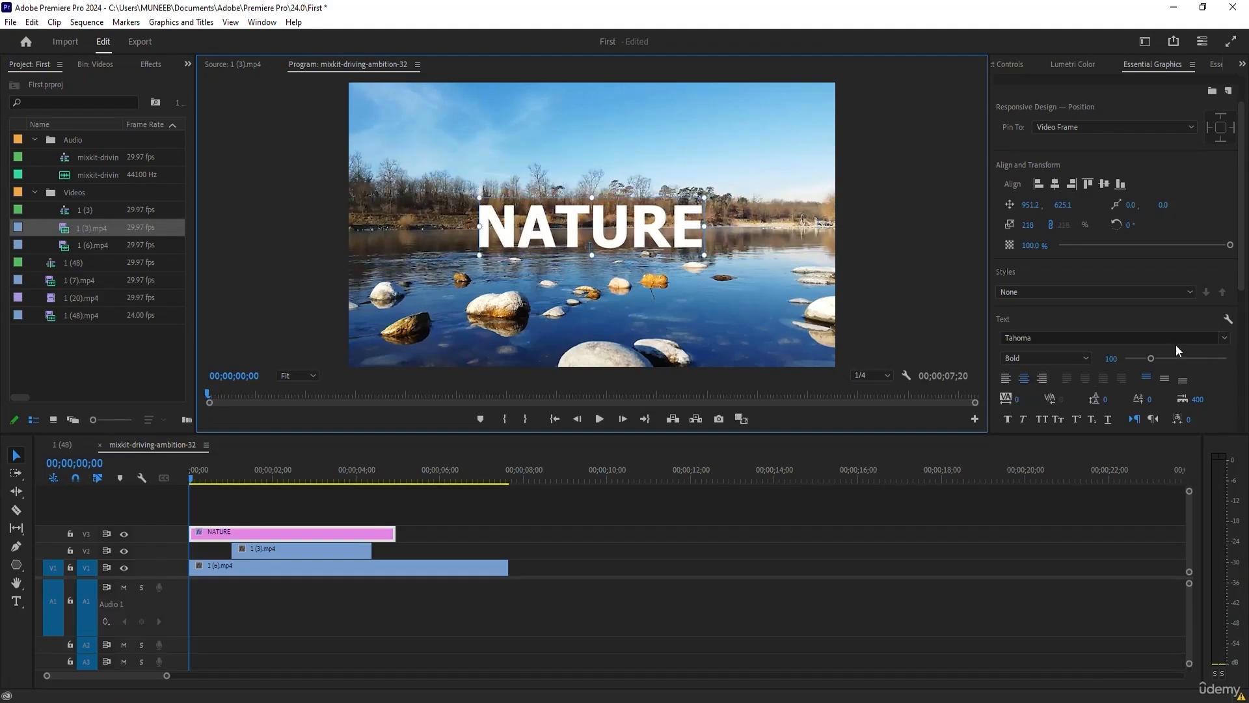
Browse the available fonts, then try the Regular style on the NATURE text before restoring Bold.
click(1223, 341)
scroll(1106, 502, down, 3)
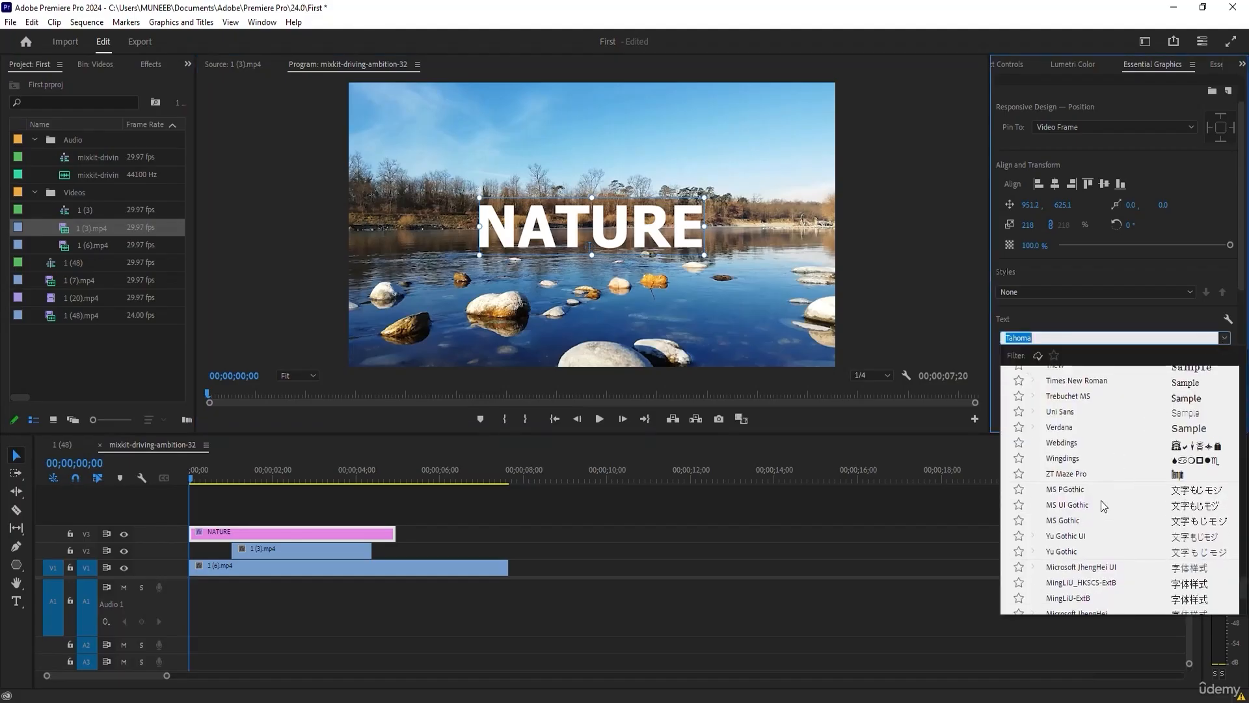
click(1145, 318)
click(1063, 356)
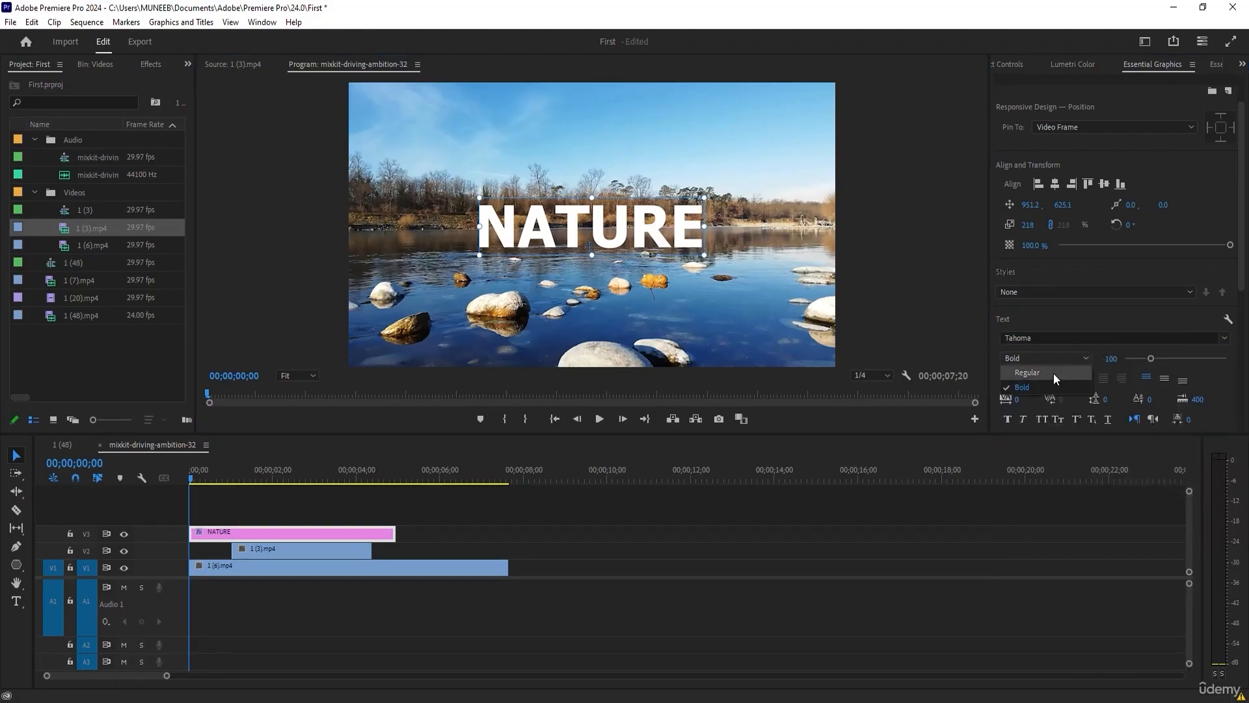
click(1053, 373)
click(1062, 359)
click(1047, 387)
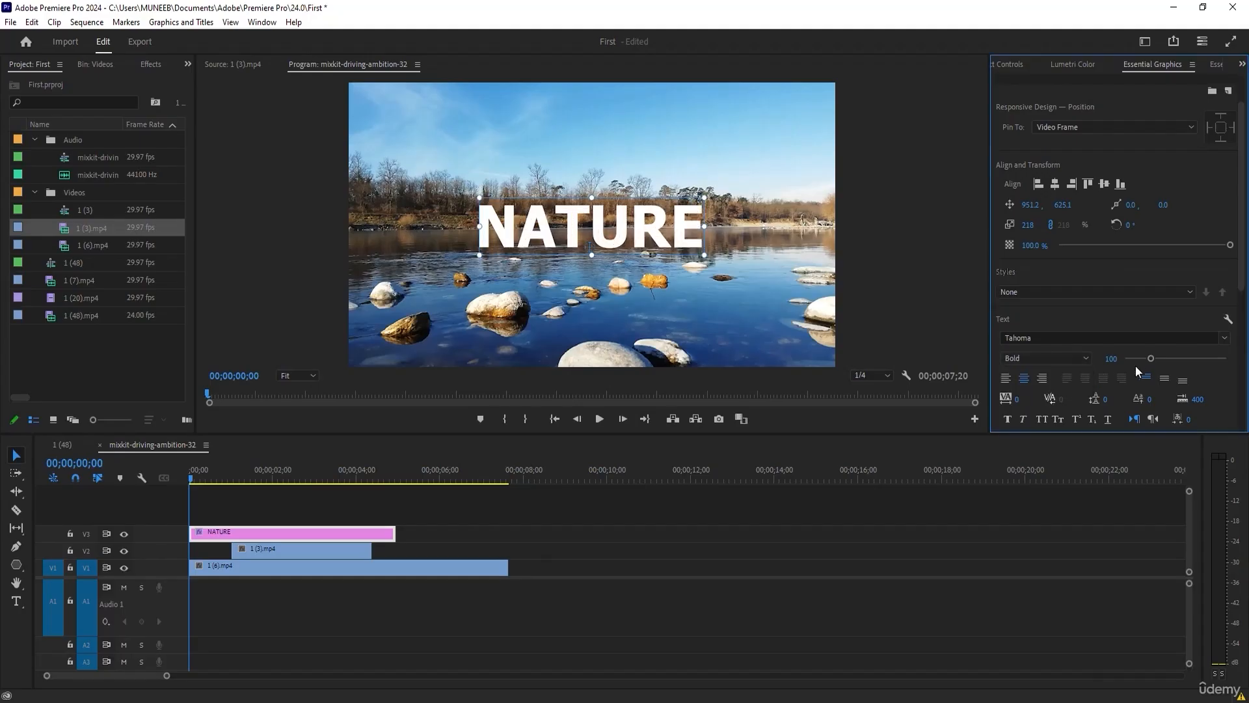
Increase the NATURE text's font size to 115 and its tracking to 458.
mouse_move(1155, 357)
mouse_down()
mouse_move(1184, 361)
mouse_move(1153, 364)
mouse_up()
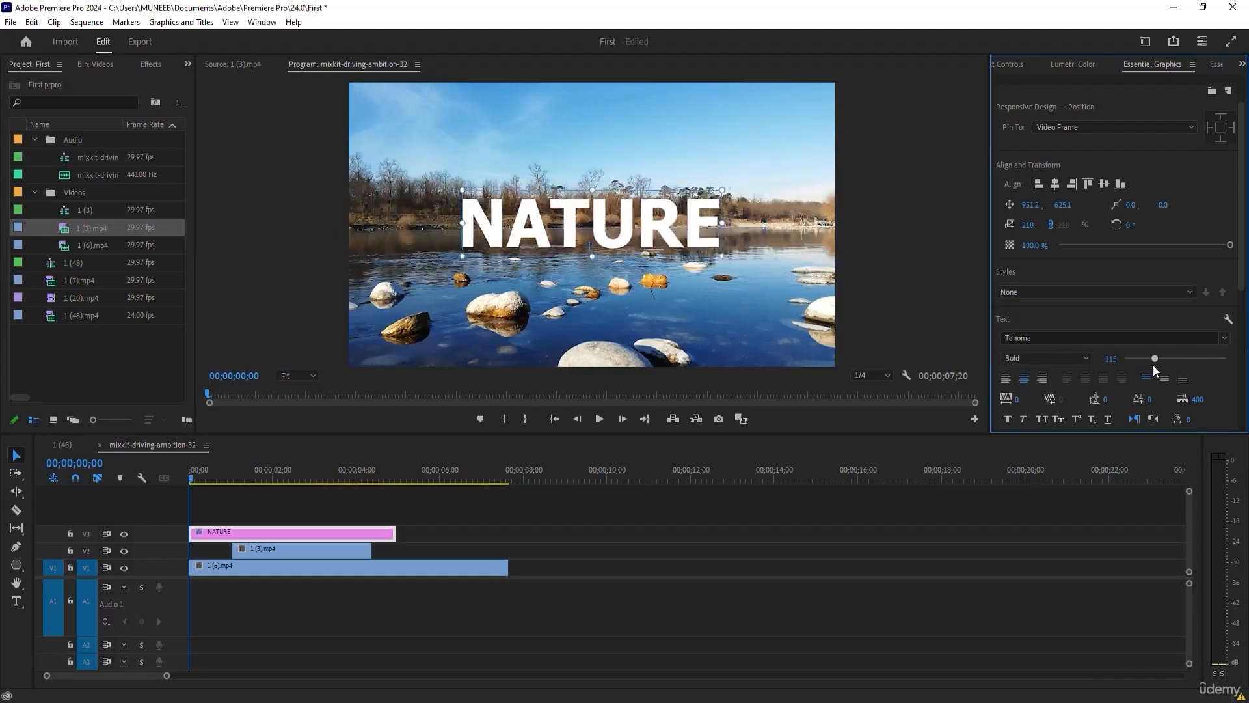
scroll(1041, 338, down, 4)
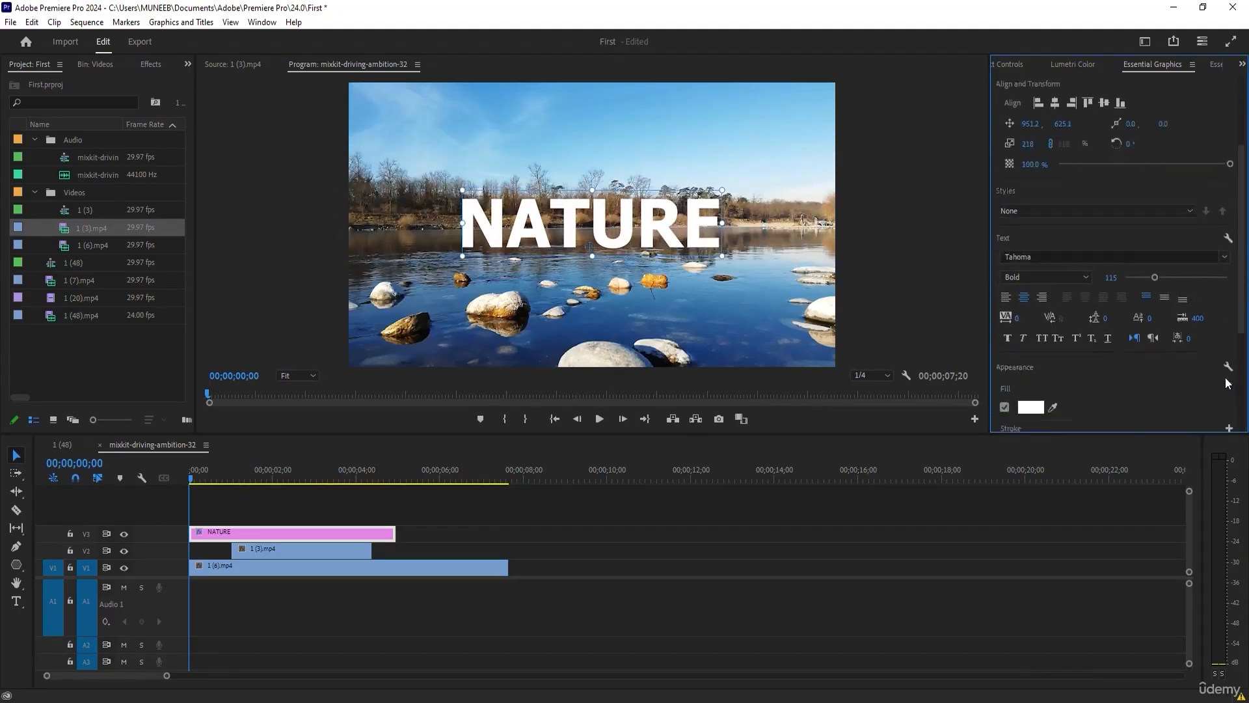
drag(1017, 278, 1163, 278)
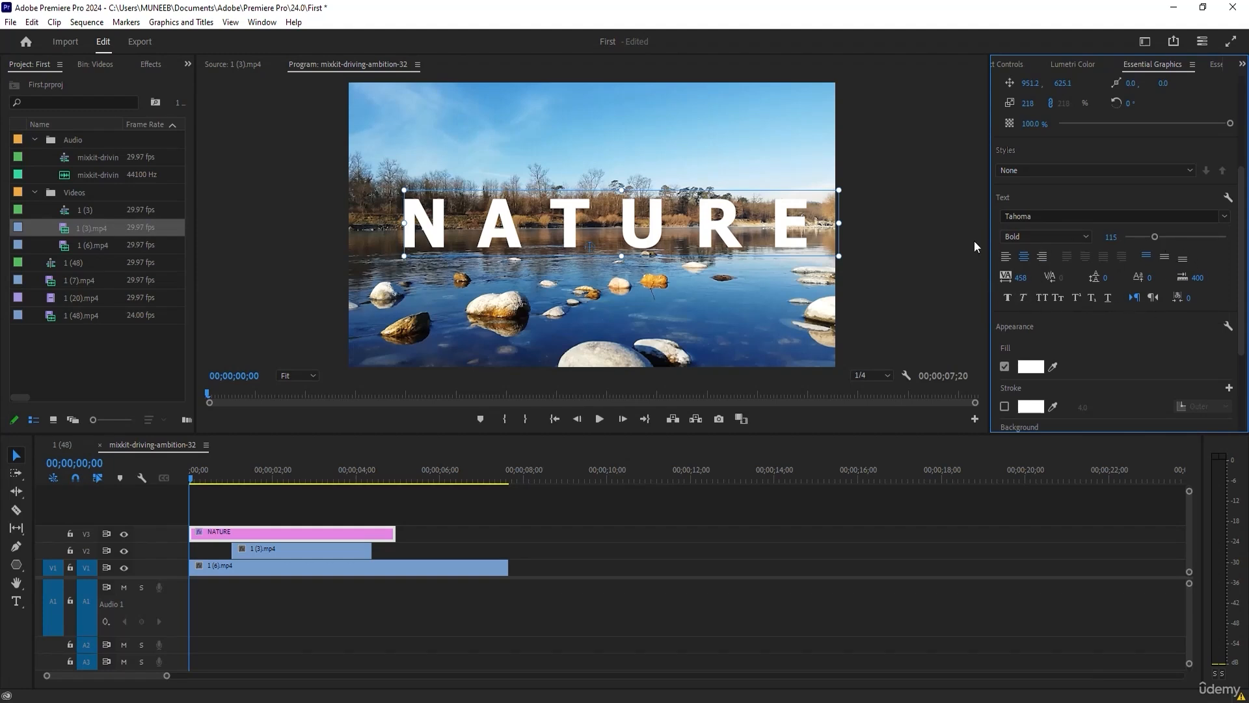
Change the NATURE text's fill to the dusty red B06C6C.
scroll(1236, 277, up, 3)
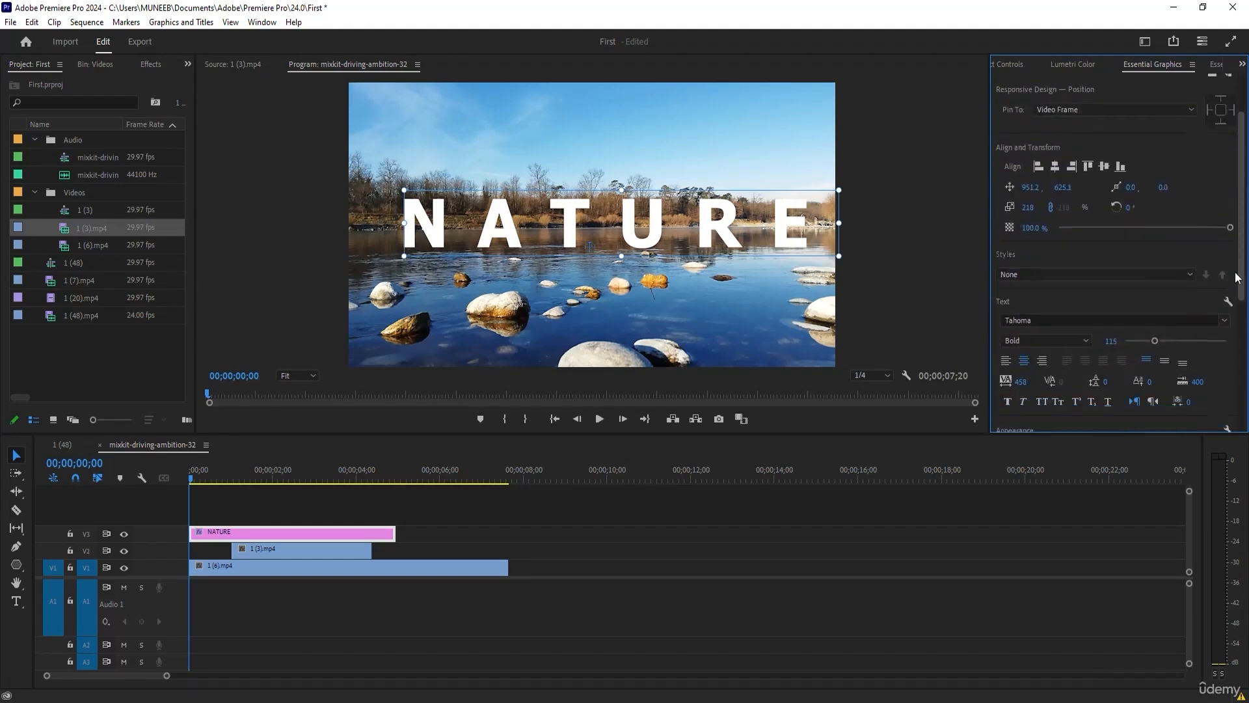
scroll(1236, 277, down, 5)
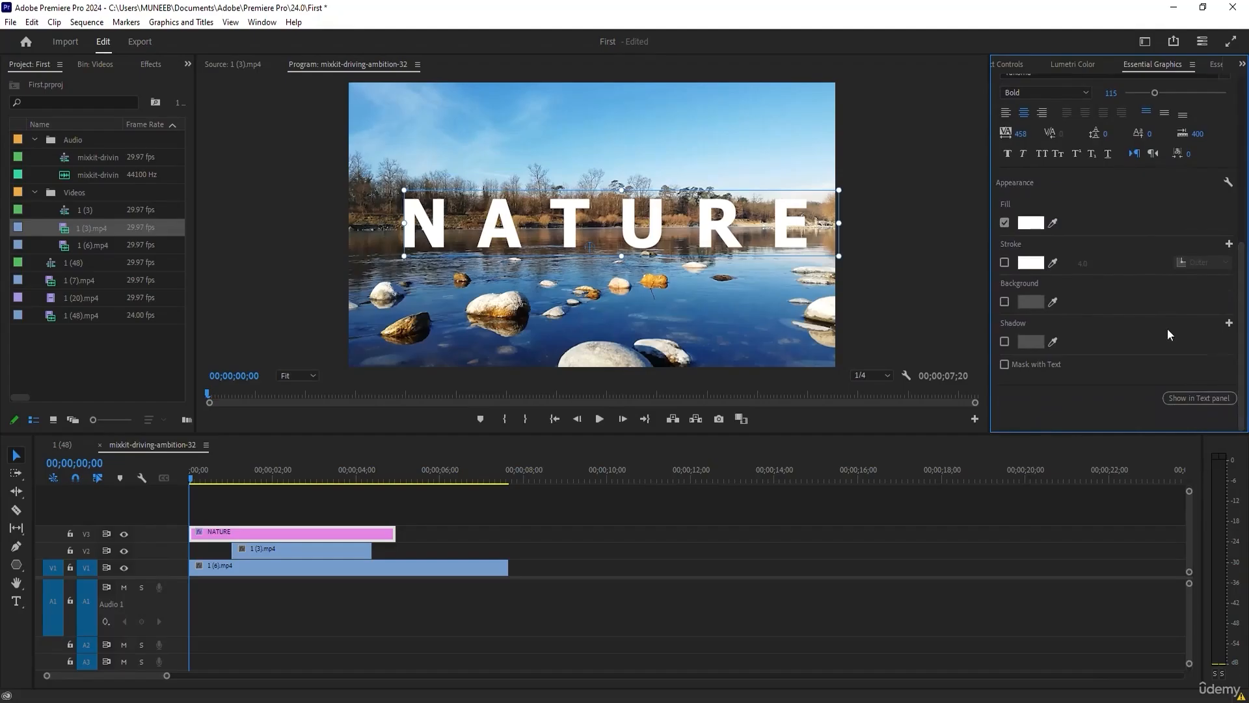
click(1034, 224)
click(609, 333)
click(565, 338)
drag(565, 339, 531, 395)
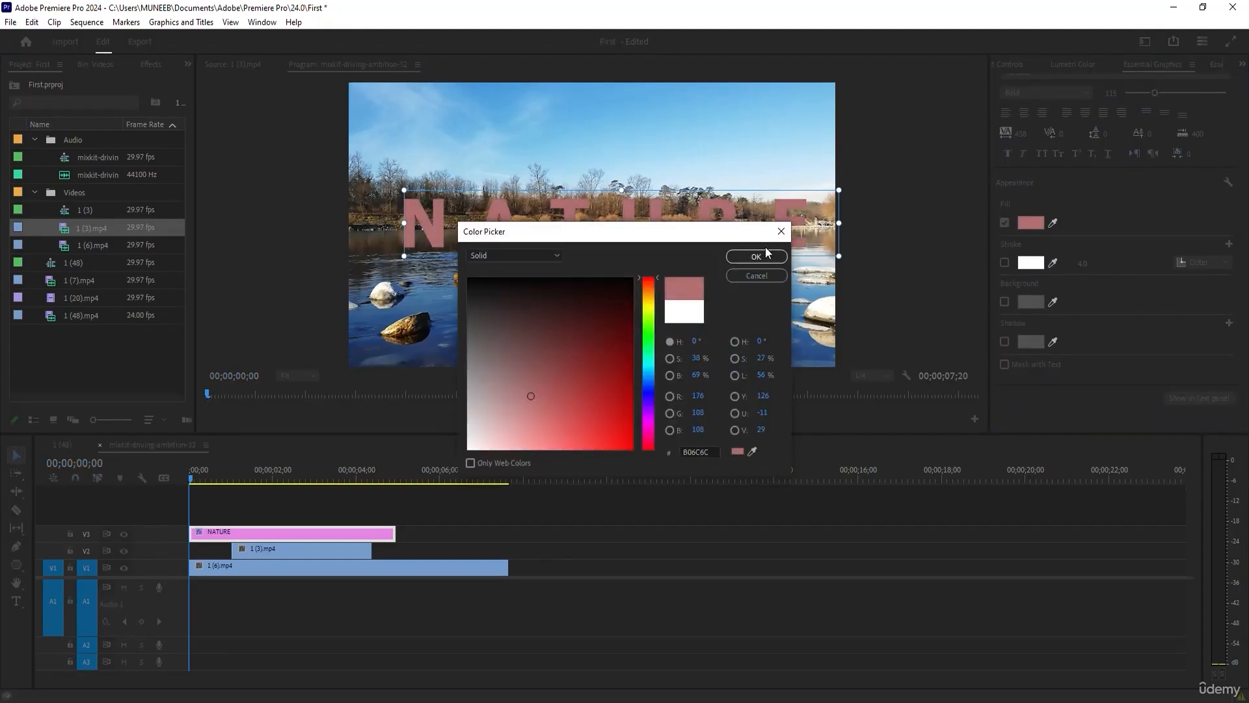
click(756, 257)
Enable the NATURE text's outer stroke and colour it pure red.
click(1005, 263)
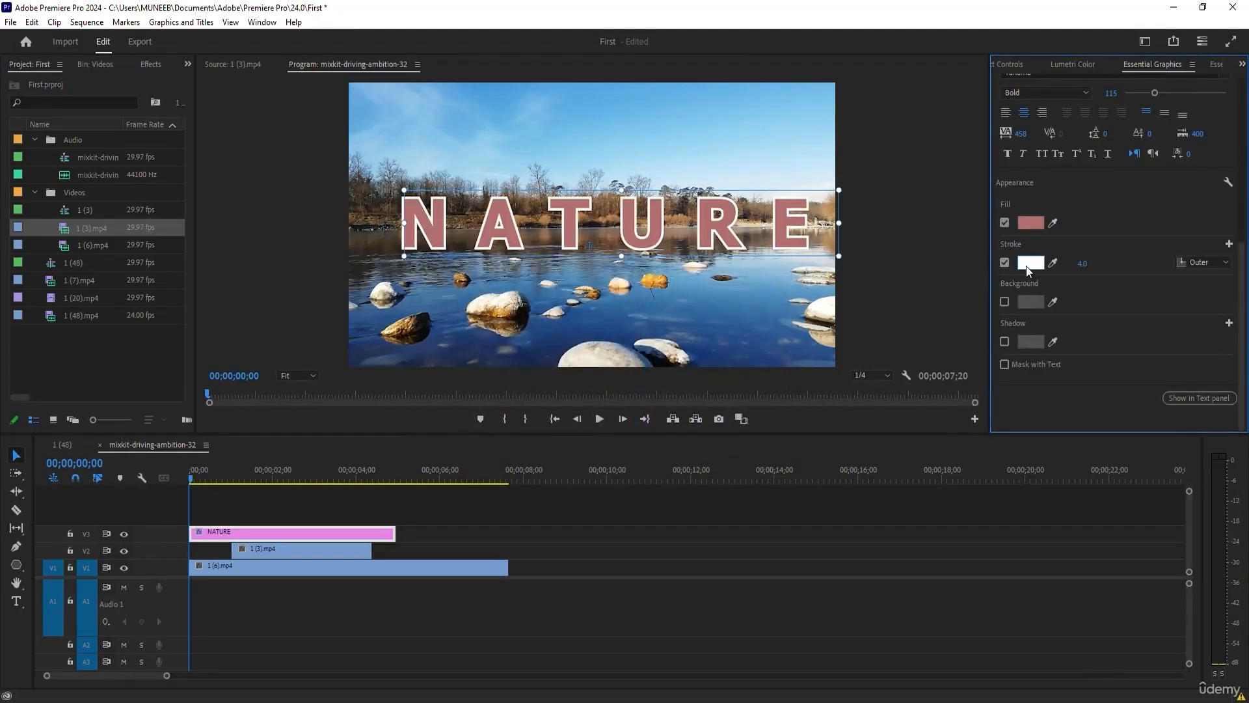
click(1036, 264)
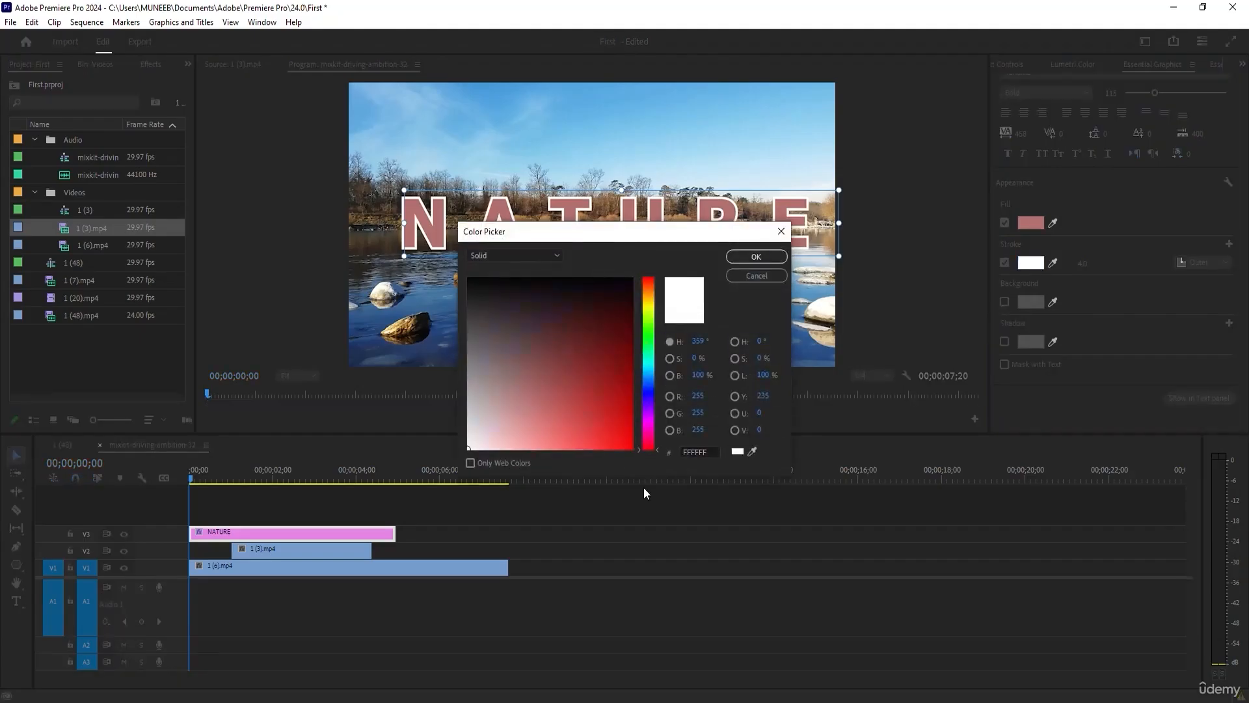
drag(618, 425, 634, 450)
click(755, 256)
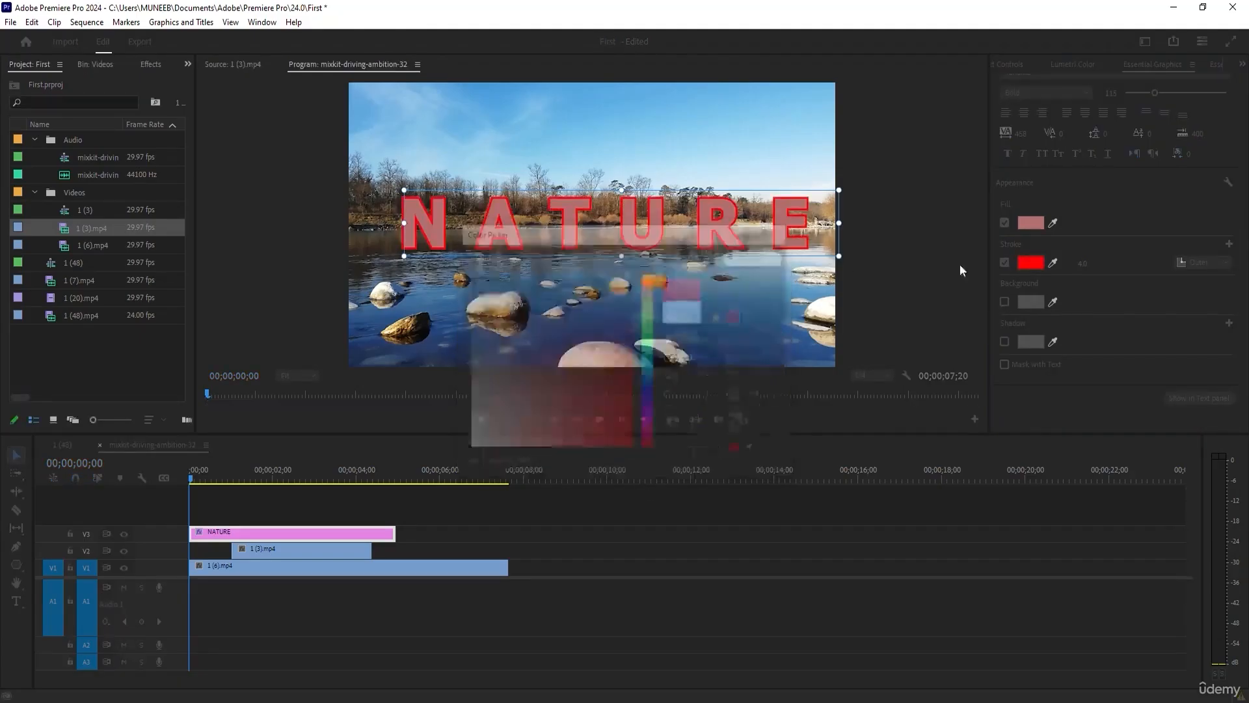
Add a second outer stroke around the NATURE text in orange FF5400.
click(1229, 244)
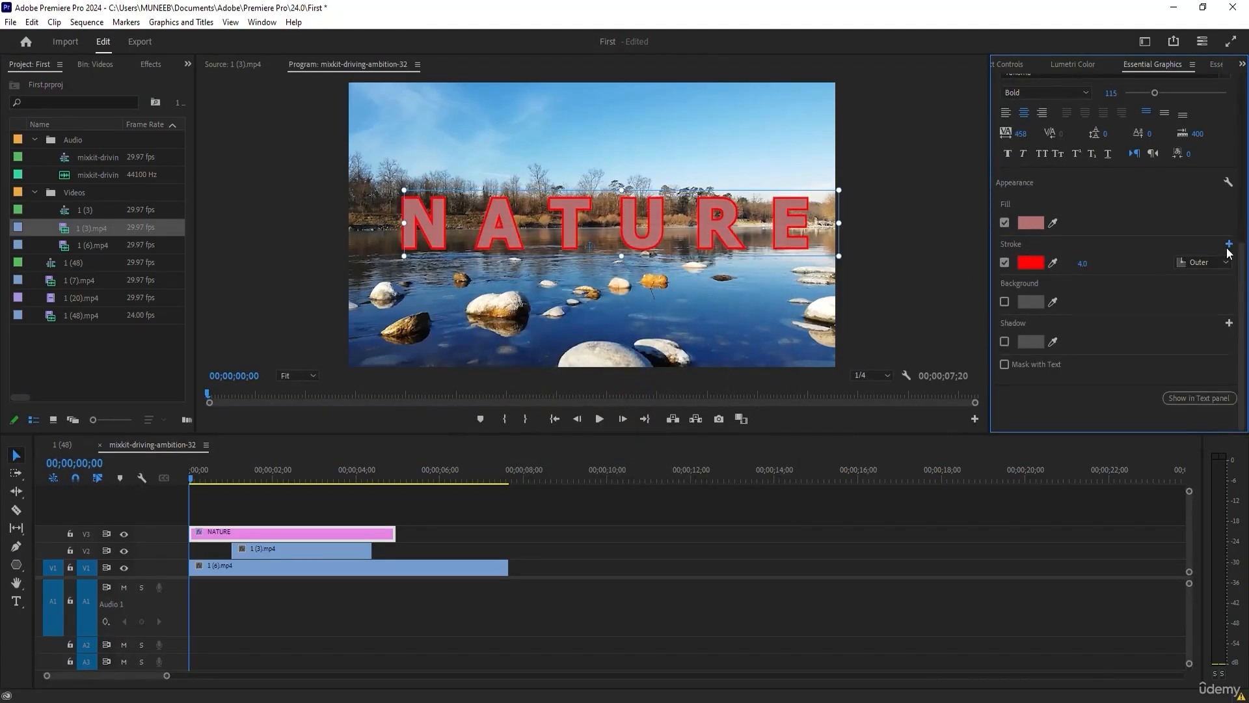
drag(649, 278, 648, 287)
click(631, 448)
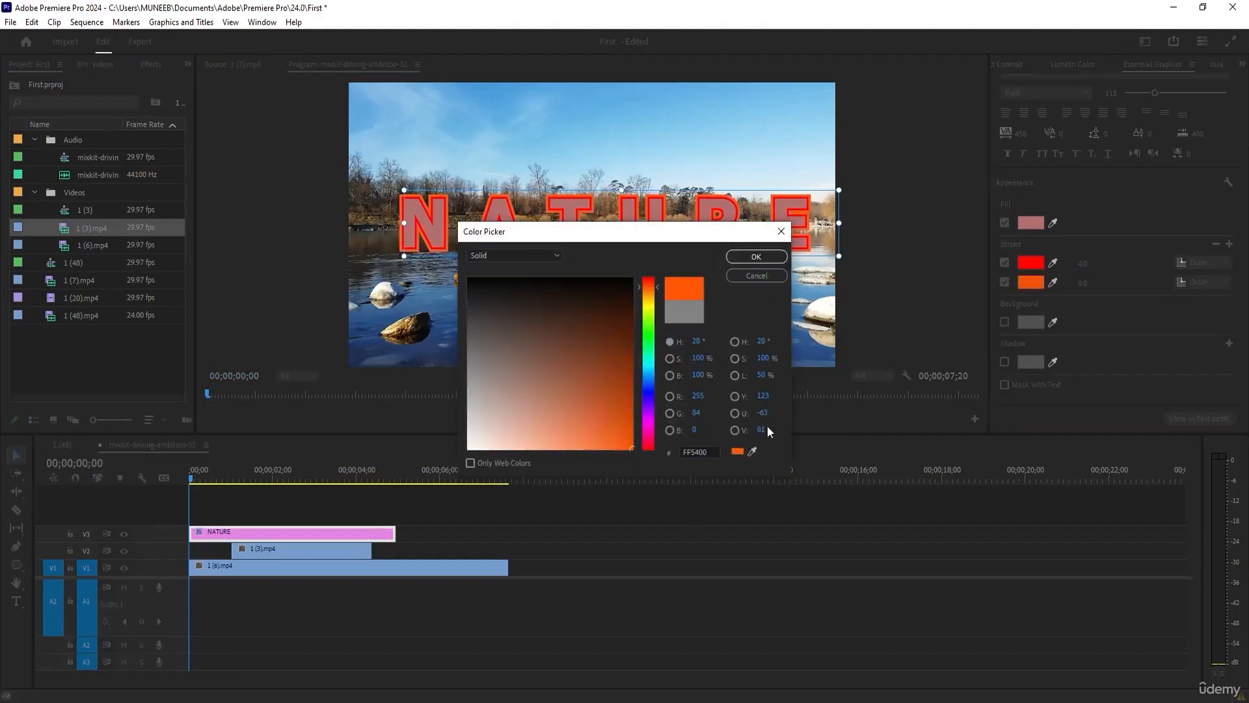
click(771, 259)
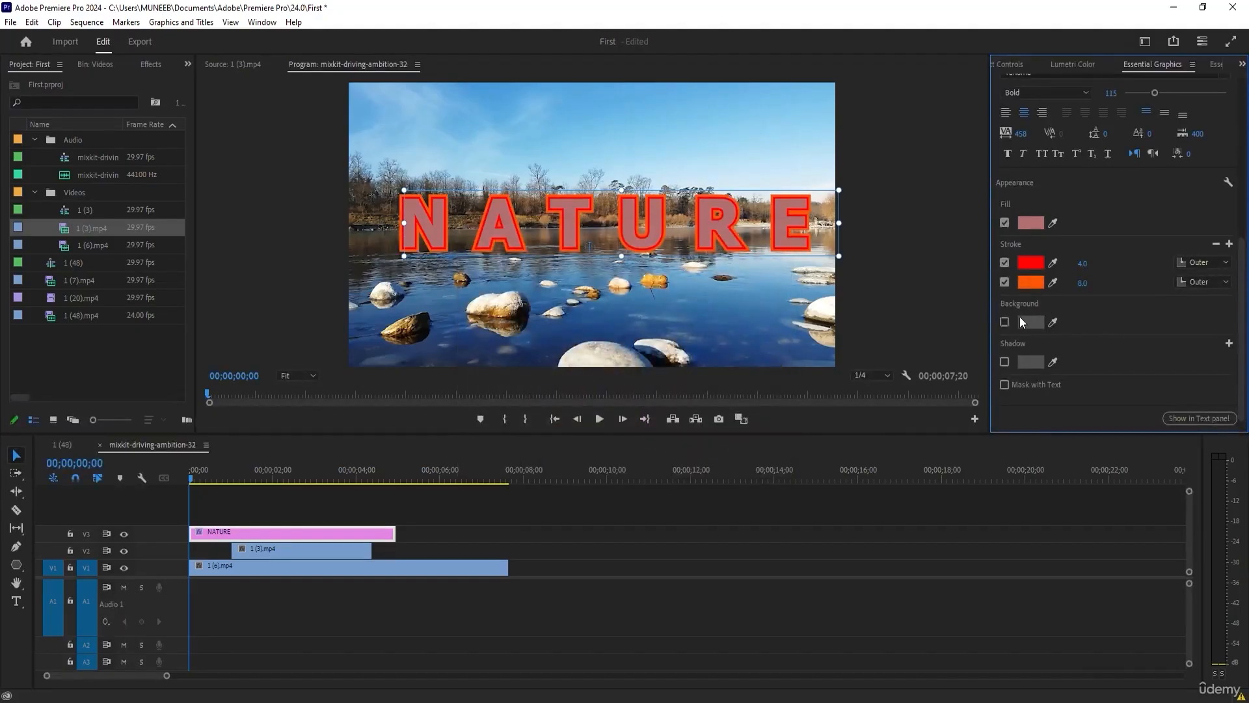
Enable a background behind the NATURE text and colour it blue.
click(1004, 321)
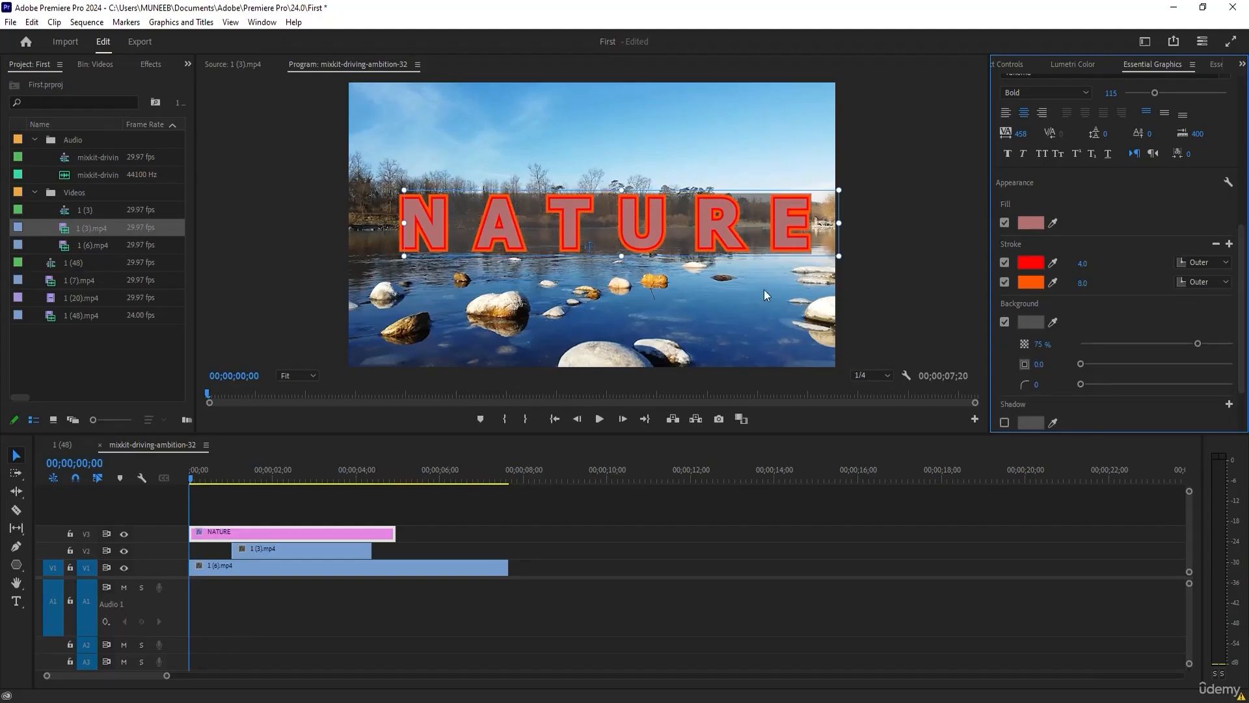
click(1030, 323)
mouse_move(591, 357)
mouse_down()
mouse_move(537, 325)
mouse_move(582, 328)
mouse_up()
click(649, 386)
drag(606, 369, 634, 421)
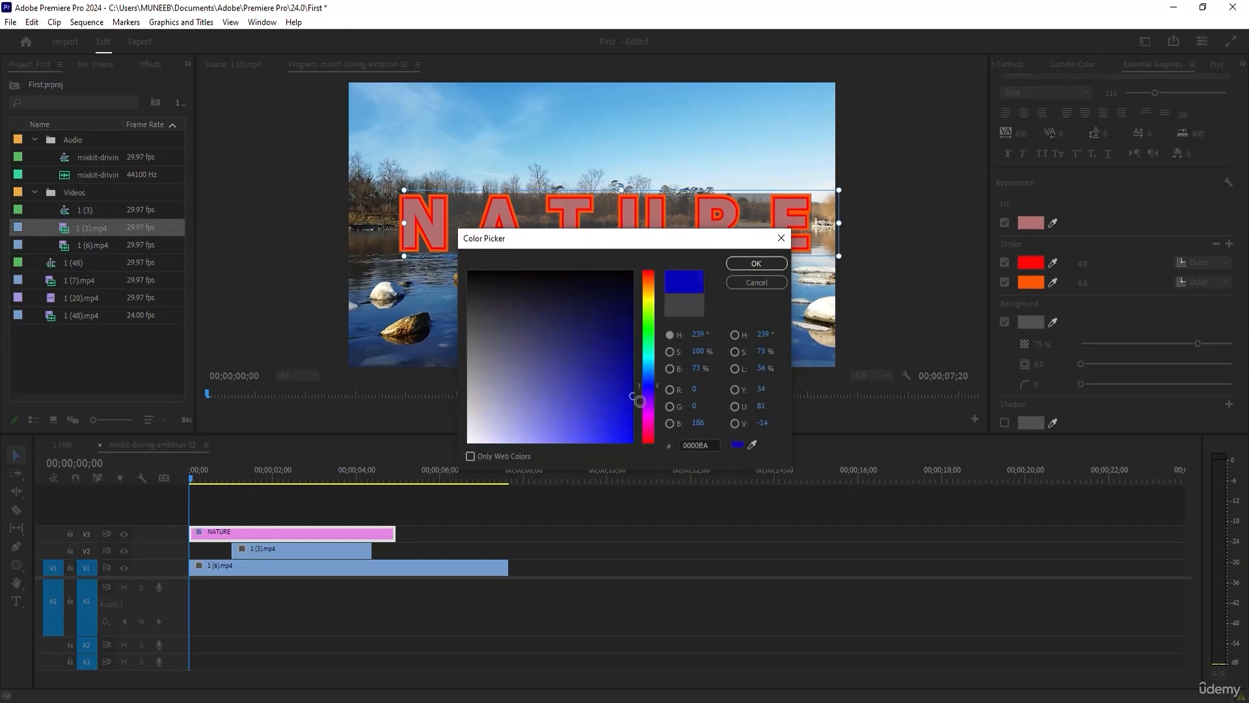
click(736, 266)
Try 70% opacity, size 39.1 and rounded corners on the text background, and switch the background off.
mouse_move(1197, 344)
mouse_down()
mouse_move(1084, 341)
mouse_move(1204, 339)
mouse_move(1187, 343)
mouse_up()
drag(1080, 363, 1192, 384)
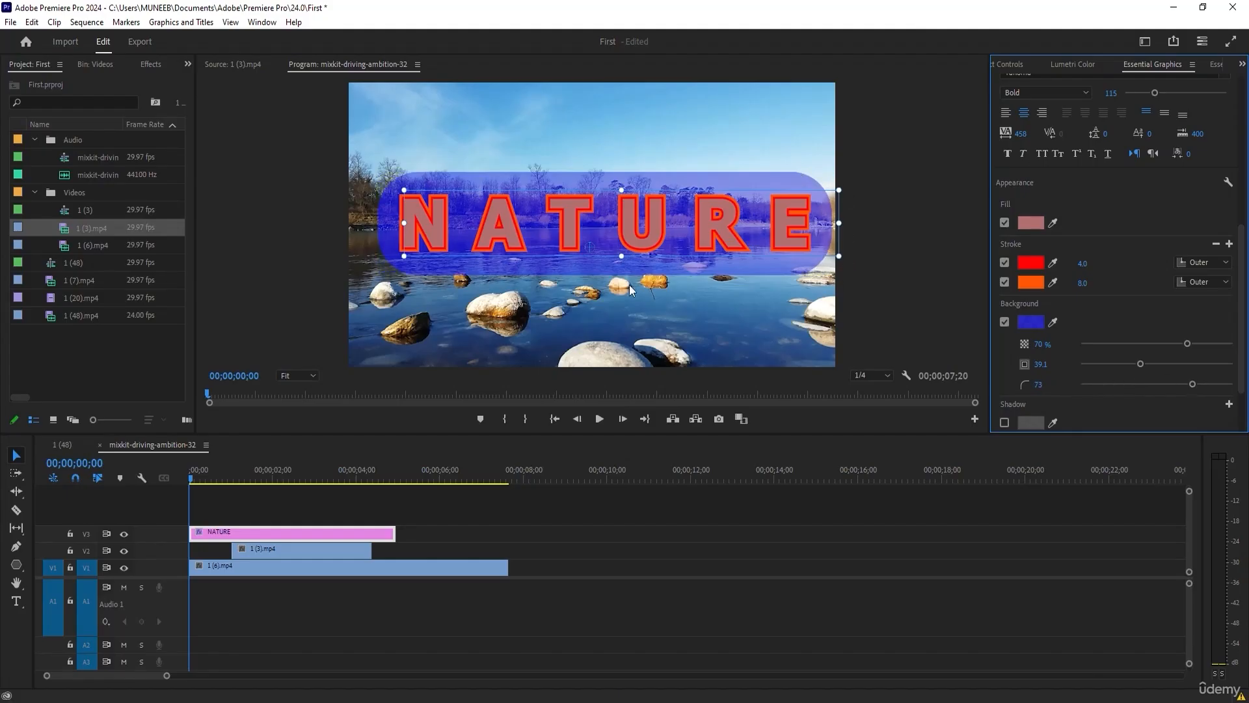
drag(1192, 384, 1163, 383)
click(1005, 321)
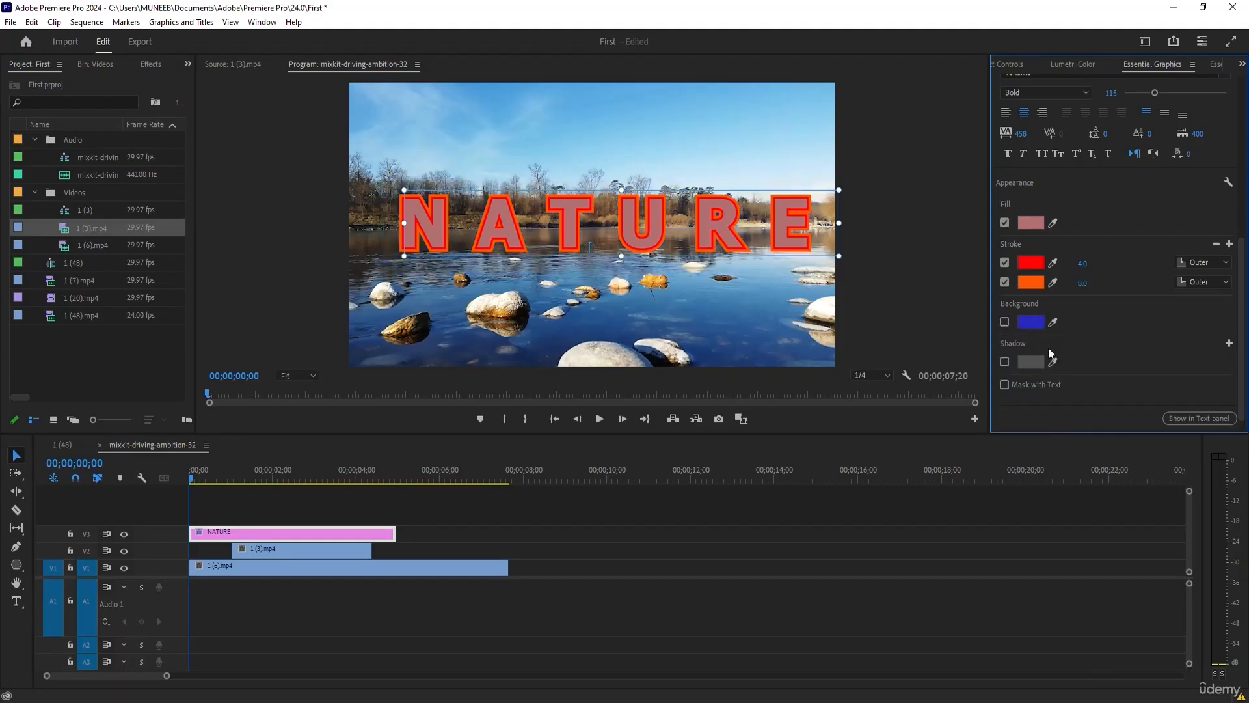
Enable the NATURE text's shadow with 86% opacity, angle 2x122°, distance 10.2, size 19.1 and blur 97.
click(1005, 362)
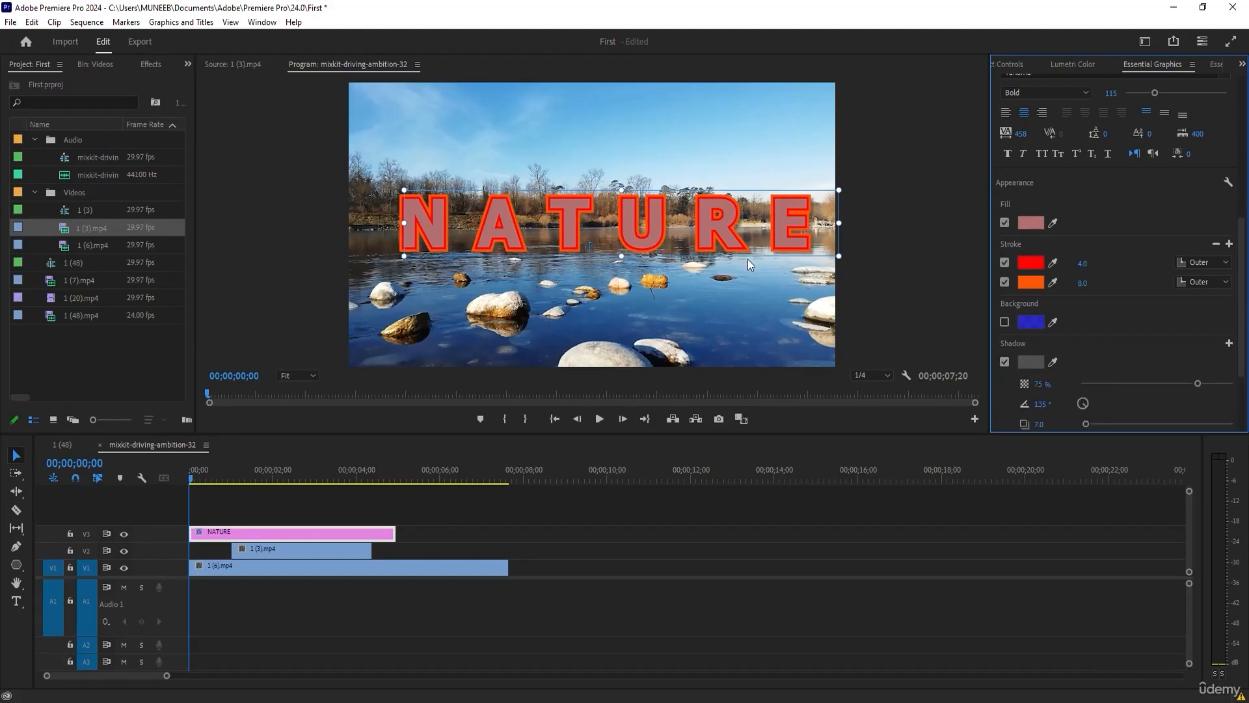
scroll(1177, 339, down, 3)
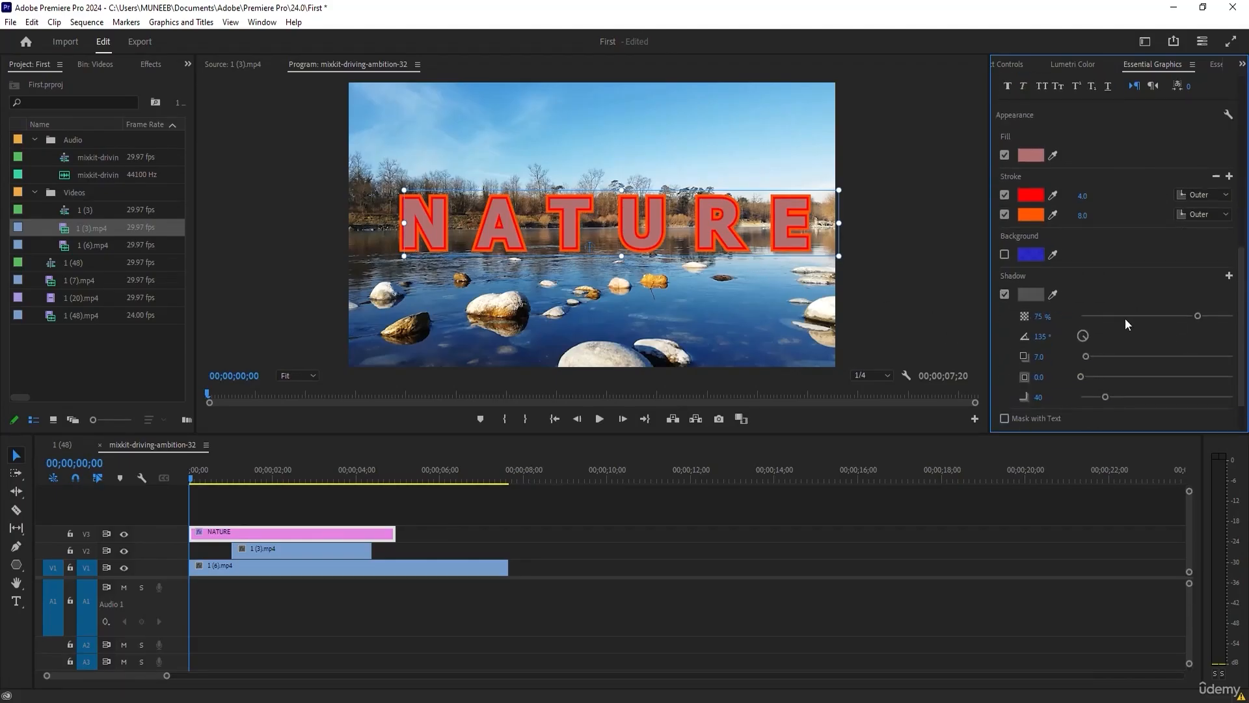
drag(1150, 314, 1212, 316)
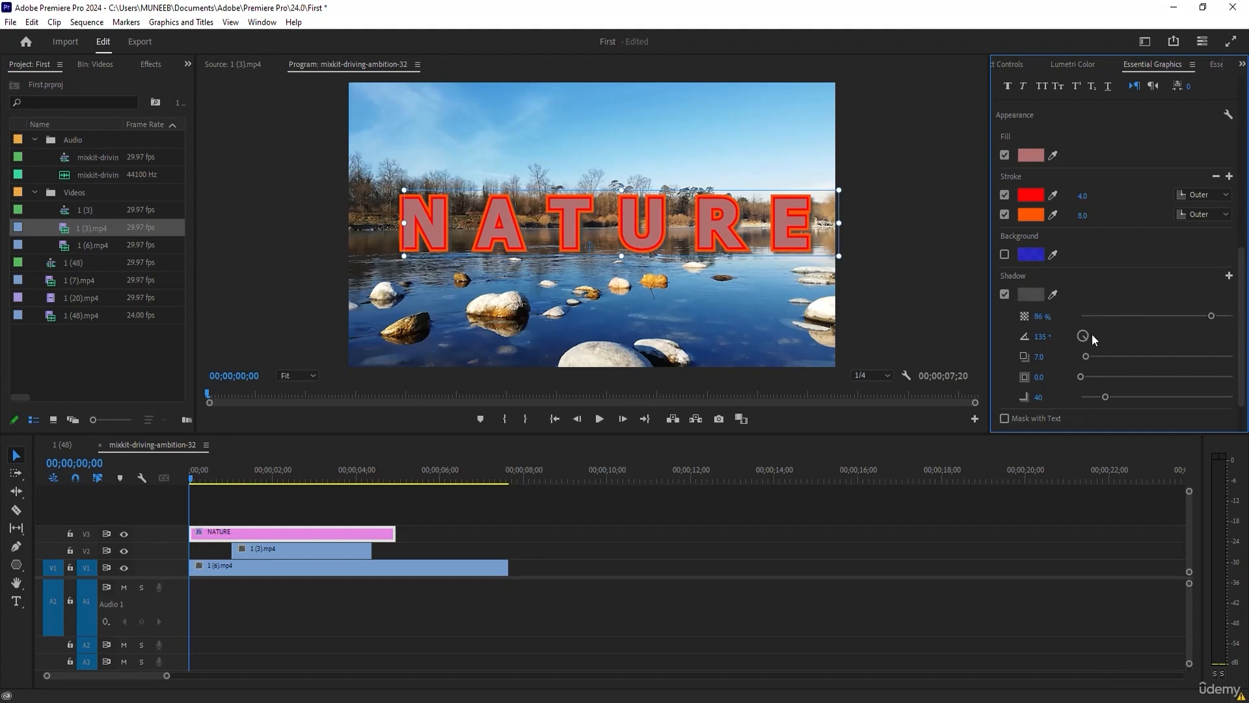
drag(1088, 337, 1087, 368)
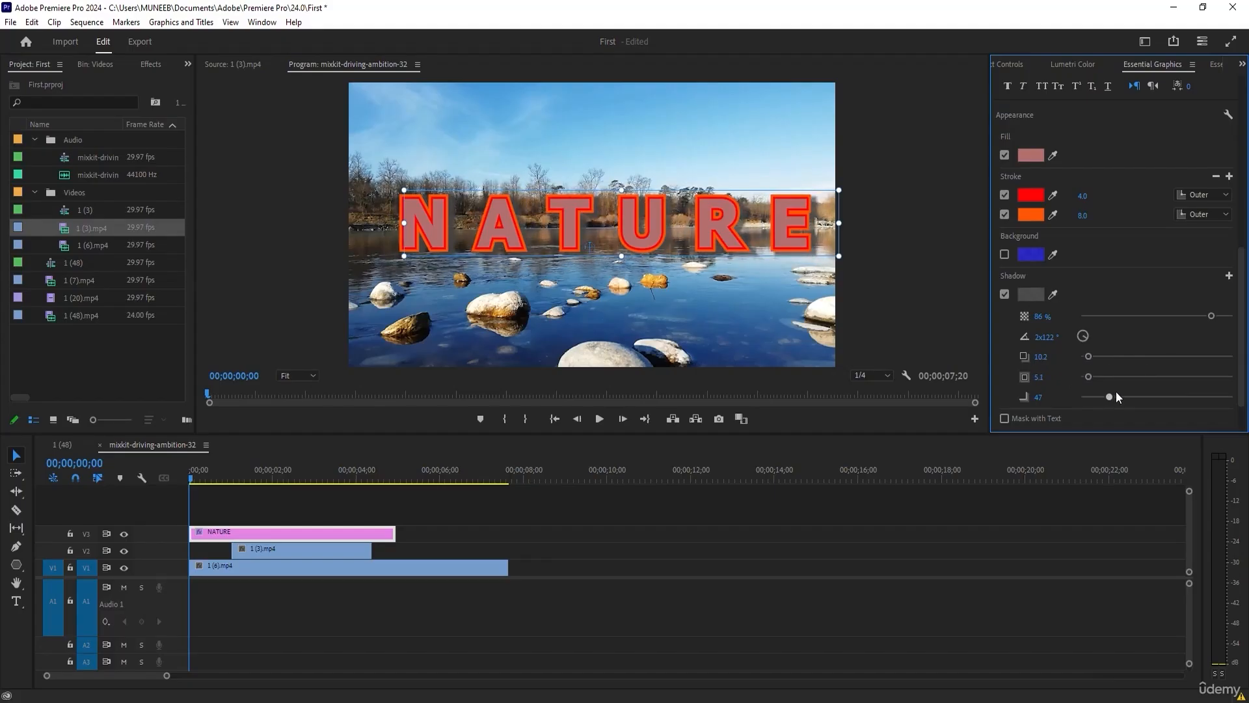
mouse_move(1091, 374)
mouse_down()
mouse_move(1122, 372)
mouse_move(1095, 396)
mouse_up()
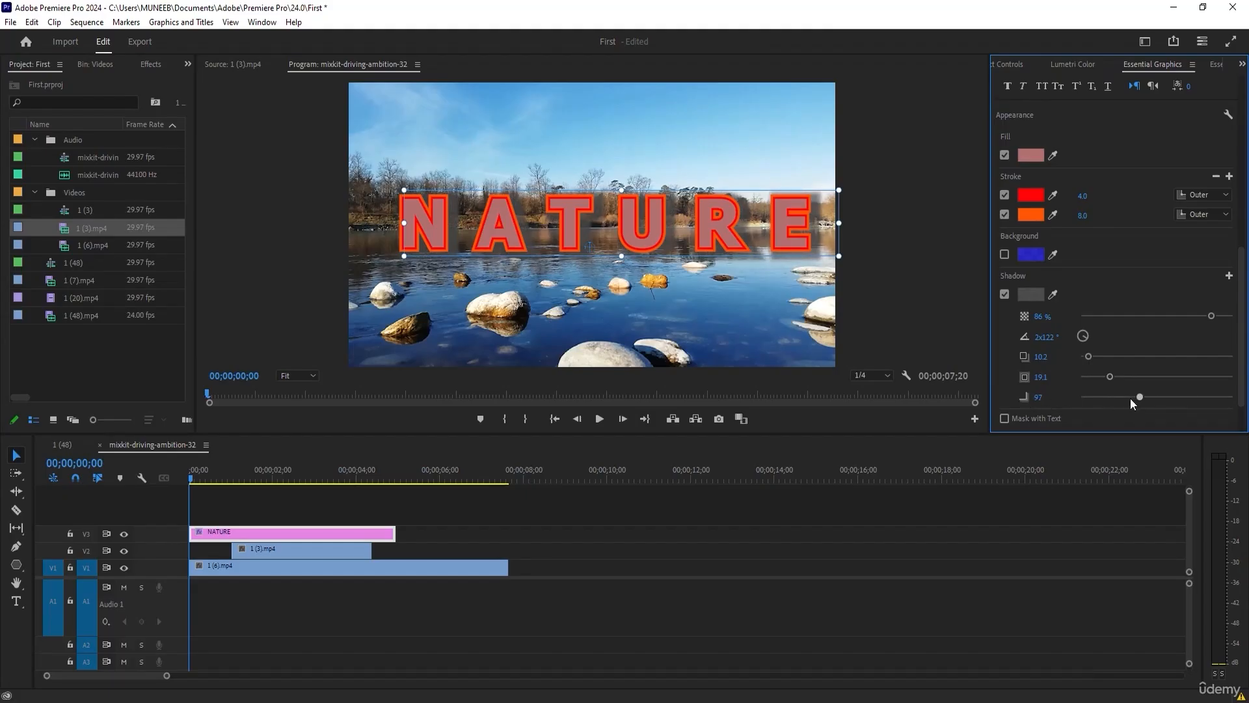
Trim the end of the NATURE clip to a little past two seconds and place the playhead at 00;00;01;24.
scroll(1099, 387, up, 2)
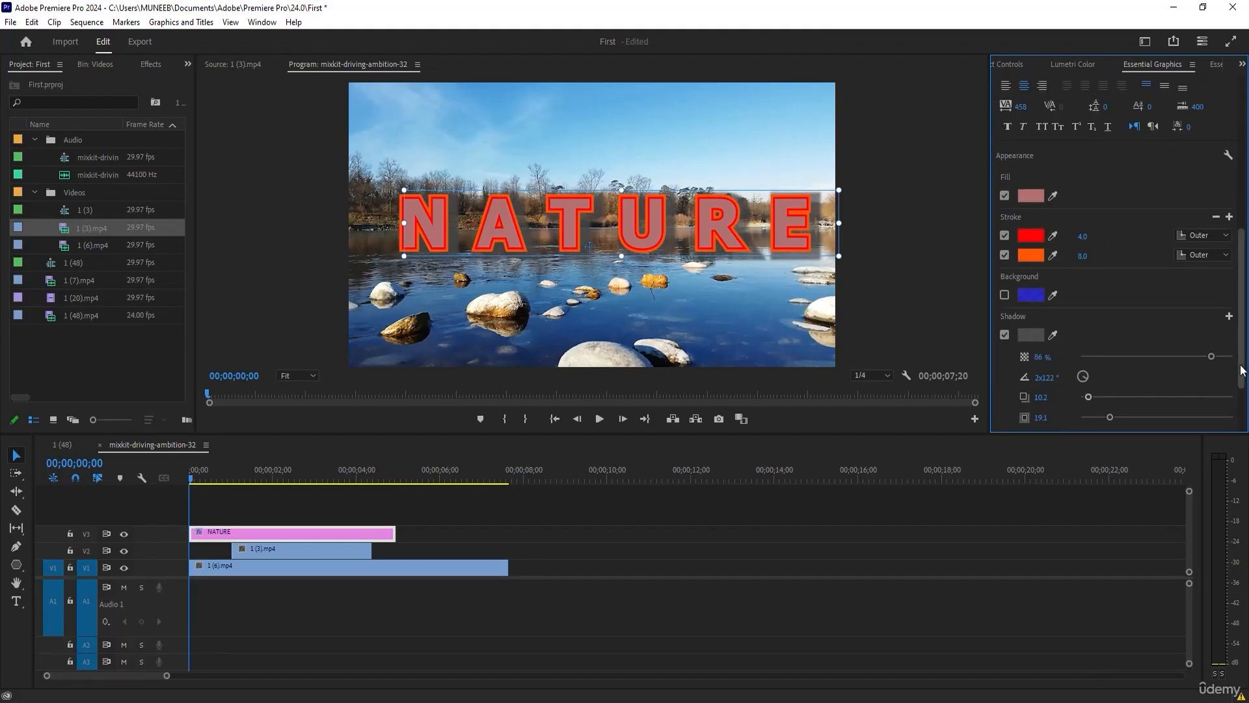
scroll(1236, 372, up, 3)
scroll(1245, 371, down, 3)
drag(394, 534, 285, 533)
click(410, 510)
click(264, 470)
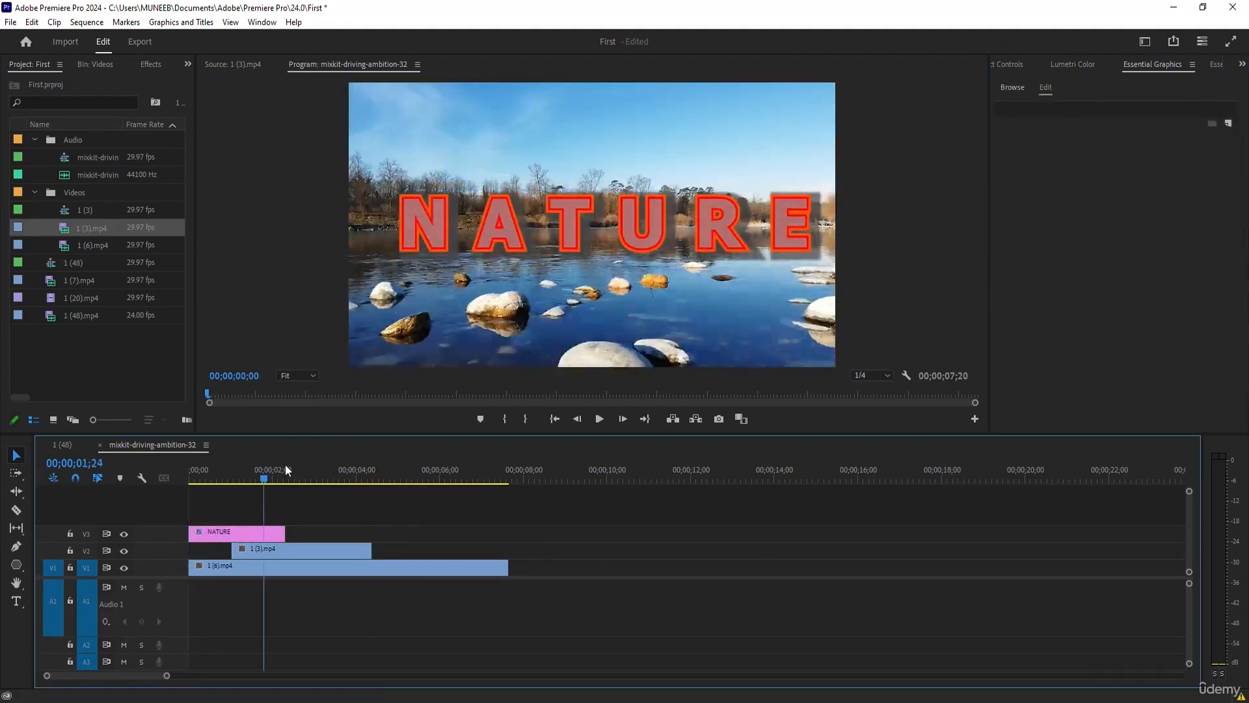
Add a text reading AVC at 00;00;02;12, after the NATURE clip, and delete the new text clip.
drag(272, 462, 289, 466)
click(17, 600)
click(510, 215)
text(AVC)
key(Escape)
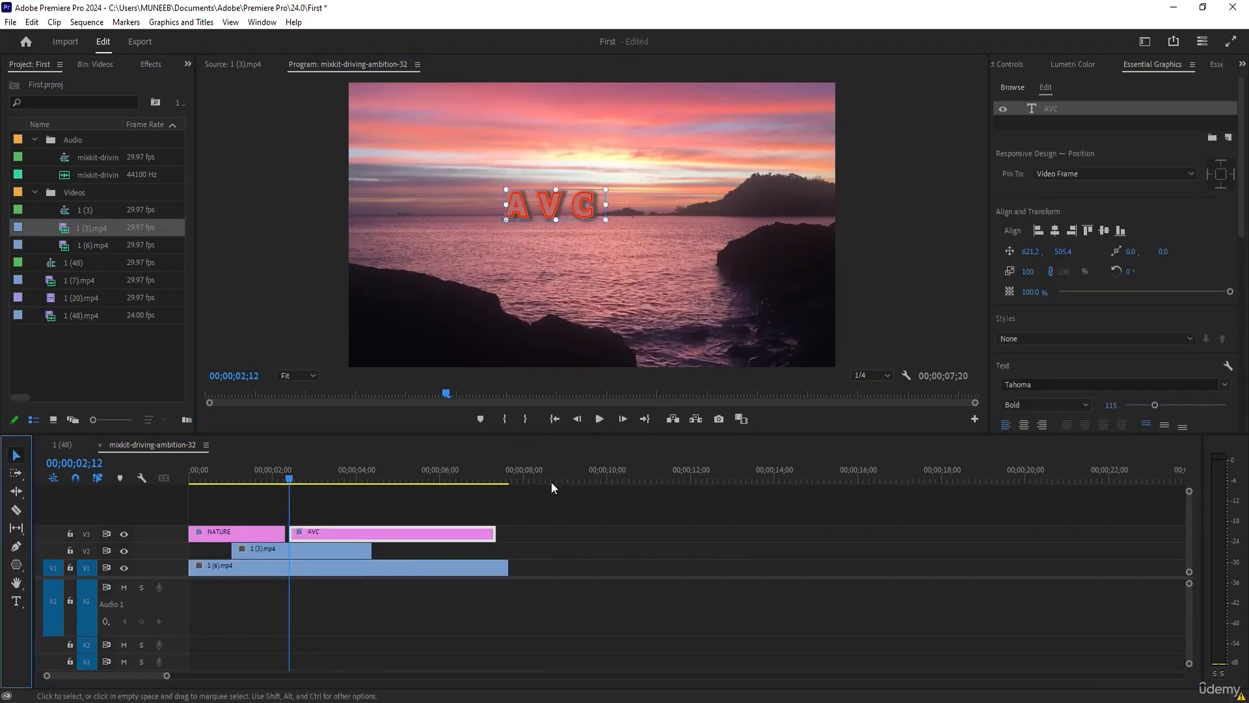
click(433, 533)
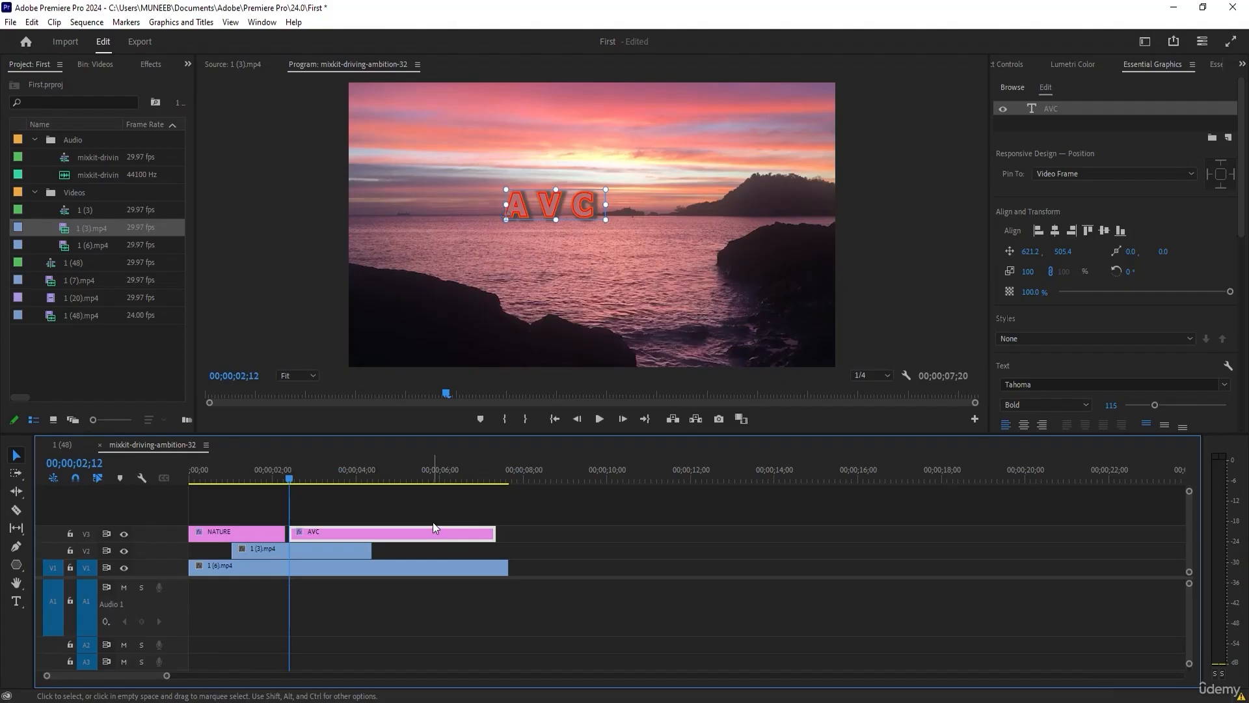
key(Delete)
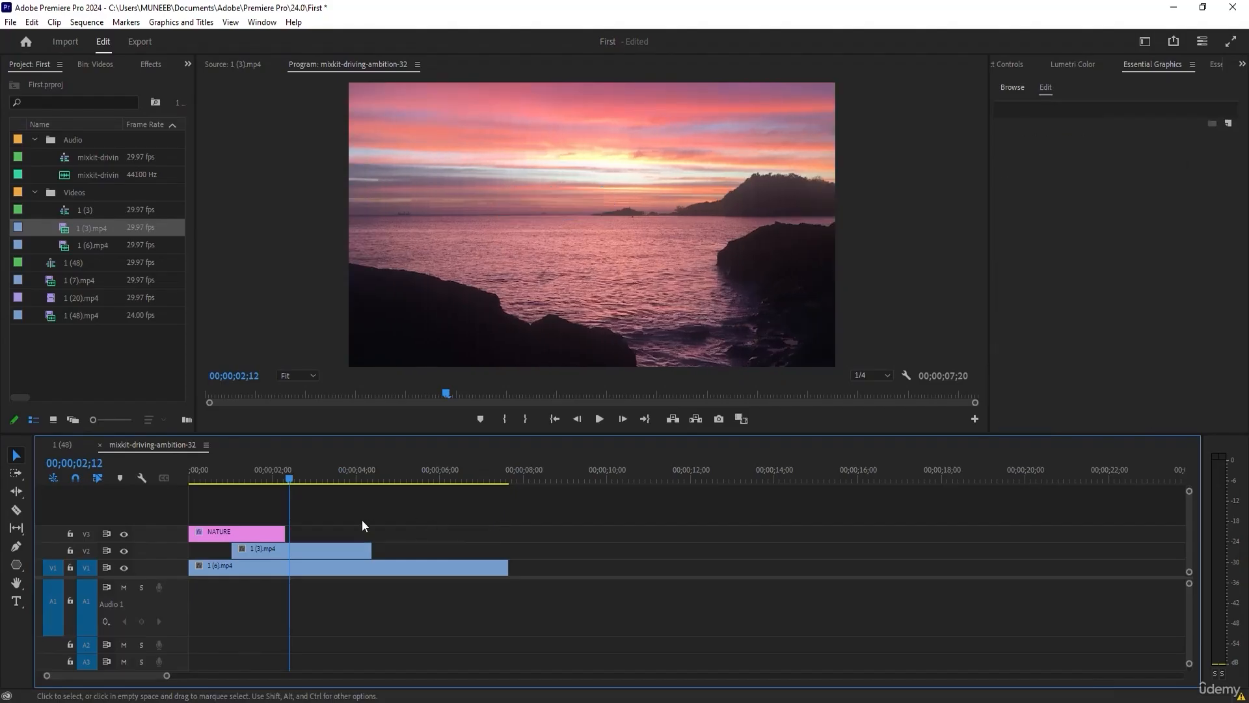
Save the NATURE title's formatting as a new text style named TEXT, with the playhead at 00;00;01;18.
click(266, 534)
click(255, 479)
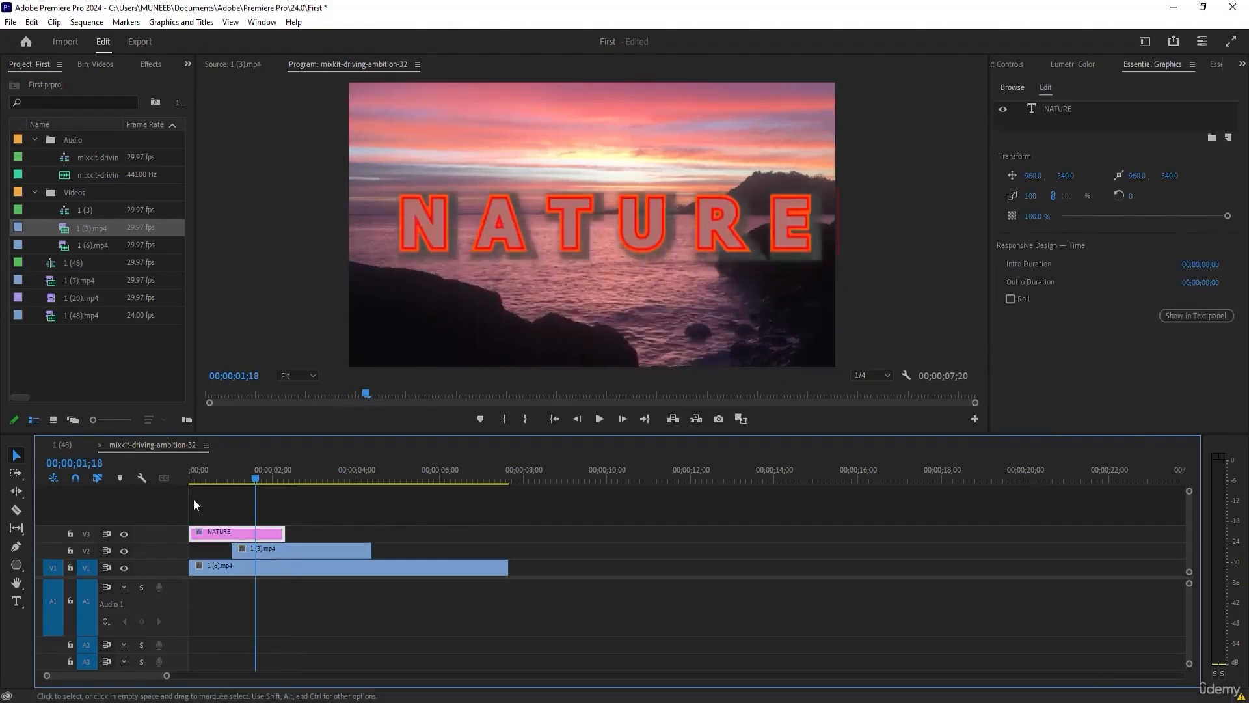
click(1059, 109)
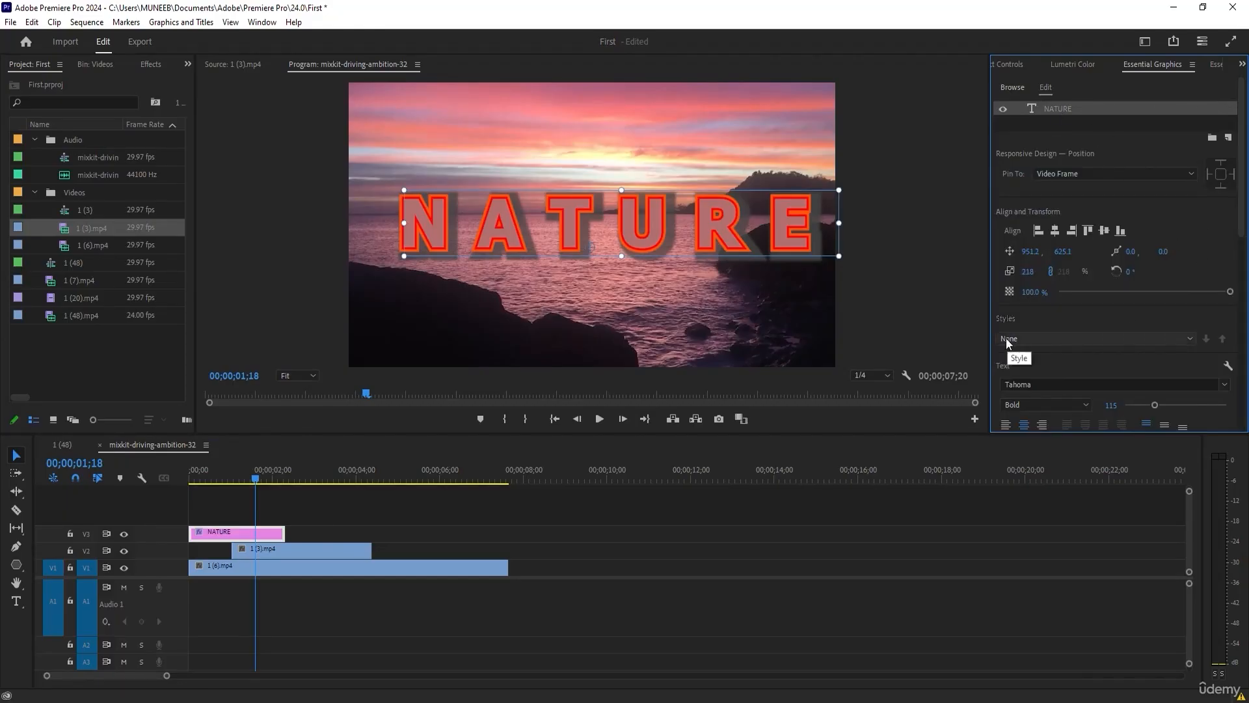
click(1105, 338)
click(1048, 352)
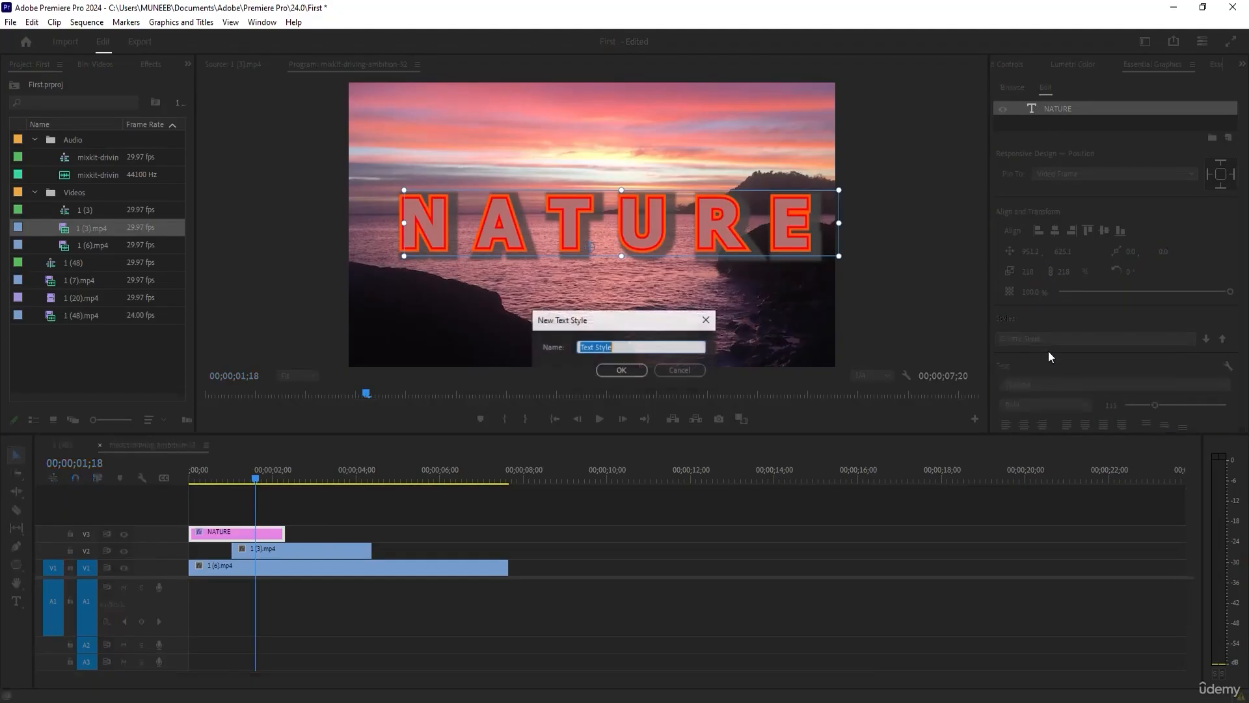
text(TEXT)
click(621, 370)
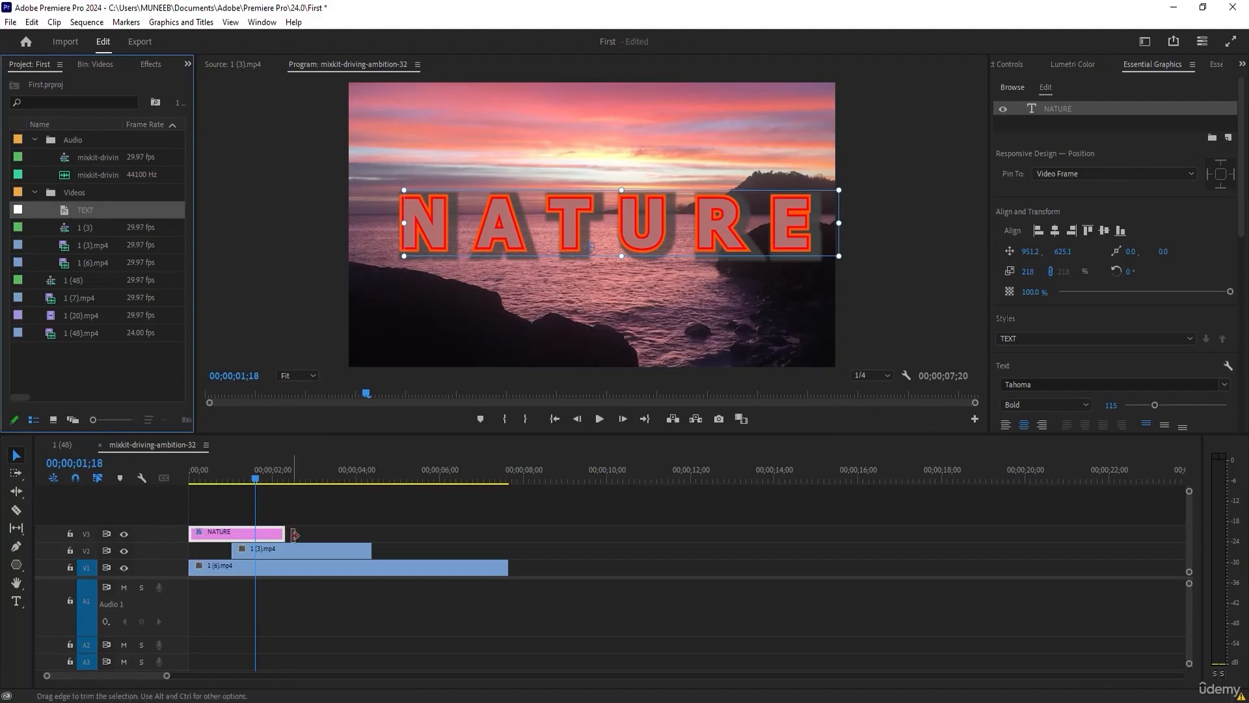
Shorten the NATURE clip, place a copy on V3 ending with 1 (3).mp4, and move the playhead to 00;00;03;19.
drag(269, 533, 349, 540)
drag(329, 478, 341, 480)
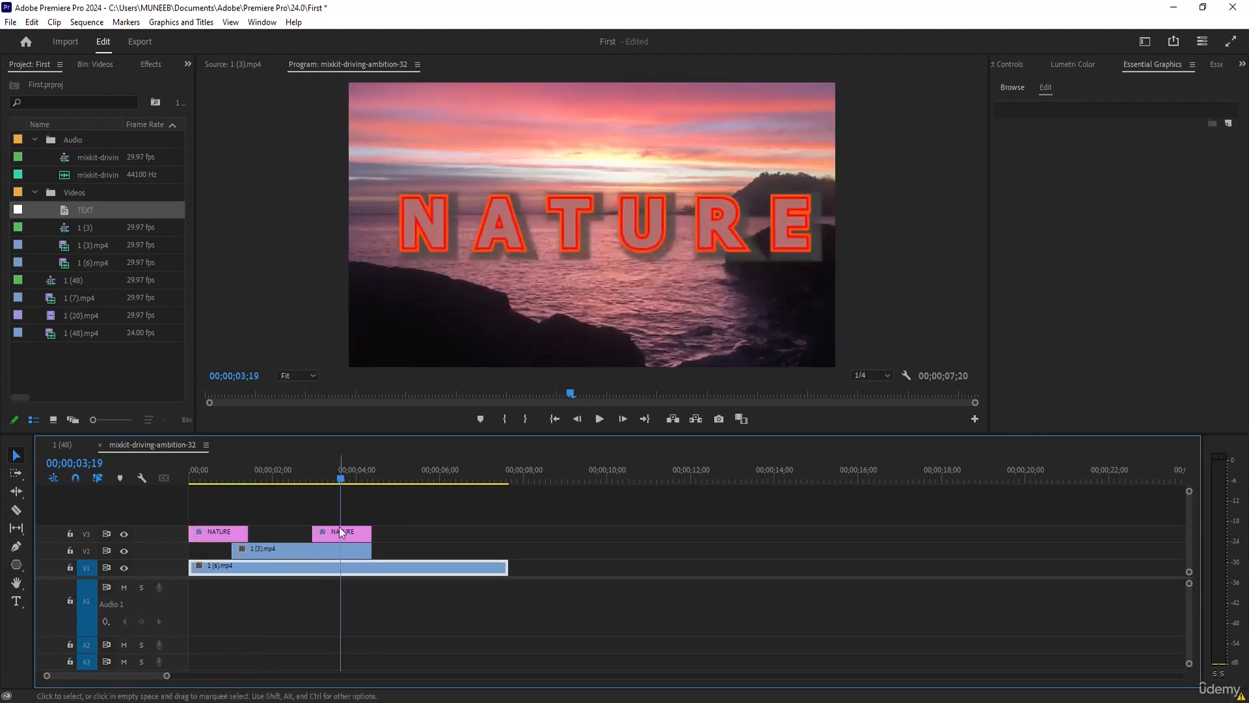
Right-align the text in the copied NATURE clip and lower it slightly in the frame.
click(1063, 108)
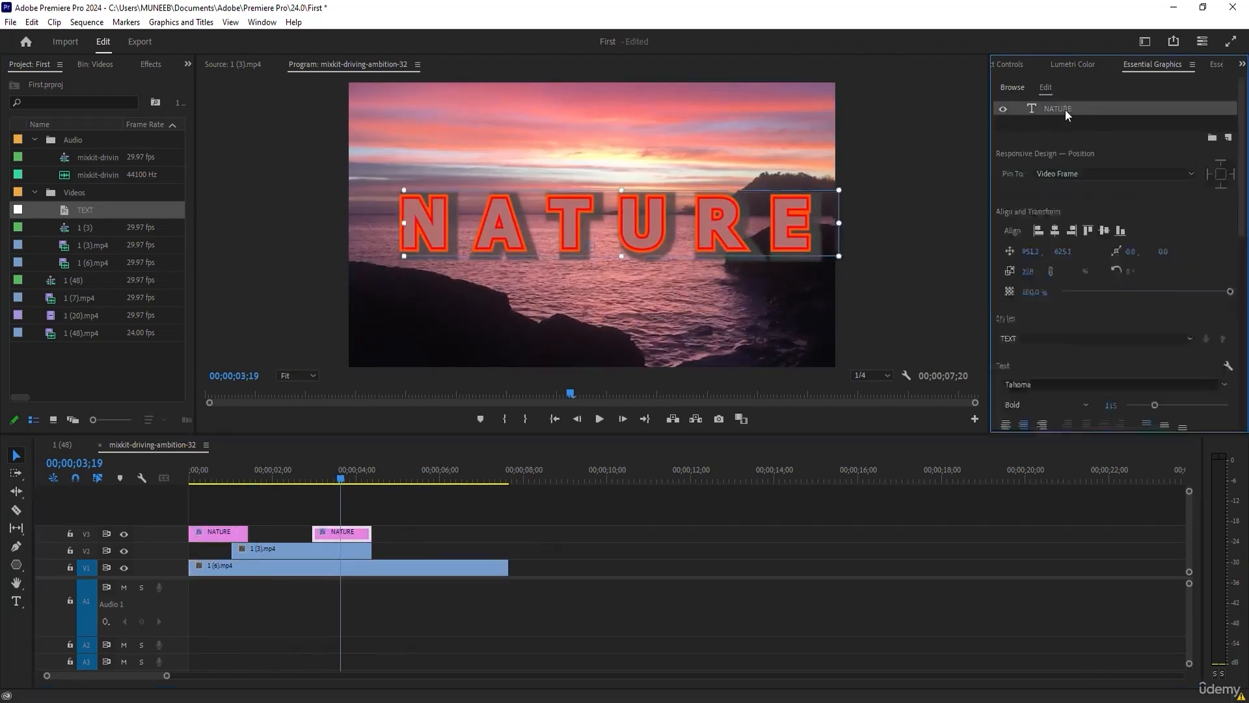
scroll(1103, 314, down, 3)
click(1043, 343)
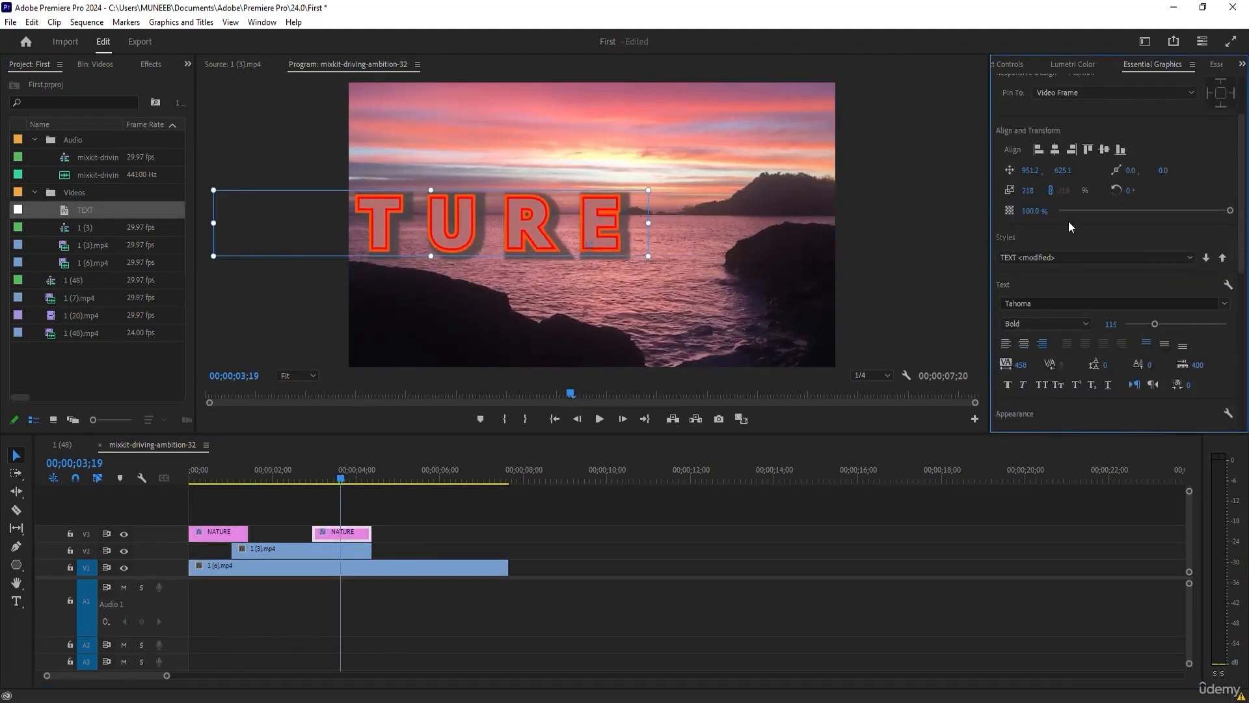
drag(1049, 174, 1080, 175)
scroll(1067, 348, down, 3)
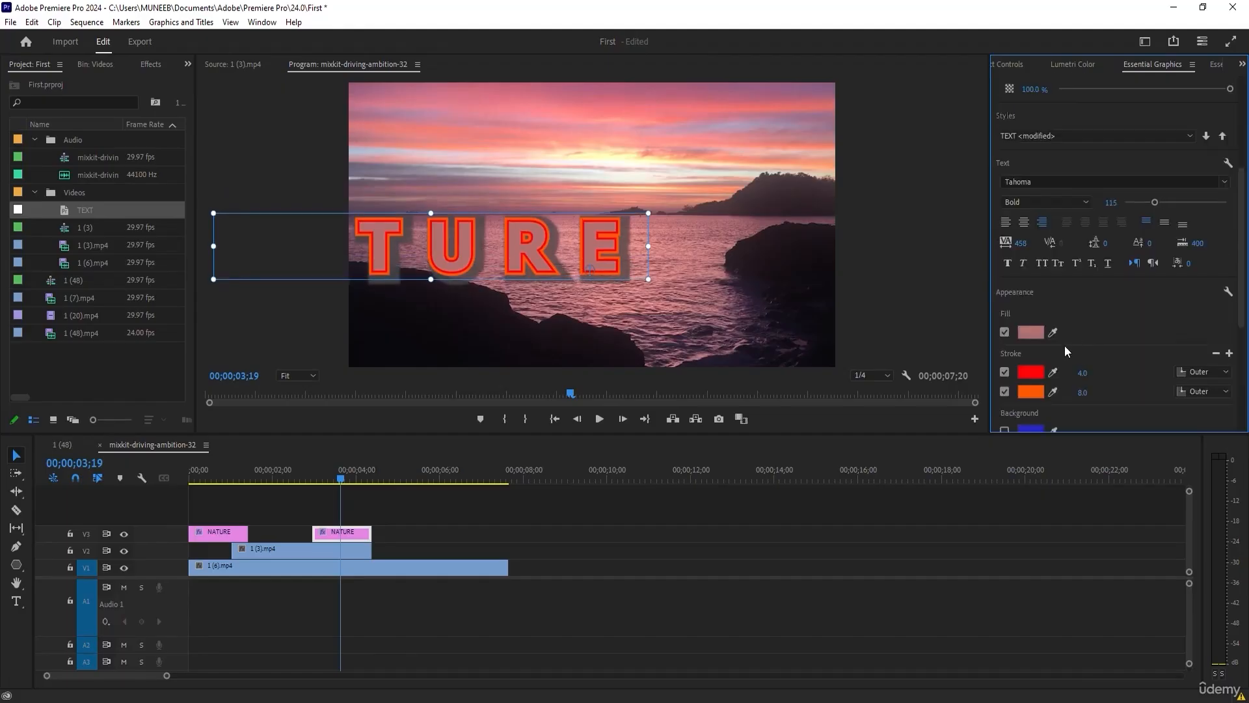
Set the copied NATURE text's fill colour to 7B0000 and move the whole word back inside the frame.
click(1032, 333)
drag(580, 347, 634, 360)
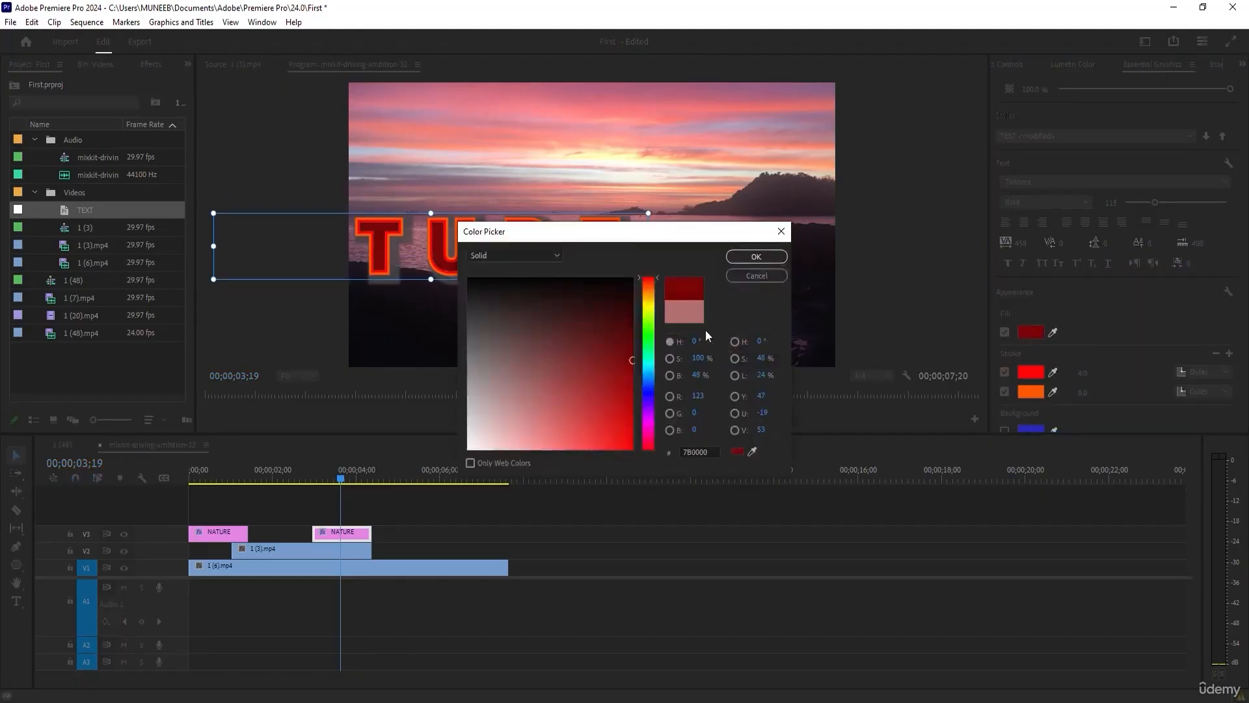
click(758, 256)
drag(588, 241, 757, 236)
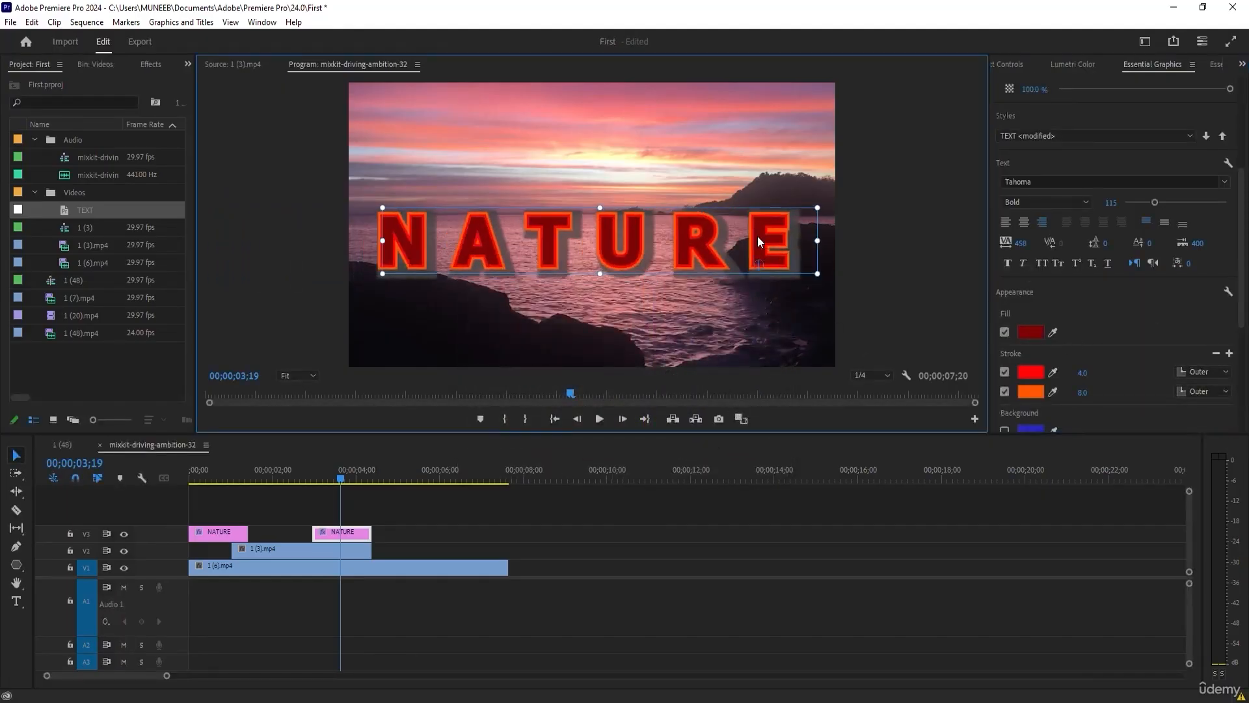
scroll(1138, 326, up, 2)
scroll(1129, 355, up, 1)
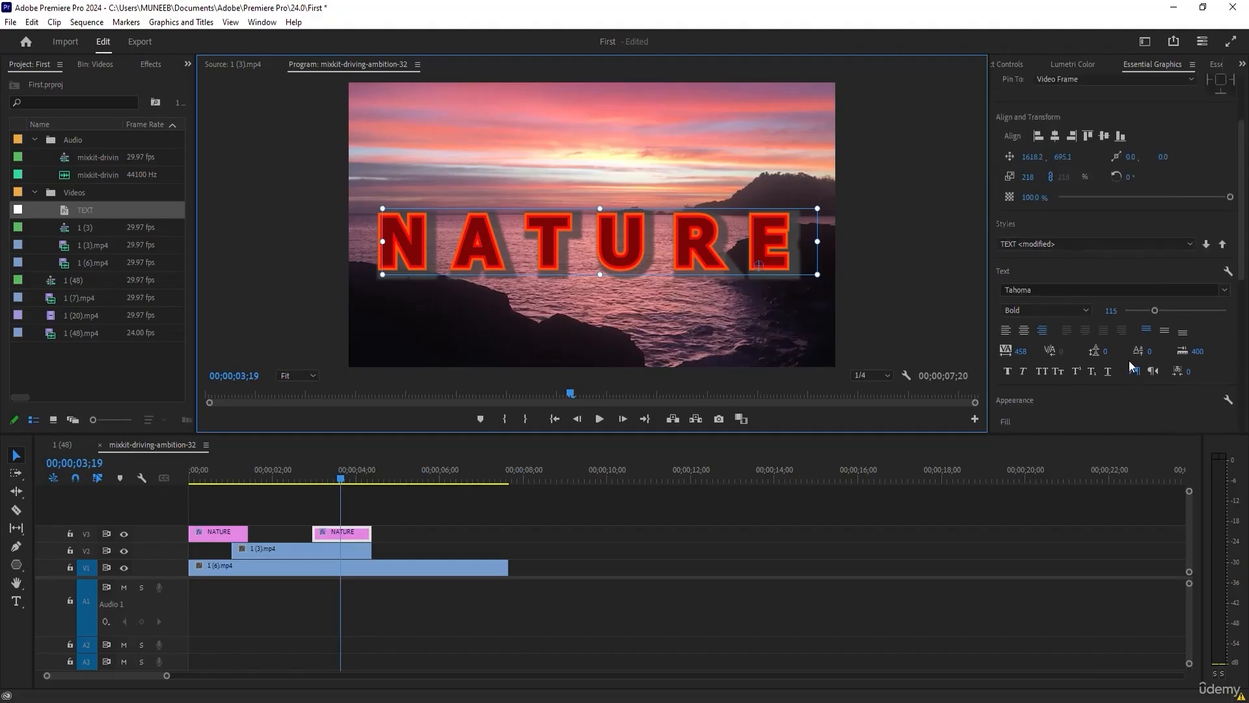
click(1061, 246)
click(1039, 290)
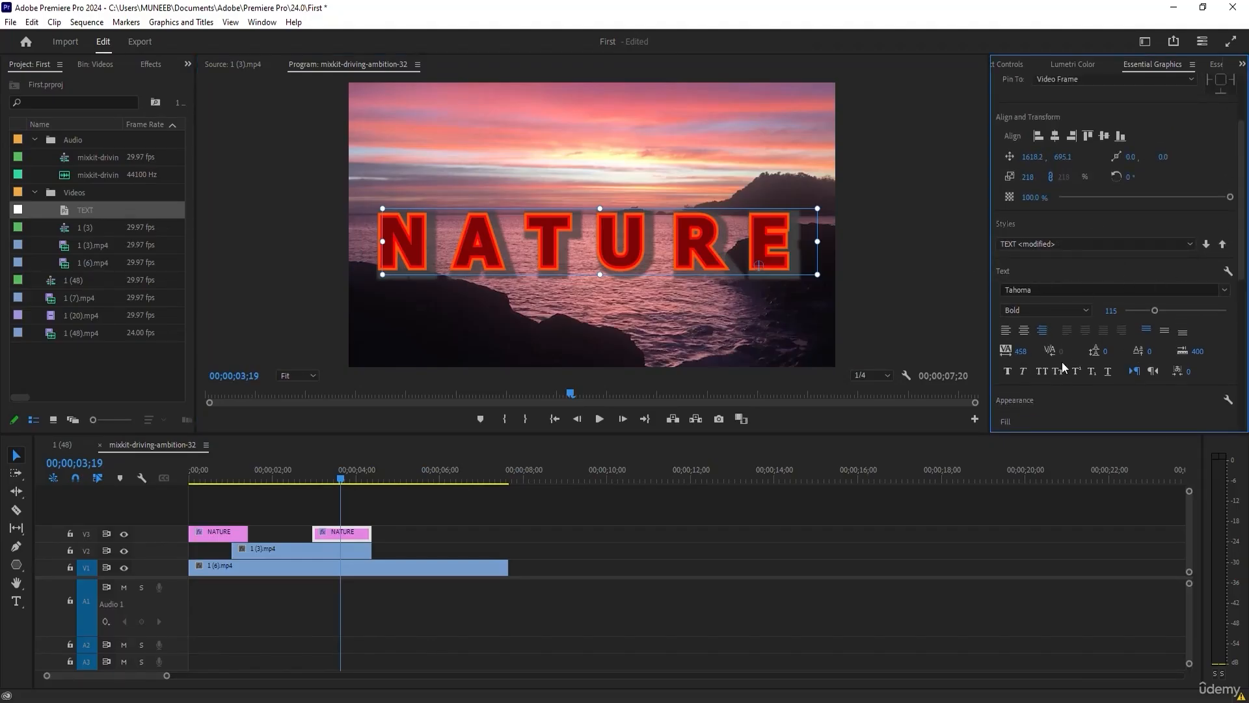
click(993, 554)
Delete both NATURE title clips from track V3.
click(332, 536)
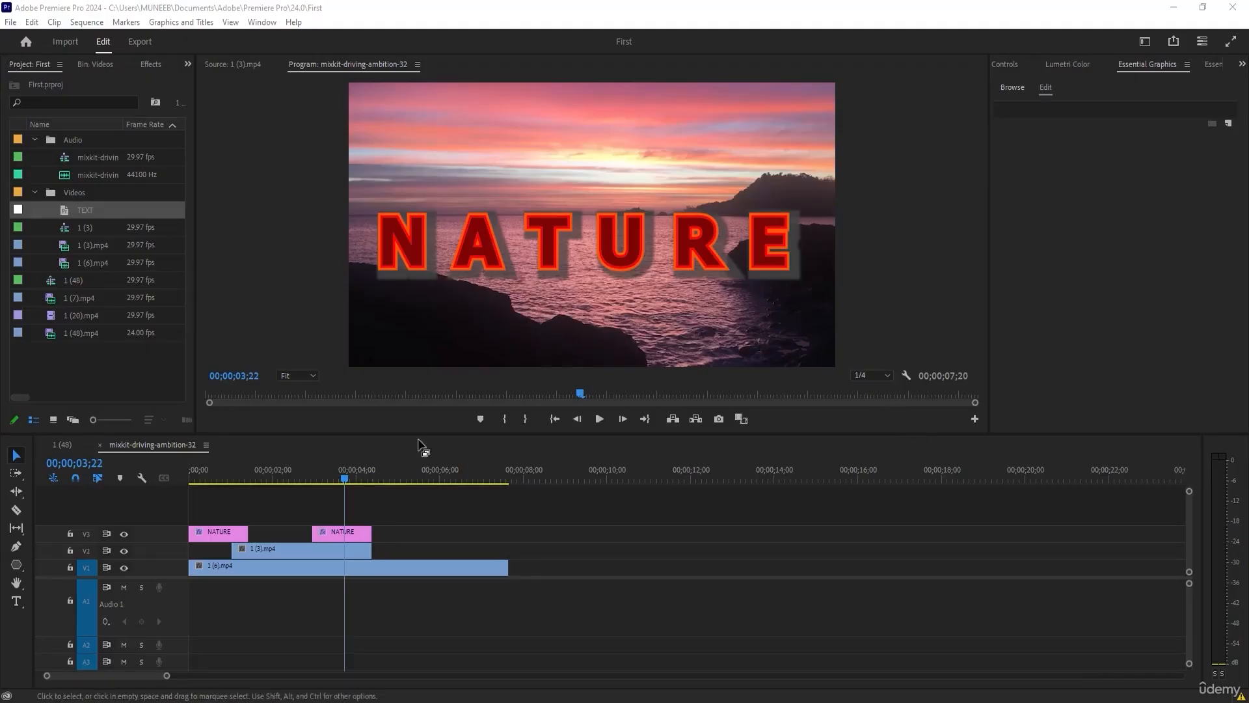
drag(400, 513, 150, 534)
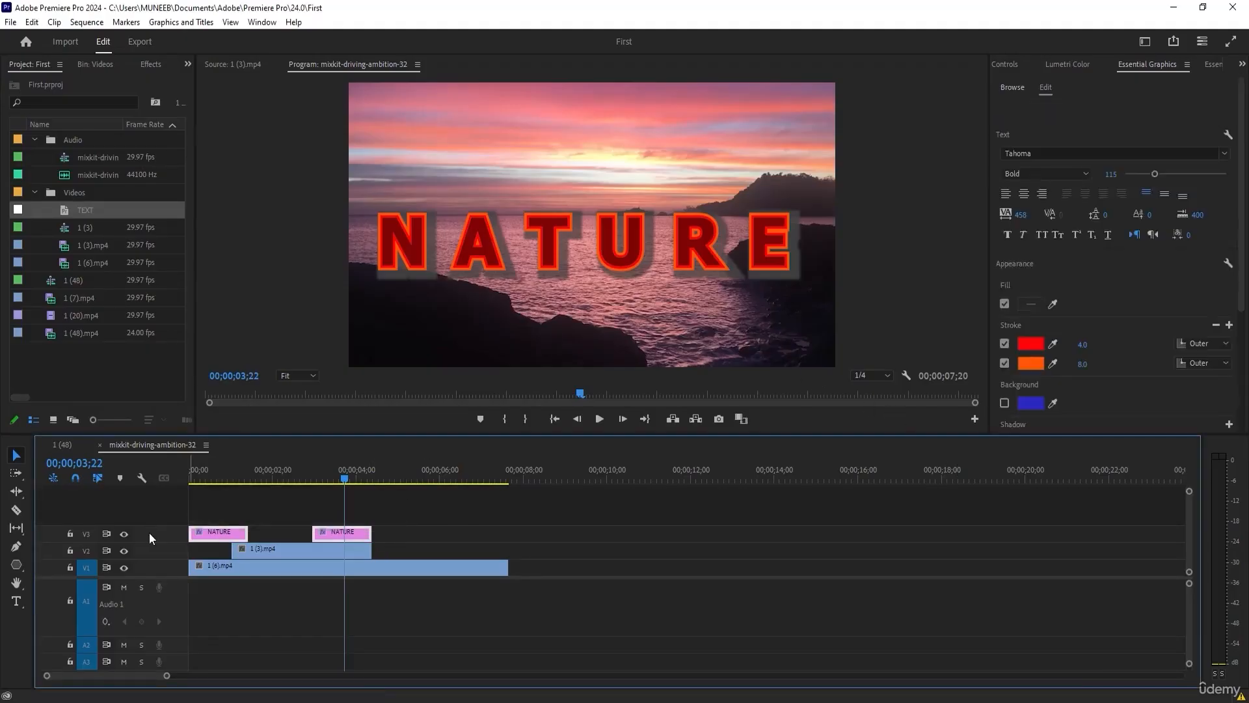
key(Delete)
Add vertical text reading NATURE at 00;00;03;22, scaled to 99%, and position it along the left side of the frame.
click(16, 600)
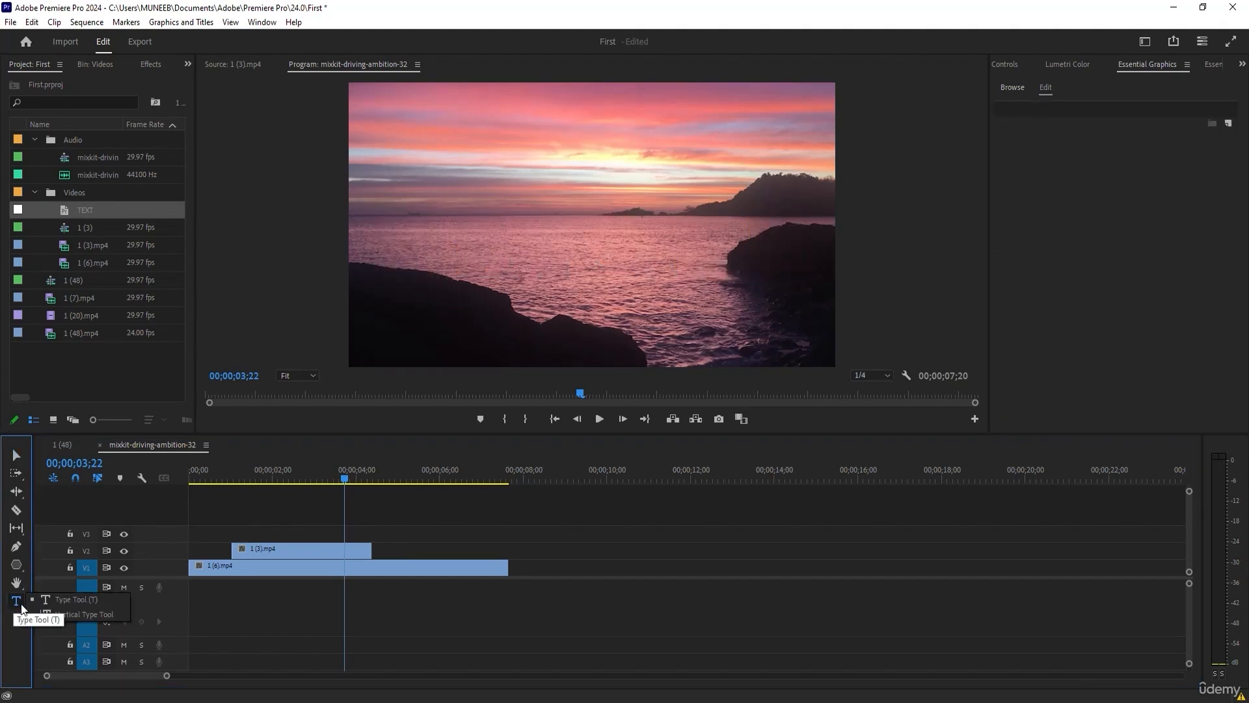
click(431, 122)
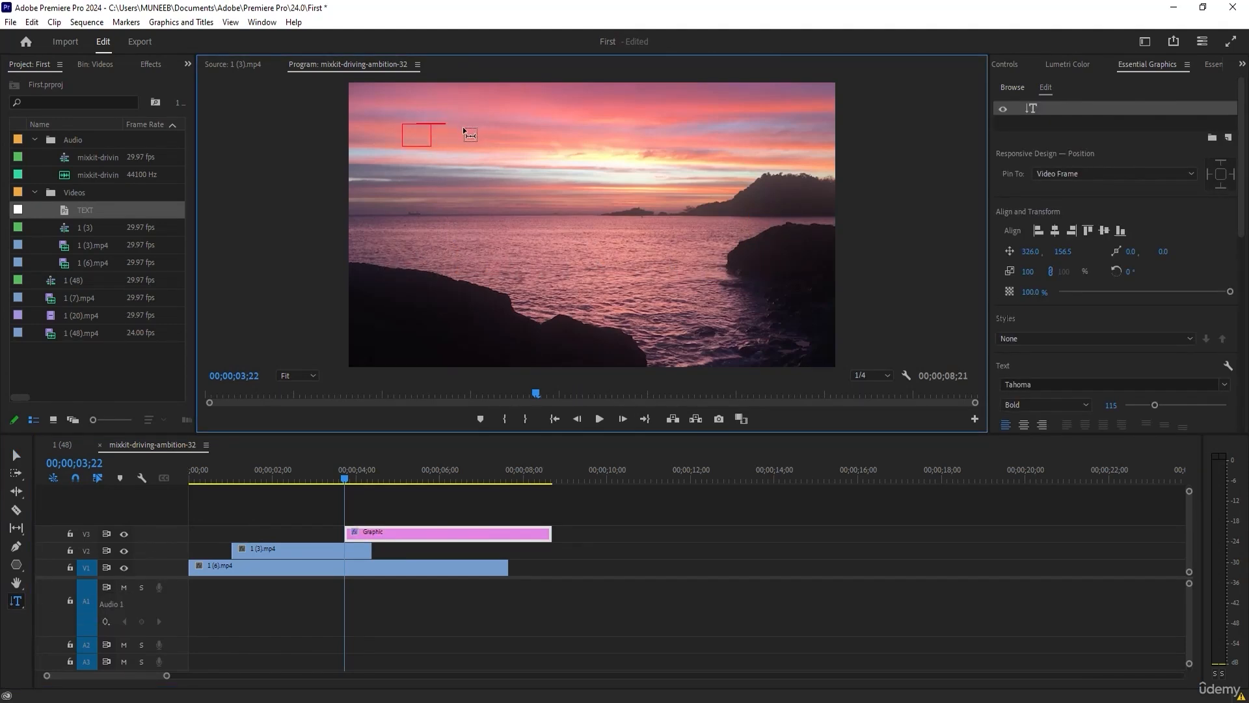
text(NATURE)
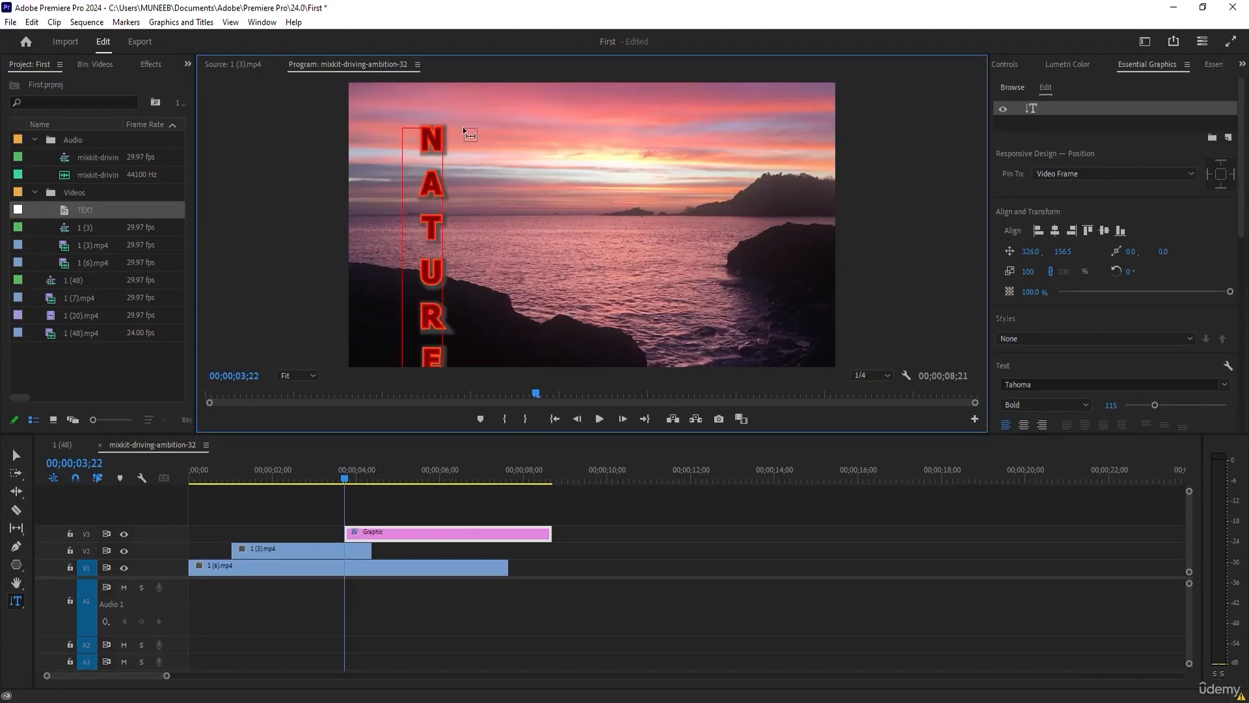
click(16, 454)
drag(431, 263, 432, 244)
drag(451, 97, 451, 98)
Turn off the vertical text's shadow and red stroke, and set its orange outer stroke to 24.0.
scroll(1149, 305, down, 3)
drag(1243, 242, 1243, 332)
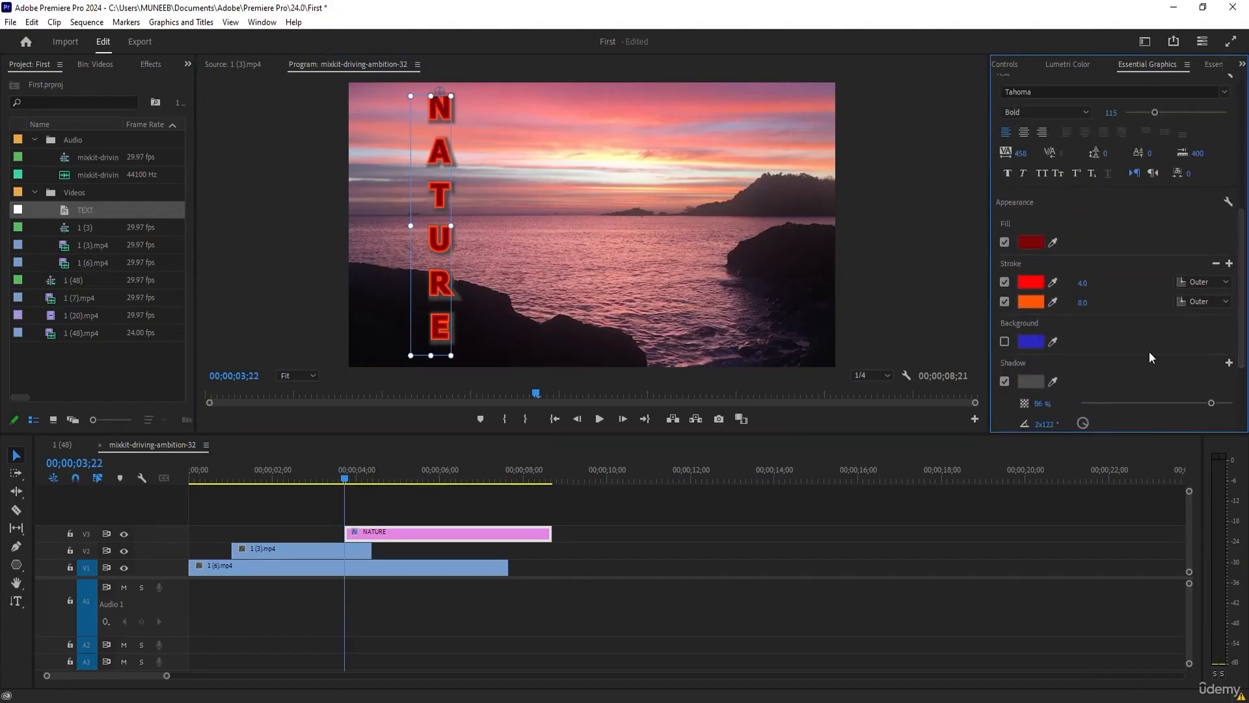
click(1006, 382)
click(1004, 301)
click(1004, 301)
click(1004, 282)
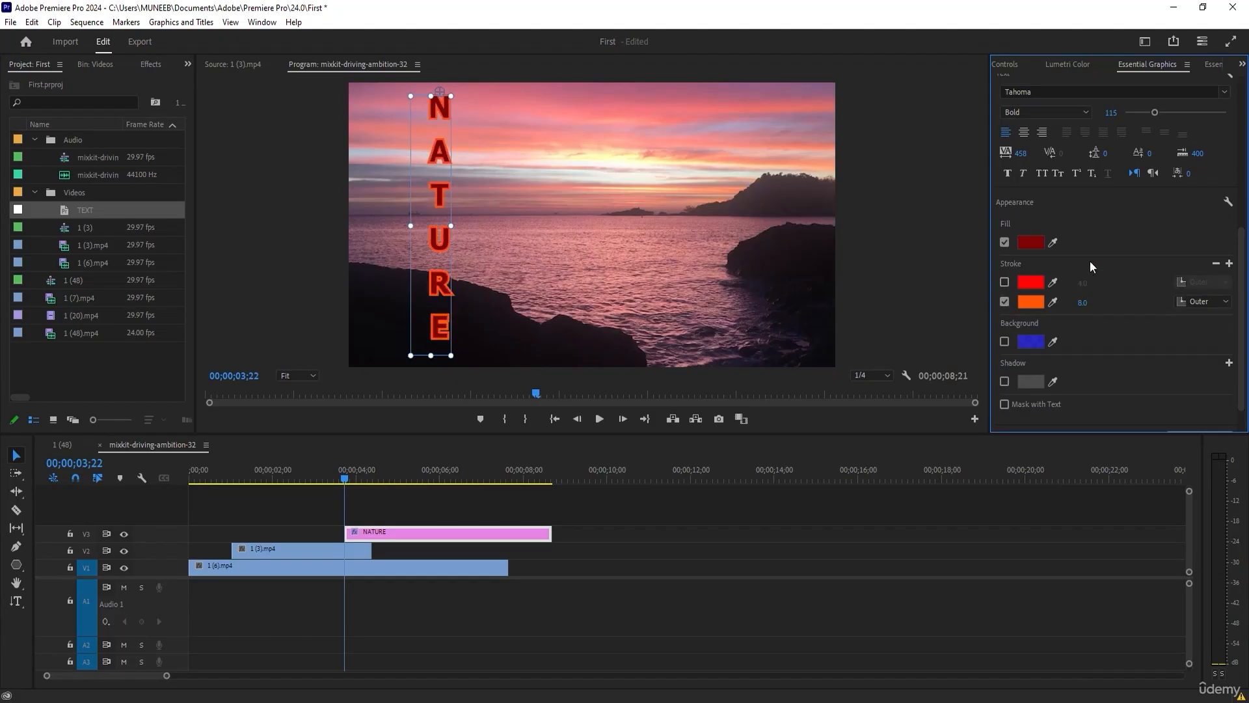
scroll(1104, 303, up, 2)
mouse_move(1082, 383)
mouse_down()
mouse_move(1132, 383)
mouse_move(1100, 383)
mouse_up()
Change the vertical NATURE text's fill to dark green, 0D6301.
click(1031, 324)
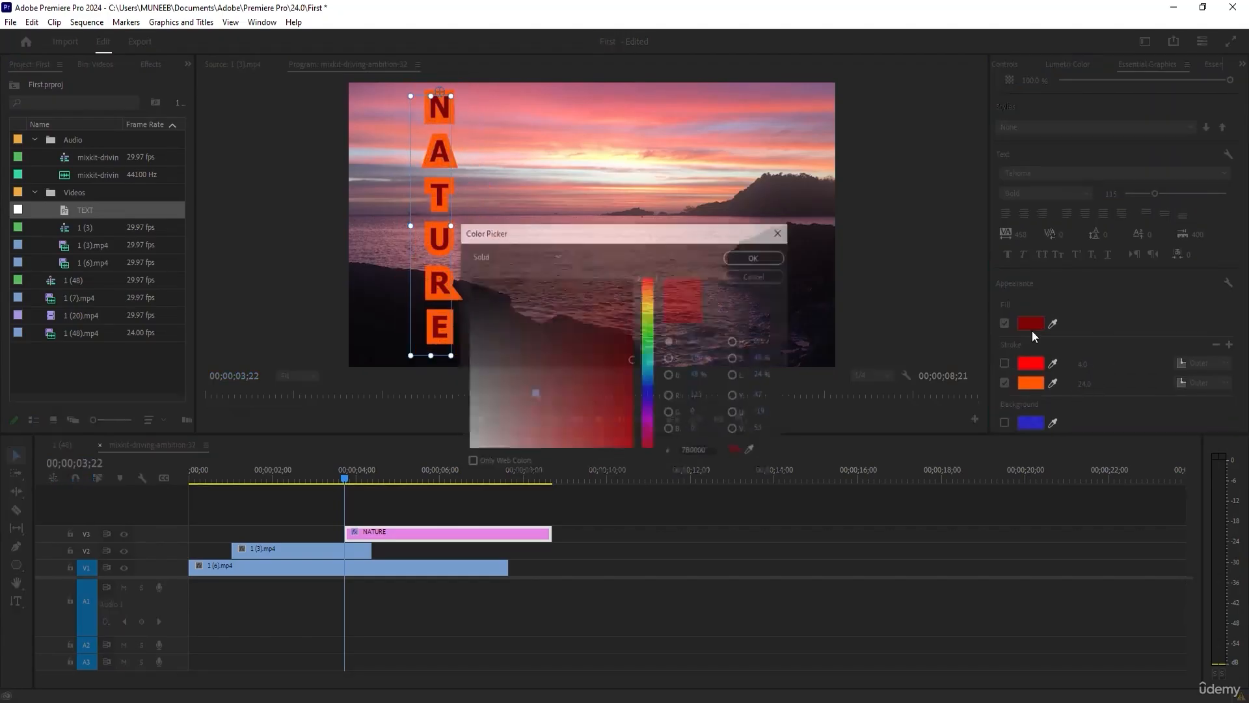
click(648, 331)
click(631, 344)
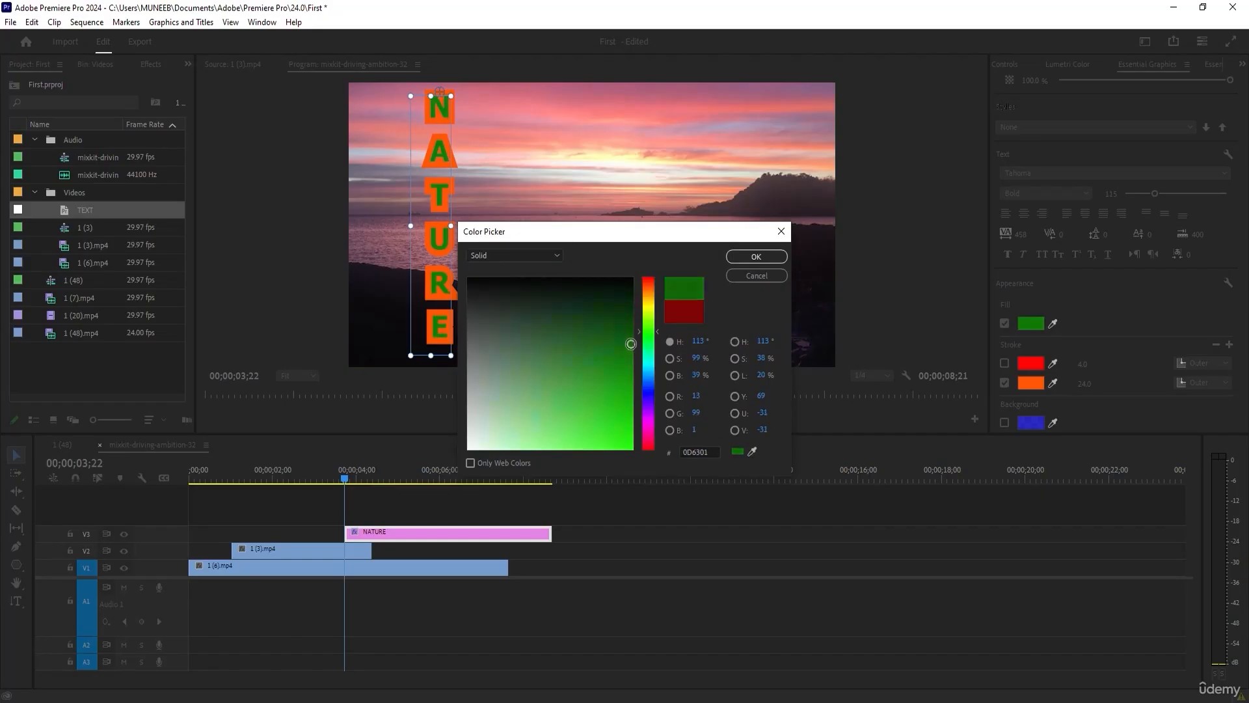
click(756, 257)
scroll(1131, 314, up, 2)
click(1098, 208)
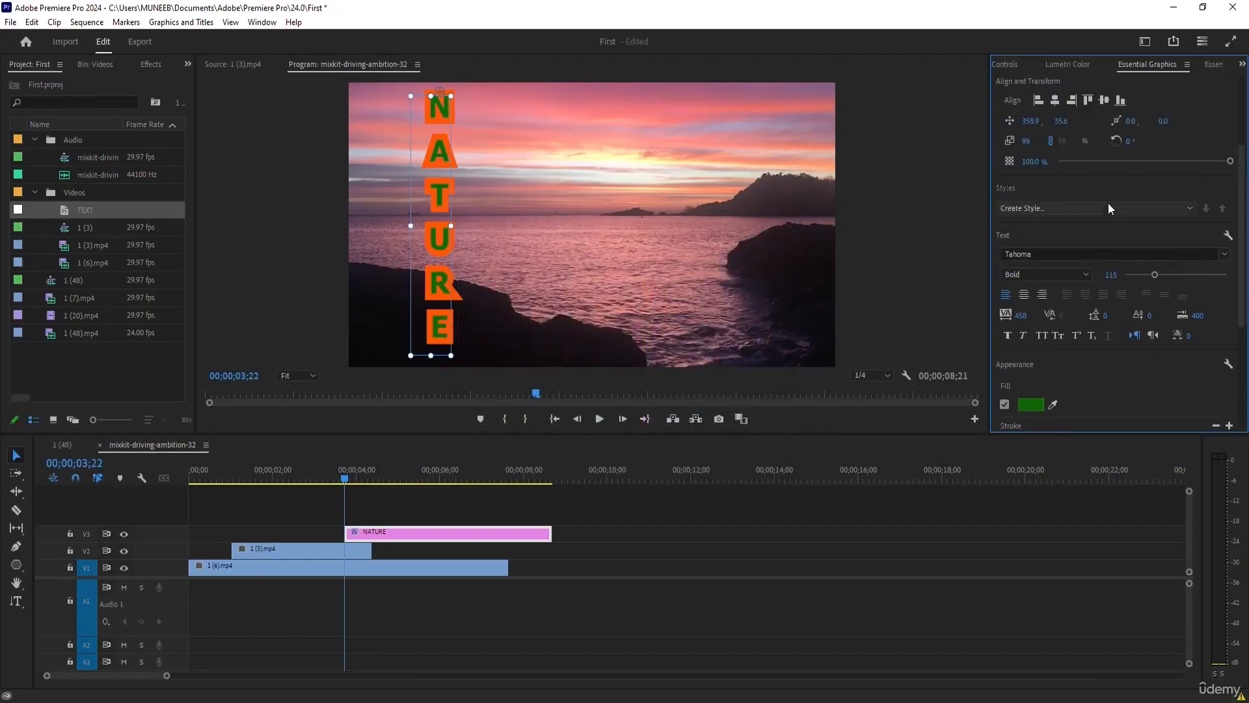
click(1107, 202)
click(662, 369)
Look at the NATURE graphic's text properties in Effect Controls, try a Vector Motion rotation and undo it.
click(1006, 64)
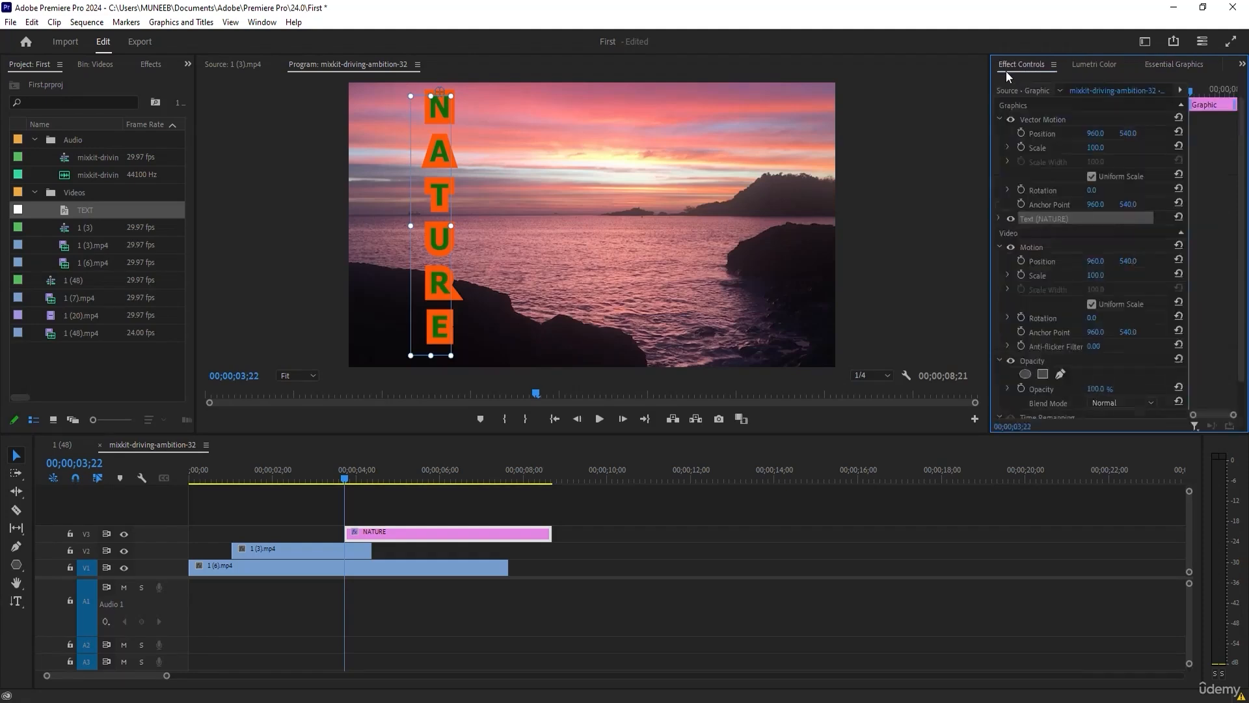
click(1000, 219)
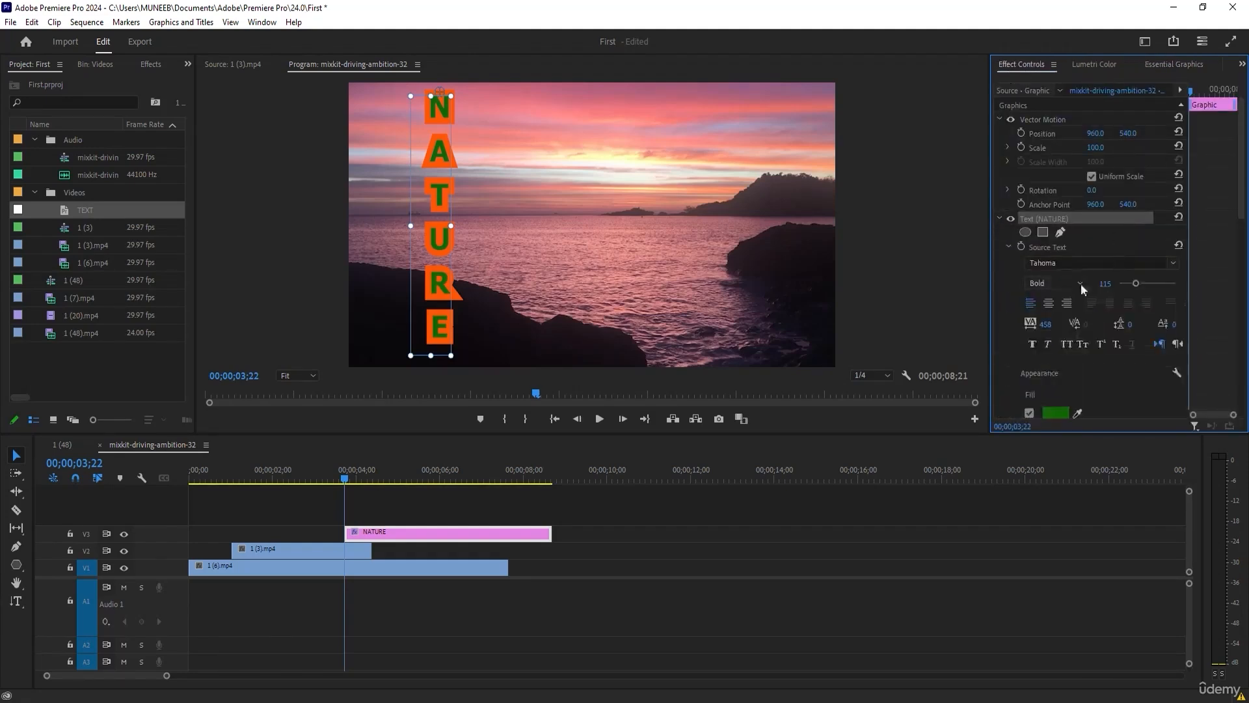
click(999, 219)
drag(1092, 191, 1163, 191)
key(ctrl+z)
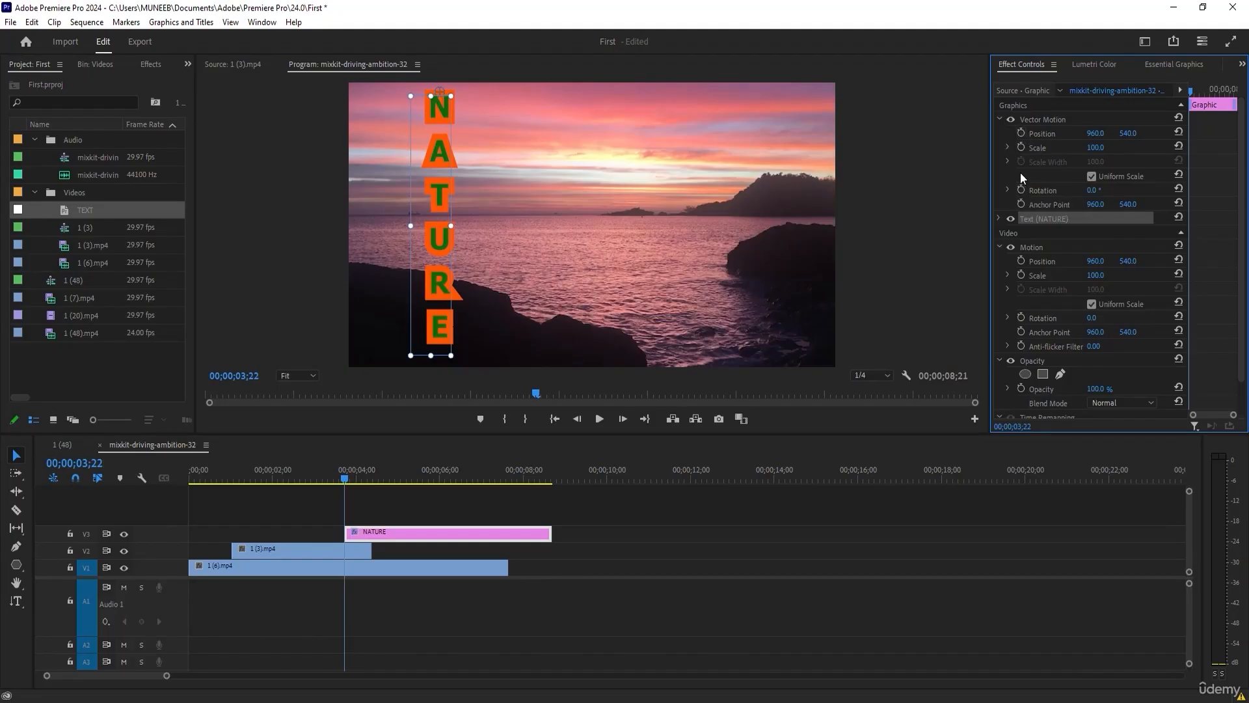
Add an elliptical opacity mask to the NATURE clip, move it over the vertical letters and increase its feather.
scroll(1060, 278, down, 1)
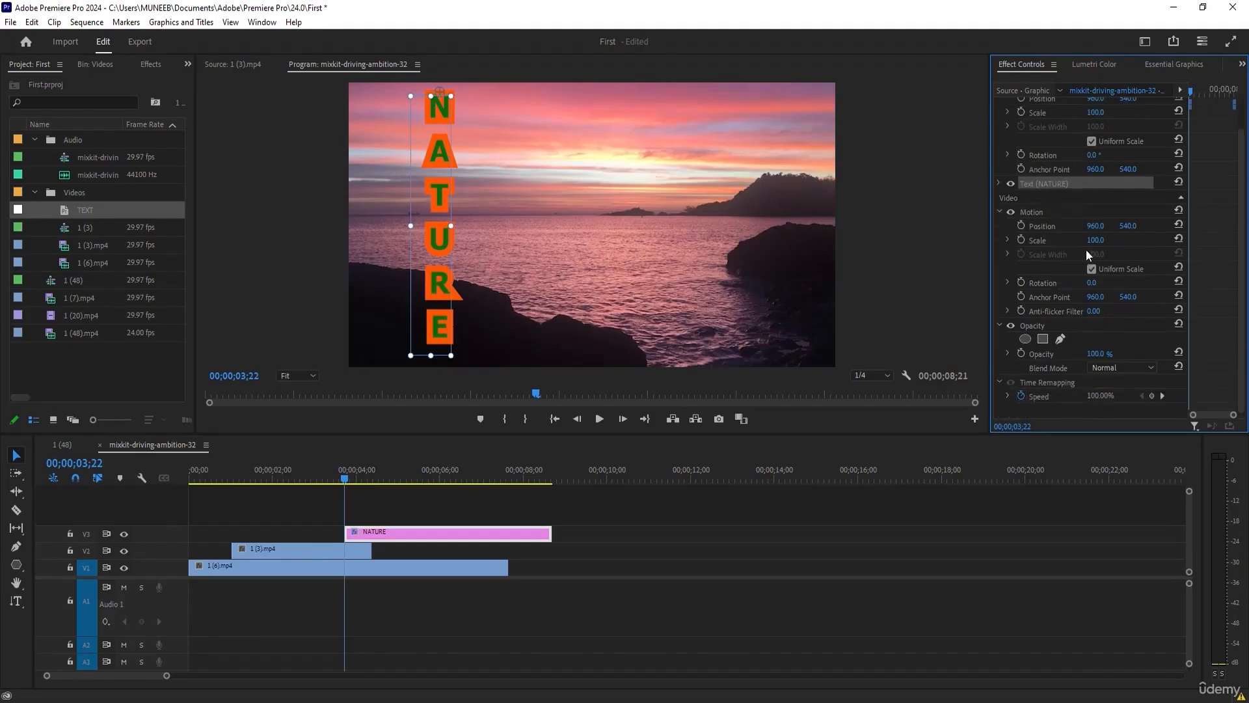
click(1024, 338)
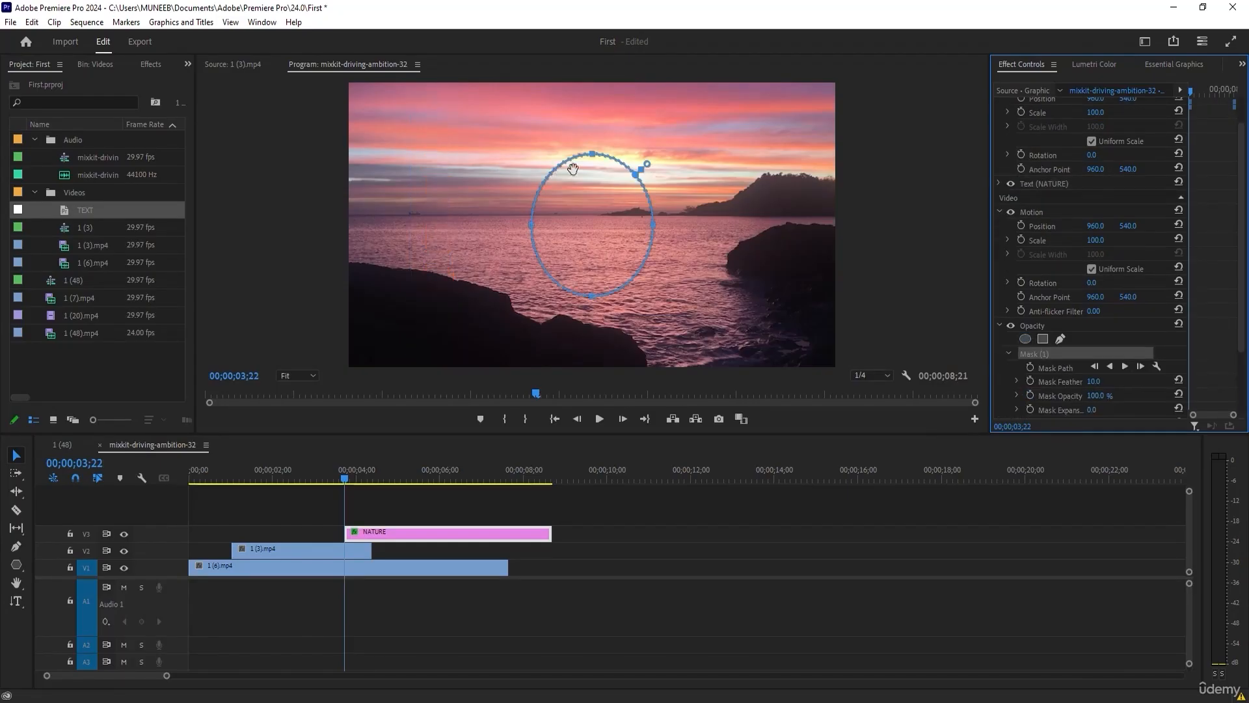
drag(614, 182, 466, 196)
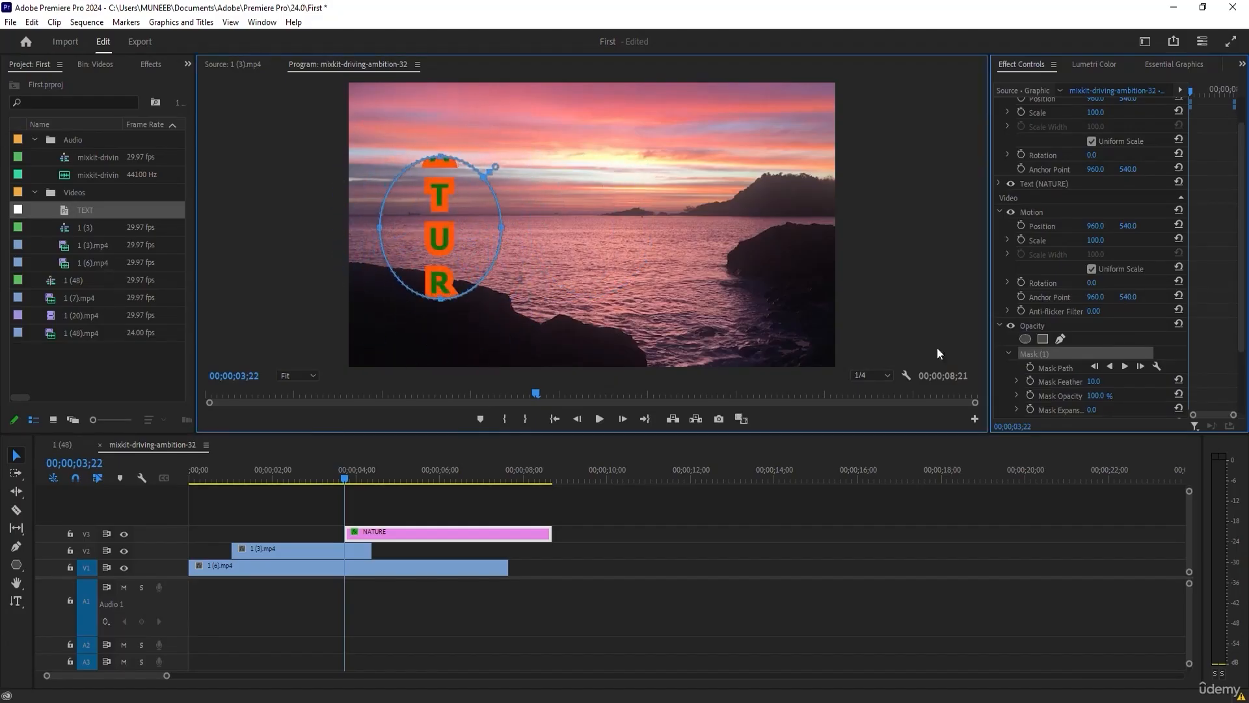
drag(1094, 382, 1198, 382)
drag(442, 230, 502, 251)
scroll(1103, 358, down, 5)
scroll(1102, 356, down, 1)
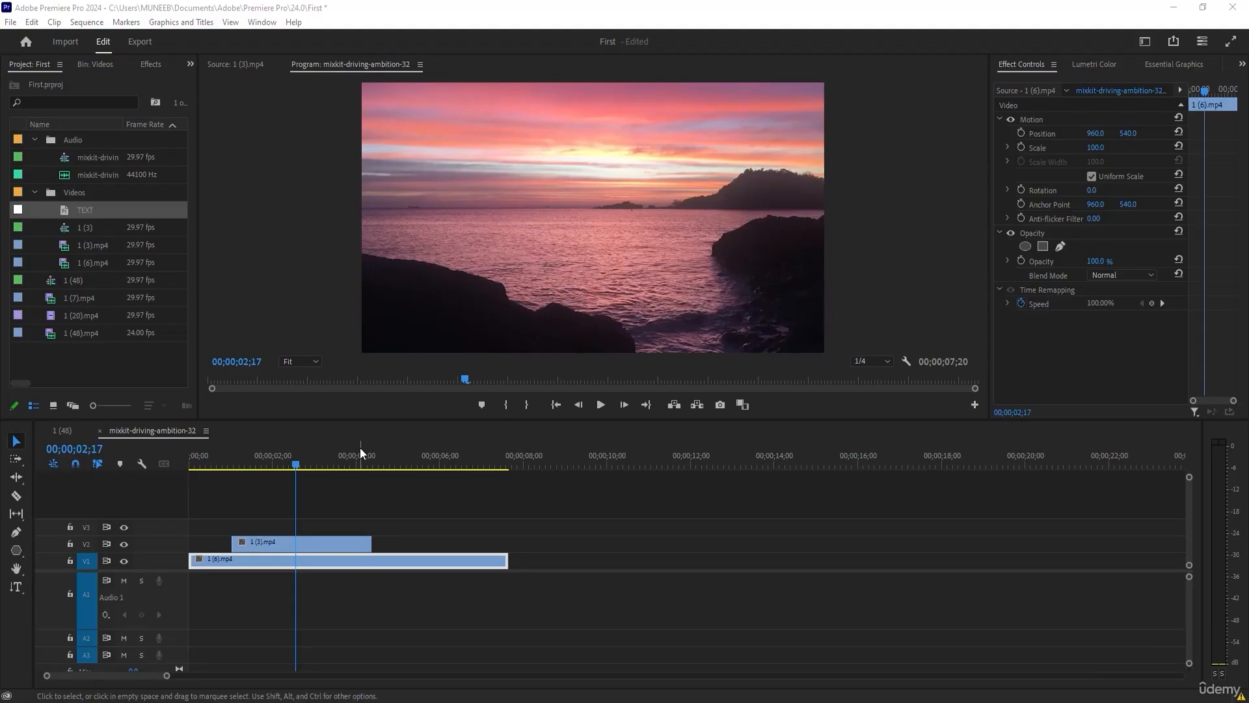
Add a horizontal text reading "video Editing" at 00;00;01;01.
drag(261, 464, 232, 464)
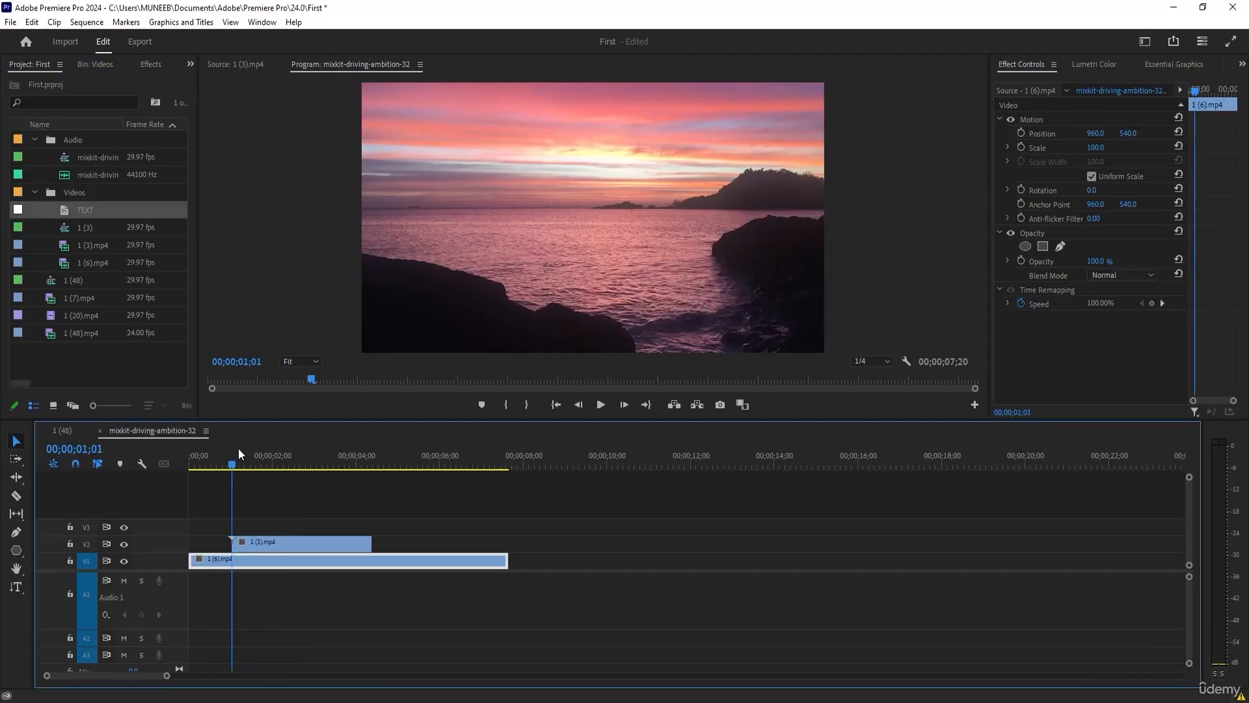
click(16, 586)
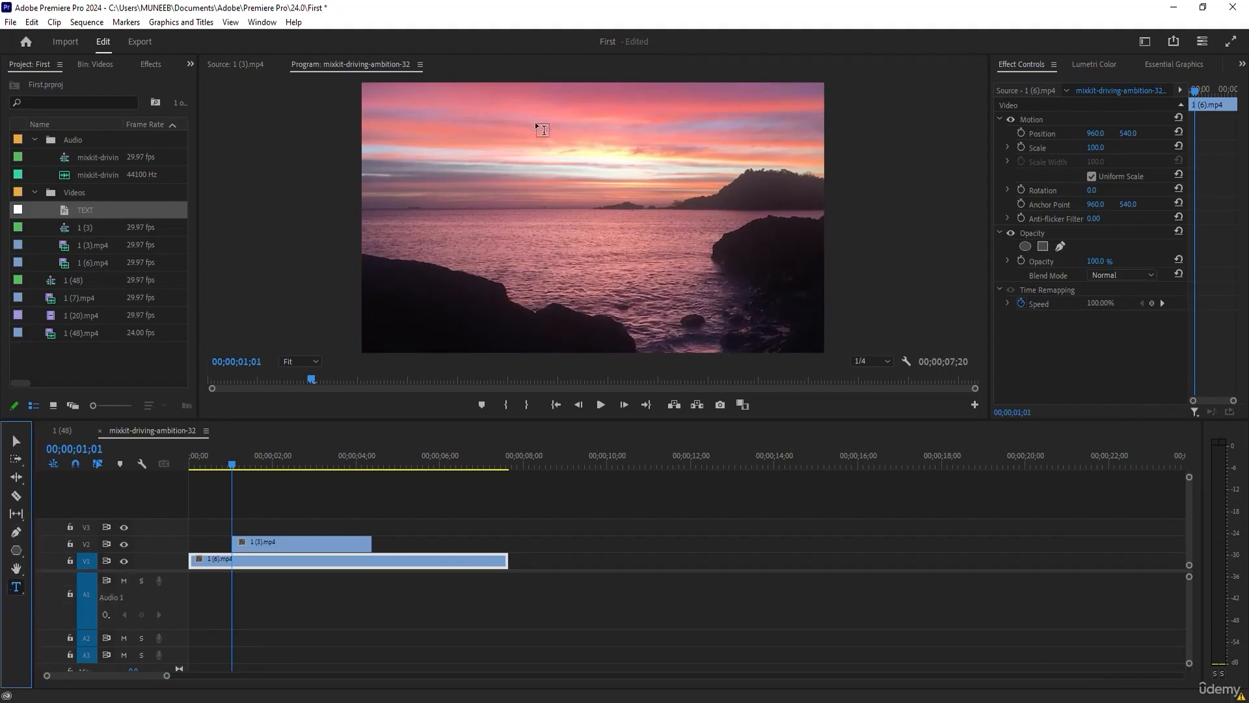
click(460, 207)
text(vid)
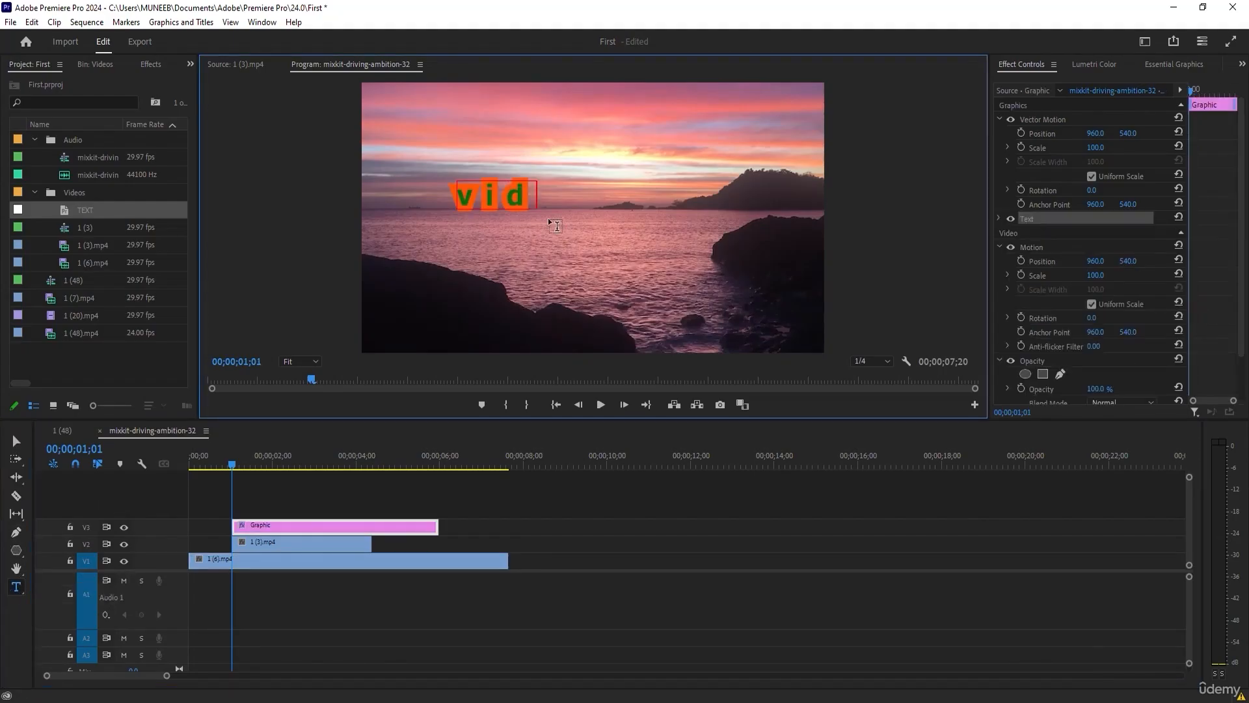
text(eo Editing)
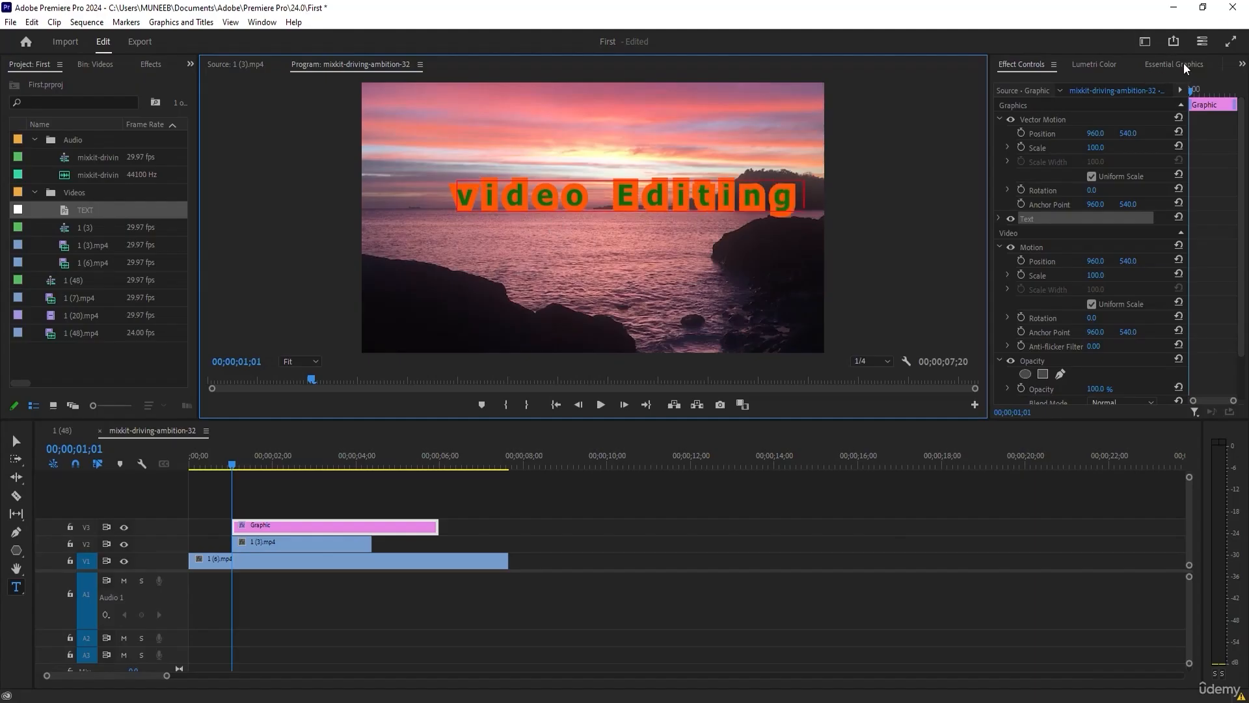
key(Escape)
Apply All Caps to the video Editing text and move it slightly lower and closer to the frame's centre.
click(1191, 66)
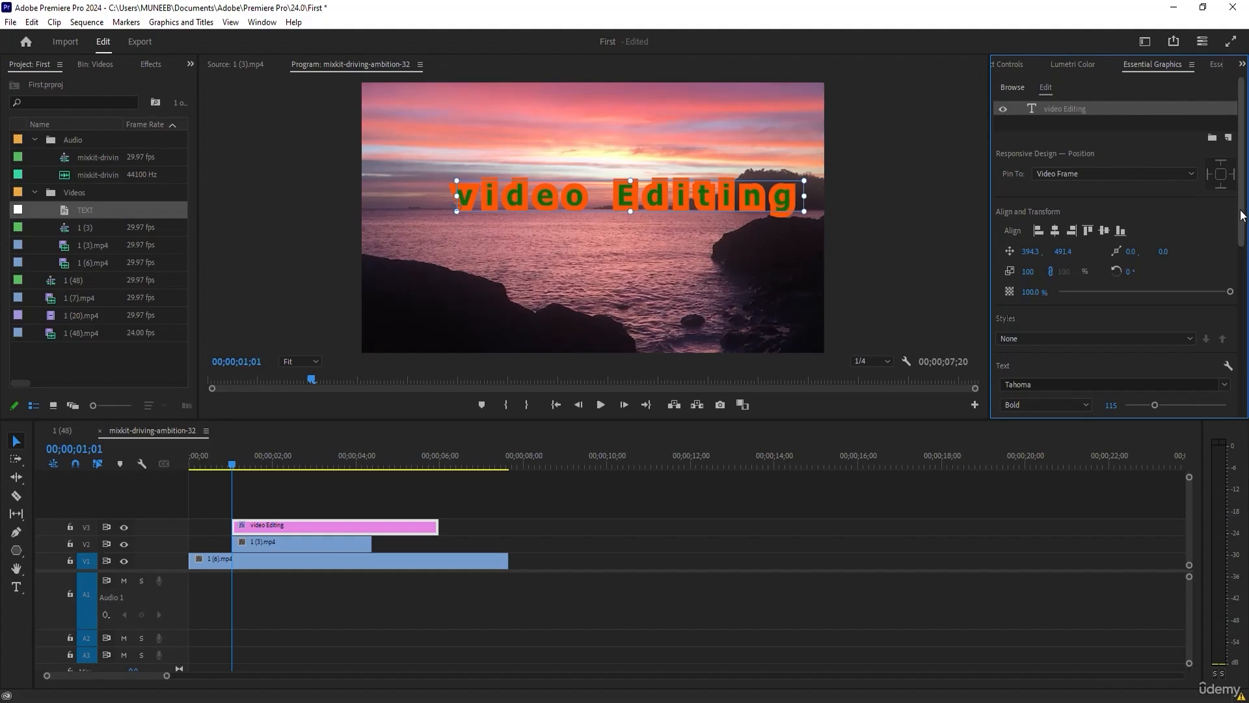
scroll(1052, 264, down, 5)
drag(747, 196, 716, 206)
scroll(1180, 321, up, 1)
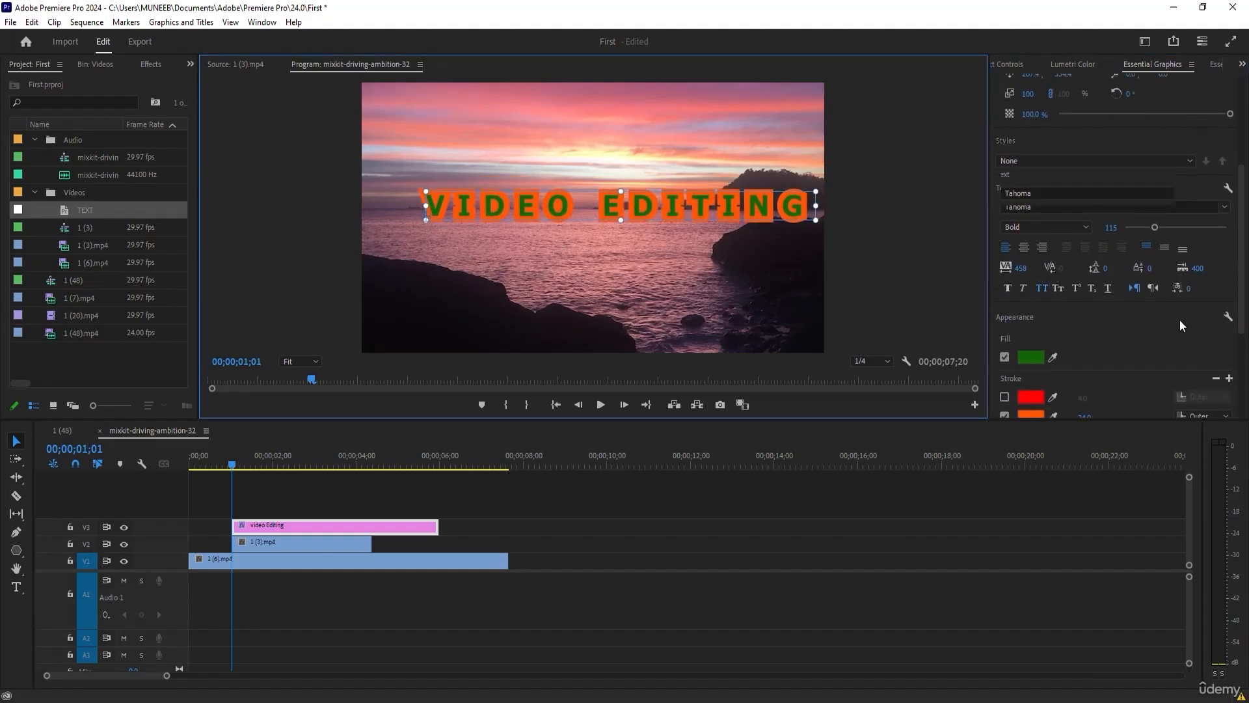
Centre-align the VIDEO EDITING text and align it horizontally and vertically to the middle of the frame.
click(1025, 249)
scroll(1106, 144, up, 2)
click(1055, 133)
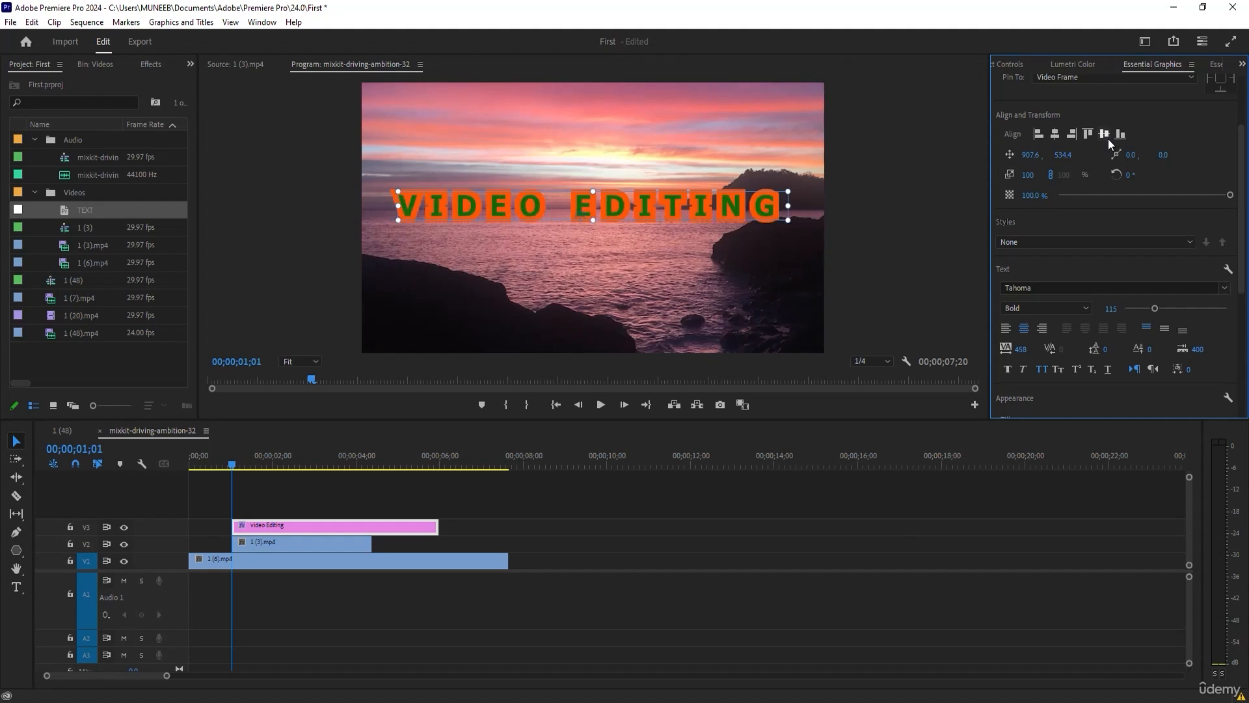
click(1105, 135)
Turn off the text's orange outer stroke, make its fill white and set its tracking to 0.
scroll(1097, 272, down, 4)
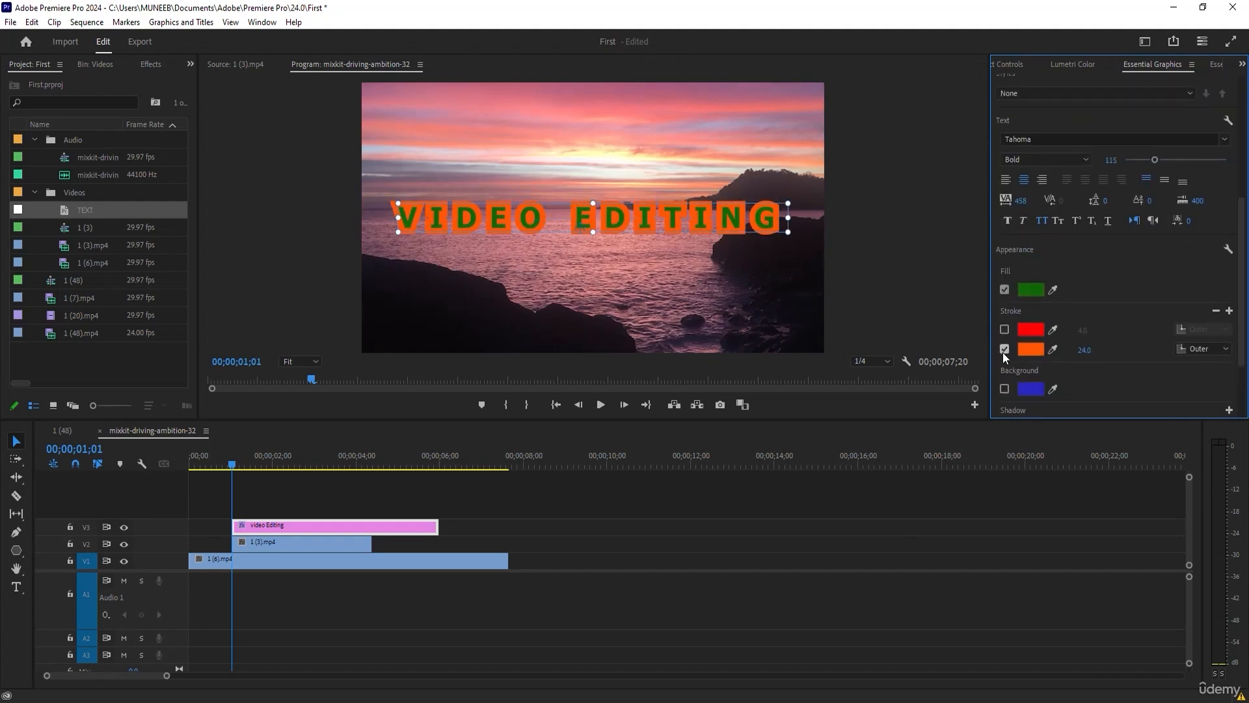
click(1004, 349)
click(1037, 291)
click(468, 449)
click(756, 256)
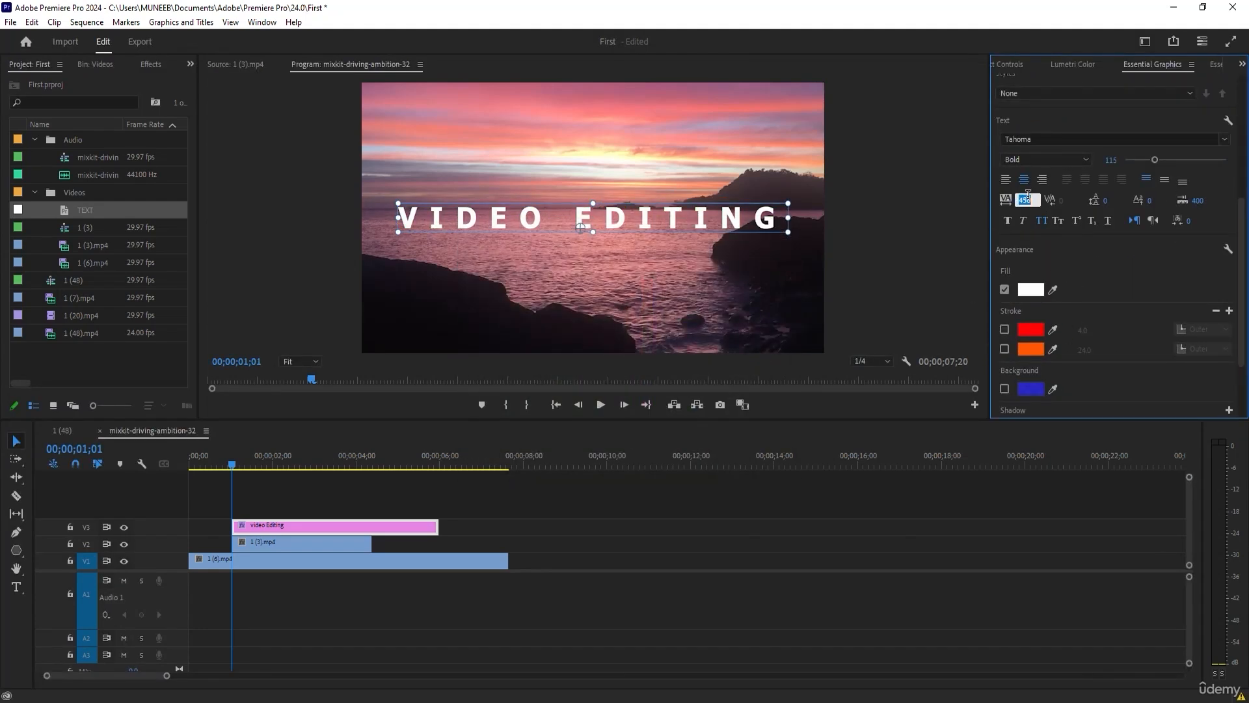
text(0)
key(Return)
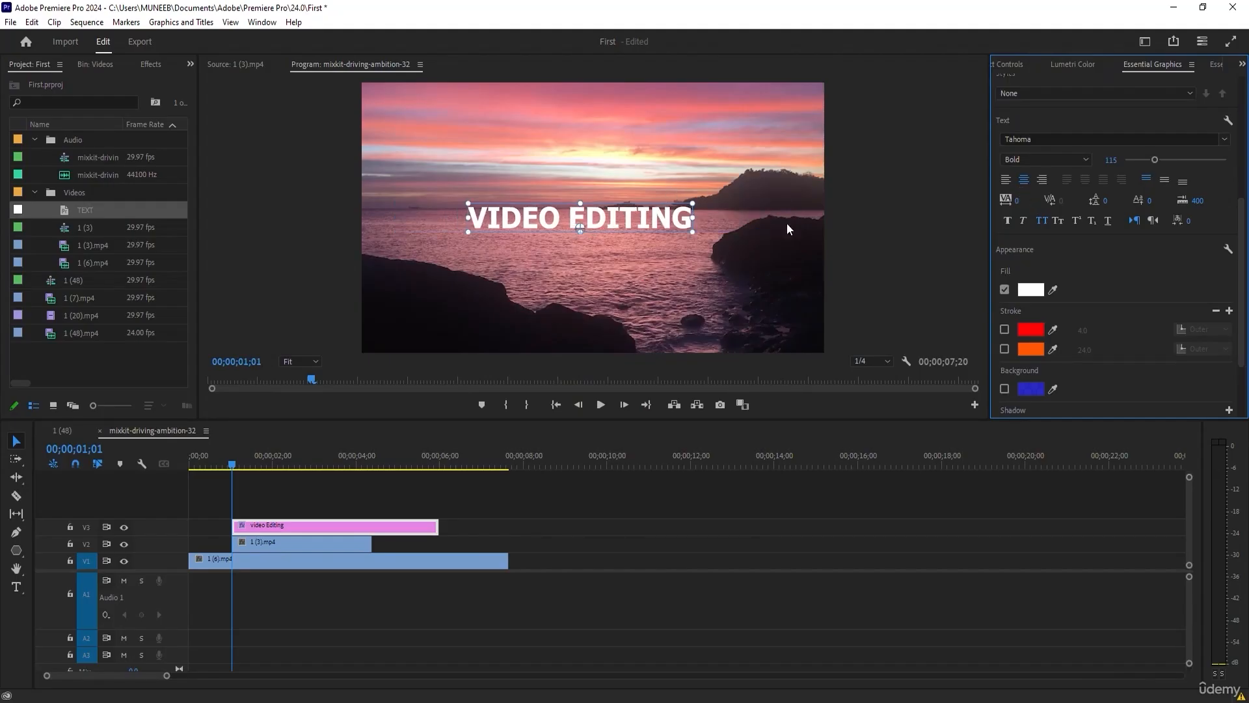
Move the VIDEO EDITING text slightly up, save the project and duplicate its clip onto track V4.
drag(622, 217, 618, 212)
key(ctrl+s)
mouse_move(352, 528)
mouse_down()
mouse_move(340, 528)
mouse_move(338, 510)
mouse_up()
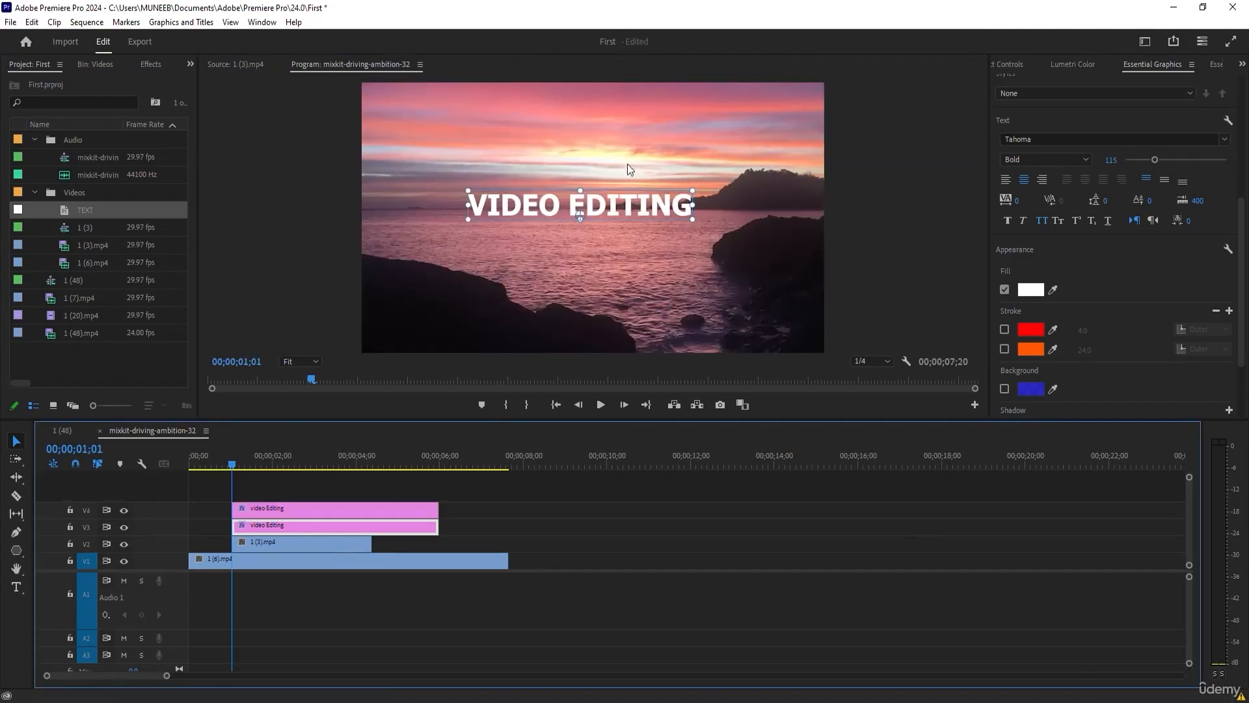
Place the V3 copy's text directly beneath the title, scale it down to about 55% and make its font style Regular.
drag(600, 203, 599, 231)
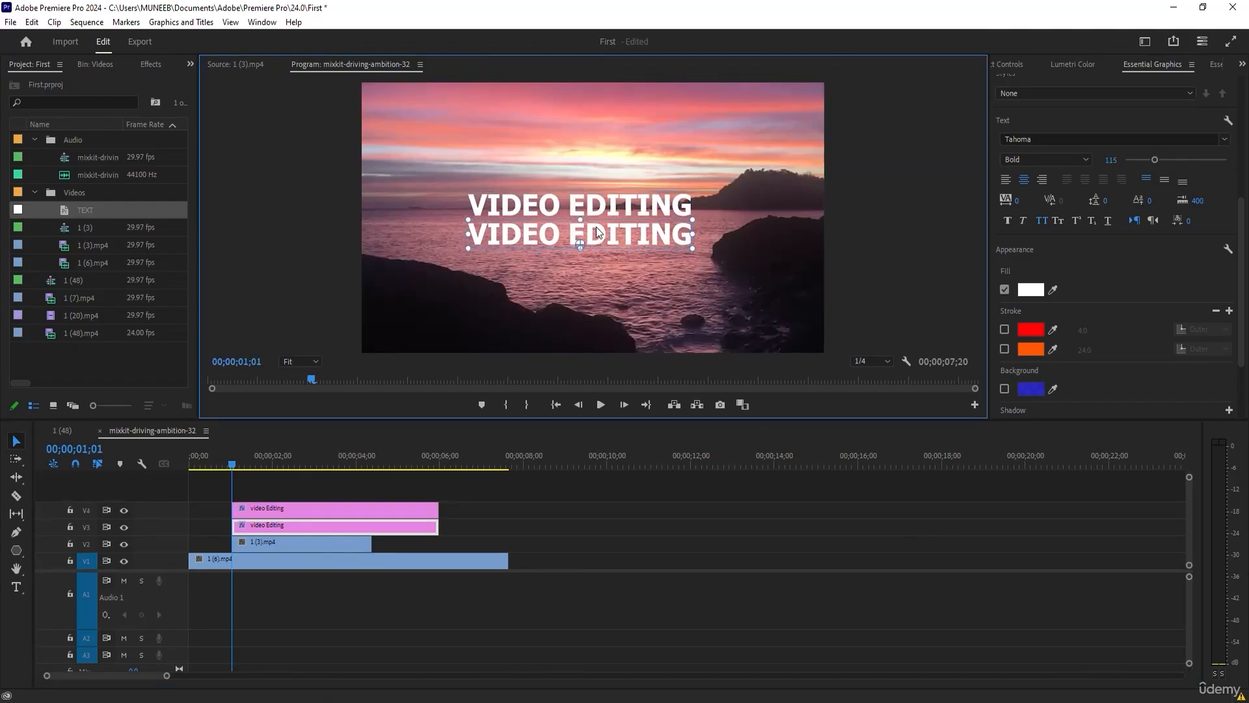
drag(692, 233, 598, 225)
click(1069, 161)
click(1056, 176)
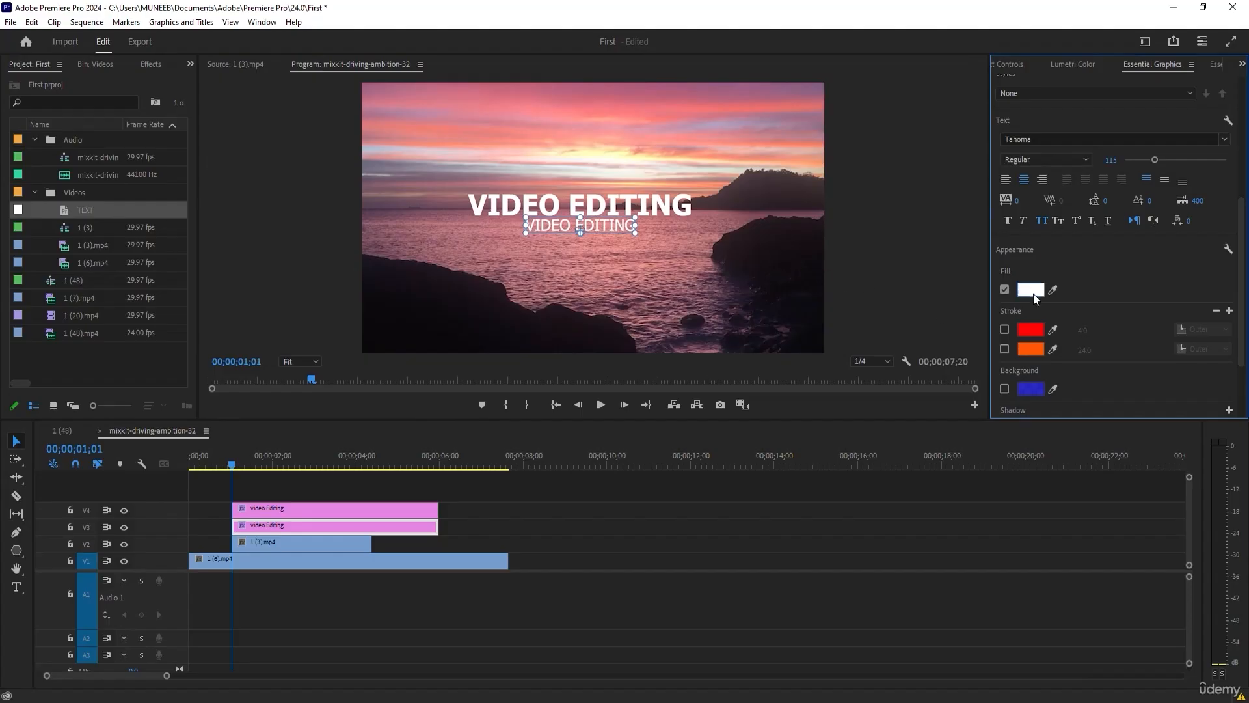
scroll(1145, 280, up, 3)
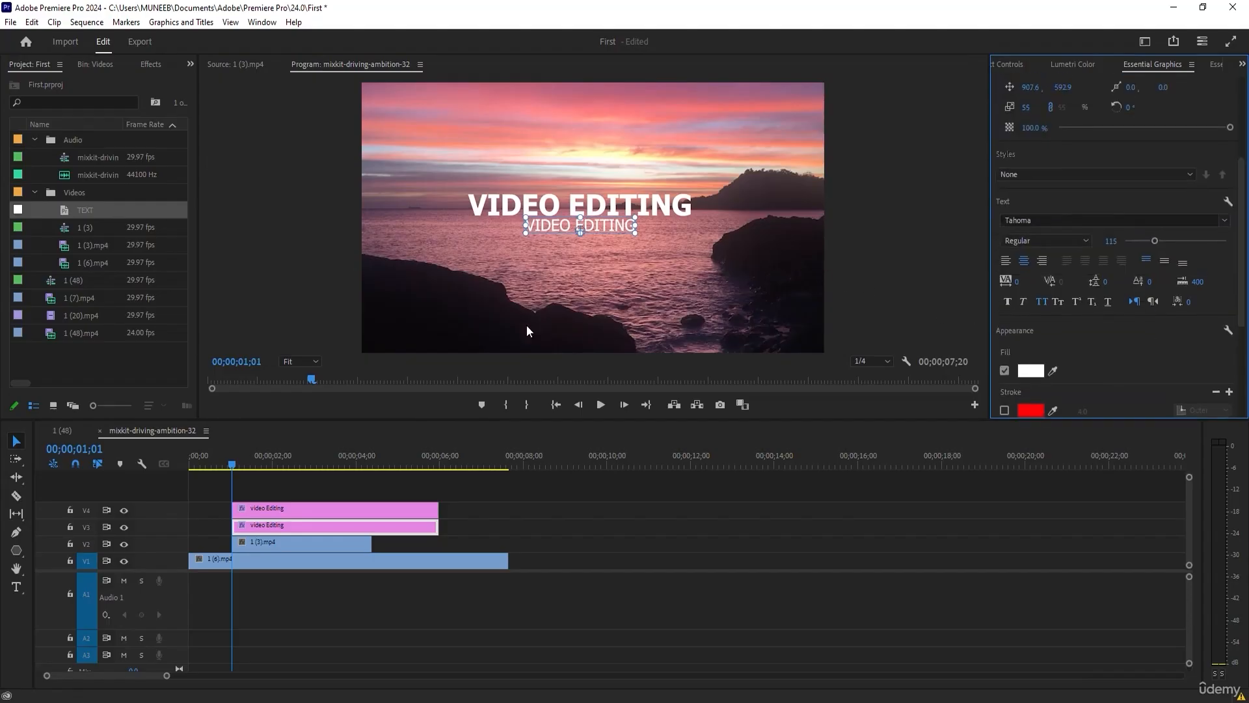
Replace the smaller text's wording with Course and fine-tune its size and position just below the title.
drag(579, 222, 579, 221)
double_click(563, 228)
text(course)
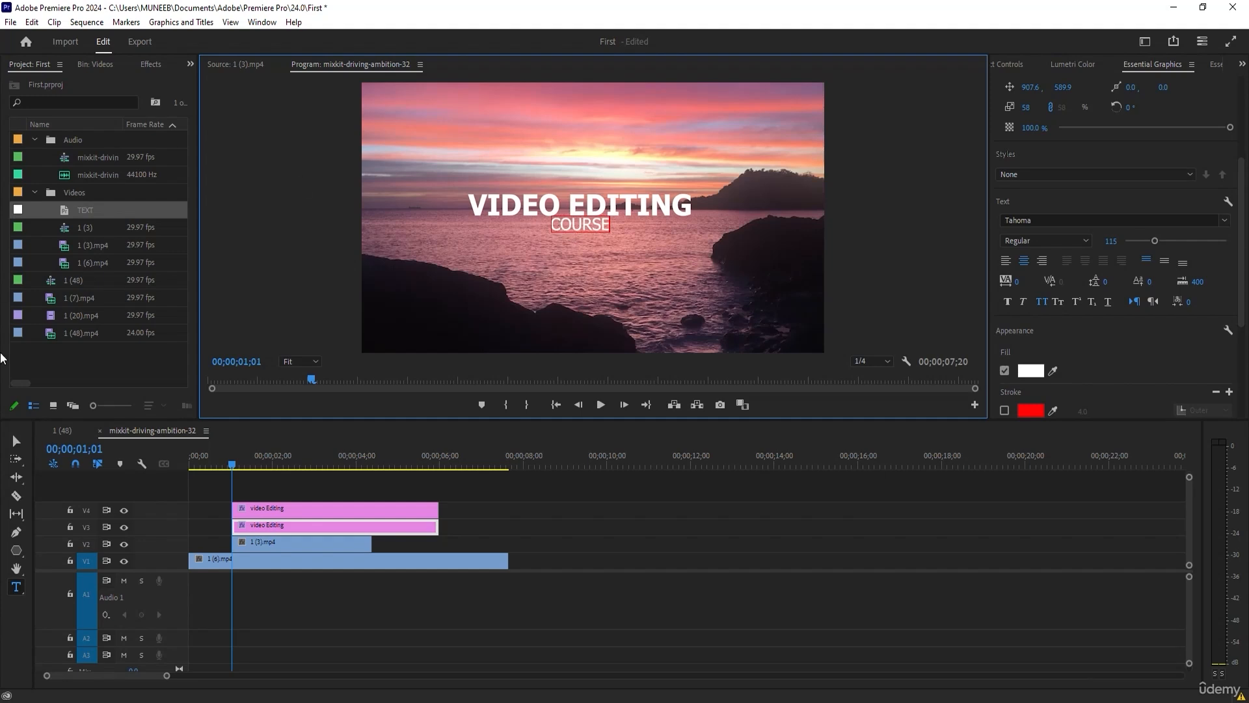
click(17, 442)
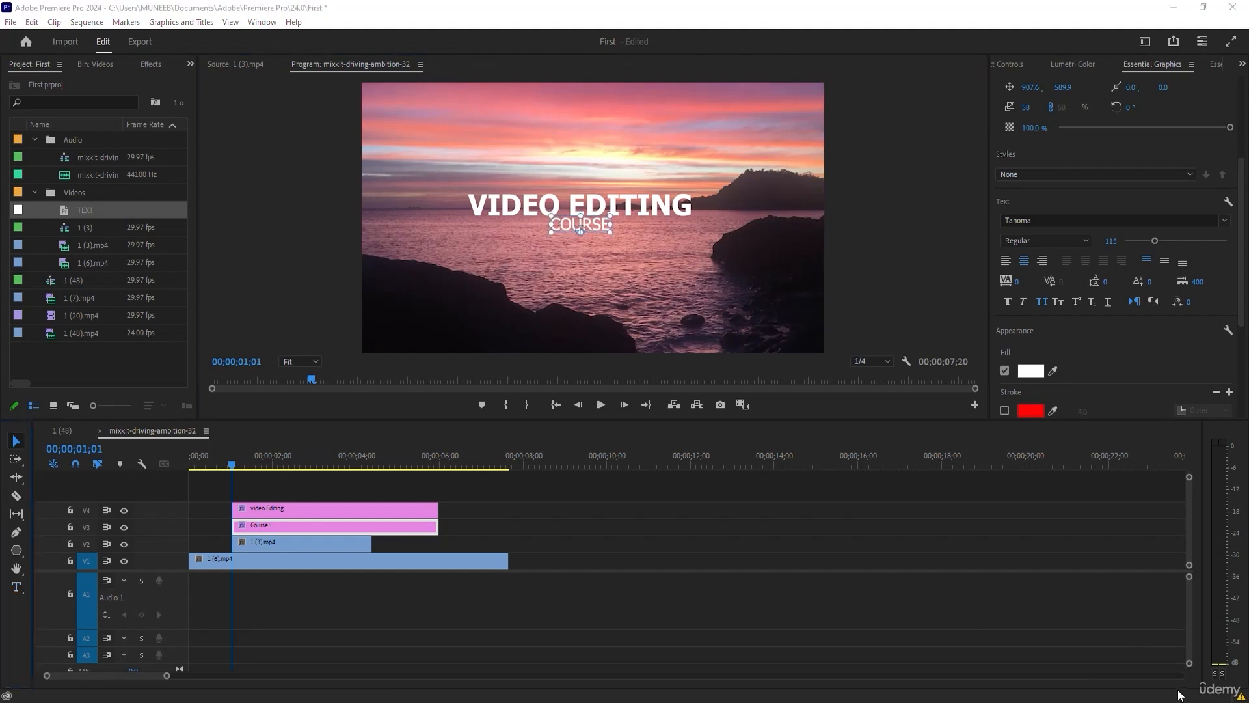
drag(593, 227, 595, 228)
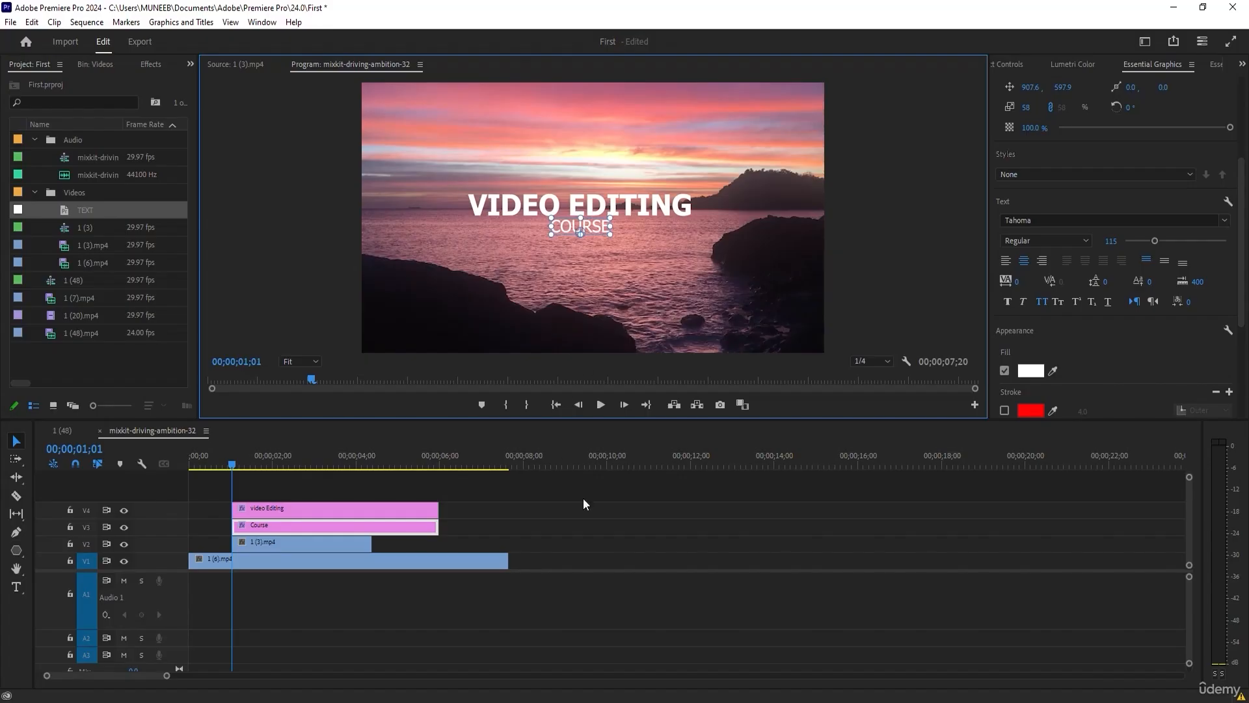
Keyframe the V4 title's Vector Motion position at 00;00;01;01, then set its horizontal position to -505 at 00;00;01;23.
click(484, 498)
click(326, 506)
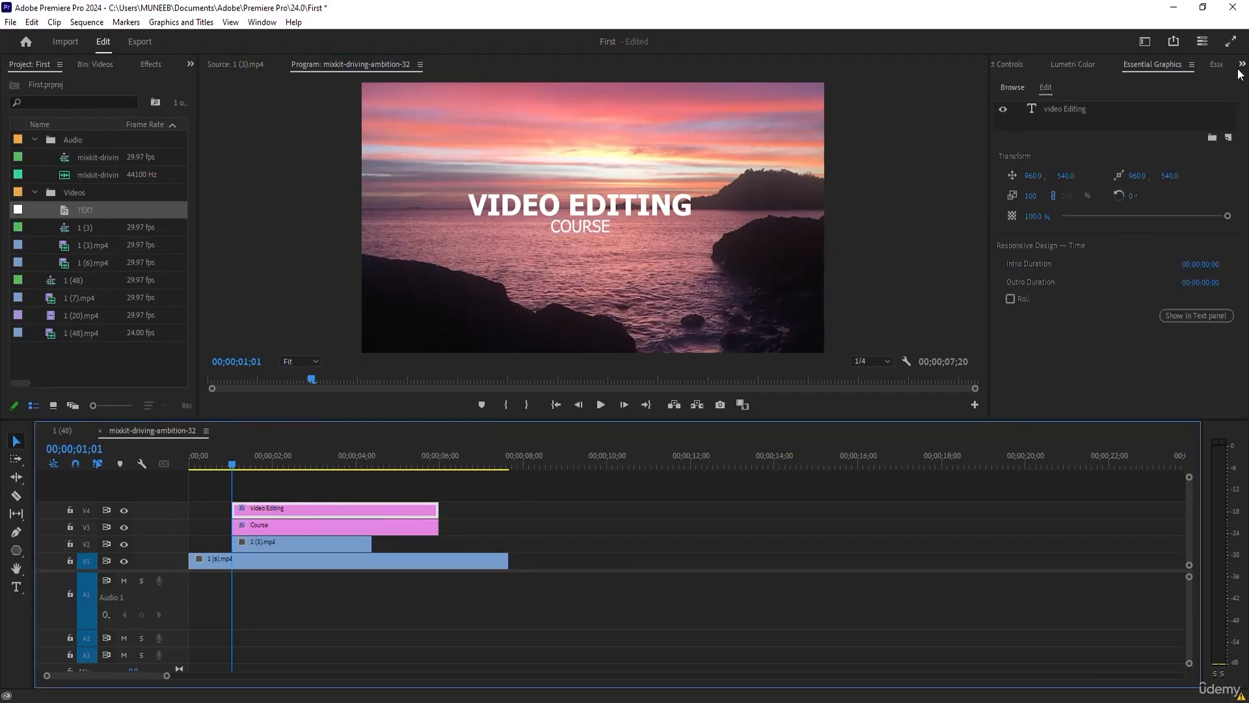
click(993, 65)
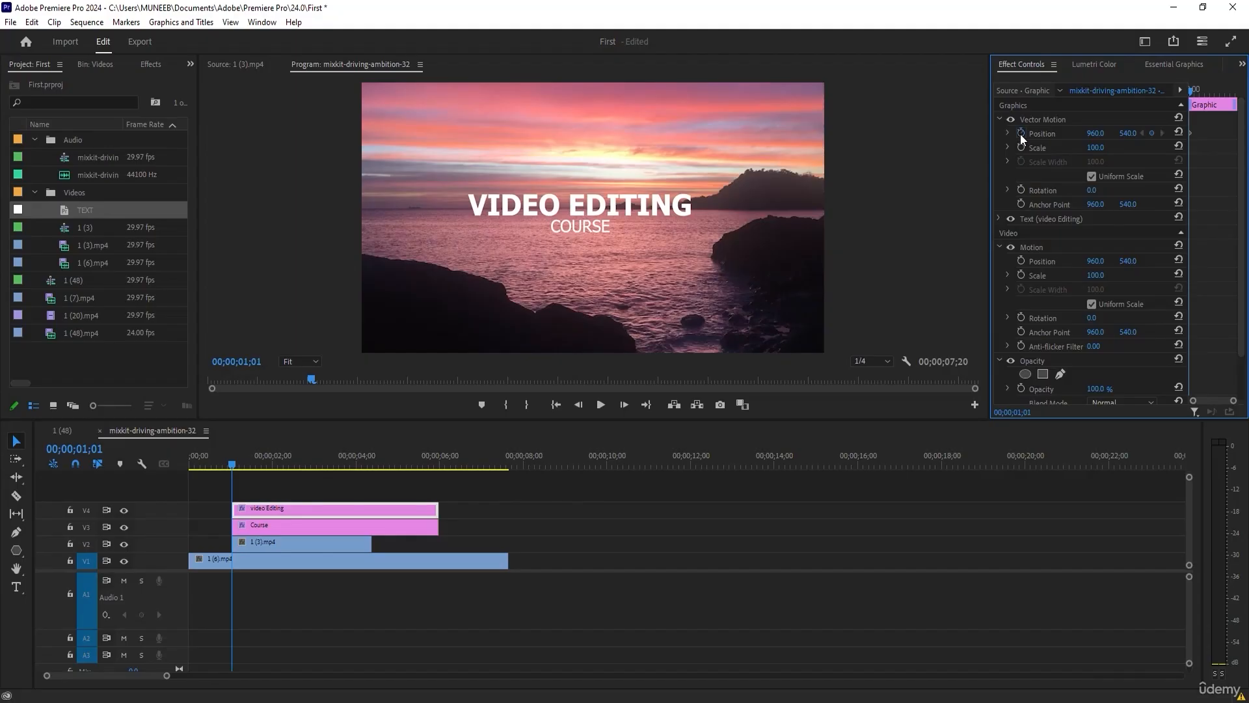
drag(233, 464, 262, 464)
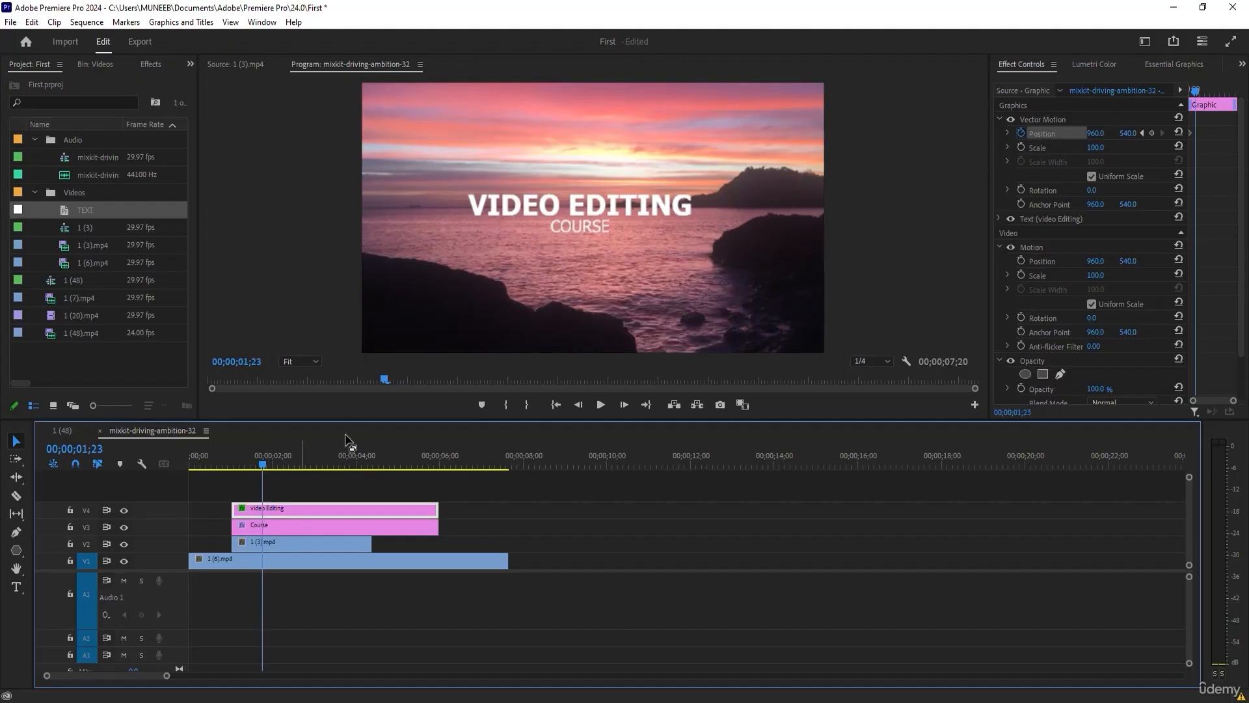
drag(1099, 137, 817, 137)
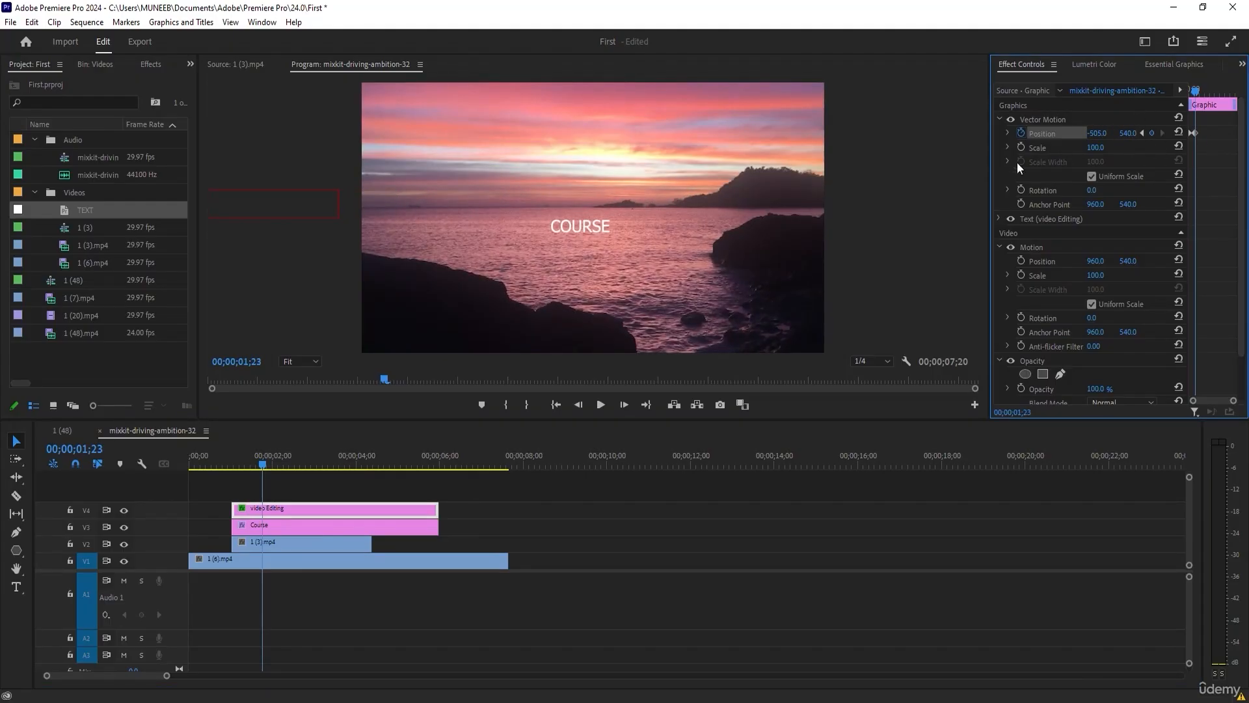
Widen the keyframe view and swap the title's two position keyframes so it slides in from off-screen.
drag(994, 168, 859, 168)
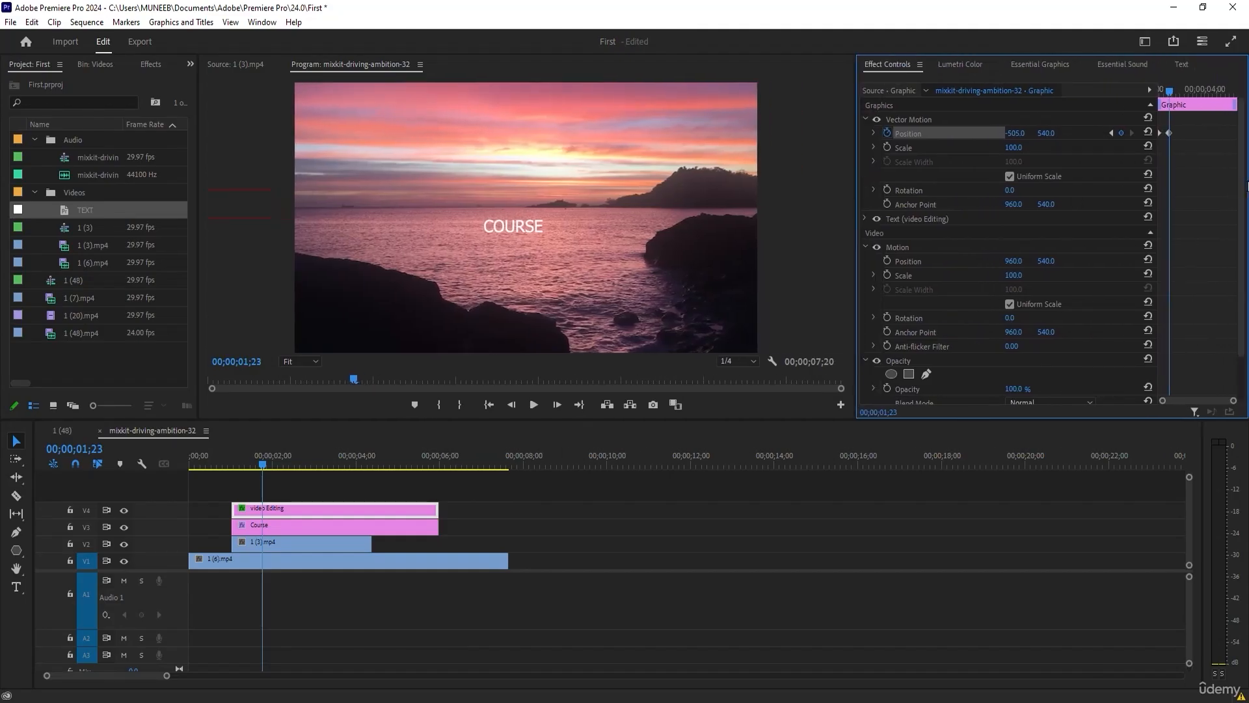
drag(1152, 186, 1054, 91)
mouse_move(1032, 135)
mouse_down()
mouse_move(1093, 133)
mouse_move(1020, 137)
mouse_up()
mouse_move(1049, 90)
mouse_down()
mouse_move(1022, 92)
mouse_move(1076, 103)
mouse_move(1035, 102)
mouse_move(1070, 100)
mouse_move(1055, 103)
mouse_up()
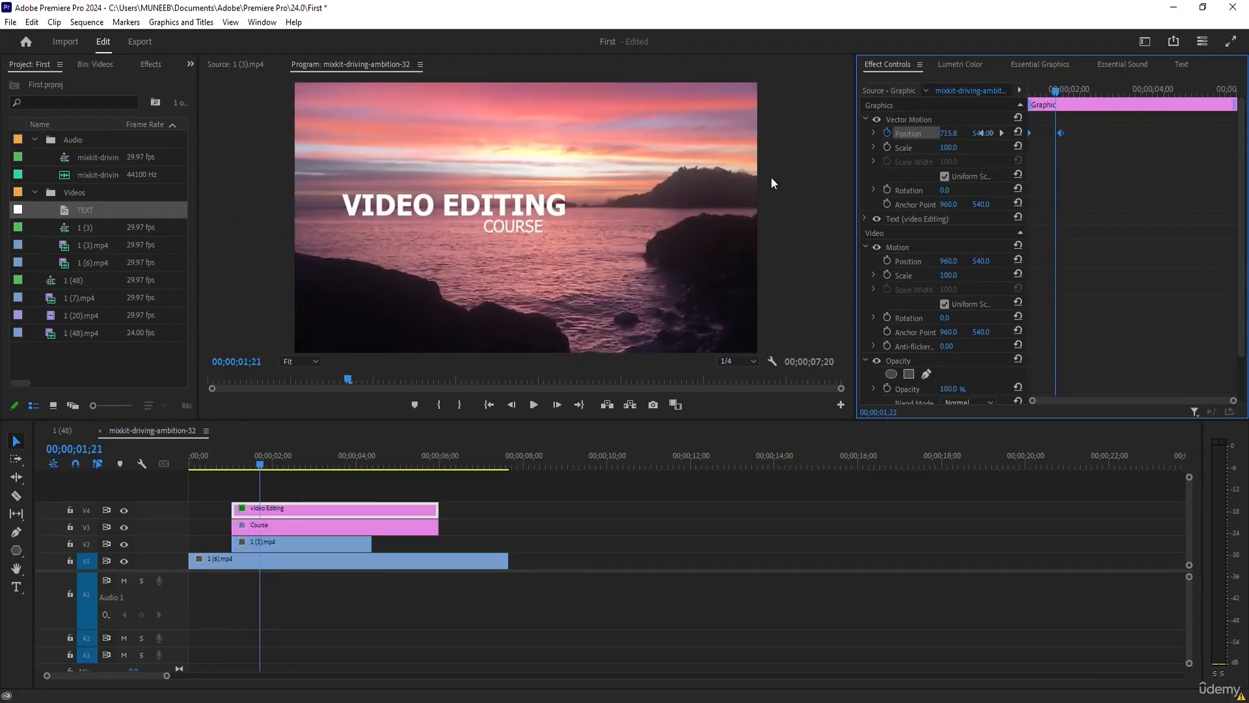
Keyframe the Course clip's opacity from 00;00;01;15 so the text fades in as the title slides into place.
click(289, 528)
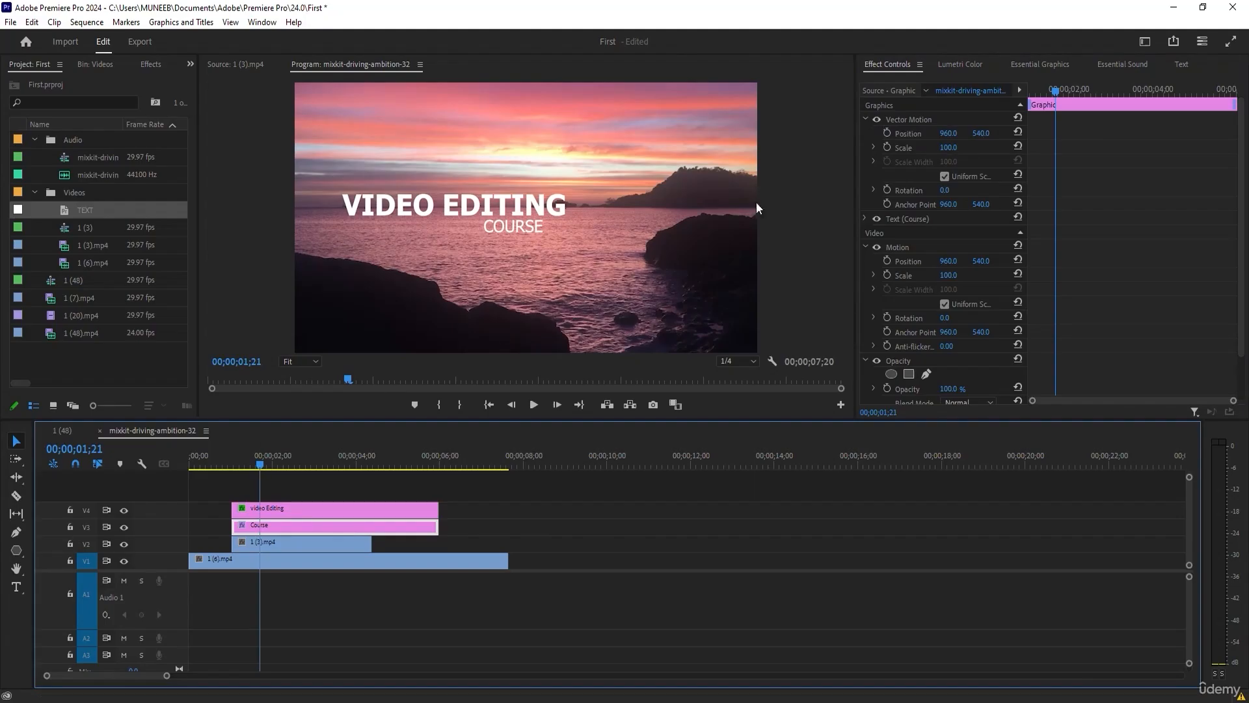
drag(1054, 95, 1045, 92)
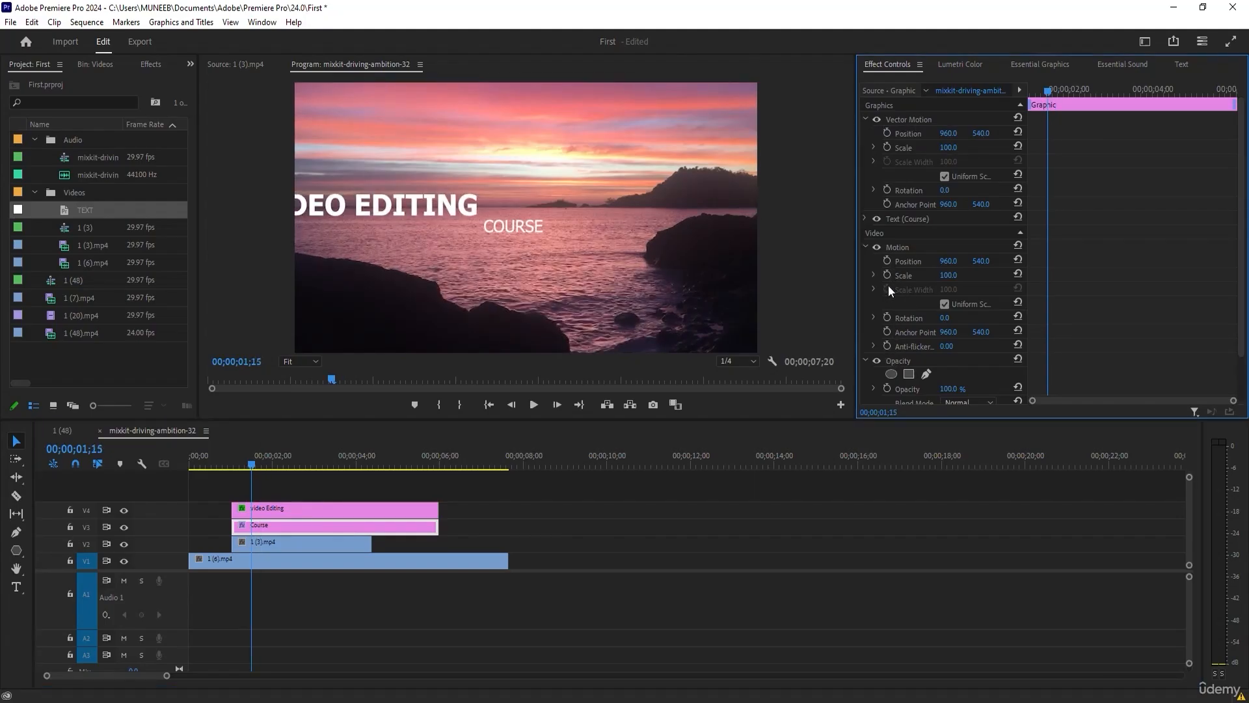
click(887, 389)
drag(1047, 389, 1063, 387)
drag(949, 389, 879, 389)
mouse_move(1058, 101)
mouse_down()
mouse_move(1006, 89)
mouse_move(1071, 96)
mouse_move(1038, 106)
mouse_move(1065, 97)
mouse_up()
Duplicate the animated video Editing clip onto V5 and V6, reposition the copies' text, stagger the clips and play them.
click(287, 514)
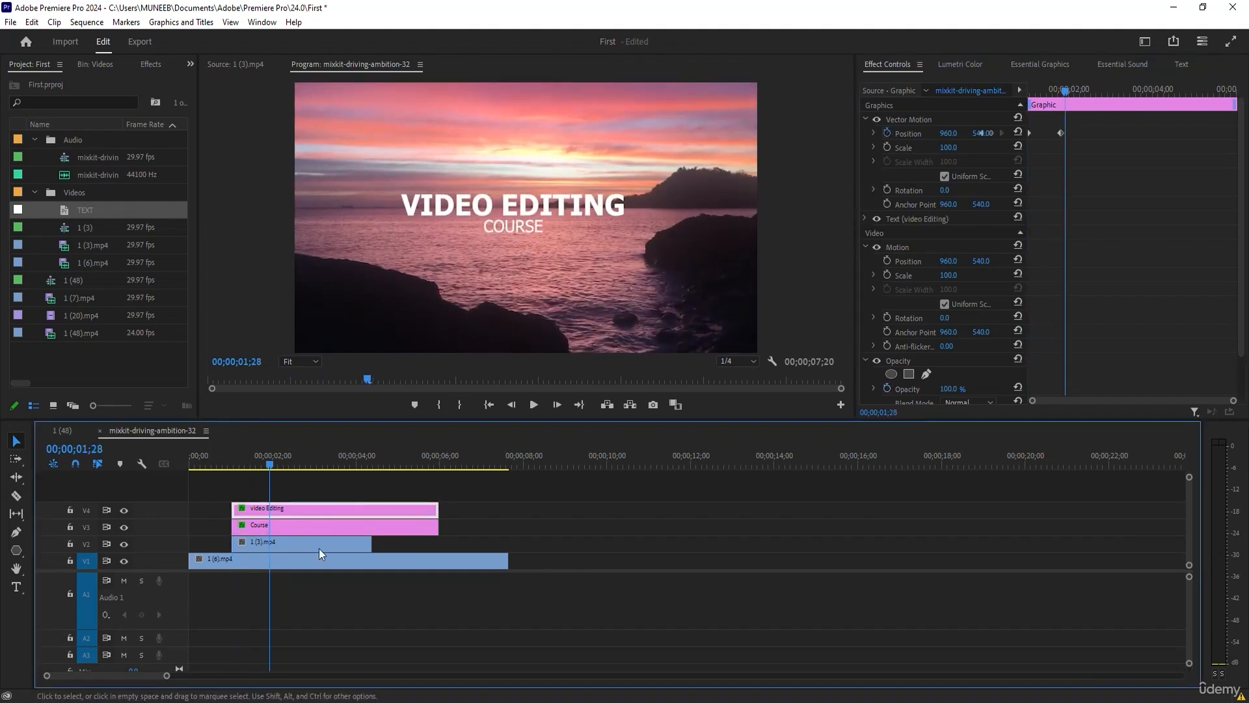
drag(314, 513, 312, 493)
drag(524, 199, 509, 176)
mouse_move(335, 493)
mouse_down()
mouse_move(443, 498)
mouse_move(333, 493)
mouse_move(287, 475)
mouse_move(333, 477)
mouse_up()
drag(562, 218, 640, 263)
mouse_move(269, 465)
mouse_down()
mouse_move(247, 479)
mouse_move(232, 471)
mouse_move(285, 457)
mouse_move(246, 468)
mouse_move(293, 479)
mouse_move(294, 510)
mouse_move(286, 493)
mouse_move(300, 495)
mouse_move(229, 463)
mouse_move(296, 466)
mouse_move(261, 473)
mouse_up()
key(space)
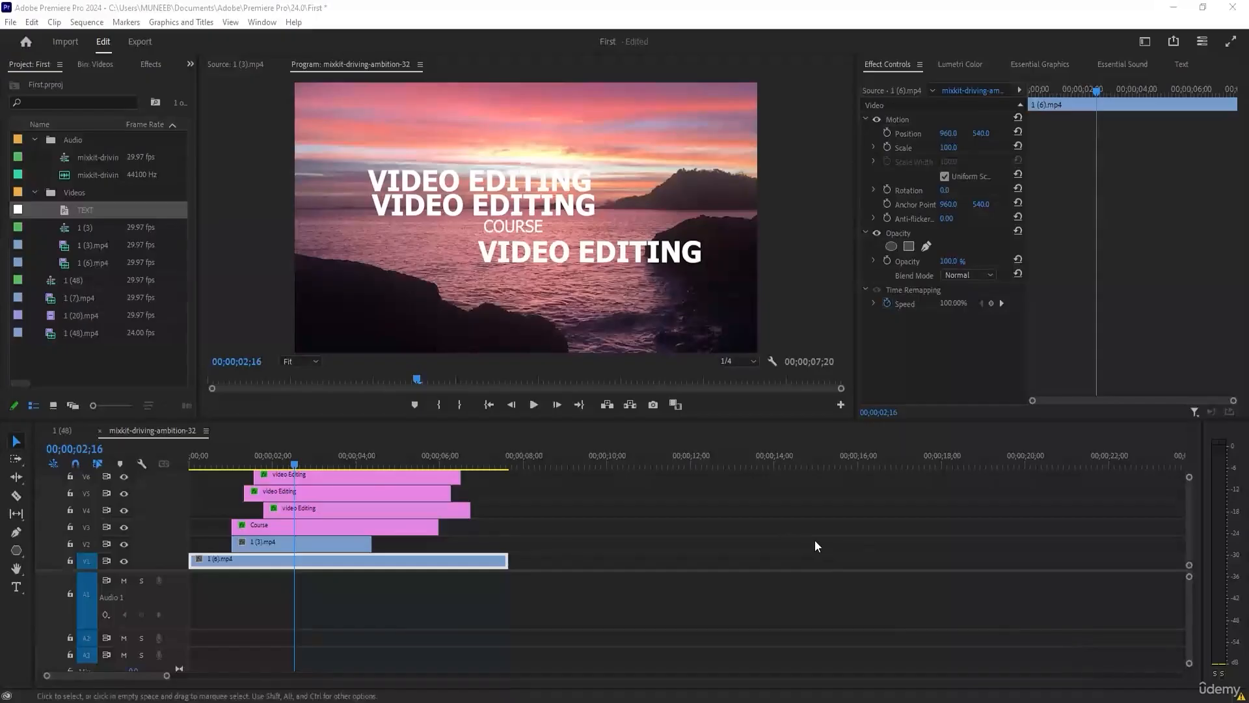
Remove the extra video Editing clips and keep a single one on track V4.
click(366, 508)
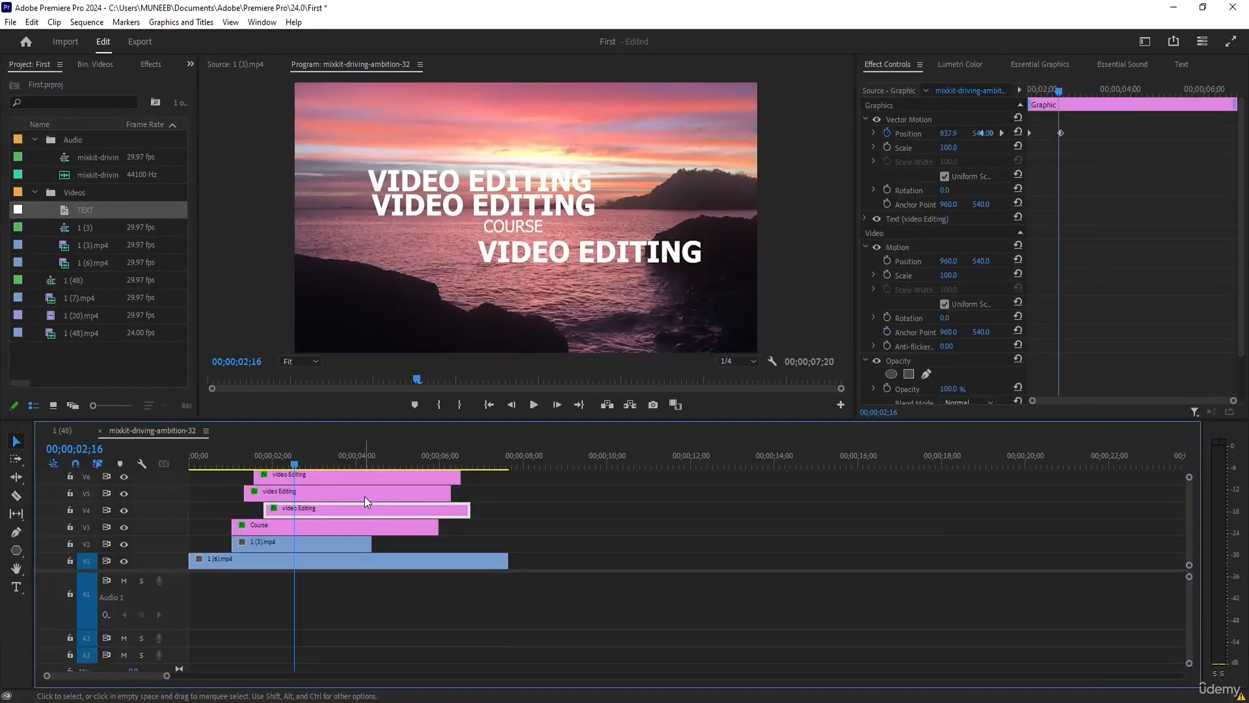
key(Delete)
drag(354, 481, 323, 509)
Align the remaining VIDEO EDITING text to the horizontal and vertical centre of the frame.
click(604, 256)
click(1029, 64)
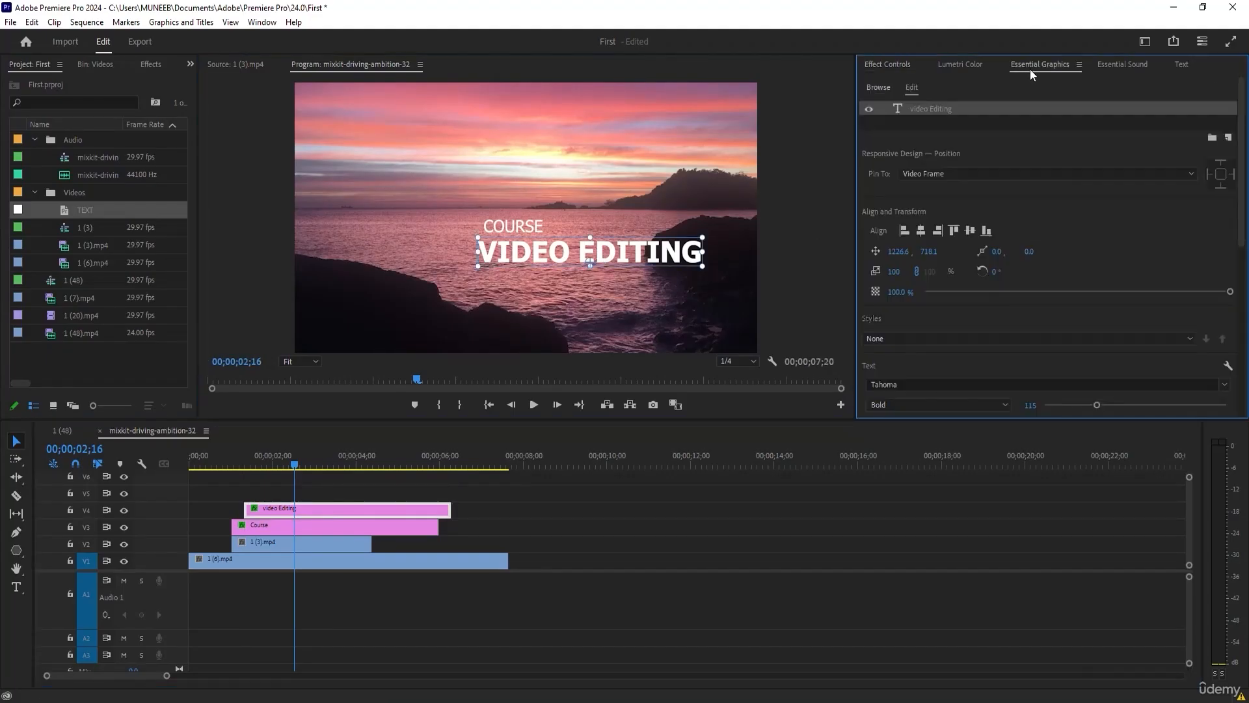
click(924, 230)
click(970, 230)
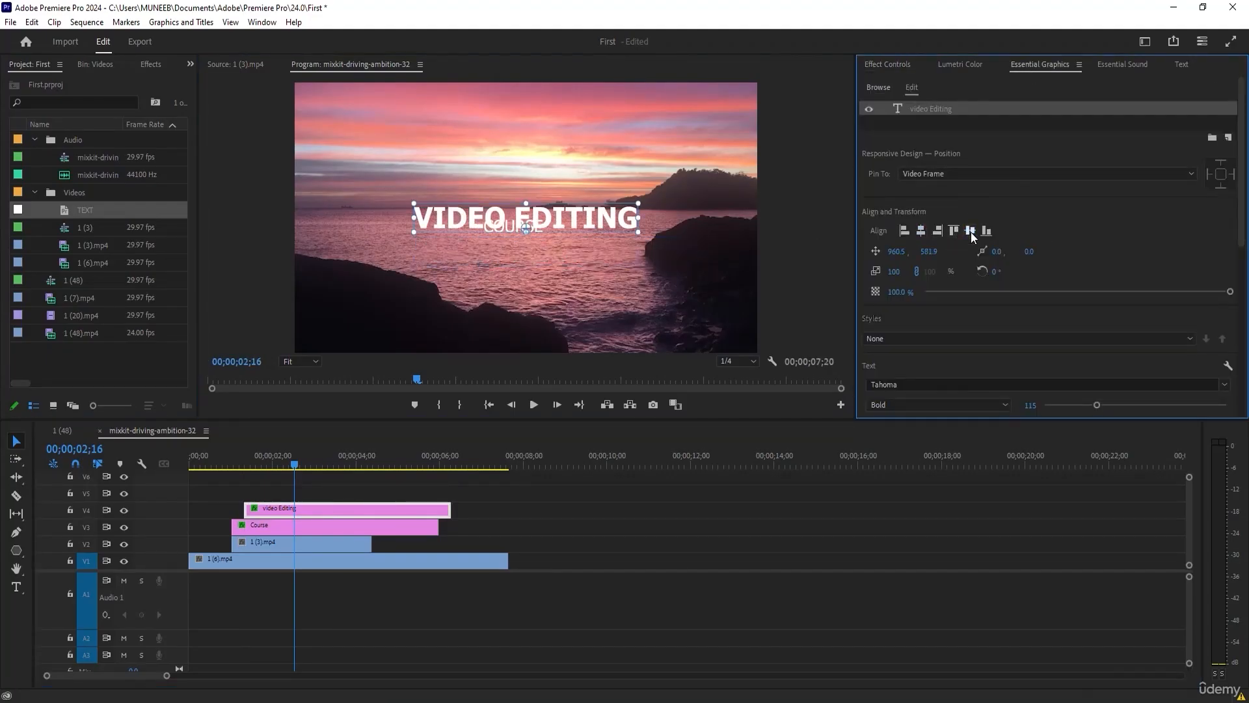
drag(537, 216, 537, 207)
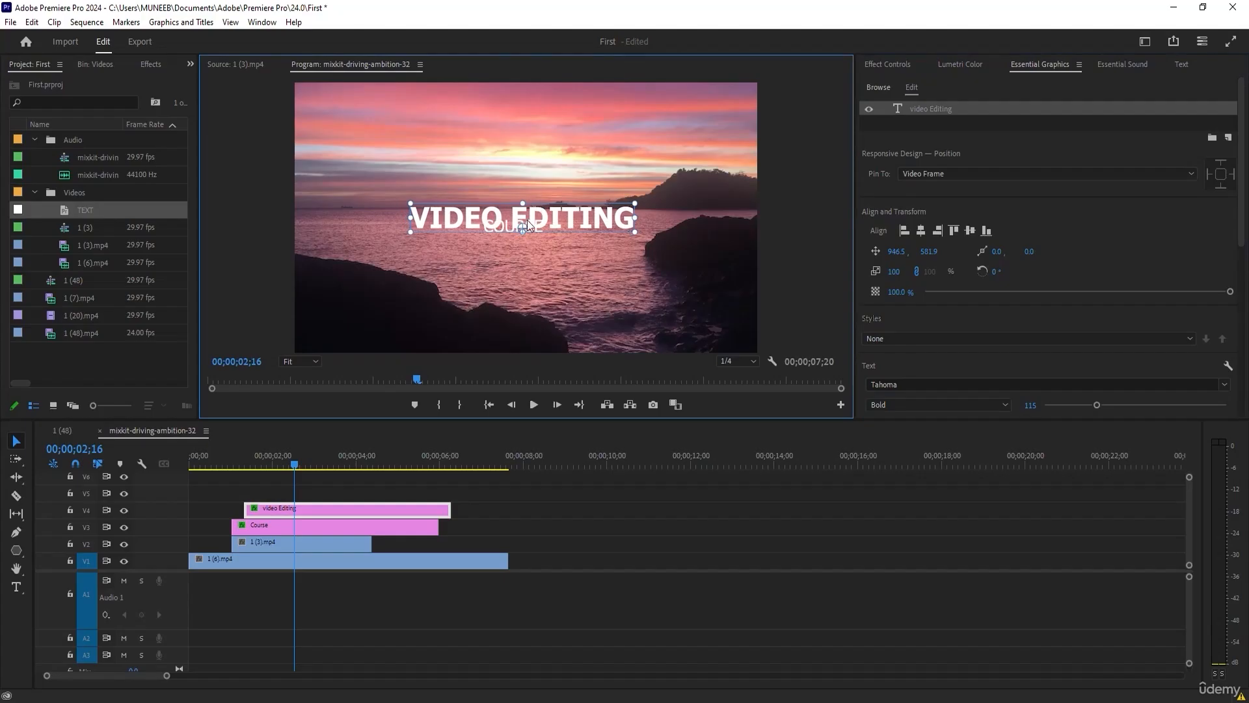
Align the start of the video Editing clip on V4 with the start of the Course clip.
drag(311, 514, 254, 507)
click(203, 467)
drag(230, 467, 302, 465)
Raise the VIDEO EDITING text just above COURSE, nudge COURSE beneath it and preview the title animation.
click(567, 217)
drag(567, 217, 565, 209)
click(528, 229)
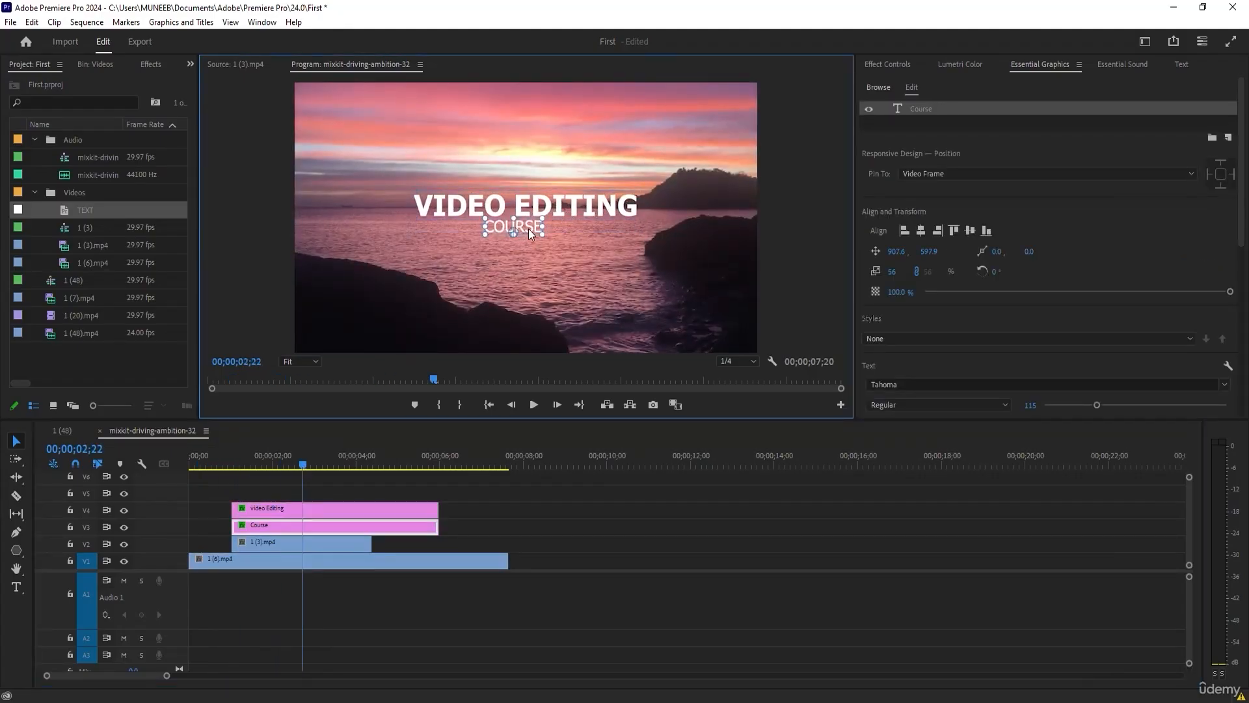
drag(217, 463, 373, 465)
drag(269, 465, 515, 463)
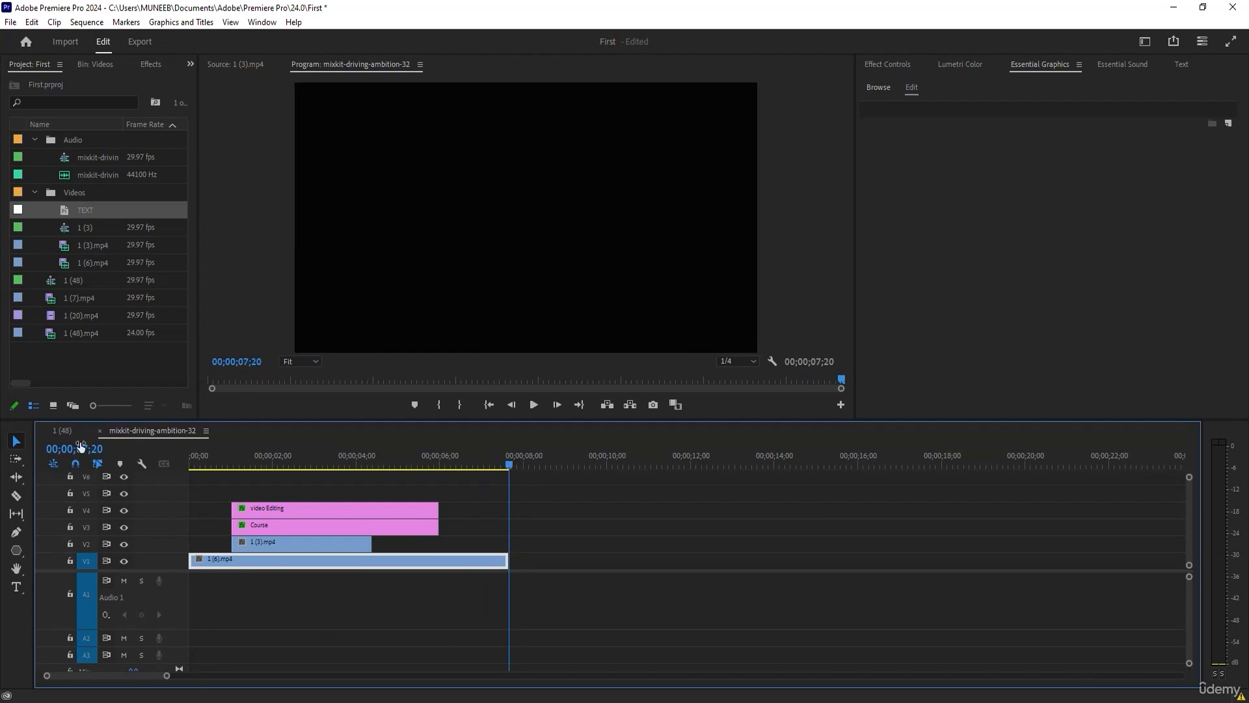
Mark the export range with an in point at 00;00;00;00 and an out point at 00;00;03;00.
drag(346, 463, 315, 460)
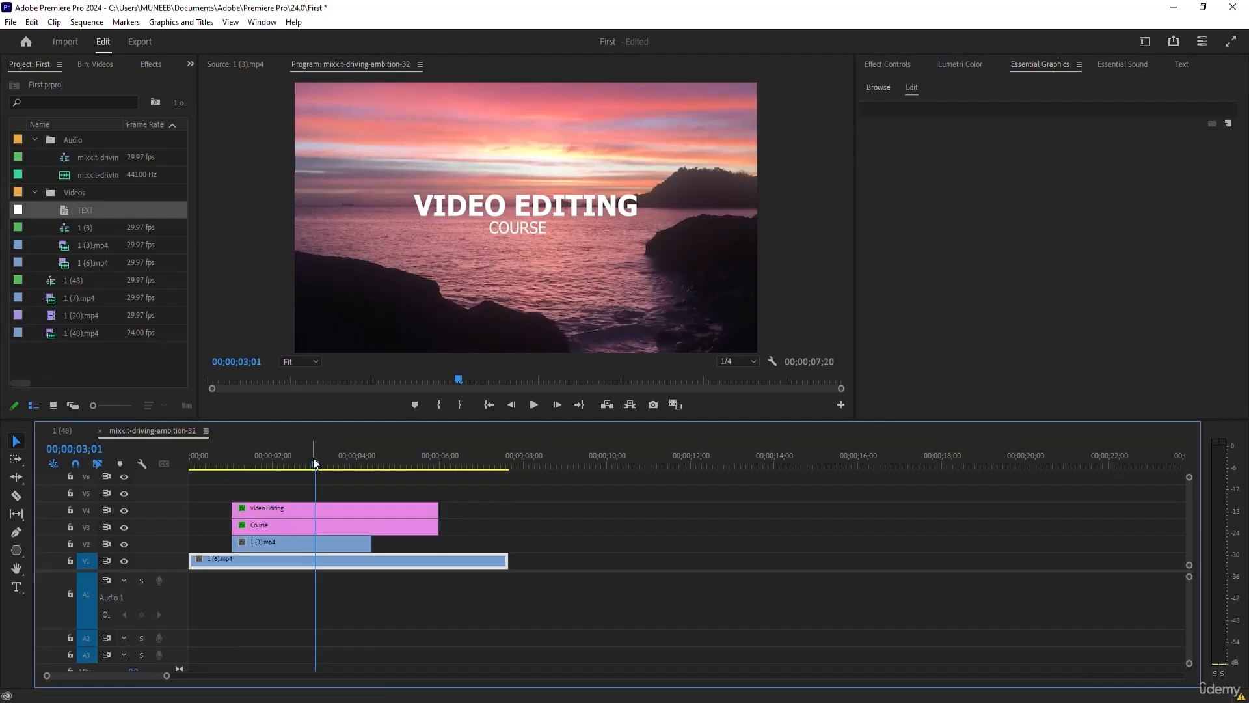
mouse_move(315, 466)
mouse_down()
mouse_move(189, 464)
mouse_move(317, 463)
mouse_up()
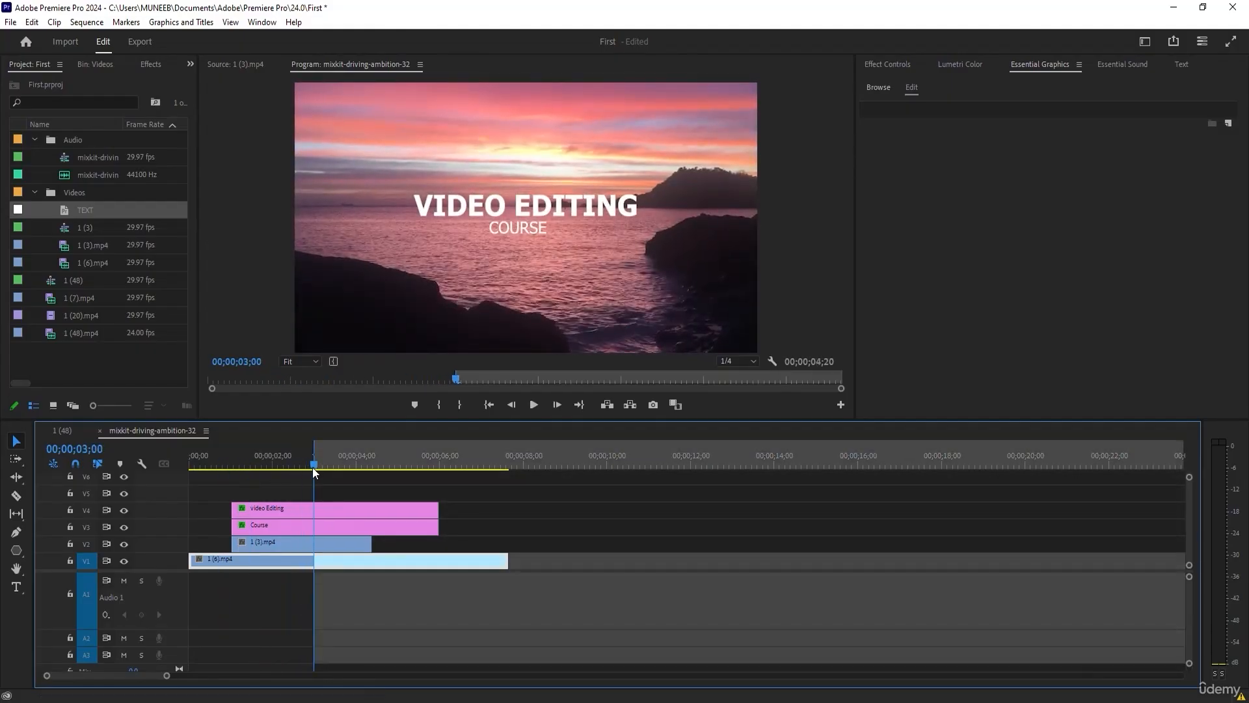
key(o)
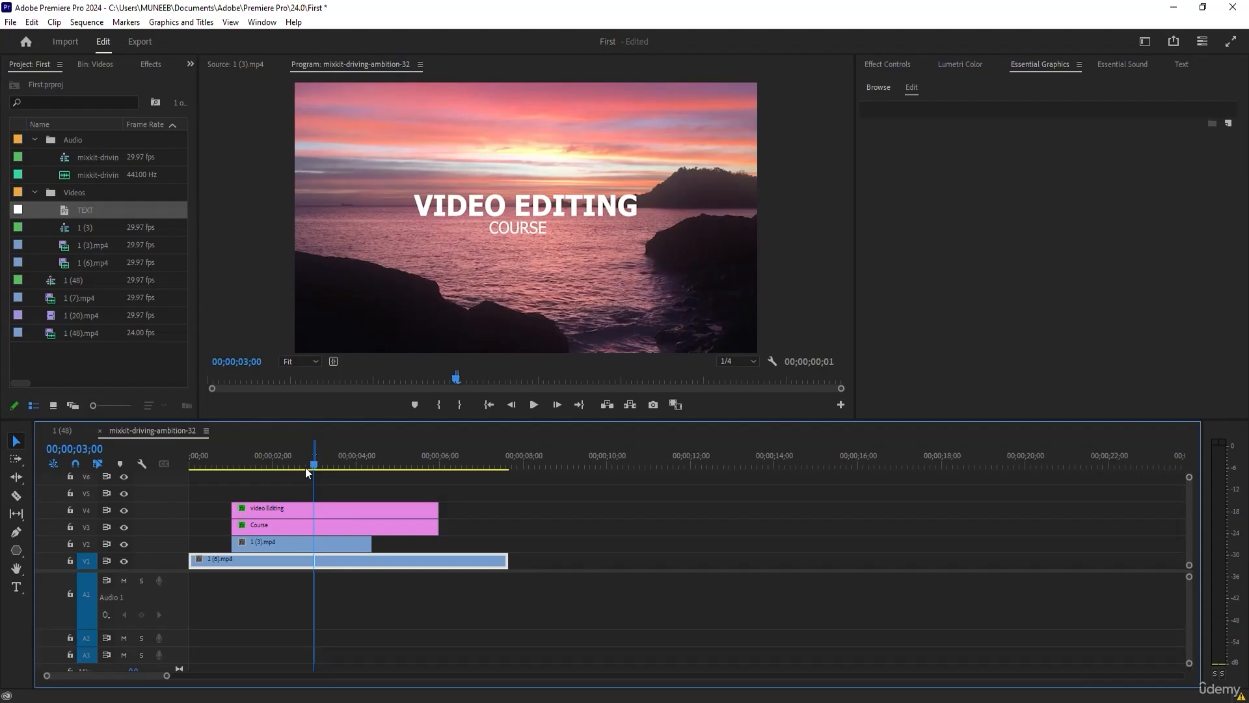
drag(310, 463, 169, 463)
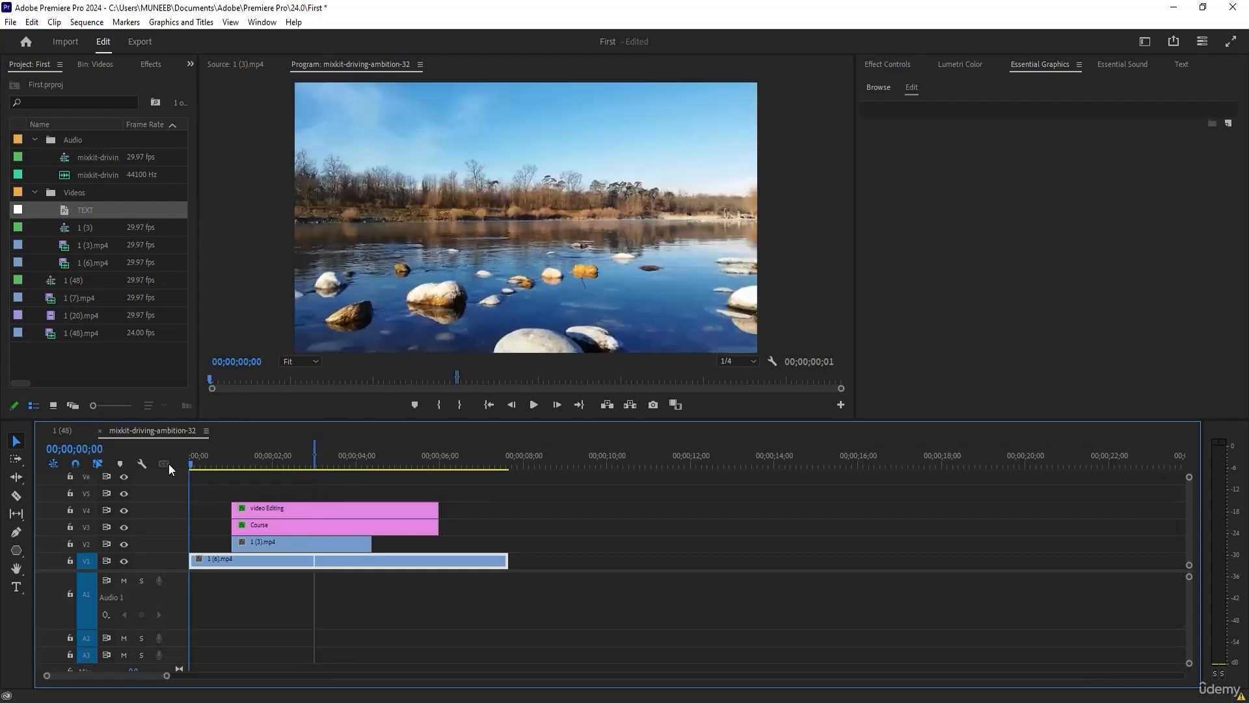
key(i)
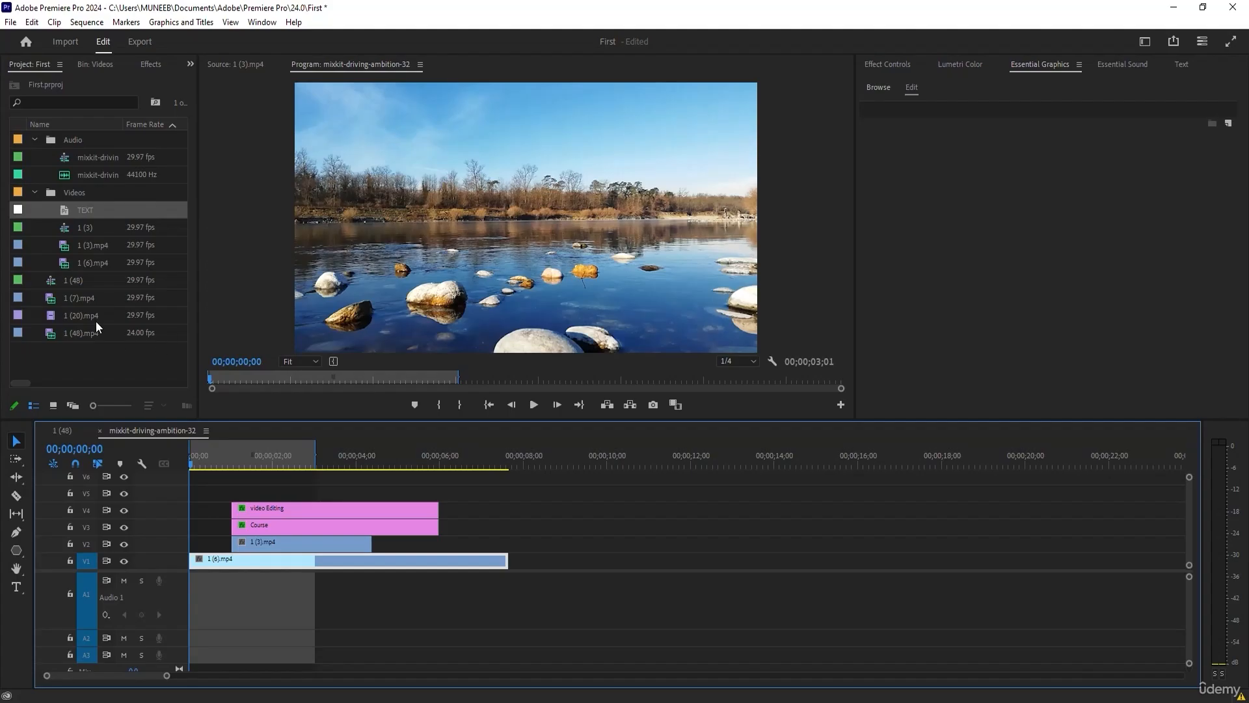
Move the playhead to 00;00;01;04, open the media export settings for the sequence and name the output file sadas.
click(201, 459)
drag(203, 468, 236, 464)
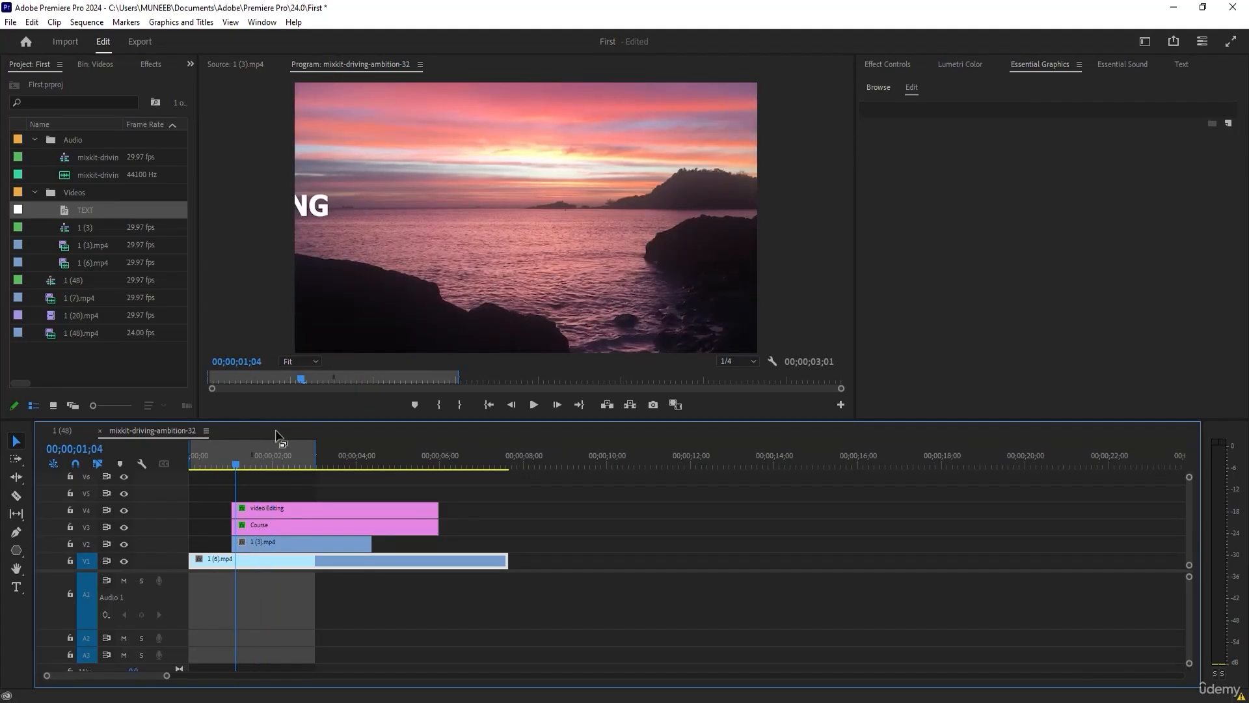
click(10, 21)
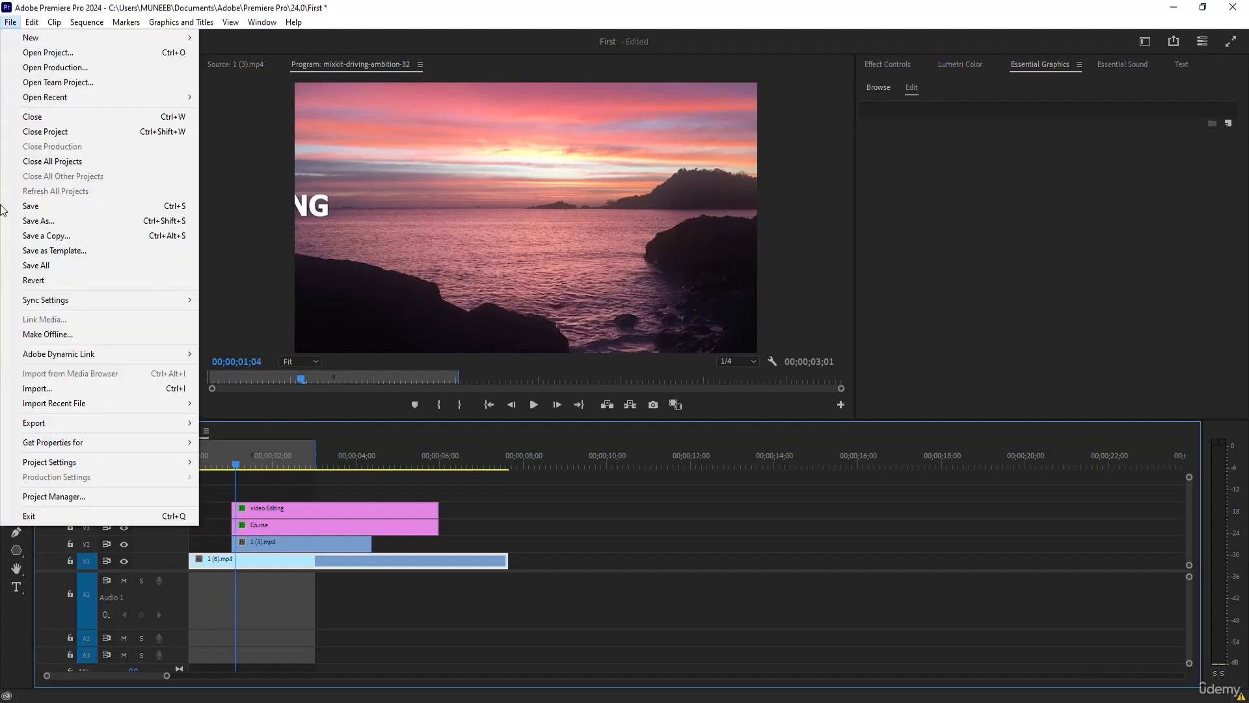
mouse_move(34, 422)
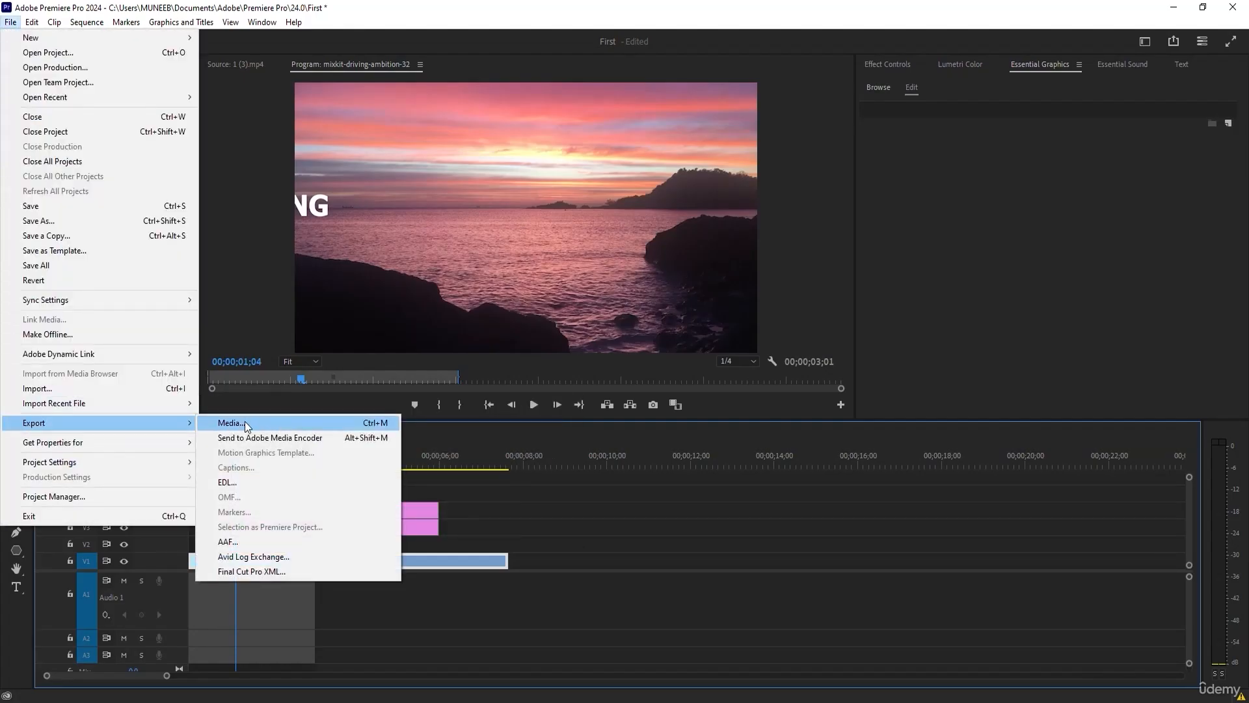
click(244, 423)
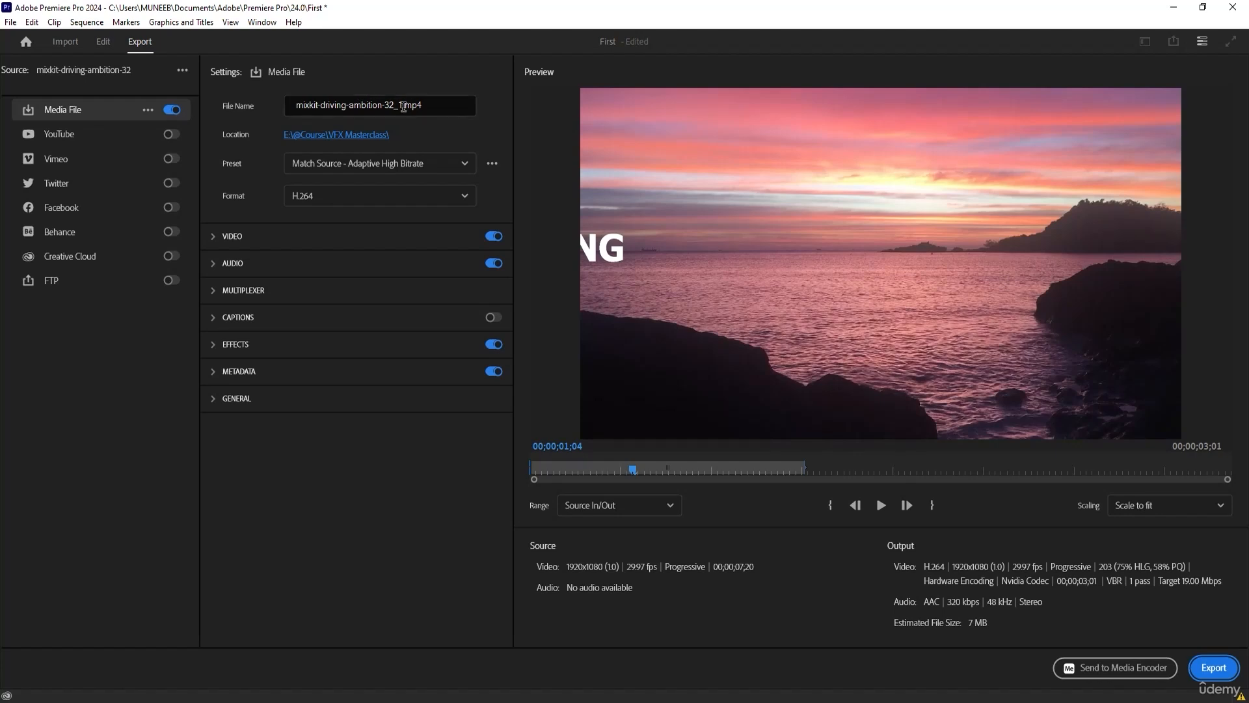
click(403, 105)
text(sadas)
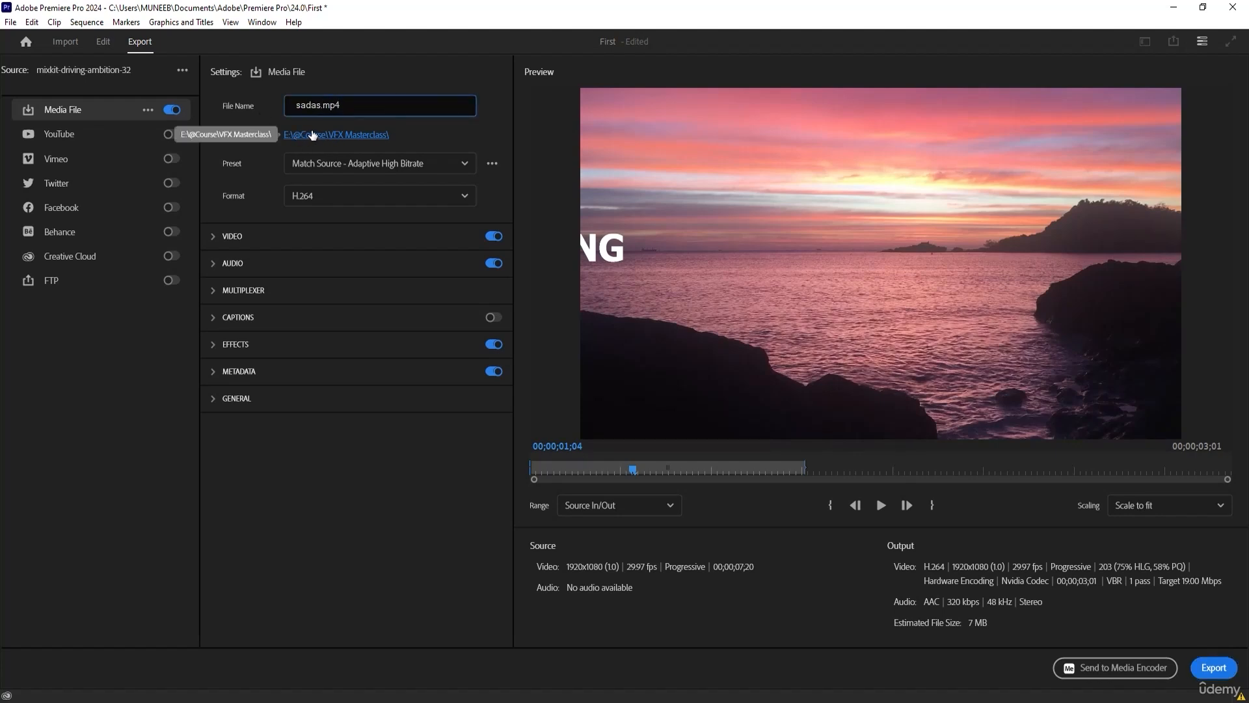
Review the available export presets and file formats, keeping H.264 as the format.
click(330, 164)
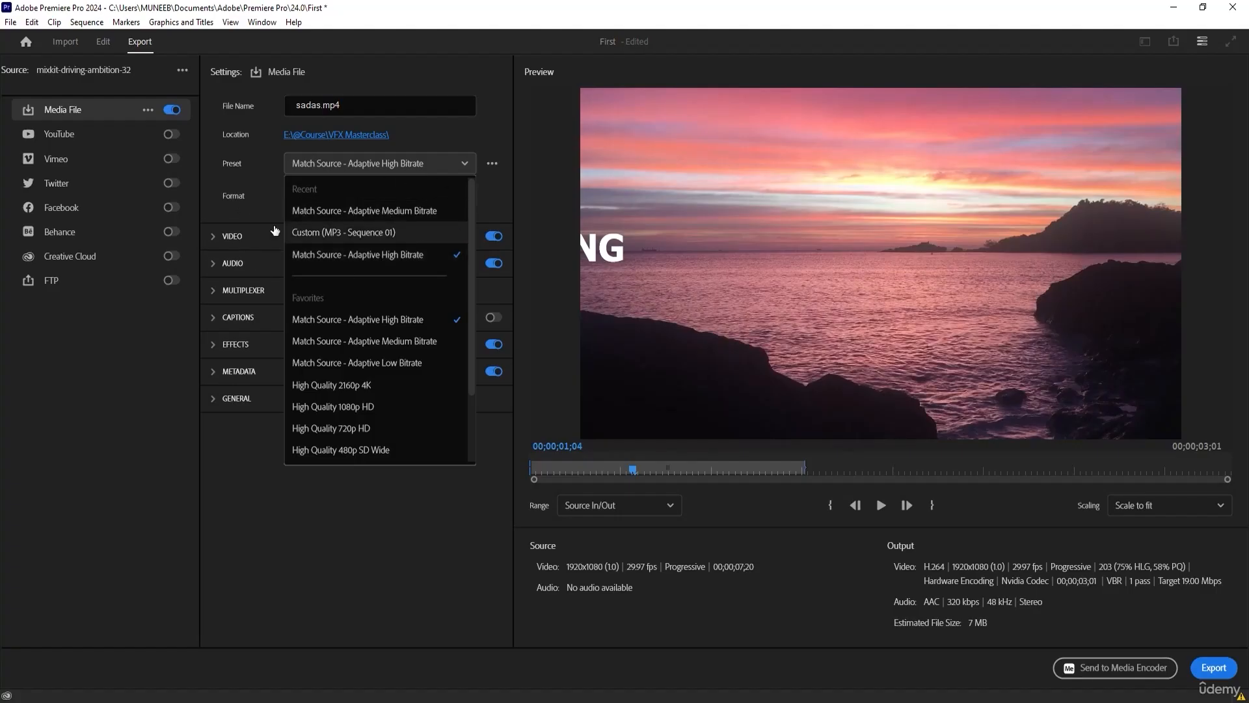
click(218, 193)
click(338, 199)
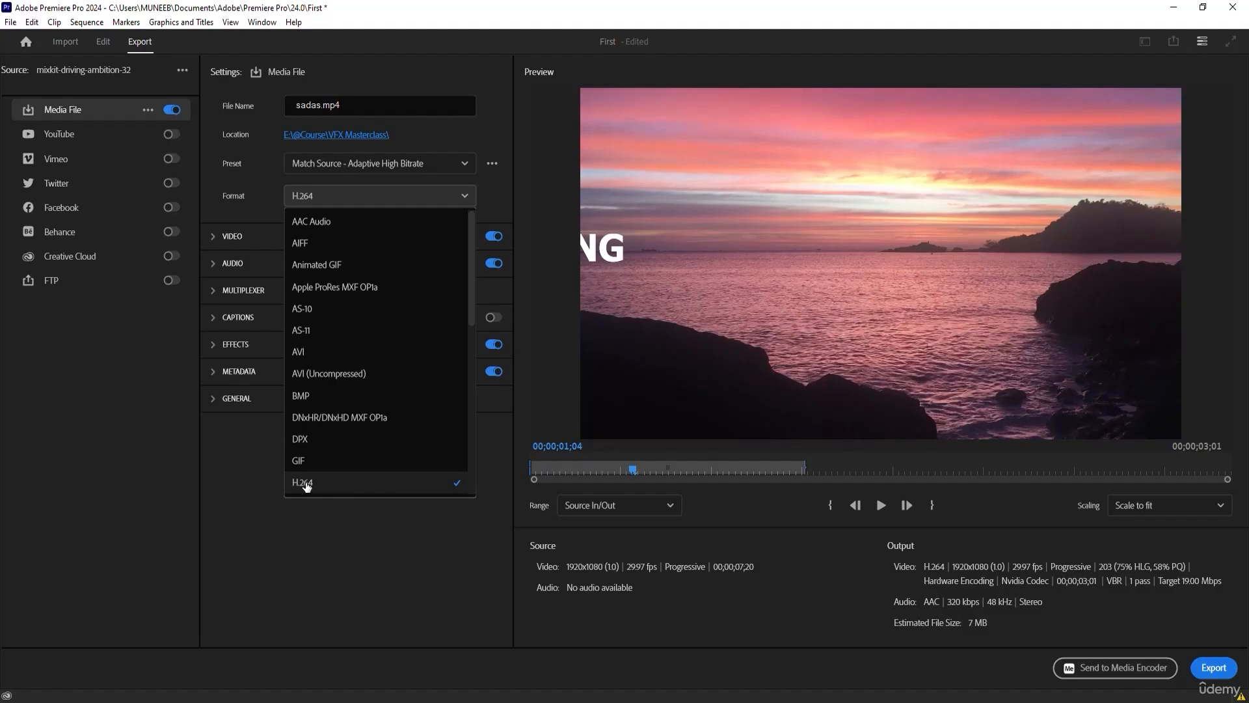
scroll(307, 486, down, 5)
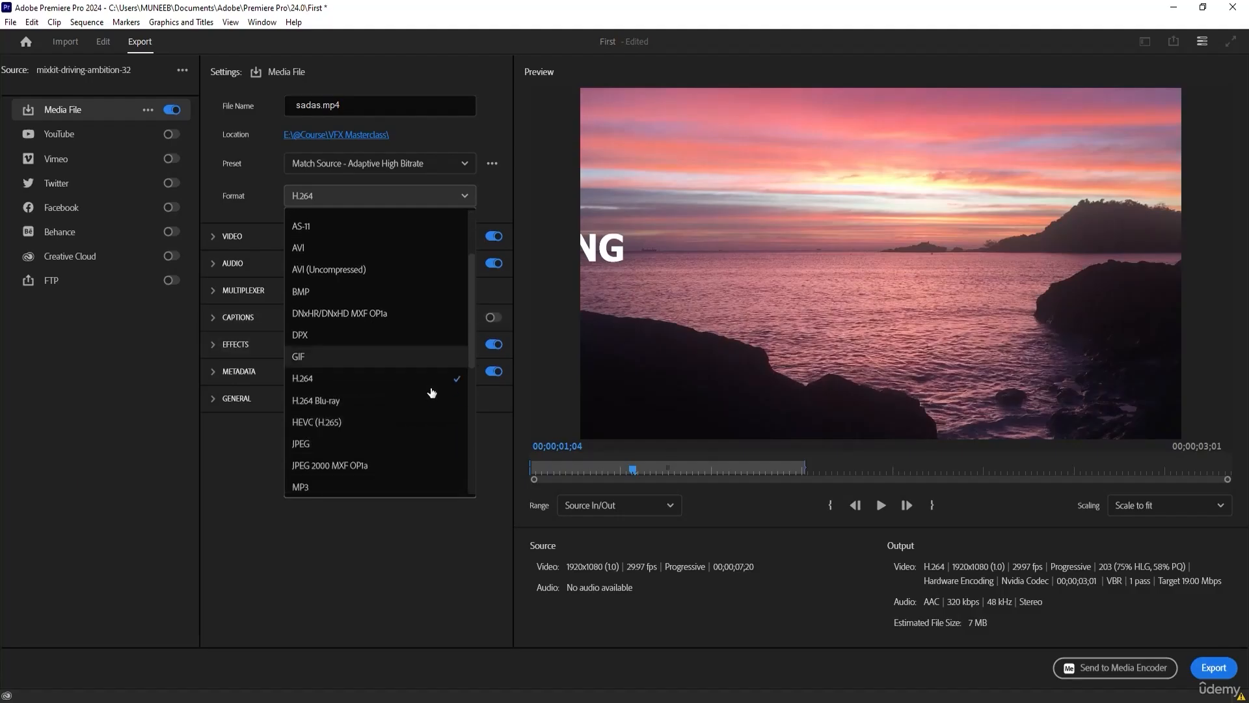
scroll(326, 455, down, 1)
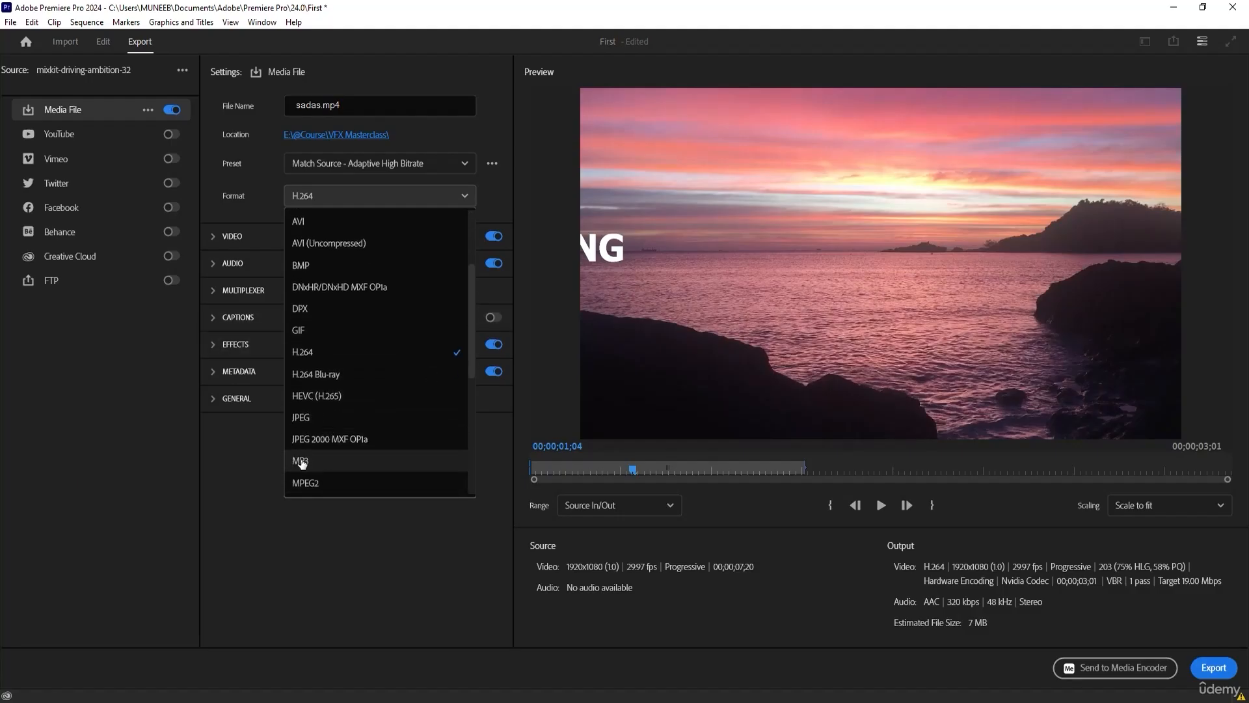
scroll(301, 462, down, 6)
scroll(324, 433, down, 5)
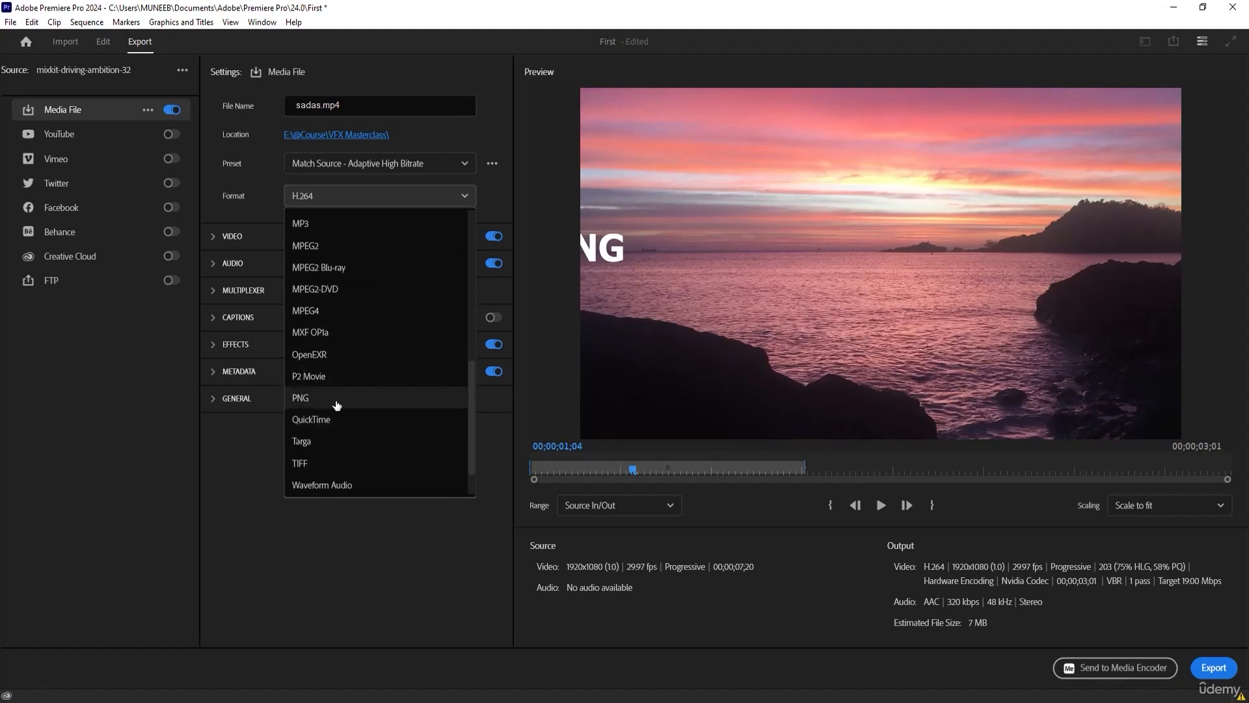
scroll(334, 405, down, 2)
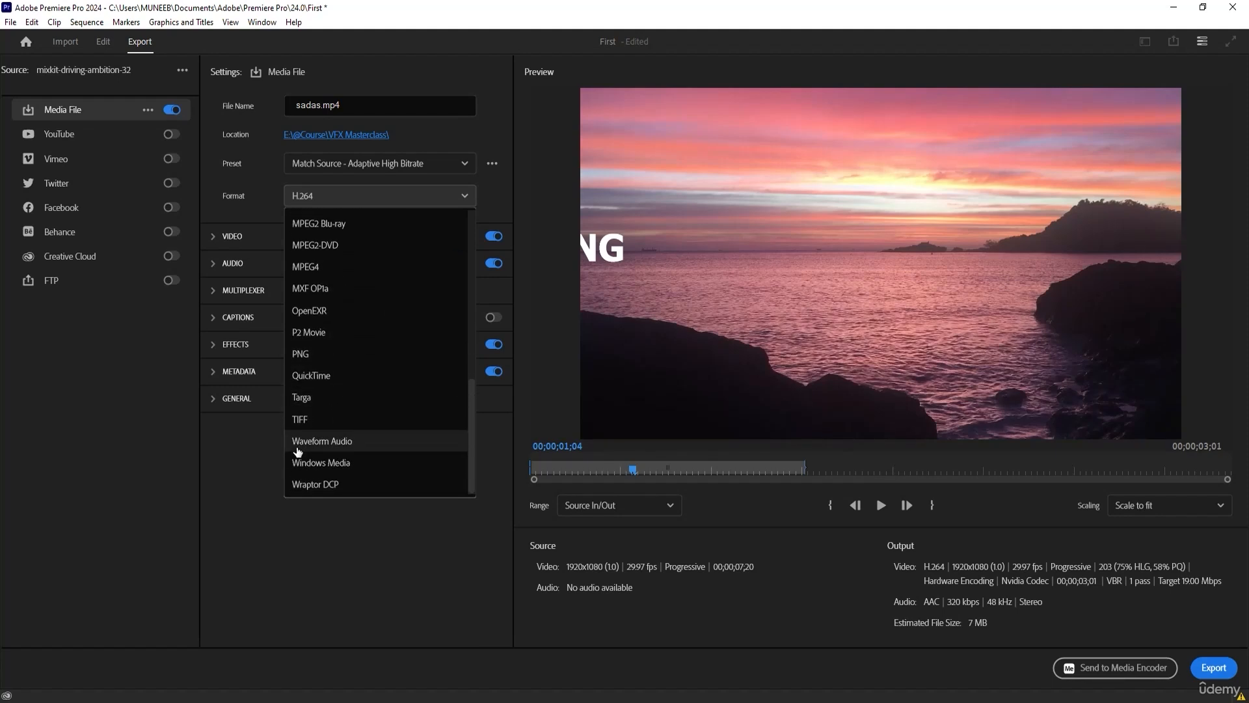
scroll(474, 446, up, 10)
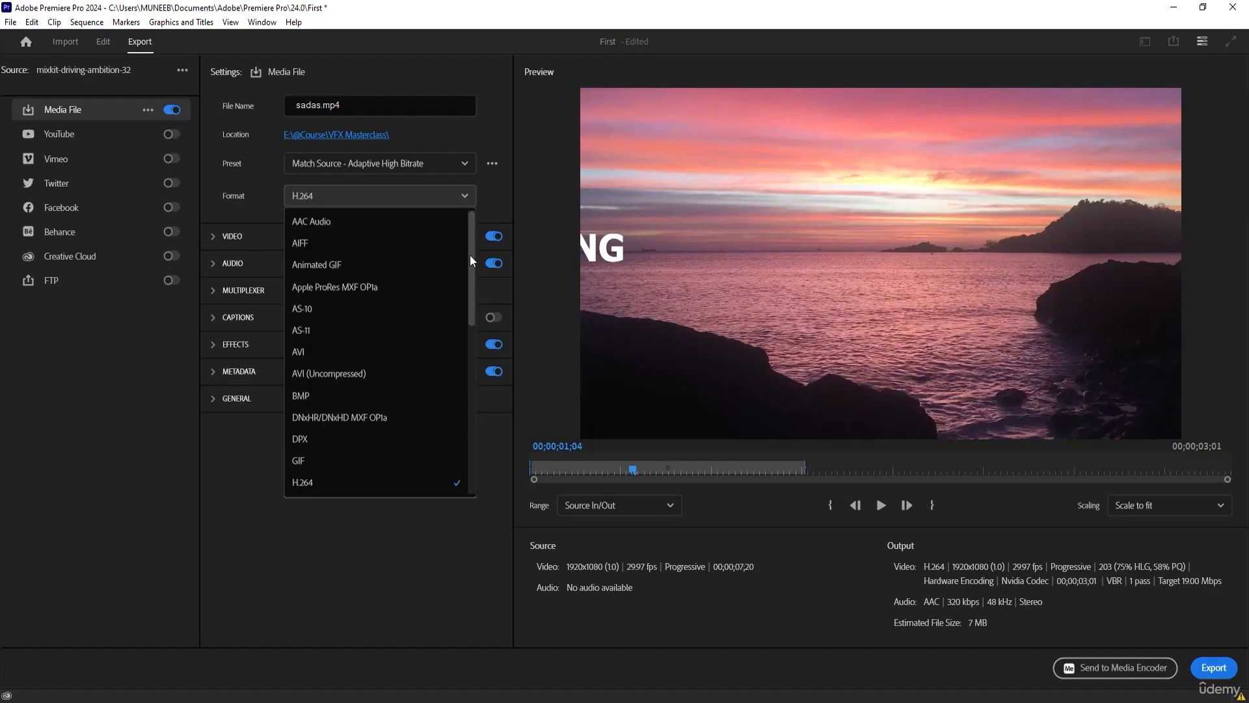
click(326, 483)
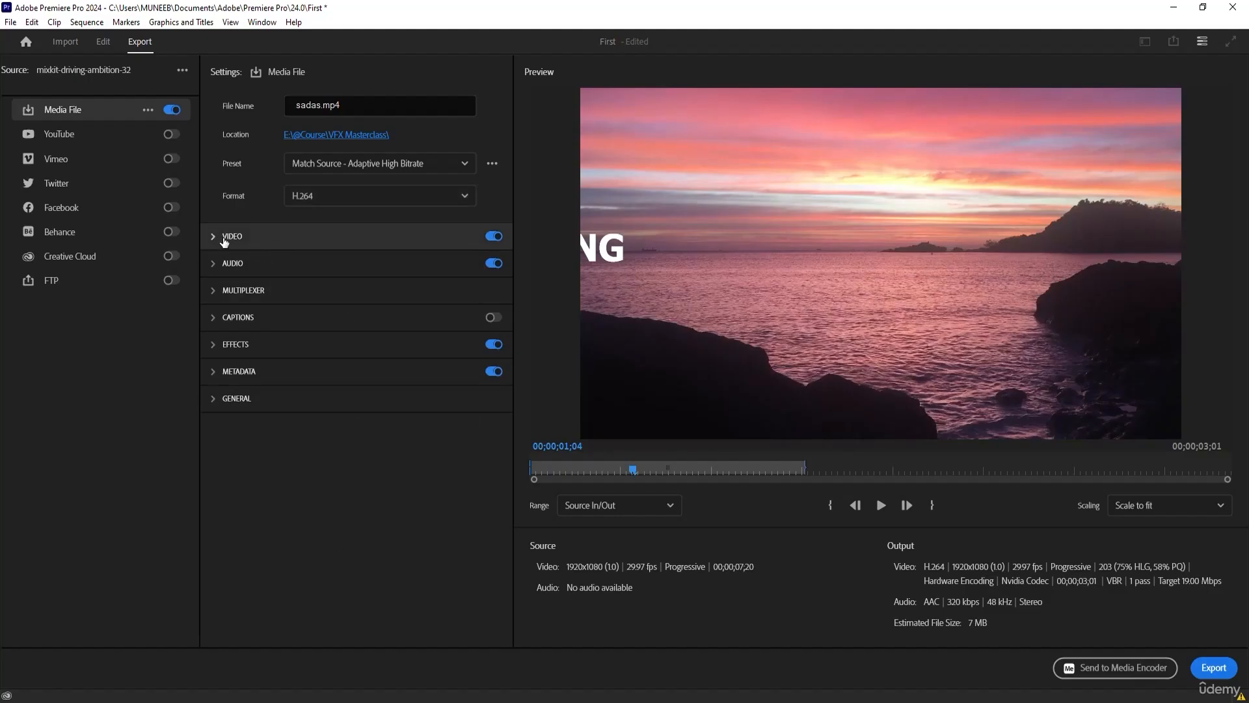
Examine the Video, Audio and Captions sections of the export settings.
click(223, 238)
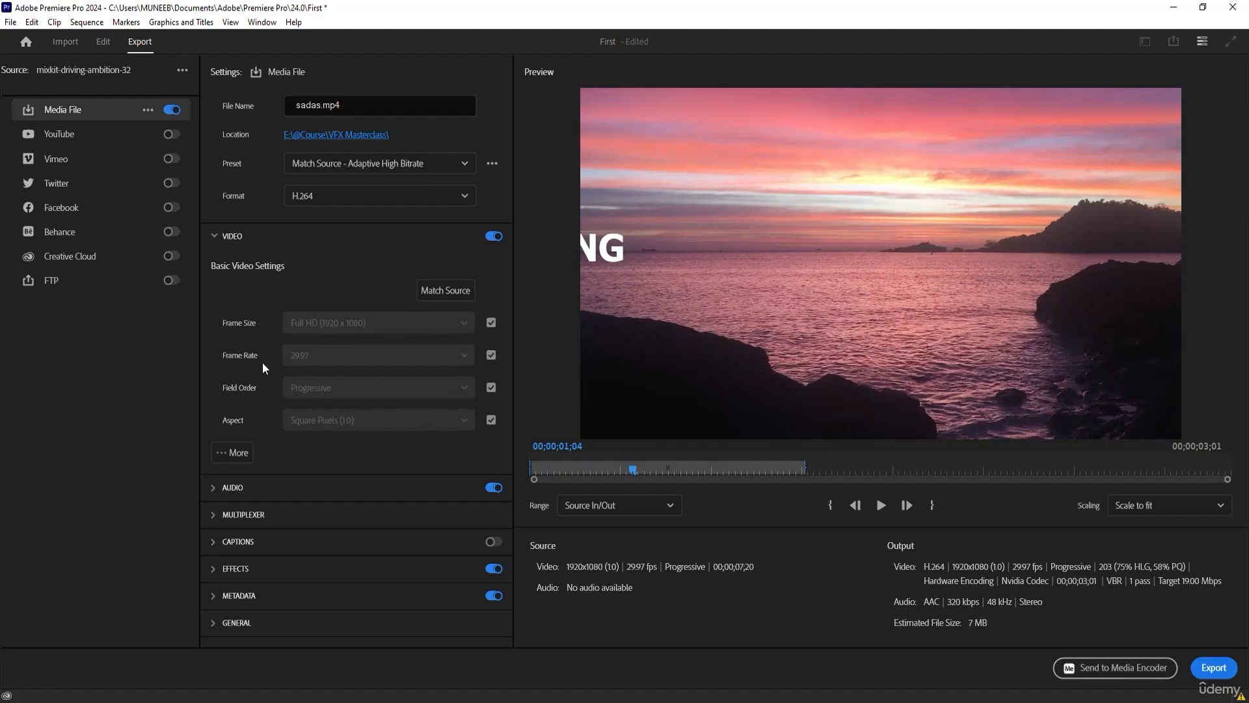
click(214, 237)
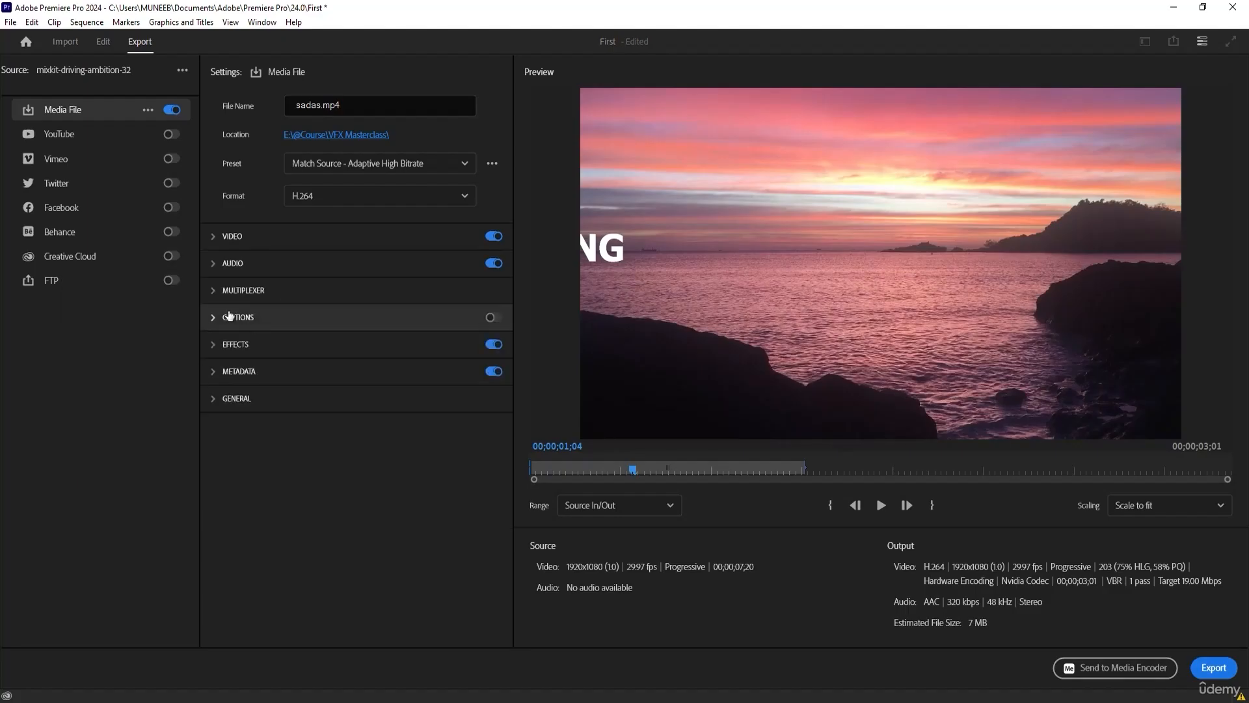
click(229, 263)
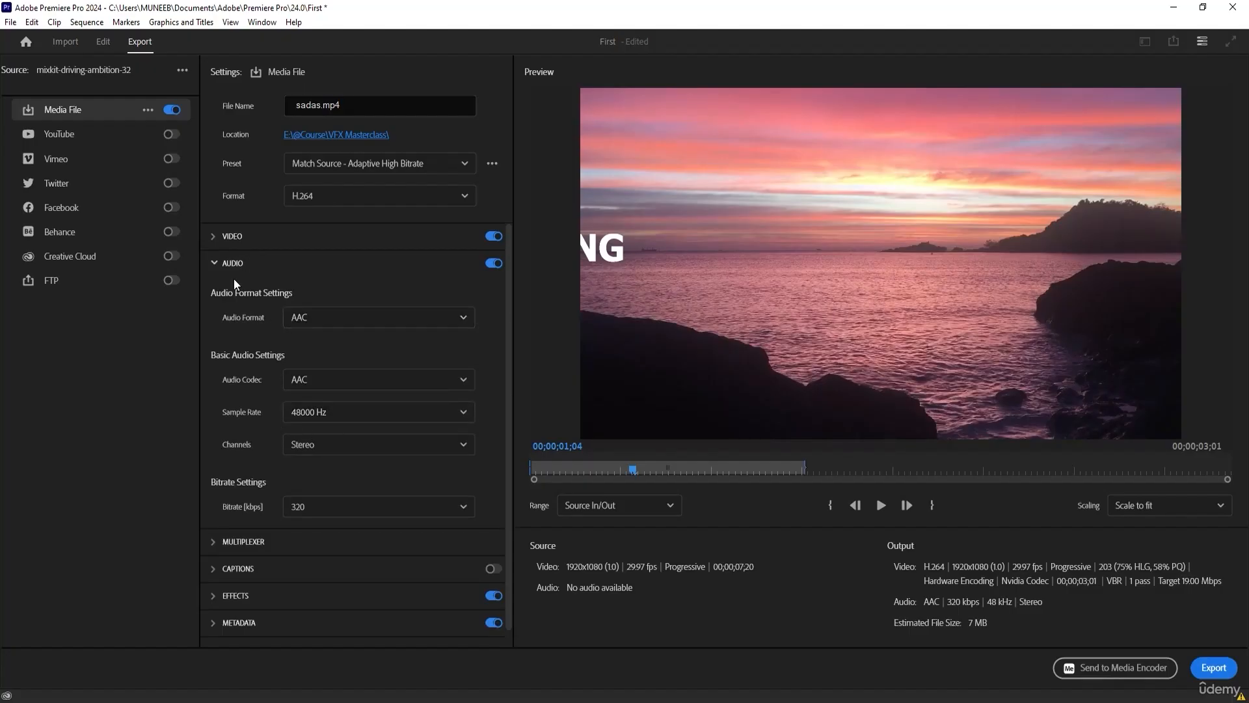
click(214, 262)
click(213, 318)
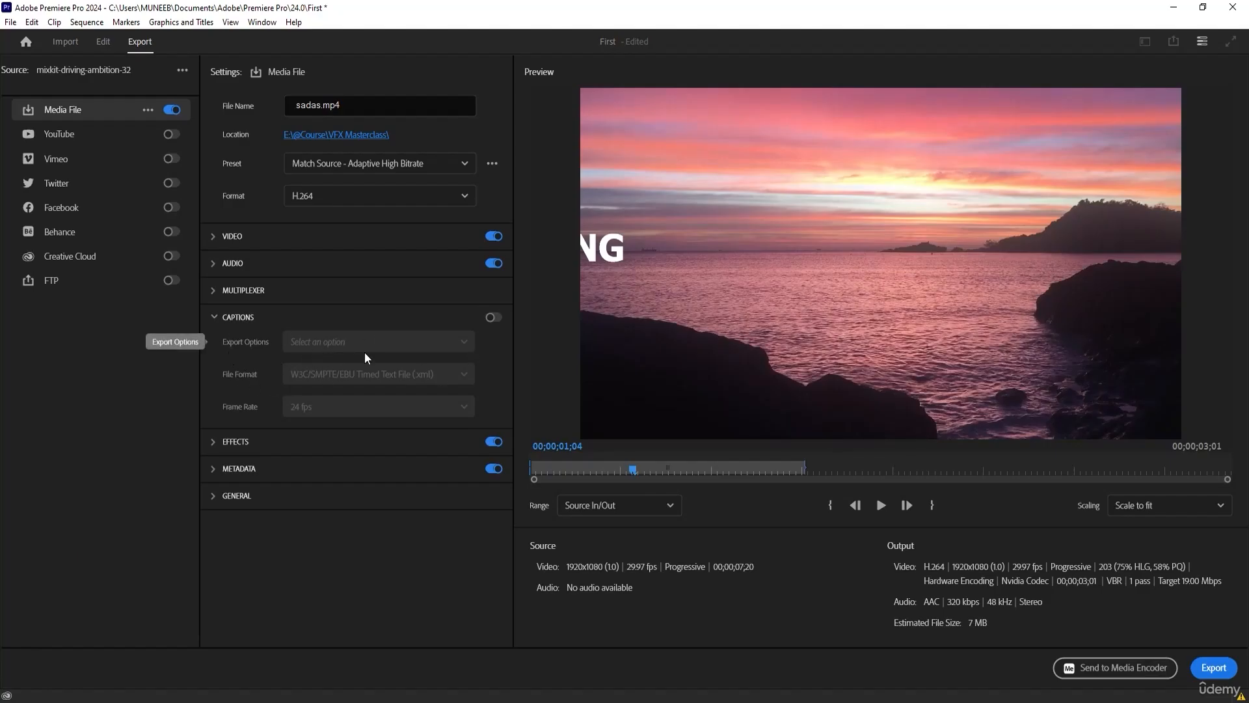
click(220, 318)
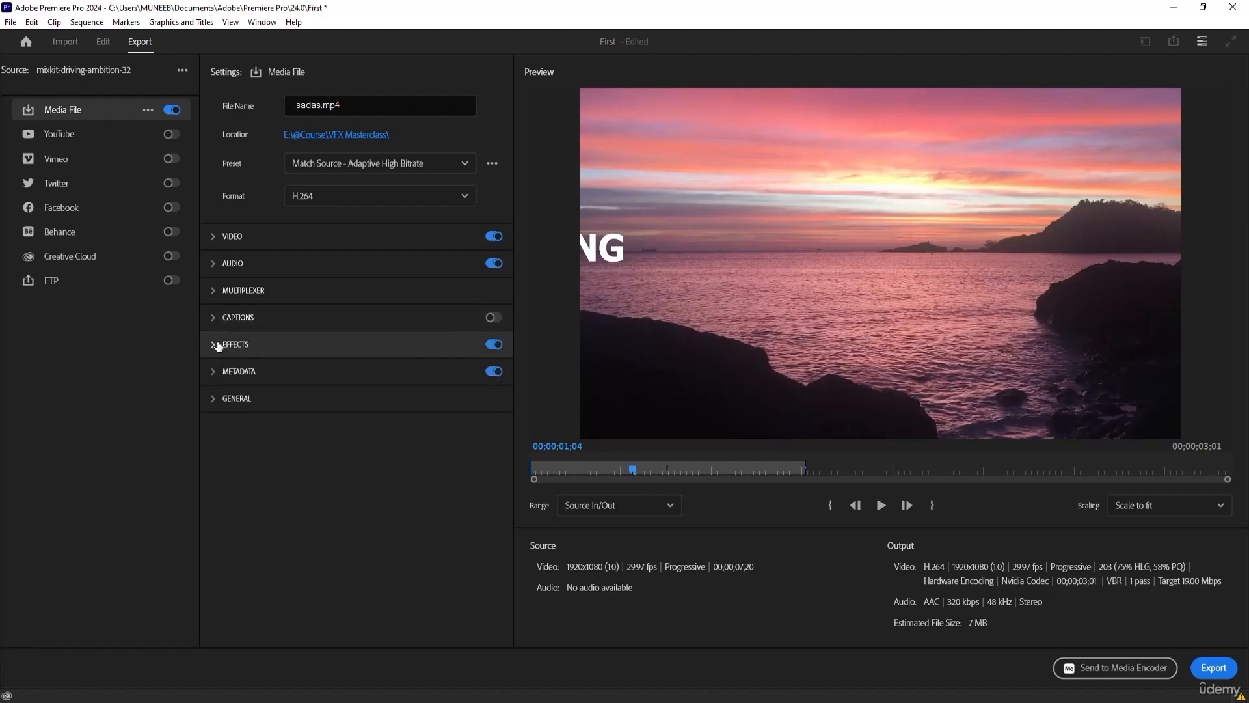
Examine the export effects, switching Time Tuner on and off again, and check the metadata settings.
click(217, 344)
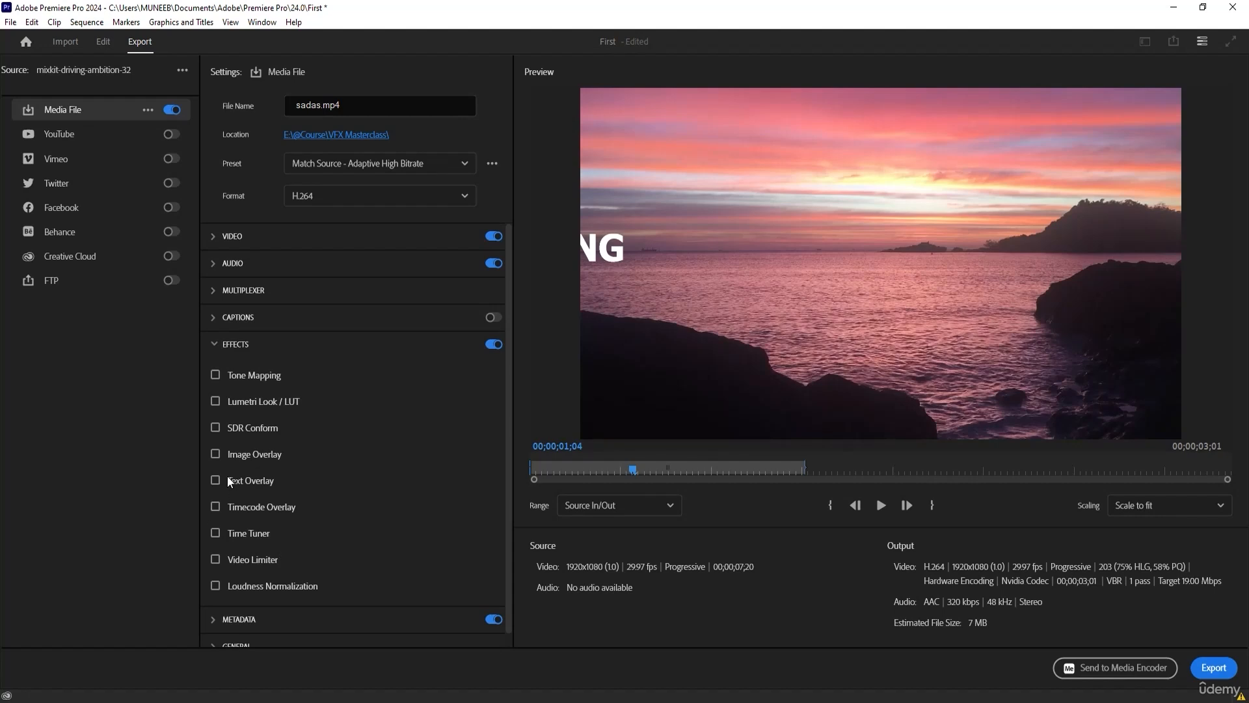
click(216, 533)
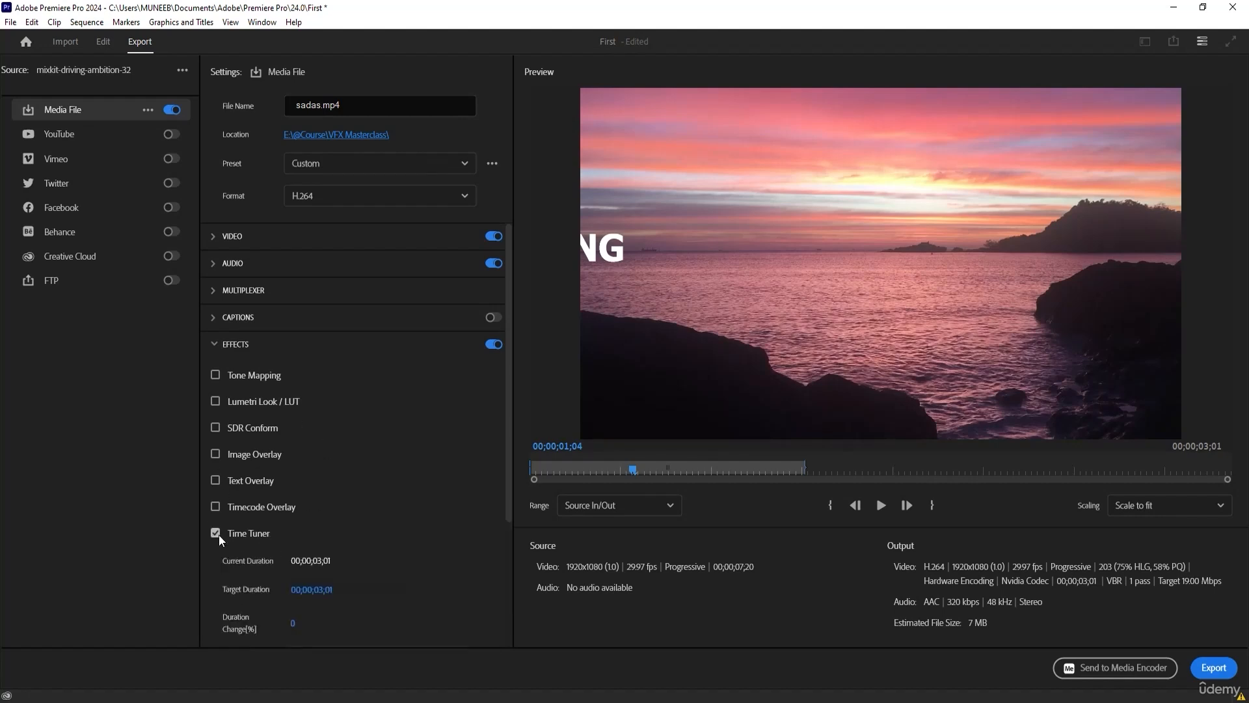
click(216, 532)
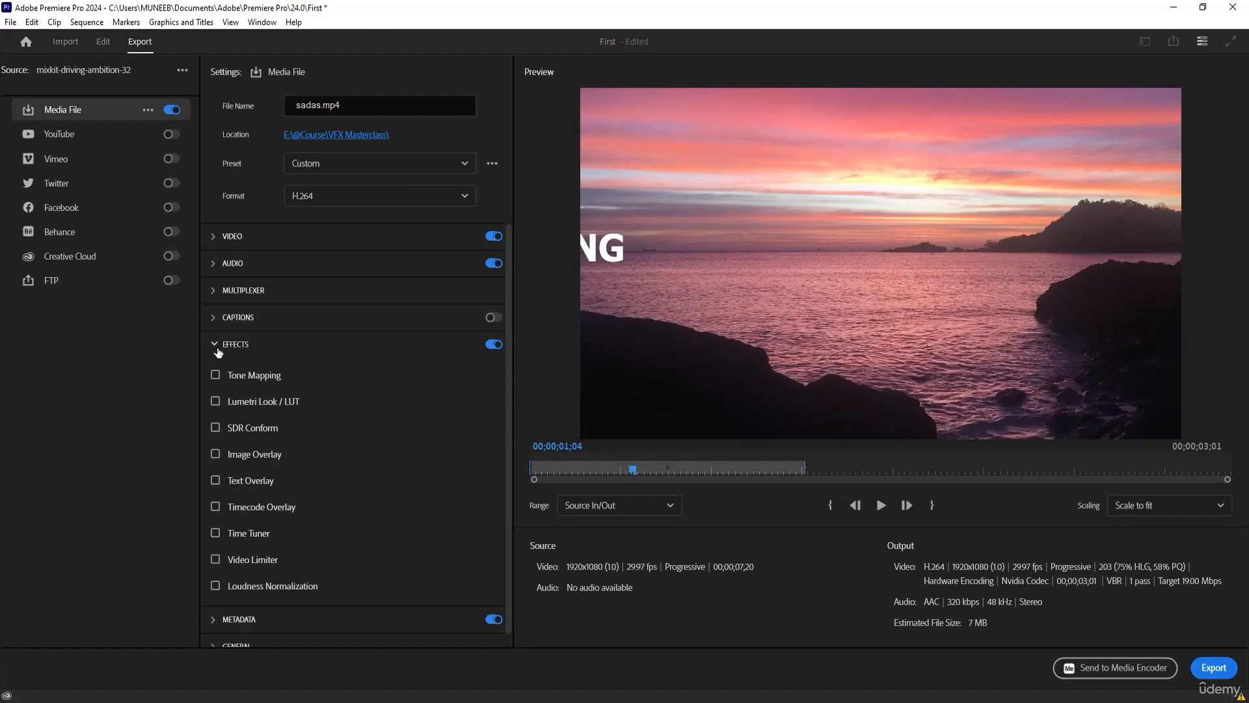
click(215, 346)
click(213, 372)
click(213, 372)
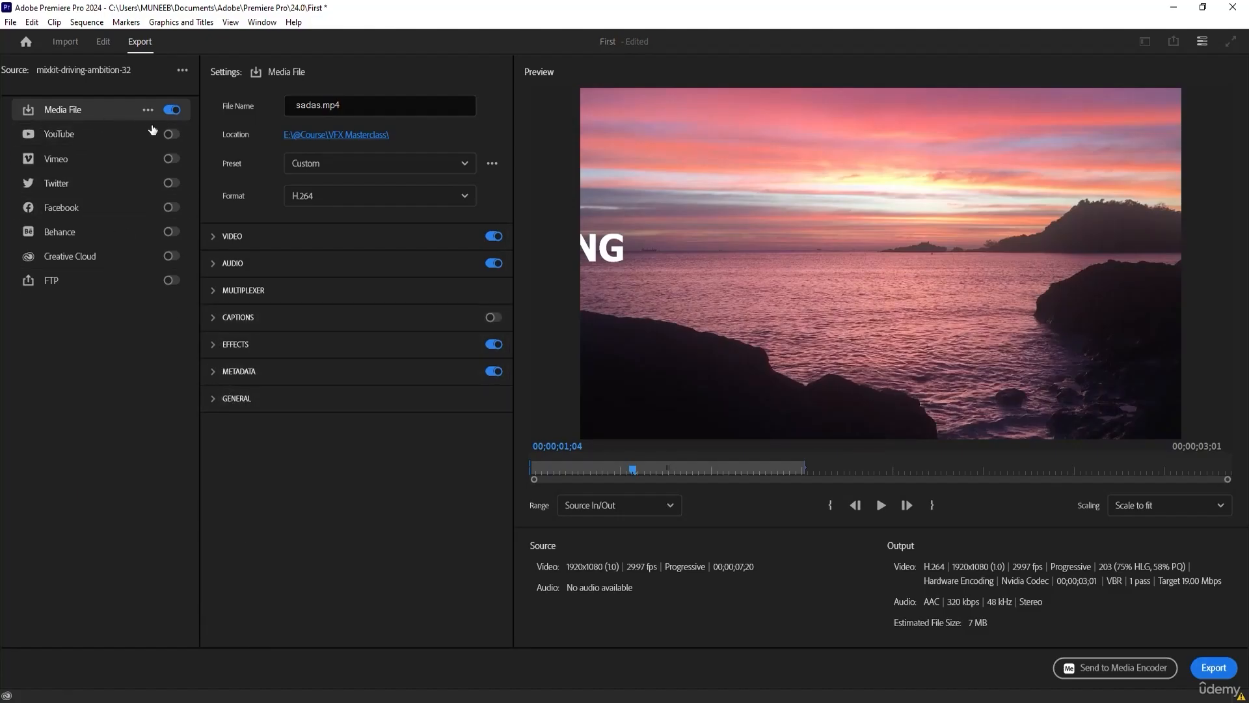
Examine the publishing settings of the YouTube, Facebook and Behance export destinations.
click(56, 135)
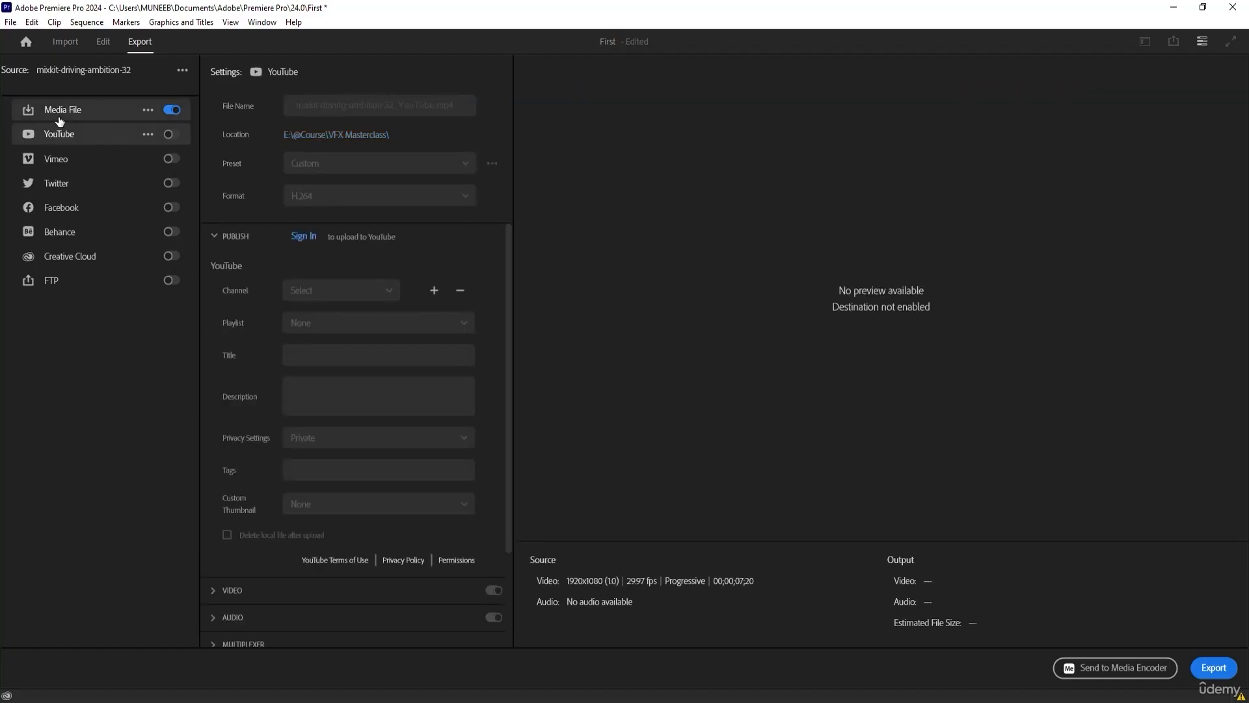
click(57, 115)
click(64, 135)
click(74, 211)
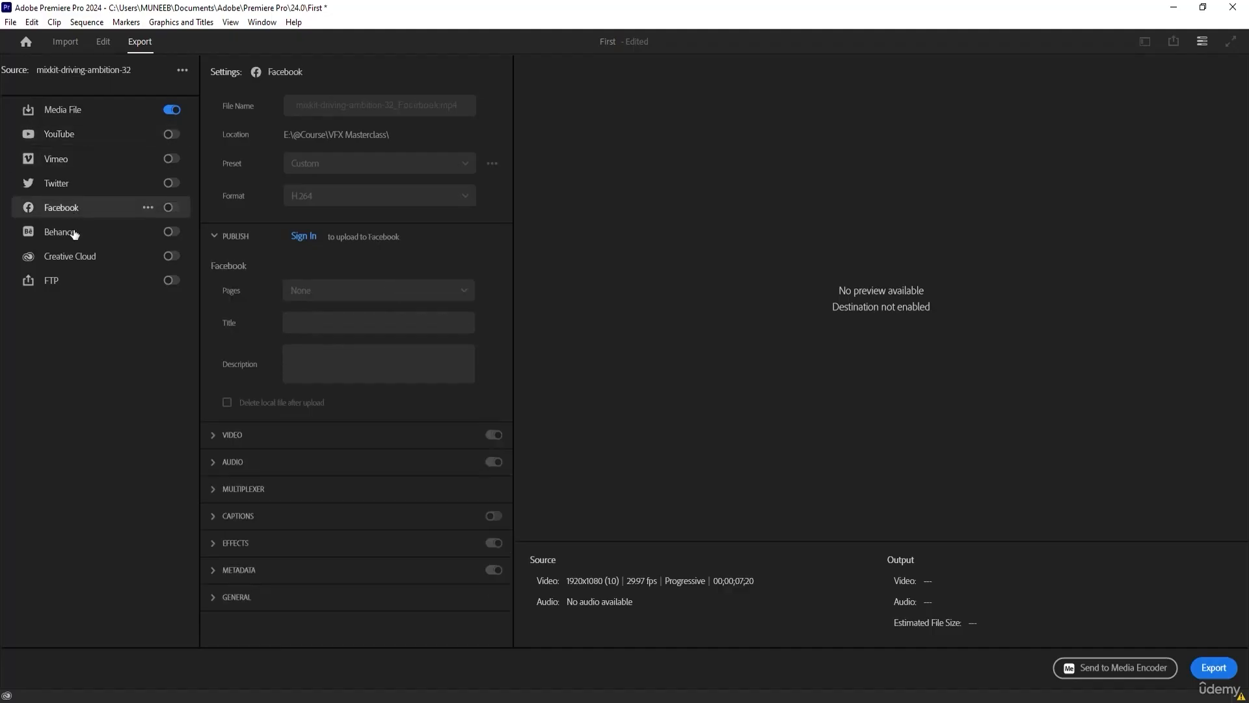
click(72, 238)
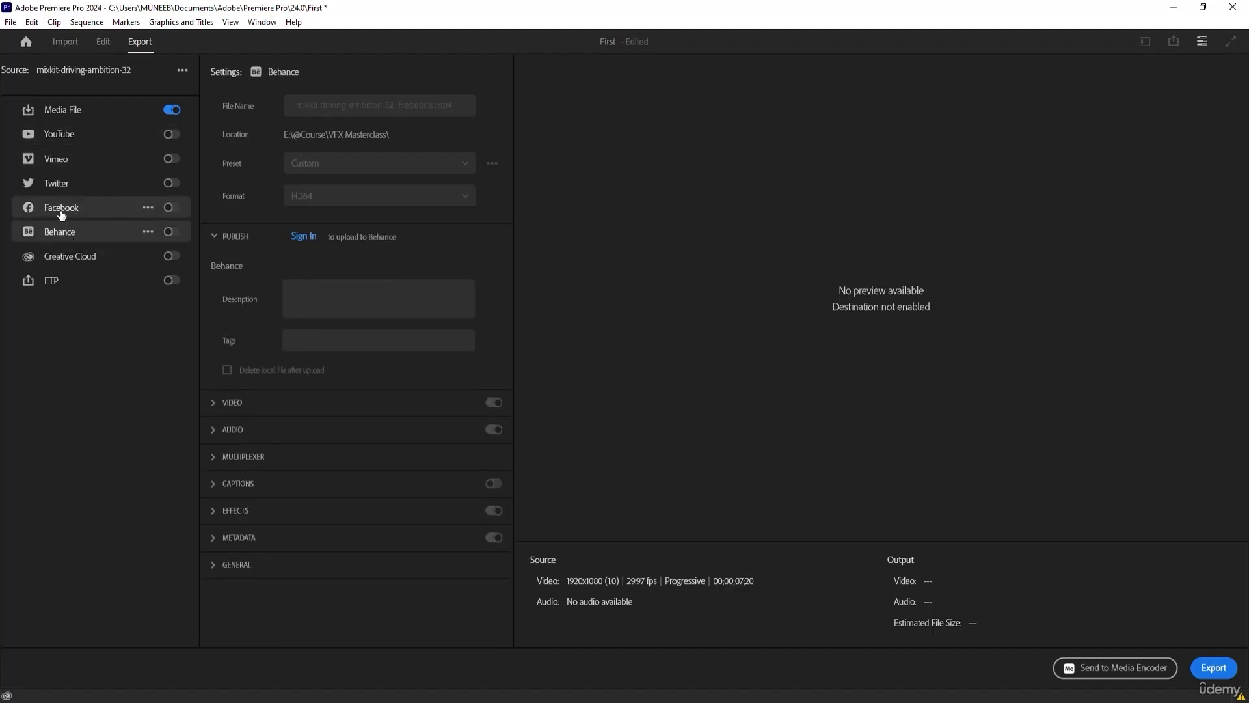
click(60, 207)
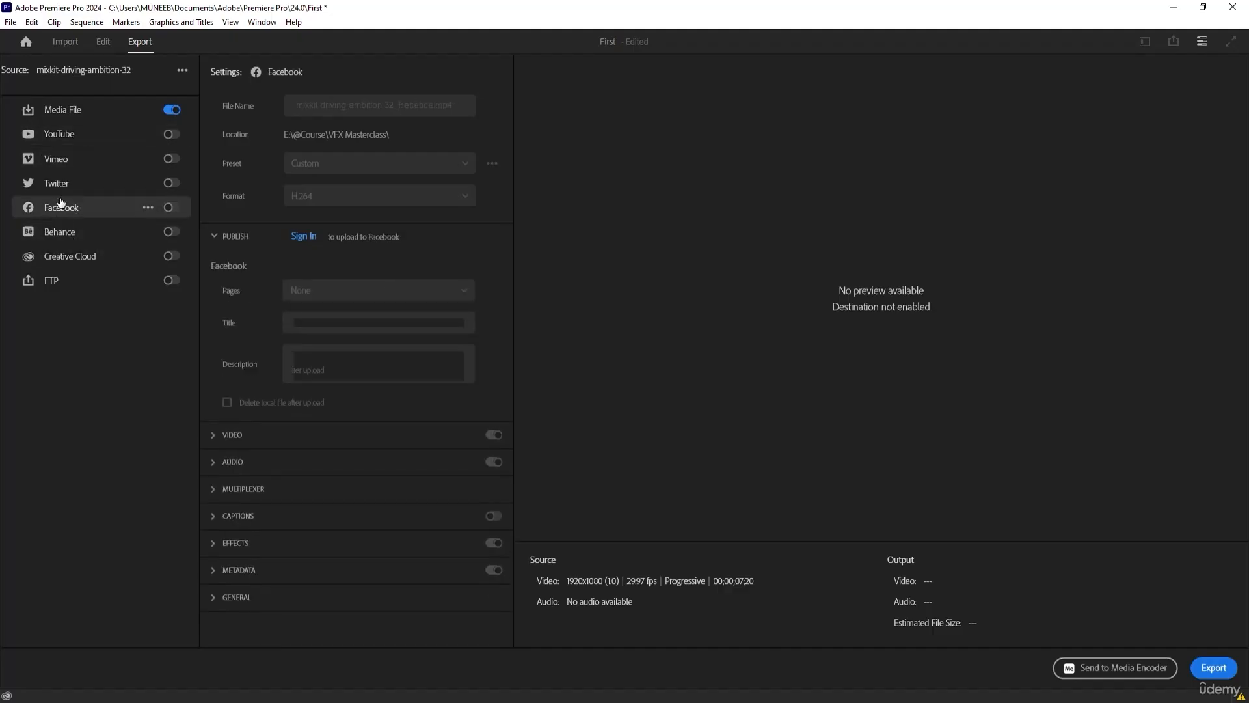
click(70, 113)
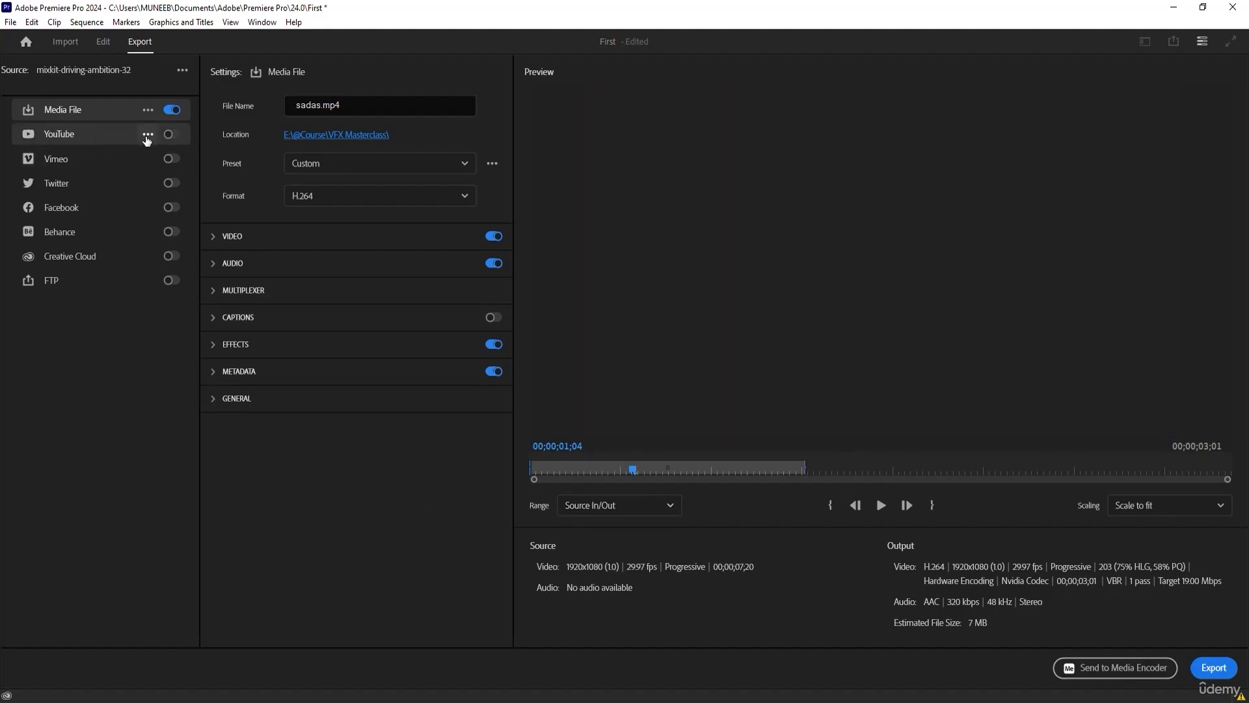
click(148, 139)
click(111, 405)
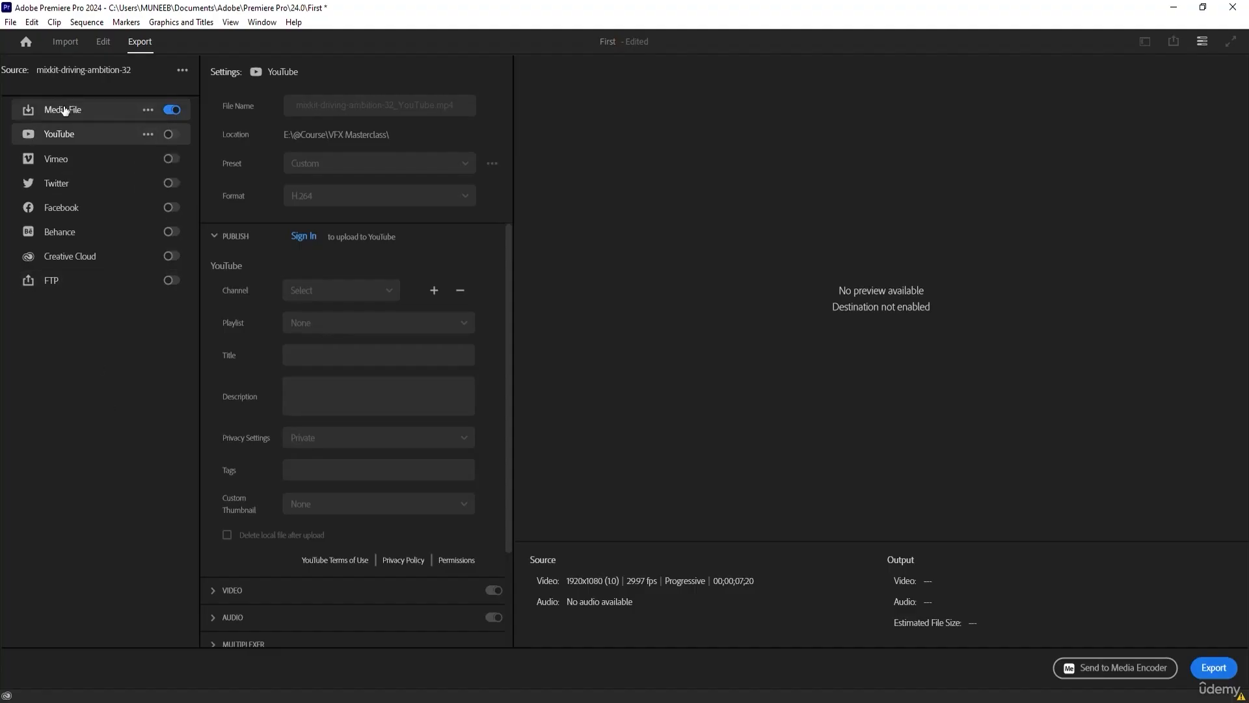
Export the sequence to the Media File destination and replay sadas.mp4 from an earlier point in VLC media player.
click(63, 110)
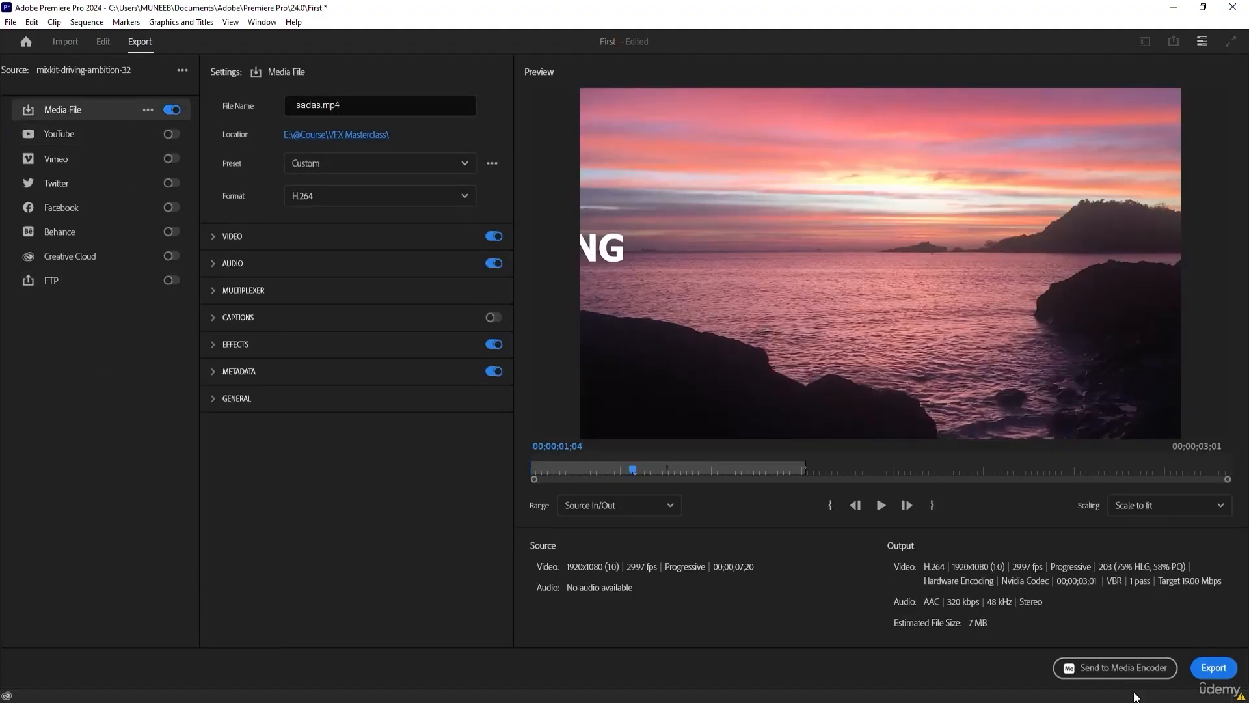
click(1213, 667)
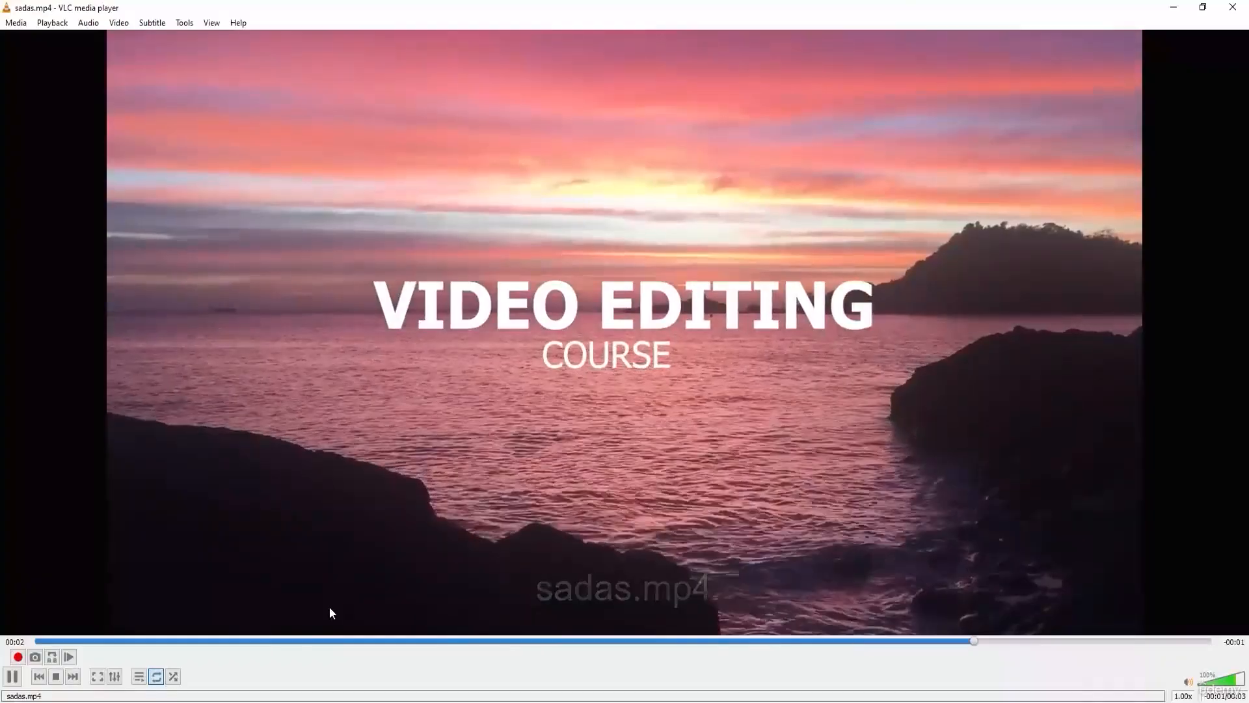
click(280, 642)
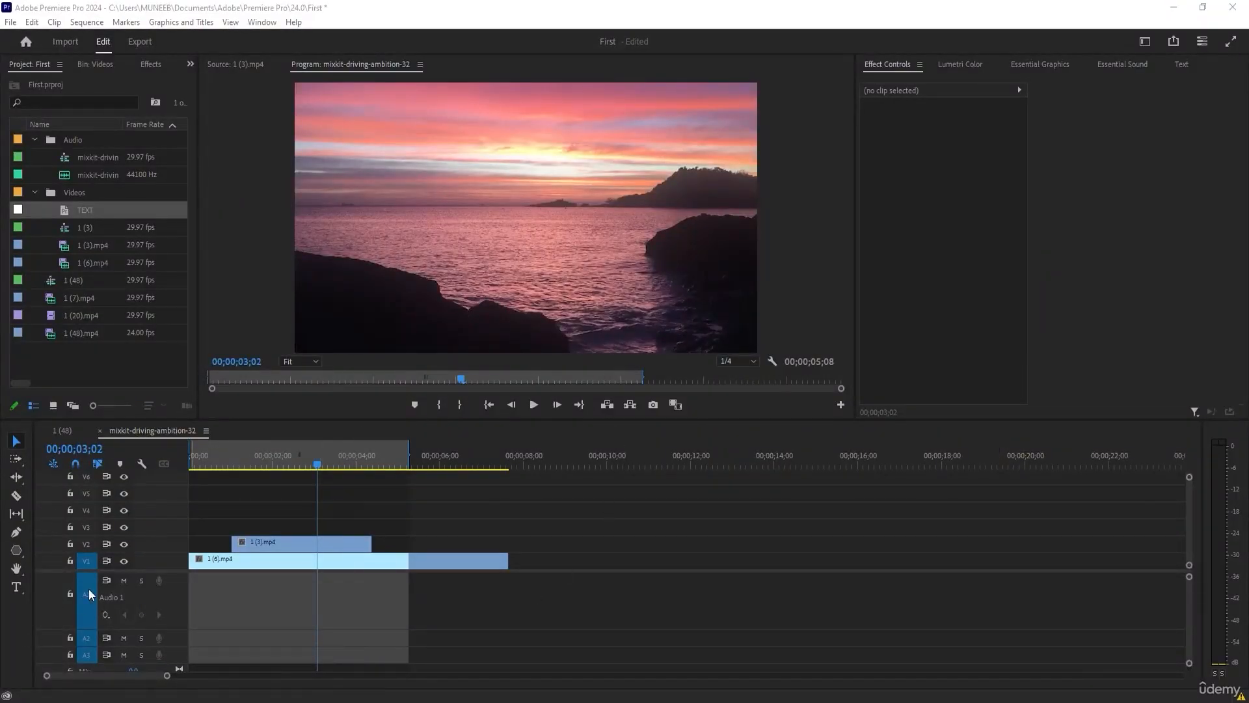
Add a text layer reading CHASE BS in the upper part of the frame at 00;00;03;02.
click(20, 586)
click(399, 149)
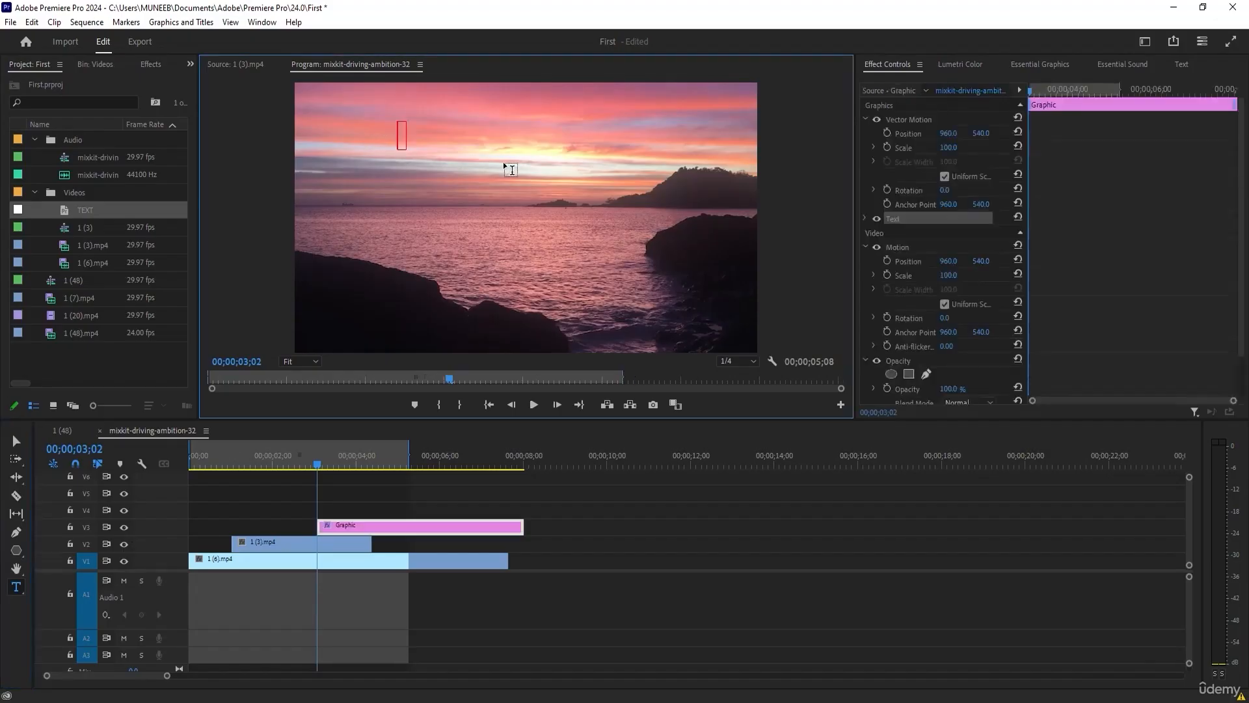
text(CHASE BS)
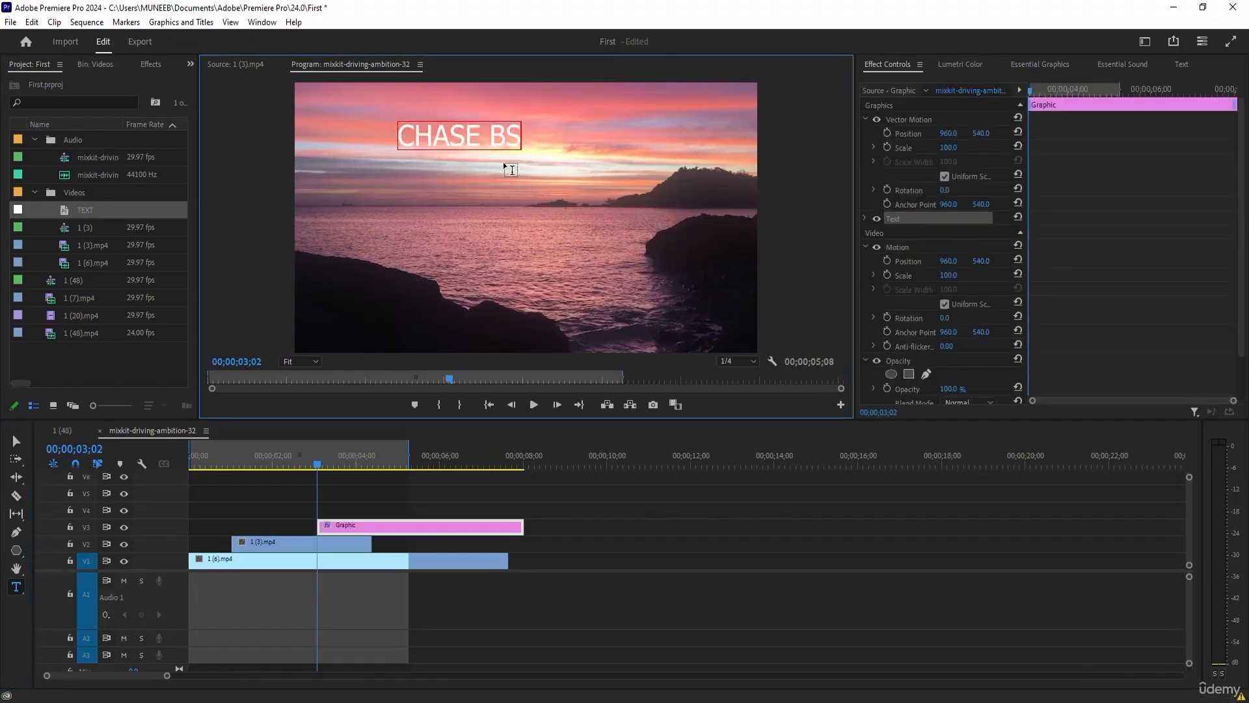
Repeat the CHASE BS line beneath itself until the text layer holds five lines.
key(ctrl+a)
key(ctrl+c)
key(End)
key(Return)
key(ctrl+v)
key(Return)
key(ctrl+v)
key(Return)
key(ctrl+v)
key(Return)
key(ctrl+v)
Copy the whole five-line CHASE BS block and paste it on a new line below the existing text.
key(ctrl+a)
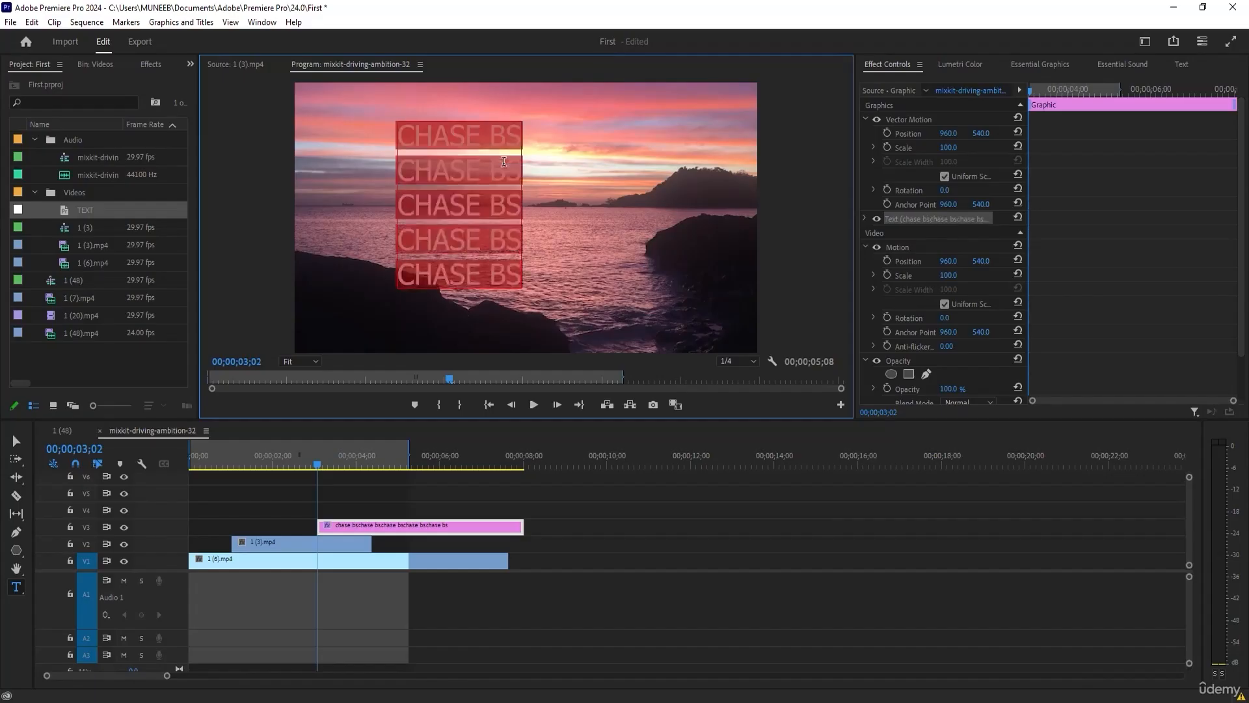
key(ctrl+c)
key(End)
key(Return)
key(ctrl+v)
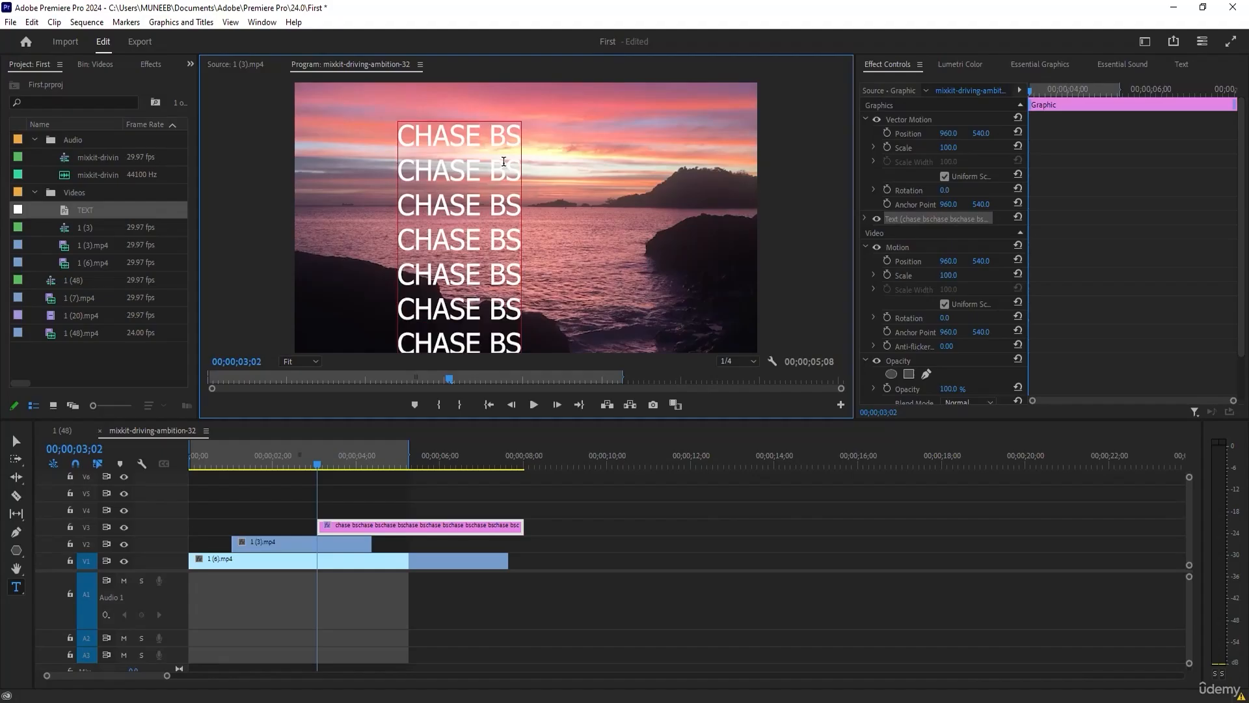
Move the CHASE BS title clip on V3 to the start of the sequence.
click(16, 441)
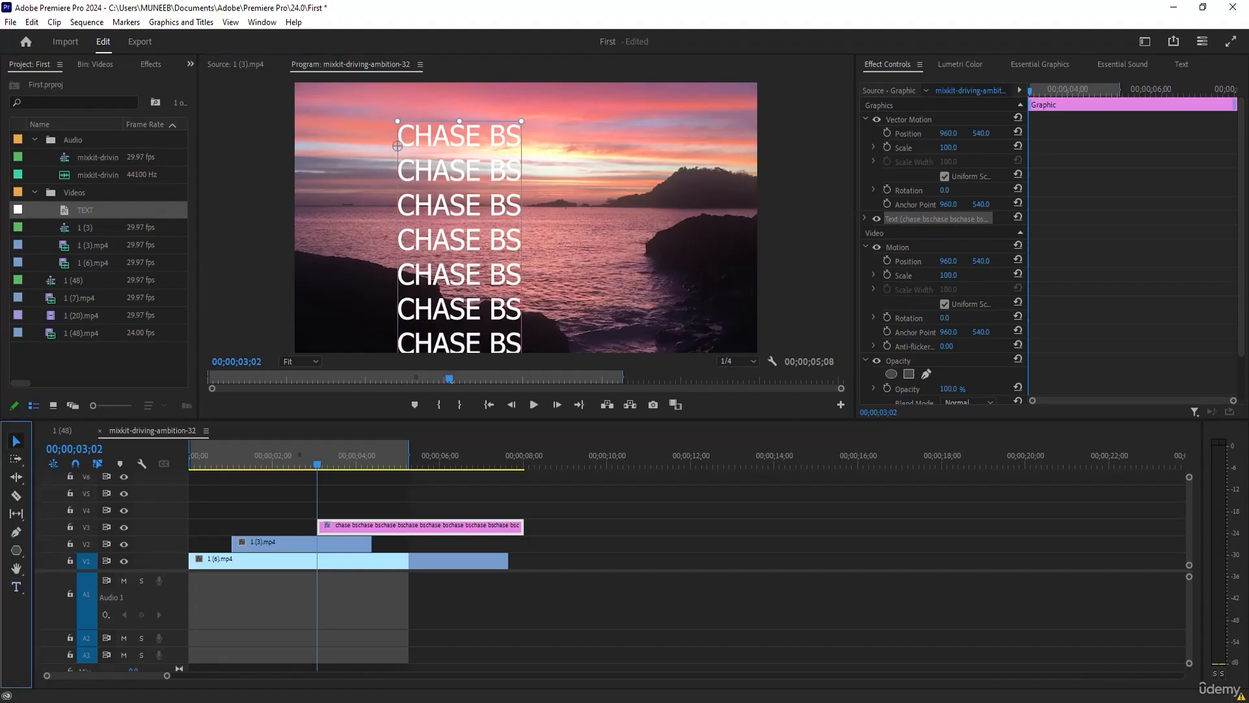
drag(401, 531, 274, 528)
drag(298, 467, 244, 466)
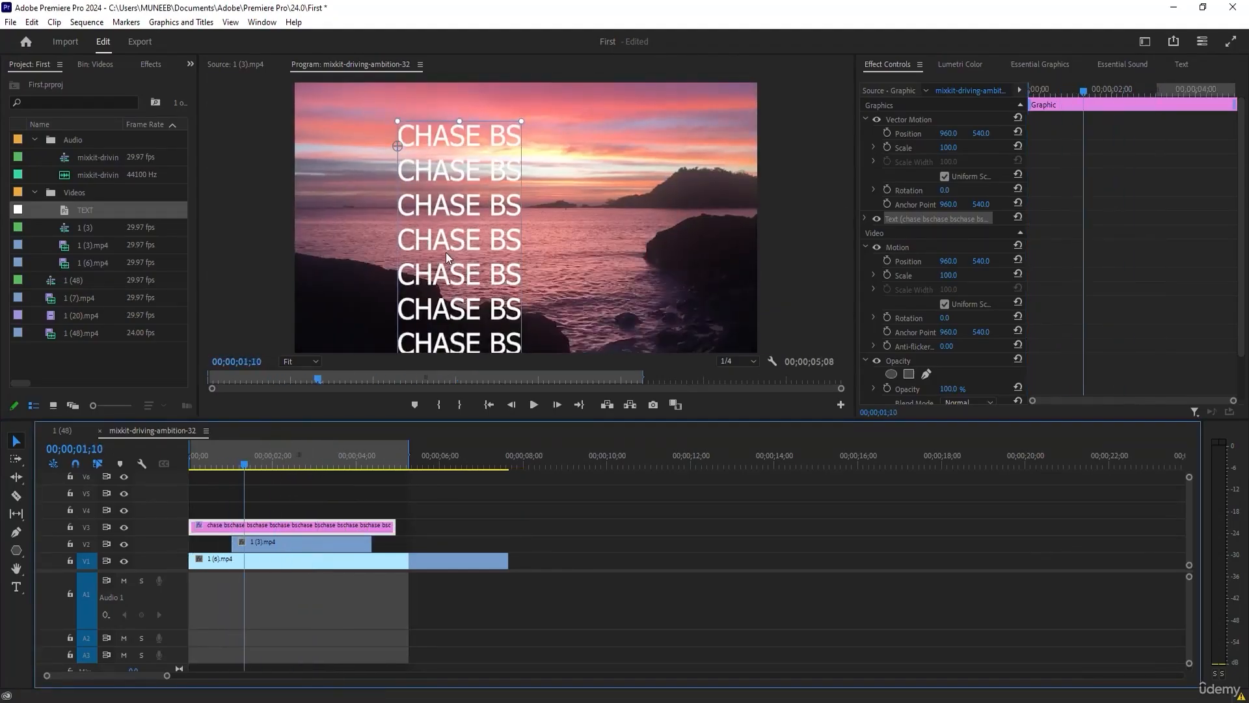
Center the CHASE BS text layer horizontally and vertically in the frame.
click(1024, 64)
click(921, 230)
click(969, 230)
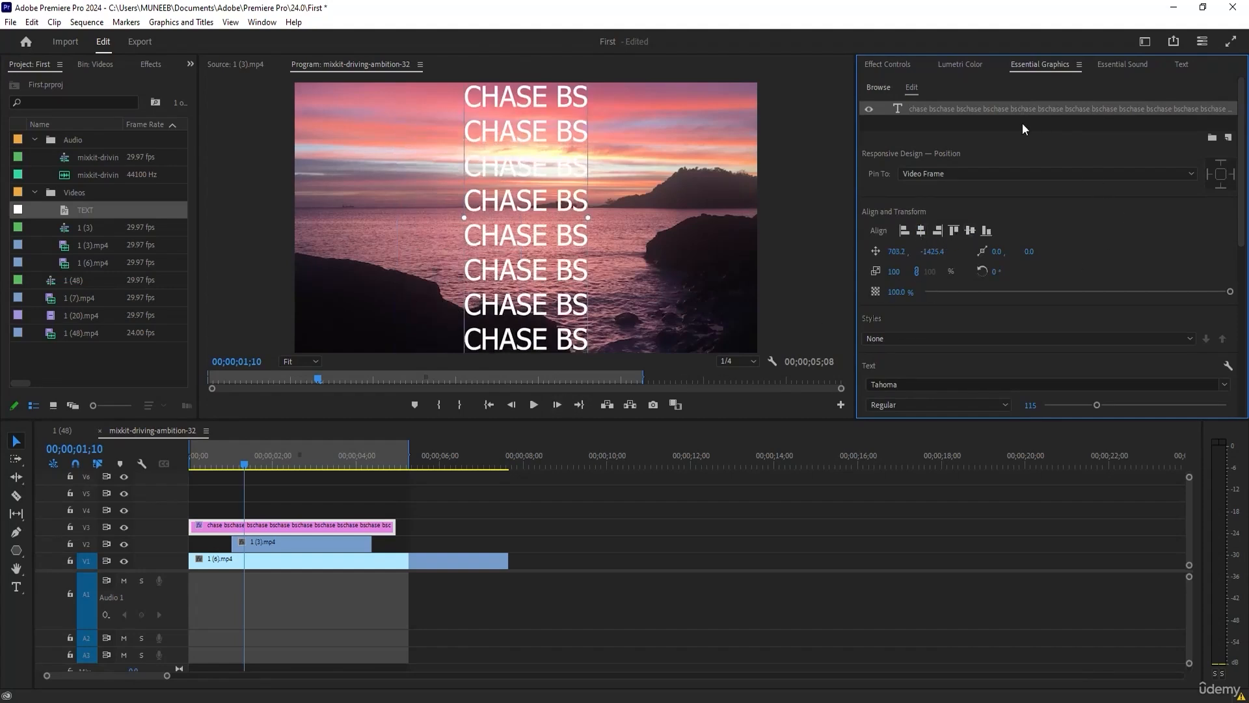
click(931, 122)
click(944, 109)
scroll(1061, 259, down, 3)
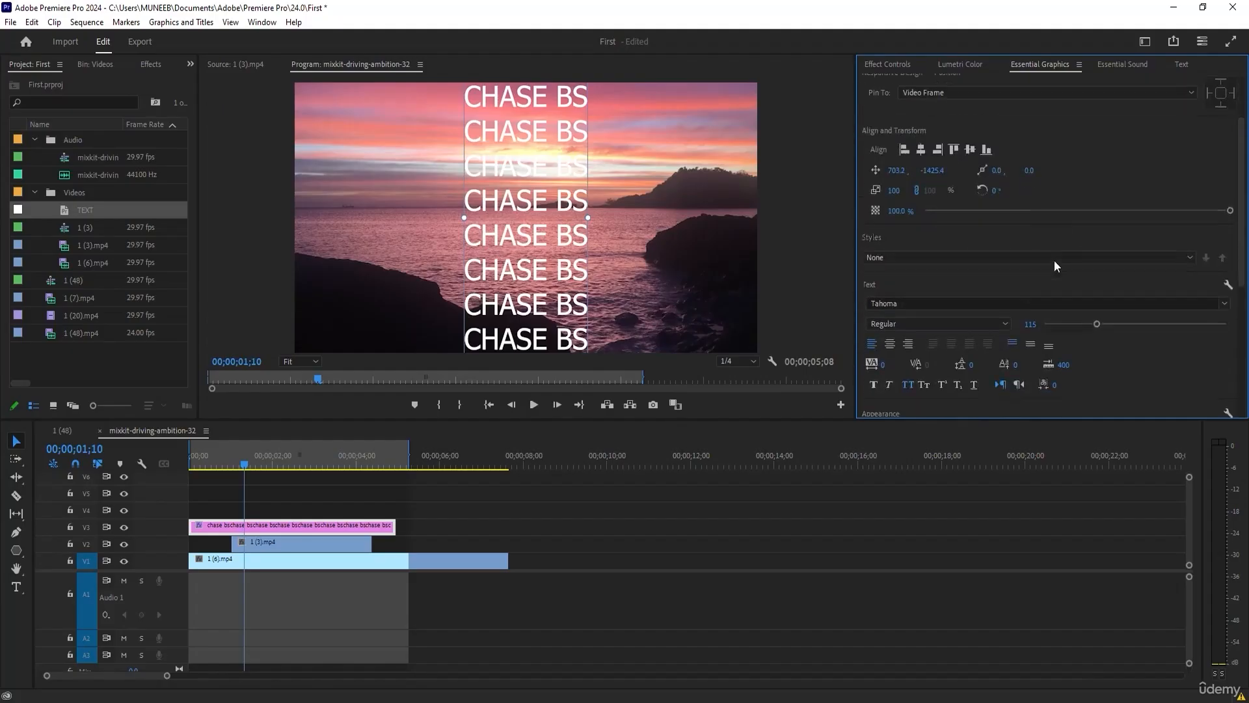
scroll(895, 130, up, 3)
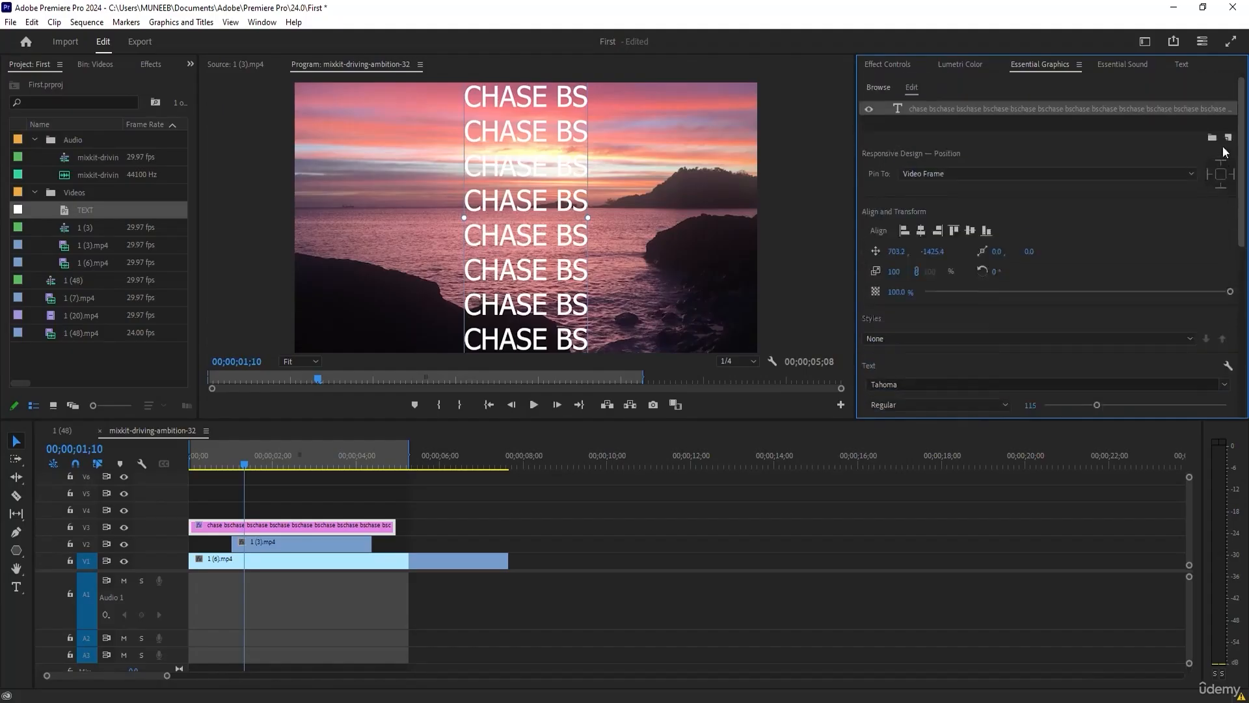
Enable Roll for the whole title graphic with the playhead at the sequence start, and scrub forward to preview it.
click(883, 122)
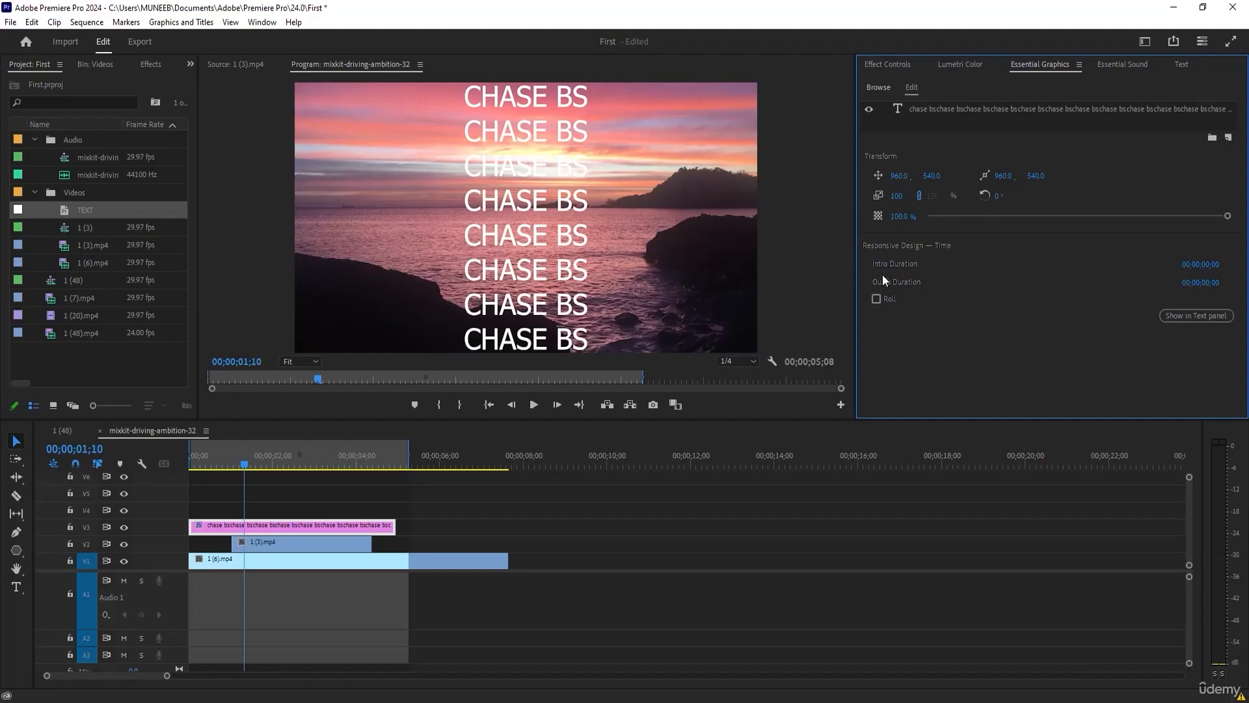
click(241, 462)
key(Home)
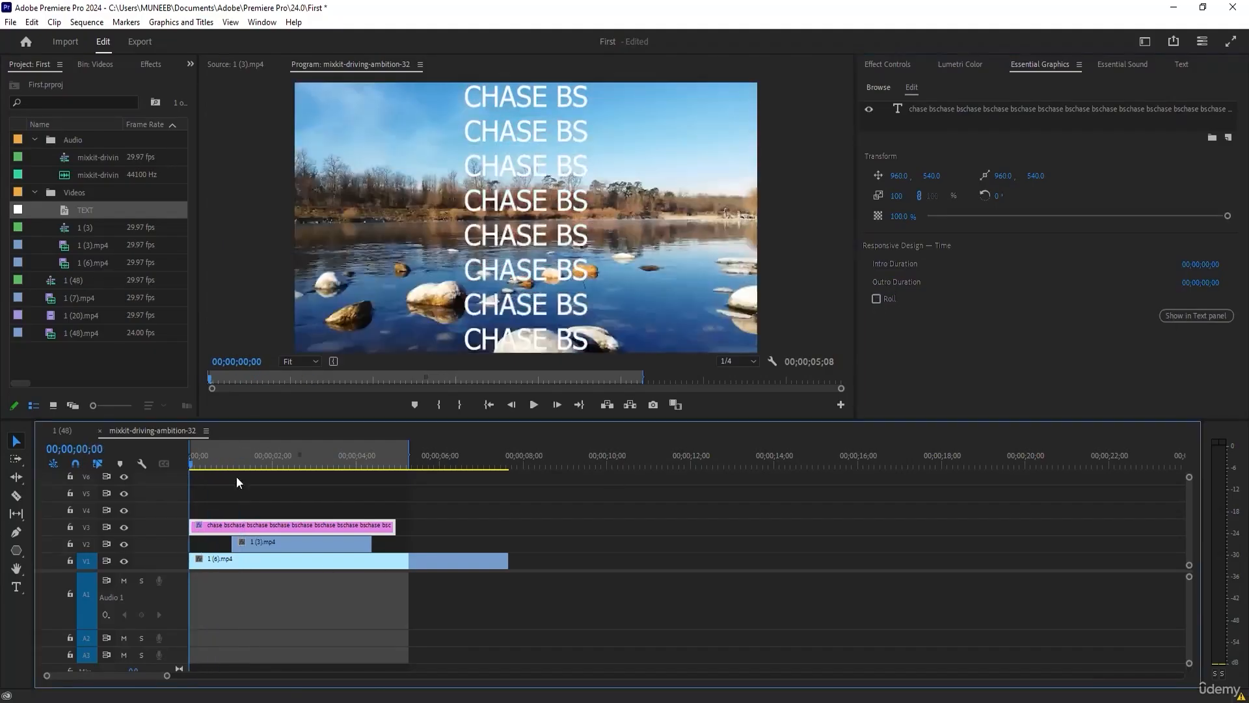
click(877, 299)
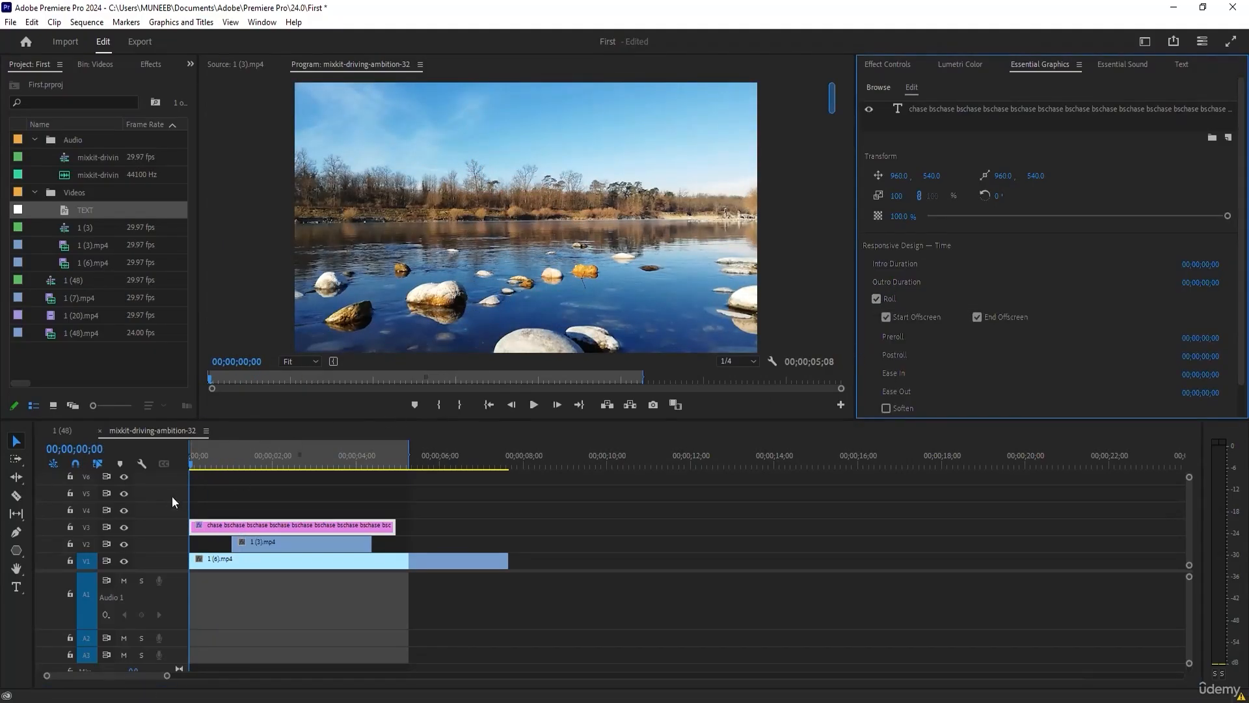
mouse_move(193, 465)
mouse_down()
mouse_move(386, 465)
mouse_move(217, 467)
mouse_up()
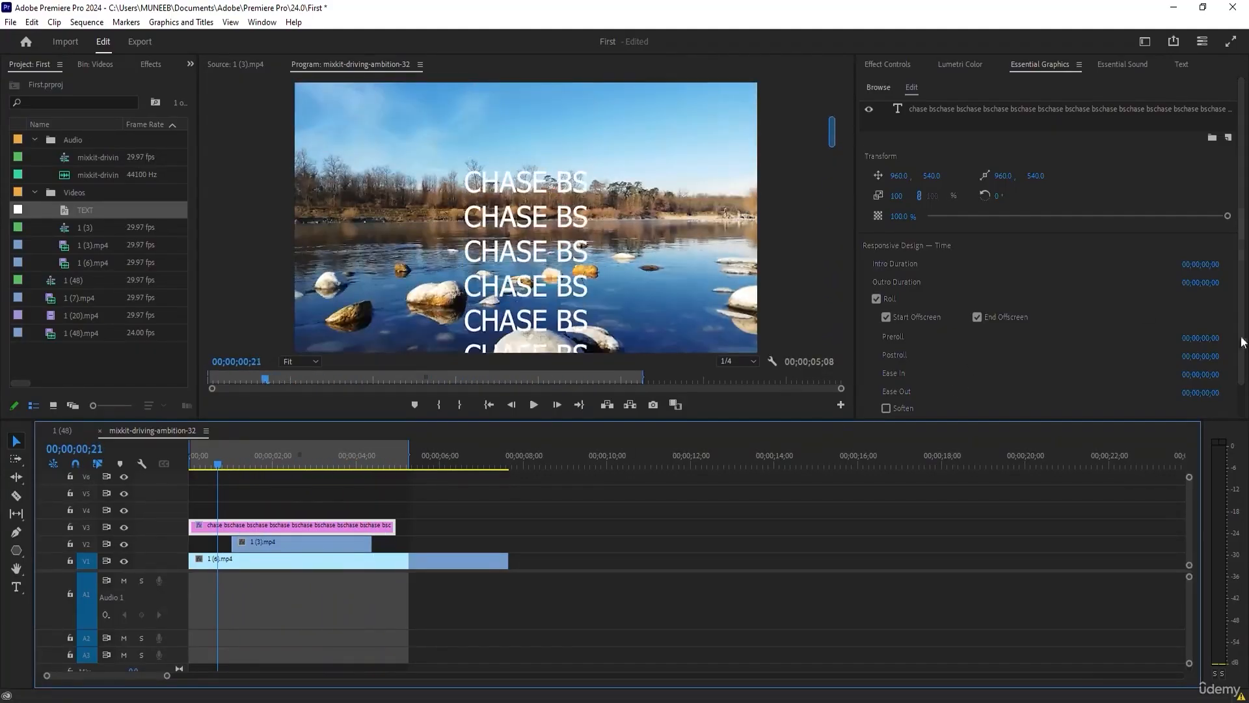
Soften the title roll, lengthen its Ease In to about 2.5 seconds, and preview the slower start.
scroll(1103, 349, down, 1)
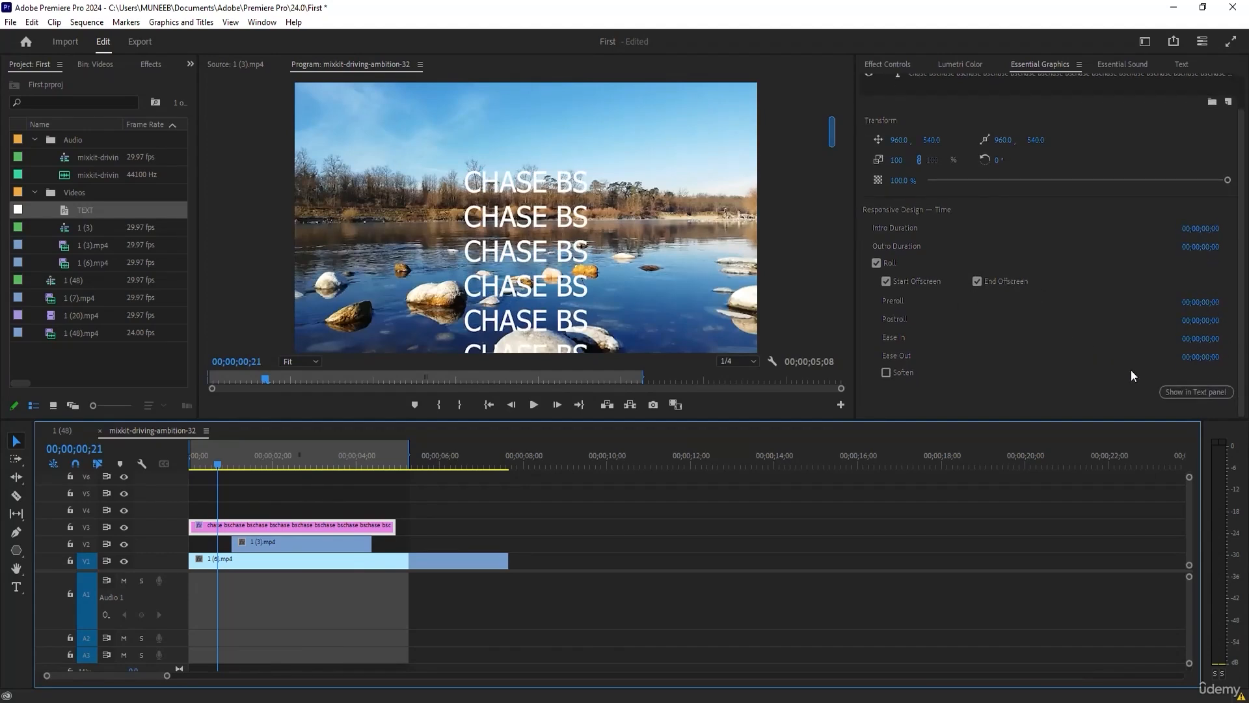
click(886, 373)
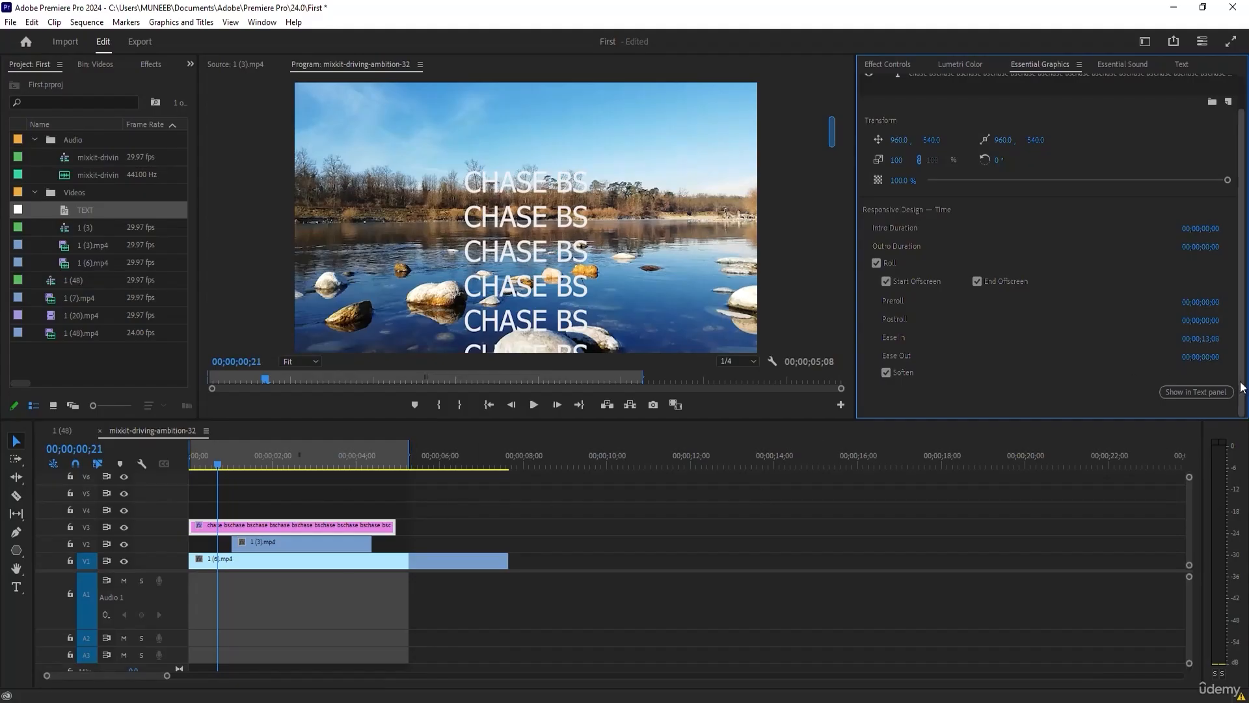
drag(1216, 341, 1202, 341)
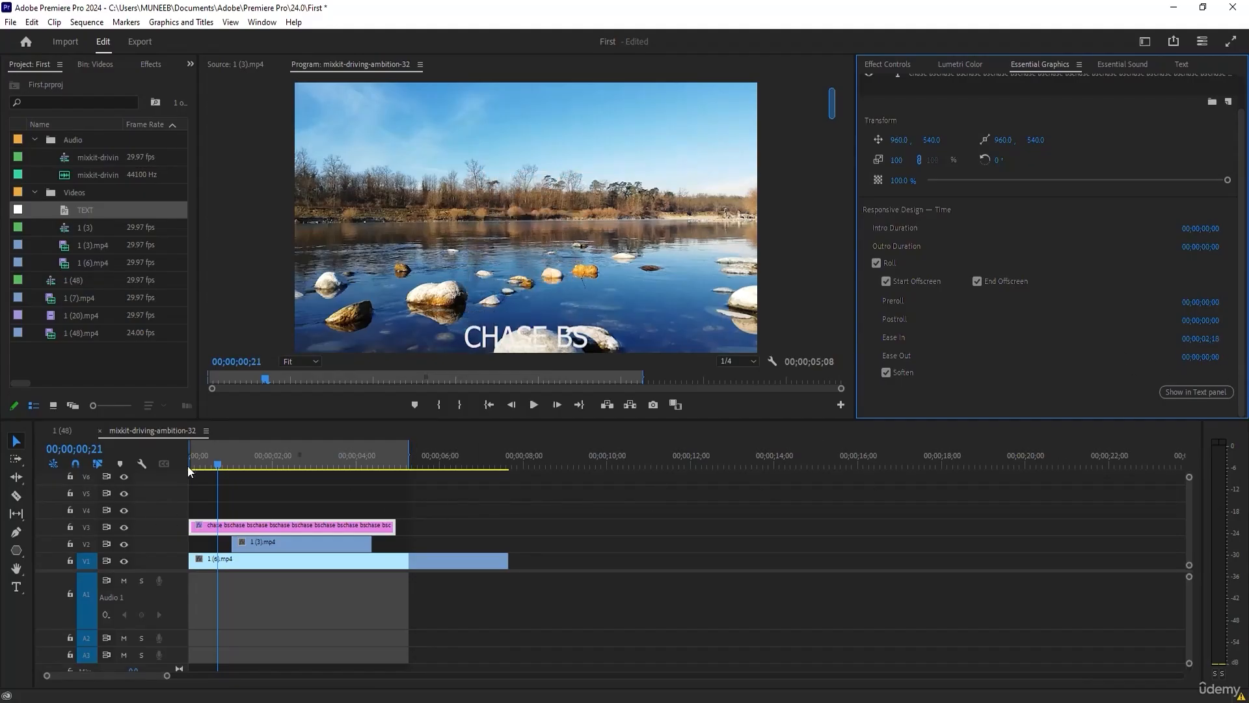
drag(203, 458, 288, 459)
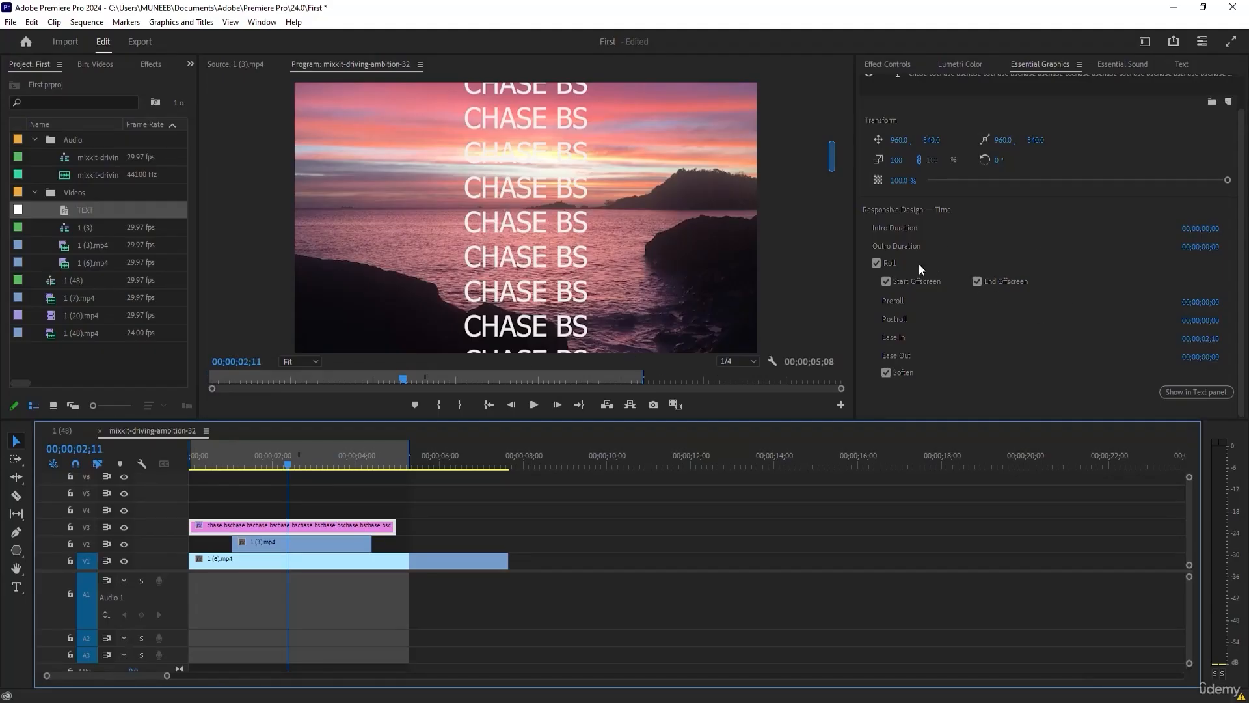
Turn off the title's Roll and view its lines among the sequence's graphics text.
click(877, 263)
mouse_move(288, 463)
mouse_down()
mouse_move(215, 463)
mouse_move(293, 463)
mouse_up()
click(1164, 316)
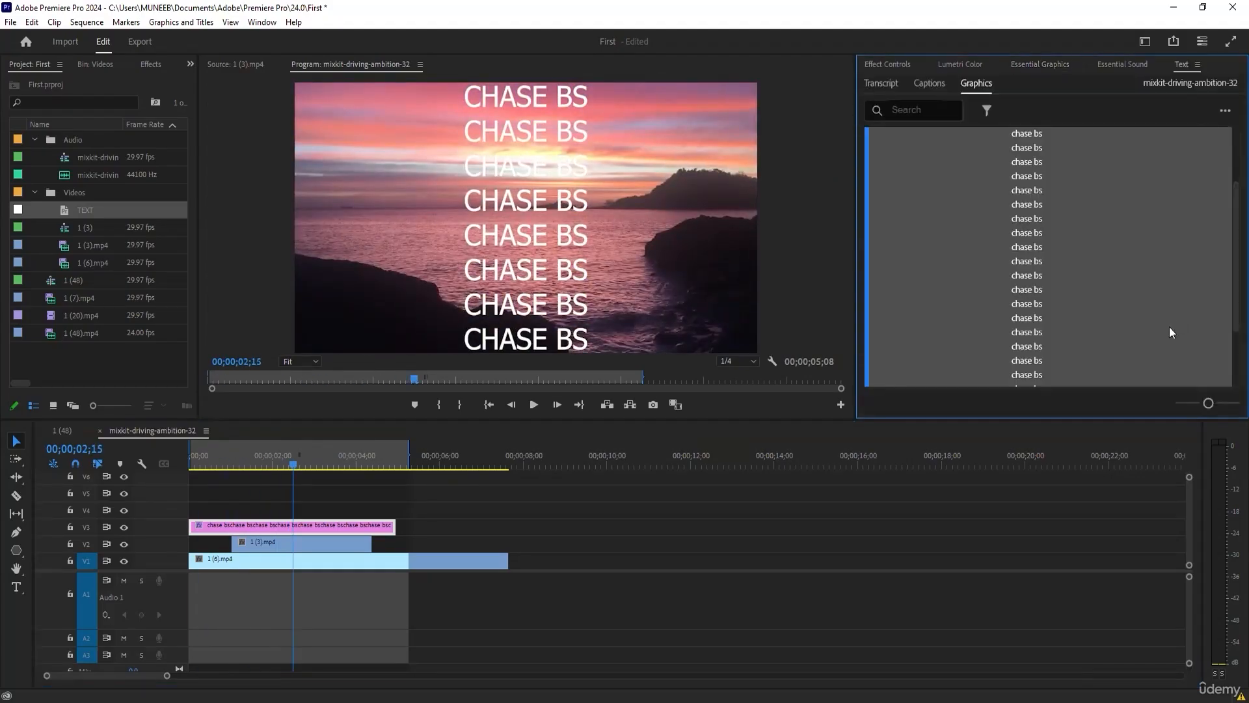
scroll(1140, 244, down, 1)
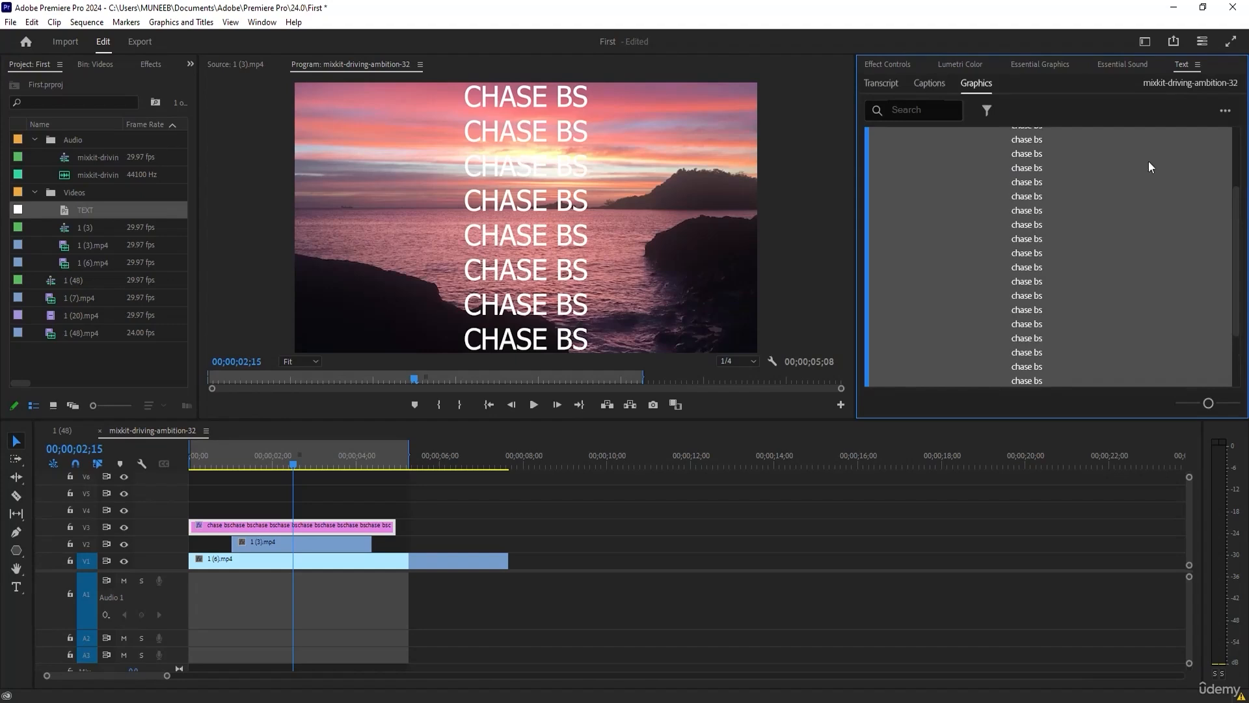
click(1141, 64)
click(963, 65)
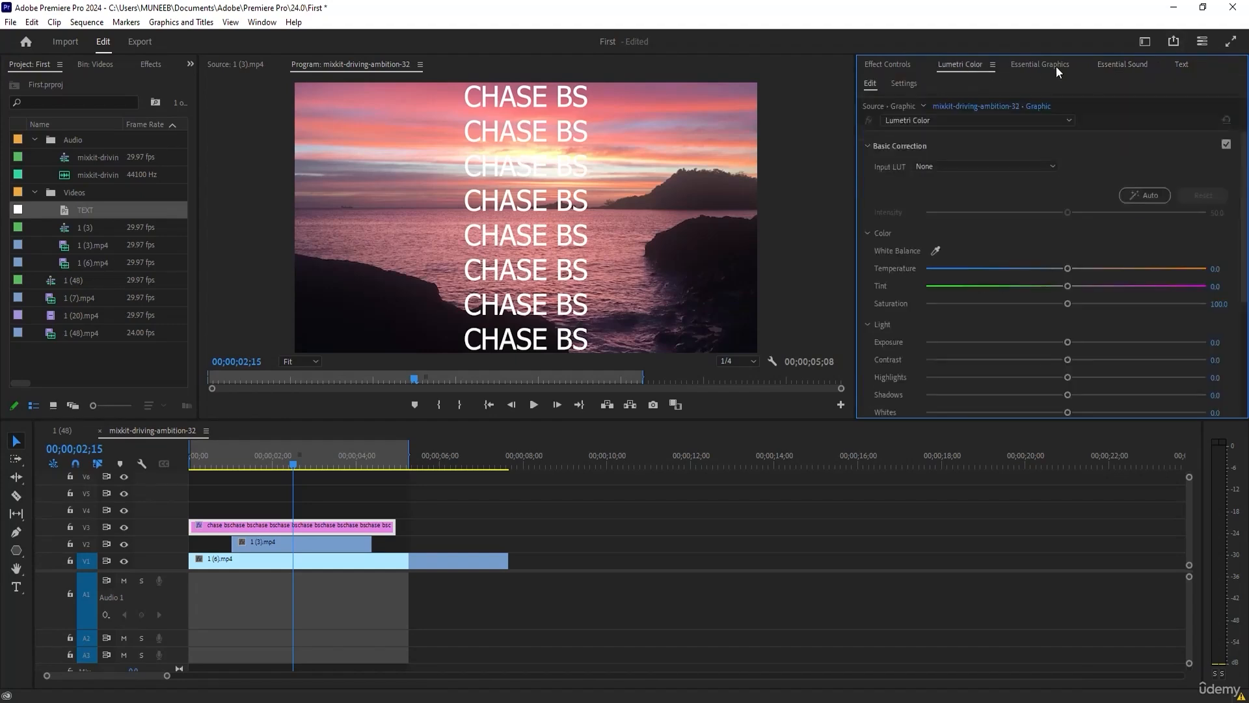
click(1054, 65)
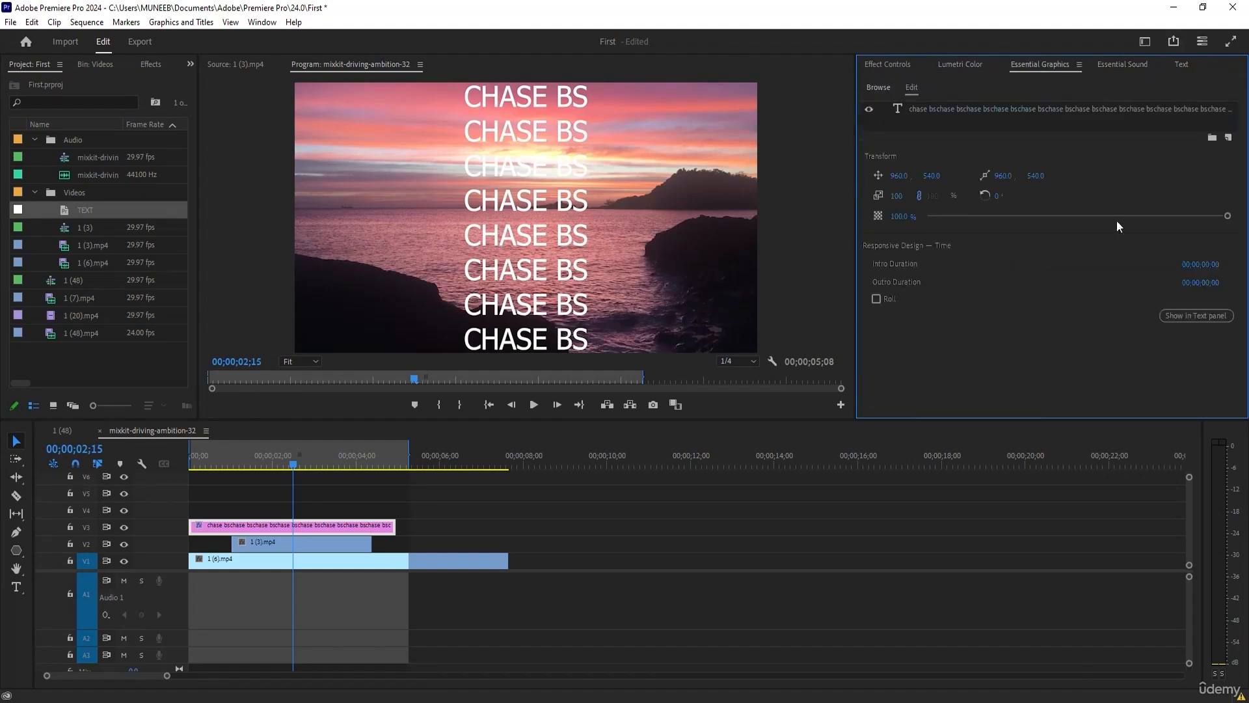
Edit the title's text in the graphics transcript view, replacing two lower chase bs lines with weewew and weew.
click(1204, 318)
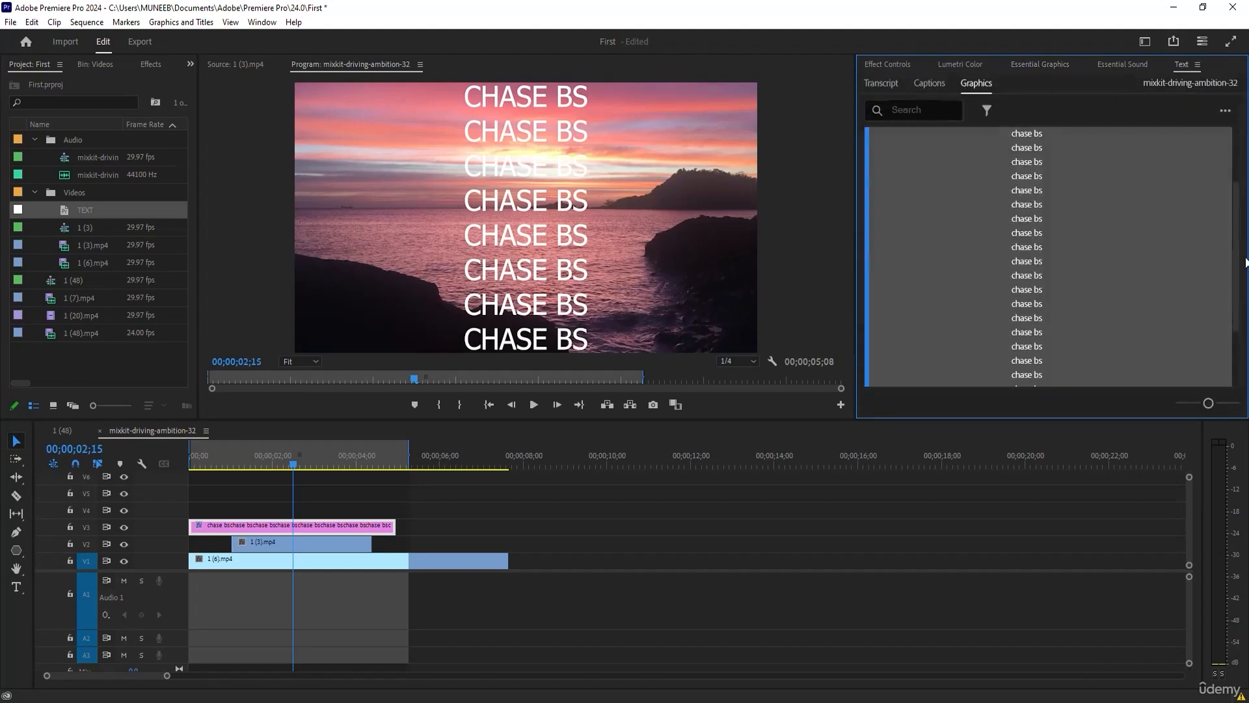
drag(1235, 229, 1235, 157)
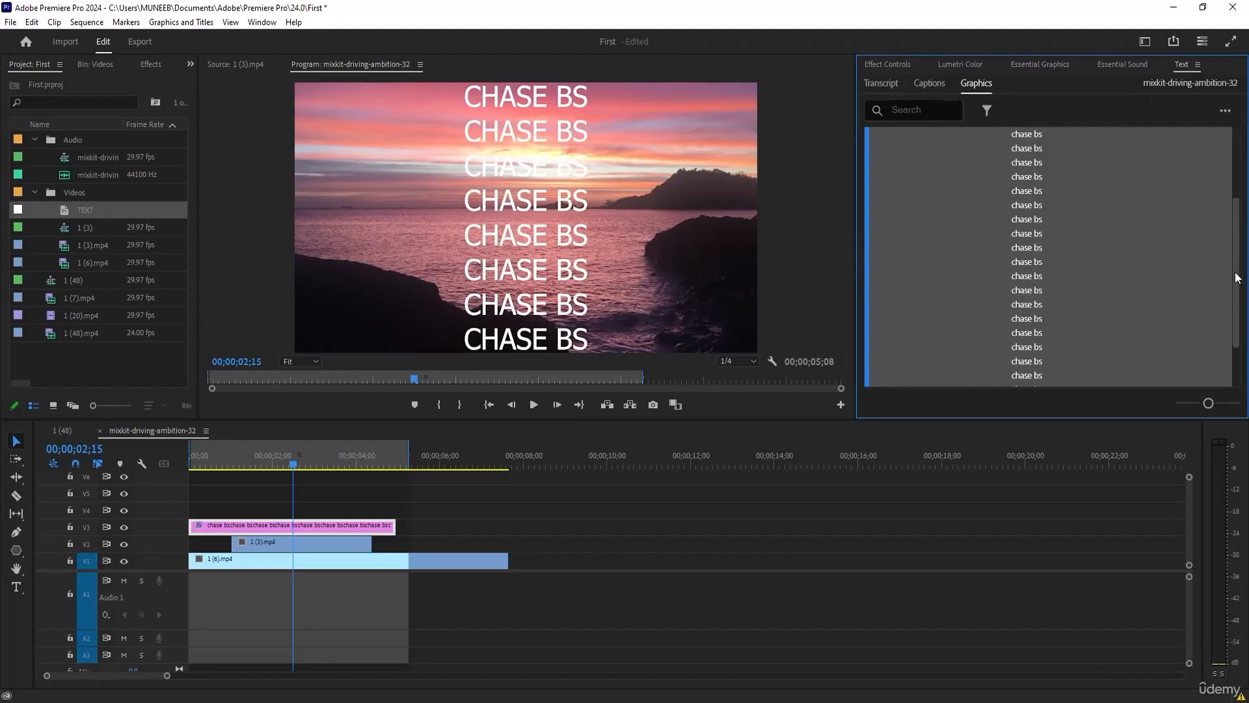
drag(1246, 159, 1239, 284)
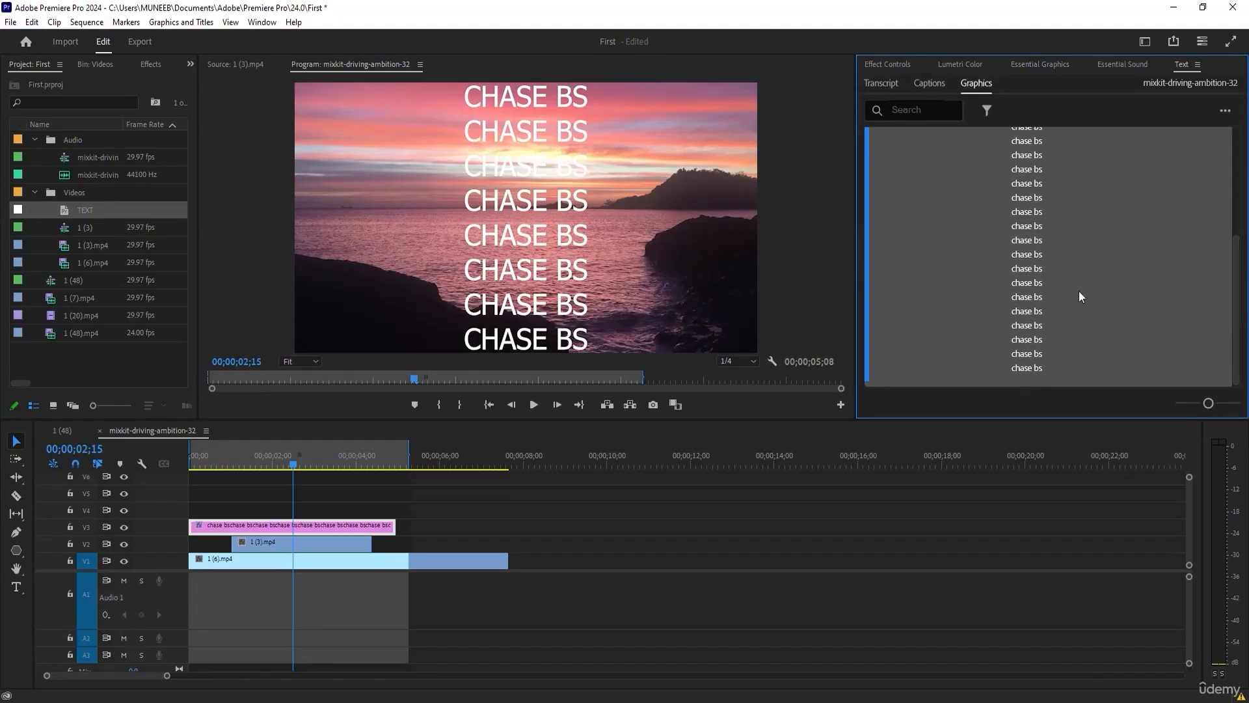
click(1048, 284)
click(1068, 297)
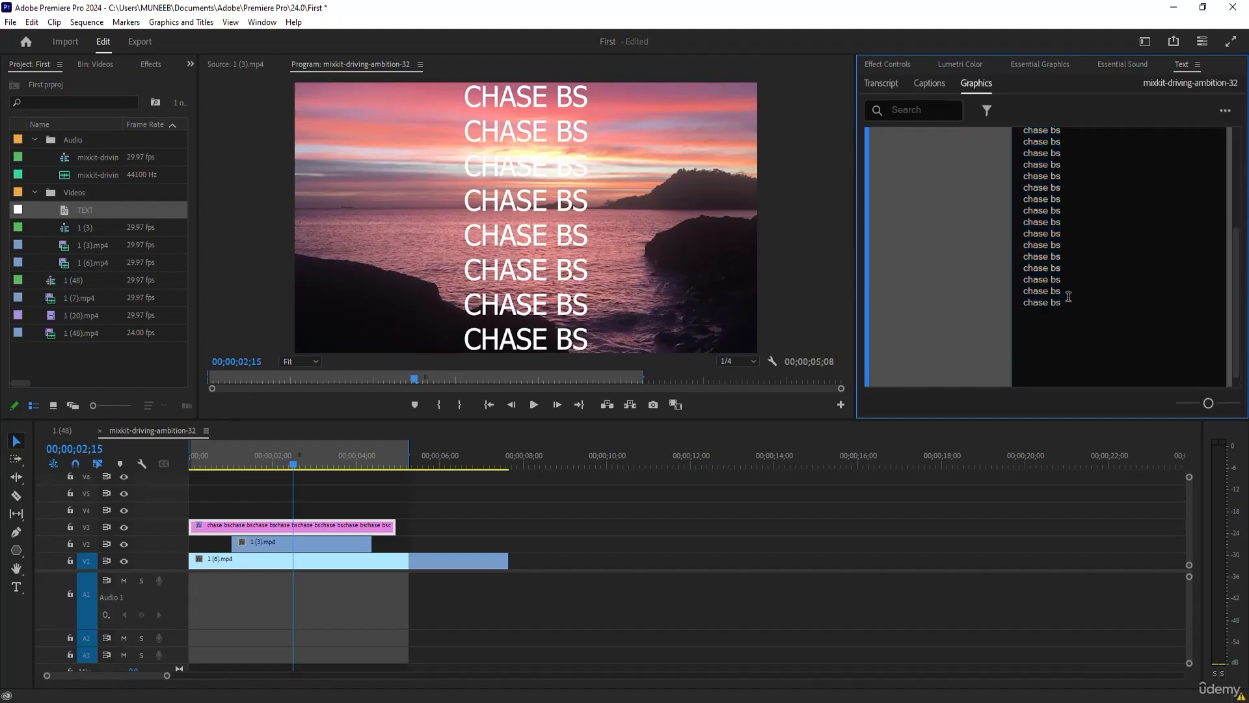
drag(1067, 210, 1024, 233)
text(weewew chase bs )
text(weew)
drag(1236, 255, 1236, 180)
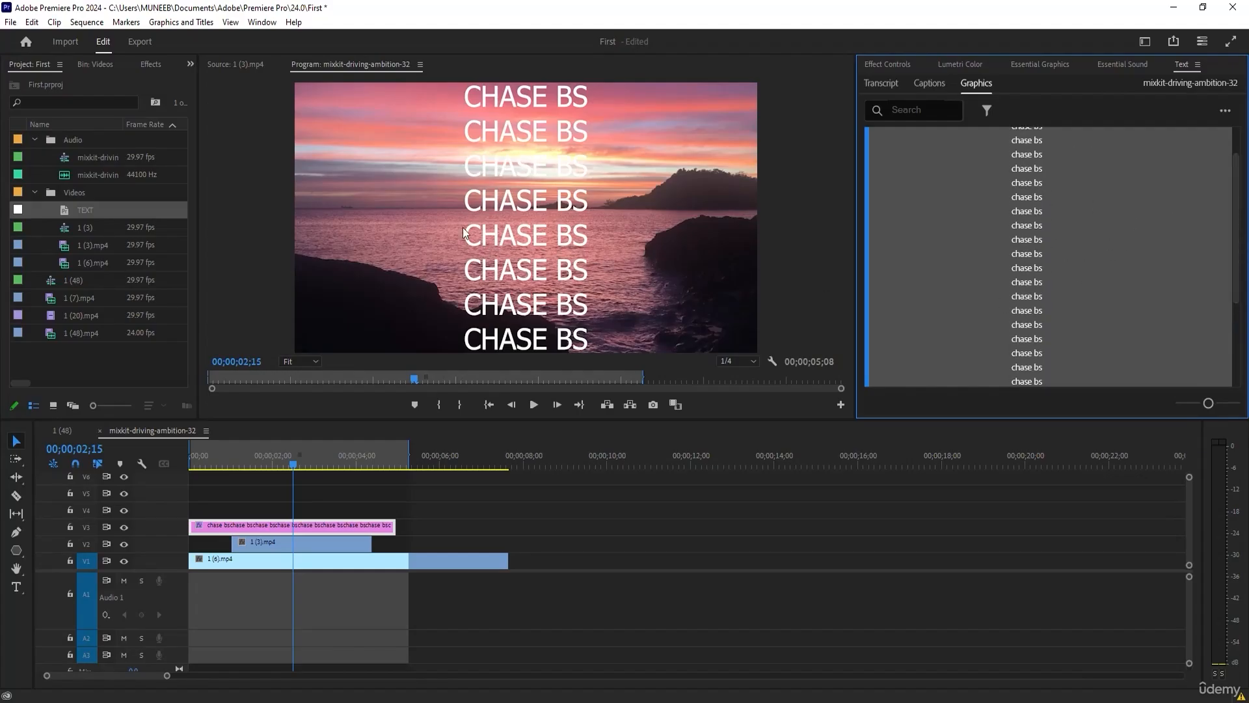
Enable Roll on the title and scrub the sequence to preview the edited lines scrolling past.
mouse_move(301, 458)
mouse_down()
mouse_move(357, 462)
mouse_move(300, 460)
mouse_up()
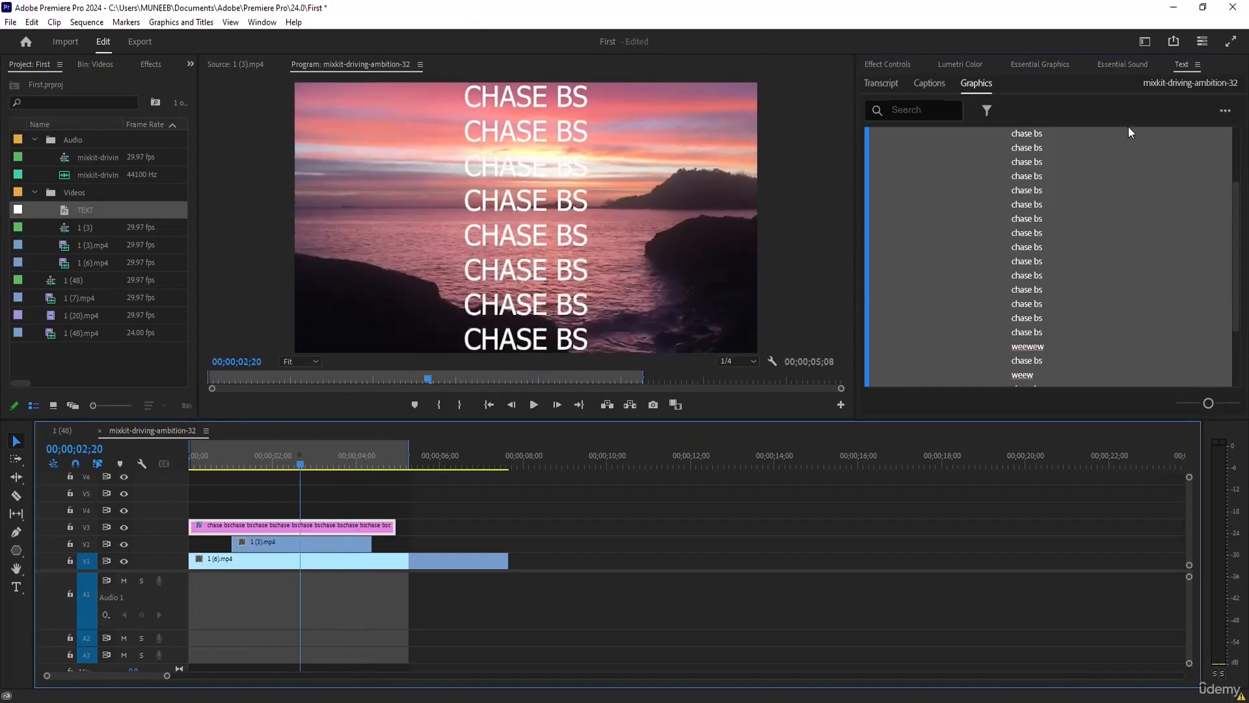
click(1035, 64)
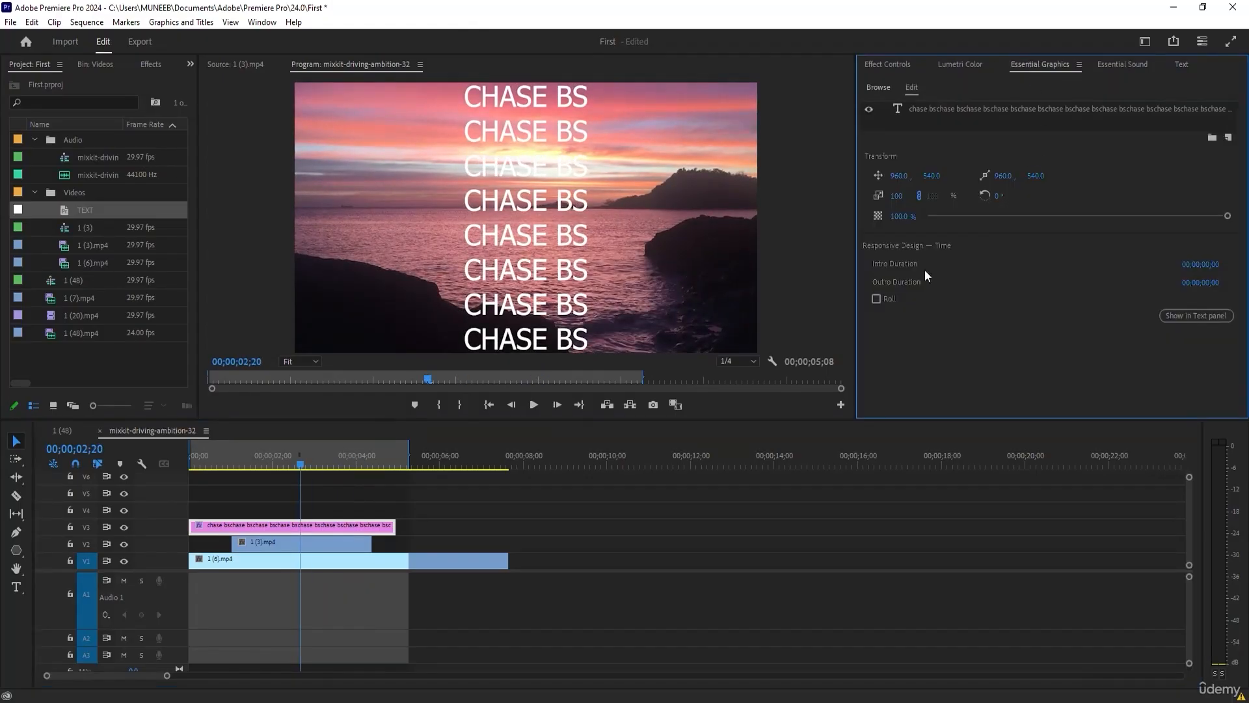
click(876, 298)
drag(300, 464, 356, 476)
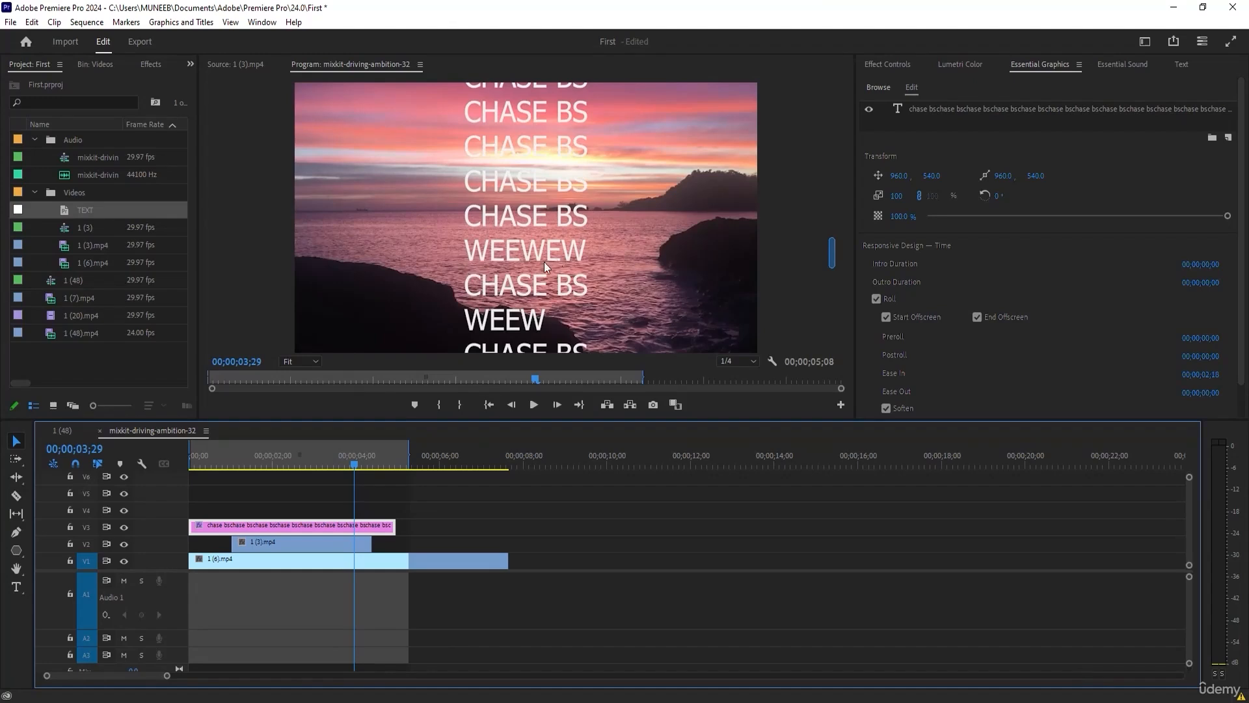
drag(357, 470, 283, 464)
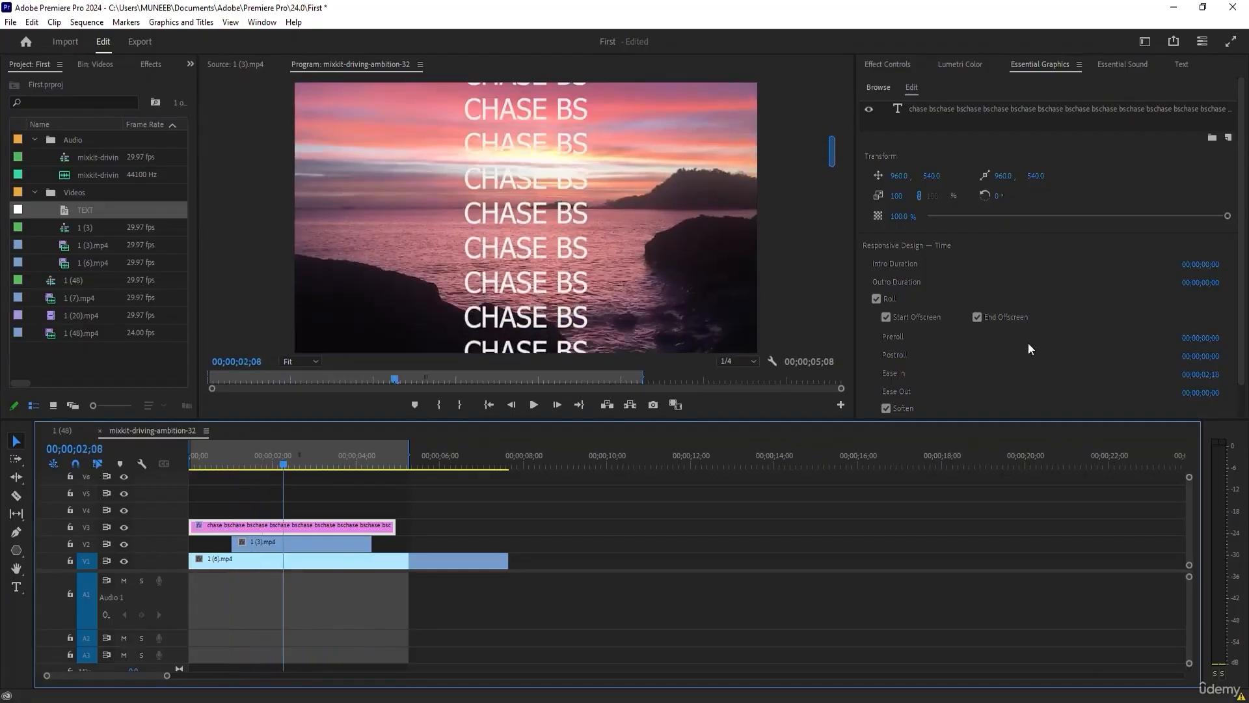
scroll(1108, 323, down, 1)
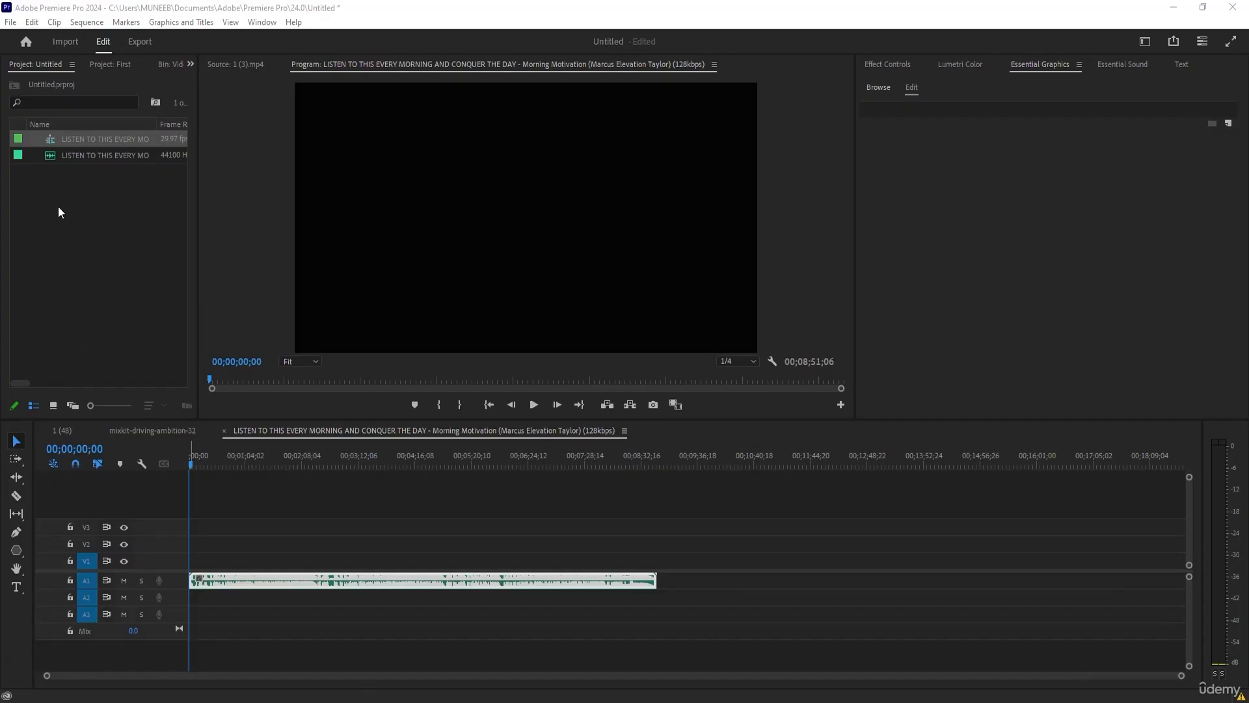
Select the LISTEN TO THIS EVERY MORNING audio clip on A1 and start transcribing it.
click(76, 155)
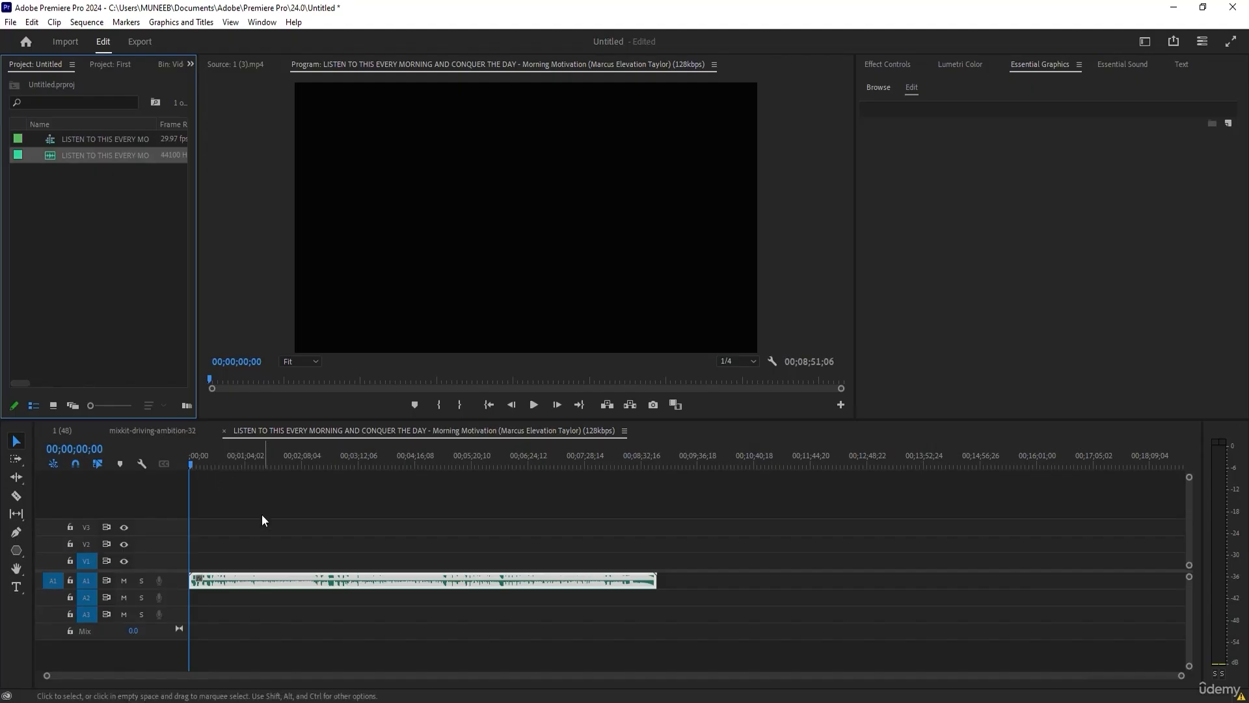
click(255, 534)
key(ctrl+a)
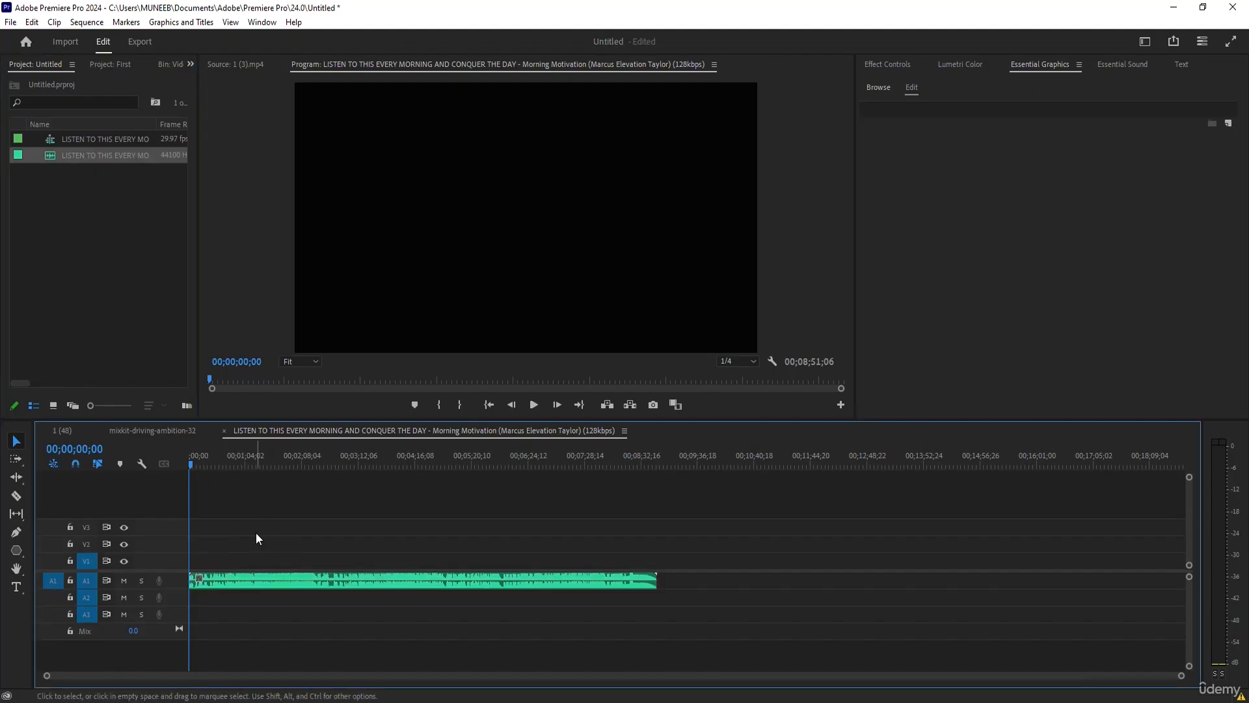
key(equal)
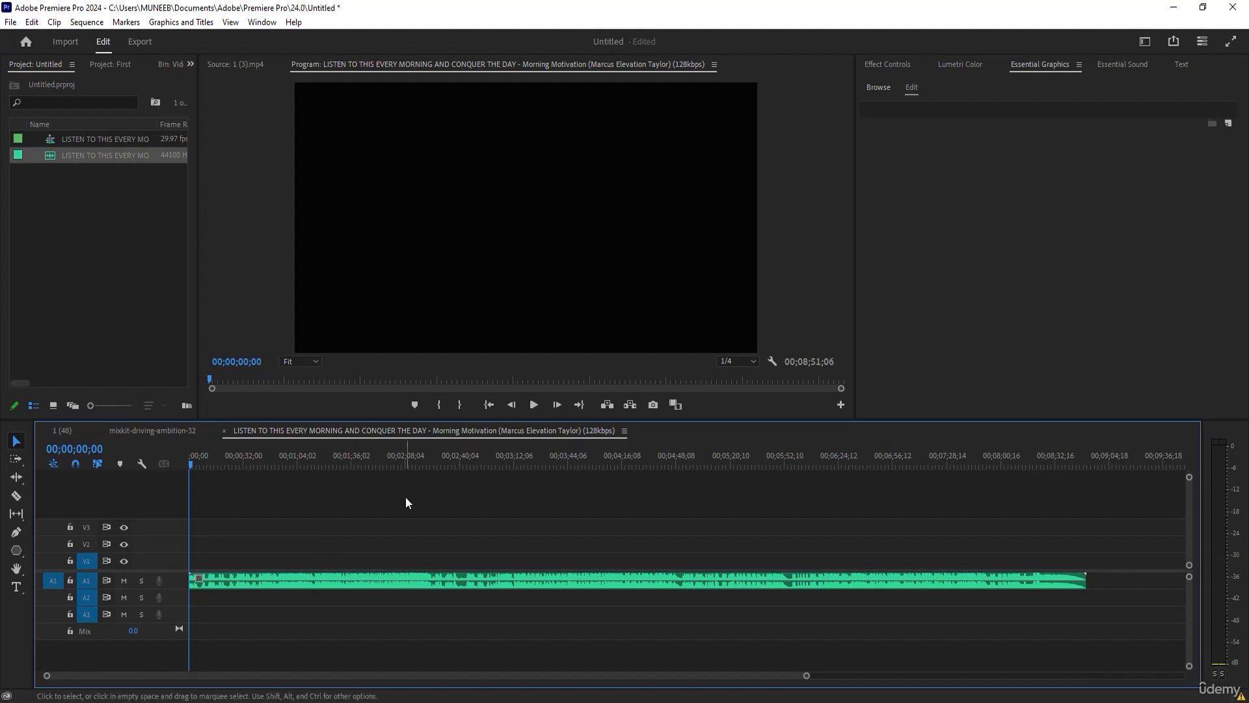
click(295, 575)
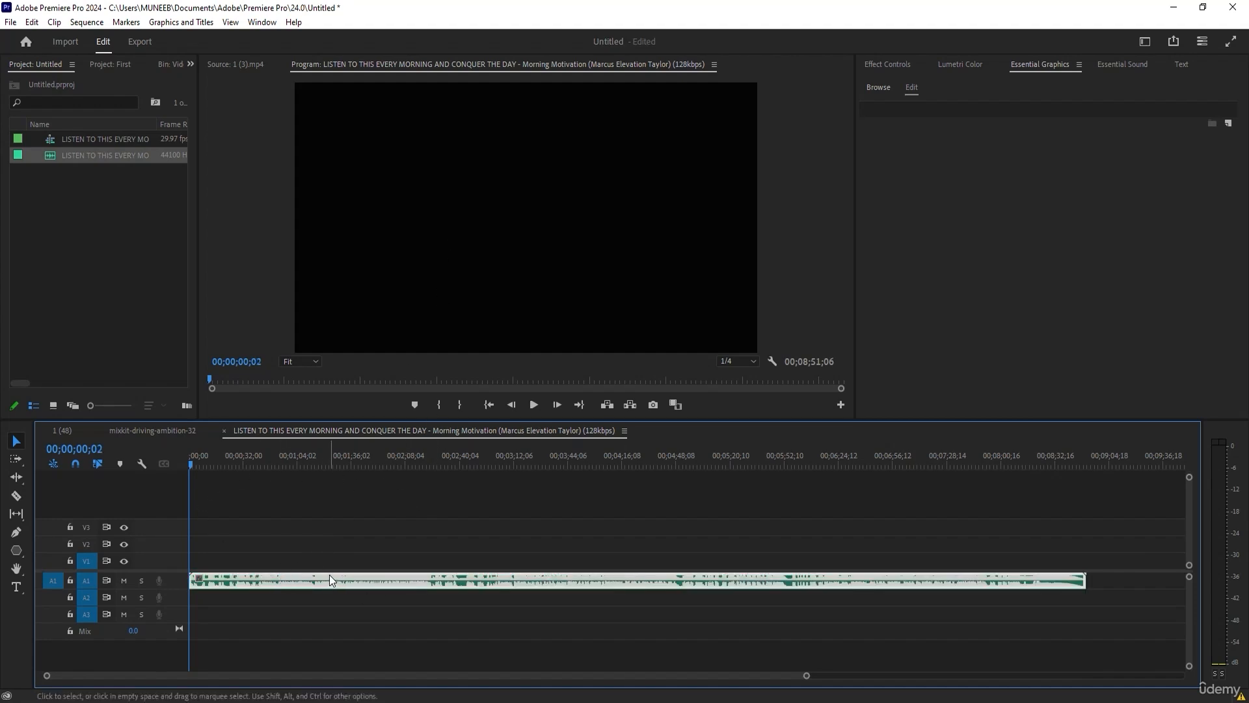
click(1181, 65)
click(875, 85)
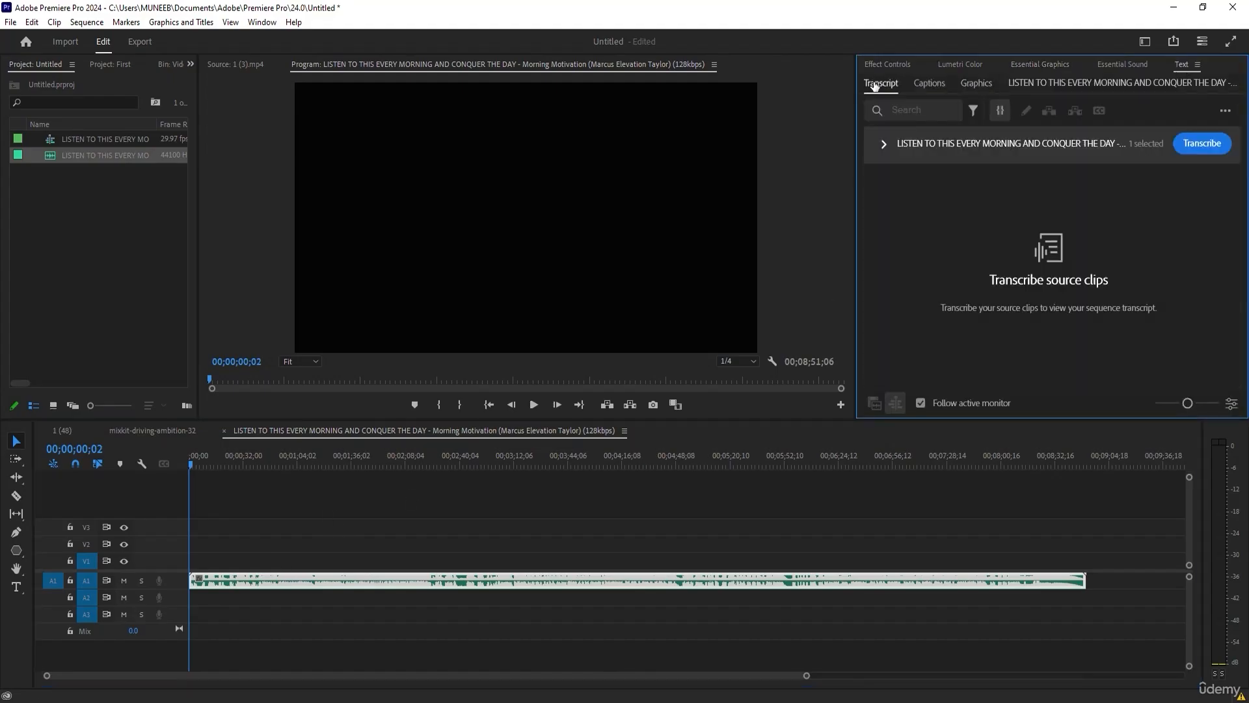
click(1202, 144)
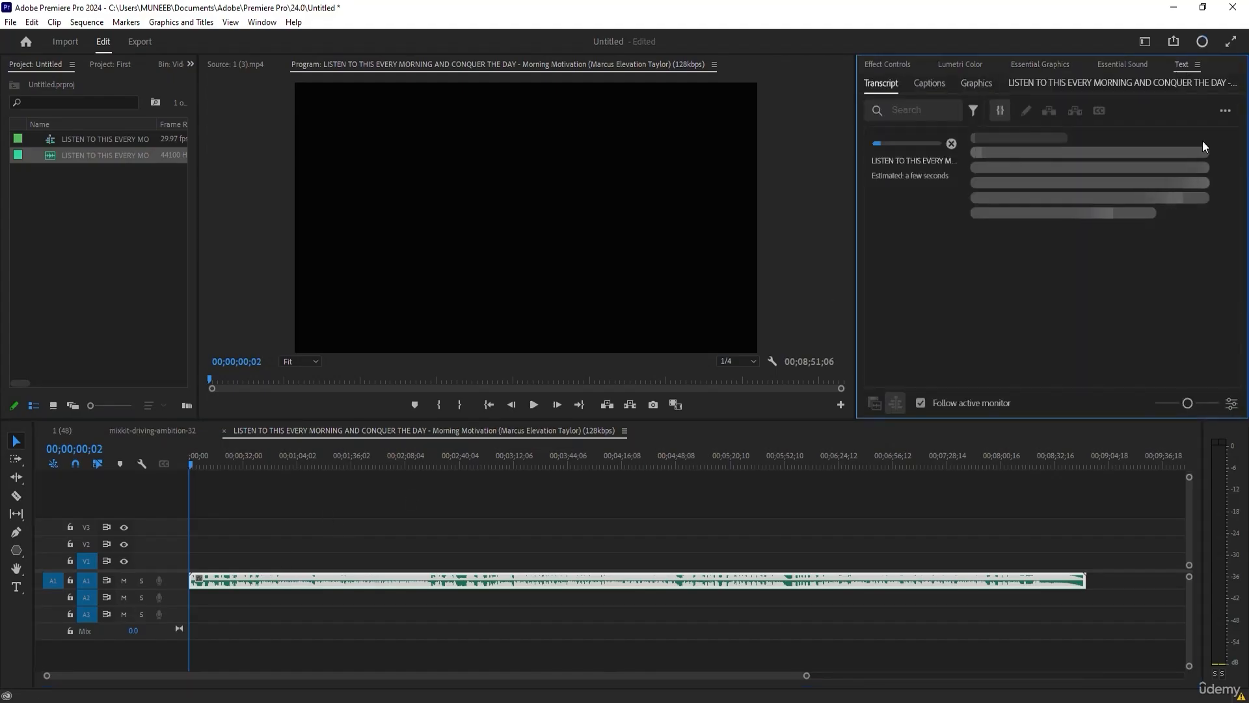
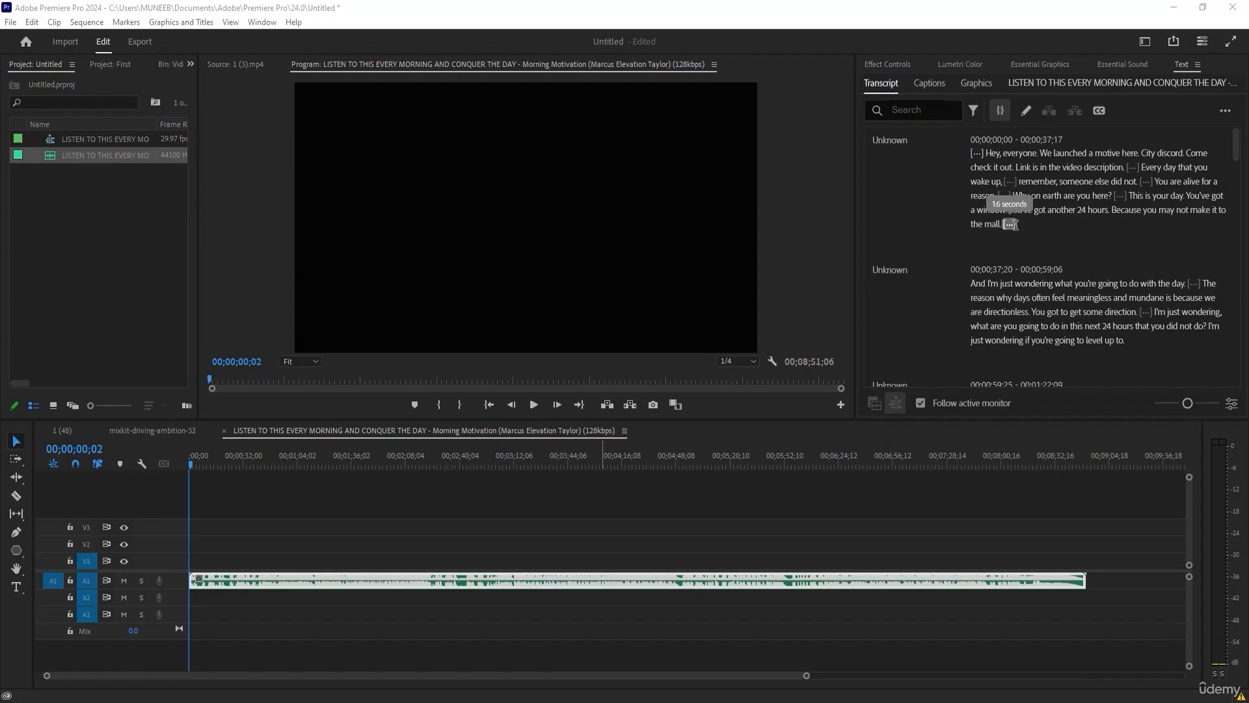
Examine the pause after "mall." in the transcript and its matching range in the sequence.
click(1009, 224)
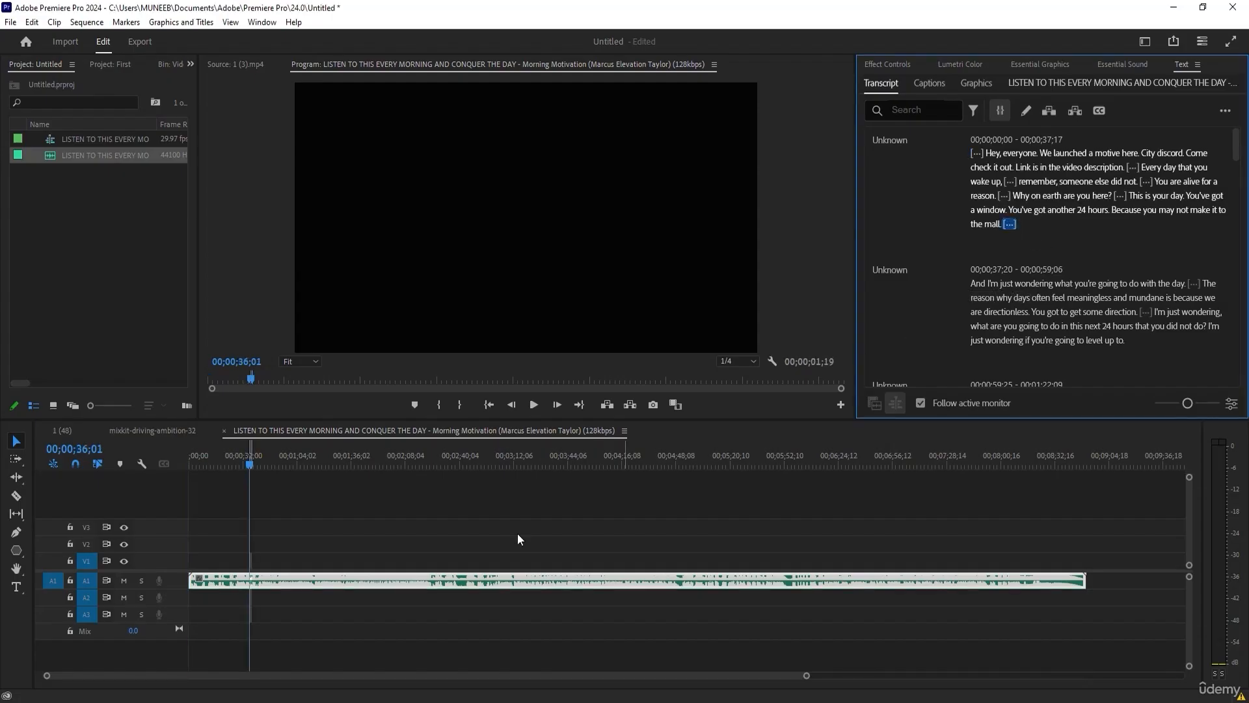
scroll(249, 571, up, 15)
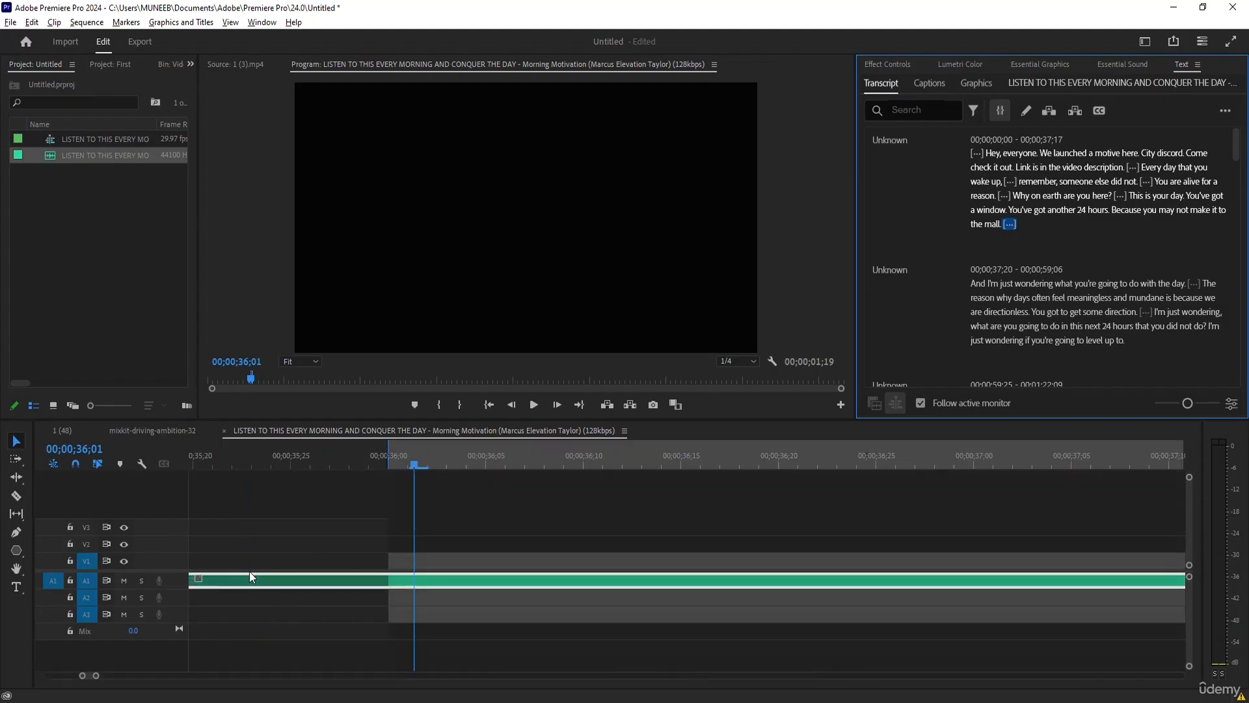
scroll(482, 572, down, 1)
scroll(459, 557, down, 5)
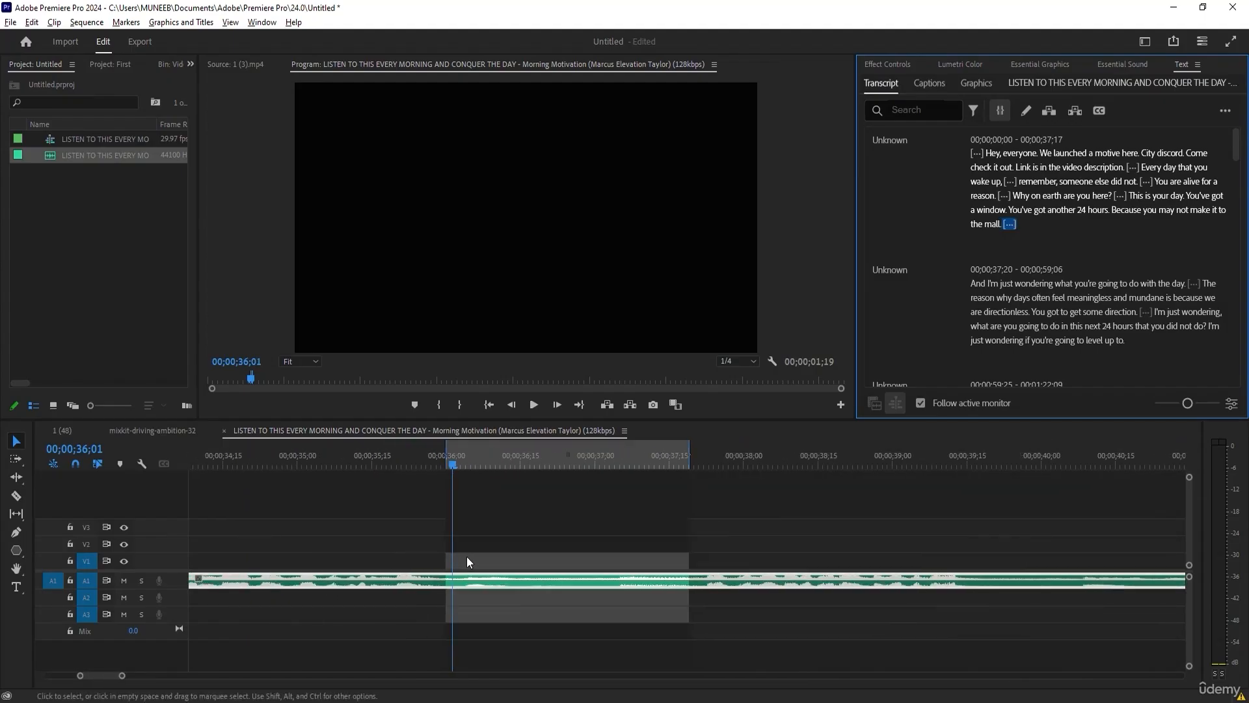
click(490, 460)
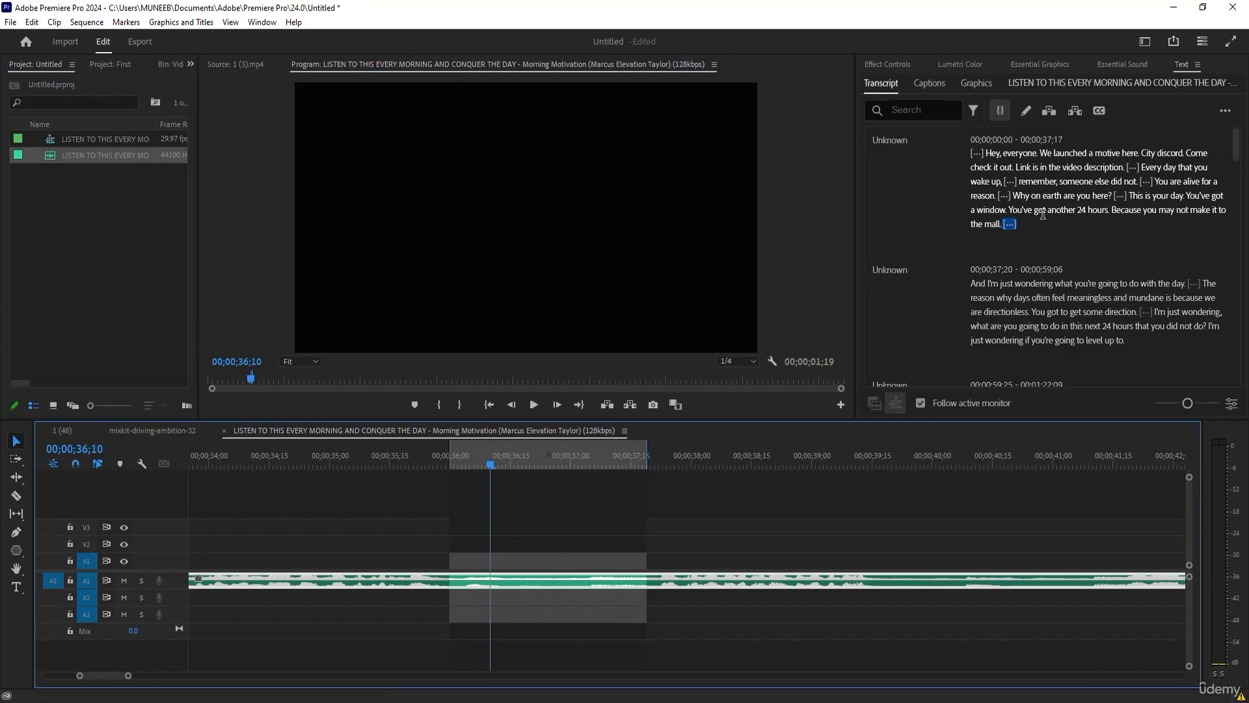
click(1017, 222)
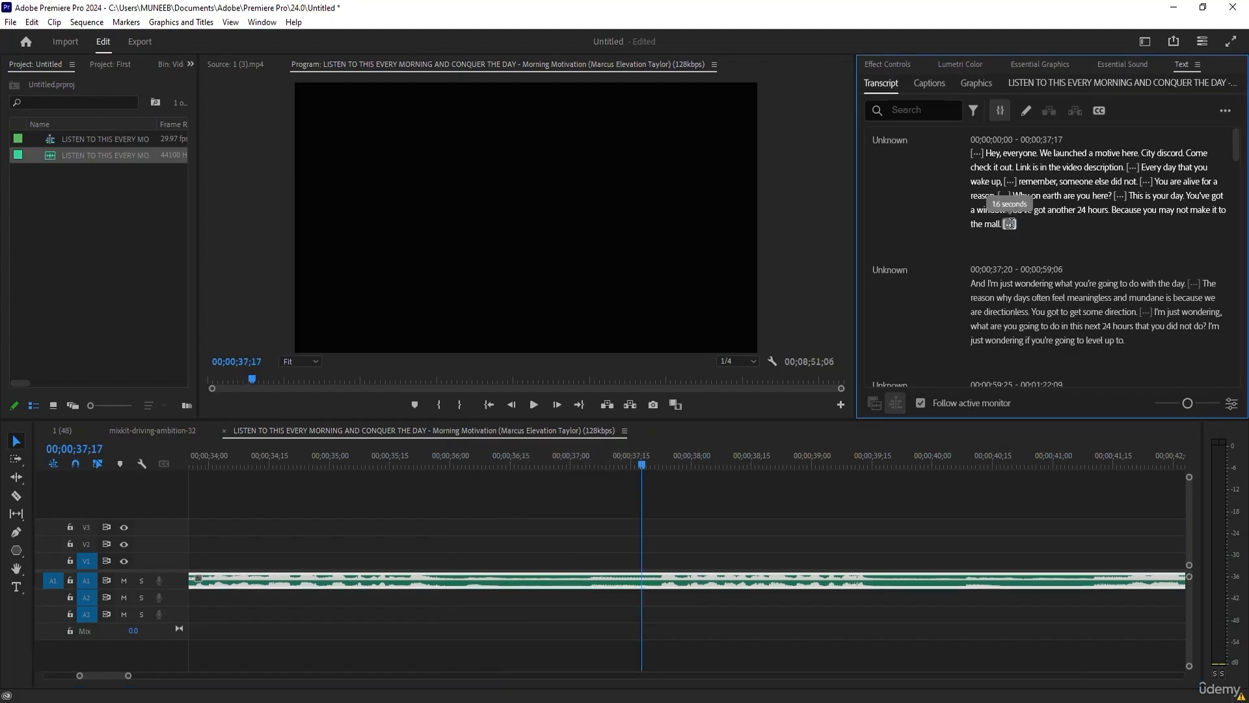
Ripple delete the pause after "wake up," from the transcript and the sequence.
click(1010, 180)
right_click(1014, 179)
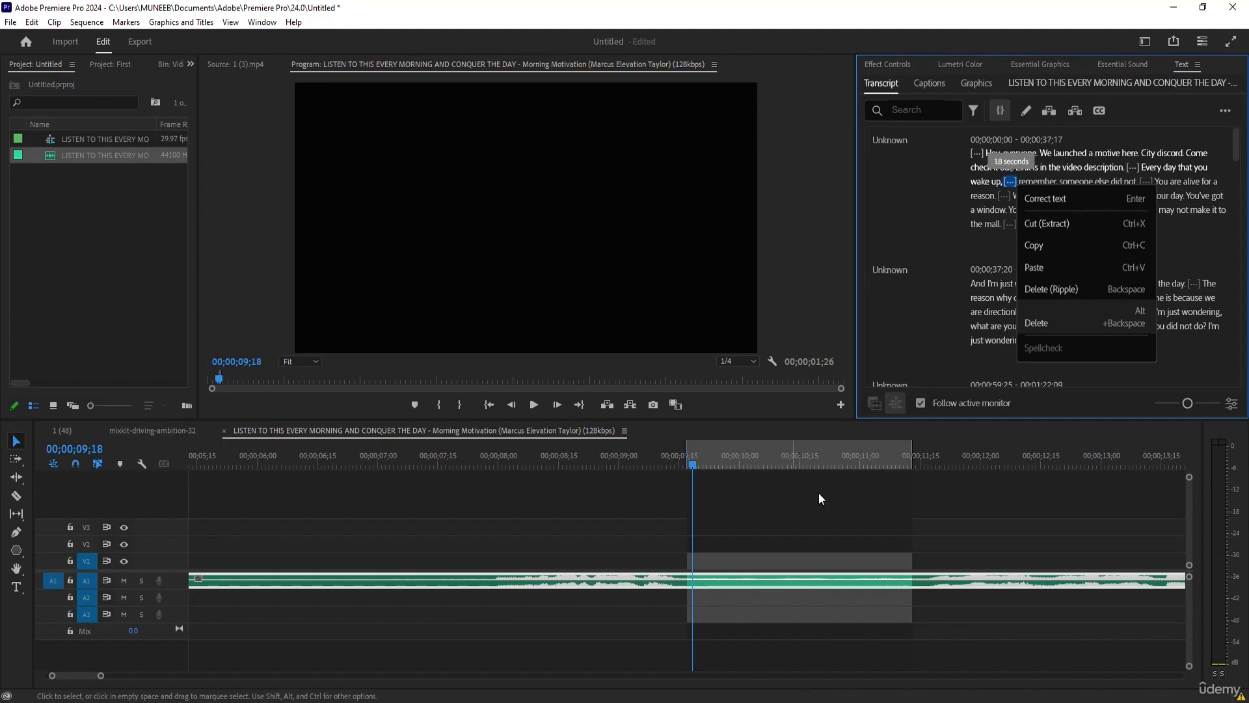
click(836, 523)
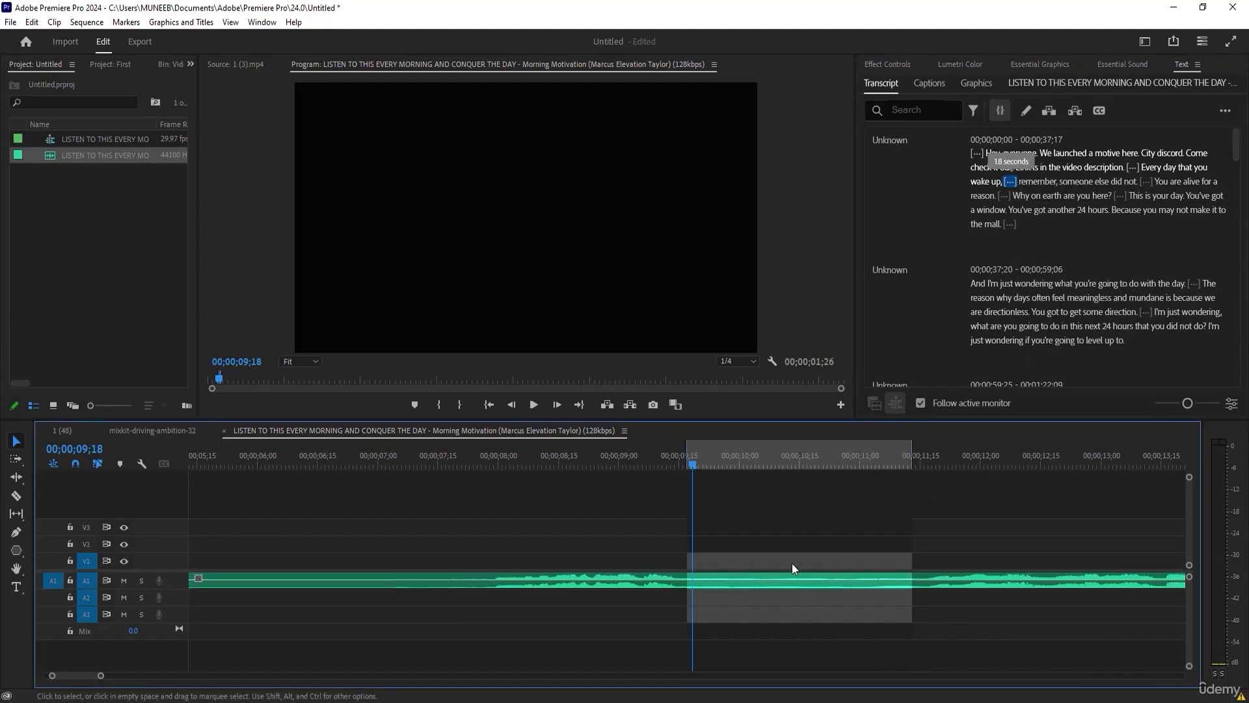
right_click(1011, 183)
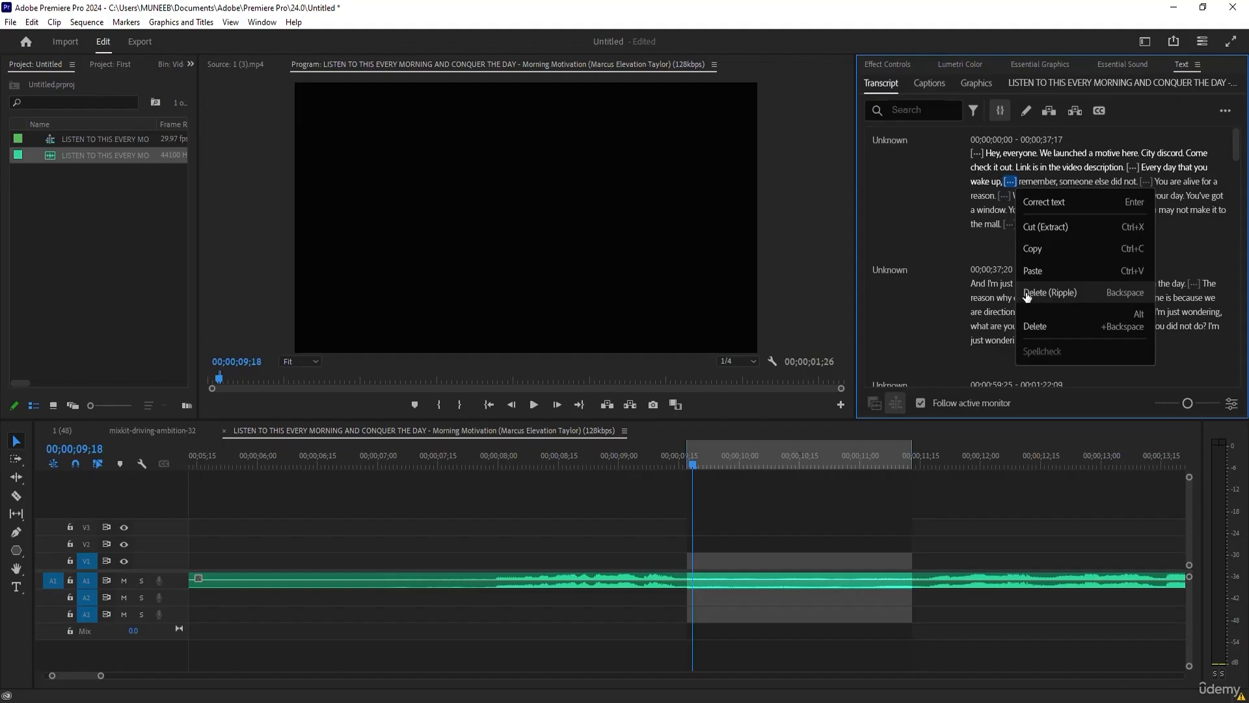
click(1057, 293)
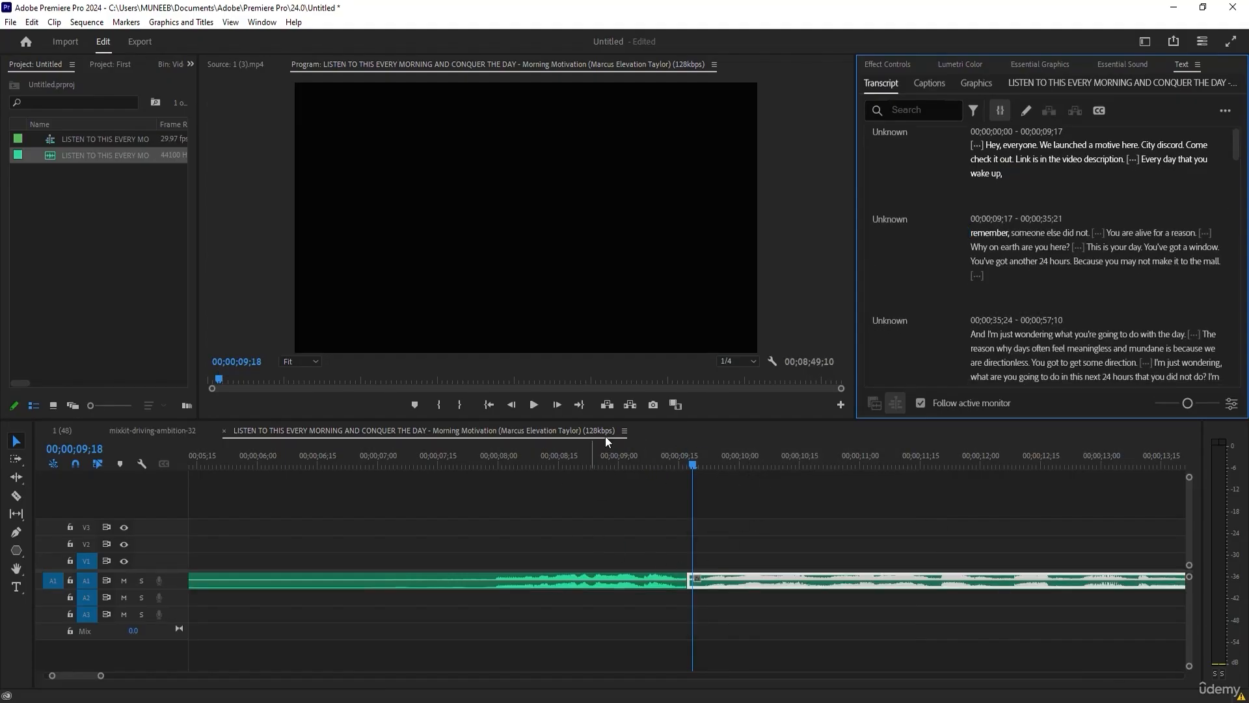
scroll(1240, 154, down, 3)
scroll(1240, 154, up, 4)
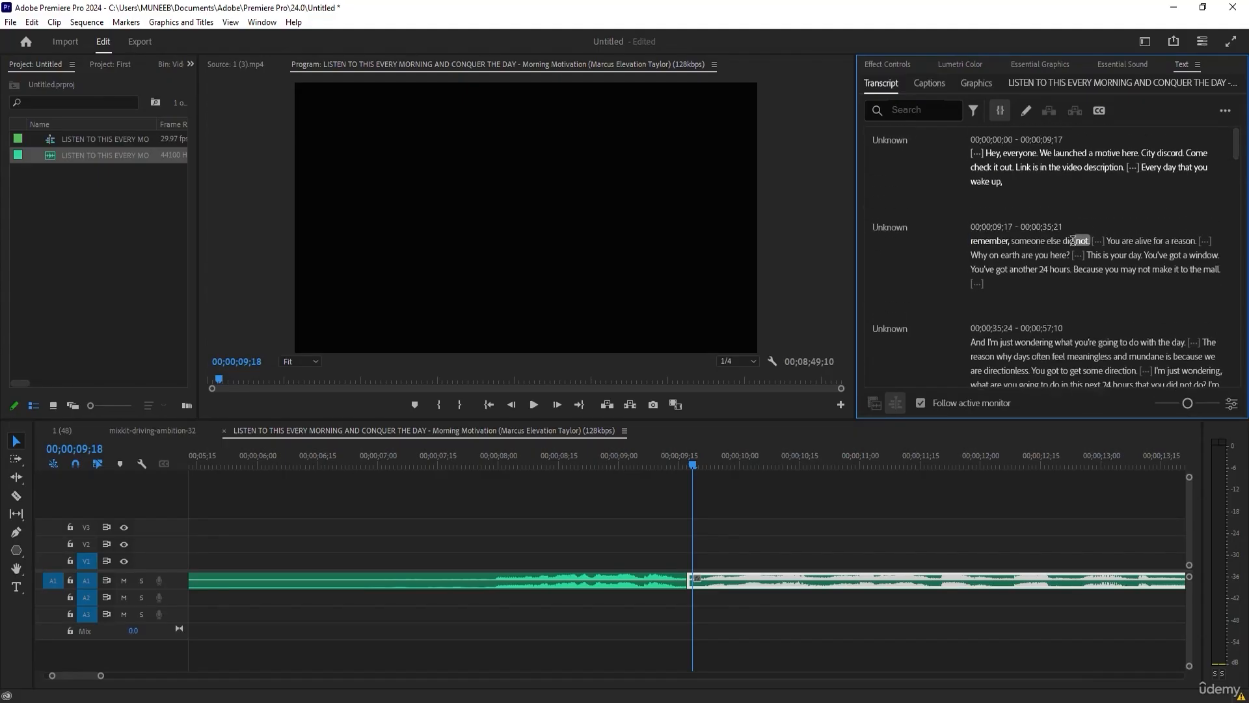
Jump to the words "Hey, everyone" in the transcript and look through its opening lines.
click(1030, 156)
text(,)
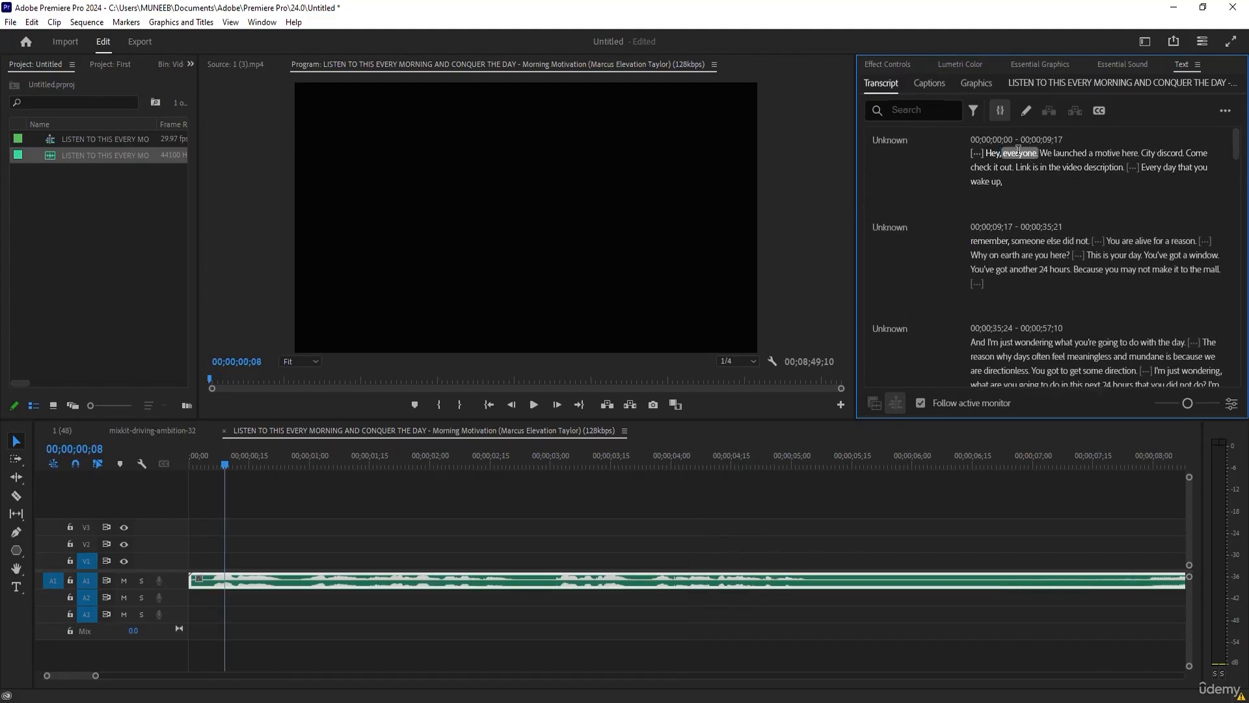
click(1117, 153)
click(1156, 193)
mouse_move(1238, 148)
mouse_down()
mouse_move(1229, 362)
mouse_move(1237, 181)
mouse_move(1246, 348)
mouse_move(1246, 149)
mouse_up()
Set up captions from the transcript with a maximum length of 28 characters, 2.4 seconds minimum duration and single lines.
click(1098, 111)
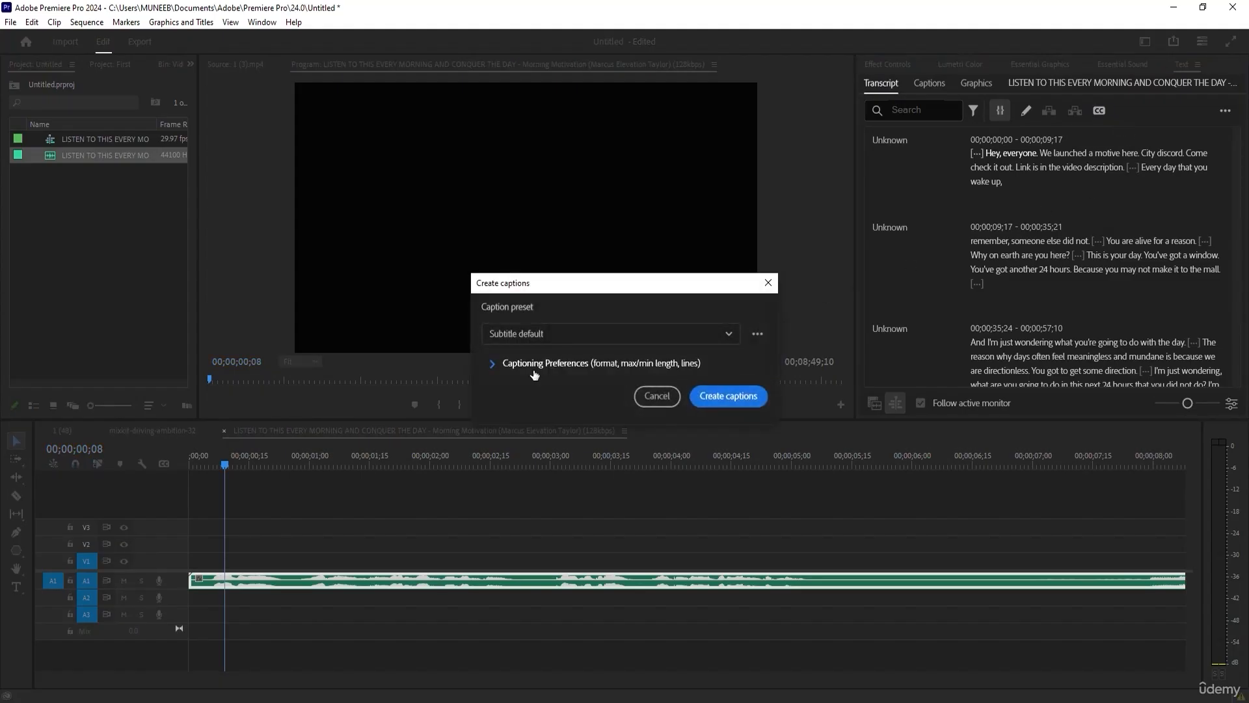
click(493, 364)
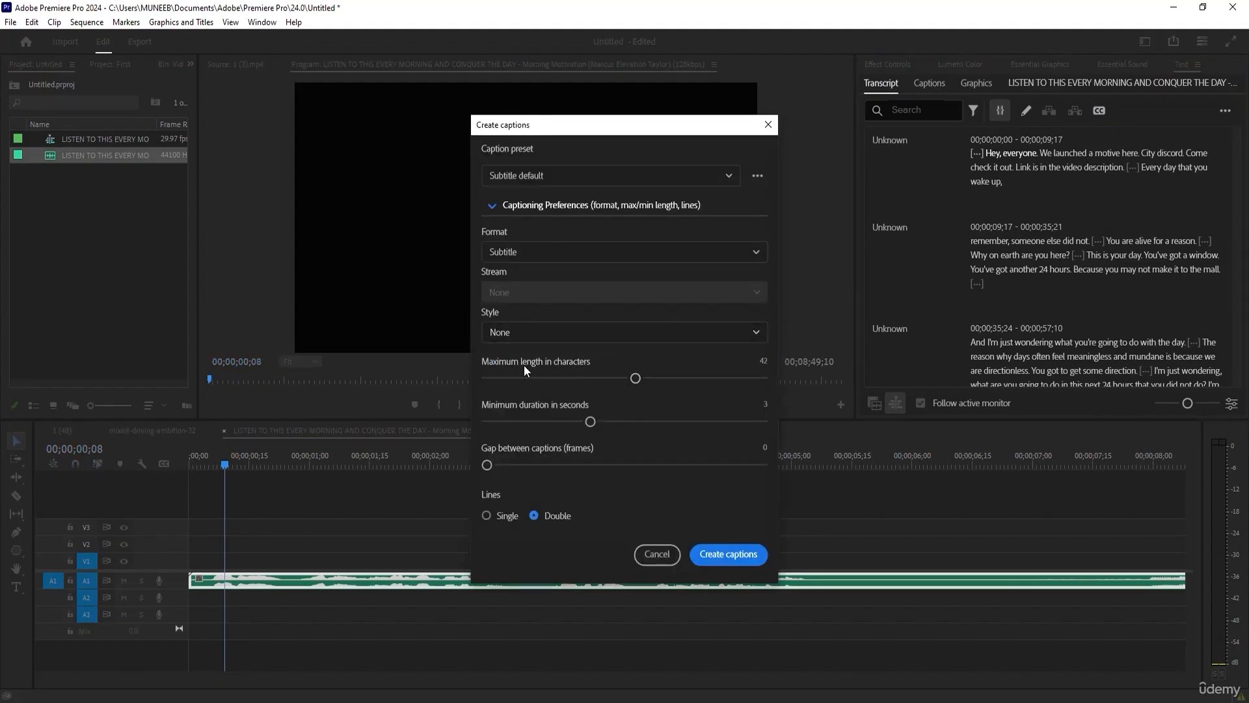
drag(636, 378, 576, 378)
click(487, 515)
Keep the Subtitle format and the None style, and create the captions.
click(490, 255)
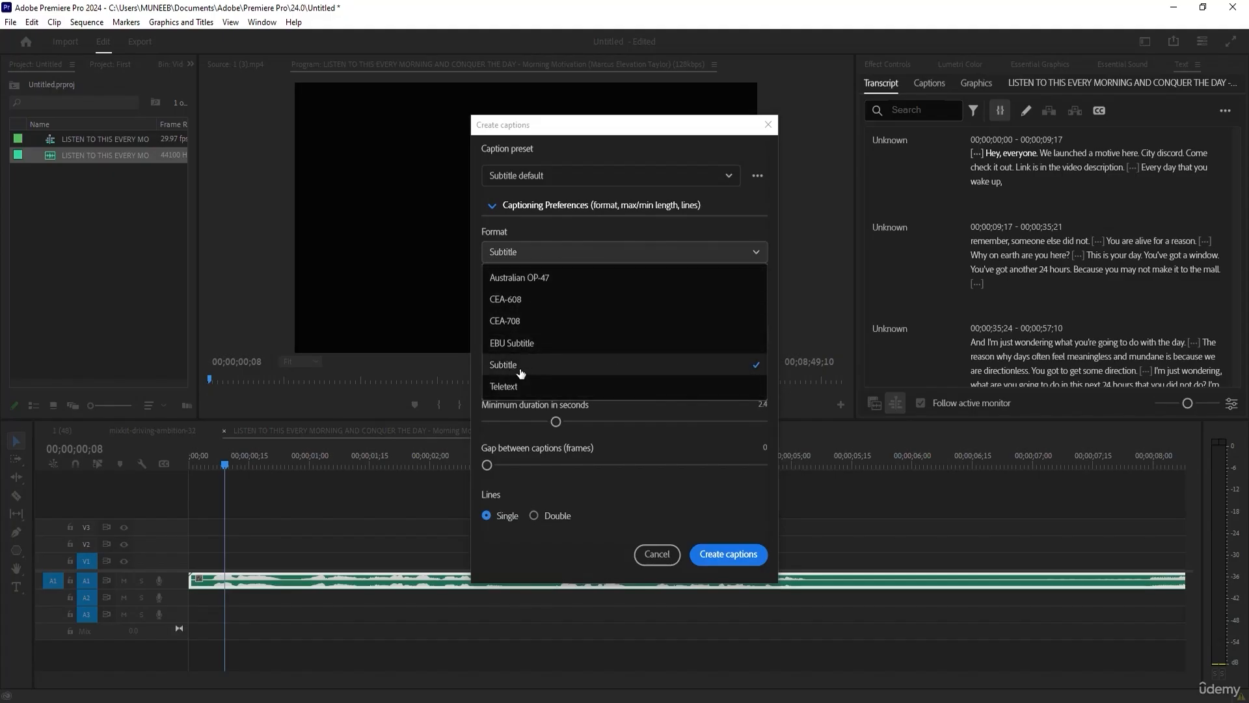
click(579, 368)
click(621, 335)
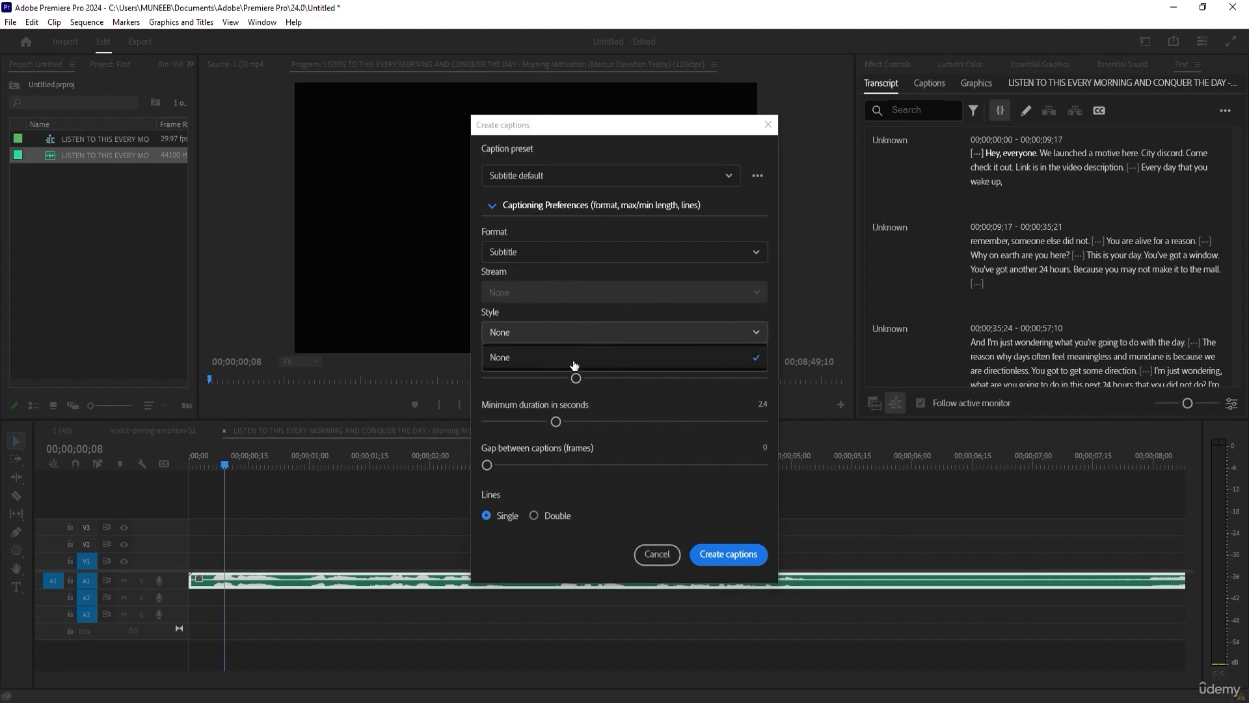
click(550, 329)
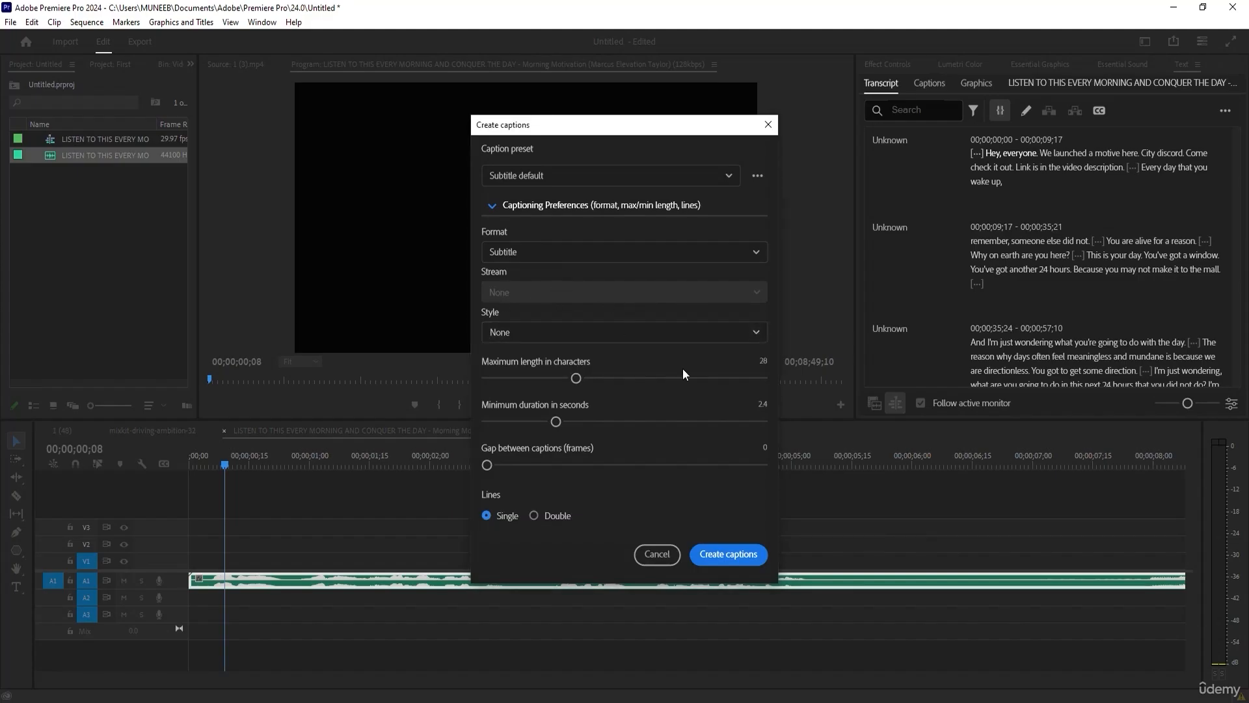
click(742, 555)
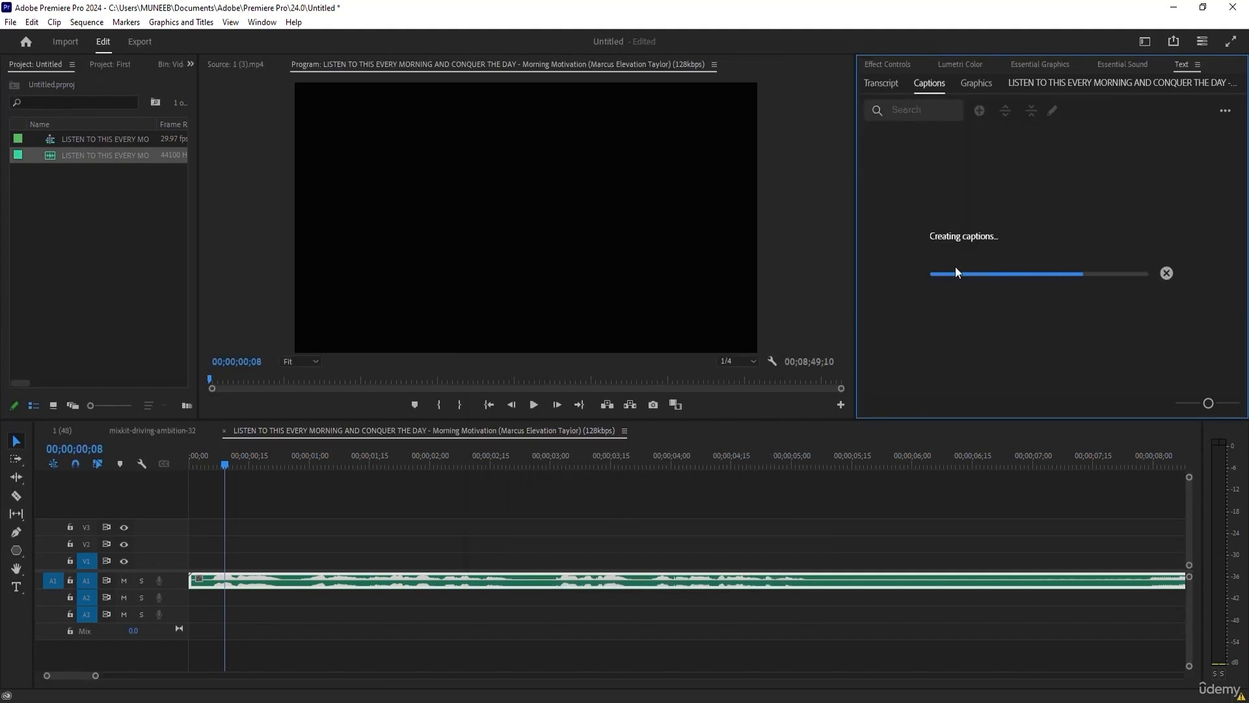
Play and scrub the start of the sequence to check the captions against the speech.
click(241, 459)
key(space)
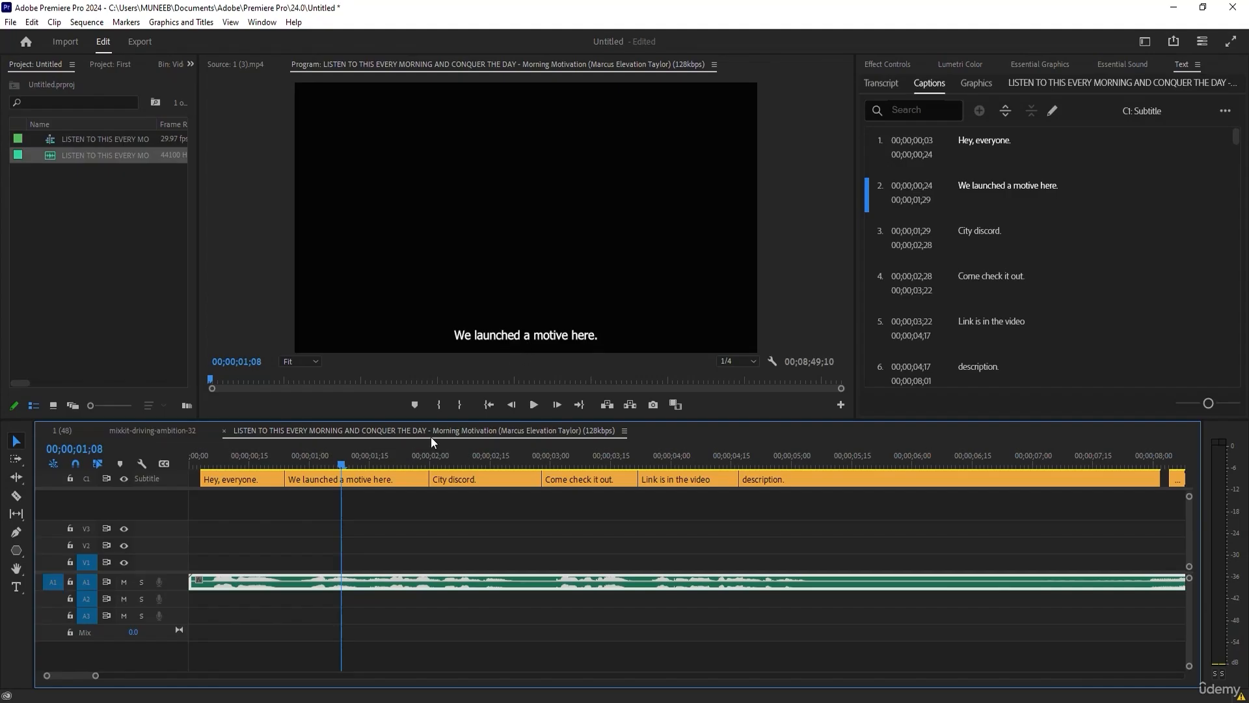
drag(345, 457, 213, 455)
drag(95, 675, 692, 676)
drag(313, 459, 273, 459)
Fit the whole caption track in view and review the remaining captions through the end of the list.
drag(689, 677, 927, 676)
click(782, 461)
drag(797, 460, 815, 460)
drag(1234, 368, 1243, 391)
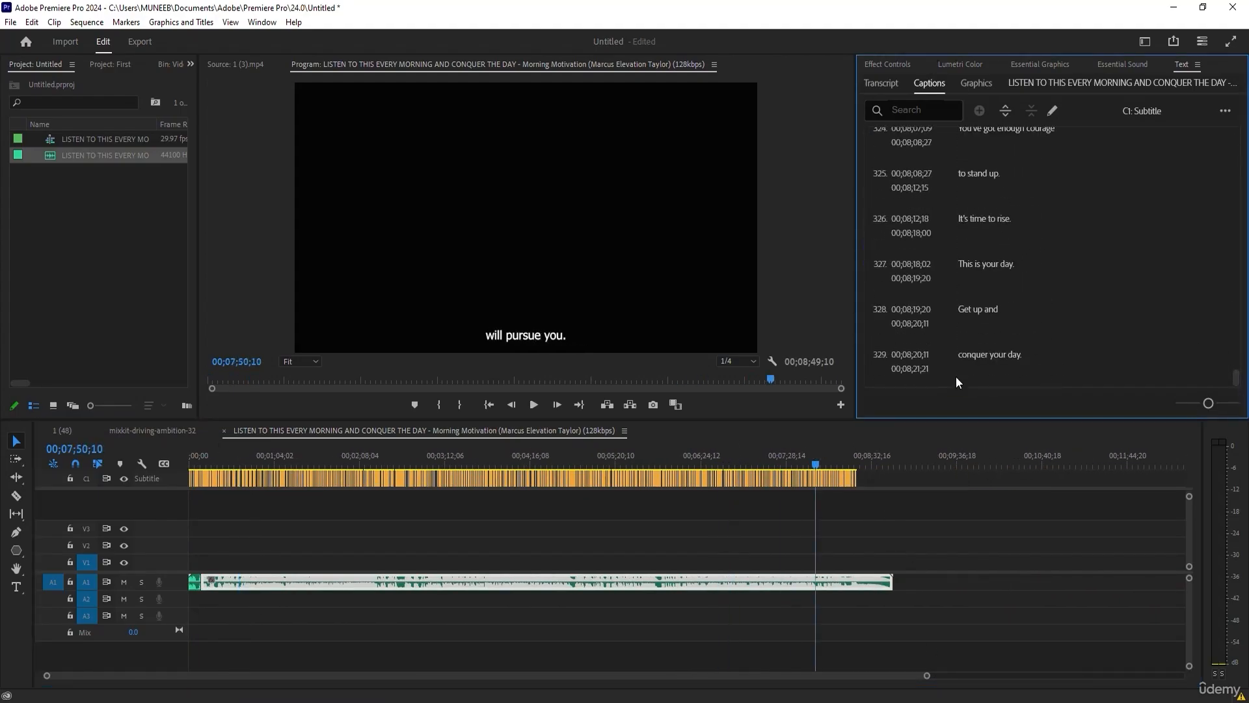
drag(813, 468, 732, 465)
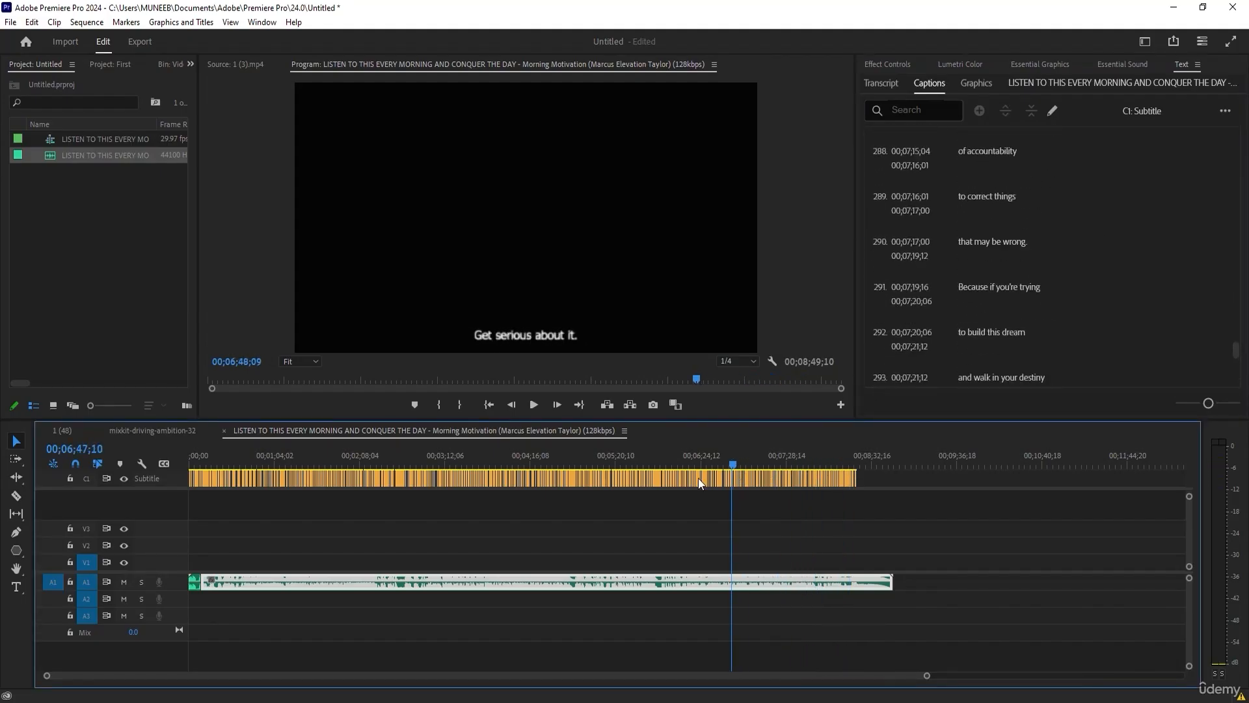
drag(388, 449, 448, 447)
Select all captions on the Subtitle track and align them to the centre zone of the frame.
drag(923, 507, 192, 475)
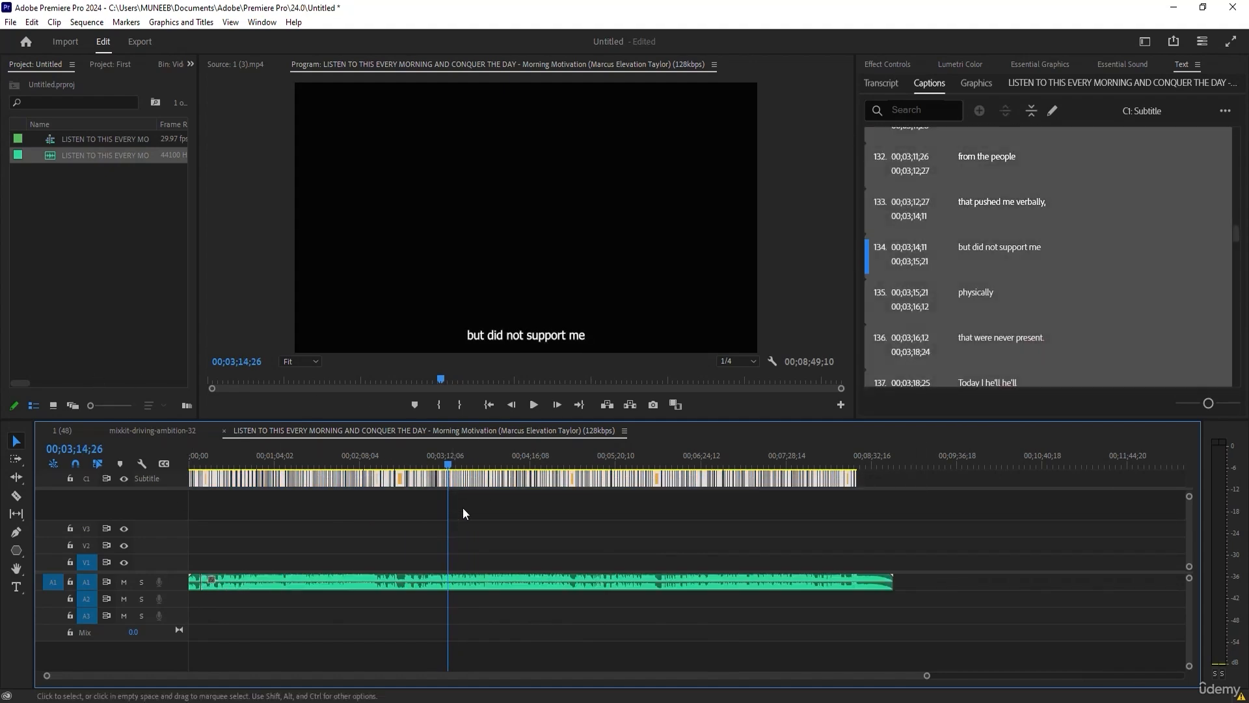
click(127, 478)
click(127, 478)
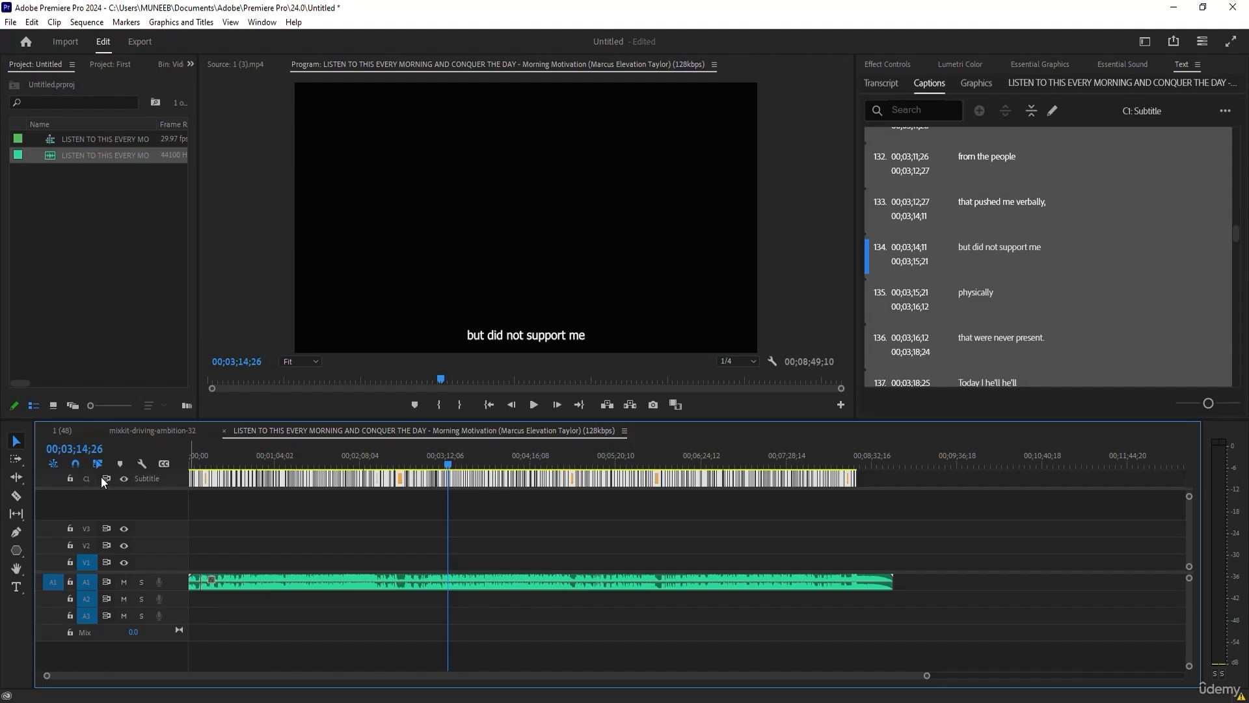
click(59, 475)
drag(882, 518, 189, 471)
click(1052, 64)
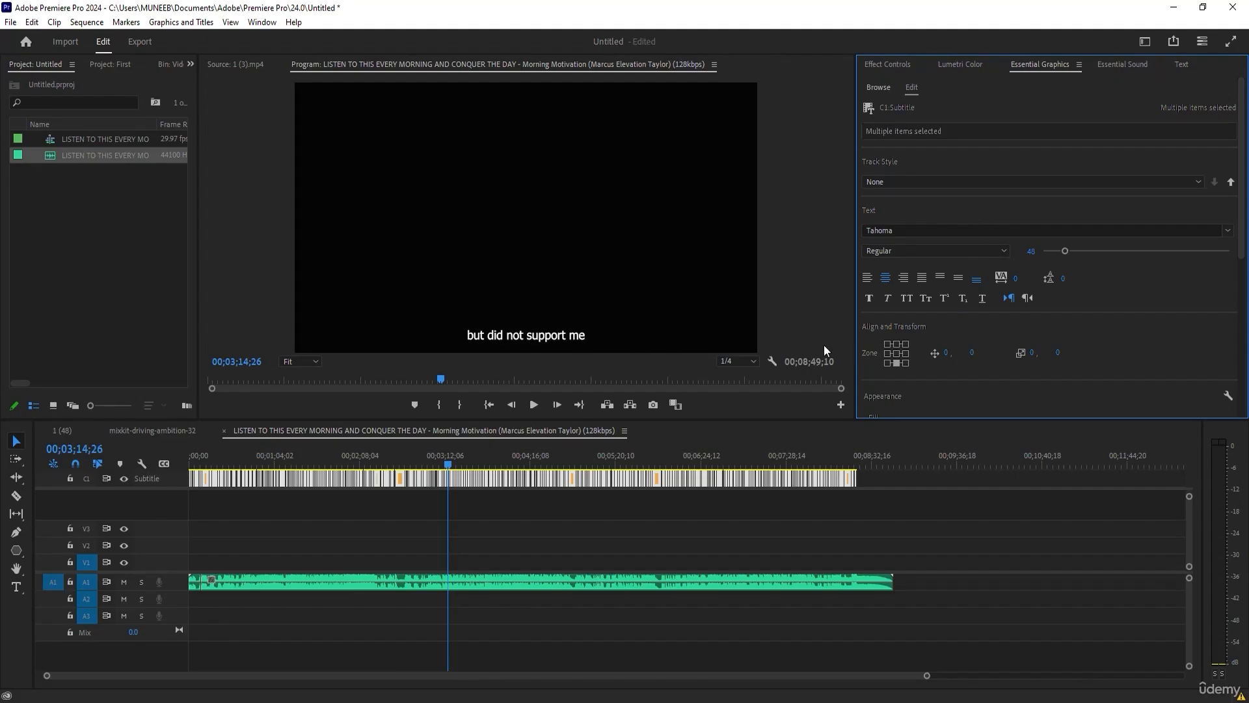
click(896, 352)
Set the selected captions' font to Times New Roman Bold and turn on All Caps.
scroll(1155, 296, down, 1)
scroll(1157, 303, down, 1)
click(1229, 177)
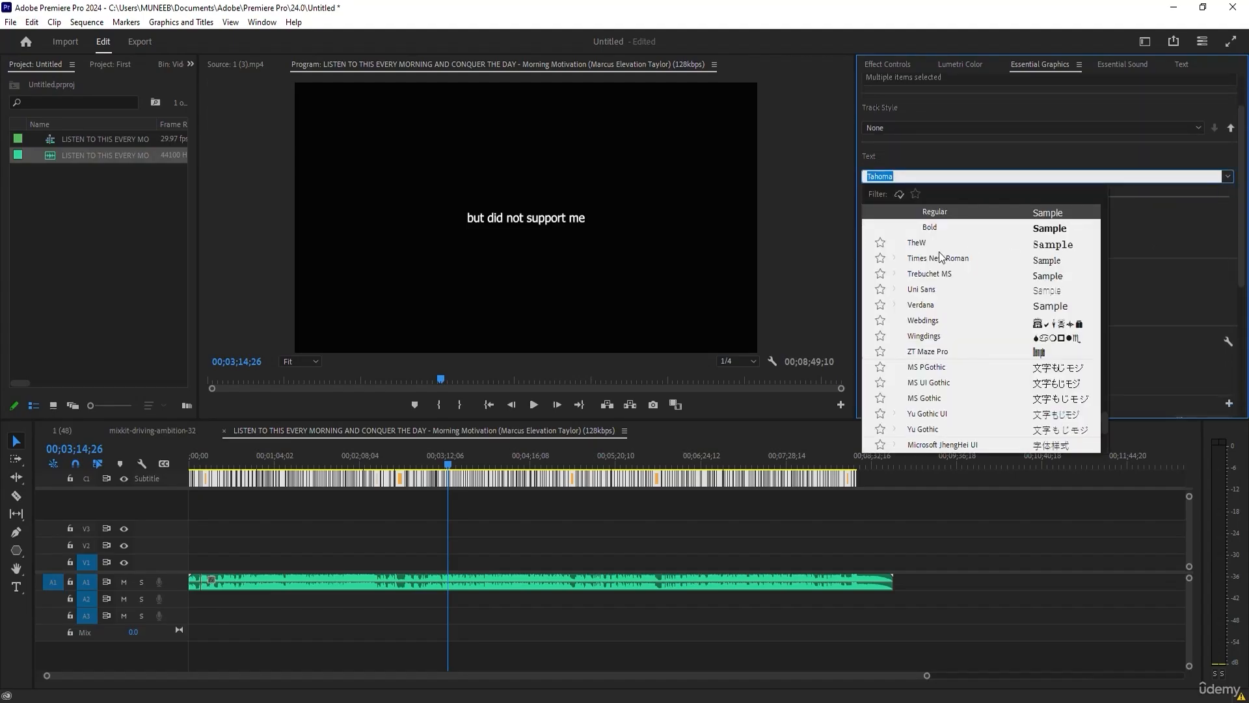
scroll(1100, 280, down, 1)
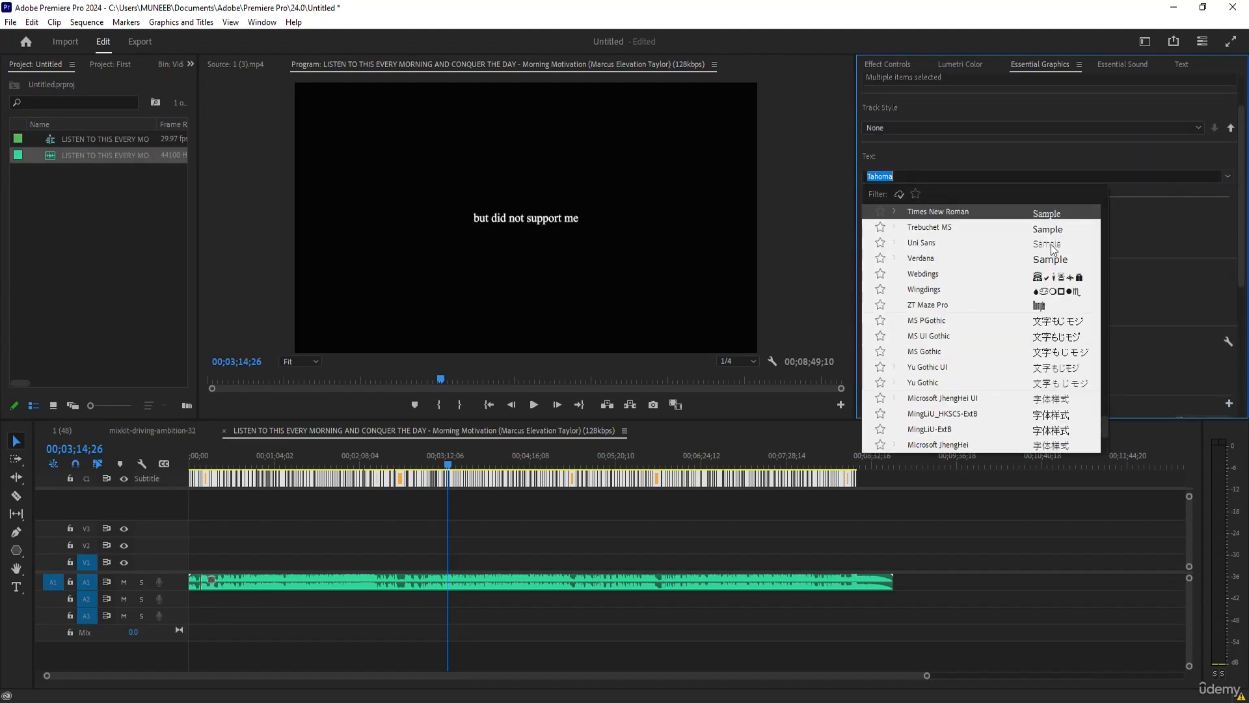
key(Return)
click(978, 201)
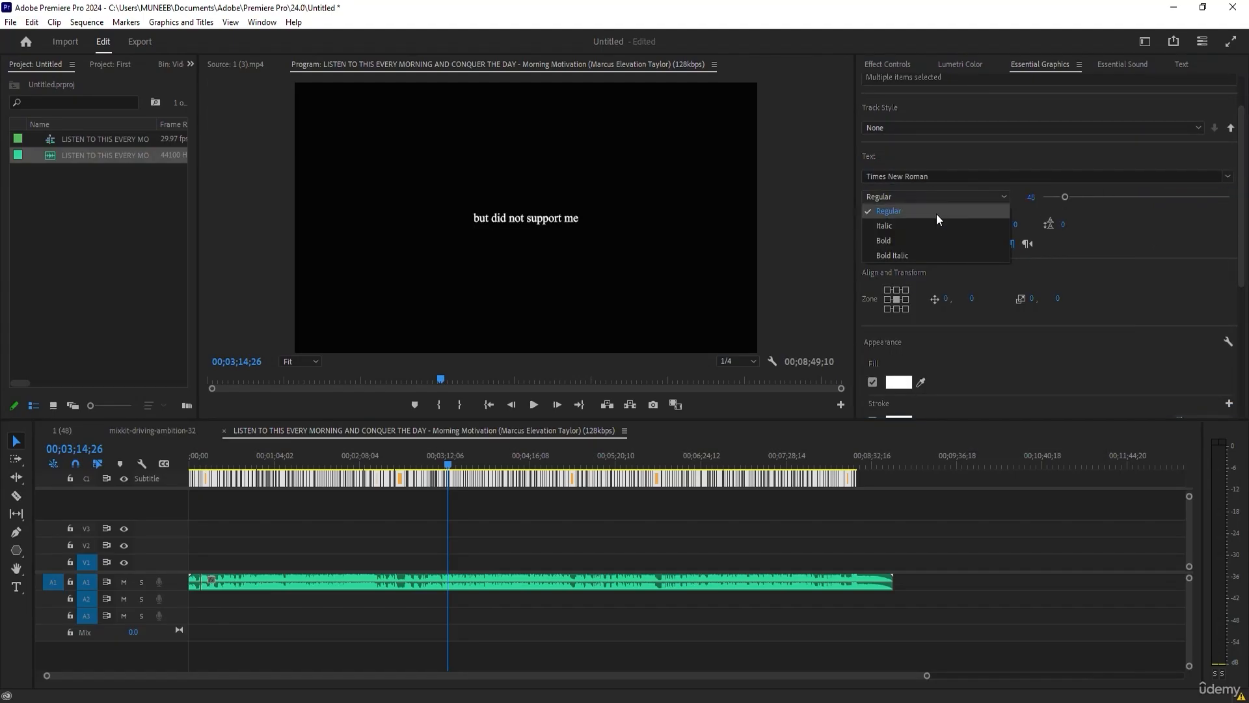
click(885, 240)
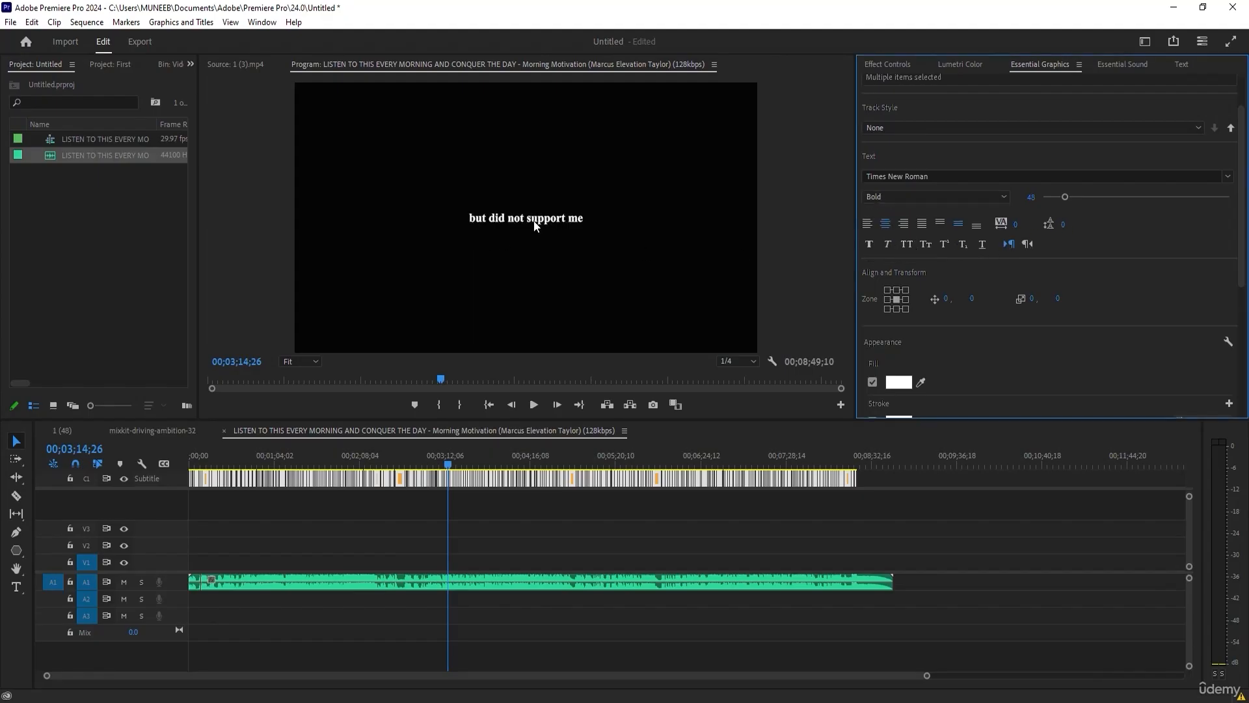
click(907, 244)
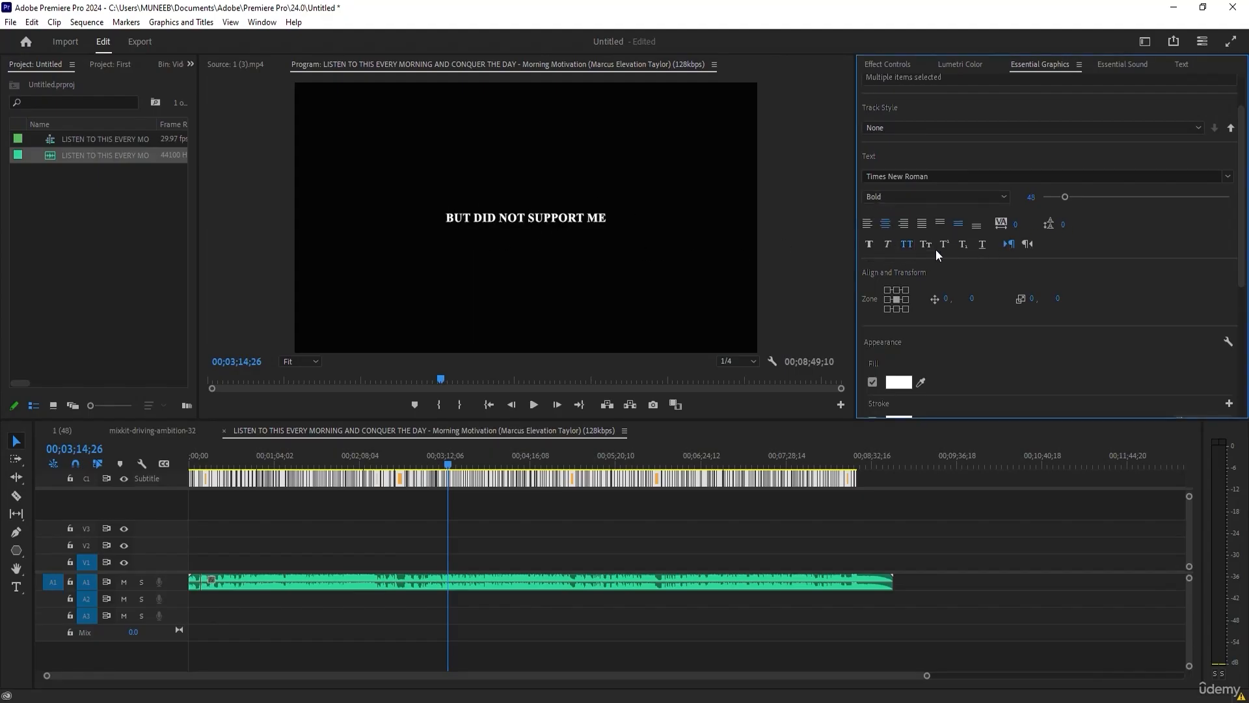
Add a stroke to the captions in the near-black colour 1F1C1C.
scroll(1097, 325, down, 3)
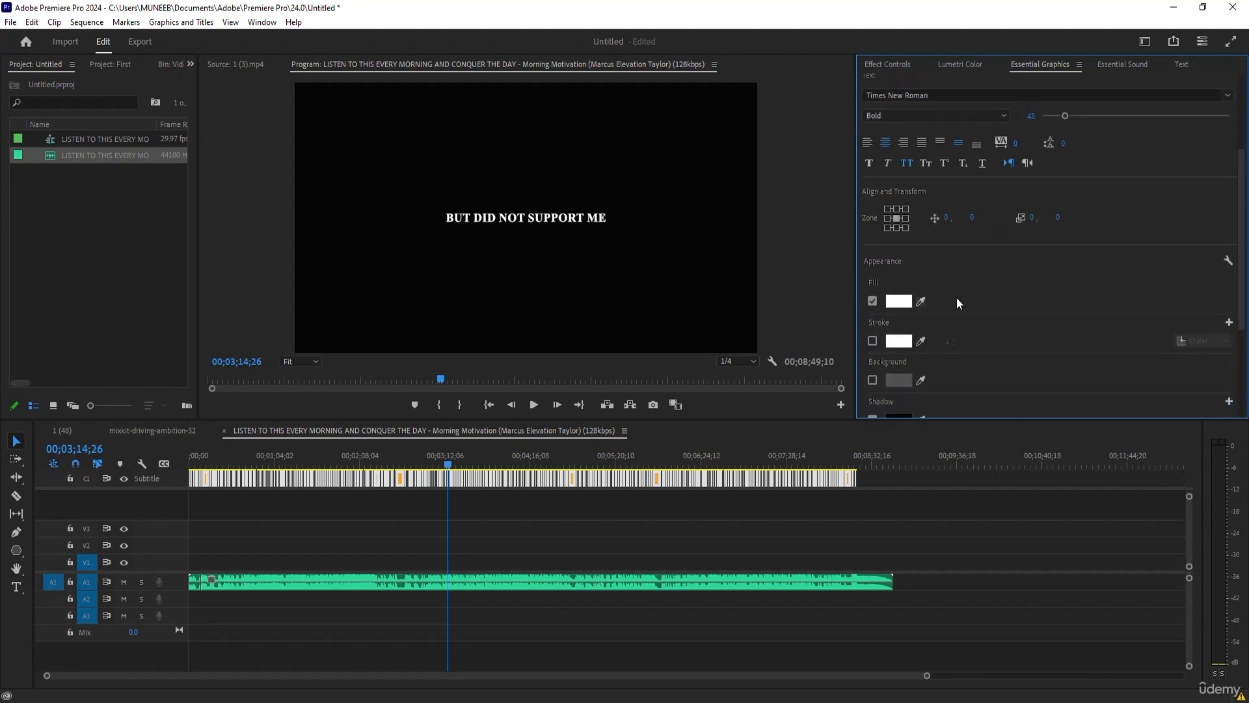
click(896, 342)
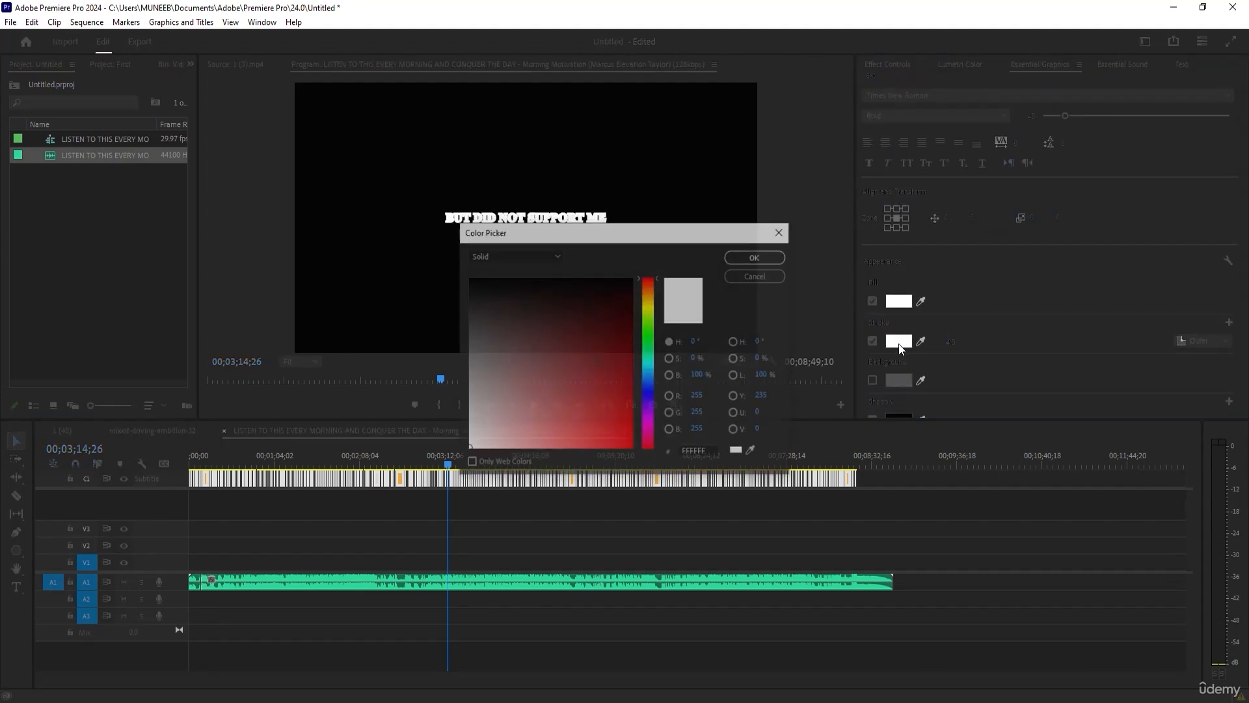
click(489, 300)
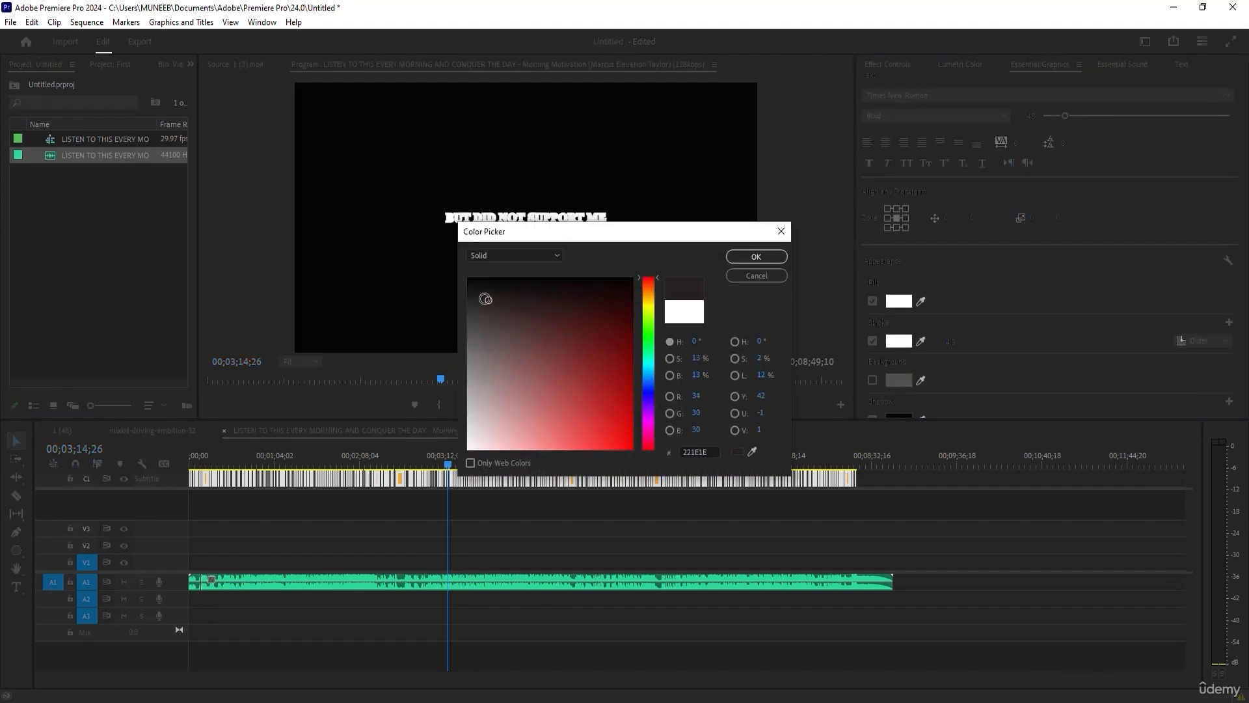
click(748, 258)
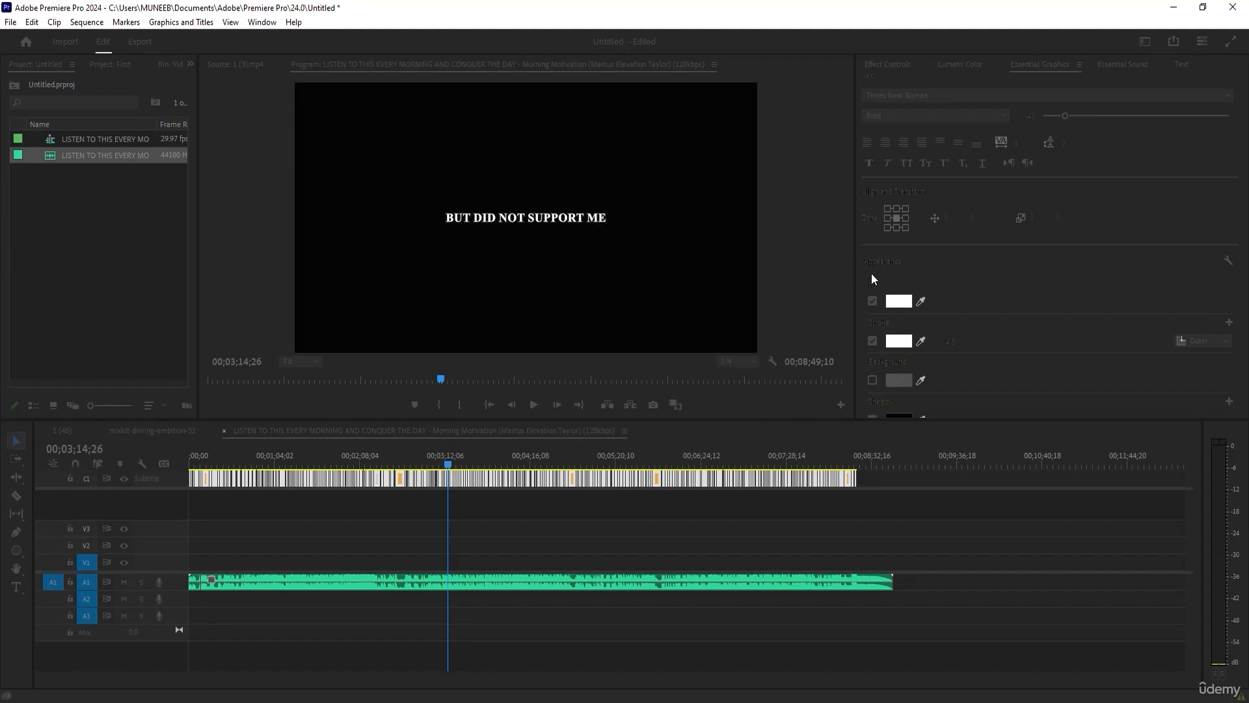
Import the numbered mp4 clips into the project and select 1 (29).mp4 through 1 (22).mp4.
click(55, 259)
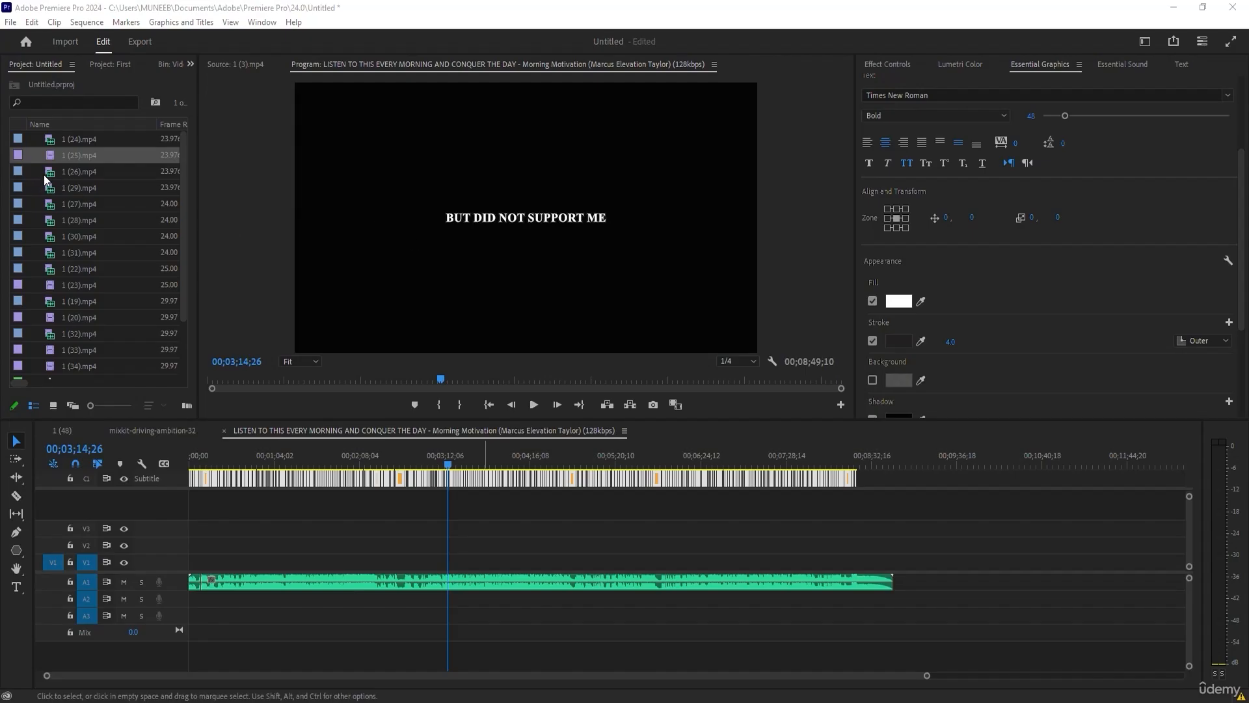
click(82, 220)
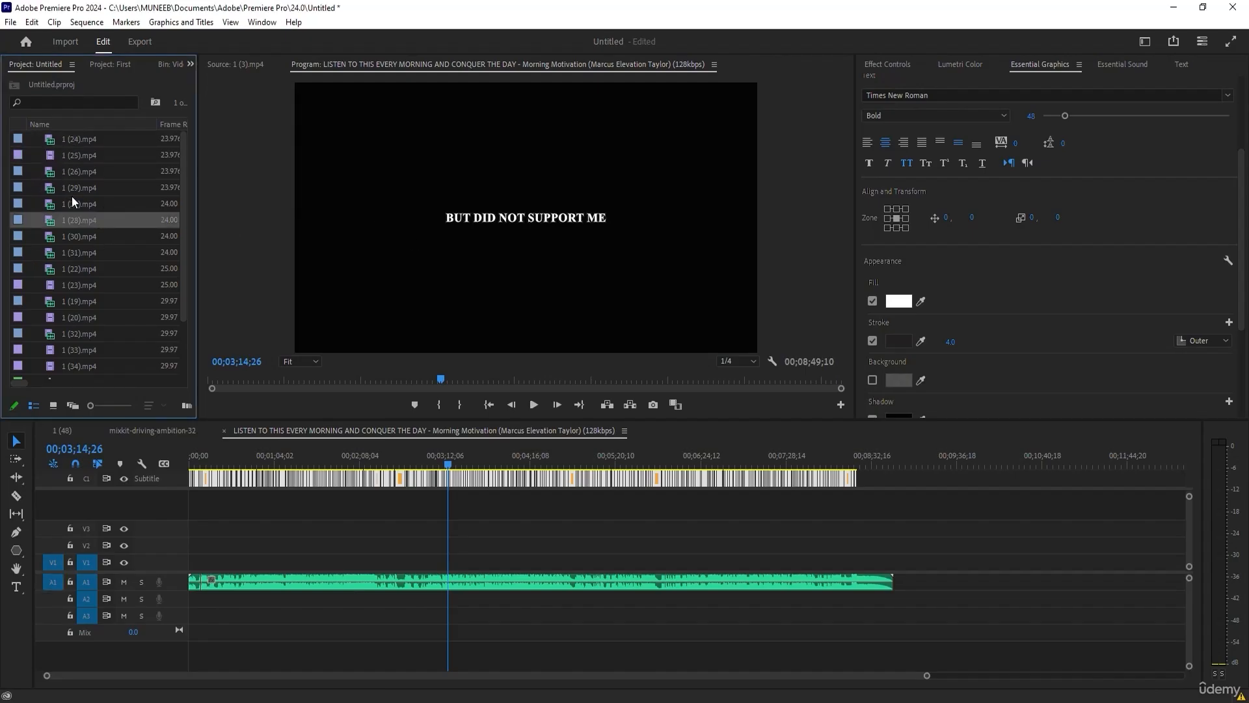
click(73, 191)
shift+click(83, 269)
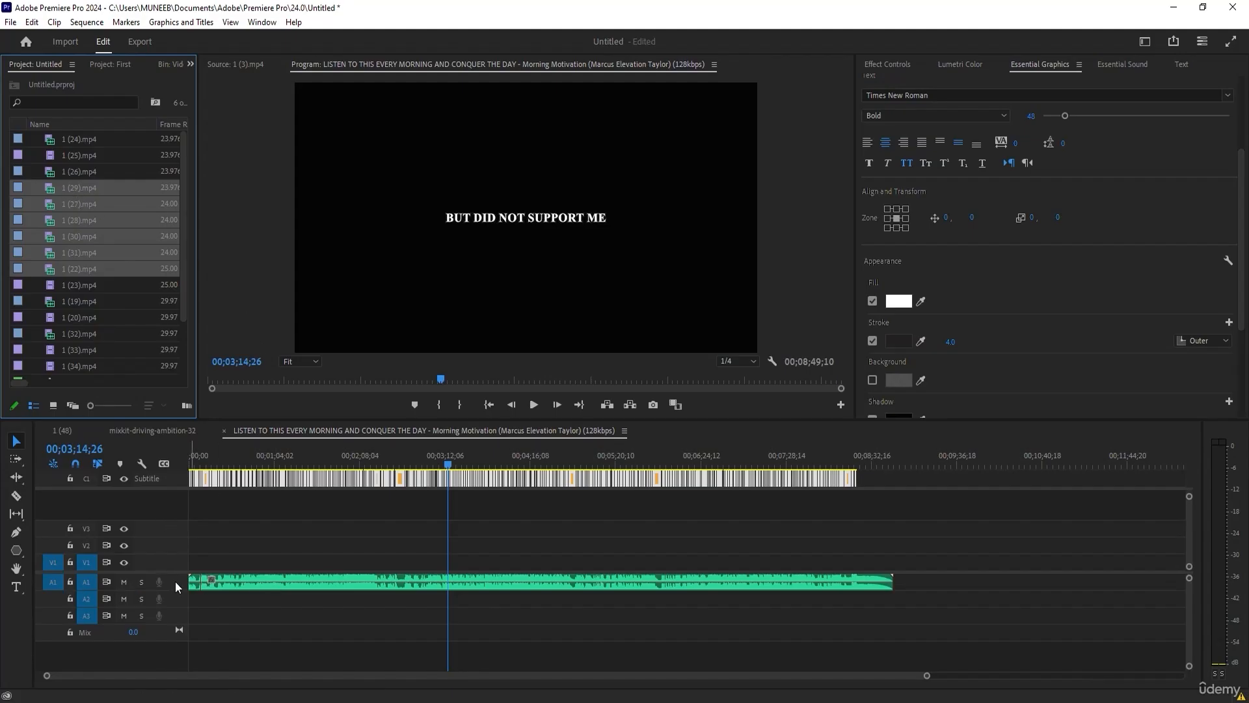
Lock audio track A1 and place the six selected clips at the start of the sequence on V1 and A2.
click(70, 582)
drag(69, 190, 134, 273)
drag(212, 467, 200, 568)
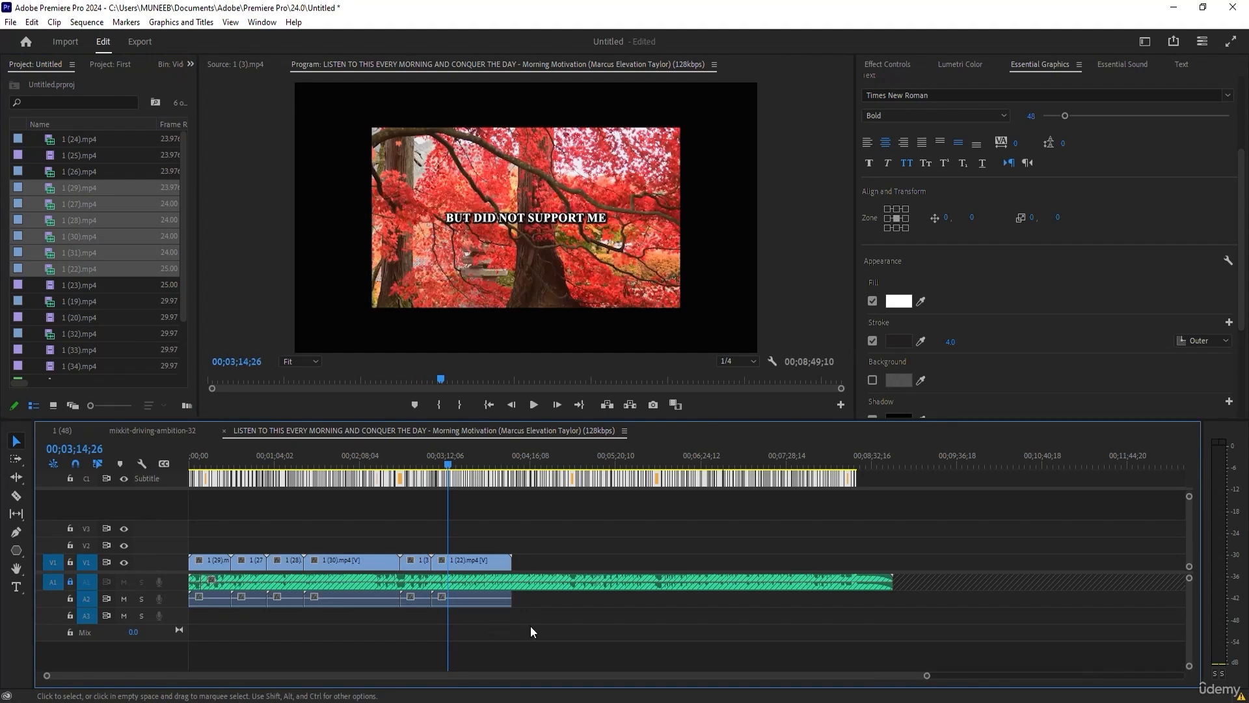
Turn off linked selection and delete the audio of all six video clips from track A2, leaving their video on V1.
drag(588, 632, 171, 598)
click(264, 636)
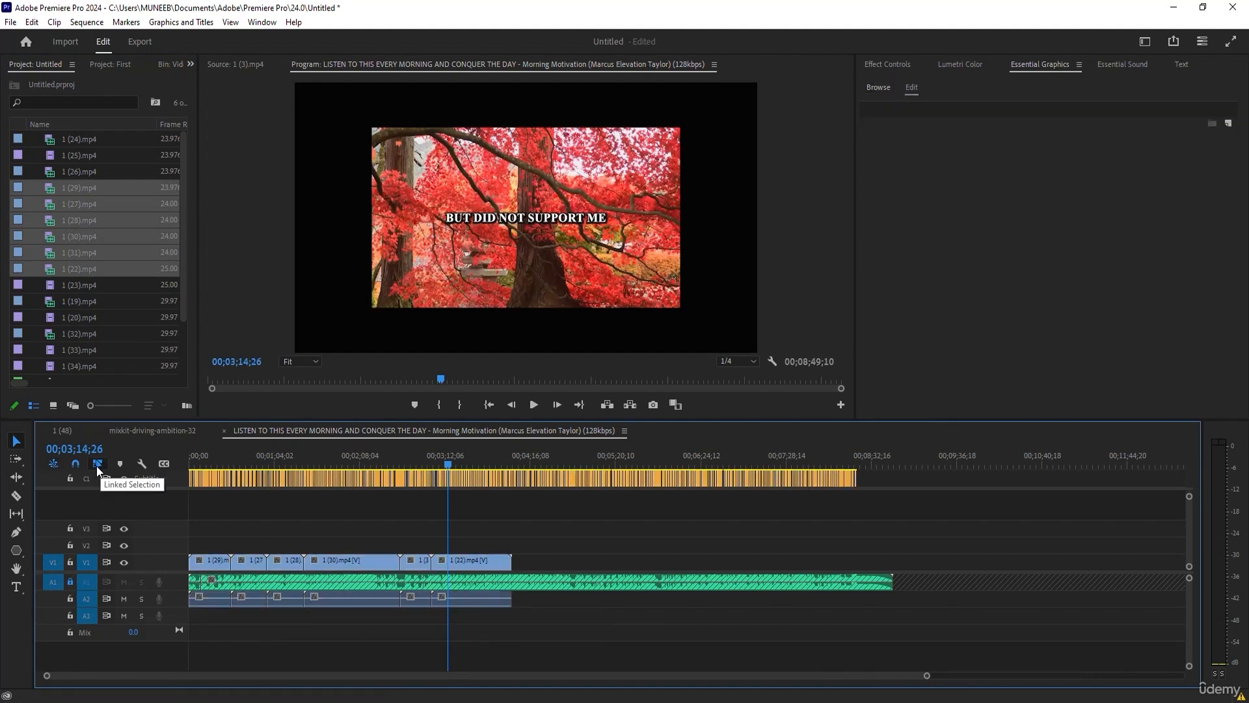
drag(596, 636, 112, 597)
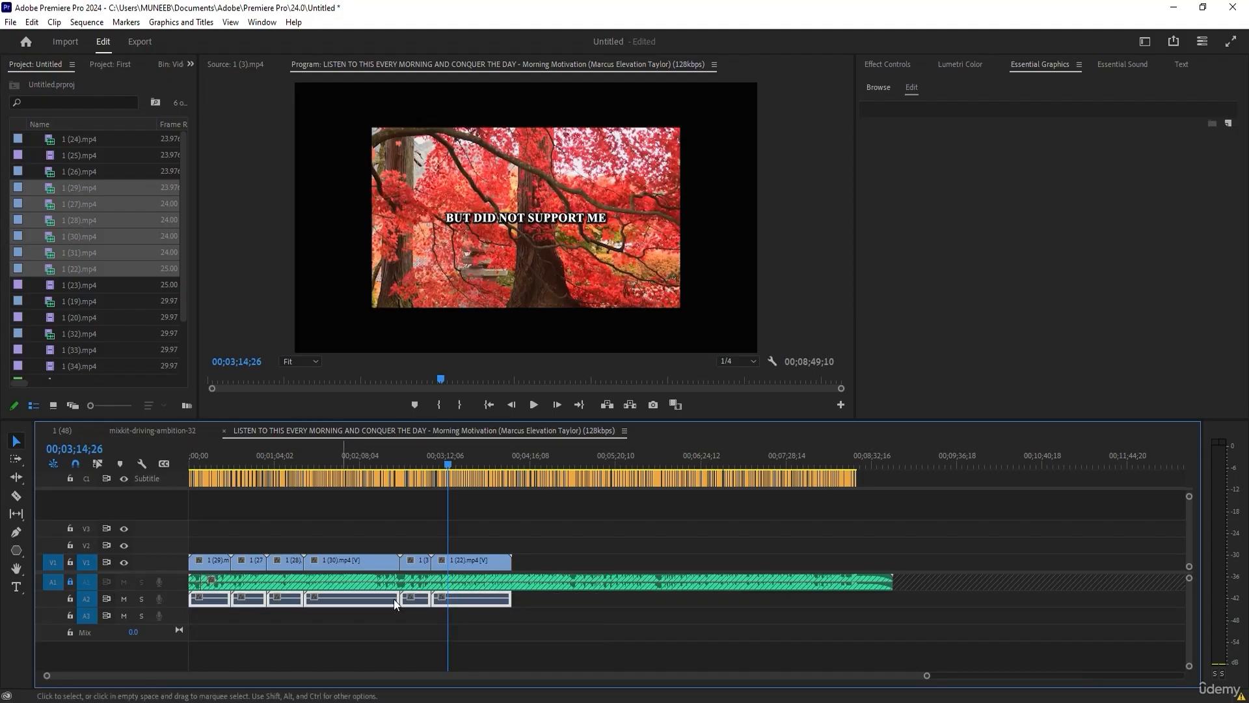
key(Delete)
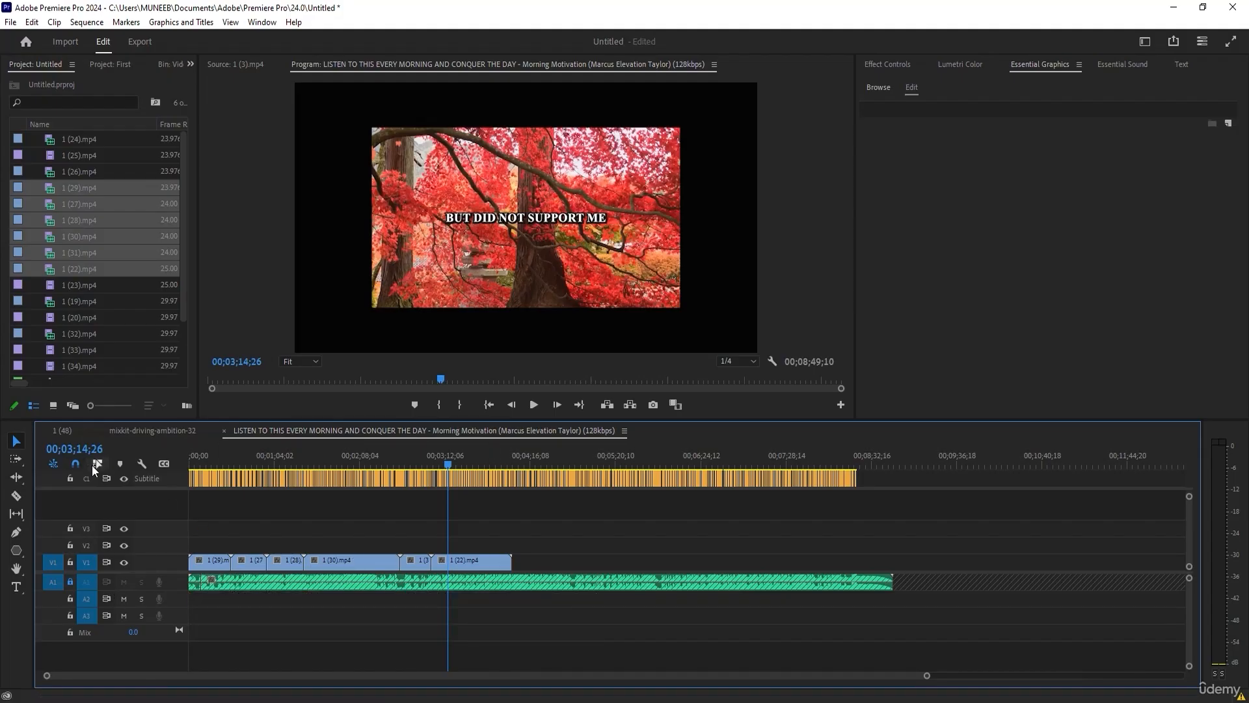
drag(318, 463, 195, 462)
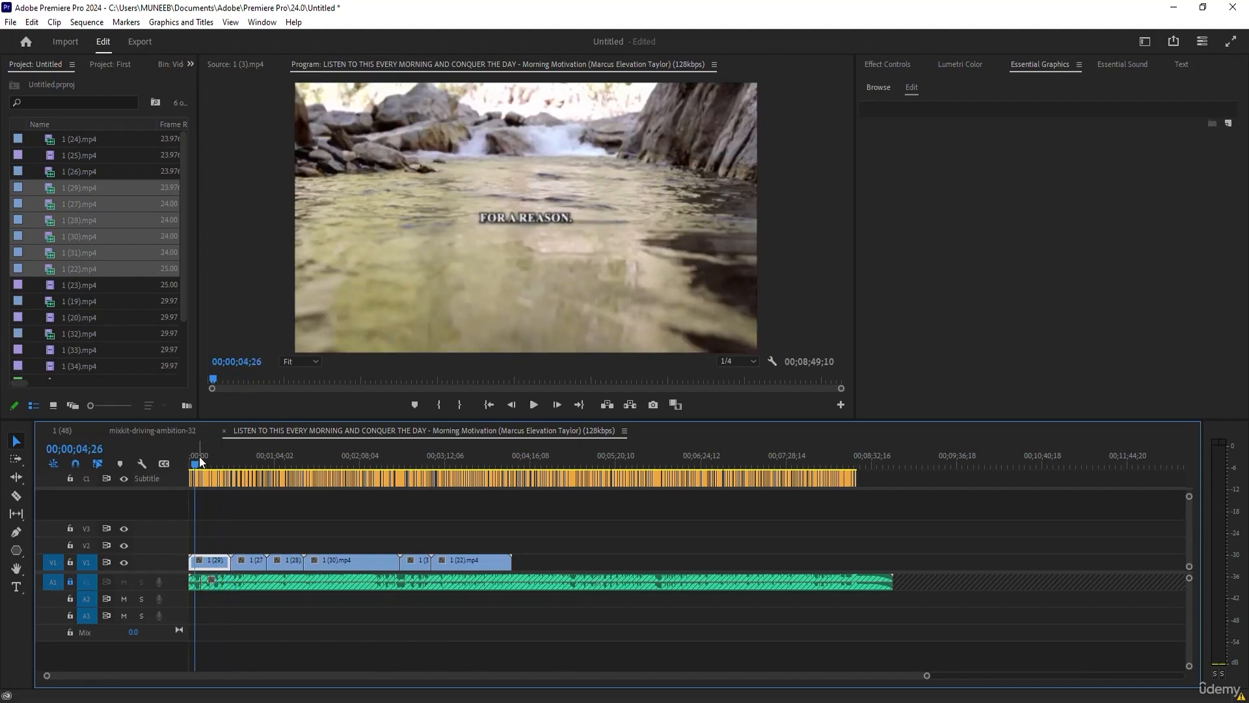
click(208, 465)
key(space)
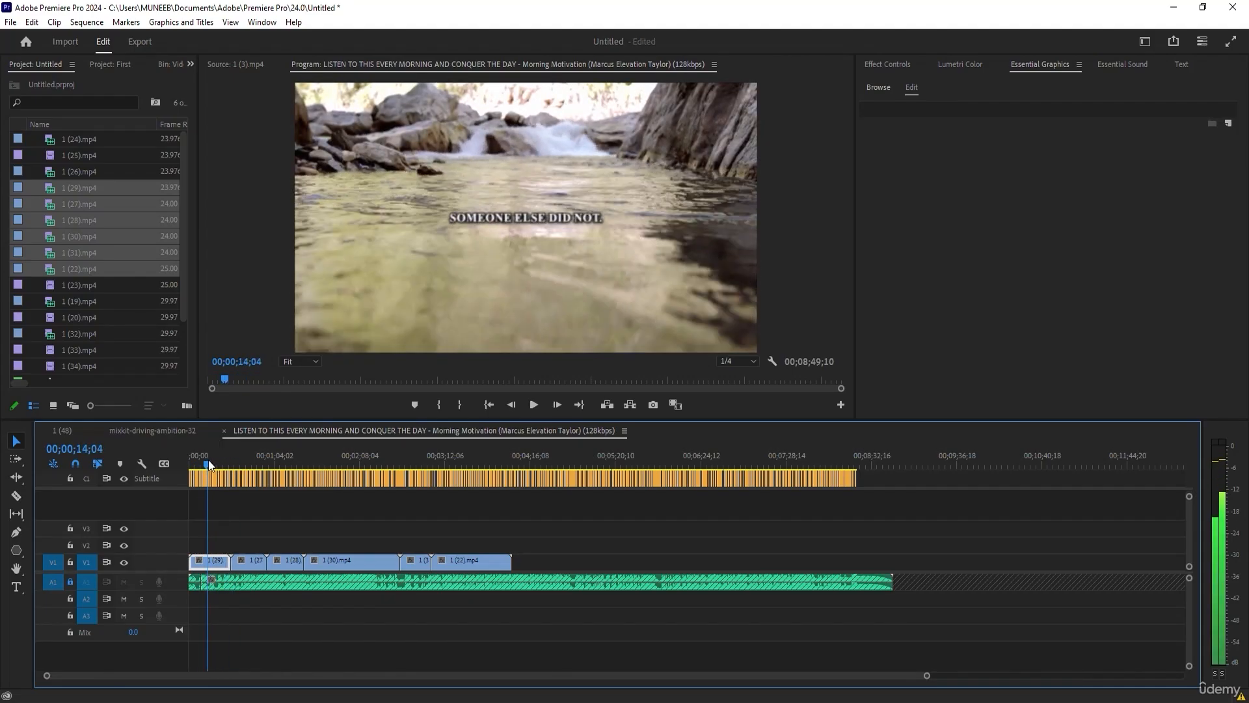
key(space)
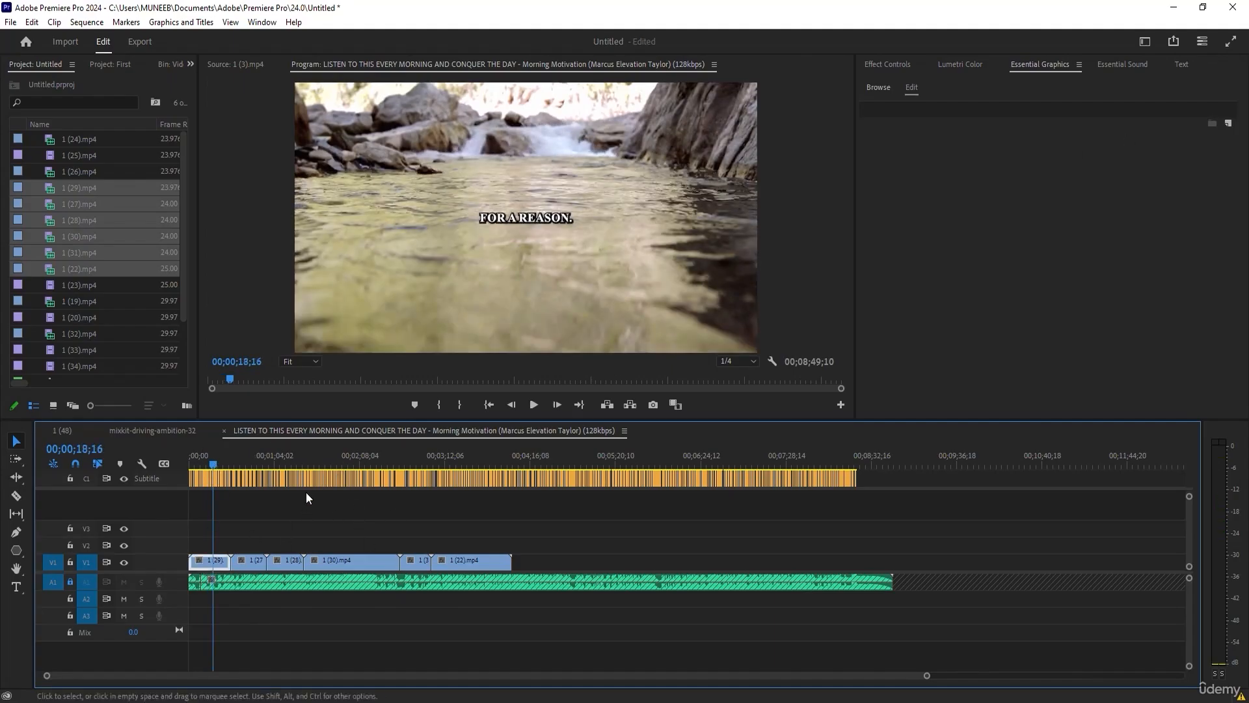
Try a scale of 50 on the first clip, 1 (29).mp4, and restore its scale to 100.
click(888, 64)
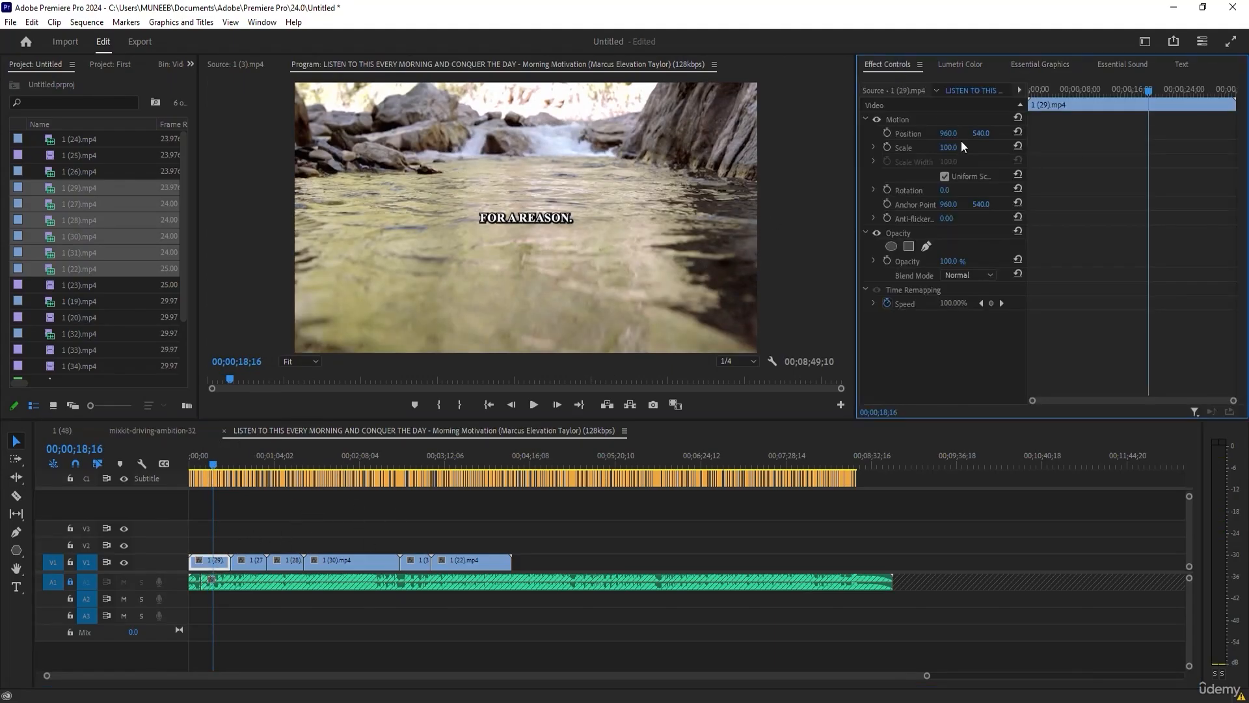
click(949, 148)
text(50)
key(Return)
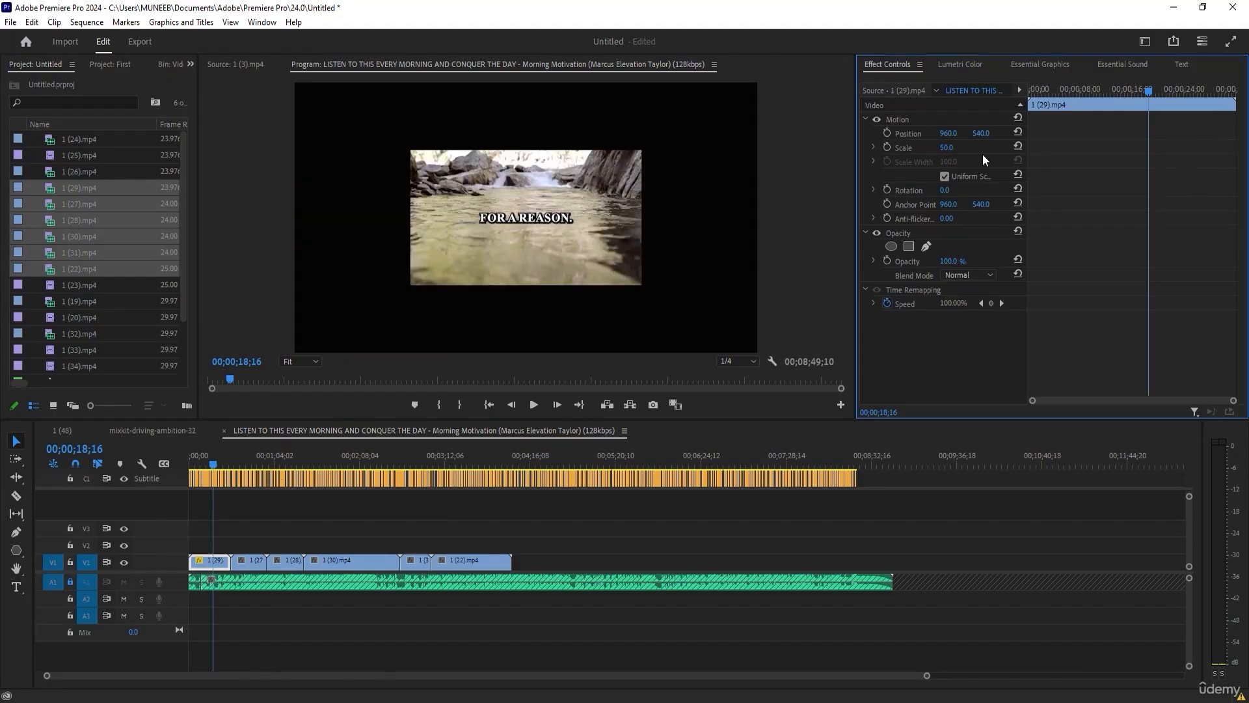
click(947, 147)
text(100)
key(Return)
Set the scale of clip 1 (31).mp4 to 50 in the sequence.
drag(213, 463, 421, 486)
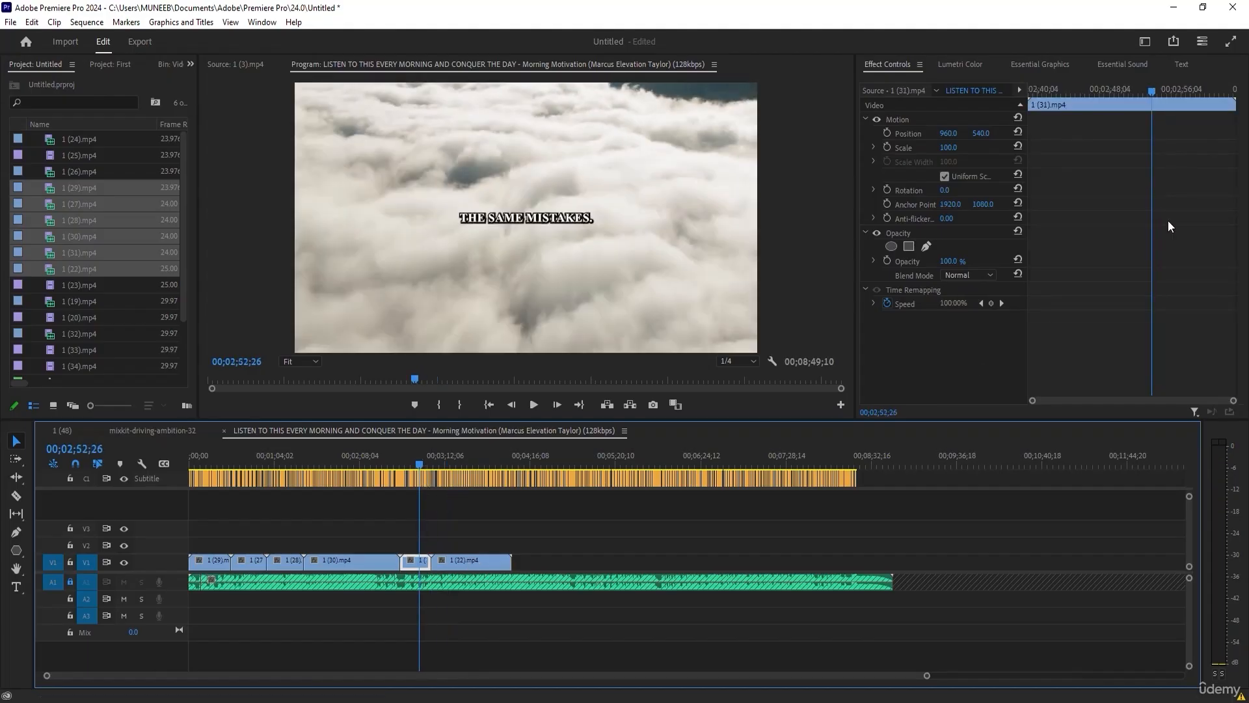
click(948, 147)
text(50)
key(Return)
Set the scale of clip 1 (22).mp4 to 150 so it fills the frame.
drag(421, 465, 461, 465)
click(948, 147)
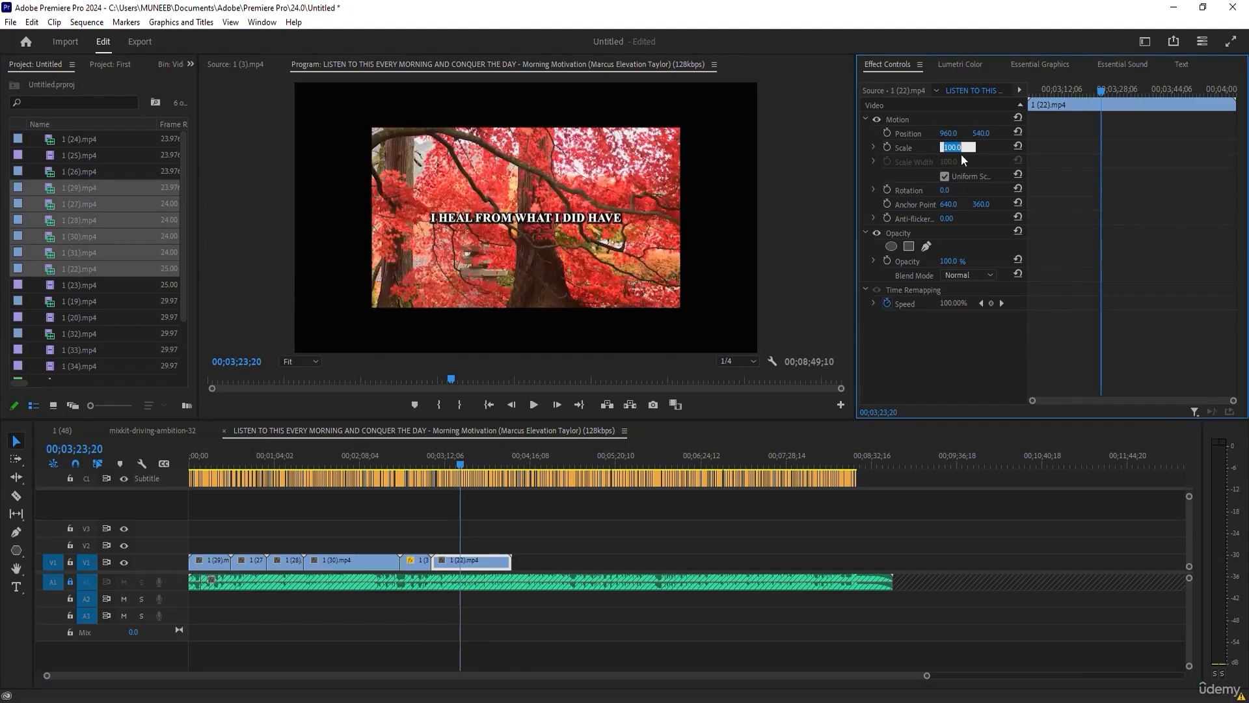
text(150)
key(Return)
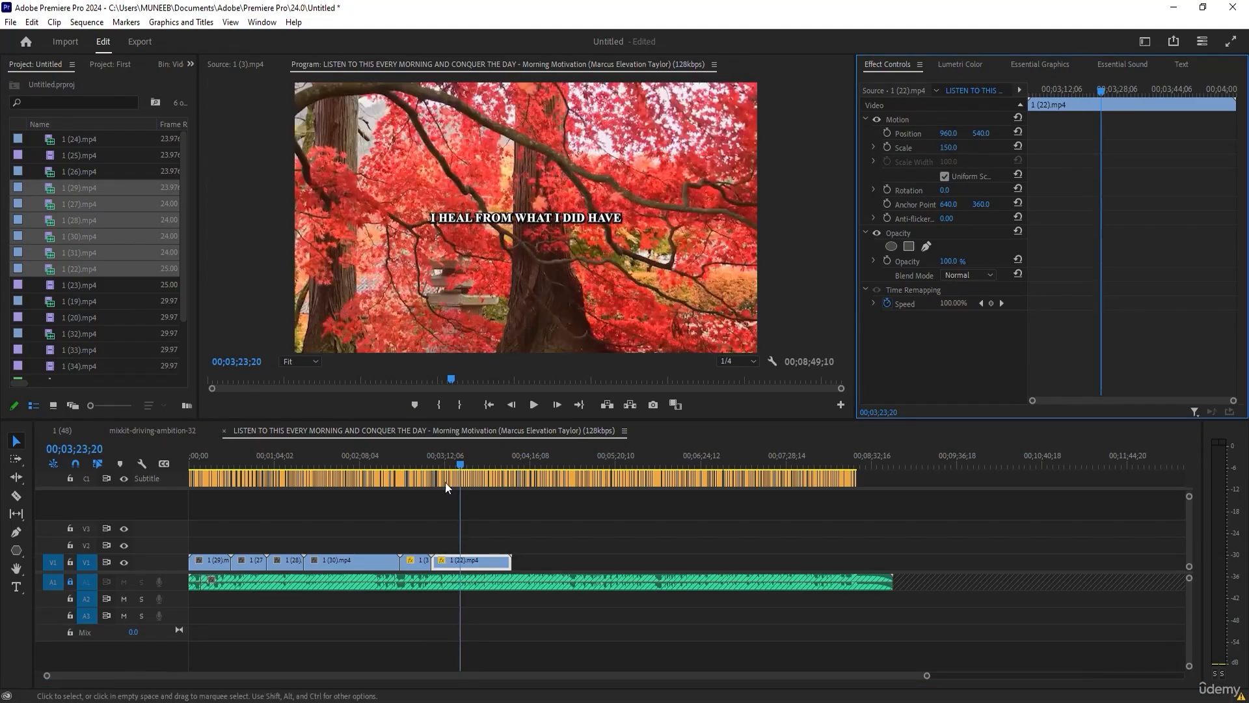
drag(461, 456, 370, 458)
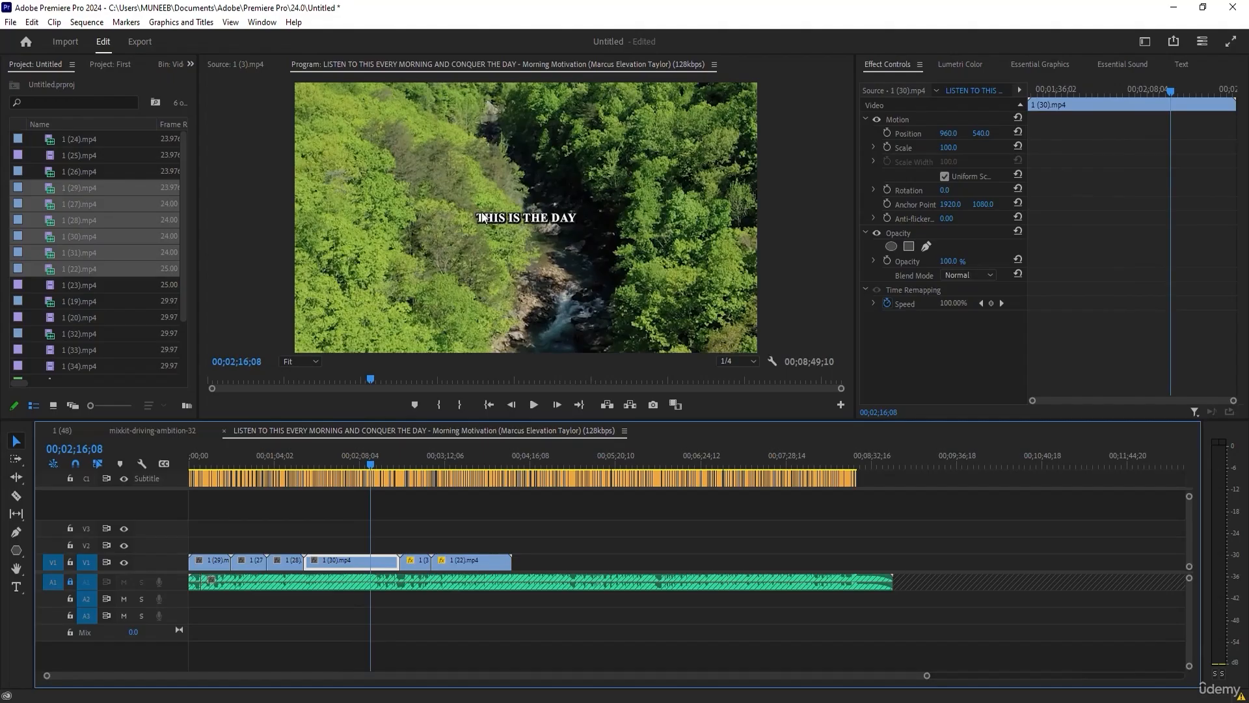
click(271, 465)
drag(270, 466, 272, 466)
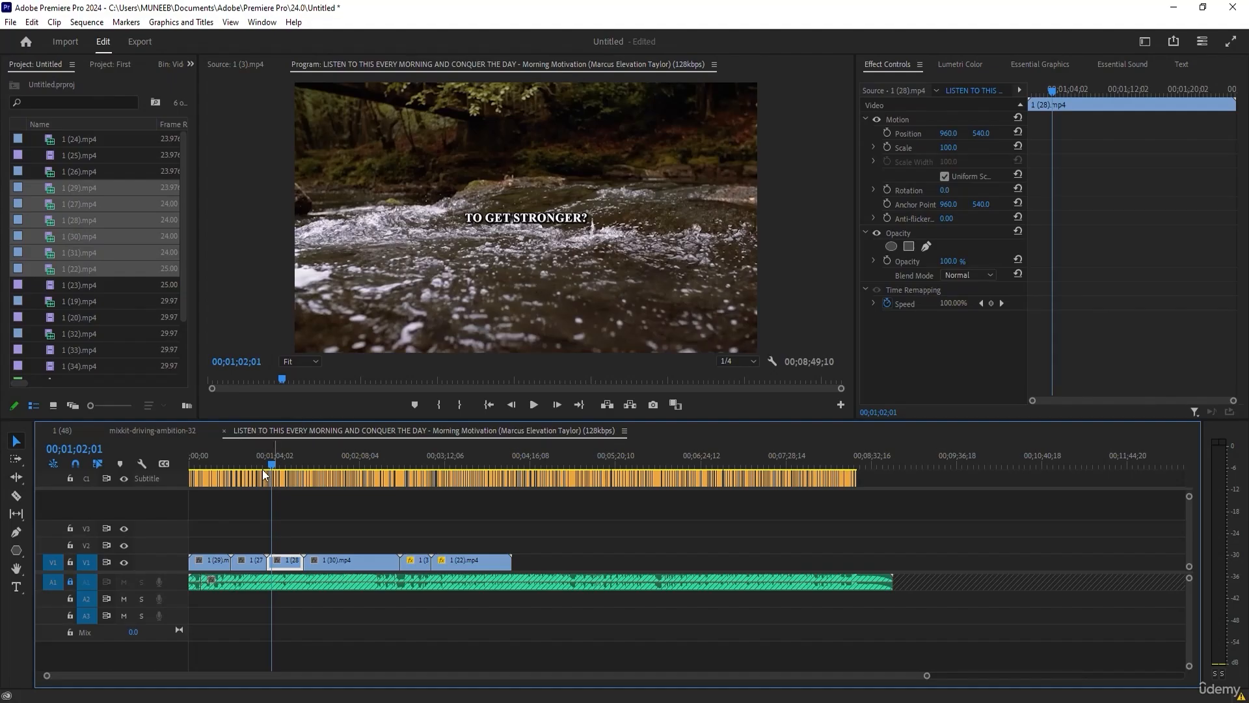
drag(240, 466, 267, 466)
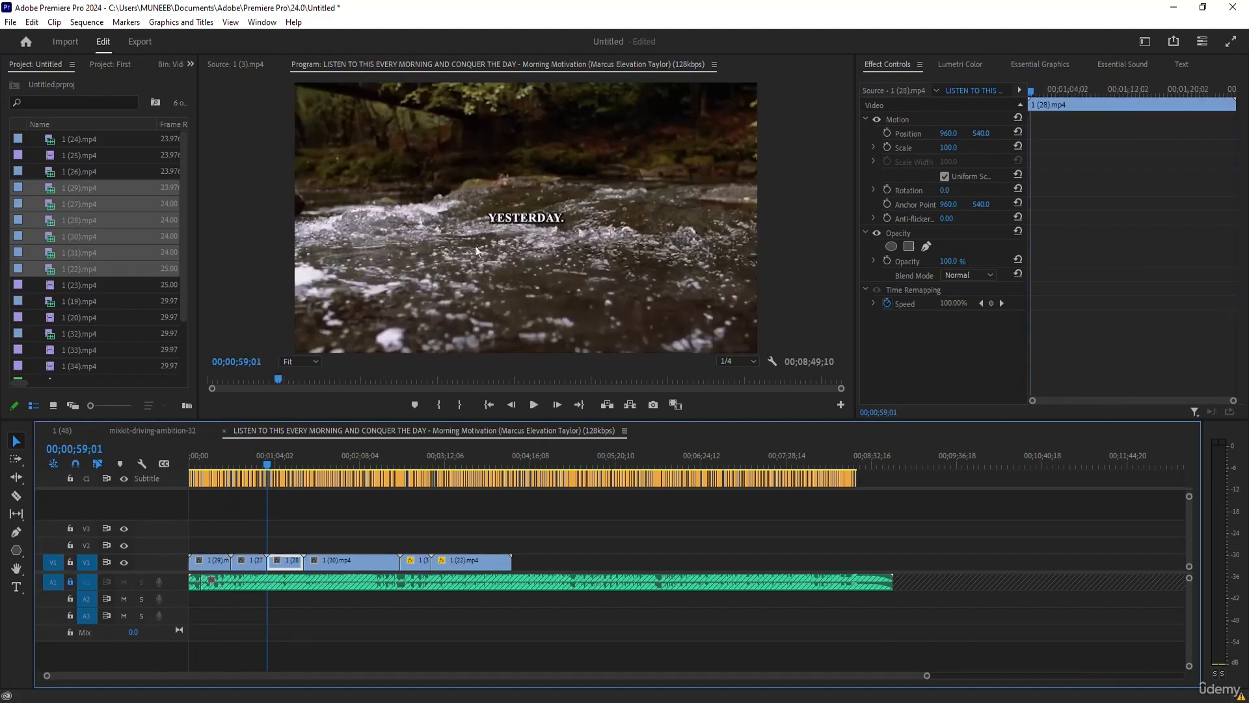
Create a Black Video item and place it on V2, spanning all six clips on V1.
drag(199, 380, 317, 388)
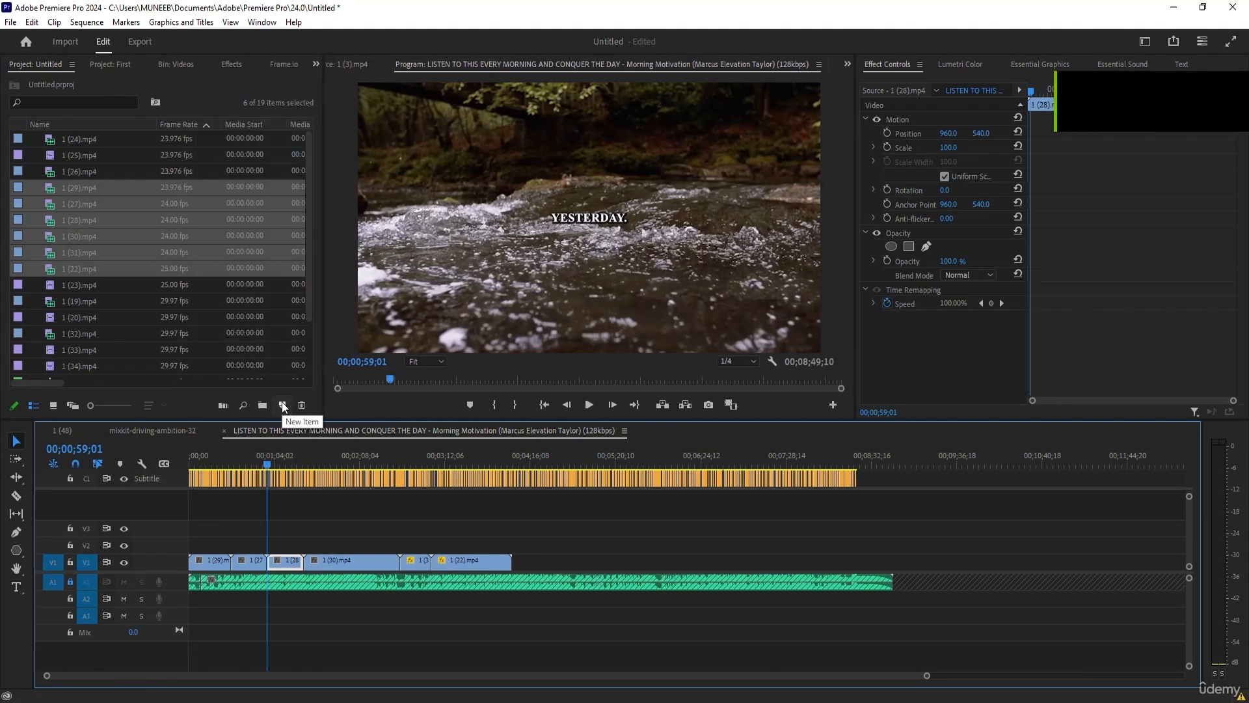
click(282, 403)
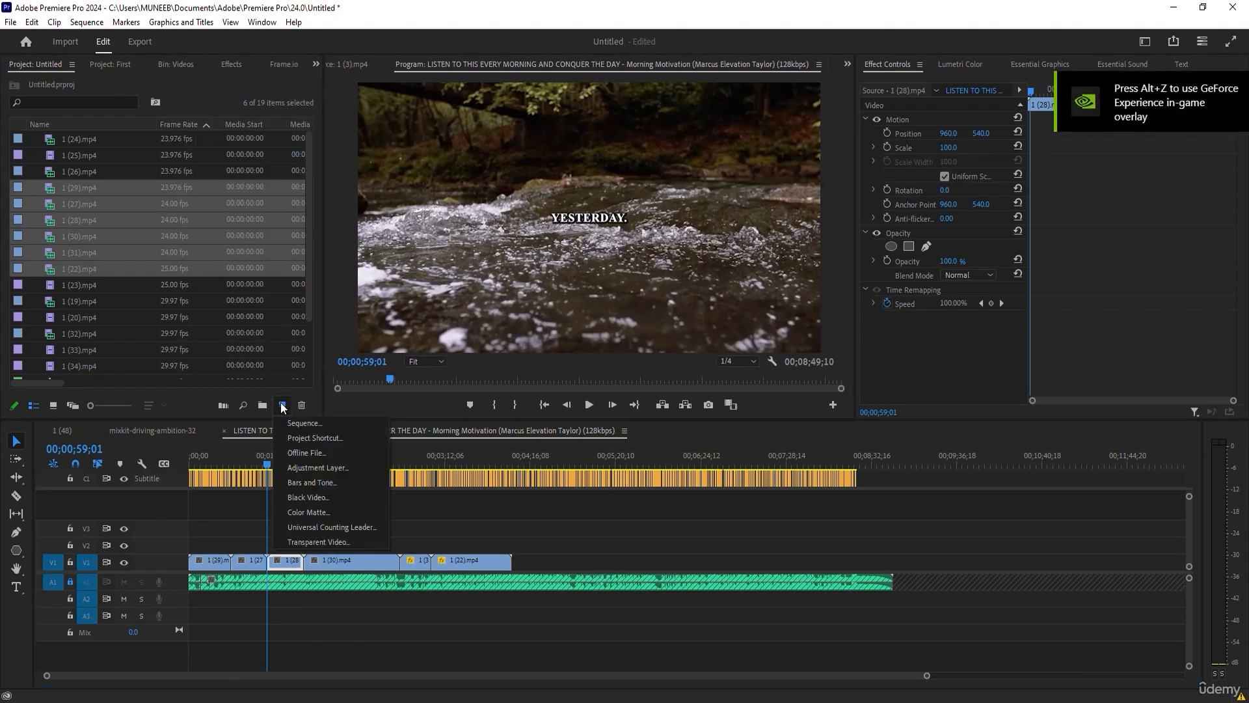
click(316, 495)
click(644, 402)
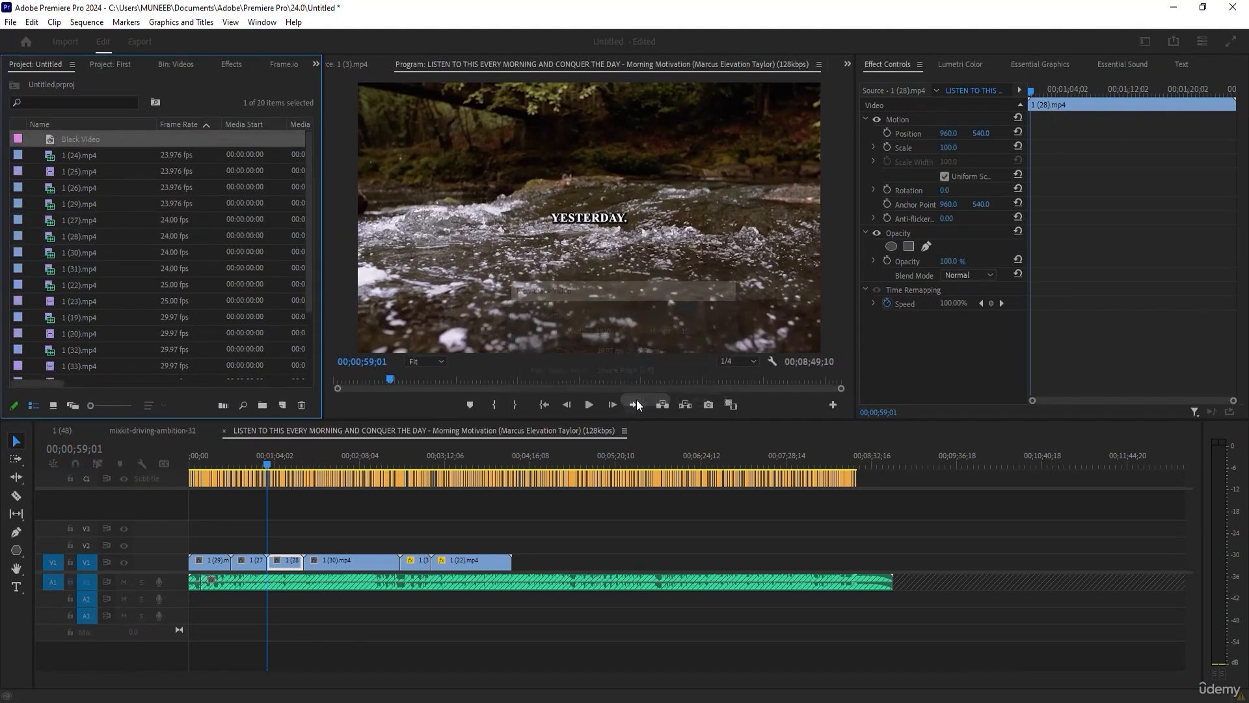
drag(64, 139, 513, 547)
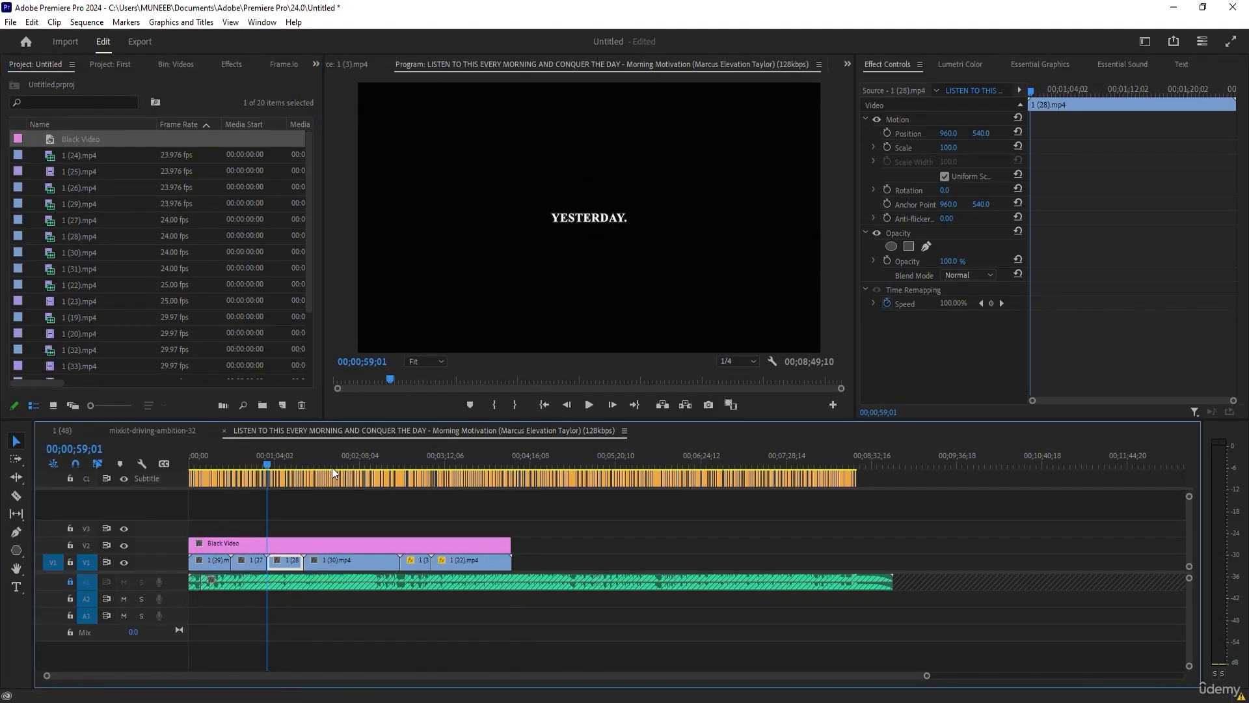
Lower the opacity of the Black Video clip on V2 to 84% and check the captions over the darkened clips.
click(298, 545)
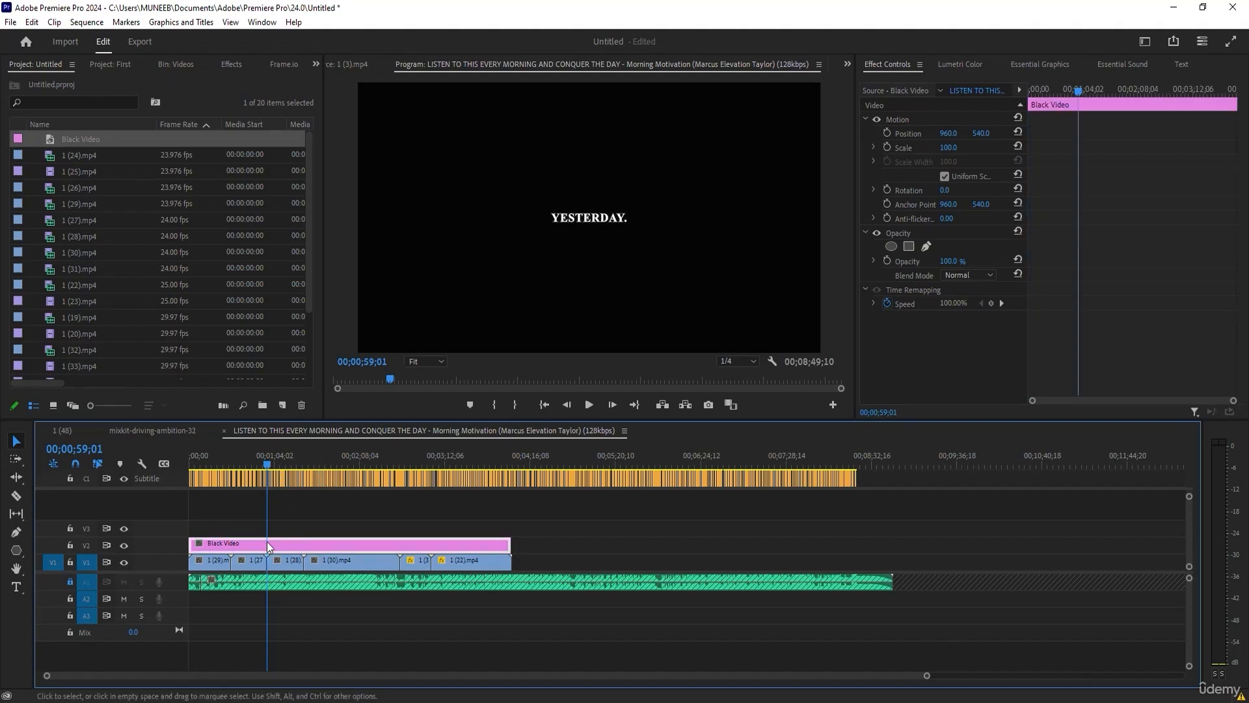
drag(945, 262, 975, 261)
drag(270, 463, 453, 474)
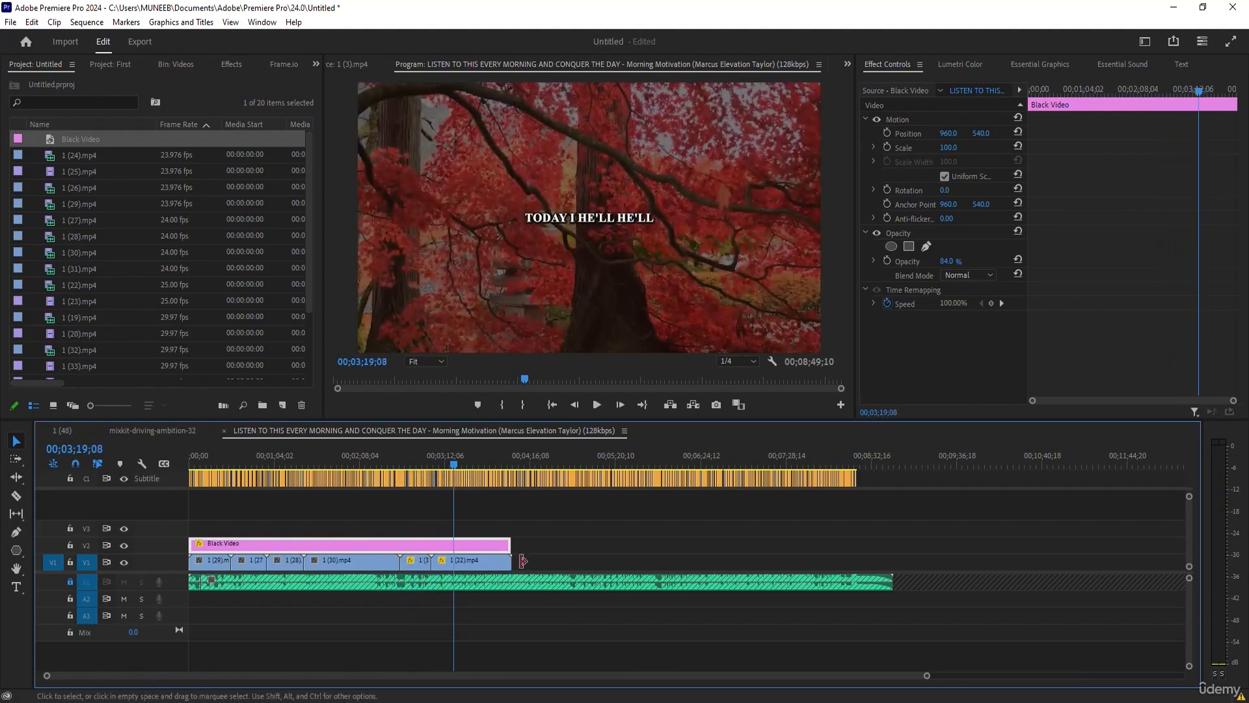
drag(342, 458, 304, 460)
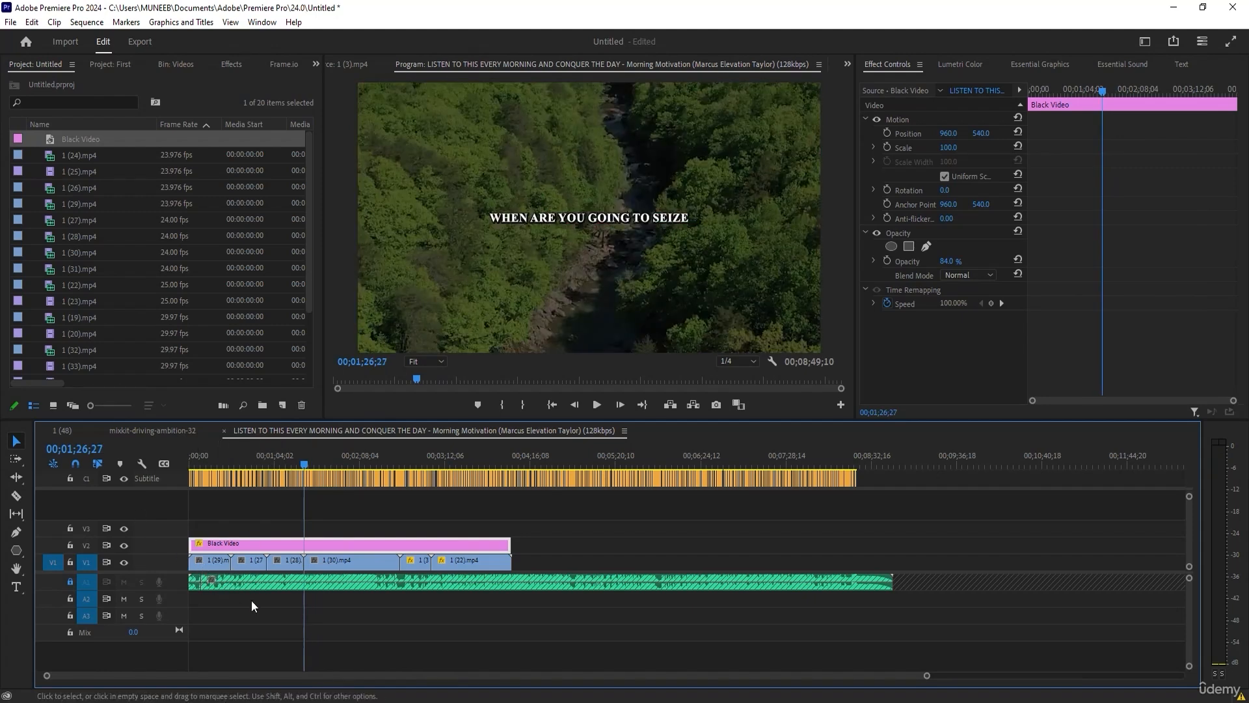
drag(224, 458, 505, 466)
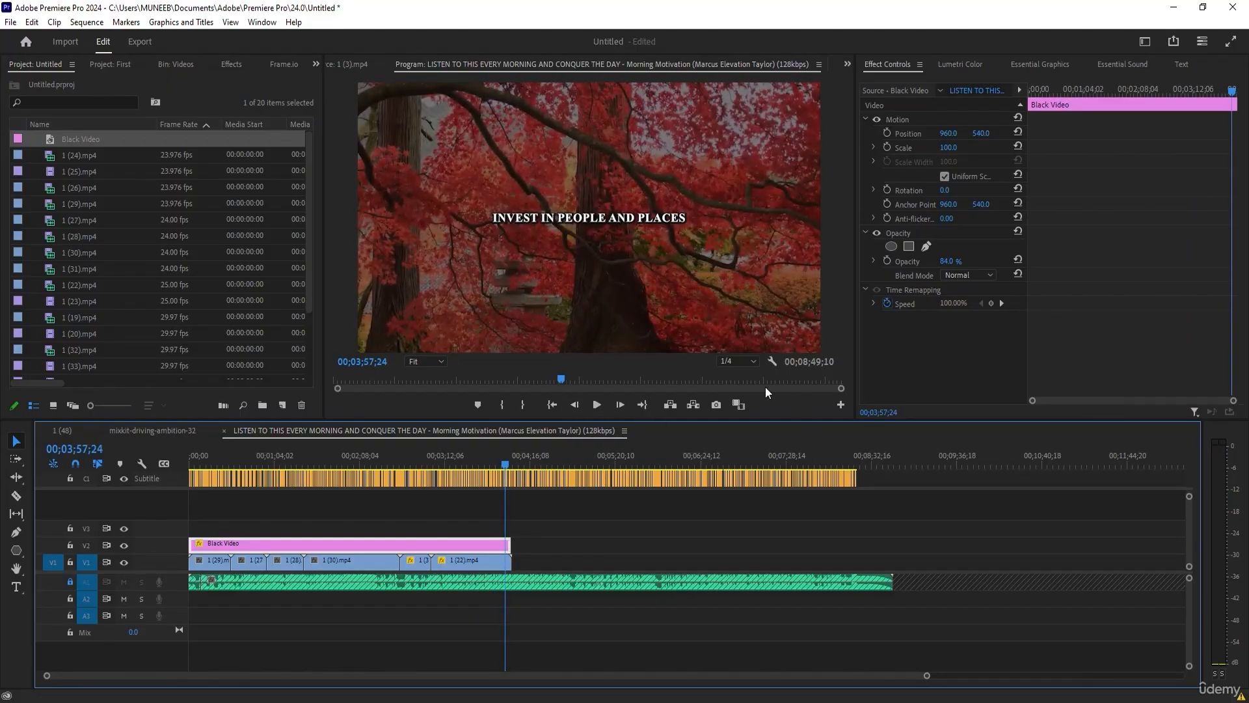
click(1207, 700)
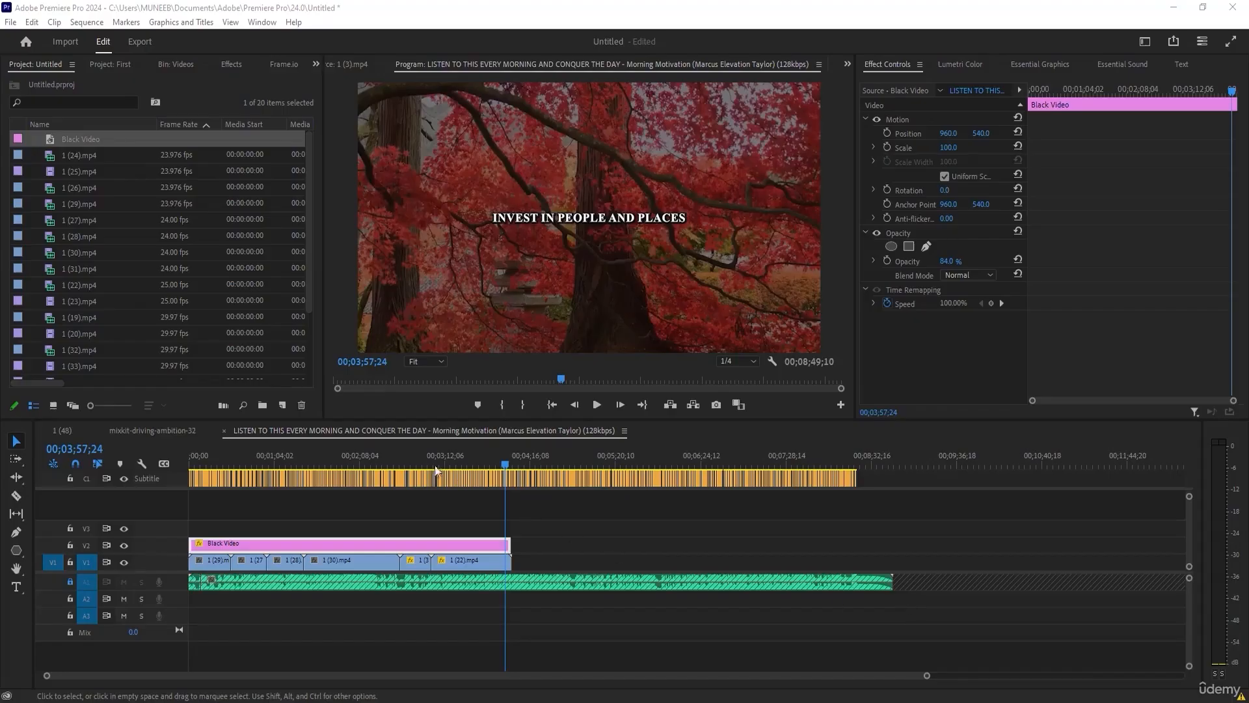
Mark the sequence's Out point at 00;04;00;09, just before the end of the last video clip.
drag(436, 469, 513, 459)
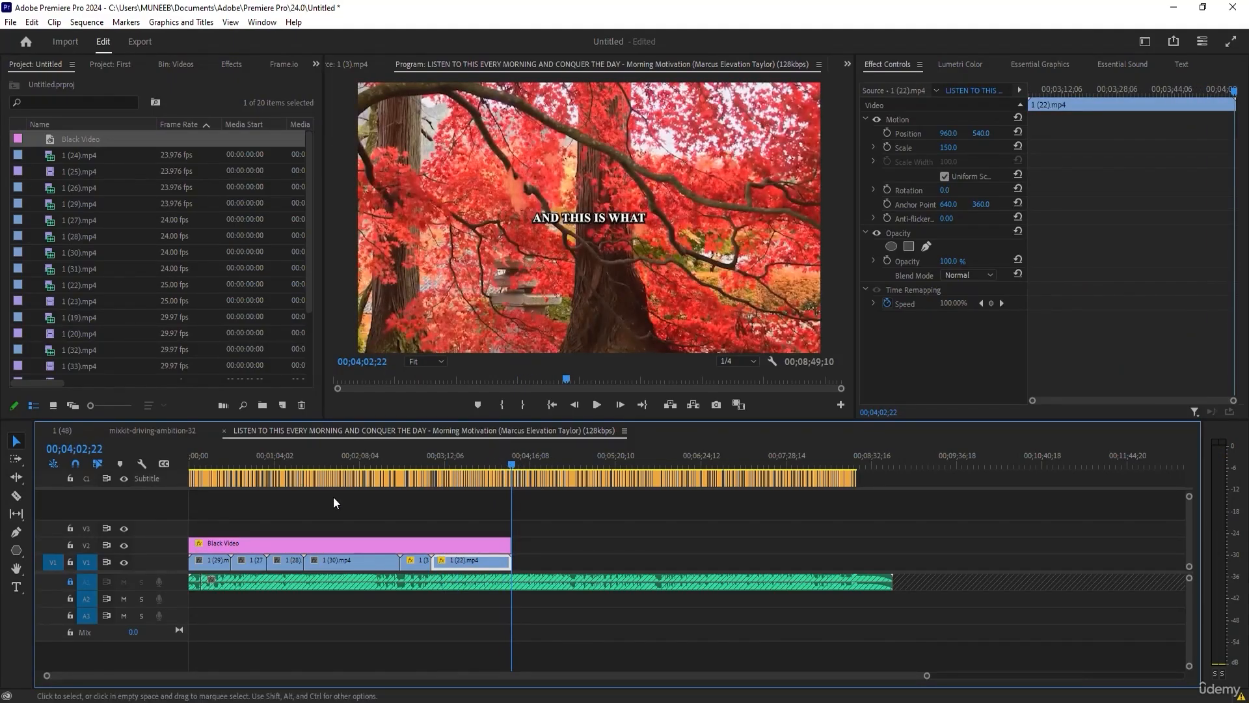
drag(505, 463, 509, 466)
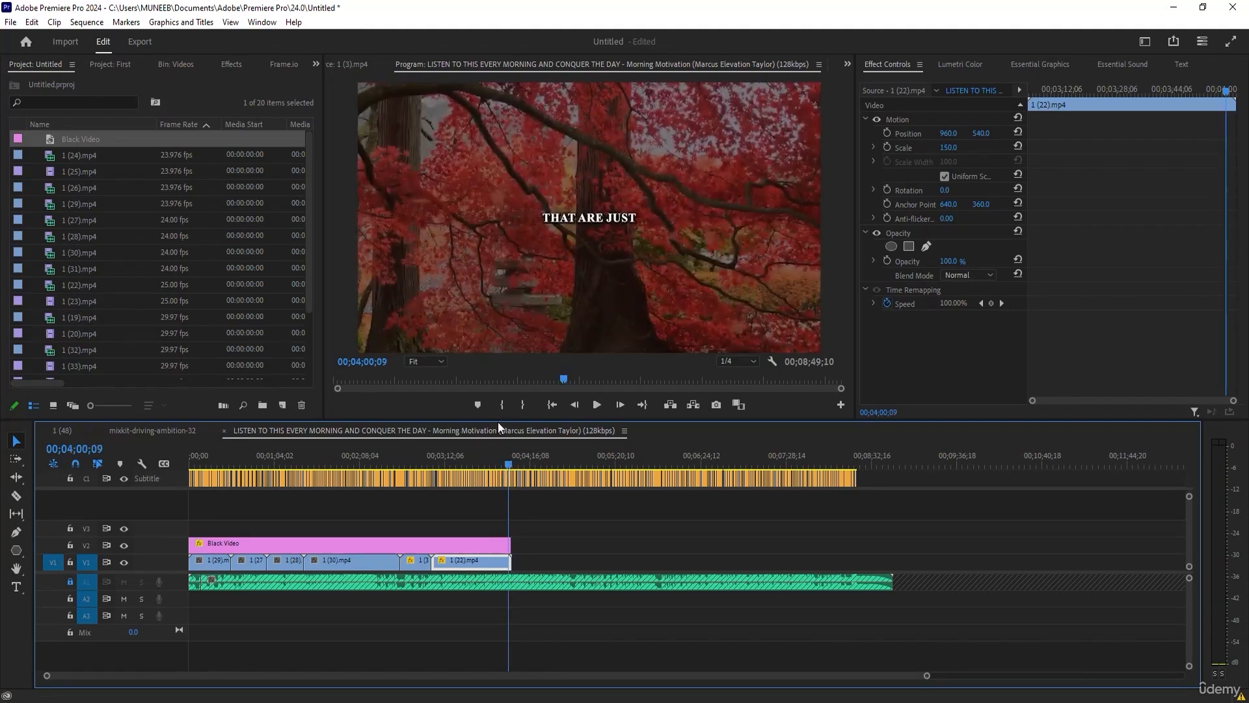
key(o)
drag(493, 458, 124, 442)
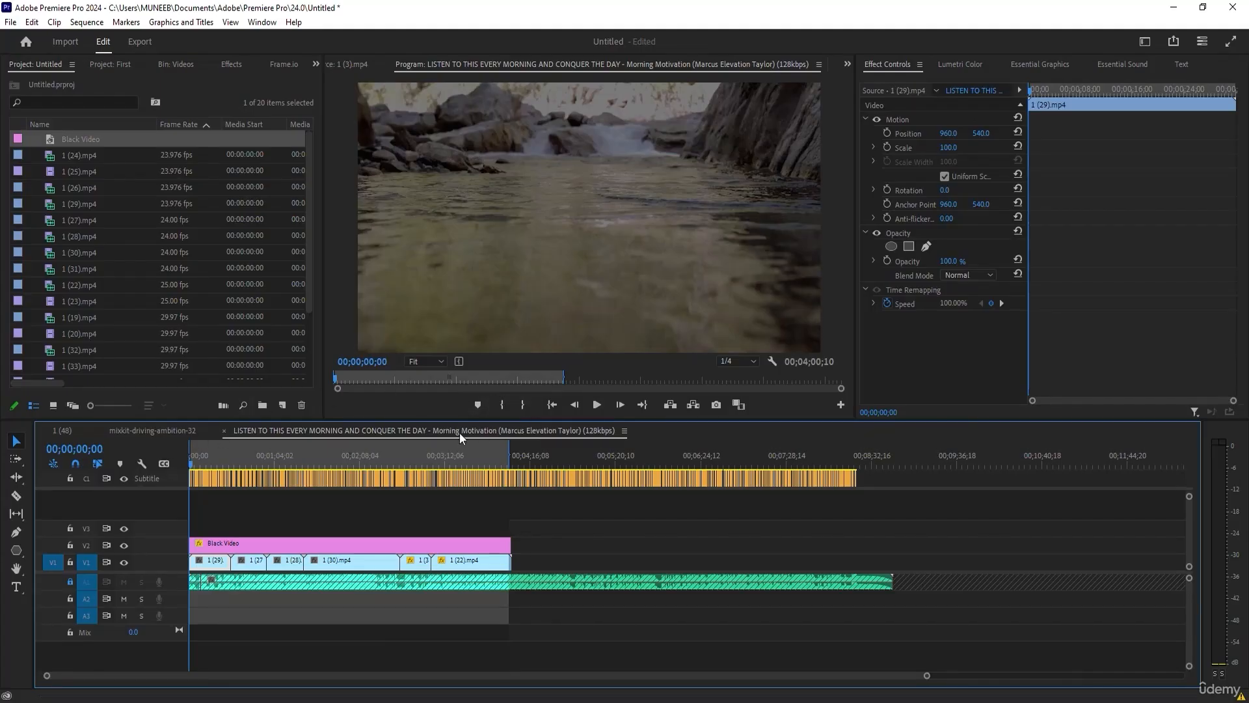
drag(236, 459, 510, 467)
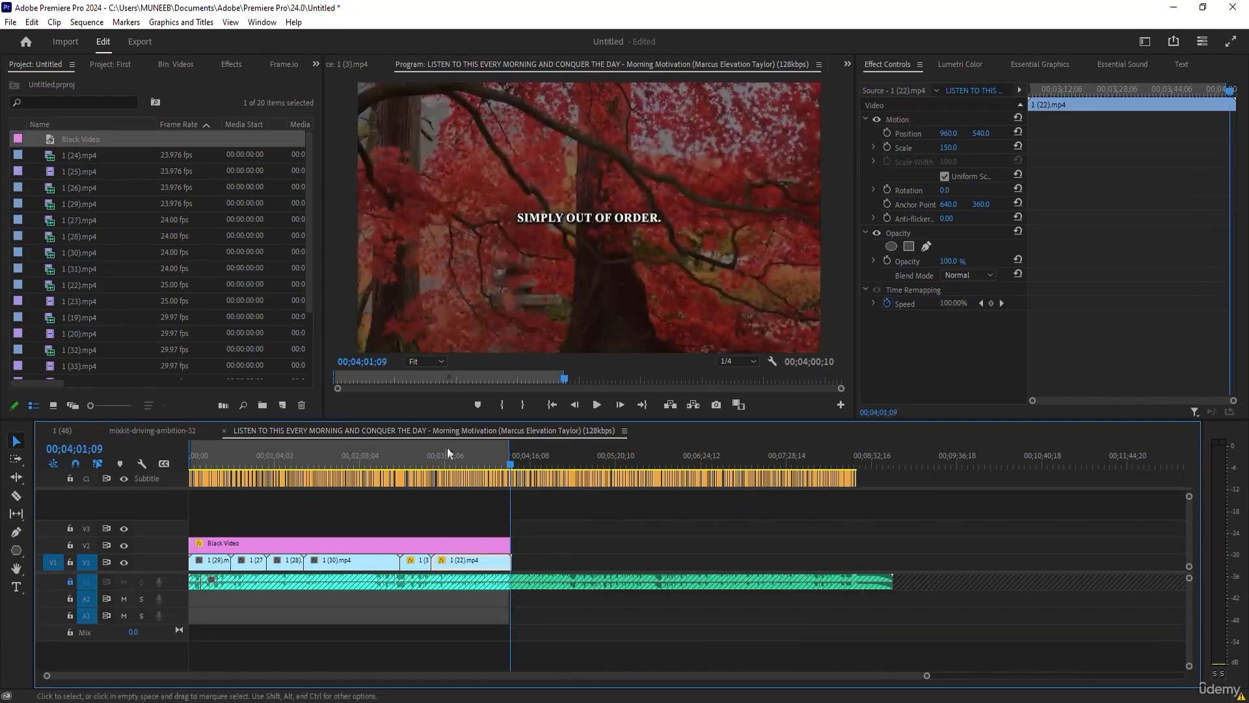
mouse_move(345, 455)
mouse_down()
mouse_move(389, 454)
mouse_move(352, 456)
mouse_up()
Open the media export settings for the marked range of the sequence.
click(11, 22)
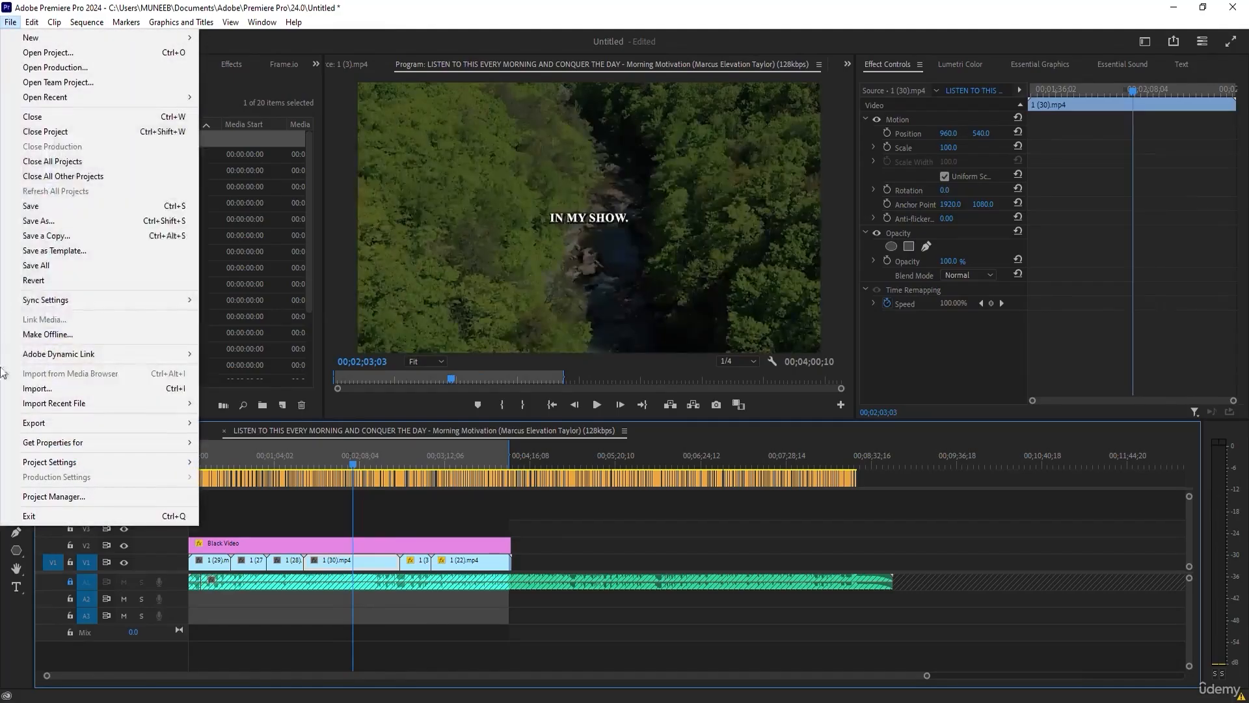
mouse_move(130, 423)
click(215, 424)
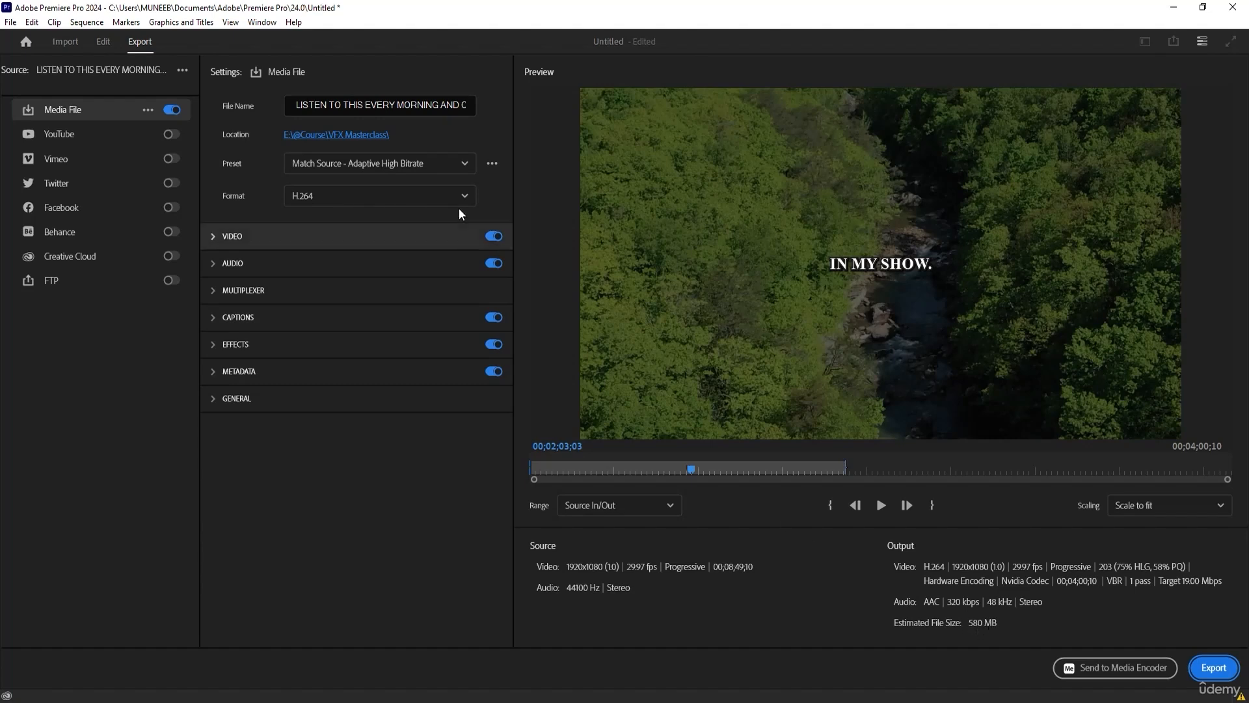
Try the Match Source - Adaptive Medium Bitrate export preset and settle on Match Source - Adaptive Low Bitrate.
click(419, 172)
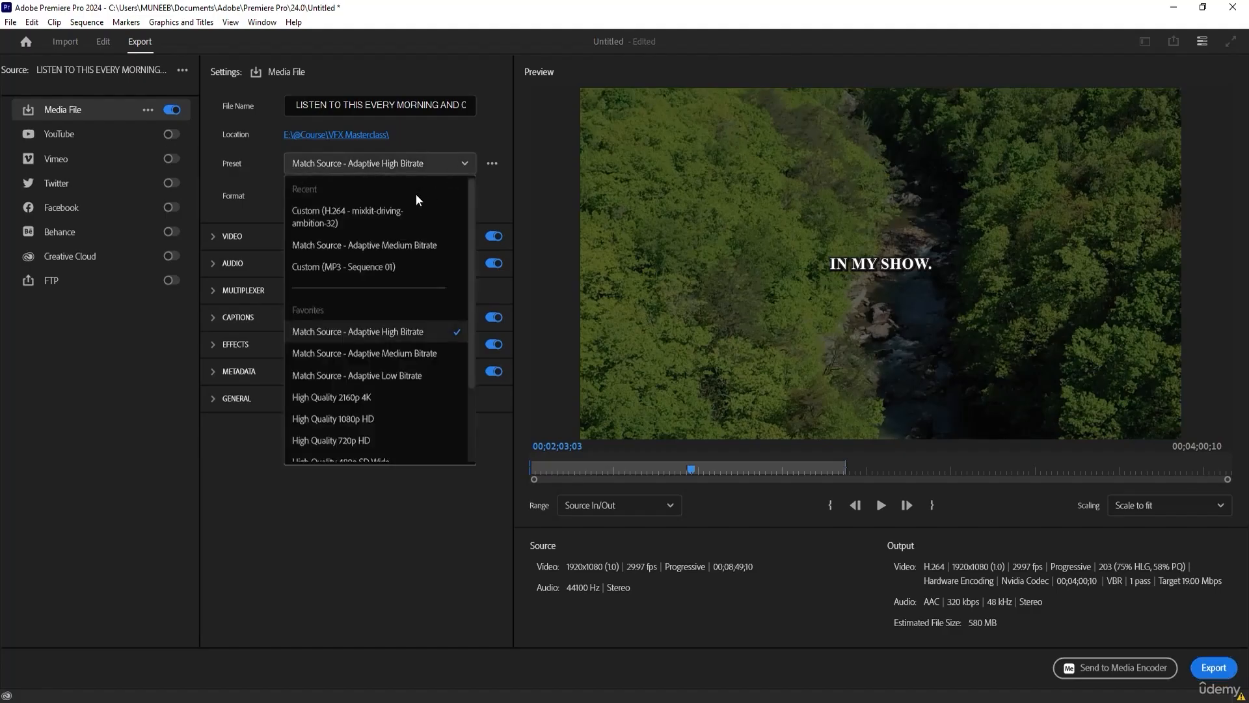
click(388, 359)
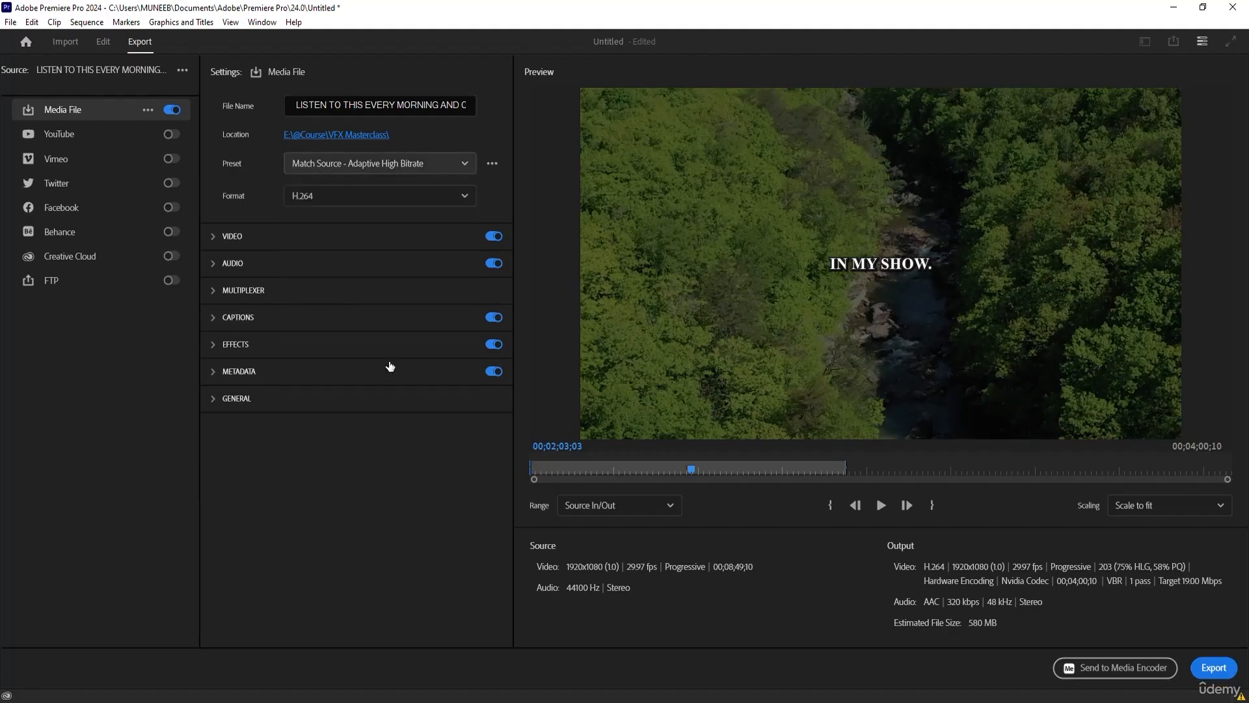
click(429, 167)
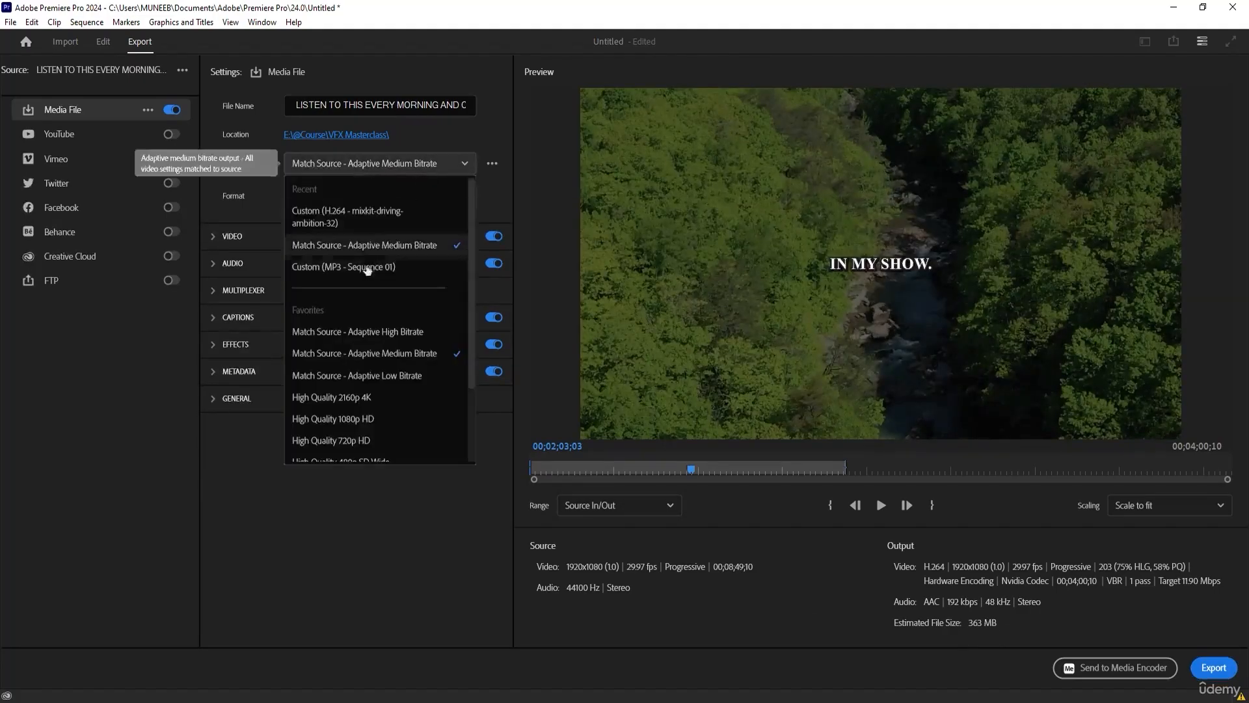
click(317, 375)
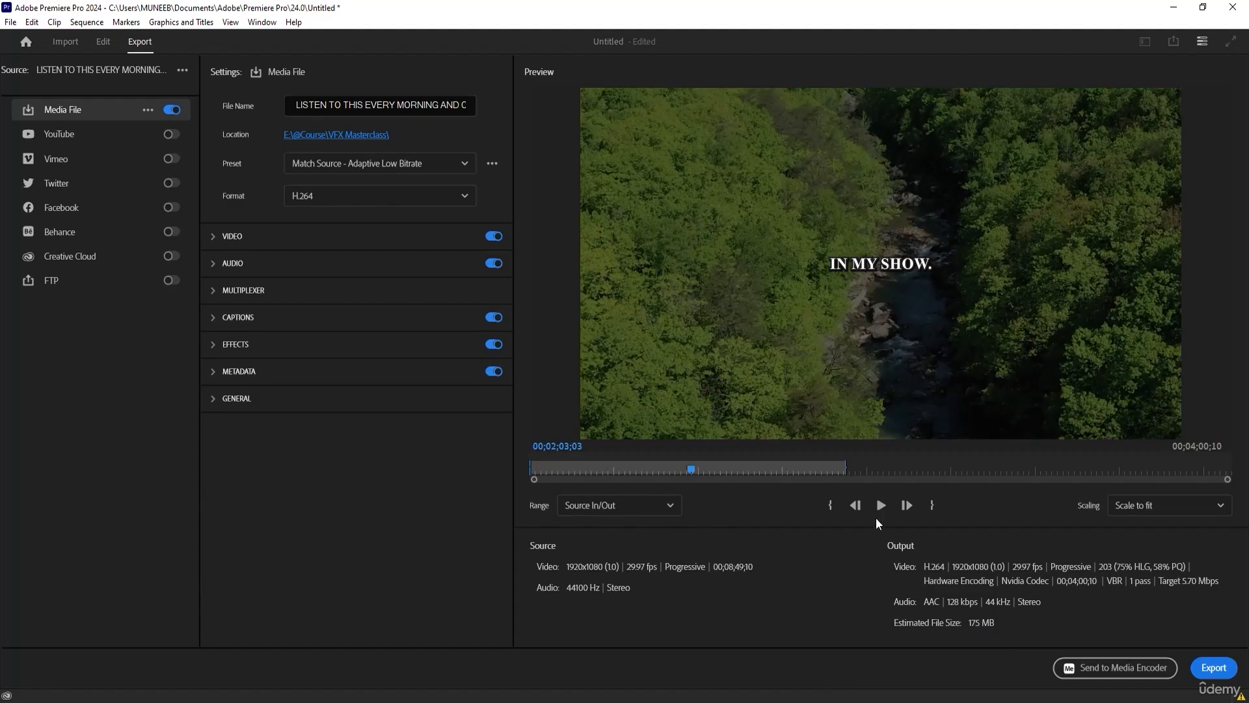
Examine the remaining export presets, the preset management options and the export range choices.
click(407, 164)
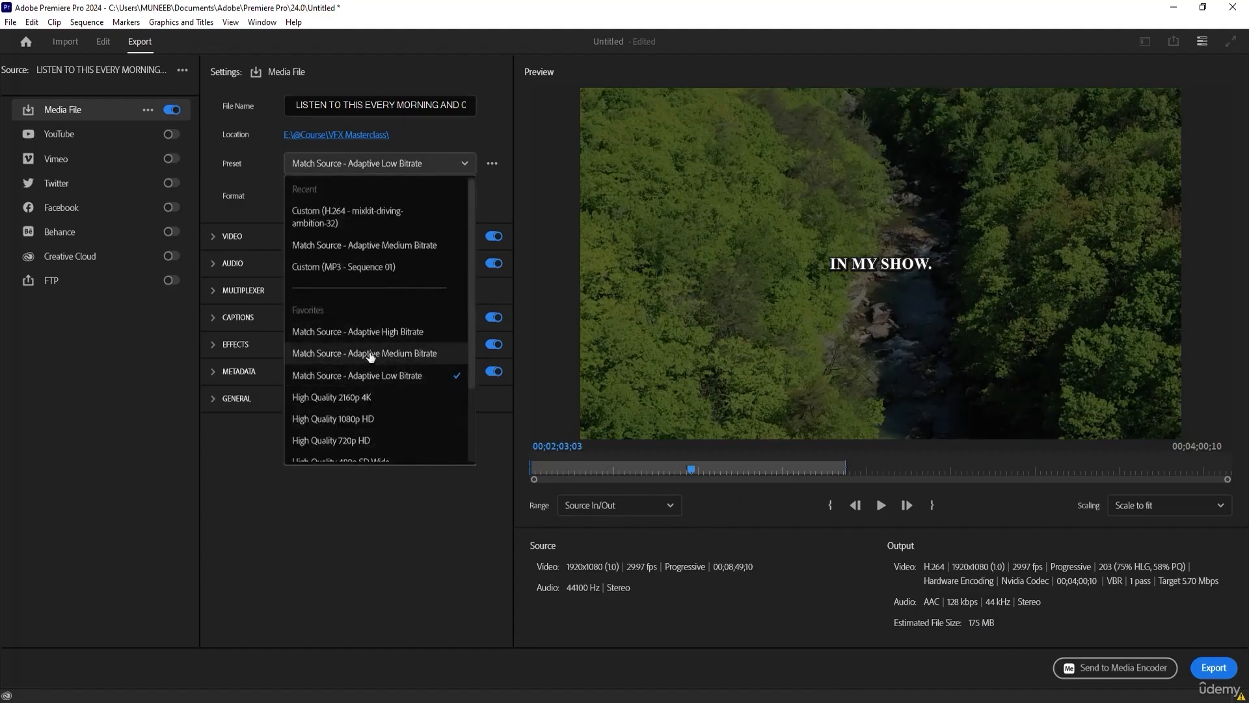
scroll(375, 372, down, 1)
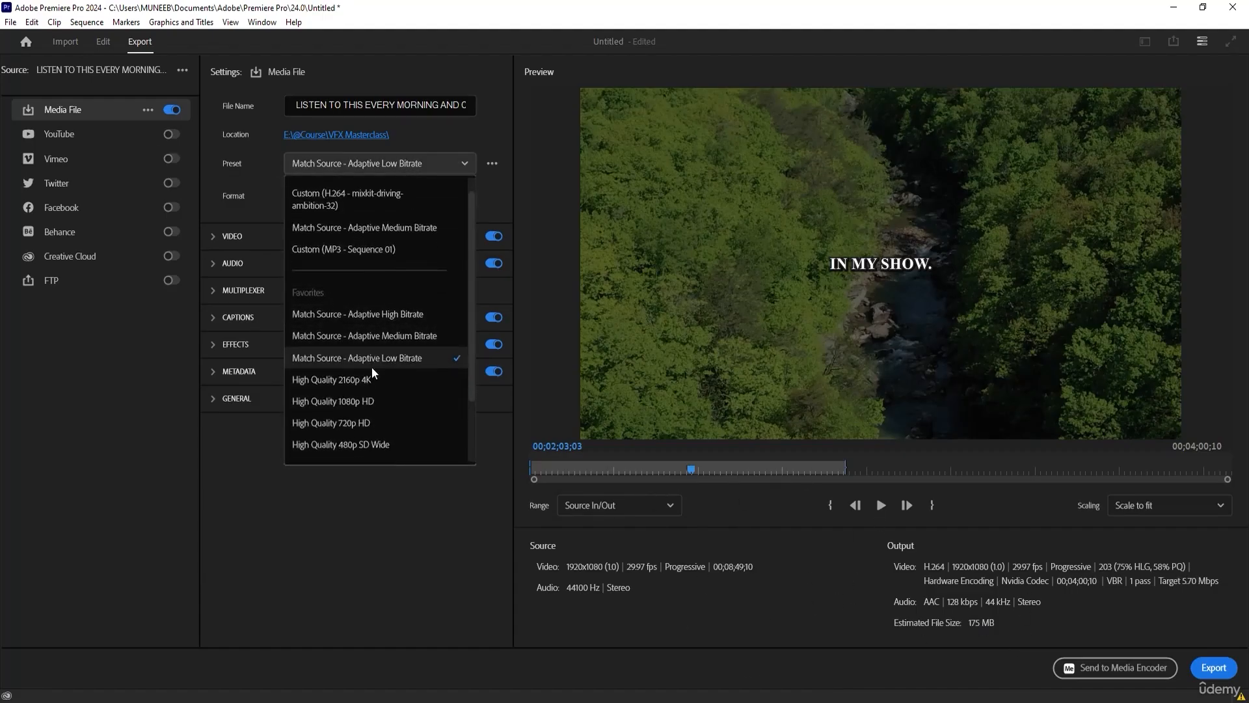
scroll(371, 361, down, 3)
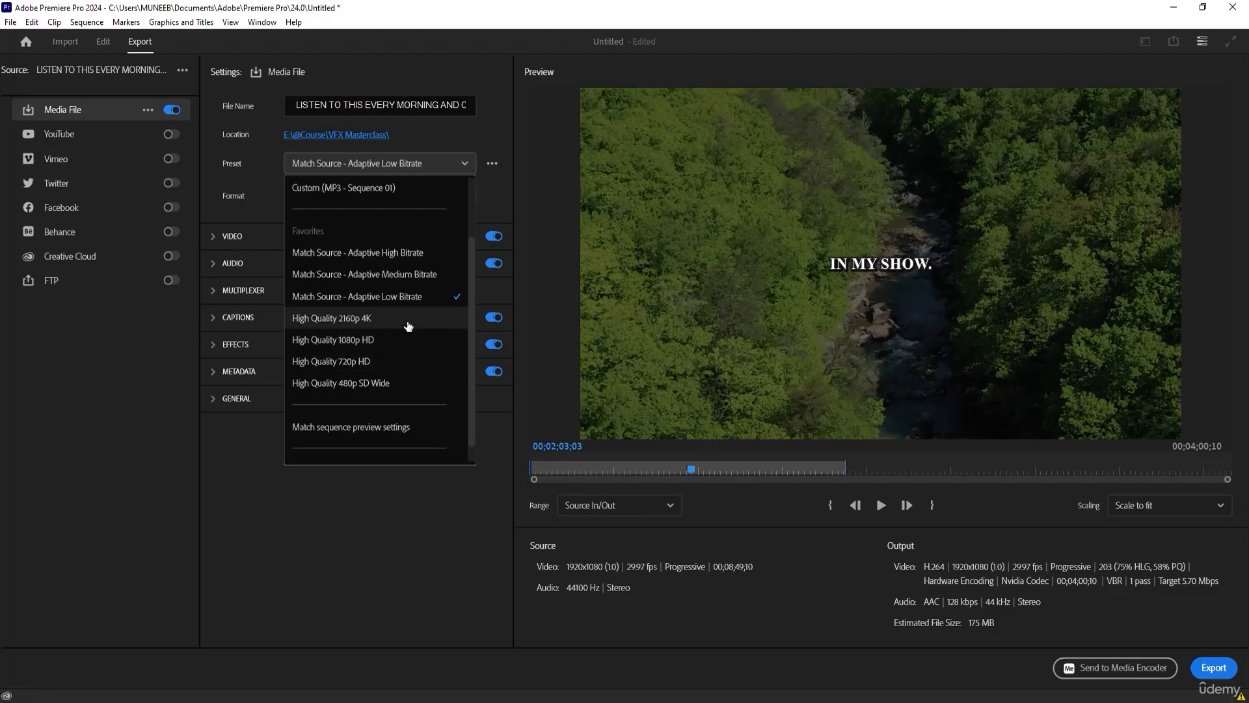
scroll(389, 358, down, 1)
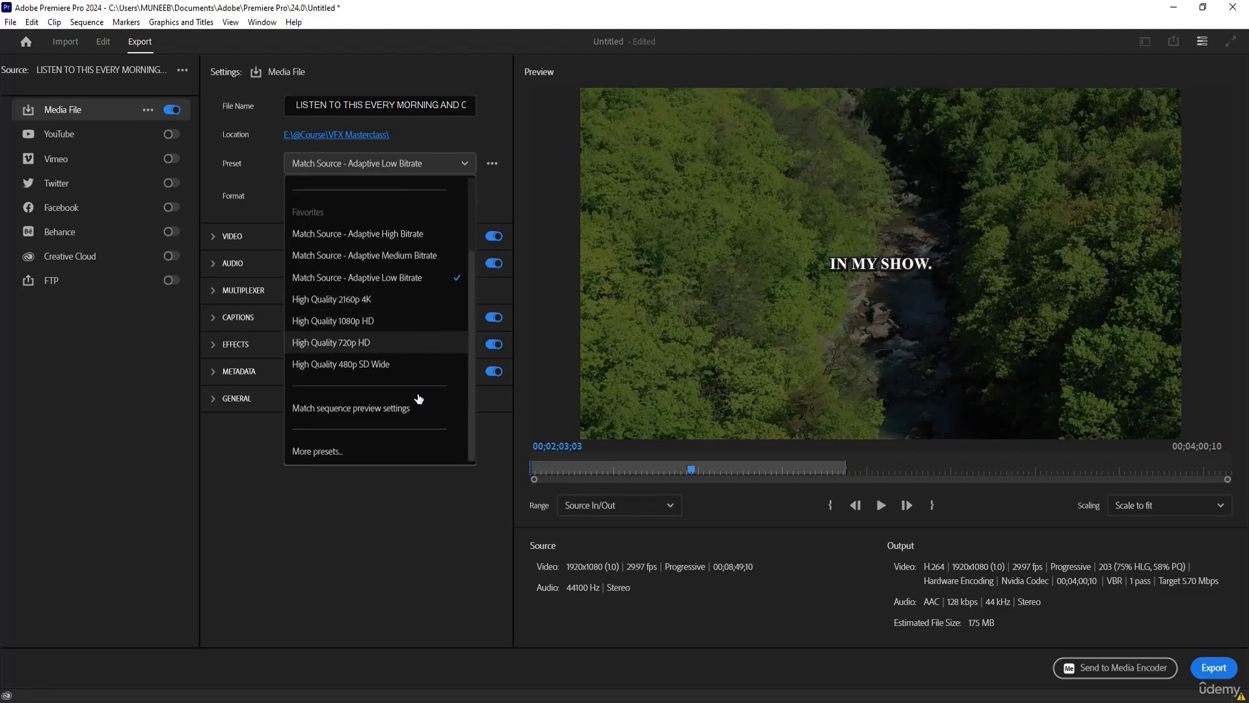
click(255, 428)
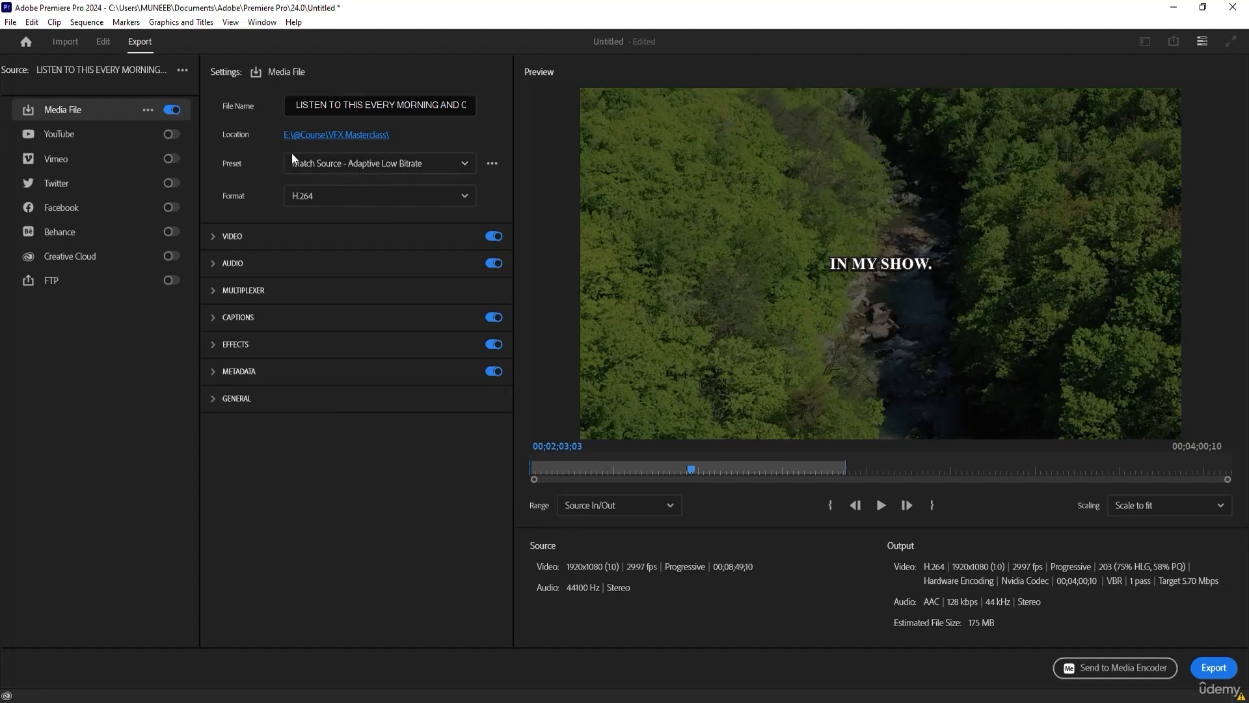
click(492, 163)
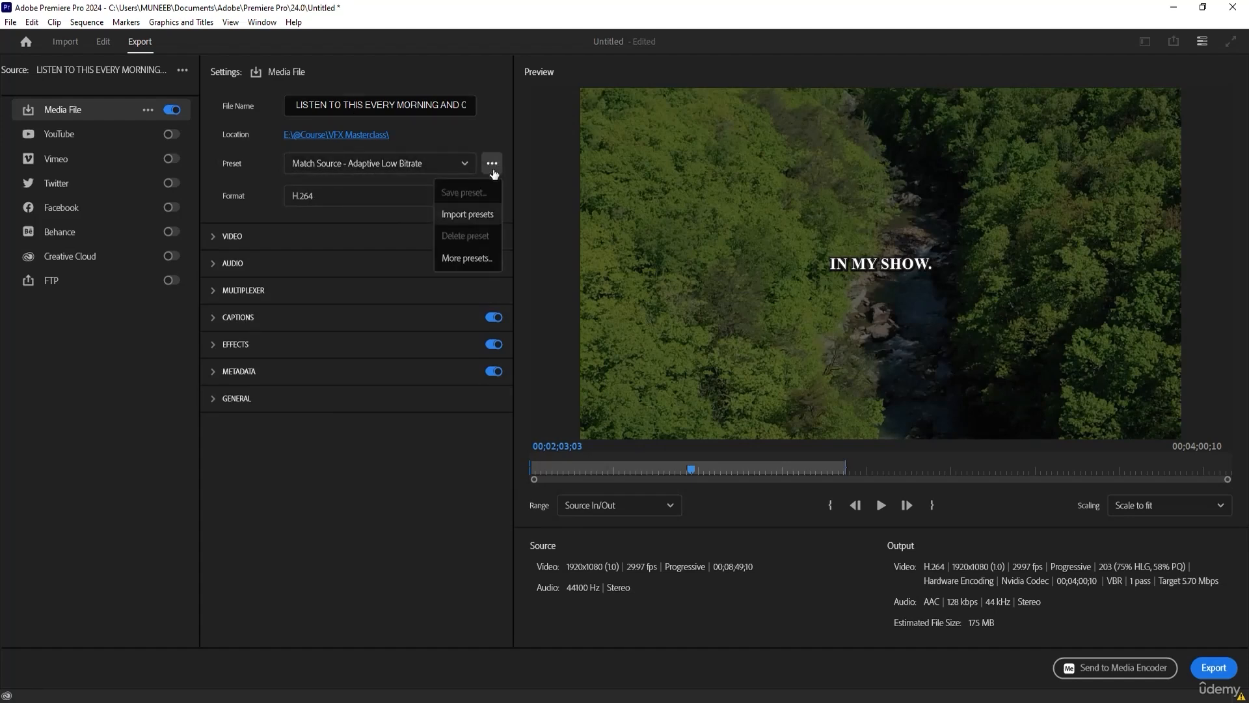
click(1177, 691)
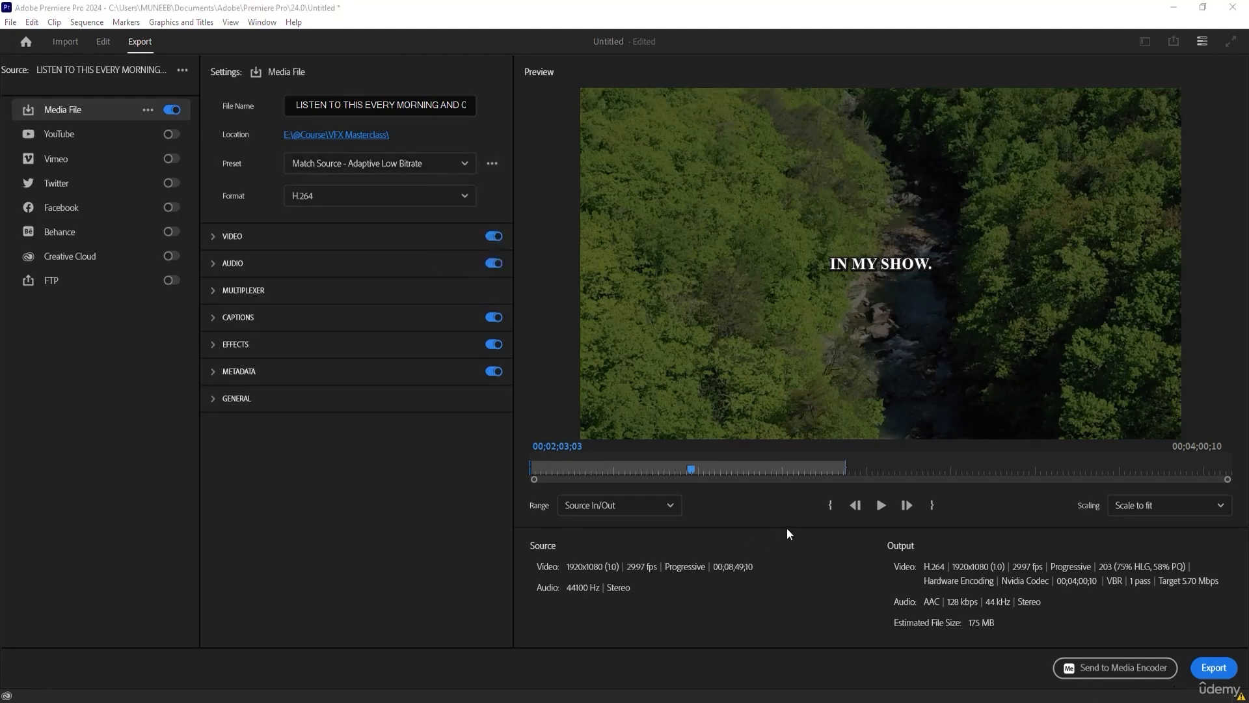
click(595, 507)
click(530, 516)
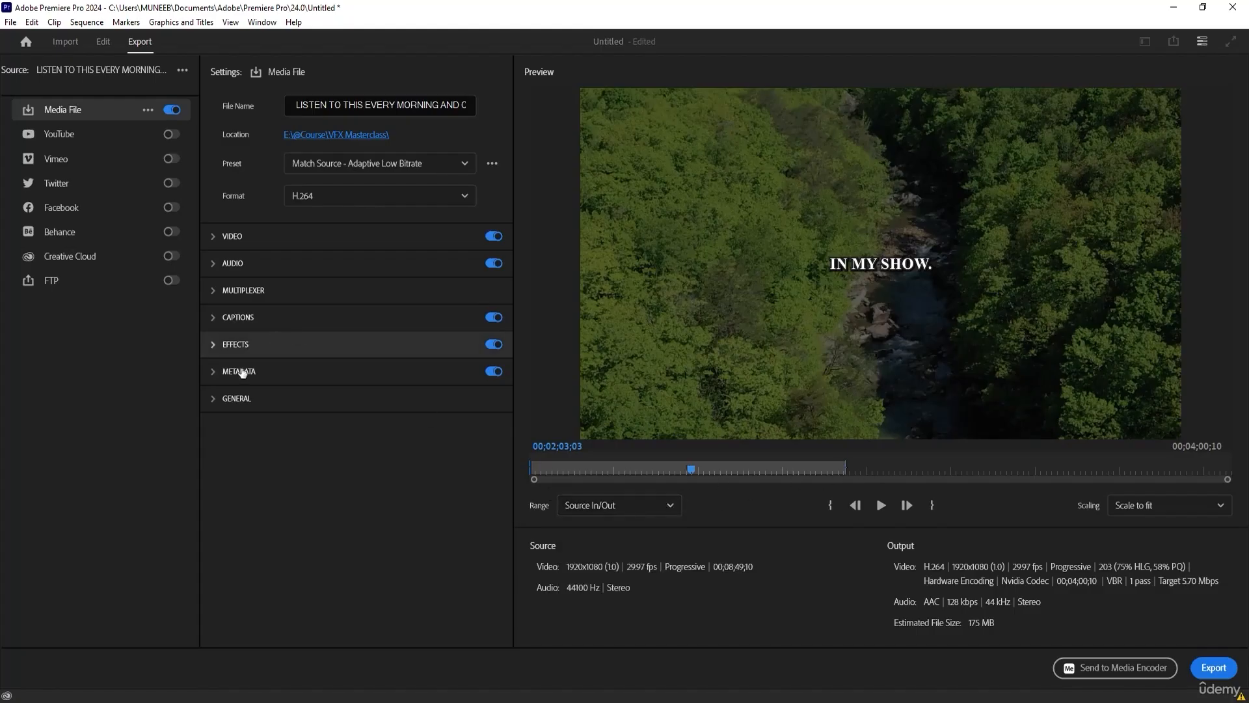
Expand the export's Metadata settings, check the preset choices again and return to editing without exporting.
click(210, 398)
click(212, 370)
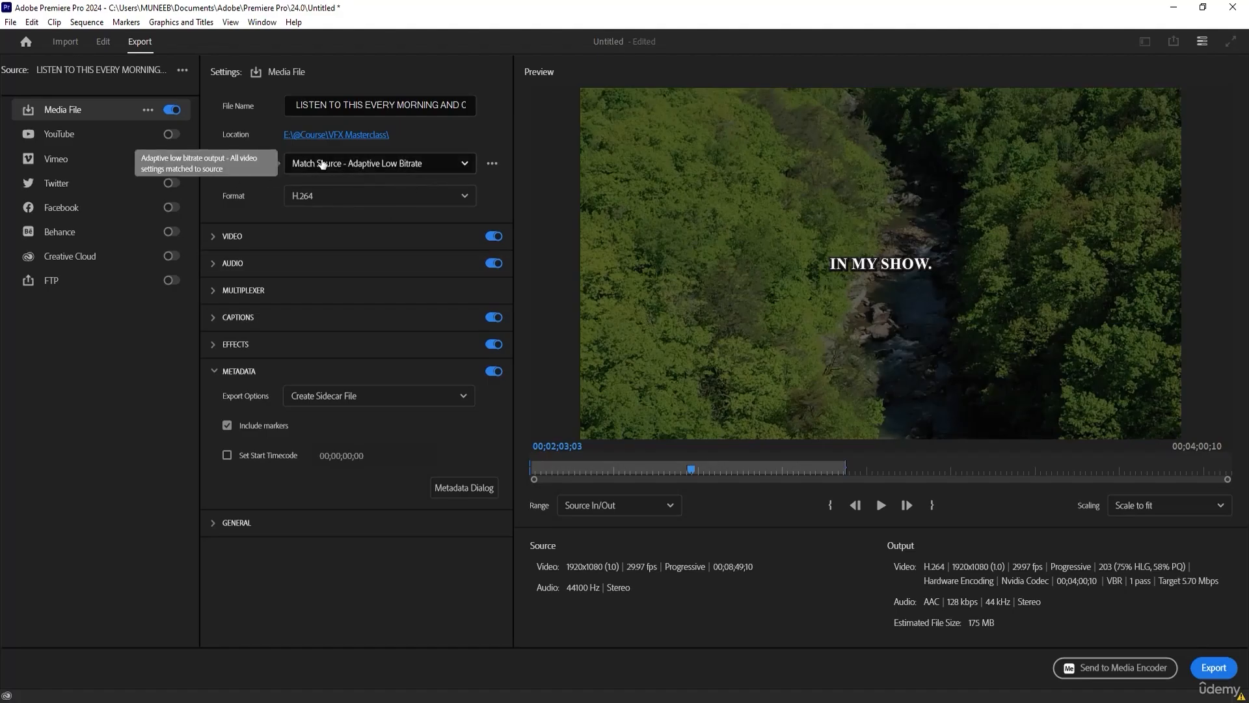
click(313, 165)
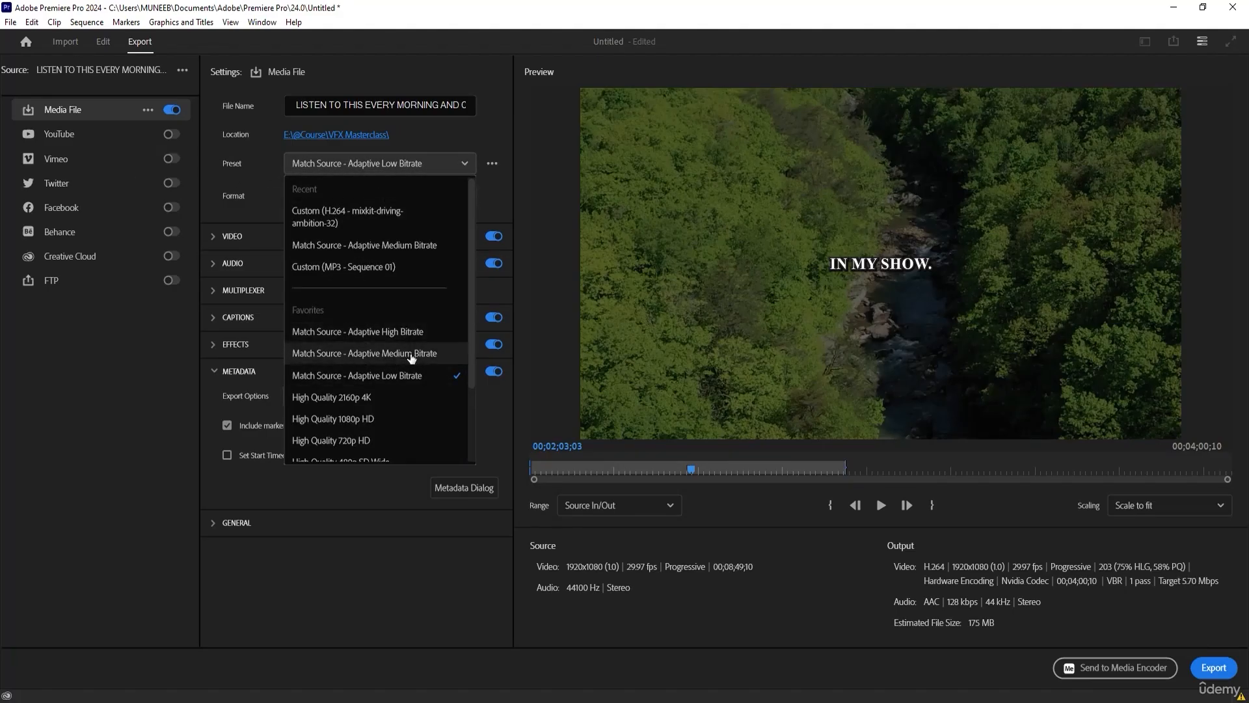
key(Escape)
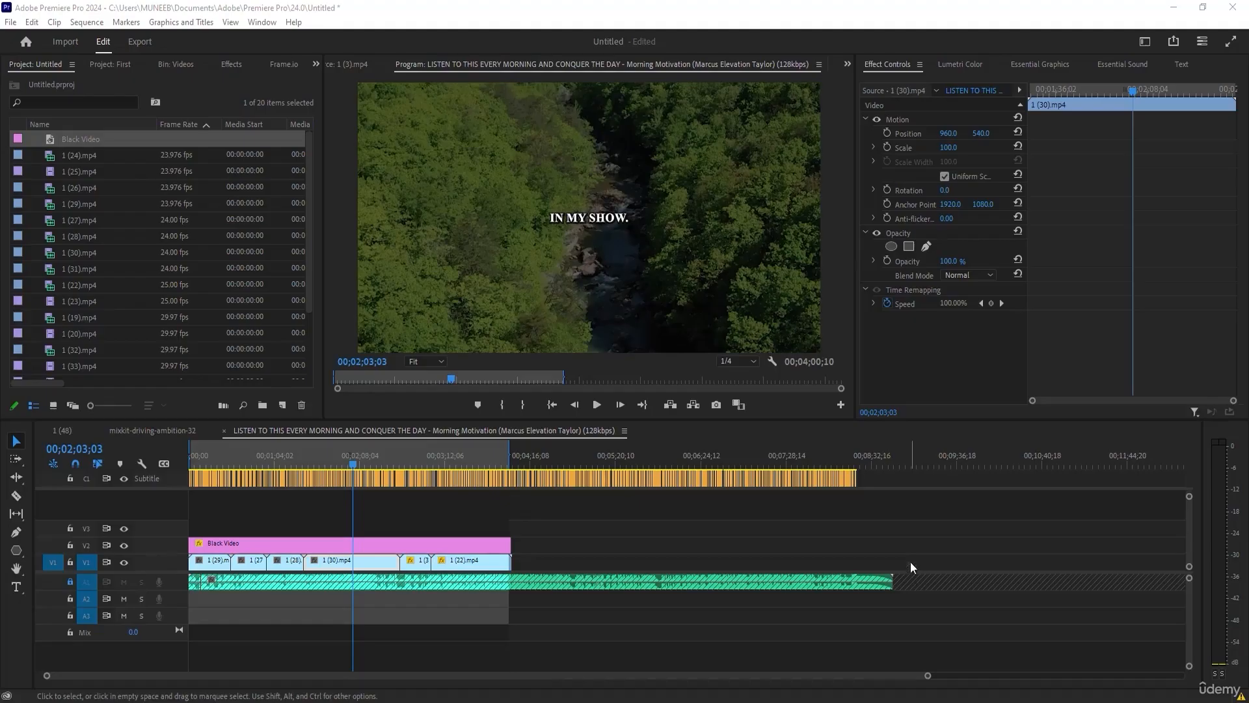
Move the playhead to 00;02;20;20 and examine the transcript's export, import and spell check options.
mouse_move(351, 463)
mouse_down()
mouse_move(248, 462)
mouse_move(374, 456)
mouse_up()
click(299, 466)
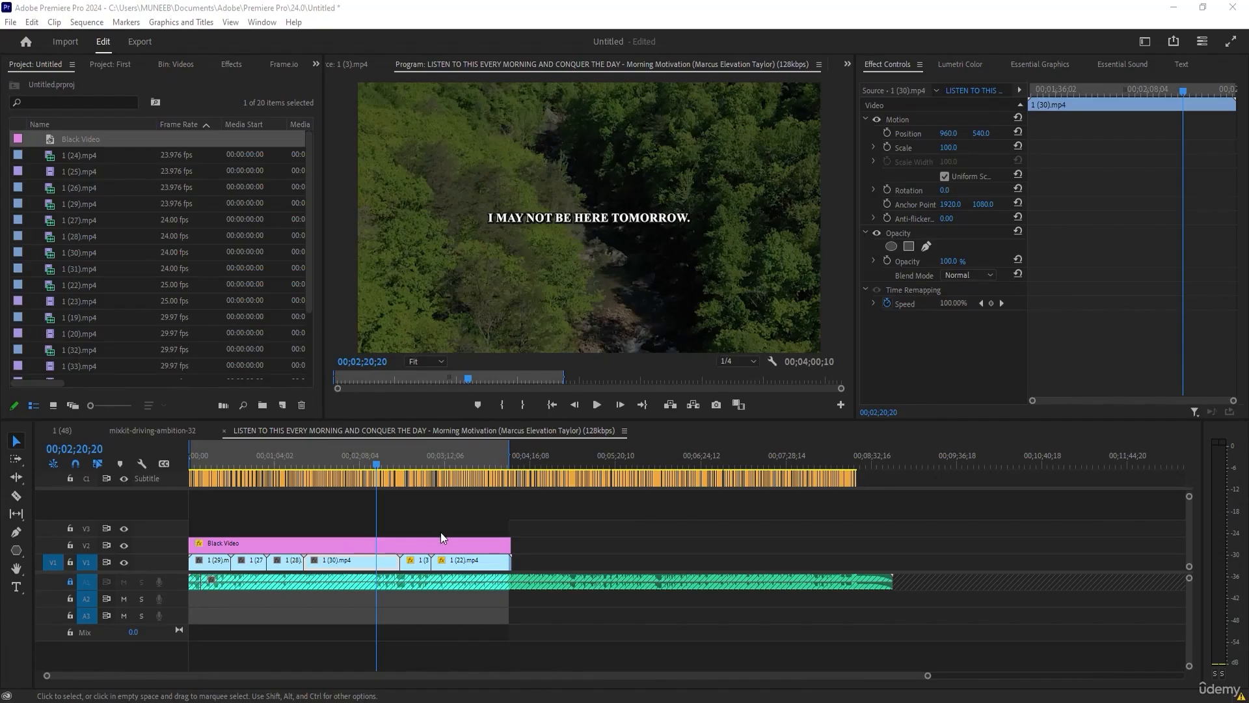
click(1181, 65)
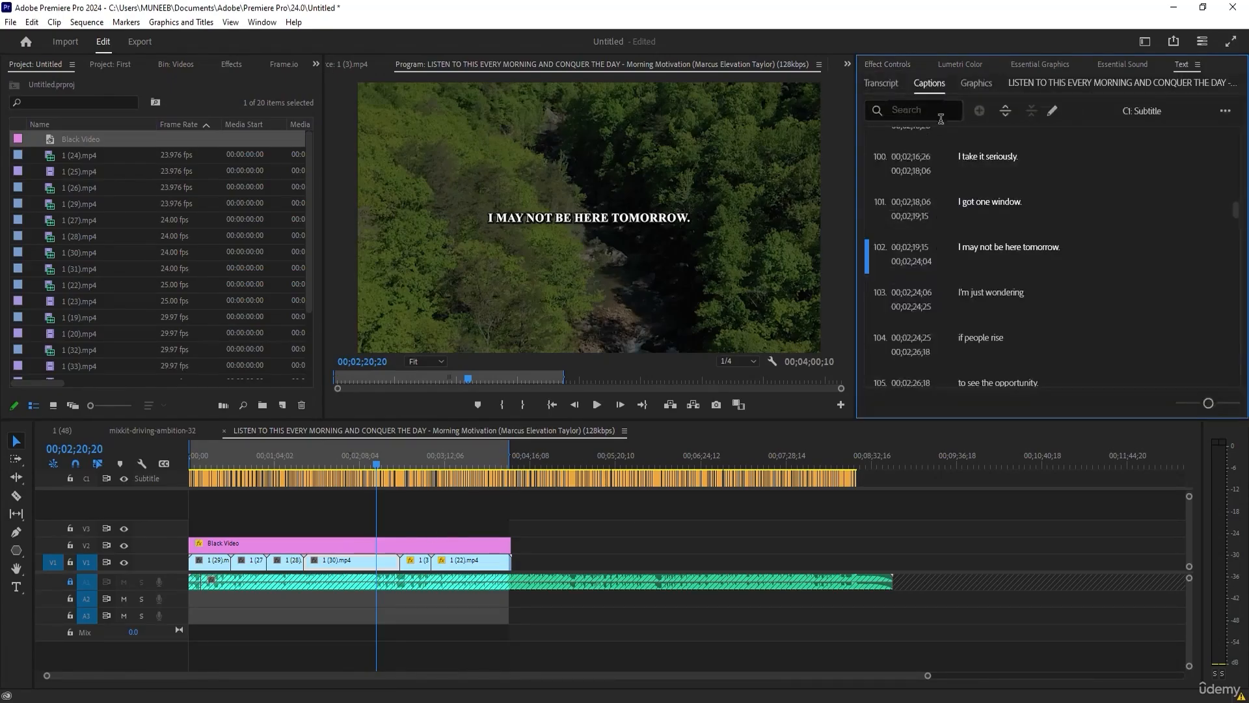
click(881, 85)
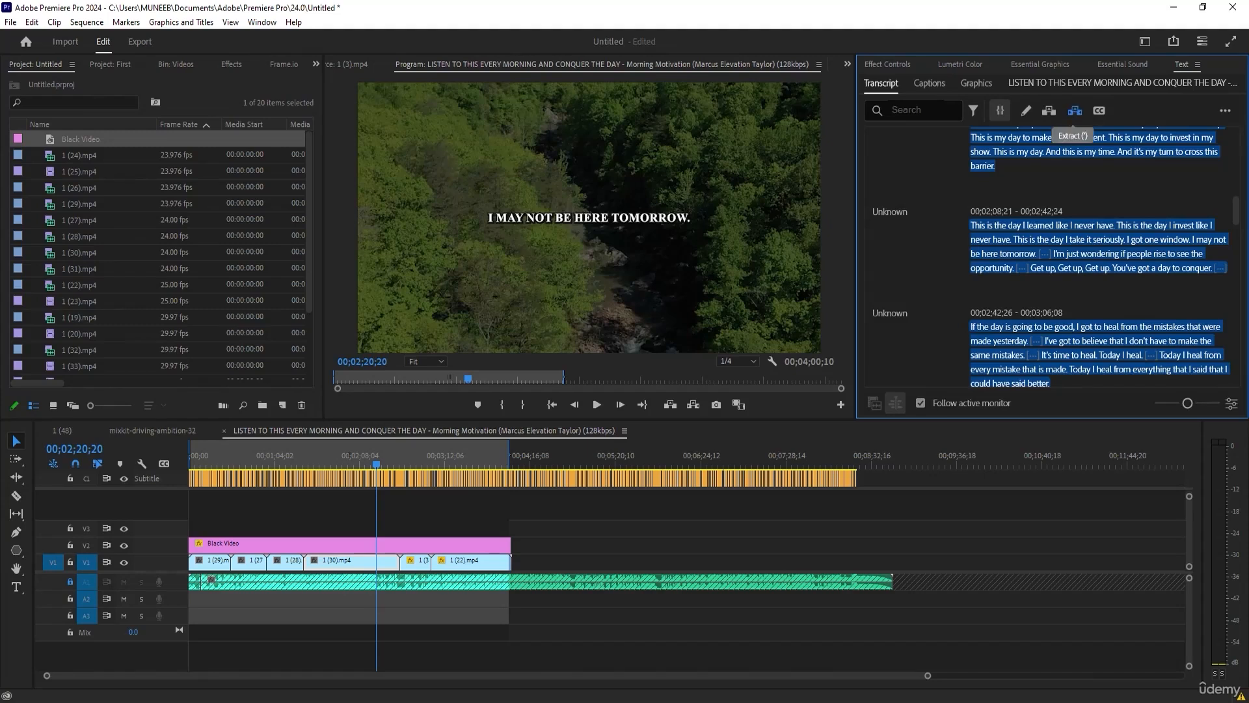
click(1226, 112)
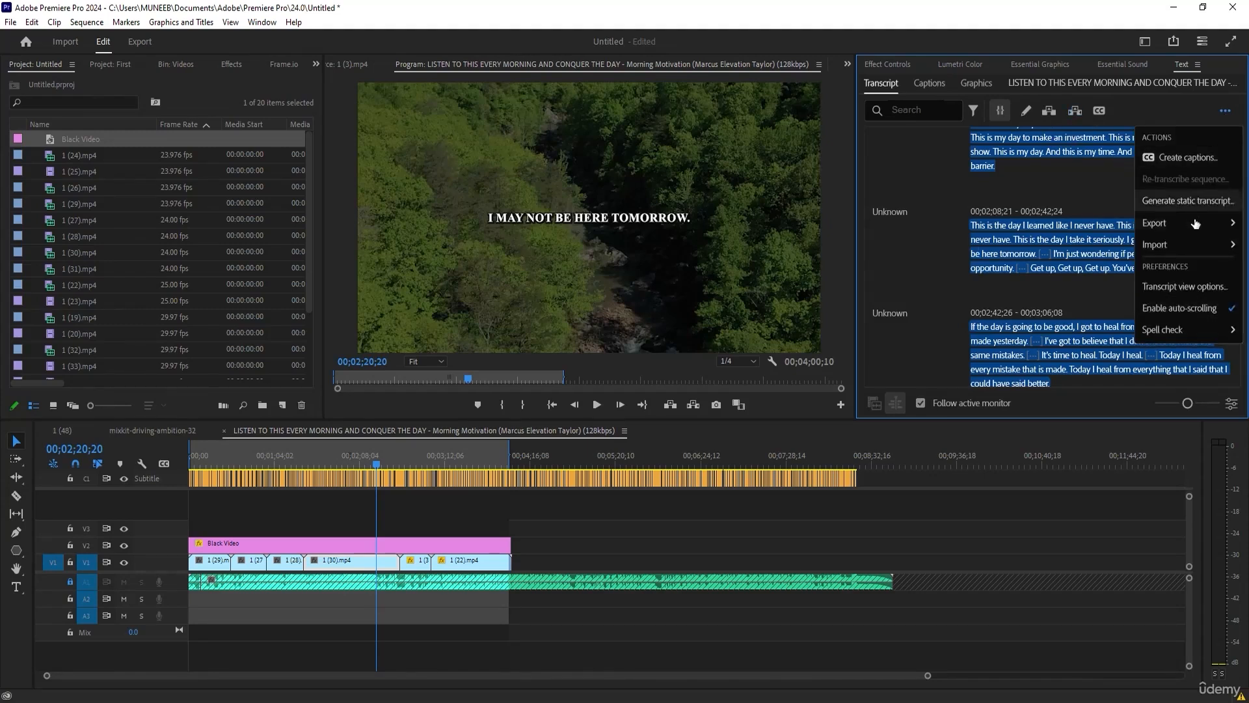
mouse_move(1192, 231)
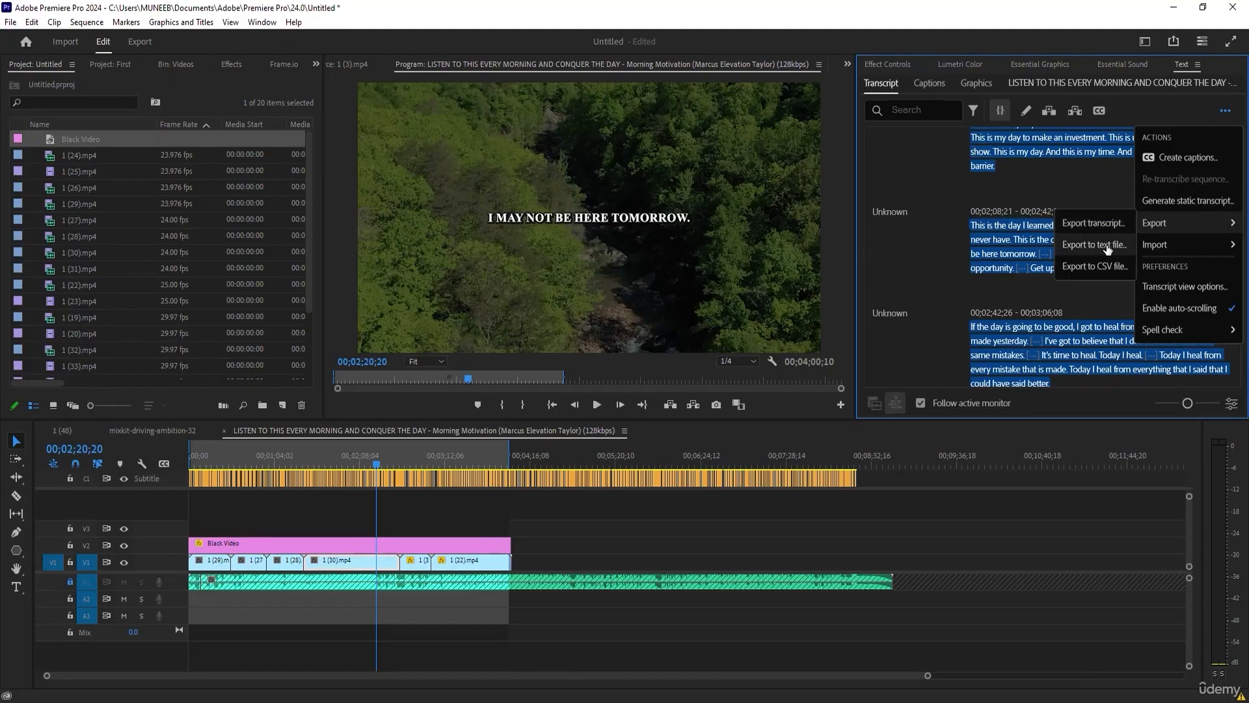
mouse_move(1155, 244)
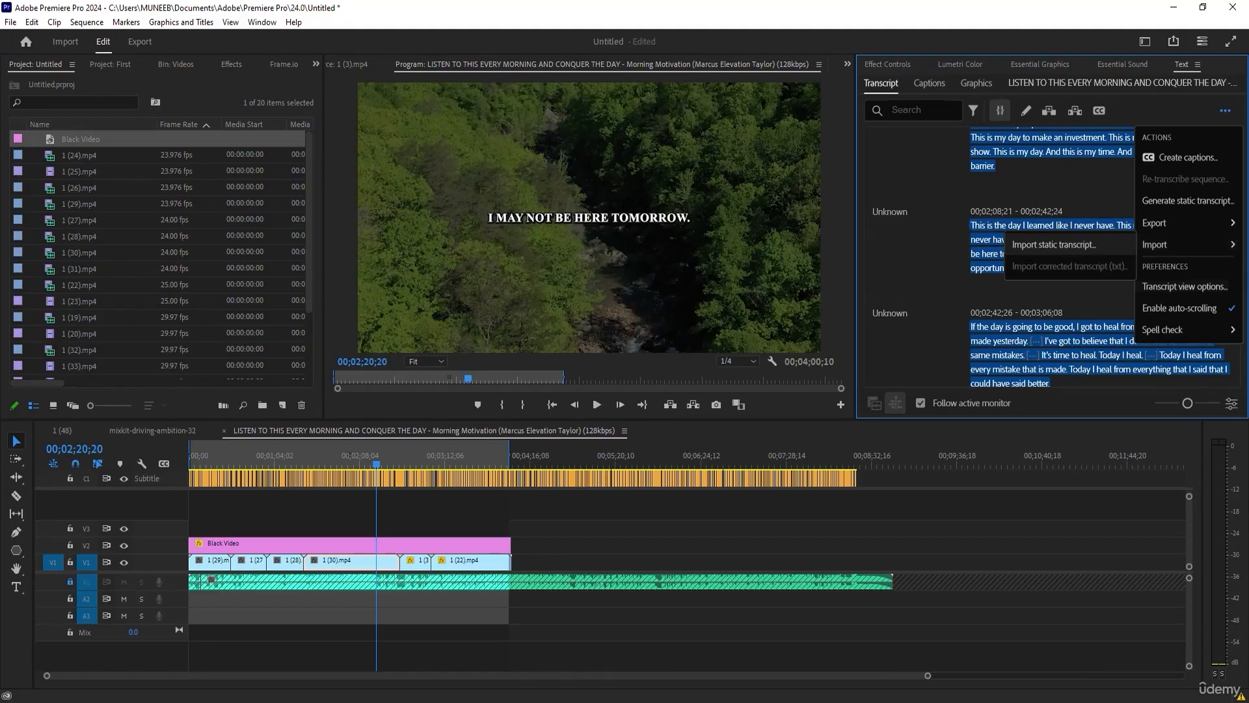
mouse_move(1172, 330)
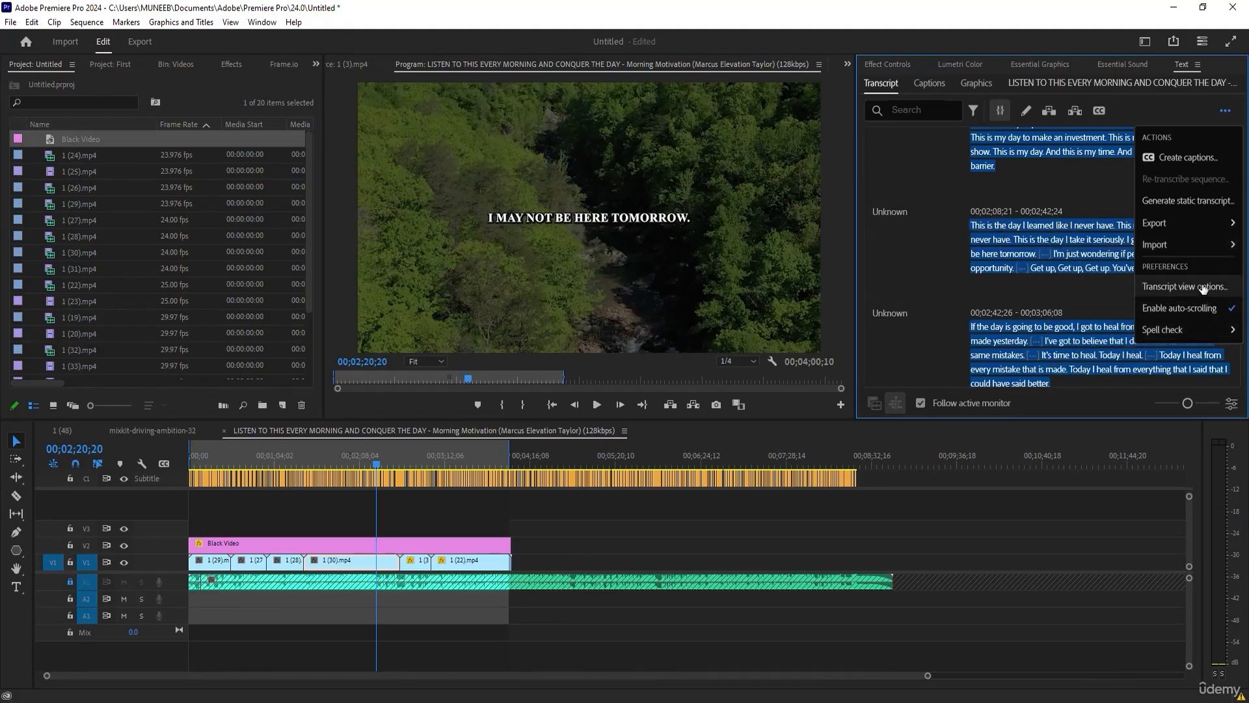
click(937, 185)
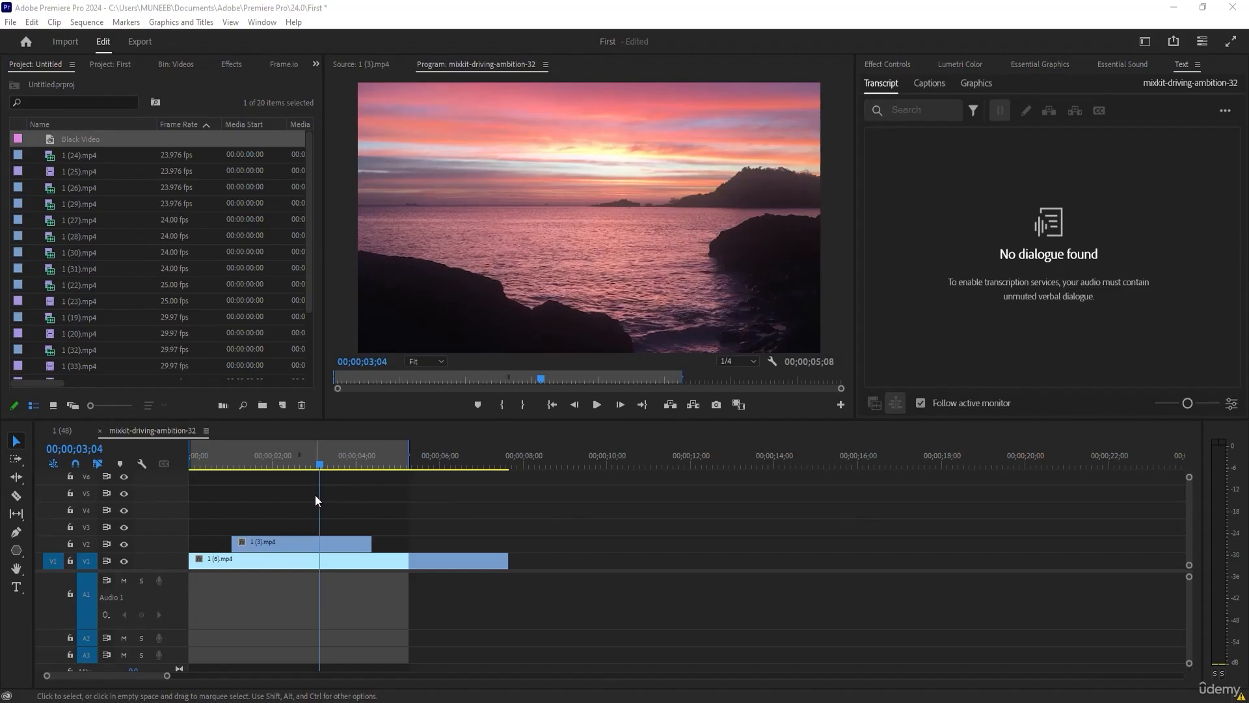
Select clip 1 (6).mp4 on V1 of the mixkit-driving-ambition-32 sequence and return the playhead to the sequence start.
click(255, 542)
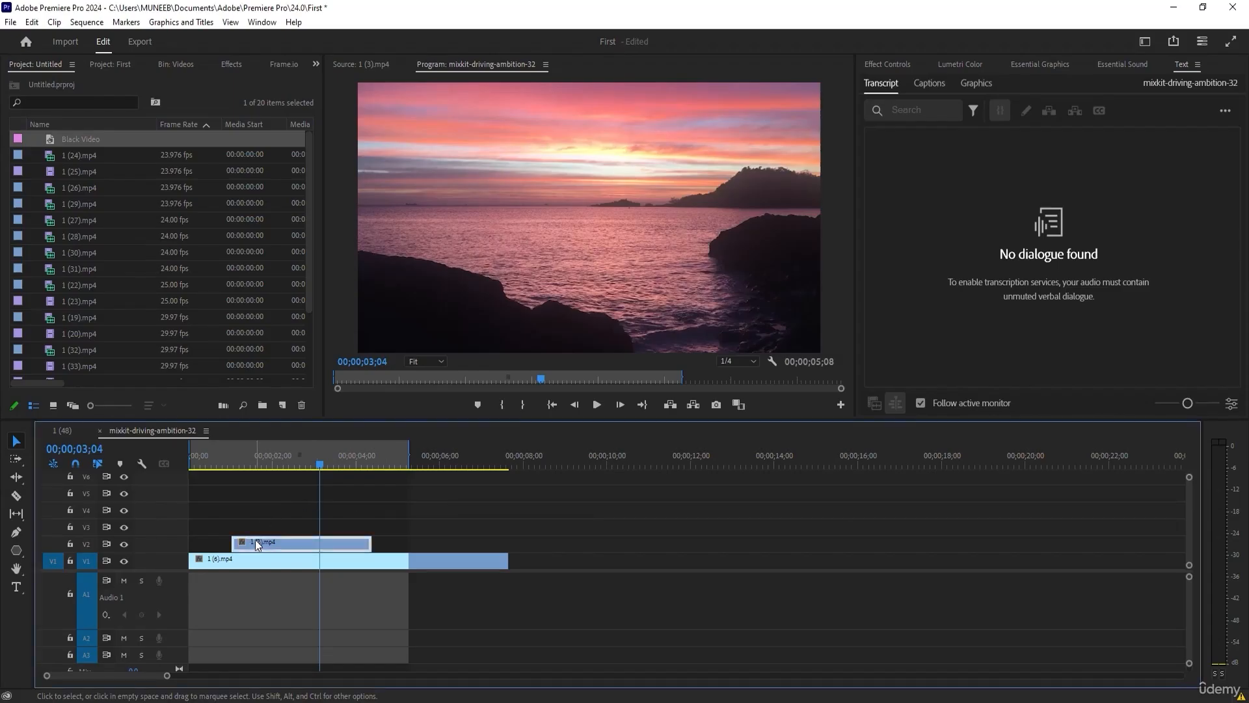
click(519, 514)
drag(287, 464, 251, 465)
click(234, 560)
drag(187, 505, 254, 505)
key(Home)
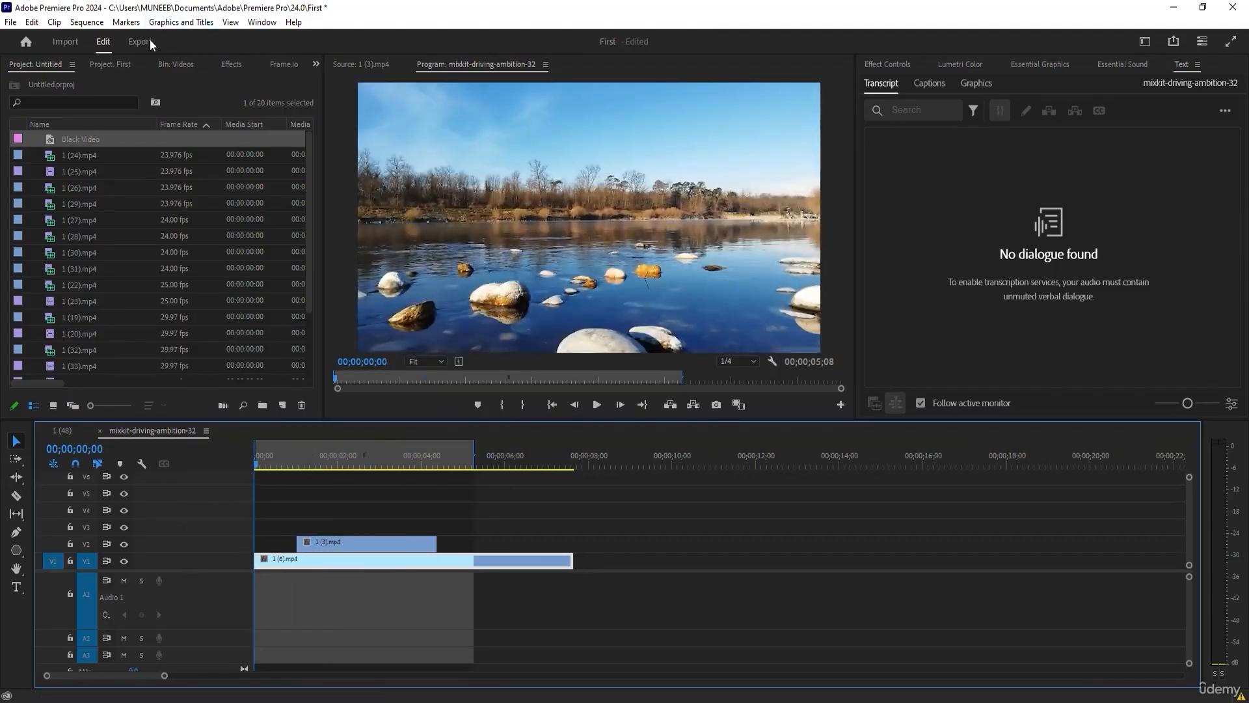
Browse the effects library, expanding Presets and its Blurs folder and briefly checking Audio Effects.
click(230, 62)
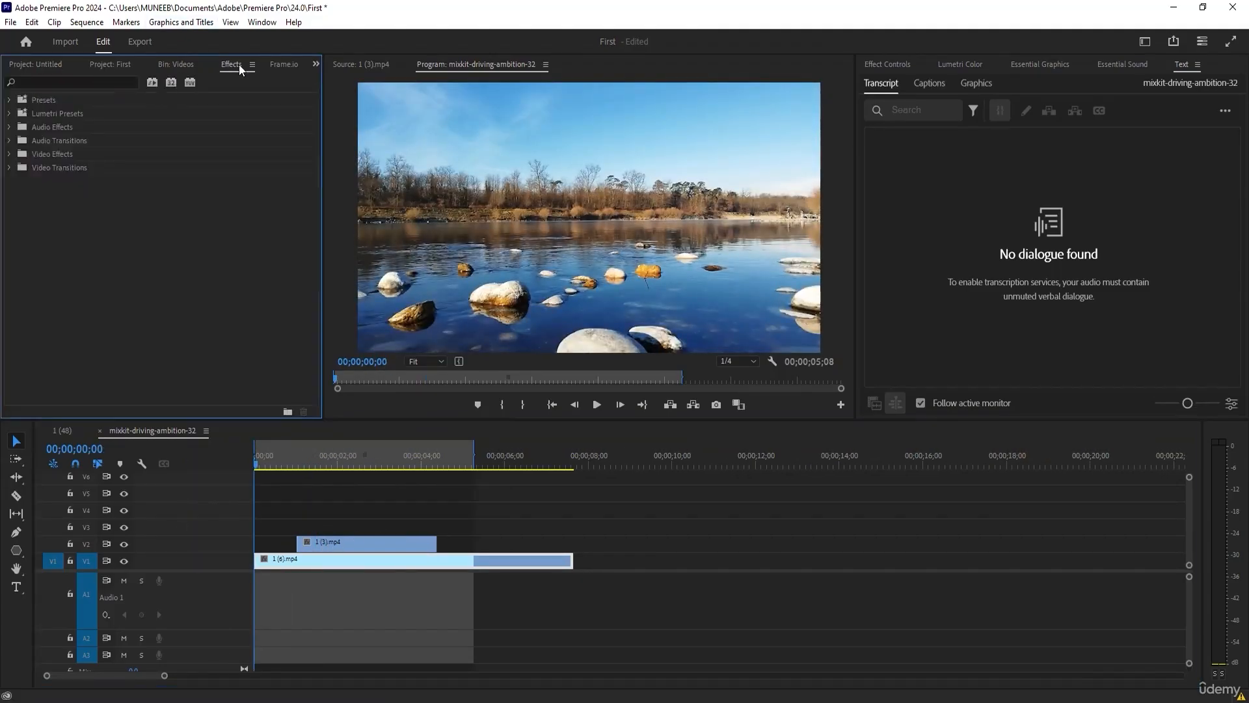
click(9, 99)
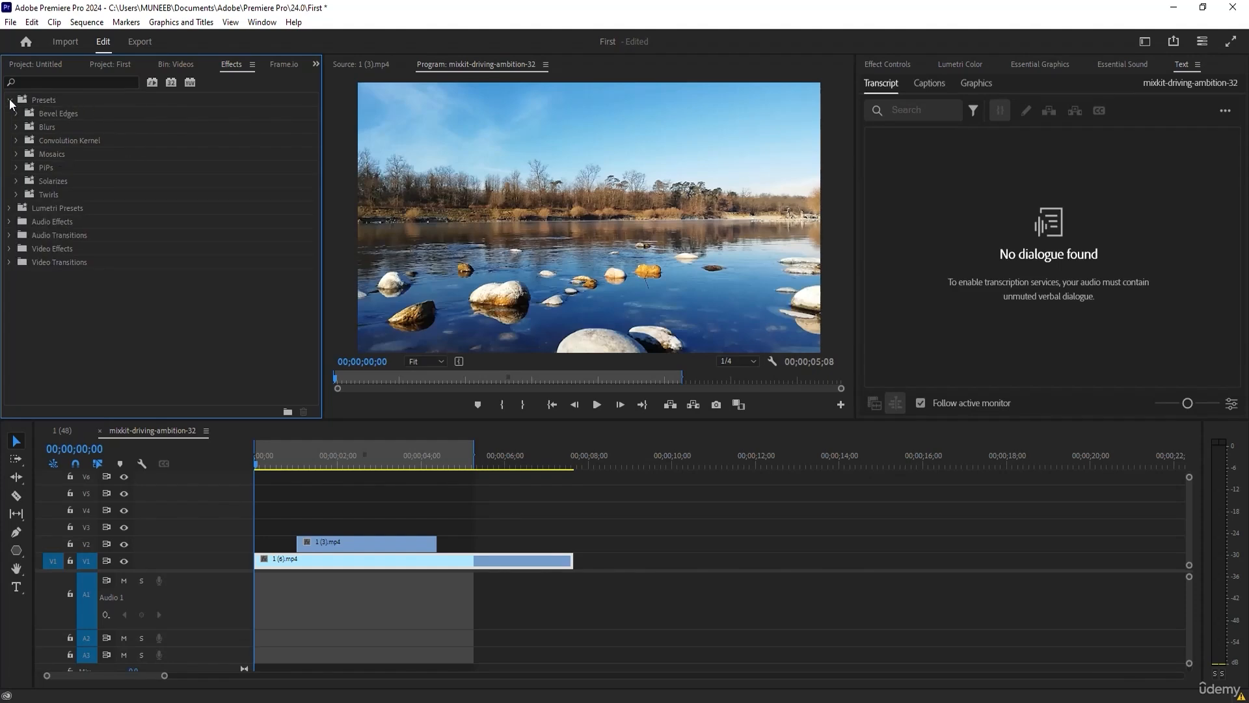
click(16, 127)
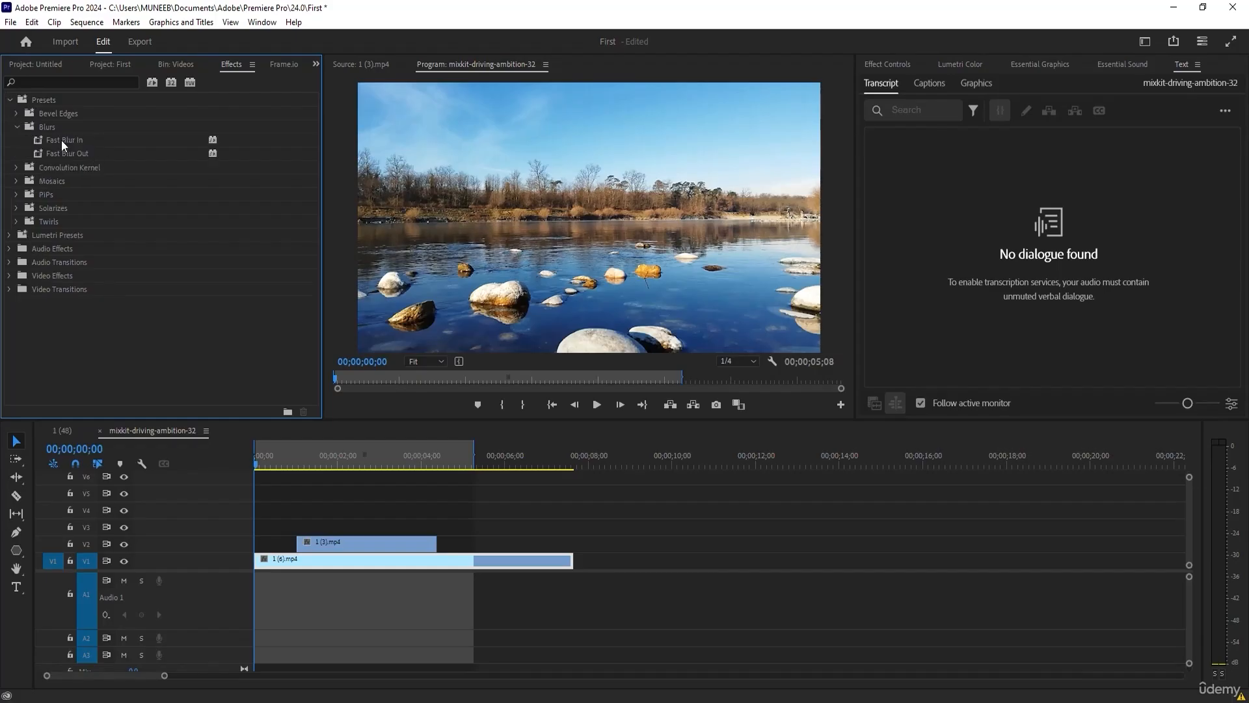
click(1179, 691)
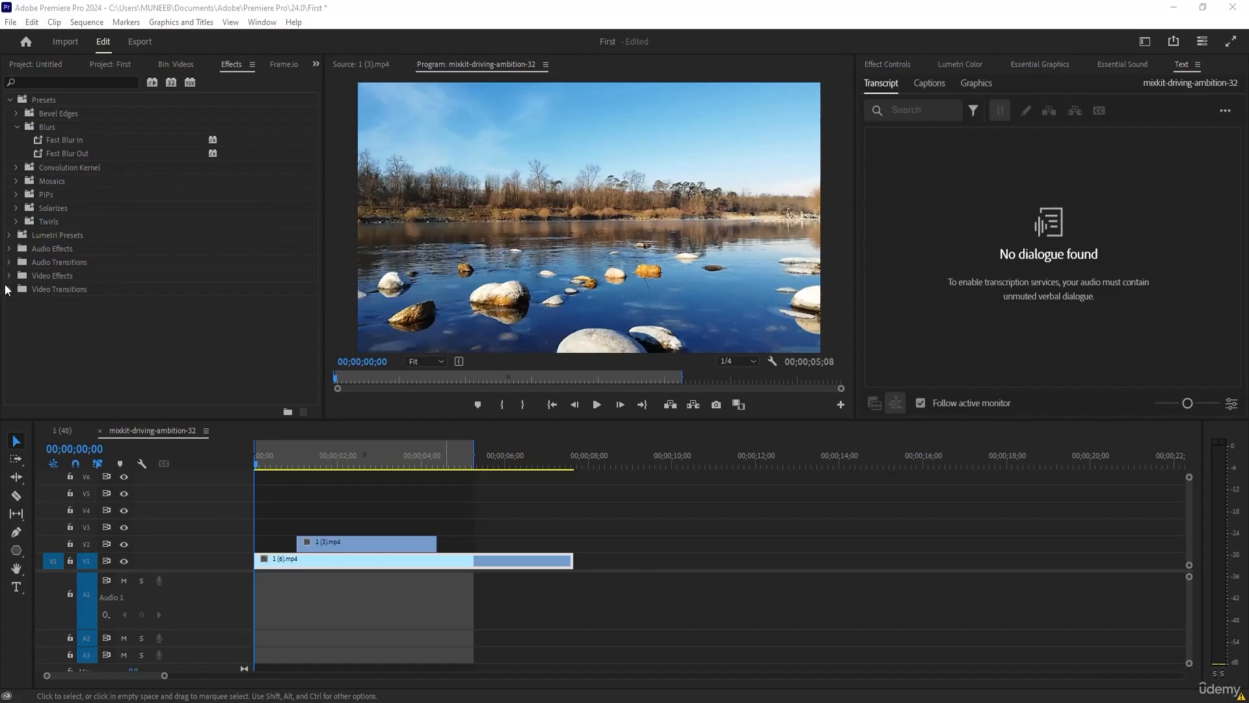
click(9, 249)
click(9, 249)
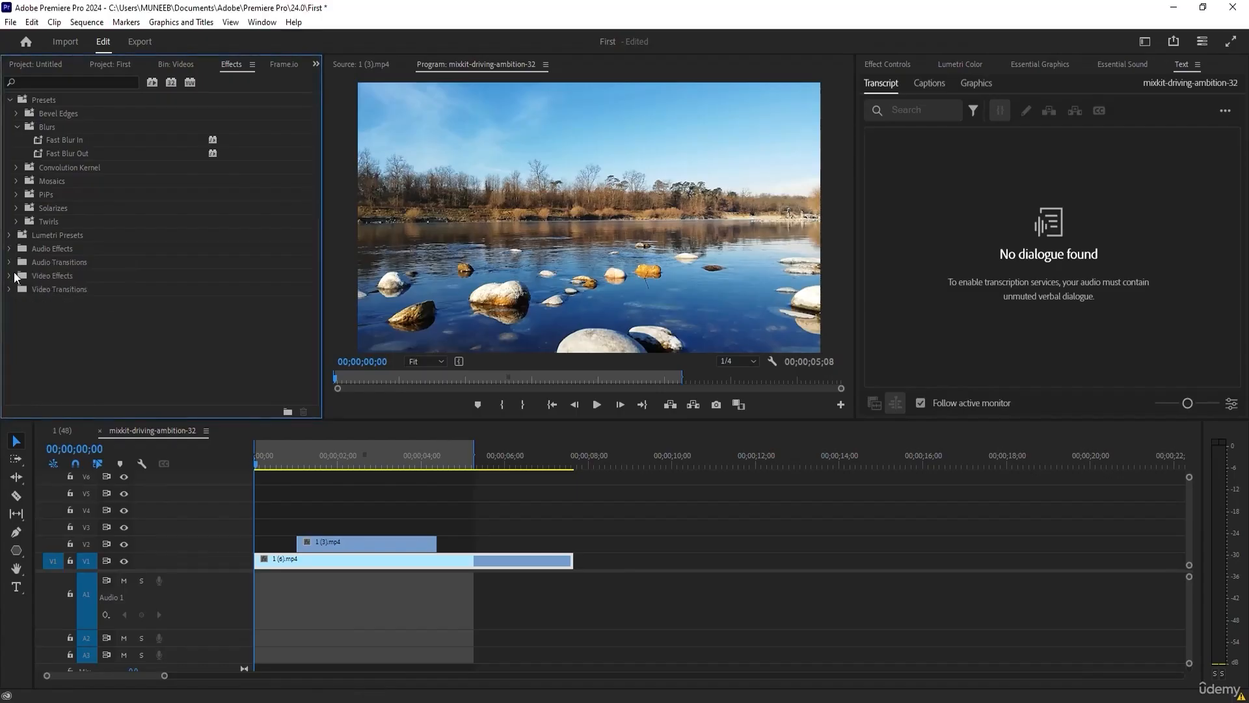
Expand Video Effects and its Blur & Sharpen folder, and look through the other video effect categories.
click(9, 276)
scroll(57, 329, down, 1)
click(17, 262)
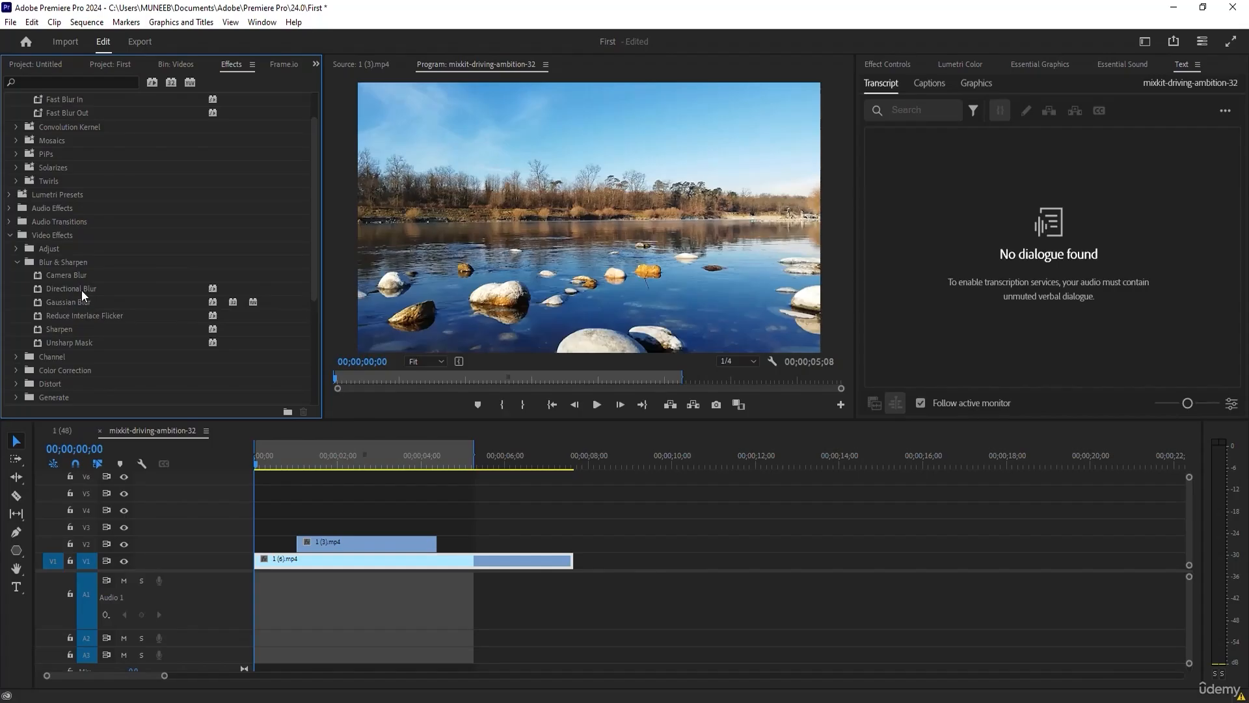
scroll(76, 296, up, 1)
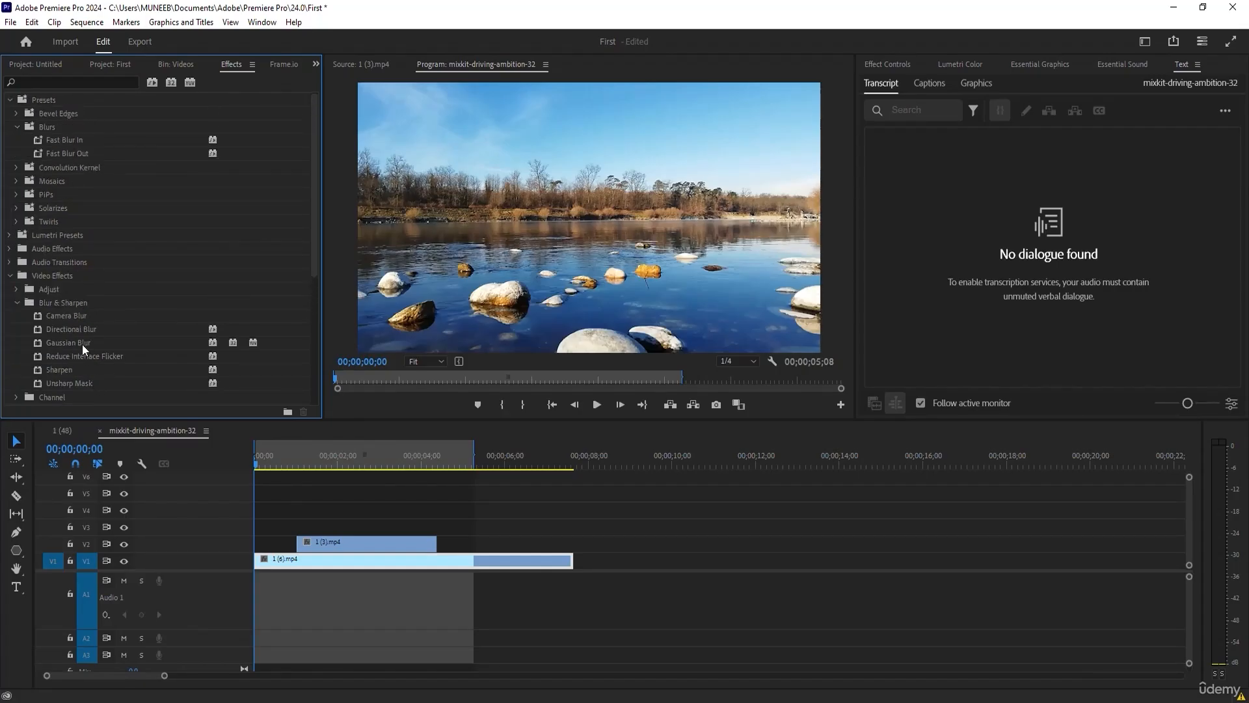
scroll(78, 349, down, 3)
scroll(73, 349, up, 3)
scroll(72, 349, down, 5)
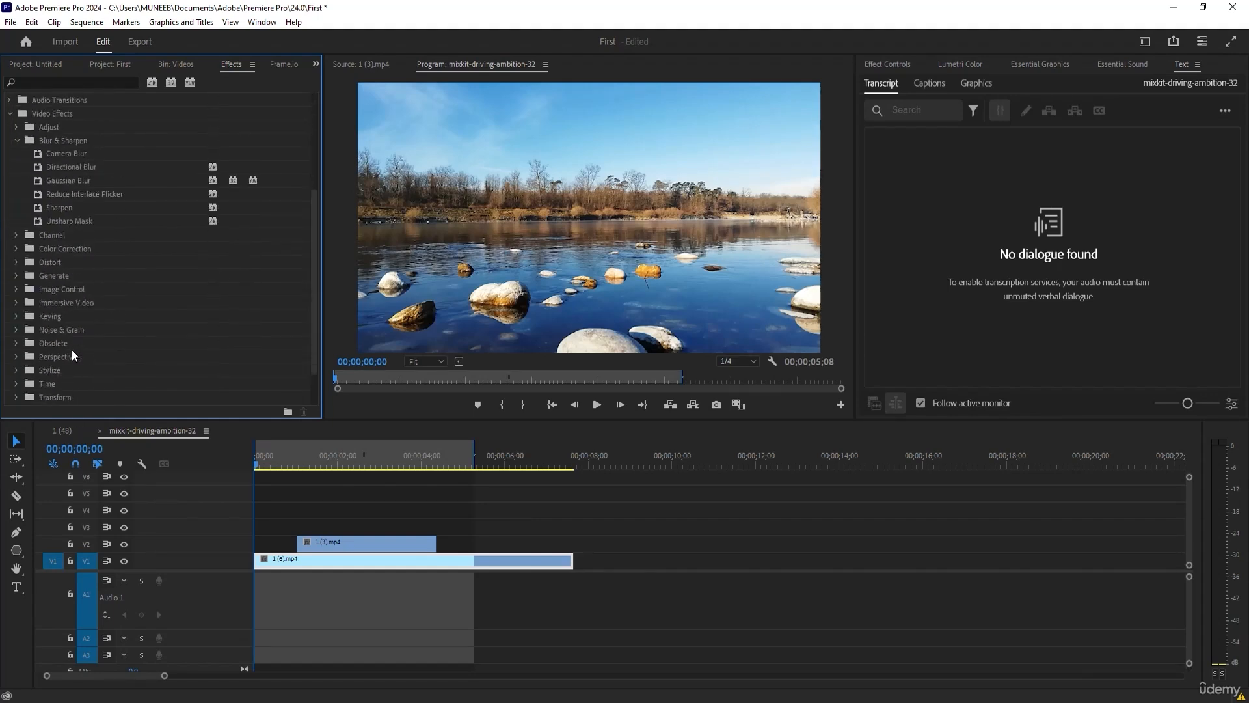
scroll(73, 355, up, 5)
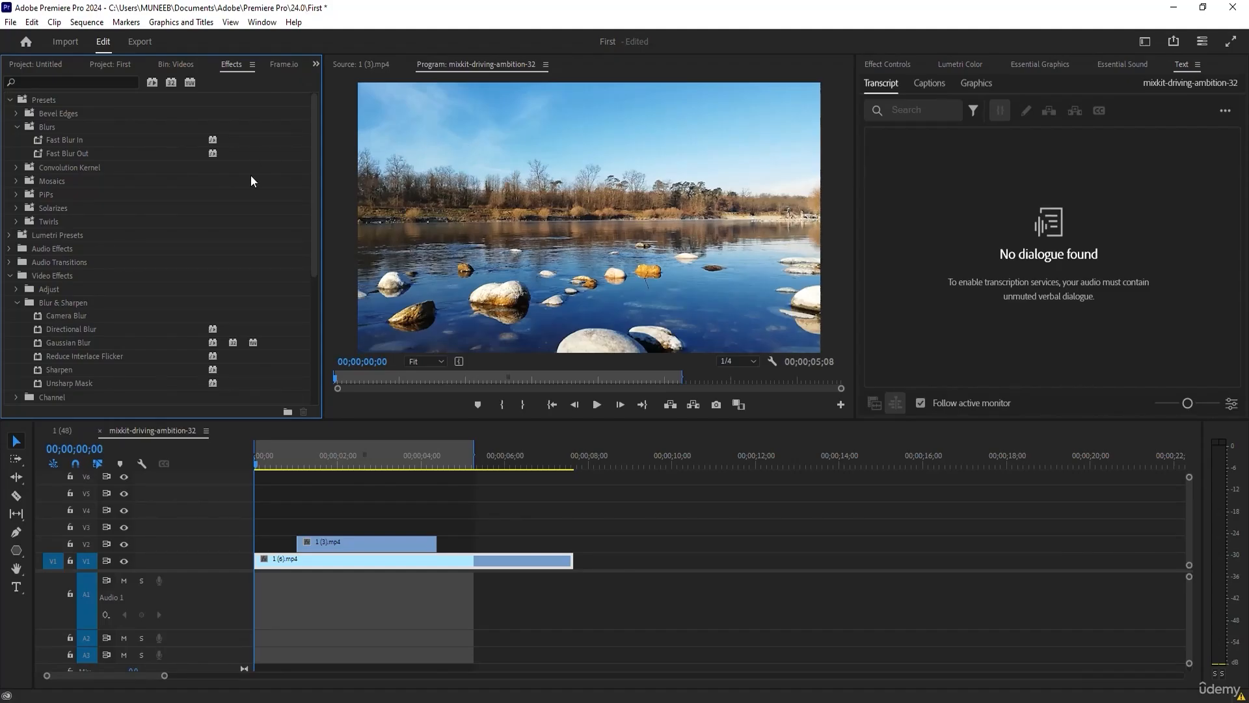
Move the playhead to 00;00;01;07 and apply the Camera Blur effect to clip 1 (3).mp4 on V2.
click(313, 464)
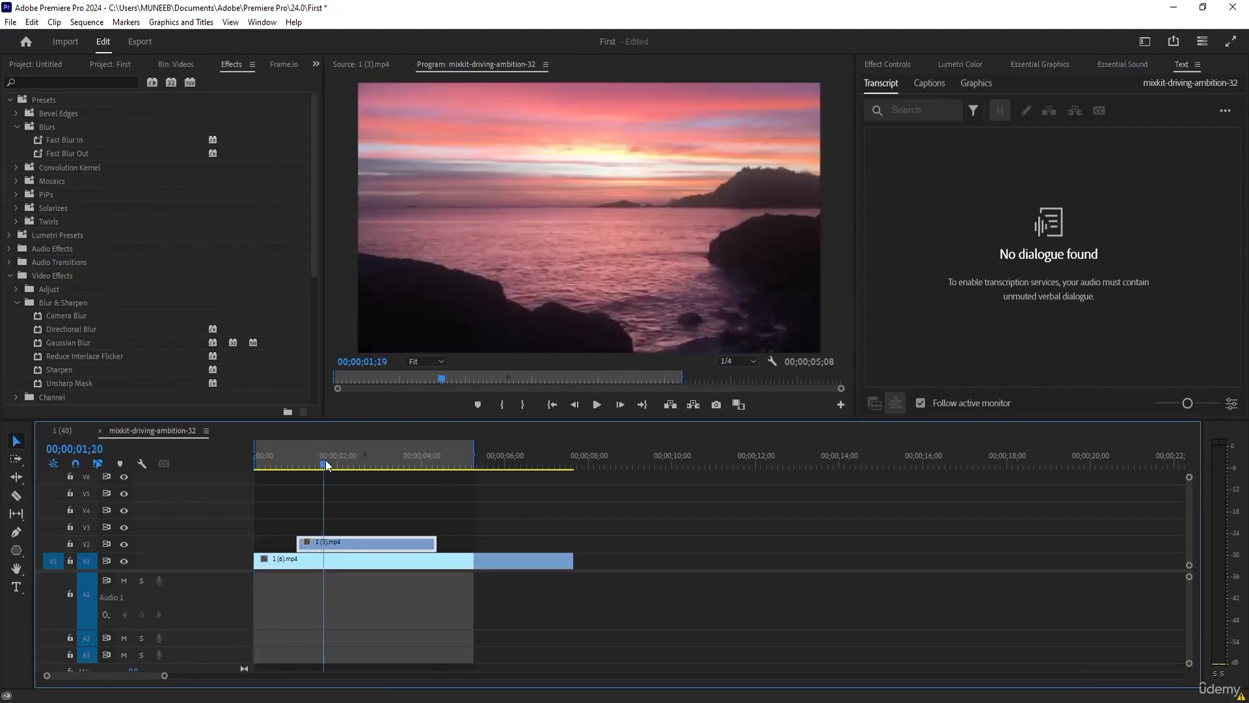
drag(315, 464, 305, 465)
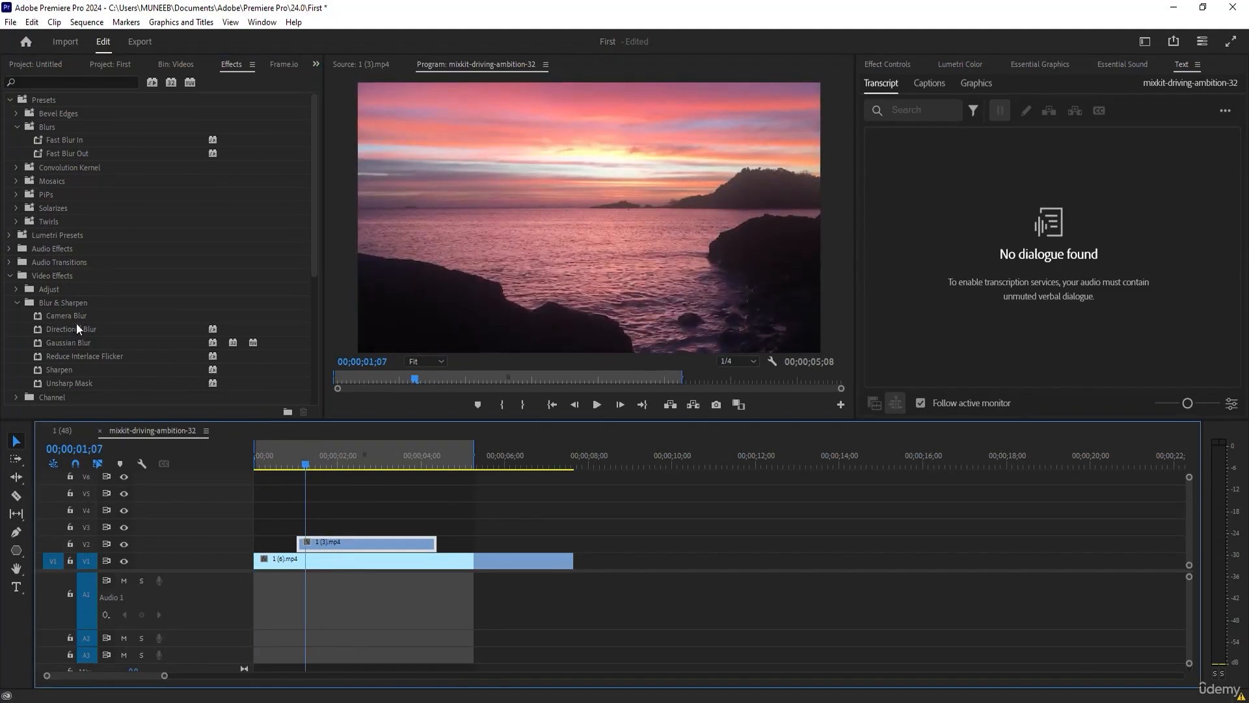
drag(53, 315, 326, 540)
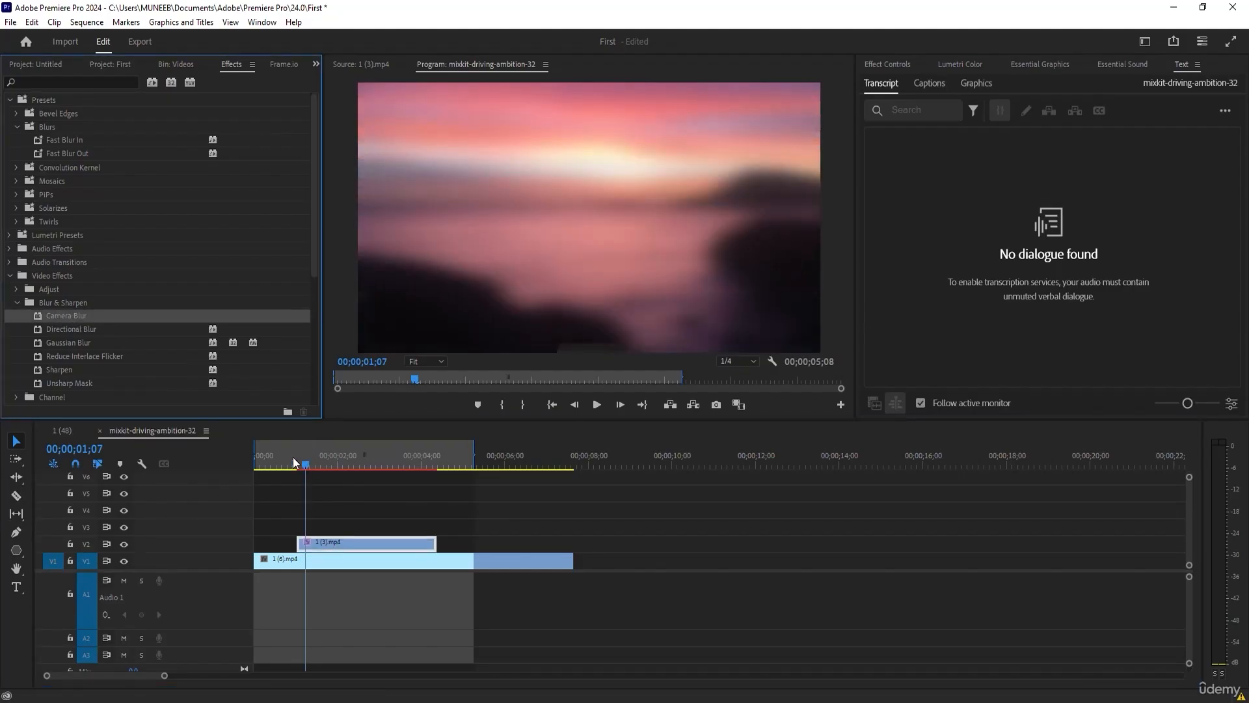
Expand Camera Blur's Percent Blur setting in the effect controls and reduce it to 0.
click(888, 64)
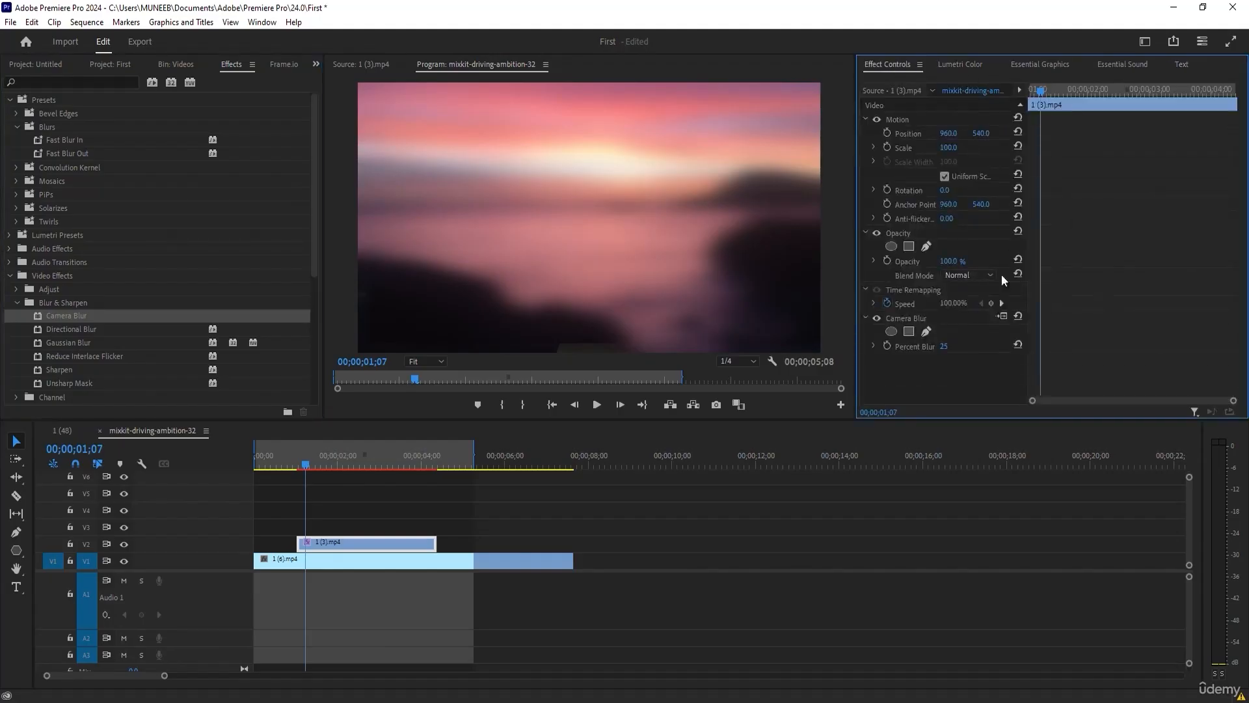
click(904, 321)
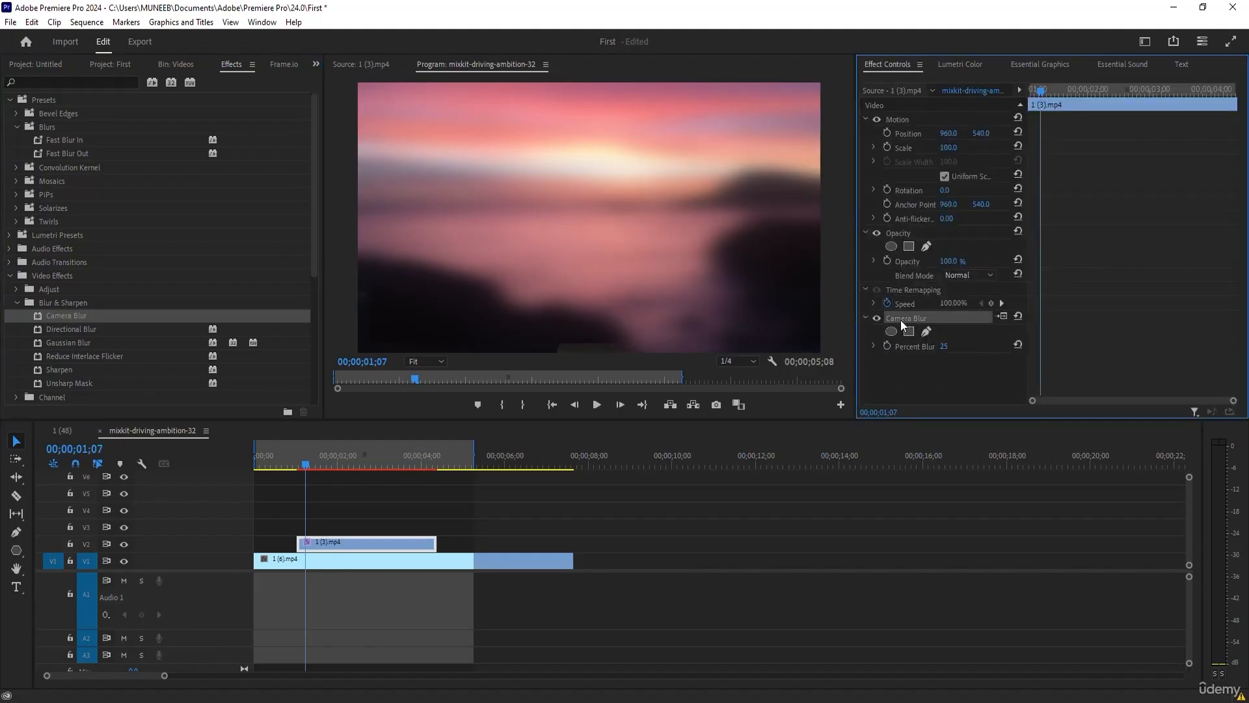
mouse_move(942, 350)
mouse_down()
mouse_move(973, 351)
mouse_move(960, 351)
mouse_up()
click(874, 346)
drag(948, 350, 917, 348)
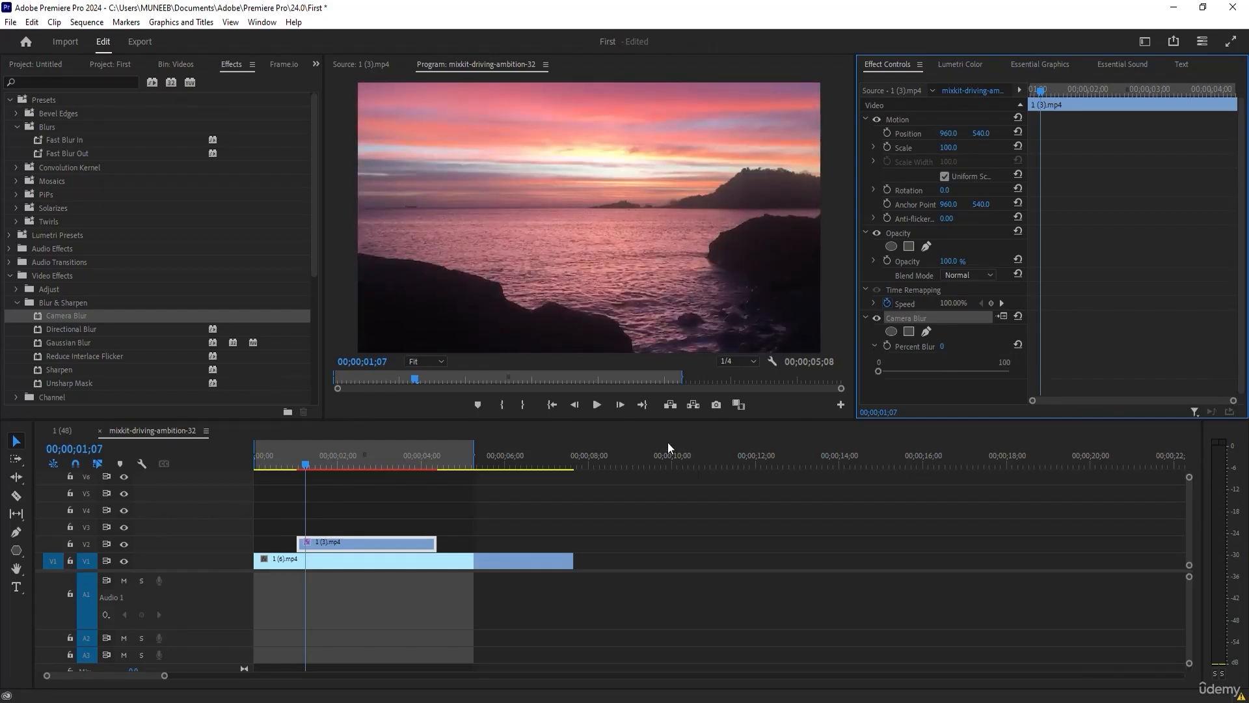
Keyframe Percent Blur on clip 1 (3).mp4 from a strong blur at 00;00;01;01 down to 0, and scrub through to 00;00;04;18.
drag(306, 463, 297, 463)
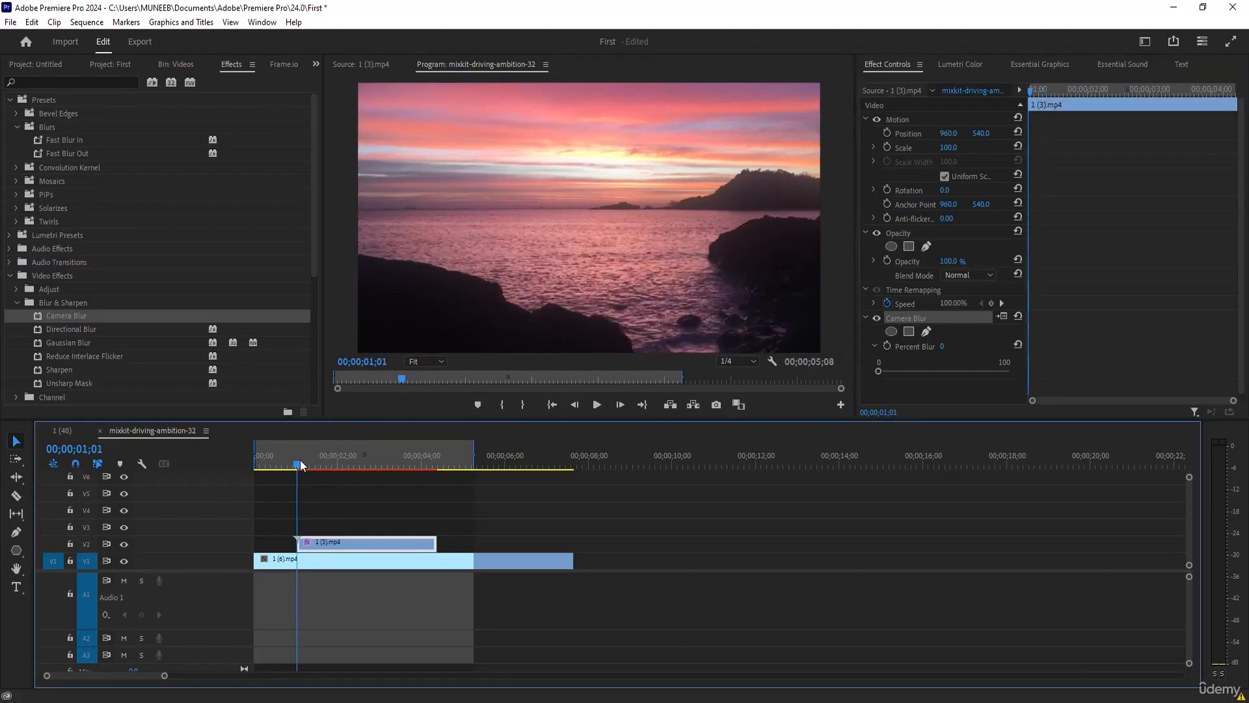
click(886, 347)
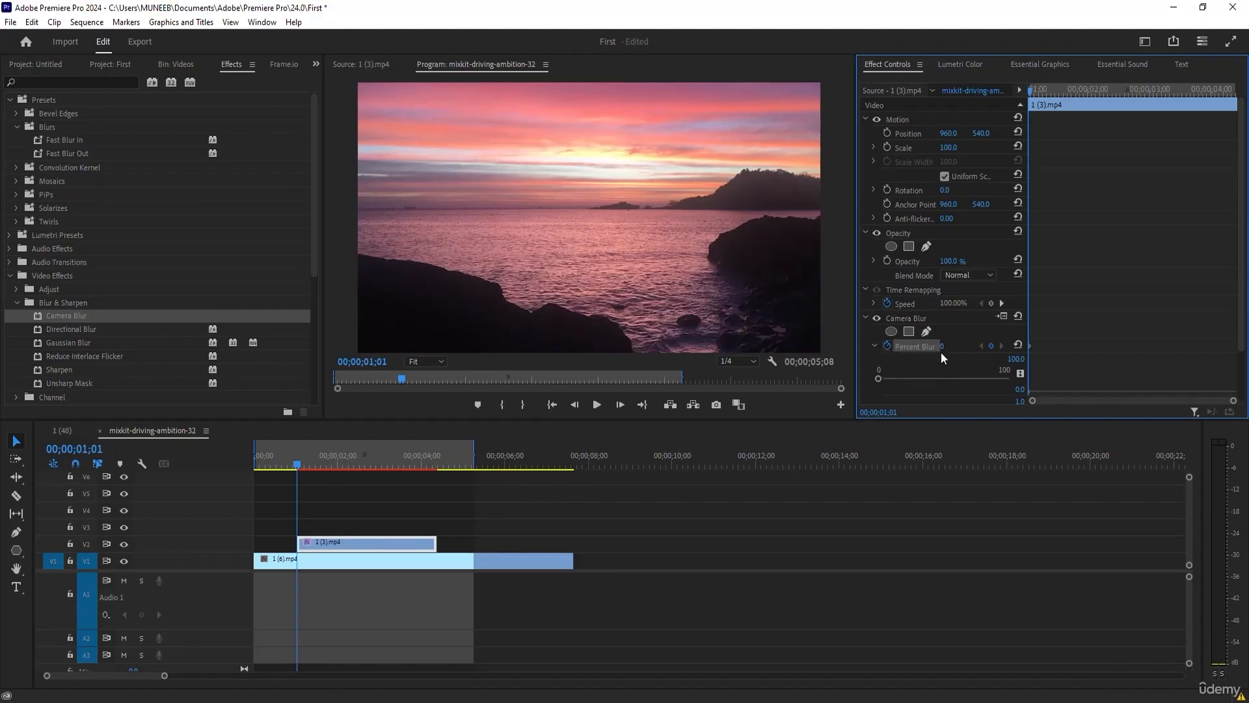
drag(303, 467, 297, 466)
mouse_move(947, 349)
mouse_down()
mouse_move(1014, 348)
mouse_move(949, 350)
mouse_up()
drag(314, 463, 445, 480)
click(958, 346)
Remove Camera Blur from clip 1 (3).mp4, lock track V1 and place the playhead at 00;00;03;08.
click(915, 291)
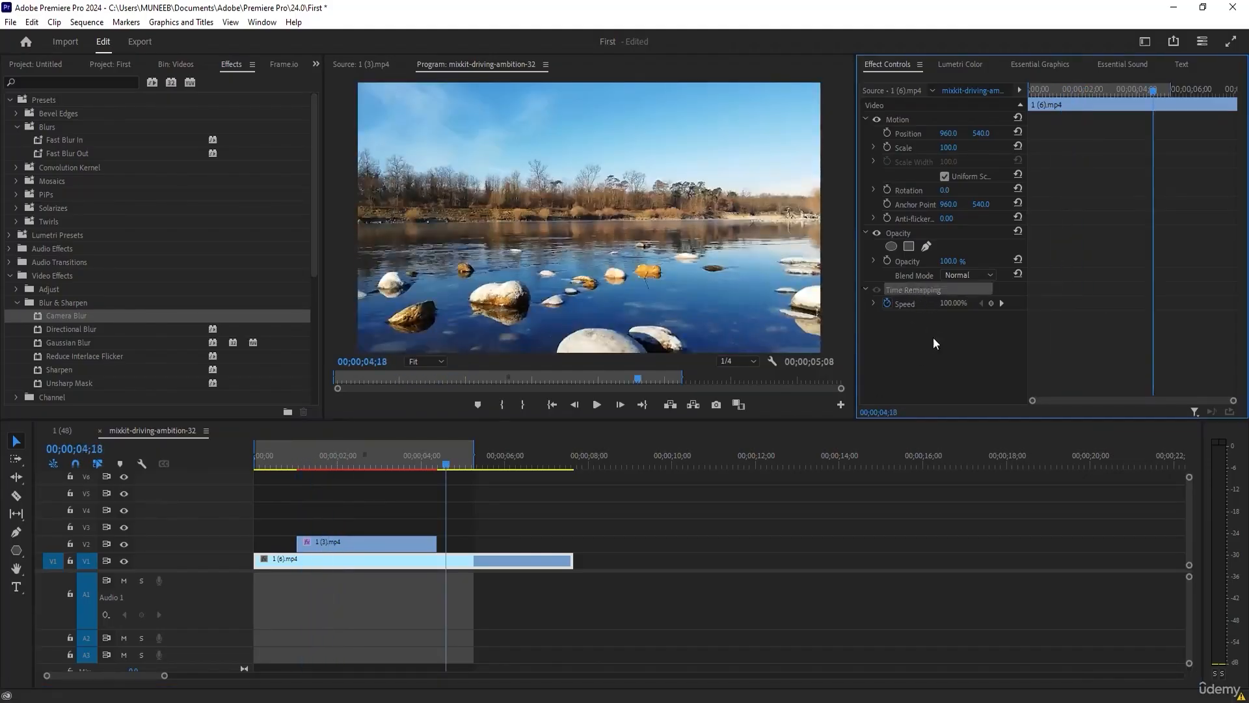
click(381, 544)
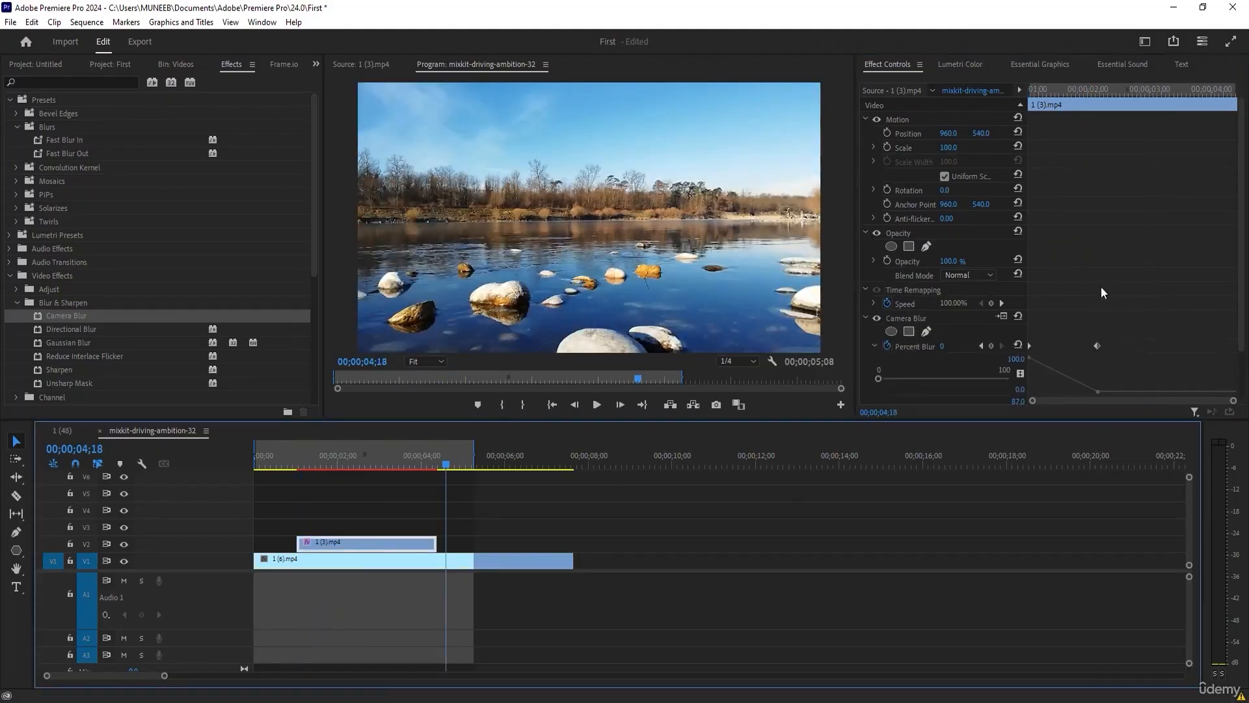
click(911, 324)
key(Delete)
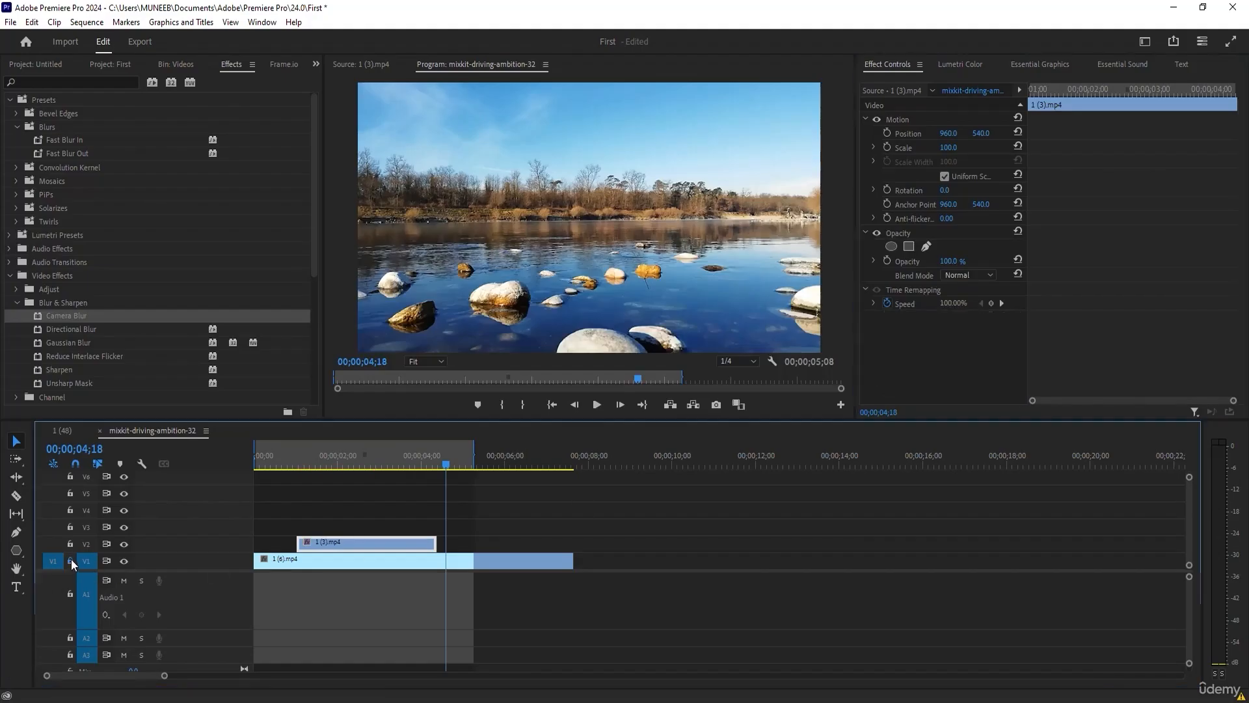
click(70, 561)
drag(351, 461, 389, 463)
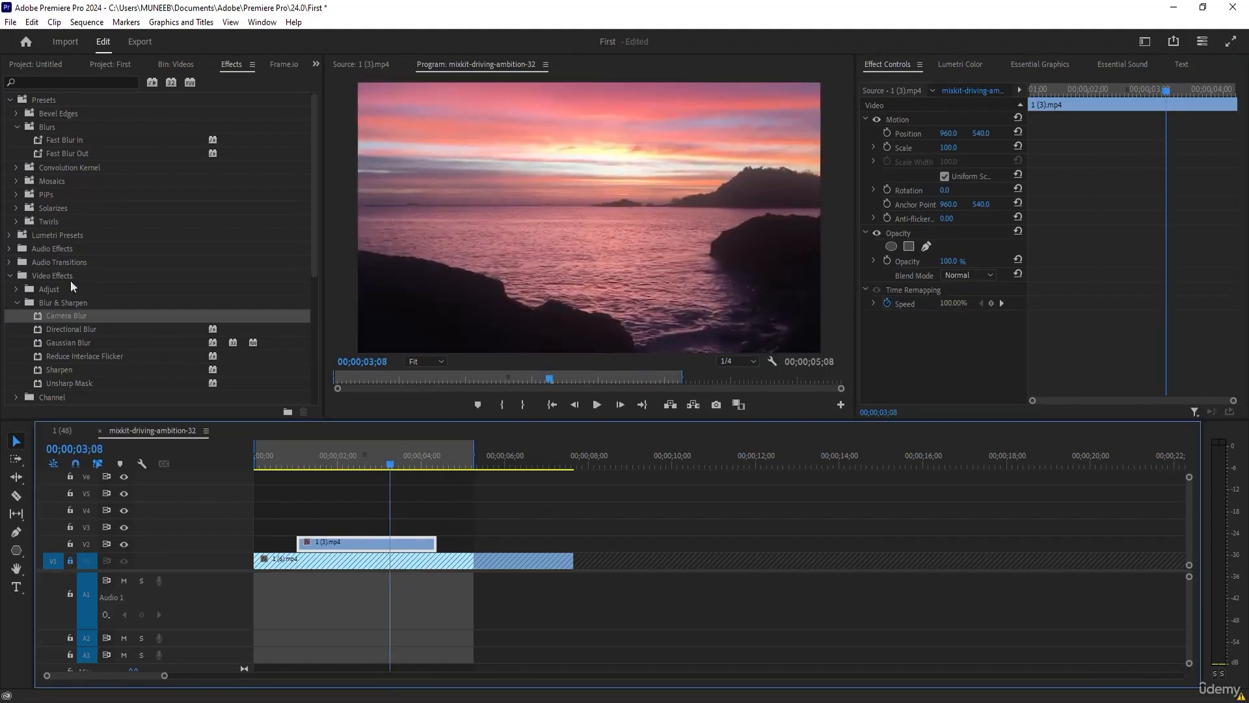
Apply the Fast Blur In preset to clip 1 (3).mp4 on V2 and preview the clip's opening up to 00;00;01;19.
drag(56, 143, 319, 546)
drag(337, 452, 307, 473)
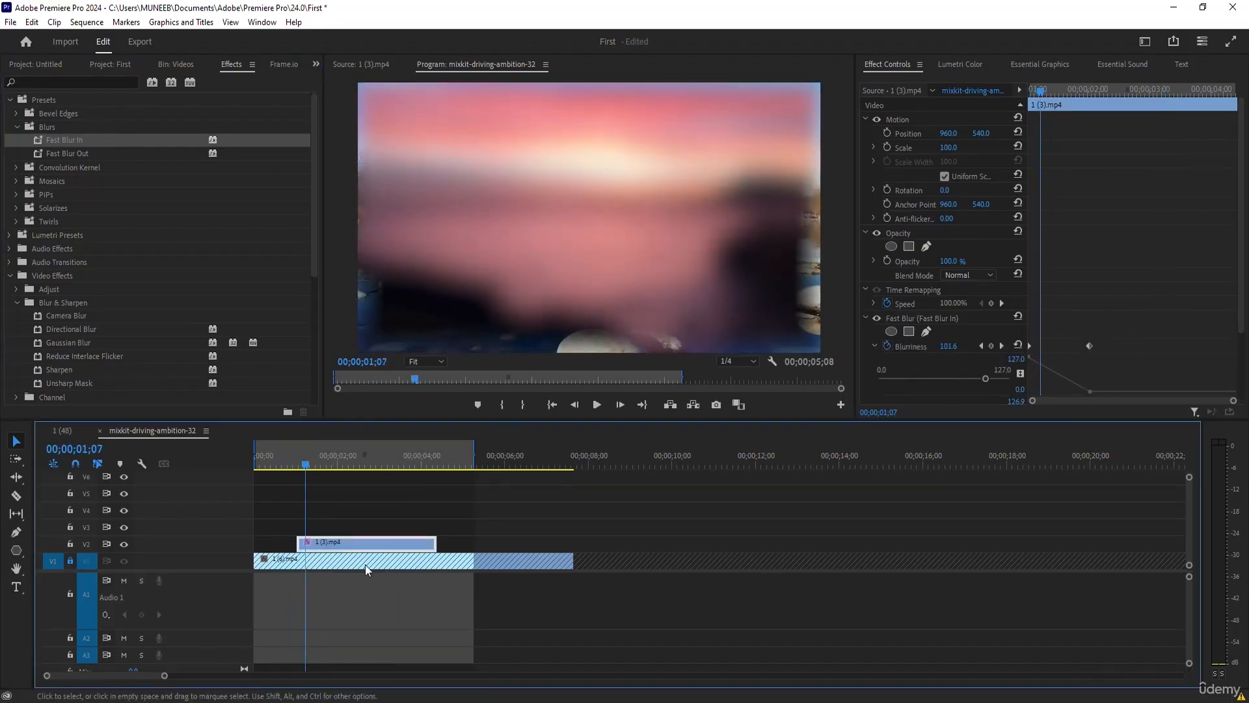
mouse_move(312, 468)
mouse_down()
mouse_move(283, 455)
mouse_move(342, 471)
mouse_move(322, 475)
mouse_up()
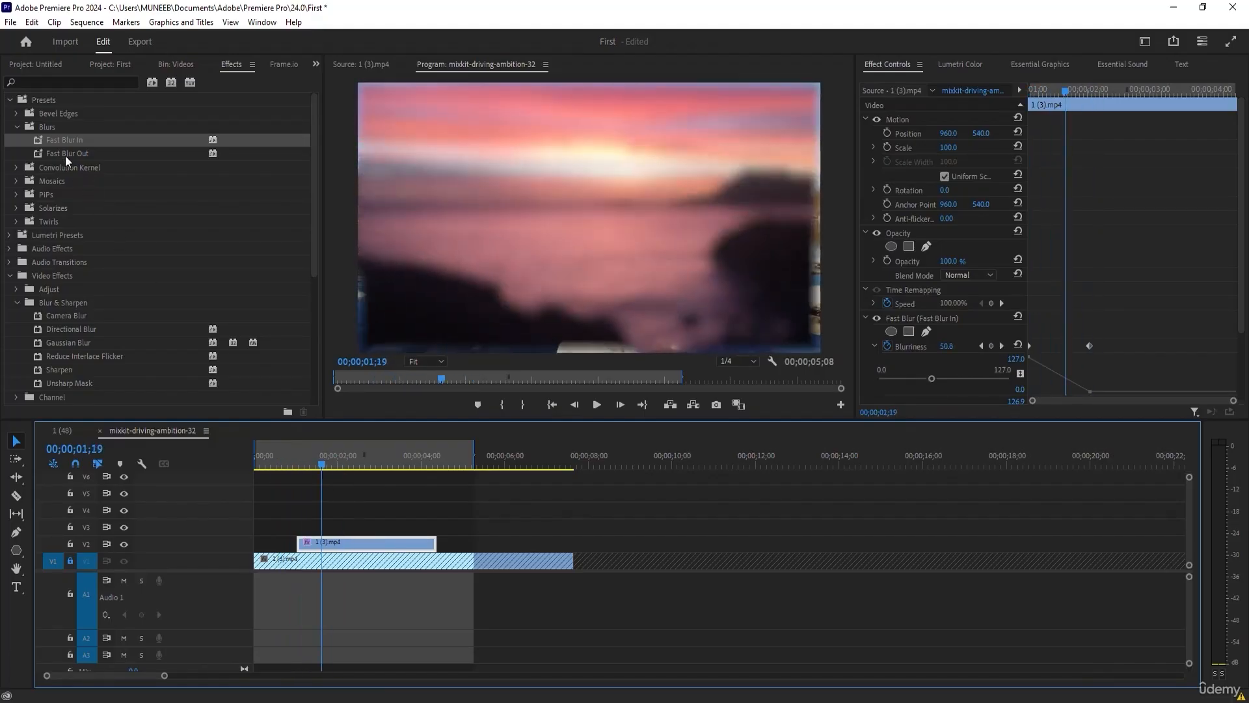
Add the Fast Blur Out preset to clip 1 (3).mp4 and check its keyframes and blurred ending at 00;00;03;27.
drag(87, 152, 355, 548)
drag(353, 464, 388, 475)
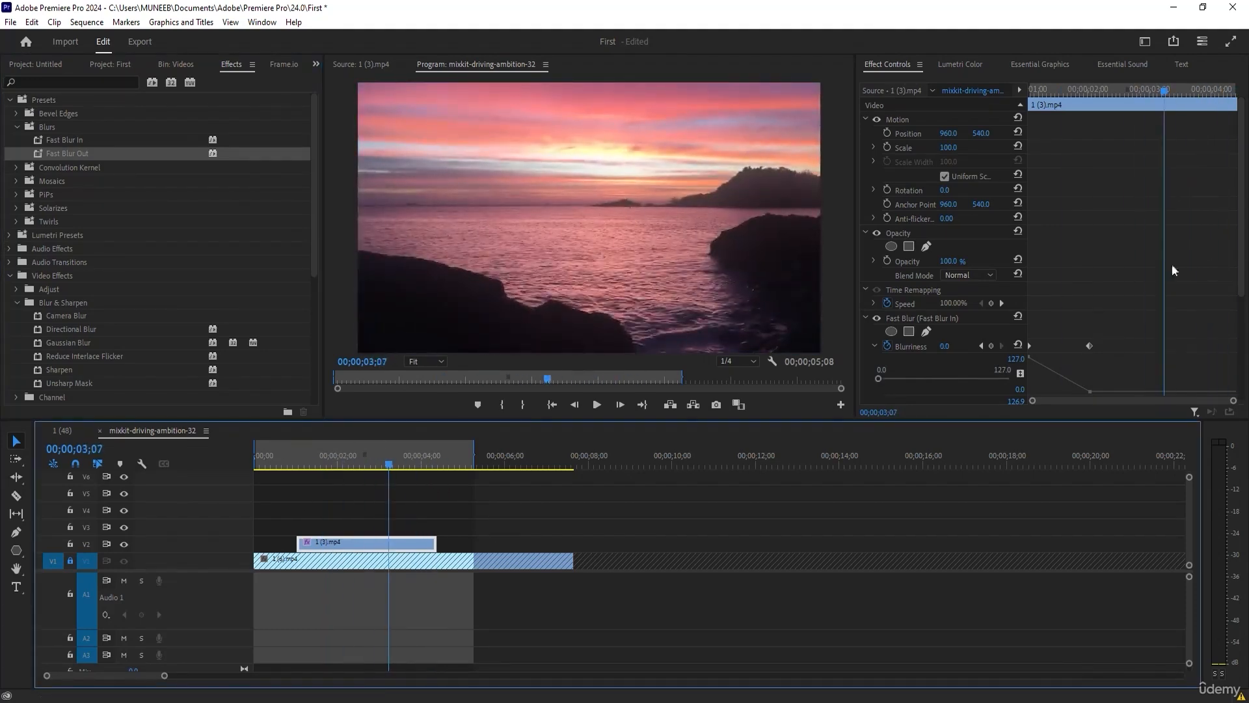
scroll(918, 313, down, 3)
scroll(917, 313, down, 4)
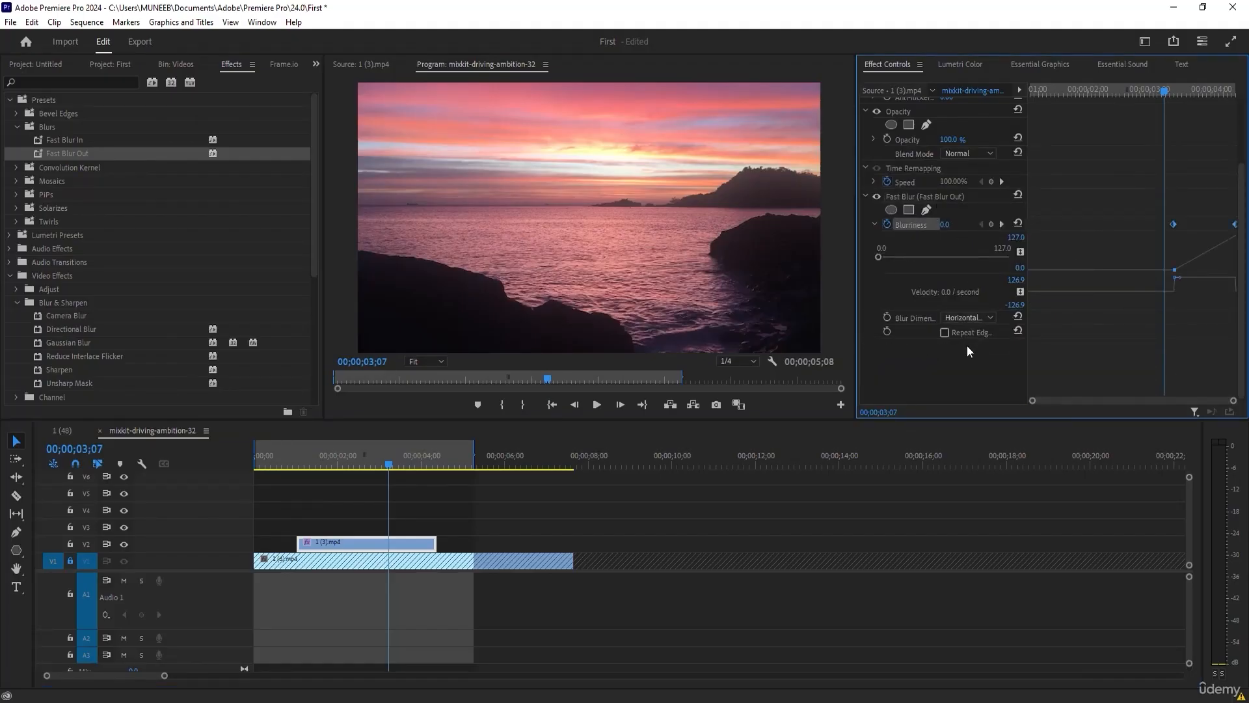
drag(304, 465, 417, 466)
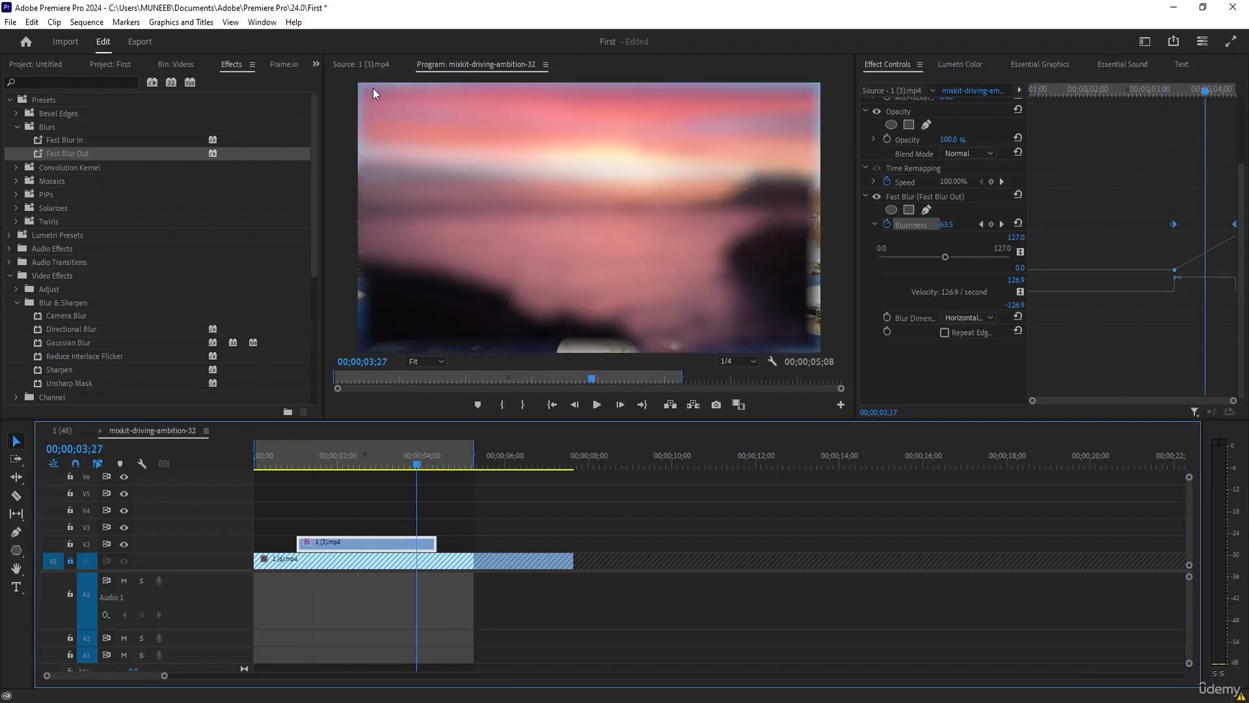
Enable Repeat Edge Pixels for Fast Blur Out and try the Horizontal and Vertical blur dimensions at 00;00;03;18.
click(944, 331)
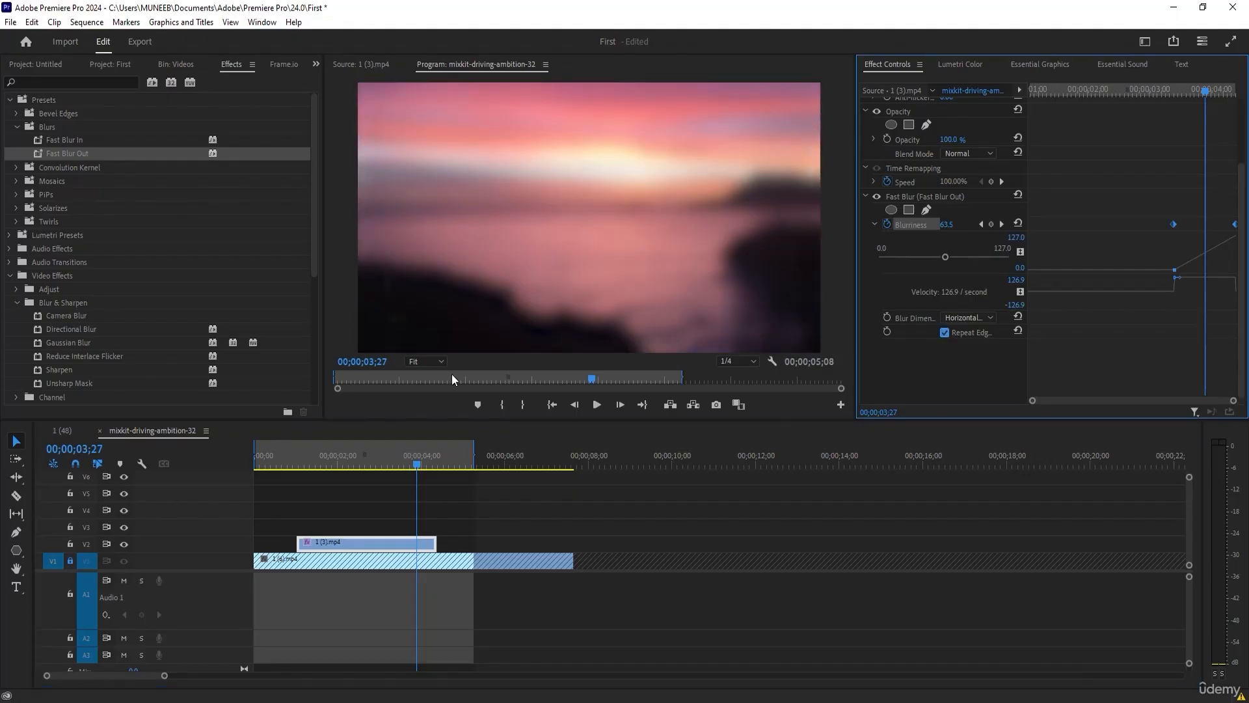
mouse_move(425, 462)
mouse_down()
mouse_move(408, 459)
mouse_move(437, 459)
mouse_move(366, 456)
mouse_move(417, 467)
mouse_move(404, 462)
mouse_up()
click(963, 318)
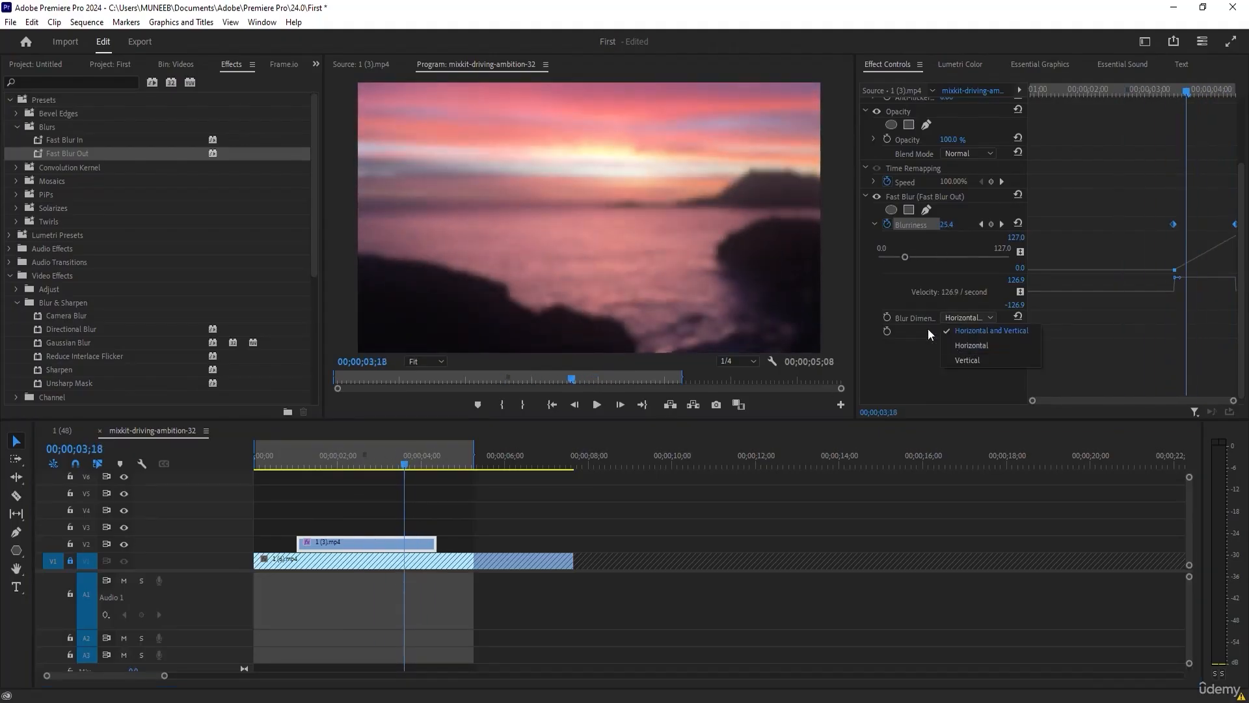
click(969, 348)
click(967, 317)
click(965, 361)
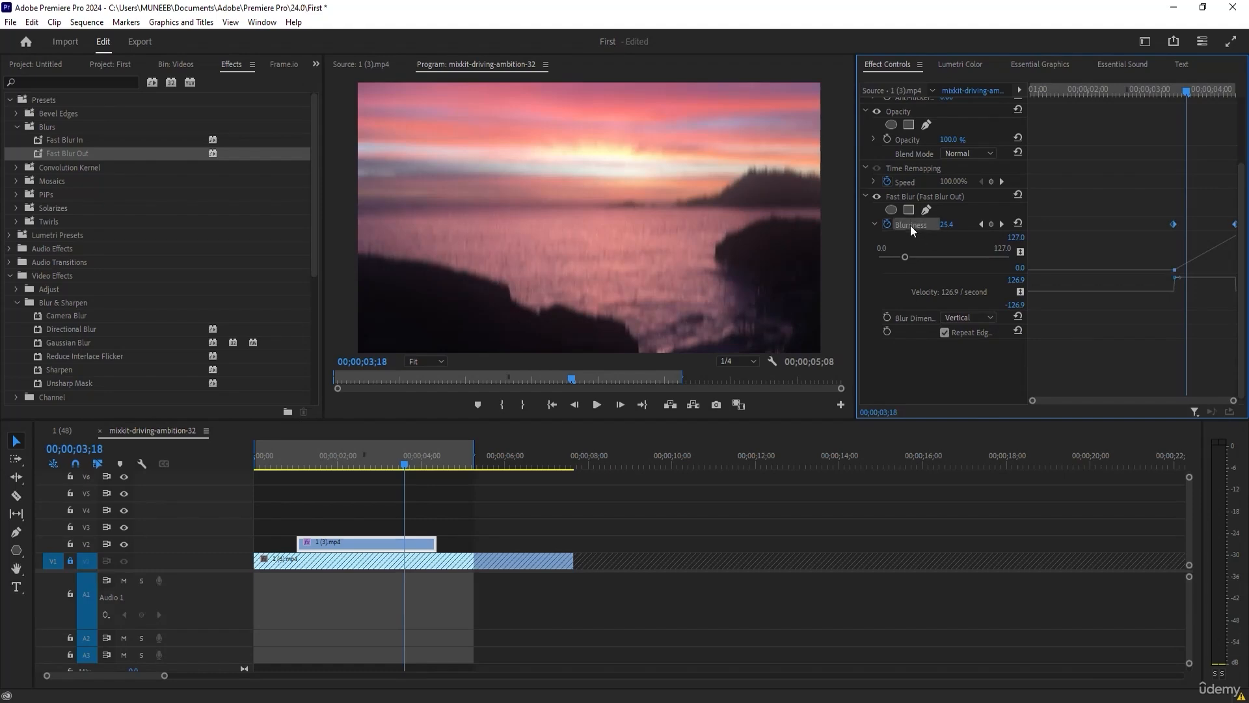
Delete the Fast Blur effects from clip 1 (3).mp4 and move the playhead to 00;00;02;16.
click(916, 196)
key(Delete)
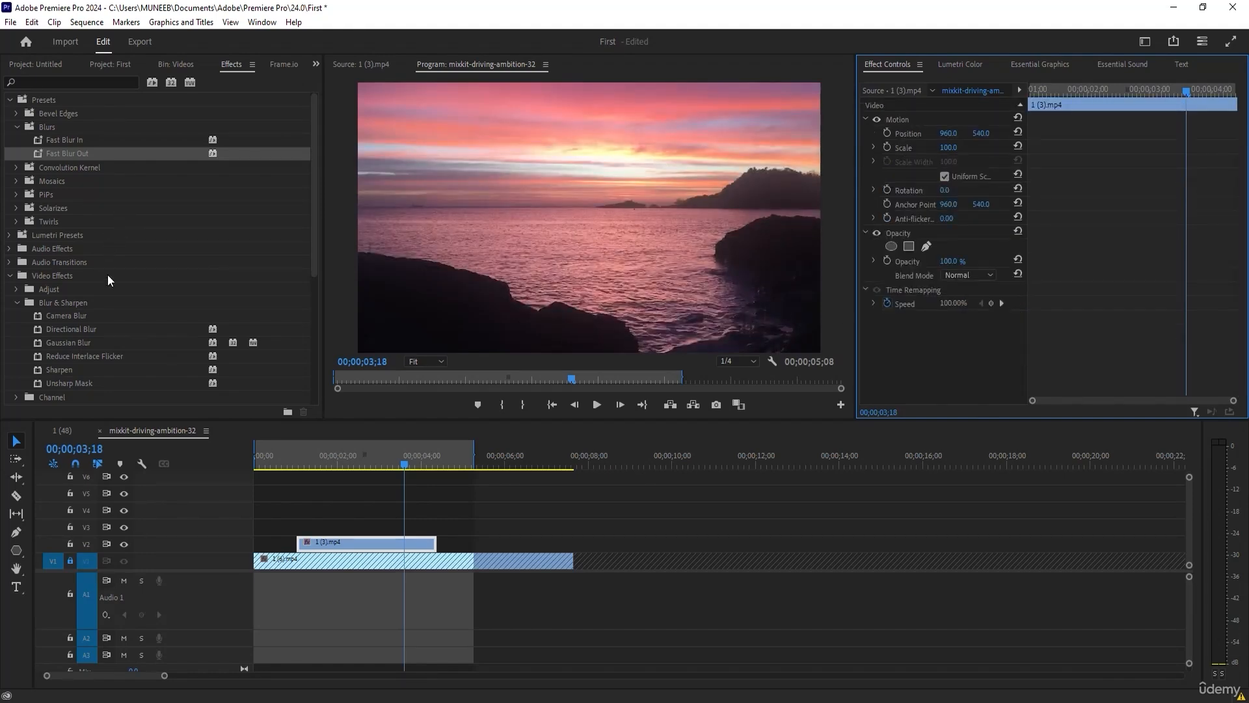
scroll(108, 279, down, 3)
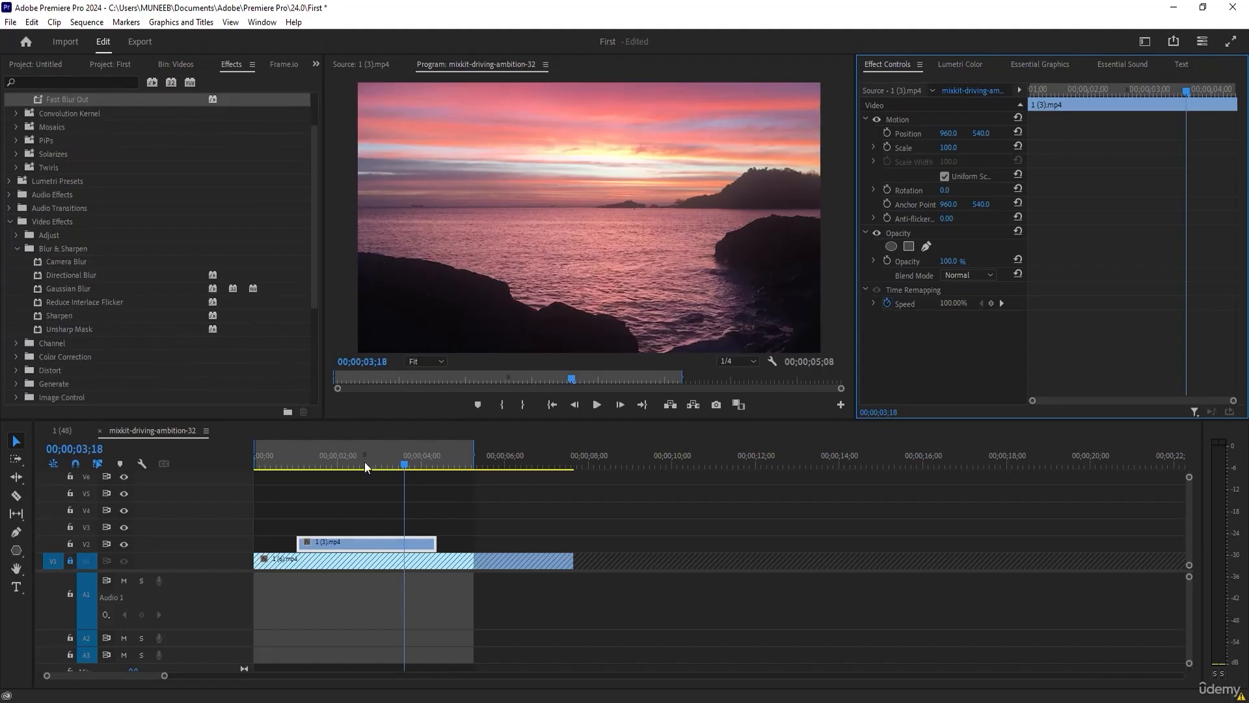
drag(364, 462, 359, 463)
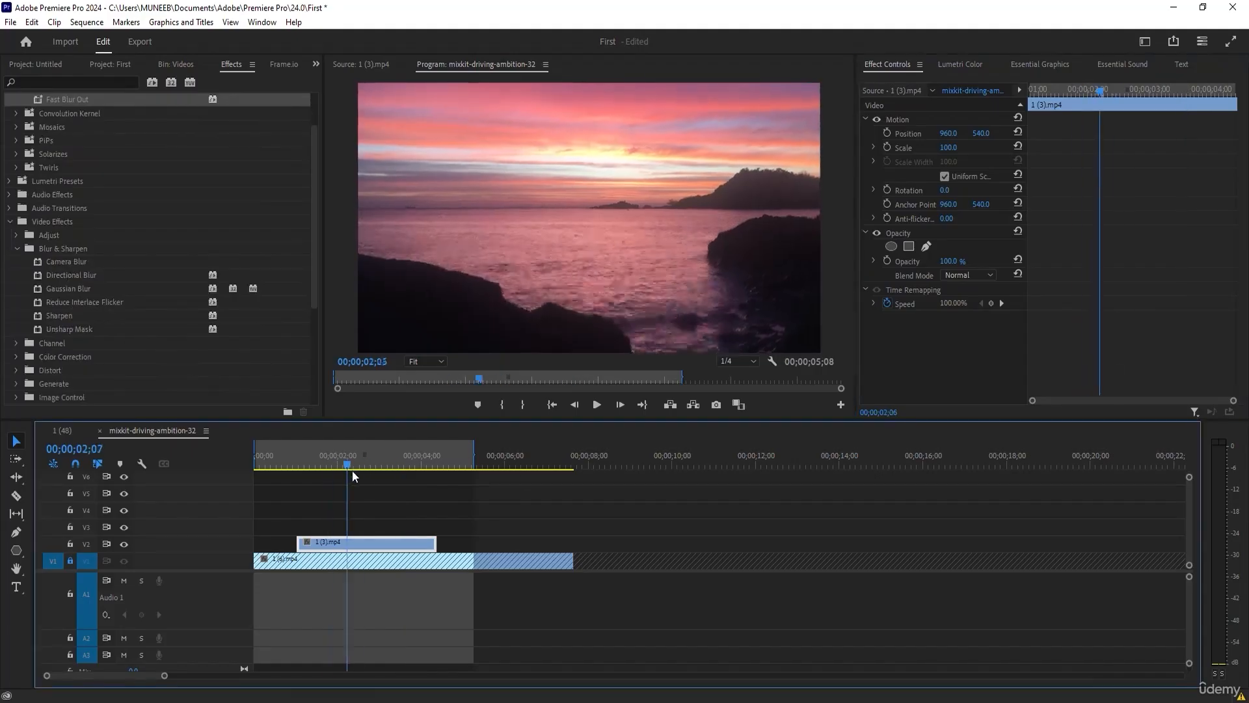
Search the effects for "black", apply Black & White to clip 1 (3).mp4 and preview it up to 00;00;02;24.
click(127, 82)
text(black)
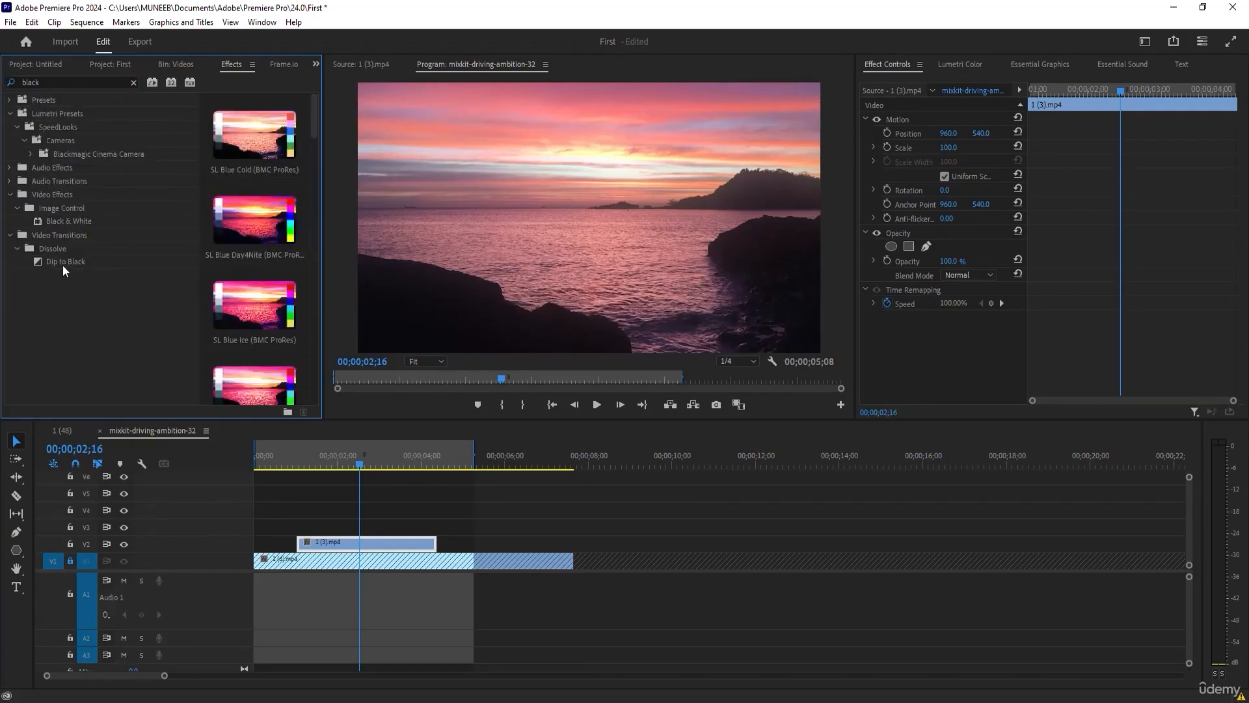
click(60, 223)
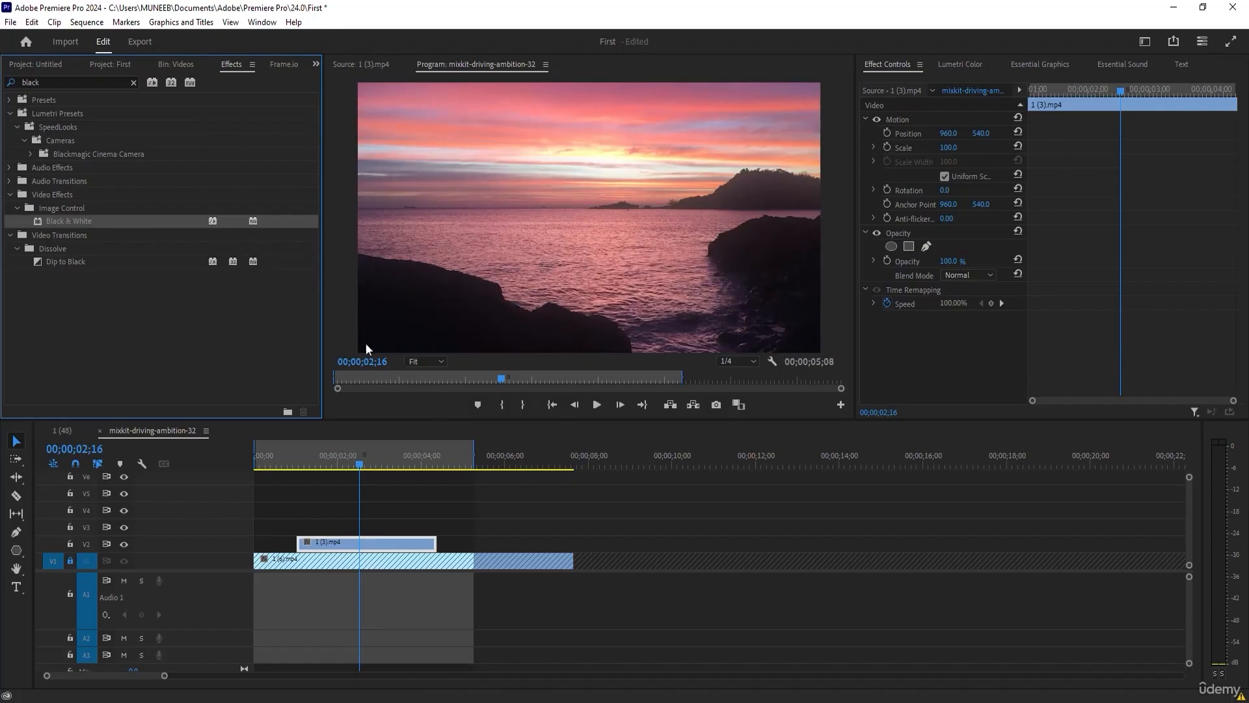
drag(65, 223, 382, 546)
click(357, 466)
drag(352, 467, 370, 440)
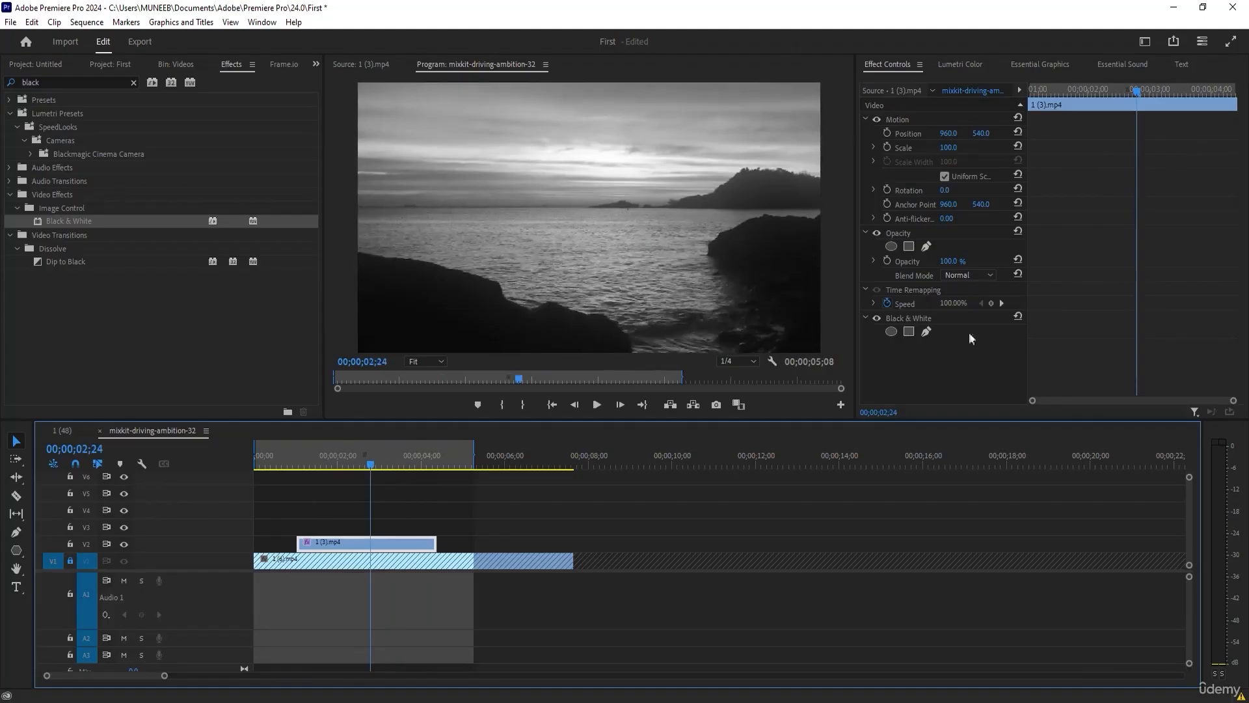
Replace the Black & White effect on clip 1 (3).mp4 with RGB Curves, found by searching for "curves".
click(894, 321)
key(Delete)
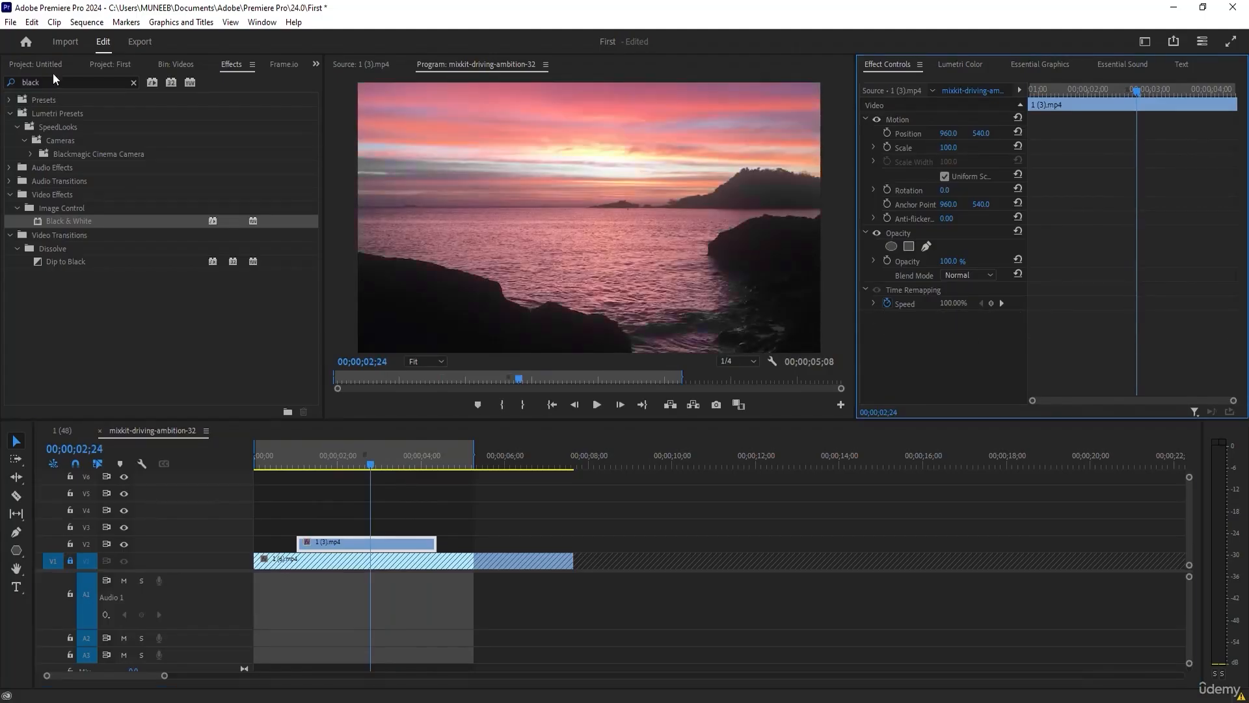
click(60, 80)
text(cu)
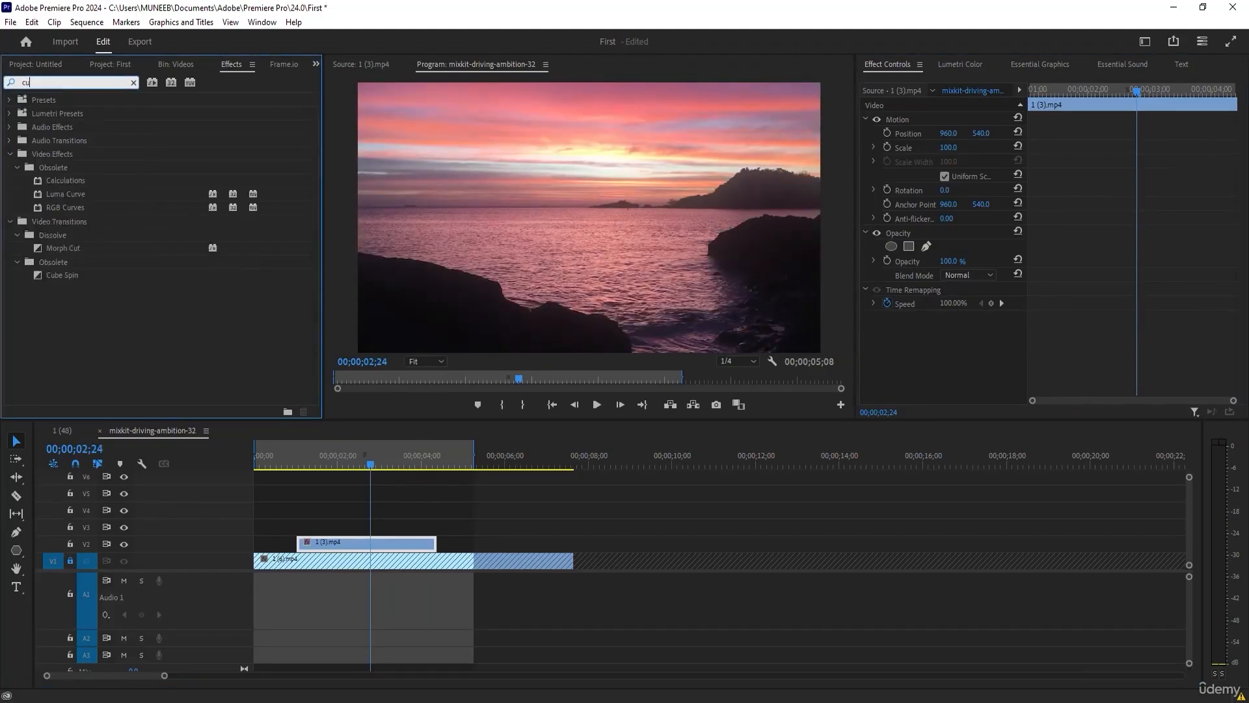
text(rv)
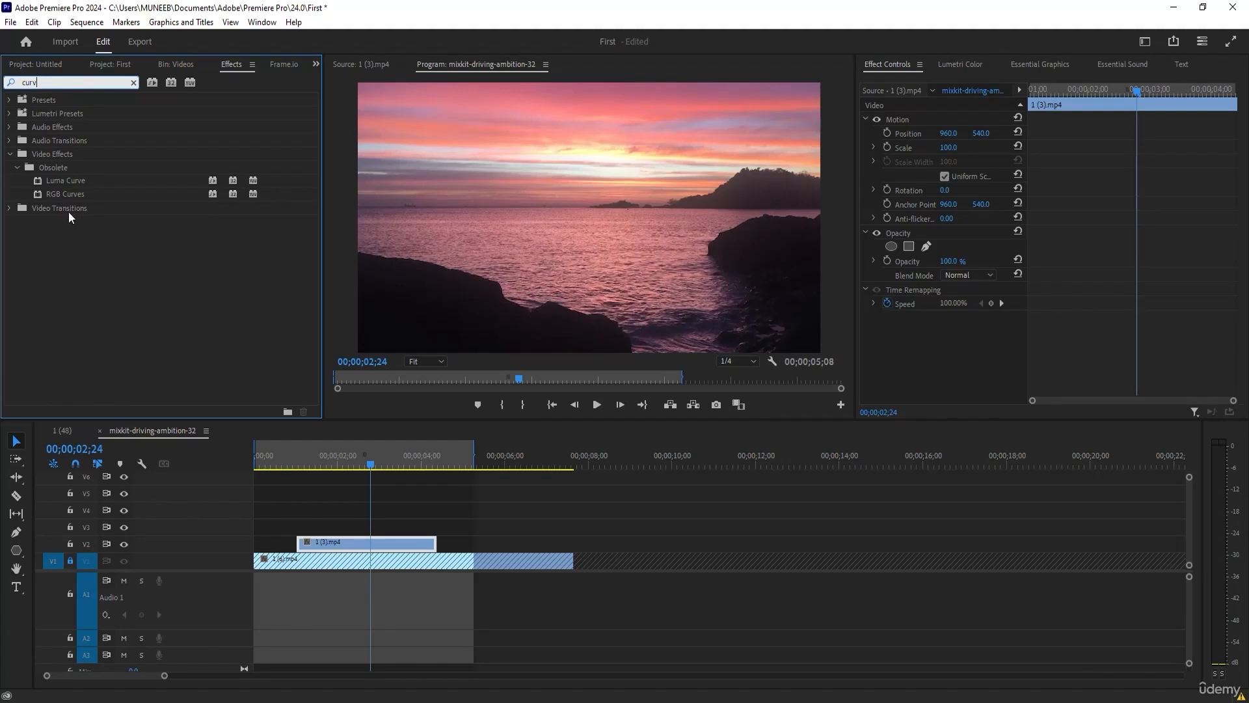
text(es)
drag(39, 186, 344, 548)
Shape the RGB Curves Master curve into an S with three added points, lowering the shadows and raising the highlights.
scroll(950, 326, down, 5)
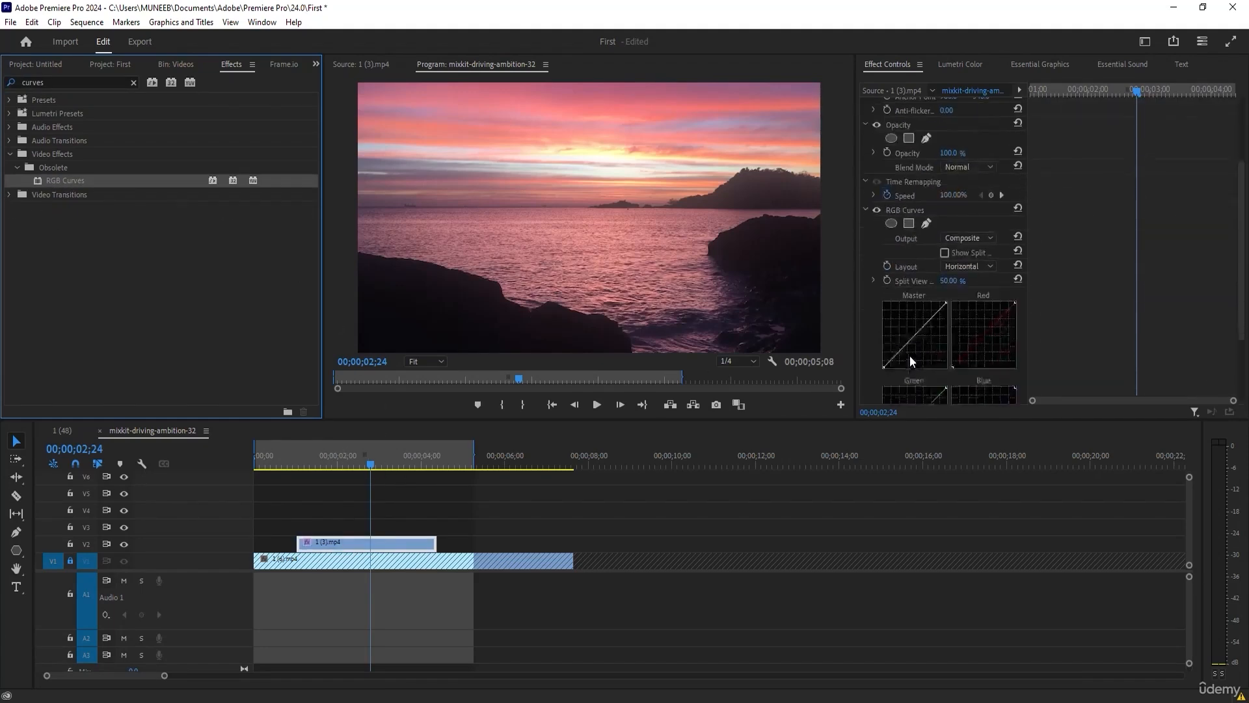
scroll(908, 354, down, 2)
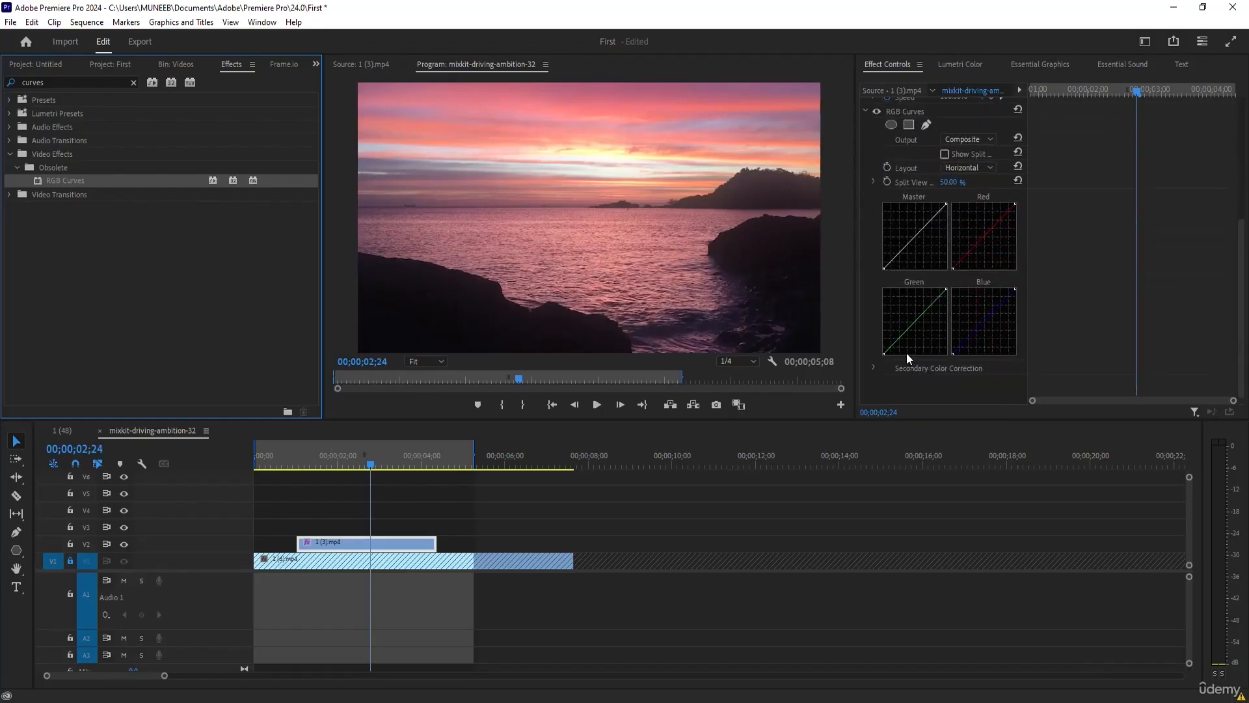
scroll(880, 358, up, 3)
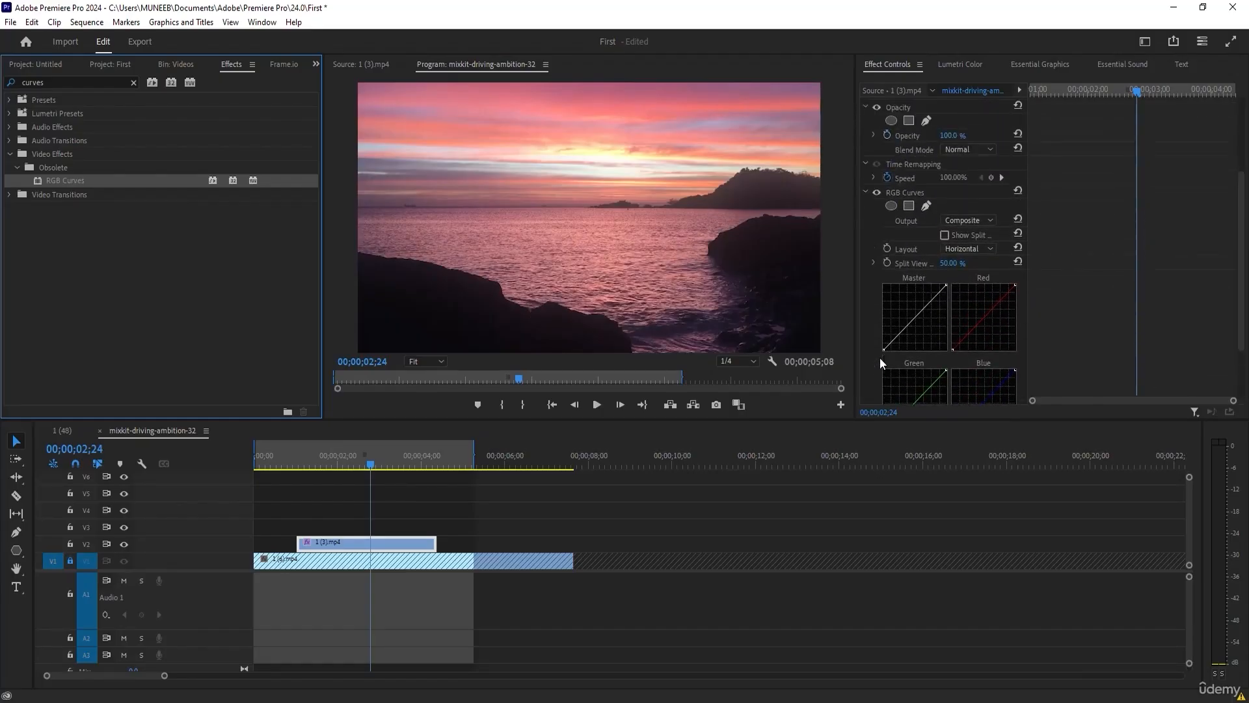
click(934, 299)
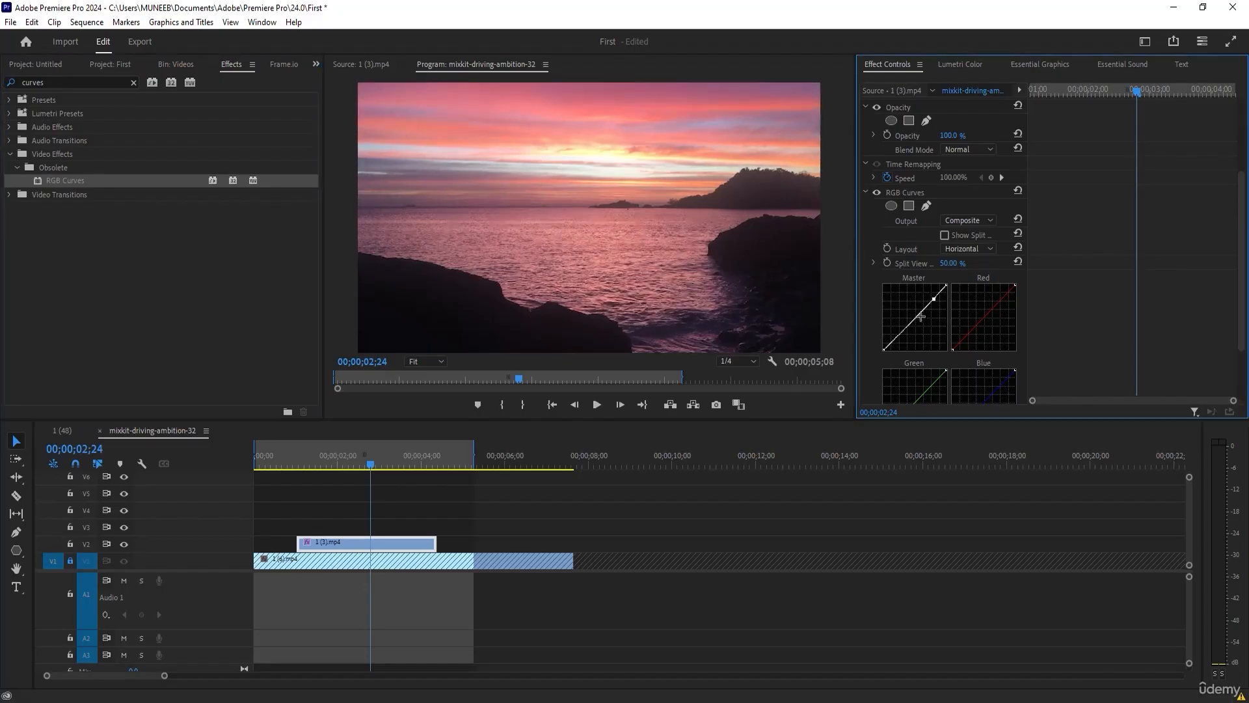
click(916, 317)
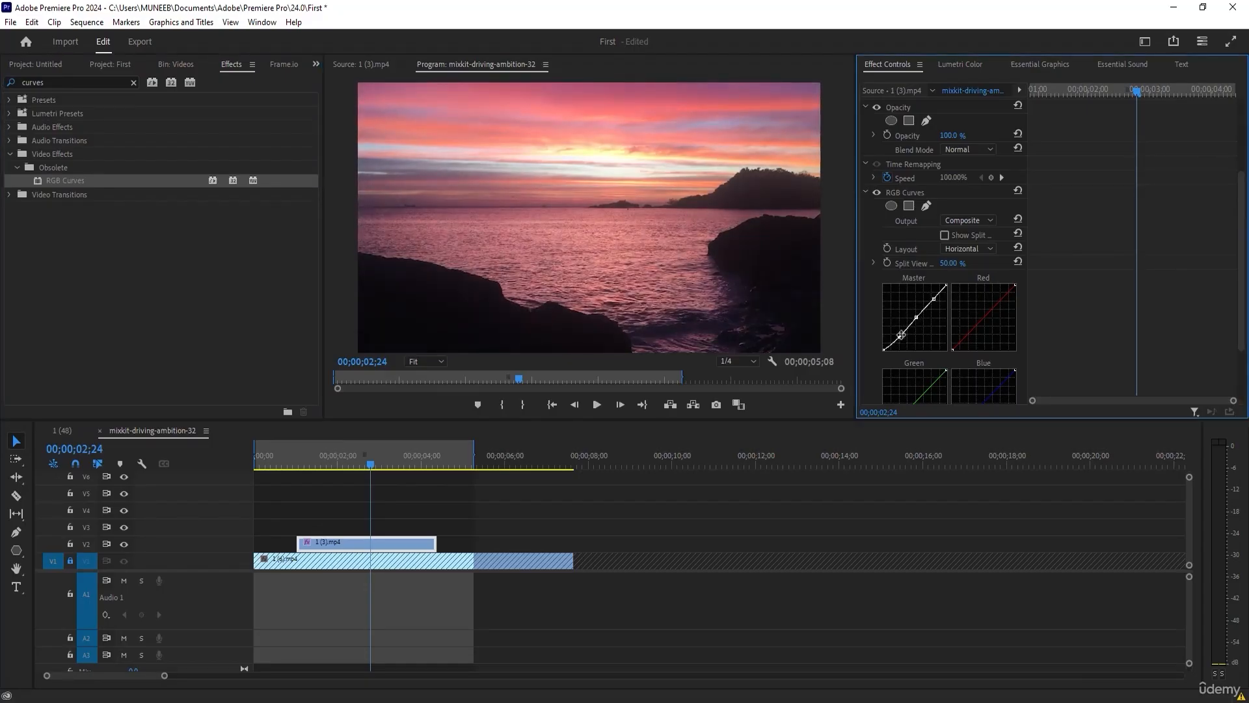
drag(899, 338, 903, 339)
drag(933, 300, 933, 293)
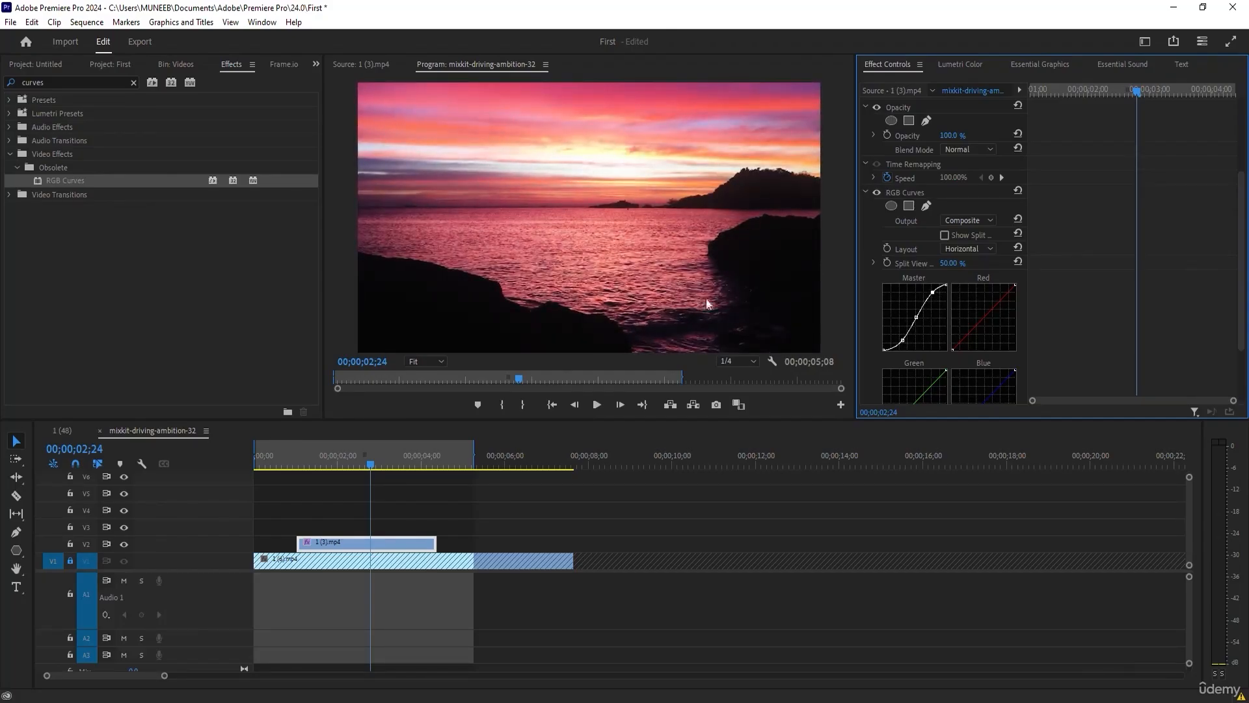
Toggle the RGB Curves effect off and on repeatedly to compare the clip with and without it.
click(877, 193)
click(877, 192)
click(877, 193)
click(877, 192)
click(877, 192)
click(877, 192)
click(877, 193)
click(877, 192)
click(877, 193)
click(877, 192)
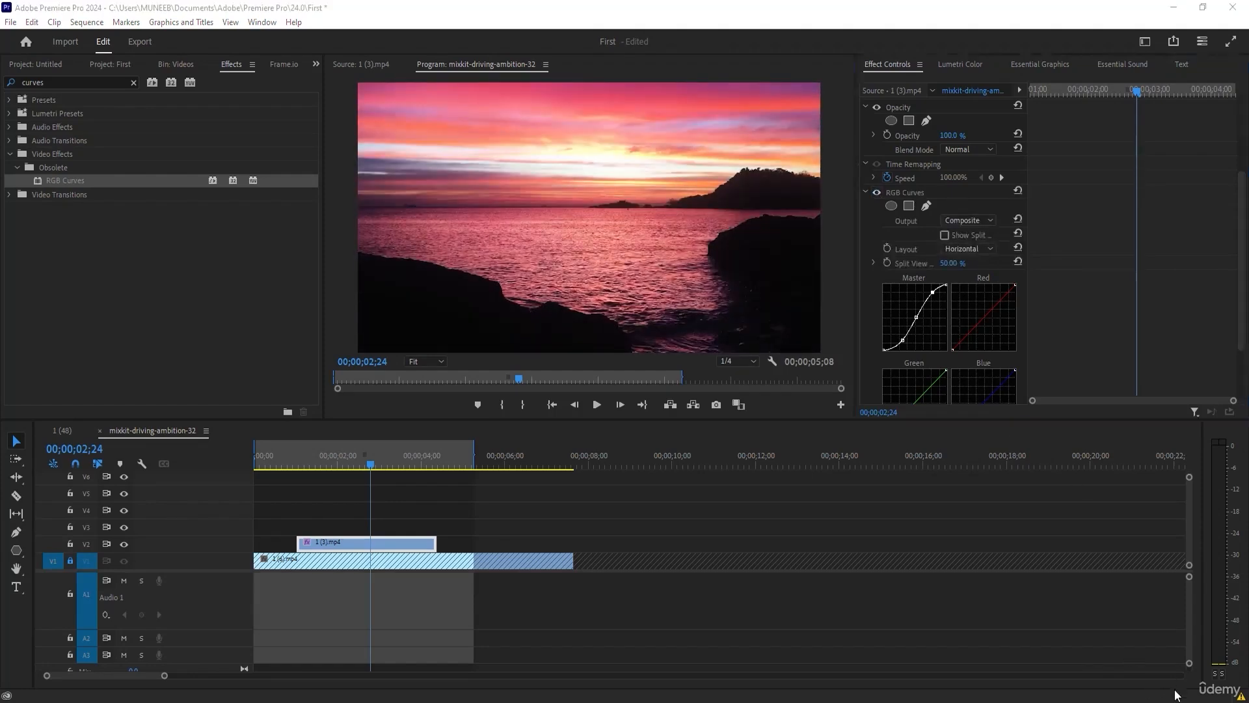
click(877, 193)
click(877, 193)
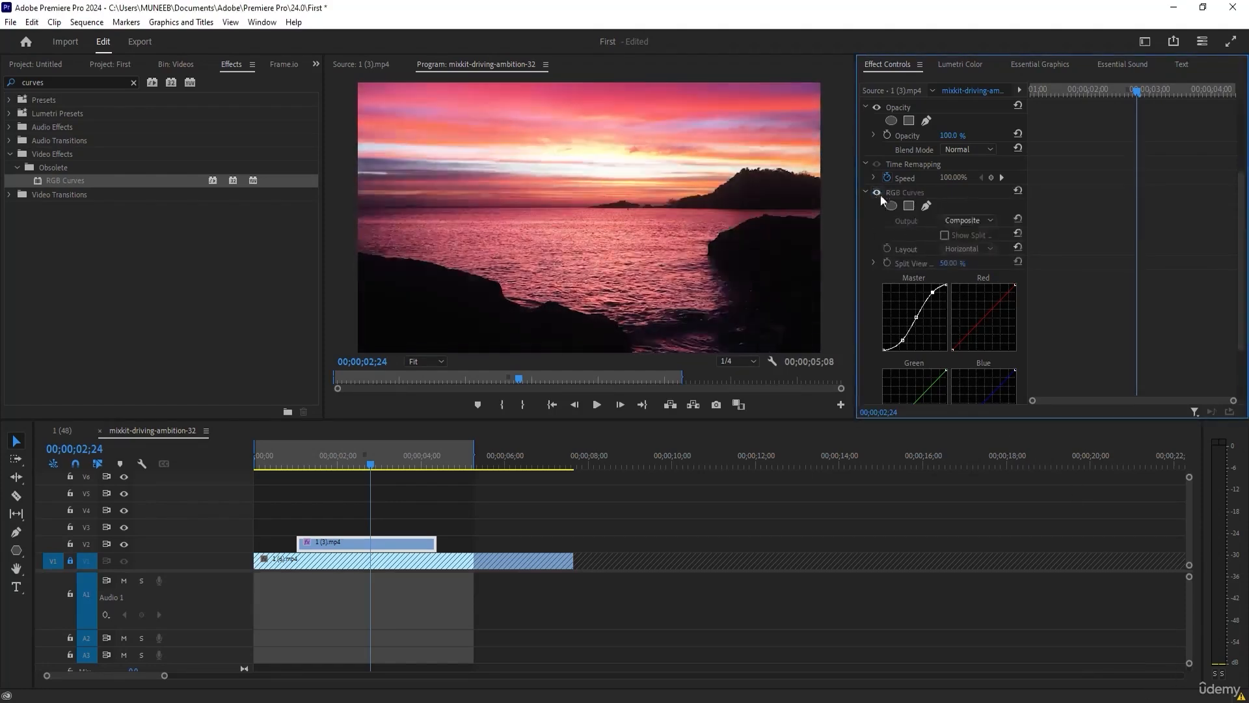
click(877, 193)
click(877, 191)
Bend the RGB Curves Red curve downward, raise the midpoints of the Green and Blue curves, and expand Secondary Color Correction.
scroll(931, 255, down, 2)
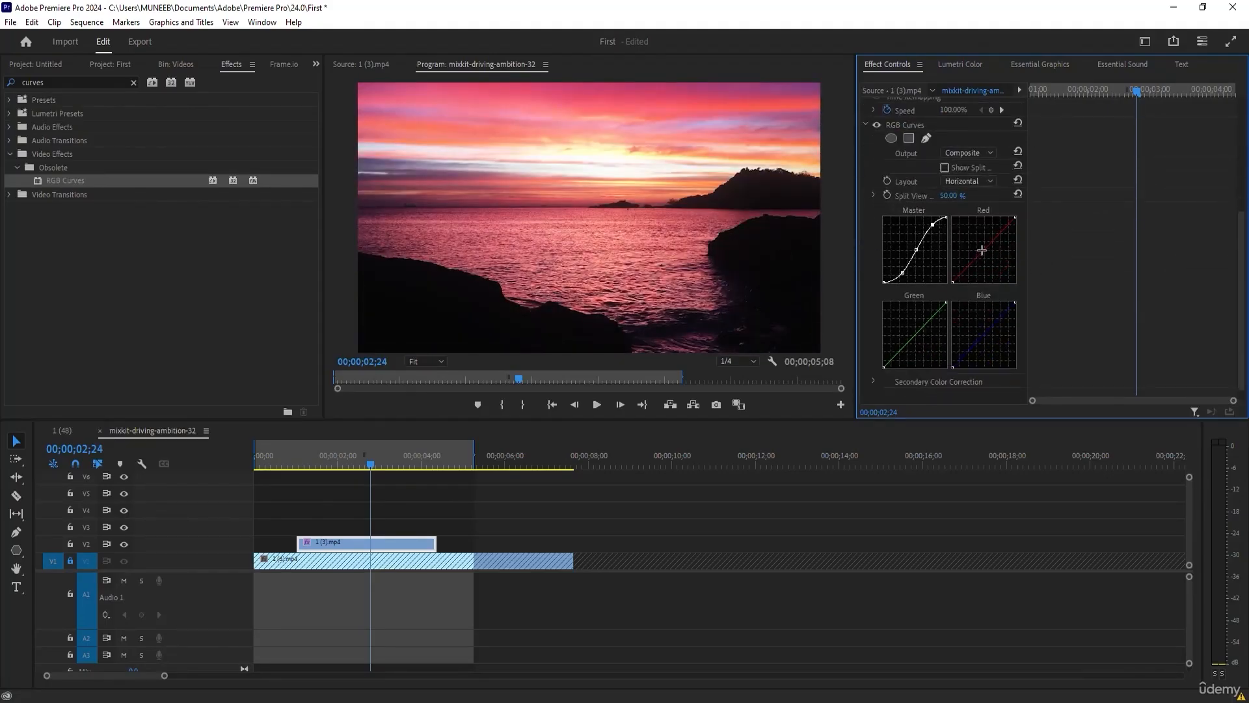
click(982, 250)
drag(981, 250, 986, 256)
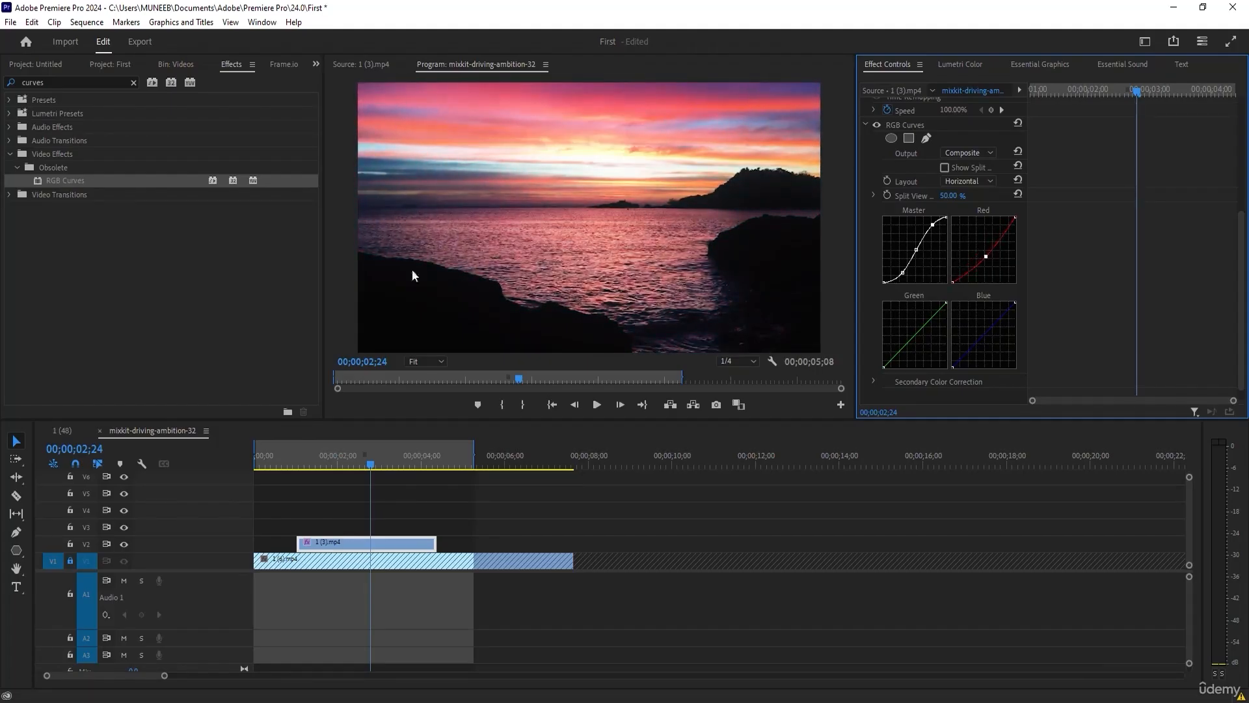
drag(916, 332, 913, 332)
drag(989, 332, 981, 332)
scroll(873, 290, down, 1)
click(873, 368)
scroll(873, 362, down, 3)
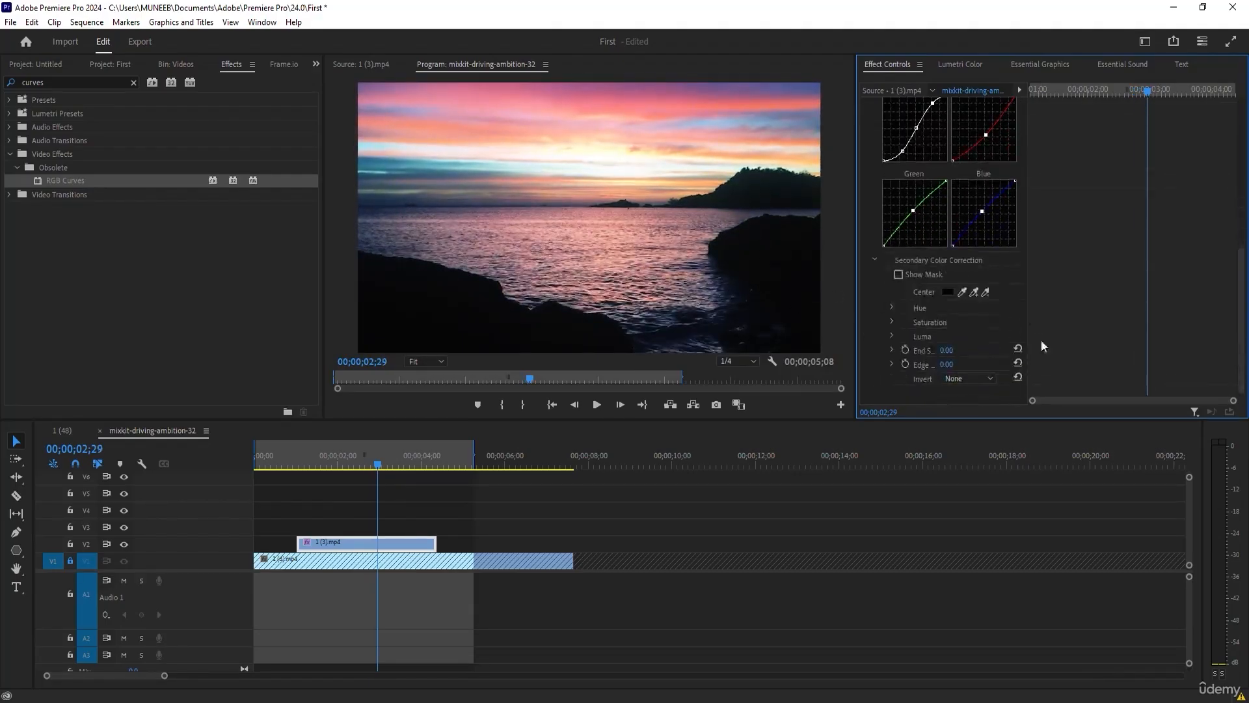
Delete the RGB Curves effect from clip 1 (3).mp4 and clear the effects search.
scroll(919, 359, up, 7)
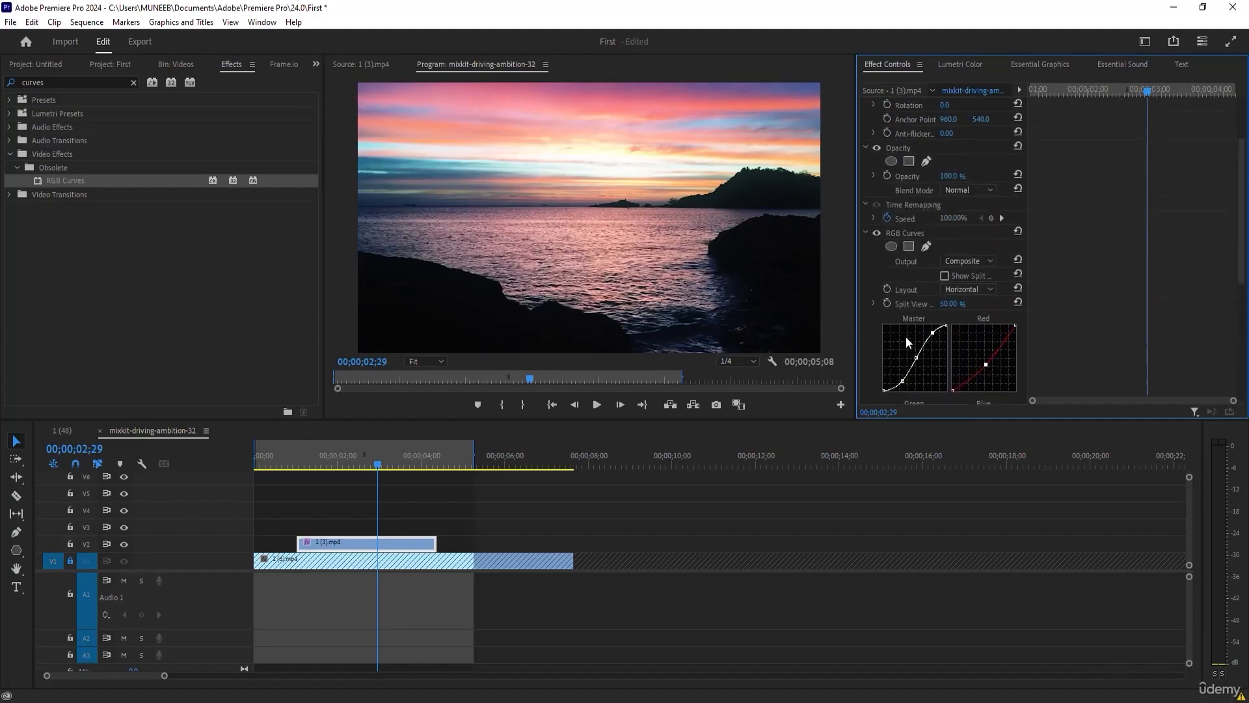
click(911, 231)
key(Delete)
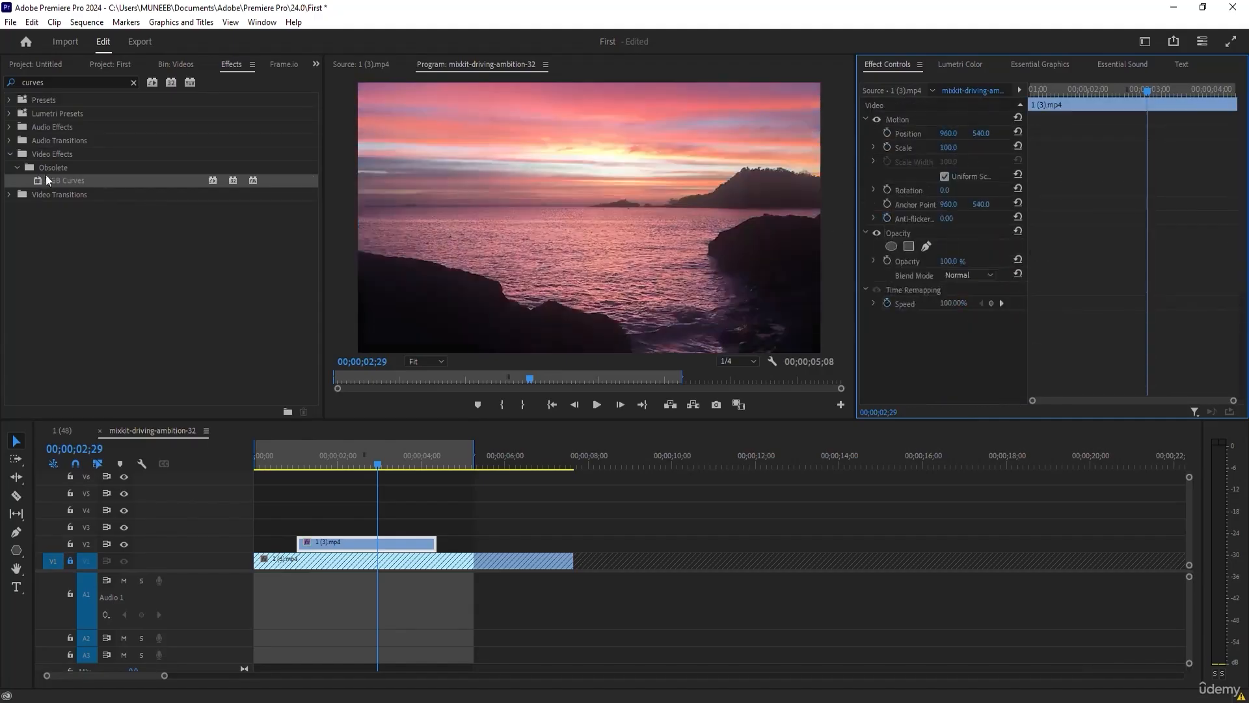
click(59, 82)
key(BackSpace)
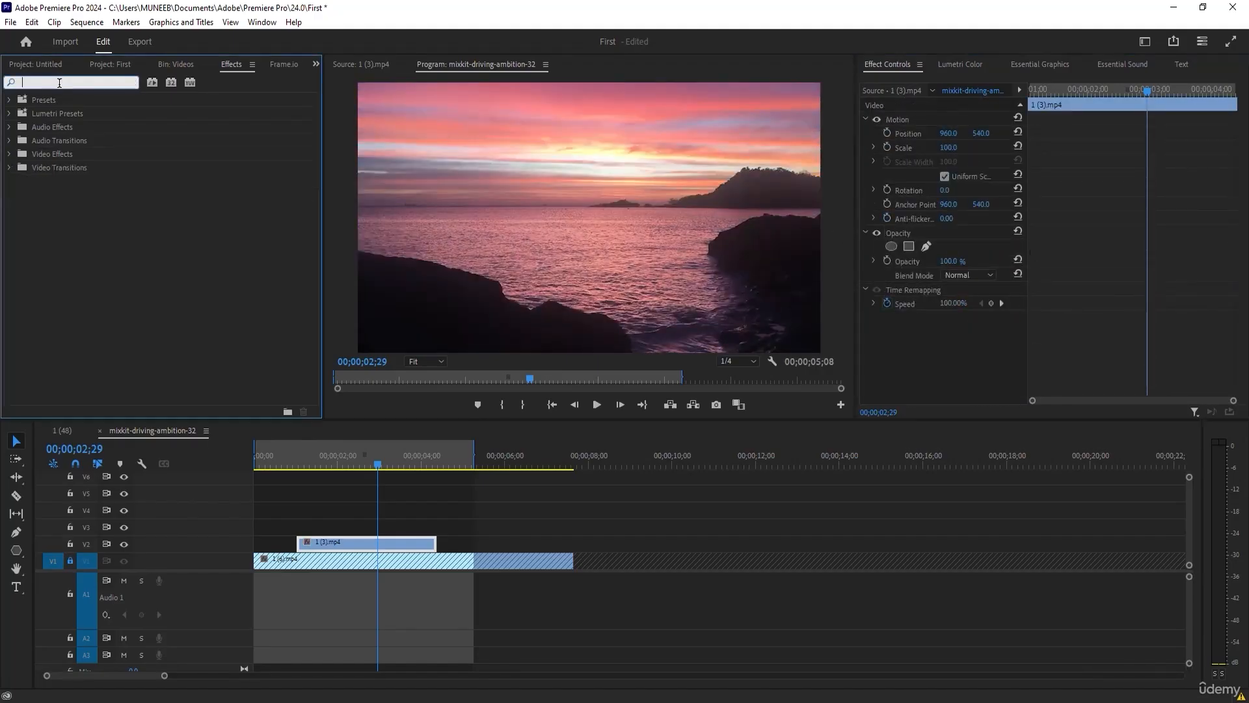
Apply Lens Distortion to clip 1 (3).mp4 with Curvature 99, vertical decentering 88 and horizontal decentering 66, and remove the effect again.
click(9, 154)
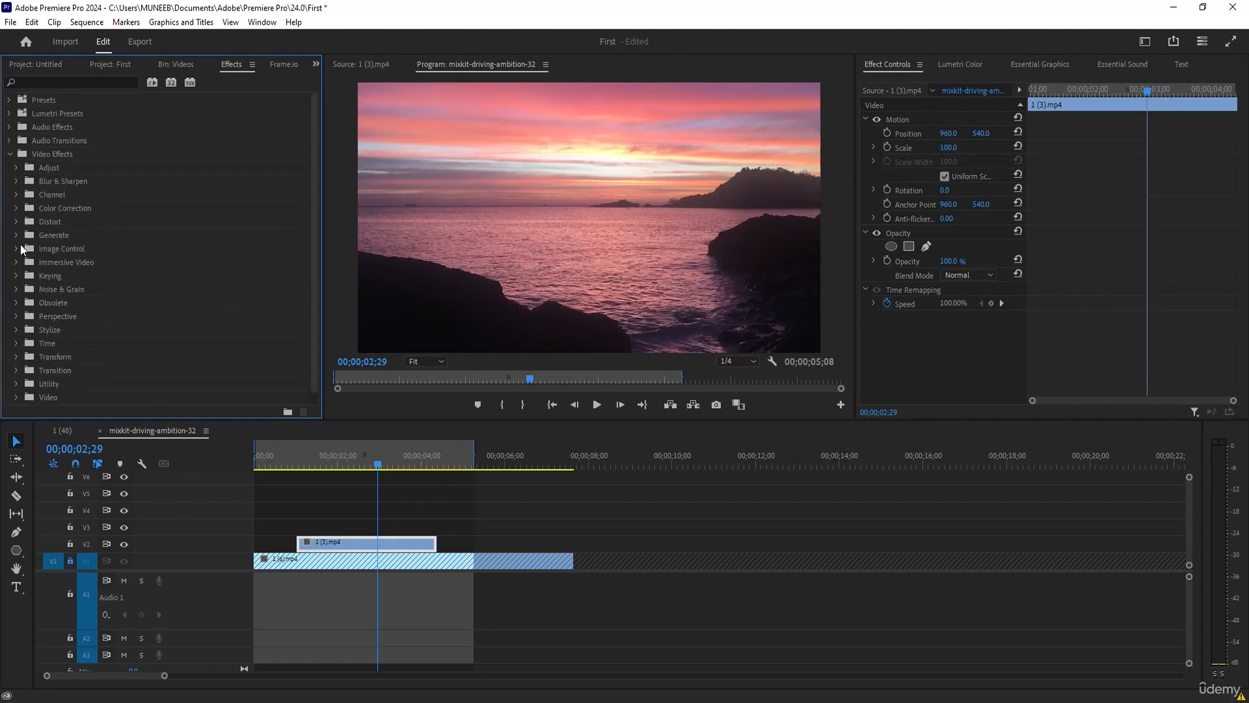
click(17, 222)
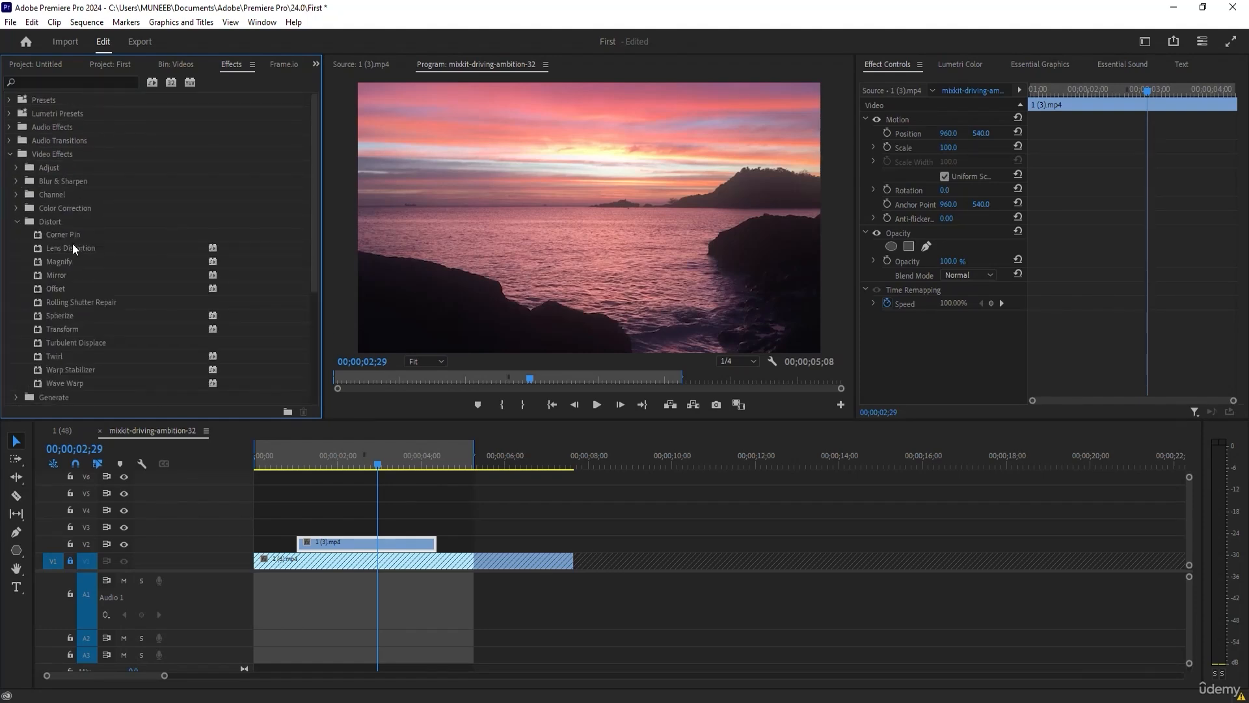
drag(70, 249, 334, 550)
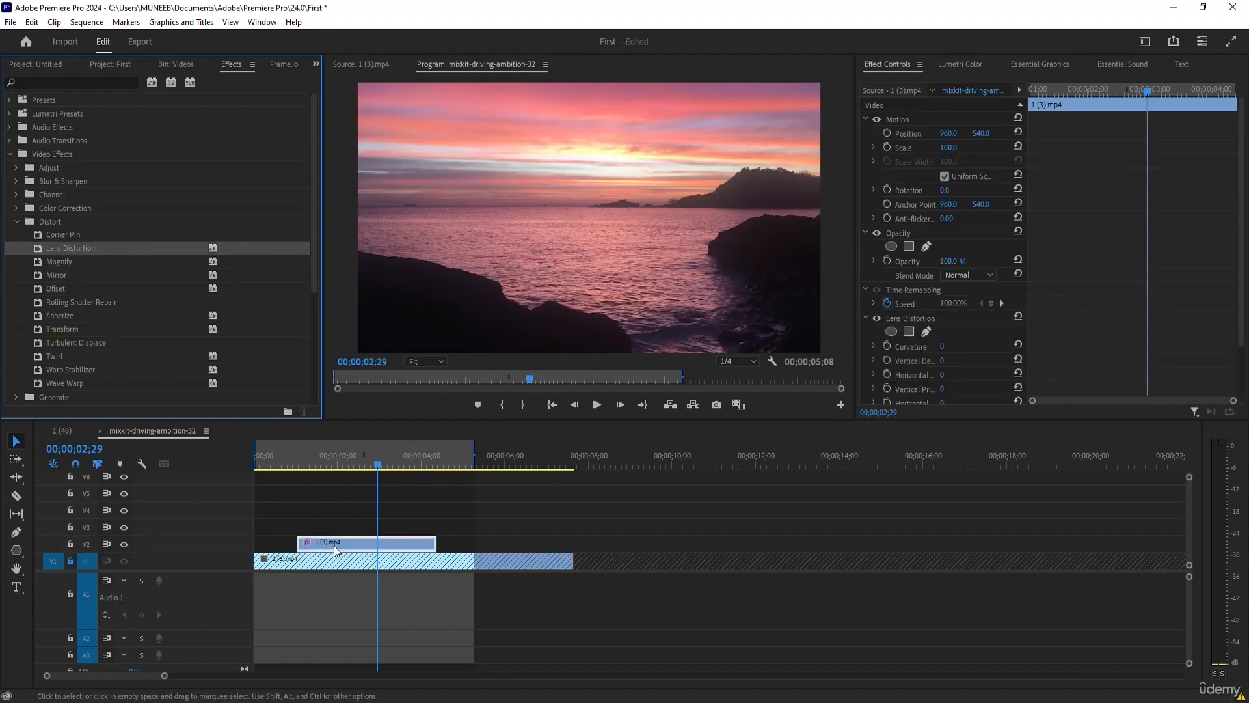
scroll(951, 345, down, 2)
drag(946, 308, 1006, 326)
scroll(1005, 326, down, 1)
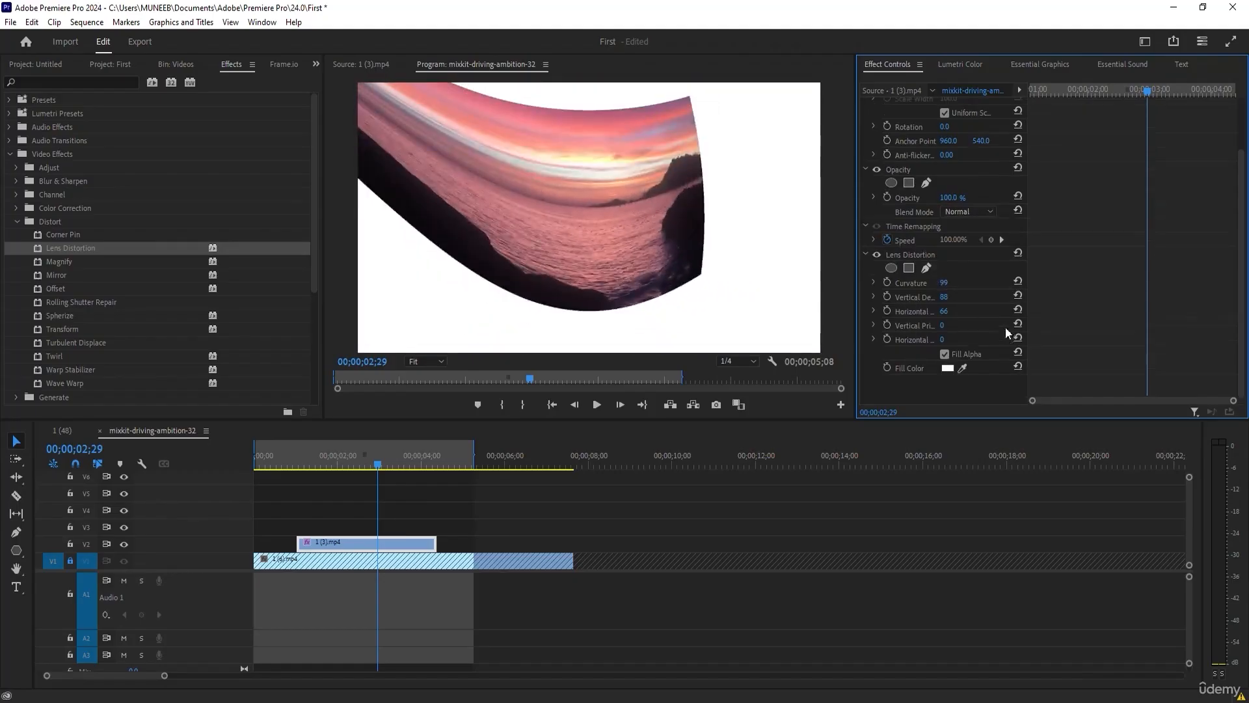
click(910, 254)
key(Delete)
Apply the Generate effect Lens Flare to clip 1 (3).mp4 and move the flare centre to about 213.3, 280.8.
scroll(52, 325, down, 3)
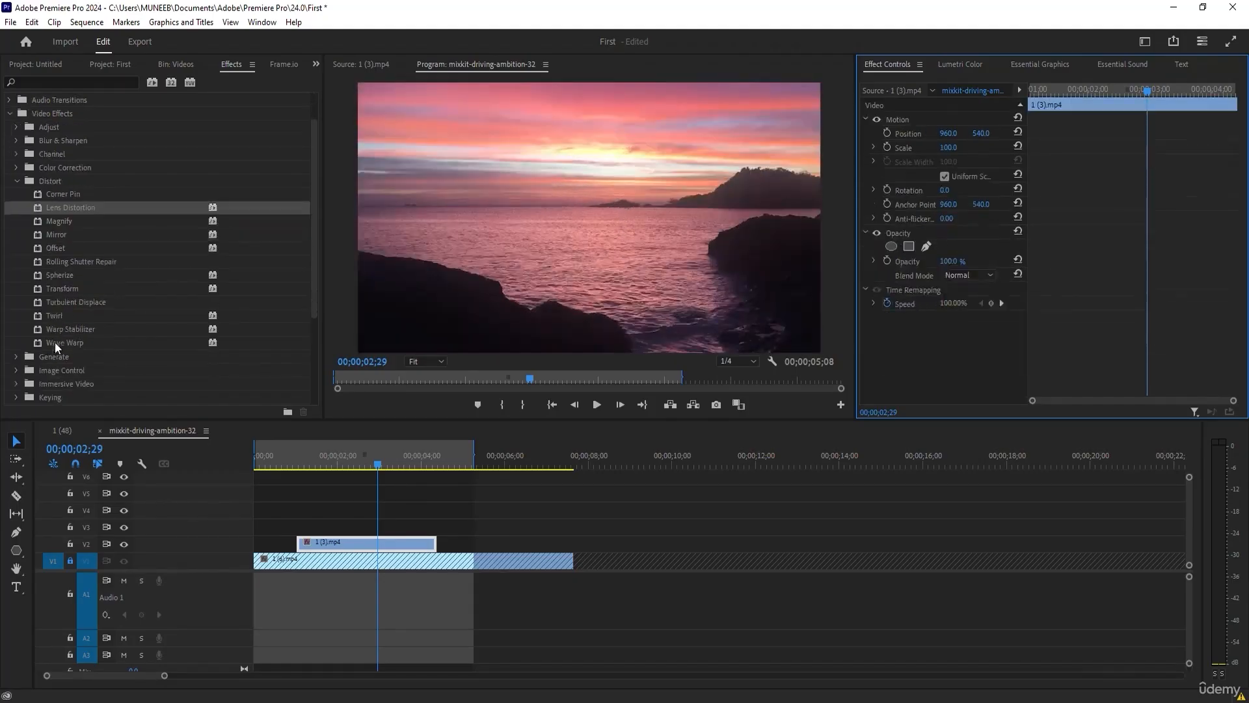
scroll(65, 325, down, 3)
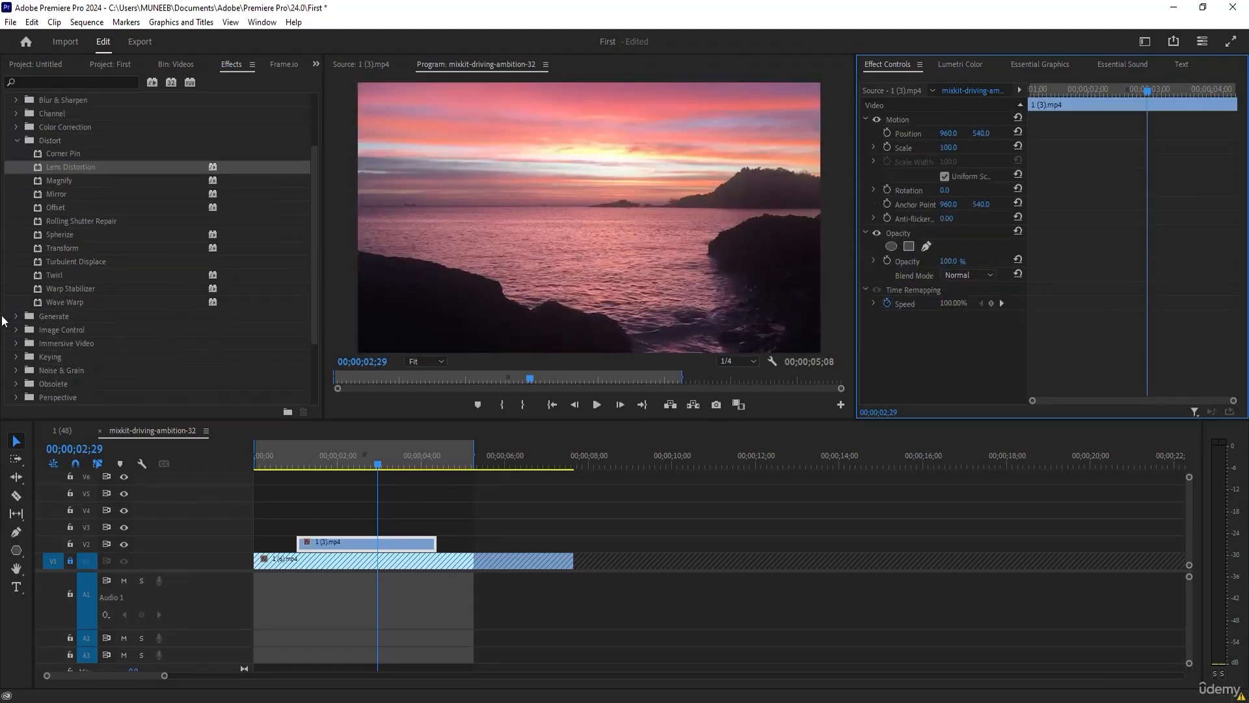
click(17, 316)
scroll(129, 362, down, 5)
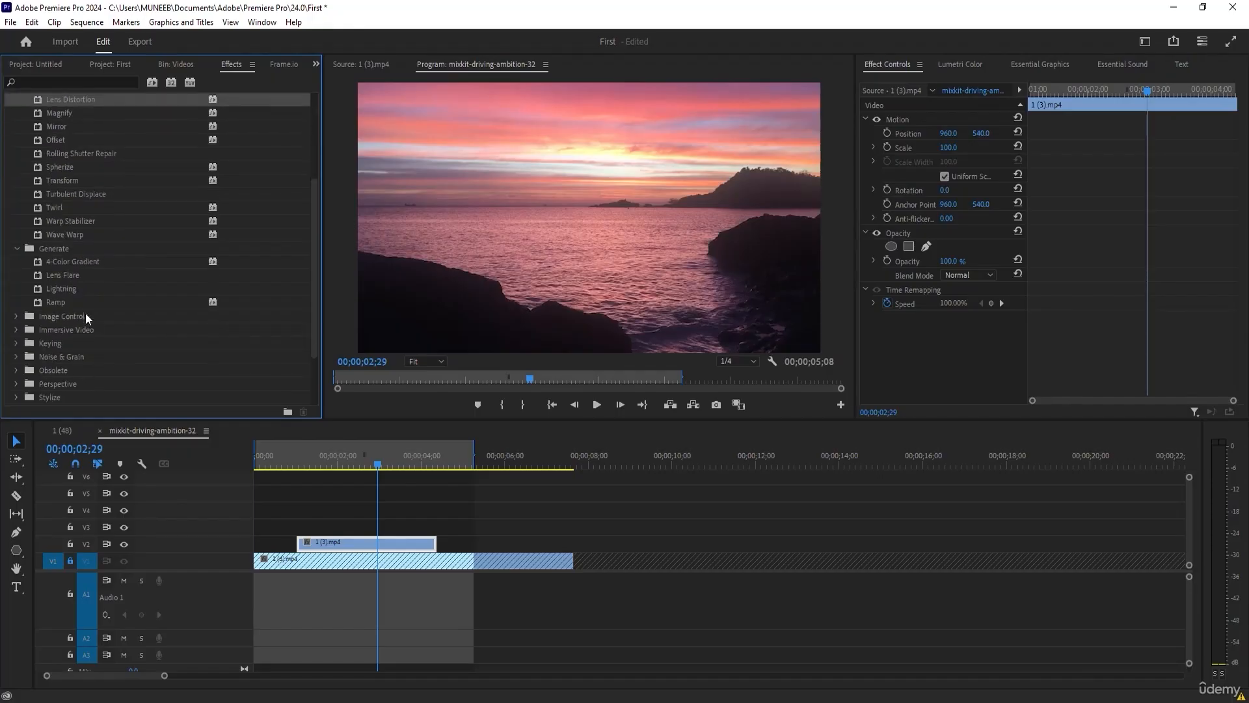
drag(61, 274, 351, 544)
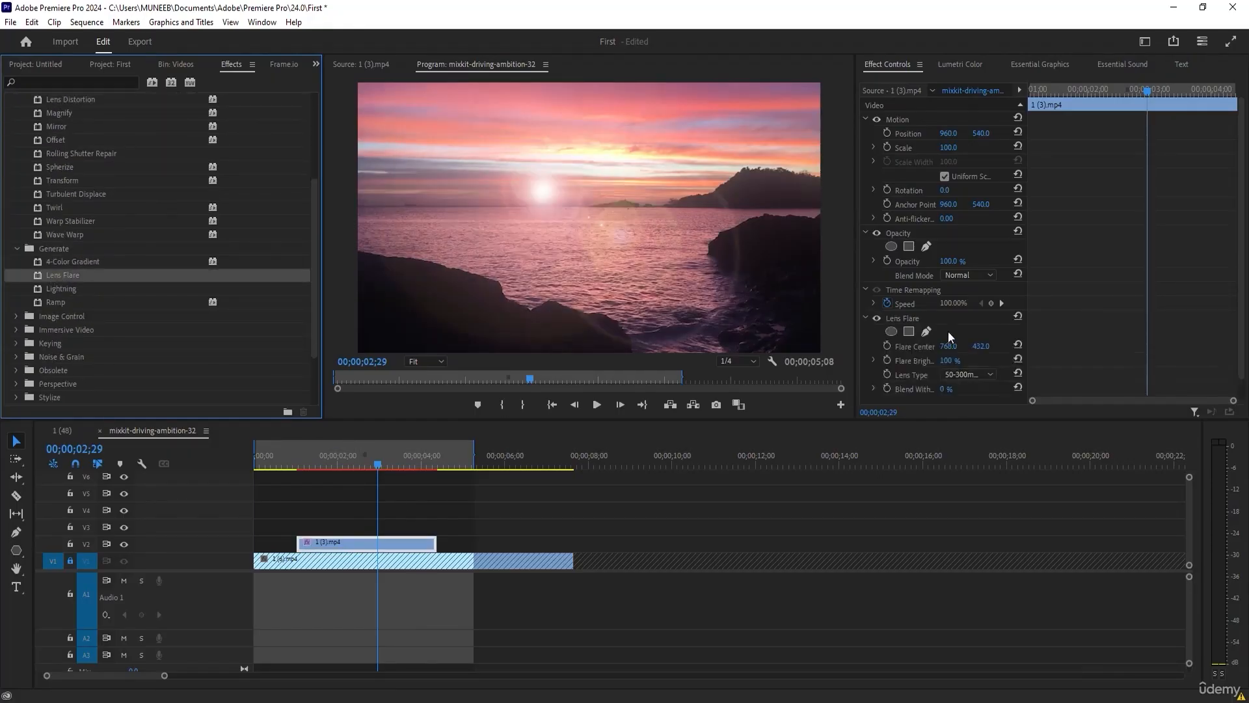
click(903, 317)
drag(538, 186, 409, 130)
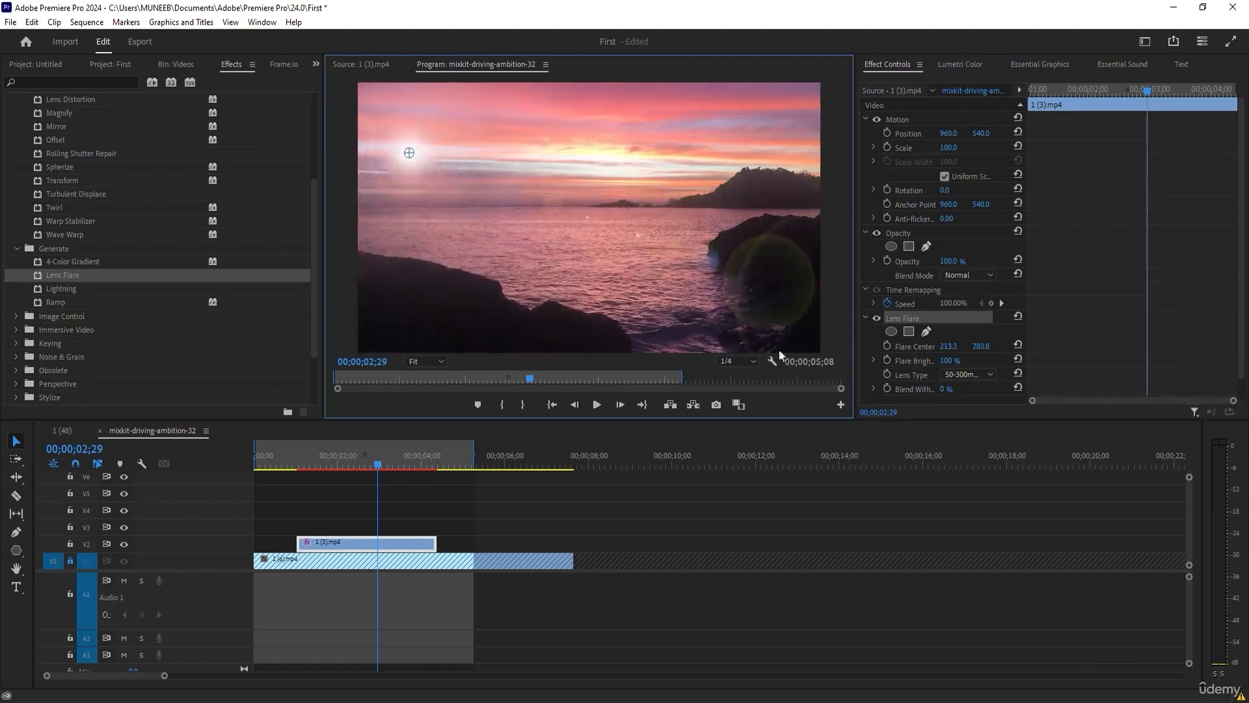
Set the Lens Flare's lens type to 105mm Prime, try its brightness and blend values, and delete the effect.
click(977, 378)
click(970, 373)
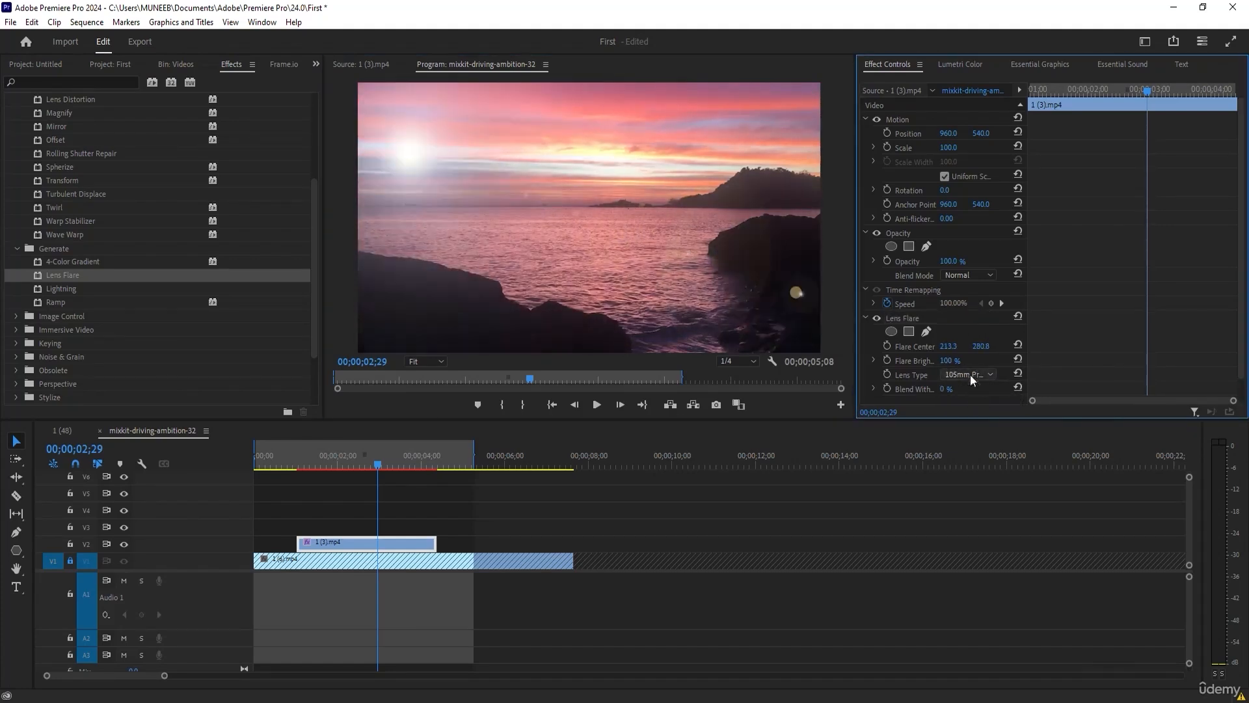
mouse_move(950, 361)
mouse_down()
mouse_move(1001, 360)
mouse_move(953, 346)
mouse_up()
mouse_move(948, 389)
mouse_down()
mouse_move(1002, 389)
mouse_move(948, 389)
mouse_up()
click(903, 319)
key(Delete)
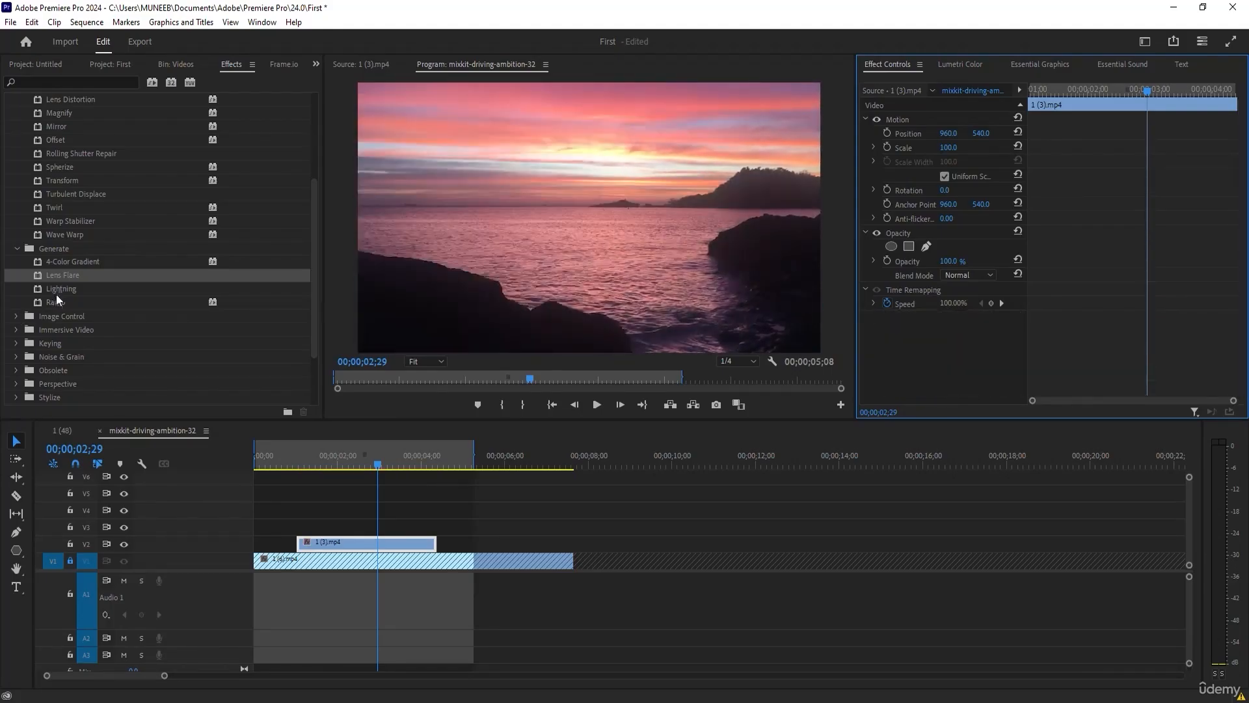
Apply the Lightning effect to clip 1 (3).mp4, review its settings and delete it.
click(76, 291)
drag(75, 292, 398, 545)
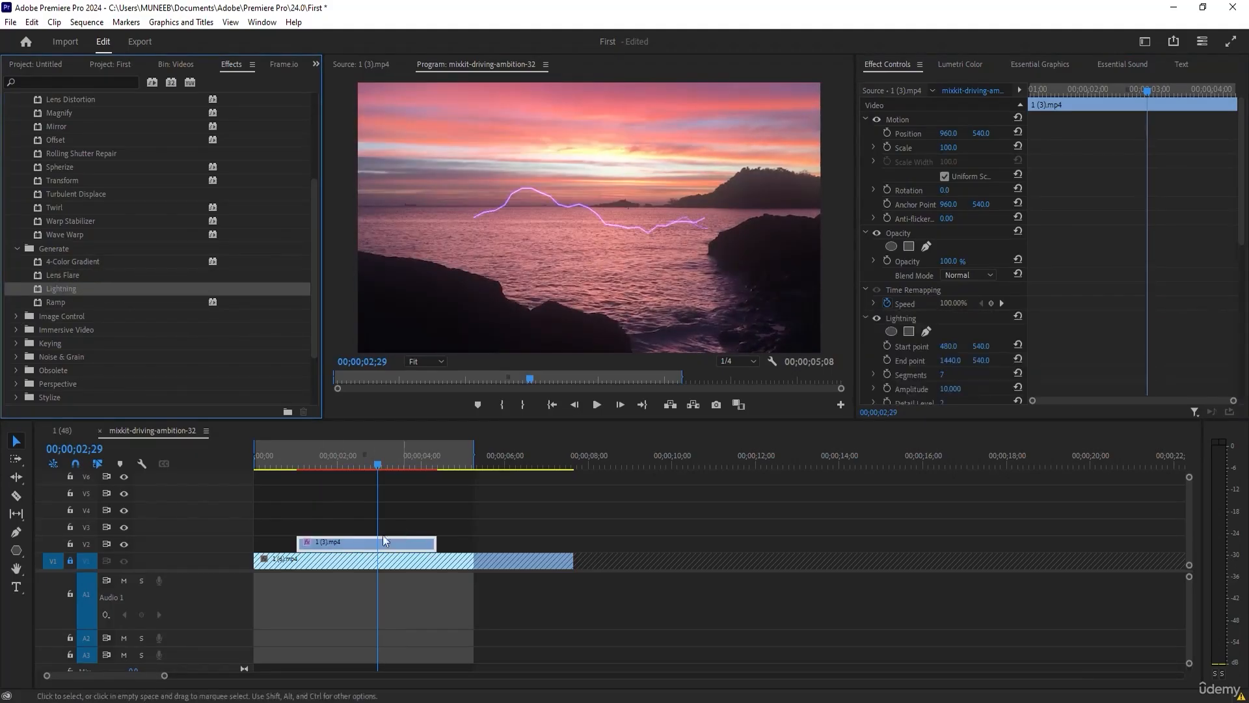
scroll(947, 337, down, 5)
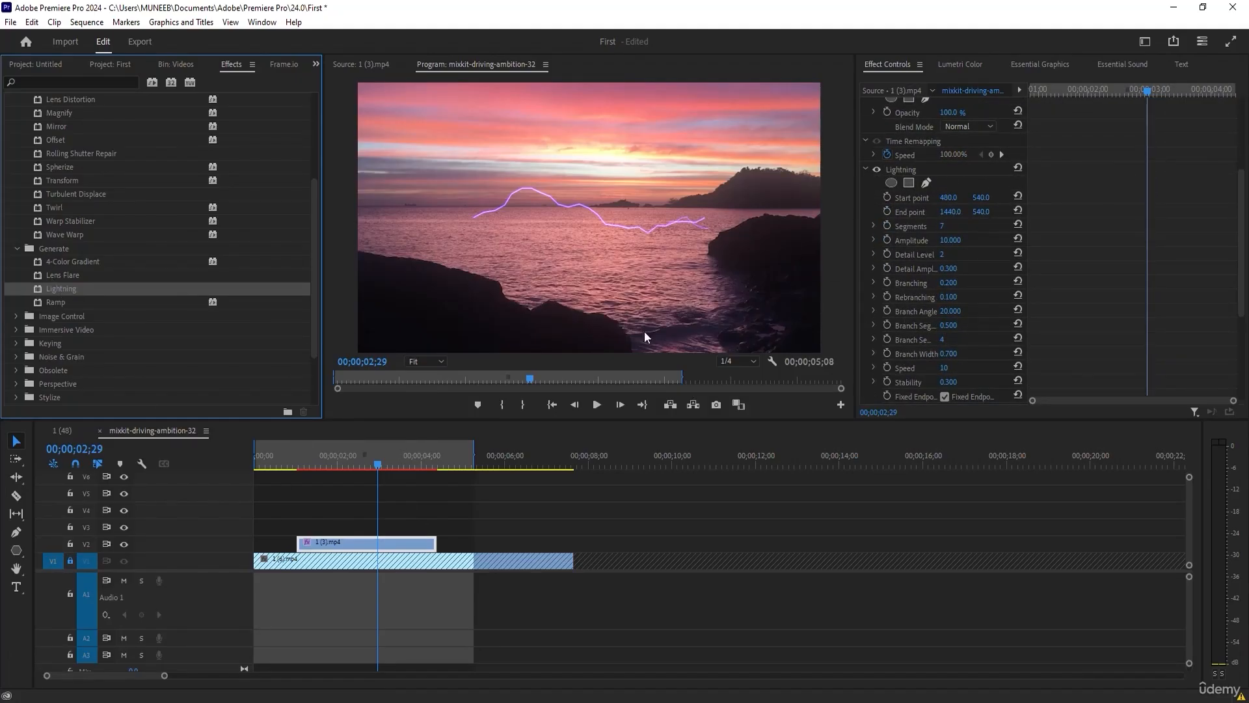
scroll(911, 238, up, 2)
click(908, 236)
key(Delete)
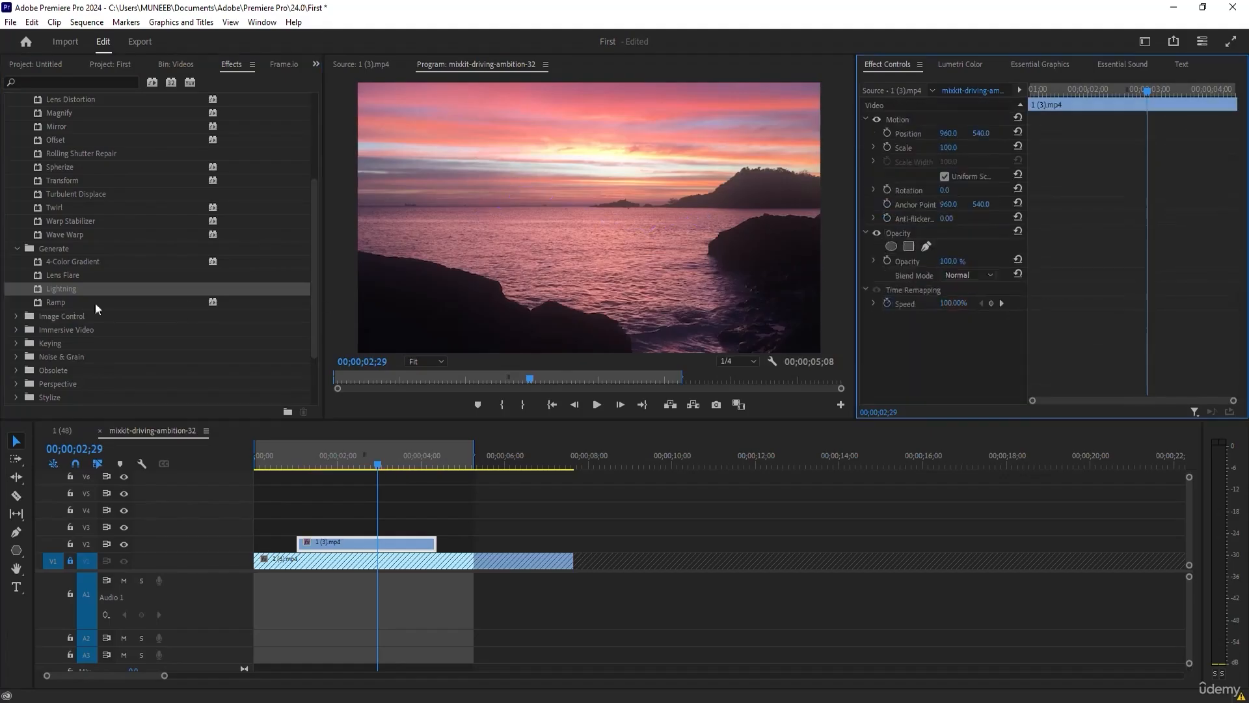
Apply the Ramp effect to clip 1 (3).mp4 and delete it.
drag(56, 303, 357, 540)
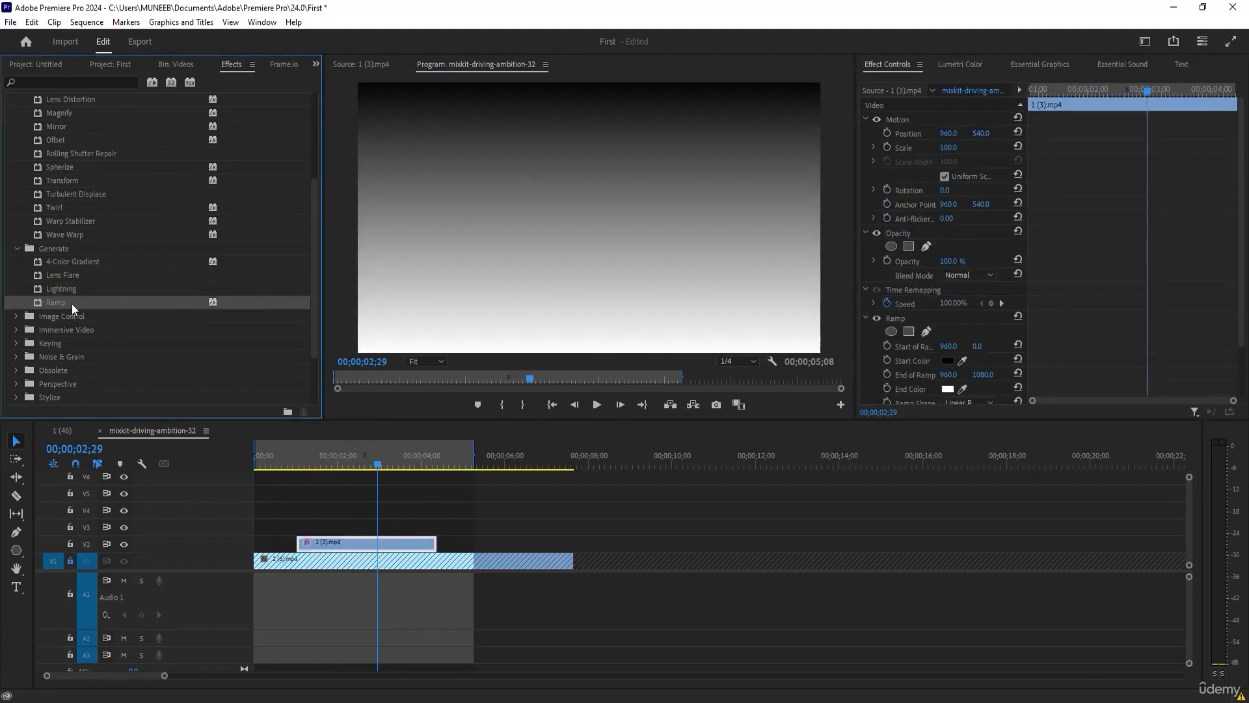
click(894, 317)
key(Delete)
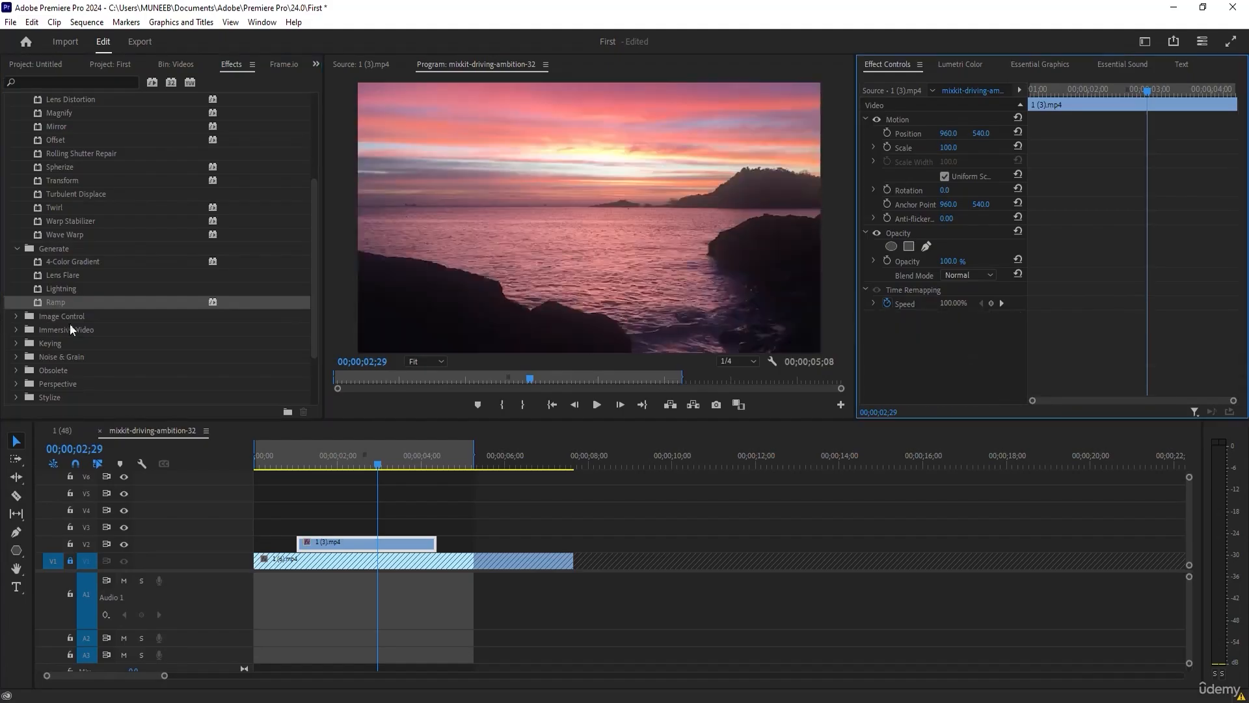
Apply the Noise effect from the Noise & Grain category to clip 1 (3).mp4.
scroll(73, 331, down, 2)
scroll(73, 331, down, 1)
click(17, 278)
click(63, 281)
click(58, 293)
drag(46, 291, 346, 542)
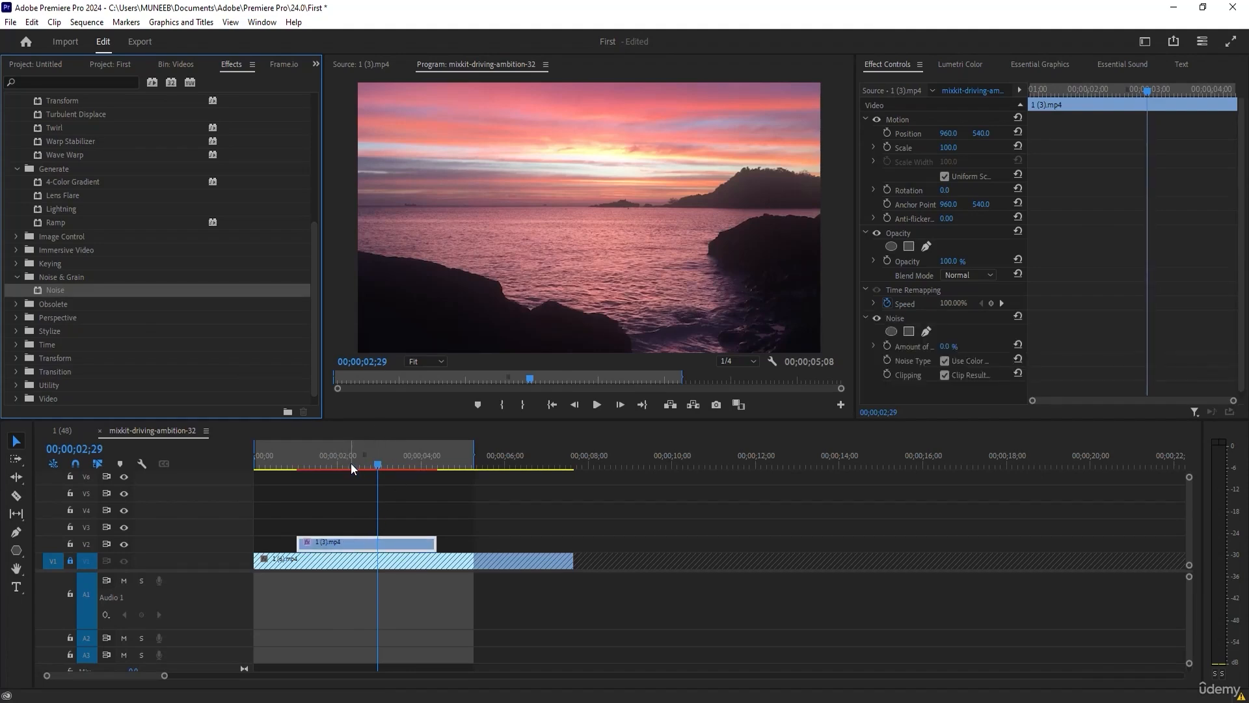
Set the Noise amount to 10 % and preview the clip, leaving the playhead at 00;00;01;14.
mouse_move(349, 460)
mouse_down()
mouse_move(325, 455)
mouse_move(353, 459)
mouse_up()
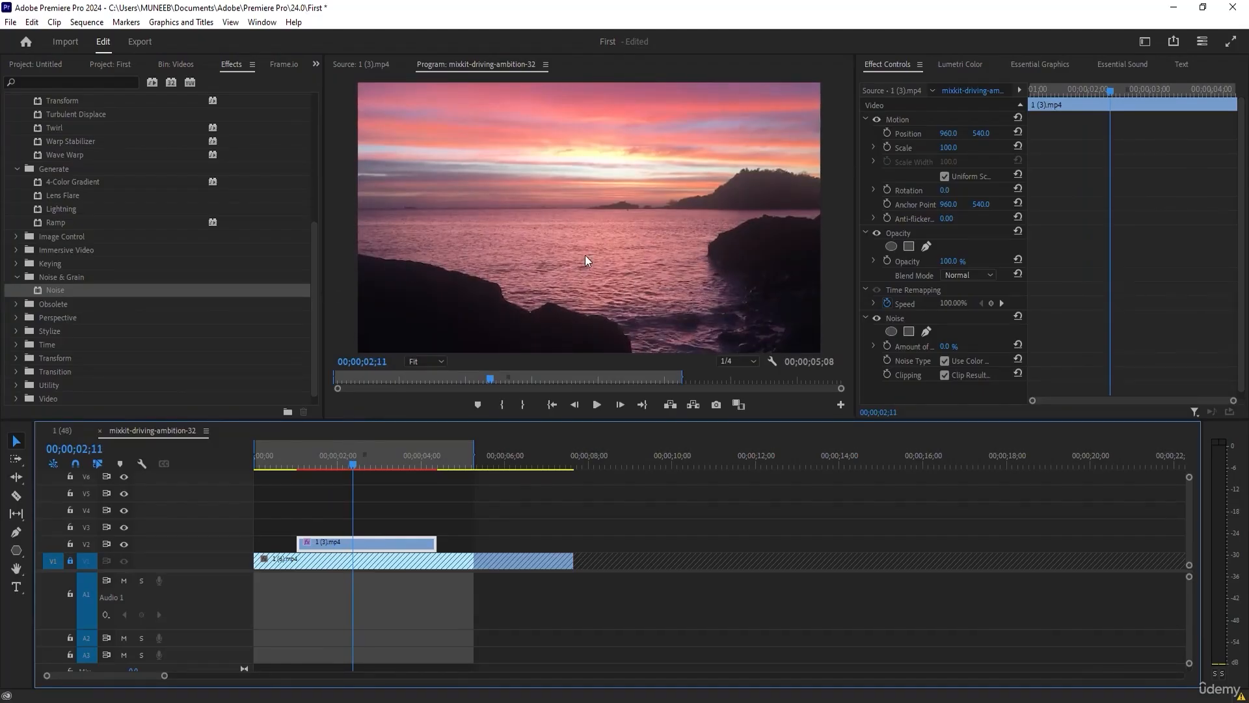
mouse_move(948, 346)
mouse_down()
mouse_move(1000, 347)
mouse_move(955, 347)
mouse_up()
drag(355, 457, 315, 472)
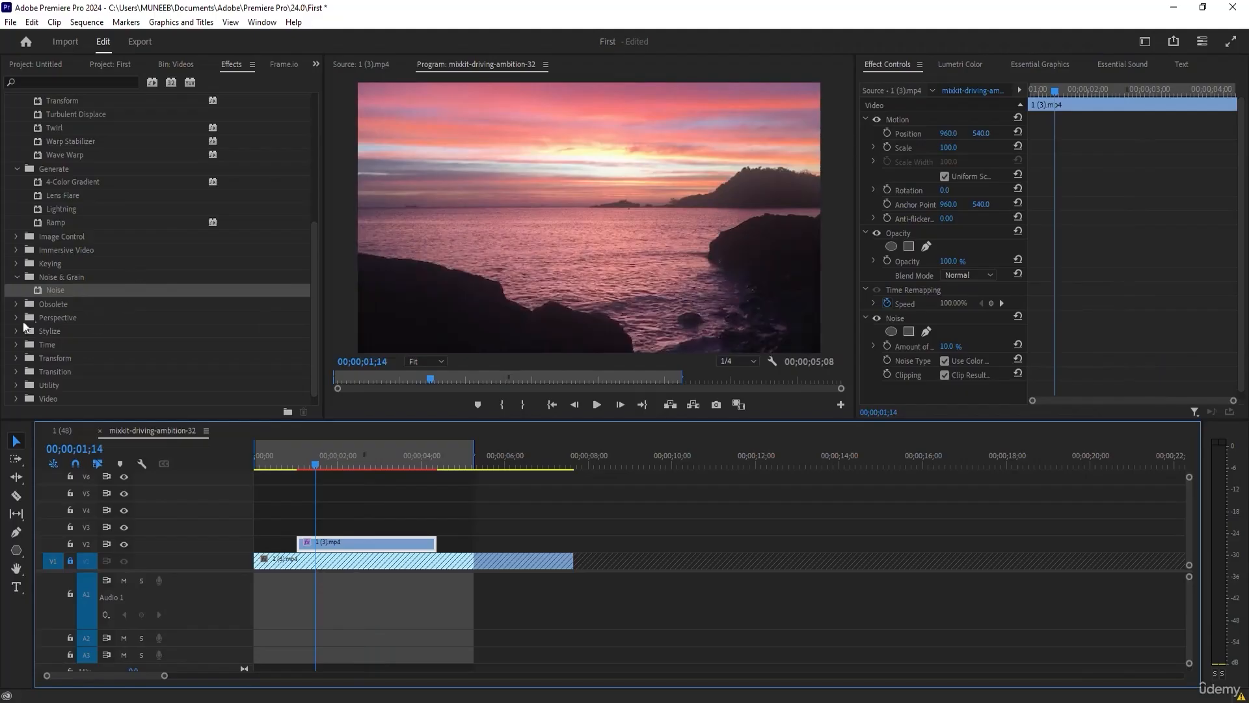
Look through the remaining effect categories and collapse the Video Effects folder.
scroll(43, 344, down, 1)
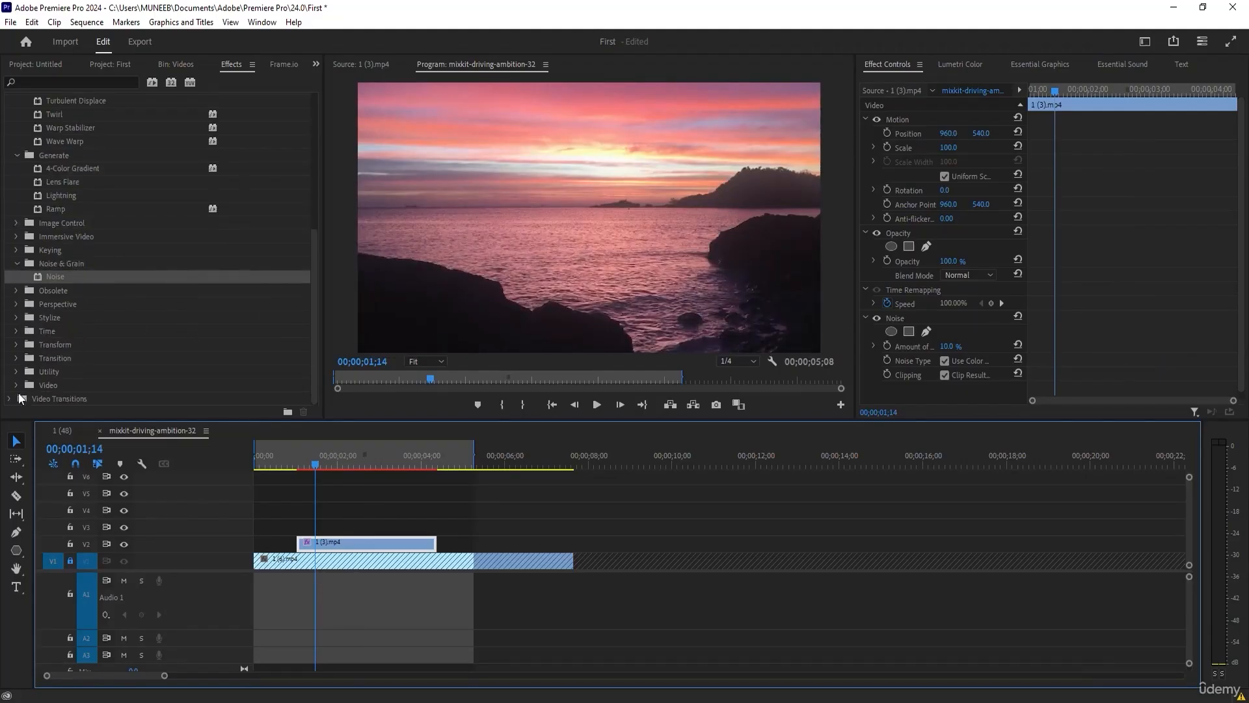
click(52, 398)
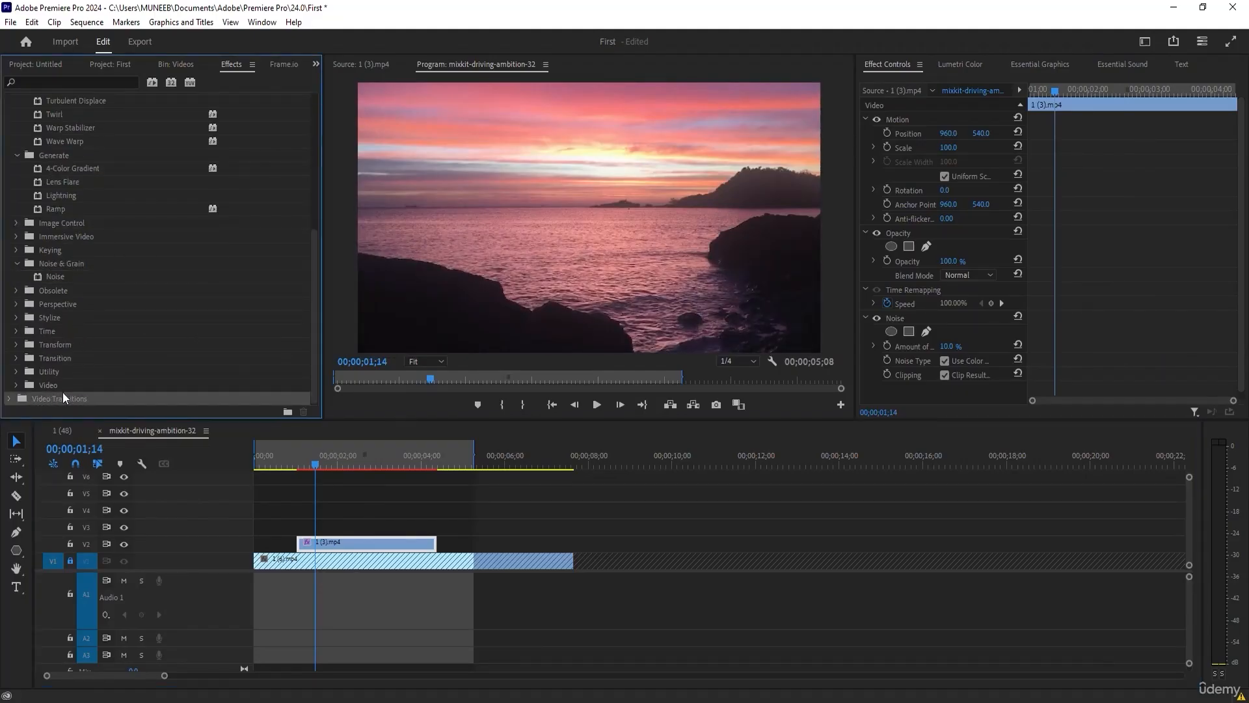
scroll(77, 369, up, 2)
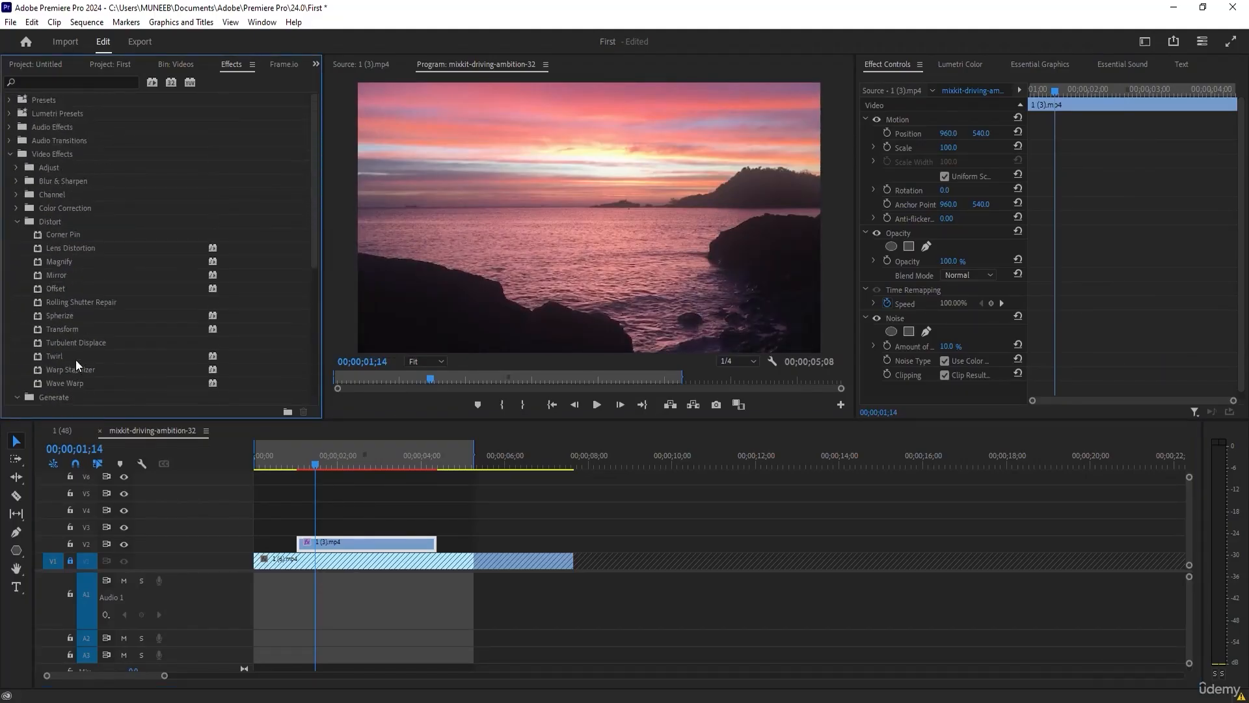
click(9, 153)
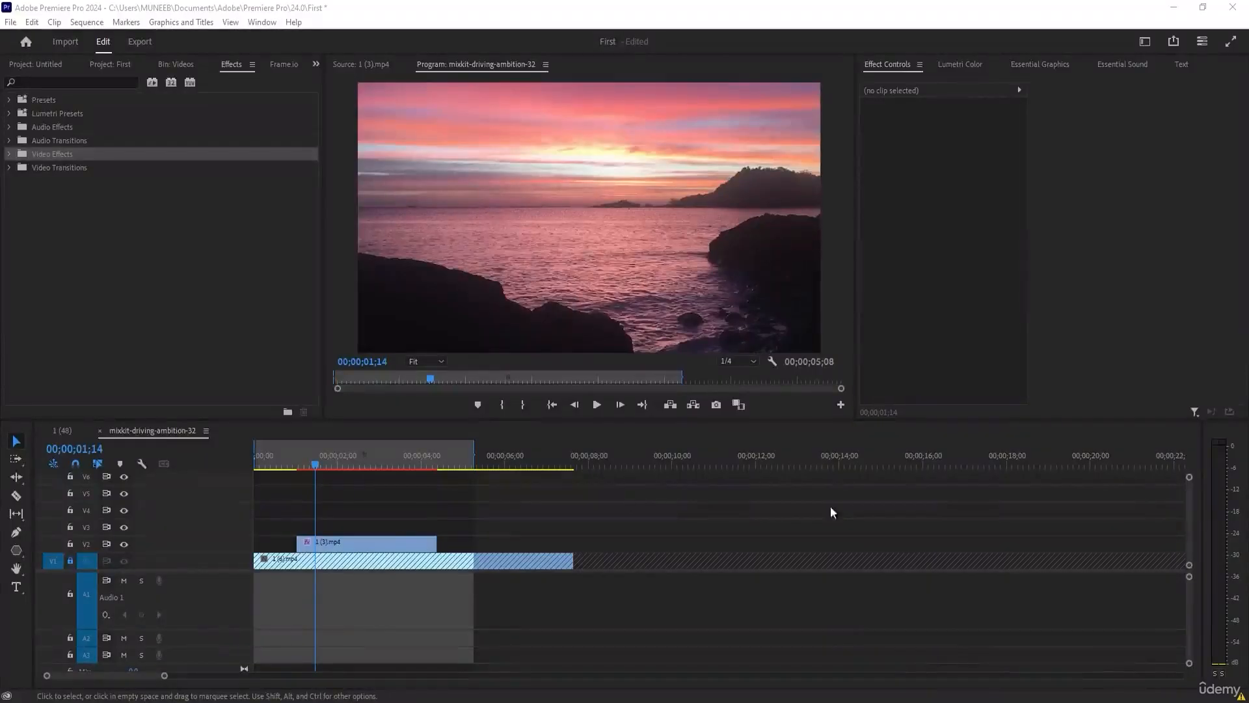
Move the playhead to 00;00;02;20 and delete the Noise effect from clip 1 (3).mp4.
click(349, 545)
drag(305, 461, 365, 461)
click(907, 315)
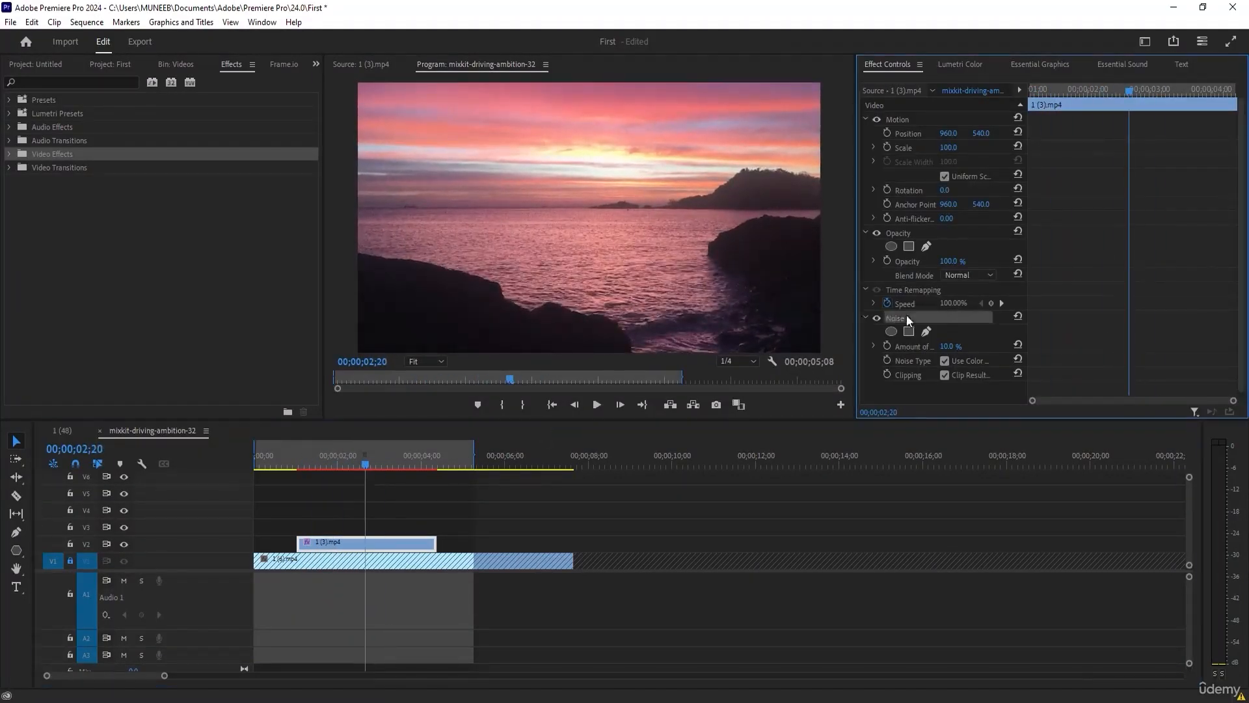
key(Delete)
Search the effects for "black" and apply the Black & White effect to clip 1 (3).mp4.
click(54, 82)
text(bl)
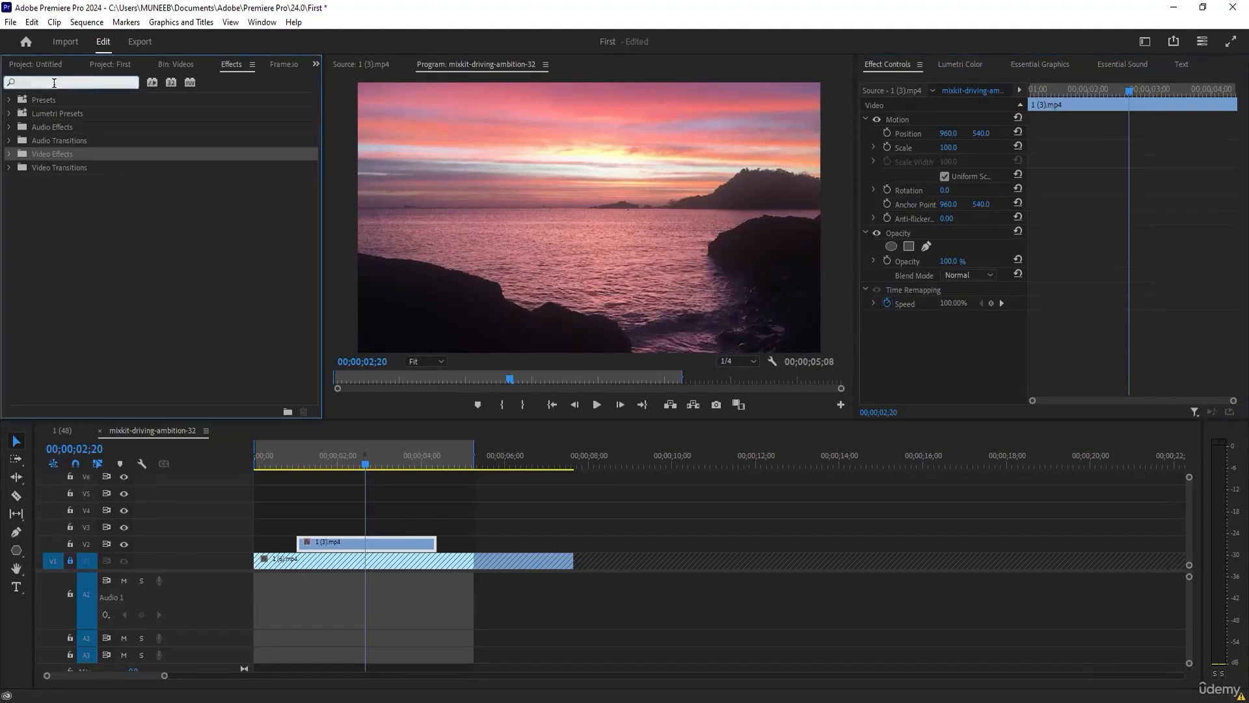
text(ack)
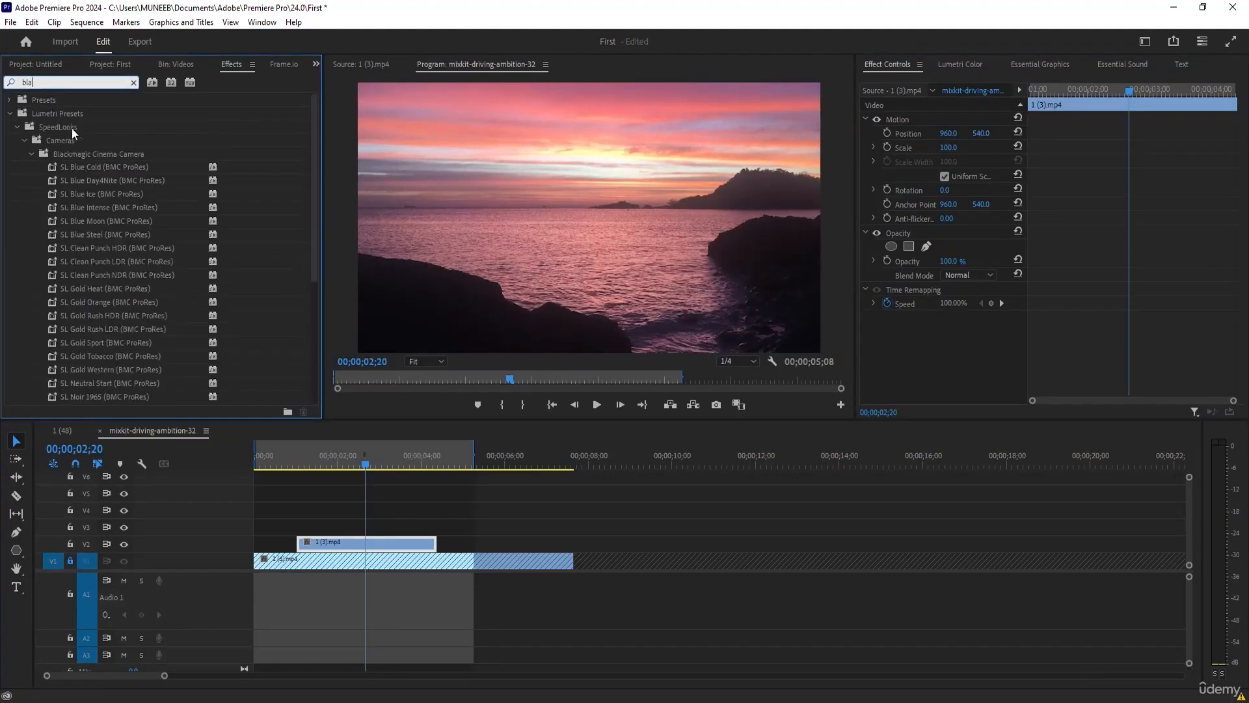
click(8, 100)
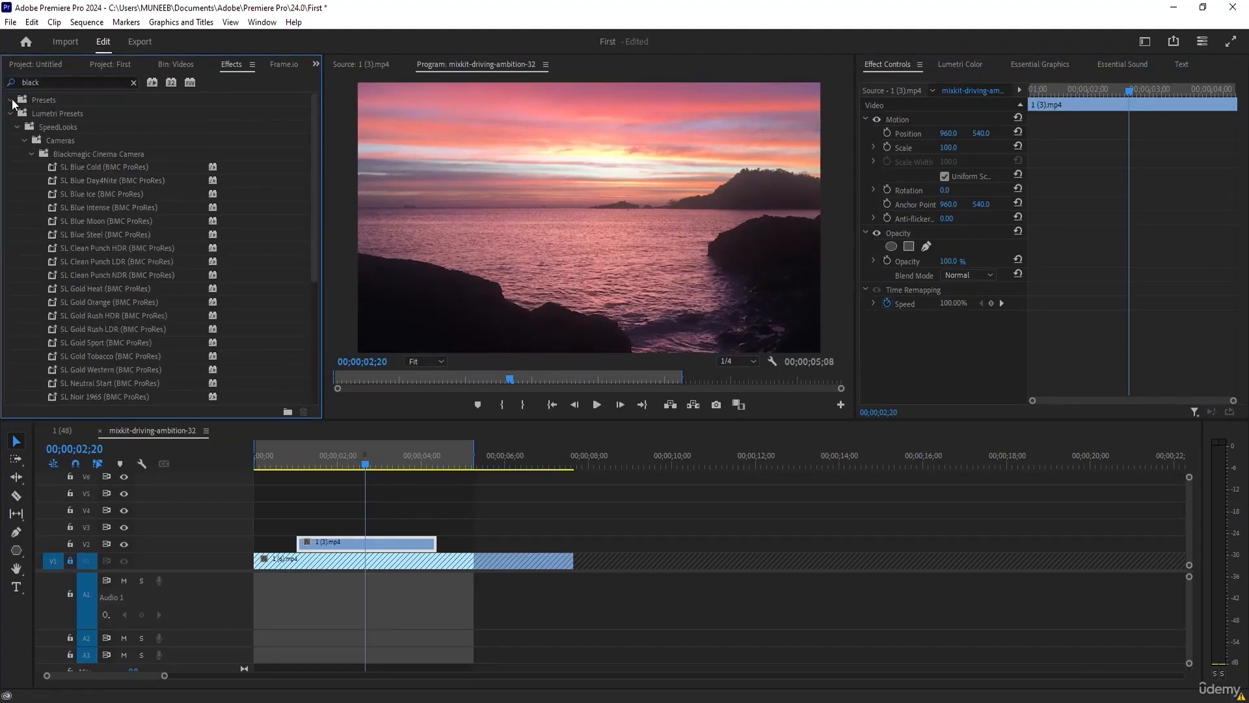
click(9, 113)
drag(69, 181, 391, 545)
Compare the frames inside and outside clip 1 (3).mp4 to check where the Black & White effect applies, leaving the playhead at 00;00;00;14.
click(333, 463)
drag(334, 463, 281, 464)
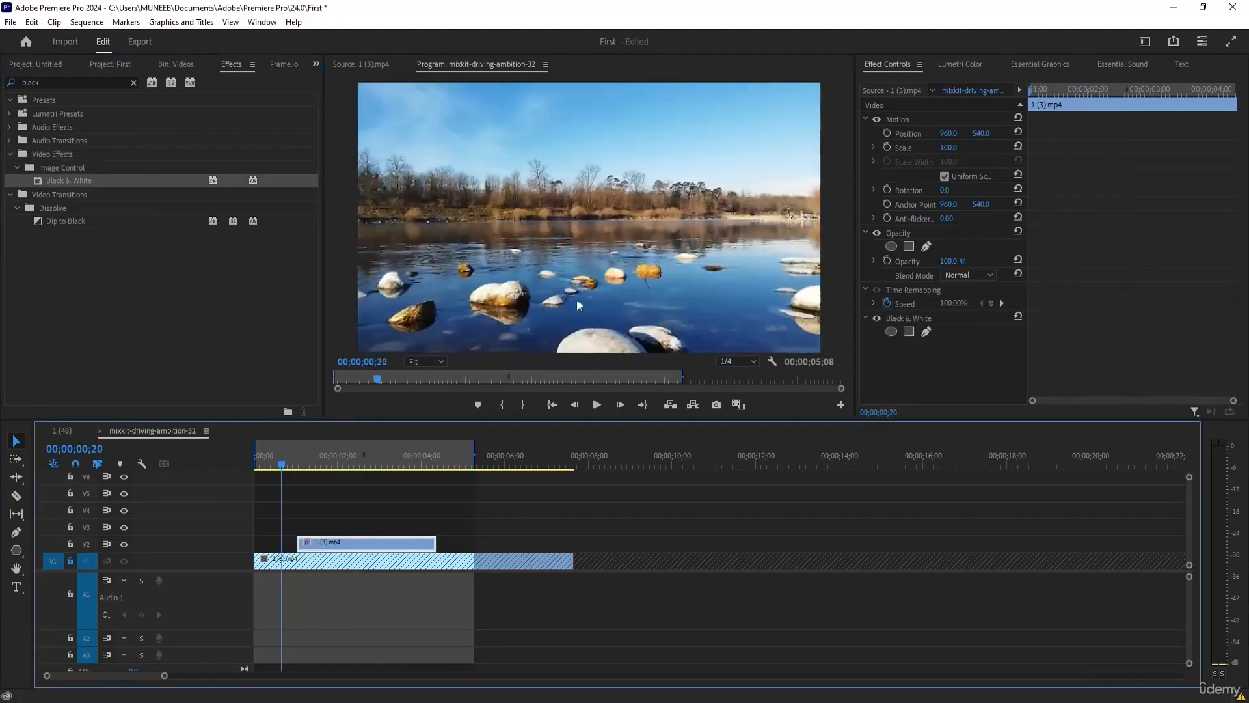
click(286, 477)
click(332, 464)
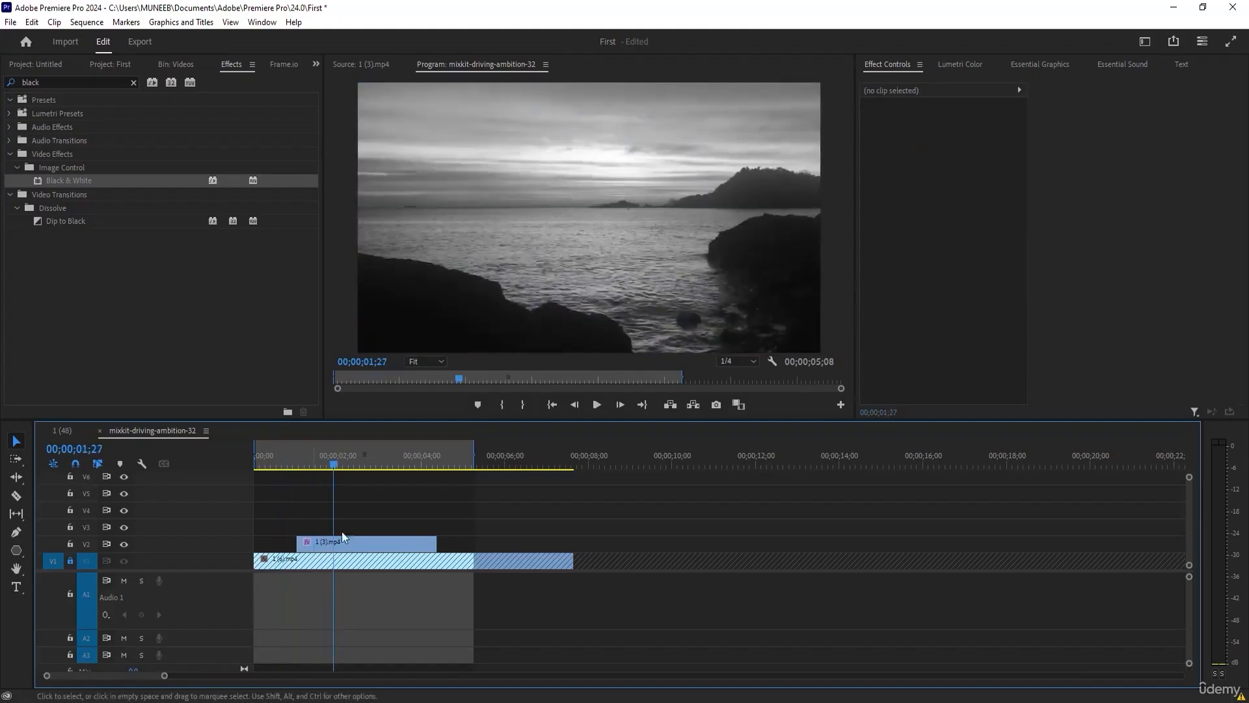
click(281, 465)
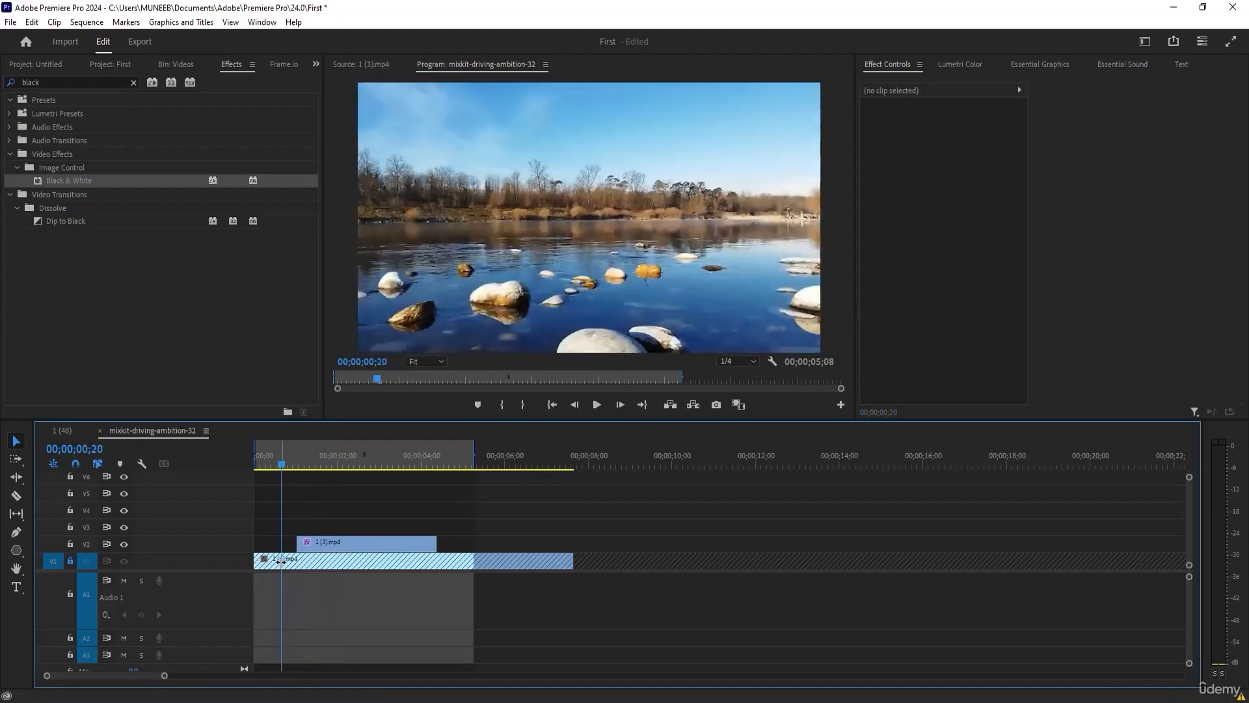
click(276, 459)
drag(281, 453, 273, 449)
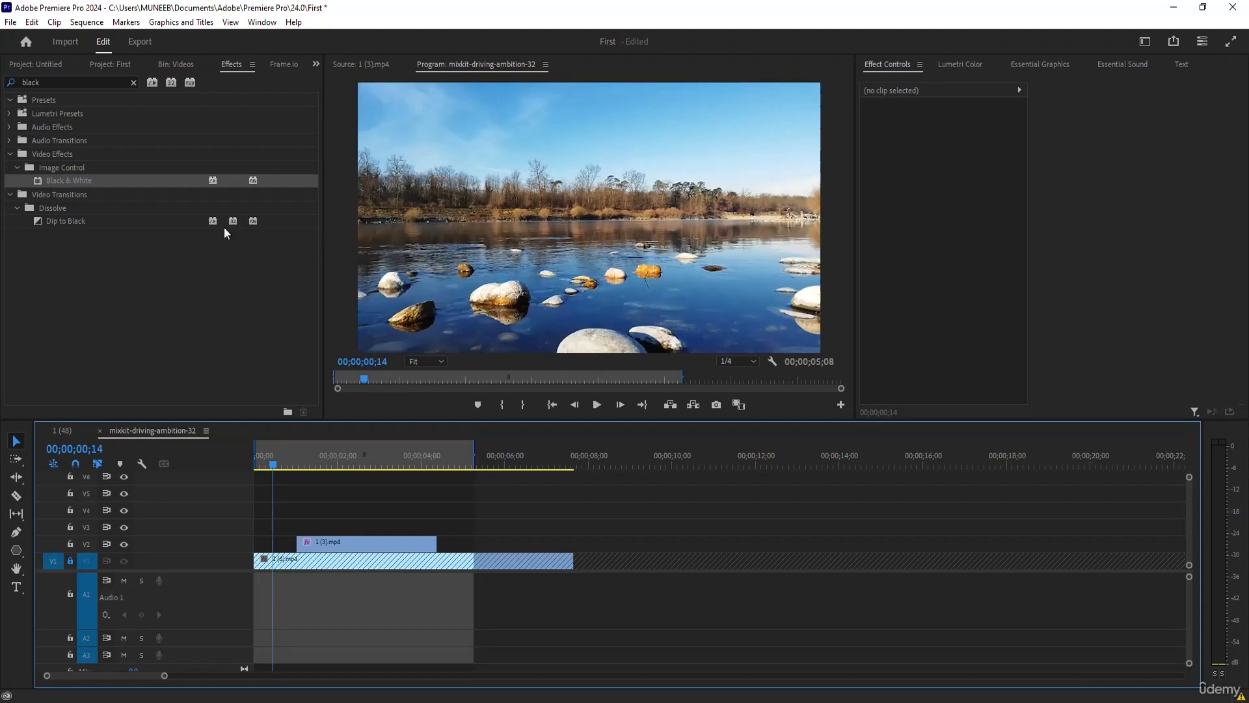
Preview clip 1 (3).mp4 up to 00;00;02;17 and delete its Black & White effect.
click(328, 543)
drag(319, 467, 362, 456)
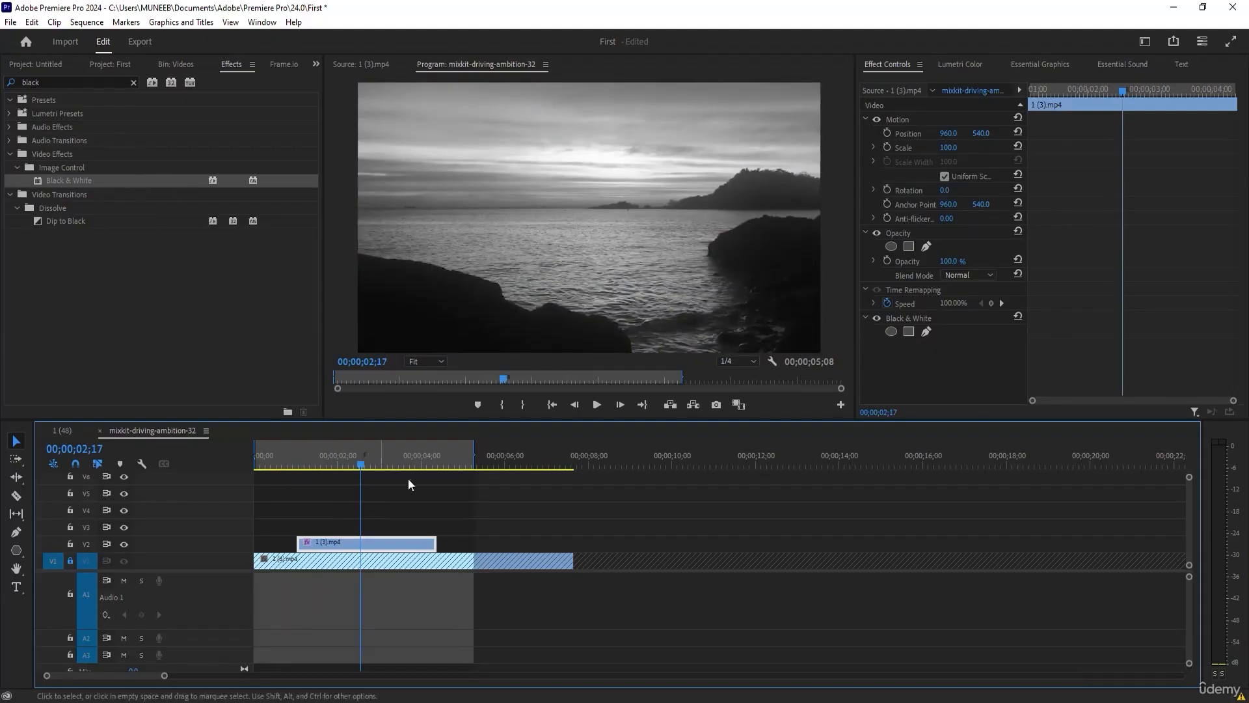
click(903, 317)
key(Delete)
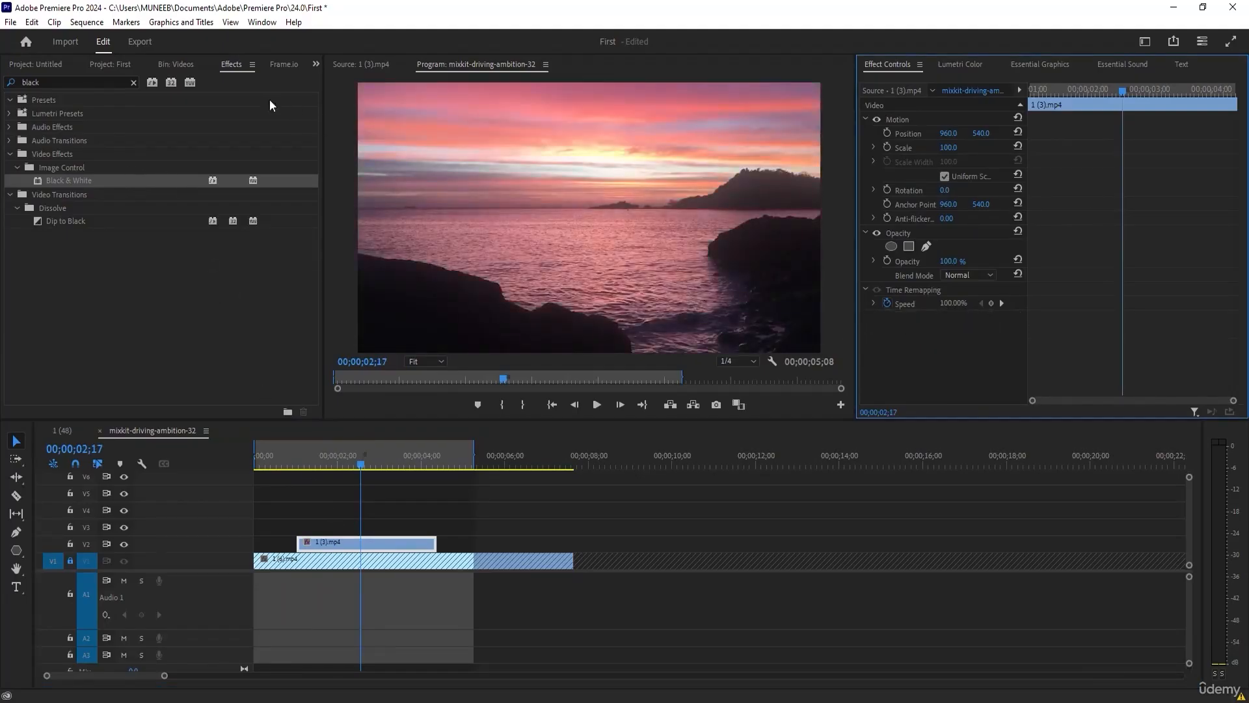
Create an adjustment layer in the Untitled project at 1920 x 1080, 29.97 fps Drop-Frame and square pixels.
click(31, 65)
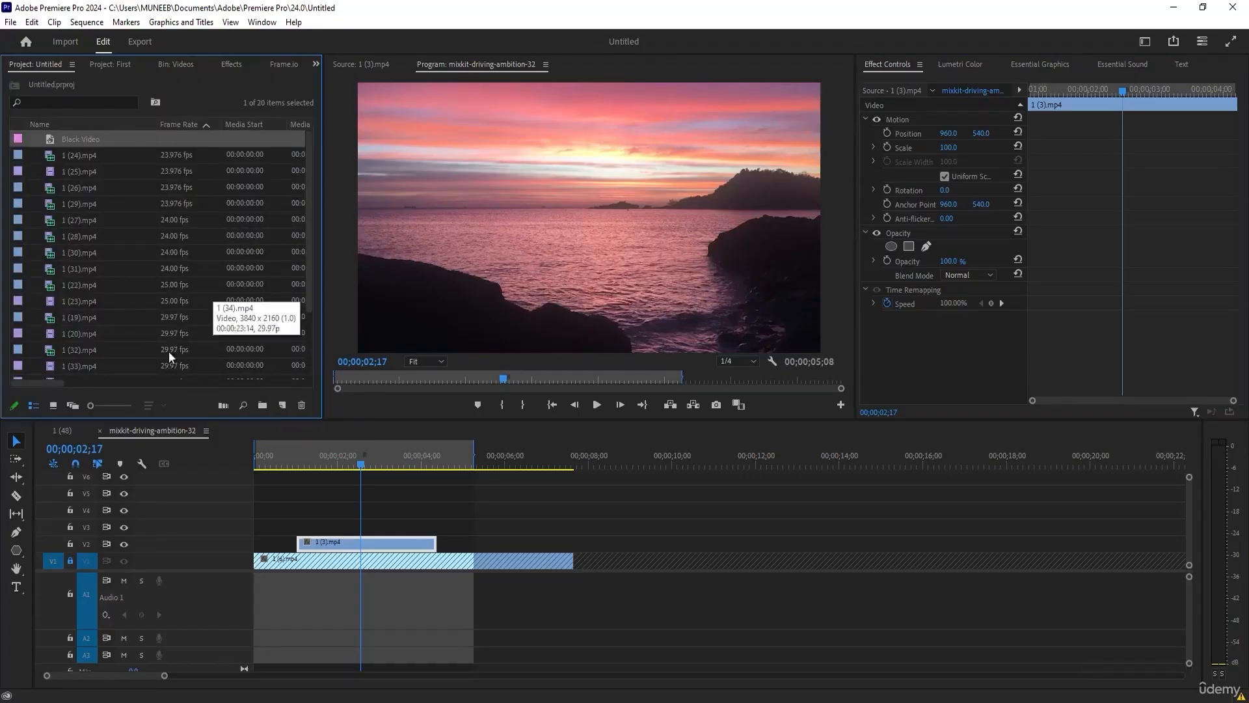
scroll(307, 196, down, 3)
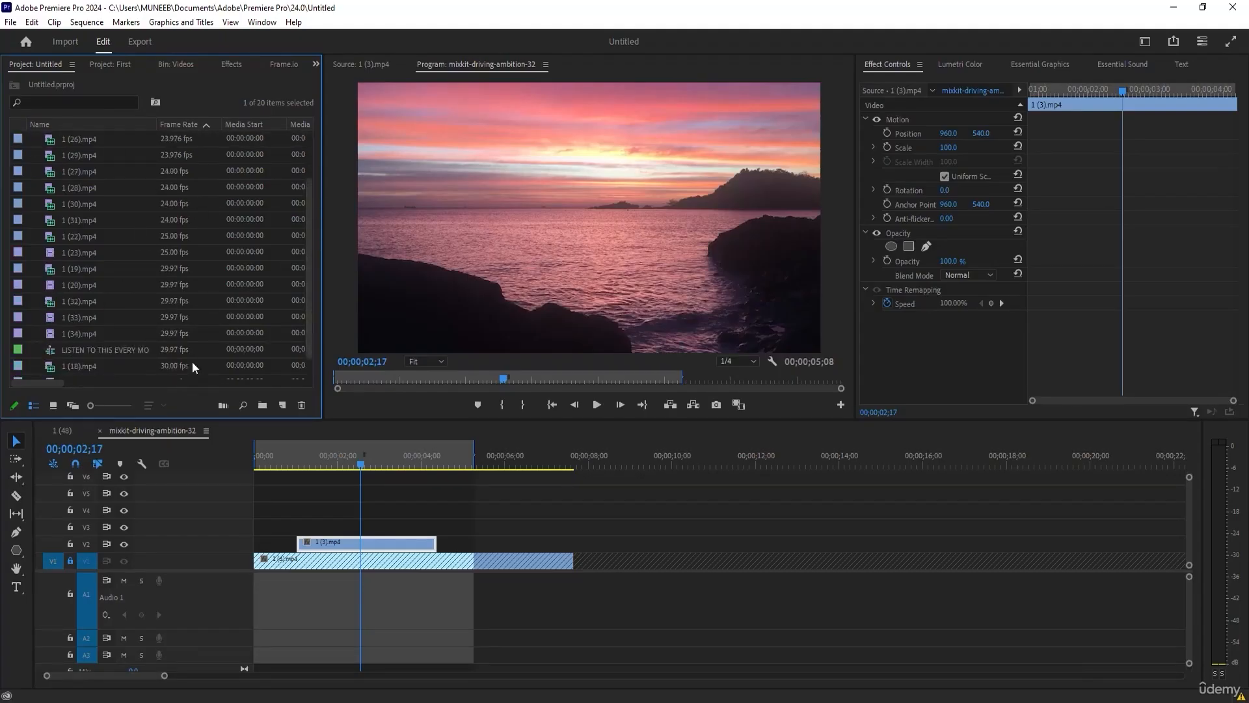
drag(311, 279, 318, 203)
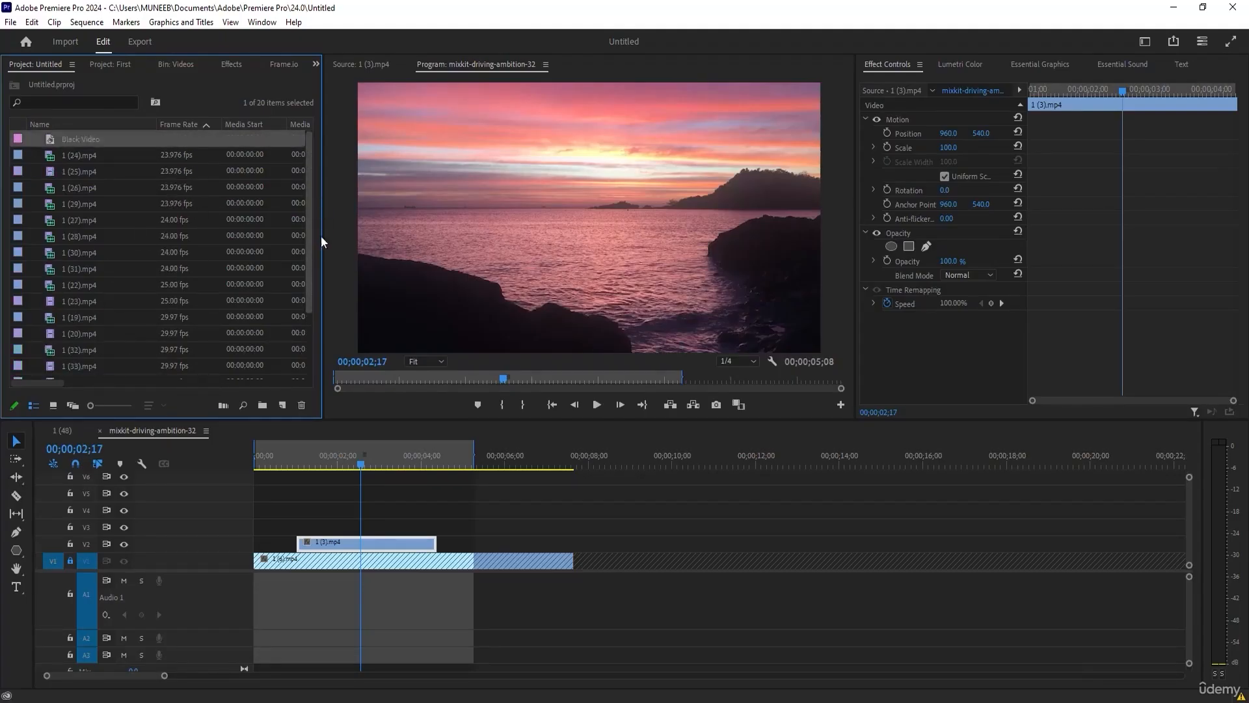
click(282, 406)
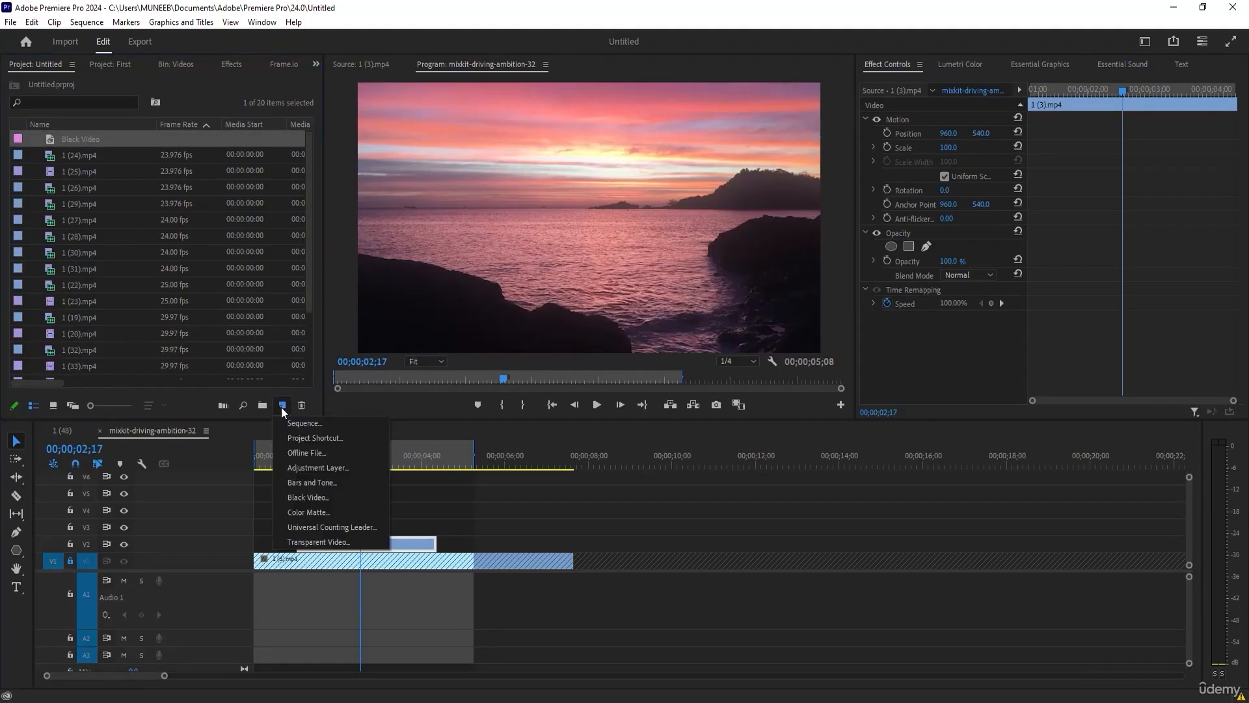
click(319, 467)
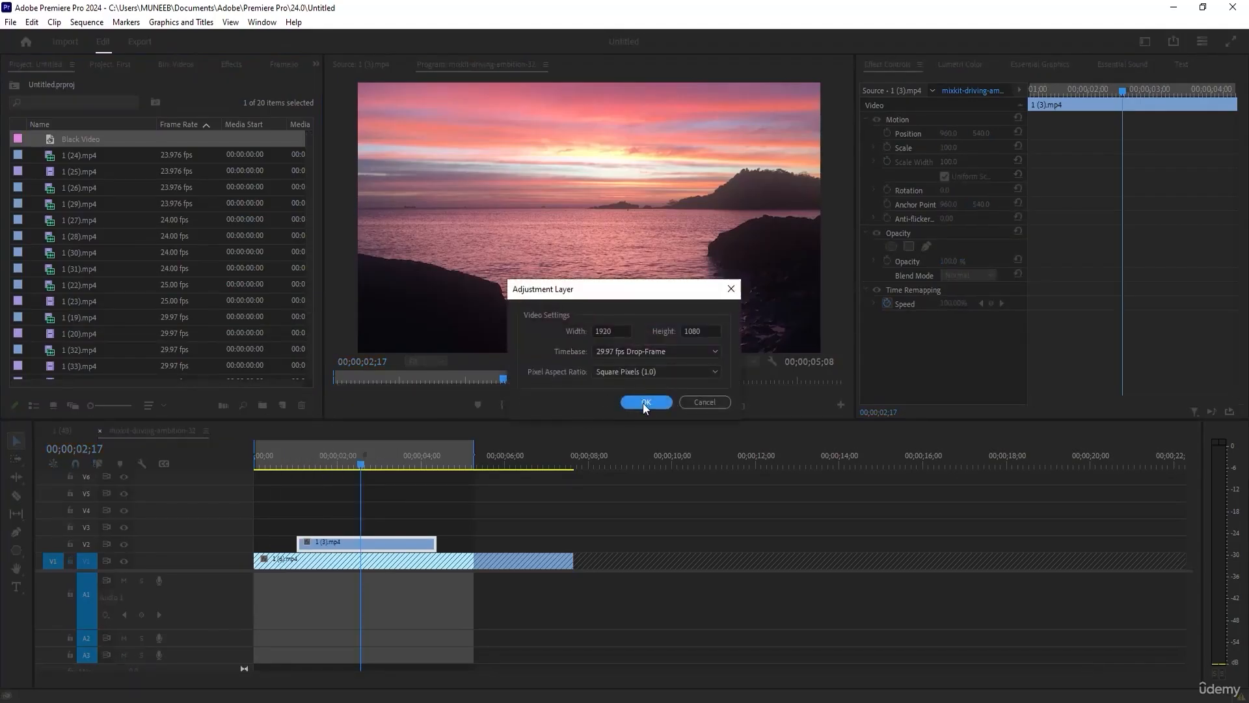
click(656, 350)
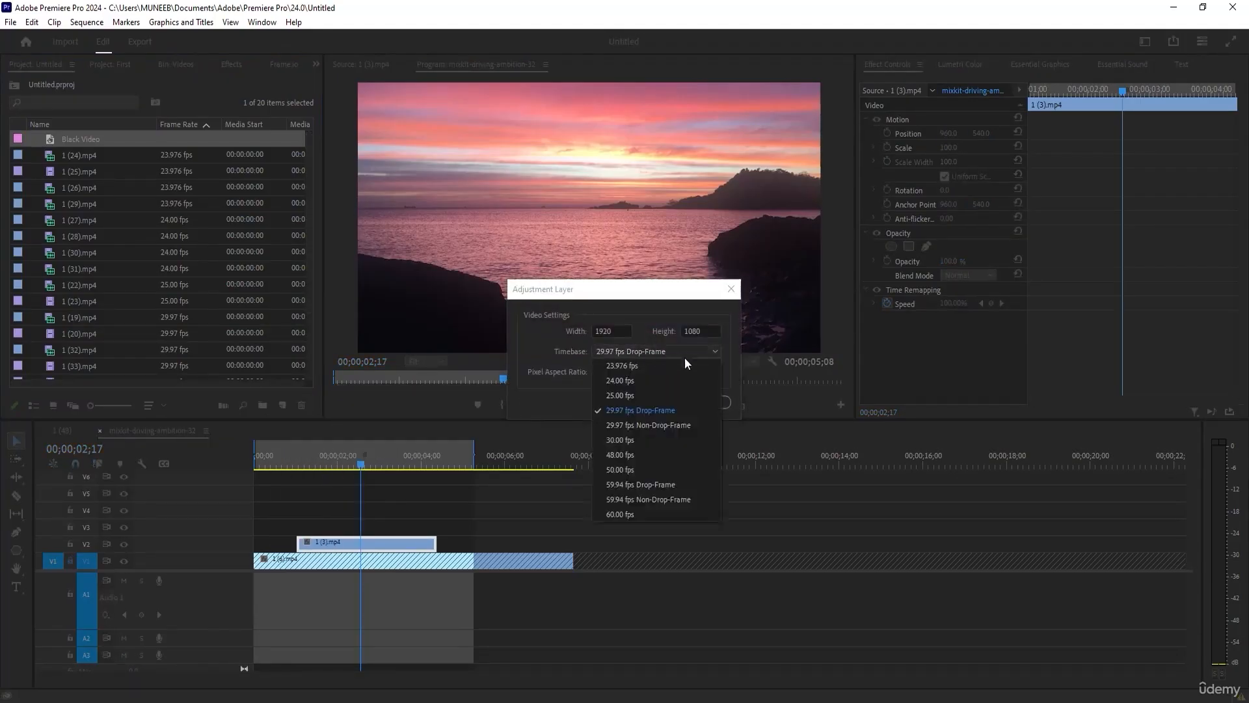
click(638, 354)
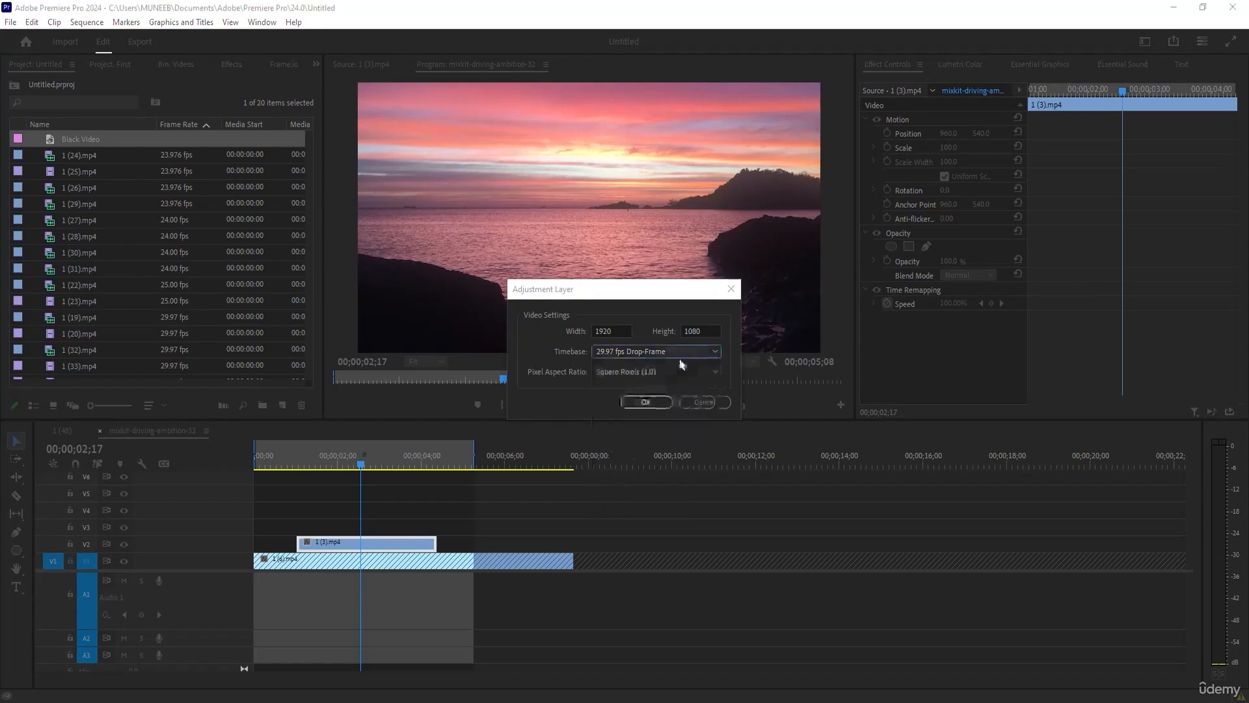
click(644, 402)
Place the adjustment layer on track V3 from the sequence start to the out point and preview the clips beneath it.
drag(106, 151, 257, 525)
mouse_move(467, 525)
mouse_down()
mouse_move(456, 524)
mouse_move(473, 524)
mouse_up()
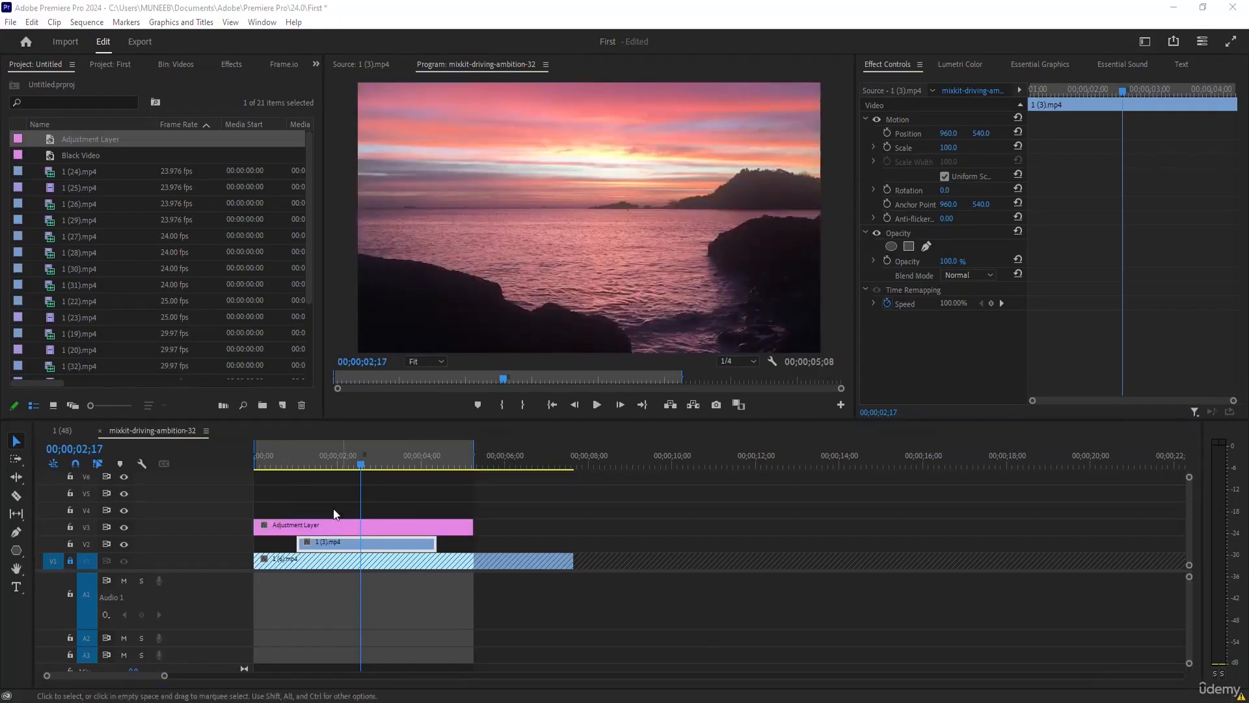
click(344, 463)
drag(346, 463, 255, 465)
click(306, 525)
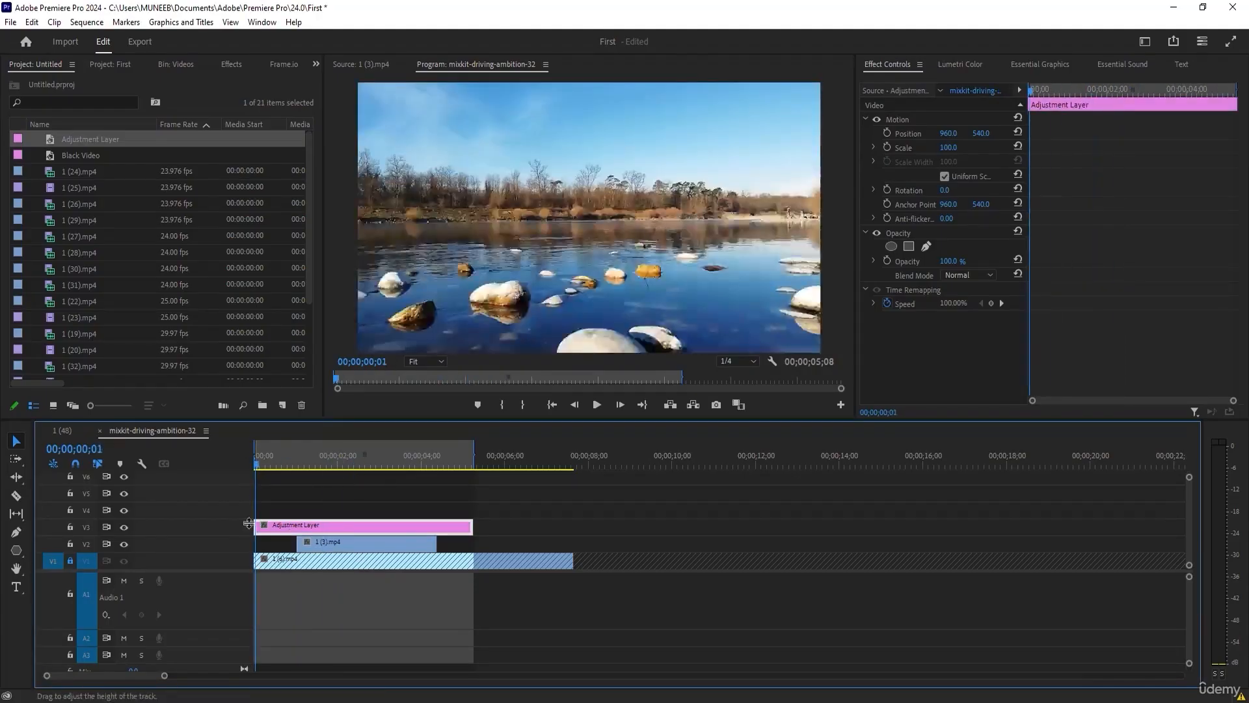
click(364, 464)
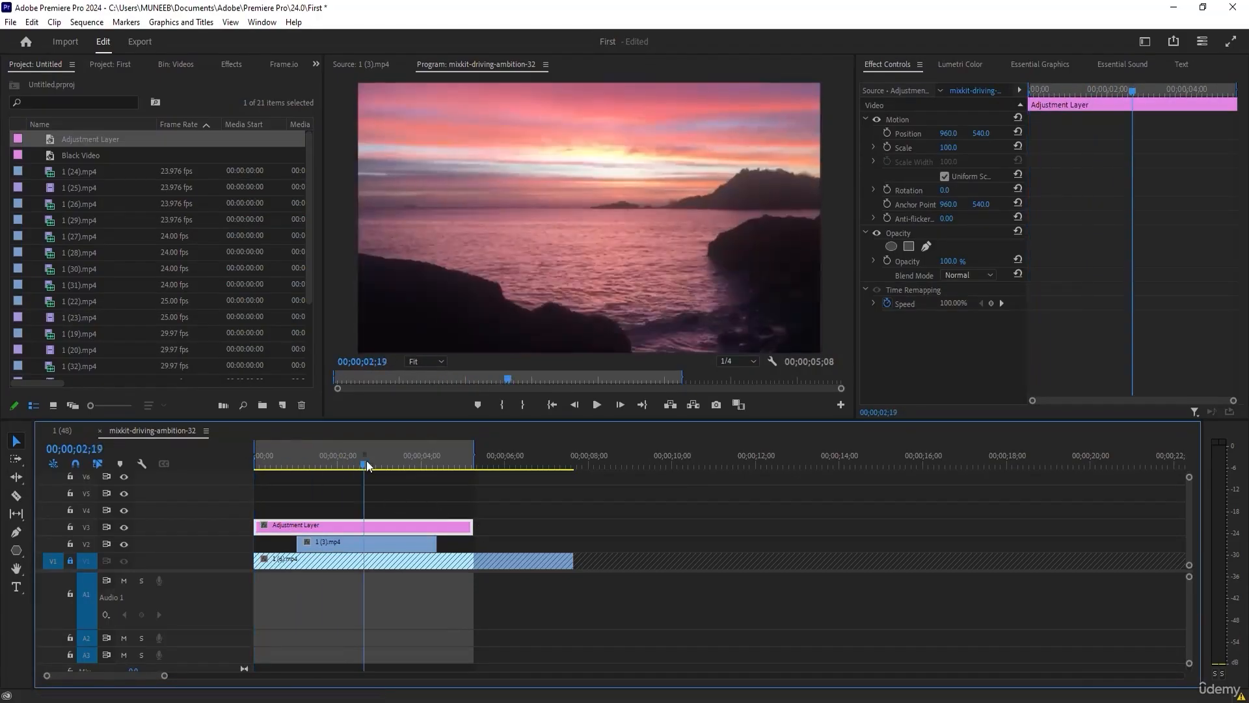
Apply the Black & White effect to the adjustment layer and preview it, leaving the playhead at 00;00;01;03.
click(231, 65)
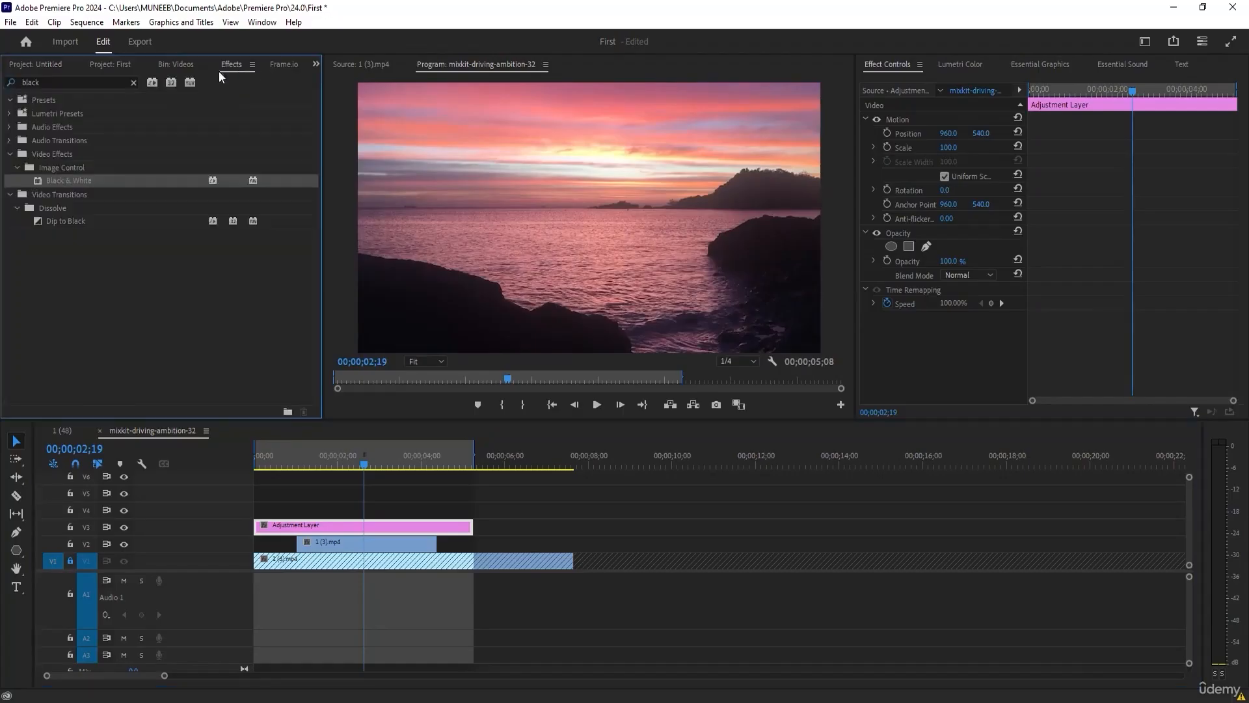
drag(69, 181, 307, 524)
drag(314, 467, 277, 490)
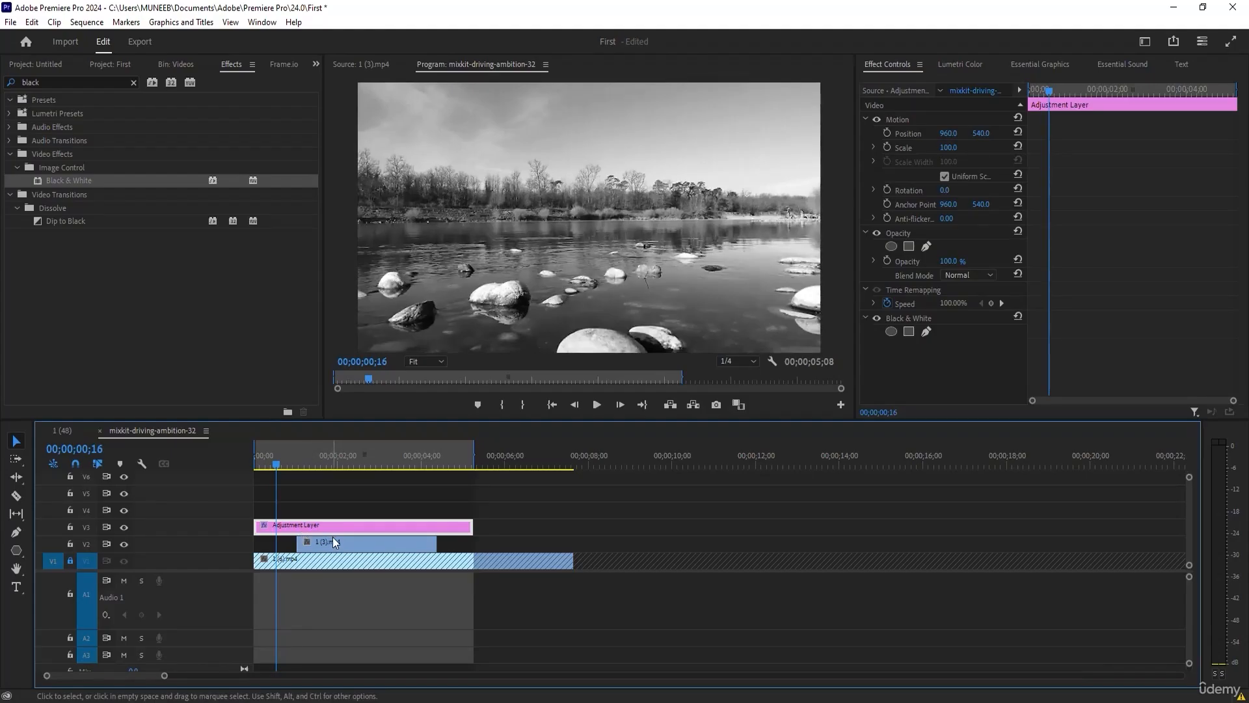
click(303, 473)
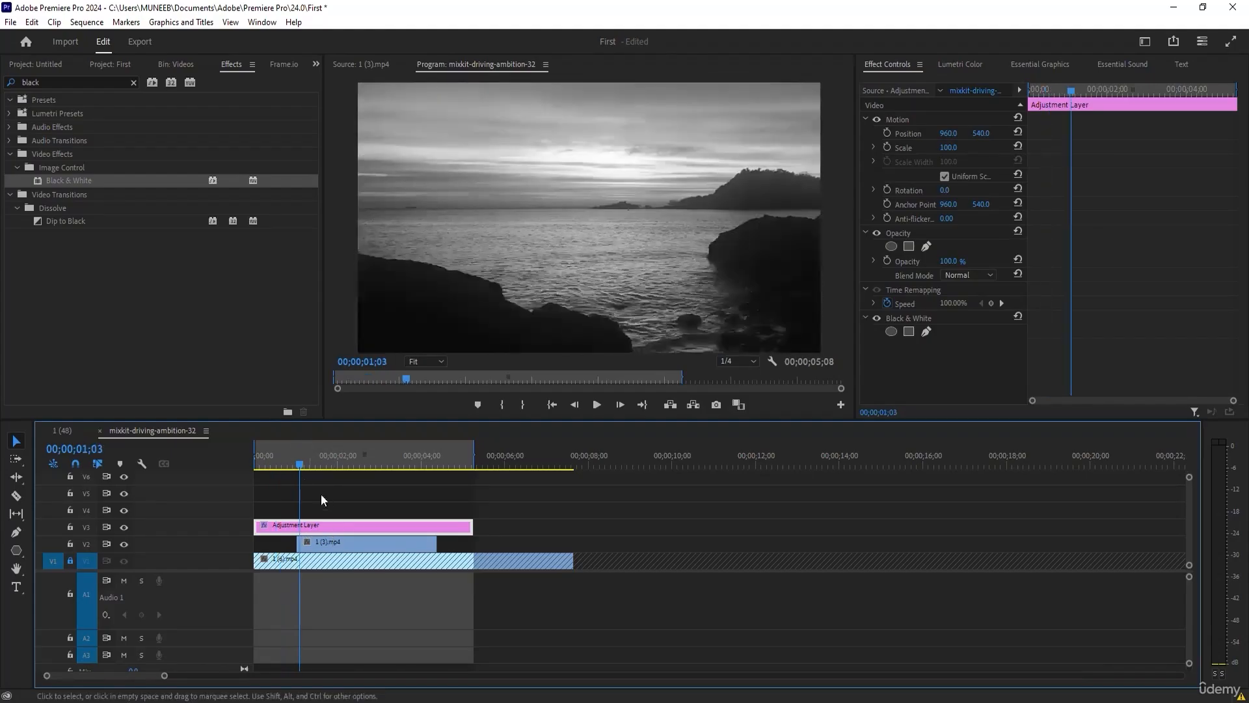
Try clip 1 (3).mp4 above the adjustment layer, return it to track V2 and reselect the adjustment layer.
double_click(339, 539)
drag(339, 542, 334, 514)
drag(268, 469, 335, 530)
click(334, 525)
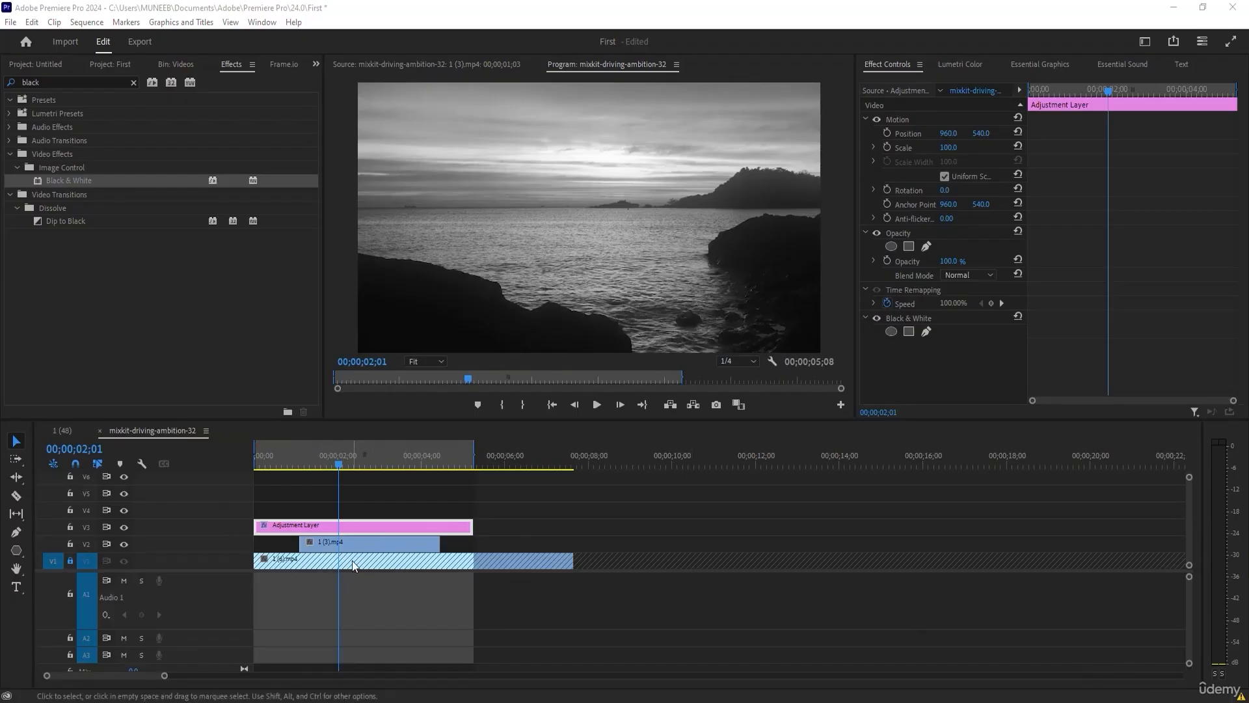
Move the playhead to 00;00;00;21, the adjustment layer to track V4 and clip 1 (3).mp4 to track V3.
drag(324, 464, 282, 460)
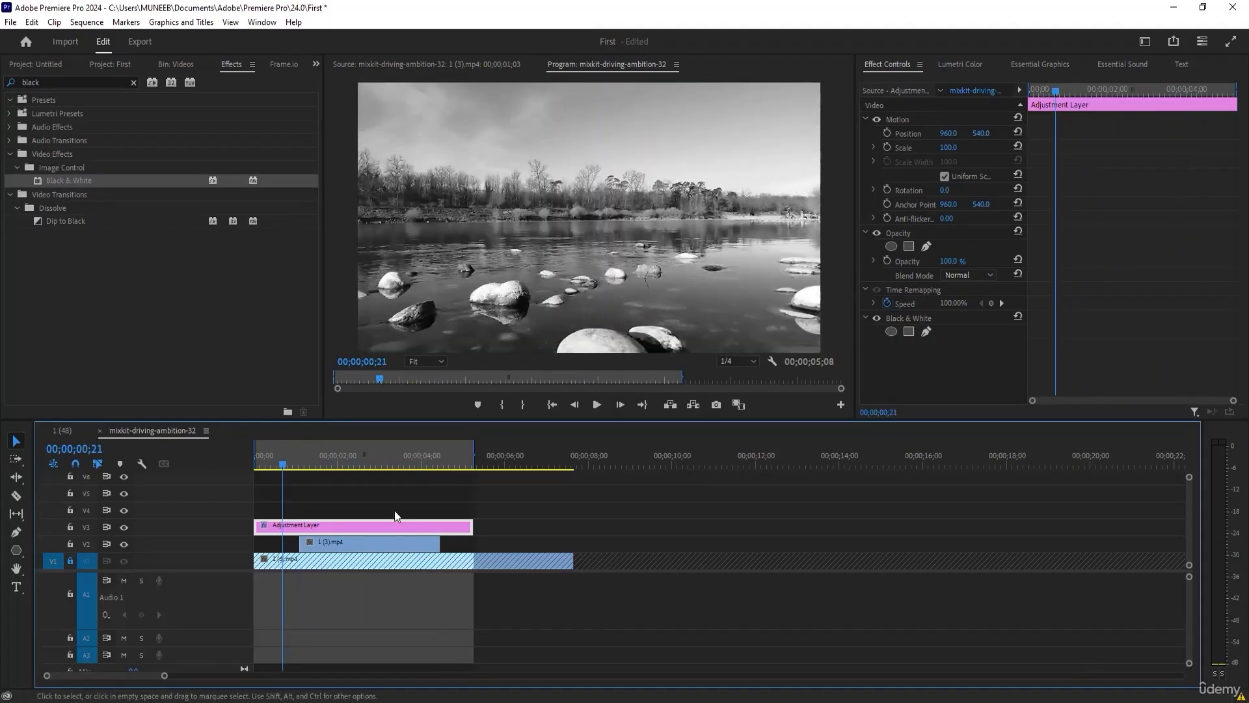
drag(358, 529, 357, 505)
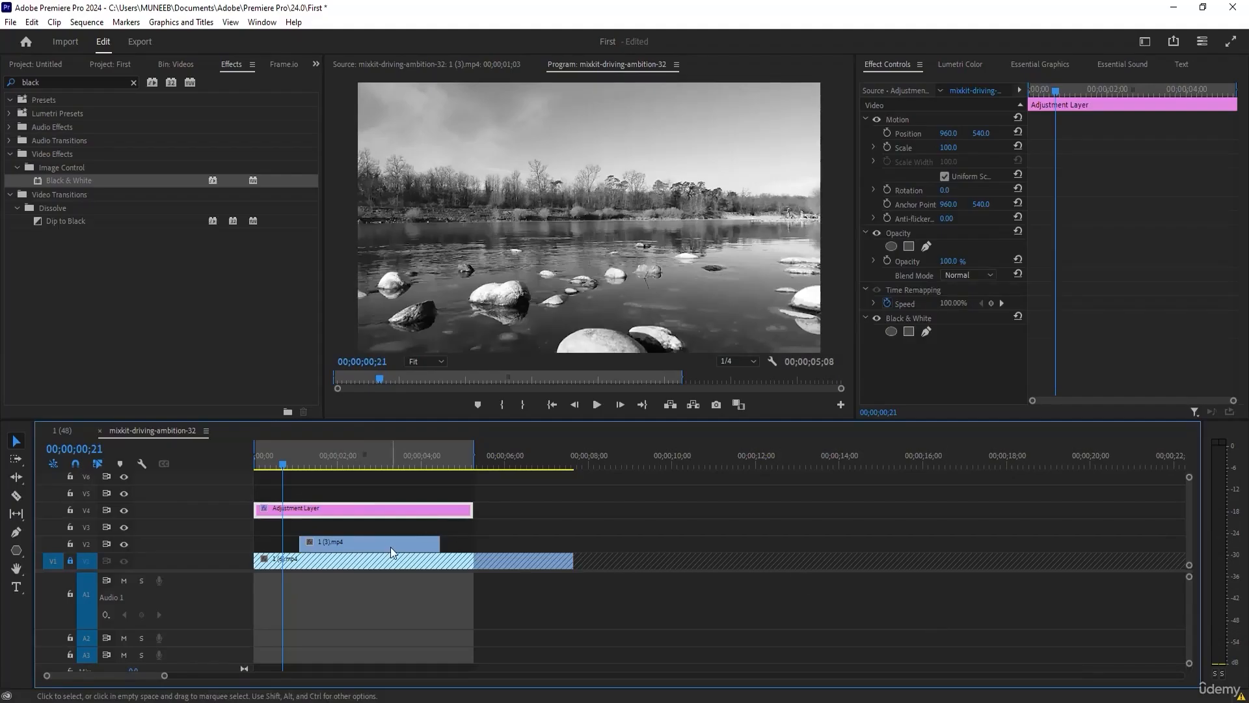
drag(389, 545, 389, 524)
Set the adjustment layer's horizontal position to 2152.0, its scale to 95.0 and its rotation to -1x-16.0.
drag(949, 133, 1236, 133)
drag(950, 133, 1067, 134)
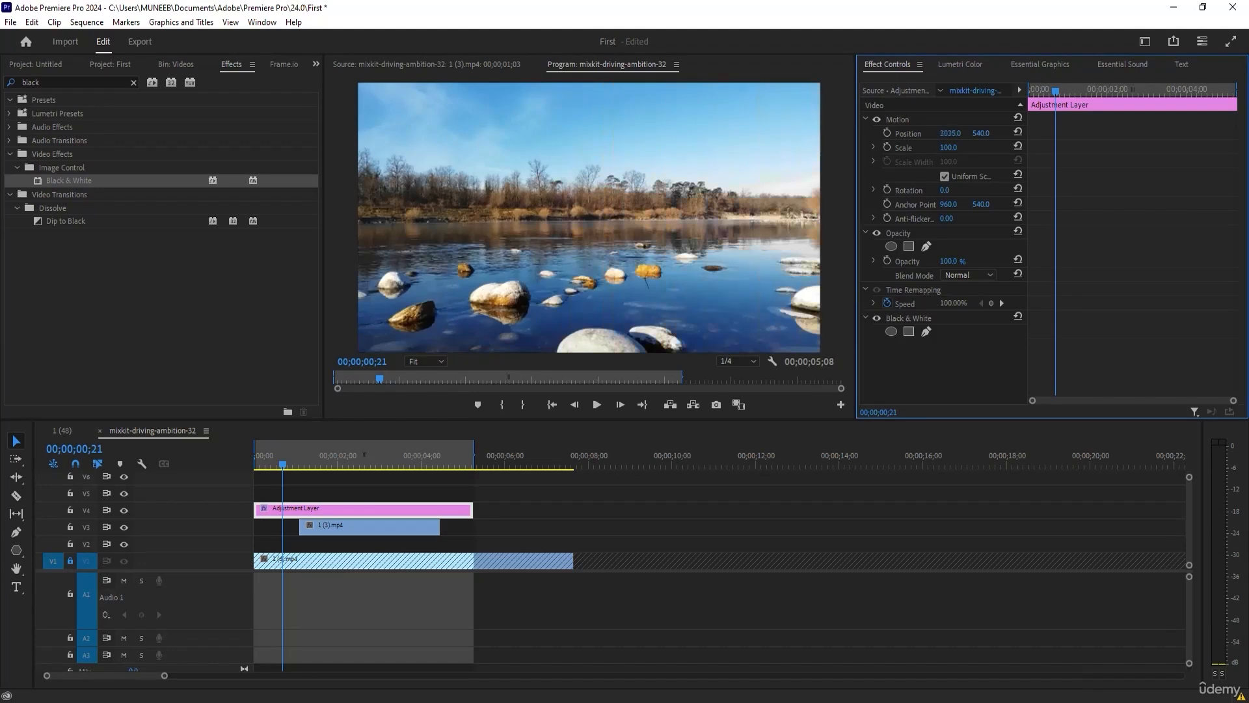
drag(950, 134, 798, 136)
mouse_move(955, 147)
mouse_down()
mouse_move(976, 147)
mouse_move(947, 148)
mouse_up()
drag(951, 191, 706, 191)
mouse_move(952, 261)
mouse_down()
mouse_move(885, 260)
mouse_move(952, 261)
mouse_up()
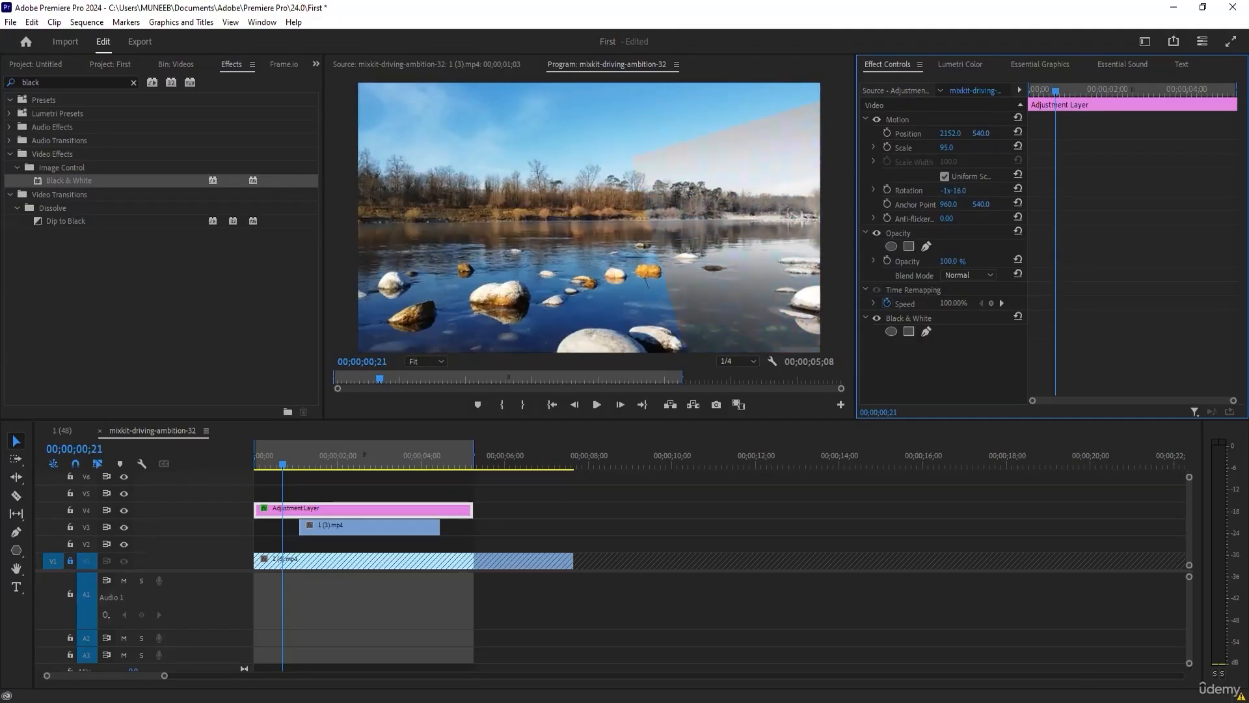
Add an ellipse mask to the adjustment layer's Black & White effect, move it over the river's right side and try adjusting its feather.
click(892, 331)
drag(845, 216, 740, 261)
scroll(959, 331, down, 3)
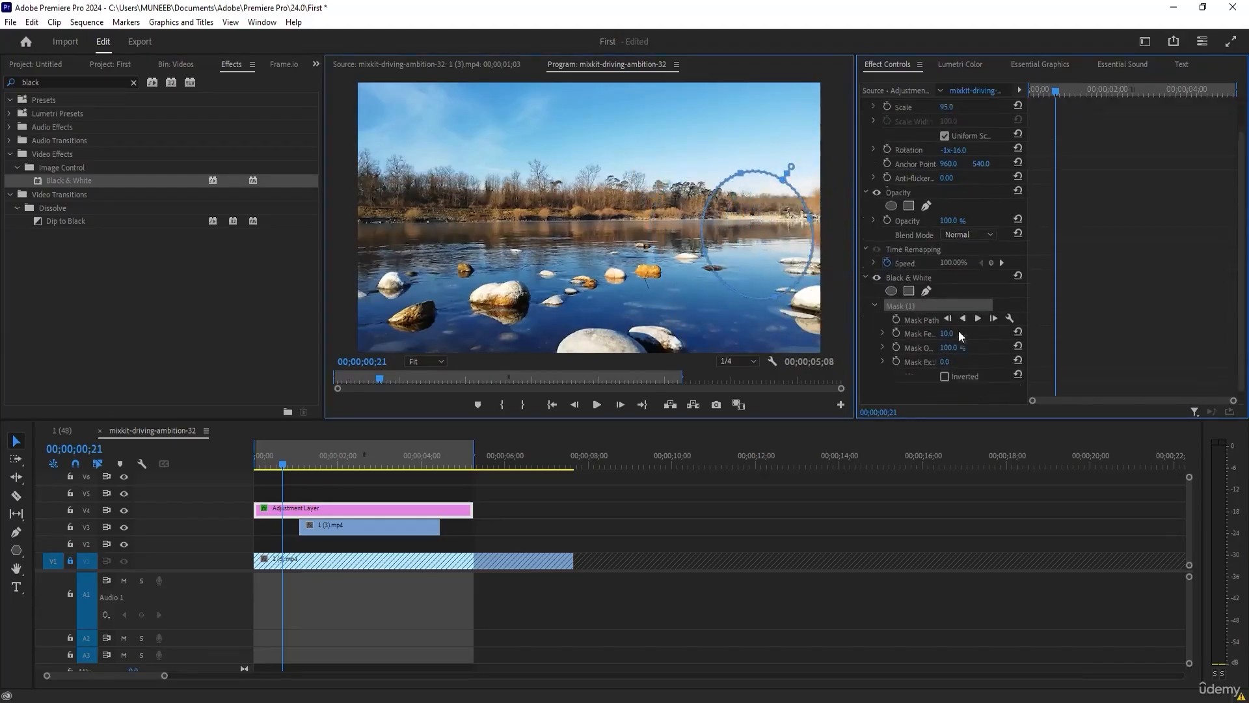
mouse_move(947, 325)
mouse_down()
mouse_move(1164, 325)
mouse_move(940, 325)
mouse_up()
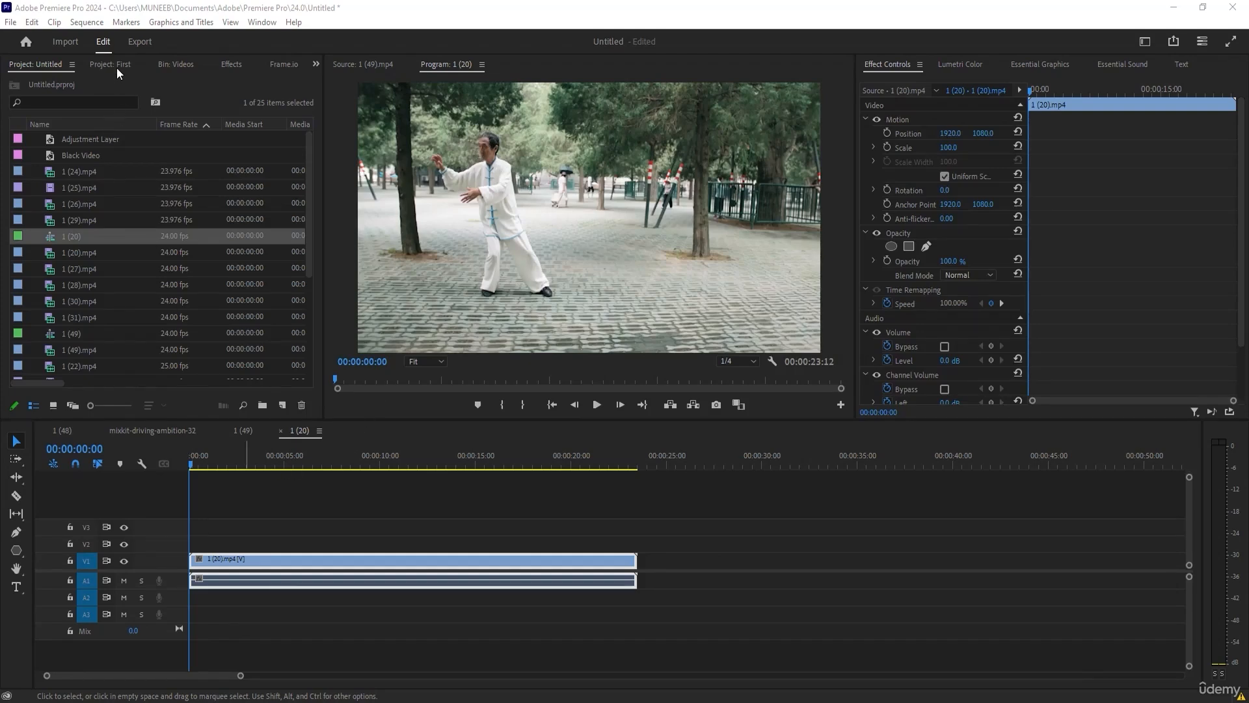
Search the effects for "fast" and apply the Fast Blur effect to clip 1 (20).mp4.
click(232, 65)
click(77, 79)
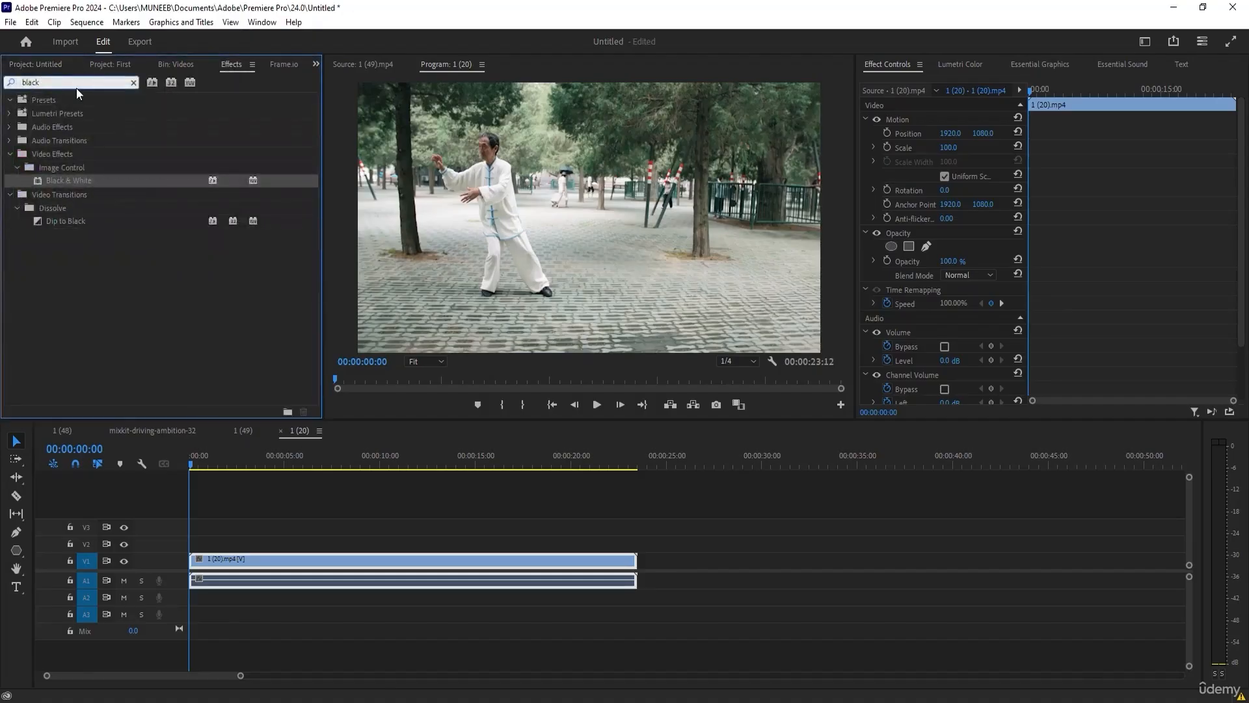
double_click(77, 83)
text(fas)
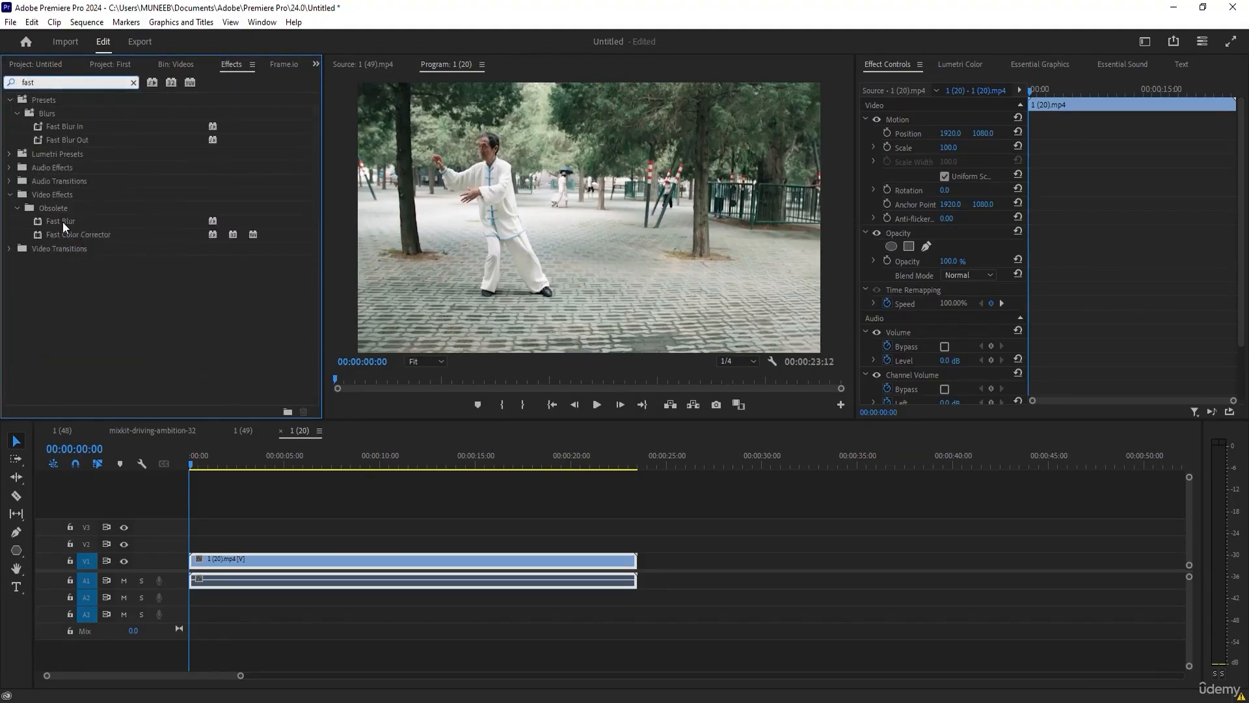
text(t)
drag(62, 220, 228, 561)
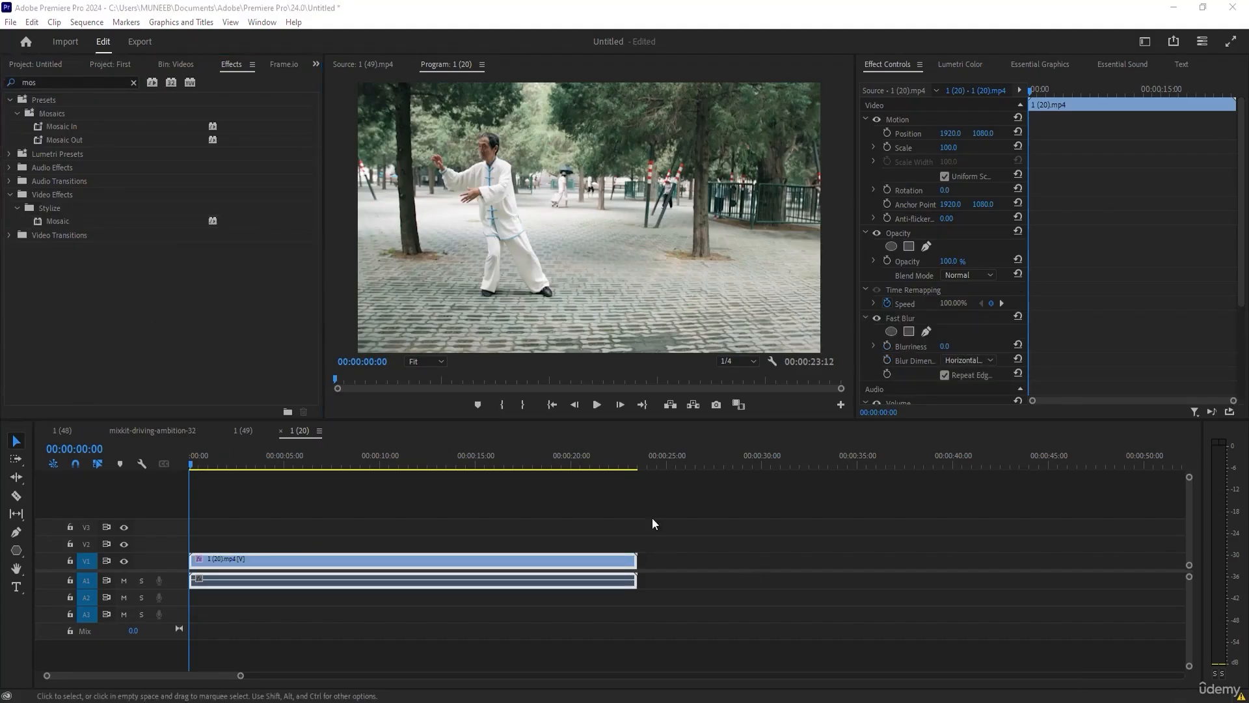
Try a Fast Blur blurriness of 102.0 on clip 1 (20).mp4, and delete the Fast Blur effect.
click(60, 224)
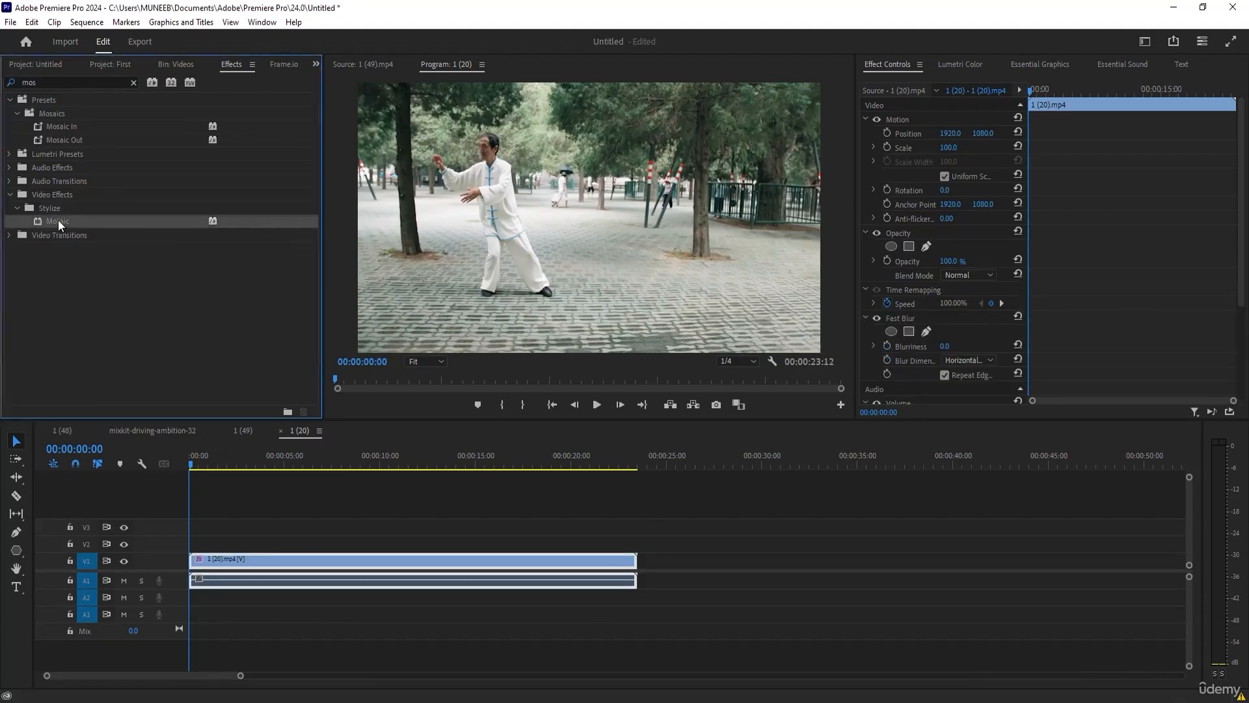
scroll(886, 338, down, 5)
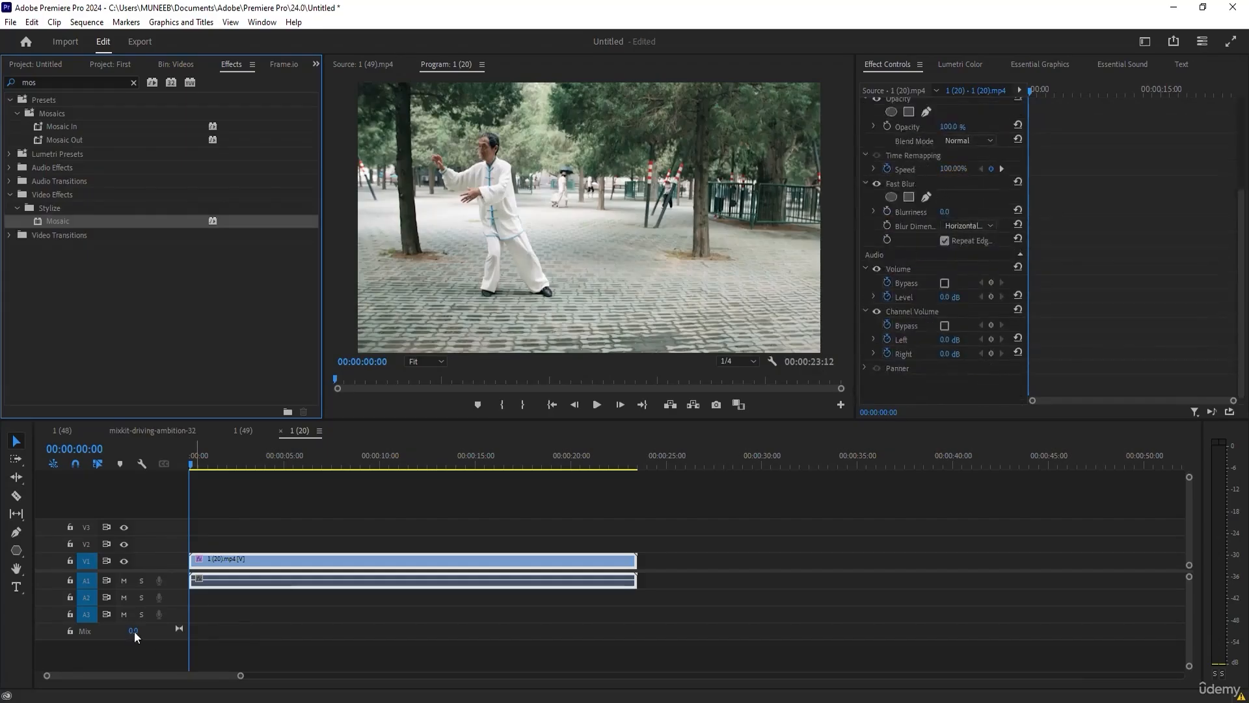
click(898, 189)
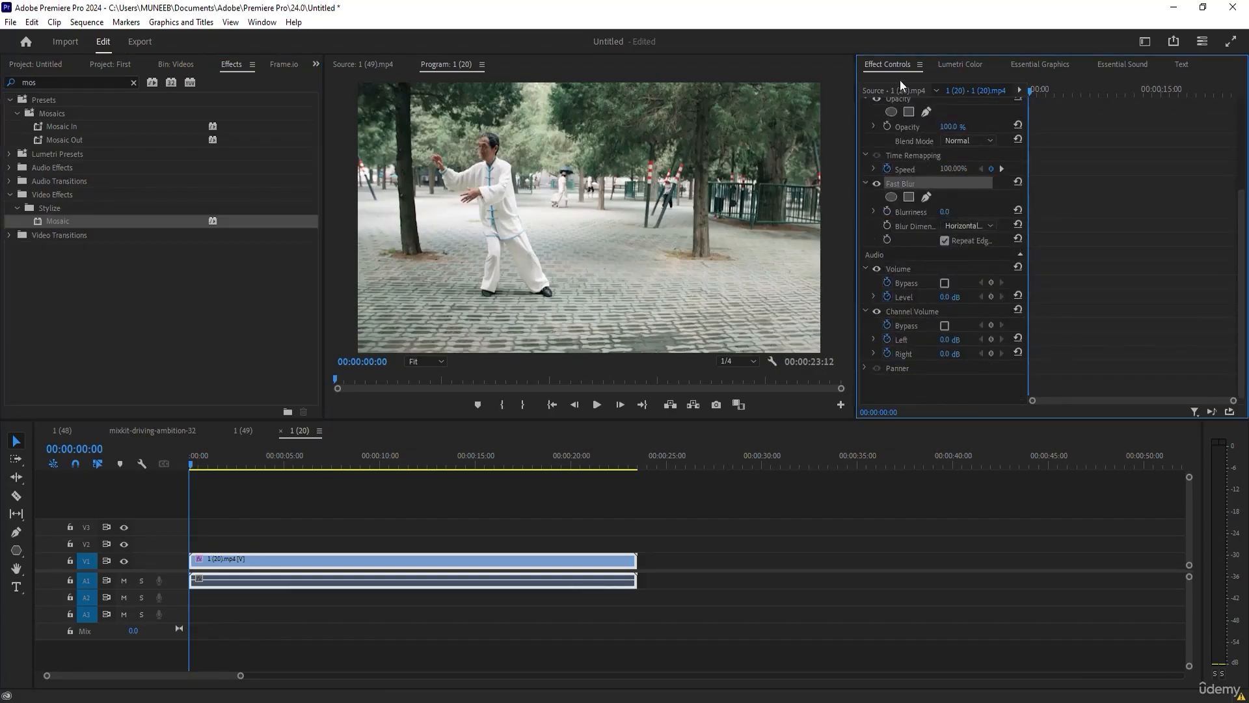
drag(945, 212, 1011, 212)
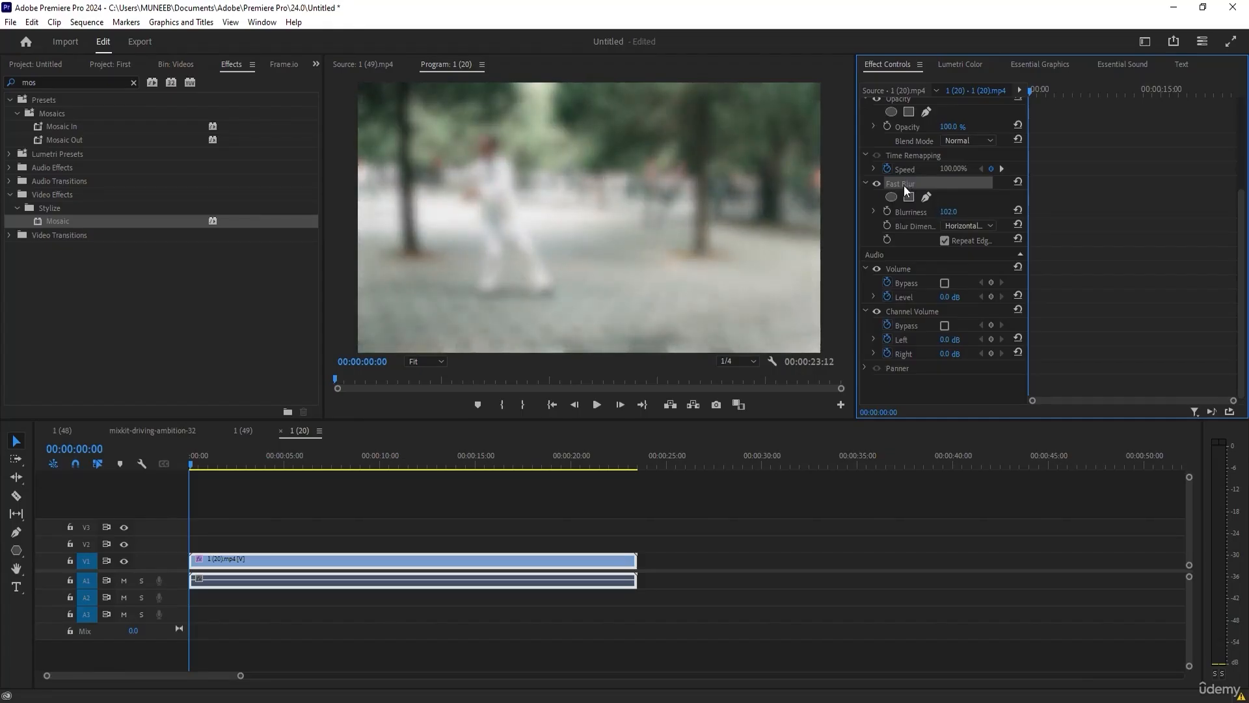
key(Delete)
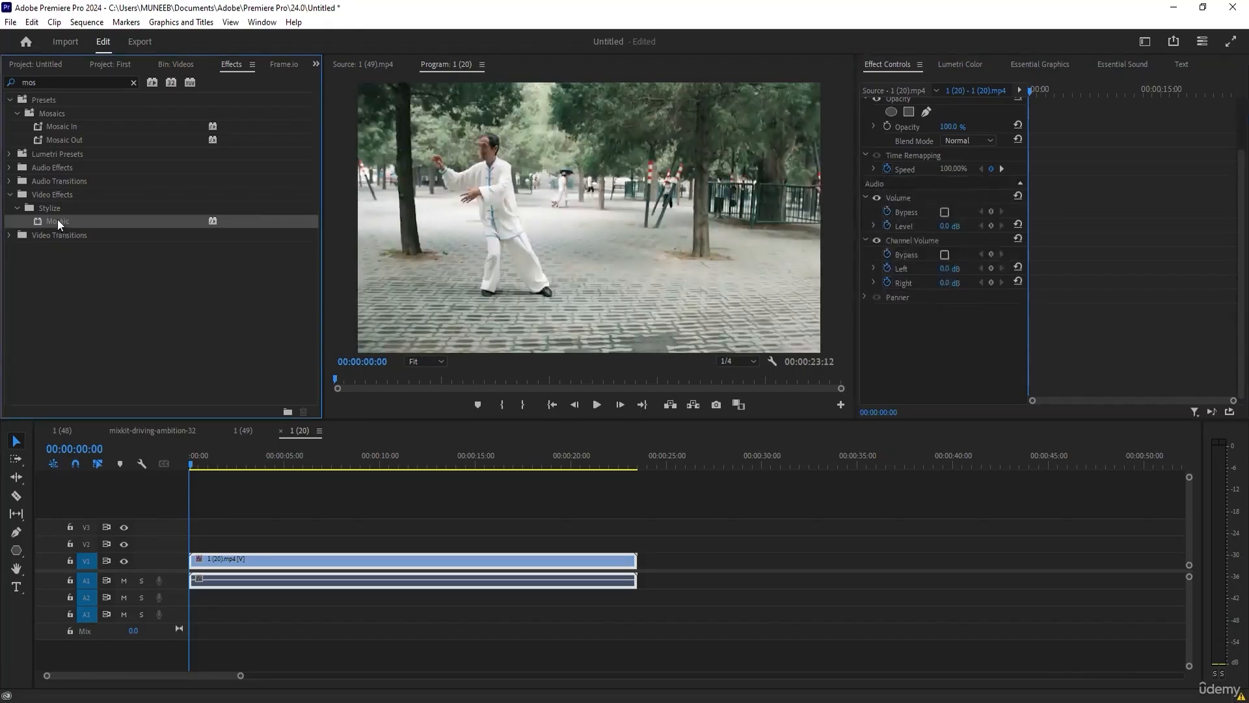
Try the Mosaic effect on clip 1 (20).mp4, toggling Sharp Colors on and off, and delete the effect.
drag(57, 219, 453, 308)
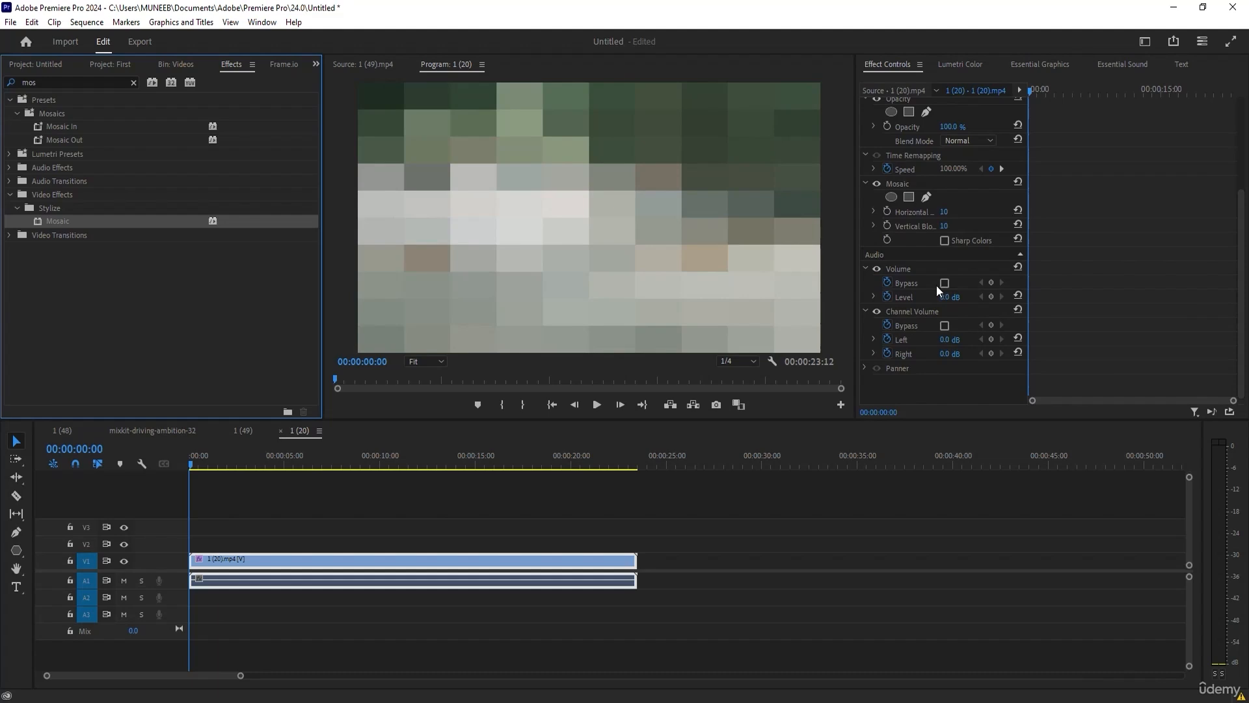
scroll(950, 302, up, 1)
scroll(894, 278, up, 1)
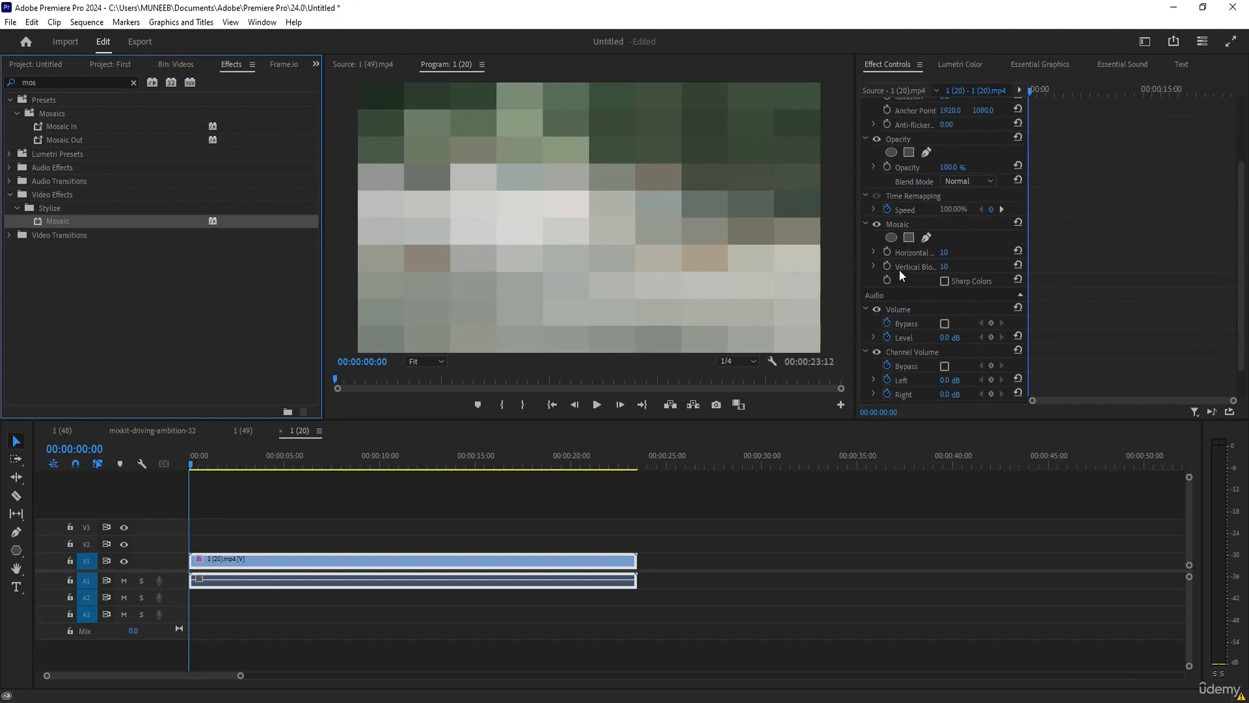
click(948, 251)
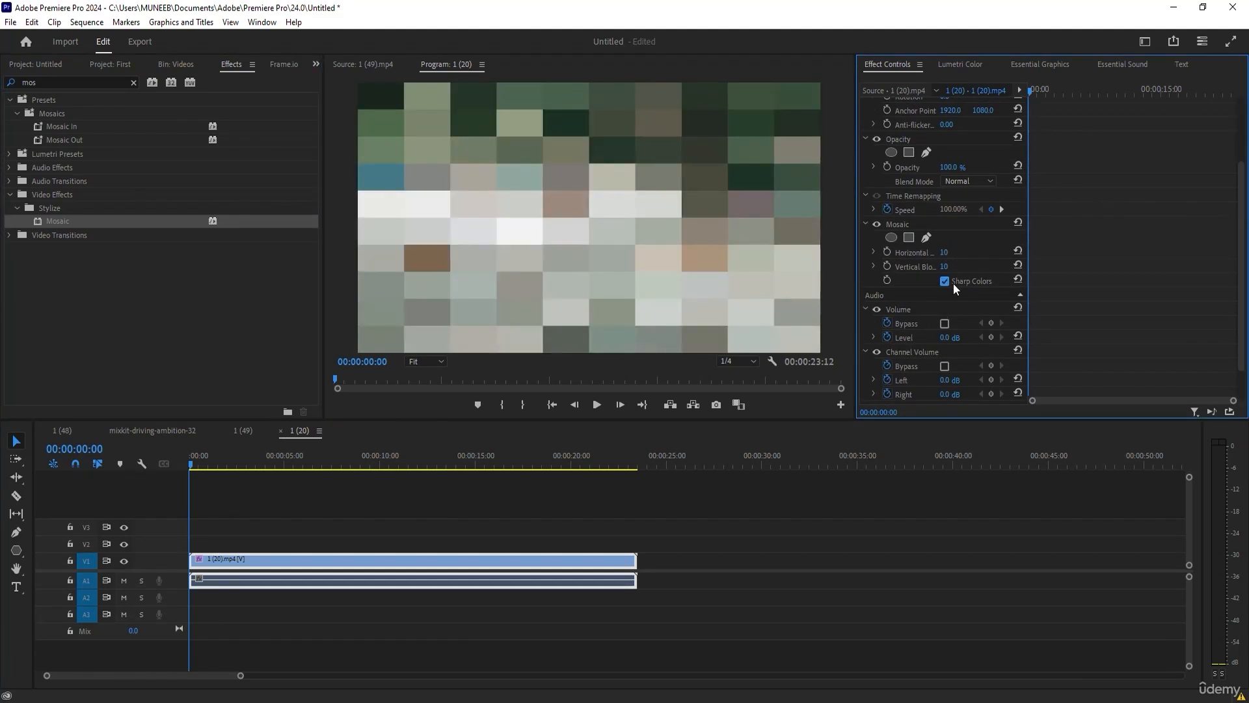
click(954, 284)
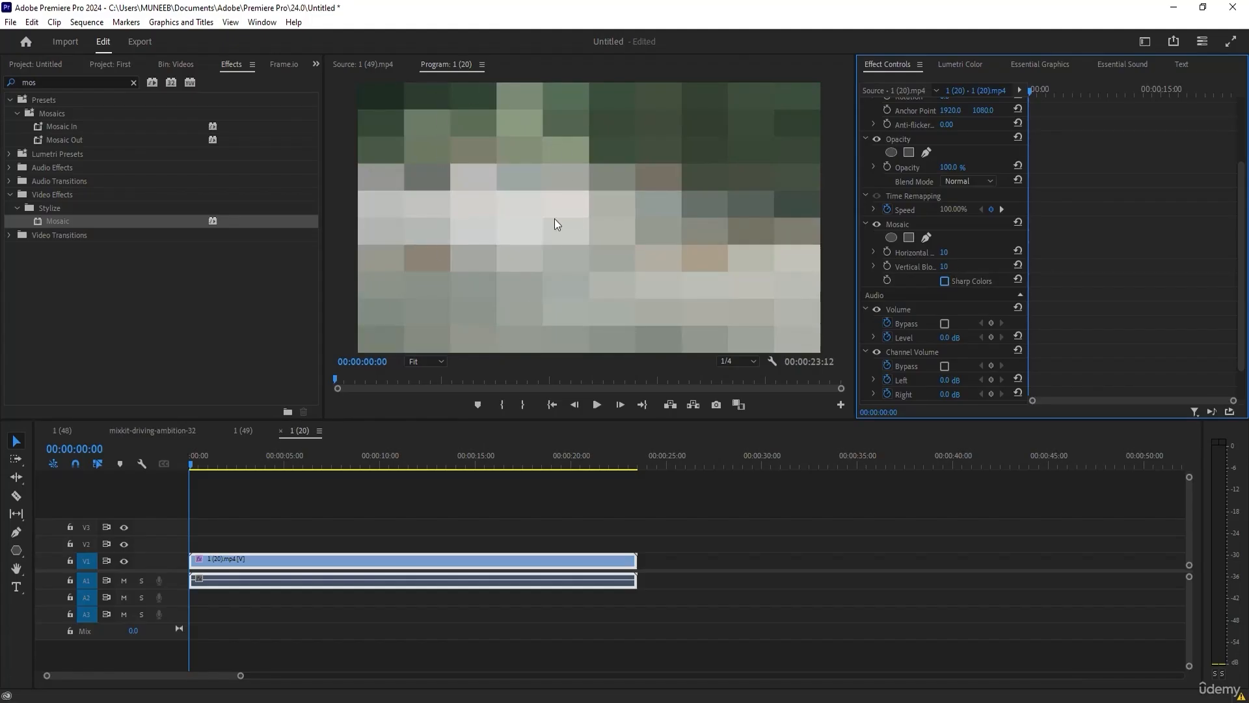
click(900, 226)
key(Delete)
Search the effects for "fast" and apply Fast Blur to clip 1 (20).mp4 again.
click(49, 80)
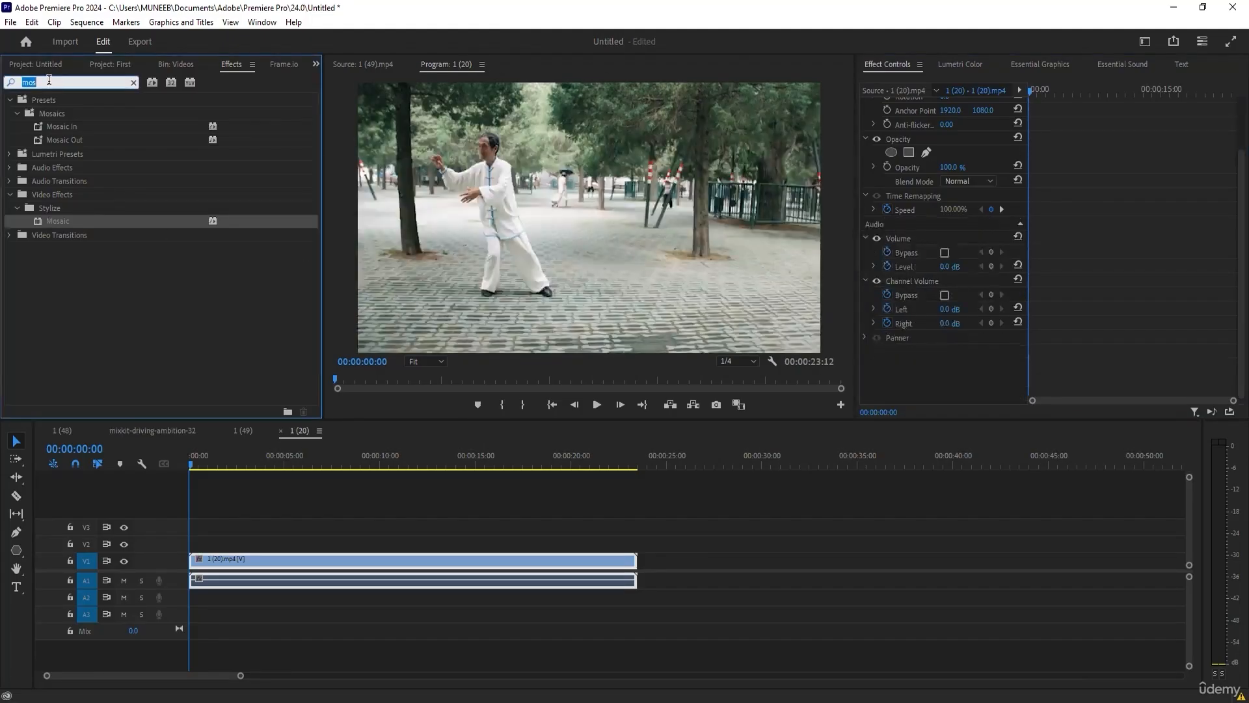
text(fast)
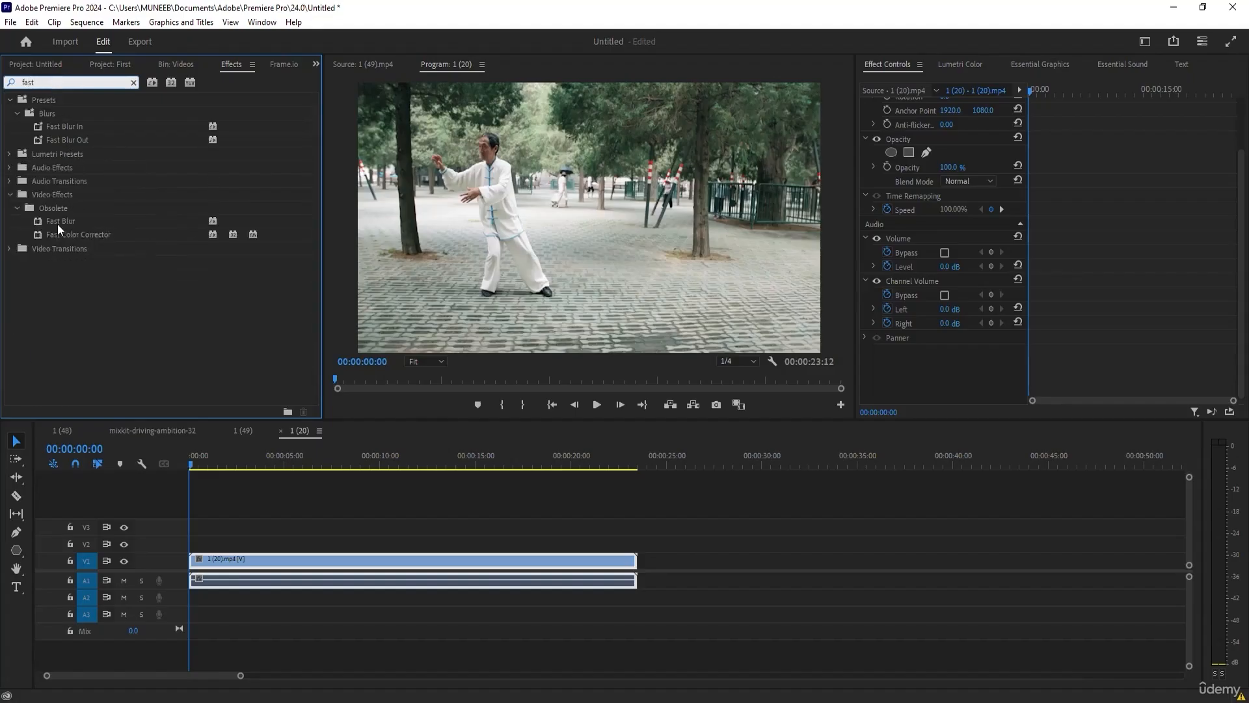
double_click(57, 221)
scroll(991, 343, down, 2)
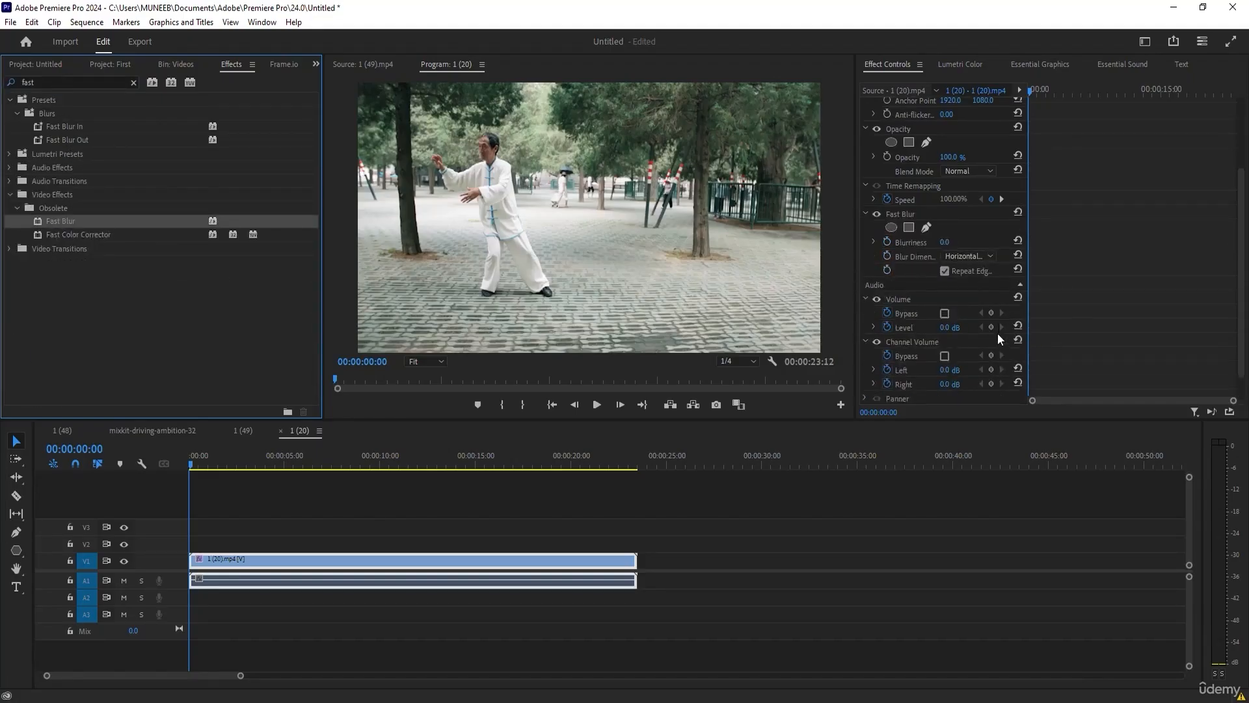
Set the Fast Blur blurriness to 10 and raise it further to 36.0.
click(944, 213)
text(10)
key(Return)
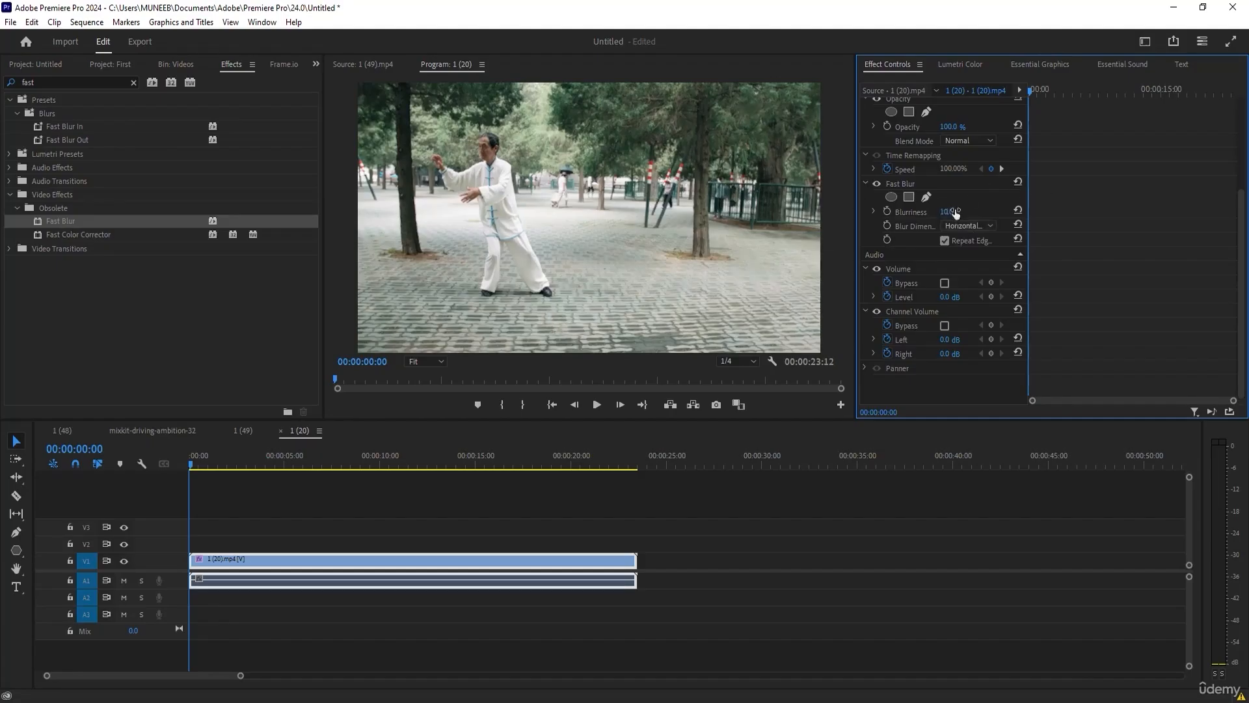
drag(946, 212, 964, 212)
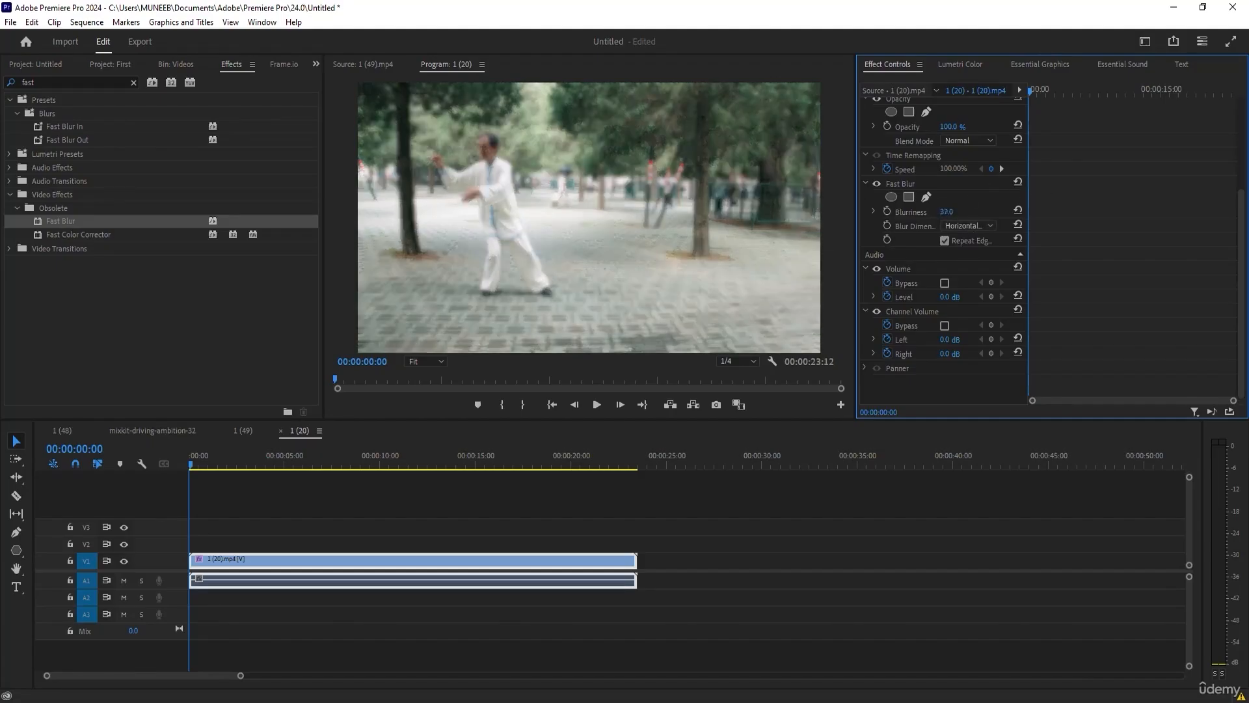
Add an ellipse mask to the Fast Blur effect and shrink and position it over the man's head.
click(890, 197)
drag(609, 199, 478, 161)
drag(489, 231, 491, 165)
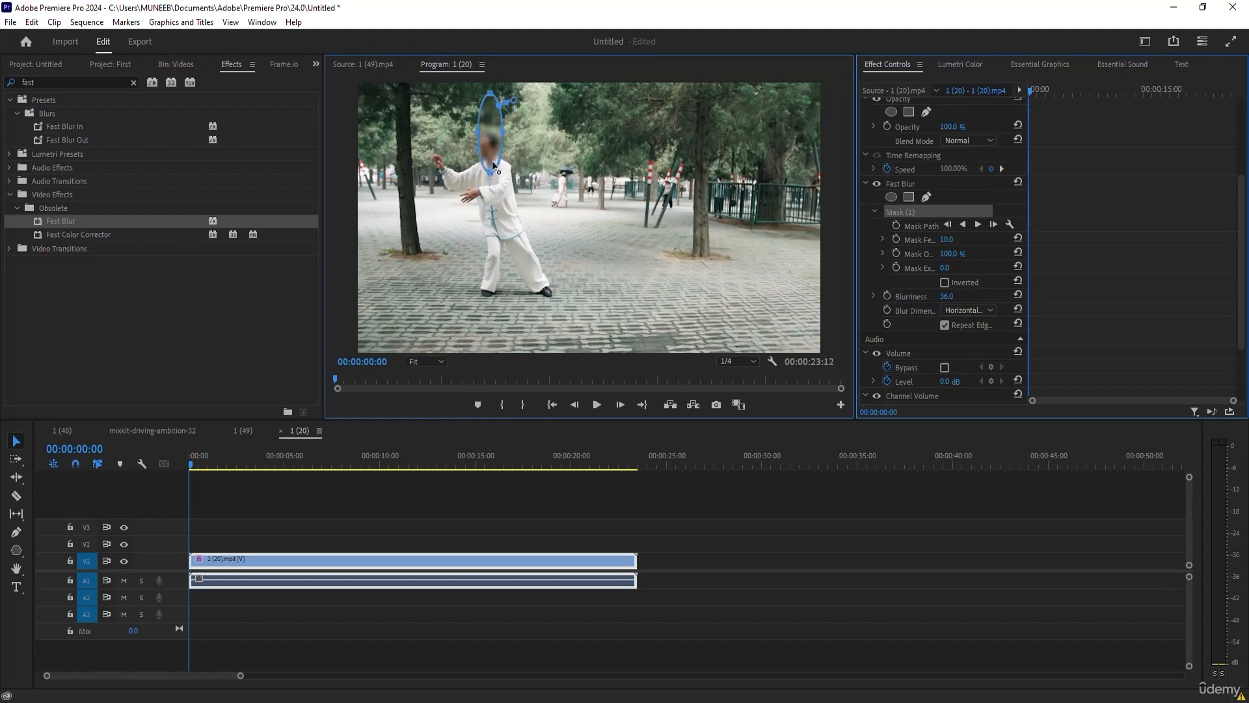
drag(485, 127, 487, 148)
Check the mask at 00:00:04:14, return to the clip's start and track the mask path forward through the clip.
drag(191, 456, 276, 463)
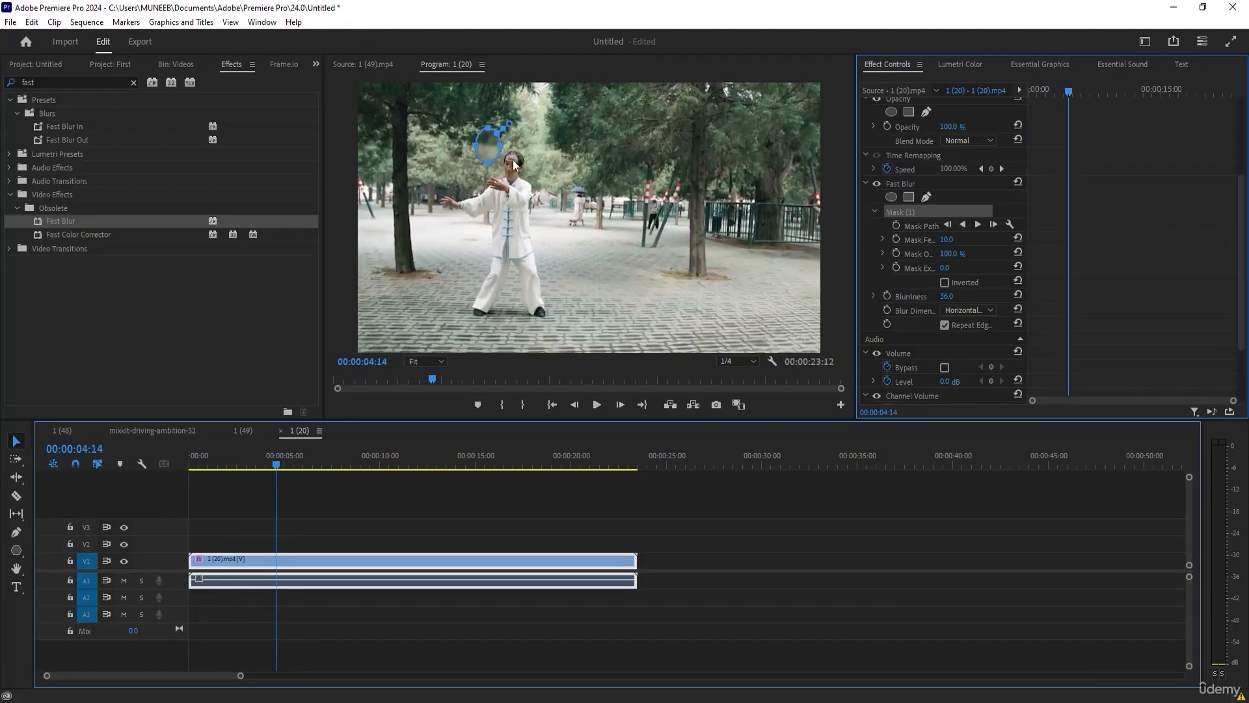
drag(248, 458, 151, 466)
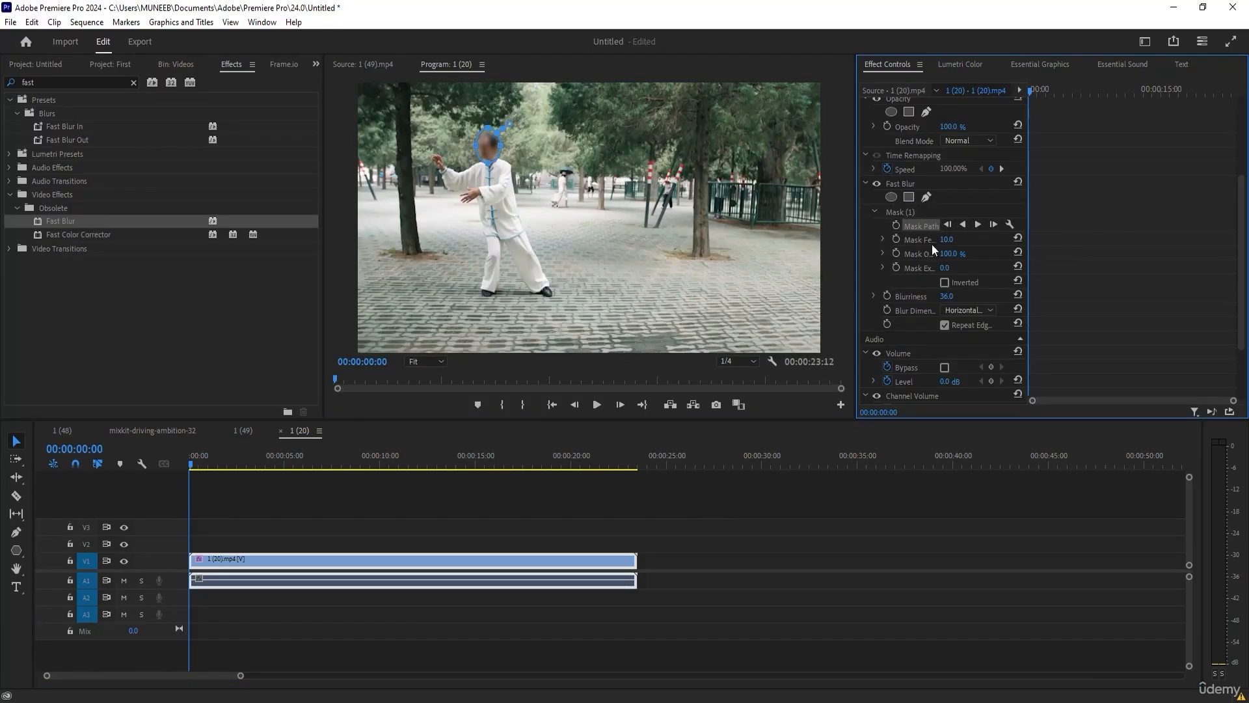
click(977, 224)
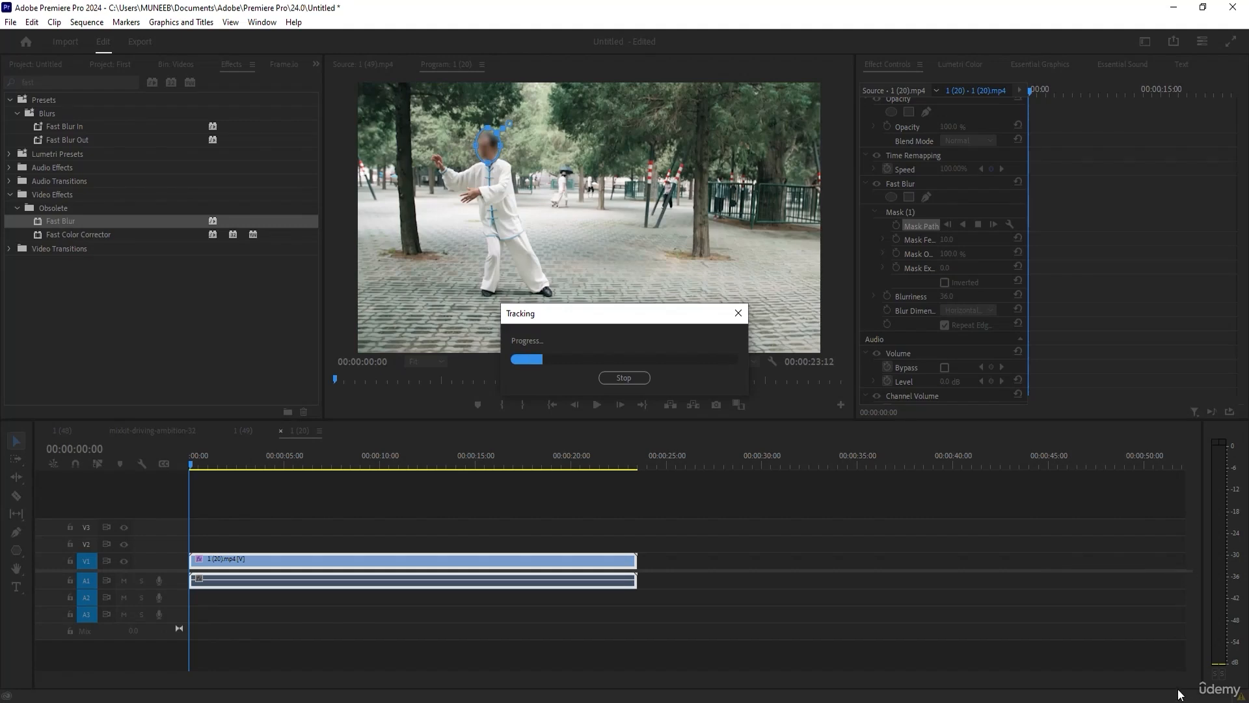
click(452, 518)
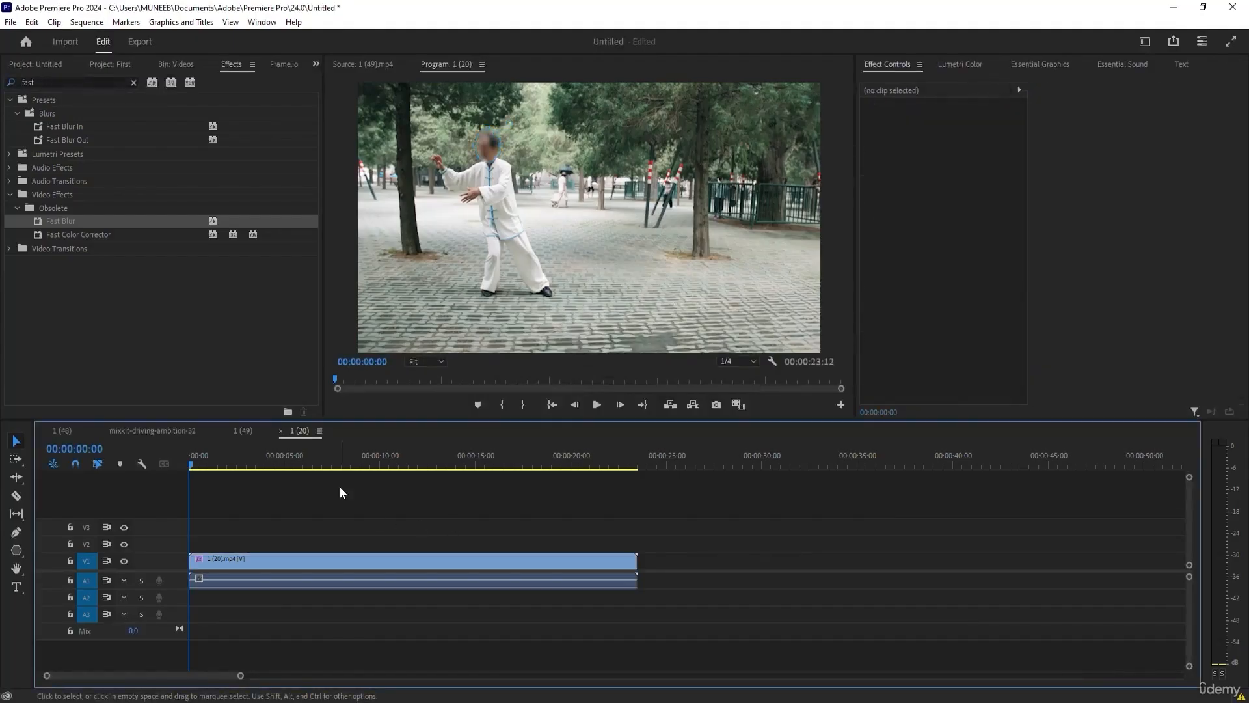
Move the playhead to 00:00:00:21 and set the Fast Blur's Blur Dimensions to Vertical.
mouse_move(191, 463)
mouse_down()
mouse_move(298, 486)
mouse_move(202, 477)
mouse_move(250, 480)
mouse_move(201, 464)
mouse_up()
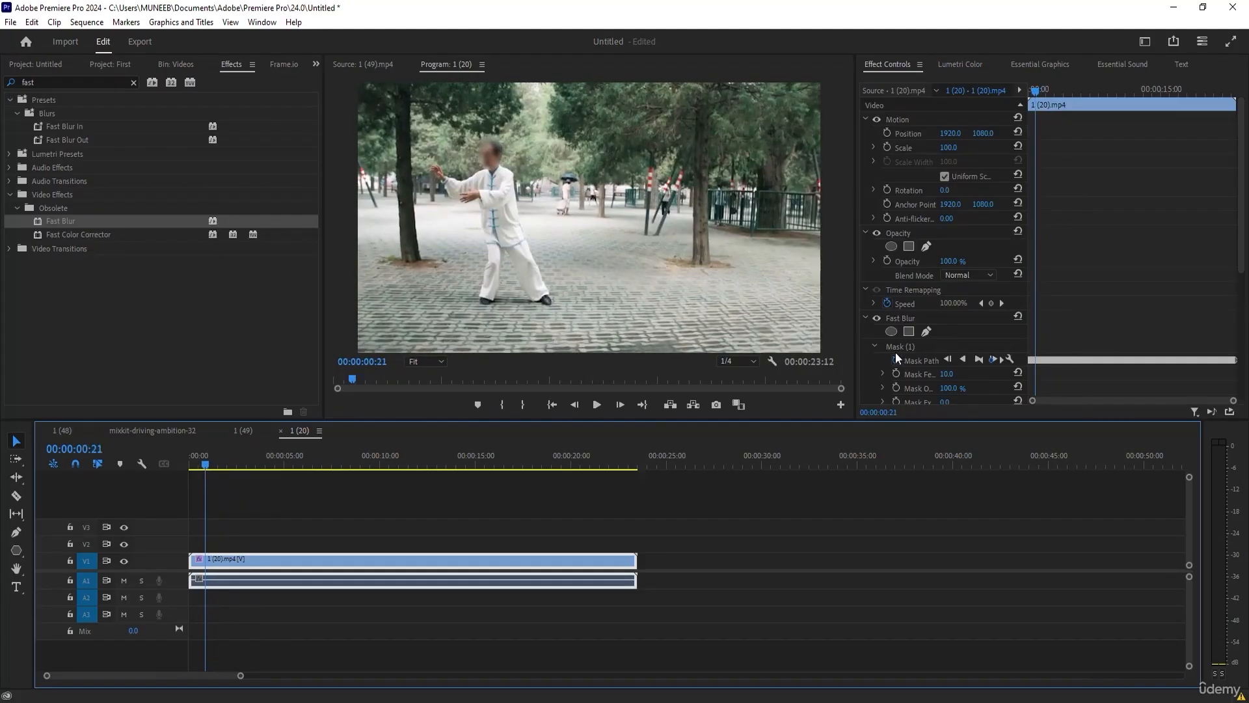
scroll(896, 357, down, 3)
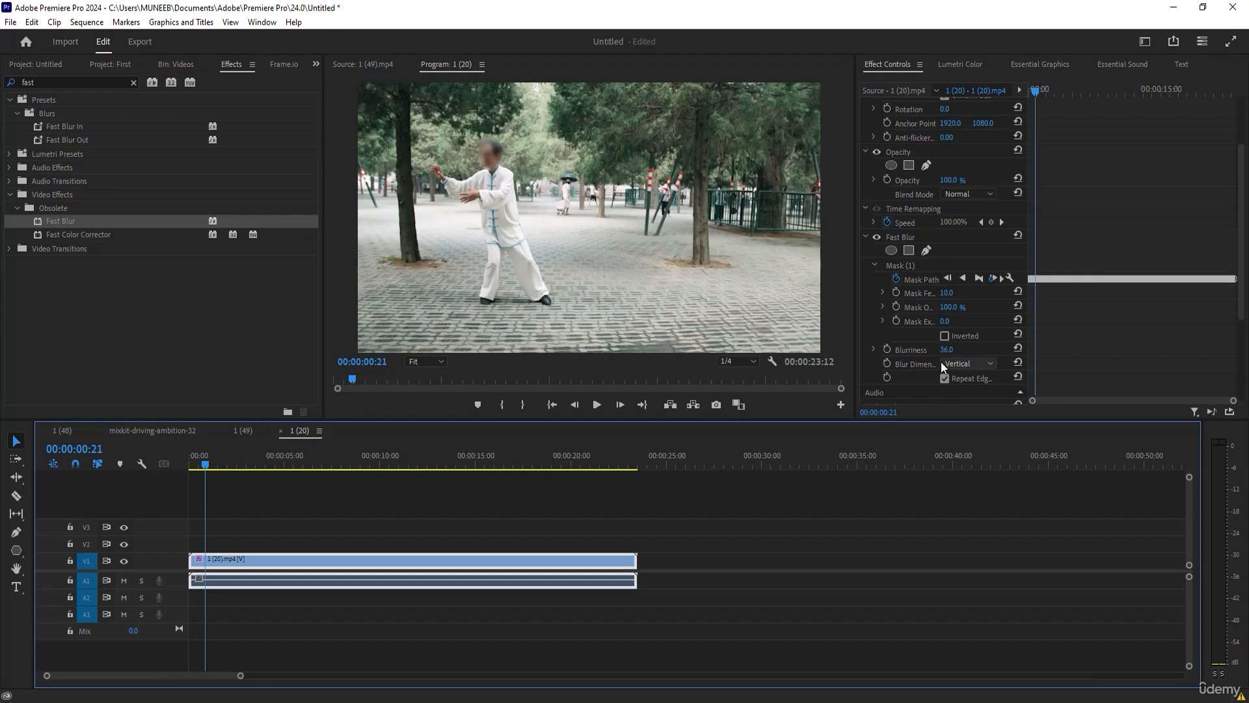
scroll(976, 355, up, 3)
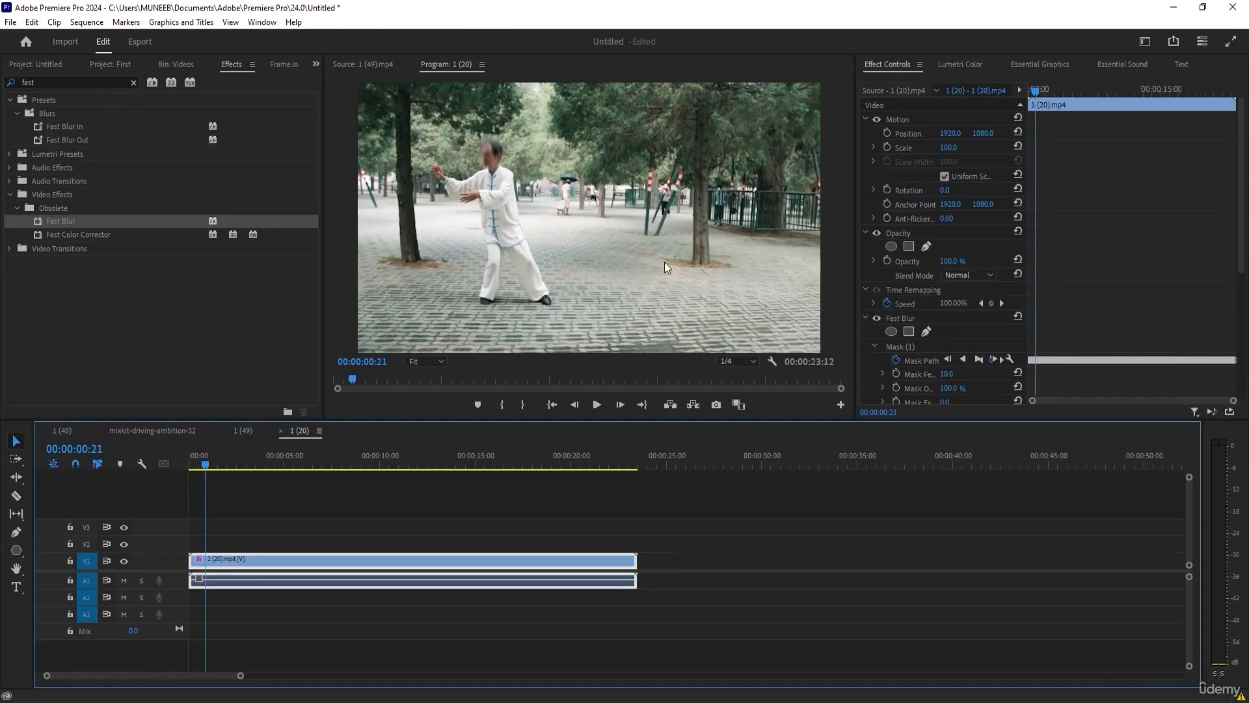
scroll(996, 304, down, 3)
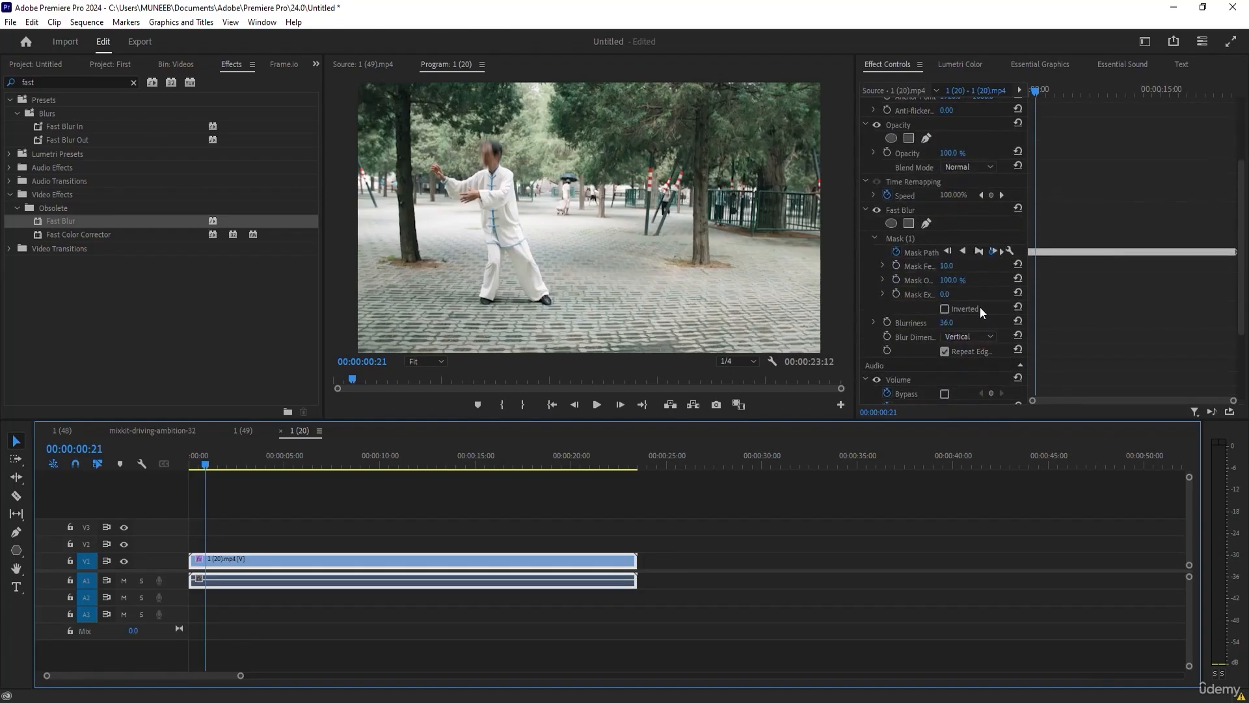
Search the effects for "mos" and select the Mosaic video effect.
double_click(55, 82)
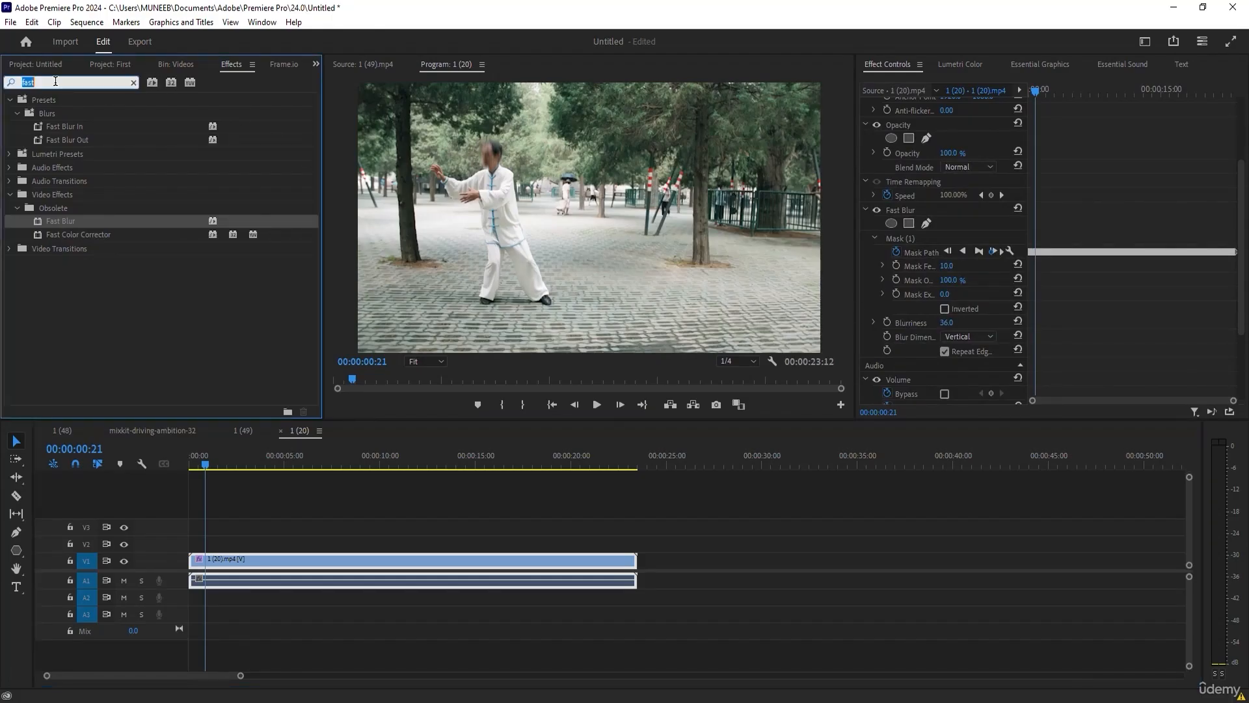
text(mo)
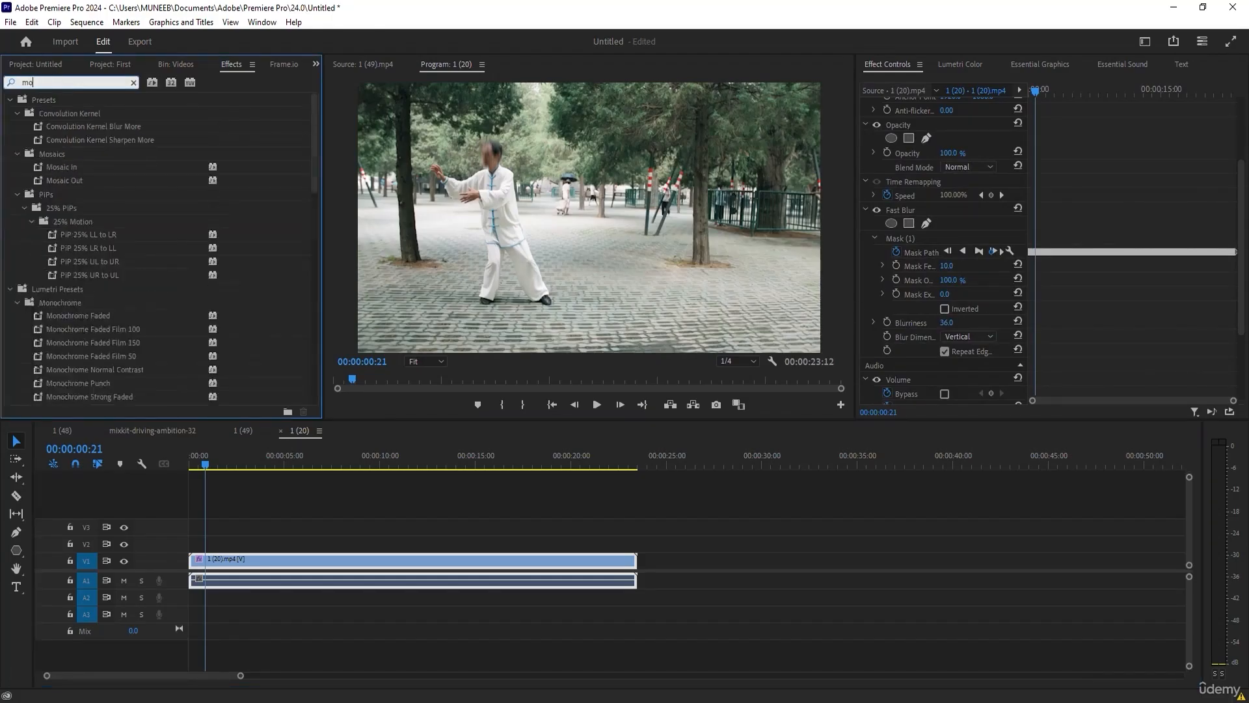
text(sia)
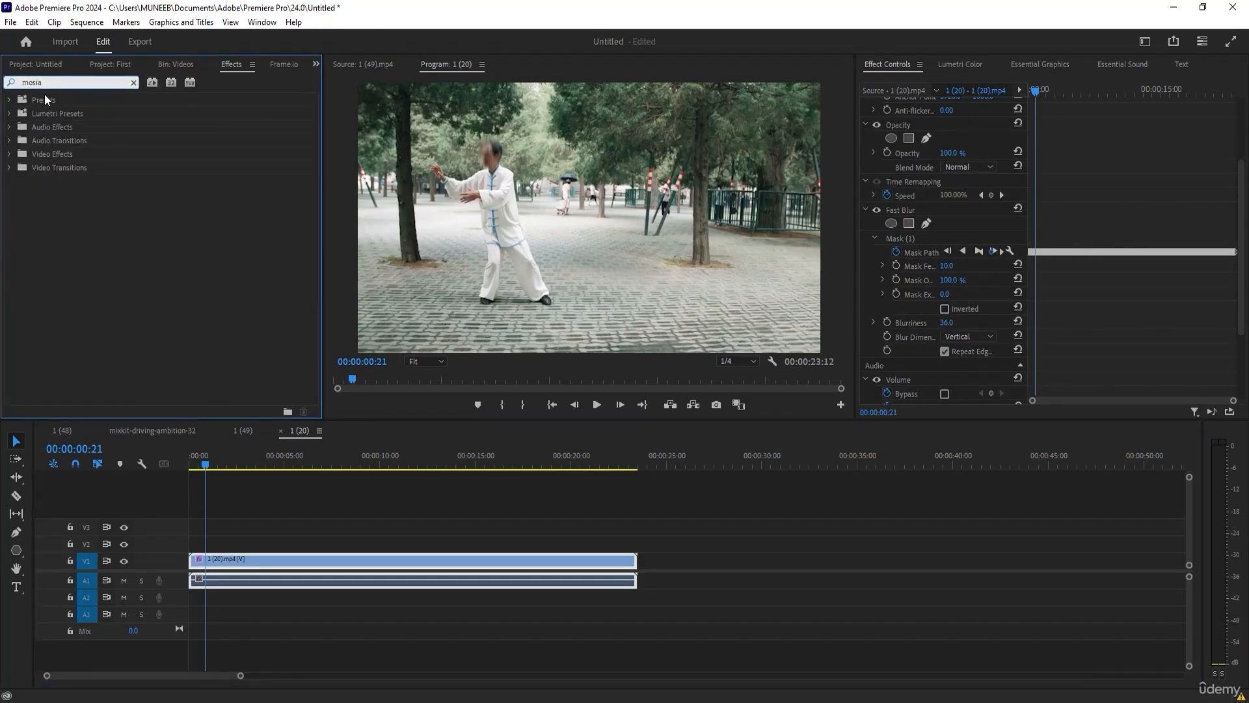
key(BackSpace)
key(BackSpace)
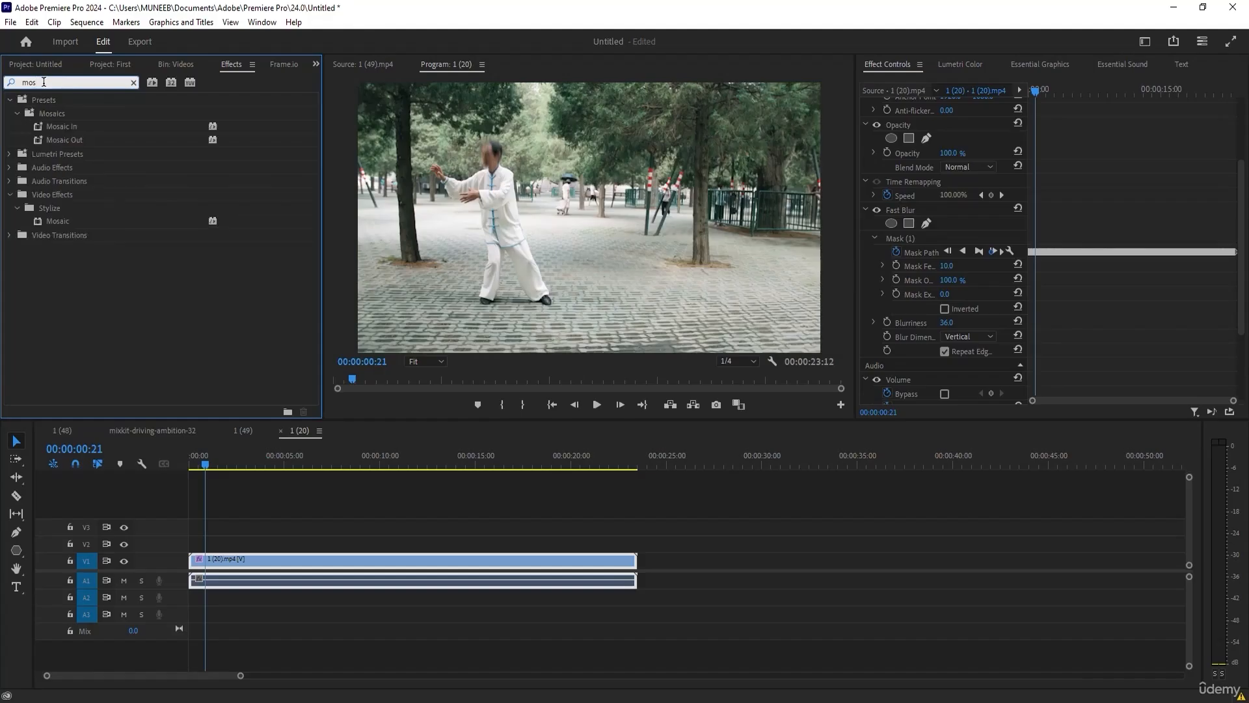
click(59, 221)
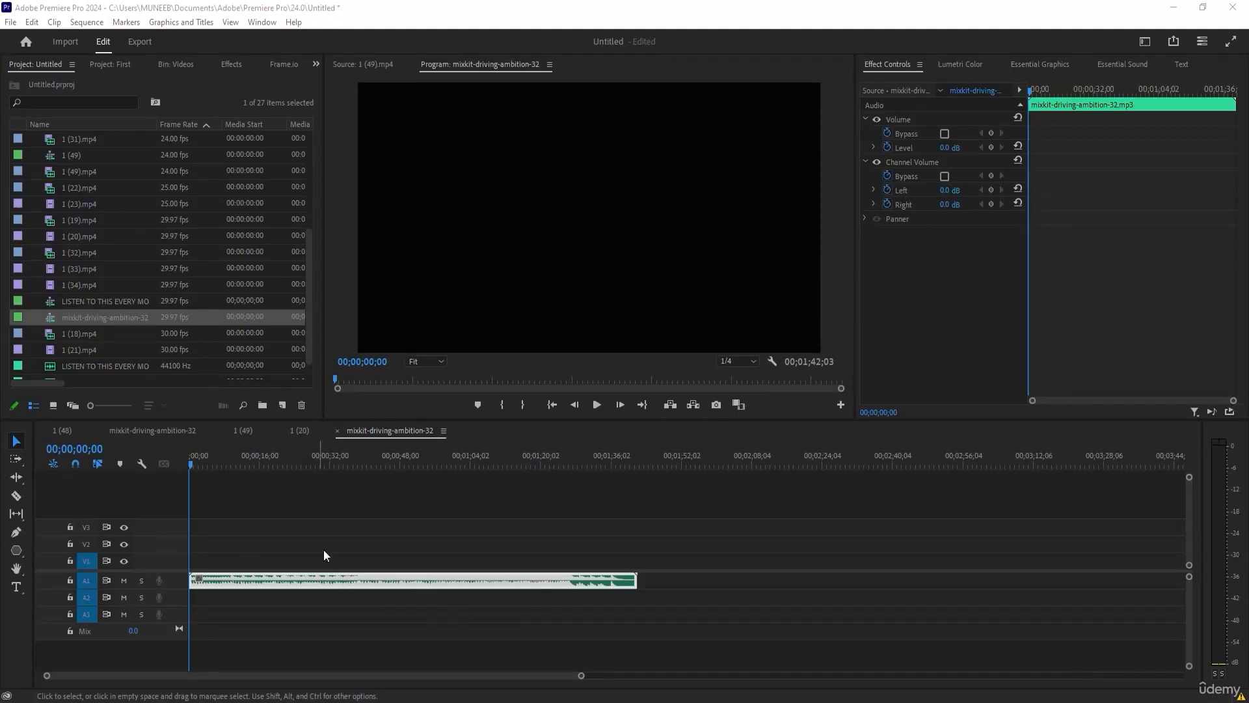
right_click(364, 575)
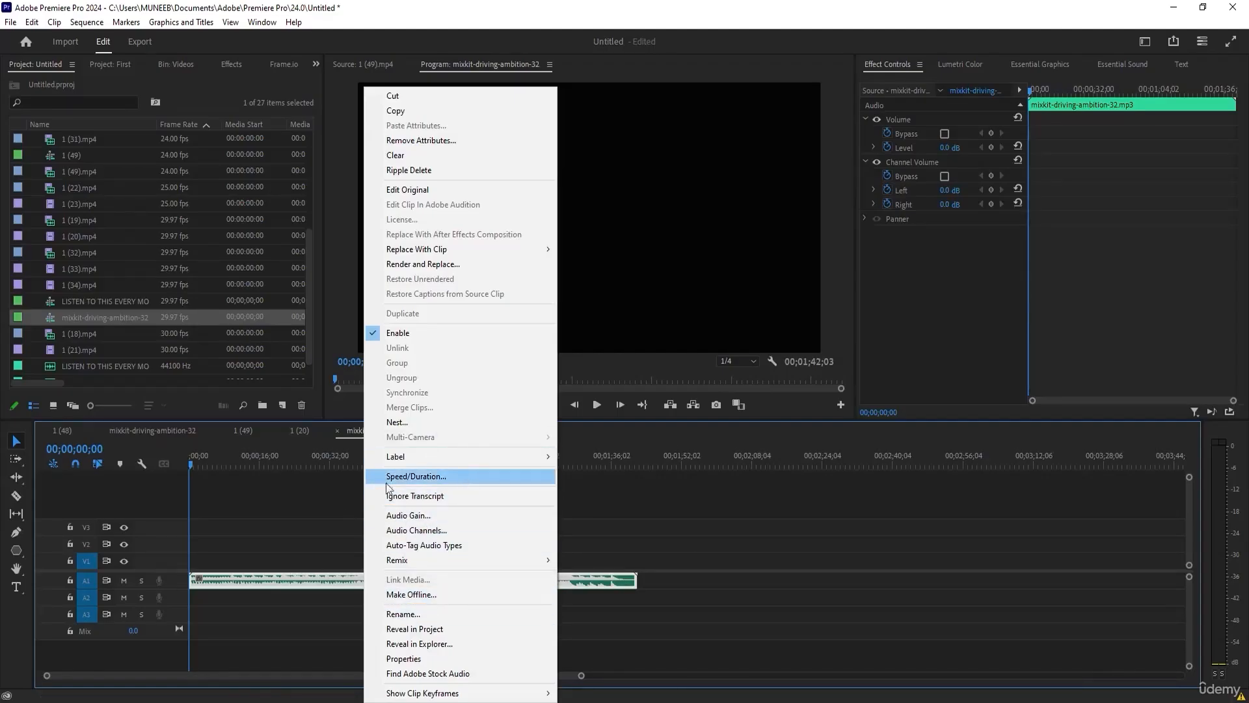
click(285, 477)
click(278, 574)
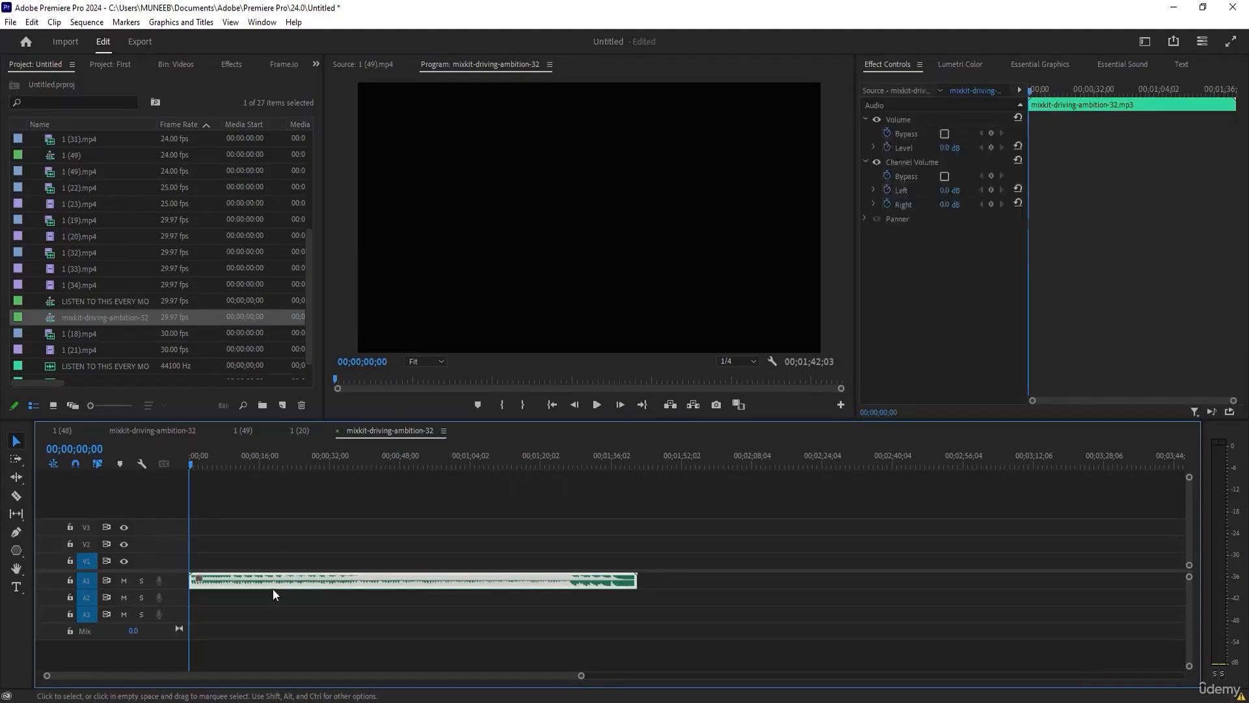
Extend mixkit-driving-ambition-32.mp3 with the Remix Tool to a target duration of 00;03;13;10 and move the playhead to 00;00;11;07.
click(14, 479)
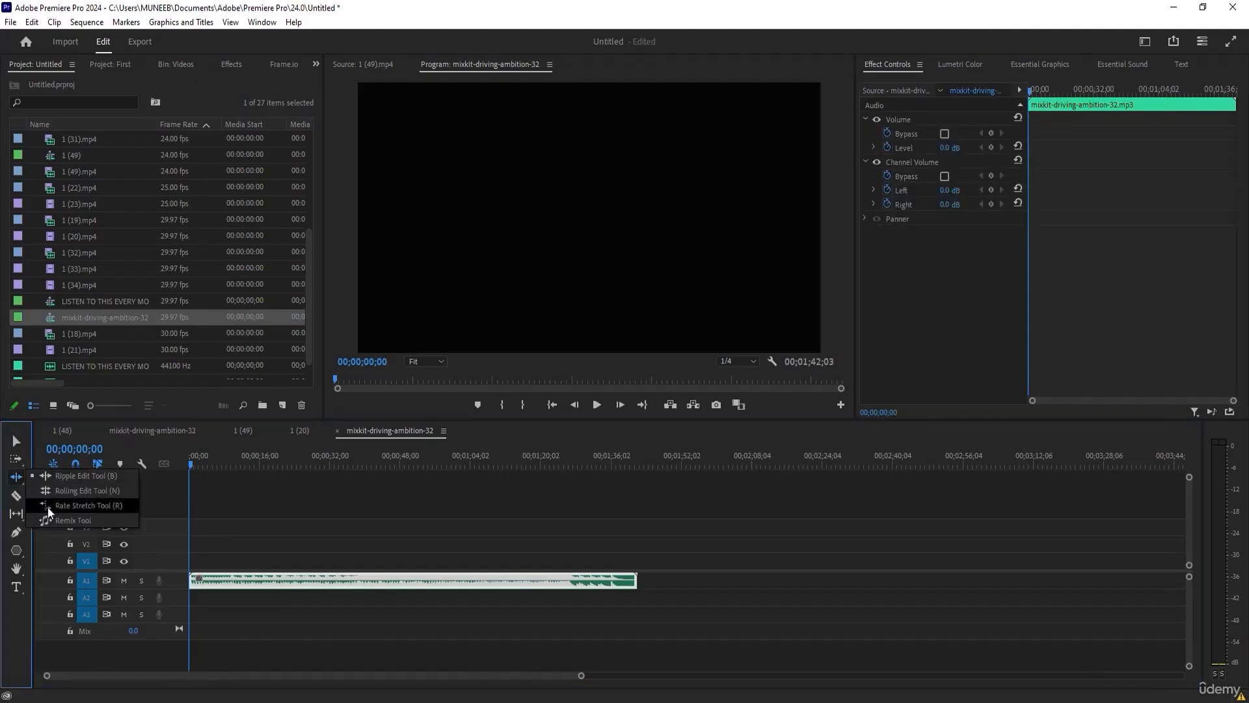
click(52, 520)
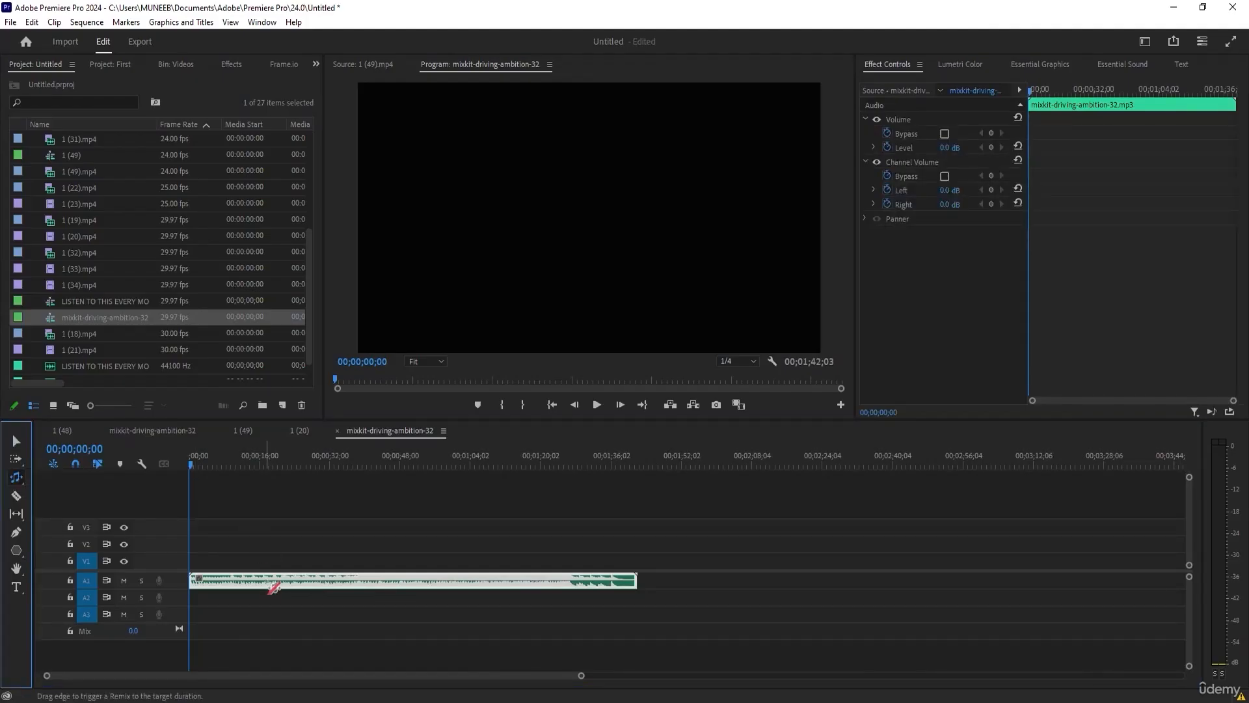
drag(197, 462, 188, 507)
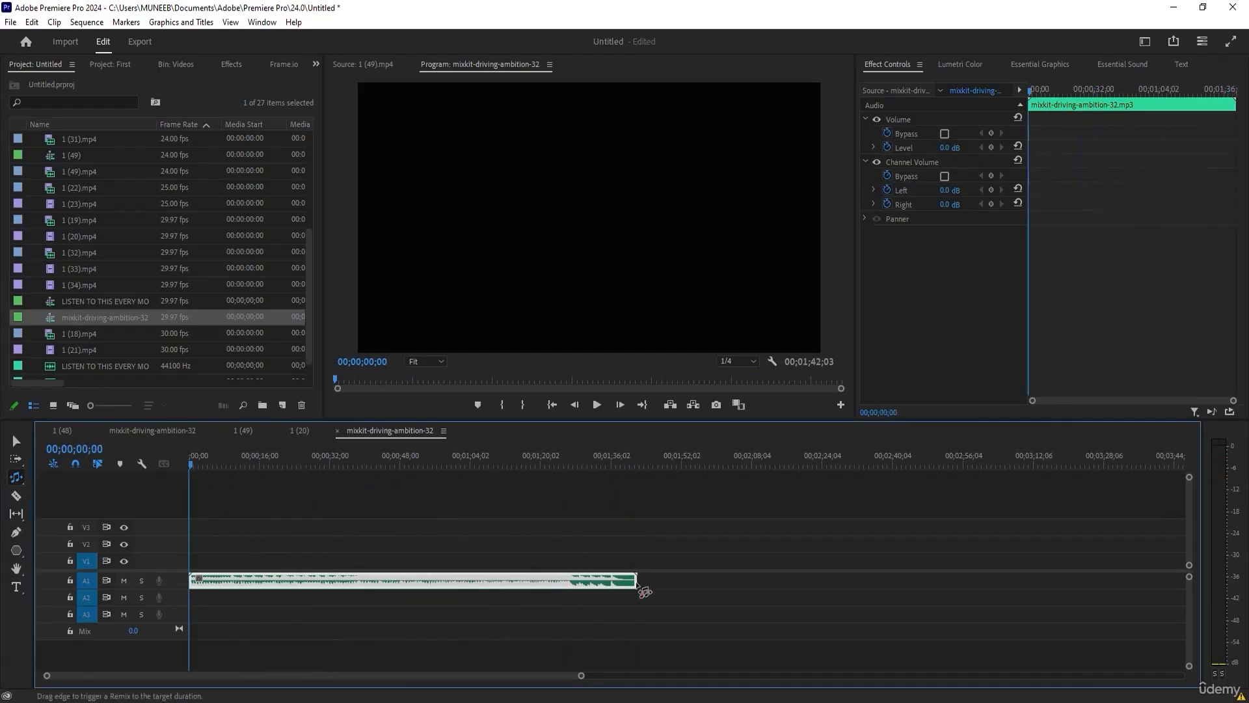
drag(635, 581, 1034, 589)
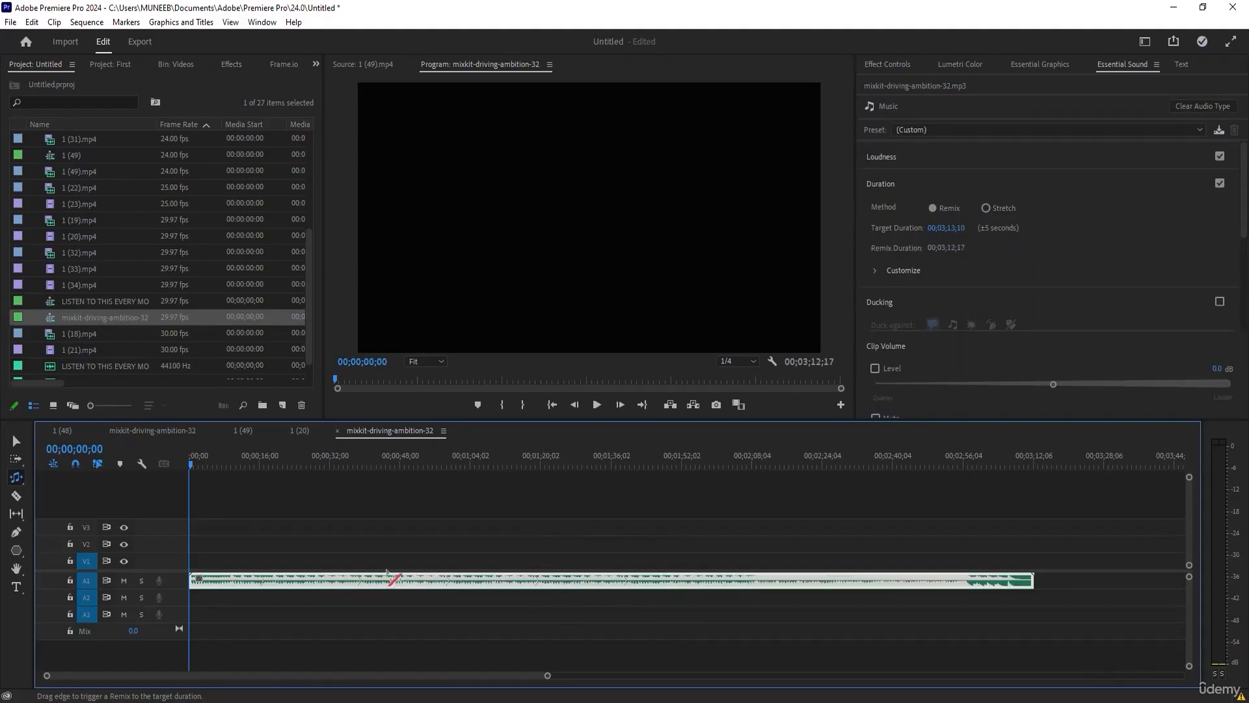
click(209, 464)
click(238, 464)
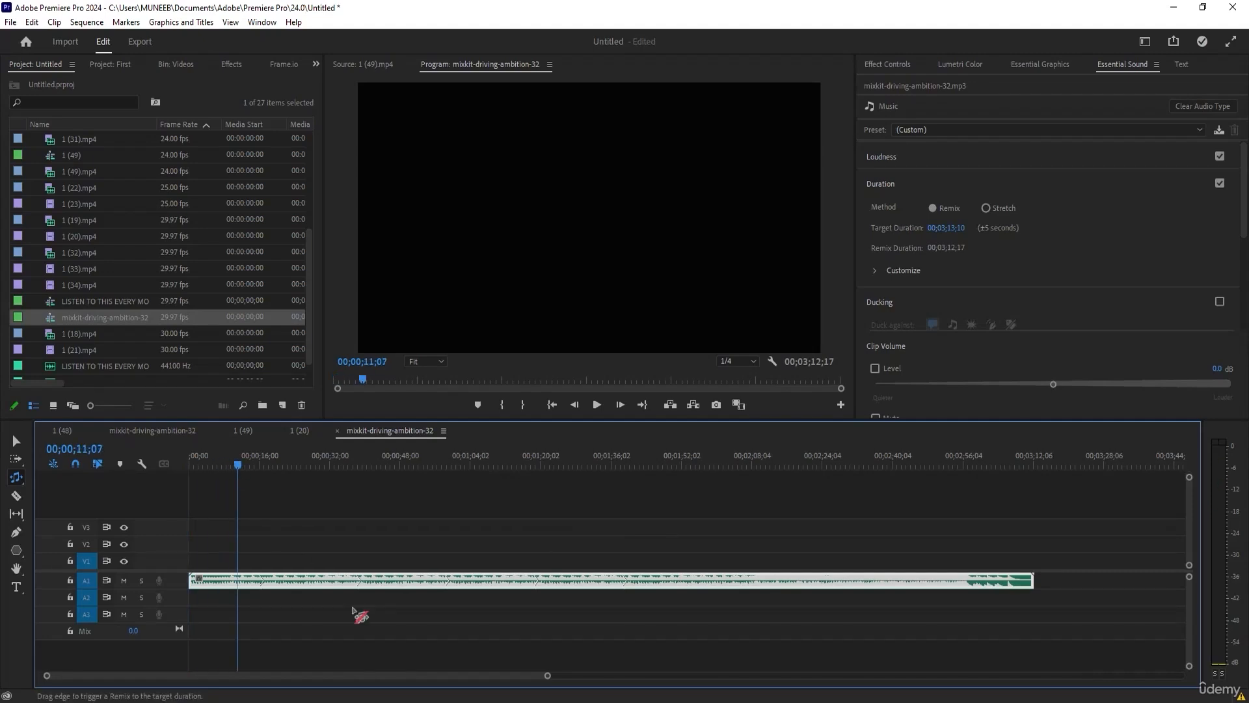
Examine the remixed music clip on A1 by scrubbing to 00;01;03;11 and back to 00;00;12;08, and leave the clip selected.
key(v)
click(298, 567)
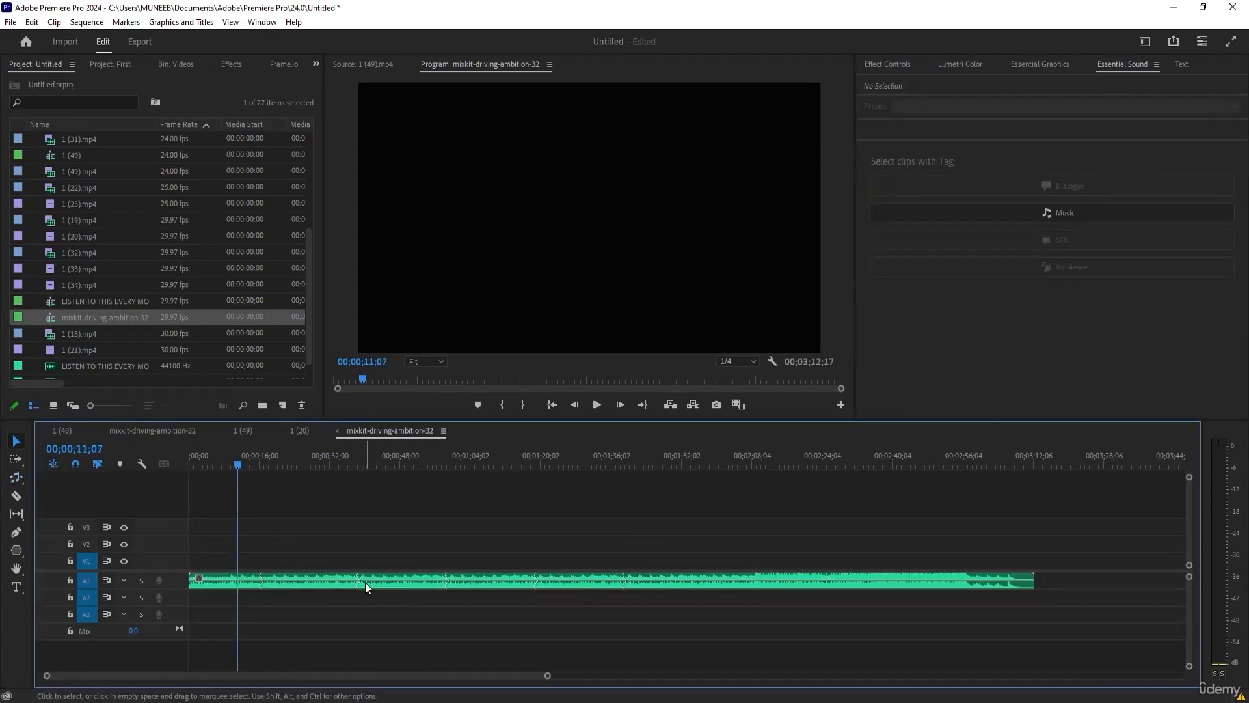
click(244, 463)
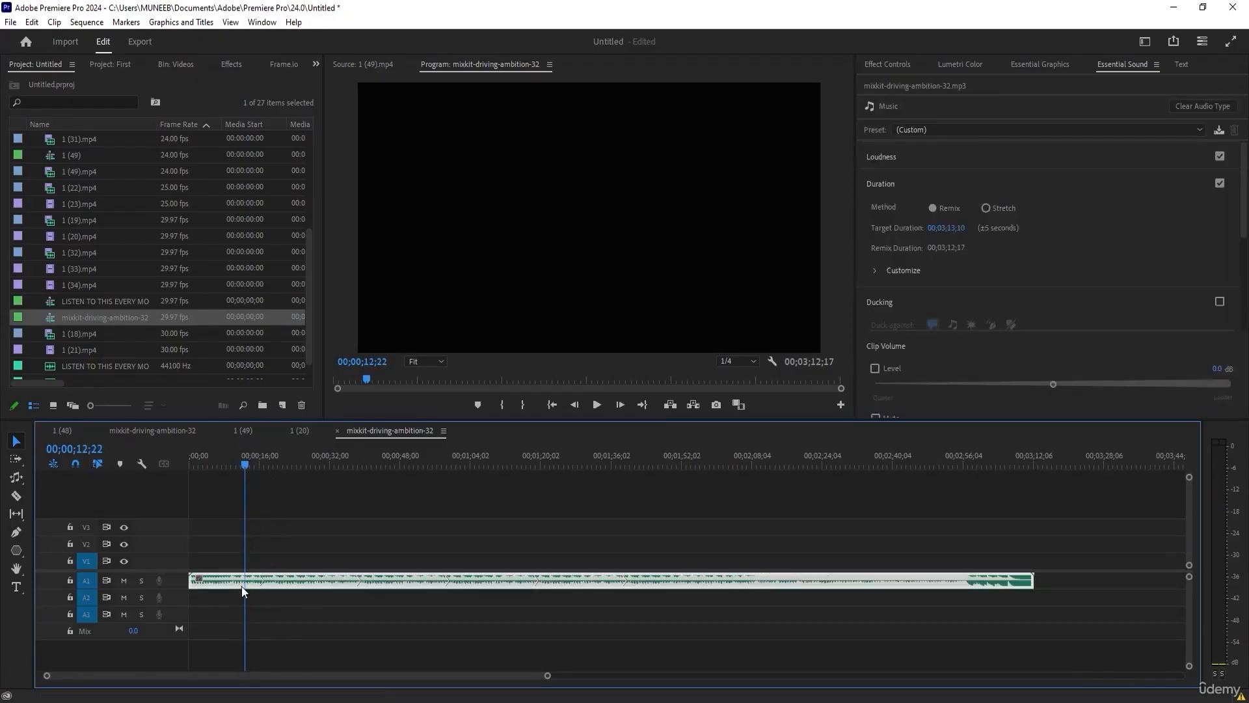
drag(303, 586, 285, 600)
click(285, 561)
drag(300, 466, 242, 475)
drag(282, 598, 282, 578)
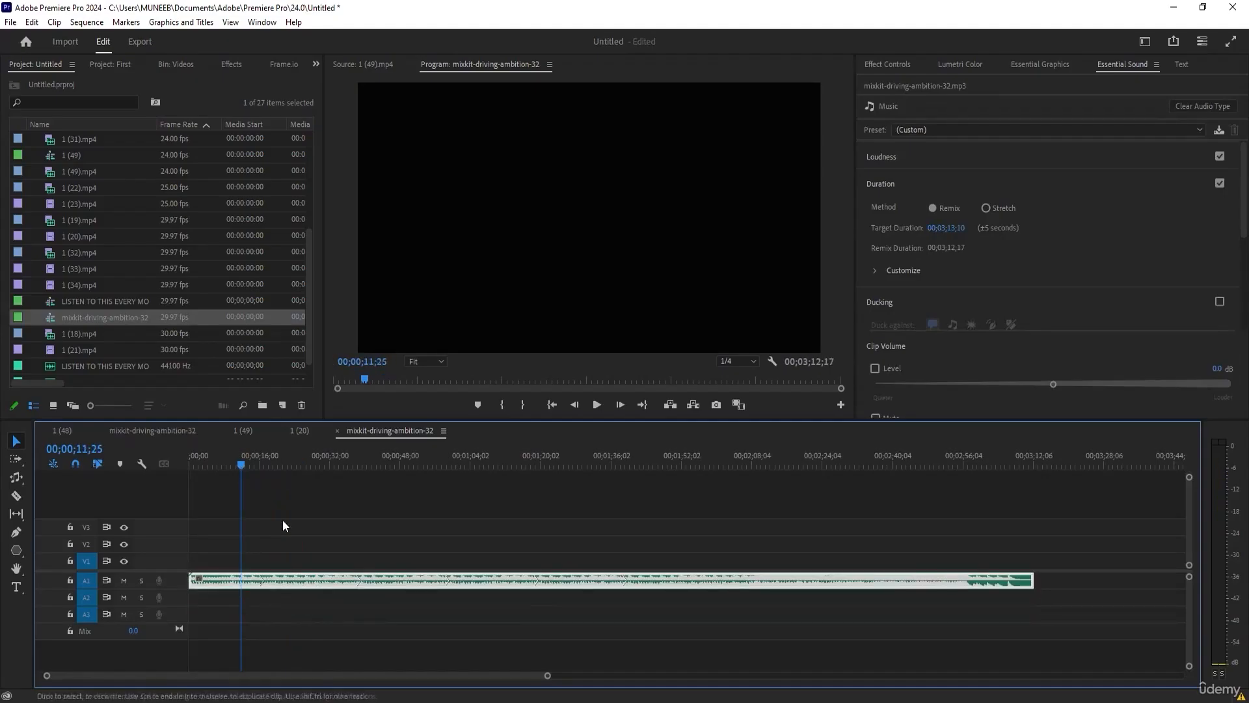
drag(267, 455, 466, 510)
click(649, 560)
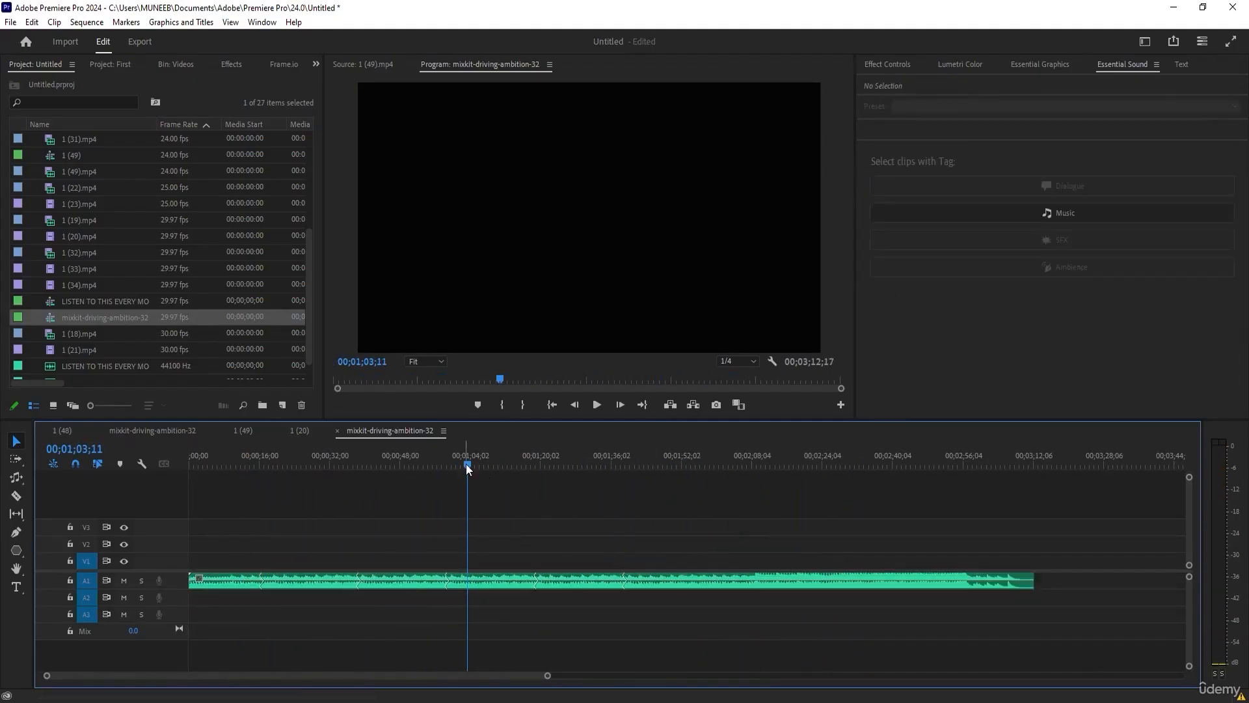
drag(475, 459, 243, 464)
click(380, 521)
click(638, 584)
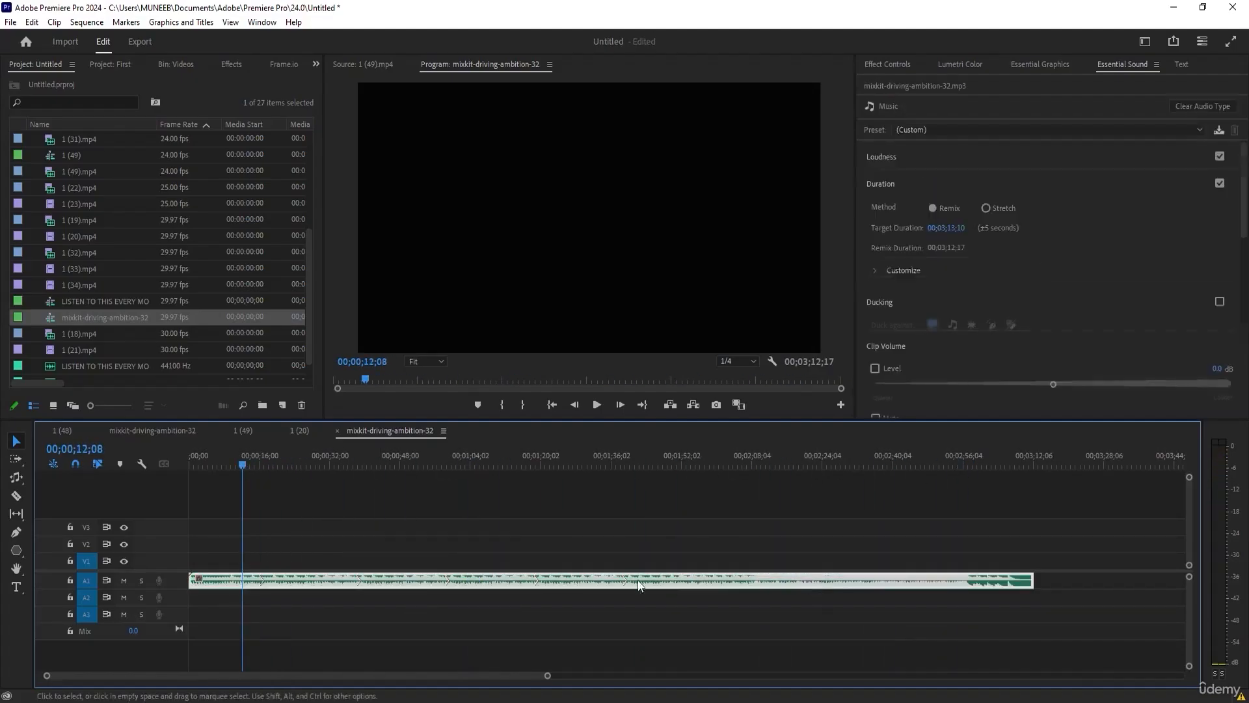
Shorten the music clip with the Remix Tool to a target duration of 00;00;23;23 and move the playhead to 00;00;10;24.
click(16, 477)
drag(1034, 582, 280, 584)
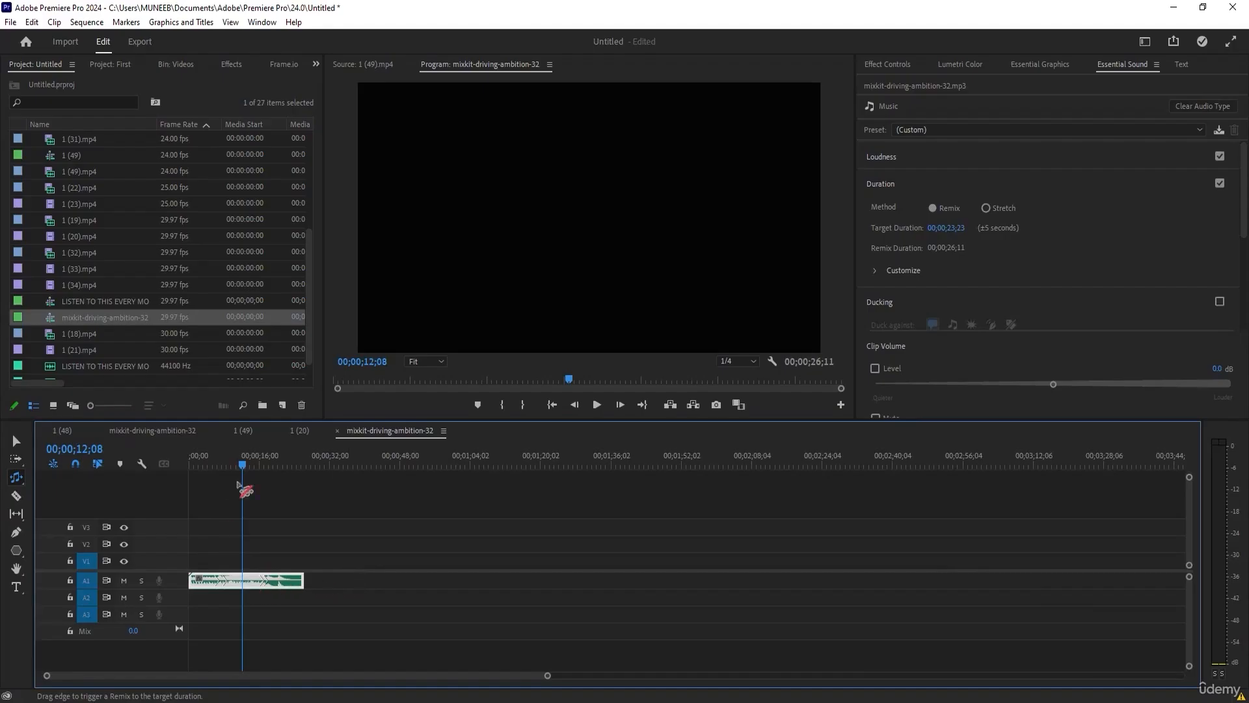
drag(242, 463, 236, 463)
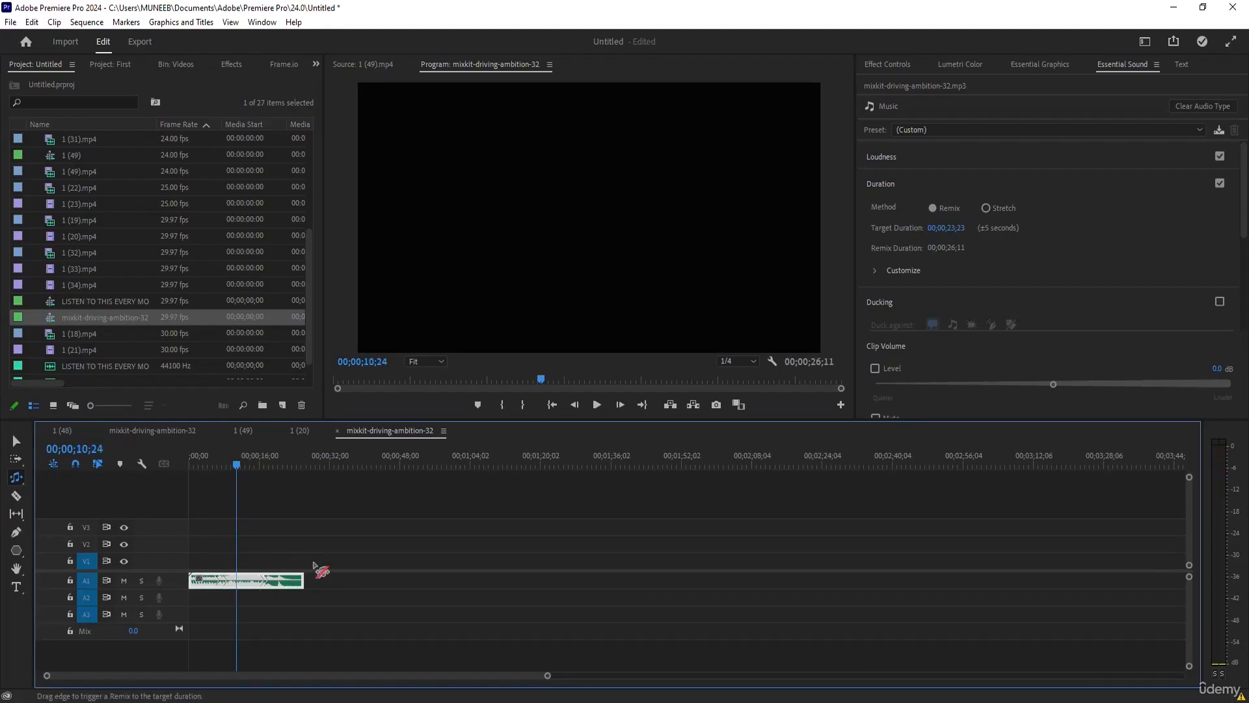
Remix the music clip to target durations of 00;01;26;14, 00;02;54;16 and finally 00;02;10;28.
drag(302, 583, 569, 584)
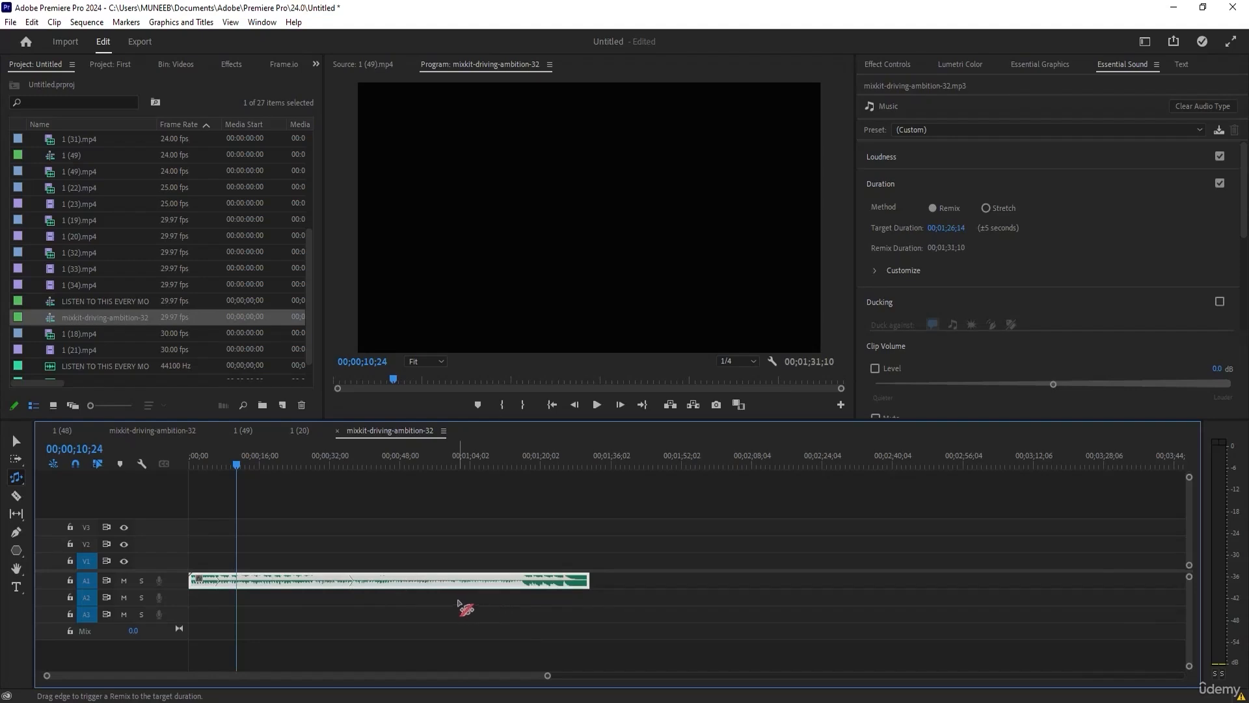
drag(588, 585, 957, 593)
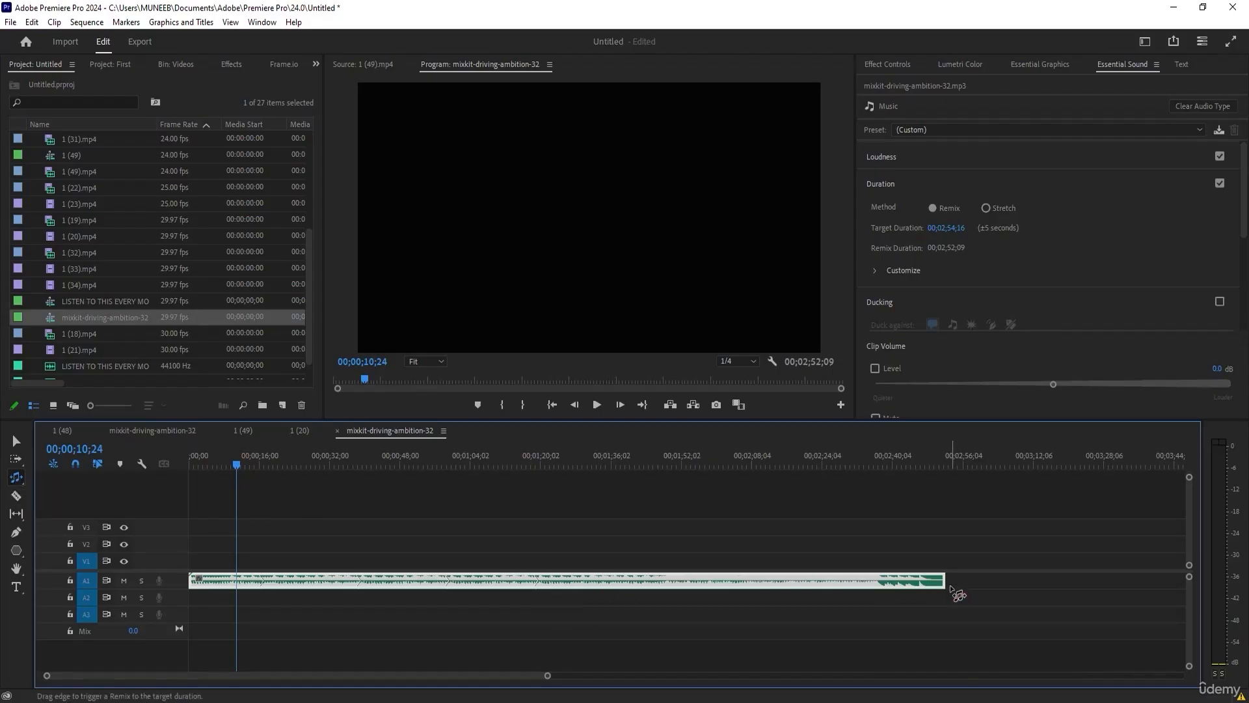
drag(951, 588, 769, 587)
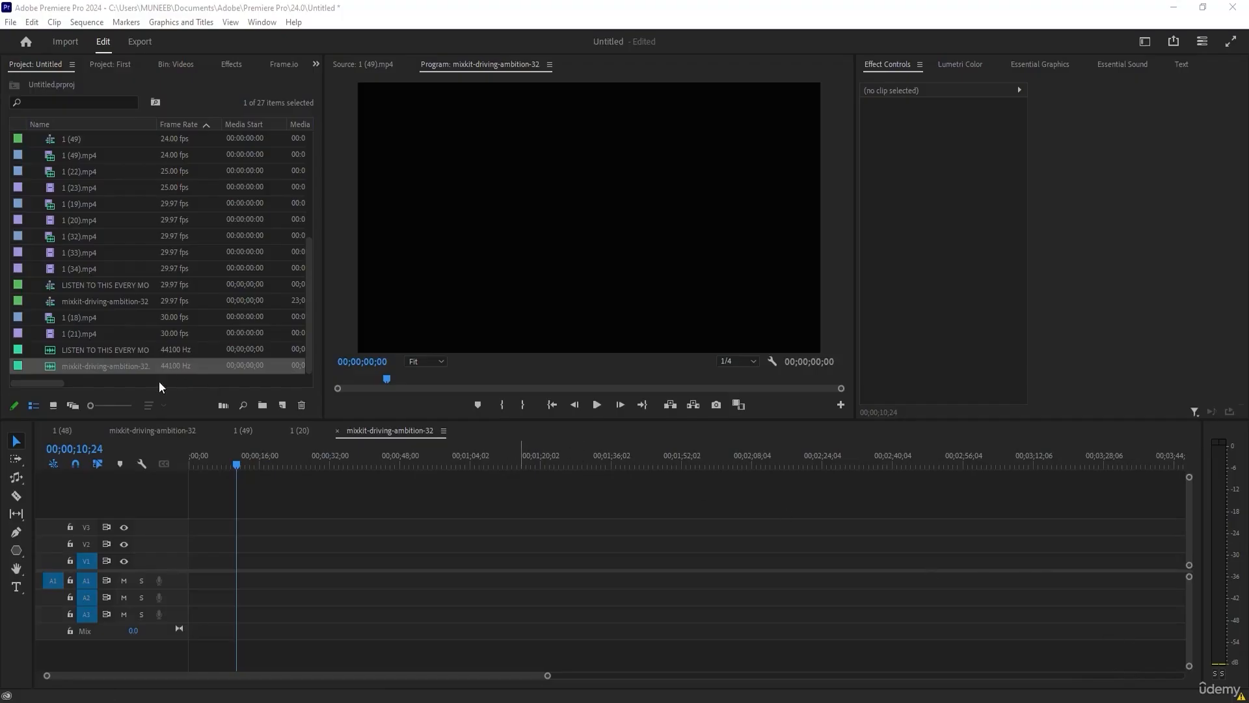
Place the original mixkit-driving-ambition-32 audio at the start of A1, return the playhead to 00;00;00;00 and show the clip's Essential Sound options.
drag(67, 366, 190, 572)
drag(208, 456, 186, 480)
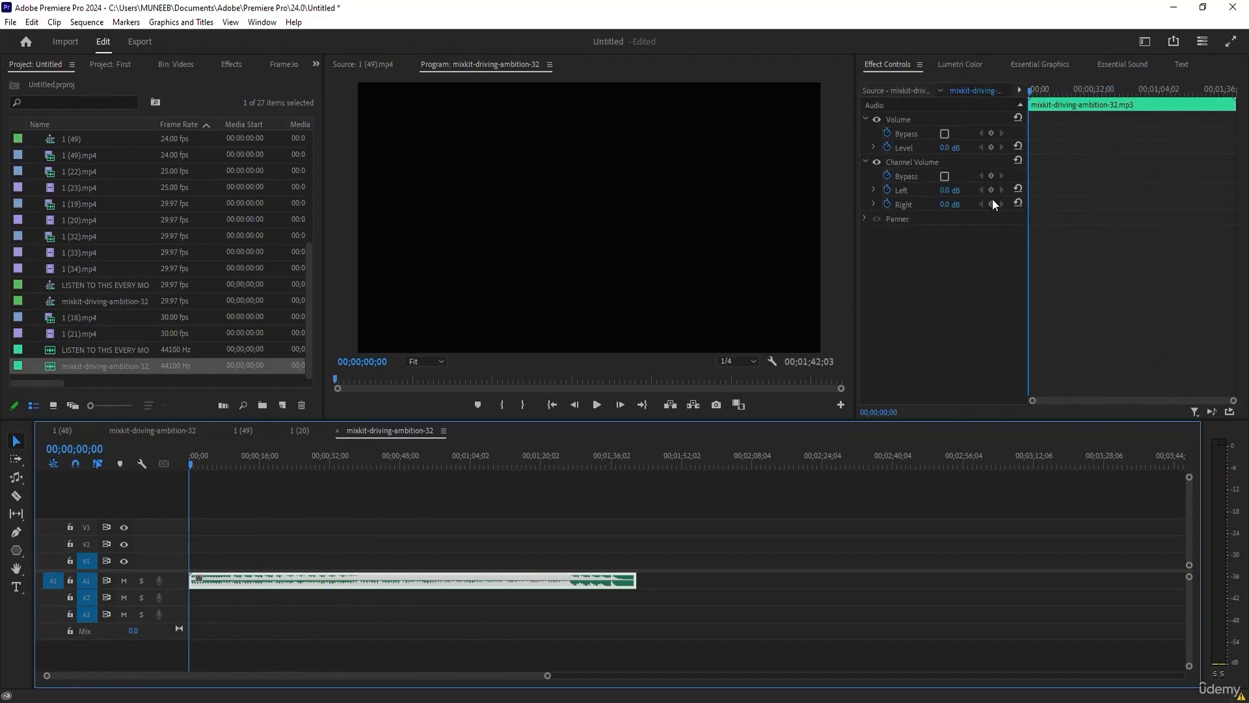
click(1124, 65)
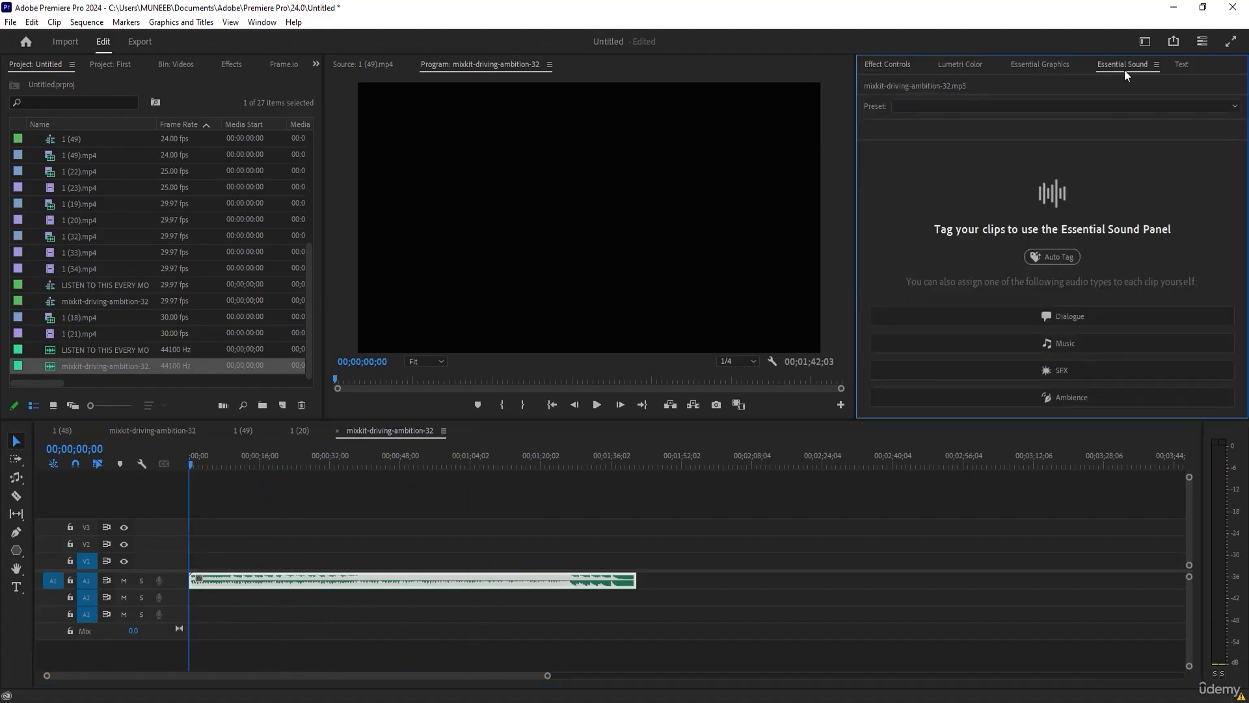
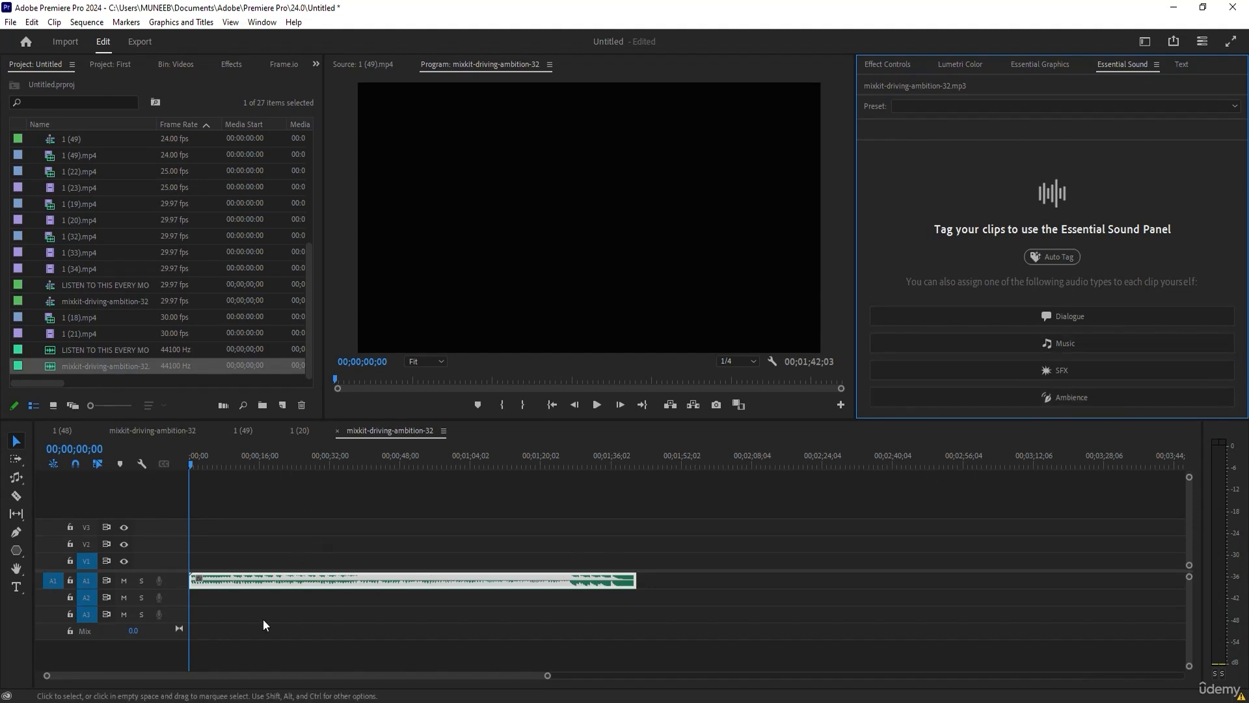
Tag the music clip as Music and auto-match its loudness.
click(1006, 343)
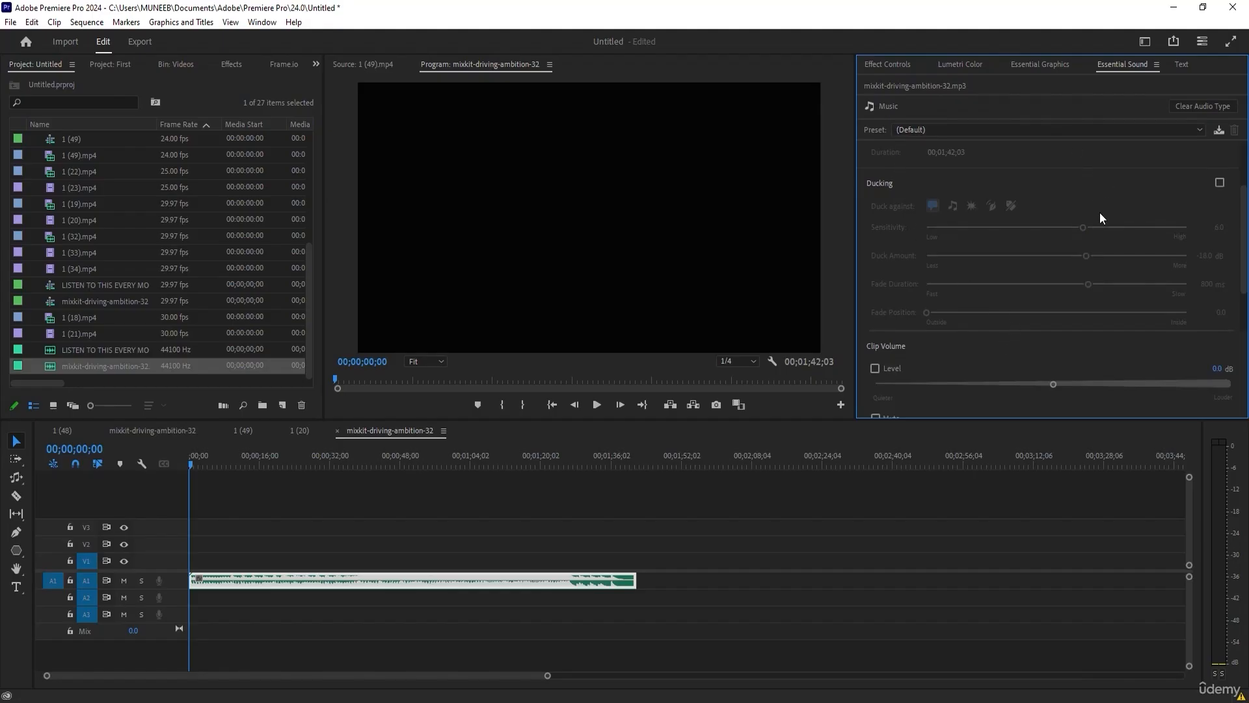
scroll(1100, 212, up, 2)
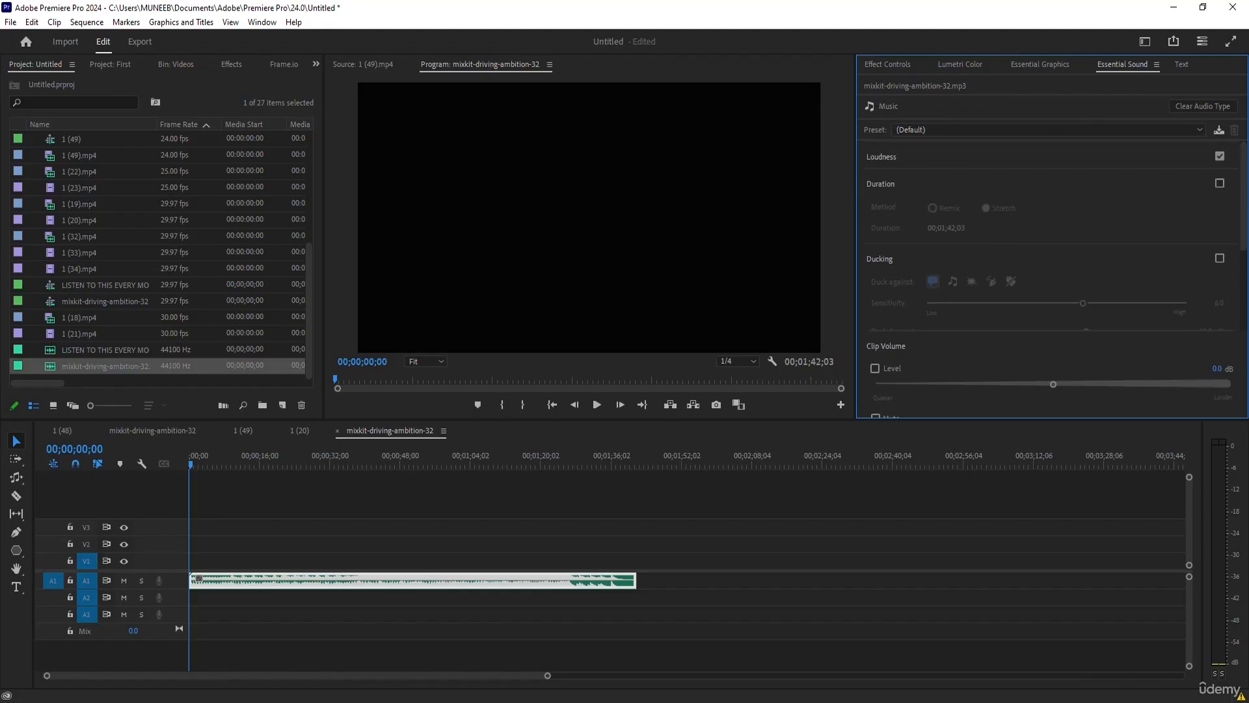
drag(1244, 201, 1243, 297)
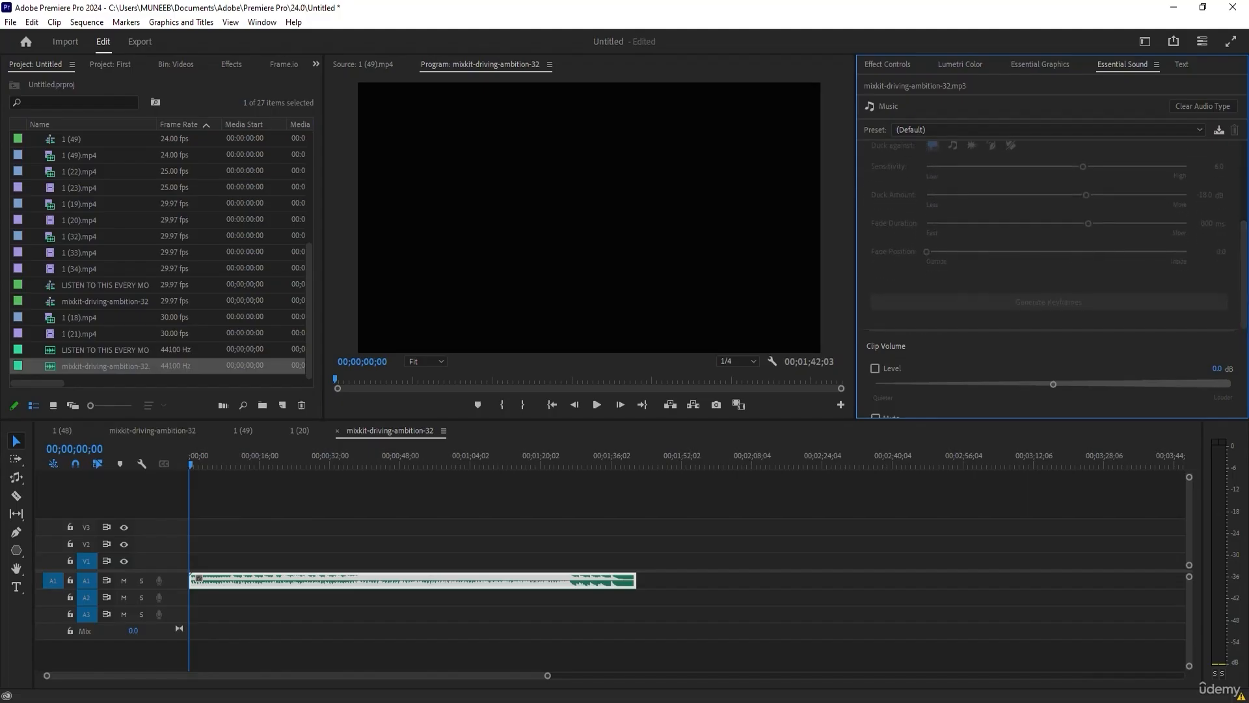
drag(1244, 300, 1244, 195)
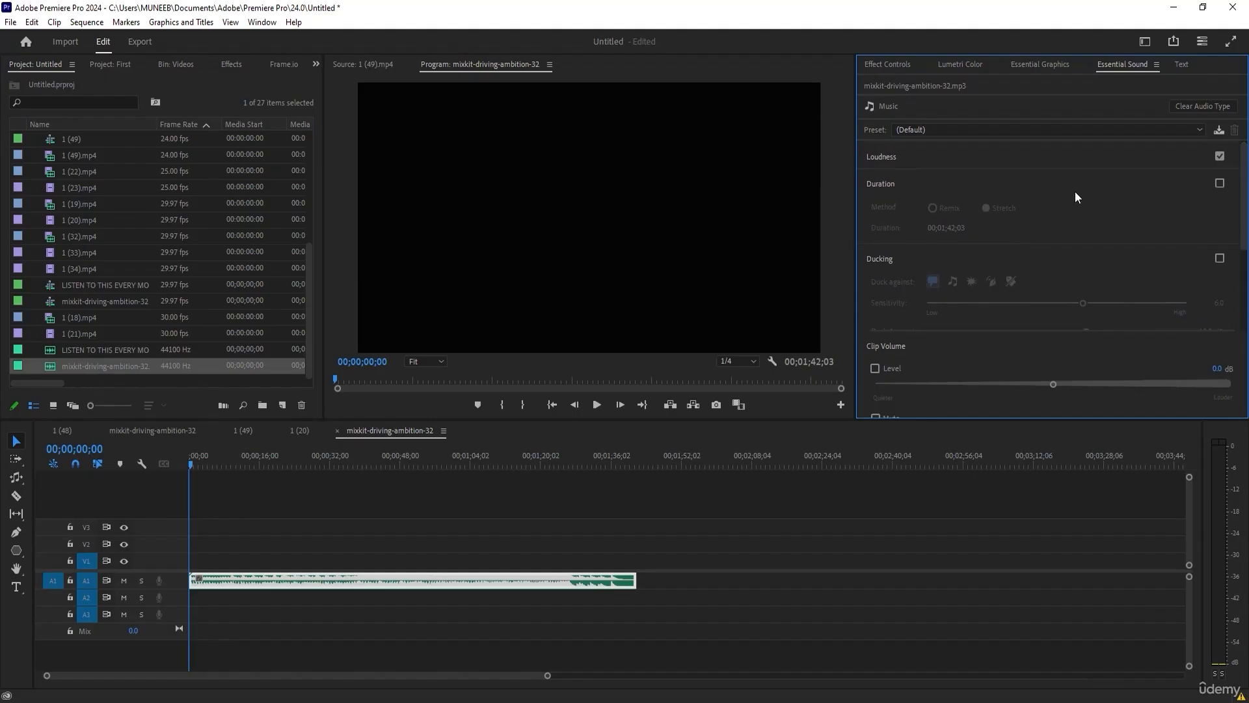
click(892, 158)
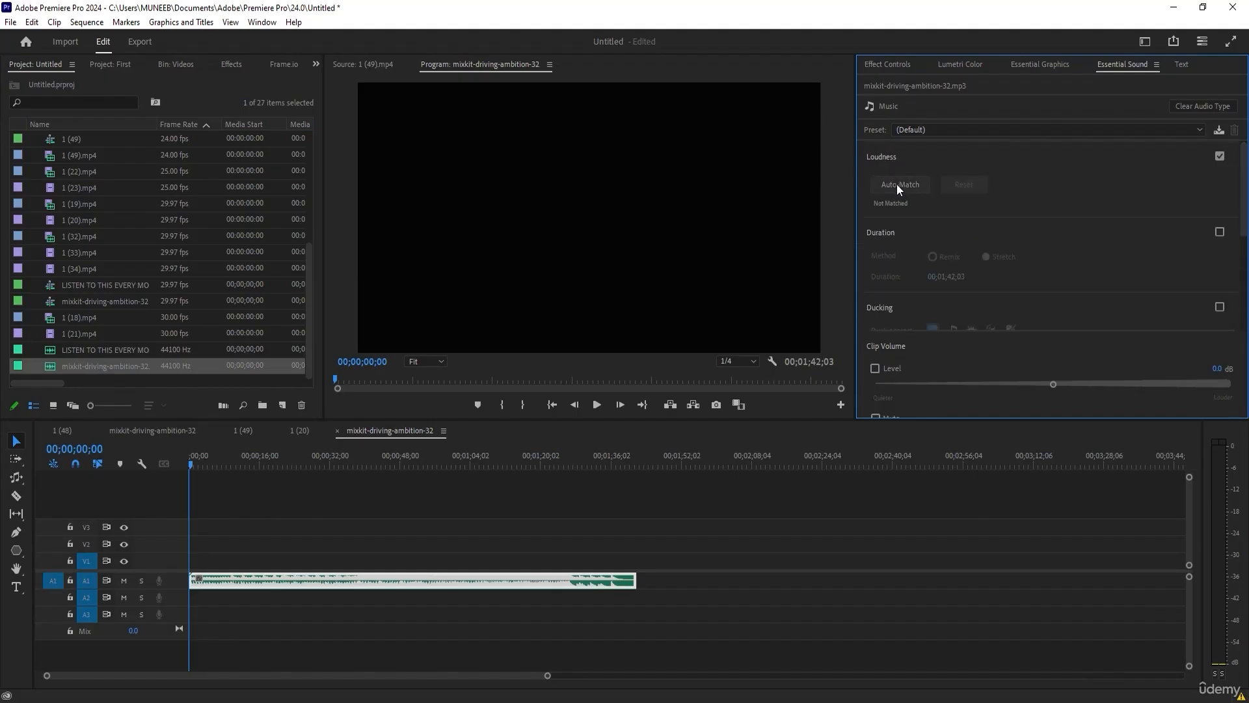
click(896, 186)
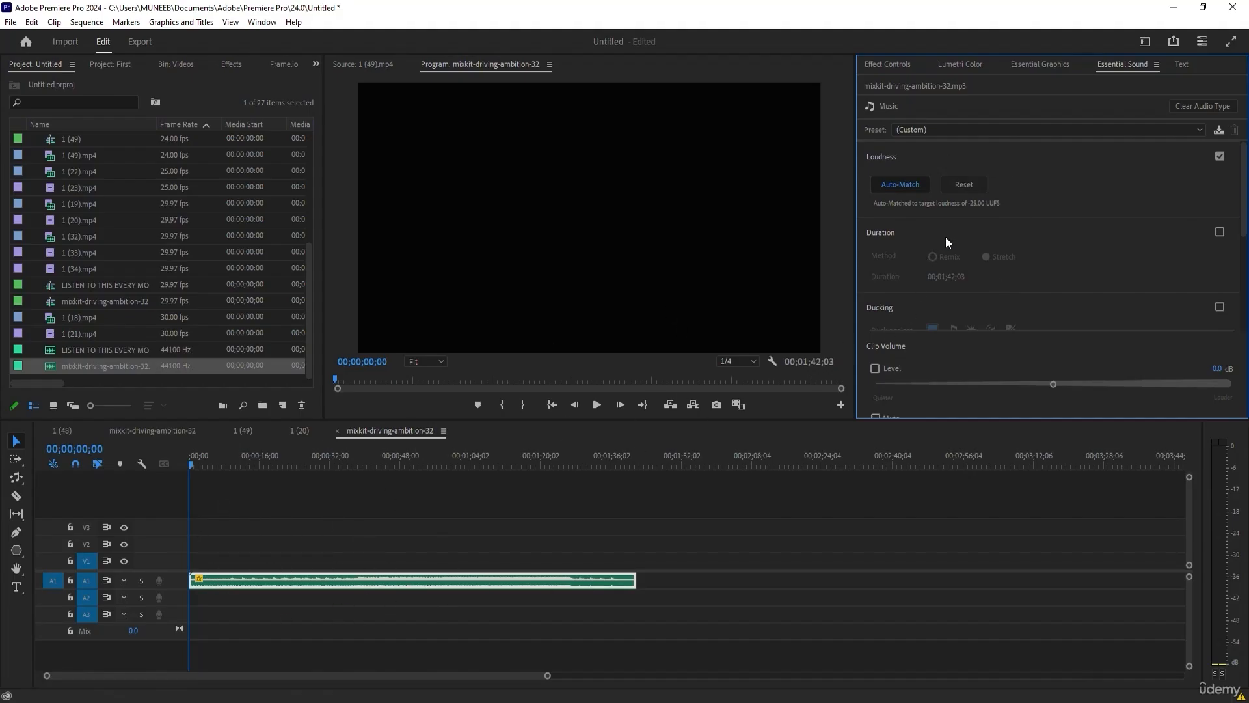
Enable ducking on the music clip with sensitivity 4.9, duck amount -3.5 dB, fade duration 632 ms and fade position 2.2.
scroll(904, 247, down, 2)
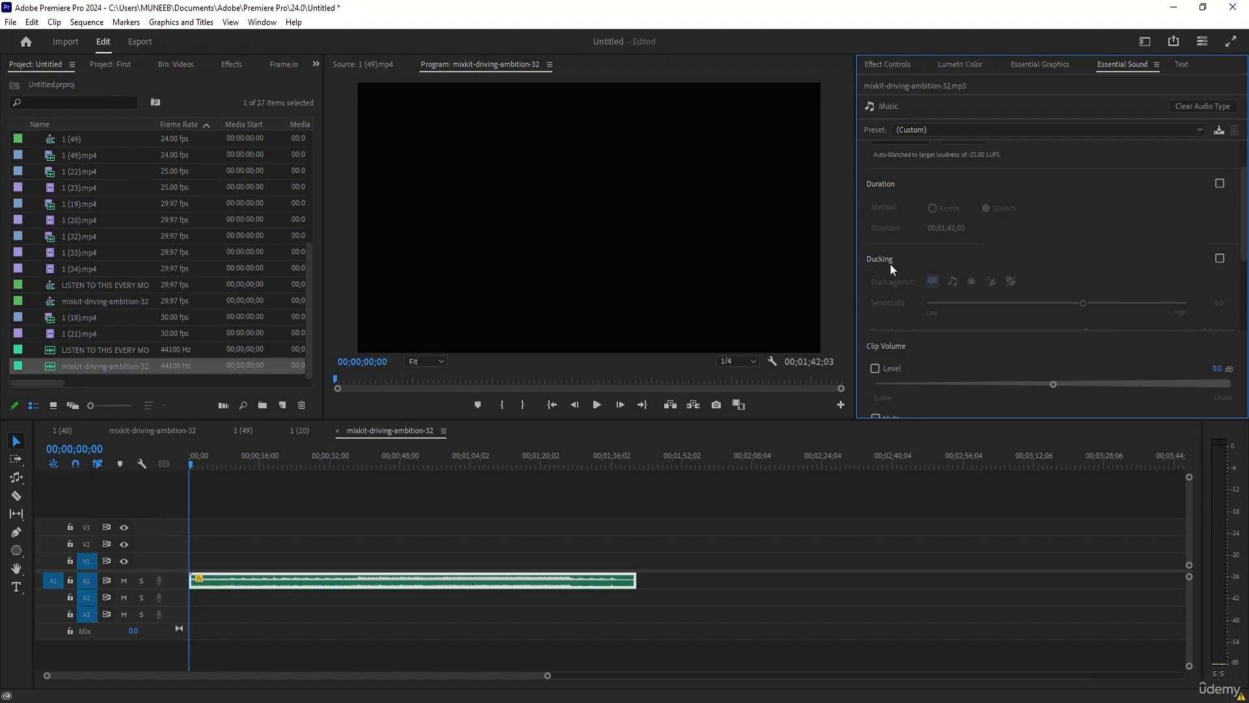
click(1220, 183)
click(1219, 258)
scroll(1132, 277, down, 1)
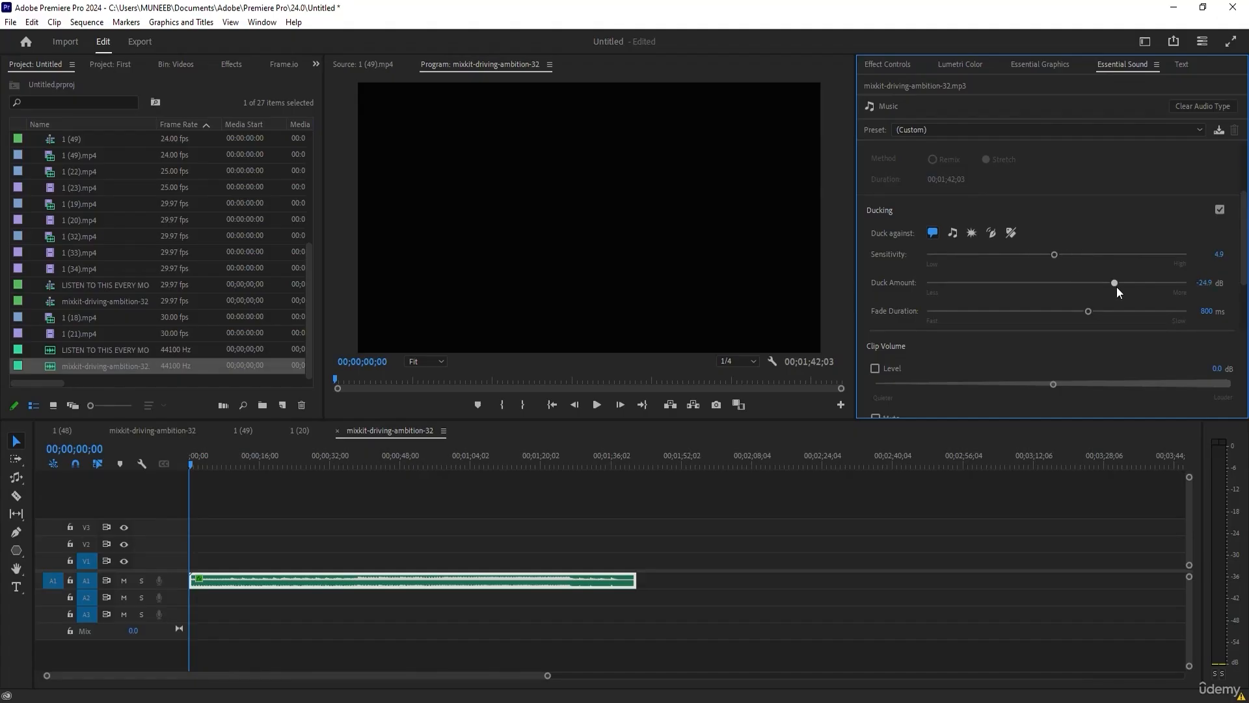
drag(1086, 313, 1103, 312)
drag(213, 463, 255, 463)
scroll(944, 295, down, 3)
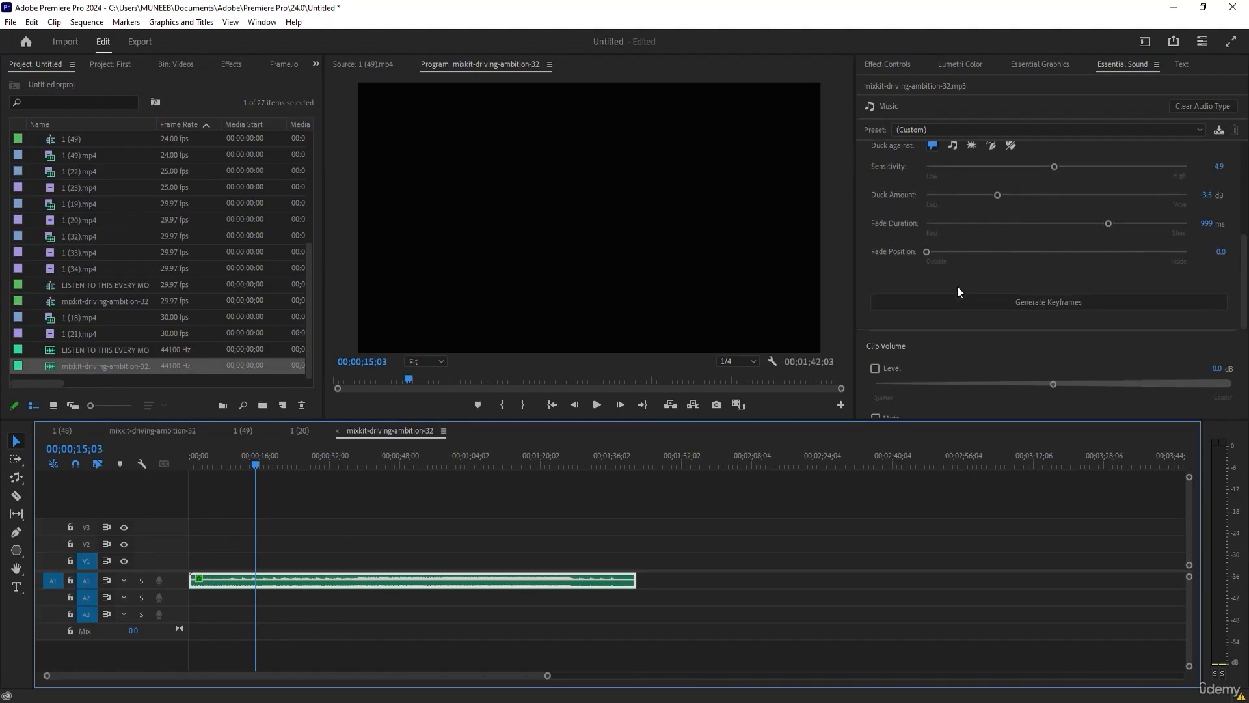
drag(1108, 223, 1070, 224)
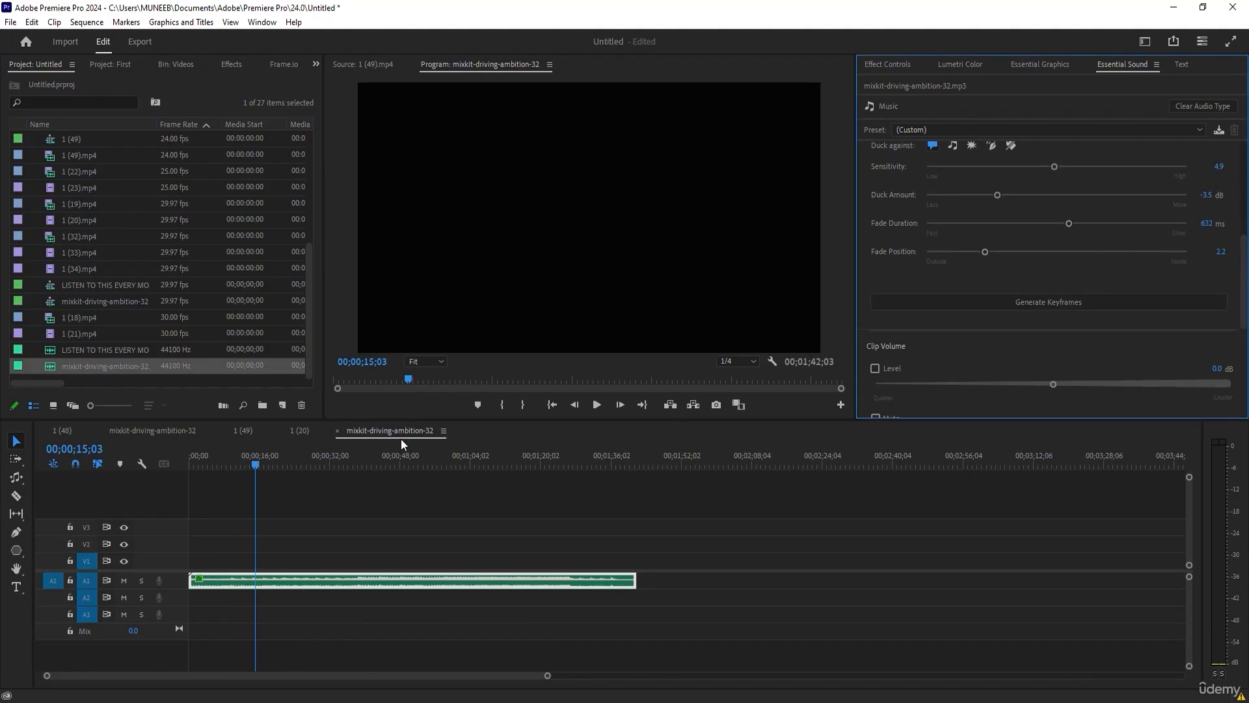
Turn off ducking against dialogue clips and look through the Essential Sound presets for music.
scroll(898, 238, up, 2)
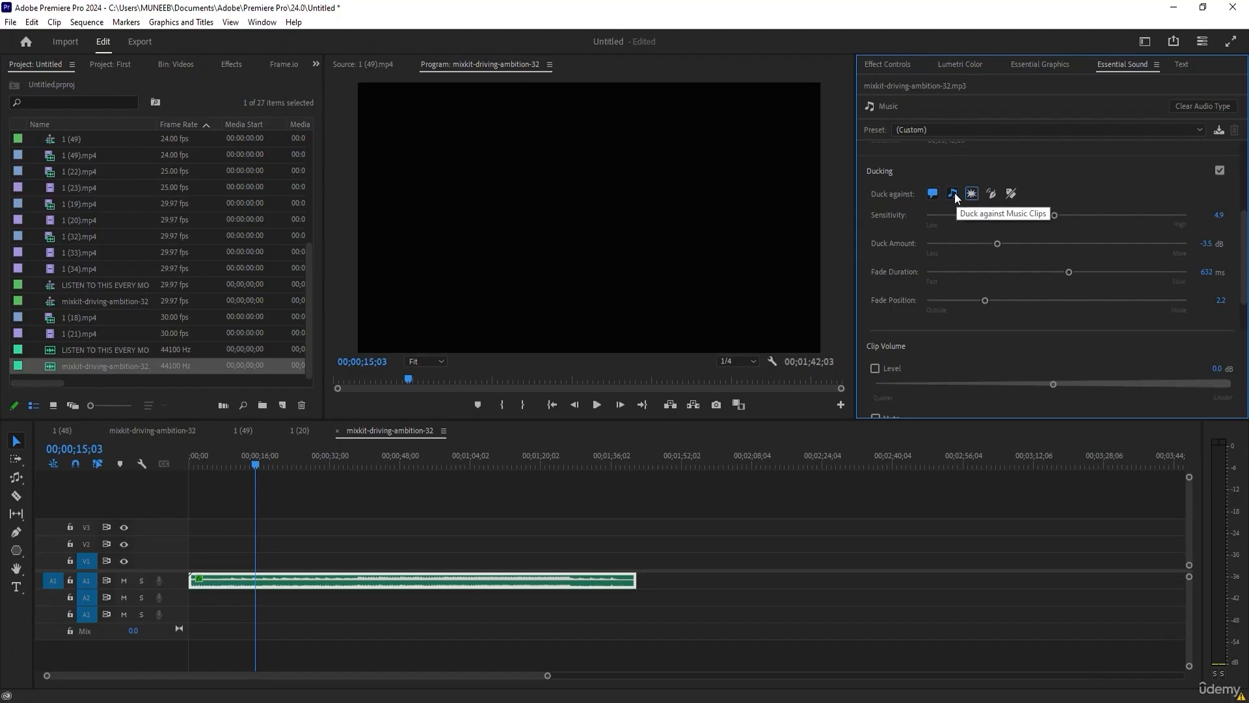
click(937, 193)
scroll(1074, 286, up, 5)
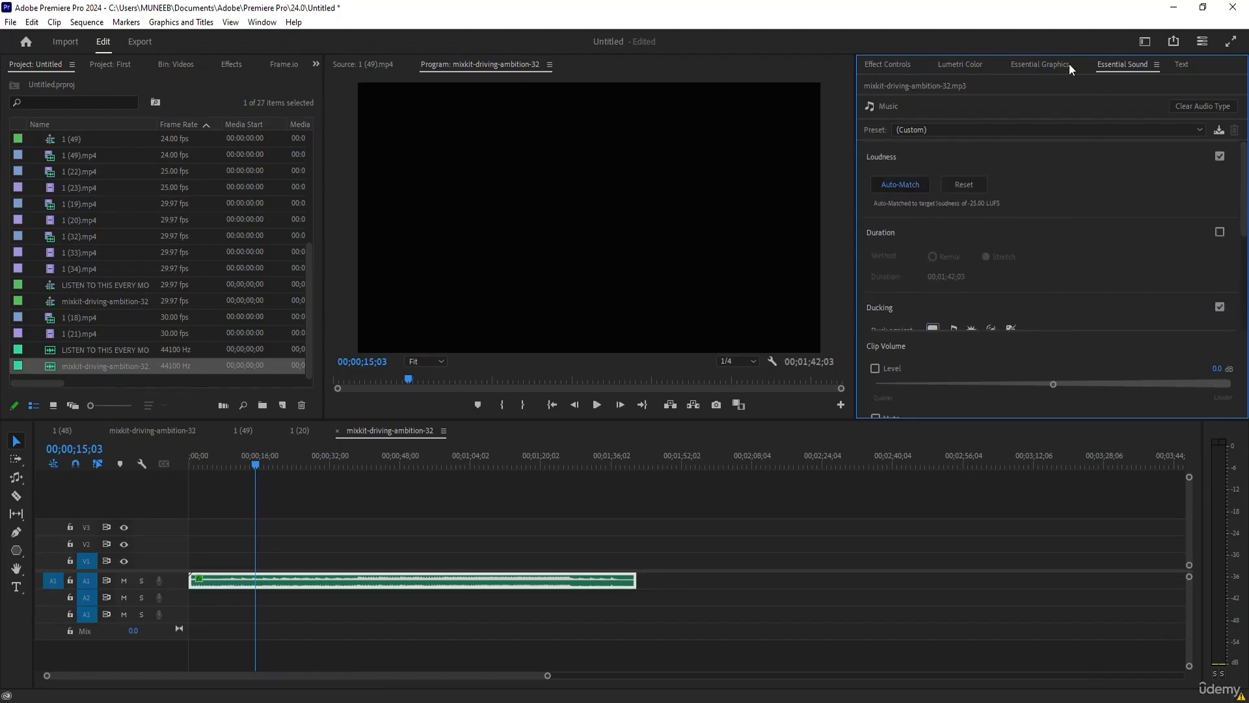
click(946, 130)
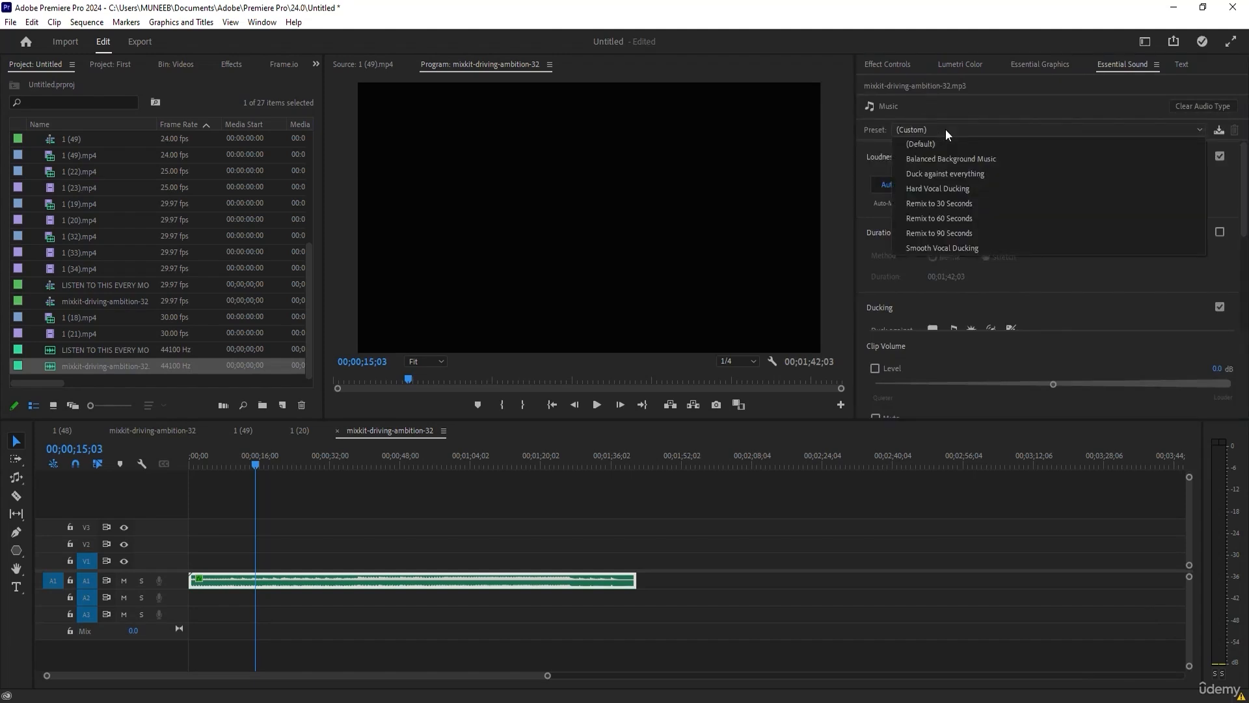
click(927, 104)
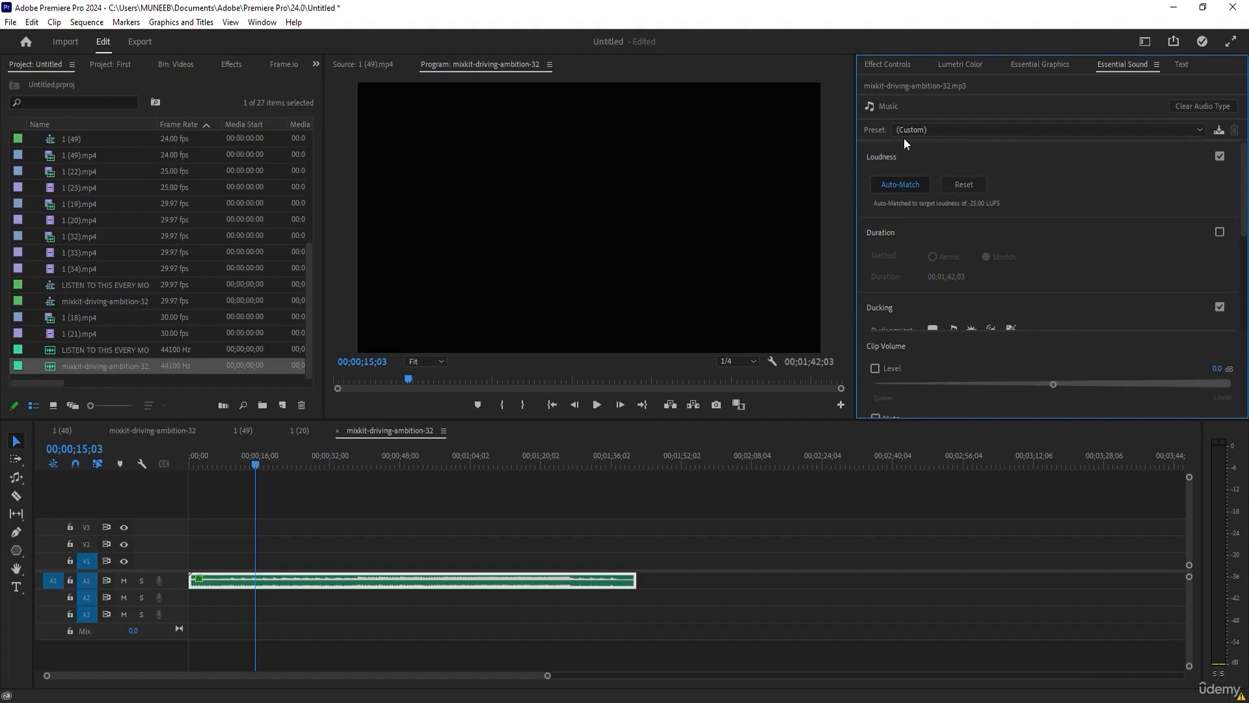
click(949, 133)
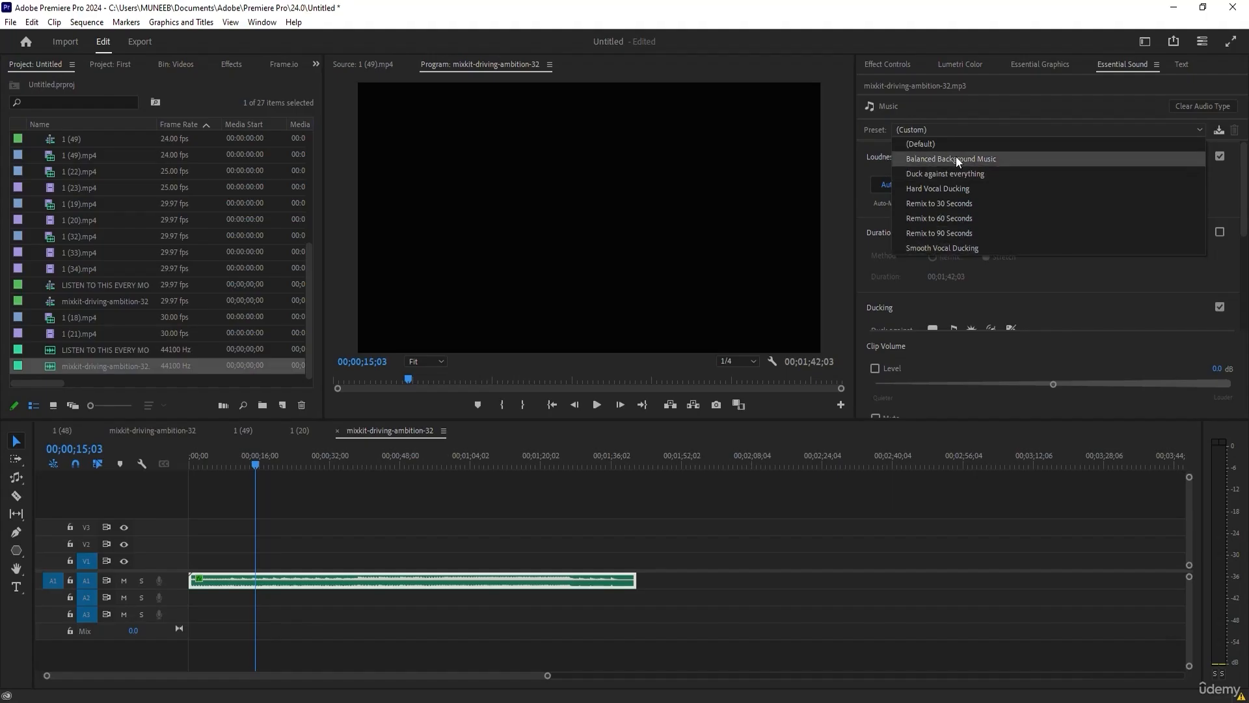
click(1016, 279)
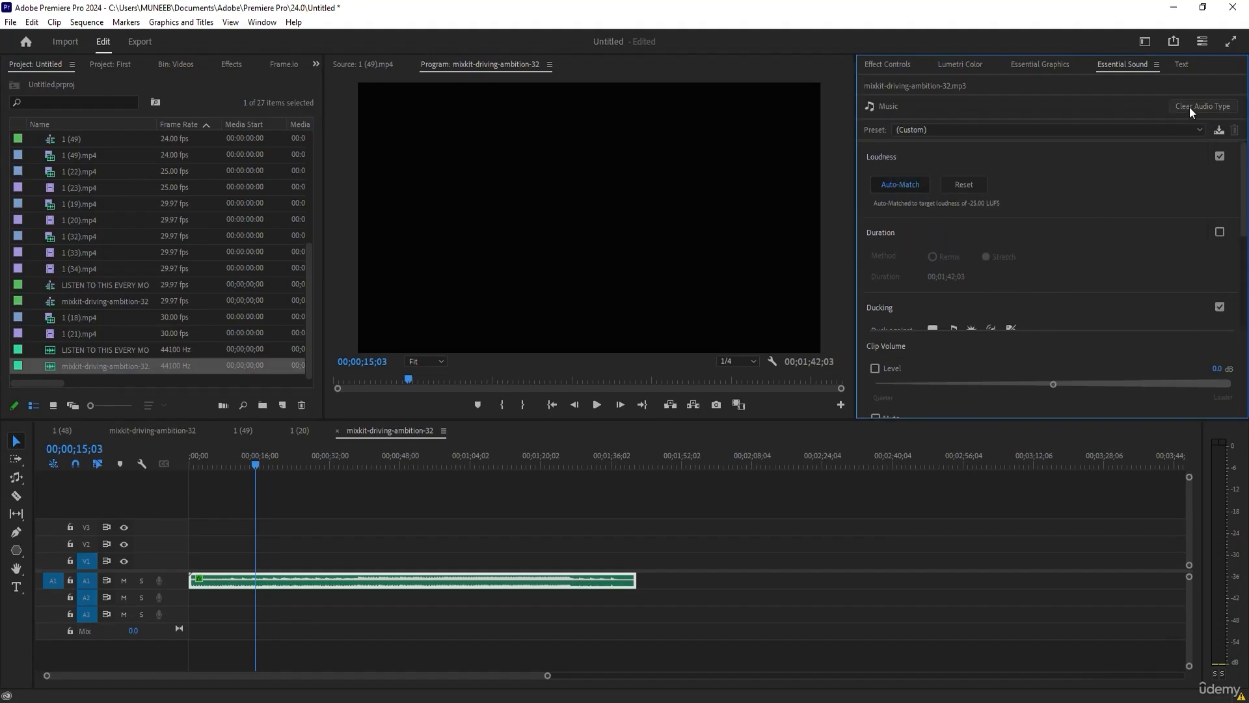
Clear the clip's Music audio type, tag it as Dialogue instead and show its Repair options.
click(1189, 107)
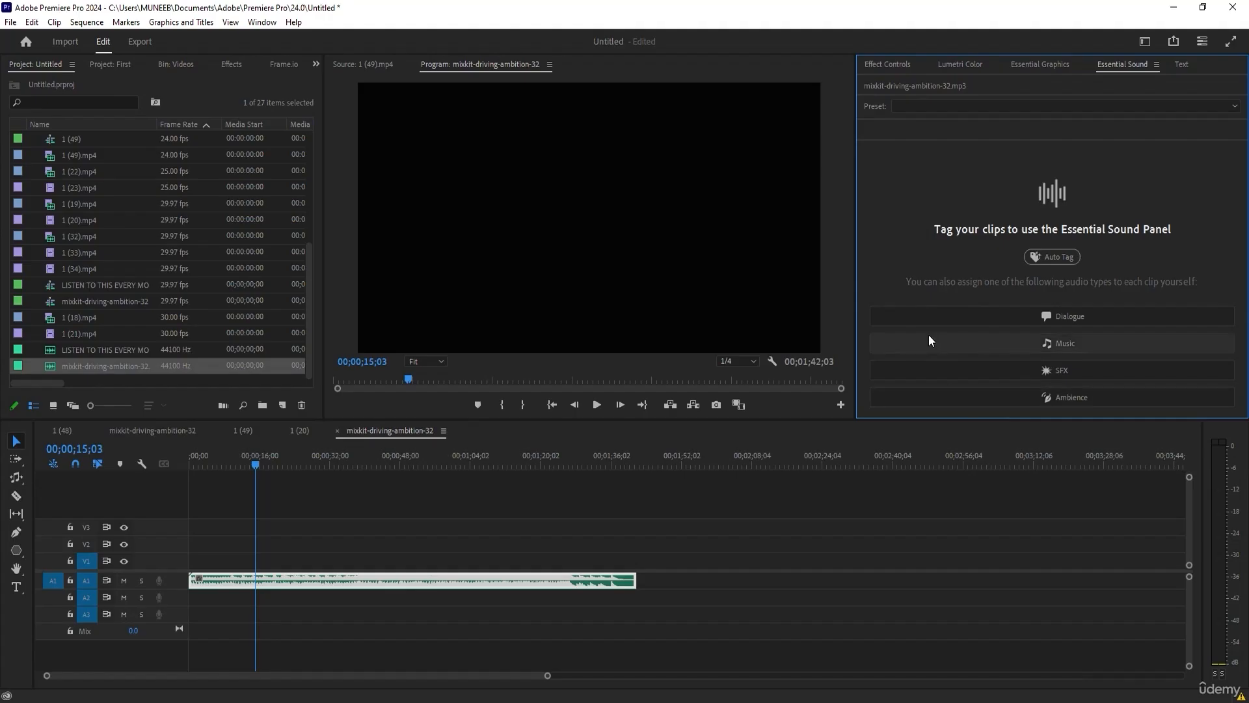
click(901, 315)
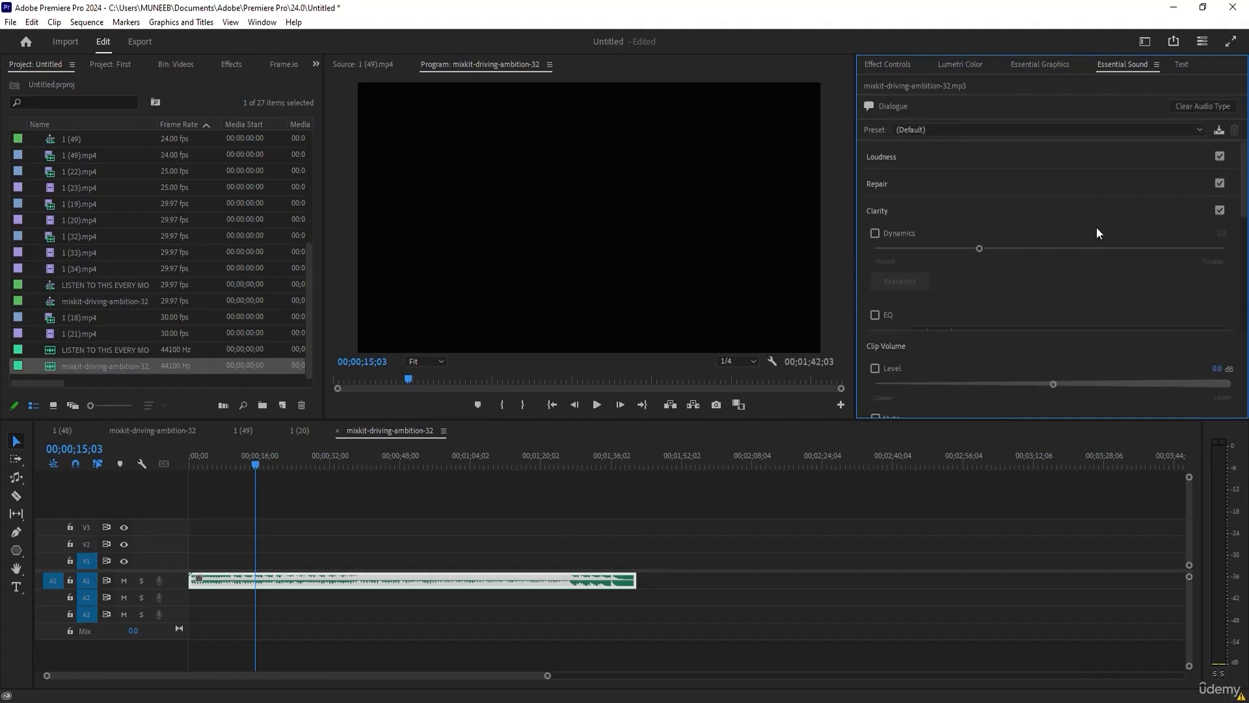
scroll(992, 181, down, 1)
drag(1243, 201, 1245, 294)
scroll(875, 206, up, 4)
click(894, 183)
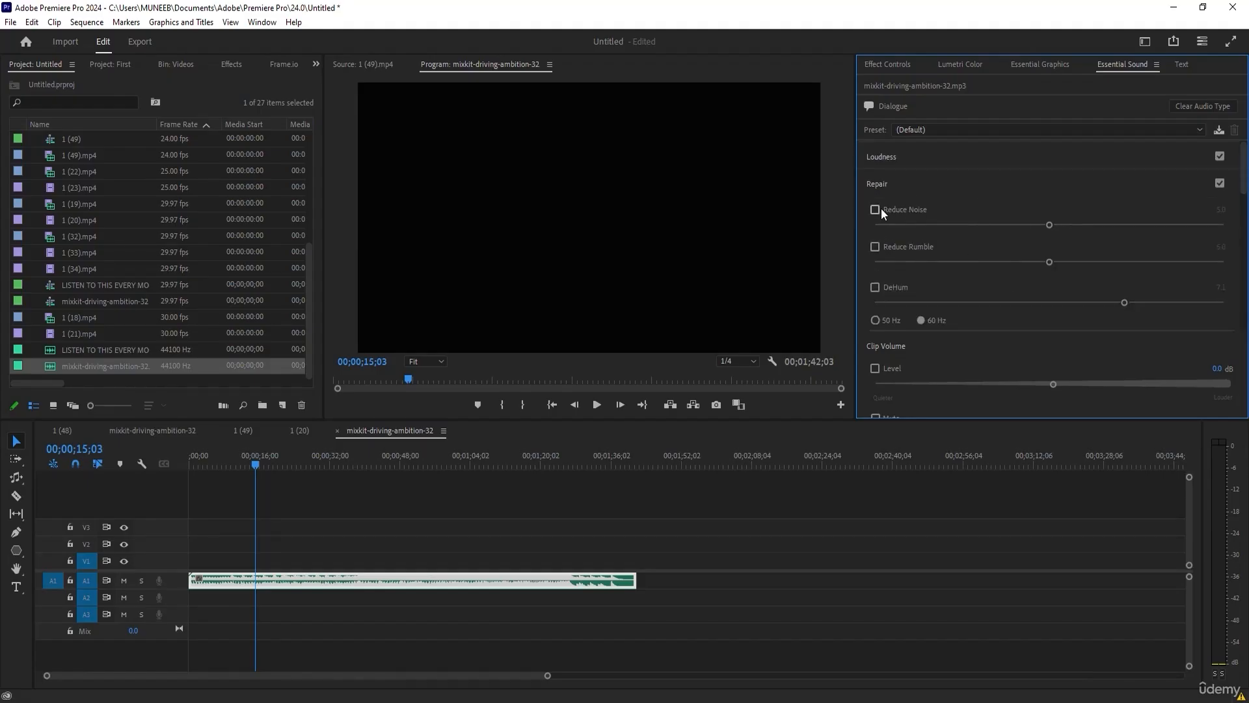
mouse_move(1242, 188)
mouse_down()
mouse_move(1243, 334)
mouse_move(1241, 185)
mouse_up()
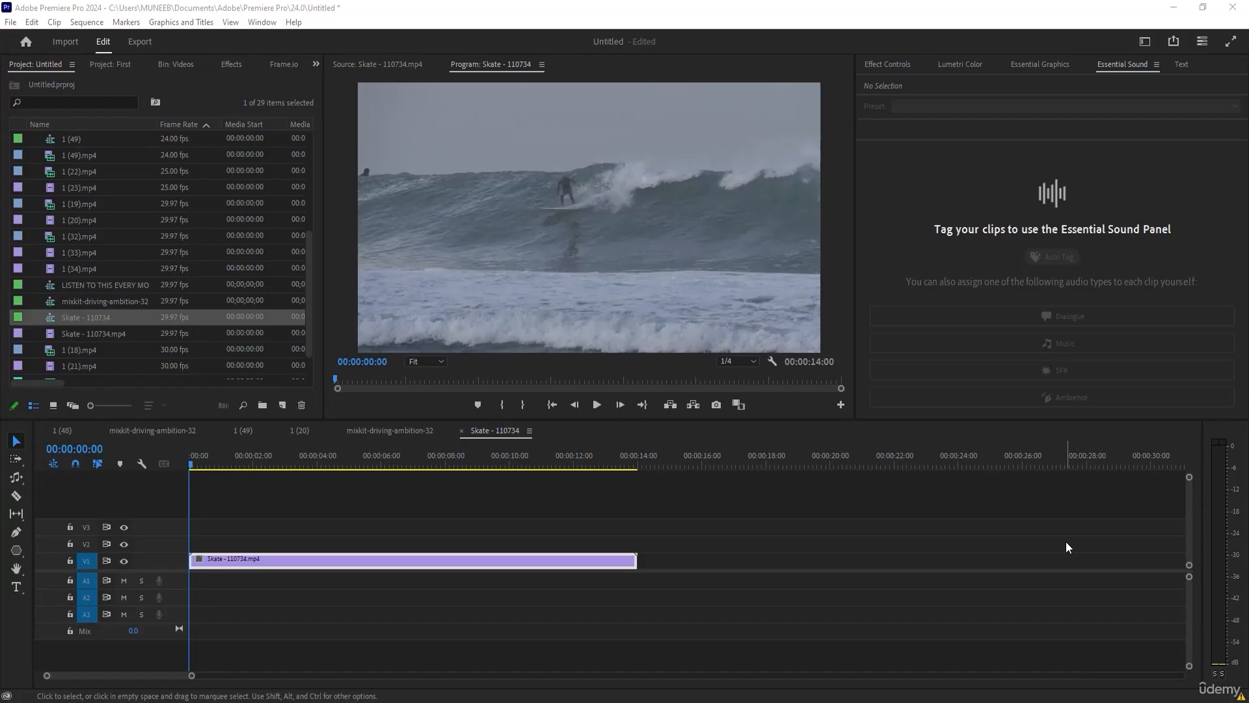
Place the playhead at 00:00:02:06 in the Skate - 110734 sequence and show the clip's Lumetri Color settings with the input LUT at None.
drag(198, 464, 259, 456)
click(229, 64)
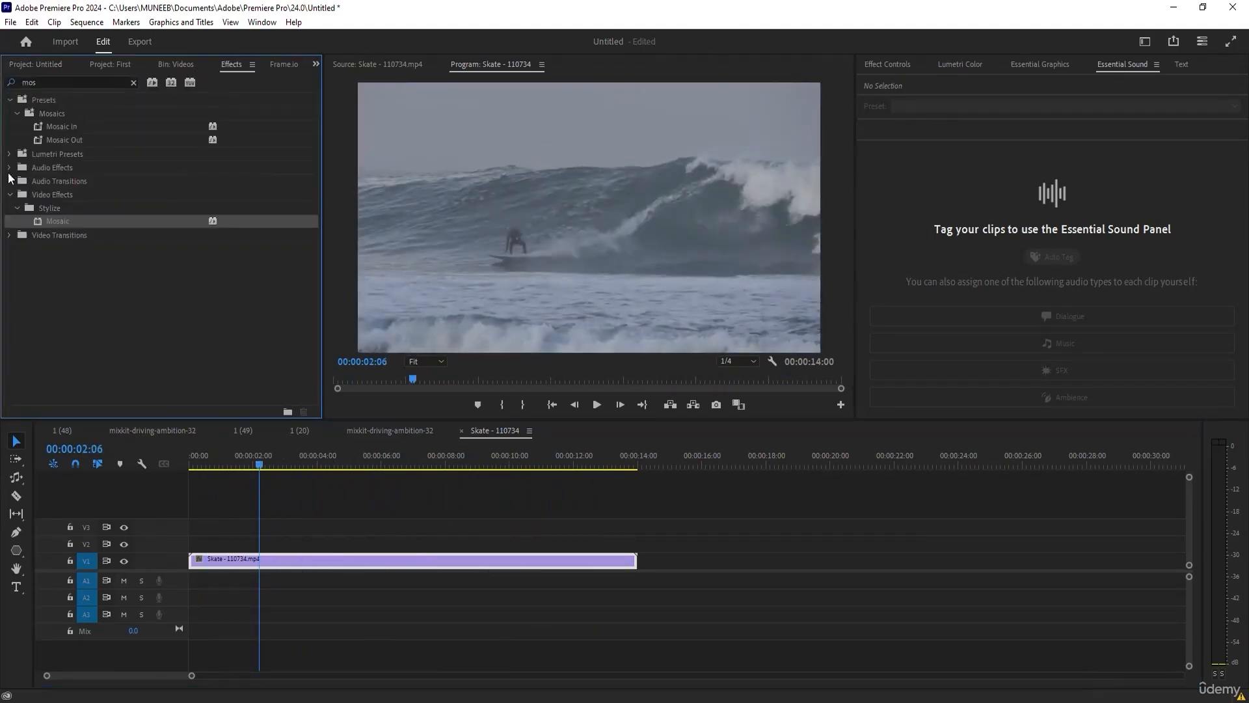
click(952, 64)
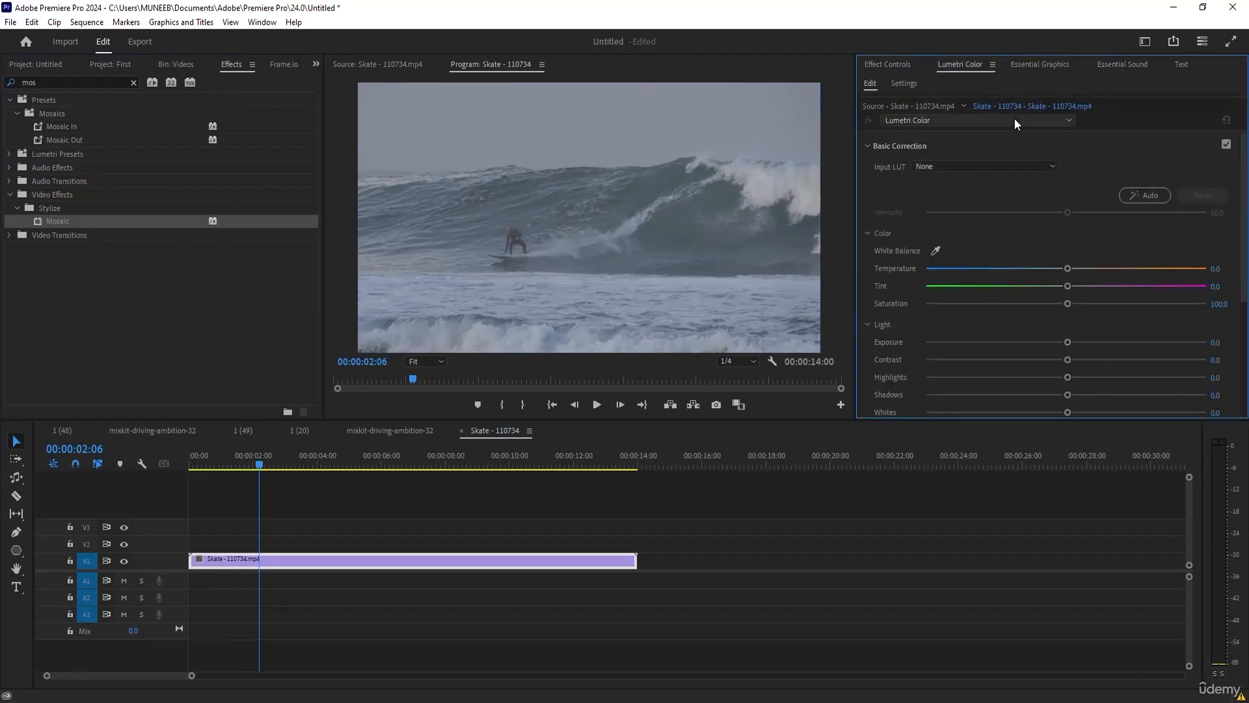
click(988, 153)
click(959, 162)
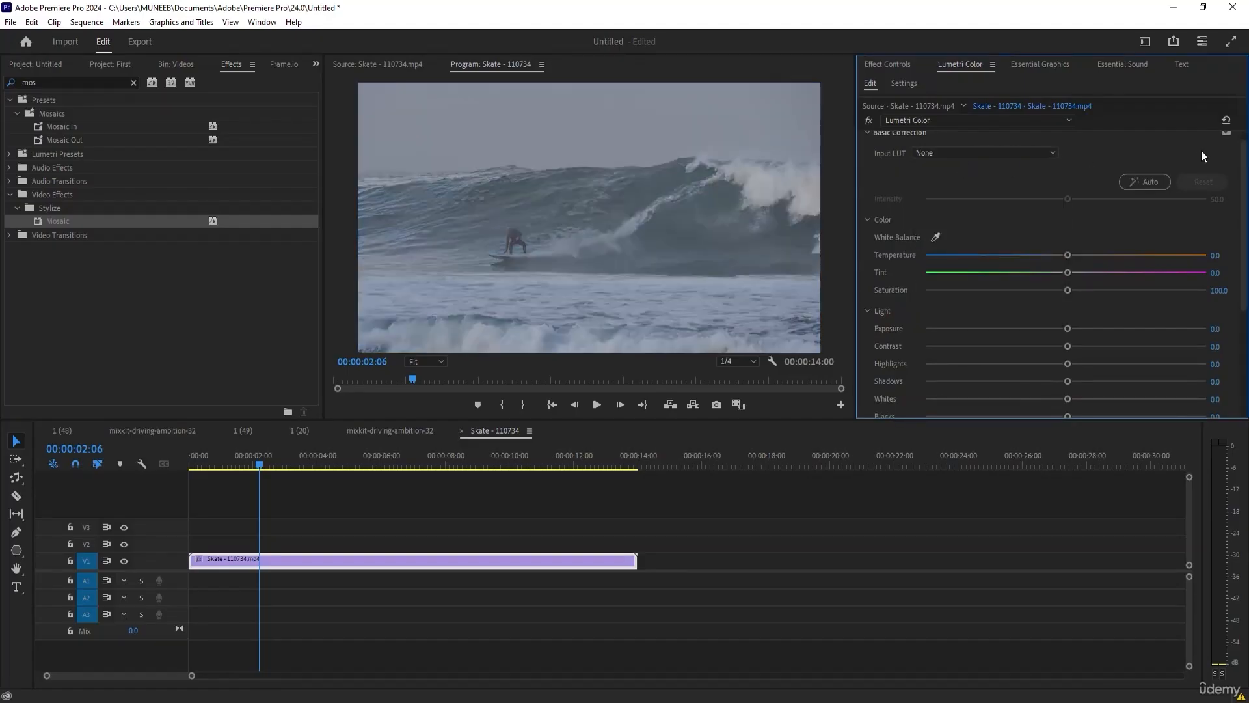
scroll(1198, 151, down, 5)
drag(1244, 292, 1244, 151)
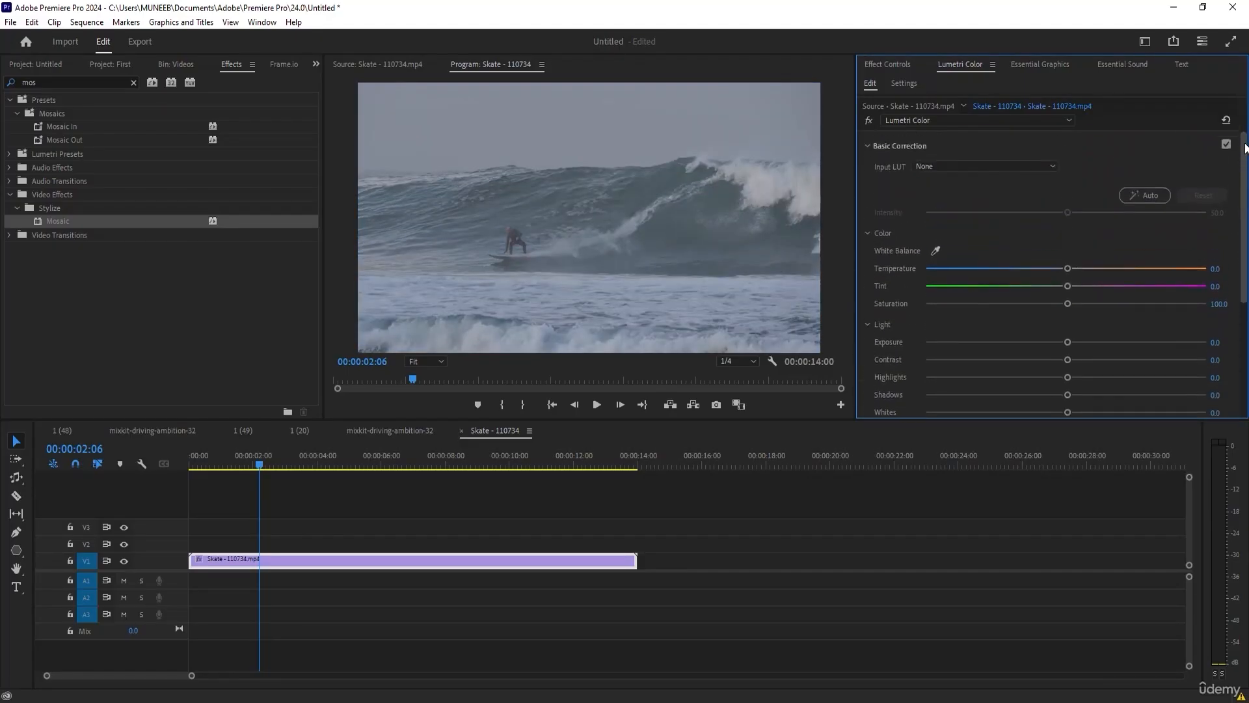
Try the automatic Lumetri basic correction, compare it with the bypassed image at 00:00:06:25, and reset the correction.
click(1145, 194)
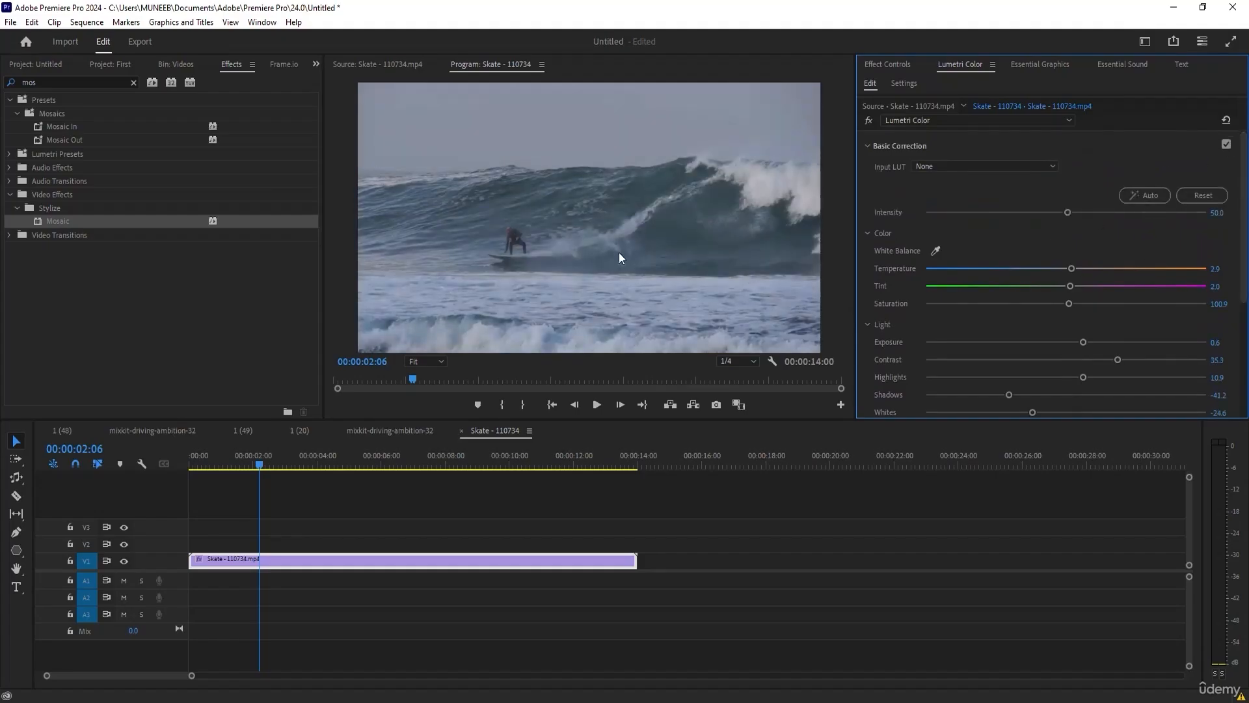
click(221, 465)
drag(222, 465, 407, 467)
click(870, 120)
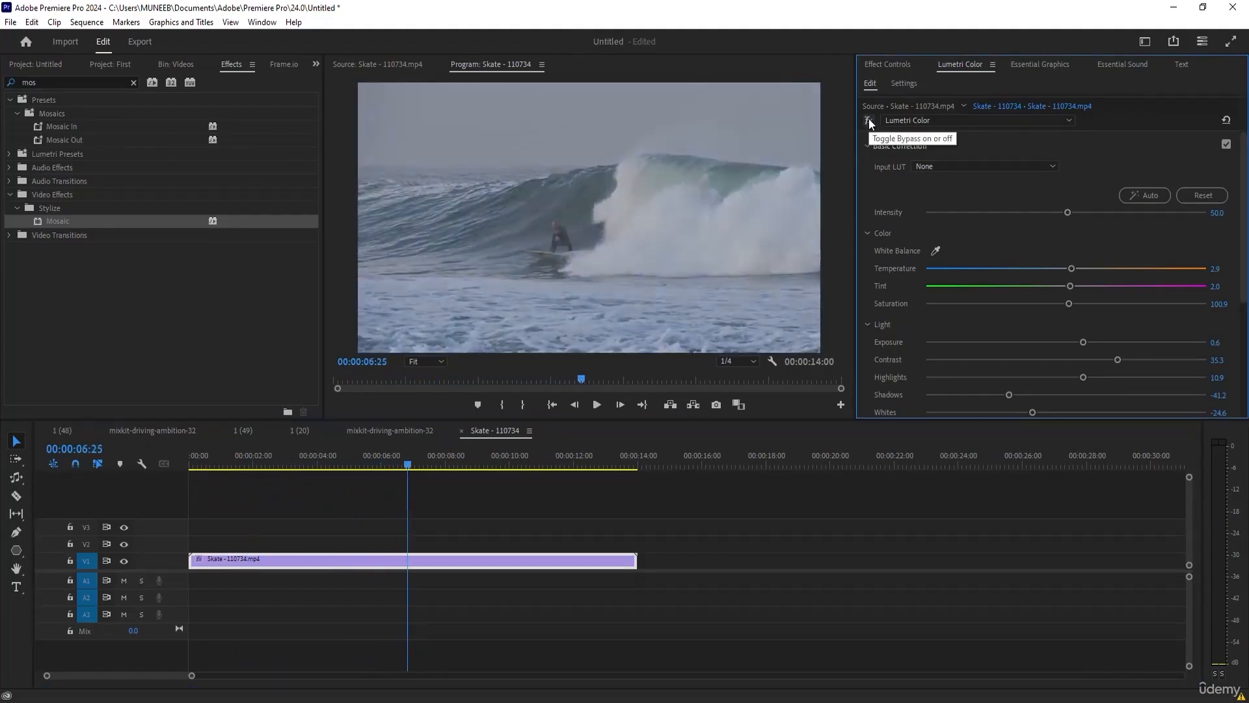
click(1216, 195)
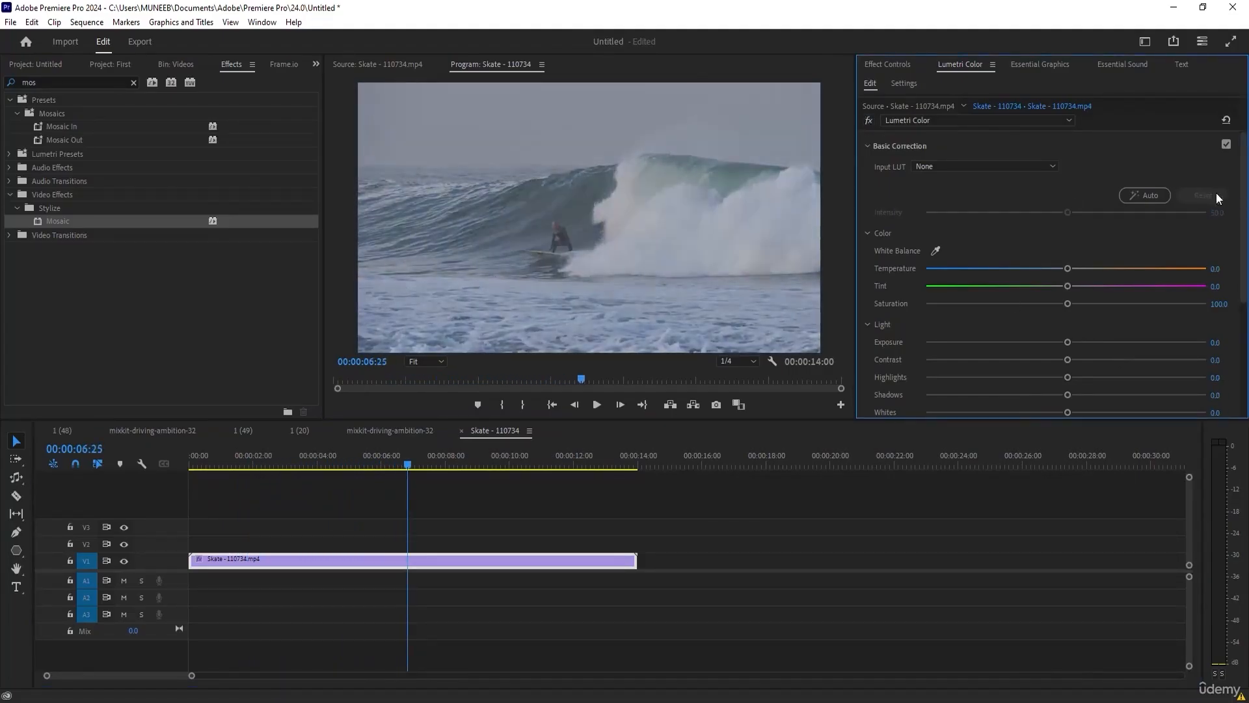
Try the input LUTs AlexaV3_K1S1_LogC2Video_DCIP3_EE, ARRI_Universal_DCI and ARRI_Universal_HD on the surfing clip, and finally apply AMIRA_Default_LogC2Rec709.
click(962, 167)
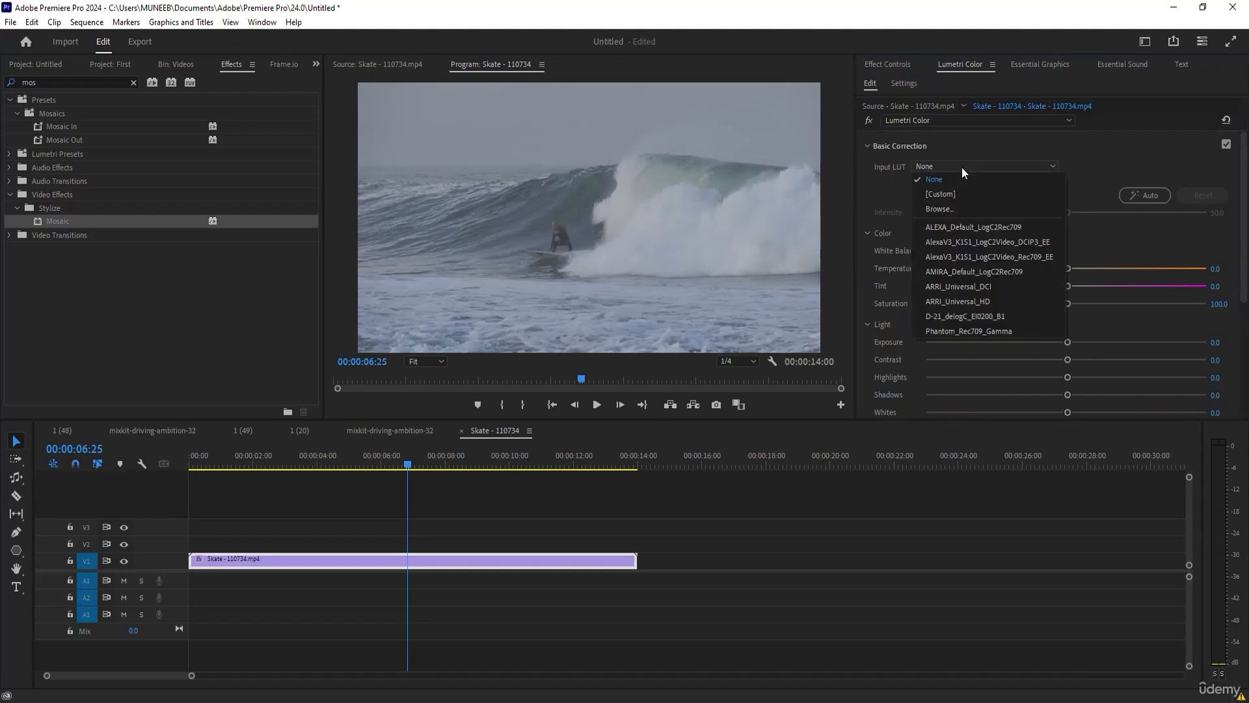
click(989, 246)
click(982, 169)
click(974, 269)
click(999, 170)
click(988, 287)
click(1004, 166)
click(992, 302)
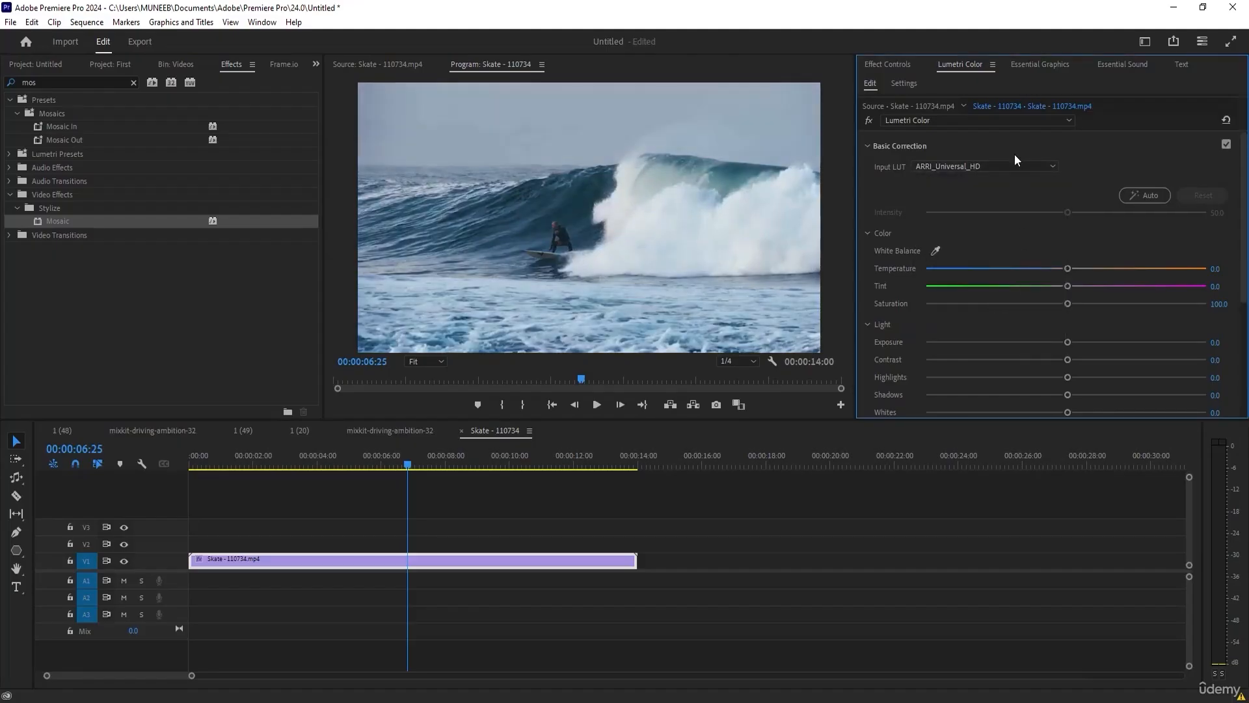
click(1014, 161)
click(1001, 272)
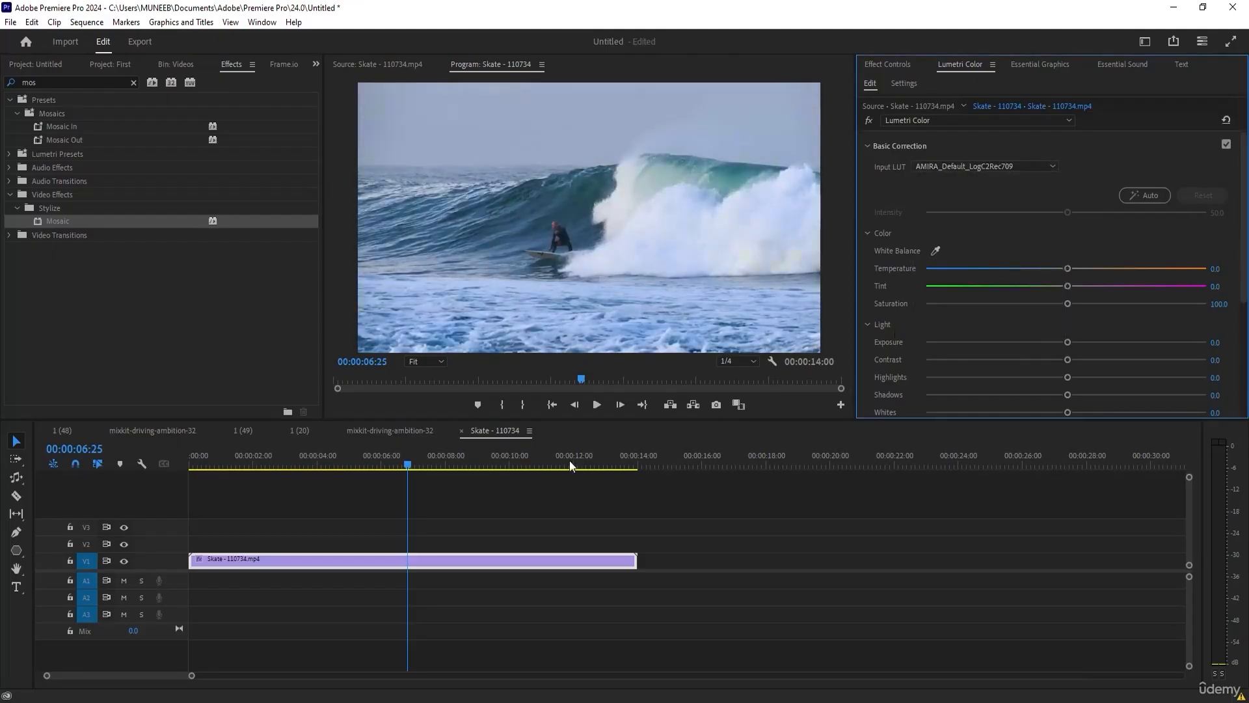
mouse_move(352, 455)
mouse_down()
mouse_move(255, 463)
mouse_move(340, 458)
mouse_up()
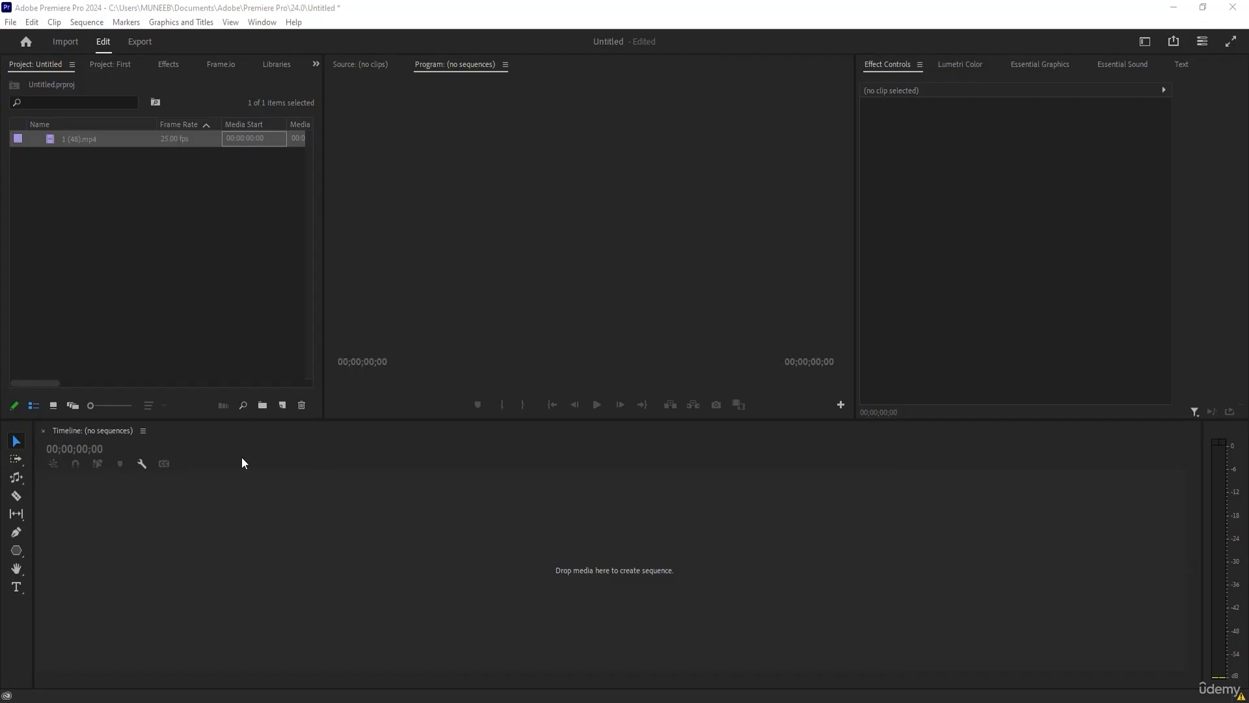
Create a new sequence from the clip 1 (48).mp4 and scrub through it to 00:00:21:06.
right_click(63, 140)
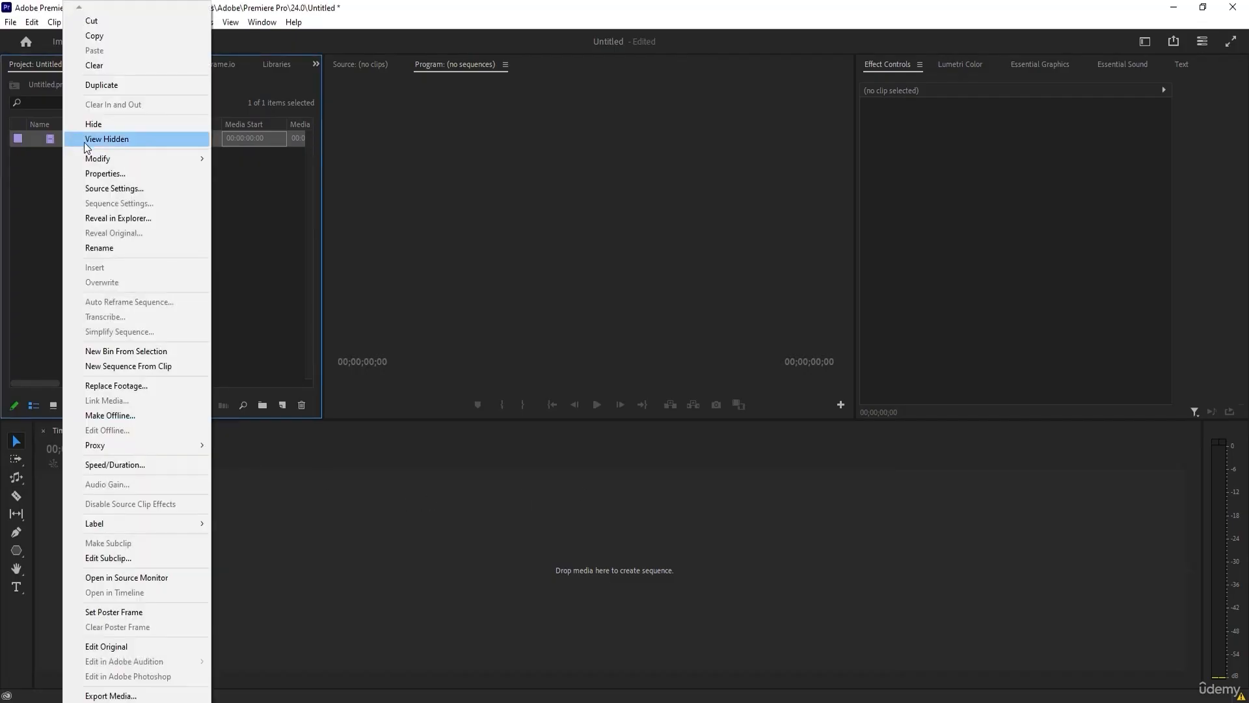
click(129, 366)
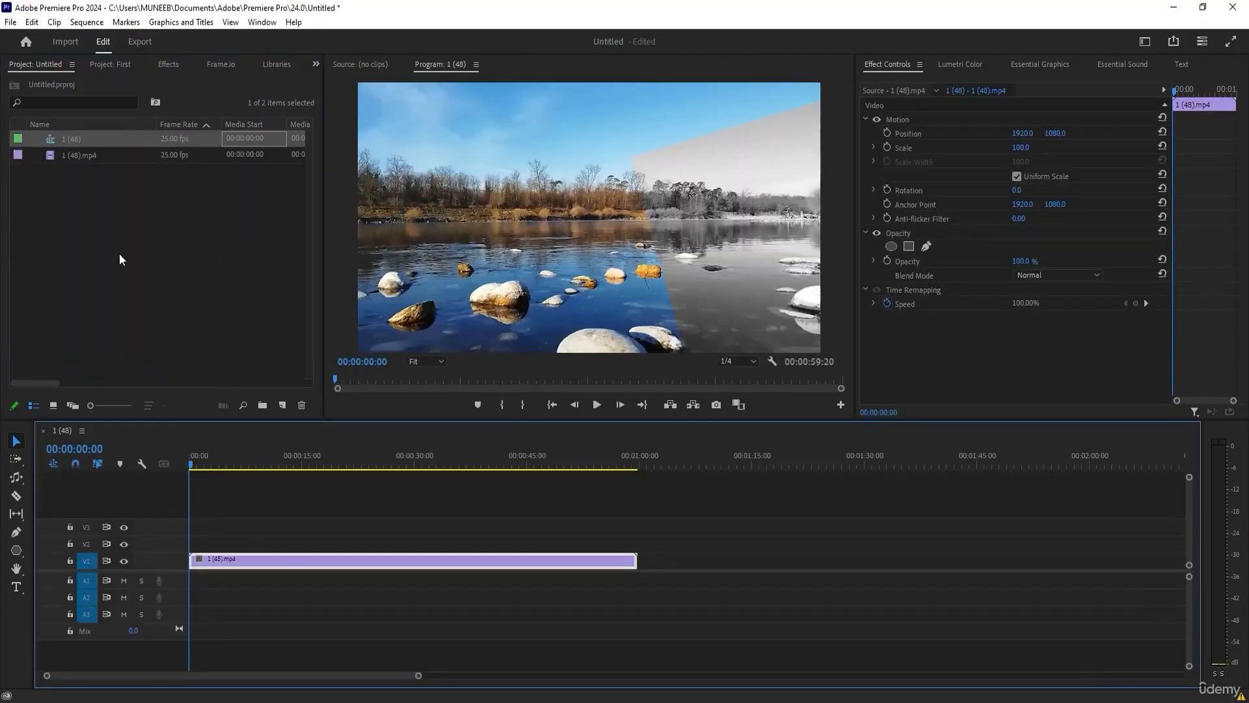
drag(198, 458, 570, 449)
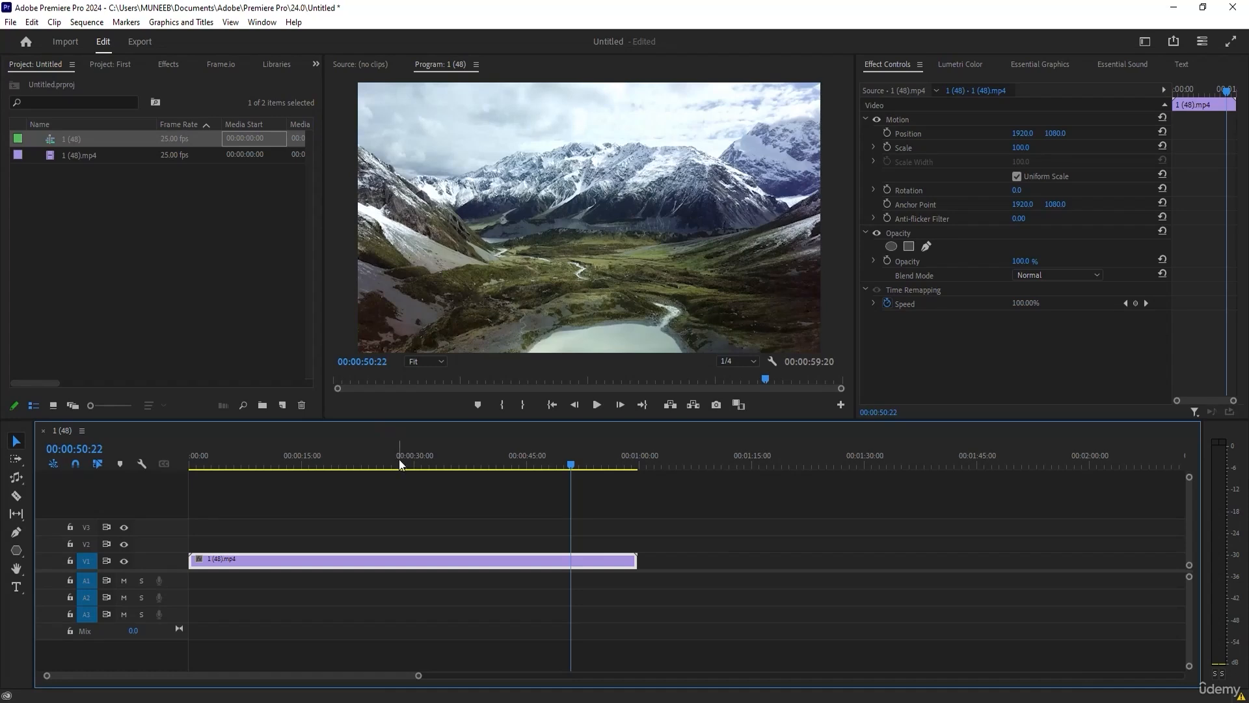
drag(388, 463, 348, 451)
click(131, 212)
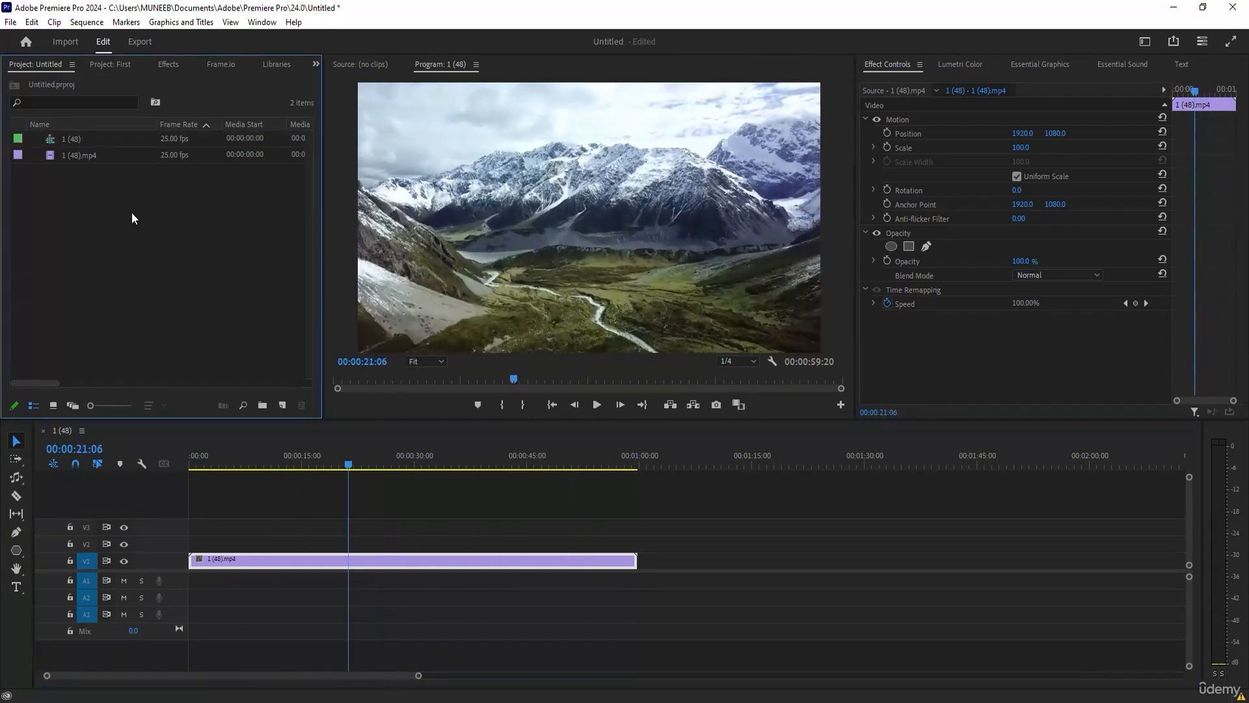
Create proxies for 1 (48).mp4 in QuickTime format with the ProRes Medium Resolution Proxy preset, stored next to the original media.
click(76, 155)
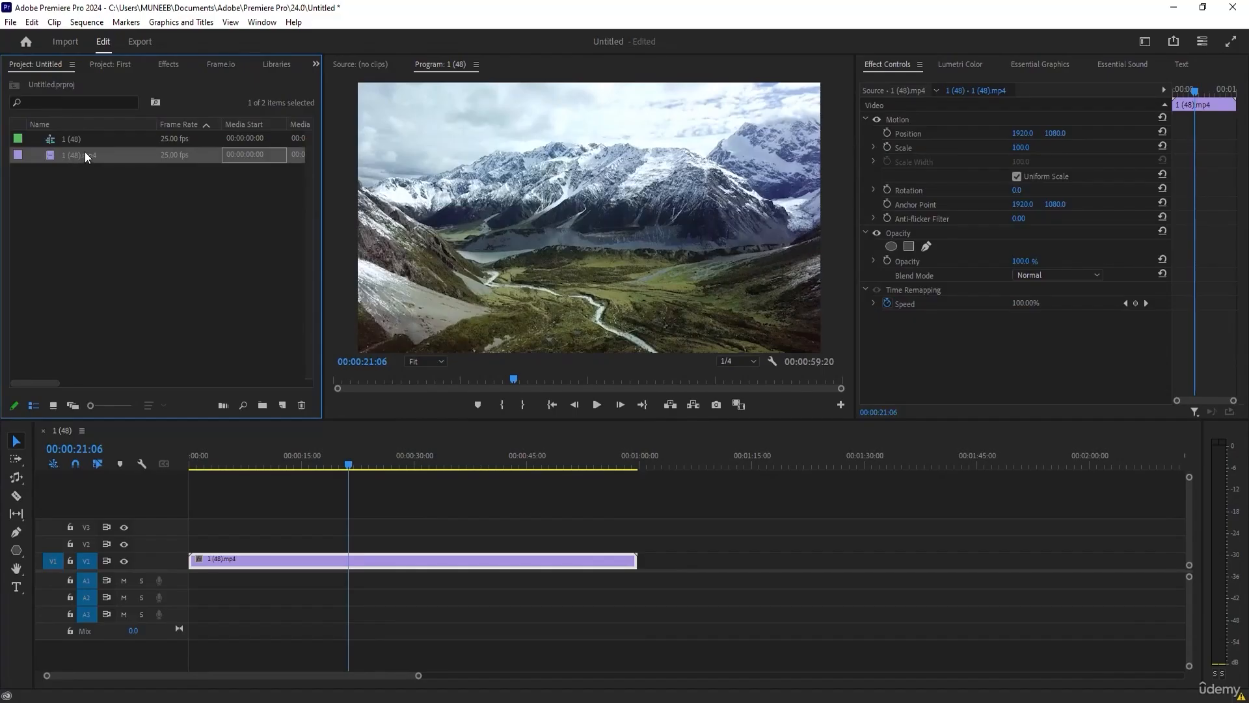
right_click(81, 152)
mouse_move(189, 449)
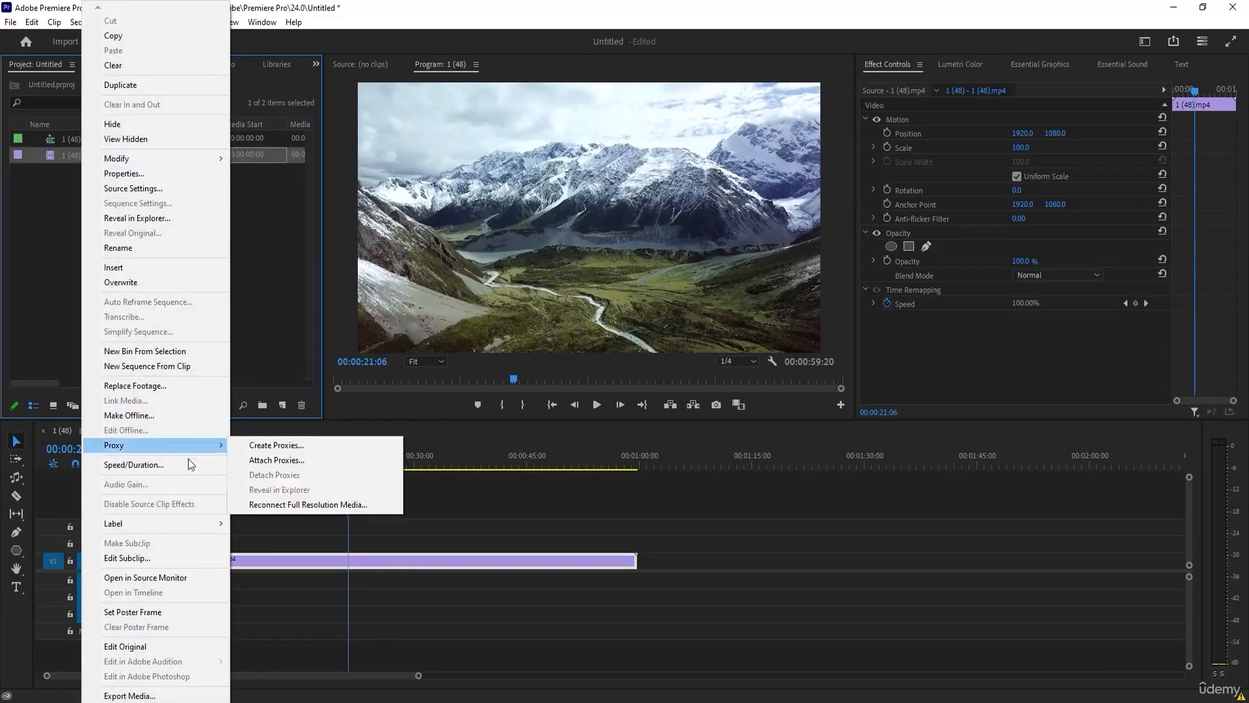
click(290, 447)
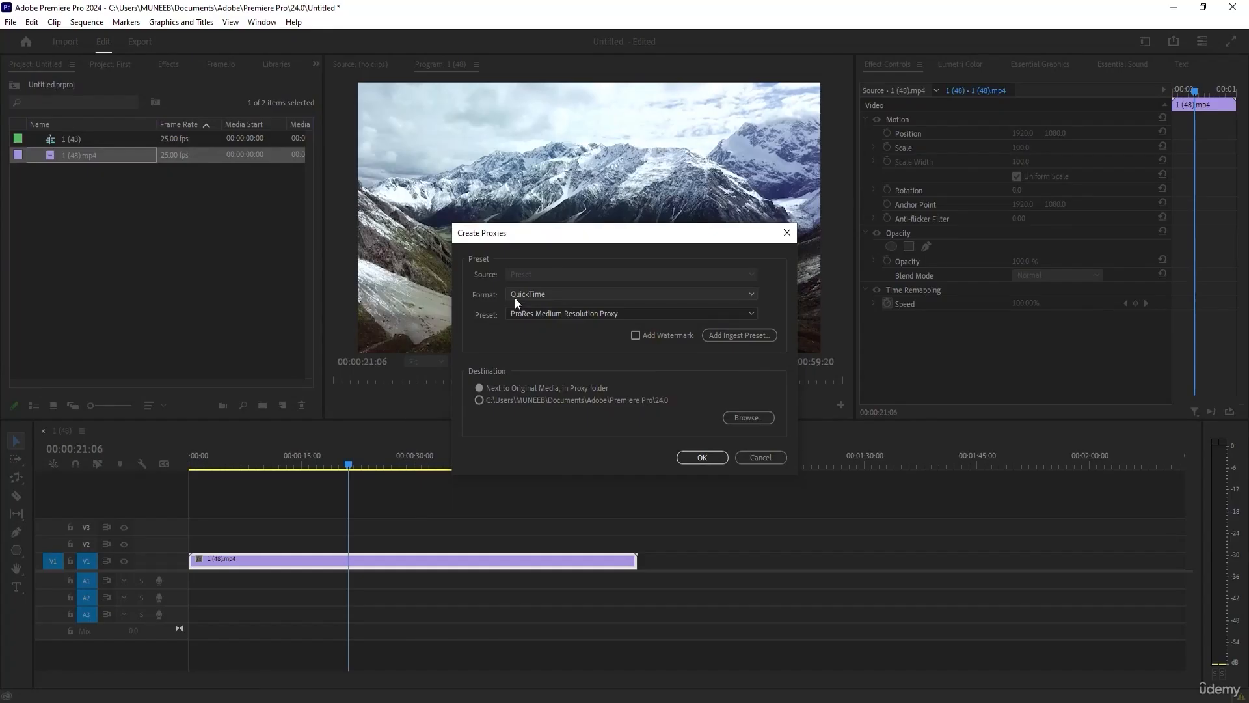
click(540, 311)
click(536, 311)
click(544, 314)
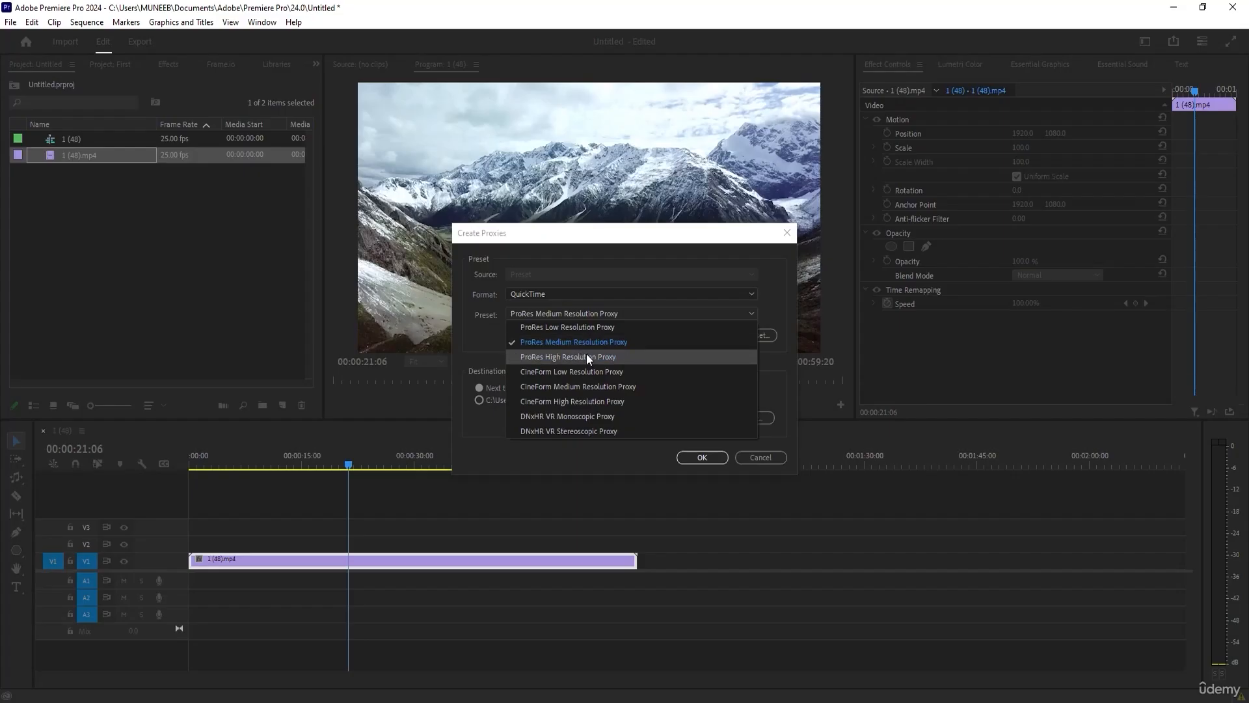
click(533, 345)
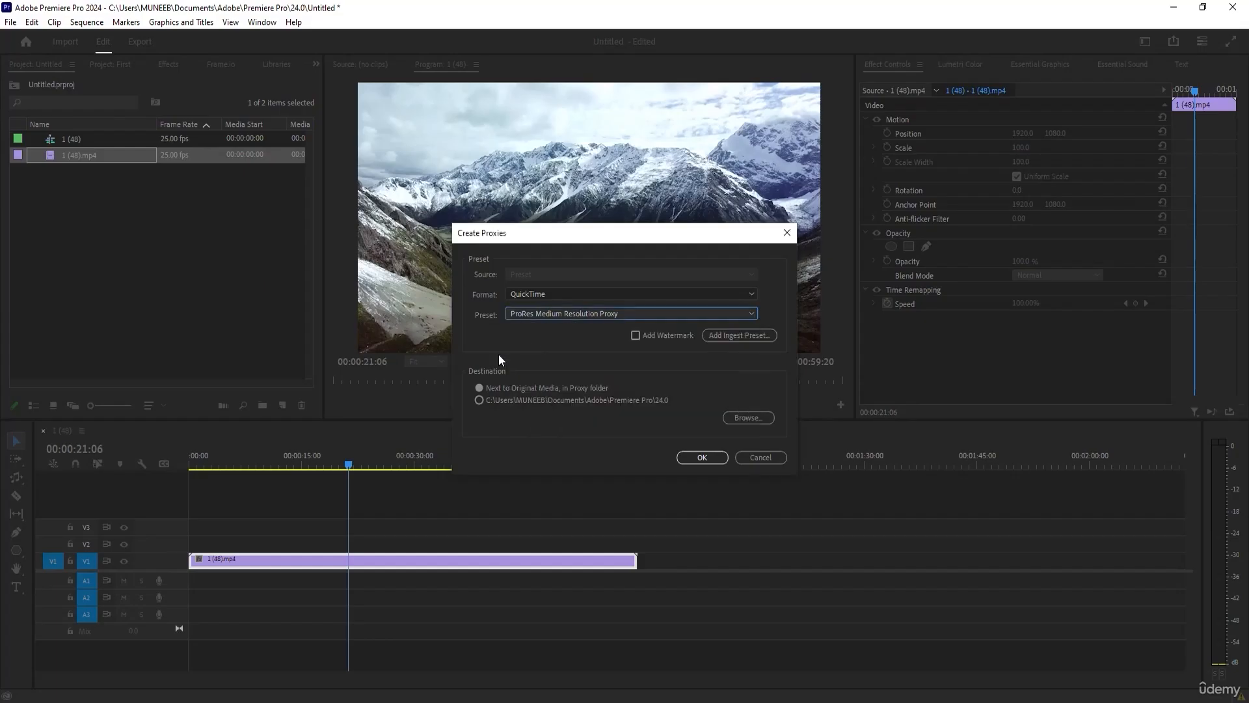
click(692, 458)
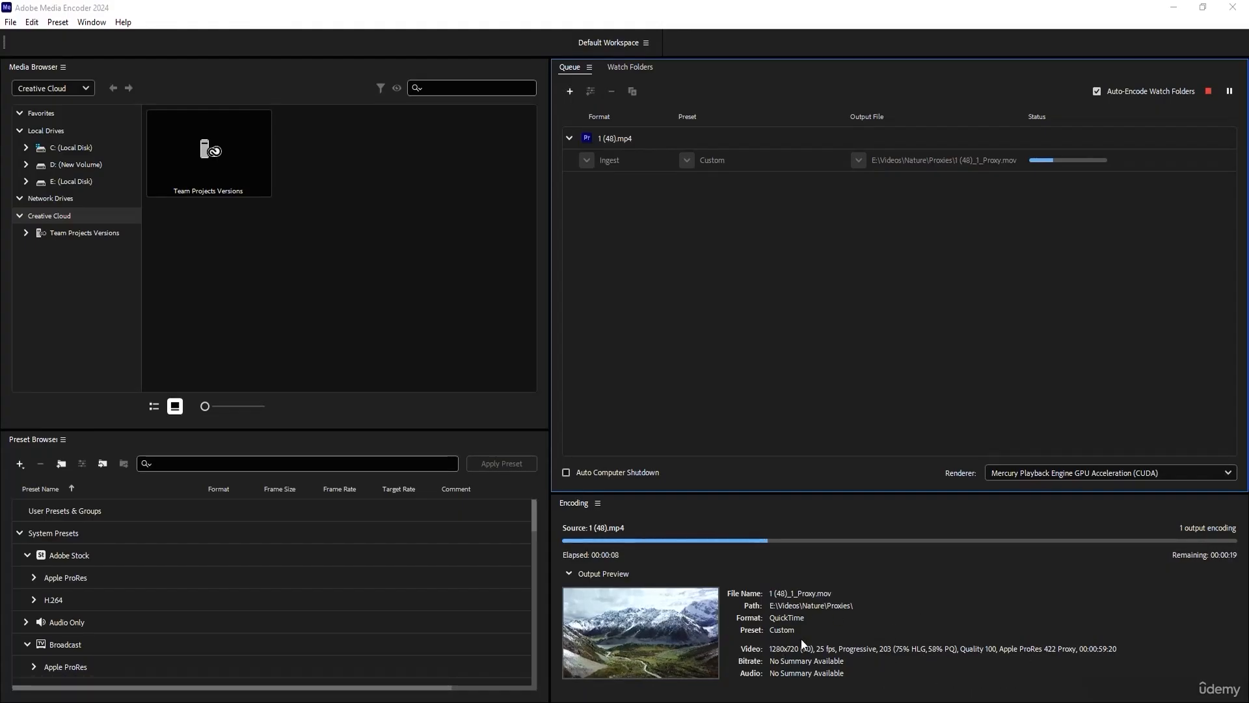
Check the proxy encoding of 1 (48).mp4 in Media Encoder and return to Premiere Pro.
click(1174, 8)
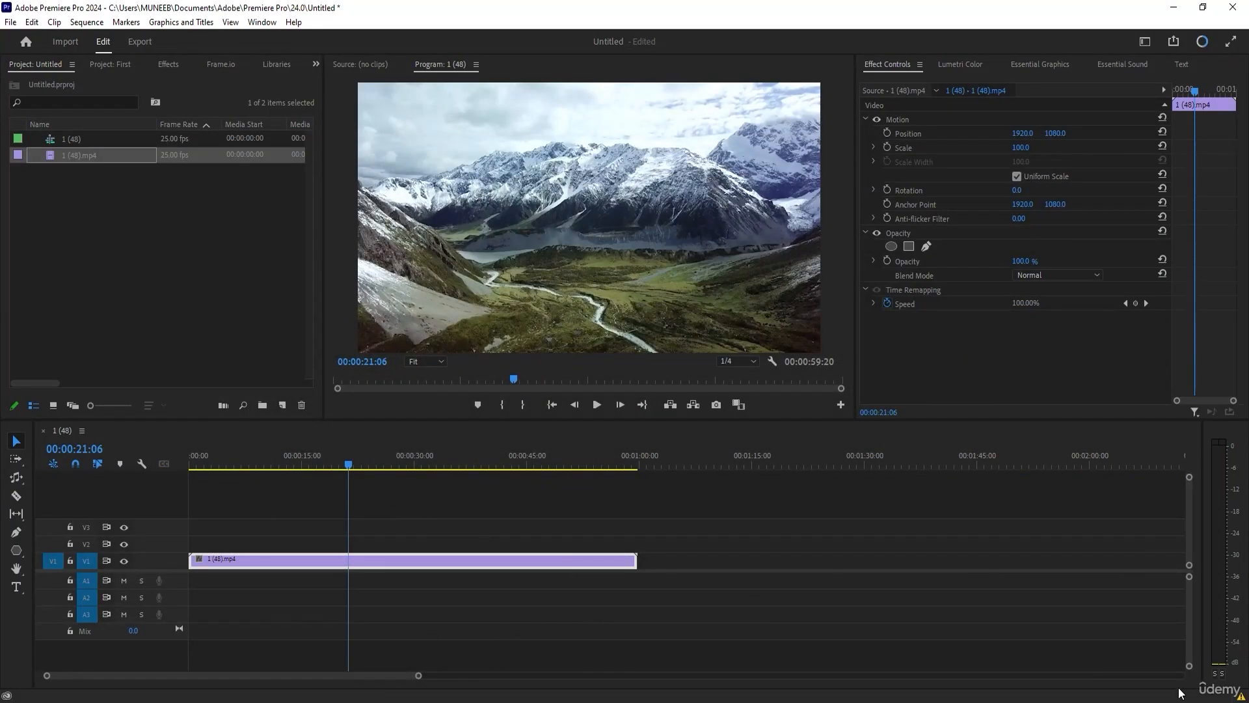
key(alt+Tab)
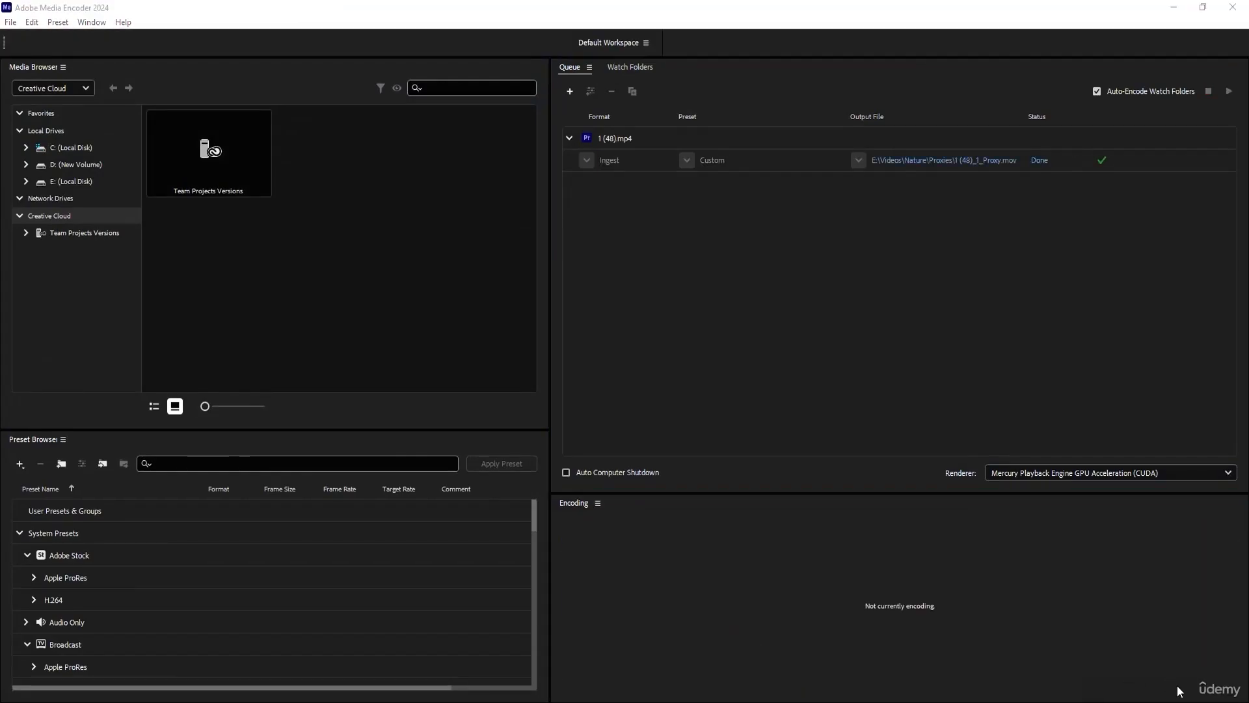
click(1174, 7)
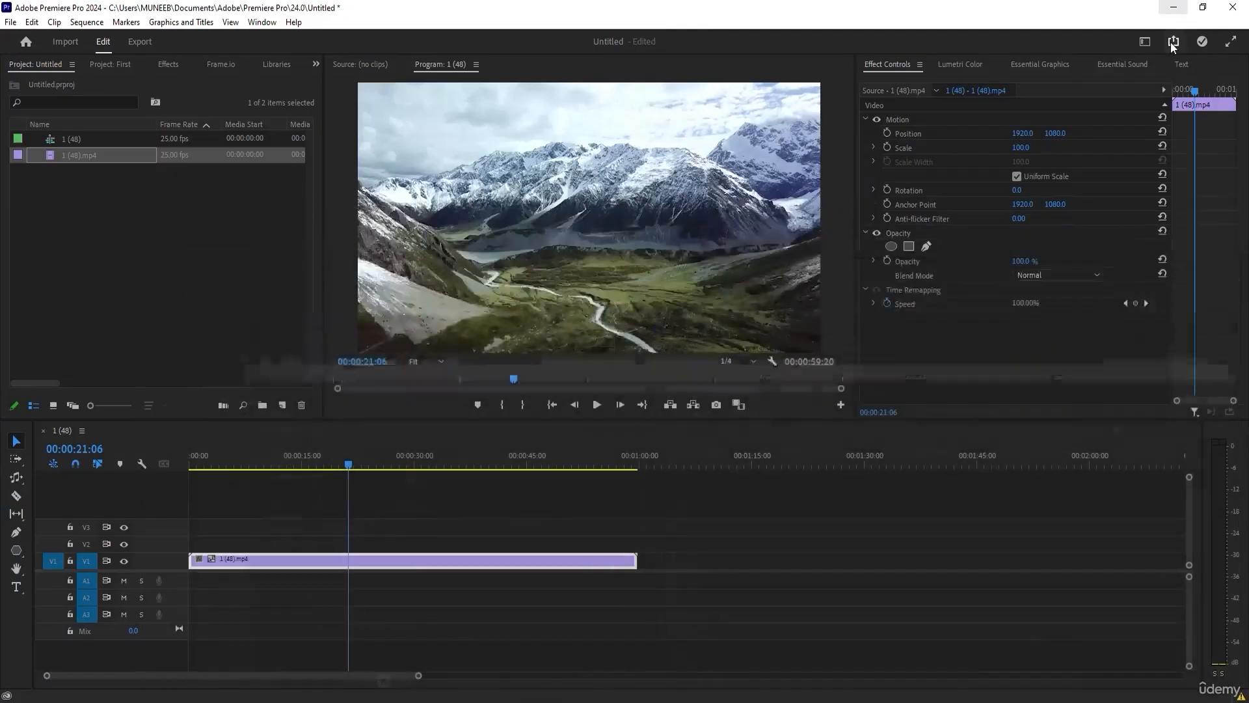
Add the Toggle Proxies control to the Program monitor, enable proxies and scrub the 1 (48) sequence to 00:00:28:22.
click(791, 506)
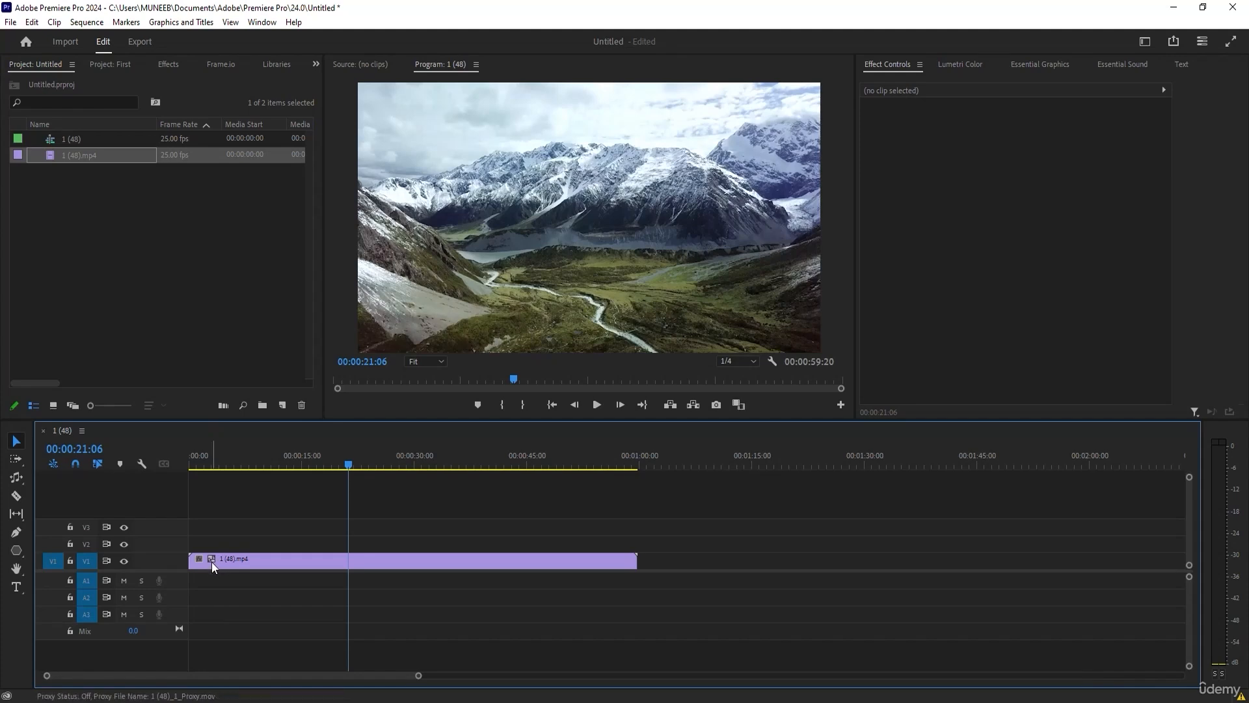
click(330, 563)
drag(329, 466, 420, 466)
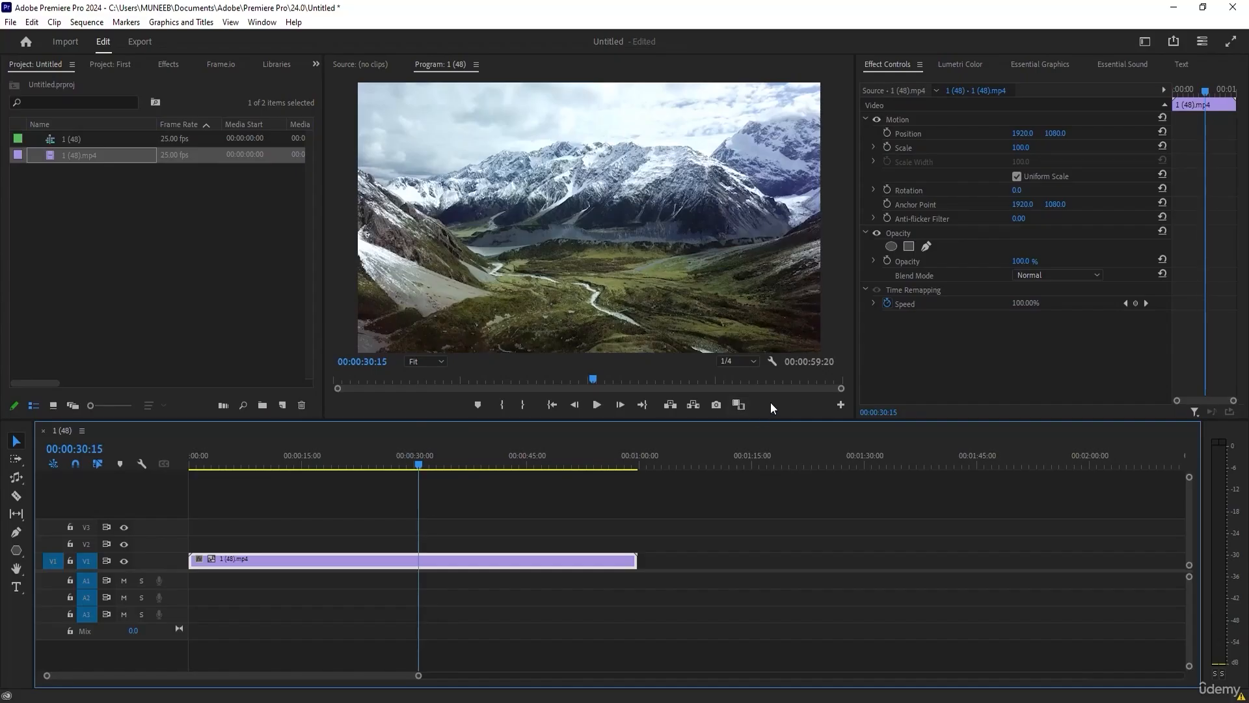
click(840, 405)
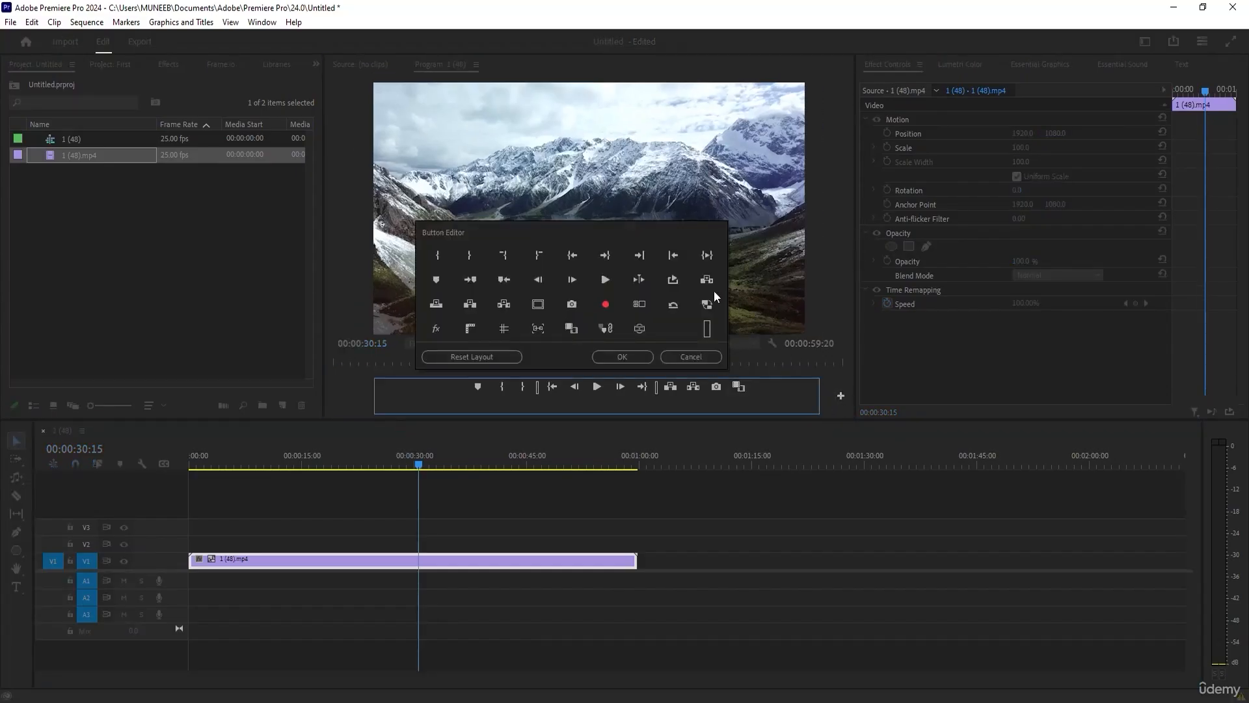
drag(710, 307, 736, 389)
click(617, 357)
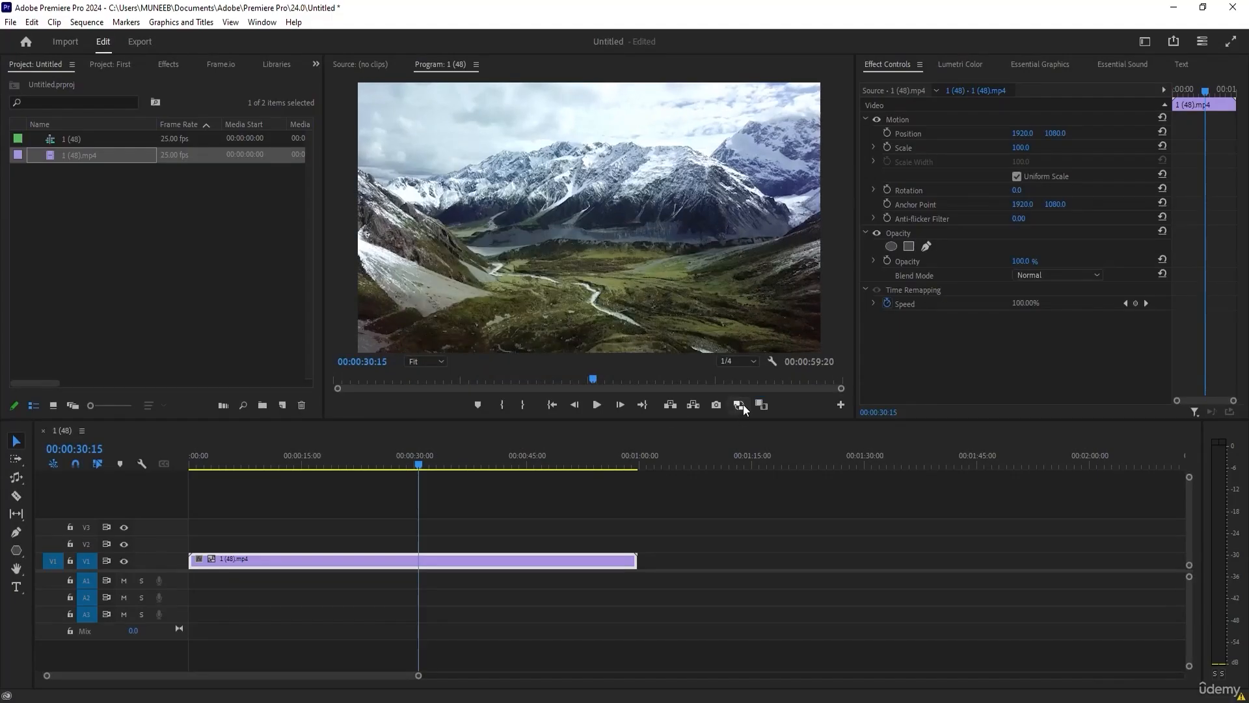
click(739, 403)
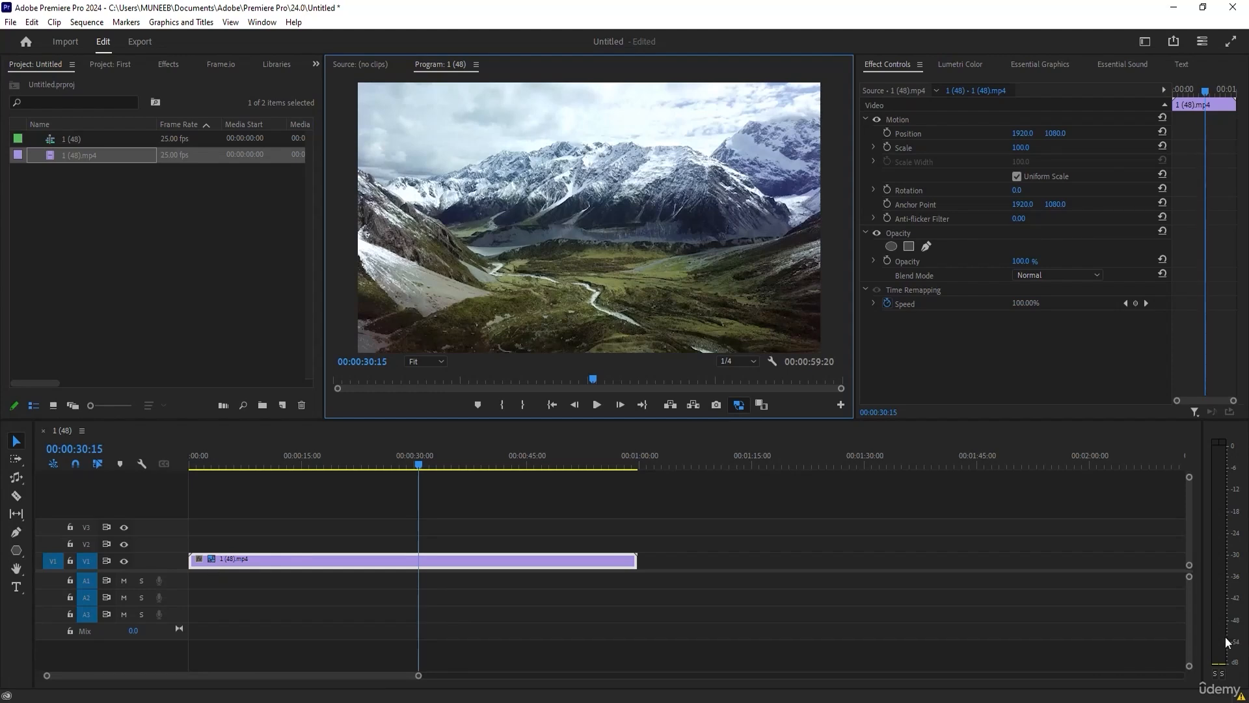
drag(325, 454, 405, 466)
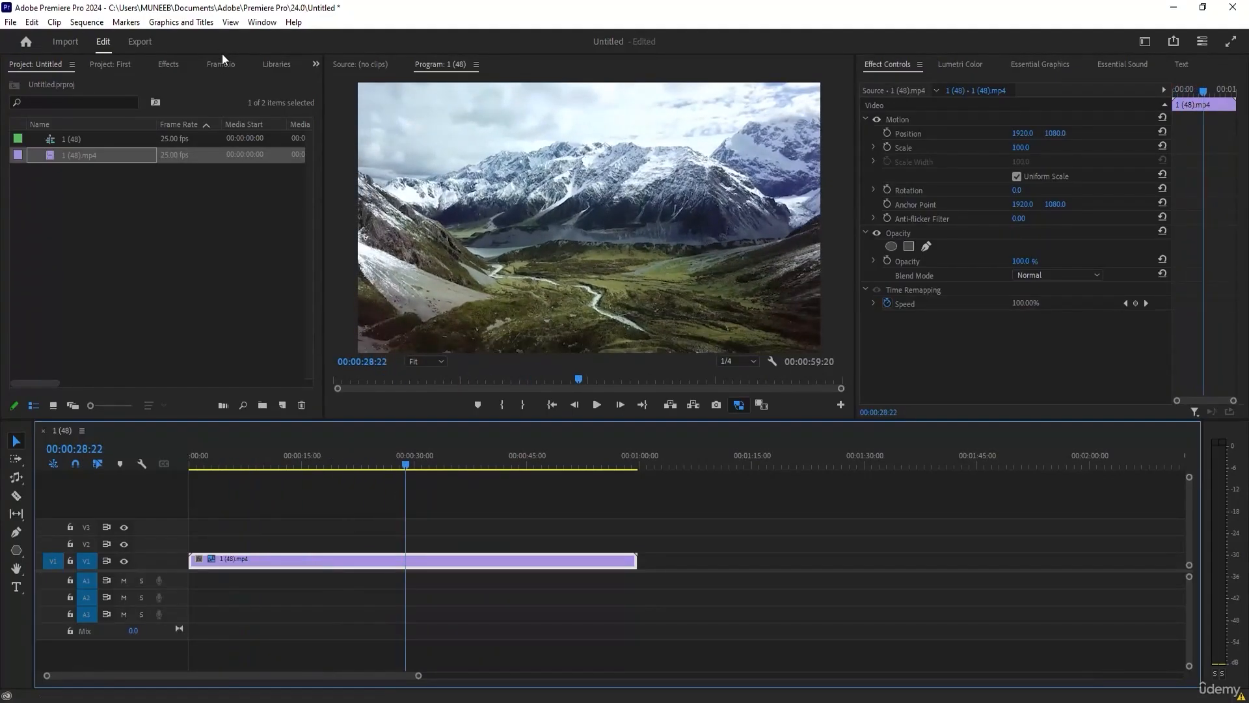
Apply the Fuji Eterna 250d Kodak 2395 (by Adobe) Lumetri preset to the 1 (48).mp4 clip and scrub to 00:00:32:00.
click(168, 64)
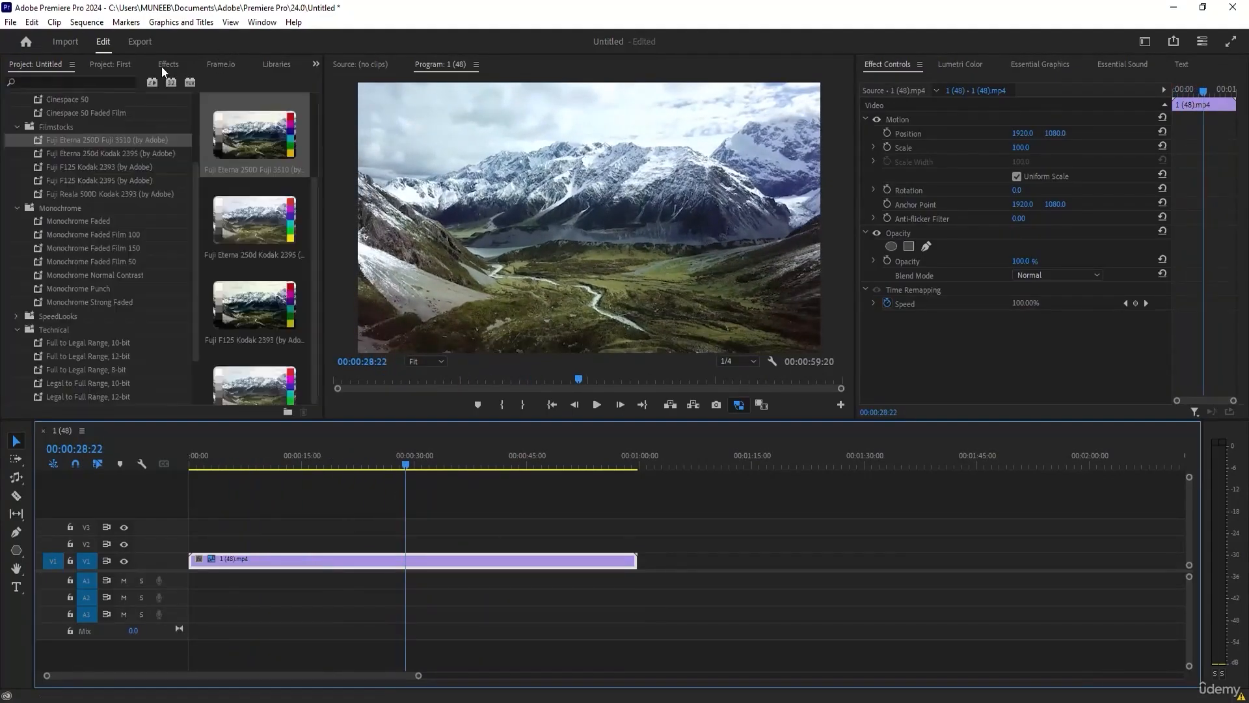
click(81, 153)
double_click(80, 155)
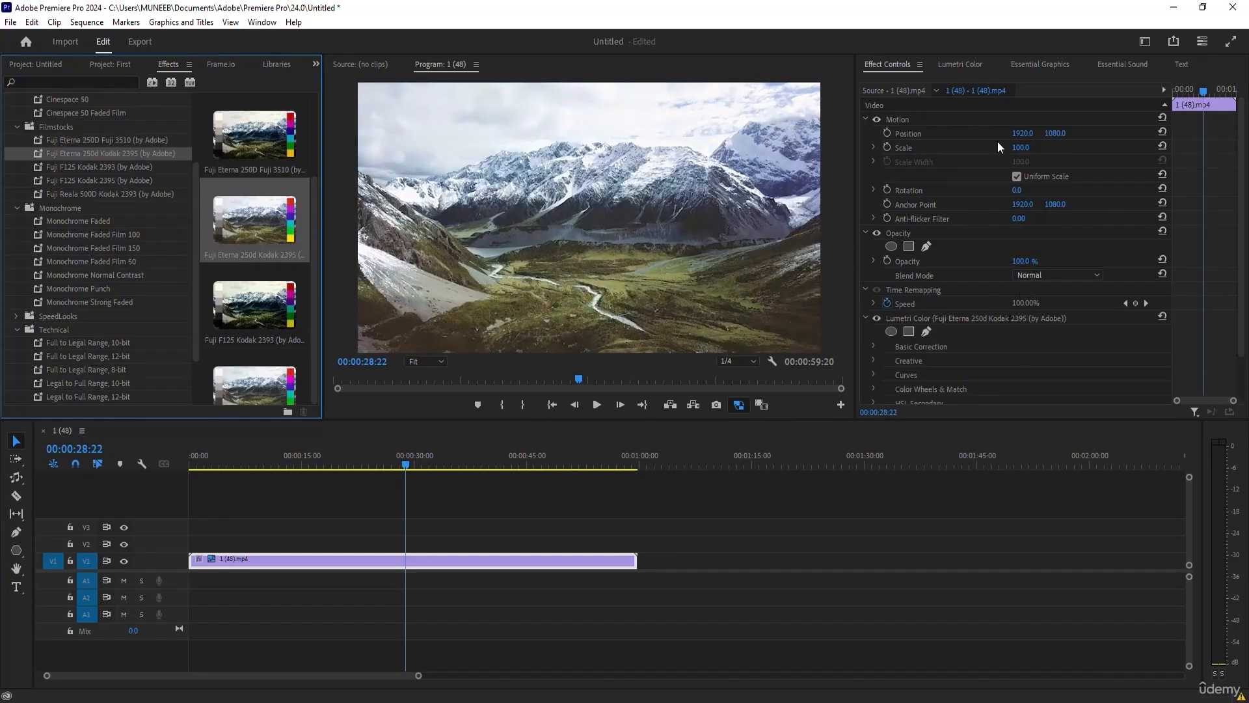
drag(293, 456, 428, 481)
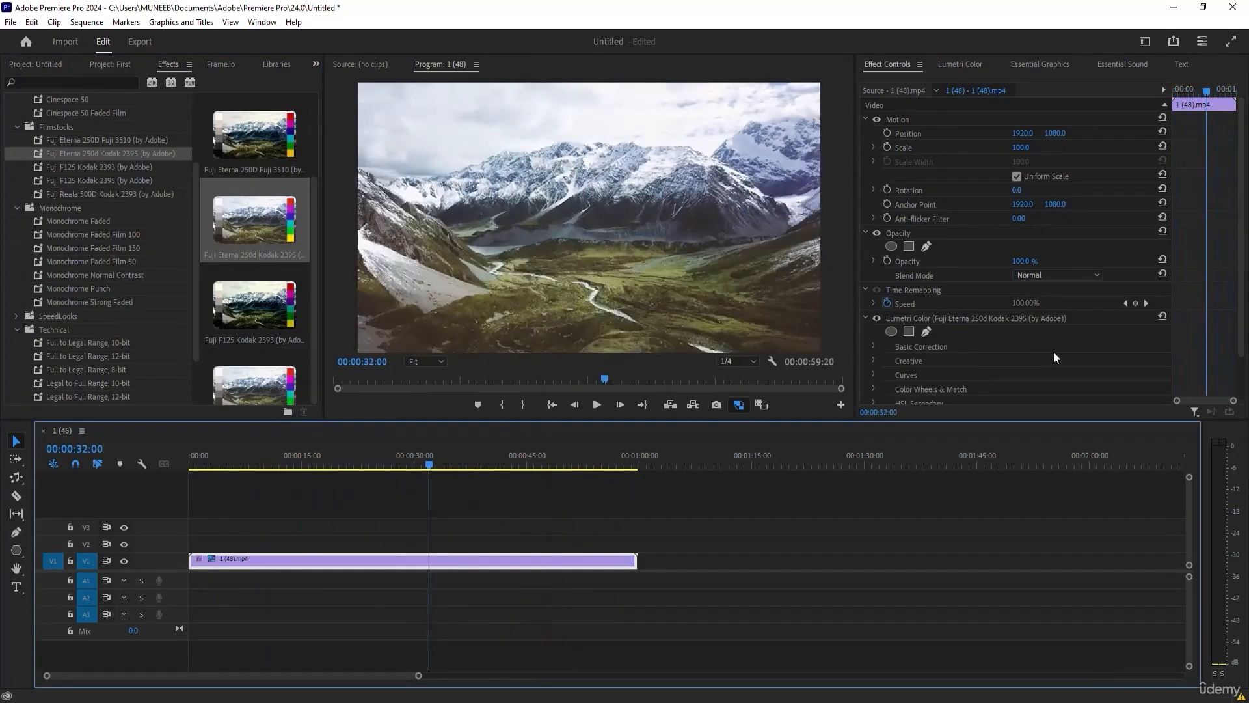
Turn proxies off and scrub the 1 (48) sequence back towards its start.
click(744, 404)
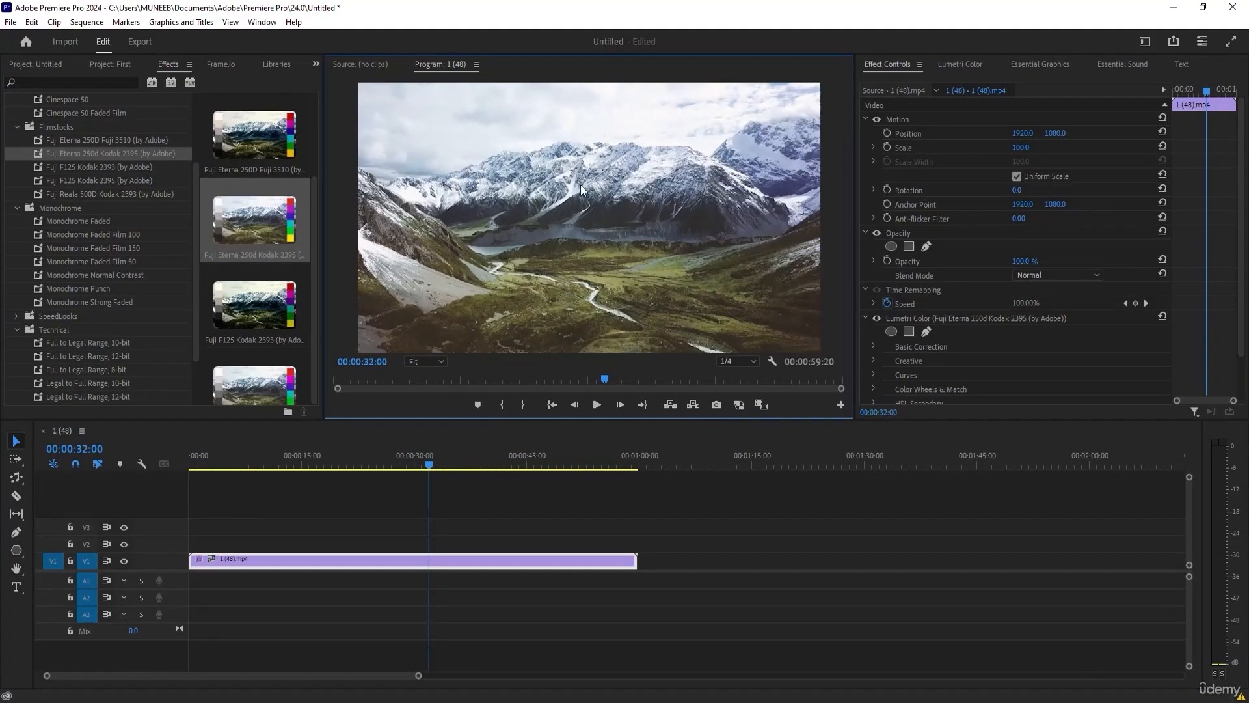
drag(403, 463, 258, 452)
drag(347, 456, 232, 469)
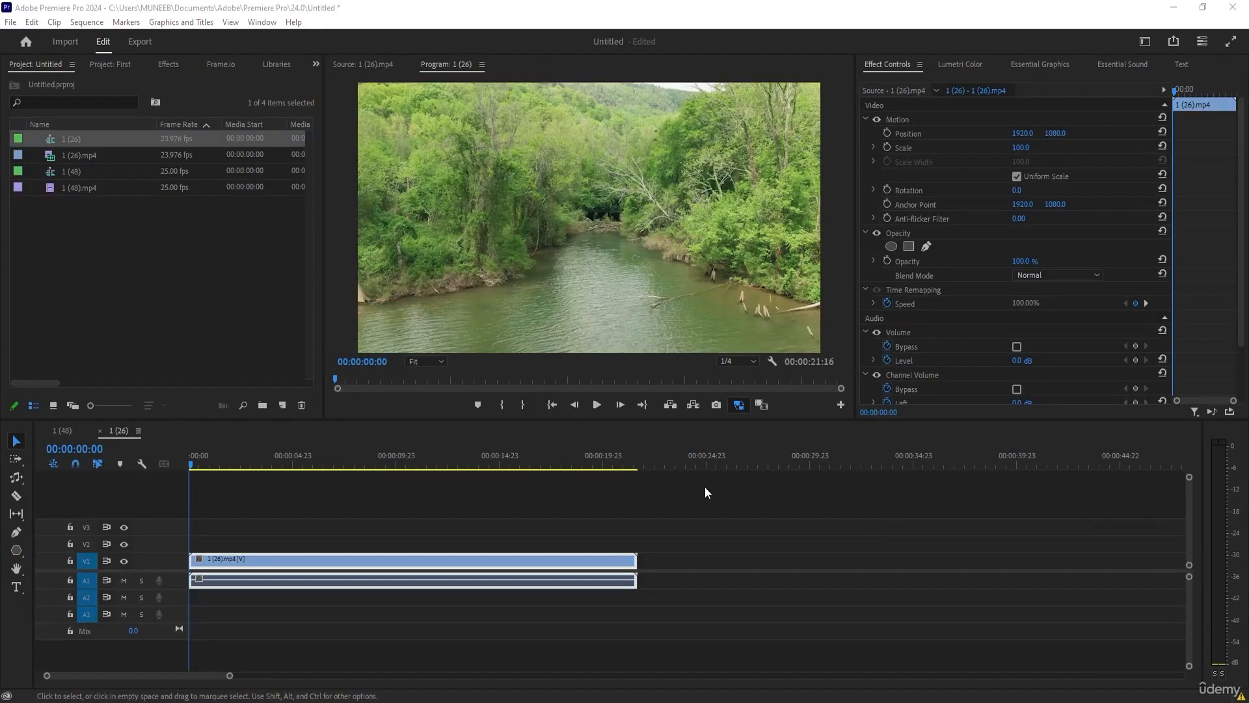
Move the playhead of the 1 (26) sequence to 00:00:01:22 and switch to the Color workspace.
click(670, 488)
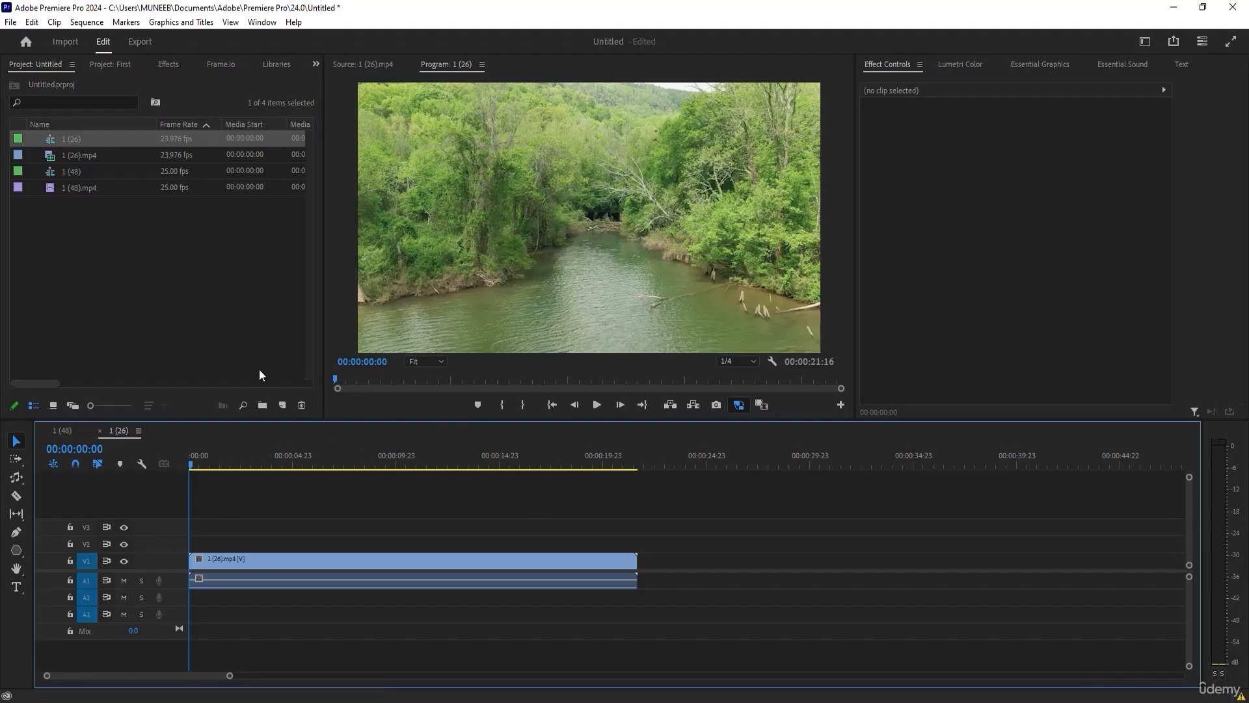
mouse_move(209, 472)
mouse_down()
mouse_move(573, 467)
mouse_move(238, 449)
mouse_move(591, 449)
mouse_move(388, 442)
mouse_move(228, 464)
mouse_up()
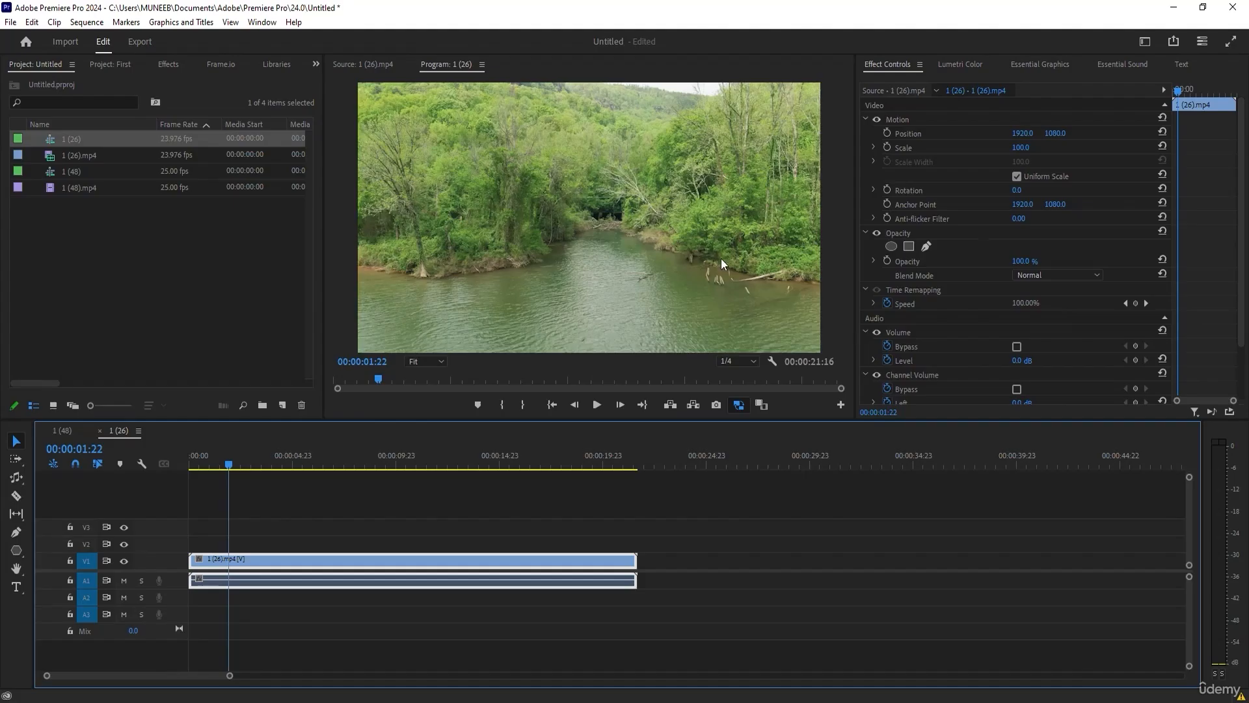
click(1206, 43)
click(1206, 42)
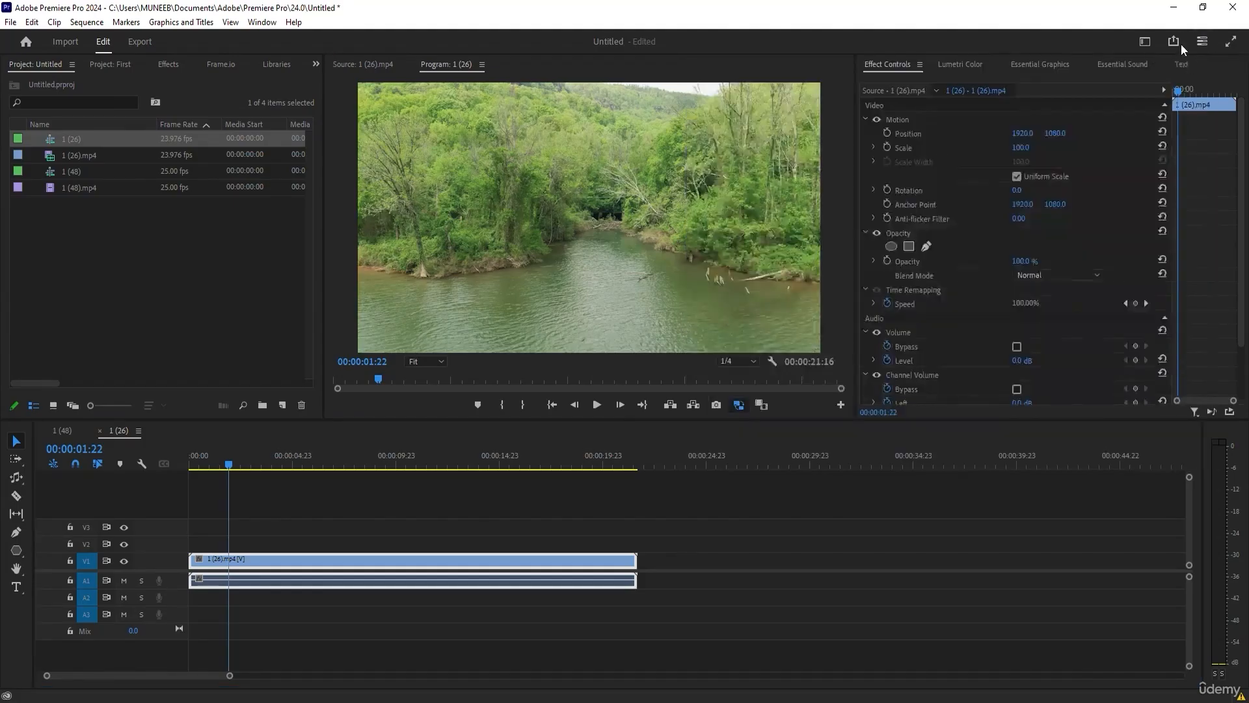
click(1145, 41)
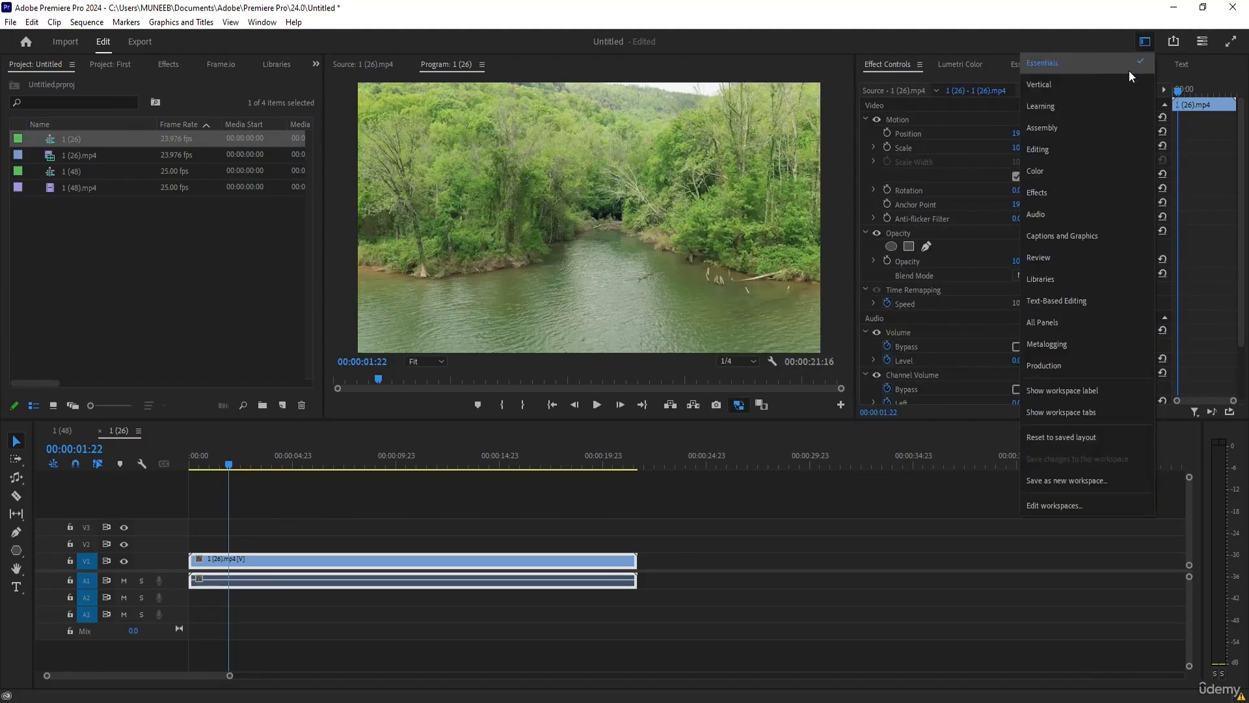
click(1065, 172)
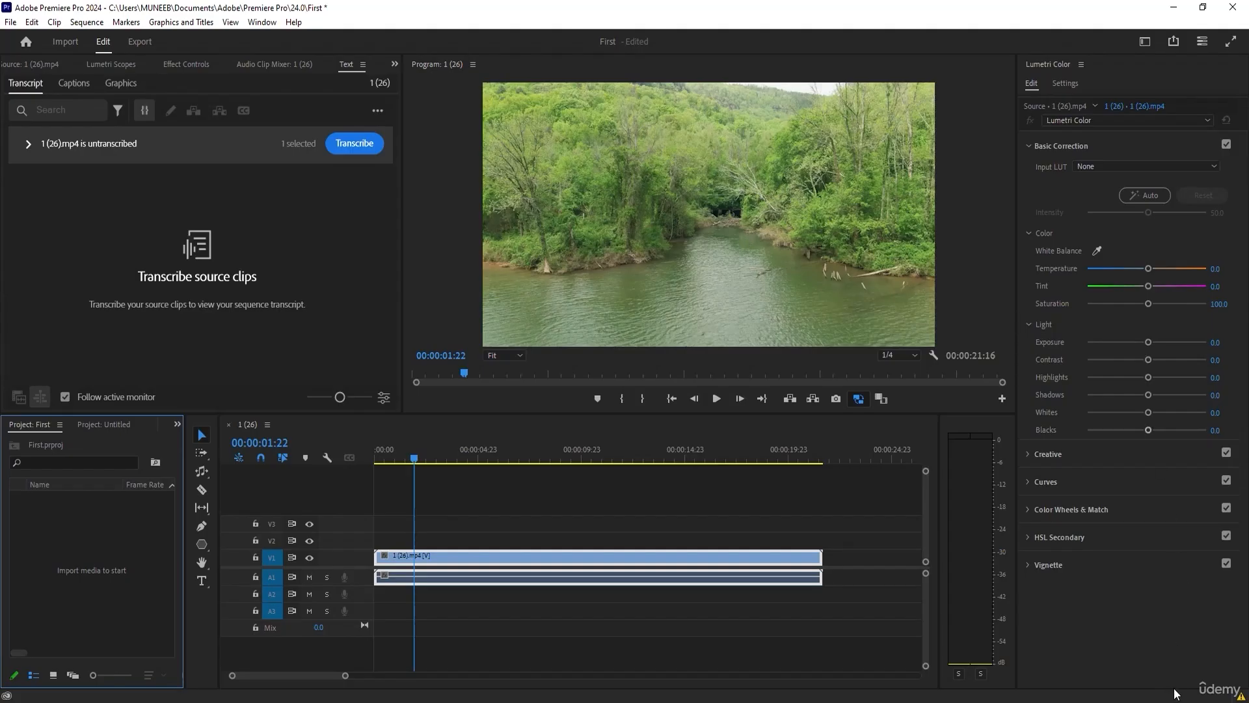
Show the Lumetri Scopes and add the Histogram, Vectorscope YUV and Parade (RGB) alongside the waveform.
click(100, 64)
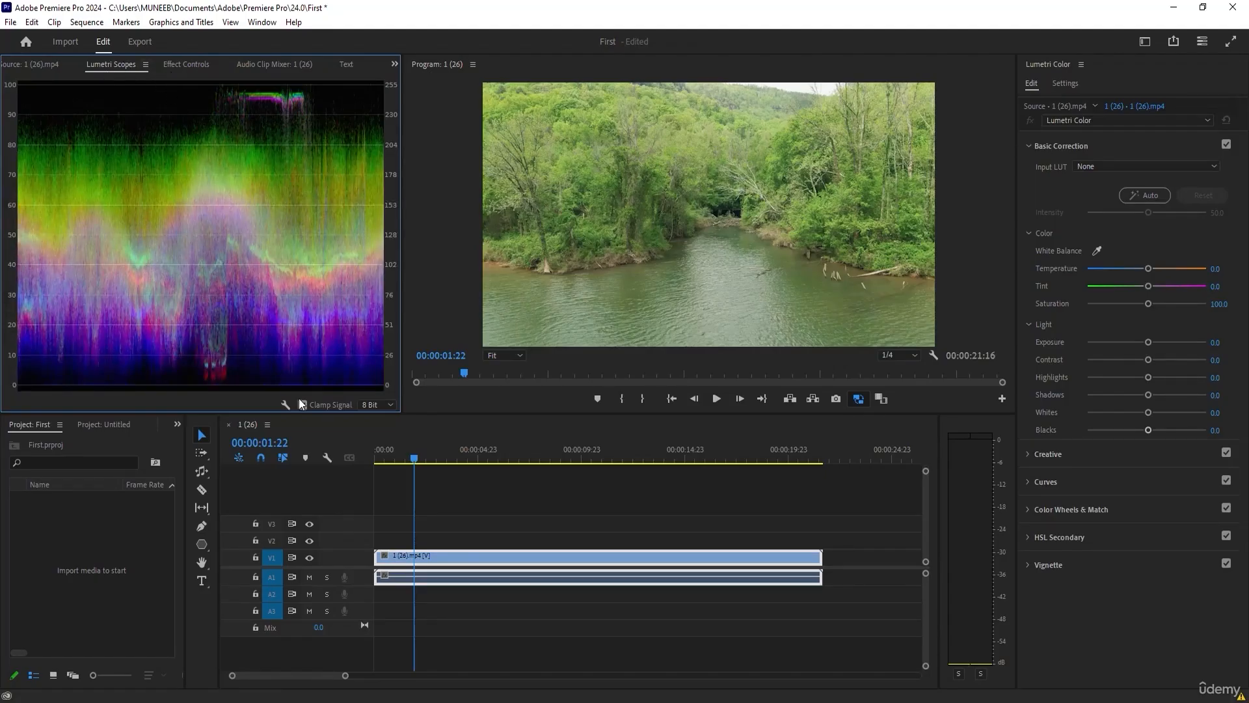
click(281, 404)
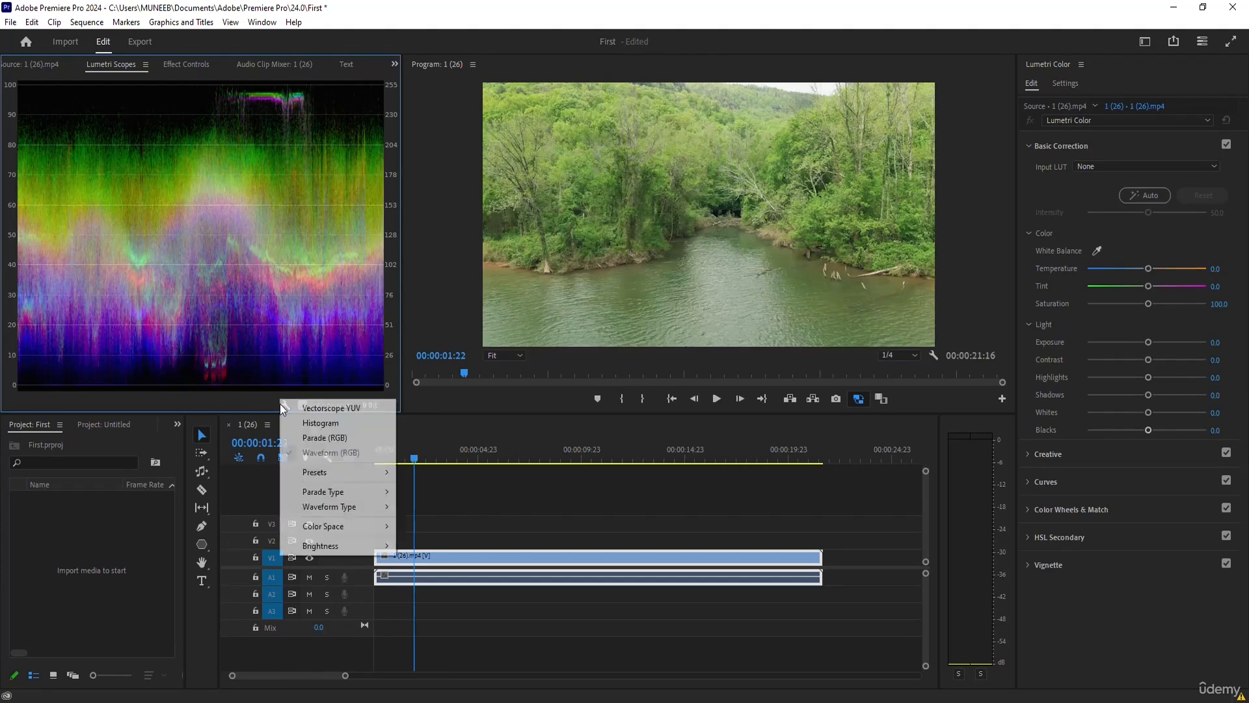
click(252, 403)
click(283, 403)
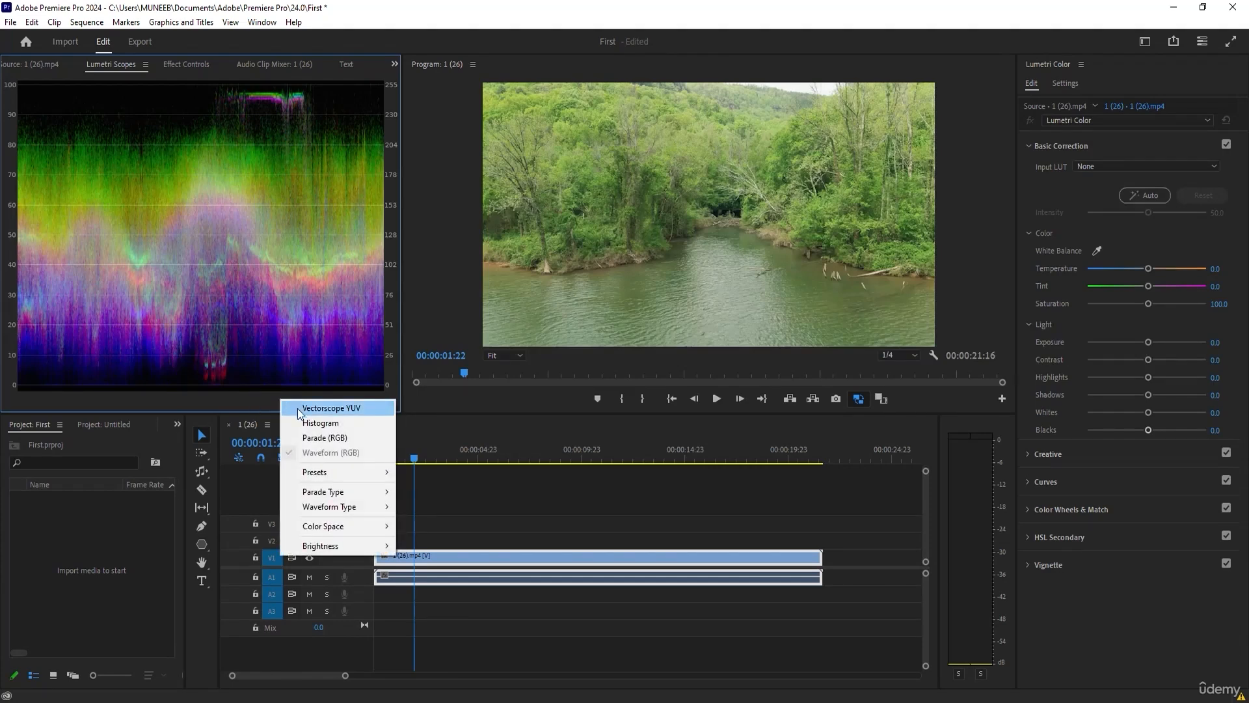
click(305, 424)
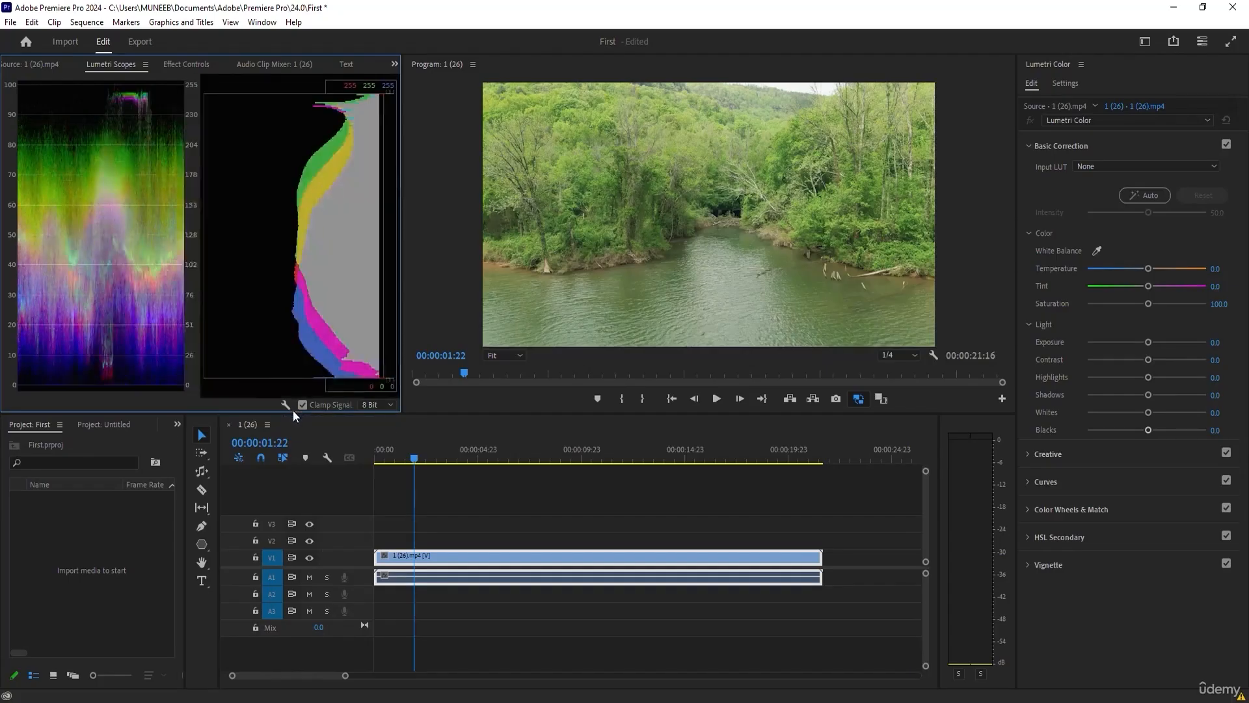
click(284, 404)
click(300, 410)
click(284, 405)
click(316, 437)
click(284, 404)
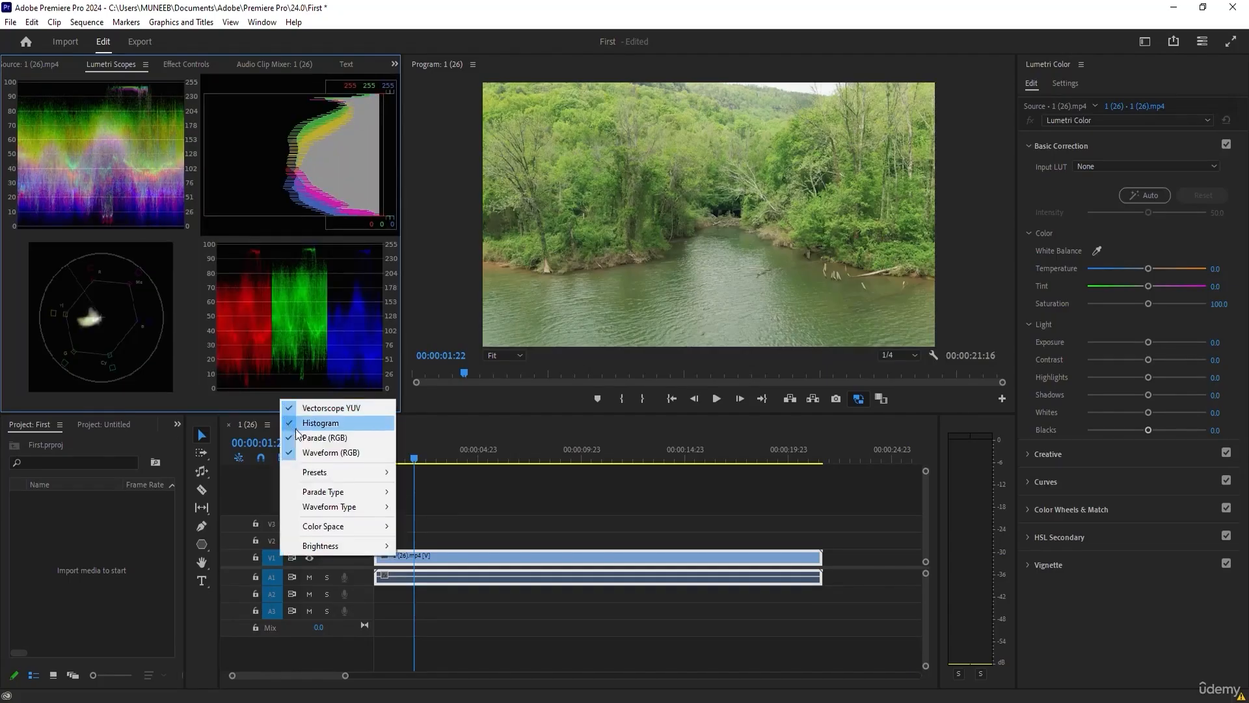
click(223, 408)
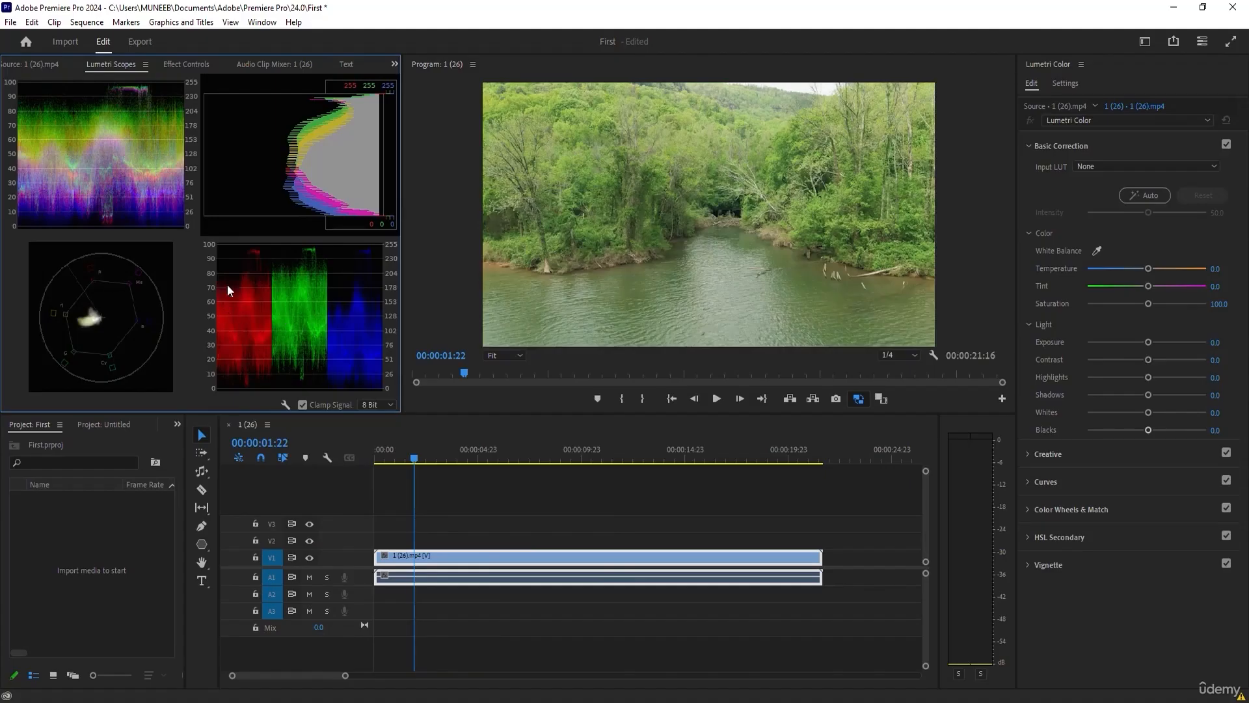
Hide the Vectorscope YUV, Histogram and Waveform (RGB) so that the Lumetri Scopes display only the Parade (RGB).
click(285, 405)
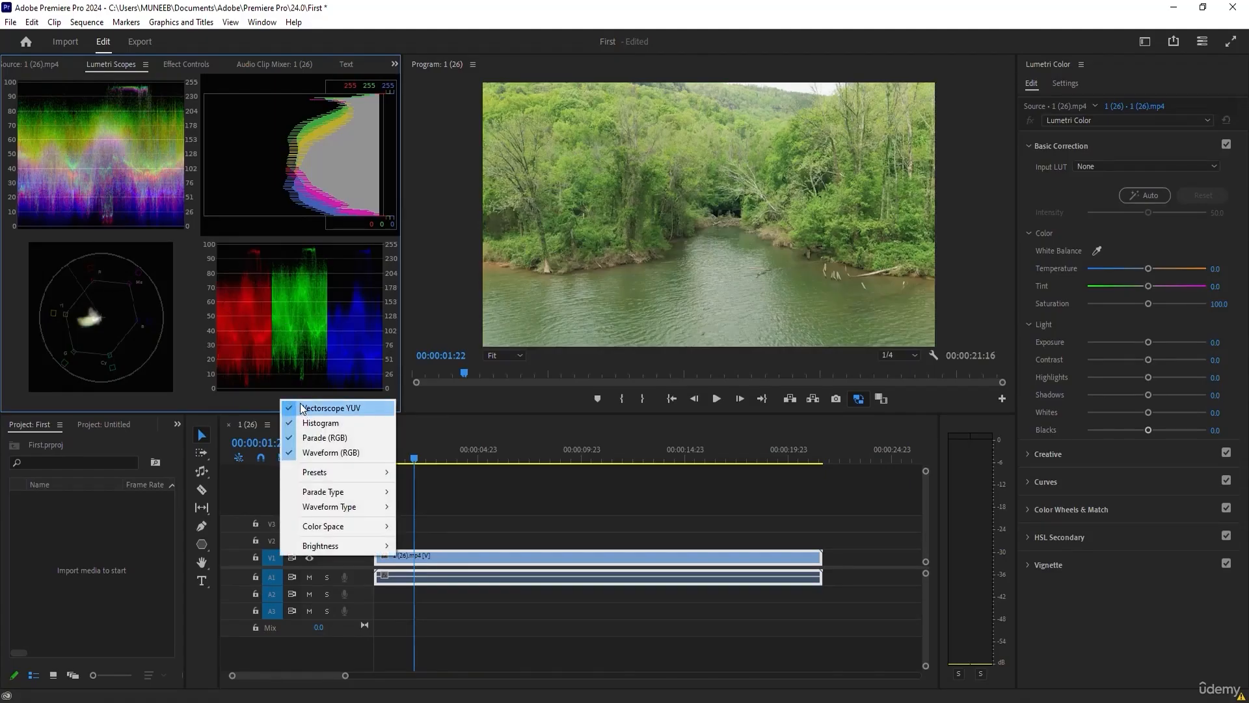
click(295, 406)
click(289, 405)
click(295, 424)
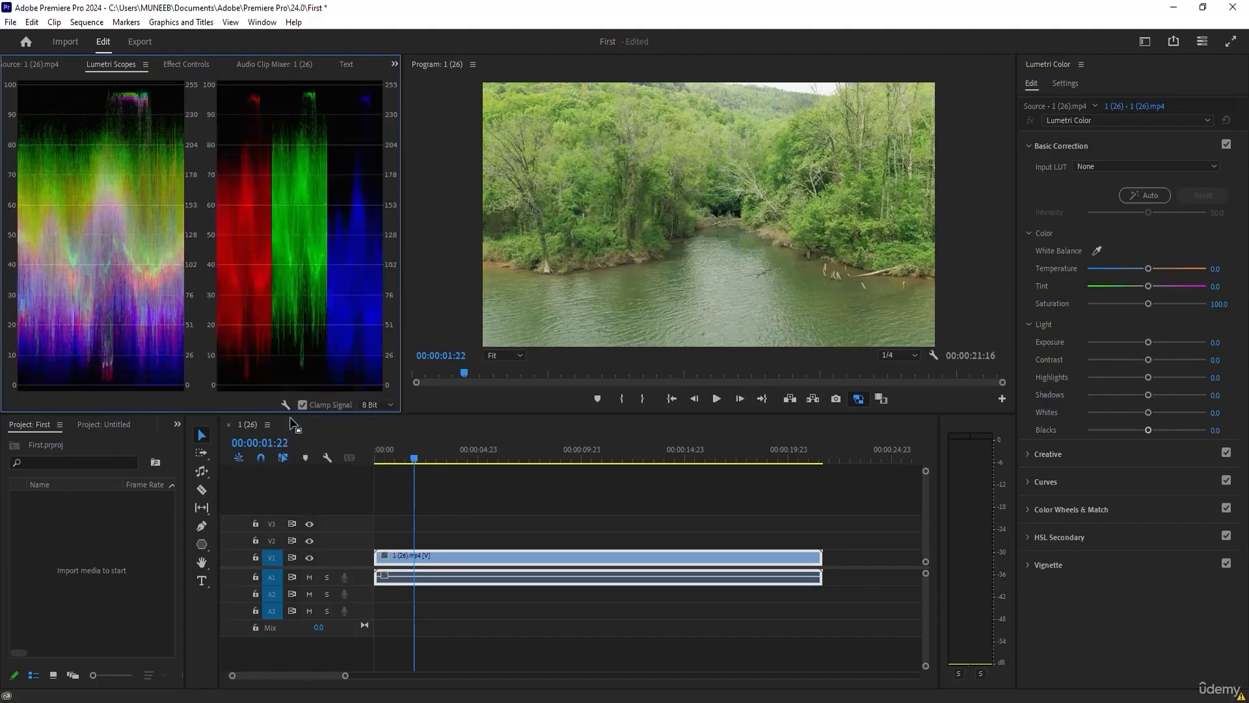
click(285, 405)
click(297, 460)
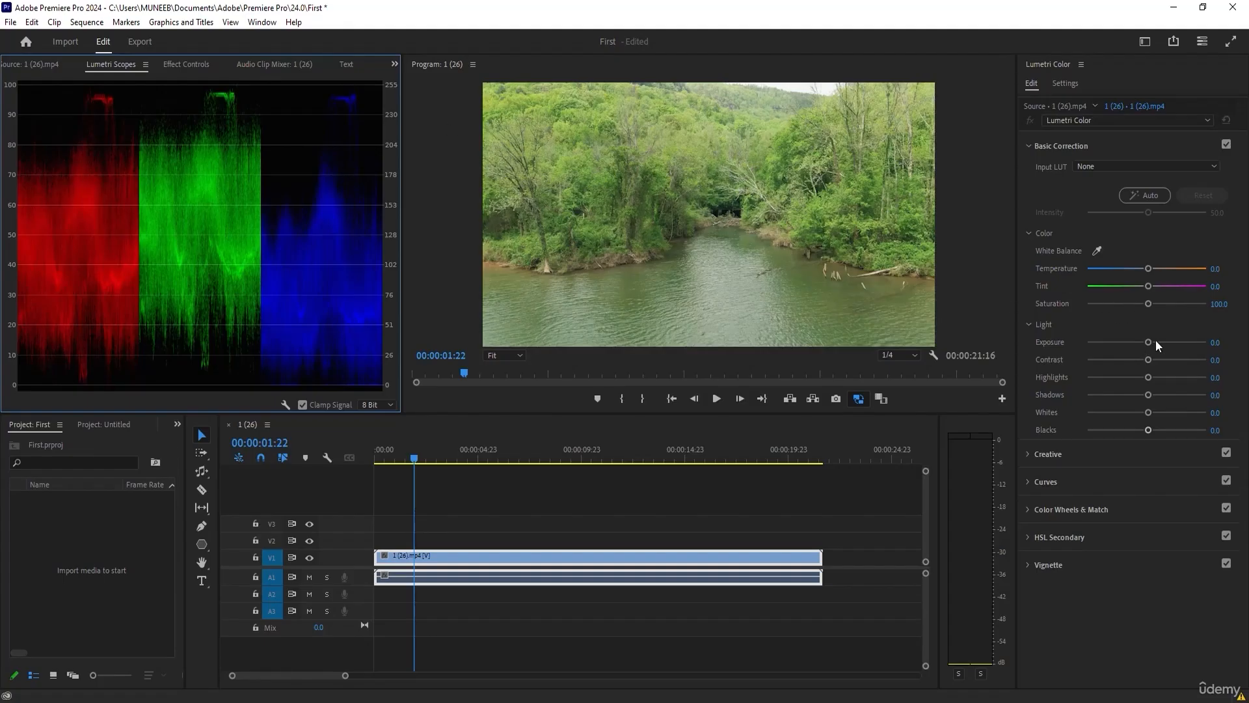
Raise the Lumetri basic correction Exposure of the 1 (26).mp4 clip to 5.5.
drag(1149, 341, 1190, 343)
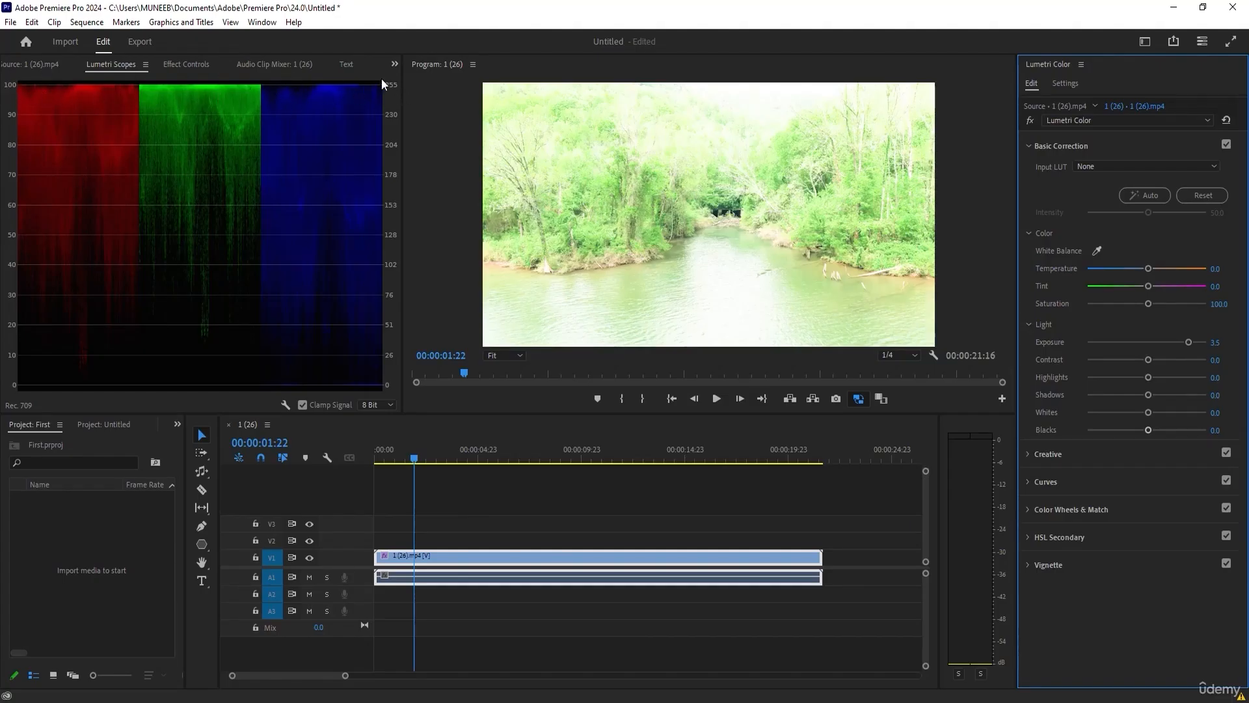
Lower the river clip's Exposure to -5.0 and Contrast to -5.4, and set its Whites and Blacks to -100.
drag(1188, 341, 1077, 347)
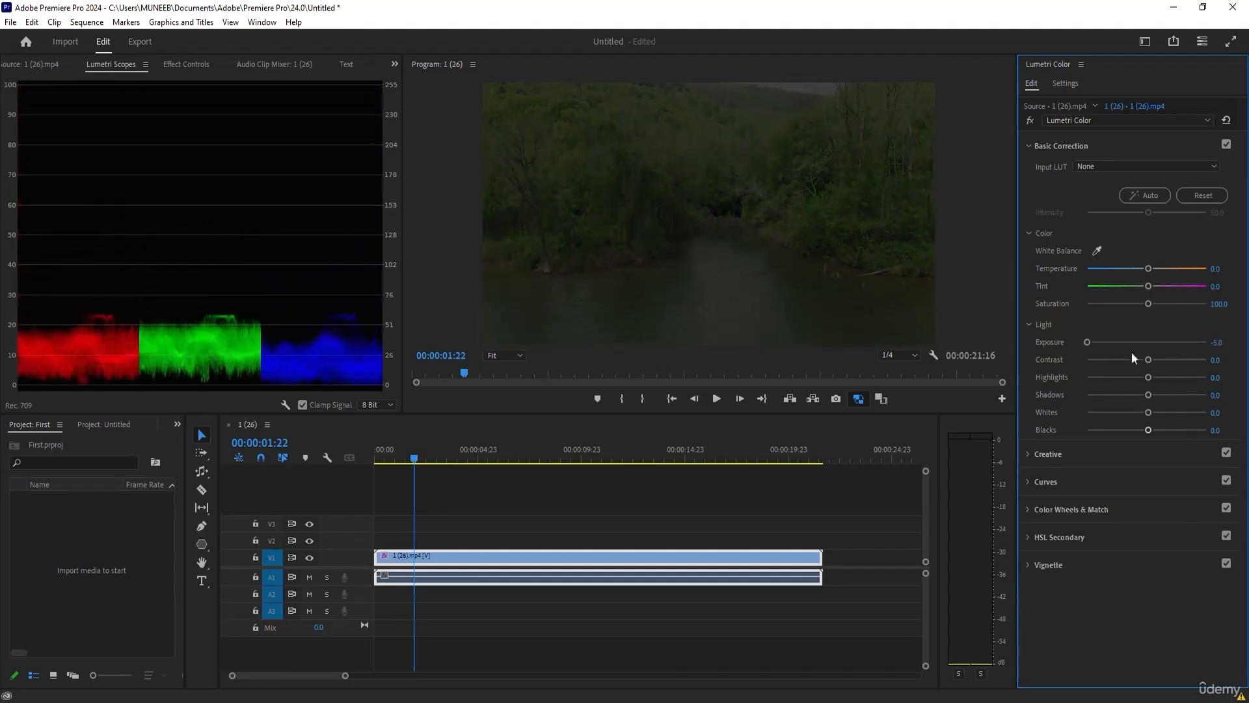
drag(1149, 362, 1145, 362)
drag(1148, 432, 1071, 431)
drag(1148, 413, 1079, 415)
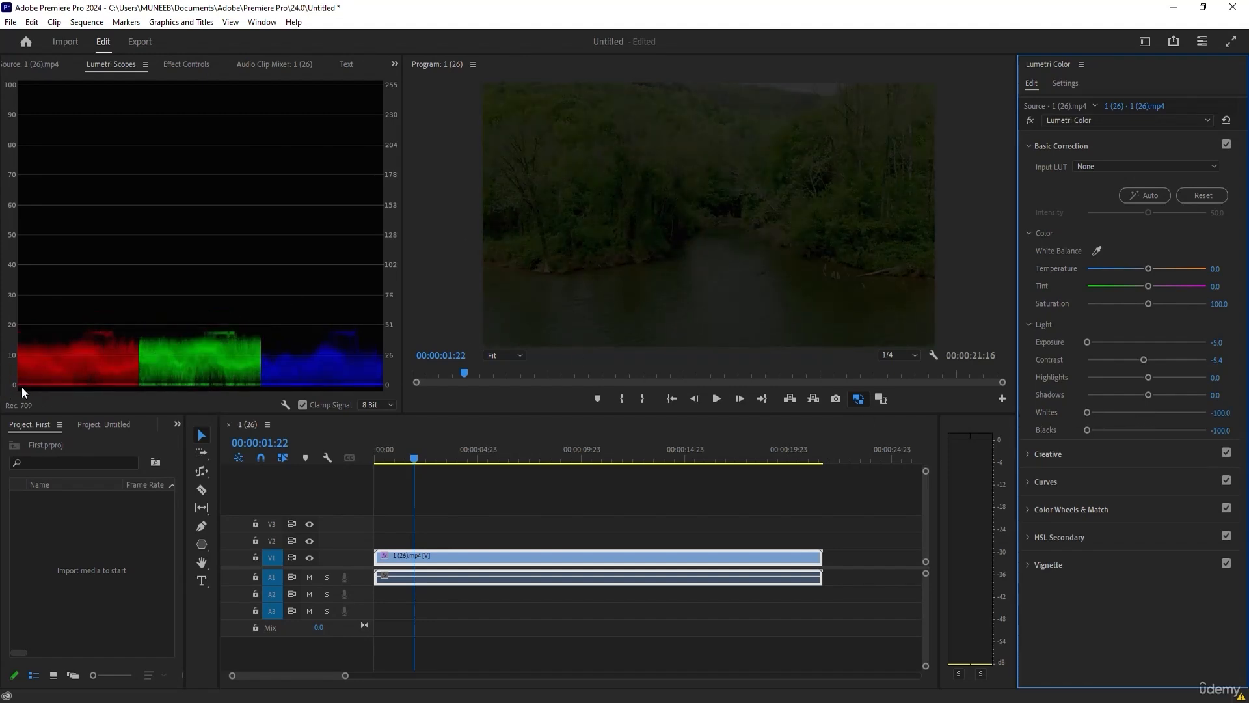
Reset the river clip's Lumetri effect, then set Exposure -0.9, Contrast 70.7, Highlights 56.5, Shadows 2.2, Whites 48.9 and Blacks 27.2.
click(1225, 122)
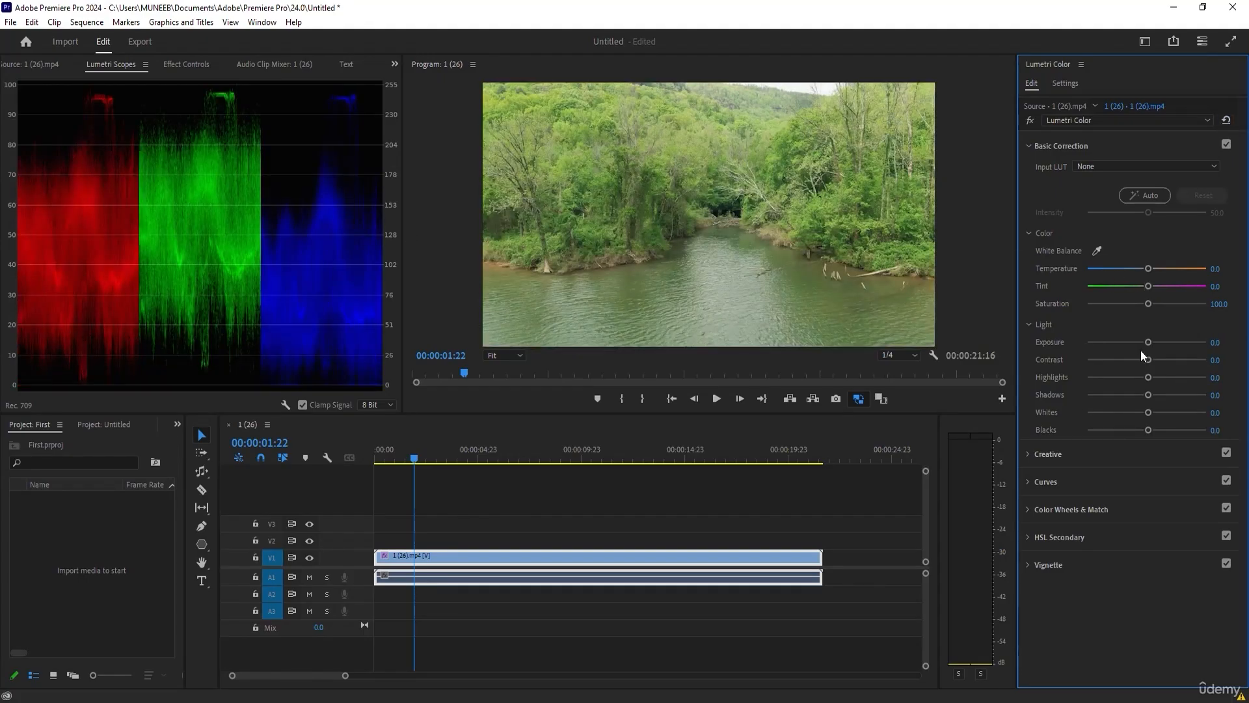
drag(1147, 342, 1175, 357)
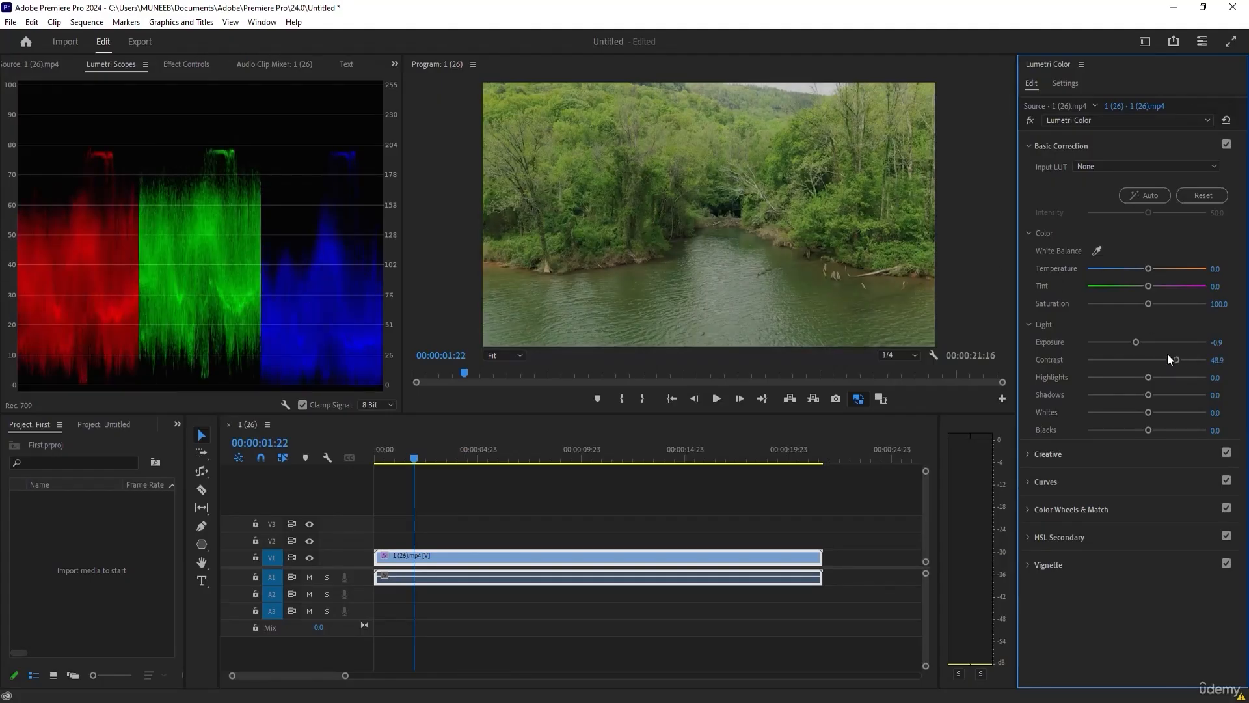
drag(1168, 355, 1175, 361)
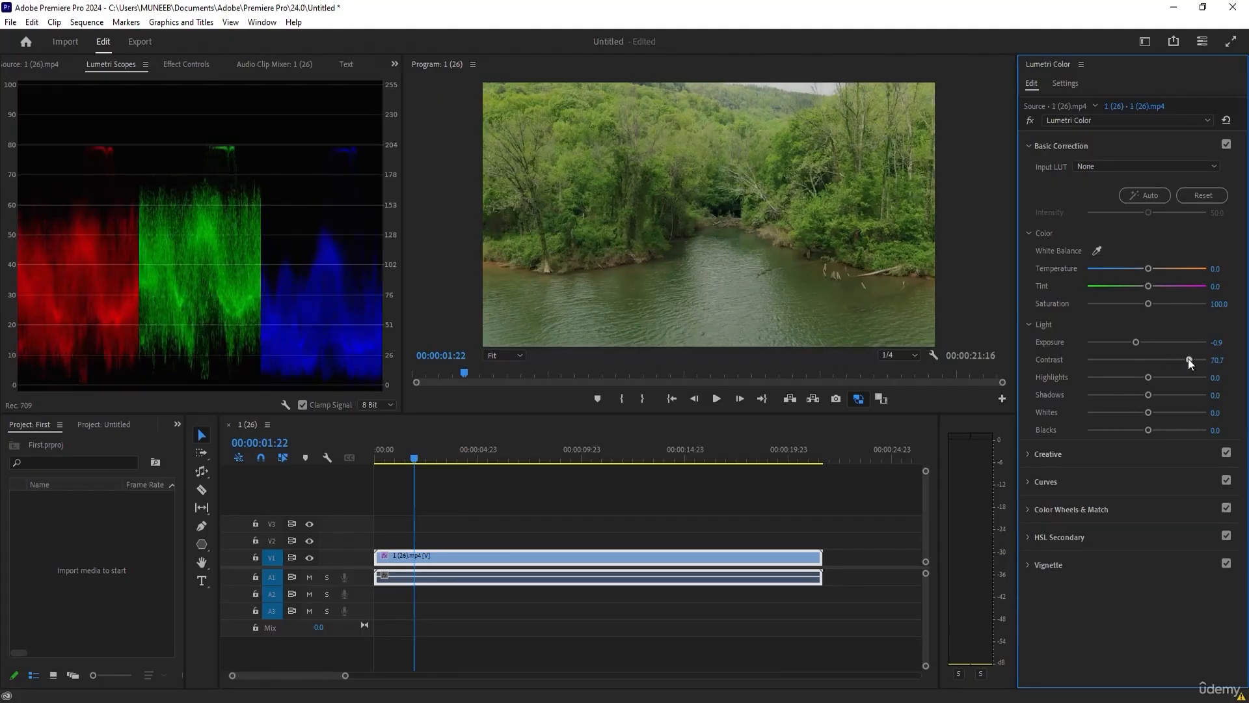
drag(1147, 377, 1131, 430)
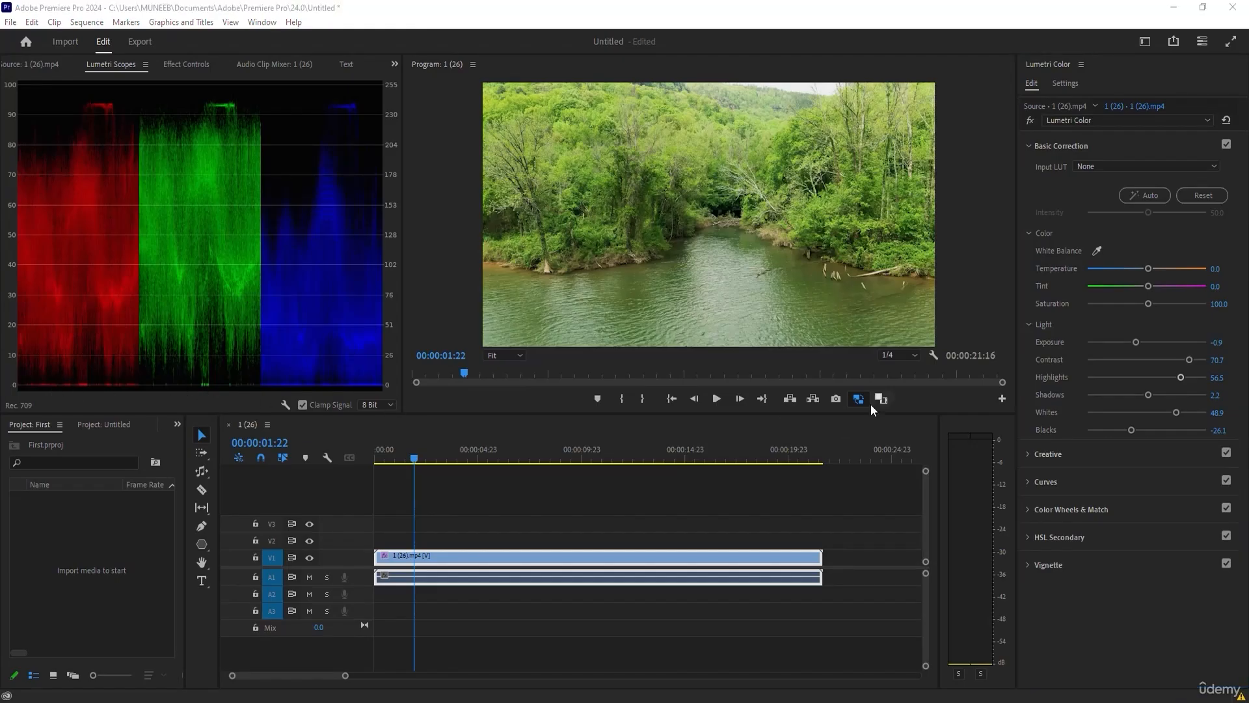
mouse_move(1133, 432)
mouse_down()
mouse_move(1166, 432)
mouse_move(1153, 432)
mouse_up()
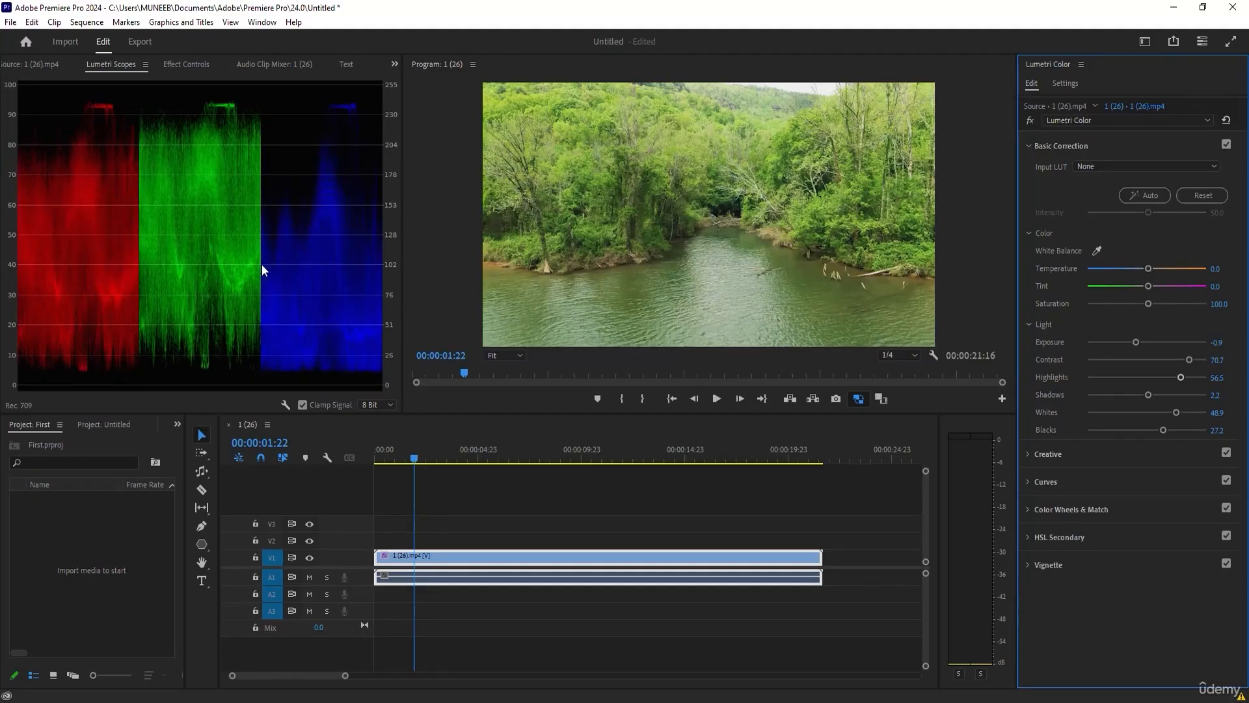
Toggle the Lumetri Color effect on the river clip off and on to compare before and after.
click(1030, 119)
click(1031, 119)
click(1031, 119)
click(1028, 119)
Move the playhead over the videoplayback.mp4 clip to 00:00:04:00 and display the Lumetri Scopes.
mouse_move(477, 459)
mouse_down()
mouse_move(815, 443)
mouse_move(495, 457)
mouse_up()
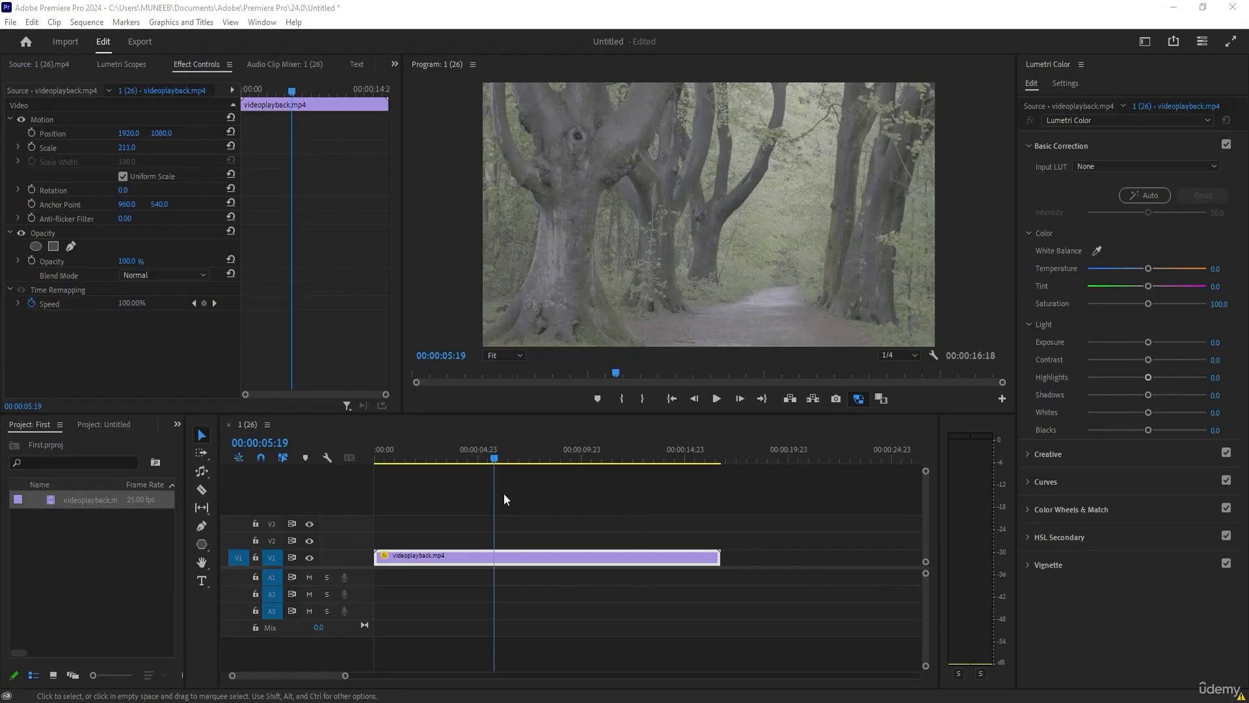
drag(403, 452, 458, 451)
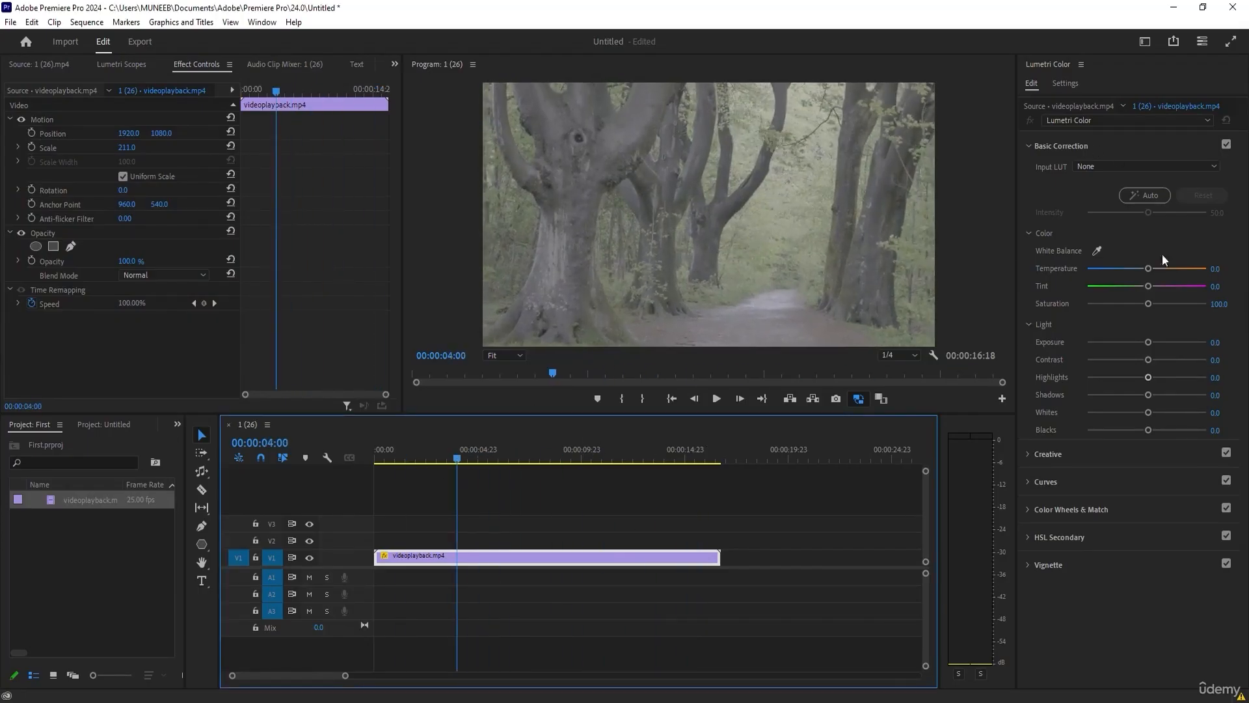
click(114, 67)
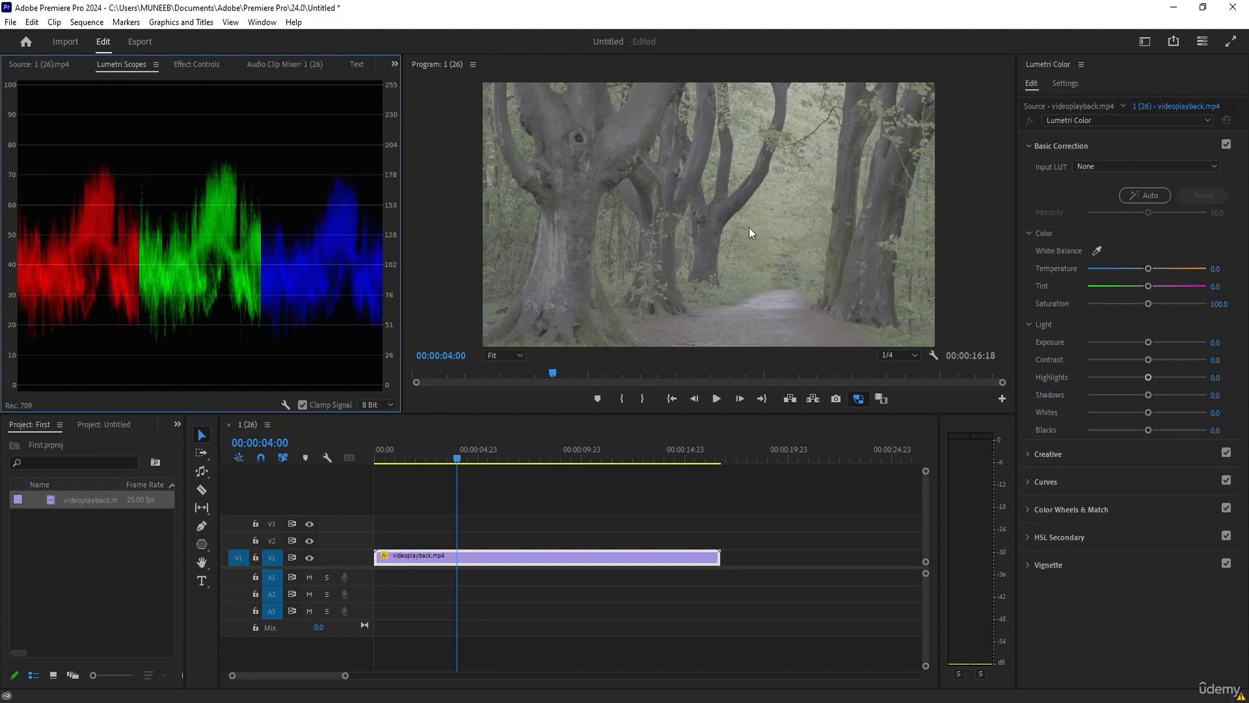
Set videoplayback.mp4's light correction to Exposure 0.8, Contrast 78.3, Highlights 21.7, Shadows -39.1, Whites -22.8 and Blacks -47.8.
click(687, 240)
drag(1148, 342, 1117, 430)
drag(1173, 361, 1156, 343)
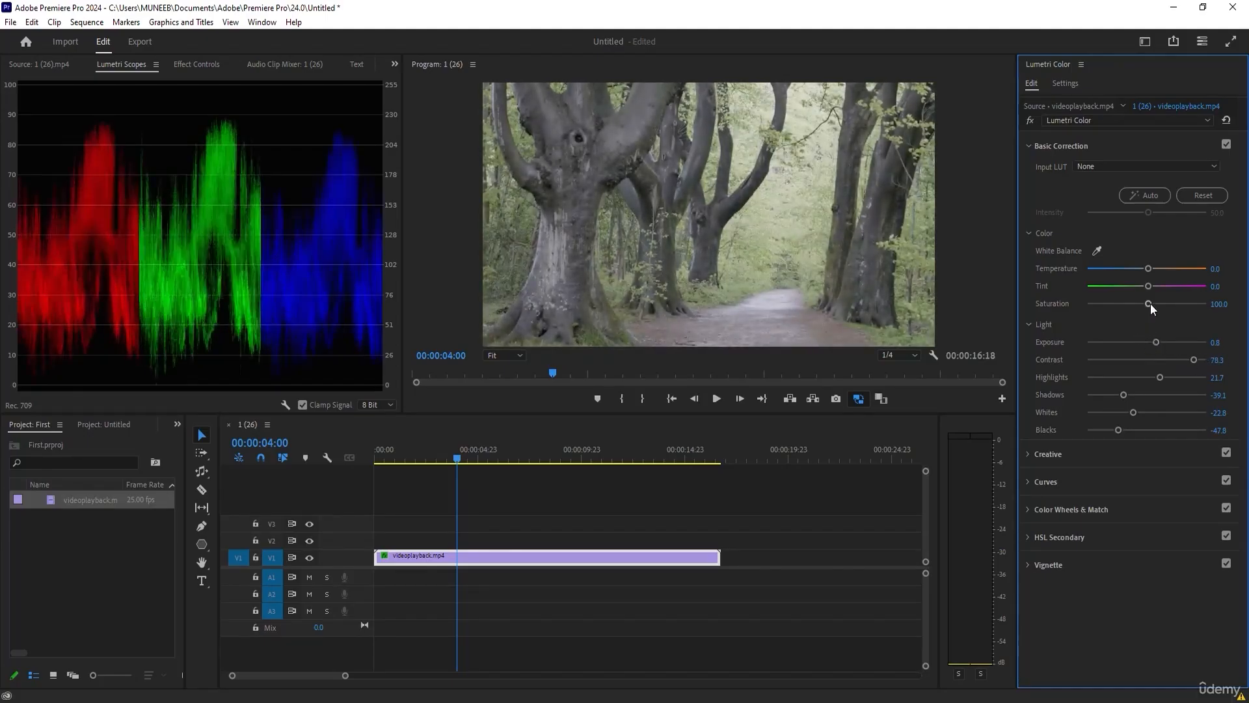
Raise the forest clip's Saturation to 179.3 and set its white balance by sampling the pale footpath.
drag(1149, 303, 1156, 304)
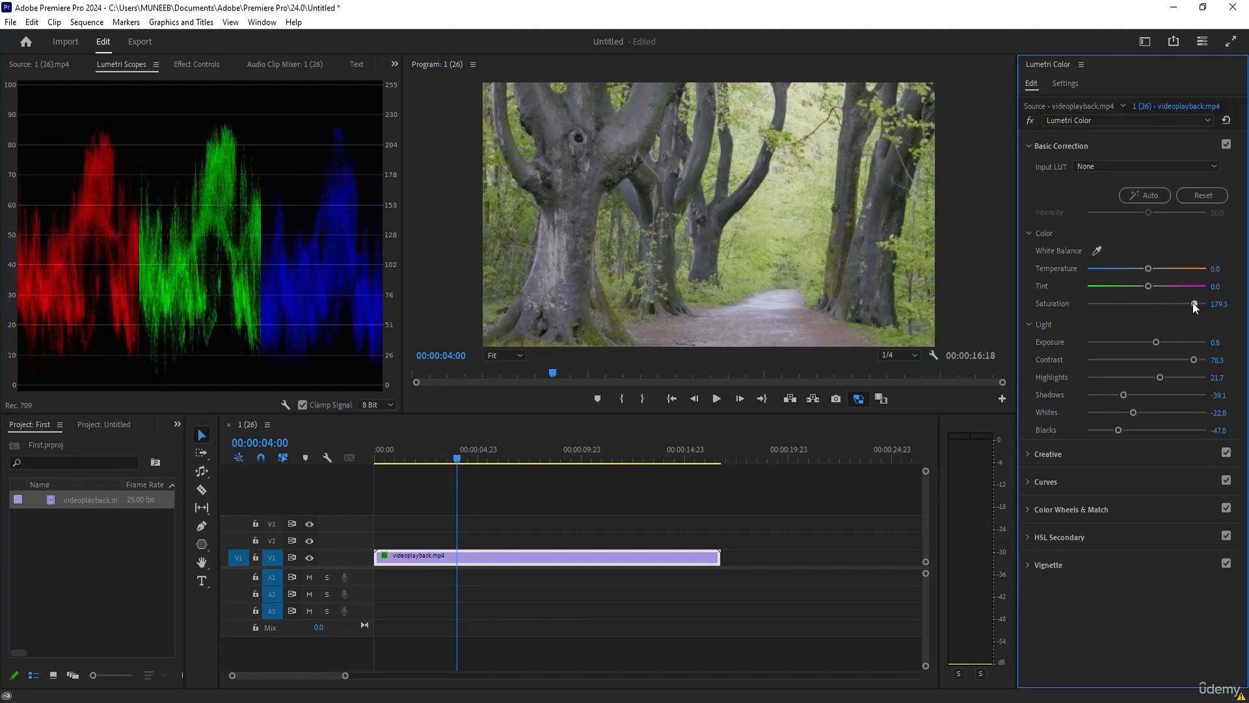
click(1097, 252)
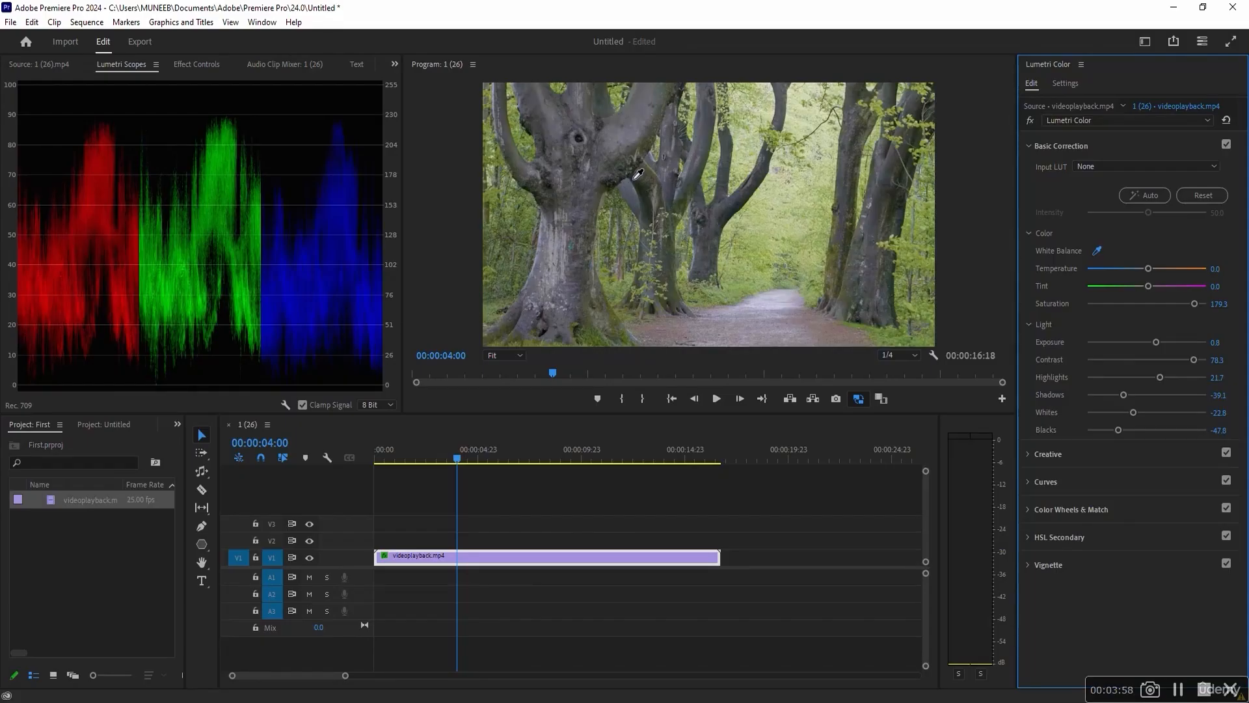
click(763, 300)
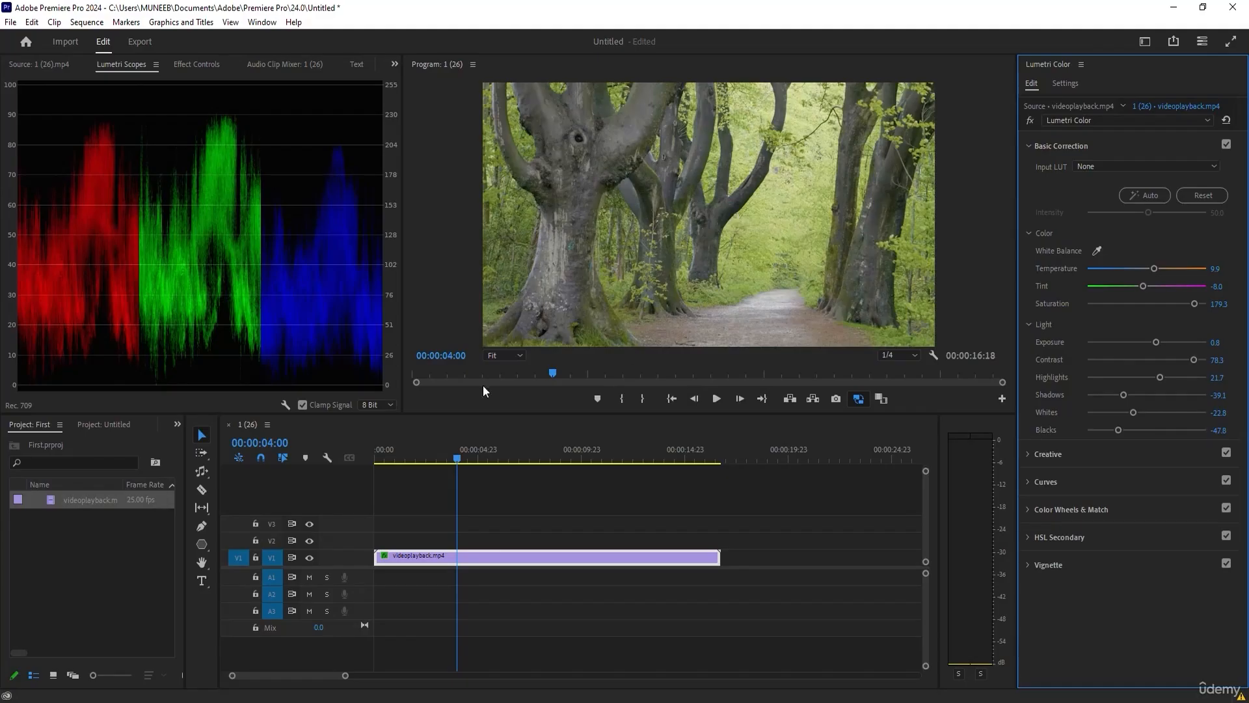
Toggle the Lumetri Color effect on the forest clip repeatedly to compare the basic correction with the original.
click(1031, 121)
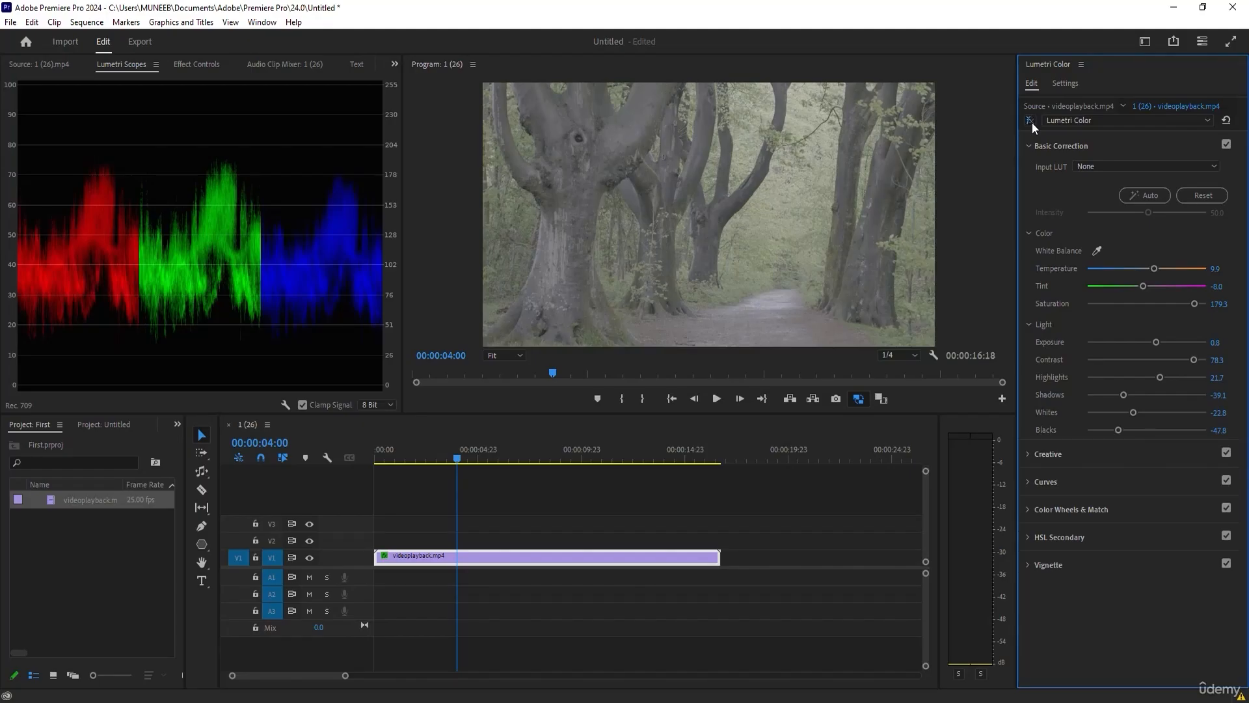
click(1032, 122)
click(1032, 122)
click(1032, 121)
click(1031, 122)
click(1031, 121)
click(1031, 122)
click(1031, 122)
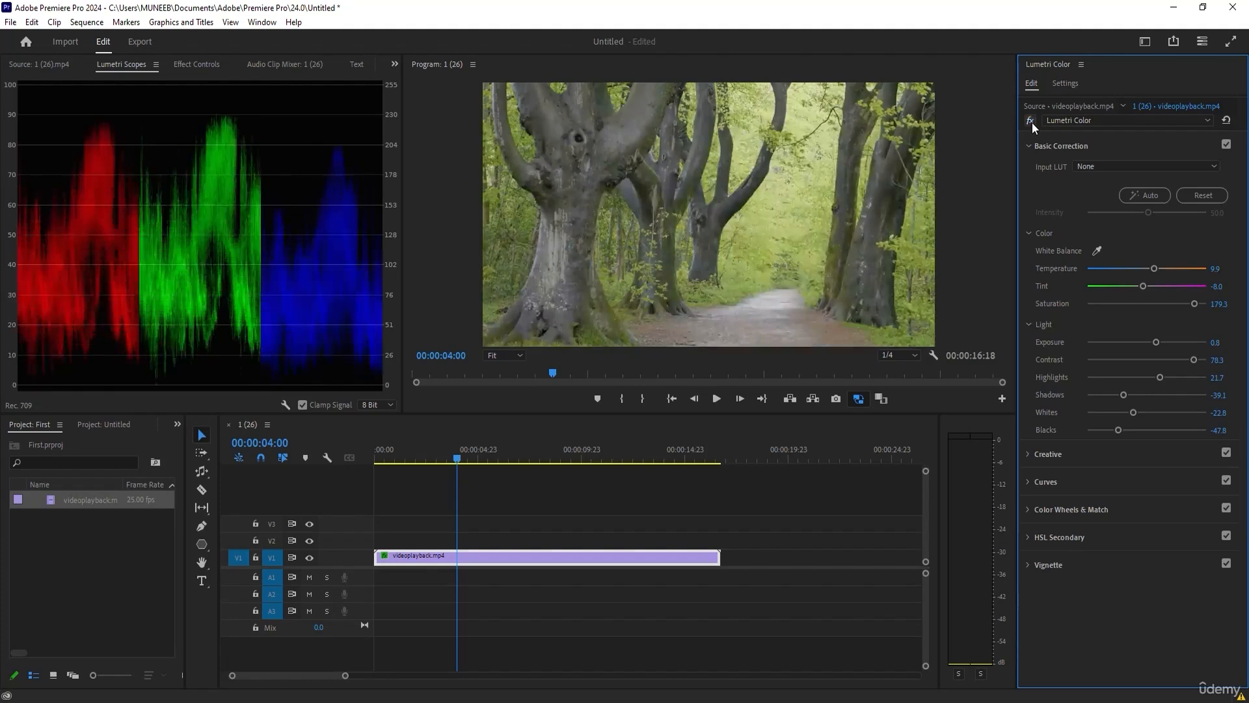
click(1032, 122)
click(1032, 123)
Scrub through the corrected forest clip and leave the playhead at 00:00:08:00.
click(383, 459)
drag(384, 459, 529, 463)
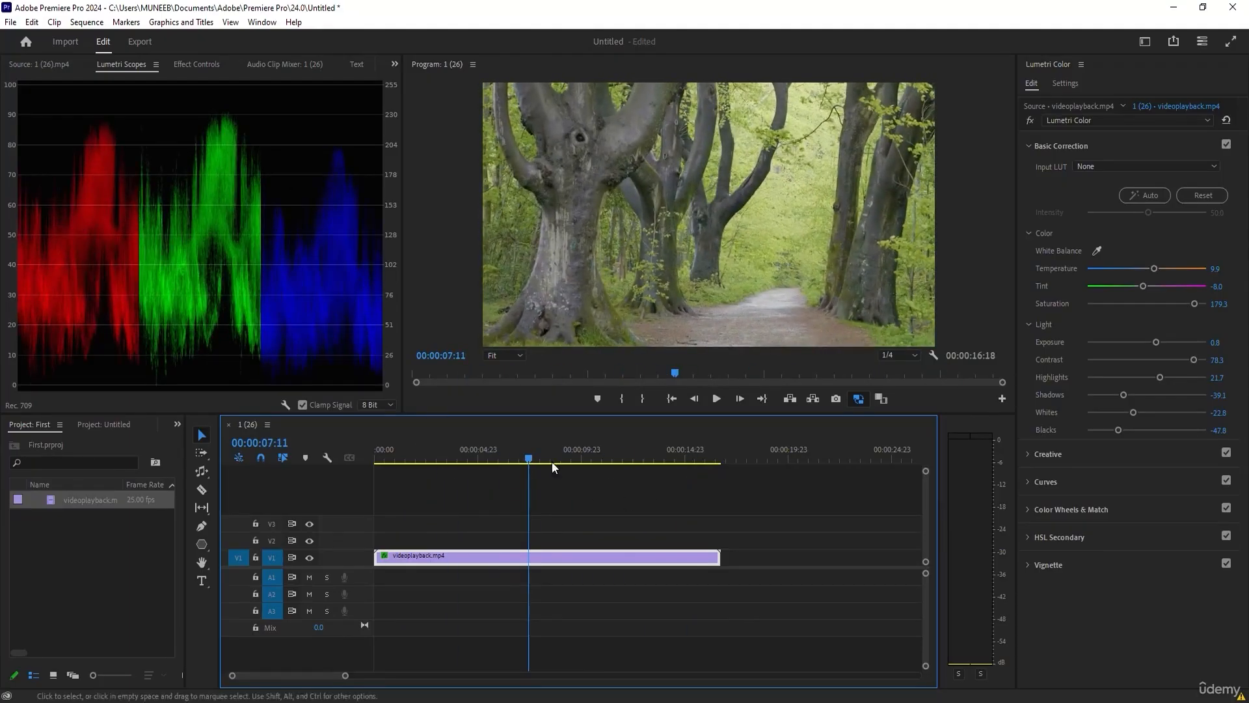
drag(505, 459, 539, 459)
click(389, 408)
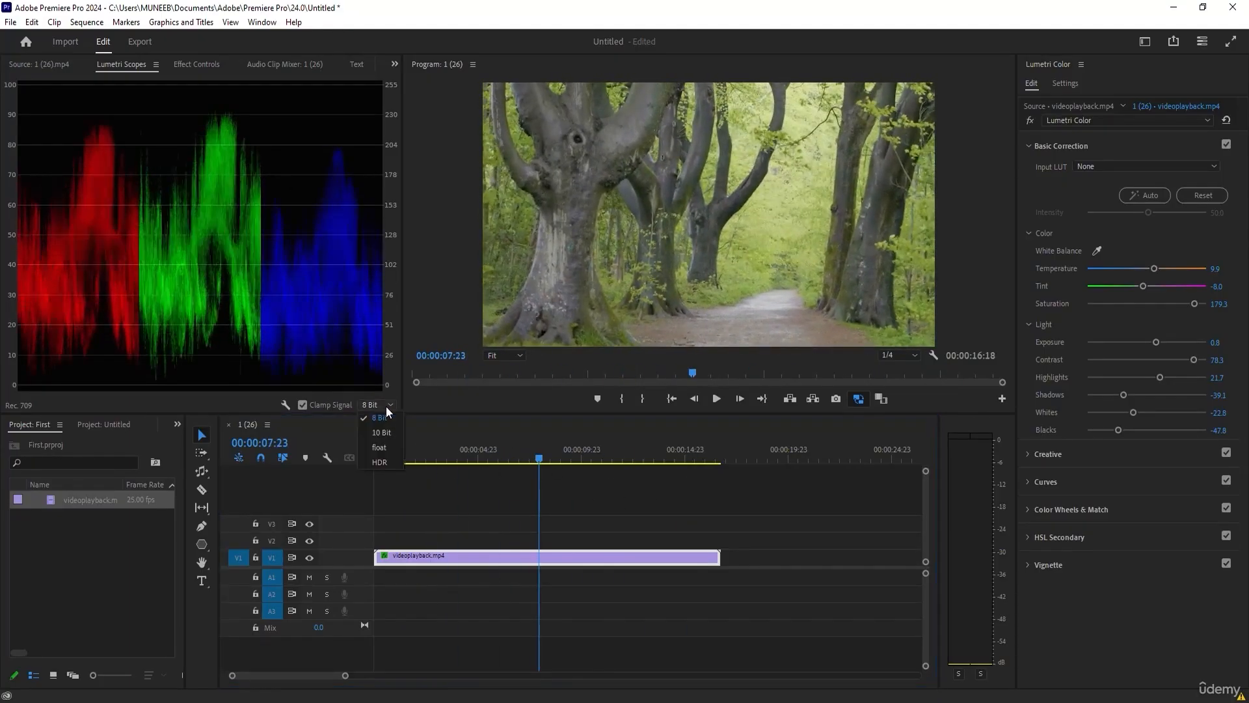
click(284, 404)
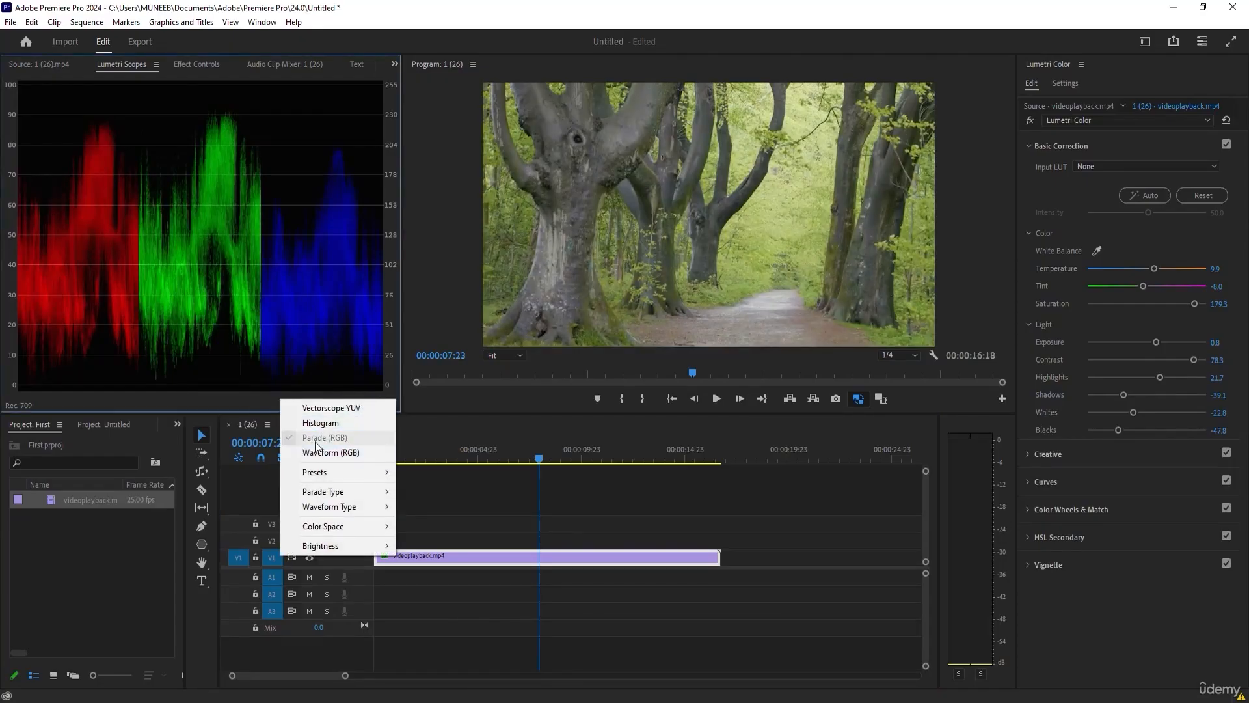
drag(503, 459, 539, 458)
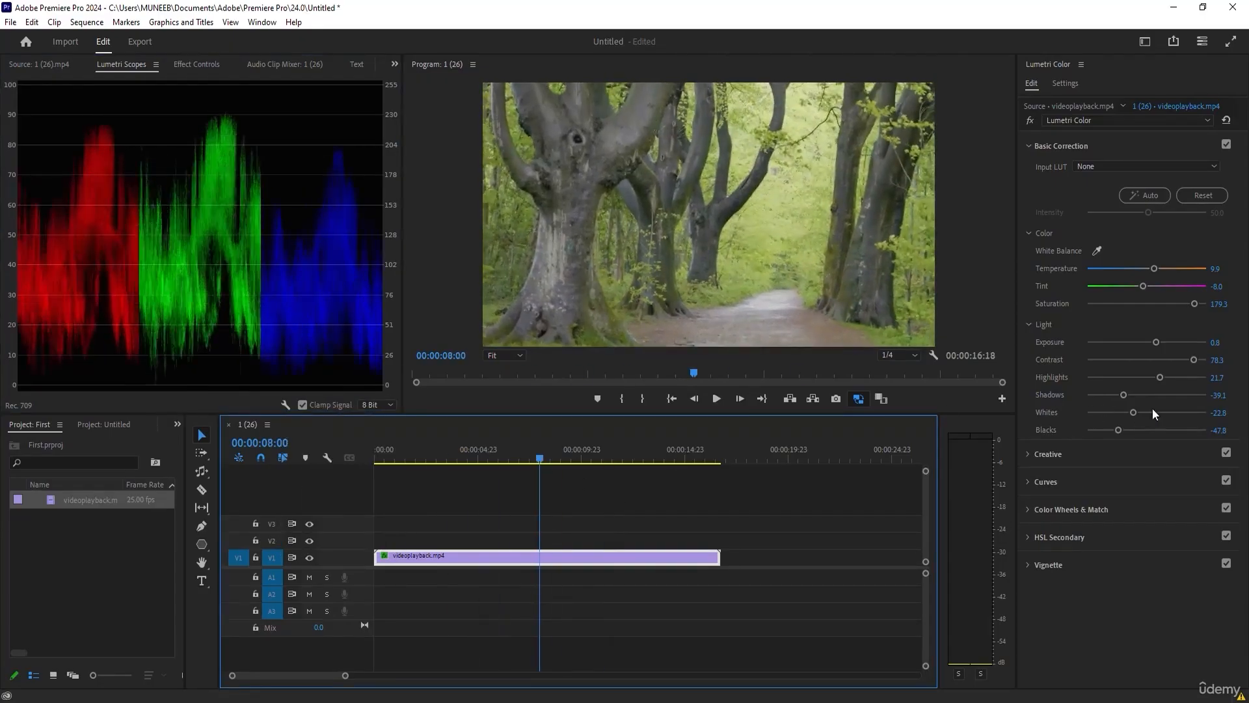
Refine the forest clip's light correction to Blacks -38.0, Contrast 98.9, Exposure 1.0 and Highlights 27.2.
mouse_move(1120, 430)
mouse_down()
mouse_move(1080, 434)
mouse_move(1119, 436)
mouse_move(1106, 437)
mouse_up()
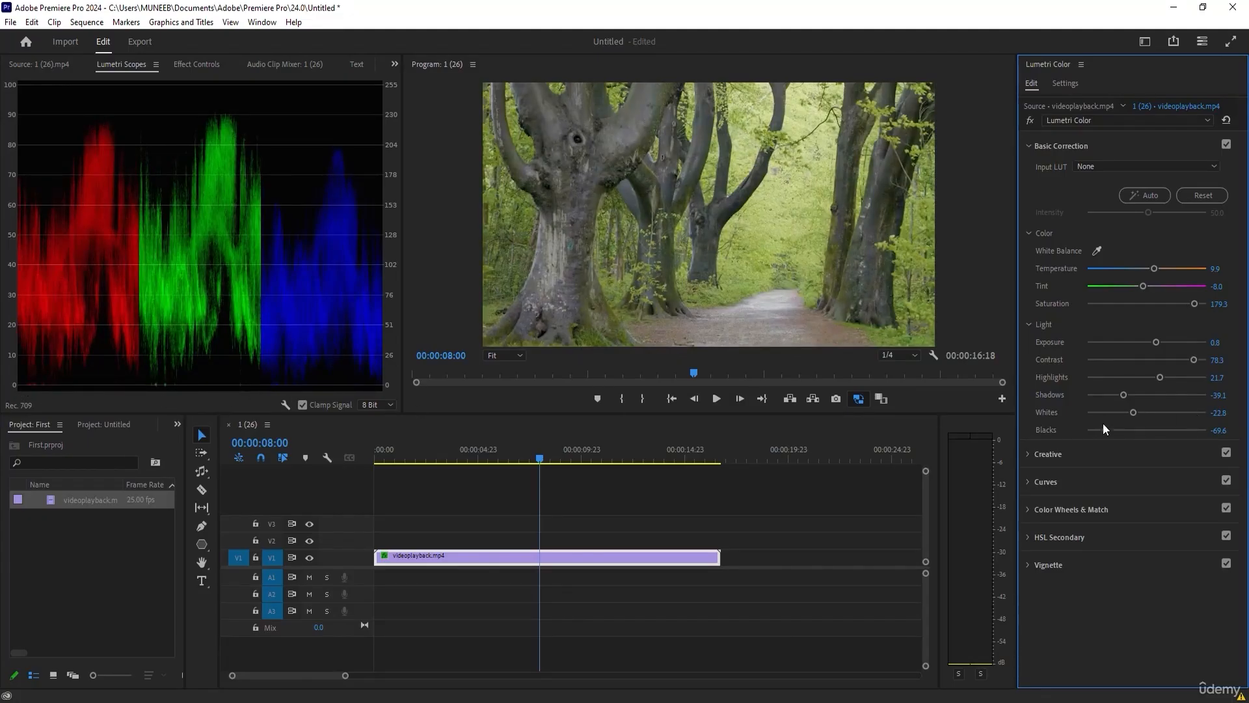
drag(1106, 430, 1124, 431)
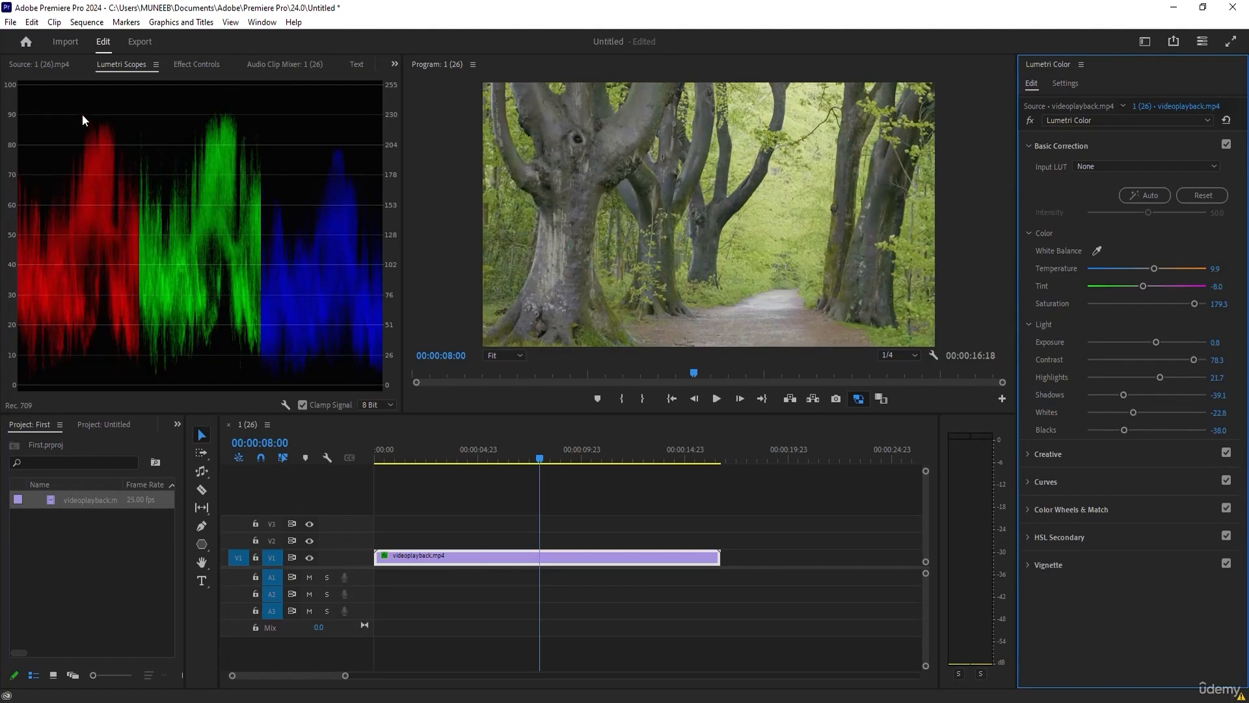
drag(1197, 360, 1164, 378)
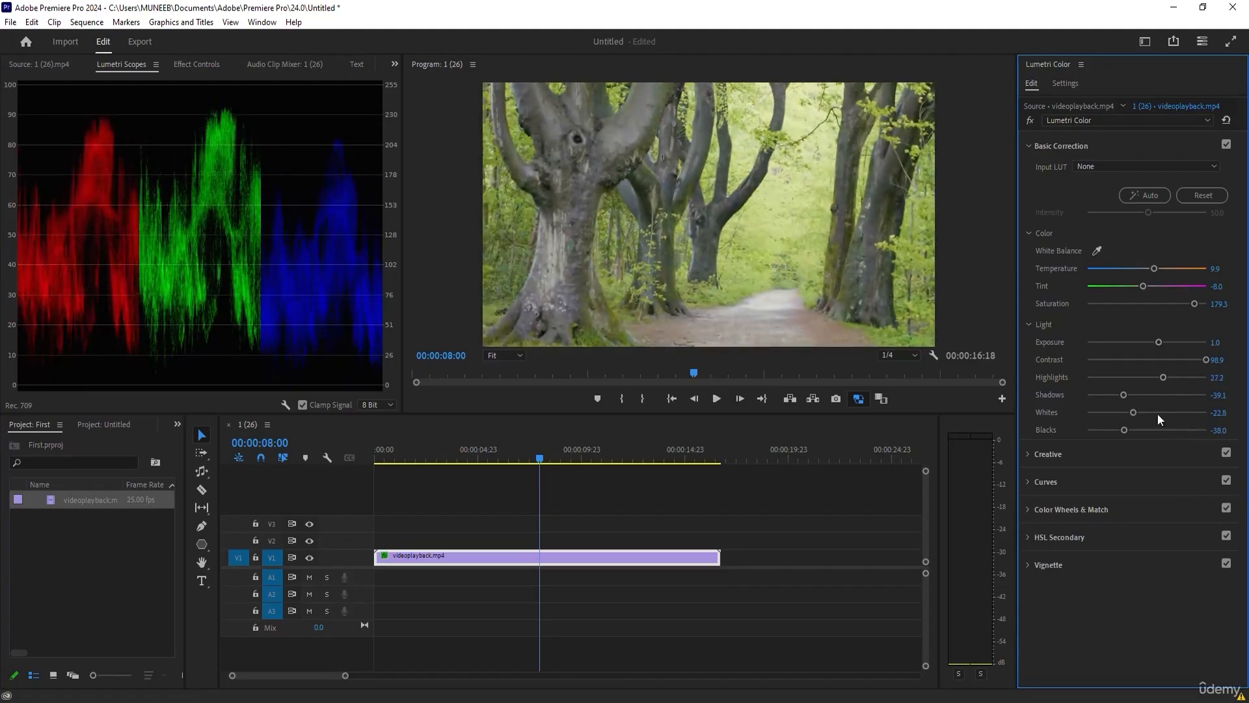
Shape the white RGB curve into a gentle S with a fixed midpoint, a lowered shadow point and a raised highlight point.
click(1033, 479)
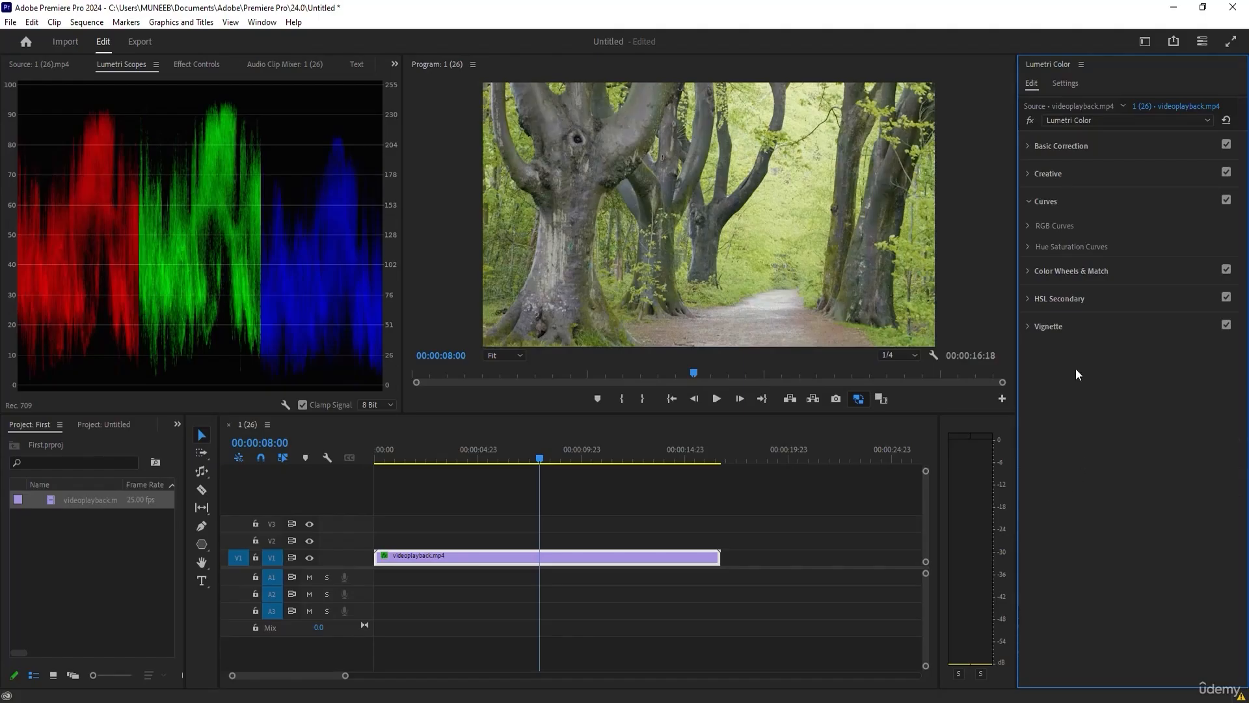
click(1030, 227)
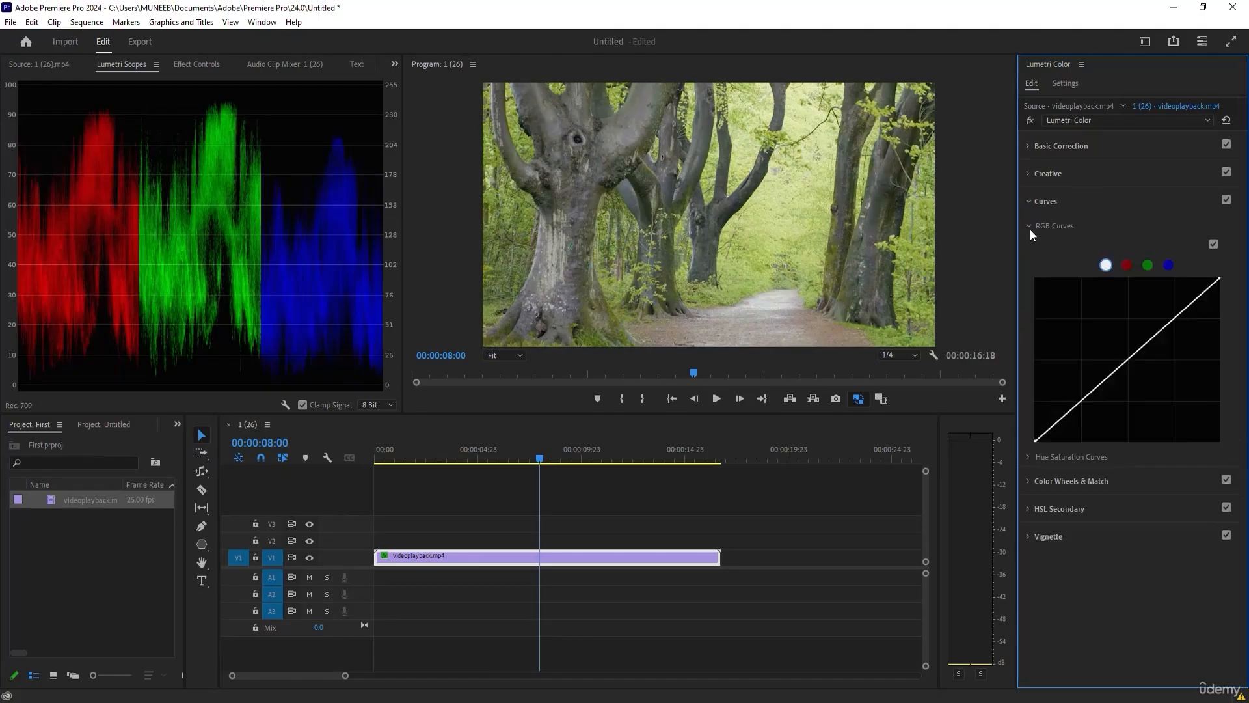
click(1130, 356)
drag(1074, 406, 1079, 406)
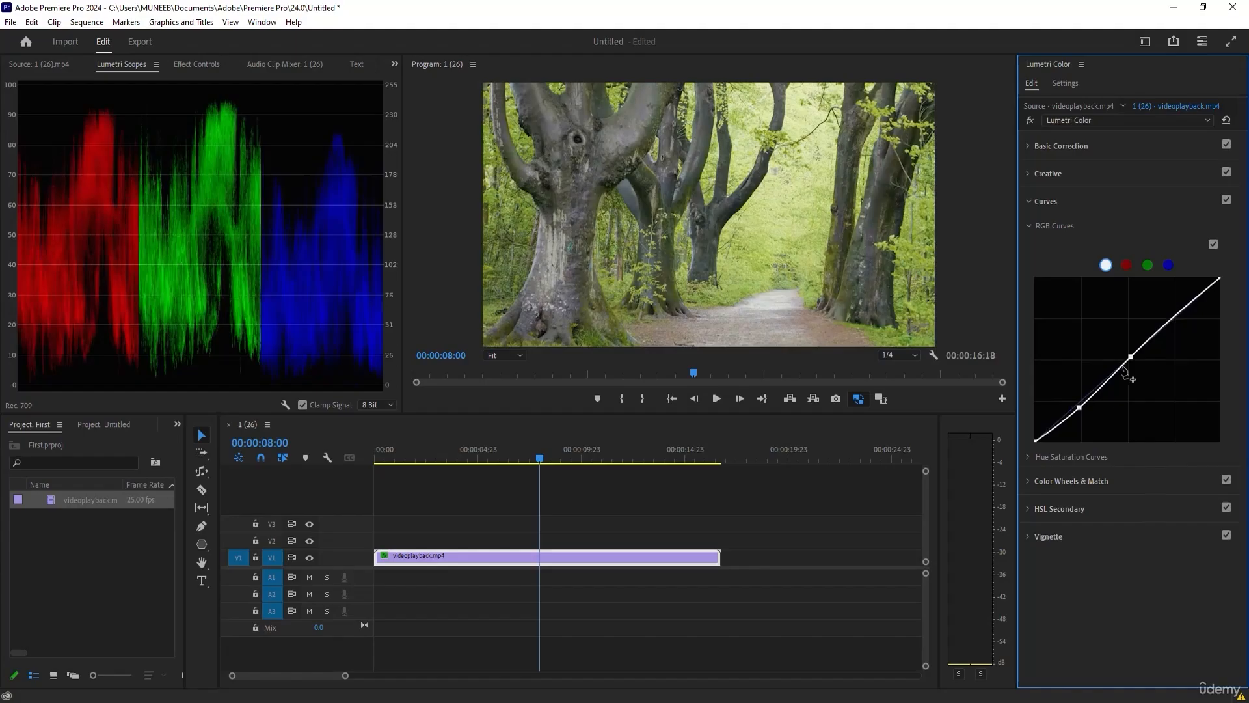
drag(1178, 316, 1177, 311)
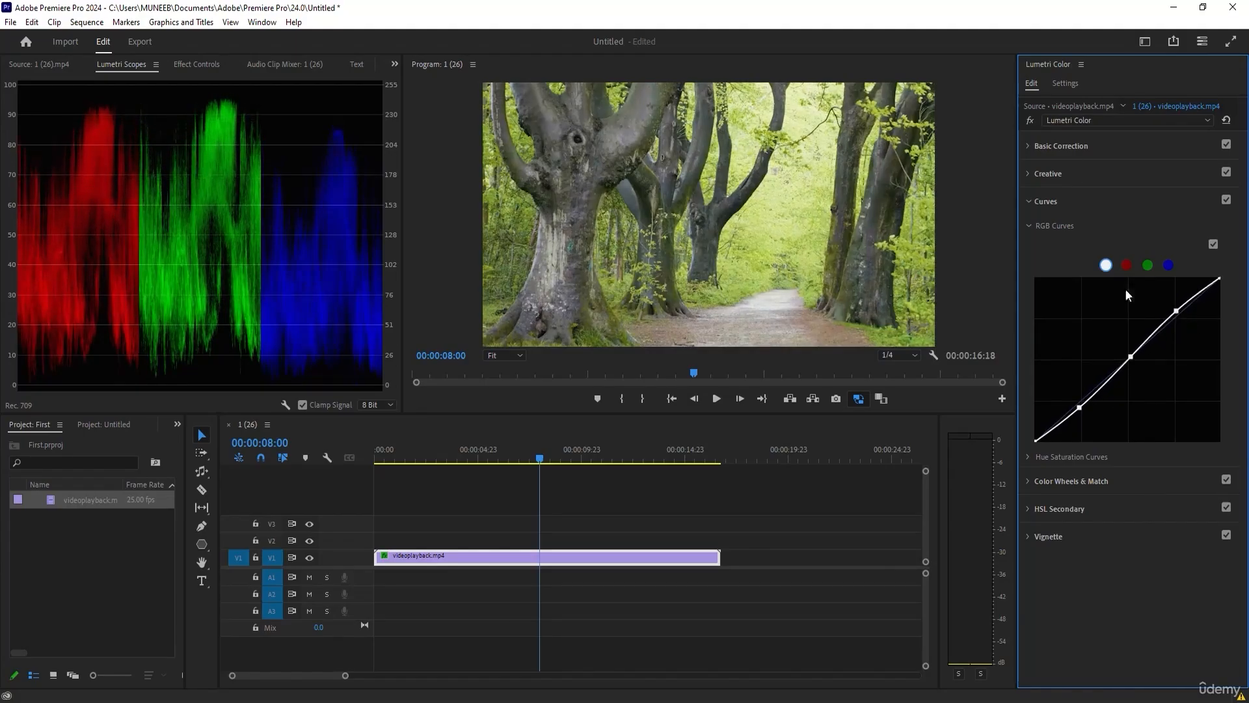
click(1029, 226)
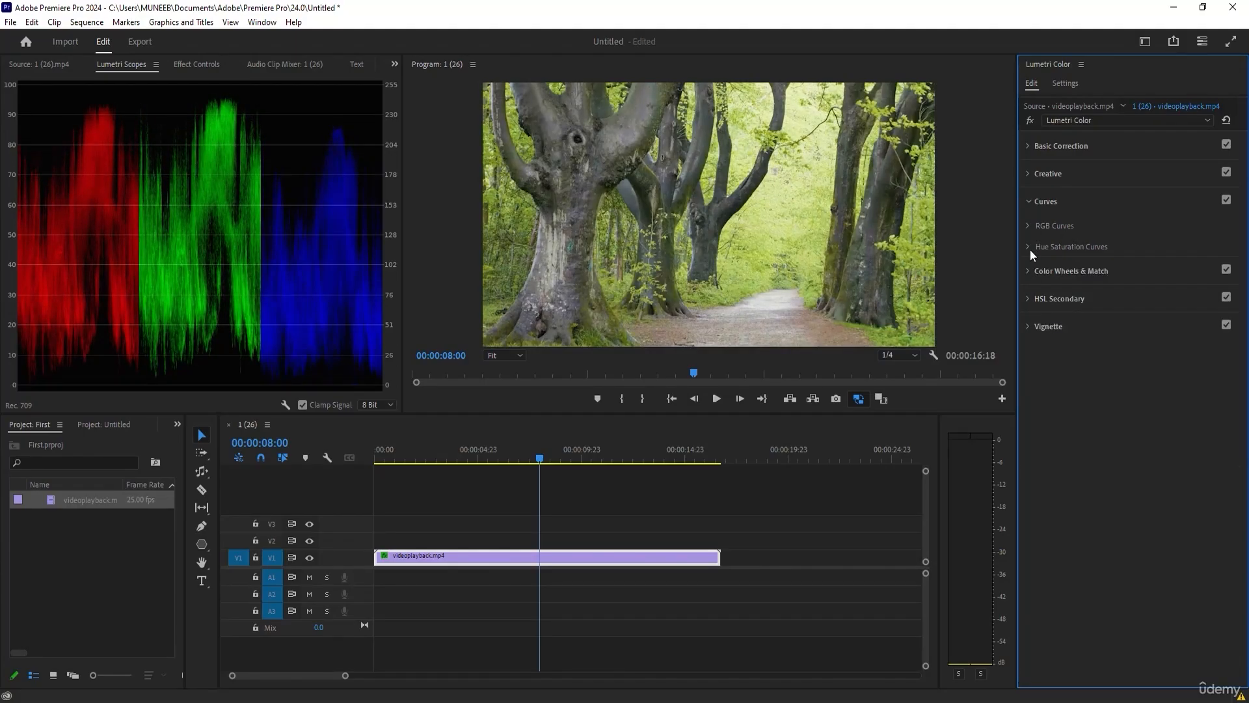
Add one red and two green points to the Hue vs Sat curve and raise the green points to boost green saturation.
click(1030, 248)
click(1121, 340)
click(1176, 340)
click(1188, 341)
mouse_move(1188, 343)
mouse_down()
mouse_move(1191, 325)
mouse_move(1182, 344)
mouse_move(1181, 330)
mouse_up()
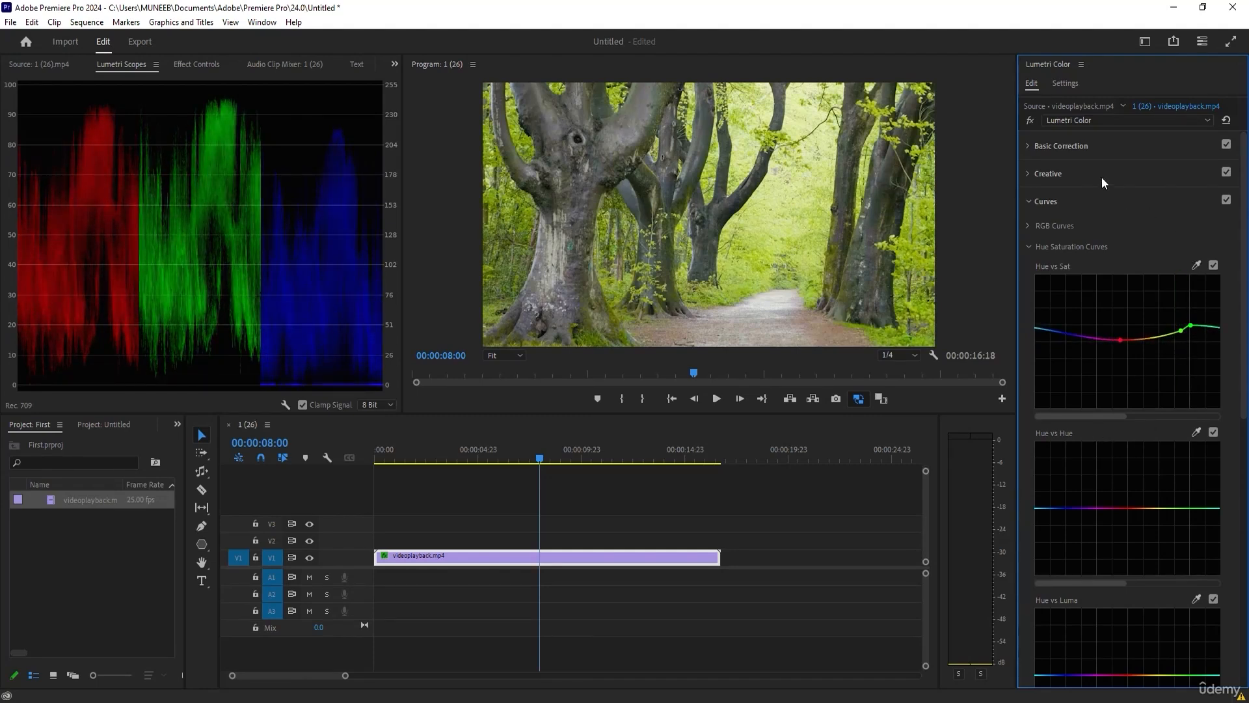
click(1030, 203)
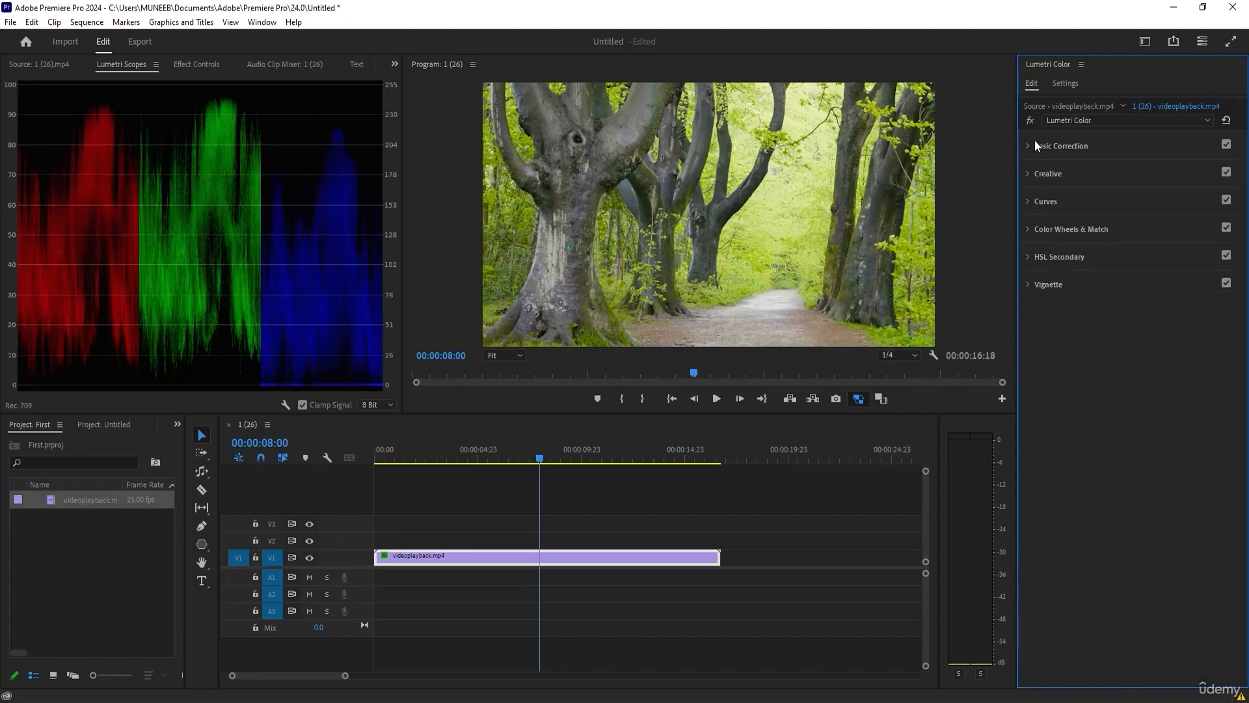
Toggle the Lumetri Color effect off and on to compare the curve-adjusted forest clip with the ungraded footage.
click(1027, 118)
click(1026, 119)
click(1025, 116)
click(1025, 116)
click(1025, 115)
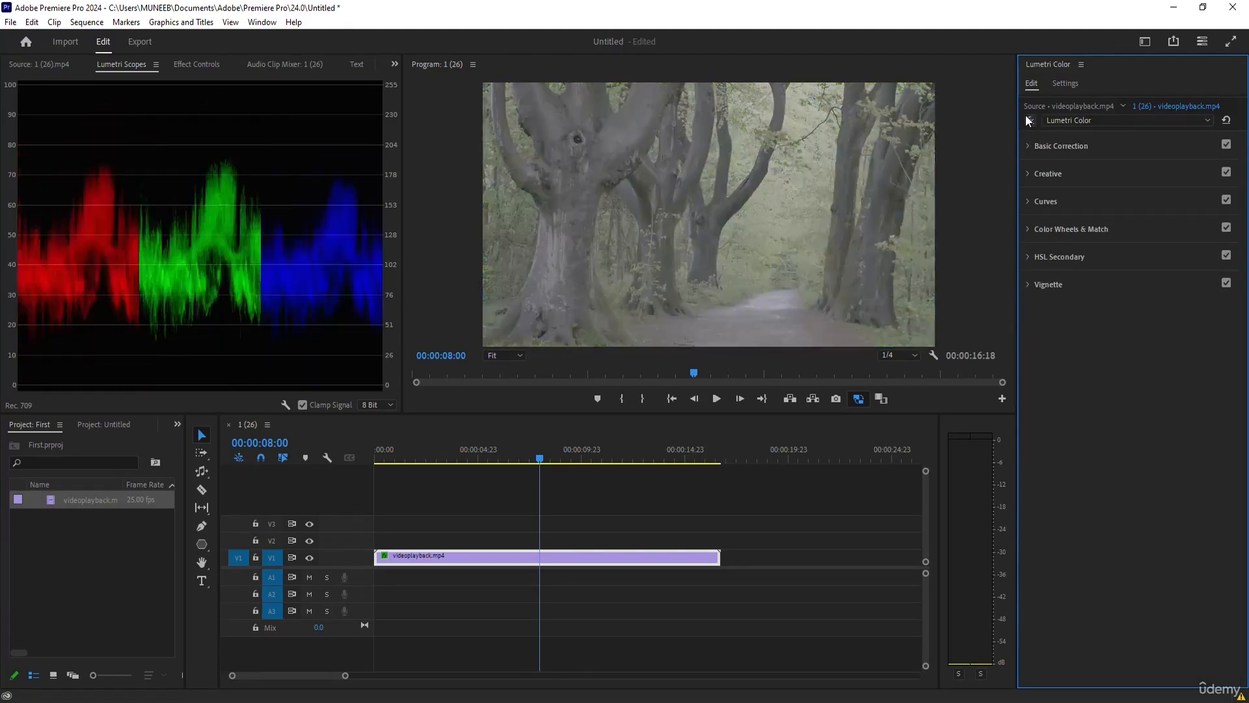
click(1026, 114)
click(1025, 114)
click(1025, 114)
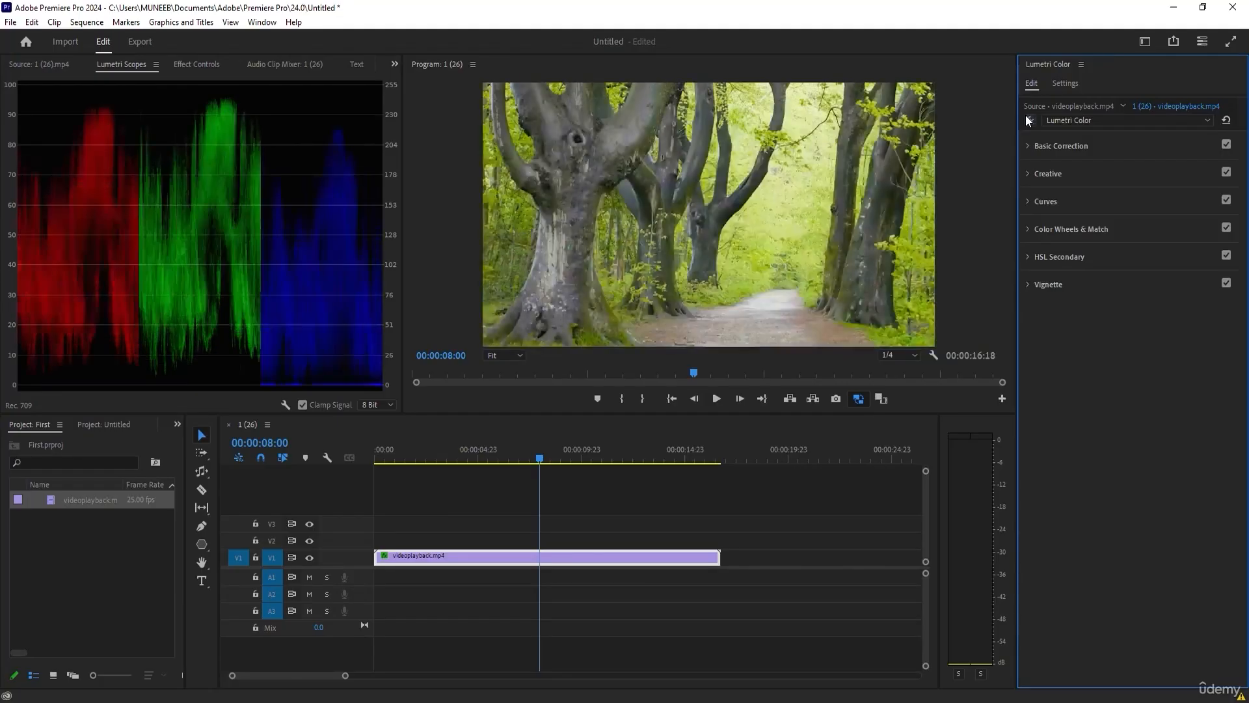
Review the Input LUT choices in the Basic Correction section without applying one.
click(1072, 146)
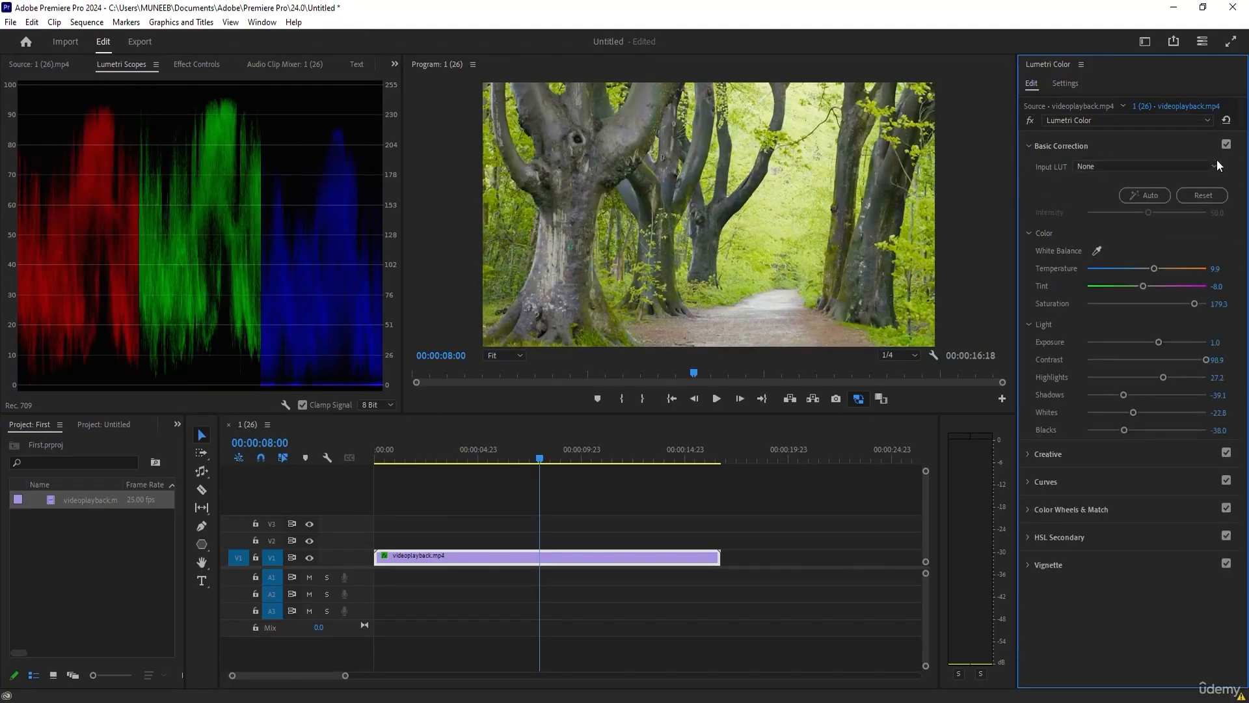
click(1126, 166)
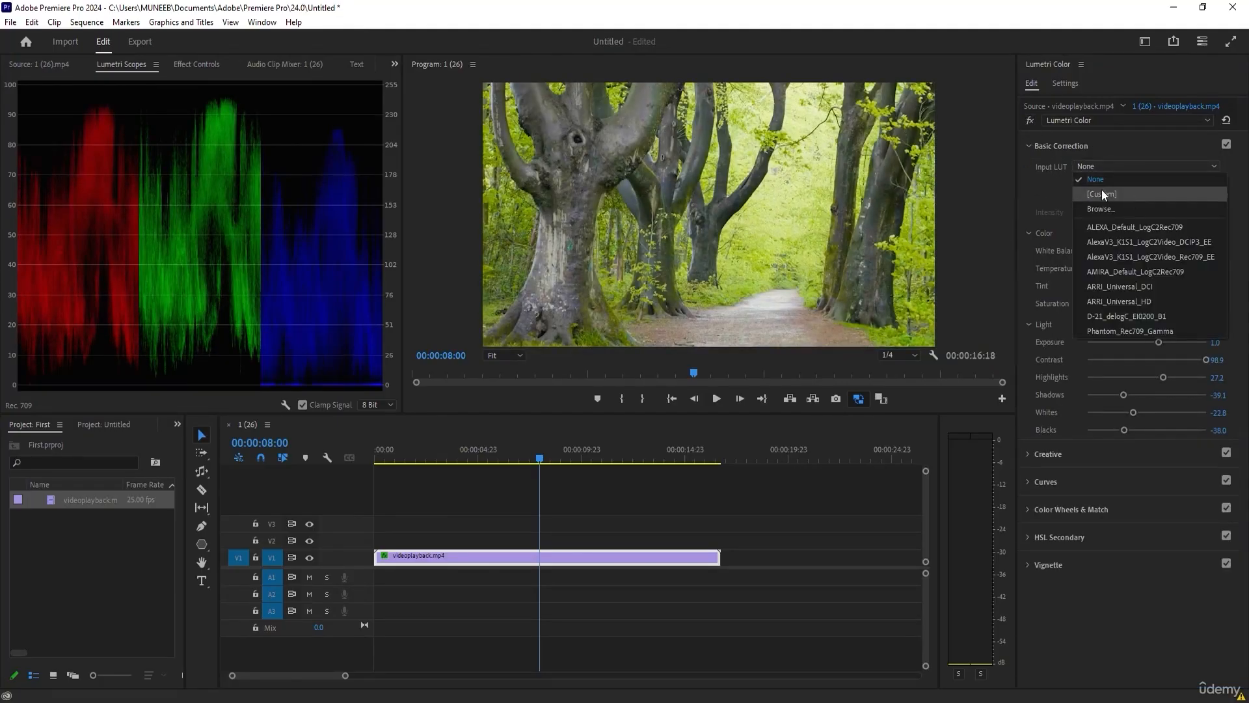
click(1036, 190)
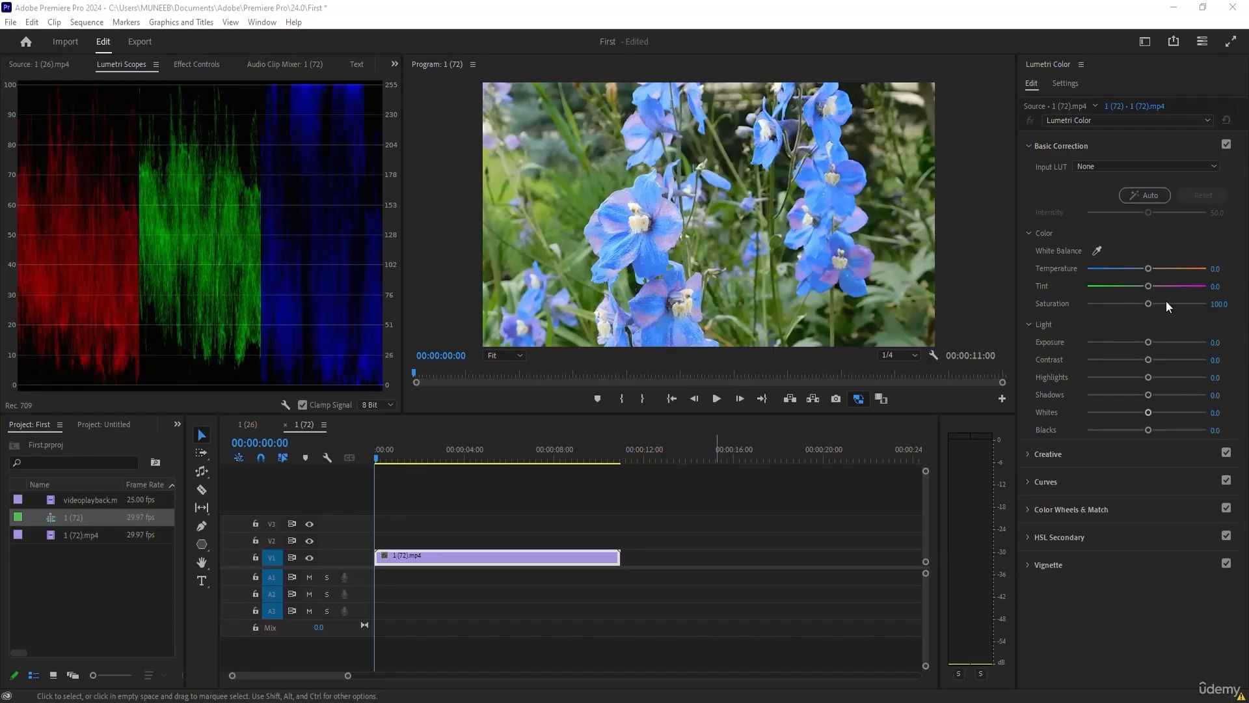
Set the Lumetri Saturation of the 1 (72).mp4 flower clip to 101.1.
mouse_move(1148, 303)
mouse_down()
mouse_move(1209, 300)
mouse_move(1148, 304)
mouse_up()
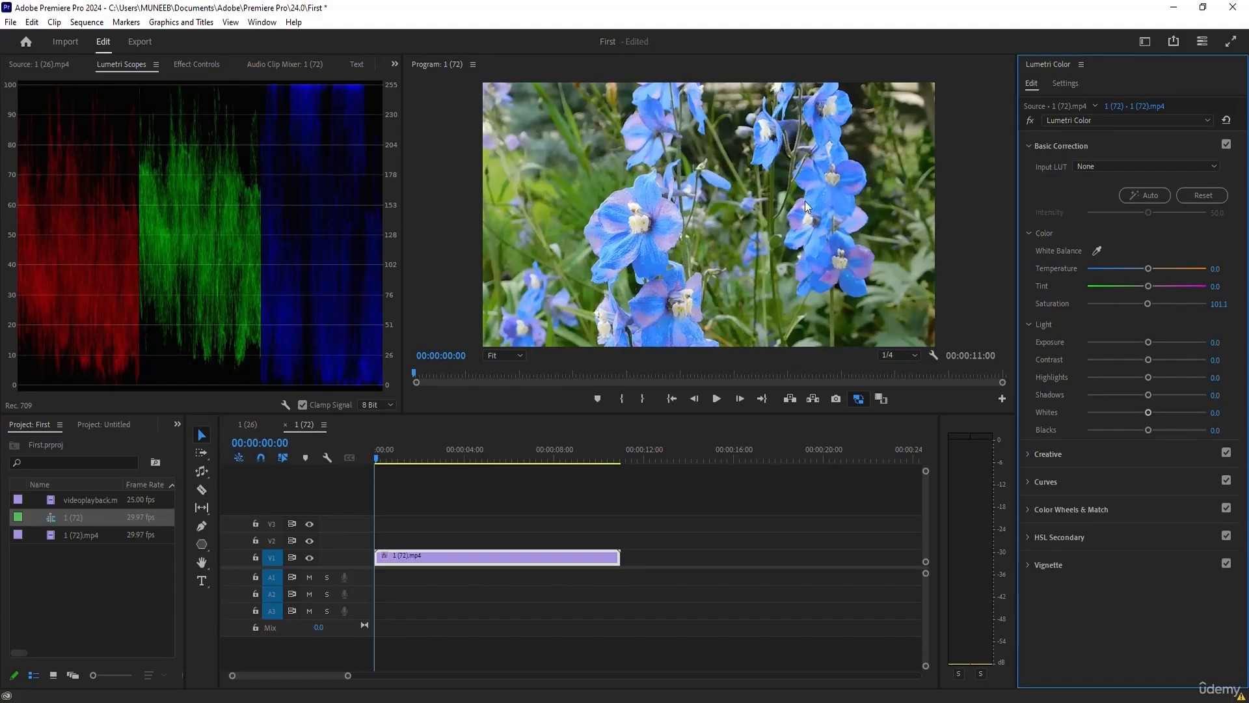
Add points around the blue range of the Hue vs Hue curve and lower the middle point slightly to shift the flowers' blue hue.
click(1031, 483)
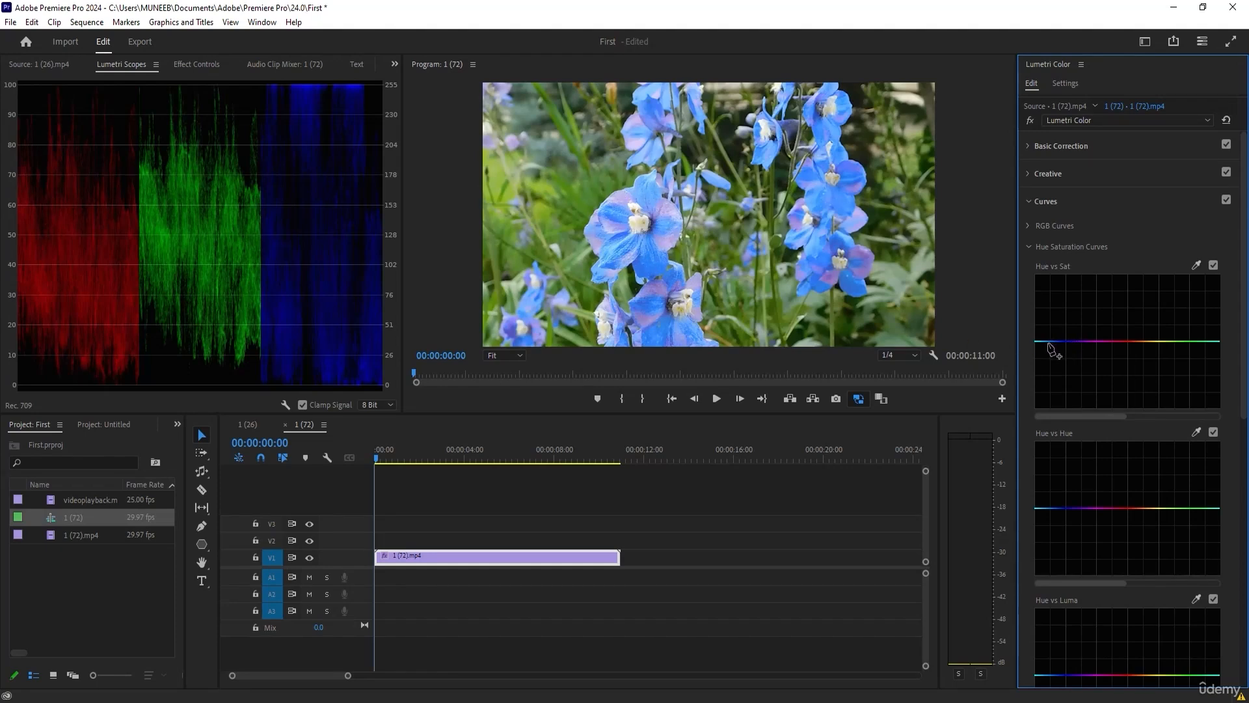
click(1180, 687)
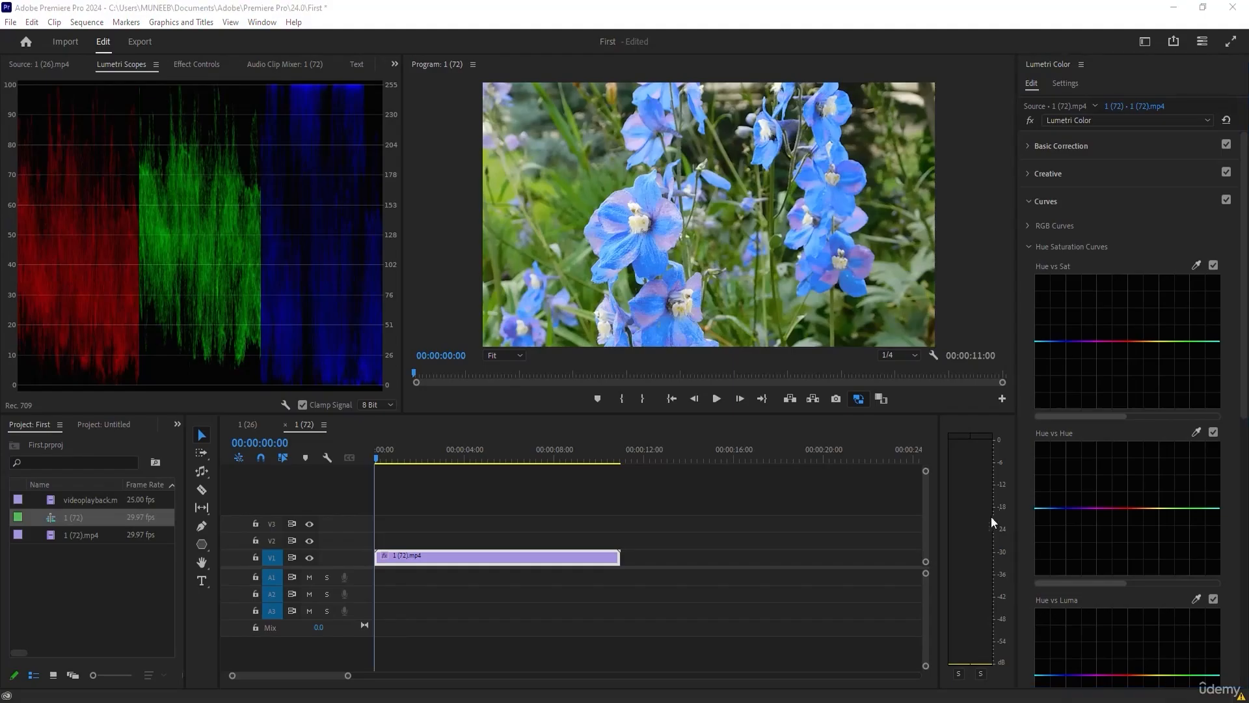
click(1067, 509)
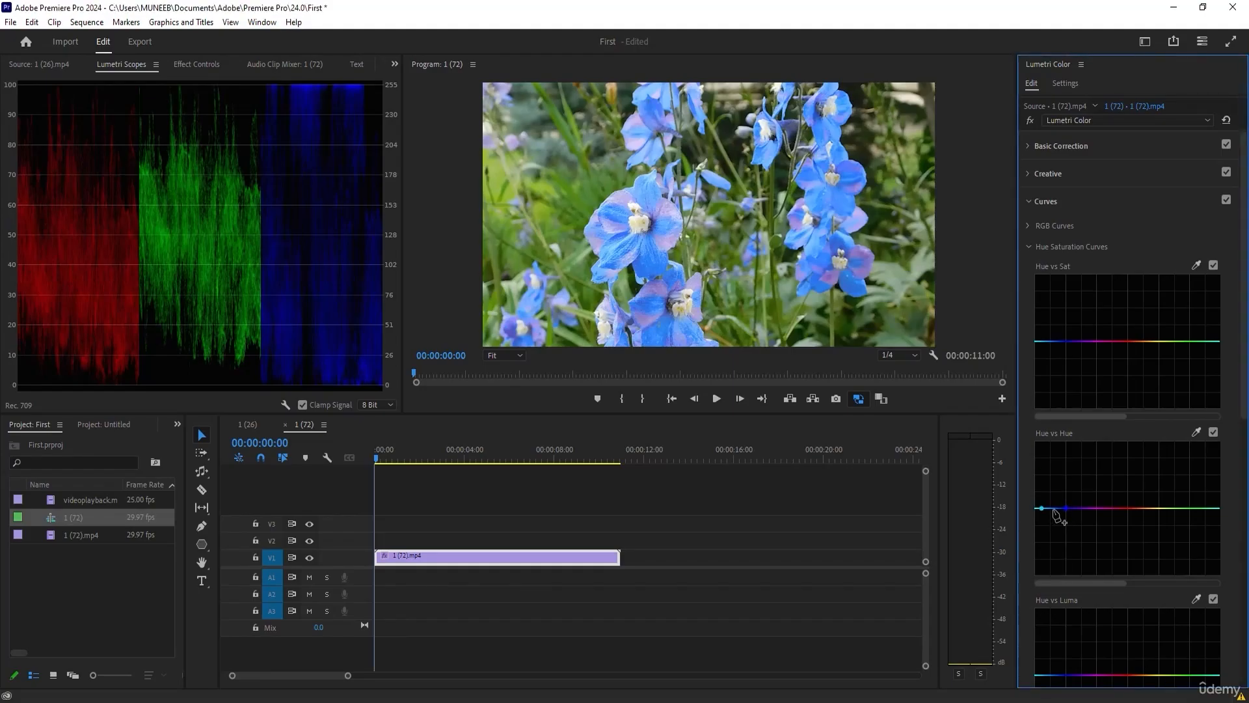
mouse_move(1054, 508)
mouse_down()
mouse_move(1054, 551)
mouse_move(1057, 517)
mouse_up()
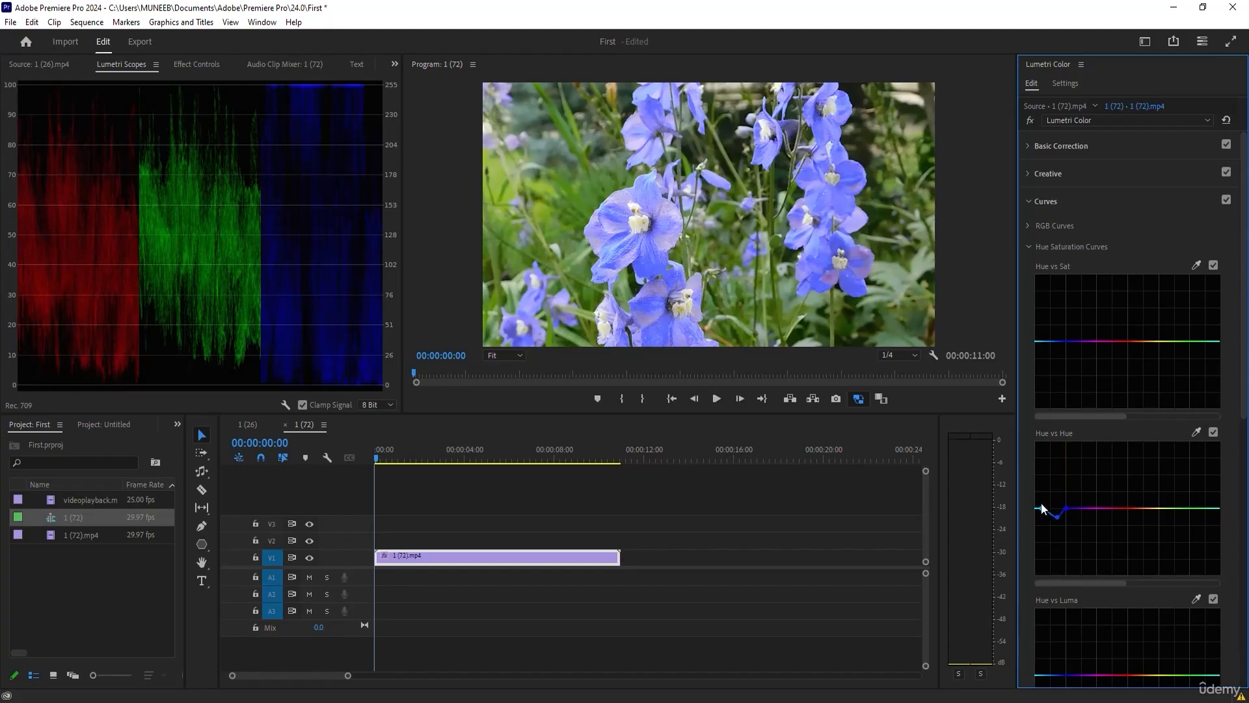
mouse_move(1055, 523)
mouse_down()
mouse_move(1061, 487)
mouse_move(1077, 510)
mouse_move(1057, 495)
mouse_move(1058, 525)
mouse_move(1051, 513)
mouse_up()
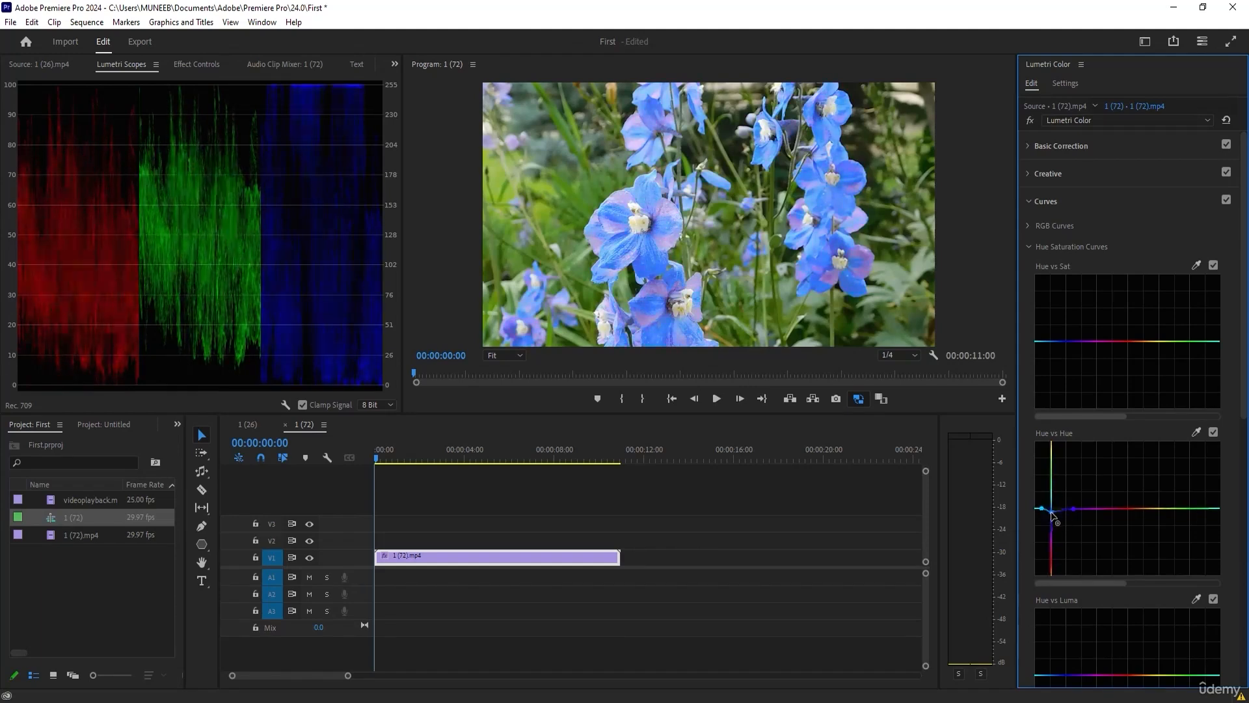
click(1176, 699)
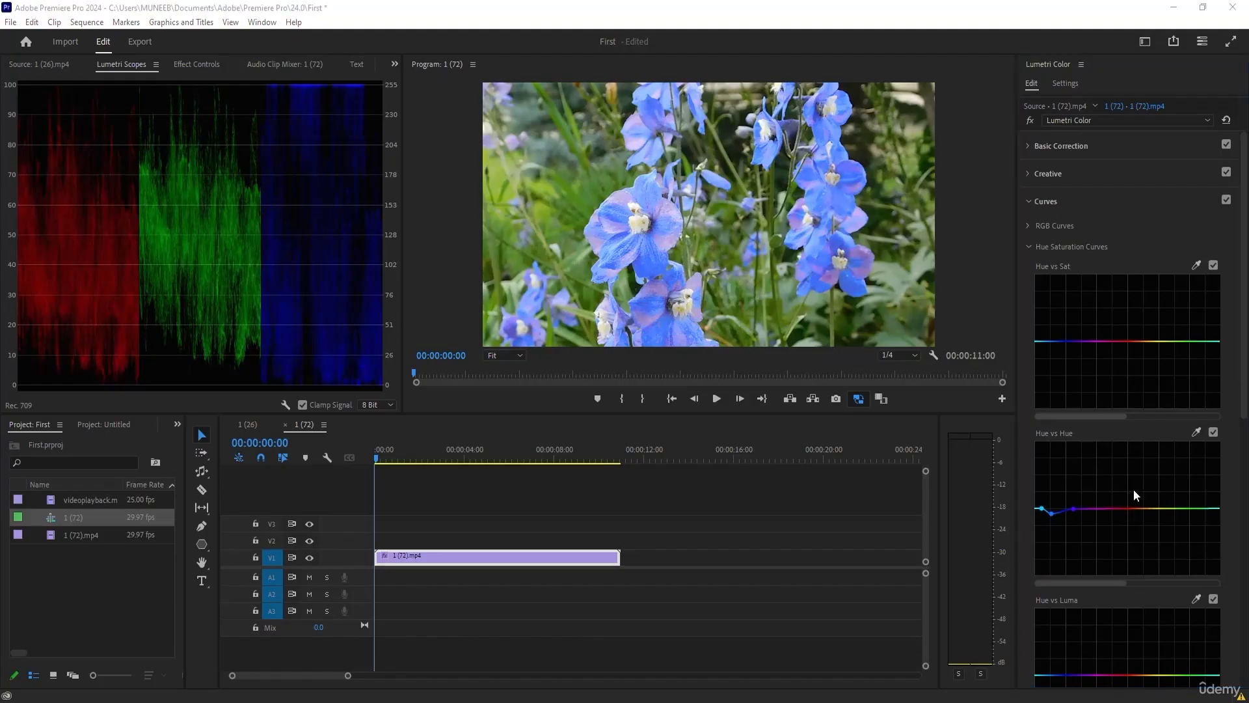
Pull the blue range down slightly on the Hue vs Sat curve and more strongly on the Hue vs Luma curve.
click(1062, 341)
mouse_move(1051, 343)
mouse_down()
mouse_move(1054, 386)
mouse_move(1054, 296)
mouse_move(1056, 376)
mouse_move(1049, 350)
mouse_up()
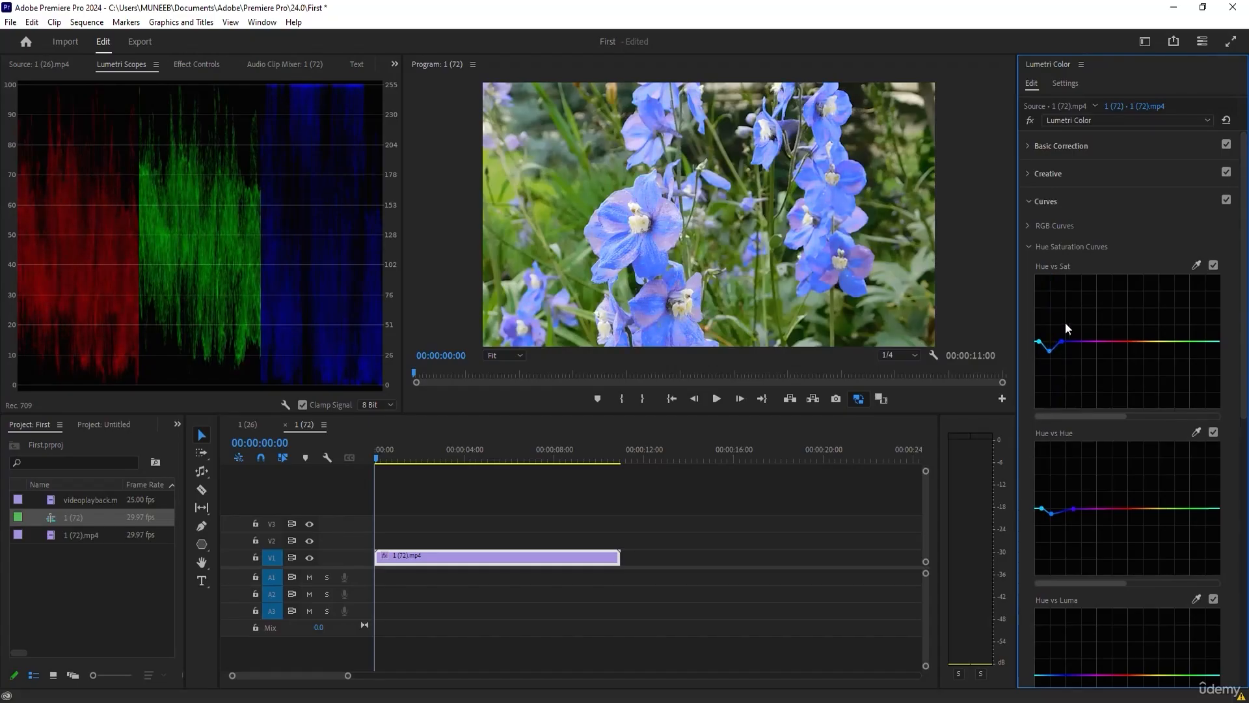
scroll(1155, 390, down, 3)
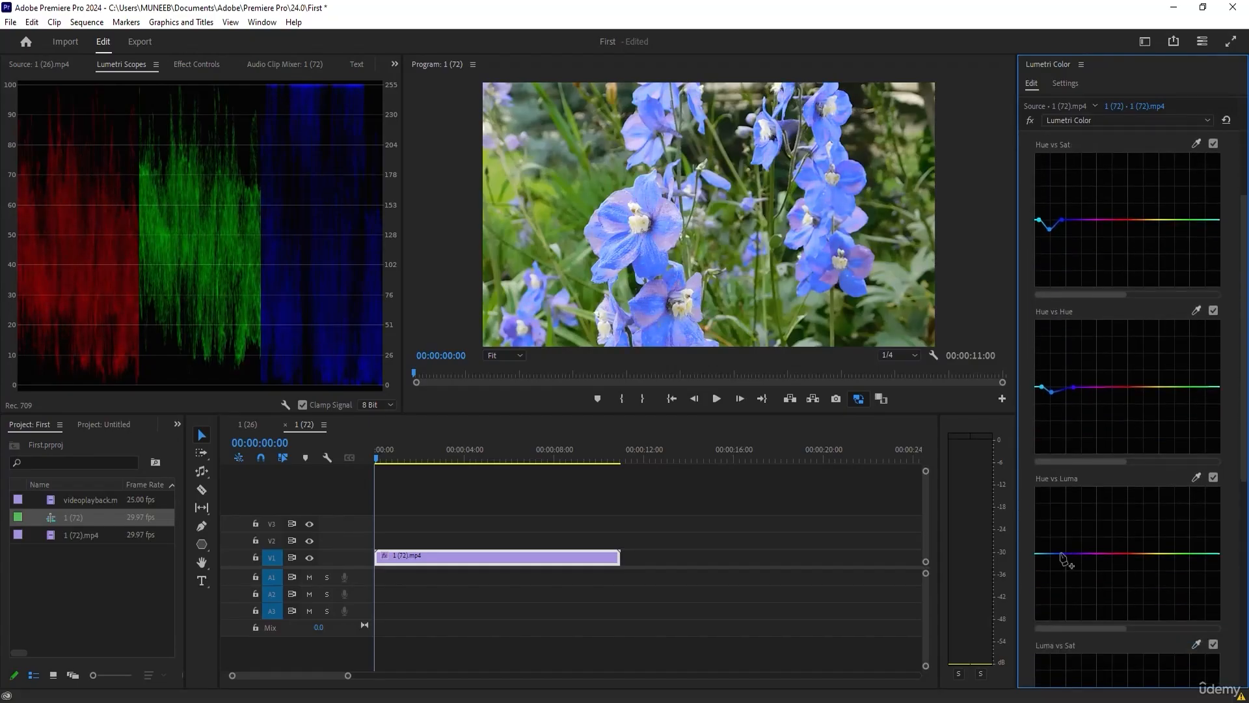
drag(1049, 554, 1058, 581)
Add three points near the dark end of the Luma vs Sat curve and lower the middle one.
scroll(1095, 577, down, 4)
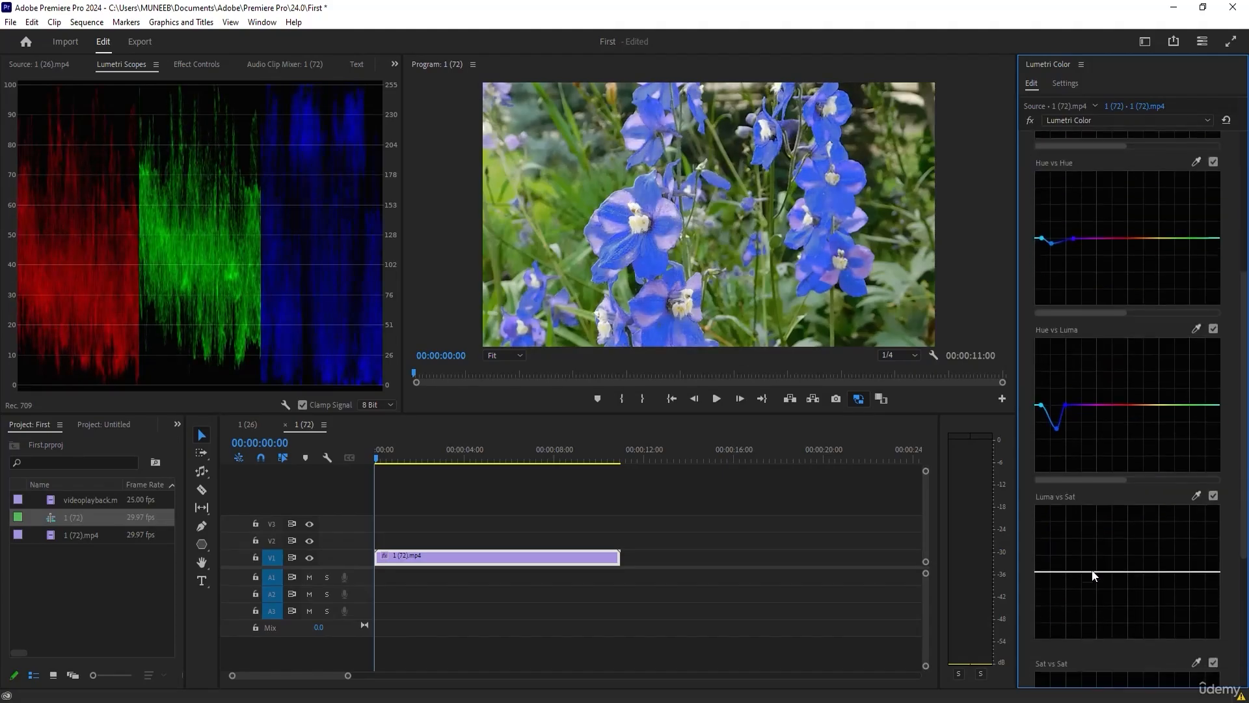
click(1065, 572)
click(1041, 572)
drag(1051, 572, 1051, 591)
scroll(1073, 578, down, 3)
scroll(1072, 573, down, 1)
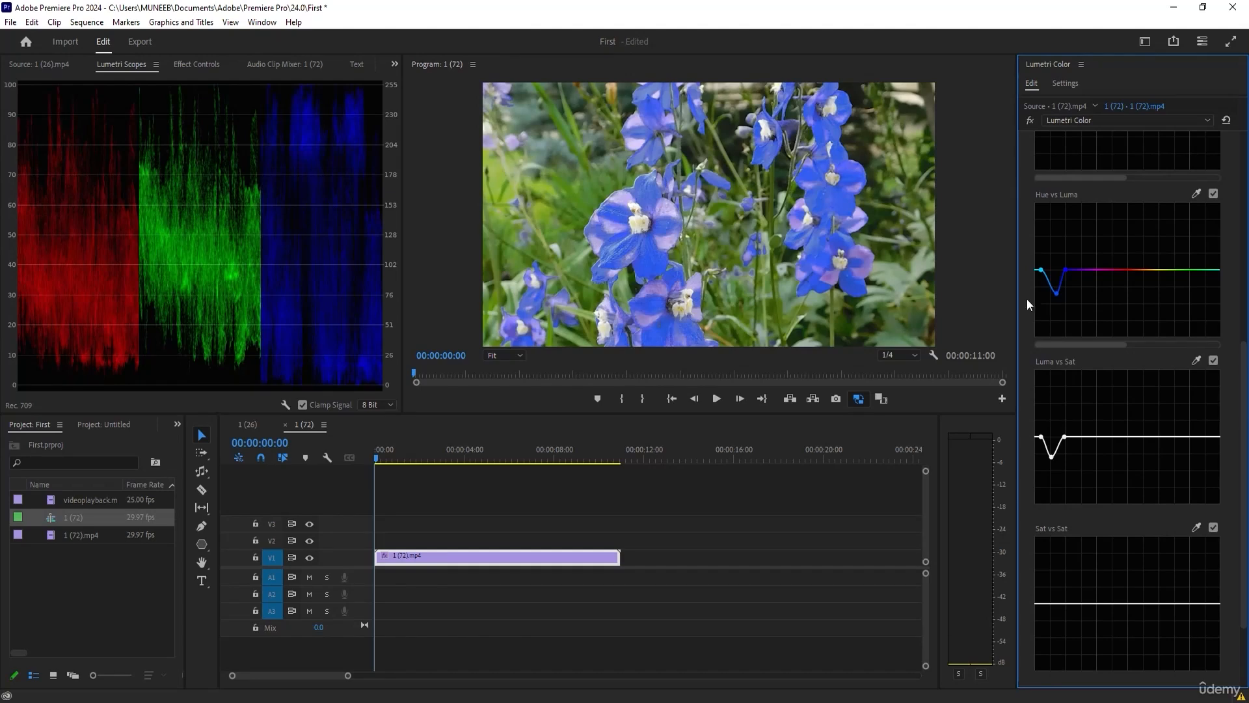
Add points in the green range of the Hue vs Luma curve and raise them to brighten the foliage.
scroll(1145, 341, up, 3)
scroll(1155, 353, down, 1)
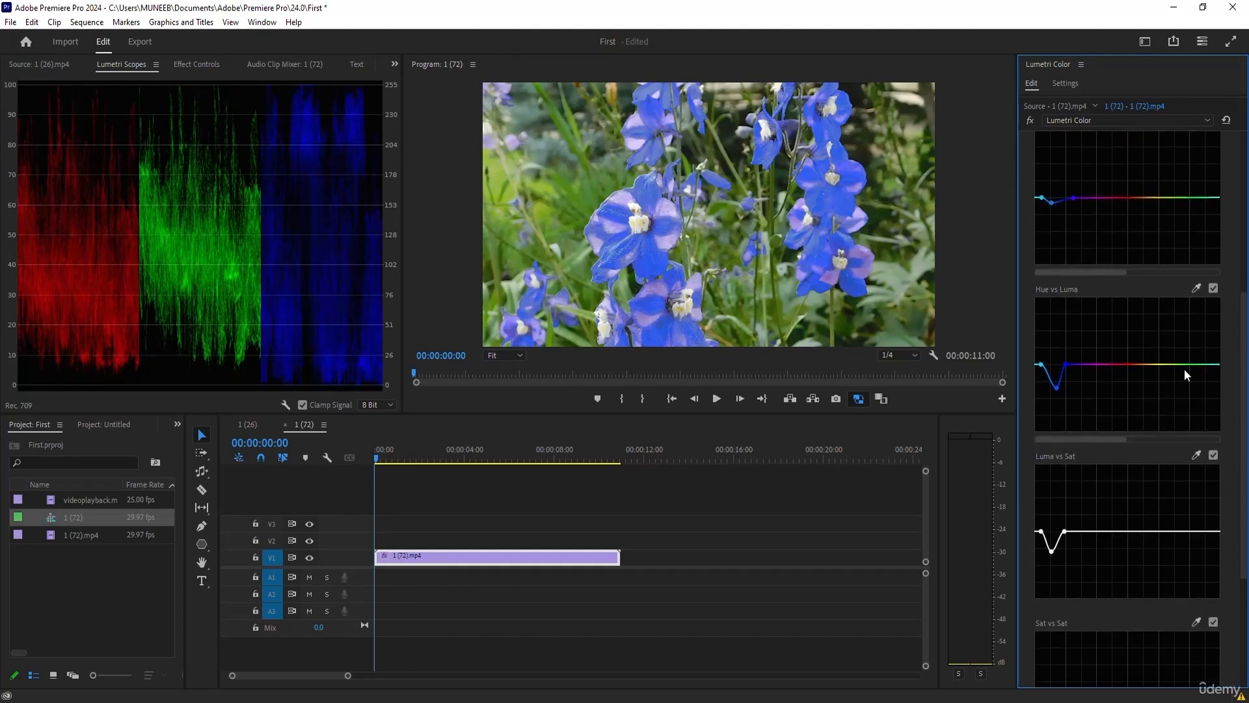
click(1184, 365)
drag(1209, 363, 1201, 337)
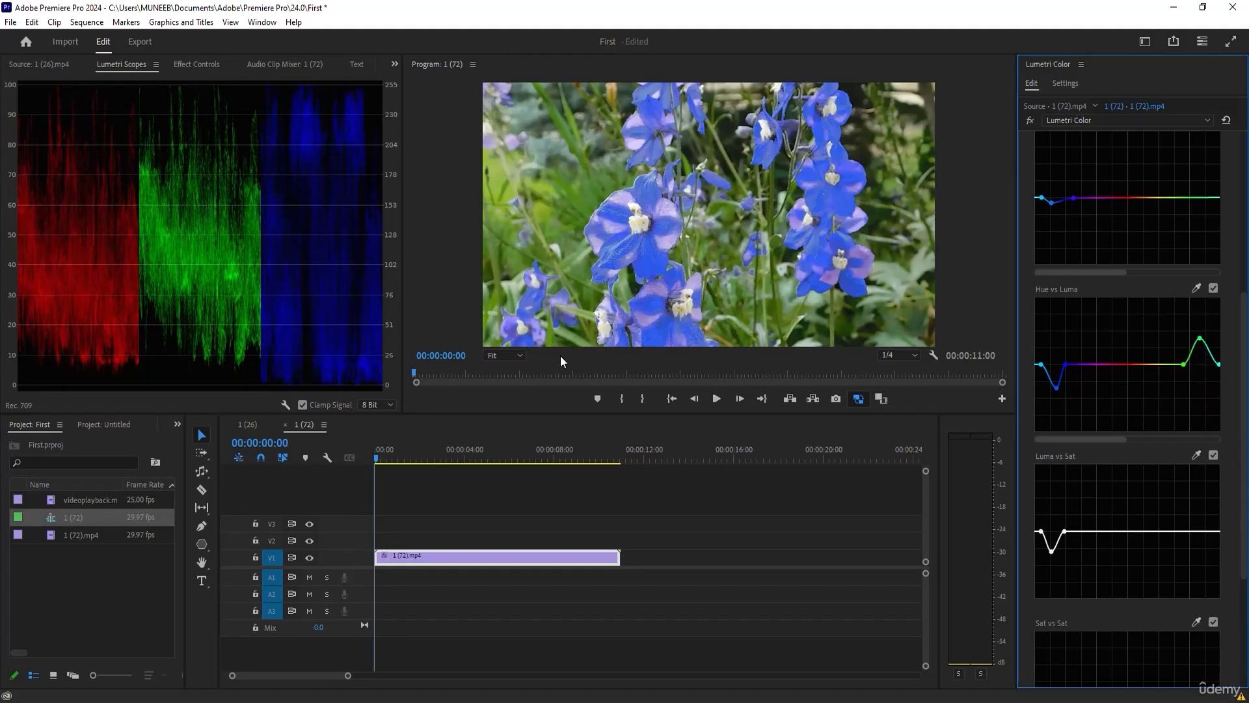
drag(1218, 367, 1196, 318)
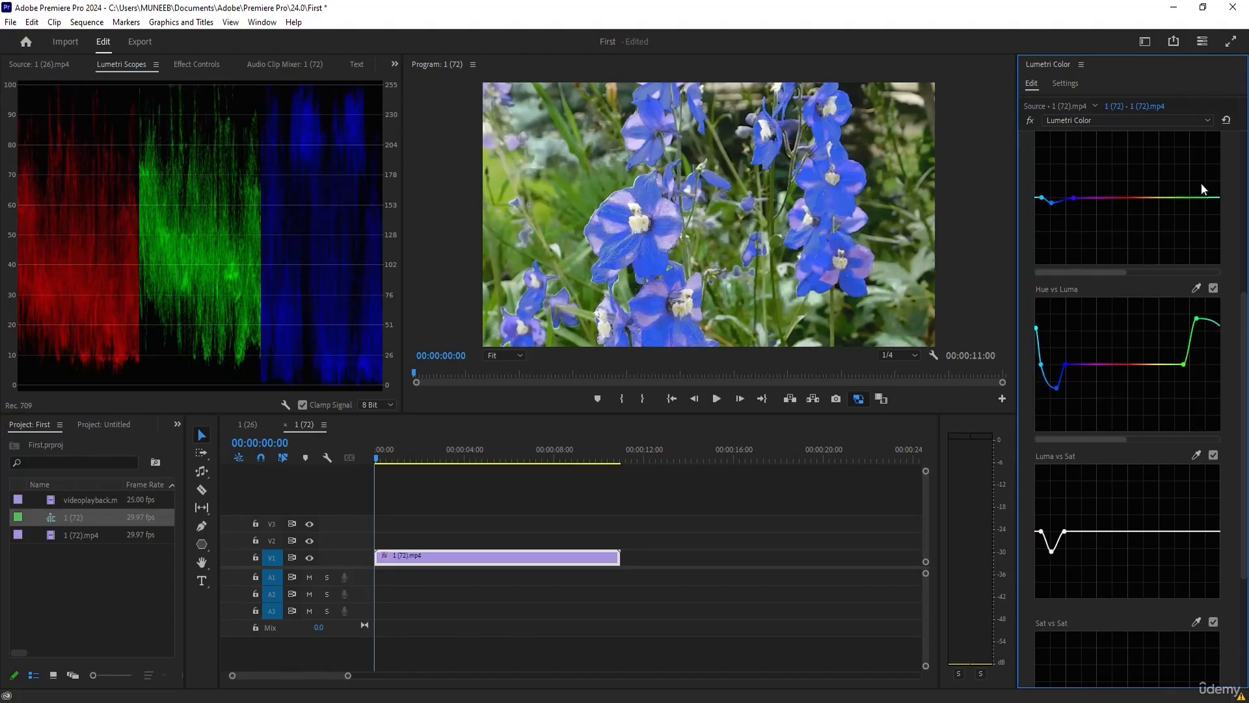
Add green-range points to the Hue vs Sat curve and raise them toward cyan to boost the foliage's saturation.
scroll(1194, 226, up, 2)
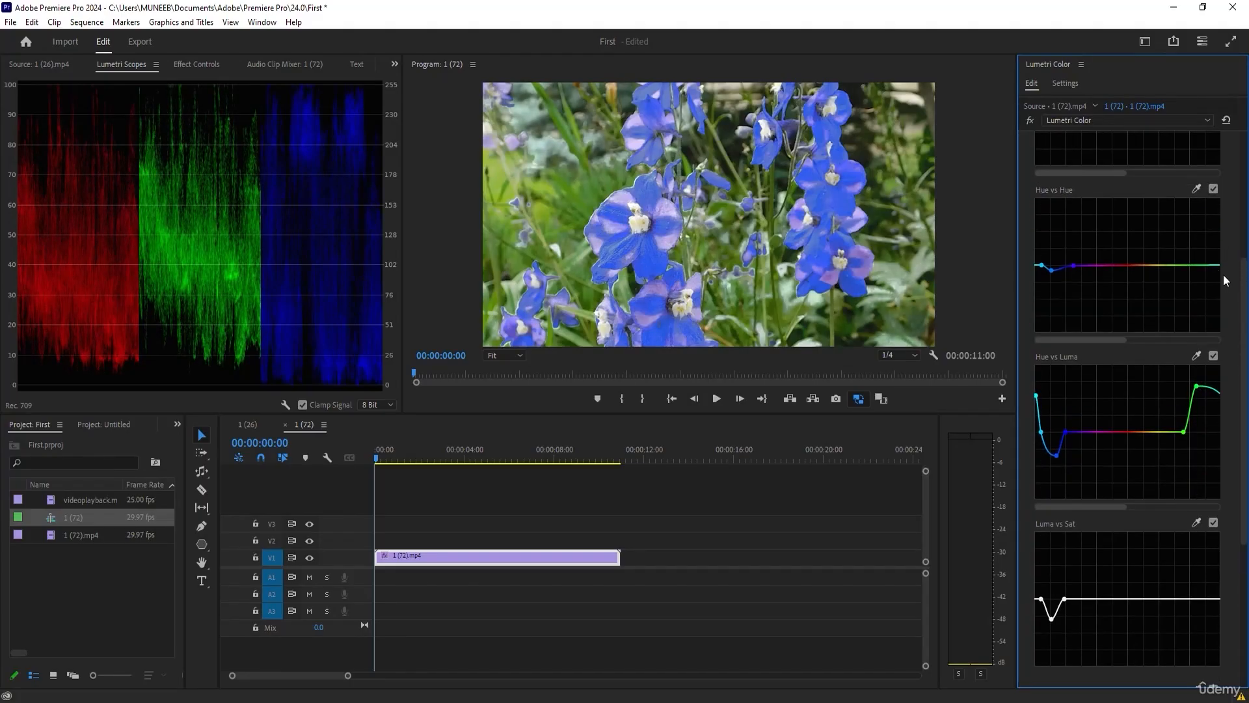
scroll(1207, 279, up, 4)
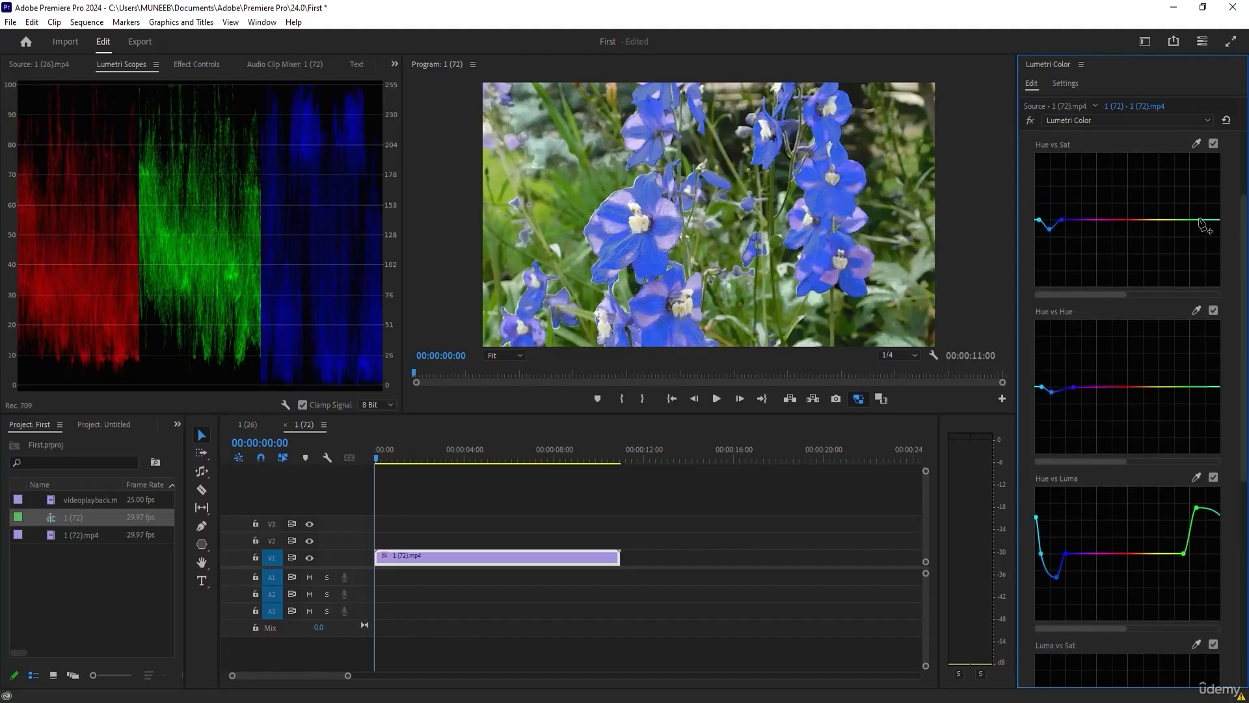
click(1174, 220)
drag(1201, 221, 1221, 193)
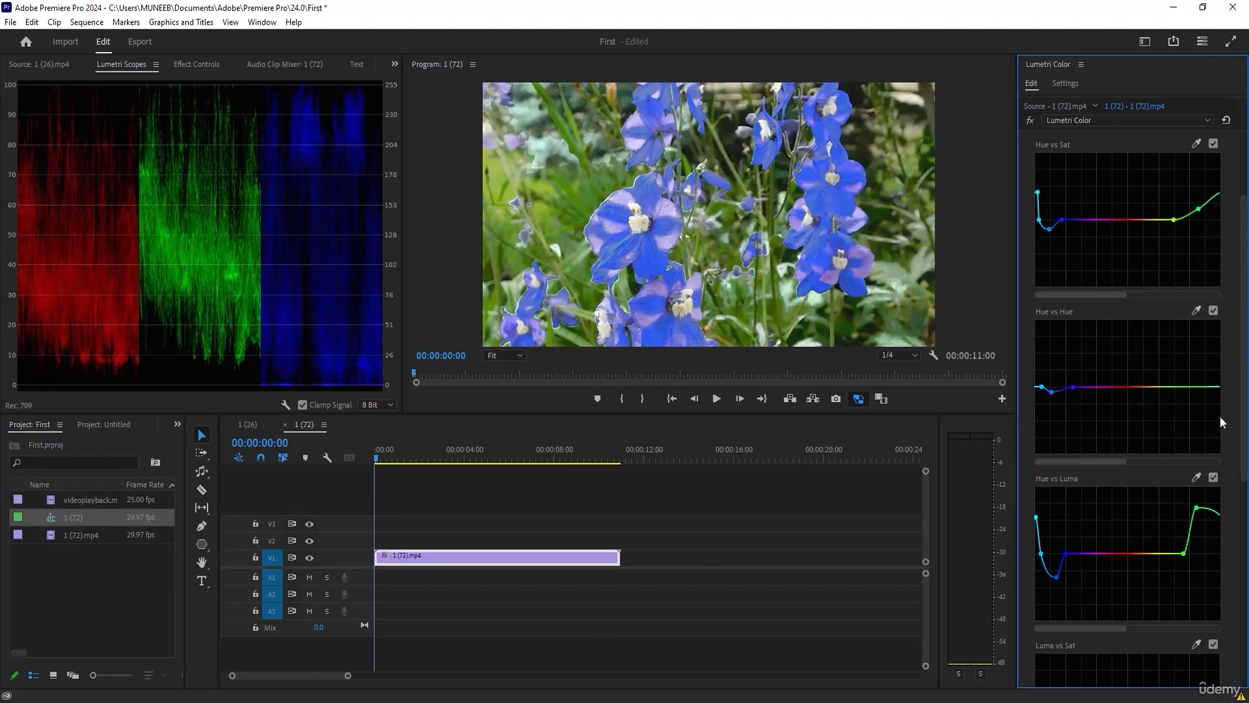
Reset the Hue vs Hue curve and place new points in its green range.
double_click(1199, 389)
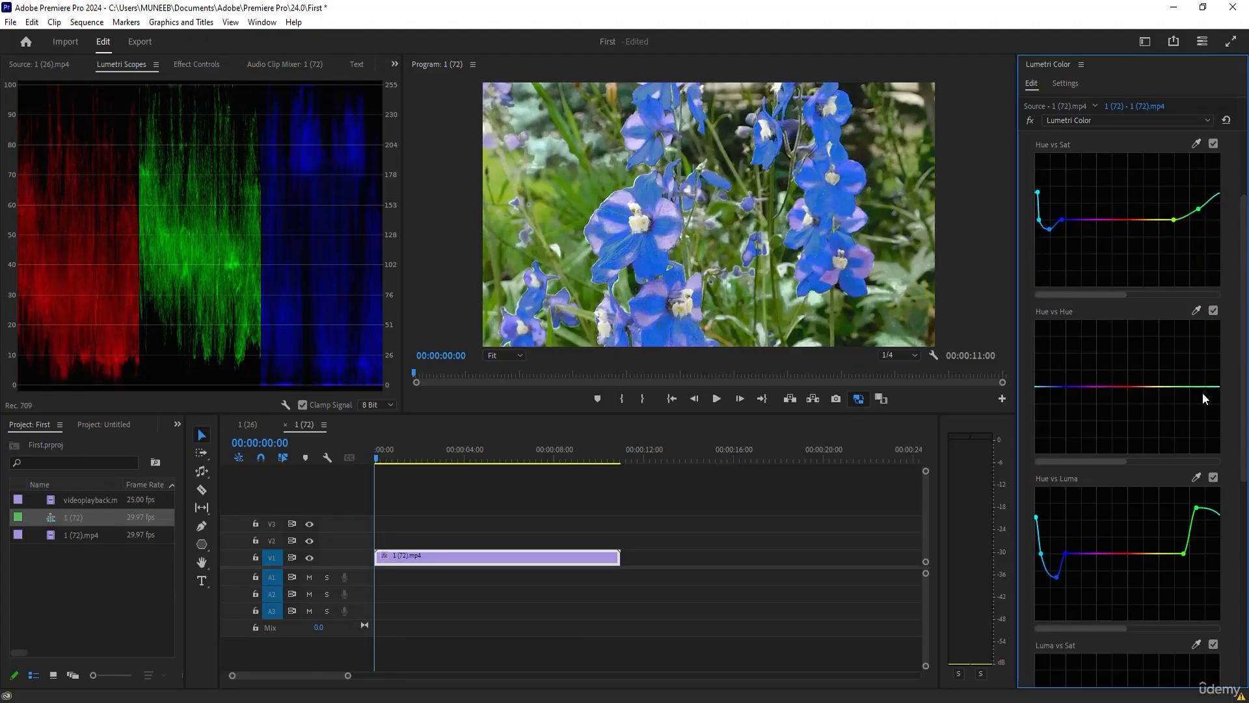
click(1198, 388)
drag(1215, 389, 1123, 388)
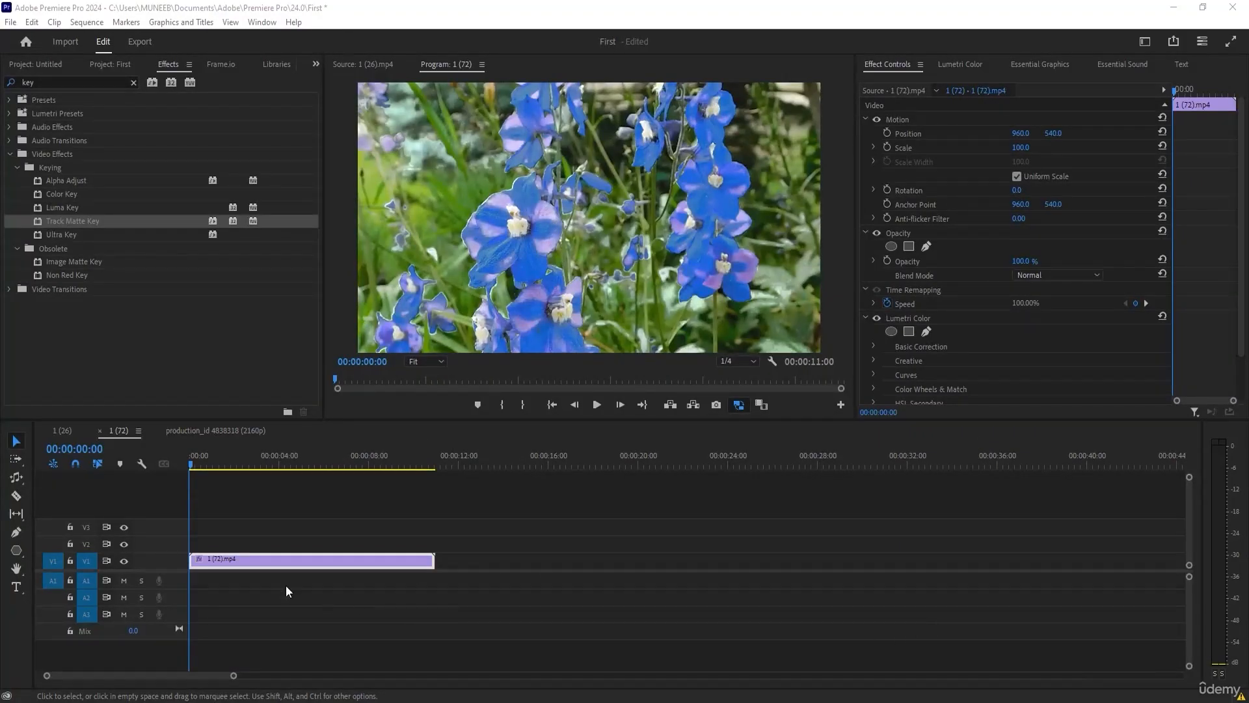
click(434, 576)
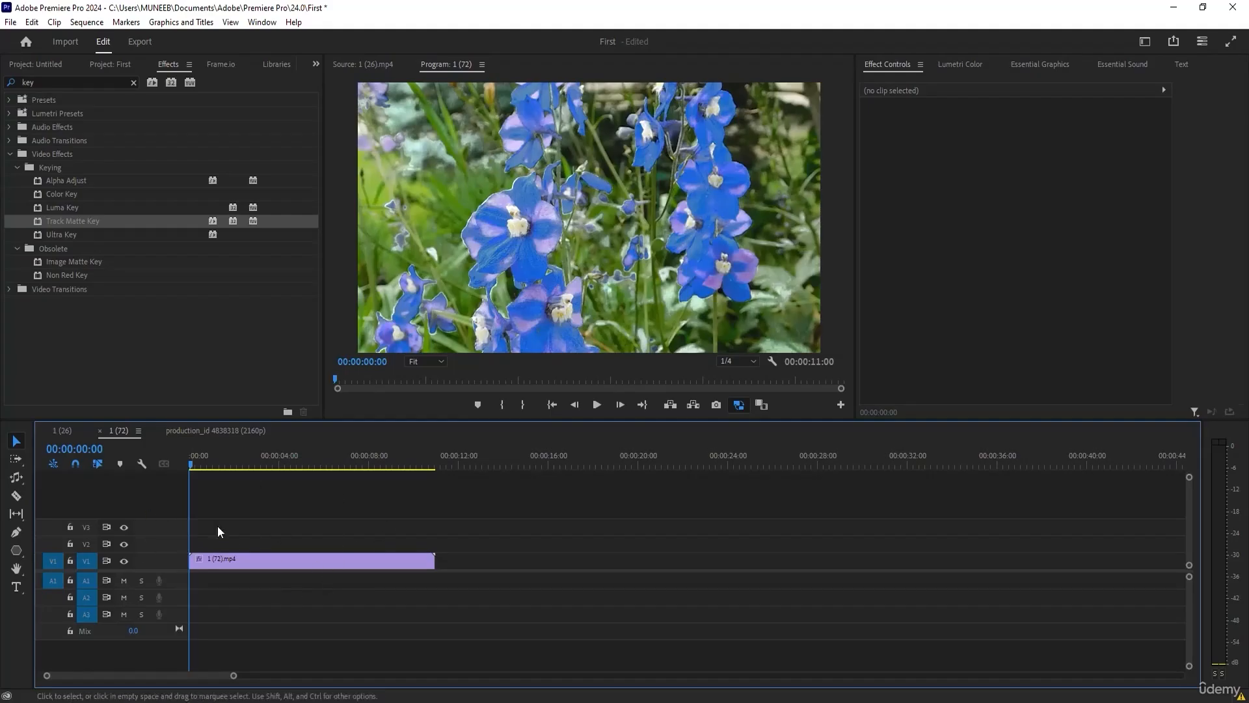
click(11, 142)
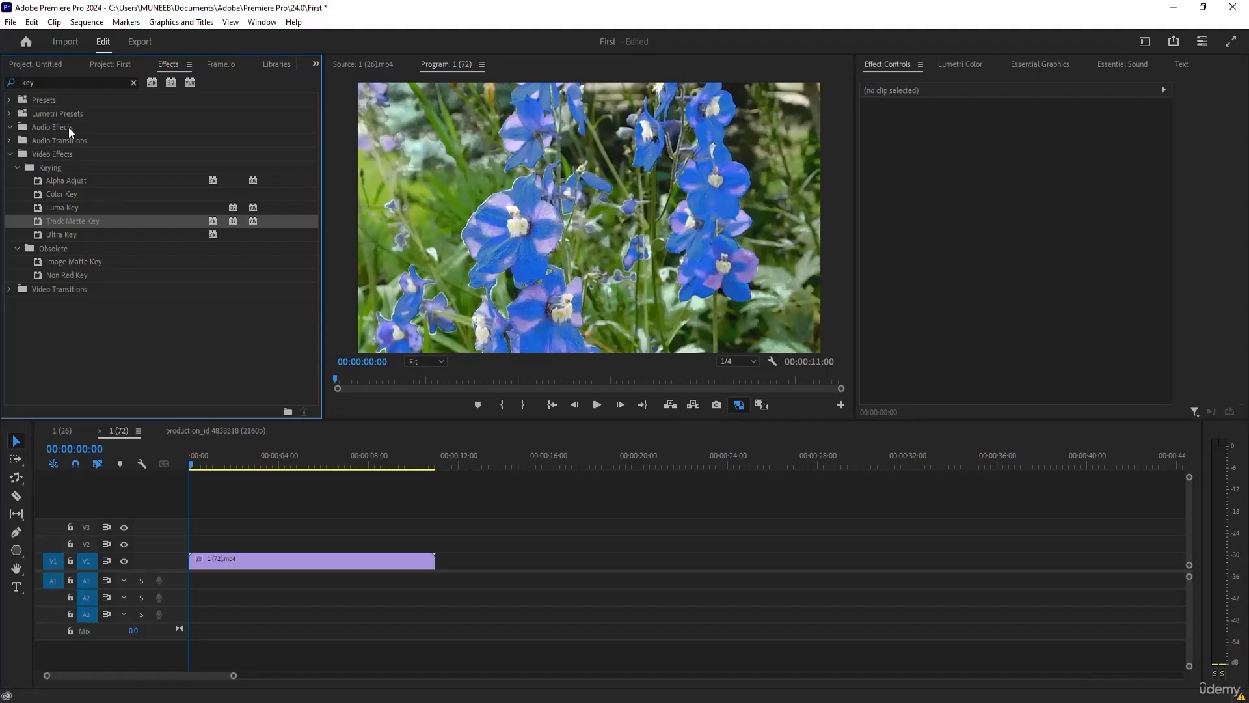
mouse_move(202, 469)
mouse_down()
mouse_move(220, 463)
mouse_move(192, 467)
mouse_up()
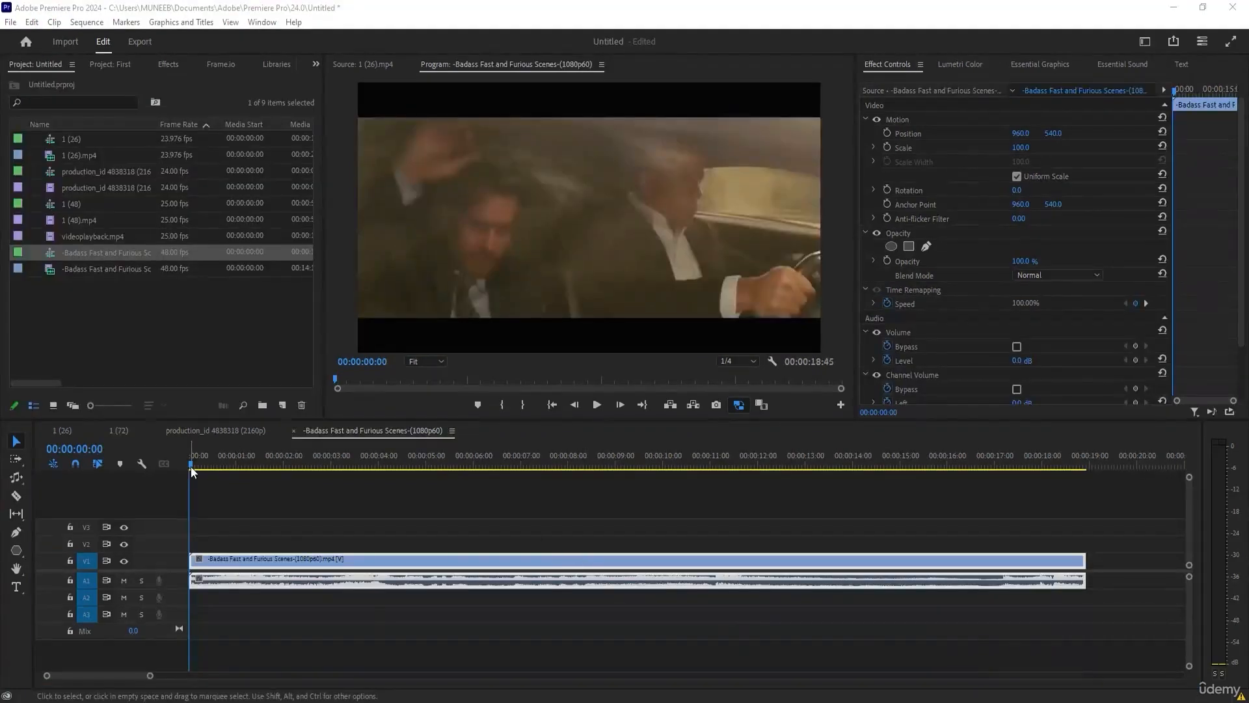
Try splitting the 1 (72).mp4 clip at the playhead and undo the cuts.
drag(191, 465, 328, 514)
key(ctrl+k)
key(ctrl+k)
key(ctrl+z)
key(ctrl+z)
Run Scene Edit Detection on the Badass Fast and Furious Scenes clip, applying a cut at each detected cut point.
drag(319, 465, 284, 507)
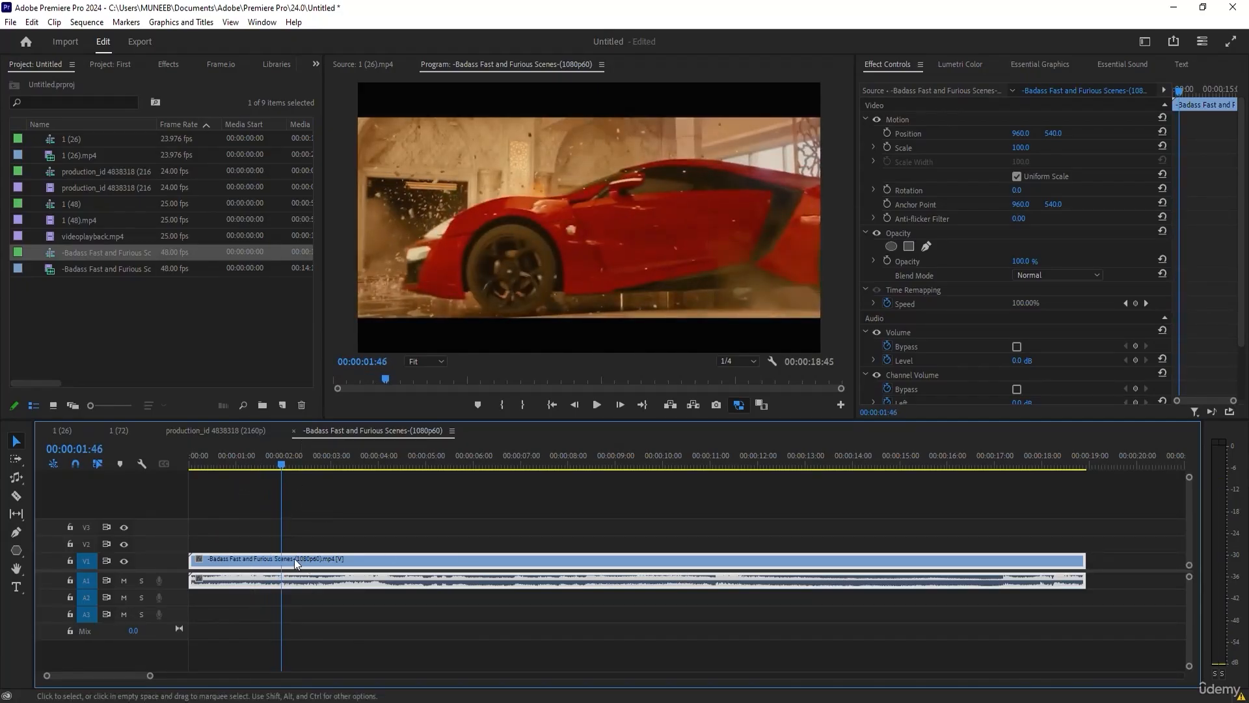
right_click(275, 560)
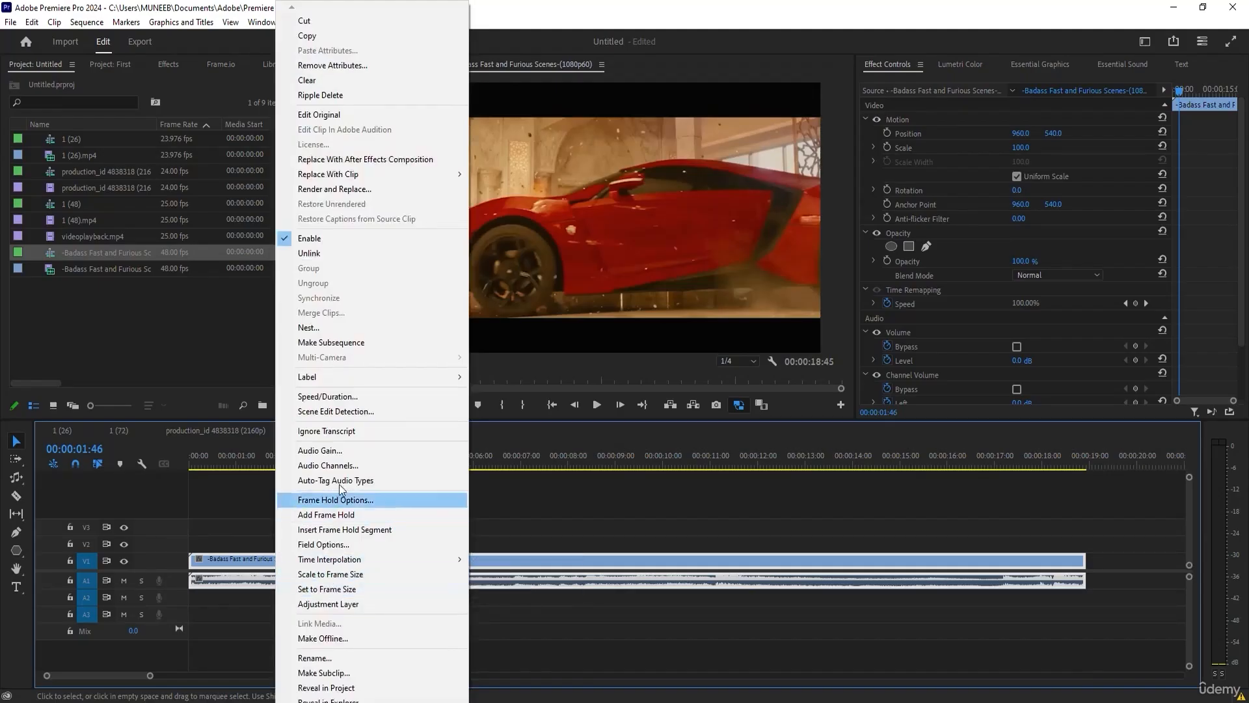
click(312, 412)
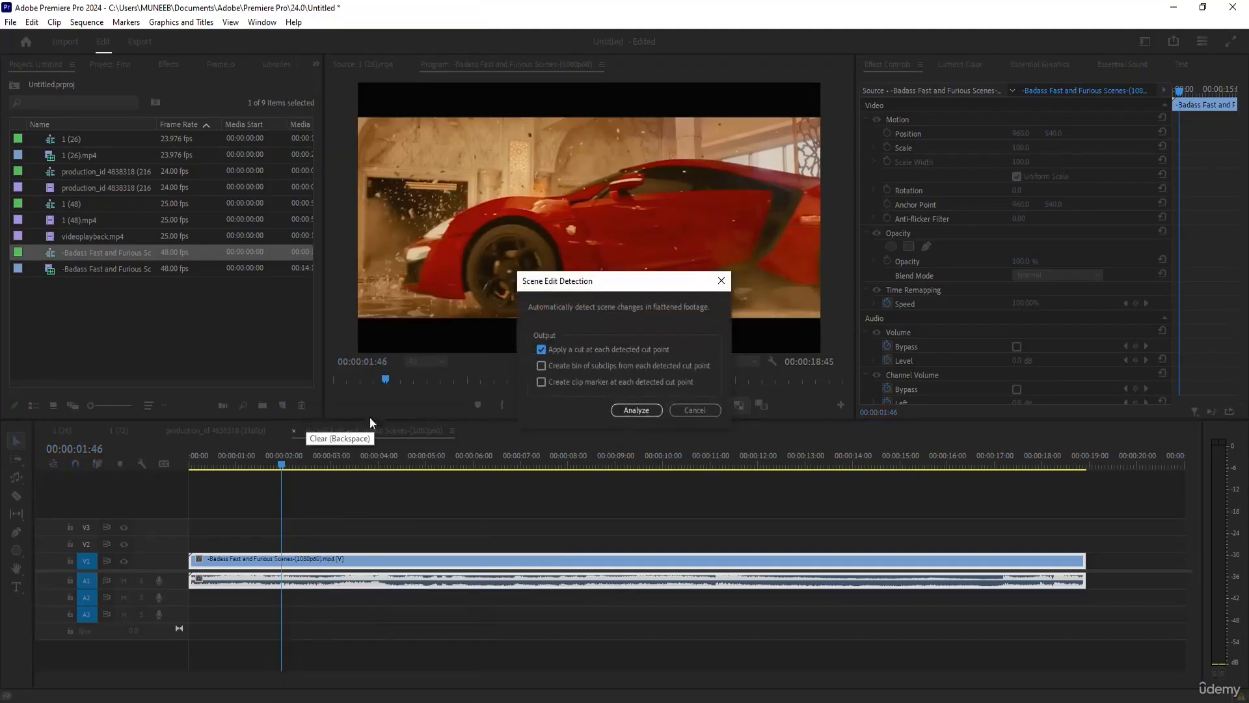
click(627, 411)
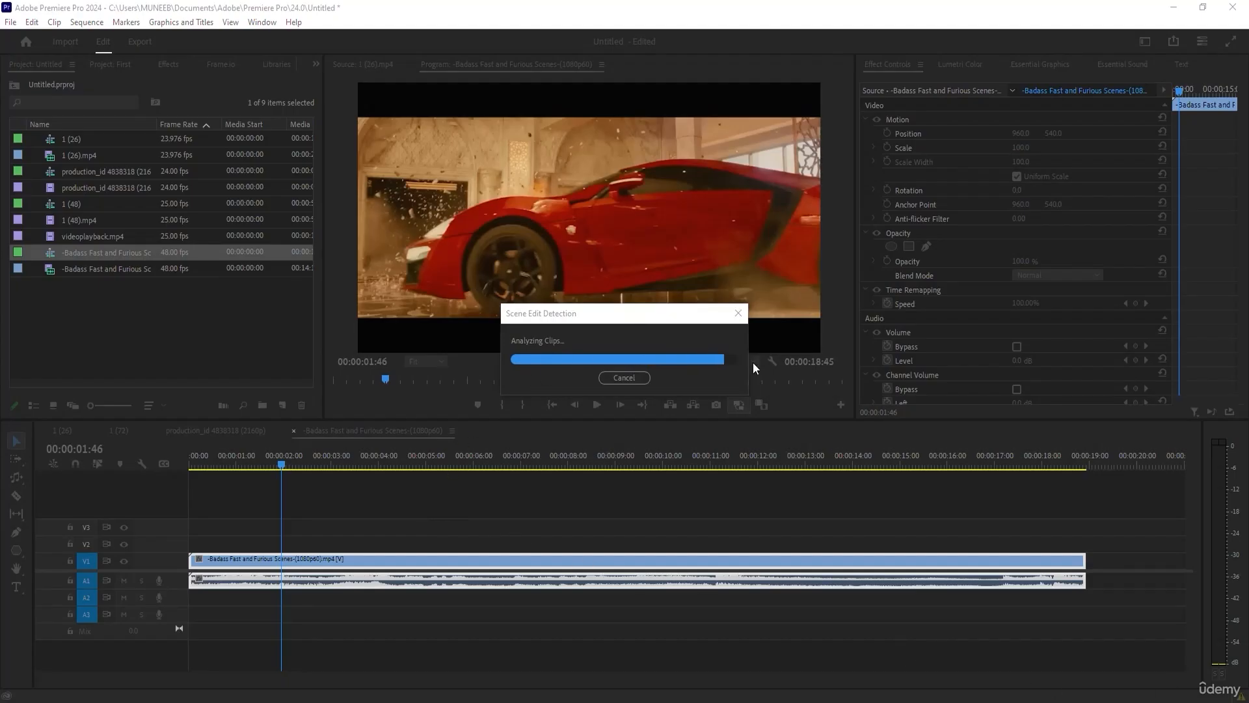
click(335, 508)
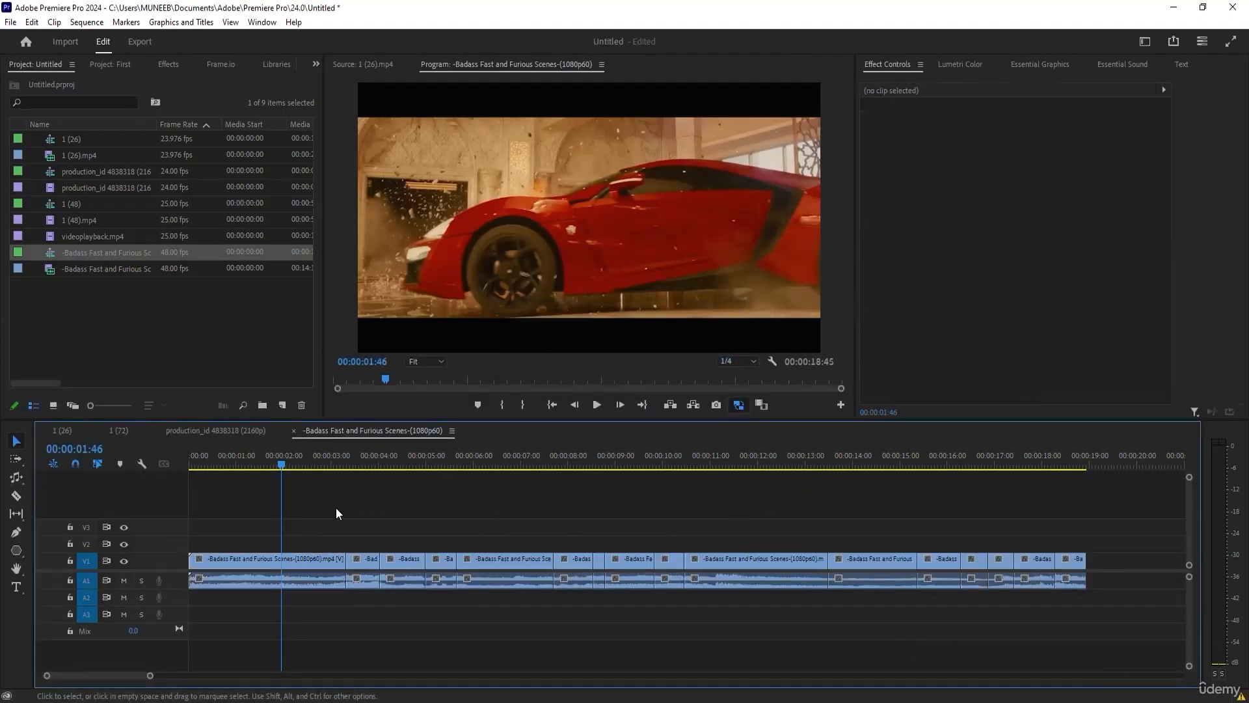
Move the short clip near 10 seconds past the sequence's end, put a clip from near the end in its place, and scrub the cuts.
drag(255, 467, 1061, 579)
drag(955, 578, 583, 577)
drag(567, 458, 365, 536)
drag(107, 675, 35, 665)
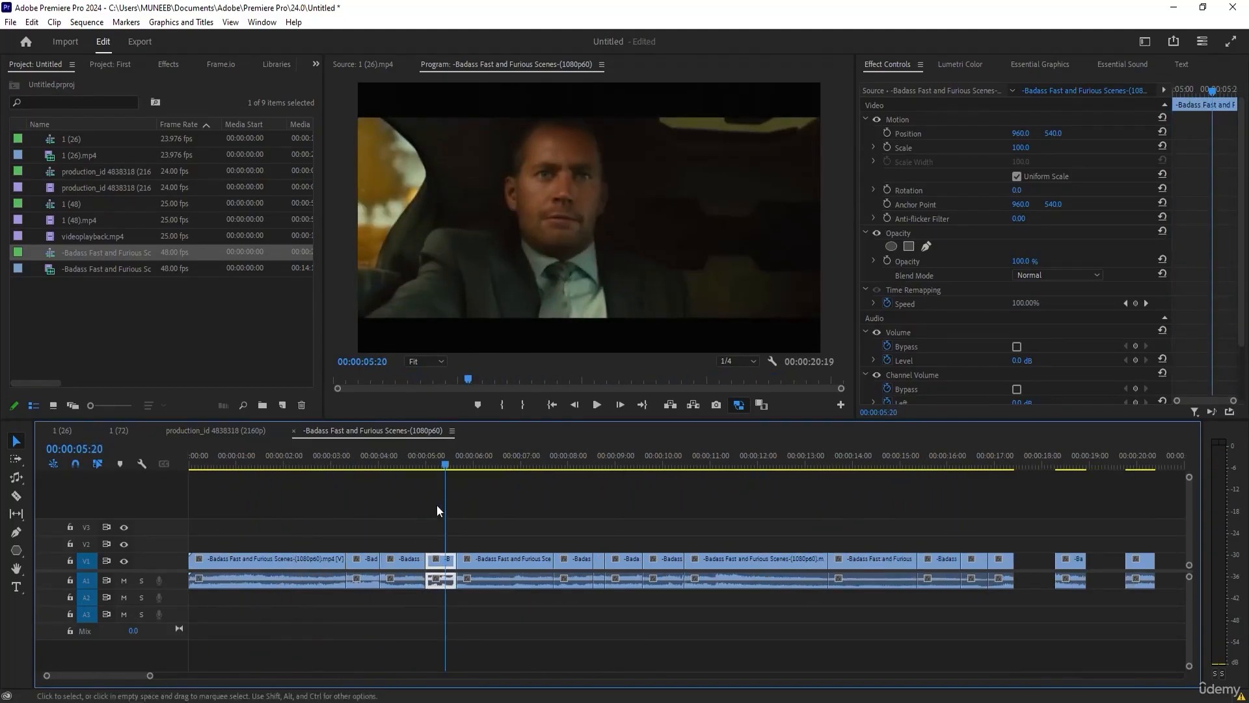
drag(308, 456, 594, 491)
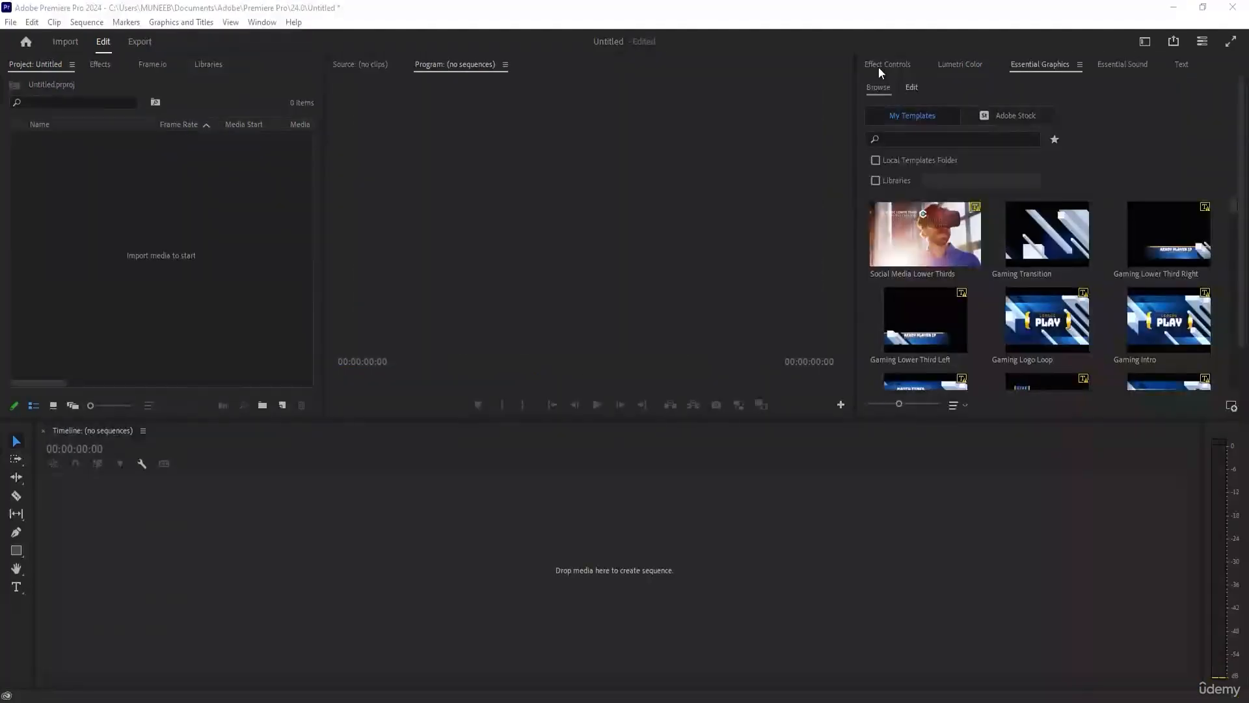
Create a new sequence from the ARRI 1080p 30 preset in the empty project and leave the playhead at its start.
click(878, 68)
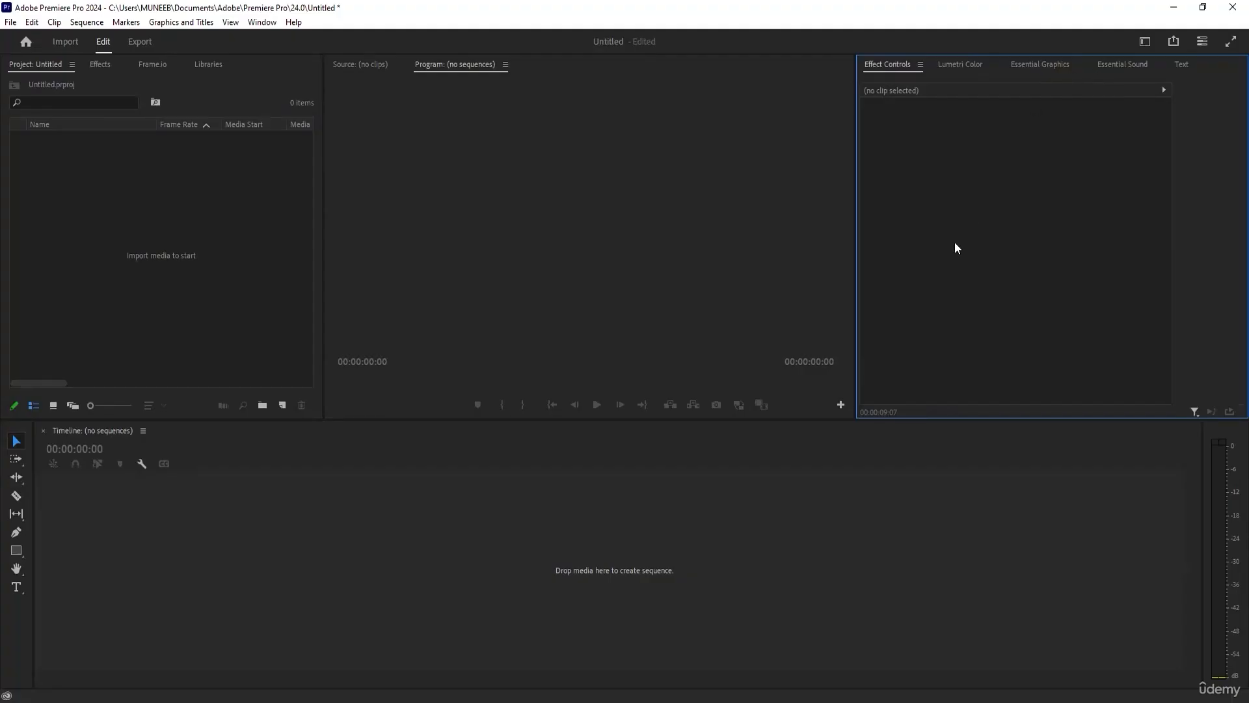
click(115, 154)
right_click(84, 158)
click(104, 254)
click(281, 403)
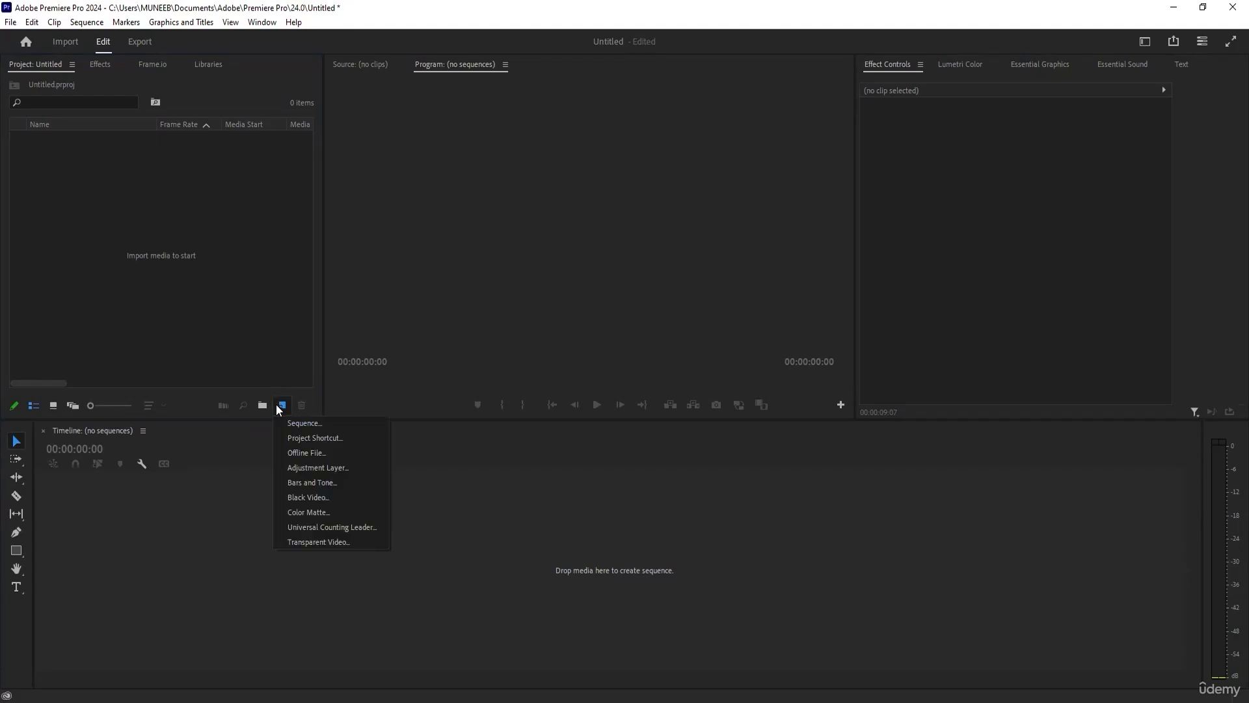
click(299, 423)
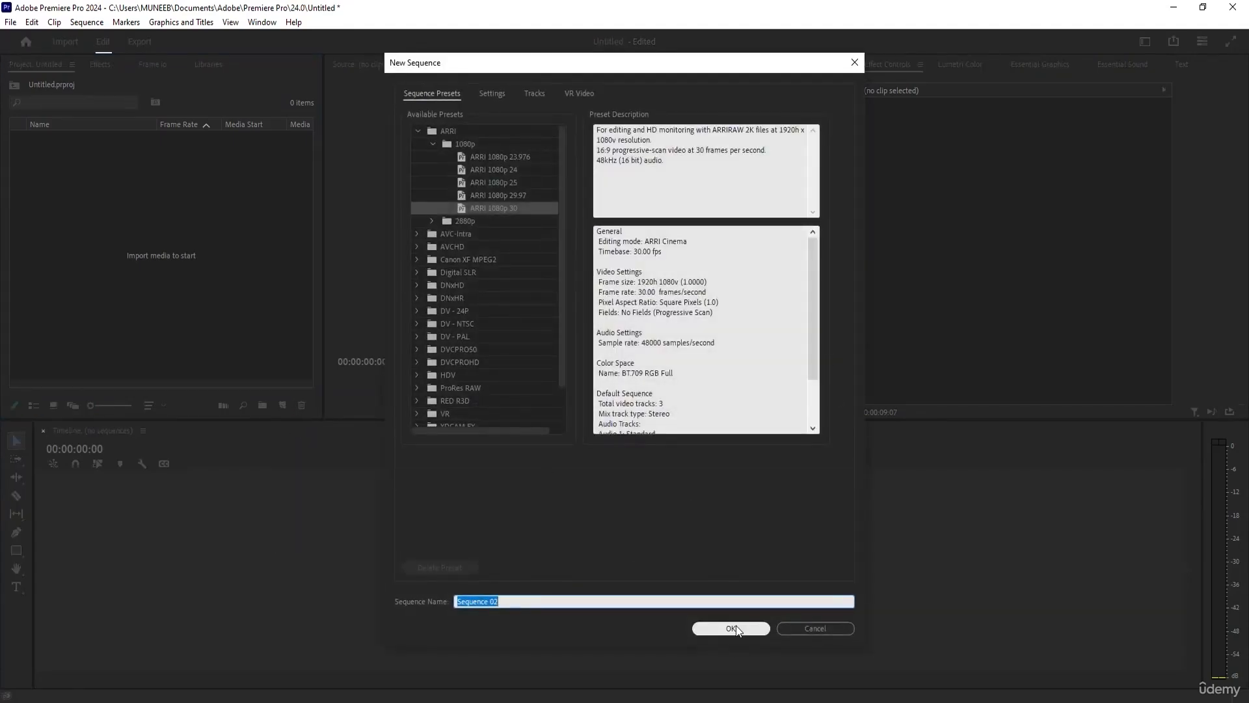
click(730, 627)
drag(205, 455, 431, 463)
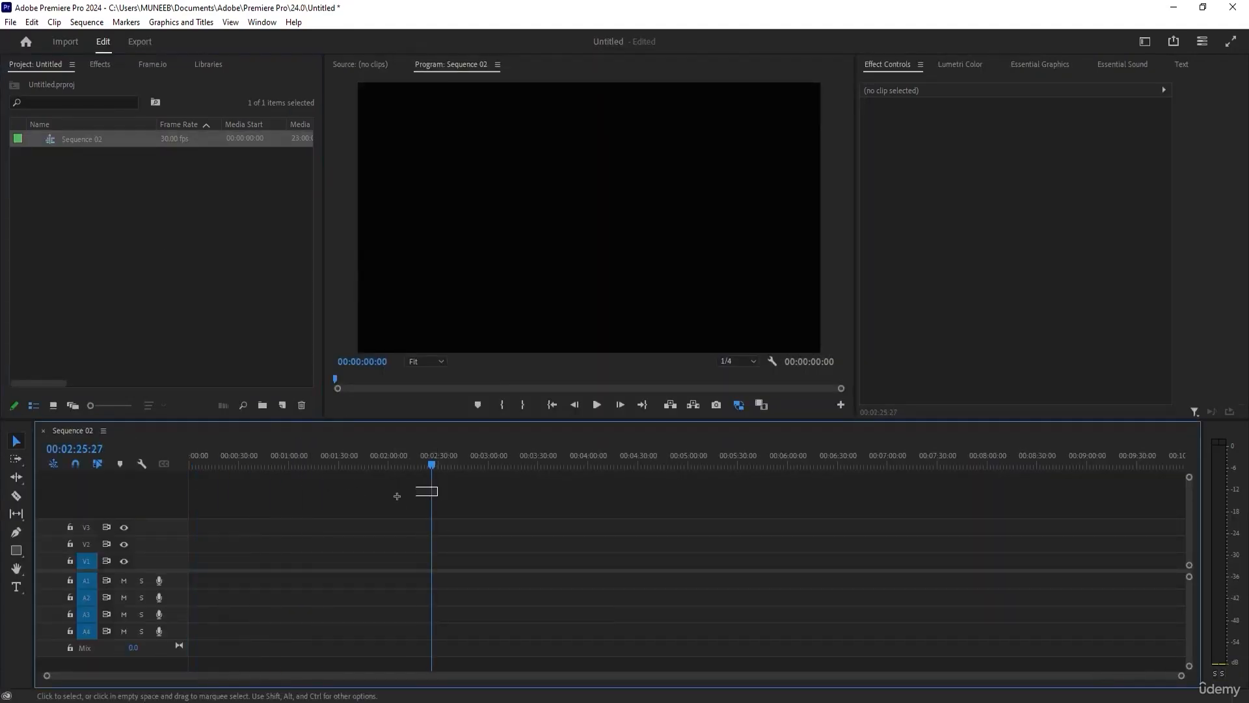
drag(263, 455, 190, 455)
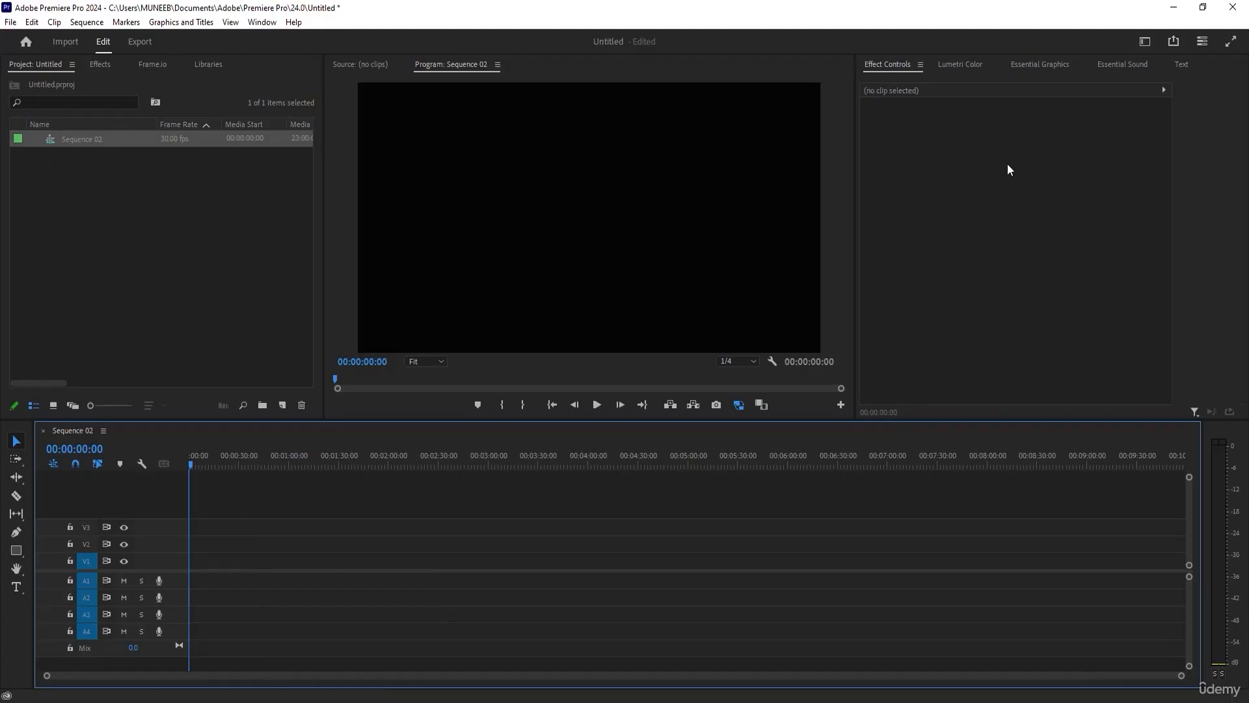
Place the Bold Credits template from Essential Graphics at the start of track V1 and move the playhead to 00:00:01:05.
click(1030, 65)
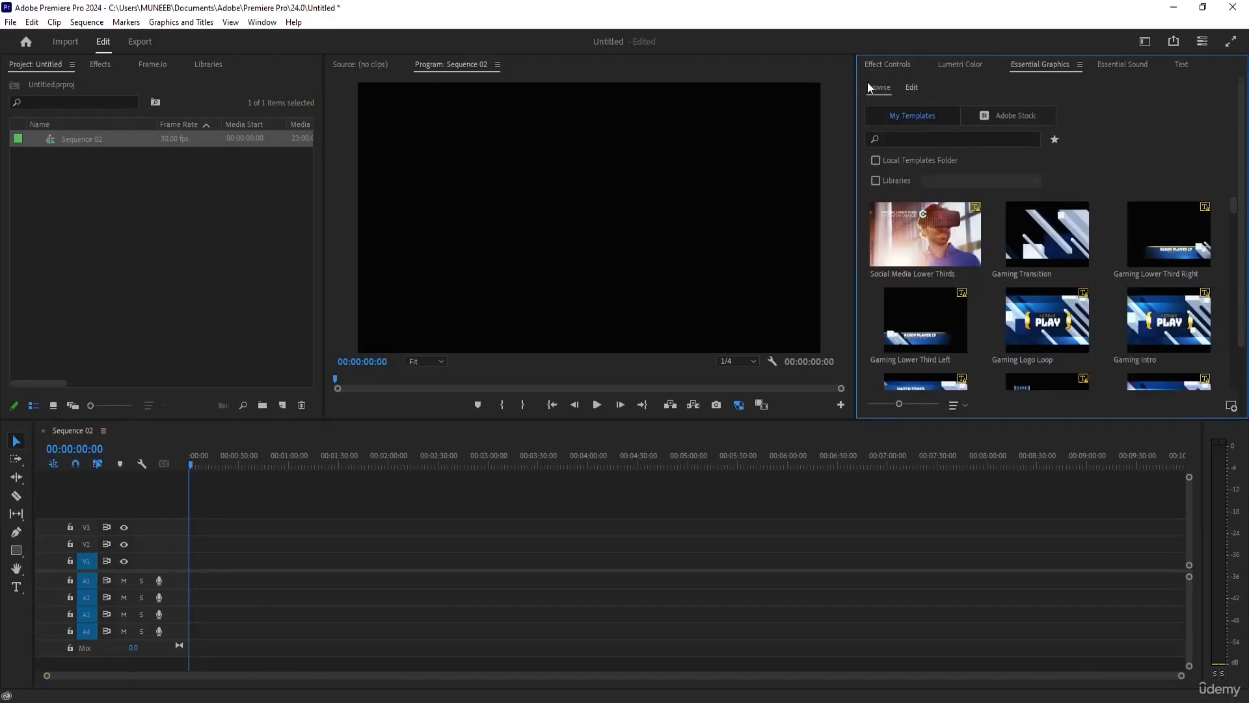
drag(1236, 208, 1244, 283)
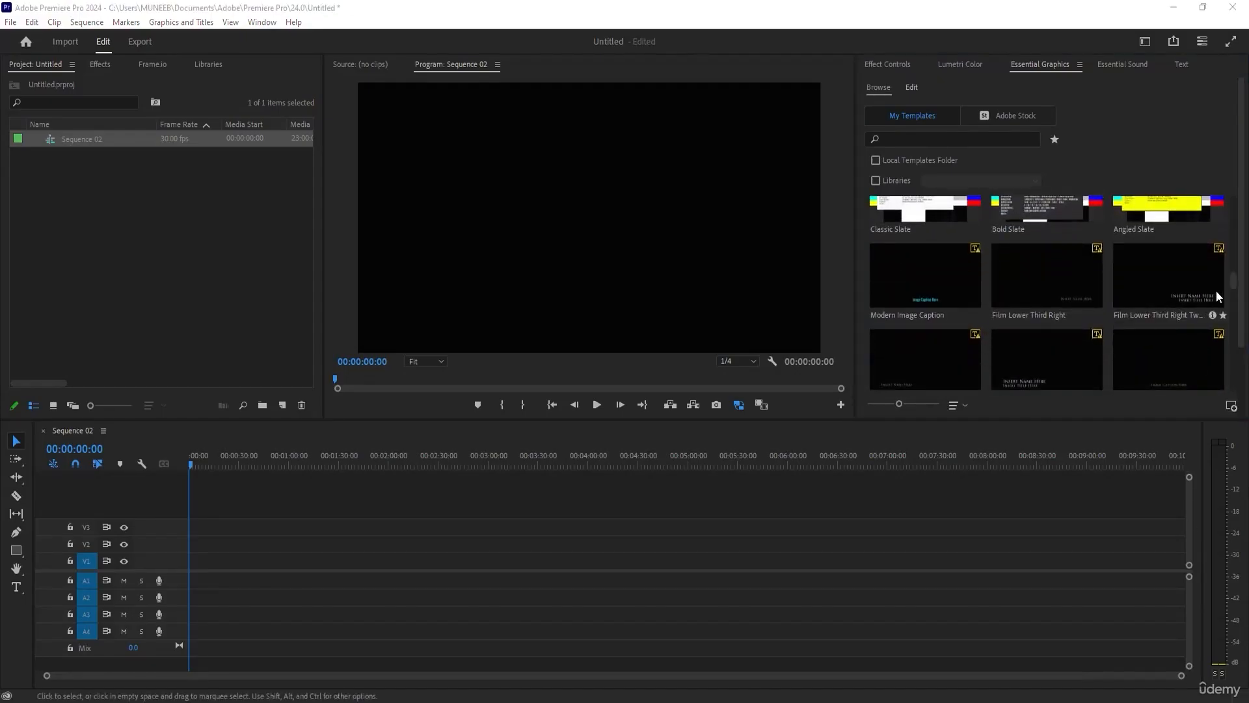
drag(1234, 286, 1234, 338)
scroll(1233, 338, down, 1)
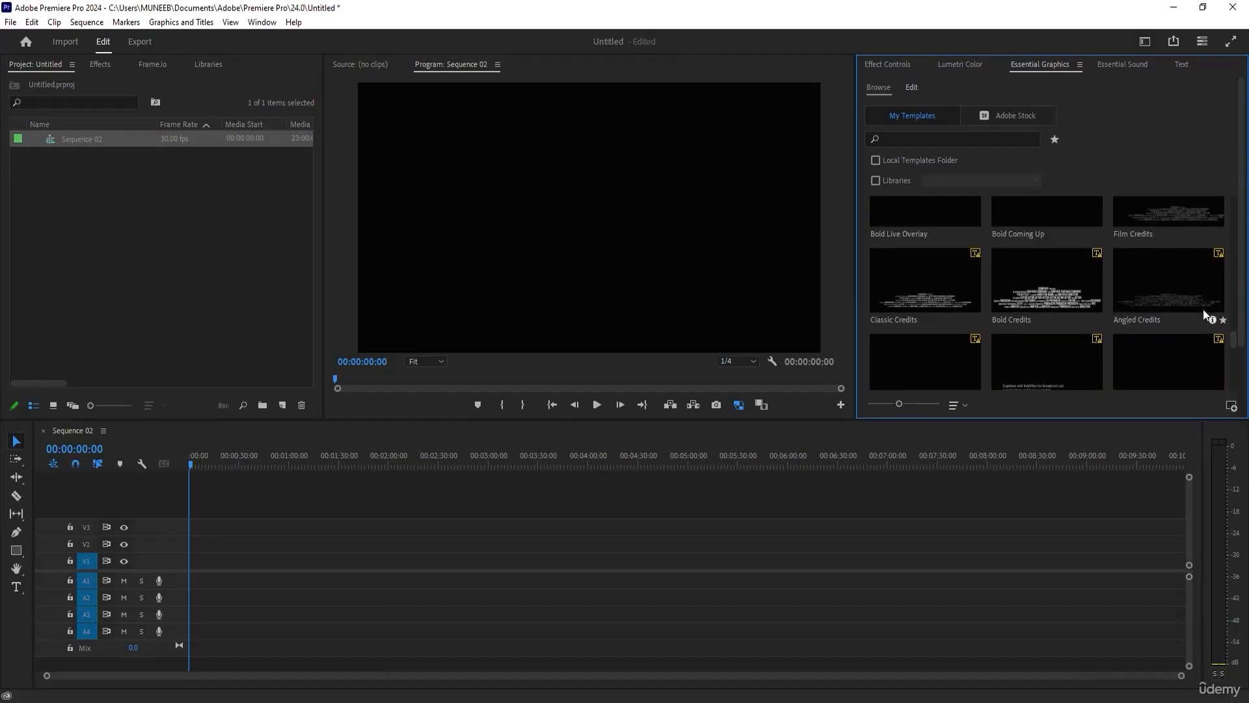
drag(639, 422, 192, 563)
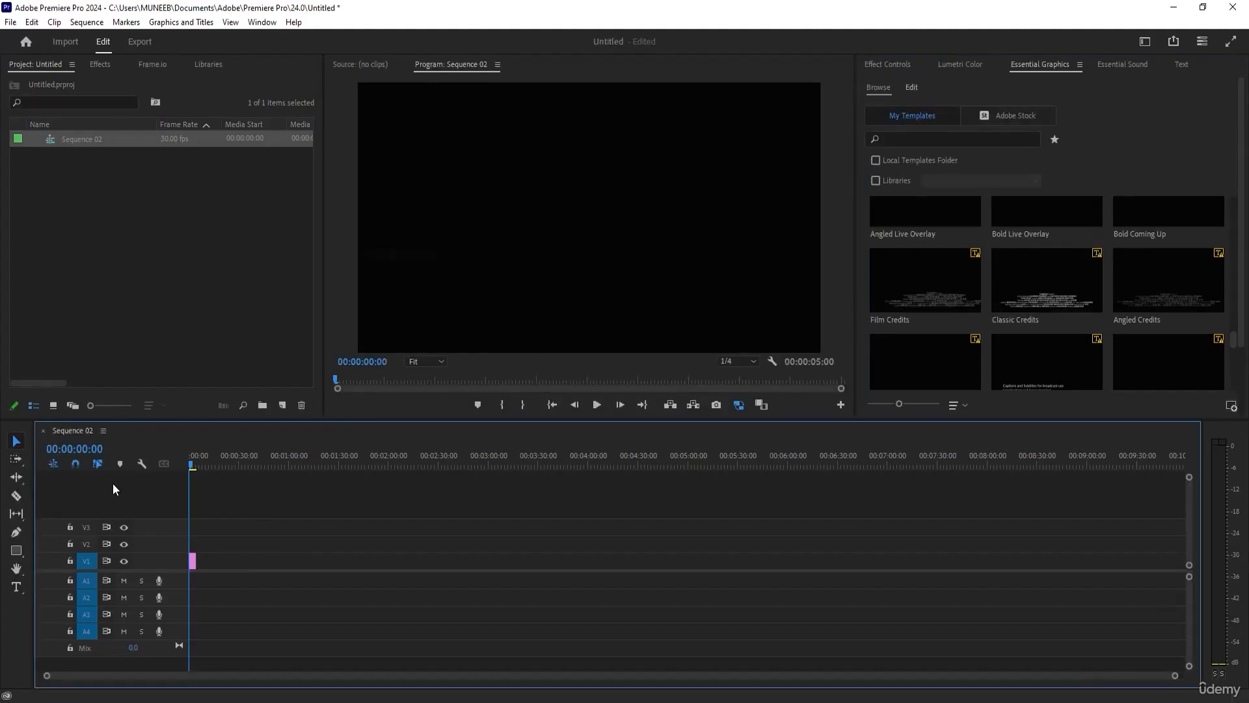
drag(189, 467, 192, 466)
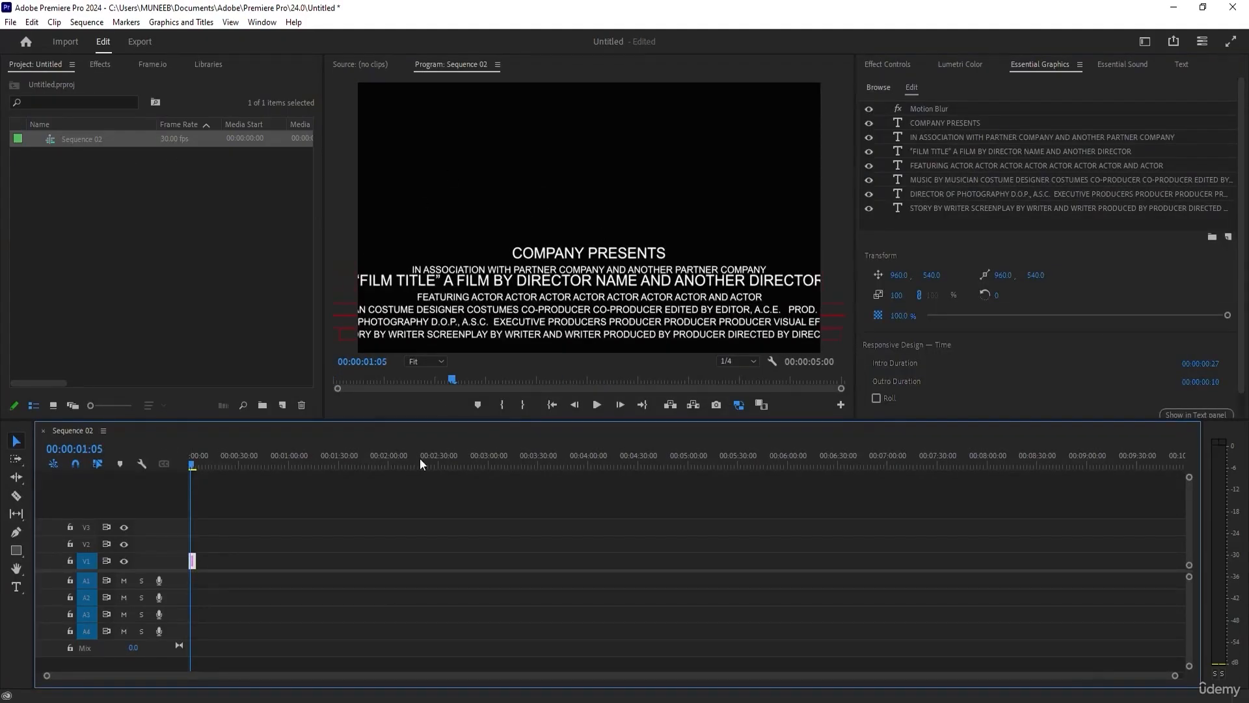
Inspect the text layers of the credits graphic and delete its clip from the timeline.
click(943, 126)
click(944, 137)
click(945, 151)
click(946, 180)
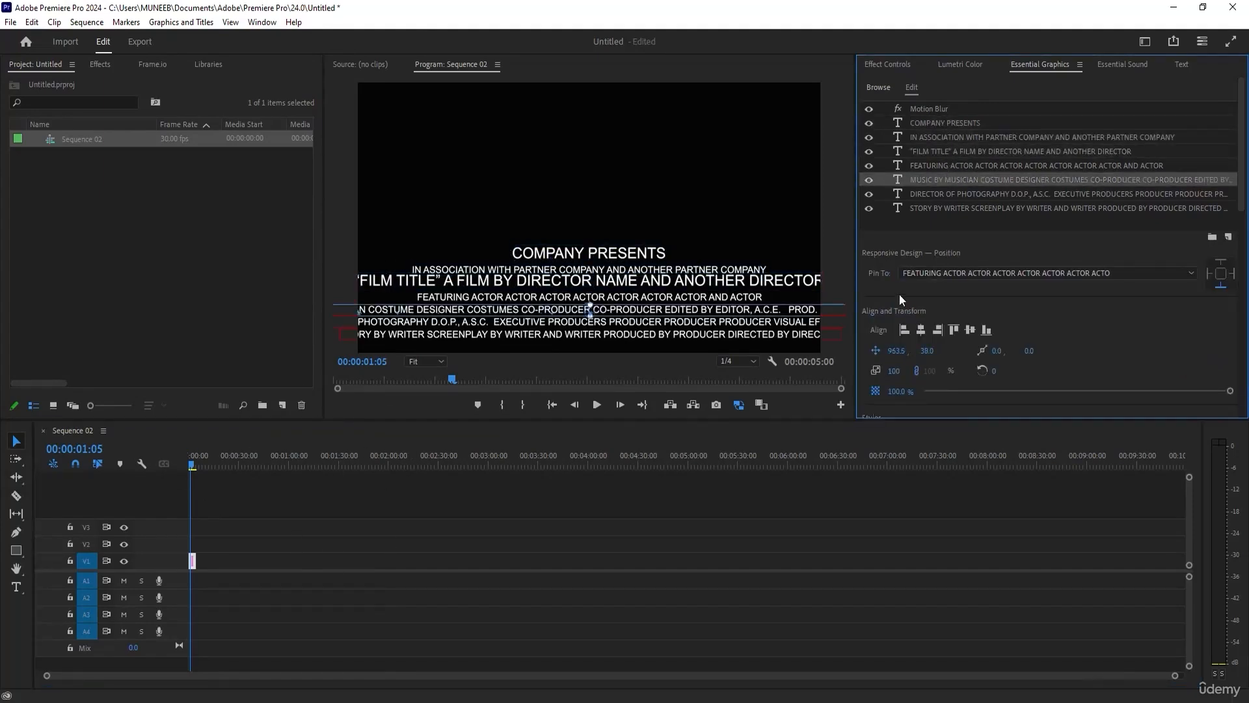
drag(289, 513, 189, 610)
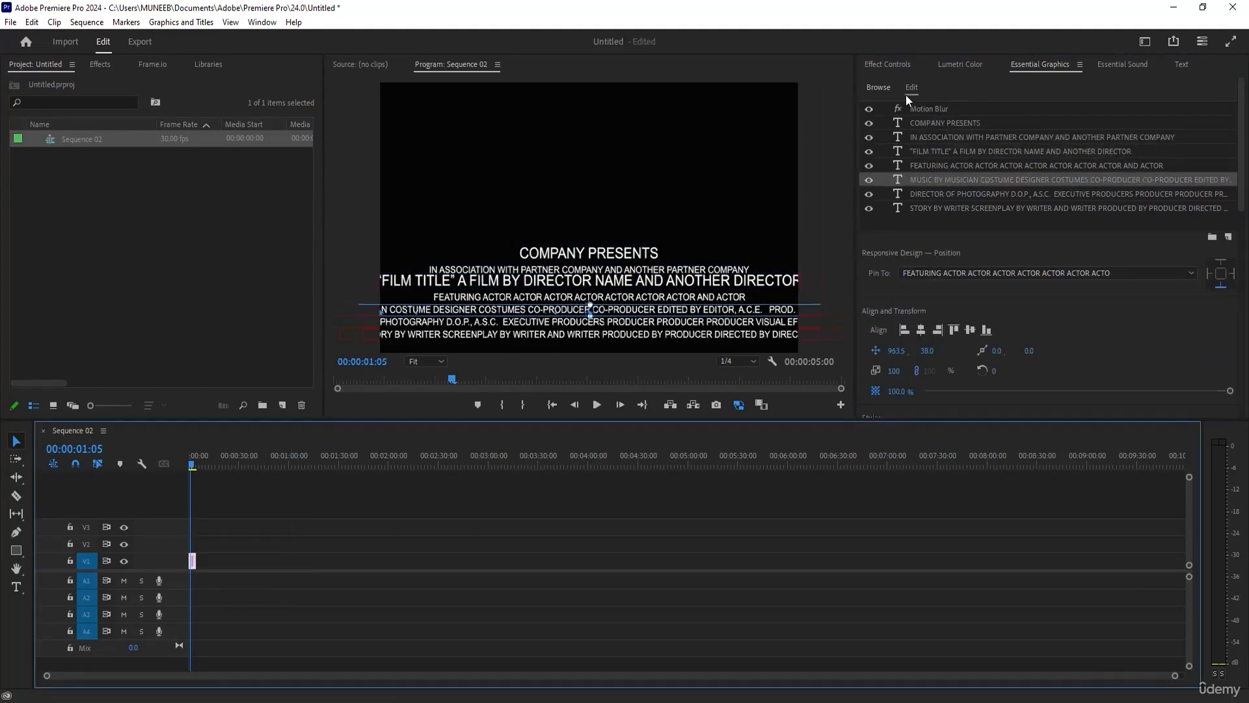
key(Delete)
Add the News Intro template at the start of track V1 and preview it up to 00:00:06:08.
click(866, 86)
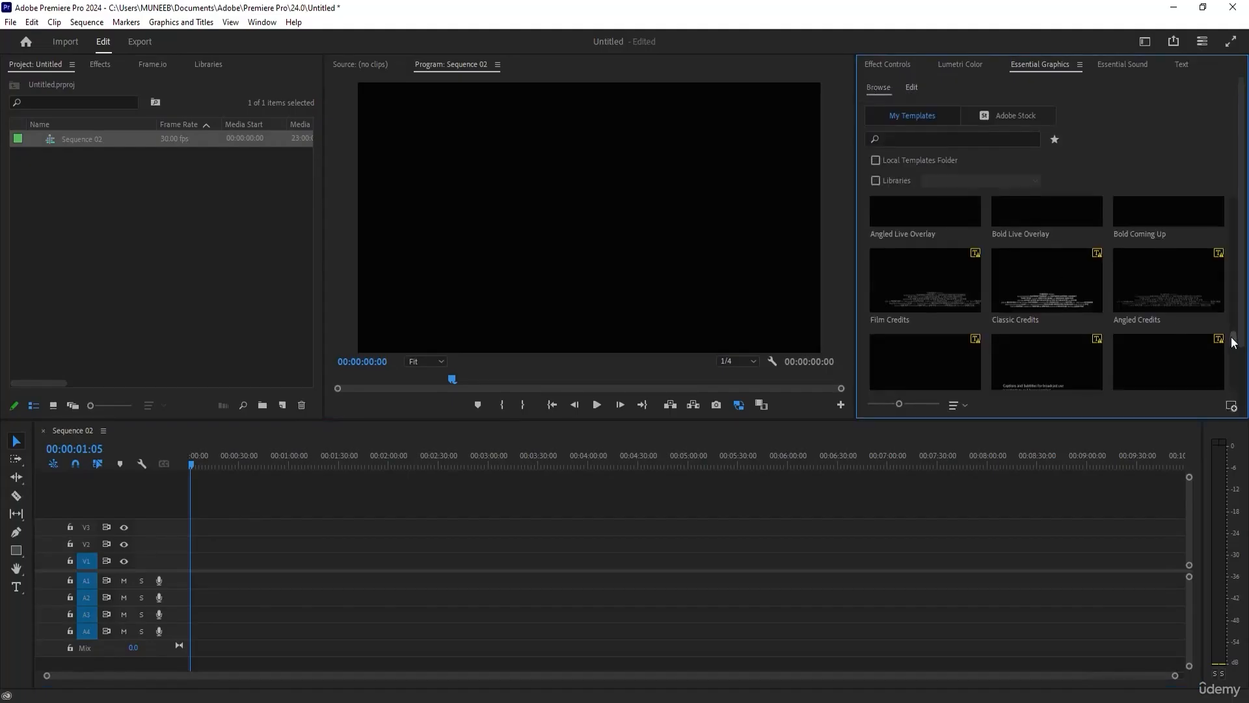
drag(1235, 363, 1239, 381)
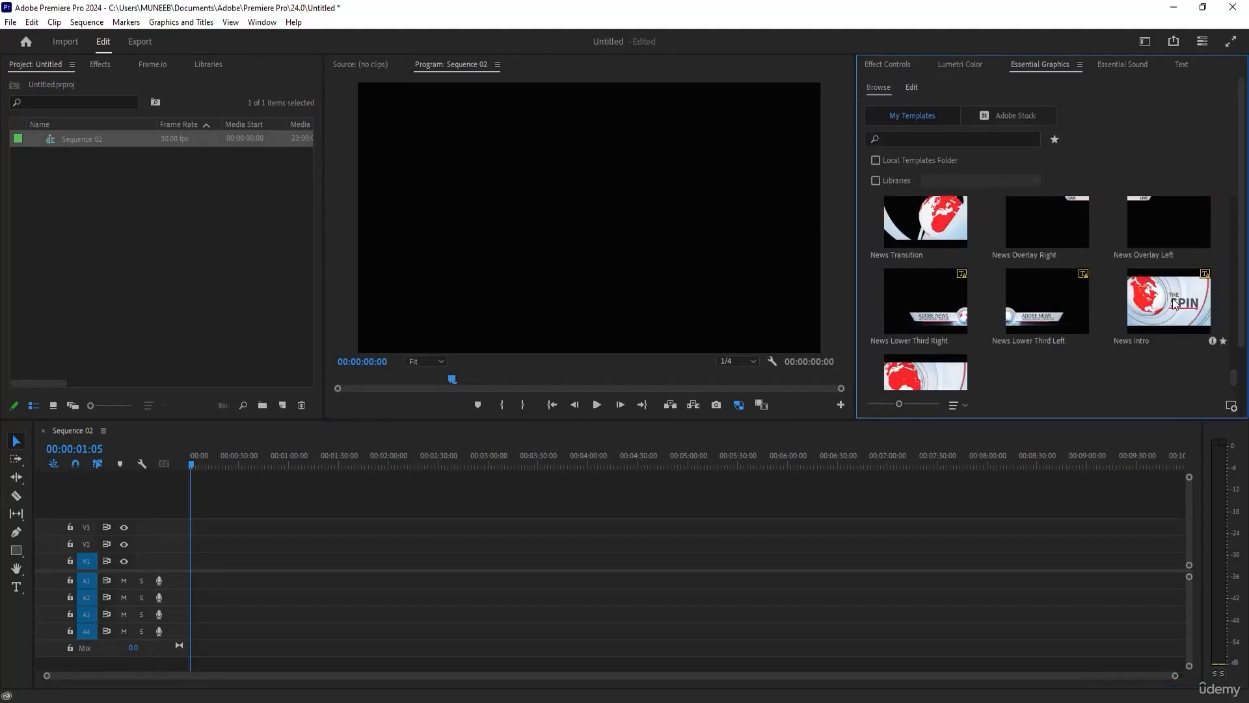
drag(422, 561, 193, 561)
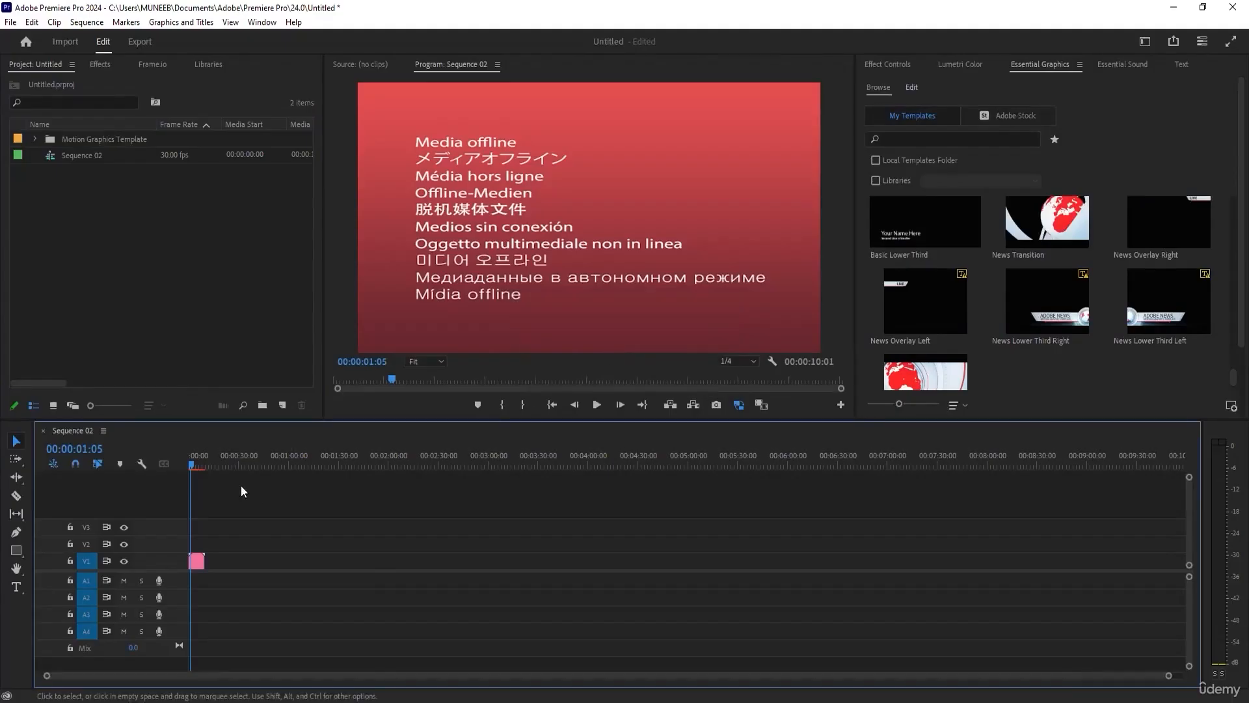
drag(192, 463, 198, 466)
key(space)
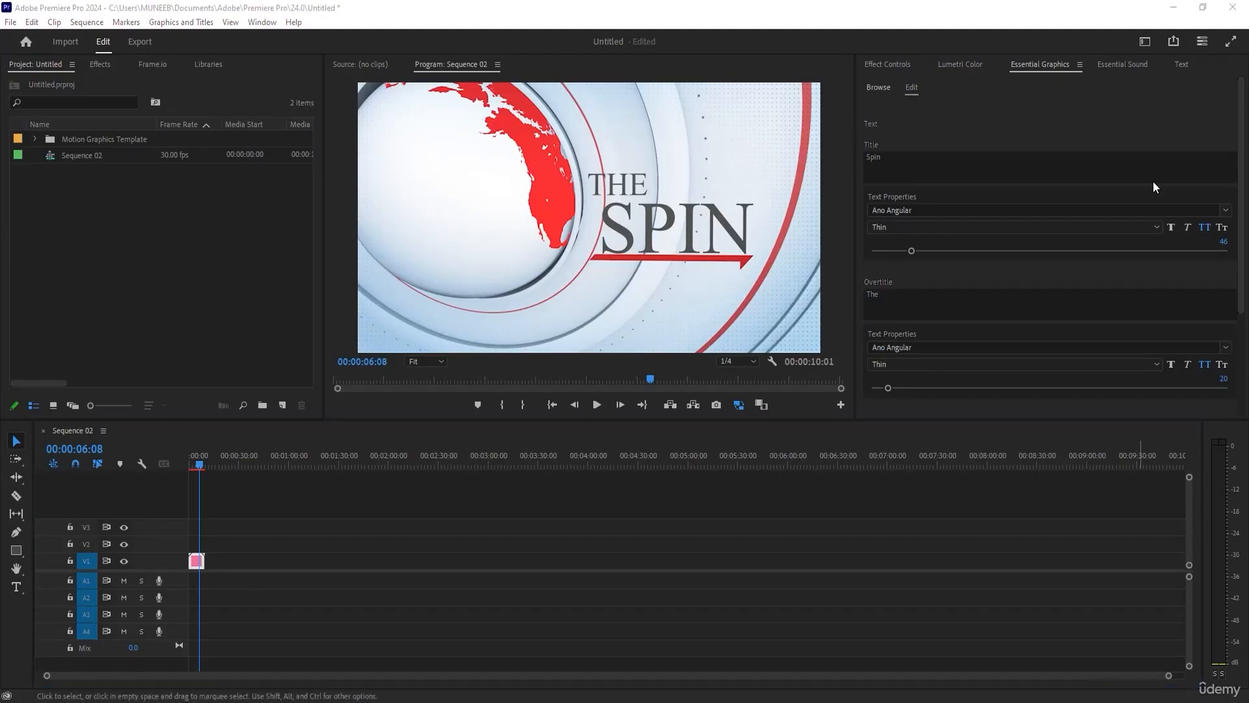
Set the News Intro's title text size to 58 and its overtitle text size to 22.
mouse_move(910, 253)
mouse_down()
mouse_move(936, 233)
mouse_move(950, 251)
mouse_move(922, 251)
mouse_up()
scroll(911, 325, down, 2)
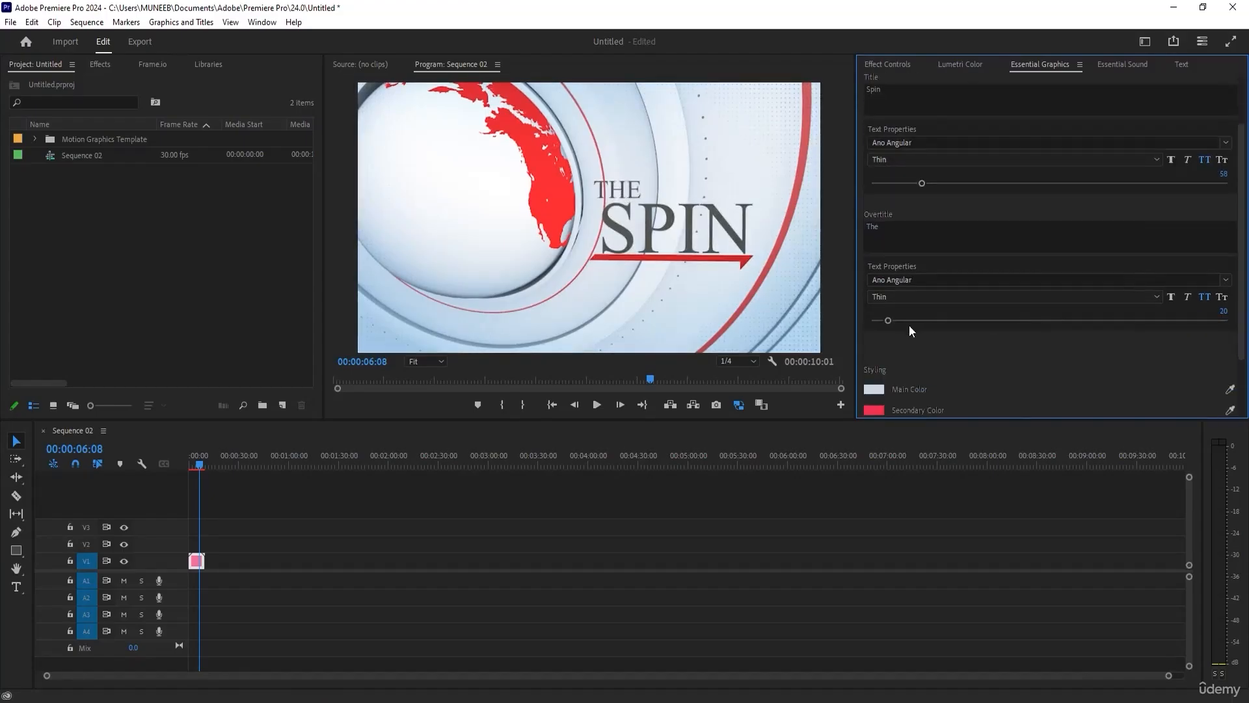
mouse_move(891, 319)
mouse_down()
mouse_move(922, 321)
mouse_move(889, 320)
mouse_up()
Set the News Intro's Main Color to dark blue 043059 and its Secondary Color to a saturated violet-blue.
scroll(918, 331, down, 2)
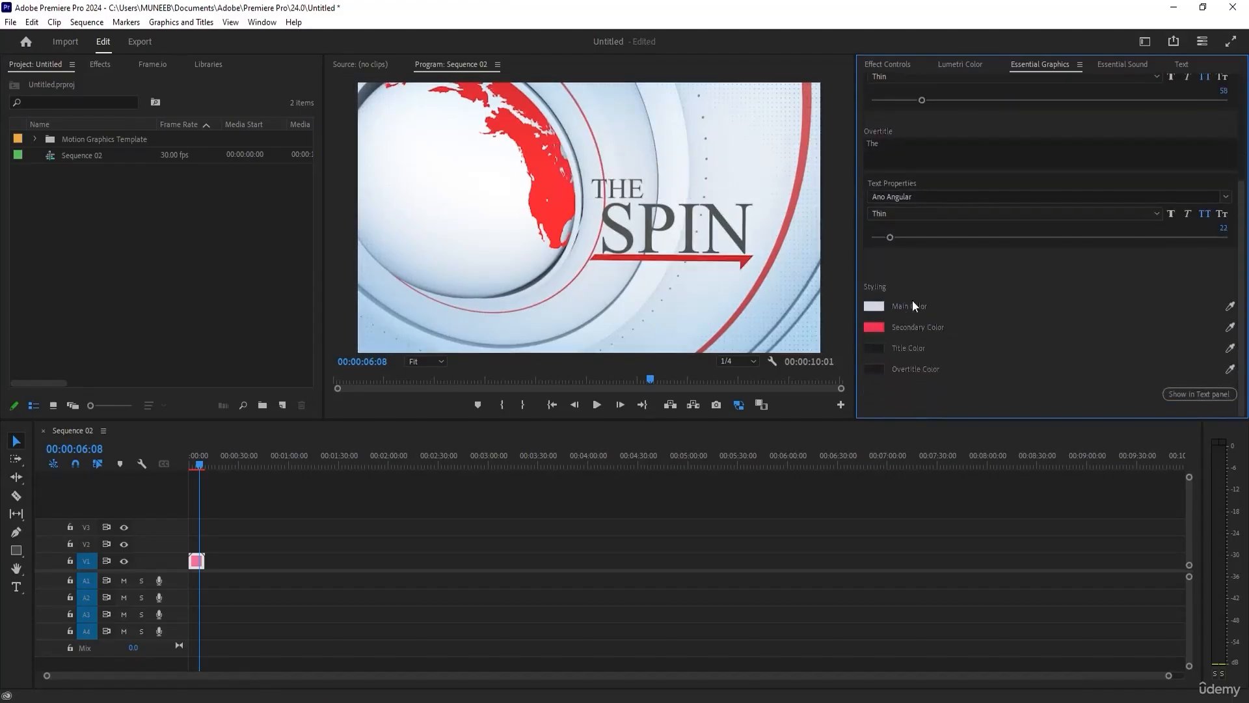
click(883, 307)
click(609, 317)
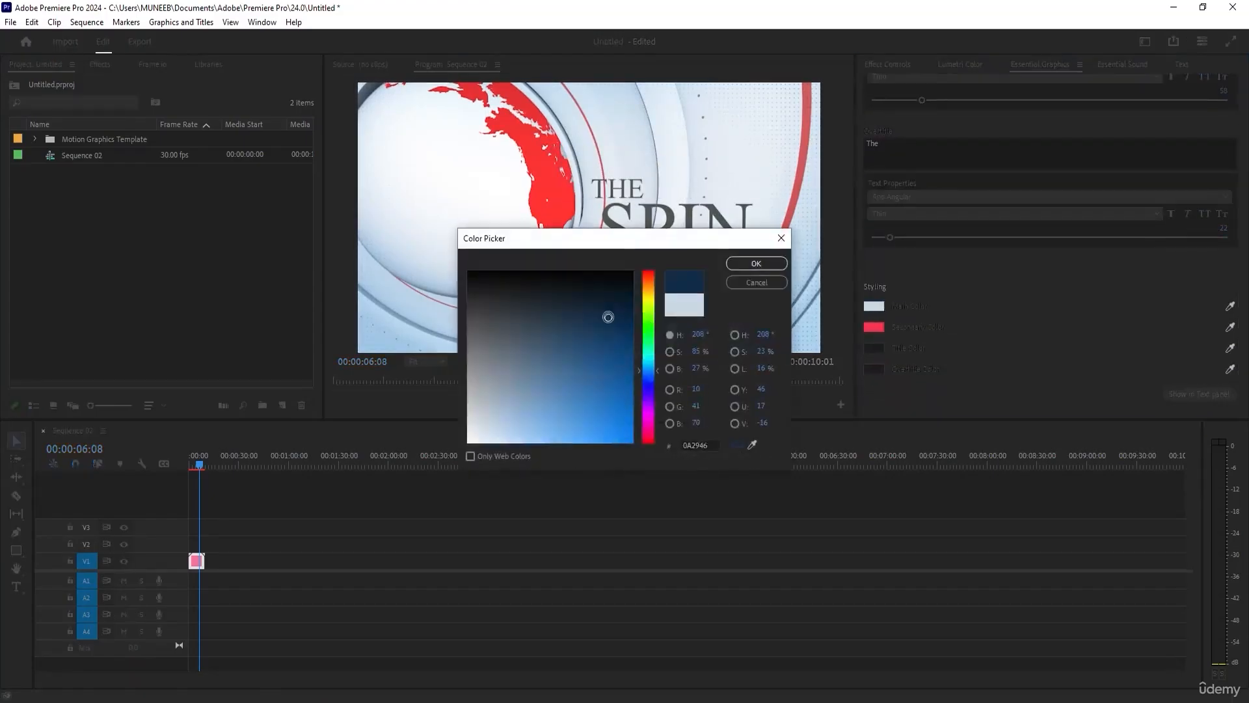
click(756, 264)
click(873, 326)
click(651, 384)
click(652, 386)
click(633, 407)
click(756, 264)
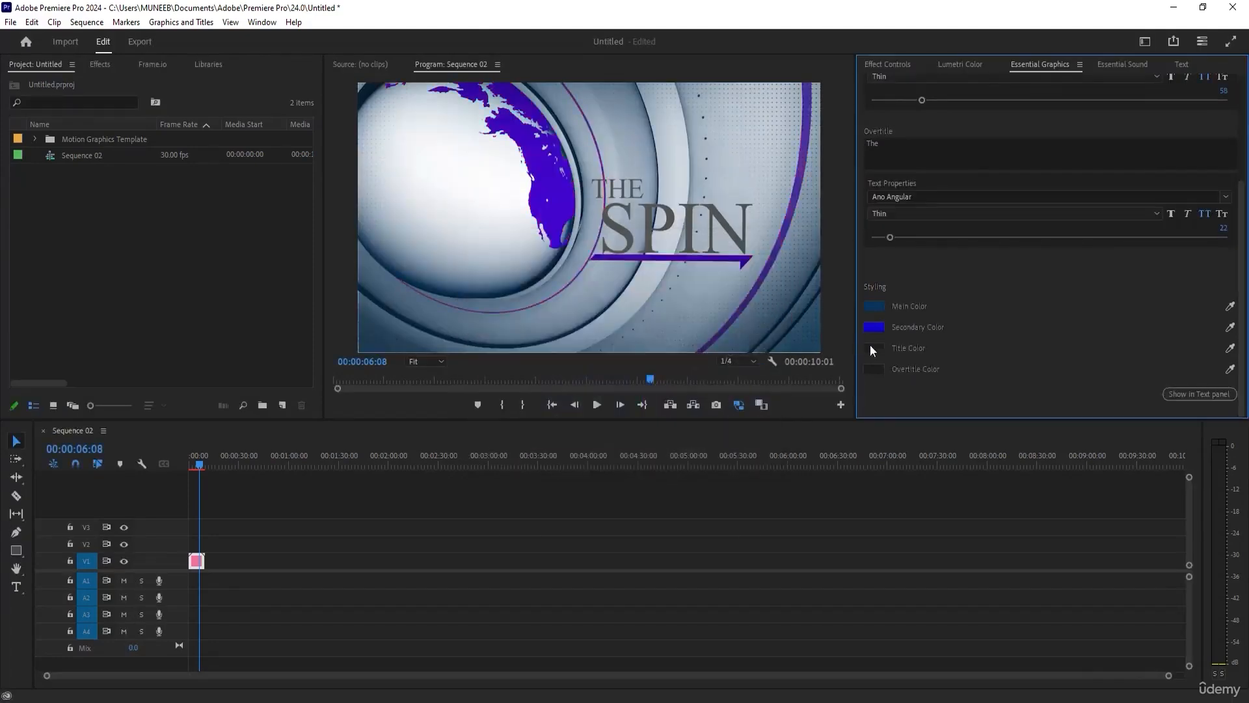
Change the News Intro's Title Color and Overtitle Color to white (FFFFFF).
click(874, 348)
click(628, 287)
mouse_move(618, 299)
mouse_down()
mouse_move(467, 442)
mouse_move(424, 458)
mouse_up()
click(750, 268)
click(883, 368)
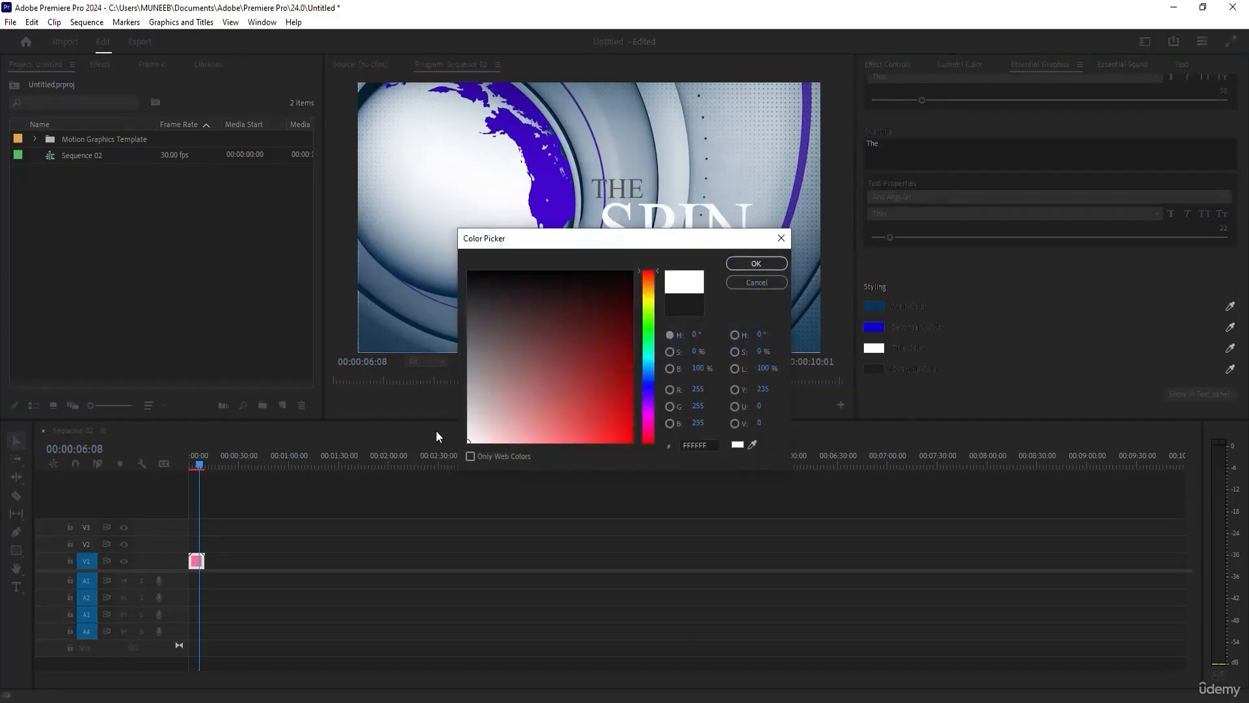
click(732, 265)
scroll(1018, 322, up, 5)
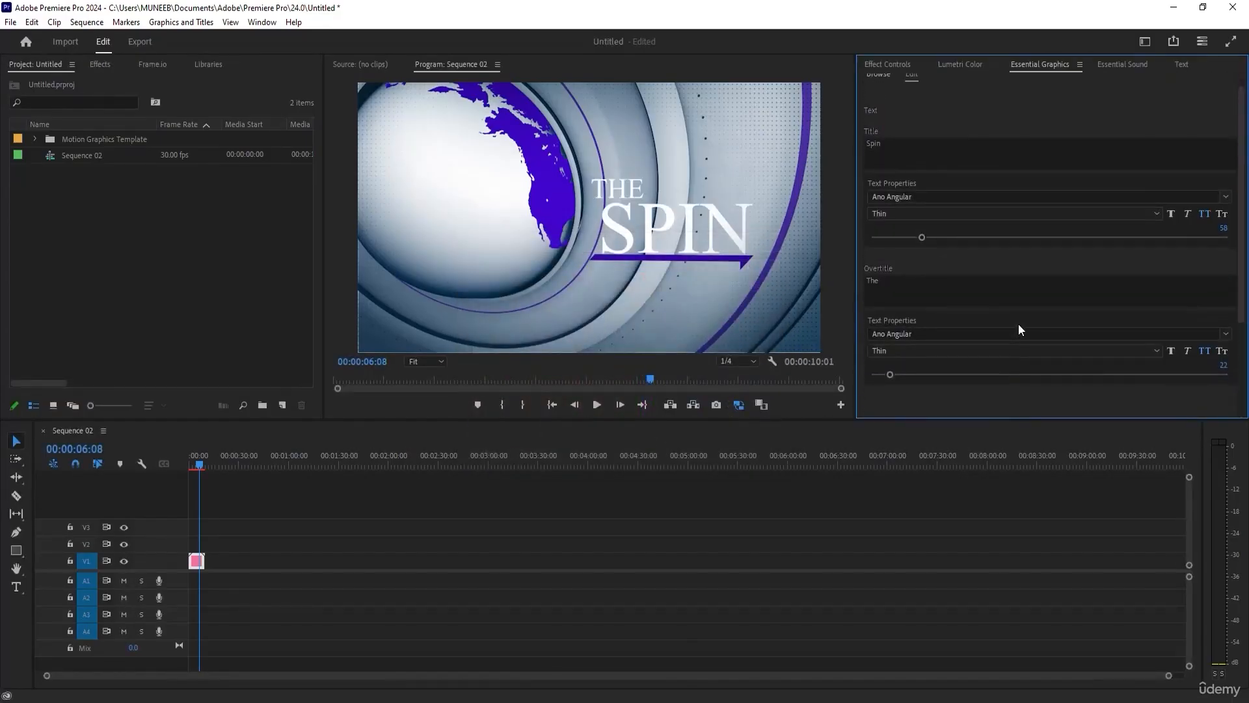
Add the Sports Intro template directly after the news clip on track V1, accepting font substitution without getting the Adobe font.
click(877, 87)
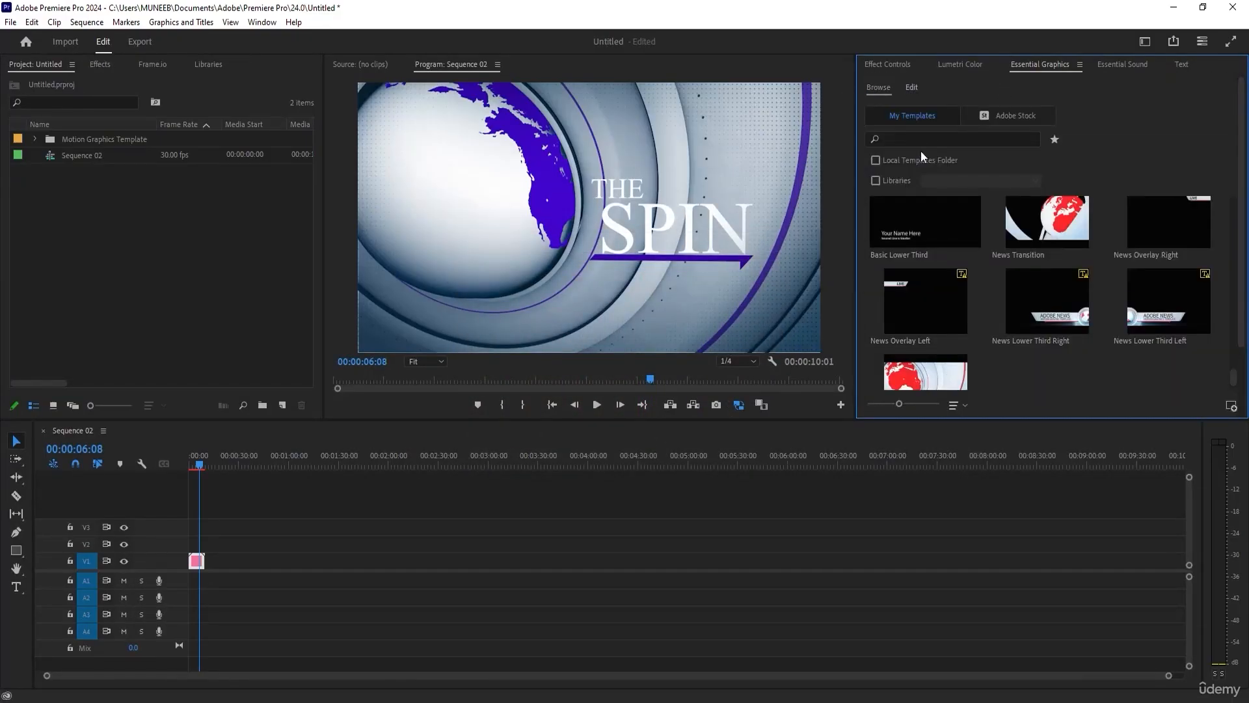
scroll(1057, 251, up, 2)
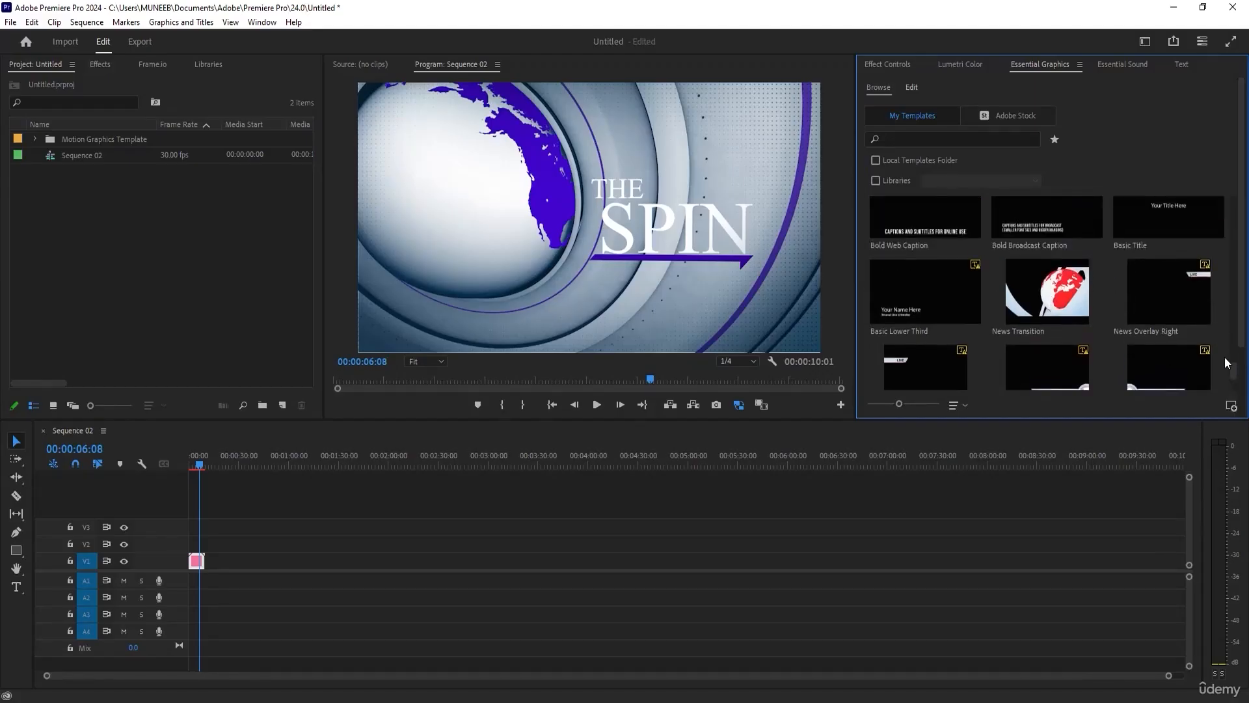
scroll(1236, 355, down, 5)
drag(1235, 290, 1236, 248)
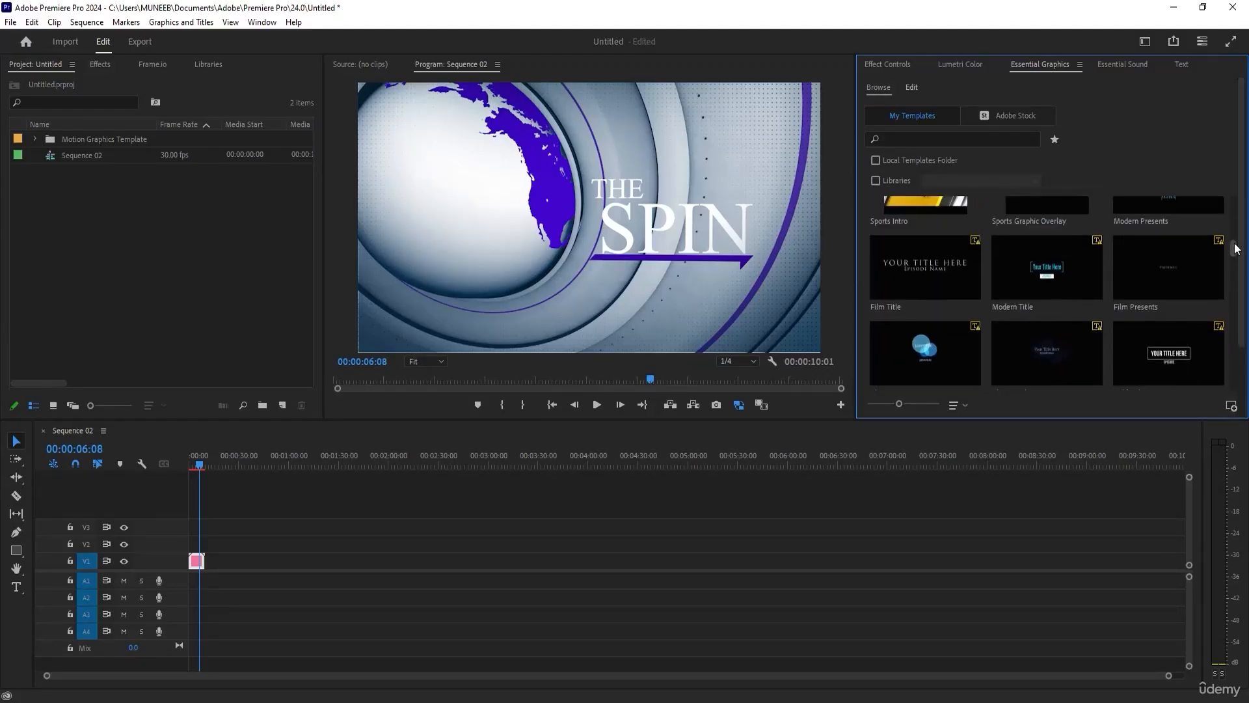
scroll(935, 262, up, 2)
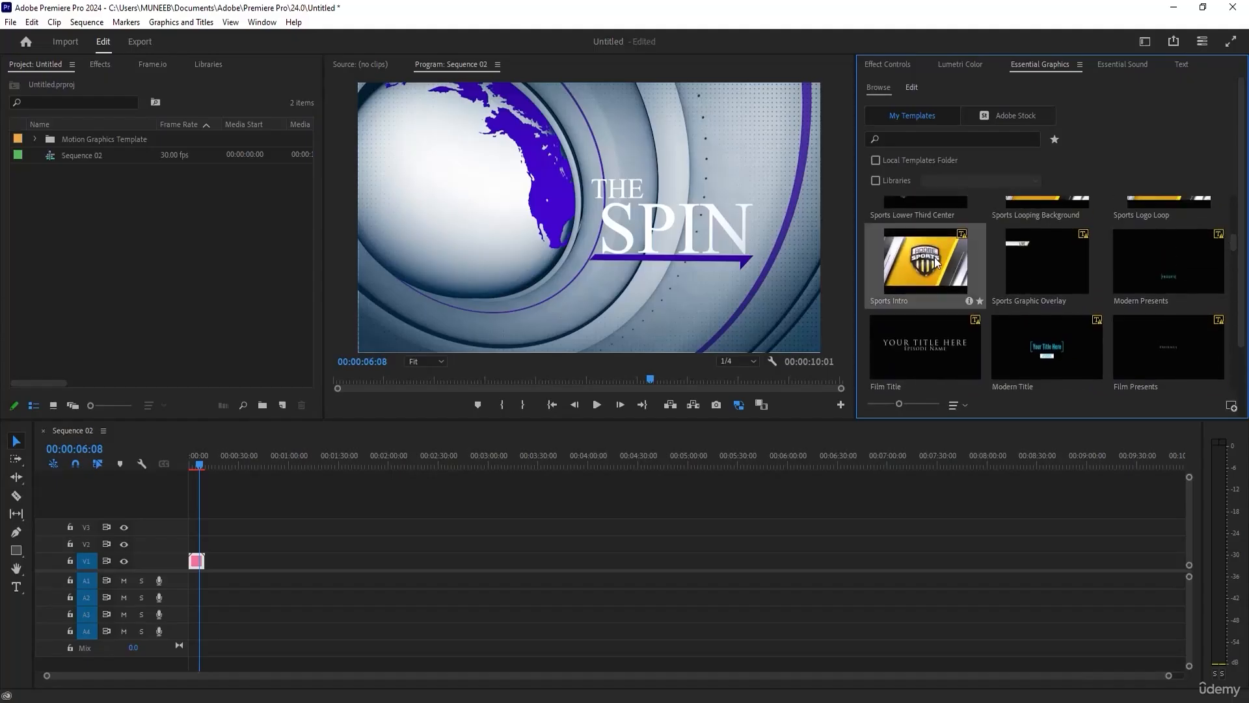
drag(935, 262, 198, 561)
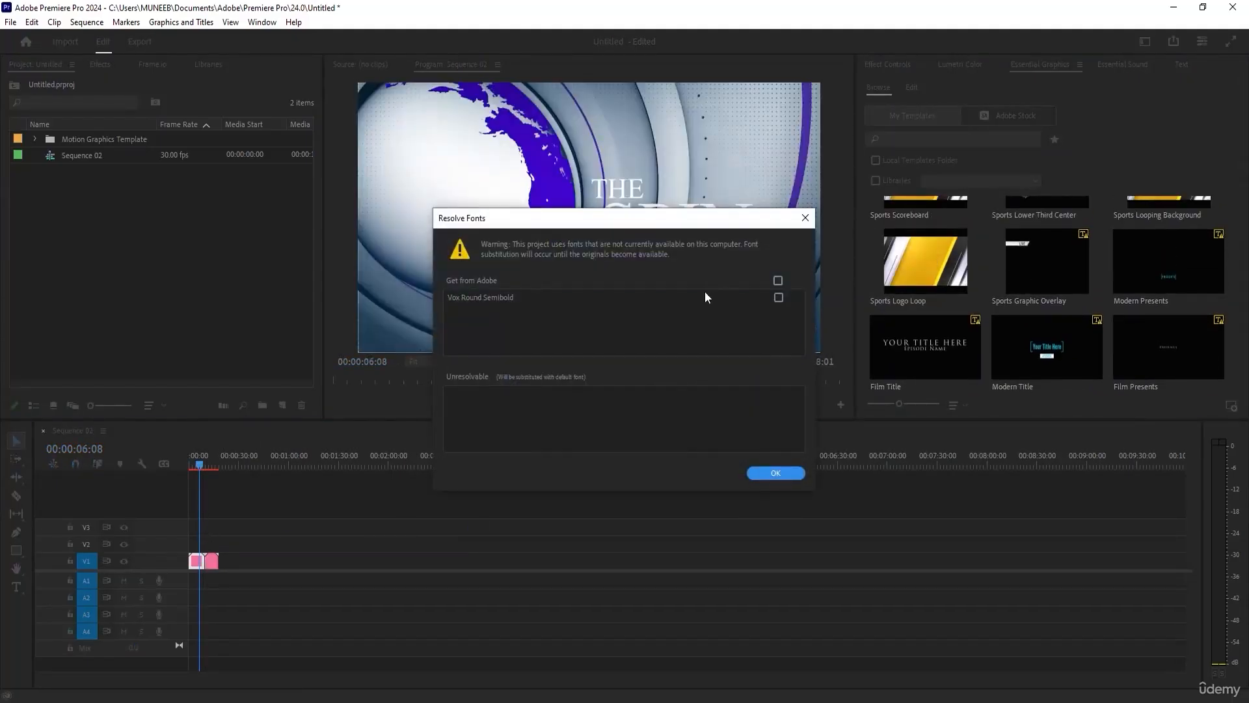
click(768, 473)
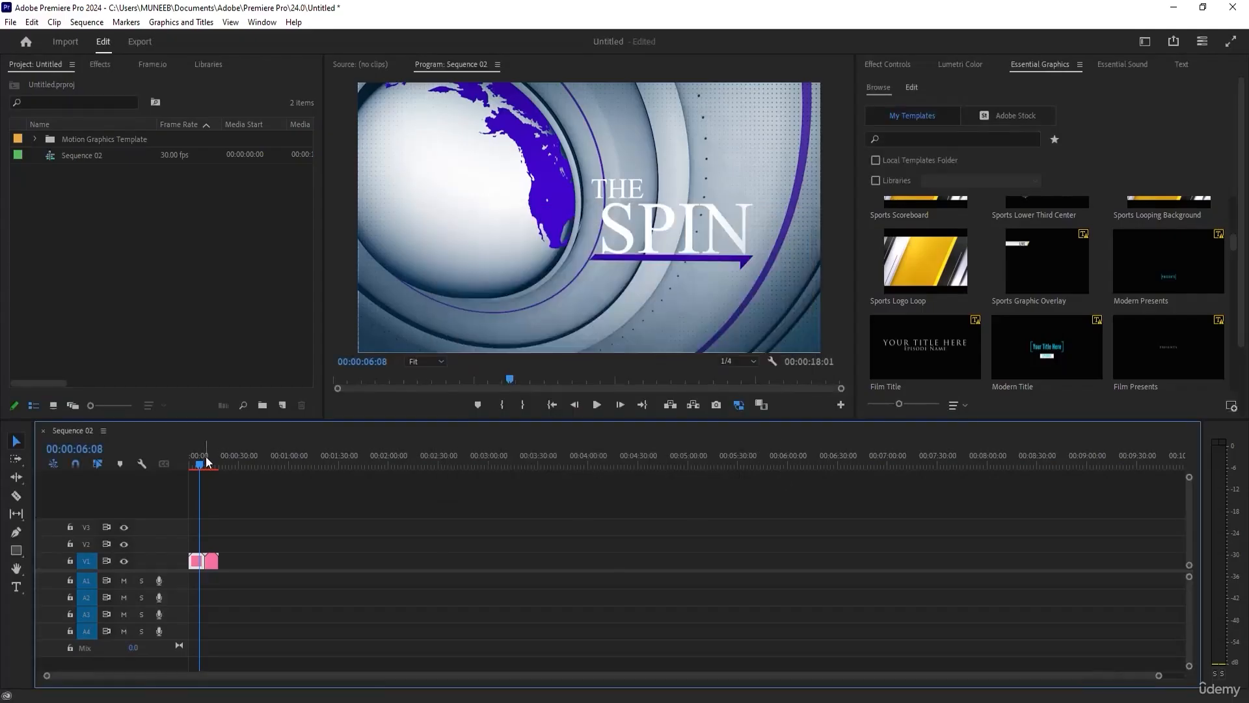
Preview the Sports Intro clip around 00:00:13:09 and review its editable text and color properties.
drag(208, 463, 217, 465)
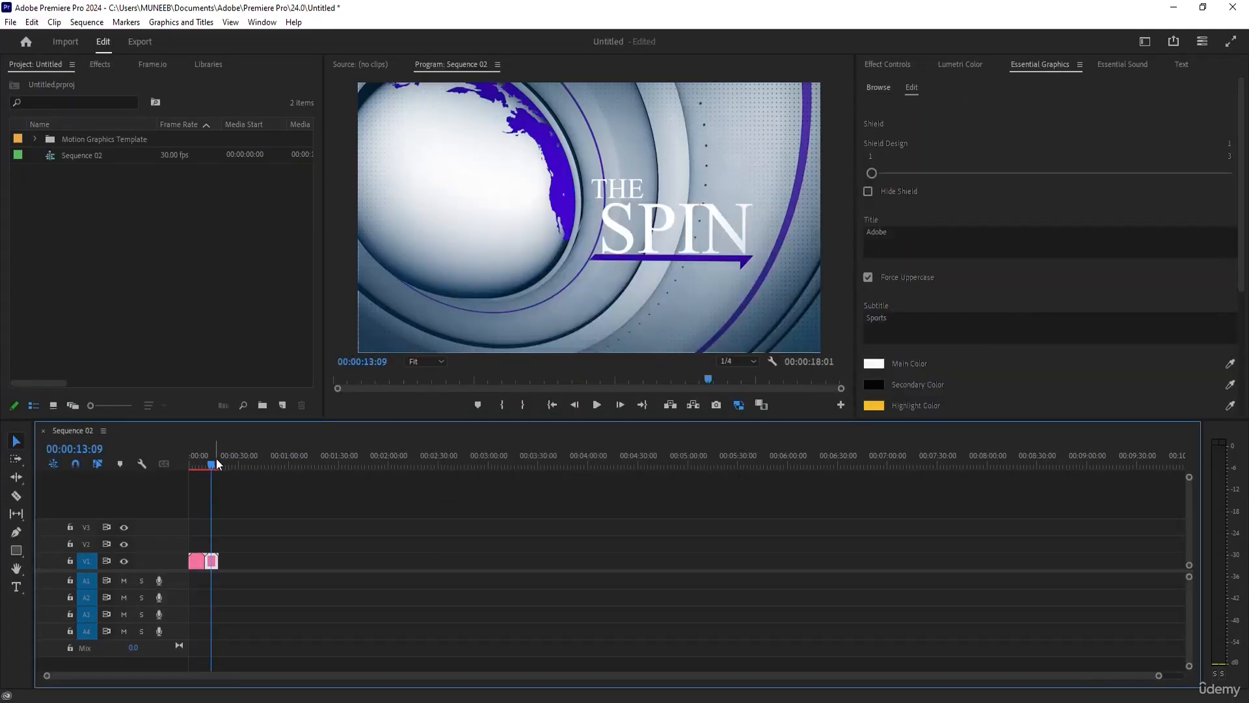
click(597, 404)
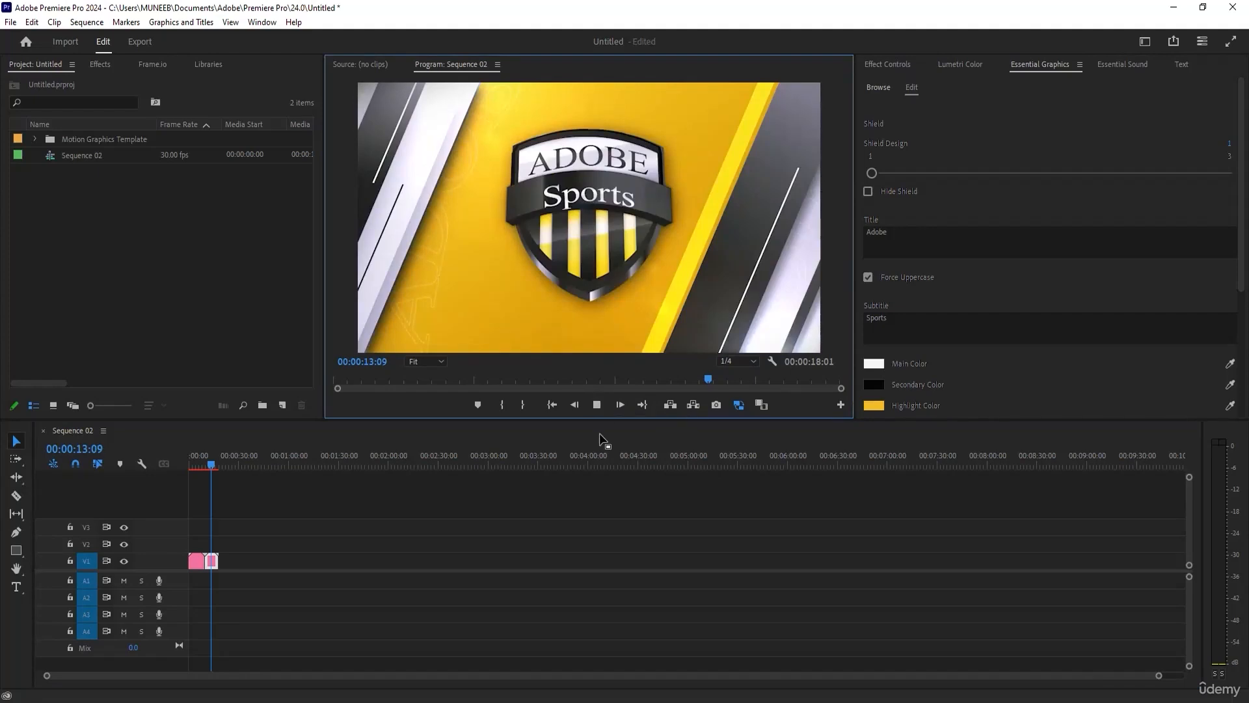
click(596, 405)
mouse_move(213, 463)
mouse_down()
mouse_move(200, 463)
mouse_move(214, 467)
mouse_up()
scroll(1111, 280, down, 5)
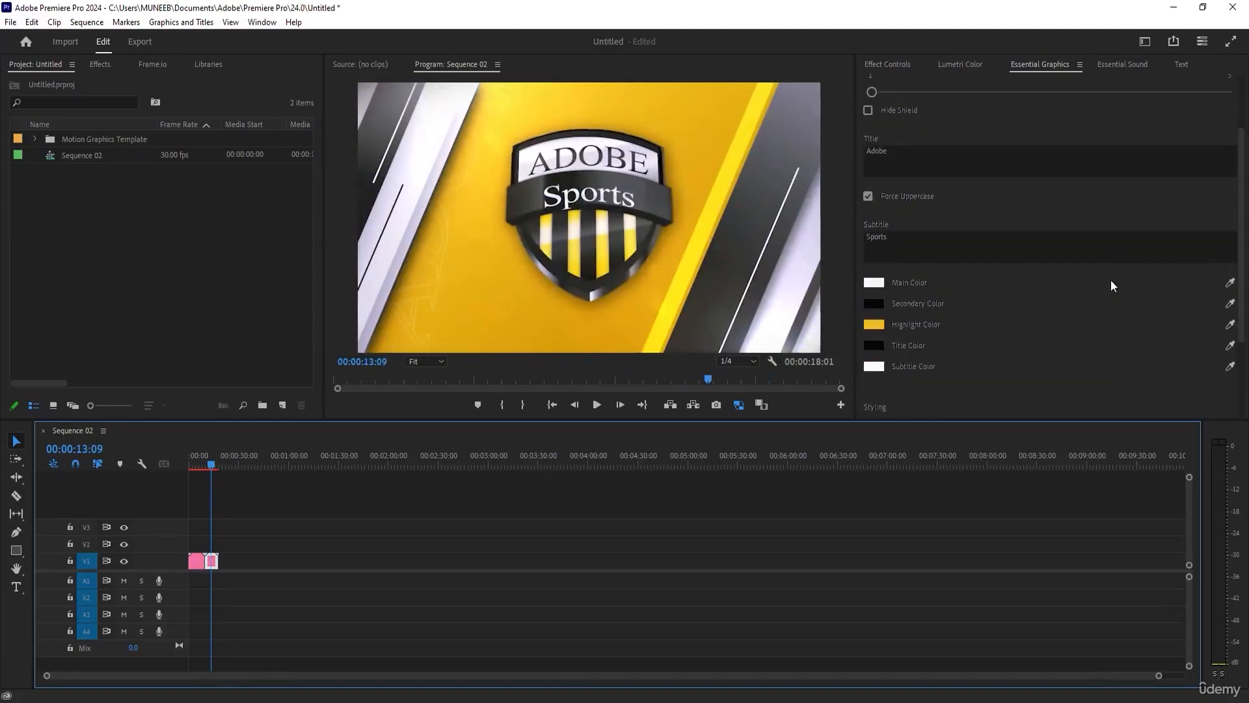
scroll(1101, 290, down, 2)
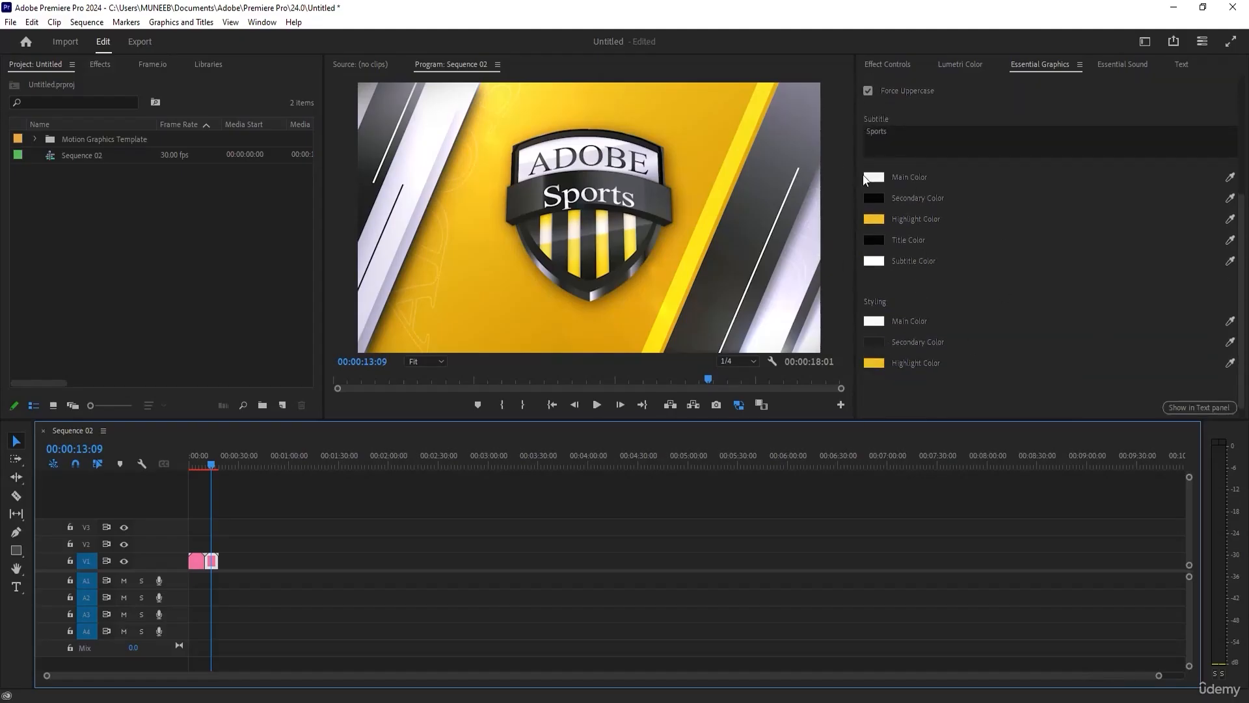
scroll(1128, 159, up, 7)
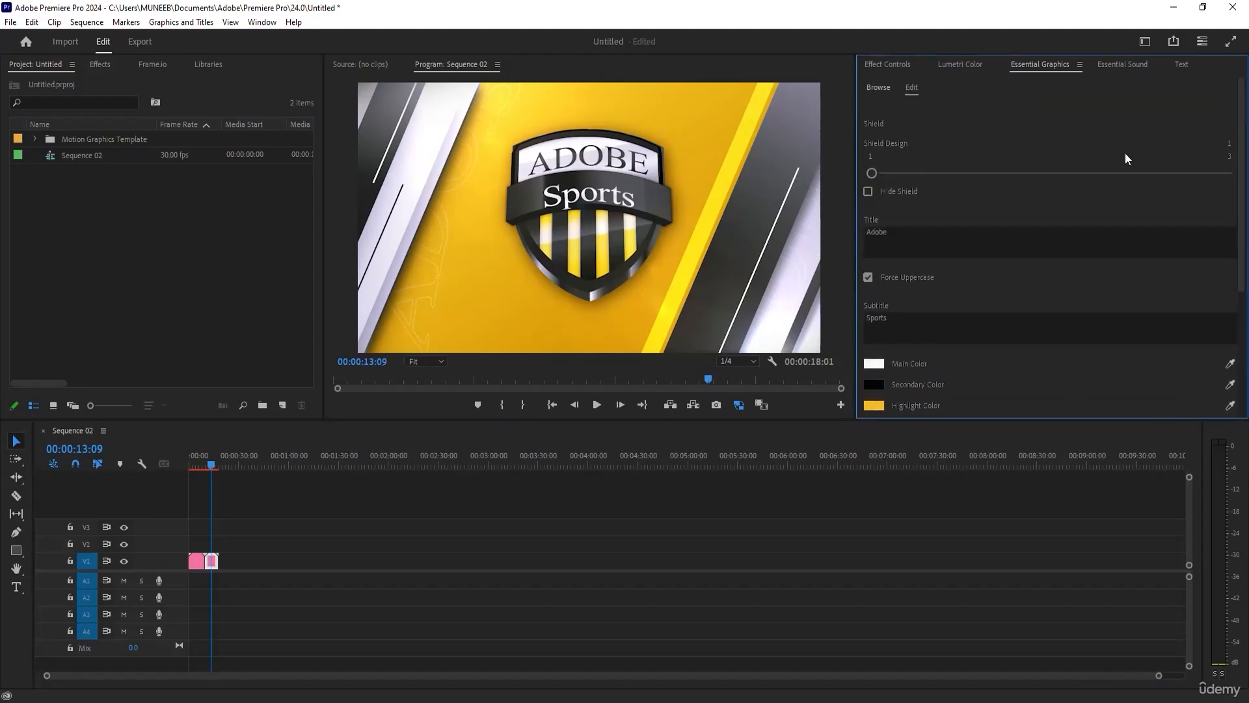
Set the Sports Intro's Shield Design to 2 and toggle its Hide Shield and Force Uppercase options.
drag(872, 173, 1007, 173)
click(877, 195)
click(878, 196)
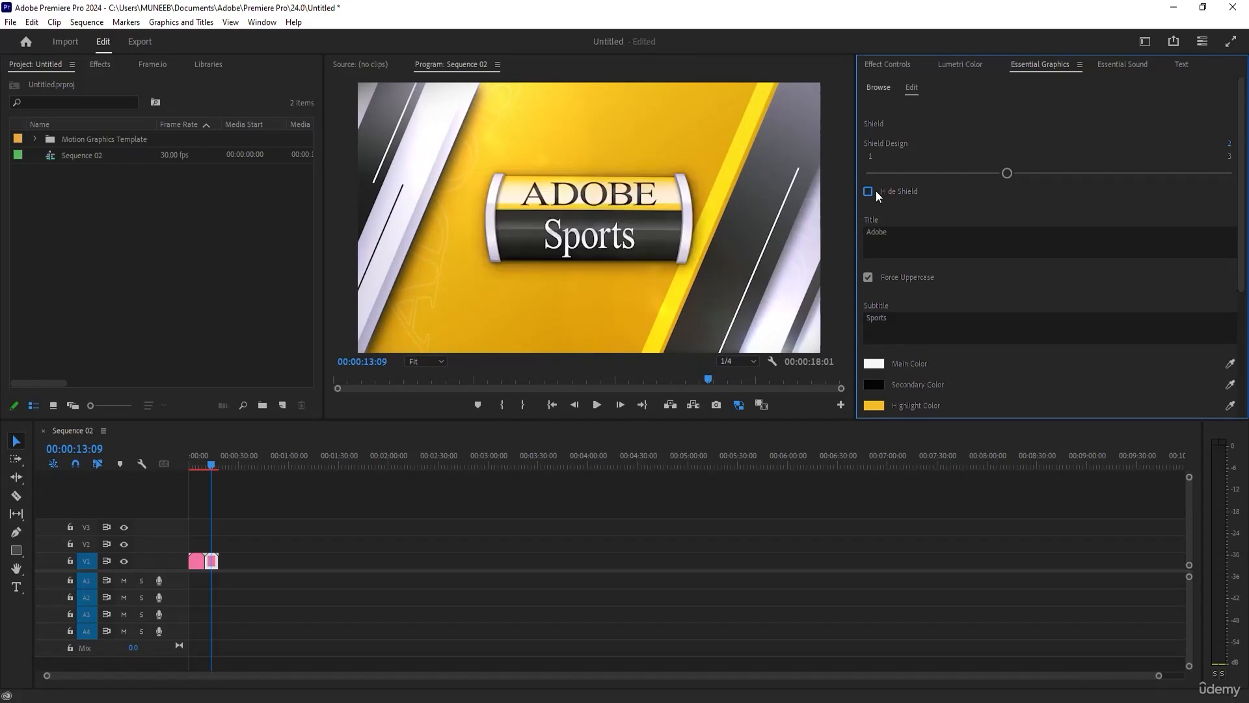
click(869, 278)
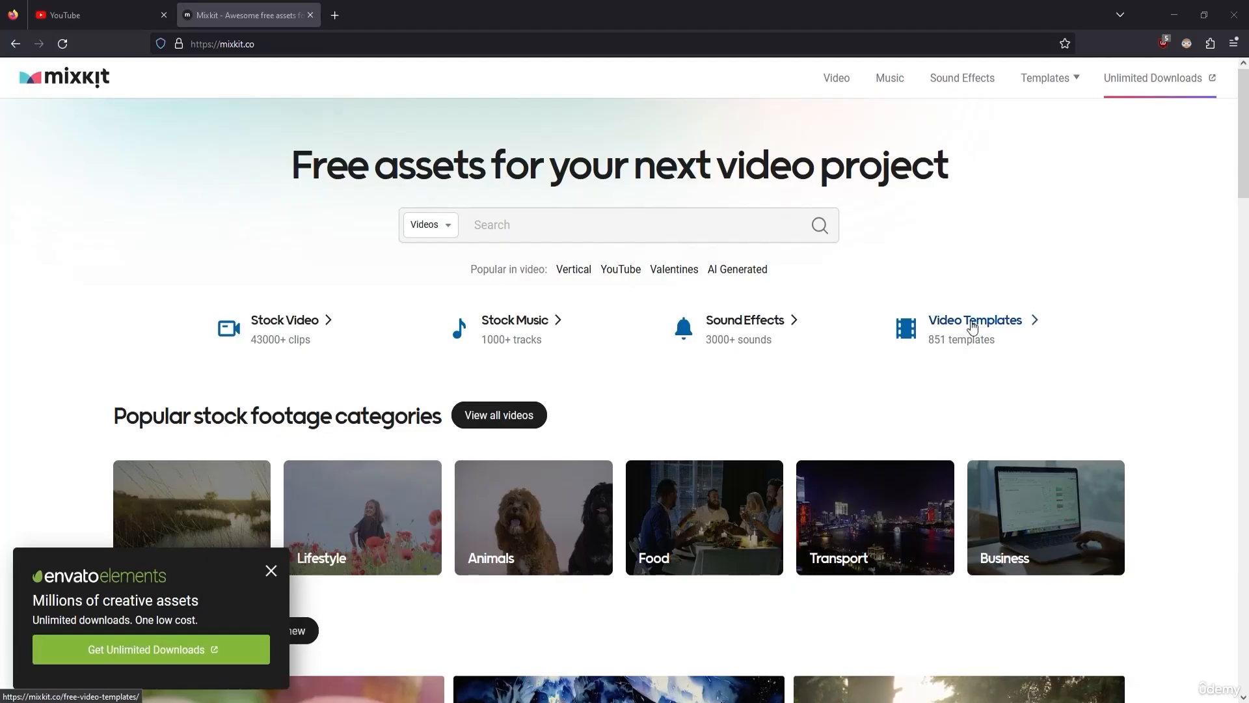
Switch to Mixkit in the browser, open its free Premiere Pro video templates, and browse the available designs.
click(940, 322)
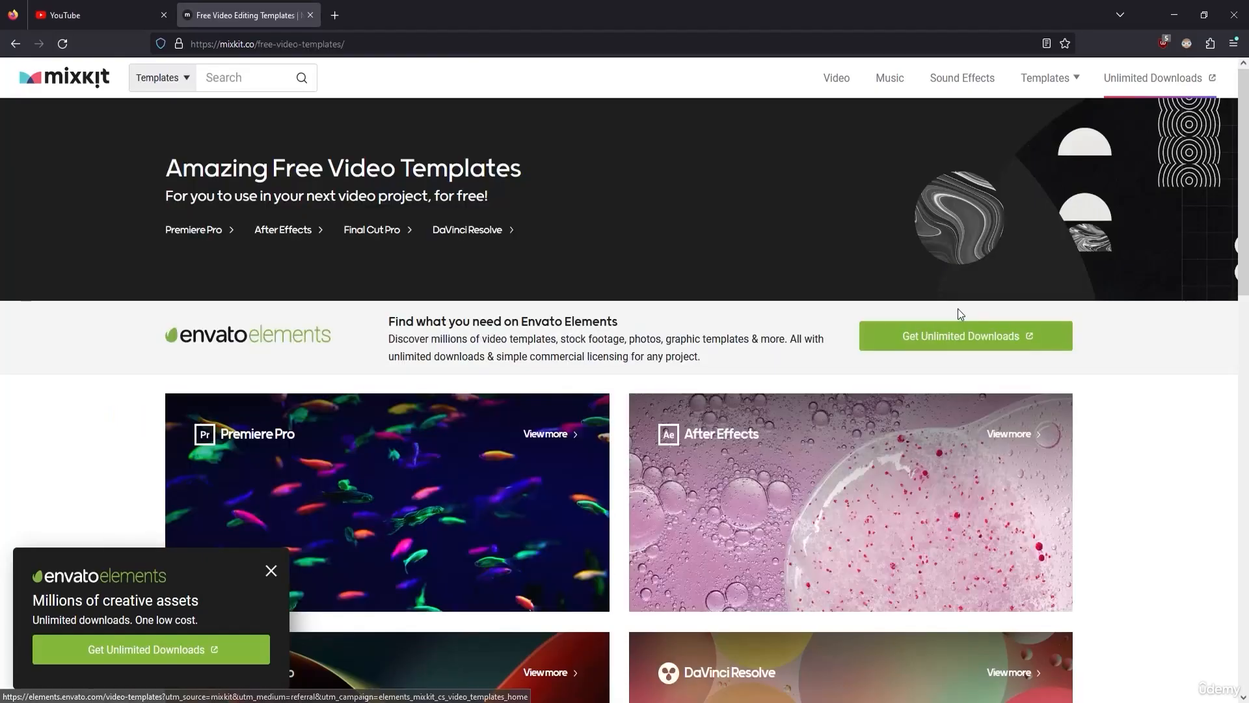
scroll(1113, 324, down, 3)
click(350, 238)
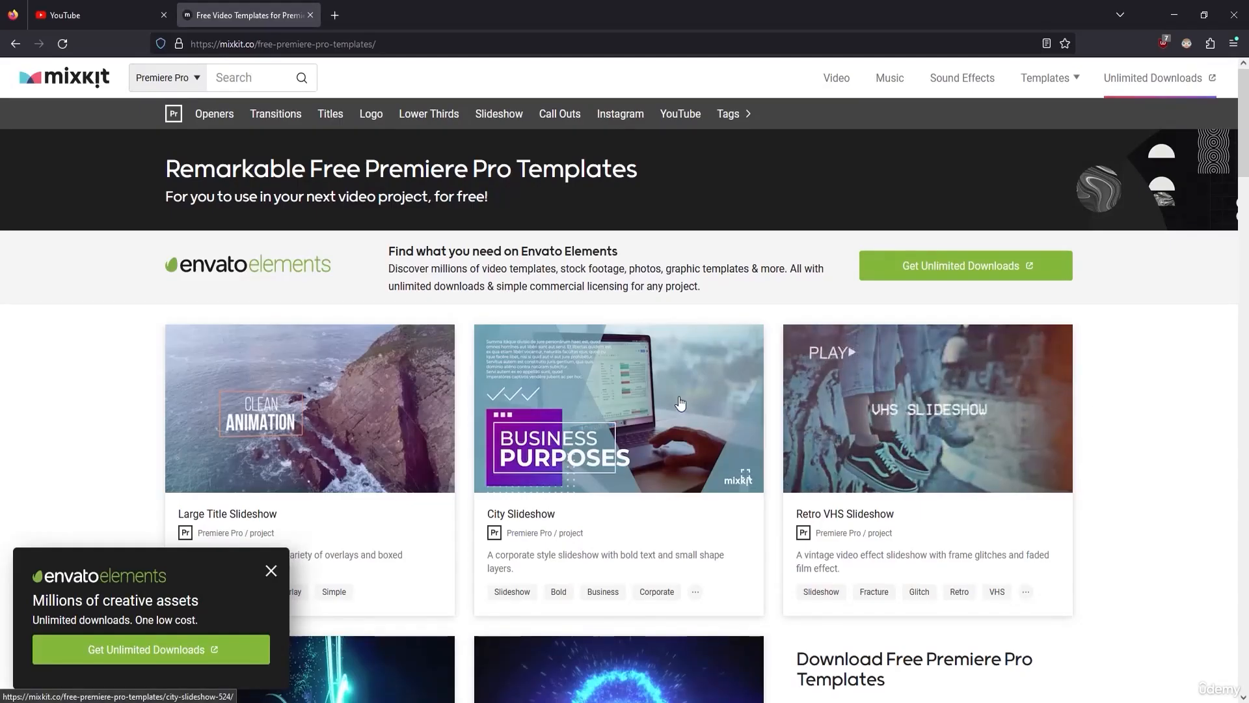
scroll(681, 402, down, 10)
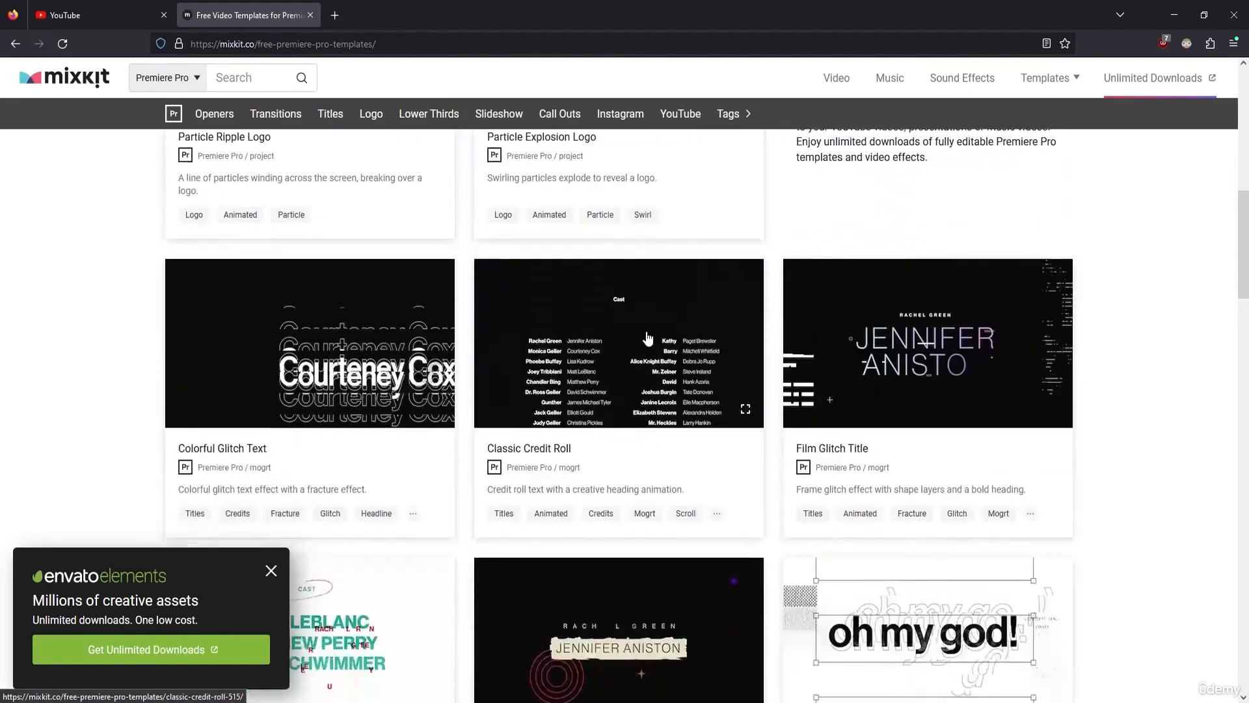
scroll(645, 337, down, 10)
scroll(640, 364, down, 5)
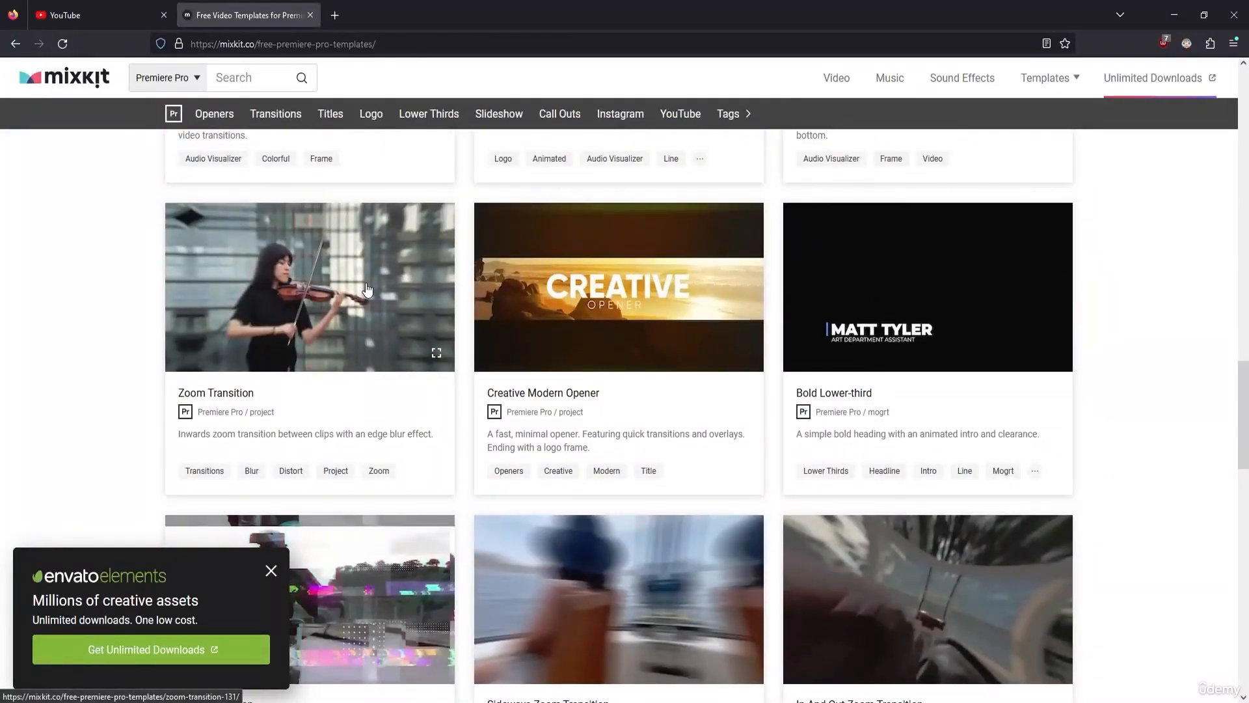
scroll(367, 290, down, 6)
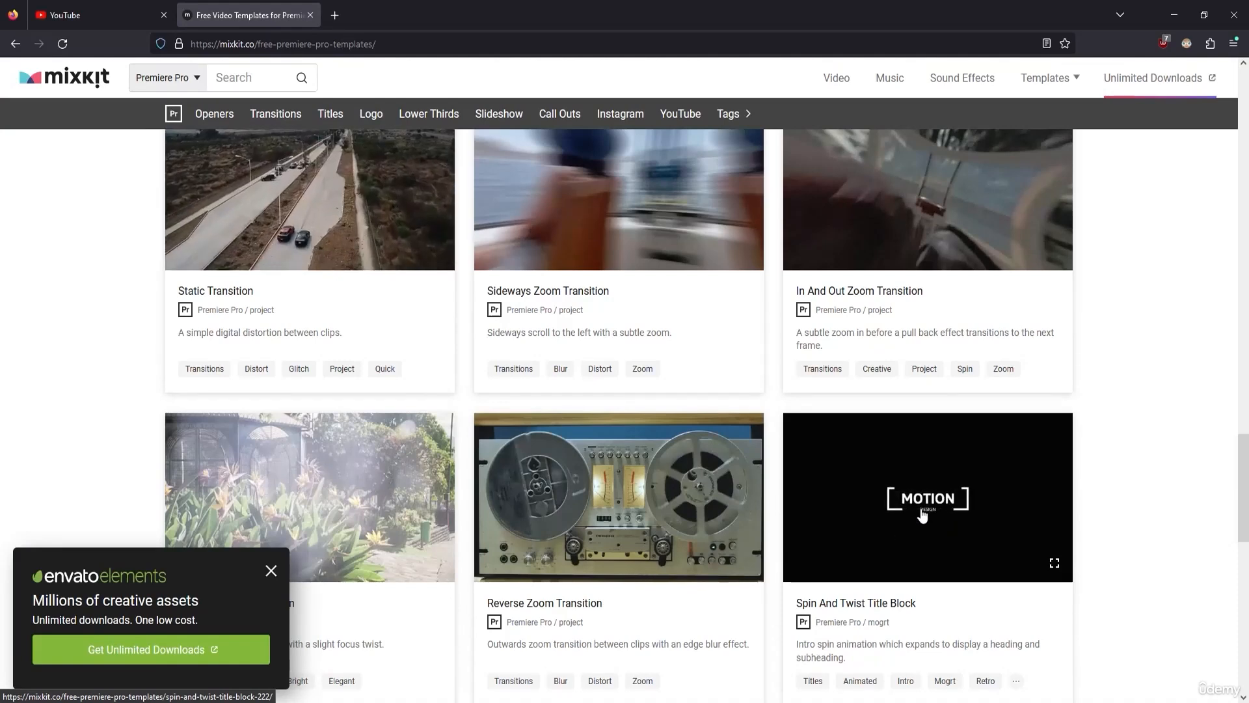
Download the free Spin And Twist Title Block template and extract its archive into a folder of the same name.
click(900, 530)
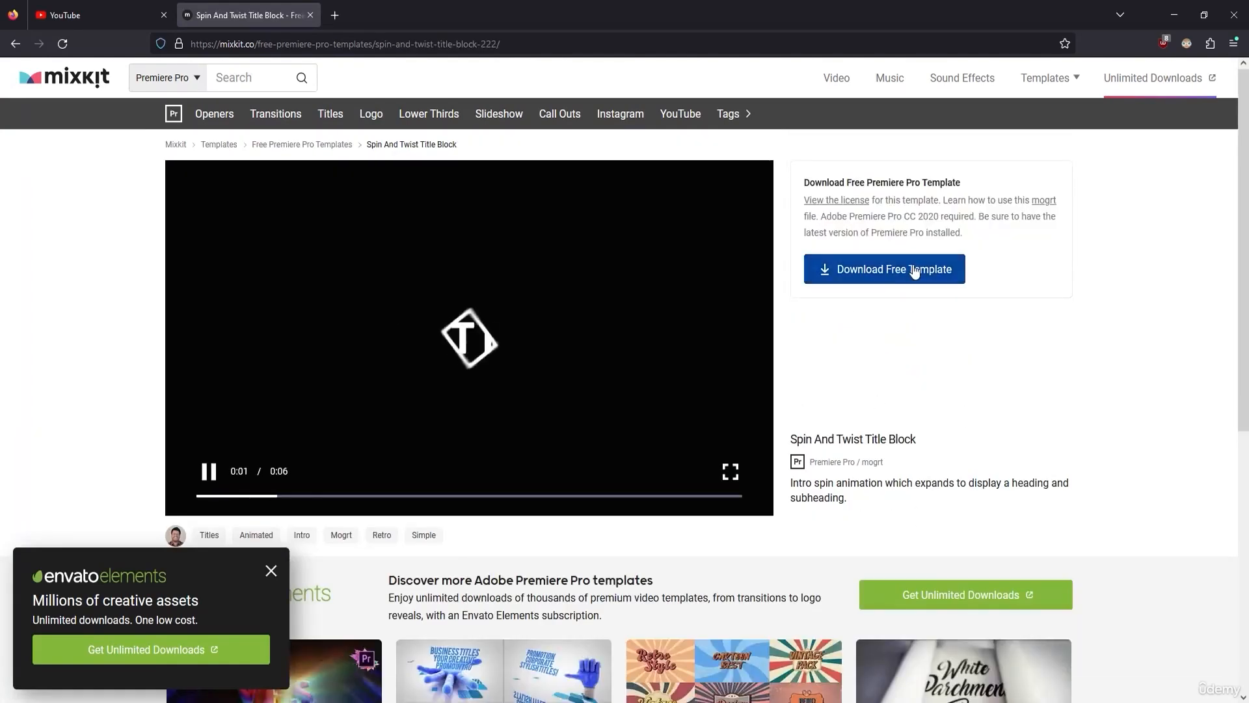
click(886, 272)
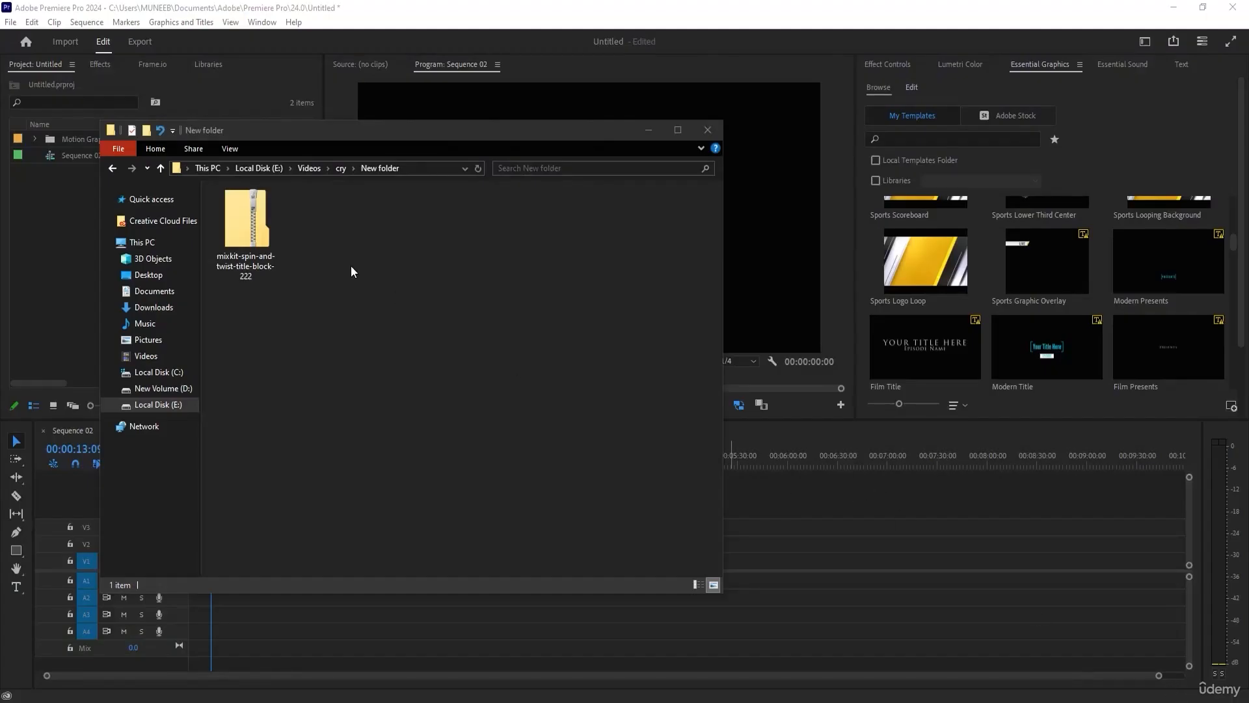
click(231, 218)
right_click(232, 217)
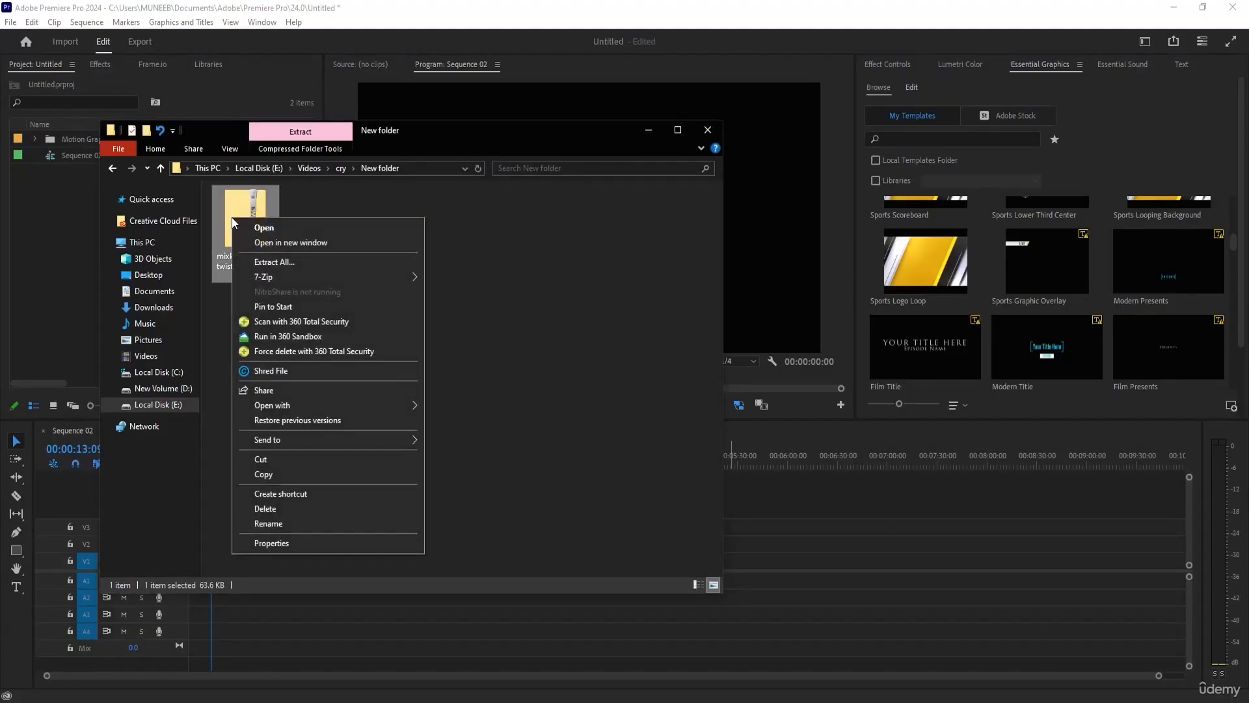
mouse_move(268, 280)
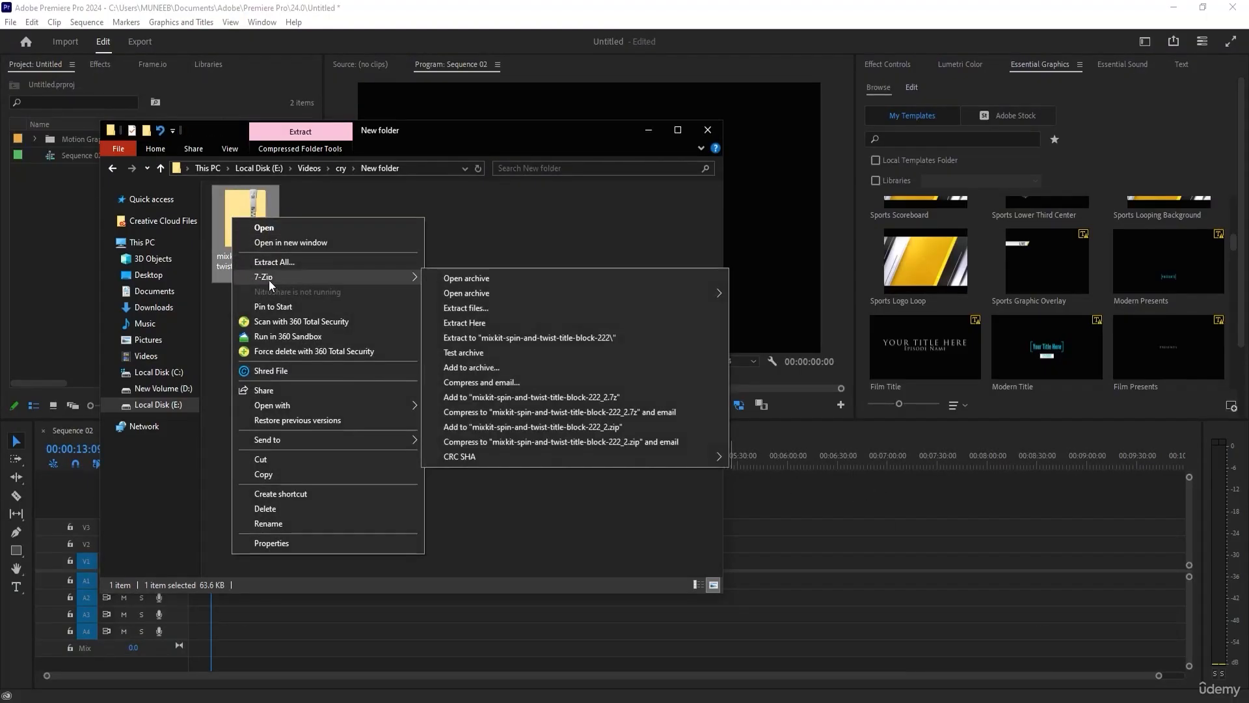
click(503, 338)
double_click(297, 236)
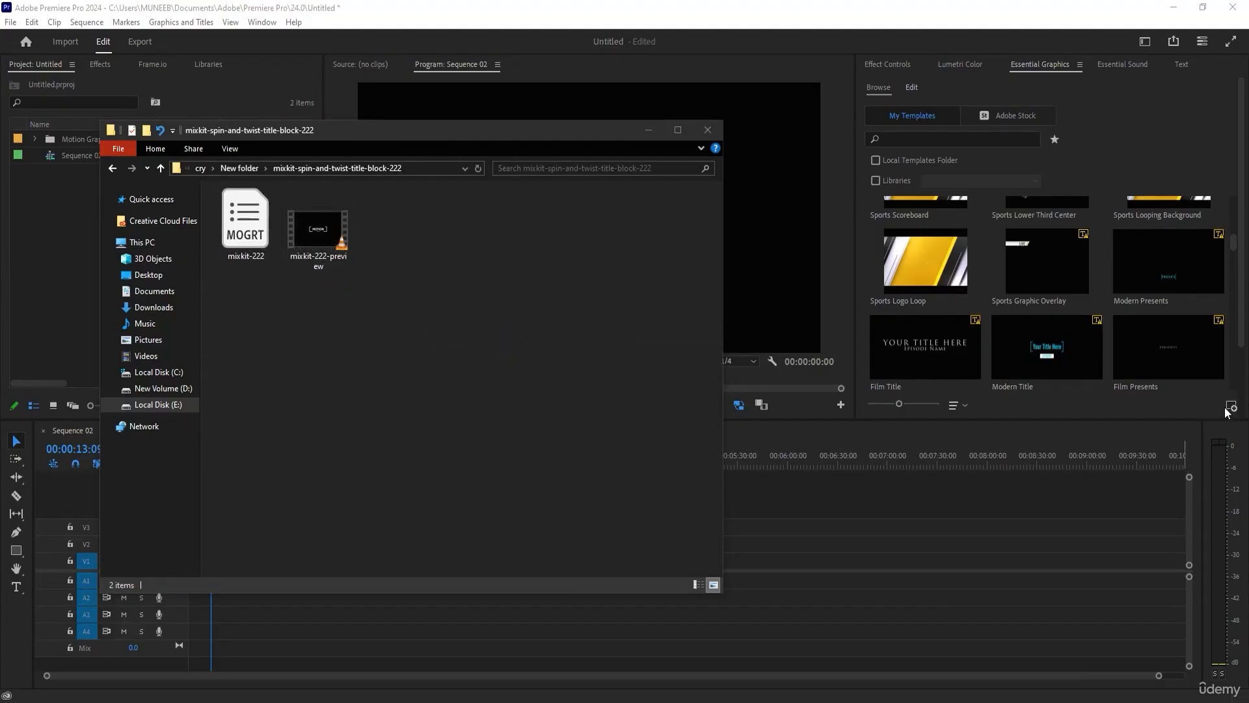
Install the mixkit-222 motion graphics template from the extracted mixkit-spin-and-twist-title-block-222 folder in Premiere Pro.
click(1186, 413)
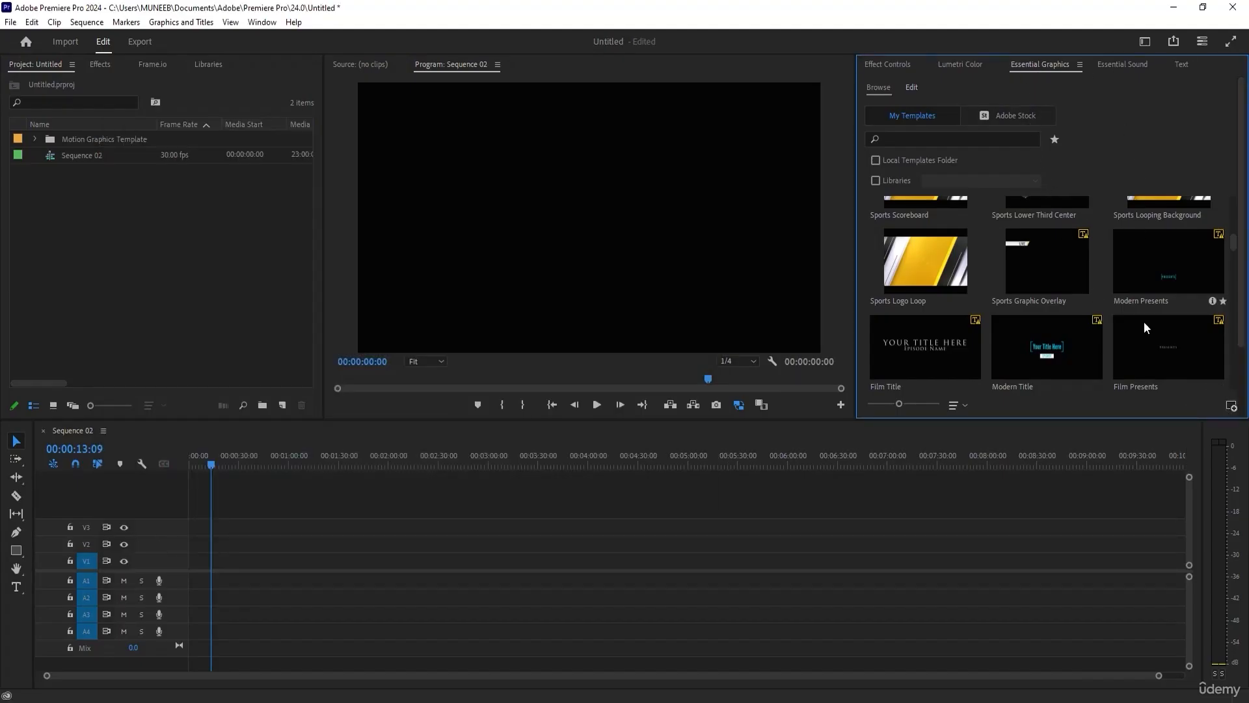
click(1231, 407)
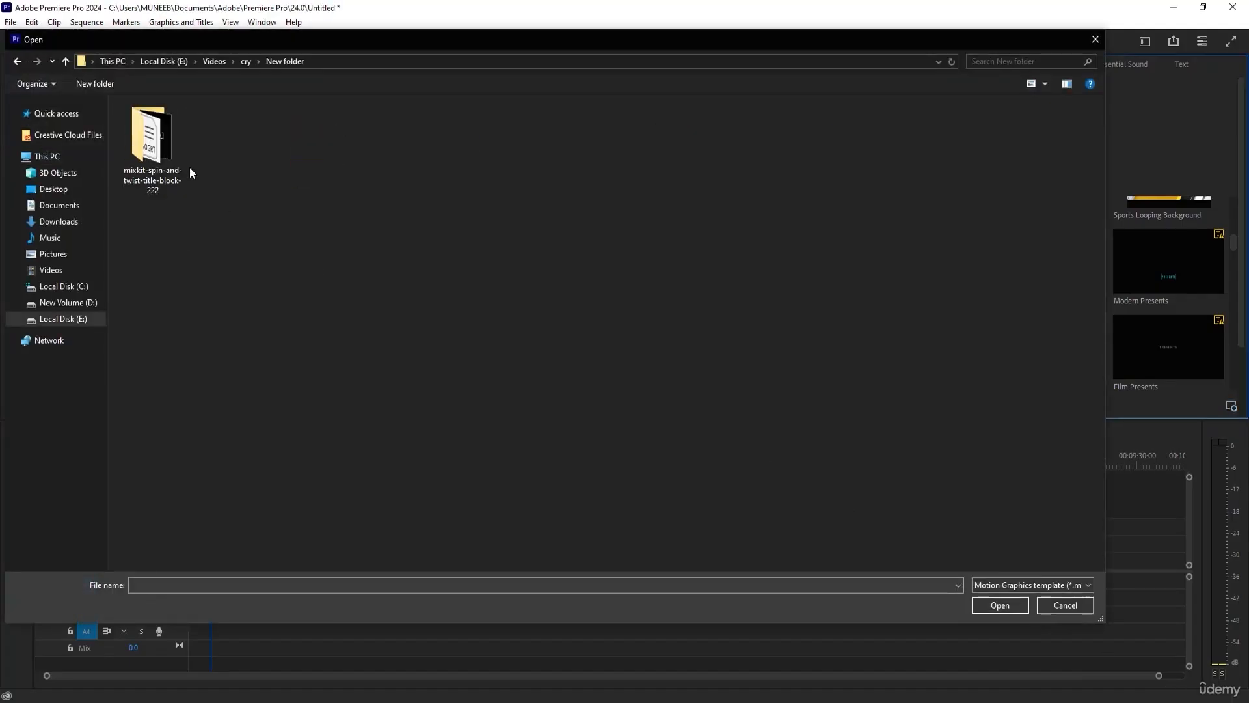
double_click(155, 146)
click(162, 151)
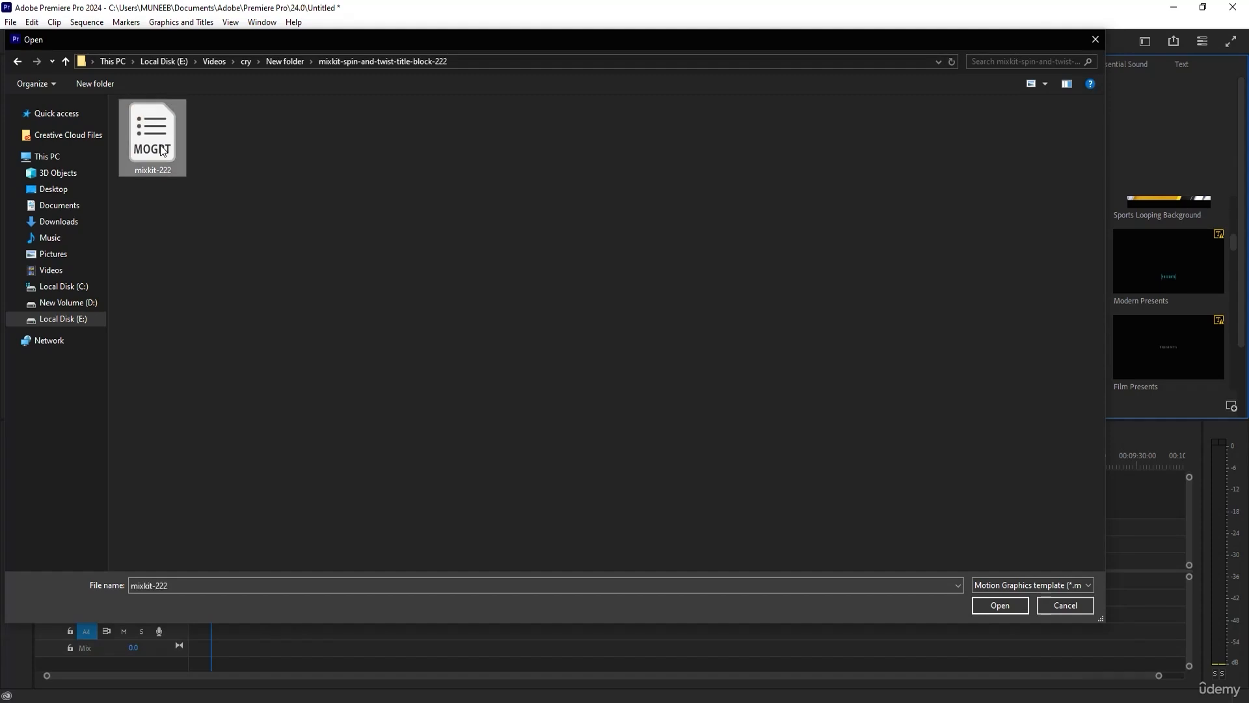
double_click(141, 157)
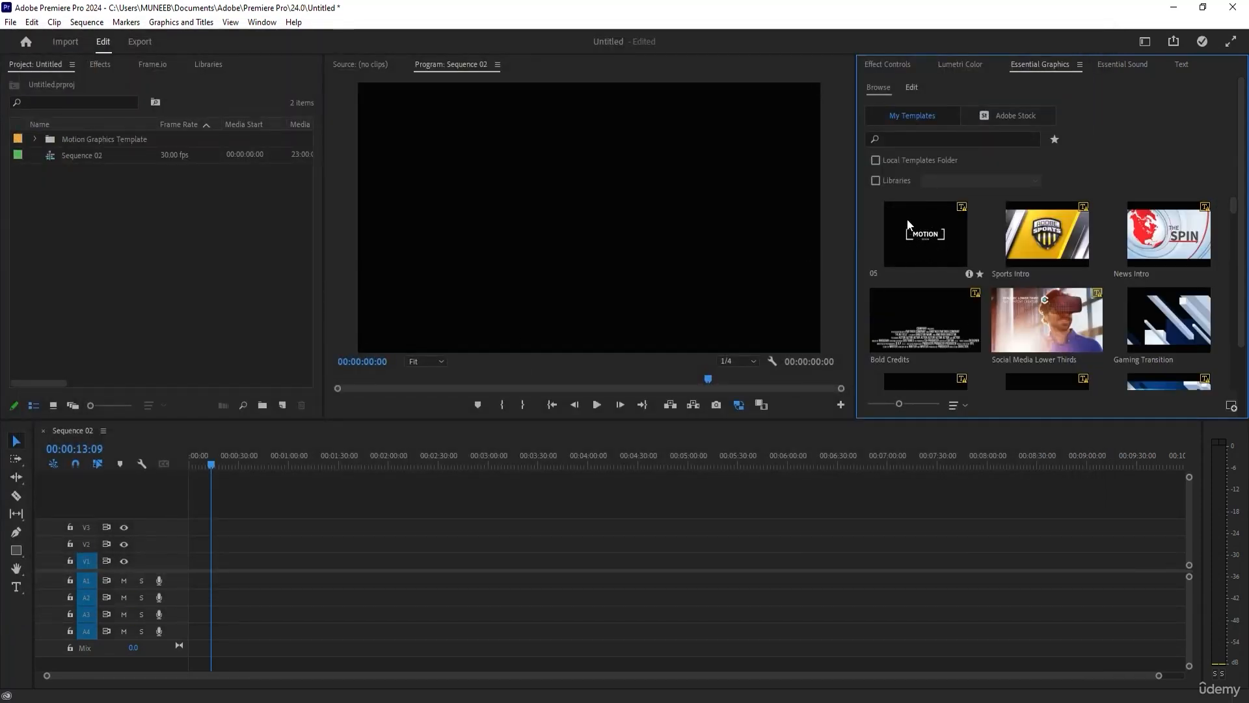
Place the newly installed MOTION title template at the start of track V1 and preview it at 00:00:02:22.
drag(927, 228, 695, 594)
drag(307, 590, 195, 571)
click(736, 385)
mouse_move(209, 466)
mouse_down()
mouse_move(182, 459)
mouse_move(190, 469)
mouse_up()
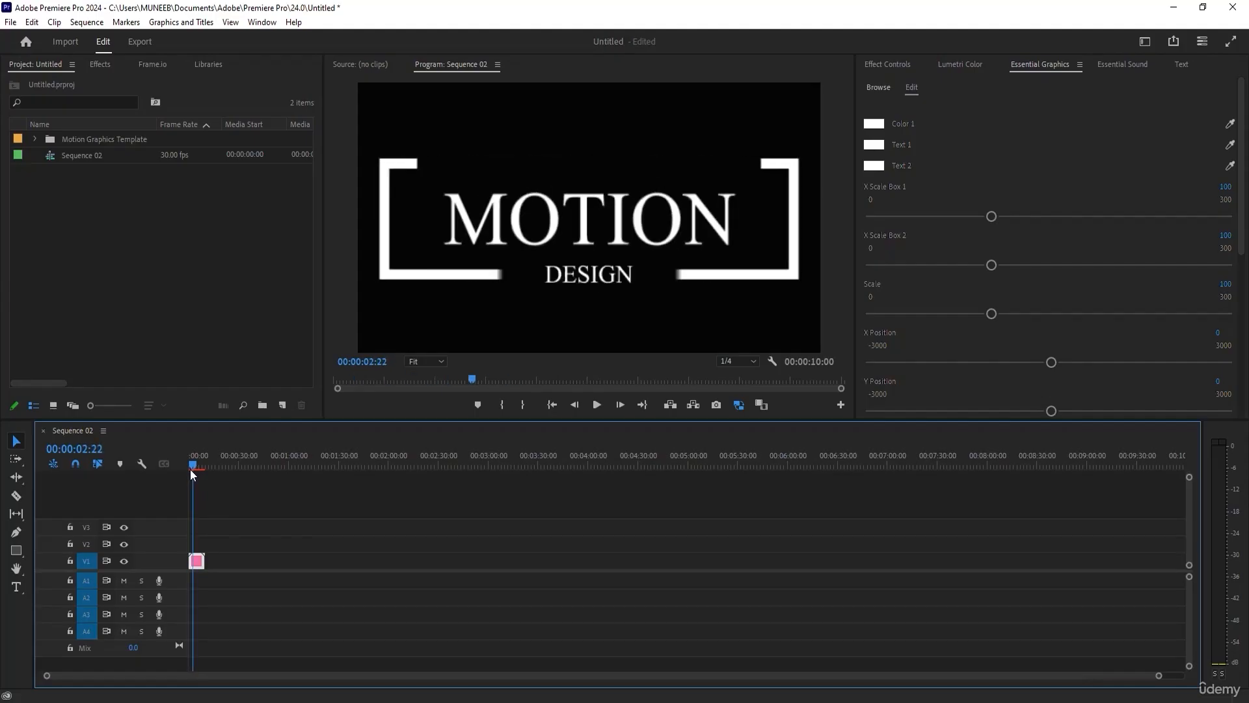
Set the title template's Color 1 to dark red for the bracket frame.
scroll(1160, 187, down, 5)
scroll(939, 130, up, 5)
click(873, 123)
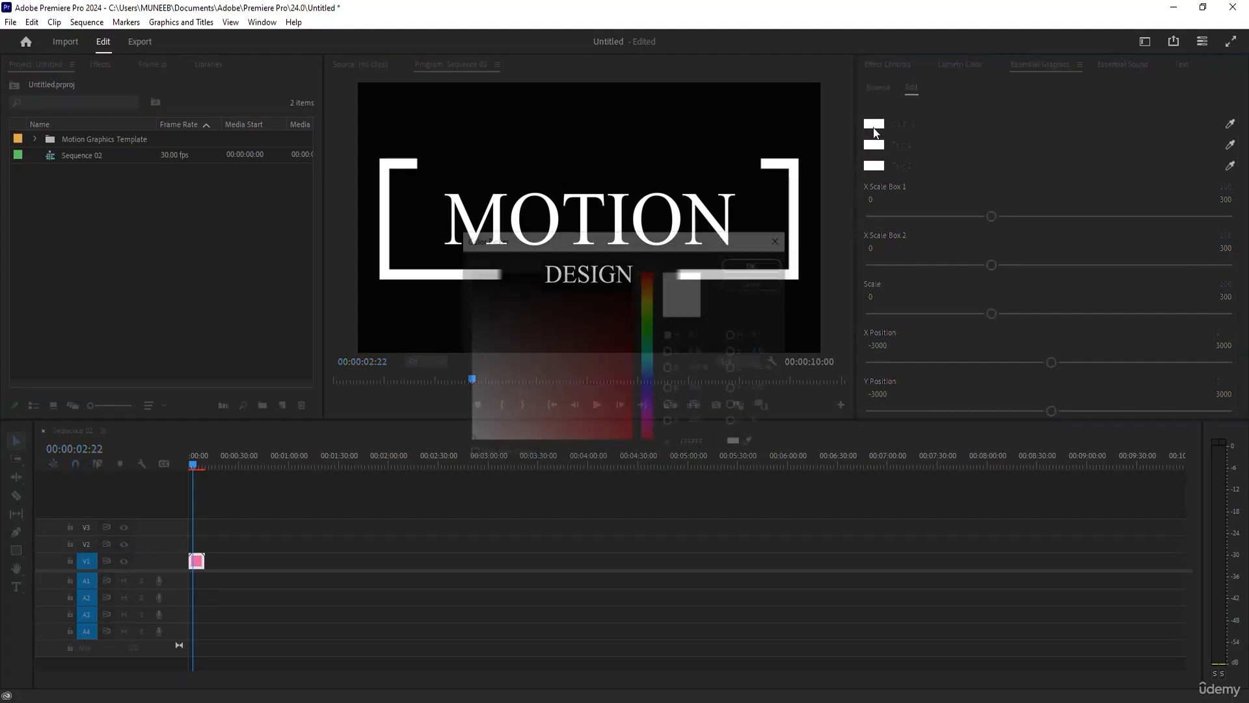
click(624, 340)
click(751, 264)
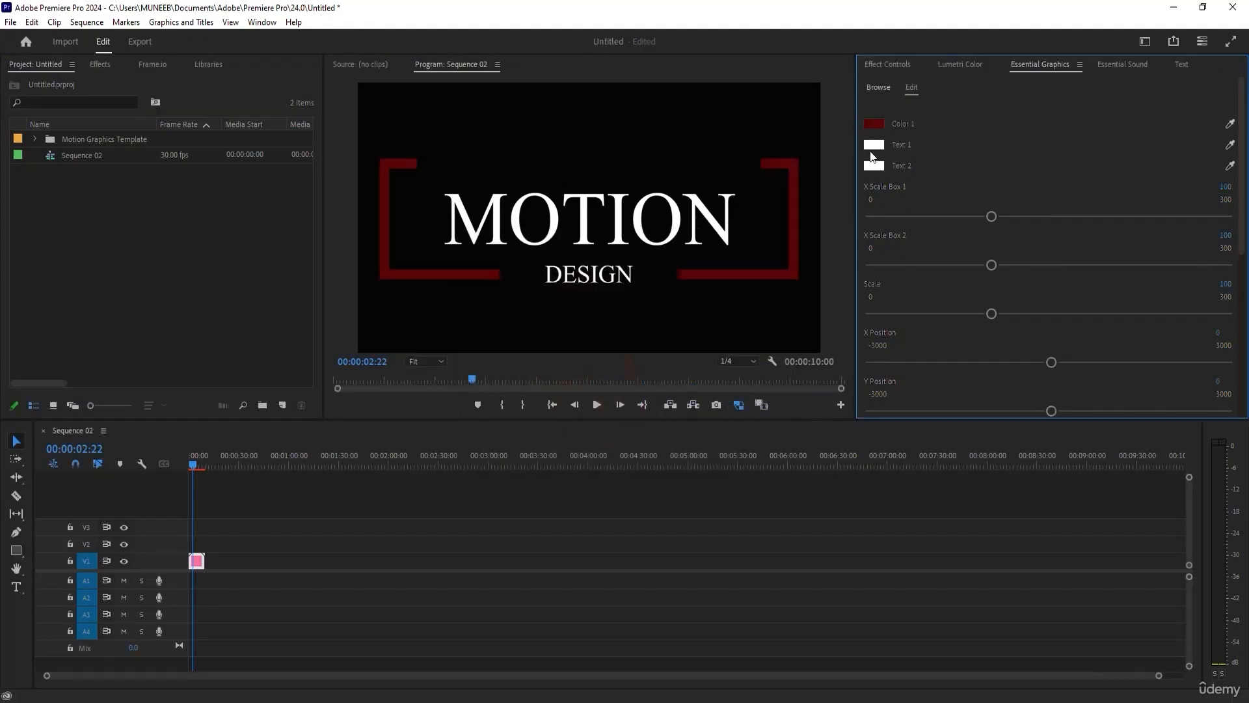
Set the title's Text 1 color to red DD0000 and its Text 2 color to orange.
click(874, 144)
click(632, 420)
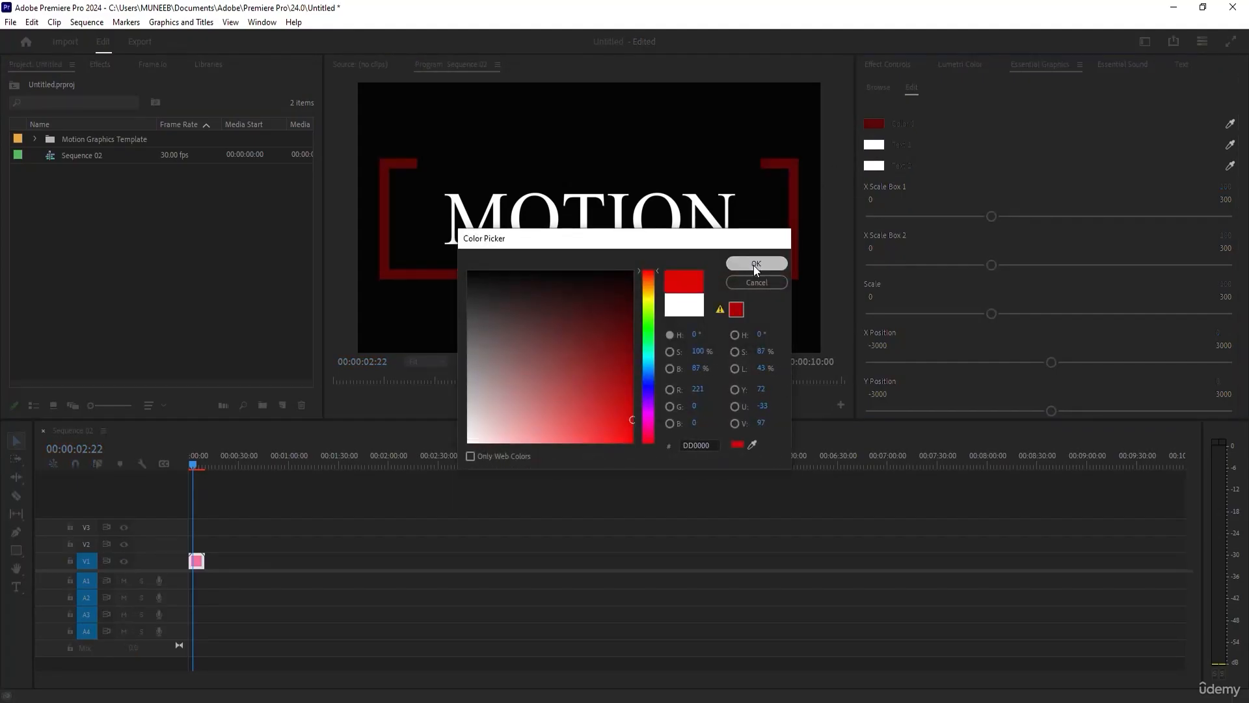
click(756, 263)
click(874, 165)
drag(651, 272, 651, 281)
drag(577, 351, 633, 443)
click(784, 263)
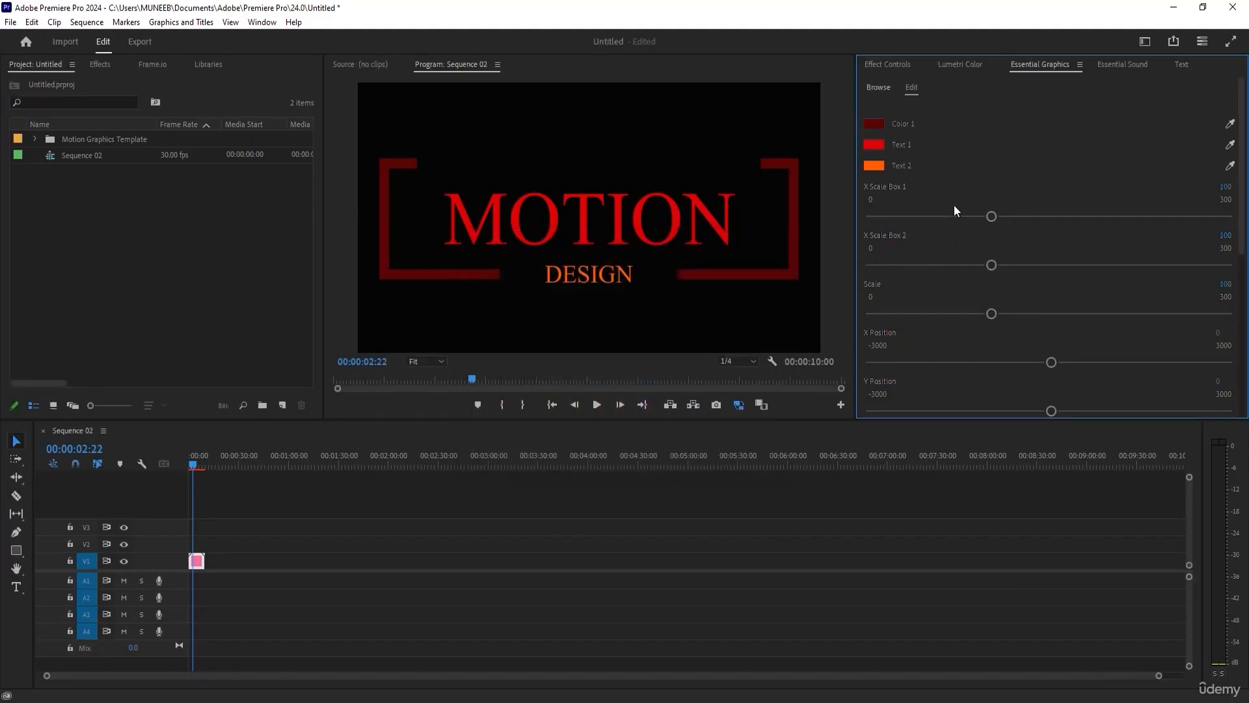
Set the title's X Scale Box 2 to about 67, Scale to about 52 and X Position to about -28.
mouse_move(992, 217)
mouse_down()
mouse_move(1014, 218)
mouse_move(896, 220)
mouse_move(1026, 215)
mouse_move(990, 217)
mouse_up()
drag(992, 264, 950, 273)
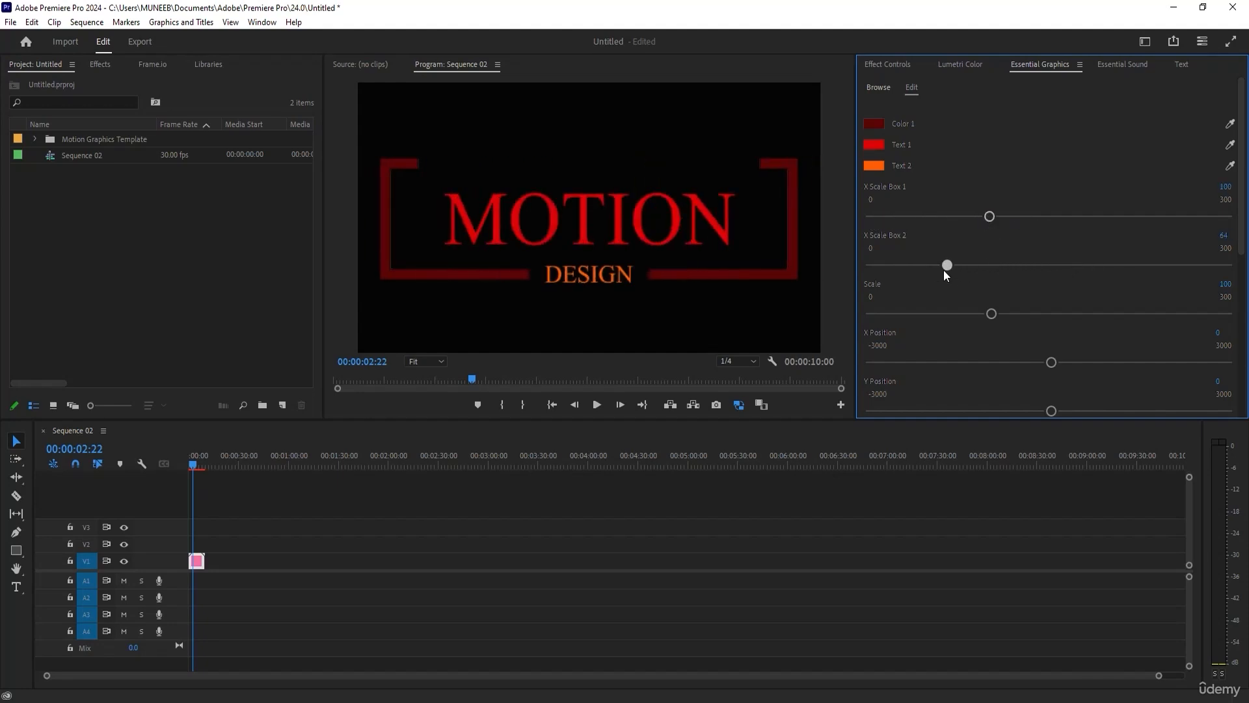
drag(981, 315, 935, 315)
mouse_move(1063, 363)
mouse_down()
mouse_move(1024, 362)
mouse_move(1047, 364)
mouse_up()
Apply the Ano Angular Thin font to MOTION, set the DESIGN text size to 107 and preview the title at 00:00:04:21.
scroll(1048, 367, down, 3)
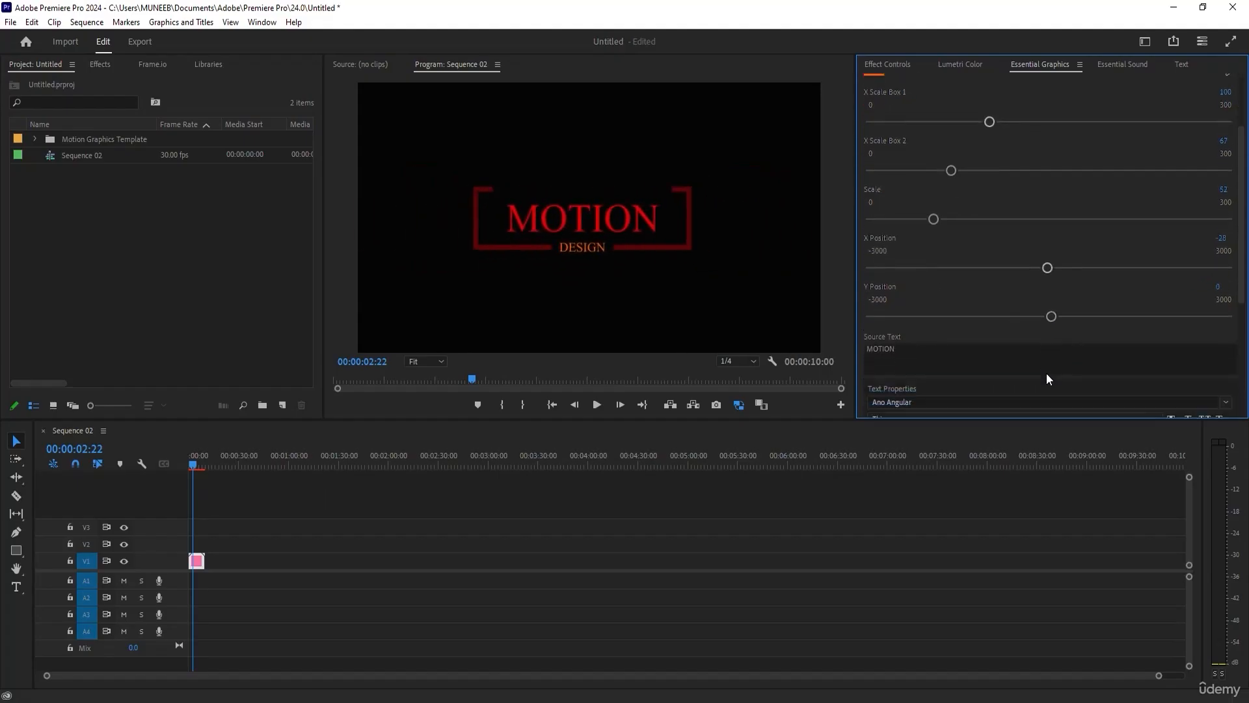
scroll(1045, 376, down, 3)
click(963, 264)
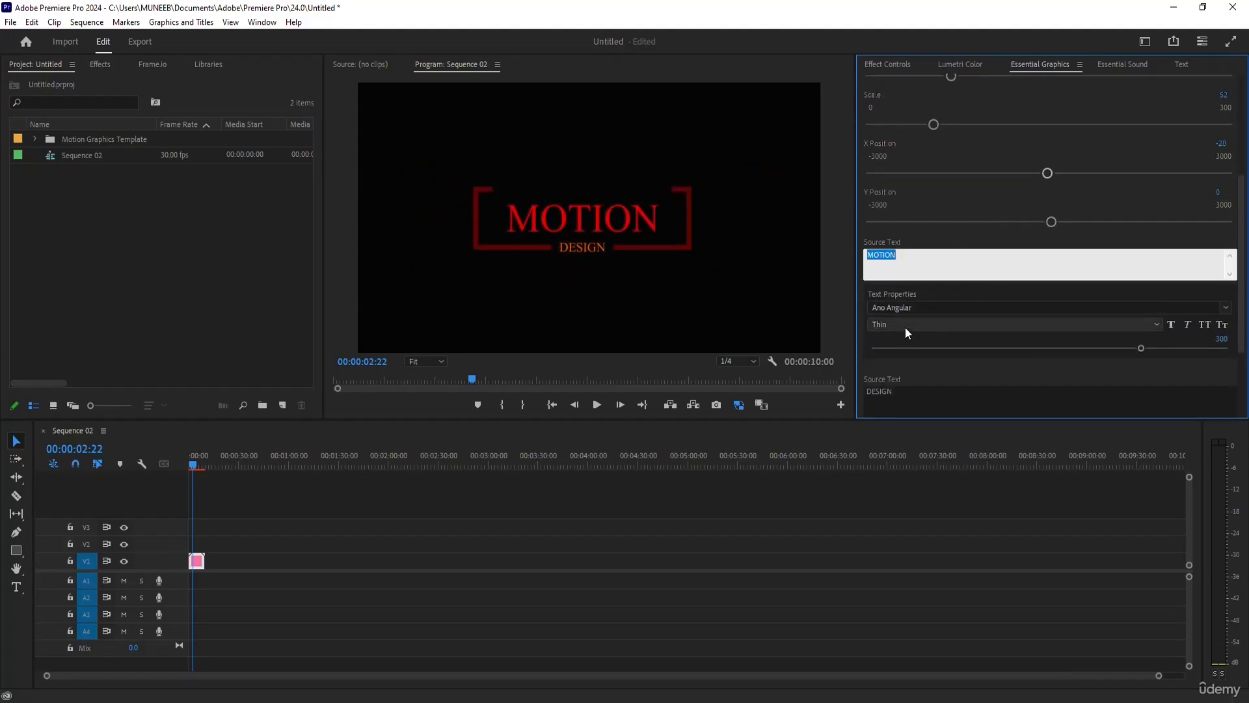
click(969, 307)
scroll(941, 456, down, 1)
click(942, 482)
scroll(1040, 386, down, 4)
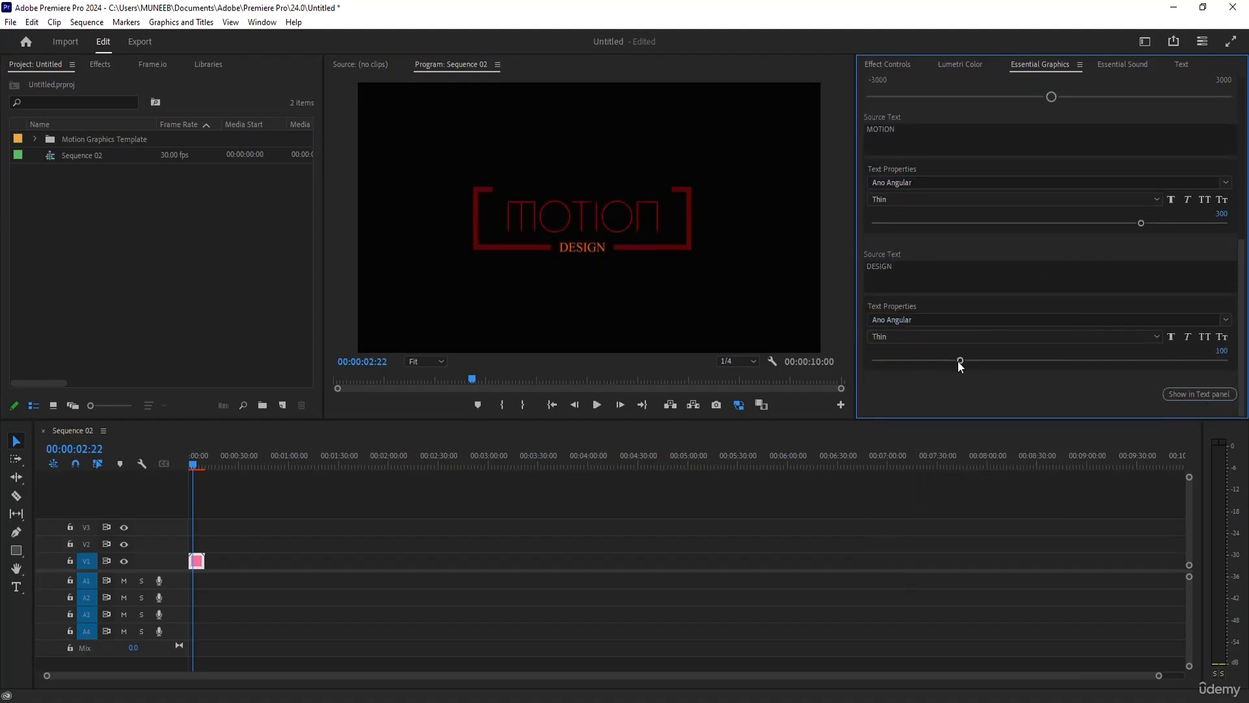
mouse_move(200, 463)
mouse_down()
mouse_move(189, 462)
mouse_move(198, 470)
mouse_up()
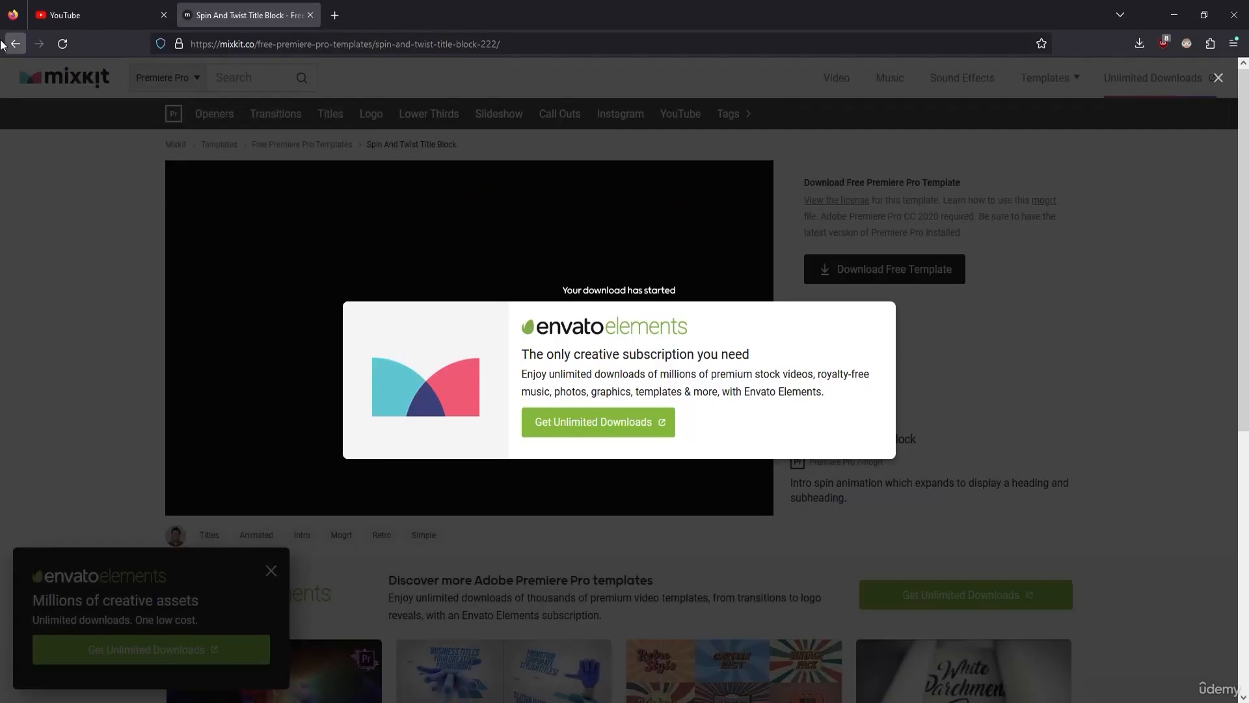
Switch to Mixkit in the browser and browse its free YouTube templates for Premiere Pro.
click(2, 44)
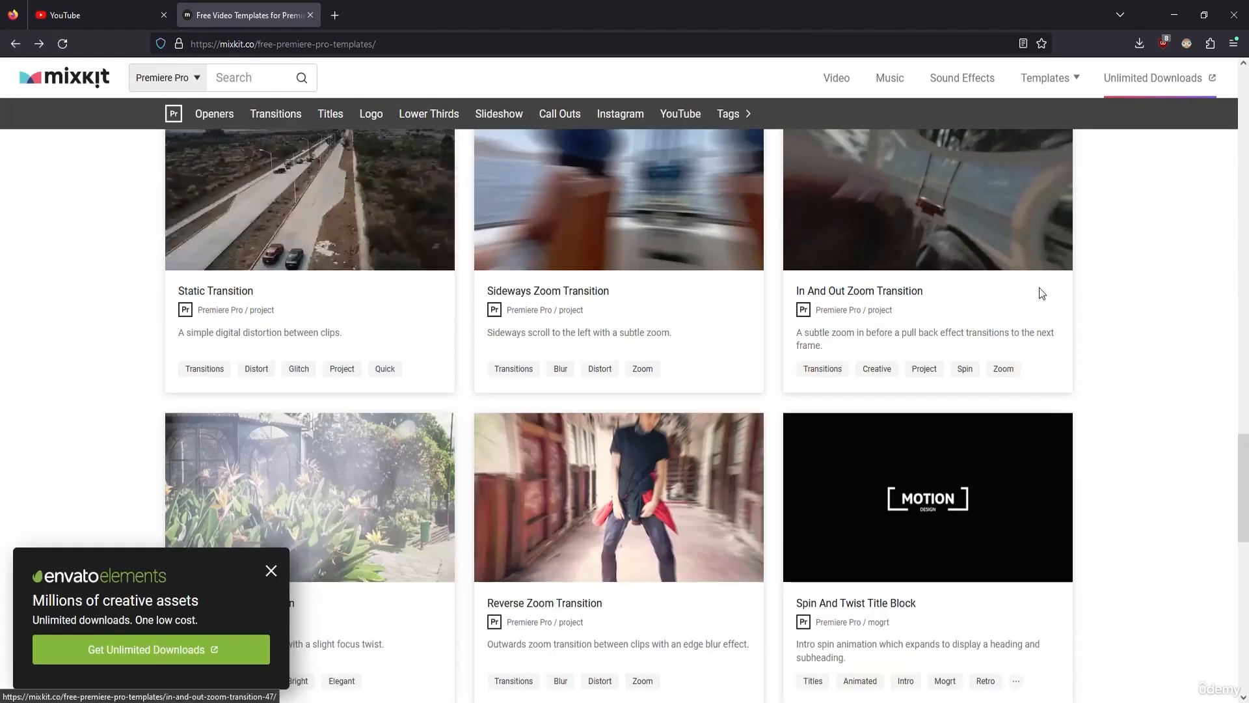
scroll(1041, 287, down, 10)
scroll(1044, 278, up, 15)
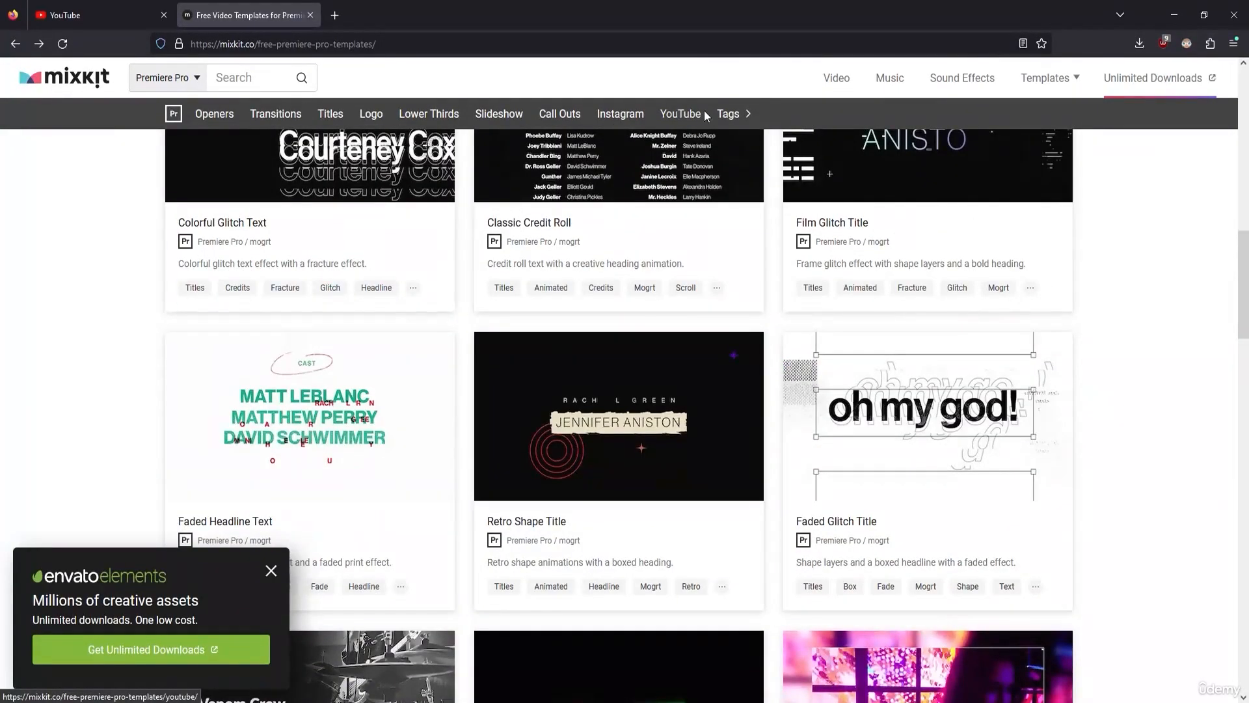
click(691, 116)
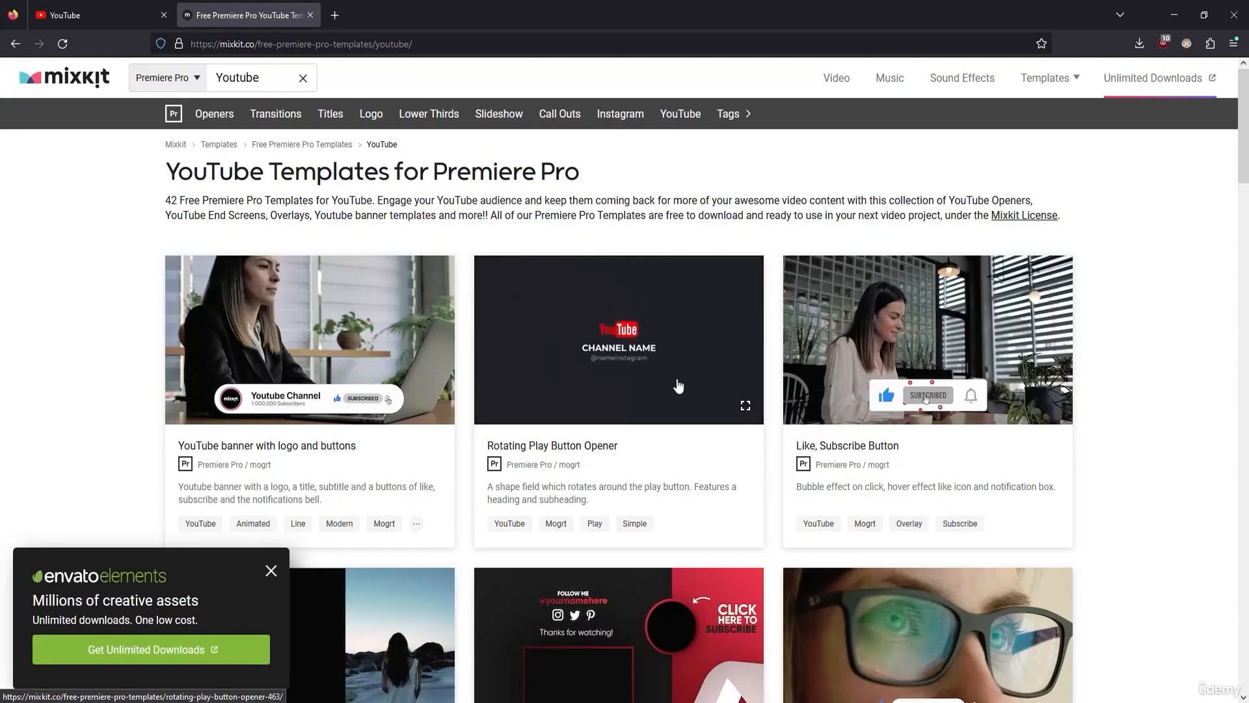
scroll(638, 447, down, 3)
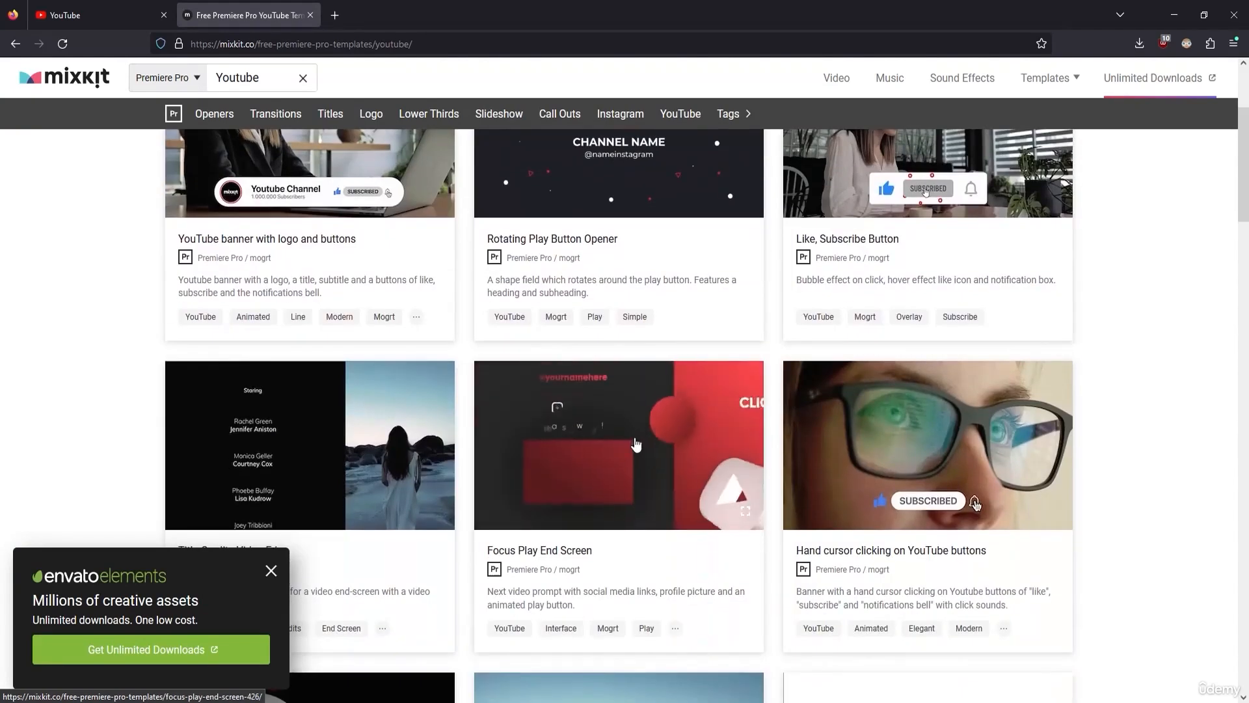
scroll(566, 382, down, 5)
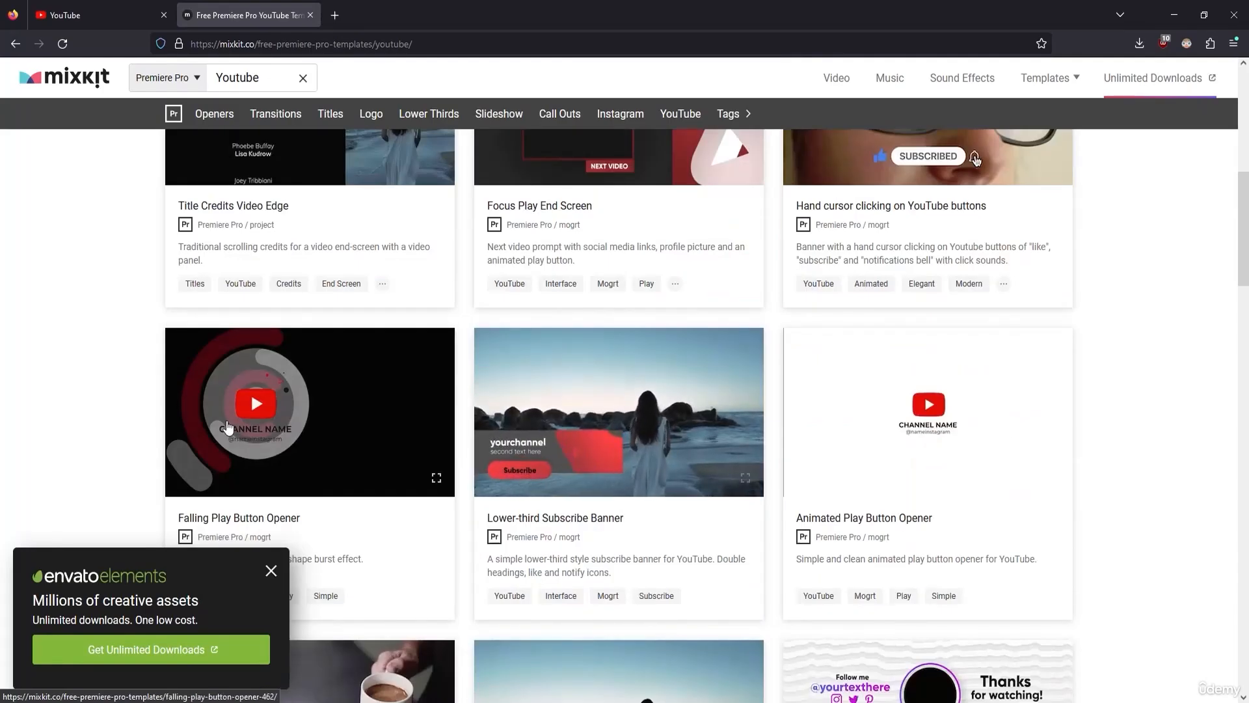
scroll(291, 326, down, 7)
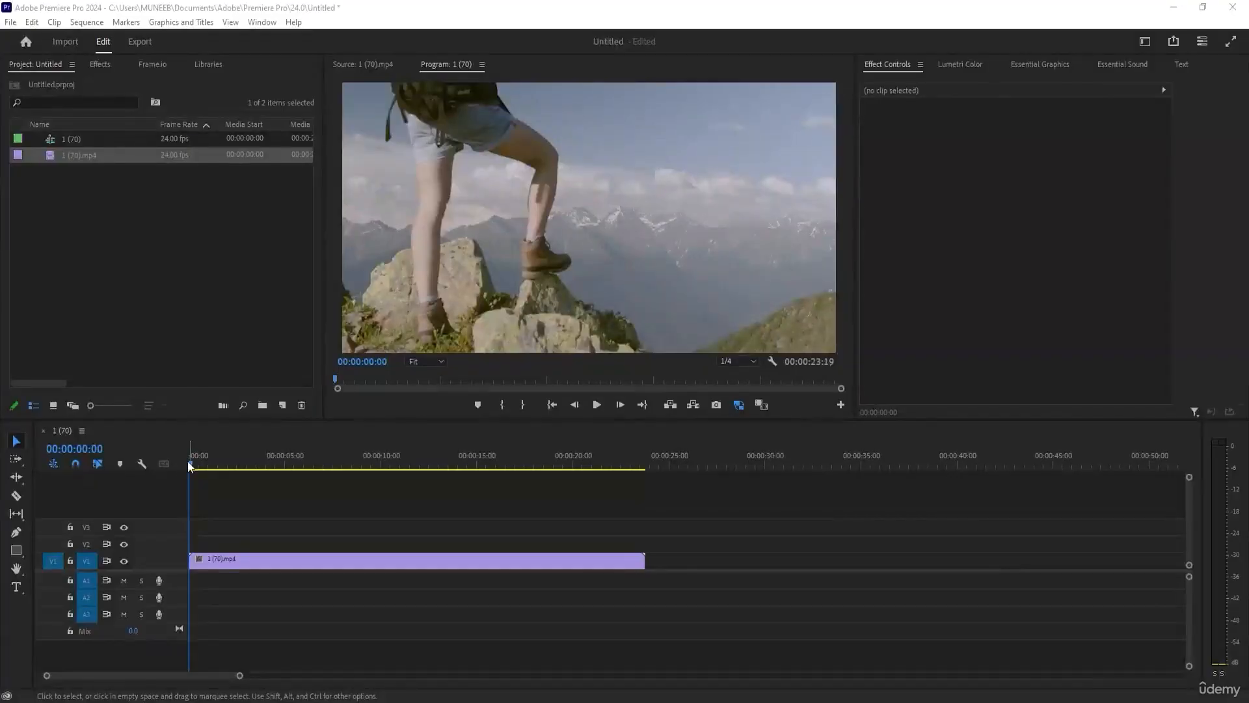
Scrub through the 1 (70).mp4 clip in the Premiere Pro timeline to 00:00:17:11.
click(191, 465)
drag(216, 463, 524, 458)
click(390, 530)
click(491, 454)
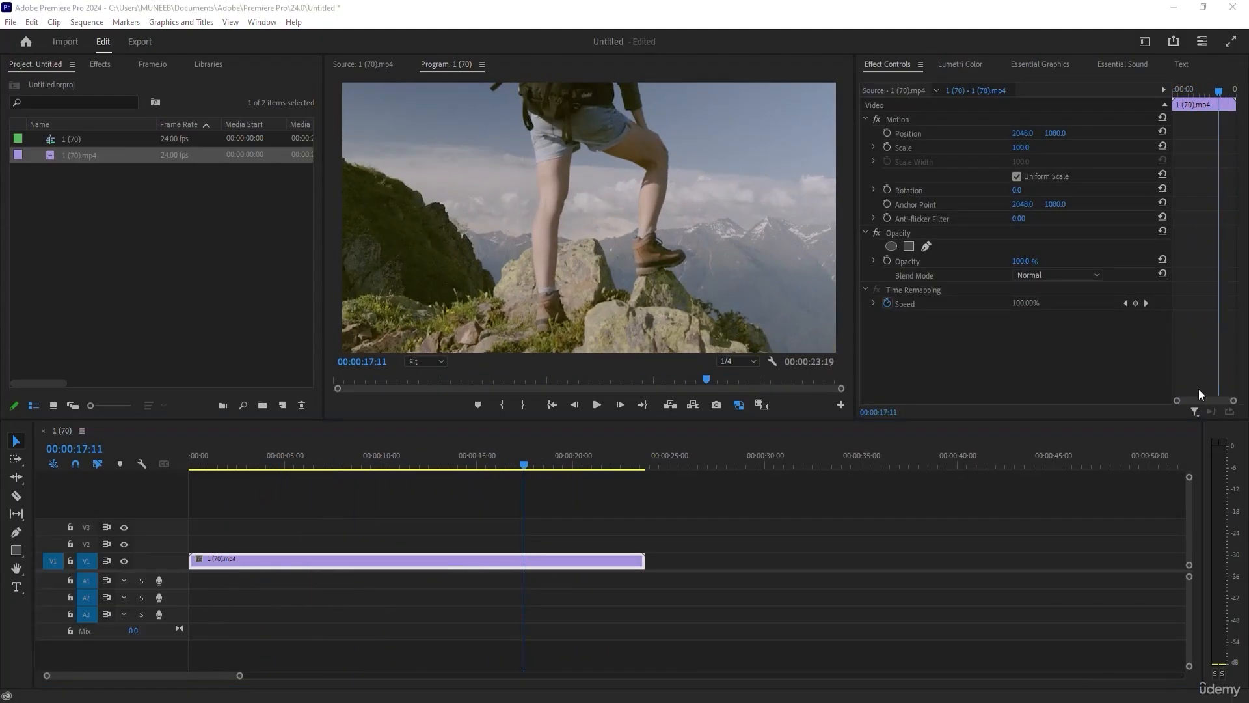
Show the Lumetri Scopes in the Color workspace and review their bit-depth and scope-type options.
click(1148, 43)
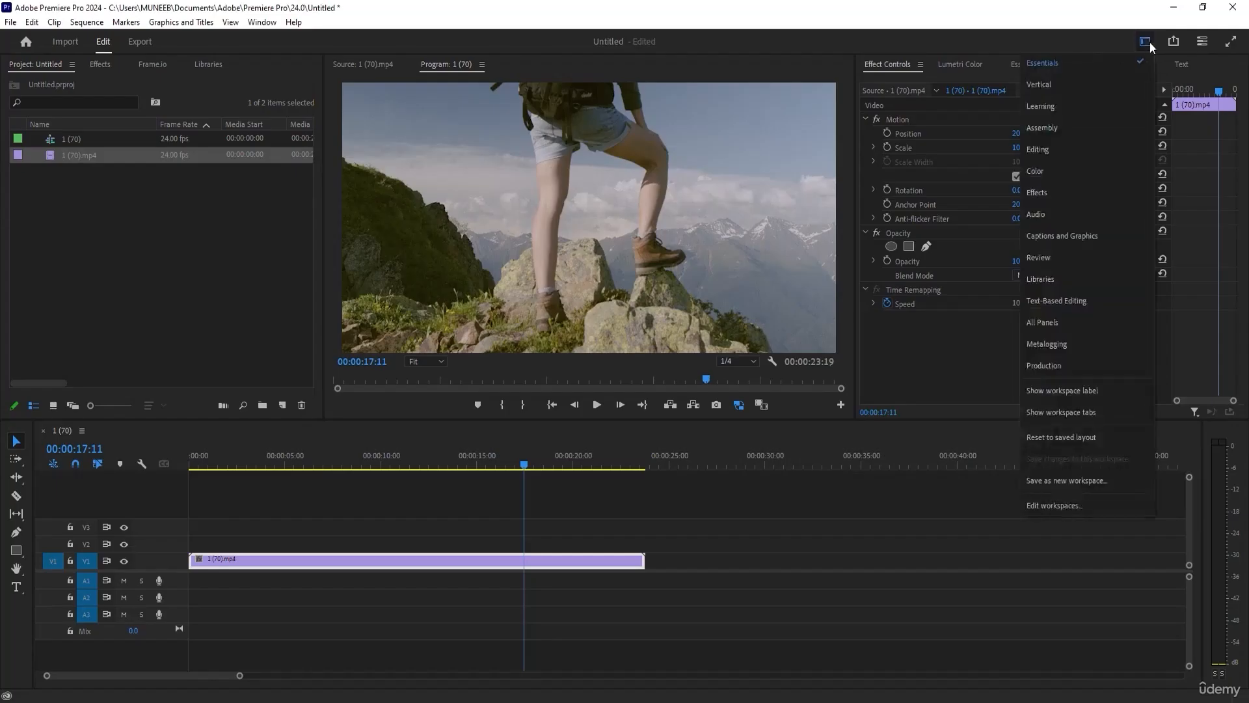
click(1066, 169)
click(120, 65)
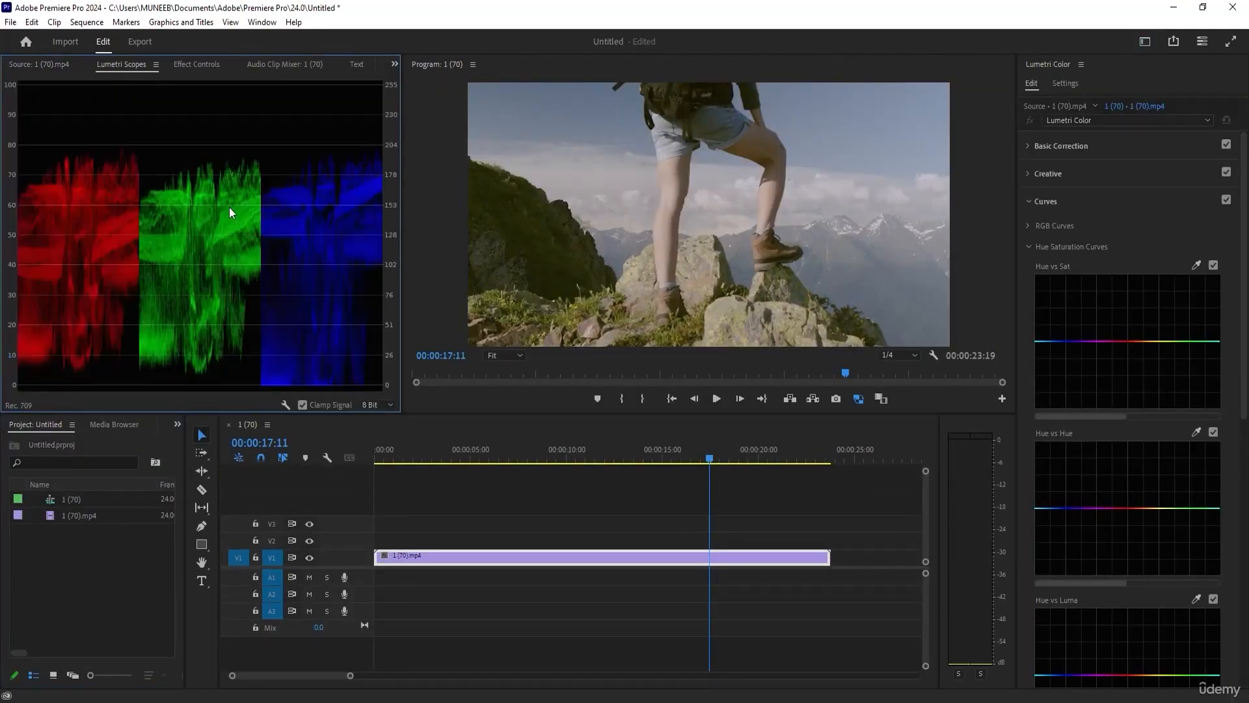
click(379, 404)
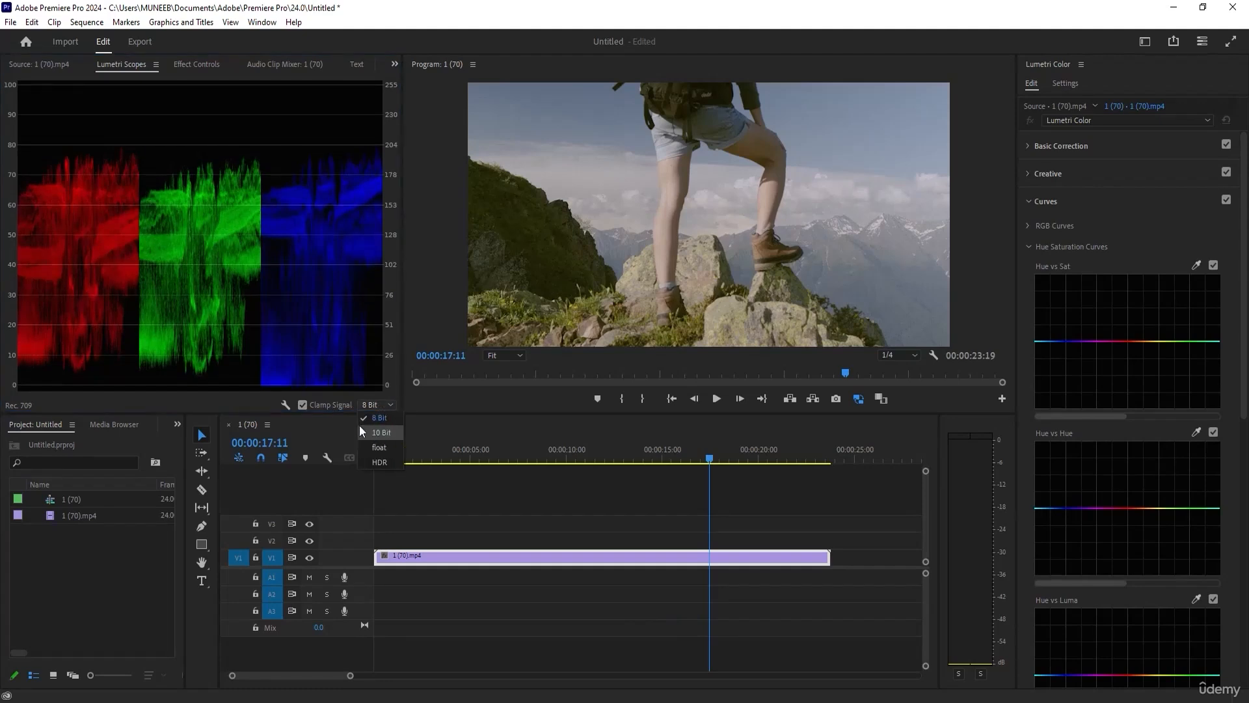
click(291, 408)
right_click(287, 404)
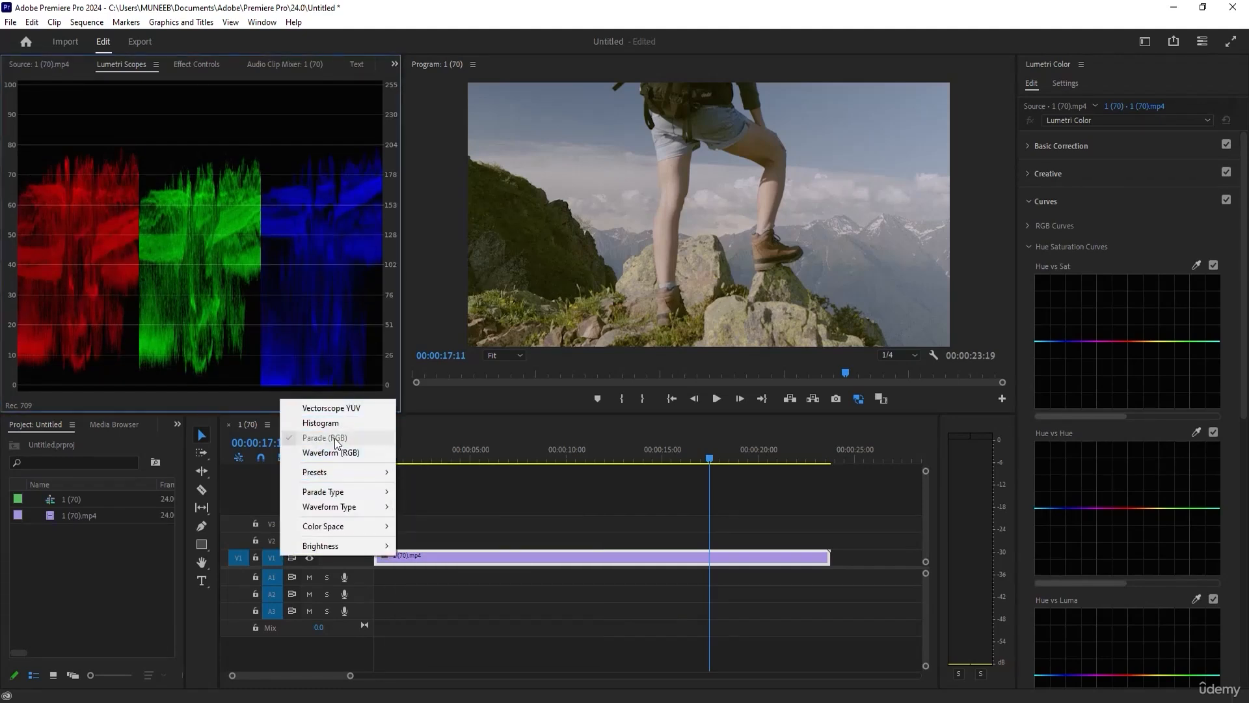
click(484, 519)
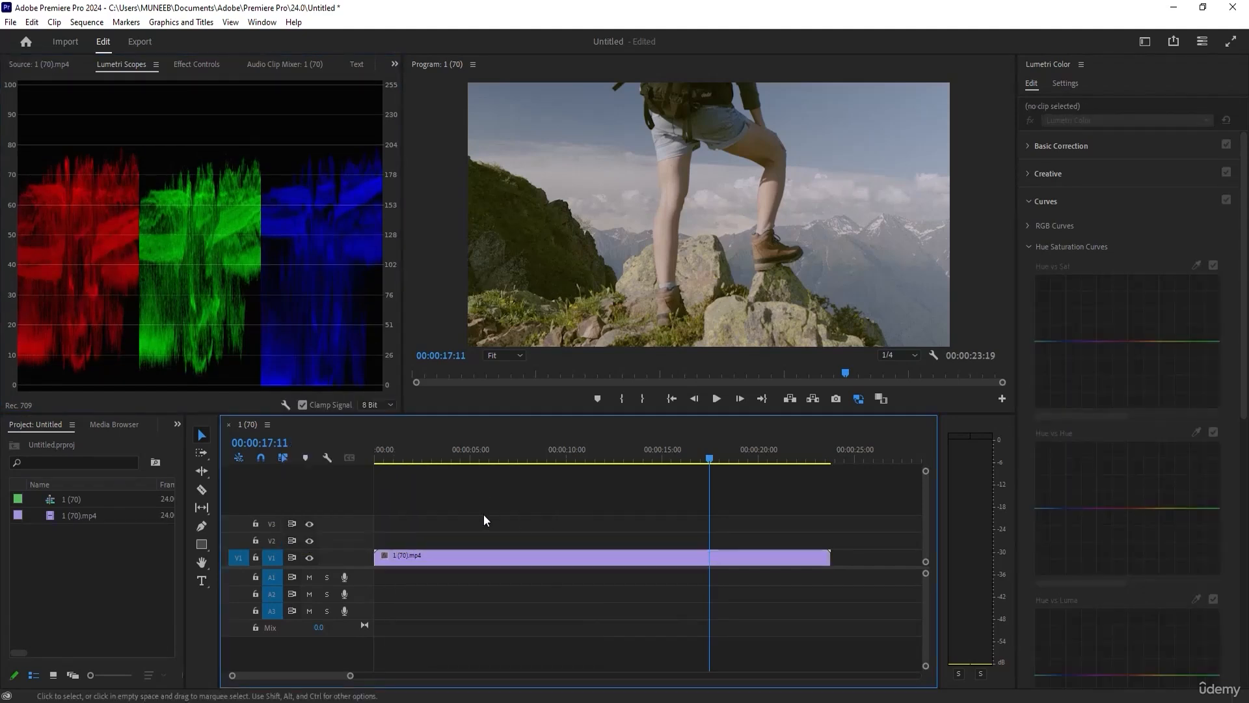
Apply the automatic Basic Correction to the 1 (70).mp4 clip and view it at 00:00:13:16.
click(573, 557)
click(1033, 146)
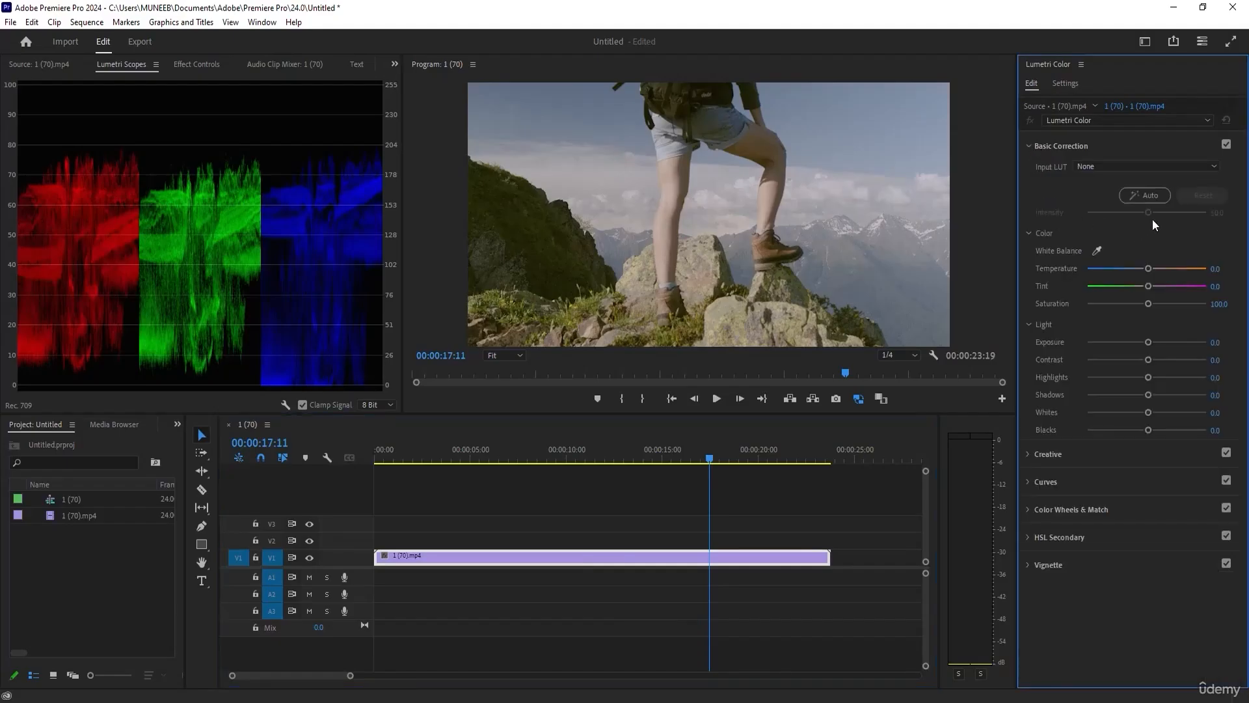
click(1149, 196)
mouse_move(644, 452)
mouse_down()
mouse_move(655, 452)
mouse_move(636, 451)
mouse_up()
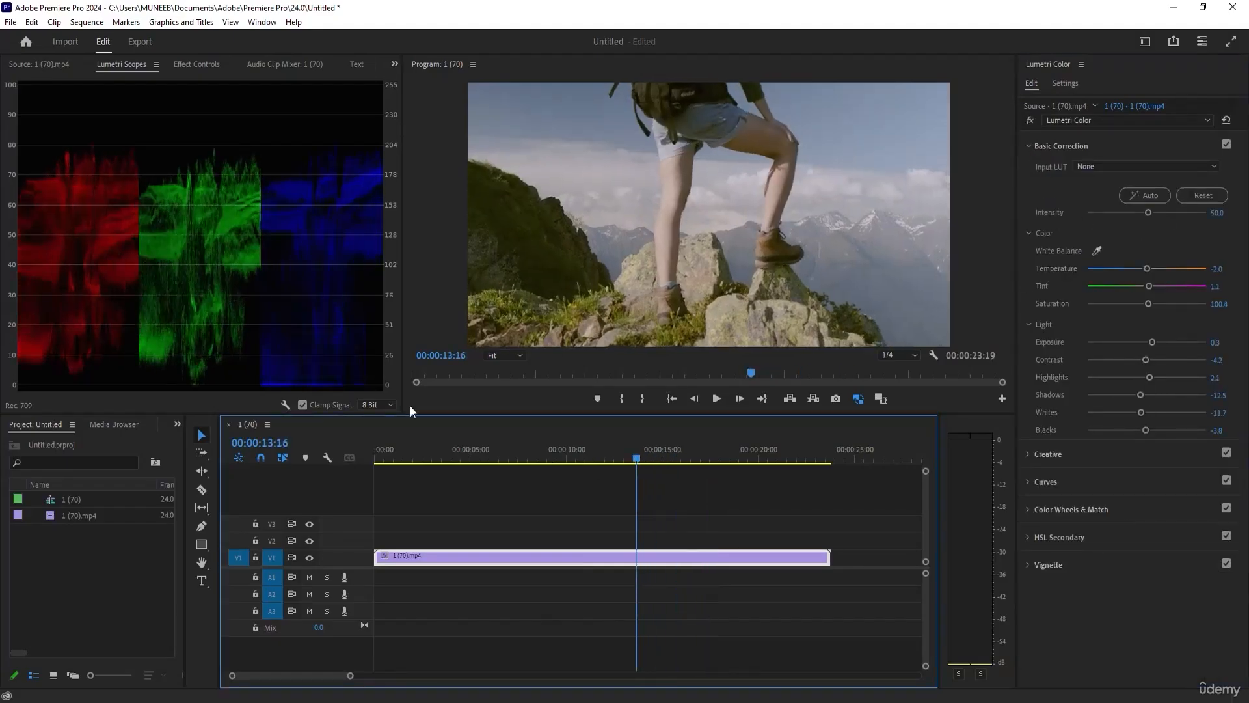
Set the clip's Blacks to about 44.6, Exposure to about 0.7 and Contrast to about 63, and reset Highlights to 0.0.
drag(1146, 429, 1178, 430)
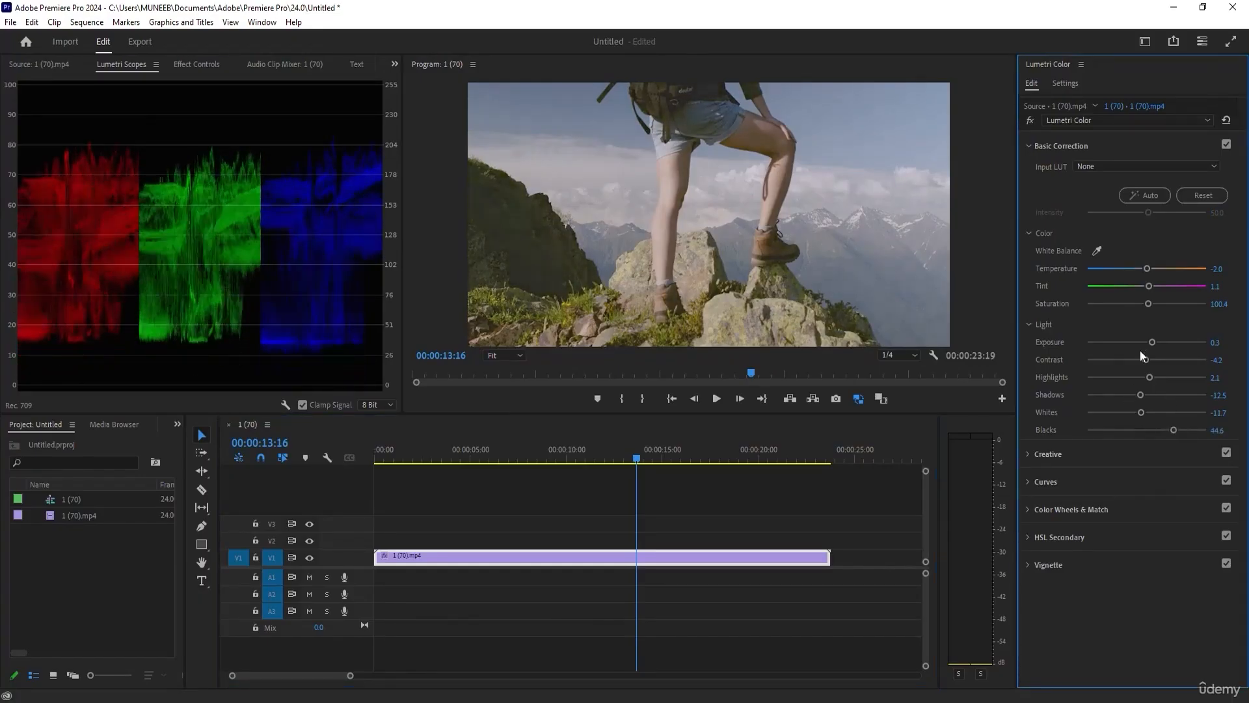
drag(1151, 342, 1160, 373)
double_click(1161, 373)
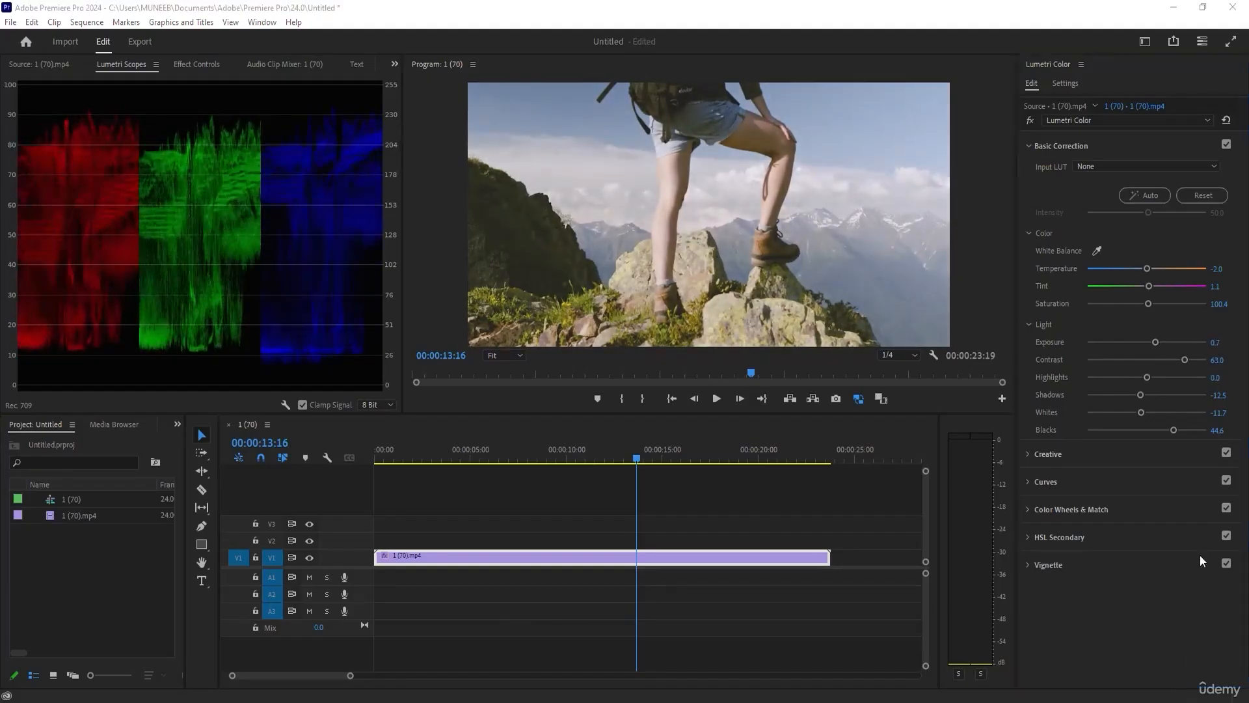
Set the clip's Shadows to -25.0, Whites to about 9.9 and Blacks to 8.7.
drag(1141, 396, 1152, 429)
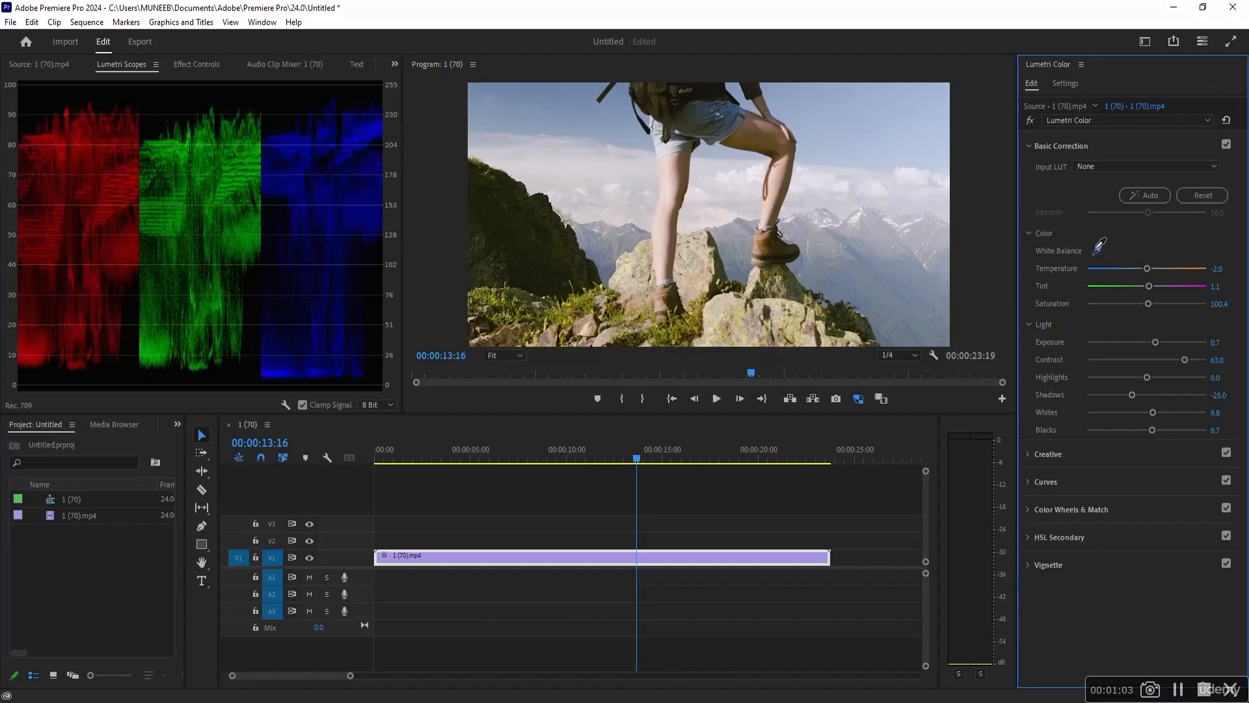
Try sampling the white balance from the hiker's leg and from the hazy sky, undoing each sample.
click(662, 273)
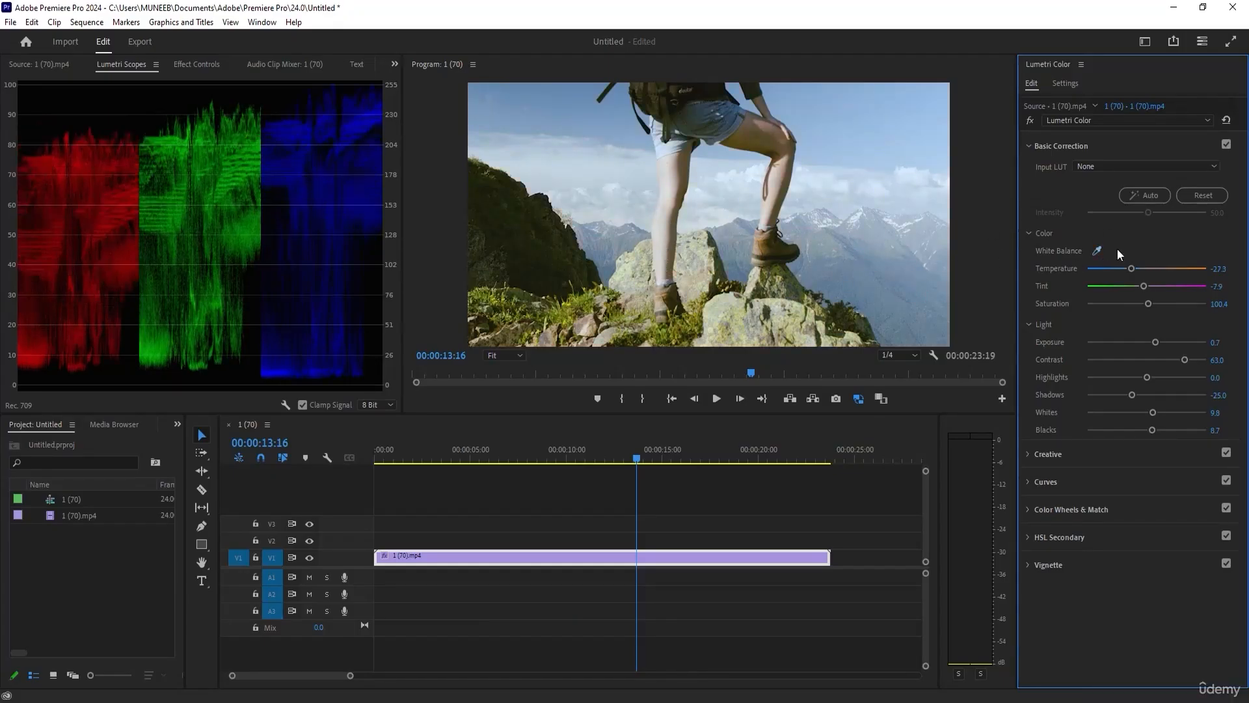
key(ctrl+z)
click(1097, 251)
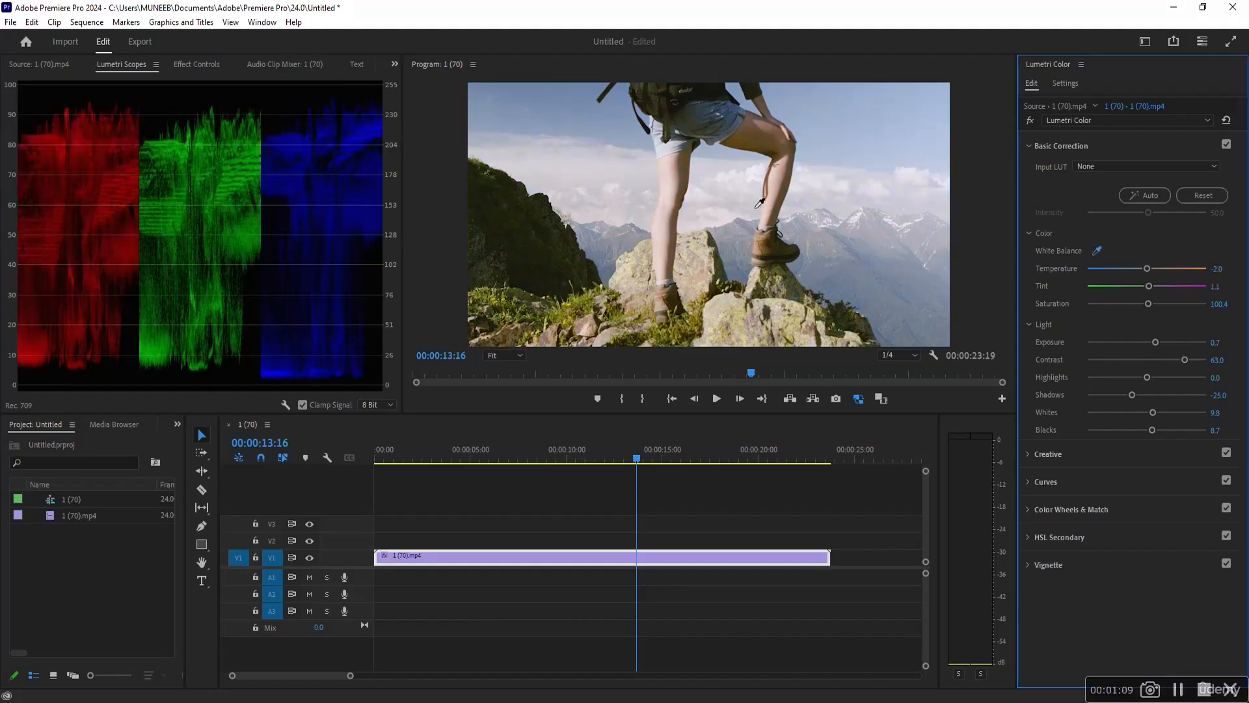
click(721, 218)
key(ctrl+z)
Sample the white balance from the clouds above the dark slope, and compare the clip with Lumetri Color off and on.
click(1097, 251)
click(582, 189)
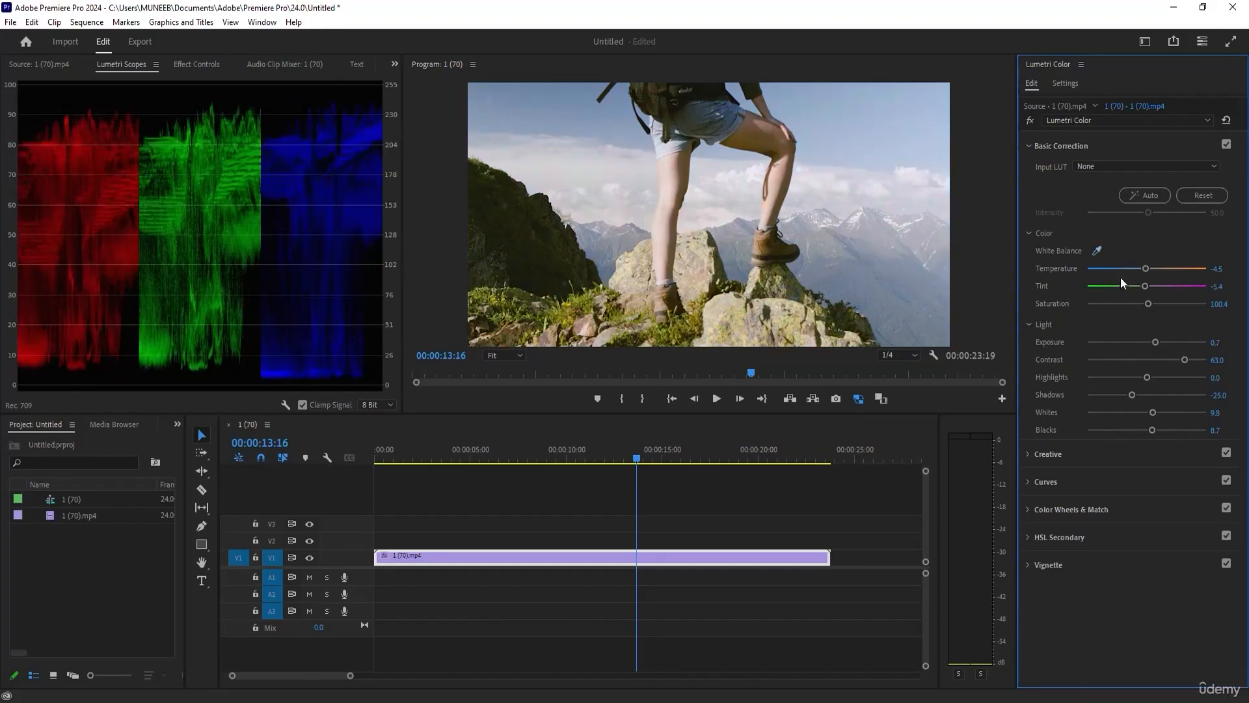
click(1028, 120)
click(1027, 120)
click(1027, 119)
click(1027, 120)
click(1027, 119)
click(1027, 120)
Add a TRAVEL text title over the clouds at 00:00:02:23.
click(423, 455)
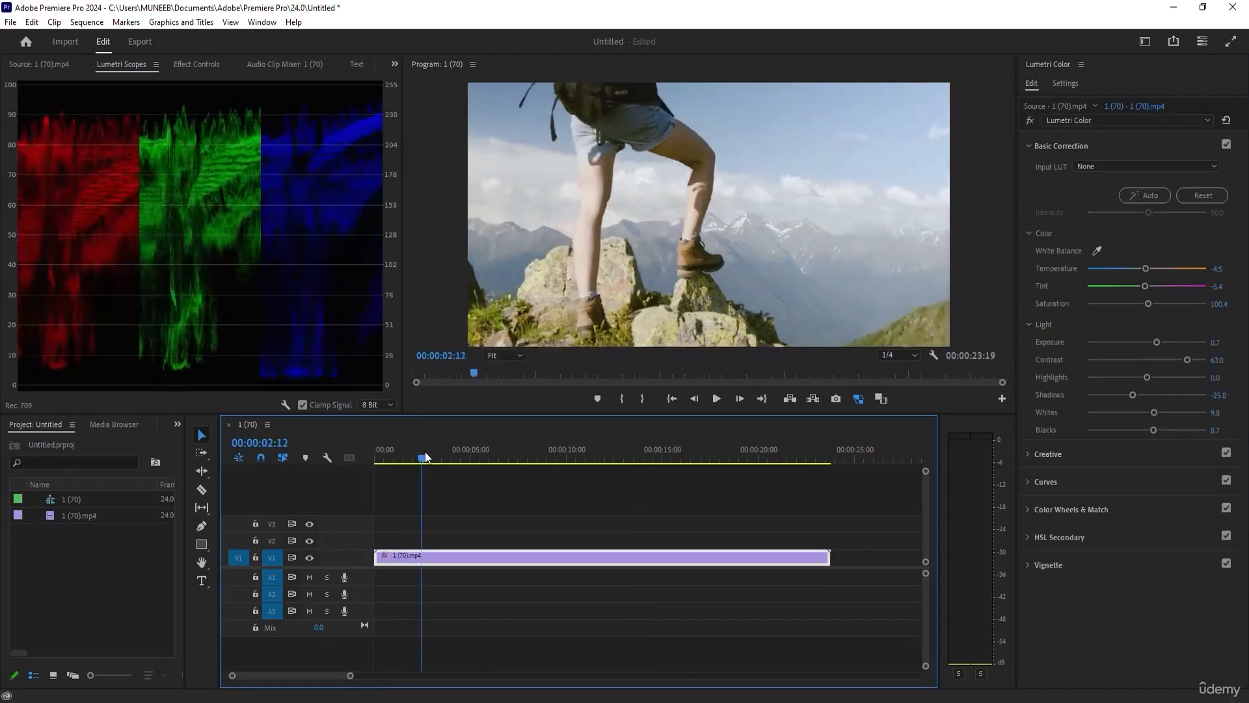
mouse_move(424, 455)
mouse_down()
mouse_move(676, 467)
mouse_move(431, 475)
mouse_up()
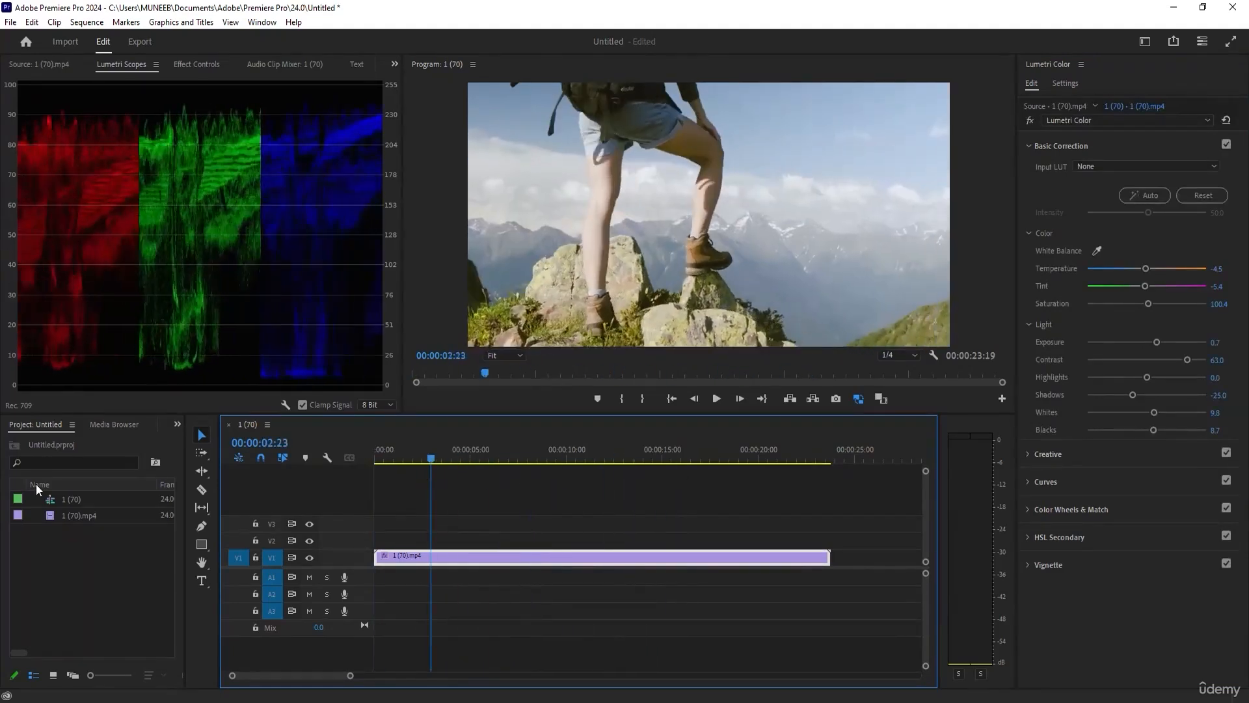
click(201, 581)
click(532, 190)
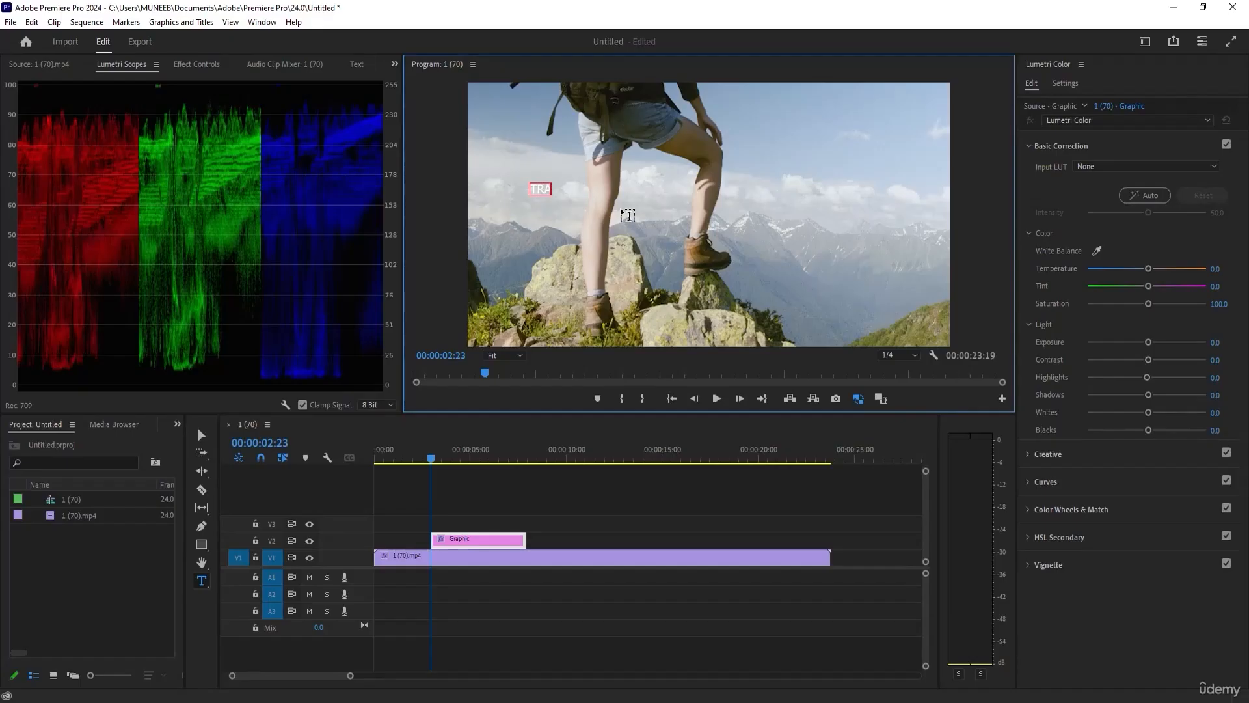
text(TRAVEL)
click(202, 435)
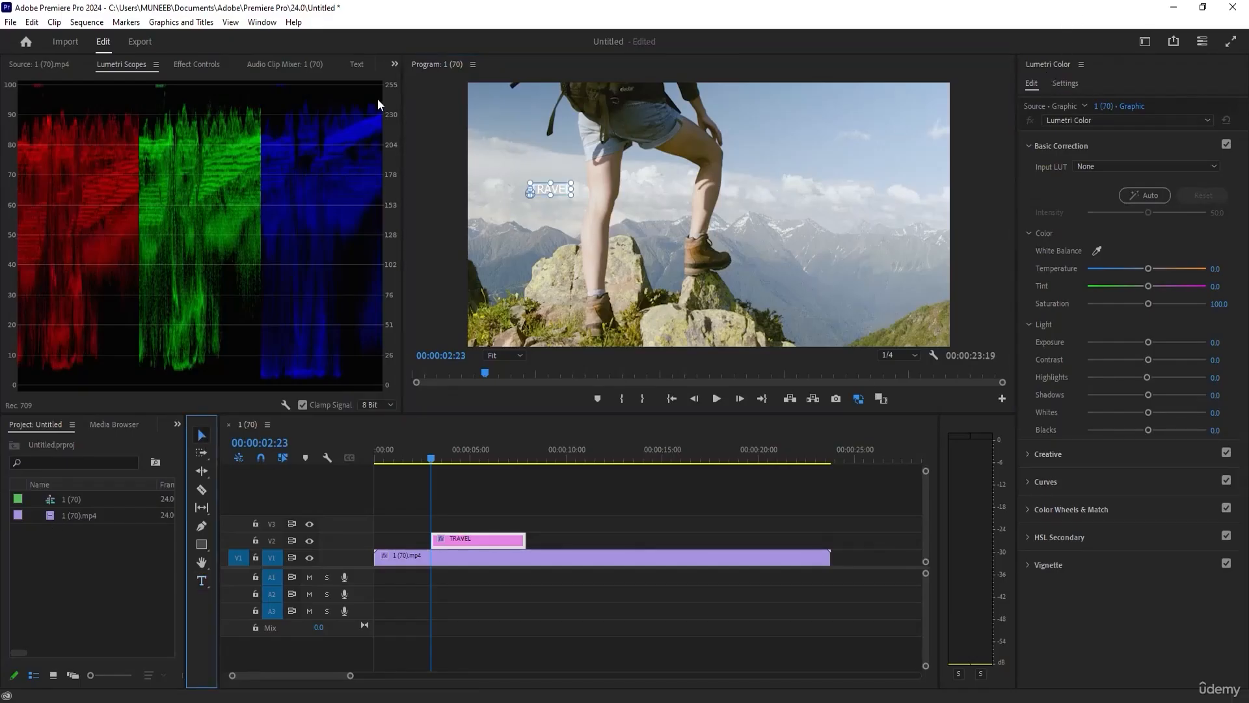
Switch to a workspace with Essential Graphics, show the TRAVEL title's properties and centre the title horizontally in the frame.
click(1145, 41)
click(1118, 63)
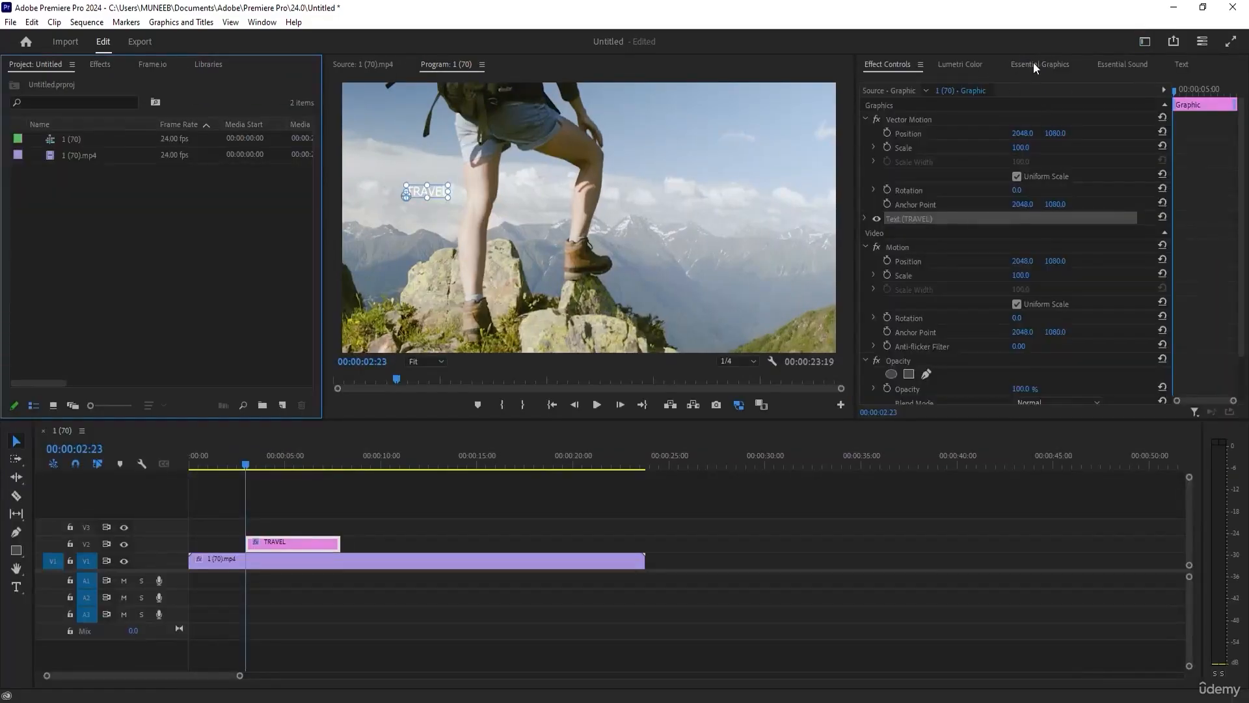
click(1034, 63)
click(921, 231)
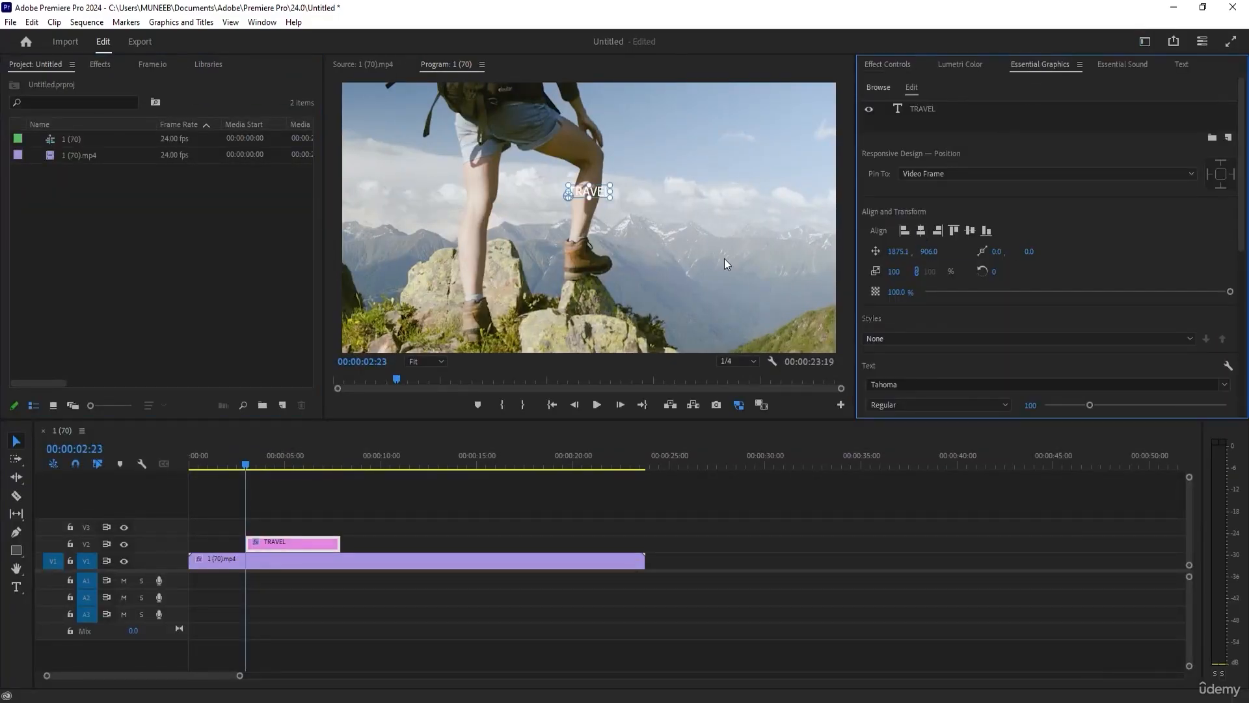
Center-align the TRAVEL text, enlarge it to a scale of about 629 and move it to about 1729, 1165.
drag(609, 186, 775, 141)
scroll(944, 319, down, 3)
click(892, 316)
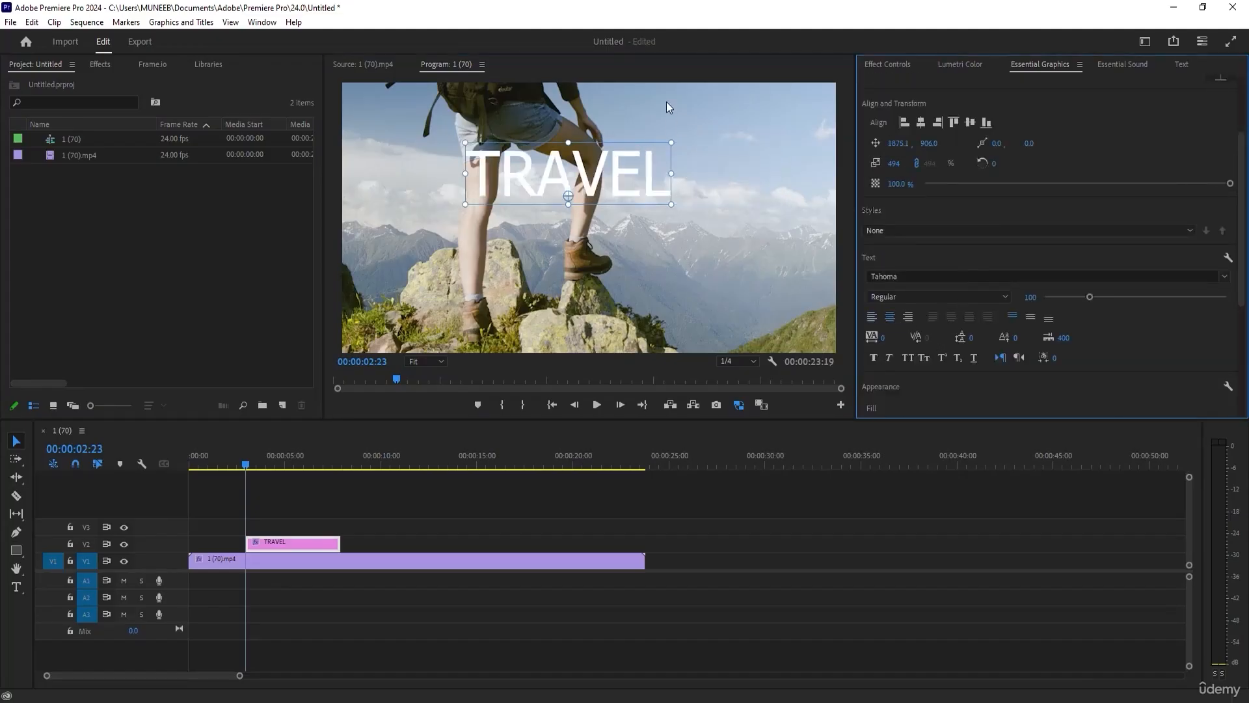
drag(674, 147, 611, 192)
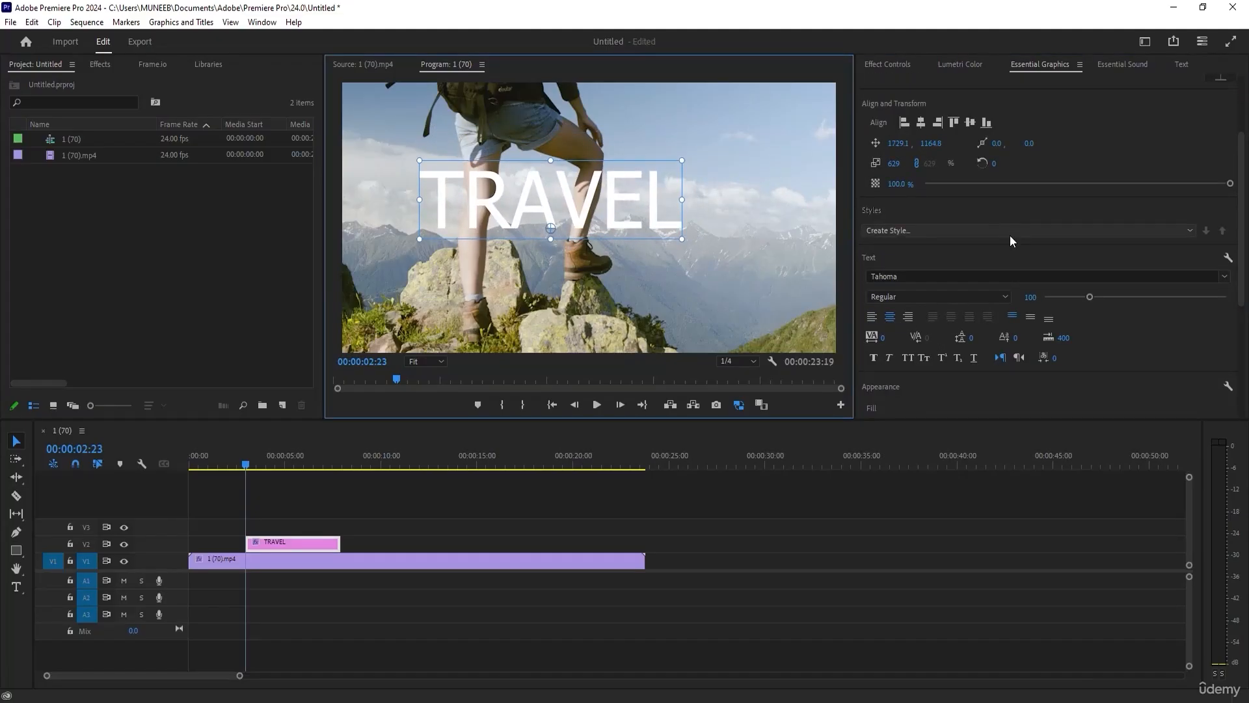
Try the Franklin Gothic Medium font on the TRAVEL title and check its available styles.
click(968, 278)
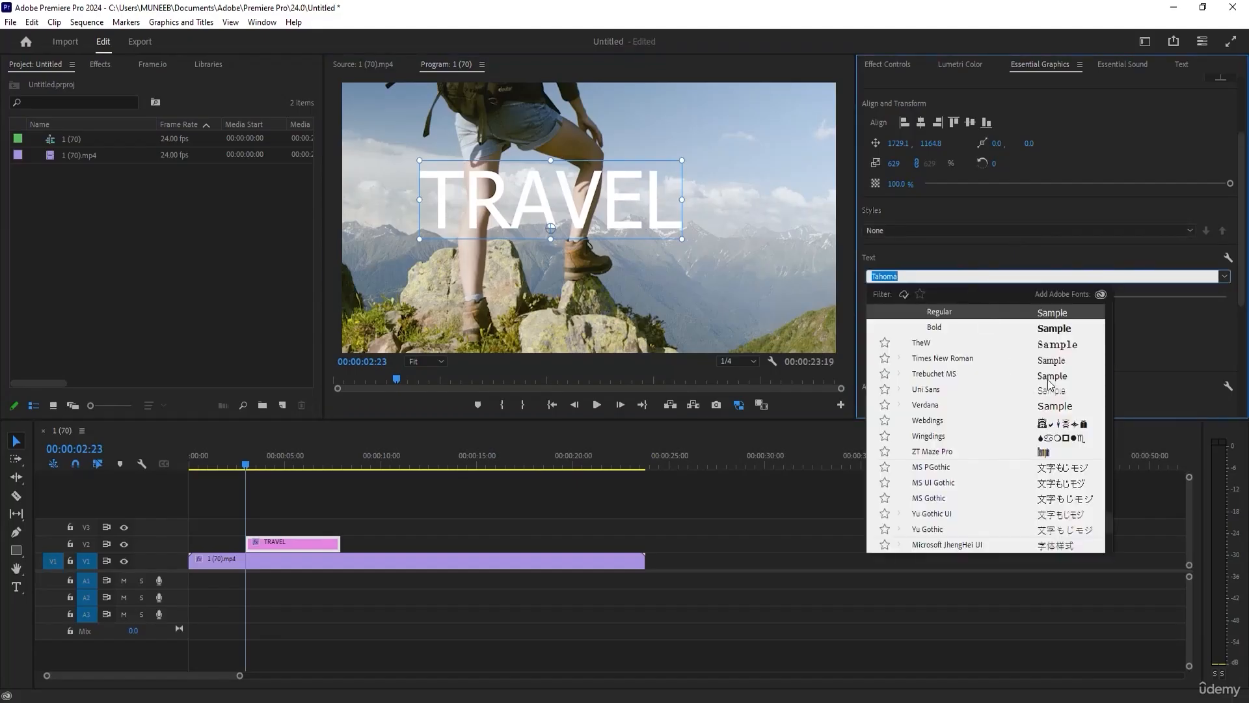
scroll(998, 371, down, 2)
scroll(991, 407, down, 2)
scroll(974, 415, up, 2)
drag(1110, 521, 1103, 394)
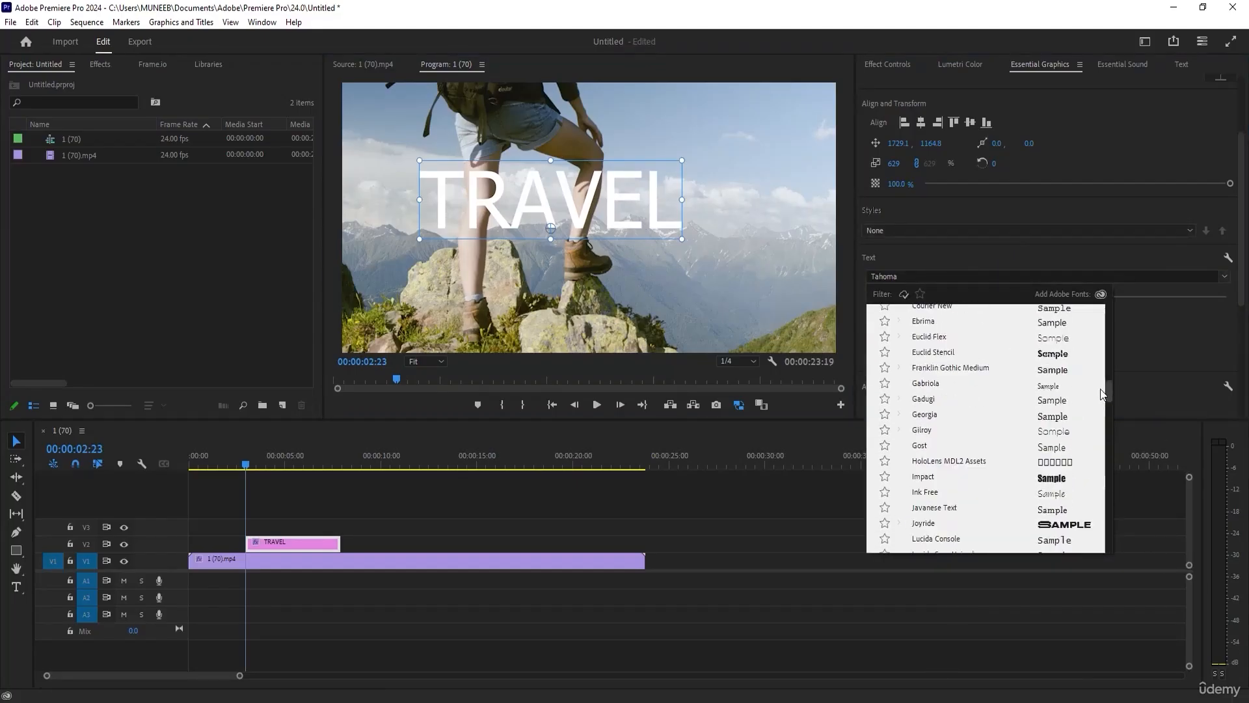
click(1046, 372)
click(989, 295)
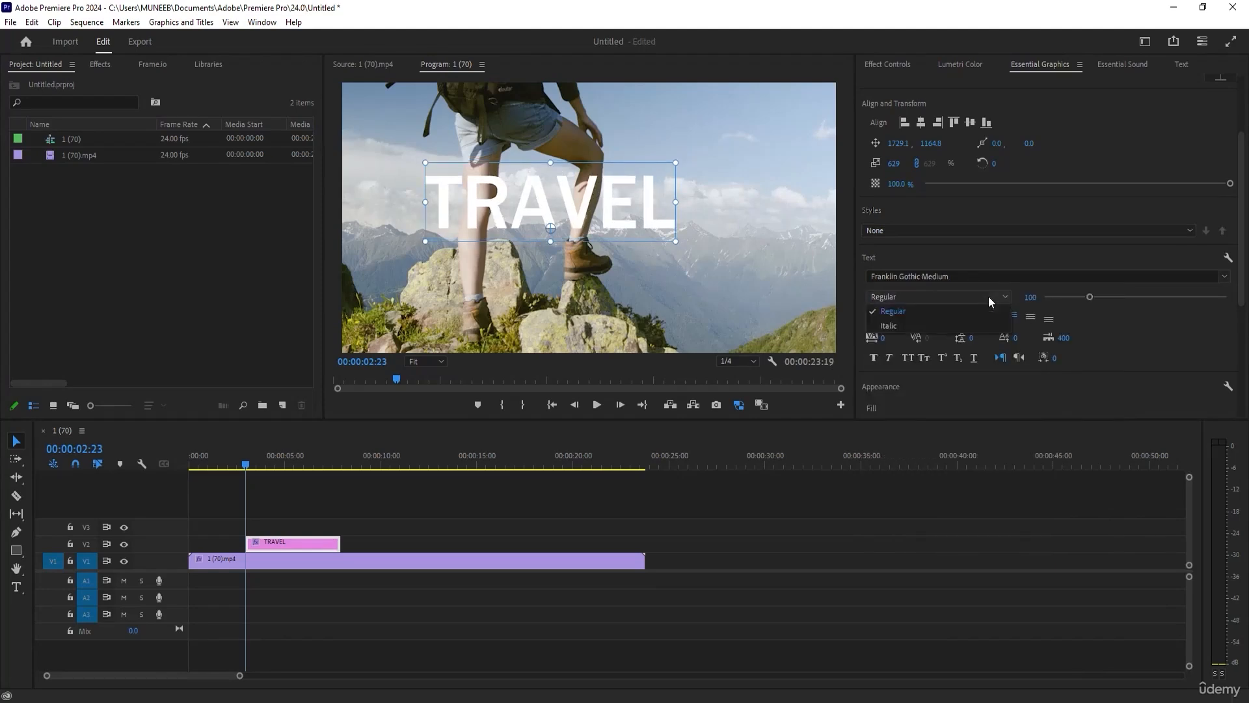
Change the TRAVEL title's font to Code Pro Bold, scale it to about 585 and reposition it over the mountain skyline.
click(1005, 277)
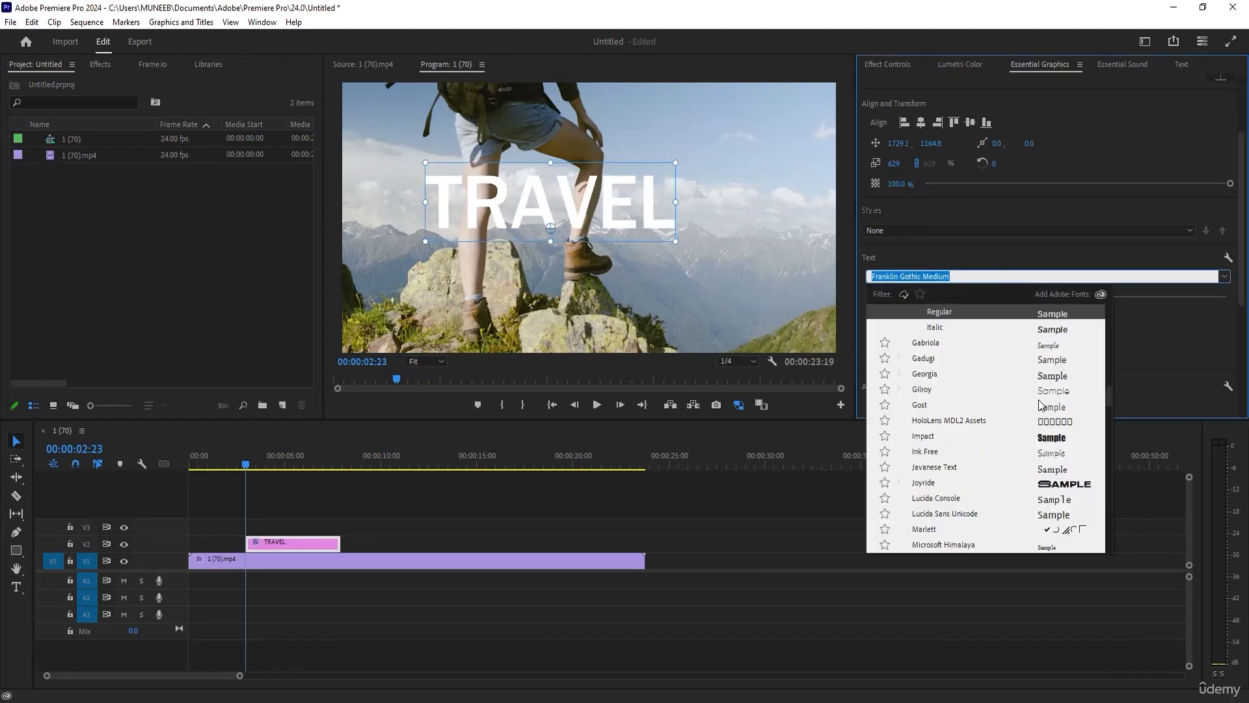
scroll(1041, 404, up, 1)
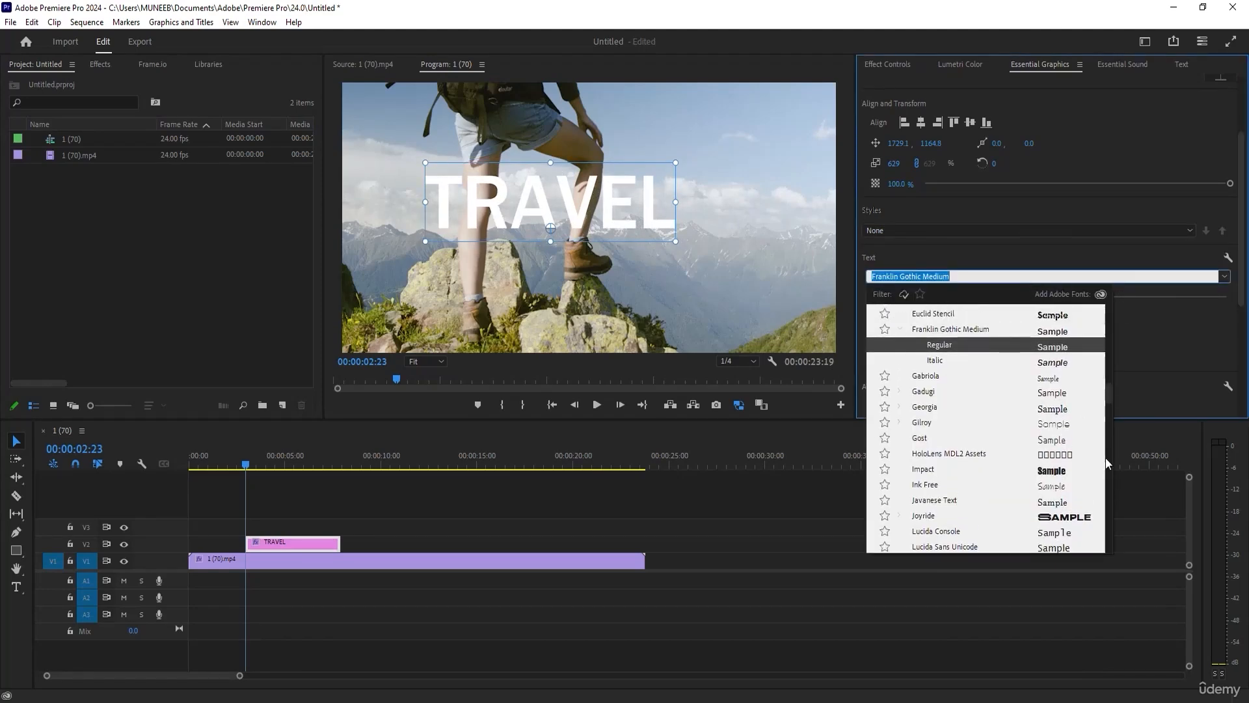
drag(1110, 404, 1110, 372)
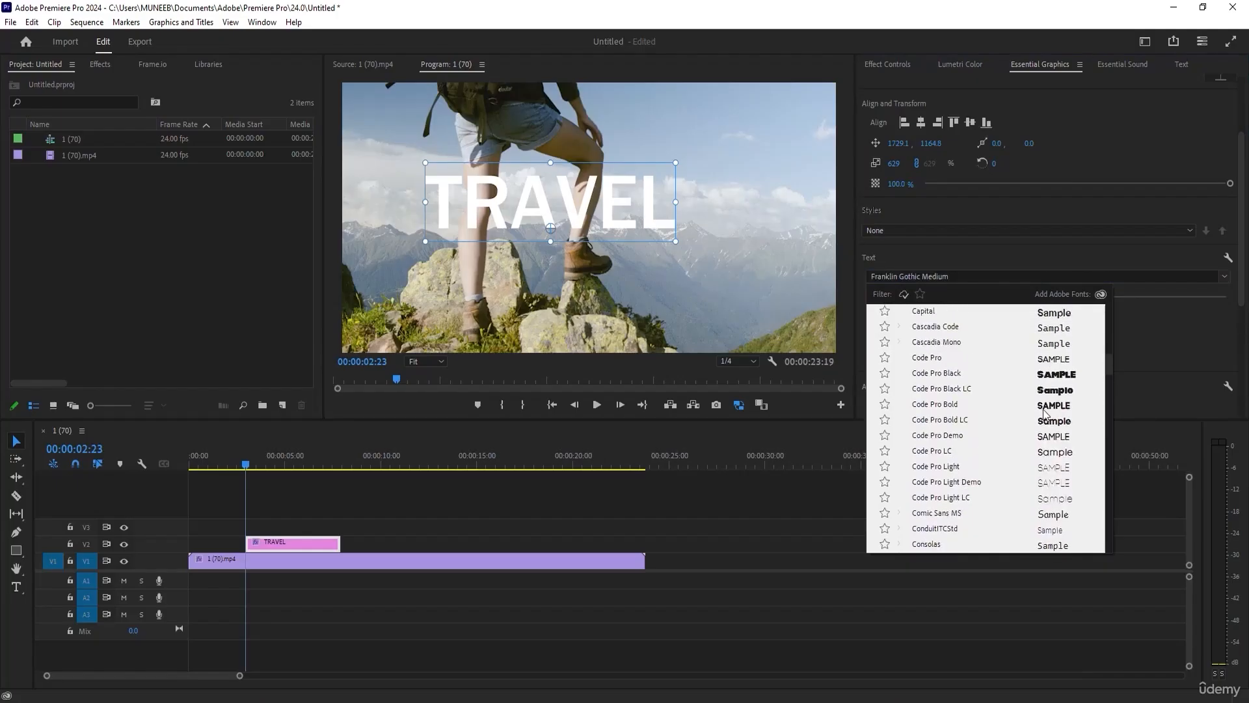
click(1042, 411)
drag(690, 158, 654, 173)
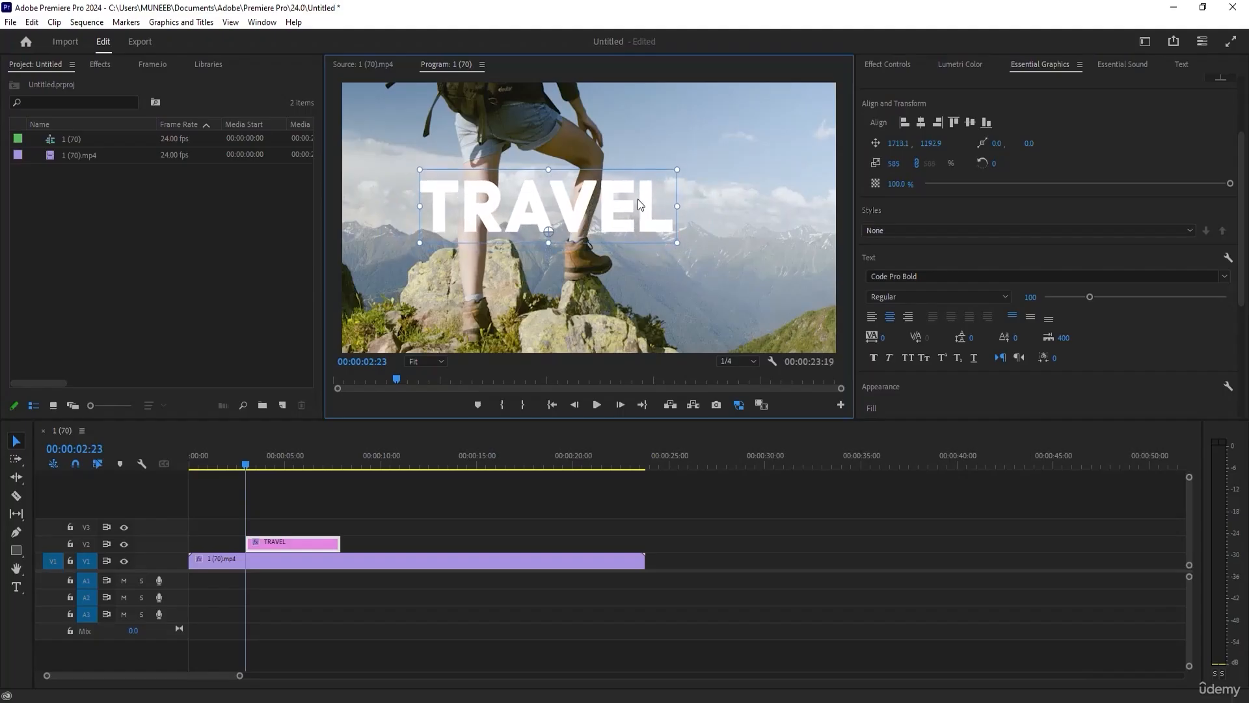
click(399, 505)
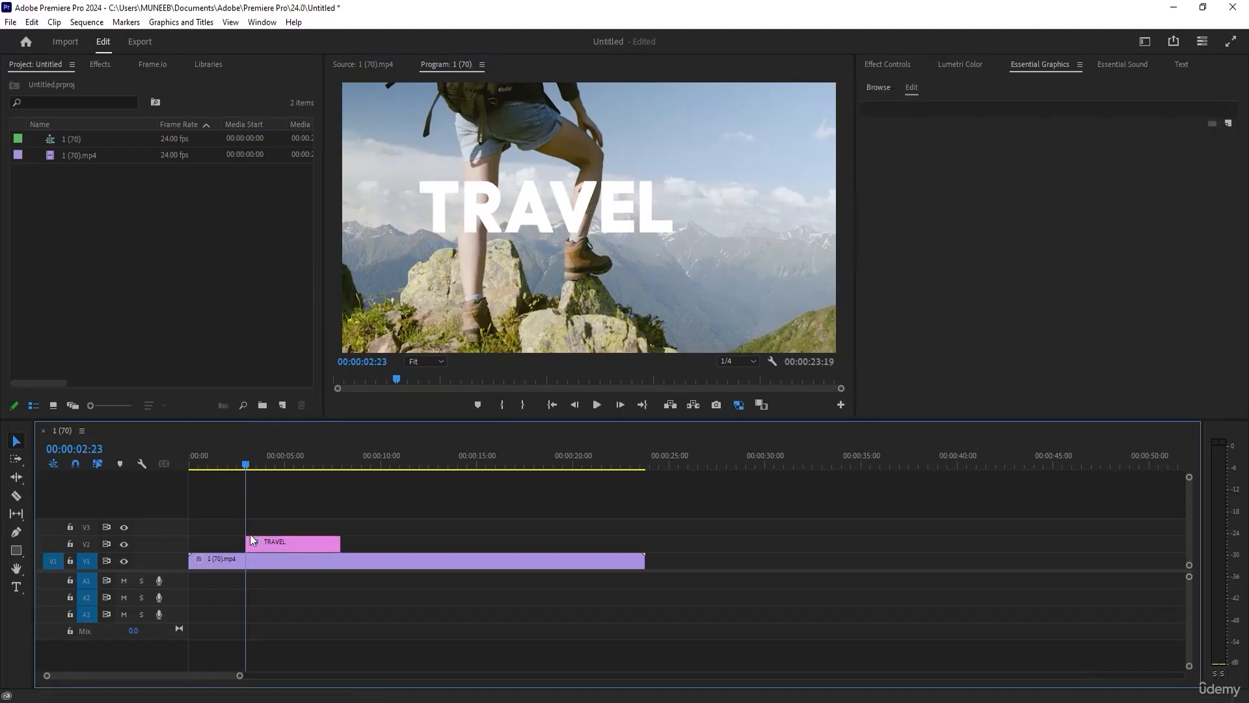
Duplicate the 1 (70).mp4 clip from V1 onto V3, above the TRAVEL title.
click(272, 560)
drag(271, 561, 253, 528)
click(295, 523)
Search the effects for ULT and apply the Ultra Key video effect to the duplicated clip on V3.
click(101, 63)
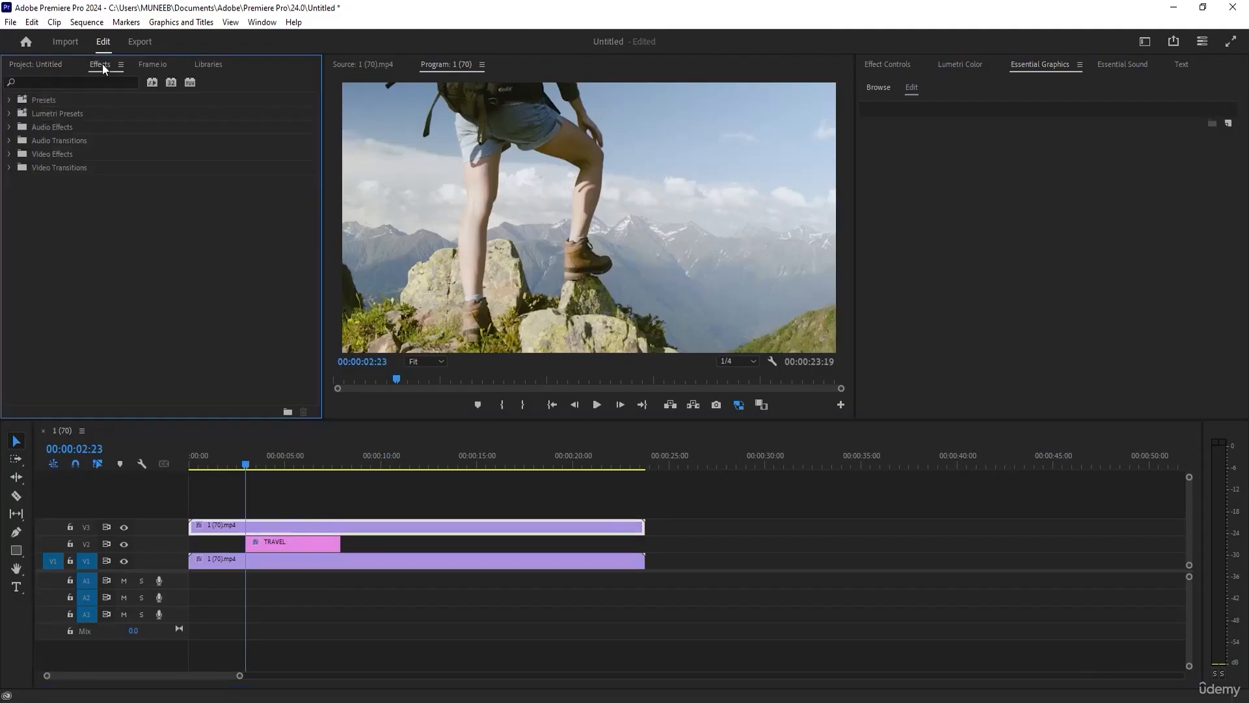
click(61, 84)
text(ULRA)
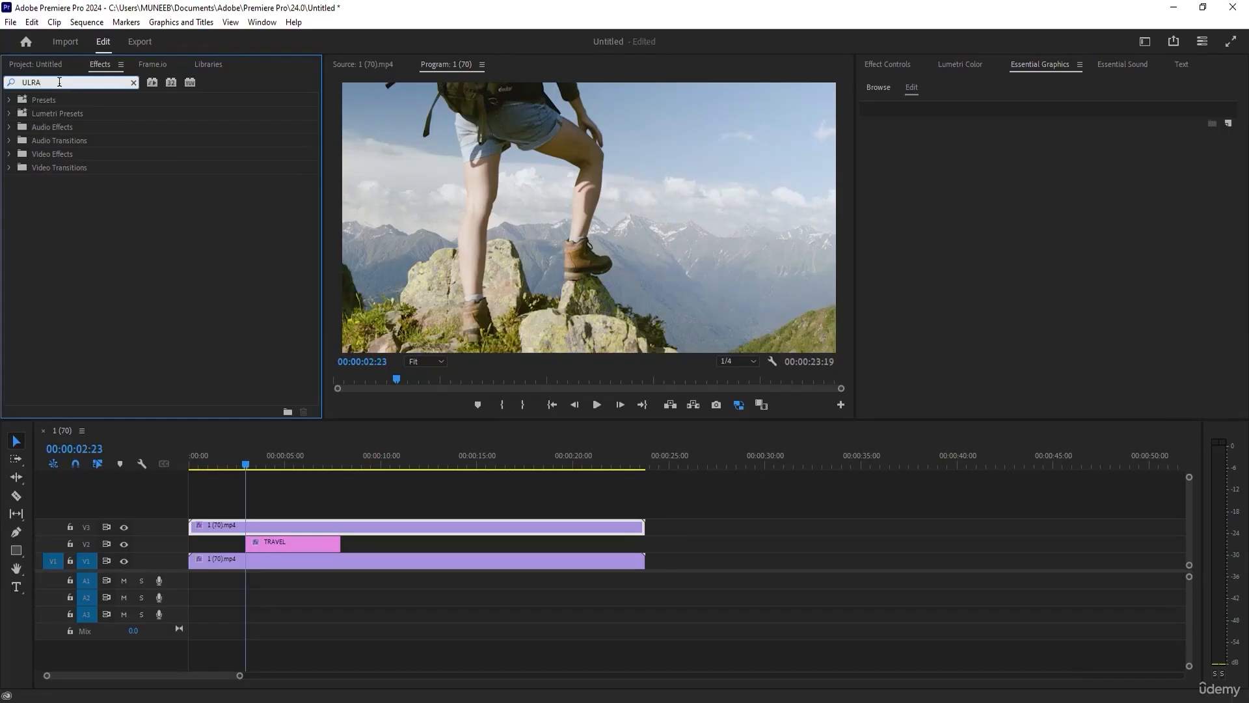
click(30, 83)
text(G)
key(BackSpace)
text(T)
double_click(69, 83)
text(ULTRT)
key(BackSpace)
key(BackSpace)
click(59, 234)
drag(59, 234, 277, 529)
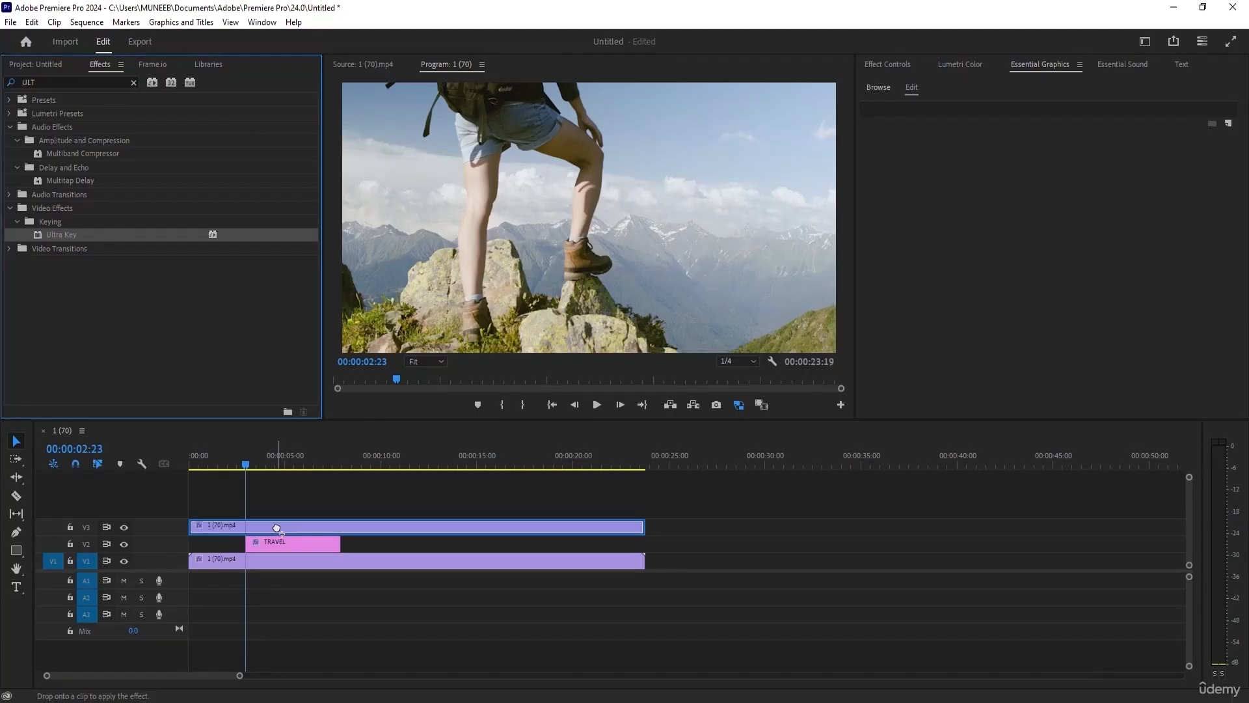
drag(276, 529, 276, 526)
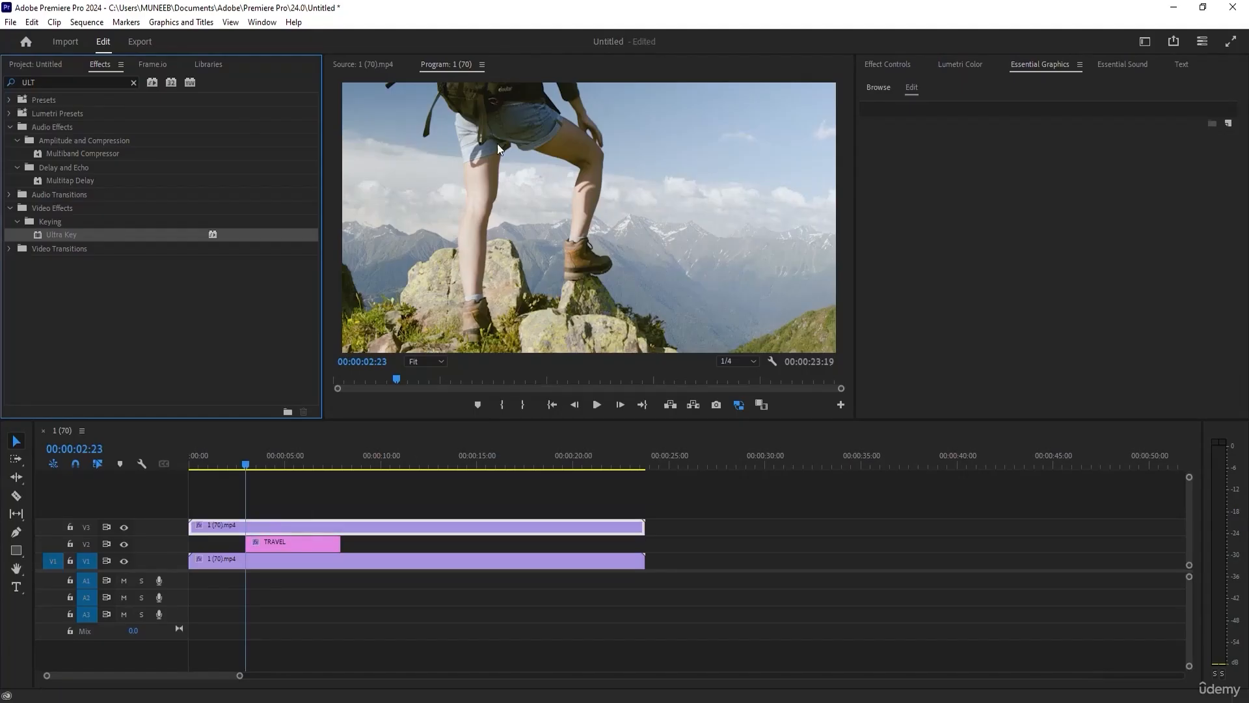
Show the V3 clip's Ultra Key settings and try the hiker's leg as the key color.
click(894, 65)
scroll(982, 367, down, 5)
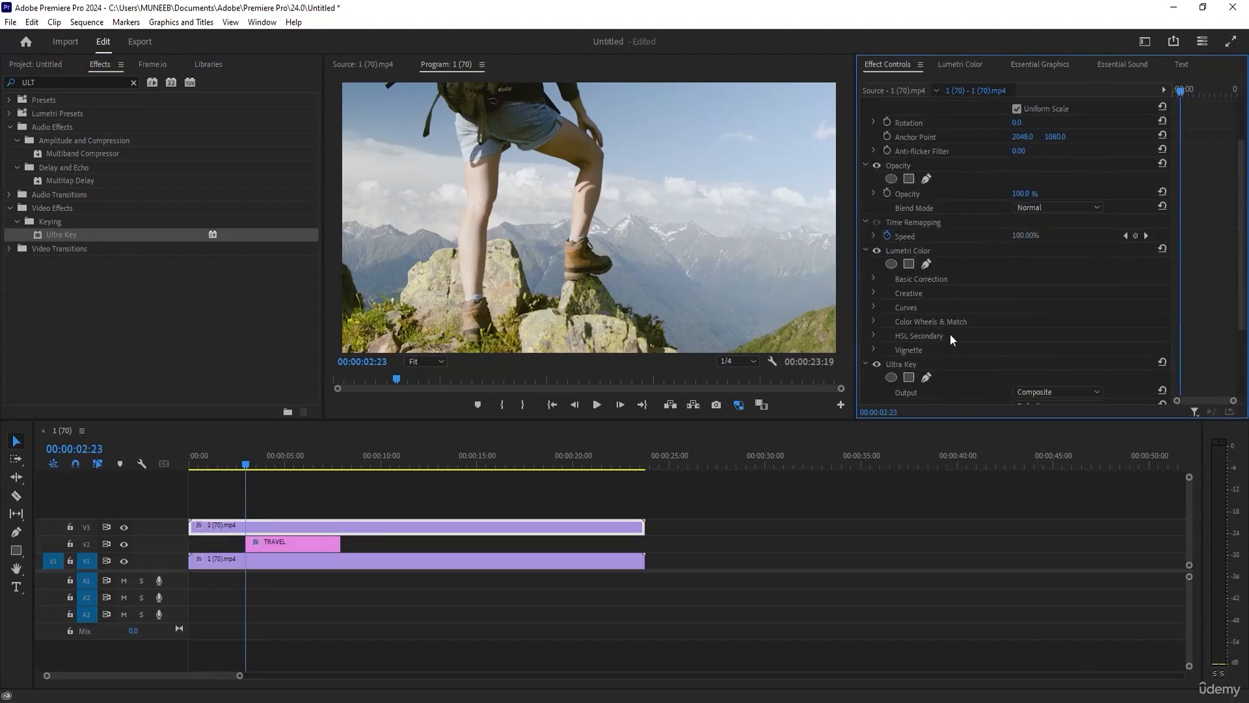
click(1035, 312)
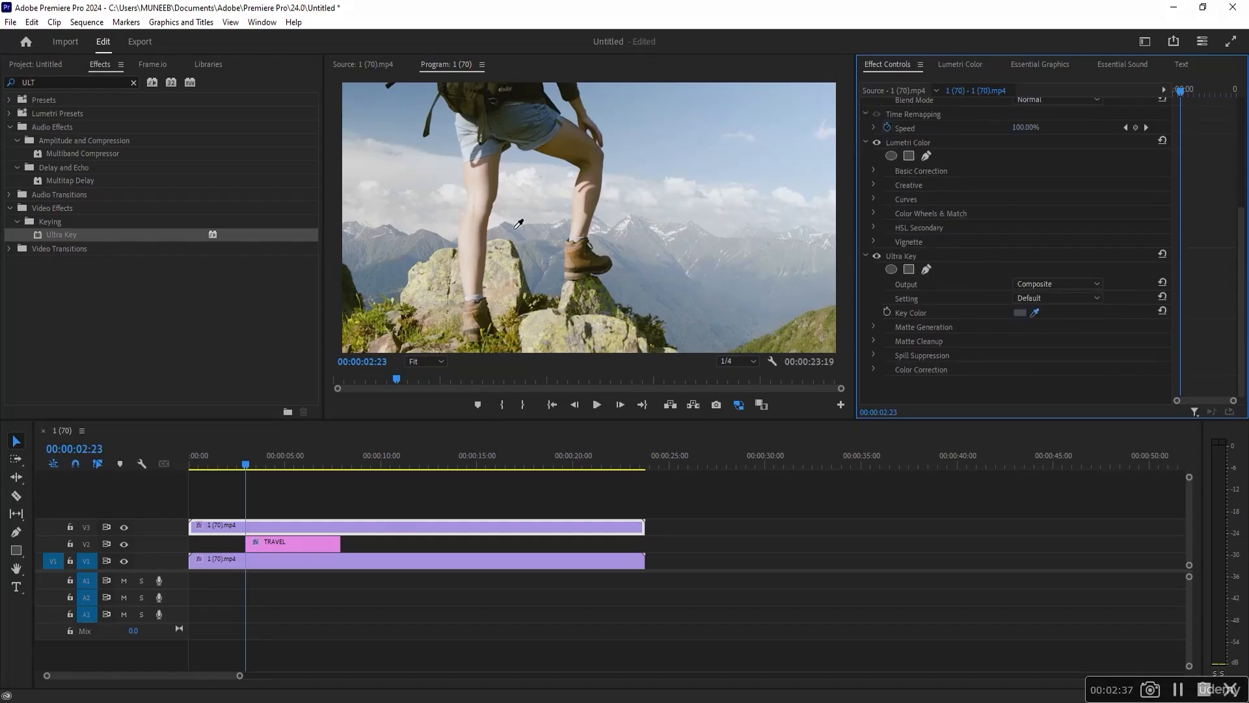
click(479, 212)
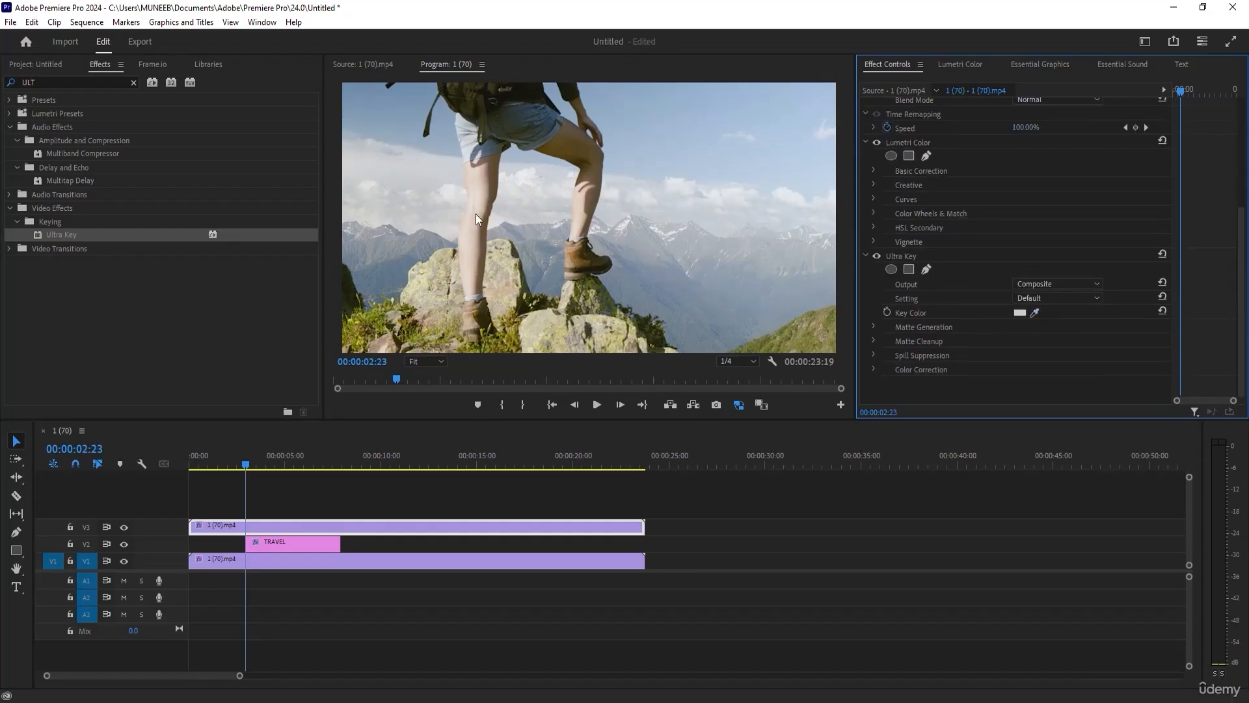
Expand Ultra Key's Matte Generation settings and sample the key color from the clouds beside the hiker's bent leg.
click(873, 326)
scroll(1021, 330, down, 2)
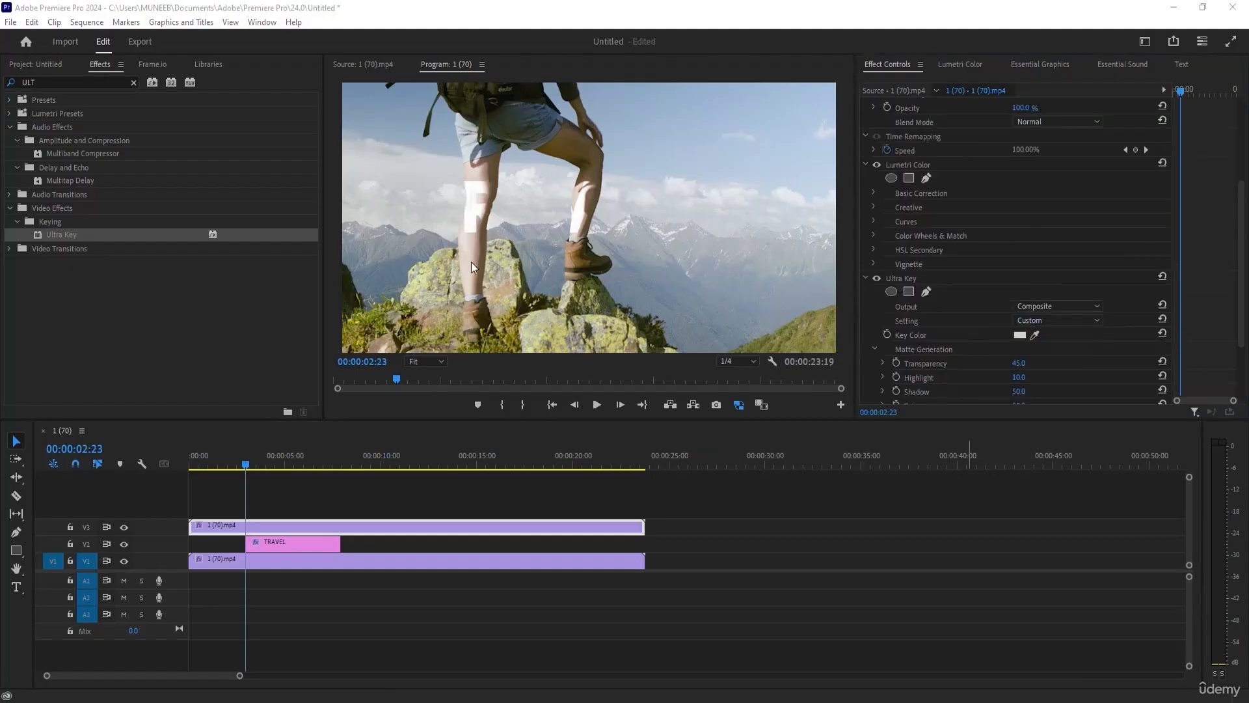
click(1035, 334)
click(617, 205)
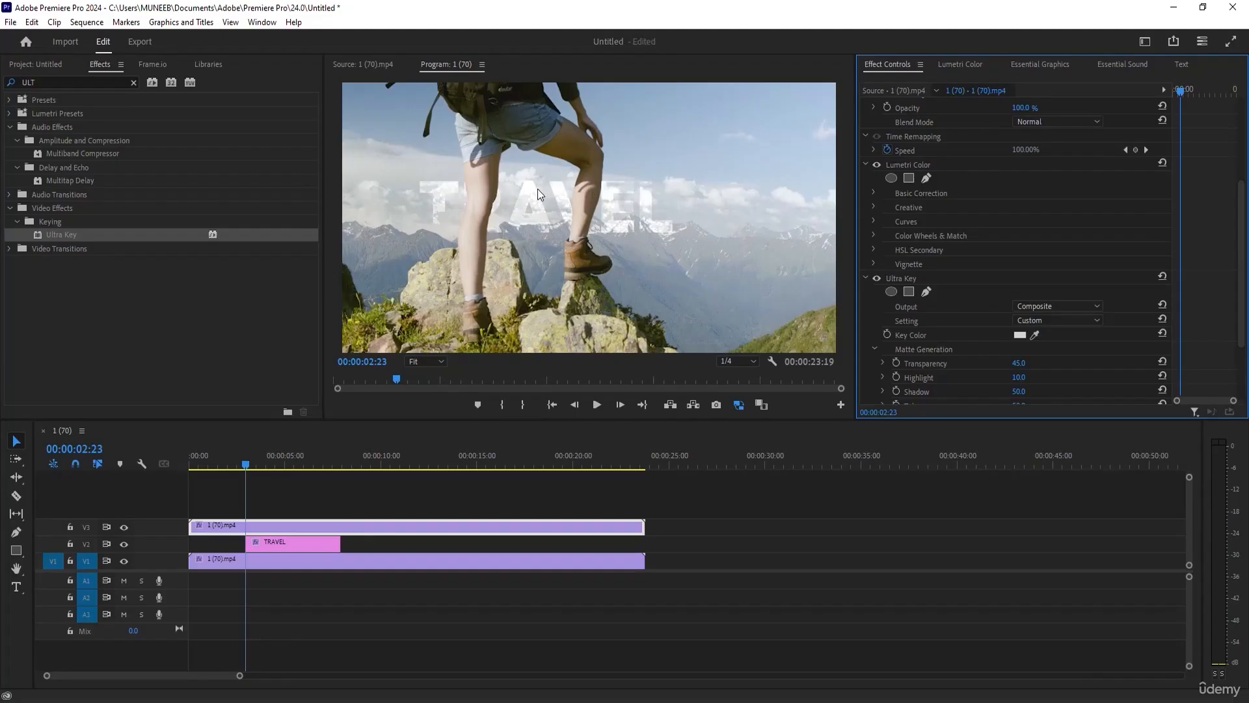
Set Ultra Key's Matte Generation Transparency to 80.0, Highlight to about 58.0 and Shadow to 43.0.
scroll(1080, 339, down, 1)
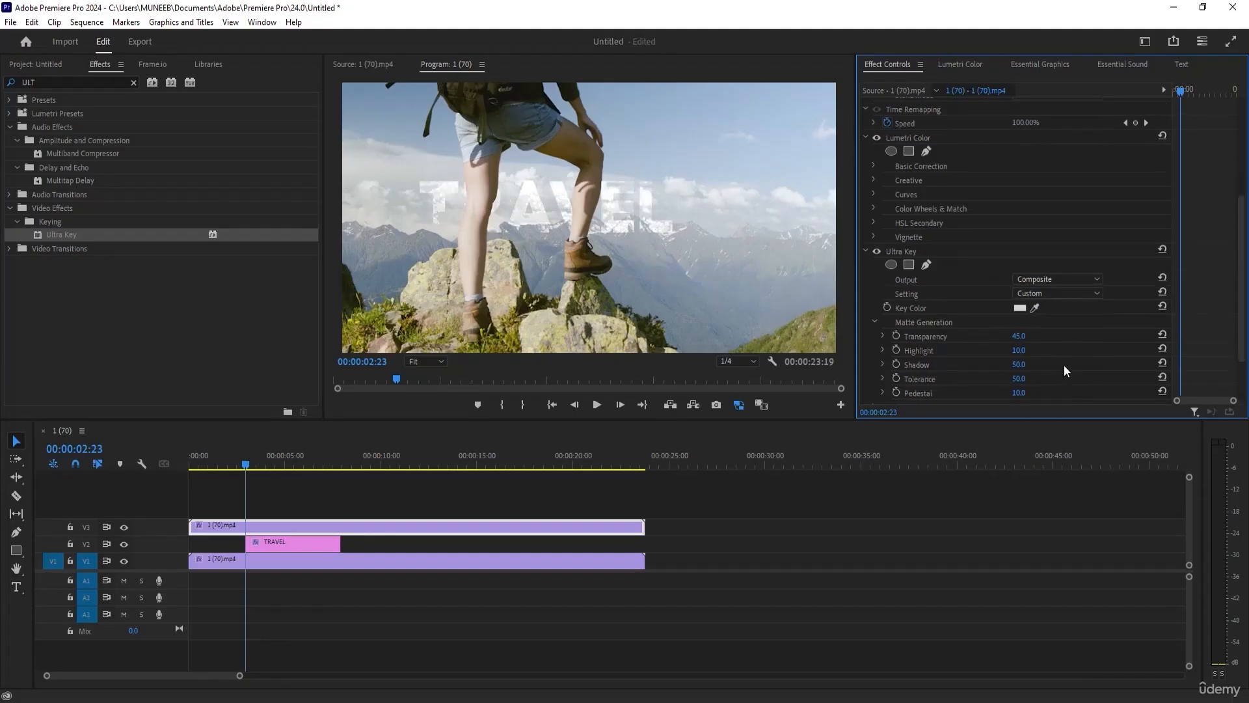
drag(1030, 338, 1064, 338)
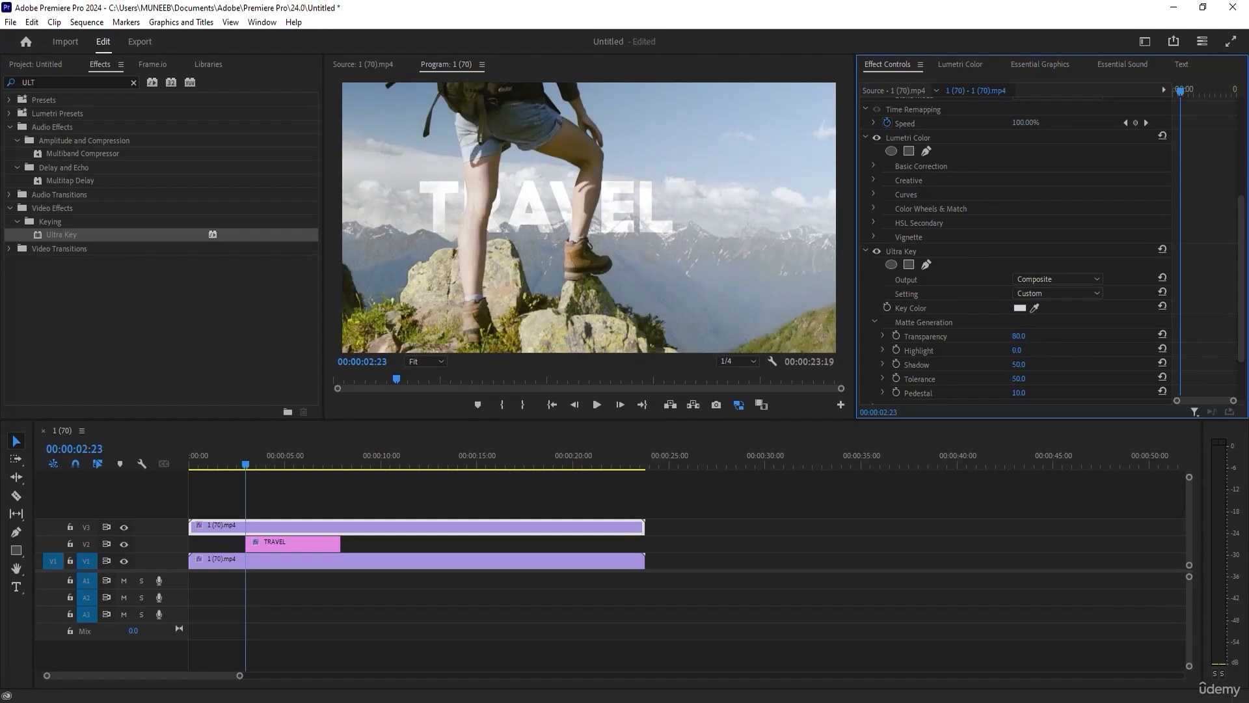
scroll(1062, 348, down, 3)
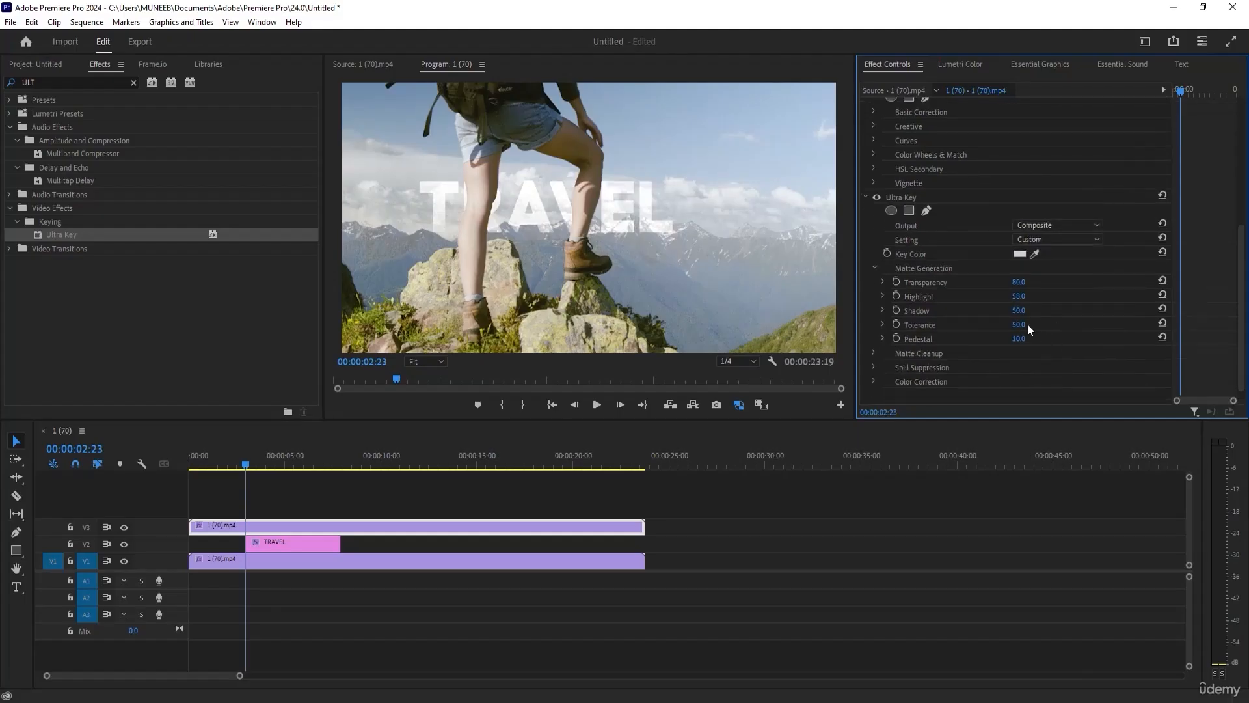
drag(1014, 311, 1035, 326)
scroll(996, 353, down, 1)
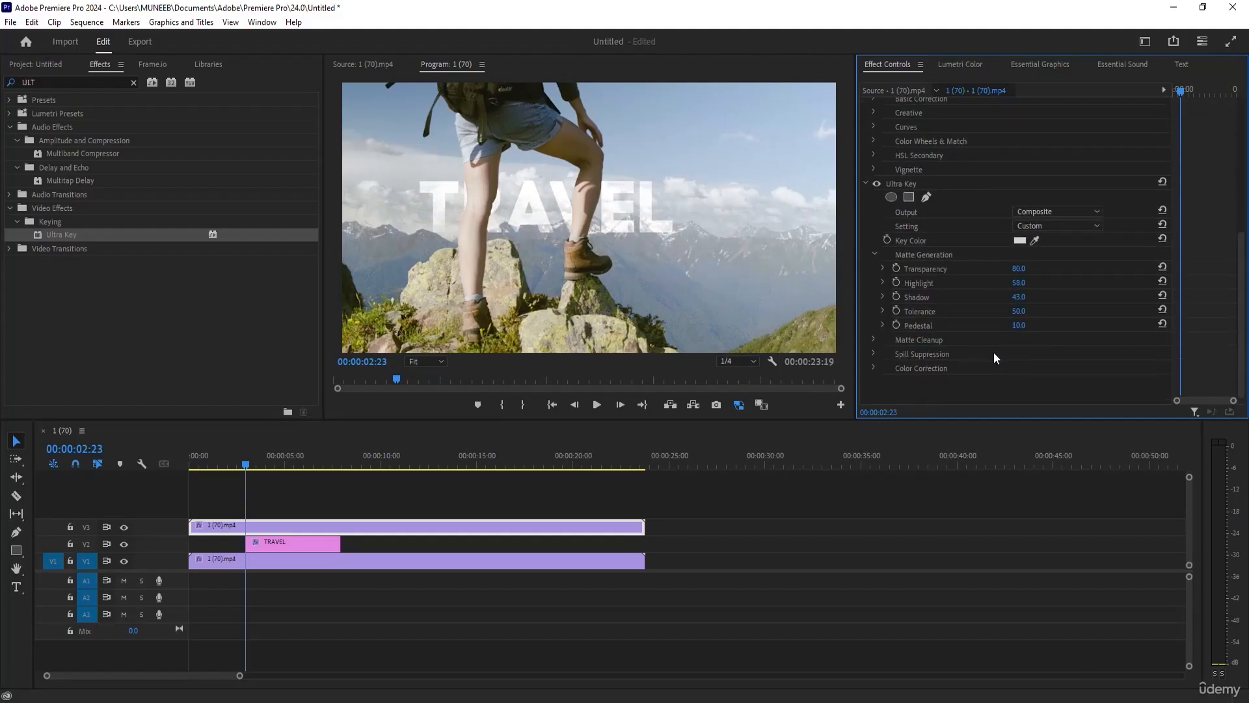
Set Ultra Key's Matte Cleanup Choke to 100.0, Soften to 100.0 and Contrast to 51.0.
click(874, 339)
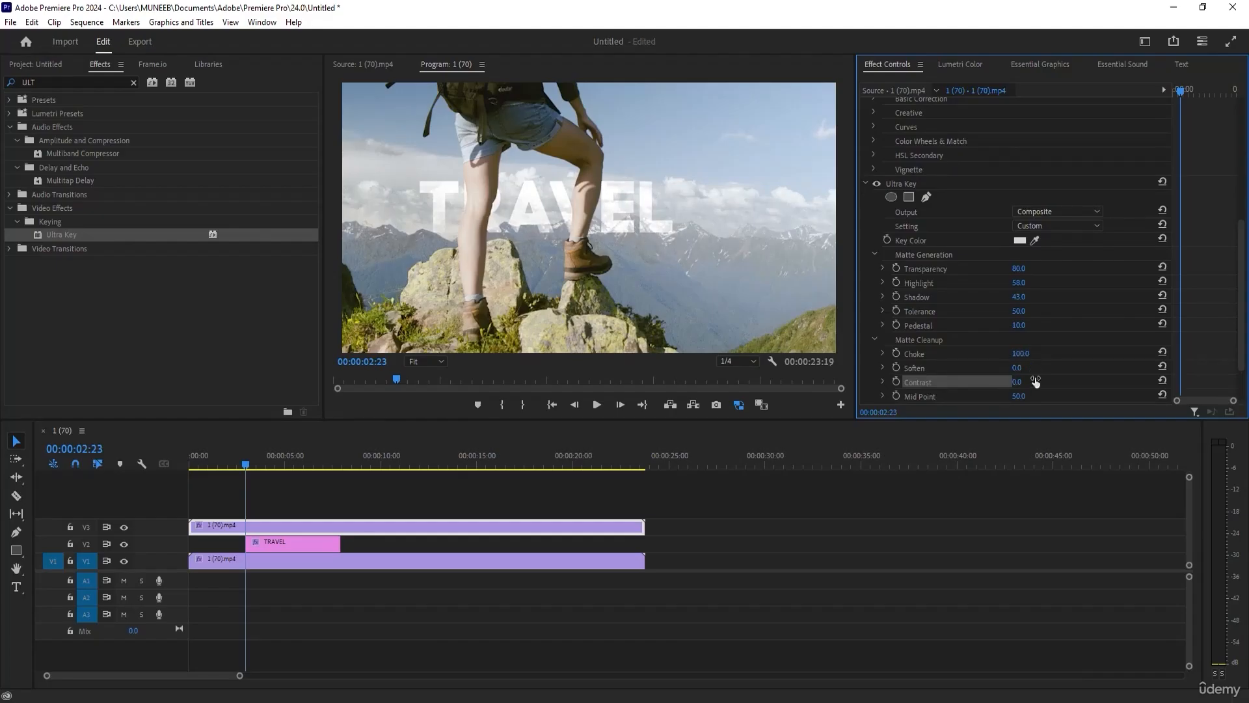
mouse_move(1016, 367)
mouse_down()
mouse_move(1031, 369)
mouse_move(1029, 355)
mouse_up()
scroll(1038, 376, down, 1)
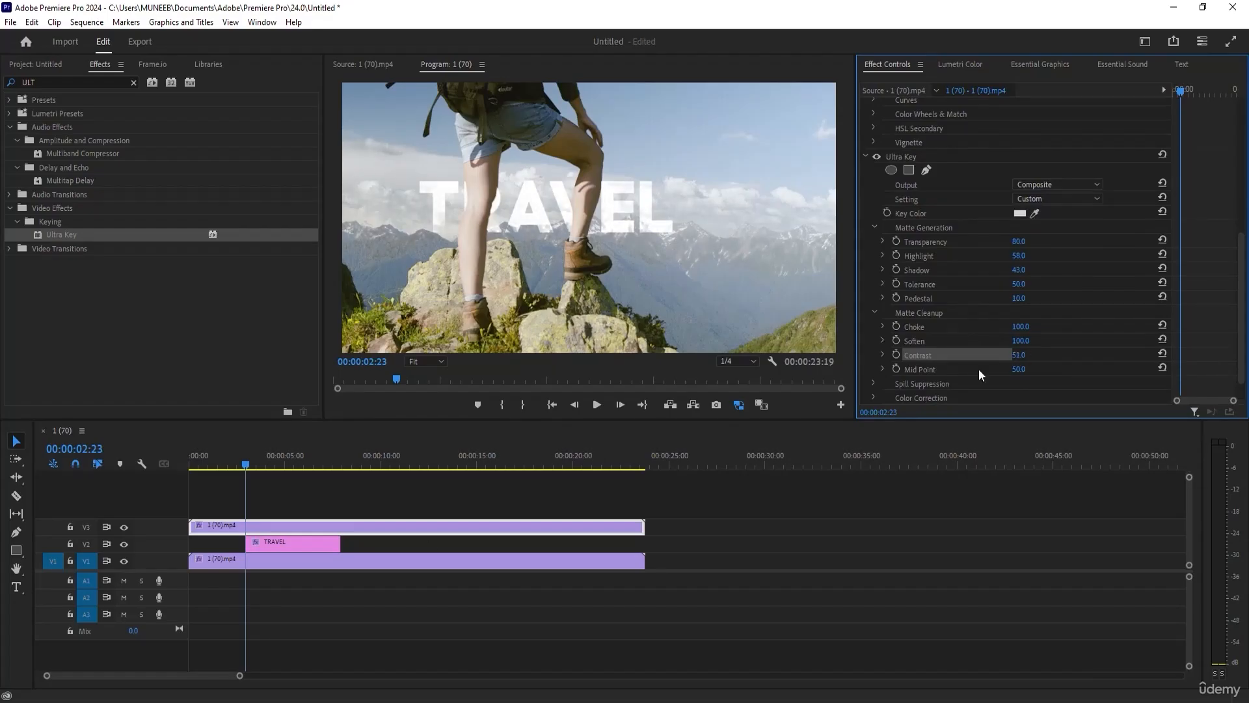
Scrub through the sequence and play it to check the TRAVEL title behind the hiker.
click(324, 475)
click(211, 458)
drag(210, 455, 307, 453)
key(space)
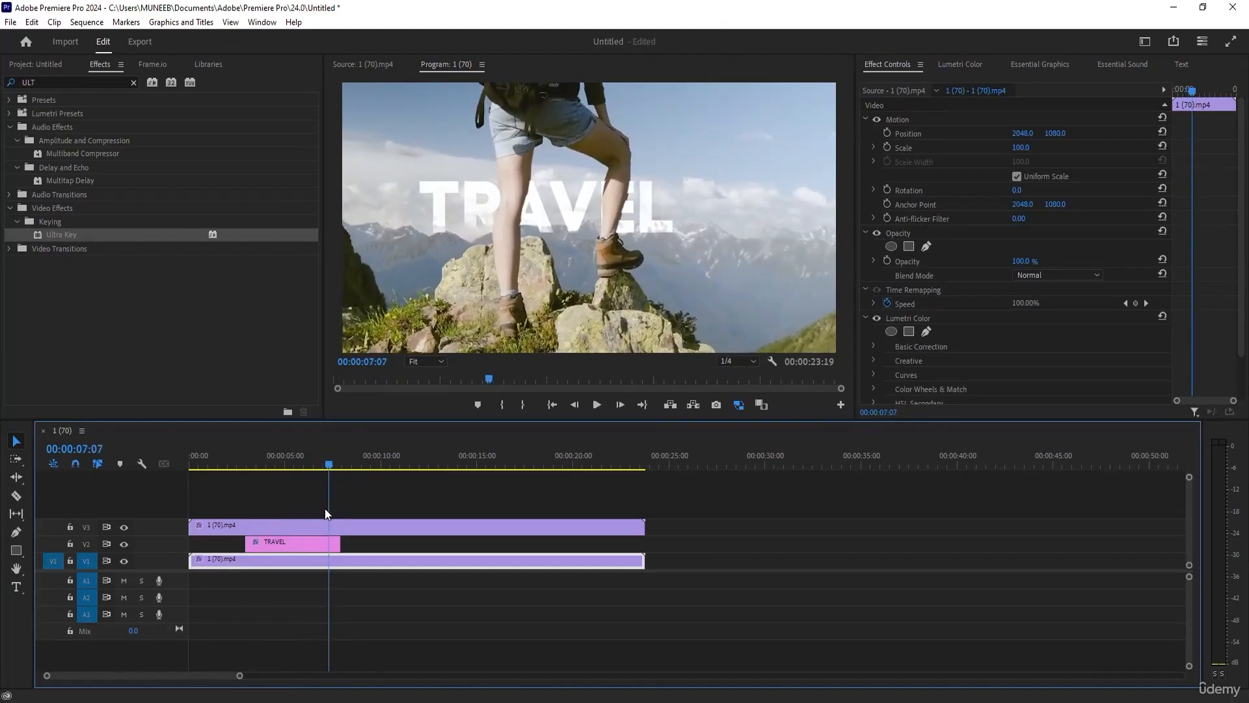
Extend the TRAVEL title on V2 at both ends to span the full footage, and play the sequence from the start.
drag(341, 543, 644, 544)
drag(247, 544, 189, 543)
mouse_move(195, 449)
mouse_down()
mouse_move(288, 448)
mouse_move(187, 447)
mouse_up()
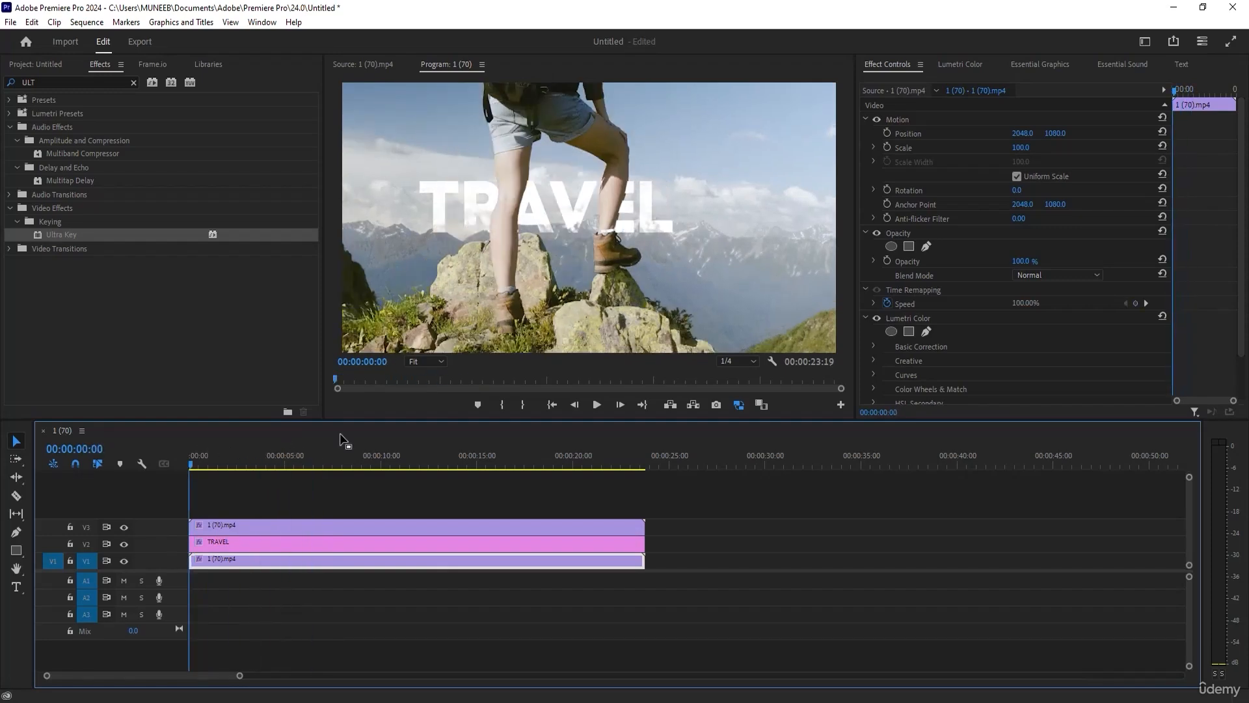
click(597, 405)
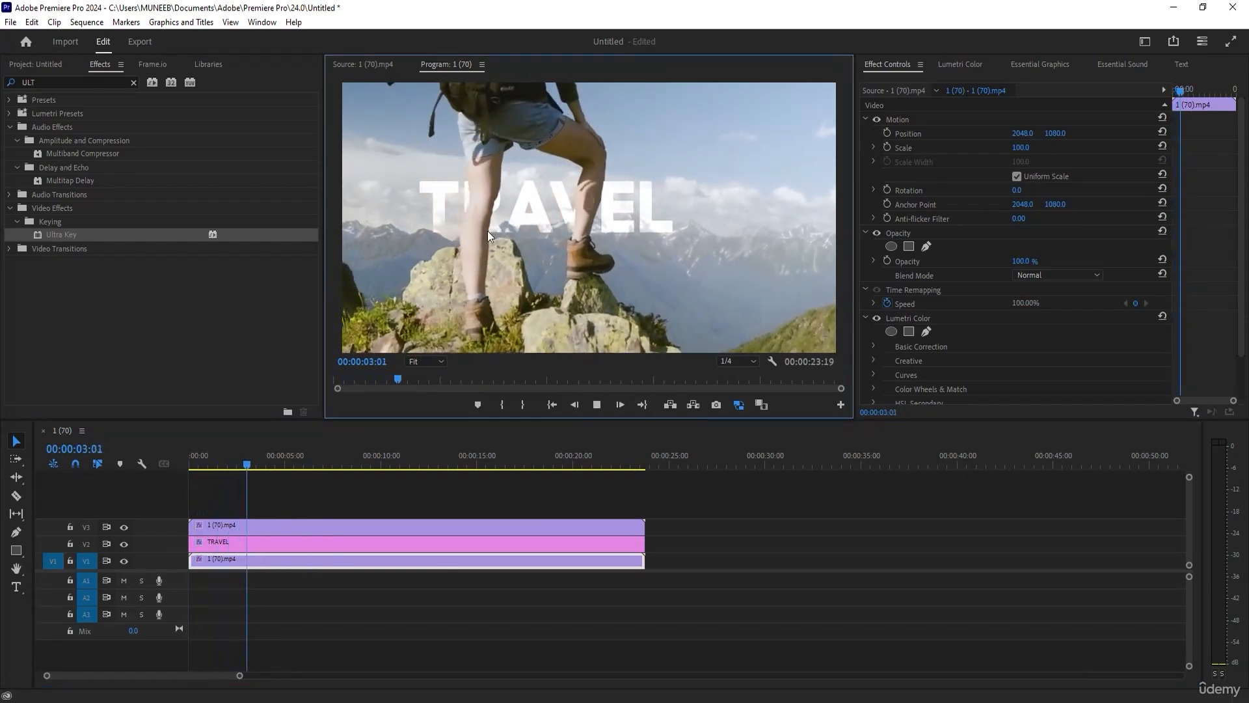
click(597, 406)
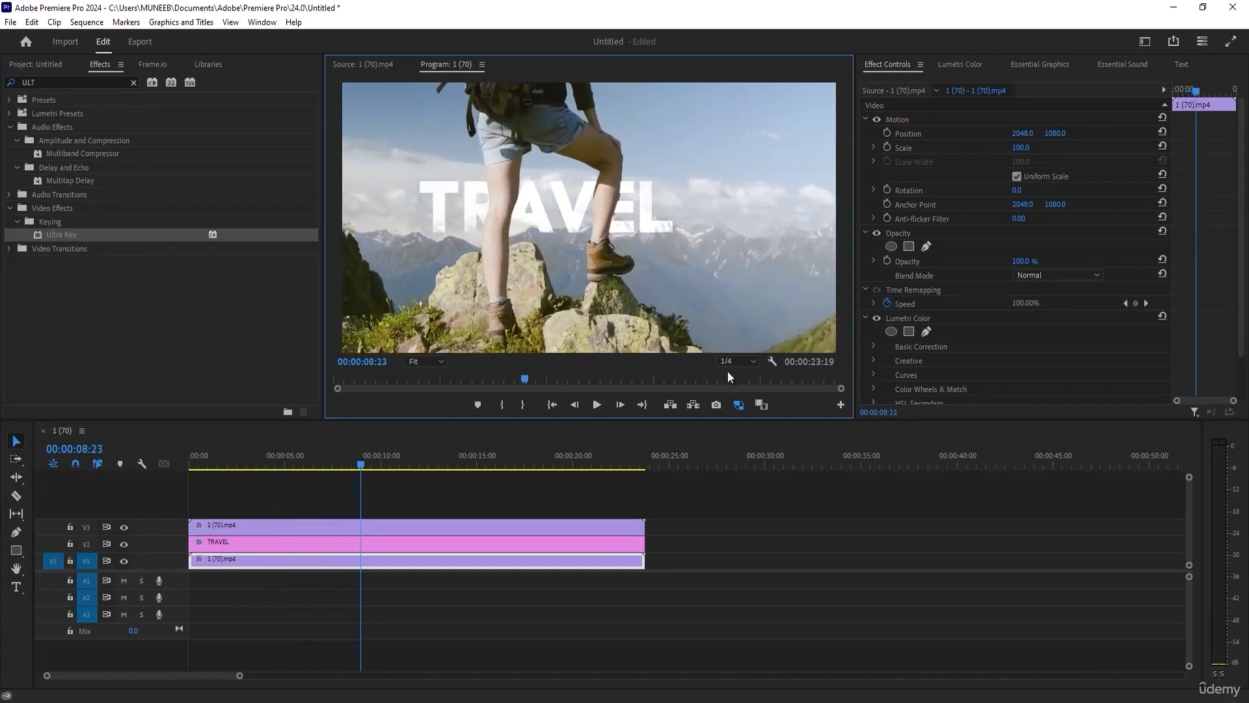
Set the V3 clip's Ultra Key Pedestal to 25.0, raise its Tolerance, and scrub the sequence to check the key.
click(561, 529)
scroll(1025, 342, down, 5)
scroll(1013, 333, down, 3)
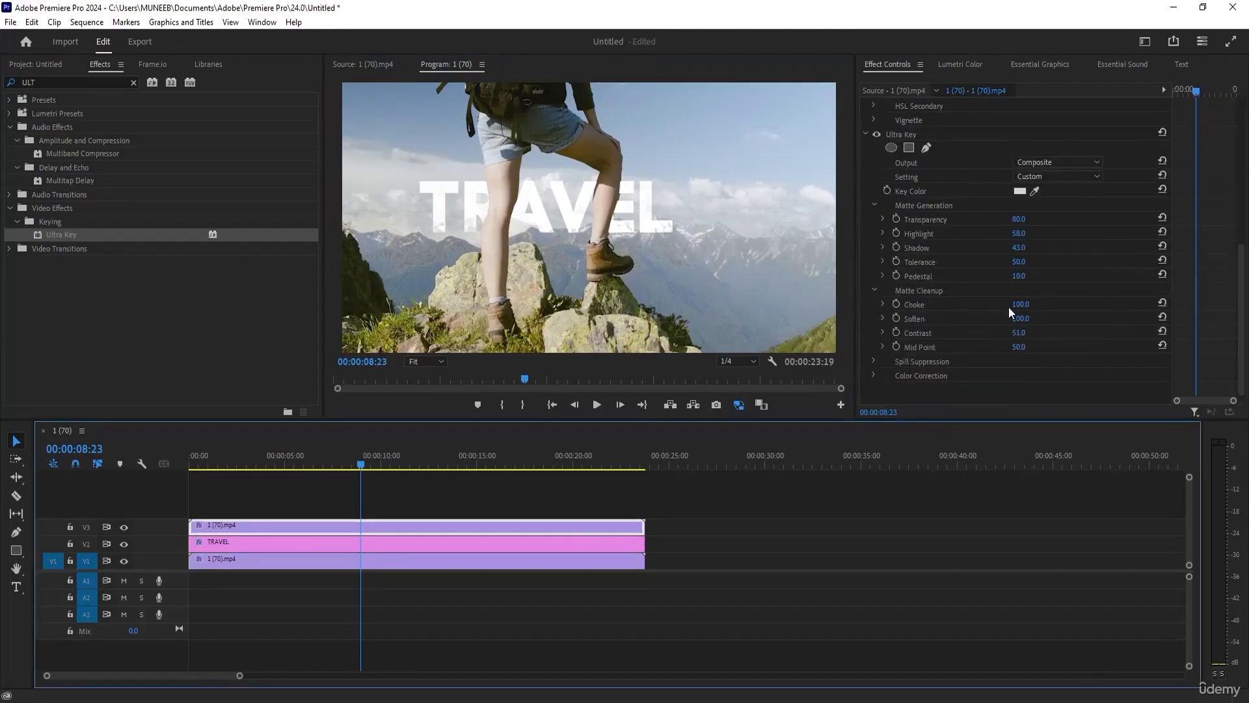
drag(1019, 276, 1043, 261)
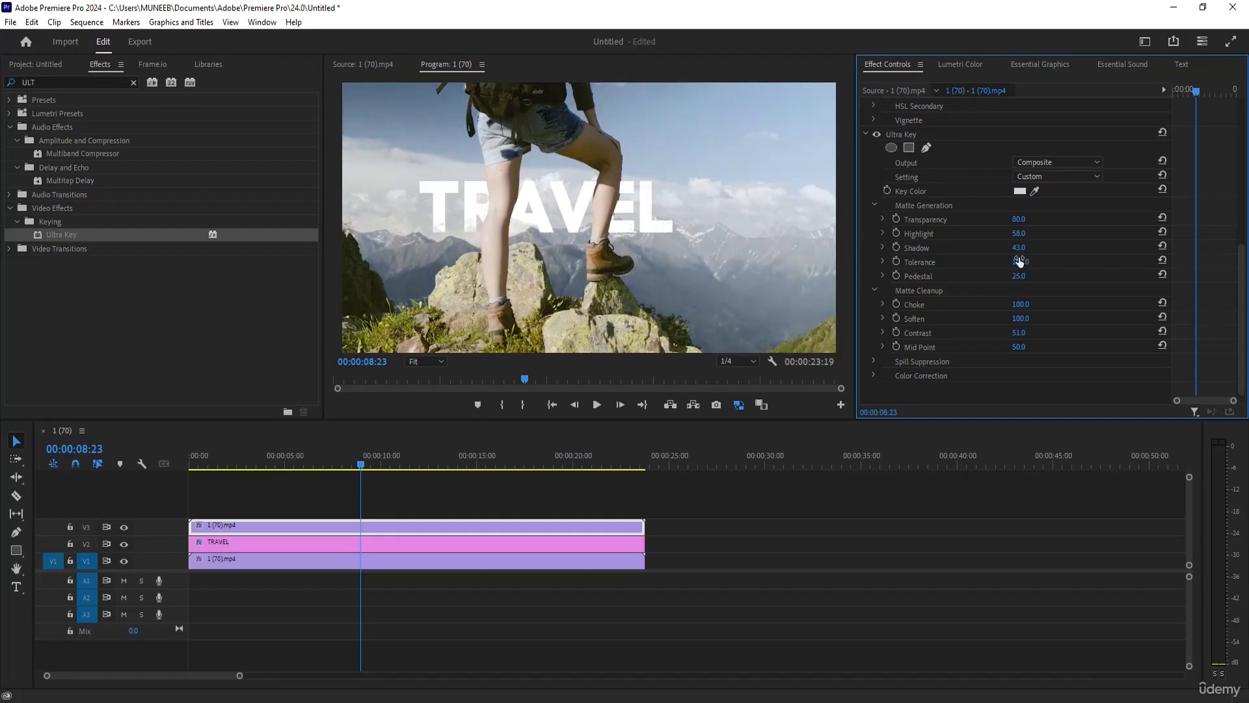
drag(374, 464, 353, 436)
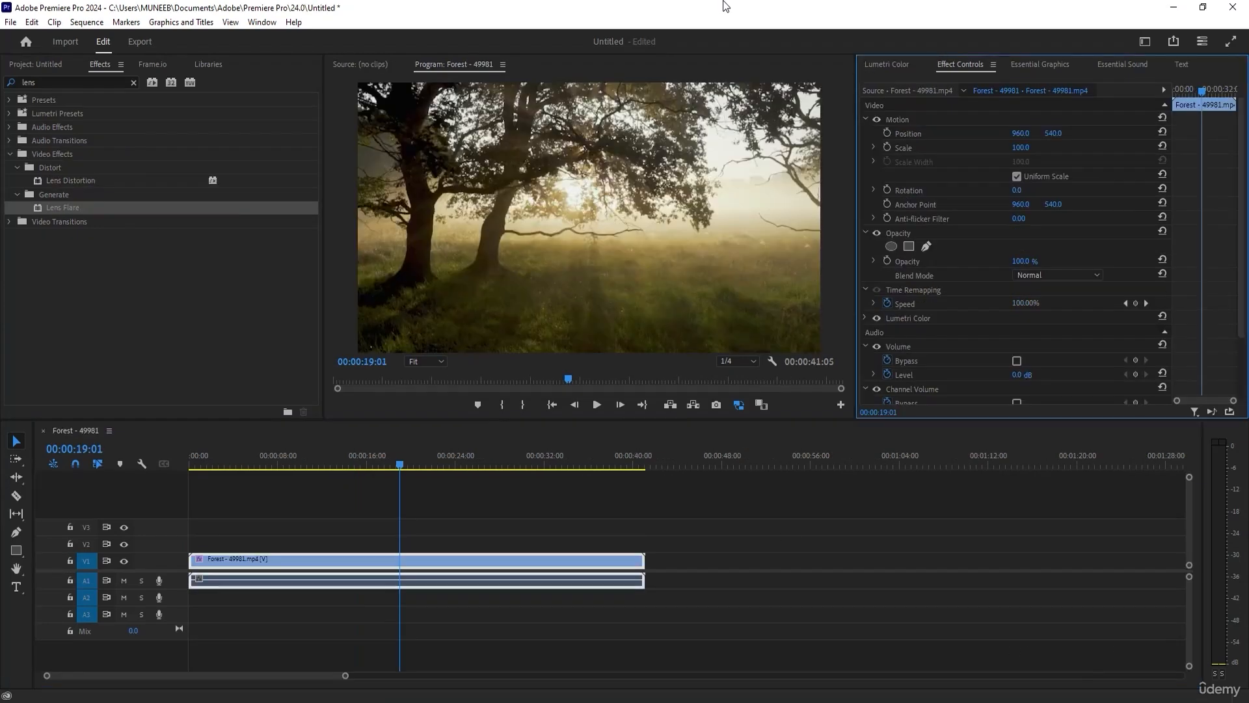
Open the Lumetri Vignette settings for the Forest - 49981.mp4 clip and try Amount 2.3, Midpoint 65.0 and Roundness -8.8.
click(557, 510)
click(511, 561)
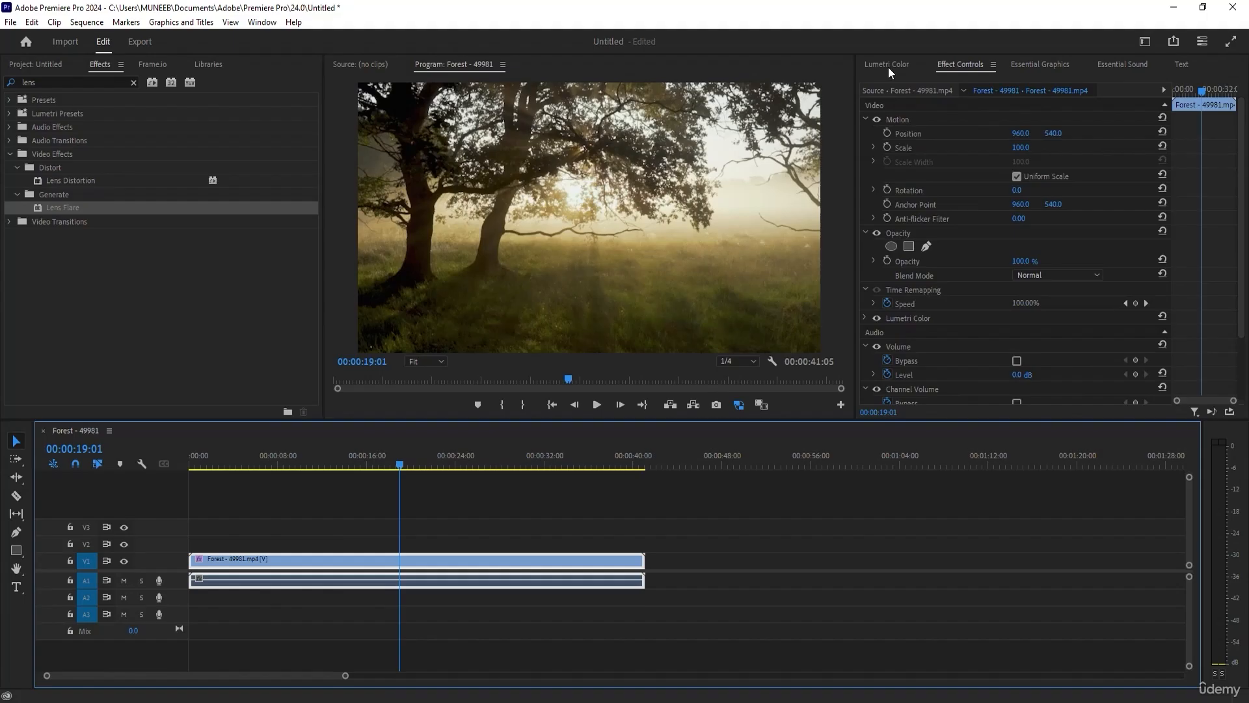
click(889, 67)
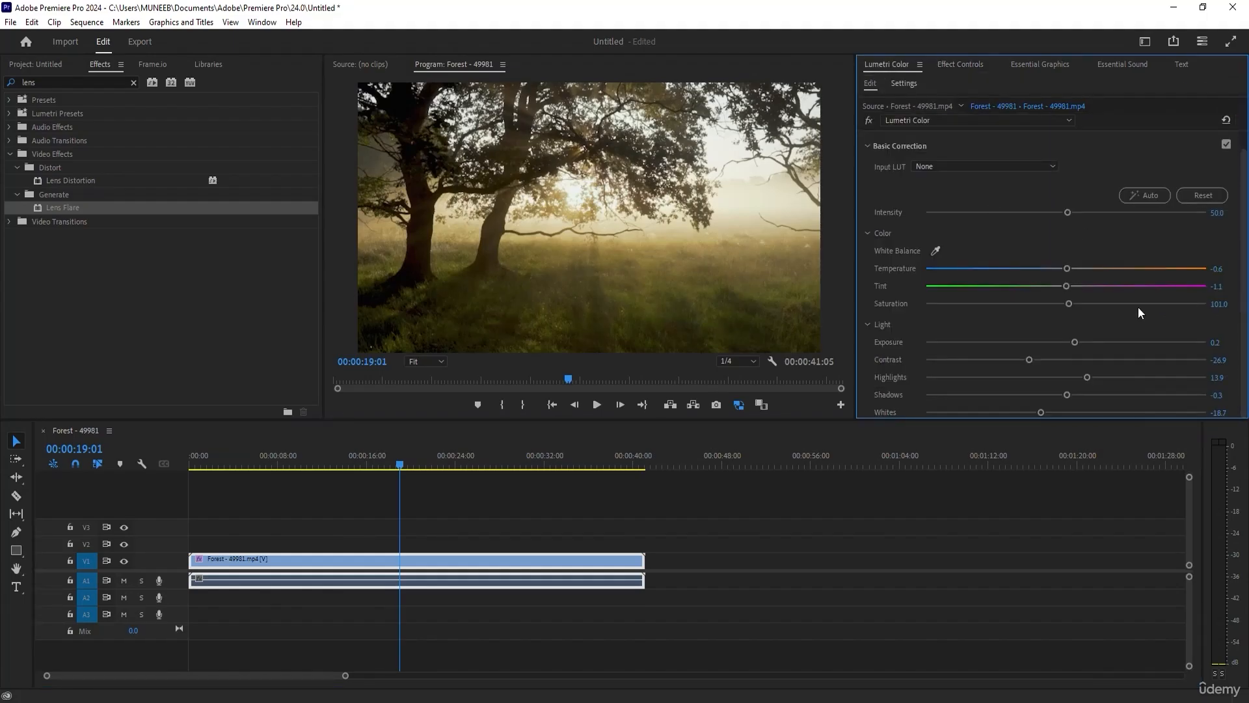
scroll(957, 294, down, 3)
scroll(957, 296, down, 4)
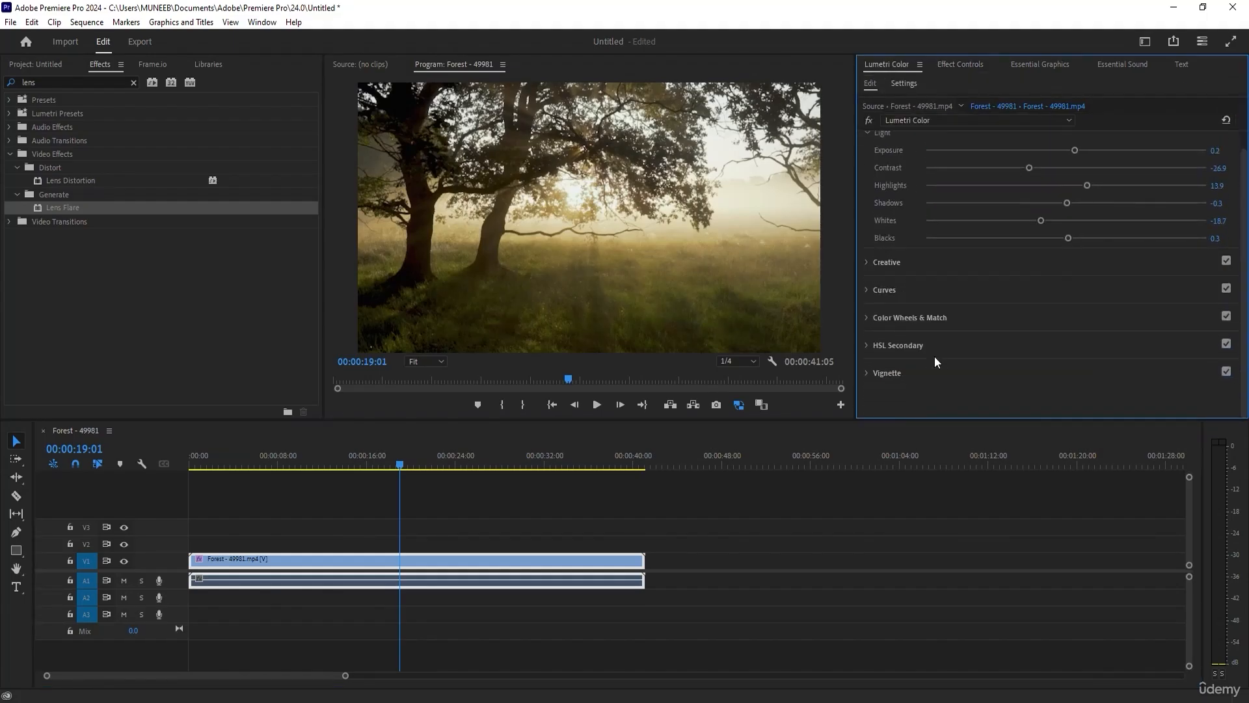
click(867, 372)
drag(1070, 306, 1176, 304)
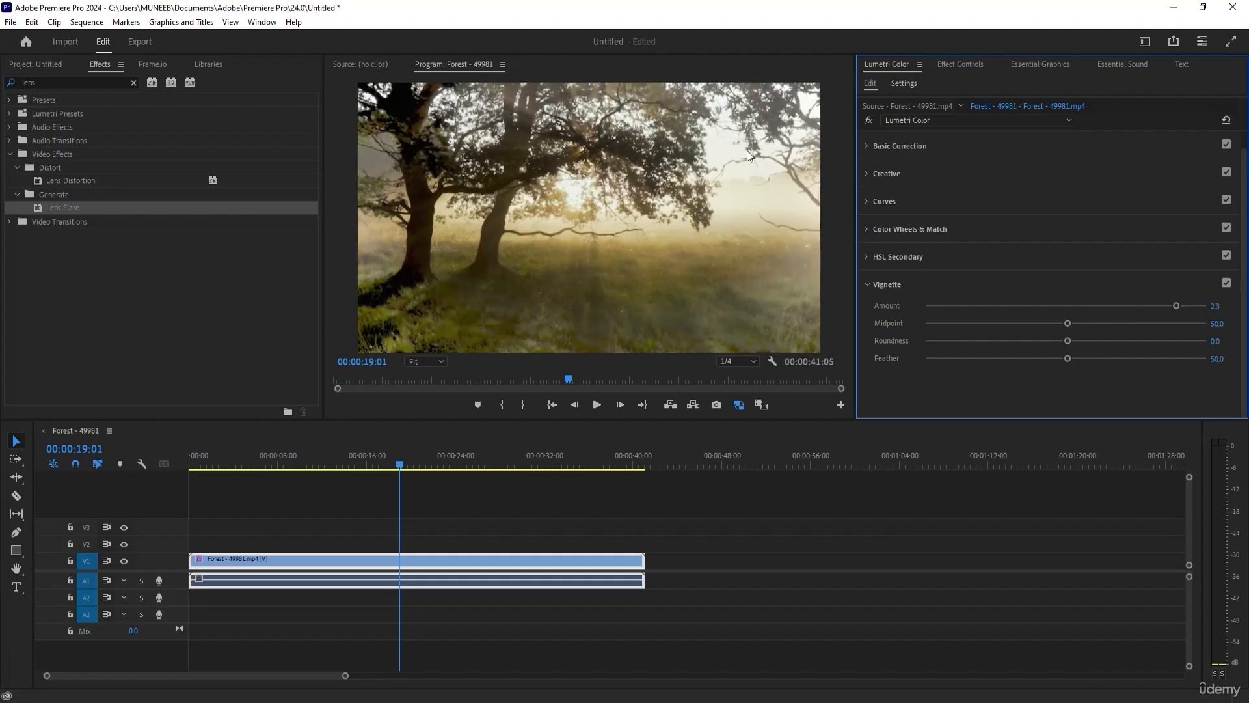
drag(1072, 322, 1054, 340)
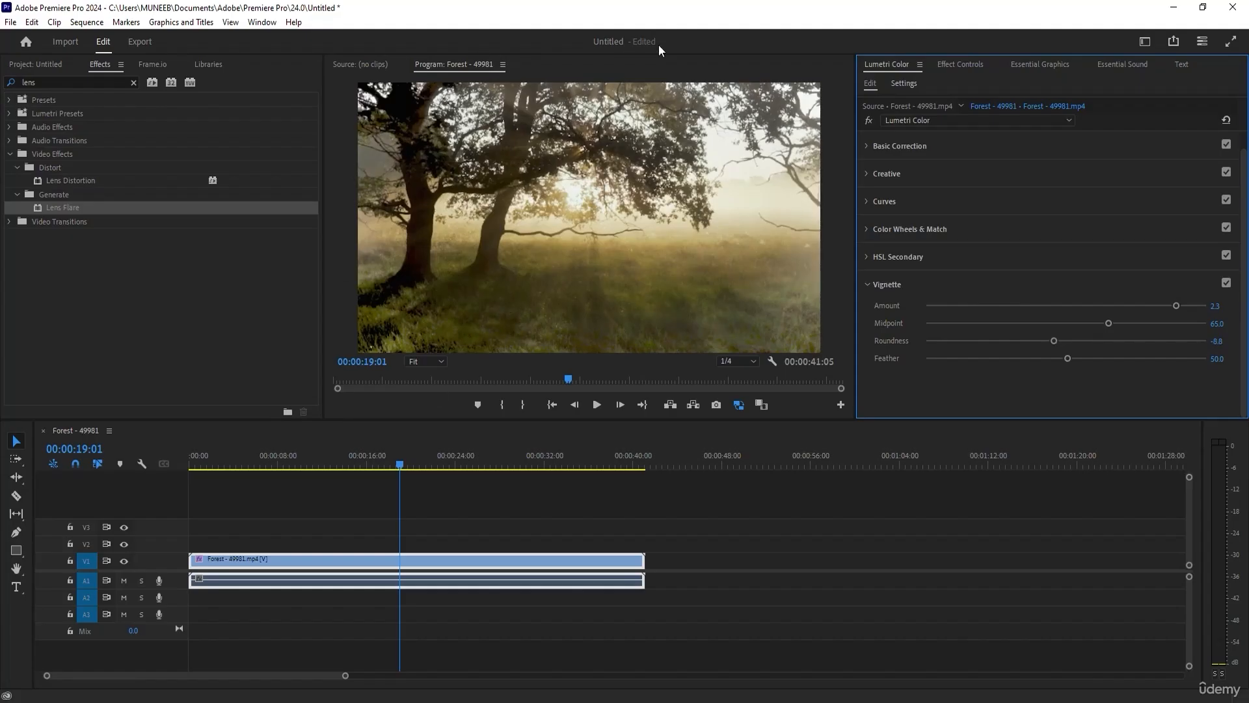
Set the Forest clip's Vignette Amount to -3.0, Midpoint to 48.1, Roundness to 24.5 and Feather to 77.8.
drag(1175, 306, 930, 307)
drag(1109, 324, 1144, 358)
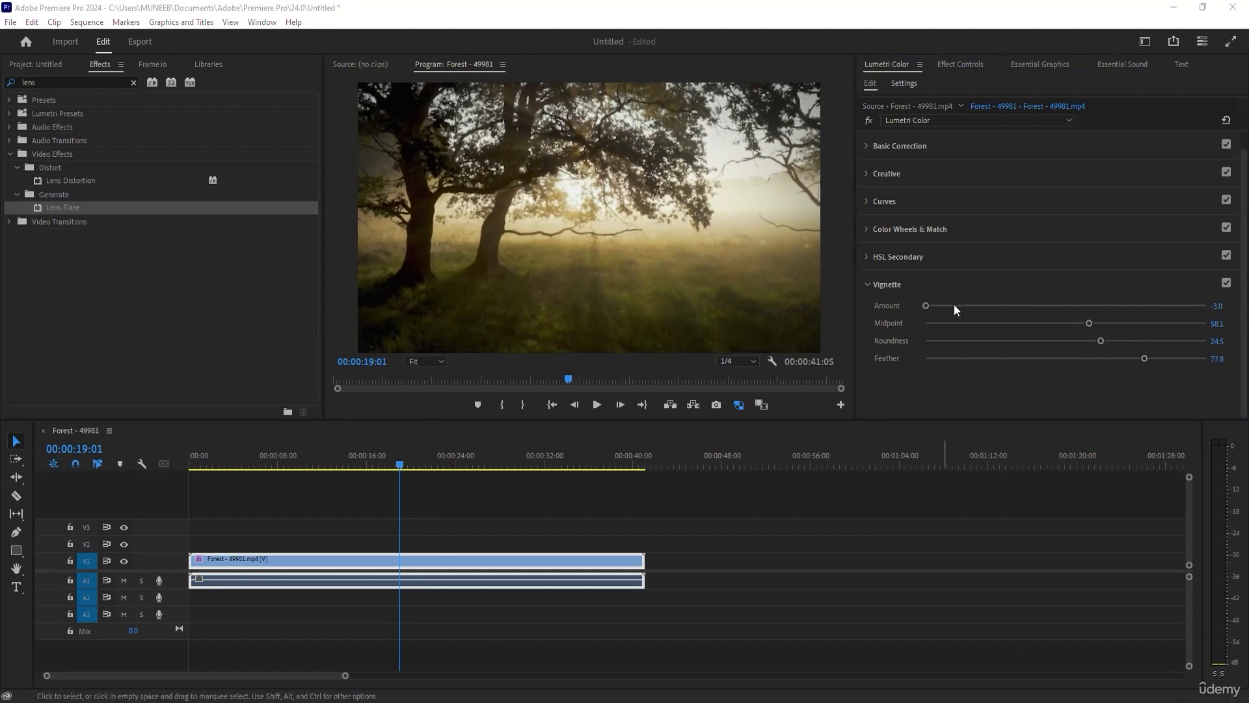
drag(927, 307, 945, 308)
drag(1089, 324, 1060, 323)
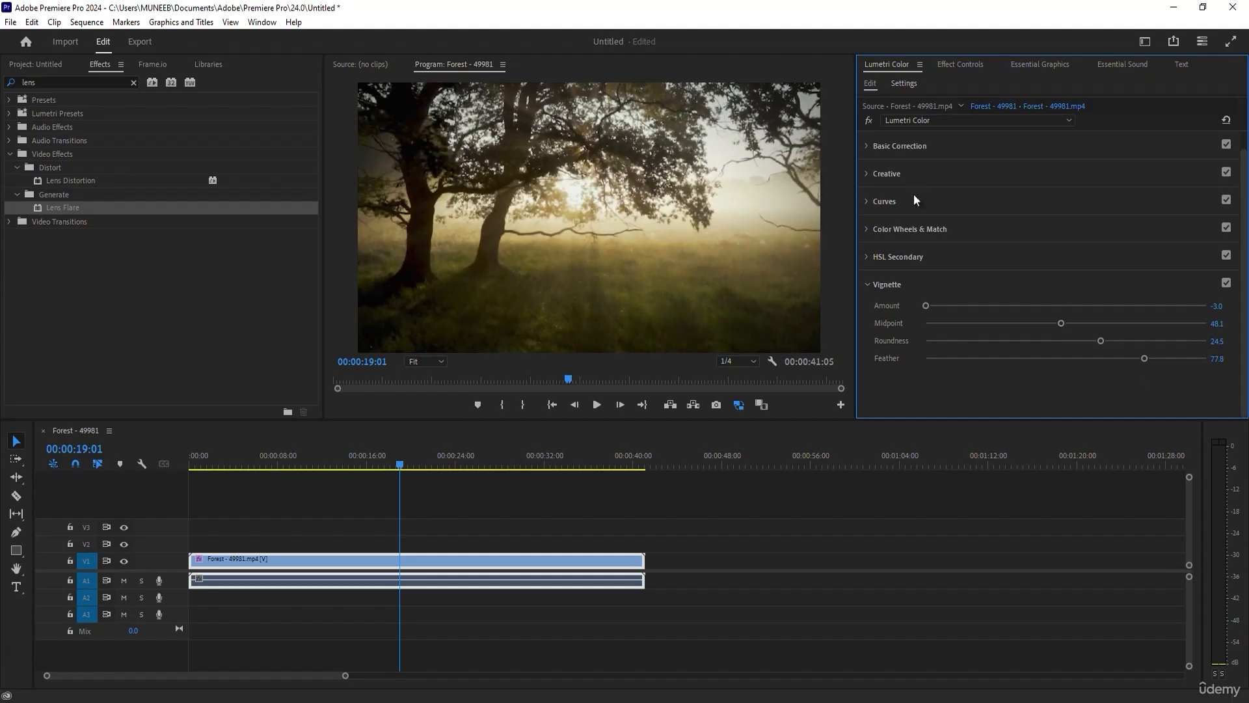
Set Basic Correction's Temperature to 12.5, Saturation to 143.5, Exposure to 0.3, Contrast to -47.7, Highlights to 46.3, Shadows to -24.5, Whites to 14.4 and Blacks to 1.4.
click(871, 148)
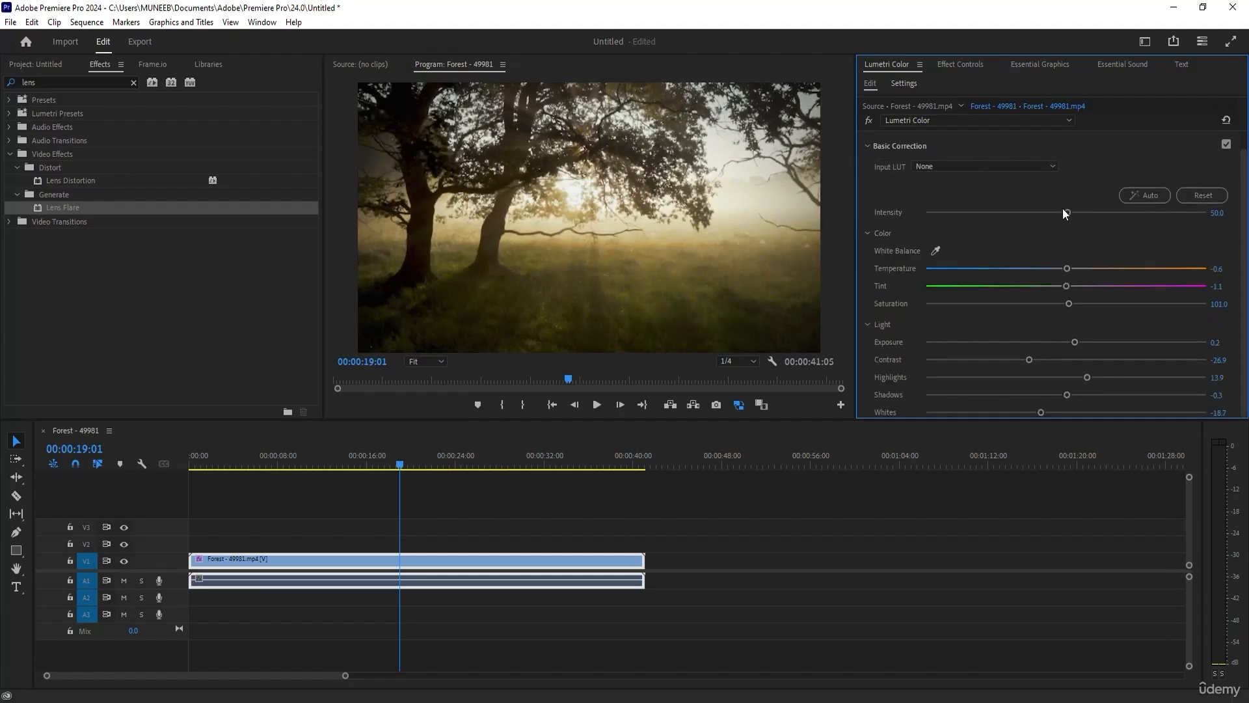
drag(1066, 268, 1000, 360)
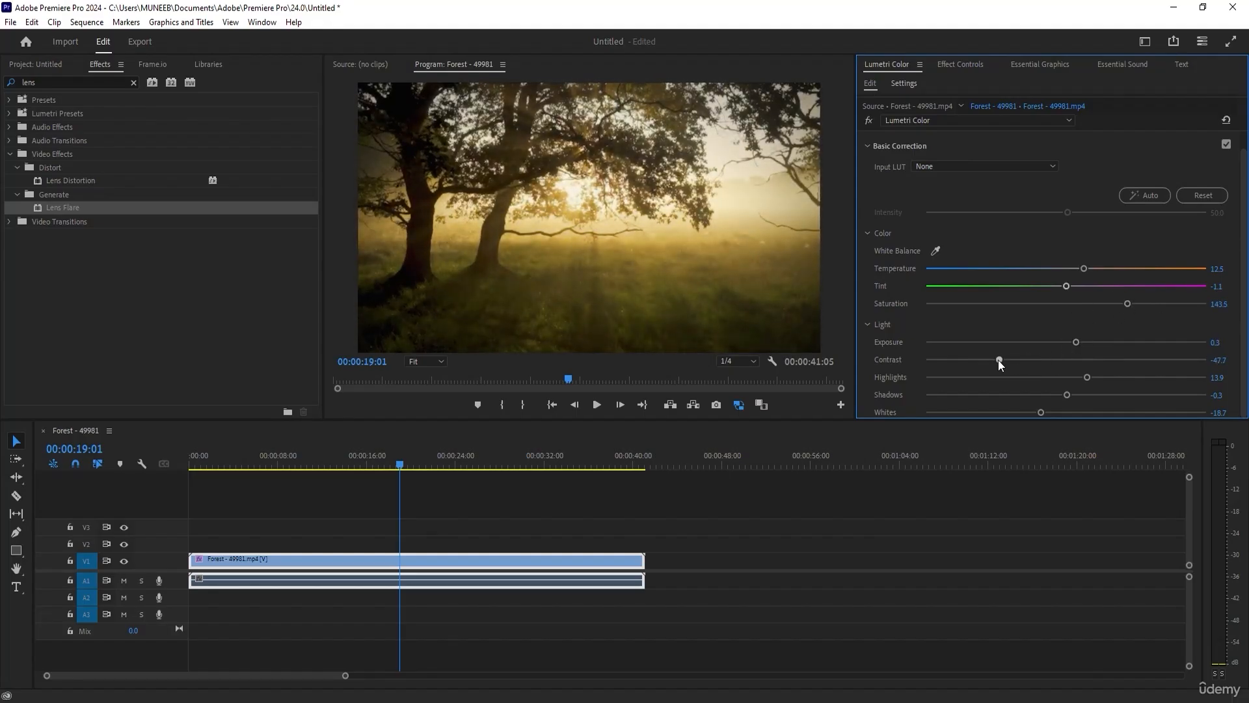
drag(1087, 376, 1032, 395)
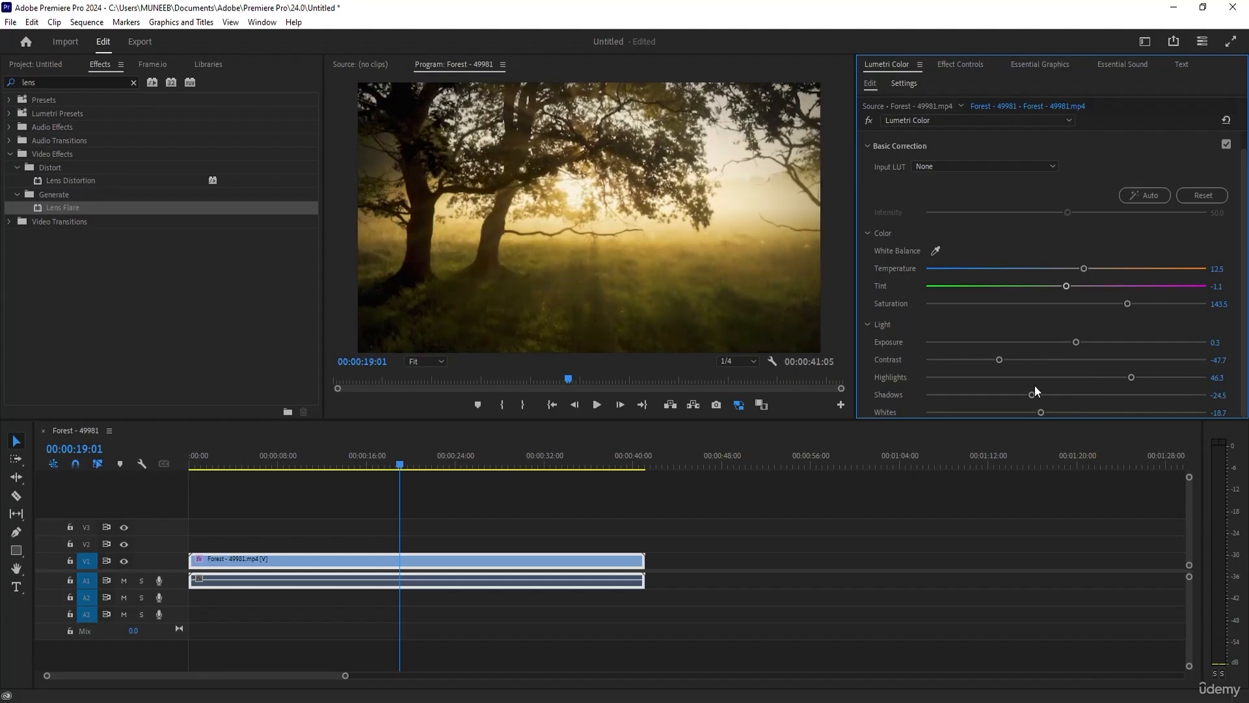
scroll(1035, 385, down, 1)
mouse_move(1073, 372)
mouse_down()
mouse_move(1101, 382)
mouse_move(1023, 390)
mouse_move(1082, 391)
mouse_move(1070, 391)
mouse_up()
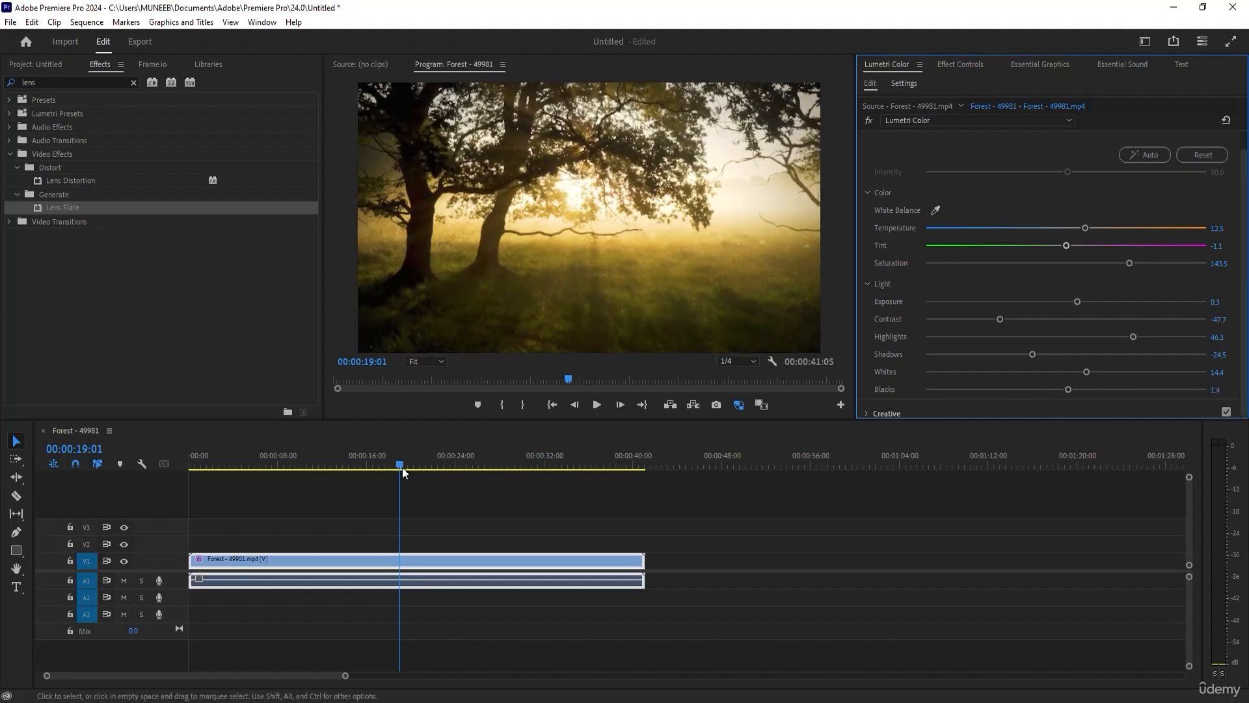
Scrub through the Forest clip and switch the Lumetri Color effect off and on to compare before and after.
drag(190, 462, 364, 462)
click(869, 120)
click(869, 121)
click(869, 121)
click(868, 120)
drag(365, 464, 408, 463)
Return to the Forest clip's Vignette settings and move the Amount from dark toward bright edges.
click(1243, 185)
scroll(881, 176, up, 2)
click(866, 144)
click(871, 285)
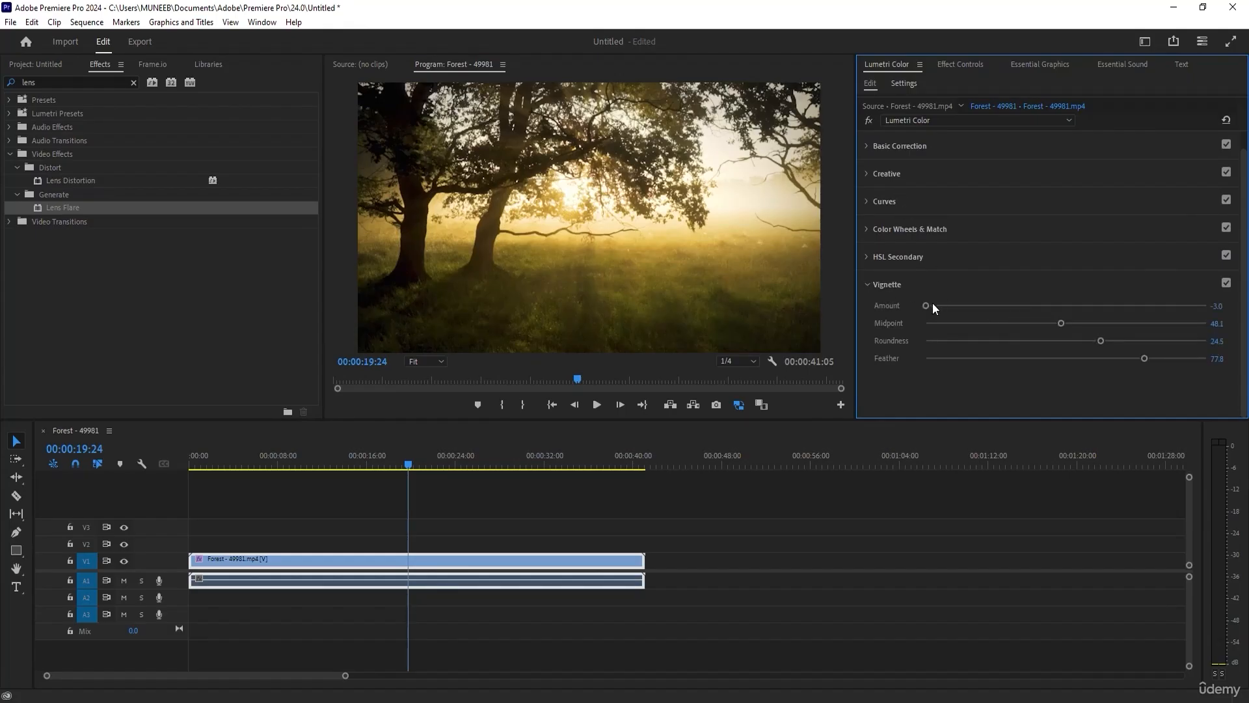
drag(923, 305, 1191, 305)
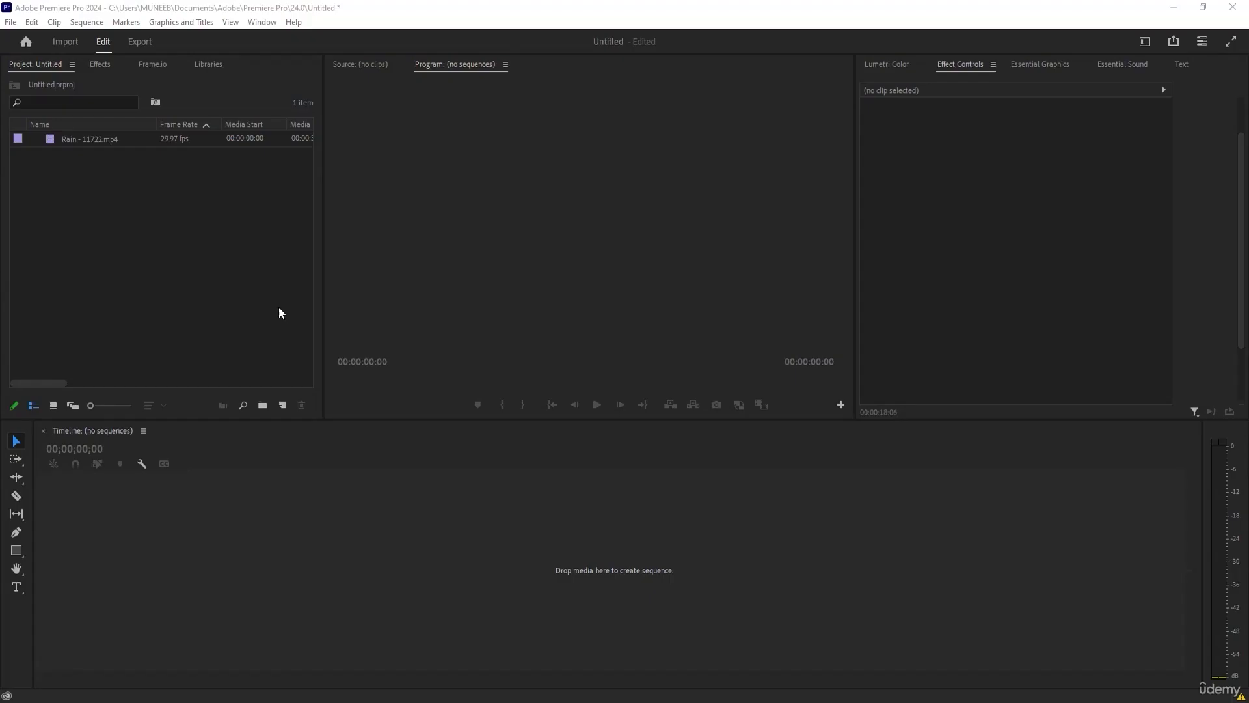
Create a new sequence from the Rain - 11722.mp4 clip.
click(72, 140)
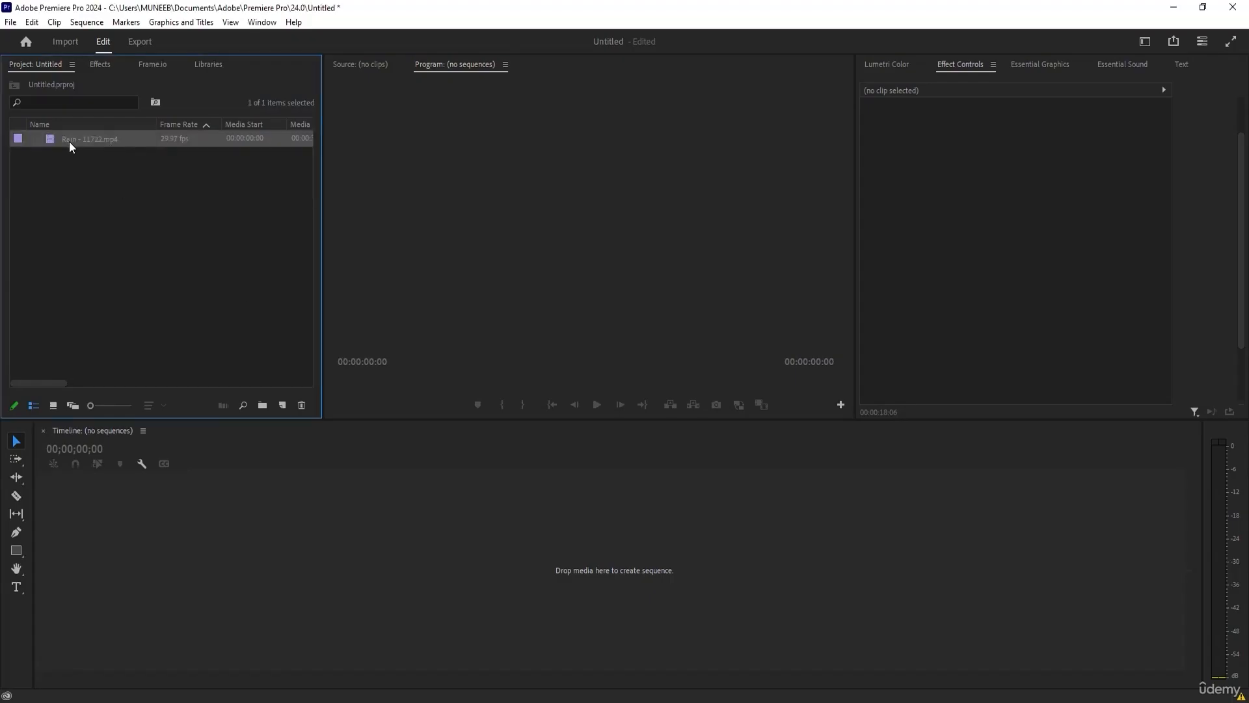
right_click(70, 142)
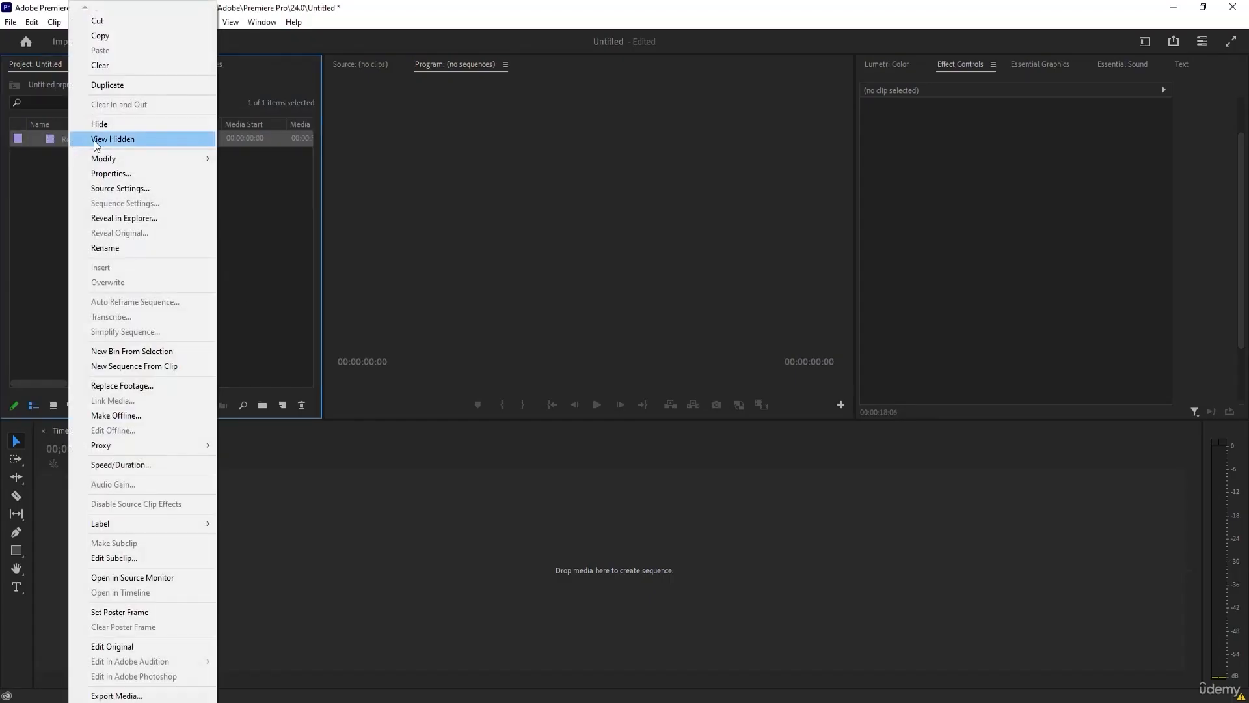
click(152, 366)
drag(198, 457, 170, 490)
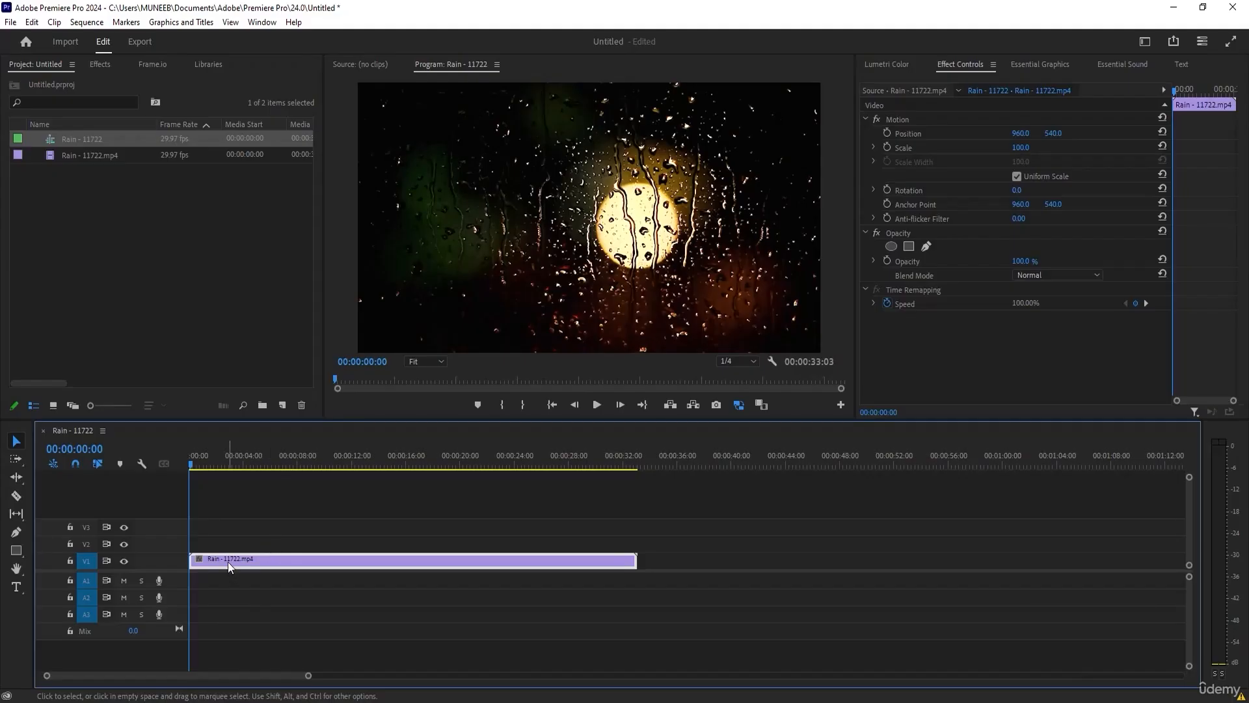
Duplicate the rain clip onto V2 directly above the original and select the copy.
drag(225, 563, 213, 544)
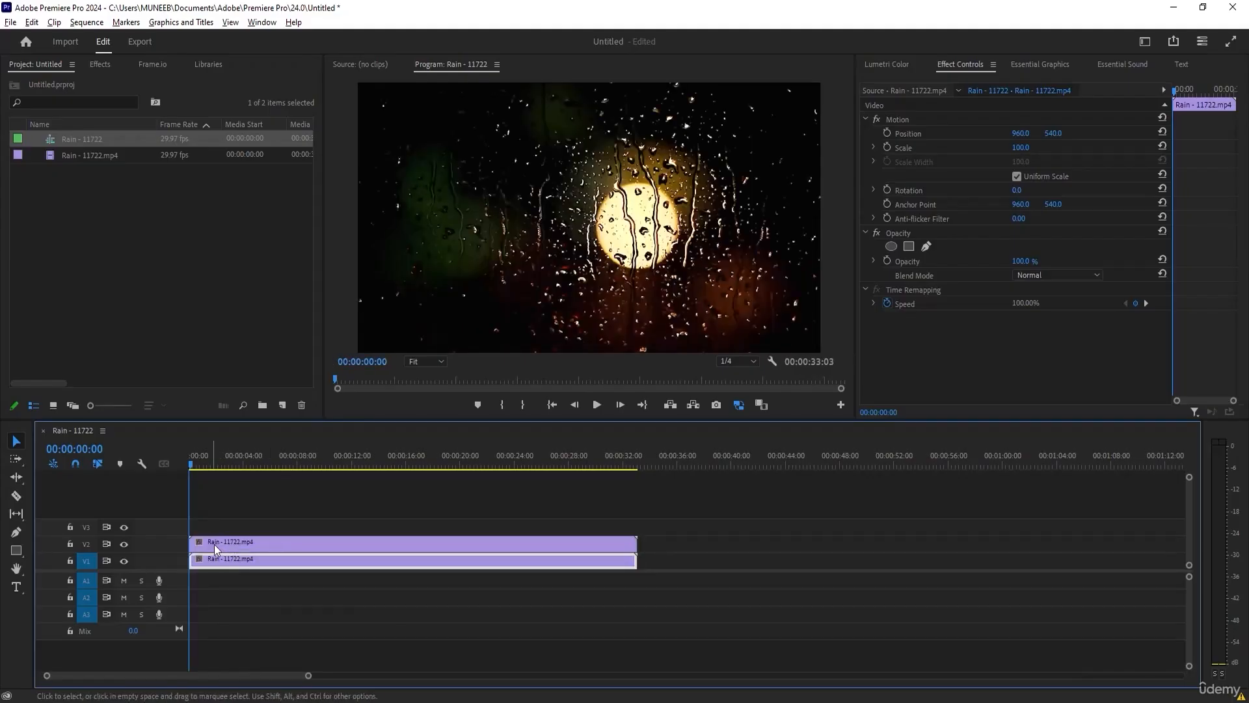
drag(191, 463, 255, 466)
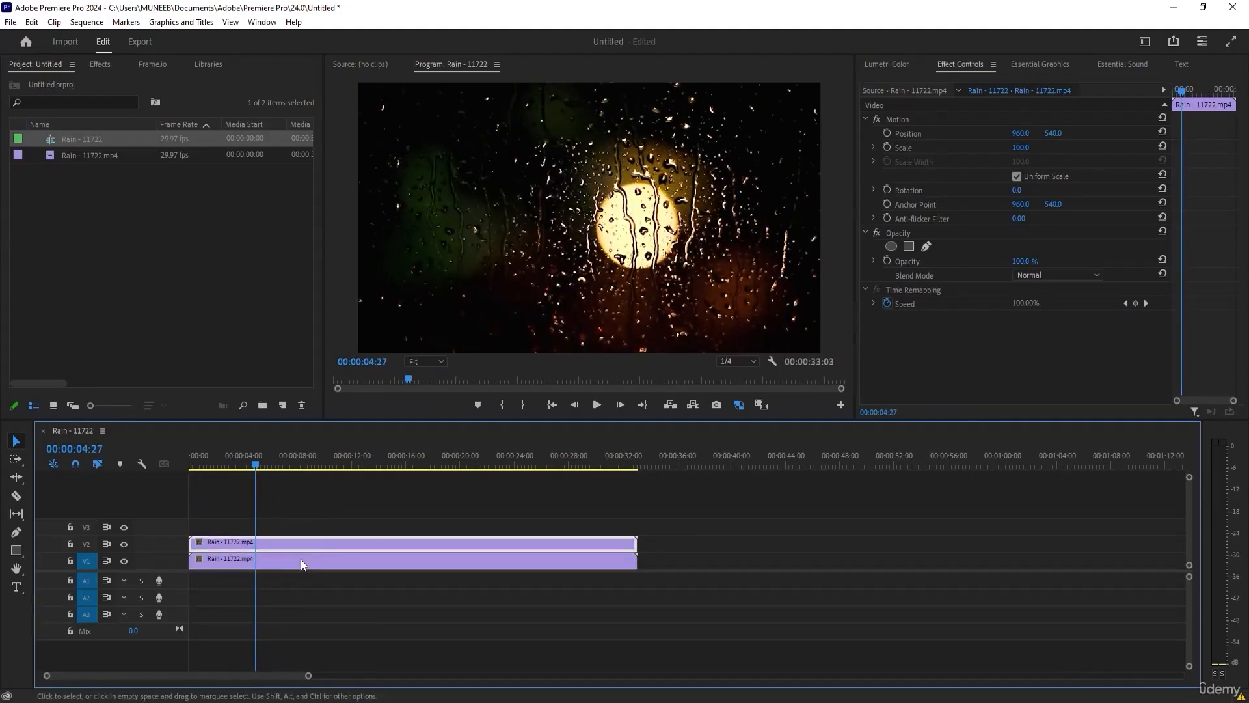
click(213, 542)
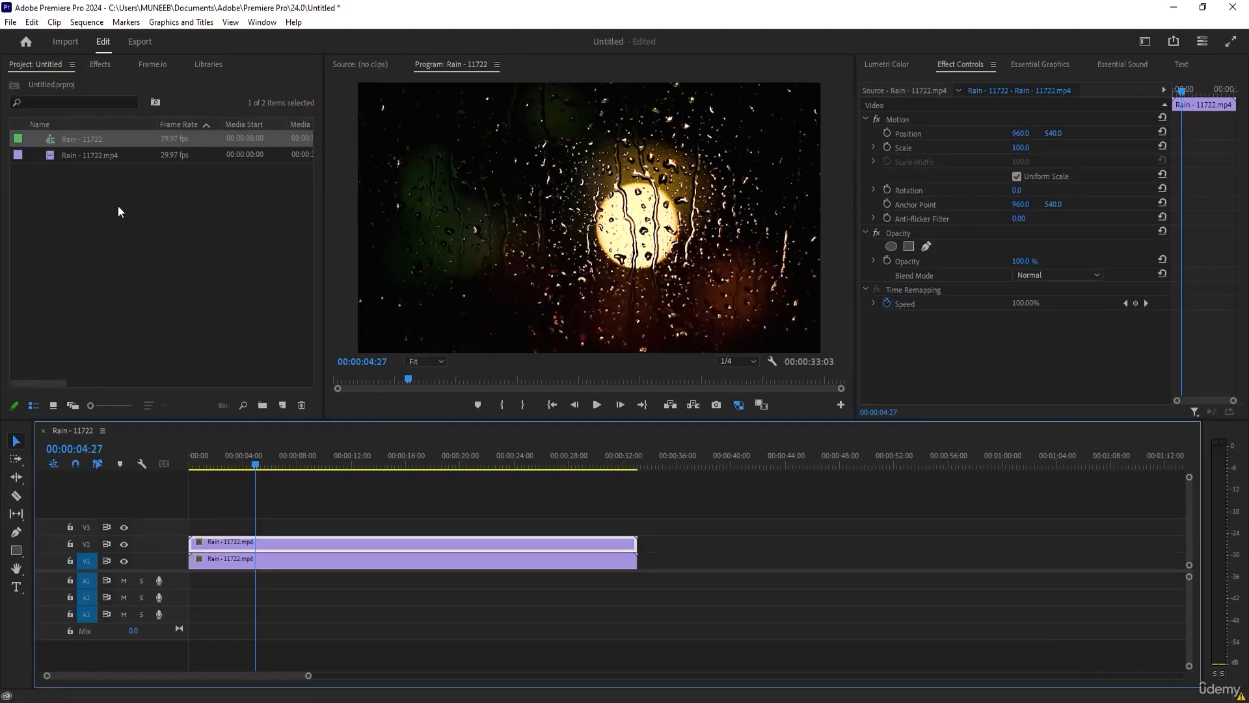
Search the effects for "gau" and apply Gaussian Blur to the rain clip on V2.
click(112, 63)
click(63, 82)
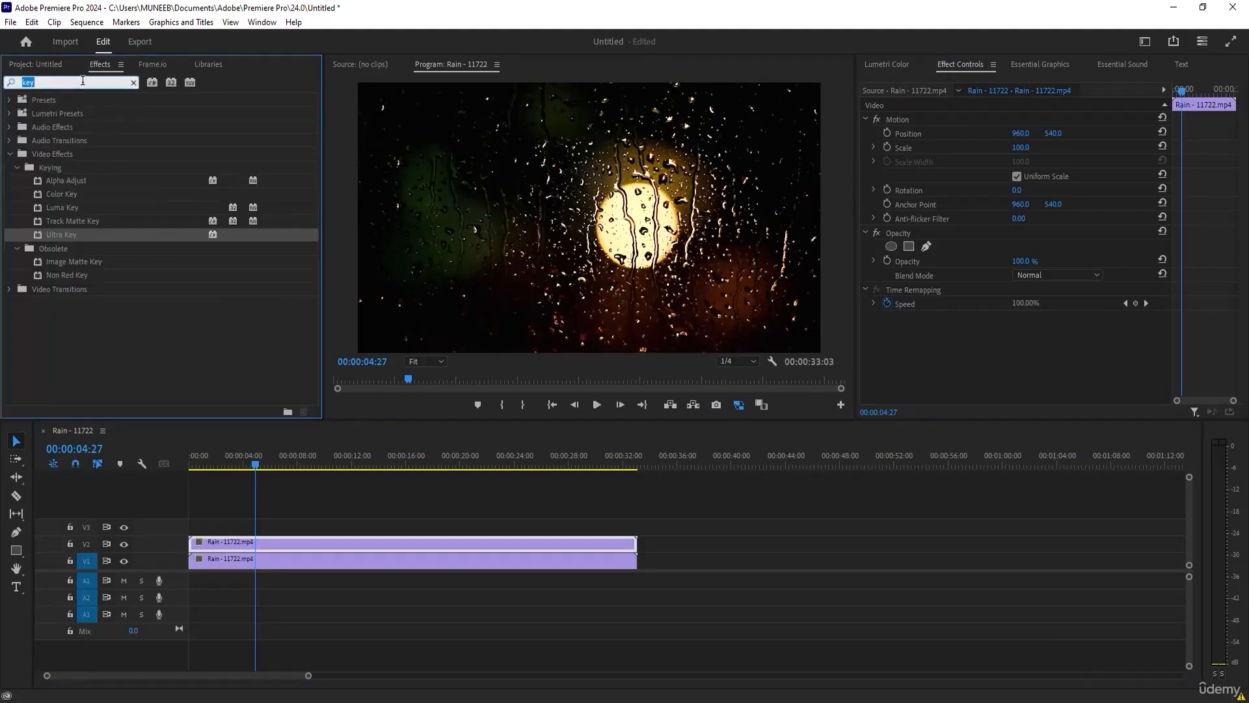
text(gau)
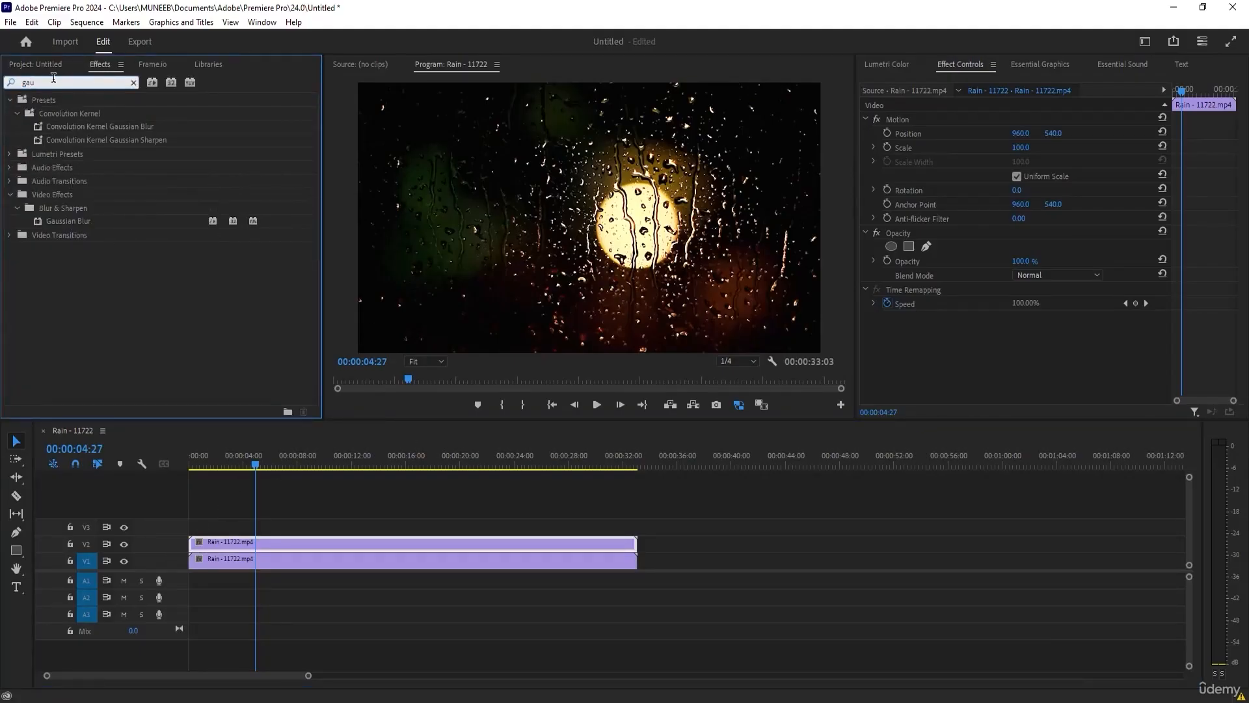
drag(48, 220, 249, 542)
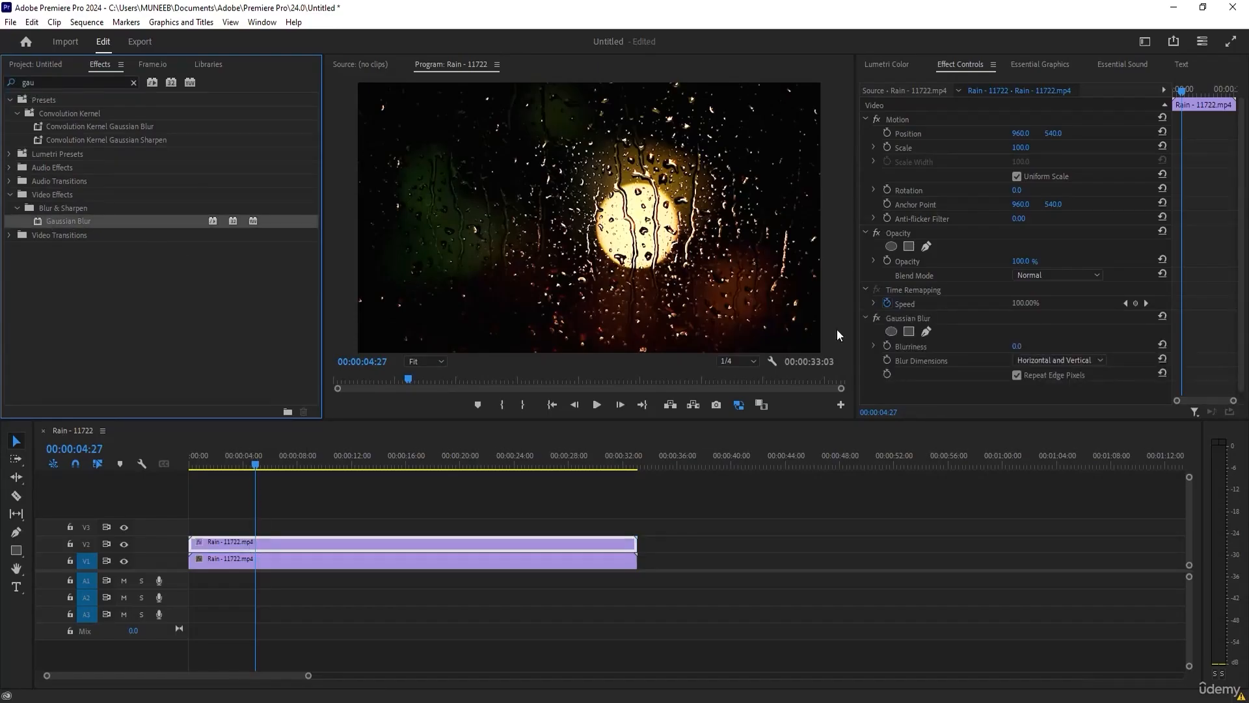
Set the V2 clip's Gaussian Blur Blurriness to 49.0 and its Opacity to 41.0 %, and preview the glow.
drag(1016, 348, 986, 277)
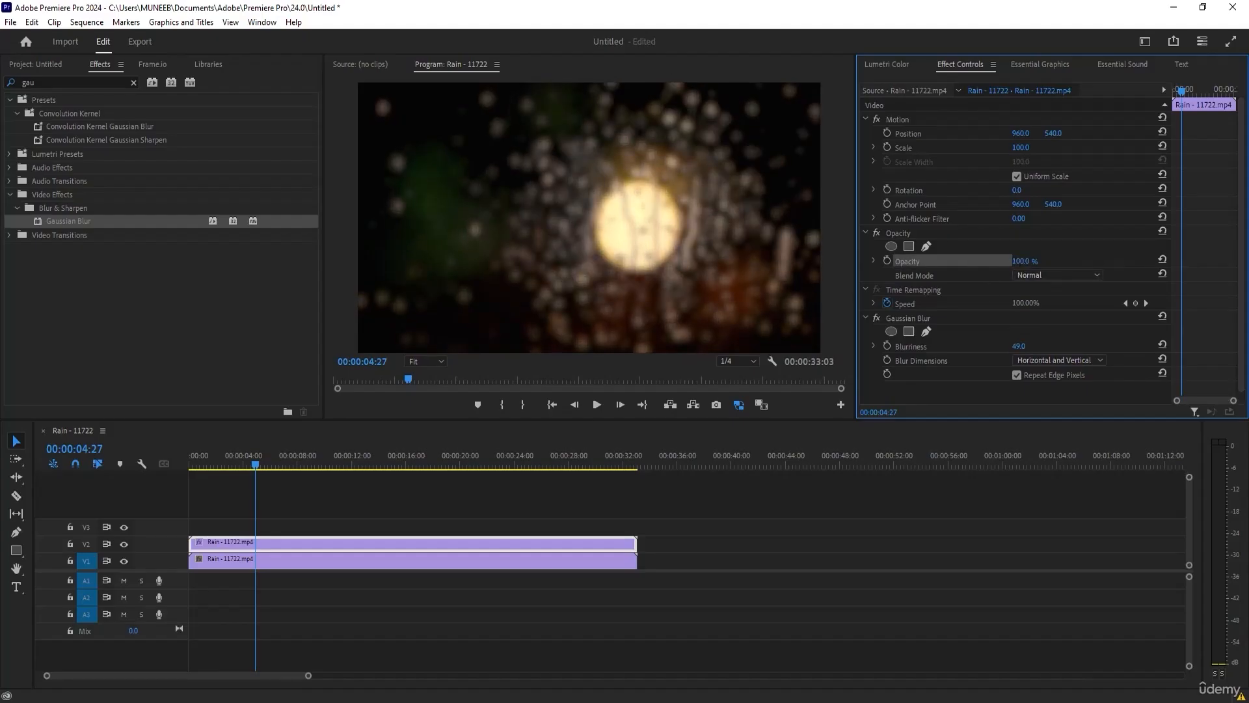
drag(1020, 263, 981, 262)
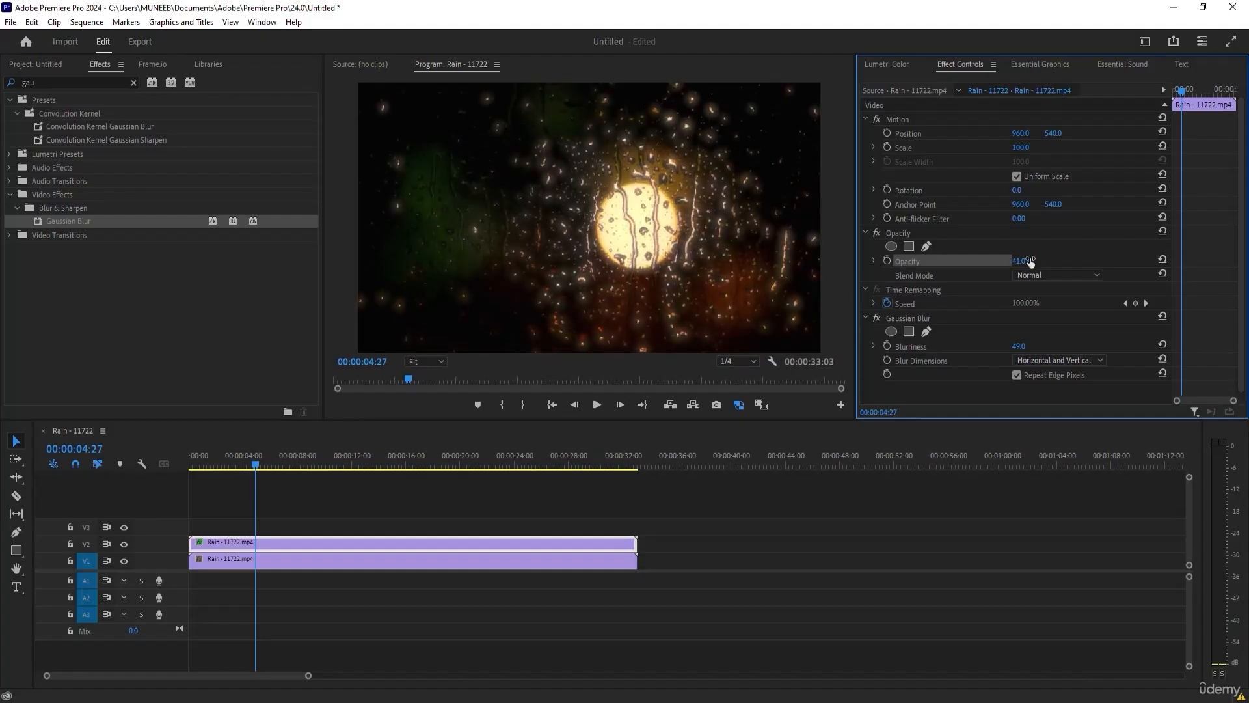
drag(255, 465, 293, 465)
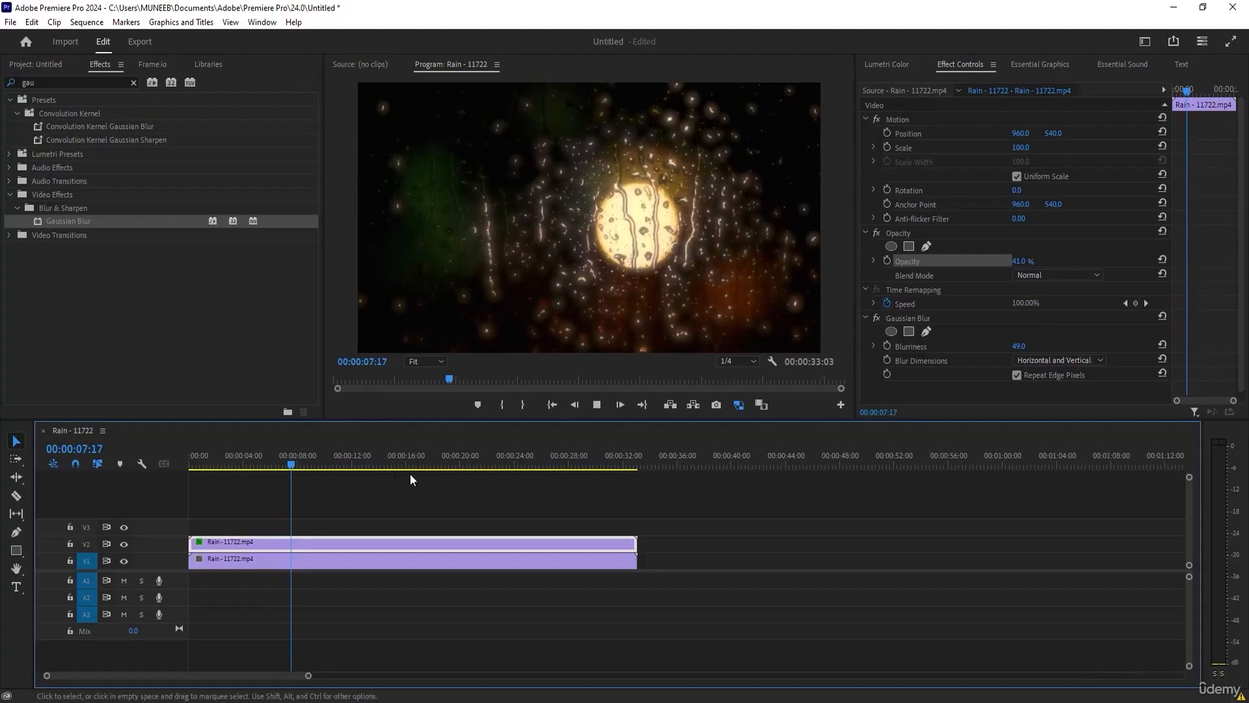
key(space)
Try a Blurriness of about 138 on the V2 clip and play the result.
drag(1017, 350, 1087, 349)
key(space)
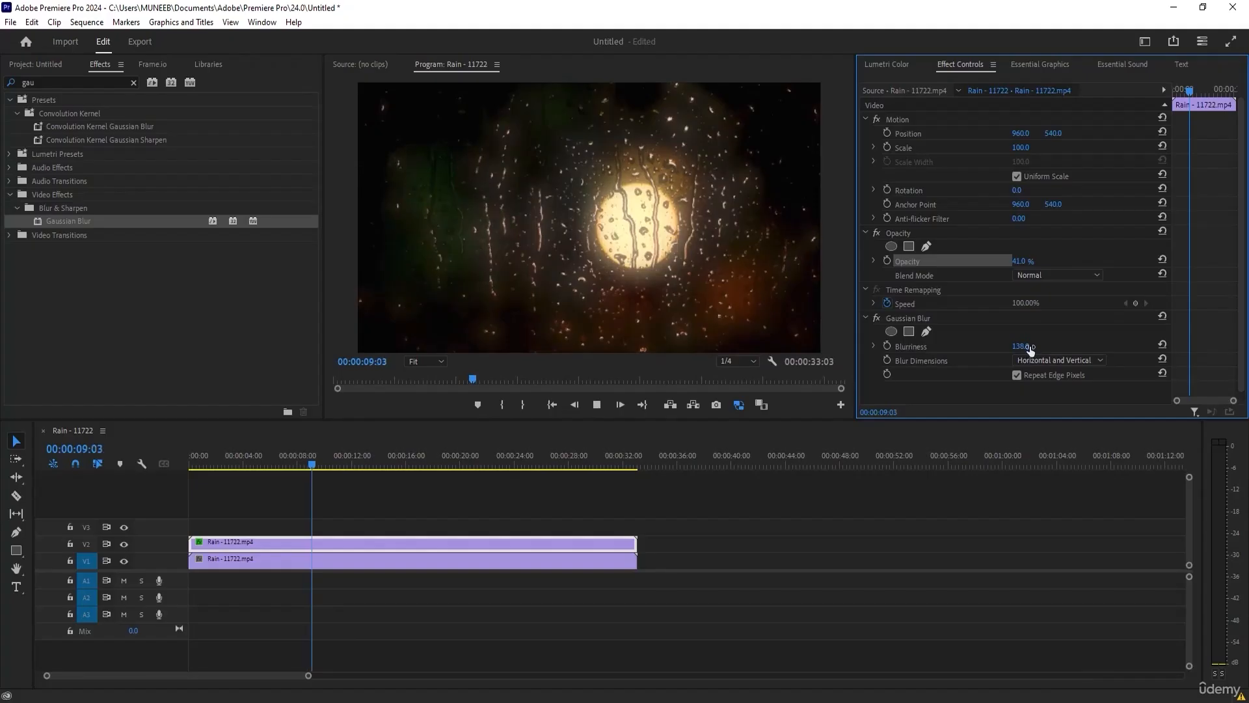
key(space)
Set the V2 clip's Blurriness to 43.0 and play the sequence.
drag(1021, 346, 959, 346)
key(space)
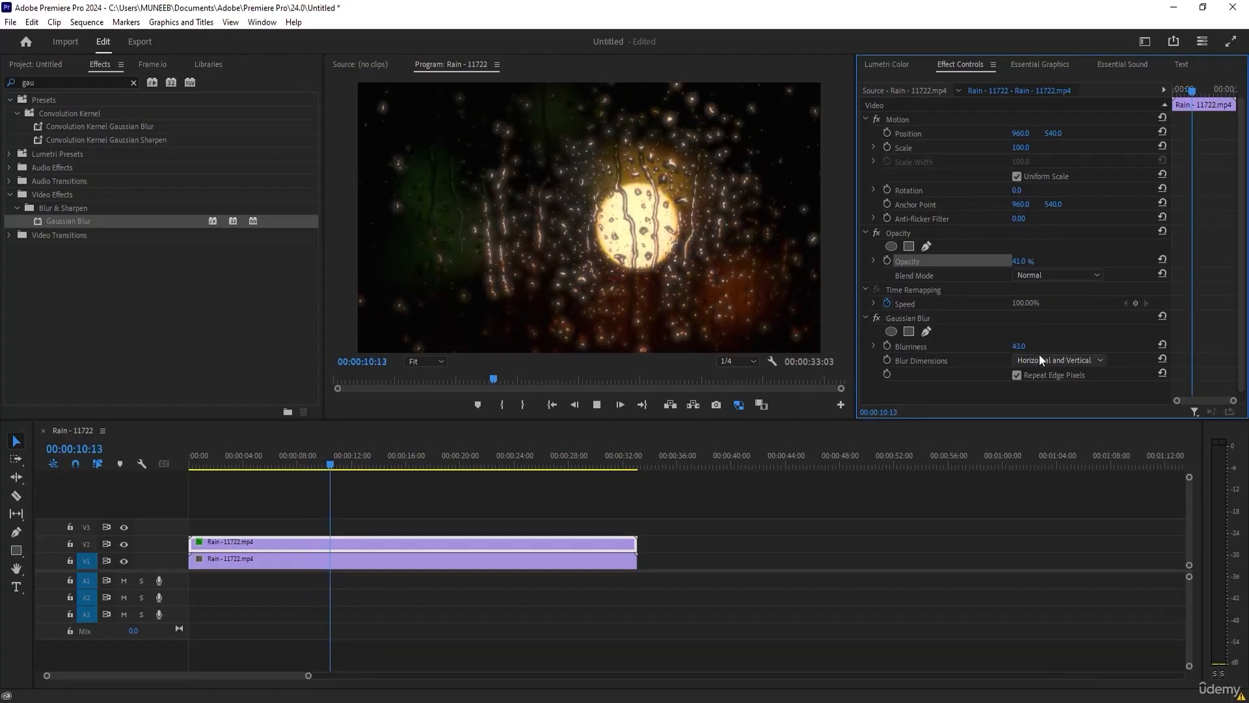
key(space)
Switch the V2 track's visibility off and on repeatedly to compare the rain footage with and without the glow.
click(123, 545)
click(123, 544)
click(123, 545)
click(123, 544)
click(122, 545)
click(123, 547)
click(123, 547)
click(120, 549)
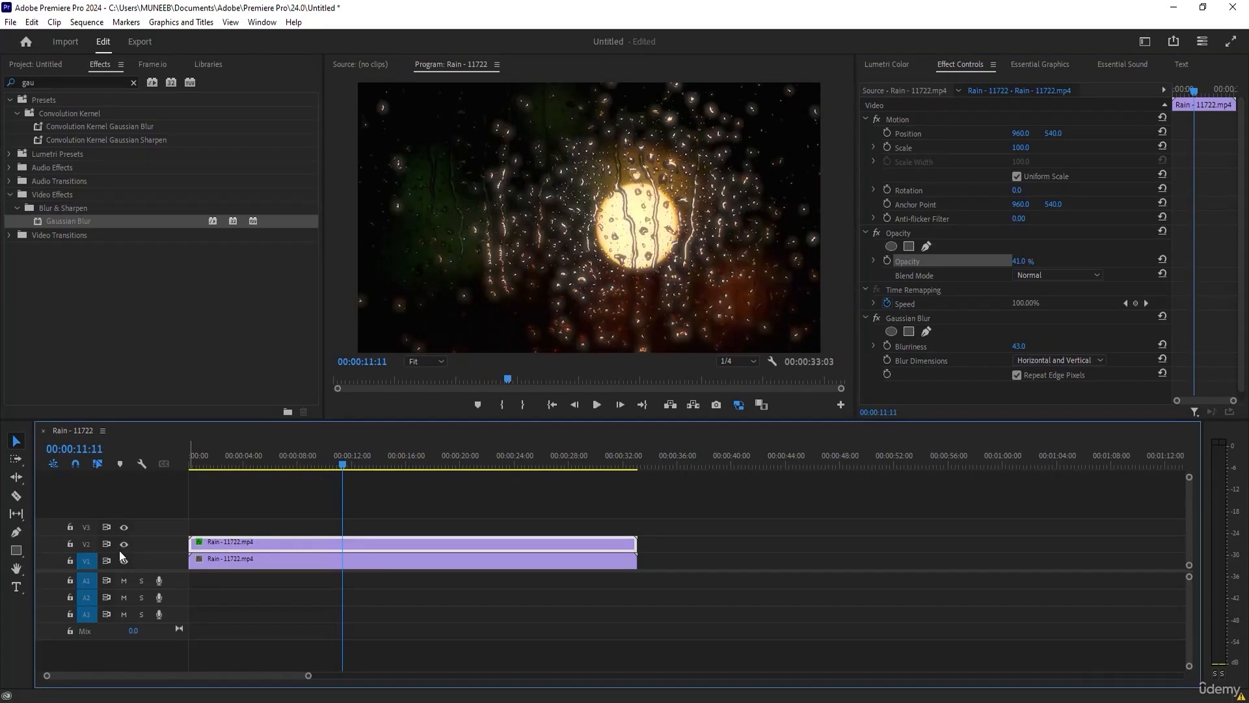
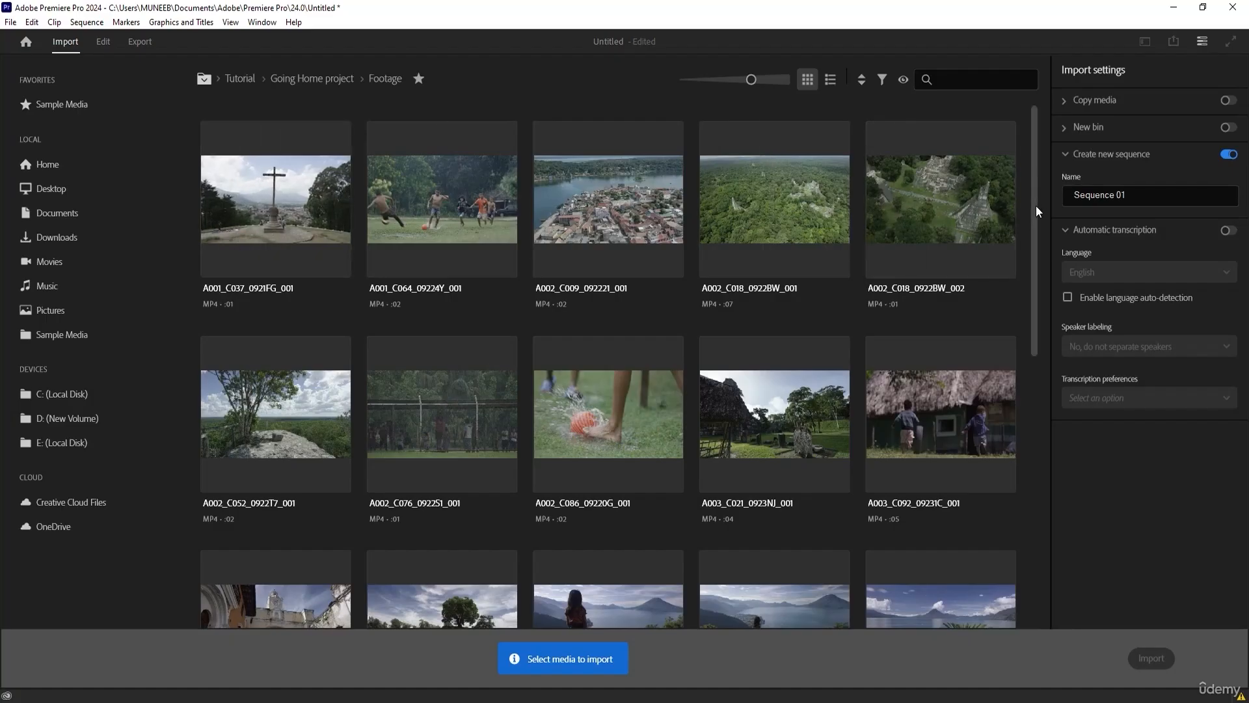
Import the clip A001_C037_0921FG_001 from the Footage folder into a new sequence named Sequence 01.
drag(1036, 205, 1108, 458)
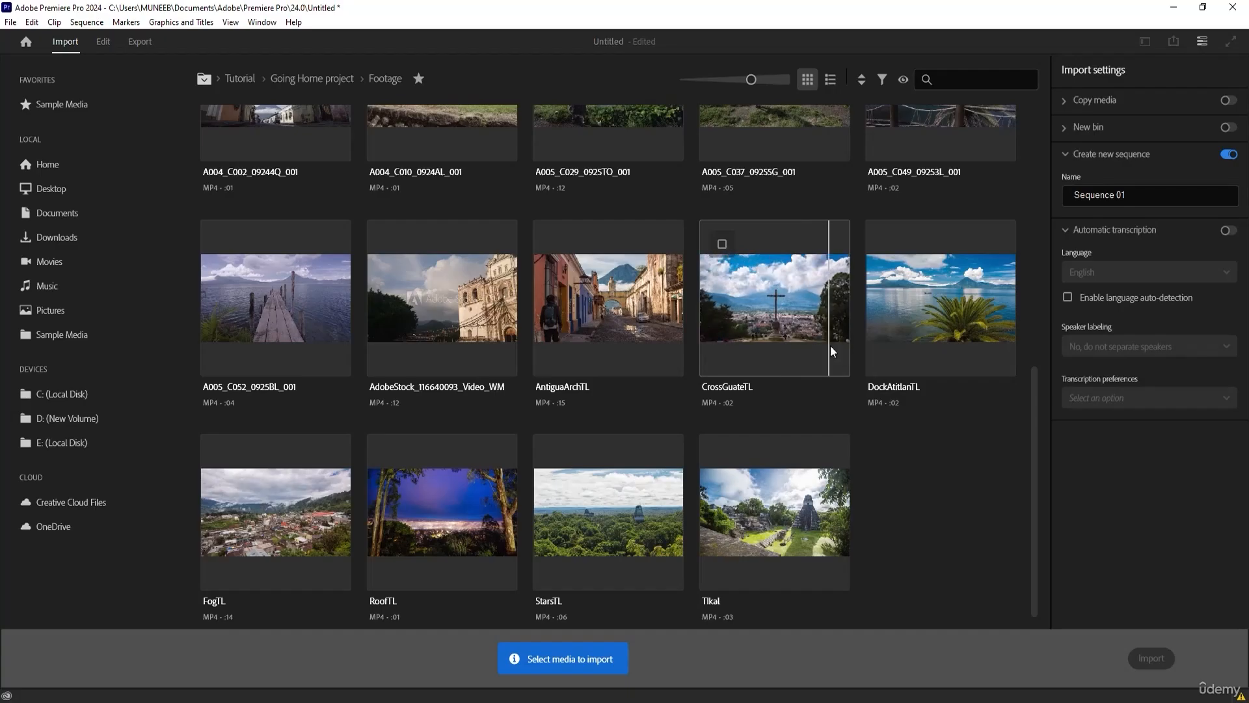
mouse_move(1035, 519)
mouse_down()
mouse_move(1046, 272)
mouse_move(1048, 511)
mouse_up()
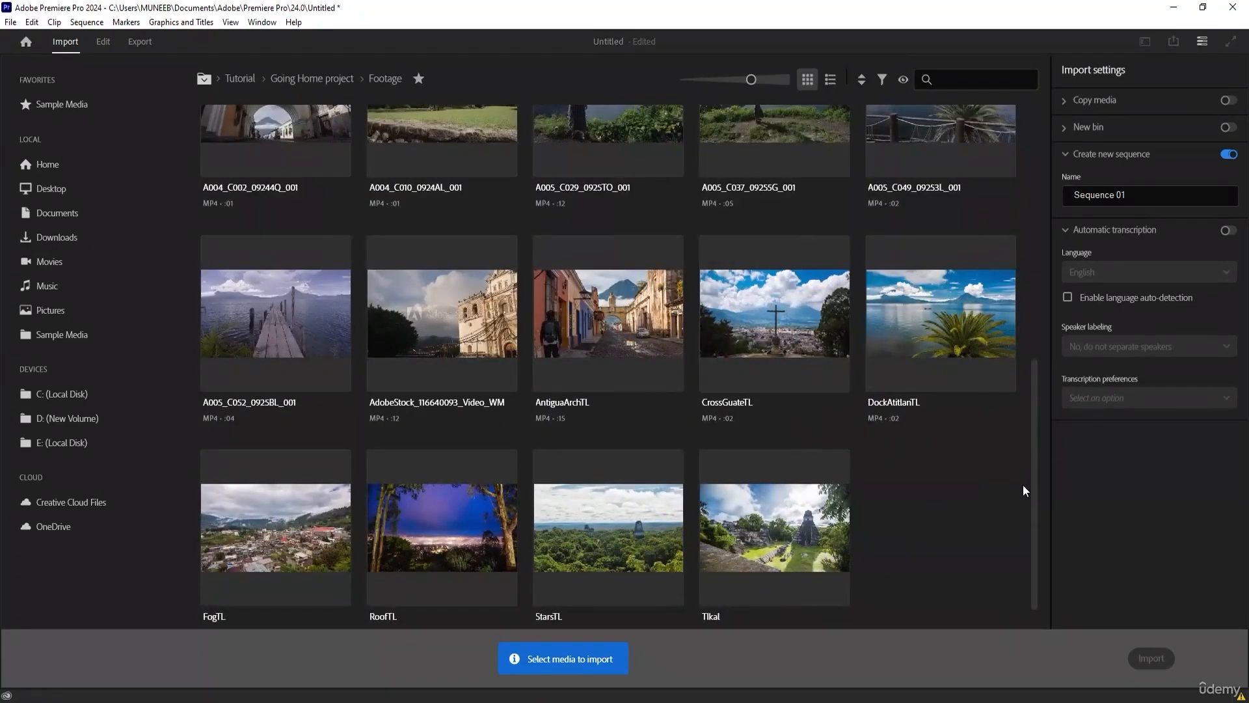
drag(1034, 479, 1050, 233)
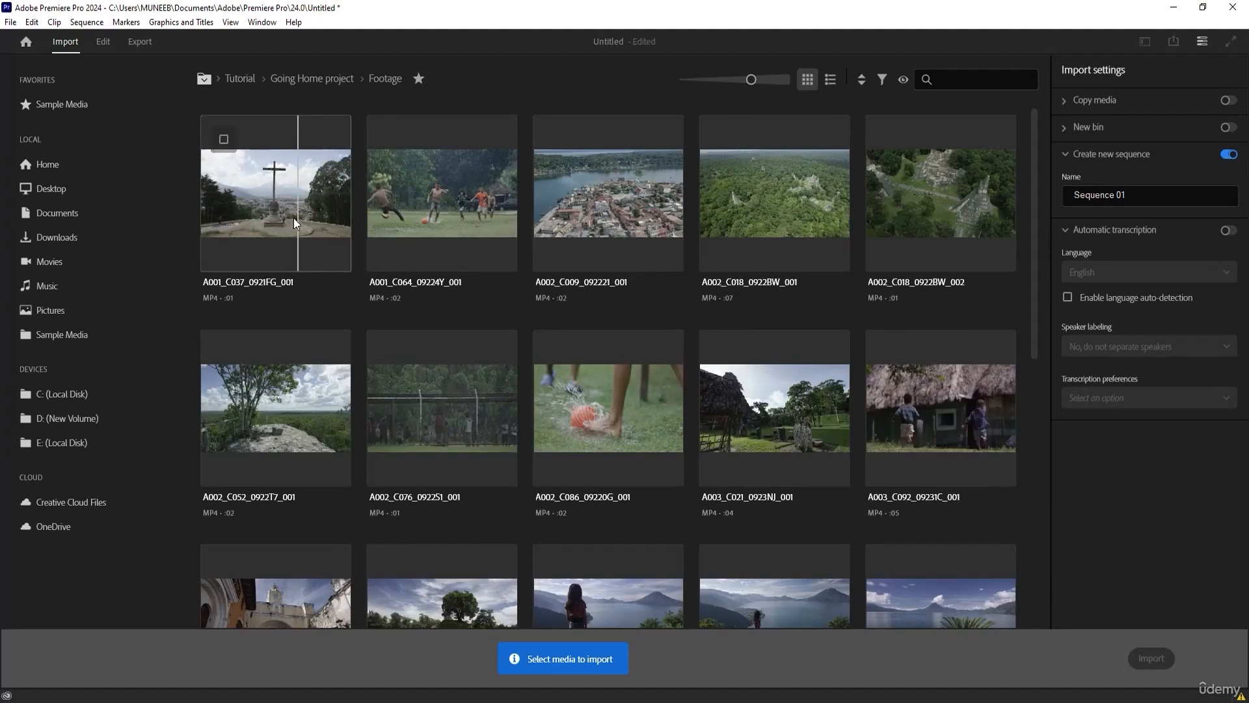
scroll(438, 319, down, 3)
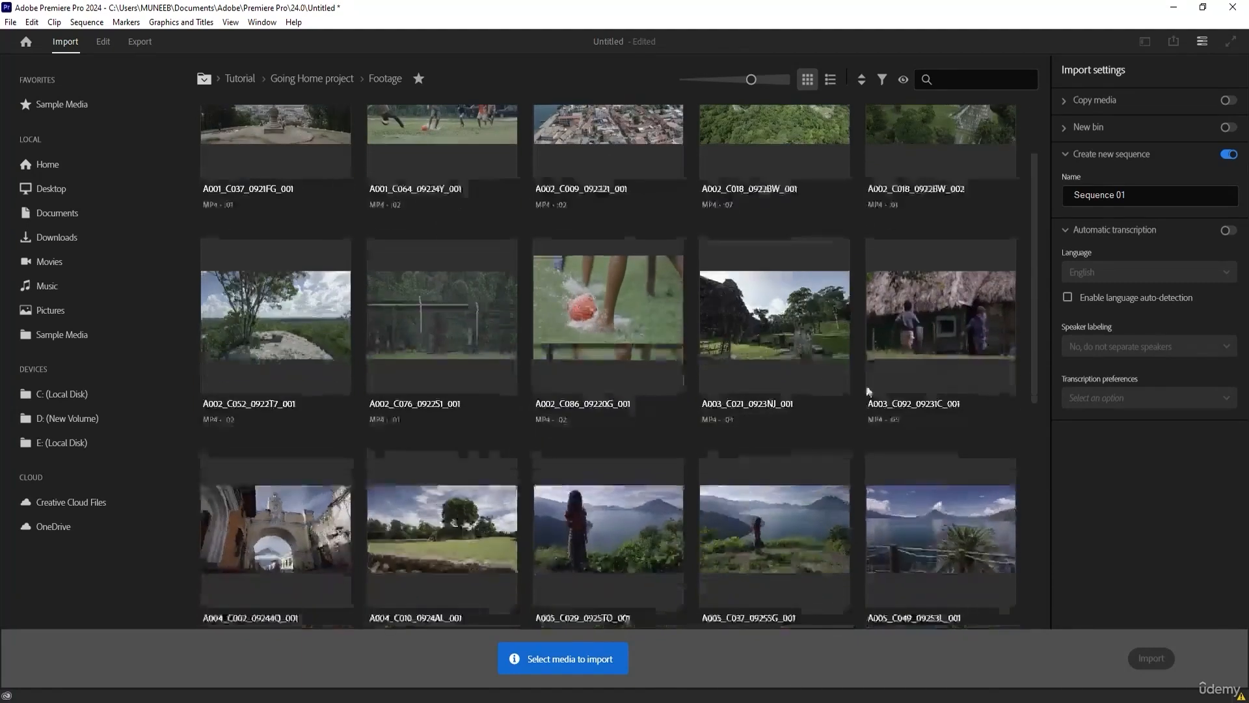
scroll(438, 215, up, 3)
scroll(279, 183, up, 1)
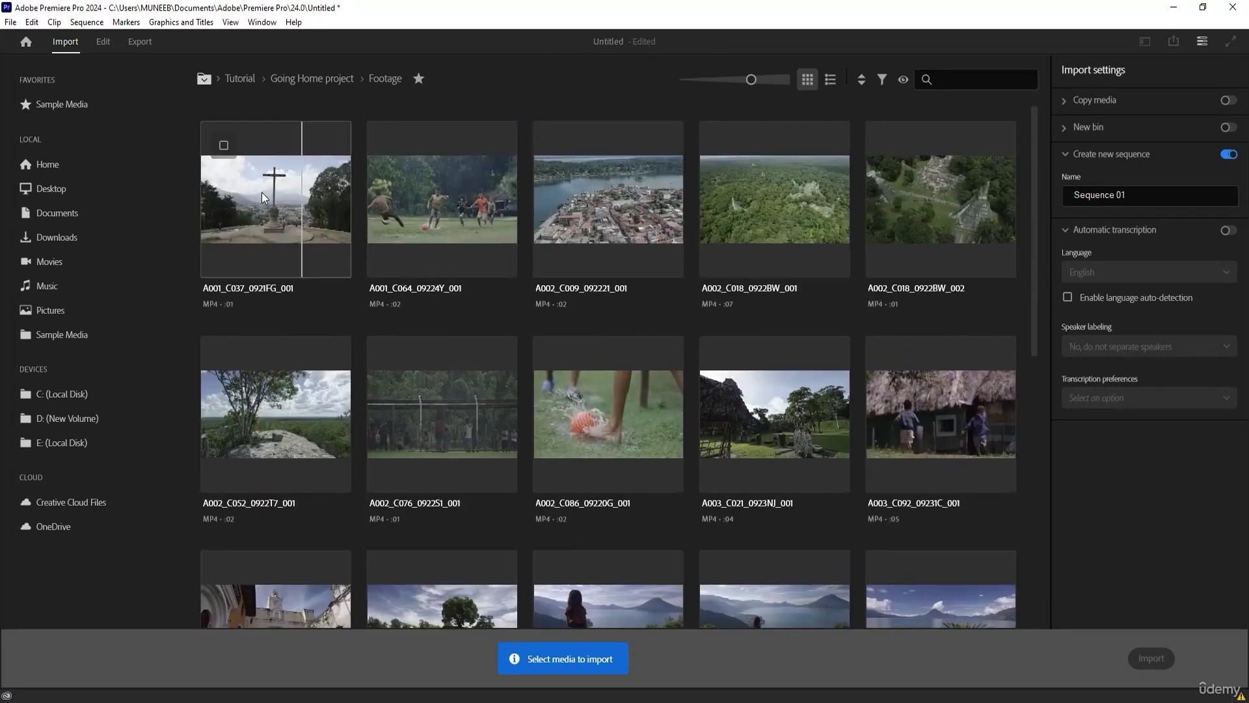
click(262, 193)
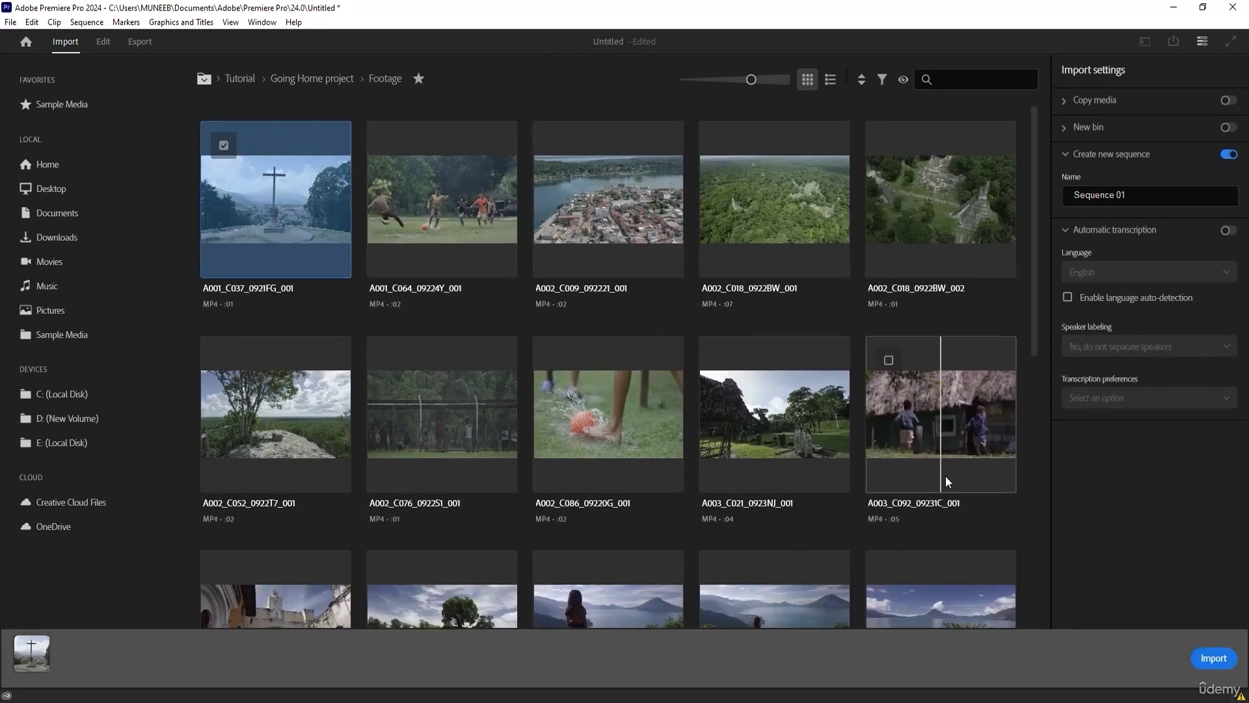
click(1214, 657)
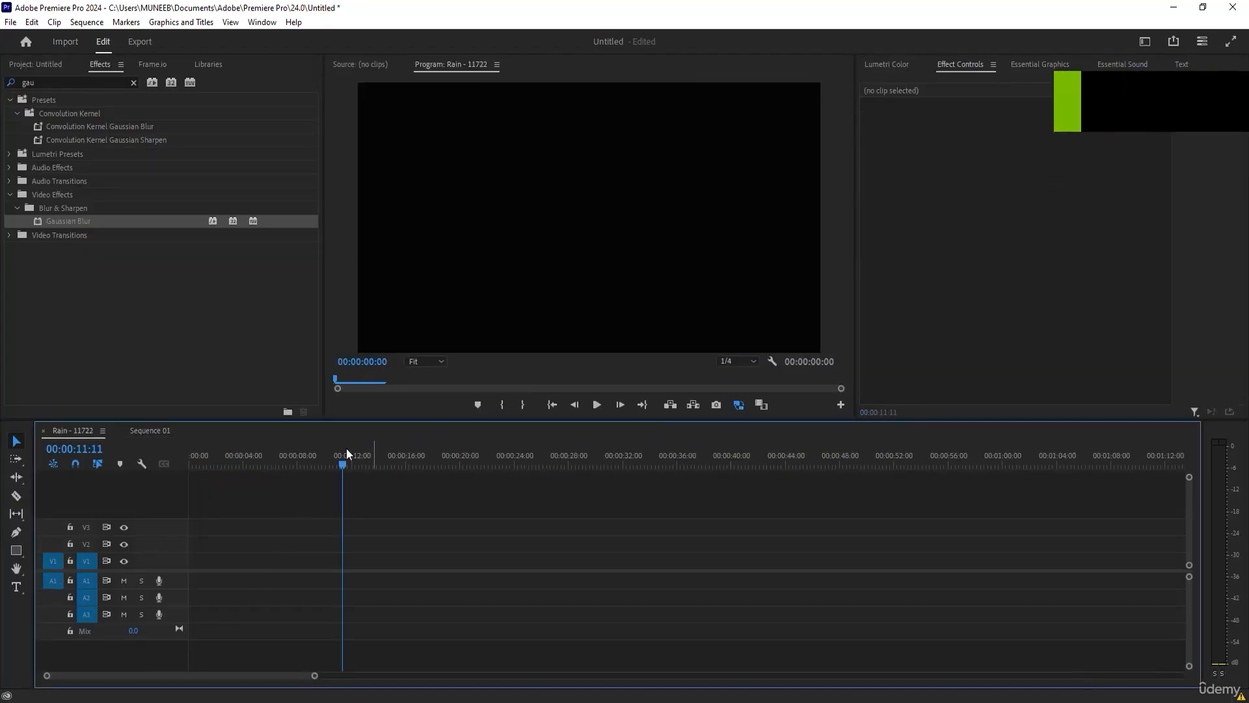
Apply Lumetri Color's automatic Basic Correction to the cross clip in Sequence 01 at 00:00:00:01.
drag(245, 449, 195, 454)
click(150, 431)
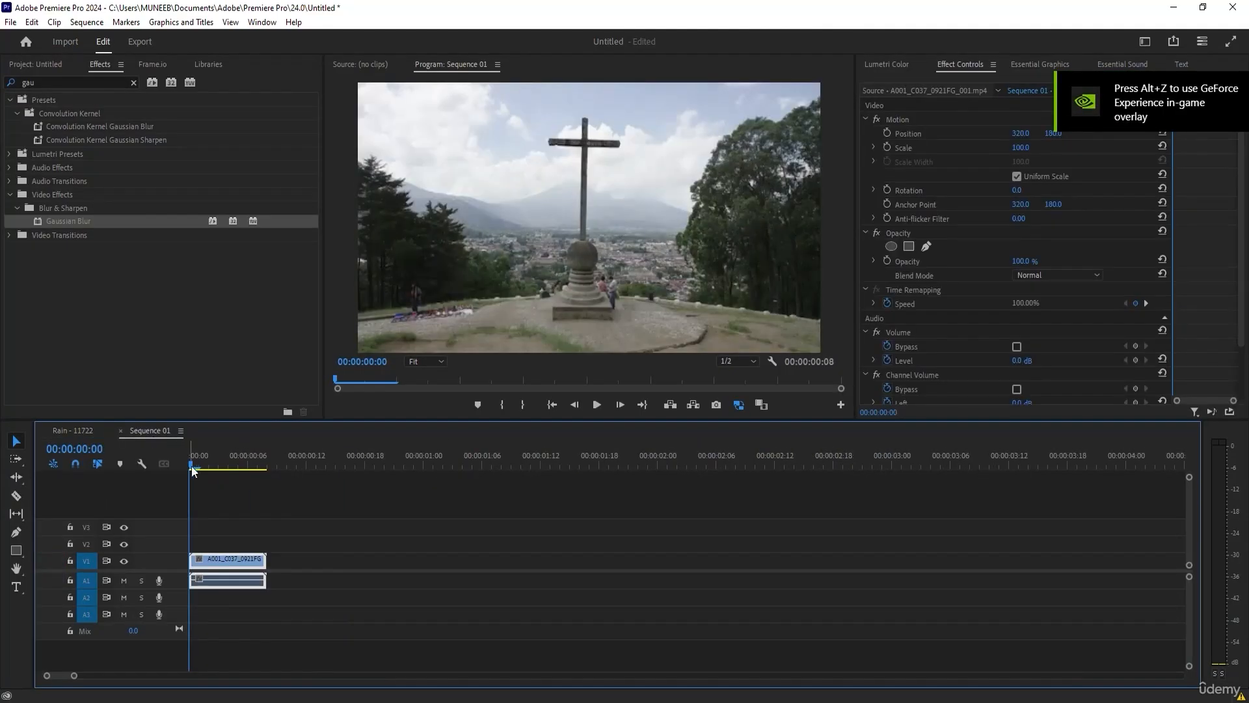
click(203, 458)
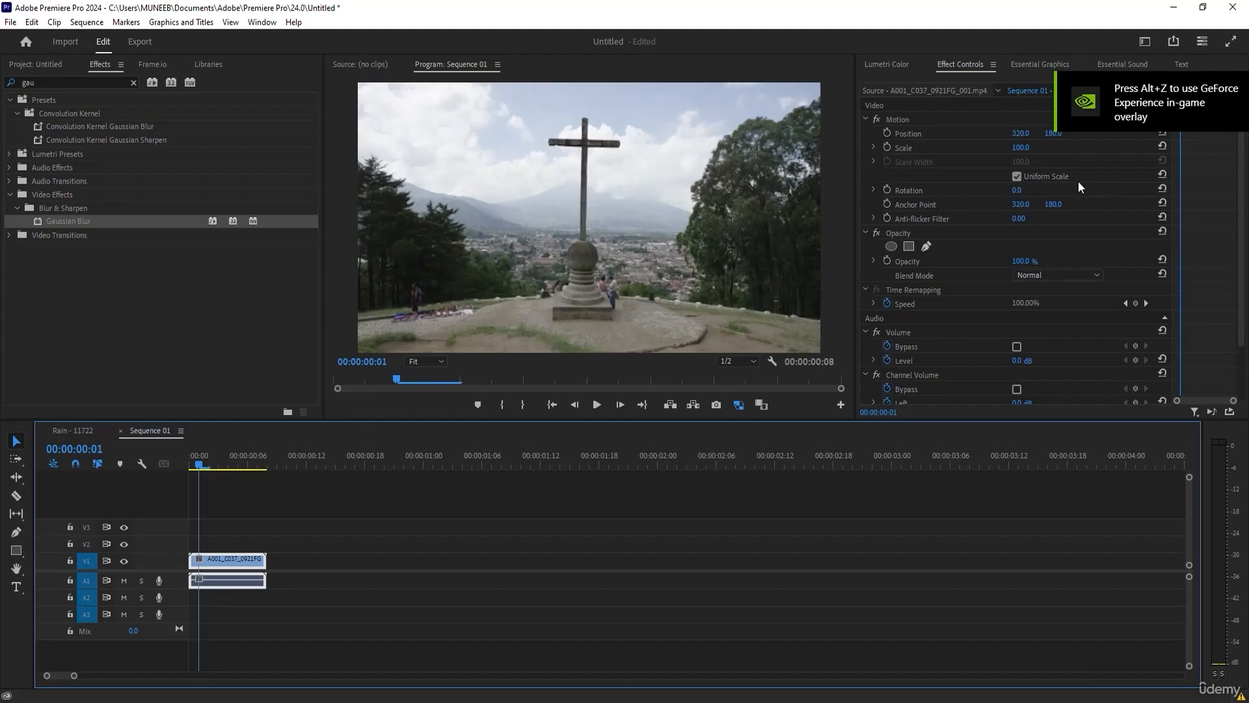
click(1052, 65)
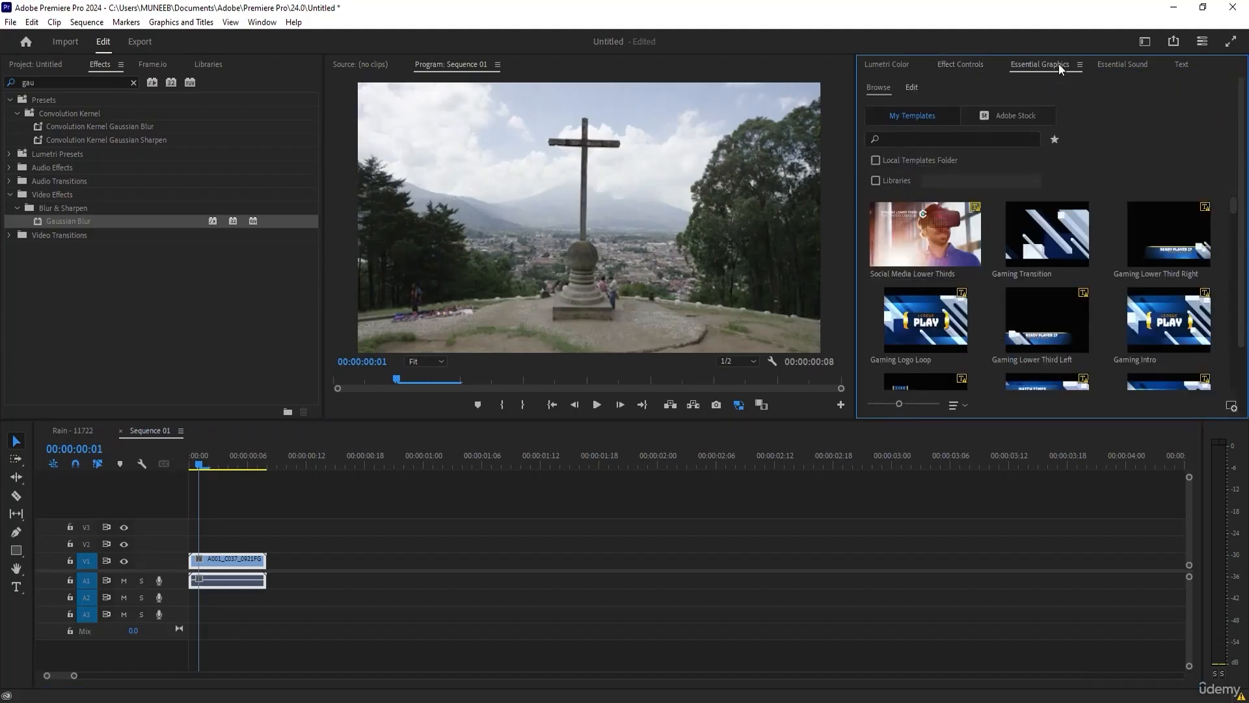
click(889, 65)
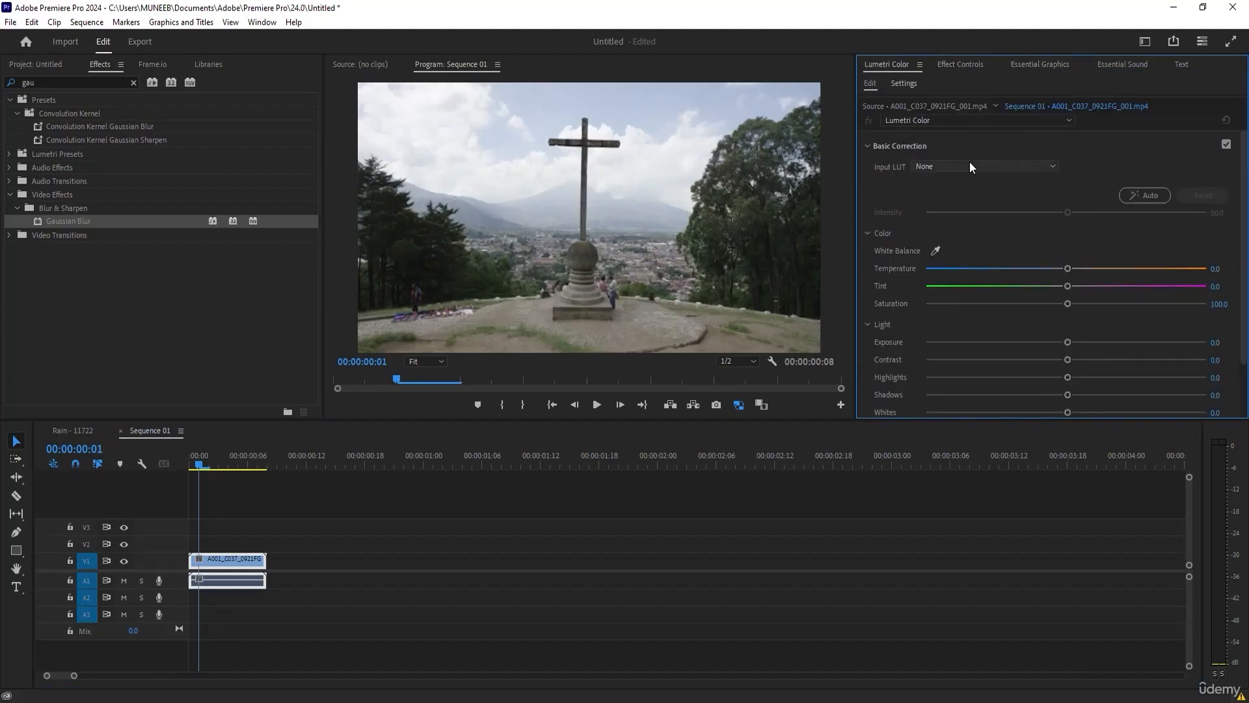
click(1133, 194)
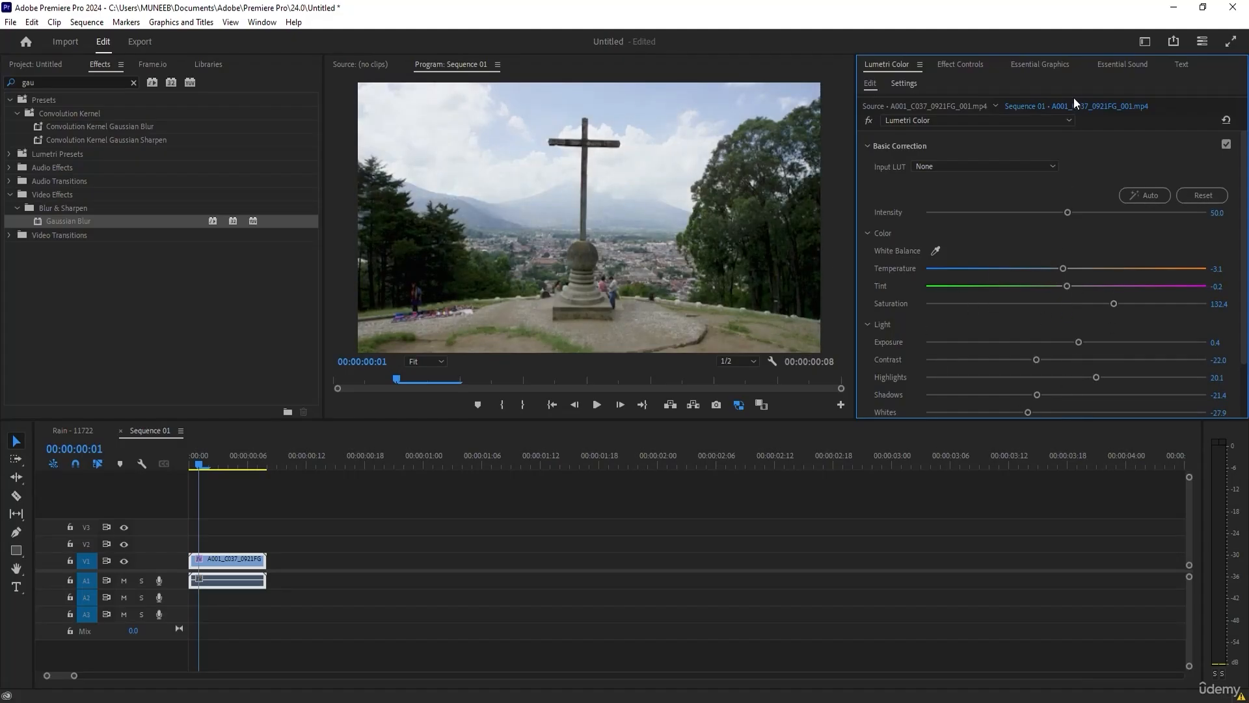
Switch to the Color workspace and set Exposure -0.3, Contrast 48.9, Highlights 71.7, Shadows 2.2, Whites -1.1 and Blacks 4.3.
click(1145, 41)
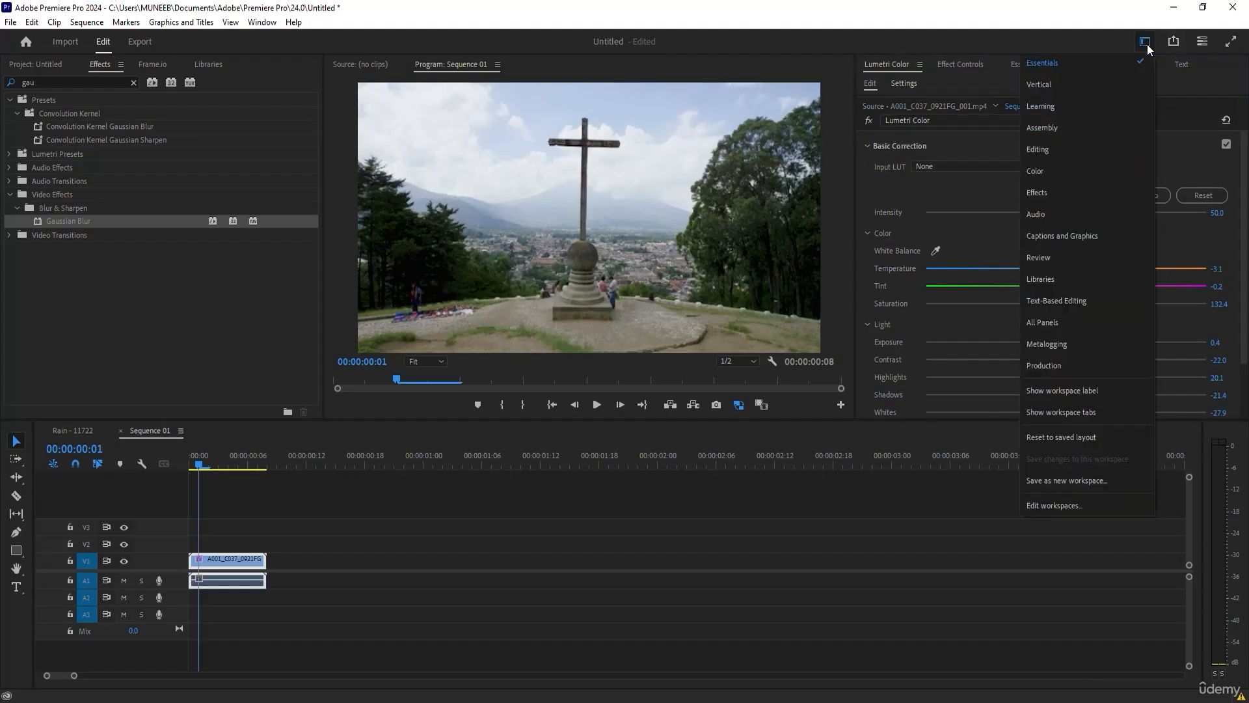
click(1067, 176)
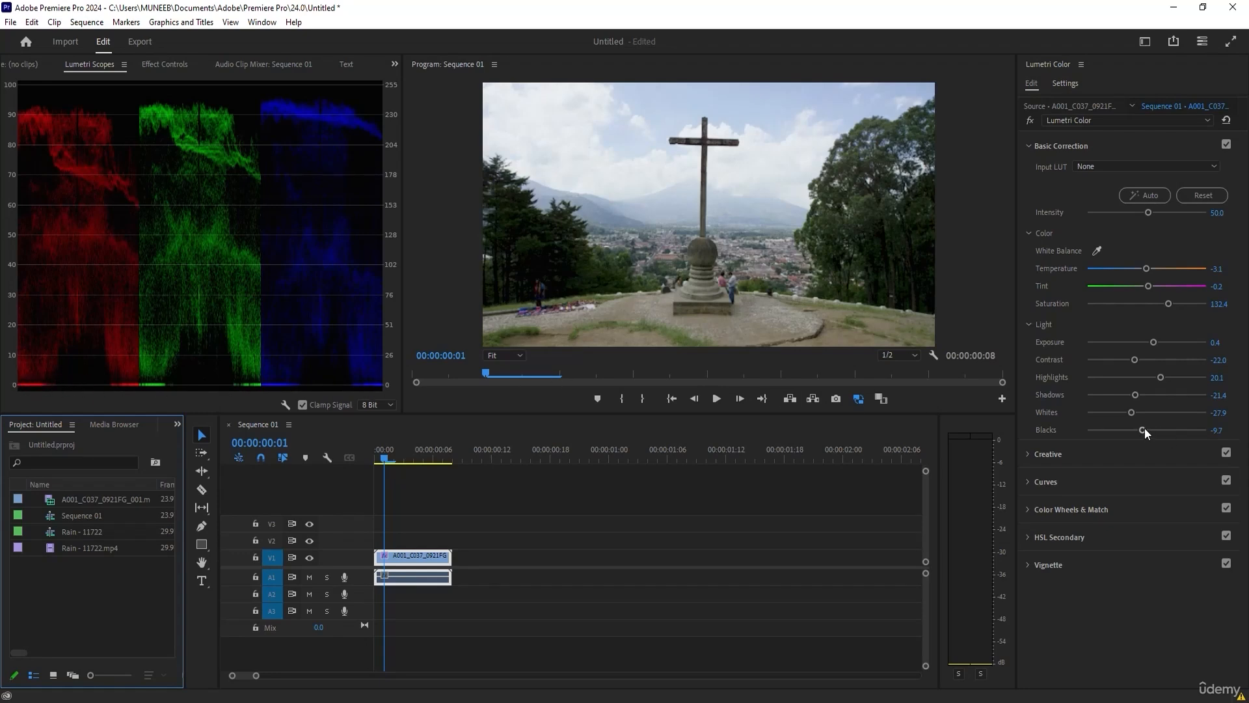
drag(1146, 427, 1149, 429)
drag(1156, 342, 1146, 412)
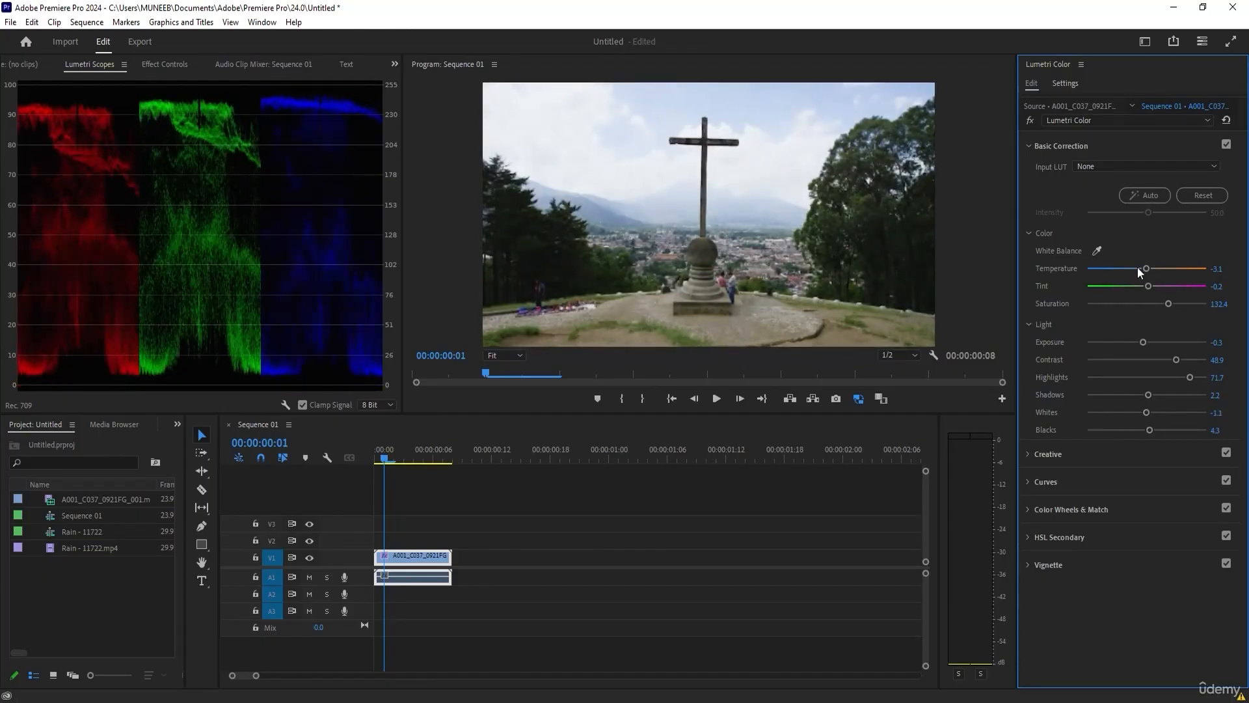
Cool the clip's white balance by setting Temperature to -16.3 and Tint to -3.3.
drag(1137, 267, 1140, 272)
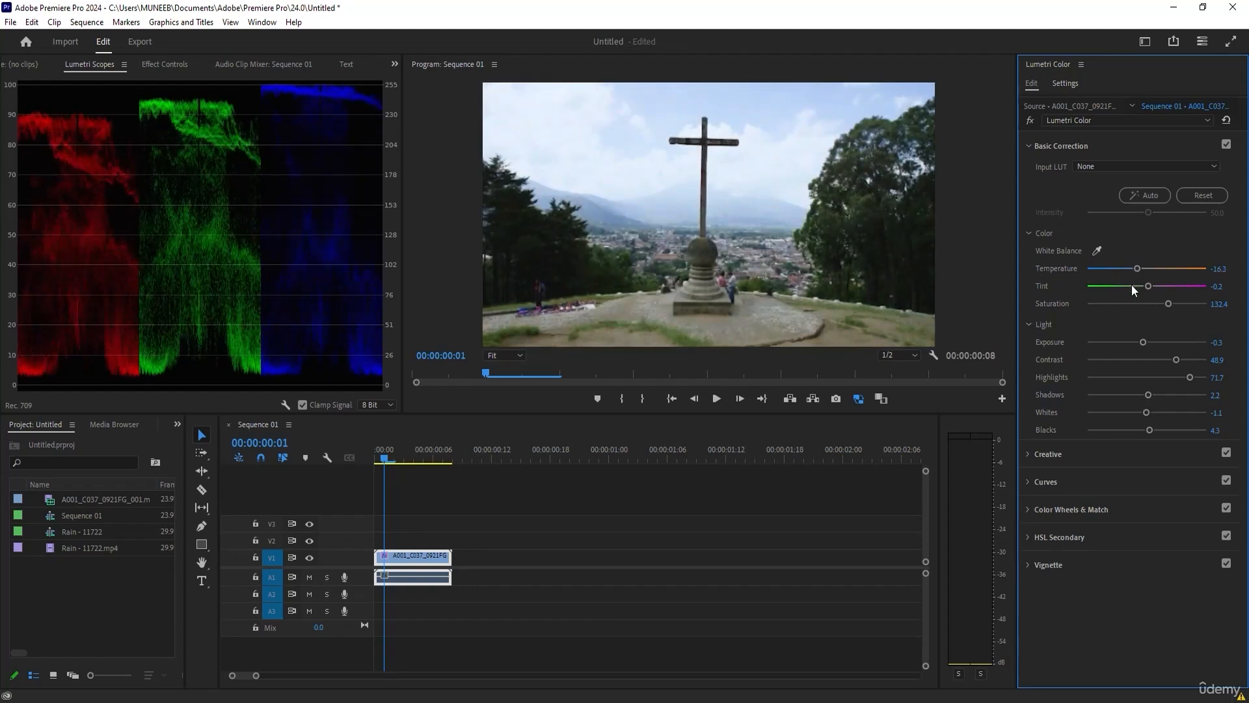
drag(1149, 286, 1145, 285)
drag(1146, 285, 1143, 283)
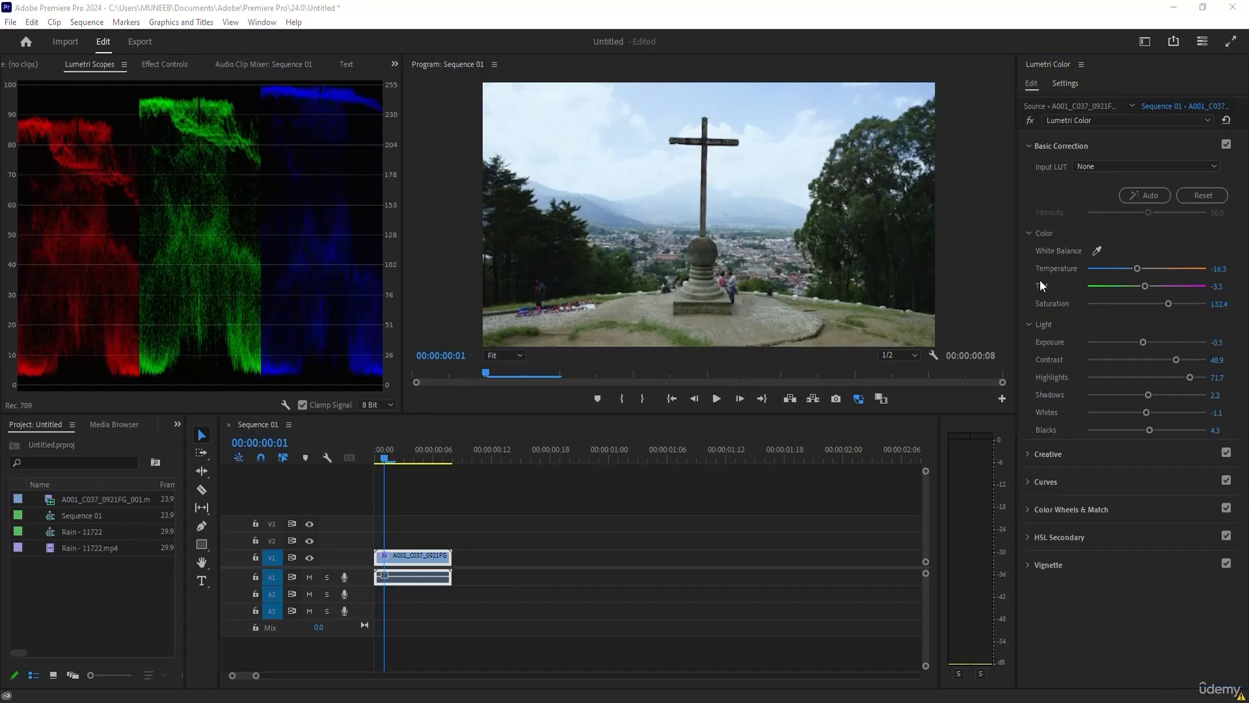
Set the Creative adjustments to Intensity 118.5, Sharpen 20.7, Vibrance 13.0, Saturation 148.9 and Tint Balance 34.8, and preview the clip.
click(1030, 456)
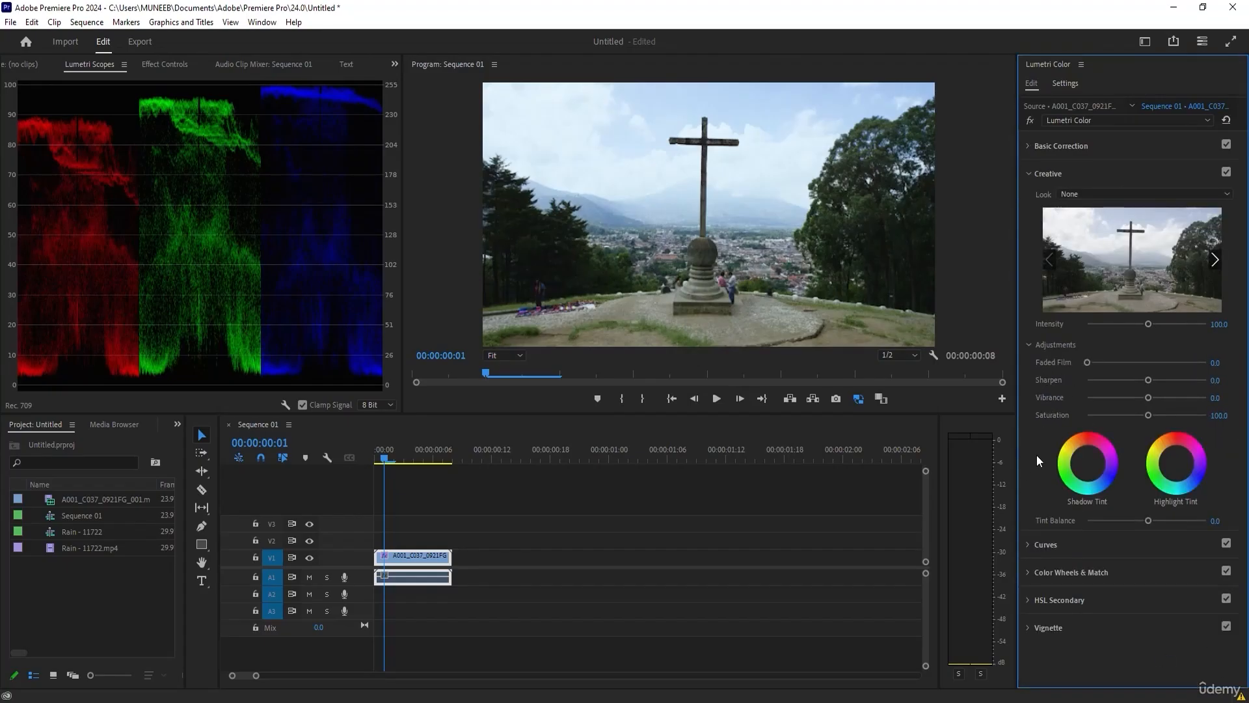
mouse_move(1149, 325)
mouse_down()
mouse_move(1162, 329)
mouse_move(1134, 332)
mouse_move(1160, 333)
mouse_up()
drag(1148, 380, 1164, 415)
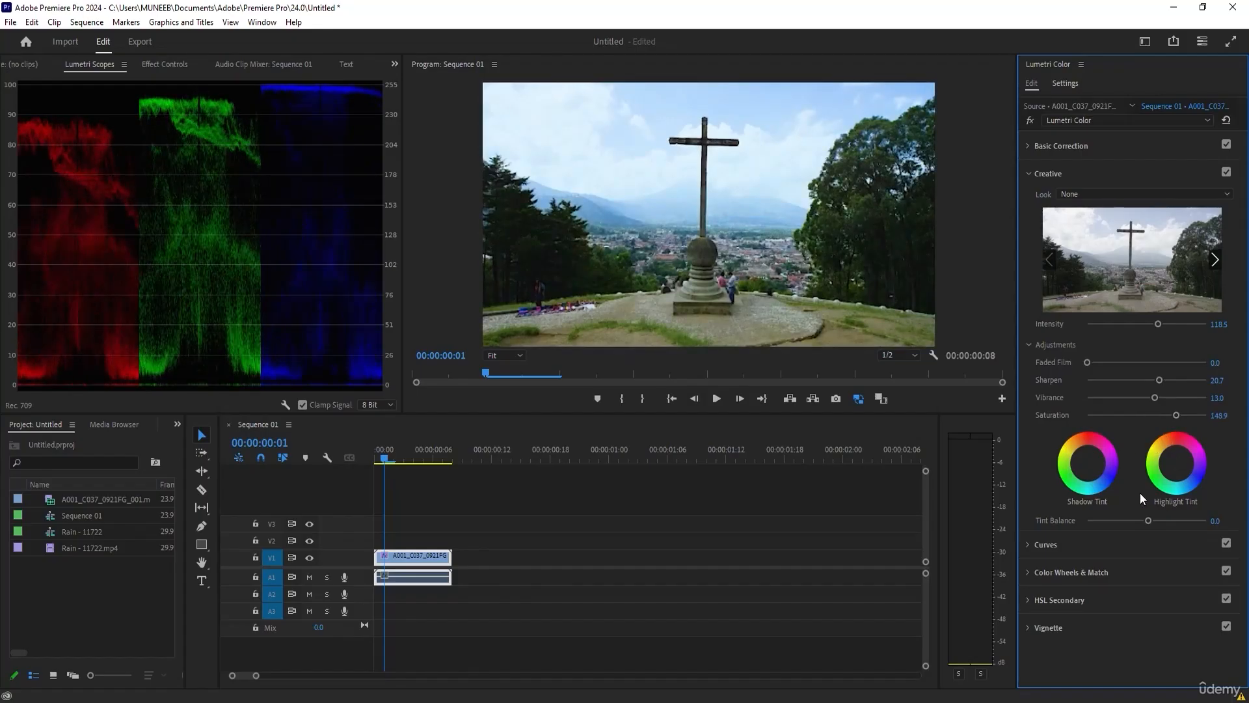
drag(1149, 520, 1154, 520)
mouse_move(402, 458)
mouse_down()
mouse_move(428, 459)
mouse_move(415, 460)
mouse_up()
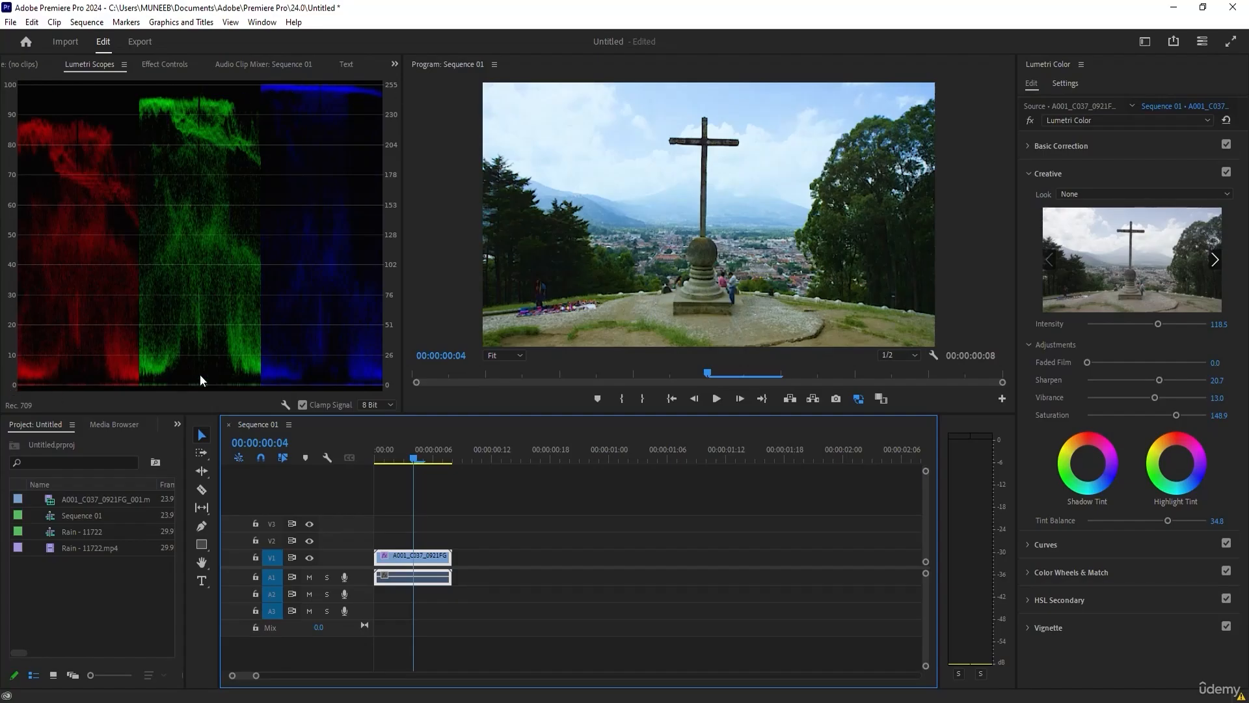
Lower the Basic Correction Contrast to -26.1 and scrub the clip to preview the grade.
click(1065, 148)
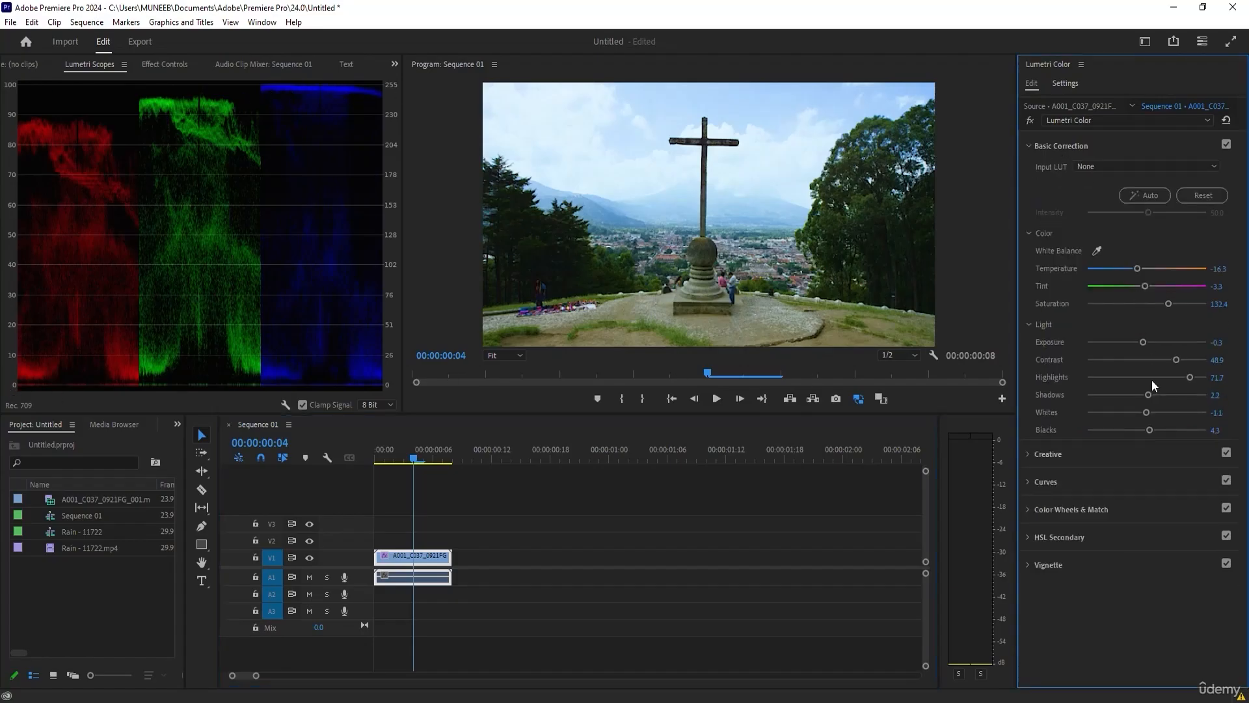
drag(1176, 361, 1130, 367)
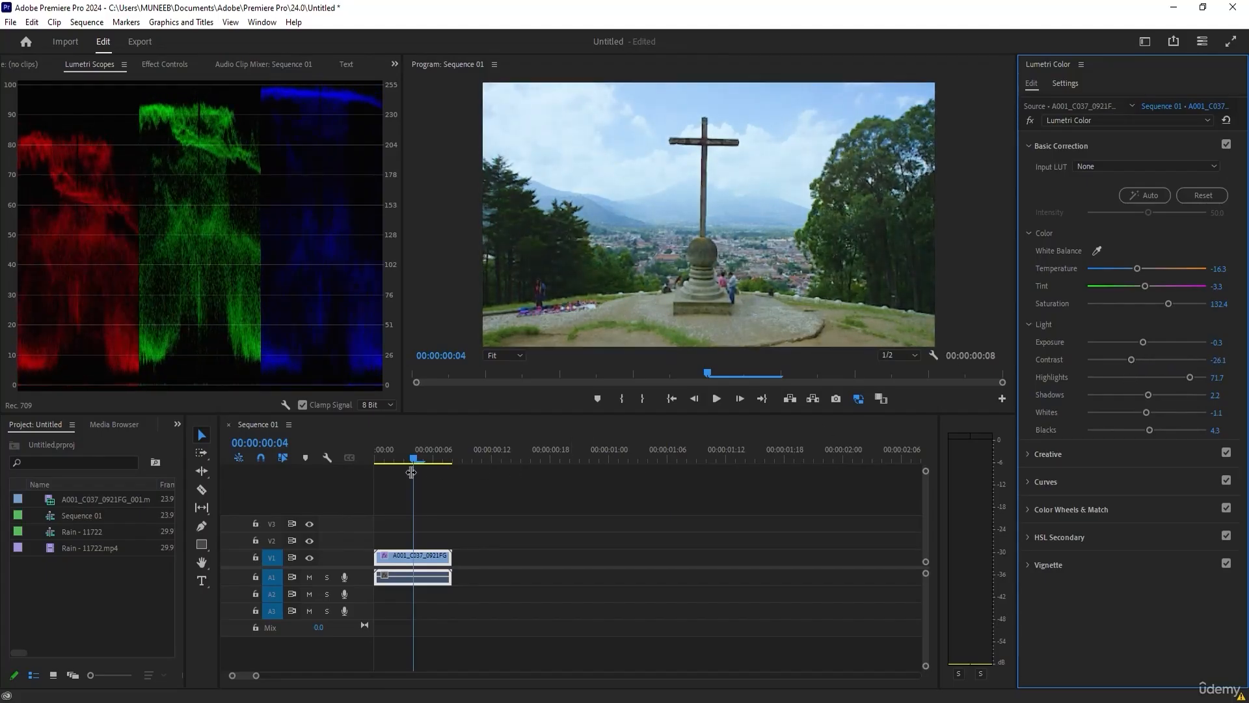
mouse_move(413, 459)
mouse_down()
mouse_move(382, 459)
mouse_move(441, 461)
mouse_move(403, 460)
mouse_up()
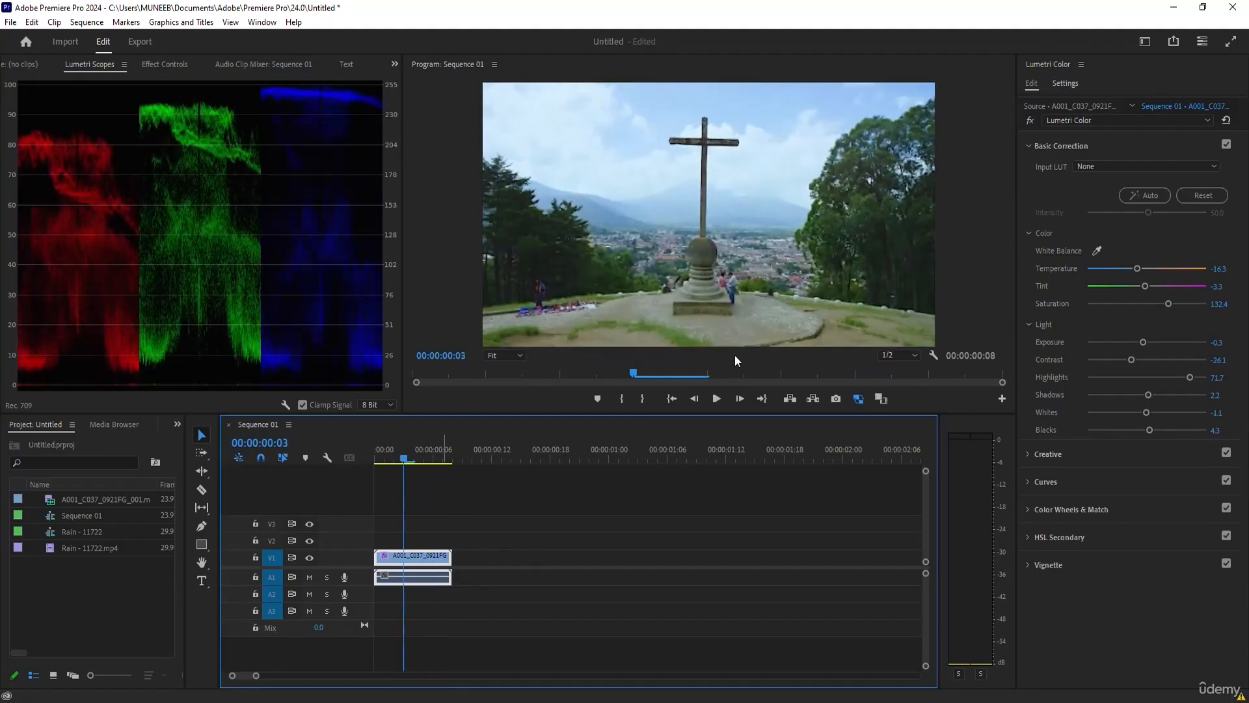
Switch the Lumetri Color effect off and on repeatedly to compare the clip before and after grading.
click(1031, 123)
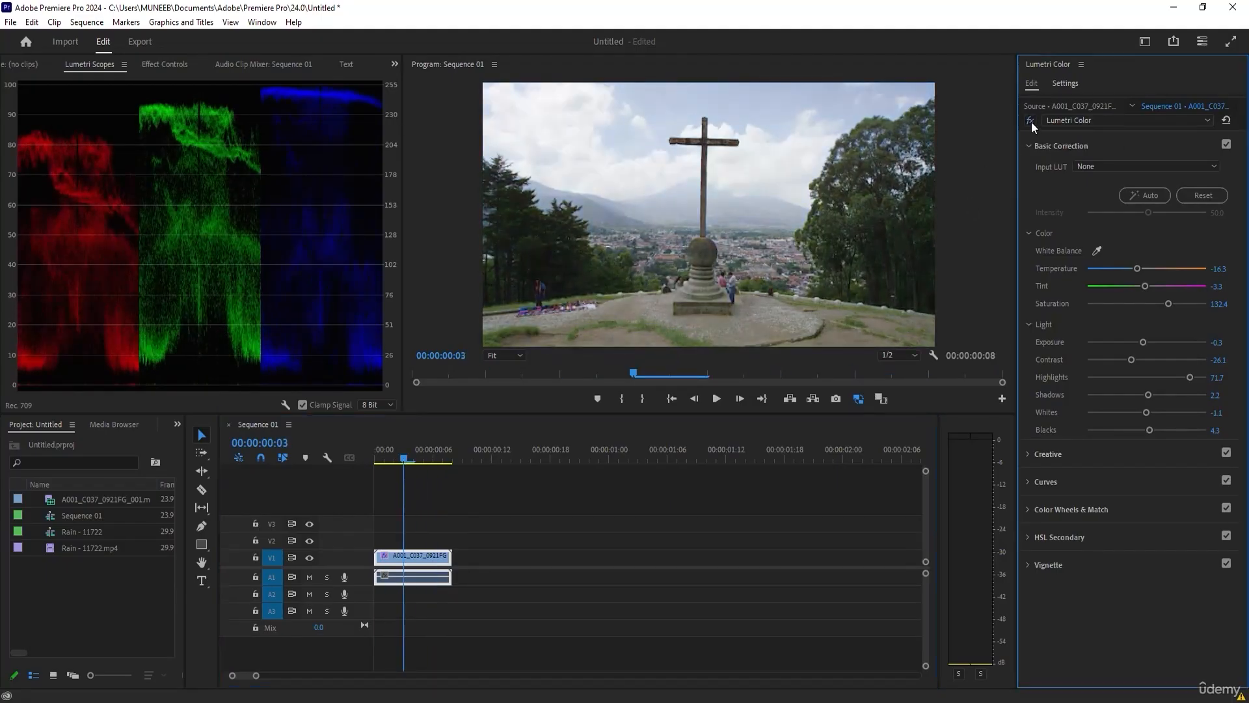
click(1031, 122)
click(1032, 122)
click(1032, 122)
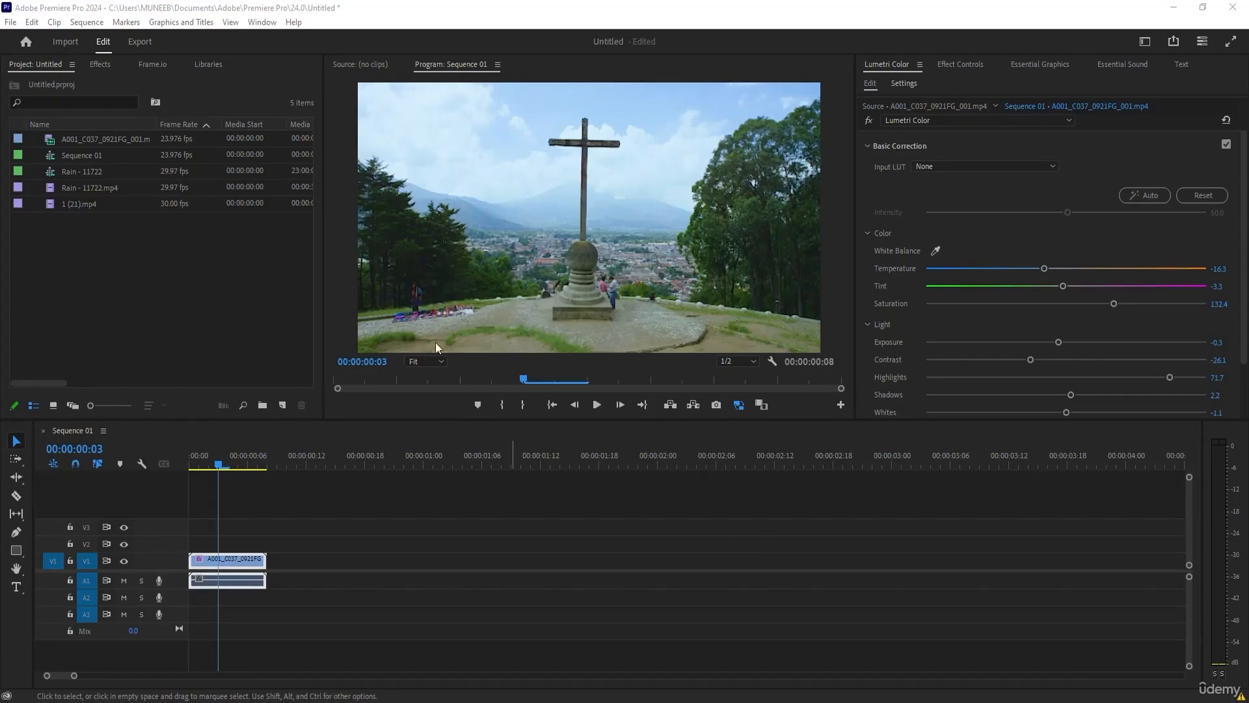
Create a sequence from 1 (21).mp4 and cut the clip at 00:00:03:08 and 00:00:03:11.
right_click(85, 203)
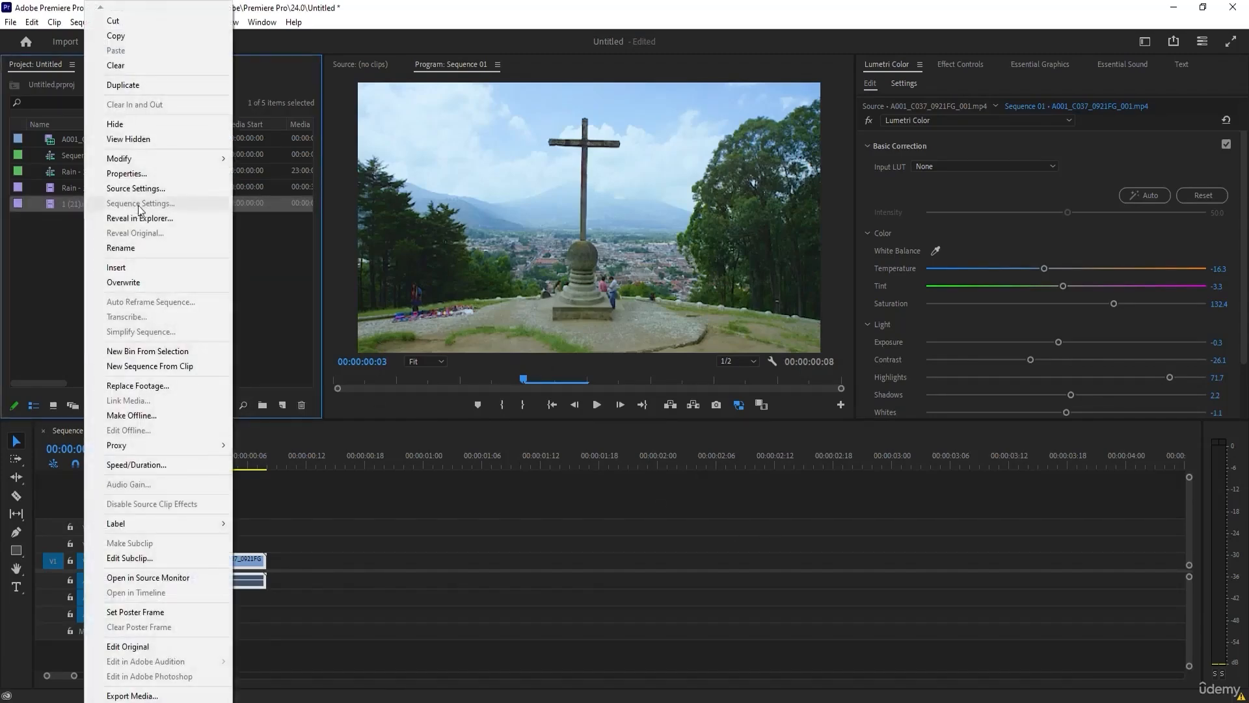
click(114, 366)
click(222, 466)
drag(222, 466, 339, 462)
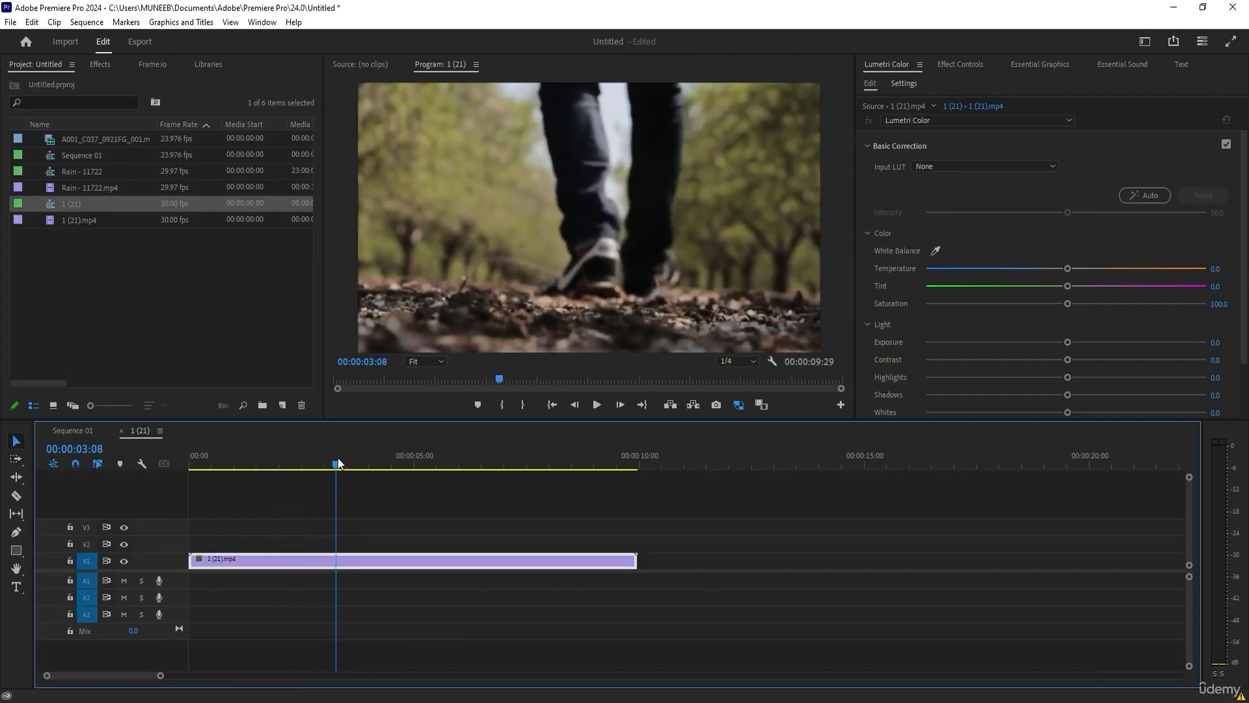
key(ctrl+k)
drag(337, 466, 340, 464)
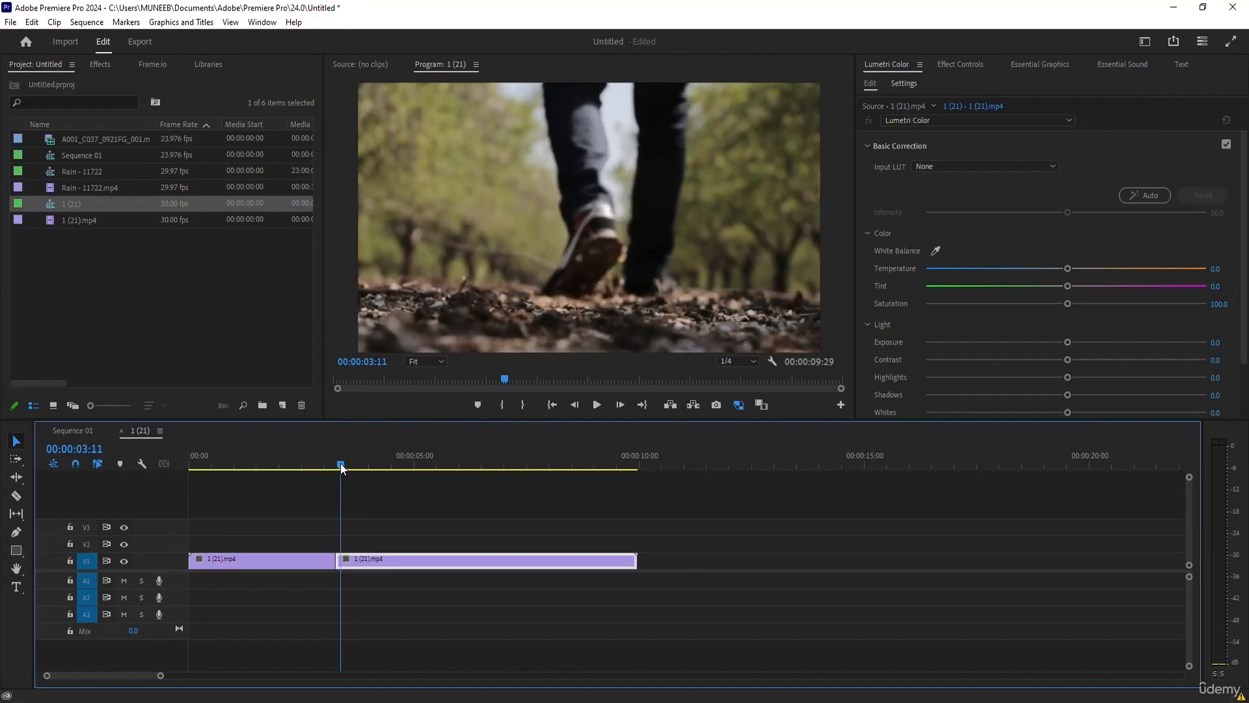
key(ctrl+k)
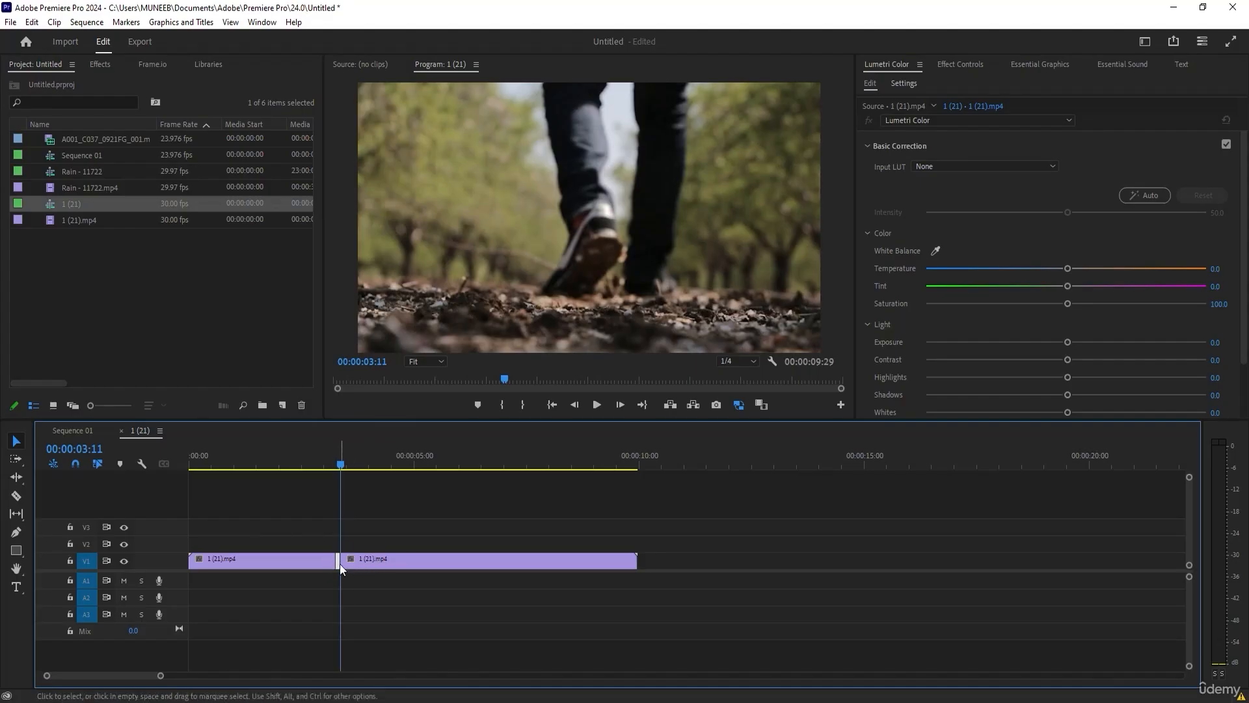
Set the speed of the short middle segment between the two cuts to 1000 %.
key(equal)
key(equal)
key(equal)
key(equal)
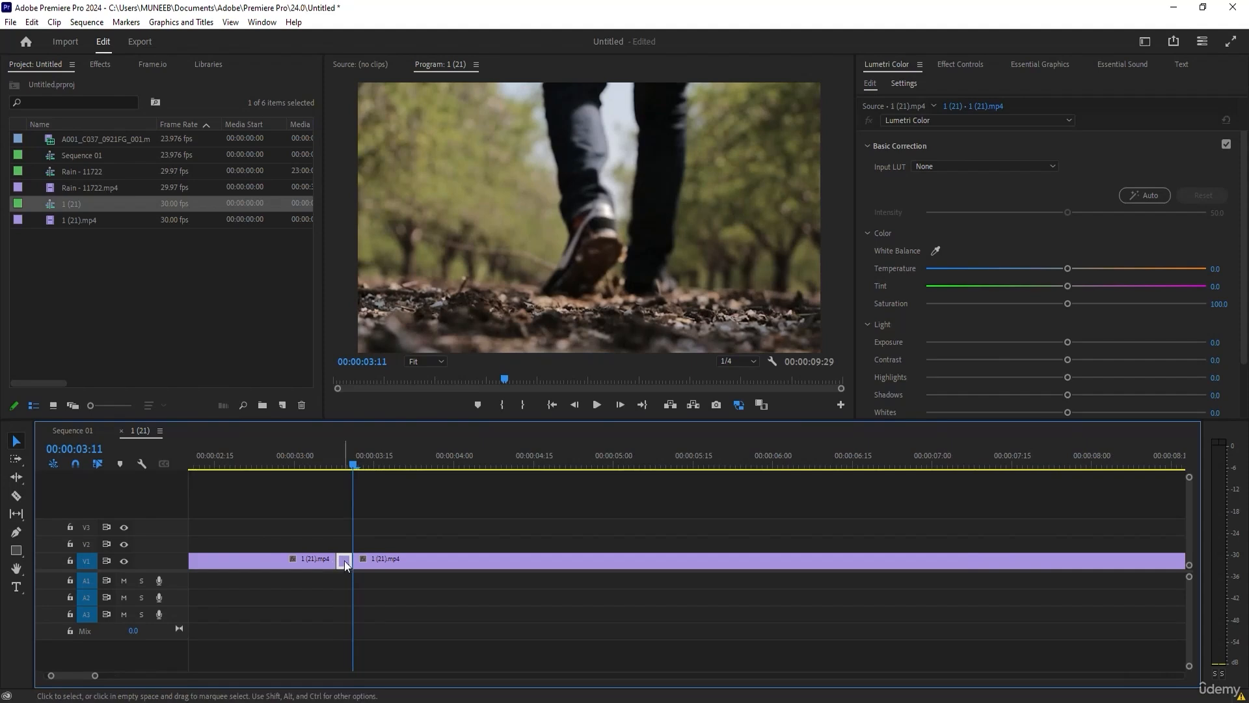
right_click(345, 563)
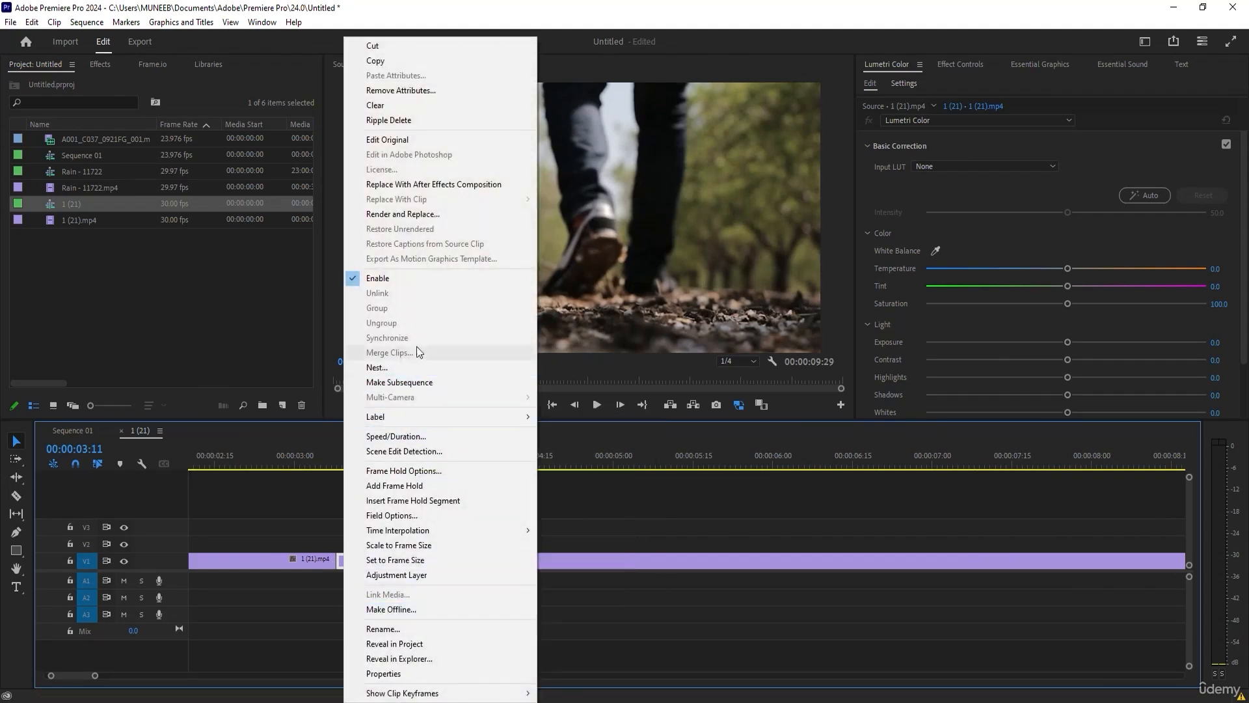
click(411, 437)
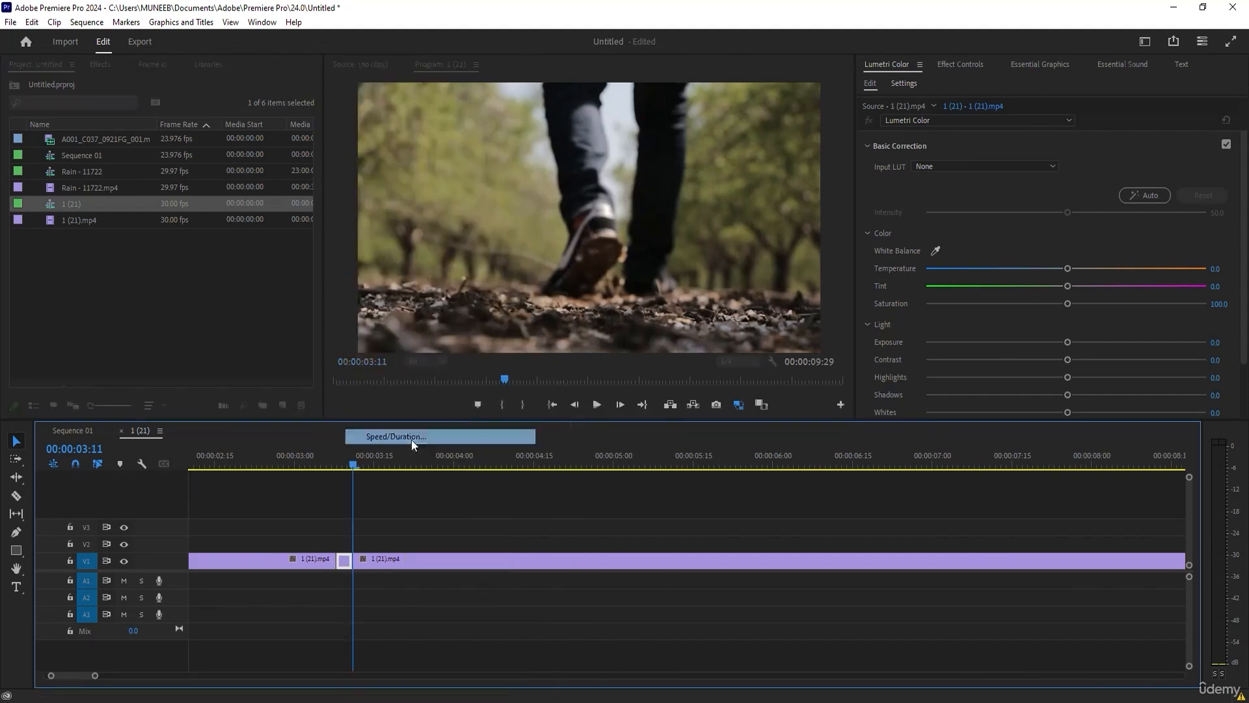
click(633, 306)
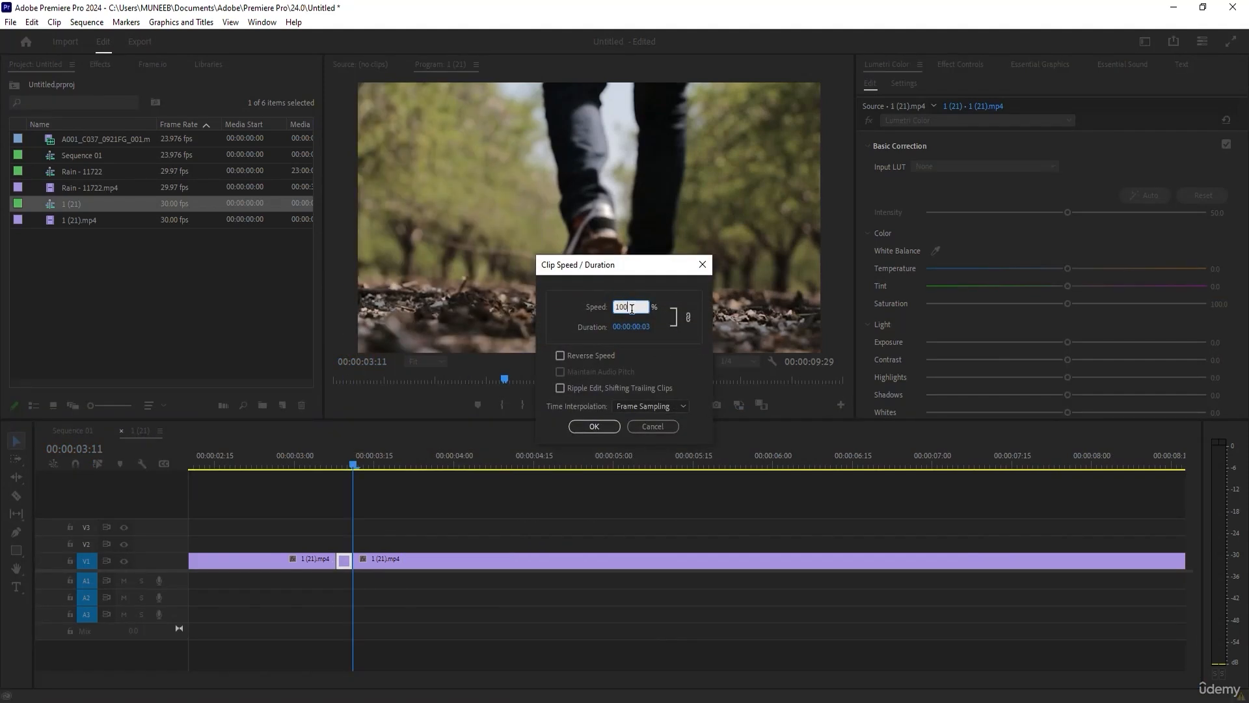
text(0)
click(595, 427)
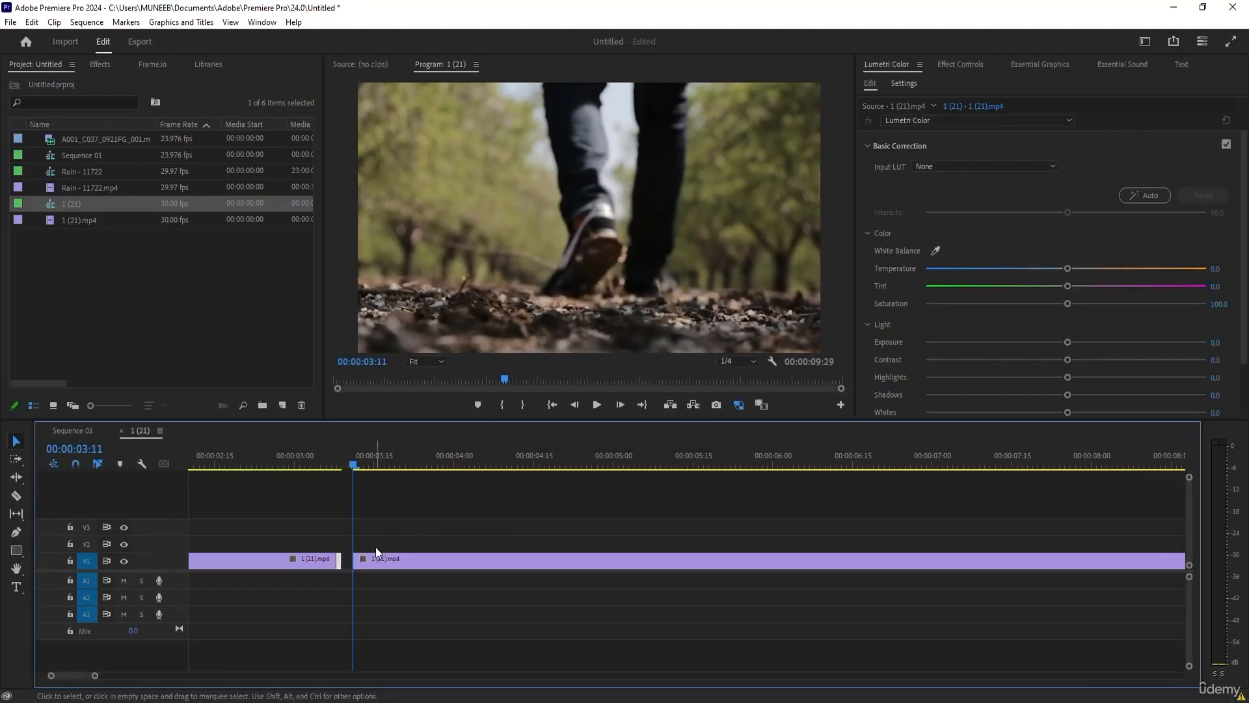
Extend the sped-up segment to meet the following clip, and place the playhead at its start, 00:00:03:08.
drag(339, 561, 357, 561)
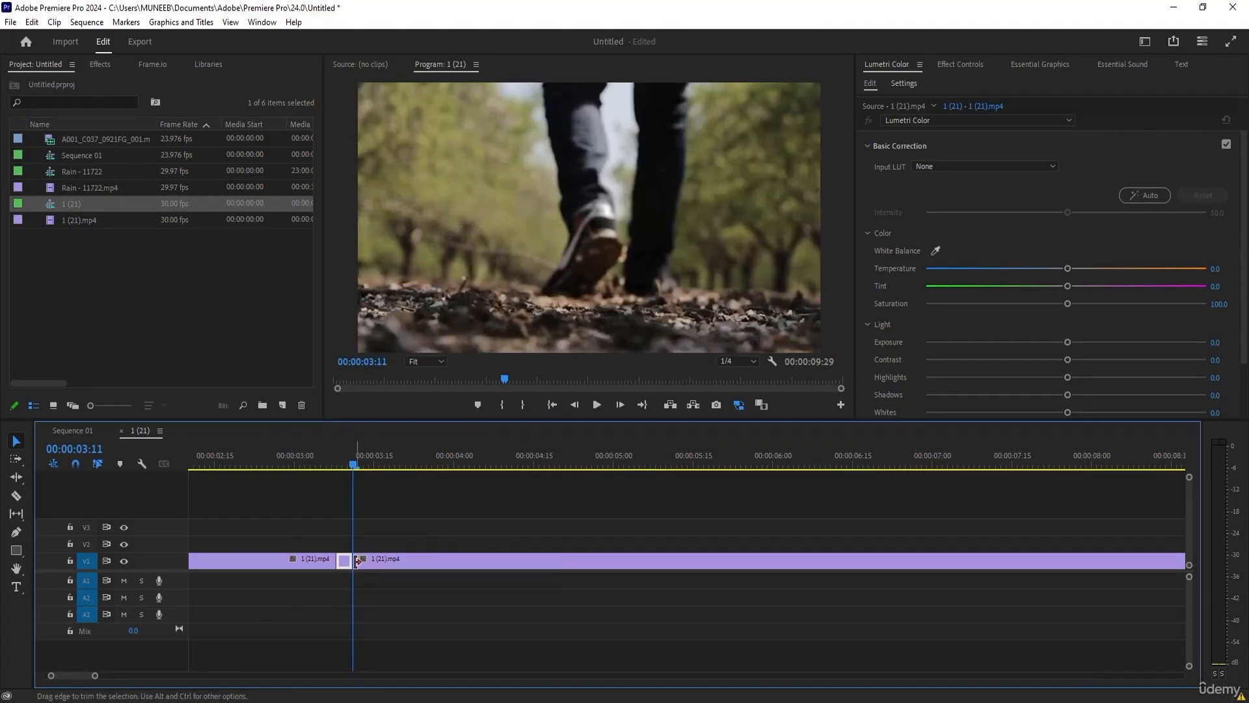
mouse_move(350, 464)
mouse_down()
mouse_move(338, 464)
mouse_move(363, 465)
mouse_move(337, 468)
mouse_up()
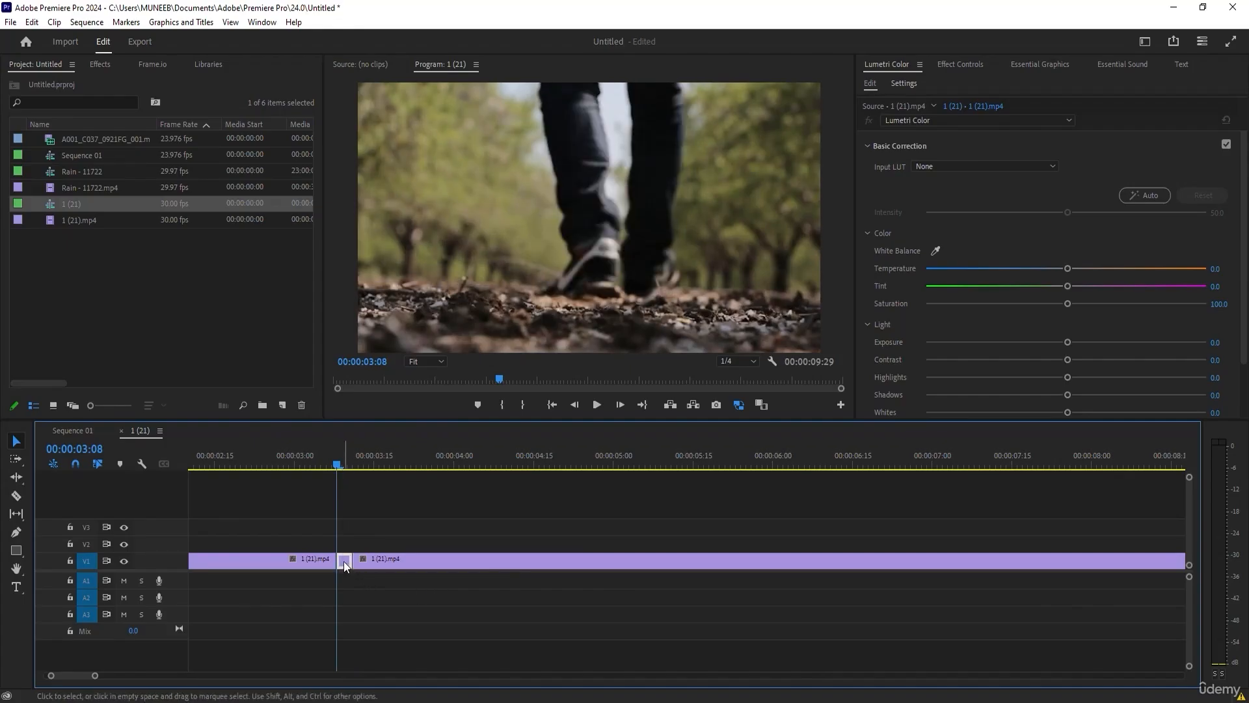
Set the speed of the short middle segment between the two cuts to 0.1 %.
right_click(344, 561)
click(395, 437)
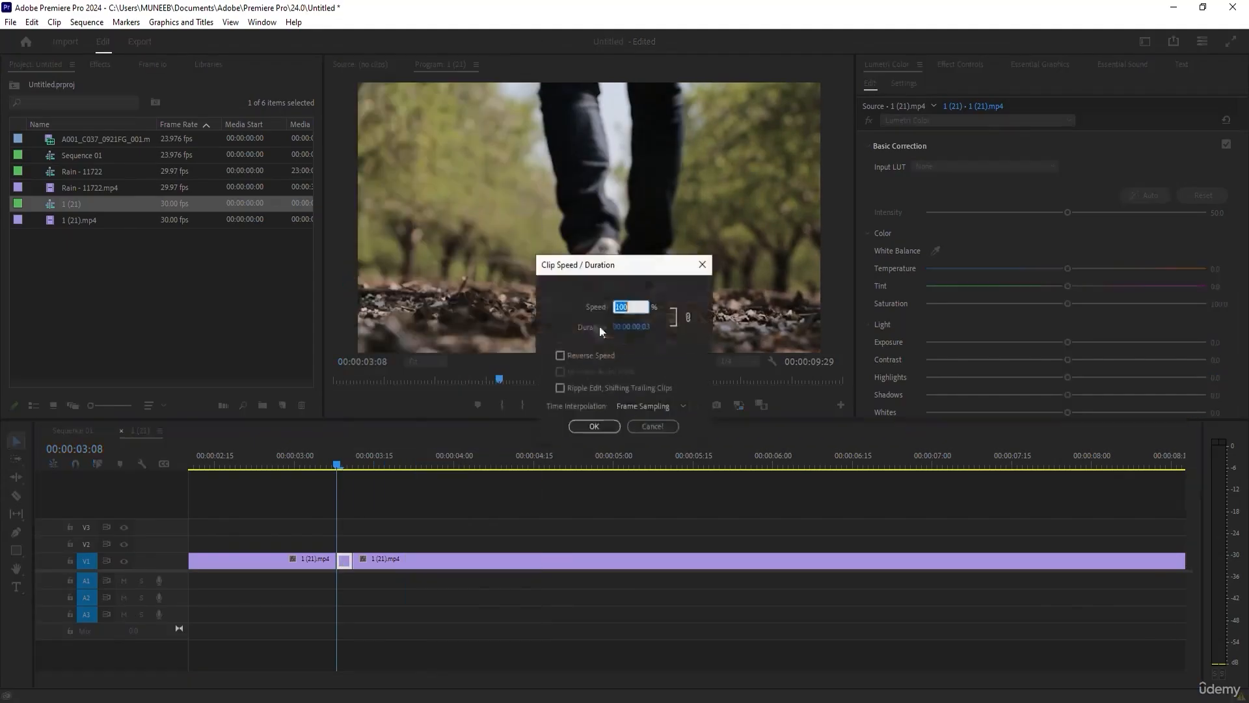
click(589, 427)
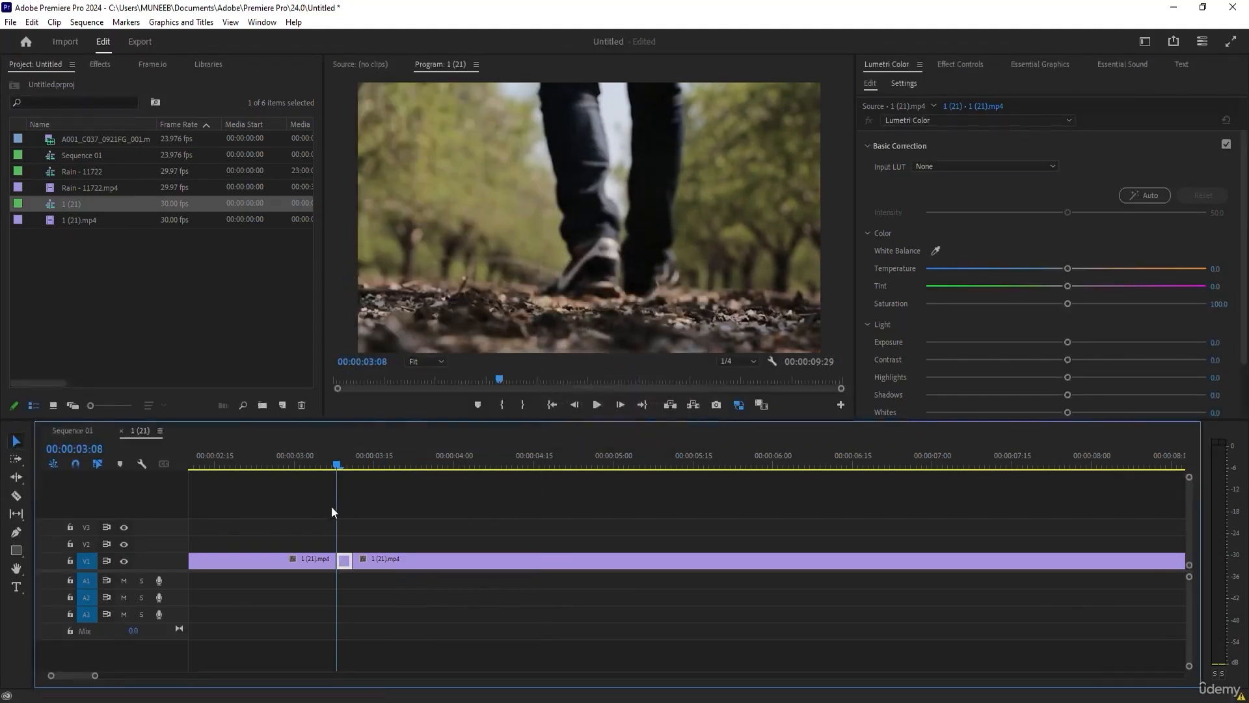
Shift the following clip to make room, extend the slowed segment to 00:00:01:02 long, and place the playhead inside it at 00:00:03:25.
mouse_move(337, 463)
mouse_down()
mouse_move(354, 463)
mouse_move(332, 447)
mouse_move(275, 443)
mouse_move(345, 451)
mouse_up()
drag(378, 561, 508, 559)
drag(339, 461, 800, 521)
Check the Clip Speed / Duration settings of the slowed segment without changing the speed.
right_click(764, 561)
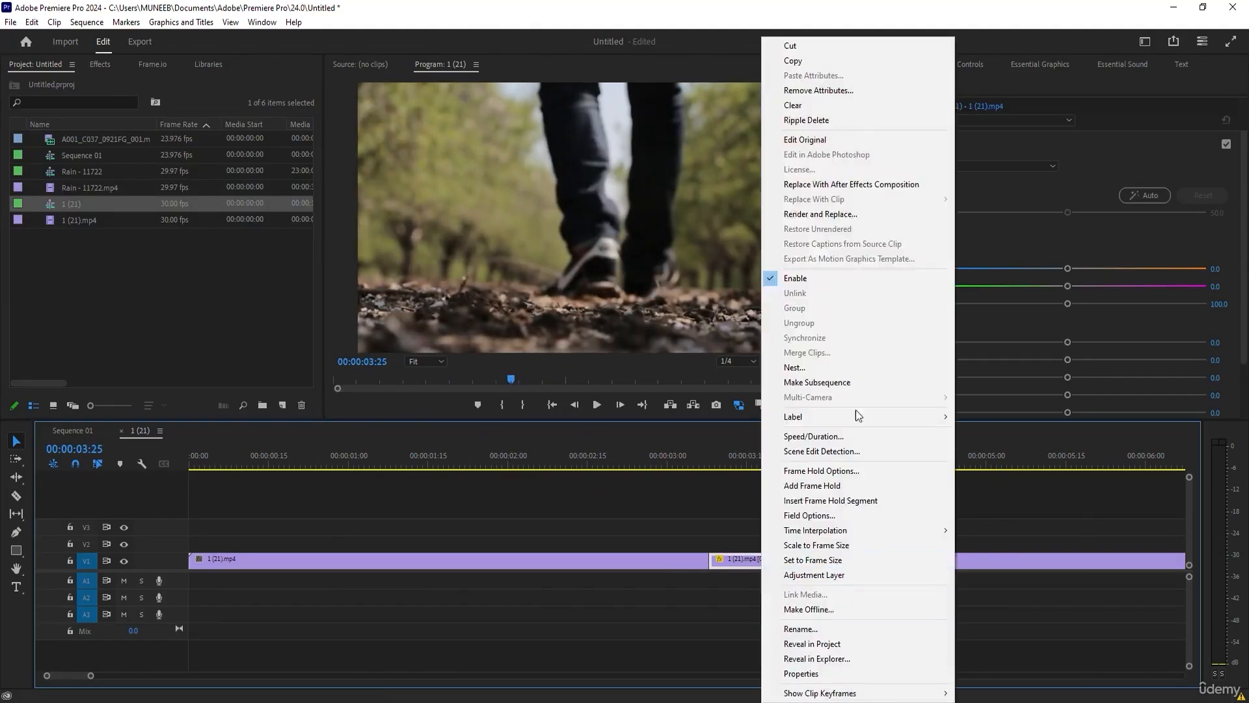
click(831, 438)
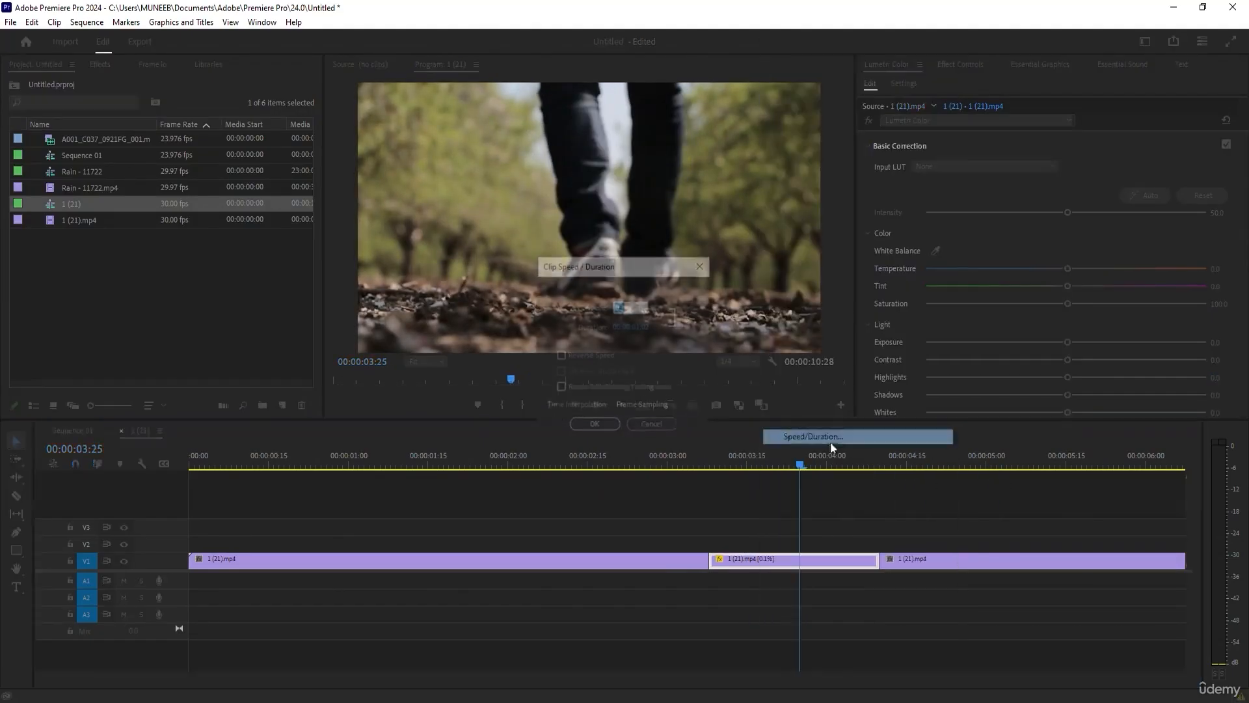
double_click(643, 307)
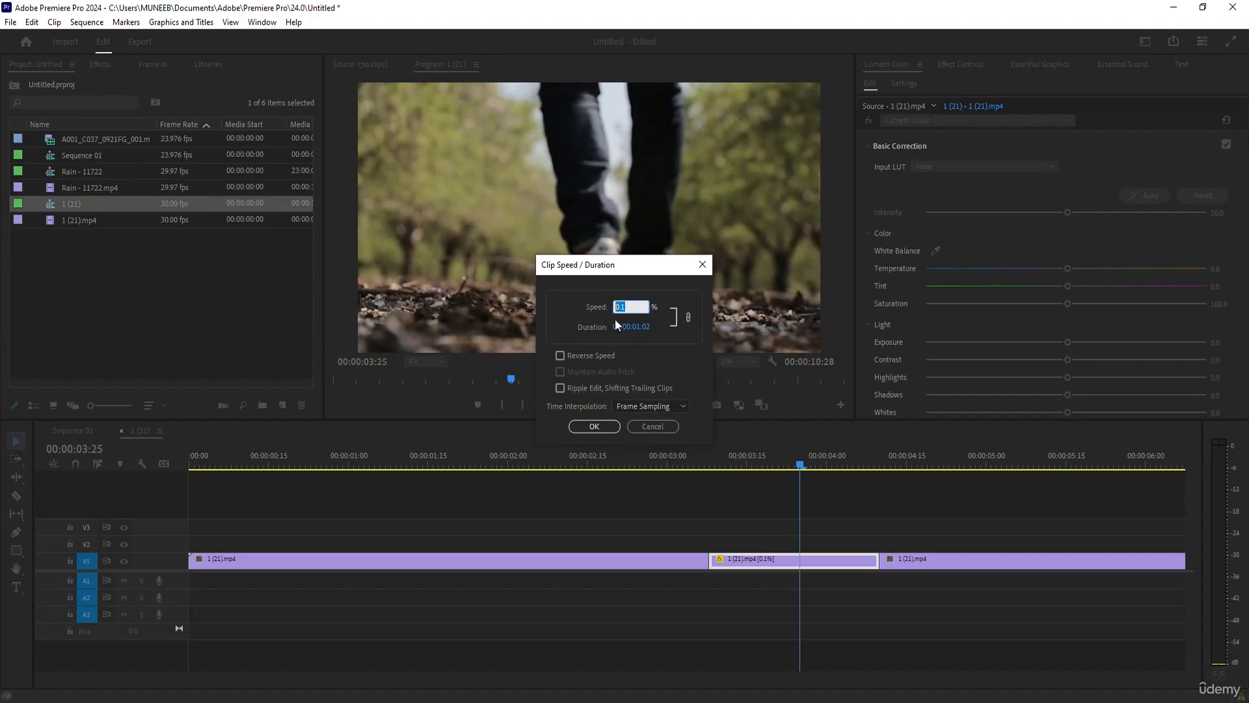
click(591, 428)
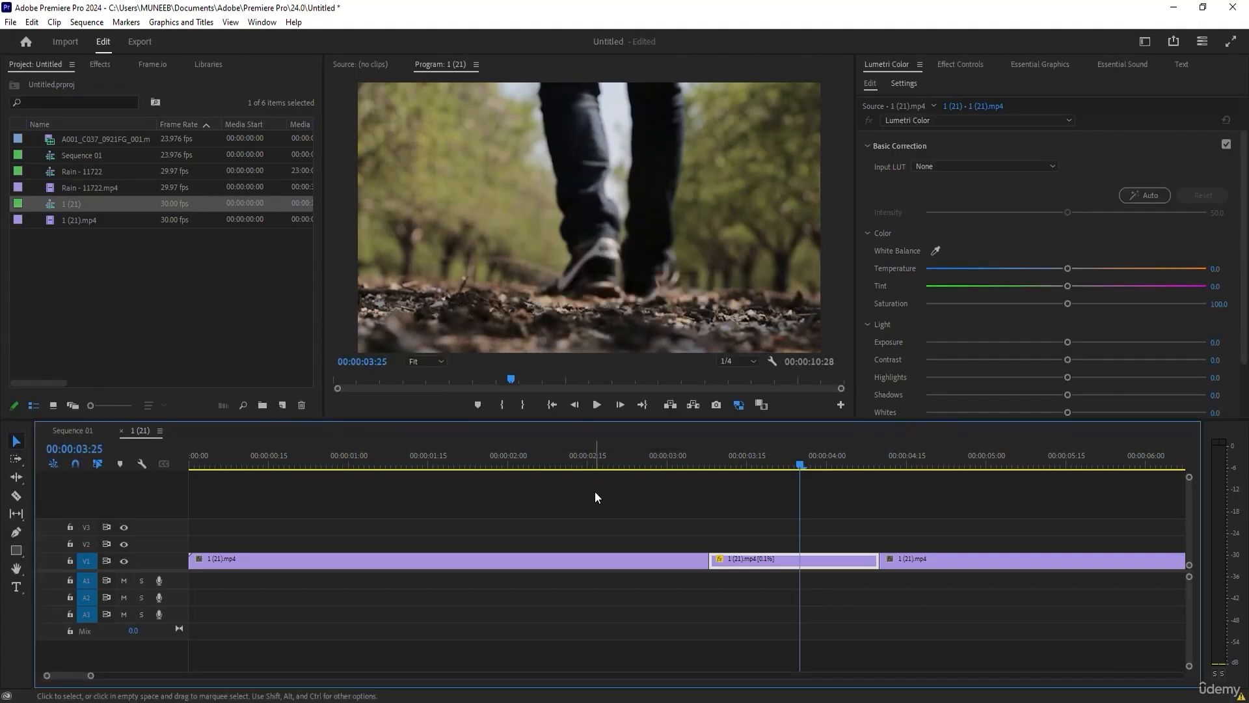
Delete the clip after the slowed segment, extend that segment to 00:00:07:28, and place the playhead at 00:00:04:05.
key(minus)
click(675, 564)
key(Delete)
drag(544, 561, 840, 553)
mouse_move(514, 466)
mouse_down()
mouse_move(843, 451)
mouse_move(201, 455)
mouse_move(619, 455)
mouse_move(306, 460)
mouse_move(532, 466)
mouse_move(337, 482)
mouse_move(530, 470)
mouse_up()
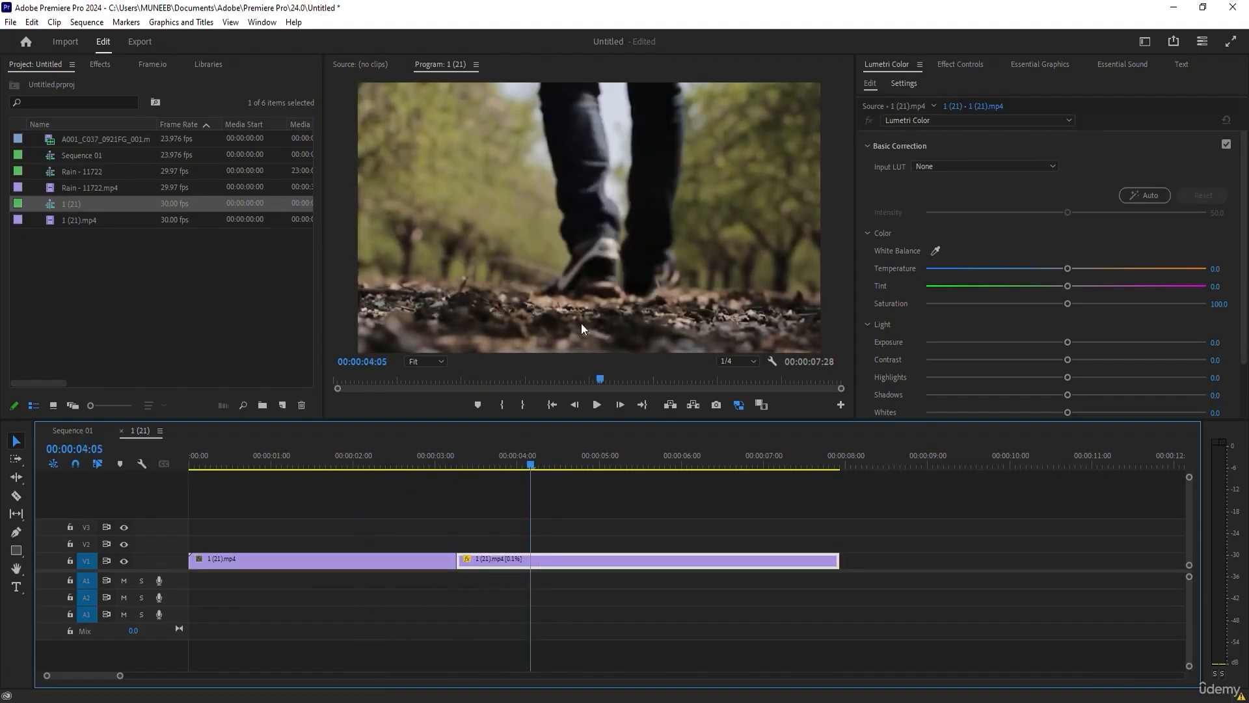
Adjust the Temperature, Saturation and Exposure of the extended slow segment in Lumetri Color.
drag(1067, 269, 1176, 286)
mouse_move(1067, 304)
mouse_down()
mouse_move(1196, 304)
mouse_move(1158, 284)
mouse_move(1065, 286)
mouse_up()
drag(1067, 342, 926, 359)
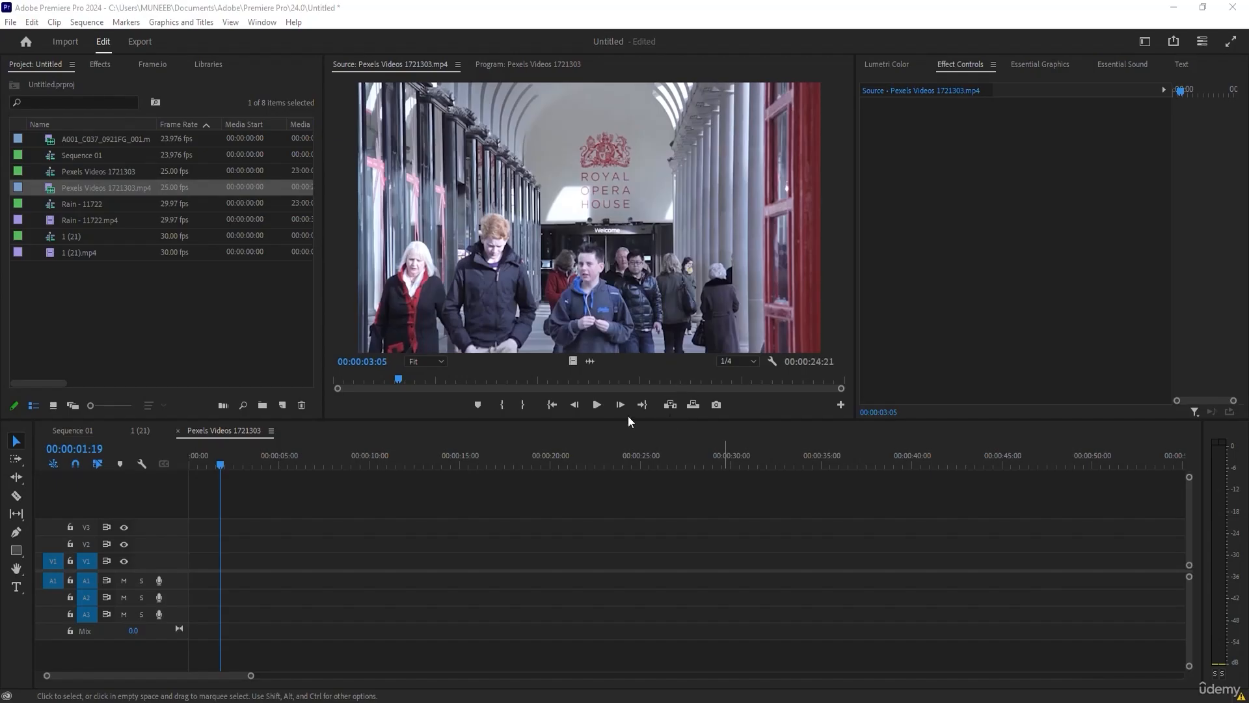
Mark an out point in Pexels Videos 1721303.mp4 and place its video-only range, about 10 seconds long, at the start of V1.
mouse_move(358, 377)
mouse_down()
mouse_move(540, 371)
mouse_move(327, 381)
mouse_move(501, 400)
mouse_move(419, 372)
mouse_move(543, 379)
mouse_move(441, 384)
mouse_up()
click(524, 403)
drag(573, 361, 189, 561)
click(256, 455)
mouse_move(256, 454)
mouse_down()
mouse_move(343, 450)
mouse_move(212, 456)
mouse_move(353, 454)
mouse_move(181, 459)
mouse_move(249, 455)
mouse_up()
Duplicate the V1 clip onto V2 directly above it and hide the V1 track output.
mouse_move(268, 559)
mouse_down()
mouse_move(264, 524)
mouse_move(263, 542)
mouse_up()
click(202, 561)
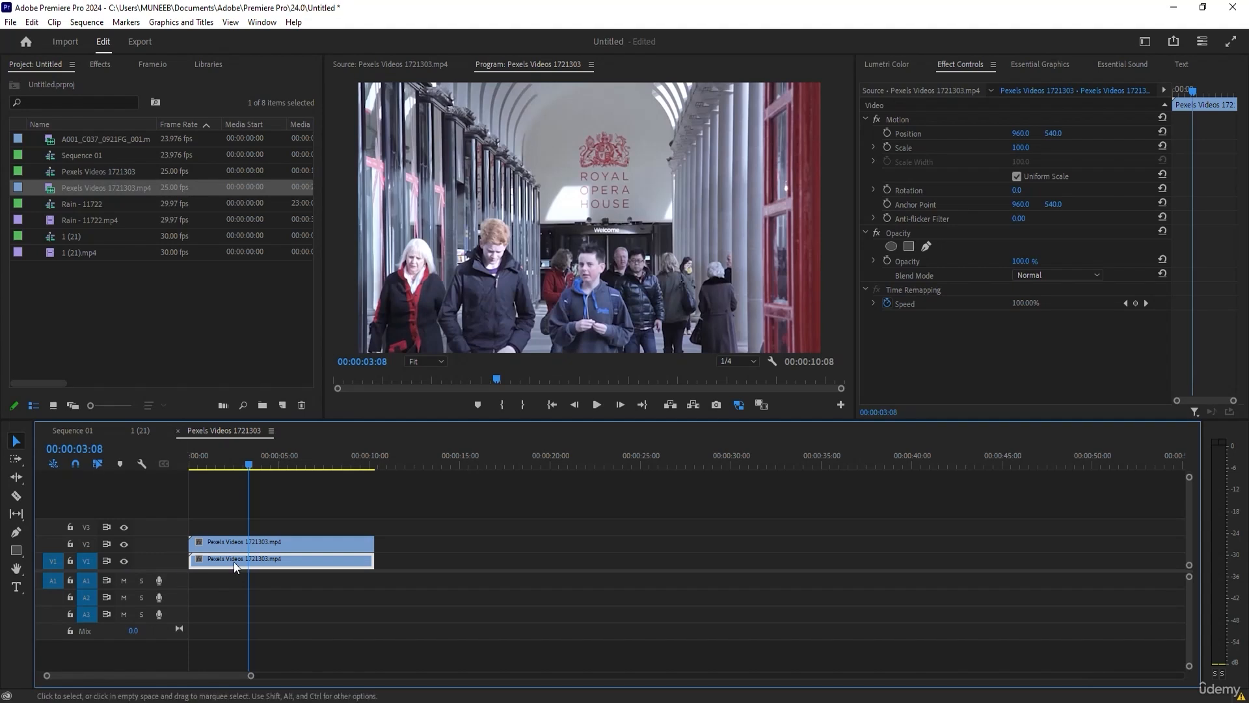
click(125, 560)
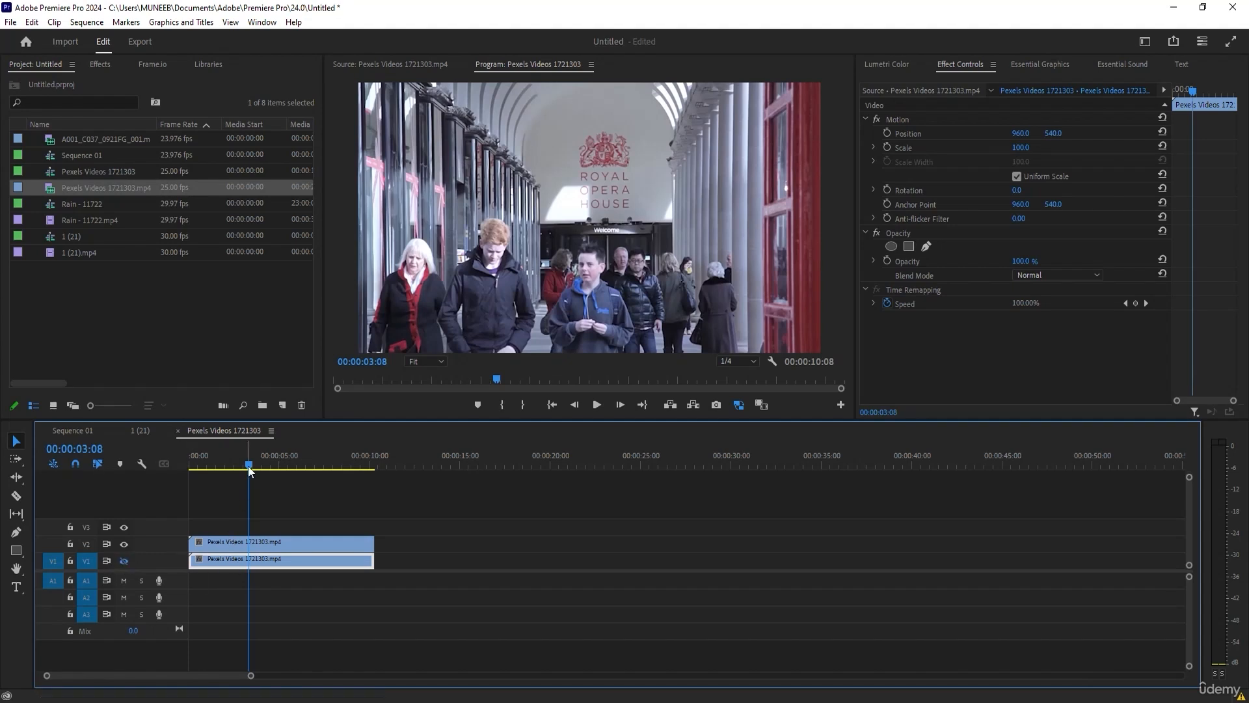
Search the effects for "key" and apply Ultra Key to the clip on V2, with the playhead at 00:00:03:16.
drag(248, 466, 226, 465)
click(244, 541)
key(space)
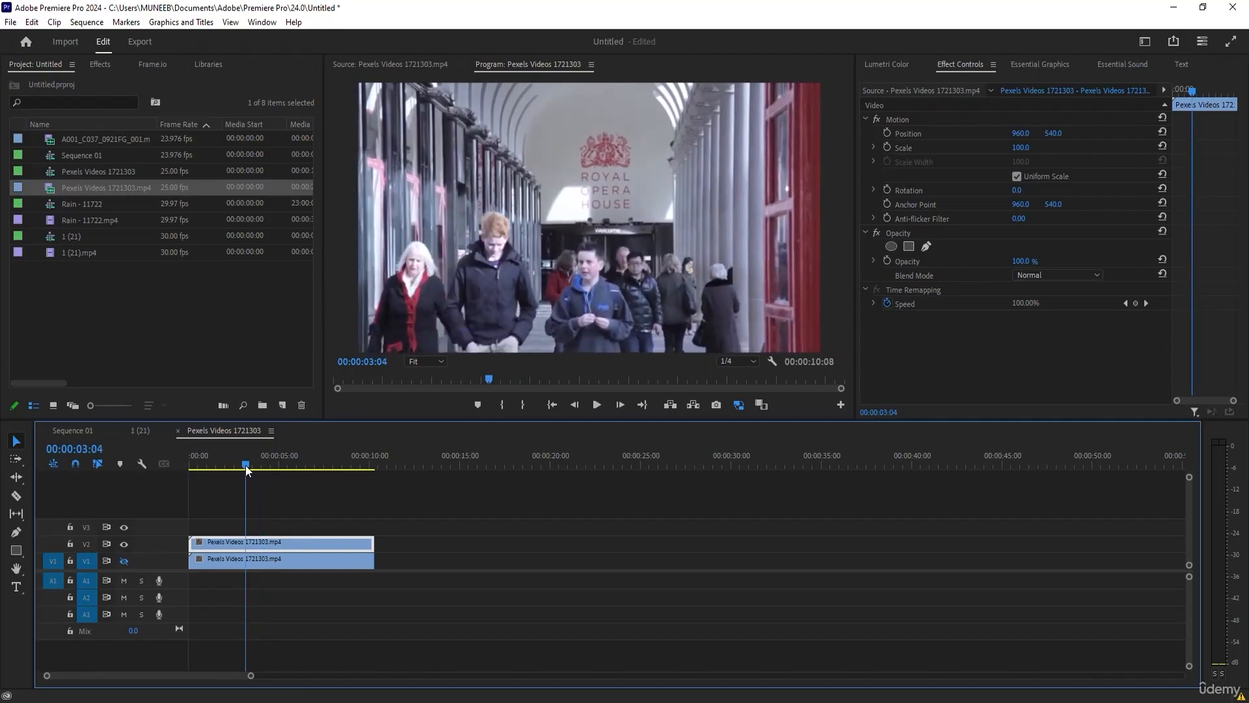
click(102, 64)
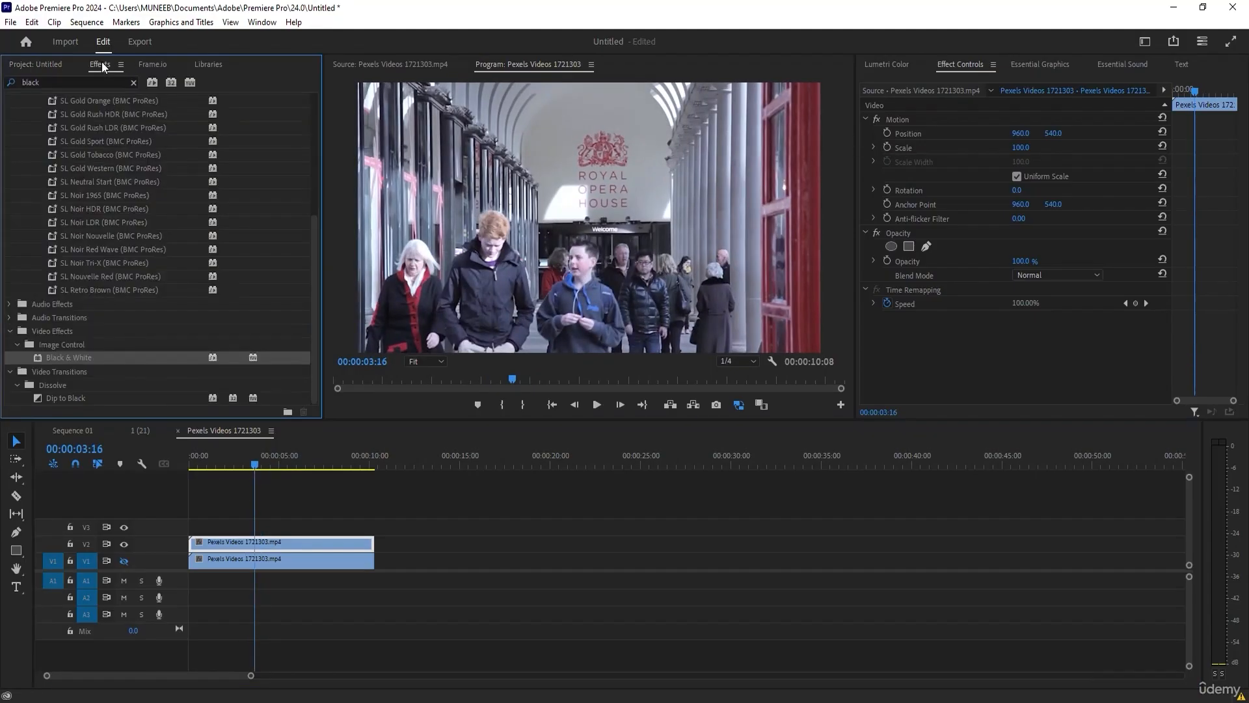
click(64, 78)
key(BackSpace)
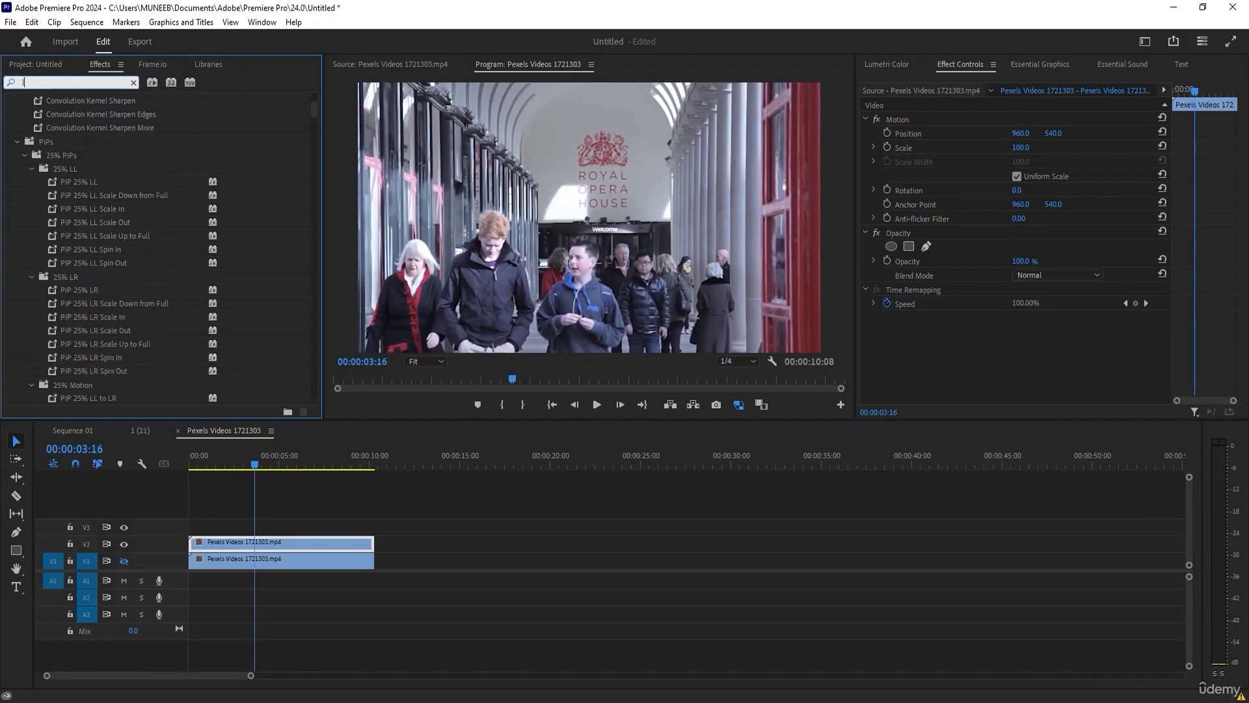
text(key)
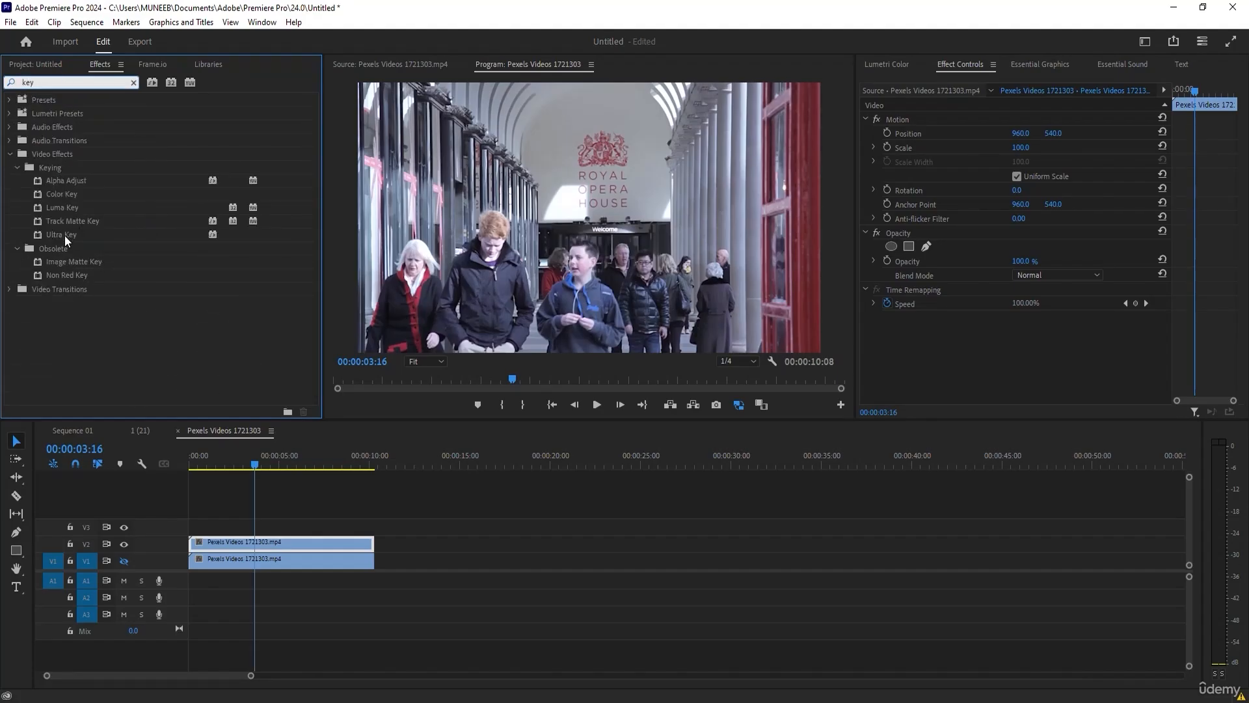
drag(54, 235, 251, 541)
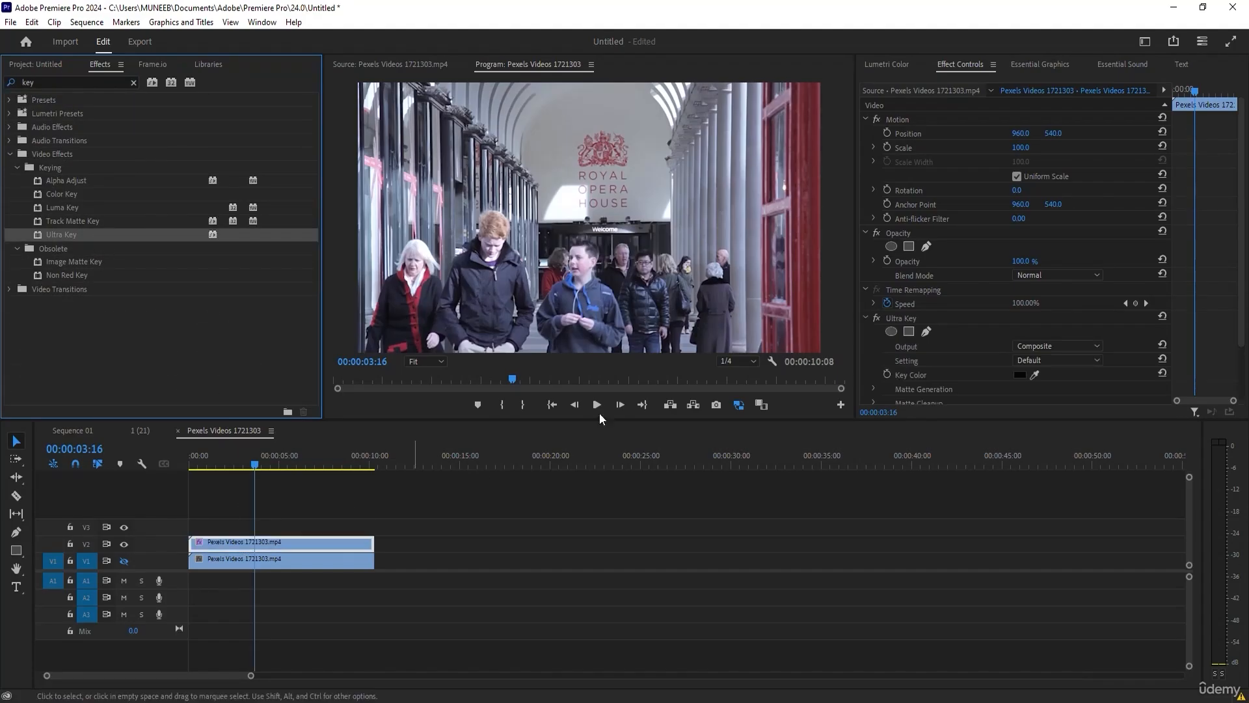
Sample the Ultra Key colour from the upper part of the red door at the frame's edge.
scroll(1027, 299, down, 2)
click(1036, 334)
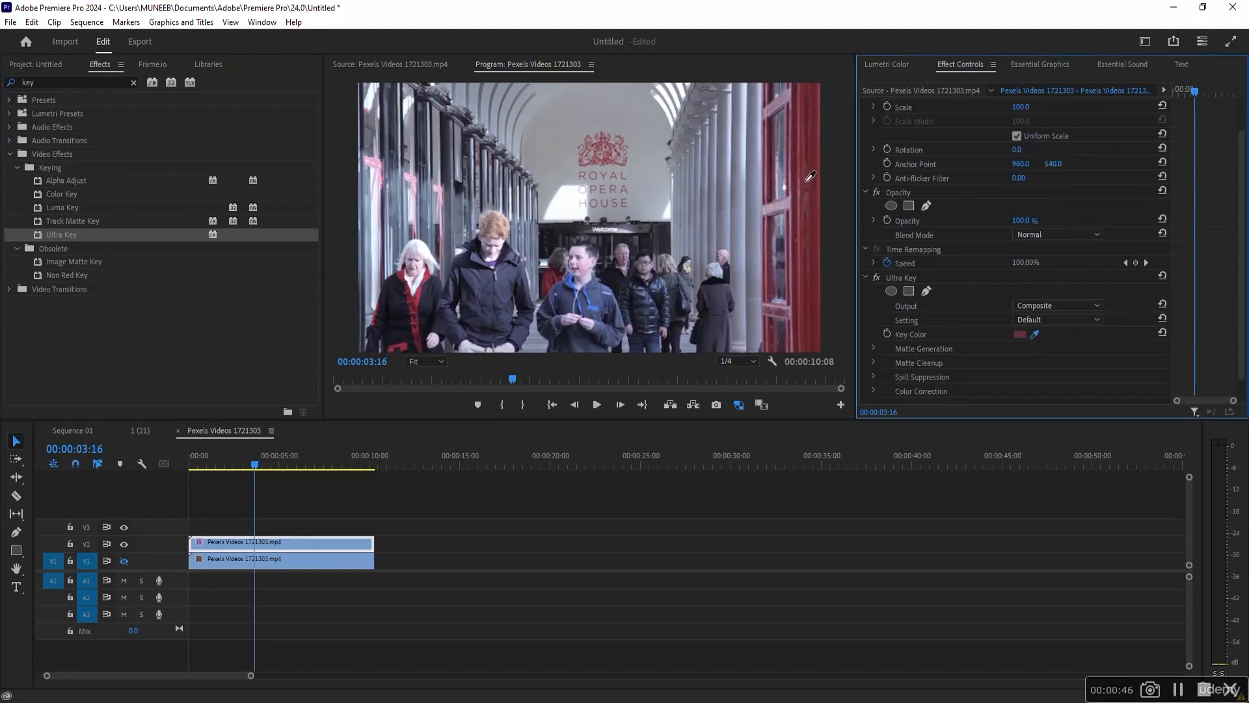
click(821, 97)
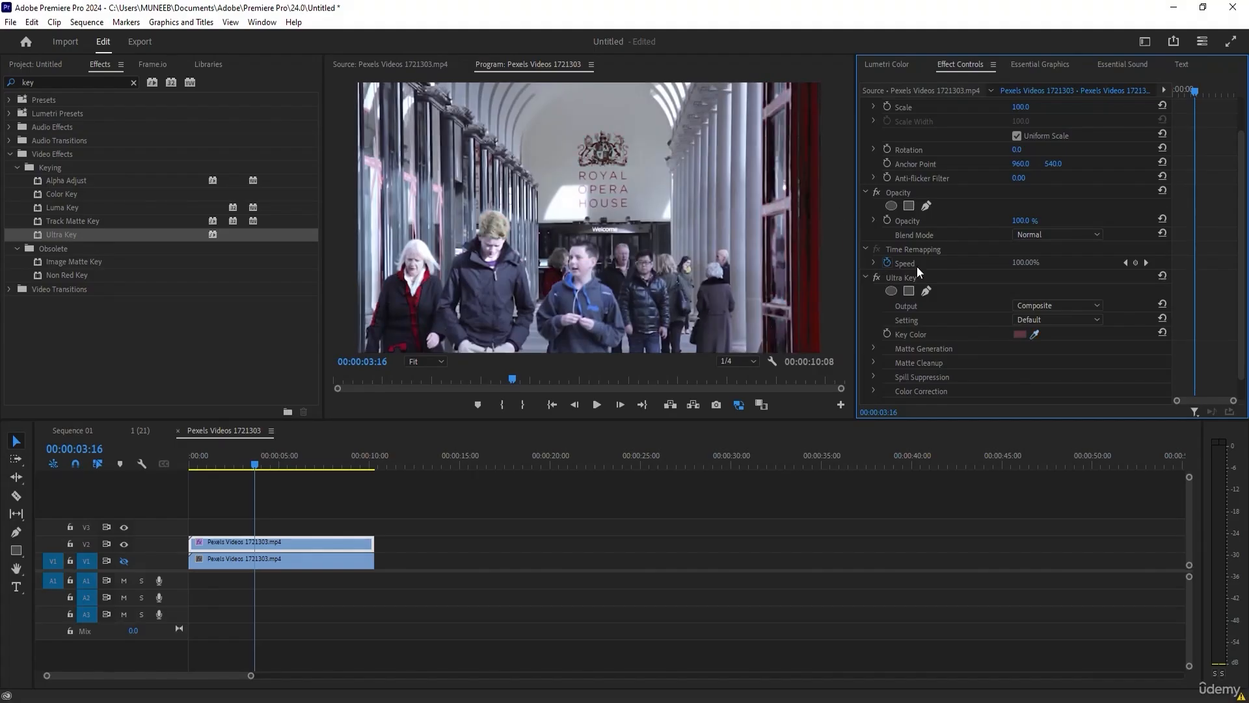
Set Ultra Key's Matte Generation to Transparency 80, Highlight 6 and Shadow 23.
click(873, 348)
scroll(1041, 313, down, 2)
drag(1030, 300, 1002, 323)
Resample the key colour from the middle of the red door, and set Transparency to 35, Pedestal to 100 and Tolerance to 100.
click(1035, 267)
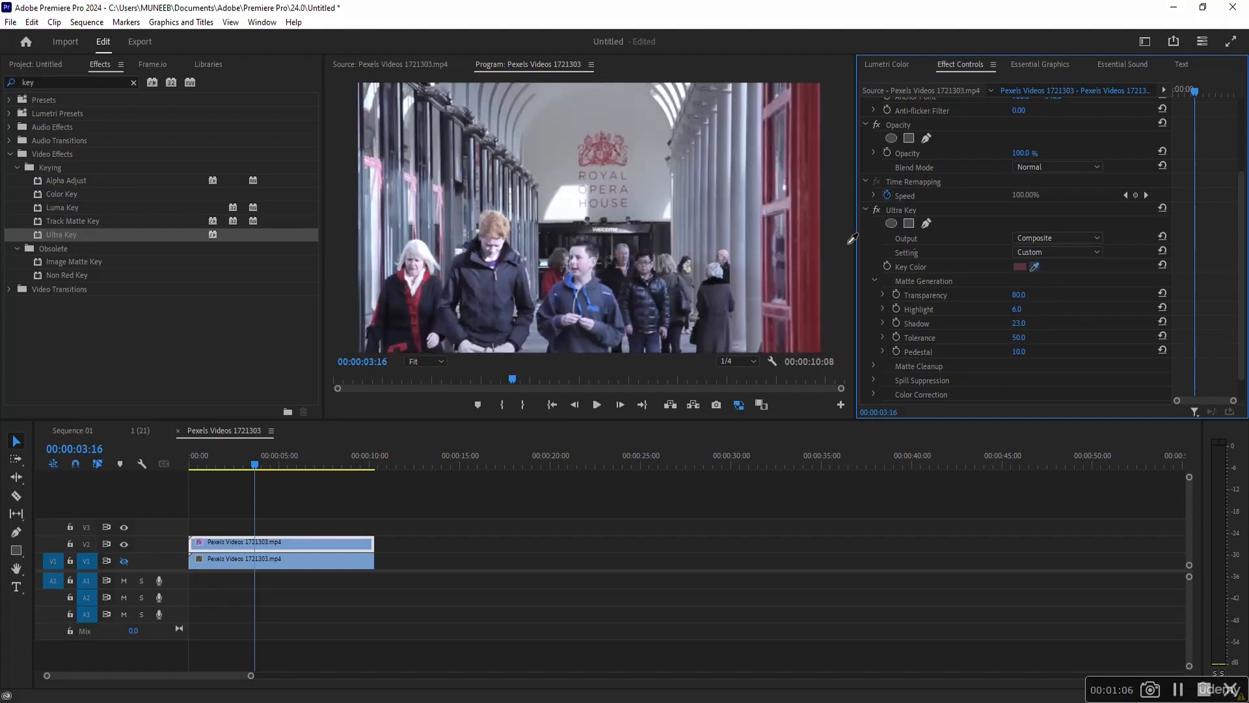
click(822, 219)
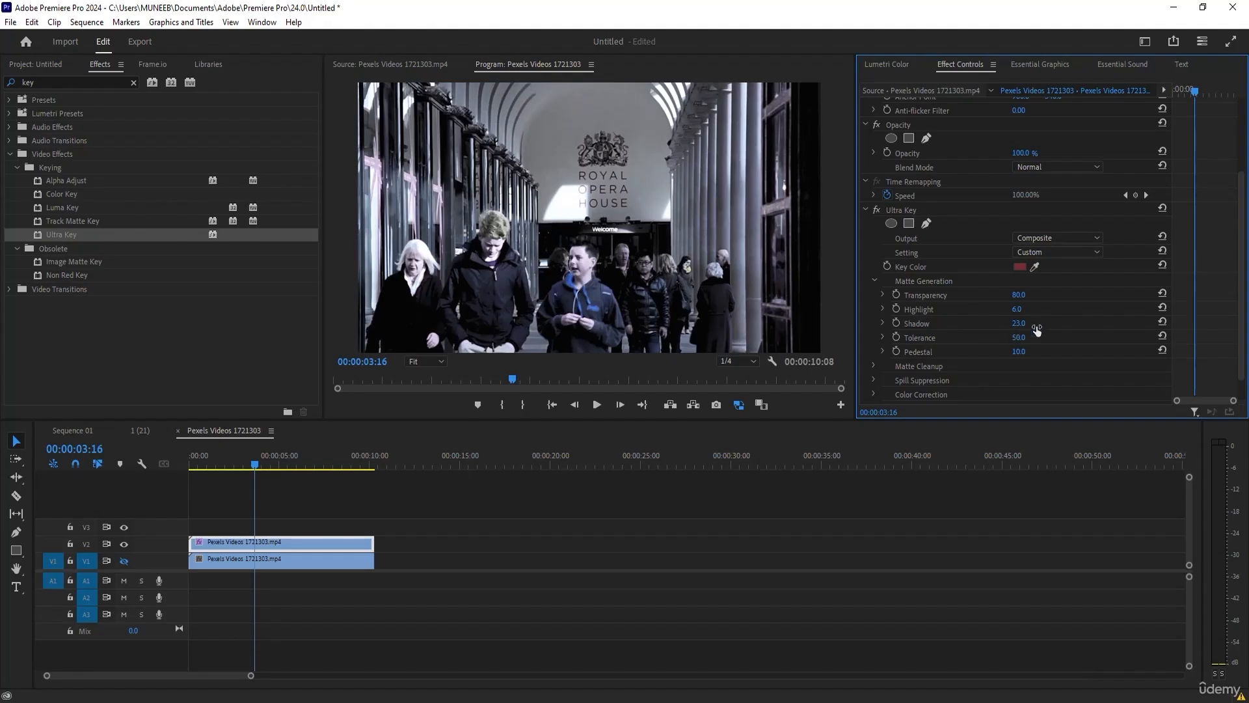
drag(1019, 295, 987, 295)
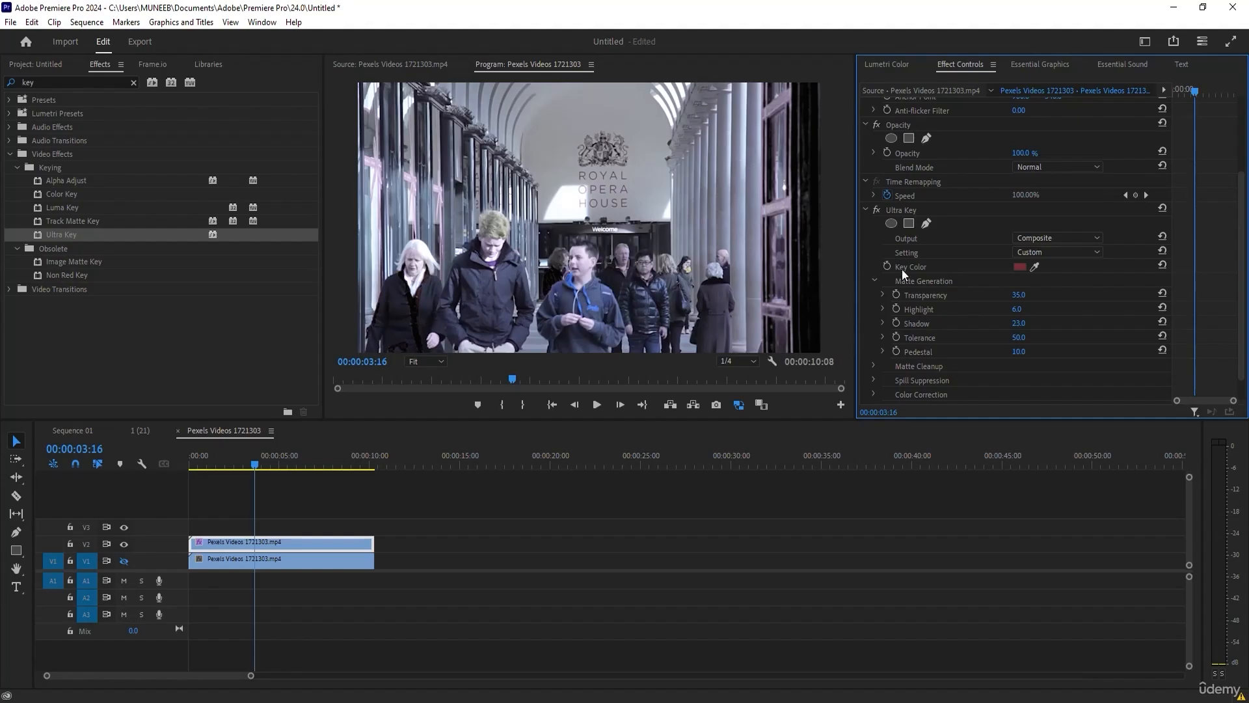
drag(1019, 352, 1062, 351)
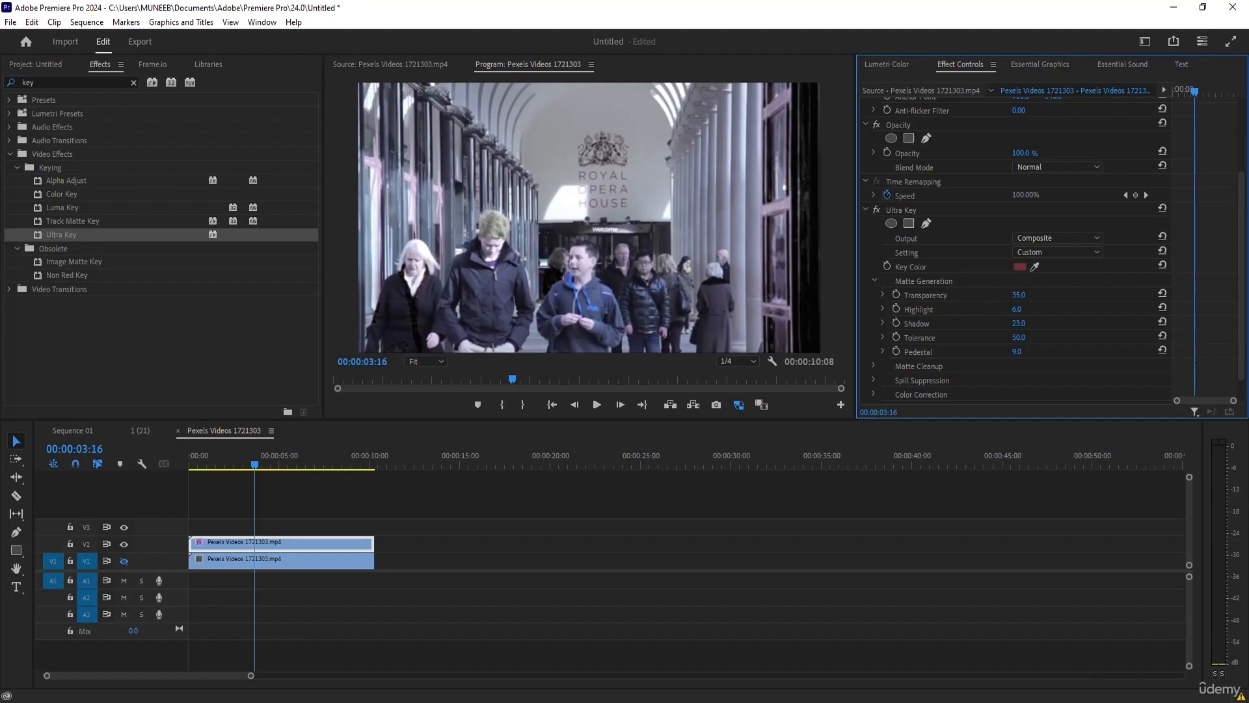
drag(1019, 337, 1037, 337)
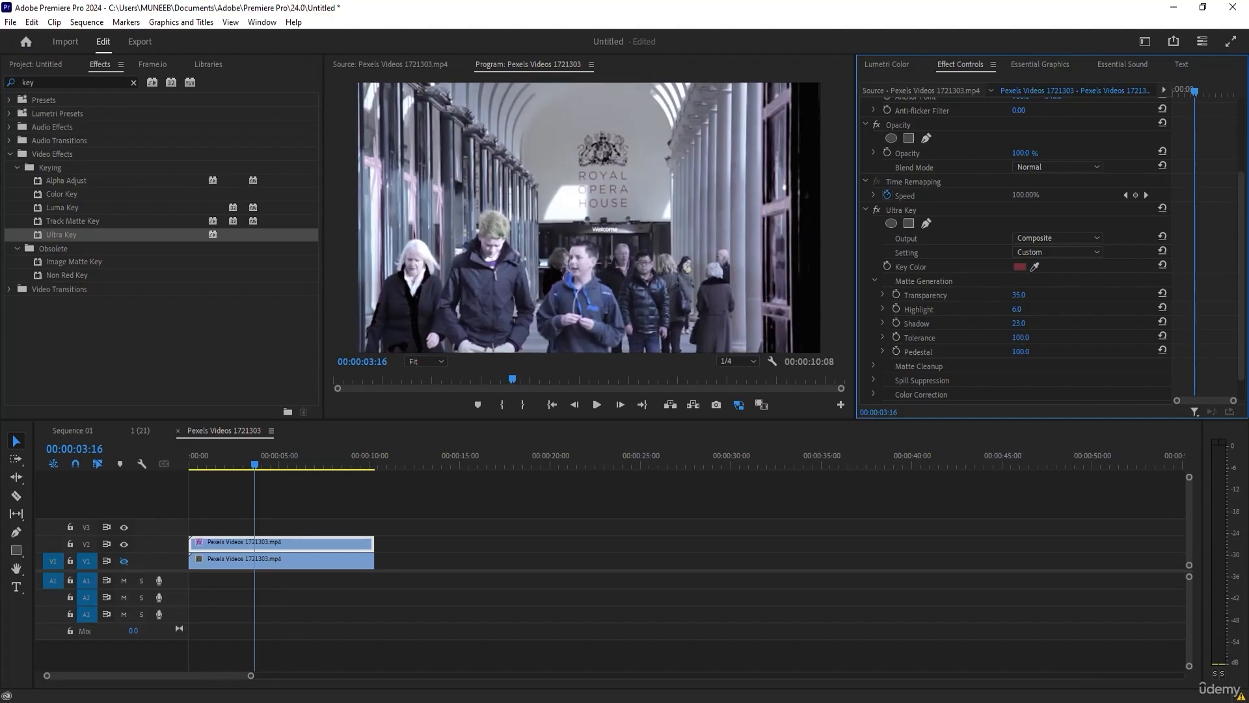
Set Ultra Key's Matte Cleanup to Choke 81, Soften 46 and Contrast 24.
click(873, 366)
scroll(979, 374, down, 2)
drag(1017, 326, 1034, 355)
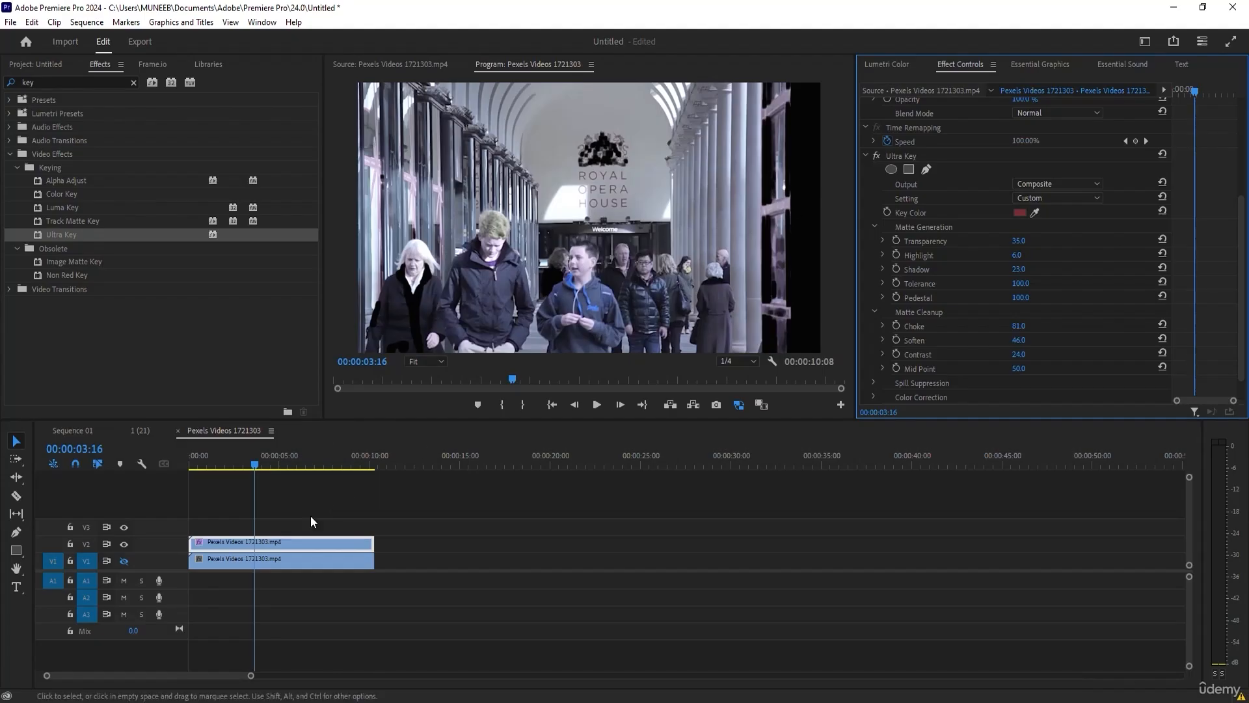
Search the effects for "blac" and apply Black & White to the keyed clip on V2.
double_click(64, 82)
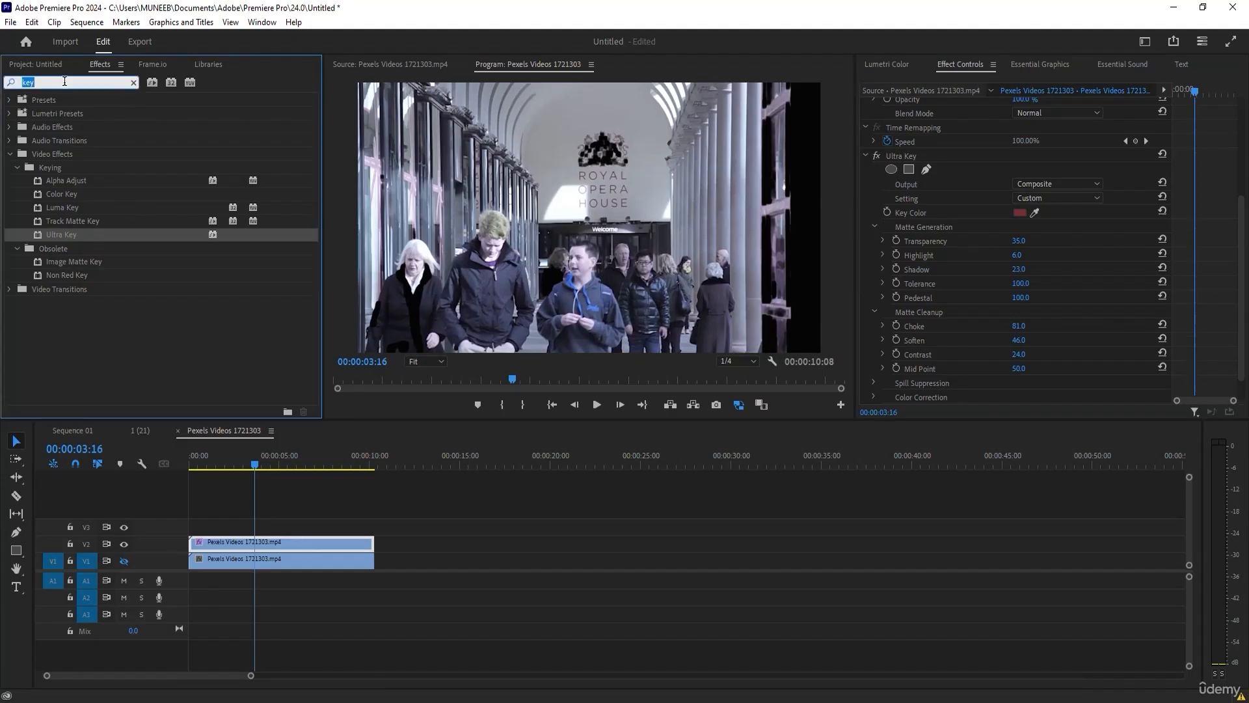
text(blac)
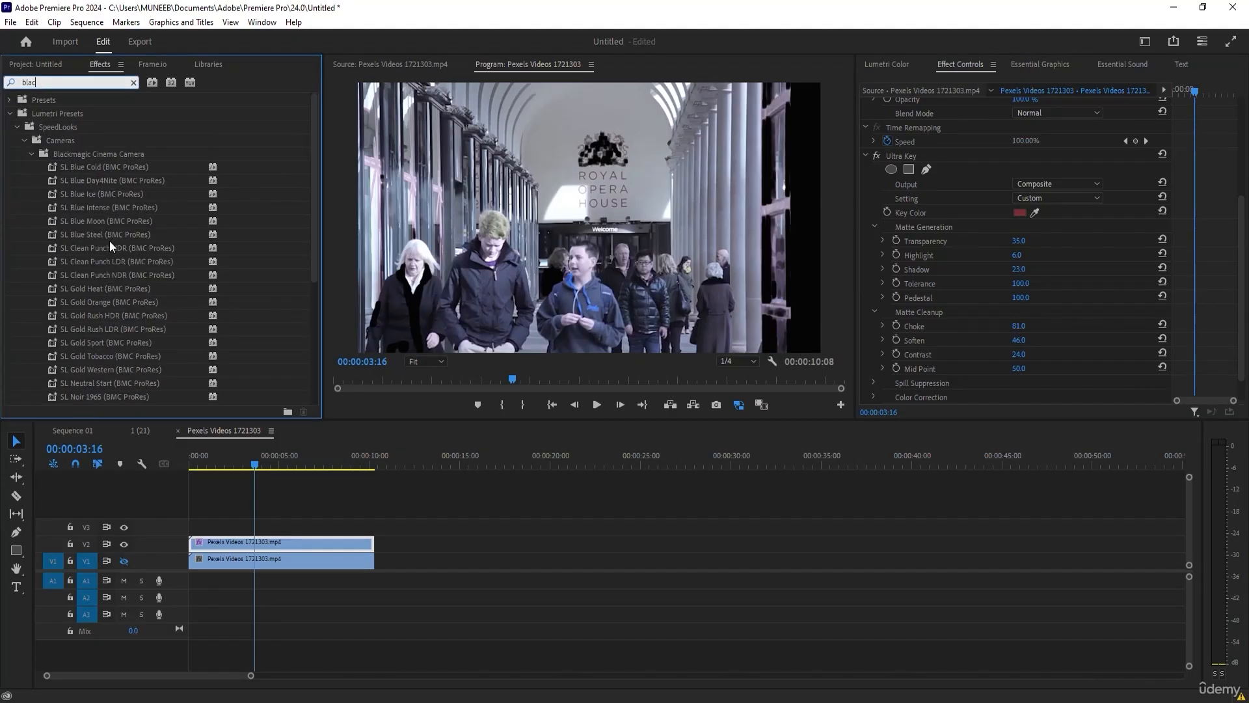
click(10, 112)
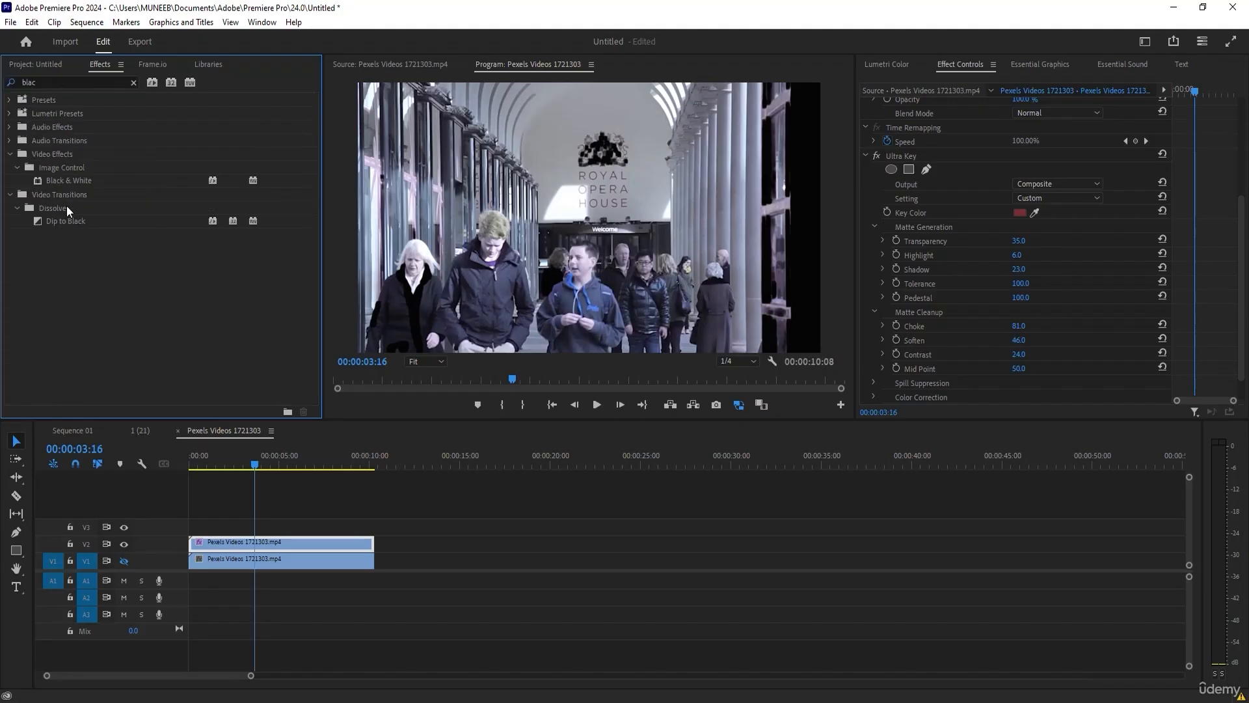
drag(68, 182, 244, 543)
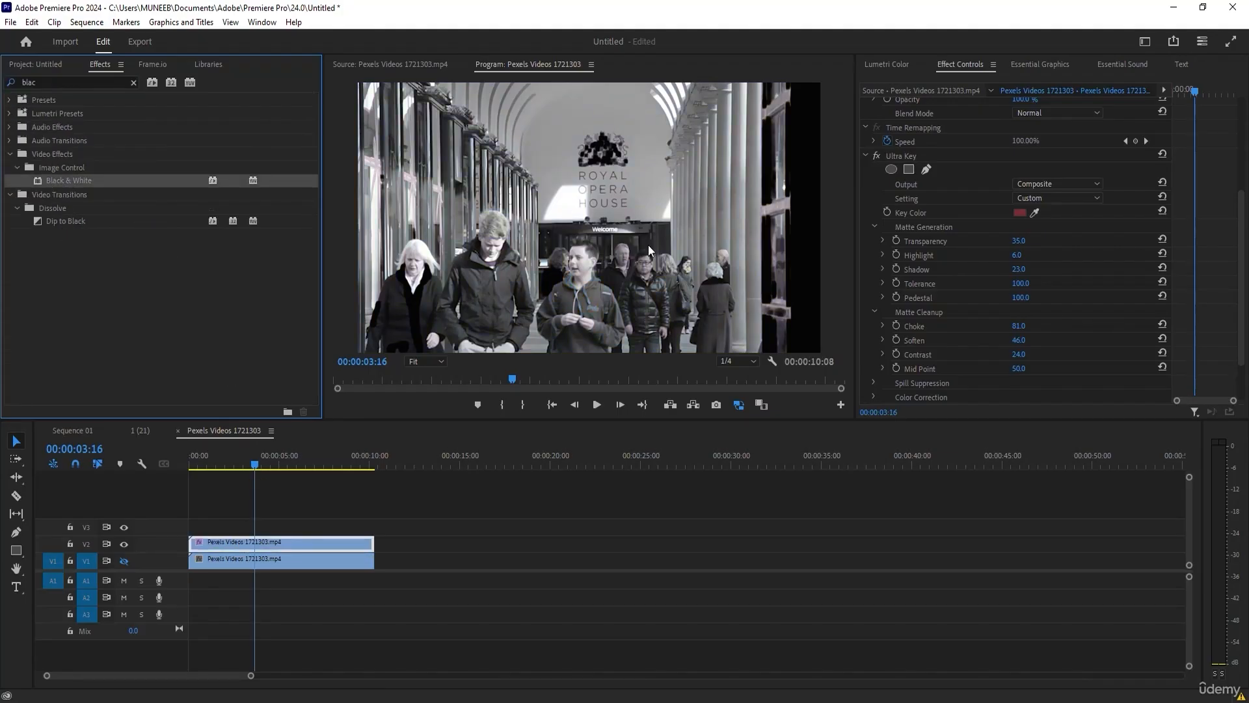
Turn the V1 track output back on and move the playhead to 00:00:04:09.
click(125, 563)
click(124, 561)
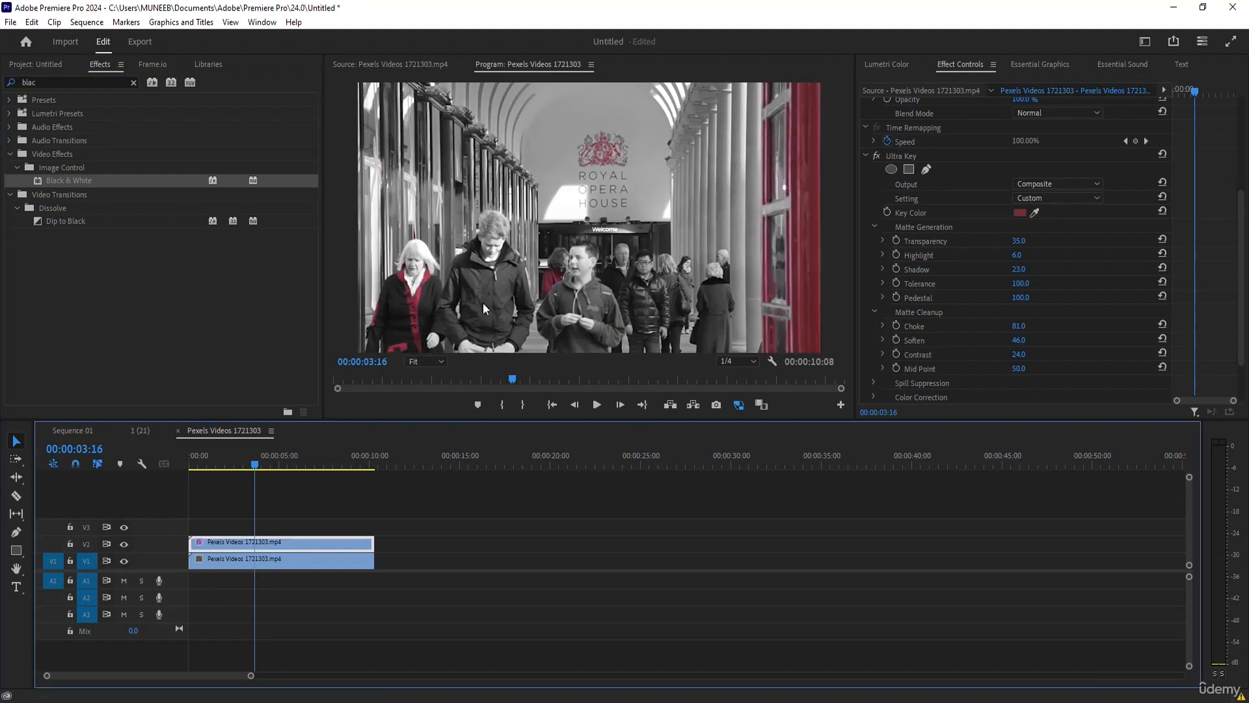
drag(242, 467, 267, 451)
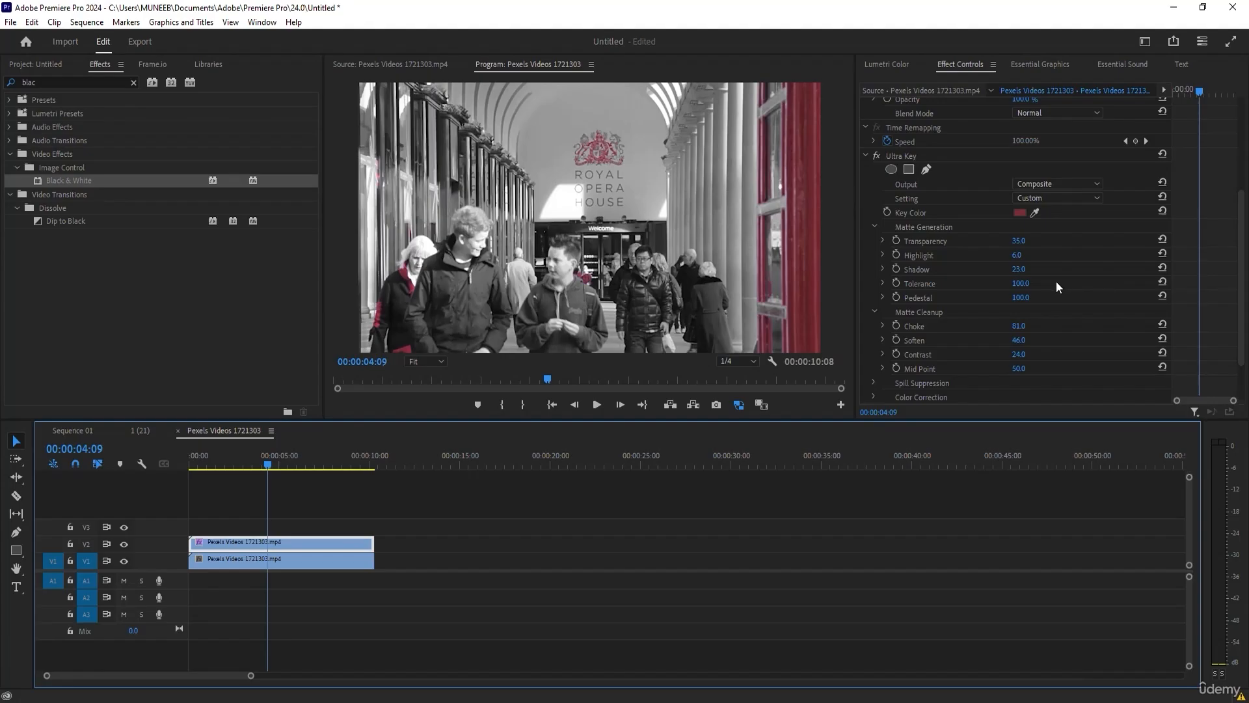
Refine Ultra Key's Matte Generation with Transparency 63, Highlight 2 and Tolerance 80.
drag(1019, 240, 1055, 240)
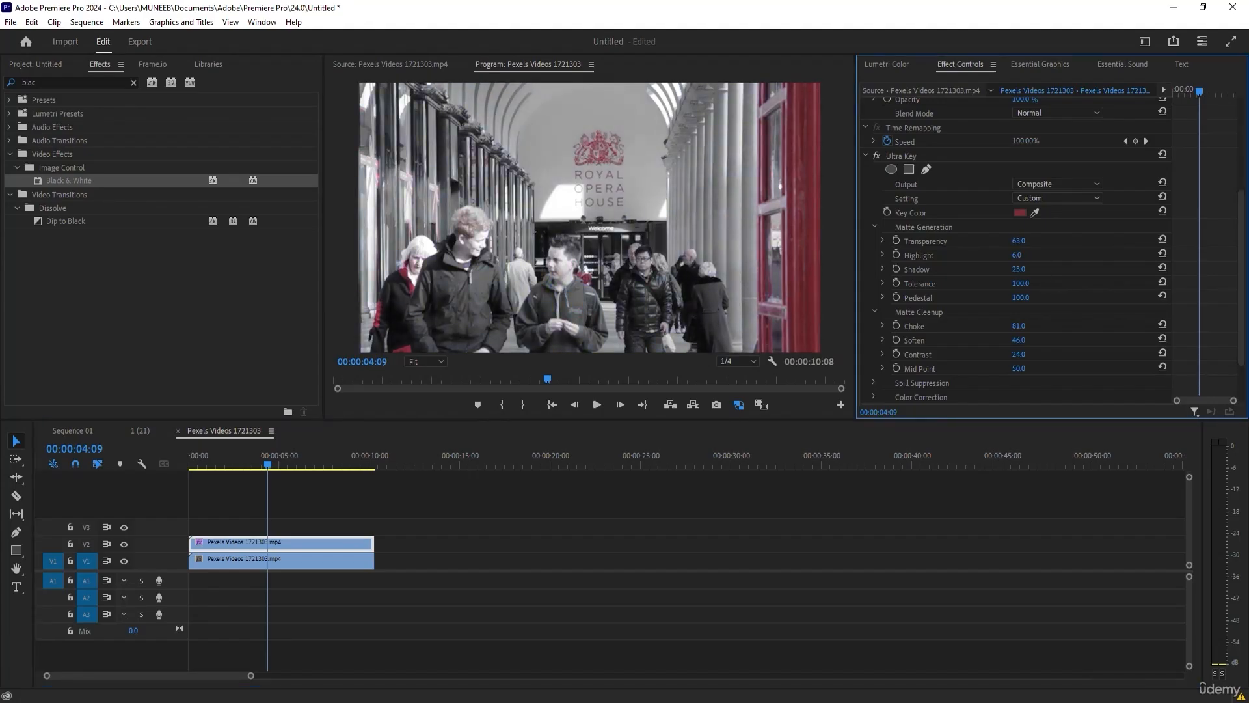
mouse_move(1017, 255)
mouse_down()
mouse_move(1052, 255)
mouse_move(1033, 257)
mouse_up()
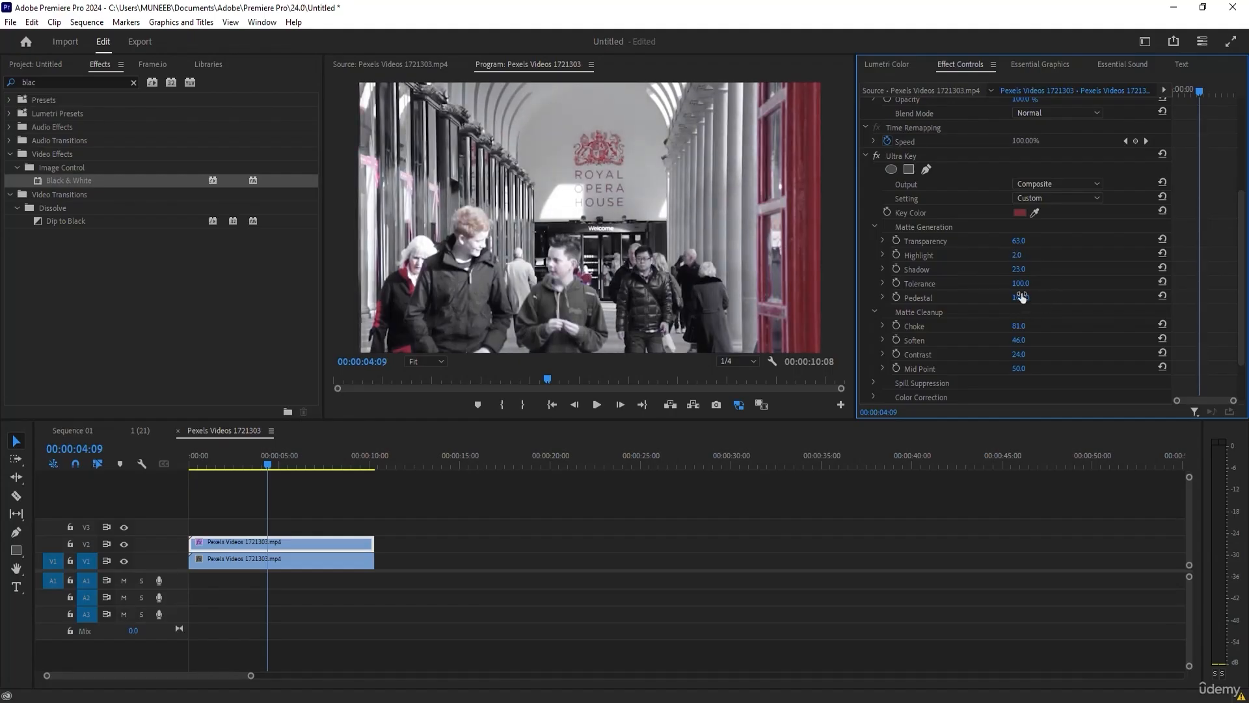
drag(1020, 283, 1007, 283)
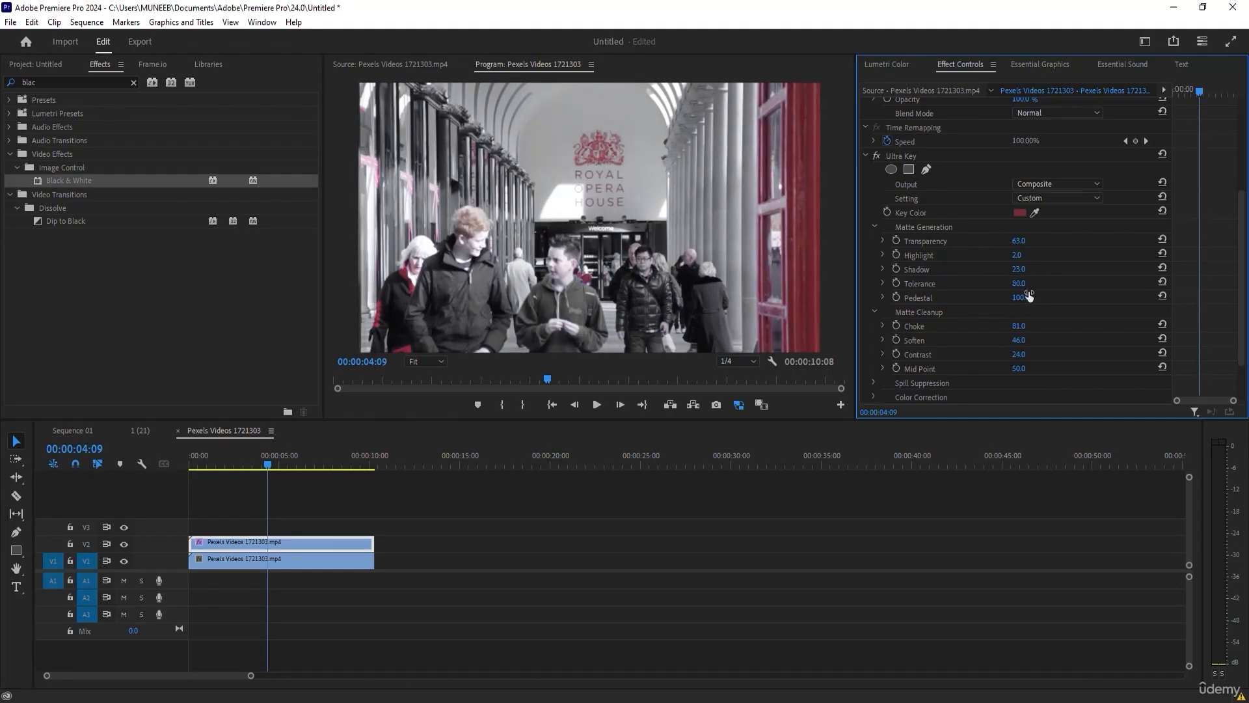
Review the selective red colour effect at several points in the sequence, up to 00:00:06:23.
click(400, 513)
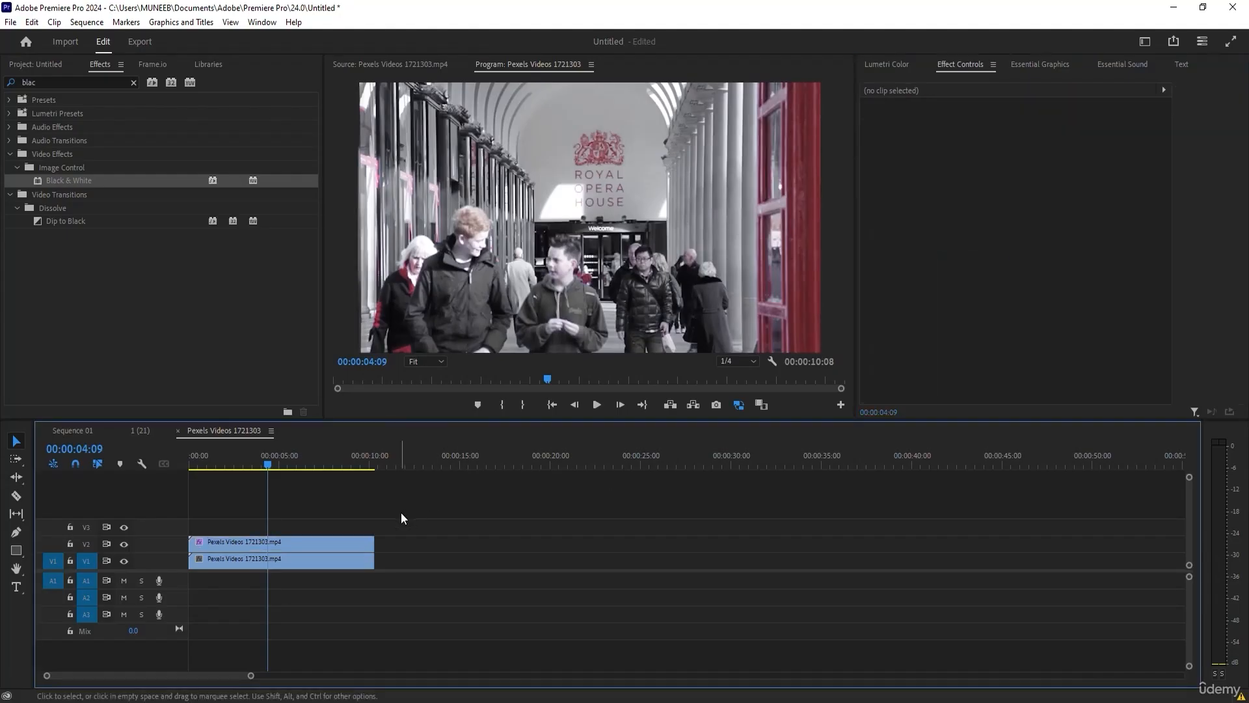
click(276, 452)
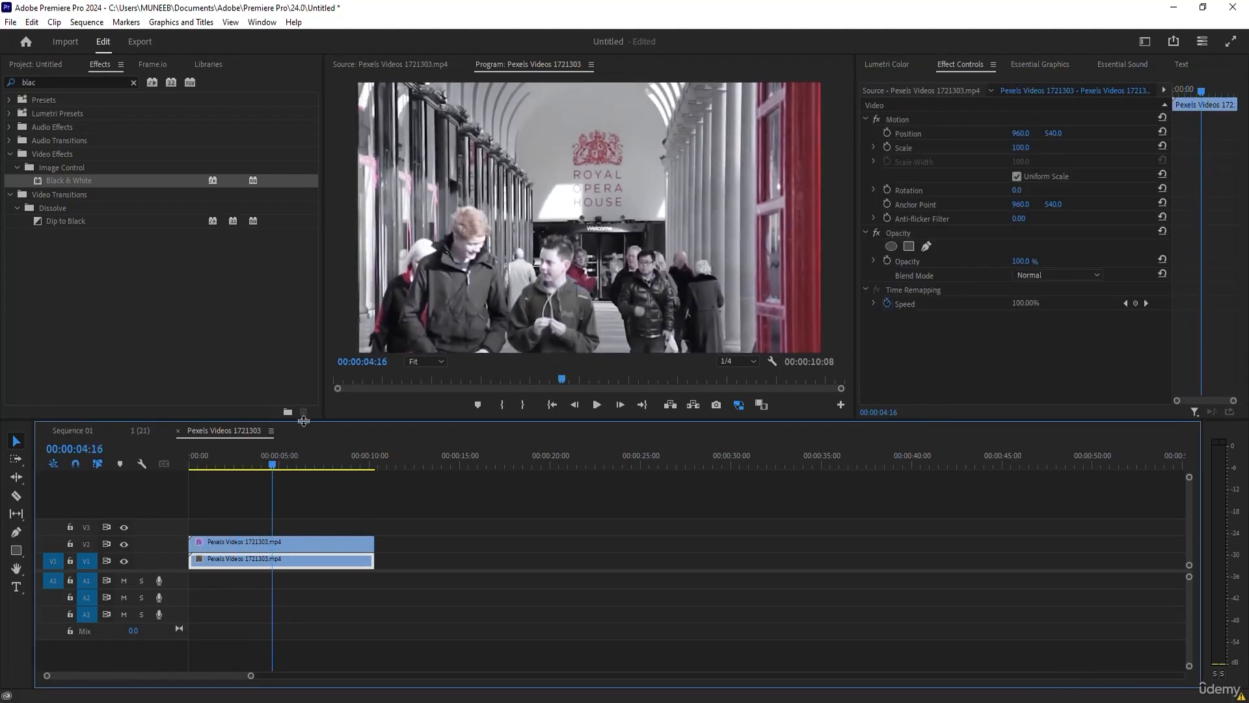
click(279, 454)
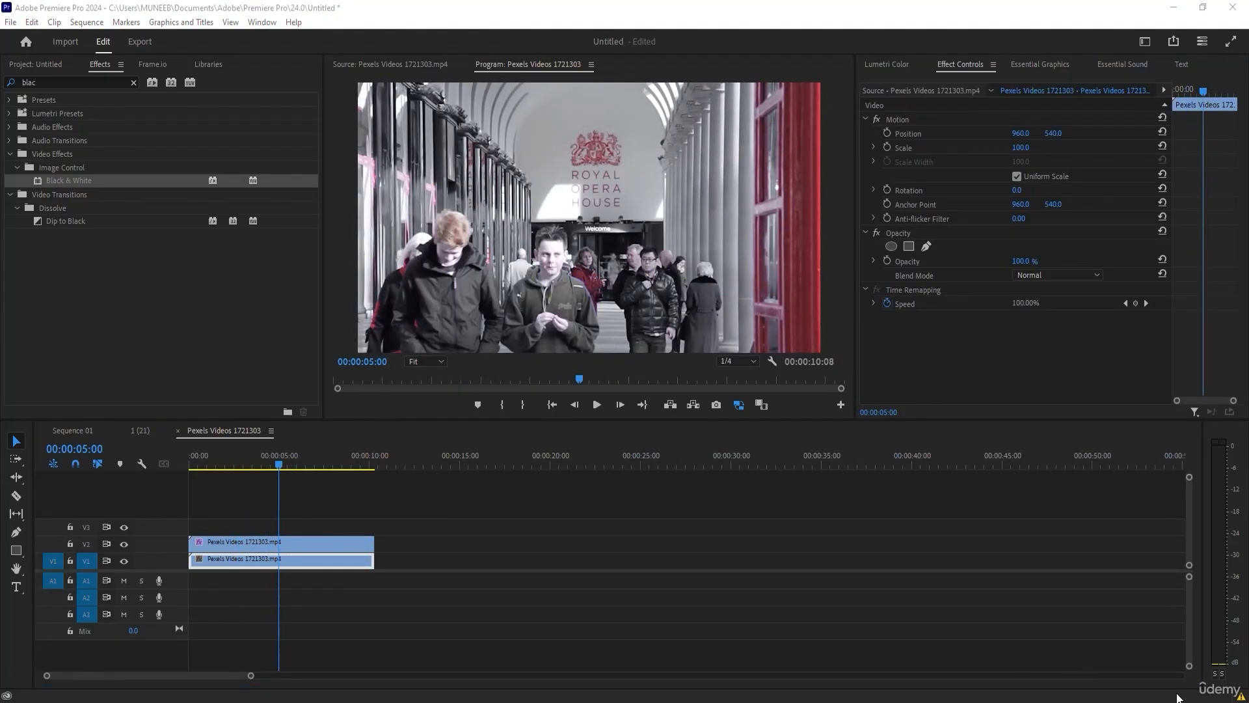
drag(270, 456, 314, 455)
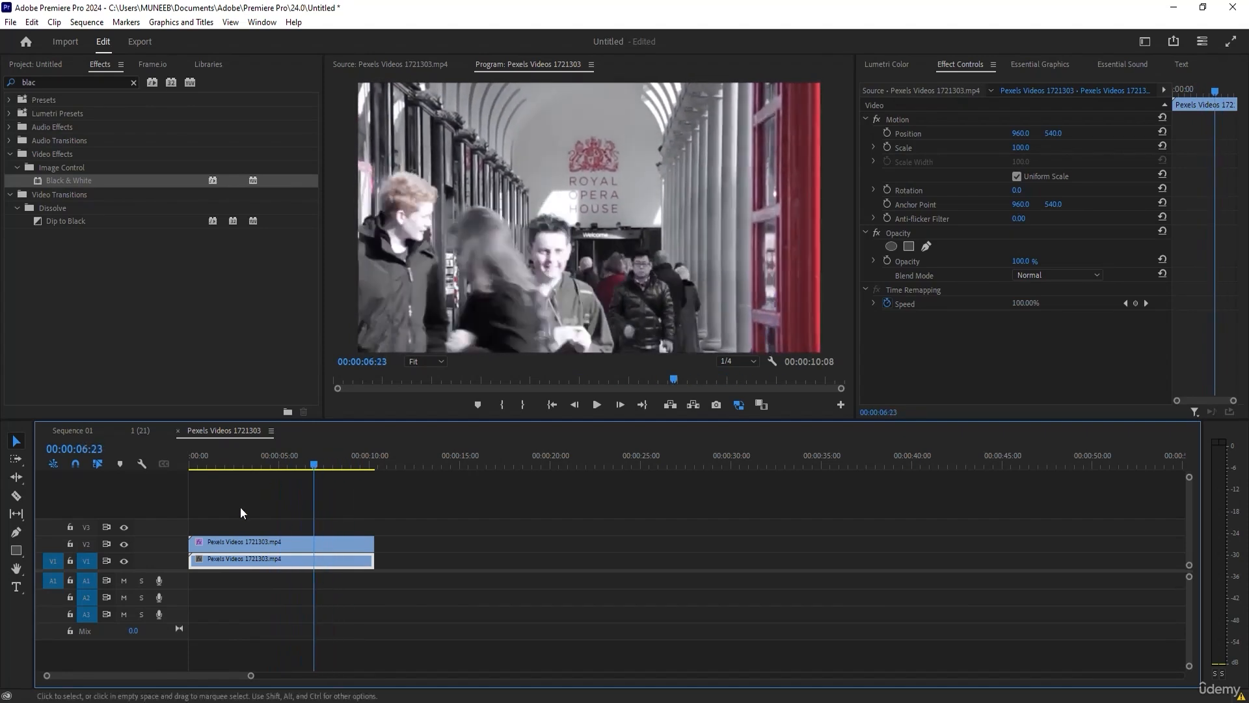
Create a 1920 × 1080 adjustment layer at 25.00 fps and place it on V3, spanning the full length of the clips below.
click(200, 490)
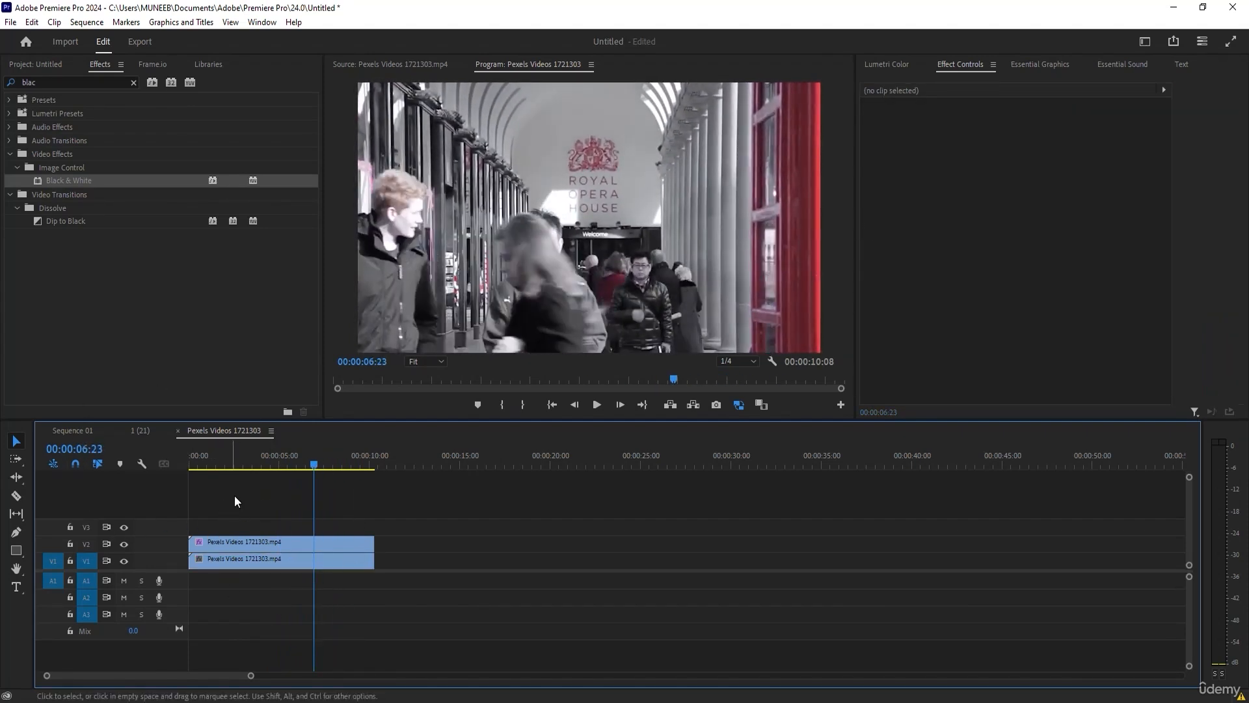
click(37, 64)
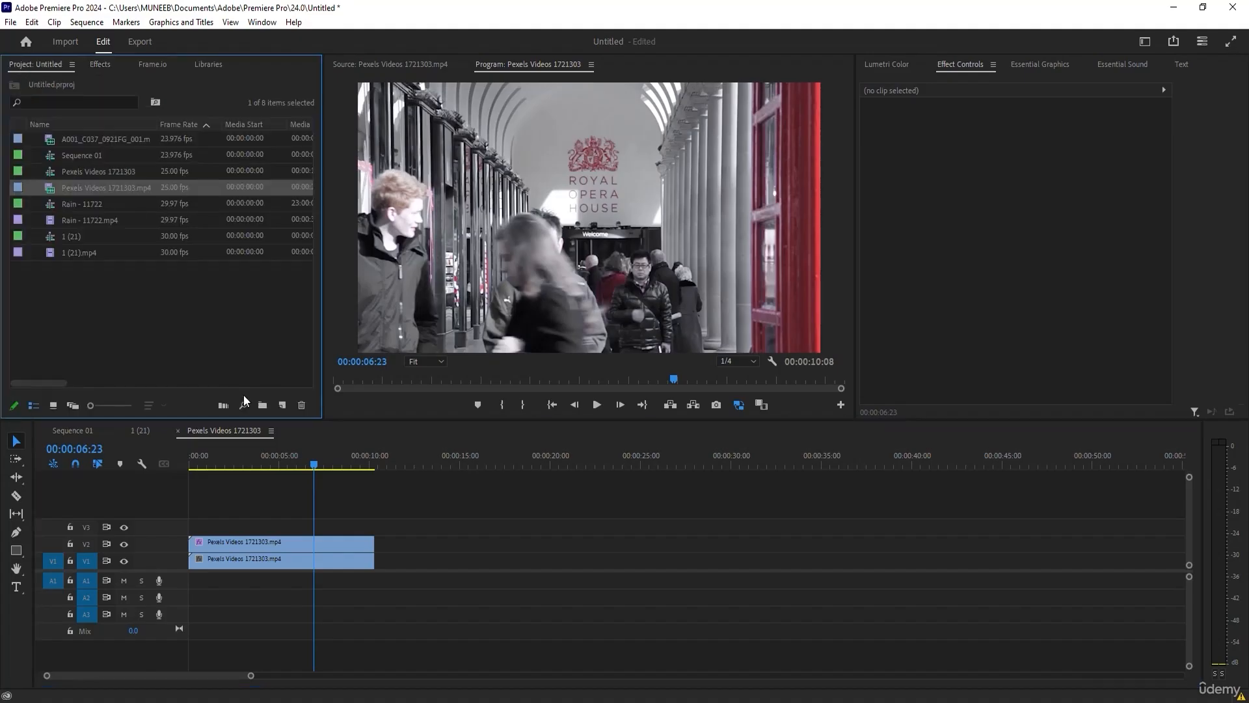
click(282, 405)
click(318, 467)
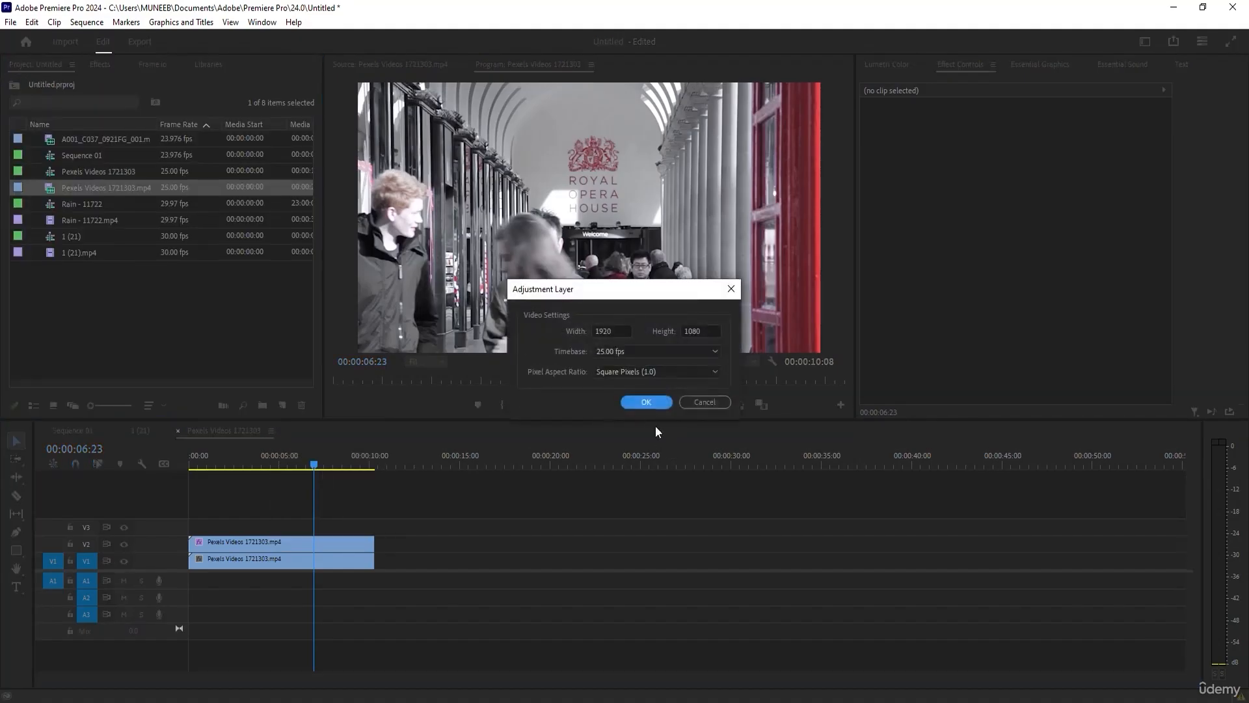
click(644, 402)
drag(86, 149, 188, 526)
drag(278, 524, 374, 536)
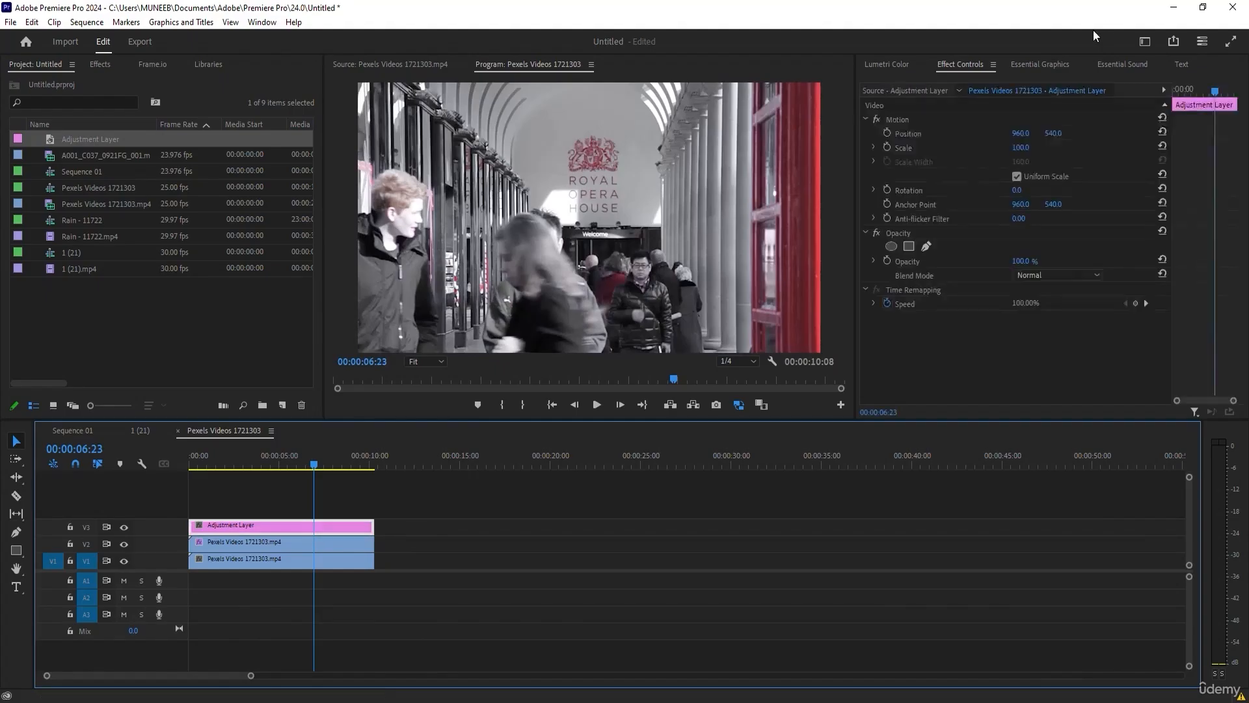
Search the effects for "lum" and apply Lumetri Color to the adjustment layer on V3.
click(100, 64)
click(71, 82)
text(lum)
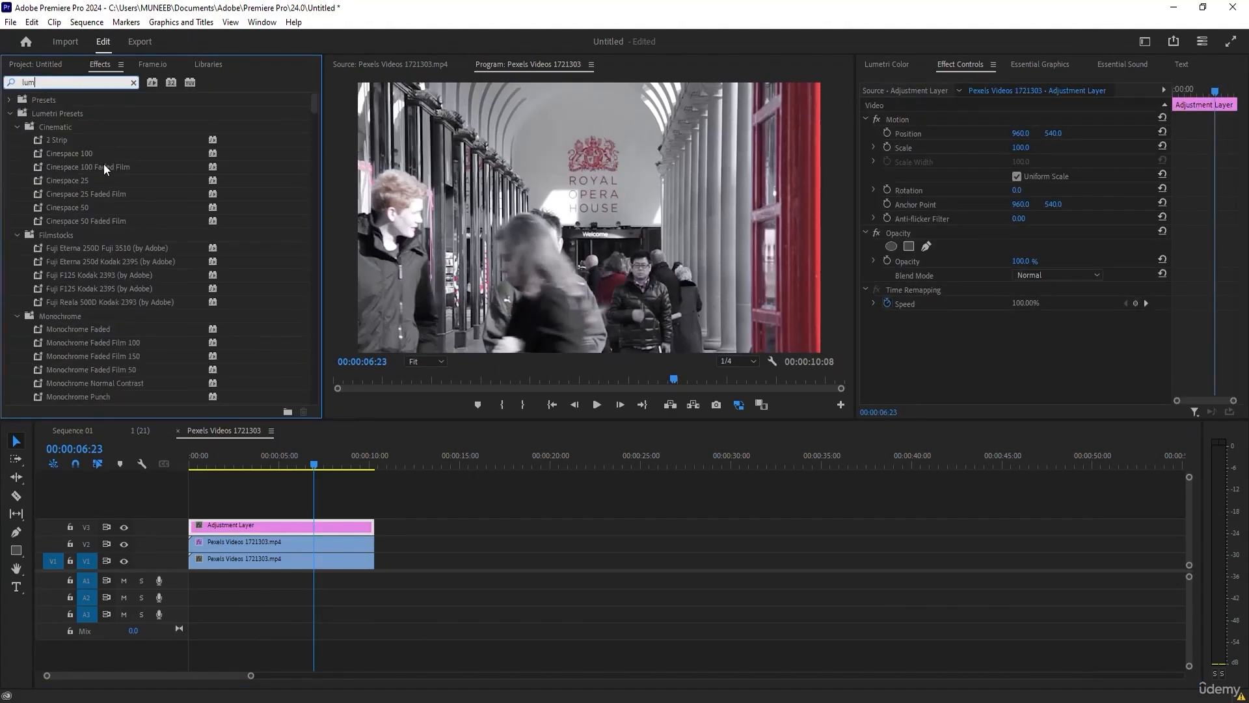
click(11, 115)
drag(59, 221, 231, 524)
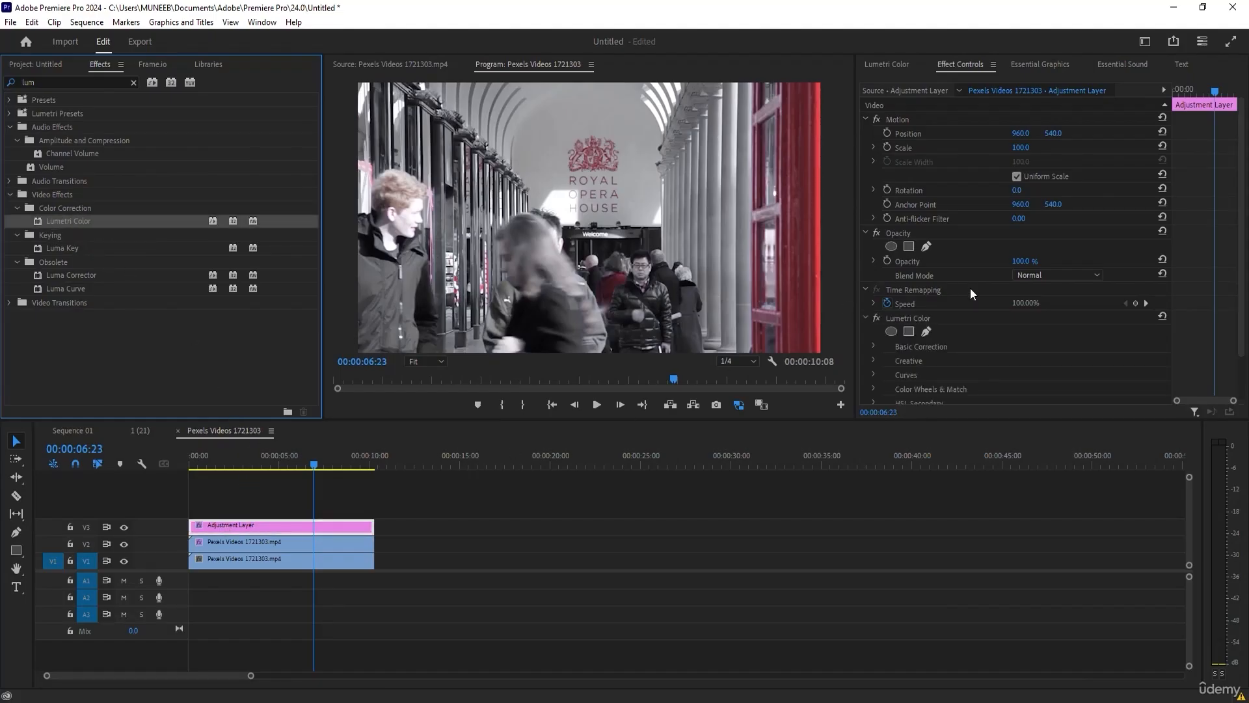
Apply Lumetri's automatic Basic Correction to the adjustment layer with Exposure set to -1.7, and check the grade at 00:00:01:15.
scroll(970, 288, down, 2)
click(876, 298)
scroll(922, 296, down, 3)
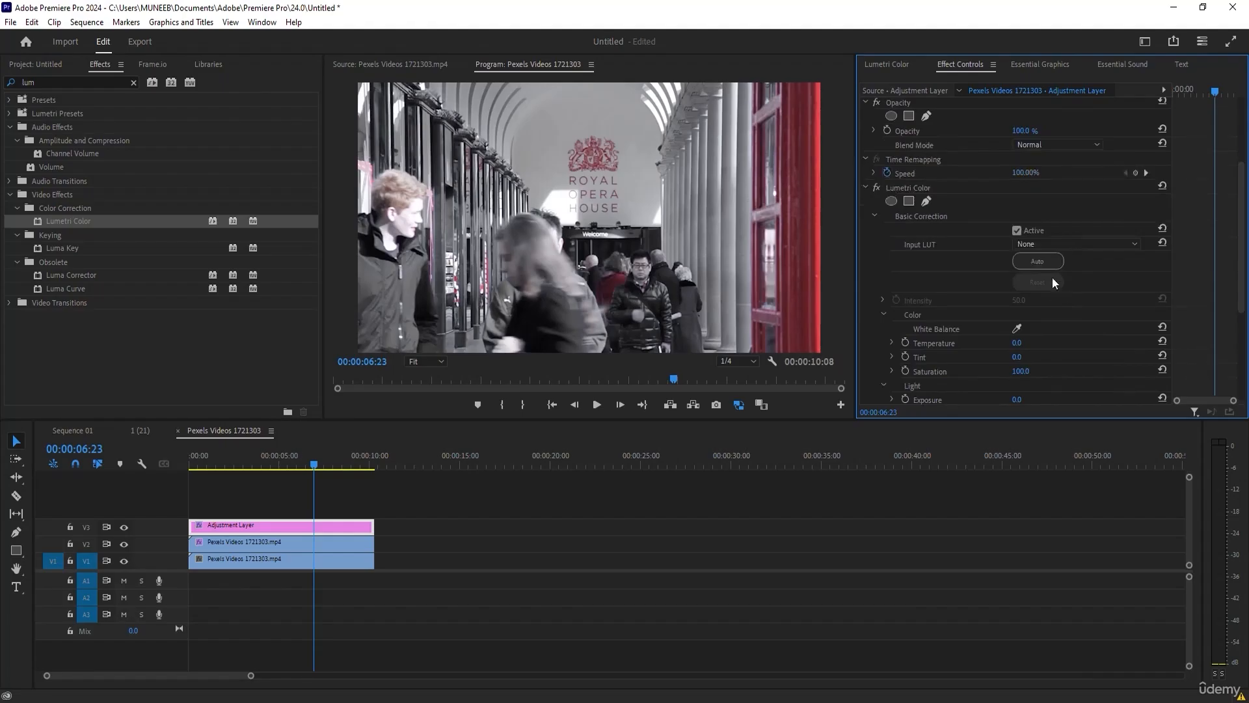
click(1052, 265)
scroll(1067, 274, down, 2)
mouse_move(1028, 291)
mouse_down()
mouse_move(1041, 291)
mouse_move(1014, 291)
mouse_move(1039, 308)
mouse_move(1007, 292)
mouse_move(1032, 293)
mouse_up()
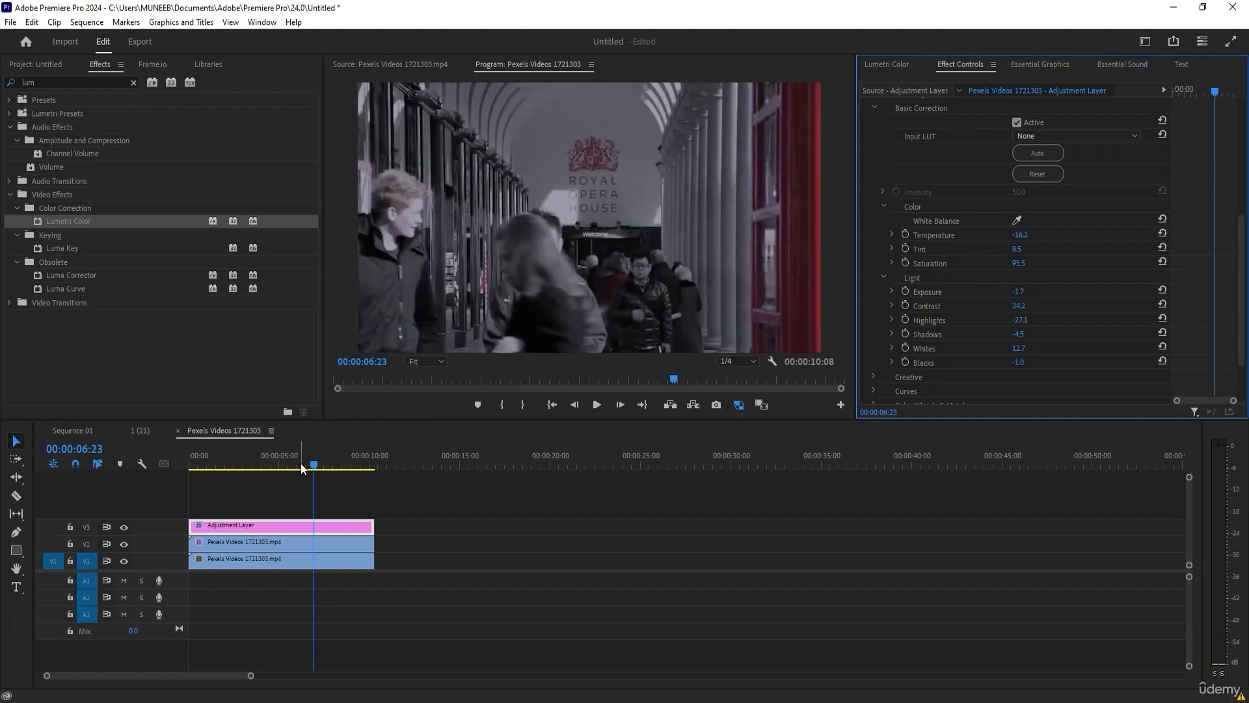
drag(251, 458, 217, 443)
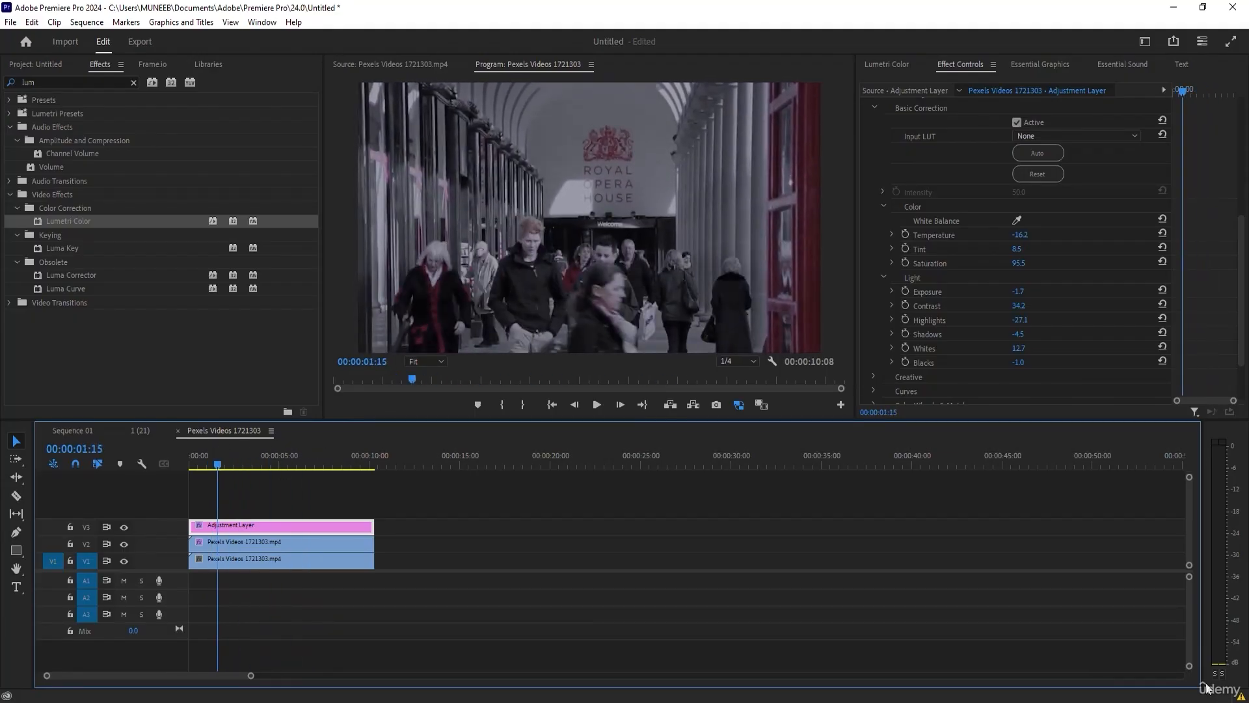